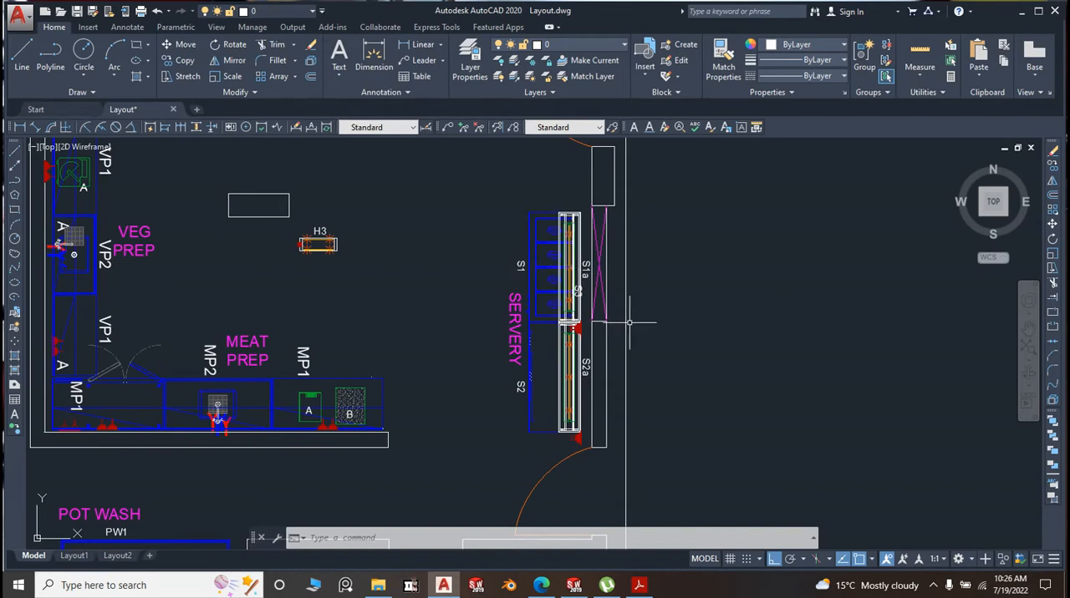
# Examine the servery, meat prep and veg prep areas of the kitchen layout and how their counters are arranged
pyautogui.scroll(-2, 633, 273)
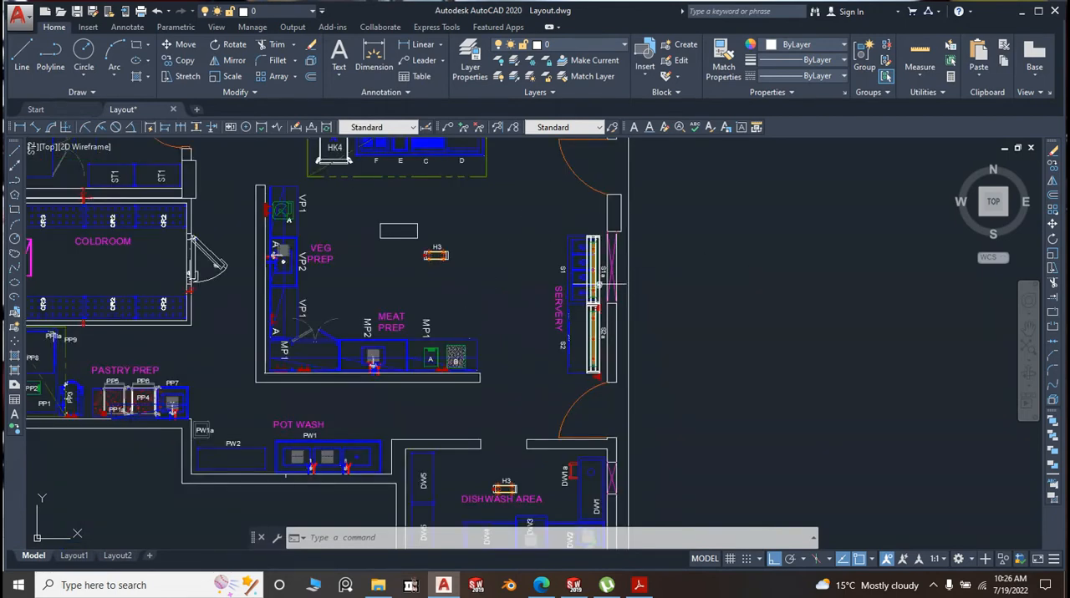
pyautogui.scroll(-3, 614, 359)
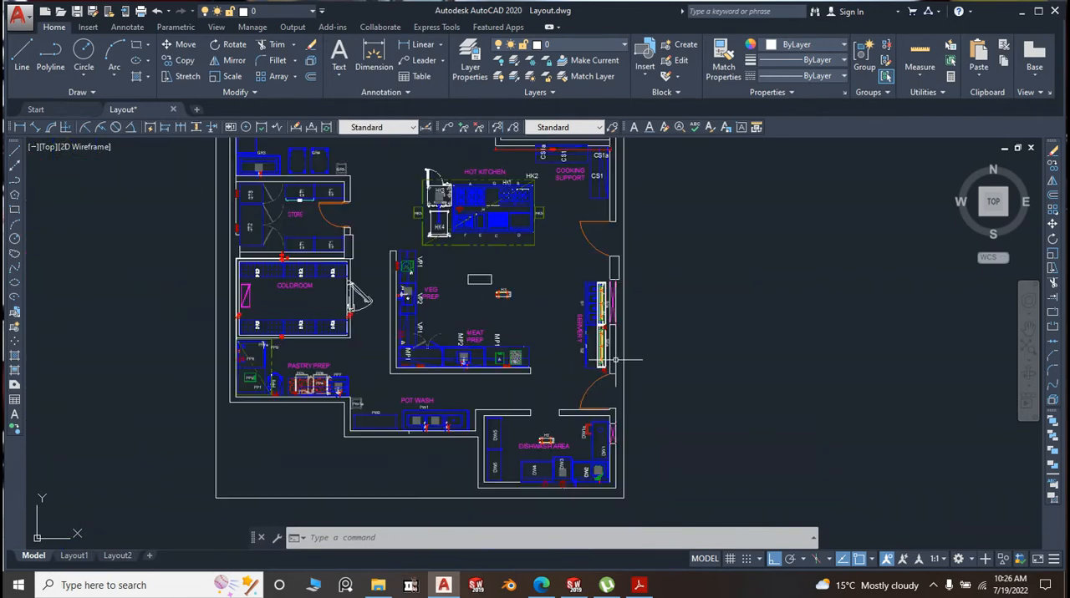
pyautogui.scroll(4, 508, 376)
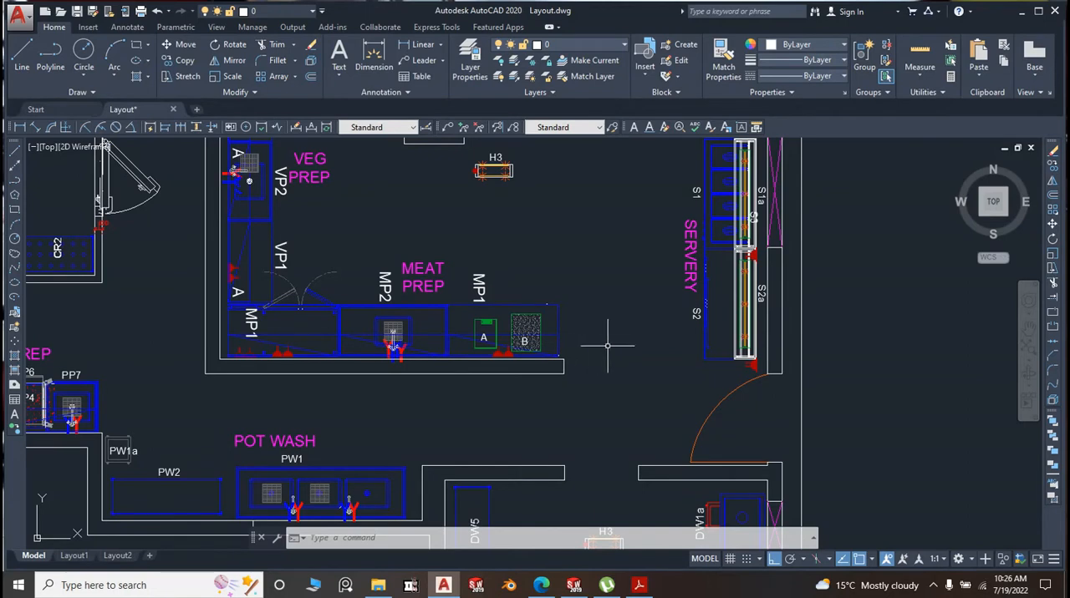
pyautogui.scroll(-2, 564, 351)
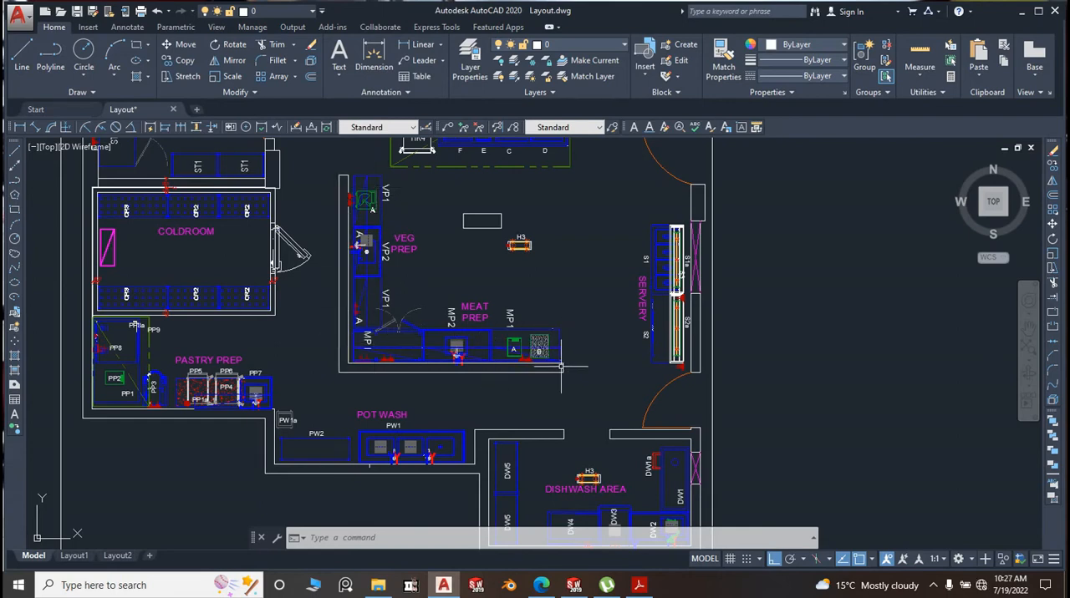
pyautogui.scroll(2, 480, 349)
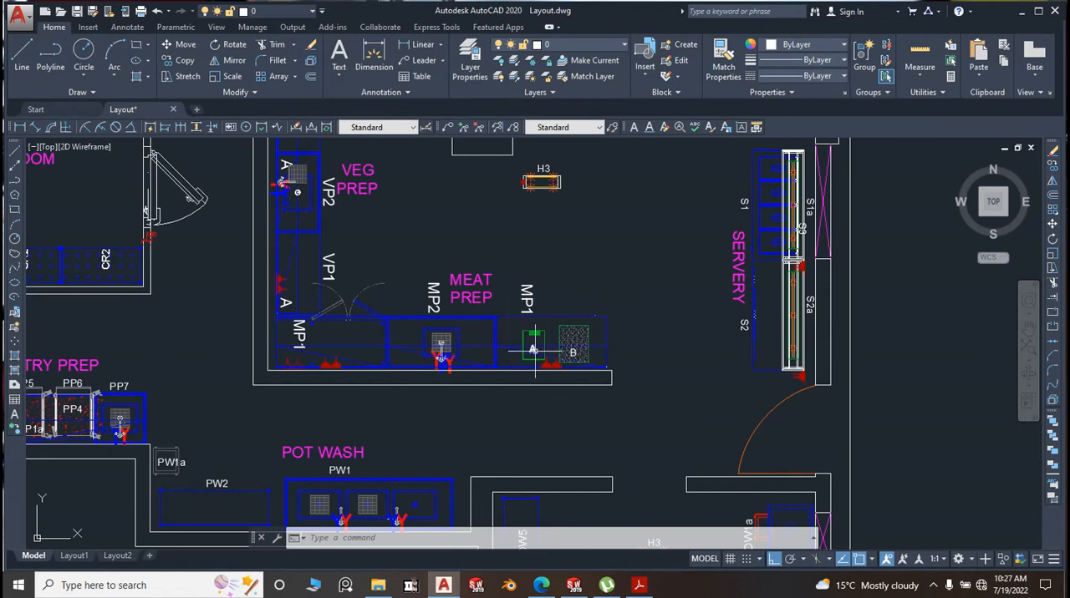
pyautogui.scroll(2, 354, 336)
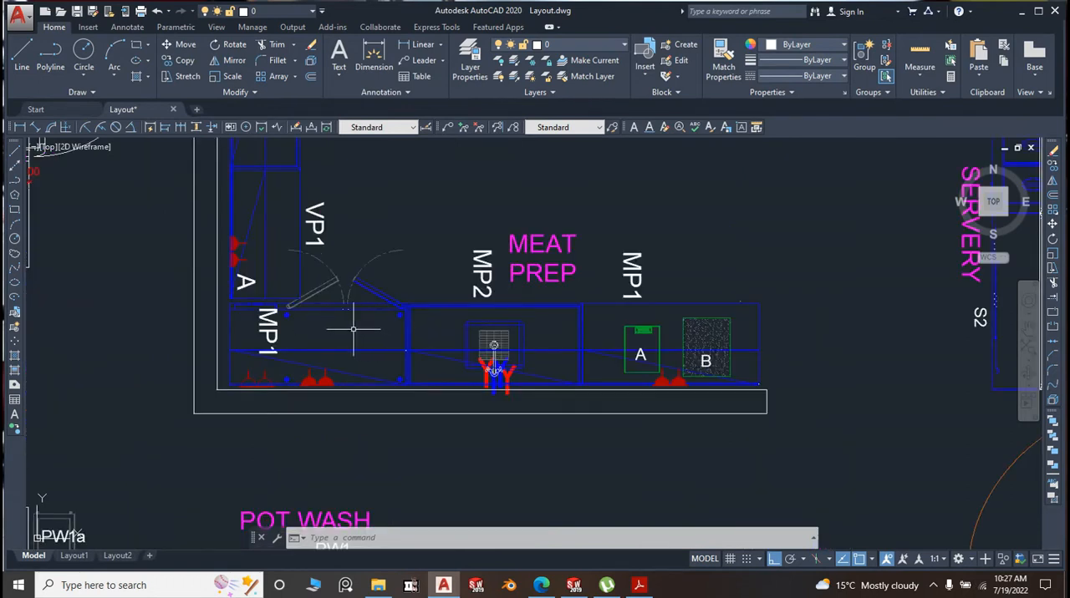
pyautogui.scroll(-2, 354, 329)
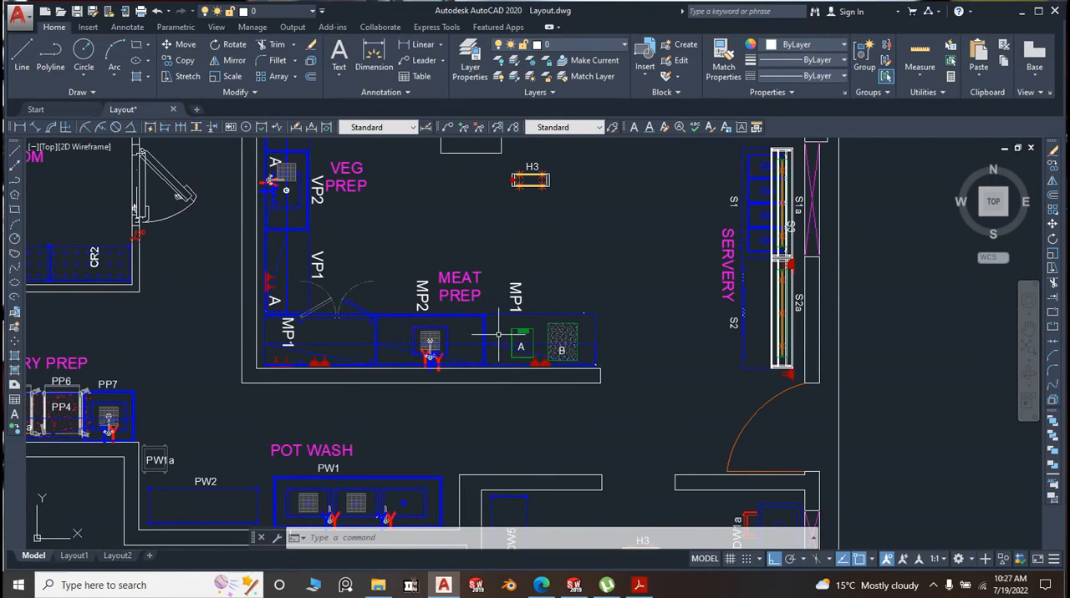
pyautogui.scroll(-5, 318, 302)
pyautogui.scroll(5, 324, 295)
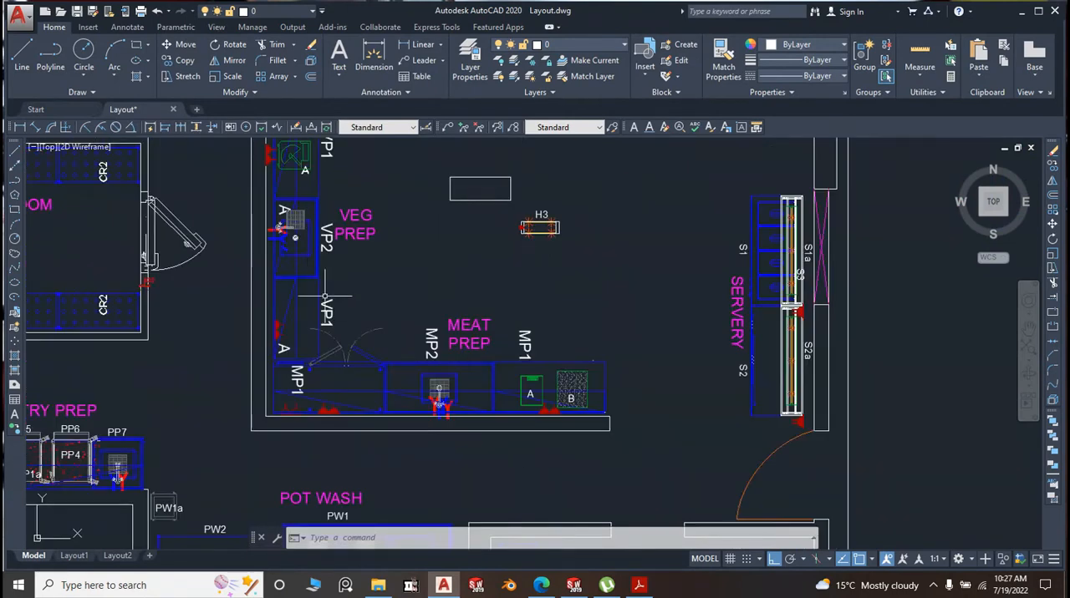
pyautogui.scroll(-3, 300, 251)
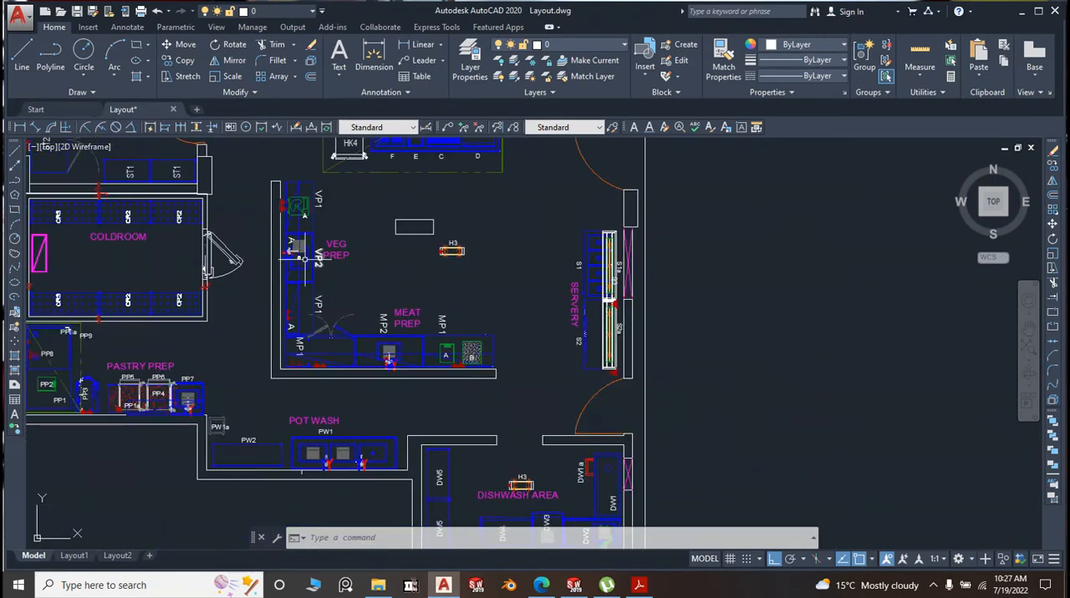
pyautogui.scroll(-4, 280, 298)
pyautogui.scroll(7, 393, 342)
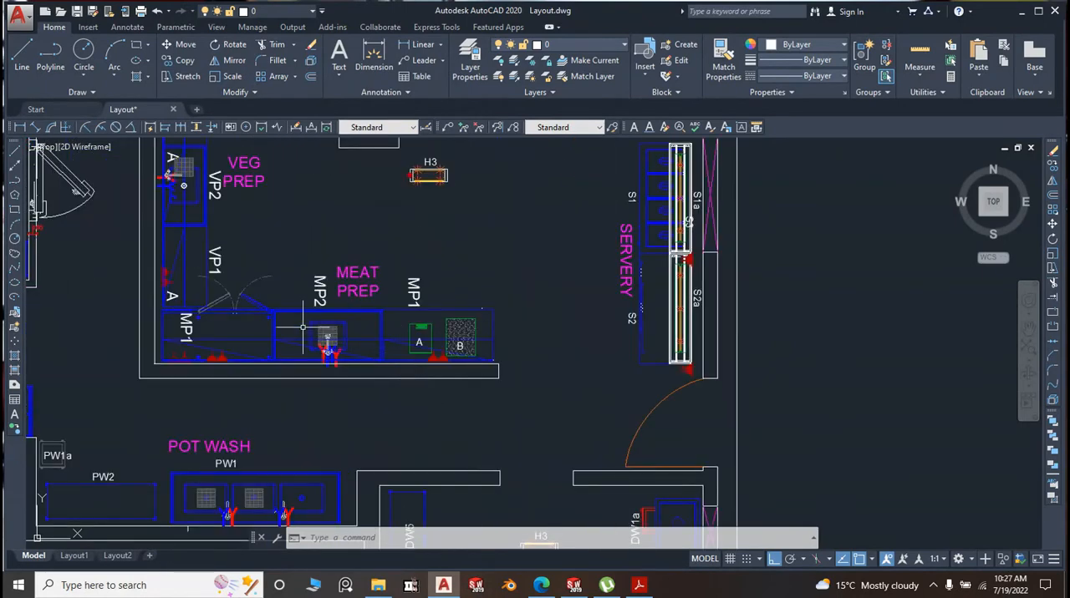
# Review the overall kitchen floor plan and inspect servery counters S1 and S2 beside the serving opening
pyautogui.scroll(-3, 217, 334)
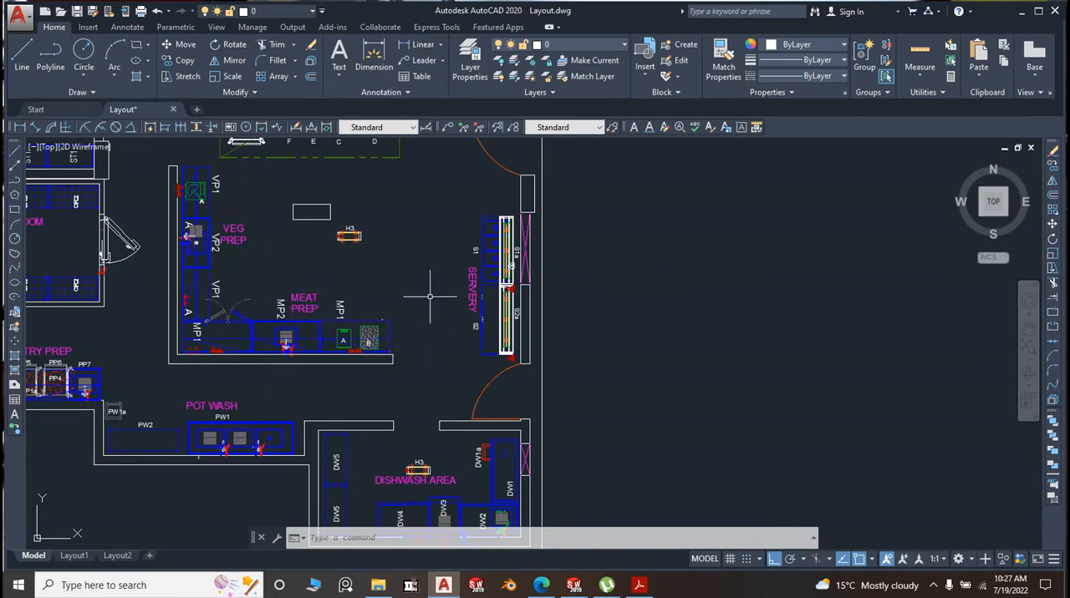
pyautogui.scroll(-5, 443, 301)
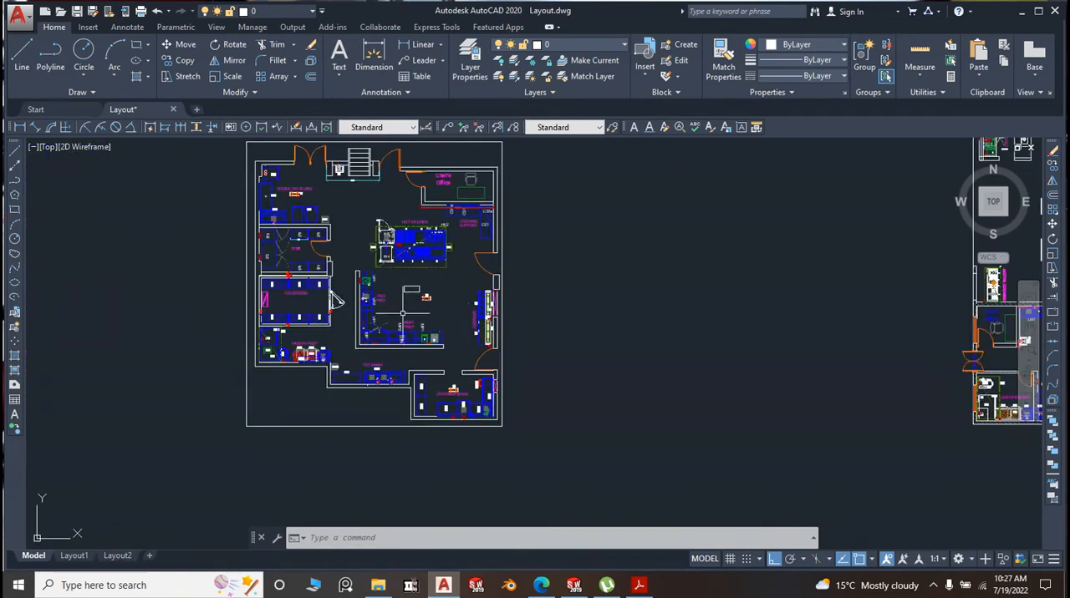
pyautogui.scroll(2, 410, 317)
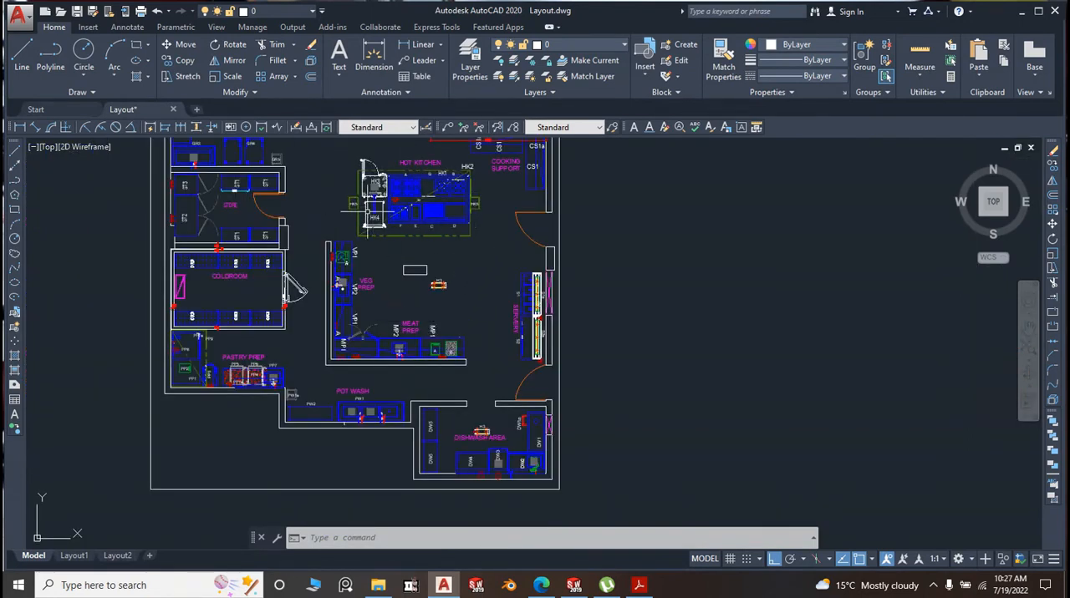
pyautogui.scroll(-2, 365, 220)
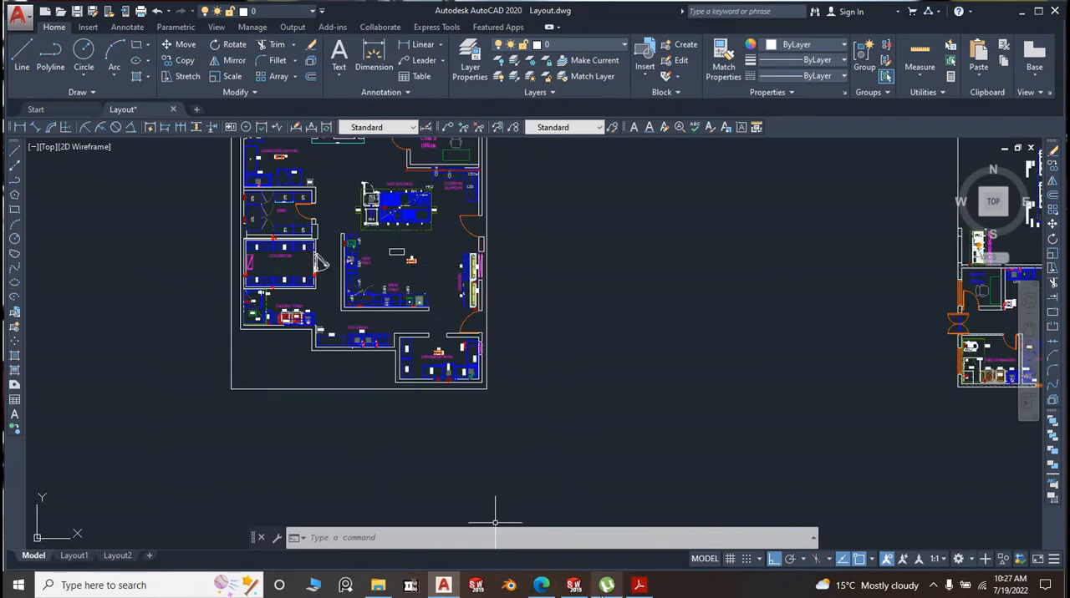
pyautogui.scroll(6, 460, 273)
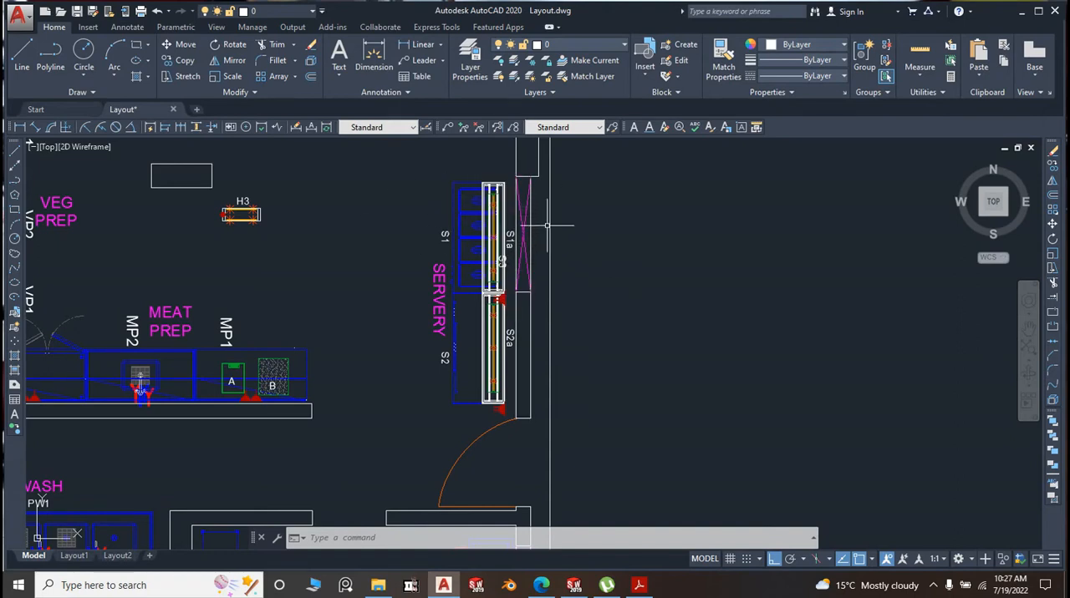
pyautogui.scroll(-6, 561, 219)
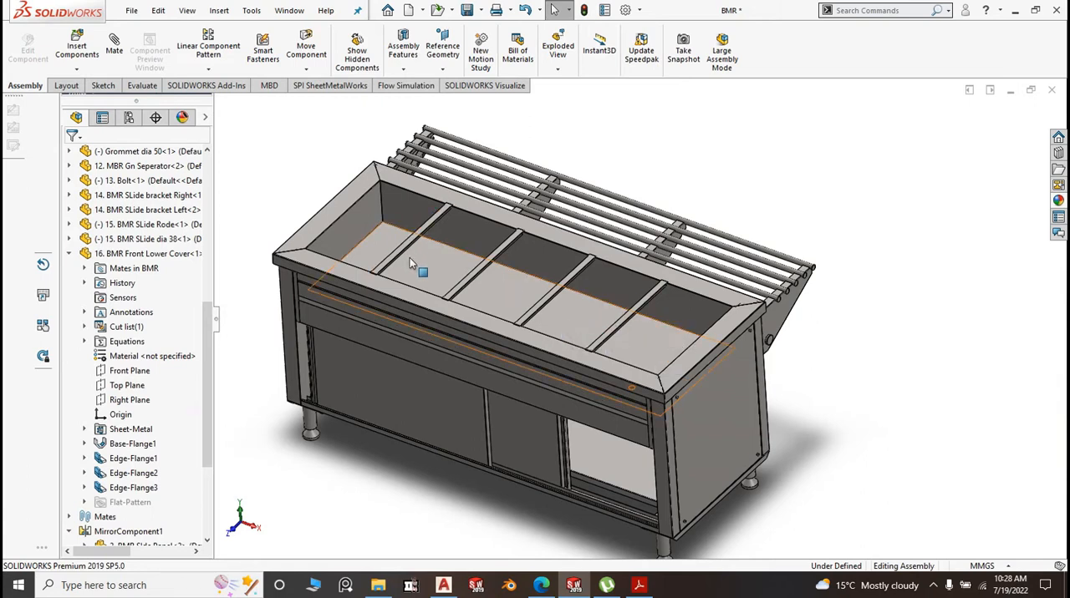
# In SOLIDWORKS, examine the BMR assembly from several sides, including its top frame, end panel and tray slide with brackets
pyautogui.scroll(-3, 602, 306)
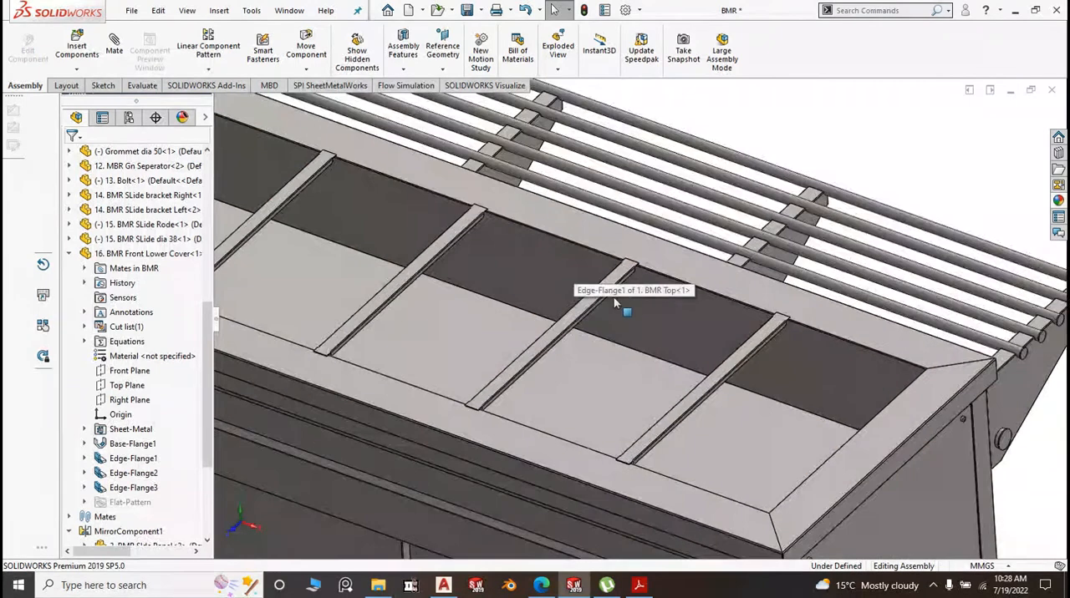
pyautogui.scroll(3, 632, 316)
pyautogui.moveTo(632, 316); pyautogui.dragTo(672, 438, button='middle')
pyautogui.scroll(-3, 649, 319)
pyautogui.moveTo(666, 318); pyautogui.dragTo(732, 326, button='middle')
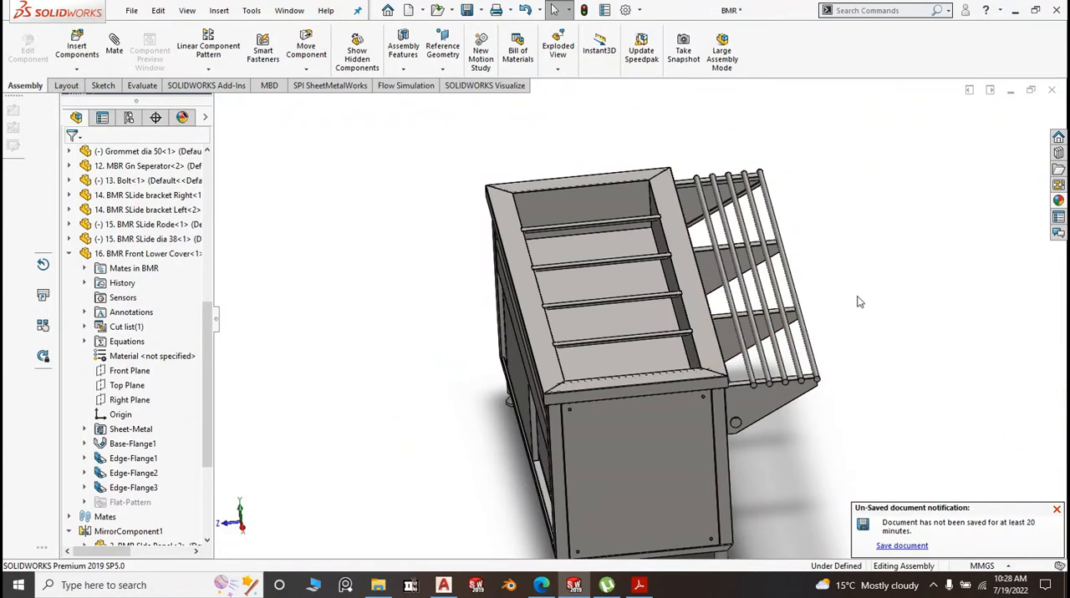
pyautogui.moveTo(875, 338); pyautogui.dragTo(864, 271, button='middle')
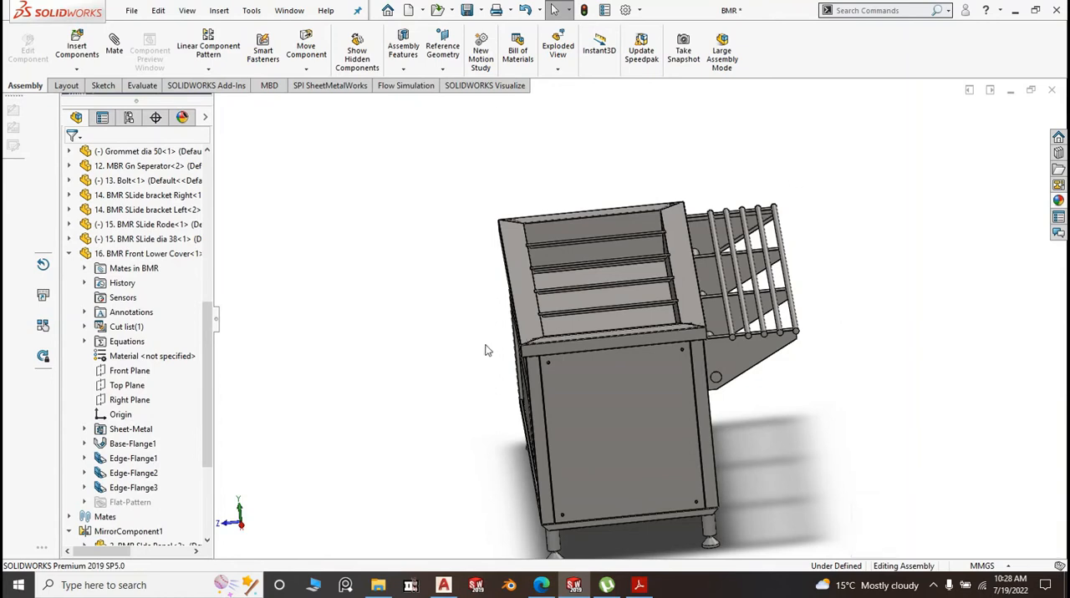
pyautogui.moveTo(528, 322); pyautogui.dragTo(550, 310, button='middle')
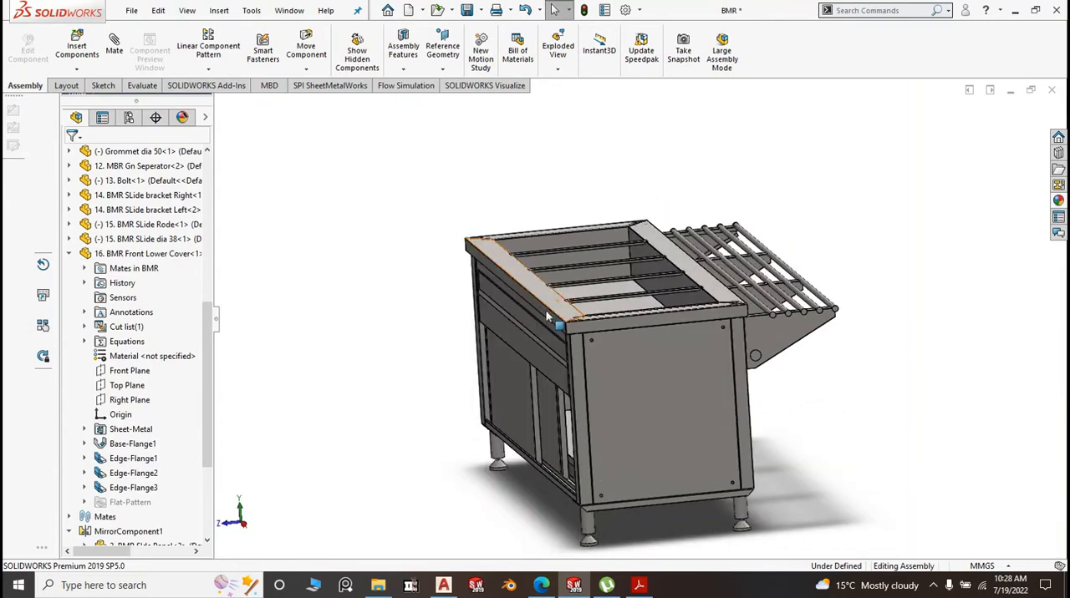
pyautogui.moveTo(527, 380); pyautogui.dragTo(550, 408, button='middle')
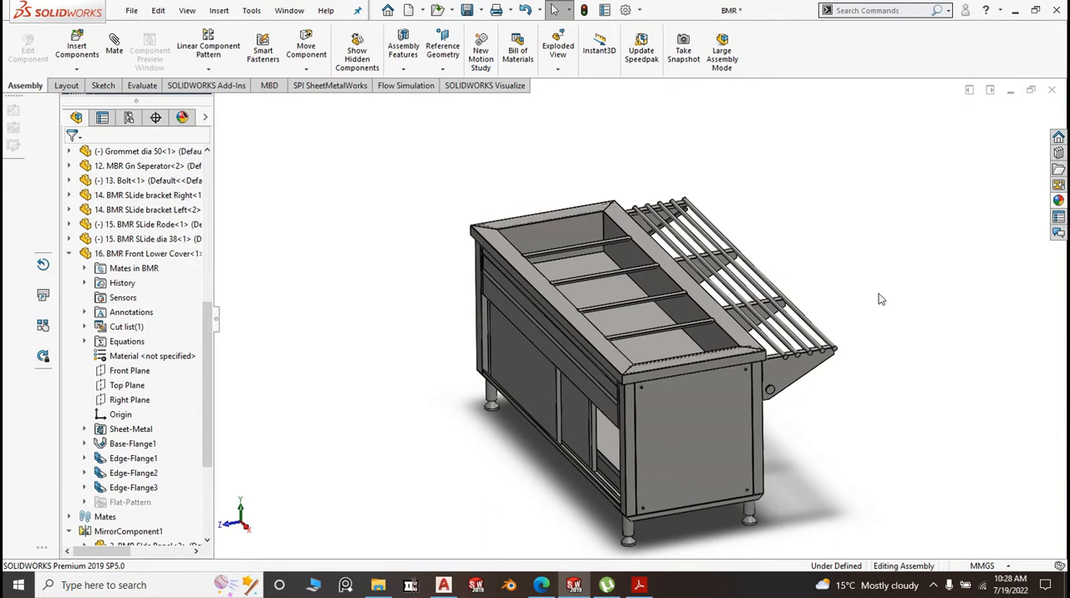
pyautogui.moveTo(894, 338); pyautogui.dragTo(902, 351, button='middle')
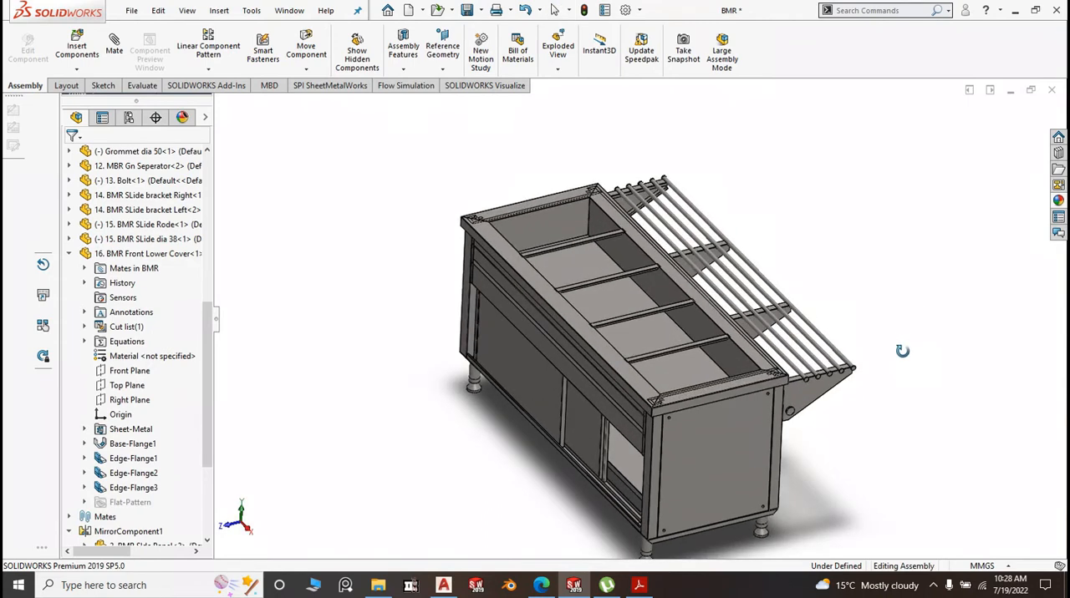
pyautogui.scroll(-5, 902, 351)
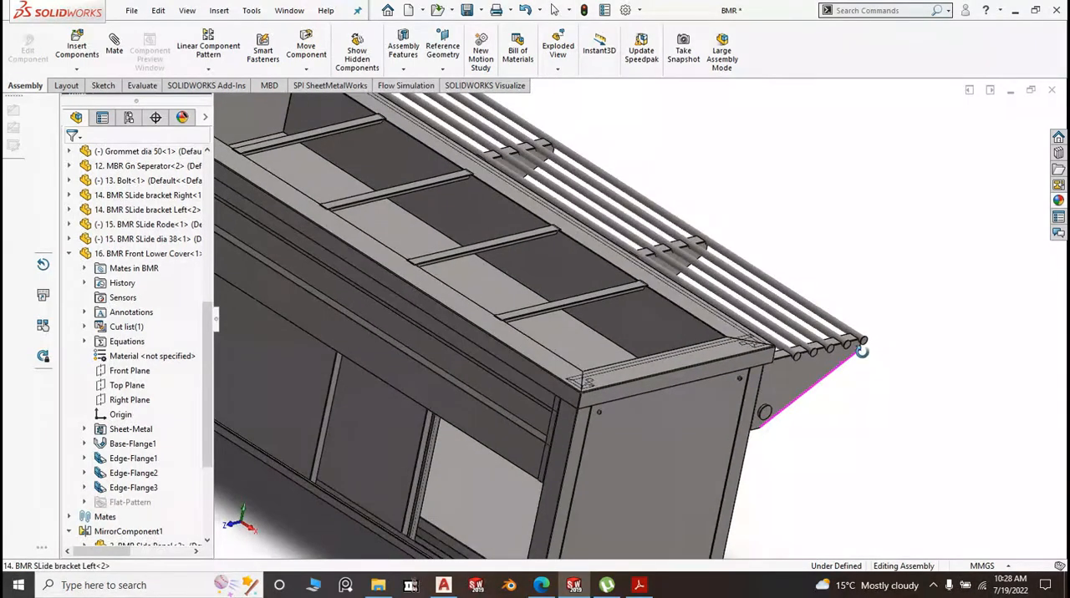
pyautogui.moveTo(851, 358); pyautogui.dragTo(845, 387, button='middle')
pyautogui.scroll(-2, 693, 324)
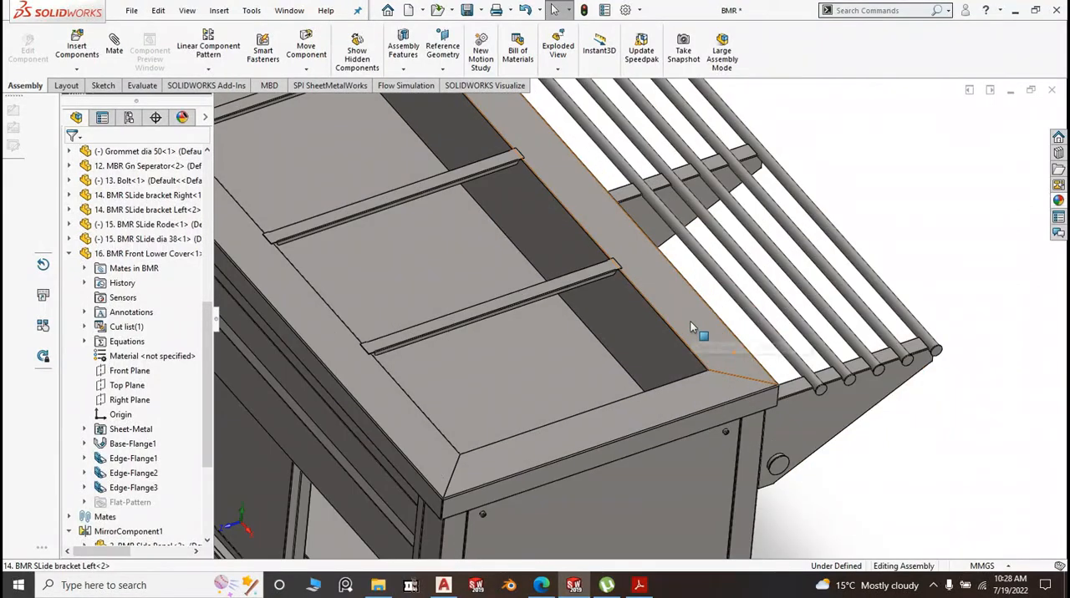
pyautogui.scroll(2, 690, 323)
pyautogui.scroll(4, 690, 324)
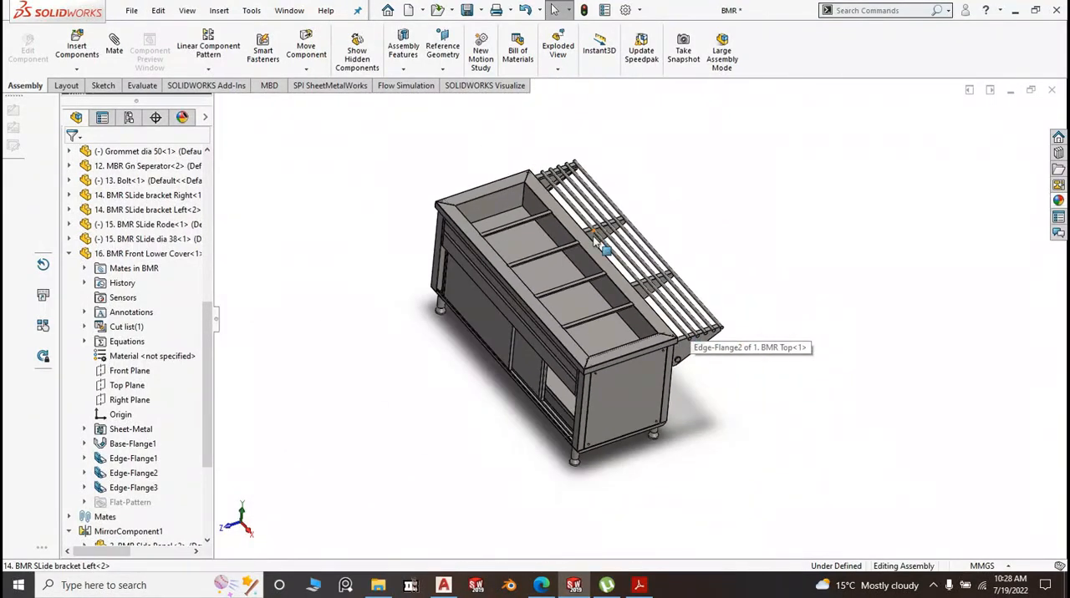
# Inspect the recessed well of the BMR top and how the GN separators rest on its edges
pyautogui.scroll(-2, 594, 240)
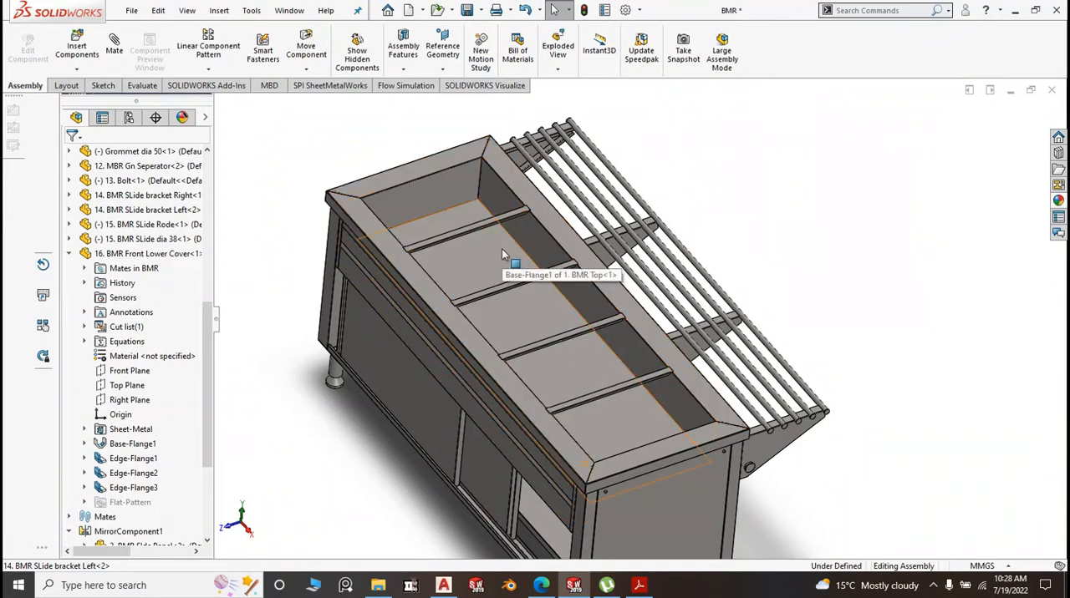
pyautogui.scroll(-2, 502, 251)
pyautogui.scroll(-2, 486, 180)
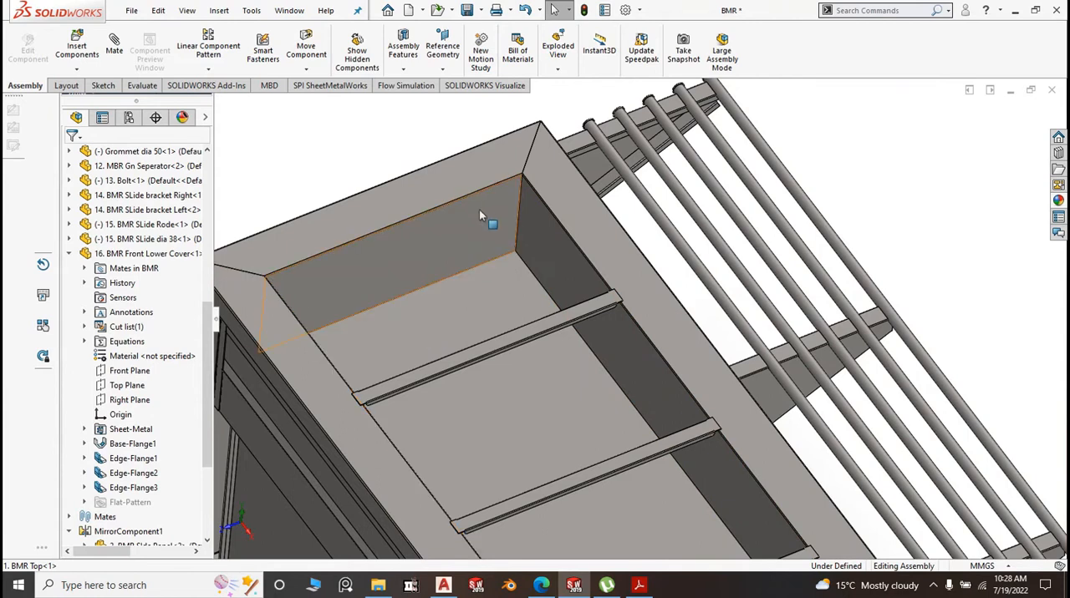
pyautogui.scroll(3, 480, 209)
pyautogui.scroll(-4, 549, 300)
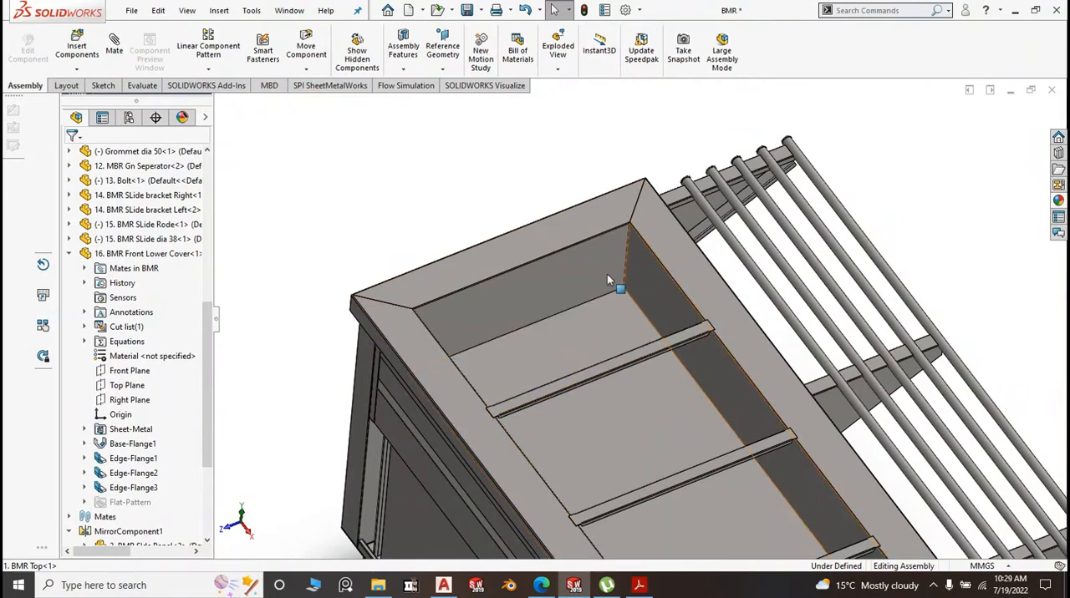
pyautogui.scroll(2, 606, 273)
pyautogui.scroll(-3, 657, 345)
pyautogui.scroll(-5, 660, 344)
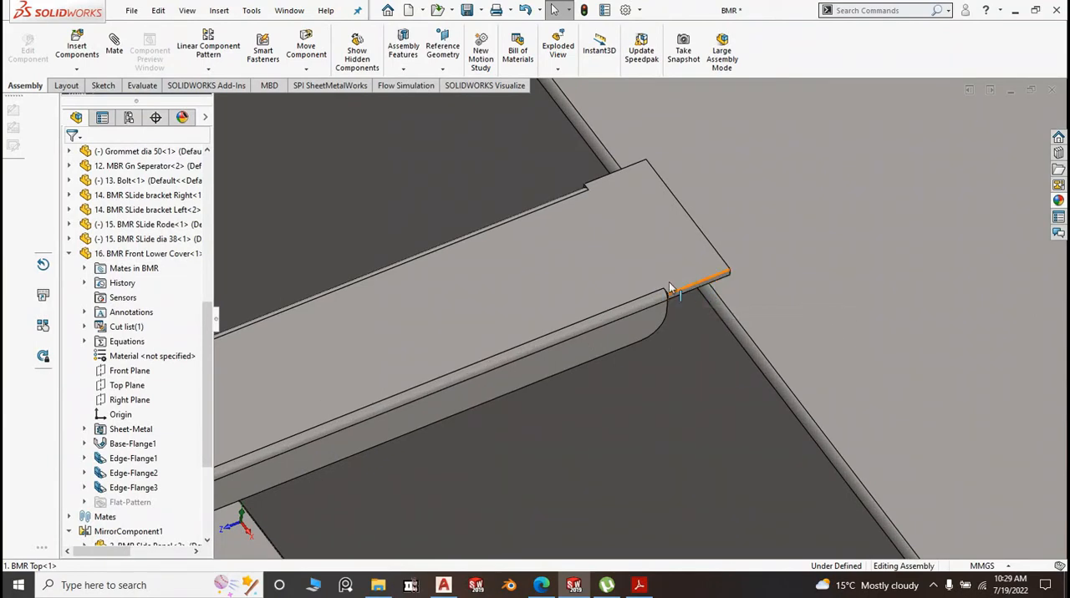
pyautogui.scroll(2, 627, 288)
pyautogui.scroll(8, 626, 288)
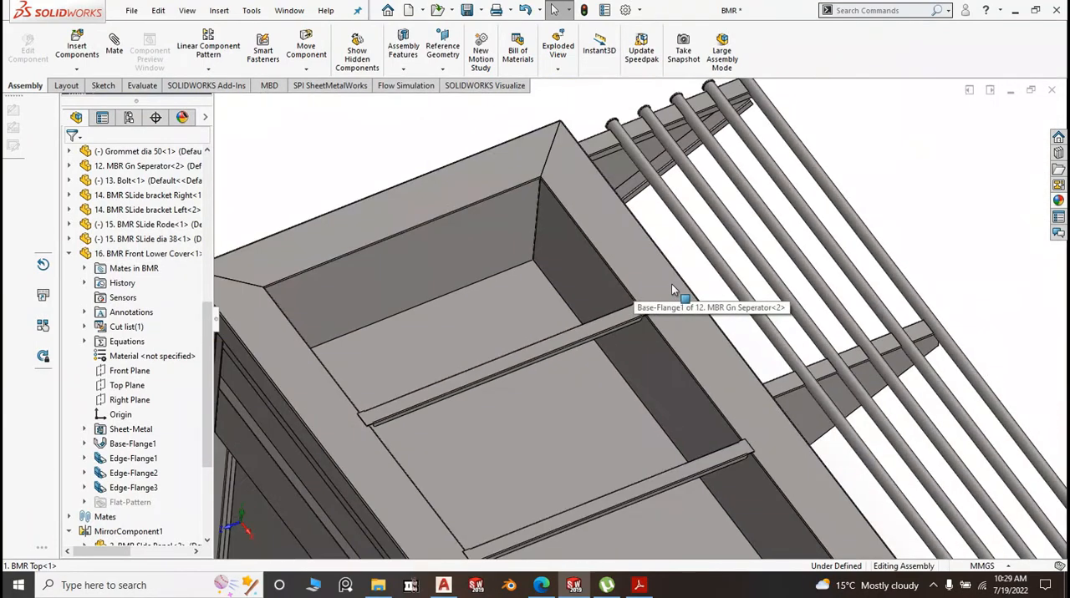
pyautogui.scroll(3, 702, 431)
pyautogui.scroll(-8, 696, 424)
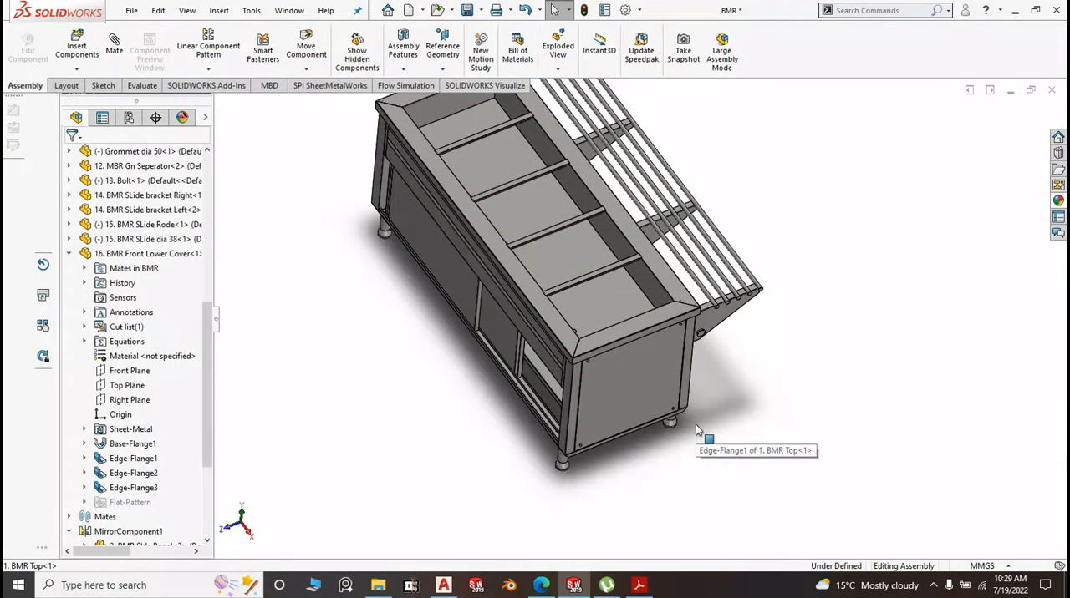
# Examine the counter's separator spacing and its front side with the sliding doors and legs
pyautogui.scroll(6, 631, 295)
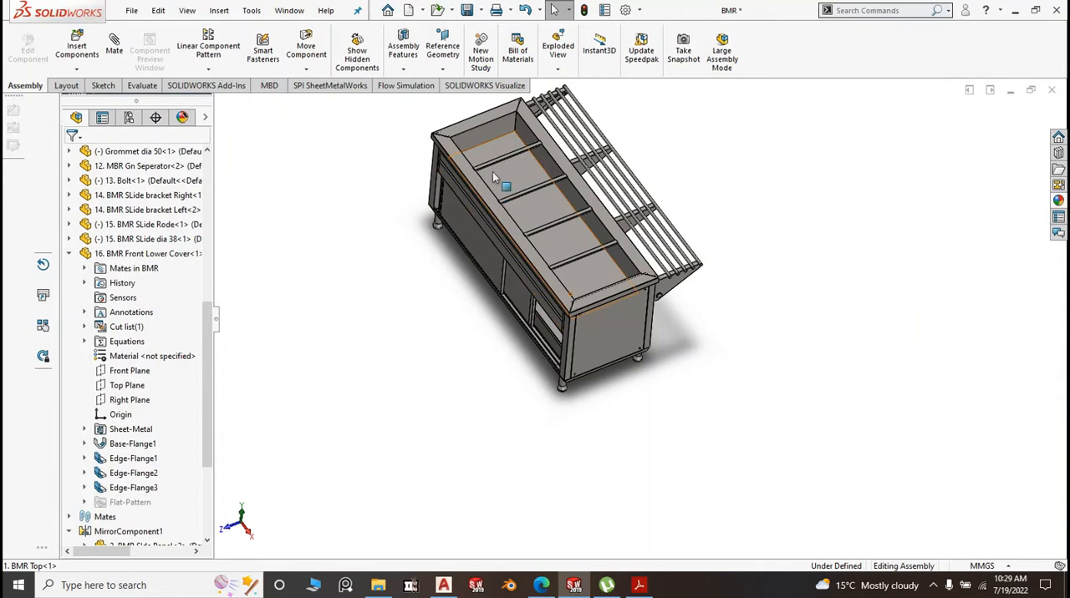
pyautogui.scroll(-5, 548, 247)
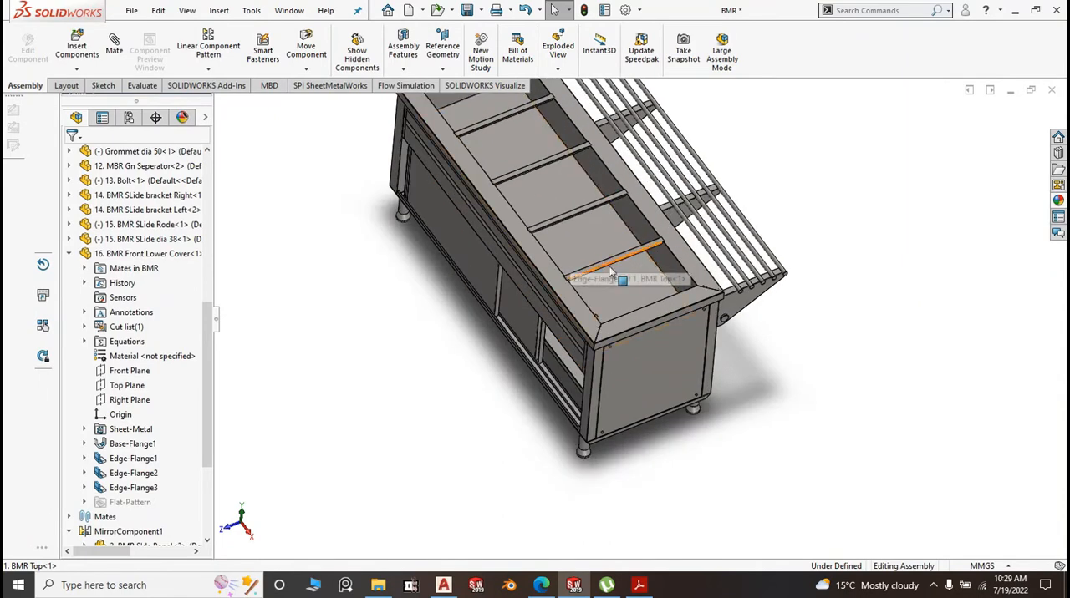
pyautogui.scroll(5, 643, 276)
pyautogui.scroll(-3, 645, 278)
pyautogui.scroll(4, 636, 372)
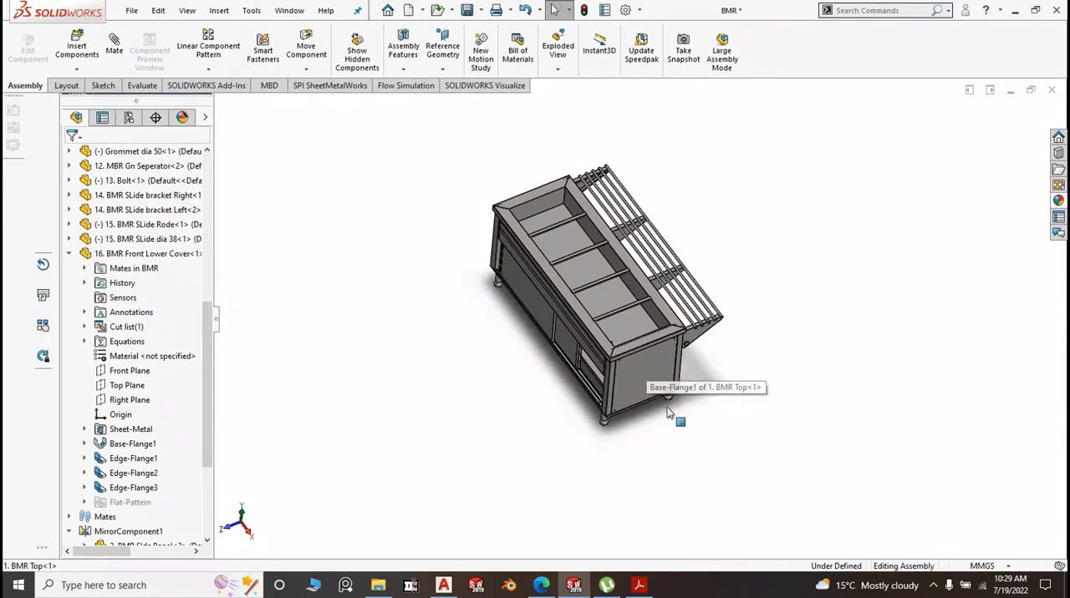
pyautogui.moveTo(671, 413); pyautogui.dragTo(692, 385, button='middle')
pyautogui.scroll(-5, 585, 343)
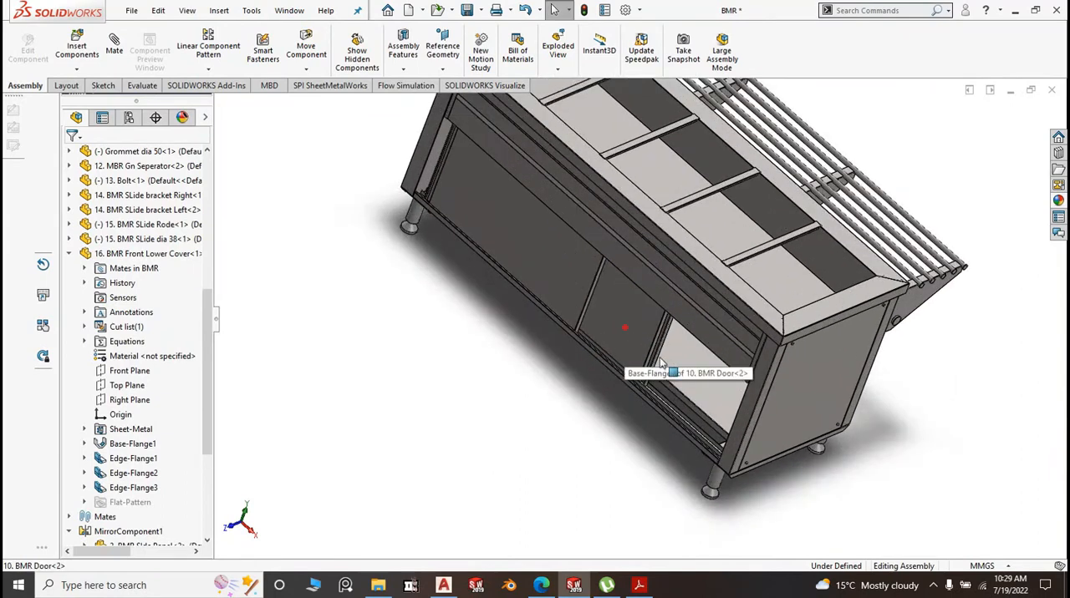
# Slide BMR Door<2> toward the near side panel and inspect how its edge sits in the door rails
pyautogui.moveTo(661, 361); pyautogui.dragTo(753, 458)
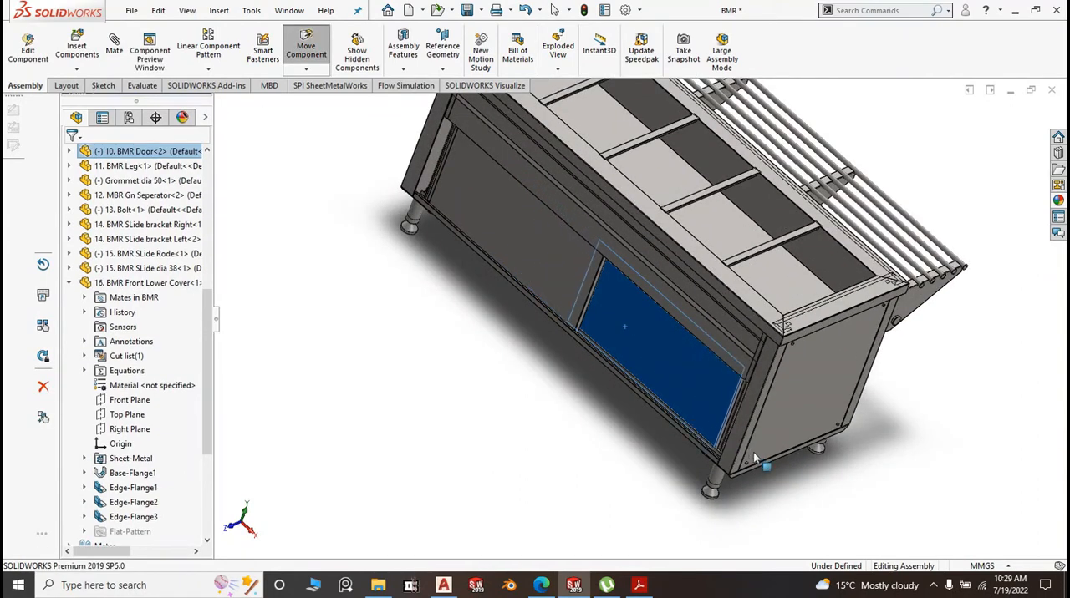
pyautogui.scroll(-8, 700, 403)
pyautogui.press('Escape')
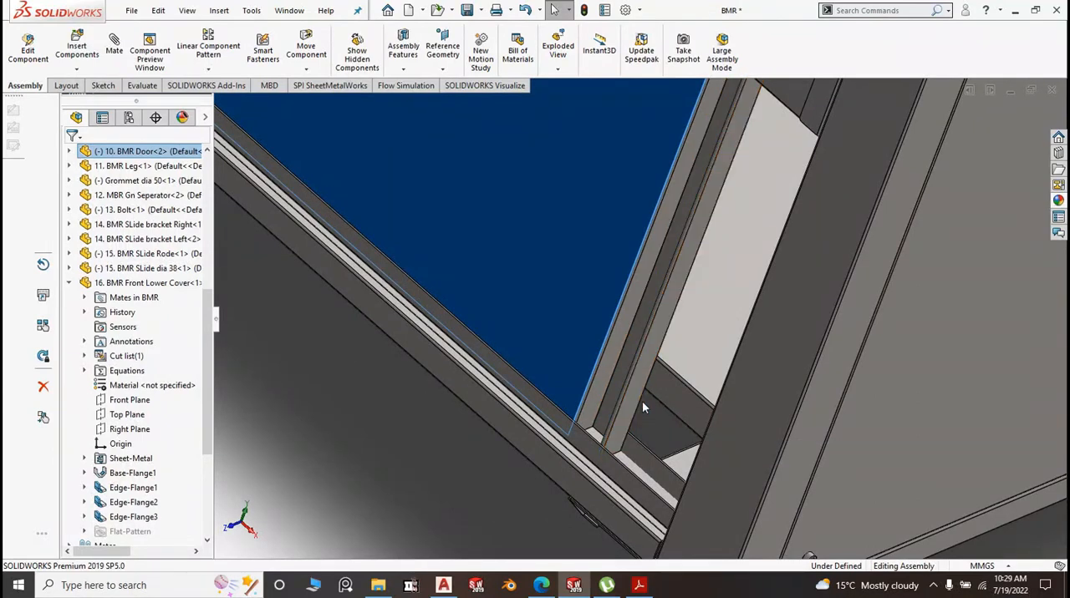
pyautogui.scroll(8, 642, 407)
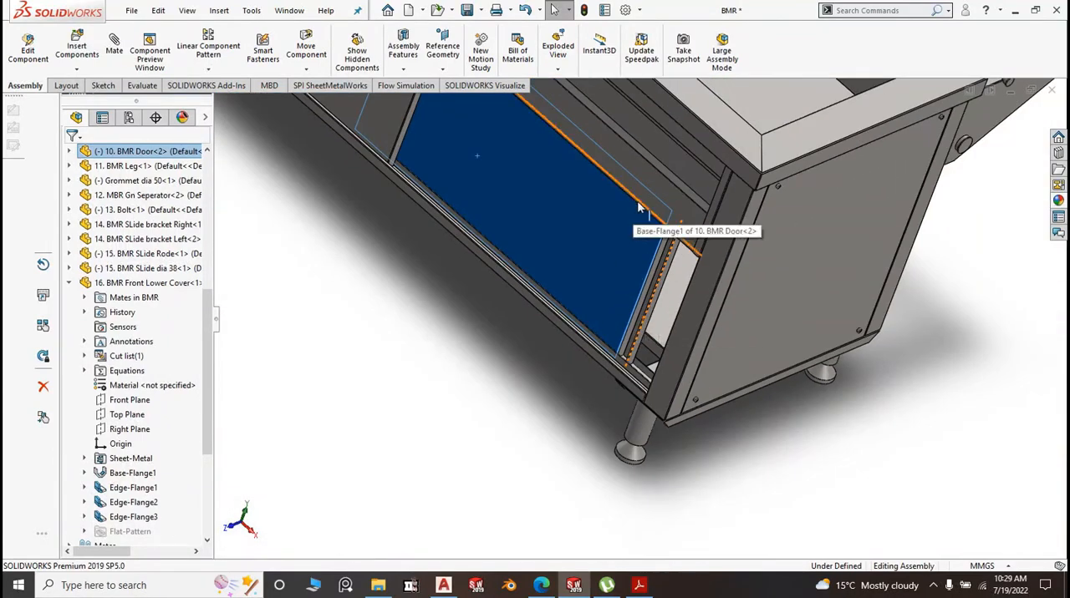
pyautogui.scroll(-5, 680, 253)
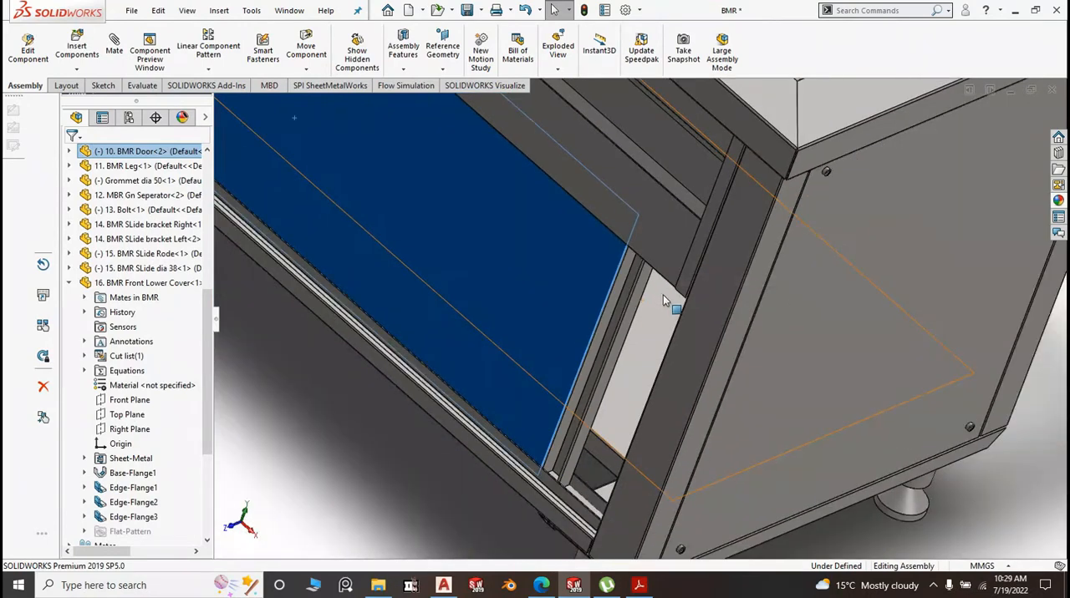
pyautogui.scroll(10, 663, 295)
pyautogui.scroll(-2, 548, 234)
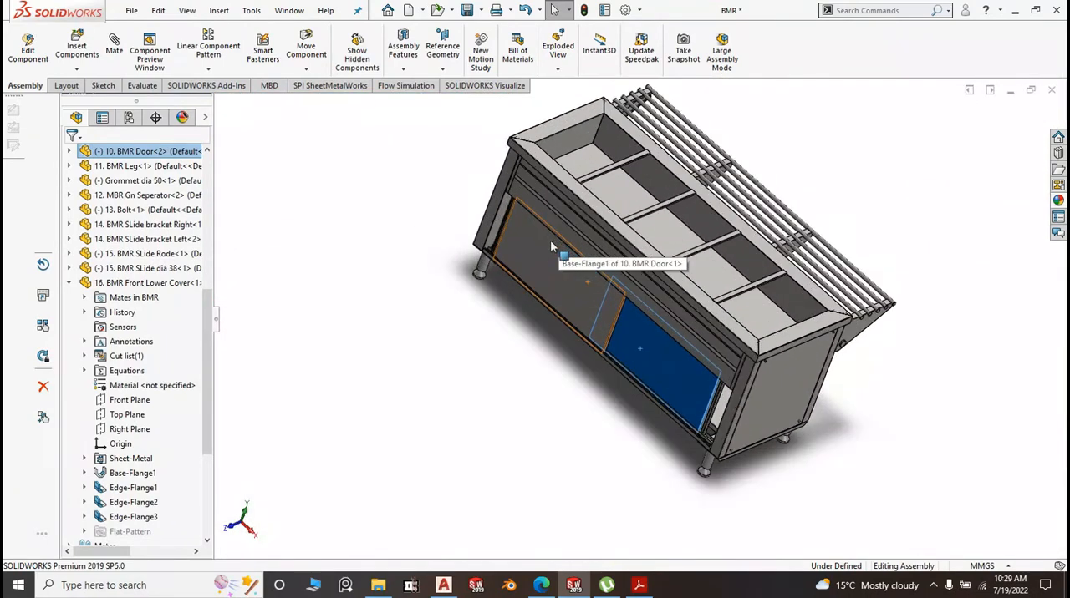
# Slide BMR Door<1> away from the far side panel, and move BMR Door<2> back behind it to open the near end
pyautogui.click(552, 266)
pyautogui.scroll(-5, 528, 241)
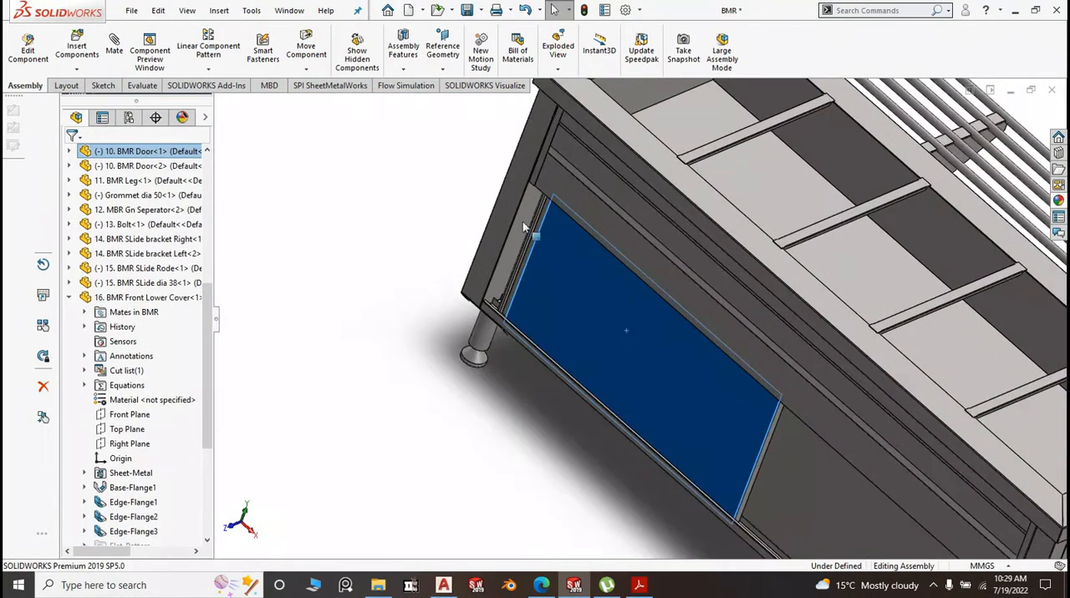
pyautogui.scroll(8, 581, 272)
pyautogui.scroll(-3, 647, 340)
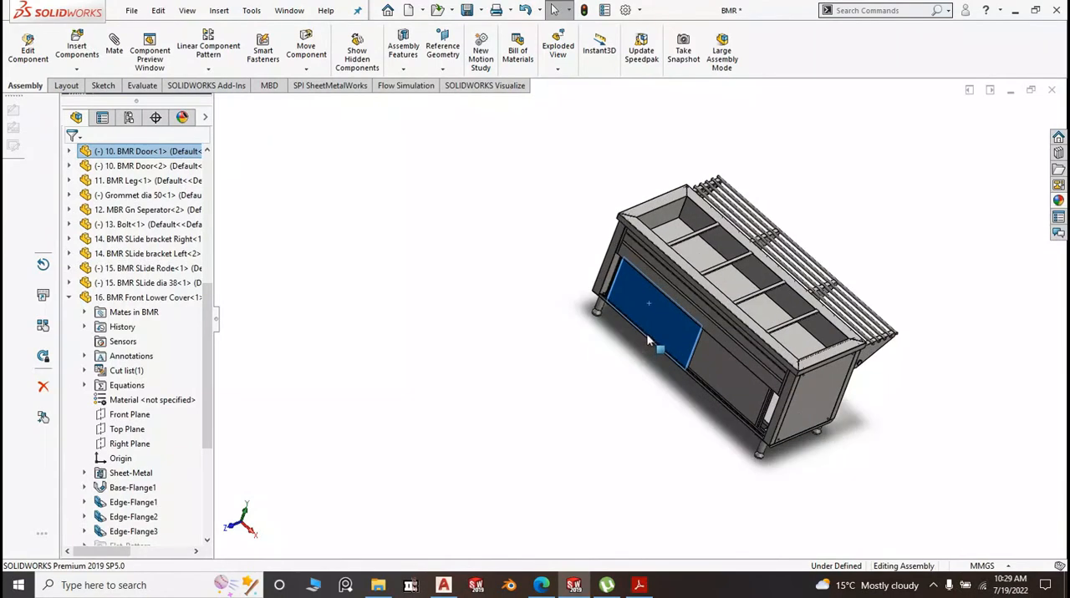
pyautogui.moveTo(729, 390); pyautogui.dragTo(663, 356)
pyautogui.click(501, 394)
# Examine the parallel door rails along the lower edge of the open compartment beside the side panel
pyautogui.scroll(-9, 807, 474)
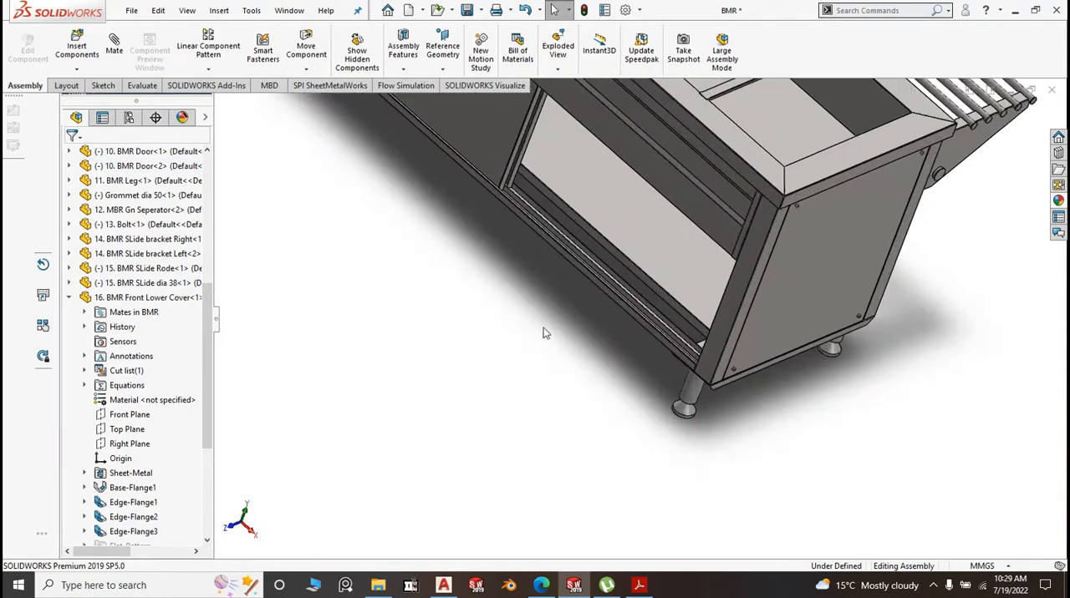
pyautogui.scroll(5, 568, 351)
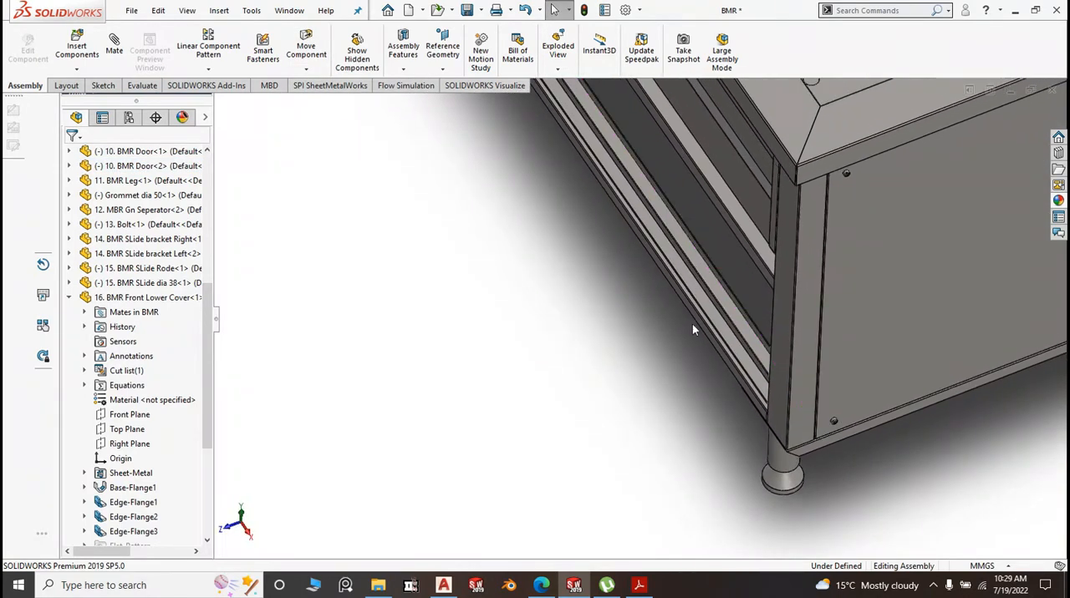
pyautogui.scroll(-8, 742, 276)
pyautogui.scroll(4, 694, 318)
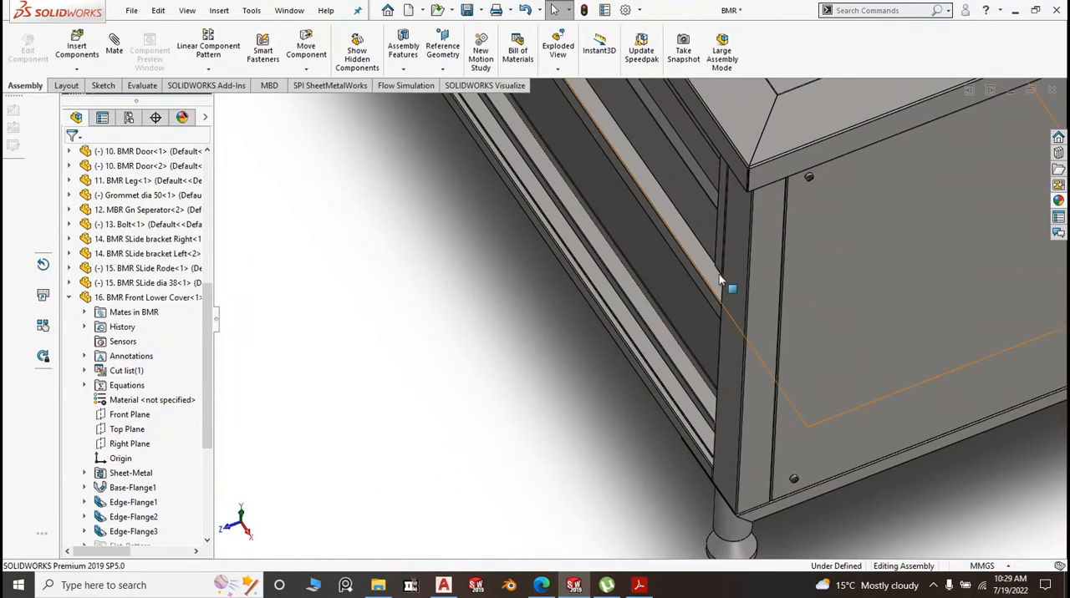
pyautogui.scroll(-3, 692, 299)
pyautogui.scroll(5, 688, 308)
pyautogui.scroll(-5, 671, 339)
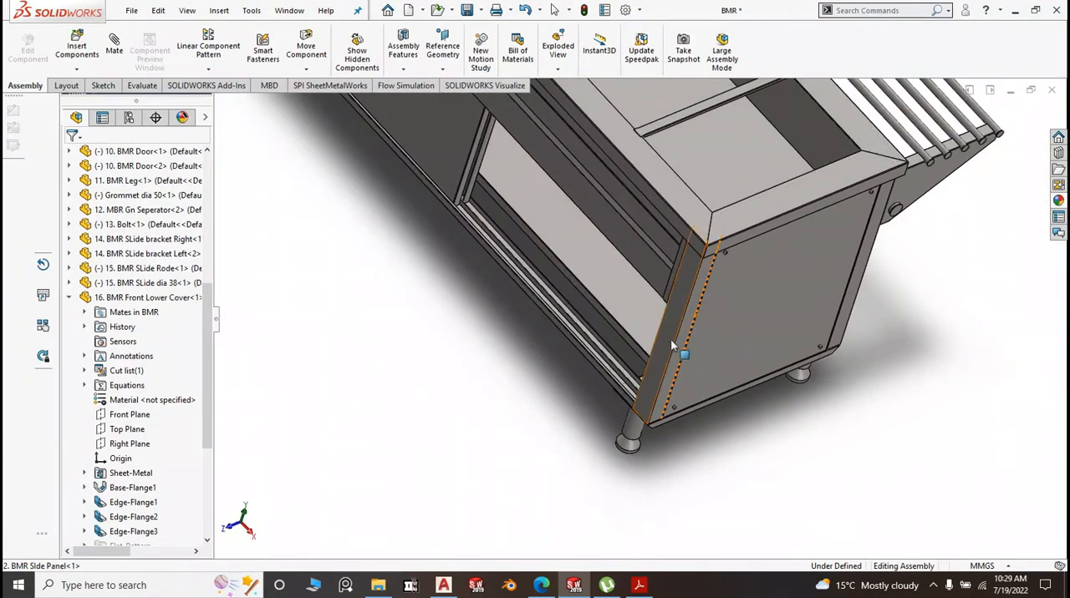
# Inspect from above and from the front how the lower door rails meet the side panel's front flange
pyautogui.moveTo(637, 347); pyautogui.dragTo(651, 431, button='middle')
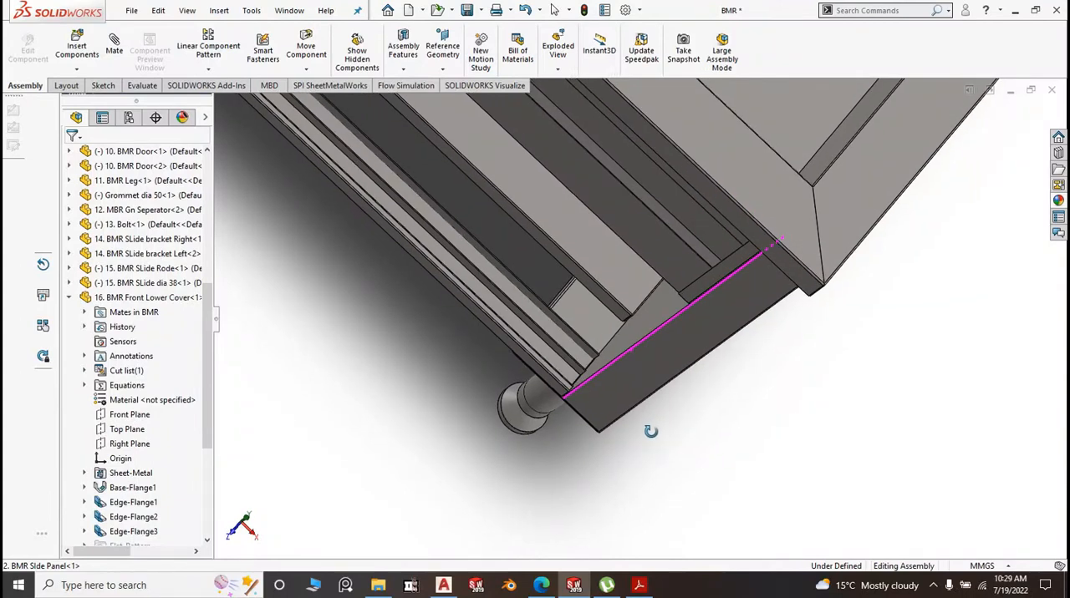
pyautogui.scroll(-4, 645, 367)
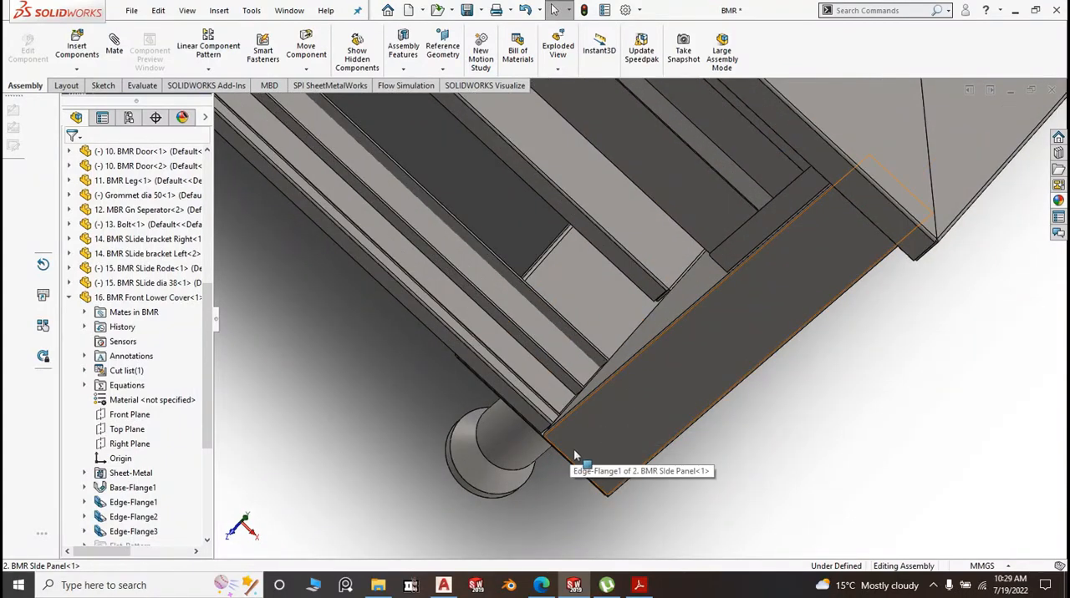
pyautogui.scroll(3, 594, 466)
pyautogui.scroll(-3, 512, 279)
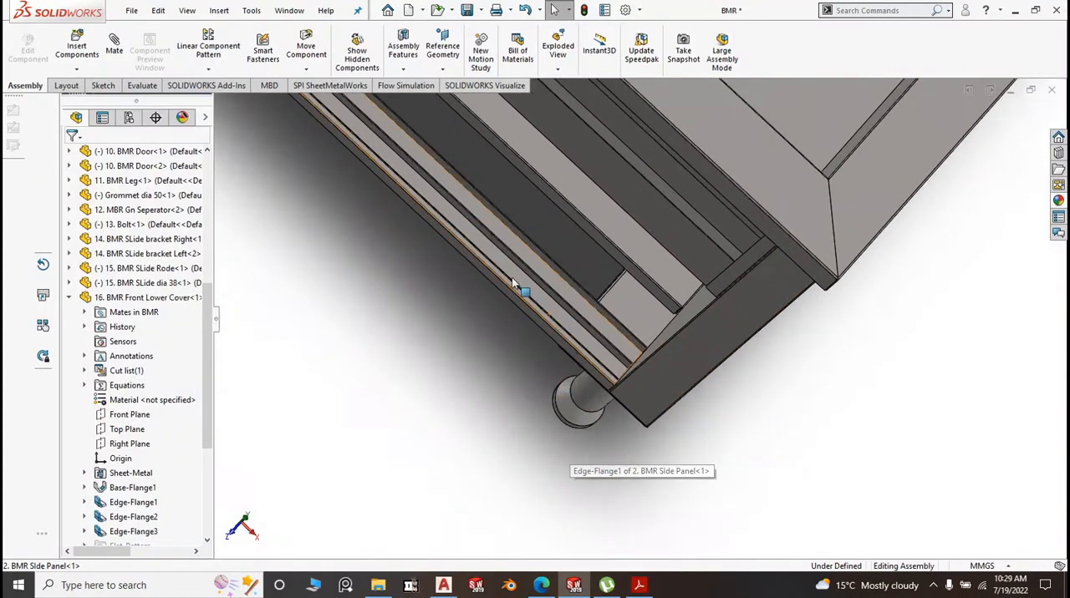
pyautogui.scroll(4, 507, 314)
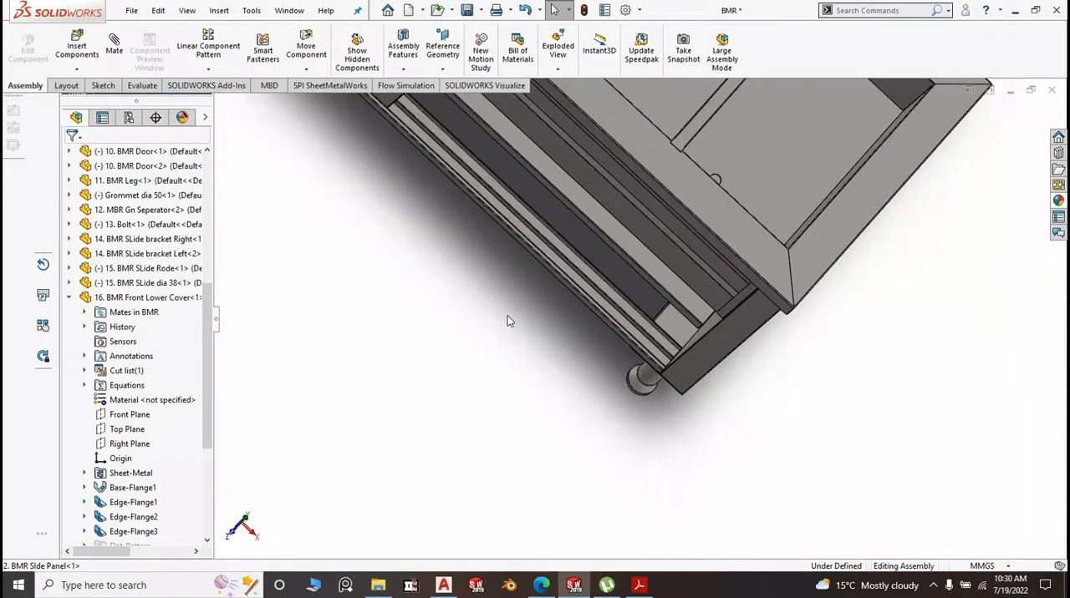
pyautogui.scroll(-3, 567, 303)
pyautogui.moveTo(640, 317); pyautogui.dragTo(611, 227, button='middle')
pyautogui.scroll(-3, 606, 219)
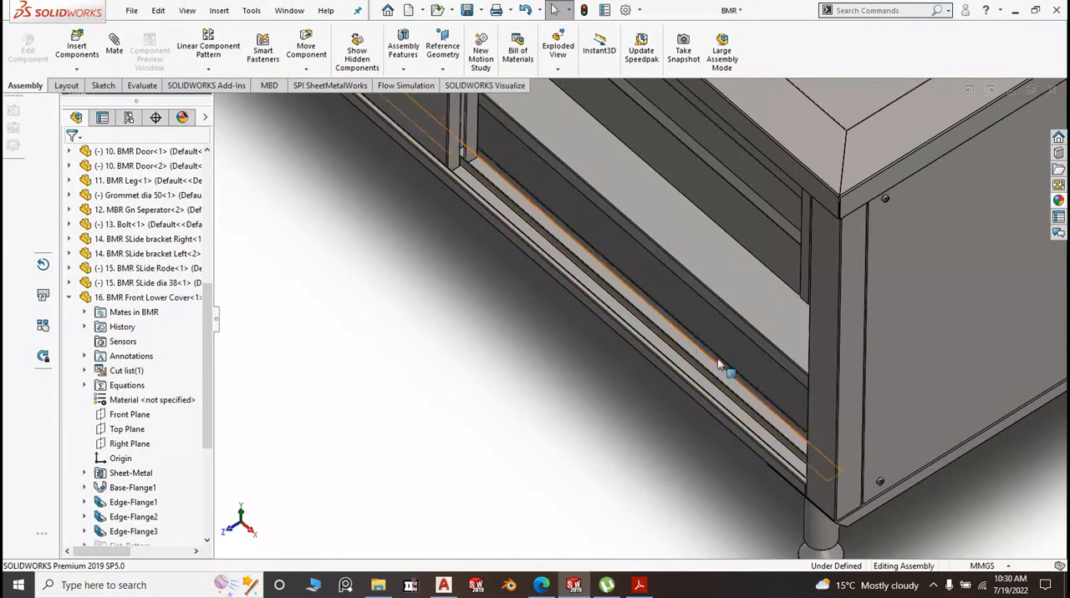
pyautogui.scroll(-2, 743, 376)
pyautogui.scroll(2, 744, 390)
pyautogui.scroll(3, 744, 385)
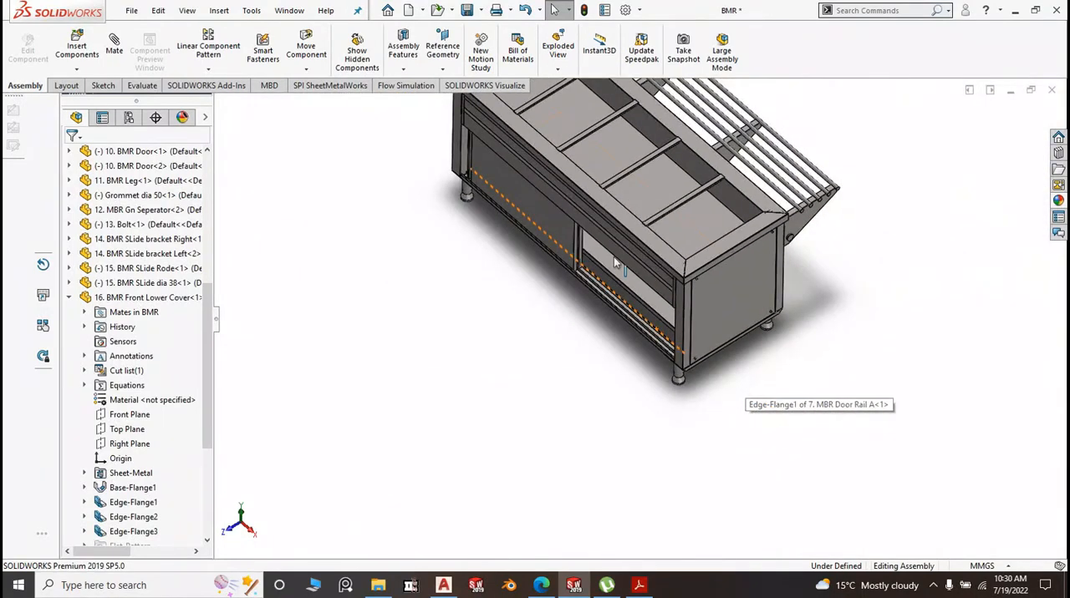
# Examine the upper door rail, the overlapping door edges and the BMR shelf inside the open compartment
pyautogui.scroll(-3, 613, 256)
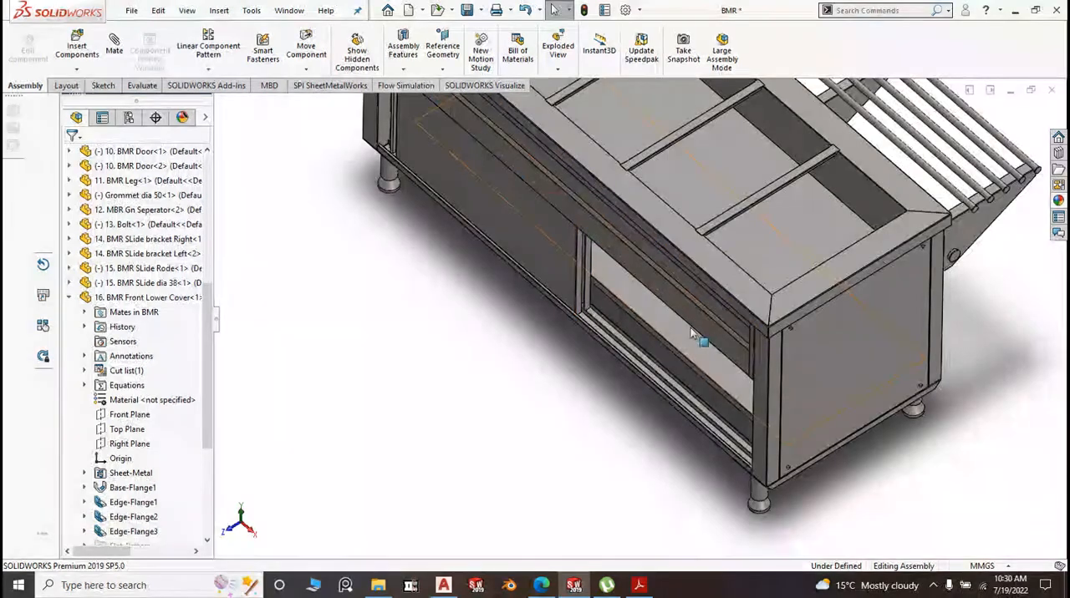
pyautogui.scroll(2, 689, 329)
pyautogui.scroll(-2, 627, 294)
pyautogui.scroll(-2, 633, 318)
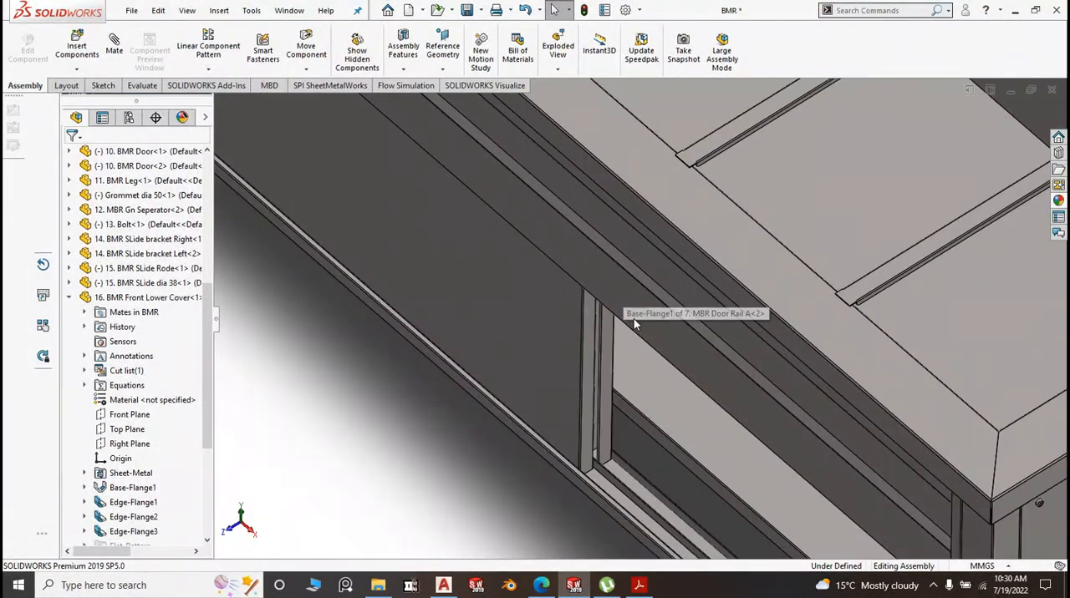
pyautogui.scroll(6, 634, 319)
pyautogui.scroll(-3, 633, 322)
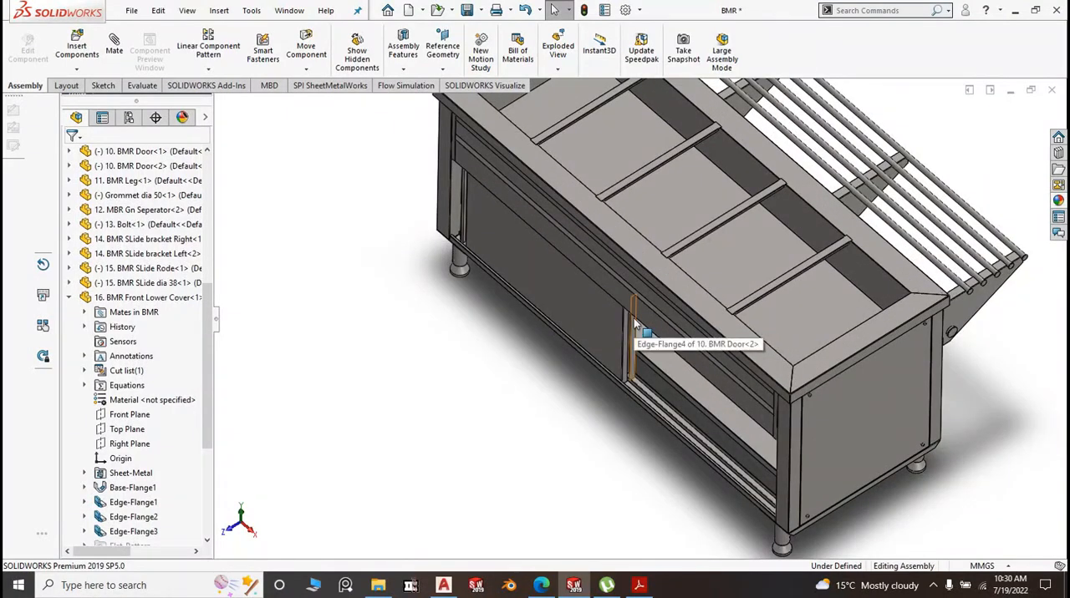
pyautogui.scroll(-2, 665, 351)
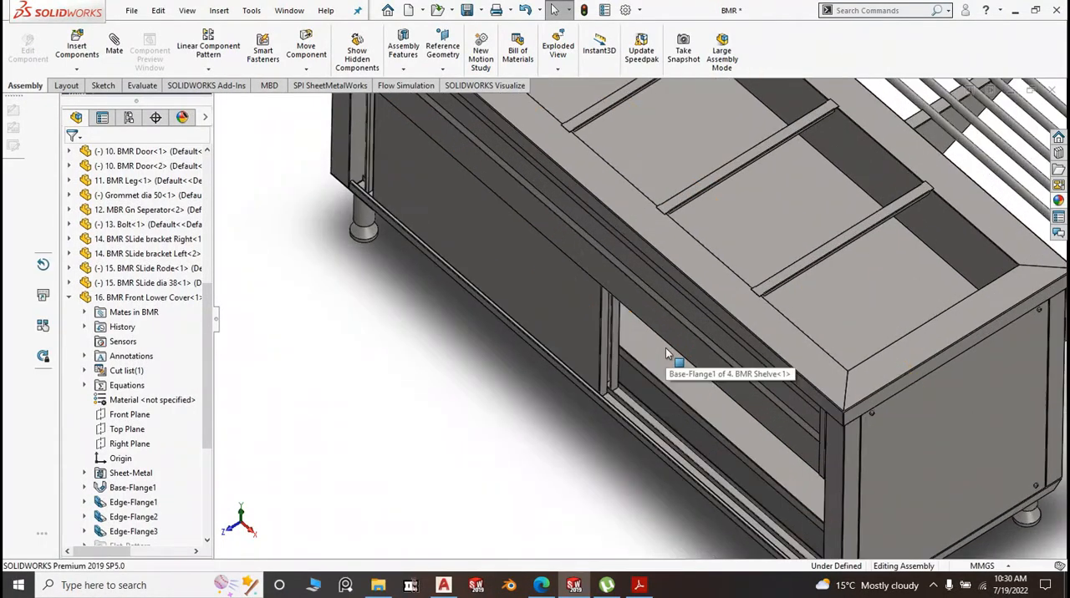
pyautogui.scroll(3, 663, 346)
pyautogui.scroll(-3, 559, 336)
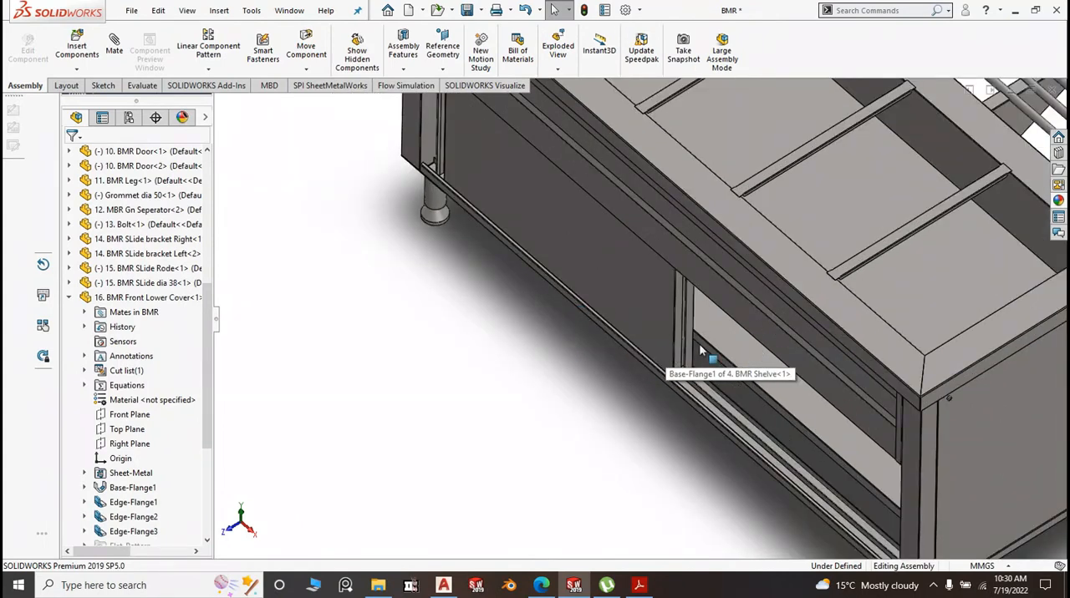
pyautogui.scroll(-3, 712, 407)
pyautogui.scroll(4, 668, 360)
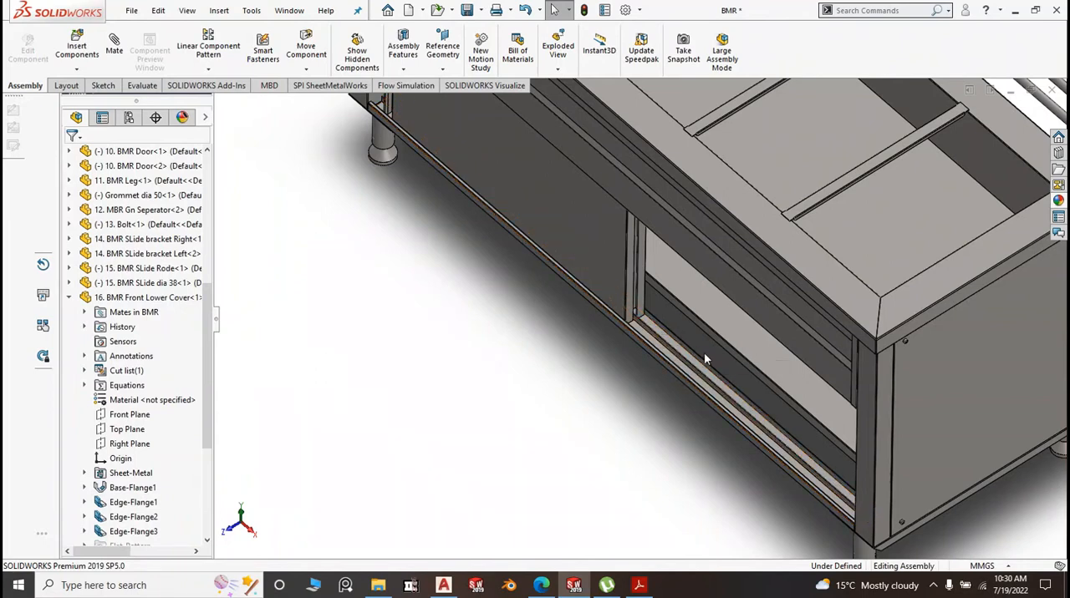
pyautogui.scroll(4, 699, 353)
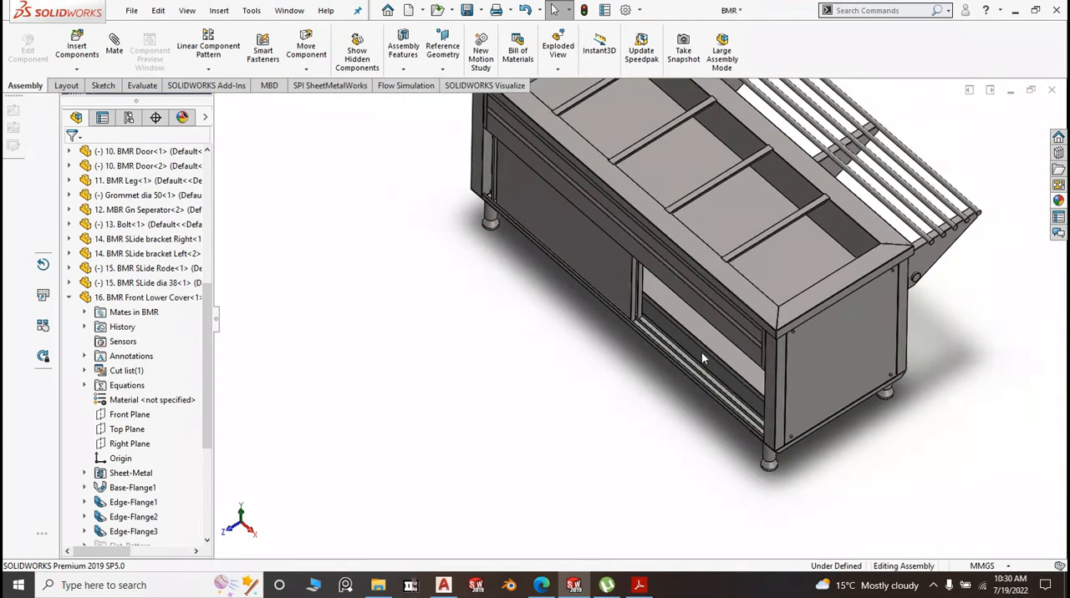
# Inspect MBR Door Rail B and the gap between the lower rails and the shelf at the side panel
pyautogui.scroll(-3, 701, 352)
pyautogui.scroll(-3, 703, 404)
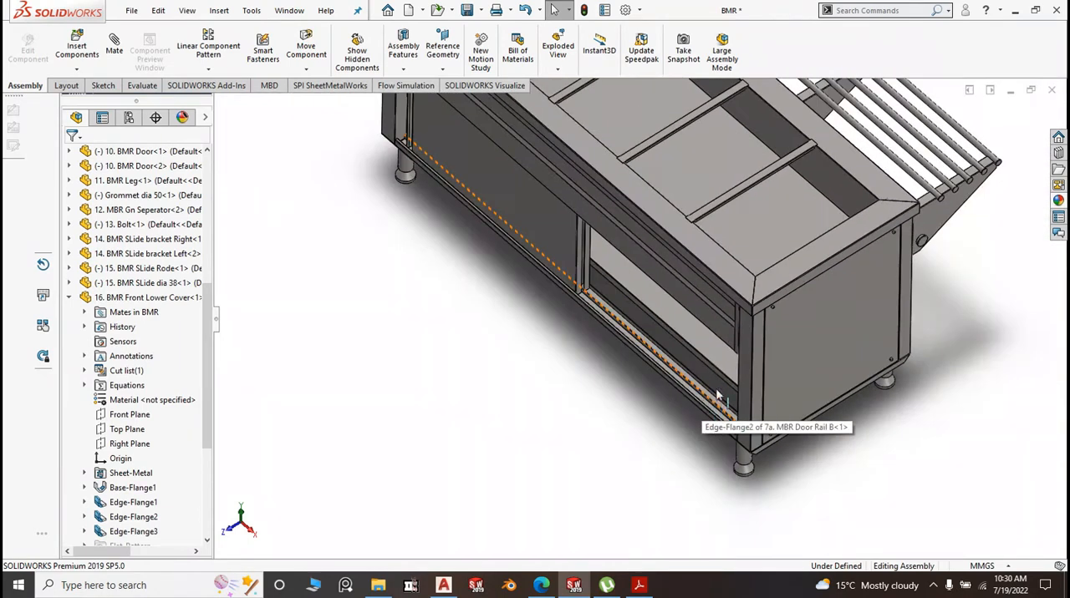
pyautogui.scroll(-4, 727, 383)
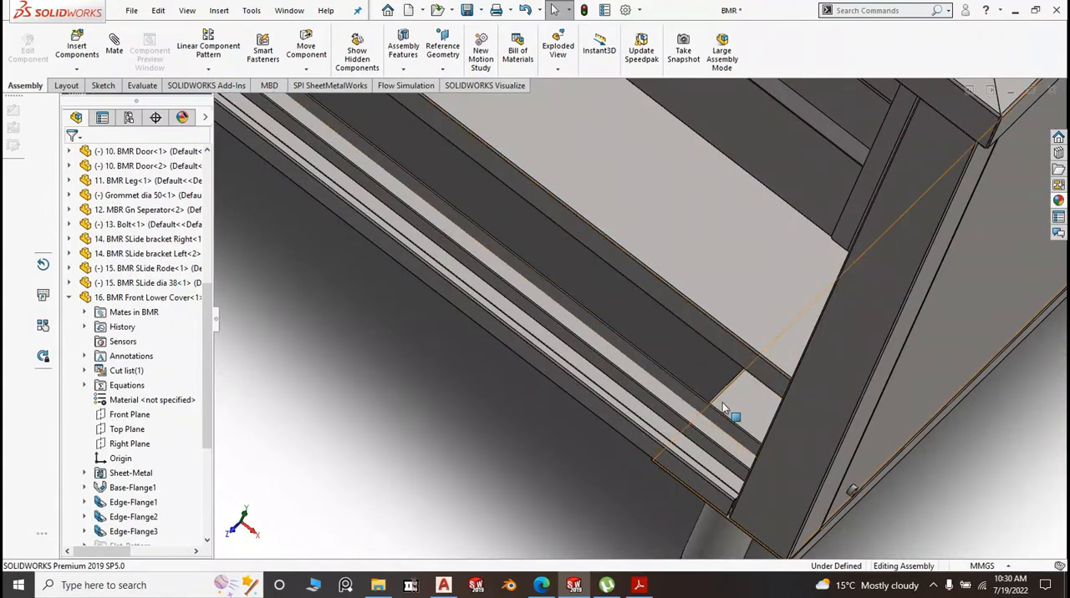
pyautogui.scroll(4, 739, 493)
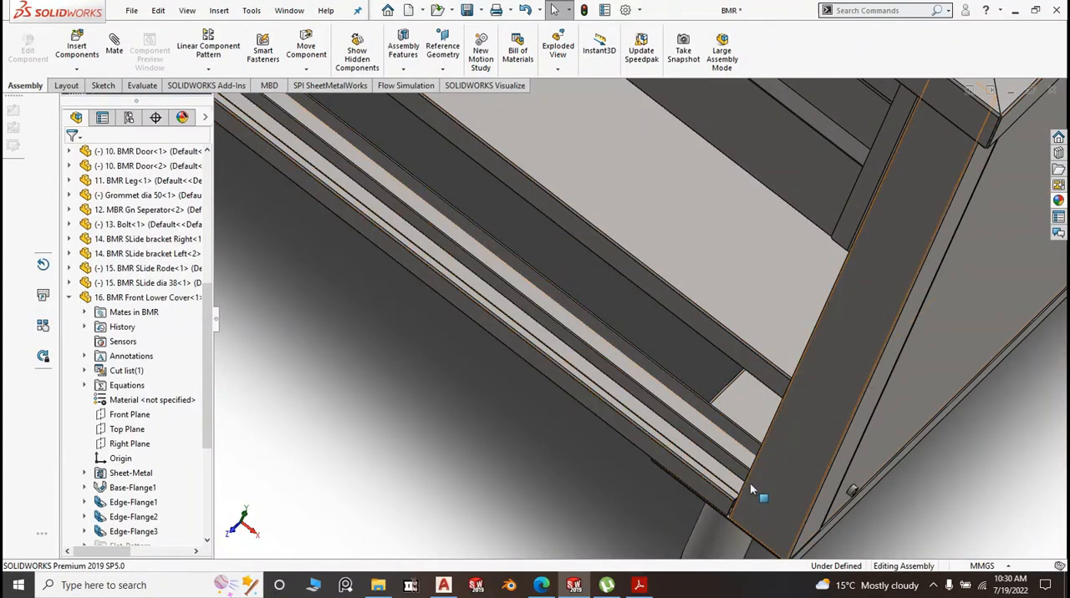
pyautogui.scroll(5, 680, 302)
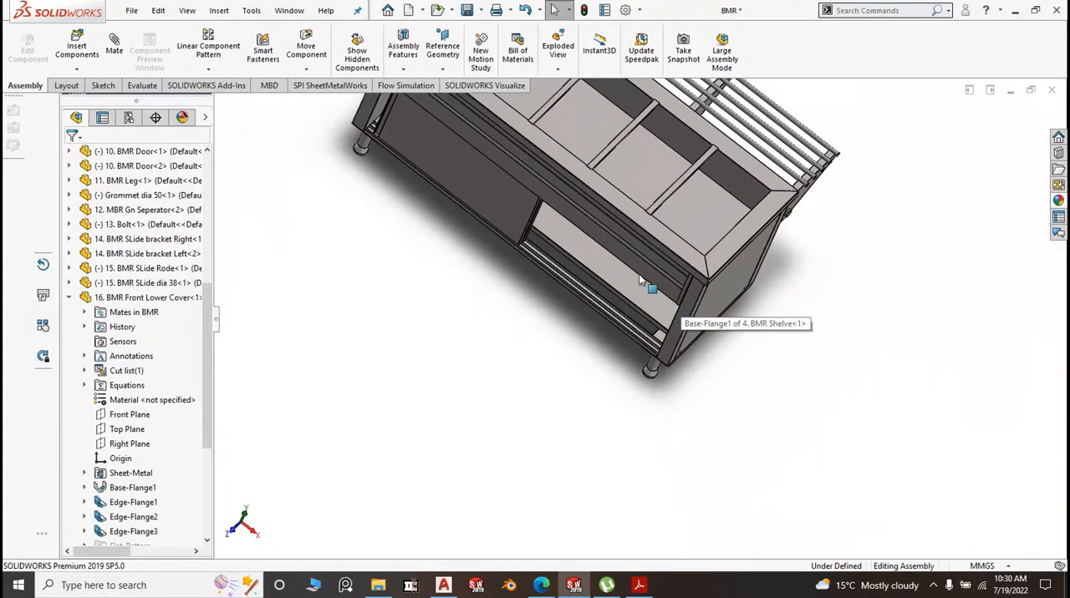
# Examine the BMR Front Lower Cover, the shelf behind it and the adjustable leg from a lower front view
pyautogui.scroll(-5, 639, 302)
pyautogui.moveTo(567, 349); pyautogui.dragTo(596, 313, button='middle')
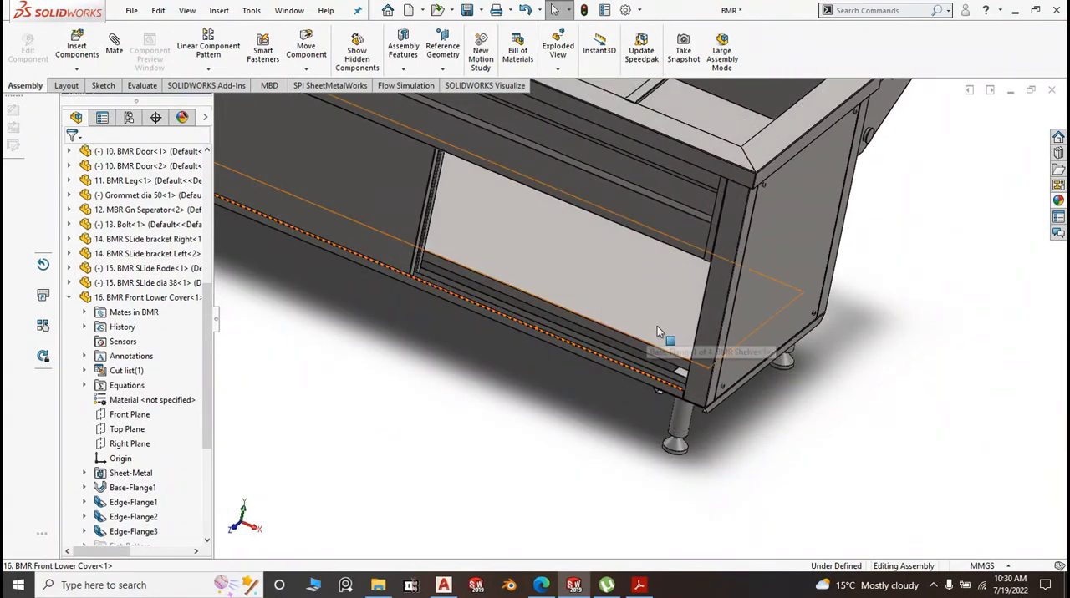
pyautogui.scroll(-2, 668, 315)
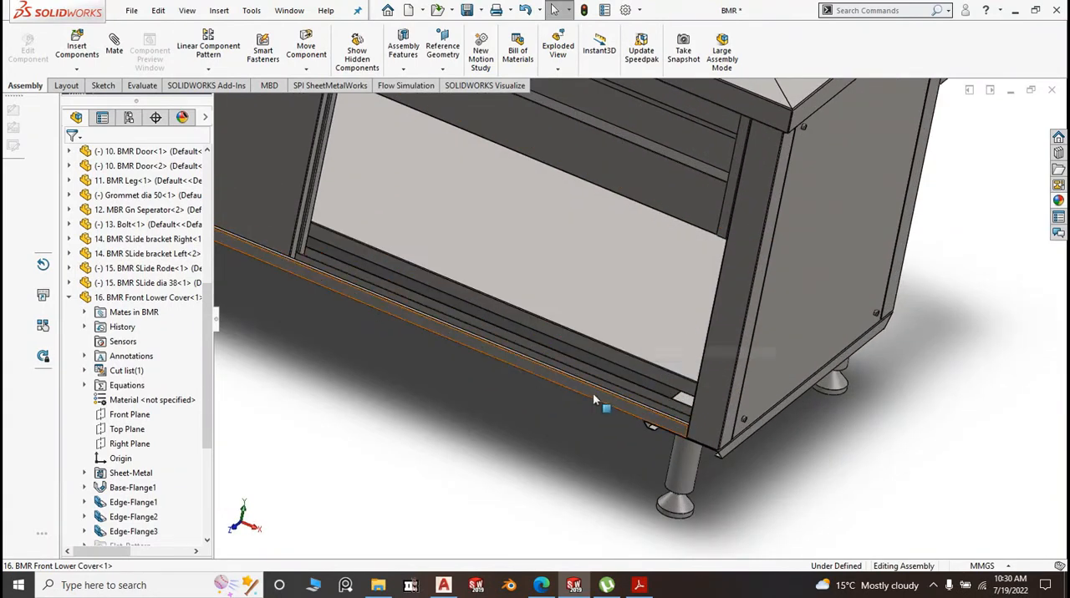
pyautogui.scroll(-2, 618, 391)
pyautogui.scroll(3, 664, 304)
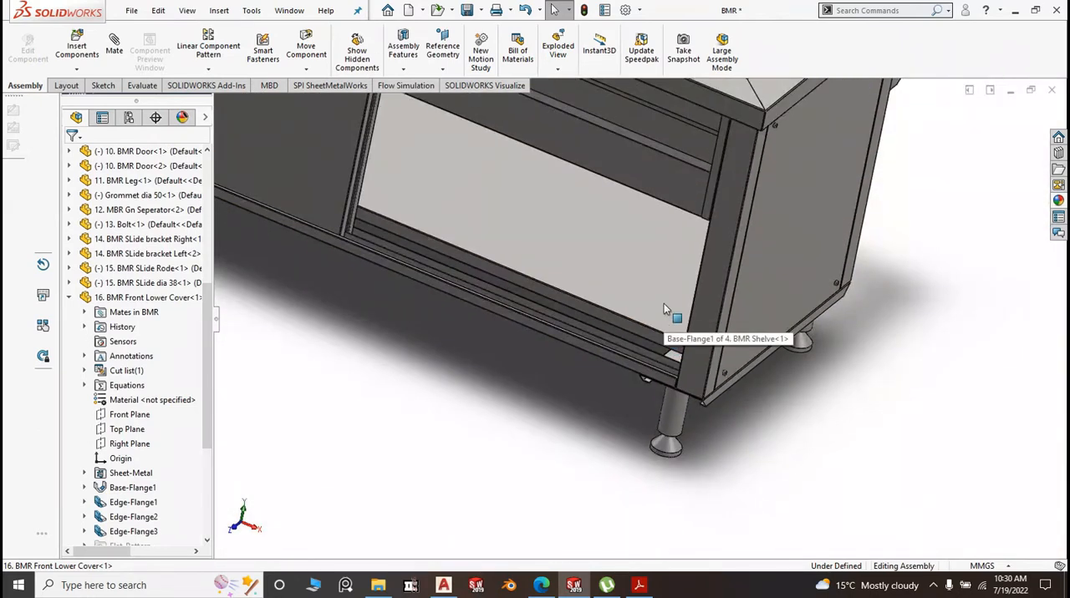
pyautogui.scroll(2, 668, 276)
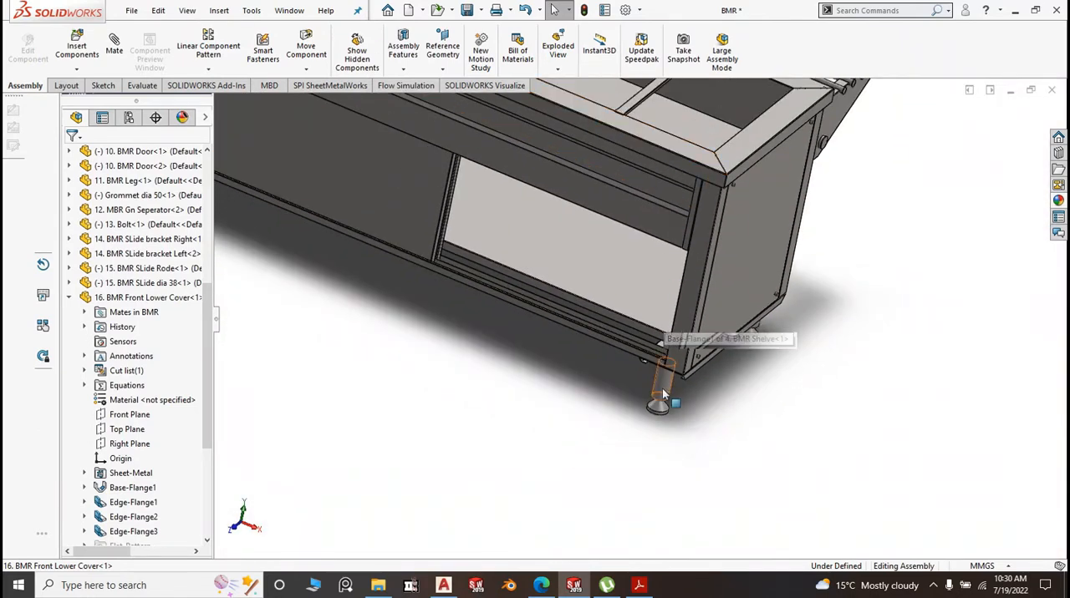
# Inspect the round hole in the floor of the BMR Top's recessed well near the side panel
pyautogui.scroll(2, 650, 267)
pyautogui.scroll(-6, 650, 266)
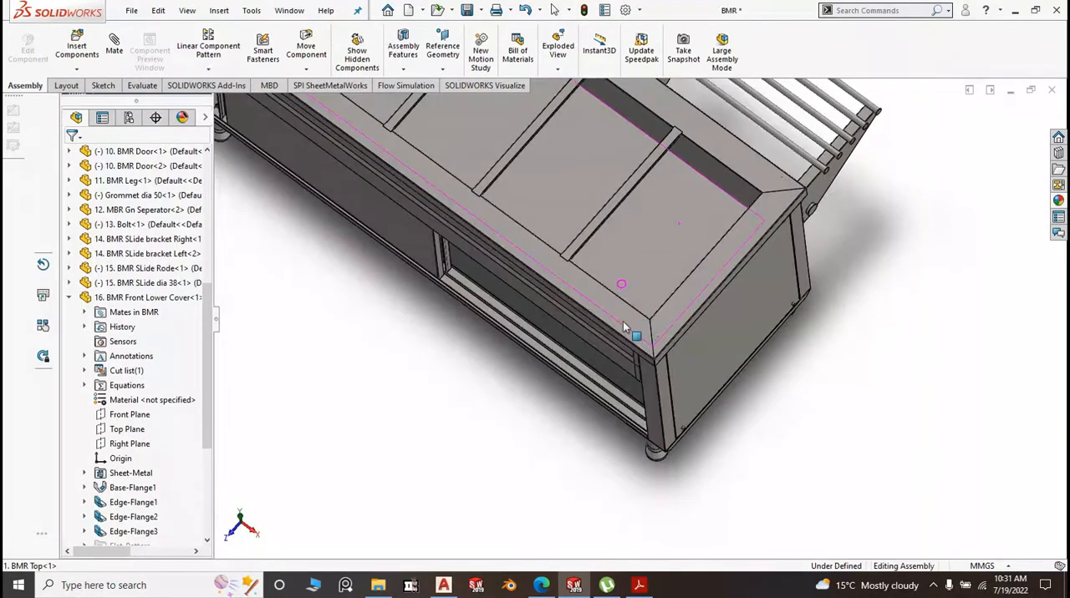
pyautogui.scroll(-5, 625, 272)
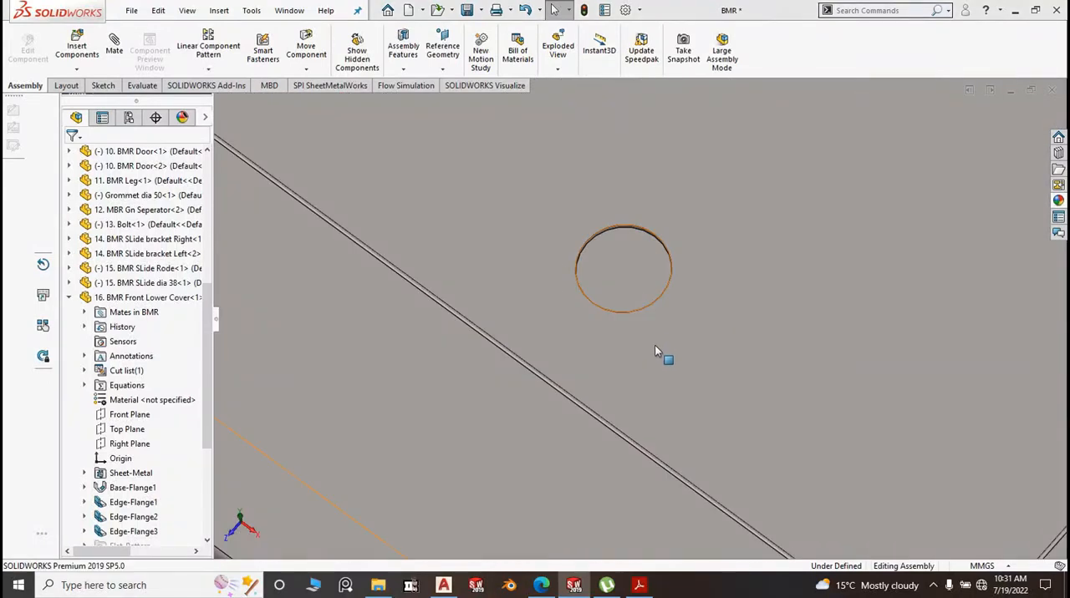
pyautogui.scroll(7, 669, 308)
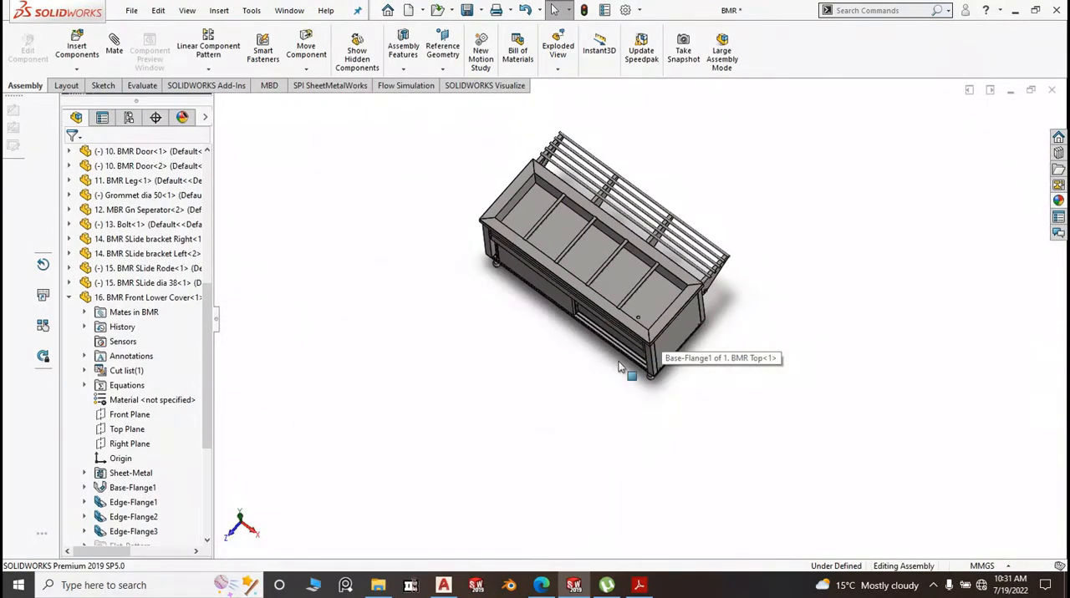
# Examine the BMR Shelve inside the open compartment from raised and lower views of the counter's side-panel corner
pyautogui.moveTo(619, 368); pyautogui.dragTo(643, 309, button='middle')
pyautogui.scroll(-4, 633, 322)
pyautogui.scroll(-3, 632, 319)
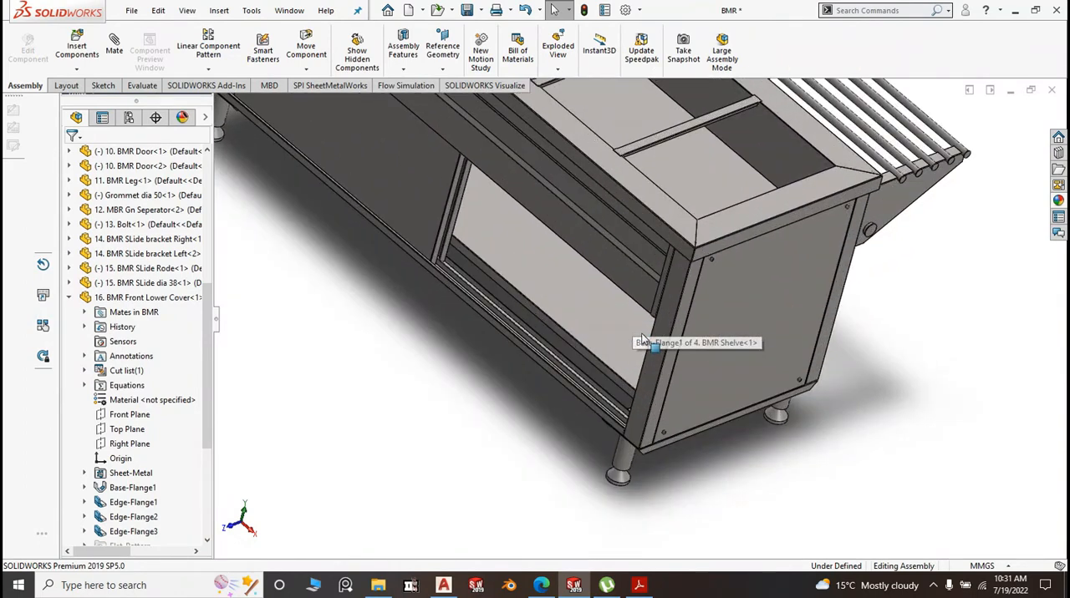
pyautogui.scroll(5, 621, 370)
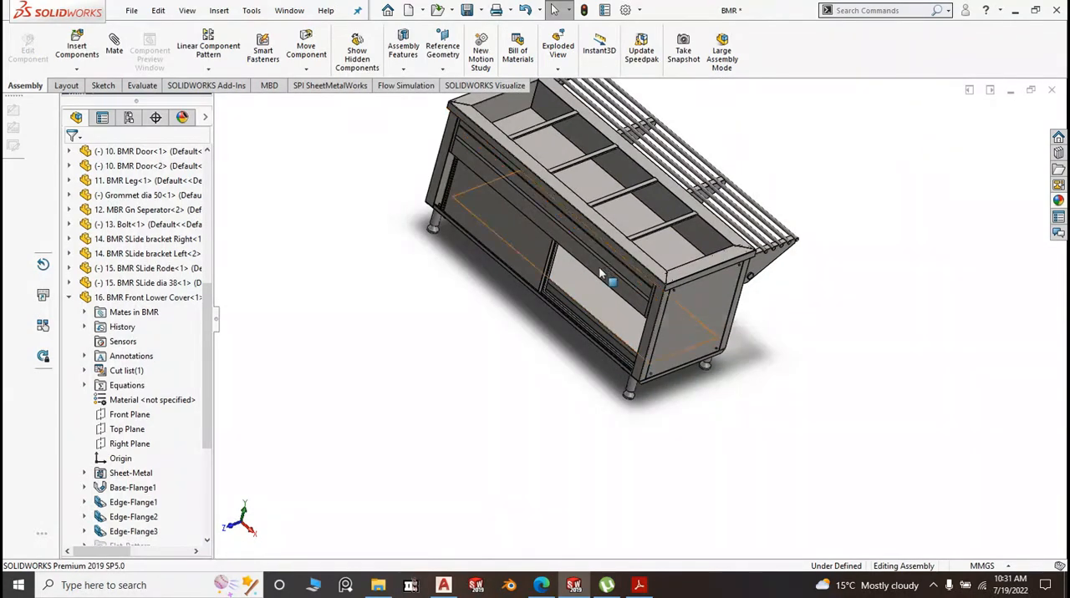
pyautogui.scroll(-4, 600, 275)
pyautogui.scroll(2, 592, 278)
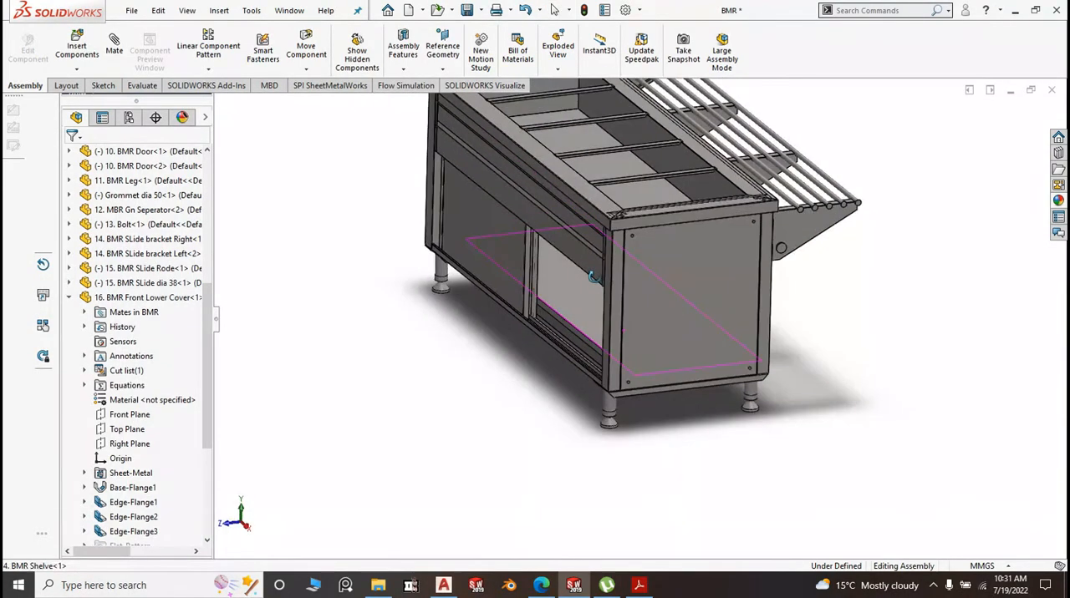
pyautogui.scroll(4, 592, 278)
pyautogui.scroll(-4, 594, 332)
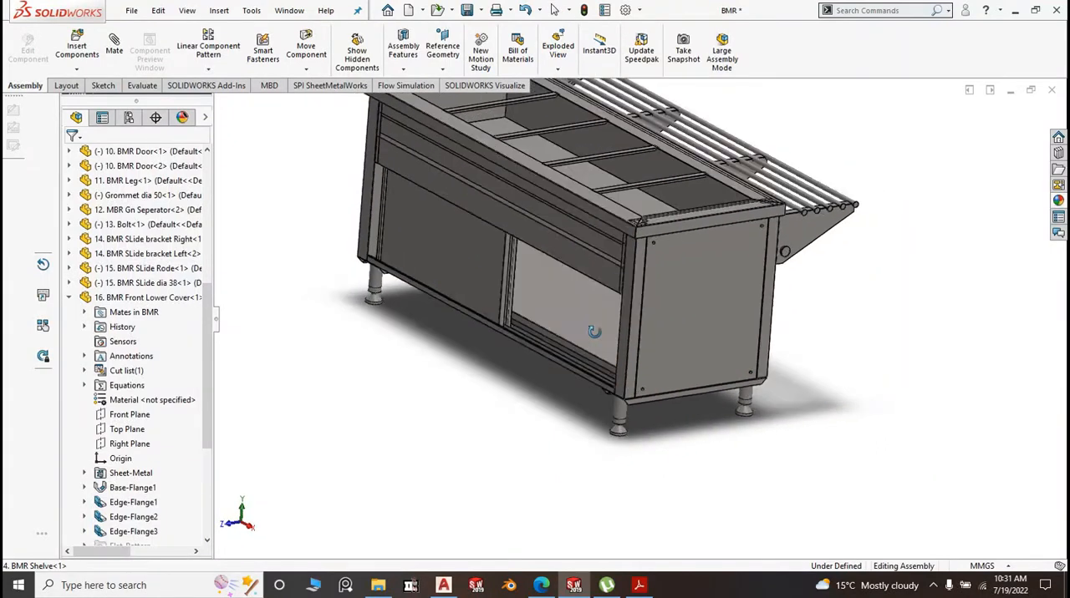
# Inspect the front edge of the shelf and the lower door rails where they meet the side panel
pyautogui.scroll(-6, 583, 339)
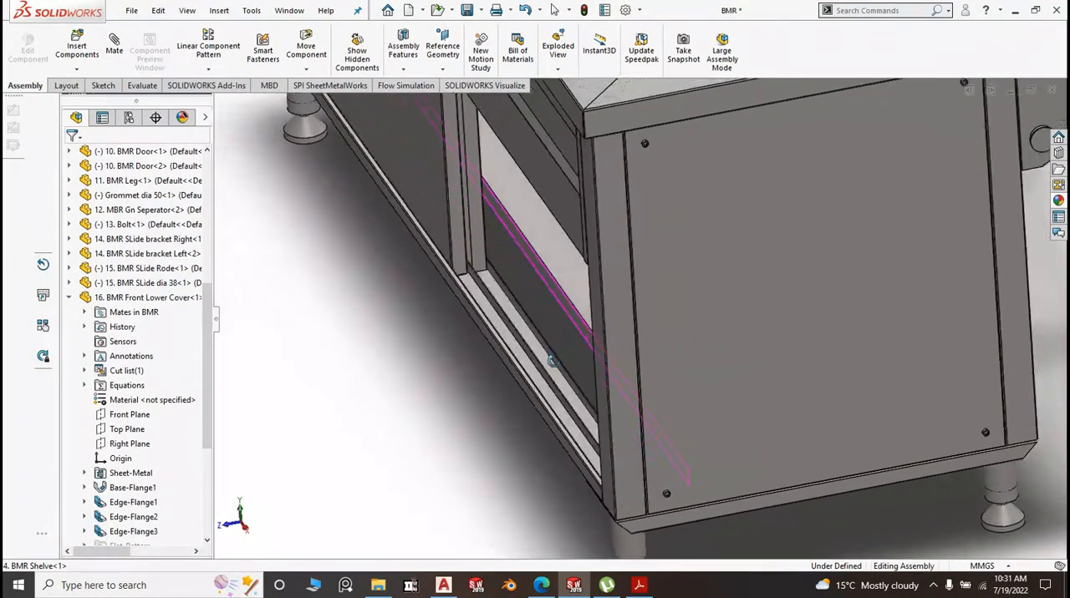
pyautogui.scroll(4, 564, 357)
pyautogui.scroll(-6, 489, 377)
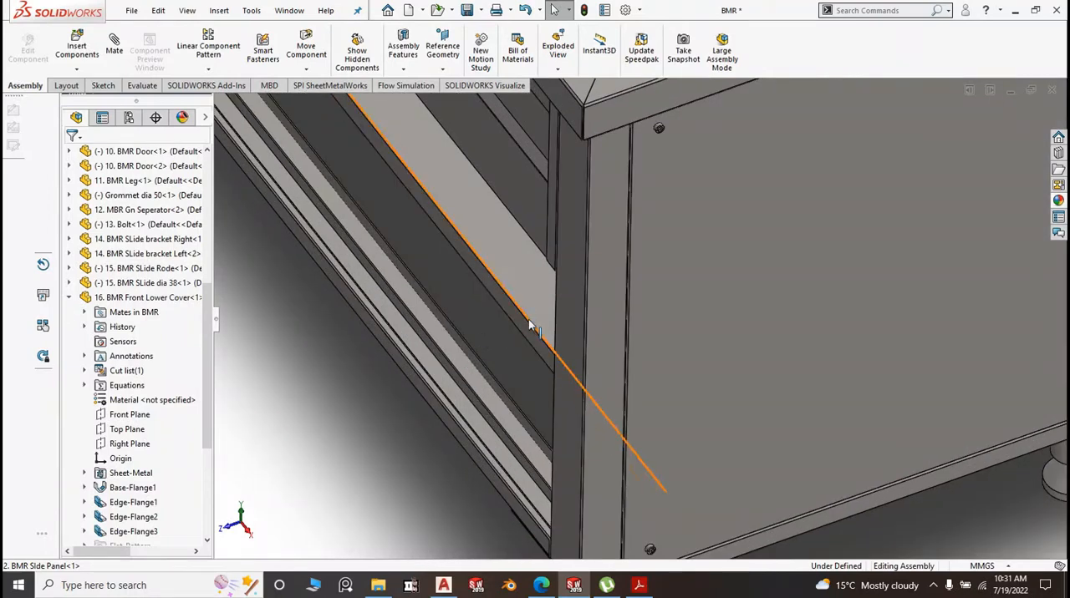
pyautogui.scroll(1, 531, 326)
pyautogui.scroll(3, 501, 329)
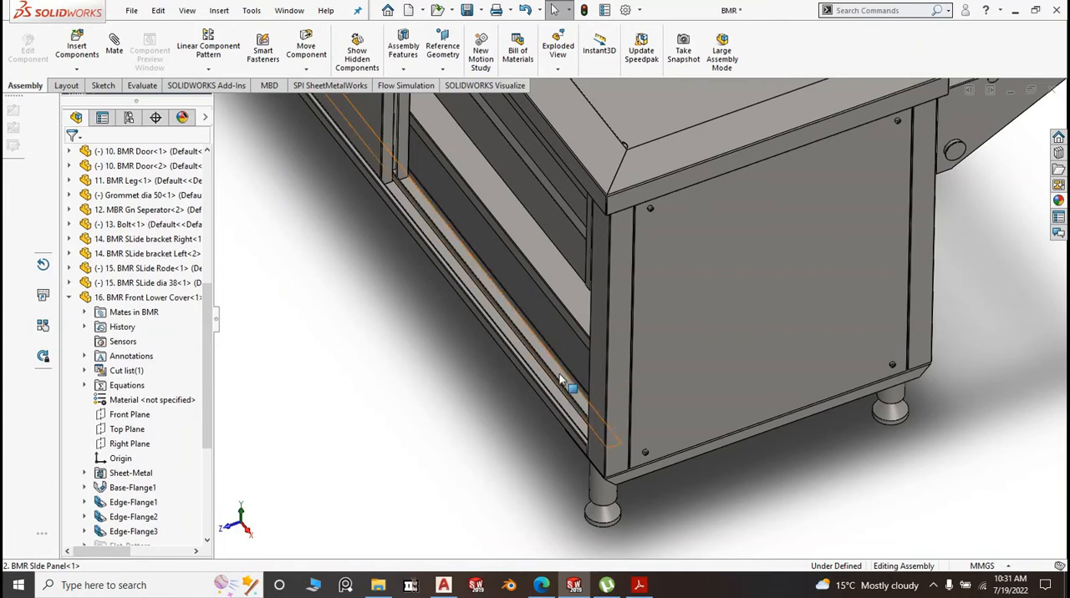
pyautogui.scroll(2, 515, 276)
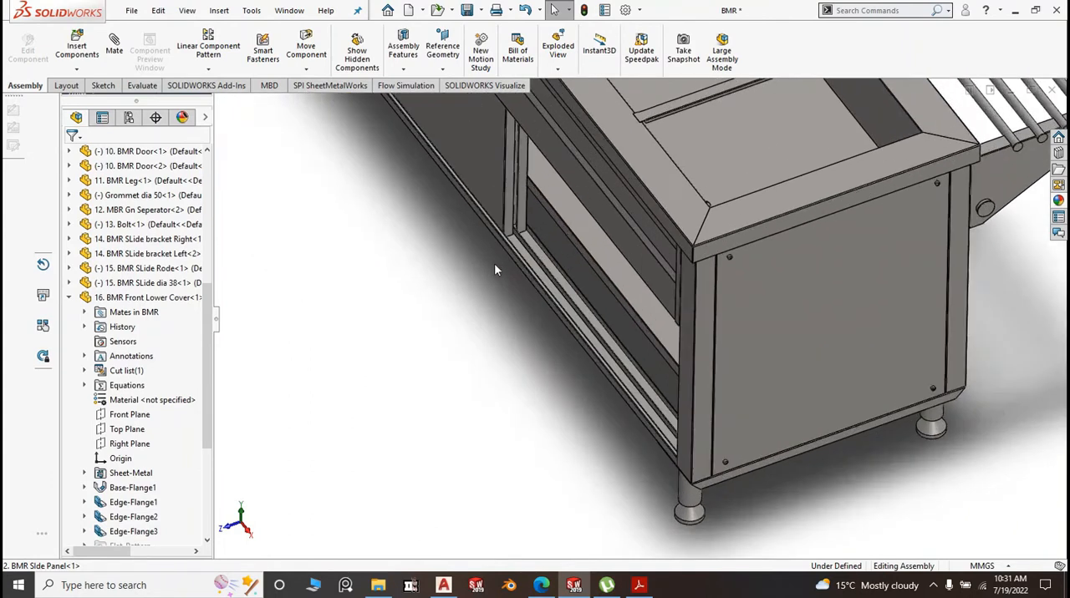
# Inspect the two lower rail channels where the overlapping sliding doors sit, then view the whole counter
pyautogui.scroll(-5, 497, 268)
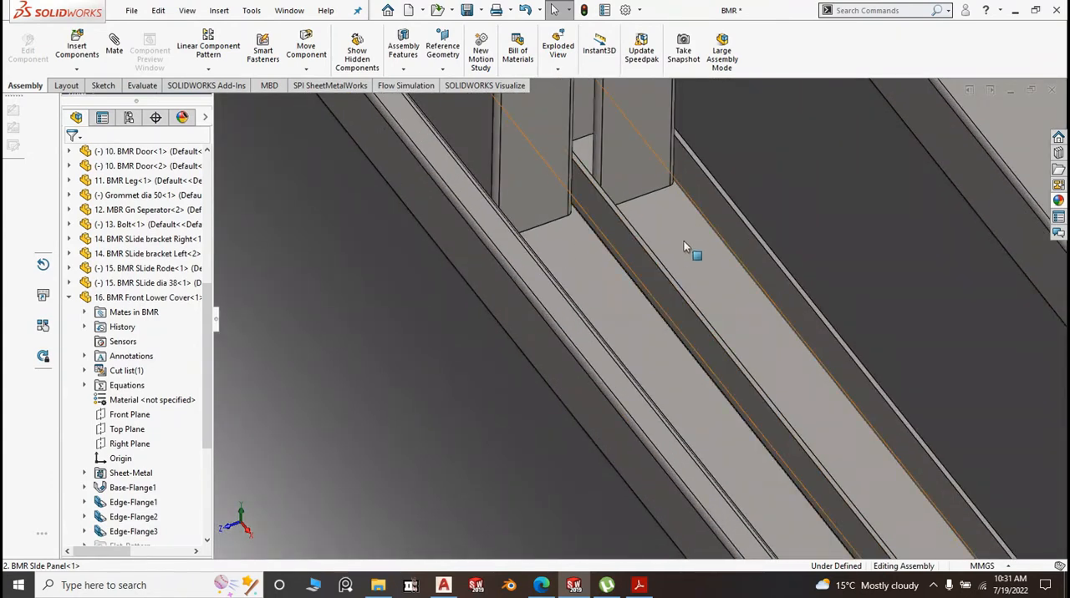
pyautogui.scroll(2, 634, 327)
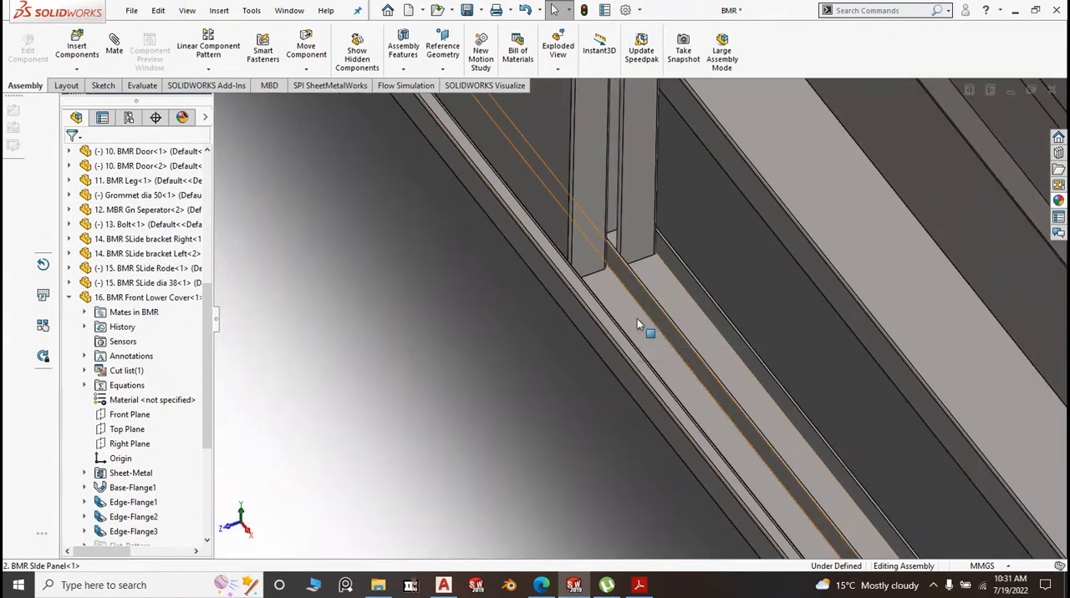
pyautogui.scroll(6, 644, 318)
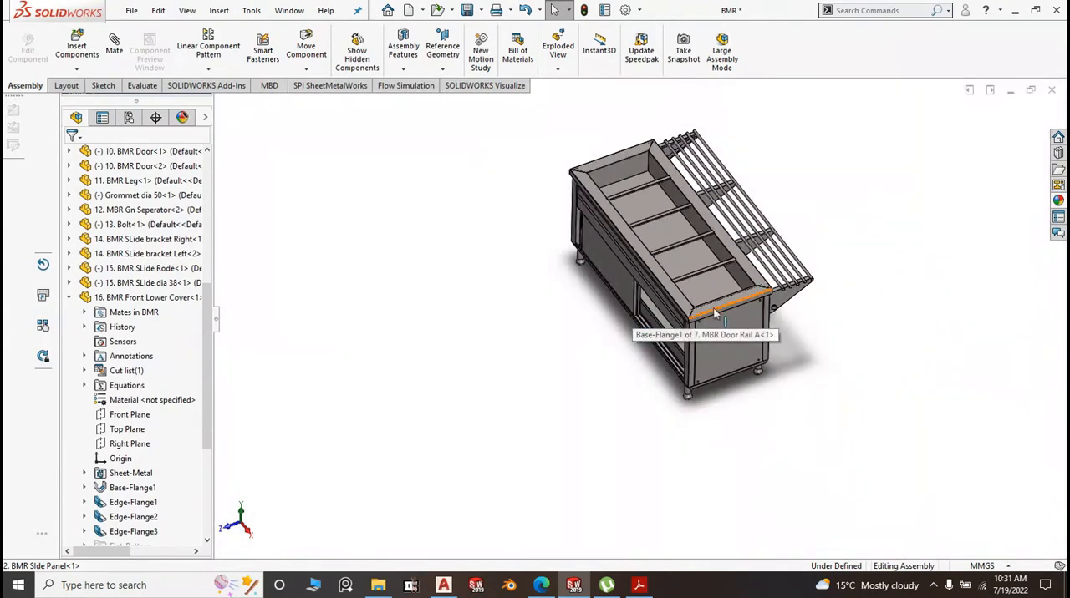
# Inspect the hex-socket bolt at the side panel's upper corner next to the tray slide bracket
pyautogui.moveTo(715, 312); pyautogui.dragTo(736, 390, button='middle')
pyautogui.scroll(-5, 714, 366)
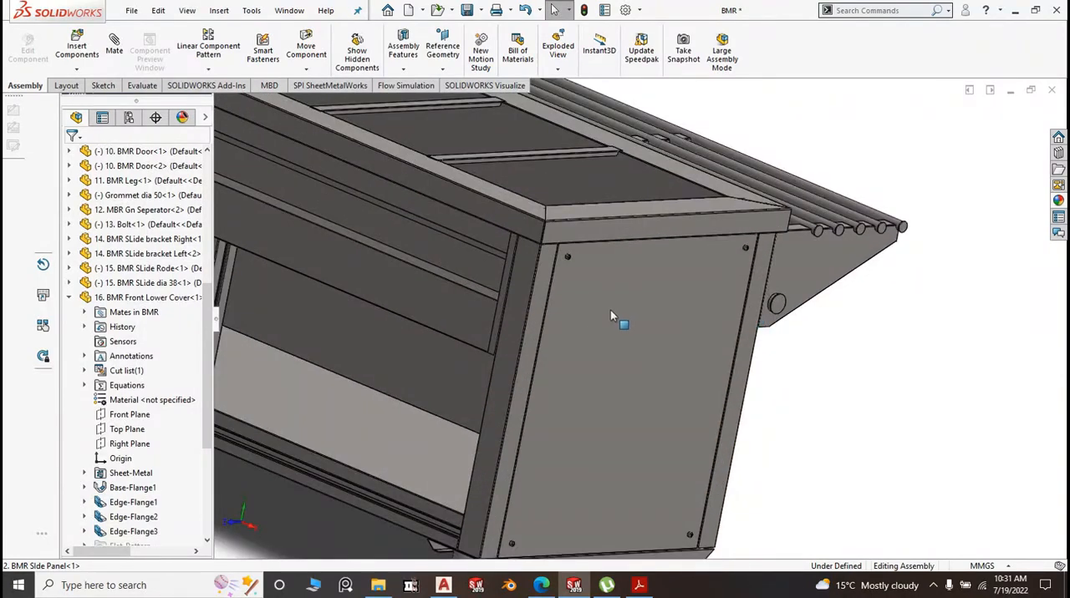
pyautogui.scroll(-6, 737, 249)
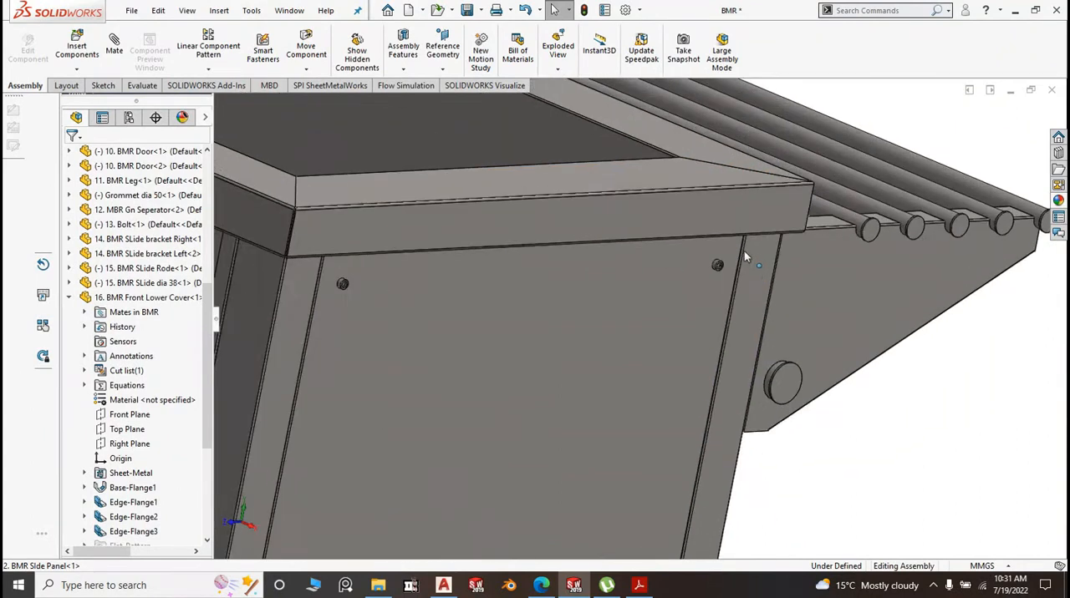
pyautogui.moveTo(618, 327); pyautogui.dragTo(614, 305, button='middle')
pyautogui.scroll(-2, 614, 306)
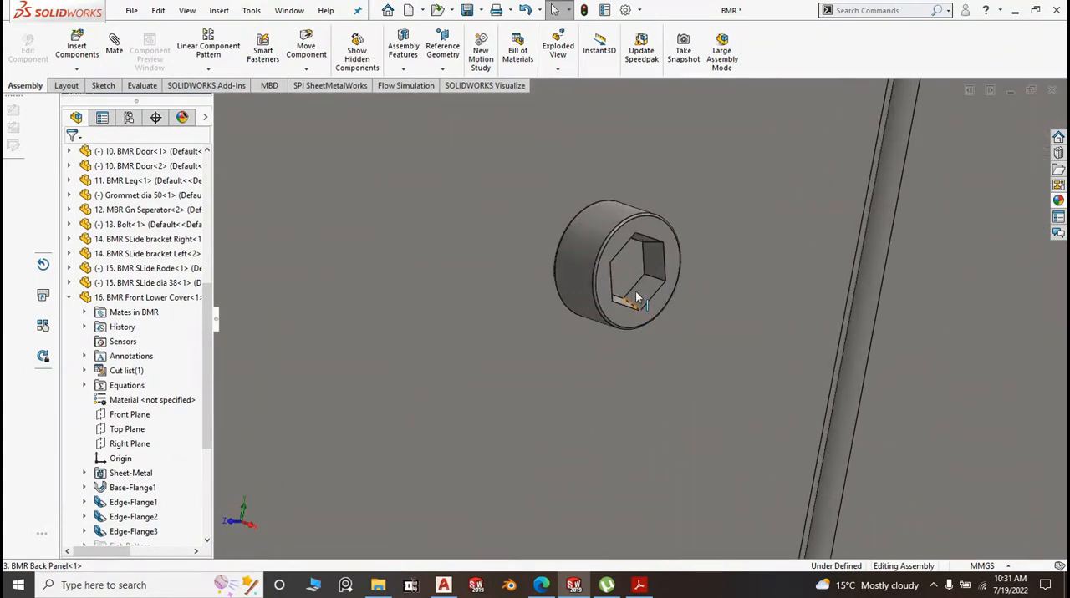
pyautogui.scroll(4, 671, 299)
pyautogui.scroll(5, 671, 298)
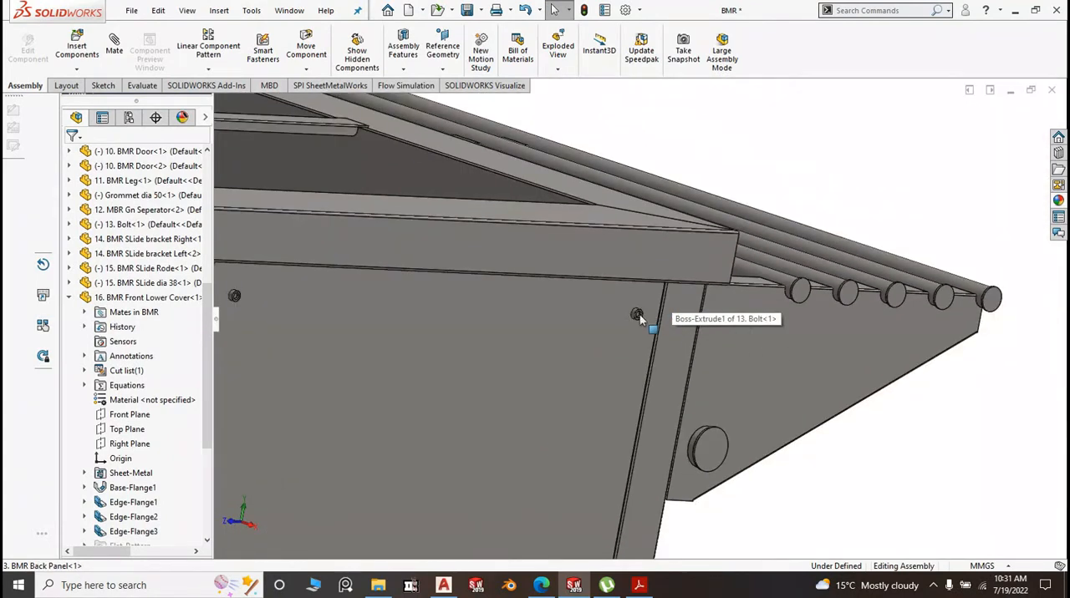
# Inspect the bolt at the side panel's upper front corner, below the folded edge of the BMR Top
pyautogui.scroll(-2, 596, 347)
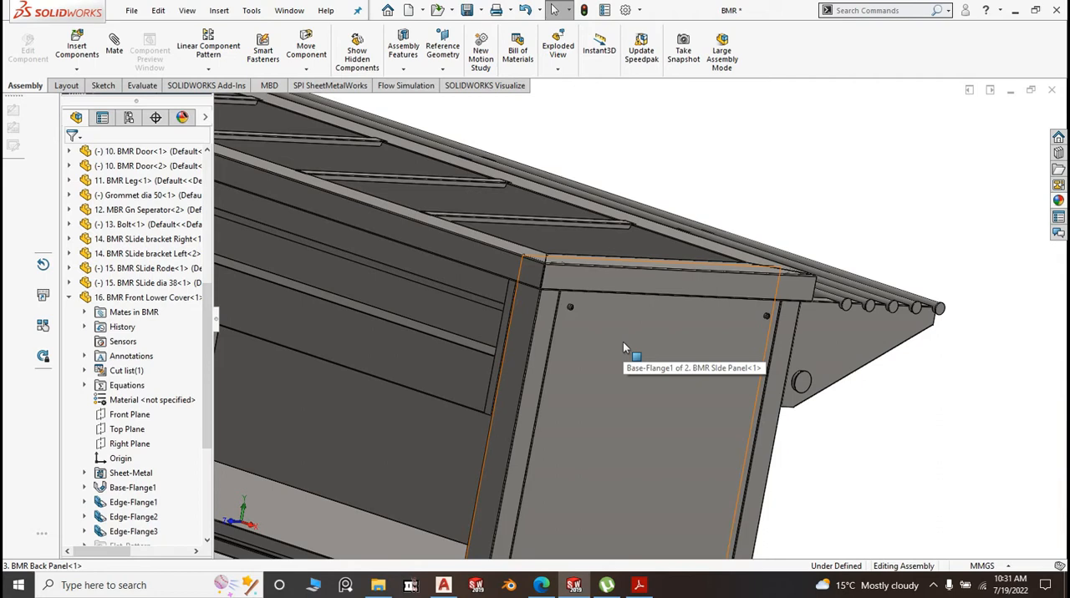
pyautogui.scroll(4, 636, 349)
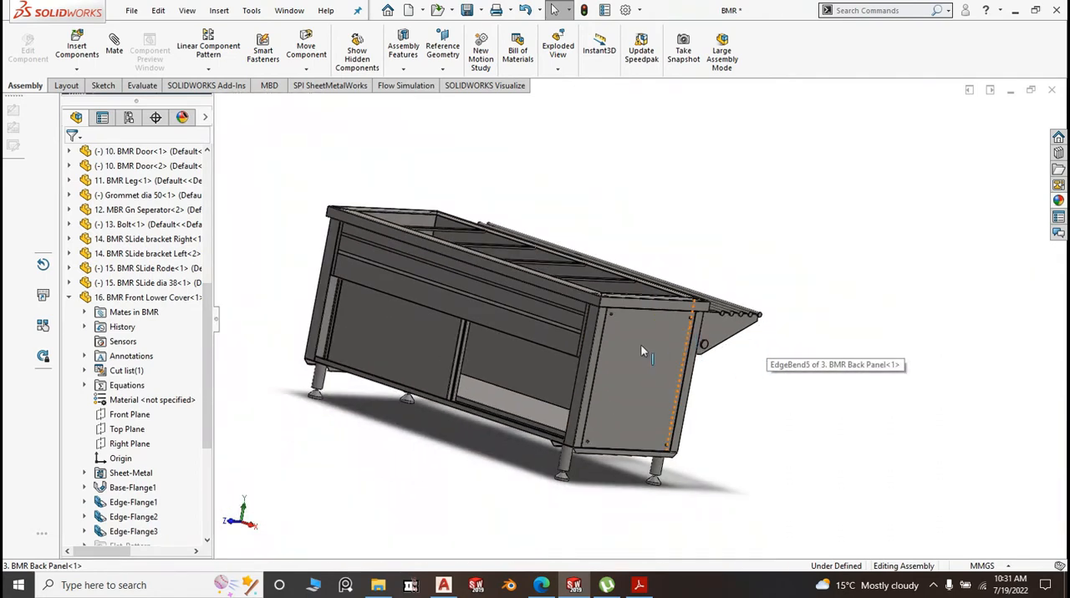
pyautogui.scroll(-8, 640, 346)
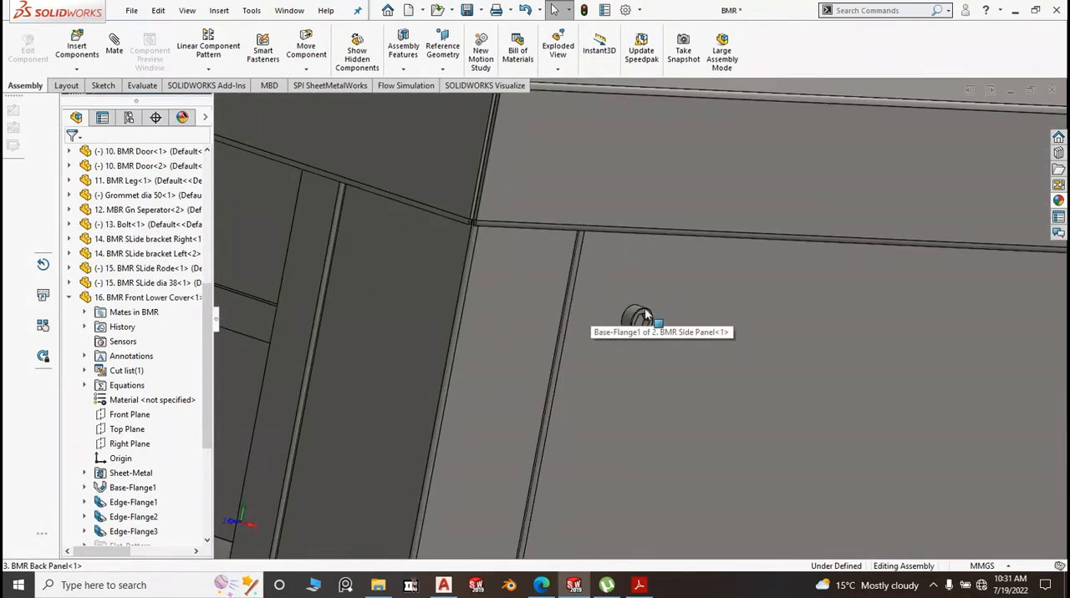
pyautogui.scroll(3, 639, 347)
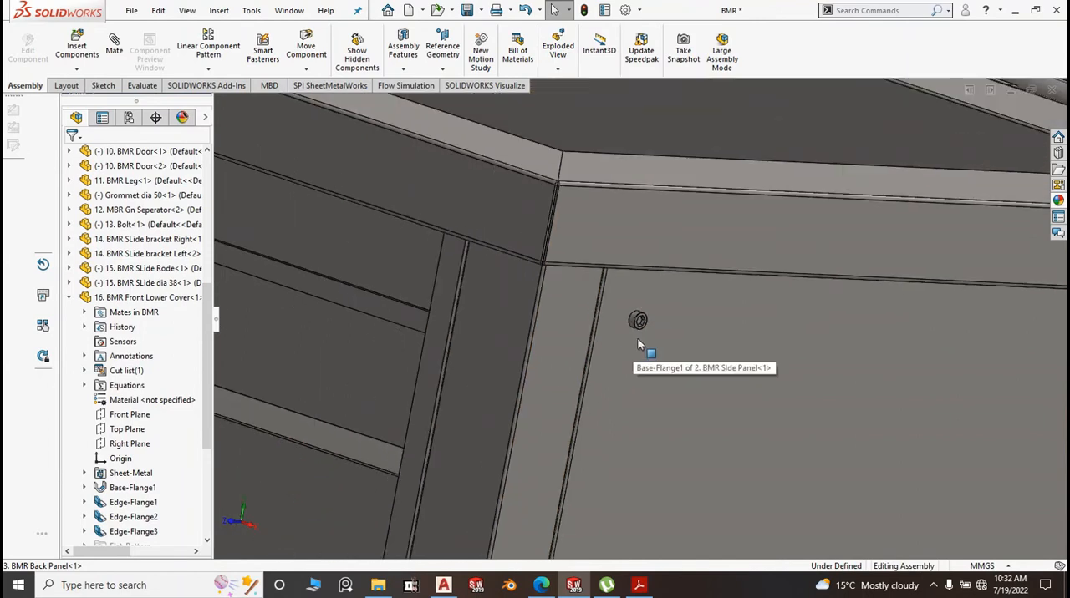
pyautogui.scroll(6, 636, 339)
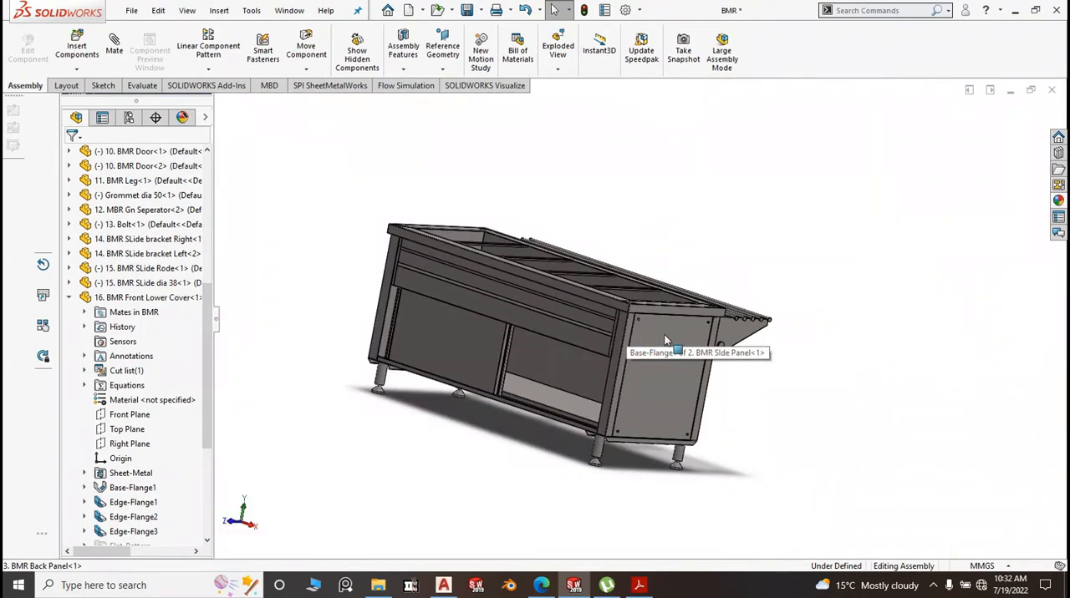
pyautogui.scroll(-8, 631, 352)
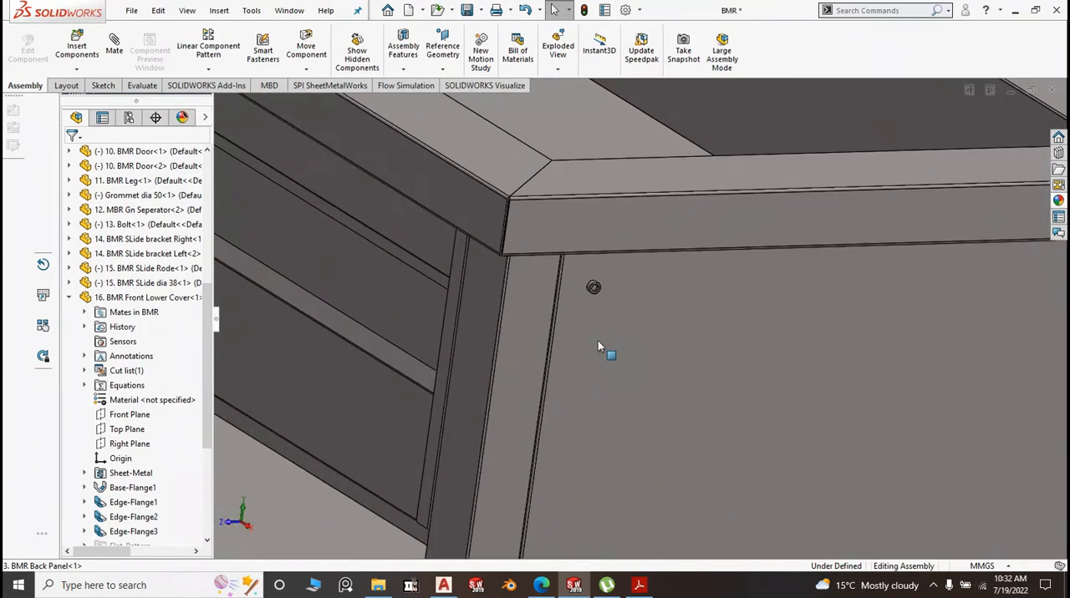
pyautogui.scroll(-1, 612, 314)
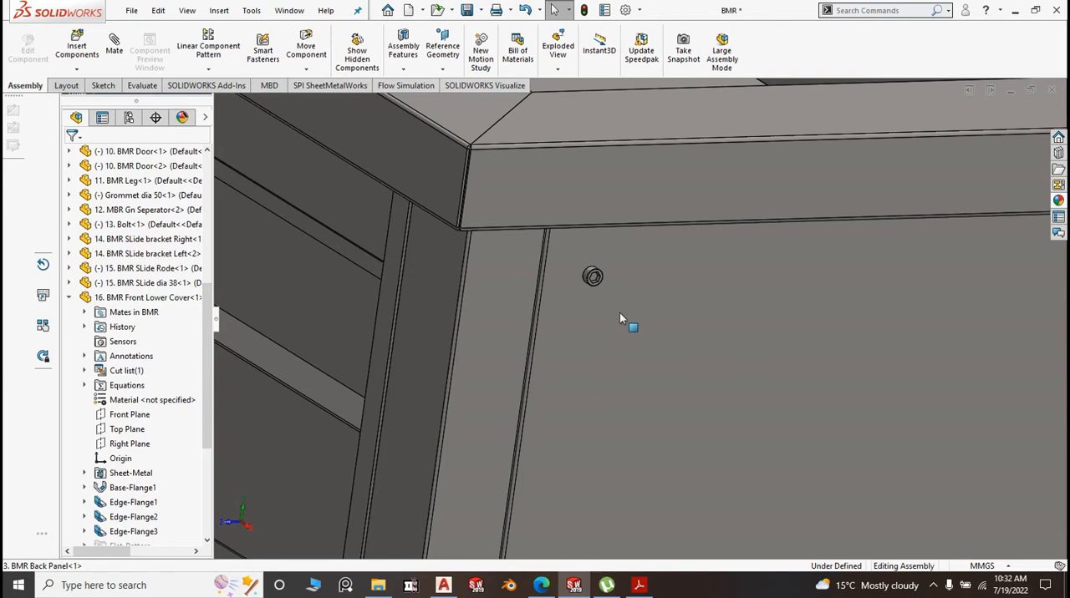
# Examine the whole BMR Side Panel with its four corner bolts and the legs beneath it
pyautogui.scroll(5, 616, 311)
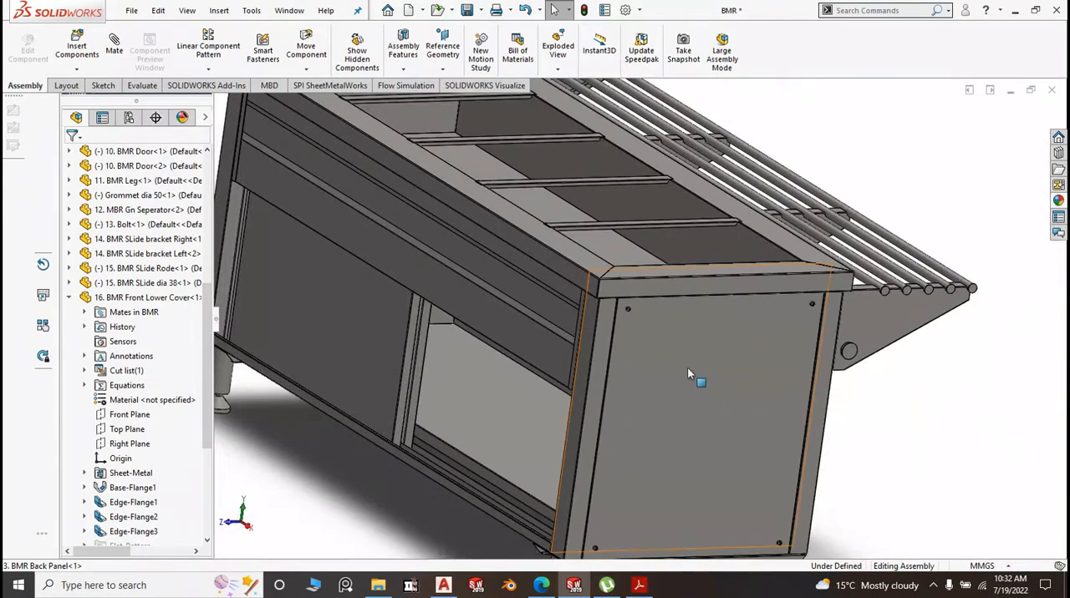
pyautogui.scroll(4, 704, 401)
pyautogui.scroll(-4, 706, 402)
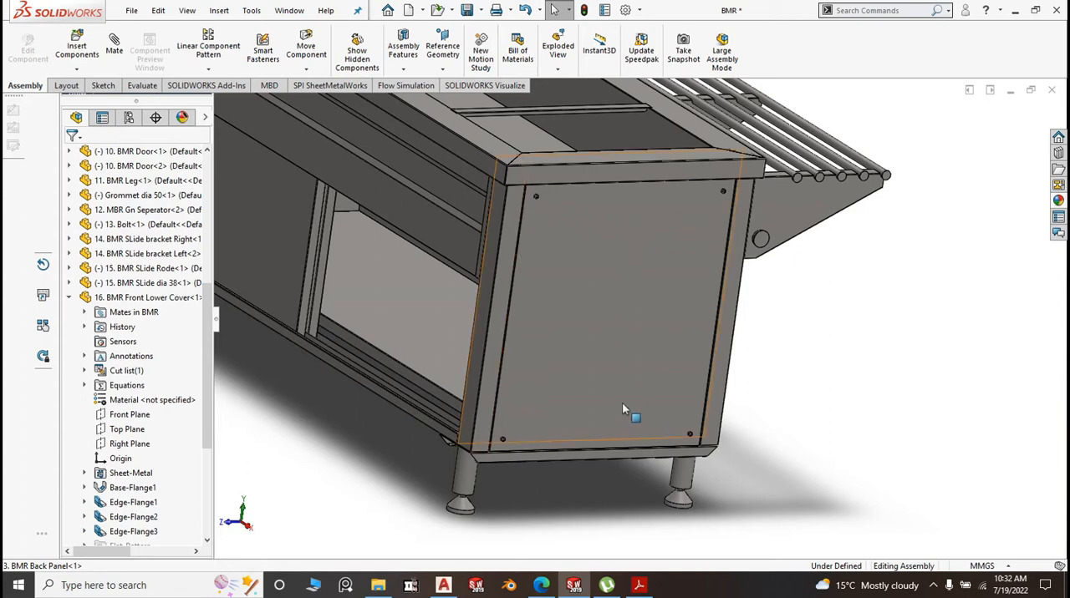
pyautogui.scroll(5, 593, 406)
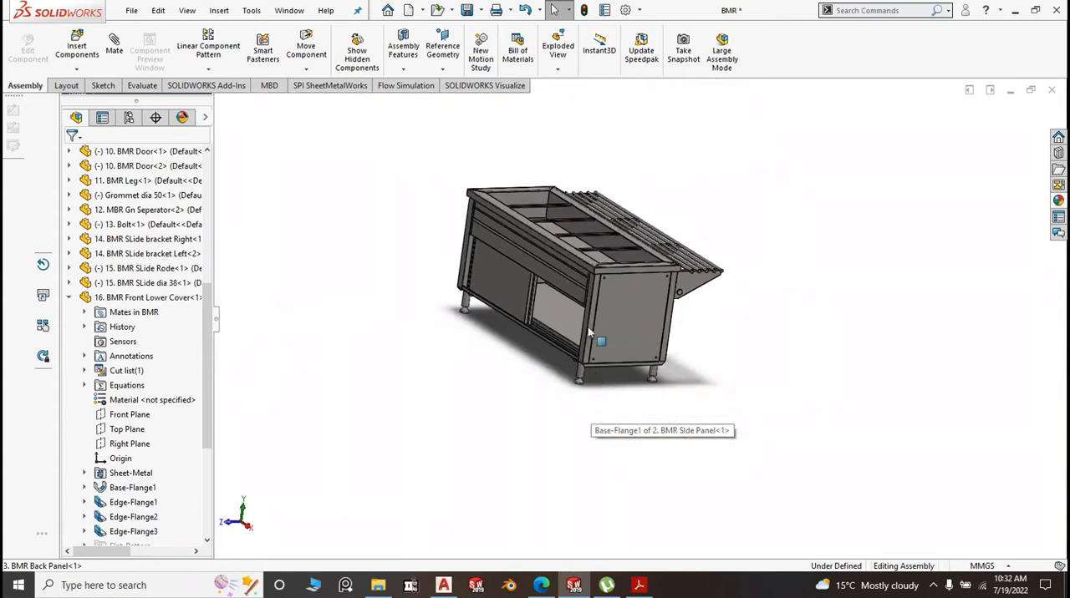
pyautogui.moveTo(604, 311); pyautogui.dragTo(583, 332, button='middle')
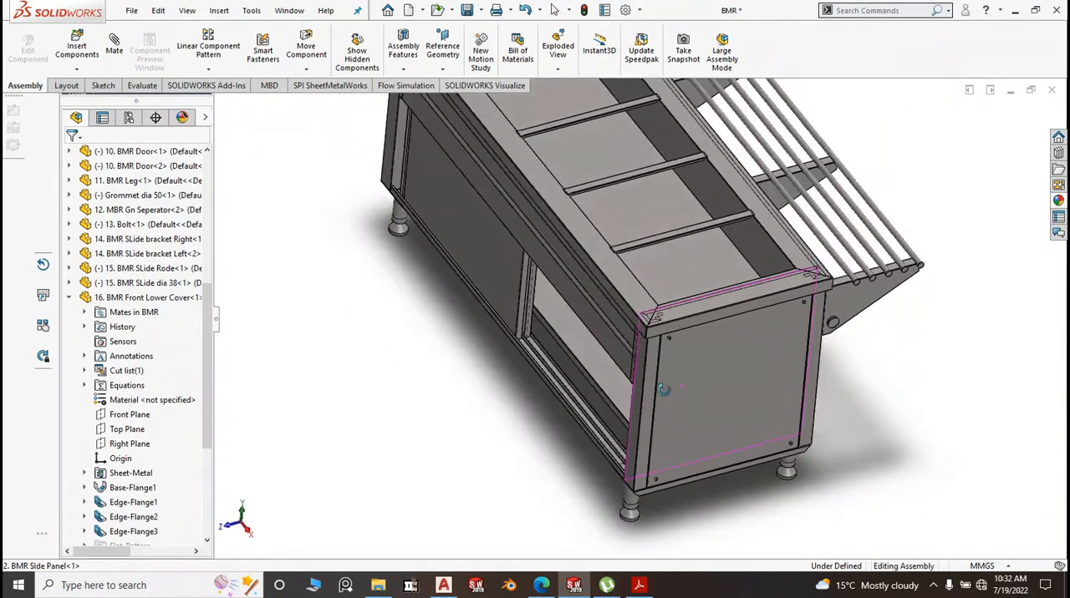
# Set the assembly to the isometric view and look down into the BMR Top's recessed well
pyautogui.hotkey('ctrl', '7')
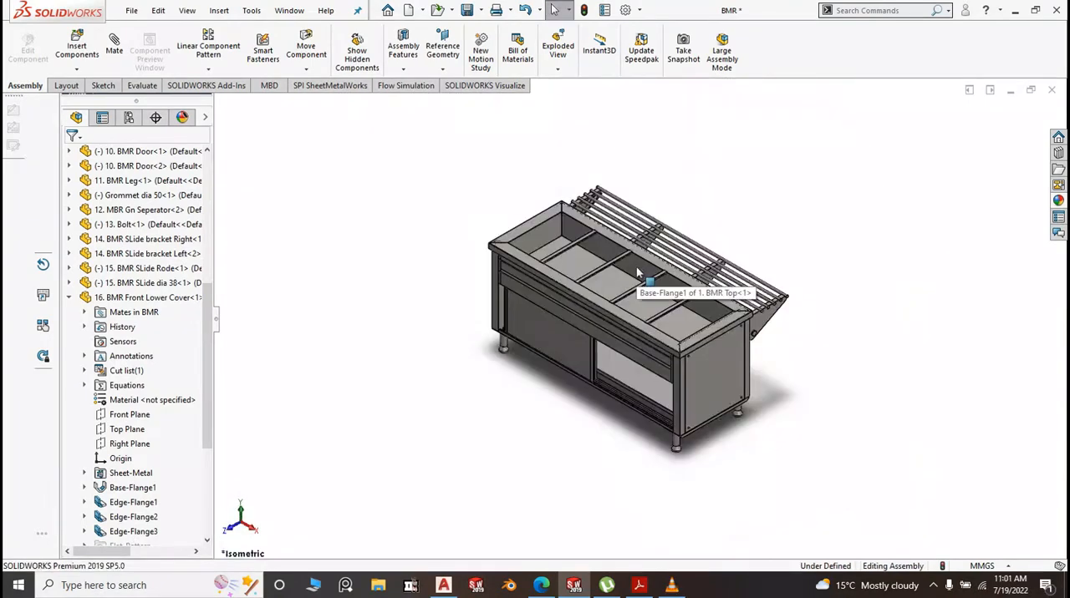
pyautogui.scroll(-3, 623, 284)
pyautogui.scroll(-5, 623, 285)
pyautogui.moveTo(624, 285); pyautogui.dragTo(635, 327, button='middle')
pyautogui.scroll(4, 615, 317)
pyautogui.scroll(3, 611, 327)
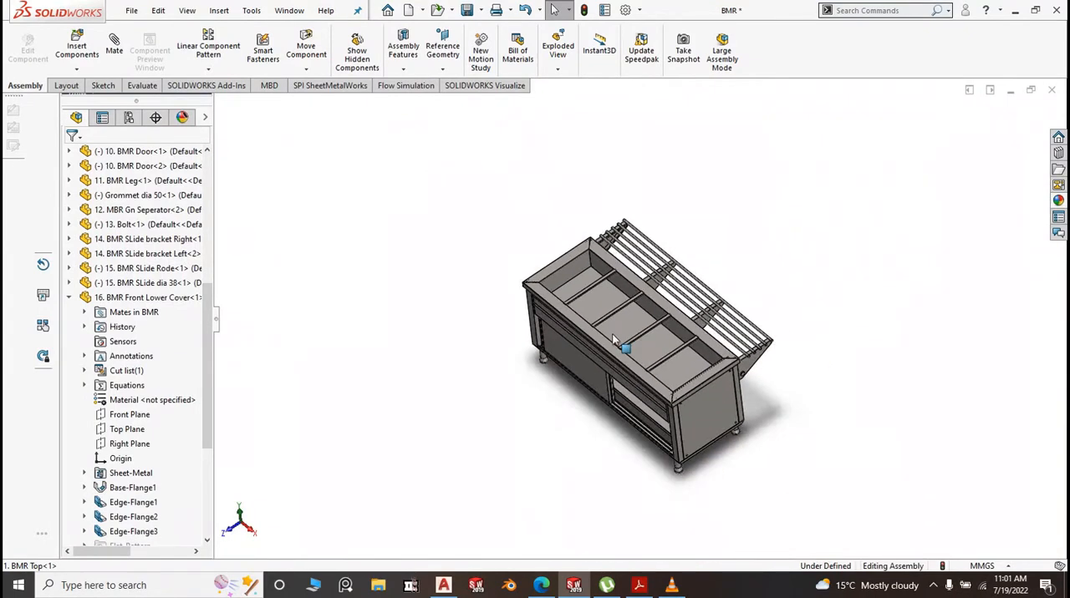
# Examine the separator bars across the BMR Top's well and the tray slide rods beside it
pyautogui.scroll(-3, 647, 328)
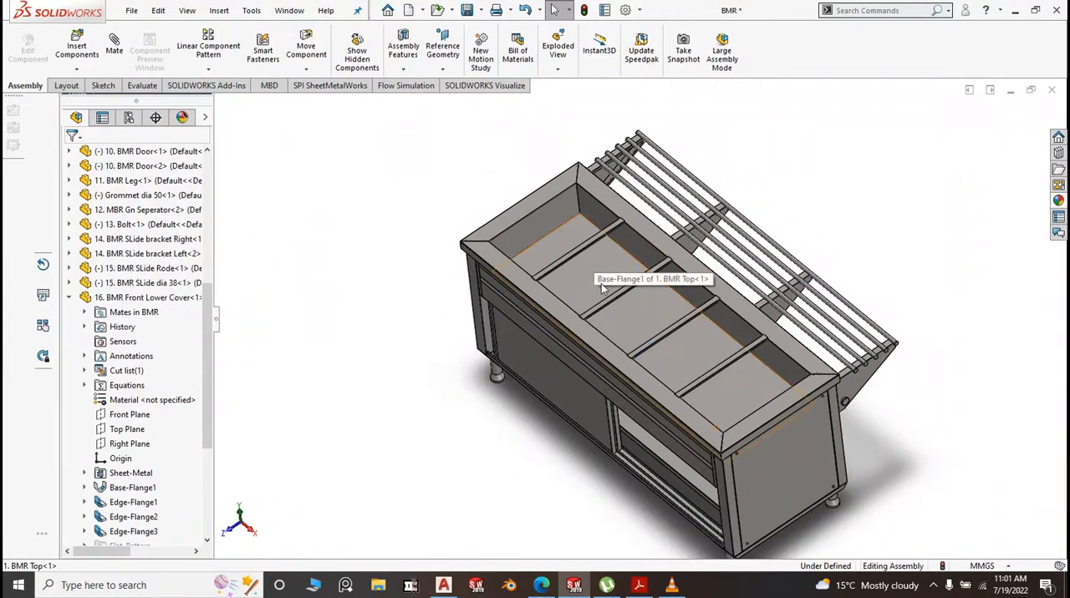
pyautogui.scroll(-4, 669, 319)
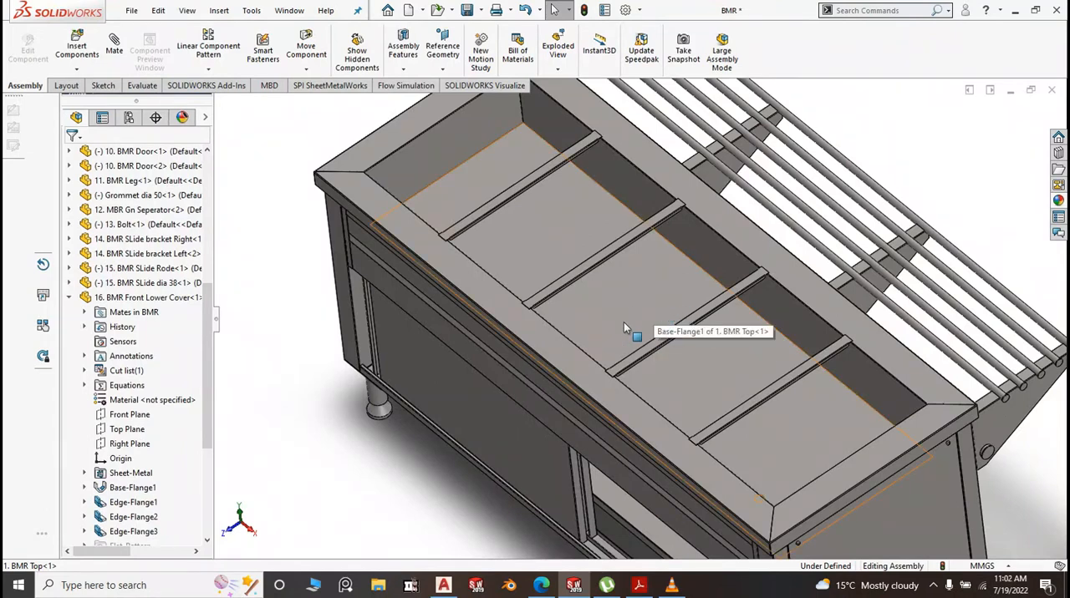
pyautogui.scroll(5, 650, 303)
pyautogui.scroll(-3, 623, 314)
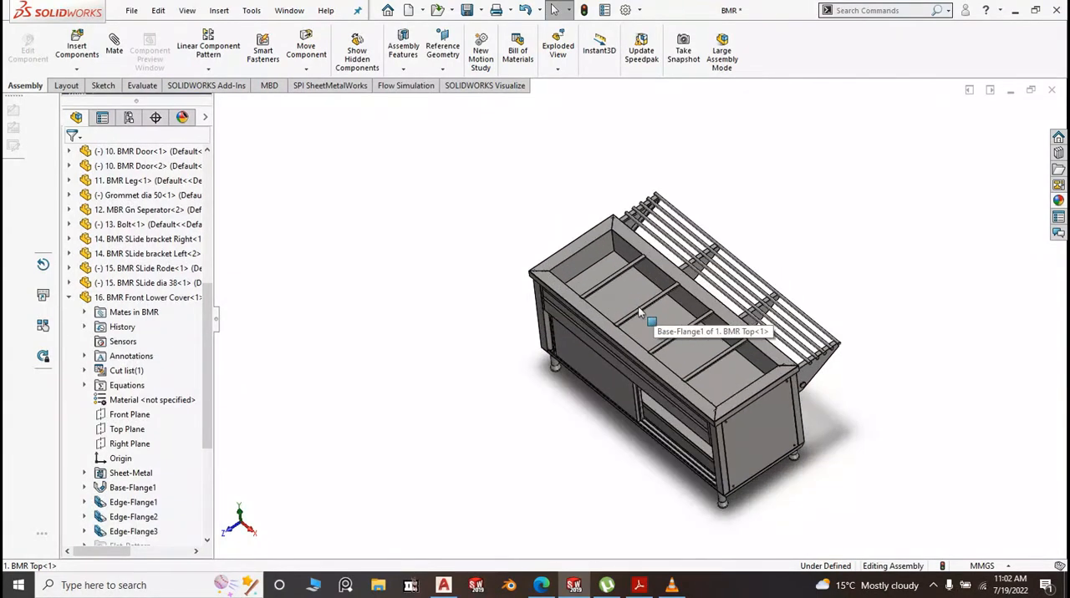
pyautogui.scroll(-2, 643, 302)
pyautogui.scroll(4, 644, 312)
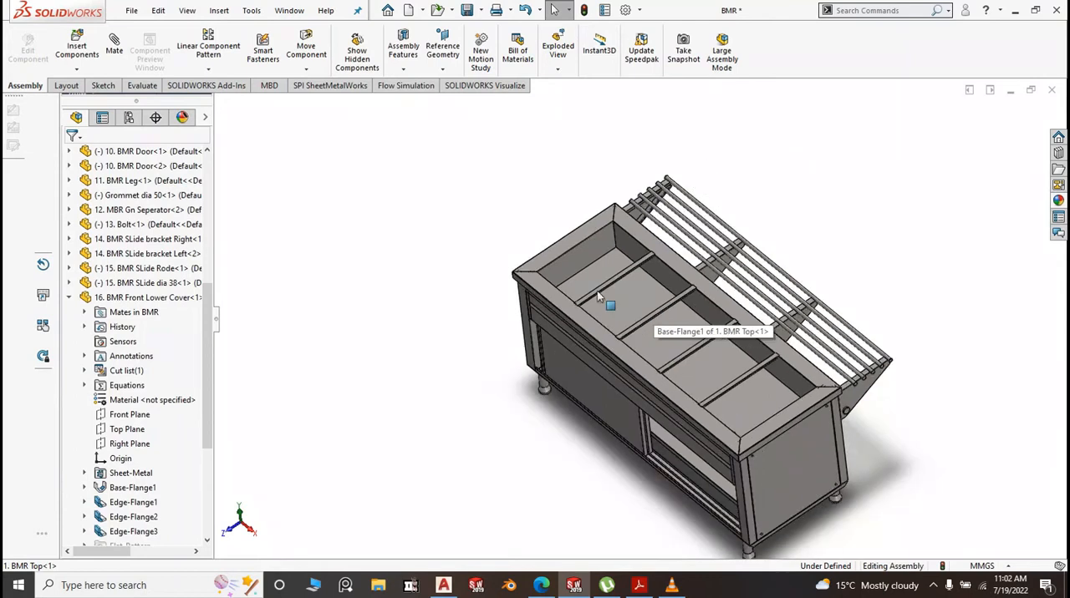
pyautogui.scroll(-2, 686, 337)
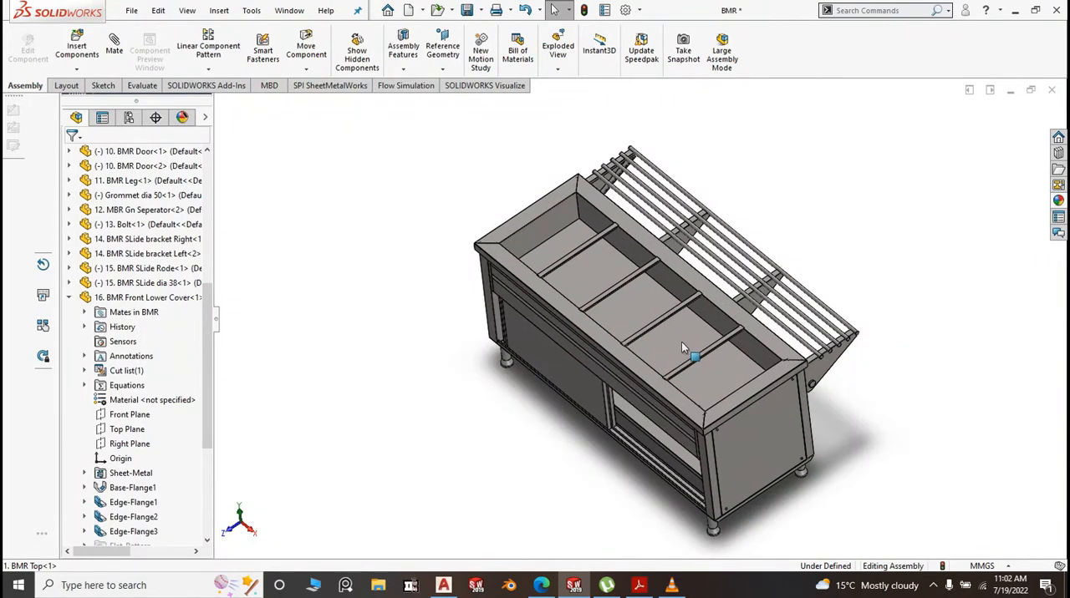
pyautogui.scroll(3, 715, 386)
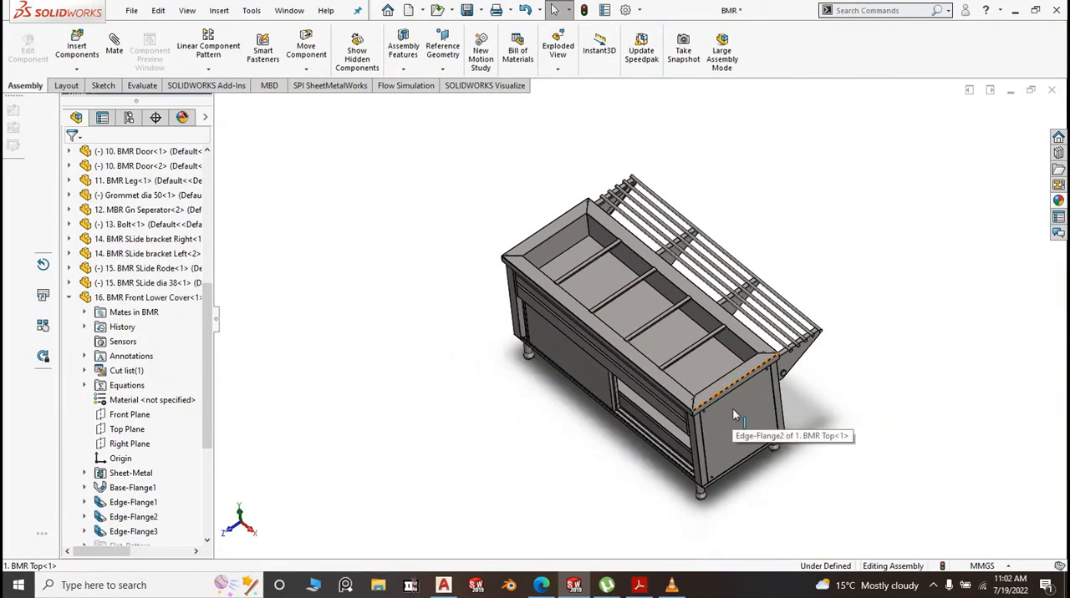
# Examine the counter's front and the side panel at the opposite end
pyautogui.scroll(-3, 714, 384)
pyautogui.moveTo(713, 382); pyautogui.dragTo(705, 331, button='middle')
pyautogui.scroll(-3, 565, 271)
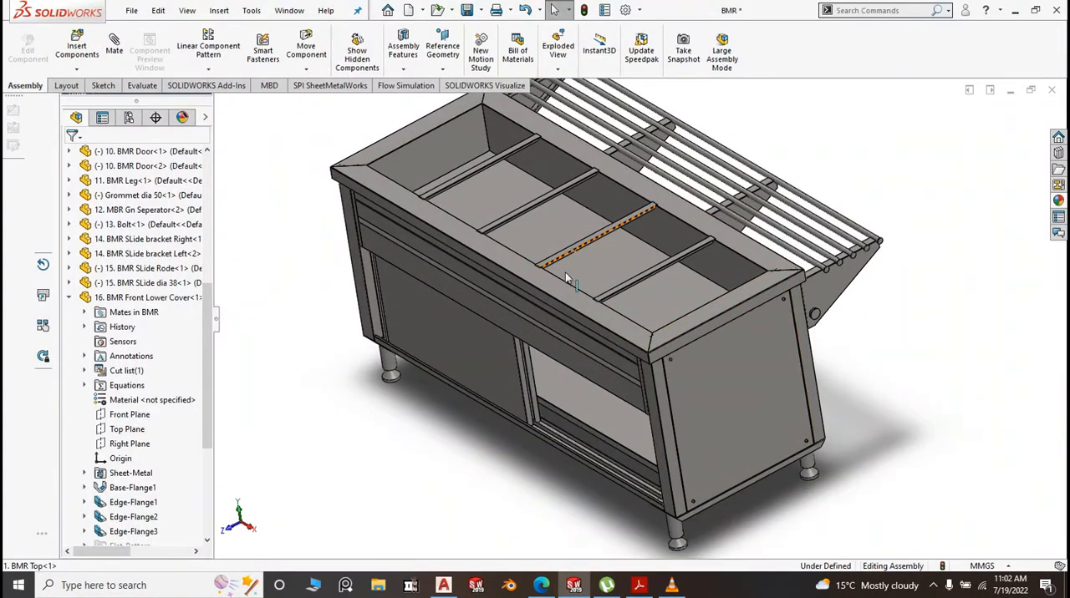
pyautogui.moveTo(577, 284); pyautogui.dragTo(496, 272, button='middle')
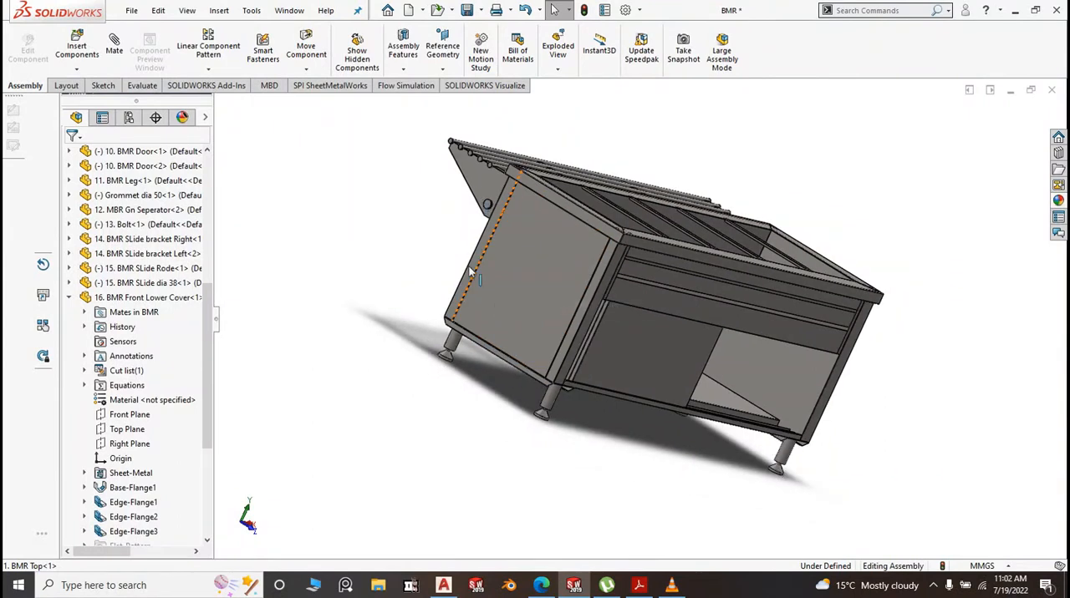
# Examine the fixed side cover's lower and vertical edges and its corner beneath the BMR Top
pyautogui.scroll(-5, 521, 317)
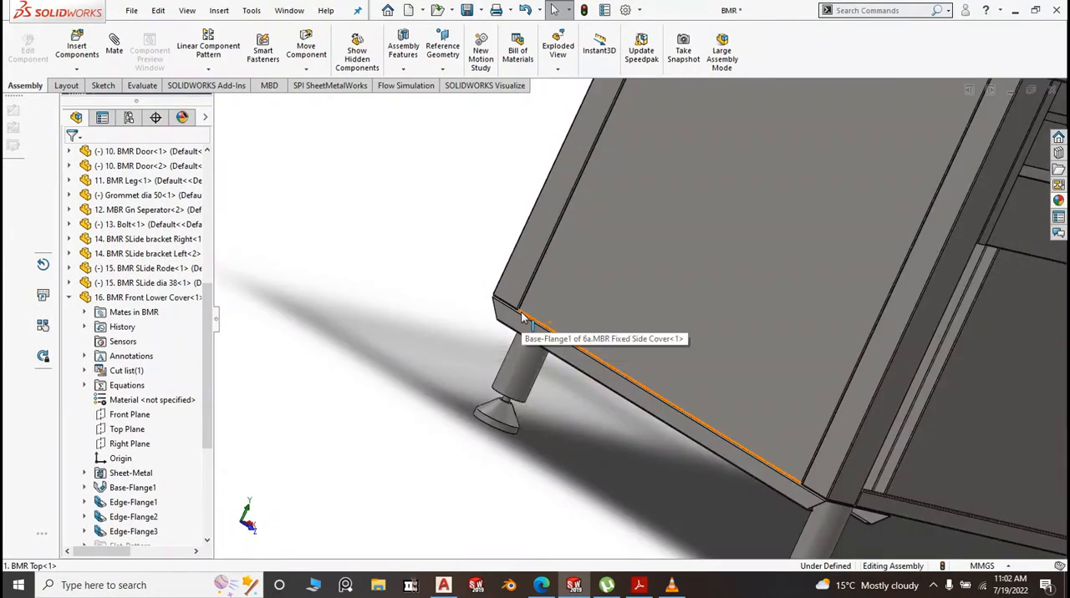
pyautogui.scroll(3, 792, 483)
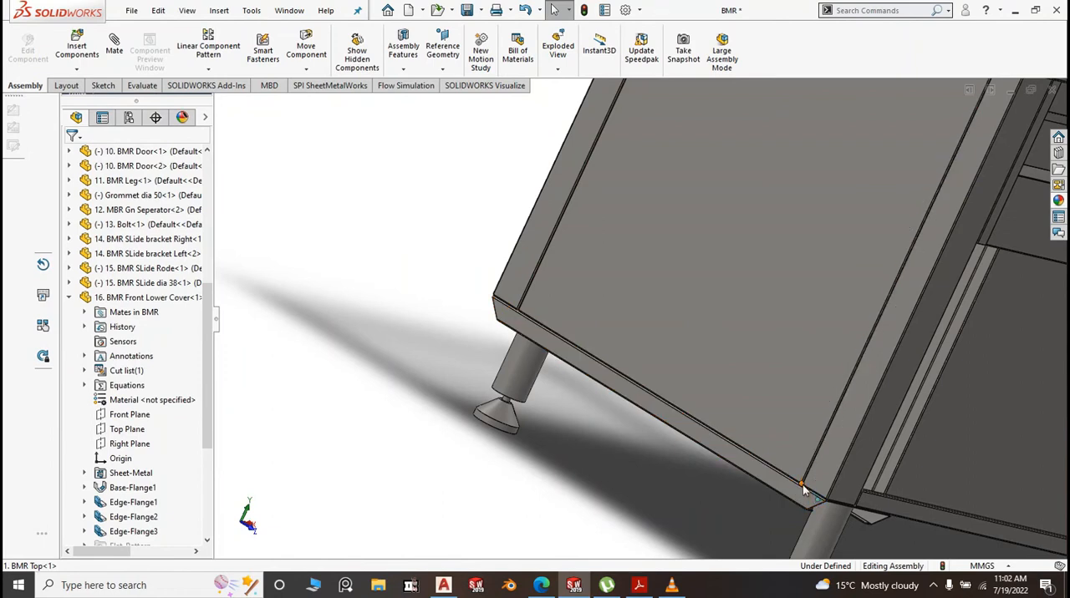
pyautogui.scroll(2, 736, 411)
pyautogui.scroll(-2, 824, 206)
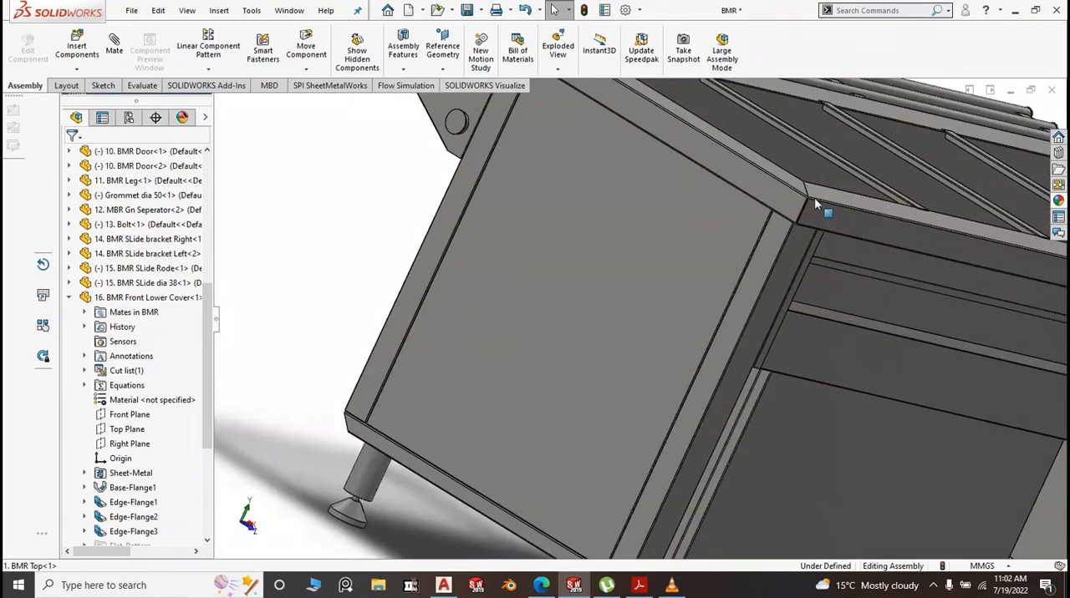
pyautogui.scroll(2, 585, 208)
pyautogui.scroll(4, 585, 207)
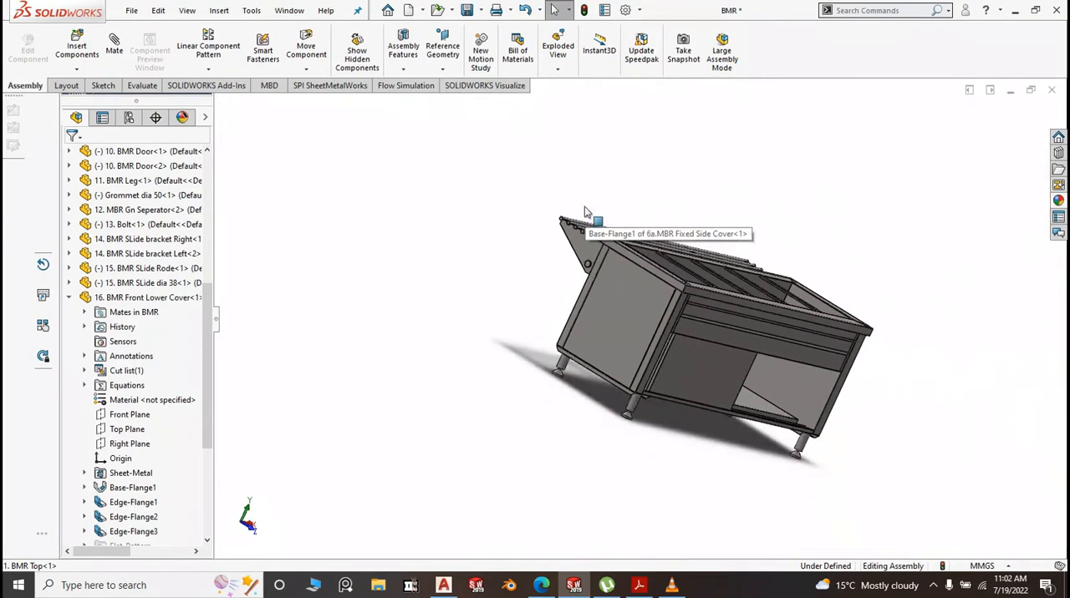
# Examine the counter's front with its front panels, sliding doors and open compartment from several angles
pyautogui.scroll(-2, 697, 343)
pyautogui.moveTo(698, 344); pyautogui.dragTo(650, 326, button='middle')
pyautogui.scroll(-2, 557, 322)
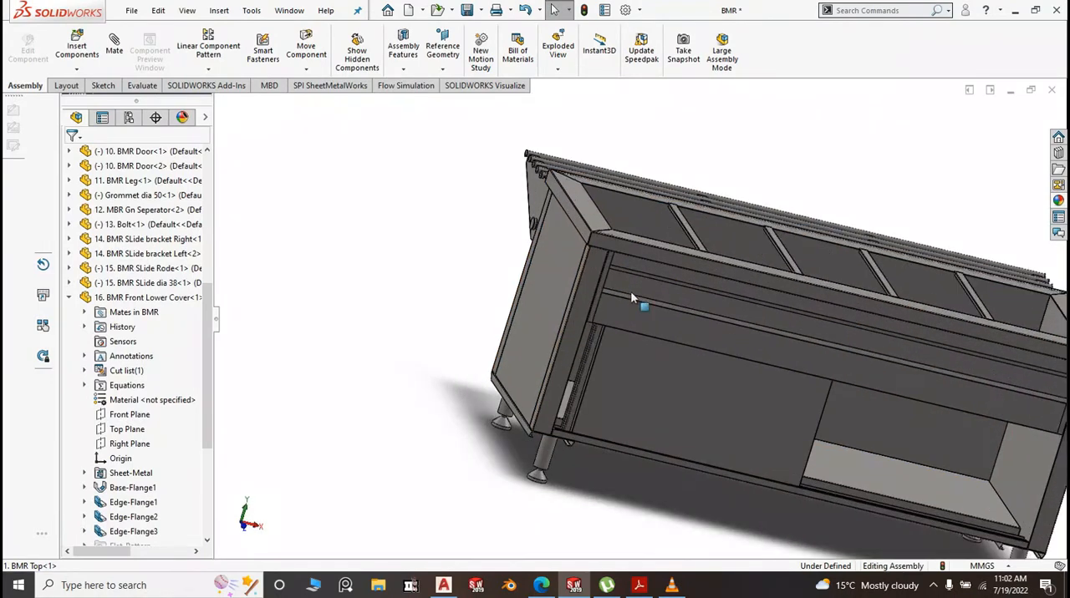
pyautogui.scroll(5, 657, 400)
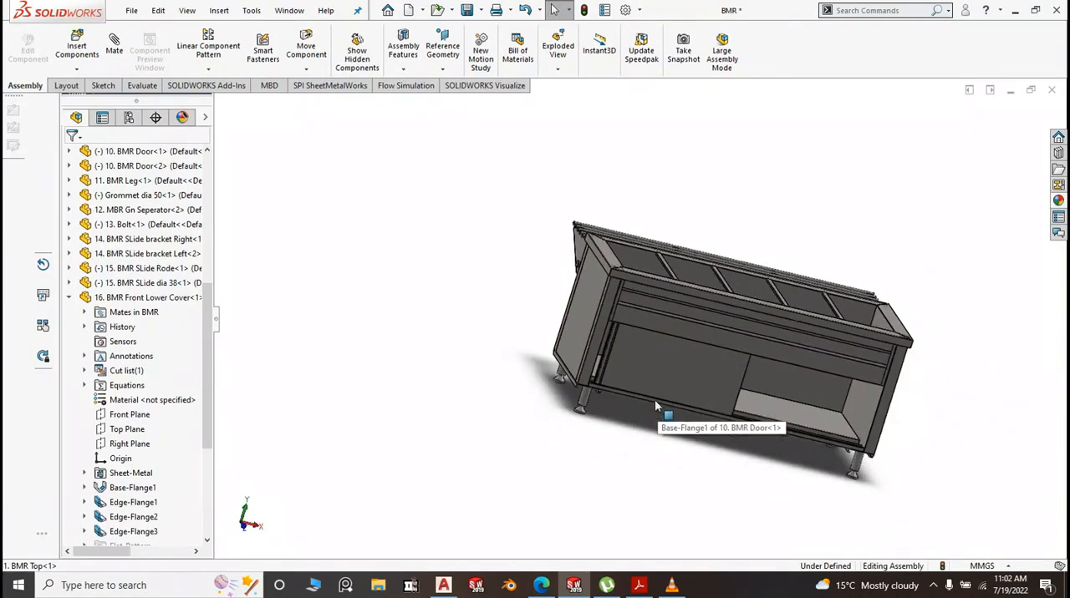
pyautogui.moveTo(695, 359); pyautogui.dragTo(709, 382, button='middle')
pyautogui.scroll(4, 705, 349)
pyautogui.scroll(-4, 681, 336)
pyautogui.scroll(-5, 660, 318)
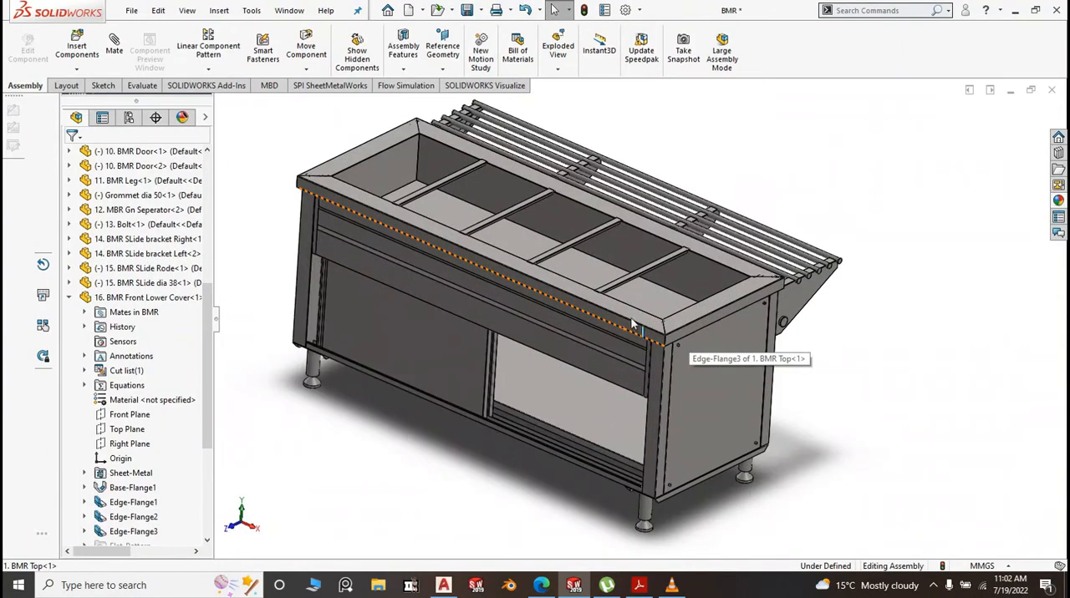
# Examine the adjustable leg with its dia 50 grommet foot and the BMR Leg Bracket underneath the counter
pyautogui.scroll(2, 630, 291)
pyautogui.scroll(-8, 640, 361)
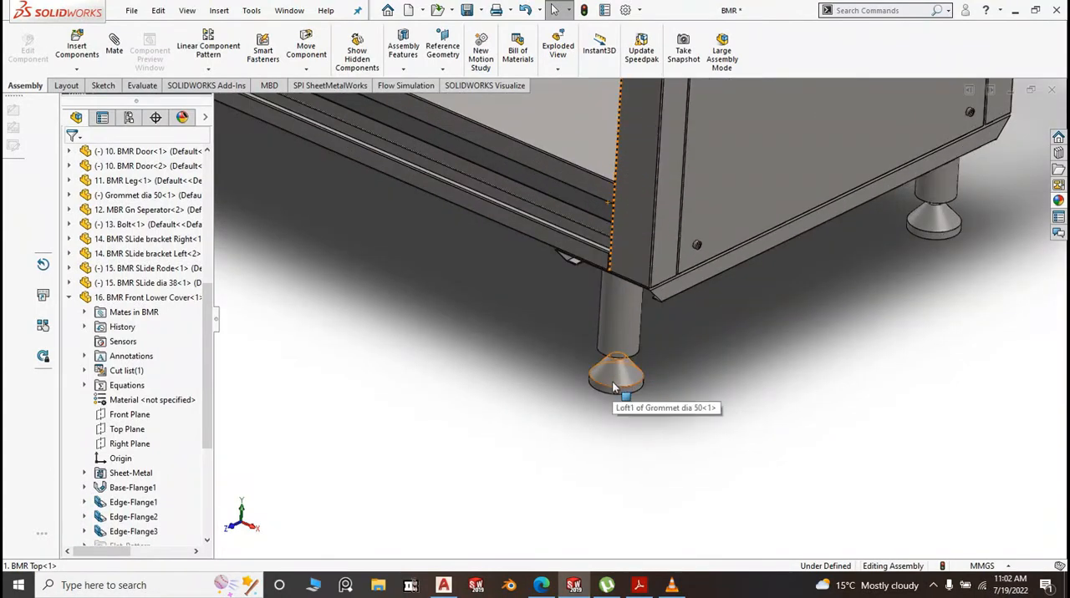
pyautogui.scroll(2, 615, 382)
pyautogui.scroll(7, 614, 378)
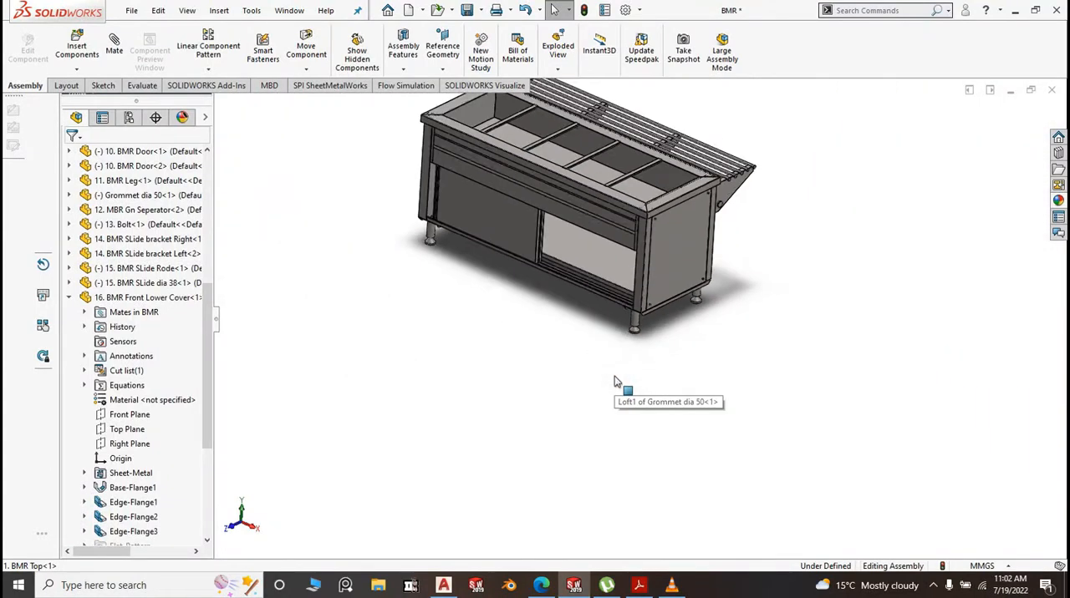
pyautogui.scroll(-4, 623, 309)
pyautogui.moveTo(655, 339); pyautogui.dragTo(671, 281, button='middle')
pyautogui.scroll(-8, 681, 334)
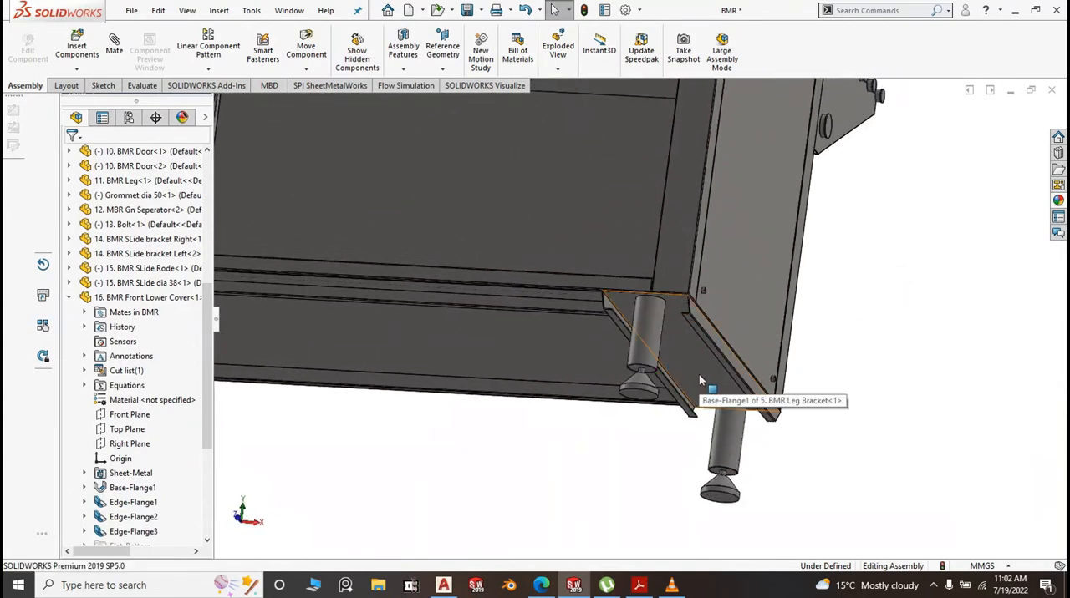
pyautogui.scroll(8, 702, 376)
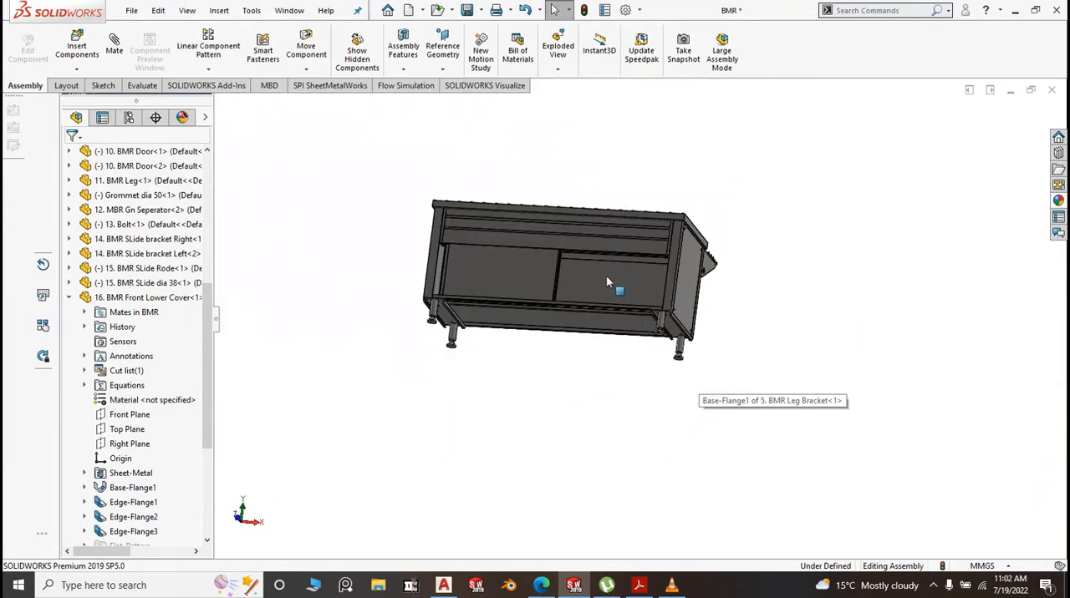
# Turn the counter upright again and set the assembly to the isometric view
pyautogui.moveTo(606, 277); pyautogui.dragTo(583, 362, button='middle')
pyautogui.scroll(3, 578, 321)
pyautogui.scroll(-6, 579, 321)
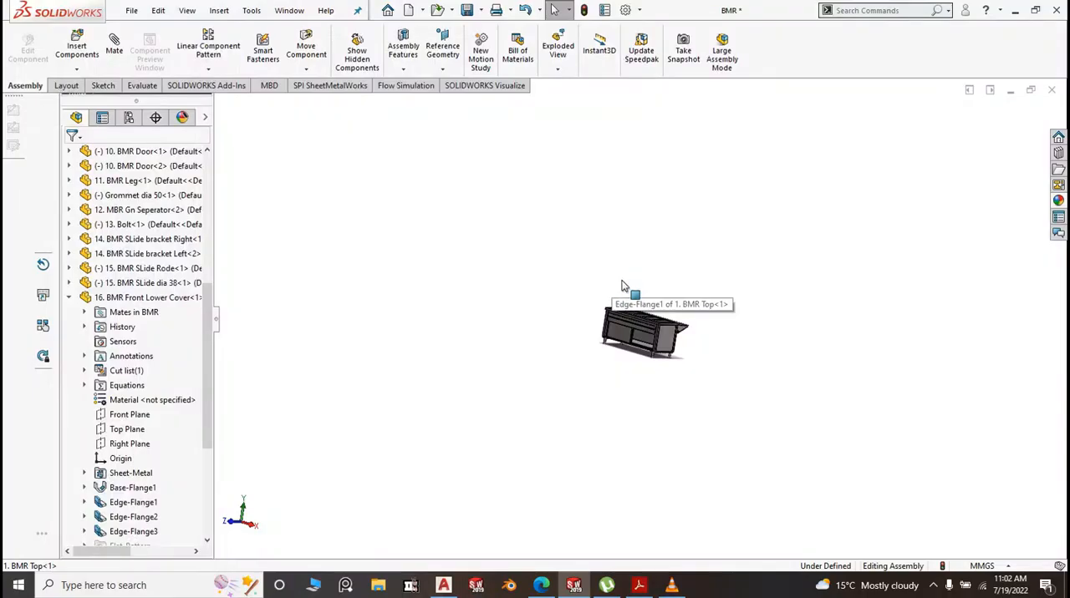
pyautogui.press('space')
pyautogui.click(722, 333)
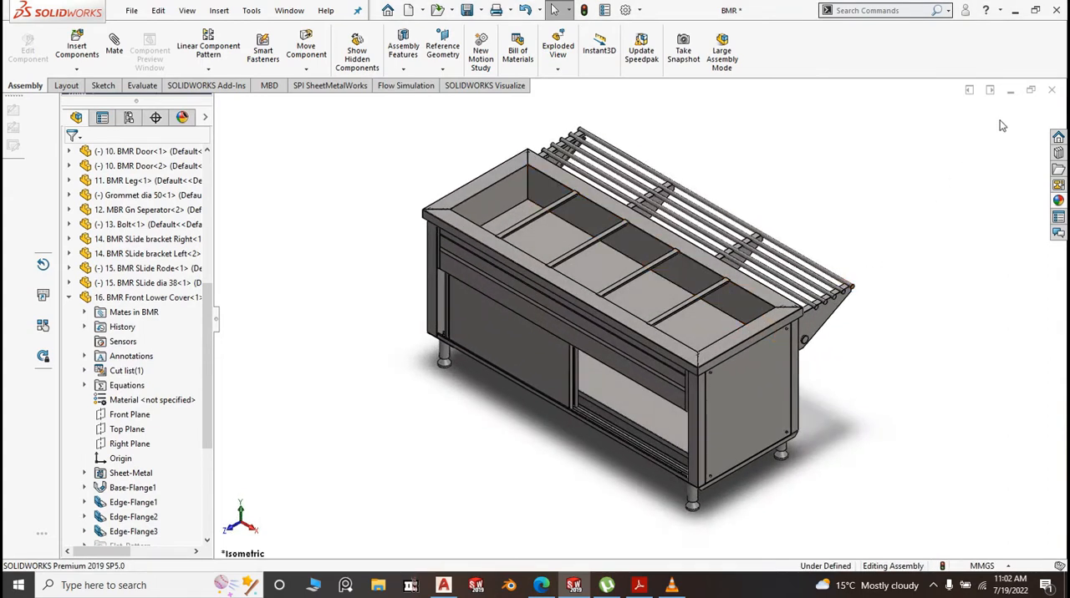
# Close the BMR assembly, saving all modified documents with a rebuild
pyautogui.click(1052, 92)
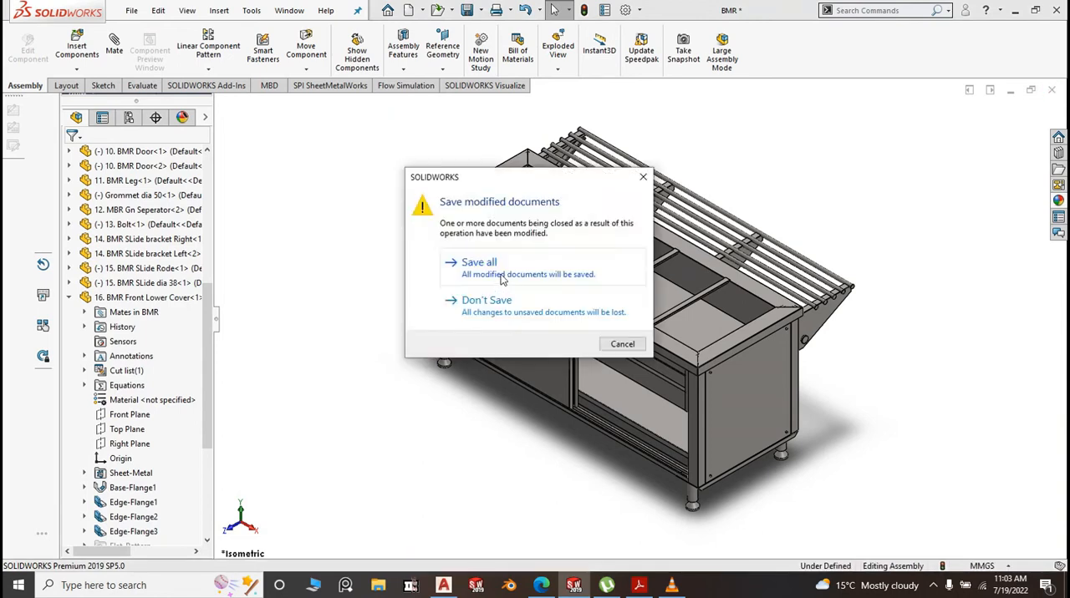
pyautogui.click(502, 278)
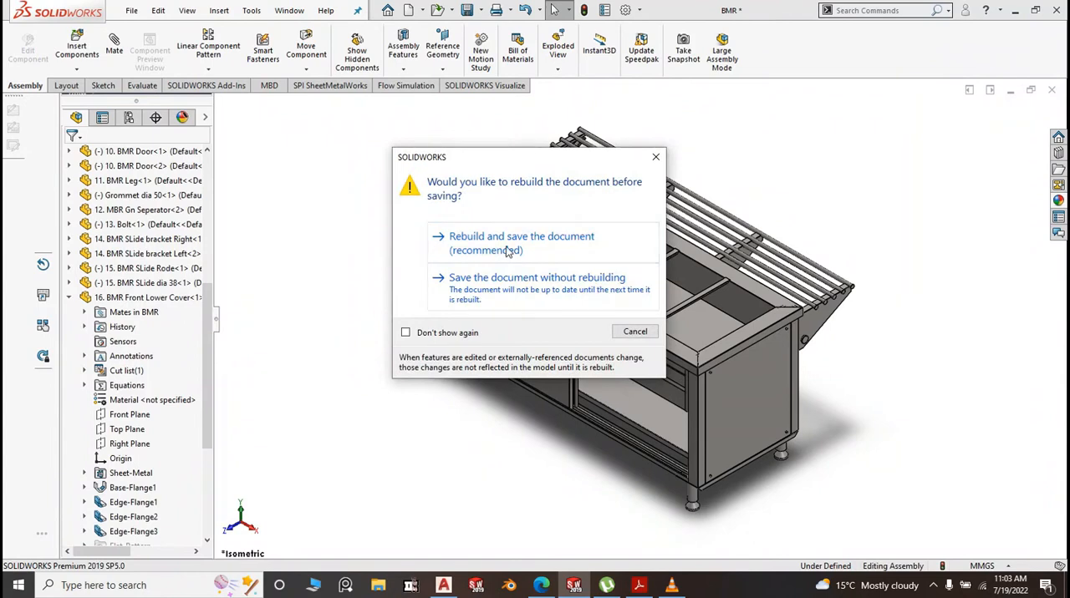
pyautogui.click(508, 246)
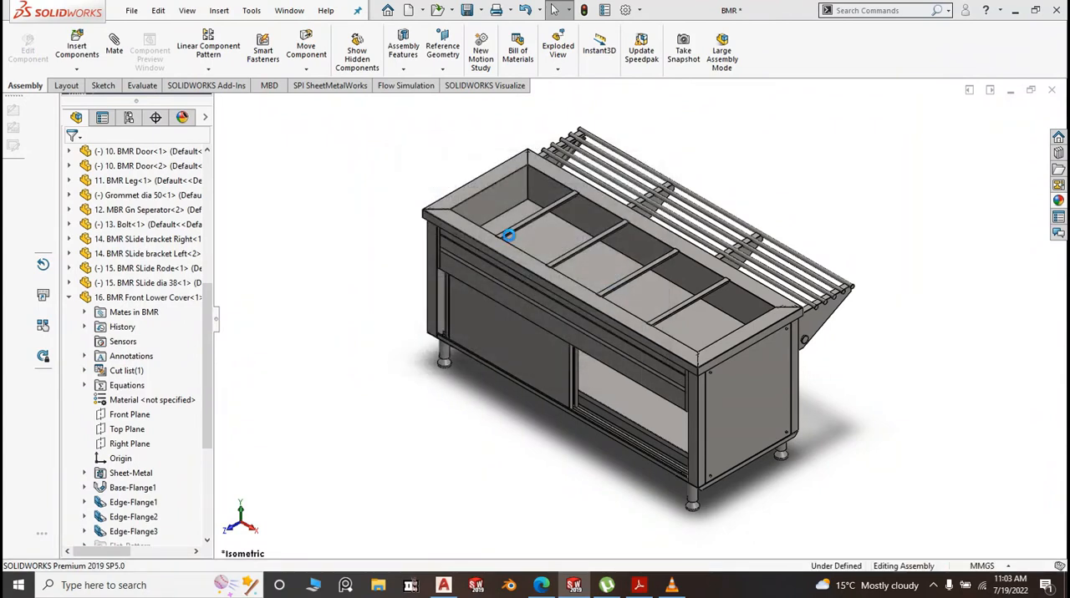
pyautogui.hotkey('ctrl', 'w')
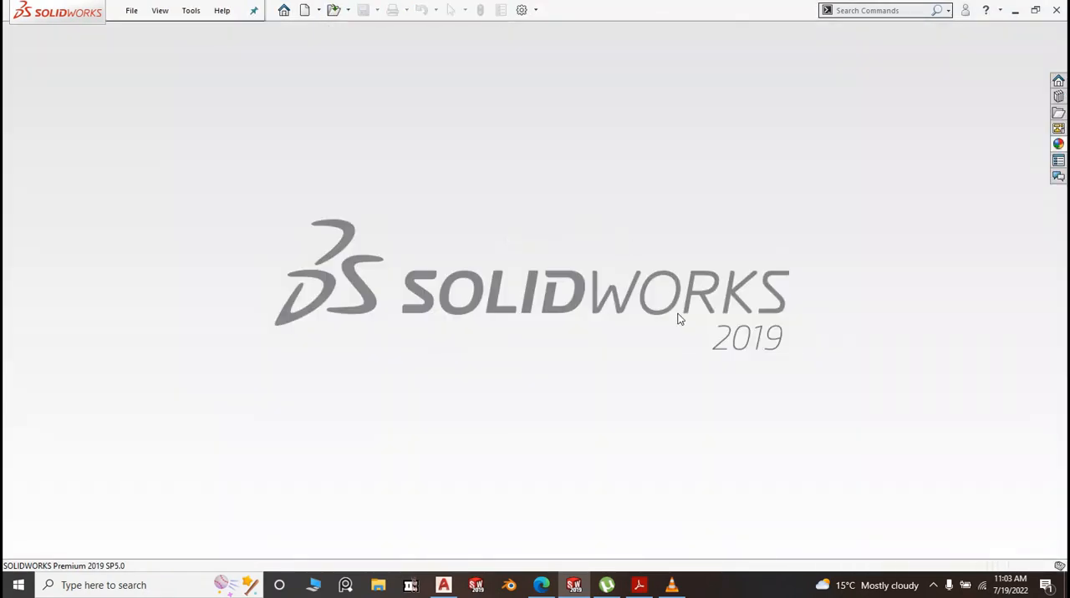
# Switch to the PDF drawing in Adobe Reader Touch and read the dimensions on the top, front and side views
pyautogui.click(639, 586)
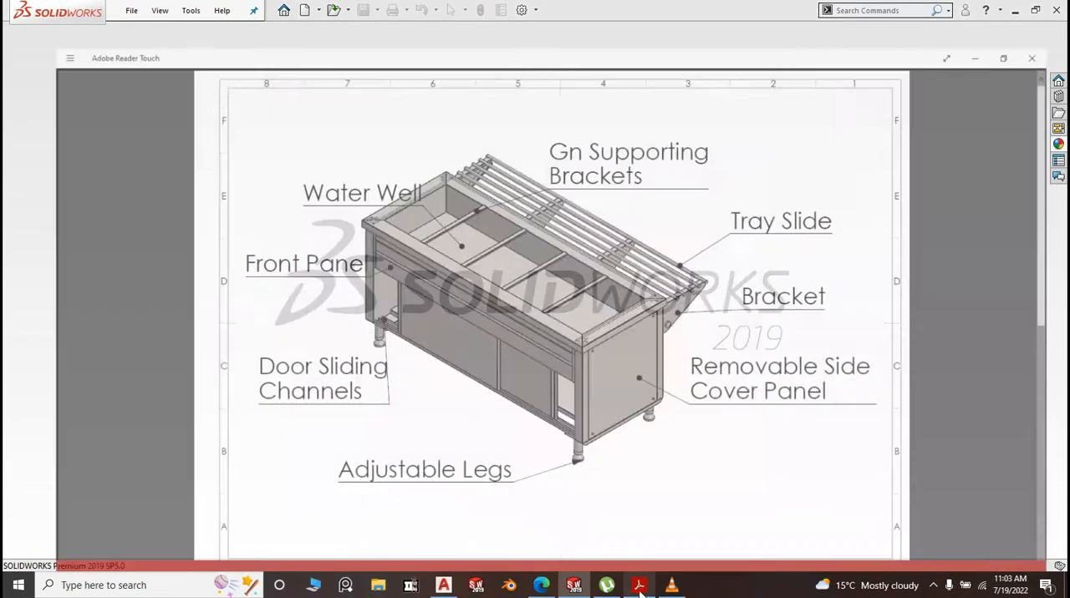
pyautogui.scroll(-5, 622, 243)
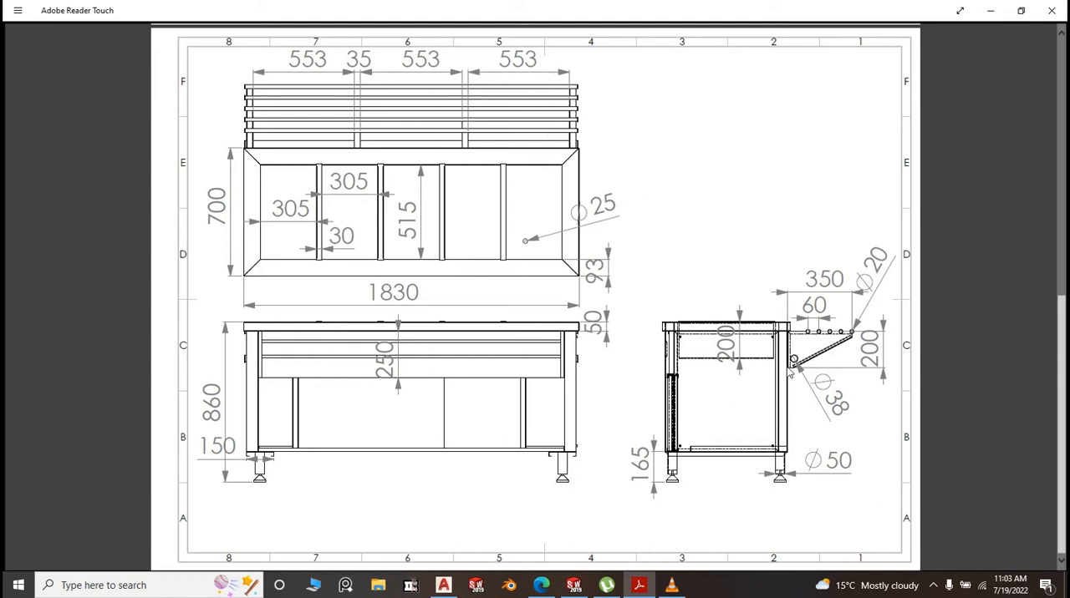
pyautogui.scroll(2, 794, 374)
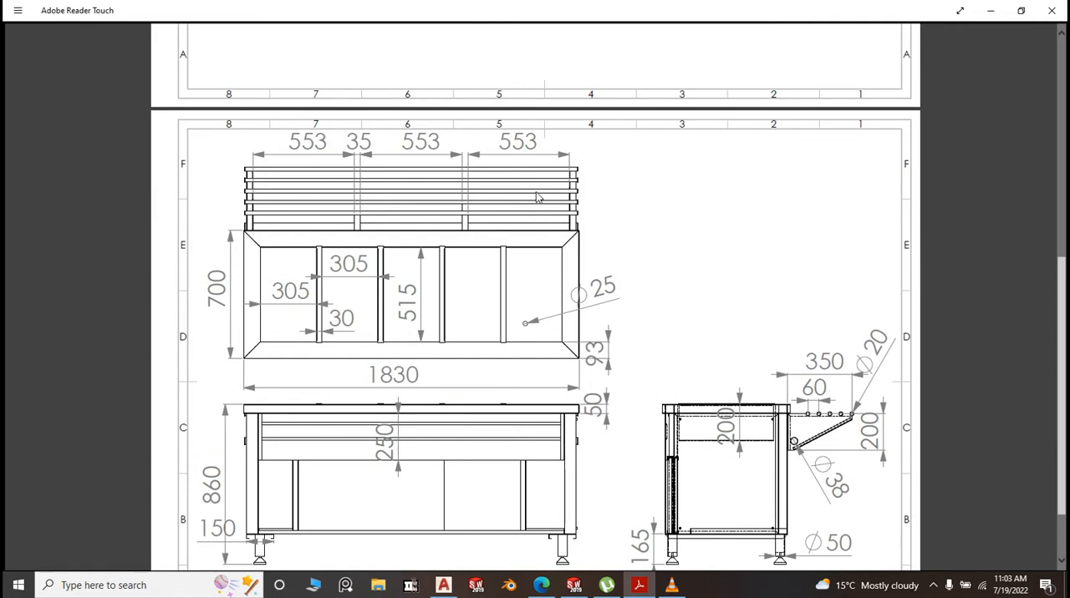
pyautogui.scroll(-2, 565, 259)
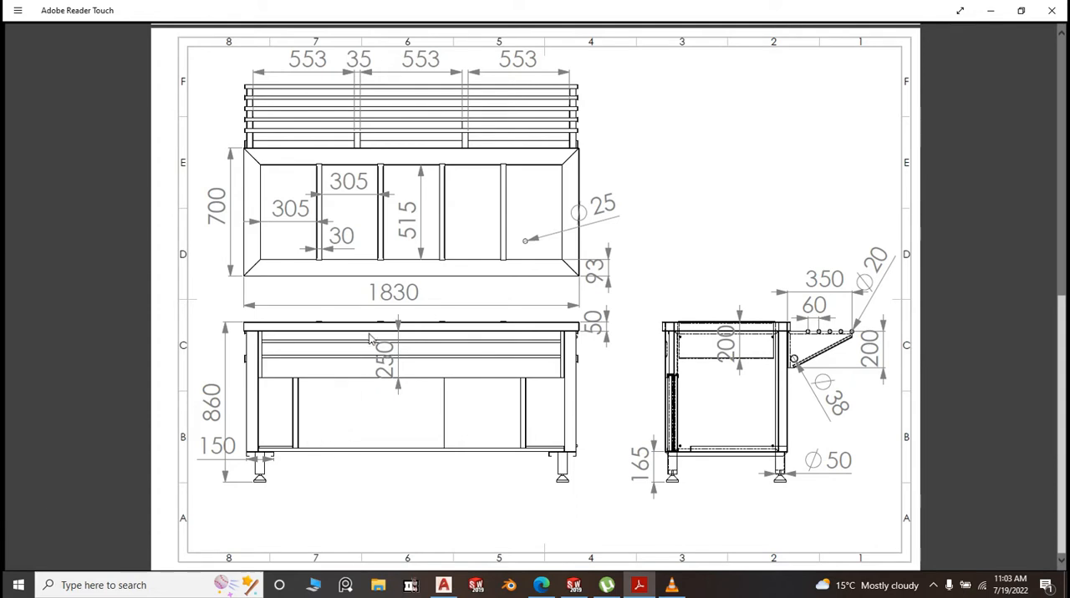
pyautogui.scroll(4, 380, 334)
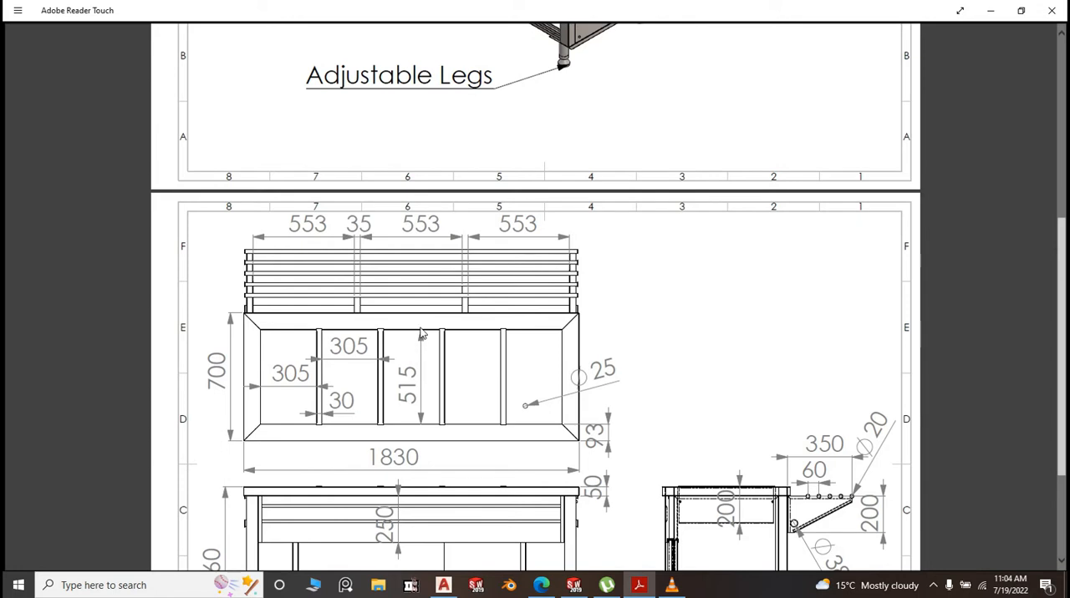
pyautogui.scroll(-1, 422, 333)
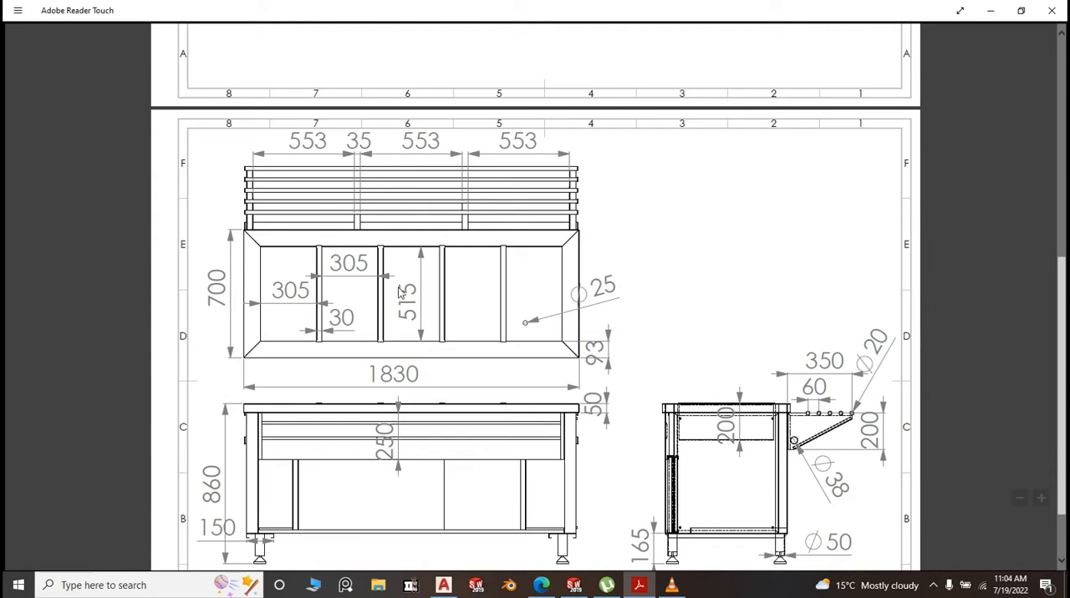
# Compare the labelled isometric sheet, with its water well, tray slide and panel callouts, against the dimensioned three-view sheet
pyautogui.scroll(5, 392, 284)
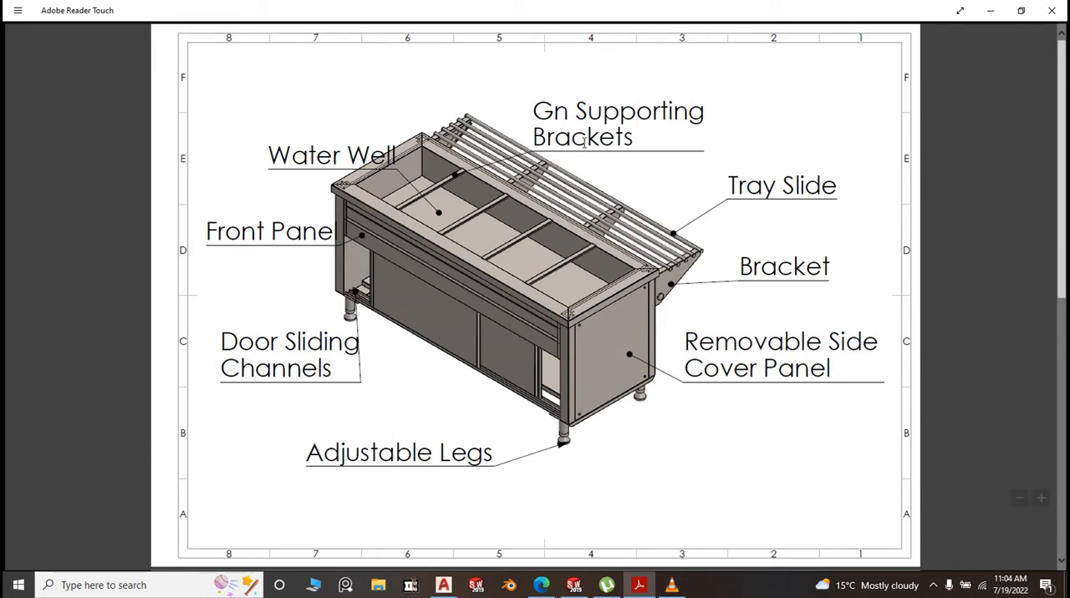
pyautogui.scroll(-1, 530, 164)
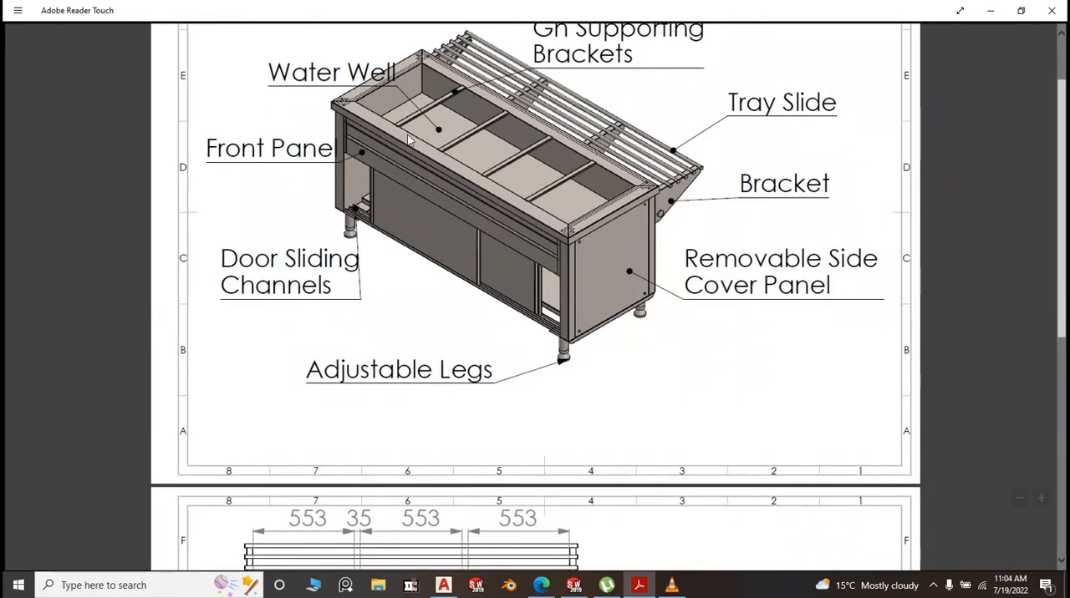
pyautogui.scroll(-5, 523, 158)
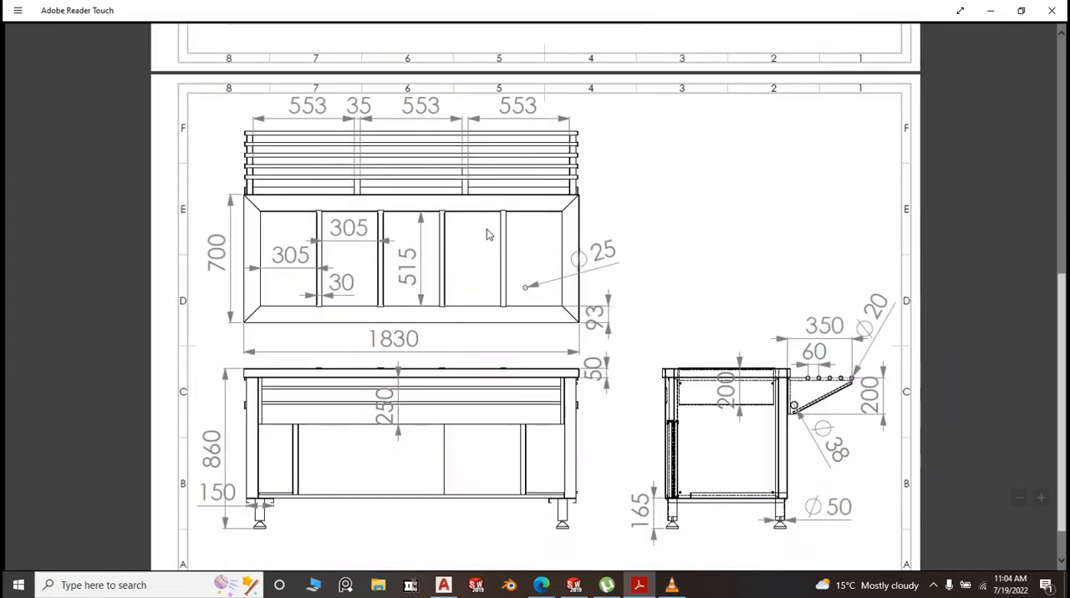
pyautogui.scroll(1, 393, 293)
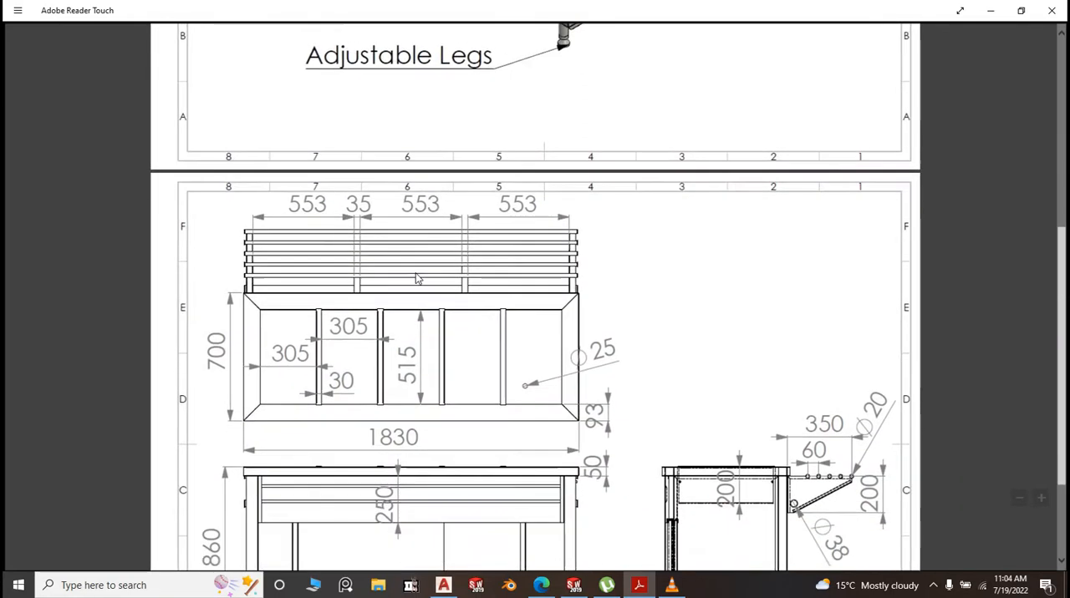
pyautogui.scroll(-2, 418, 280)
pyautogui.scroll(6, 416, 272)
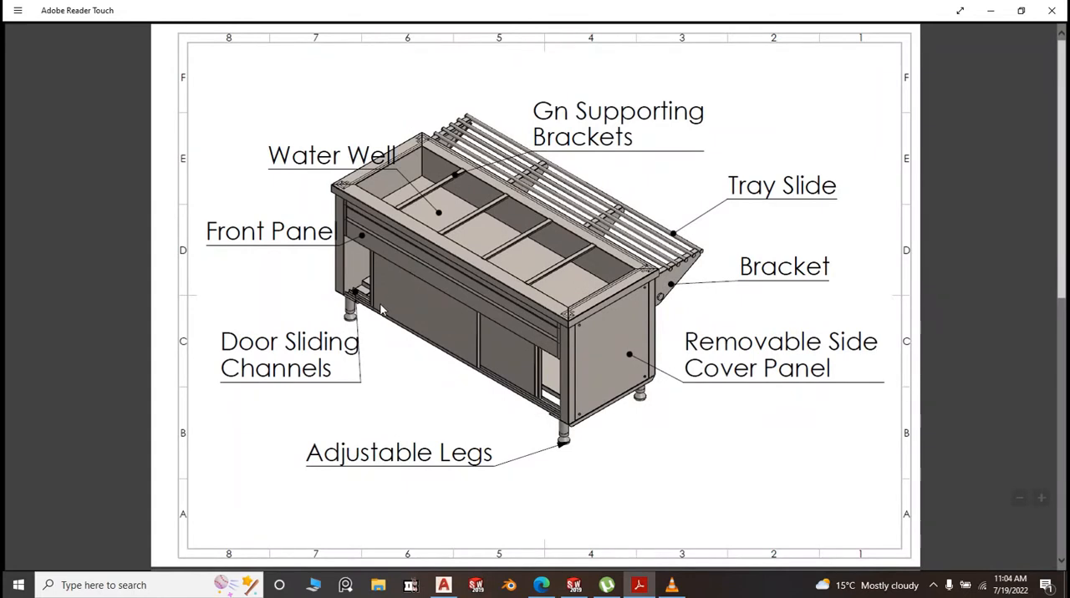
pyautogui.scroll(-2, 383, 200)
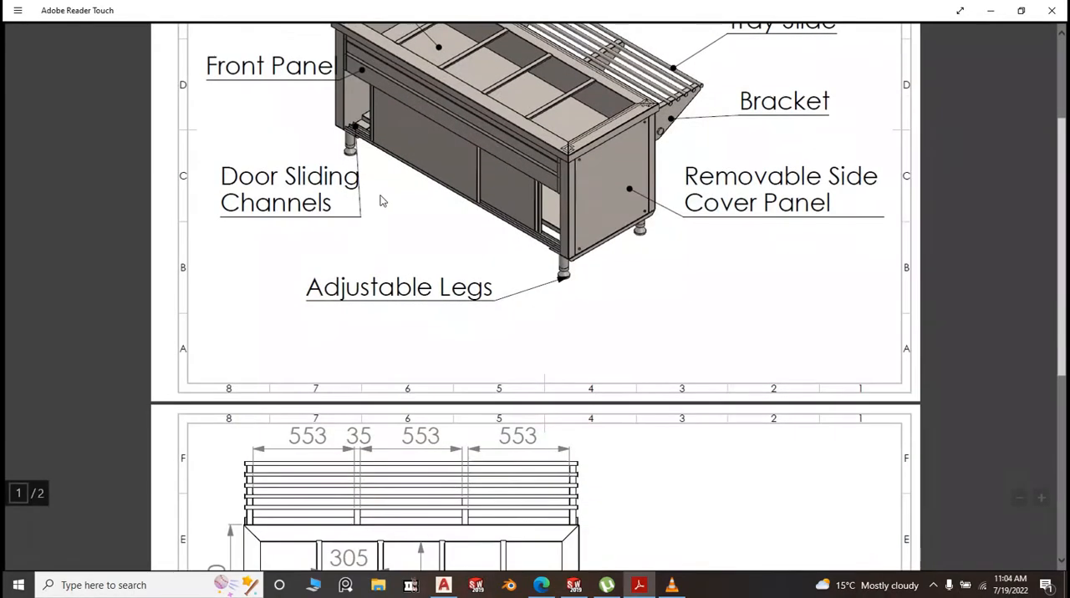
pyautogui.scroll(2, 384, 199)
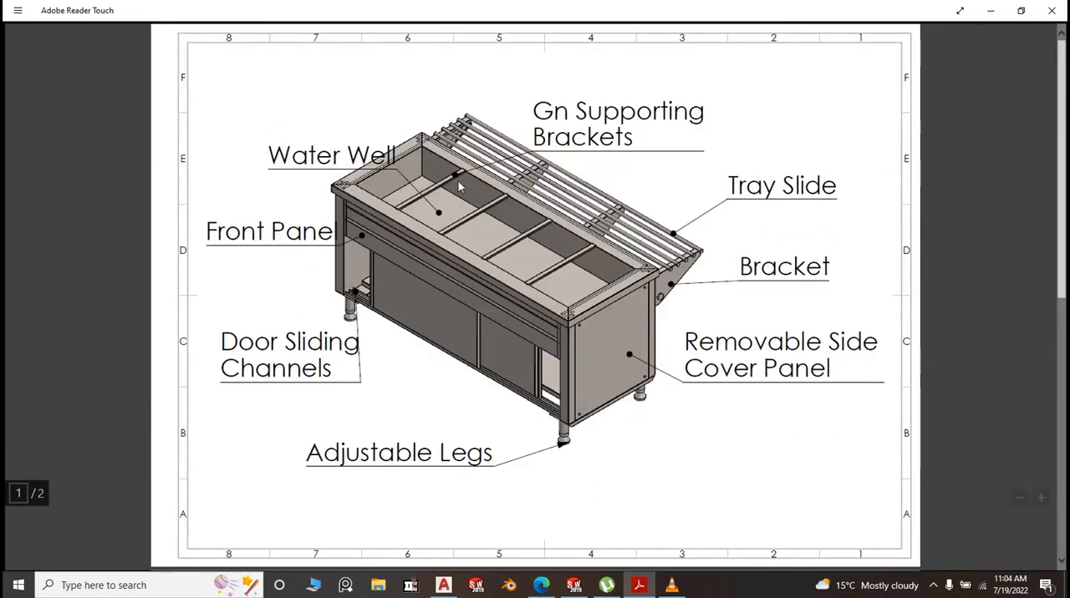
pyautogui.scroll(-1, 475, 220)
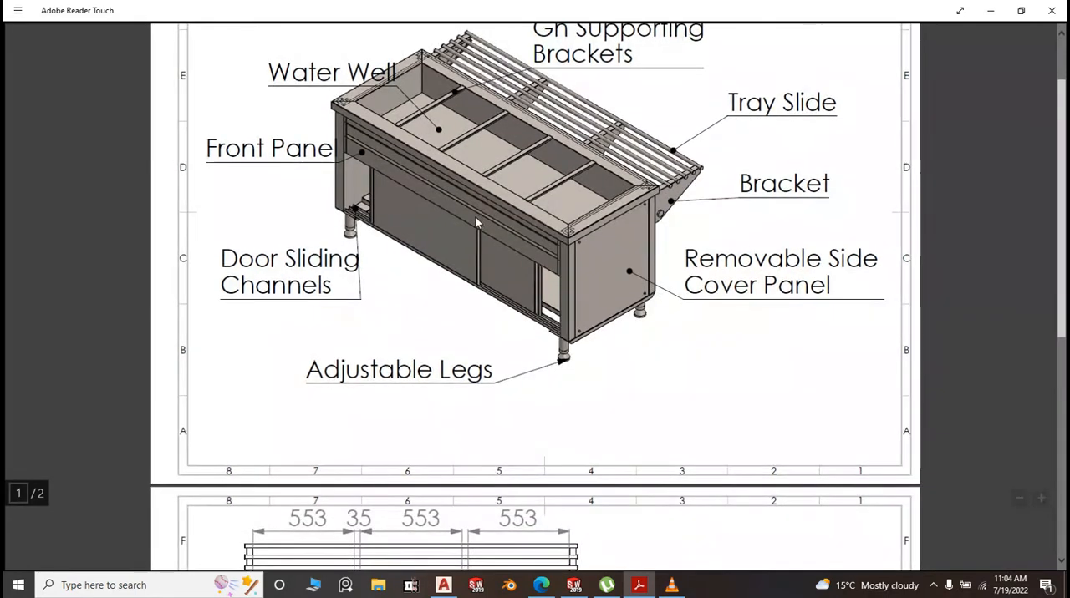
pyautogui.scroll(-5, 474, 222)
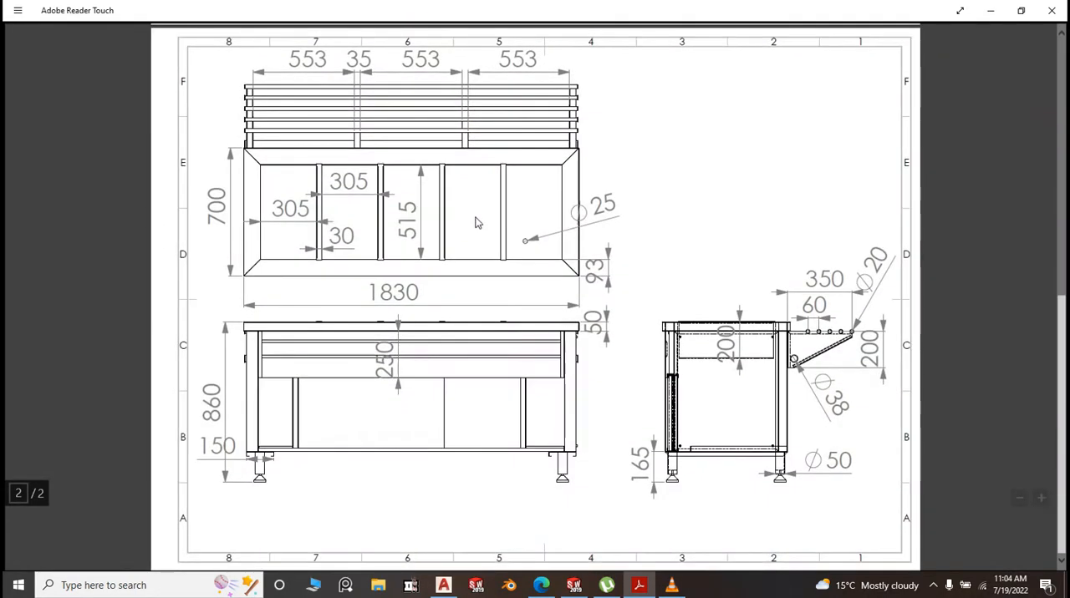
pyautogui.scroll(6, 475, 223)
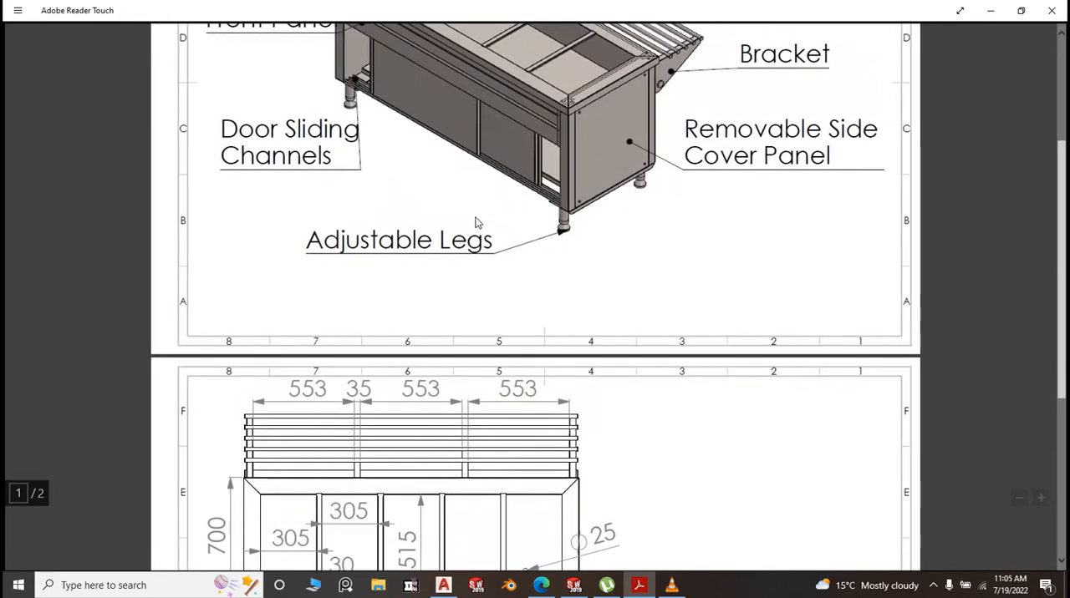
pyautogui.scroll(-6, 475, 221)
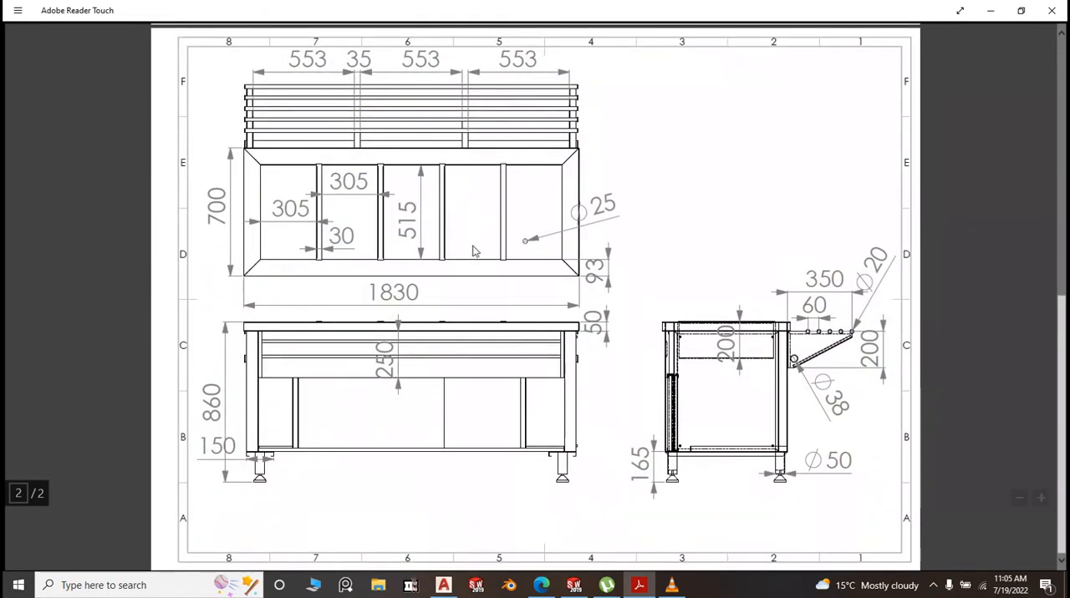
pyautogui.scroll(6, 473, 250)
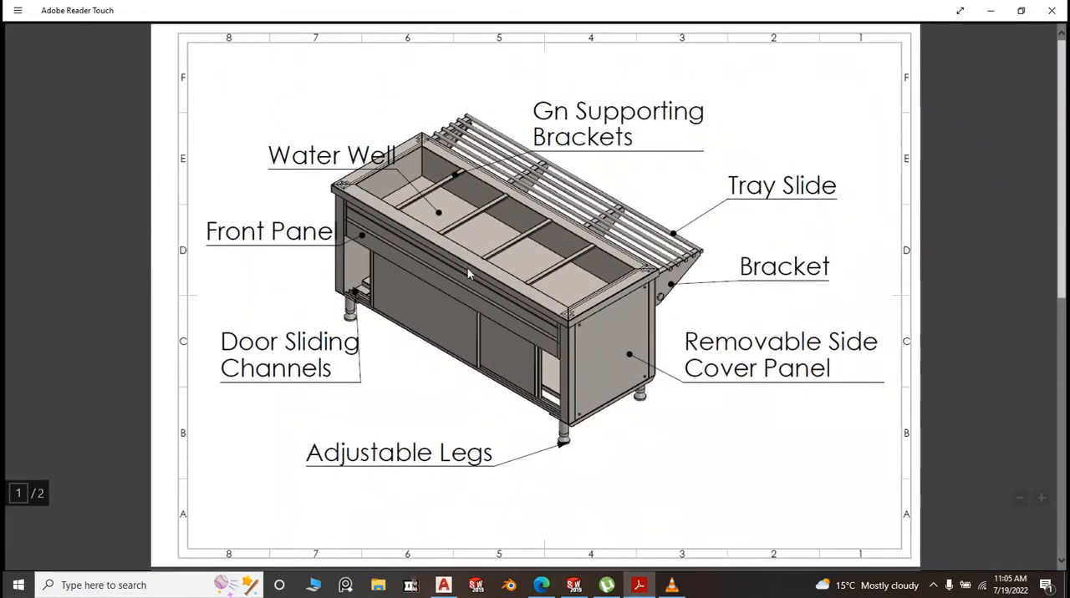
# Check the top view in the drawing, switch back to SOLIDWORKS and create a new part document
pyautogui.scroll(-3, 467, 268)
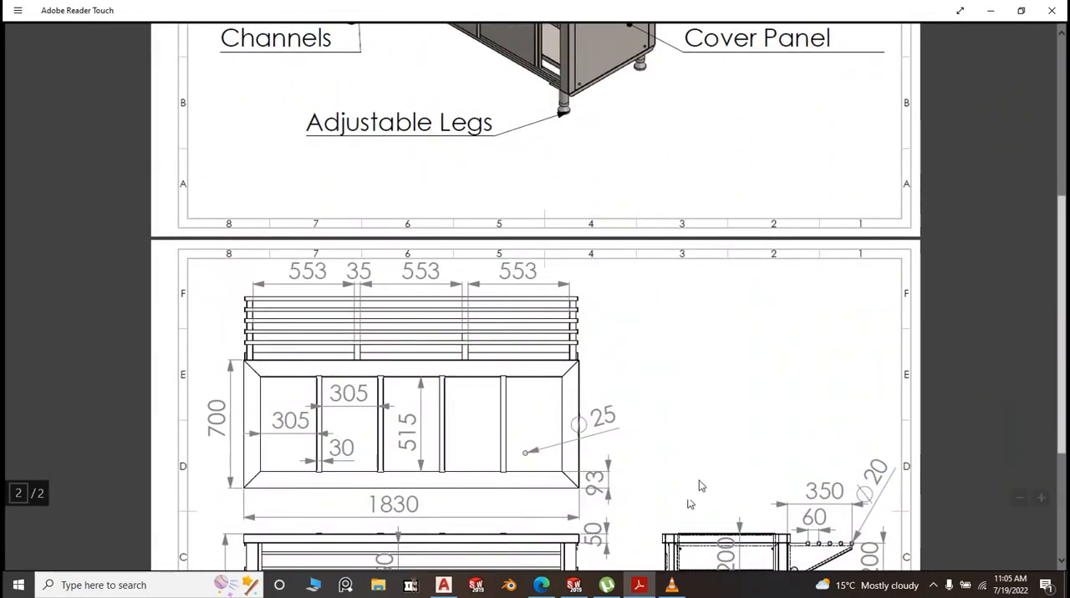
pyautogui.click(573, 585)
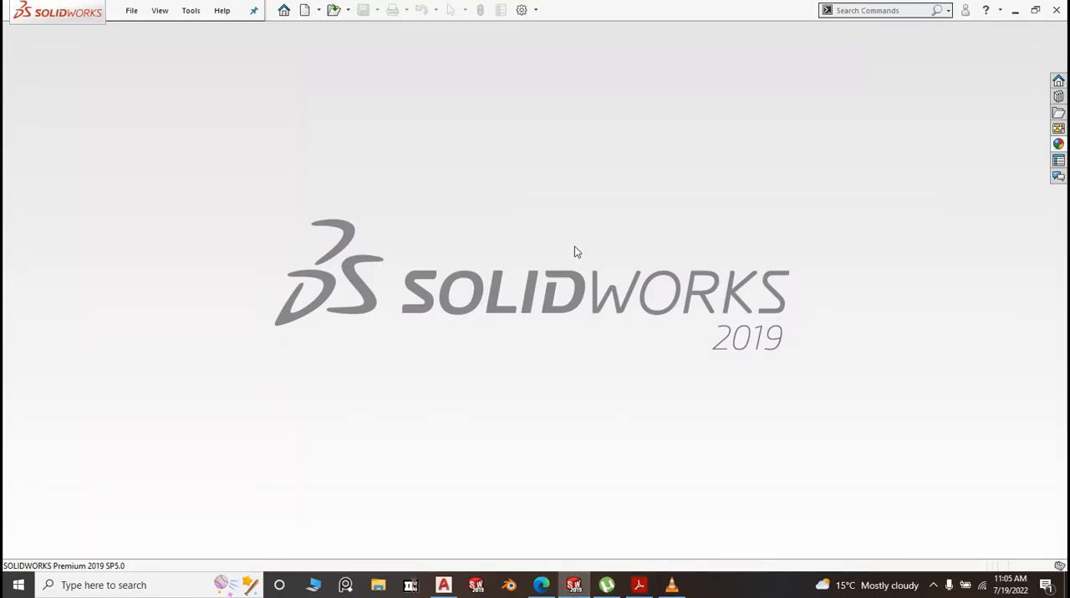
pyautogui.click(129, 11)
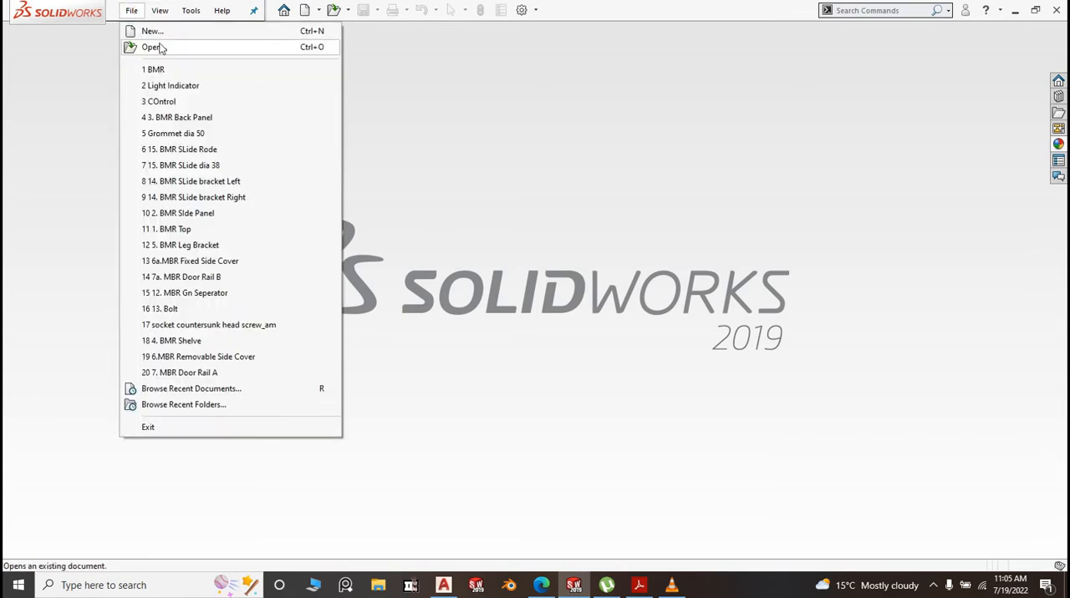
pyautogui.click(159, 33)
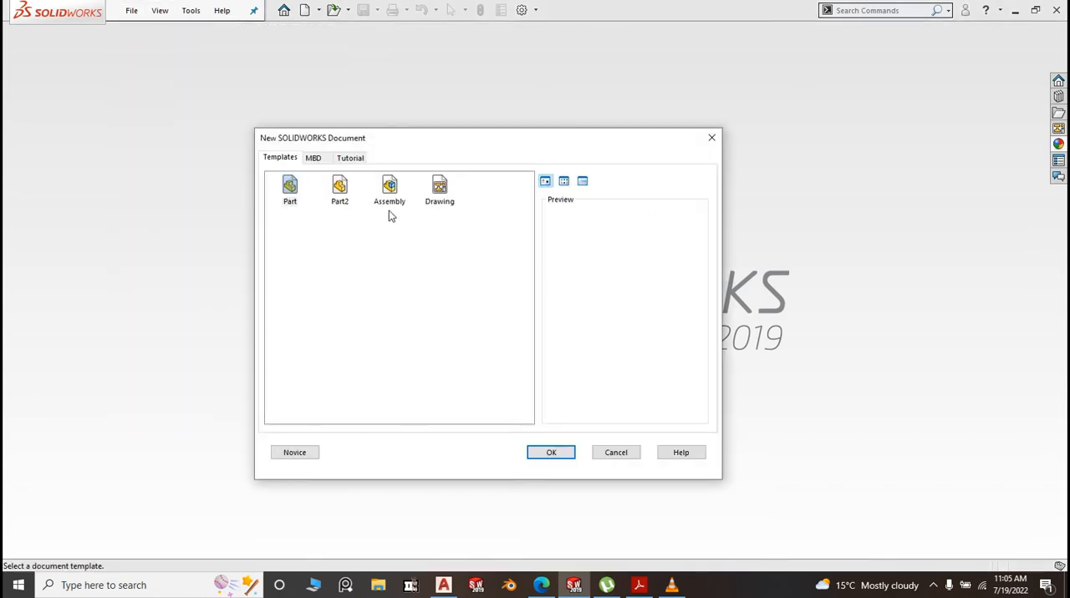
pyautogui.click(553, 456)
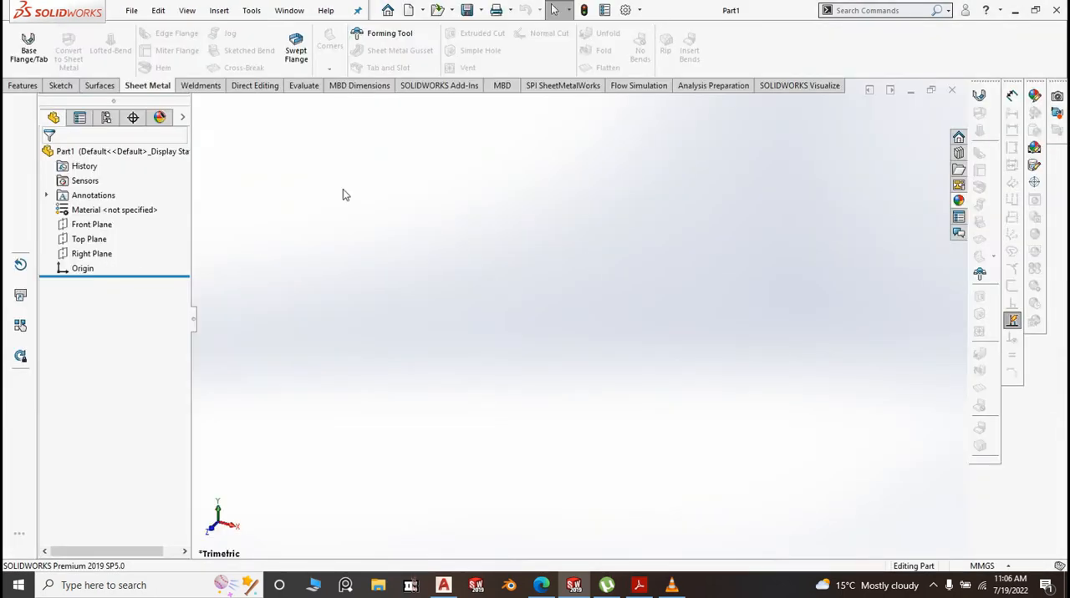
# On the Top Plane, sketch a center rectangle about 228 mm by 107 mm, centred on the origin
pyautogui.click(96, 243)
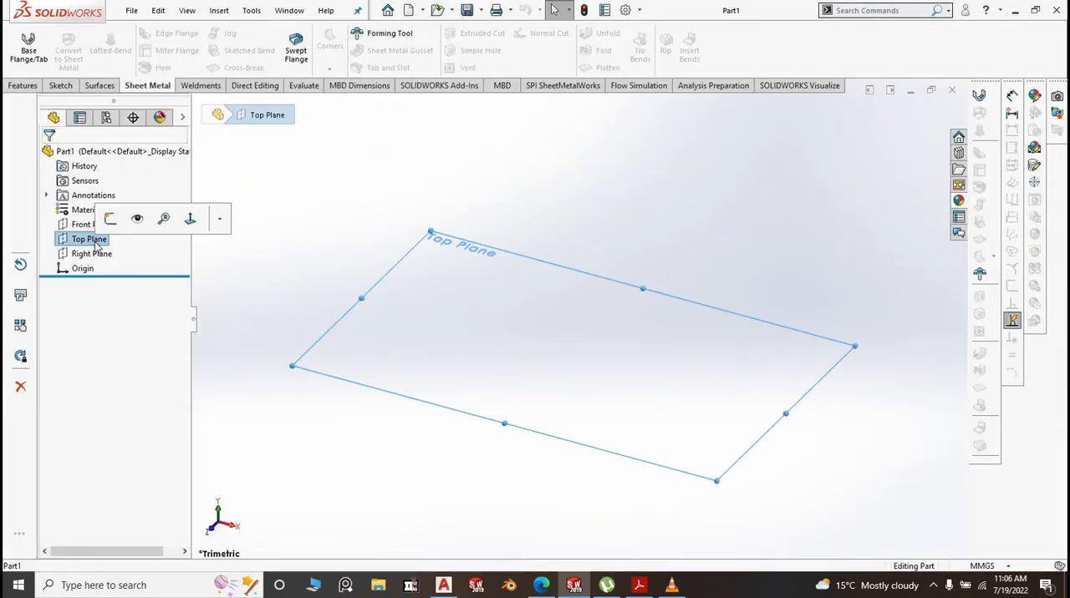
pyautogui.click(109, 218)
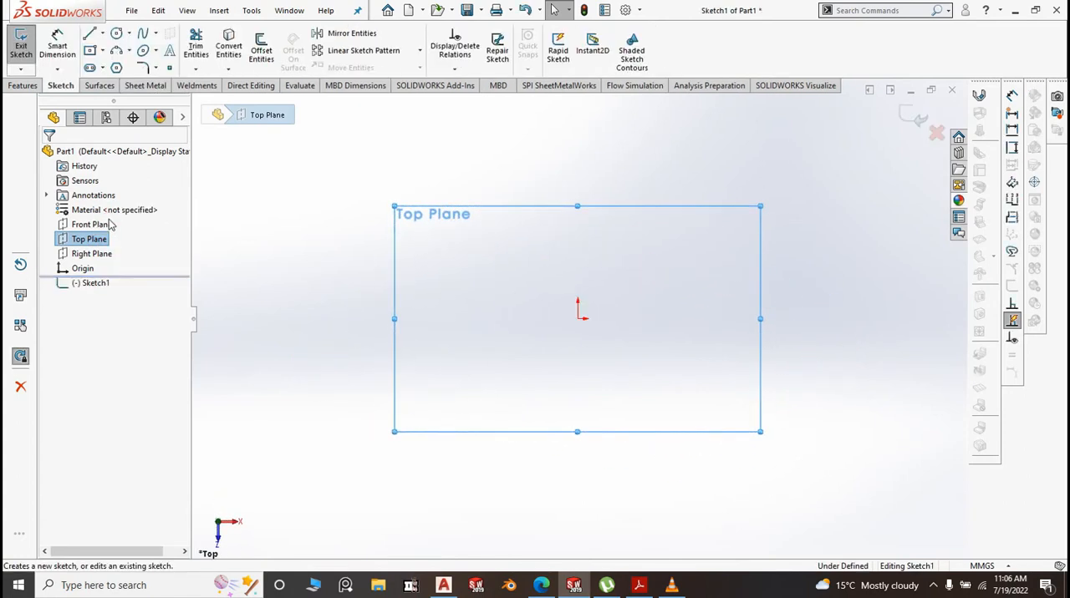
pyautogui.click(101, 51)
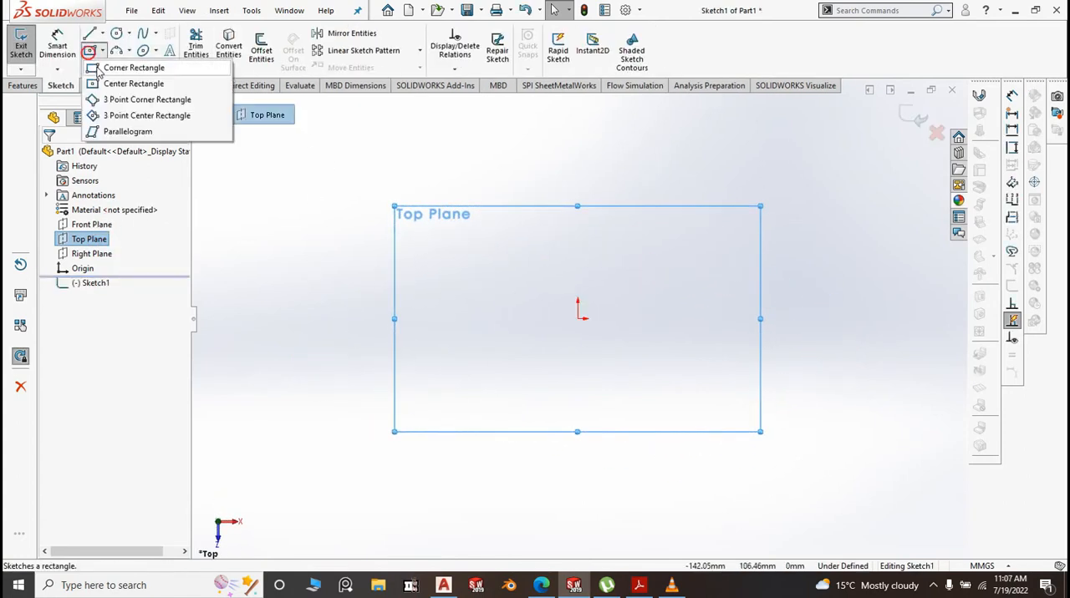
pyautogui.click(101, 83)
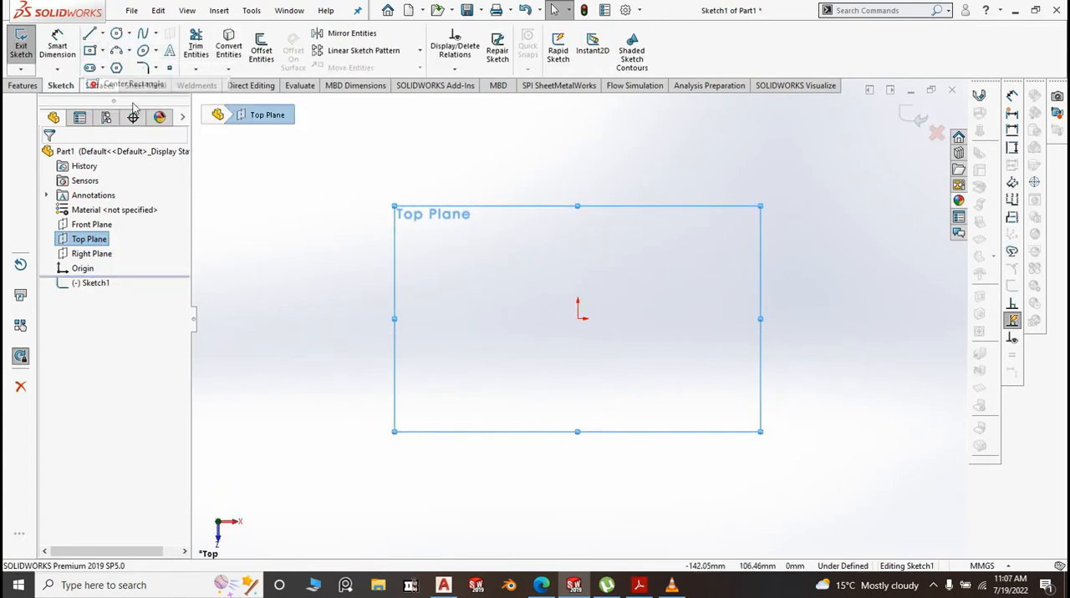
pyautogui.click(578, 318)
pyautogui.click(812, 428)
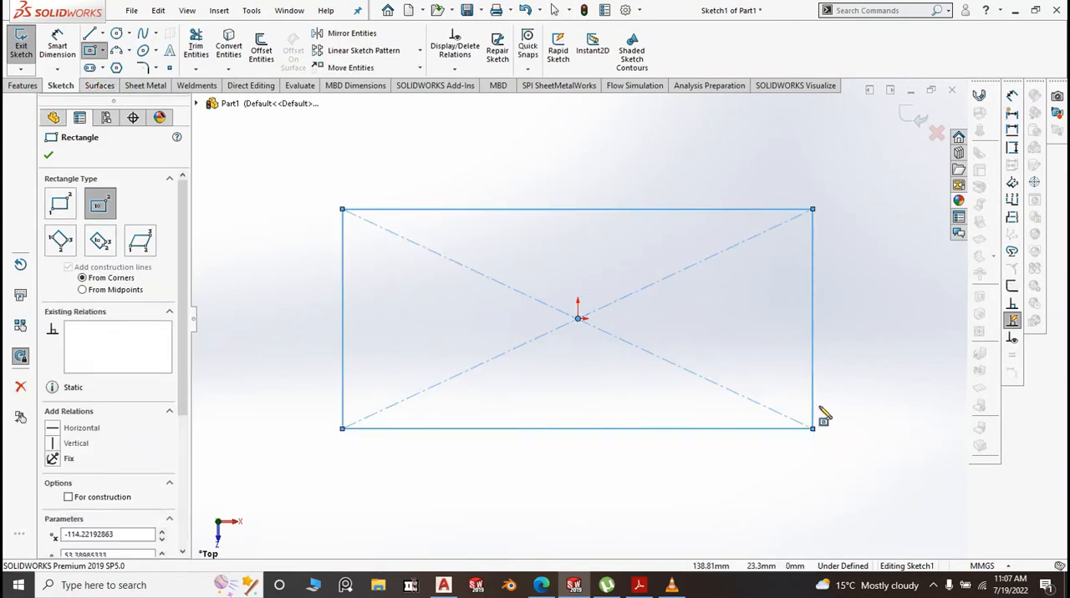
# Dimension the rectangle's horizontal side and set its length to 1645 mm
pyautogui.click(60, 46)
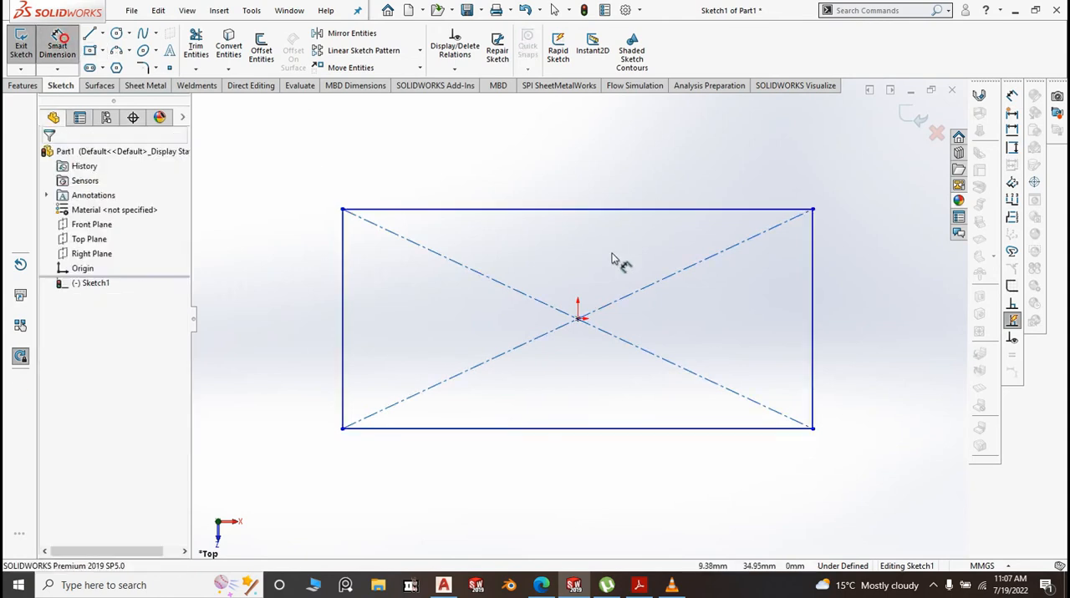
pyautogui.click(550, 209)
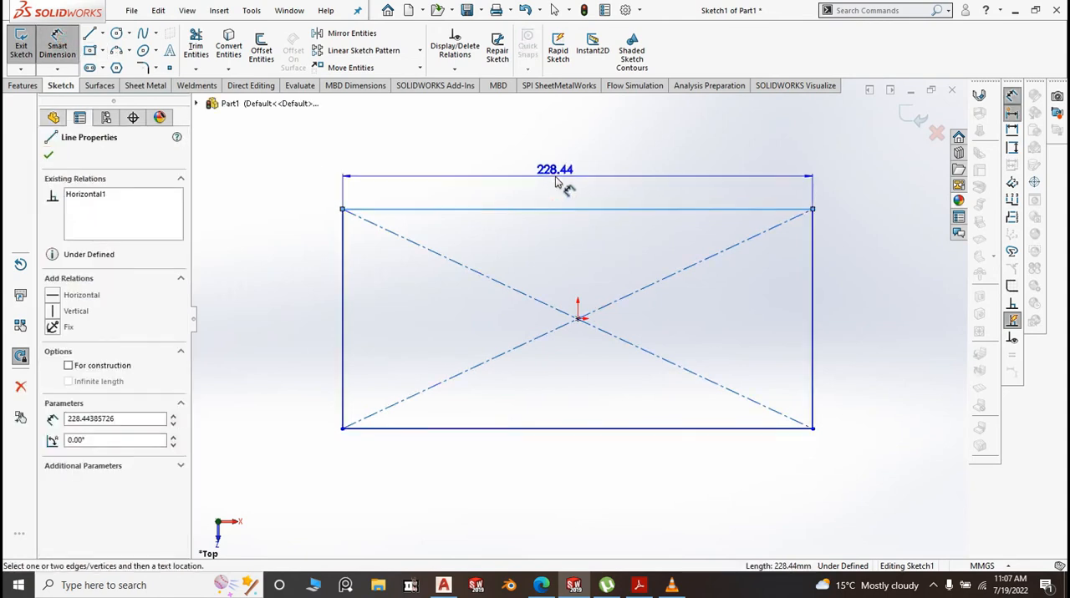
pyautogui.click(560, 181)
pyautogui.write('1')
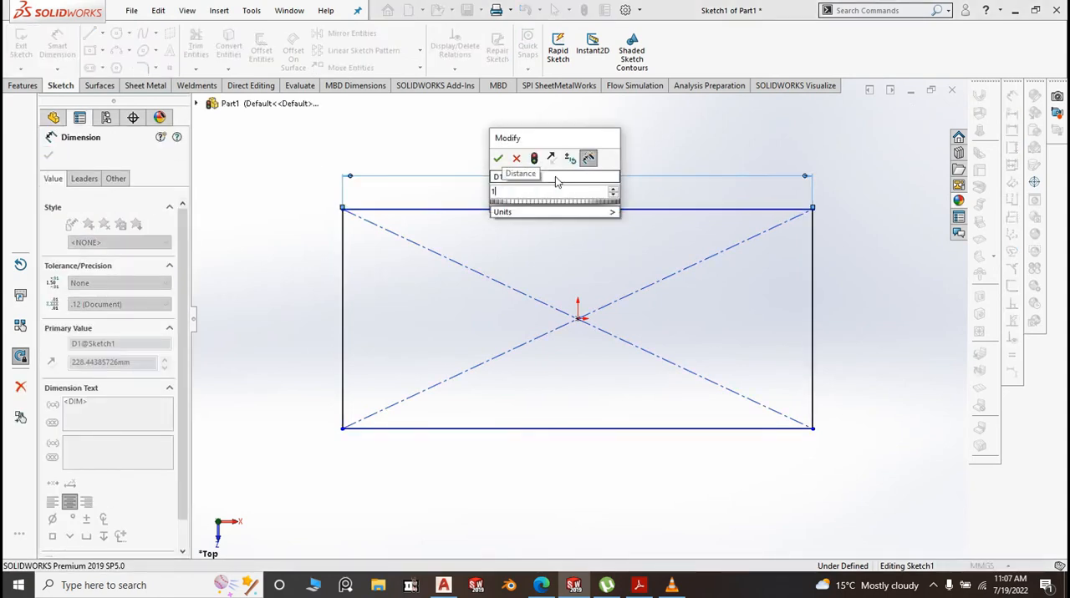
pyautogui.write('645')
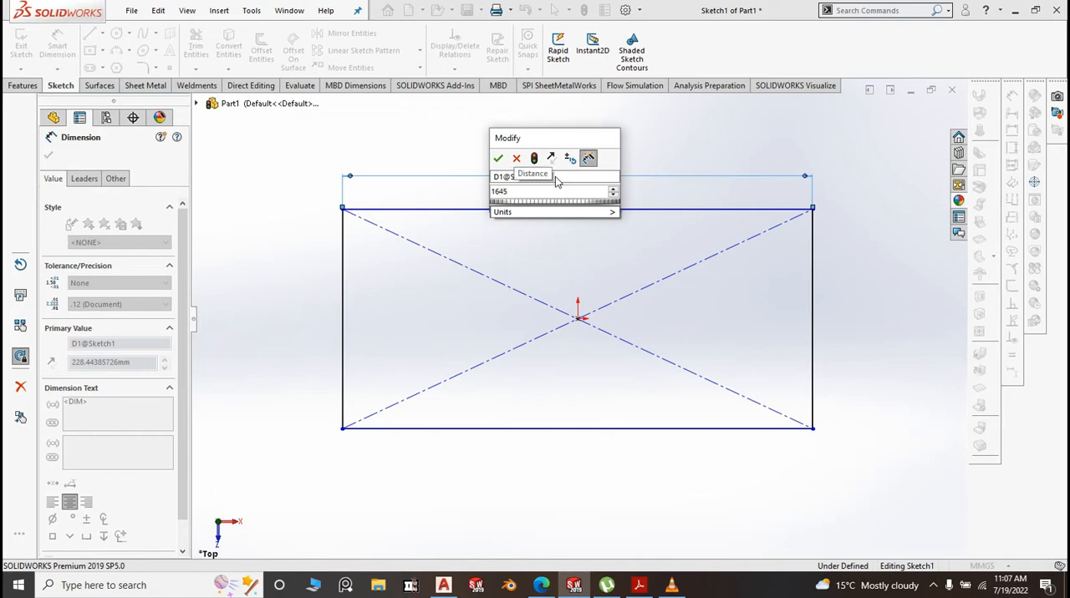
pyautogui.click(499, 159)
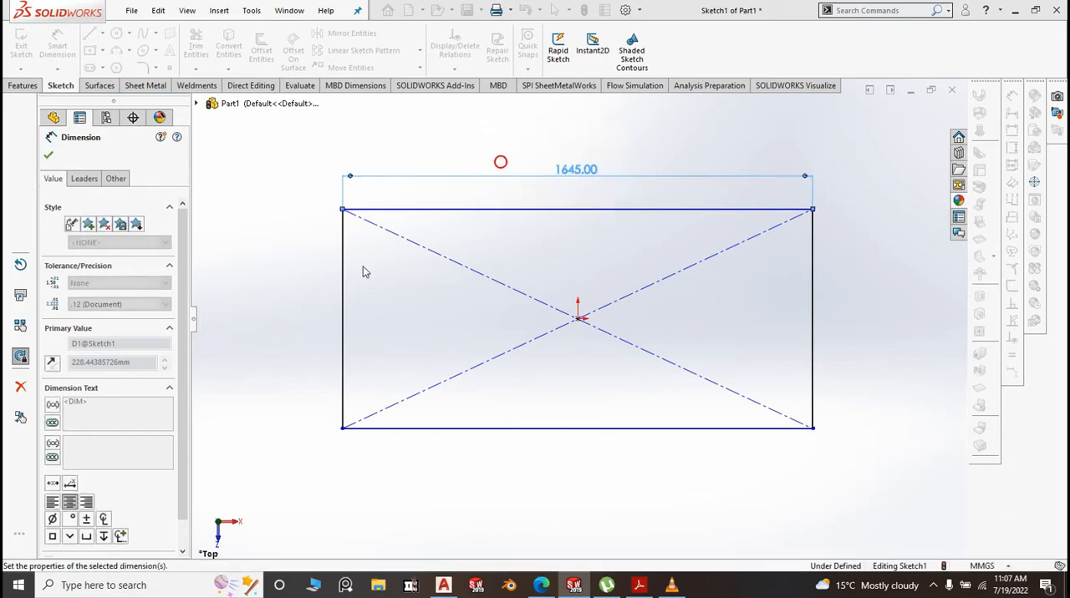
# Dimension the rectangle's vertical side and set it to 515 mm
pyautogui.click(333, 307)
pyautogui.click(308, 311)
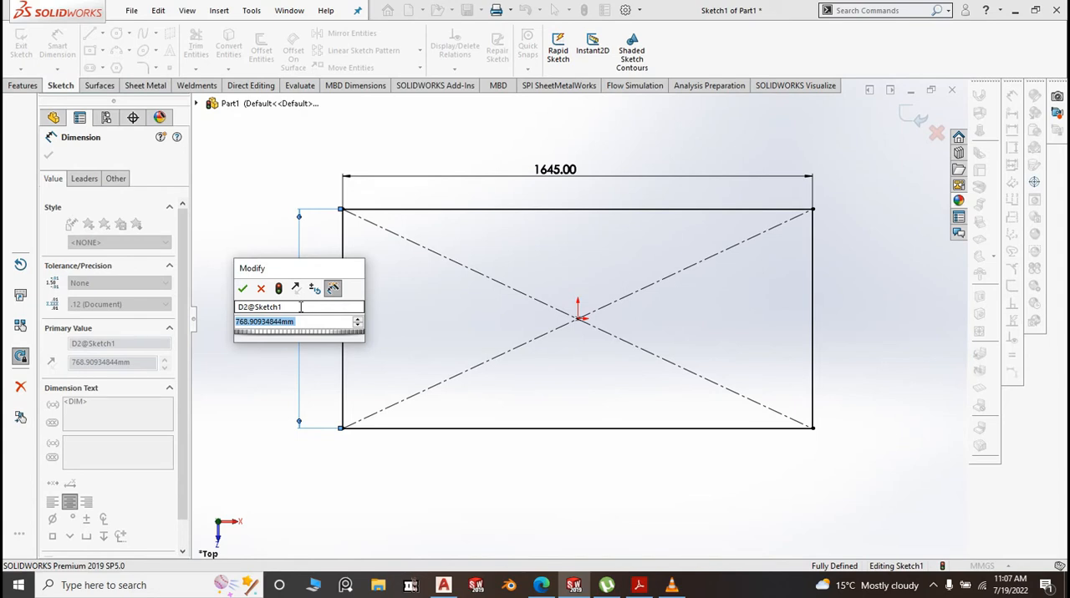
pyautogui.write('515')
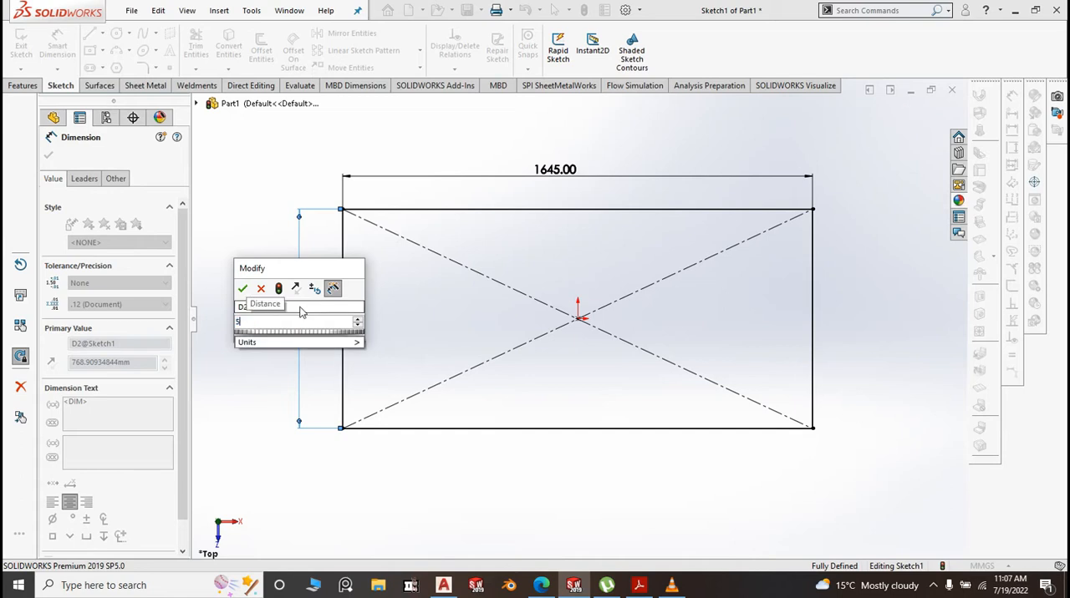
pyautogui.click(243, 288)
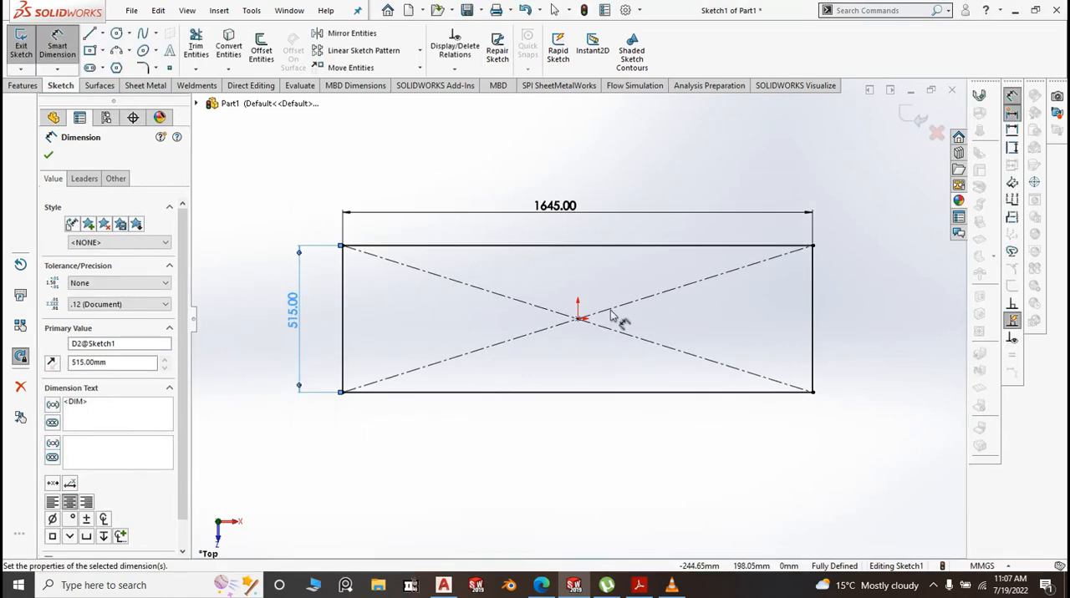
# Create a sheet-metal base flange from the rectangle, 1.50 mm thick, with K-factor 0.5 and tear auto relief
pyautogui.click(152, 87)
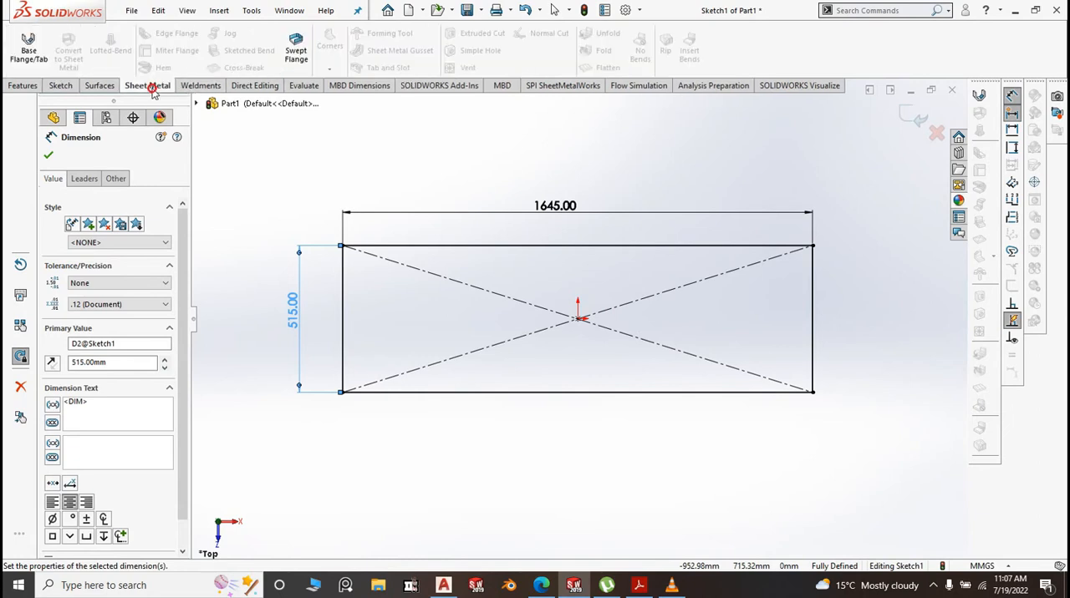
pyautogui.click(28, 46)
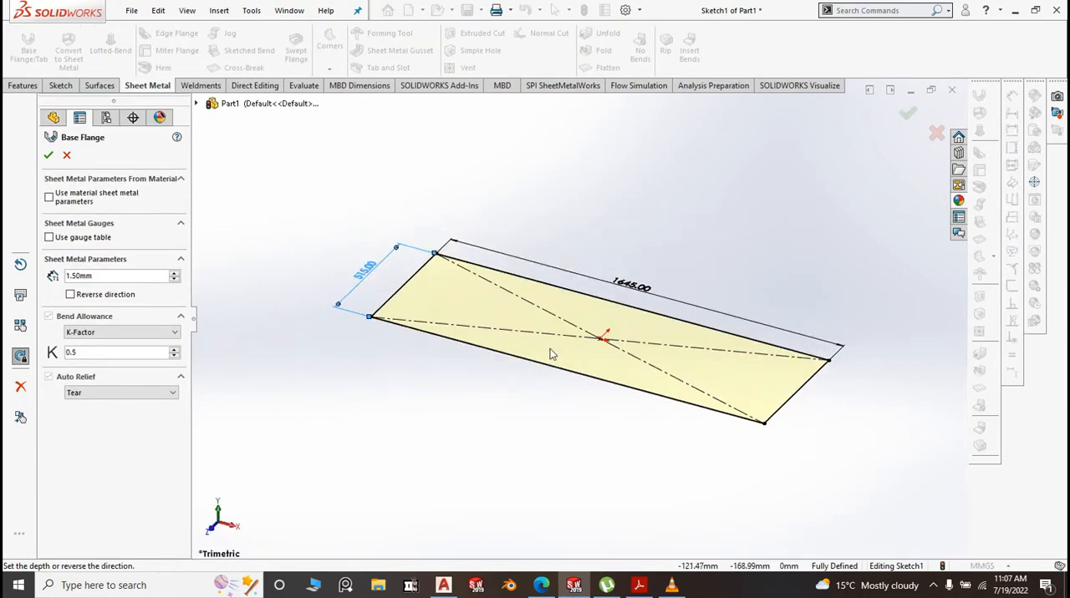
pyautogui.scroll(-2, 786, 394)
pyautogui.scroll(1, 784, 395)
pyautogui.scroll(1, 573, 334)
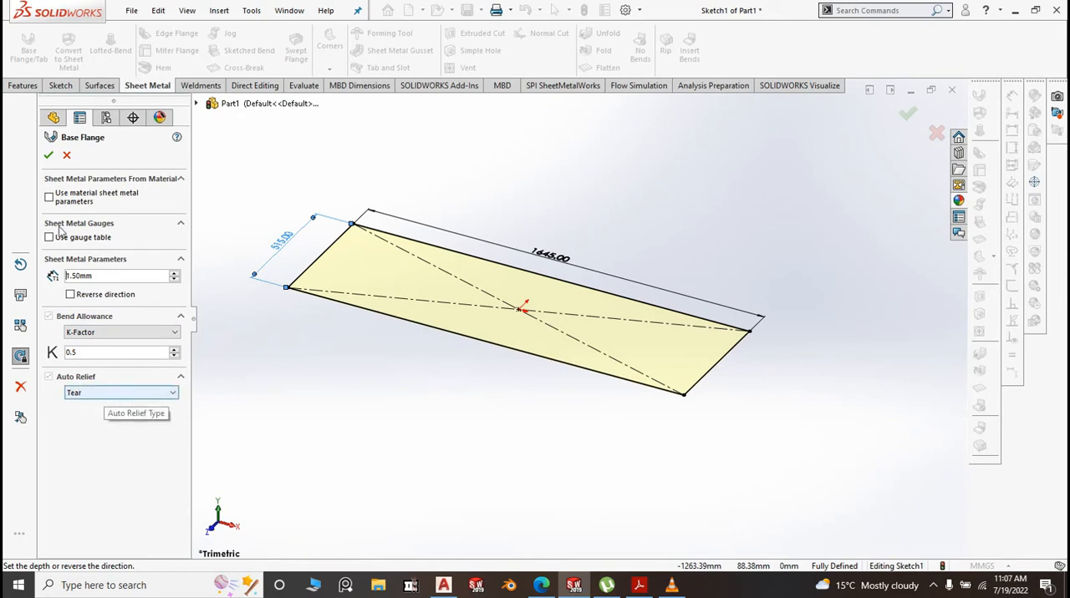
pyautogui.click(48, 157)
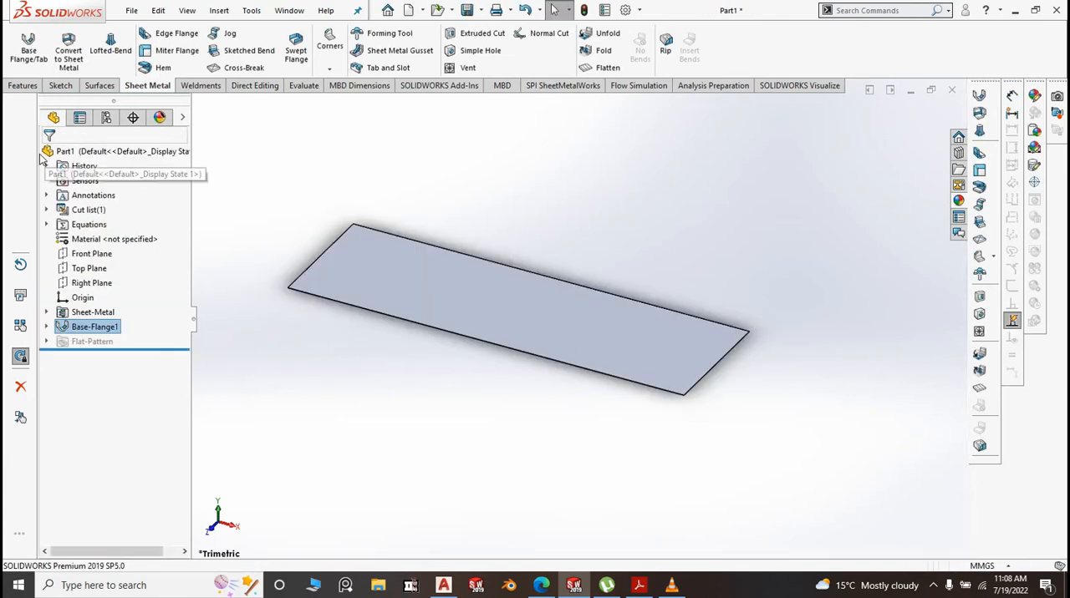
# Start an edge flange on all four edges of the base sheet, pointing upward at 90° and about 327 mm high
pyautogui.click(164, 34)
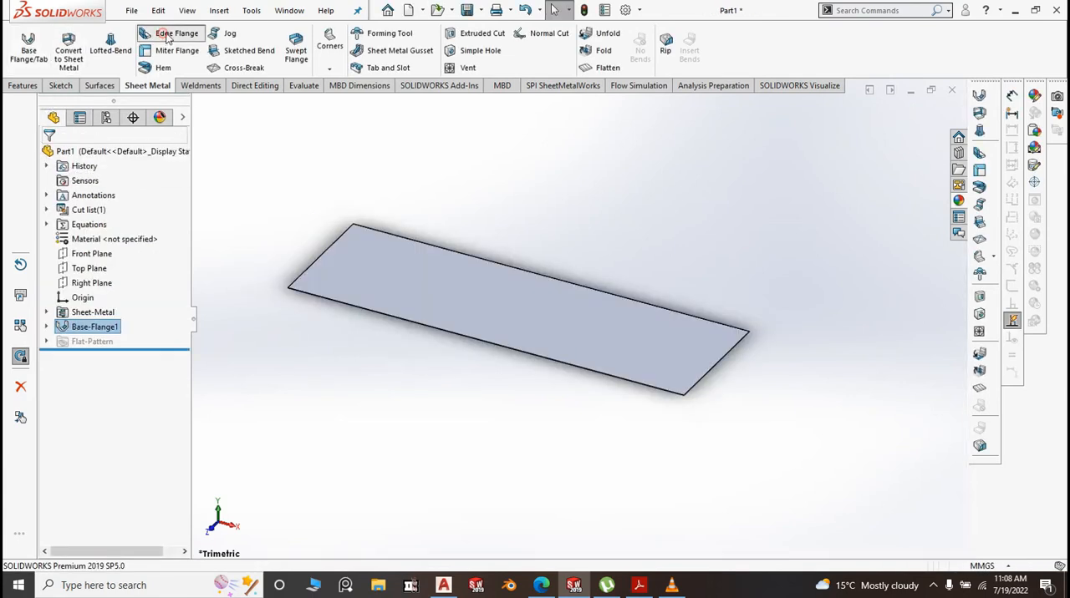
pyautogui.click(461, 340)
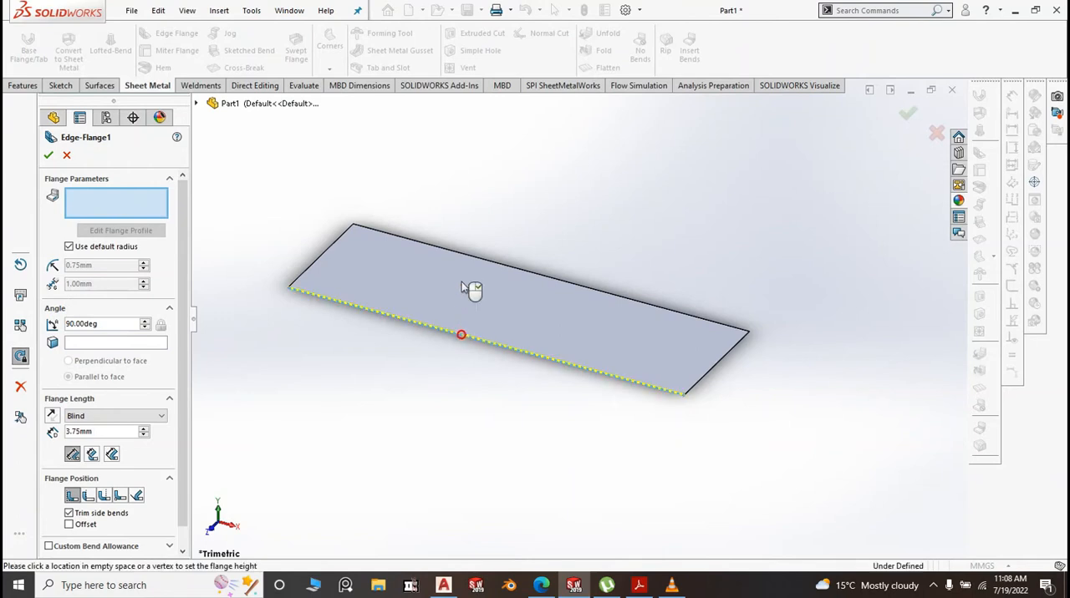
pyautogui.click(694, 319)
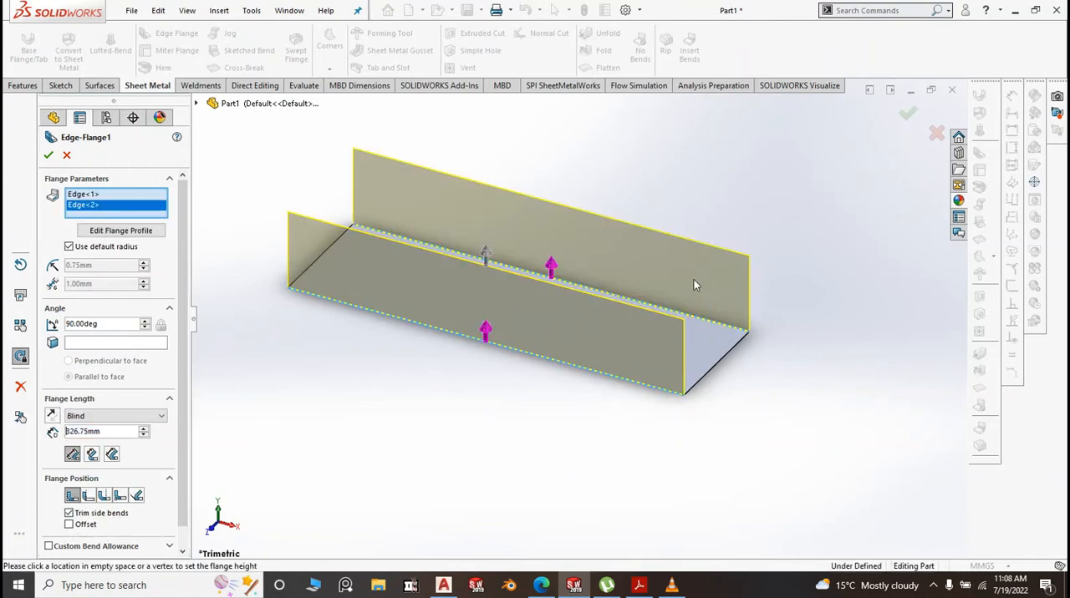
pyautogui.click(736, 346)
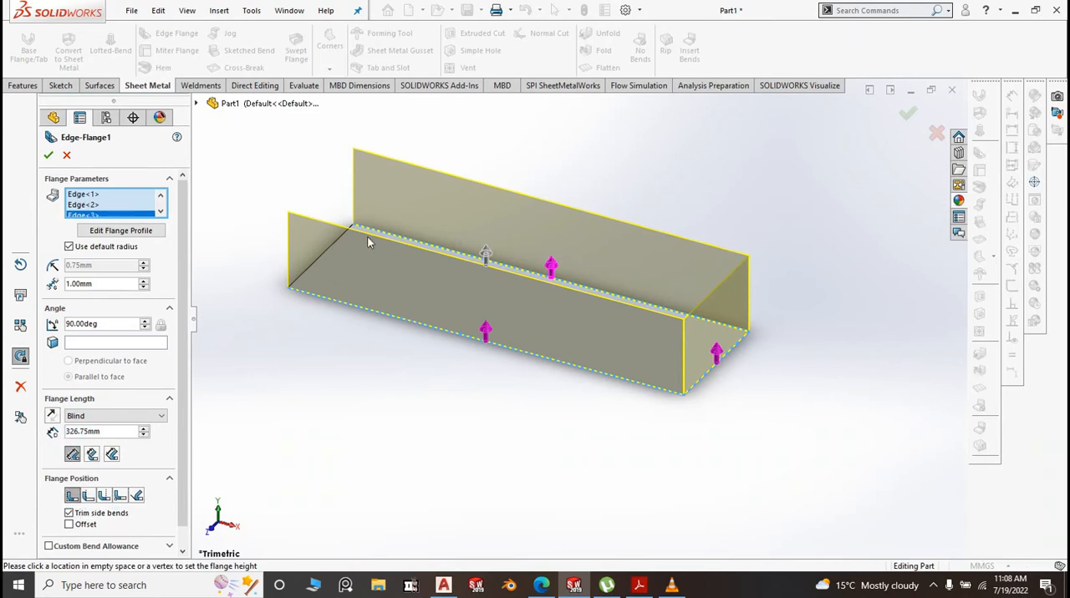
pyautogui.scroll(-5, 370, 234)
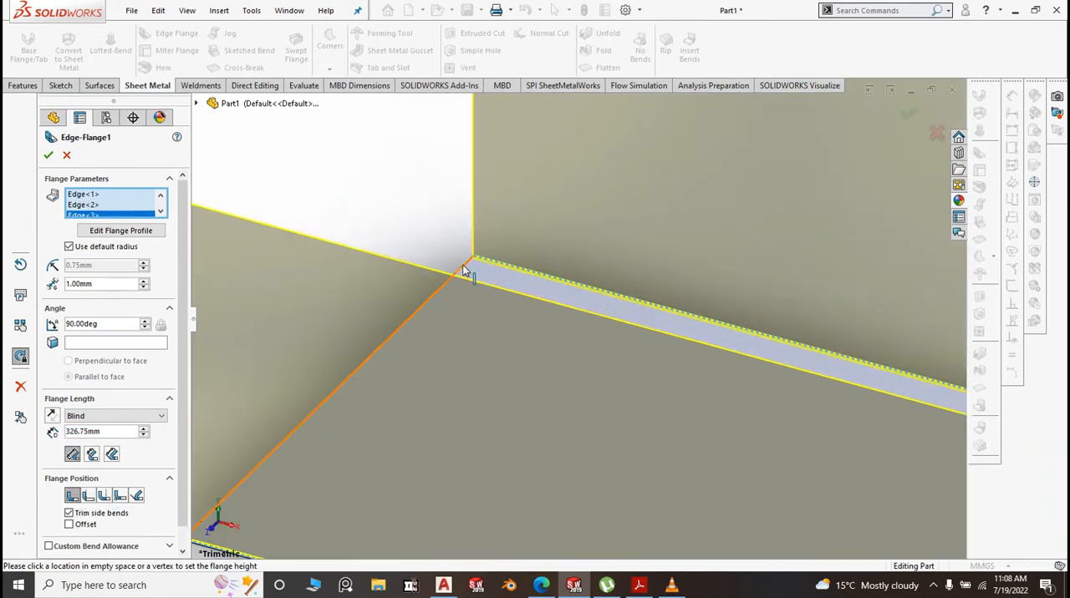
pyautogui.click(458, 279)
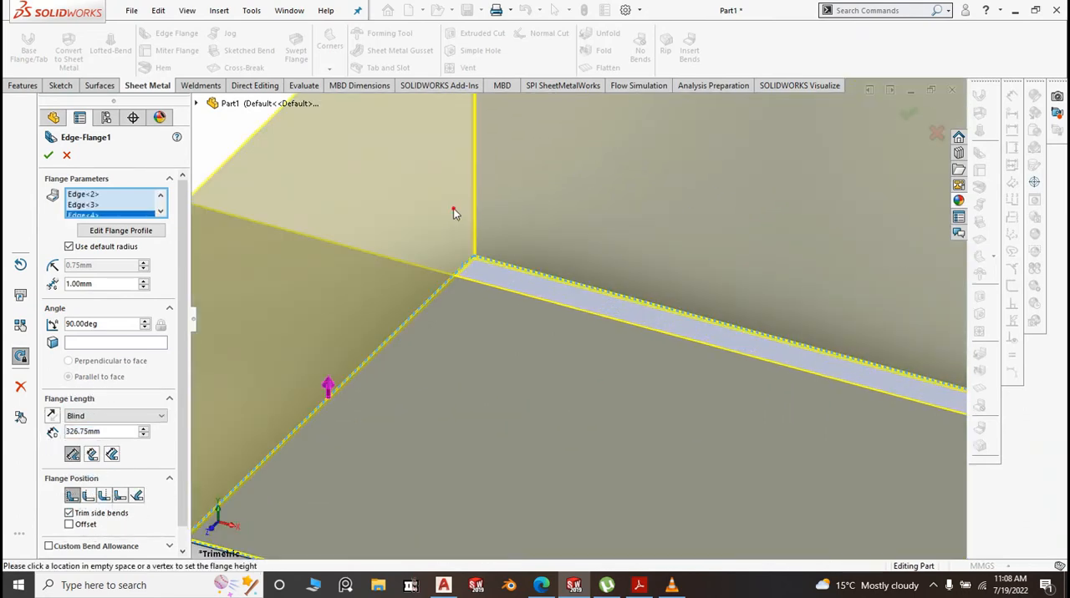
pyautogui.scroll(5, 453, 208)
pyautogui.scroll(-3, 912, 433)
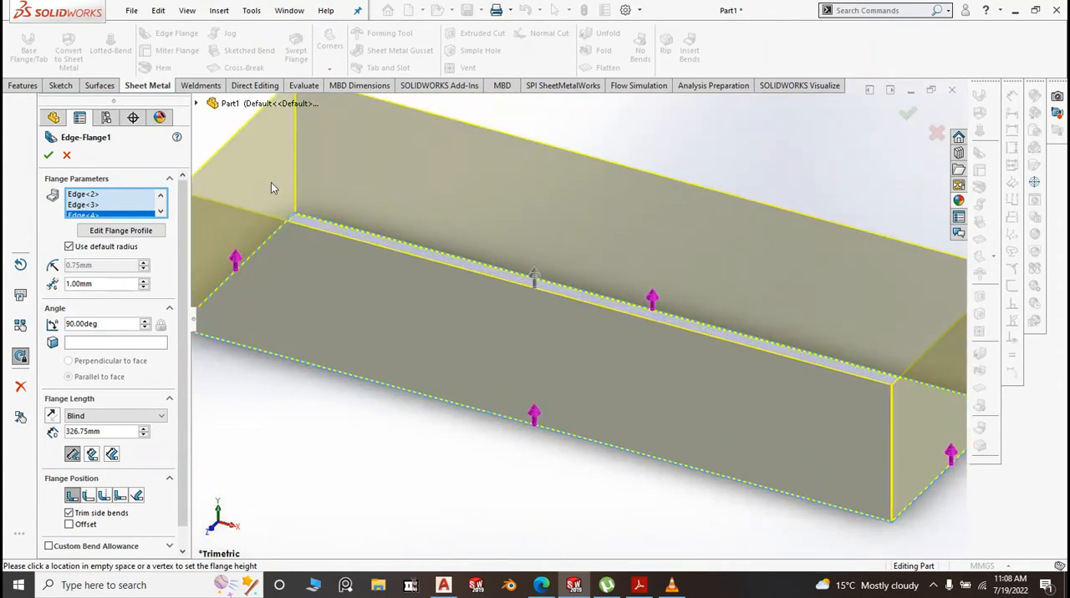
pyautogui.scroll(3, 271, 182)
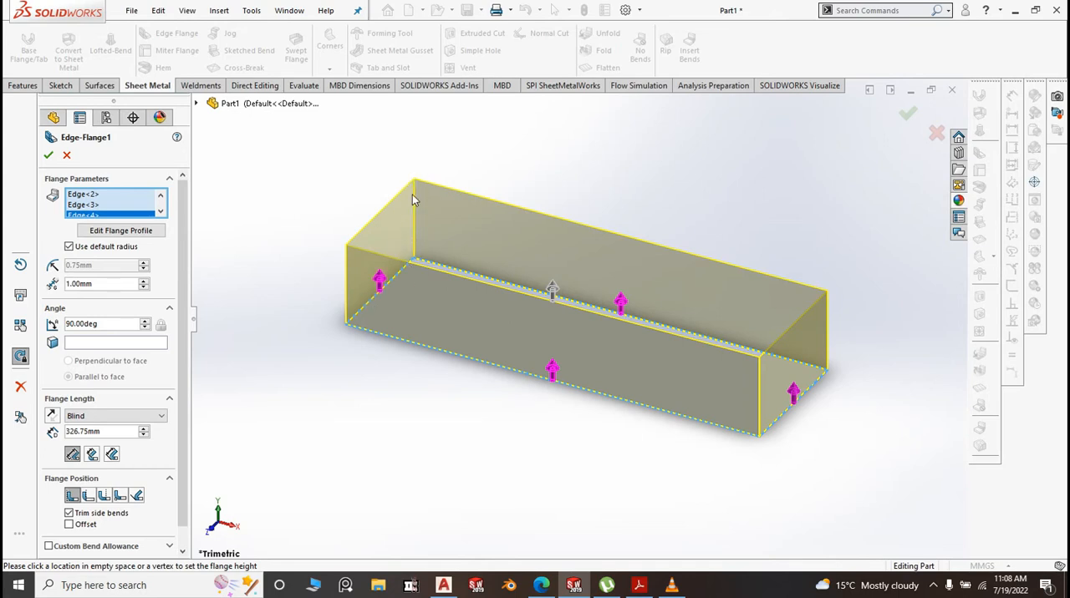
# Override the default bend radius of the four edge flanges and set it to 0.10 mm
pyautogui.scroll(-2, 725, 388)
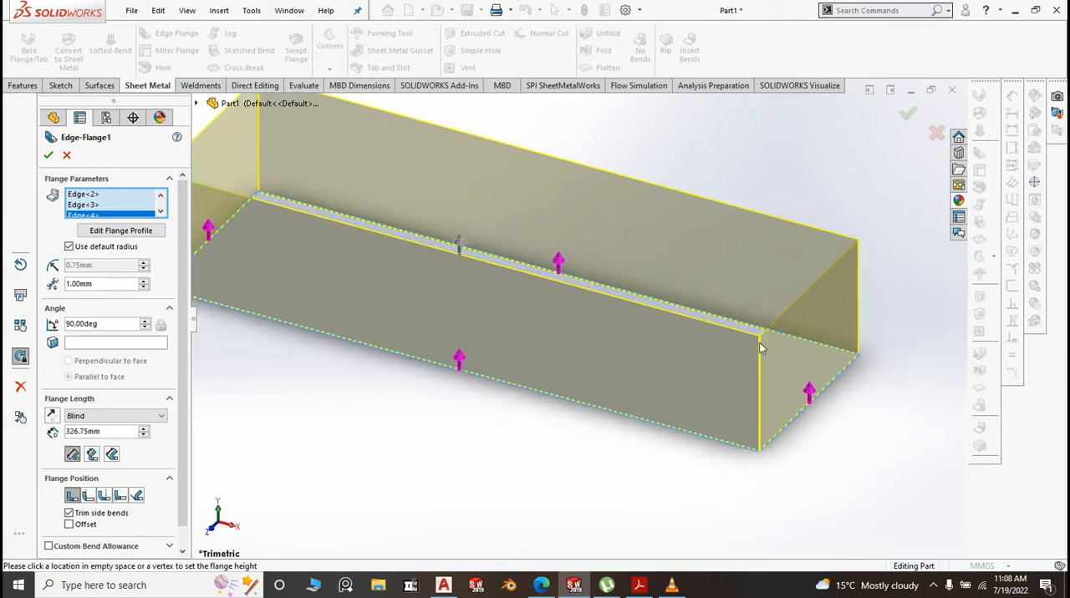
pyautogui.scroll(-2, 761, 349)
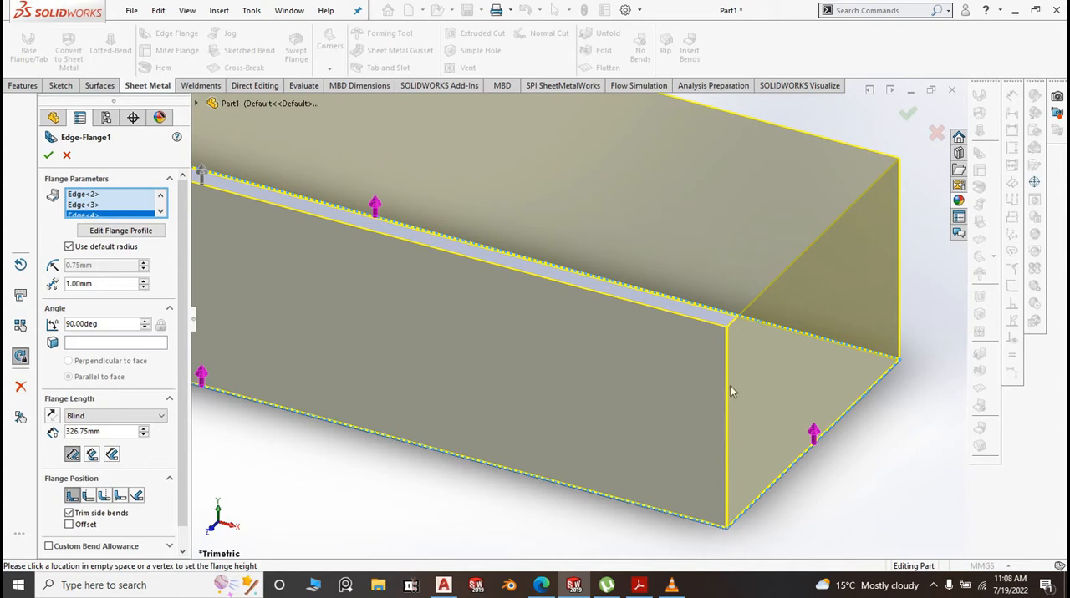
pyautogui.scroll(-2, 732, 334)
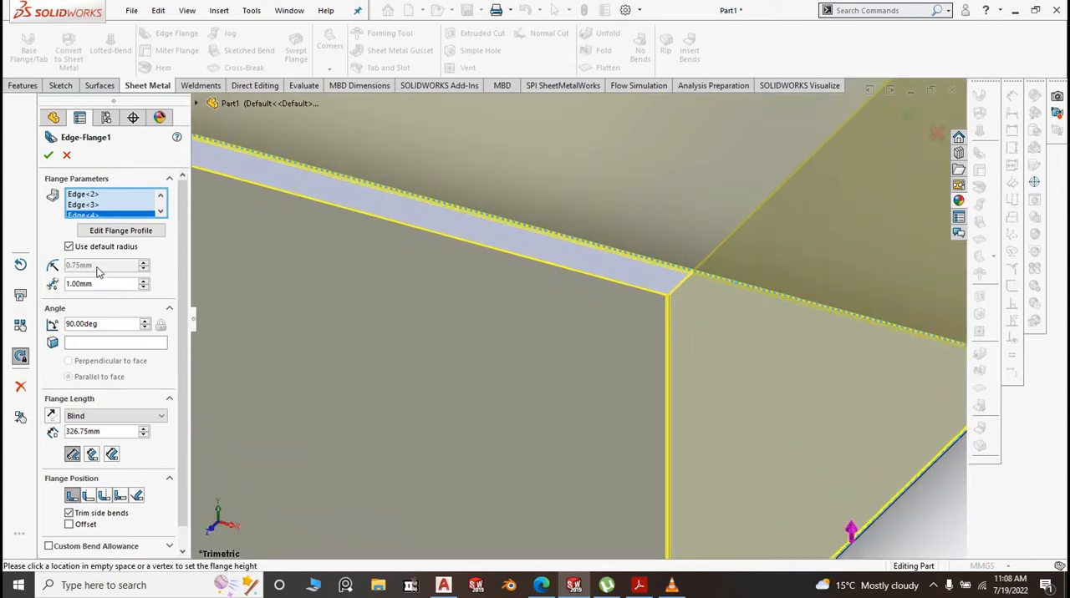
pyautogui.click(69, 247)
pyautogui.doubleClick(105, 265)
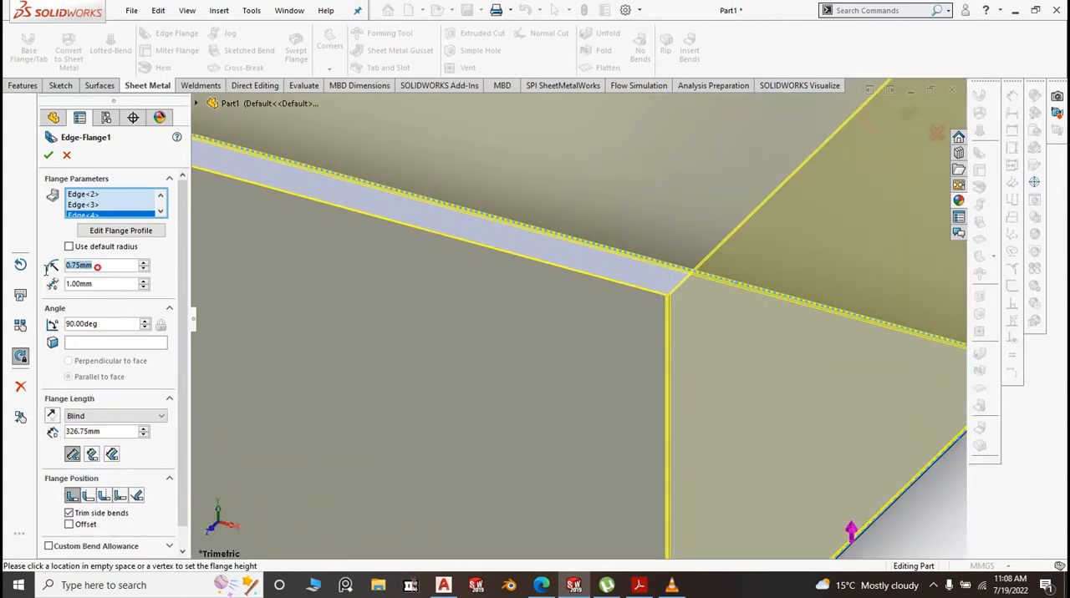
pyautogui.write('.1')
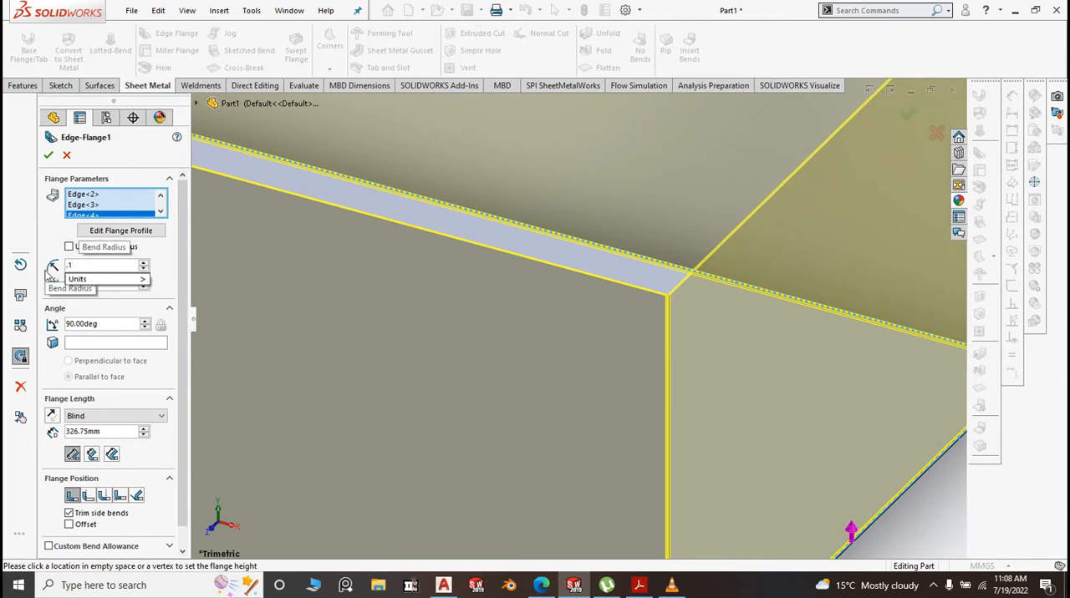
pyautogui.scroll(6, 446, 332)
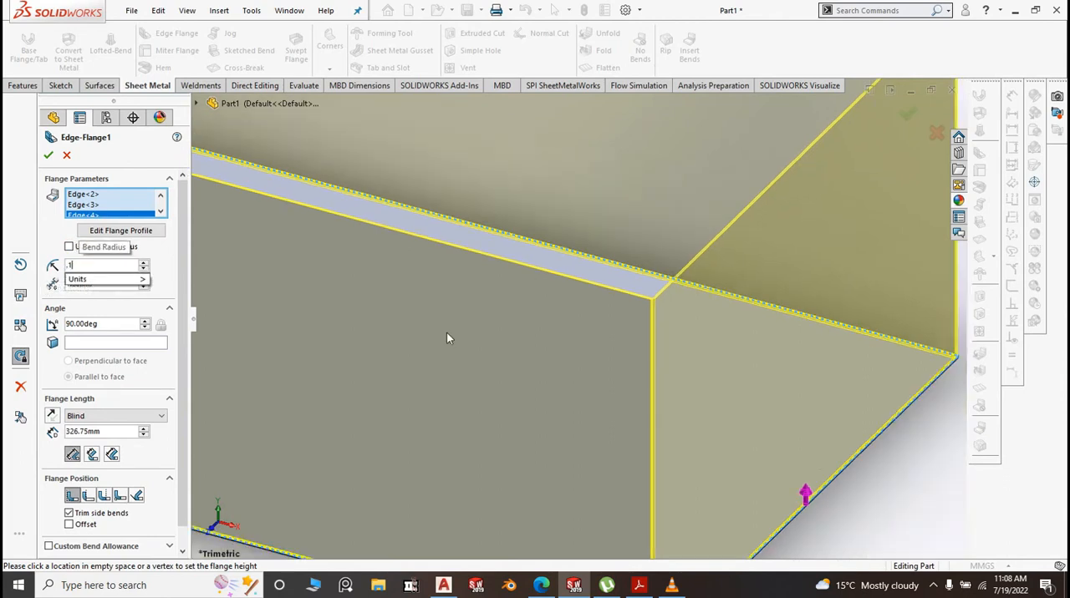
pyautogui.press('Return')
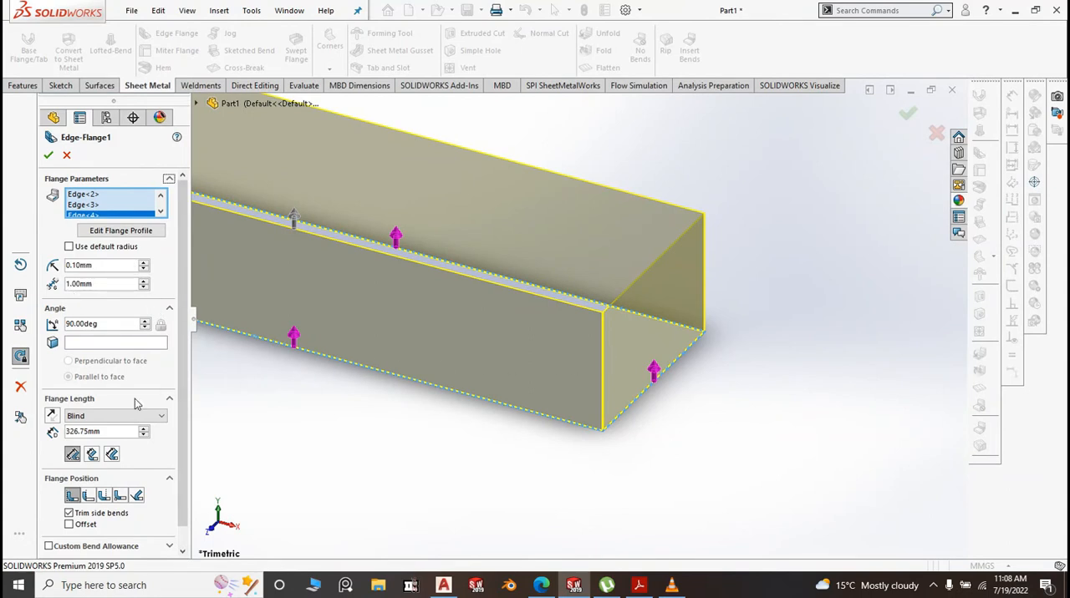
# Examine the previewed flange corner from several angles to check how adjacent walls meet
pyautogui.scroll(-6, 602, 357)
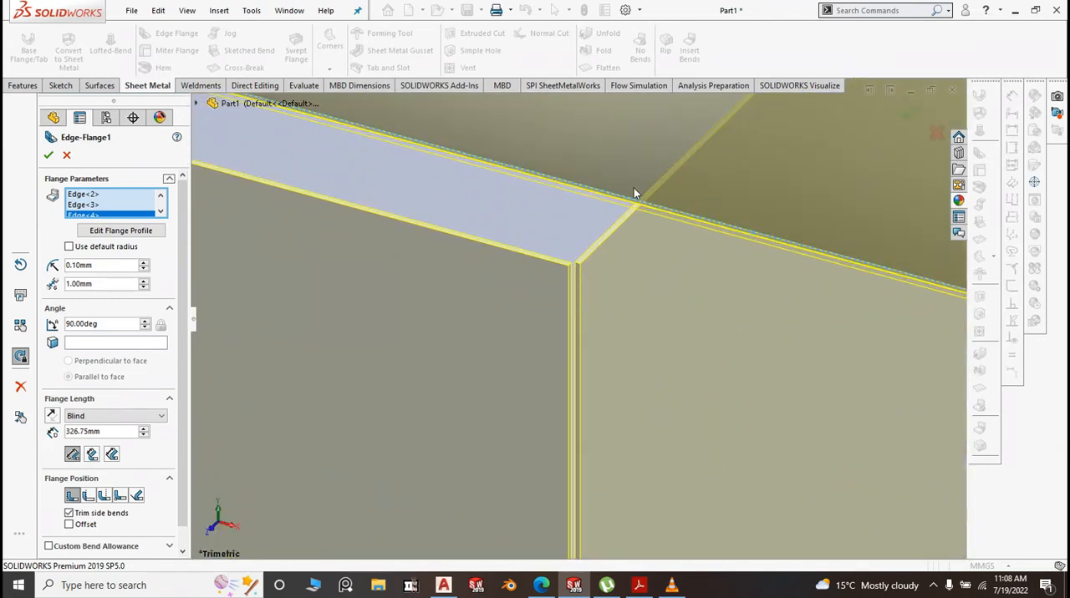
pyautogui.scroll(8, 623, 218)
pyautogui.moveTo(622, 219); pyautogui.dragTo(696, 266, button='middle')
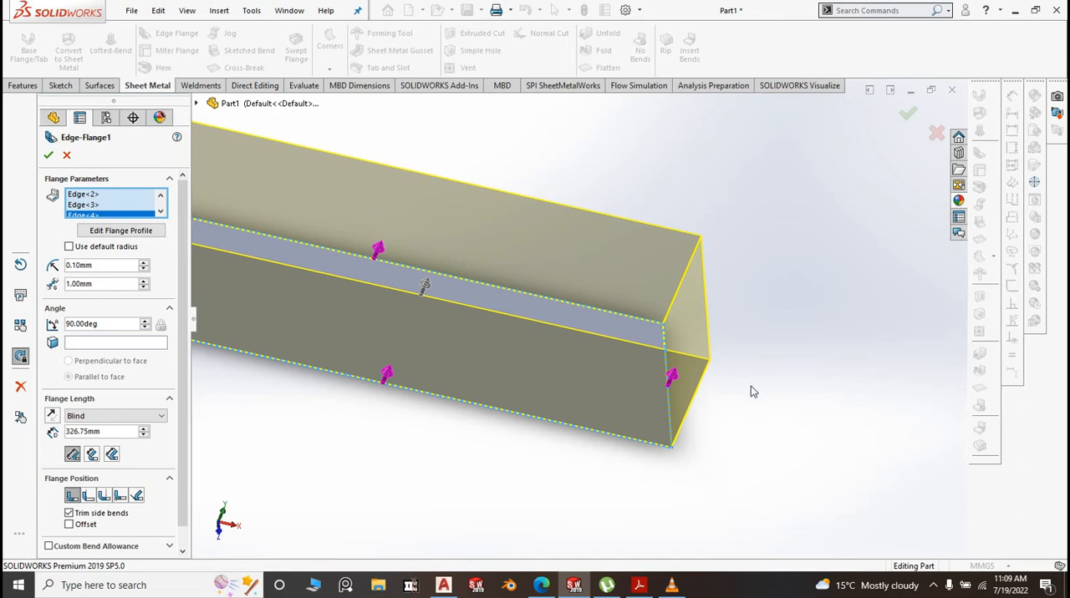
pyautogui.scroll(4, 751, 386)
pyautogui.moveTo(587, 353); pyautogui.dragTo(635, 349, button='middle')
pyautogui.scroll(-5, 641, 307)
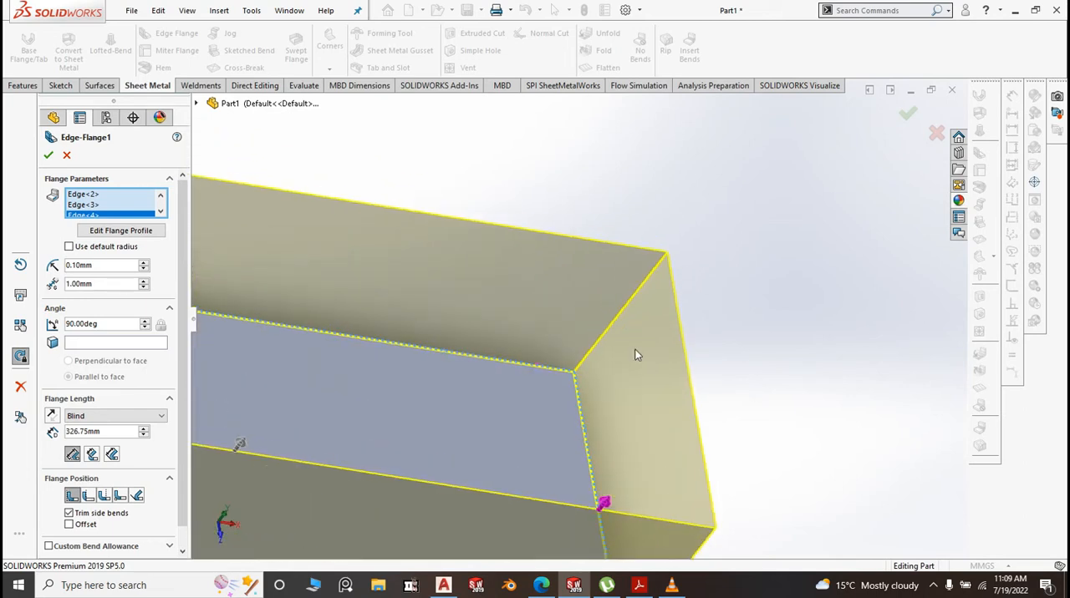
pyautogui.scroll(-2, 588, 374)
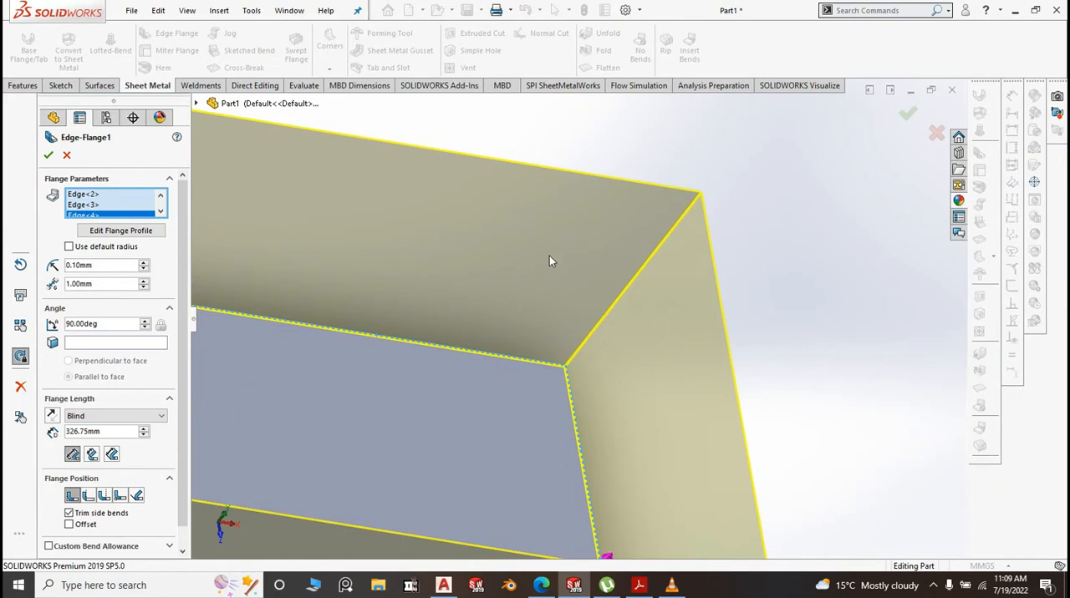
pyautogui.scroll(10, 549, 261)
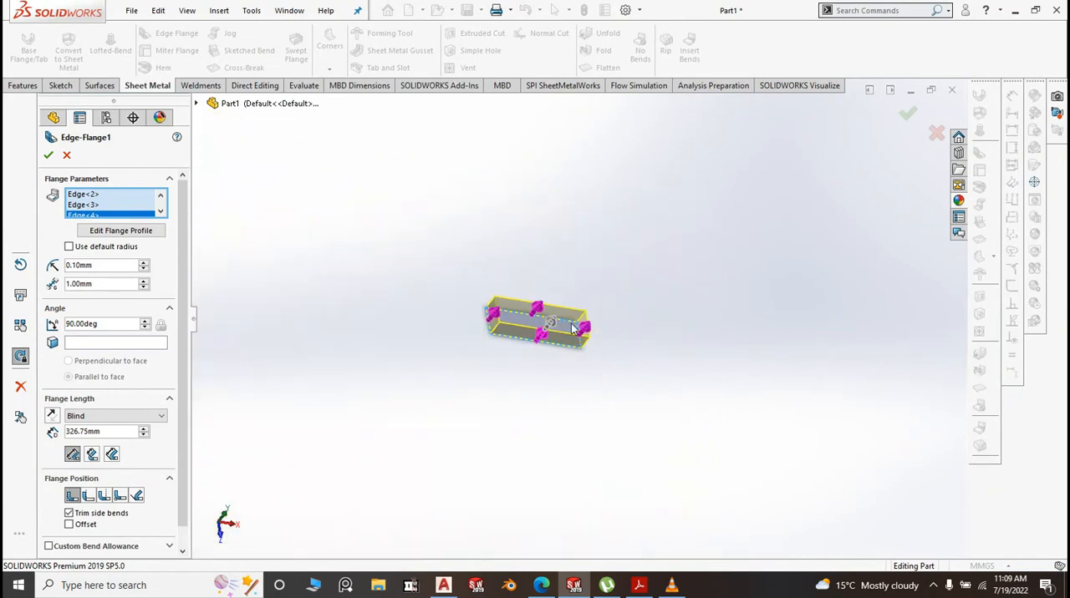
# Return to the isometric view, set the flange length to 200 mm and create the four tray walls
pyautogui.press('space')
pyautogui.click(714, 388)
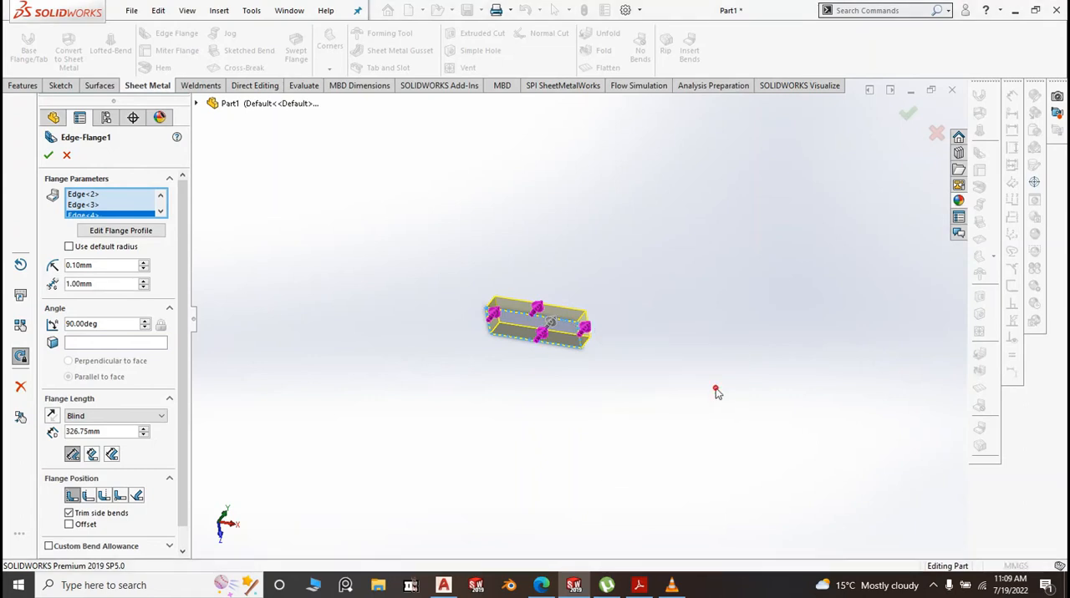
pyautogui.moveTo(110, 434); pyautogui.dragTo(68, 438)
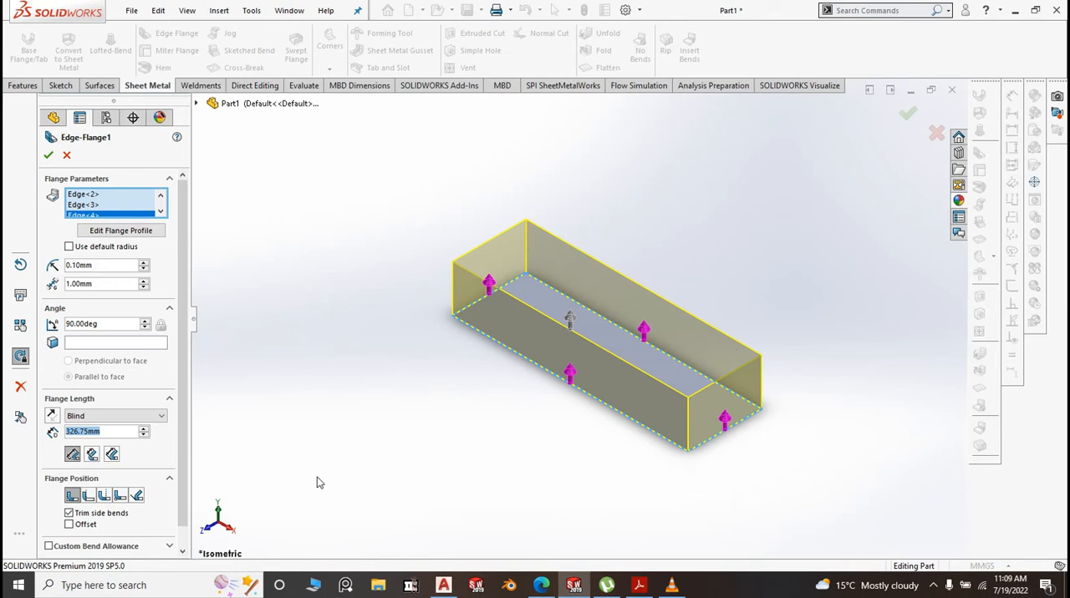
pyautogui.write('200')
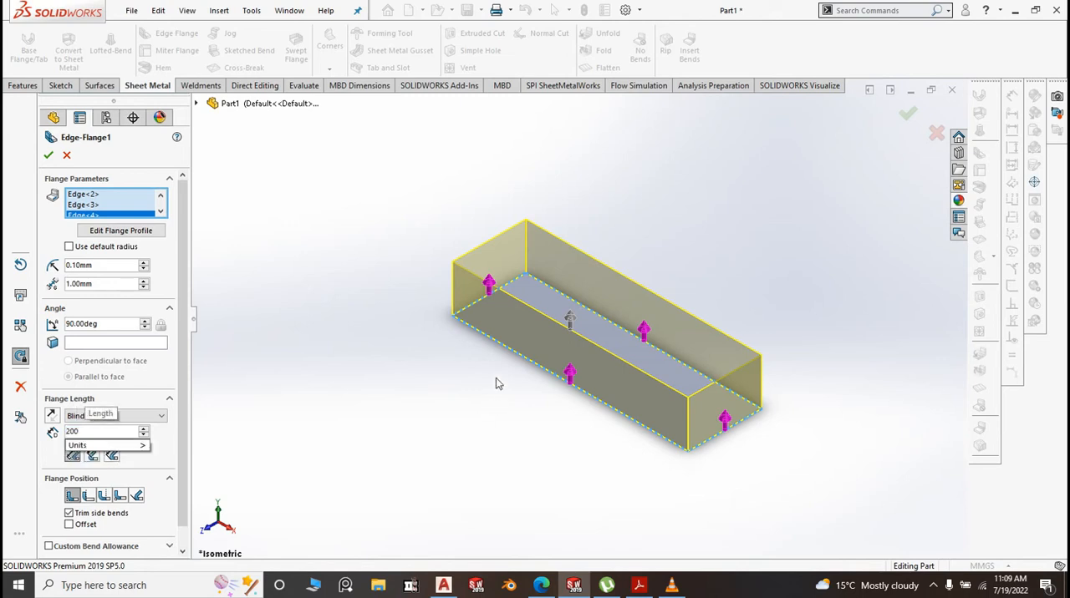
pyautogui.click(416, 364)
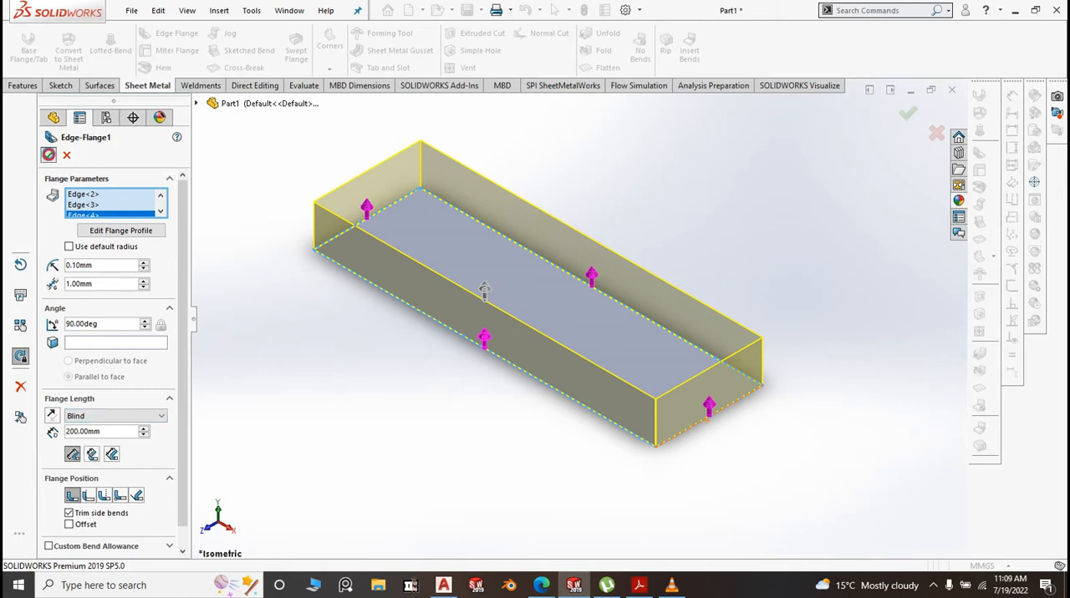
pyautogui.click(50, 155)
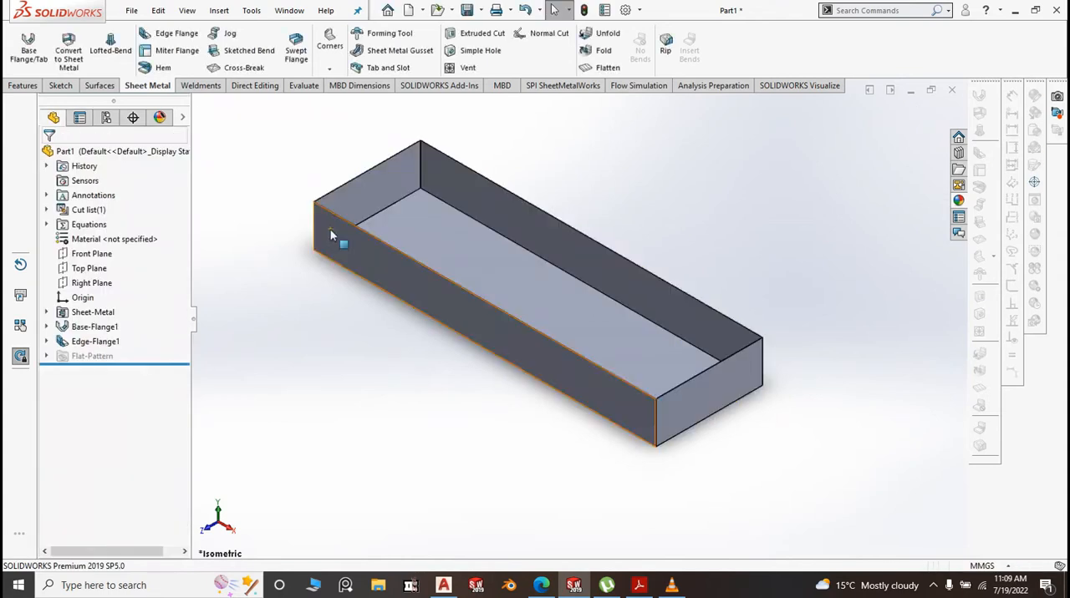
# Start an edge flange on the top edges of one long wall and the adjoining short wall, pointing outward at 90° and about 228 mm long
pyautogui.scroll(-2, 626, 231)
pyautogui.scroll(-3, 618, 222)
pyautogui.scroll(3, 392, 164)
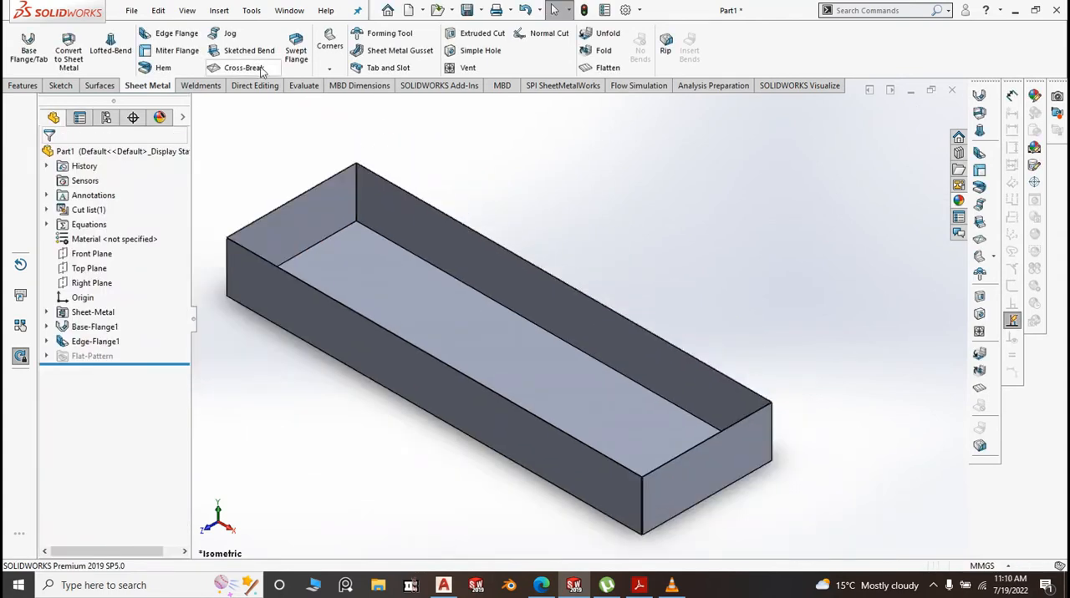
pyautogui.click(189, 40)
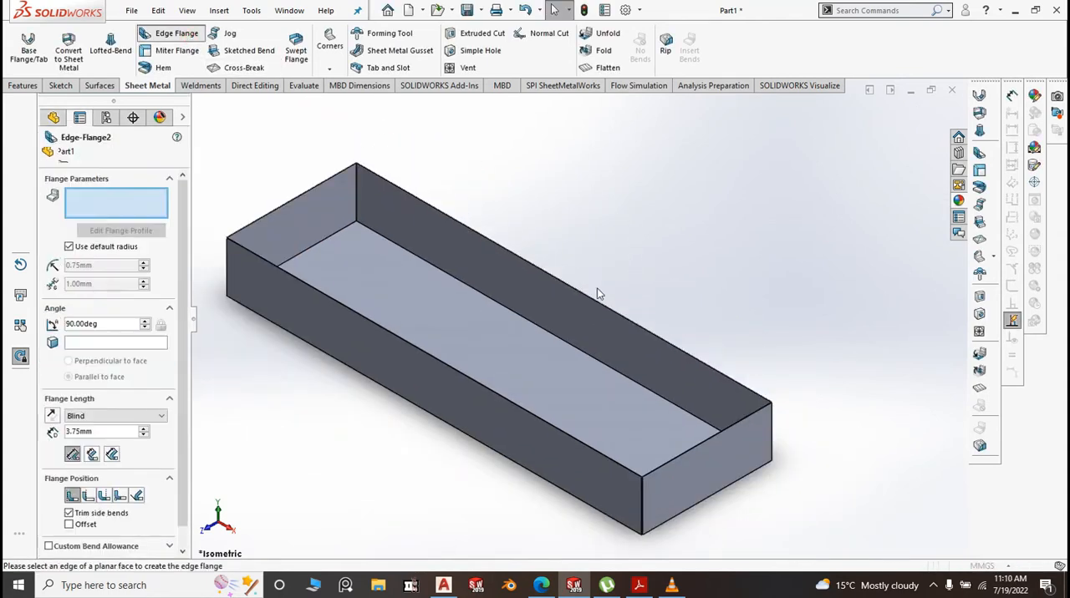
pyautogui.scroll(-4, 597, 287)
pyautogui.click(581, 316)
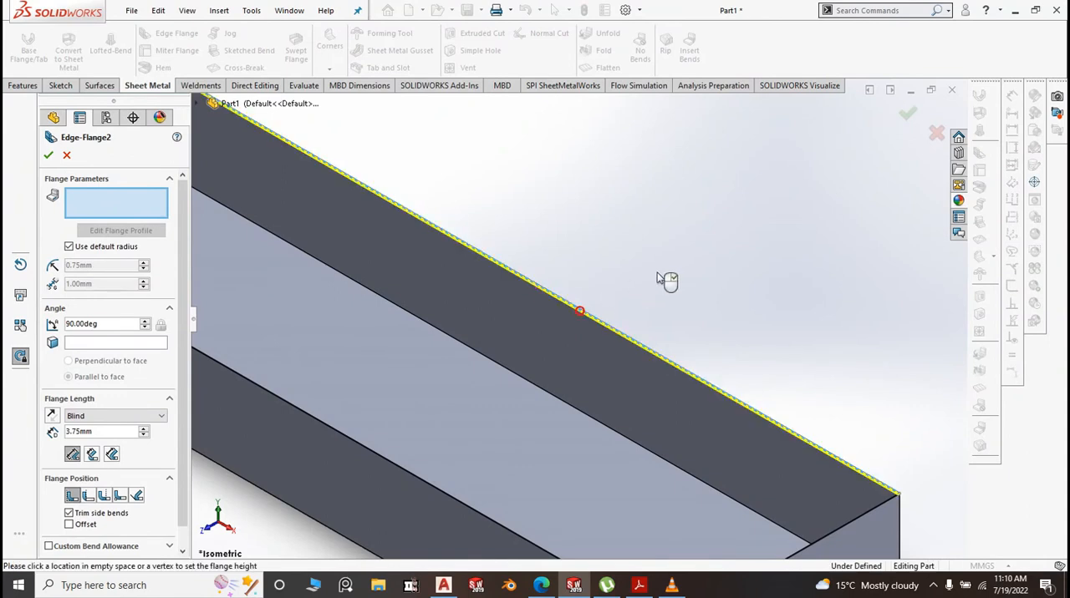
pyautogui.scroll(5, 662, 275)
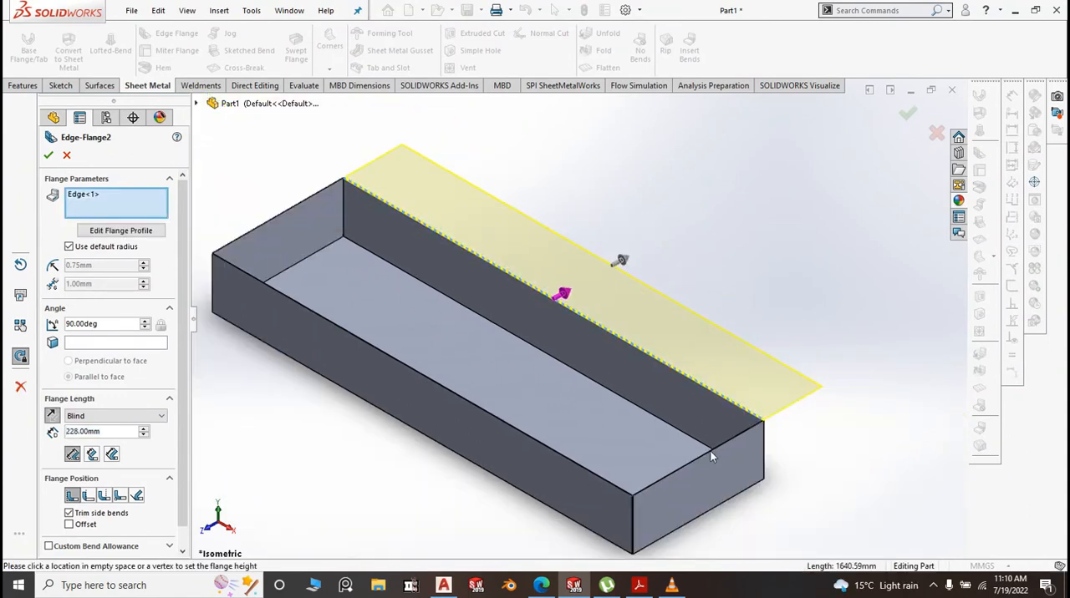
pyautogui.scroll(1, 714, 436)
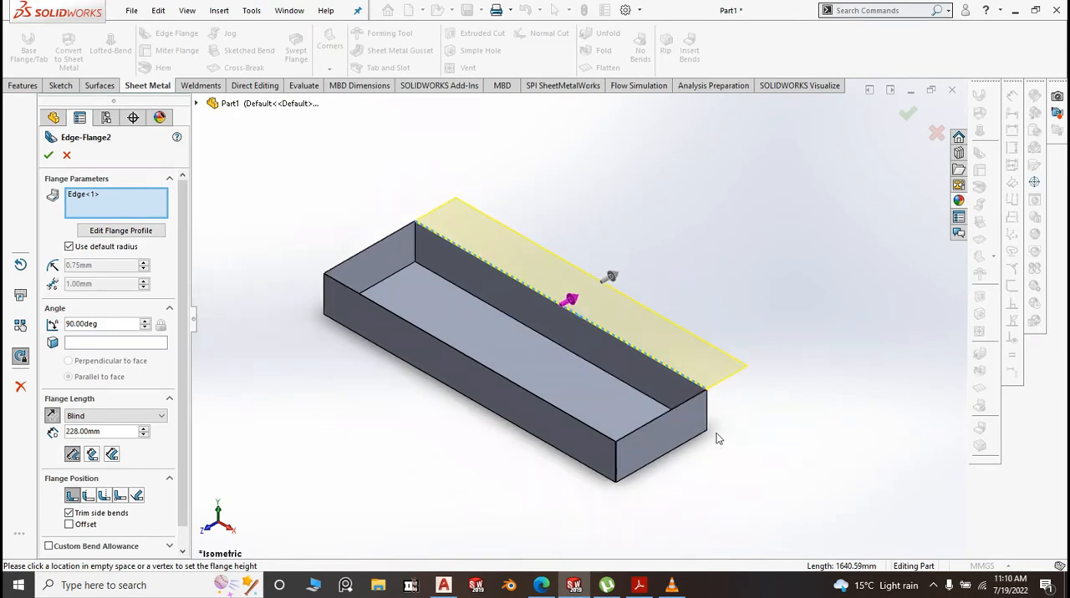
pyautogui.scroll(-3, 681, 381)
pyautogui.scroll(-5, 681, 380)
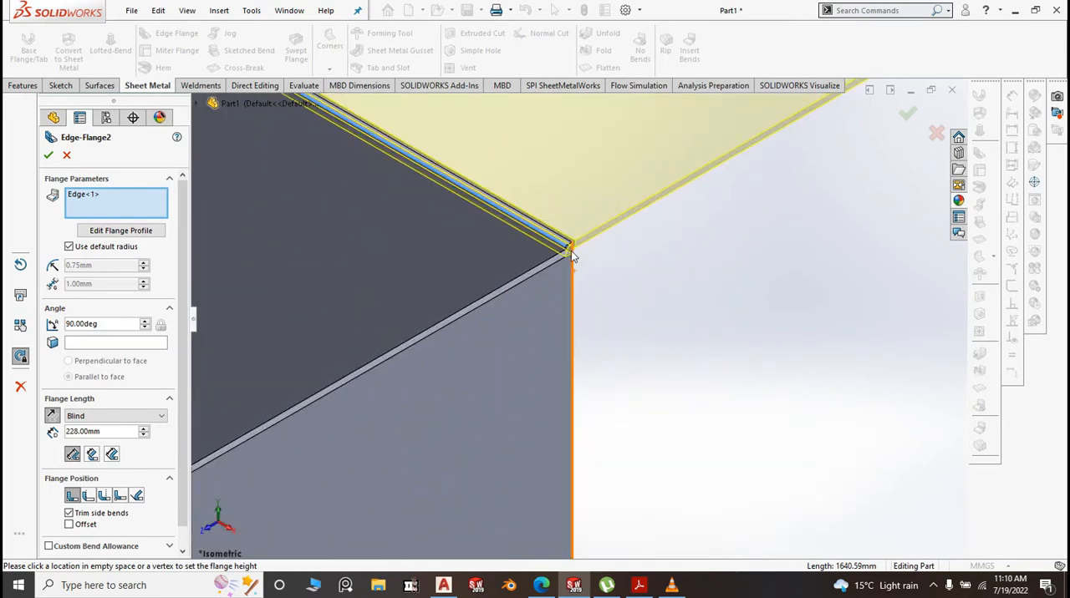
pyautogui.click(505, 303)
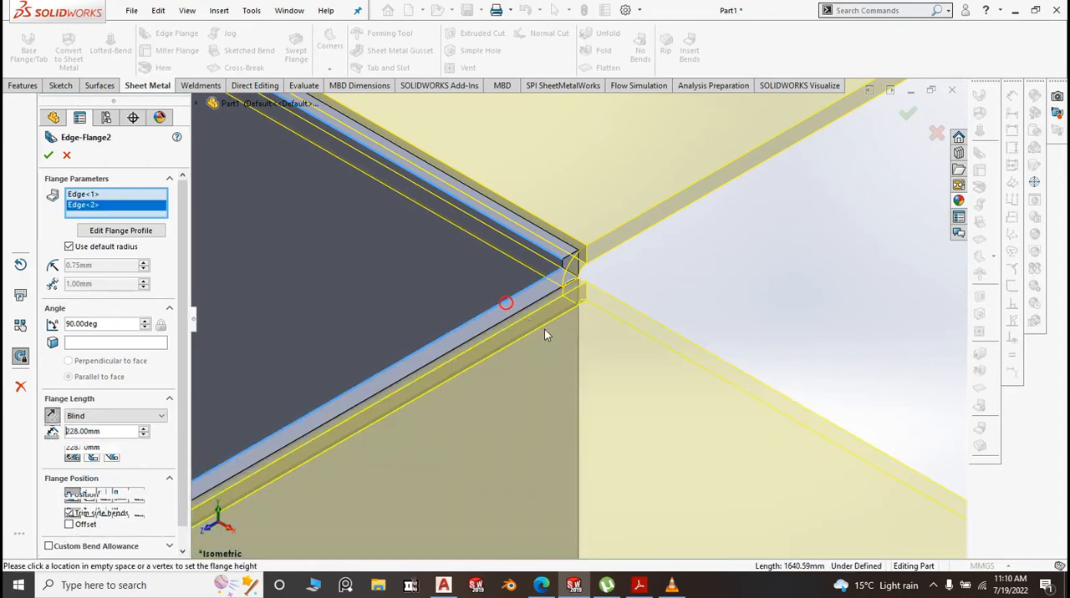
pyautogui.scroll(6, 686, 332)
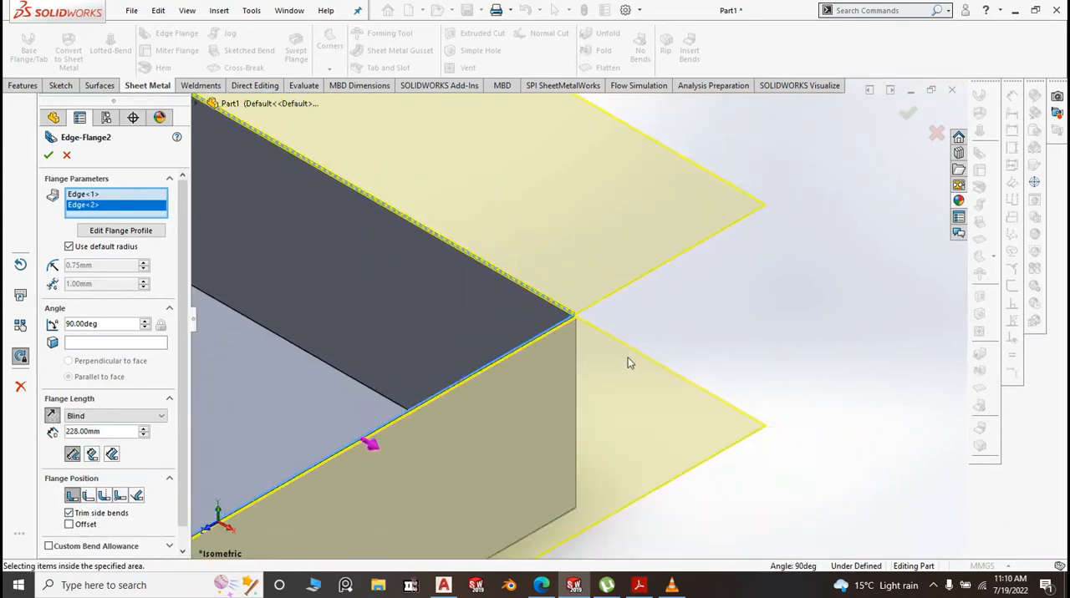
# Add the top edges of the remaining long and short walls to the outward edge flange
pyautogui.scroll(-5, 474, 388)
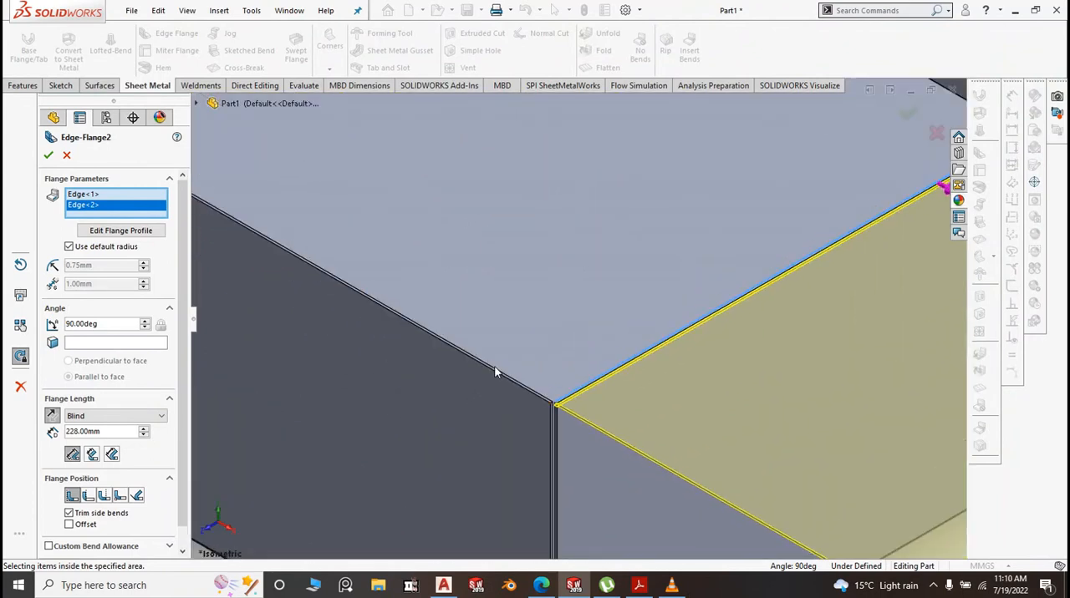
pyautogui.scroll(-2, 495, 373)
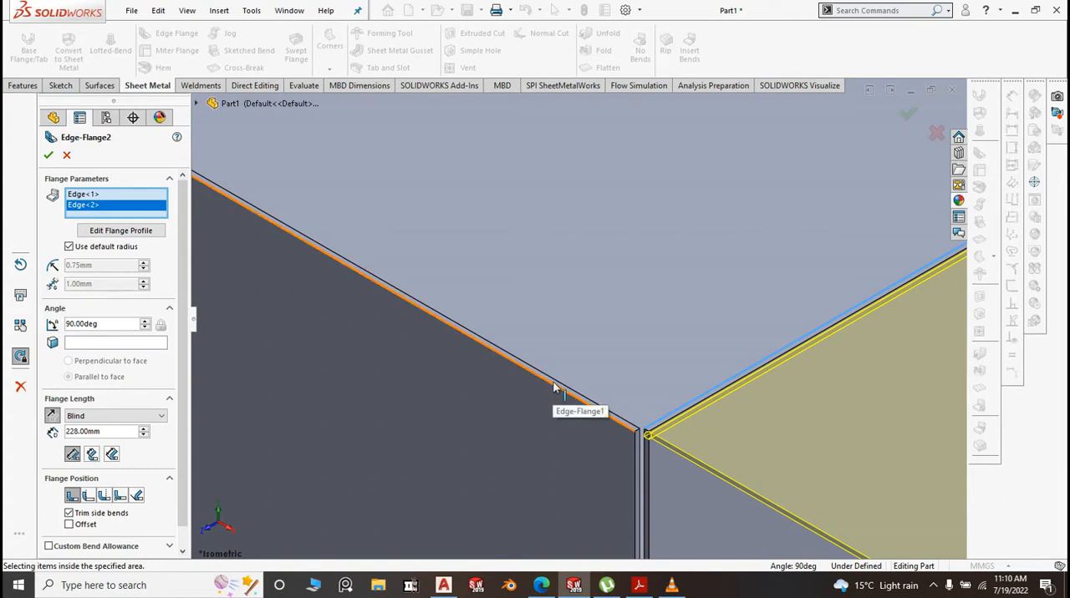
pyautogui.moveTo(558, 372); pyautogui.dragTo(585, 303, button='middle')
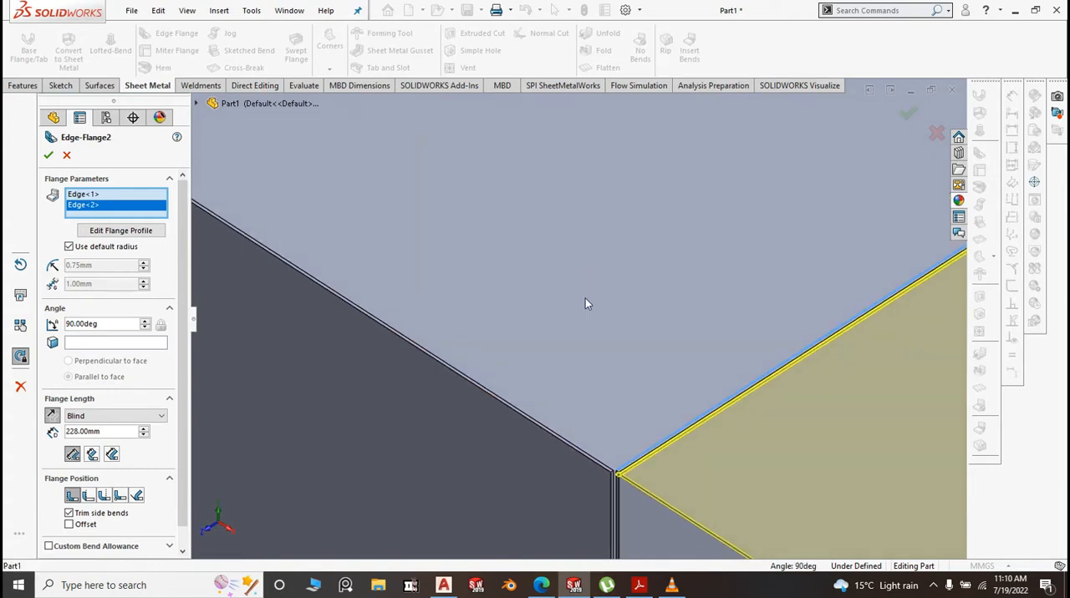
pyautogui.click(498, 400)
pyautogui.scroll(4, 622, 405)
pyautogui.scroll(4, 622, 404)
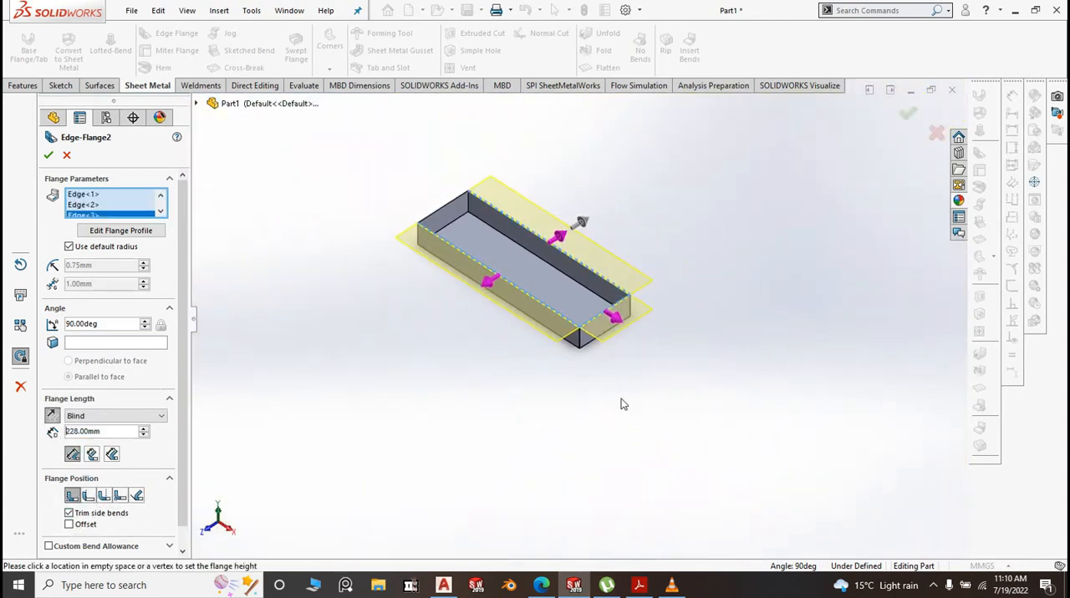
pyautogui.scroll(-7, 468, 237)
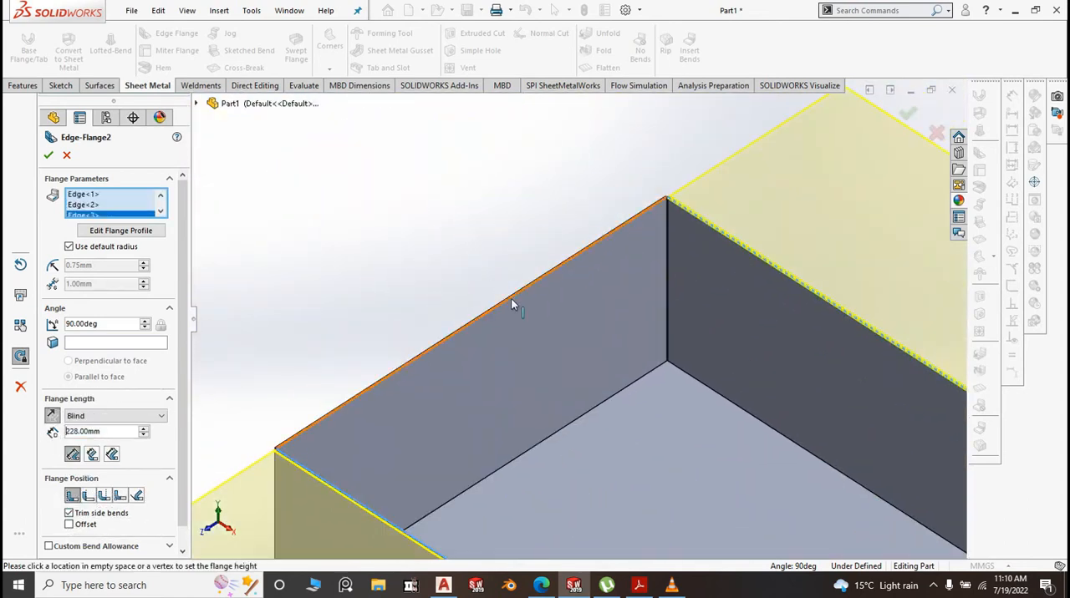
pyautogui.click(511, 299)
pyautogui.scroll(5, 536, 245)
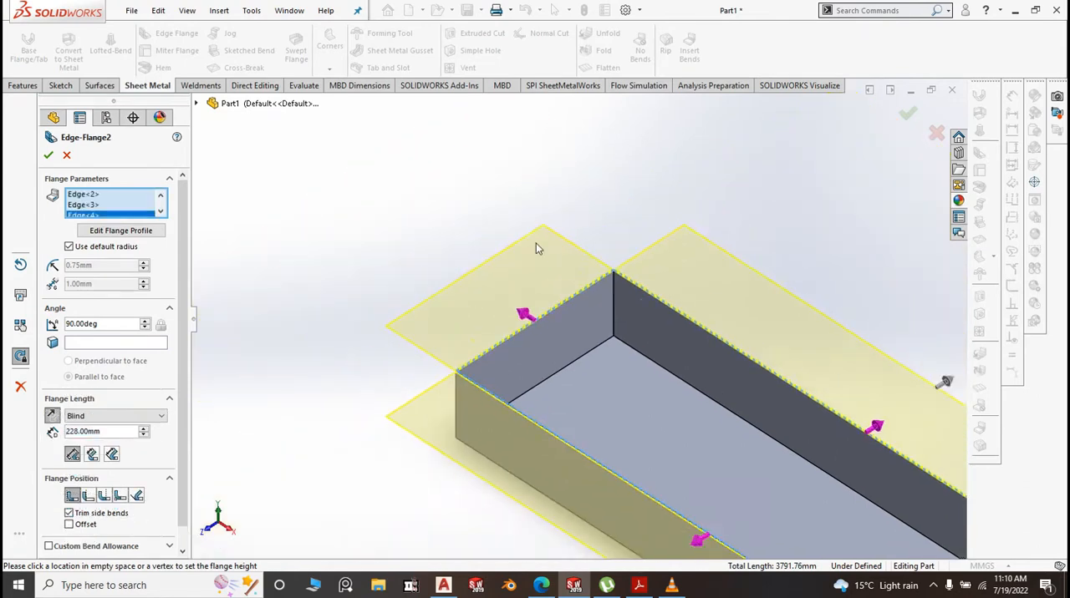
# Override the default bend radius of the outward rim flanges with 0.10 mm
pyautogui.click(69, 248)
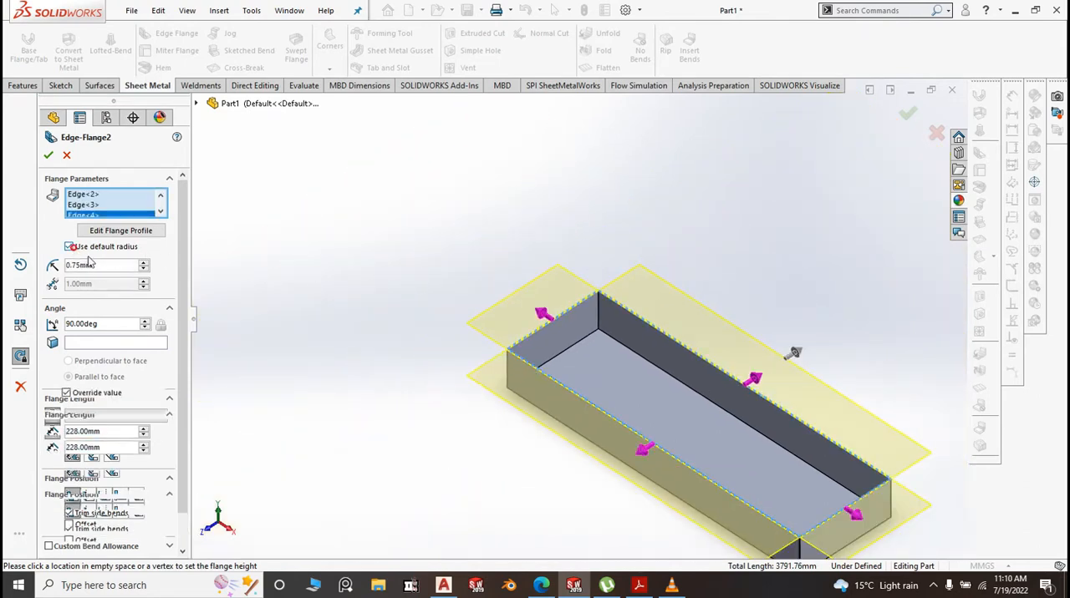
pyautogui.doubleClick(98, 266)
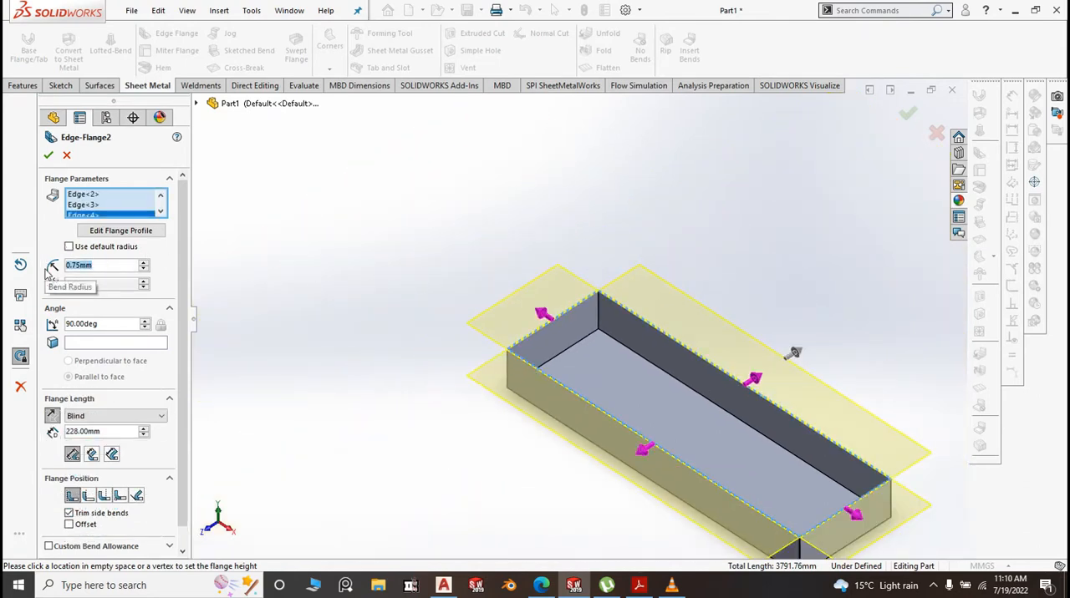
pyautogui.write('11')
pyautogui.click(396, 230)
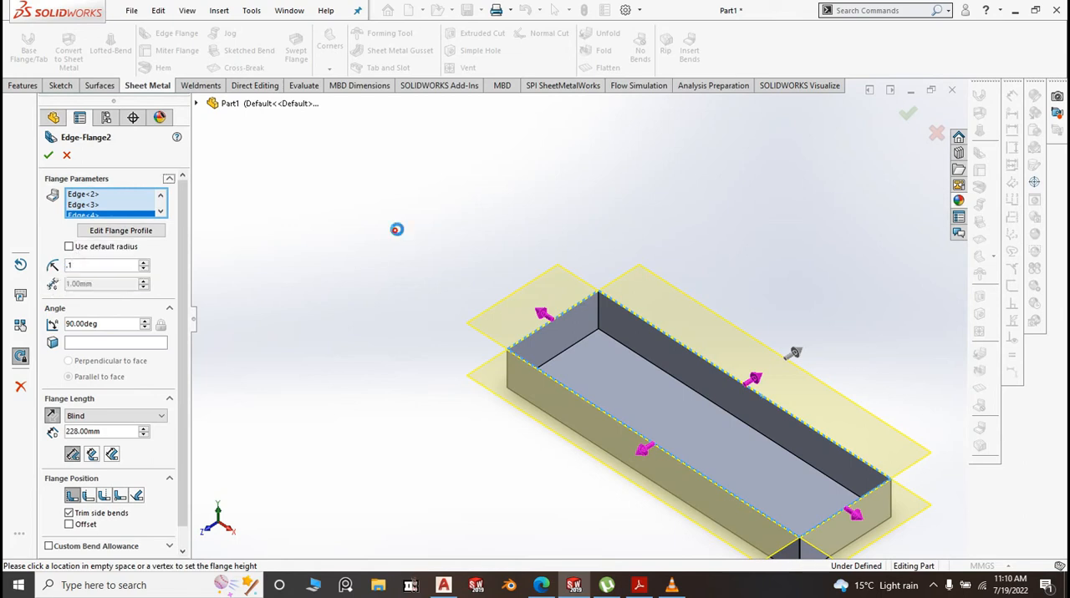
# Set the flange length to 93 mm and create the outward rim flanges on all four walls
pyautogui.doubleClick(102, 431)
pyautogui.write('9')
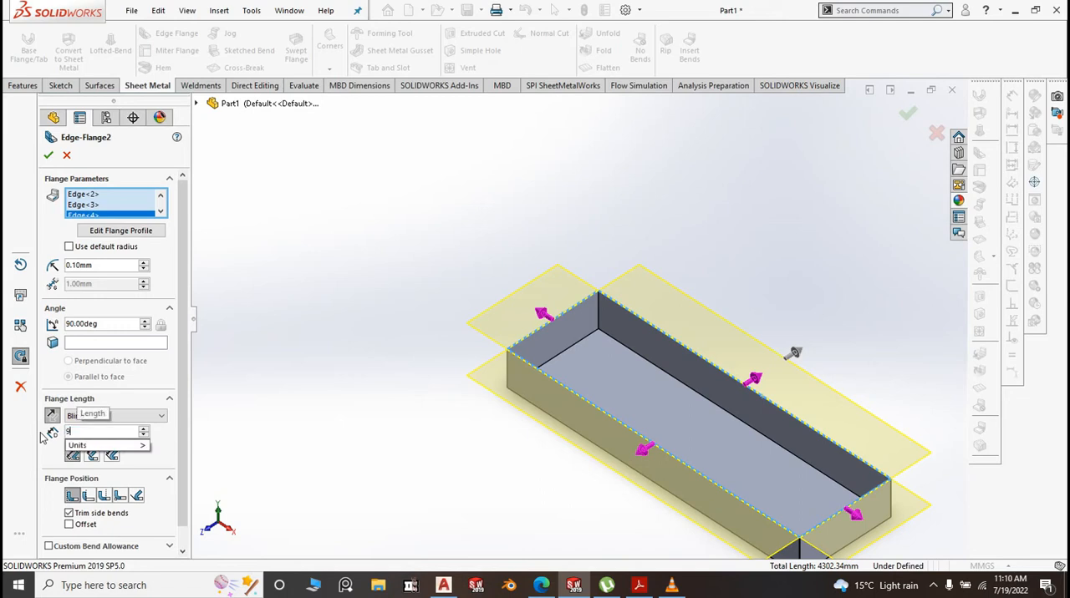
pyautogui.write('3')
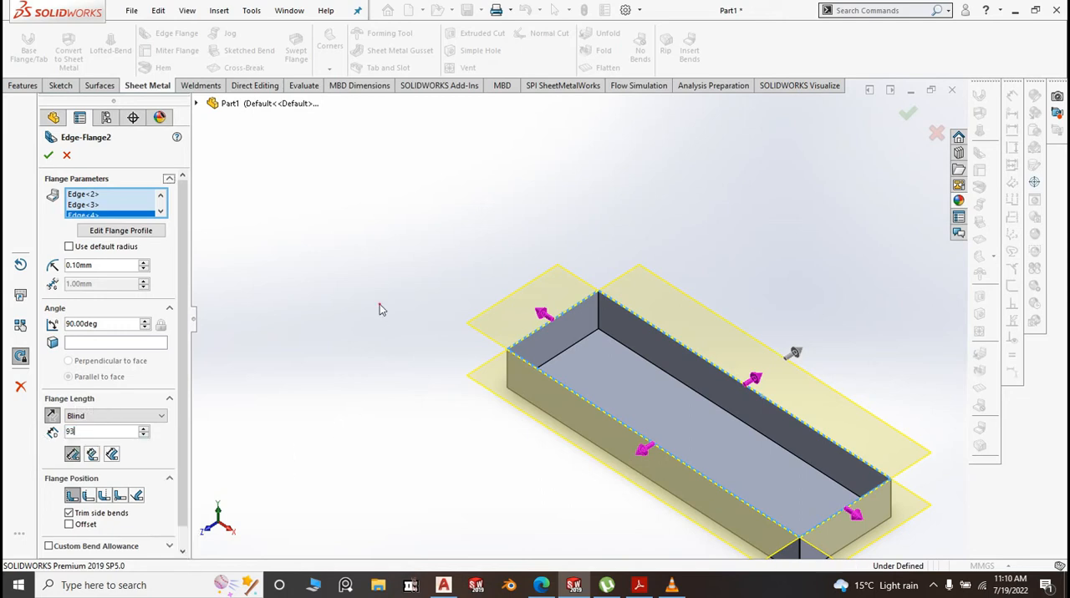
pyautogui.click(379, 306)
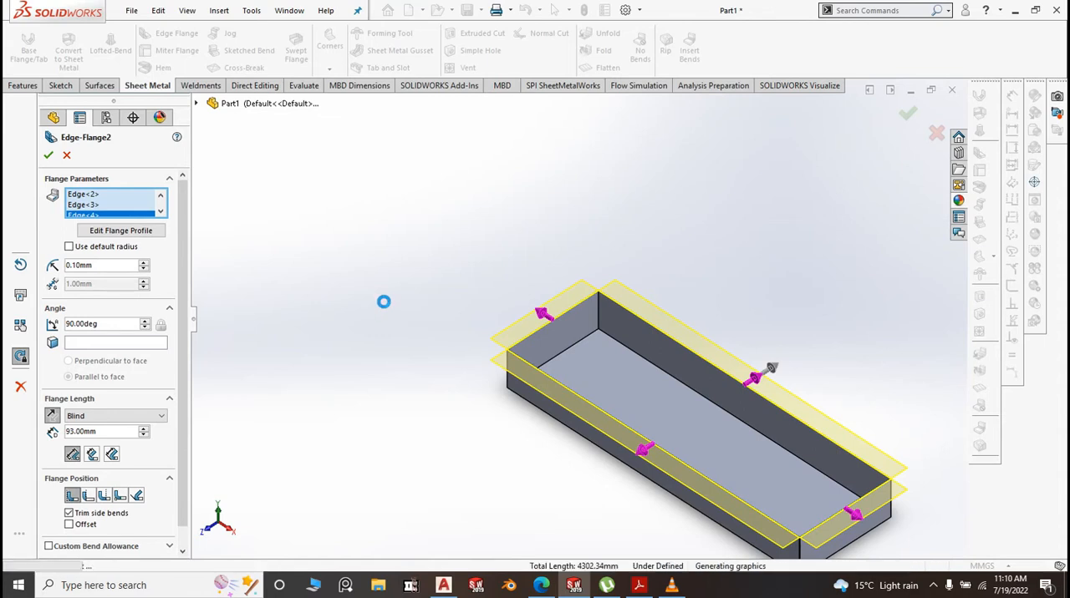
pyautogui.scroll(3, 495, 402)
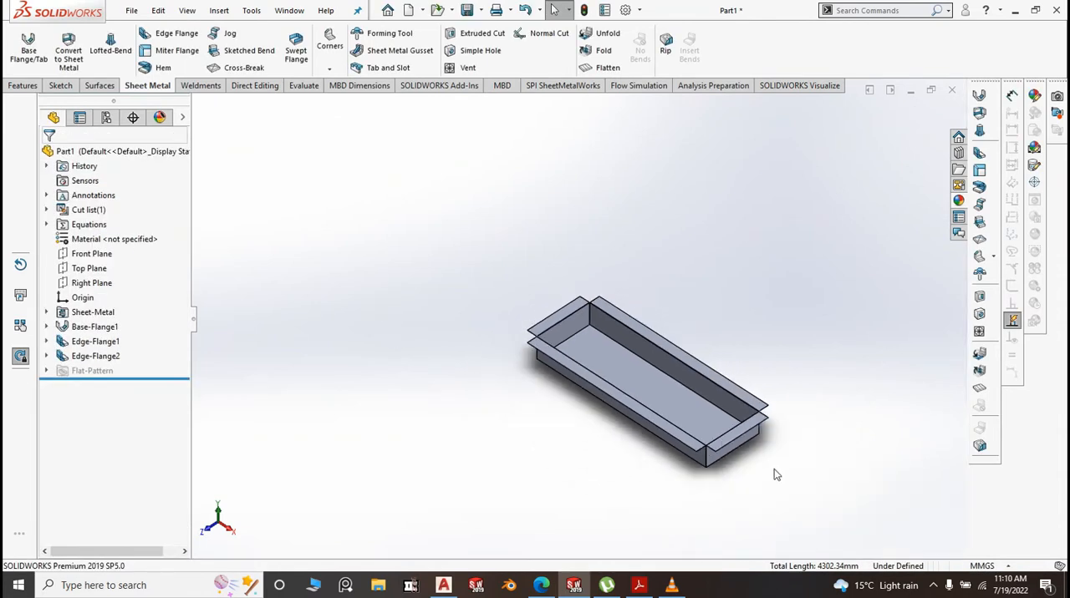
pyautogui.scroll(-2, 774, 471)
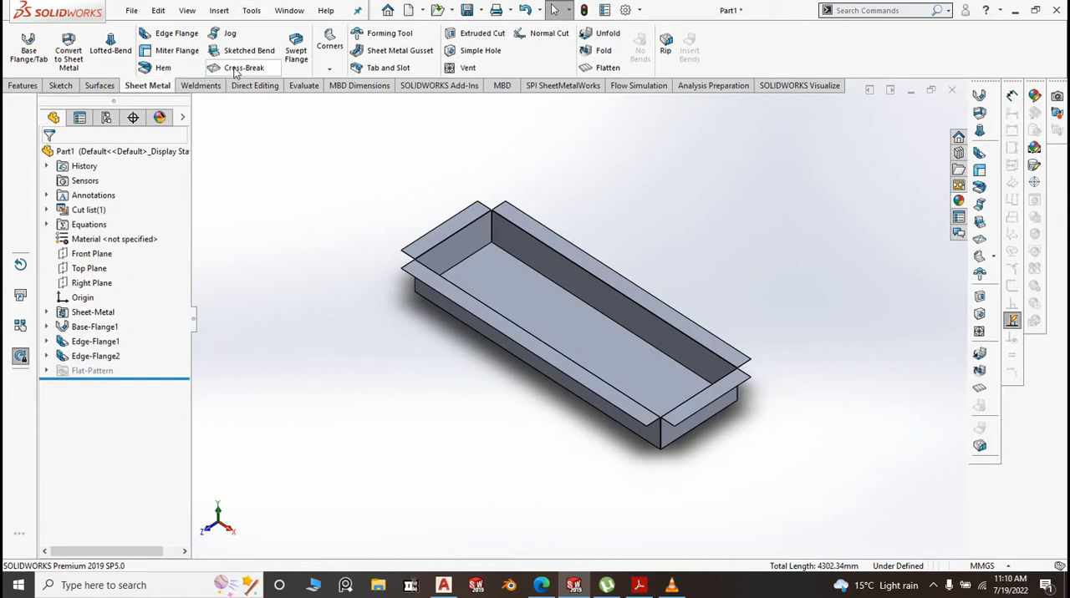
# Start a Closed Corner of the butt type and select the short rim flange's end face at the front corner
pyautogui.click(329, 69)
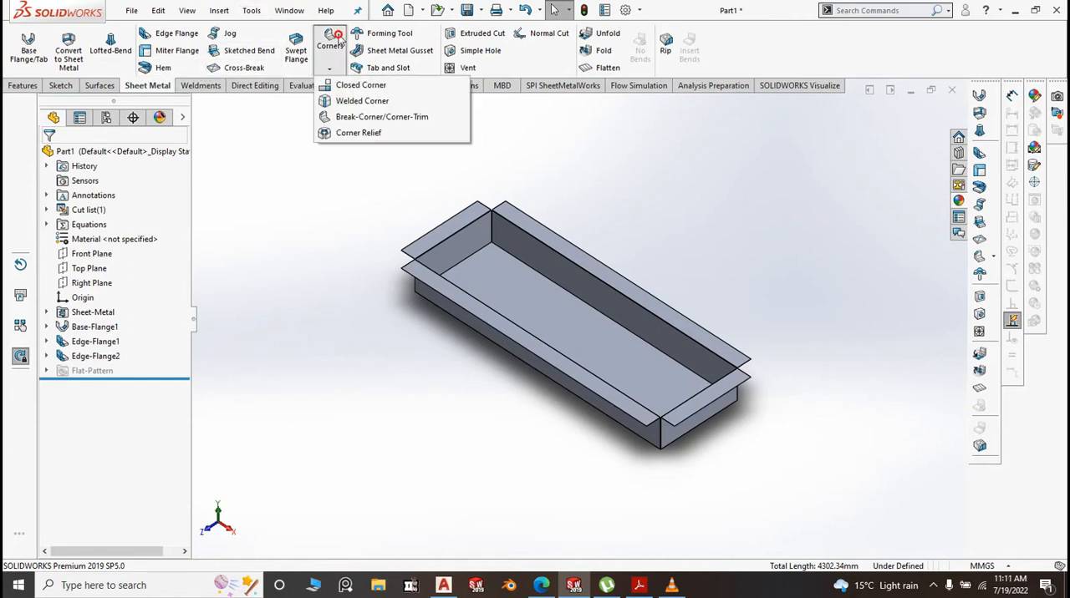
pyautogui.click(357, 86)
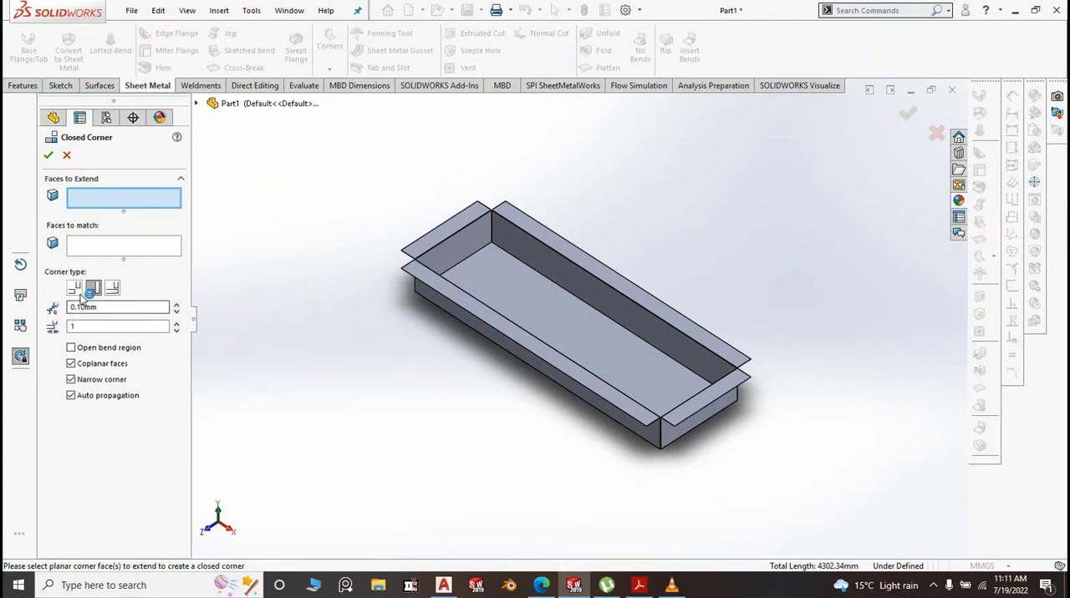
pyautogui.click(75, 289)
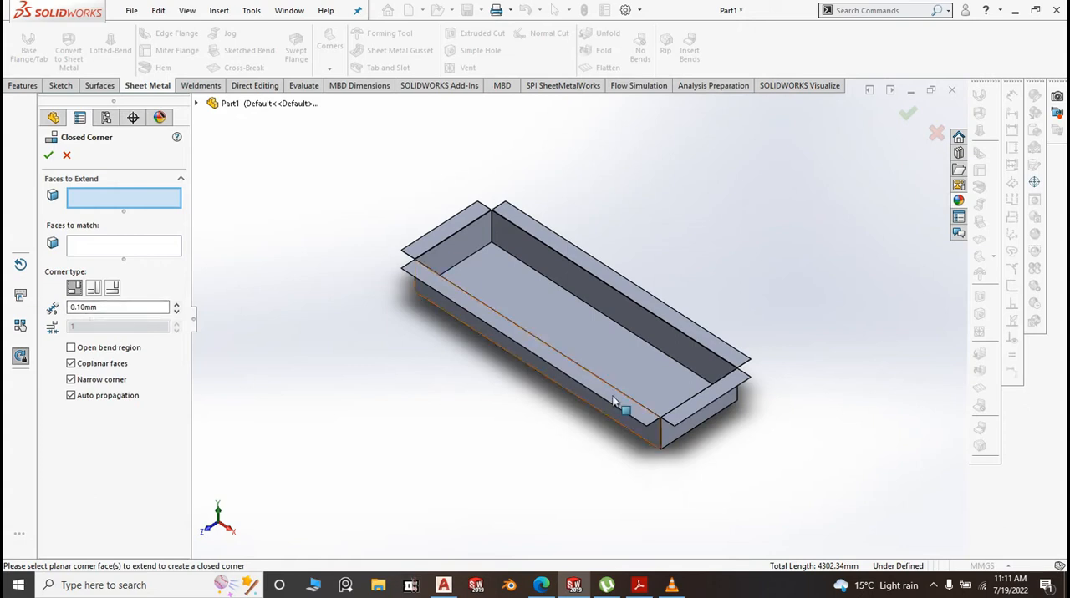
pyautogui.scroll(-5, 654, 427)
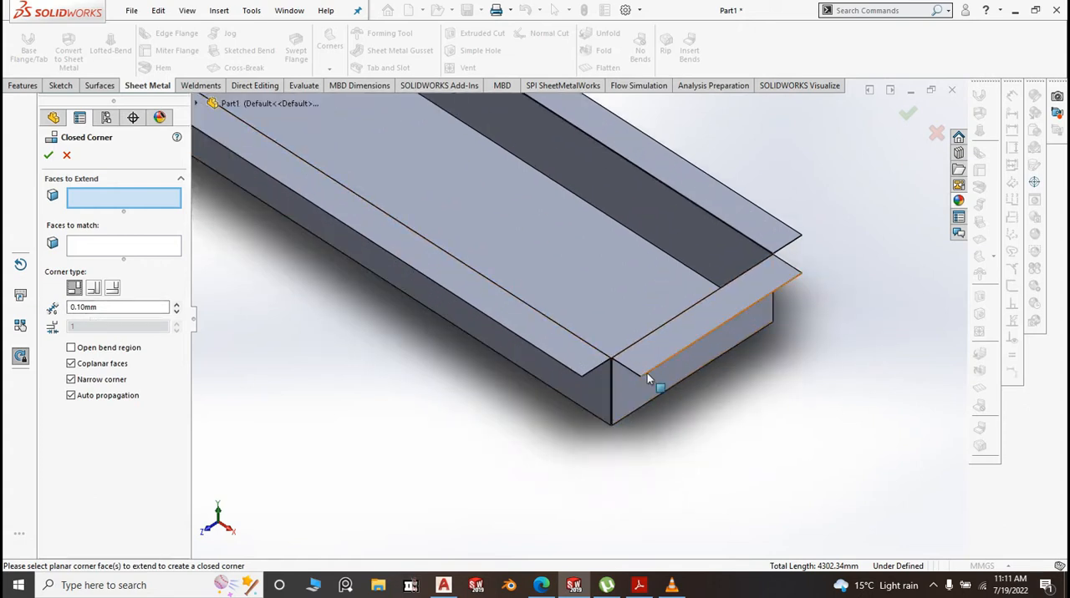
pyautogui.scroll(-4, 635, 377)
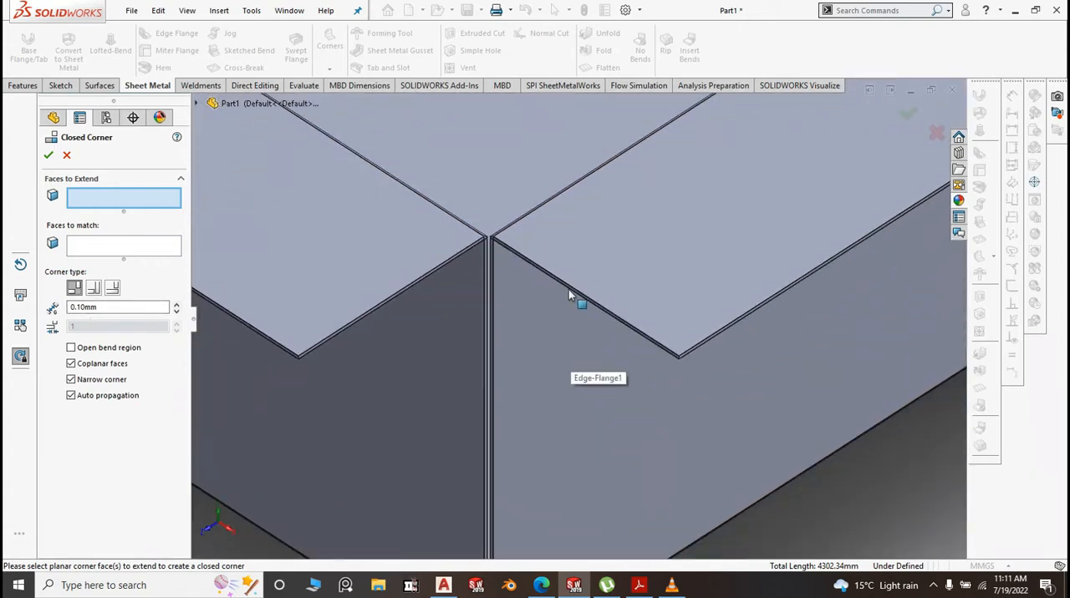
pyautogui.scroll(-3, 569, 294)
pyautogui.click(569, 296)
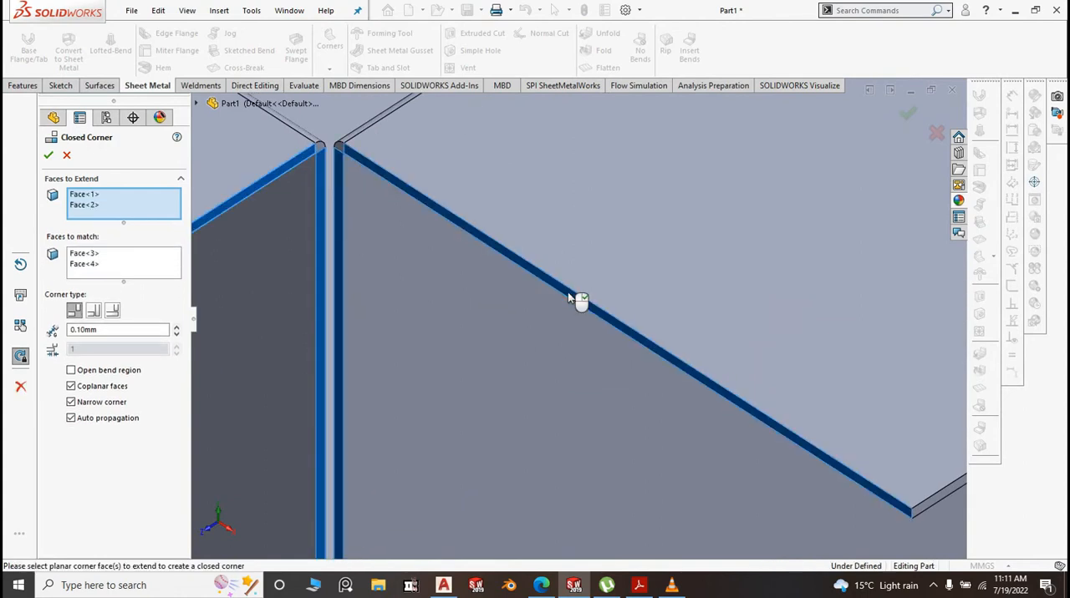
# Clear the propagated faces, reselect only the short rim's end face to extend, and match it to the adjoining front long rim's end face
pyautogui.rightClick(122, 204)
pyautogui.click(167, 210)
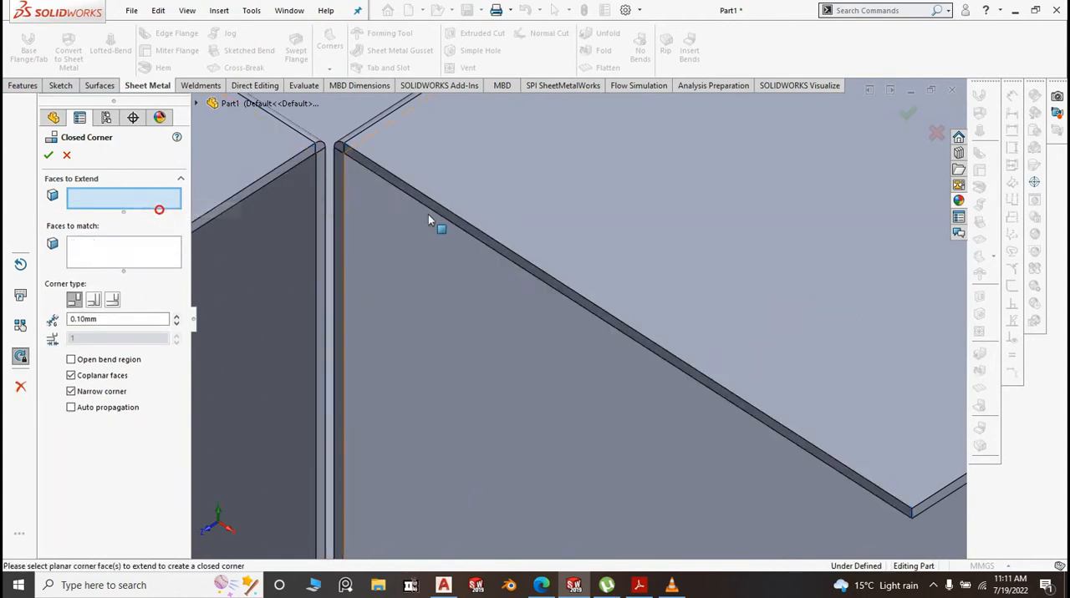
pyautogui.scroll(-1, 414, 197)
pyautogui.click(418, 187)
pyautogui.click(145, 260)
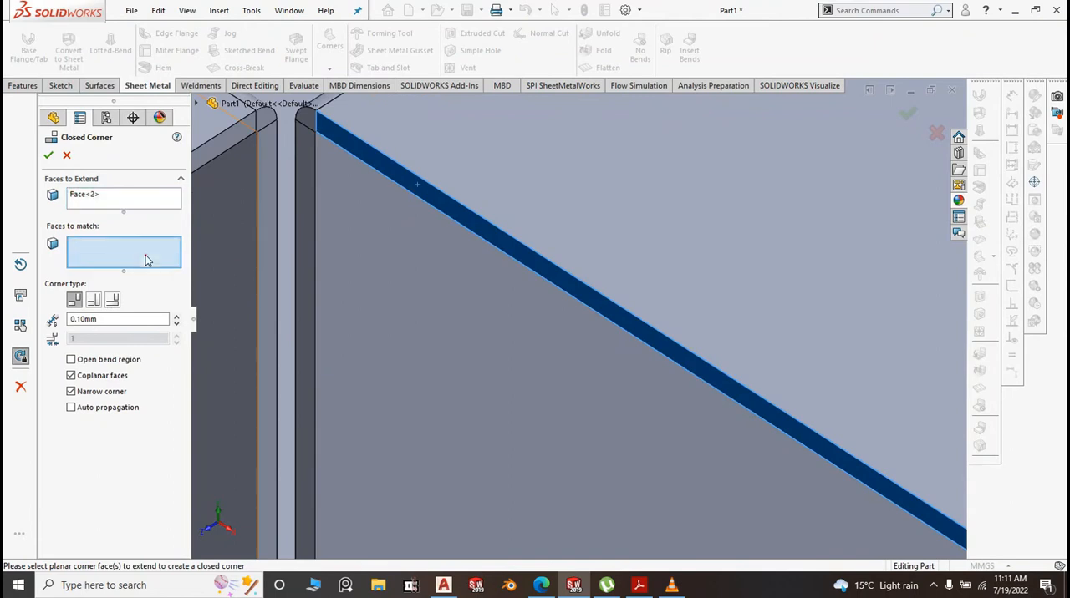
pyautogui.click(222, 149)
pyautogui.scroll(8, 268, 243)
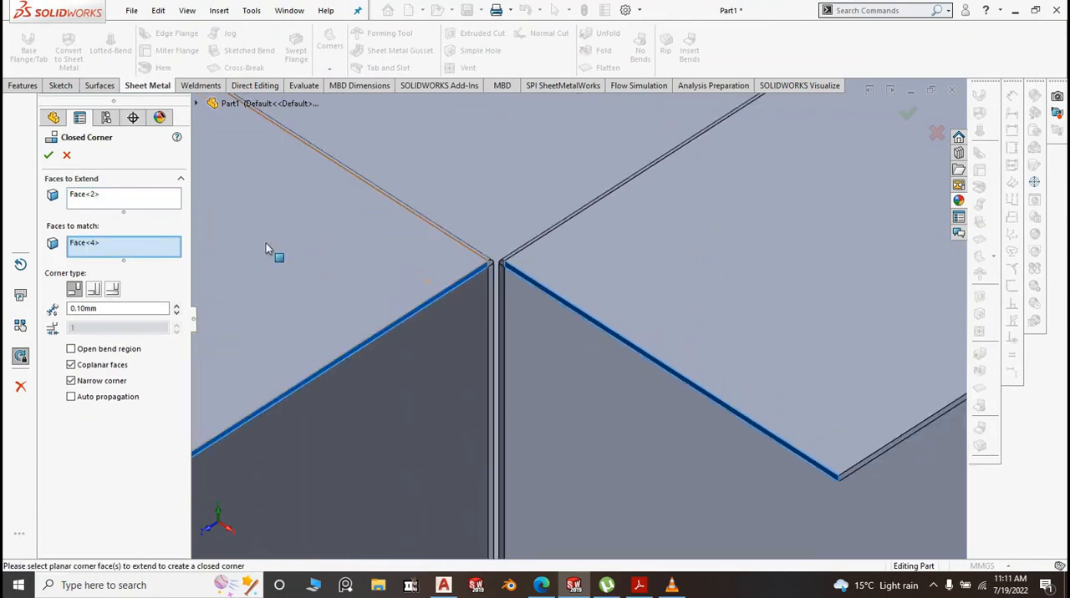
# Add the rear long rim's end face at the short rim's other corner to the faces to match
pyautogui.scroll(5, 265, 251)
pyautogui.scroll(-4, 693, 260)
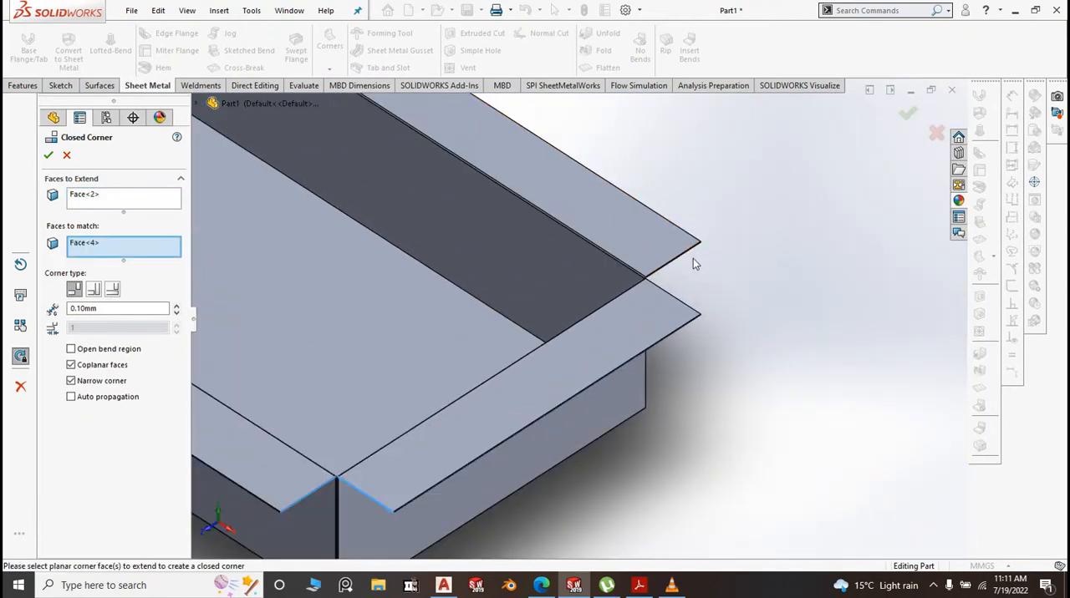
pyautogui.scroll(-3, 622, 298)
pyautogui.scroll(-4, 633, 248)
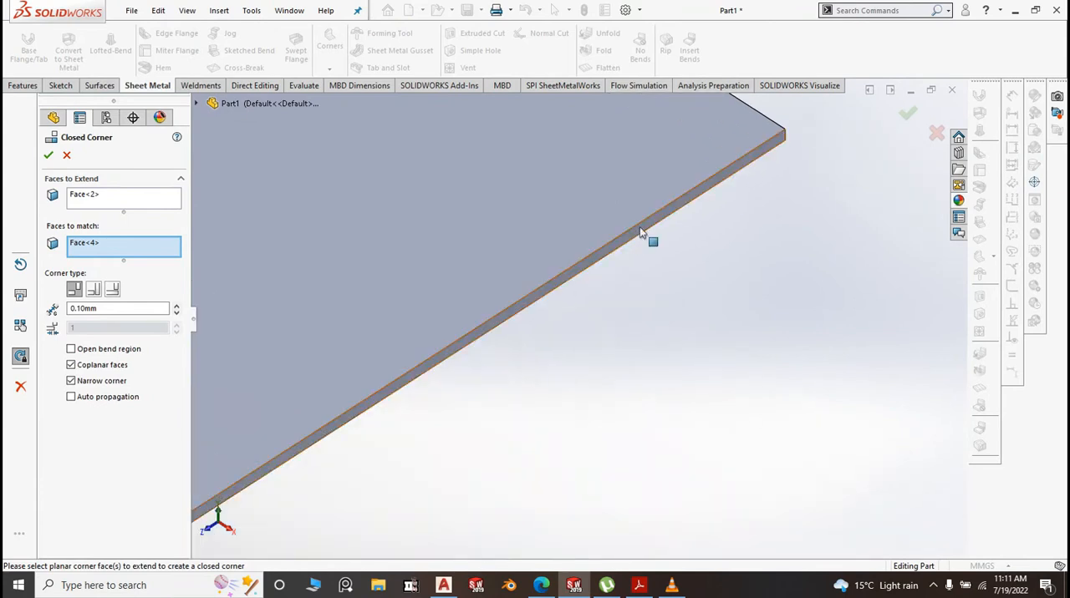
pyautogui.click(640, 229)
pyautogui.click(138, 202)
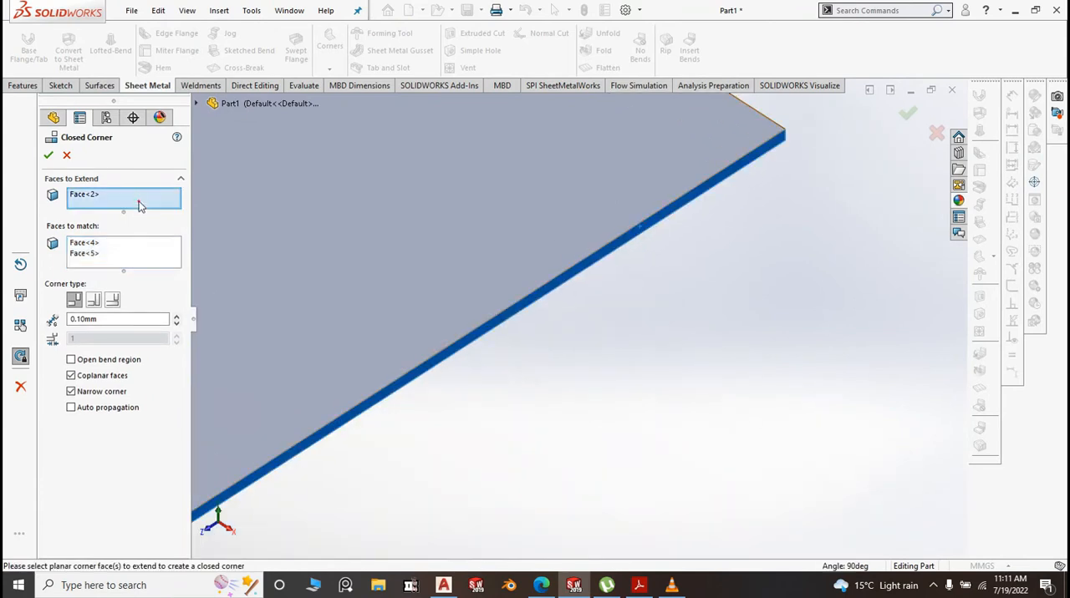
# Add the short rim's opposite end face to the faces to extend, create the closed corners and return to the isometric view
pyautogui.scroll(5, 498, 286)
pyautogui.scroll(-6, 602, 373)
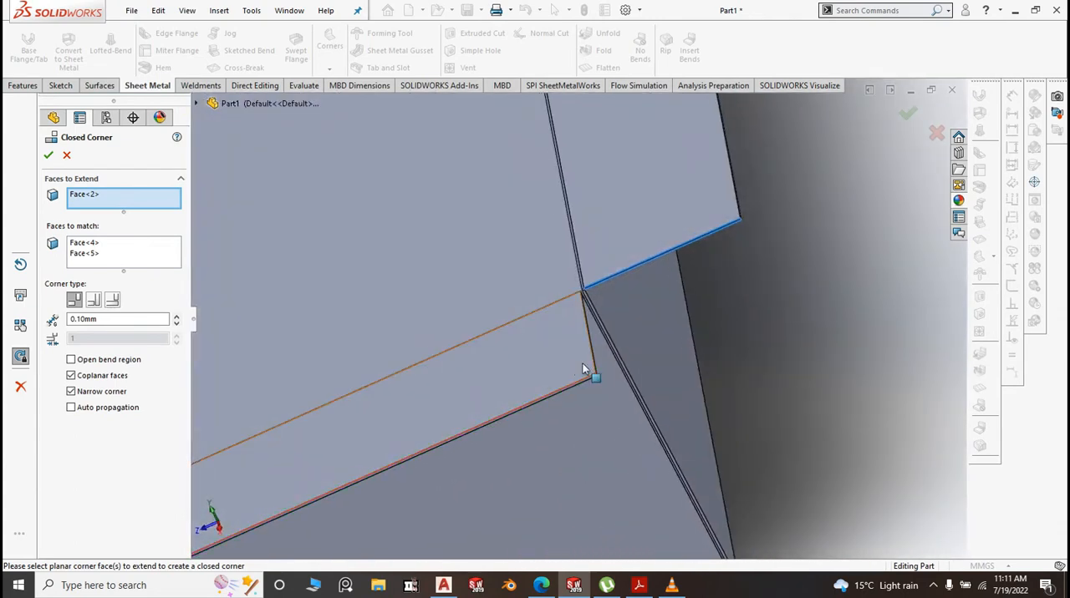
pyautogui.moveTo(583, 369); pyautogui.dragTo(444, 331, button='middle')
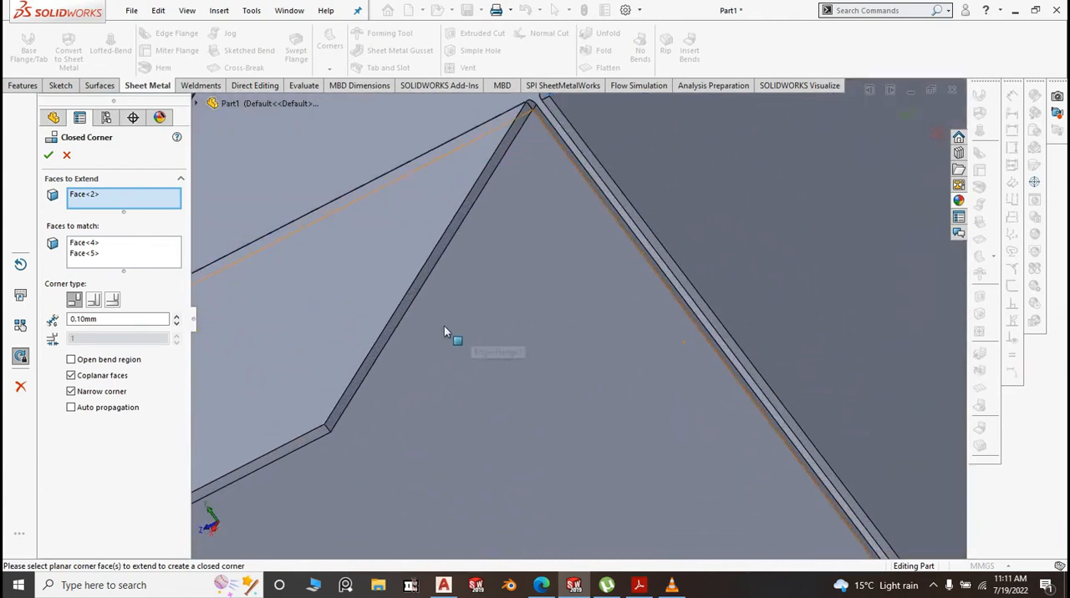
pyautogui.click(388, 337)
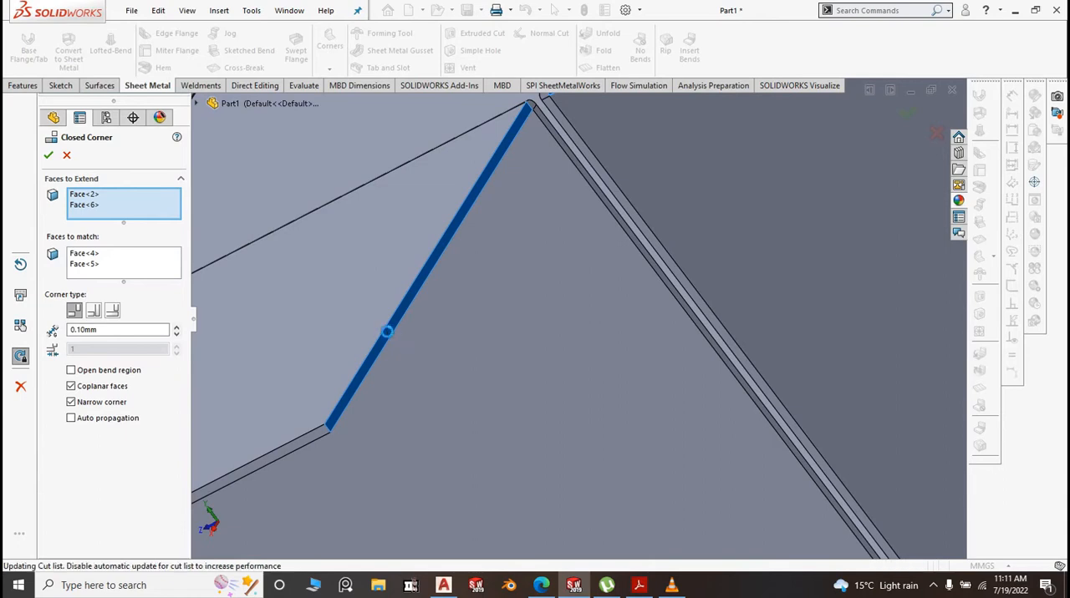
pyautogui.scroll(7, 387, 332)
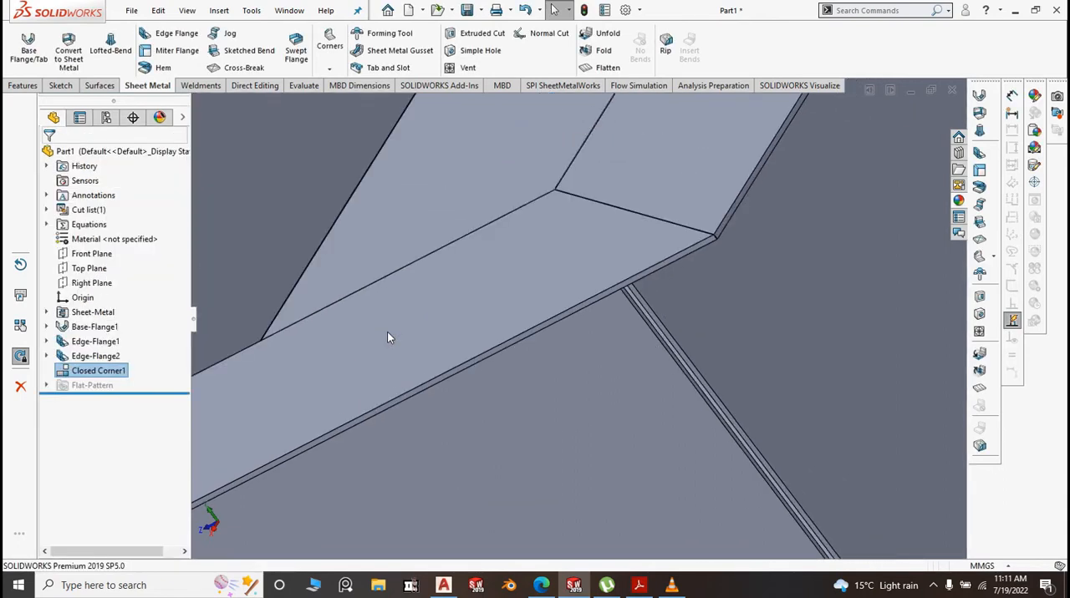
pyautogui.scroll(5, 387, 334)
pyautogui.press('space')
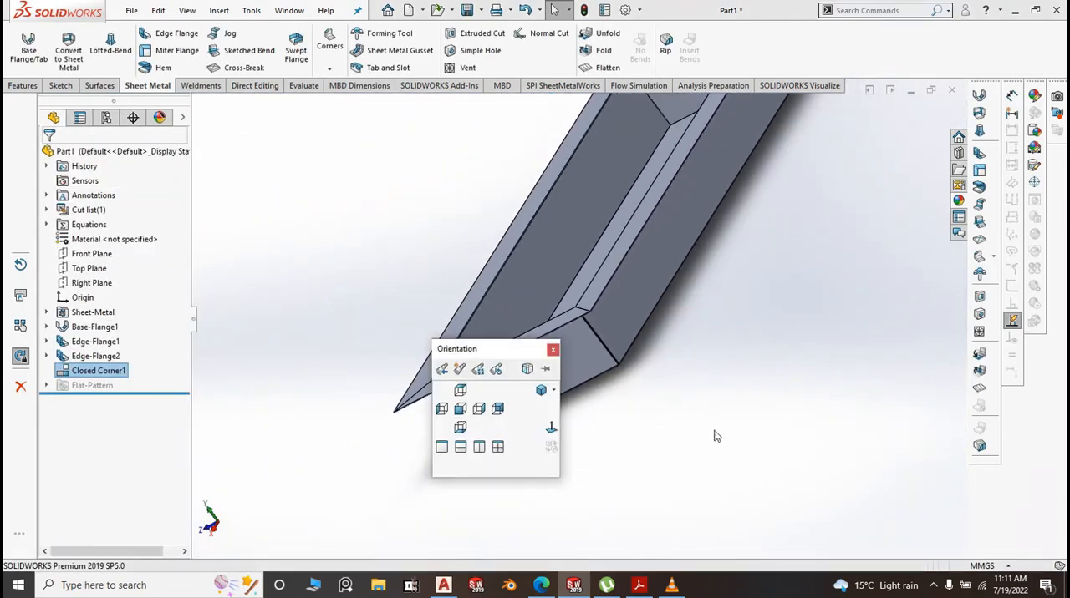
pyautogui.click(541, 391)
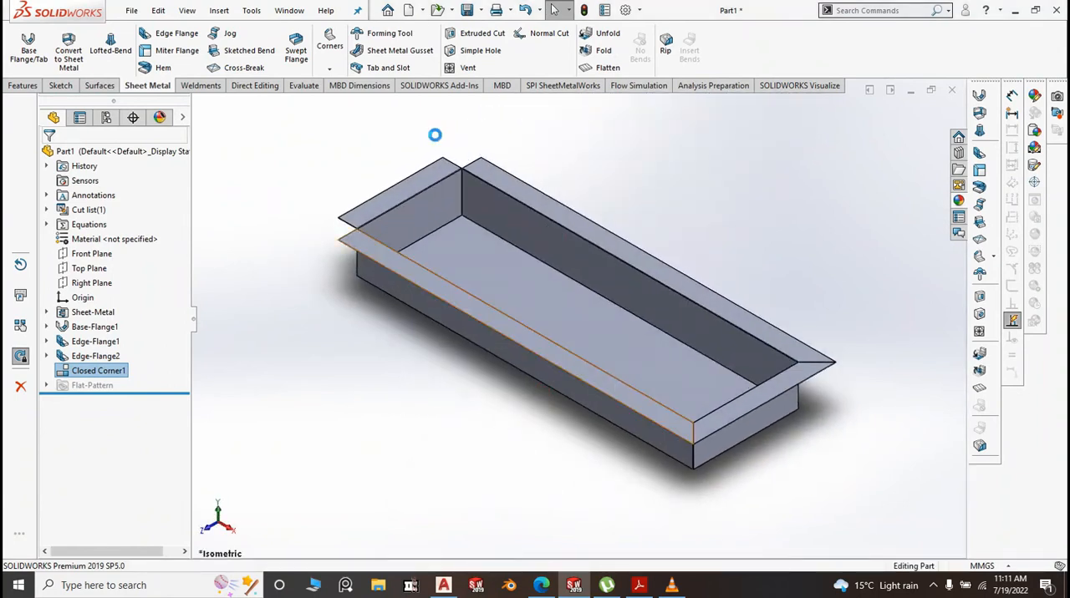
# Mirror the closed corner feature about the Right Plane to close the two rim corners at the other end
pyautogui.click(87, 284)
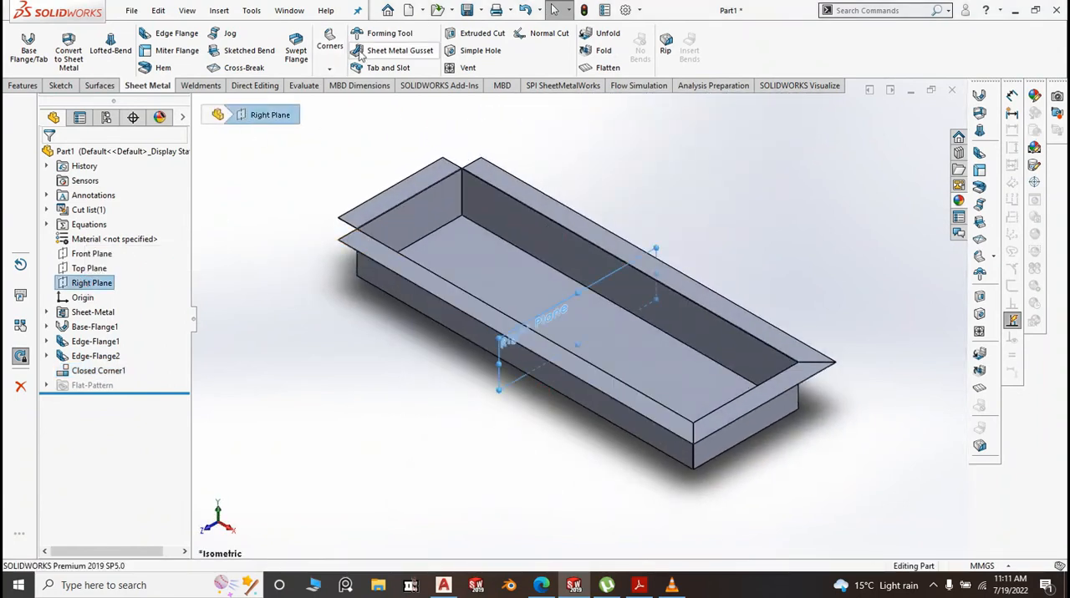
pyautogui.click(23, 86)
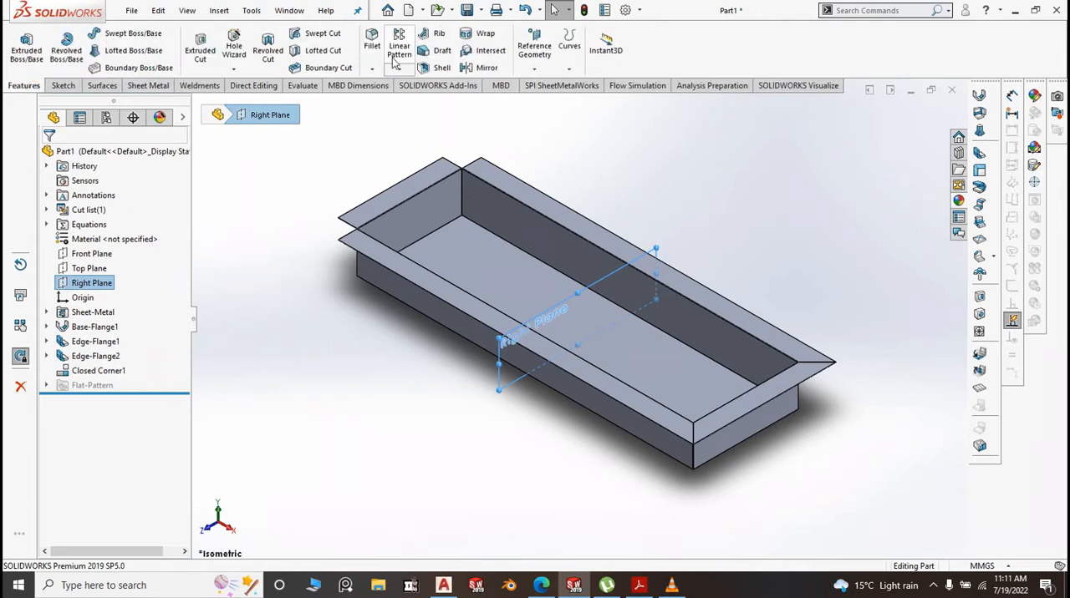
pyautogui.click(399, 70)
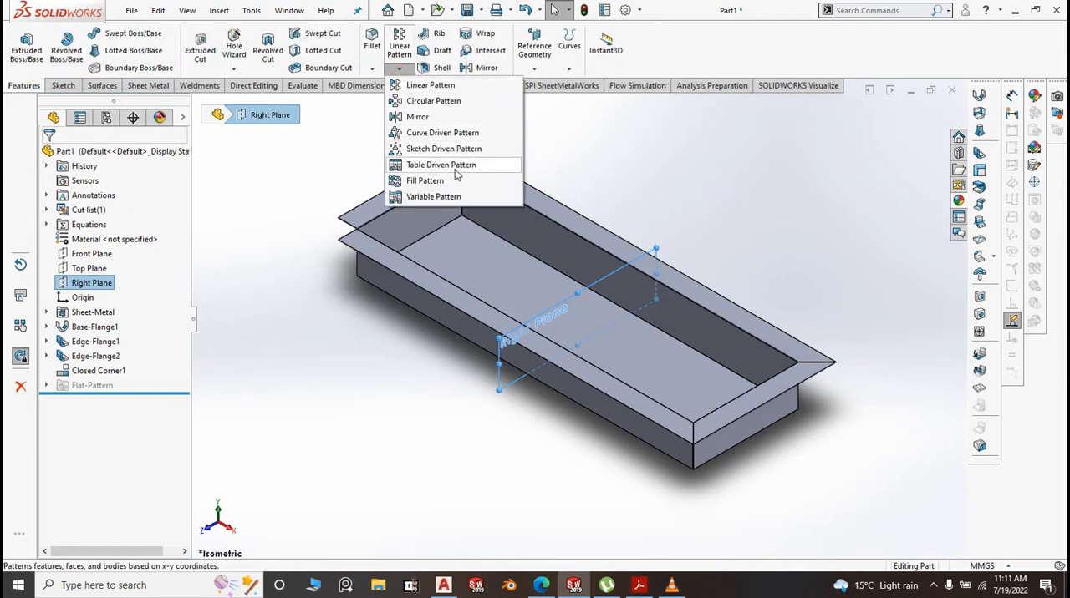
pyautogui.click(436, 117)
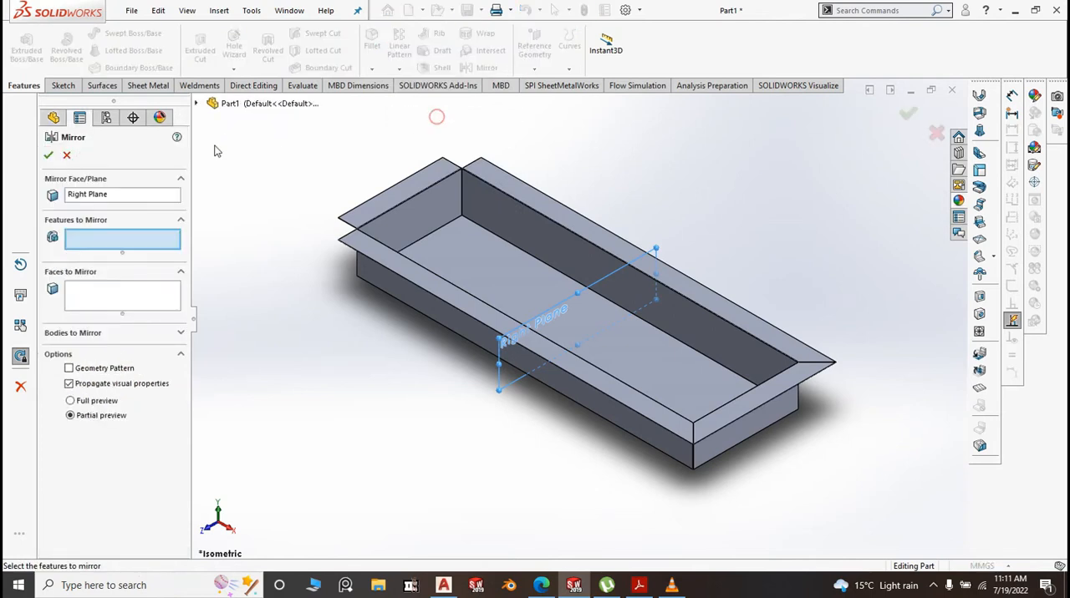
pyautogui.click(244, 103)
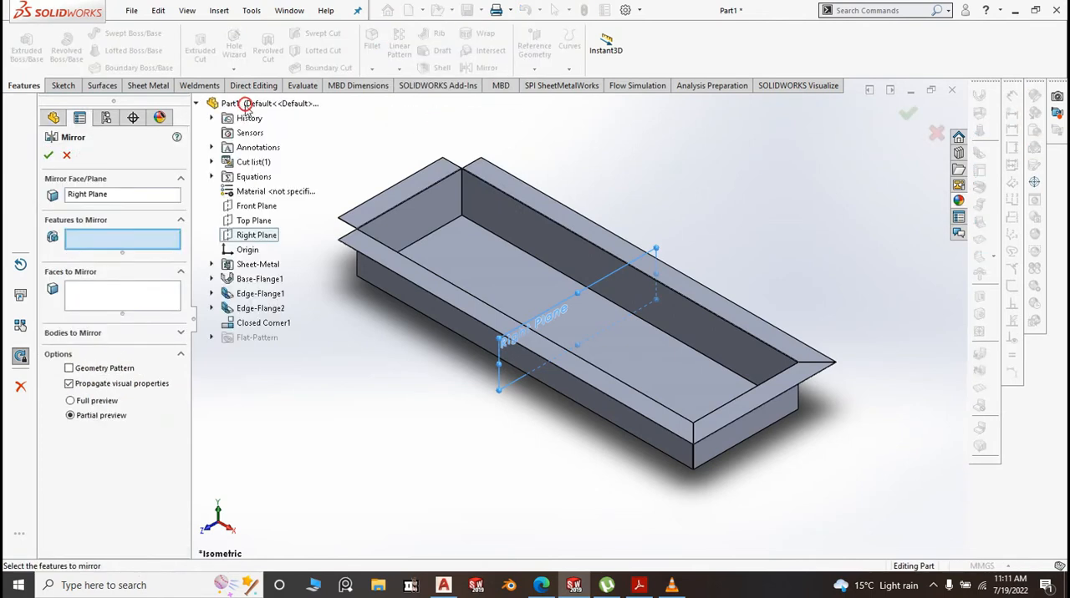
pyautogui.click(274, 324)
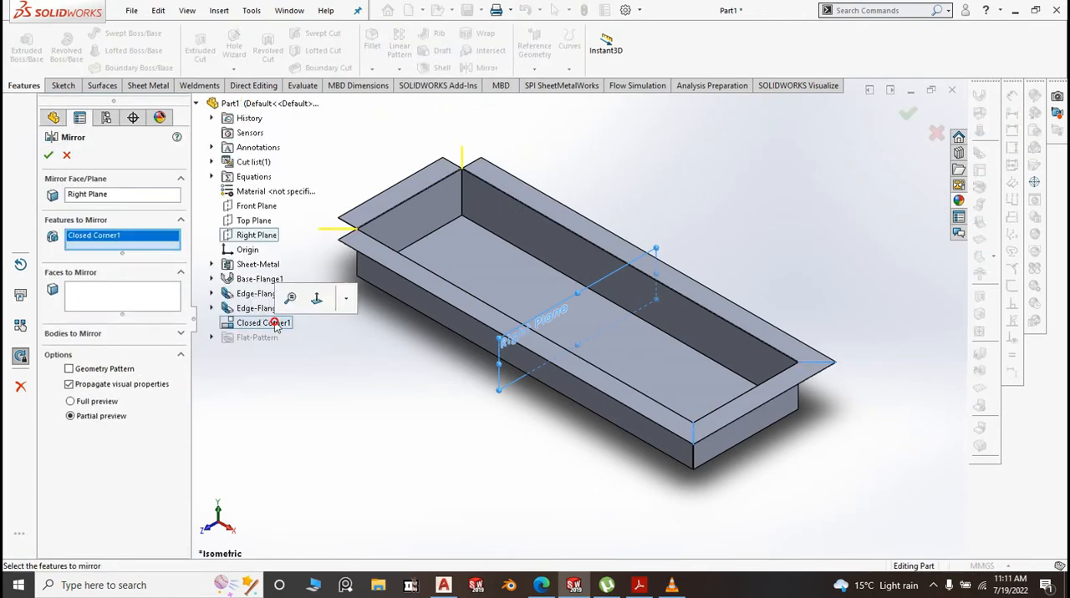
pyautogui.click(48, 157)
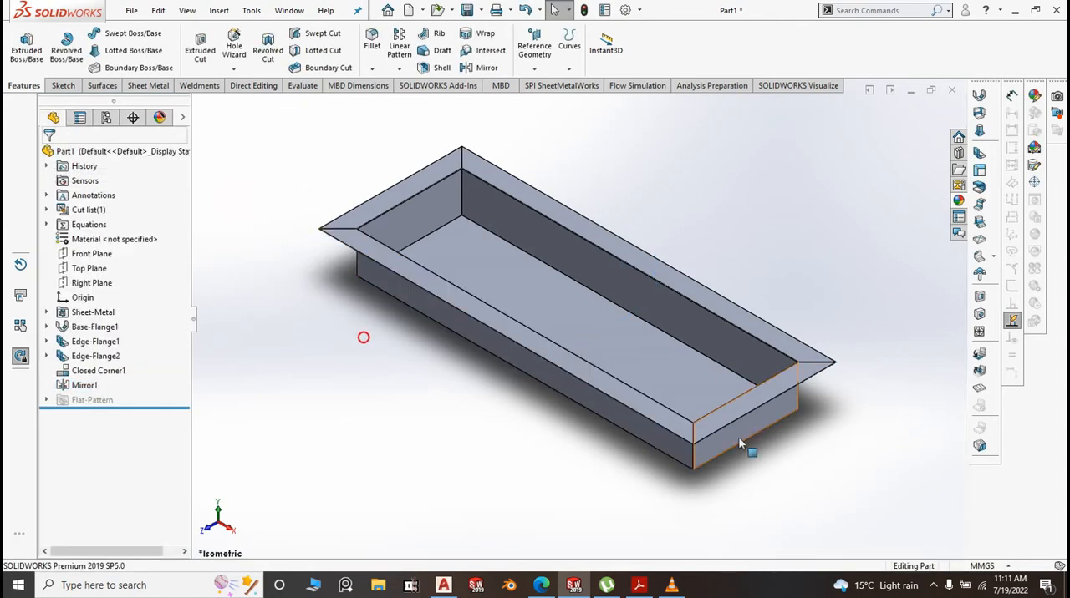
# Start an edge flange on the rim's front long outer edge and place it downward, about 182 mm long
pyautogui.scroll(-4, 715, 428)
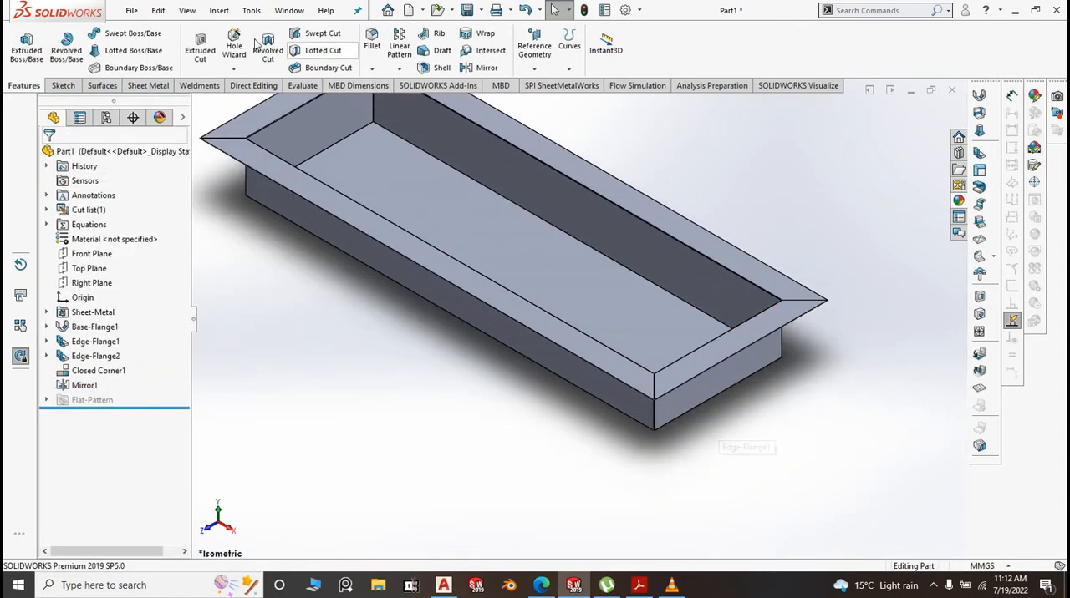
pyautogui.click(157, 87)
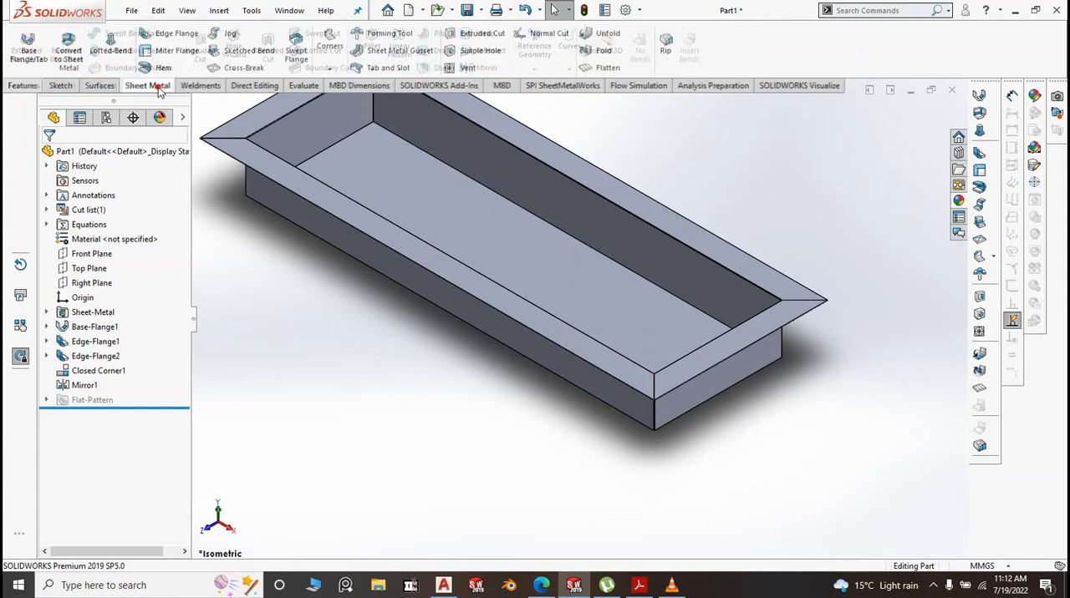
pyautogui.click(159, 34)
pyautogui.scroll(-3, 507, 320)
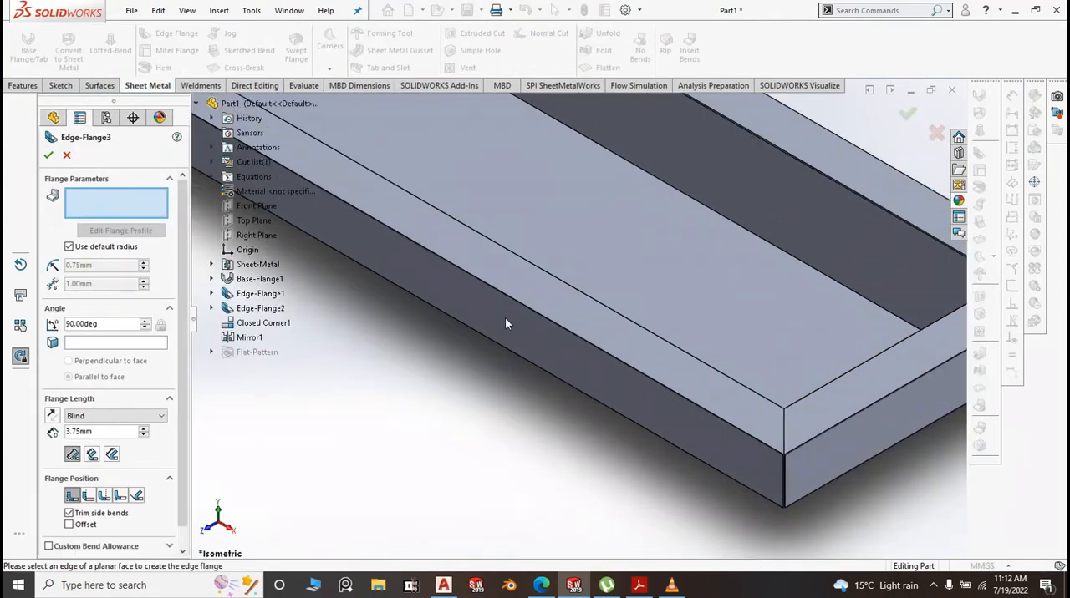
pyautogui.scroll(-3, 506, 324)
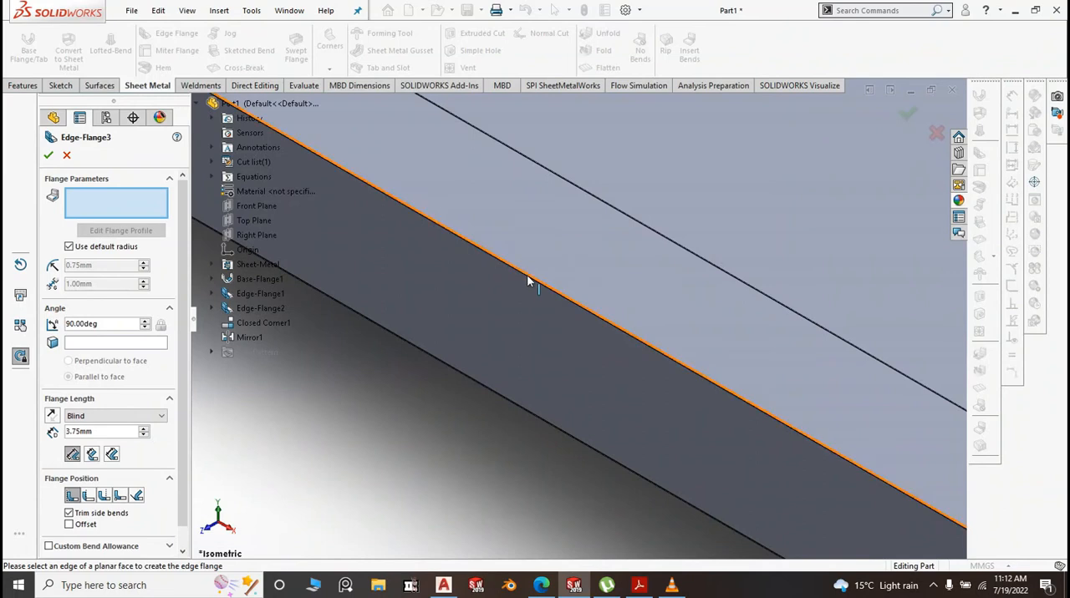
pyautogui.click(527, 281)
pyautogui.click(511, 326)
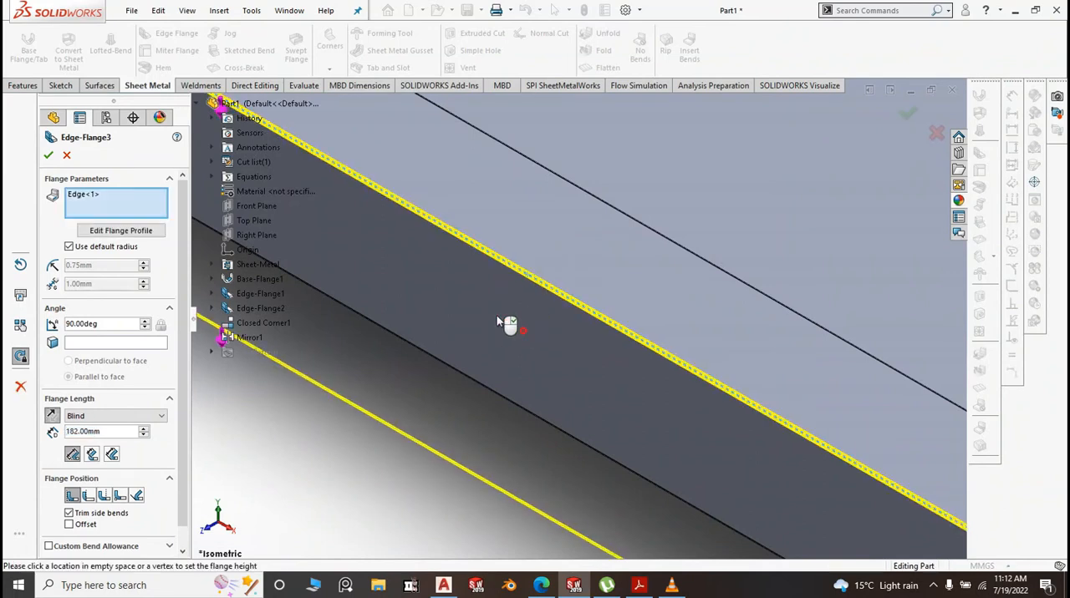
# Add the rim's other three outer edges, two short and one rear long, to the downward edge flange
pyautogui.scroll(5, 585, 336)
pyautogui.scroll(-2, 774, 410)
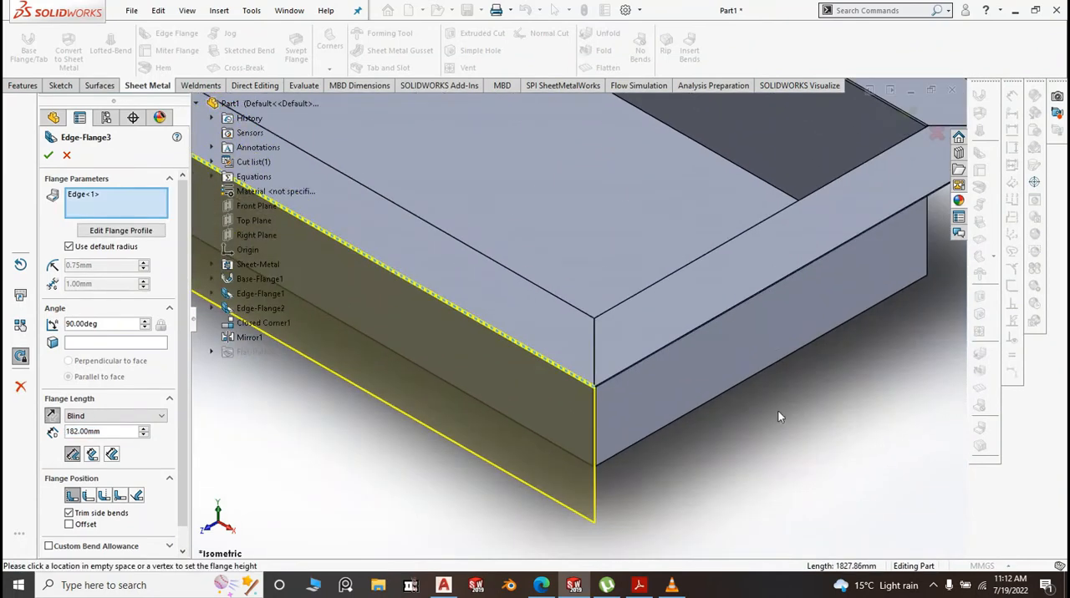
pyautogui.click(653, 352)
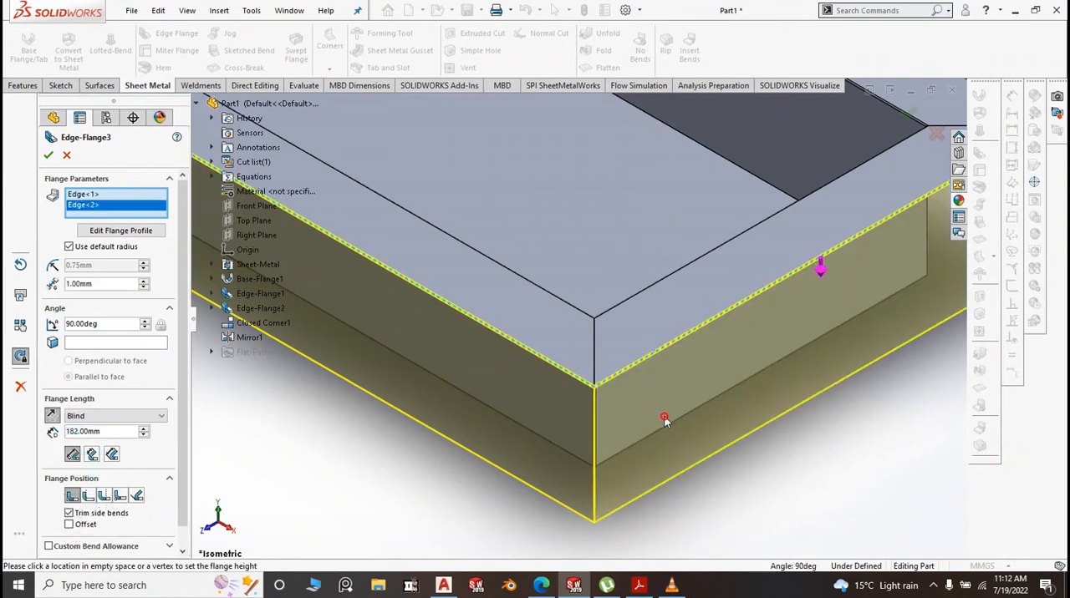
pyautogui.scroll(3, 583, 324)
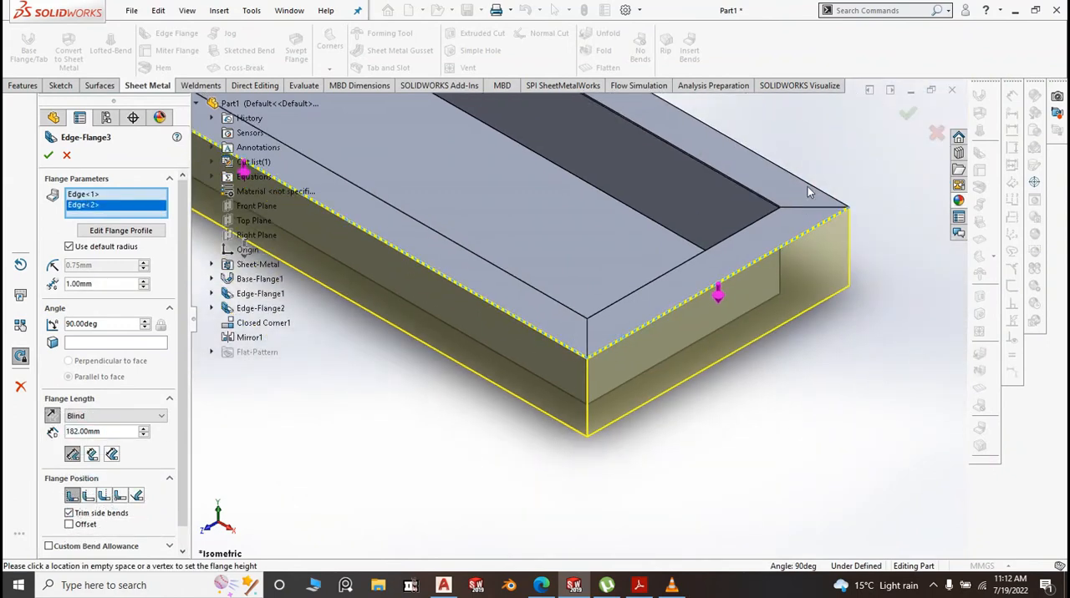
pyautogui.click(808, 189)
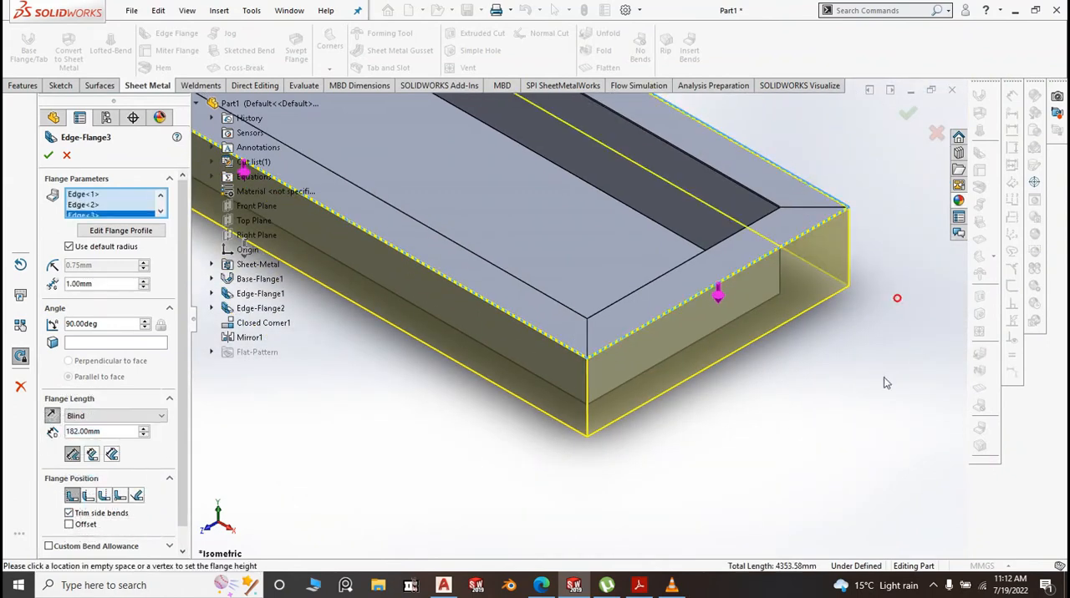
pyautogui.scroll(5, 883, 383)
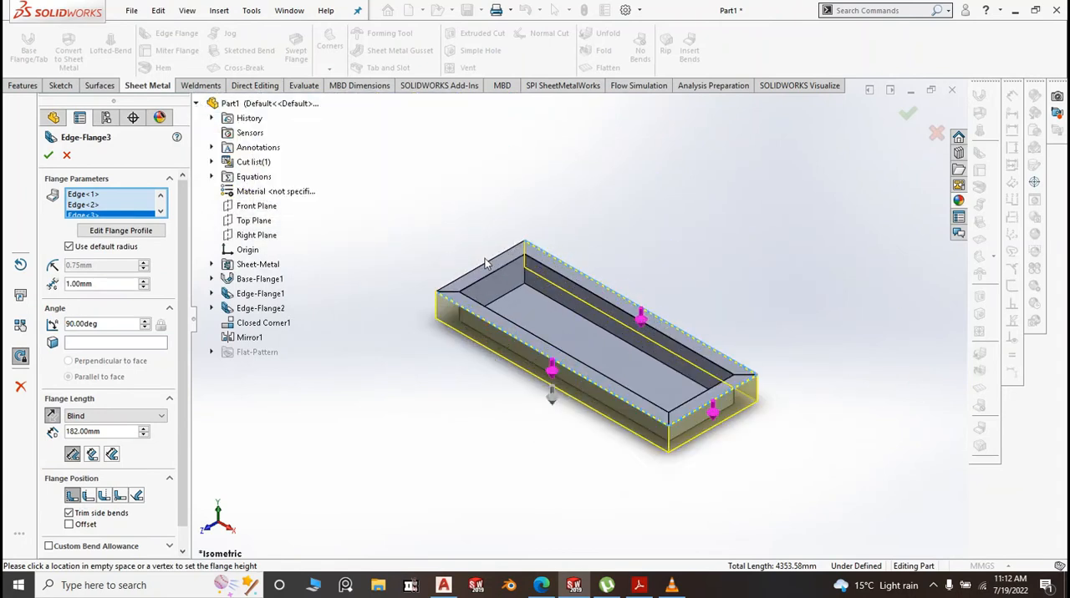
pyautogui.click(483, 267)
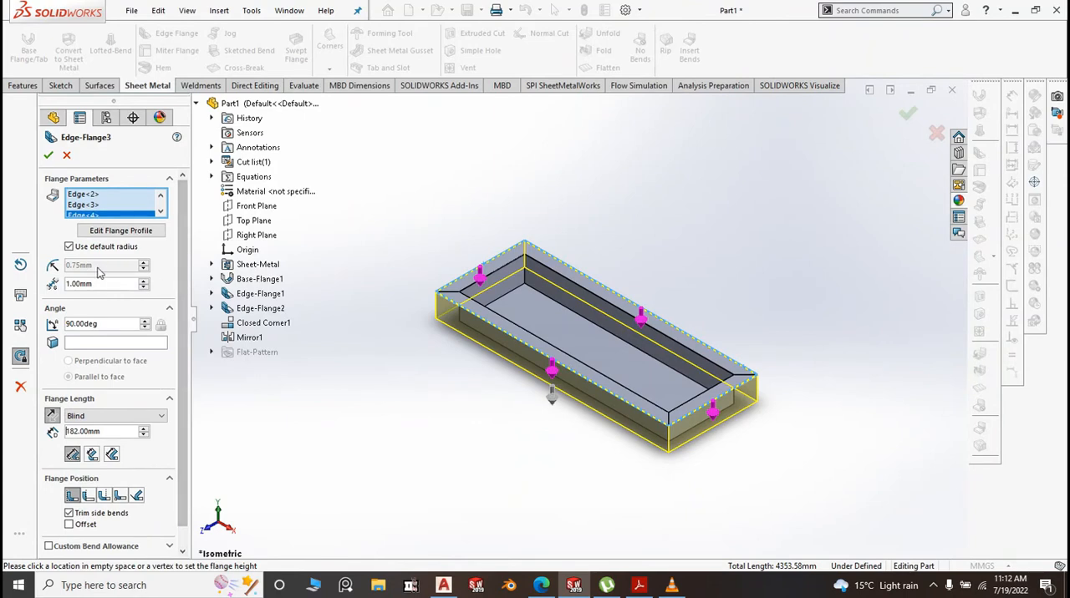
# Override the default bend radius with 0.10 mm, set the flange length to 50 mm and create the edge flange
pyautogui.click(69, 246)
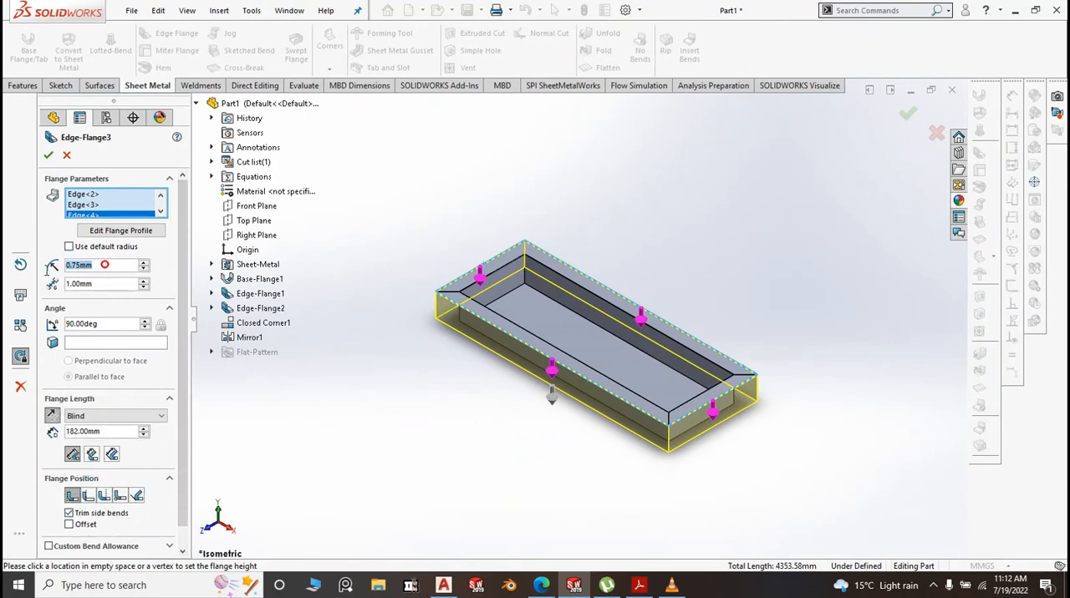
pyautogui.write('1')
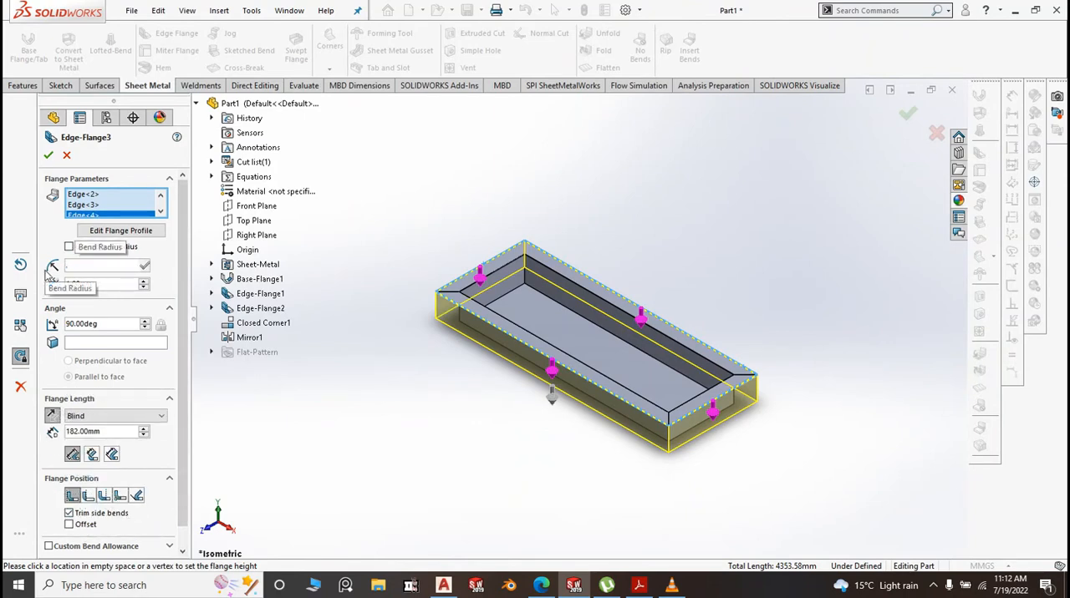
pyautogui.click(382, 376)
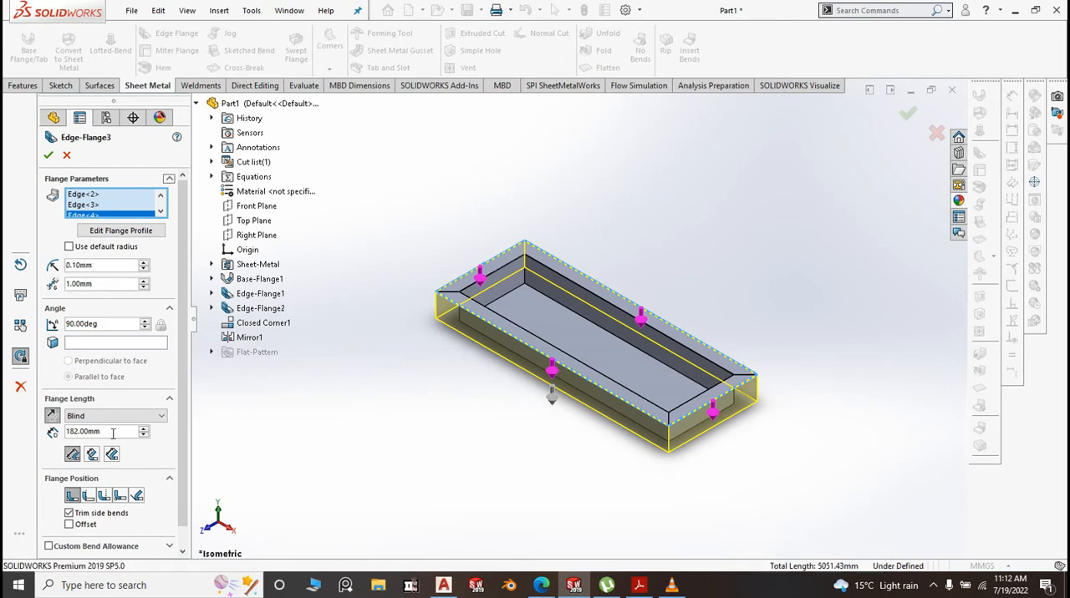
pyautogui.write('50')
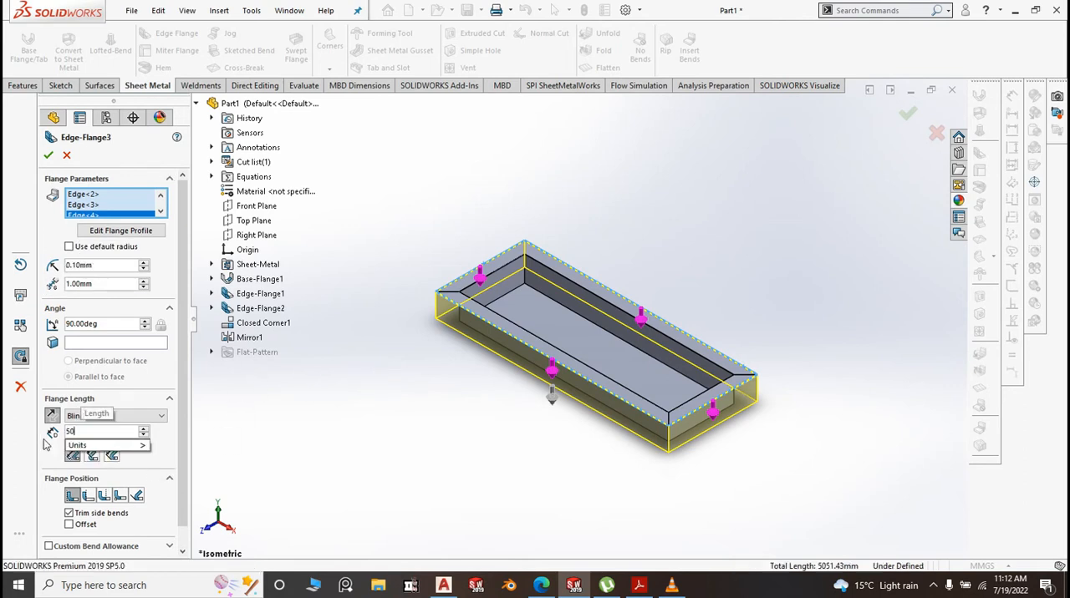
pyautogui.click(317, 427)
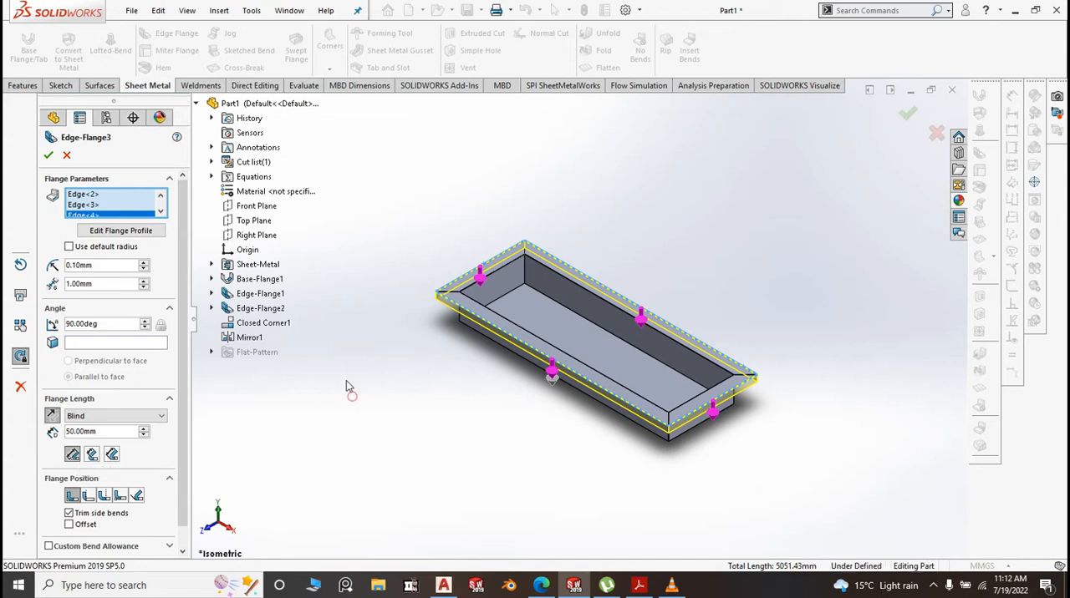
pyautogui.click(49, 155)
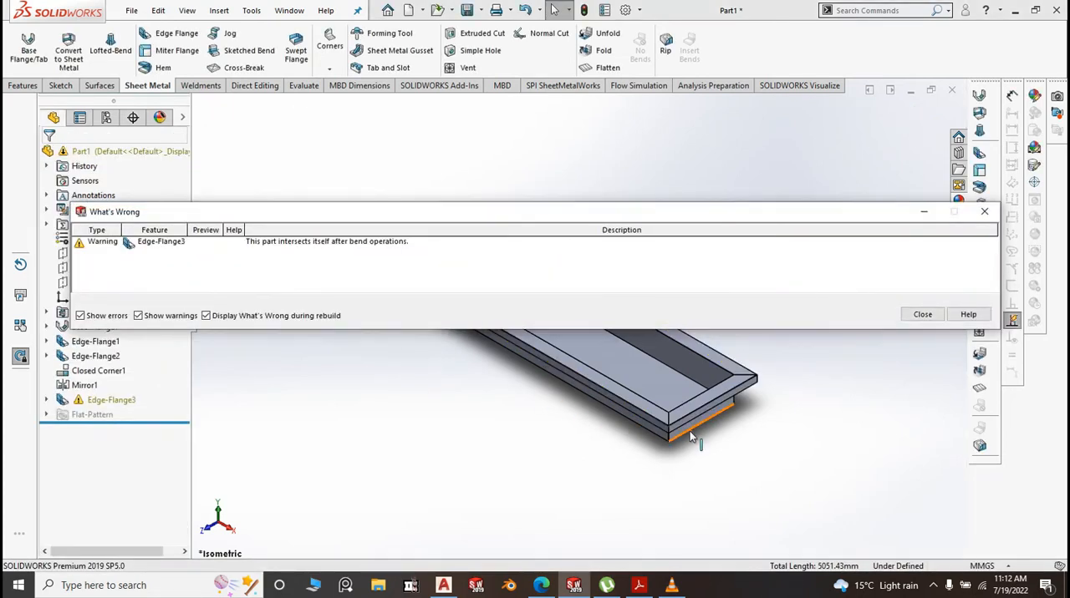
pyautogui.click(923, 316)
# Reopen the 50 mm downward edge flange for editing and examine how its walls meet at the front corner
pyautogui.click(117, 401)
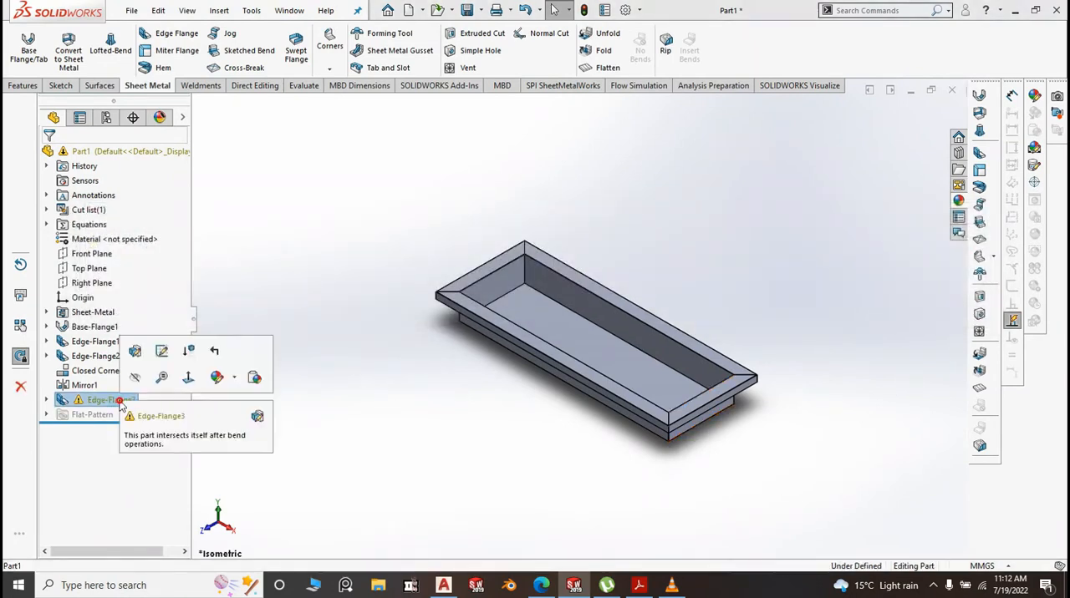
pyautogui.click(132, 351)
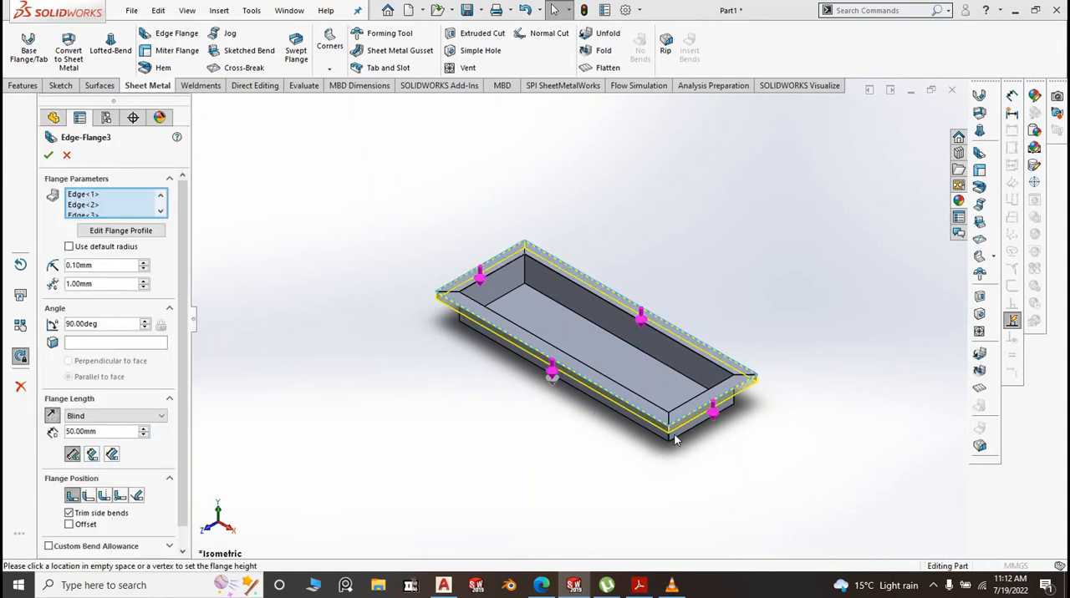
pyautogui.scroll(-10, 676, 441)
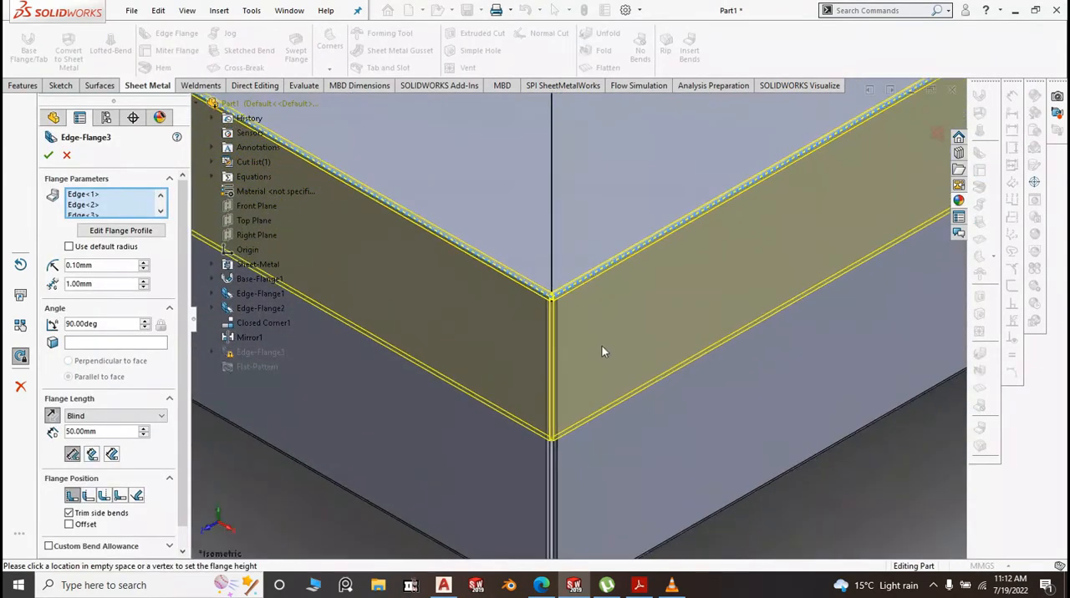
pyautogui.scroll(-8, 553, 292)
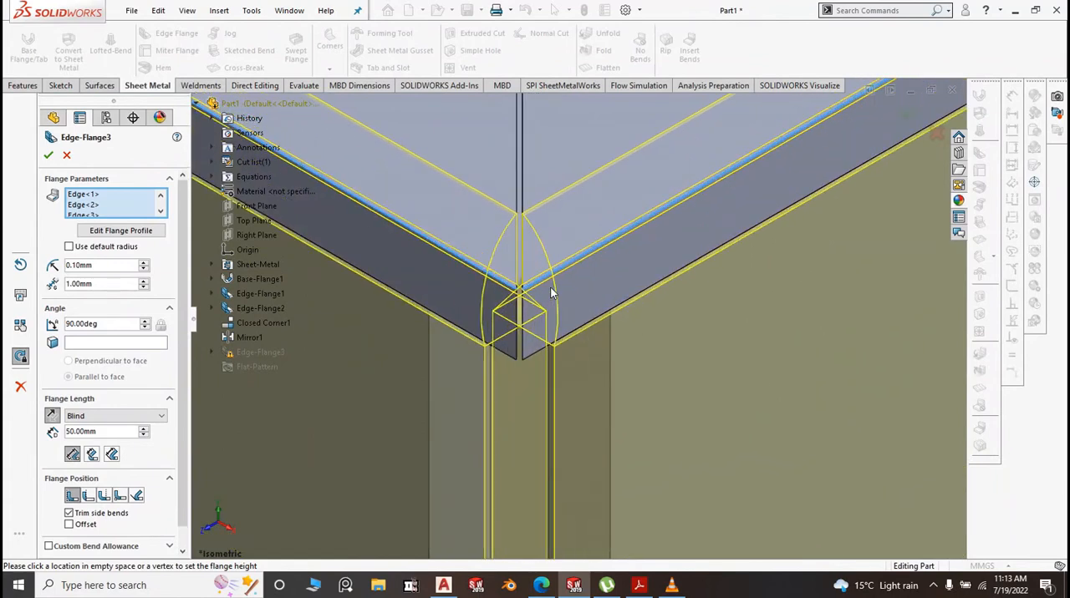
pyautogui.scroll(3, 547, 307)
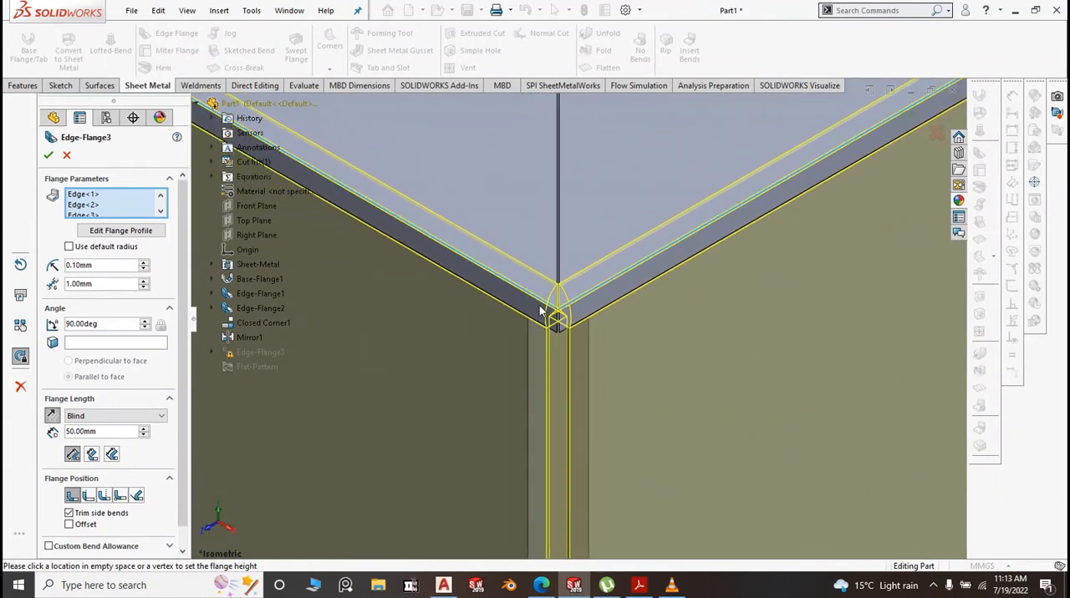
pyautogui.scroll(2, 487, 344)
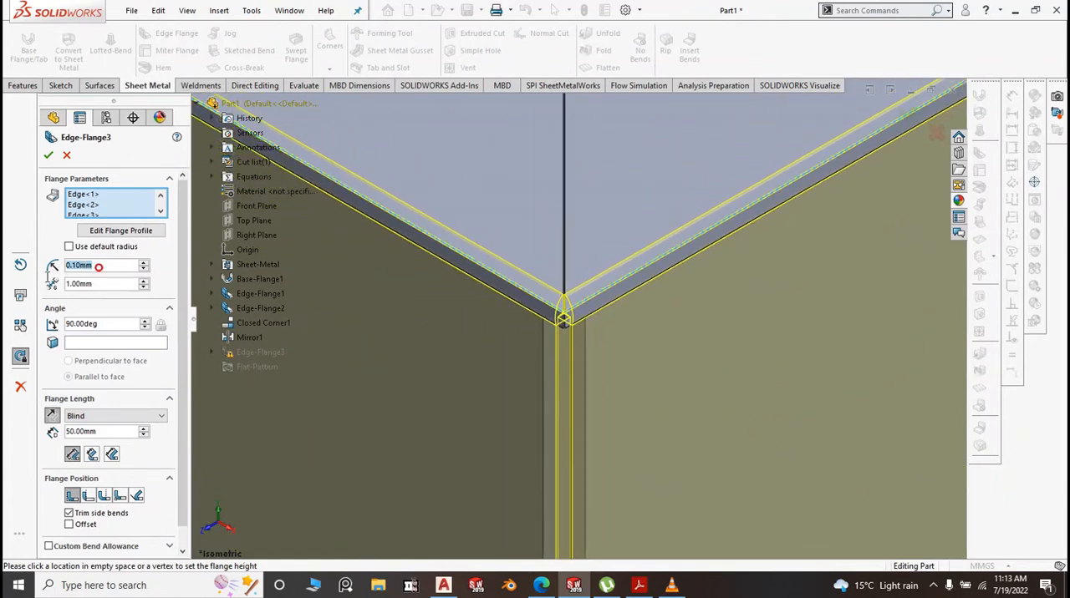
# Try a 1 mm bend radius on the edge flange and inspect the tray corner from below
pyautogui.write('1')
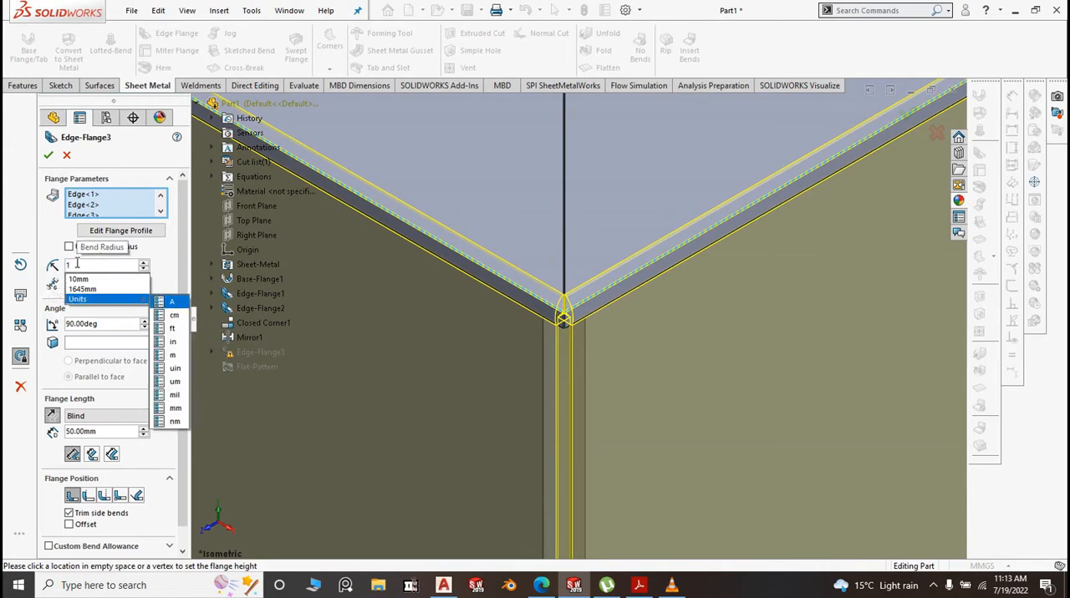
pyautogui.press('Return')
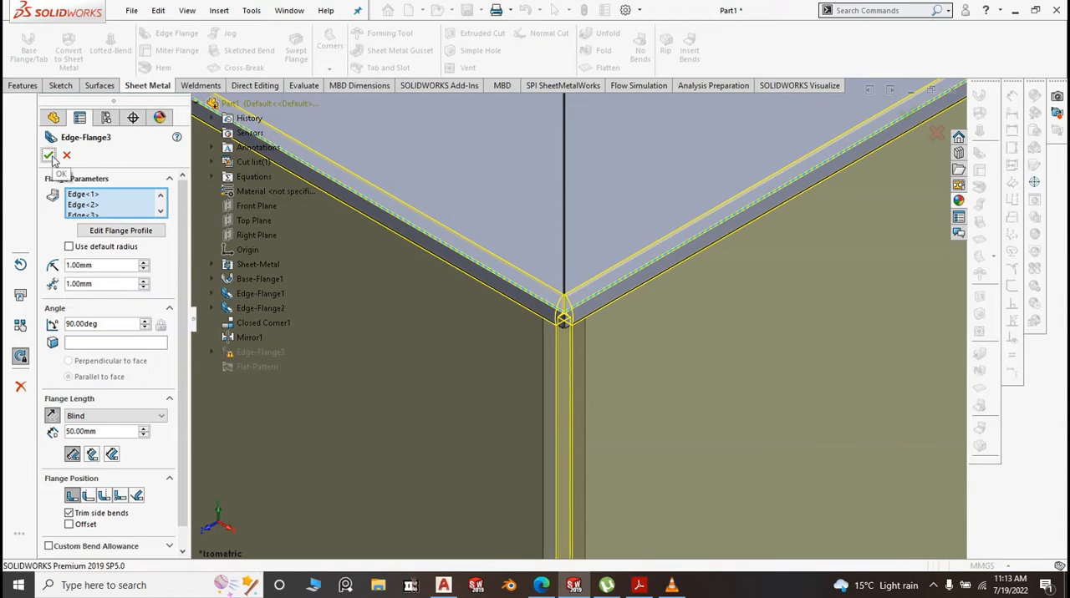
pyautogui.moveTo(540, 298); pyautogui.dragTo(580, 258, button='middle')
pyautogui.scroll(12, 565, 274)
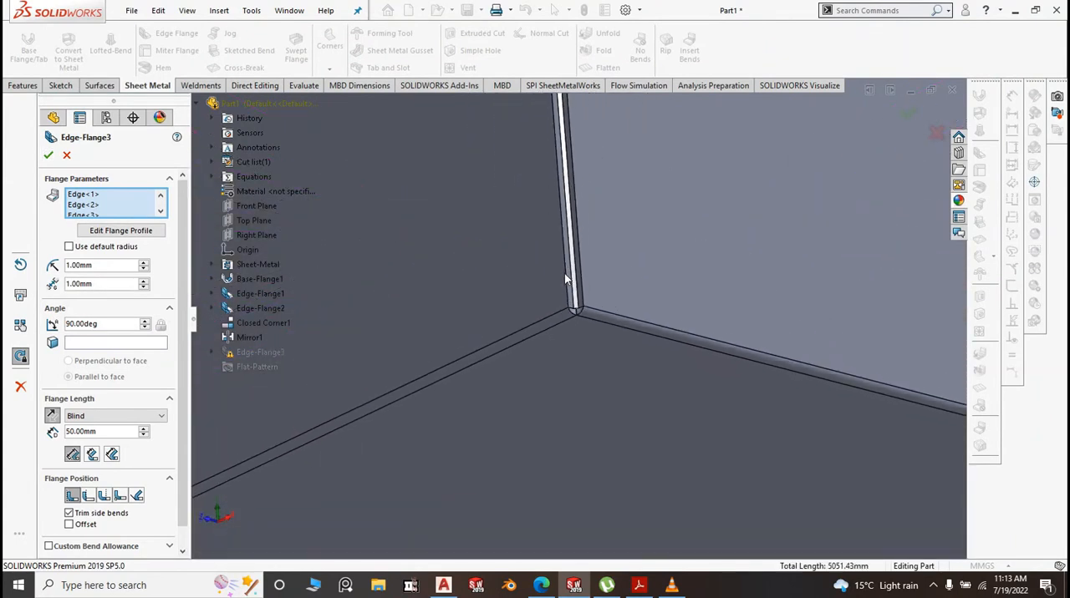
pyautogui.scroll(8, 561, 287)
pyautogui.click(711, 354)
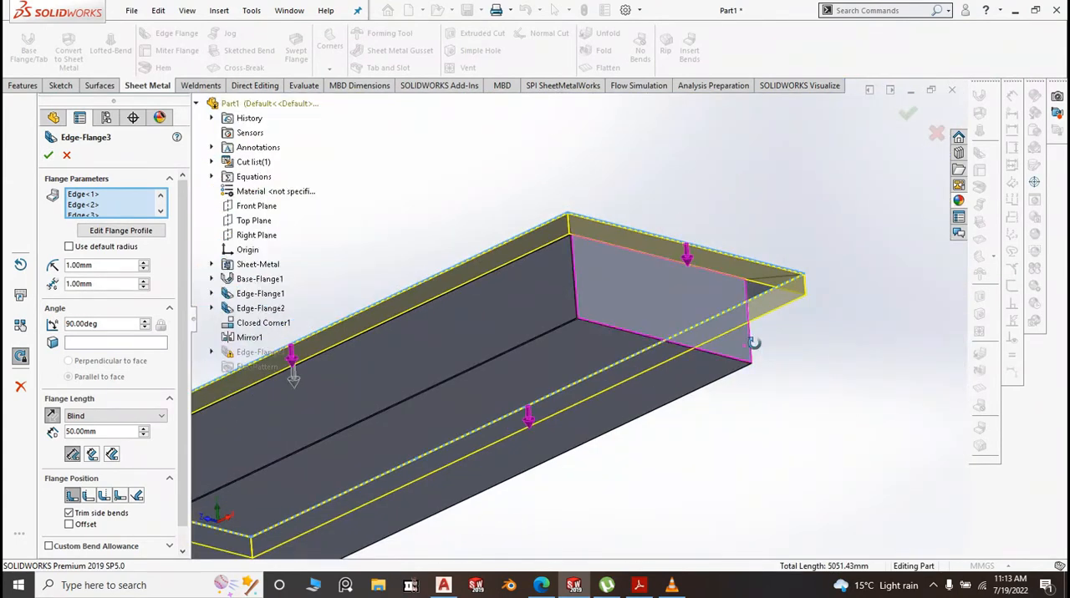
# Set the edge flange's bend radius to 0.10 mm and its gap distance to 2 mm, and apply the edit
pyautogui.scroll(-6, 592, 287)
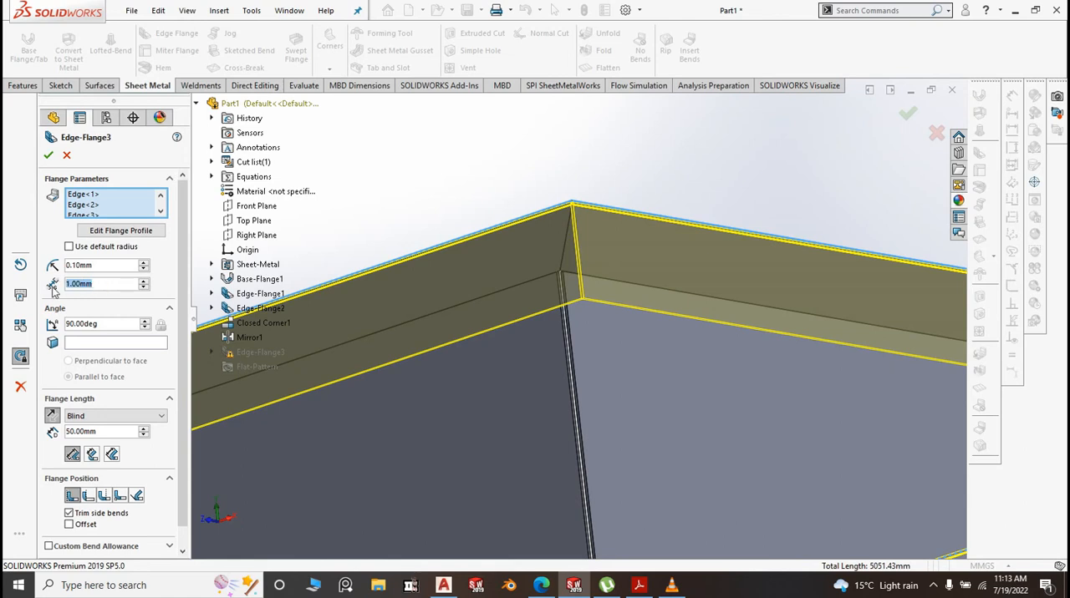
pyautogui.write('2')
pyautogui.press('Return')
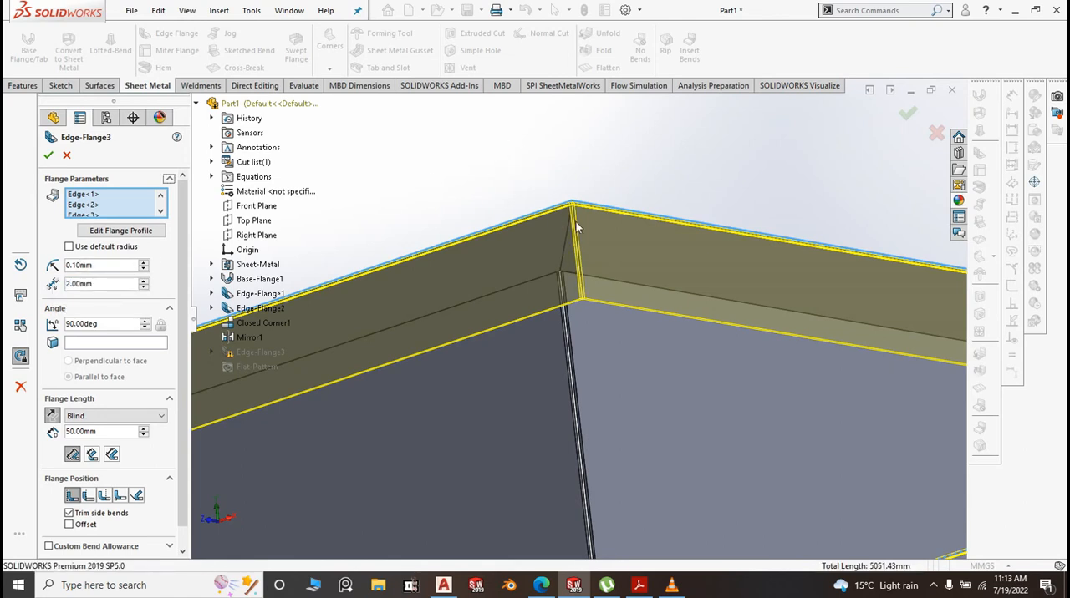
pyautogui.scroll(-6, 576, 222)
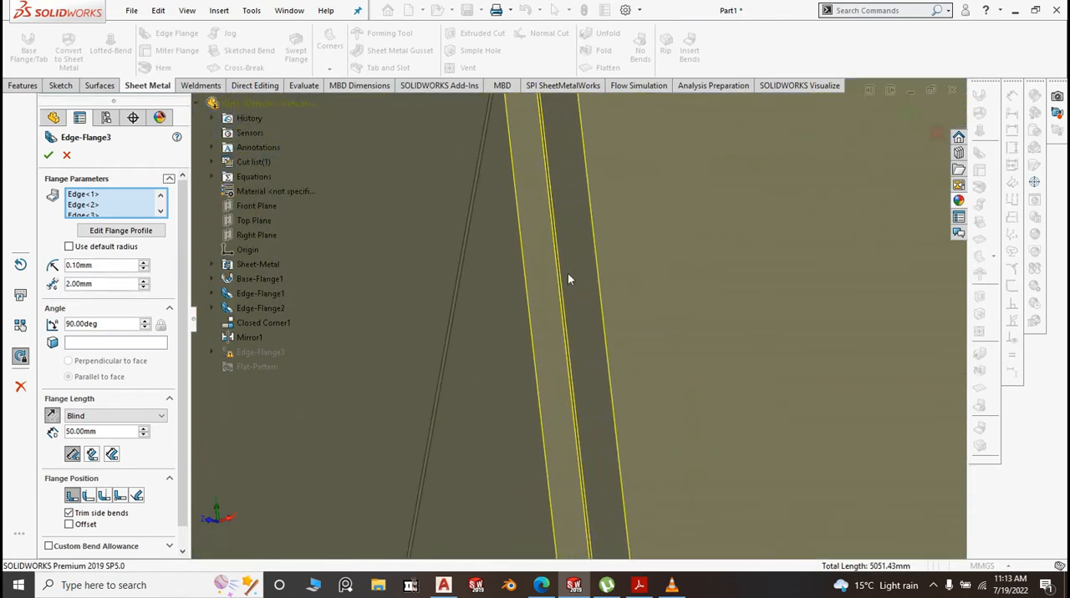
pyautogui.scroll(6, 567, 279)
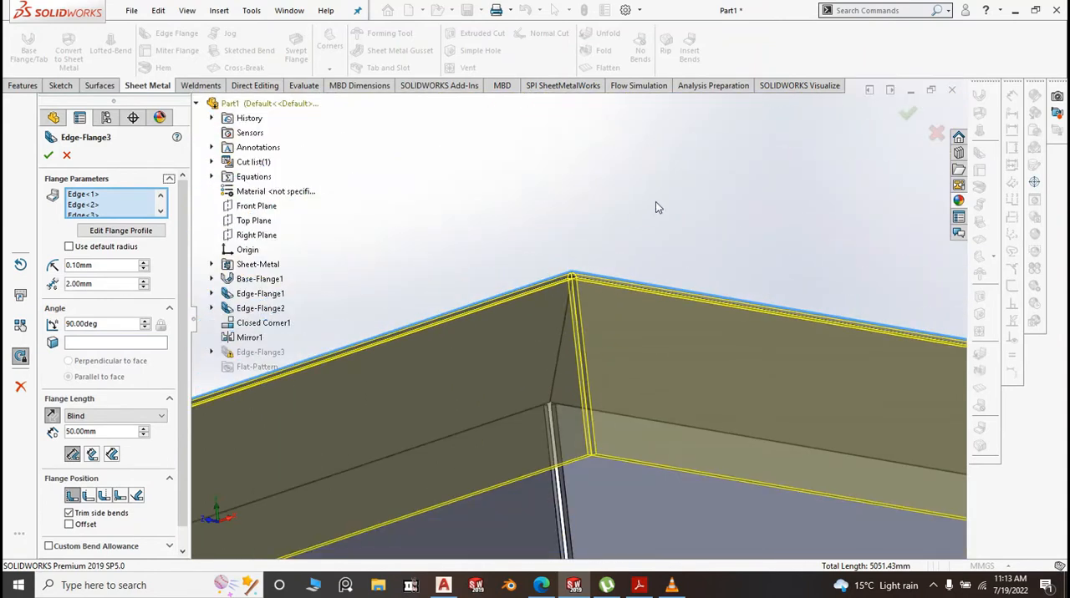
pyautogui.moveTo(655, 202); pyautogui.dragTo(661, 265, button='middle')
pyautogui.scroll(8, 738, 244)
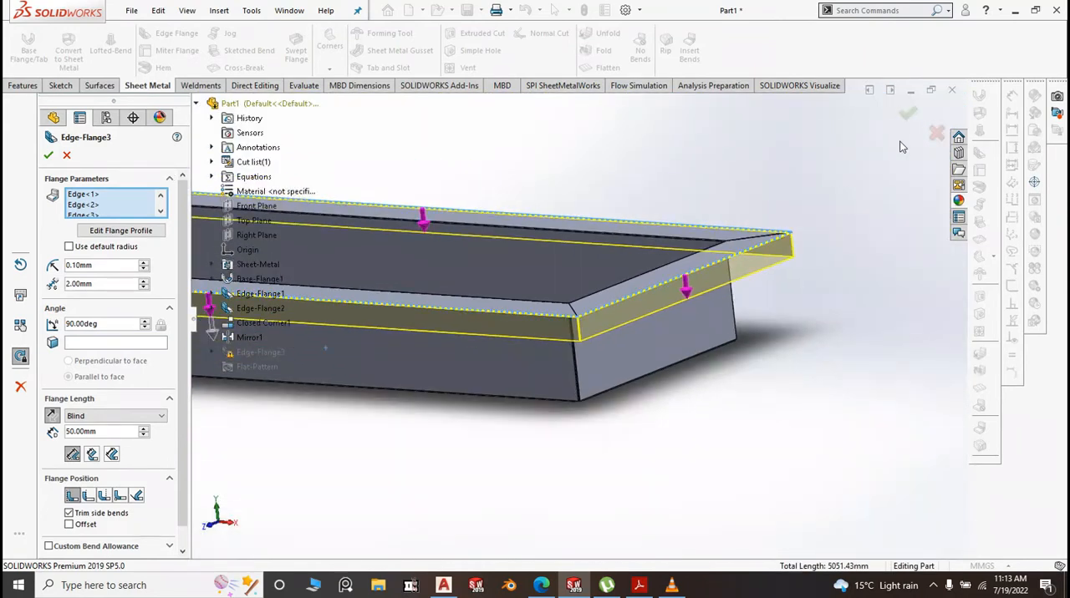
pyautogui.click(907, 114)
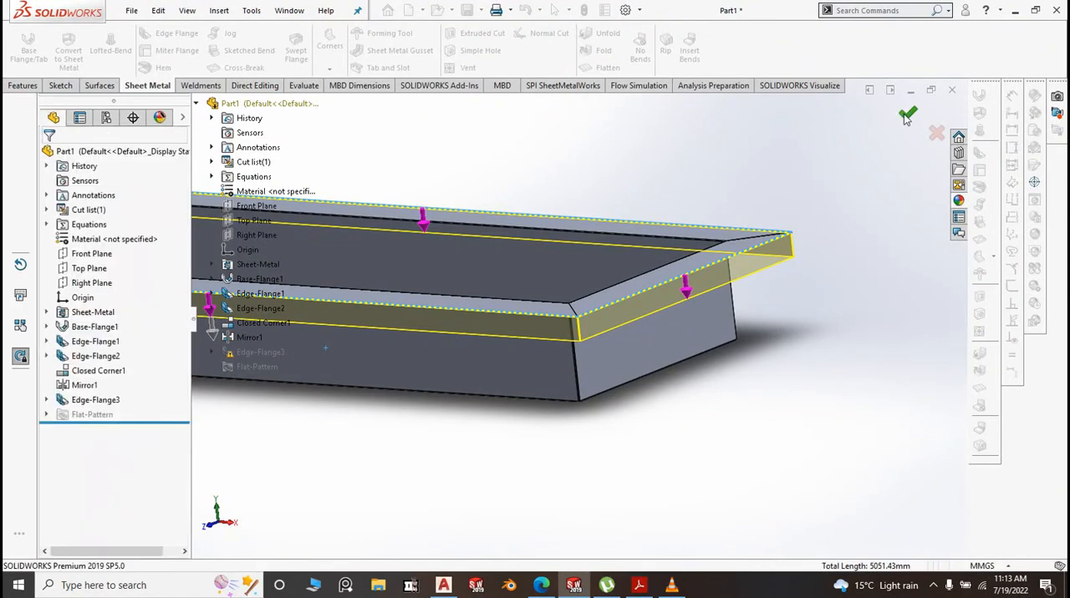
pyautogui.scroll(5, 791, 463)
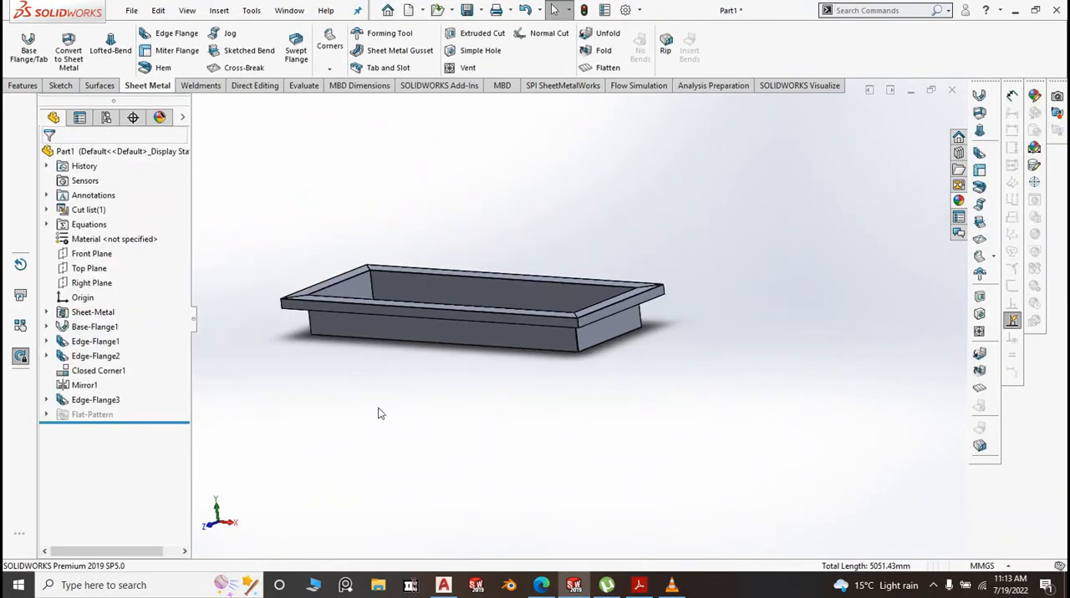
pyautogui.scroll(-6, 580, 366)
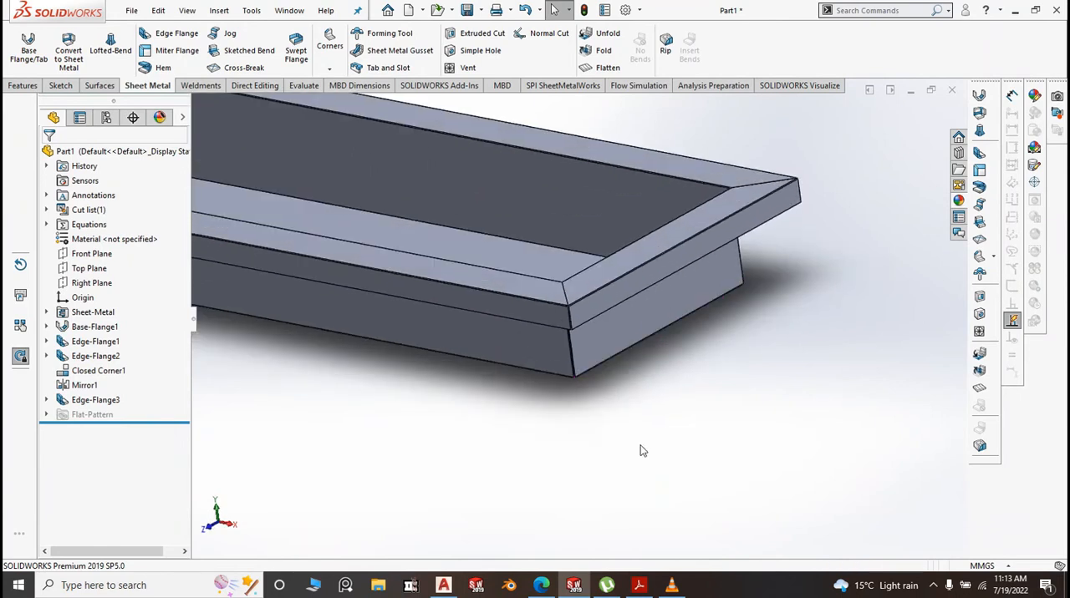
# Start an edge flange on the lower edge of the downturned rim at the tray's short end, with a 15 mm length
pyautogui.scroll(-6, 612, 365)
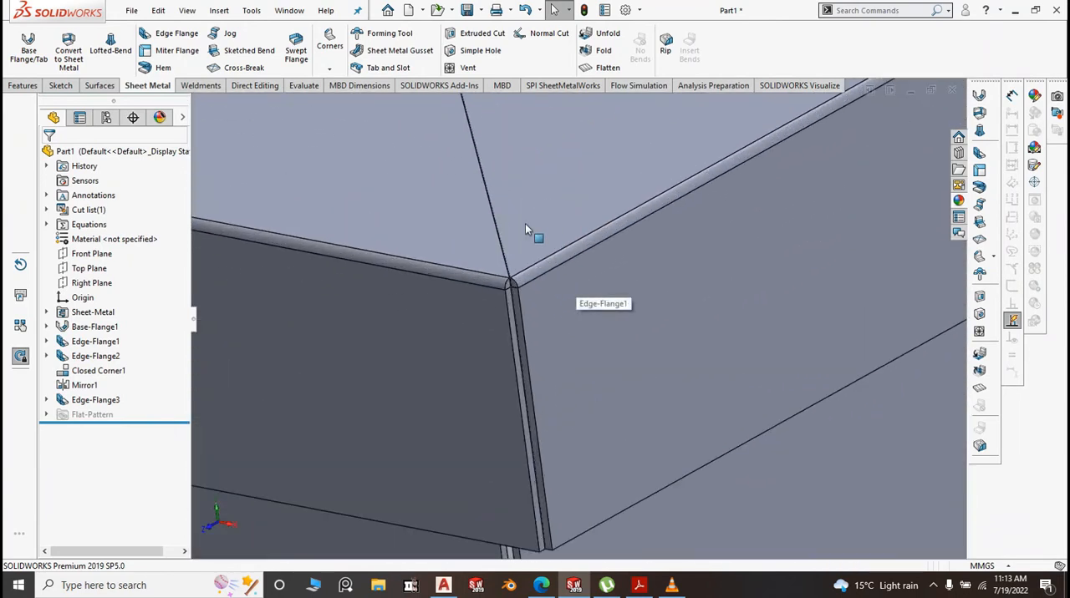
pyautogui.scroll(-3, 511, 226)
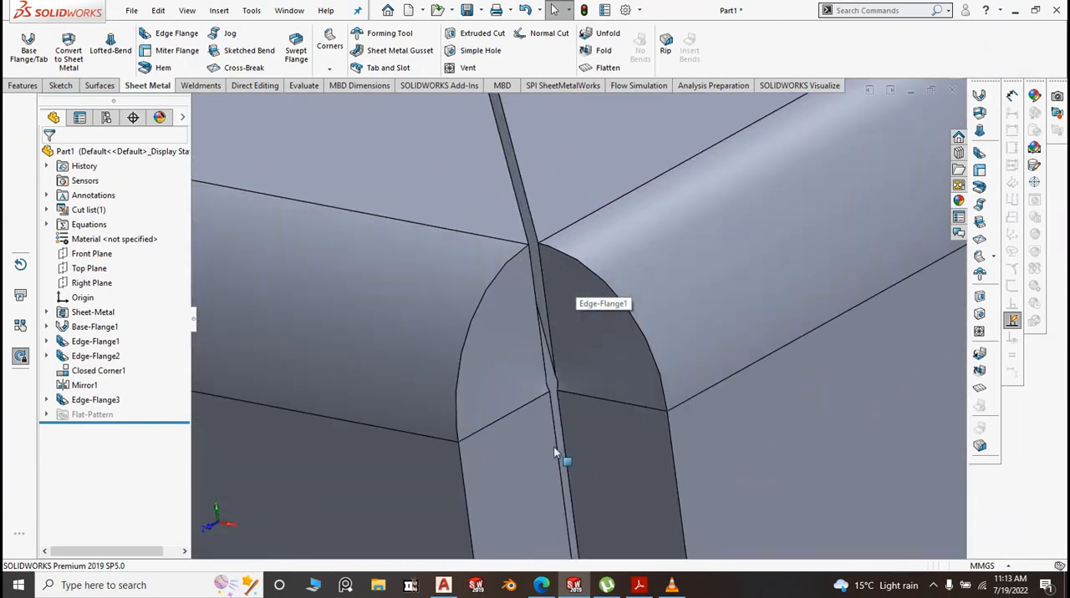
pyautogui.scroll(5, 610, 297)
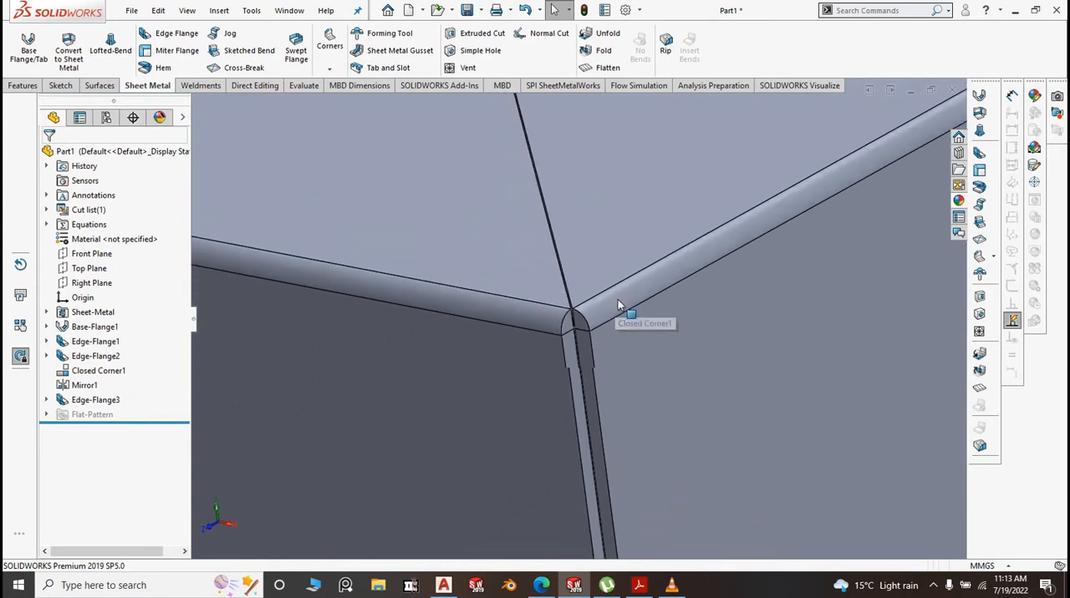
pyautogui.scroll(5, 617, 301)
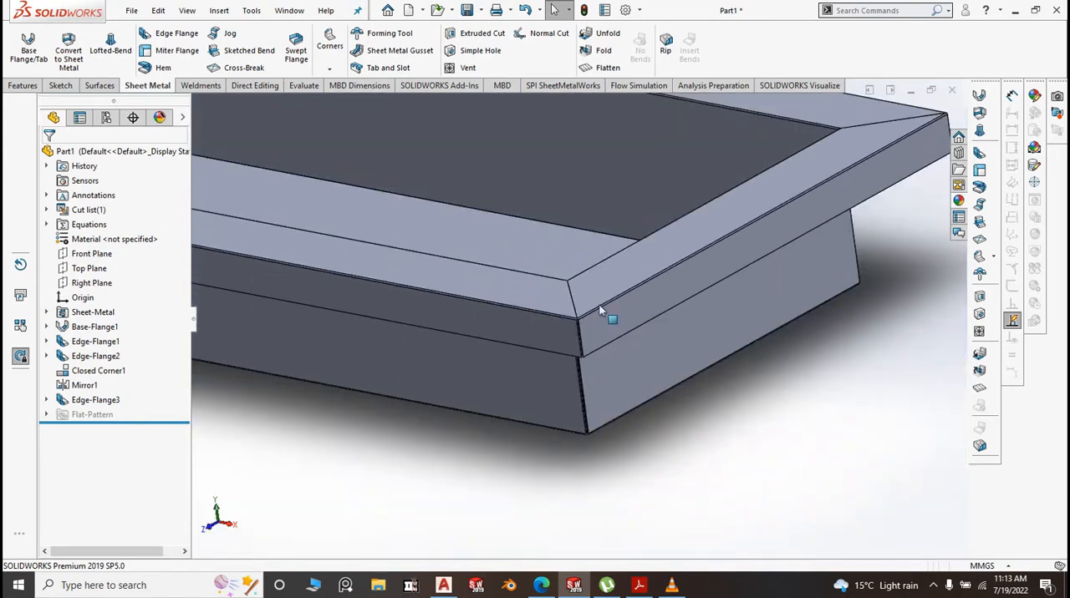
pyautogui.click(175, 35)
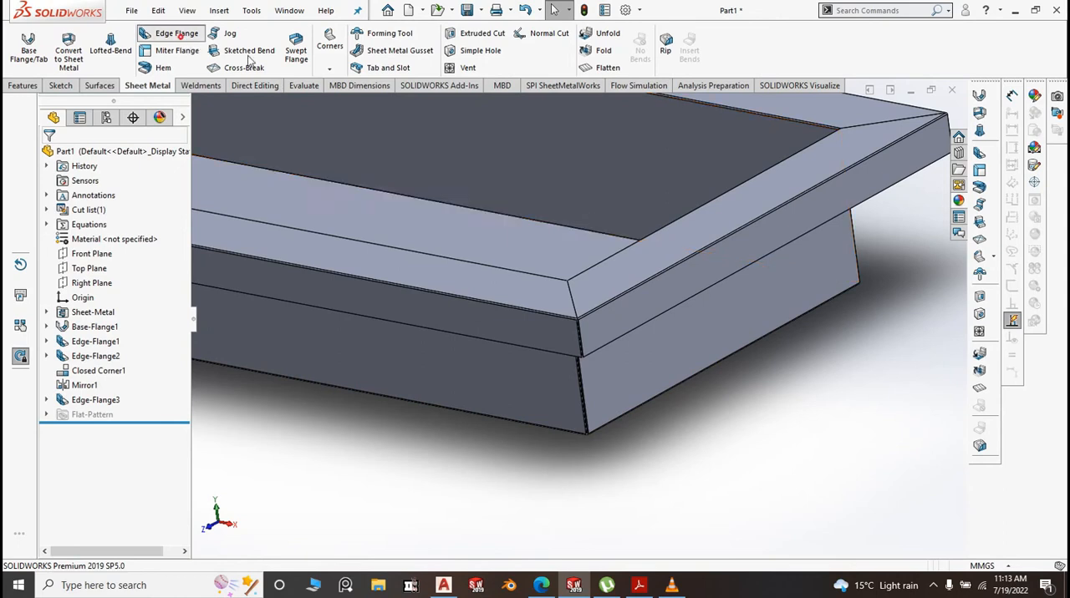
pyautogui.moveTo(770, 387); pyautogui.dragTo(676, 184, button='middle')
pyautogui.scroll(-5, 643, 180)
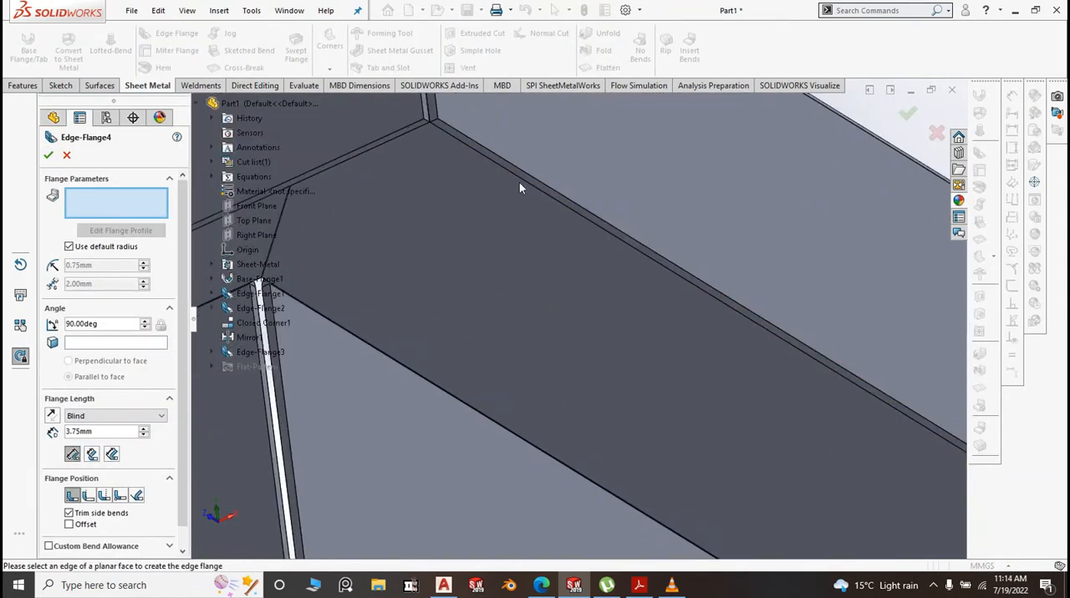
pyautogui.click(527, 178)
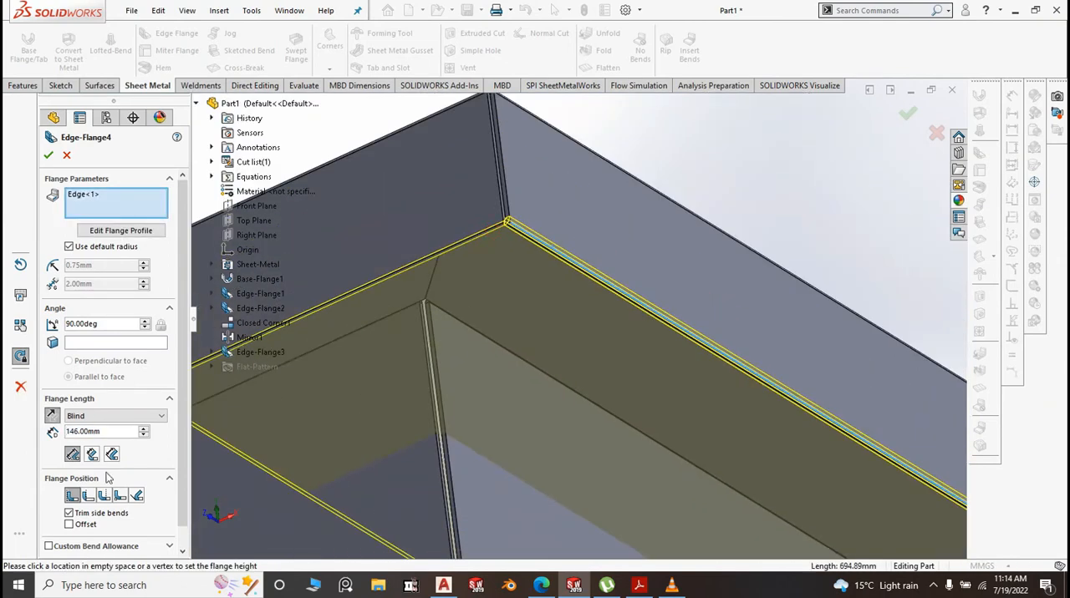
pyautogui.write('15')
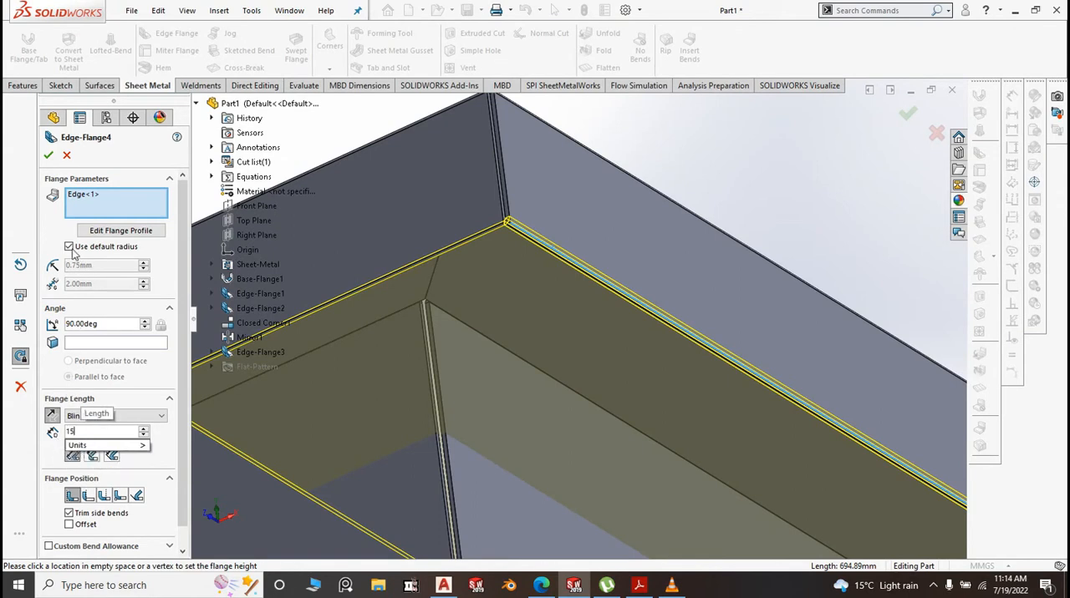
pyautogui.press('Return')
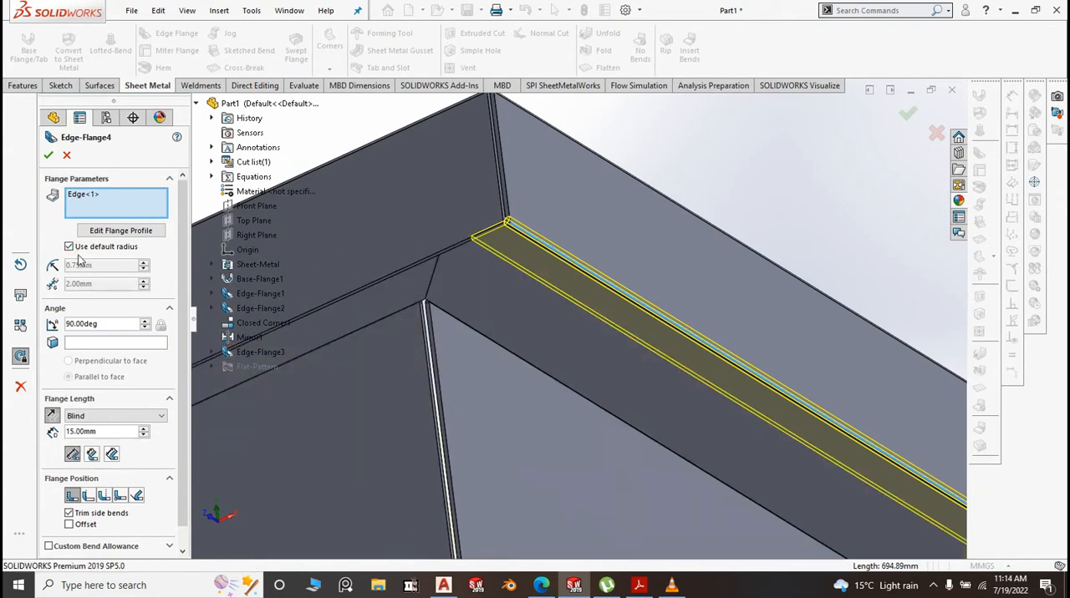
# Override the new edge flange's default bend radius with 0.10 mm
pyautogui.click(69, 246)
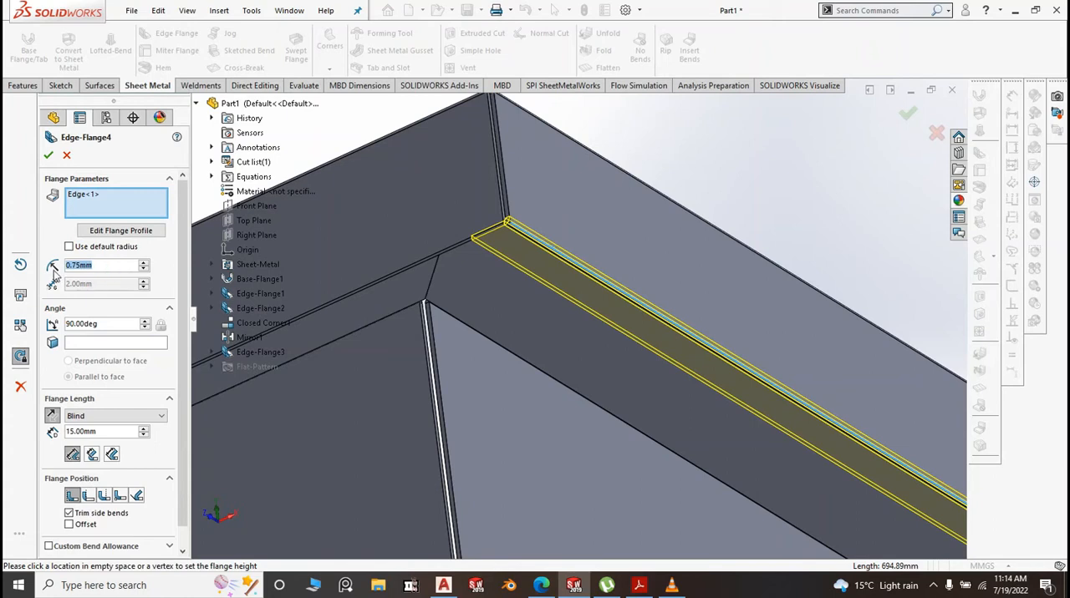
pyautogui.write('.1')
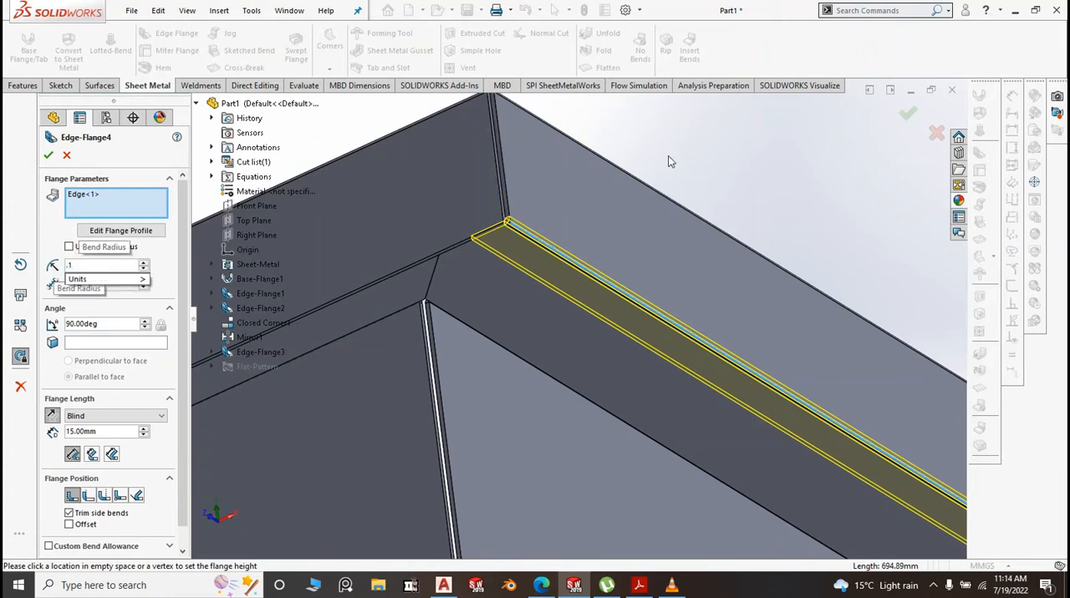
pyautogui.press('Return')
# Include the rim's other lower edges in the flange selection and create the inward return flange
pyautogui.scroll(-2, 427, 268)
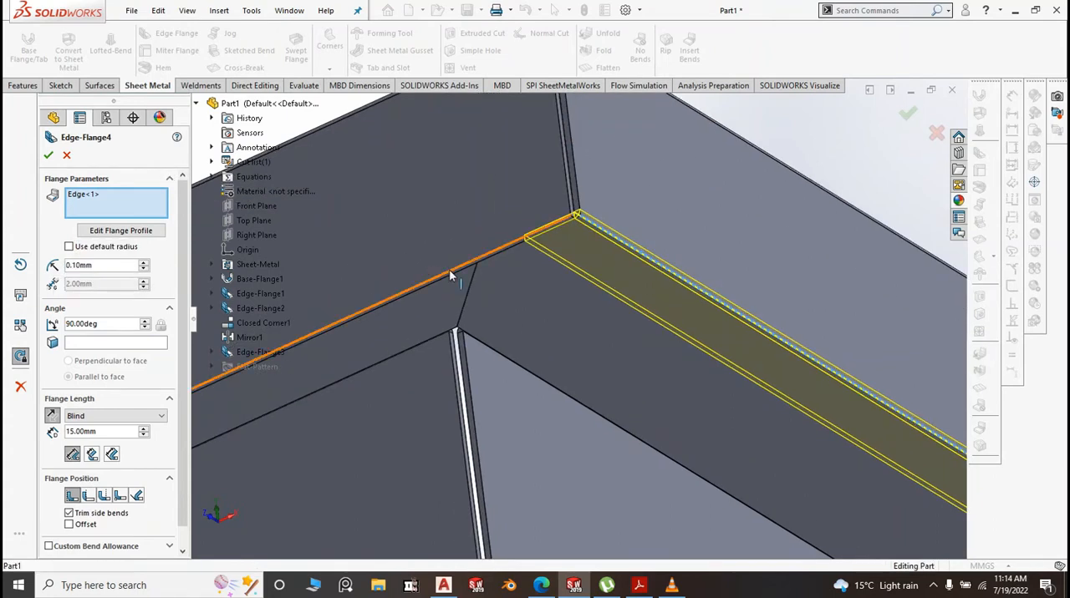
pyautogui.click(448, 271)
pyautogui.scroll(2, 514, 286)
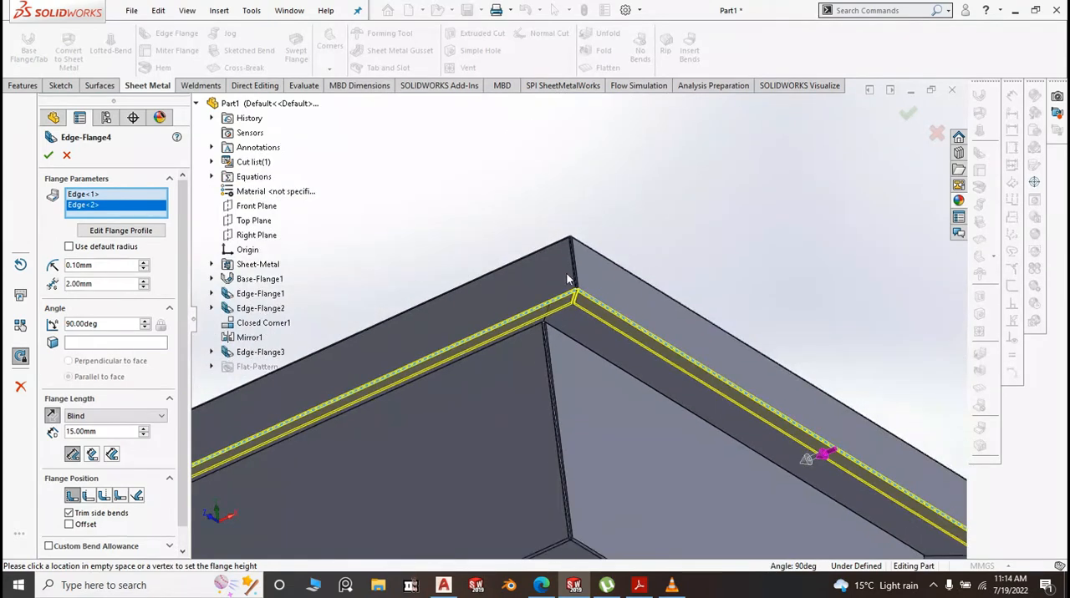
pyautogui.scroll(8, 569, 279)
pyautogui.moveTo(551, 374); pyautogui.dragTo(539, 342, button='middle')
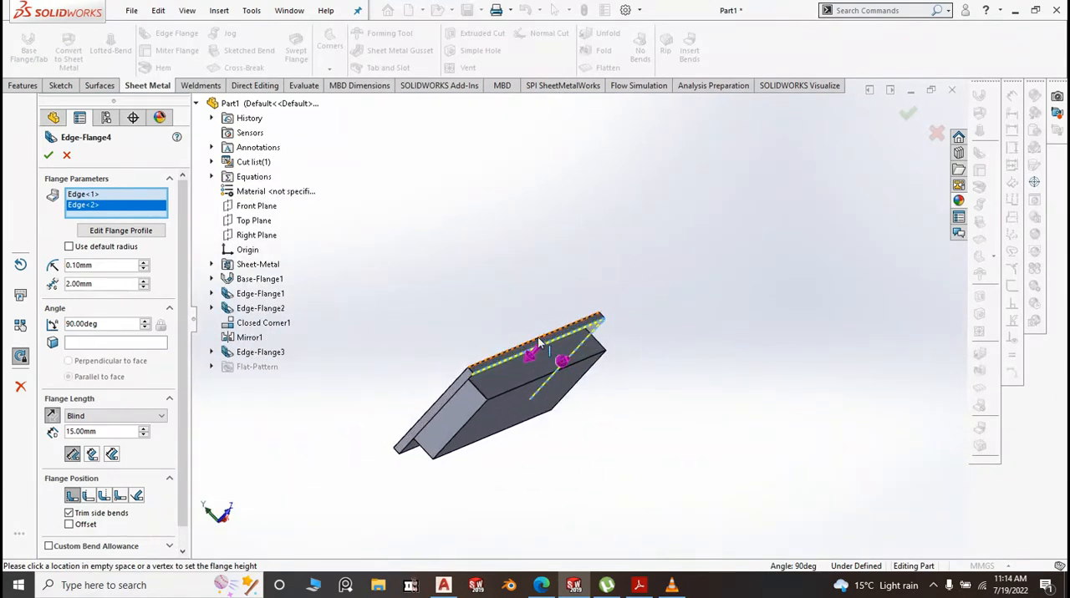
pyautogui.scroll(-6, 431, 408)
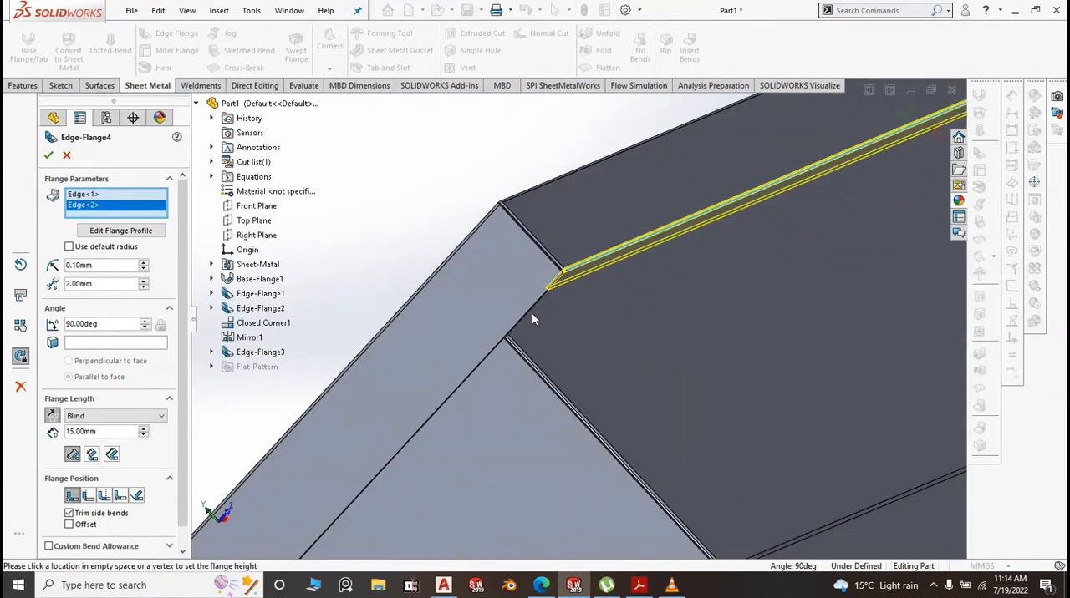
pyautogui.click(532, 312)
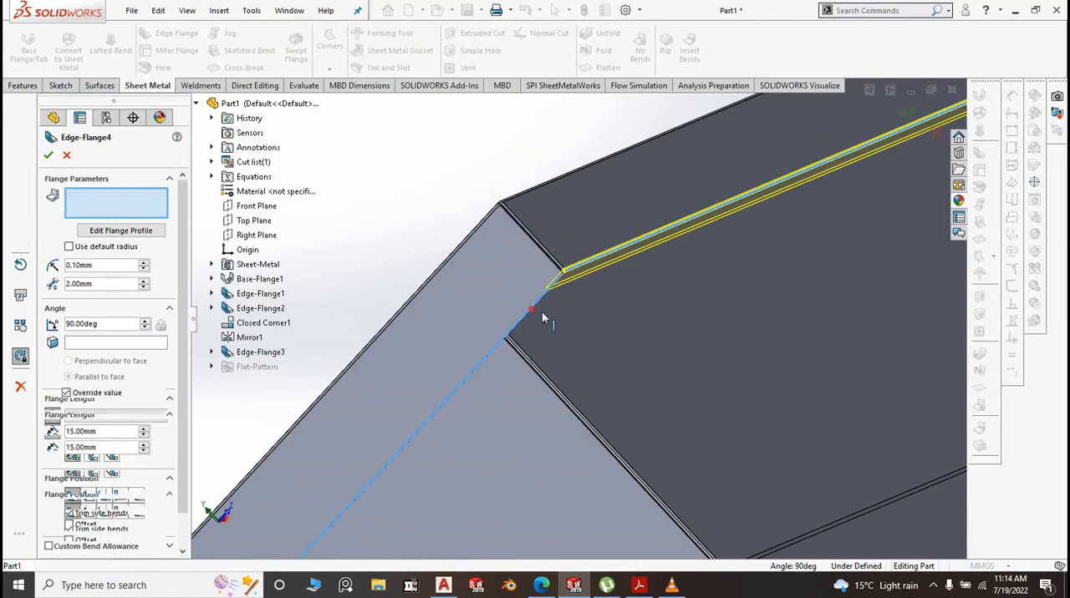
pyautogui.scroll(8, 571, 319)
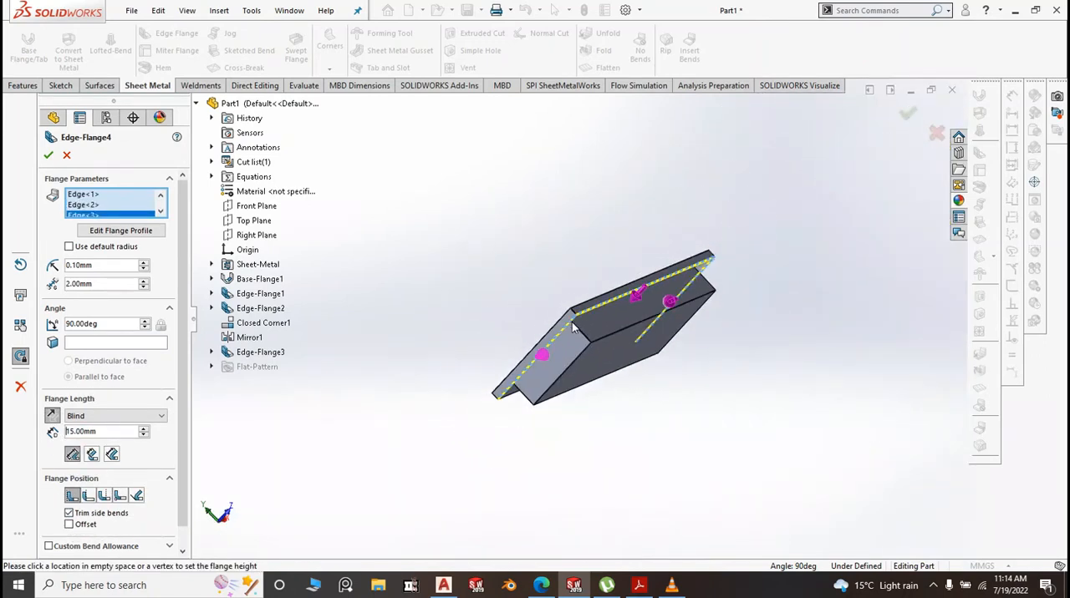
pyautogui.moveTo(573, 325); pyautogui.dragTo(644, 373, button='middle')
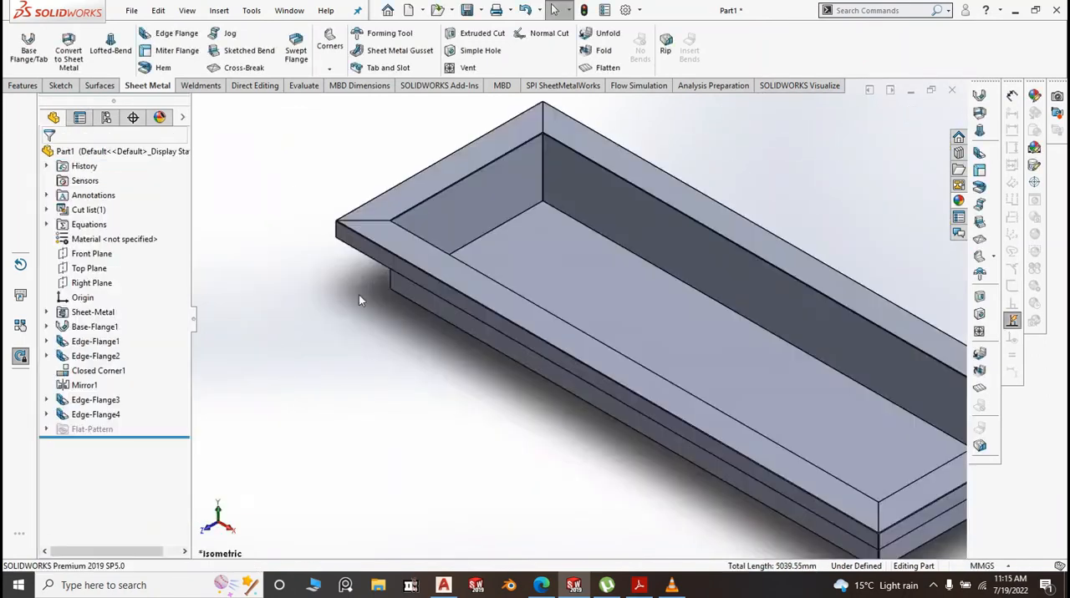
pyautogui.moveTo(358, 295)
pyautogui.mouseDown(button='middle')
pyautogui.moveTo(387, 282)
pyautogui.moveTo(370, 277)
pyautogui.mouseUp(button='middle')
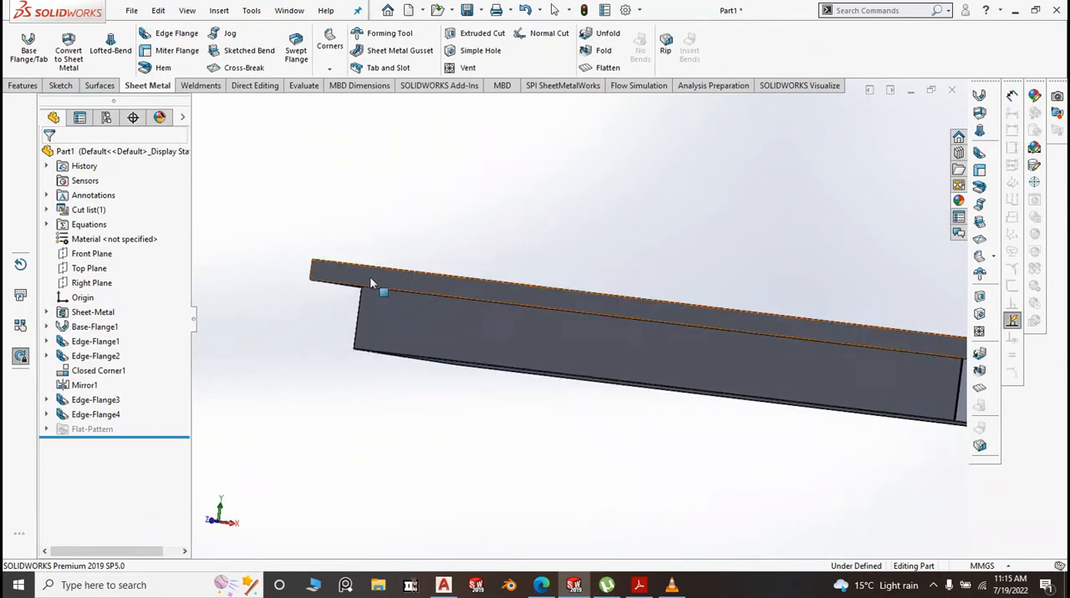
# Inspect the rim's return flange from below and view the whole tray in isometric orientation
pyautogui.scroll(-5, 369, 282)
pyautogui.moveTo(374, 326); pyautogui.dragTo(413, 287, button='middle')
pyautogui.press('space')
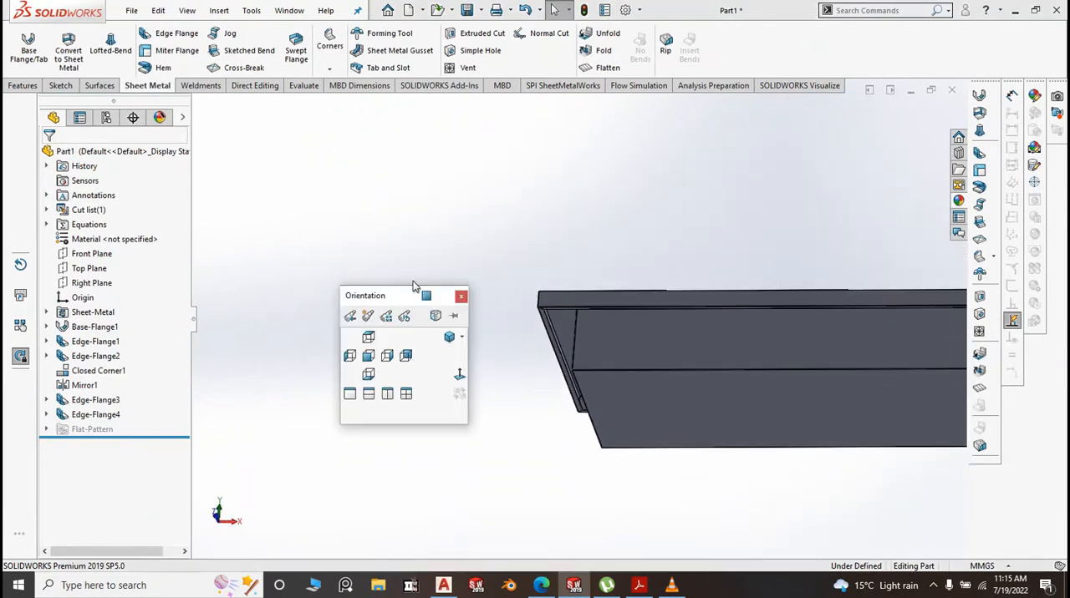
pyautogui.click(449, 336)
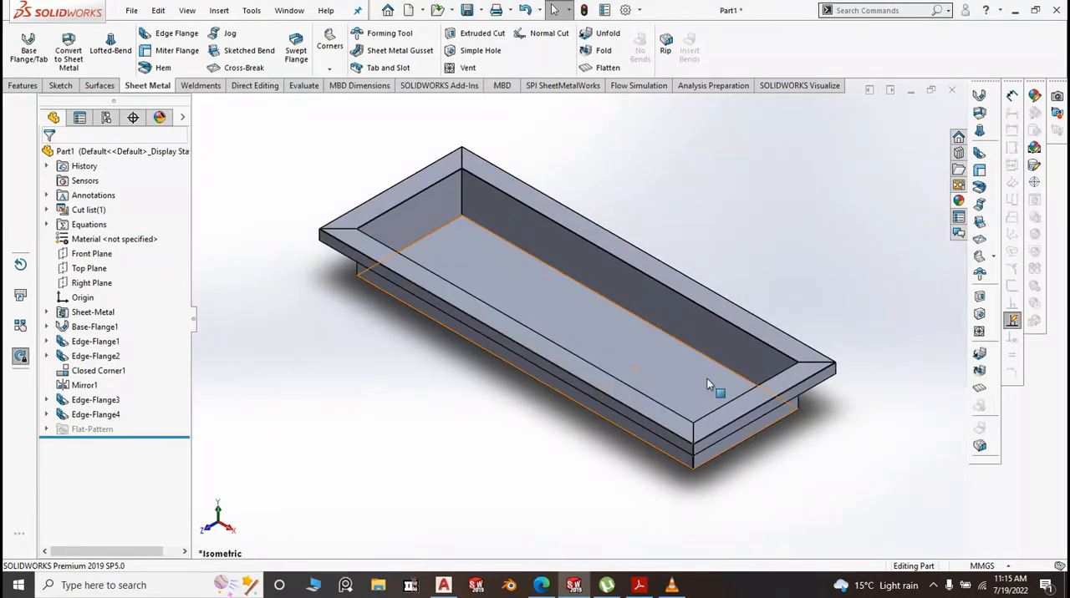
pyautogui.scroll(-1, 731, 380)
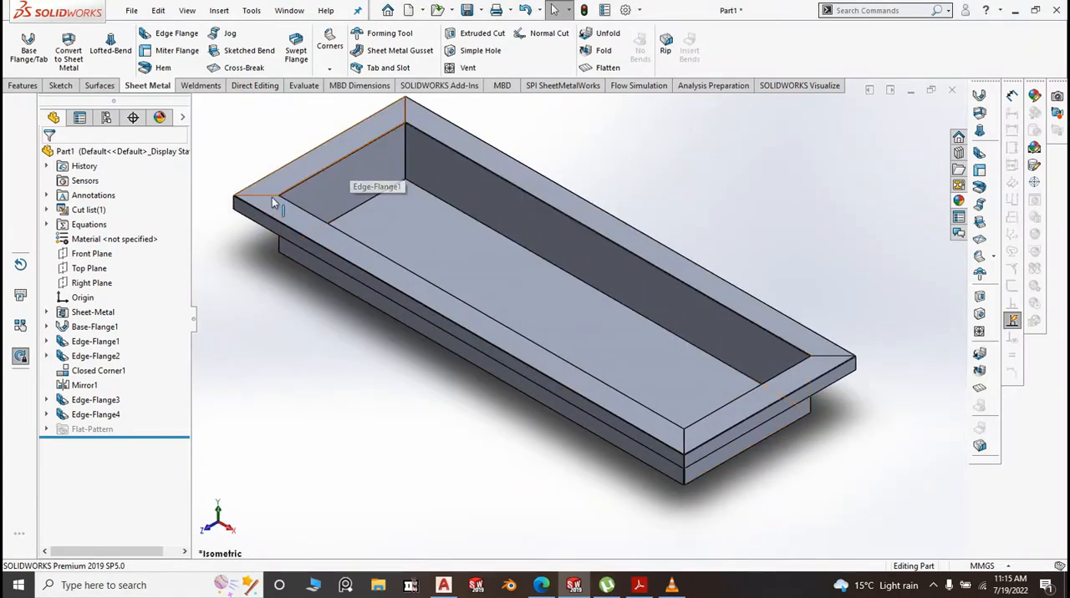
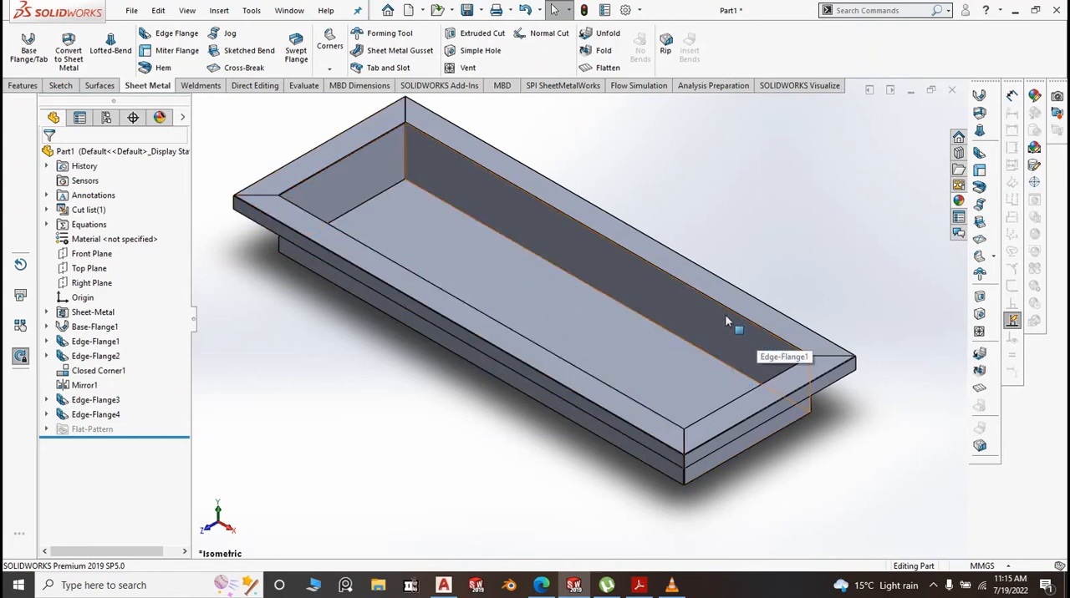
# Save the part as "1.BM Top" in the BM folder under Projects, Solid Works Tutorial, Layout
pyautogui.scroll(2, 402, 180)
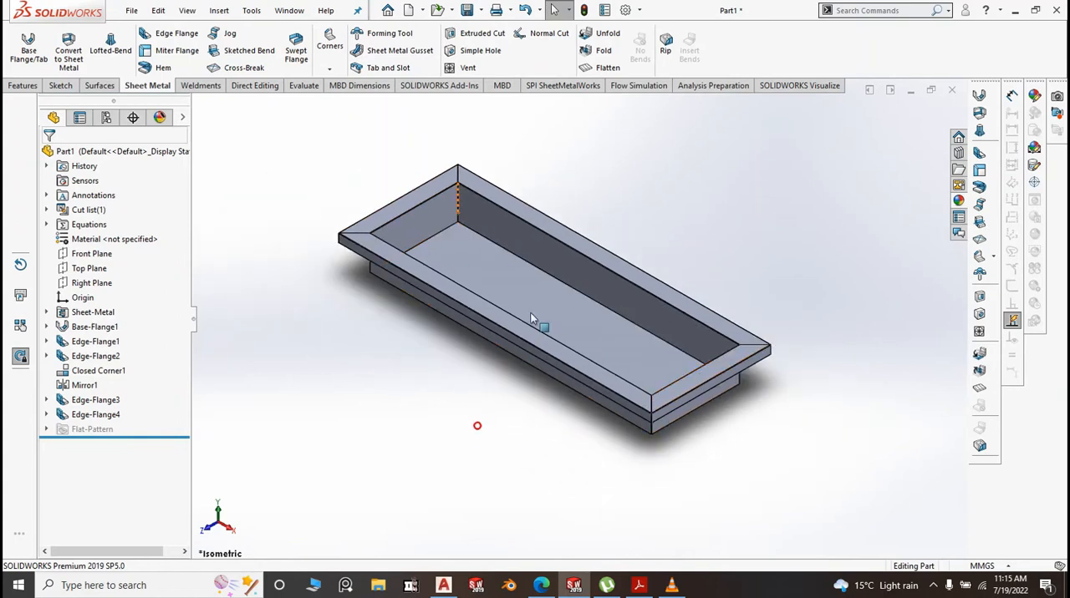
pyautogui.click(481, 10)
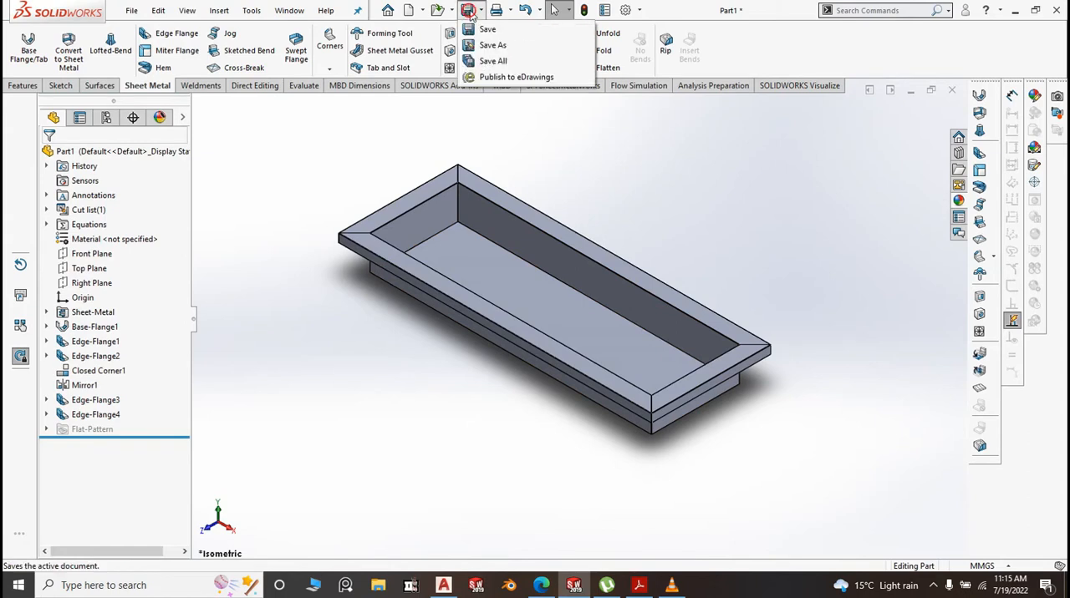
pyautogui.click(493, 33)
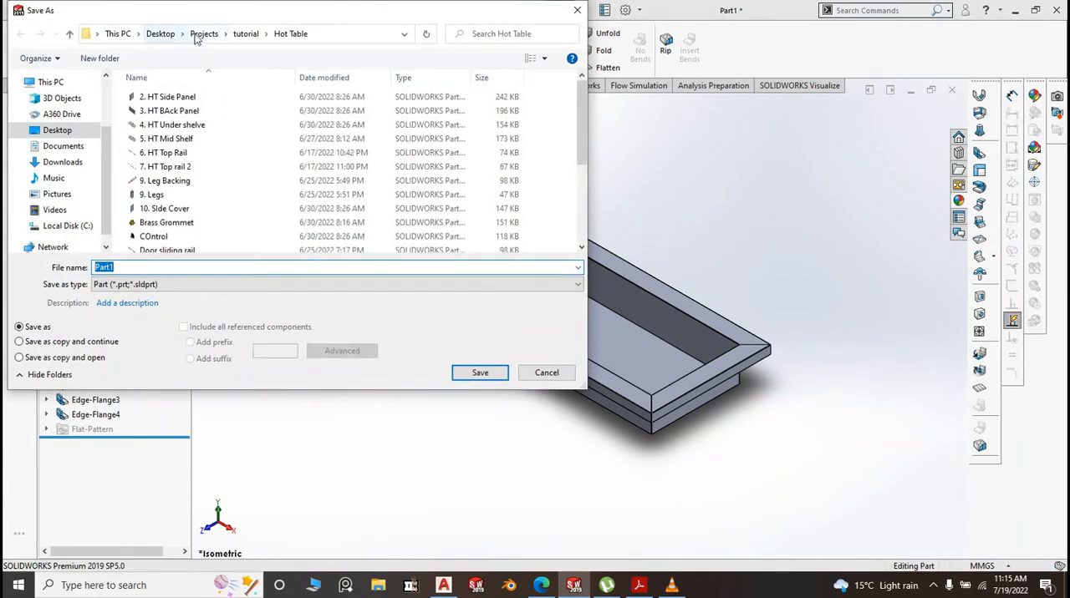
pyautogui.click(199, 37)
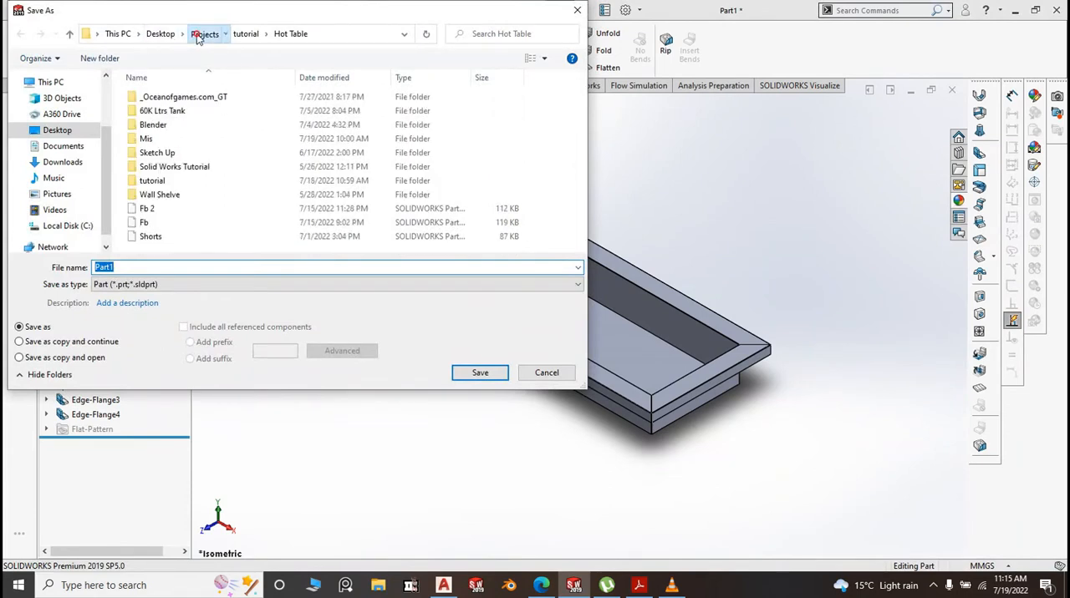
pyautogui.doubleClick(167, 168)
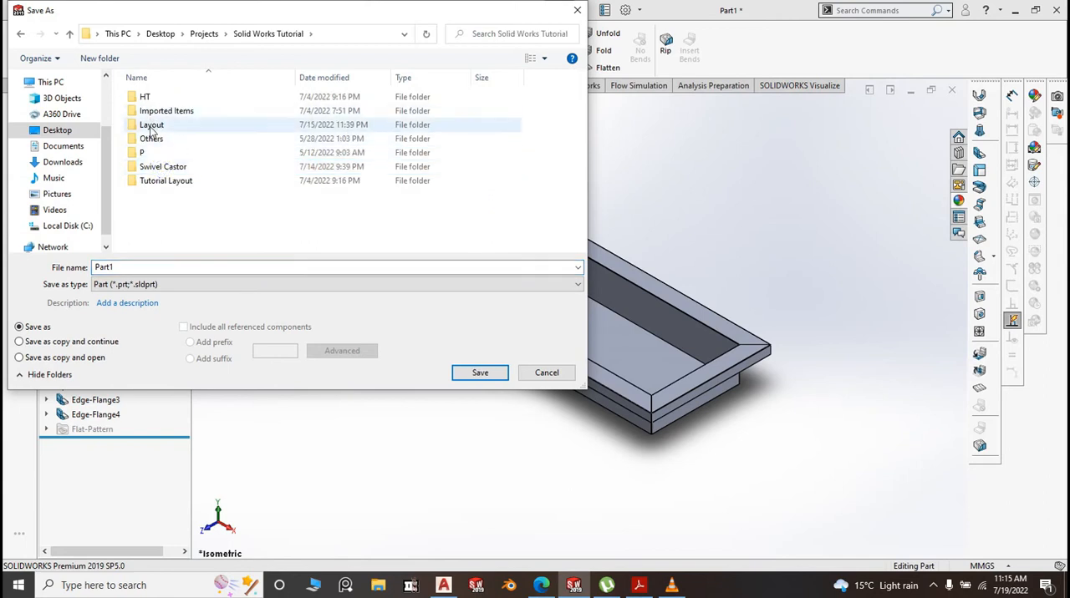
pyautogui.doubleClick(152, 127)
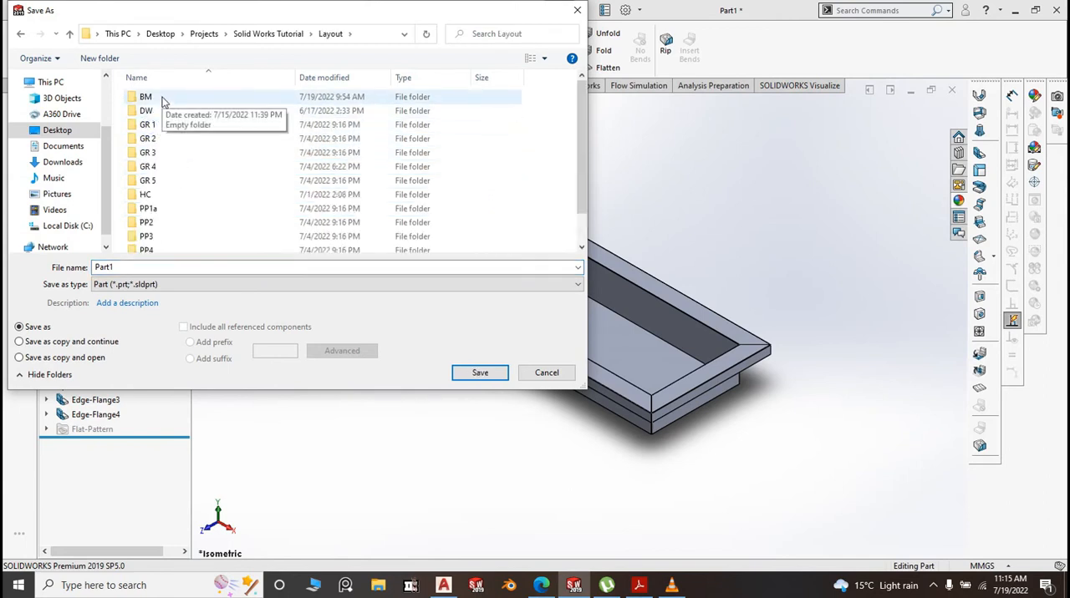
pyautogui.doubleClick(147, 97)
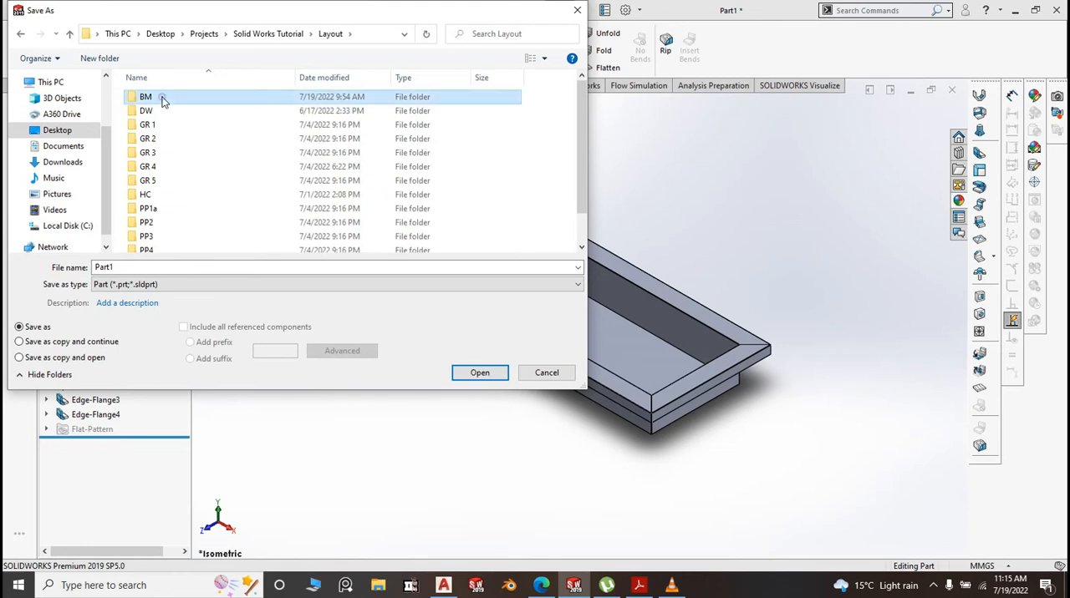
pyautogui.doubleClick(128, 270)
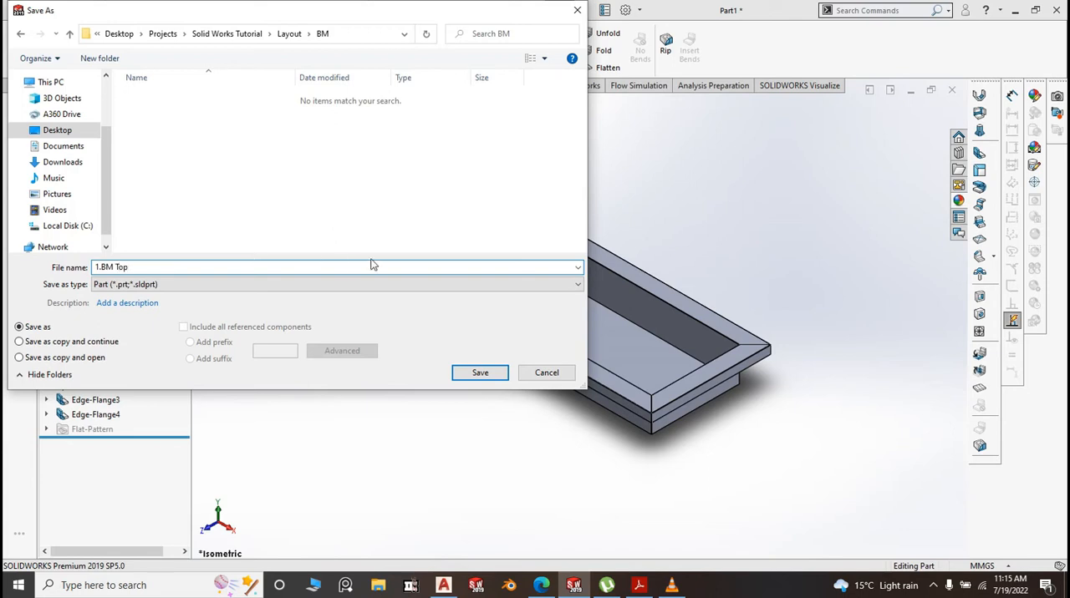
pyautogui.click(478, 372)
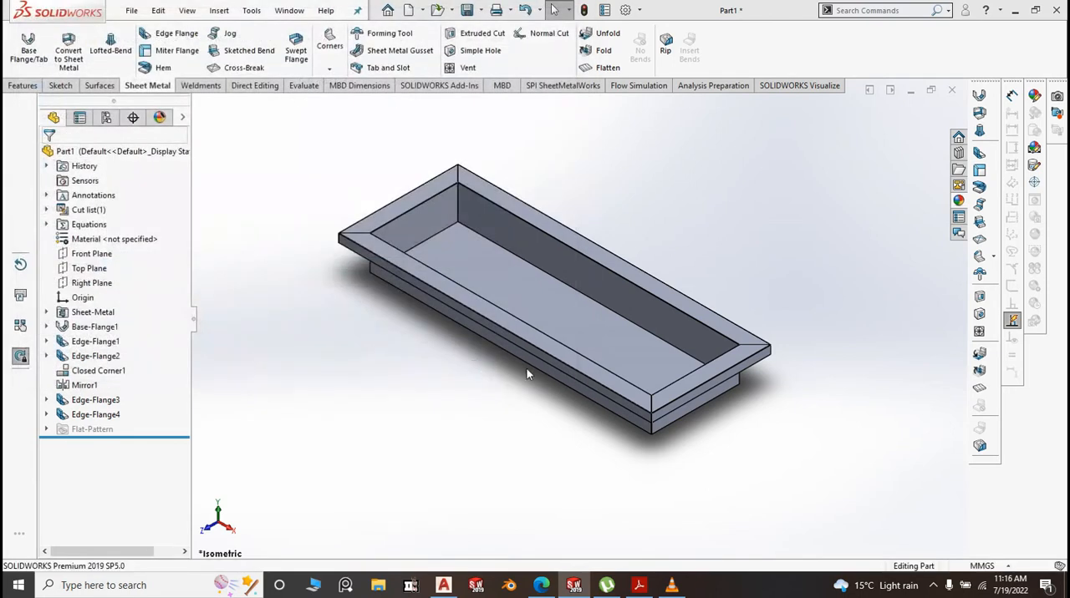
# Start a sketch on the tray's inner floor face and orient the view normal to it
pyautogui.scroll(-3, 577, 335)
pyautogui.scroll(-2, 590, 330)
pyautogui.click(594, 330)
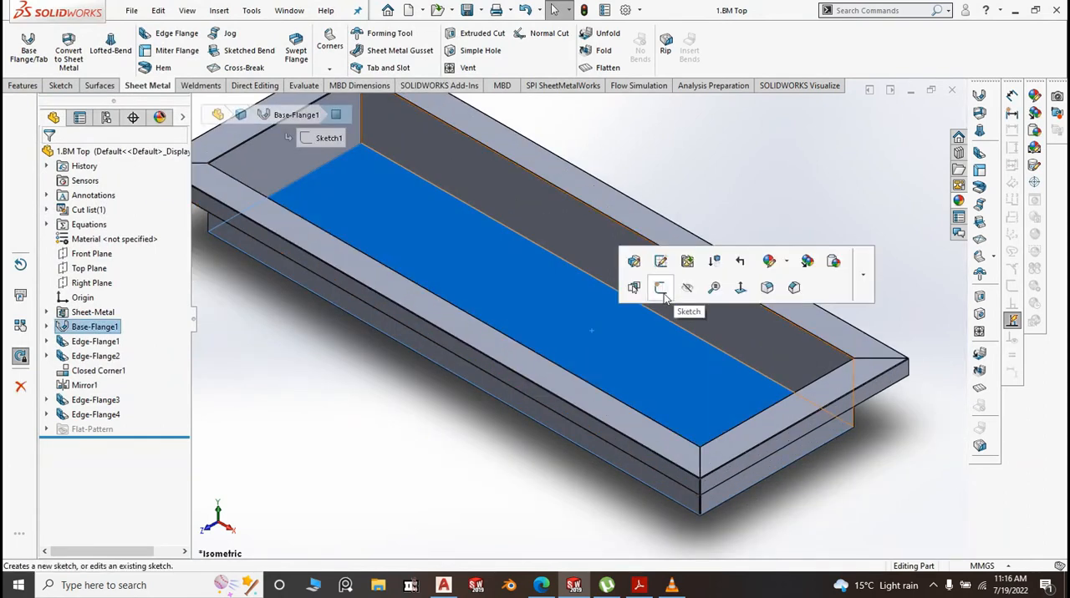
pyautogui.click(663, 294)
pyautogui.press('space')
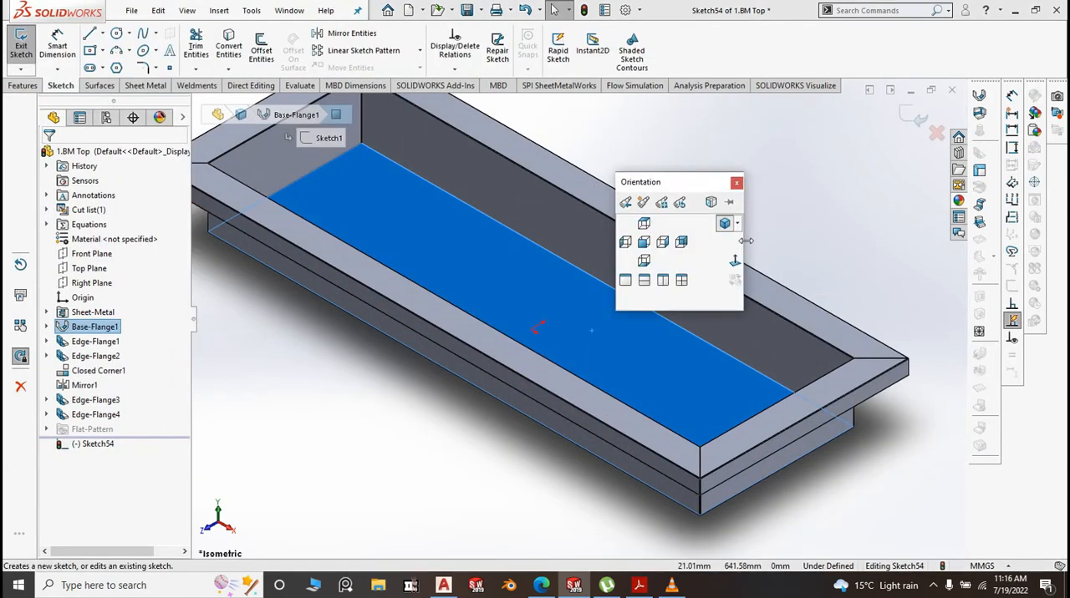
pyautogui.click(734, 263)
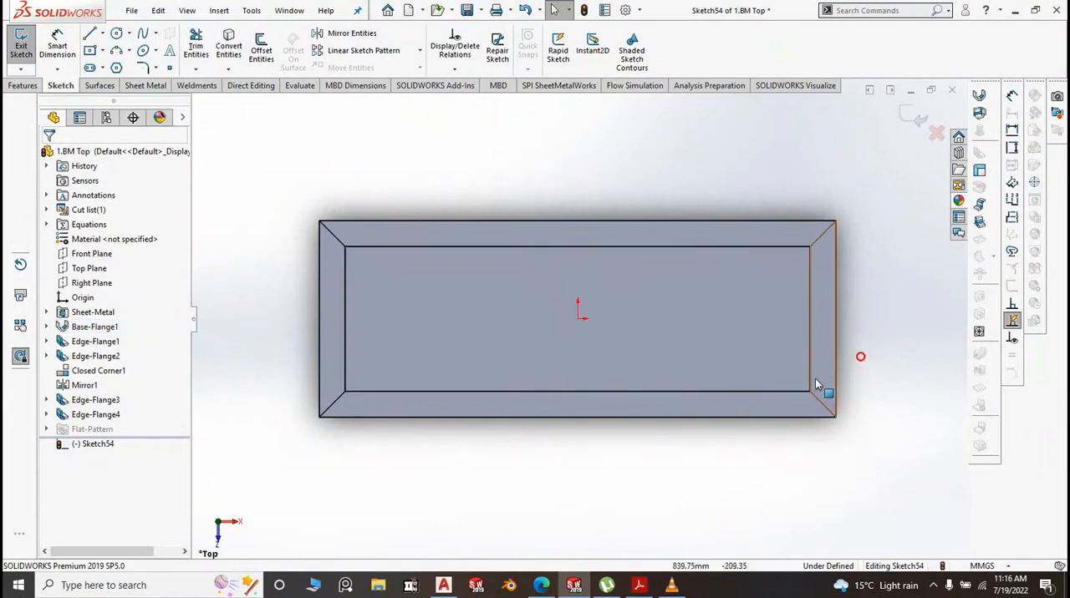
# Sketch a circle about 59 mm in diameter on the tray floor, near the front corner at the +X end
pyautogui.scroll(-5, 770, 381)
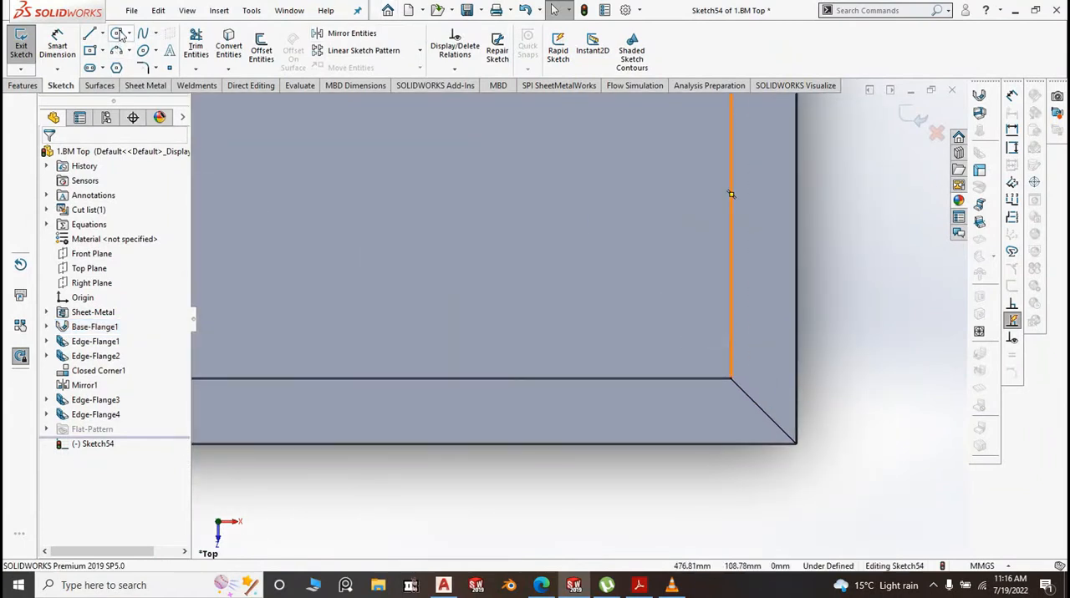
pyautogui.click(120, 34)
pyautogui.press('Escape')
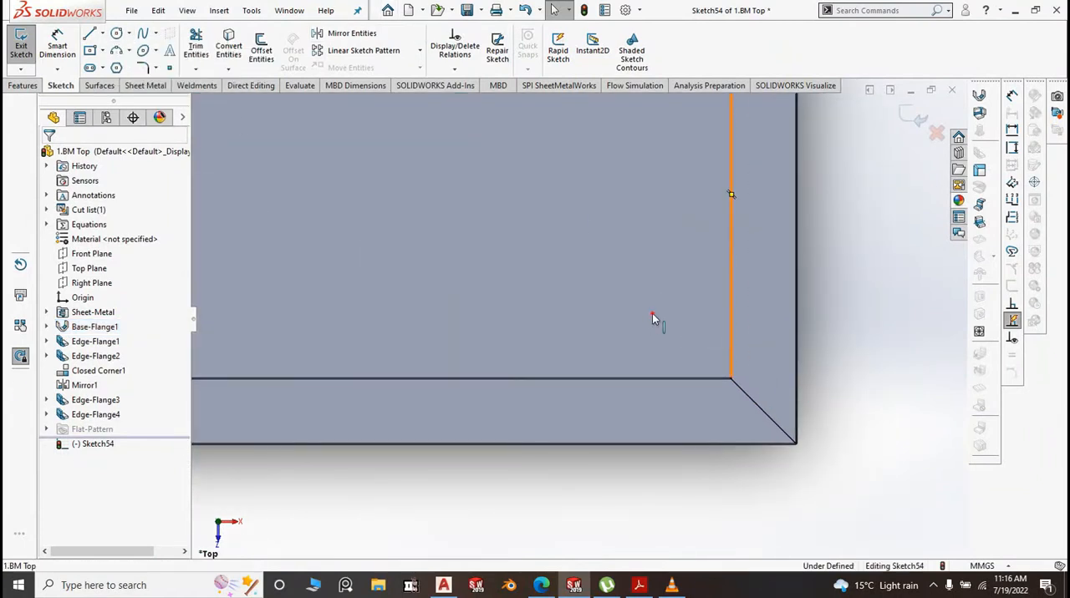
pyautogui.click(652, 313)
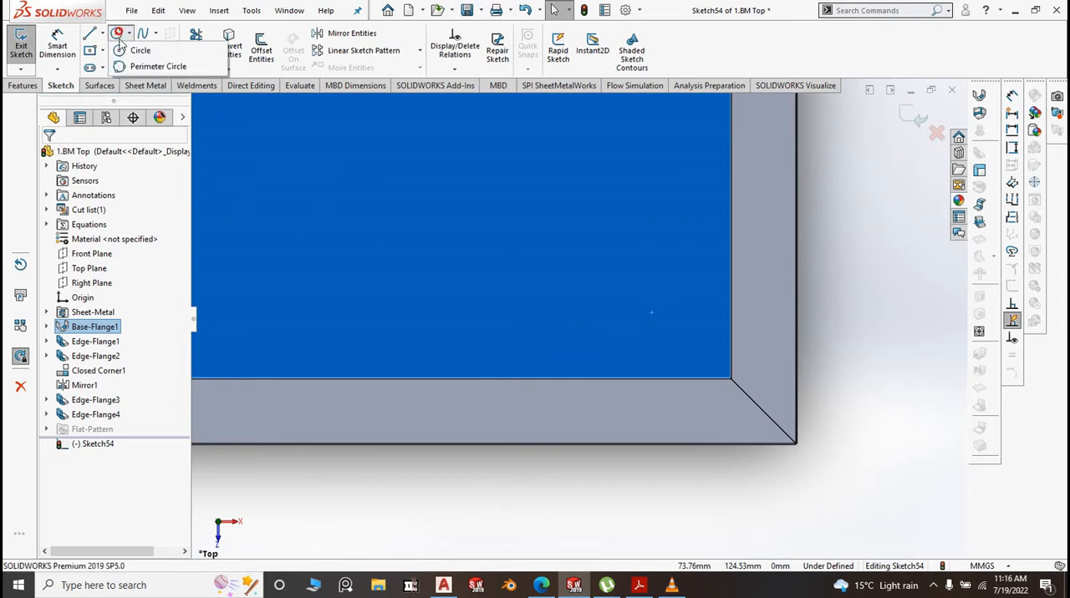
pyautogui.click(120, 33)
pyautogui.click(651, 324)
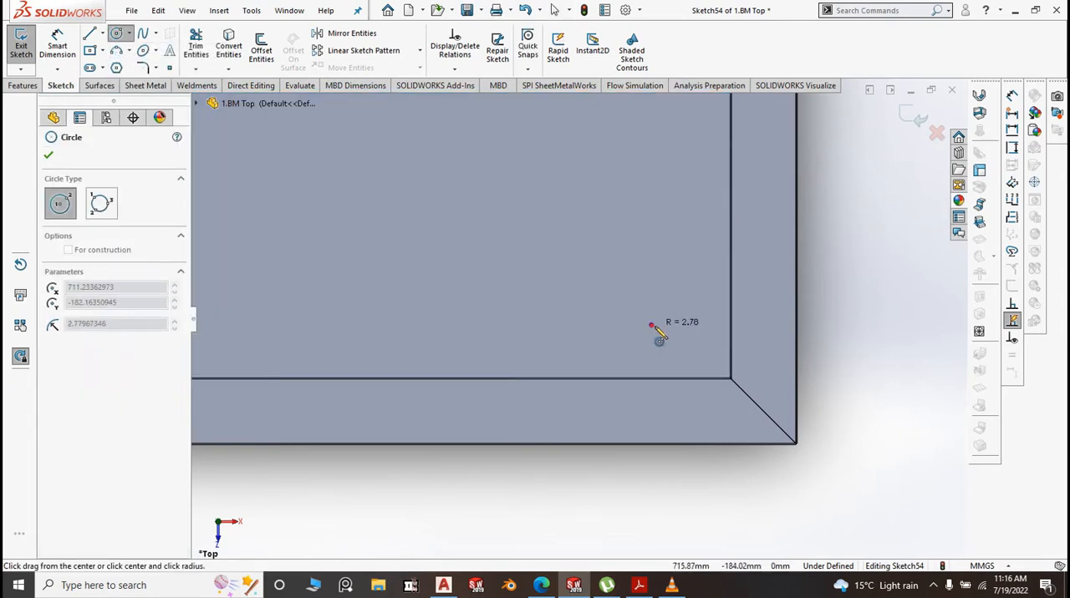
pyautogui.click(667, 339)
pyautogui.rightClick(868, 267)
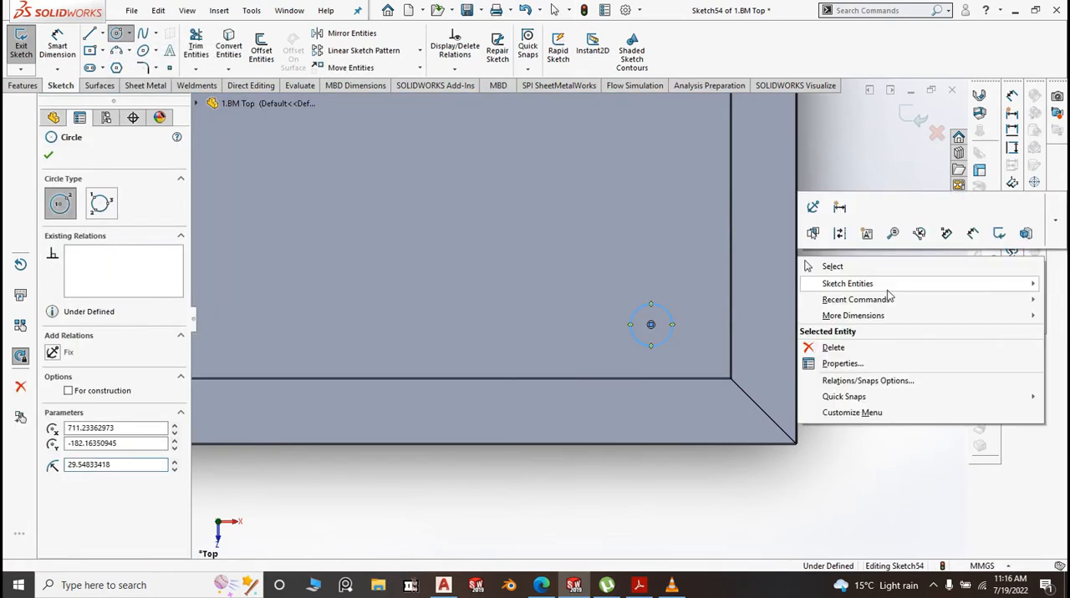
pyautogui.click(846, 266)
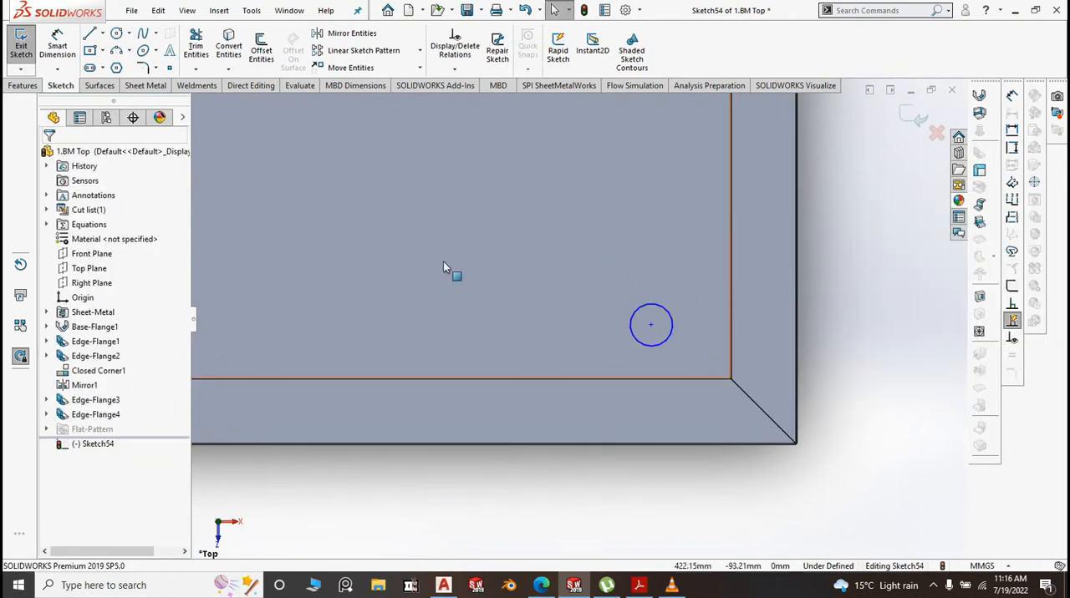
# Dimension the circle's diameter at 25 mm
pyautogui.scroll(3, 667, 362)
pyautogui.scroll(1, 667, 362)
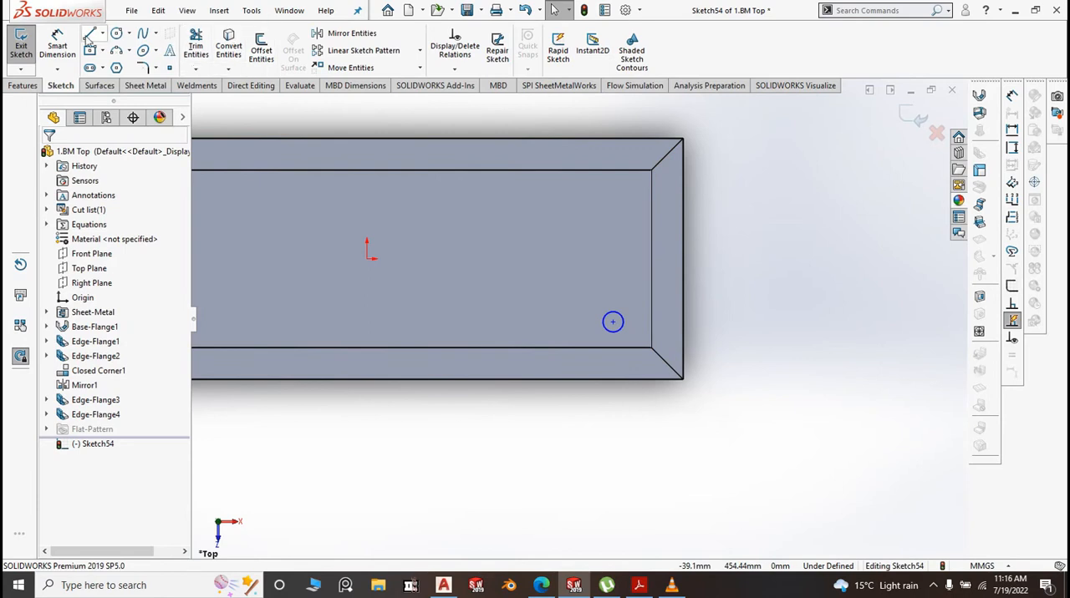
pyautogui.click(57, 49)
pyautogui.scroll(-2, 667, 343)
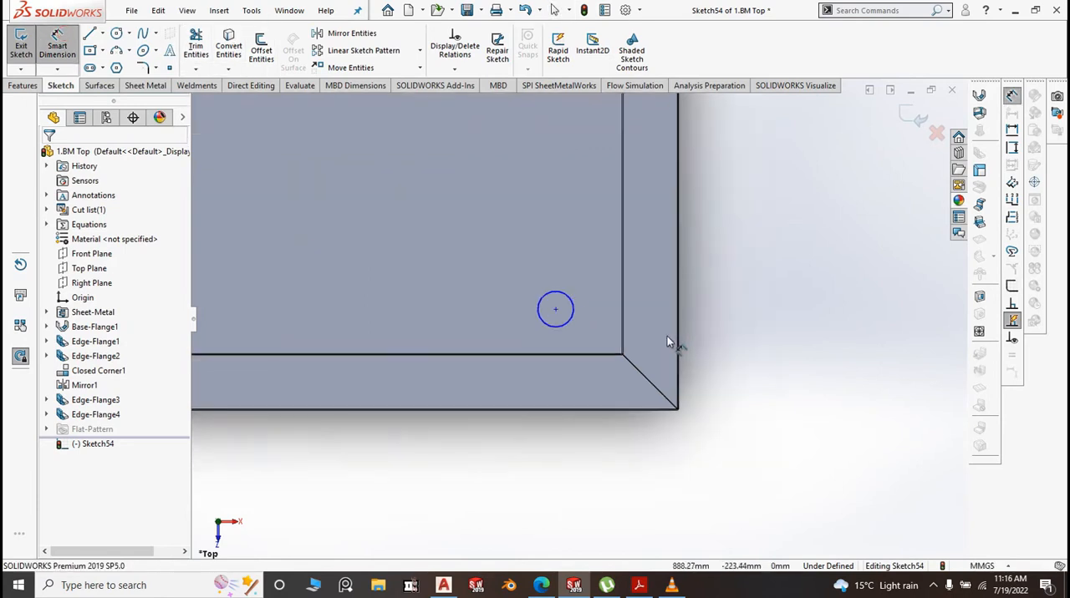
pyautogui.click(569, 308)
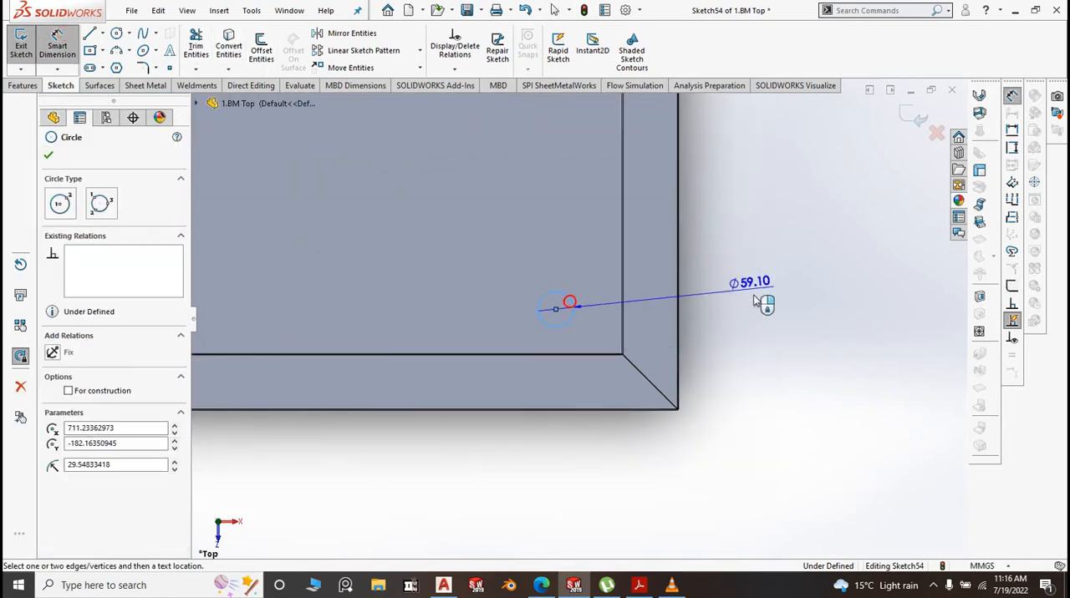
pyautogui.click(759, 307)
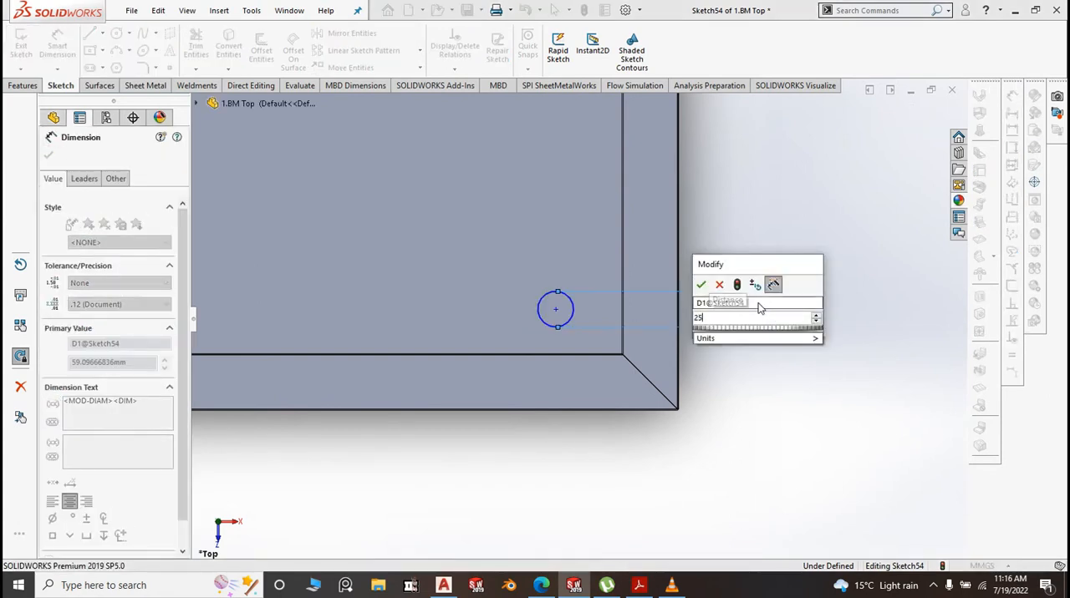
pyautogui.write('25')
pyautogui.click(702, 285)
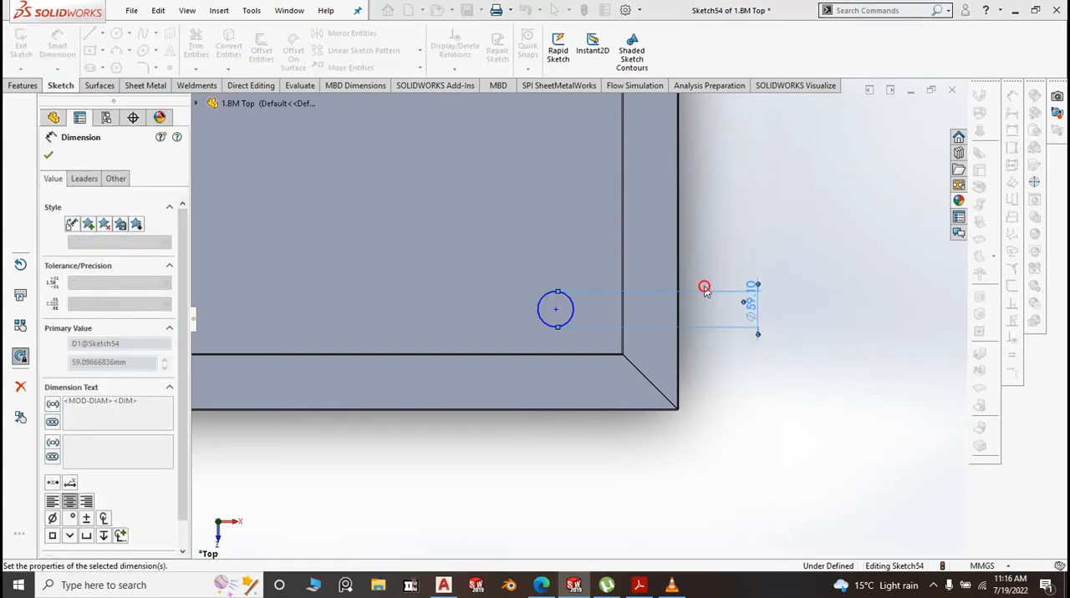
# Dimension the circle's centre 100 mm from the nearby short-end wall of the tray
pyautogui.scroll(-4, 585, 330)
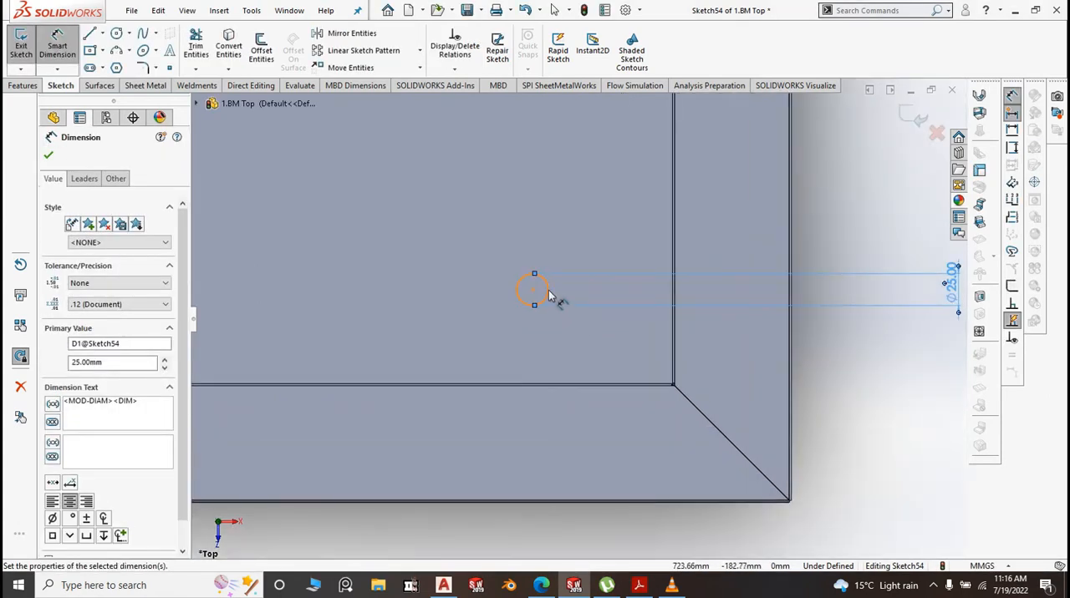
pyautogui.click(550, 294)
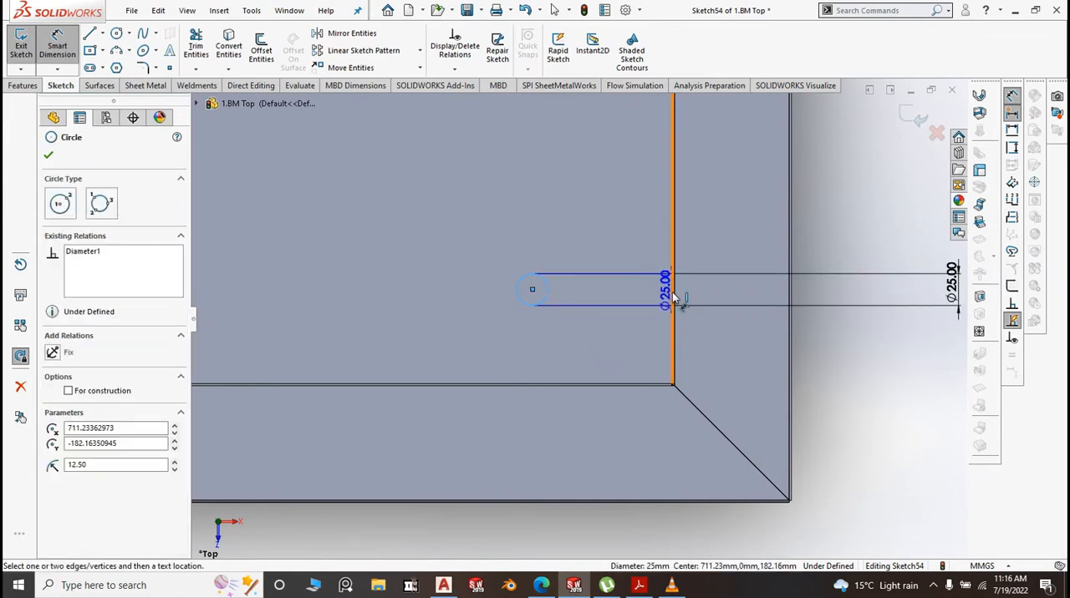
pyautogui.click(673, 298)
pyautogui.click(615, 255)
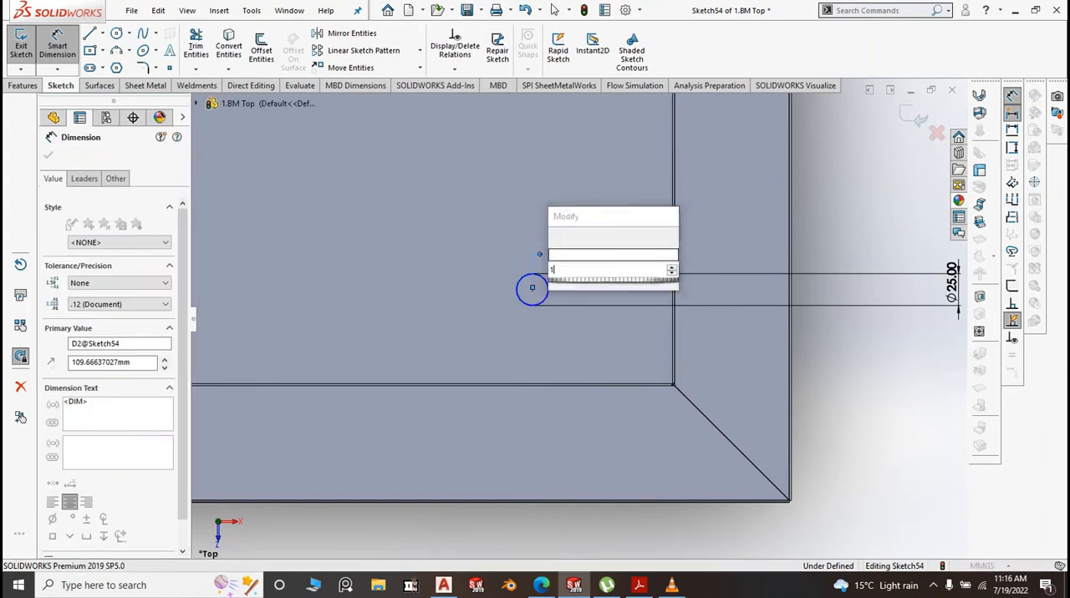
pyautogui.write('100')
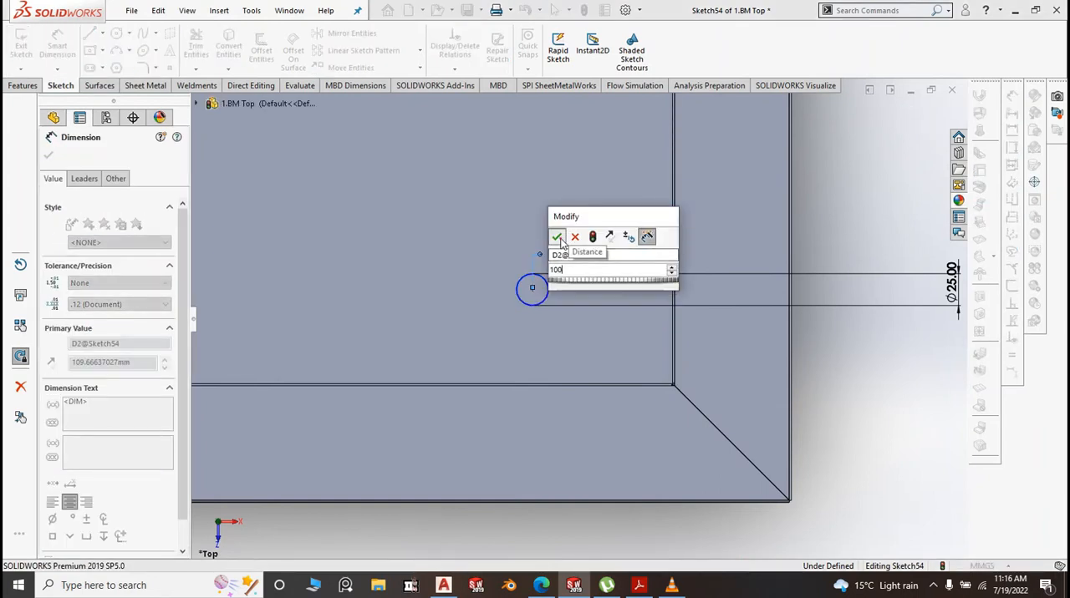
pyautogui.click(558, 237)
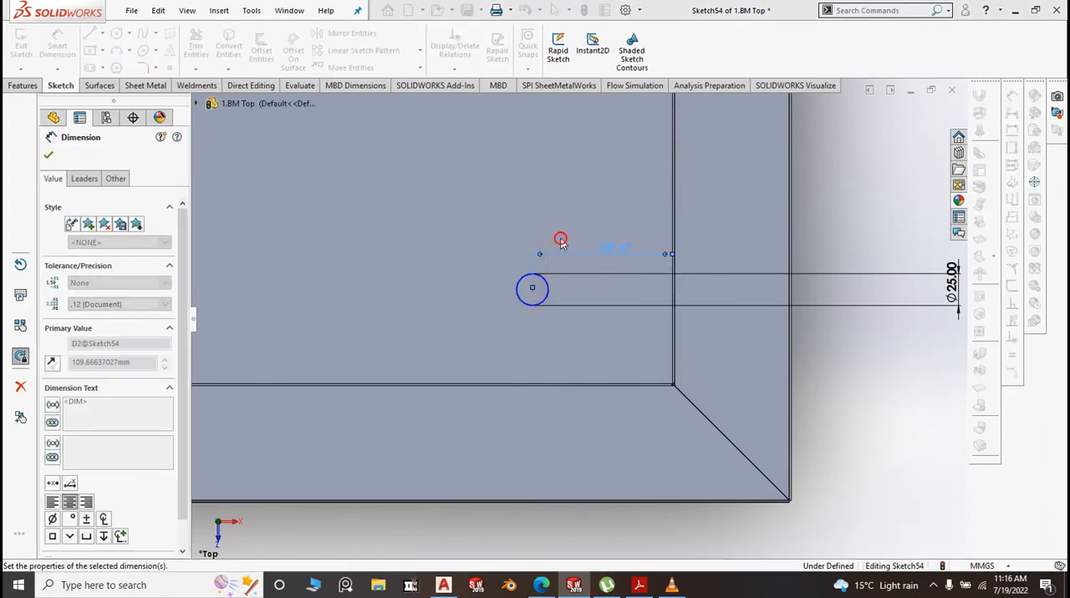
# Dimension the circle's centre 50 mm from the tray's long front wall
pyautogui.click(554, 303)
pyautogui.click(543, 383)
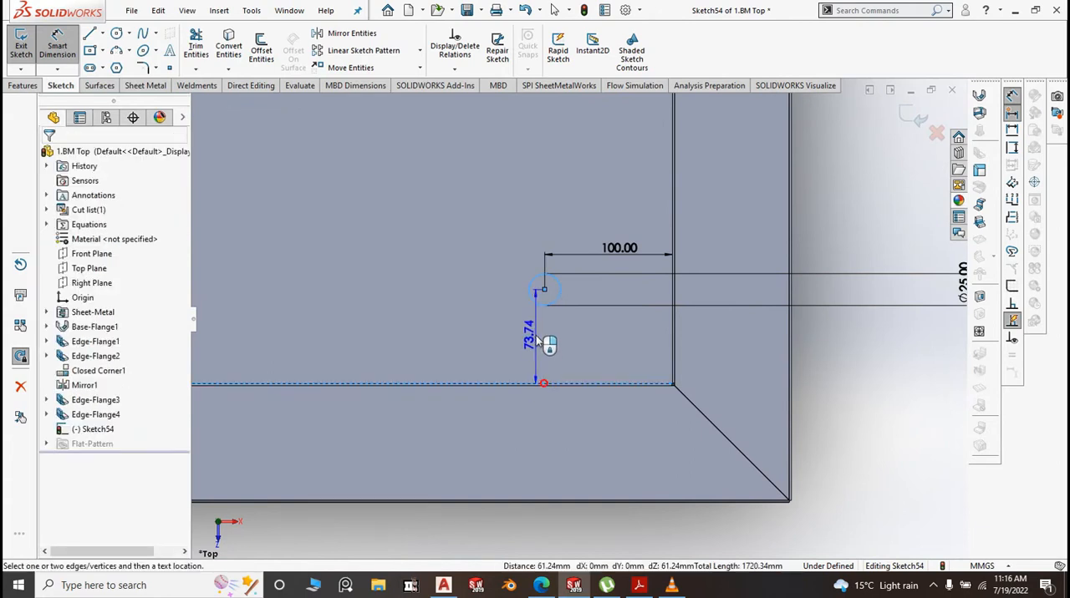
pyautogui.click(535, 337)
pyautogui.write('50')
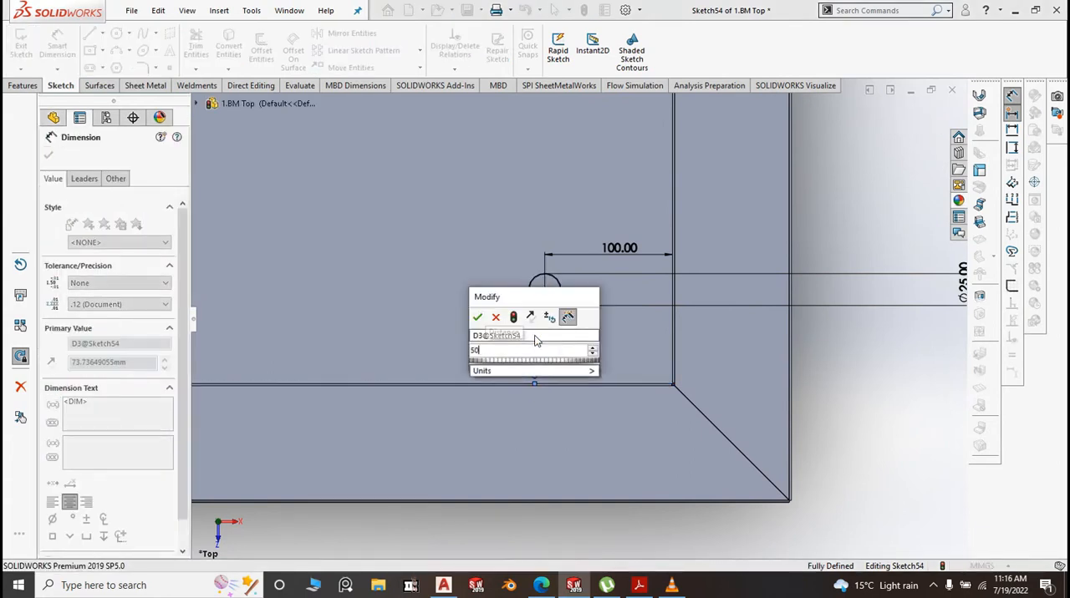
pyautogui.click(477, 319)
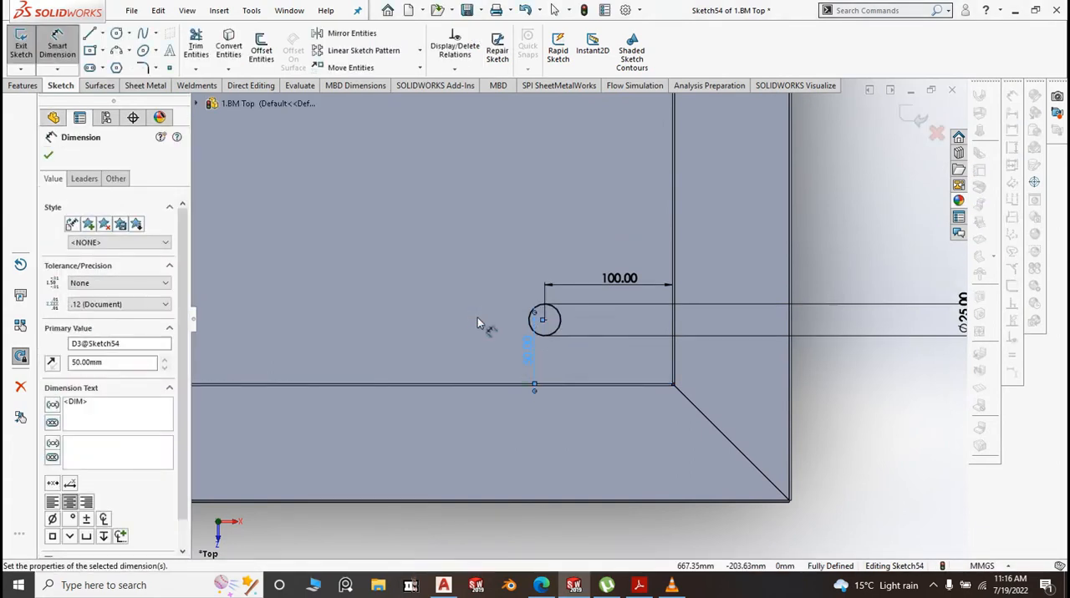
# Cut the 25 mm circle through the tray floor with an Extruded Cut whose blind depth is linked to the sheet thickness
pyautogui.scroll(2, 483, 337)
pyautogui.scroll(3, 585, 368)
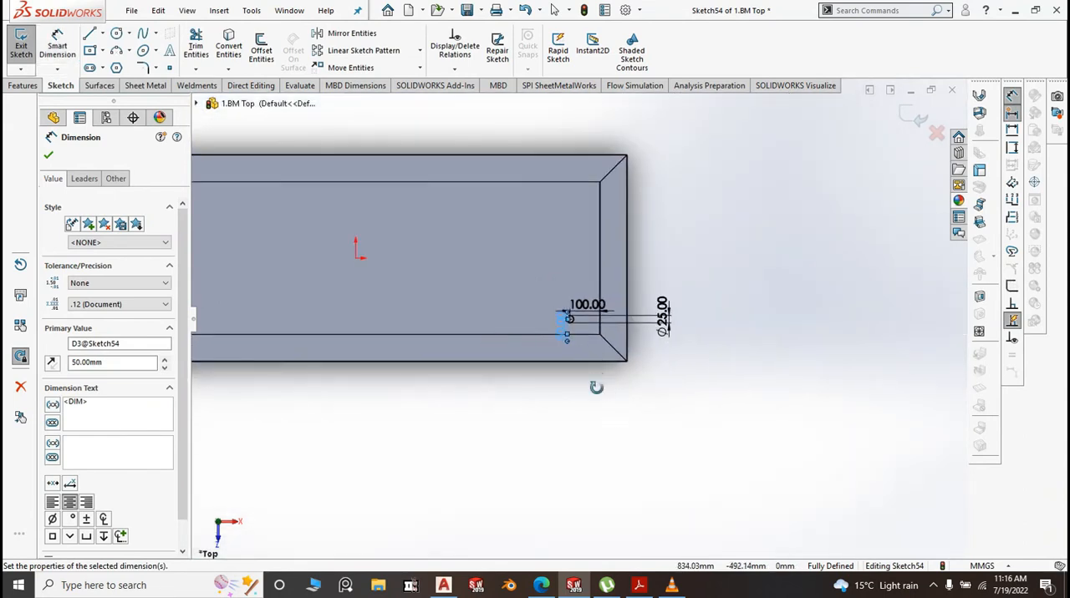
pyautogui.moveTo(594, 385); pyautogui.dragTo(562, 284, button='middle')
pyautogui.scroll(-4, 562, 285)
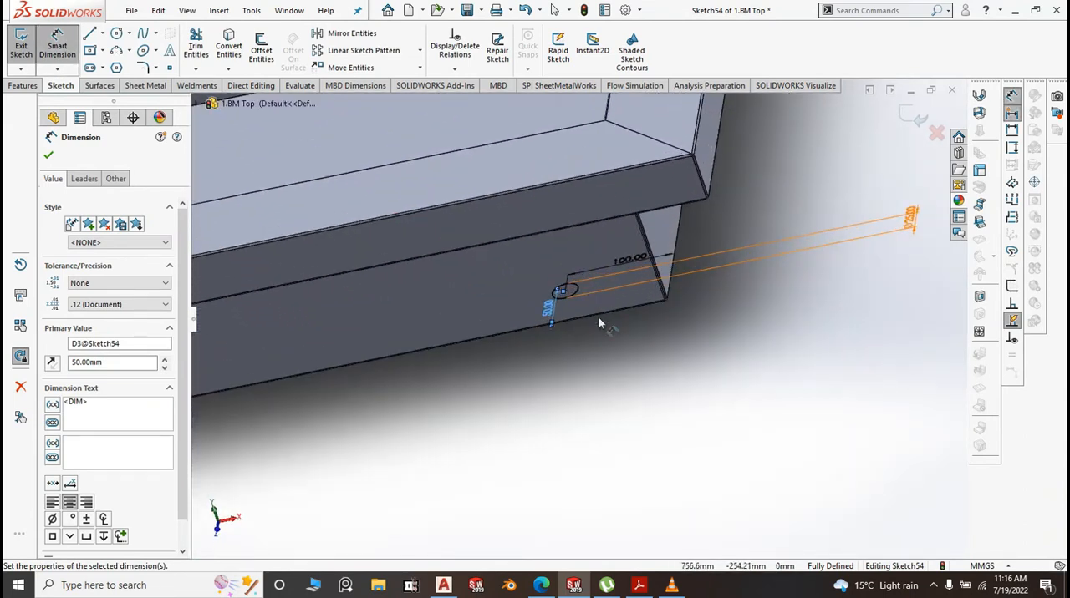
pyautogui.moveTo(637, 262); pyautogui.dragTo(589, 299, button='middle')
pyautogui.scroll(4, 580, 327)
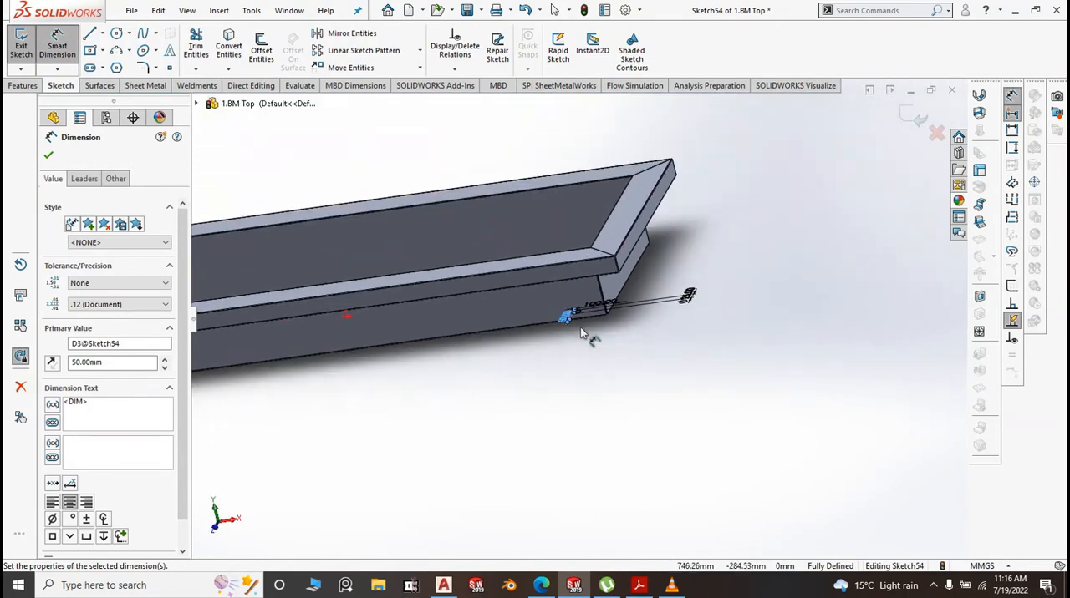
pyautogui.press('space')
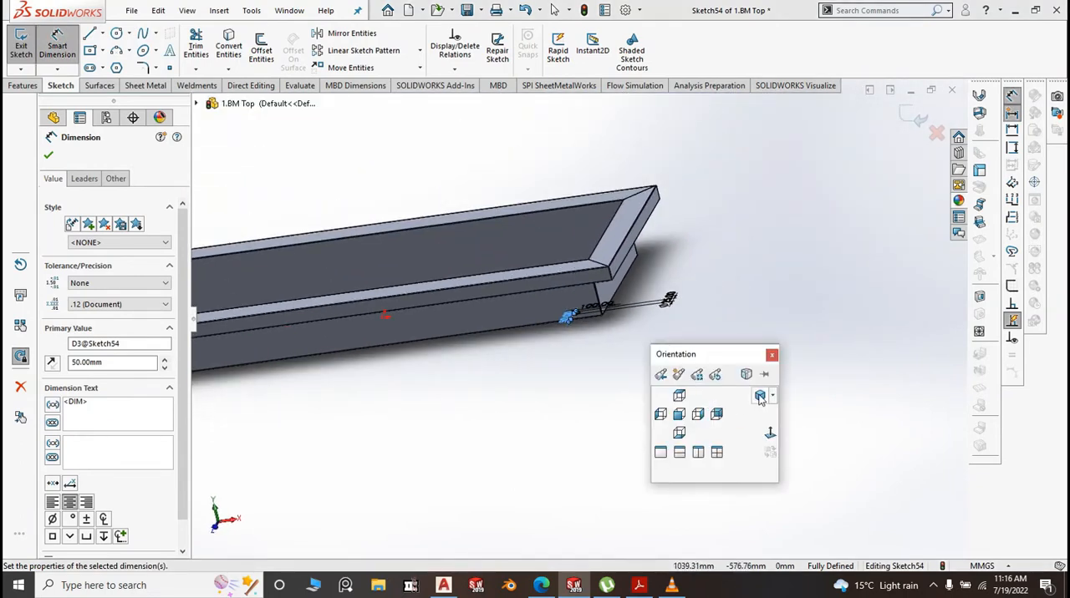
pyautogui.click(760, 397)
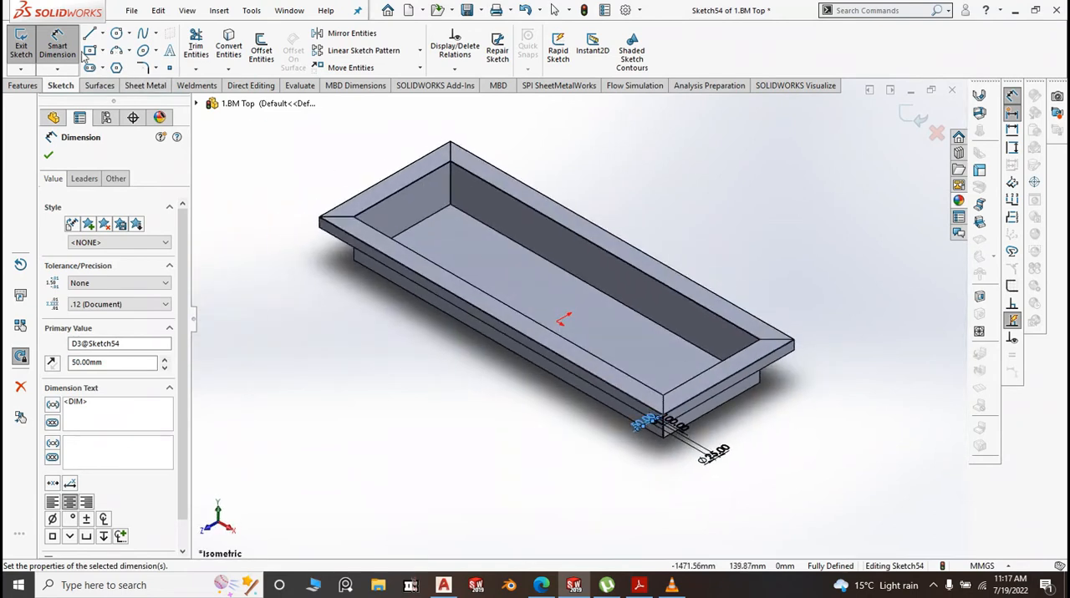
pyautogui.click(34, 87)
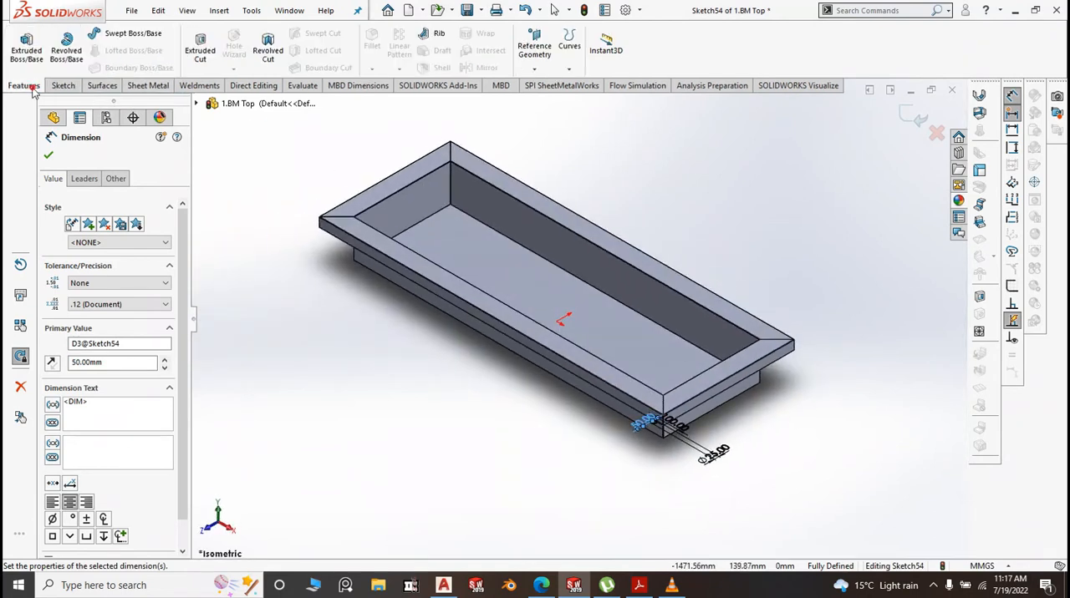
pyautogui.click(201, 47)
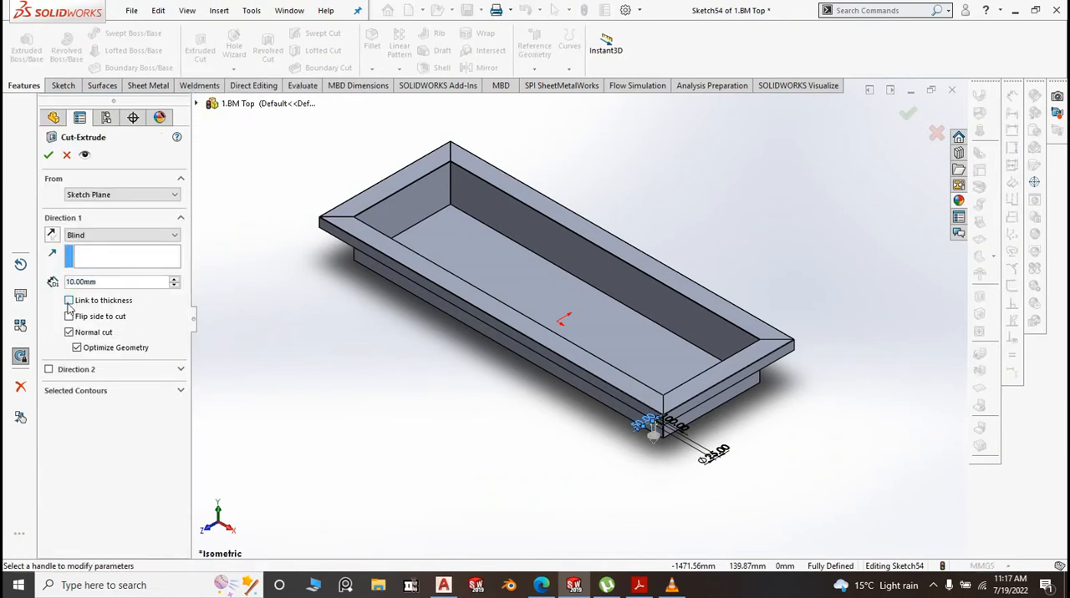
pyautogui.click(68, 302)
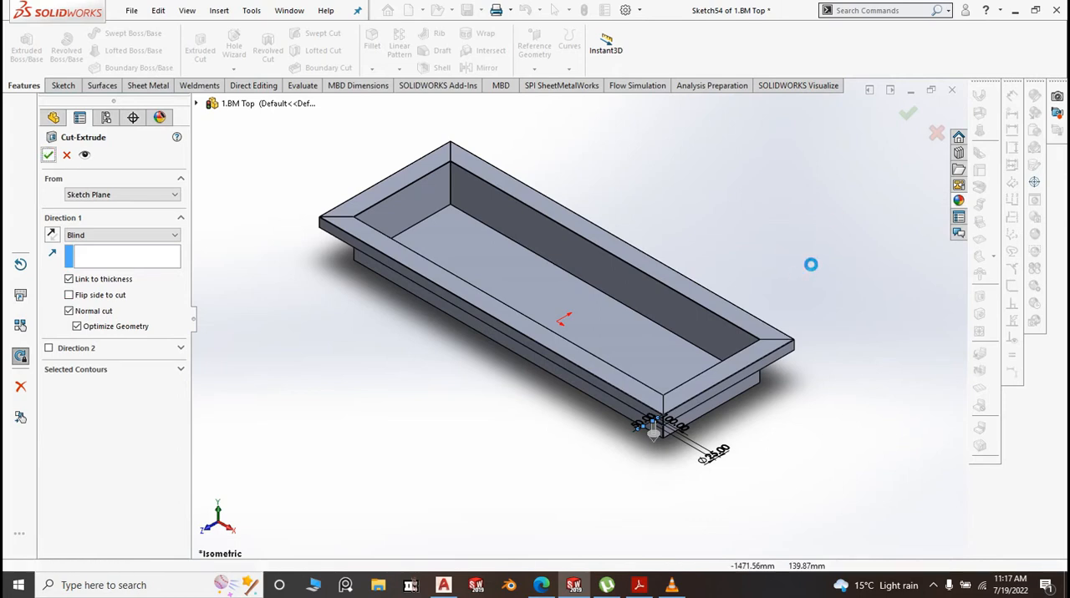
# Examine the new hole in the tray floor from above, and the whole tray in isometric view
pyautogui.scroll(-3, 727, 414)
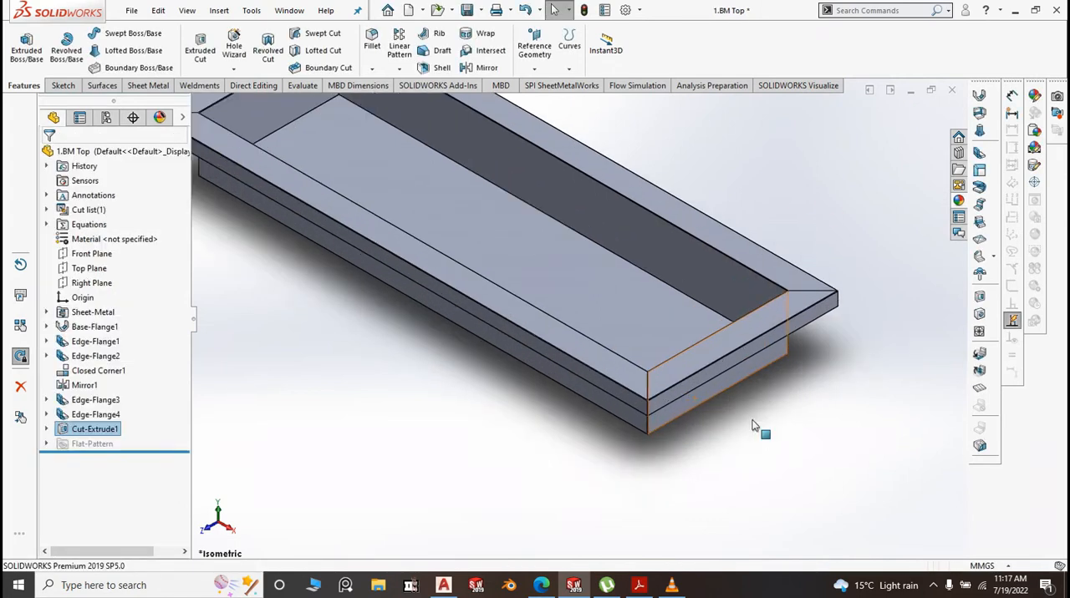
pyautogui.moveTo(752, 428); pyautogui.dragTo(690, 441, button='middle')
pyautogui.scroll(2, 690, 440)
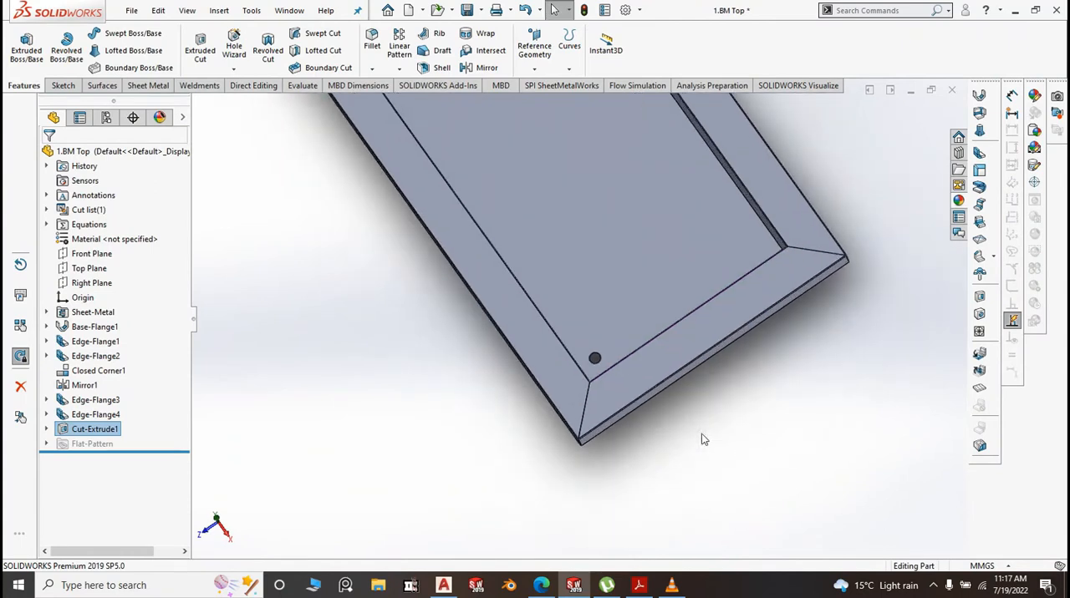
pyautogui.press('space')
pyautogui.click(815, 477)
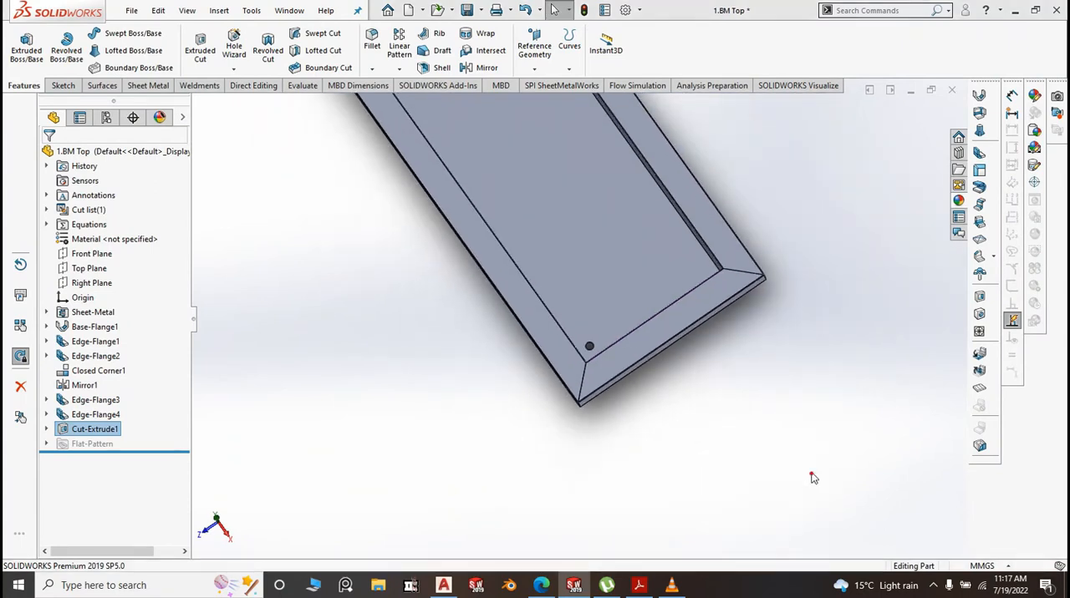
pyautogui.scroll(2, 545, 346)
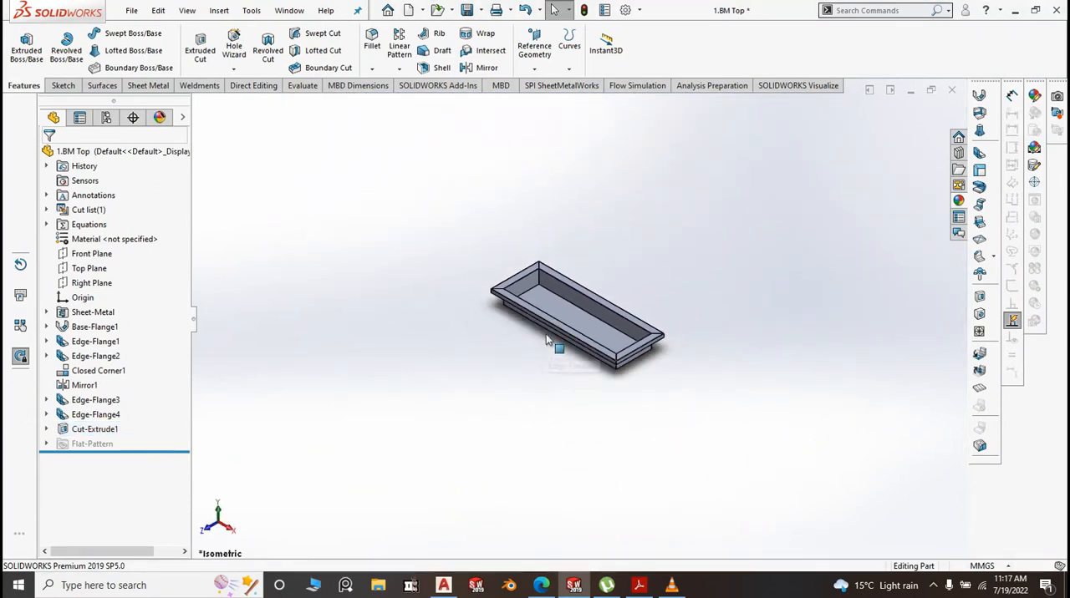
pyautogui.scroll(-2, 585, 301)
pyautogui.scroll(2, 590, 308)
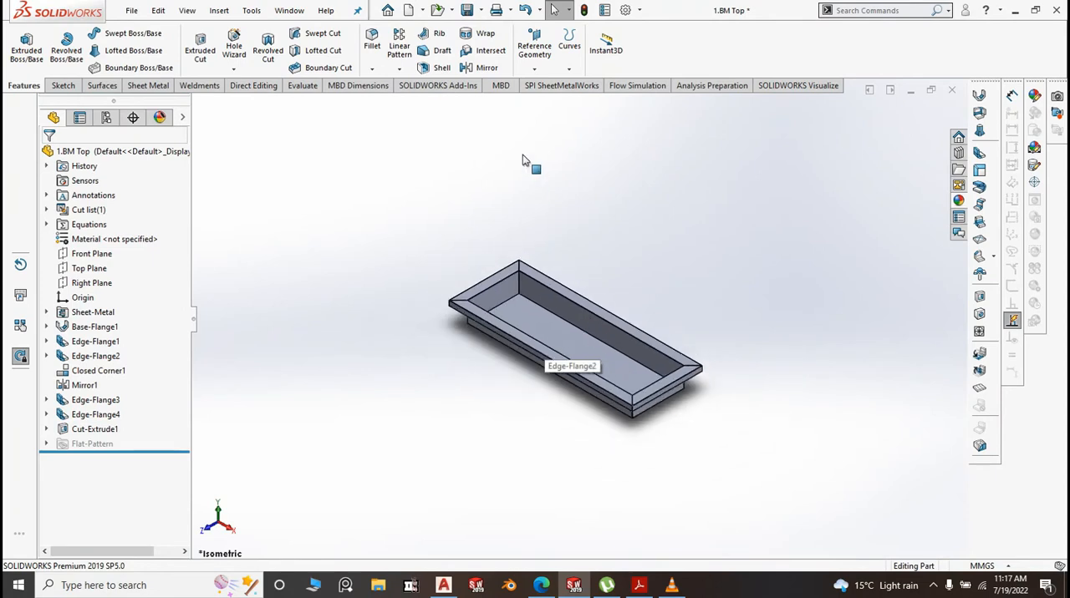
# Save the part and export its sheet-metal flat pattern, with geometry and bend lines, as the DXF file "Flat pattern - 1.BM Top"
pyautogui.click(480, 11)
pyautogui.click(494, 26)
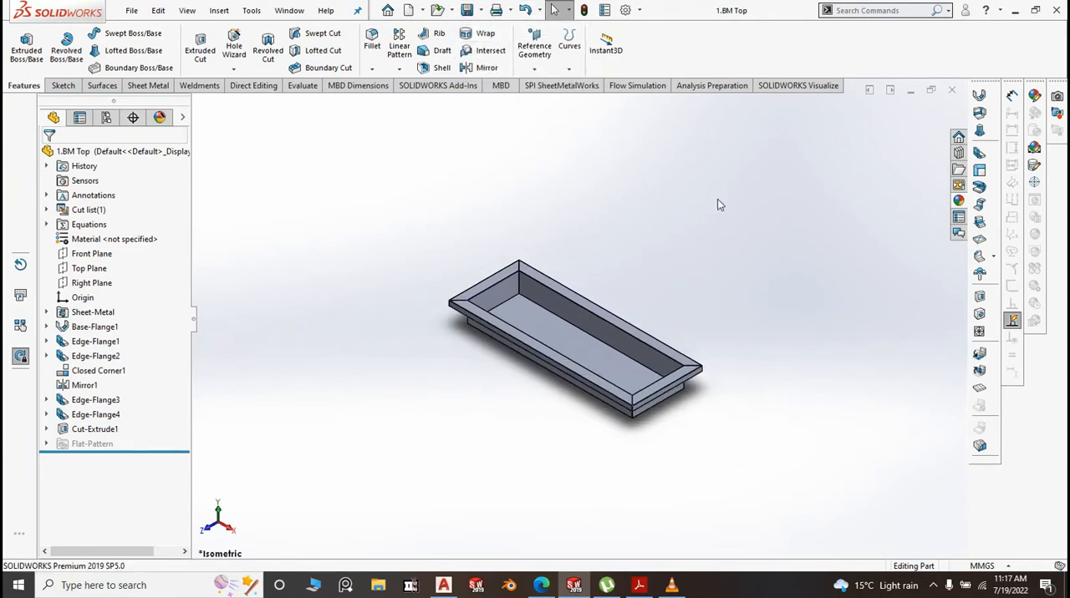
pyautogui.click(479, 12)
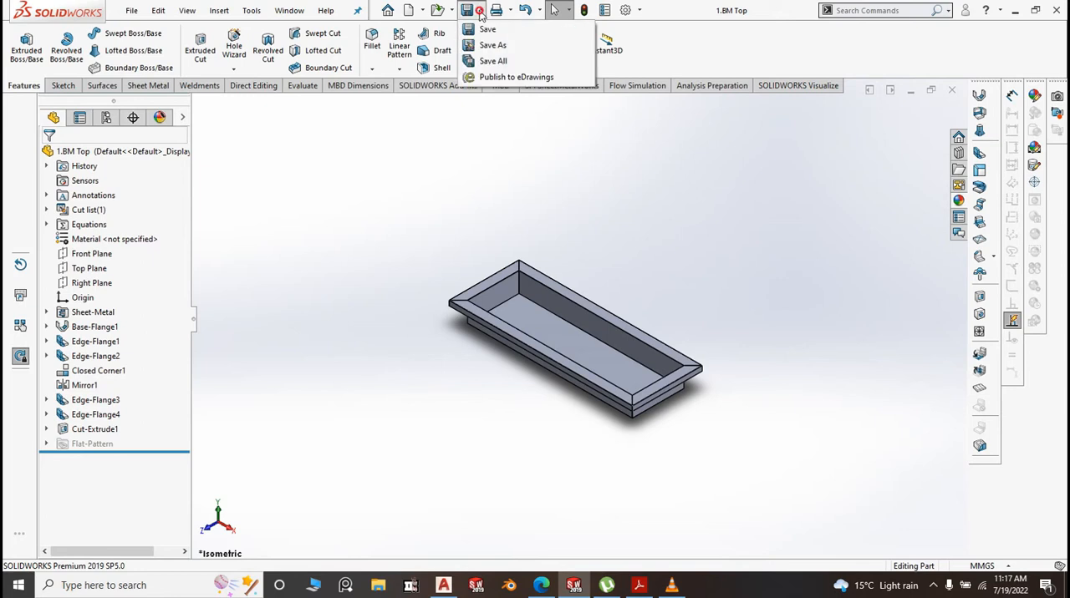
pyautogui.click(491, 46)
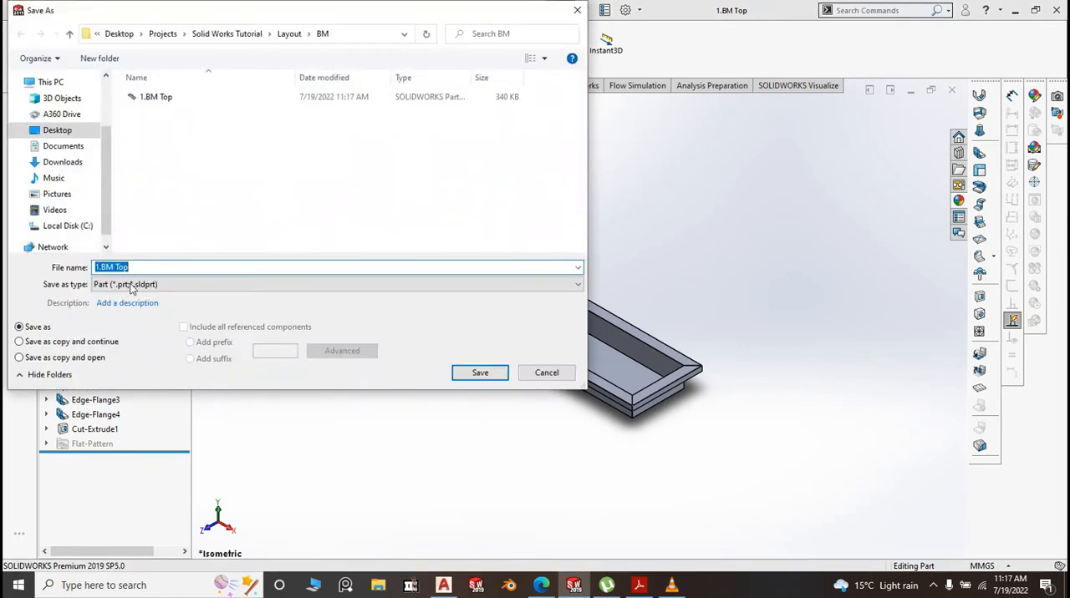
pyautogui.click(574, 285)
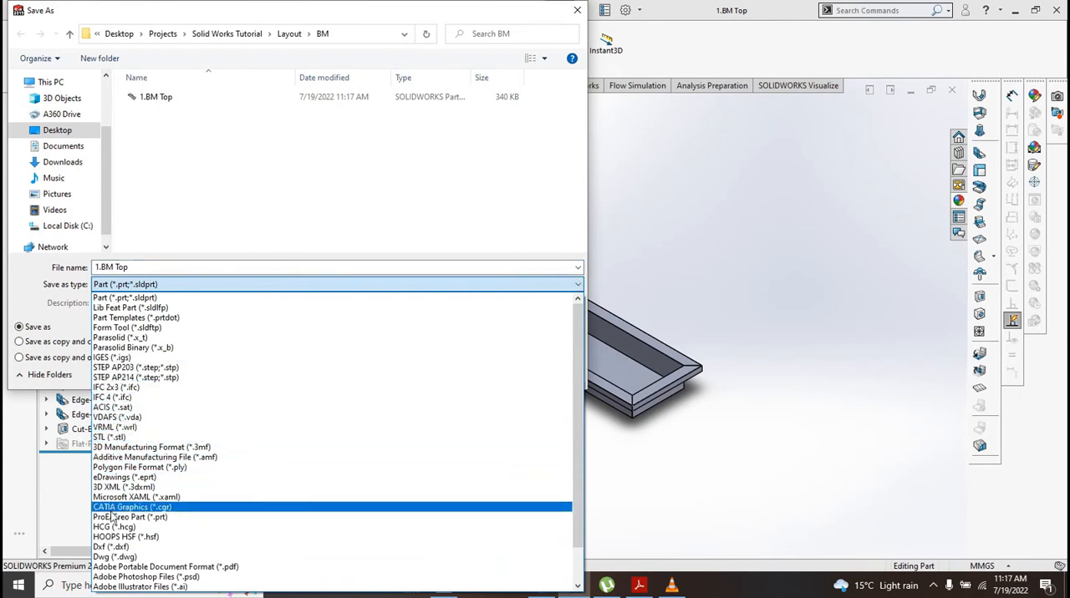
pyautogui.click(113, 547)
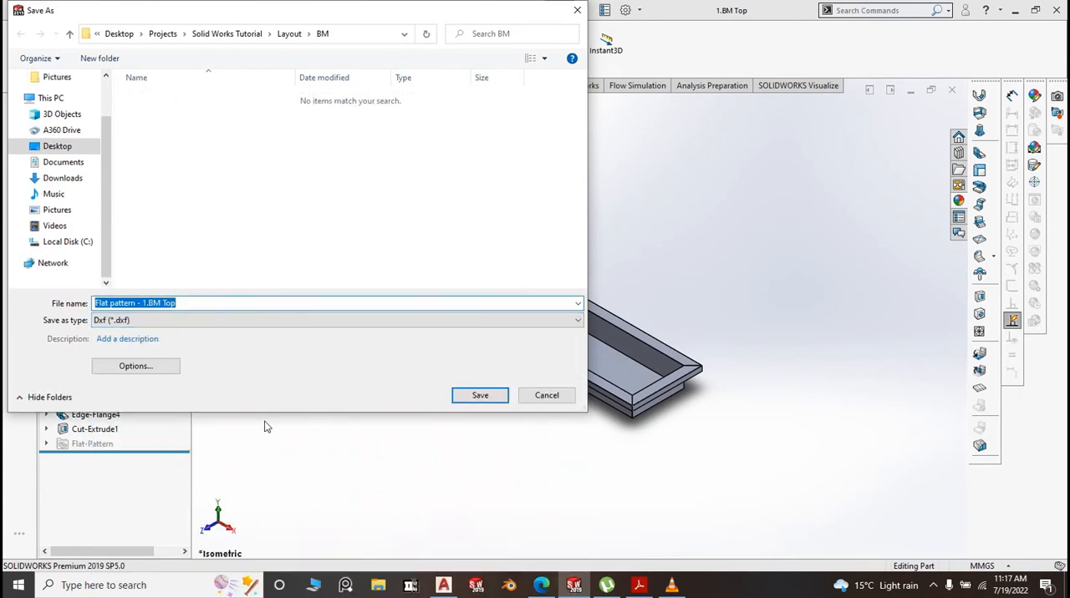
pyautogui.click(477, 397)
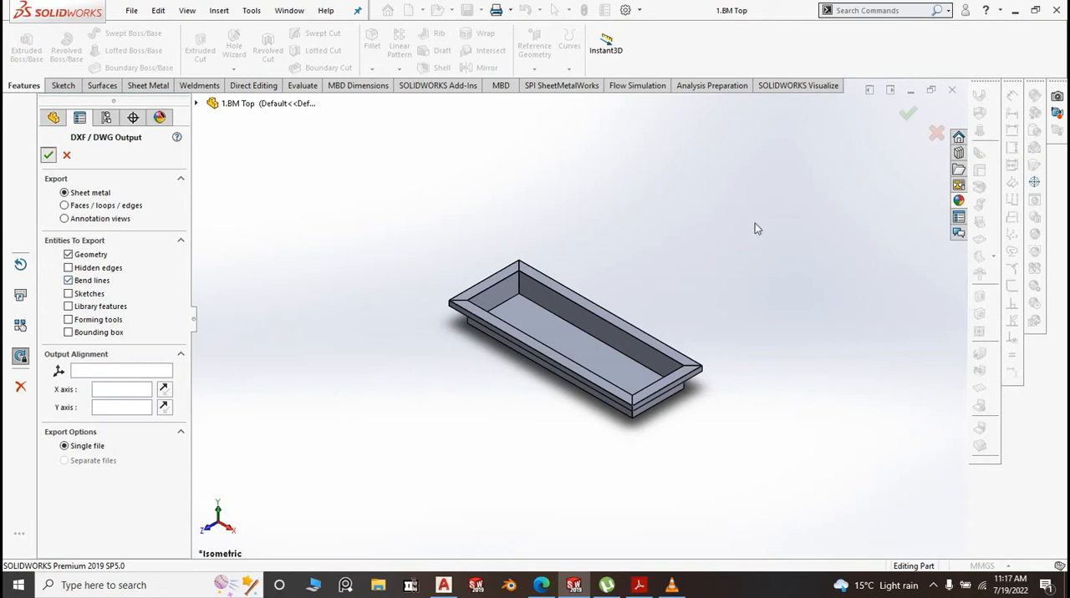
pyautogui.press('Return')
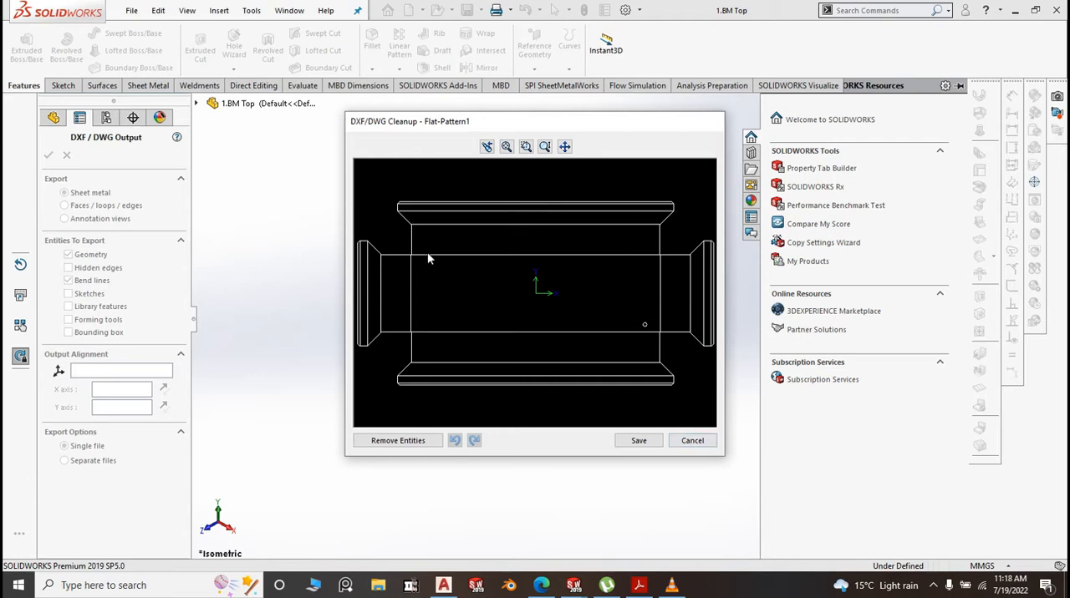
pyautogui.click(640, 443)
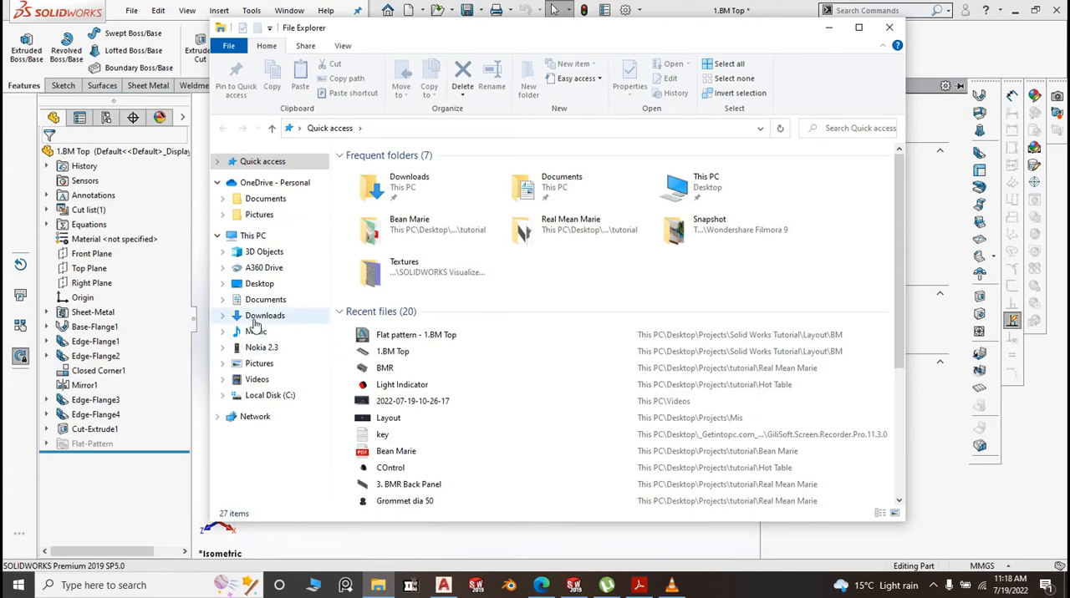
# Open the DXF file "Flat pattern - 1.BM Top" from Desktop > Projects > Solid Works Tutorial > Layout > BM in AutoCAD
pyautogui.click(259, 283)
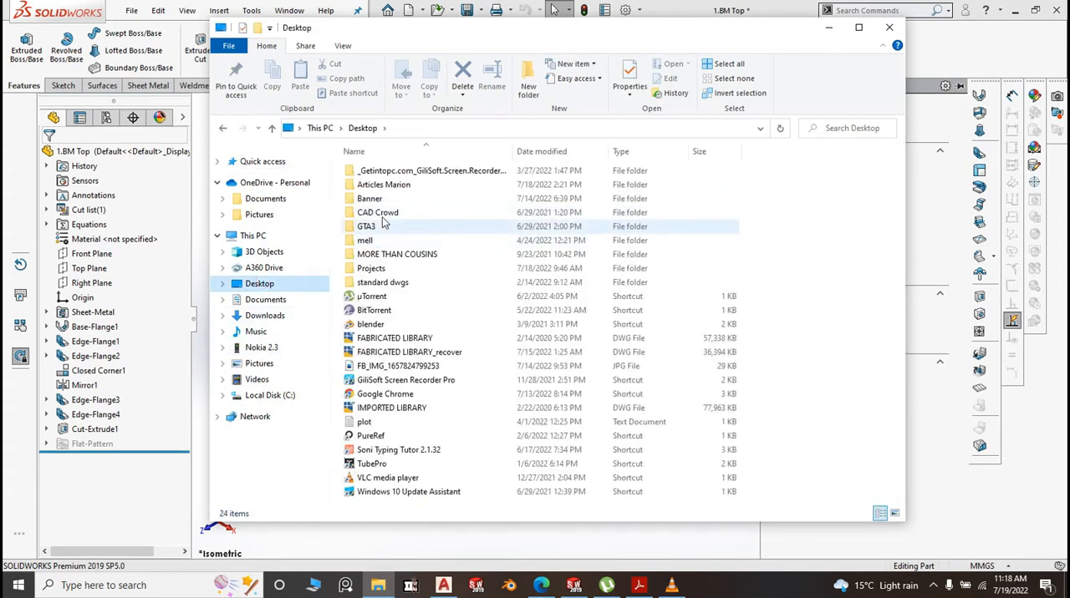
pyautogui.doubleClick(386, 268)
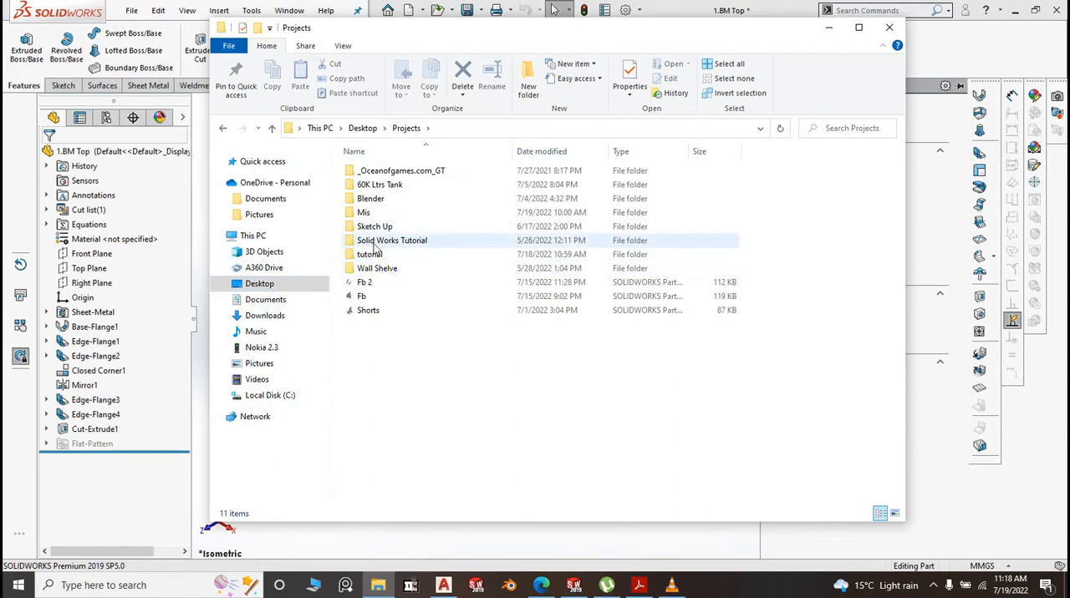
pyautogui.doubleClick(375, 241)
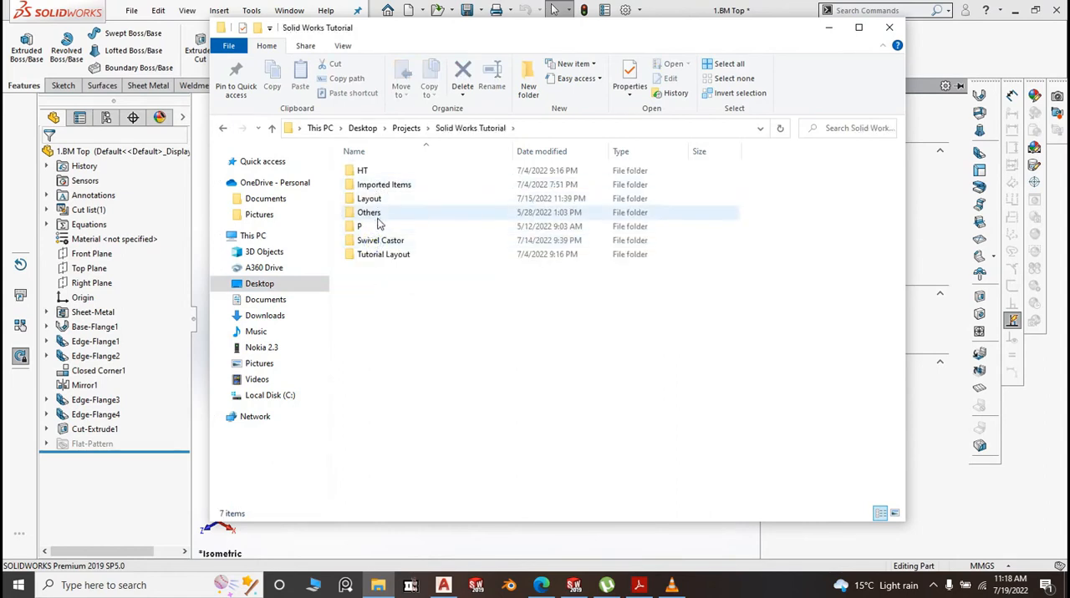
pyautogui.doubleClick(375, 200)
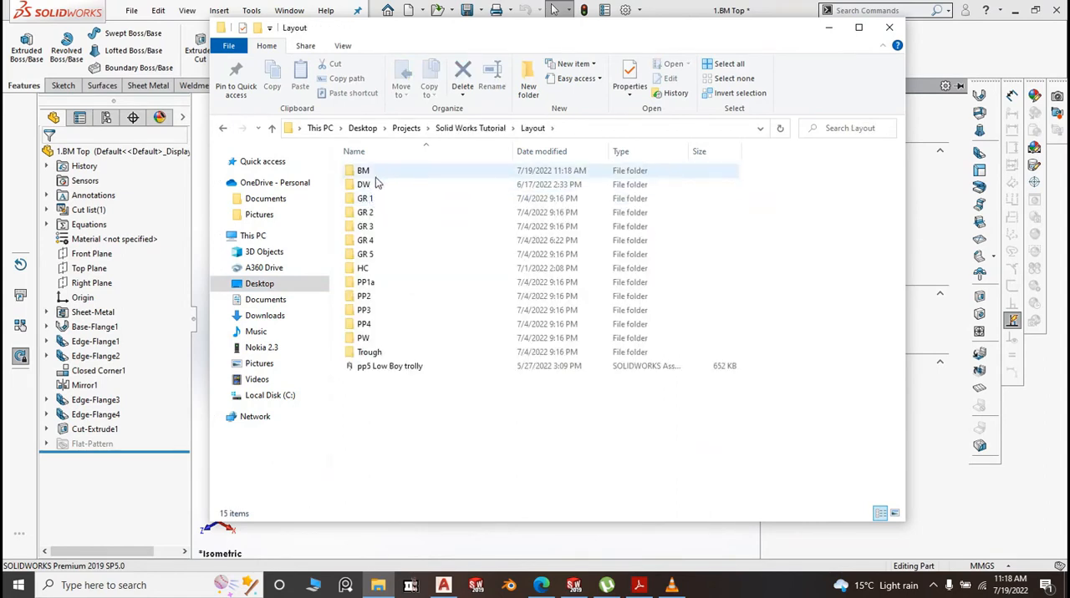
pyautogui.doubleClick(375, 173)
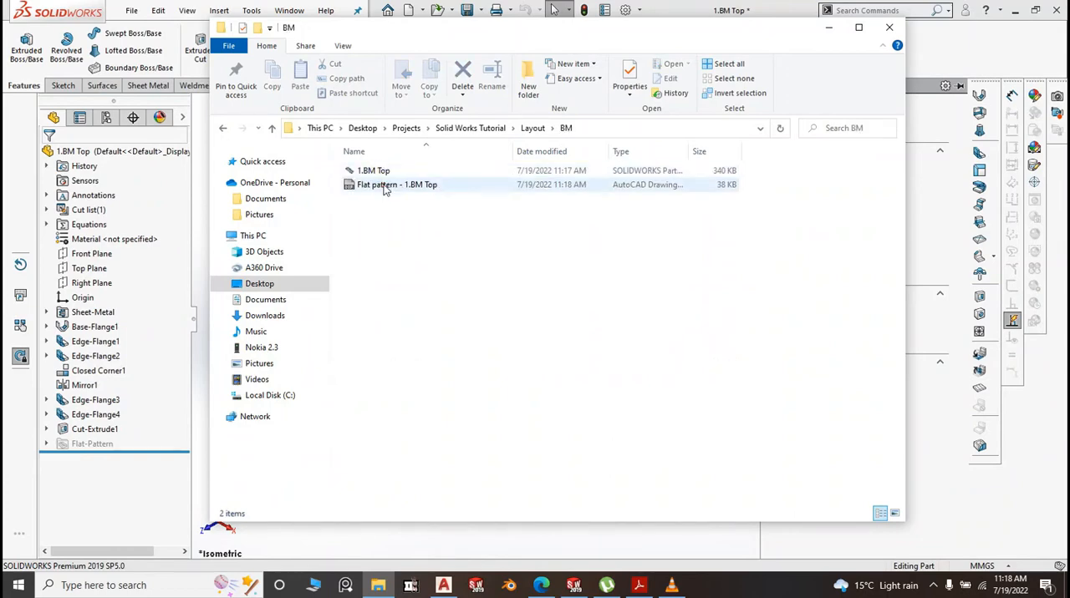
pyautogui.doubleClick(385, 186)
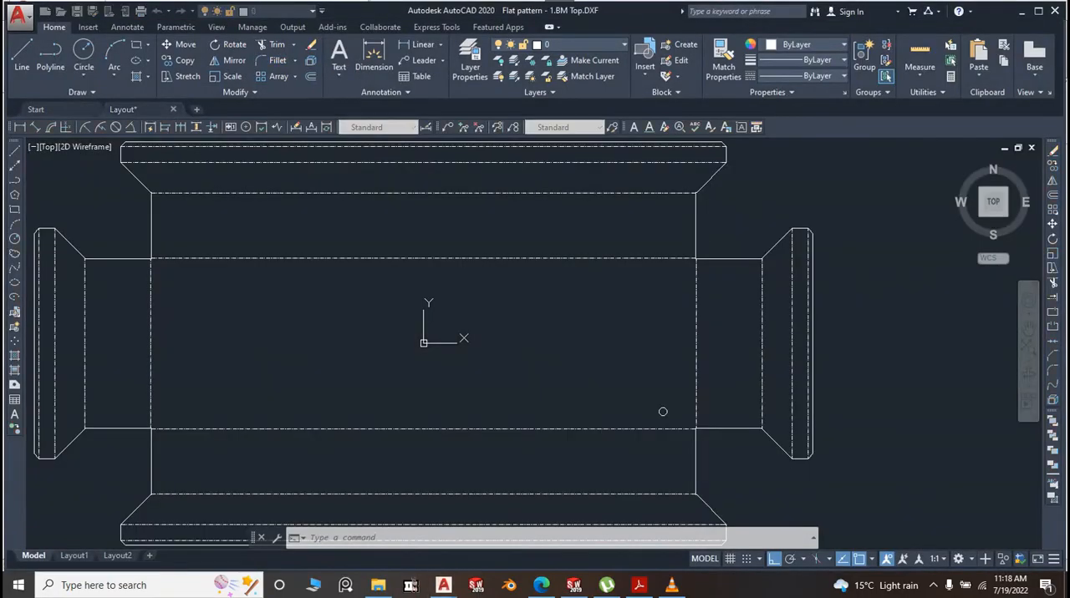
# Move the flat pattern's +X end flange, including its bend line at the floor, about 450 mm outward along X with Ortho on
pyautogui.scroll(2, 659, 258)
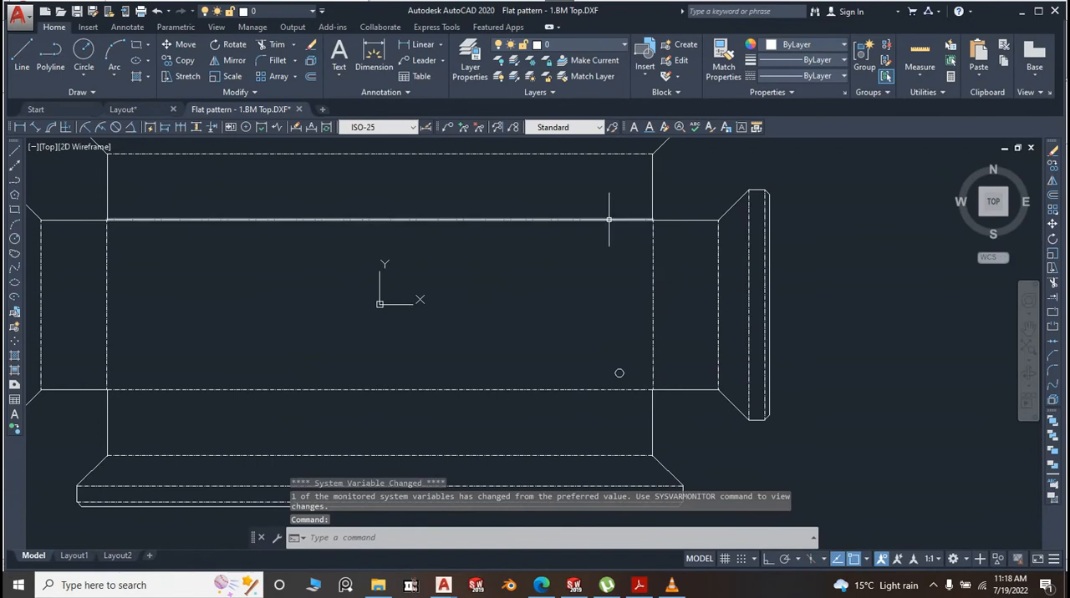
pyautogui.scroll(2, 609, 220)
pyautogui.scroll(-2, 599, 215)
pyautogui.click(776, 221)
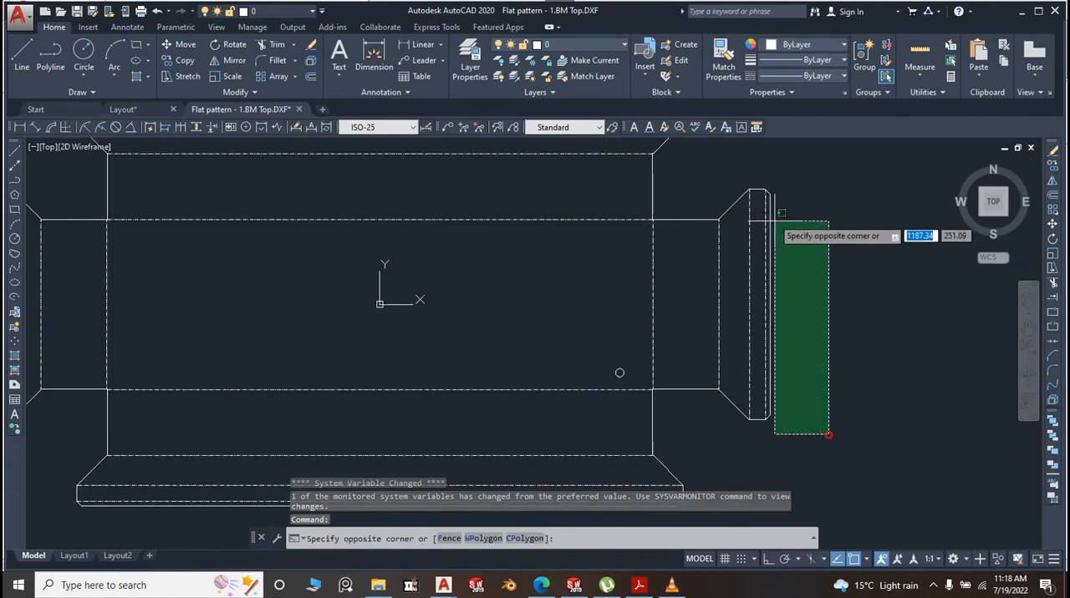
pyautogui.click(680, 186)
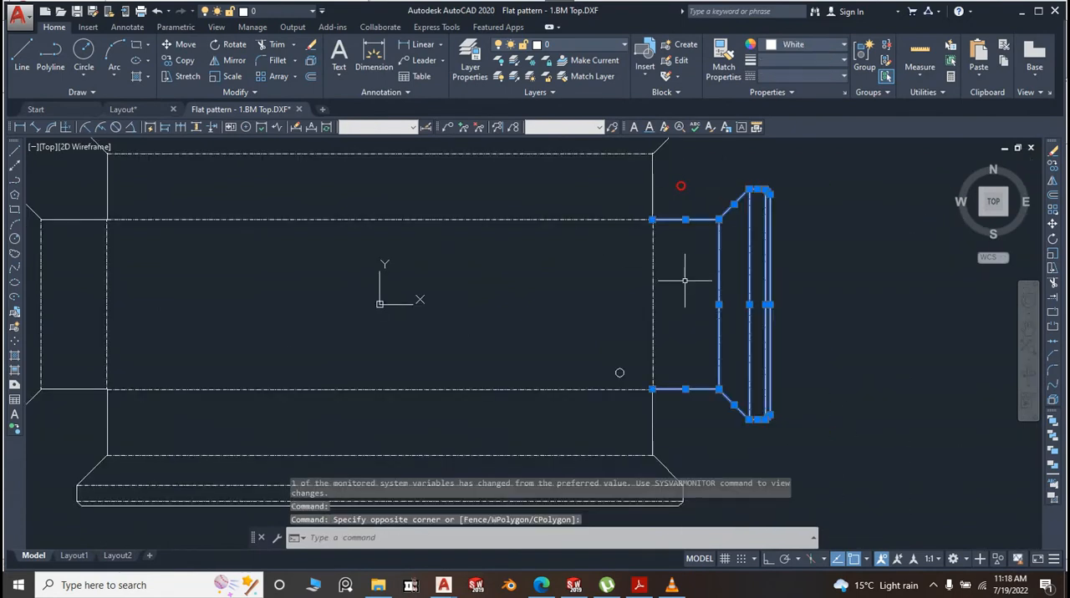
pyautogui.click(685, 280)
pyautogui.click(640, 279)
pyautogui.scroll(-6, 504, 253)
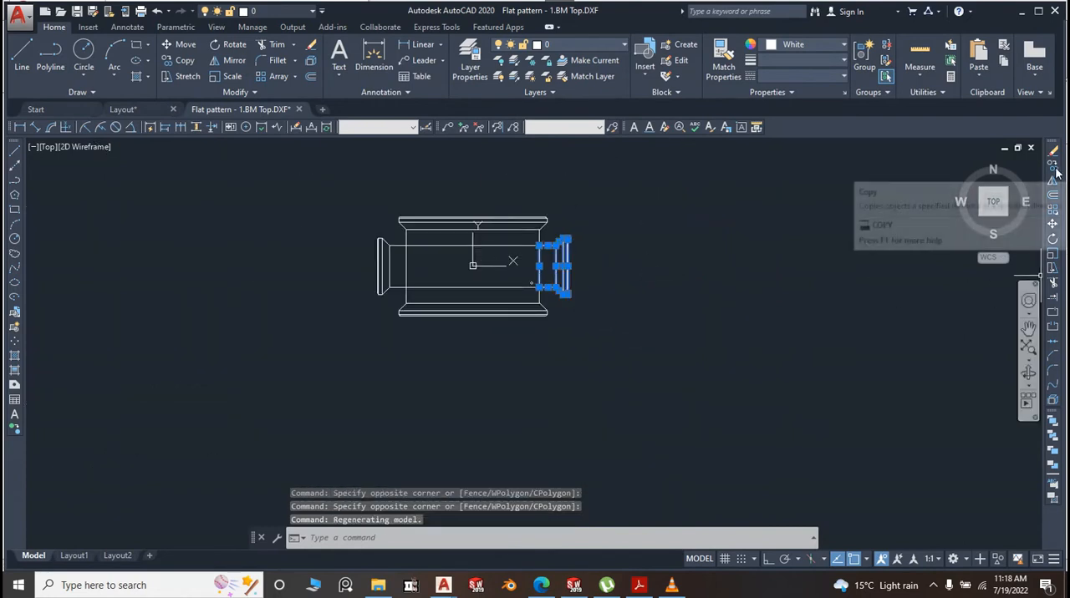
pyautogui.click(1052, 224)
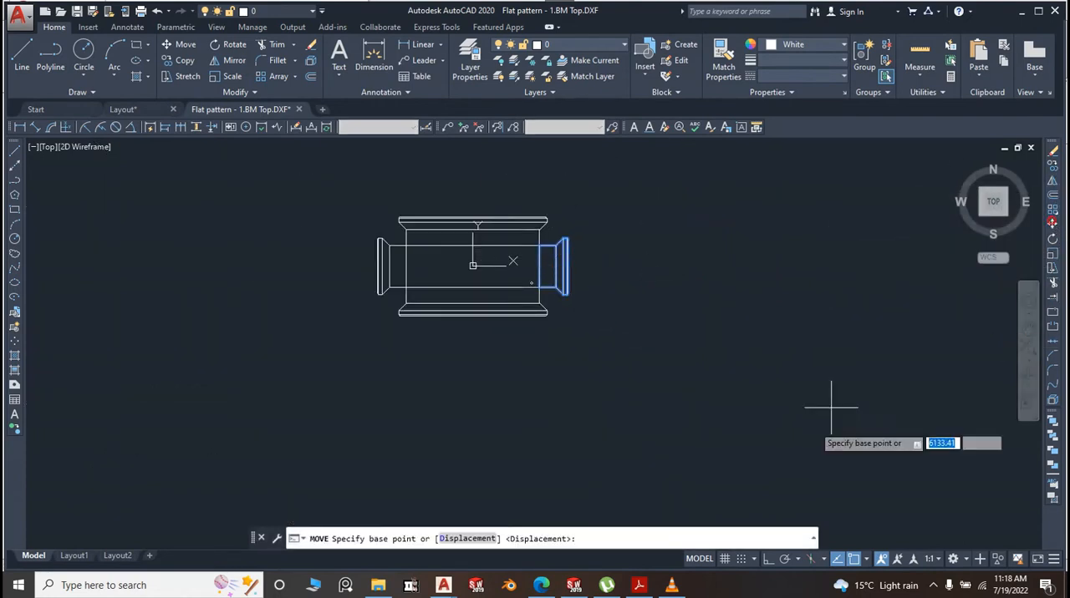
pyautogui.click(693, 382)
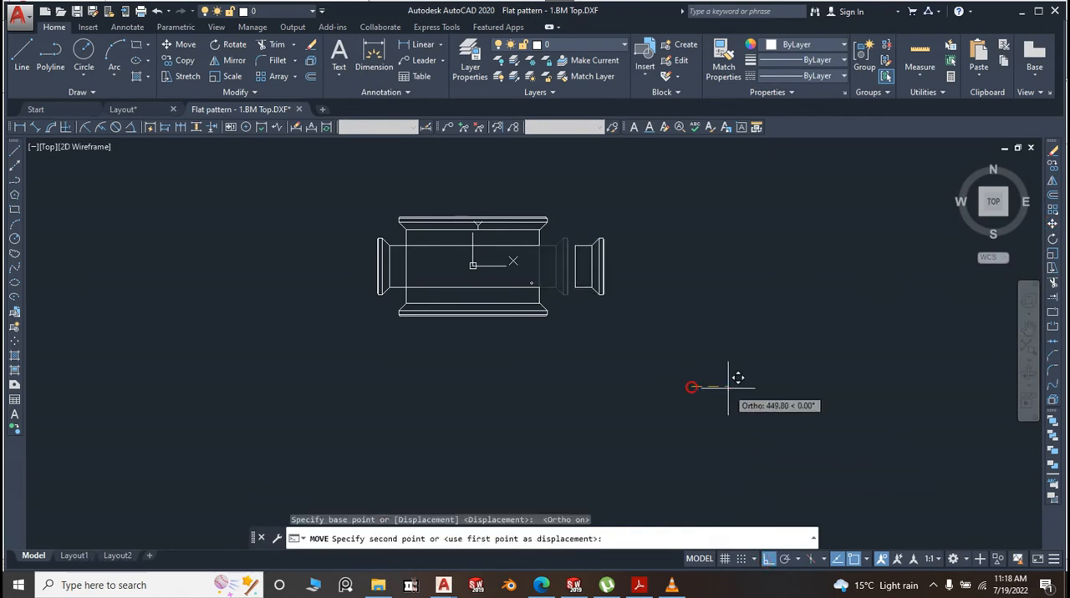
pyautogui.click(728, 388)
# Move the flat pattern's -X end flange, including its bend line at the floor, about 510 mm outward along -X
pyautogui.scroll(2, 392, 257)
pyautogui.click(398, 336)
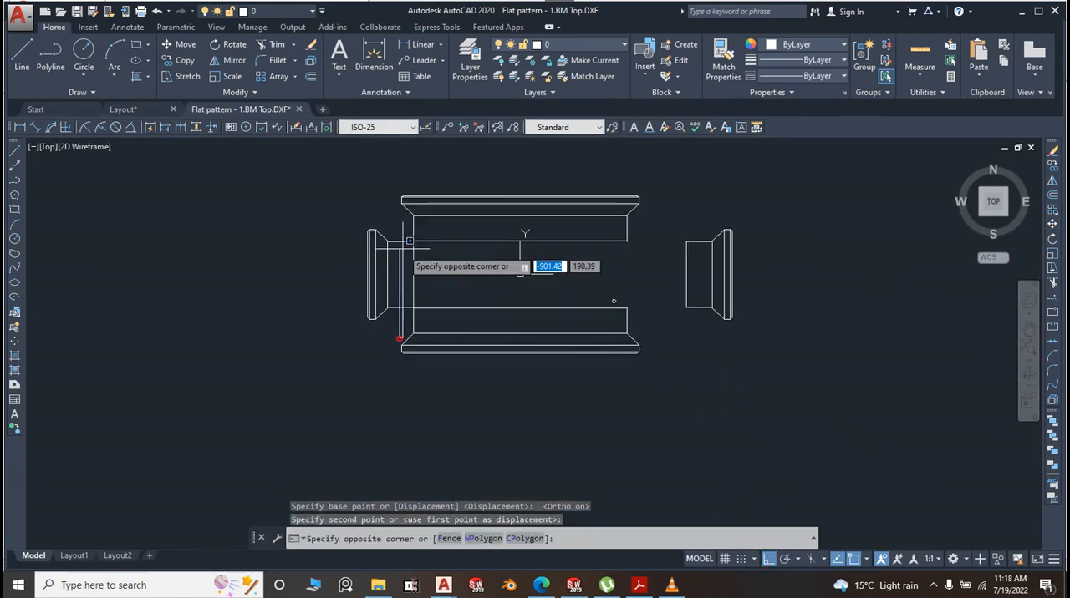
pyautogui.click(327, 222)
pyautogui.scroll(4, 419, 269)
pyautogui.click(420, 269)
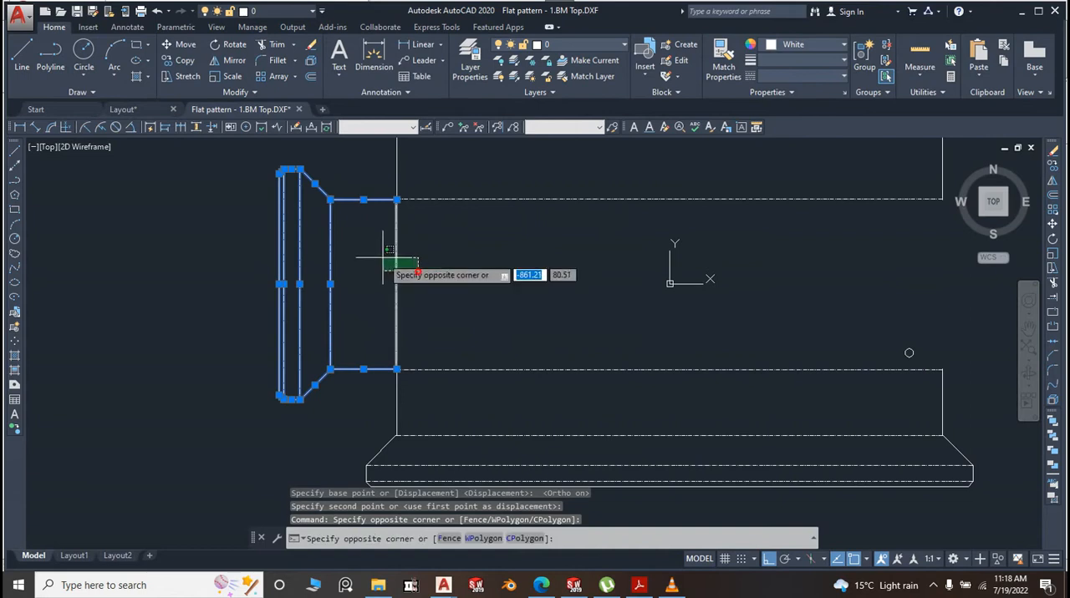
pyautogui.click(368, 277)
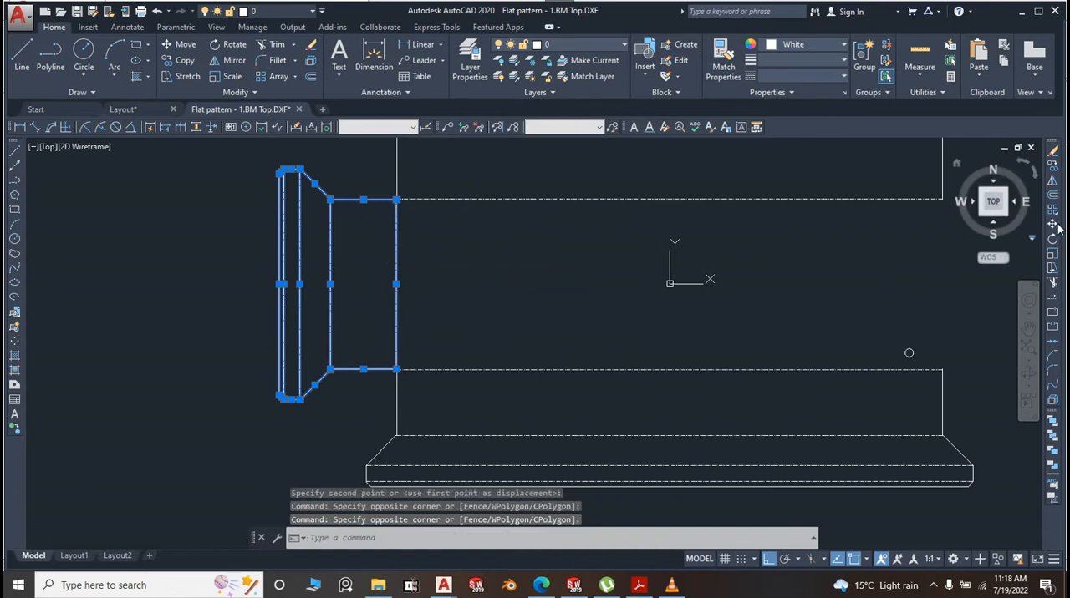
pyautogui.press('m')
pyautogui.press('space')
pyautogui.scroll(-4, 926, 243)
pyautogui.click(928, 377)
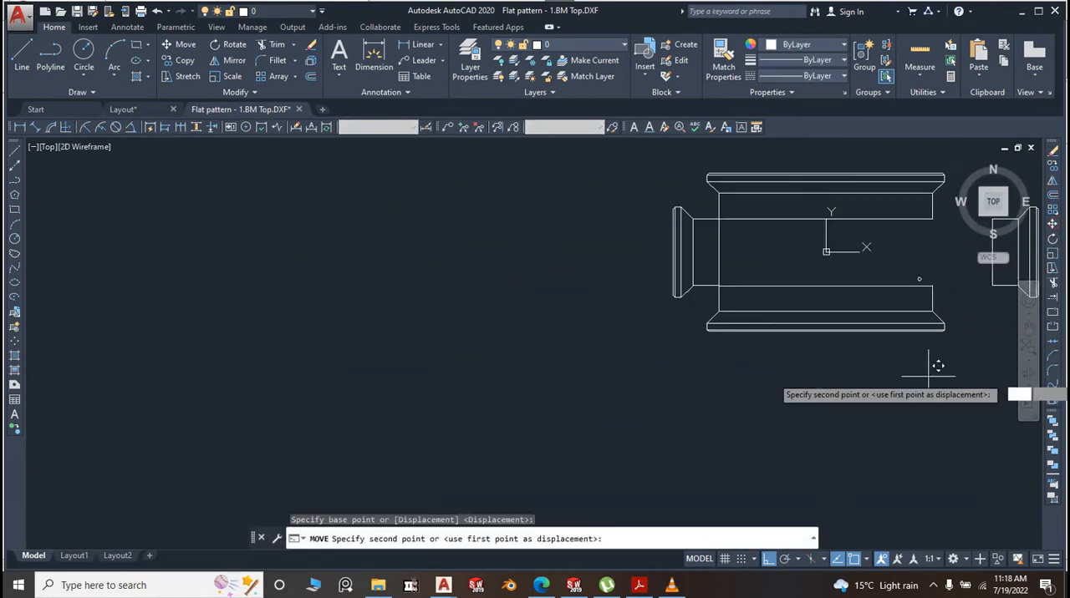
pyautogui.click(872, 365)
# Draw vertical lines closing both open ends of the main panel's floor, between the endpoints of its two long bend lines
pyautogui.click(14, 153)
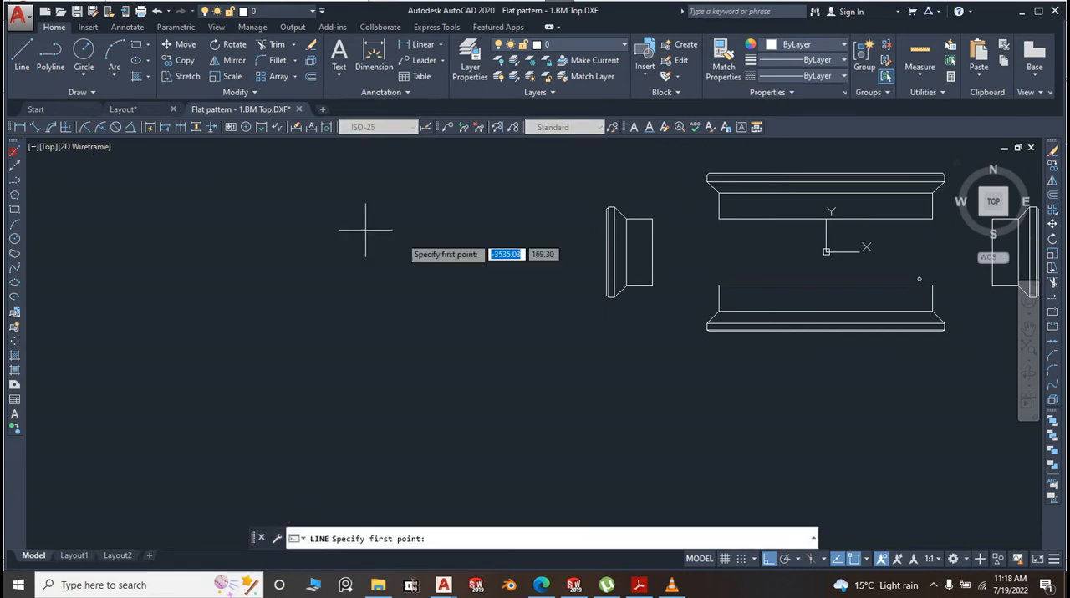
pyautogui.click(718, 219)
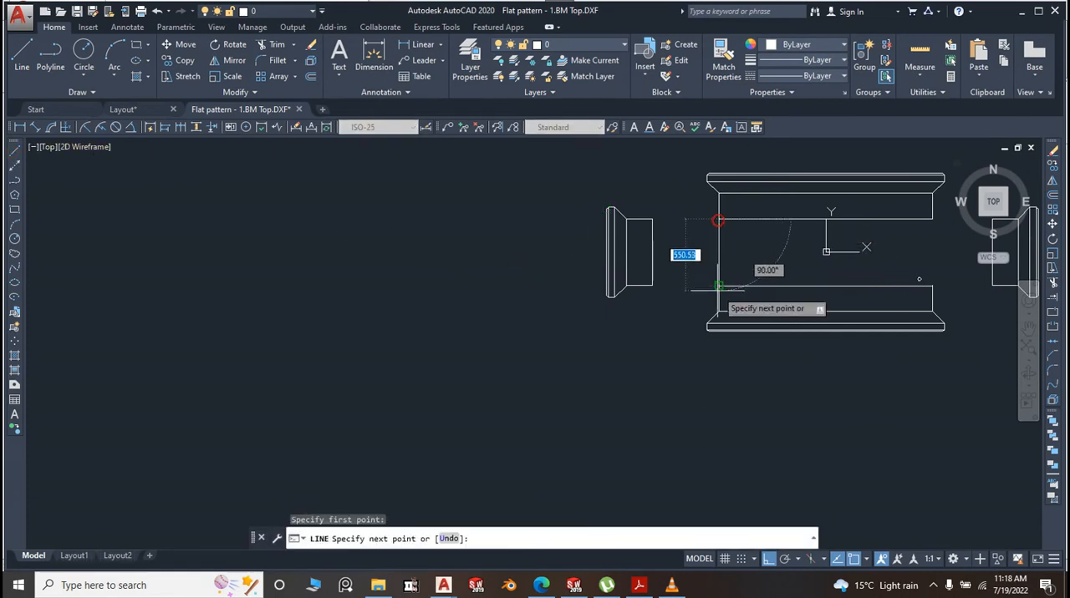
pyautogui.click(716, 291)
pyautogui.press('Return')
pyautogui.press('Return')
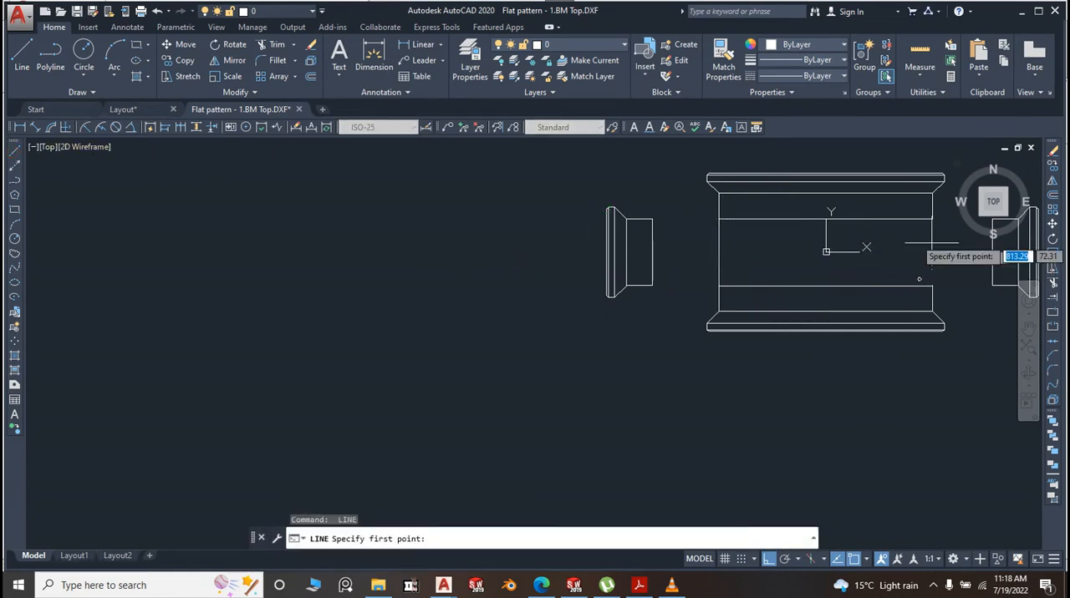
pyautogui.click(932, 219)
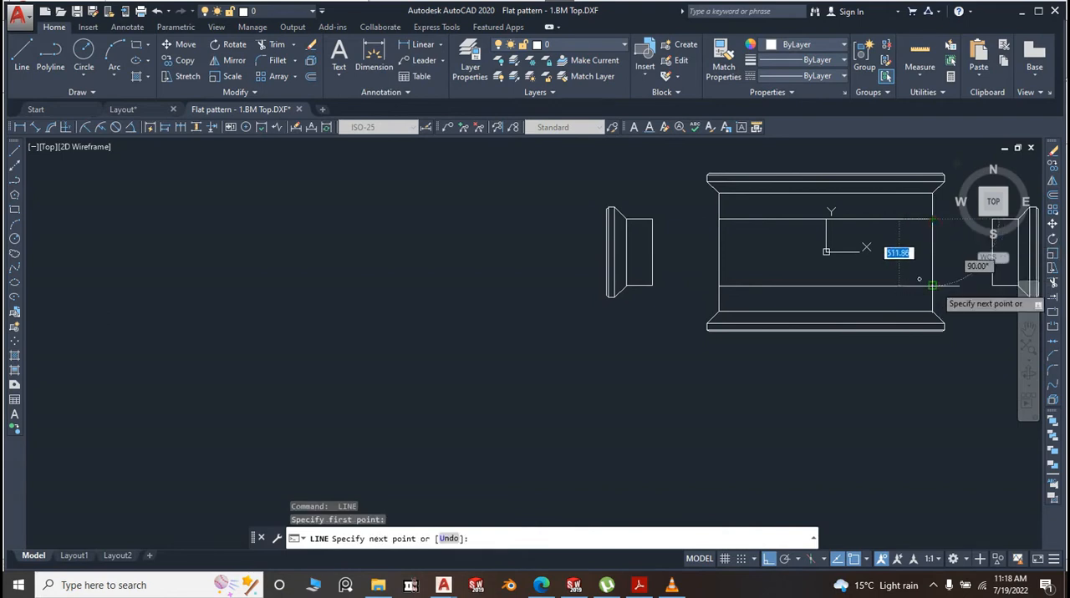
pyautogui.click(932, 286)
pyautogui.press('Return')
pyautogui.scroll(2, 951, 275)
pyautogui.scroll(-4, 637, 249)
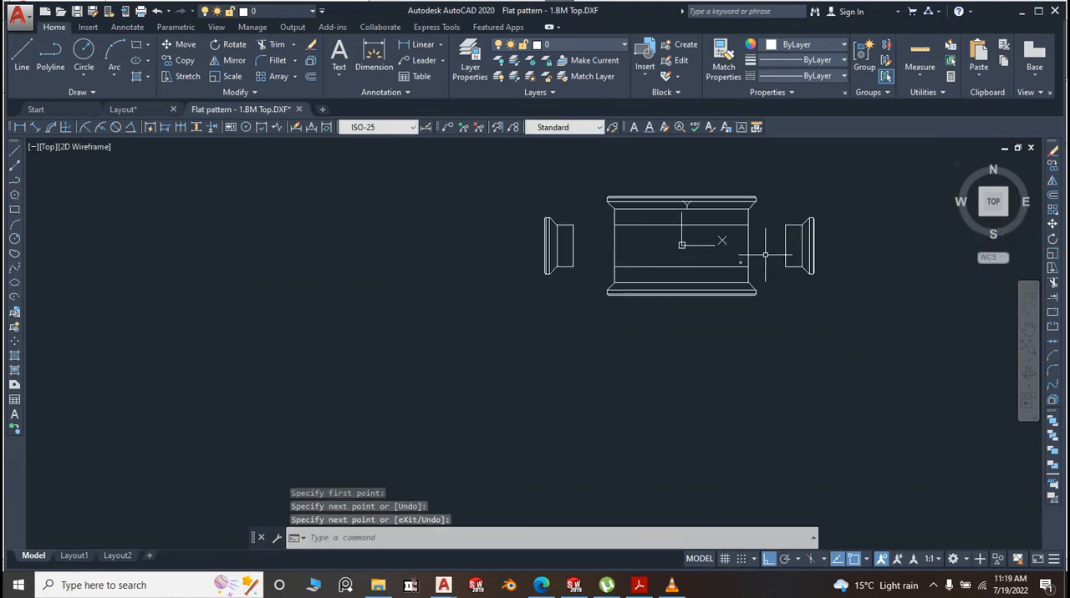
# Highlight the two end flanges and the main panel as separate pieces, clear the selection, and examine their outlines
pyautogui.scroll(2, 828, 227)
pyautogui.click(865, 327)
pyautogui.click(745, 194)
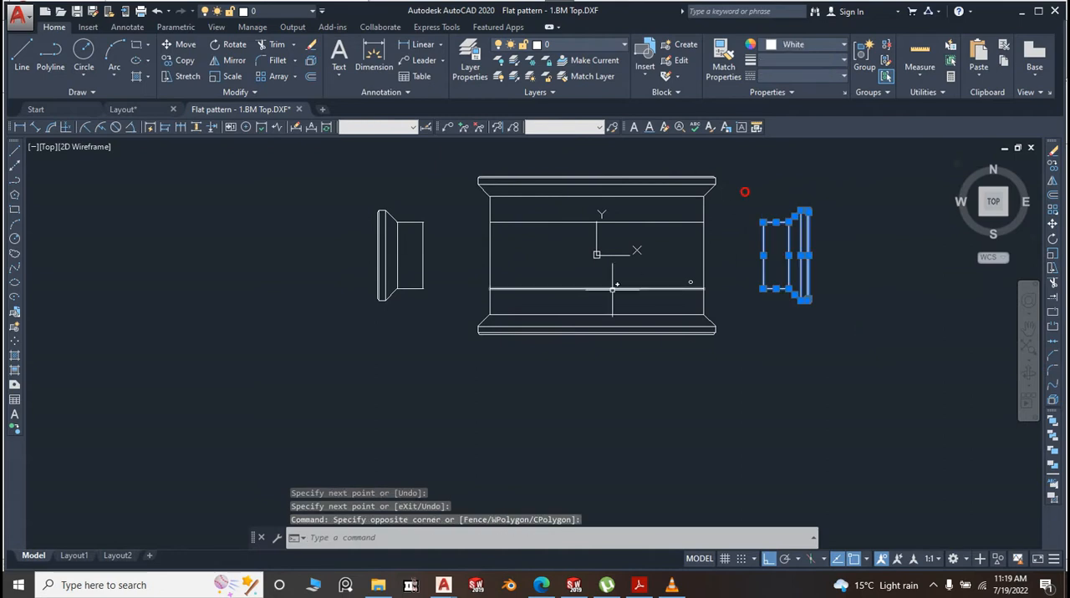
pyautogui.click(452, 333)
pyautogui.click(323, 172)
pyautogui.click(750, 370)
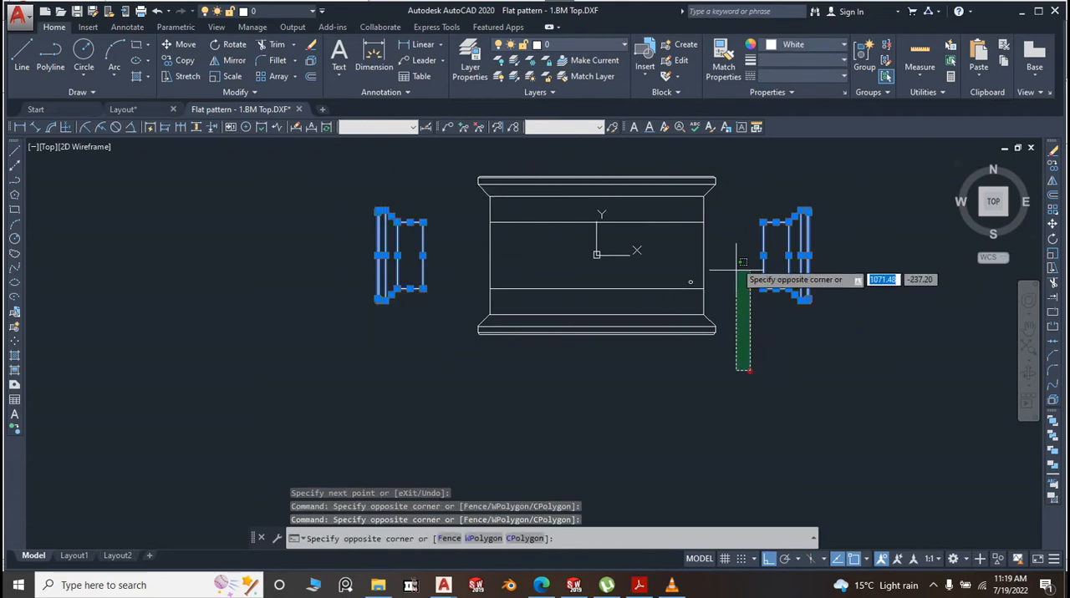
pyautogui.click(470, 169)
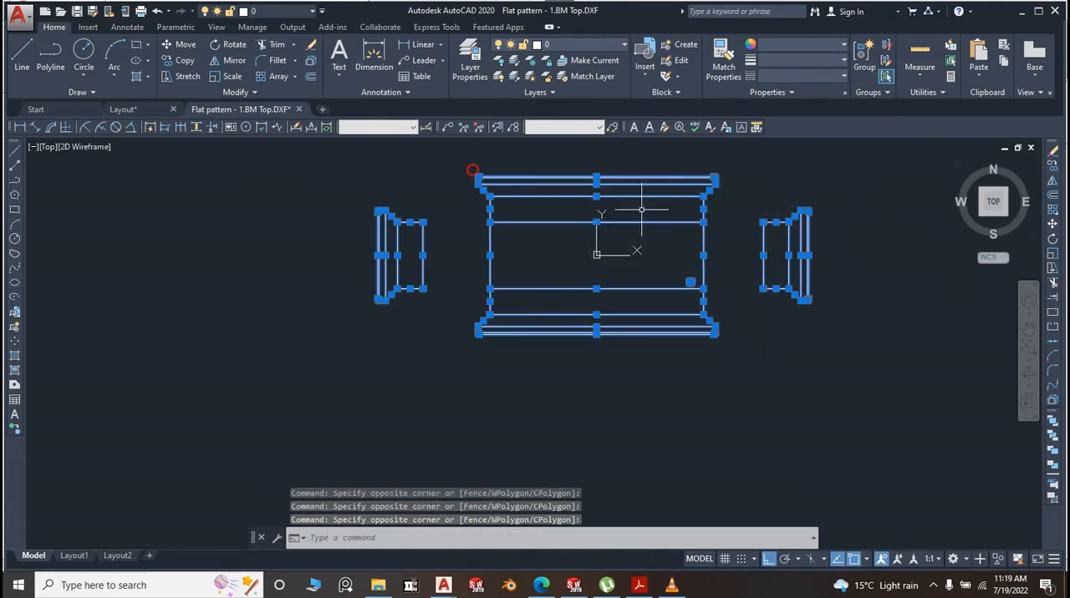
pyautogui.scroll(2, 636, 255)
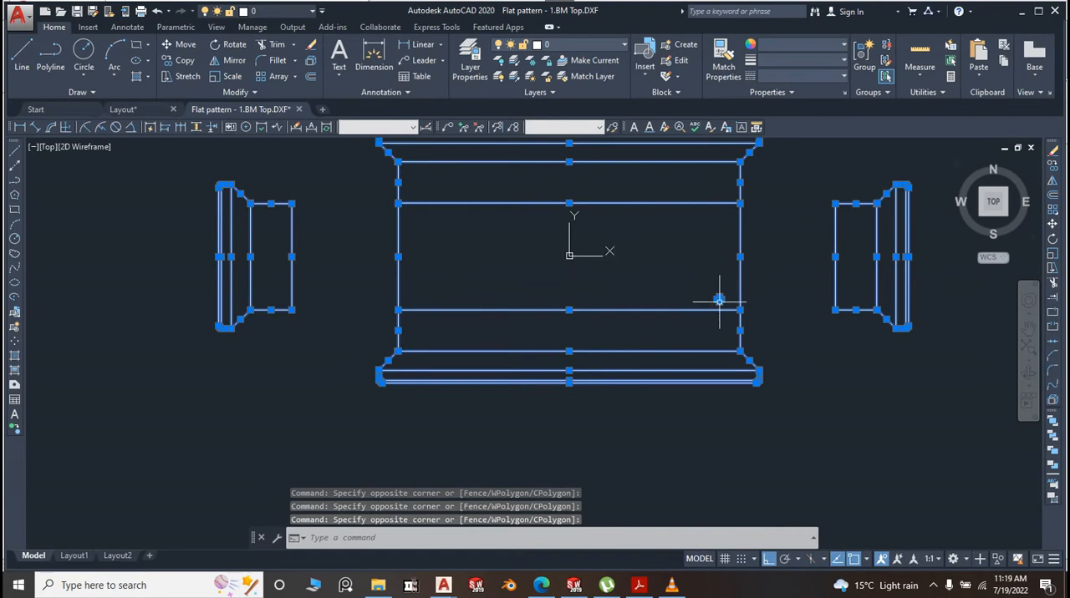
pyautogui.scroll(4, 719, 296)
pyautogui.scroll(-4, 788, 323)
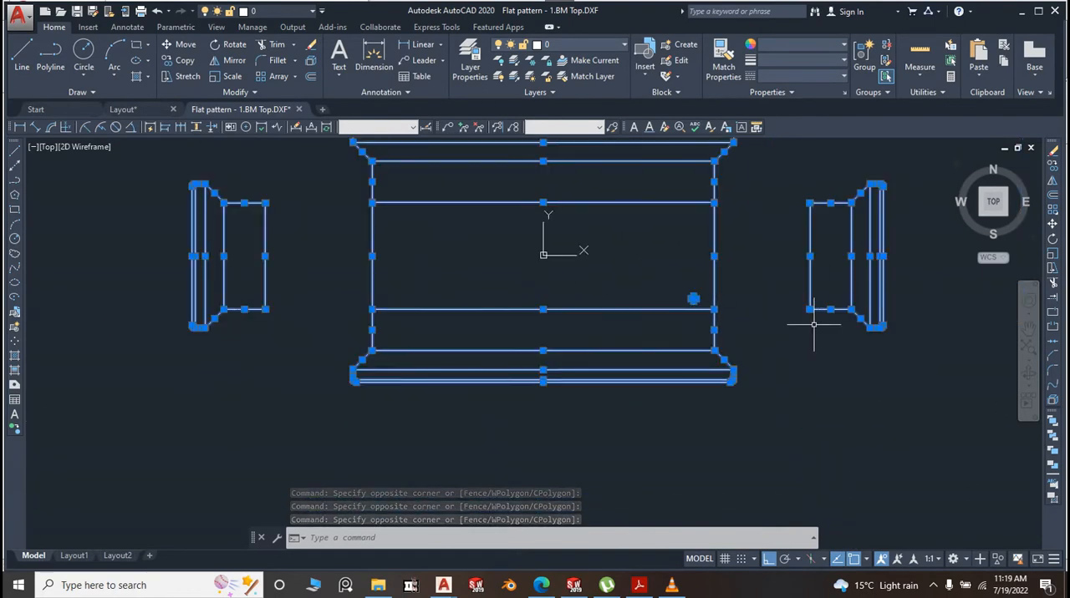
pyautogui.press('Escape')
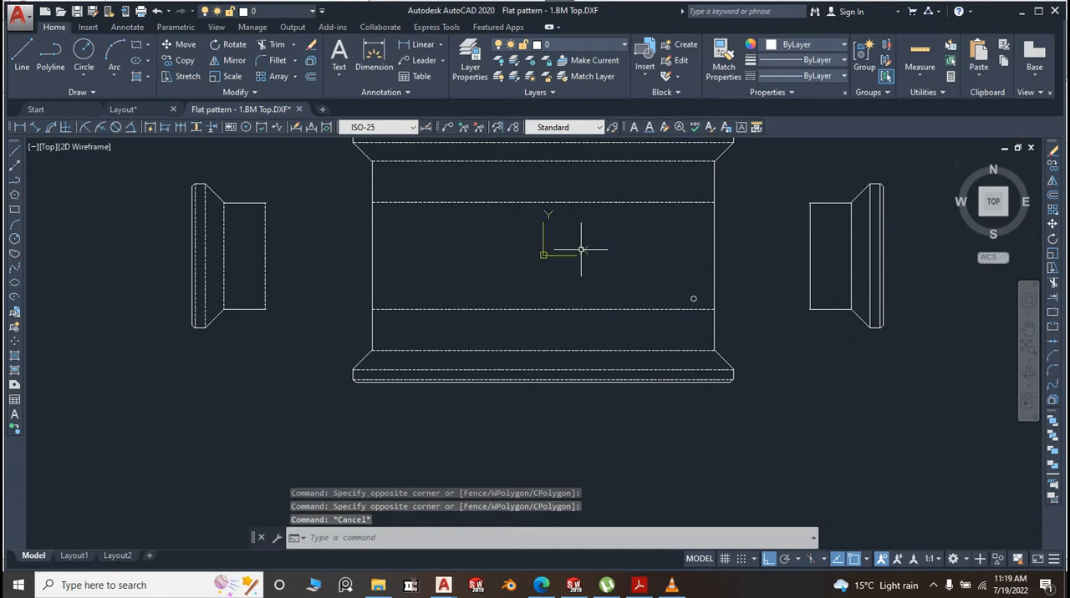
pyautogui.scroll(2, 844, 213)
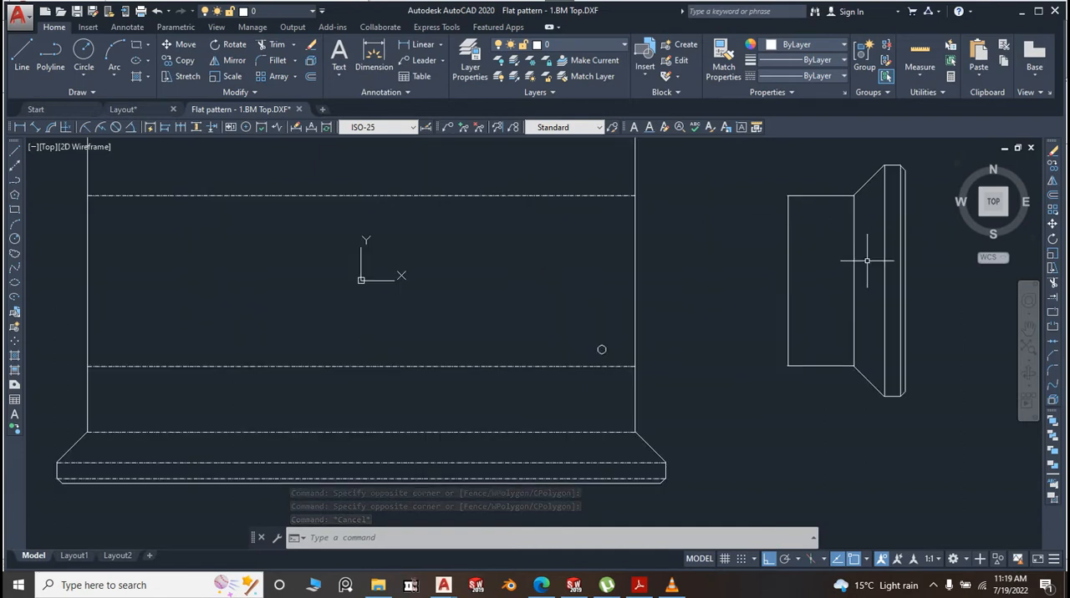
pyautogui.scroll(-4, 668, 268)
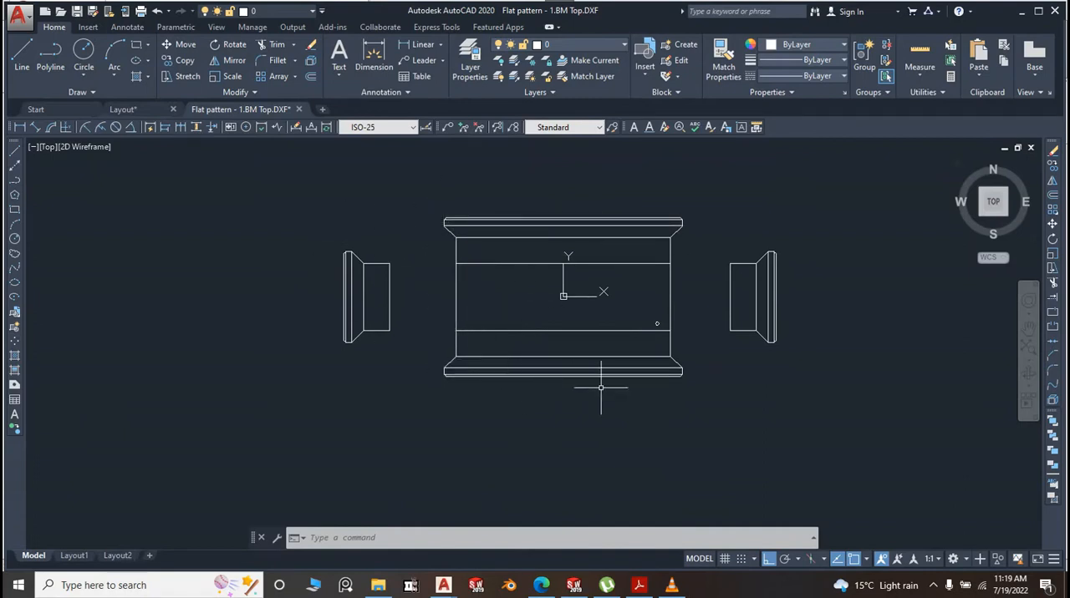
pyautogui.scroll(2, 583, 311)
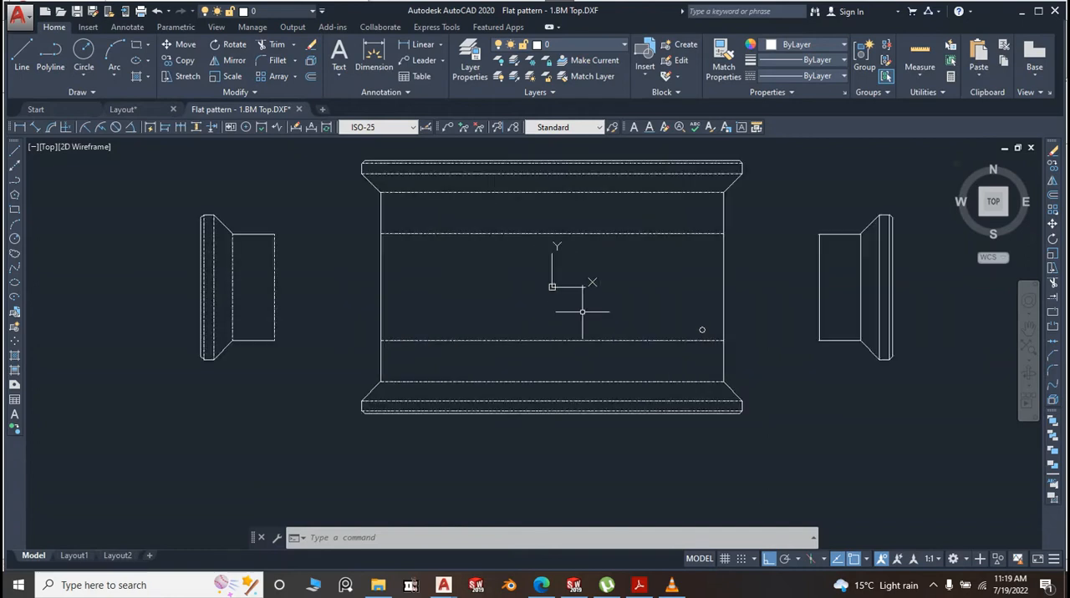
pyautogui.scroll(-4, 609, 248)
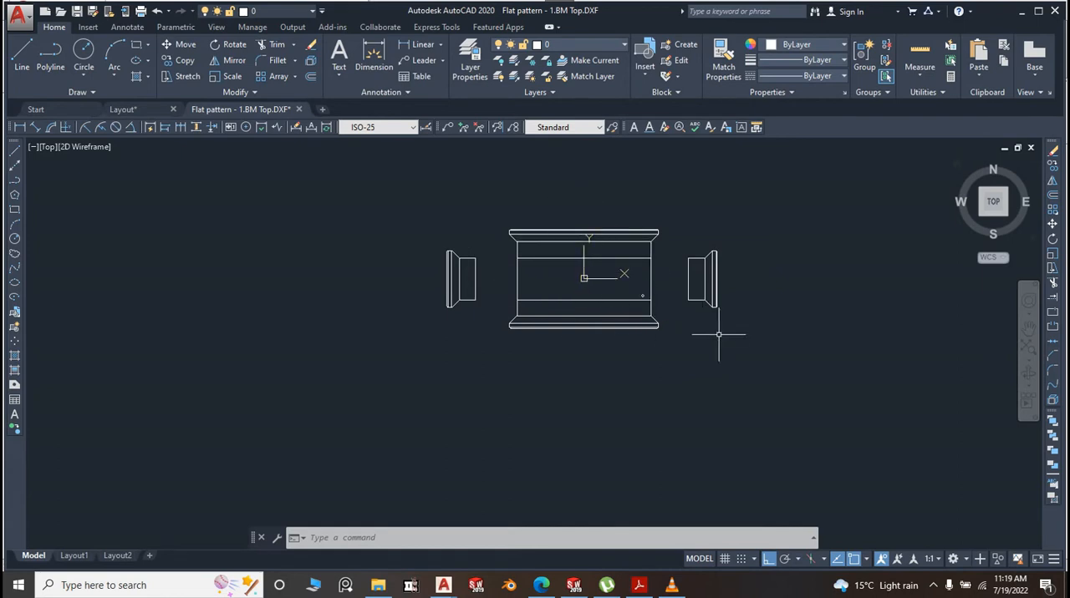
# Highlight both separated end flanges on either side of the main panel
pyautogui.click(770, 338)
pyautogui.click(658, 214)
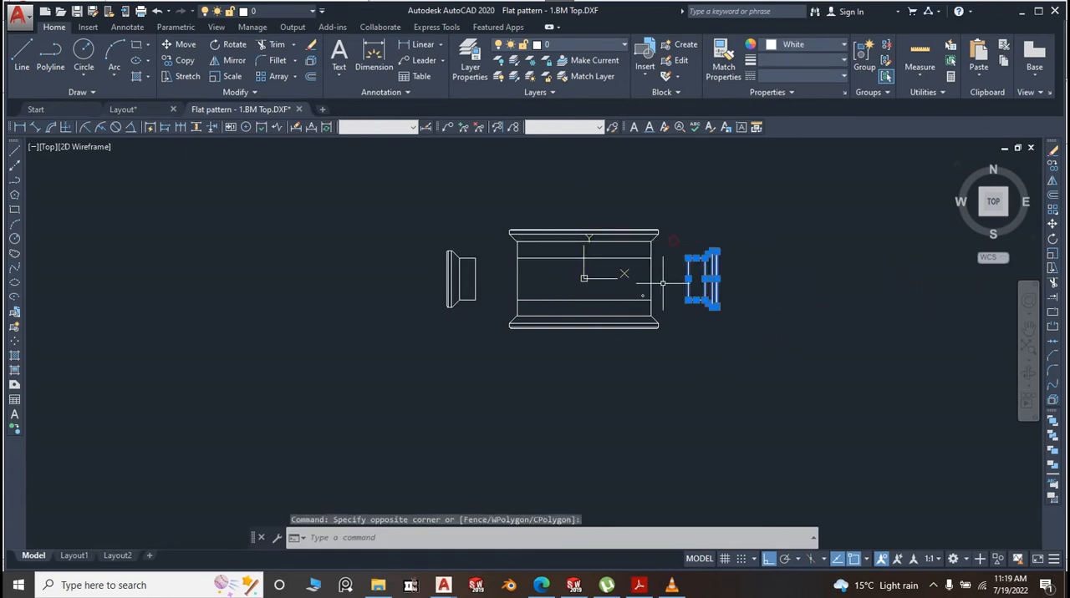
pyautogui.click(486, 329)
pyautogui.click(413, 233)
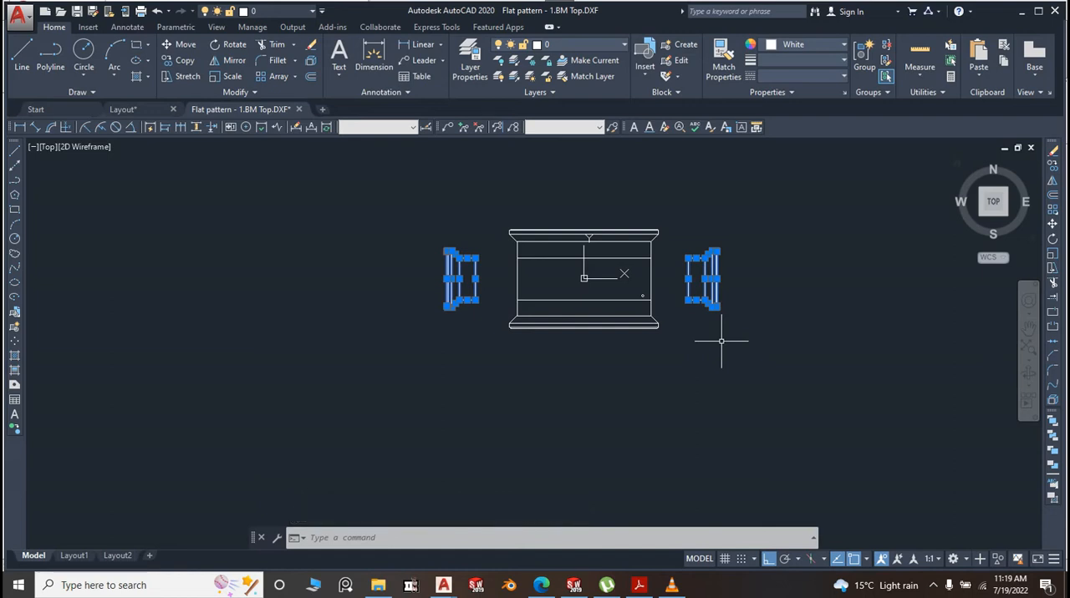
pyautogui.click(776, 368)
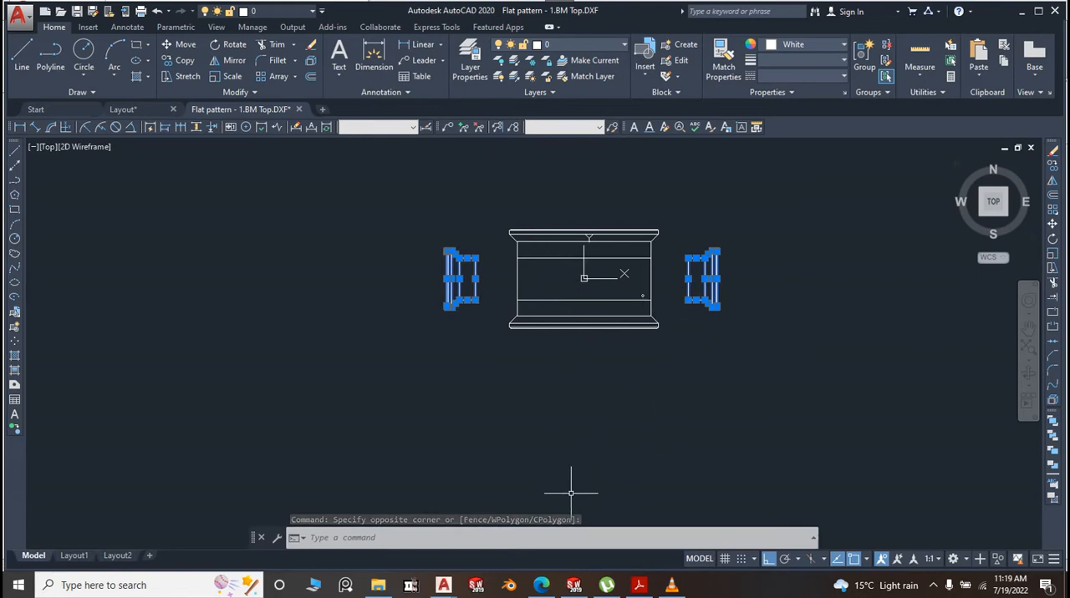
# Switch to SOLIDWORKS and create a new part from the Part2 template
pyautogui.click(573, 585)
pyautogui.click(695, 198)
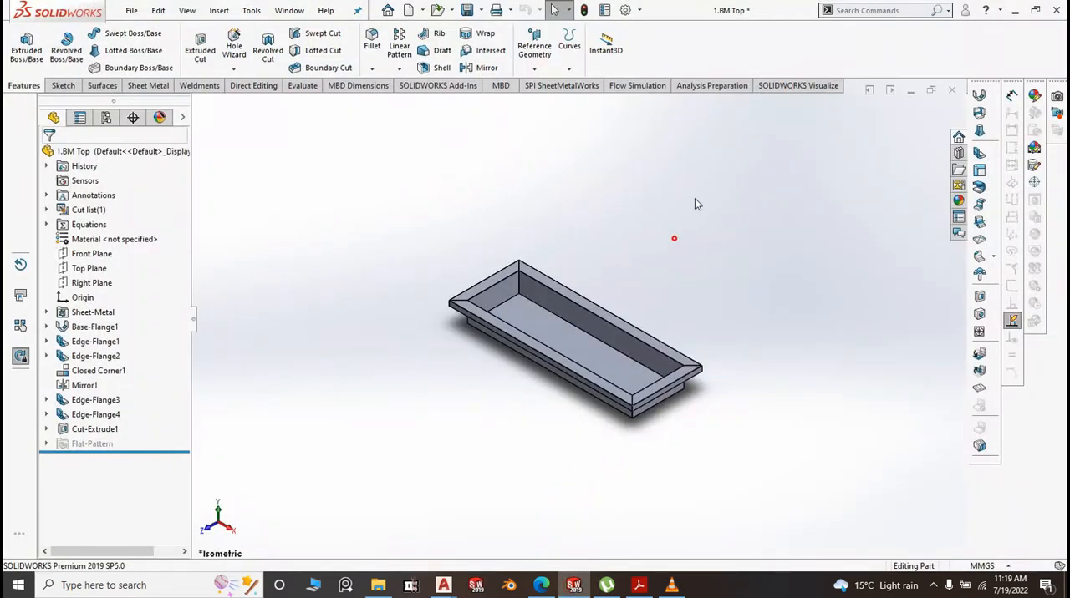
pyautogui.scroll(-2, 594, 219)
pyautogui.scroll(2, 529, 298)
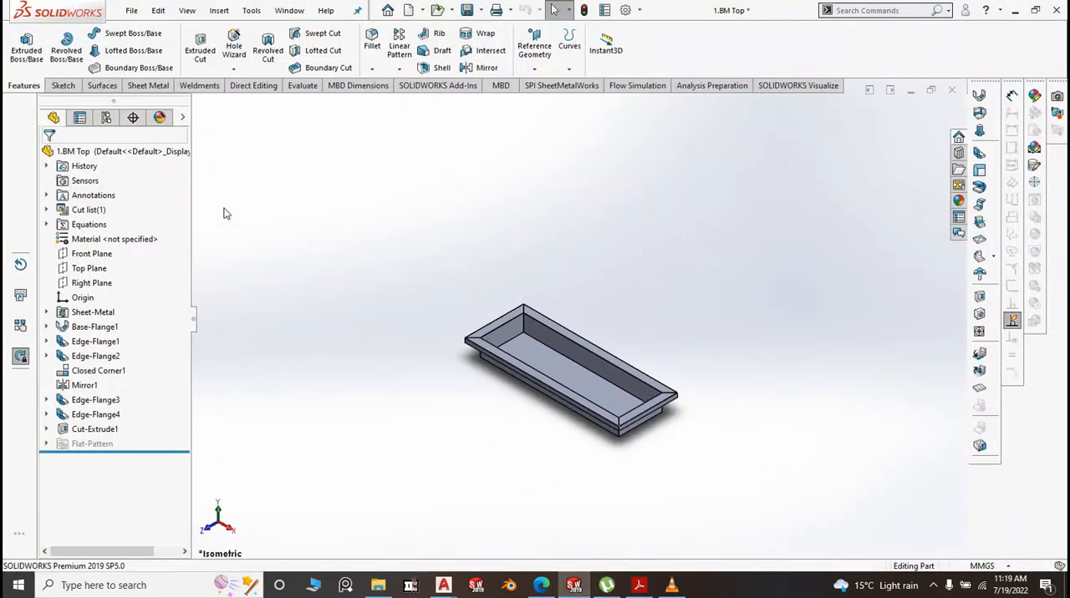
pyautogui.click(132, 10)
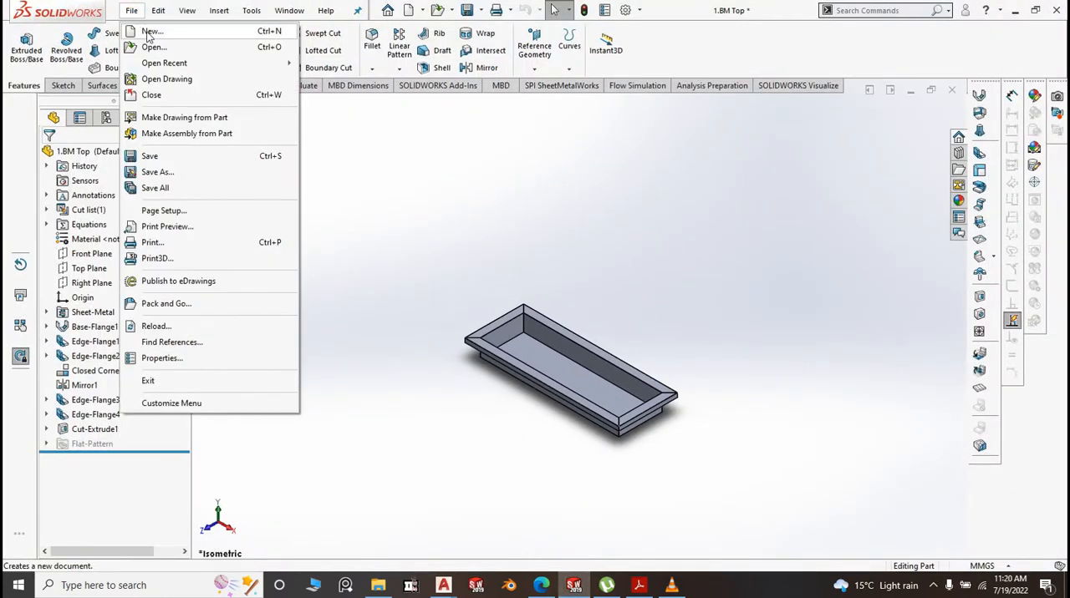
pyautogui.click(151, 32)
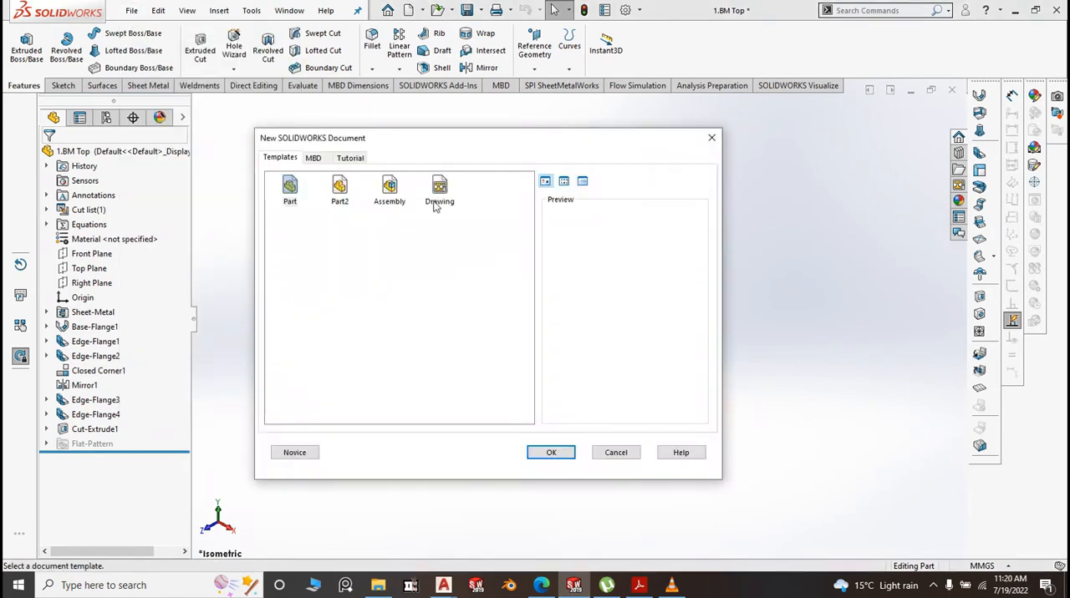
pyautogui.click(341, 192)
pyautogui.click(559, 454)
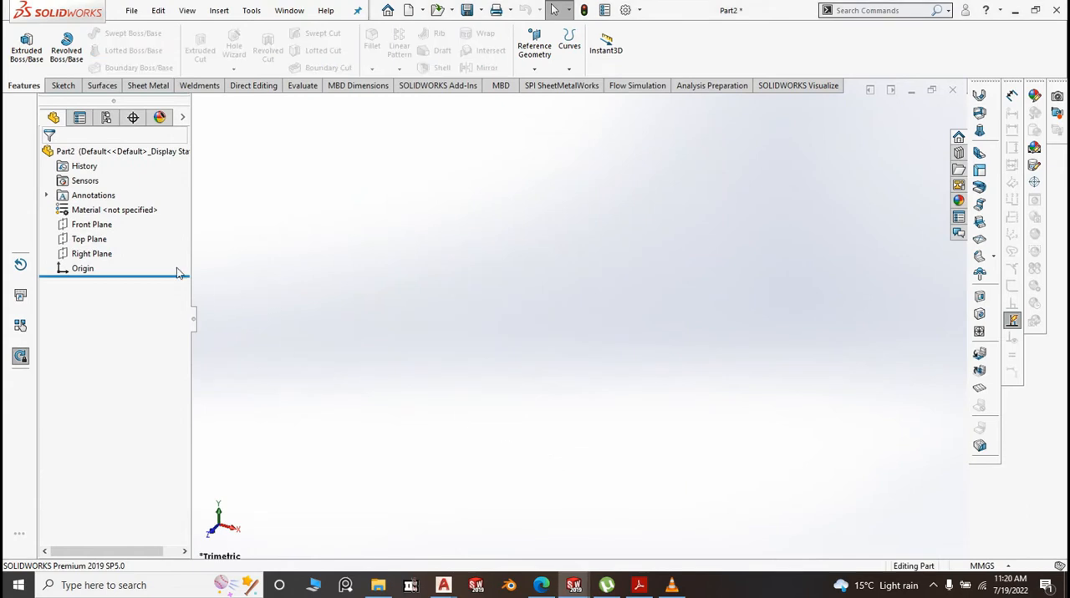
# Sketch a center rectangle about 201 by 138 mm on the Front Plane, centred on the origin
pyautogui.click(92, 225)
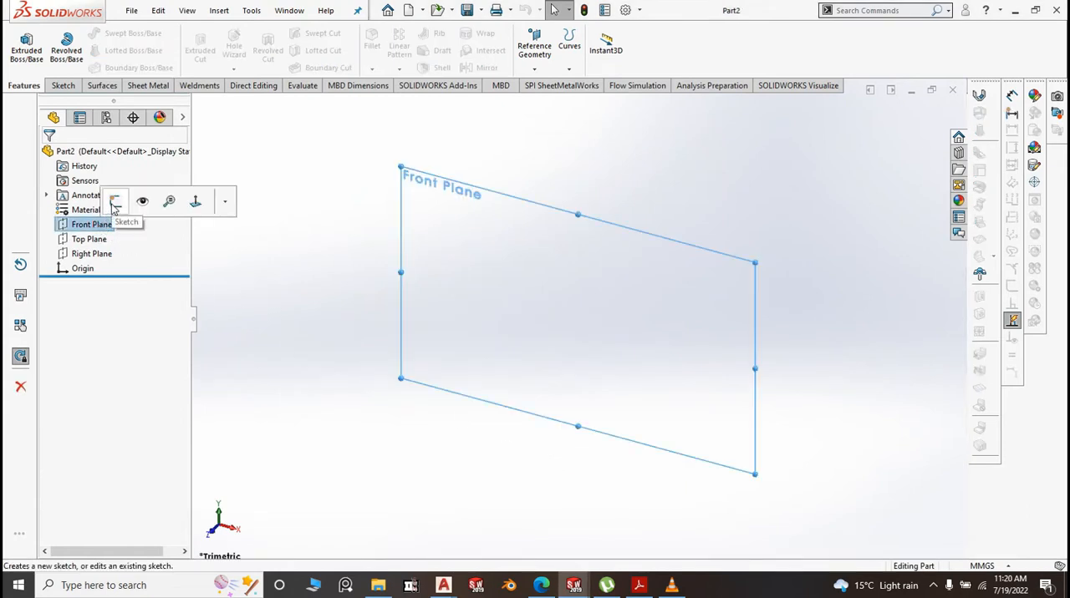
pyautogui.click(115, 207)
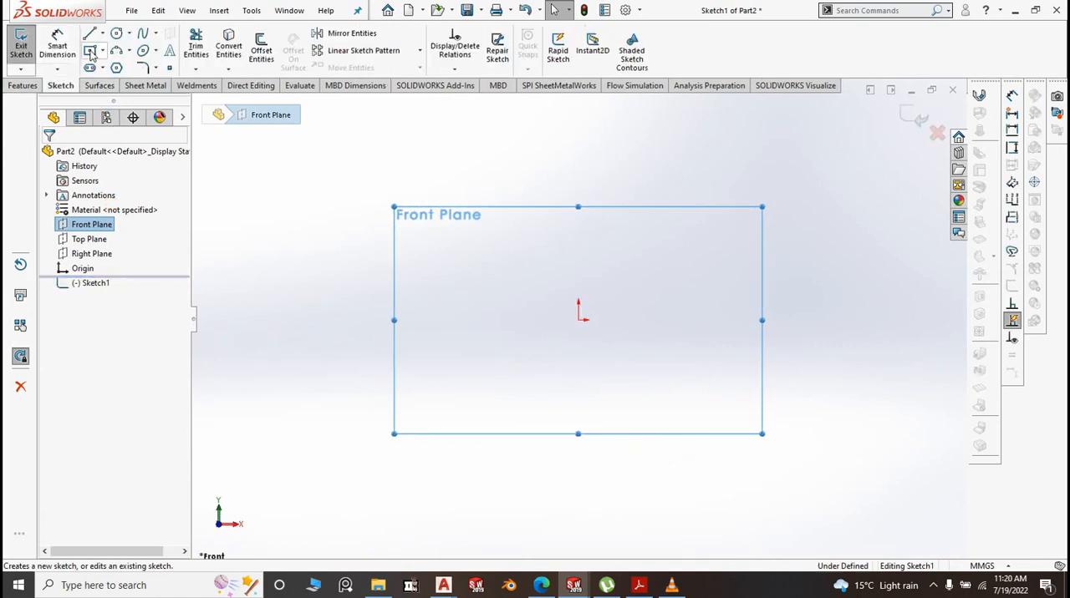
pyautogui.click(101, 51)
pyautogui.click(108, 80)
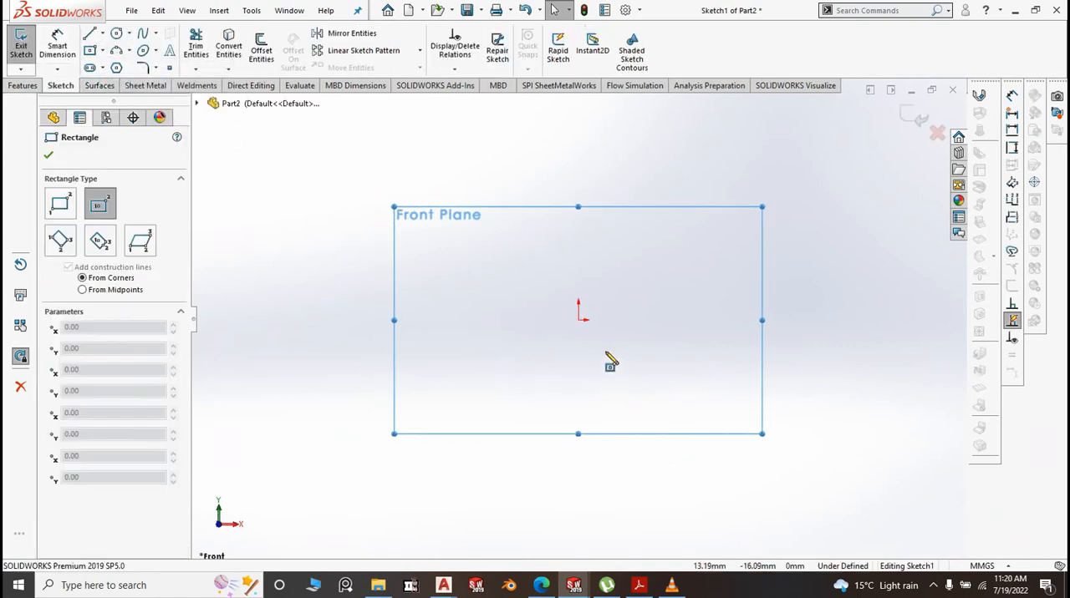
pyautogui.click(577, 319)
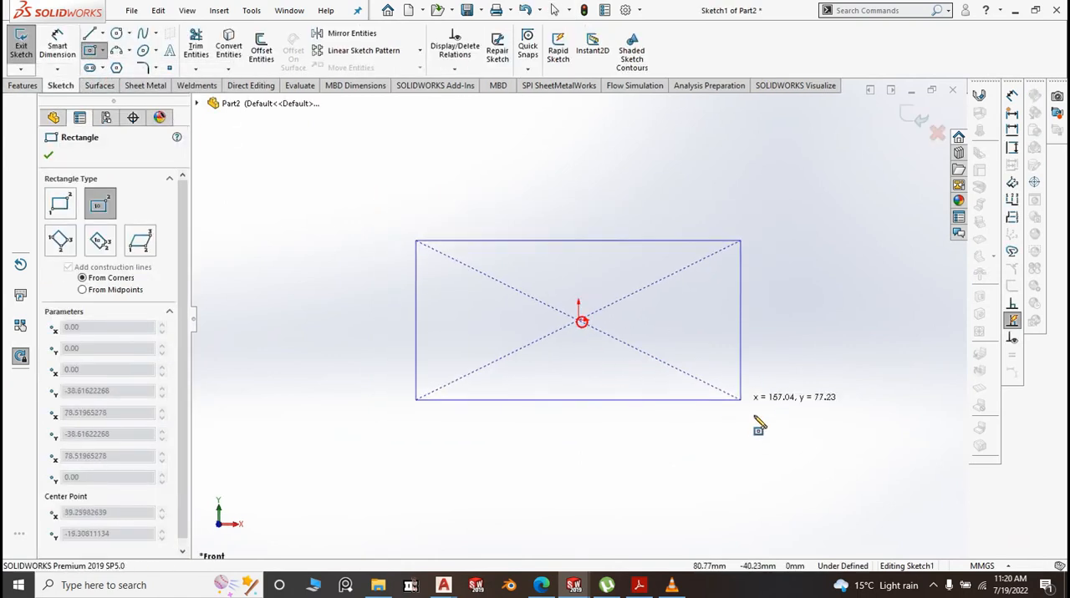
pyautogui.click(787, 462)
# Dimension the rectangle's horizontal length as 1813 mm
pyautogui.click(56, 46)
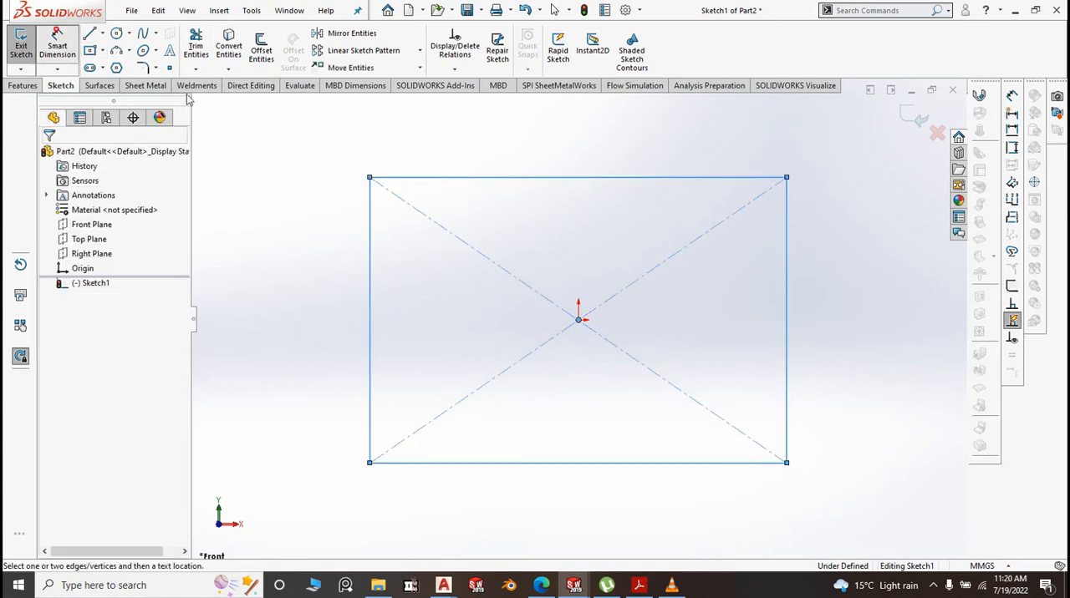
pyautogui.click(587, 171)
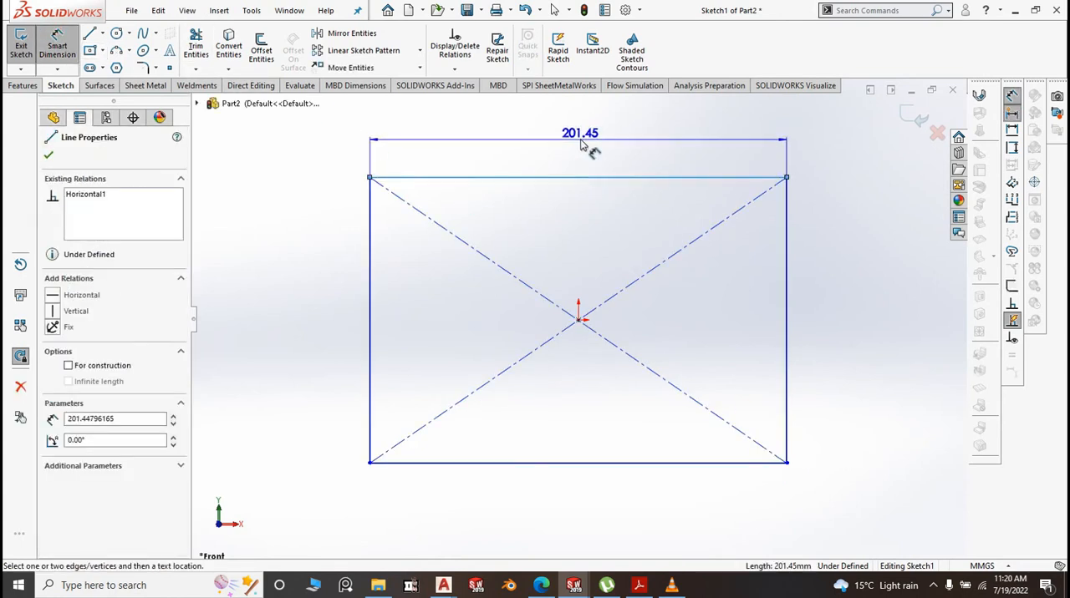
pyautogui.click(593, 149)
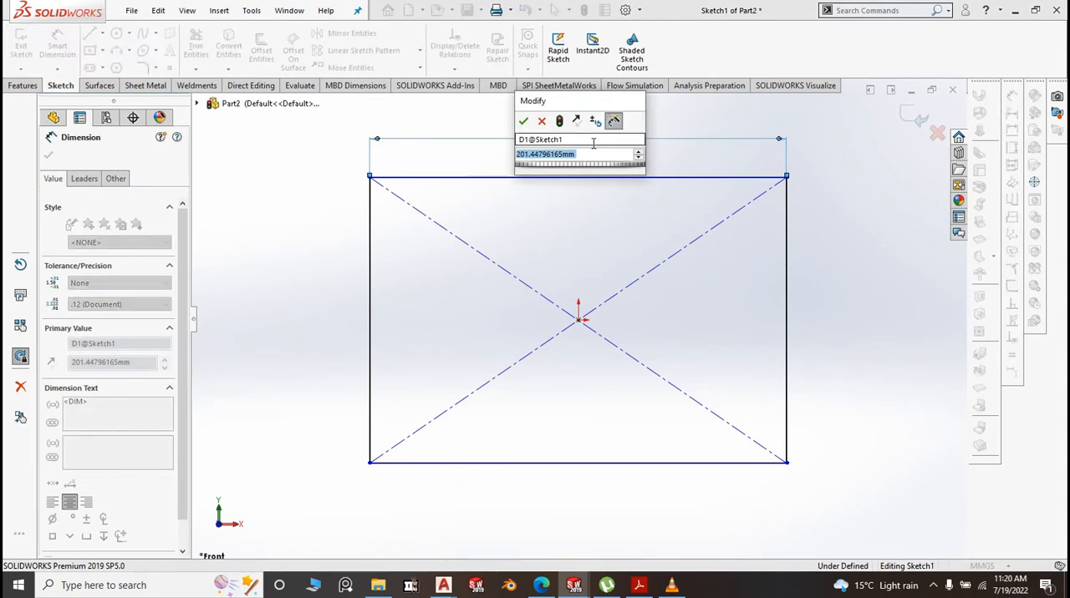
pyautogui.write('18')
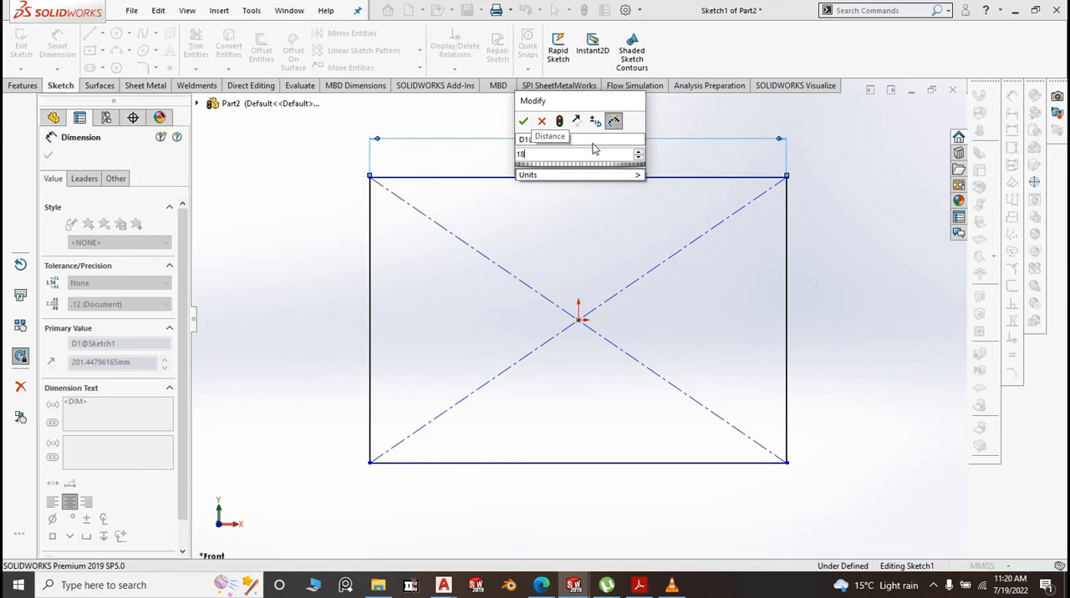
pyautogui.write('13')
pyautogui.click(524, 122)
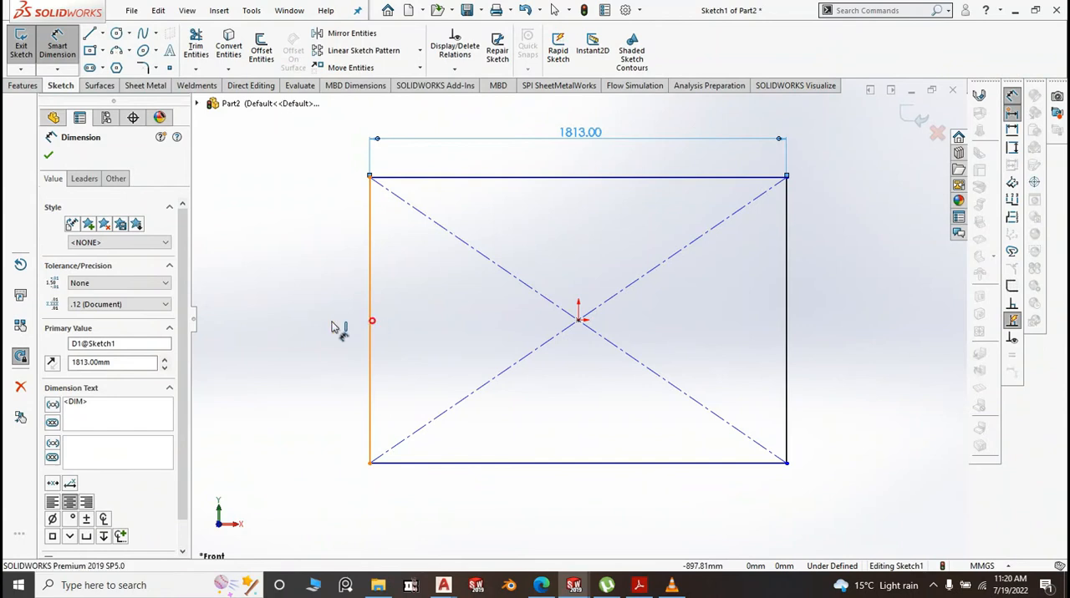
# Dimension the rectangle's vertical height as 710 mm
pyautogui.click(371, 326)
pyautogui.click(309, 329)
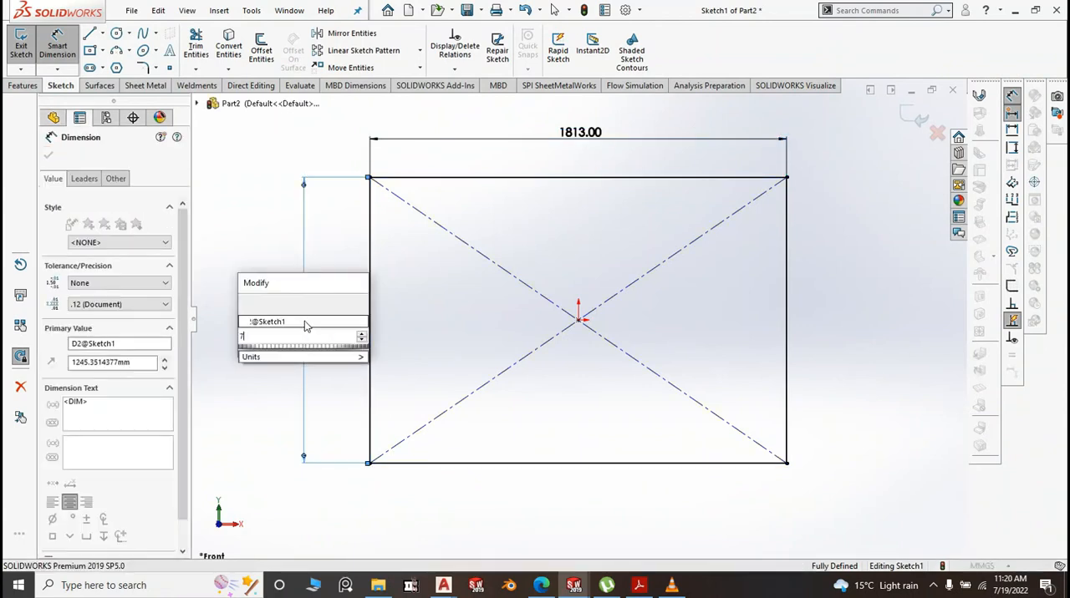
pyautogui.write('710')
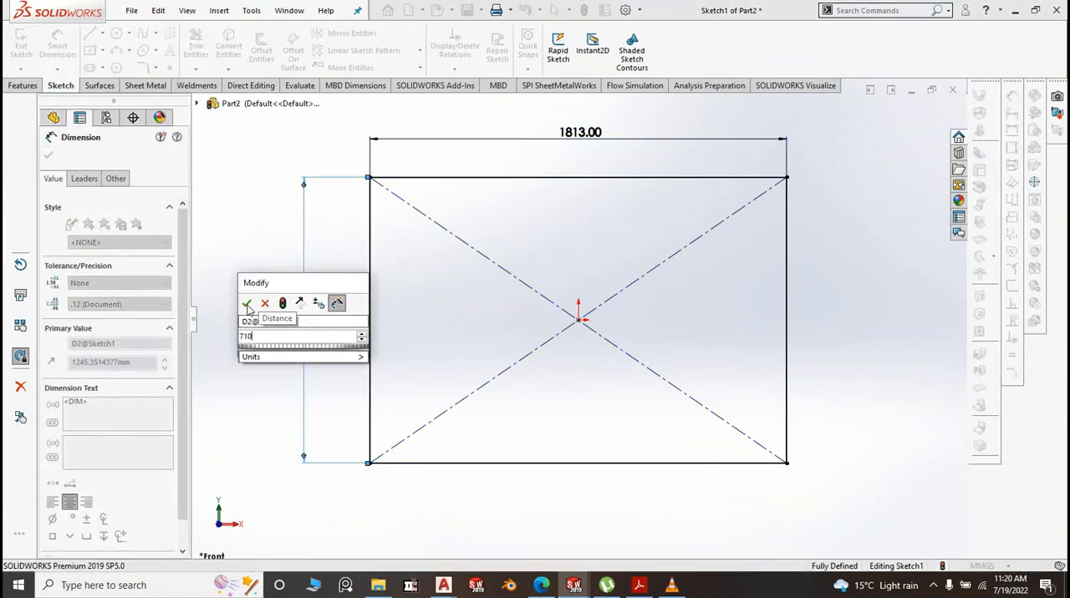
pyautogui.click(248, 305)
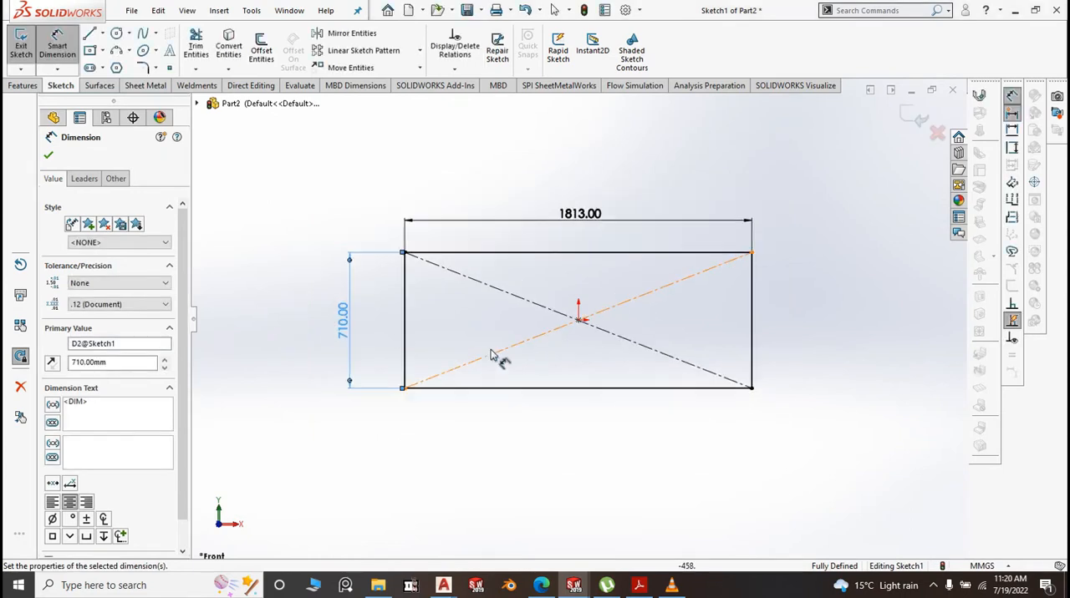
# Create a sheet-metal base flange from the rectangle with a 1.2 mm thickness, keeping the K-Factor at 0.5
pyautogui.click(145, 85)
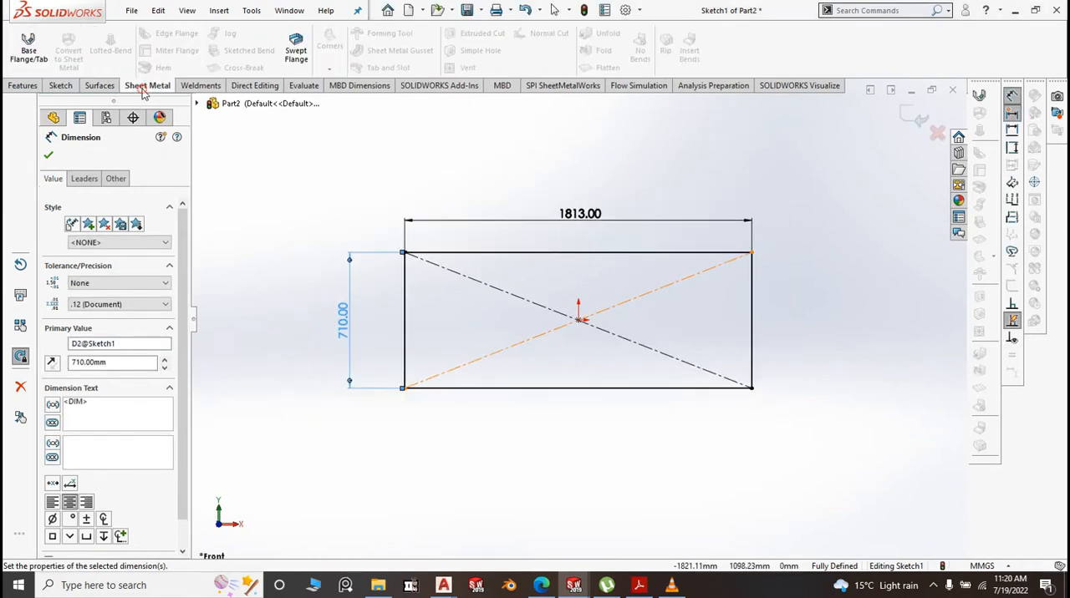
pyautogui.click(34, 50)
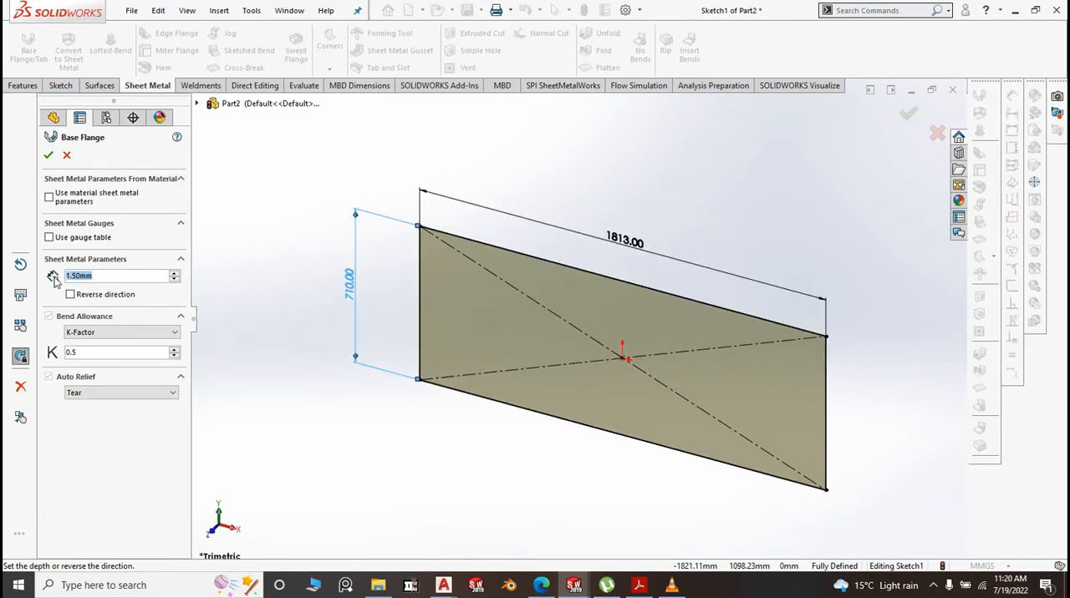
pyautogui.write('1.2')
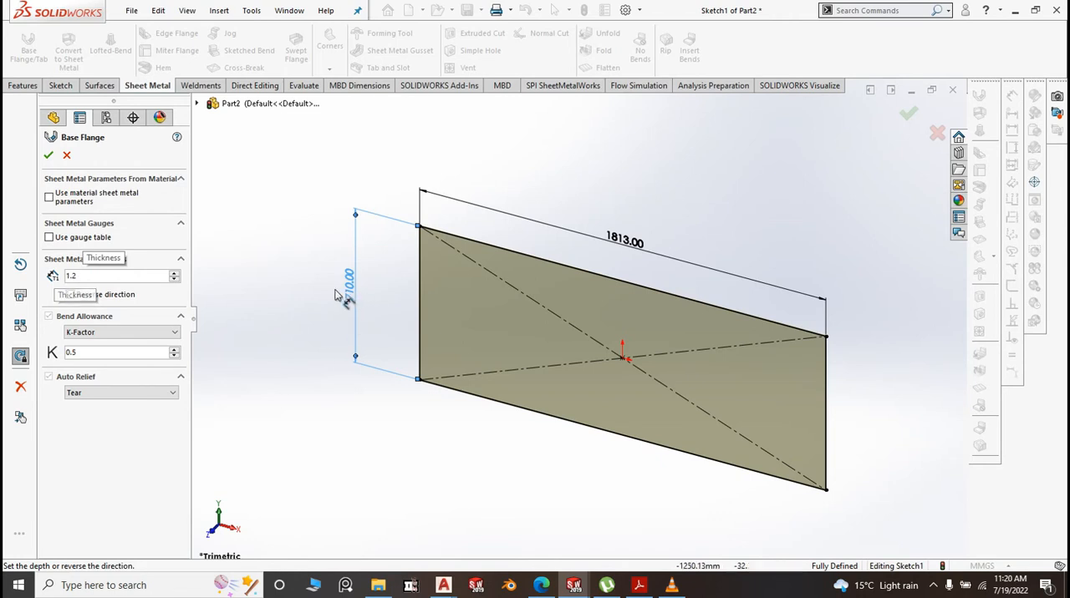
pyautogui.click(309, 273)
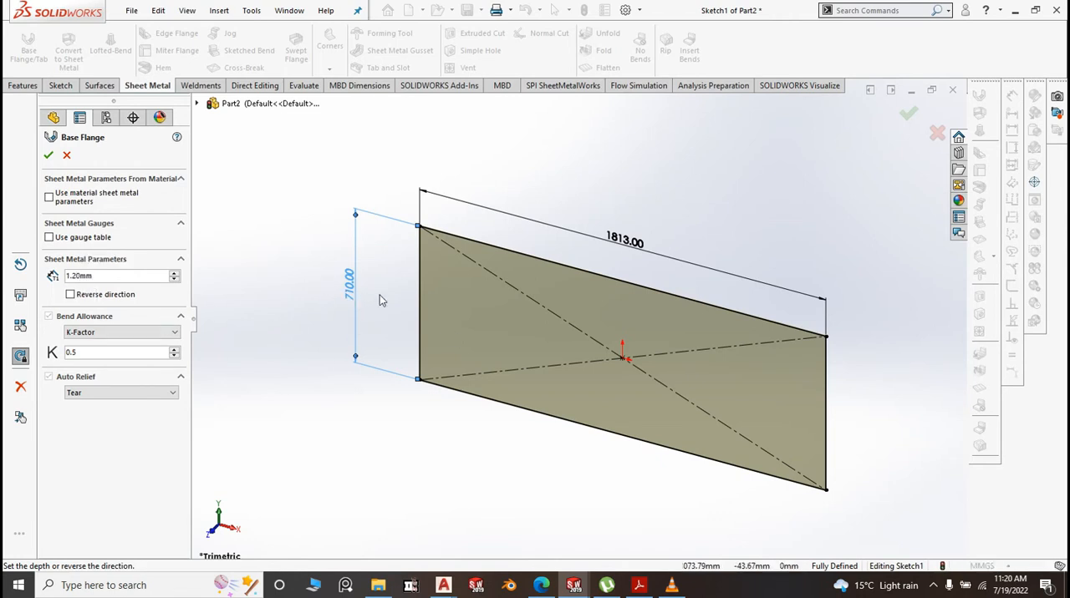
pyautogui.click(49, 157)
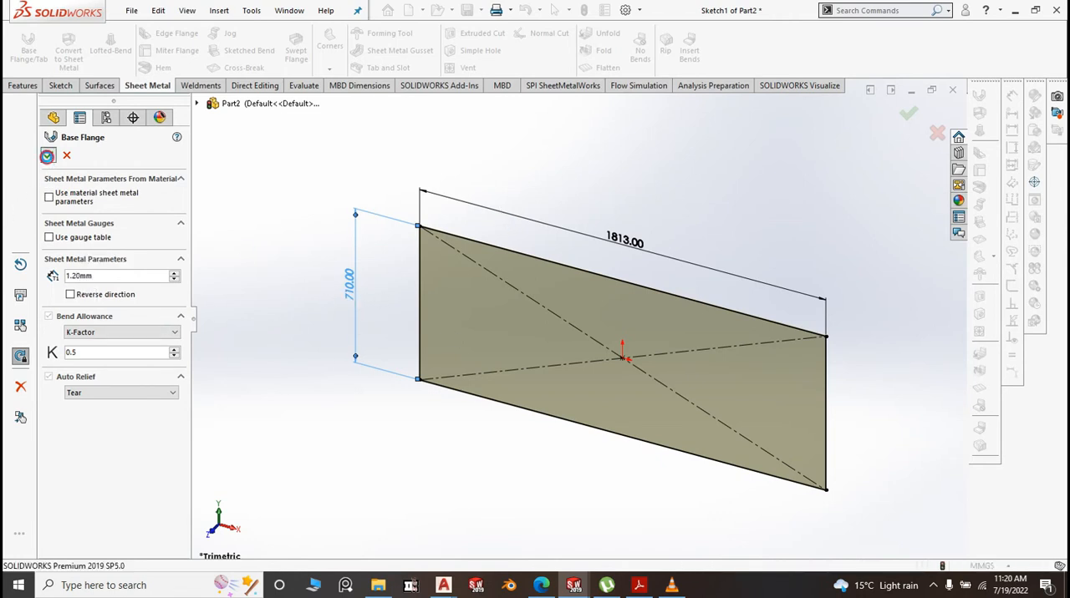
pyautogui.scroll(3, 752, 359)
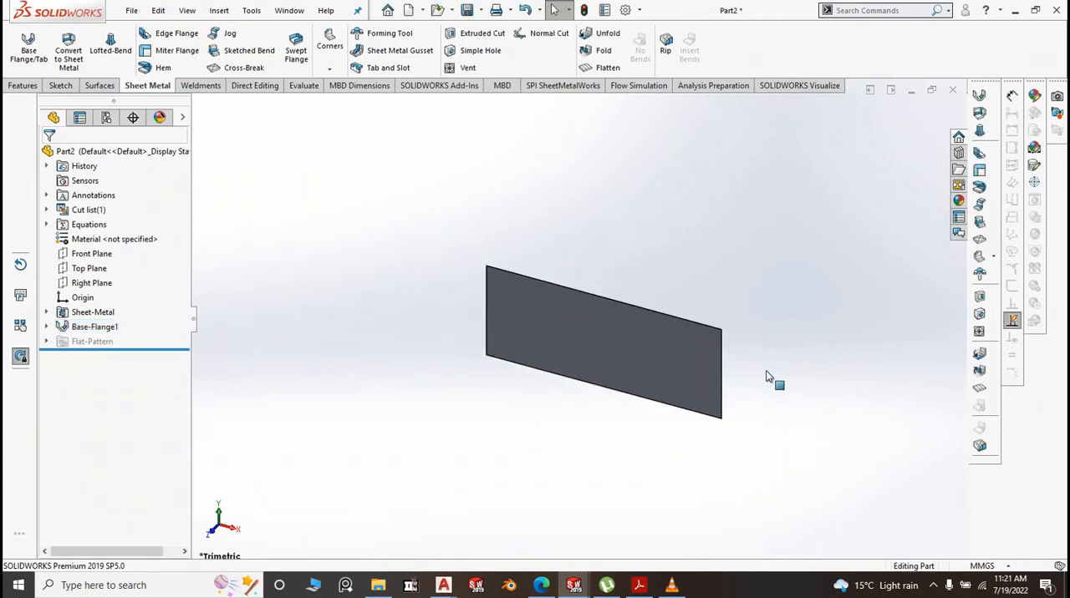
pyautogui.scroll(-3, 733, 401)
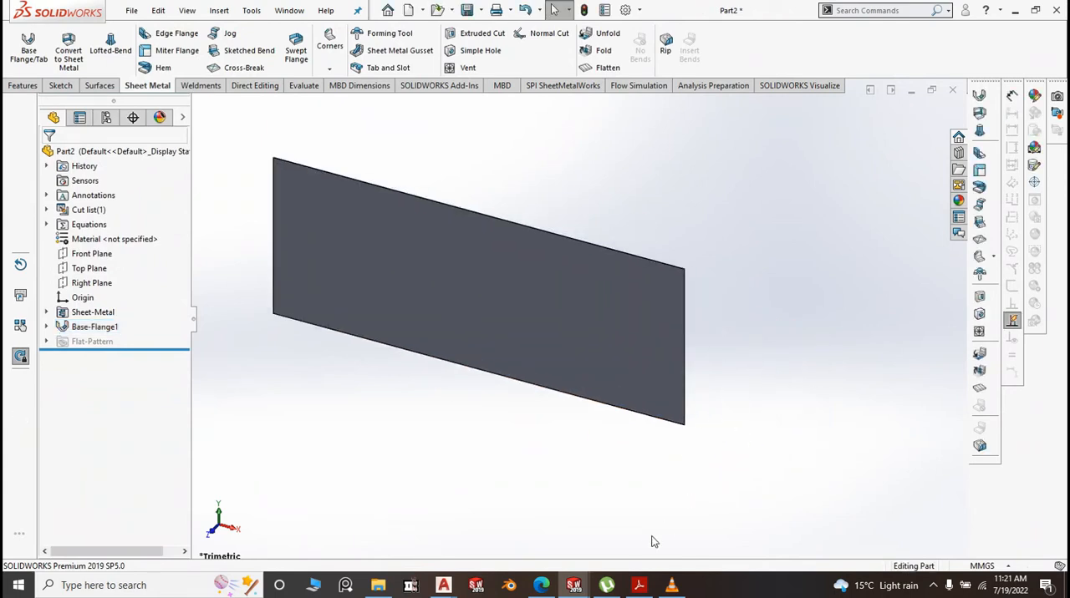
# Switch to the open 1.BM Top part window
pyautogui.click(573, 588)
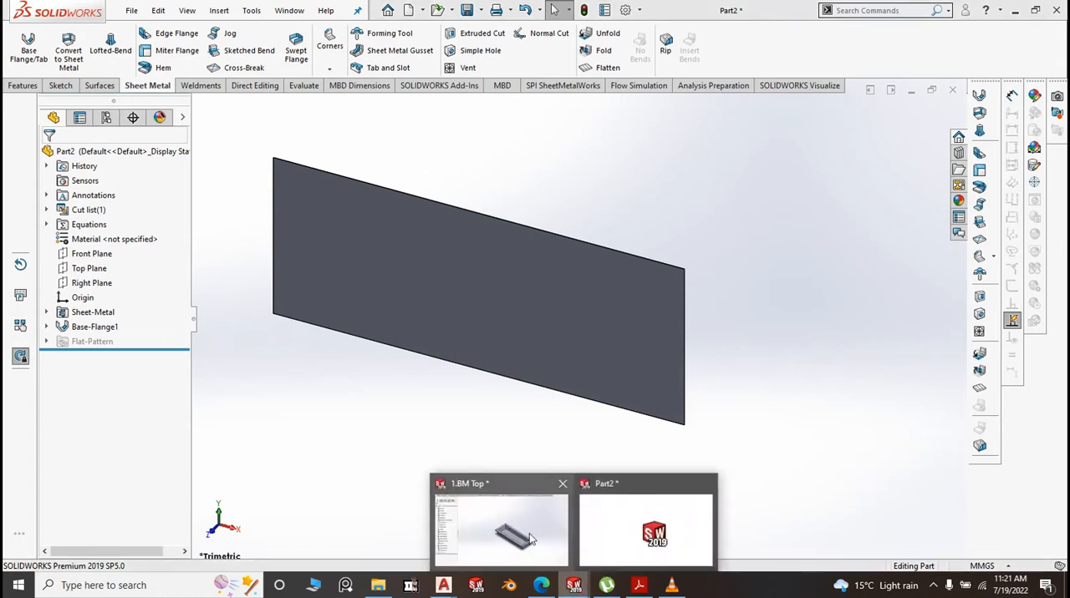
pyautogui.click(529, 533)
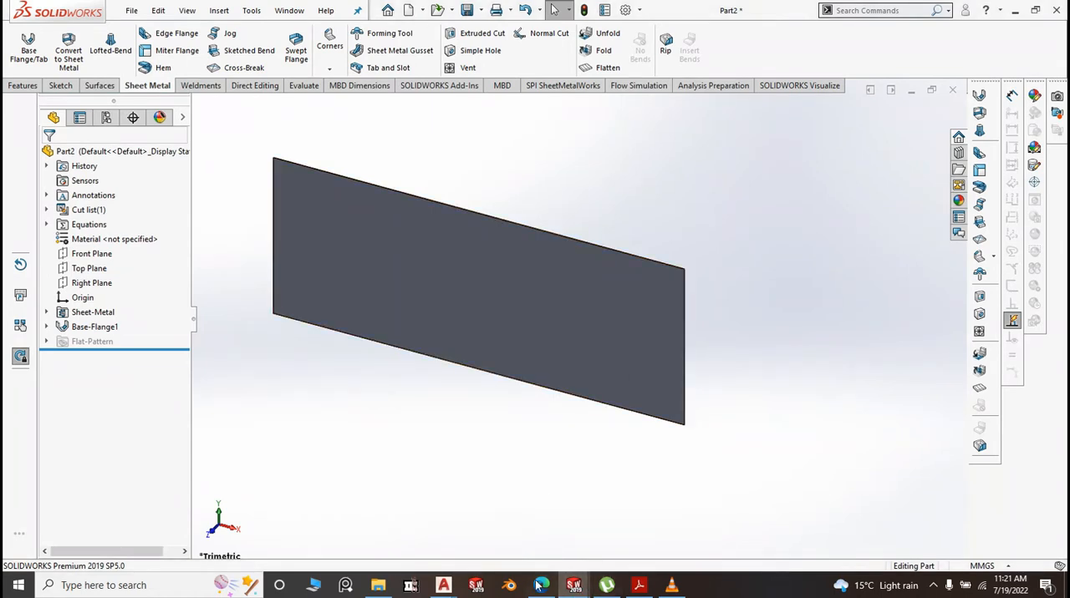
pyautogui.click(571, 593)
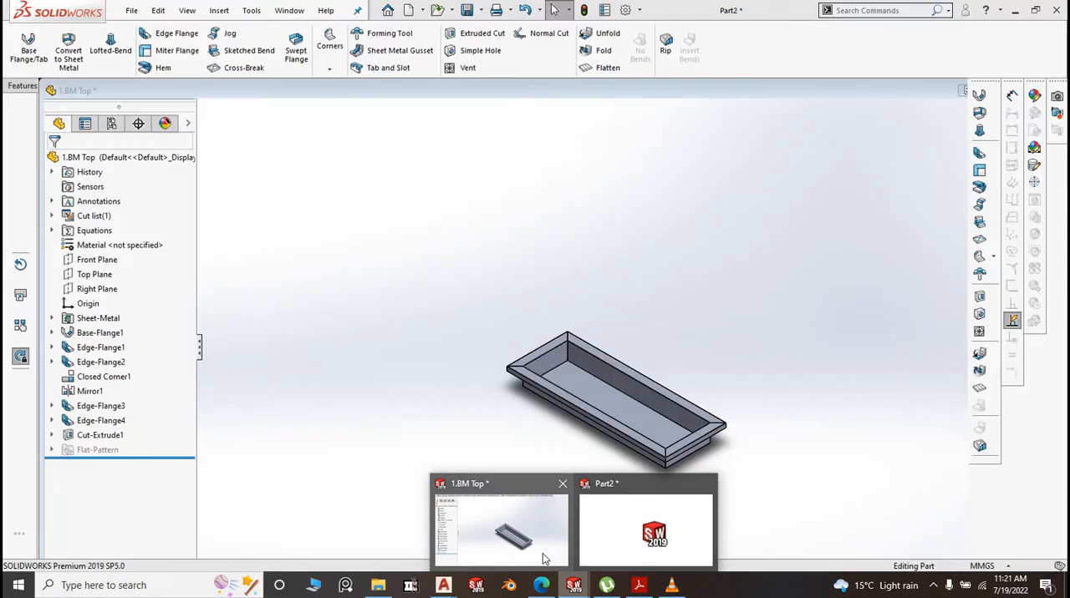
pyautogui.click(543, 554)
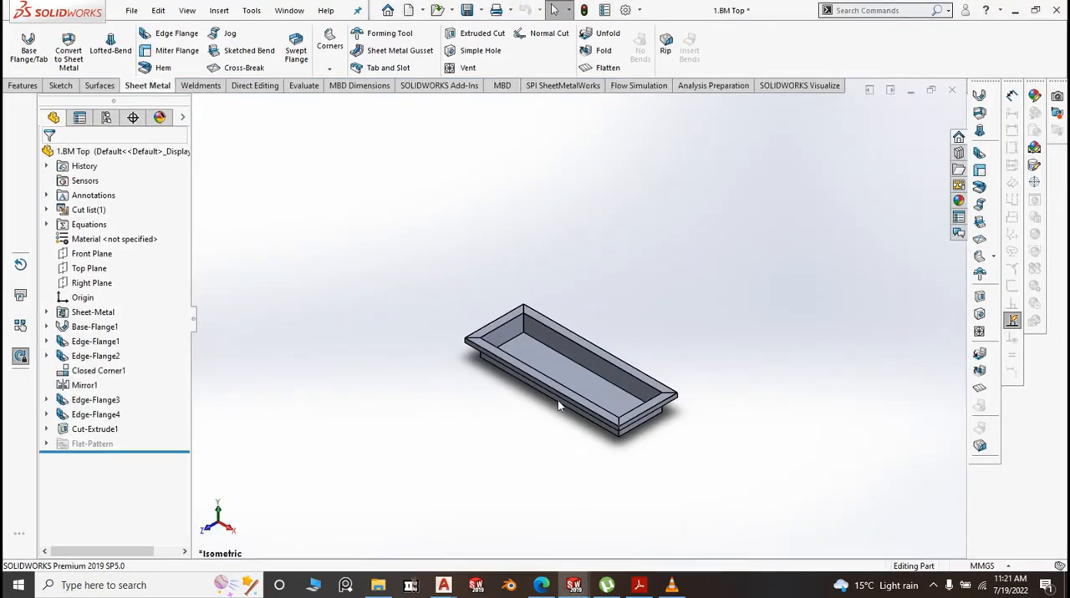
# Measure the lengthwise distance between the inner edge faces of the return flanges at the tray's two short ends
pyautogui.click(266, 87)
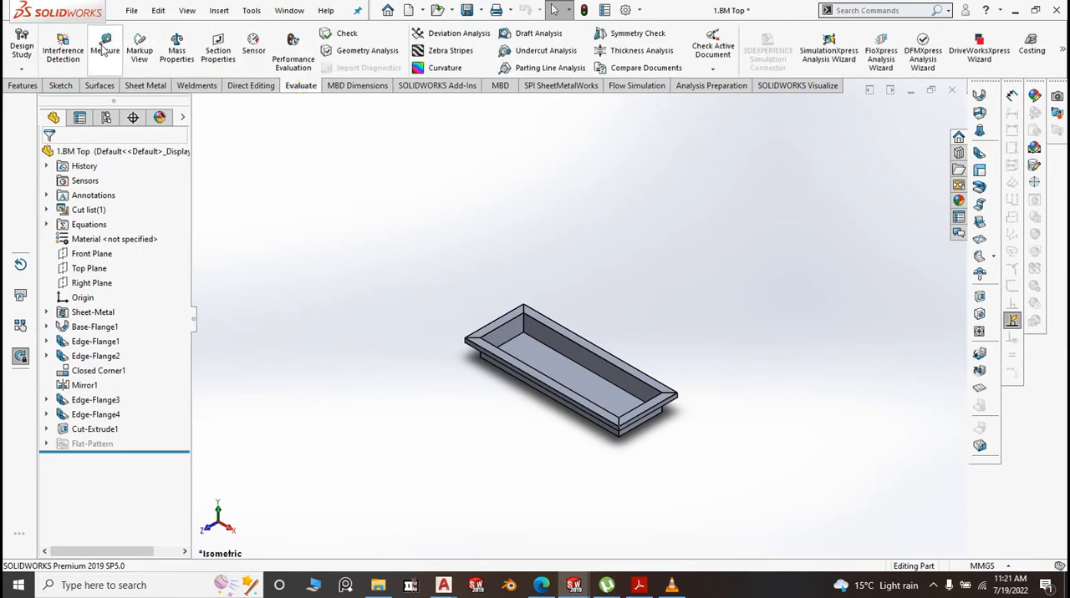
pyautogui.click(104, 48)
pyautogui.scroll(-3, 498, 405)
pyautogui.moveTo(495, 402); pyautogui.dragTo(507, 272, button='middle')
pyautogui.scroll(-7, 491, 290)
pyautogui.scroll(-5, 493, 320)
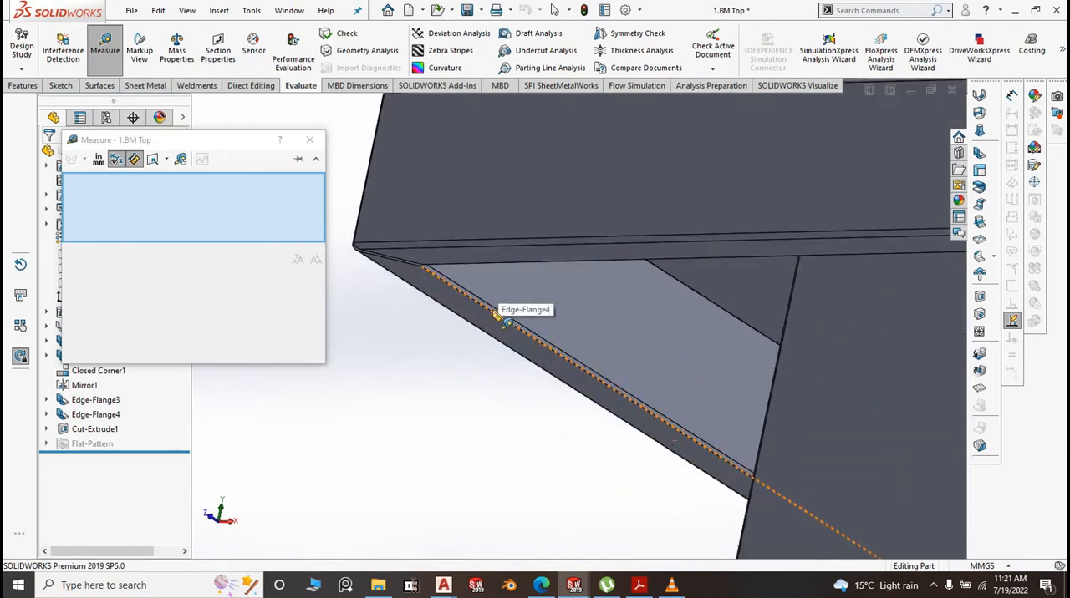
pyautogui.click(495, 316)
pyautogui.scroll(10, 494, 316)
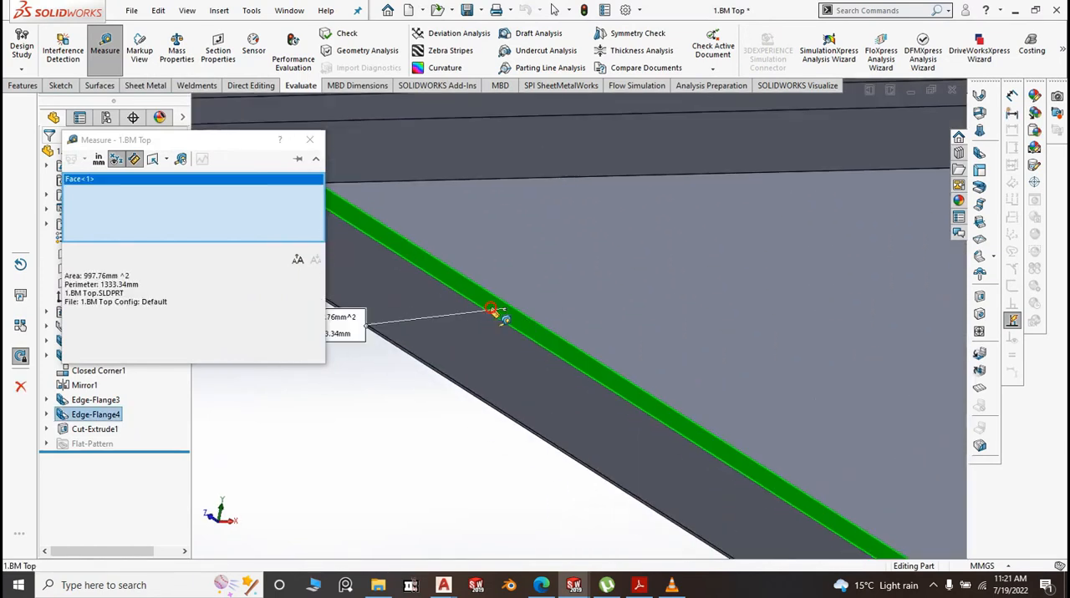
pyautogui.moveTo(495, 316); pyautogui.dragTo(565, 398, button='middle')
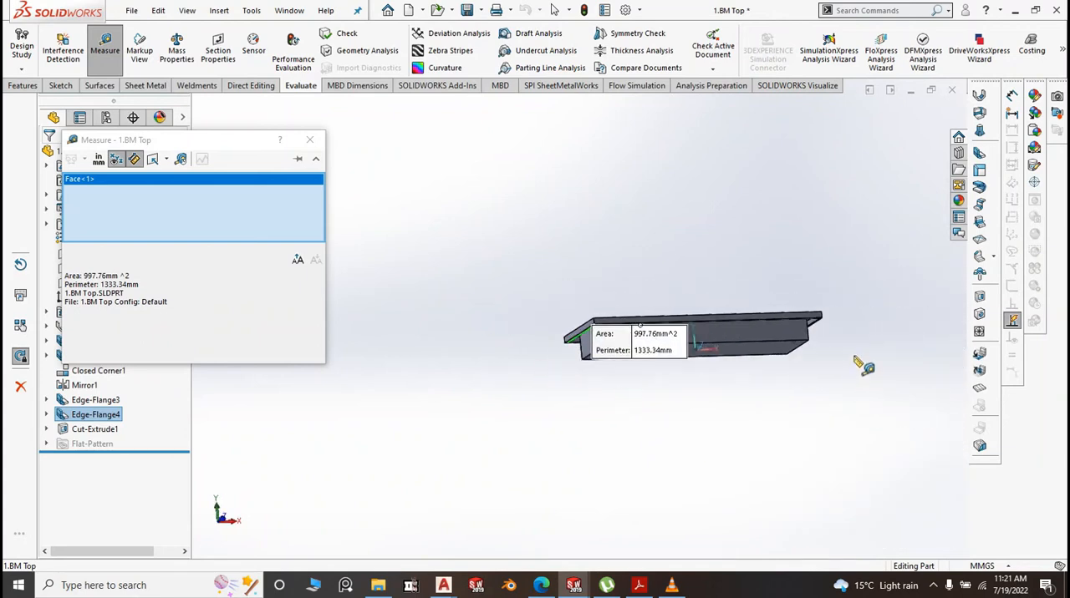
pyautogui.scroll(-8, 862, 366)
pyautogui.scroll(-1, 622, 260)
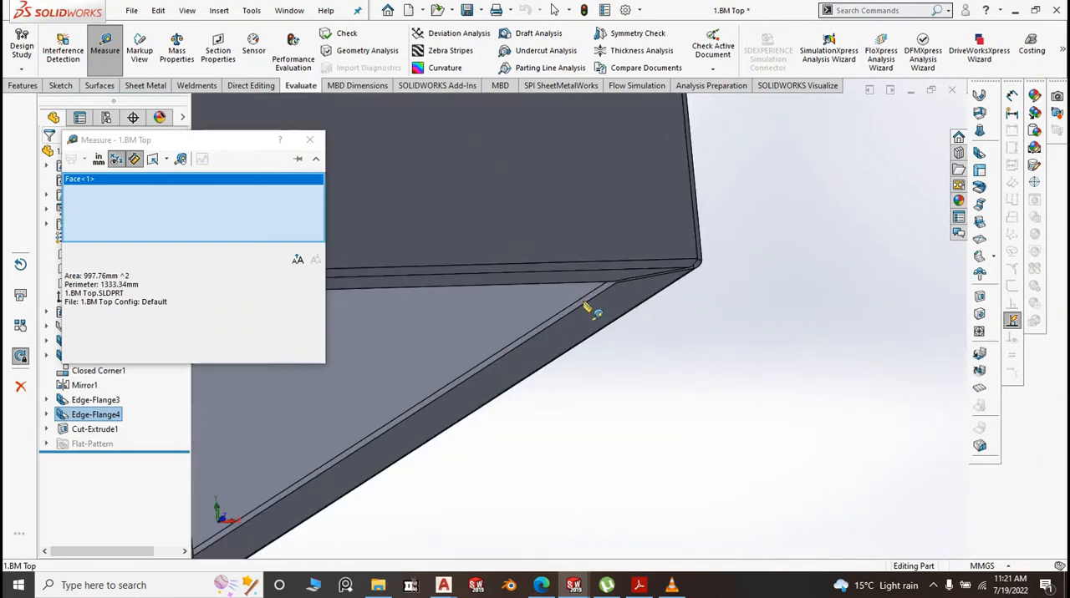
pyautogui.click(589, 306)
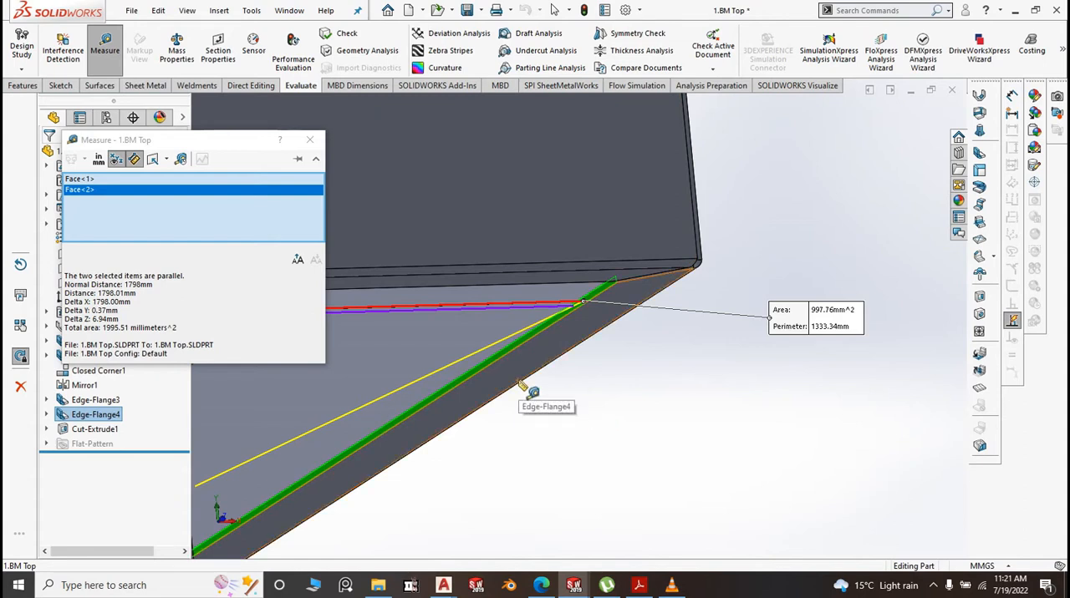
pyautogui.click(310, 140)
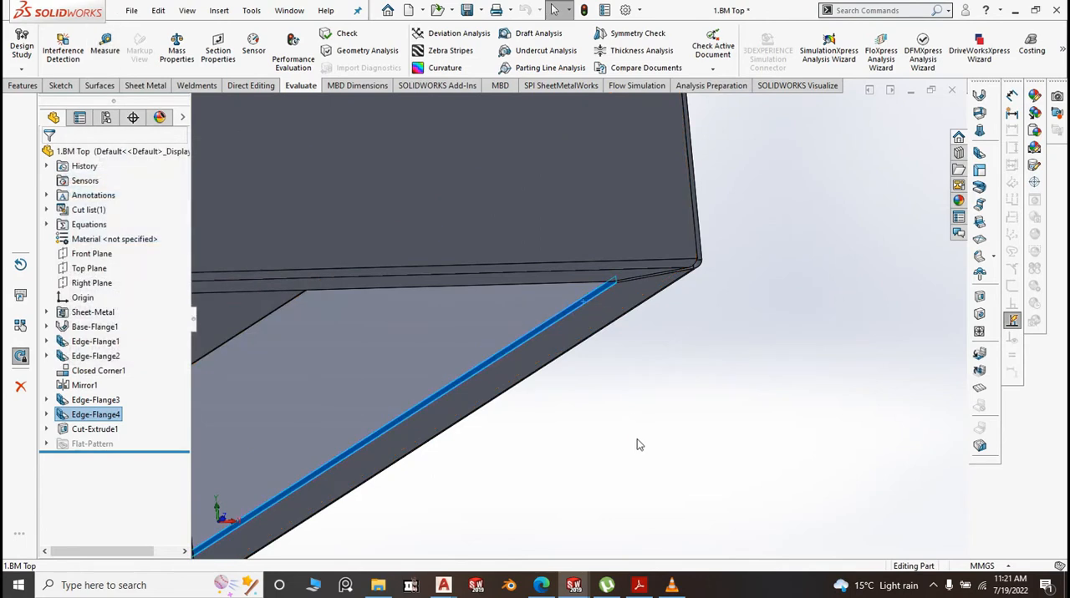
pyautogui.click(637, 440)
# Measure the widthwise distance between the inner edge faces of the return flanges along the tray's two long sides
pyautogui.scroll(8, 639, 440)
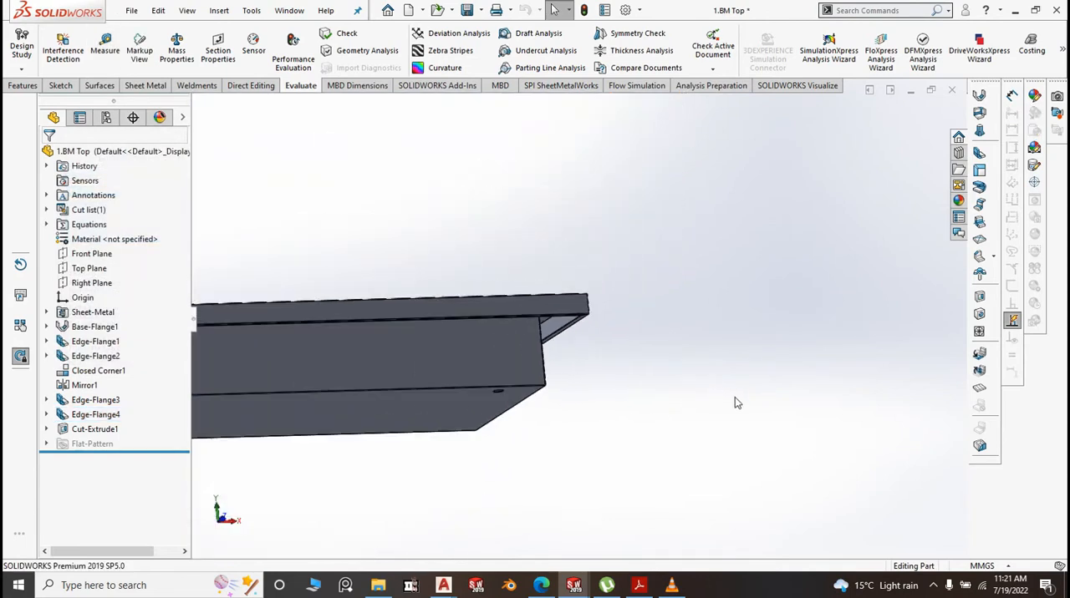
pyautogui.scroll(1, 735, 397)
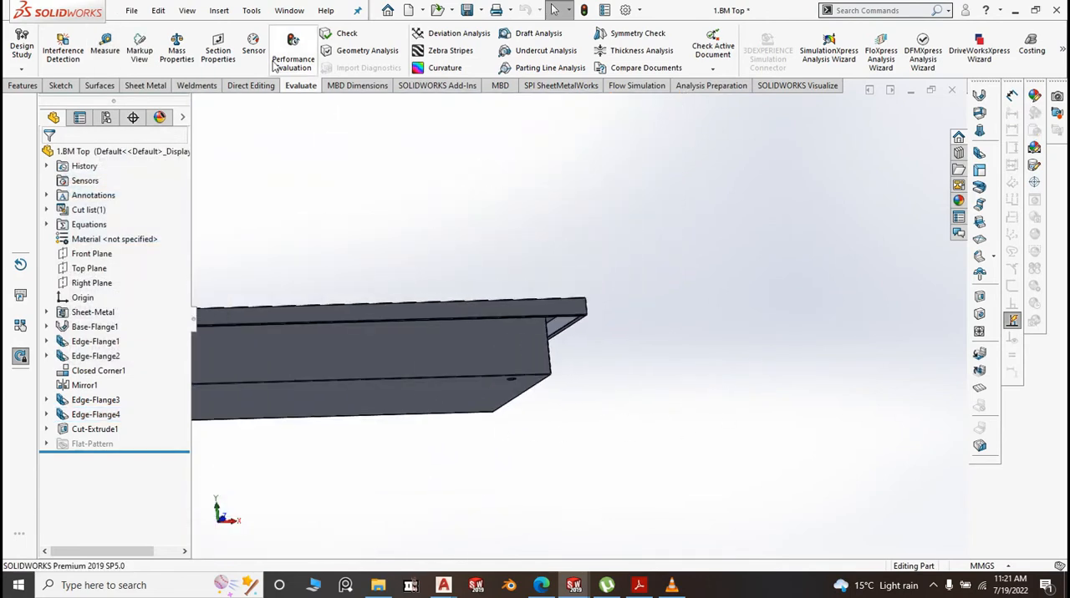
pyautogui.click(107, 48)
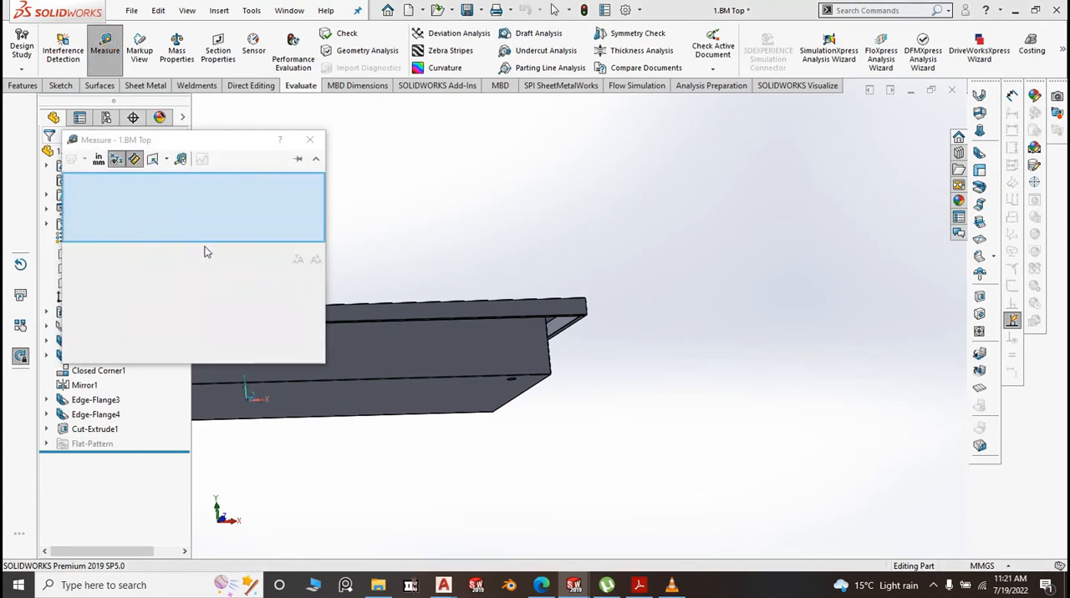
pyautogui.scroll(-3, 588, 366)
pyautogui.moveTo(596, 350); pyautogui.dragTo(549, 360, button='middle')
pyautogui.scroll(-4, 551, 366)
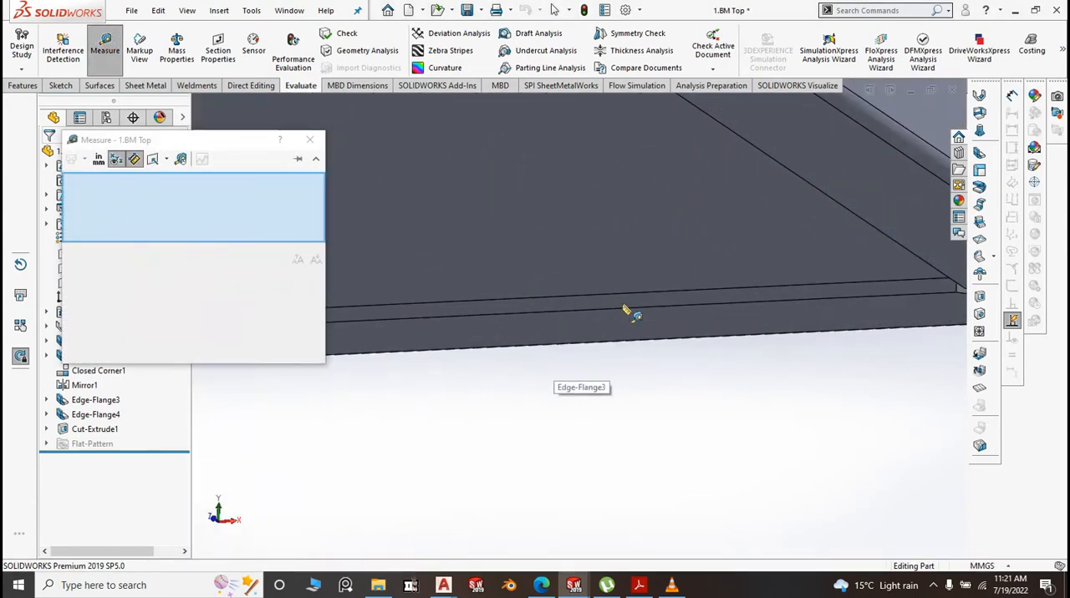
pyautogui.click(629, 310)
pyautogui.scroll(5, 779, 386)
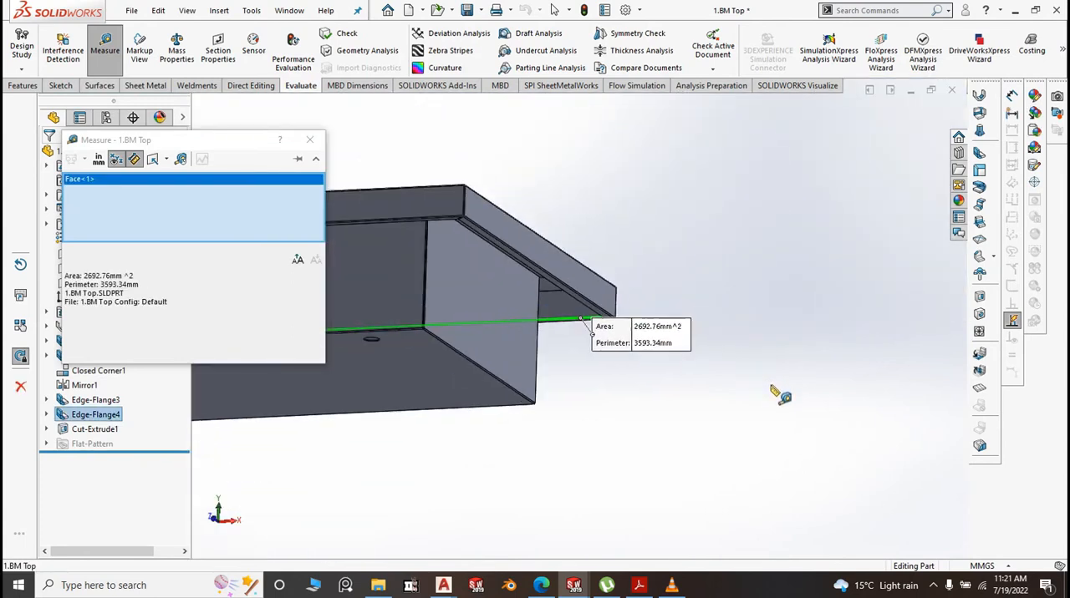
pyautogui.moveTo(728, 417); pyautogui.dragTo(681, 400, button='middle')
pyautogui.scroll(5, 682, 411)
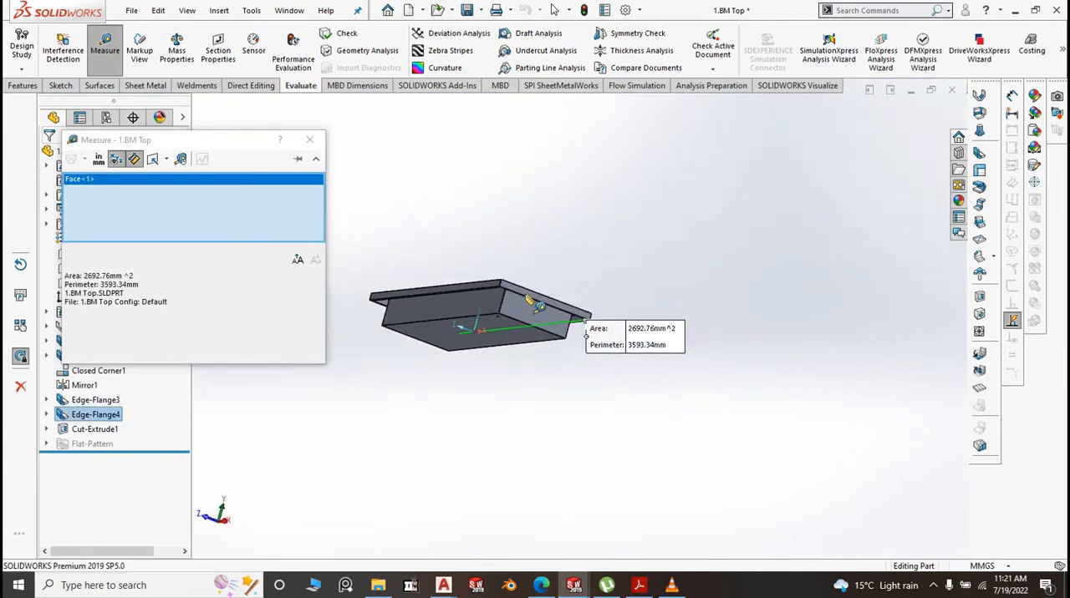
pyautogui.scroll(-4, 525, 296)
pyautogui.moveTo(559, 258); pyautogui.dragTo(492, 210, button='middle')
pyautogui.scroll(3, 622, 400)
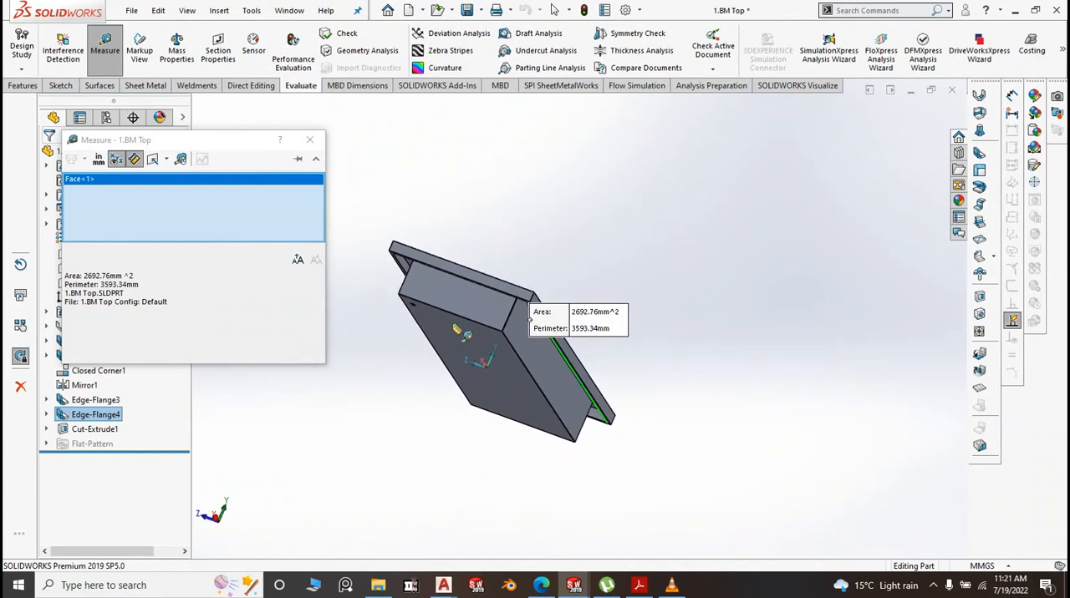
pyautogui.scroll(-3, 417, 276)
pyautogui.scroll(-6, 422, 282)
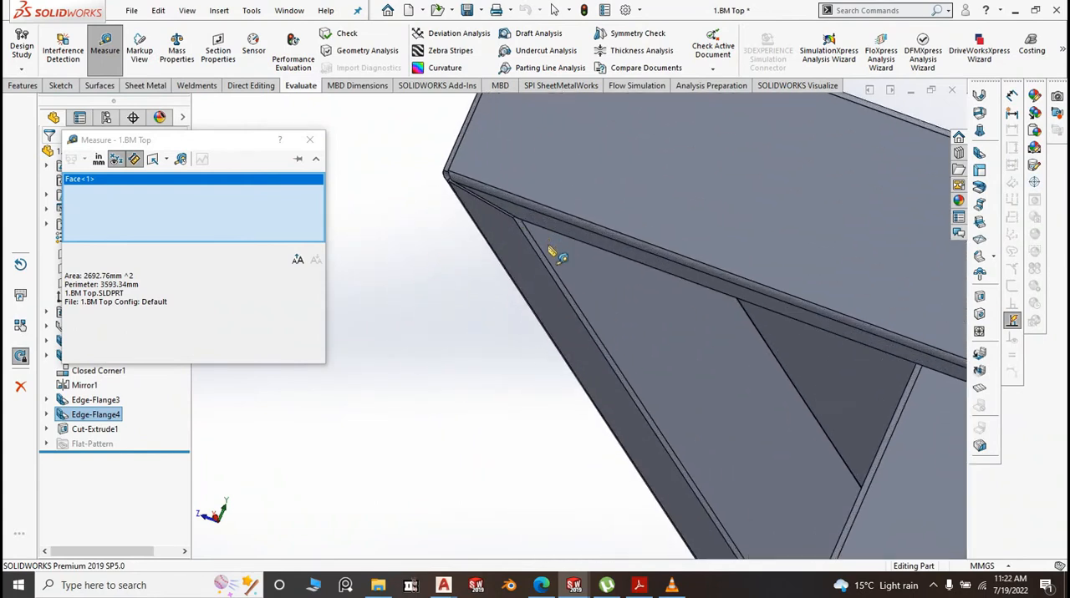
pyautogui.click(535, 264)
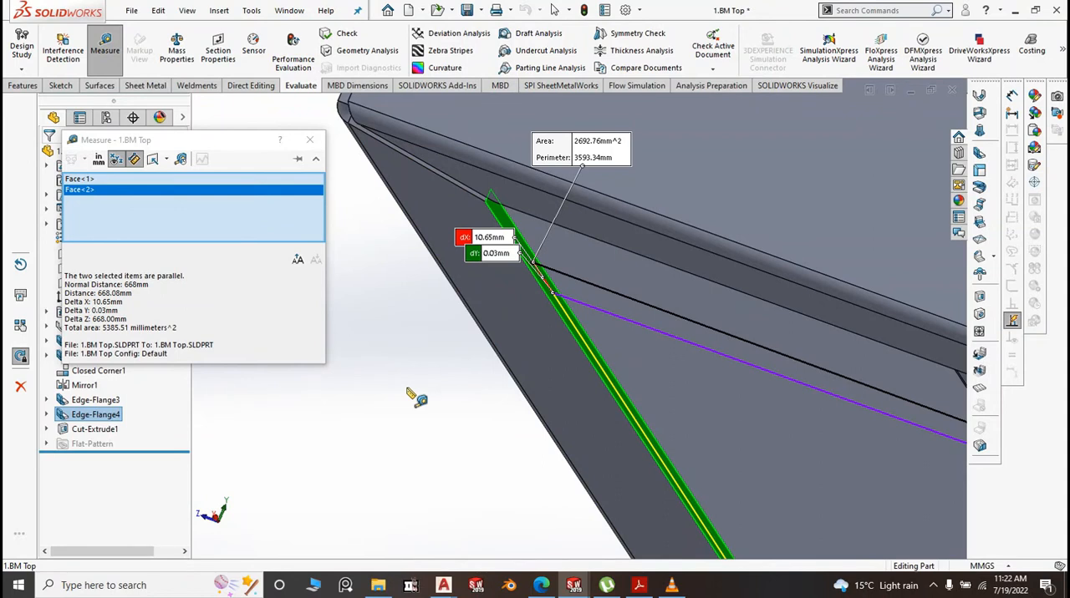
# Clear the measured faces, close the Measure tool and show the tray in isometric view
pyautogui.click(420, 366)
pyautogui.scroll(3, 506, 288)
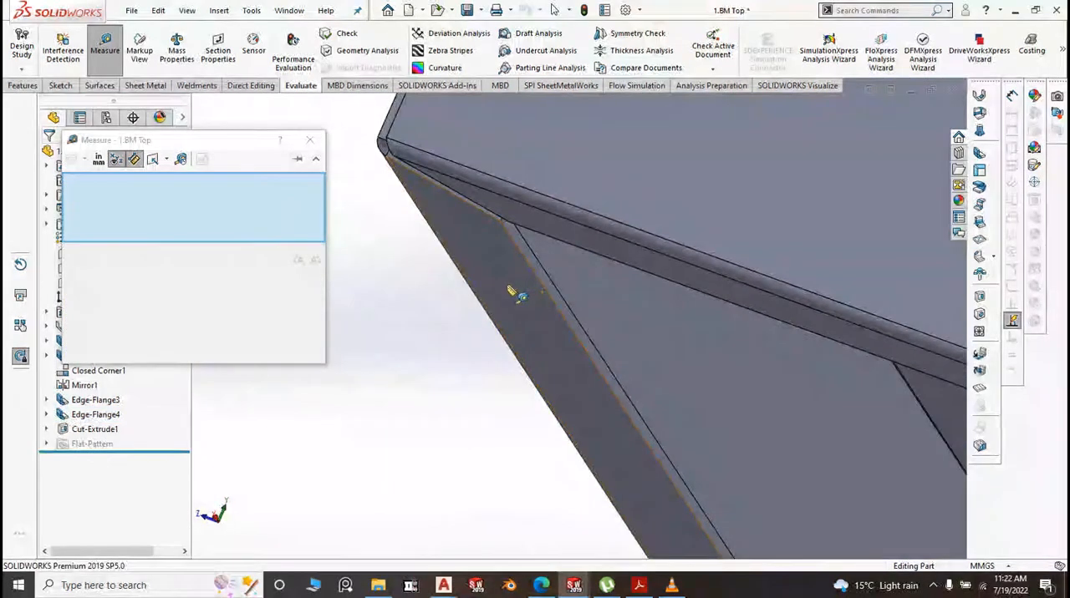
pyautogui.click(310, 140)
pyautogui.scroll(3, 447, 286)
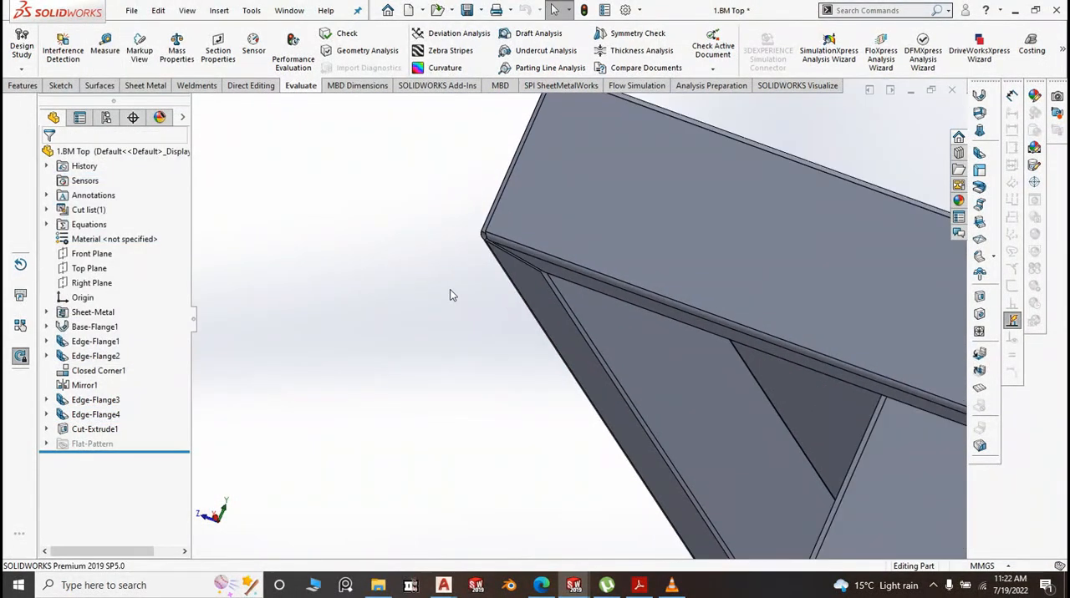
pyautogui.scroll(4, 430, 285)
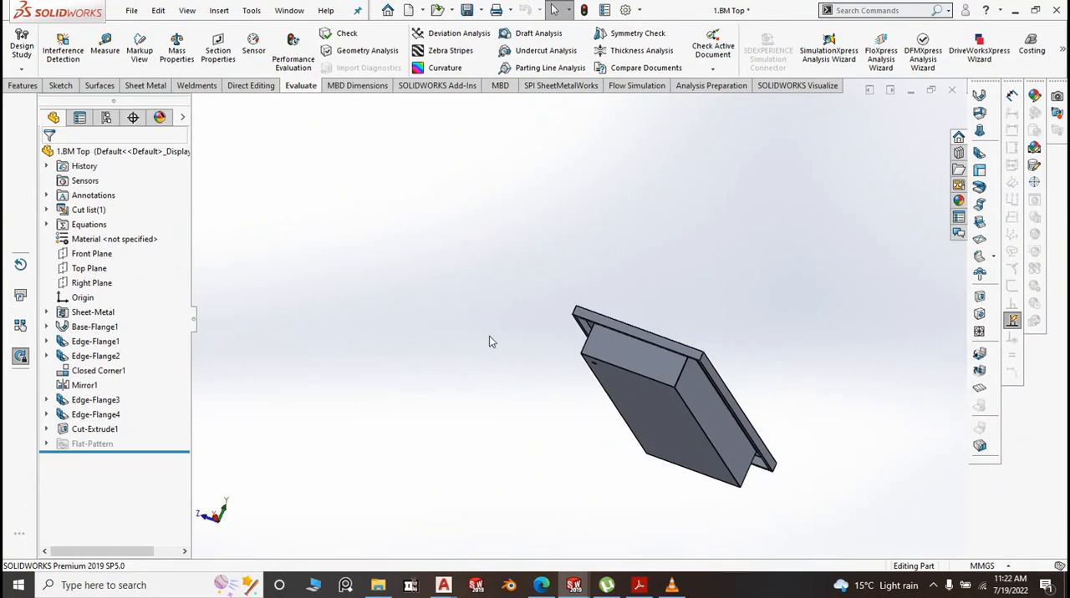
pyautogui.press('space')
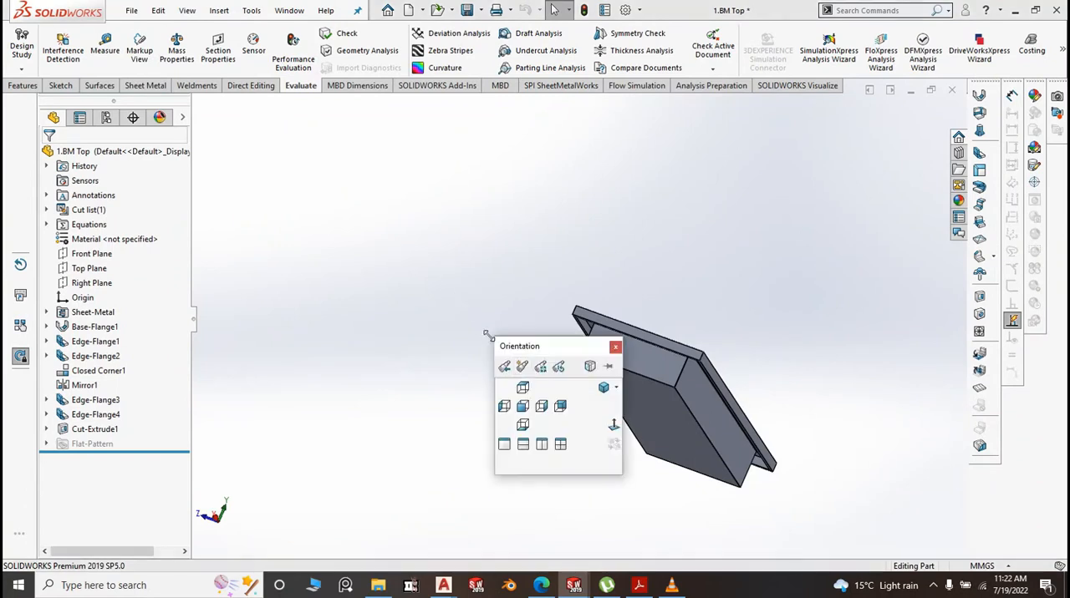
pyautogui.click(604, 389)
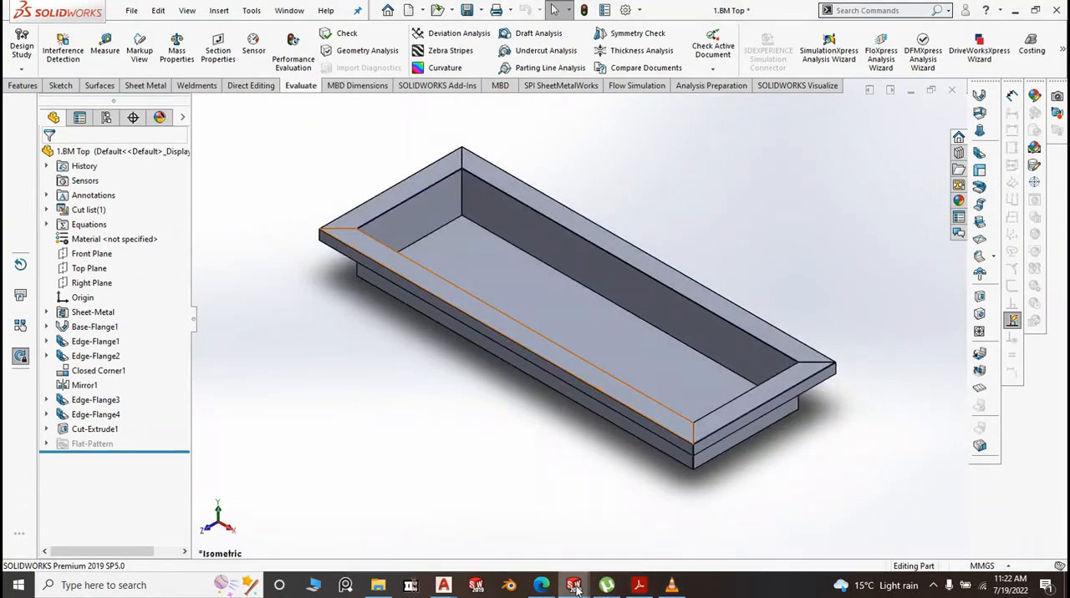
# Switch to the Part2 window and set the length of the rectangle in the base flange's sketch to 1796 mm, then exit the sketch
pyautogui.moveTo(574, 588)
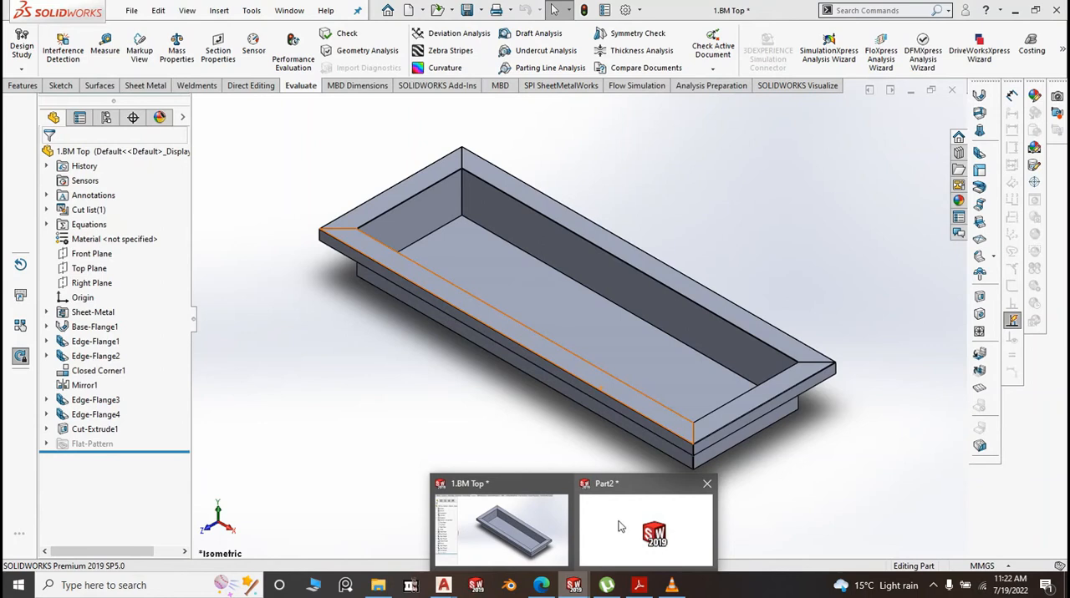
pyautogui.click(620, 527)
pyautogui.click(562, 283)
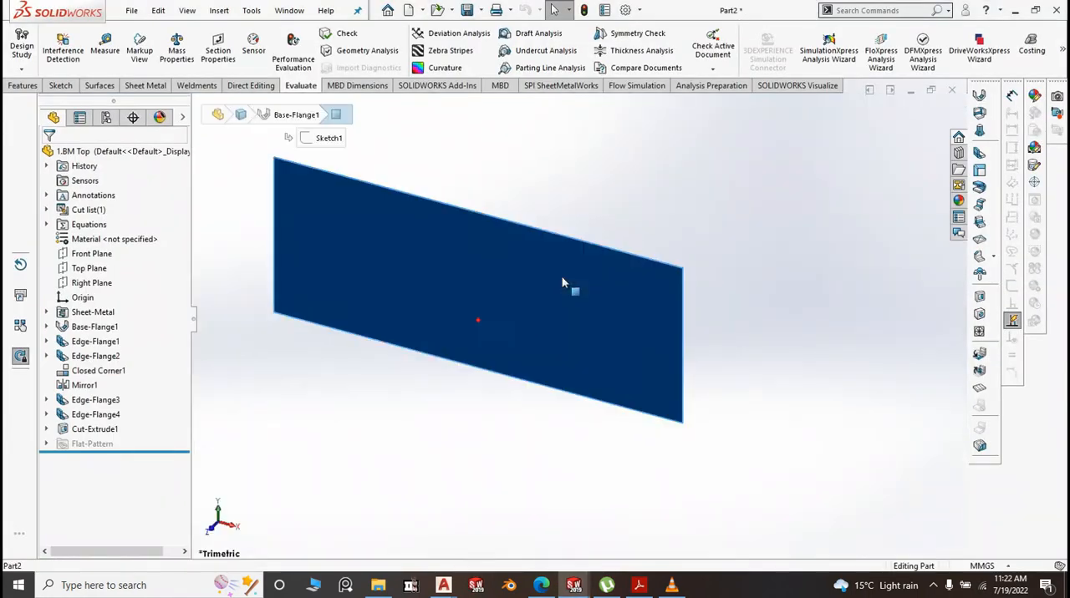
pyautogui.click(543, 252)
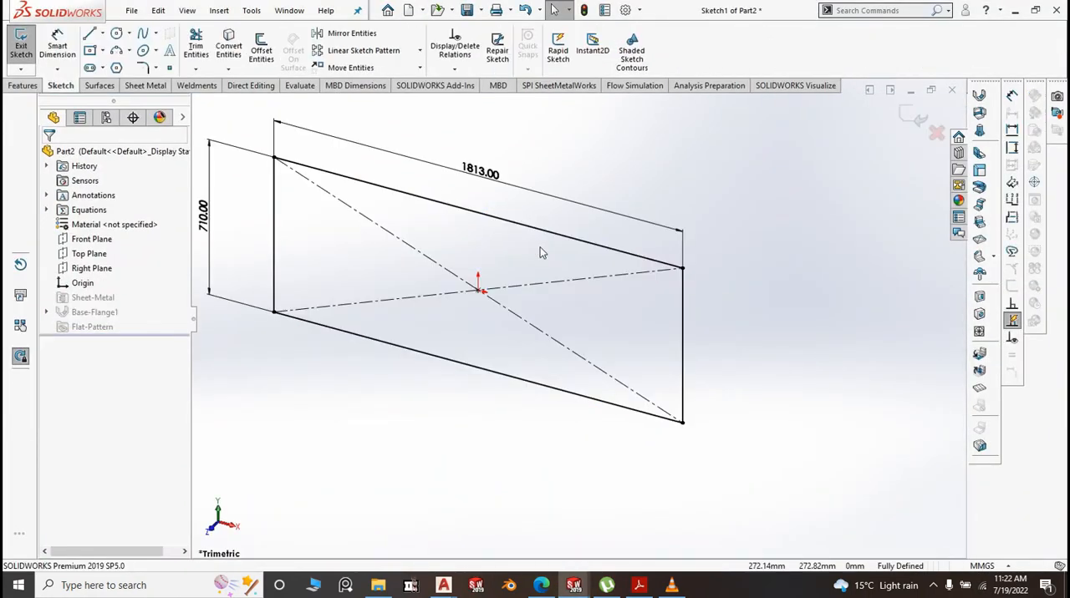
pyautogui.doubleClick(489, 172)
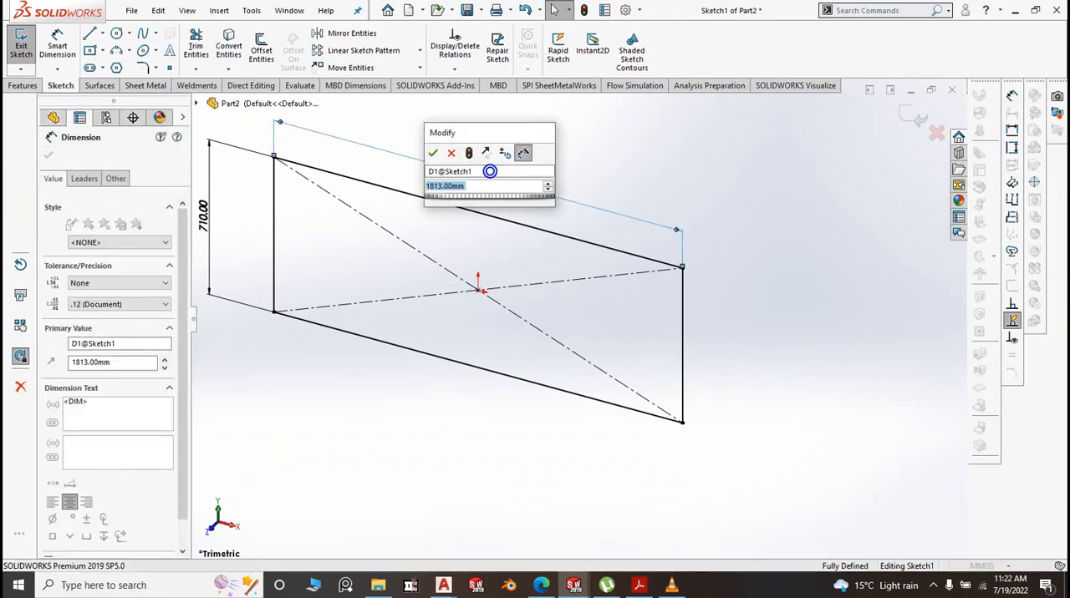
pyautogui.write('1796')
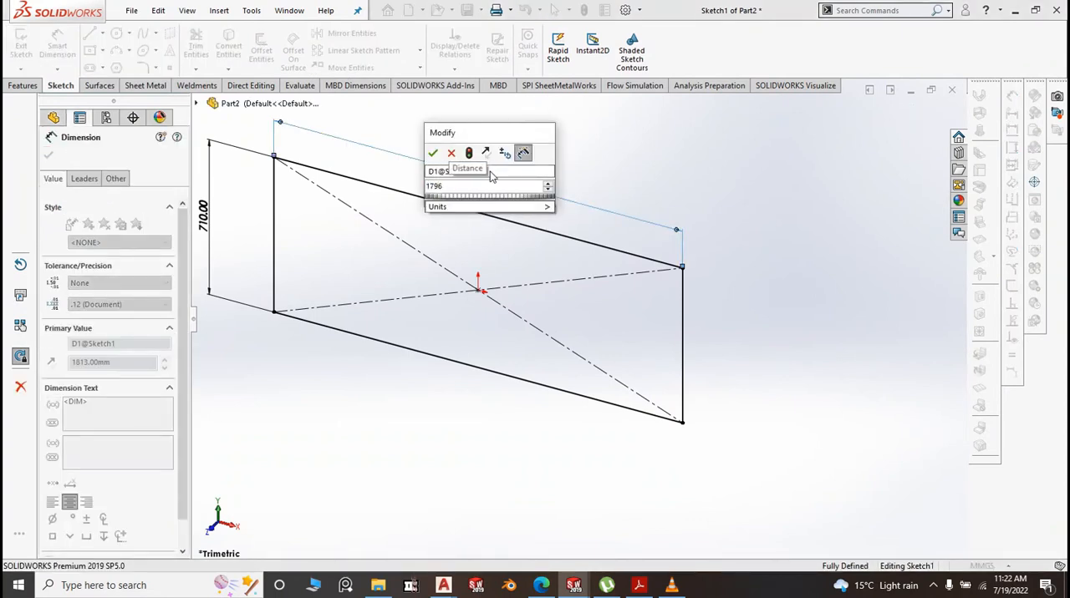
pyautogui.click(432, 153)
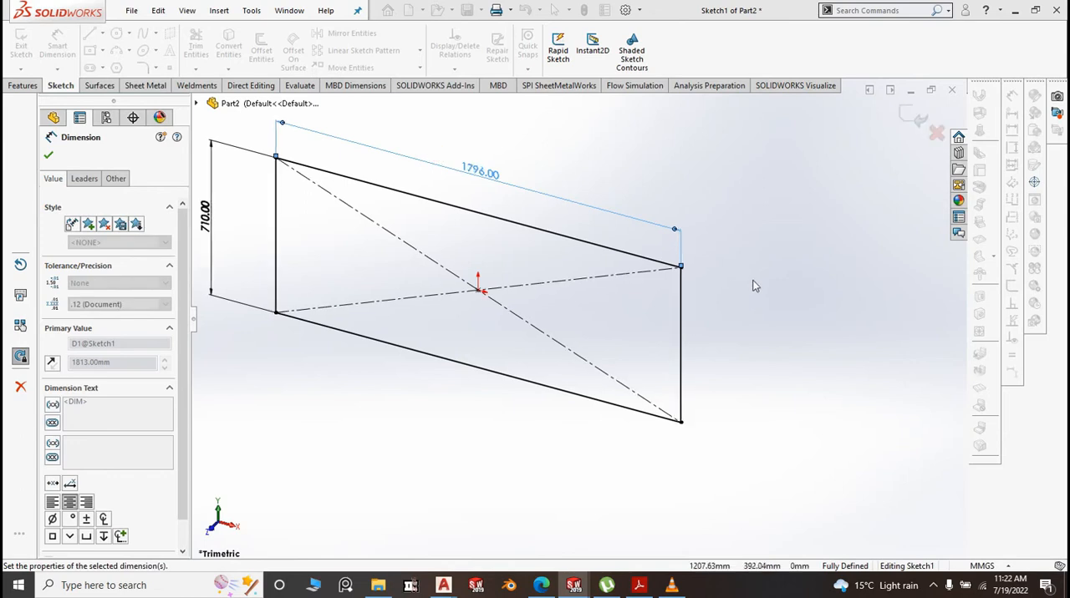
pyautogui.press('z')
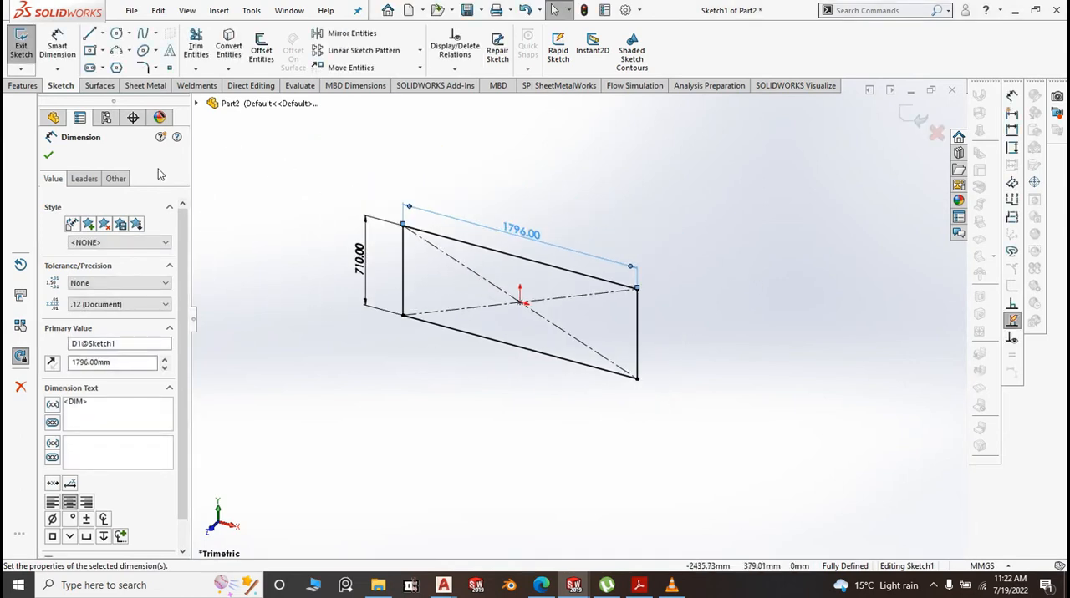
pyautogui.click(49, 156)
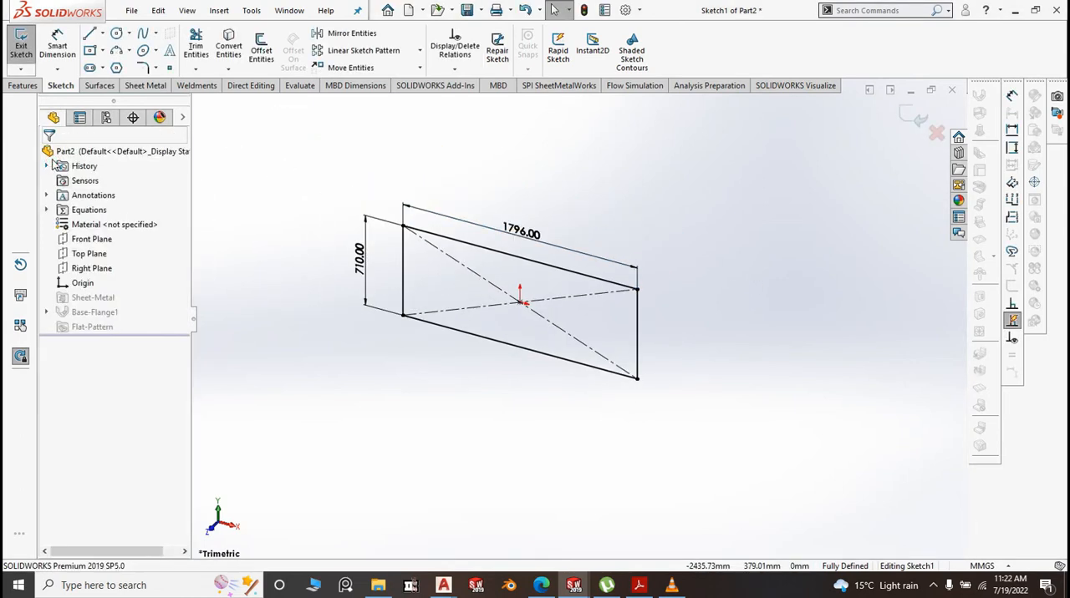
pyautogui.click(914, 117)
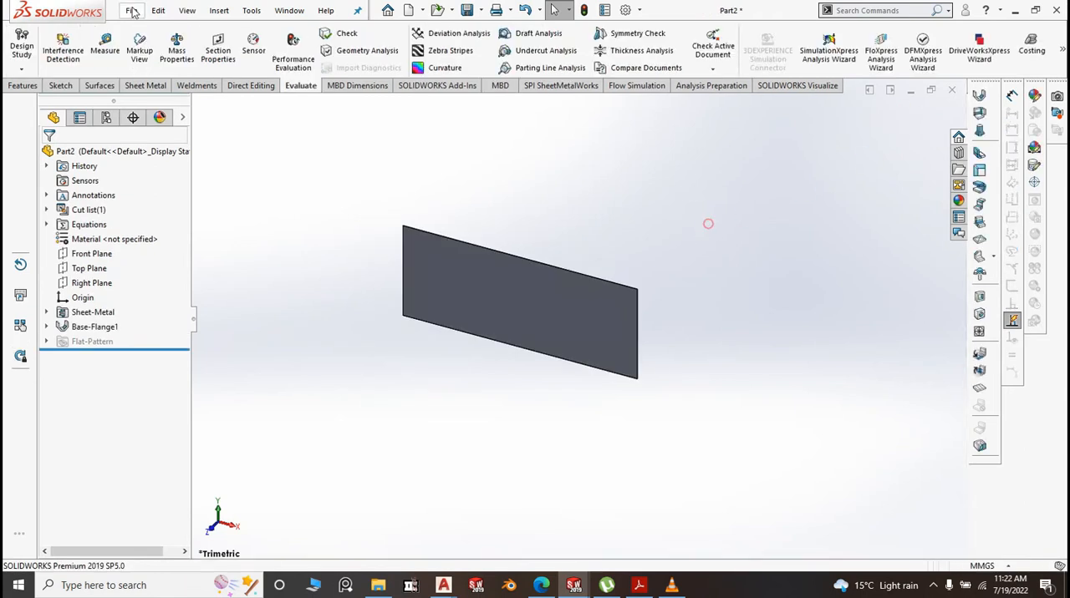
# Add 50 mm edge flanges at 90 degrees with a 0.1 mm bend radius along both short edges of the panel
pyautogui.click(143, 86)
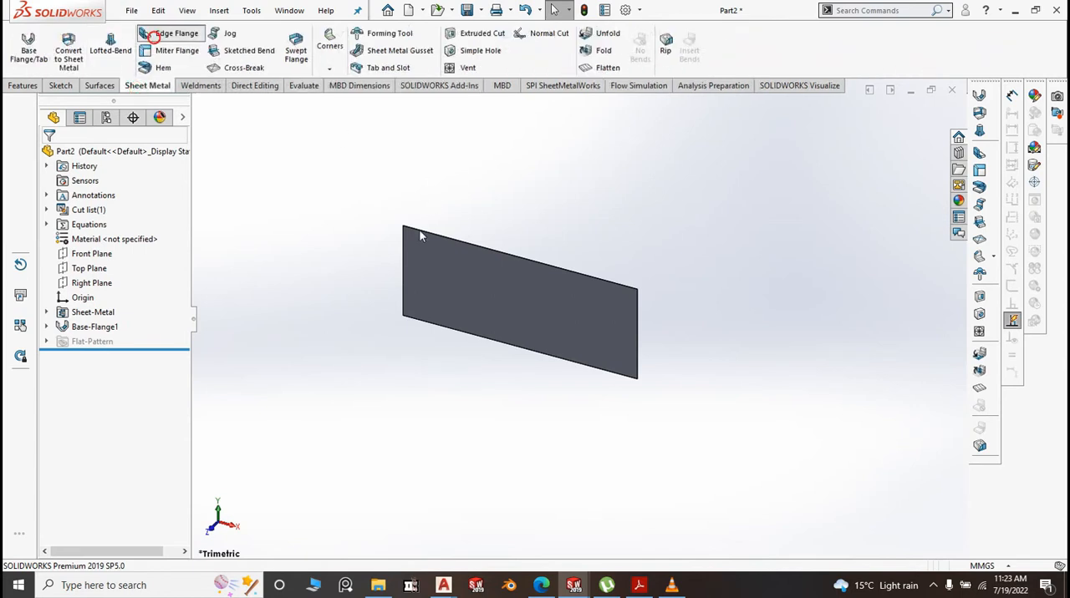
pyautogui.click(408, 267)
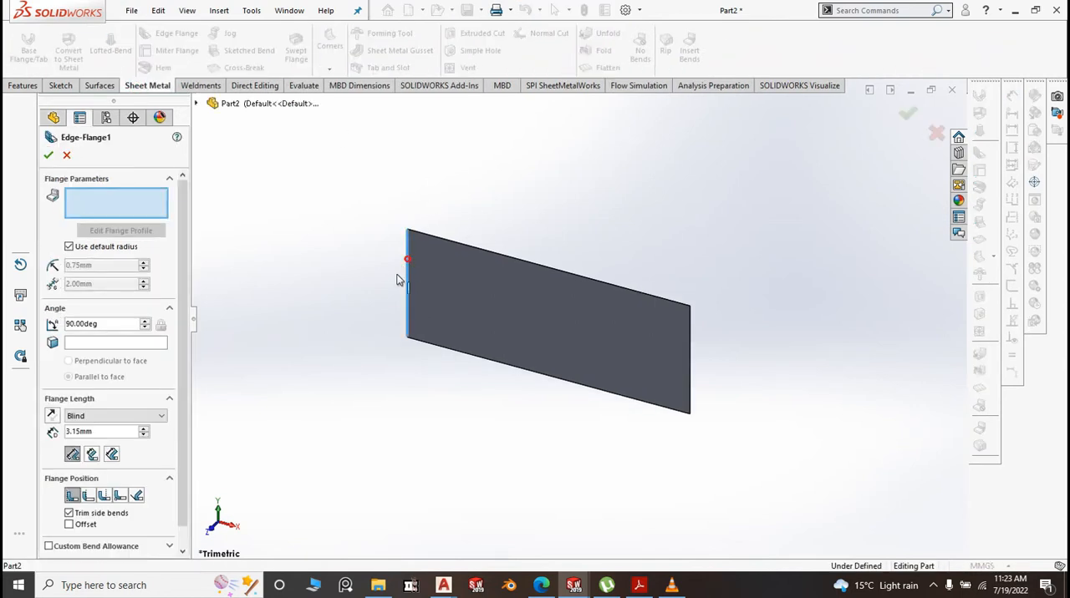
pyautogui.click(690, 376)
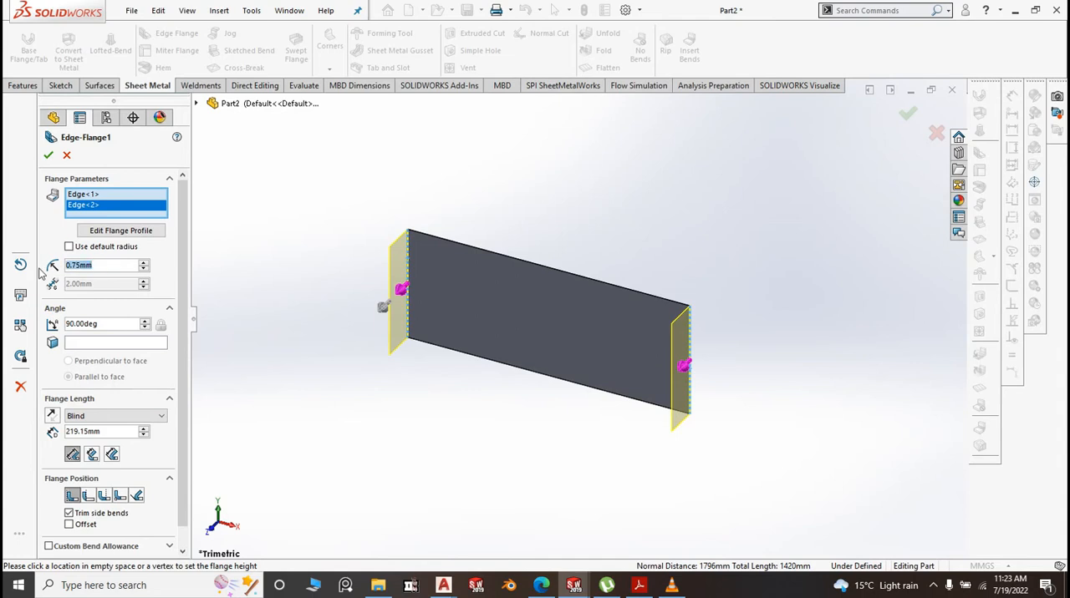
pyautogui.write('0.1')
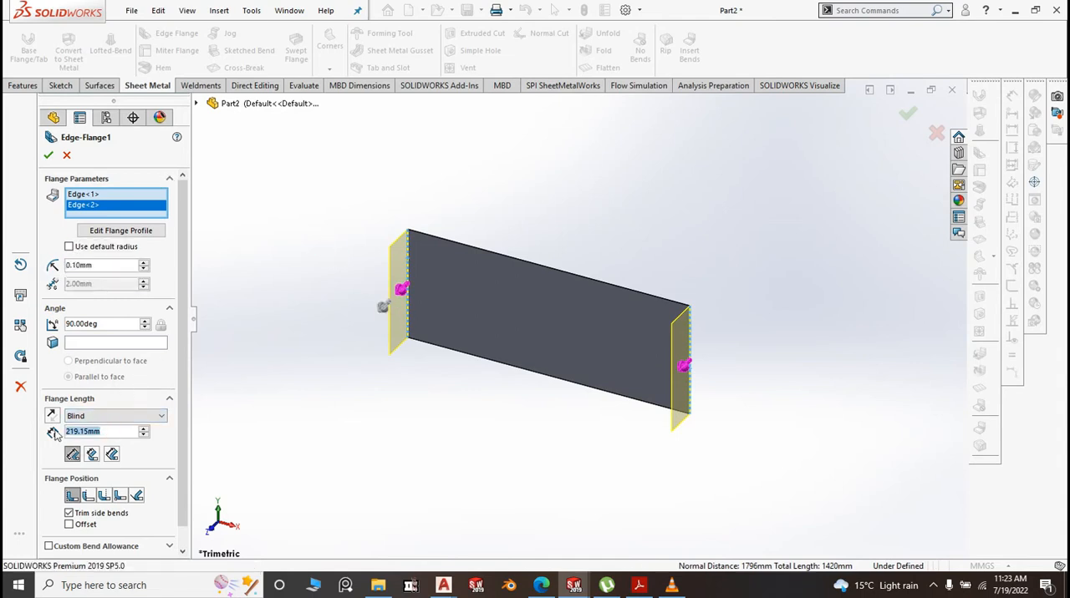
pyautogui.click(298, 430)
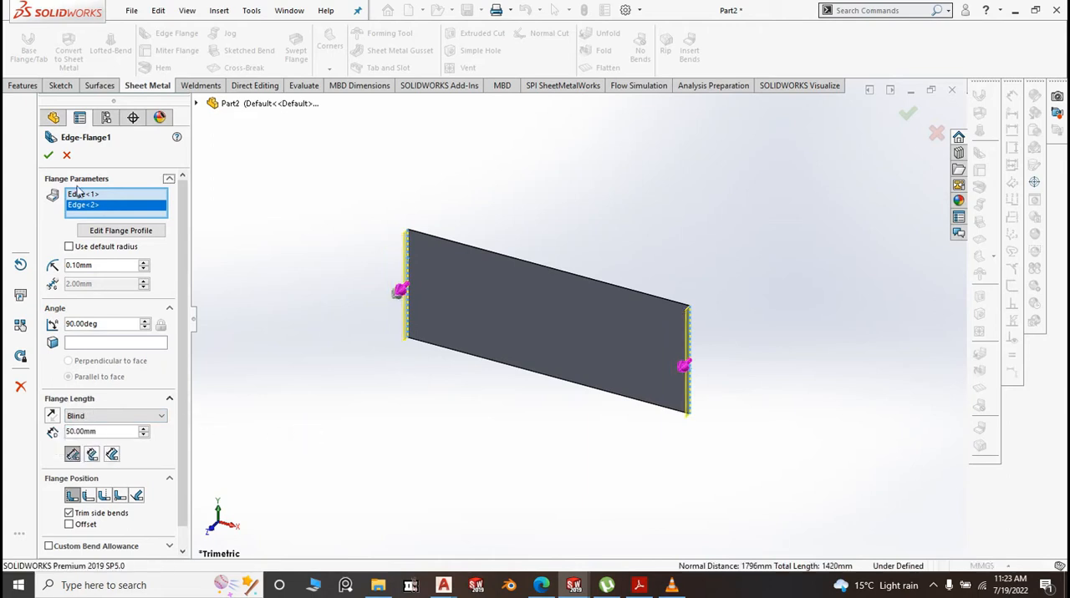
pyautogui.click(50, 157)
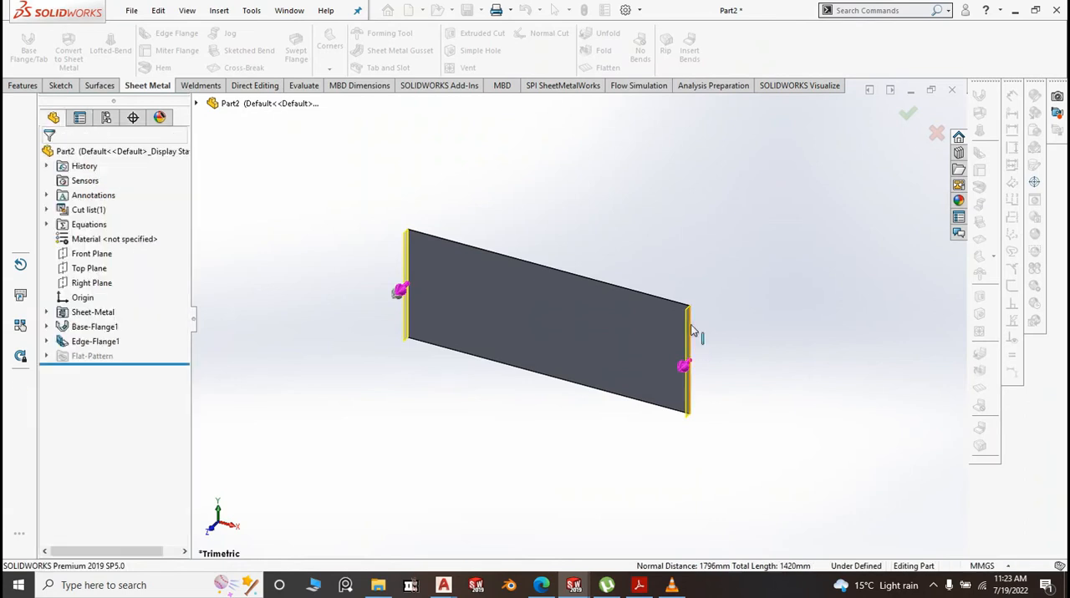
# Add inward 25 mm return edge flanges at 90 degrees with a 0.1 mm bend radius on the free edges of both 50 mm end flanges
pyautogui.scroll(-3, 690, 327)
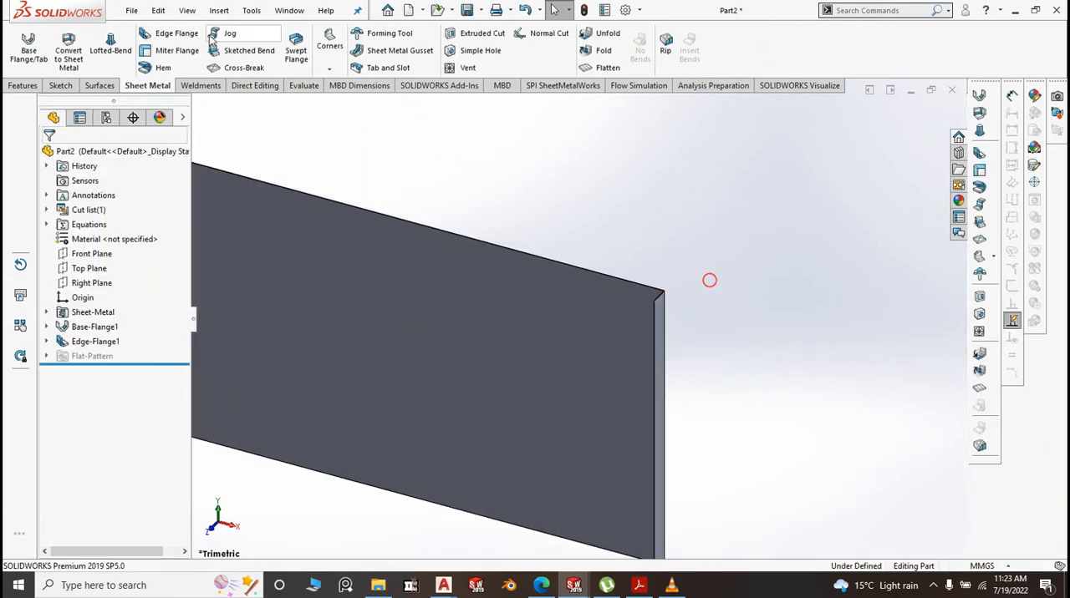
pyautogui.click(179, 33)
pyautogui.scroll(-4, 655, 312)
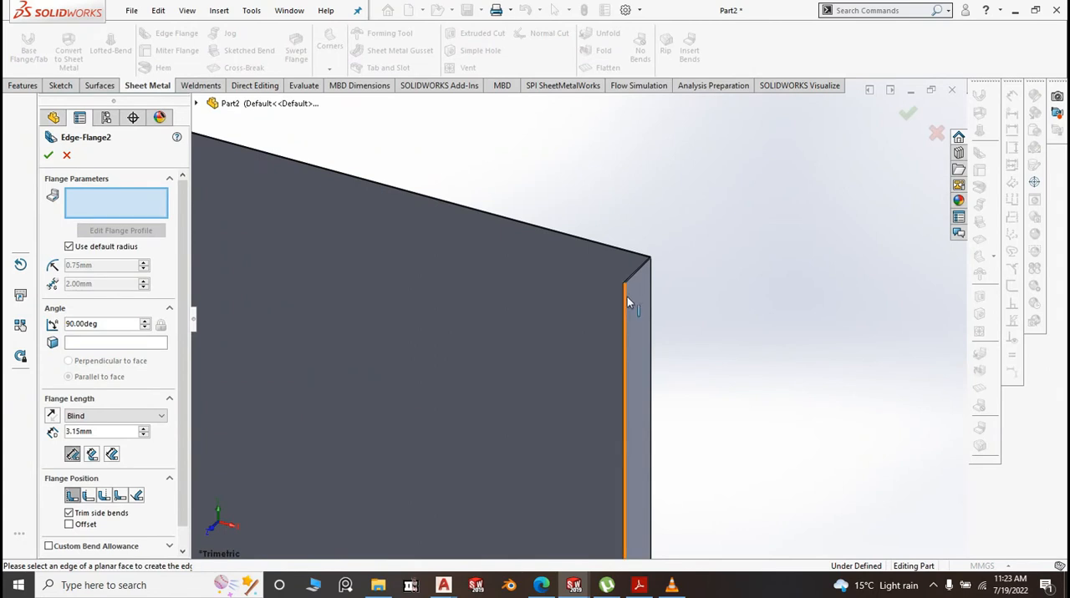
pyautogui.click(627, 297)
pyautogui.scroll(6, 766, 322)
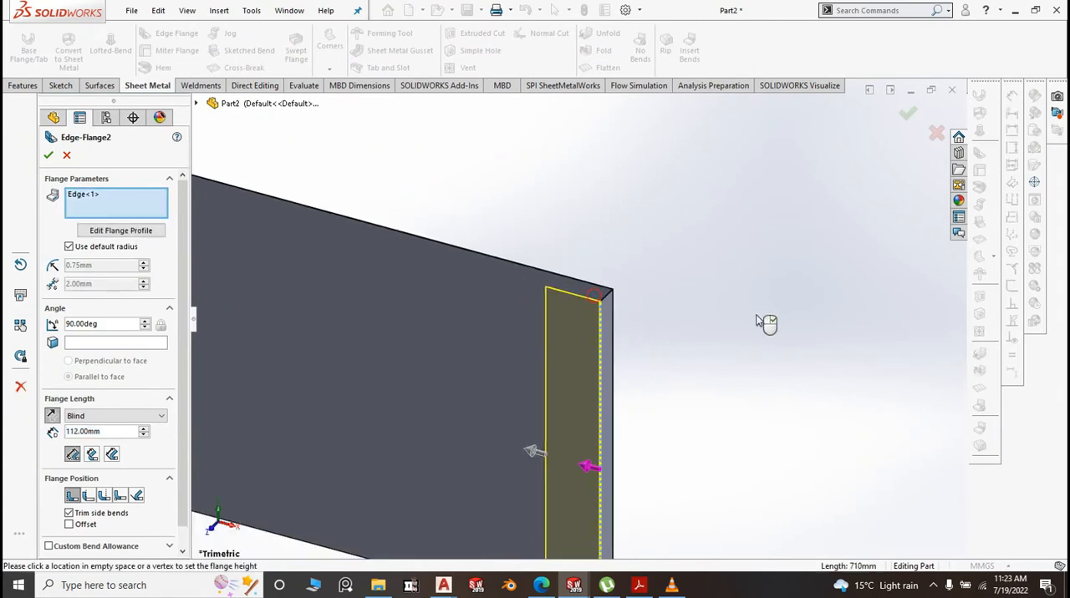
pyautogui.scroll(-6, 352, 279)
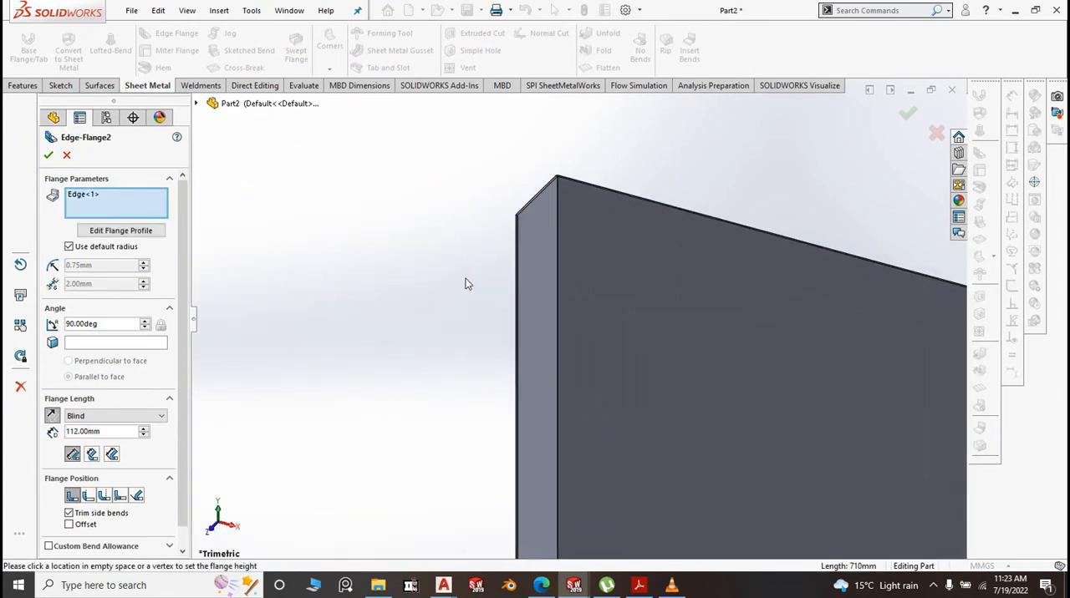
pyautogui.click(450, 224)
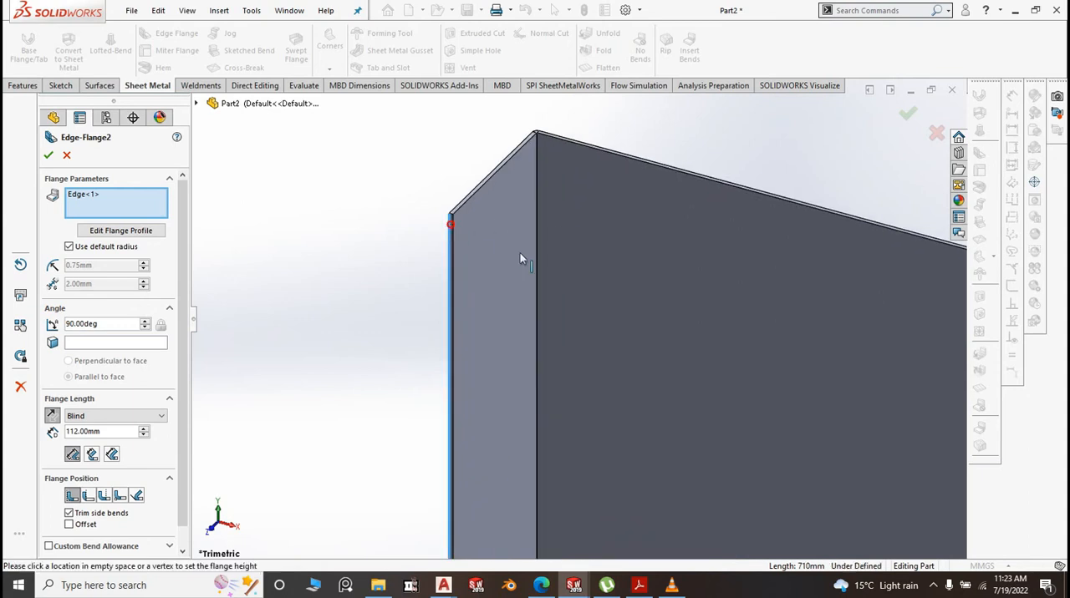
pyautogui.scroll(8, 467, 269)
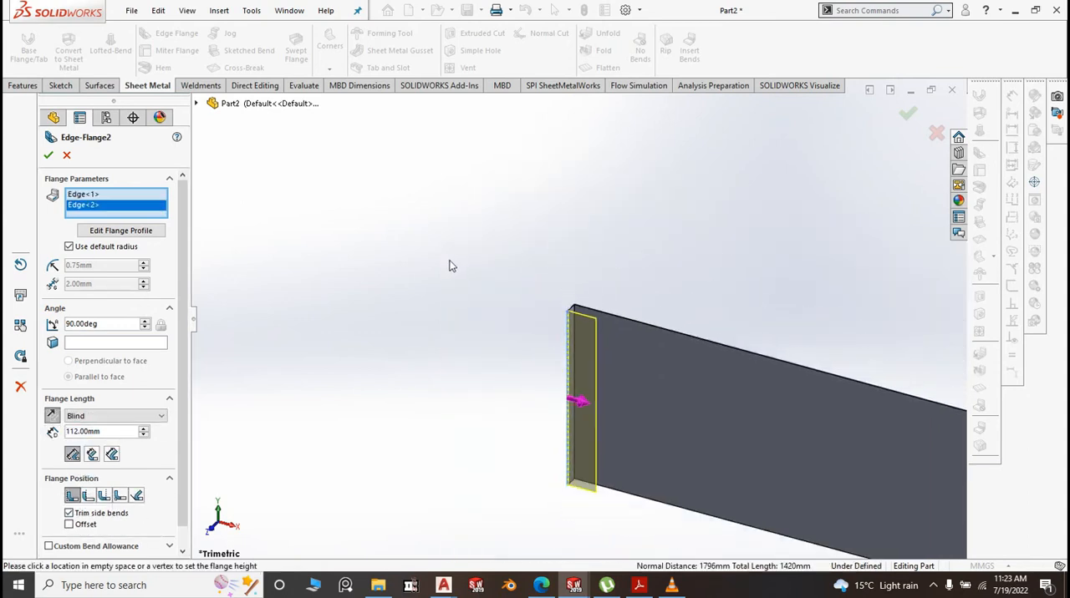
pyautogui.scroll(-3, 600, 345)
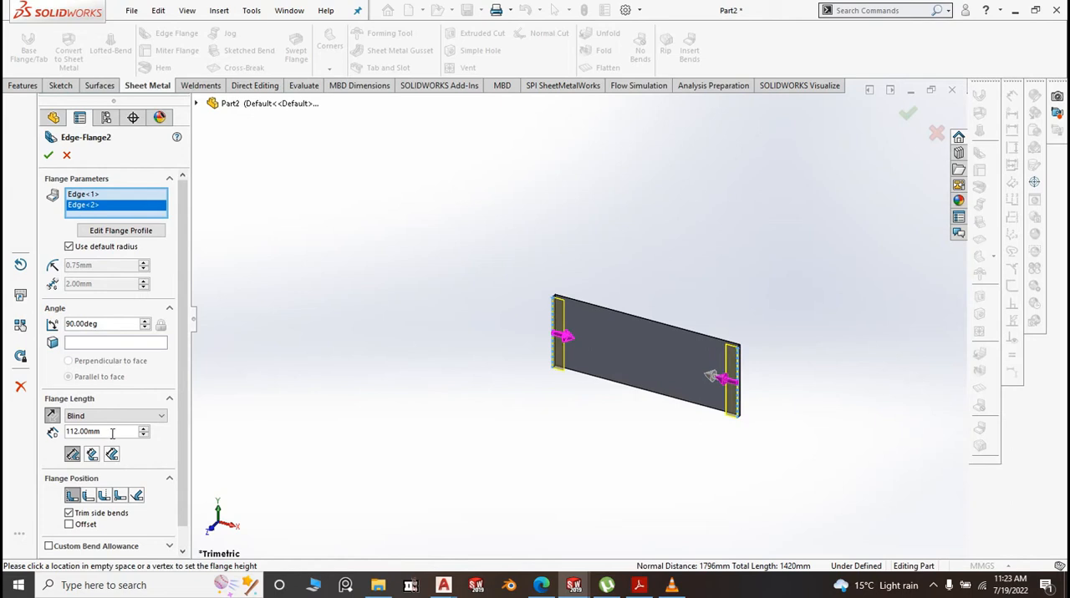
pyautogui.write('25')
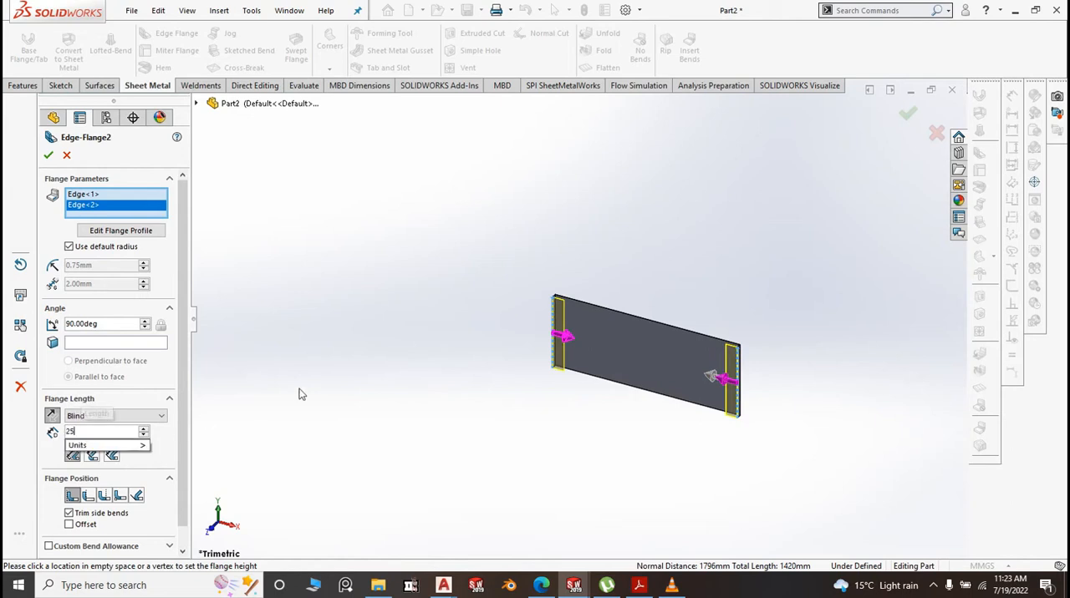
pyautogui.press('Return')
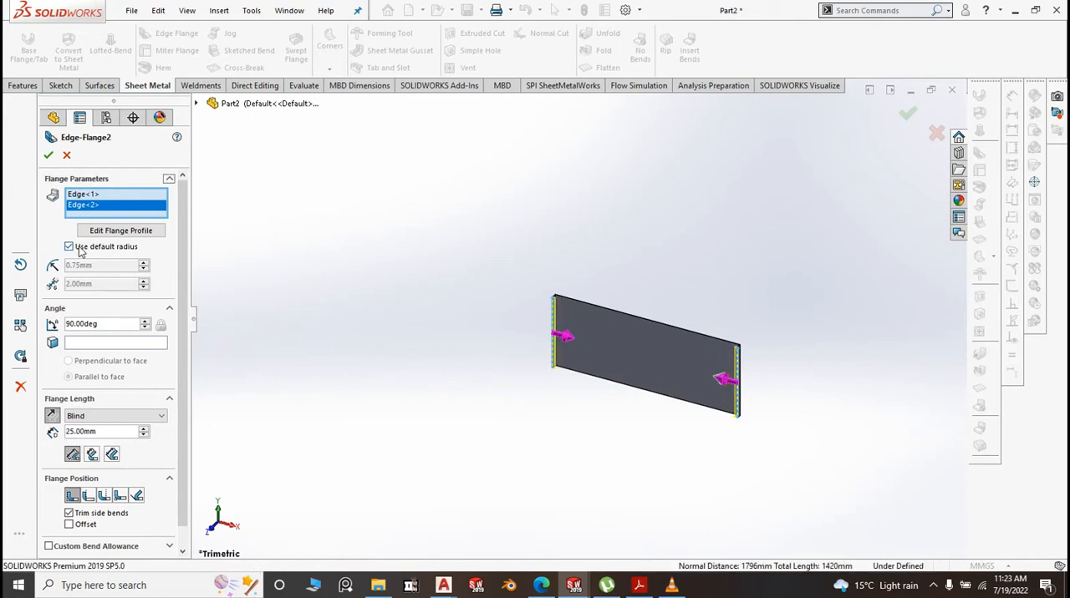
pyautogui.click(74, 248)
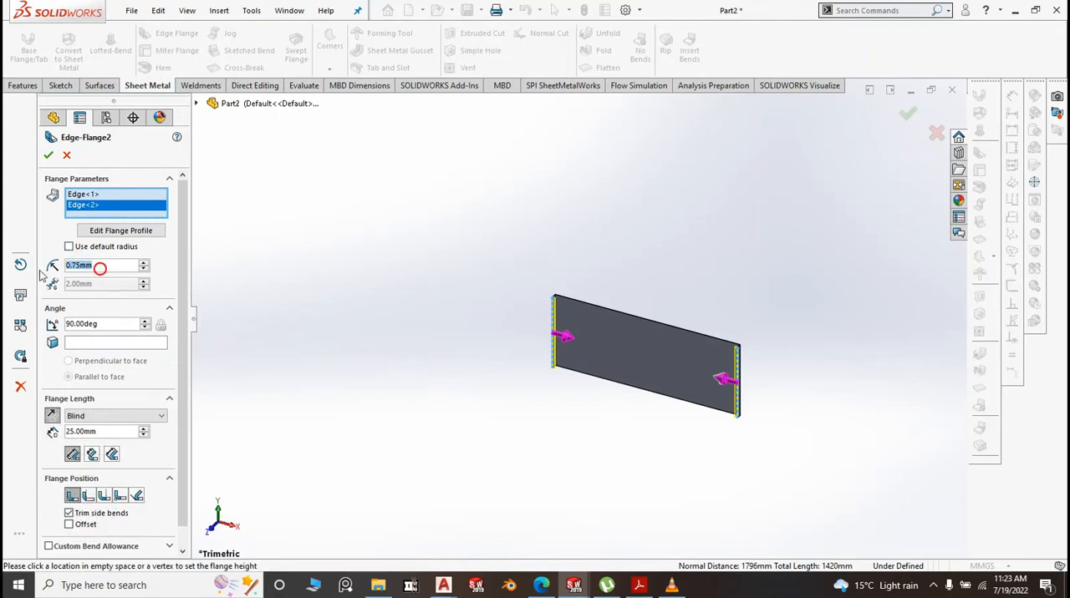
pyautogui.write('0.1')
pyautogui.press('Return')
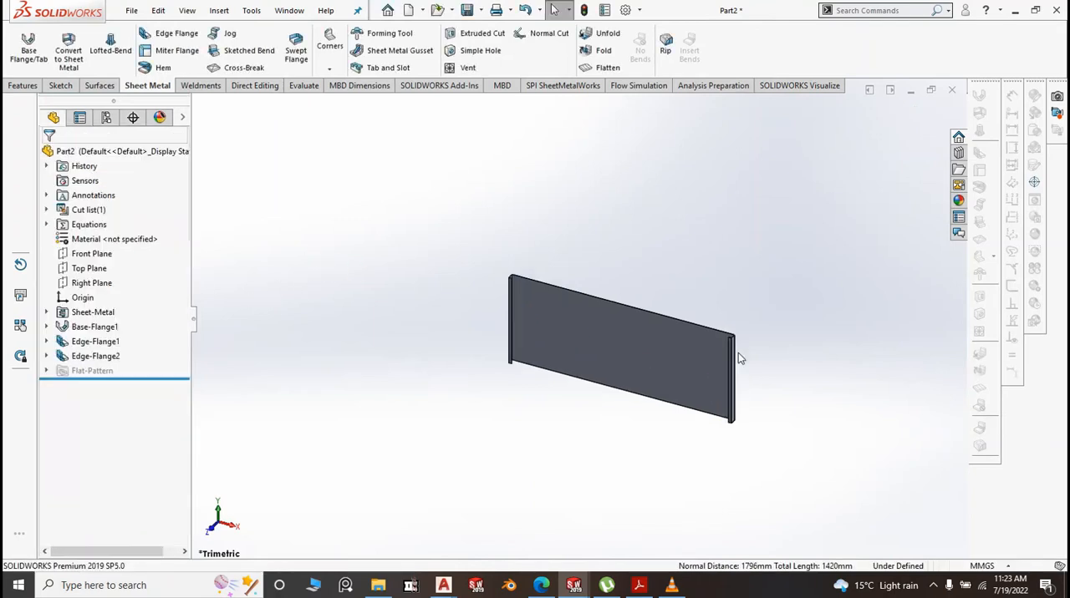
# Add 20 mm edge flanges at 90 degrees with a 0.1 mm bend radius on the free edges of both 25 mm return flanges
pyautogui.scroll(-2, 740, 348)
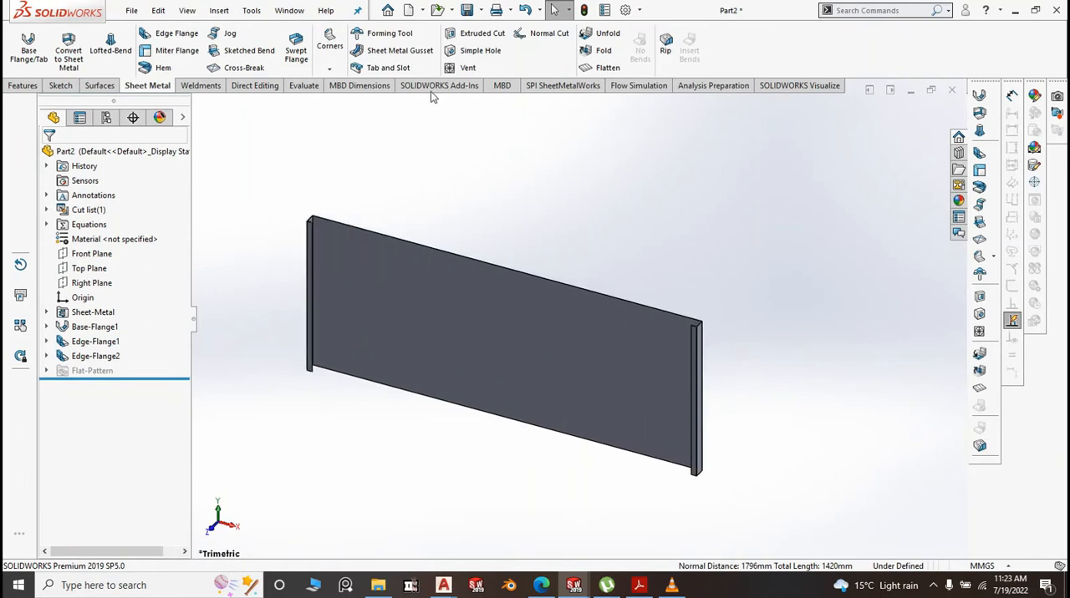
pyautogui.click(153, 38)
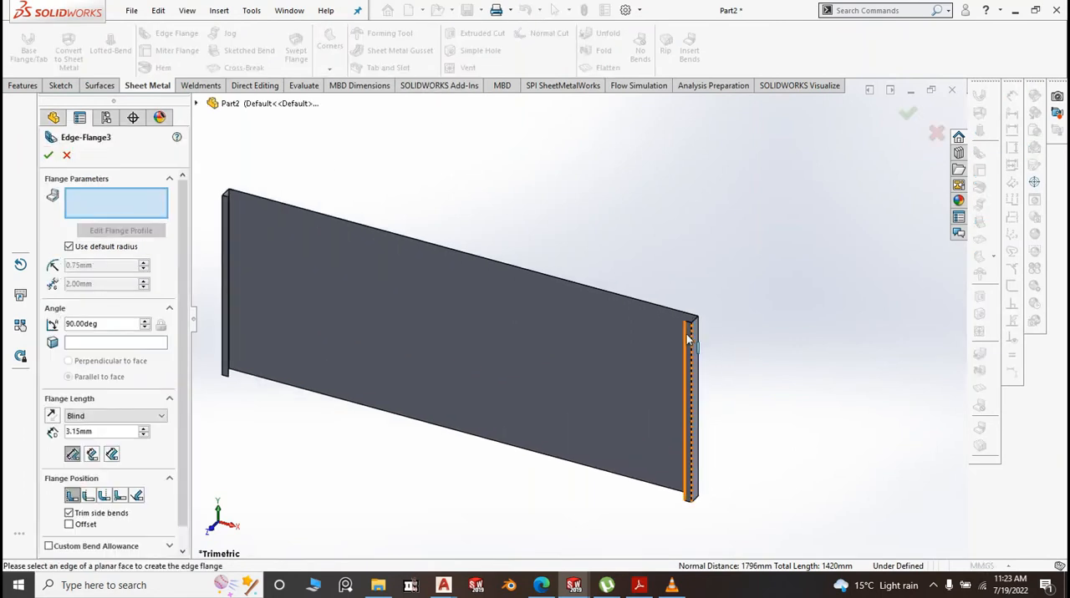
pyautogui.click(688, 368)
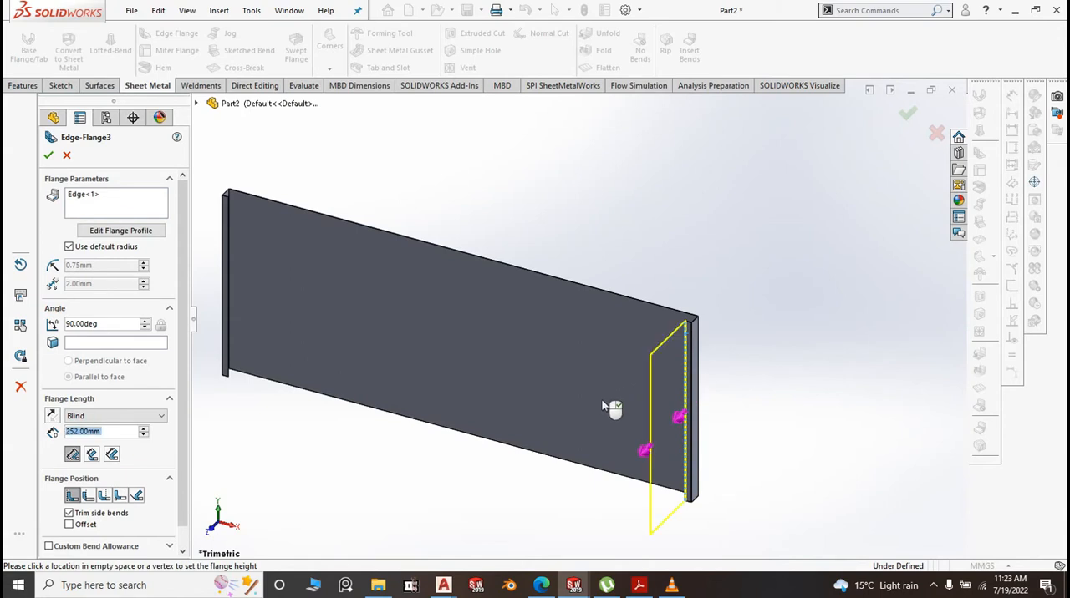
pyautogui.scroll(3, 319, 334)
pyautogui.scroll(-9, 368, 272)
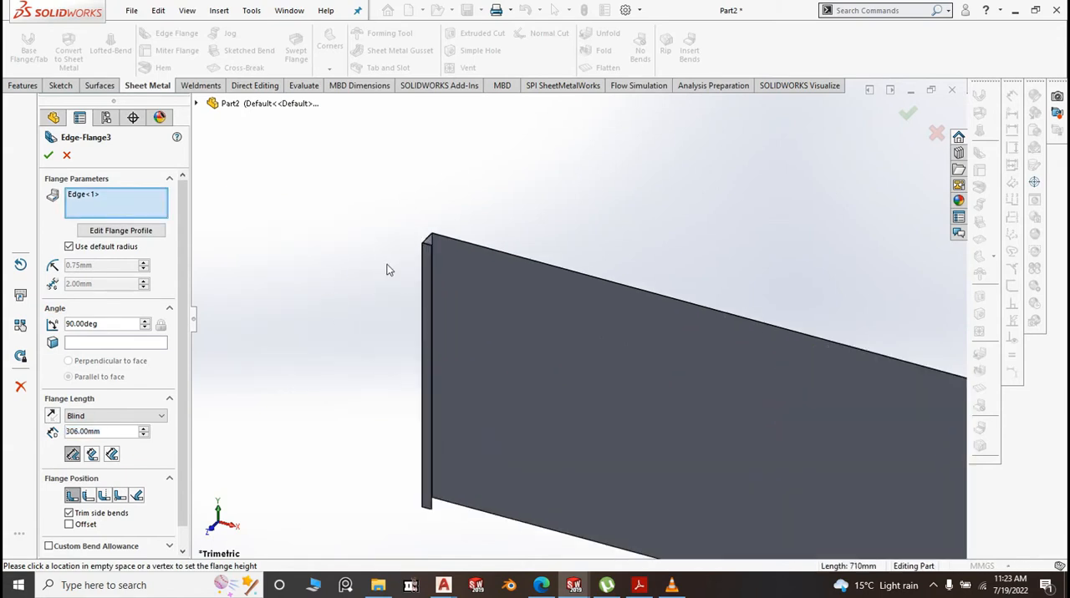
pyautogui.scroll(-4, 485, 249)
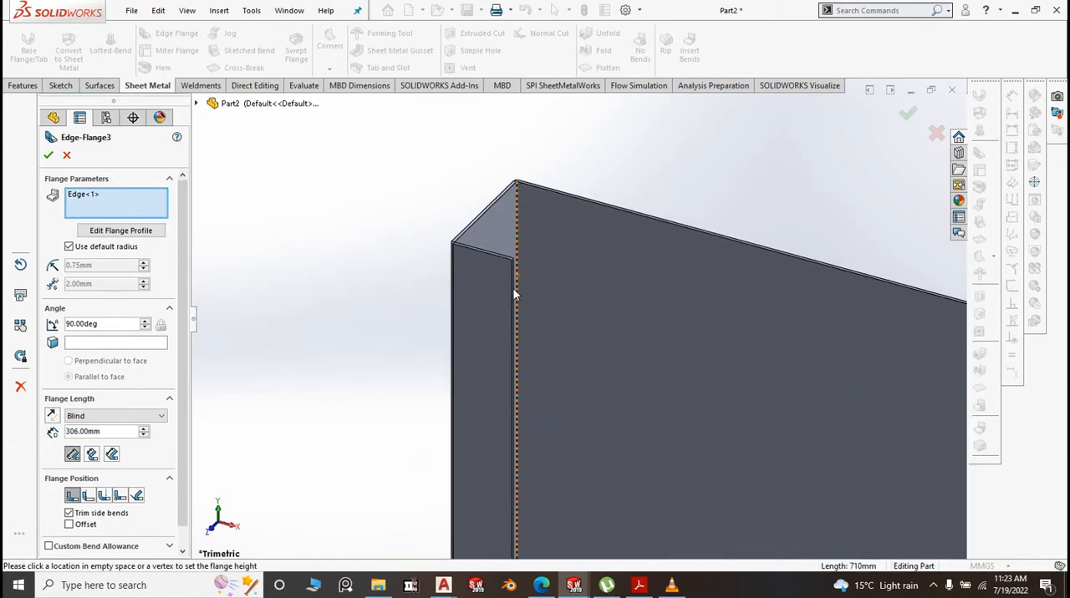
pyautogui.click(512, 282)
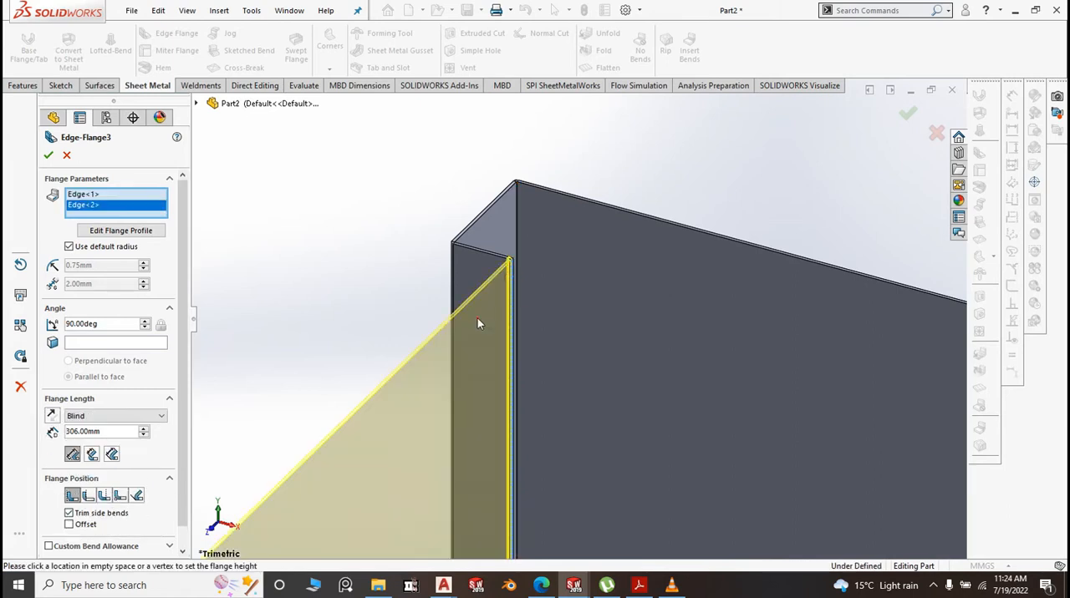
pyautogui.click(73, 248)
pyautogui.write('0.1')
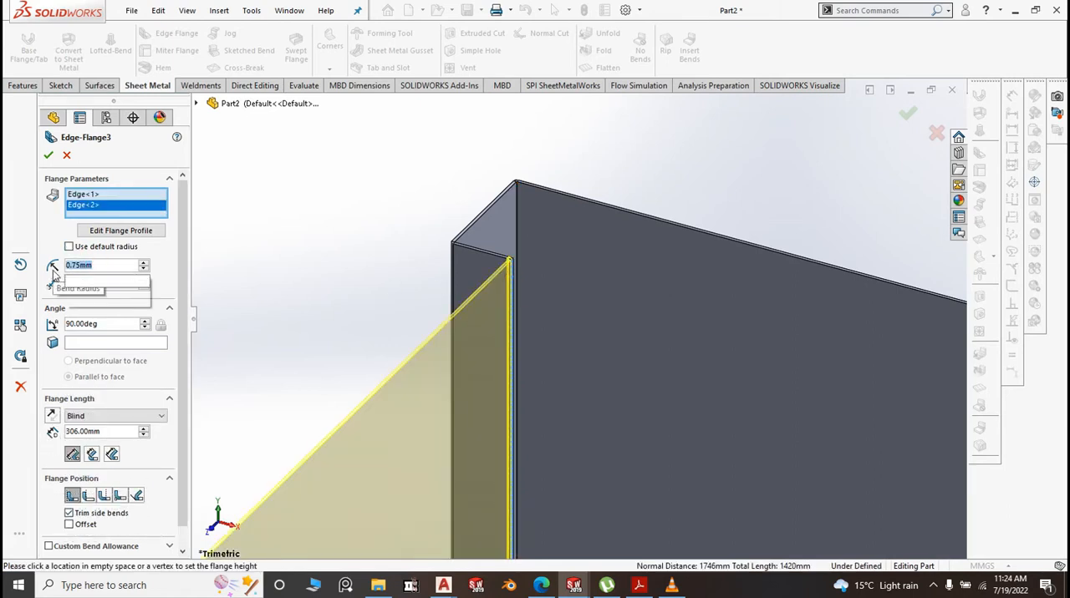
pyautogui.press('Return')
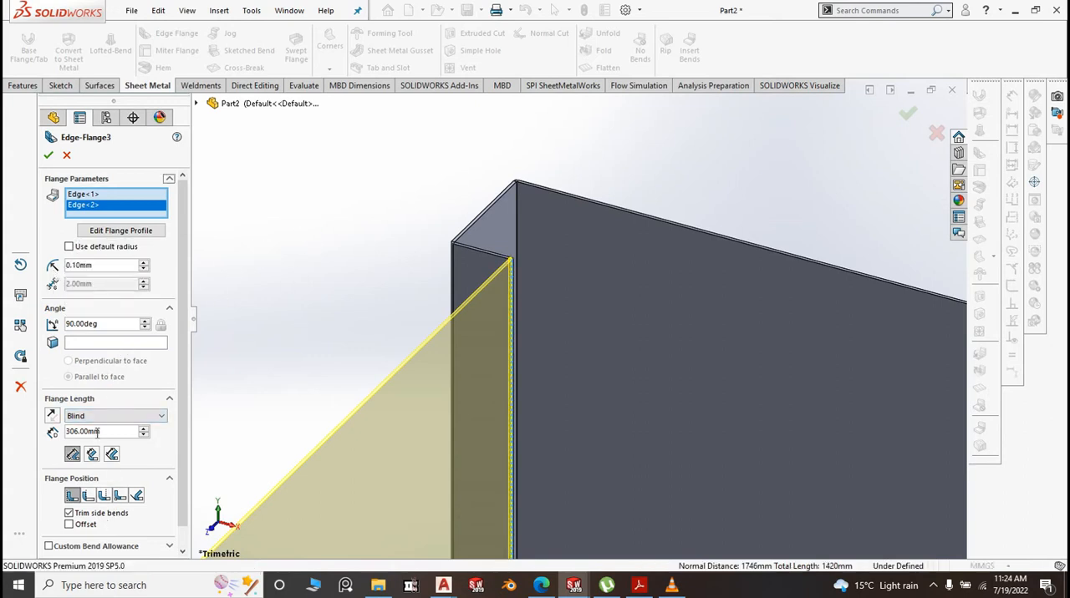
pyautogui.write('20')
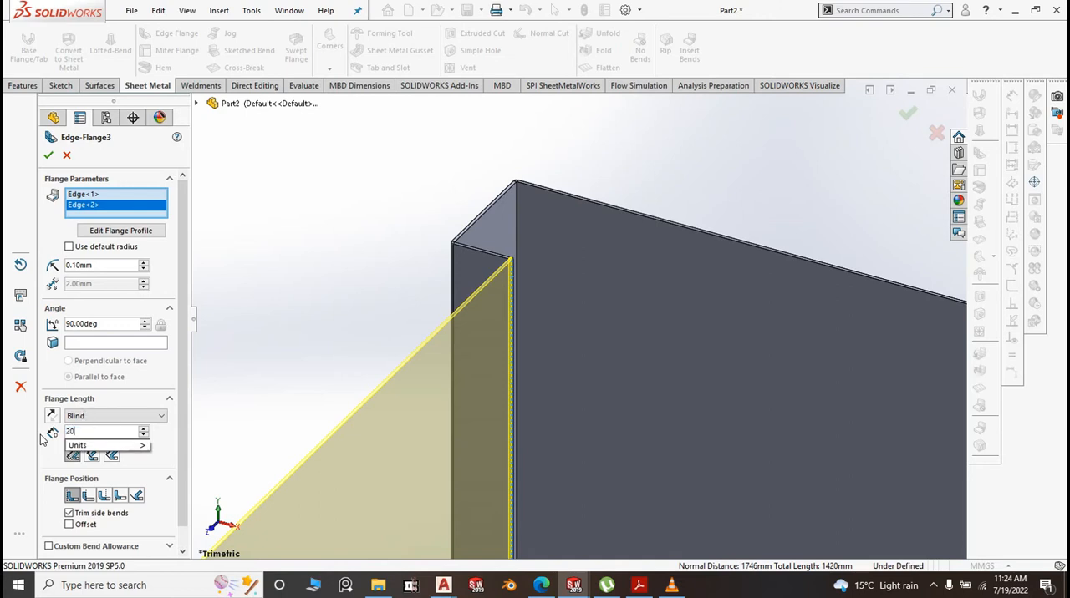
pyautogui.press('Return')
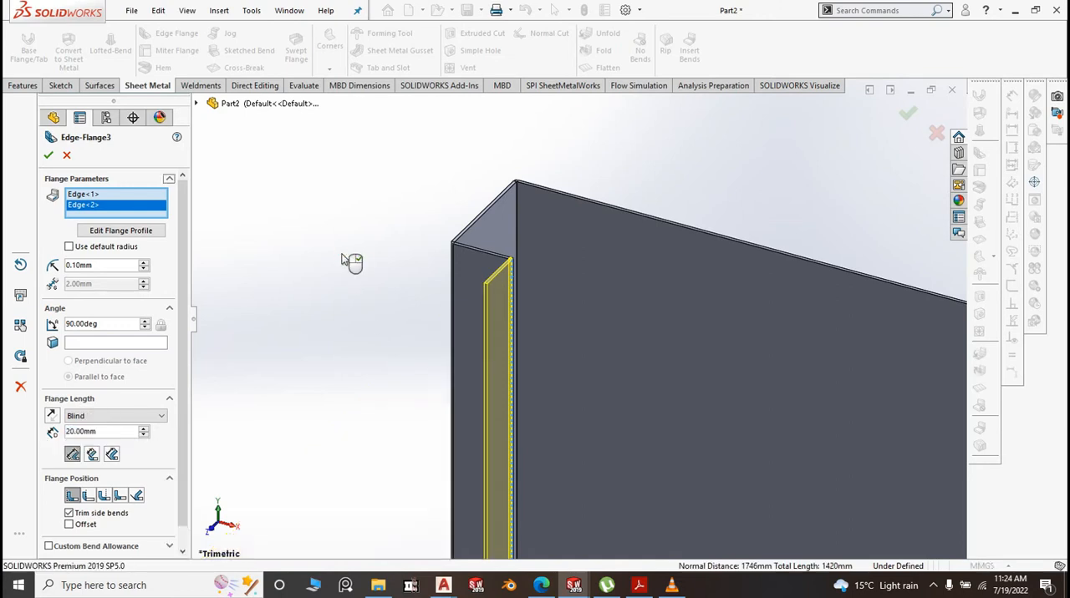
pyautogui.rightClick(342, 257)
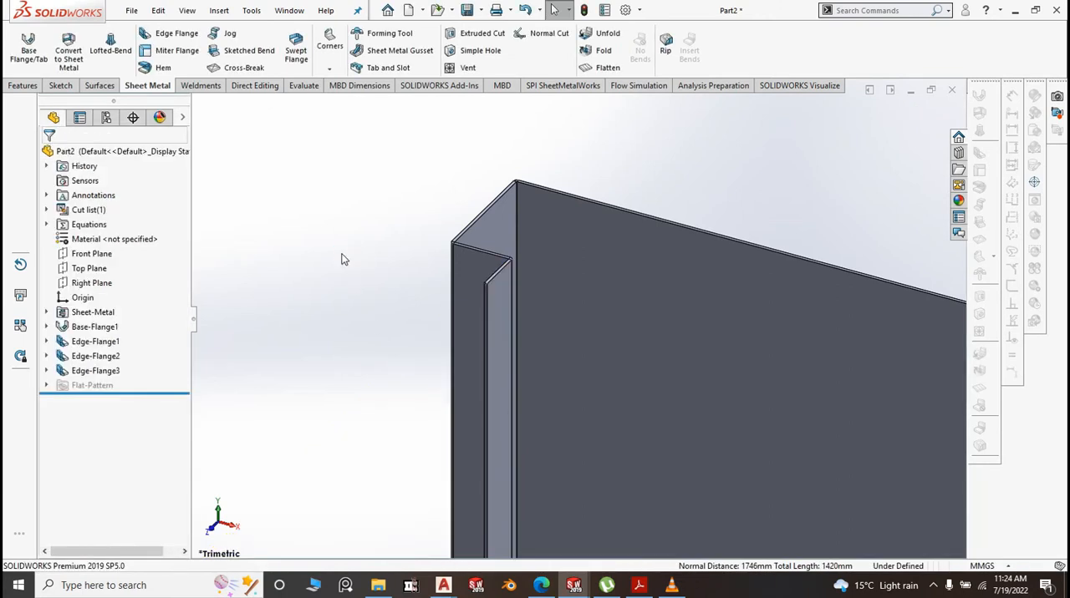
# Start a 90-degree edge flange on the panel's long upper edge, pointing inward over the flanged side, about 43 mm long
pyautogui.scroll(10, 344, 261)
pyautogui.scroll(2, 794, 424)
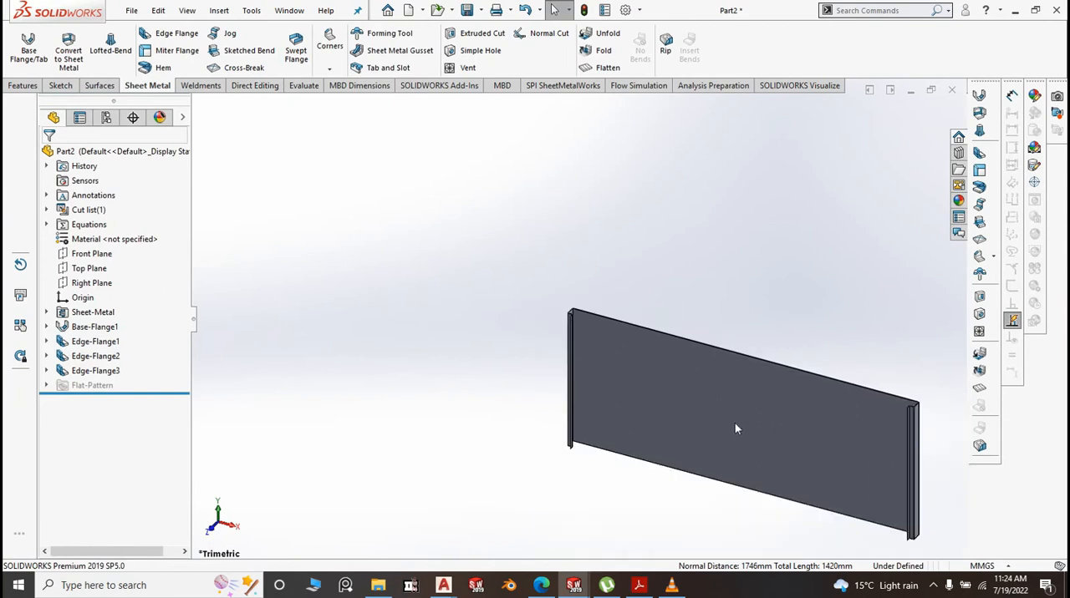
pyautogui.scroll(-2, 933, 427)
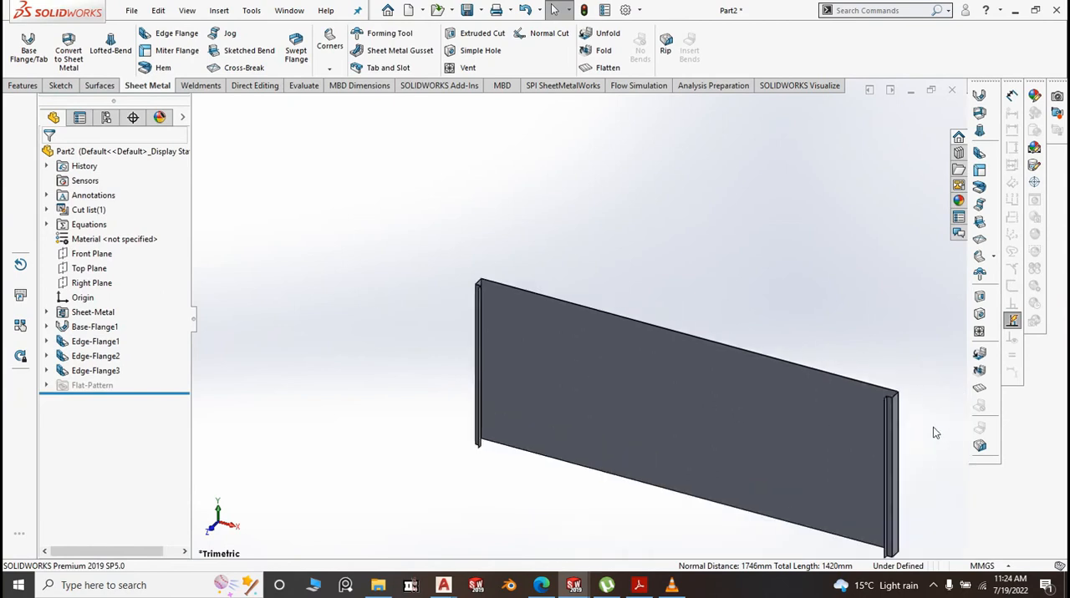
pyautogui.click(177, 33)
pyautogui.scroll(-5, 849, 387)
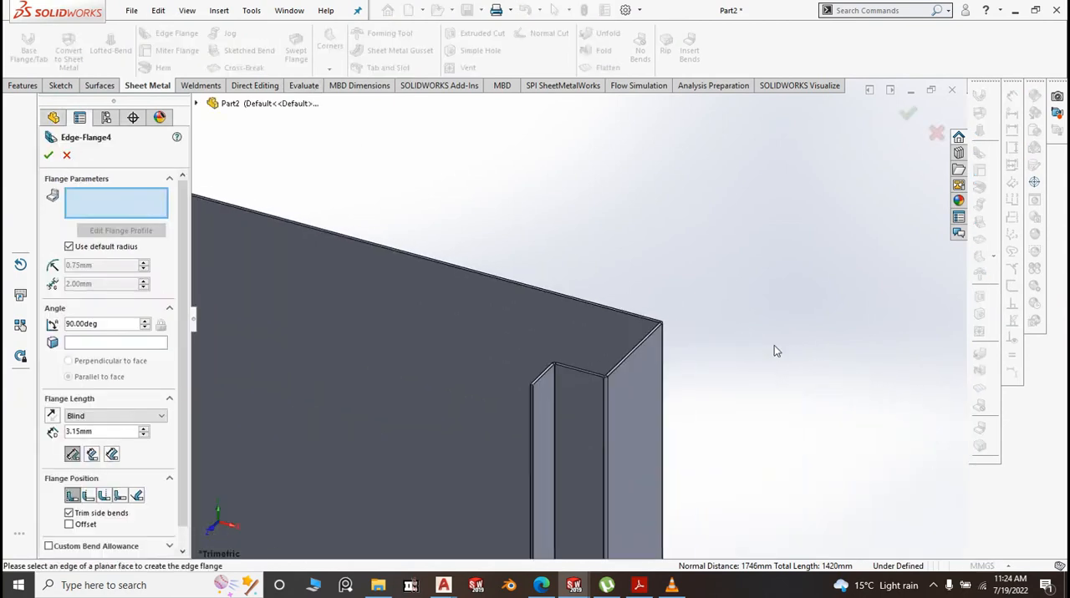
pyautogui.click(637, 309)
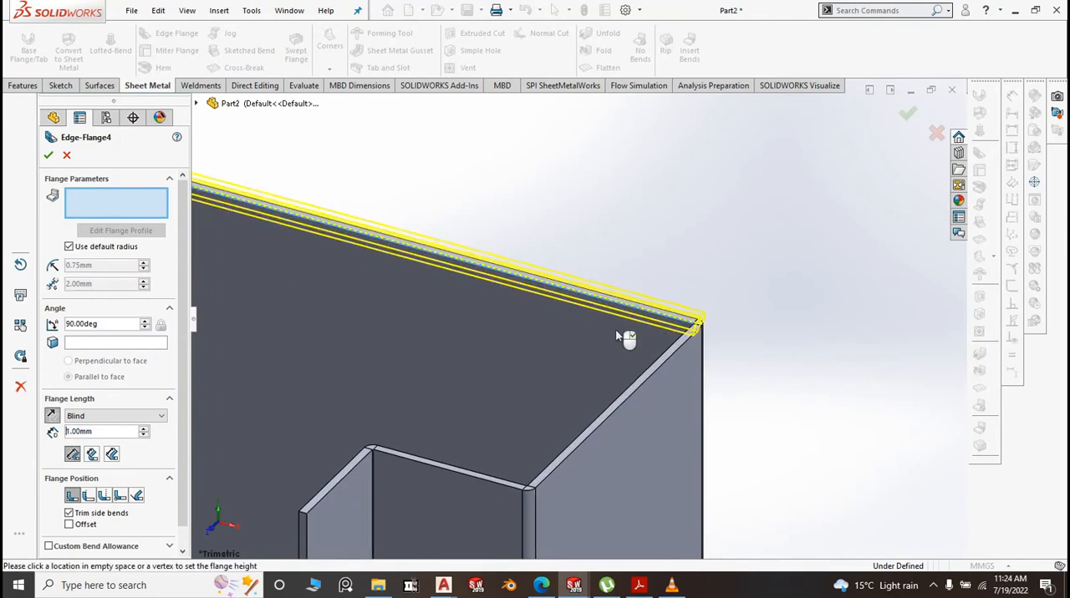
pyautogui.scroll(8, 609, 342)
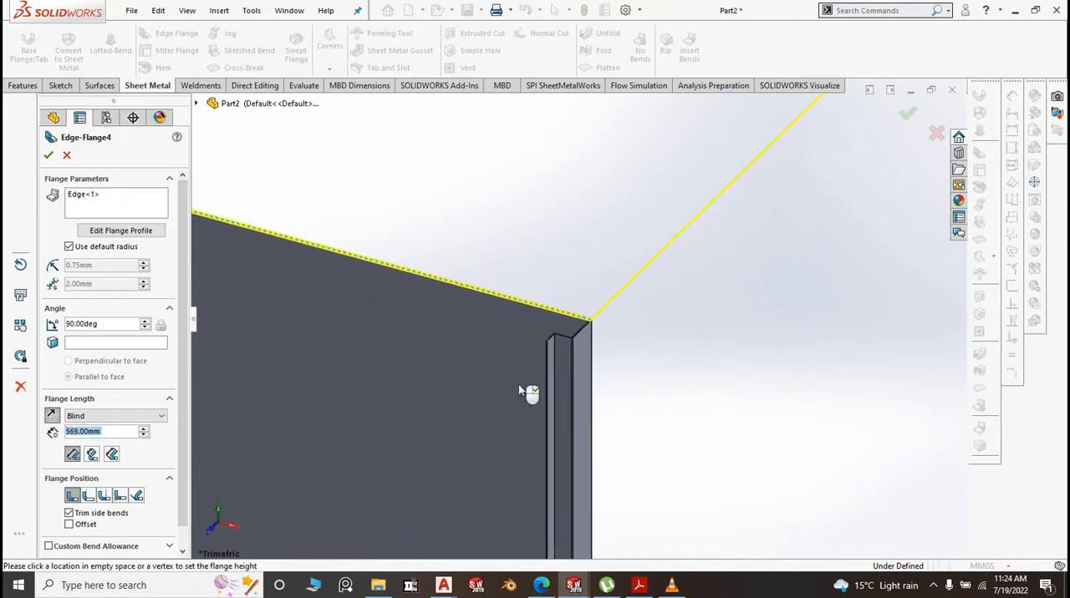
pyautogui.click(284, 545)
pyautogui.scroll(3, 410, 502)
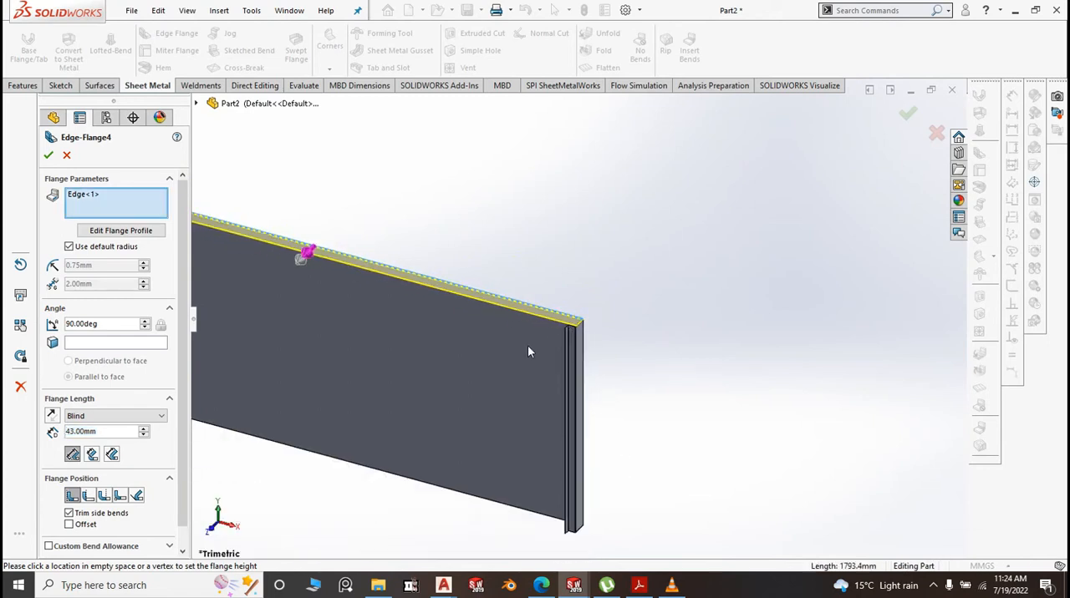
# Set the upper edge flange's length to 15 mm and its bend radius to 0.1 mm
pyautogui.scroll(2, 530, 351)
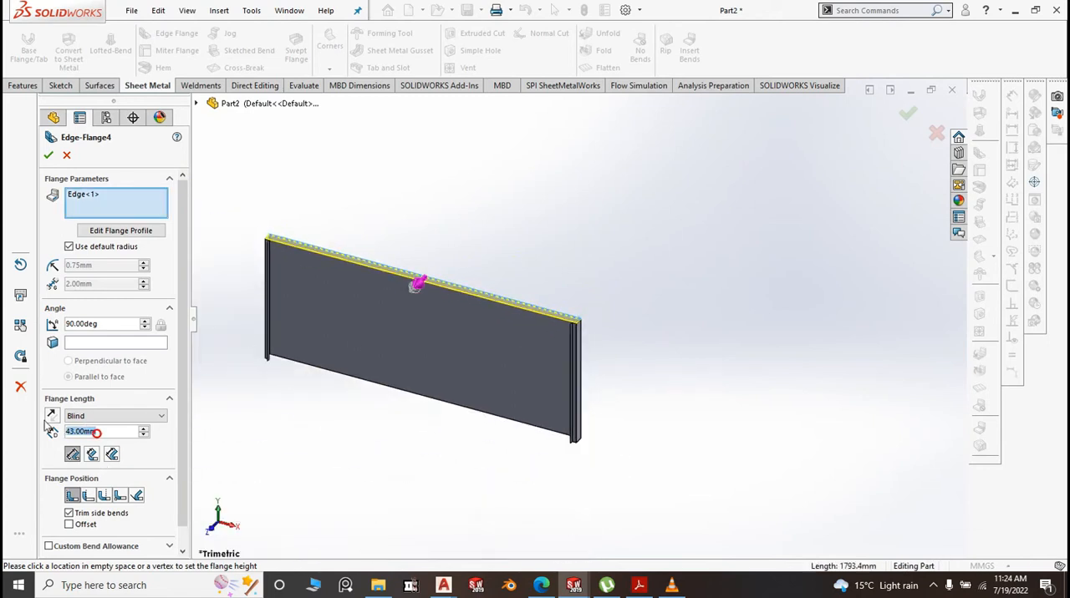
pyautogui.write('15')
pyautogui.click(285, 454)
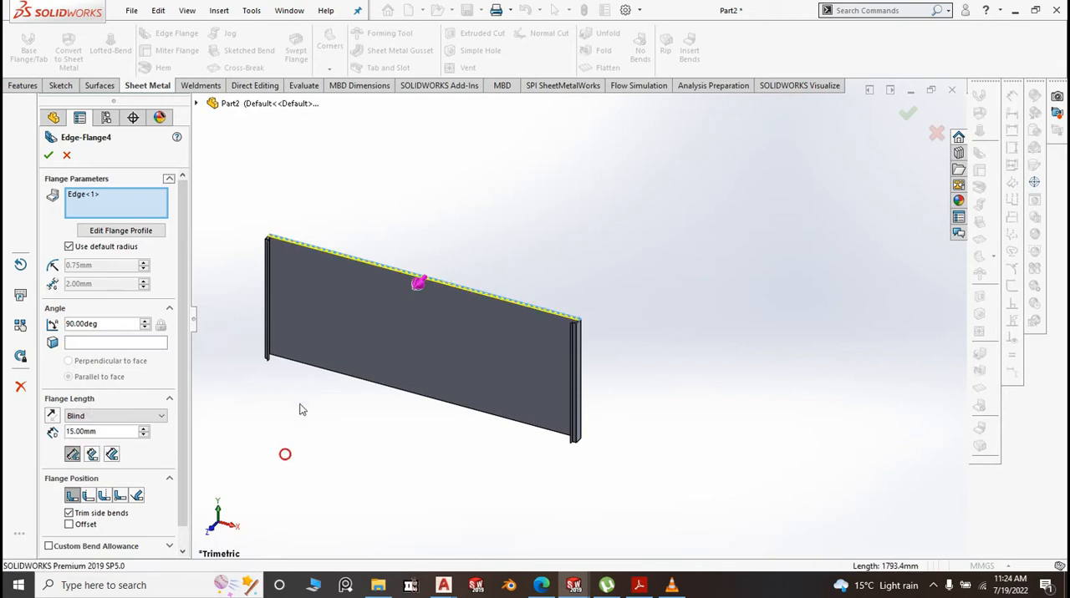
pyautogui.click(72, 249)
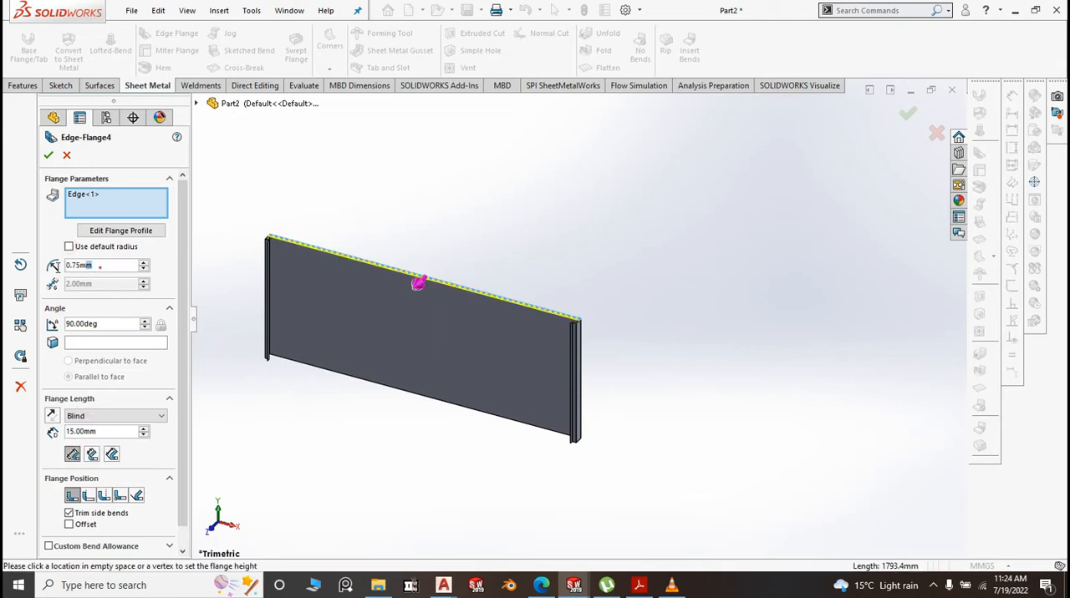
pyautogui.write('1')
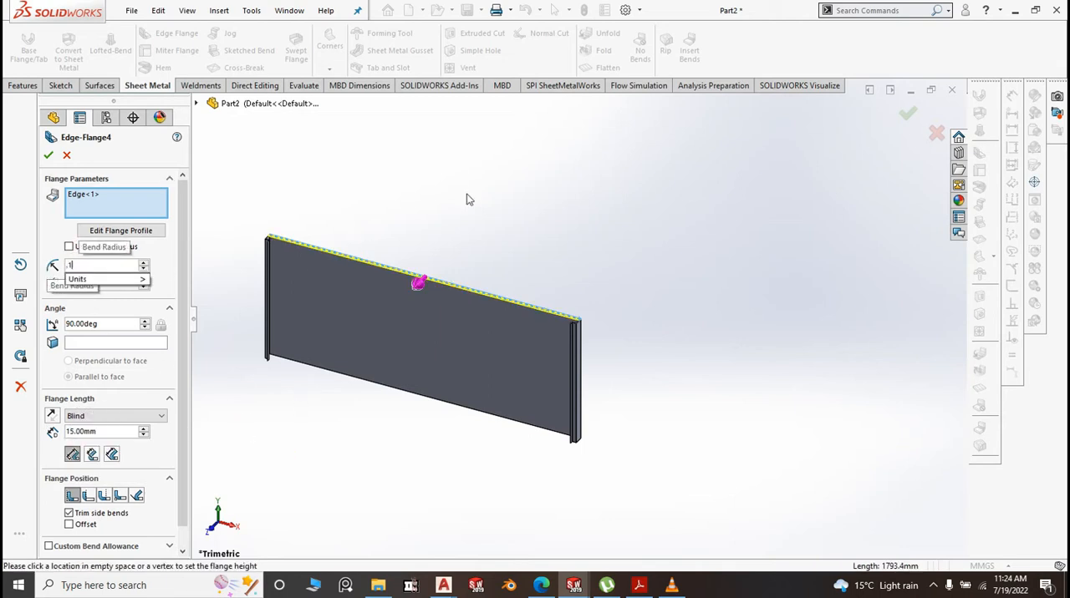
pyautogui.click(513, 180)
# Include the upper edges of the right-hand end flange, its return and its 20 mm lip in the 15 mm edge flange
pyautogui.scroll(-5, 604, 327)
pyautogui.moveTo(658, 249); pyautogui.dragTo(571, 334, button='middle')
pyautogui.click(572, 328)
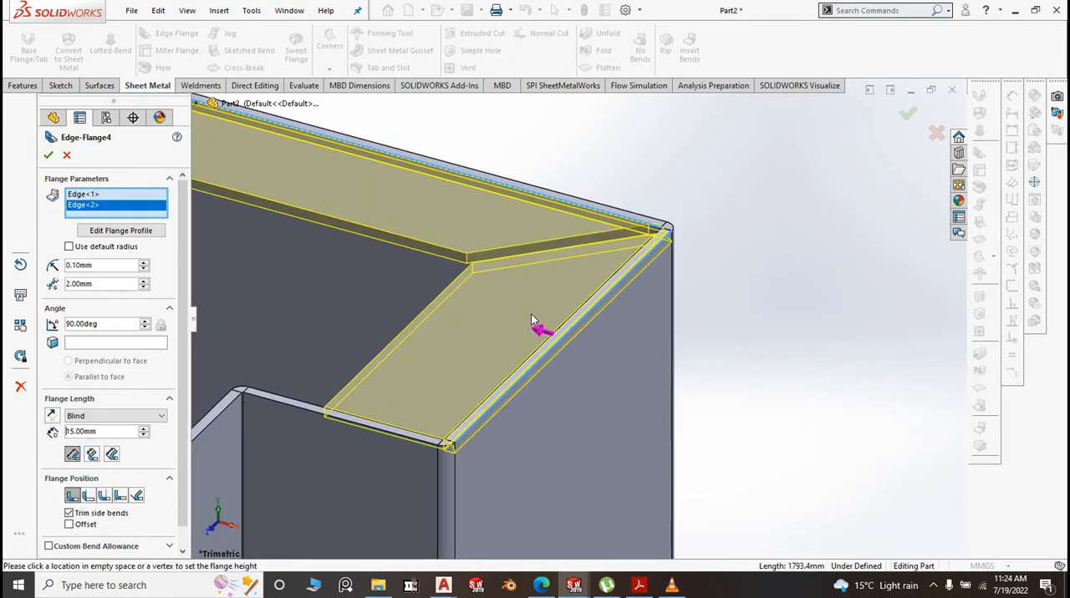
pyautogui.click(304, 408)
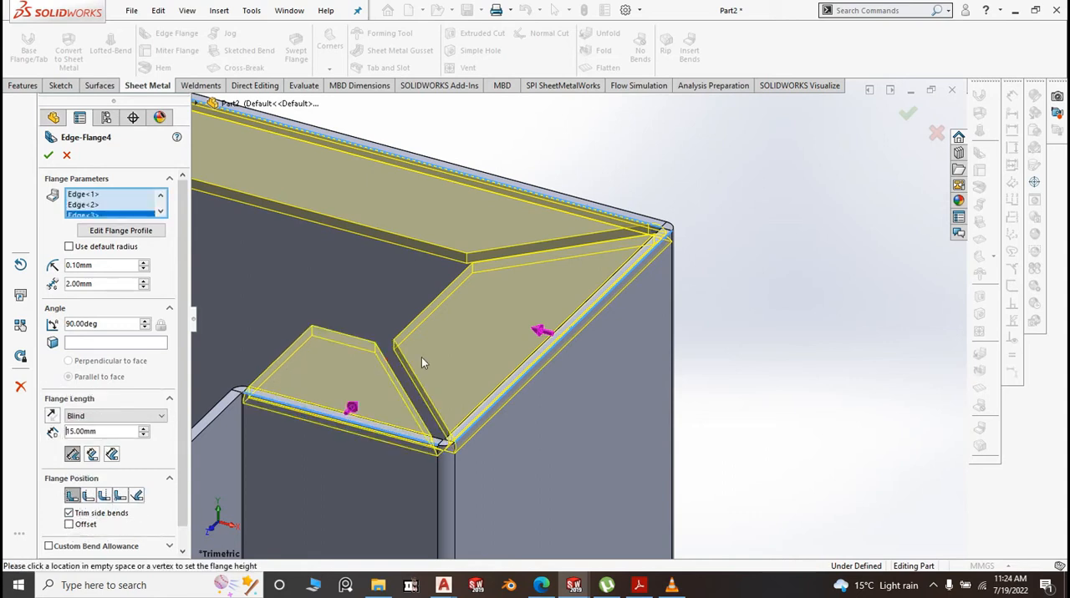
pyautogui.moveTo(421, 356); pyautogui.dragTo(386, 397, button='middle')
pyautogui.click(355, 393)
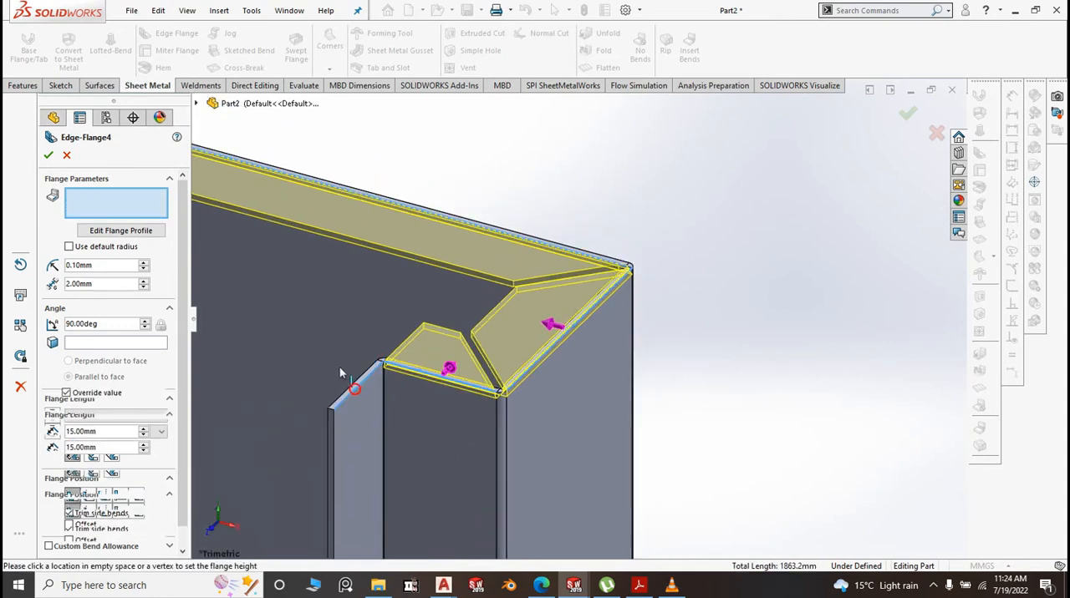
# Include the upper edges of the left-hand end flange, its return and its 20 mm lip in the same edge flange
pyautogui.scroll(10, 693, 357)
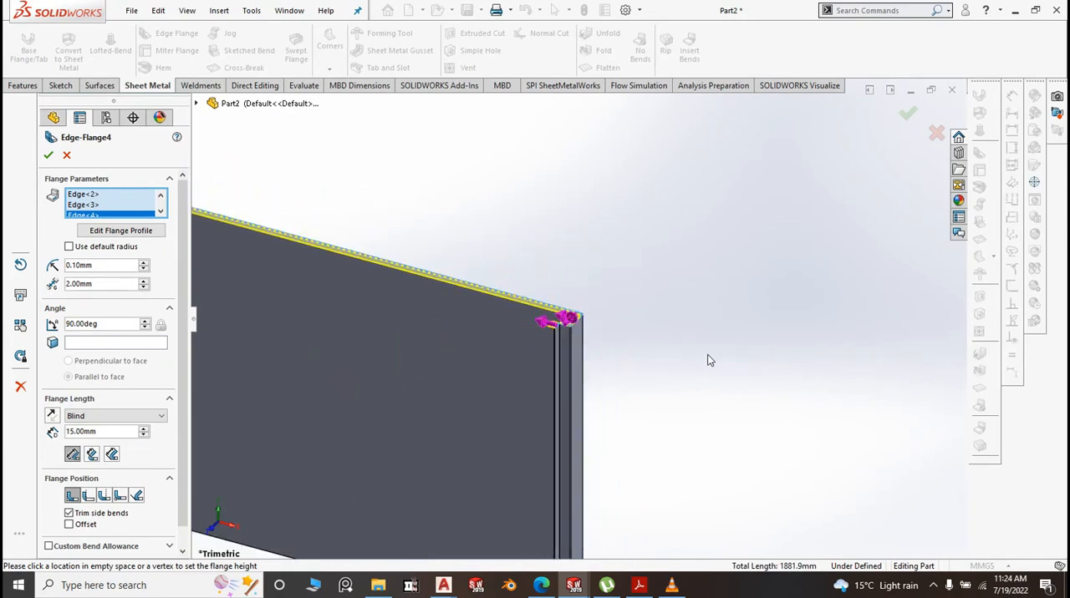
pyautogui.scroll(-8, 403, 315)
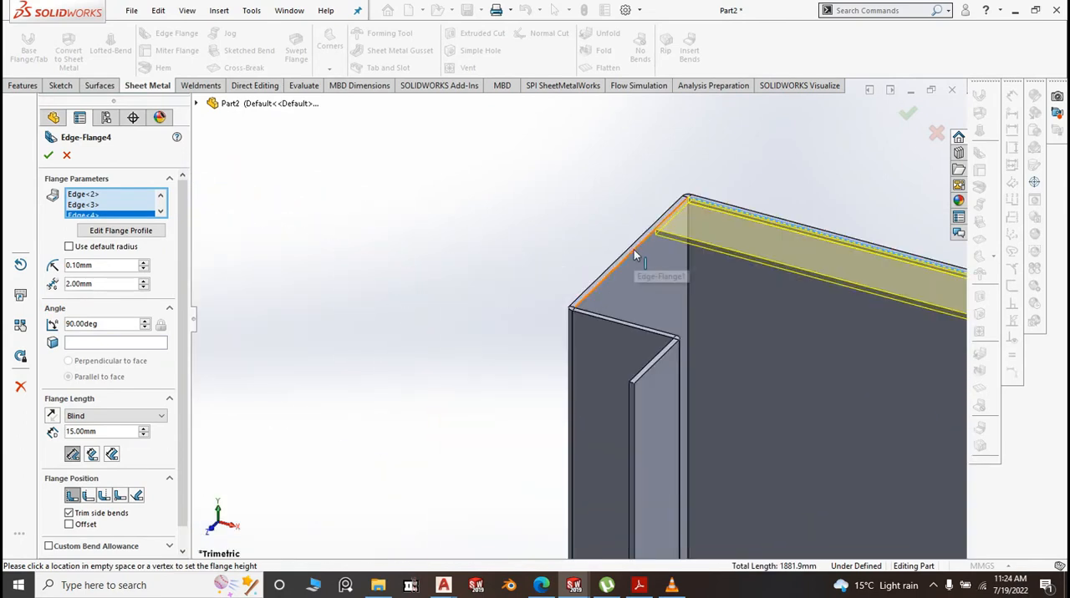
pyautogui.click(633, 253)
pyautogui.click(671, 282)
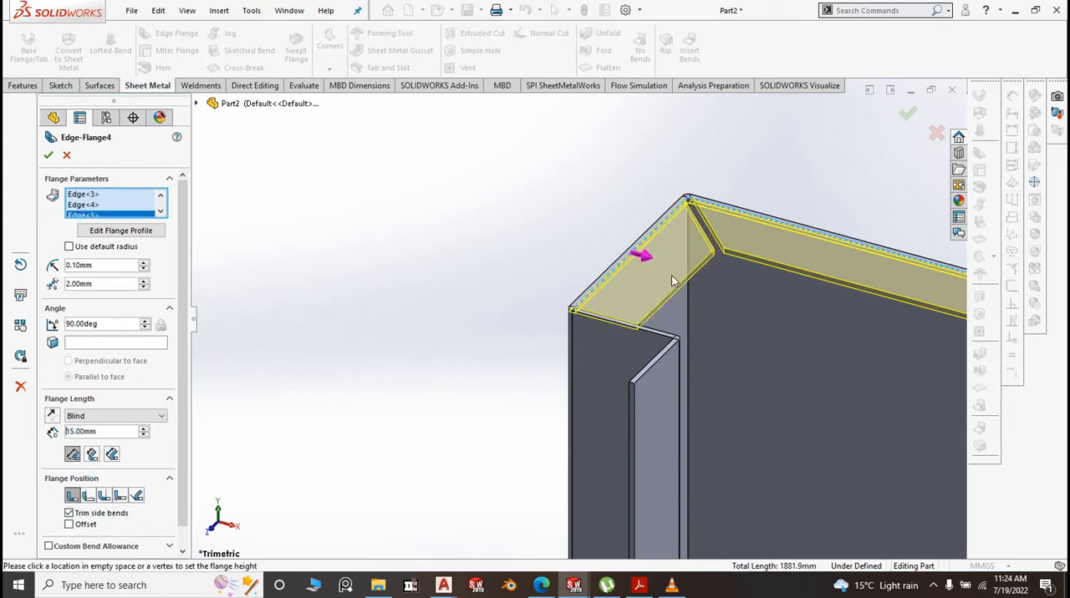
pyautogui.scroll(-3, 656, 330)
pyautogui.click(614, 353)
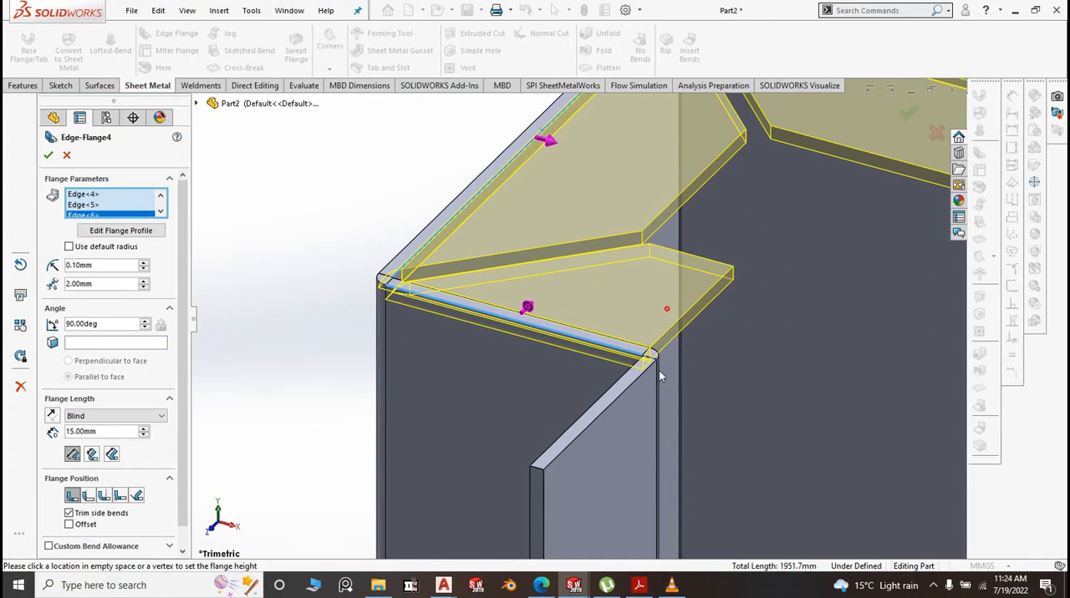
pyautogui.click(620, 397)
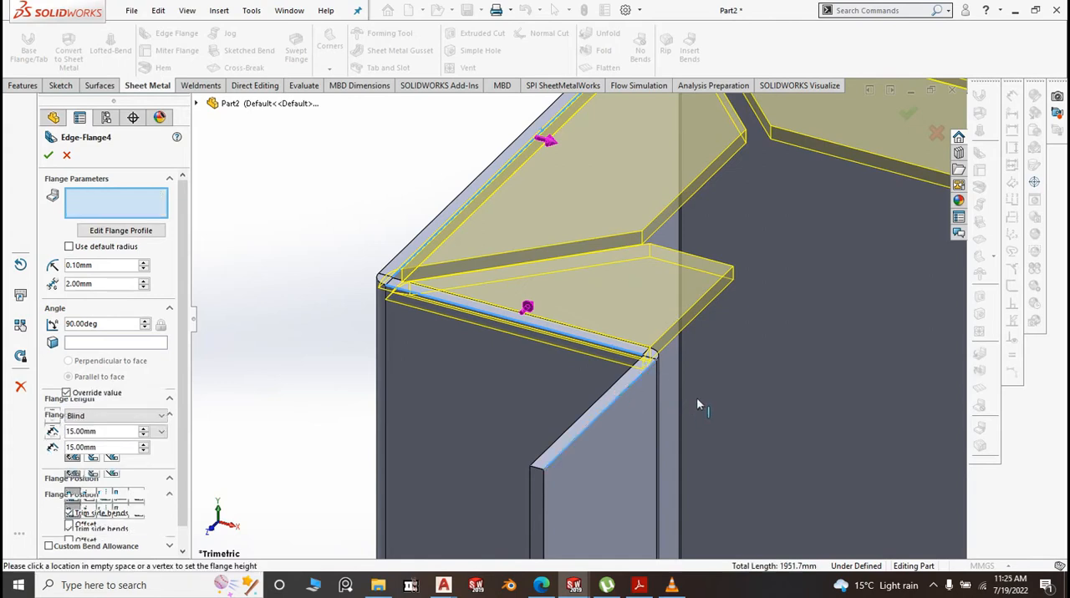
pyautogui.click(730, 378)
# Include the panel's long lower edge in the 15 mm edge flange
pyautogui.scroll(3, 580, 328)
pyautogui.scroll(8, 492, 293)
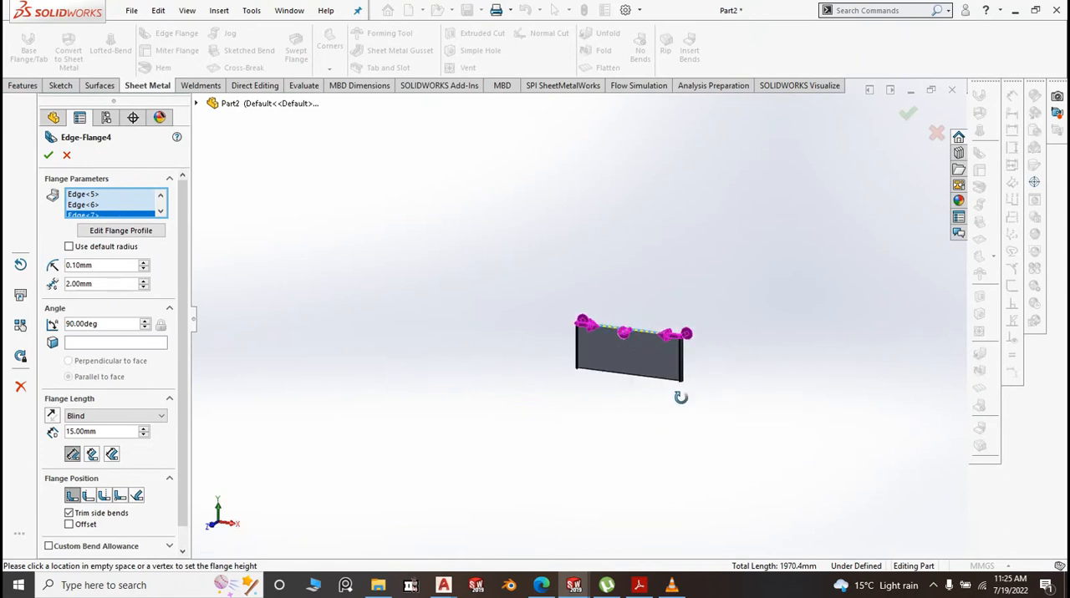
pyautogui.scroll(-8, 674, 394)
pyautogui.moveTo(650, 315); pyautogui.dragTo(699, 202, button='middle')
pyautogui.scroll(-5, 602, 351)
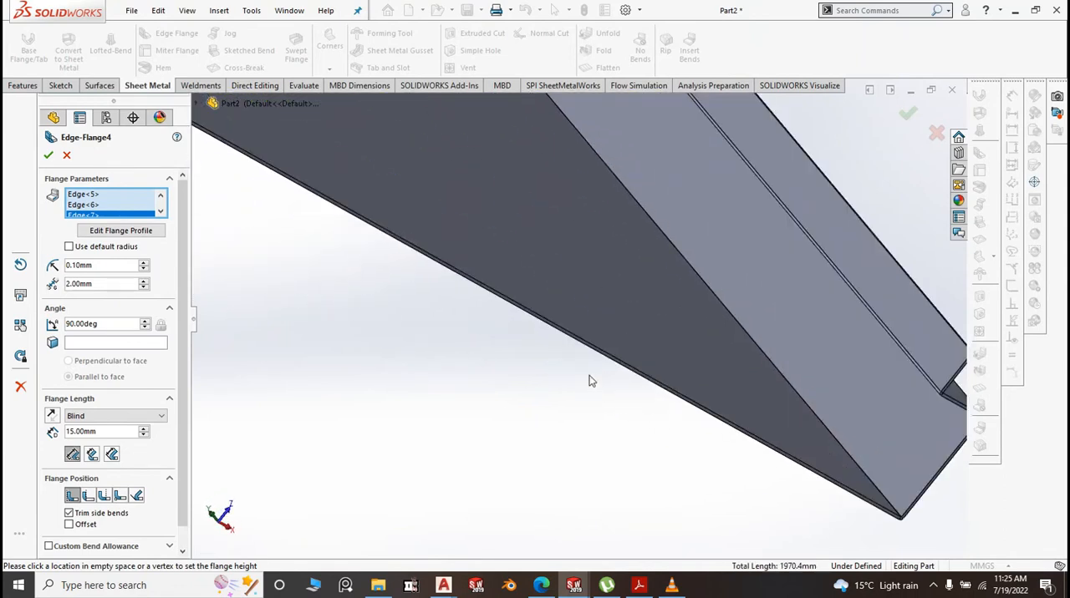
pyautogui.click(616, 343)
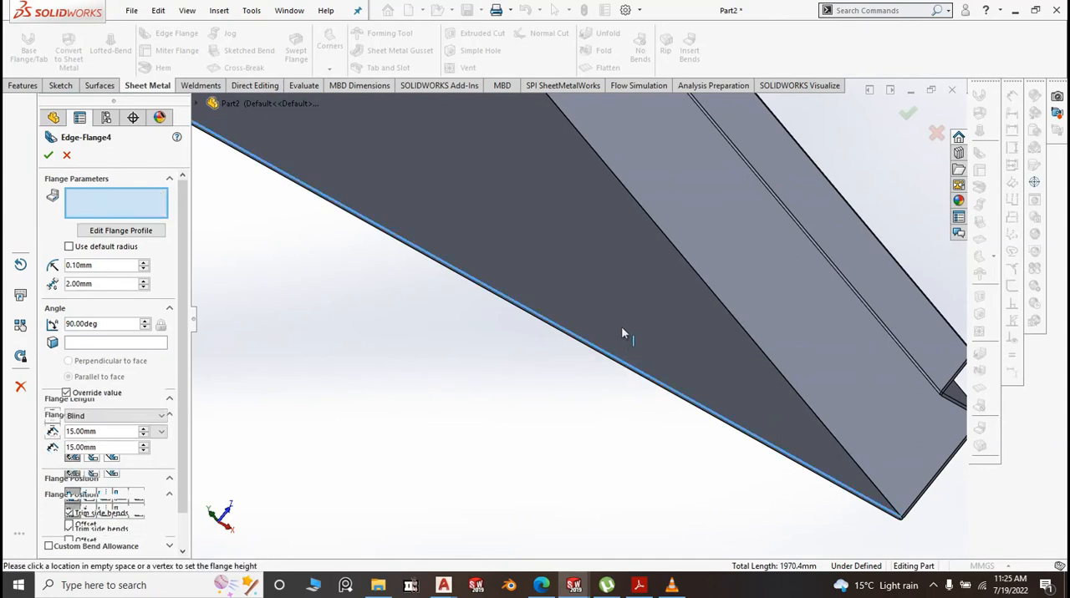
# Include the lower edges of the right-hand end flange, its return and its 20 mm lip in the 15 mm edge flange
pyautogui.scroll(4, 938, 513)
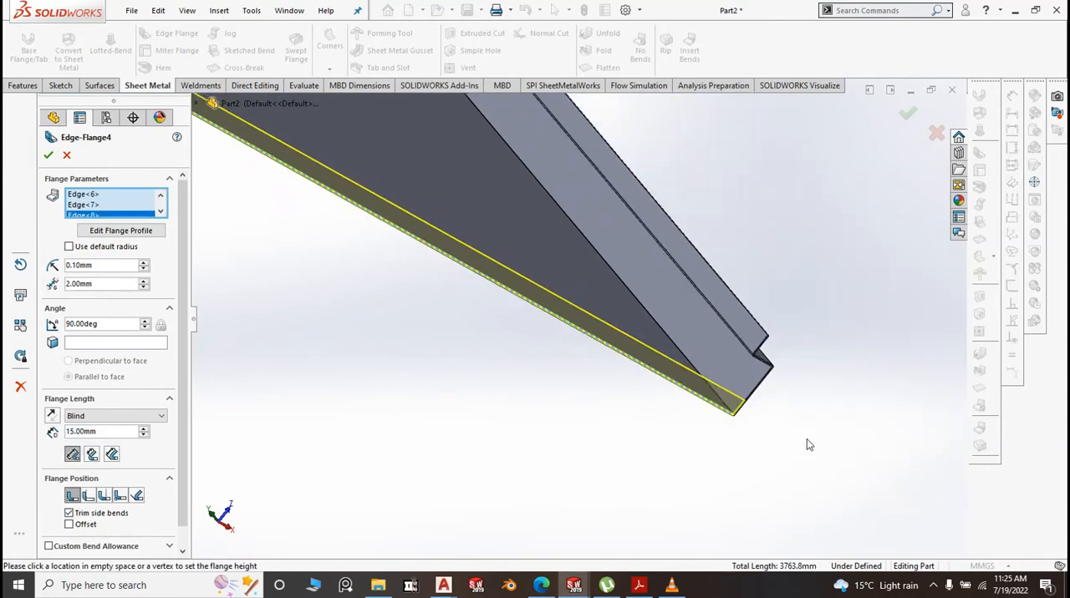
pyautogui.scroll(-5, 747, 339)
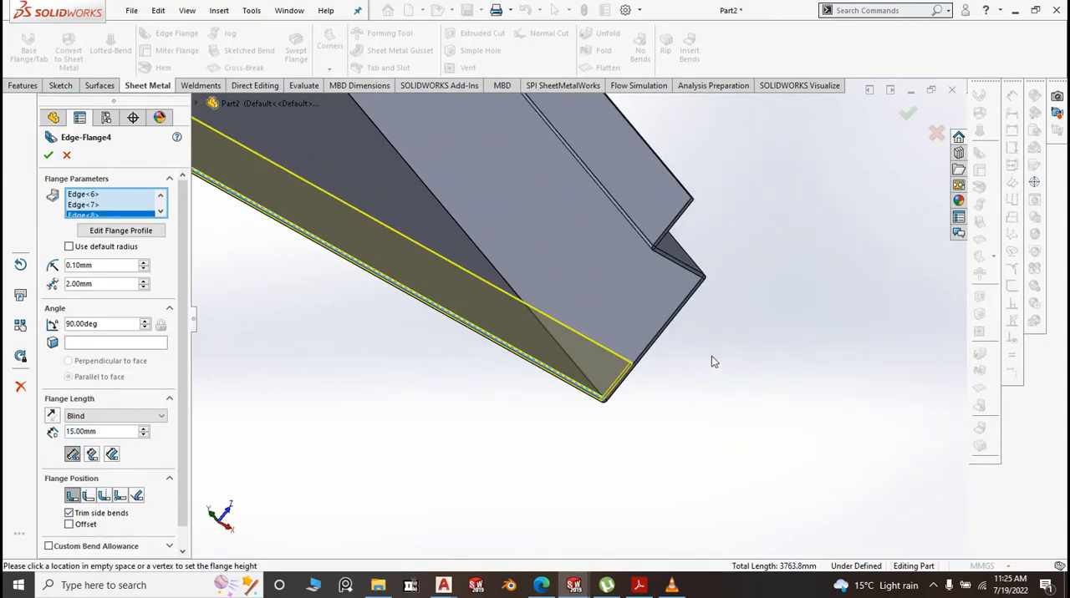
pyautogui.click(651, 344)
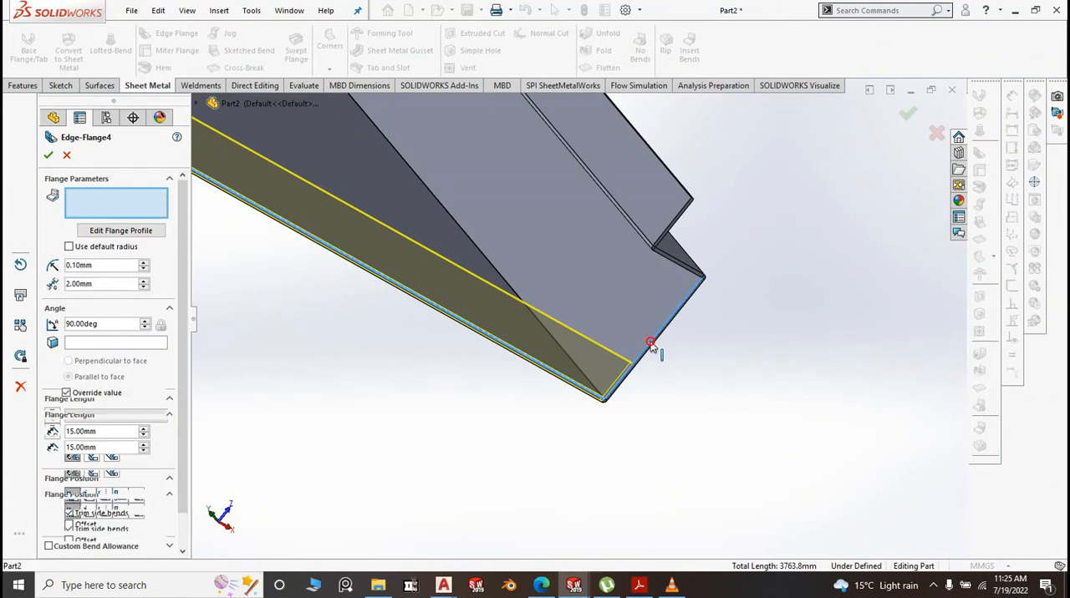
pyautogui.click(662, 260)
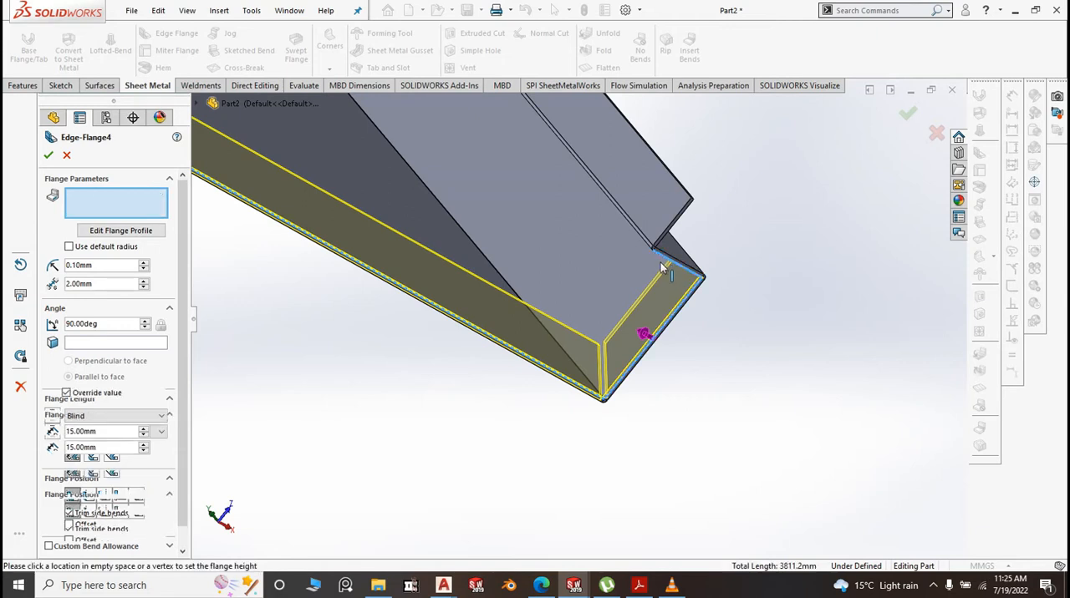
pyautogui.click(672, 219)
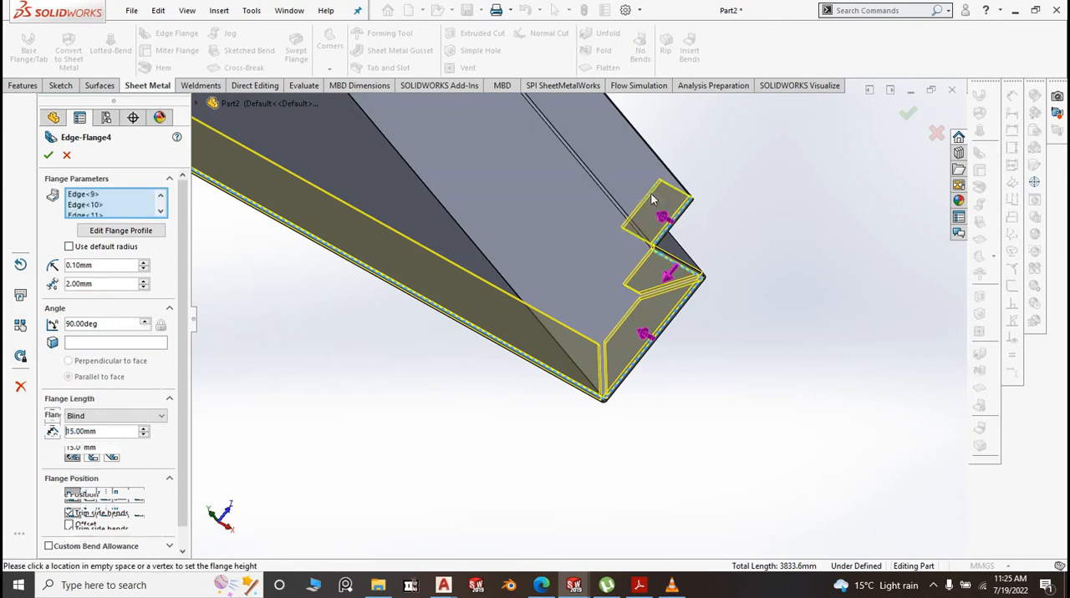
# Include the lower edges of the left-hand end flange, its return and its 20 mm lip, and complete the 15 mm edge flange
pyautogui.scroll(8, 707, 241)
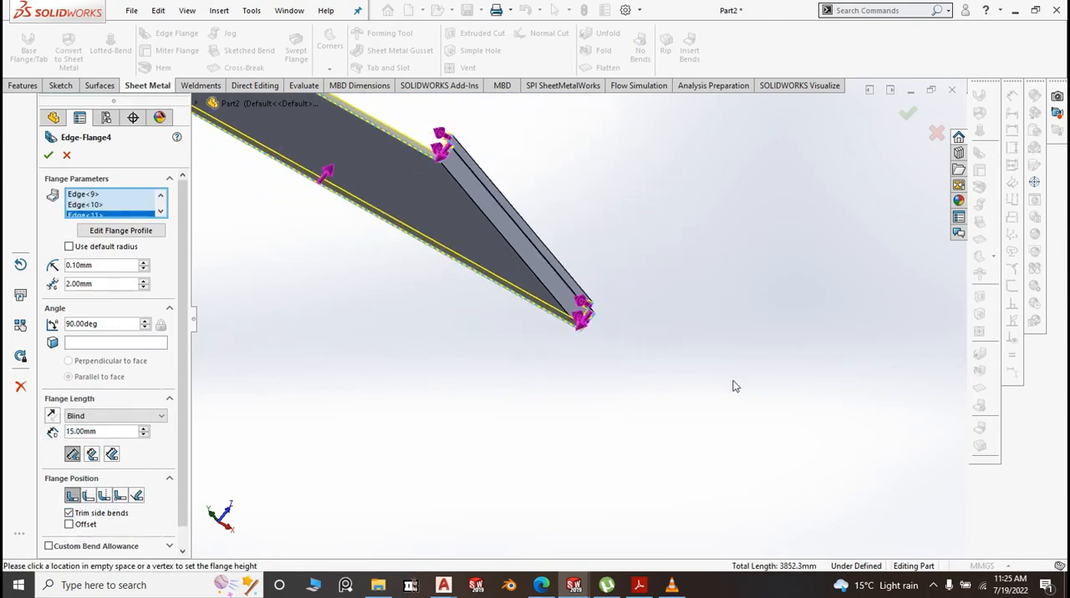
pyautogui.scroll(-10, 628, 298)
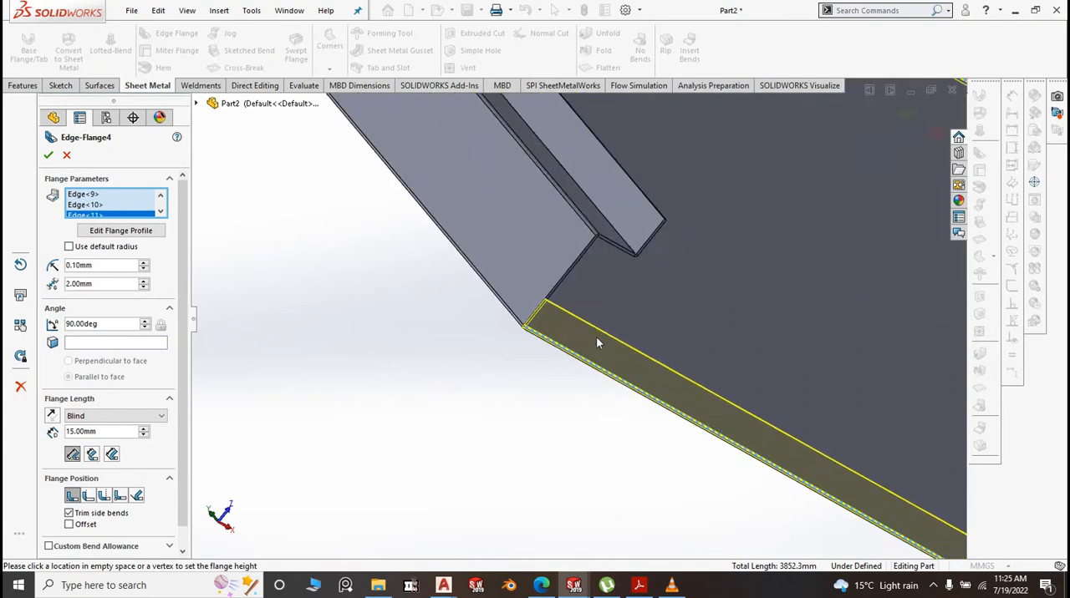
pyautogui.scroll(-1, 572, 281)
pyautogui.click(515, 267)
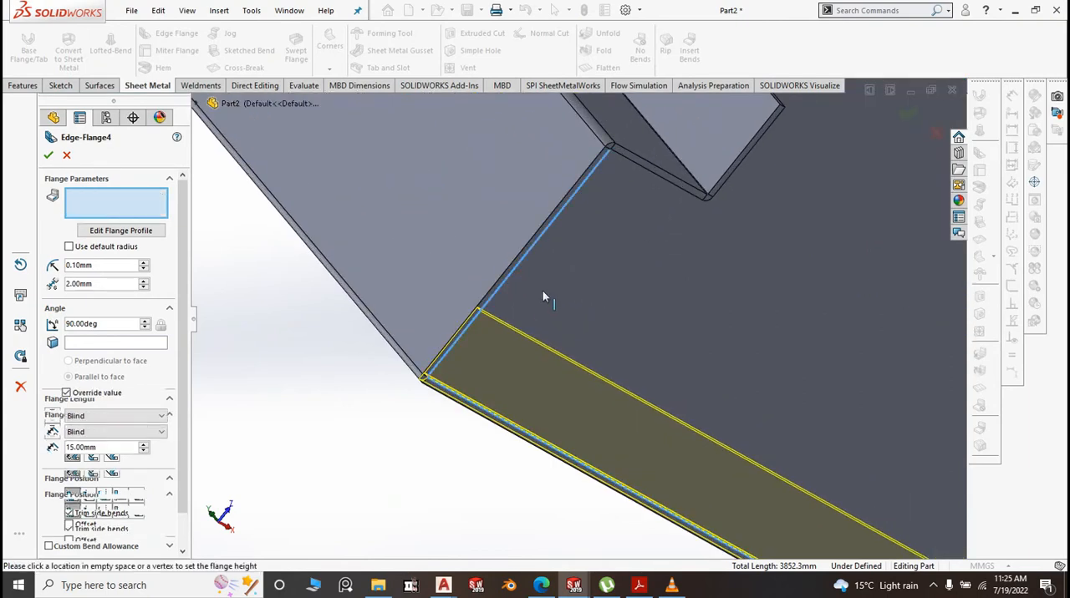
pyautogui.click(683, 190)
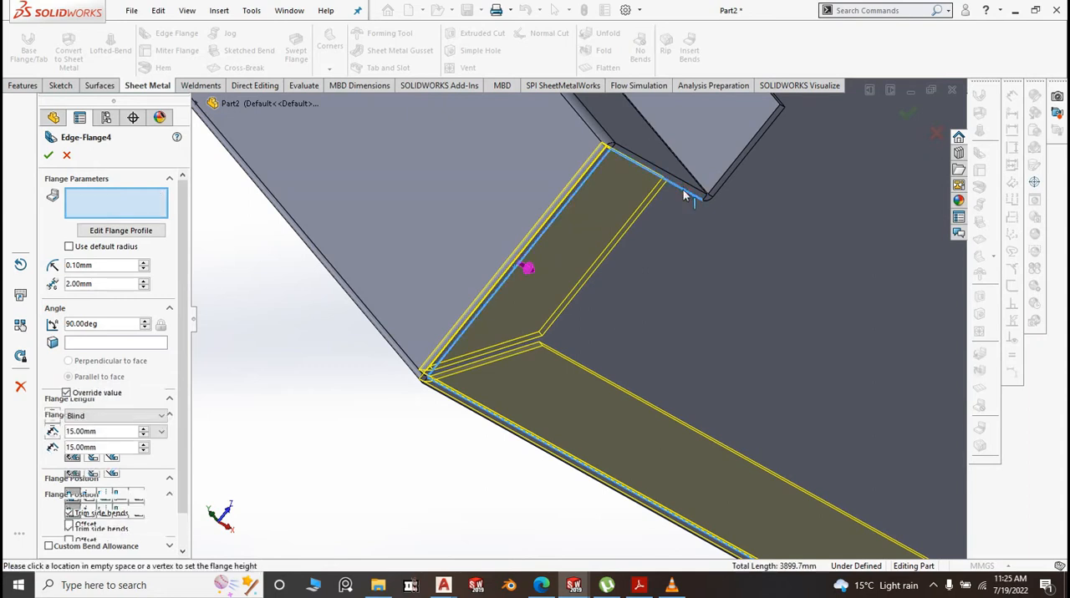
pyautogui.click(733, 174)
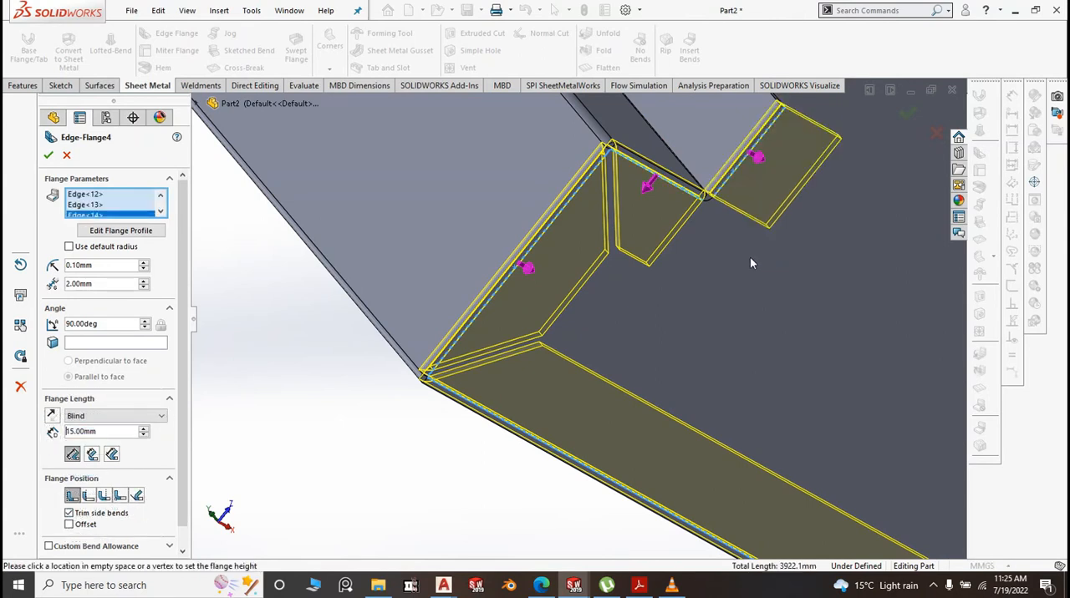
pyautogui.moveTo(750, 256); pyautogui.dragTo(374, 215, button='middle')
pyautogui.scroll(1, 374, 216)
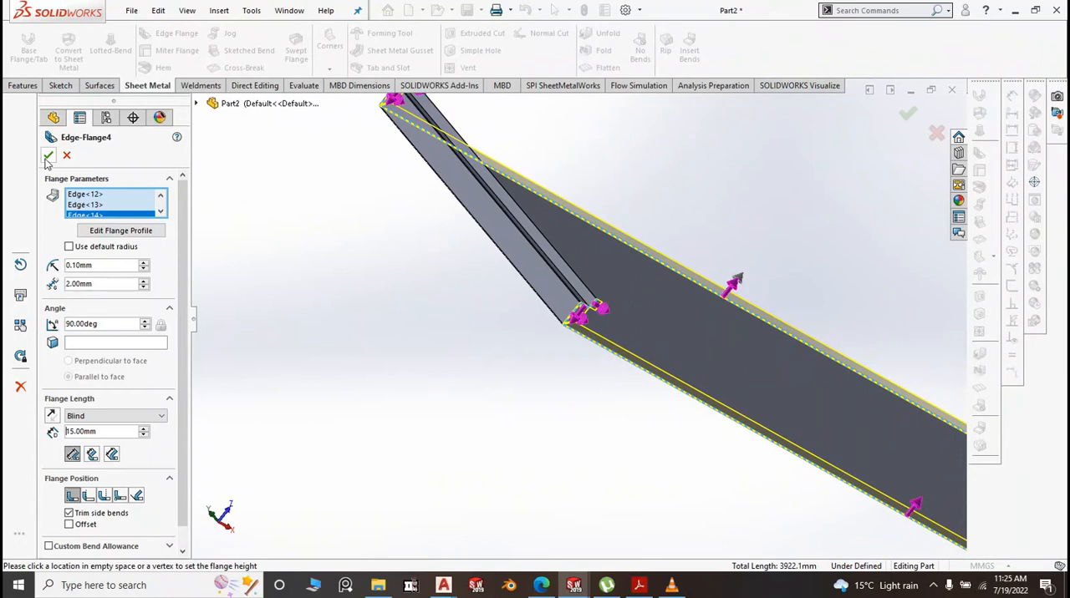
pyautogui.click(47, 157)
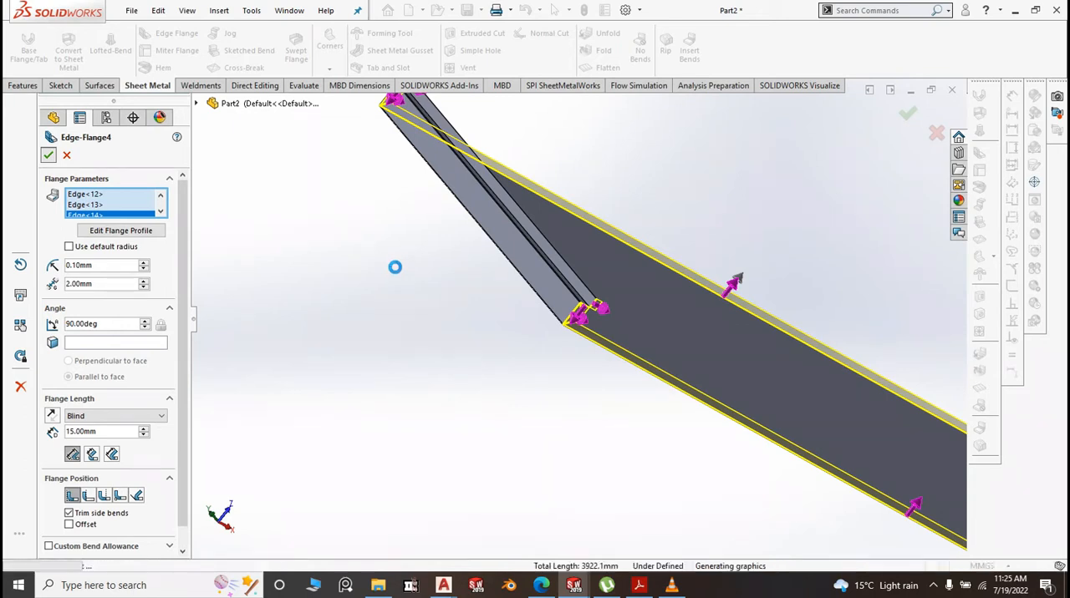
# Examine the flanged panel and its folded ends in isometric view
pyautogui.press('space')
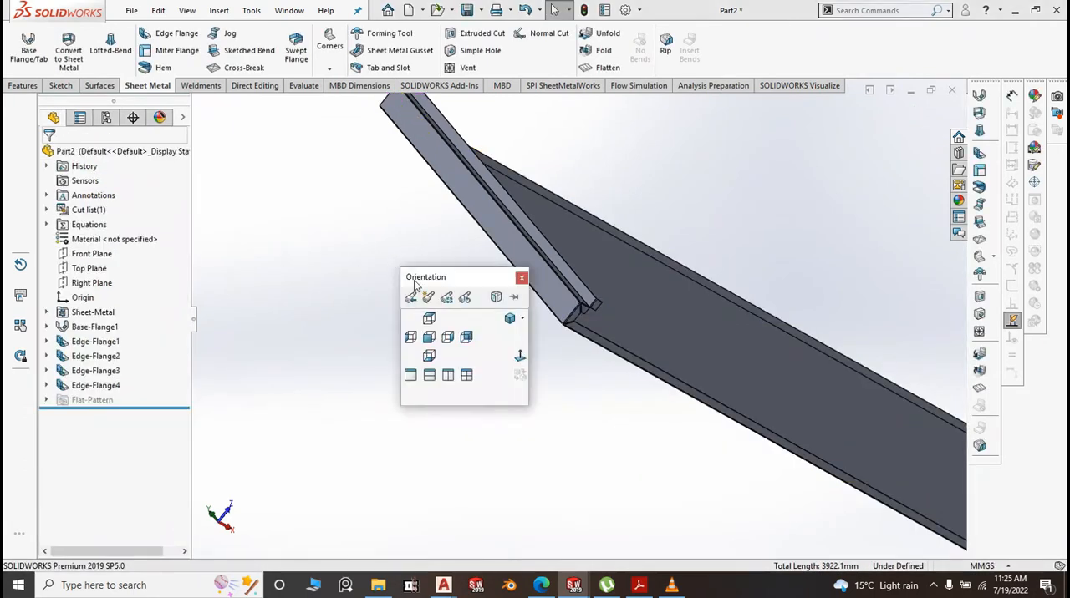
pyautogui.click(508, 320)
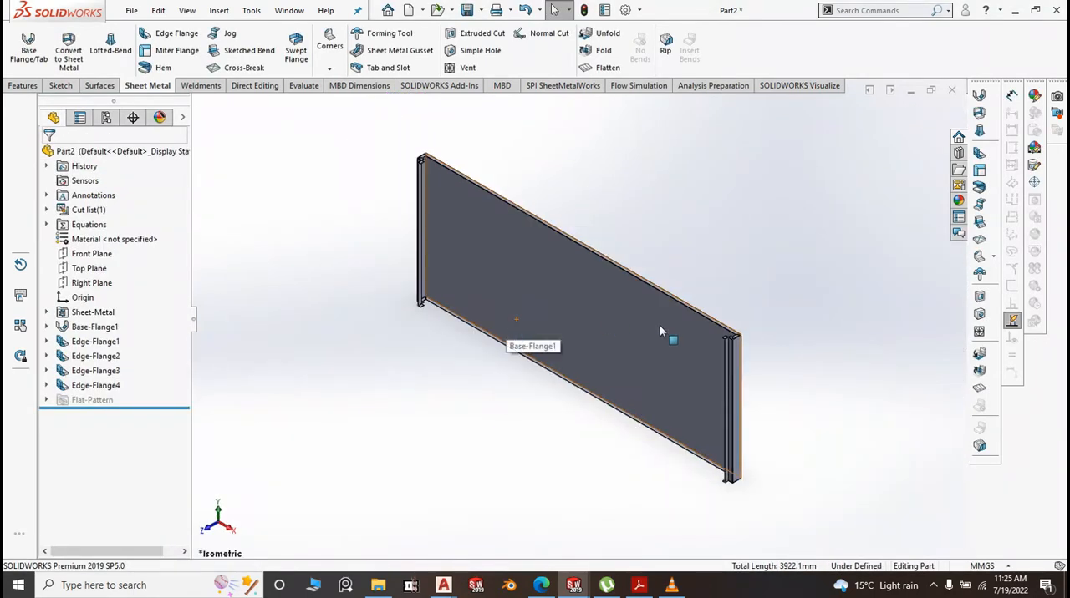
pyautogui.scroll(-3, 736, 346)
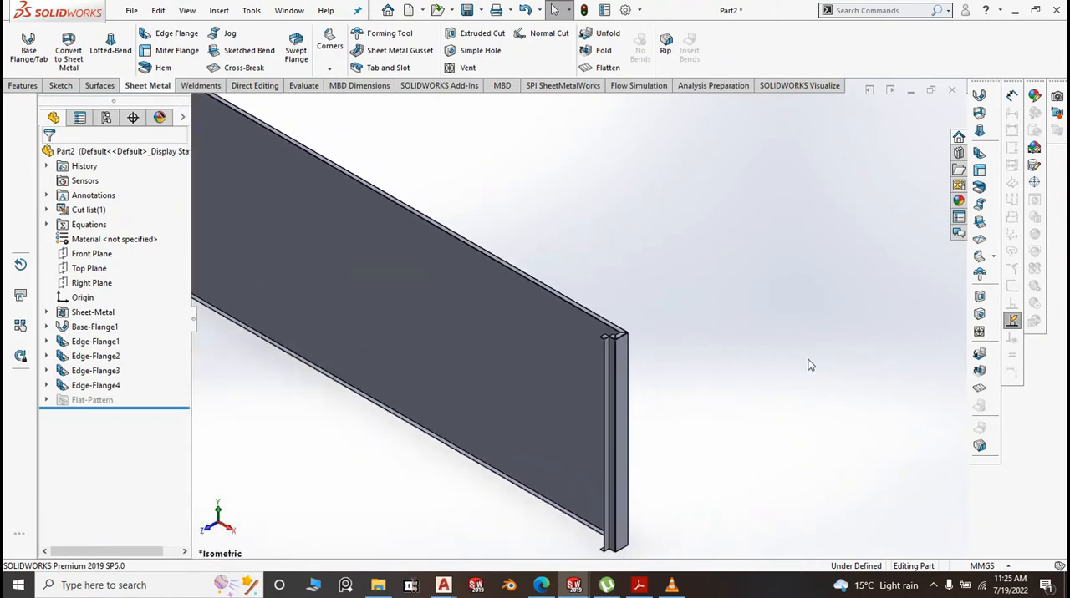
pyautogui.scroll(4, 753, 356)
pyautogui.scroll(-2, 504, 307)
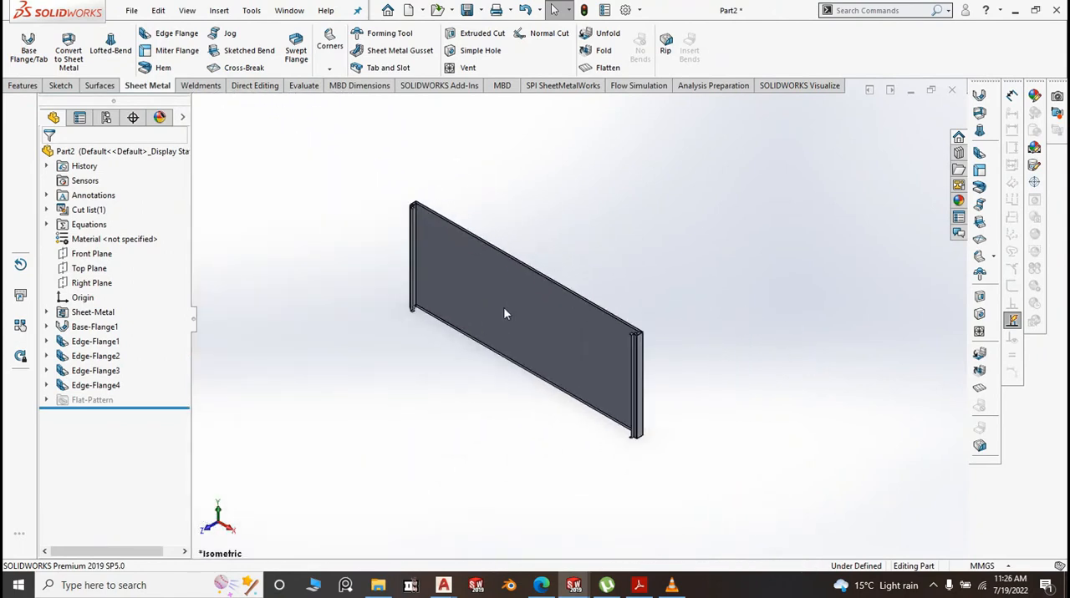
pyautogui.scroll(3, 643, 372)
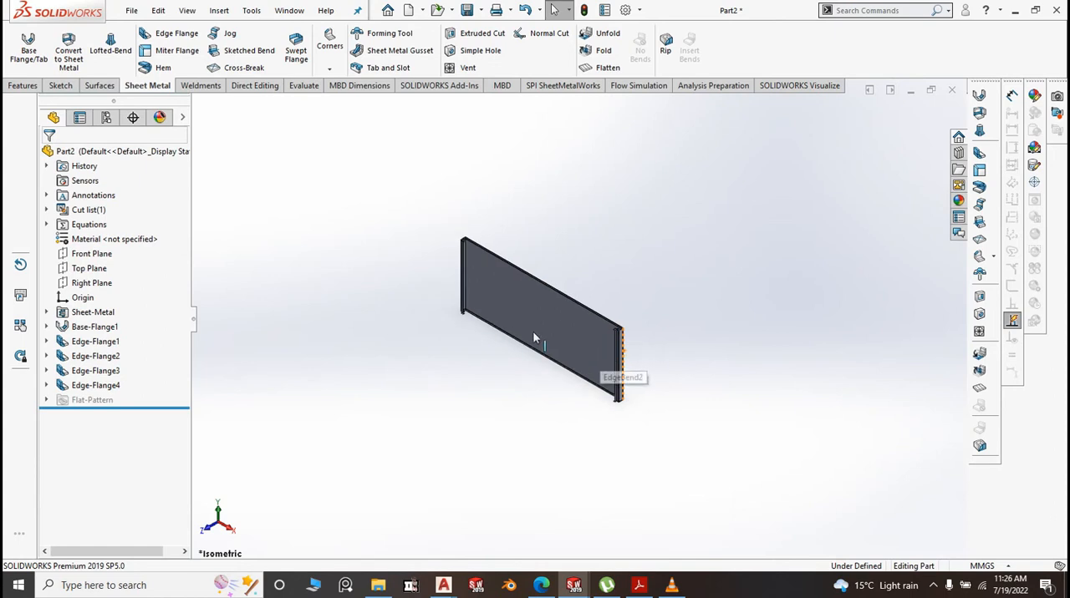
pyautogui.scroll(-3, 533, 331)
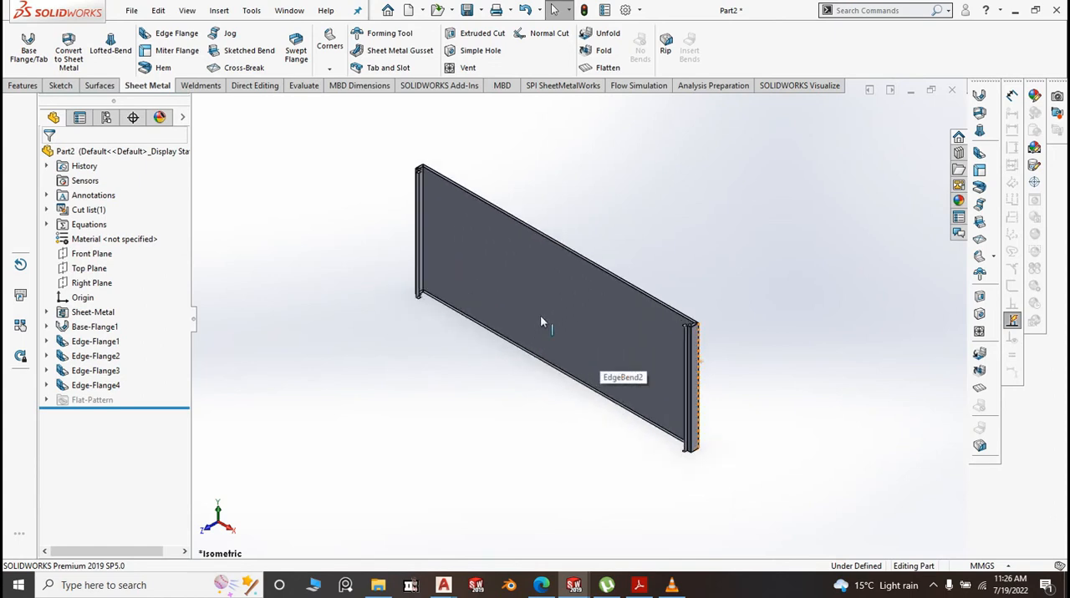
pyautogui.scroll(2, 542, 319)
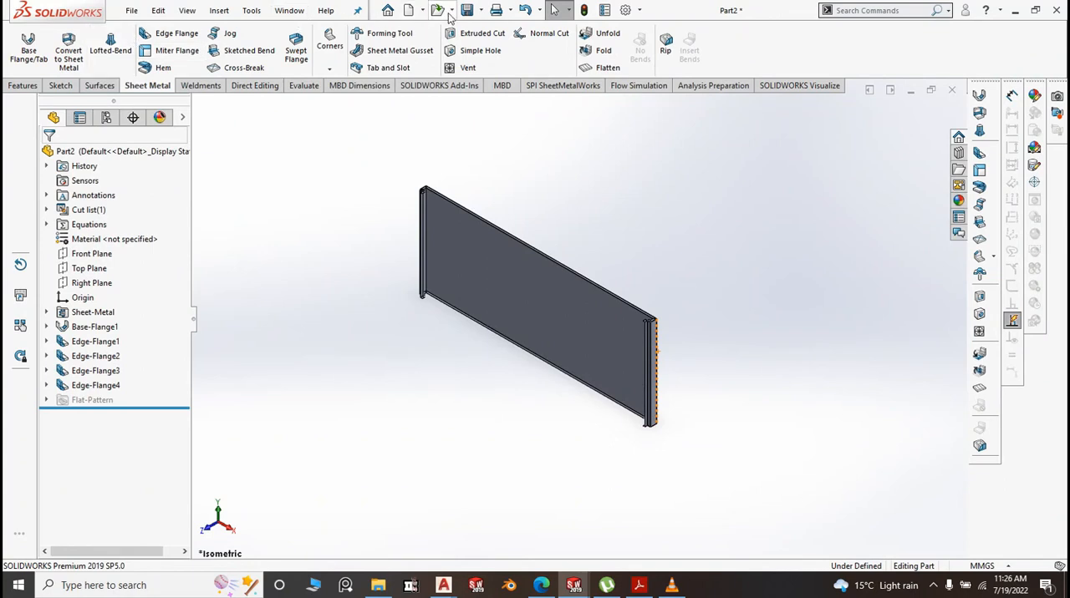
# Save the part as "2. BM Back Panel" in the BM folder
pyautogui.moveTo(467, 16)
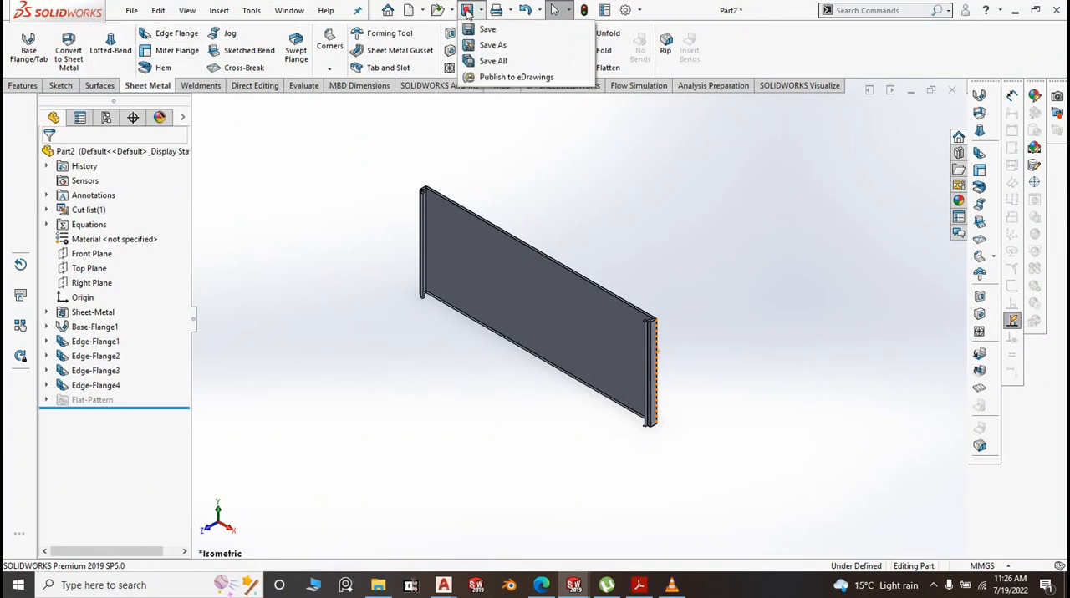
pyautogui.click(500, 49)
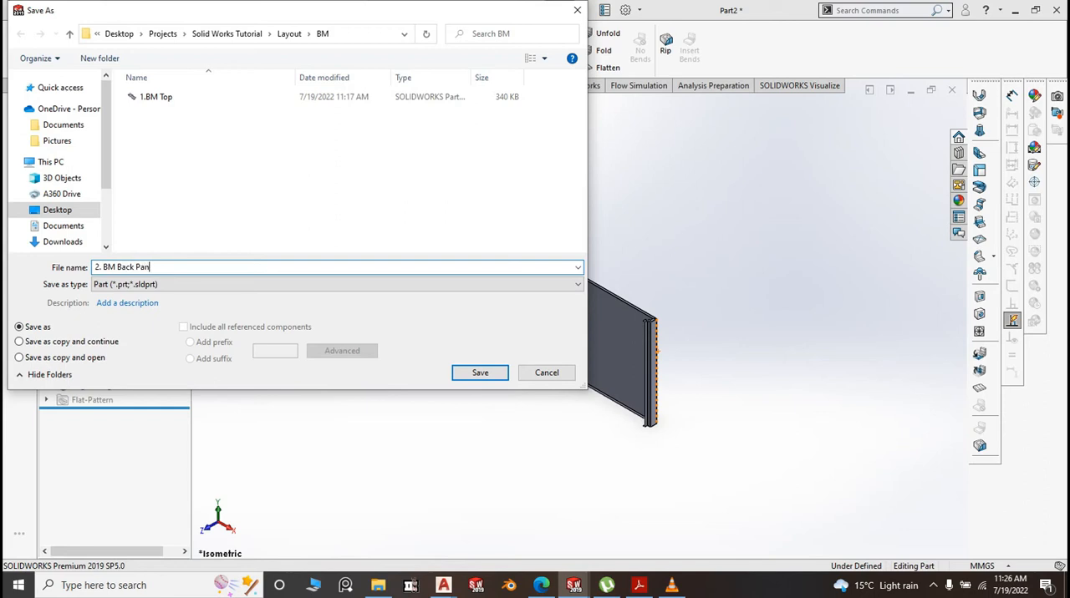
pyautogui.click(472, 376)
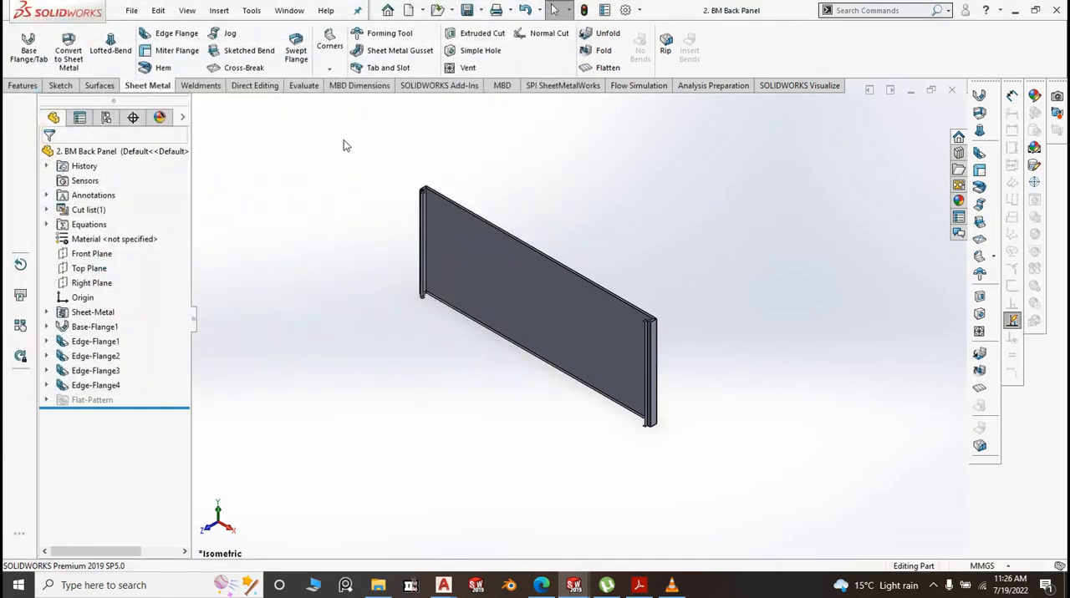
pyautogui.scroll(2, 581, 267)
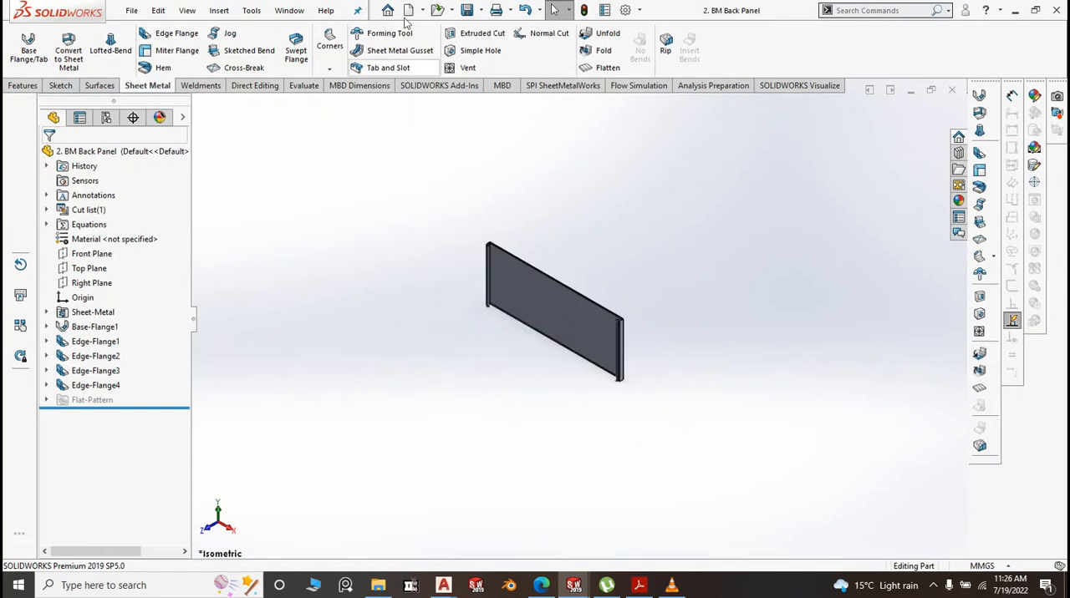
pyautogui.click(133, 10)
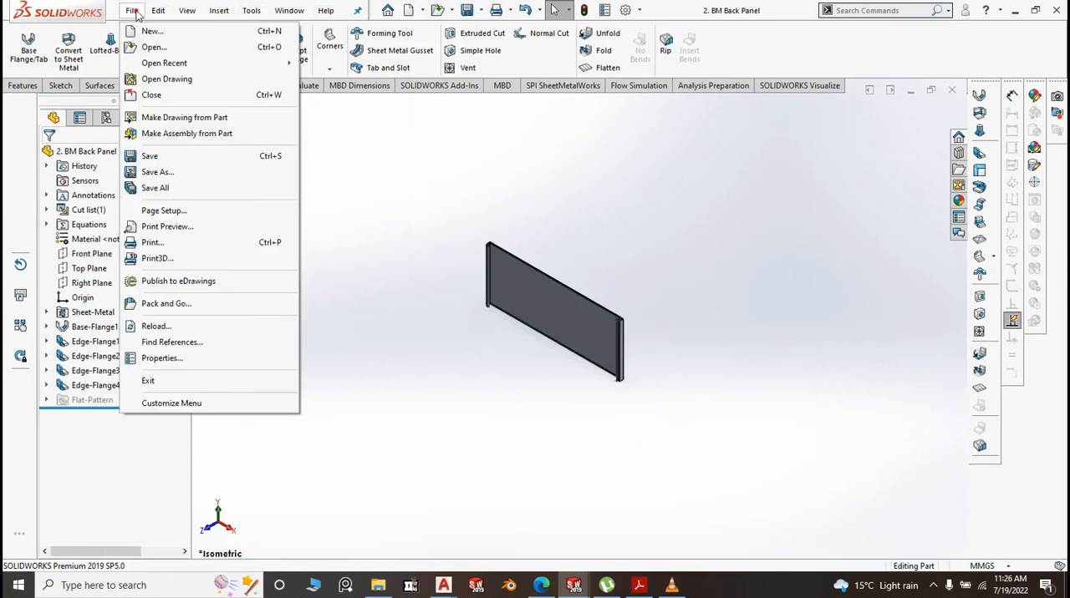
pyautogui.click(164, 52)
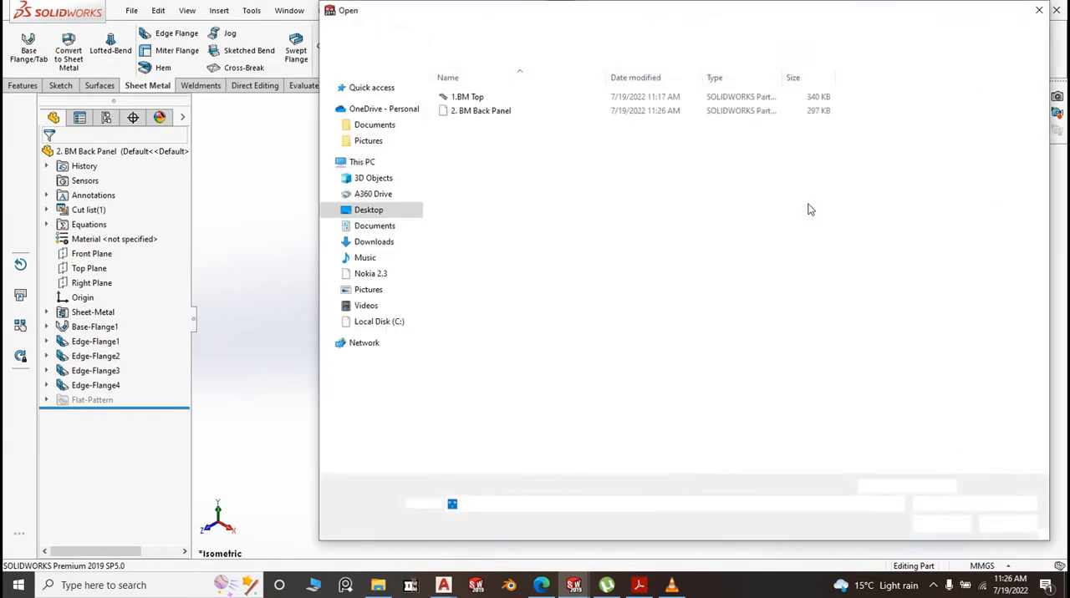
pyautogui.click(1038, 10)
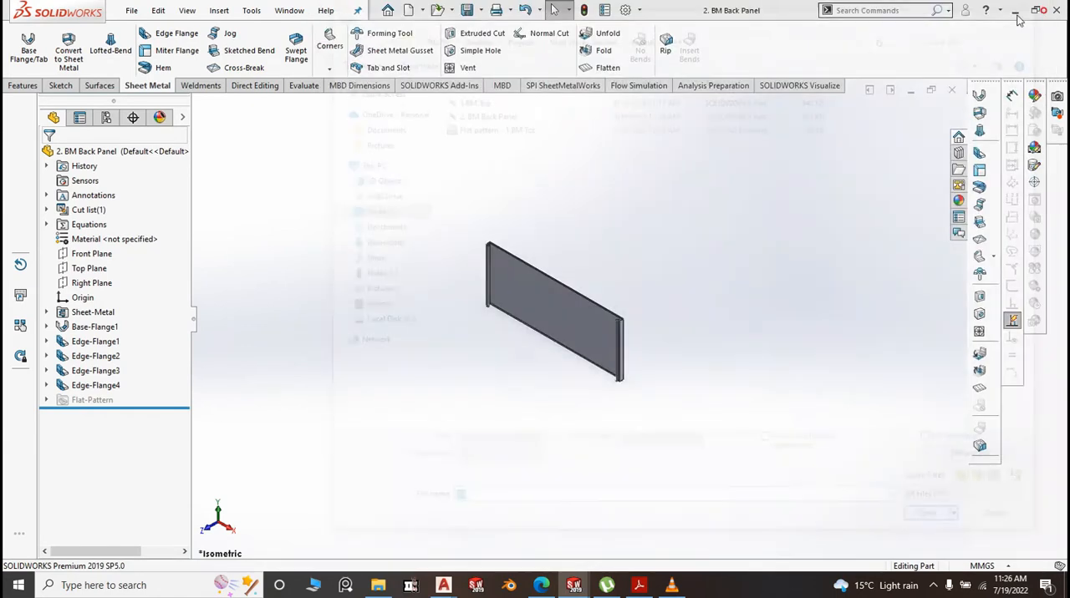
# Create a new part document from the Part2 template
pyautogui.click(131, 10)
pyautogui.click(153, 31)
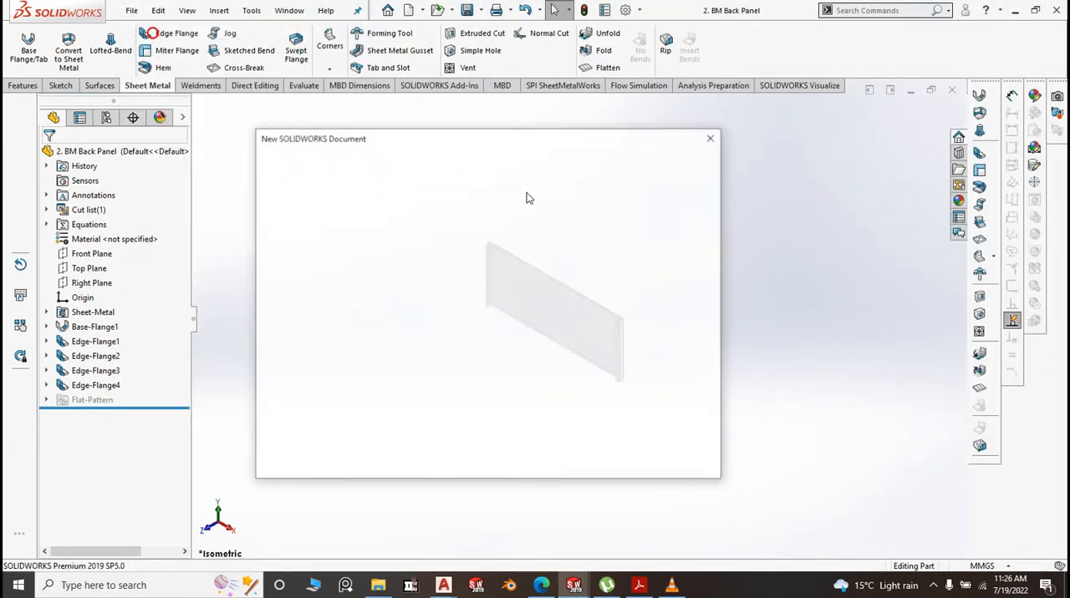
pyautogui.click(339, 189)
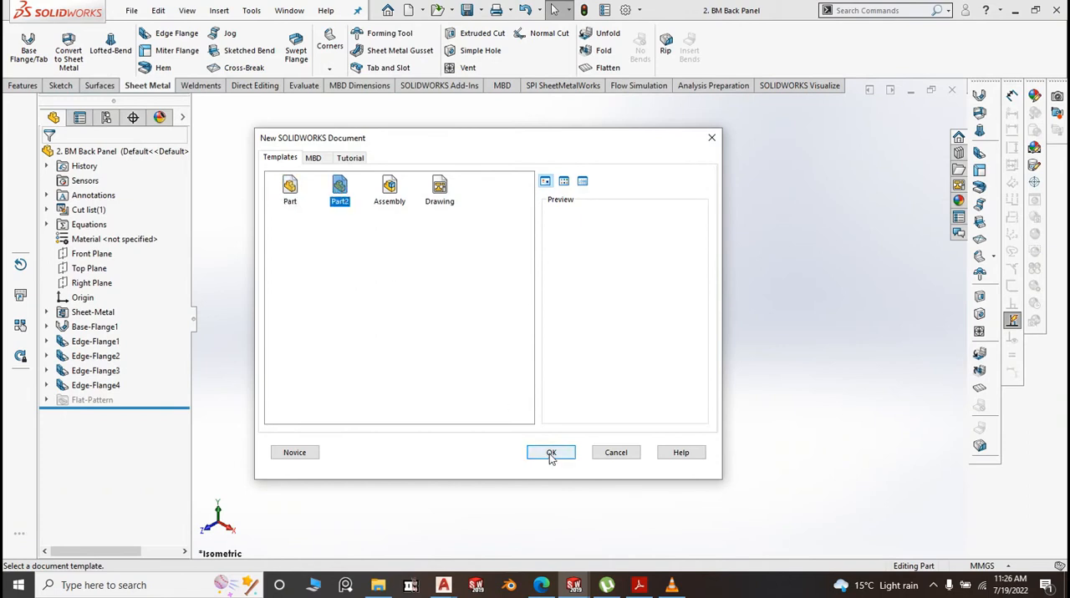
pyautogui.click(551, 453)
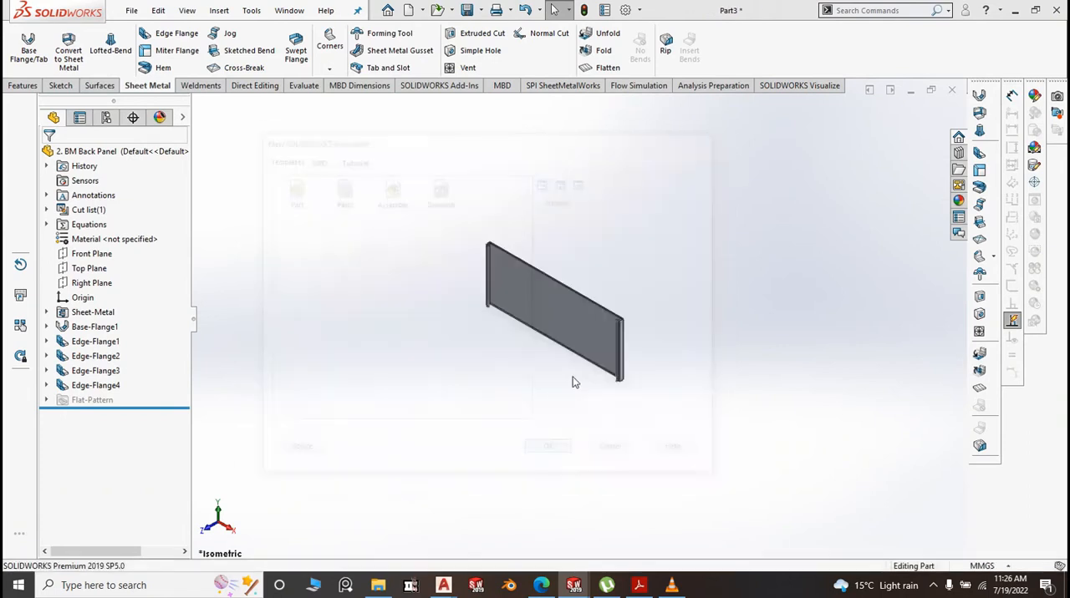
# Sketch a center rectangle about 132 mm wide and 144 mm high on the Right Plane, centred on the origin
pyautogui.click(106, 259)
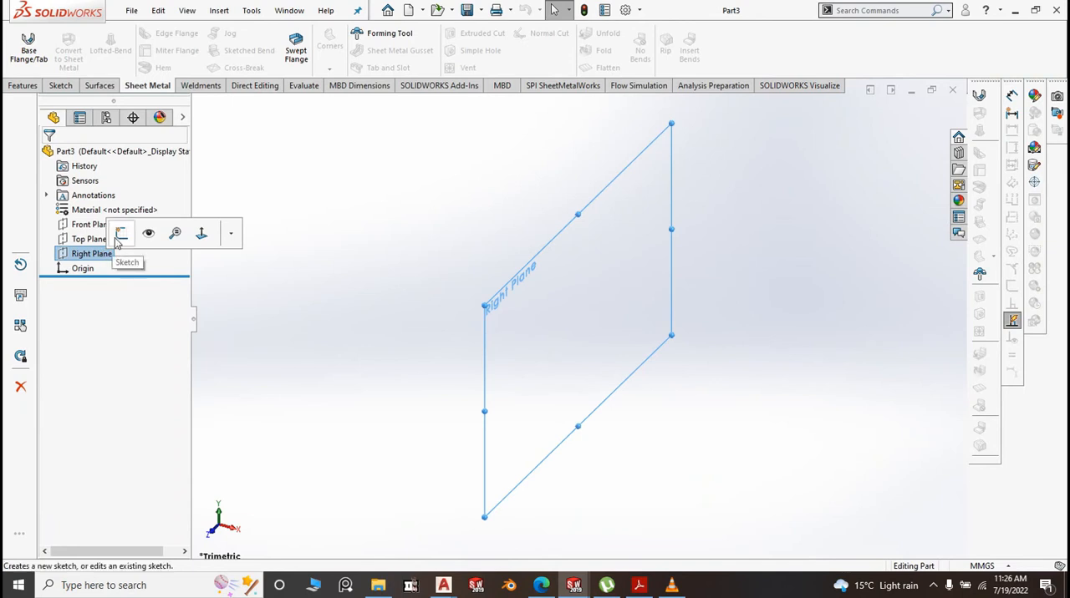
pyautogui.click(117, 238)
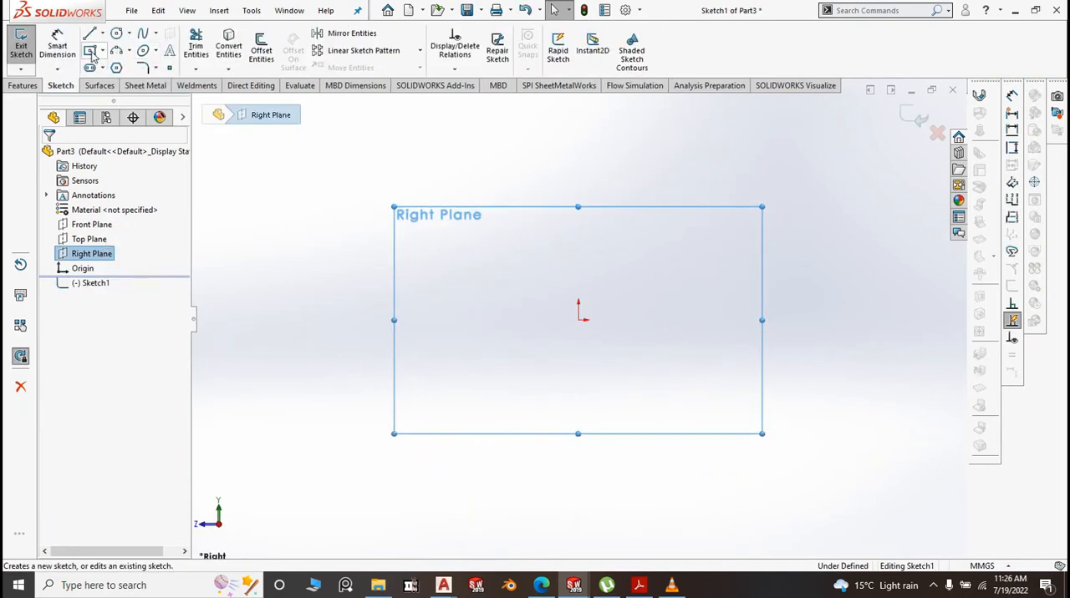
pyautogui.click(100, 52)
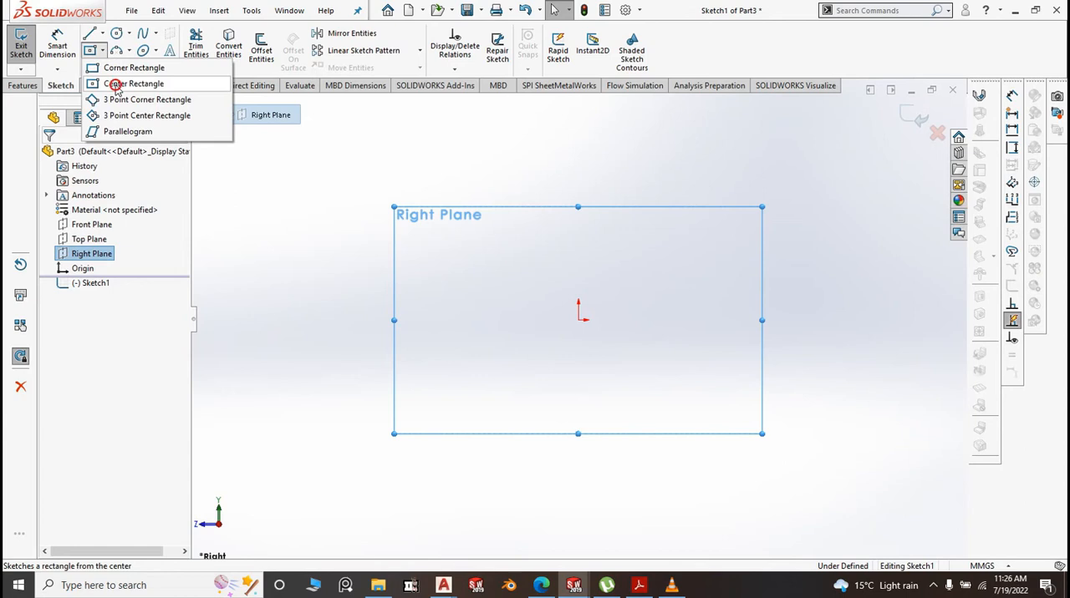
pyautogui.click(117, 84)
pyautogui.click(577, 319)
pyautogui.click(715, 469)
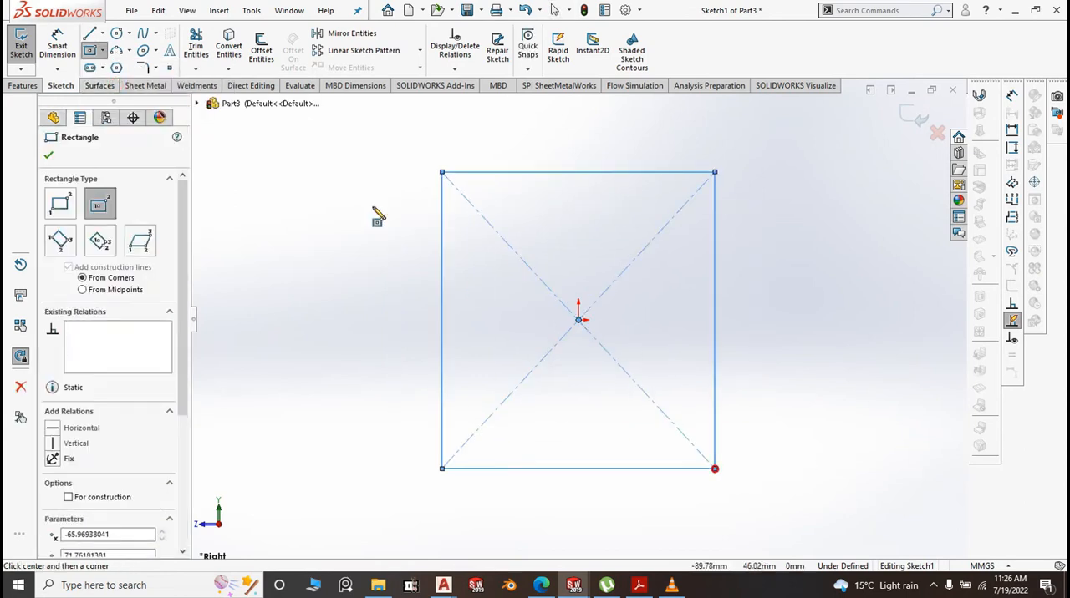
# Dimension the rectangle to 666 mm wide and 710 mm high
pyautogui.click(57, 46)
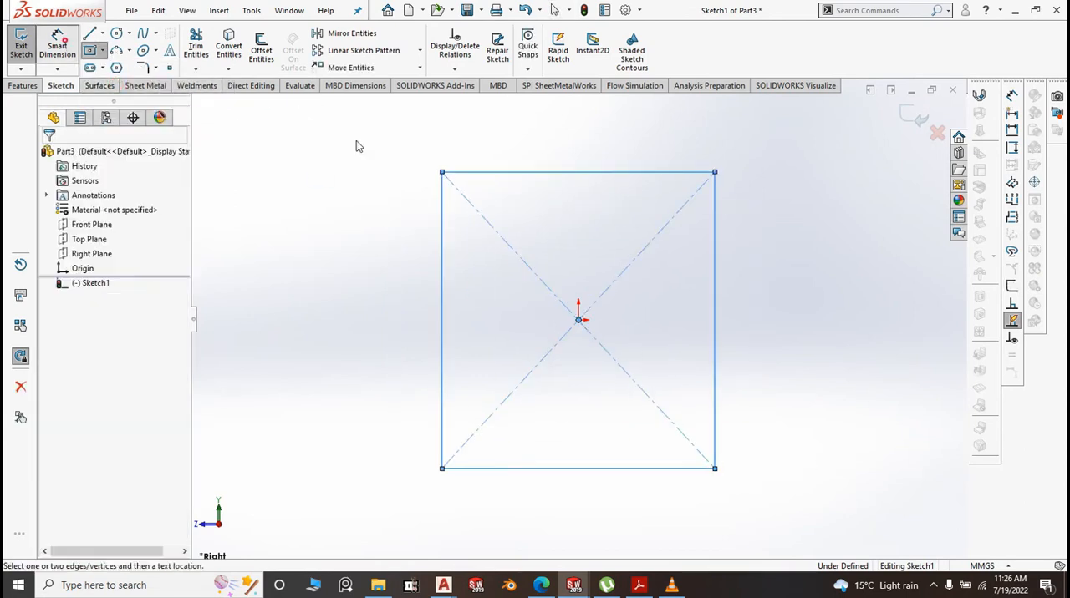
pyautogui.click(556, 159)
pyautogui.click(563, 139)
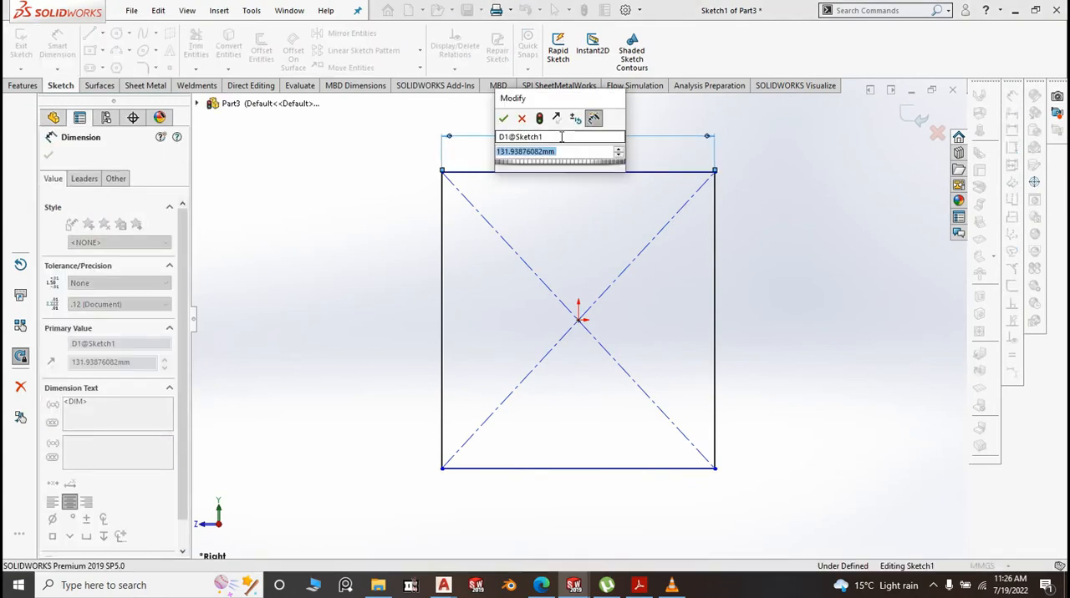
pyautogui.write('666')
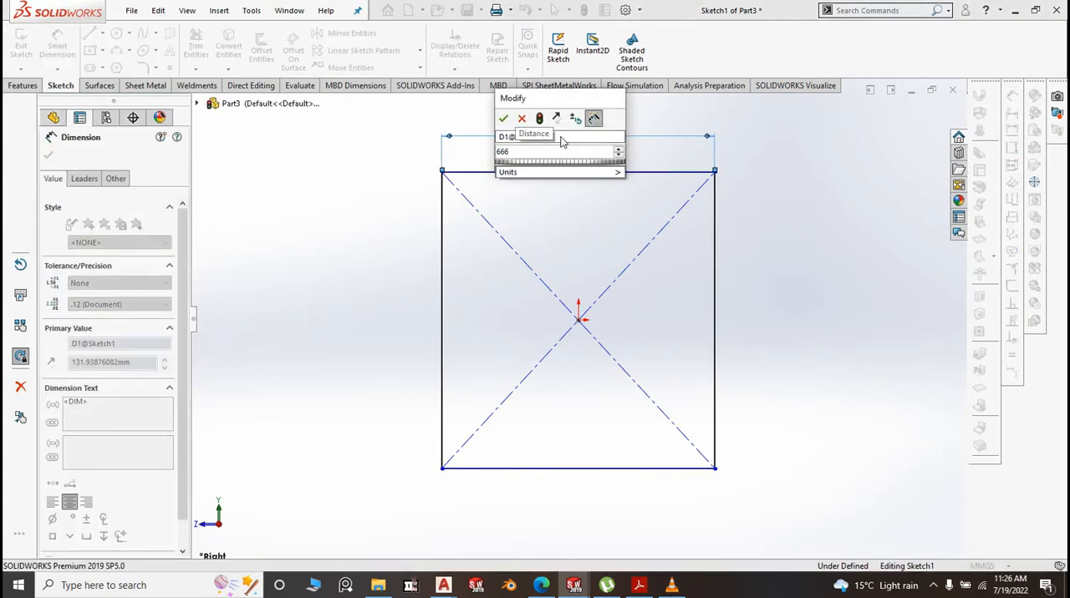
pyautogui.click(503, 117)
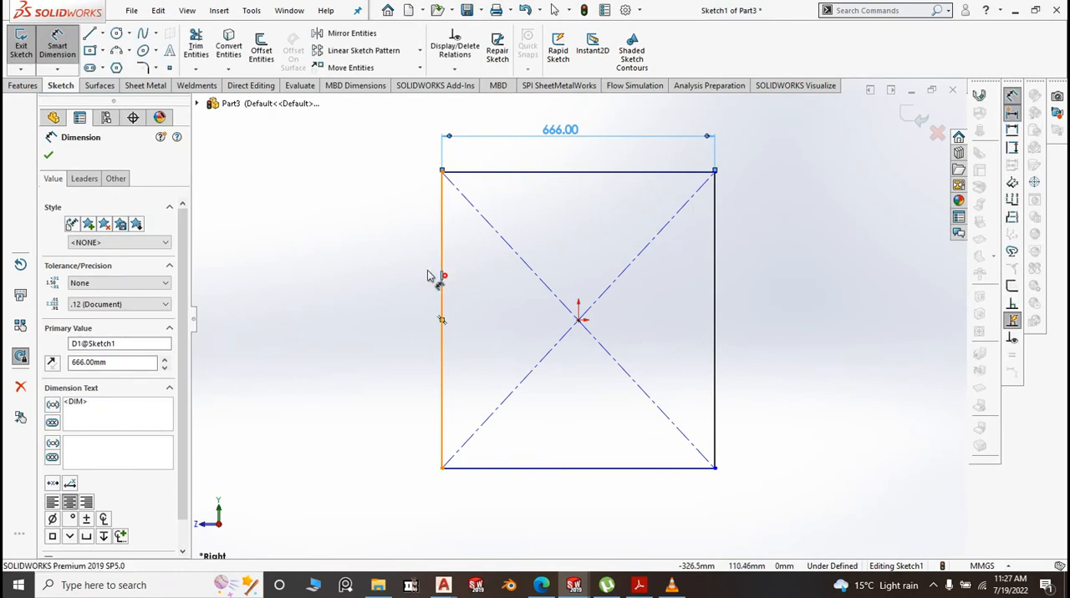
pyautogui.click(441, 278)
pyautogui.click(394, 288)
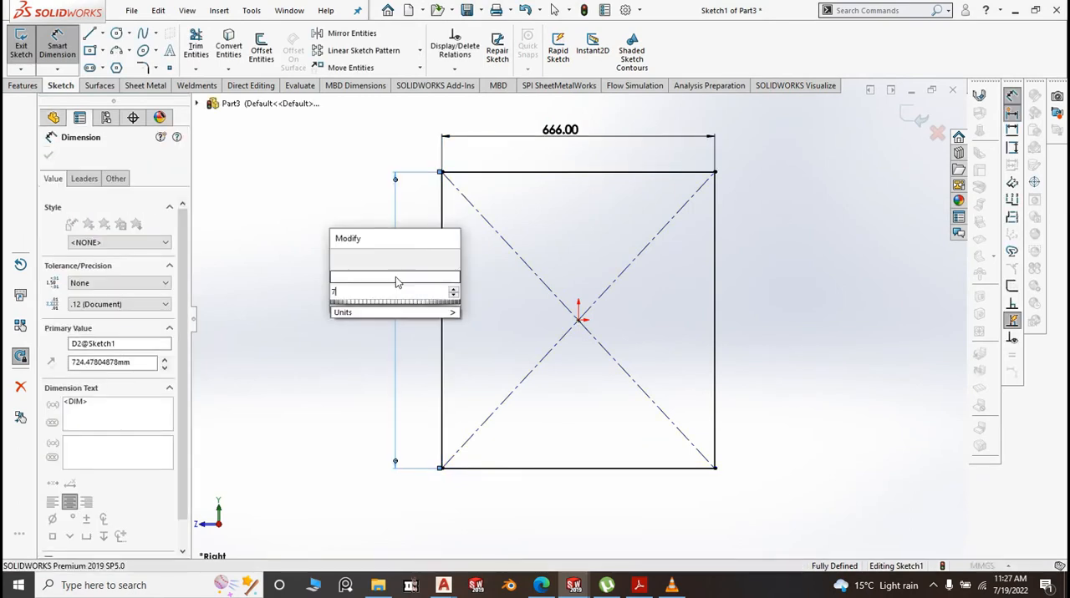
pyautogui.write('710')
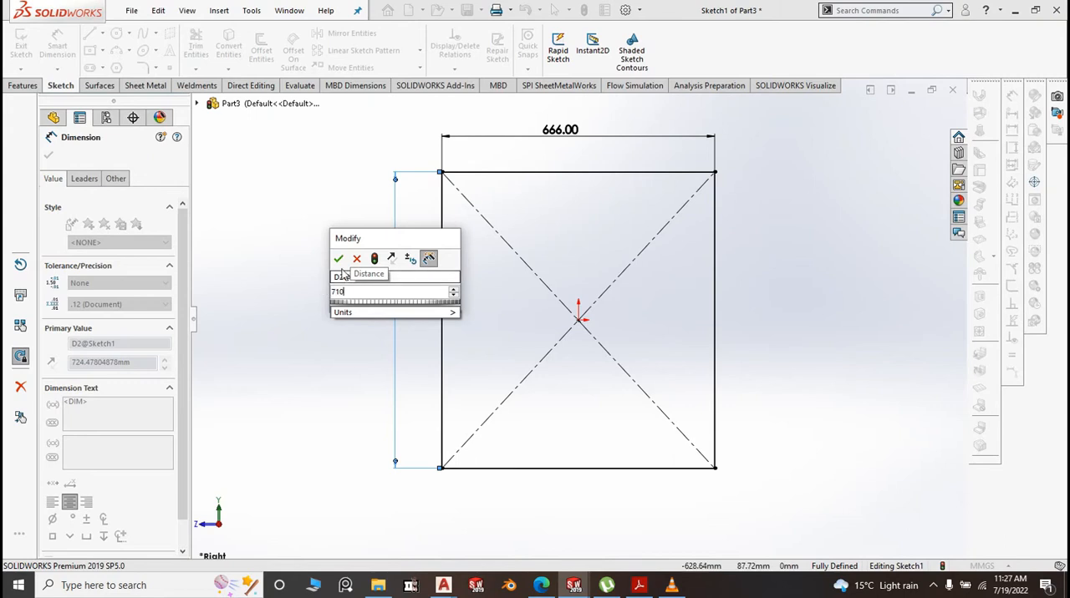
pyautogui.click(338, 258)
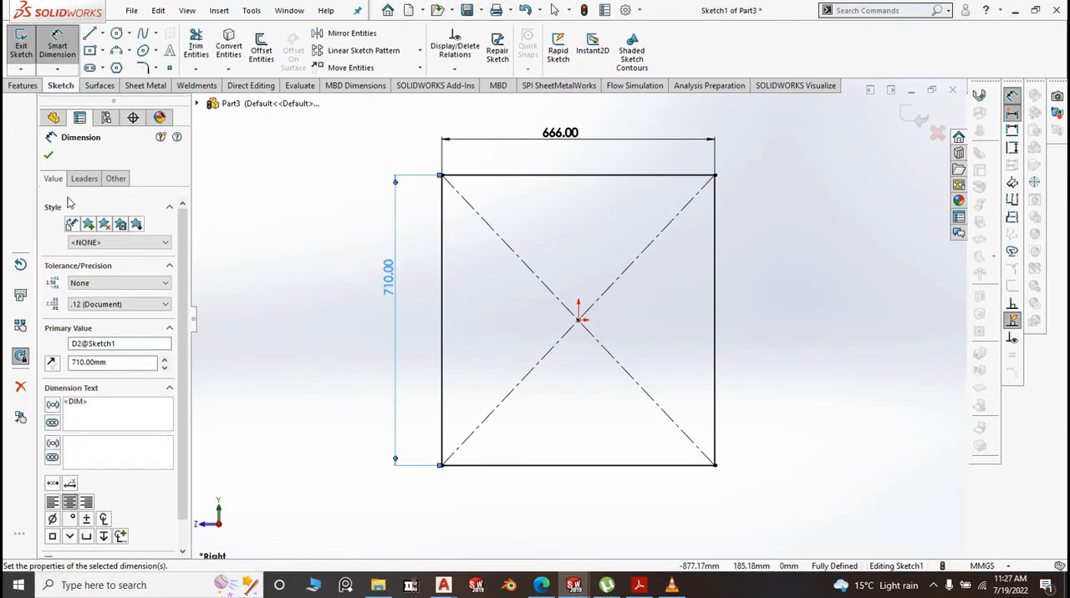
# Create a 1.20 mm thick base flange from the rectangle with a K-factor of 0.5 and tear relief
pyautogui.click(145, 85)
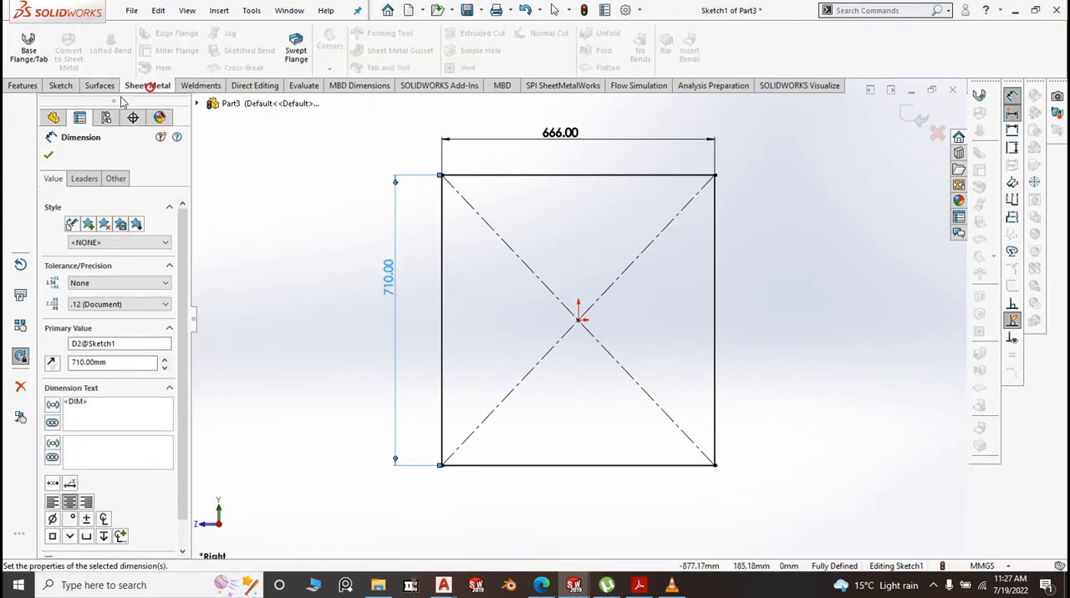
pyautogui.click(28, 52)
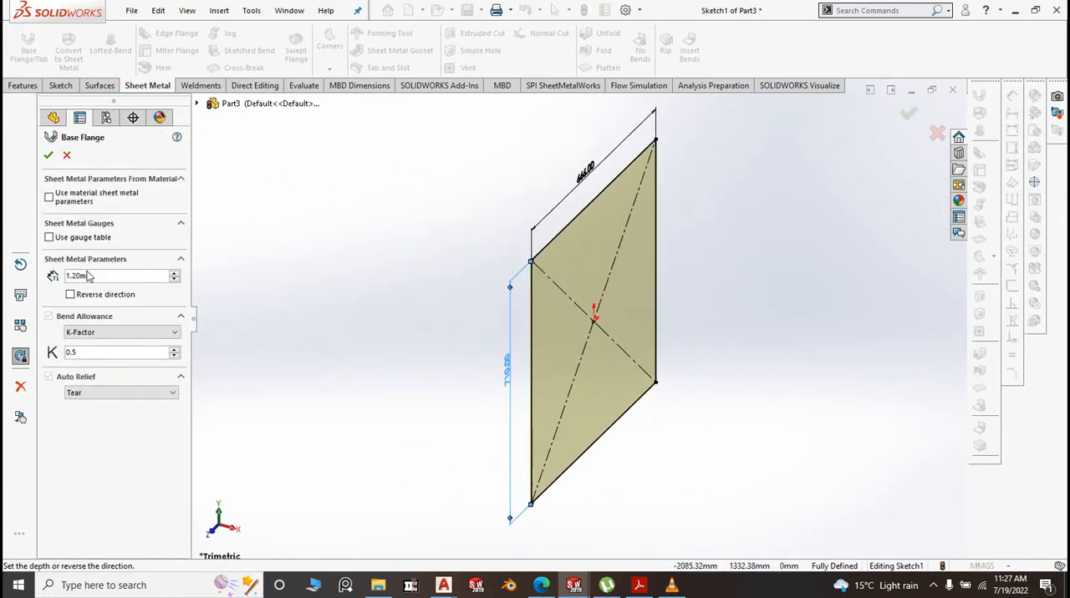
pyautogui.click(49, 157)
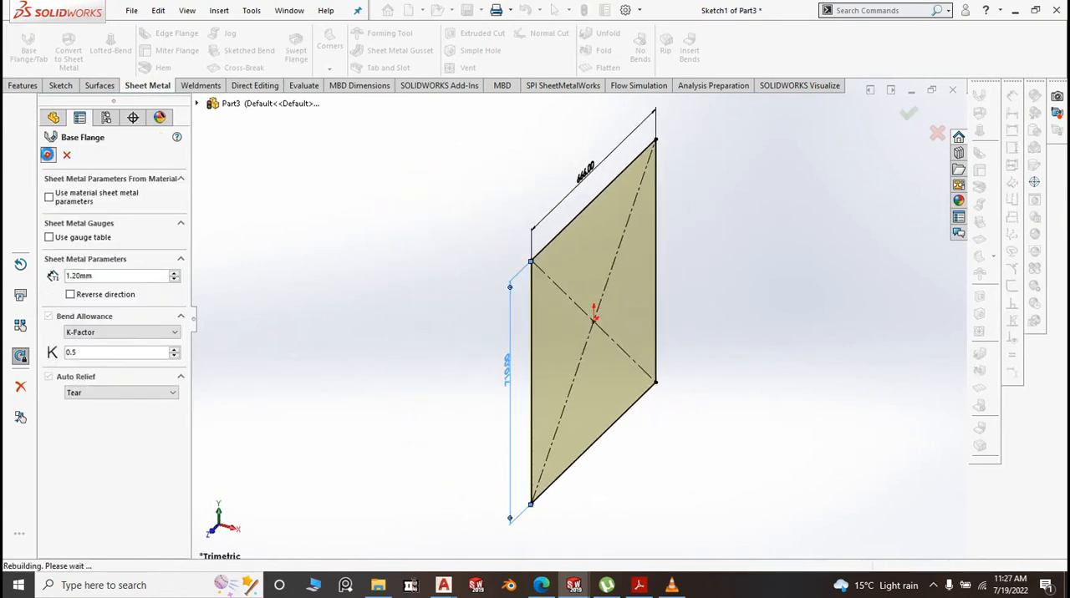
# Start an edge flange on the panel's near vertical edge at 90 degrees with a blind length of 65 mm
pyautogui.click(748, 266)
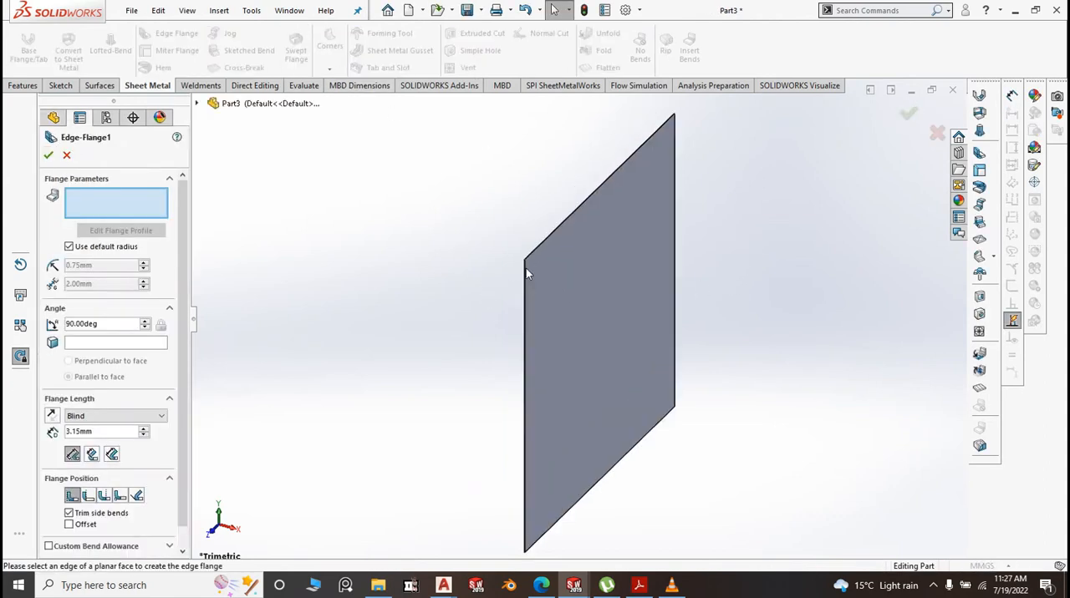
pyautogui.scroll(-5, 526, 268)
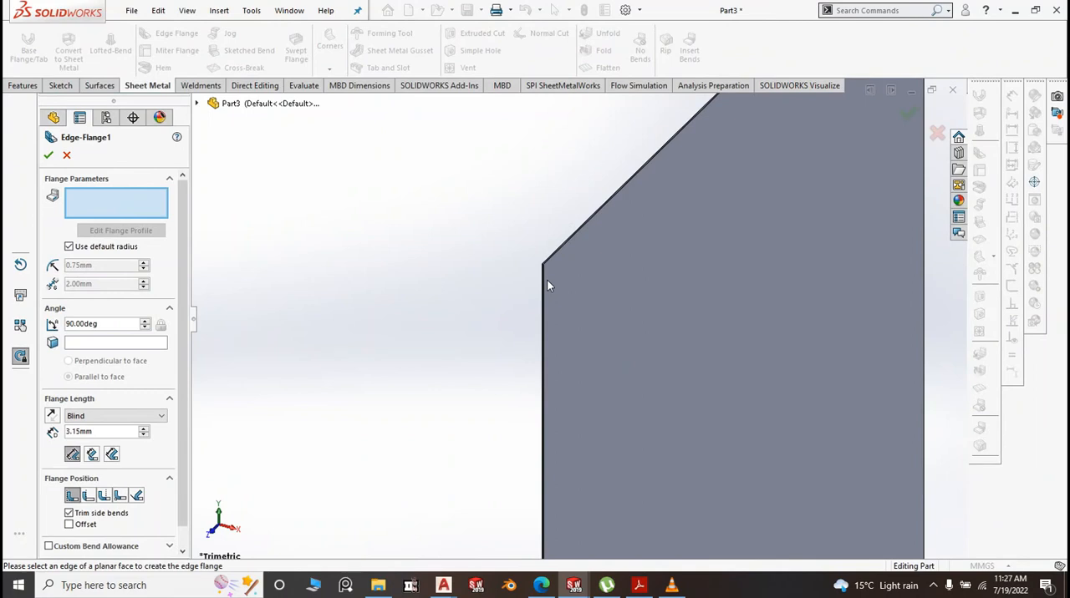
pyautogui.click(544, 280)
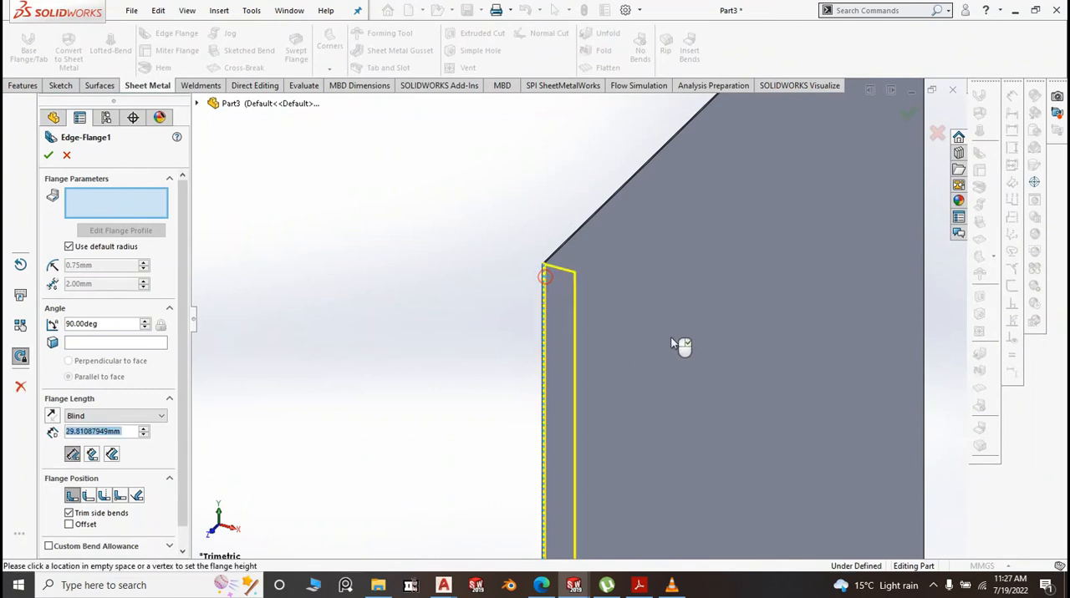
pyautogui.click(744, 358)
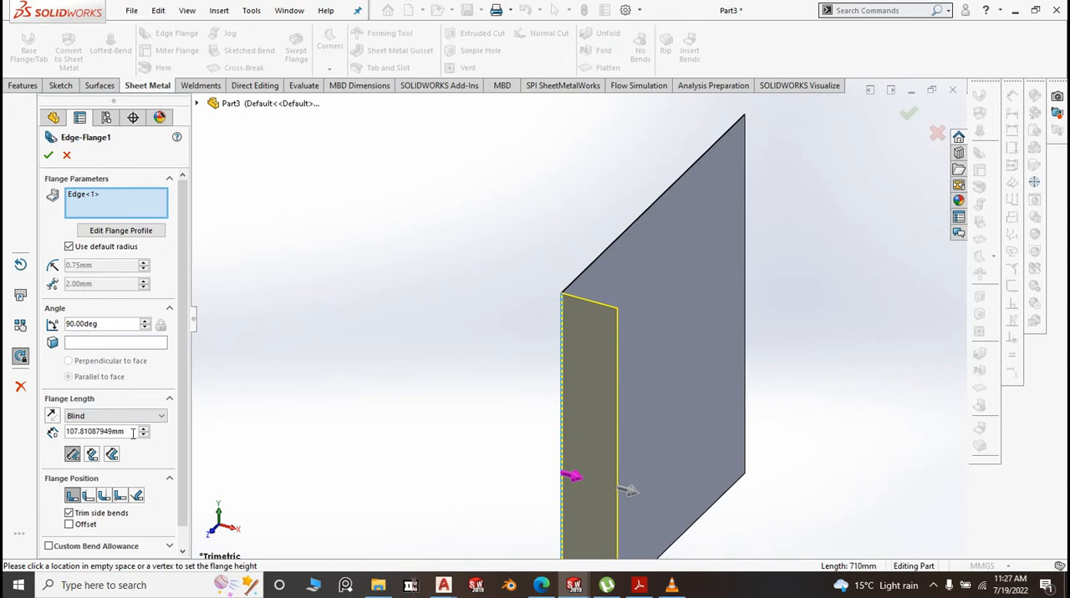
pyautogui.moveTo(131, 433); pyautogui.dragTo(80, 431)
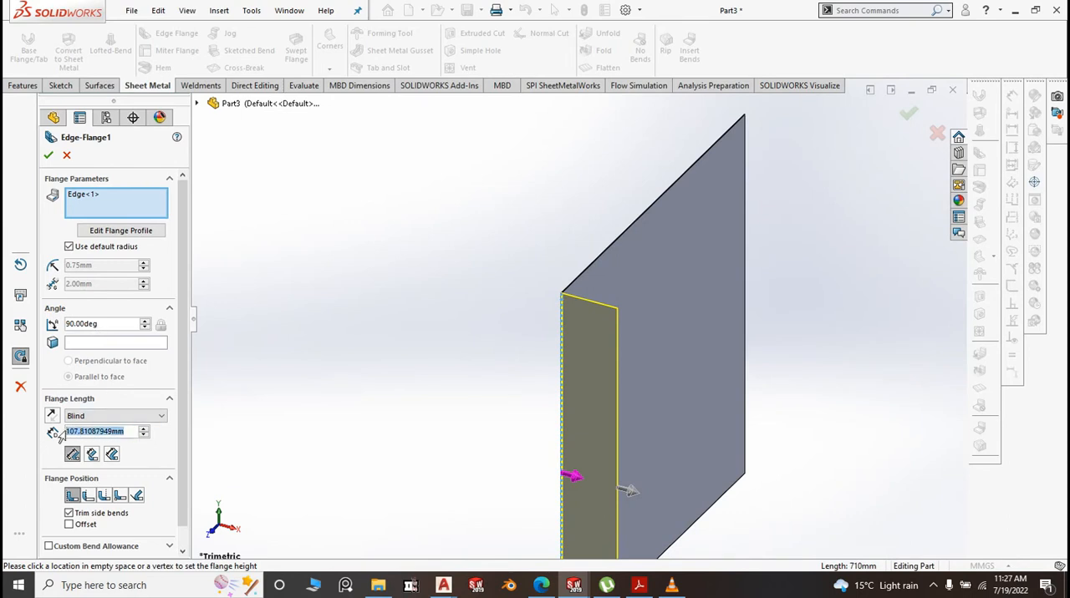
pyautogui.write('65')
pyautogui.click(319, 331)
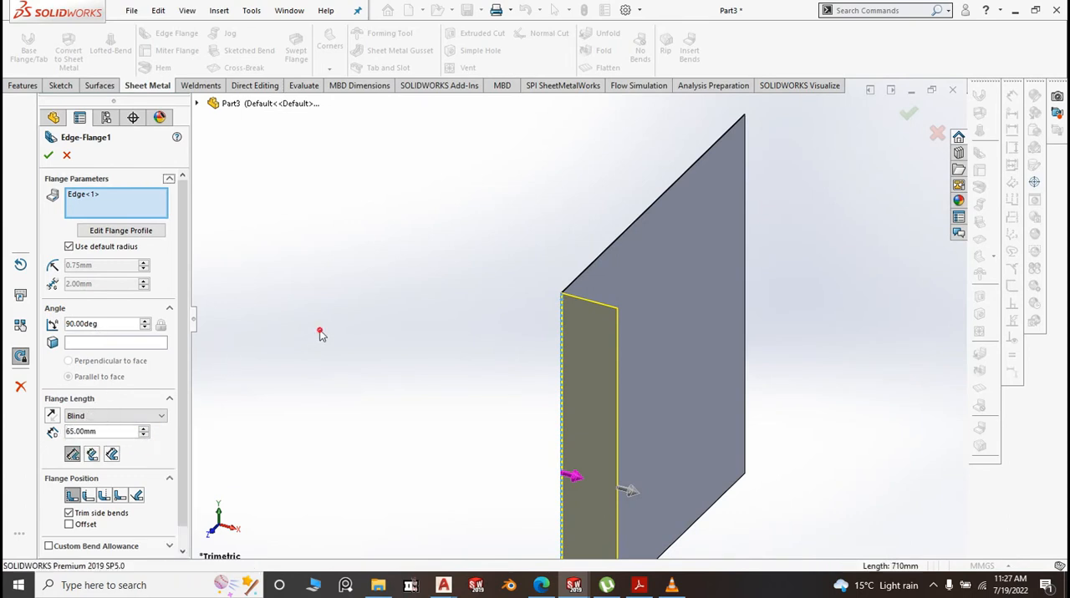
# Override the default bend radius of the 65 mm flange with 0.1 mm and complete the flange
pyautogui.click(73, 247)
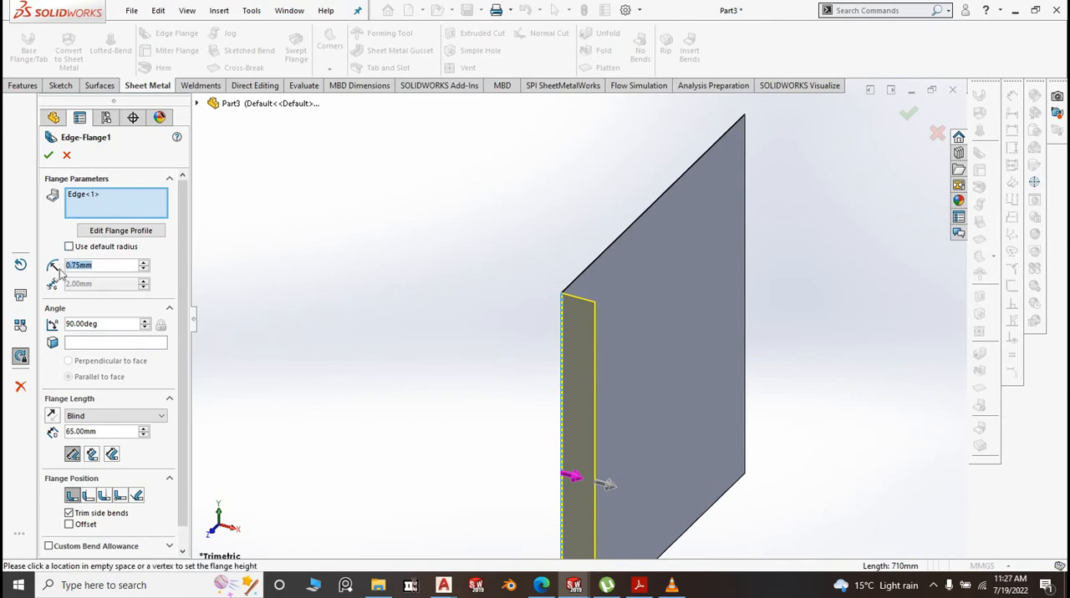
pyautogui.press('BackSpace')
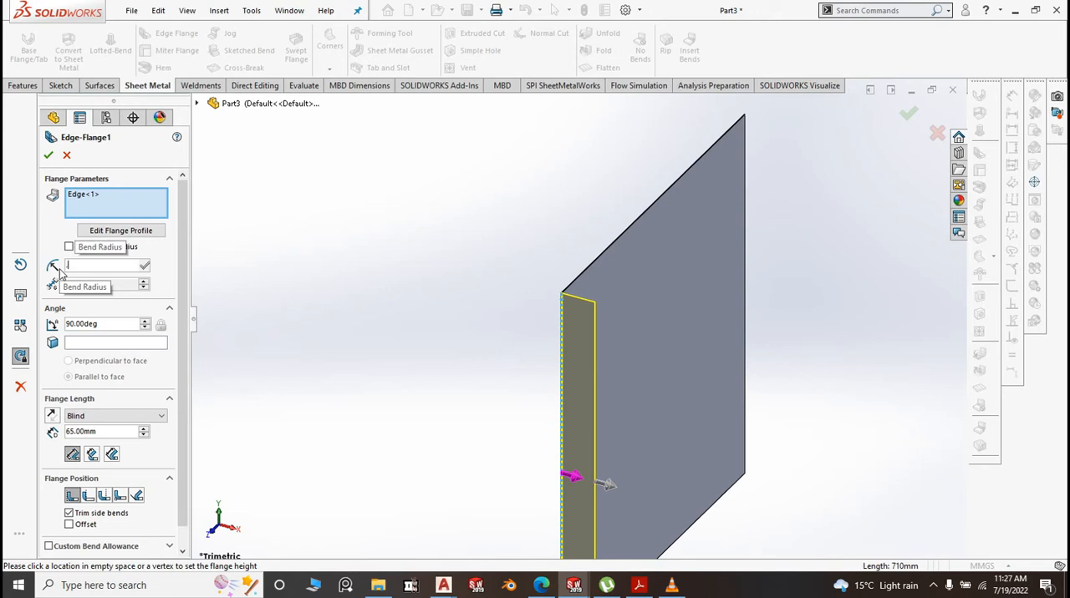
pyautogui.write('0.1')
pyautogui.click(284, 225)
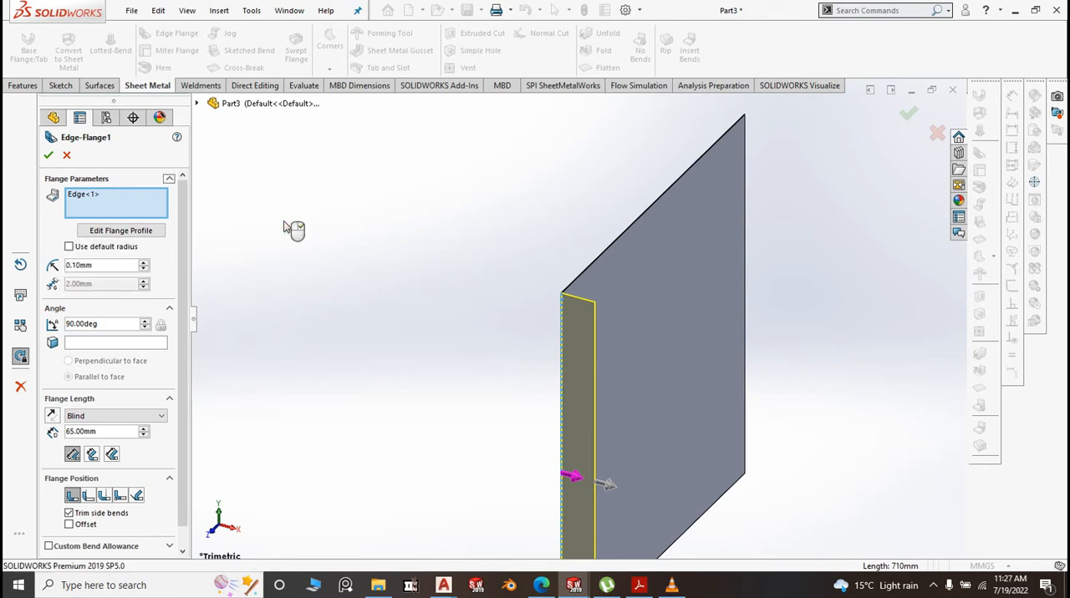
pyautogui.click(49, 157)
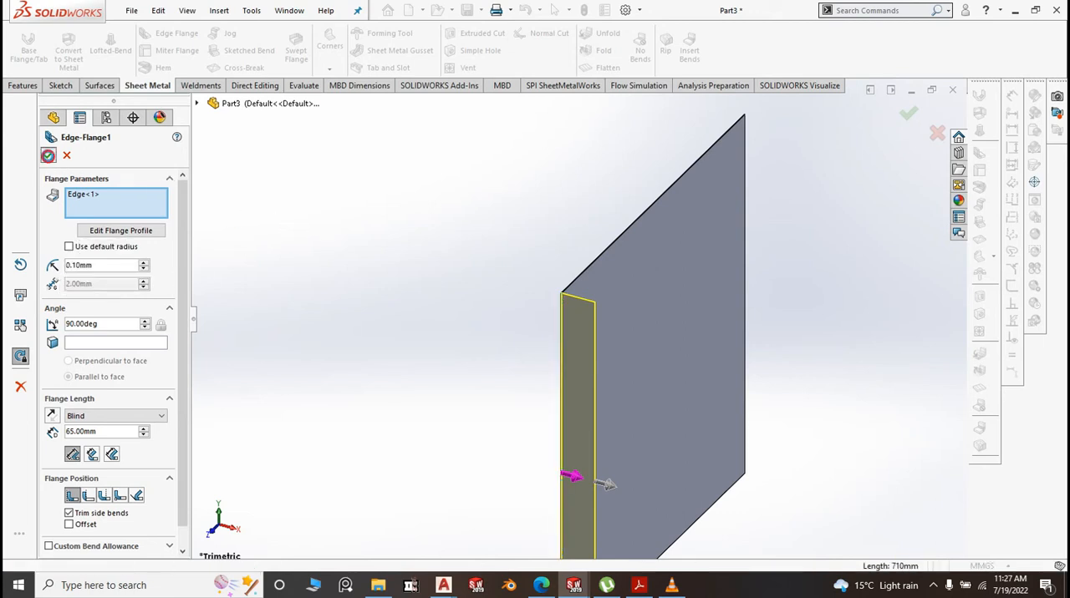
# Start an inward edge flange on the free vertical edge of the 65 mm flange, with a custom bend radius of 0.1 mm
pyautogui.scroll(2, 689, 289)
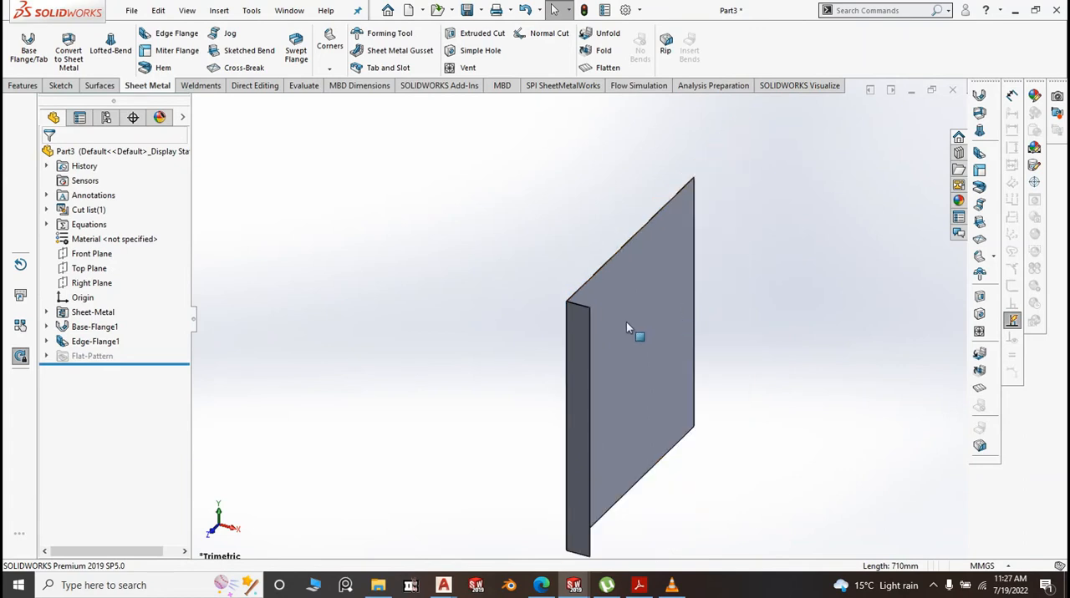
pyautogui.scroll(-2, 626, 322)
pyautogui.click(165, 34)
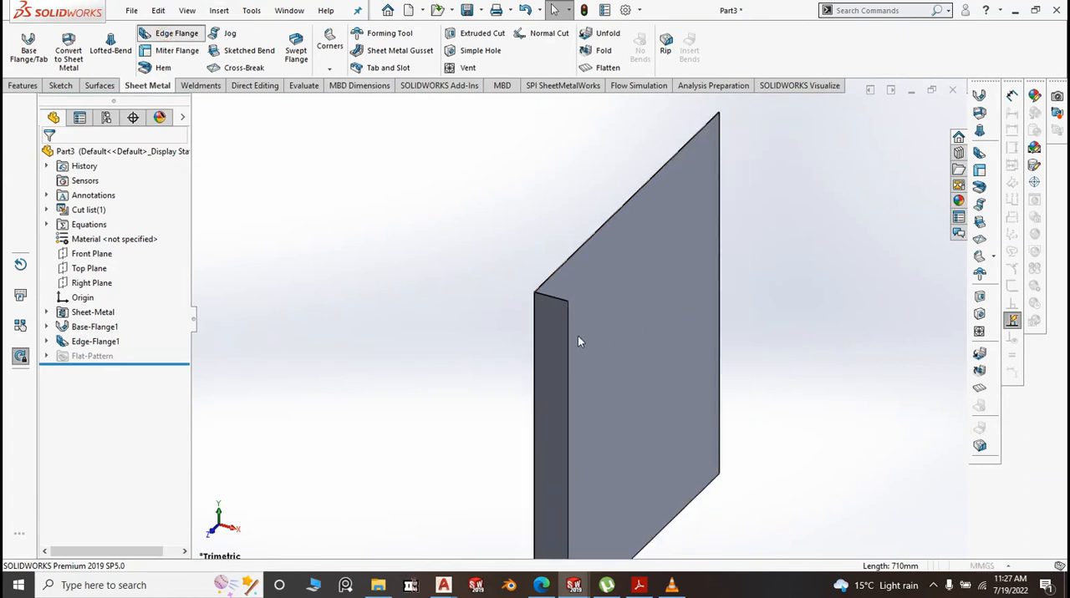
pyautogui.scroll(-6, 578, 335)
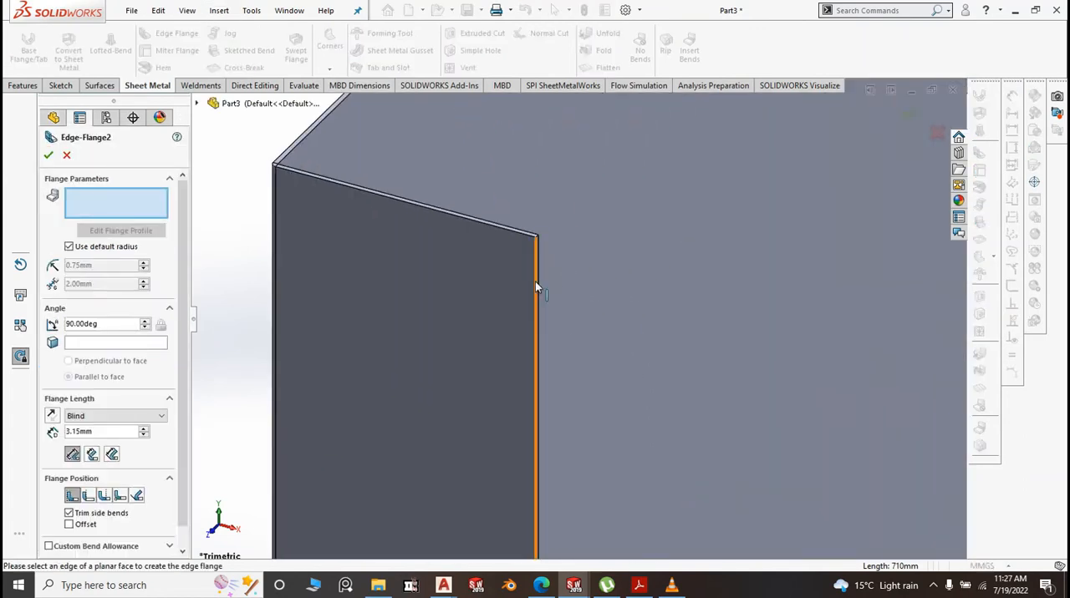
pyautogui.click(536, 287)
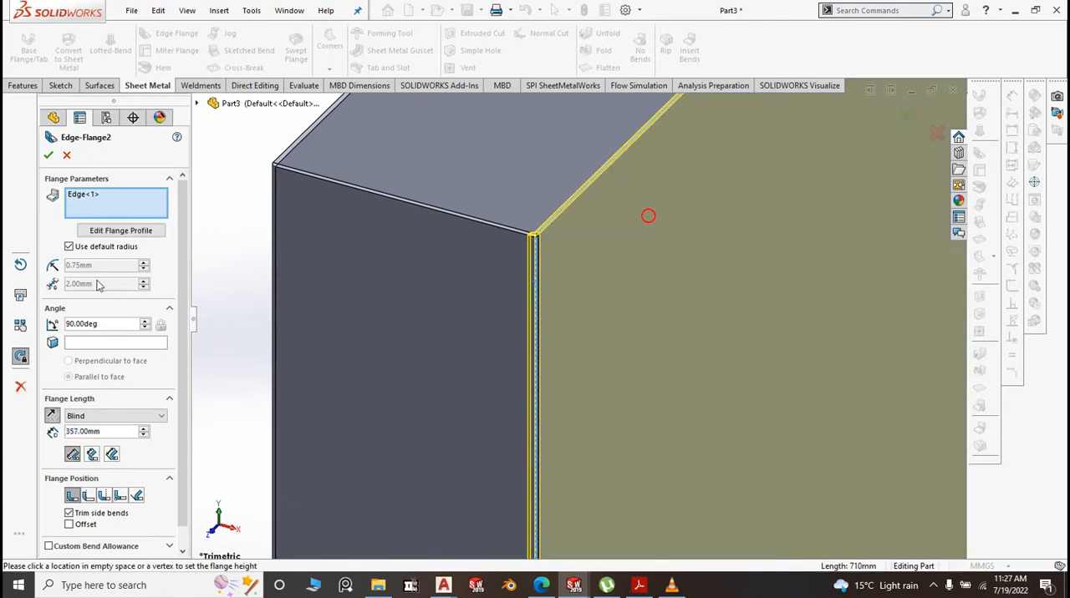
pyautogui.click(69, 246)
pyautogui.doubleClick(92, 265)
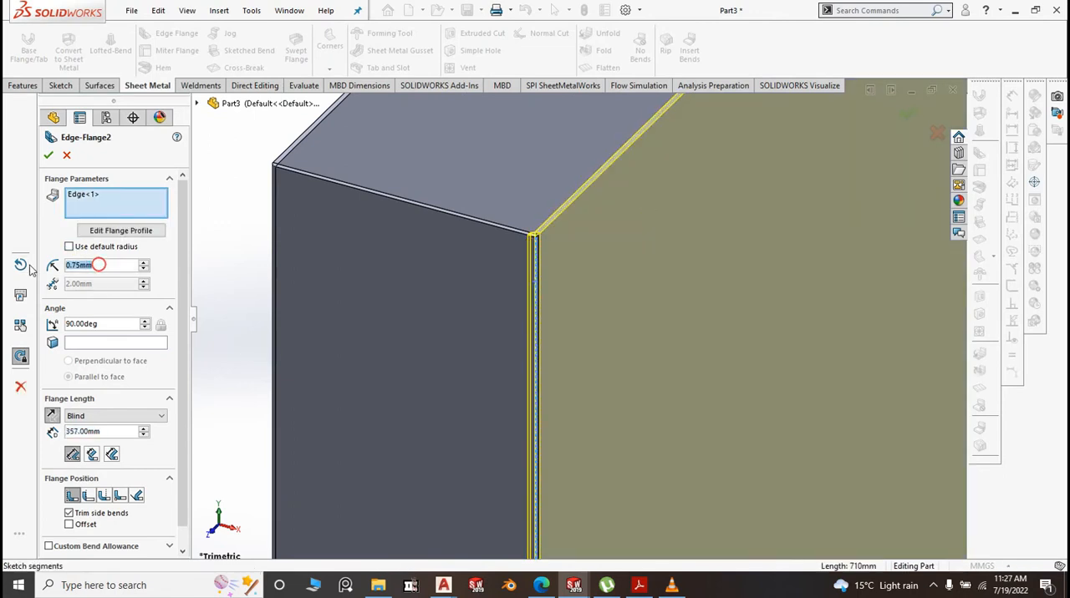
pyautogui.press('BackSpace')
pyautogui.write('0.1')
pyautogui.press('Return')
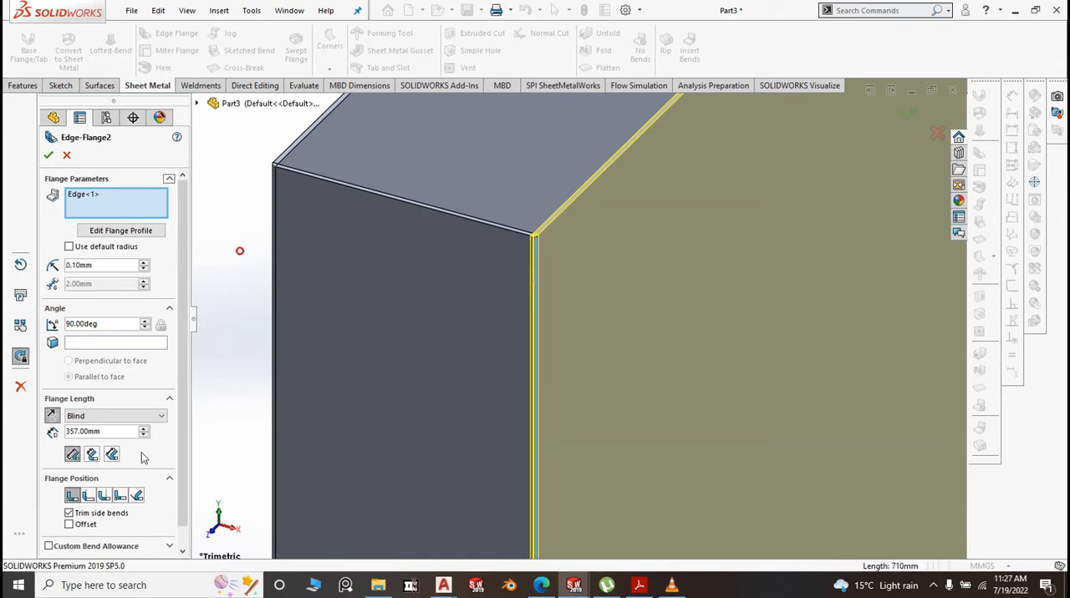
# Set the return flange's length to 50 mm and complete it
pyautogui.doubleClick(108, 432)
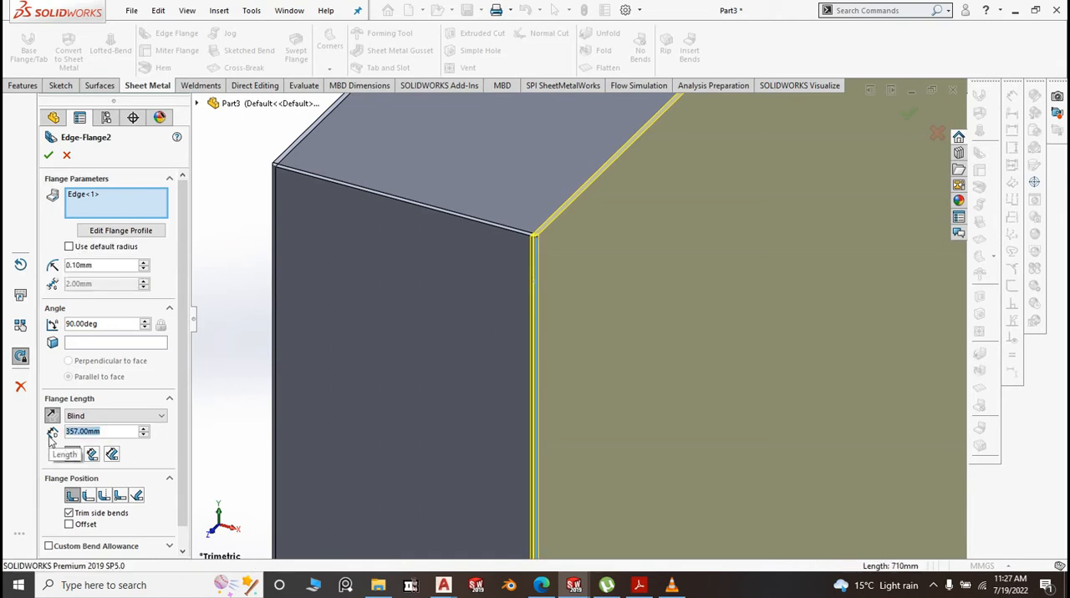
pyautogui.write('50')
pyautogui.click(247, 403)
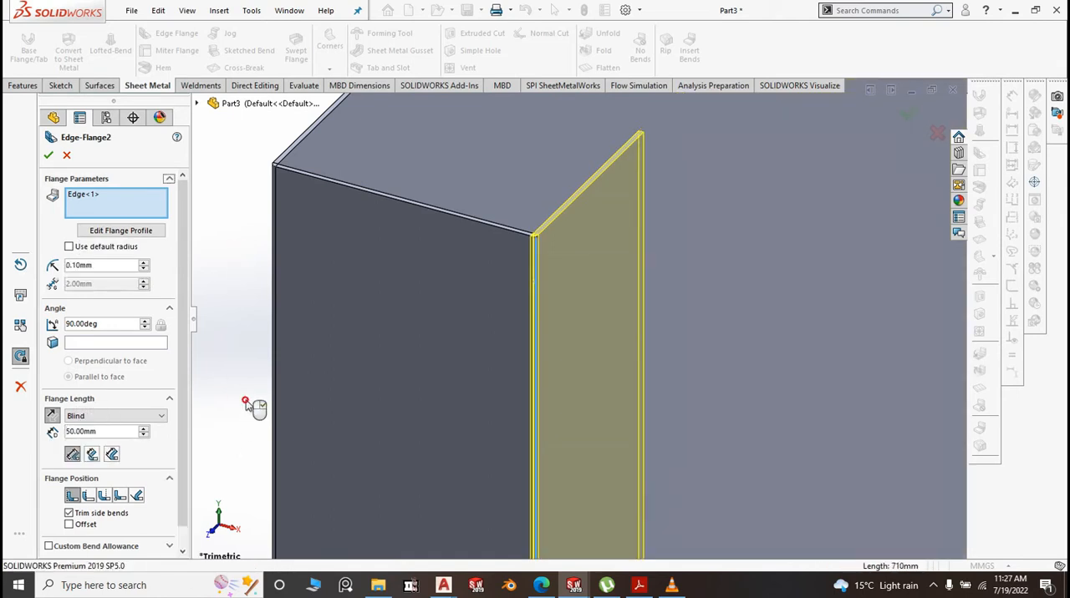
pyautogui.scroll(5, 249, 403)
pyautogui.click(46, 156)
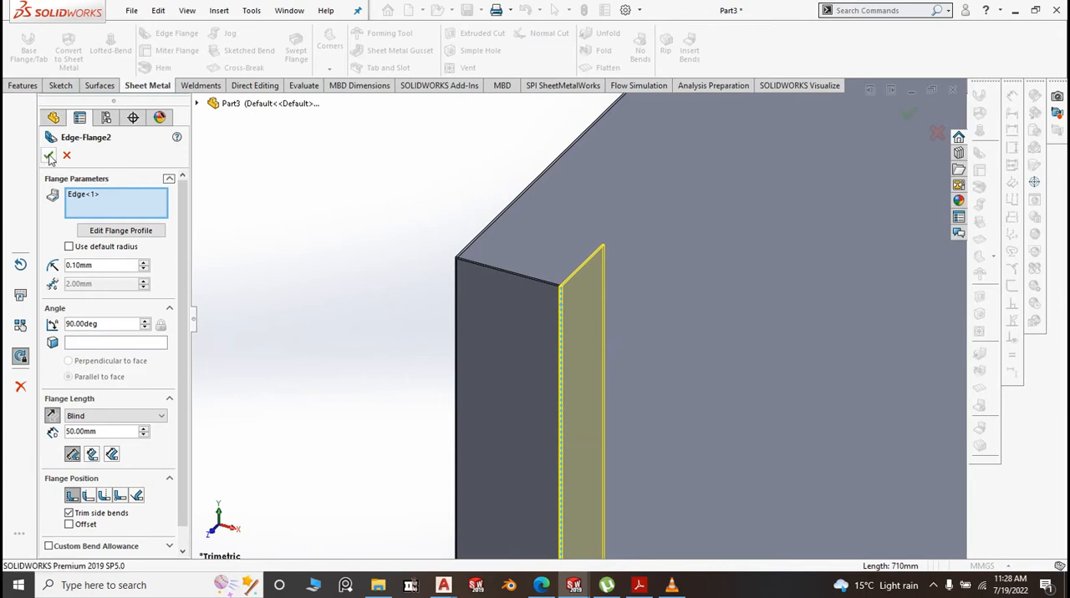
# Start another edge flange for the free vertical edge of the 50 mm return flange
pyautogui.scroll(-2, 631, 280)
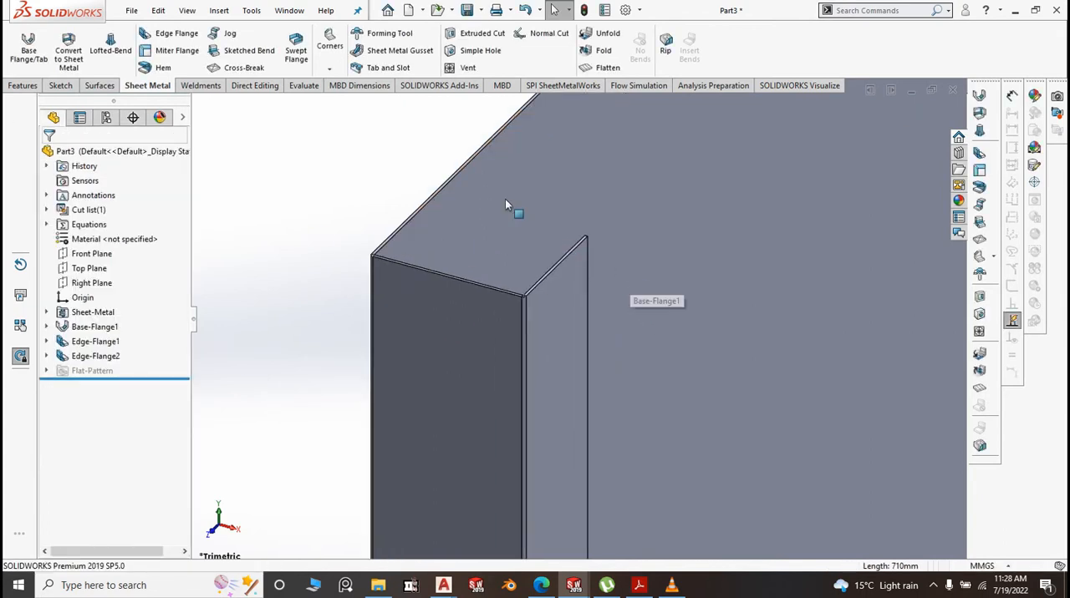
pyautogui.click(191, 33)
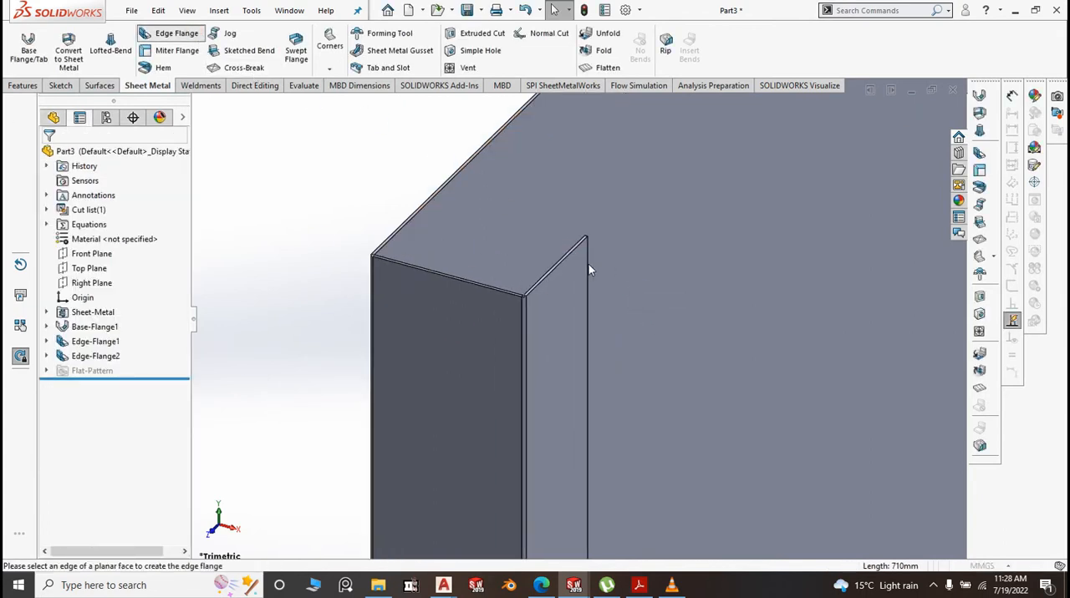
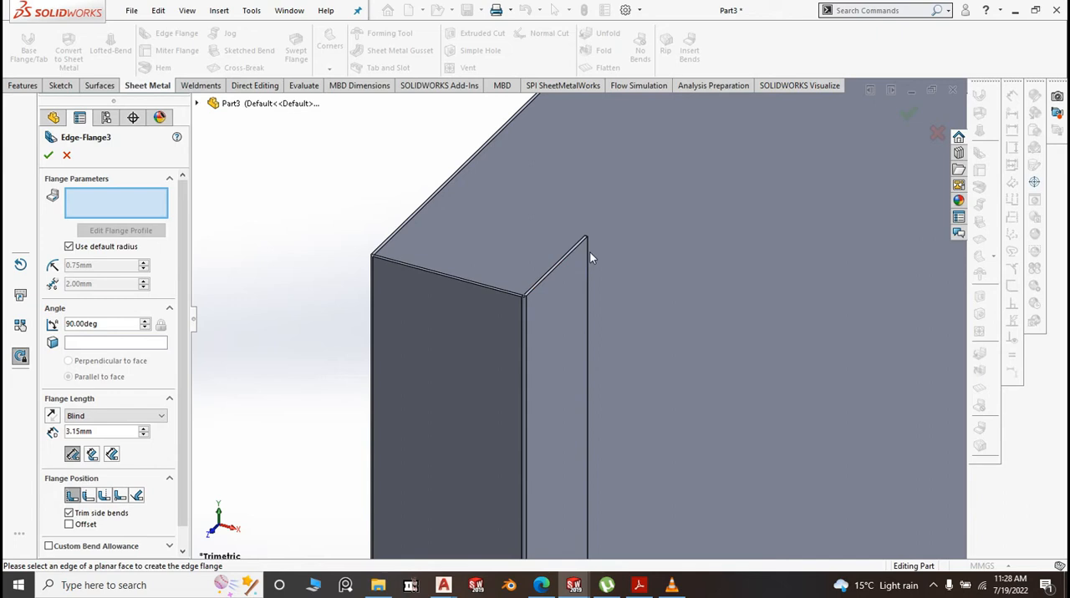
# Build the edge flange on the 50 mm return flange's free vertical edge, folded toward the panel, with 0.1 mm bend radius and 25 mm length
pyautogui.click(588, 251)
pyautogui.click(557, 238)
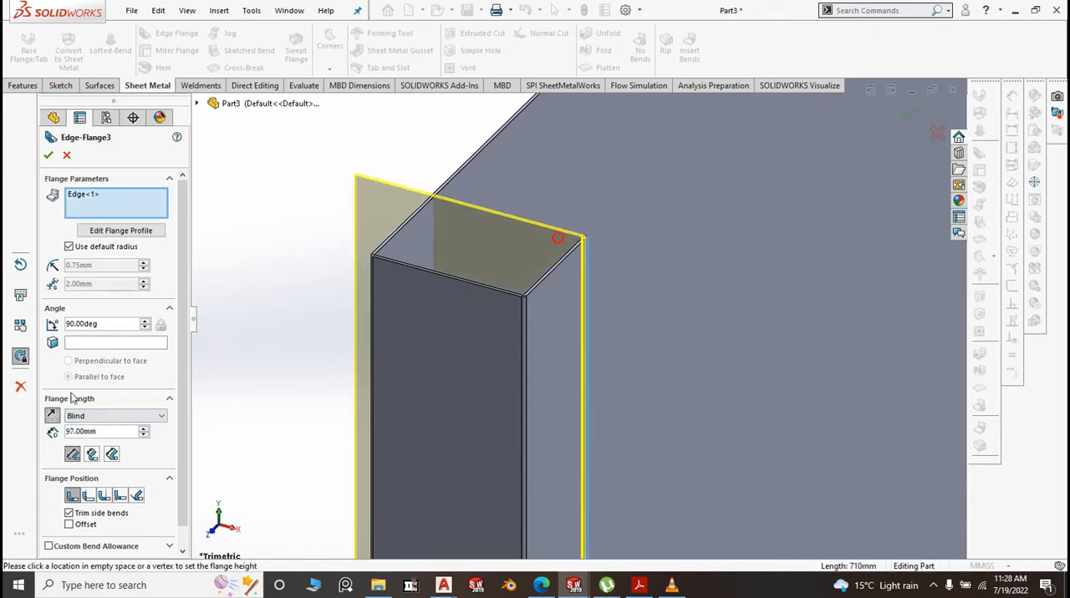
pyautogui.click(68, 246)
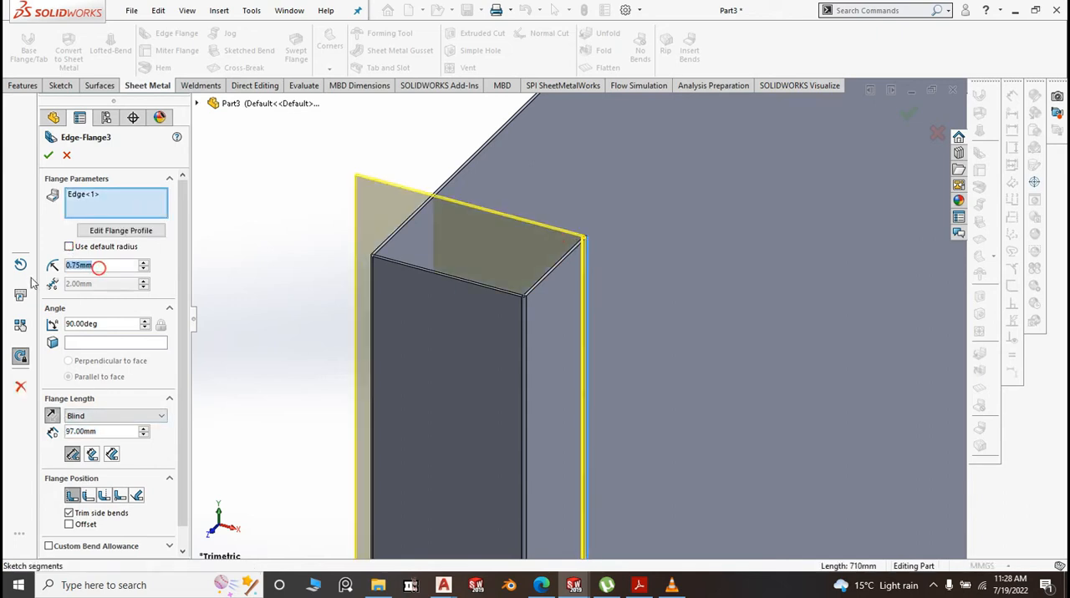
pyautogui.write('.1')
pyautogui.press('Return')
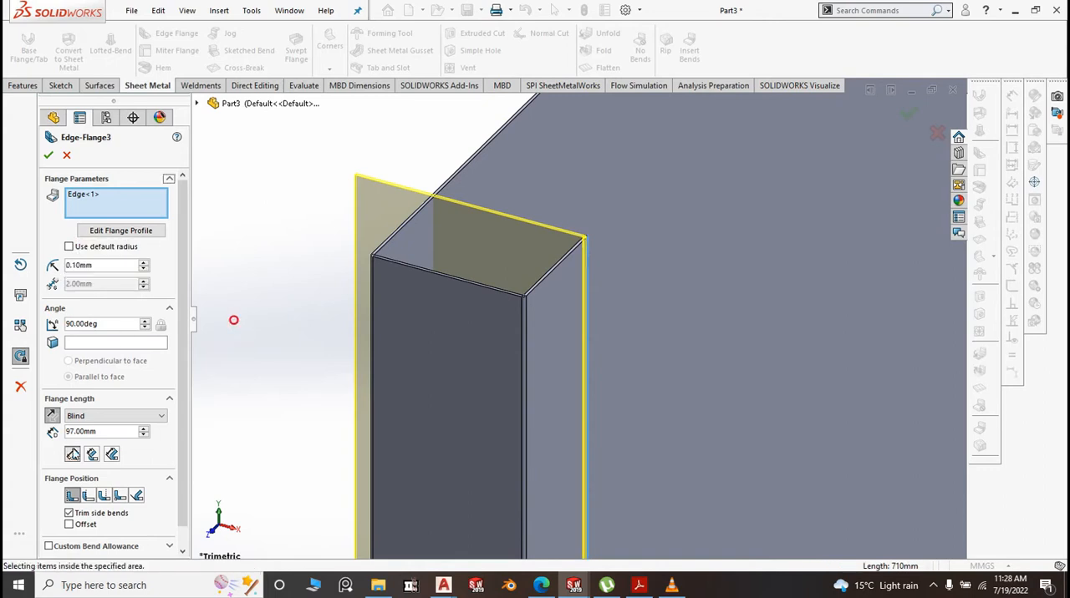
pyautogui.write('25')
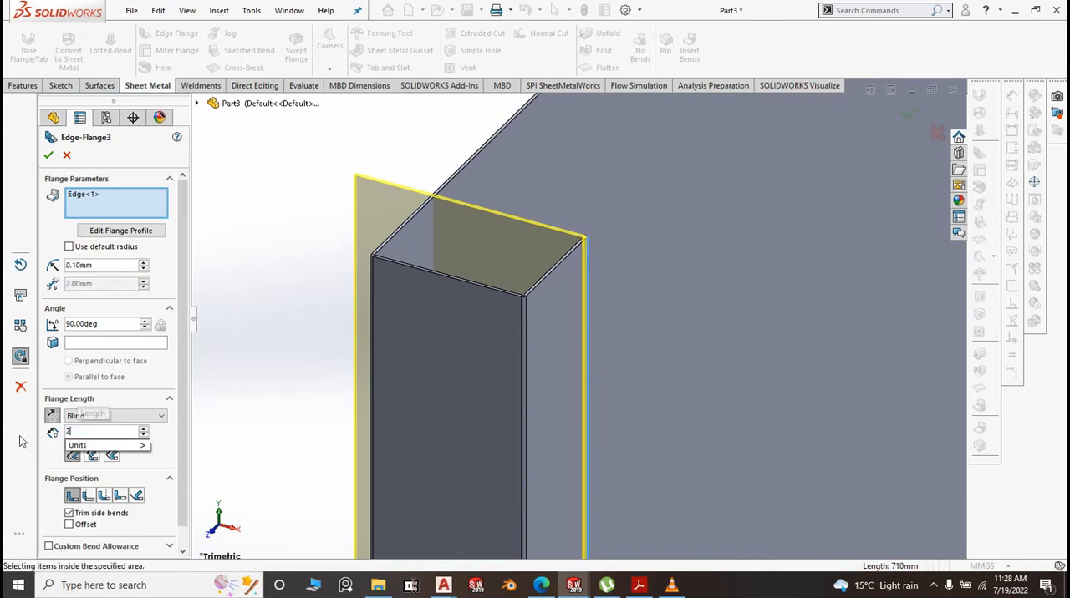
pyautogui.click(243, 370)
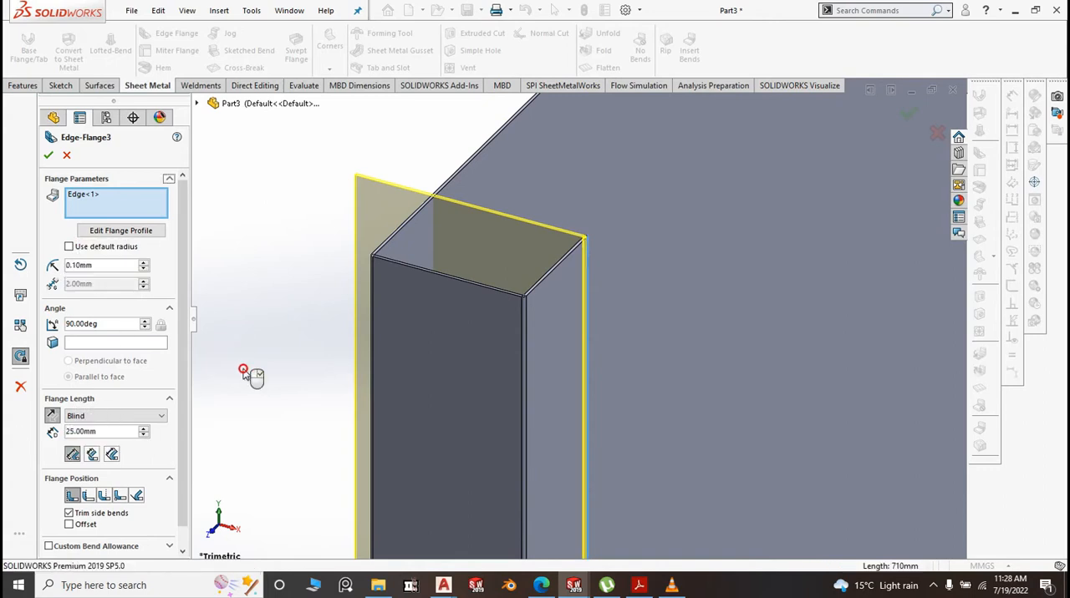
pyautogui.rightClick(602, 296)
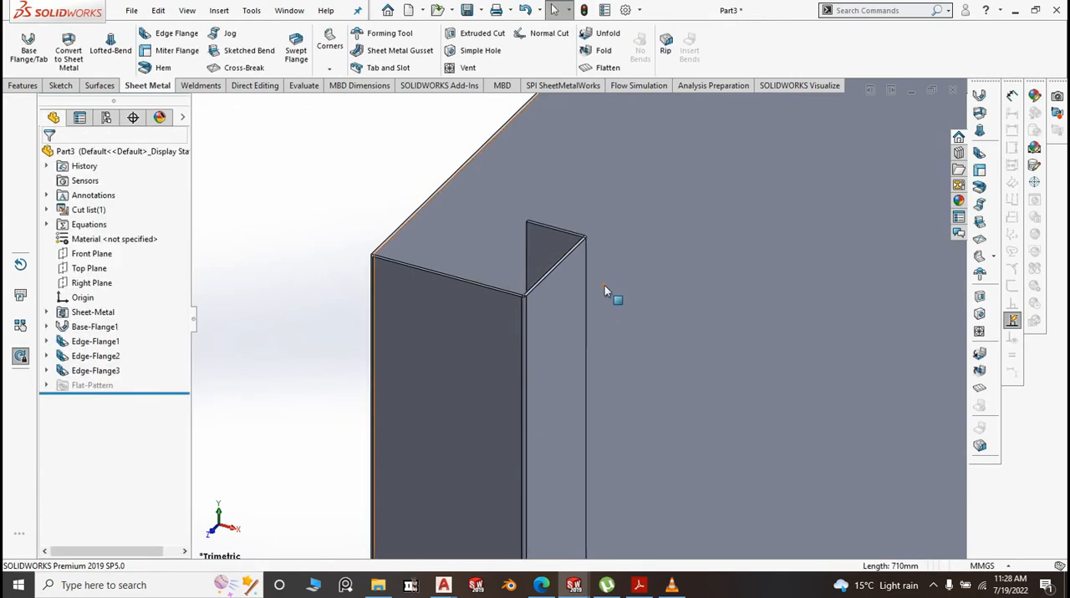
# Start an edge flange on the 25 mm flange's free vertical edge, pointing toward the panel's middle, with a custom bend radius of 0.1 mm
pyautogui.scroll(4, 604, 285)
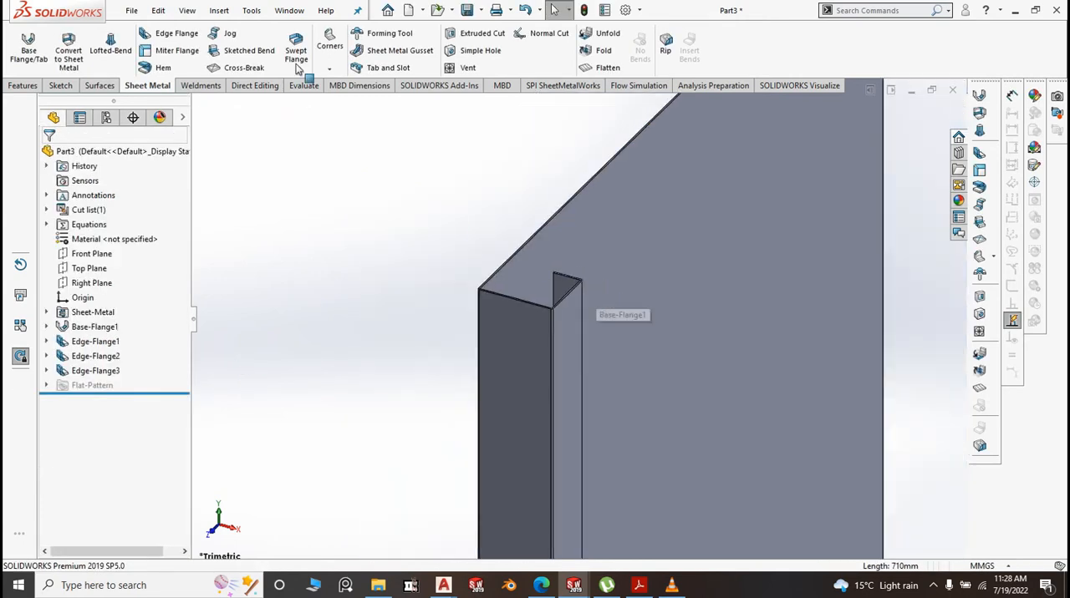
pyautogui.click(177, 33)
pyautogui.moveTo(578, 285); pyautogui.dragTo(382, 336, button='middle')
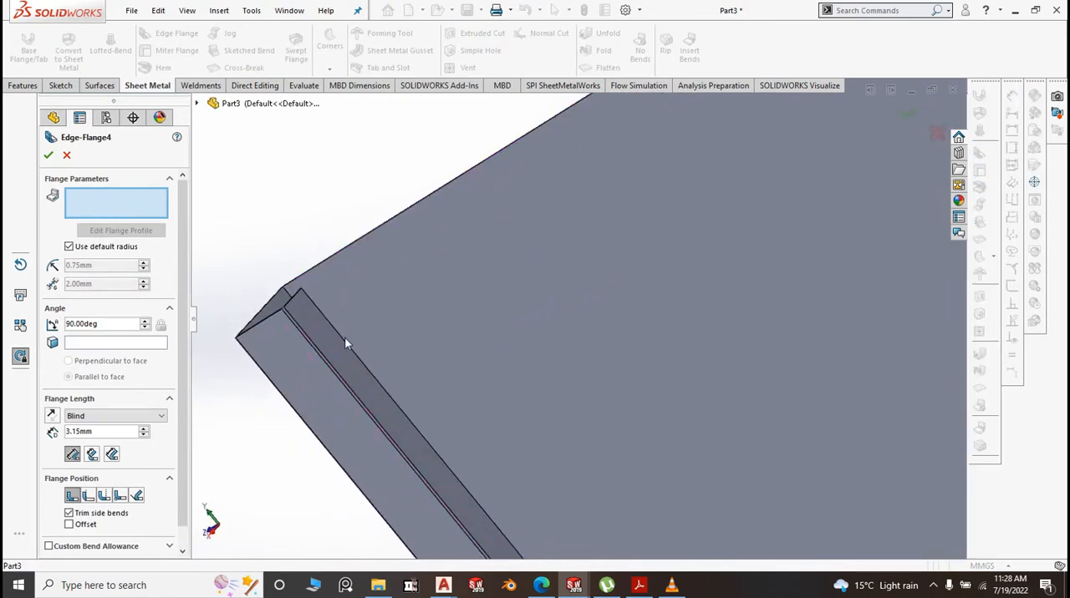
pyautogui.click(345, 345)
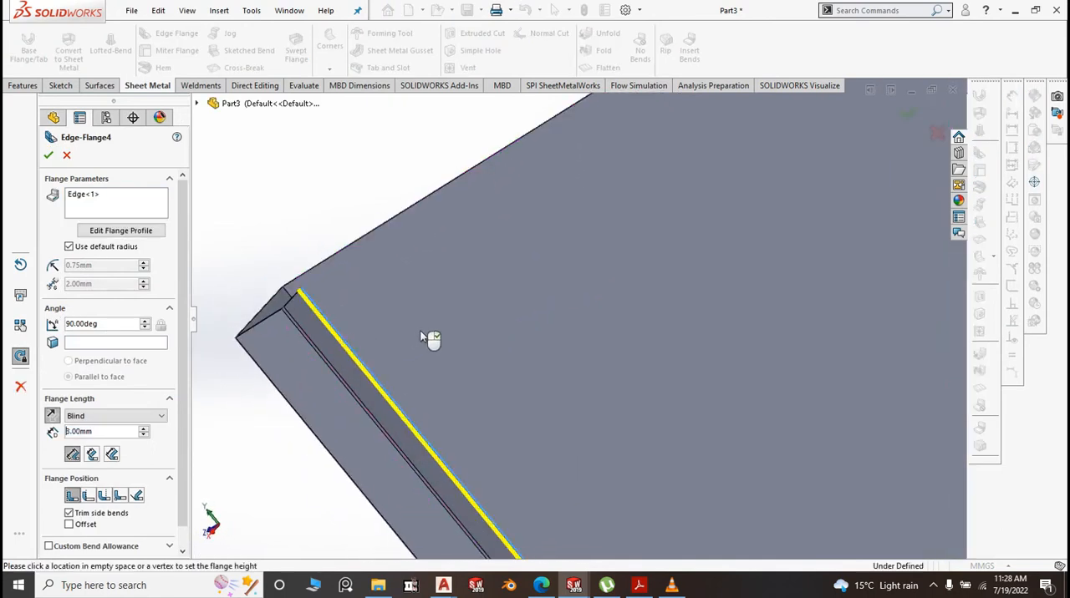
pyautogui.click(454, 315)
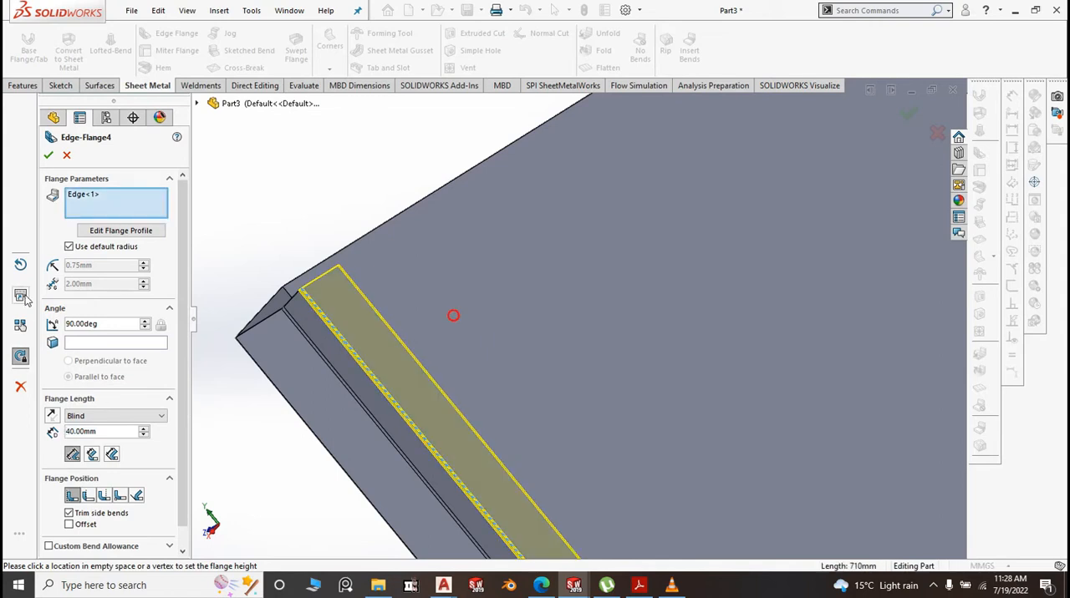
pyautogui.click(68, 248)
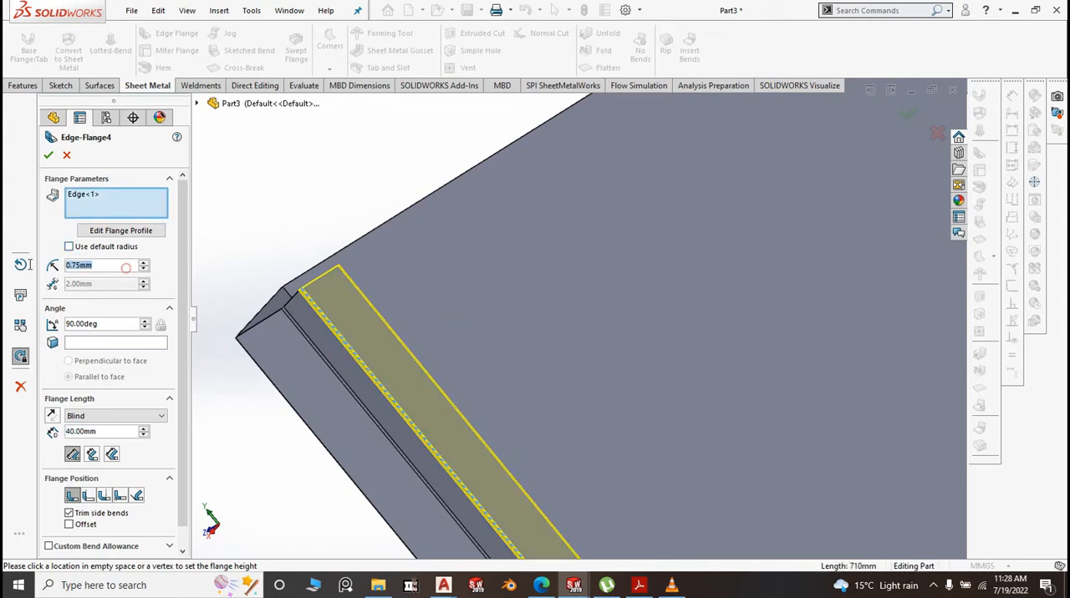
pyautogui.write('1')
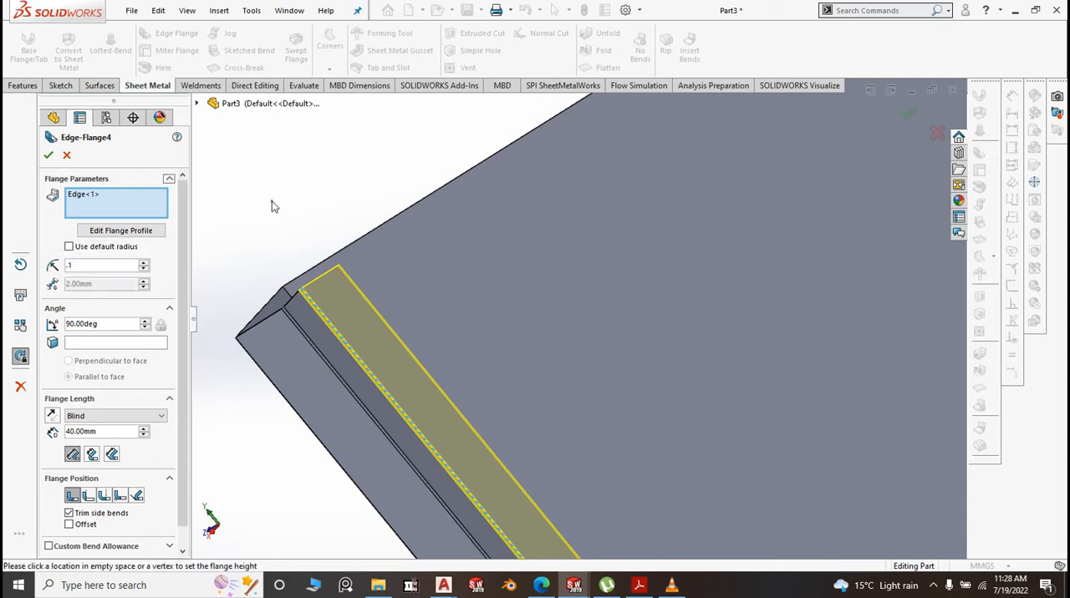
pyautogui.click(272, 202)
# Set the length of the flange pointing toward the panel's middle to 20 mm and complete it
pyautogui.moveTo(103, 431); pyautogui.dragTo(63, 433)
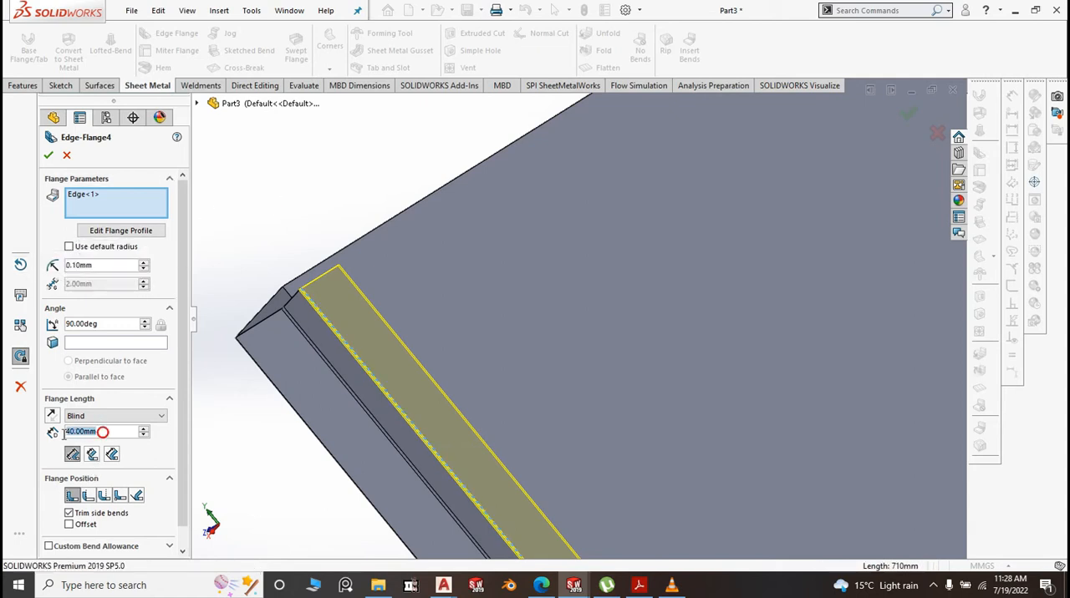
pyautogui.write('20')
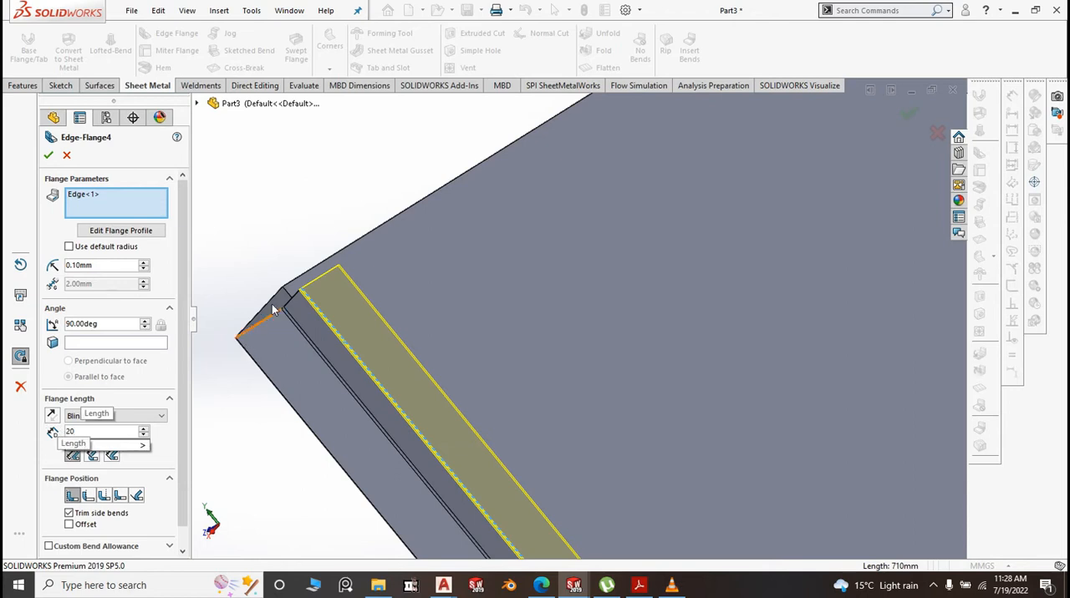
pyautogui.click(290, 223)
pyautogui.scroll(7, 330, 294)
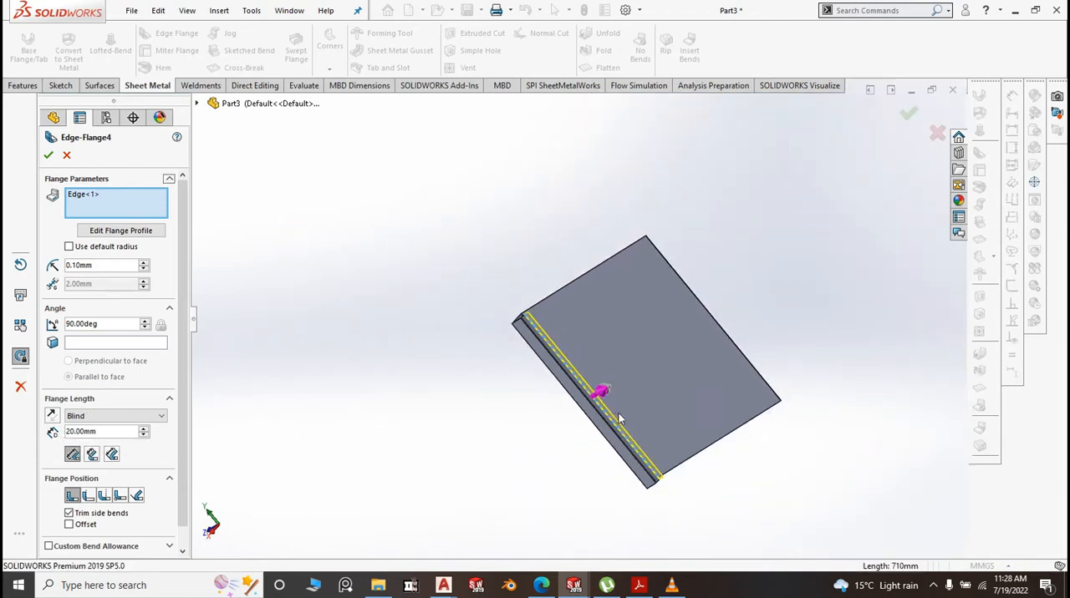
pyautogui.click(49, 156)
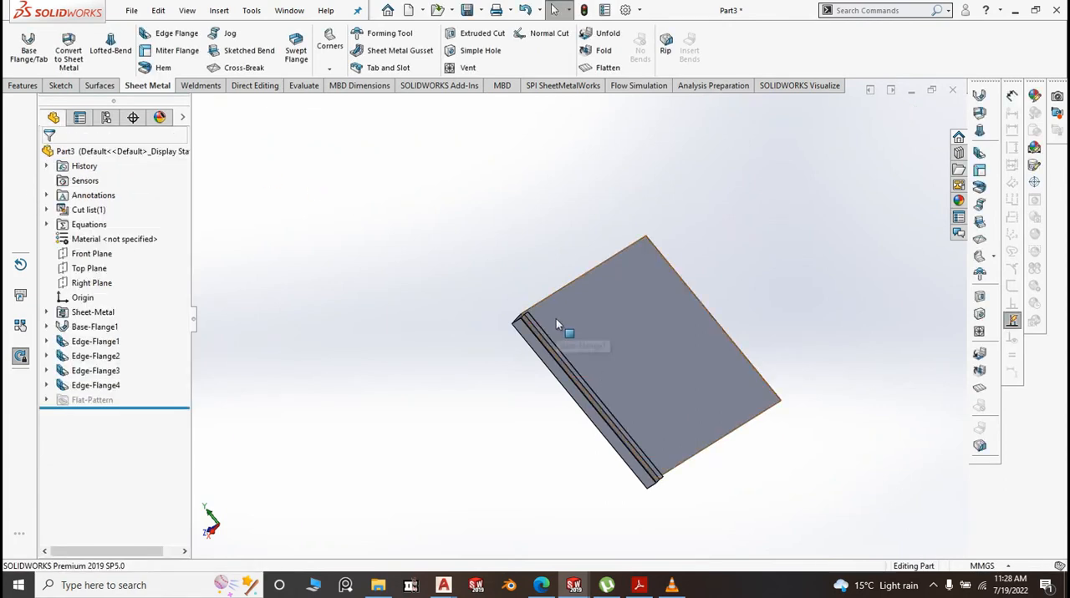
# Start an edge flange on the panel's opposite vertical edge, folded to the same side as the existing flanges, with a 0.1 mm bend radius
pyautogui.scroll(2, 523, 332)
pyautogui.scroll(-5, 589, 329)
pyautogui.moveTo(588, 327); pyautogui.dragTo(669, 333, button='middle')
pyautogui.scroll(-3, 570, 308)
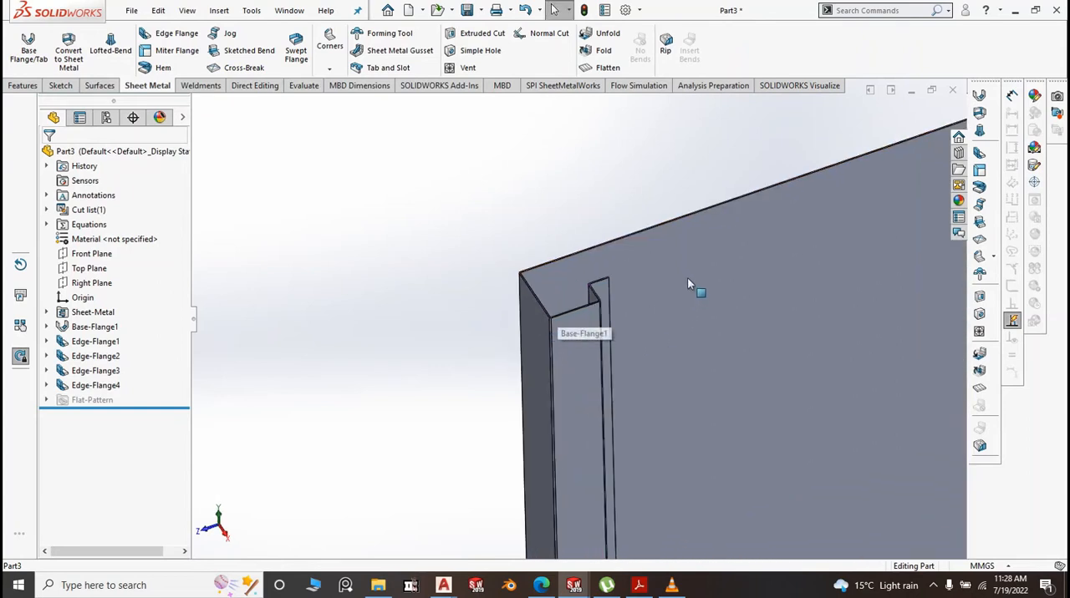
pyautogui.scroll(6, 308, 275)
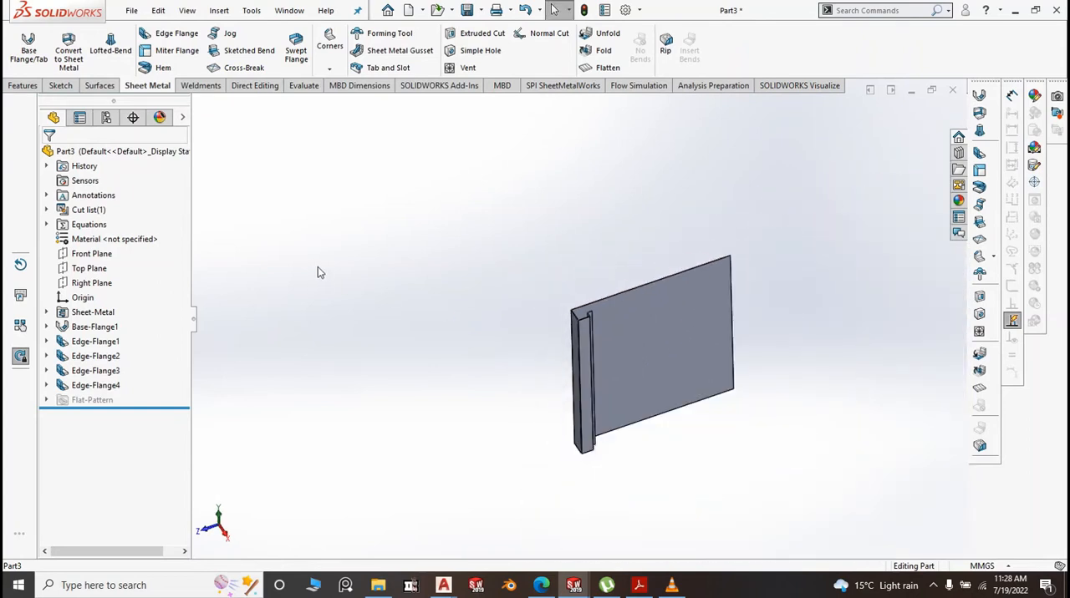
pyautogui.scroll(-2, 670, 357)
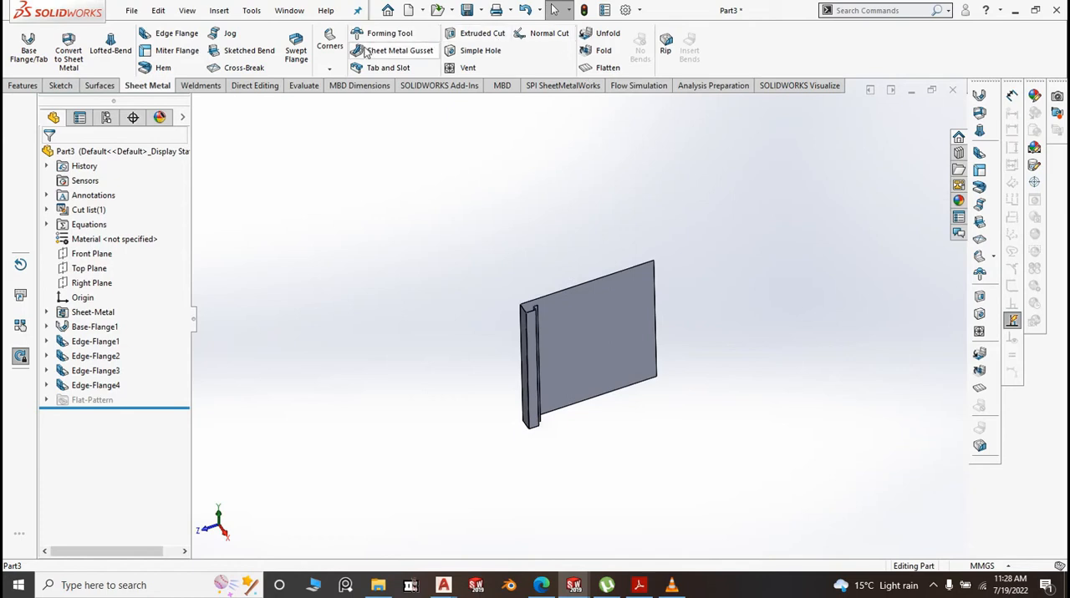
pyautogui.click(172, 34)
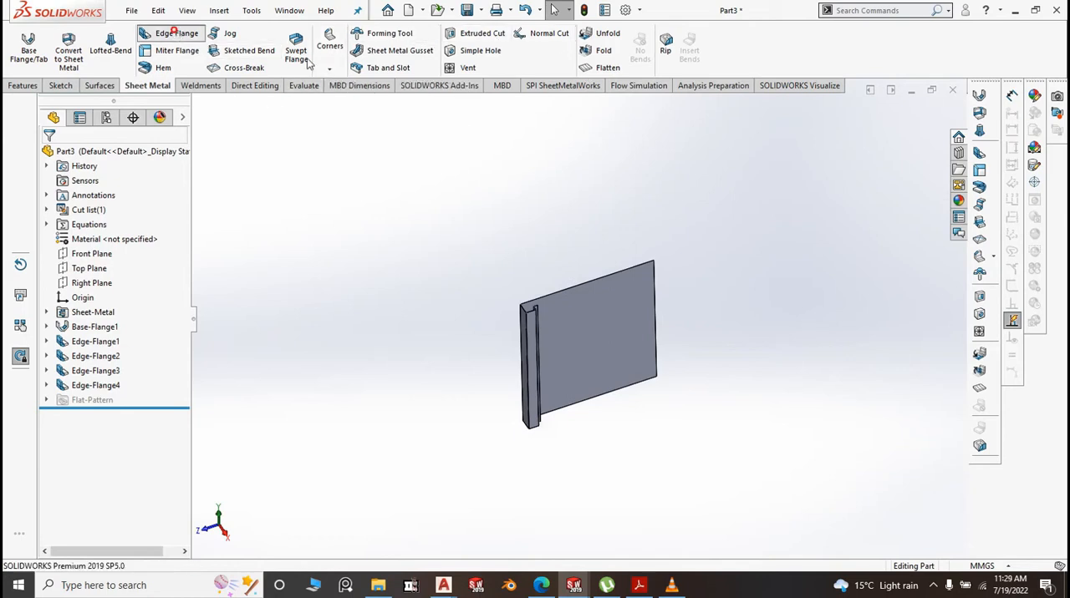
pyautogui.click(655, 312)
pyautogui.click(692, 336)
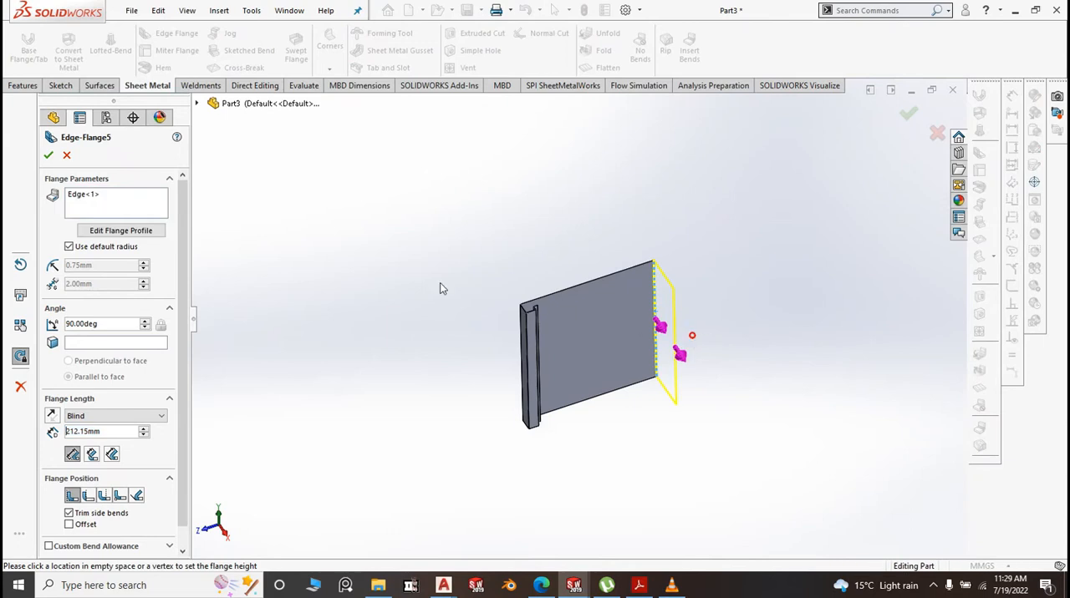
pyautogui.click(70, 246)
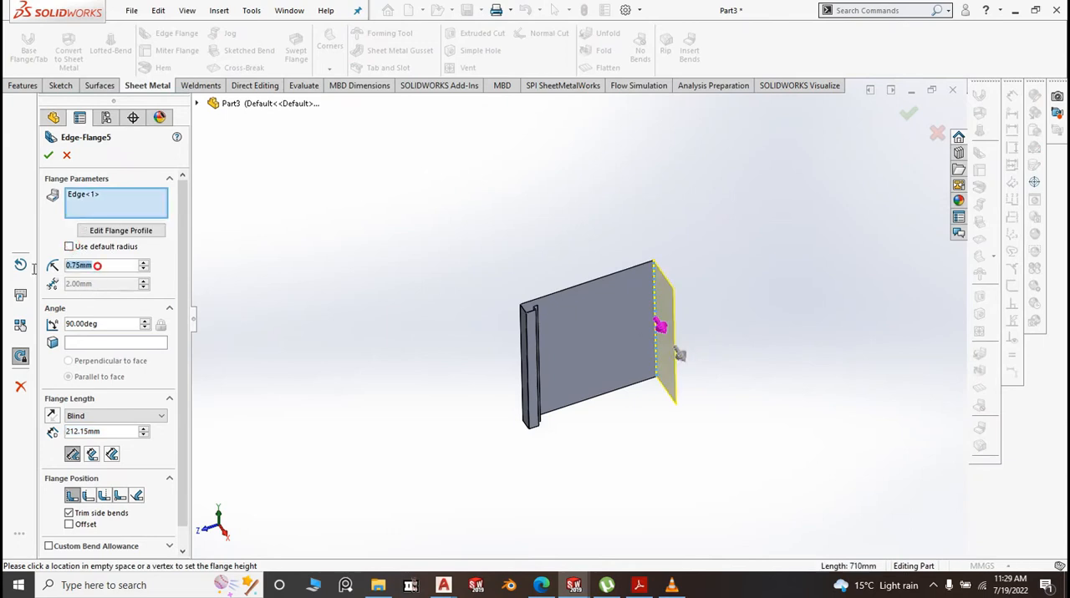
pyautogui.write('1')
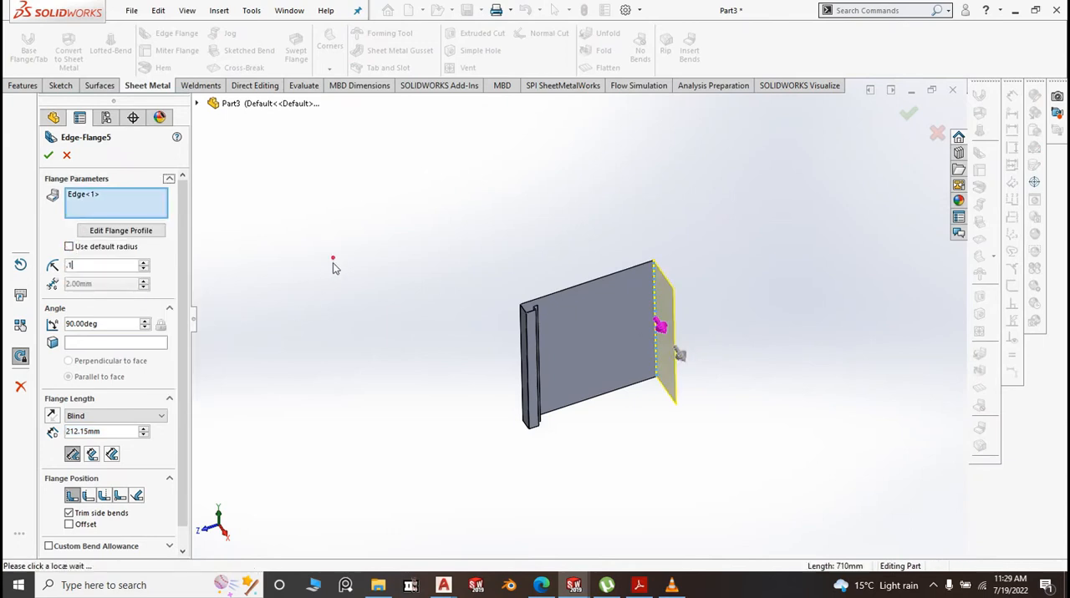
pyautogui.click(333, 264)
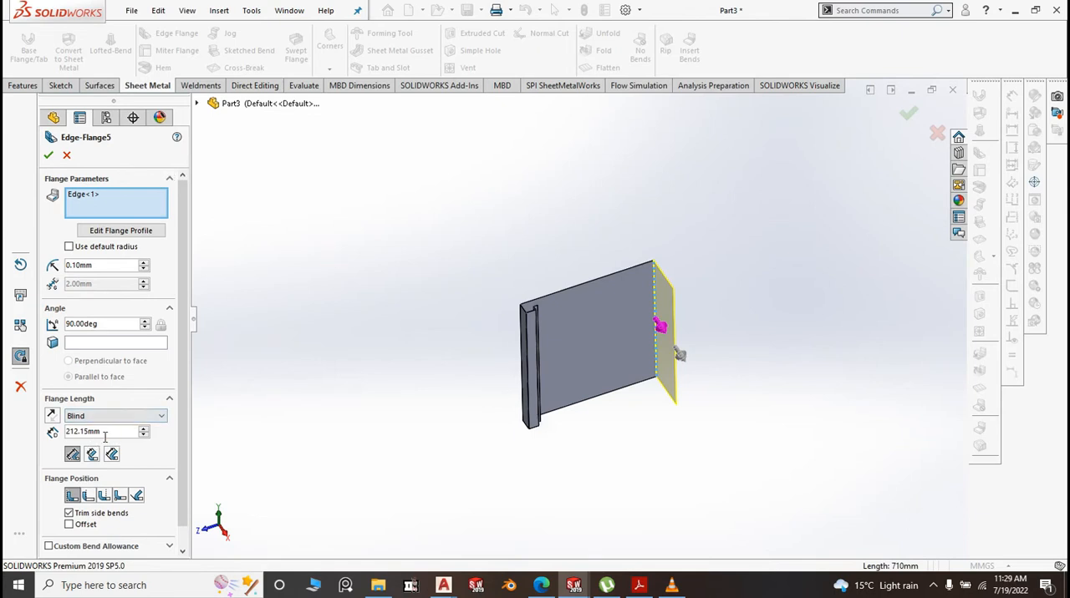
# Set the length of the flange on the opposite vertical edge to 15 mm and complete it
pyautogui.moveTo(103, 435); pyautogui.dragTo(62, 434)
pyautogui.write('15')
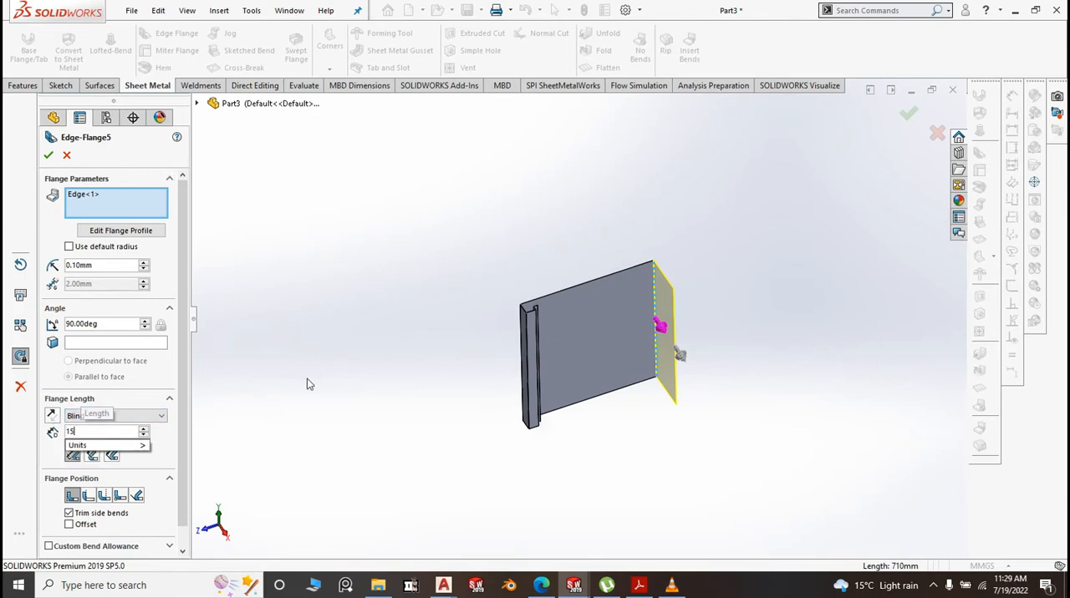
pyautogui.click(349, 329)
pyautogui.rightClick(347, 325)
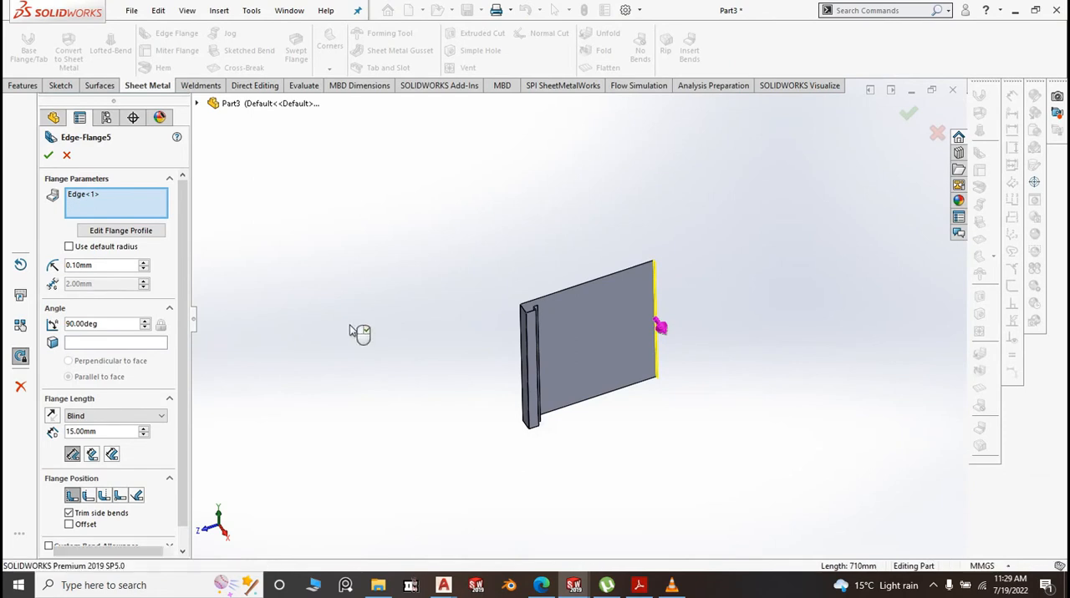
# Start an edge flange along the panel's top edge, keeping the default bend radius, and set its length to 15 mm
pyautogui.scroll(-4, 649, 294)
pyautogui.scroll(-2, 661, 251)
pyautogui.press('space')
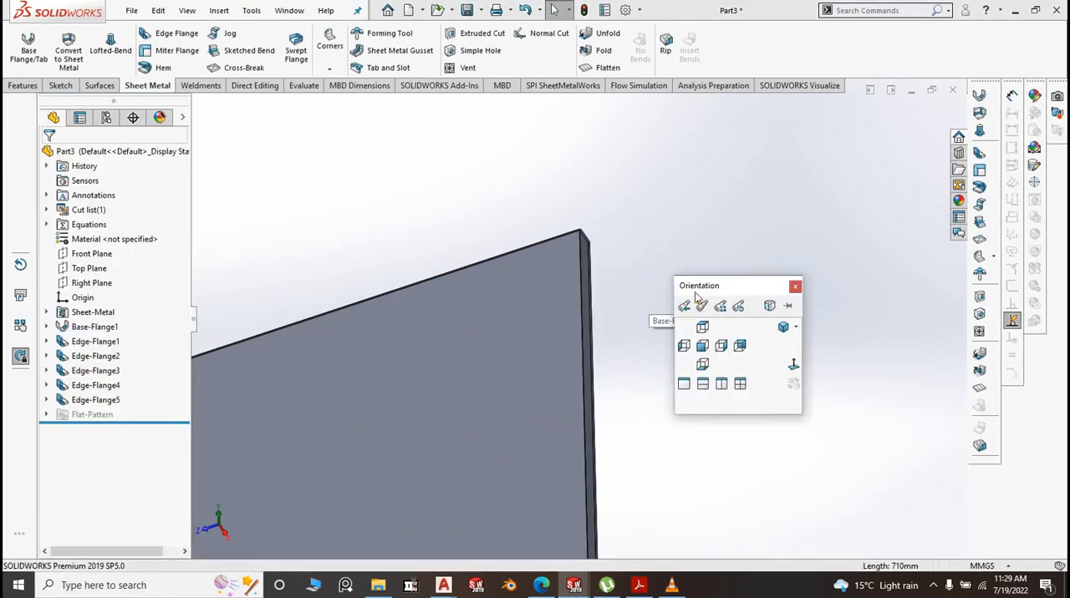
pyautogui.click(787, 331)
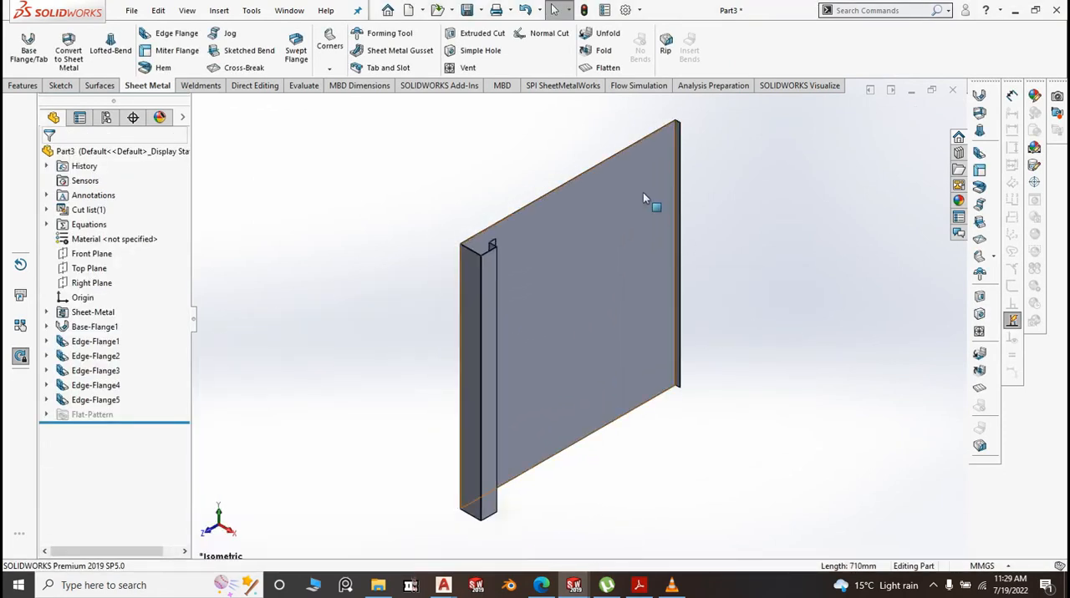
pyautogui.click(169, 35)
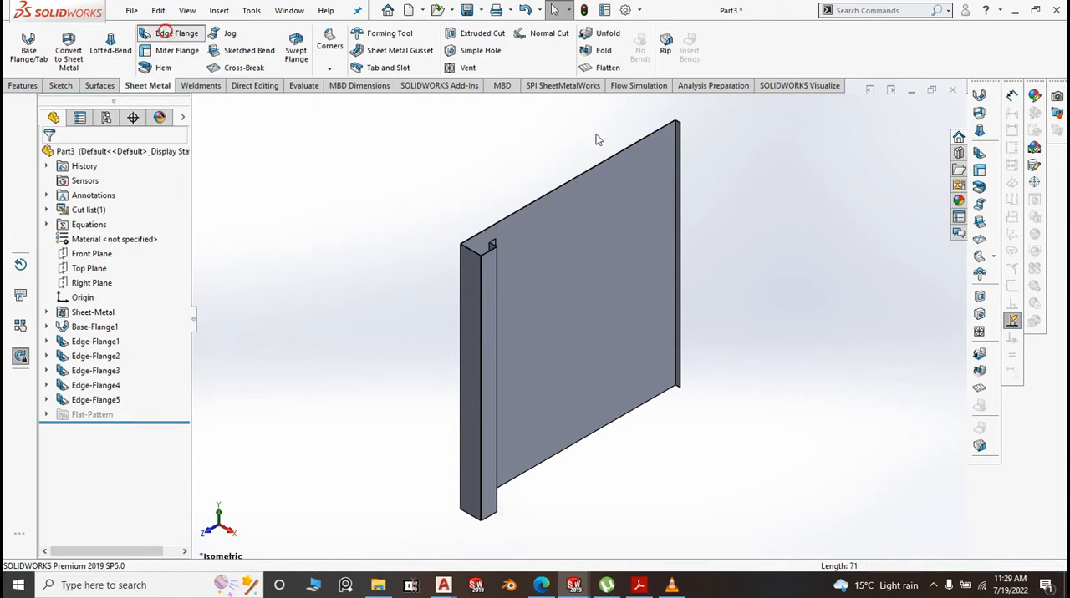
pyautogui.scroll(-3, 692, 182)
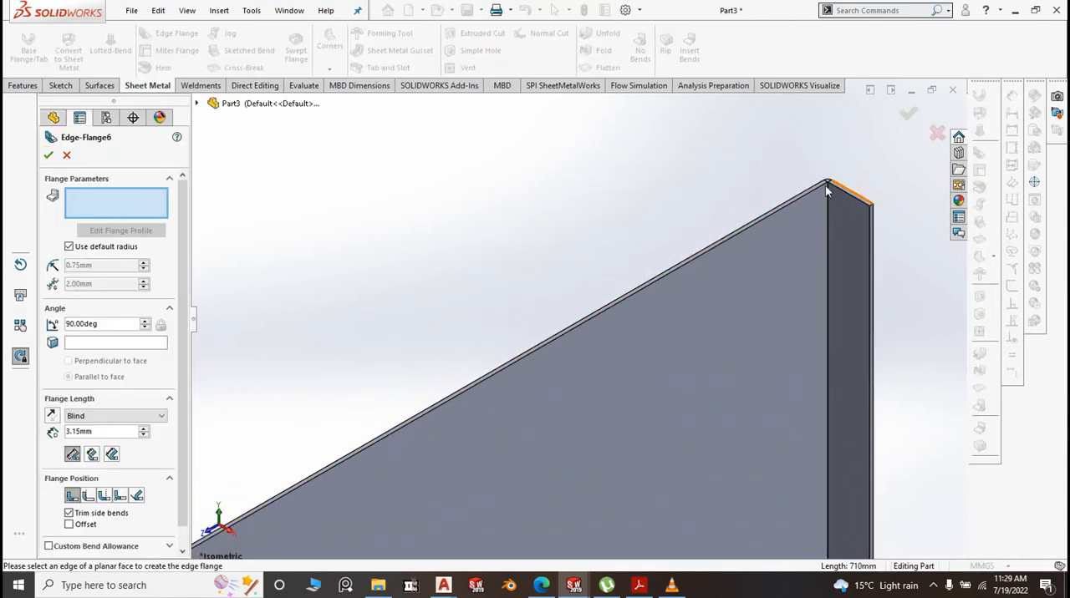
pyautogui.click(789, 204)
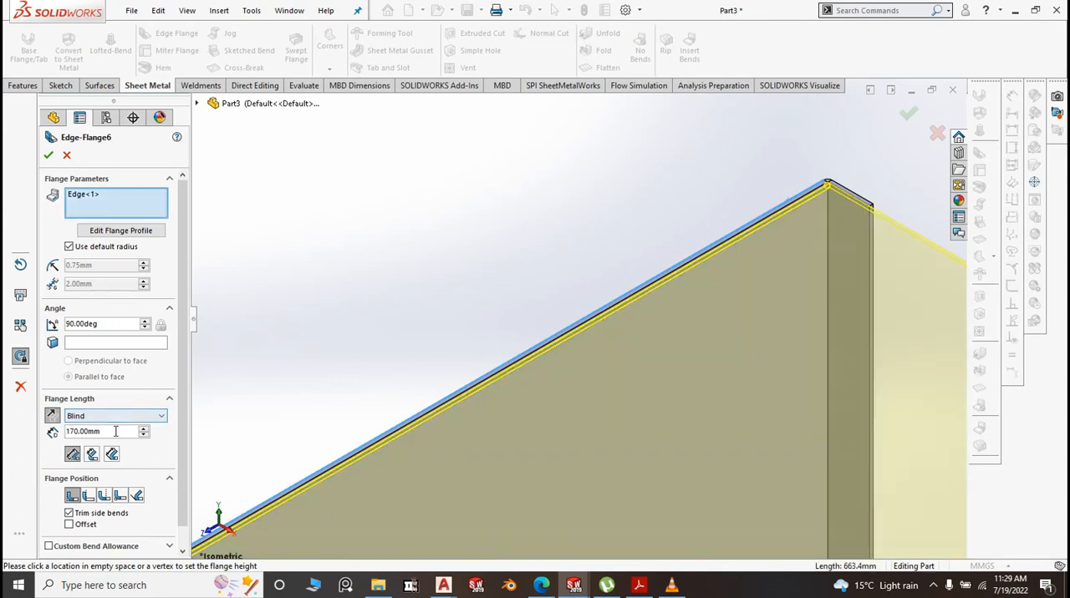
pyautogui.moveTo(116, 431); pyautogui.dragTo(71, 433)
pyautogui.write('1')
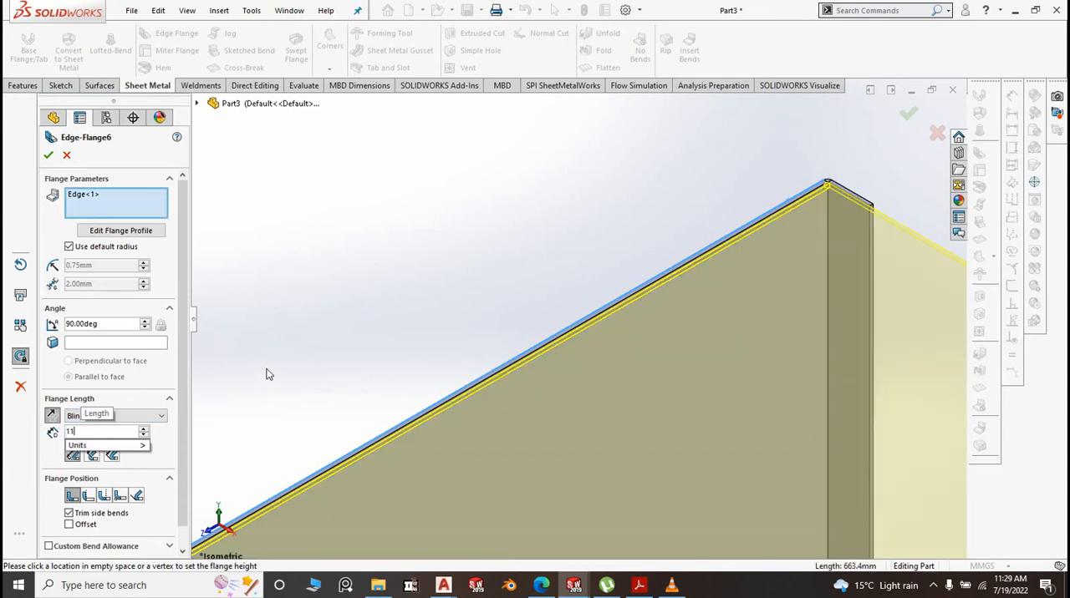
pyautogui.write('5')
pyautogui.press('Return')
# Add the top edge of the single side flange on the panel's far vertical edge to the 15 mm edge flange
pyautogui.scroll(-5, 814, 208)
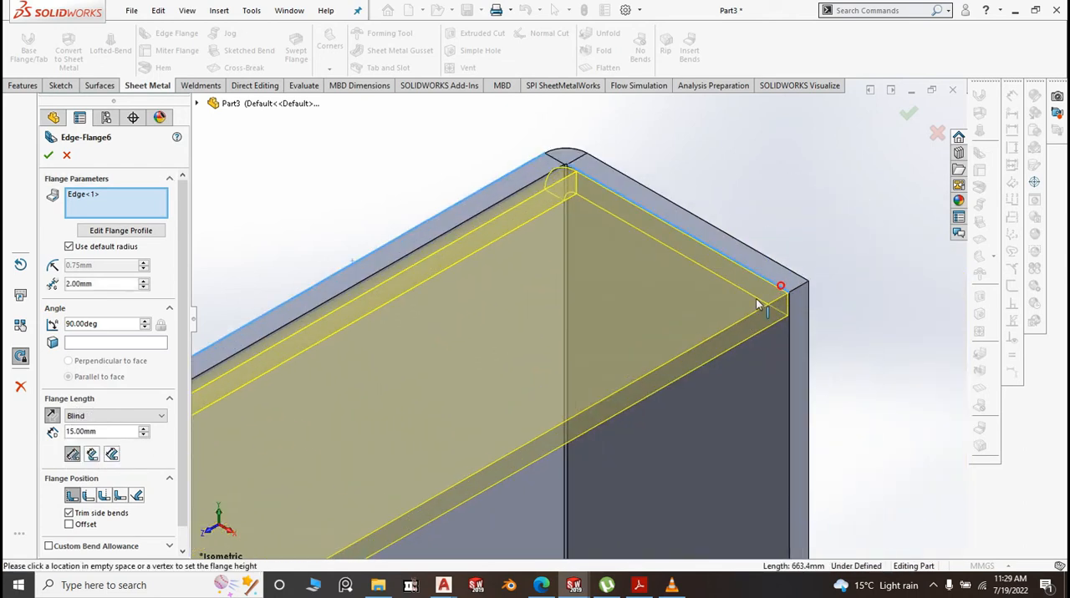
pyautogui.click(773, 297)
pyautogui.scroll(3, 793, 263)
pyautogui.scroll(12, 794, 259)
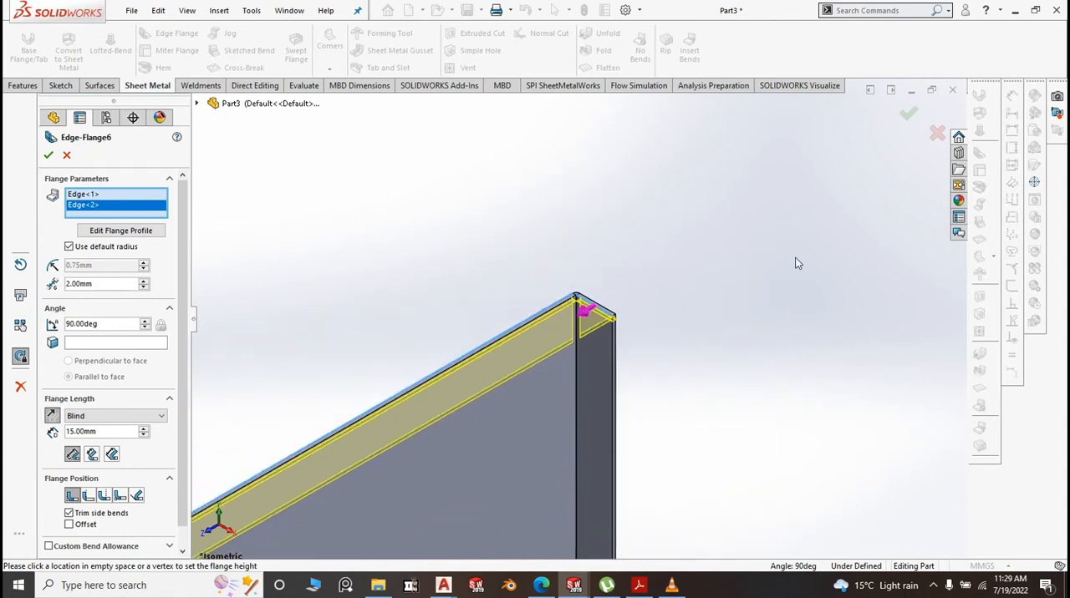
# Add the top edges of the four folds on the near vertical side to the 15 mm edge flange and complete it
pyautogui.scroll(-4, 443, 393)
pyautogui.scroll(-8, 594, 354)
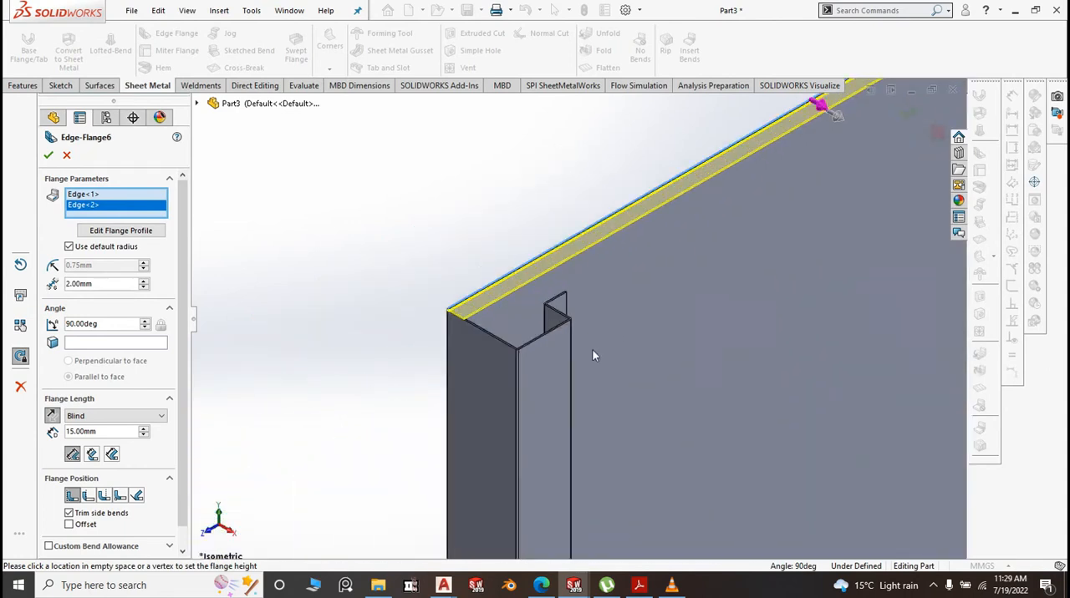
pyautogui.click(432, 327)
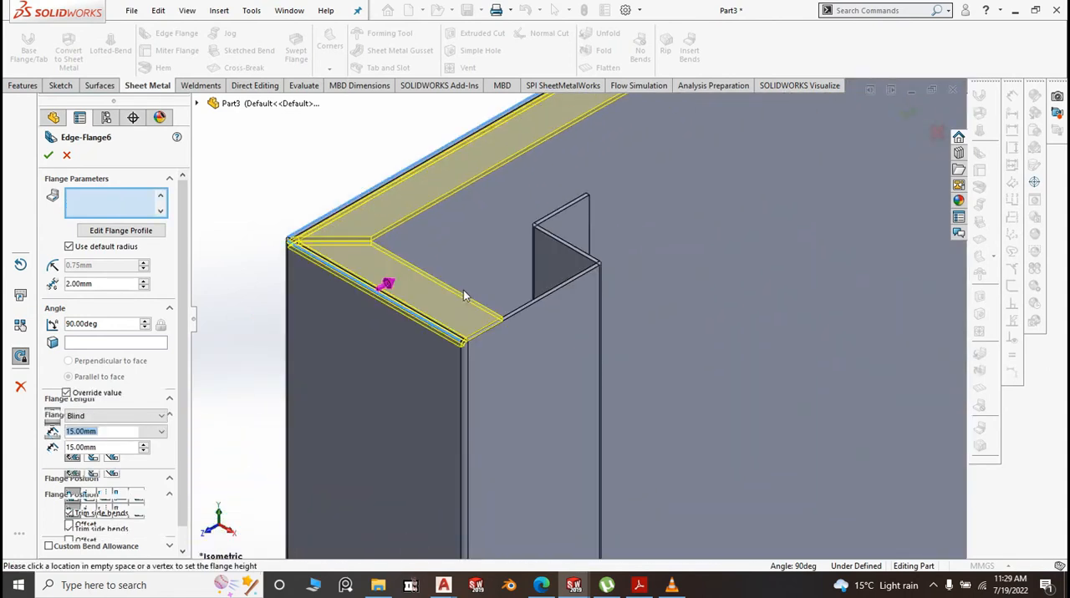
pyautogui.click(513, 280)
pyautogui.scroll(-3, 555, 244)
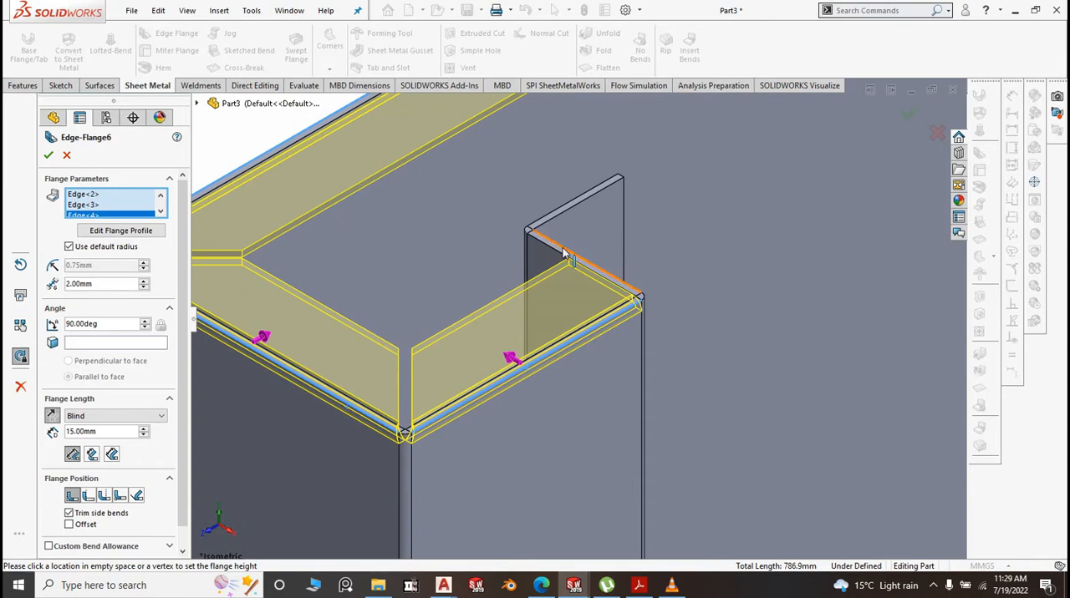
pyautogui.click(568, 252)
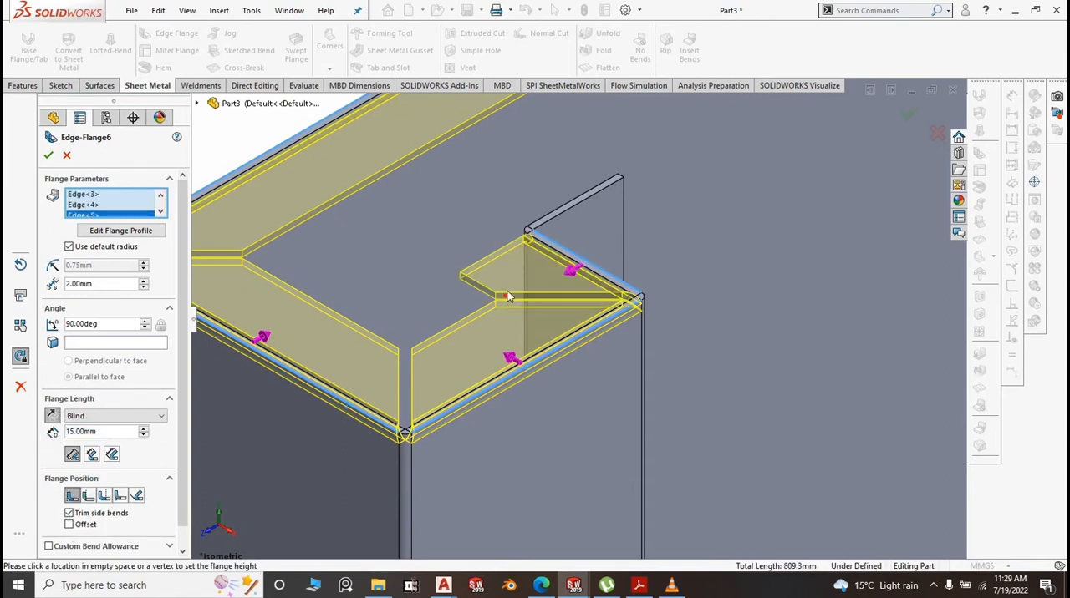
pyautogui.click(572, 208)
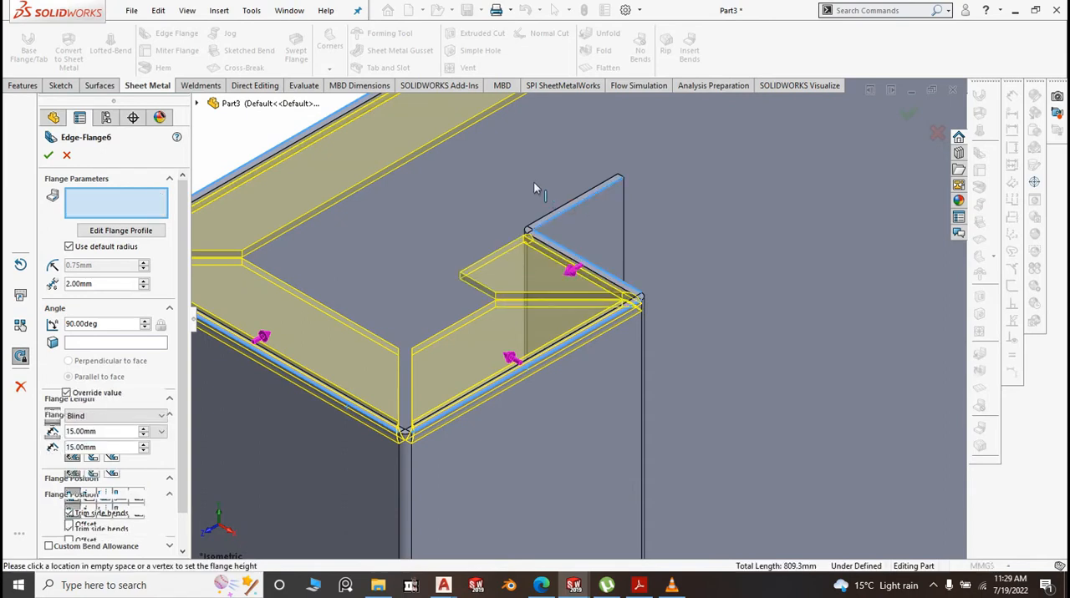
pyautogui.scroll(5, 483, 235)
pyautogui.scroll(4, 480, 240)
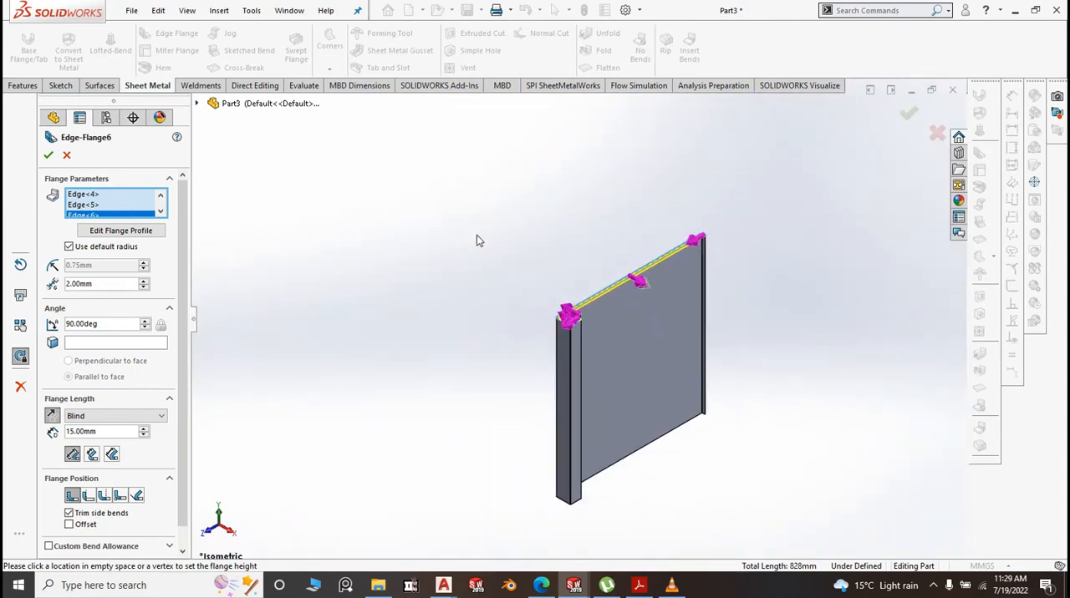
pyautogui.click(48, 156)
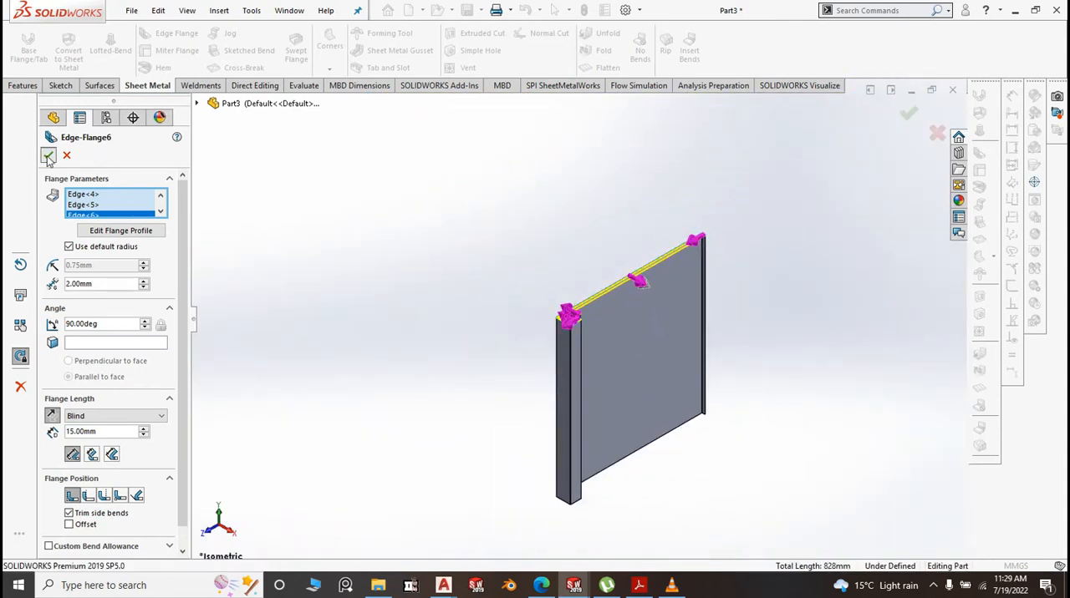
# Mirror the Edge-Flange6 feature about the Top Plane to the panel's bottom edges
pyautogui.click(99, 269)
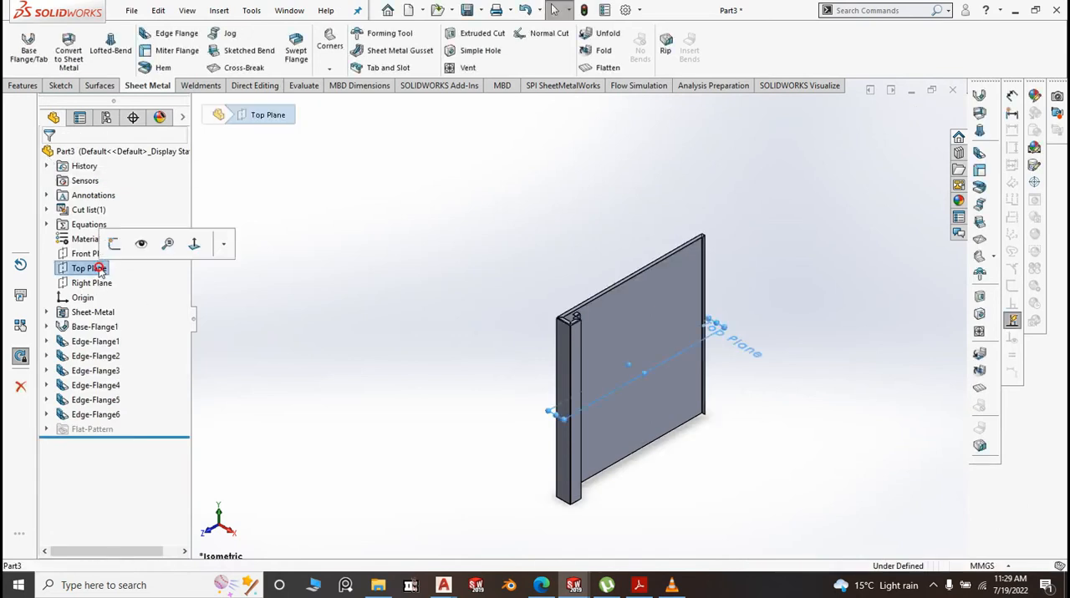
pyautogui.click(17, 88)
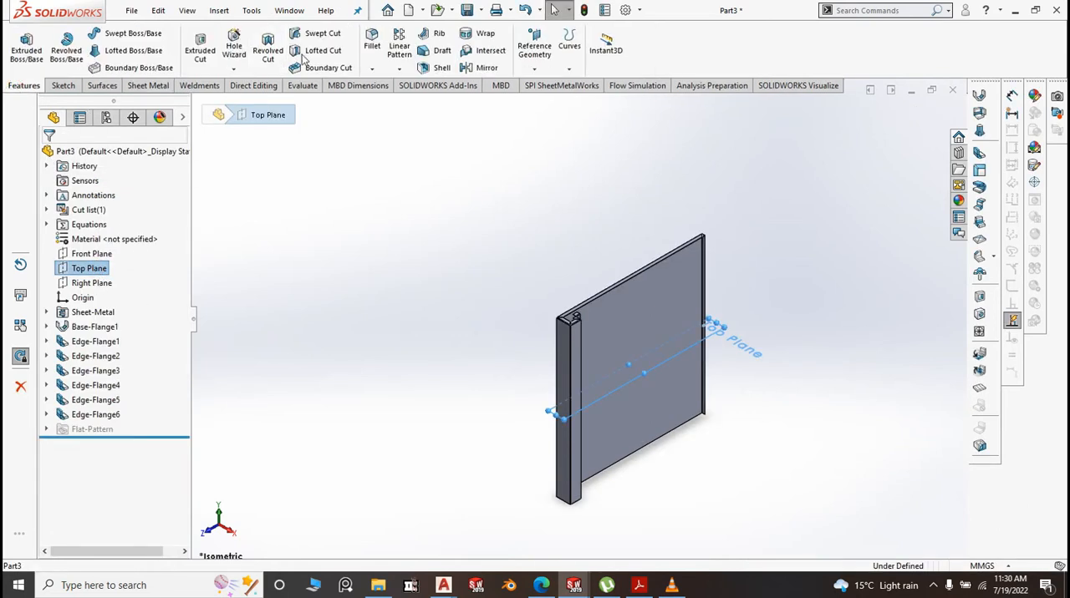
pyautogui.click(401, 70)
pyautogui.click(434, 118)
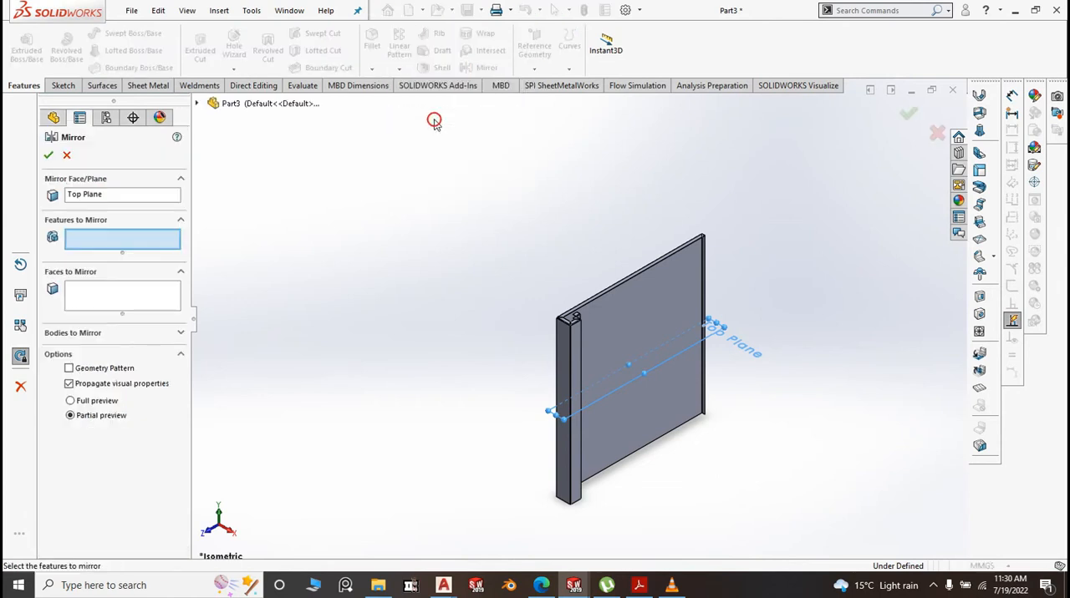
pyautogui.click(281, 105)
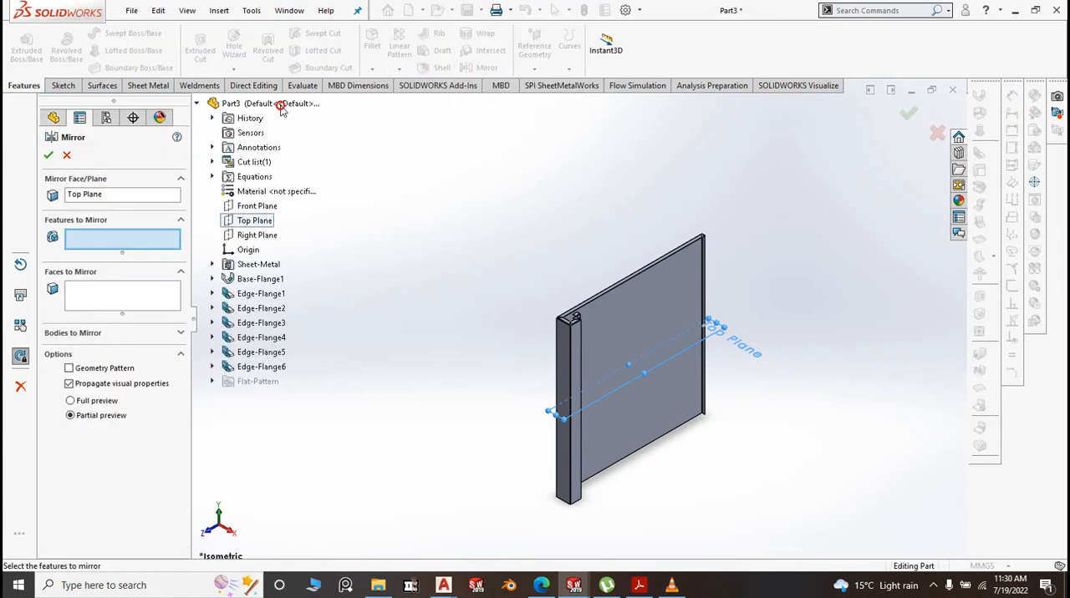
pyautogui.click(270, 368)
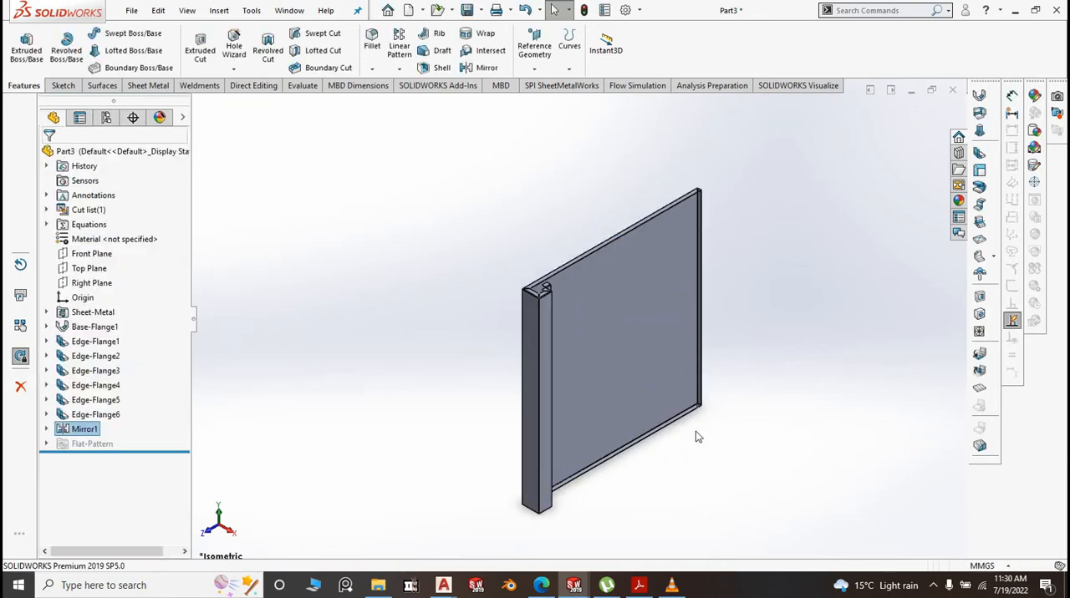
# Examine the side panel's top and bottom flanges and folded corners from several angles, finishing in the isometric view
pyautogui.scroll(-3, 698, 436)
pyautogui.scroll(3, 687, 367)
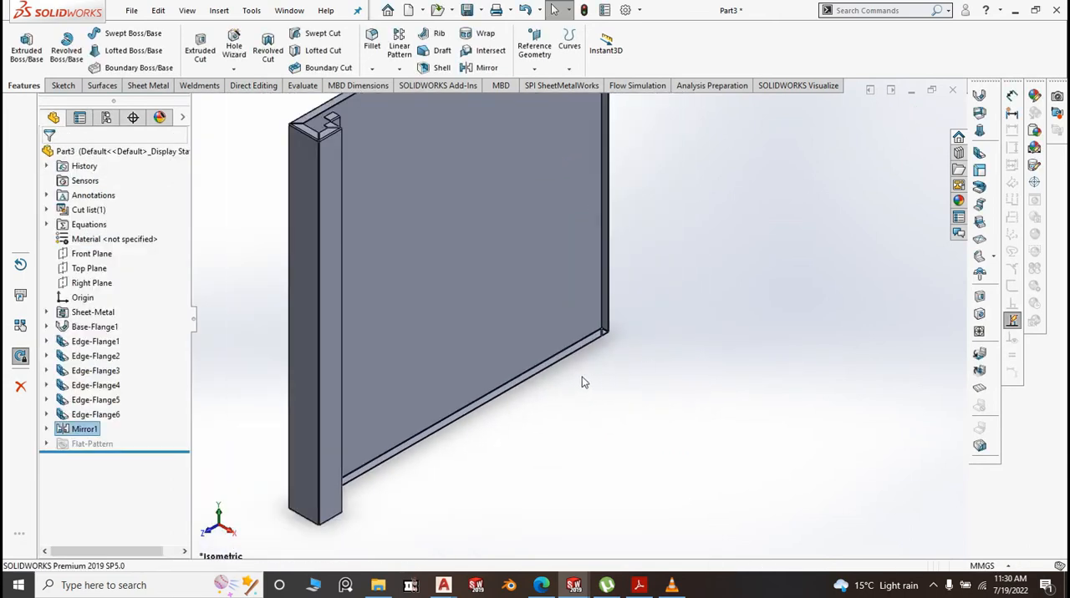
pyautogui.scroll(3, 474, 397)
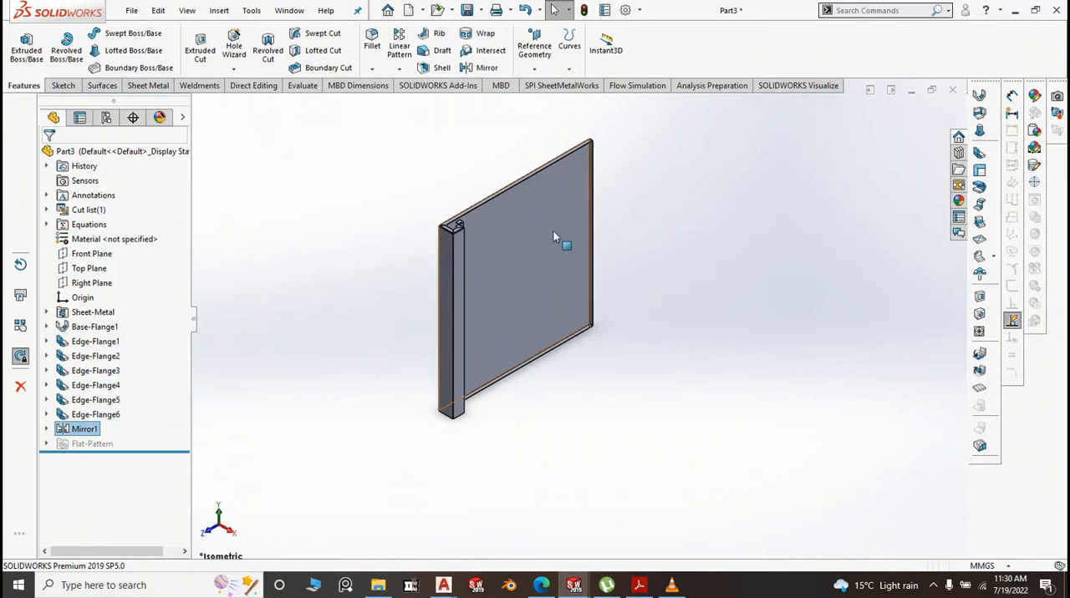
pyautogui.scroll(2, 561, 240)
pyautogui.moveTo(481, 215); pyautogui.dragTo(636, 298, button='middle')
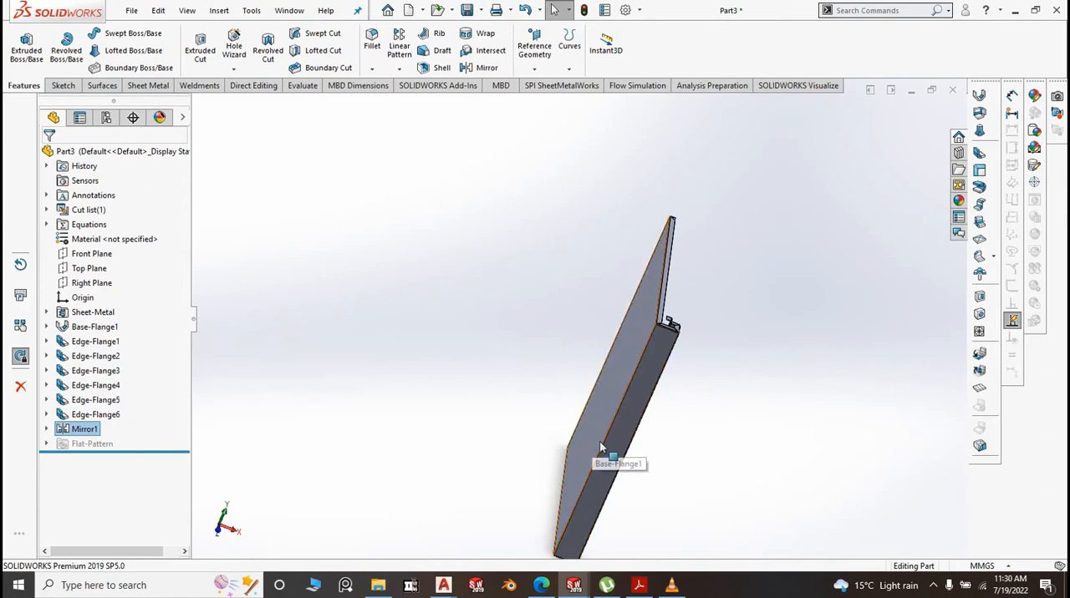
pyautogui.moveTo(660, 428); pyautogui.dragTo(610, 311, button='middle')
pyautogui.scroll(-3, 544, 299)
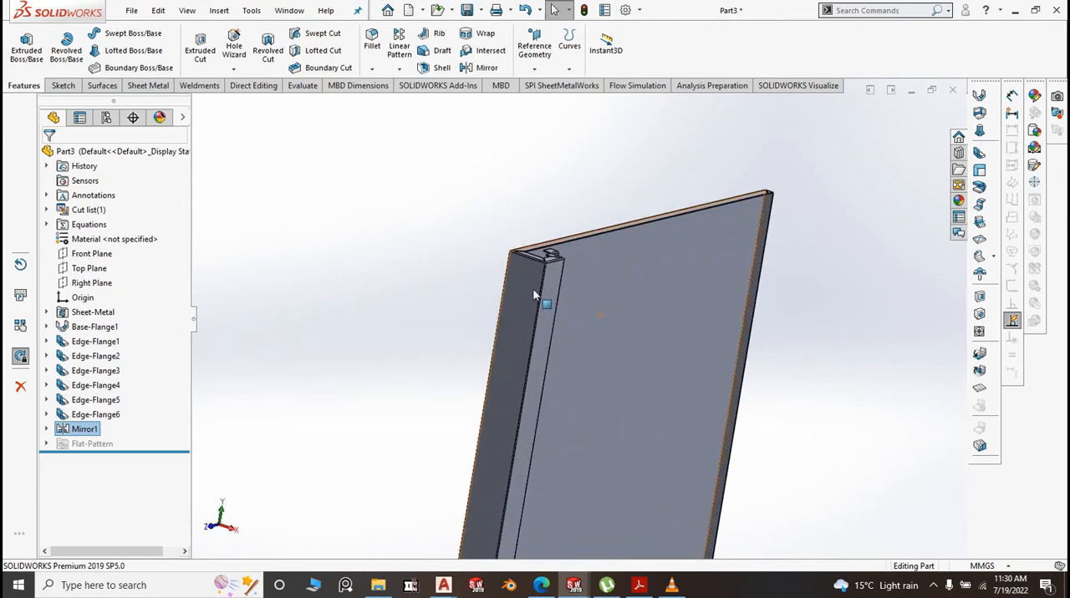
pyautogui.scroll(3, 546, 333)
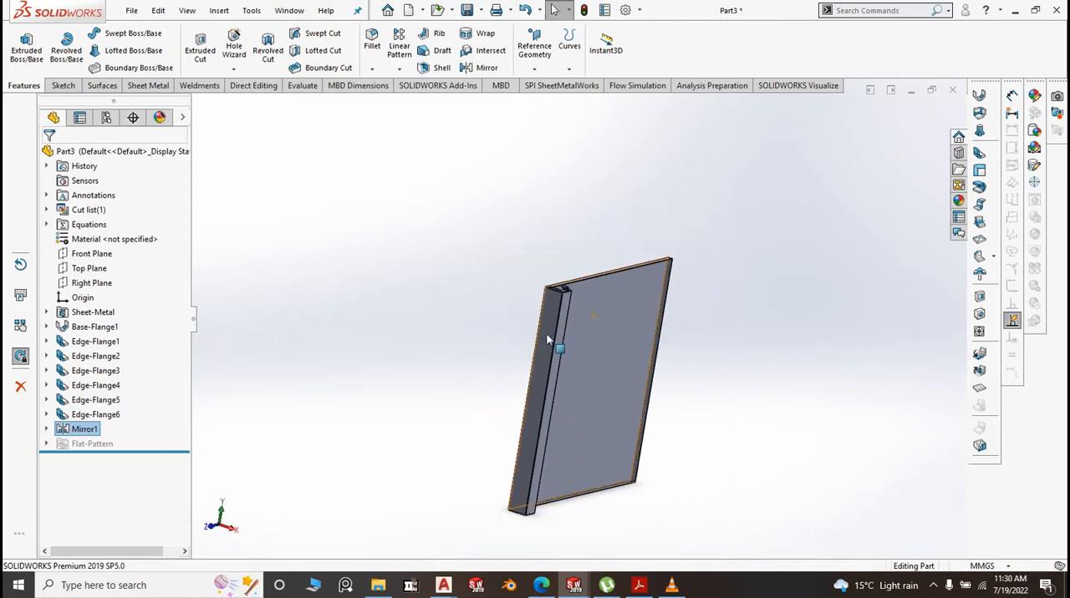
pyautogui.moveTo(545, 333); pyautogui.dragTo(535, 520, button='middle')
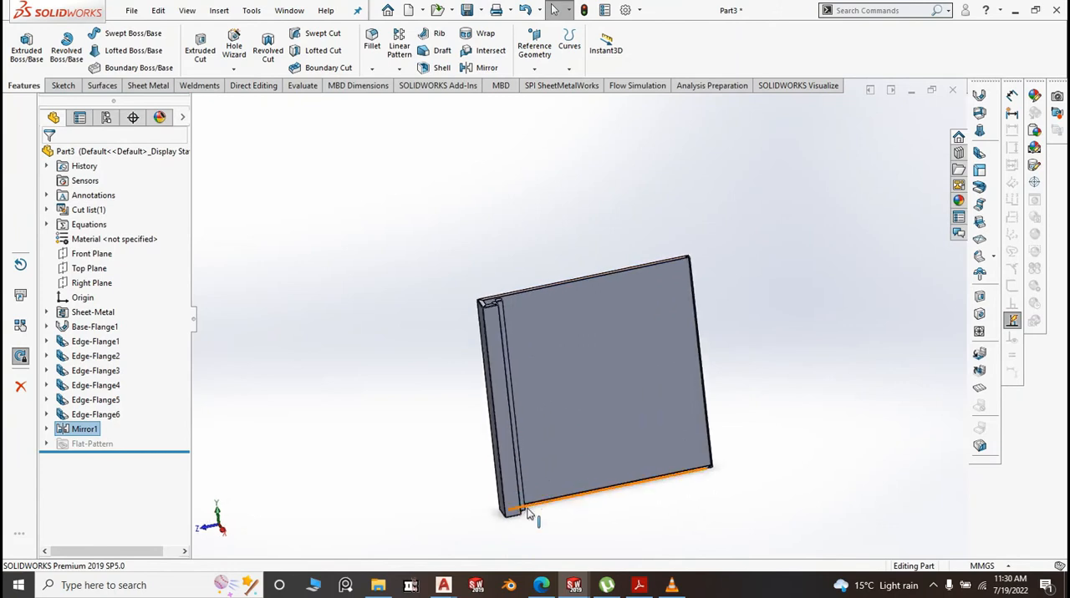
pyautogui.scroll(3, 520, 294)
pyautogui.press('space')
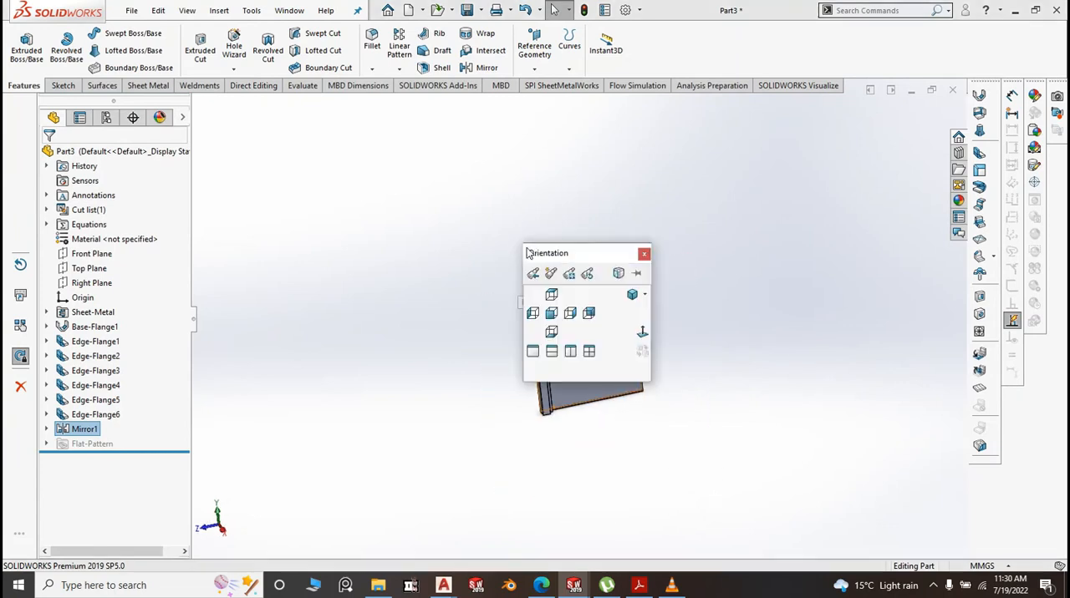
pyautogui.click(632, 295)
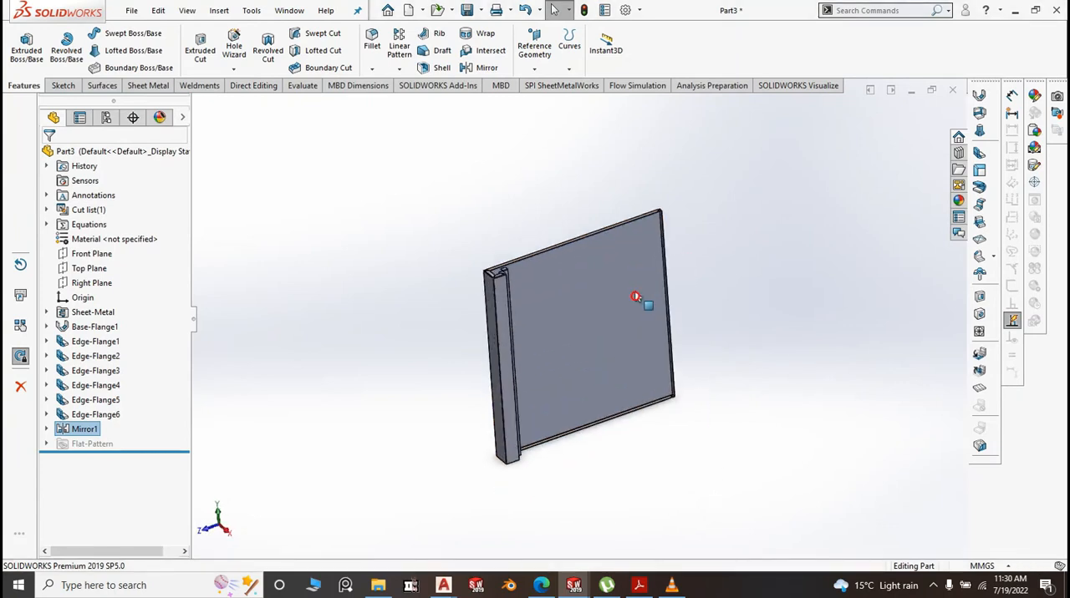
pyautogui.click(452, 125)
# Save the part as "3. BM Side Panel" in the BM folder
pyautogui.click(480, 10)
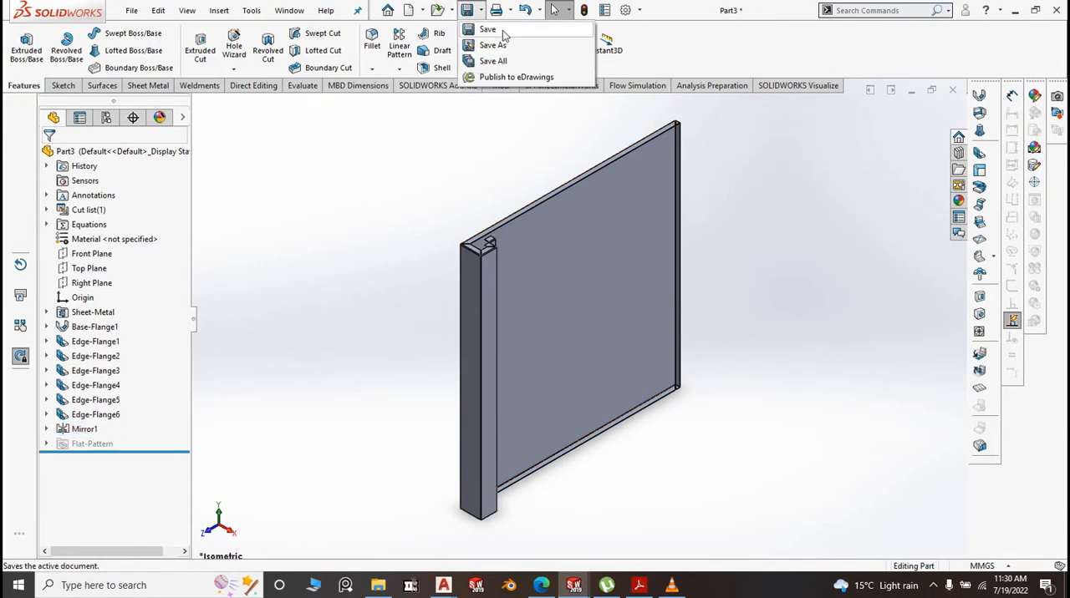
pyautogui.click(503, 31)
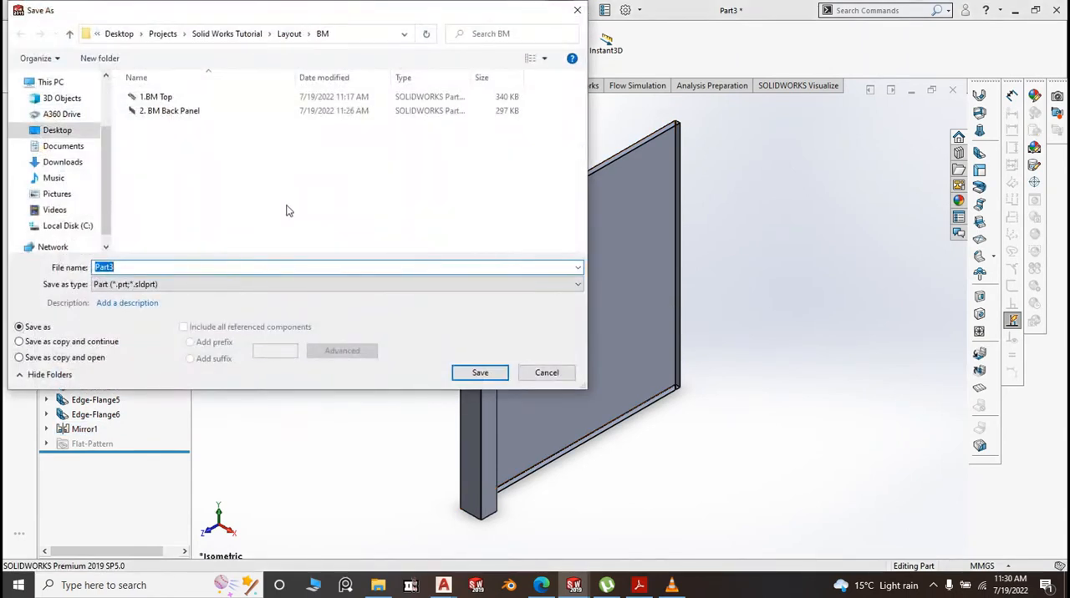
pyautogui.write('3. BM Side Panel')
pyautogui.click(480, 370)
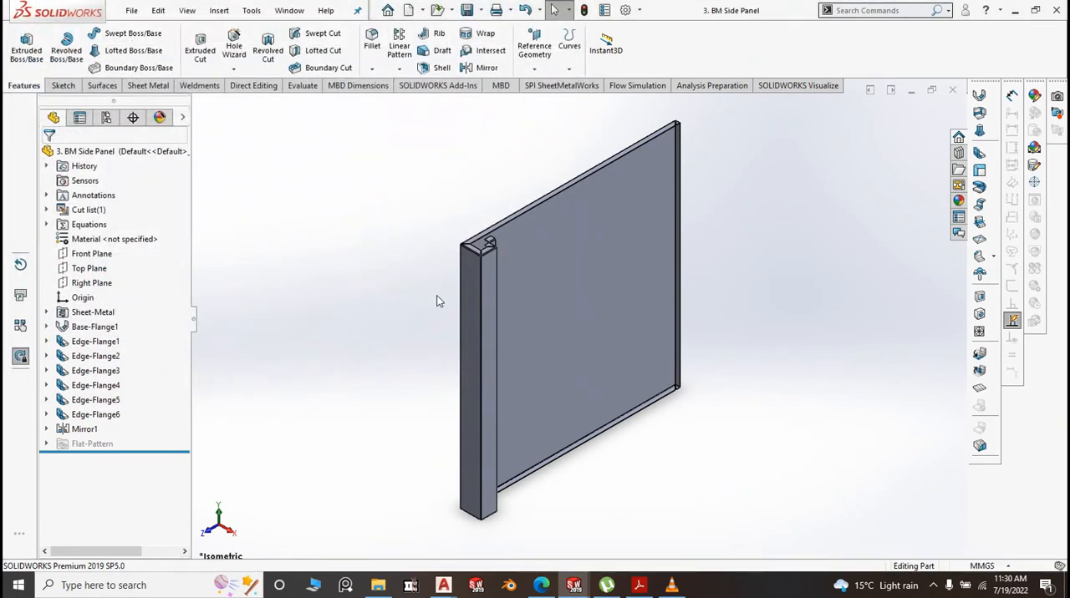
# Create a new document from the Assembly template
pyautogui.scroll(1, 432, 303)
pyautogui.scroll(2, 432, 308)
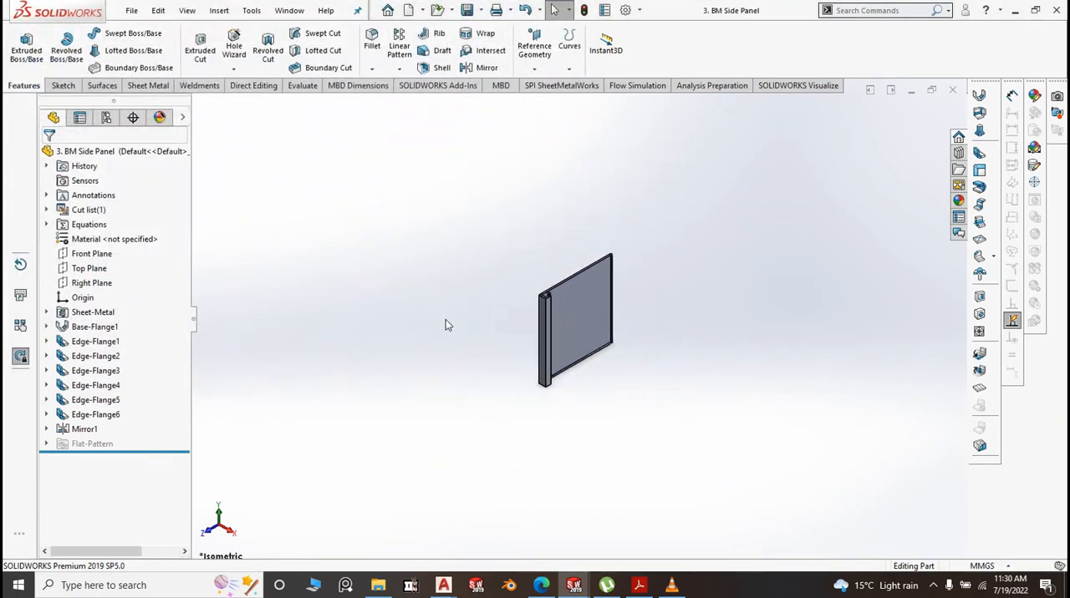
pyautogui.click(131, 10)
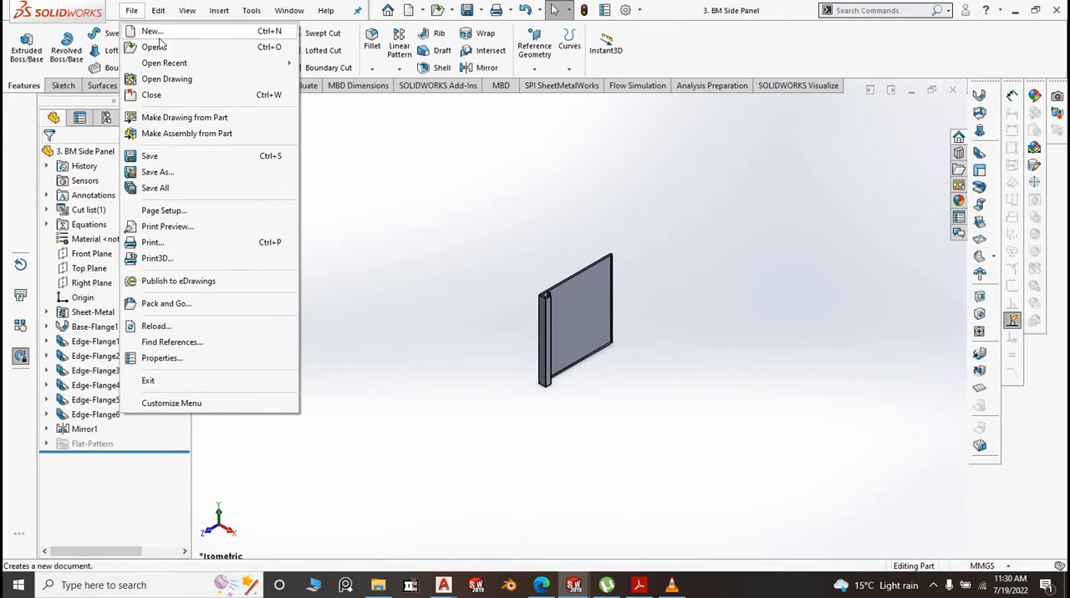
pyautogui.click(158, 31)
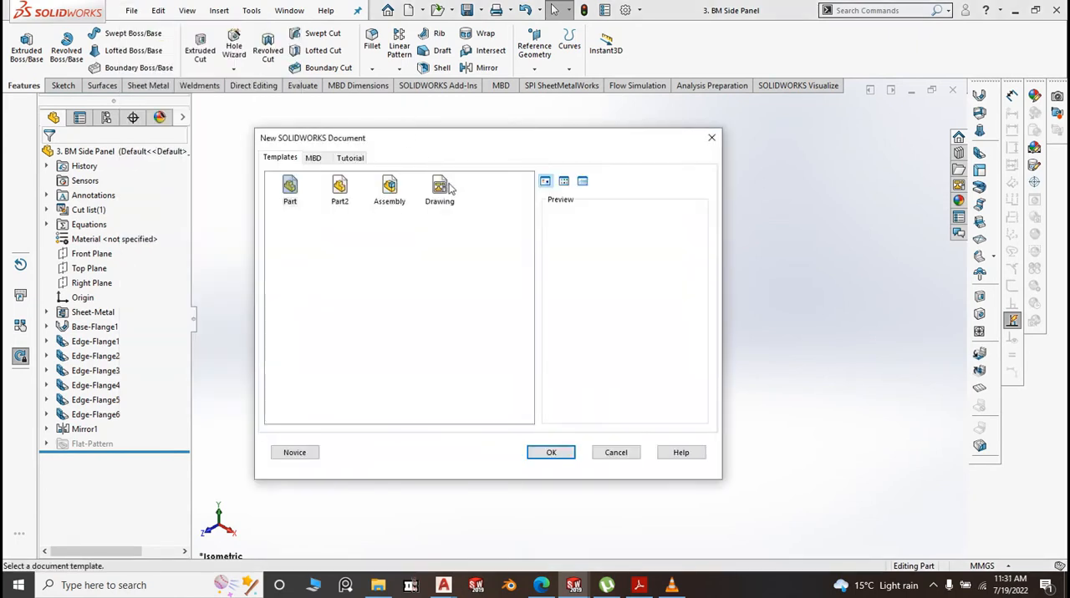
pyautogui.click(397, 201)
pyautogui.click(555, 453)
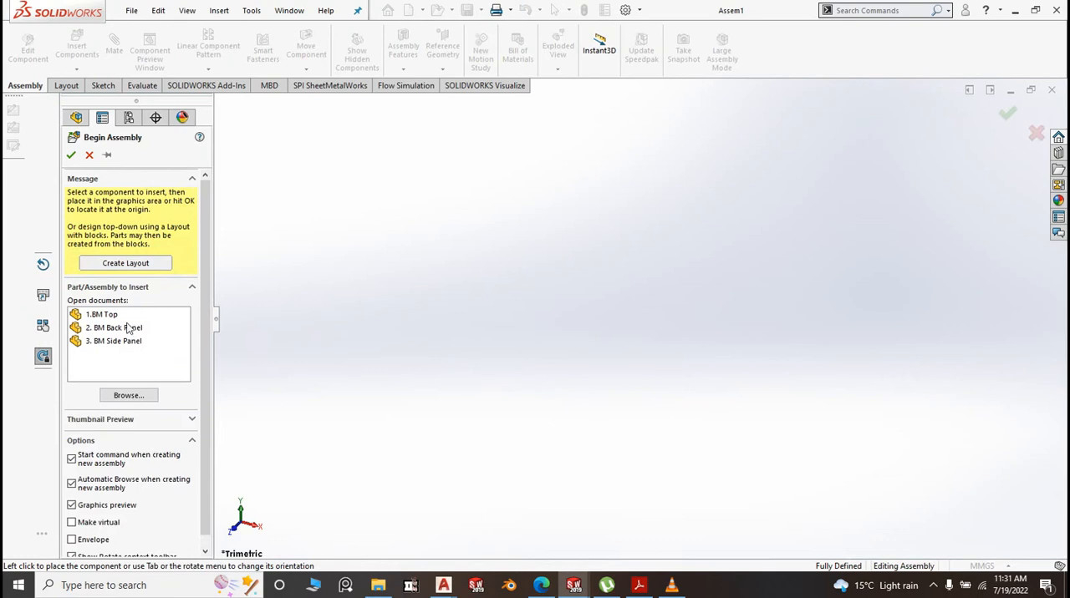
# Insert the 1.BM Top part as the assembly's first component and show the assembly in isometric view
pyautogui.click(117, 316)
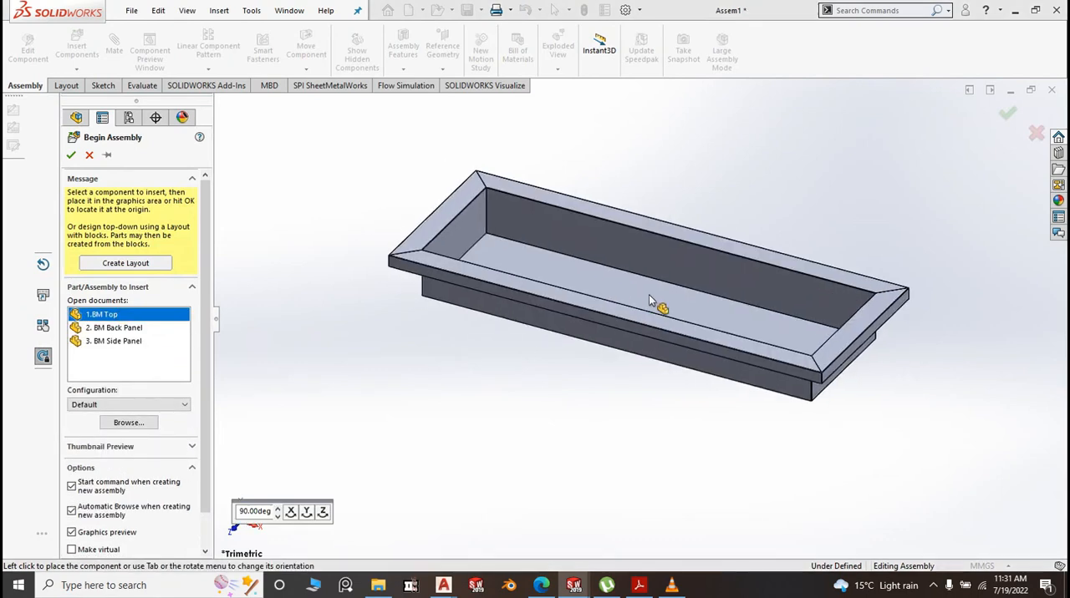
pyautogui.click(649, 296)
pyautogui.press('space')
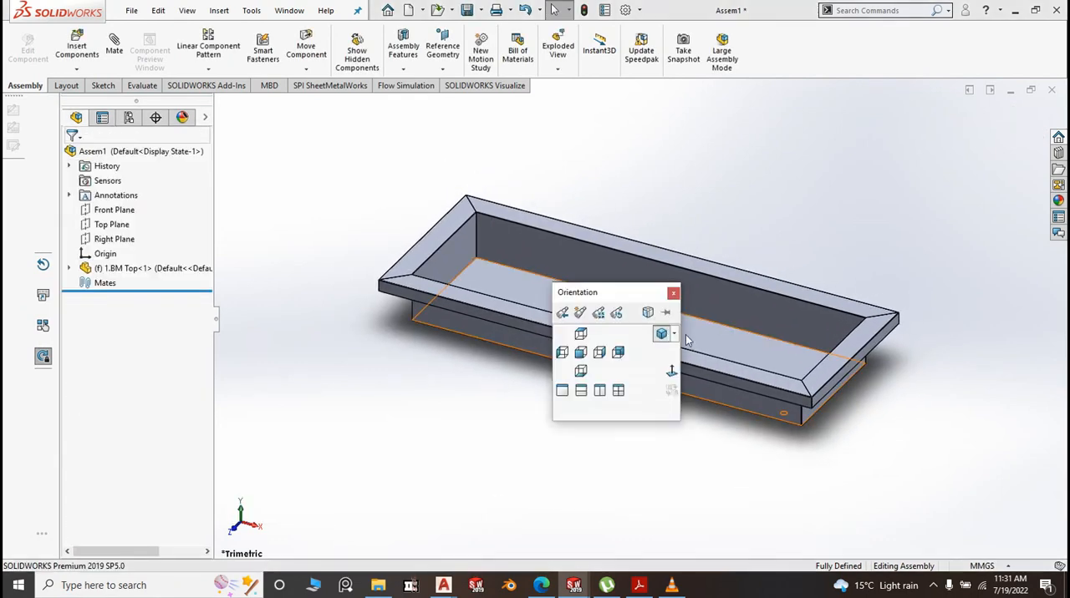
pyautogui.click(662, 334)
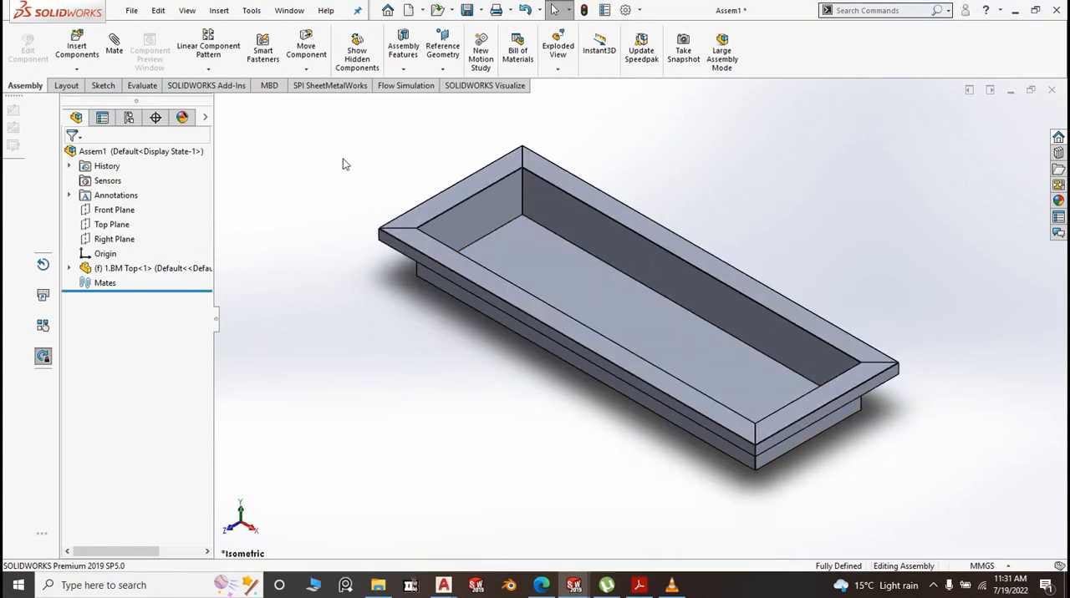
# Float the BM Top component and mate its Front Plane coincident with the assembly's Front Plane
pyautogui.rightClick(544, 273)
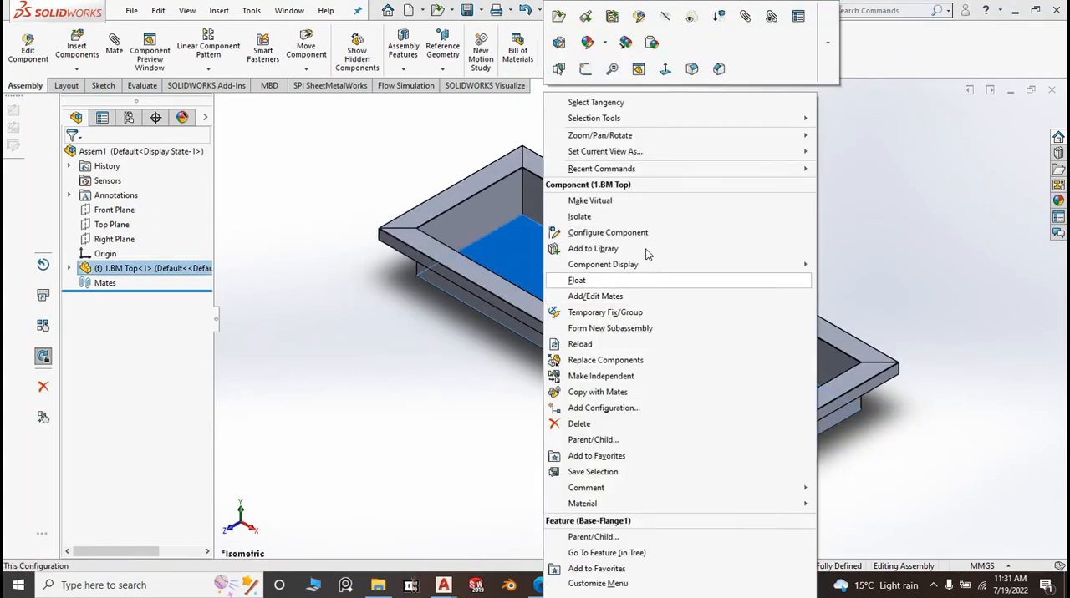
pyautogui.click(590, 286)
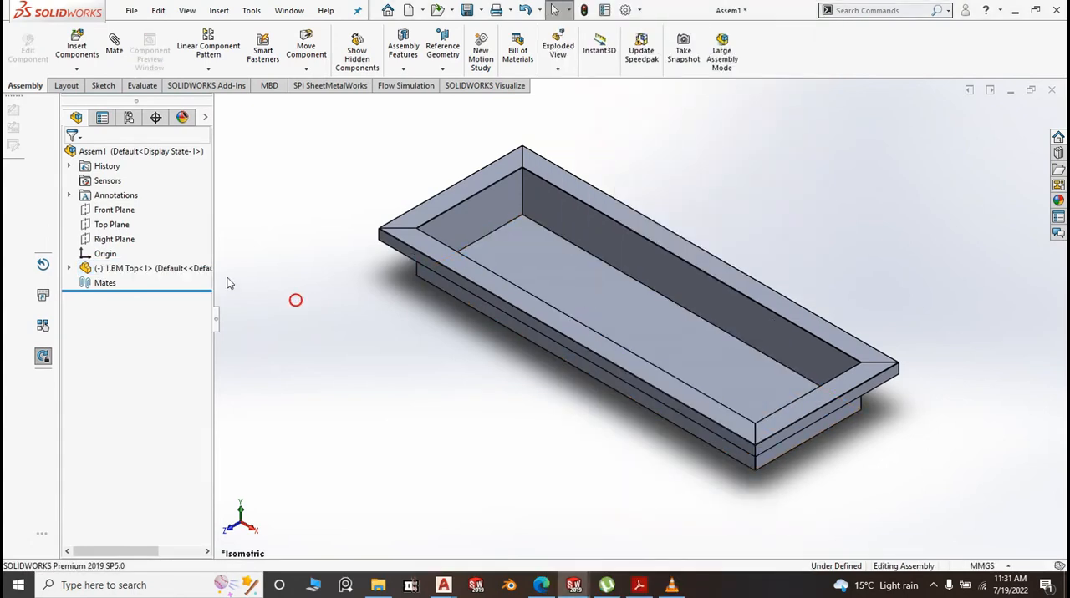
pyautogui.click(114, 46)
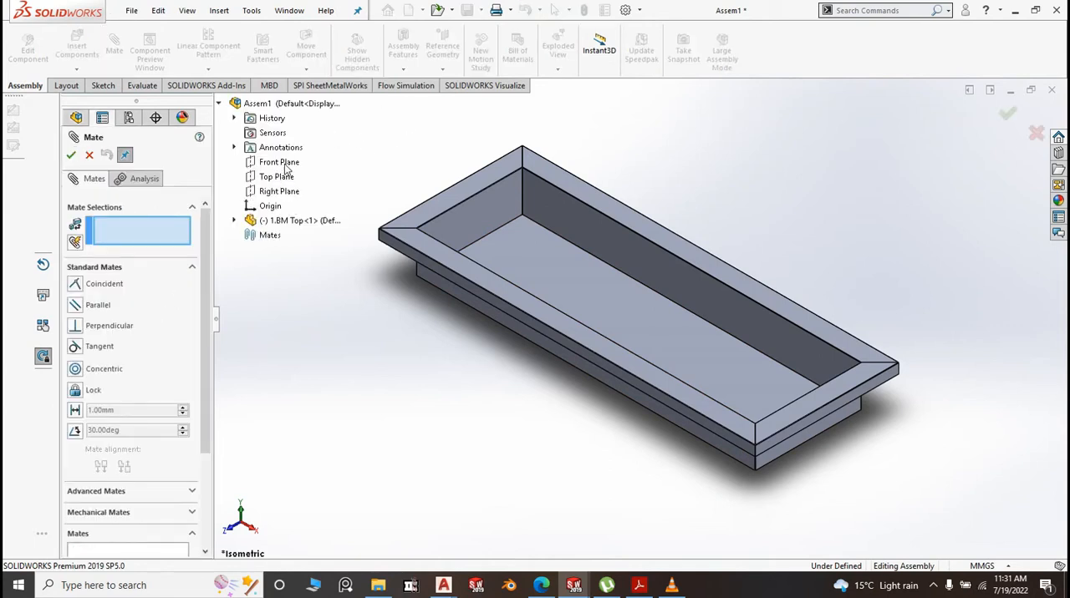
pyautogui.click(235, 220)
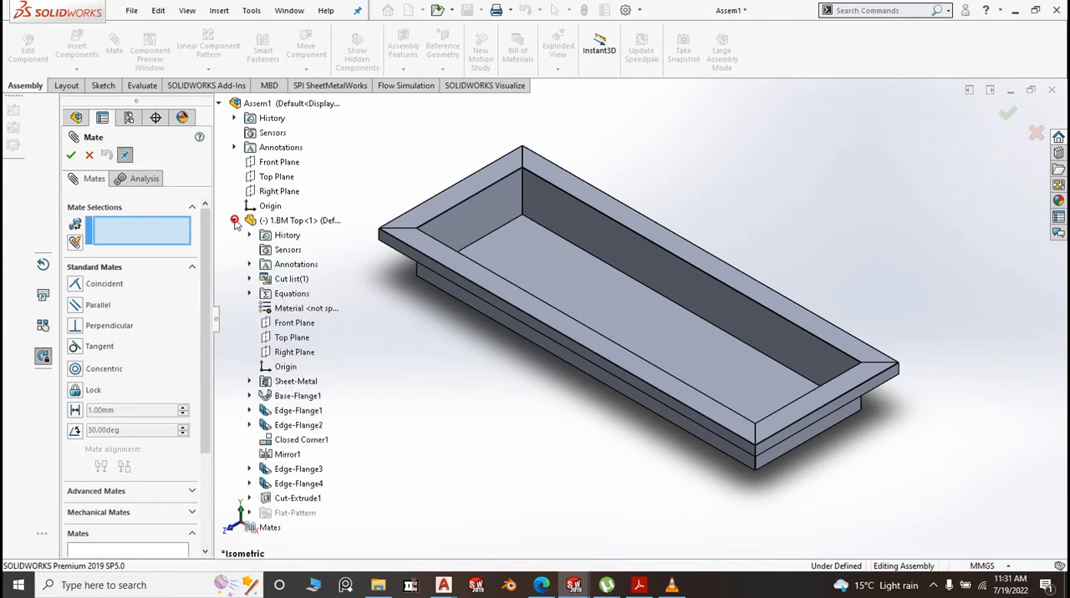
pyautogui.click(290, 165)
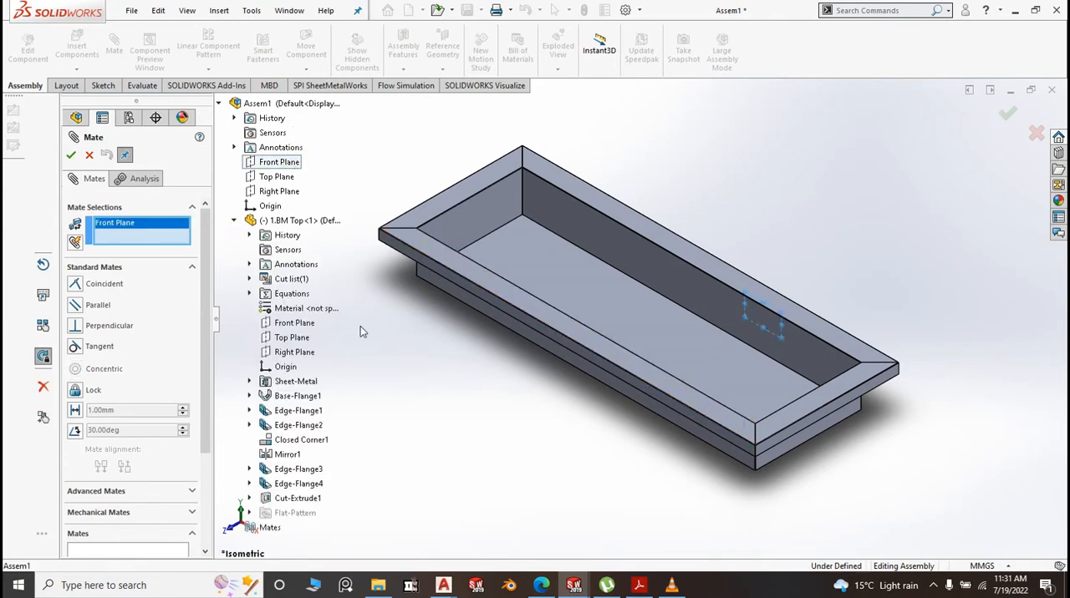
pyautogui.click(292, 324)
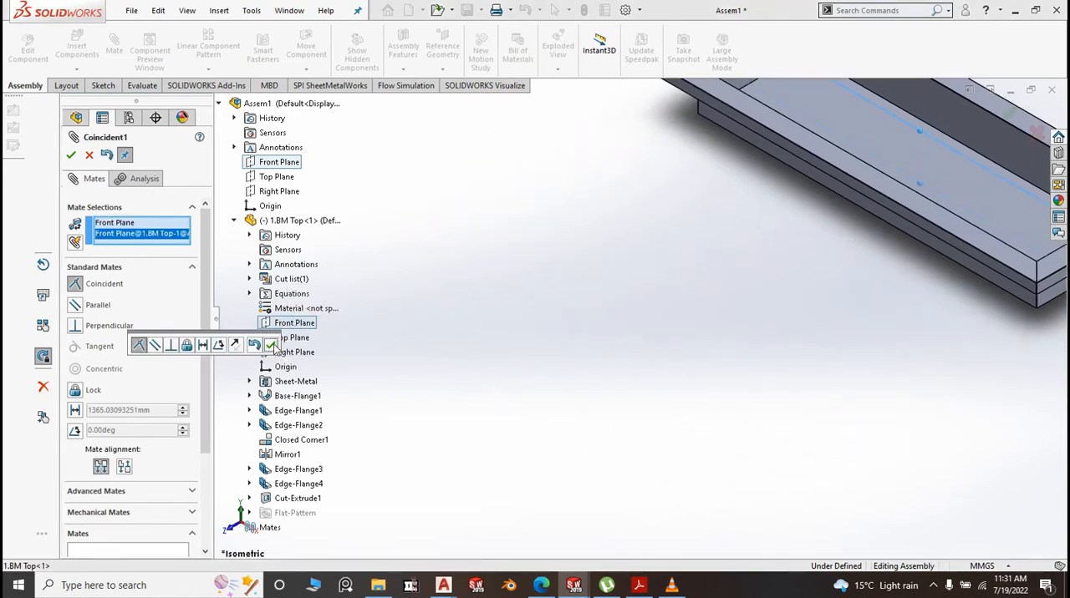
pyautogui.click(271, 345)
# Mate the BM Top's Top Plane and Right Plane coincident with the matching assembly planes
pyautogui.click(285, 177)
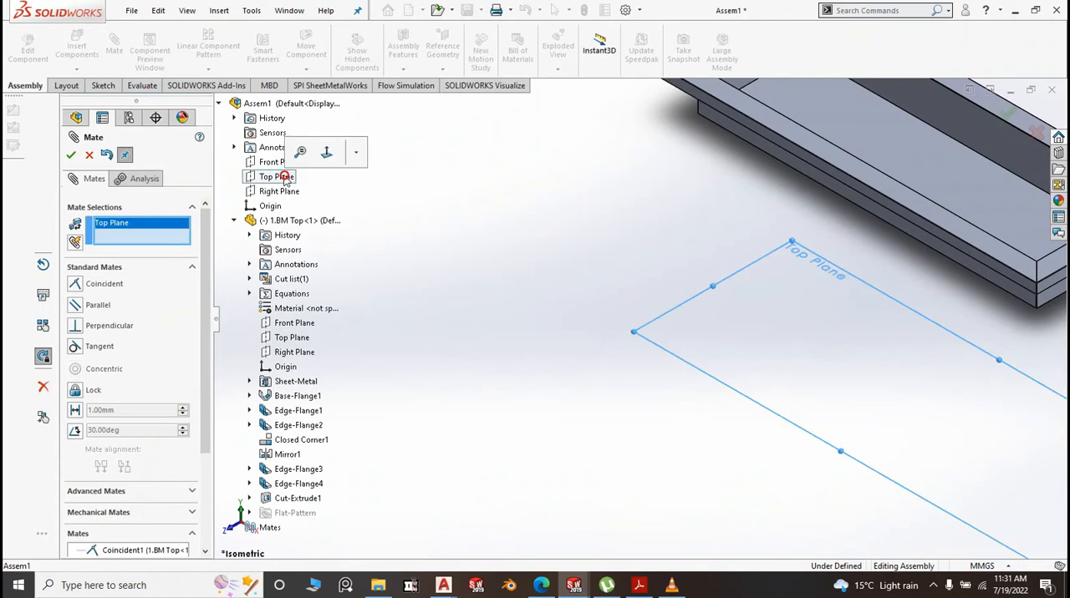
pyautogui.click(302, 339)
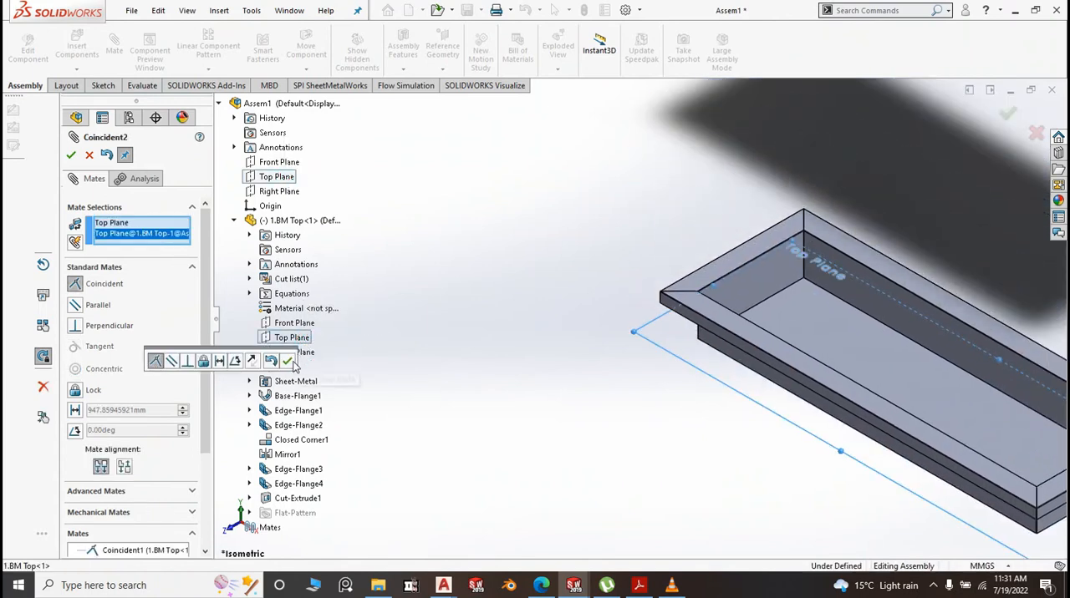
pyautogui.click(288, 361)
pyautogui.click(287, 193)
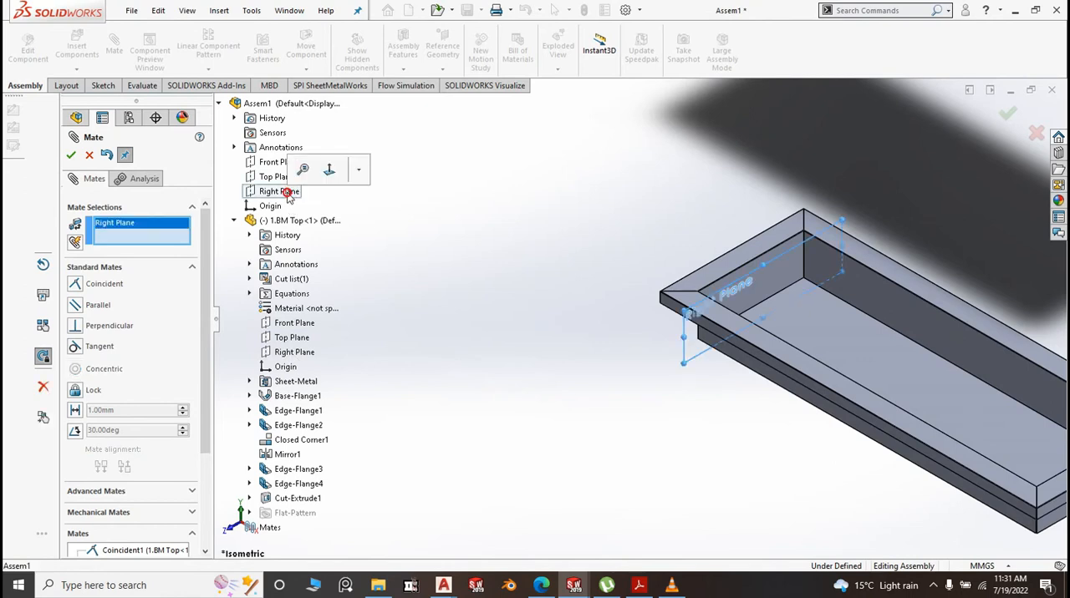
pyautogui.click(306, 354)
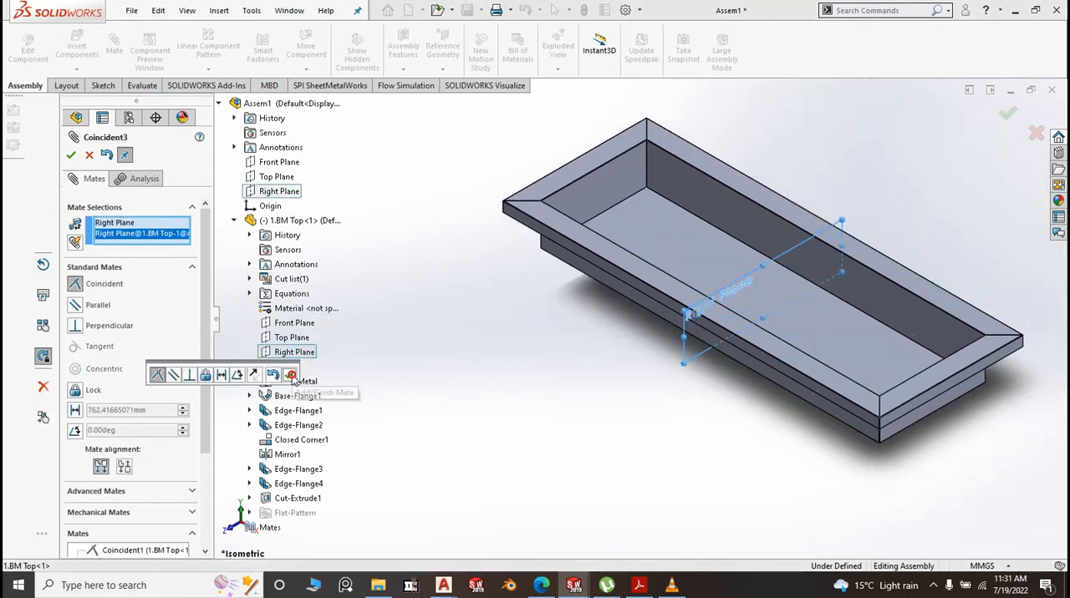
pyautogui.click(289, 376)
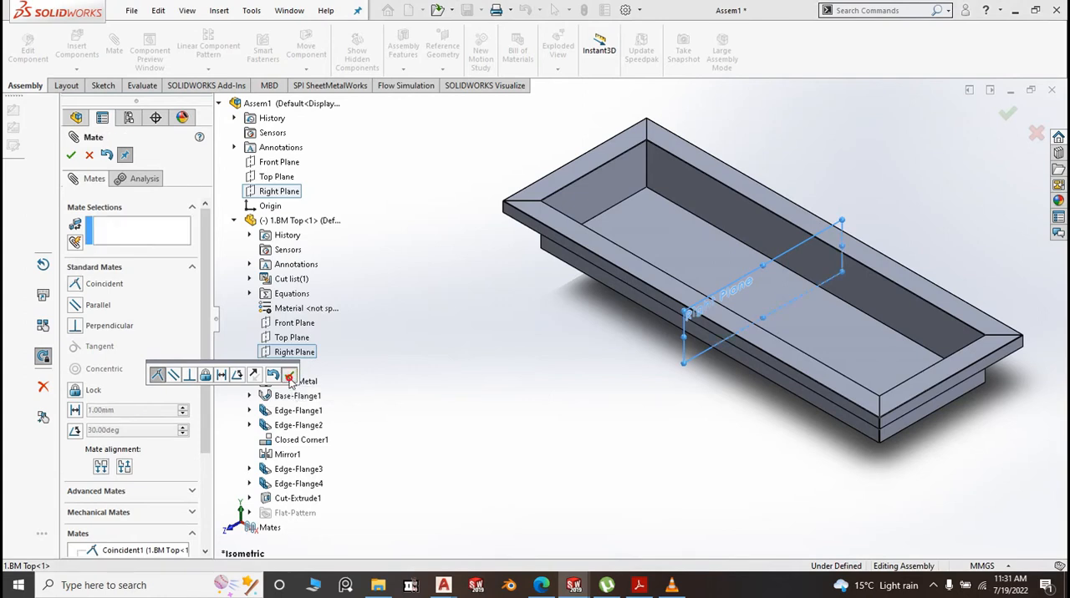
pyautogui.click(73, 154)
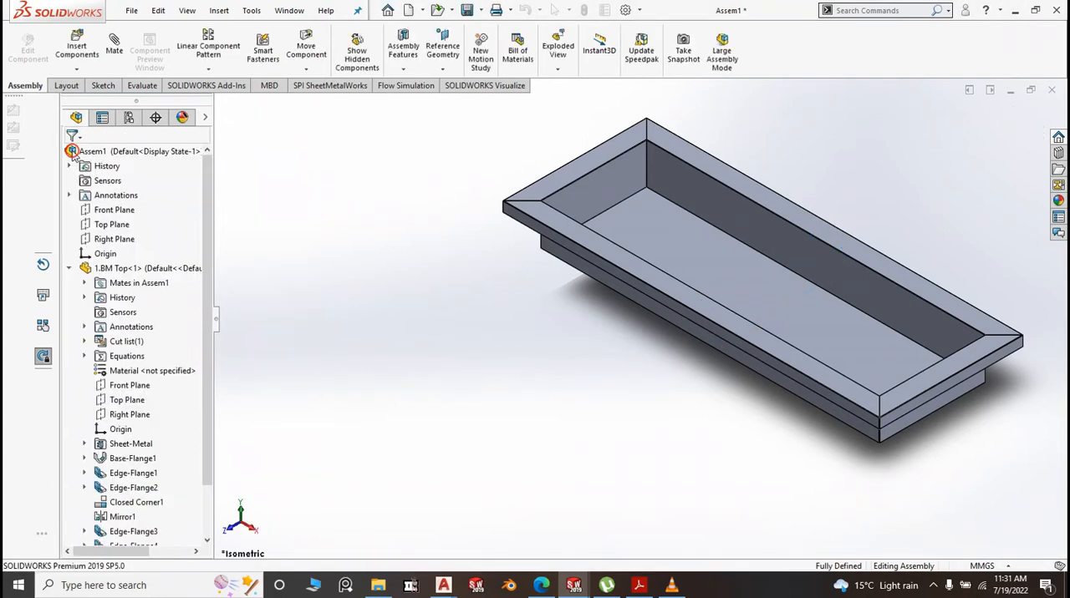
# Fix the mated BM Top component in place
pyautogui.click(677, 233)
pyautogui.rightClick(670, 241)
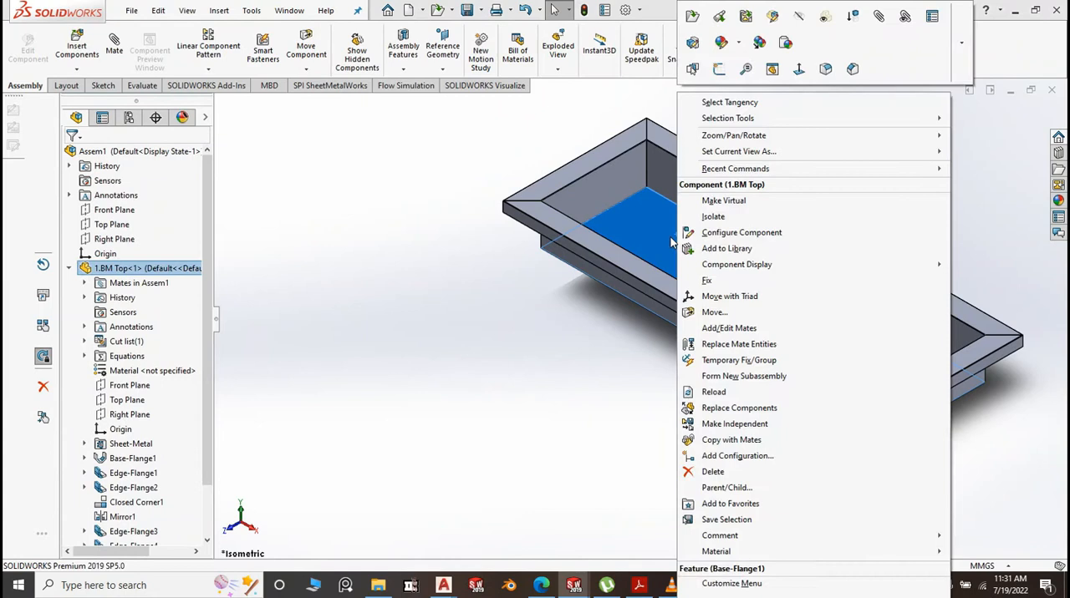
pyautogui.click(712, 284)
pyautogui.scroll(8, 450, 340)
pyautogui.scroll(-5, 788, 363)
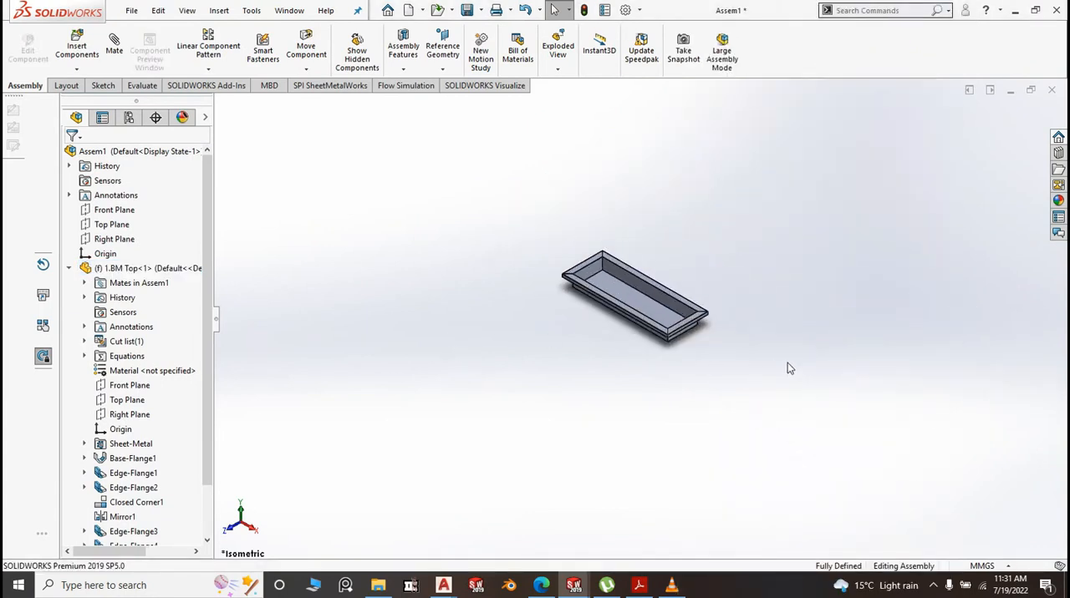
# Insert the 2. BM Back Panel and 3. BM Side Panel parts, placing the back panel behind the top and the side panel in front of it
pyautogui.scroll(2, 722, 278)
pyautogui.click(723, 278)
pyautogui.click(77, 43)
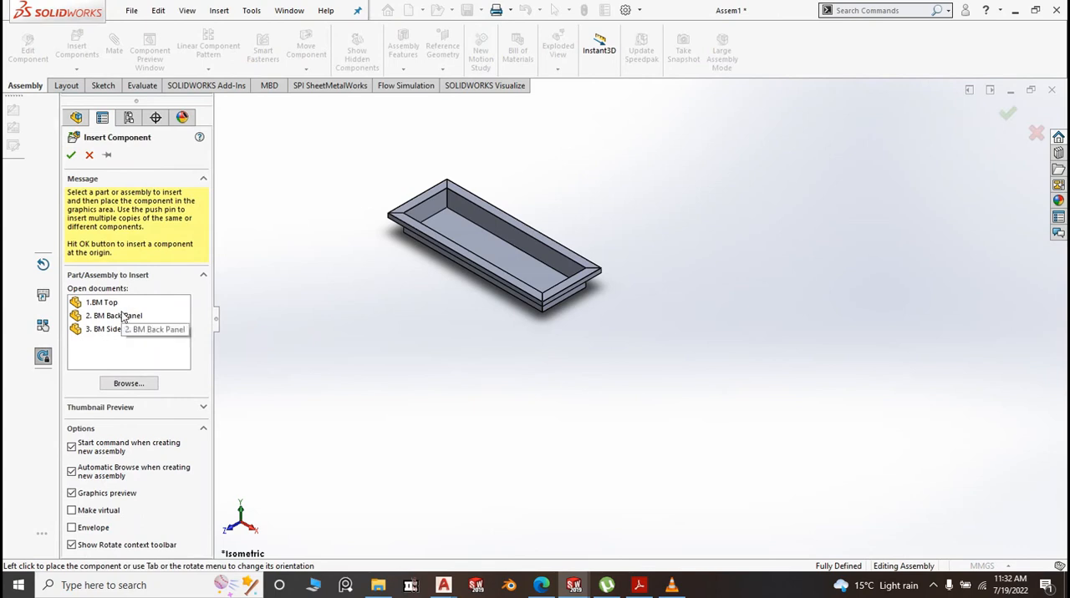
pyautogui.click(121, 316)
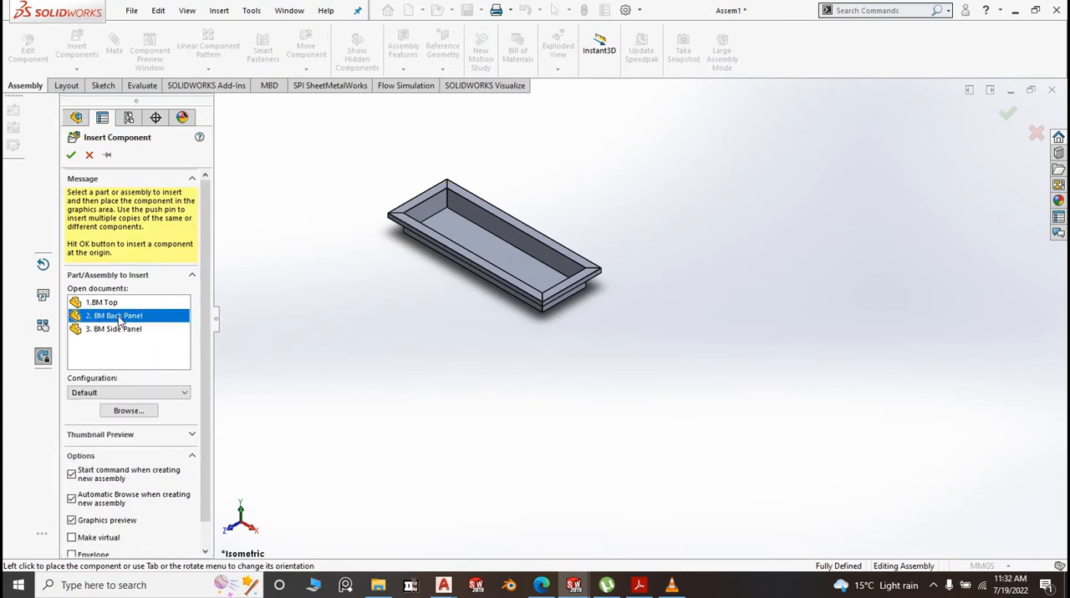
pyautogui.keyDown('ctrl'); pyautogui.click(119, 329); pyautogui.keyUp('ctrl')
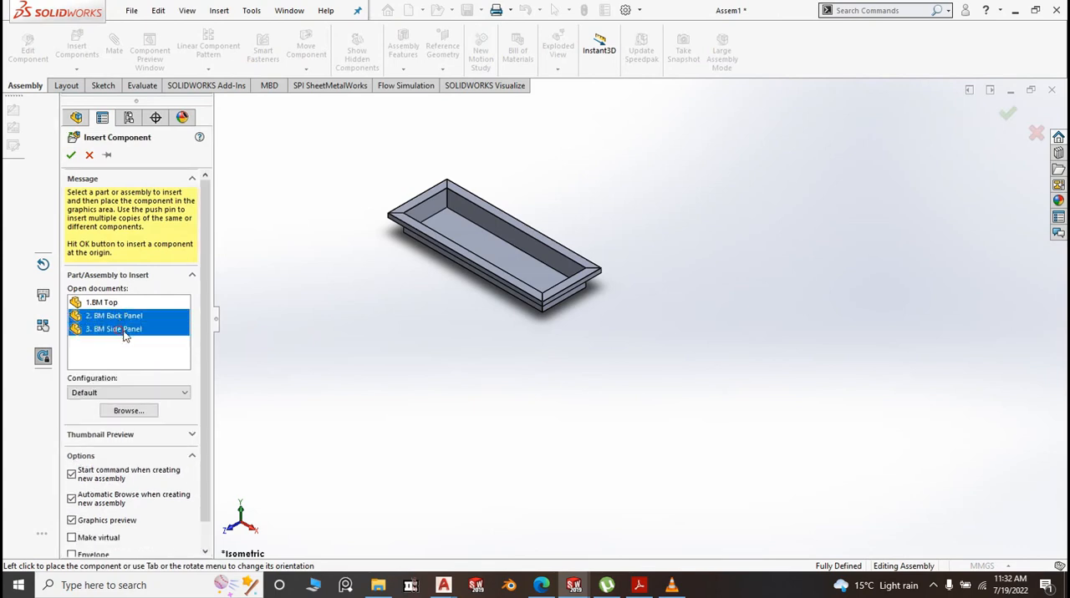
pyautogui.click(661, 219)
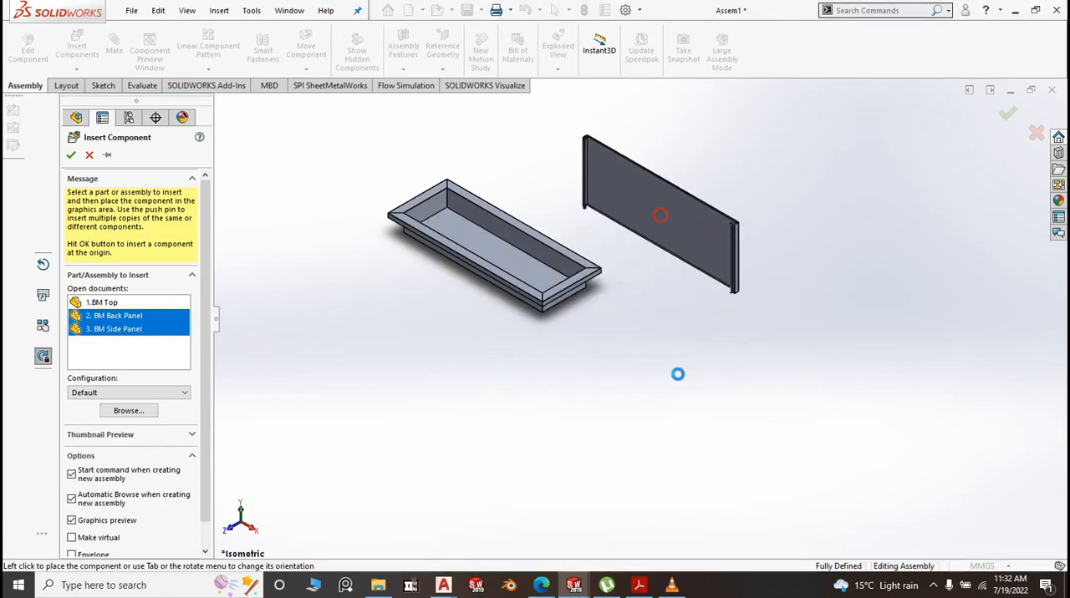
pyautogui.click(654, 403)
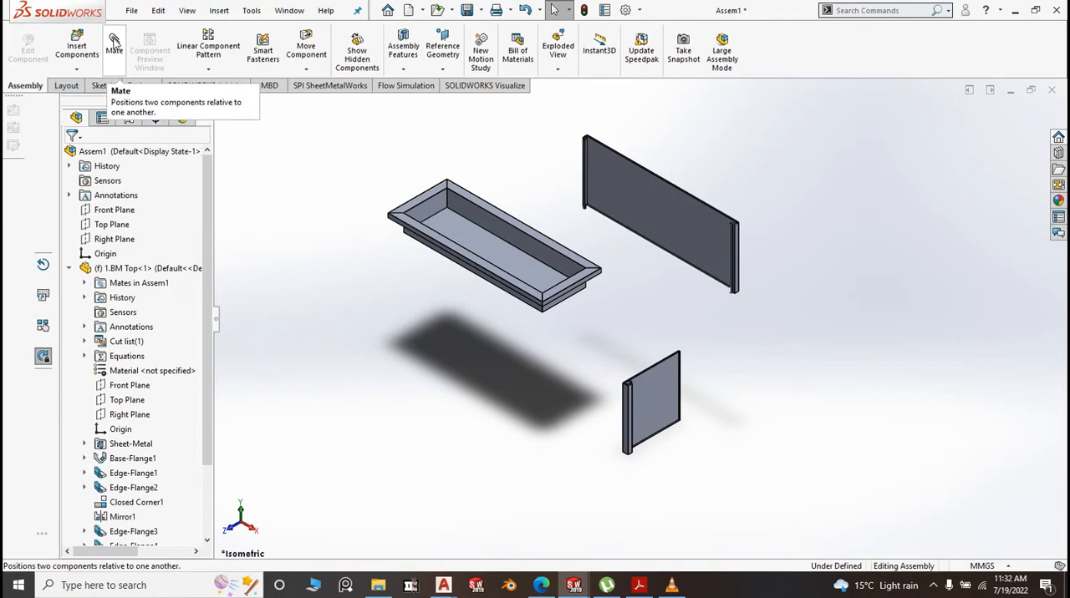
# Add a coincident mate between the side panel's narrow rear flange face and the back panel's large inner face
pyautogui.click(115, 42)
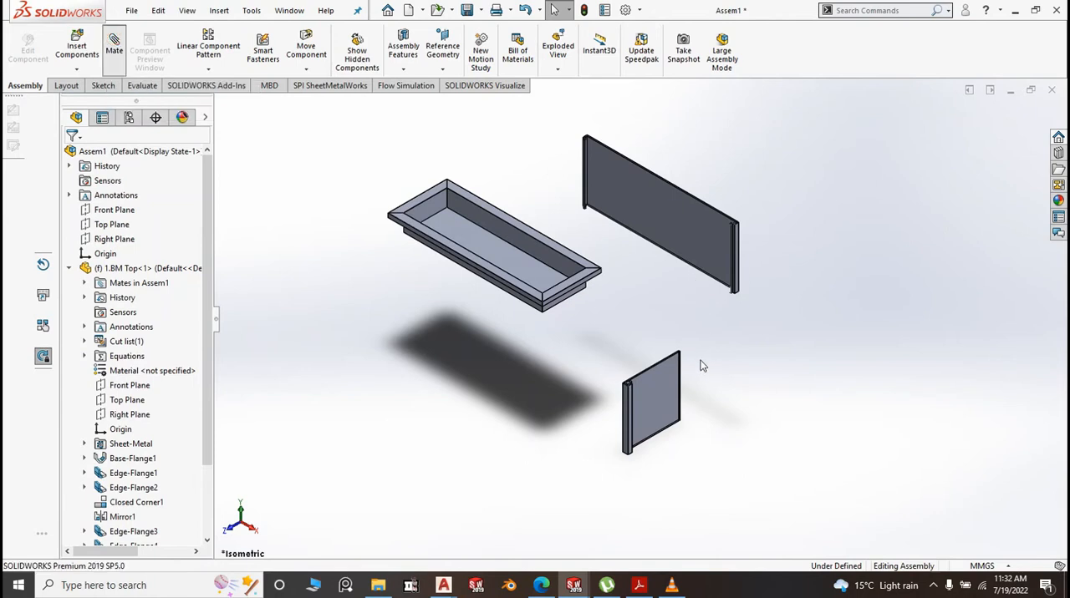
pyautogui.scroll(-3, 709, 394)
pyautogui.moveTo(710, 393); pyautogui.dragTo(529, 357, button='middle')
pyautogui.scroll(-5, 466, 331)
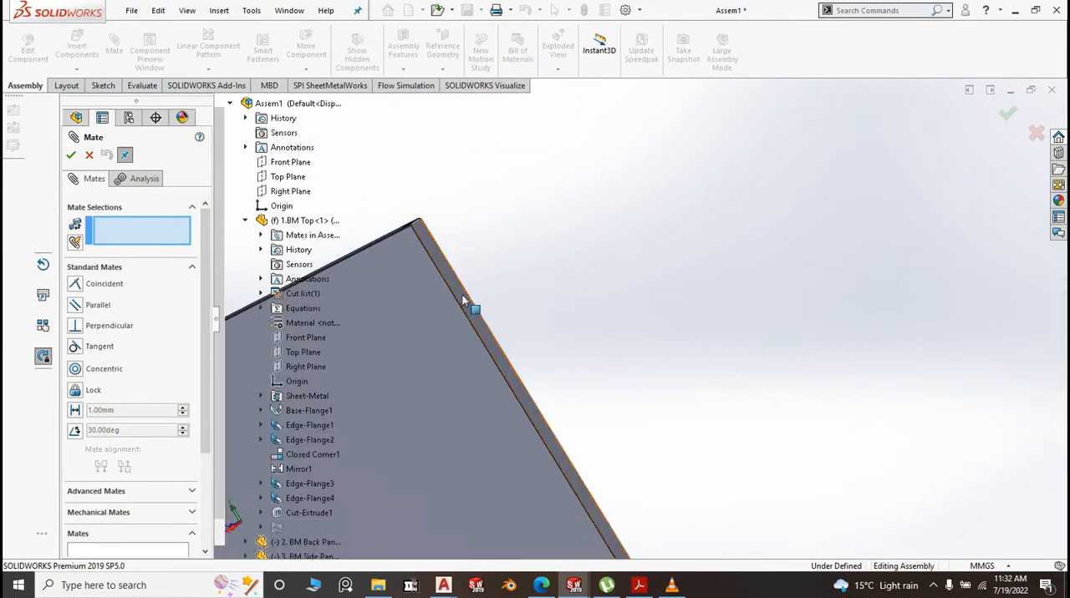
pyautogui.click(461, 303)
pyautogui.scroll(5, 523, 308)
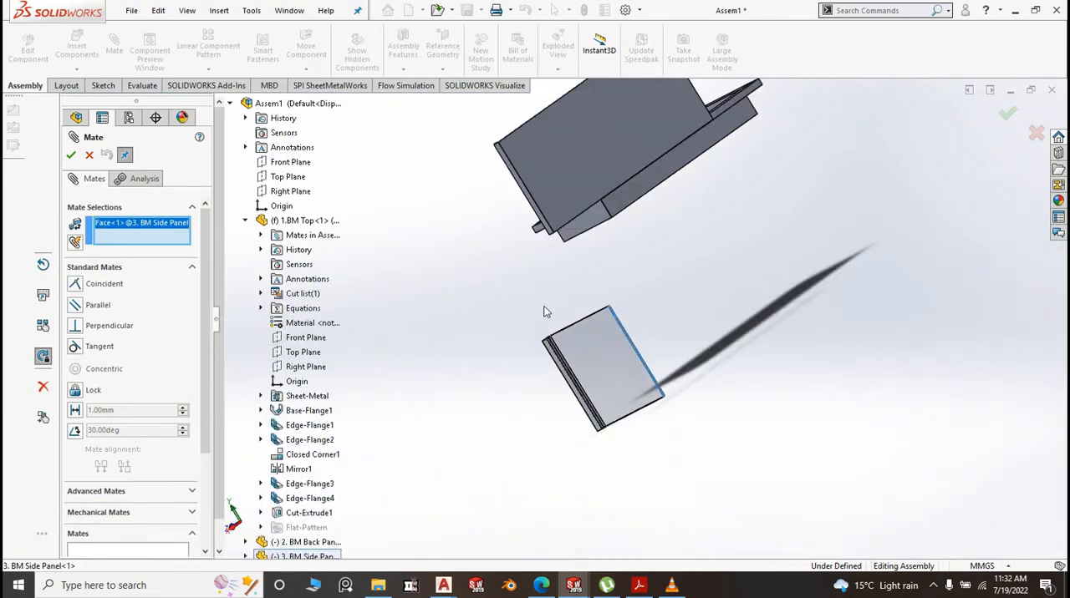
pyautogui.moveTo(497, 332); pyautogui.dragTo(791, 337, button='middle')
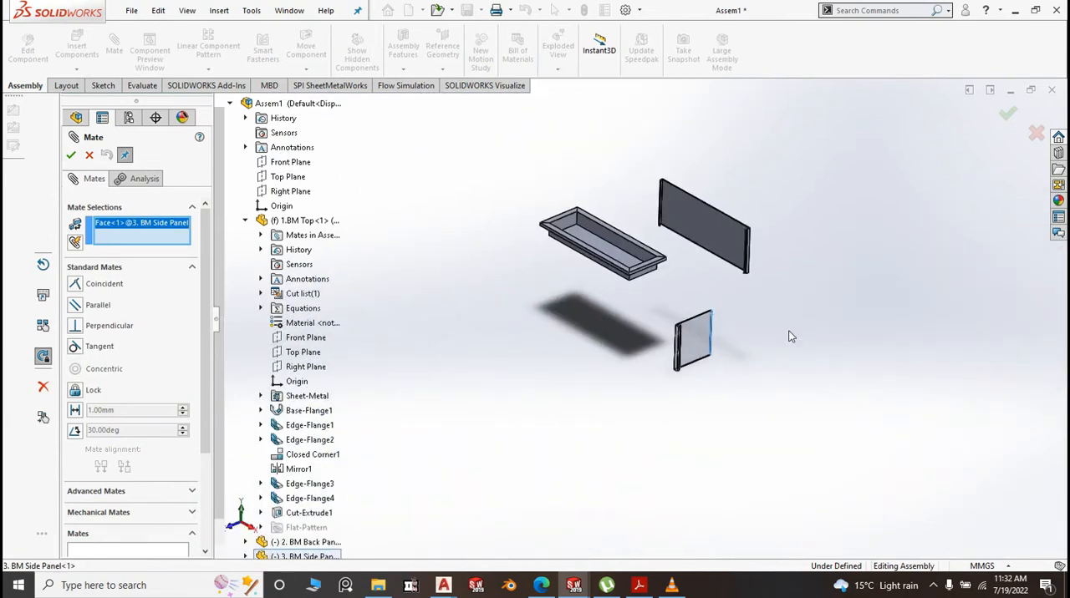
pyautogui.scroll(-3, 723, 246)
pyautogui.click(724, 246)
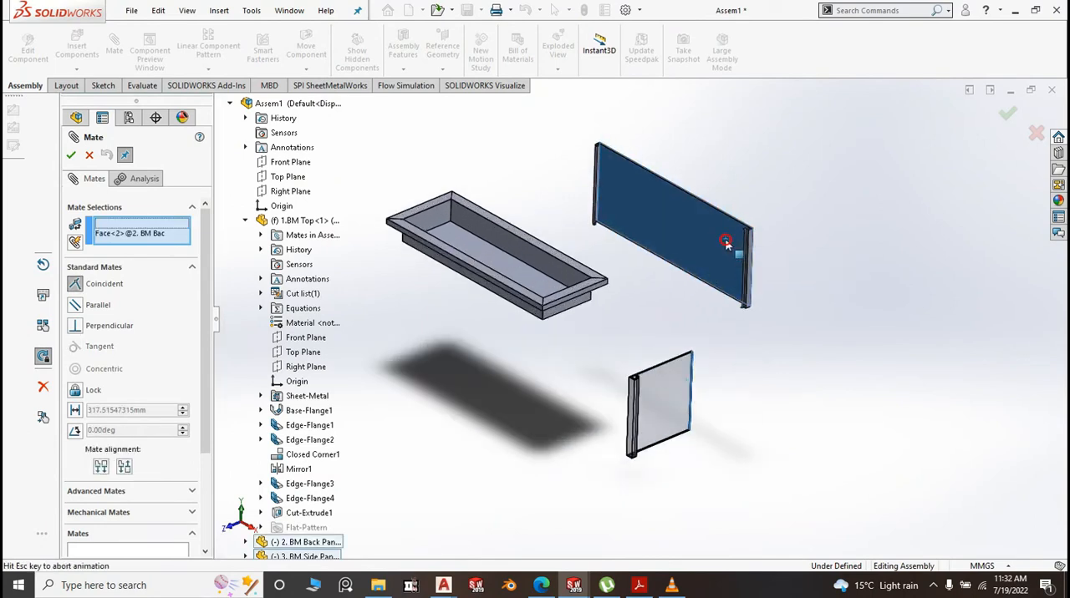
pyautogui.rightClick(726, 245)
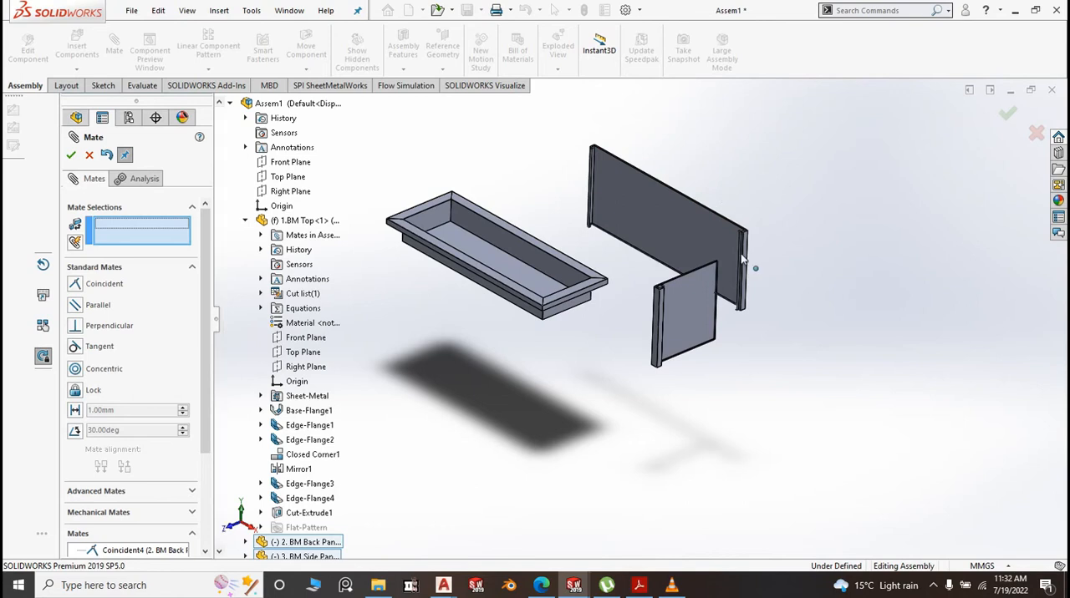
# Add a coincident mate between the top flange faces of the side panel and the back panel
pyautogui.scroll(-3, 740, 260)
pyautogui.scroll(-2, 698, 276)
pyautogui.scroll(-2, 698, 283)
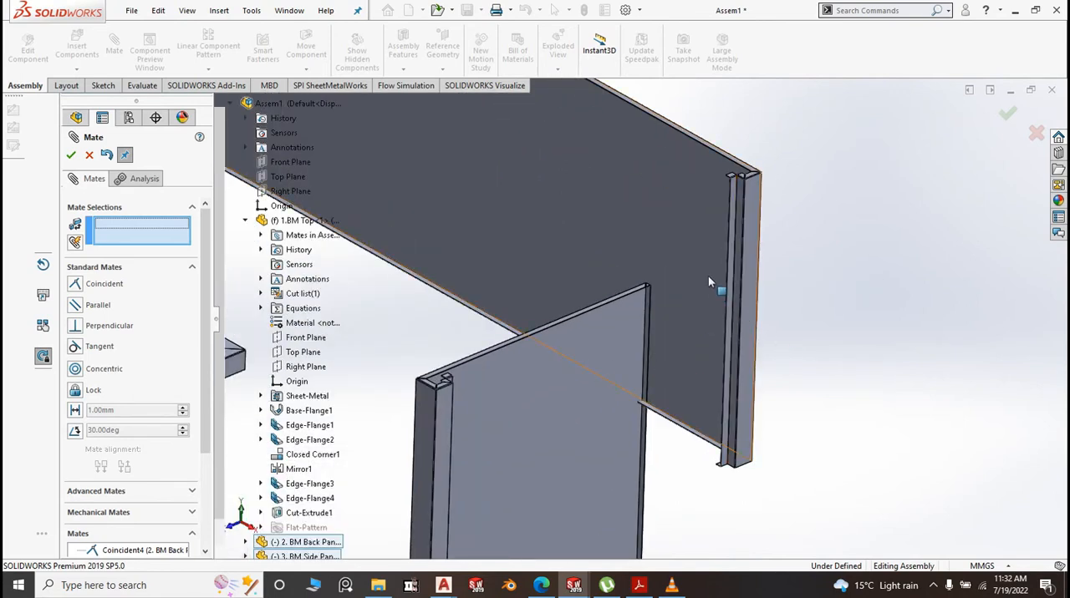
pyautogui.scroll(2, 568, 295)
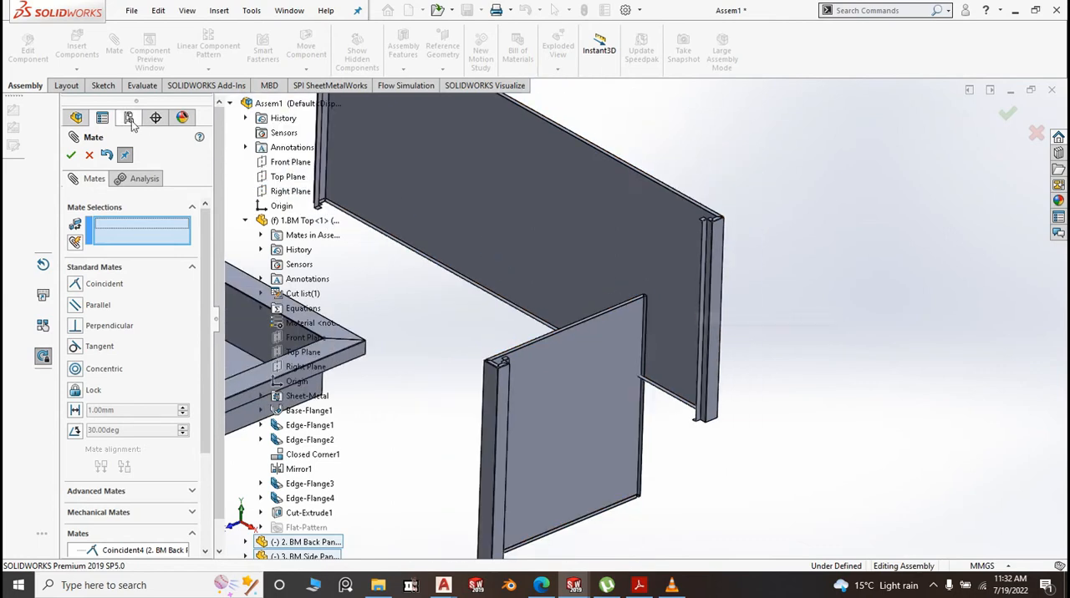
pyautogui.scroll(-3, 630, 312)
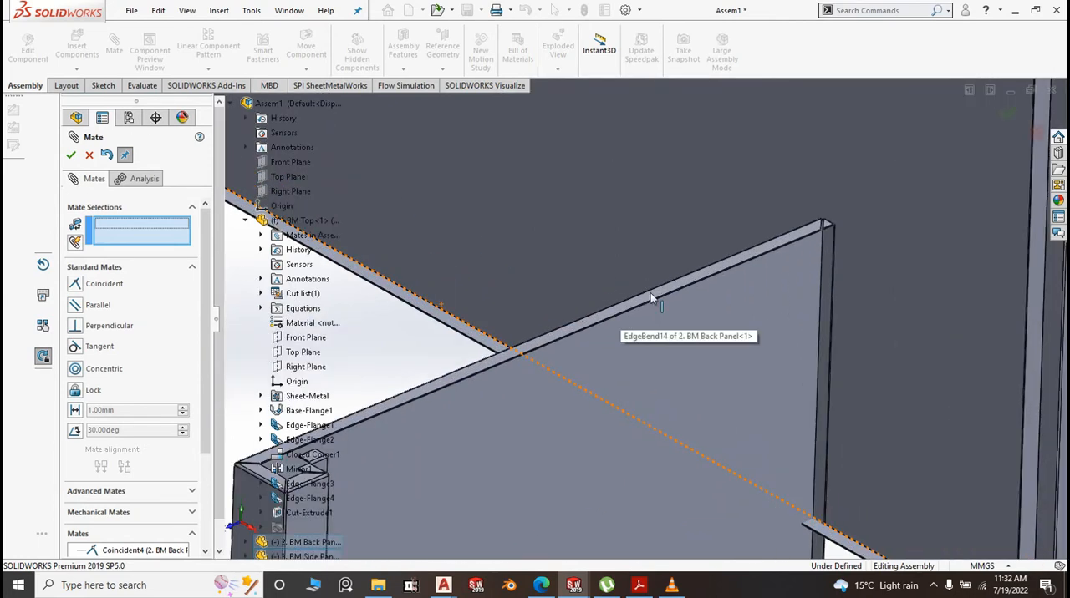
pyautogui.click(647, 297)
pyautogui.scroll(4, 593, 364)
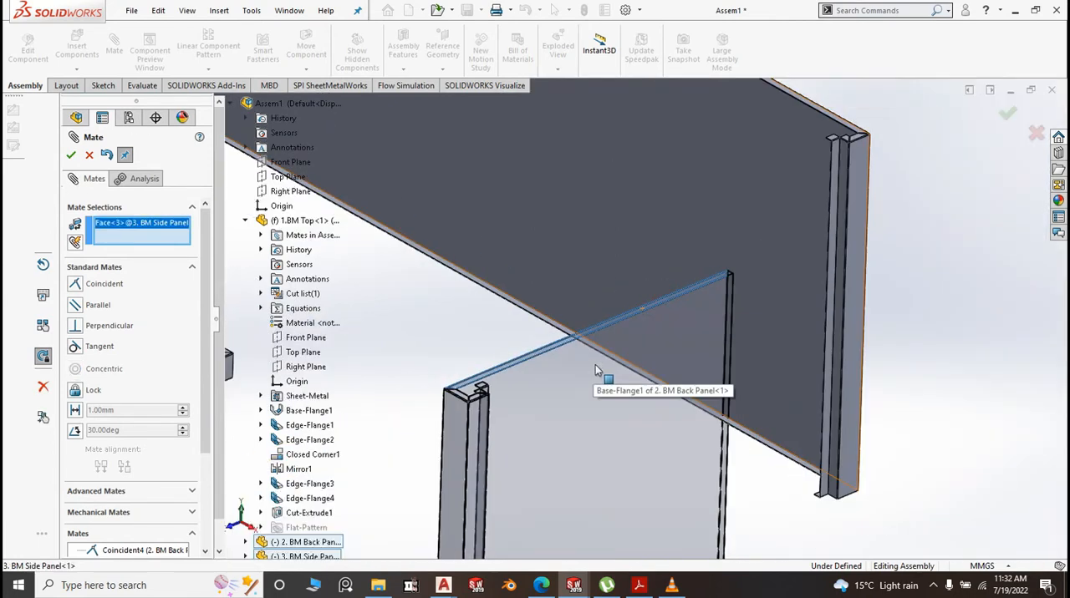
pyautogui.scroll(-3, 758, 211)
pyautogui.scroll(-2, 574, 338)
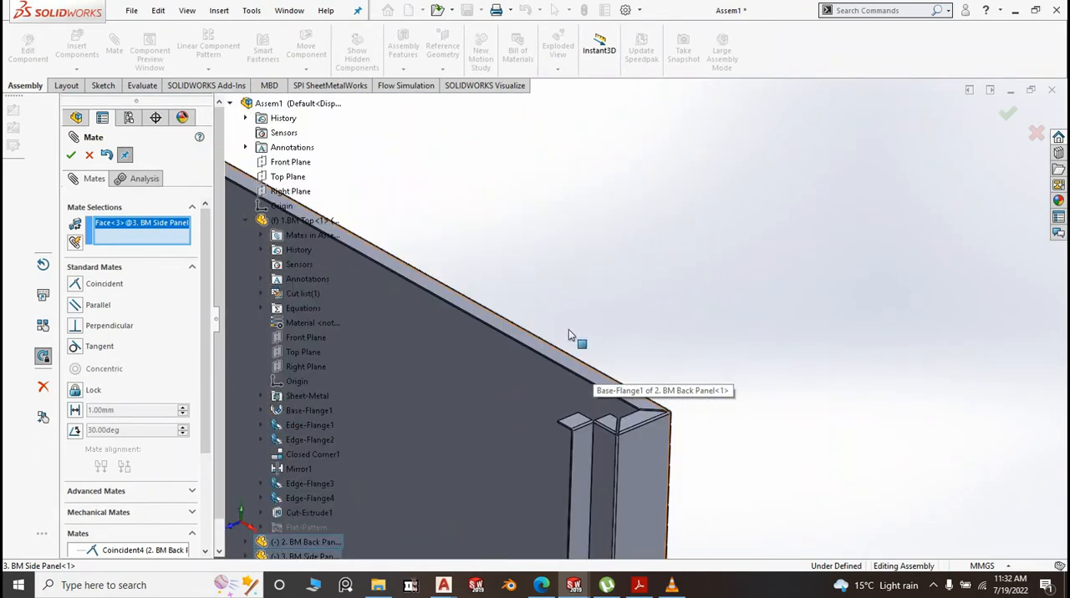
pyautogui.click(564, 361)
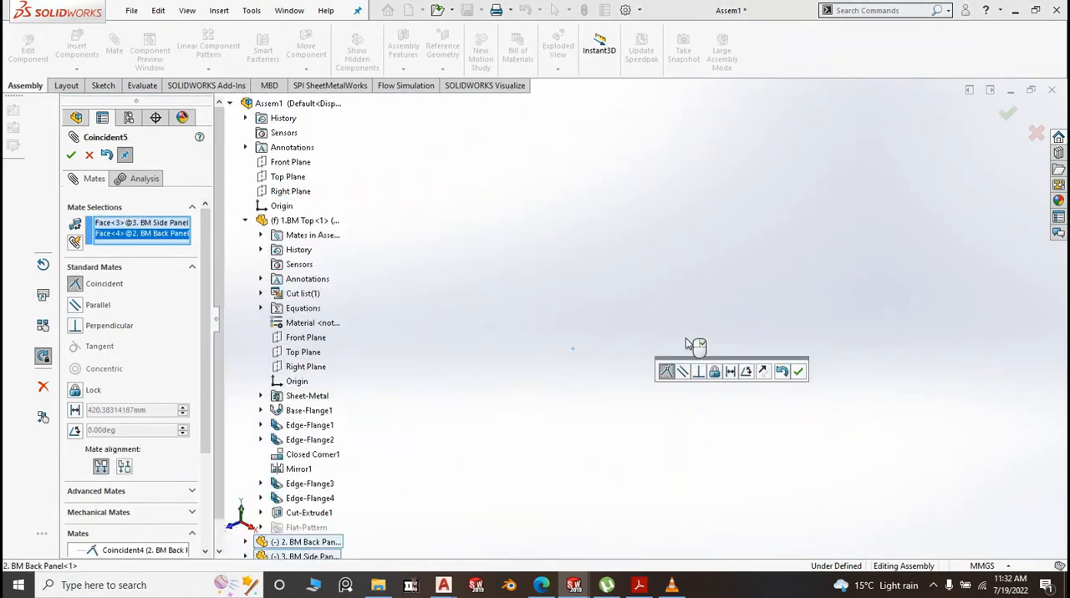
pyautogui.click(798, 373)
pyautogui.scroll(4, 798, 360)
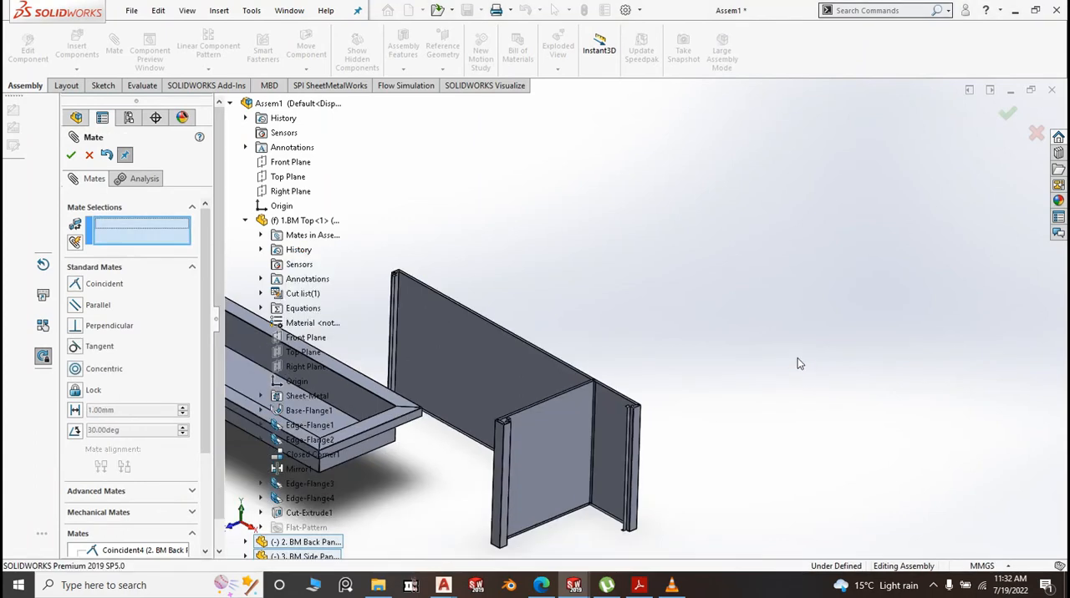
pyautogui.scroll(-5, 598, 365)
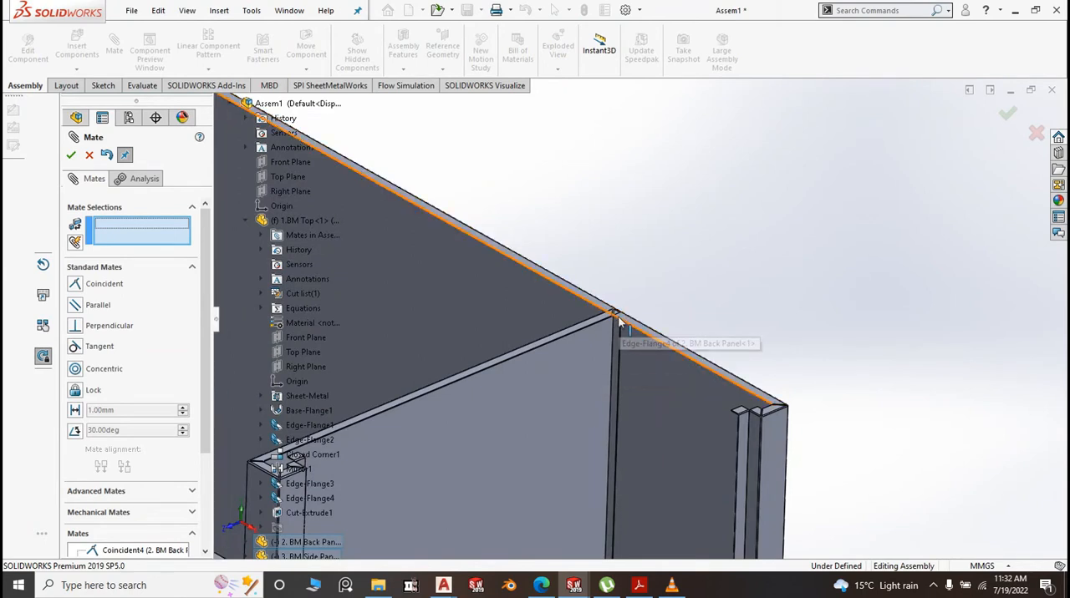
pyautogui.scroll(3, 616, 312)
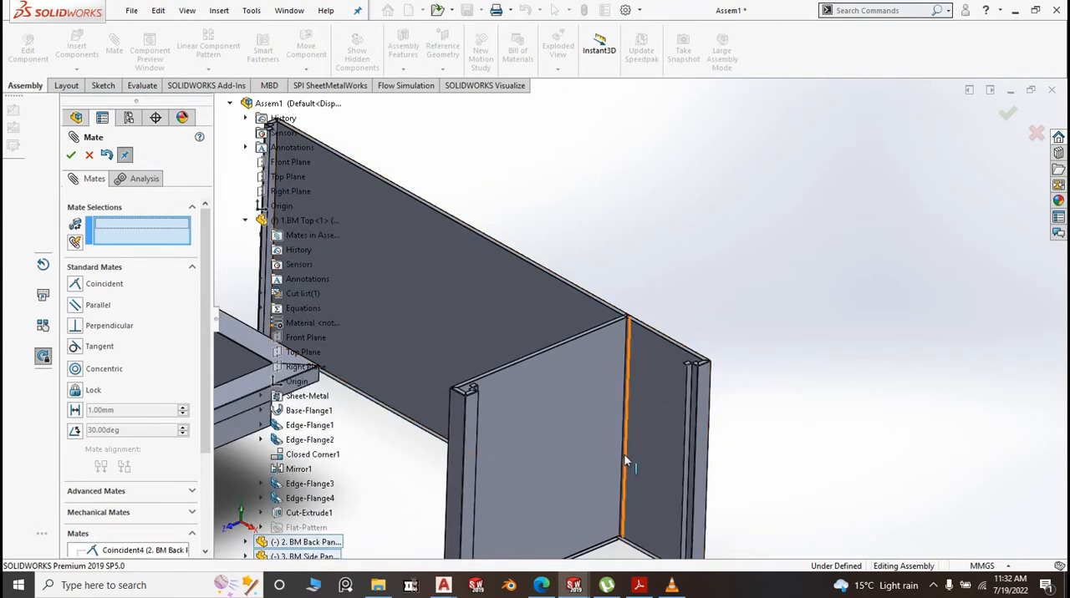
pyautogui.scroll(5, 633, 370)
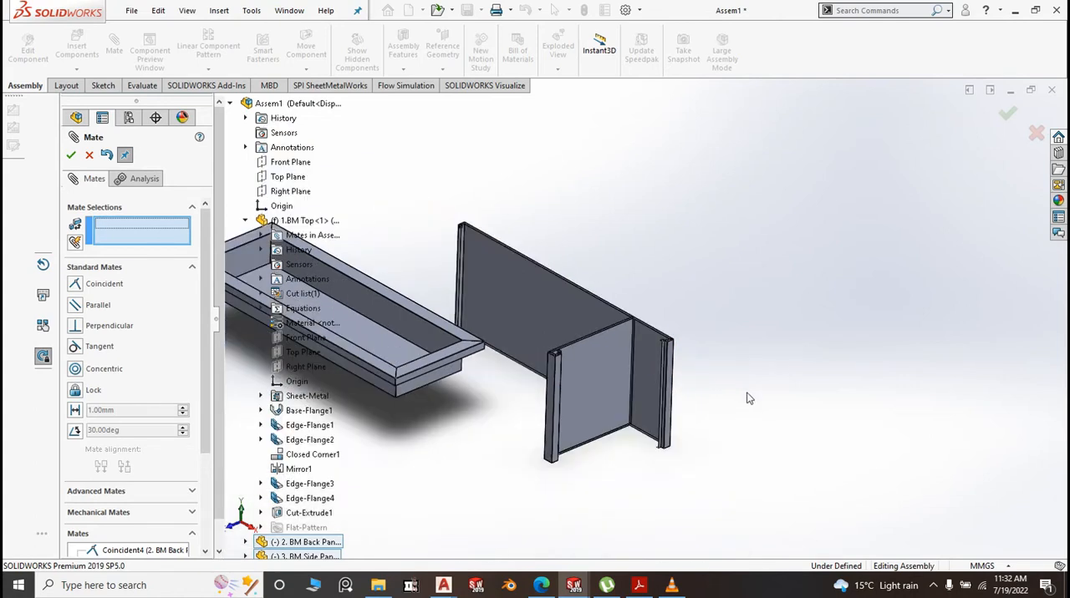
# Add a coincident mate between the back panel's top flange face and the underside of the BM Top's long rear rim
pyautogui.moveTo(722, 378); pyautogui.dragTo(461, 337, button='middle')
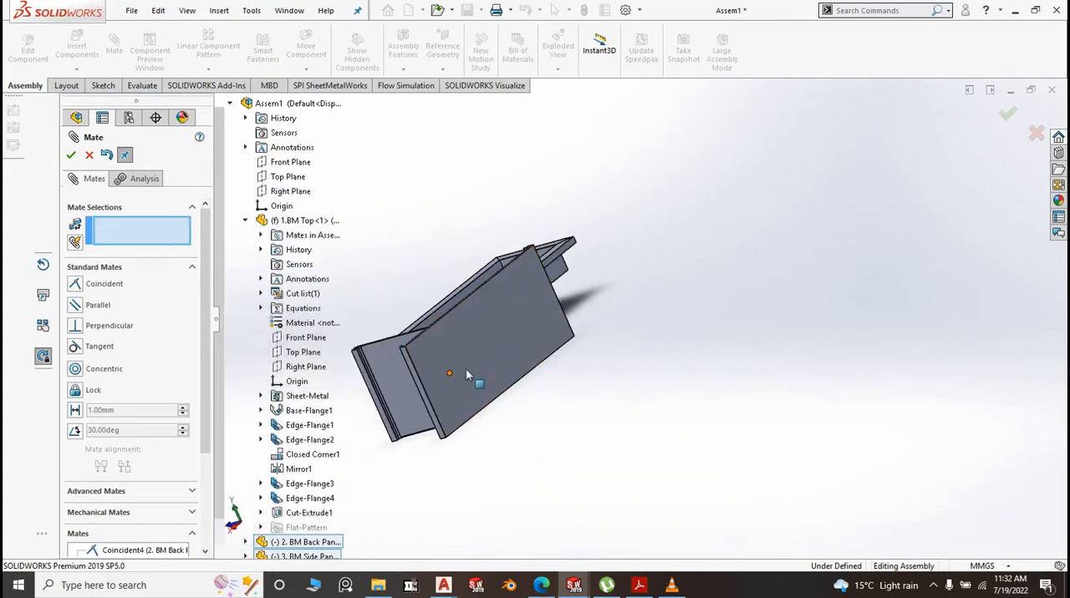
pyautogui.scroll(3, 614, 423)
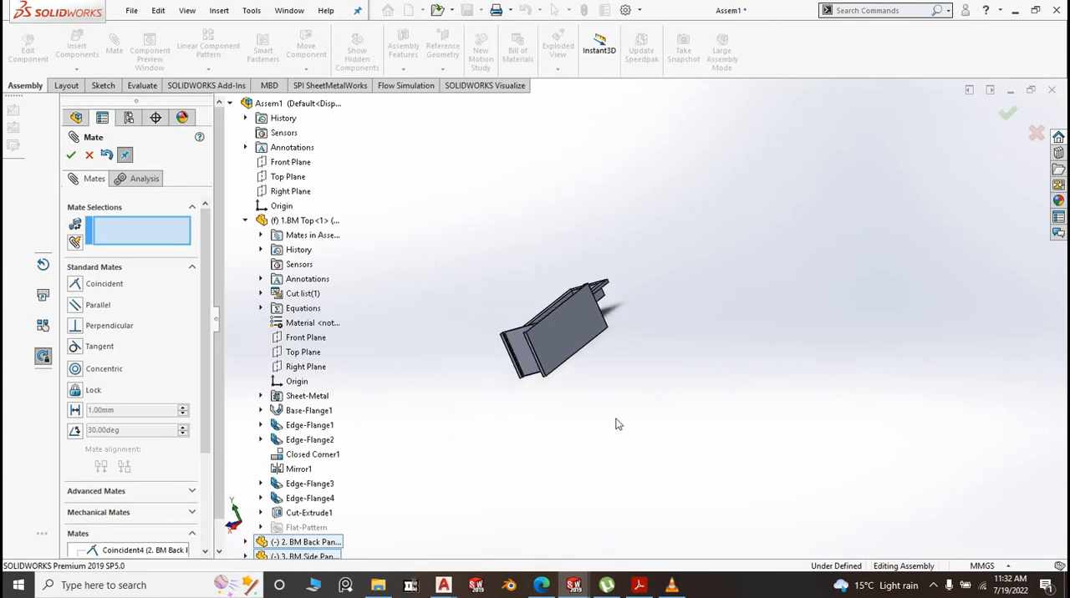
pyautogui.moveTo(642, 426); pyautogui.dragTo(684, 433, button='middle')
pyautogui.scroll(-3, 595, 374)
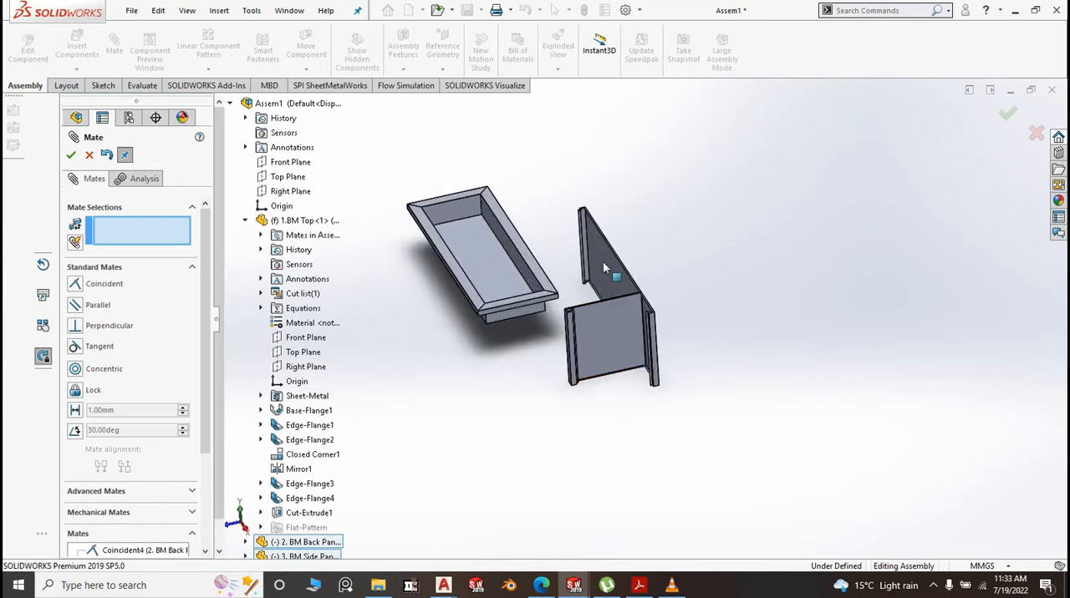
pyautogui.scroll(-3, 598, 256)
pyautogui.scroll(-4, 618, 214)
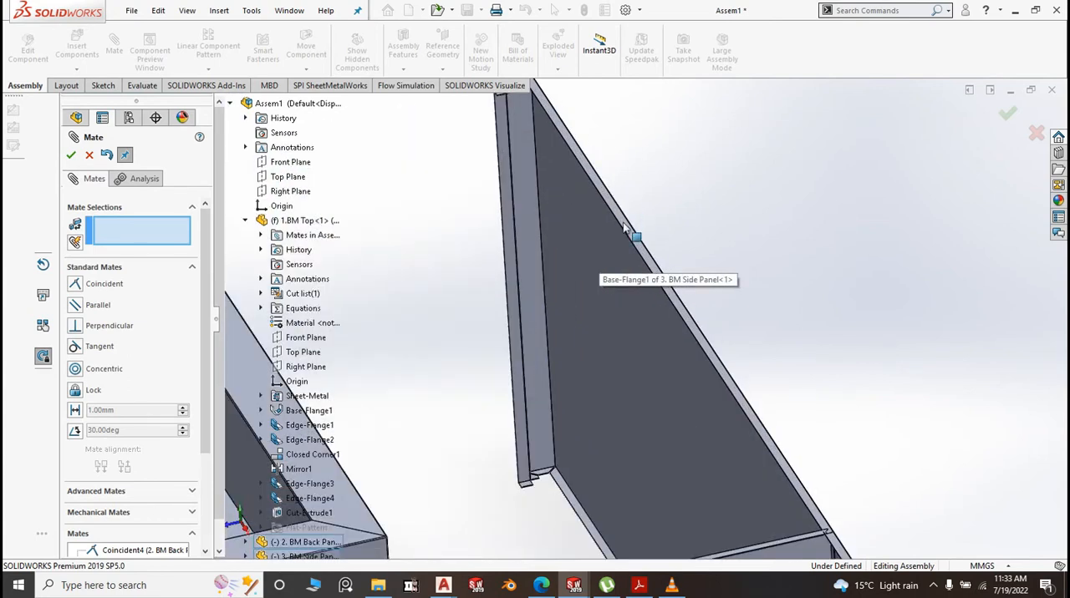
pyautogui.click(623, 228)
pyautogui.scroll(6, 623, 228)
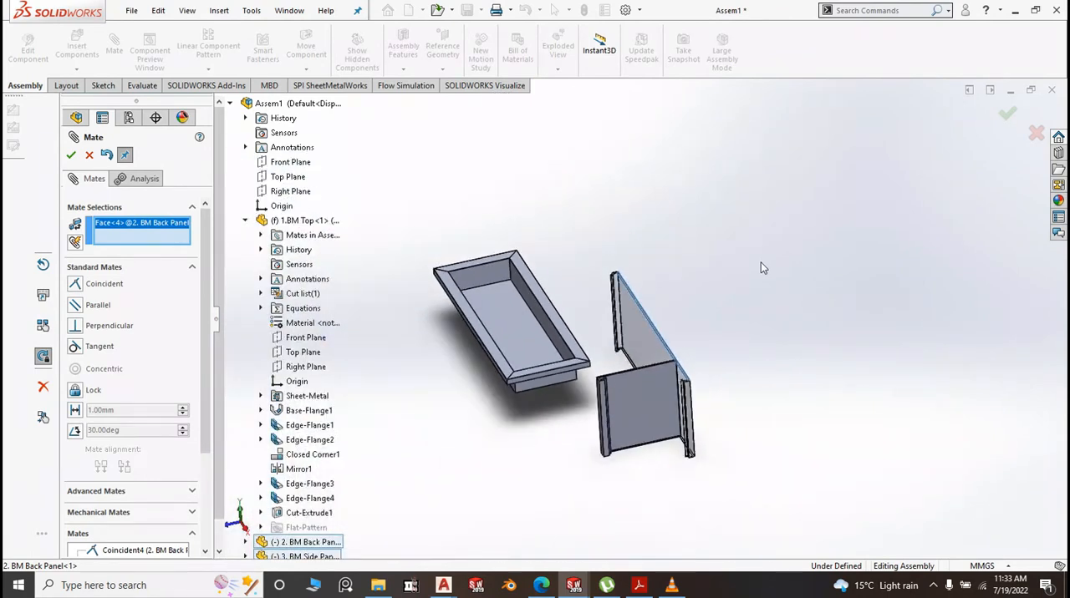
pyautogui.moveTo(591, 432); pyautogui.dragTo(610, 287, button='middle')
pyautogui.scroll(-6, 611, 332)
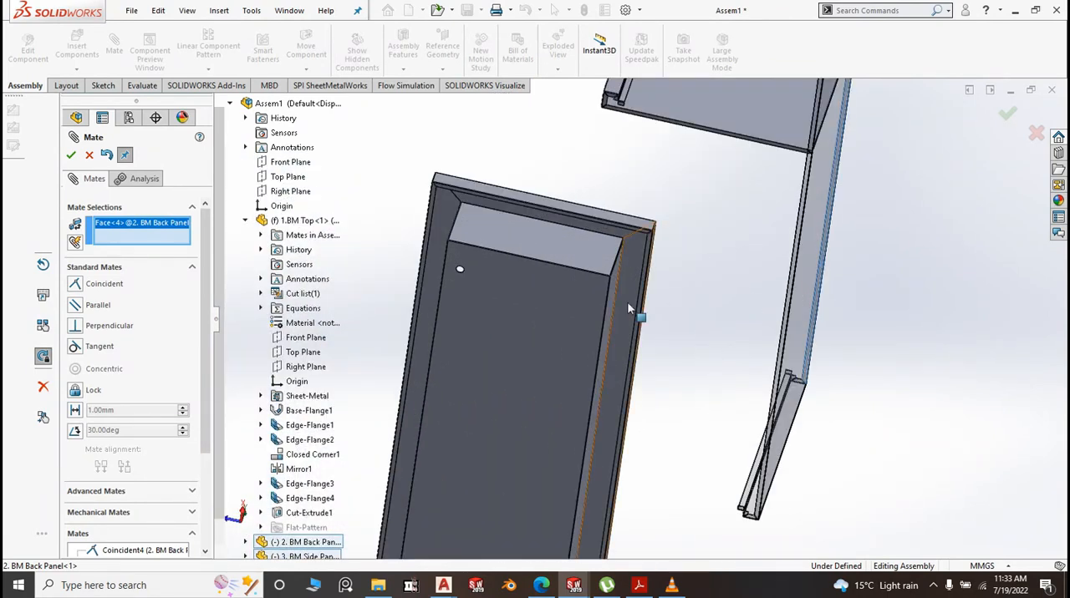
pyautogui.click(628, 307)
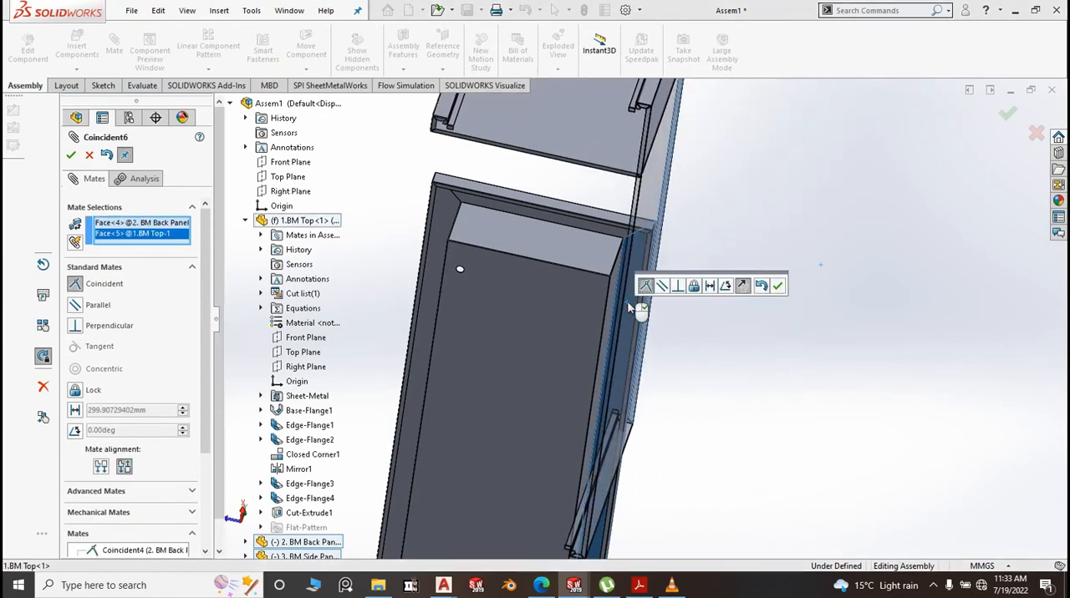
pyautogui.rightClick(629, 307)
# Add a coincident mate between the back panel's large outer face and the narrow lip face beneath the BM Top's rear rim
pyautogui.scroll(6, 693, 321)
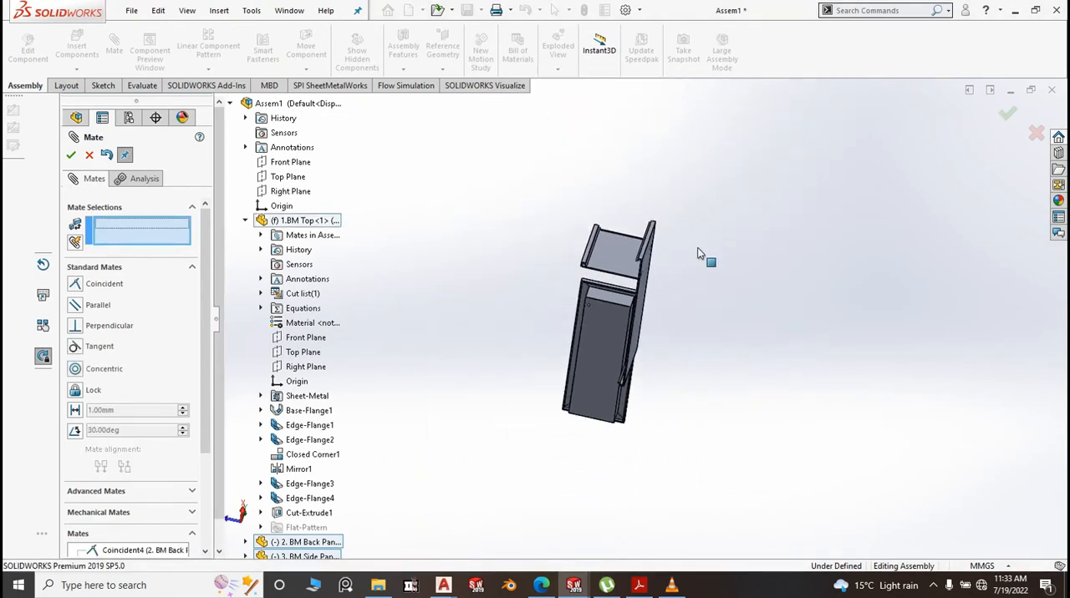
pyautogui.moveTo(700, 252); pyautogui.dragTo(623, 332, button='middle')
pyautogui.scroll(-8, 620, 331)
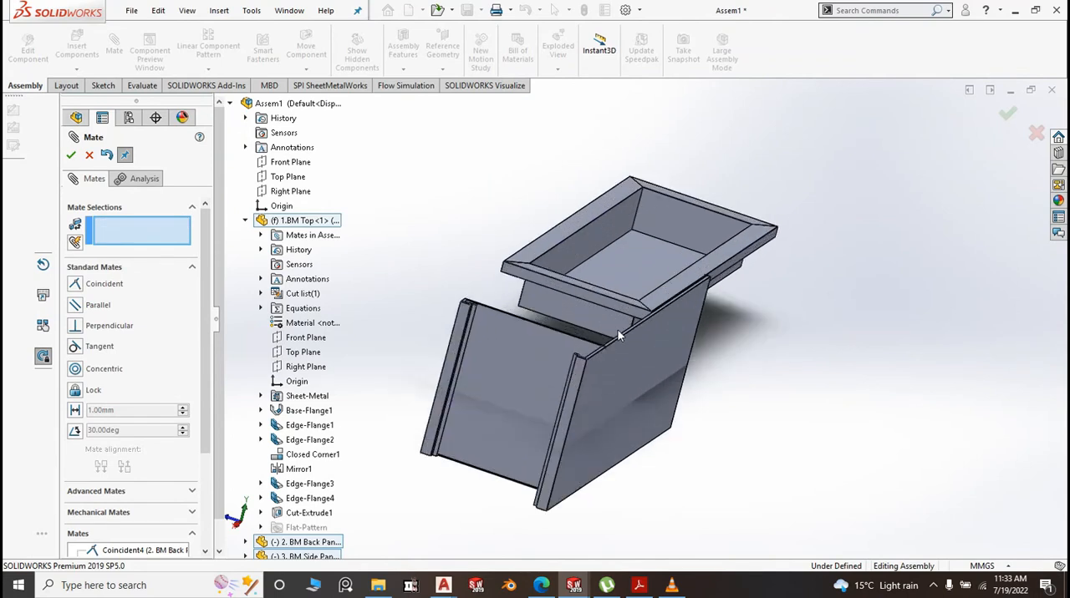
pyautogui.scroll(-6, 700, 294)
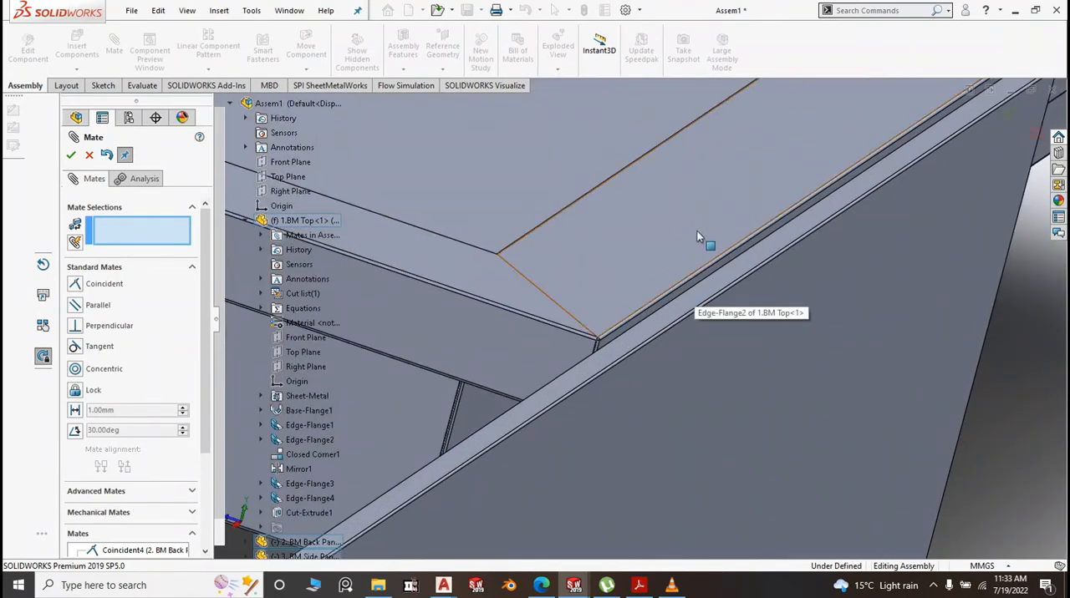
pyautogui.scroll(7, 647, 238)
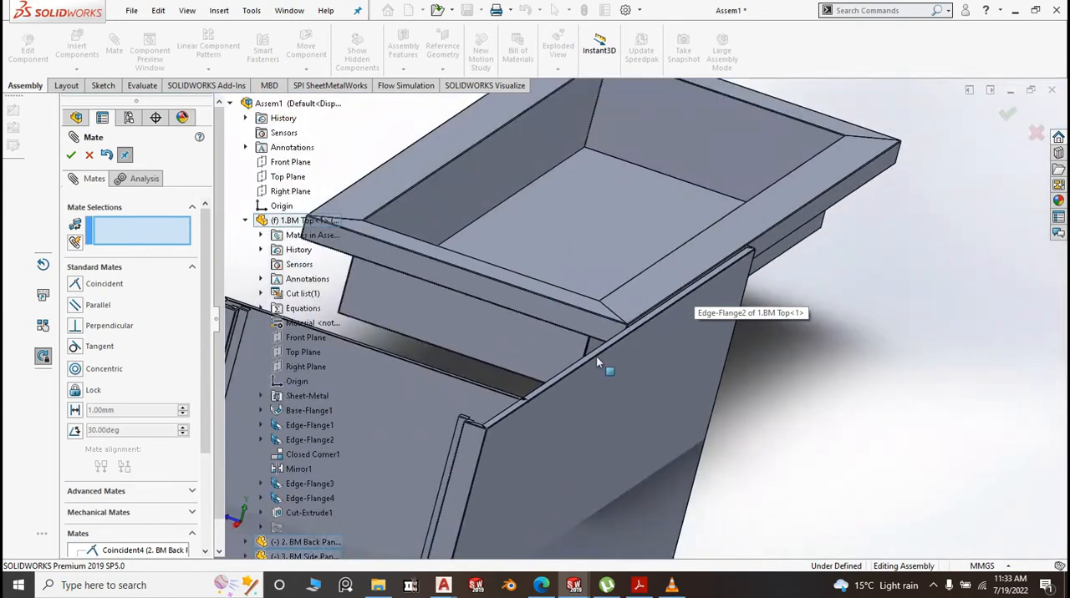
pyautogui.click(620, 373)
pyautogui.scroll(4, 823, 387)
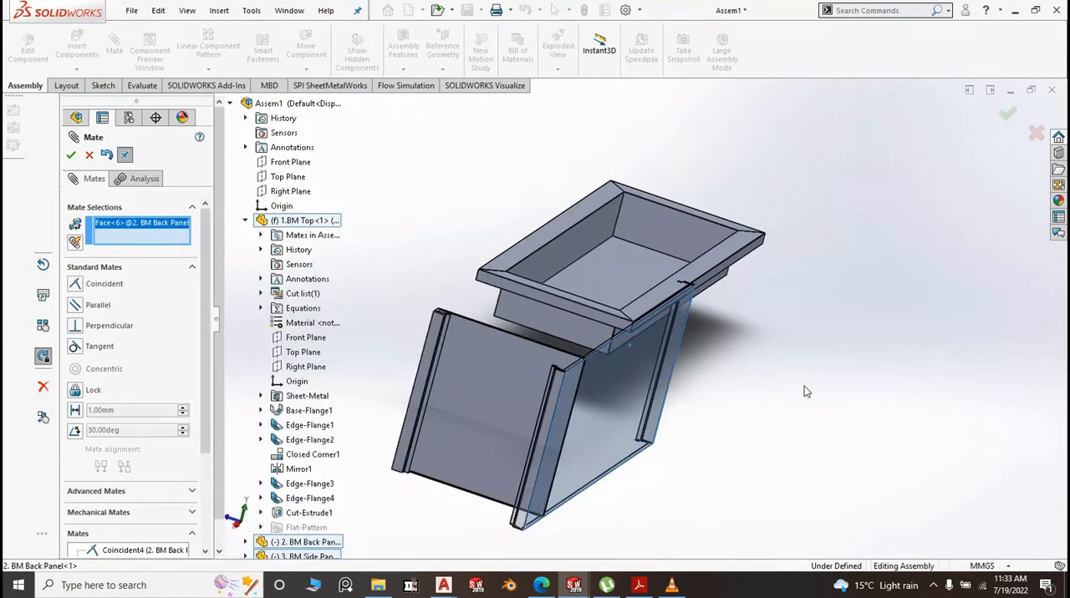
pyautogui.moveTo(823, 386); pyautogui.dragTo(903, 325, button='middle')
pyautogui.scroll(-6, 549, 361)
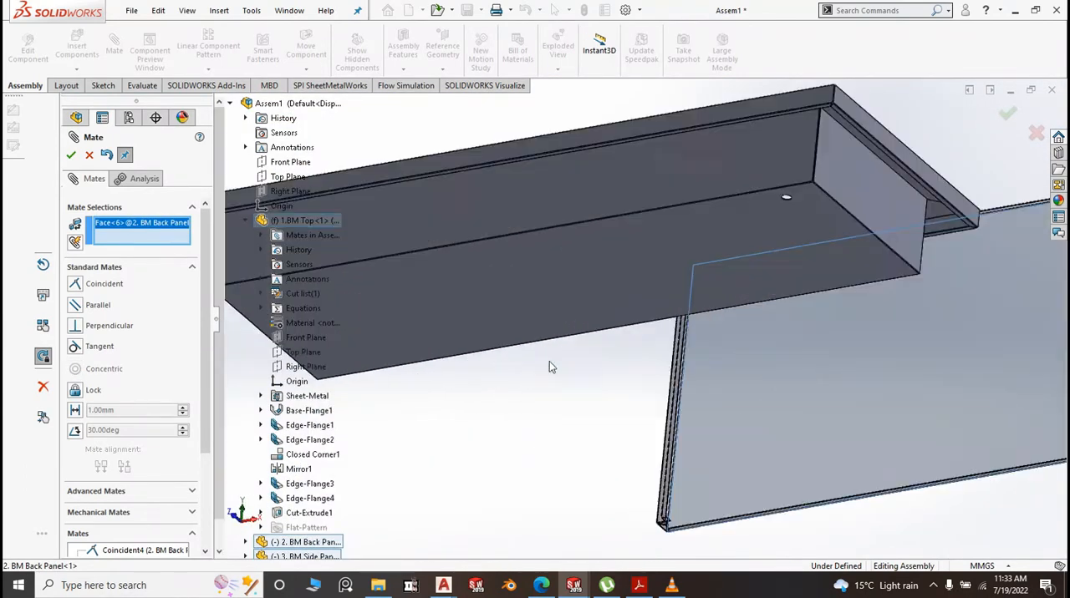
pyautogui.click(626, 311)
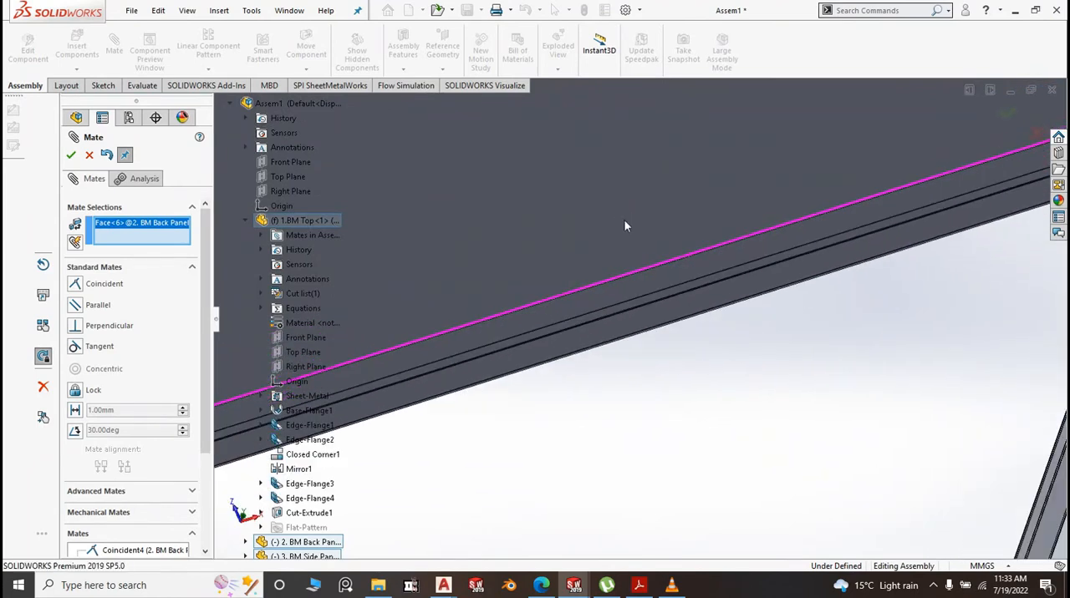
pyautogui.scroll(-6, 572, 329)
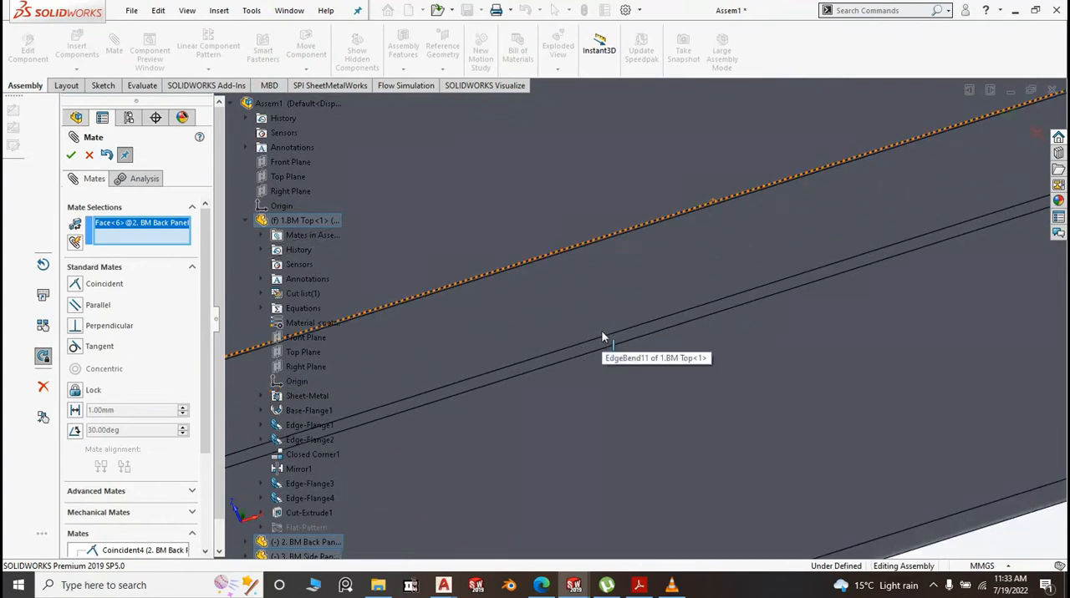
pyautogui.click(596, 348)
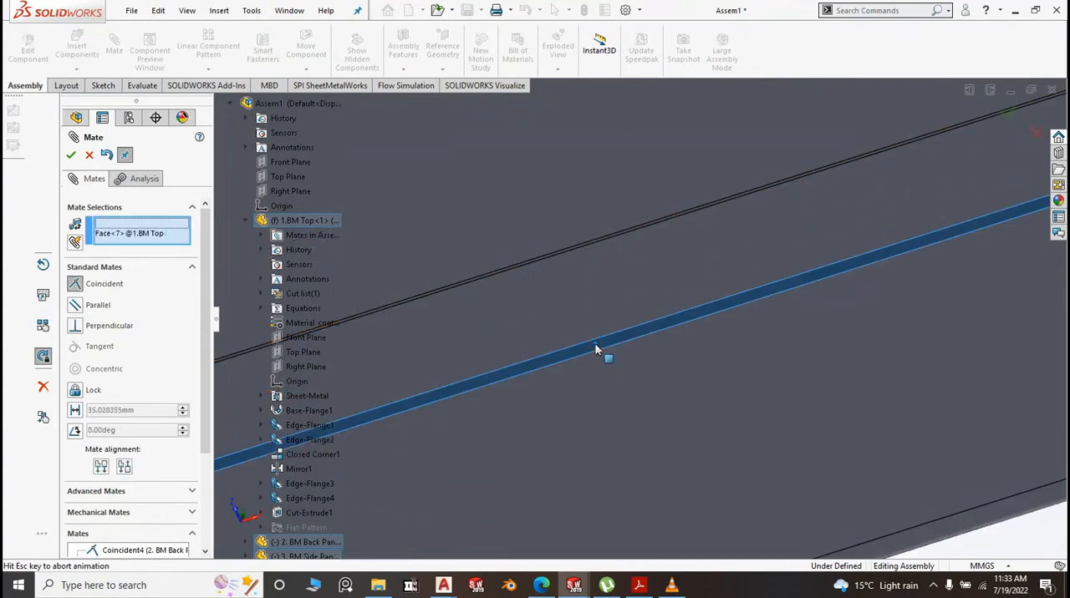
pyautogui.press('Return')
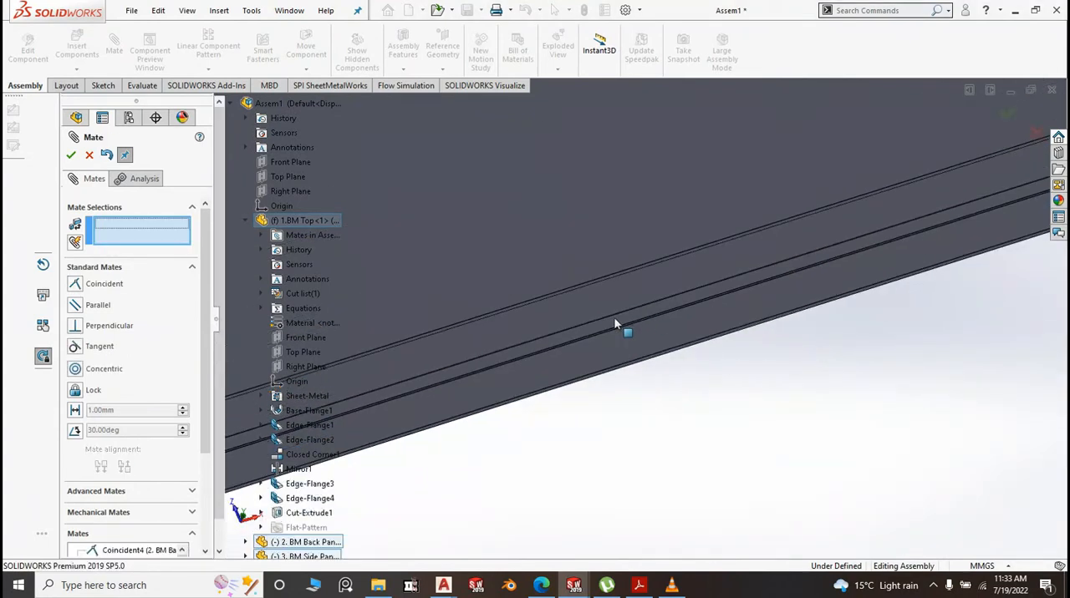
# Add a coincident mate between the assembly's Right Plane and the Right Plane of 2. BM Back Panel
pyautogui.scroll(6, 618, 325)
pyautogui.moveTo(693, 353); pyautogui.dragTo(561, 456, button='middle')
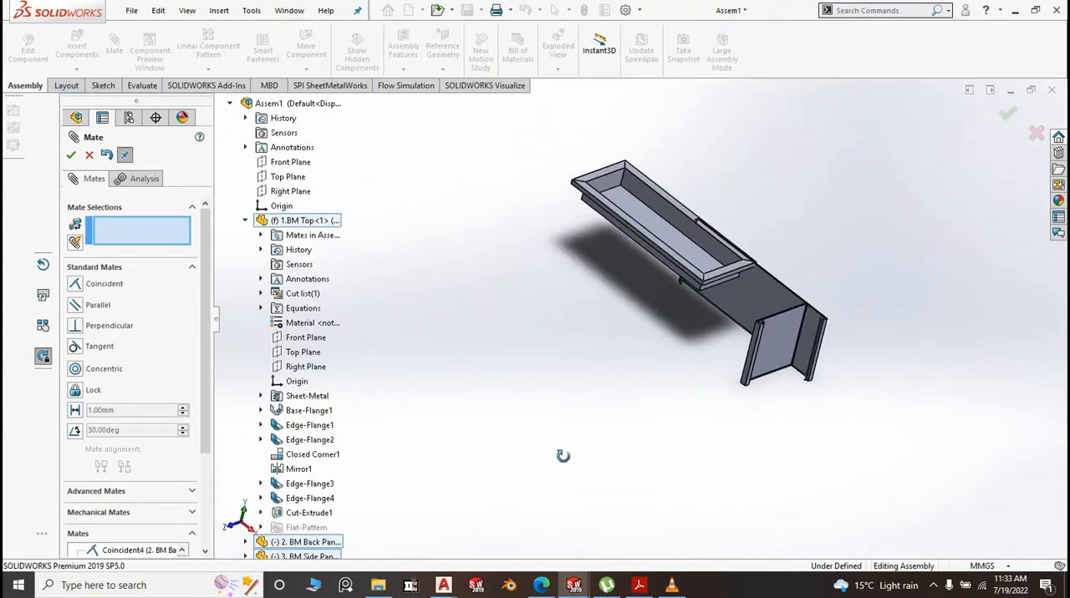
pyautogui.click(285, 193)
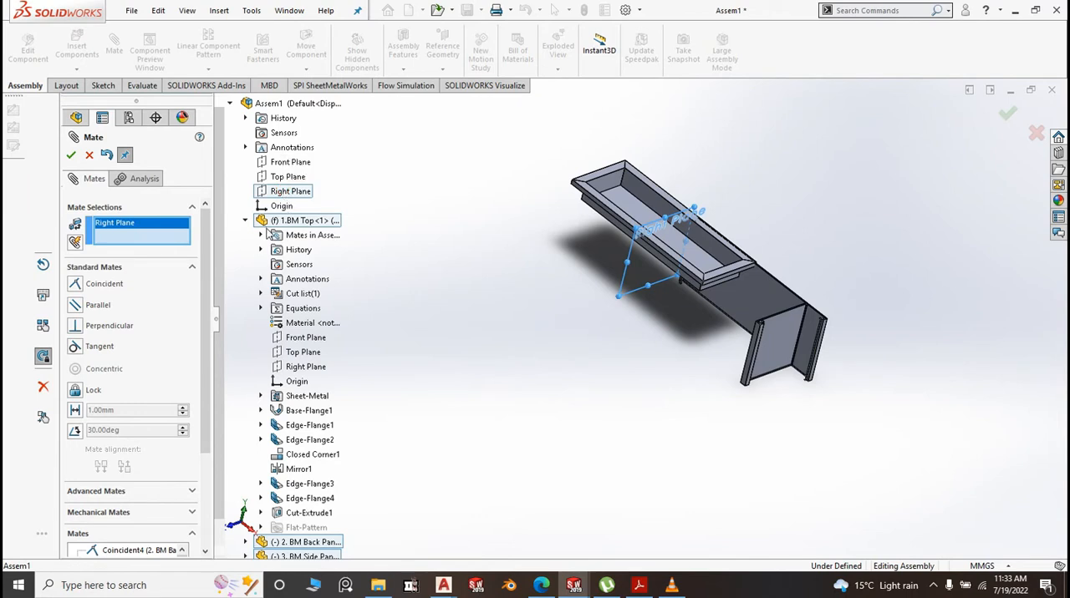
pyautogui.scroll(-1, 328, 377)
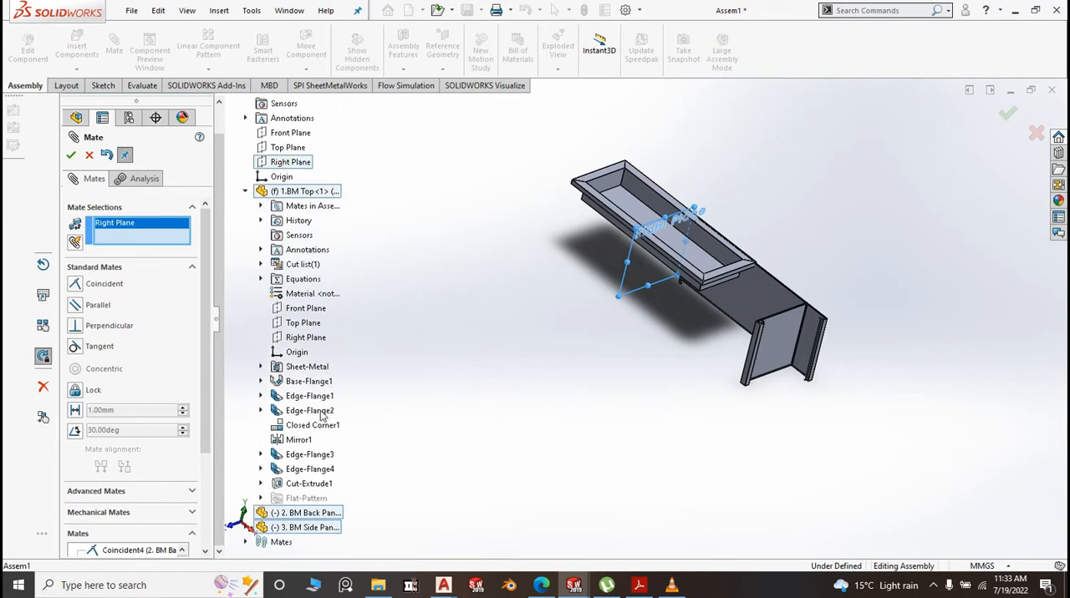
pyautogui.scroll(-3, 411, 407)
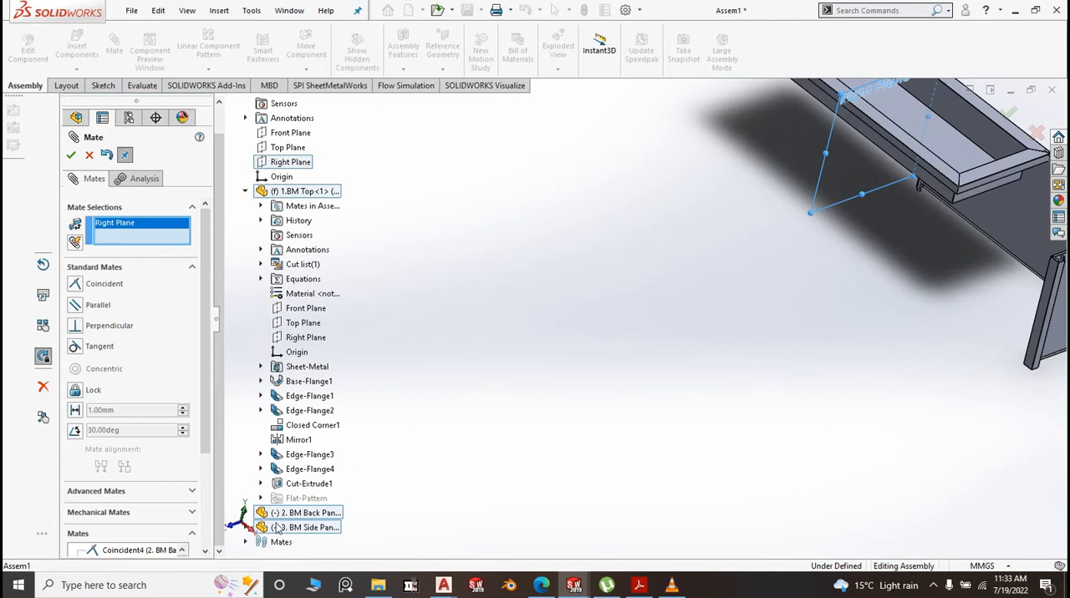
pyautogui.scroll(1, 278, 528)
pyautogui.scroll(-3, 378, 500)
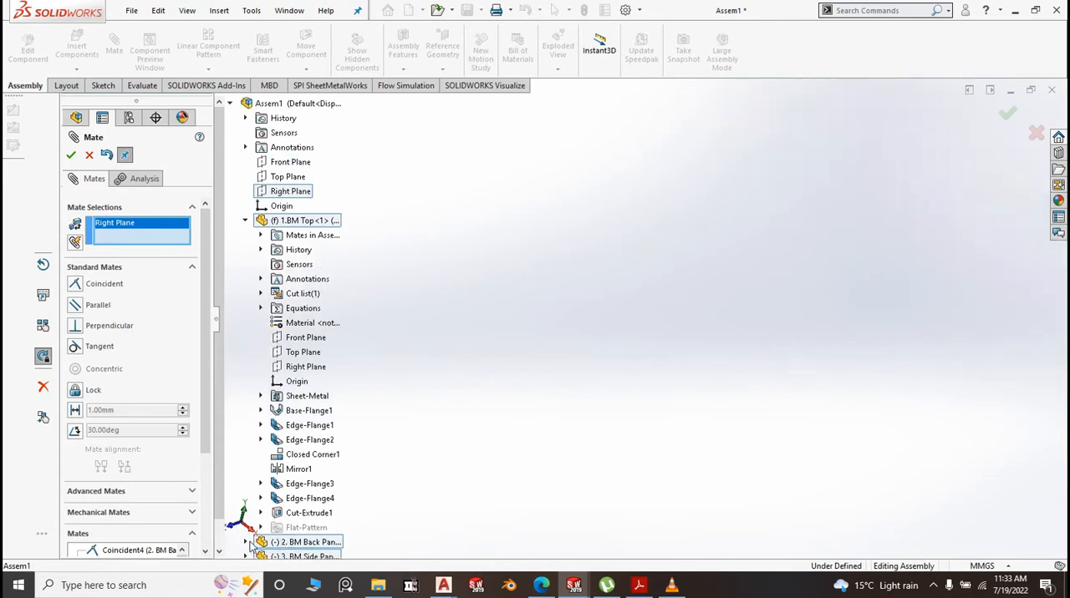
pyautogui.click(245, 543)
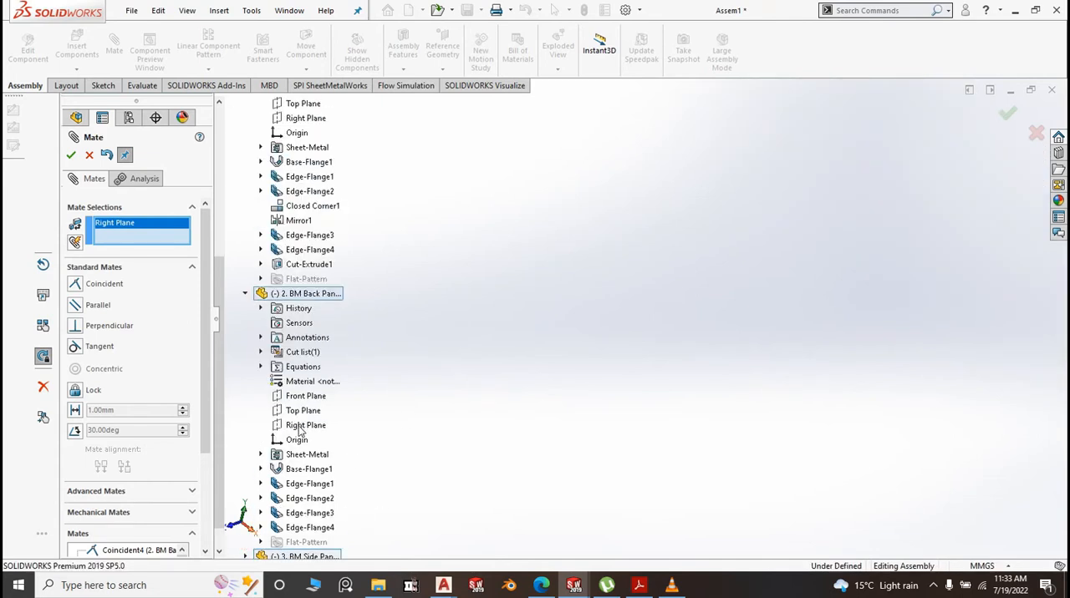
pyautogui.click(299, 427)
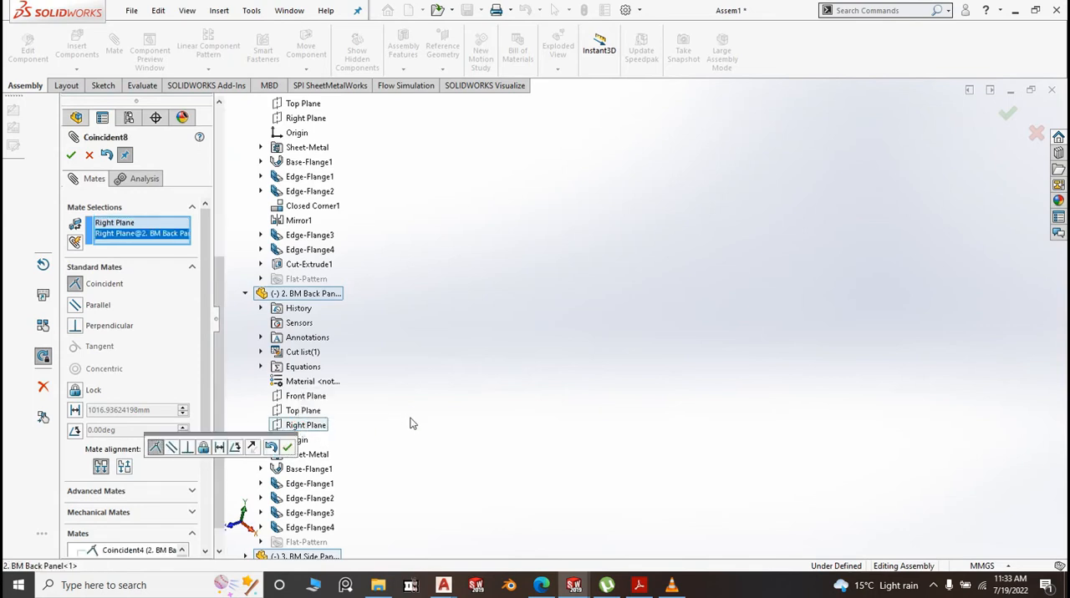
pyautogui.scroll(2, 418, 391)
pyautogui.scroll(-1, 728, 282)
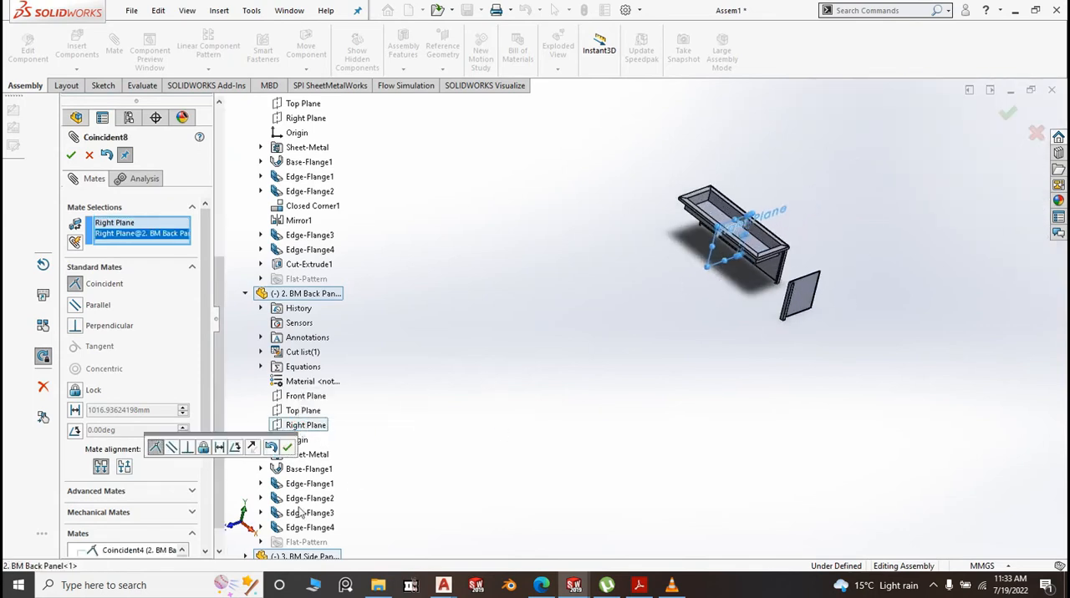
pyautogui.click(287, 447)
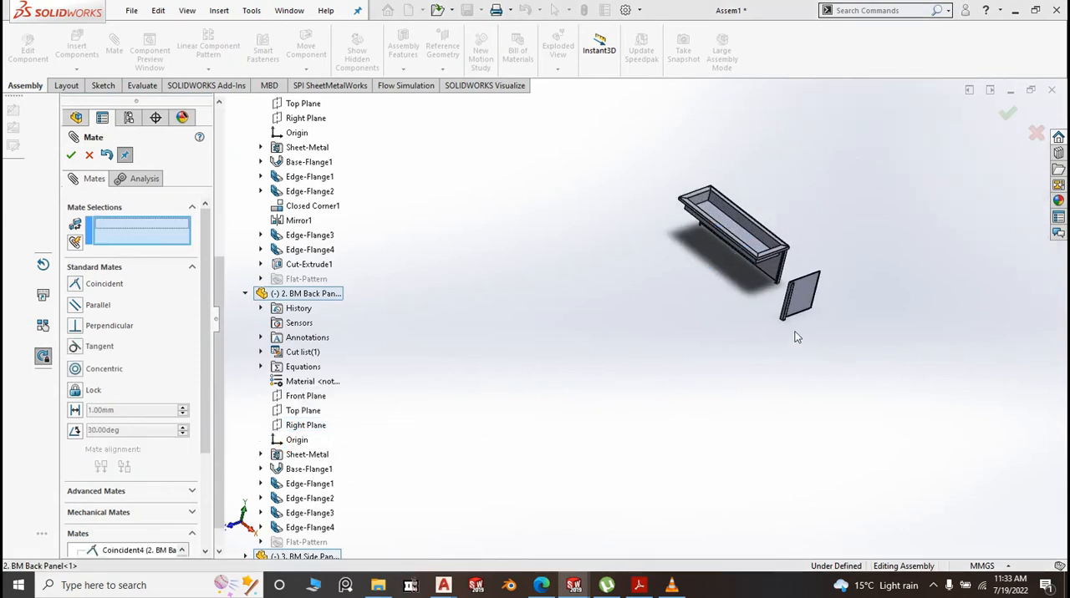
# Add a coincident mate between the side panel's narrow front flange face and the back panel's outer end flange face, and finish mating
pyautogui.scroll(-5, 806, 309)
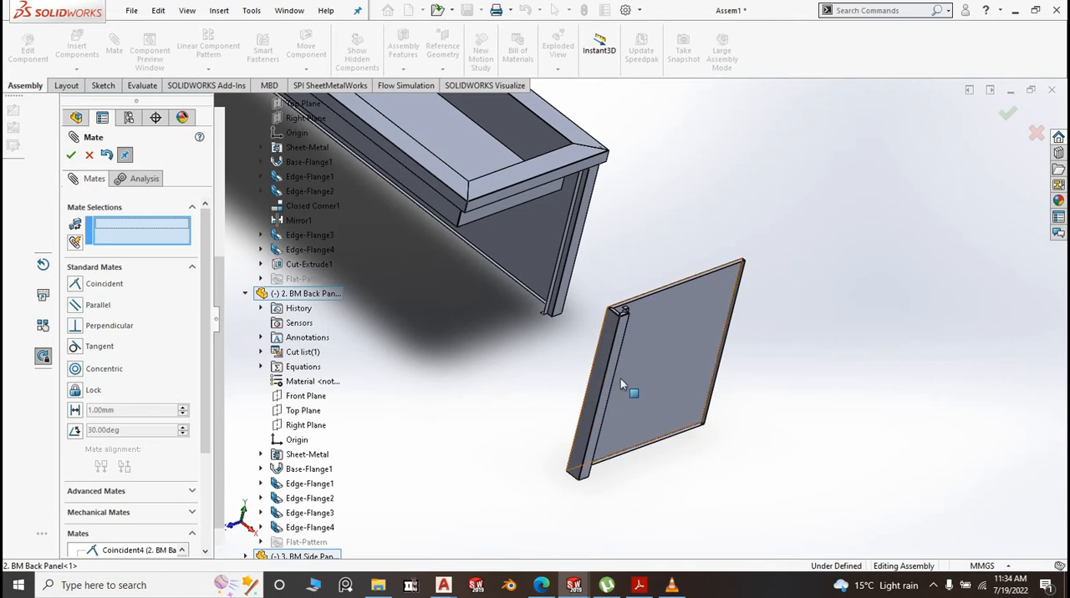
pyautogui.scroll(-3, 620, 379)
pyautogui.click(612, 342)
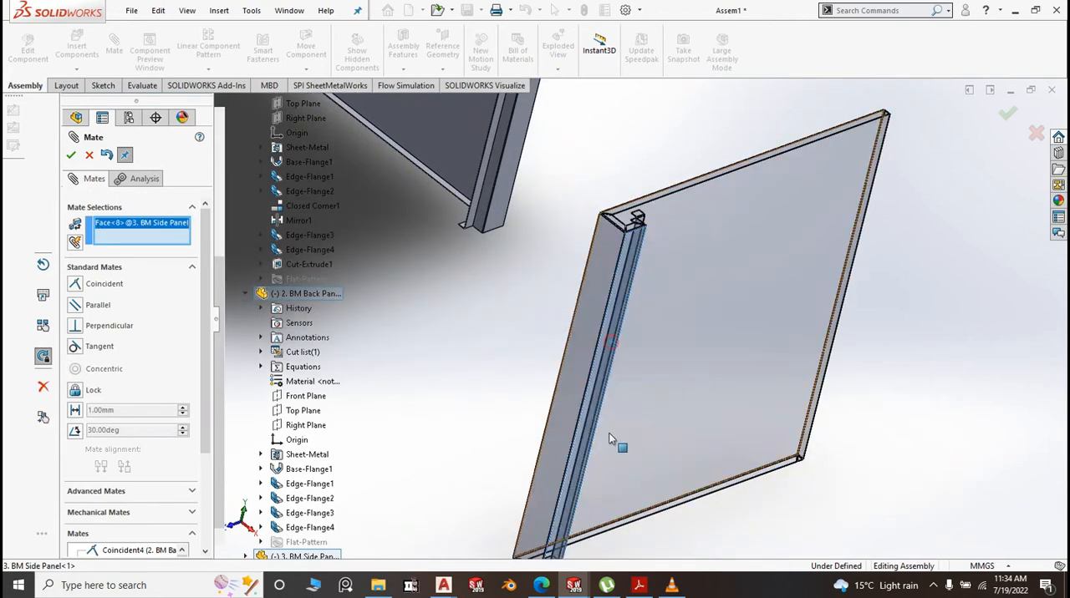
pyautogui.scroll(3, 604, 326)
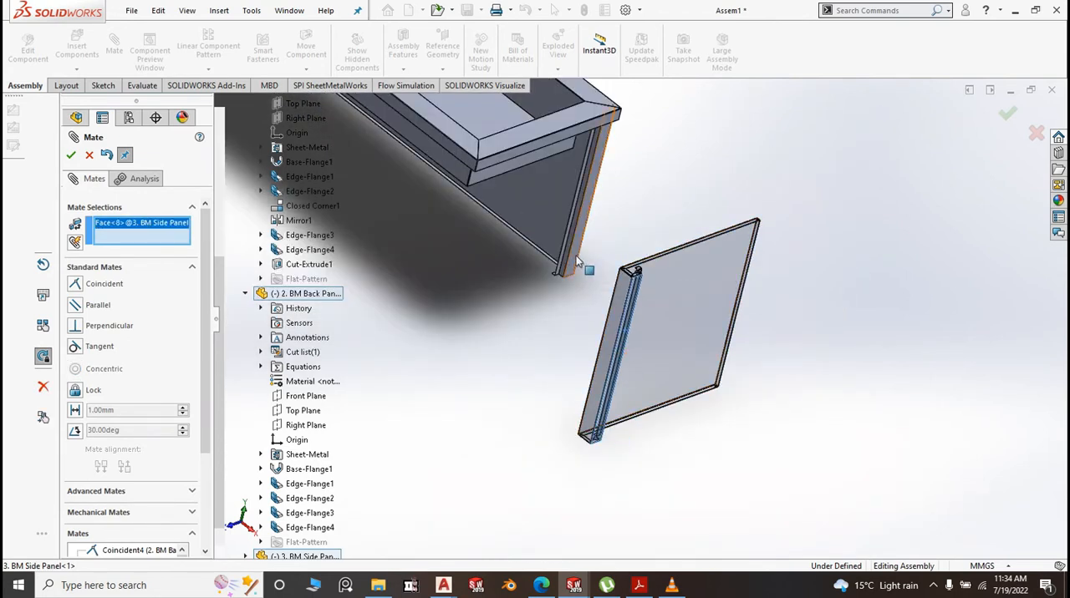
pyautogui.scroll(-2, 581, 276)
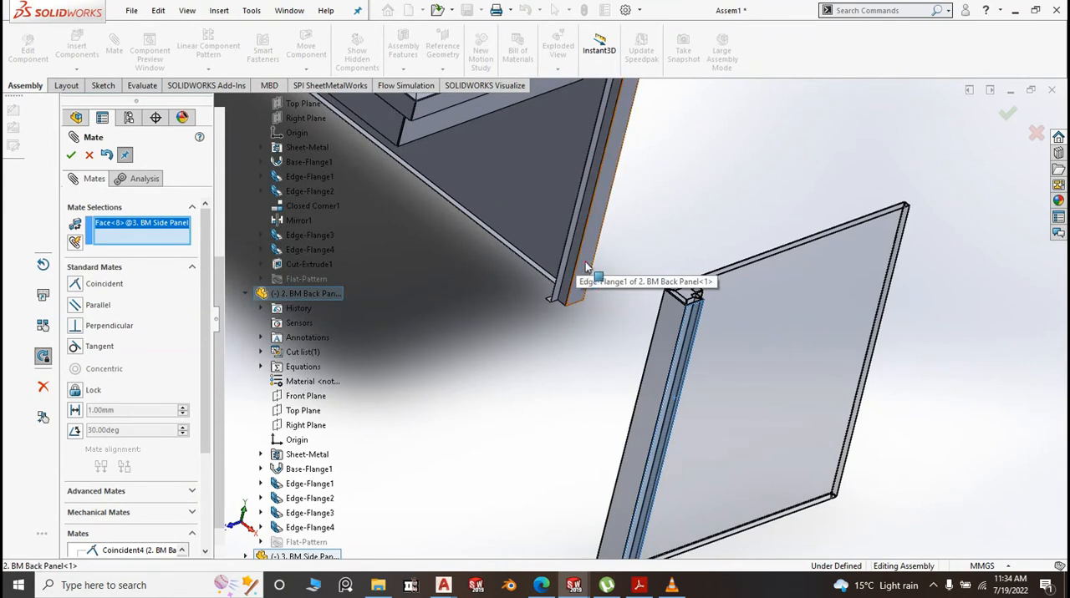
pyautogui.click(587, 266)
pyautogui.rightClick(595, 311)
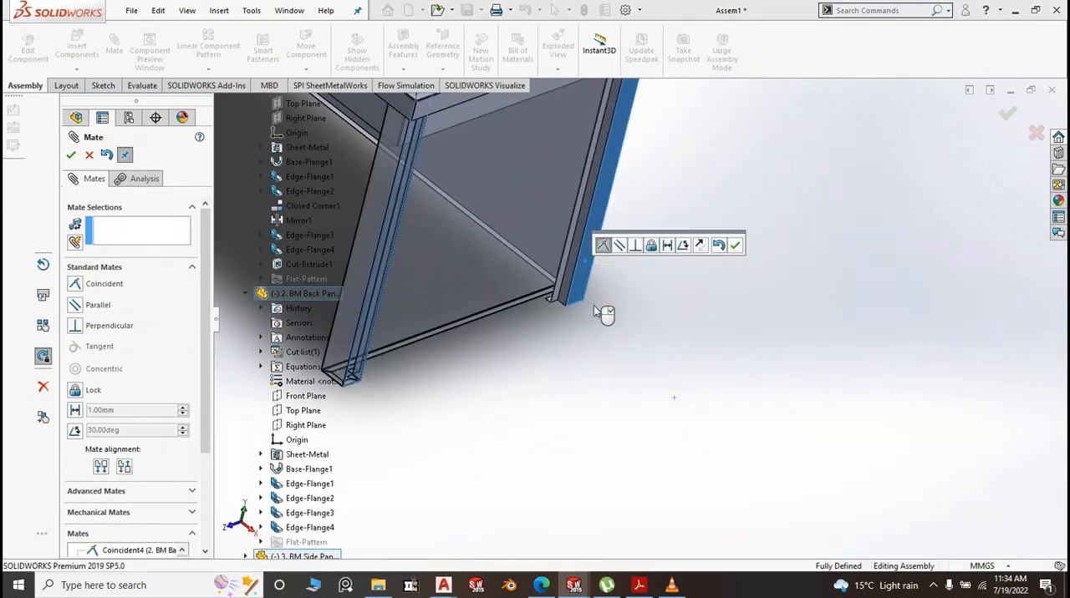
pyautogui.scroll(4, 590, 375)
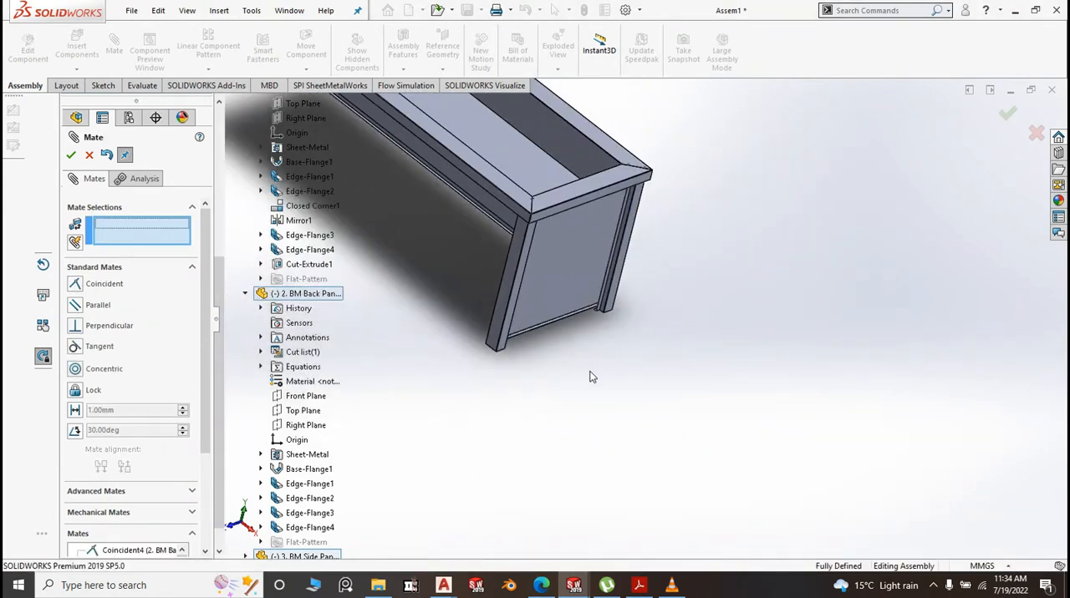
pyautogui.scroll(2, 647, 407)
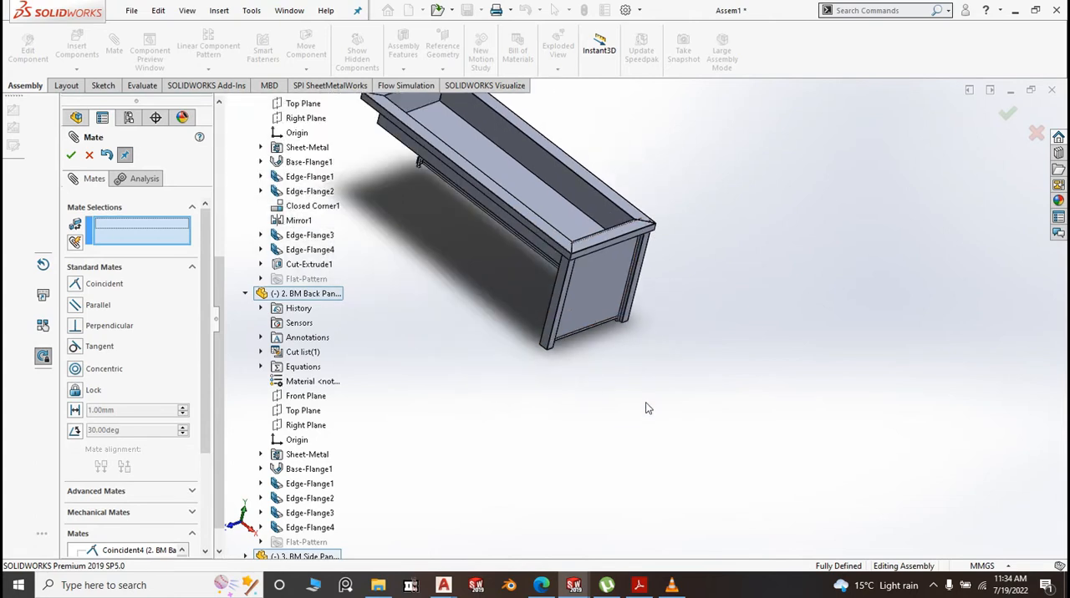
pyautogui.moveTo(638, 330); pyautogui.dragTo(480, 299, button='middle')
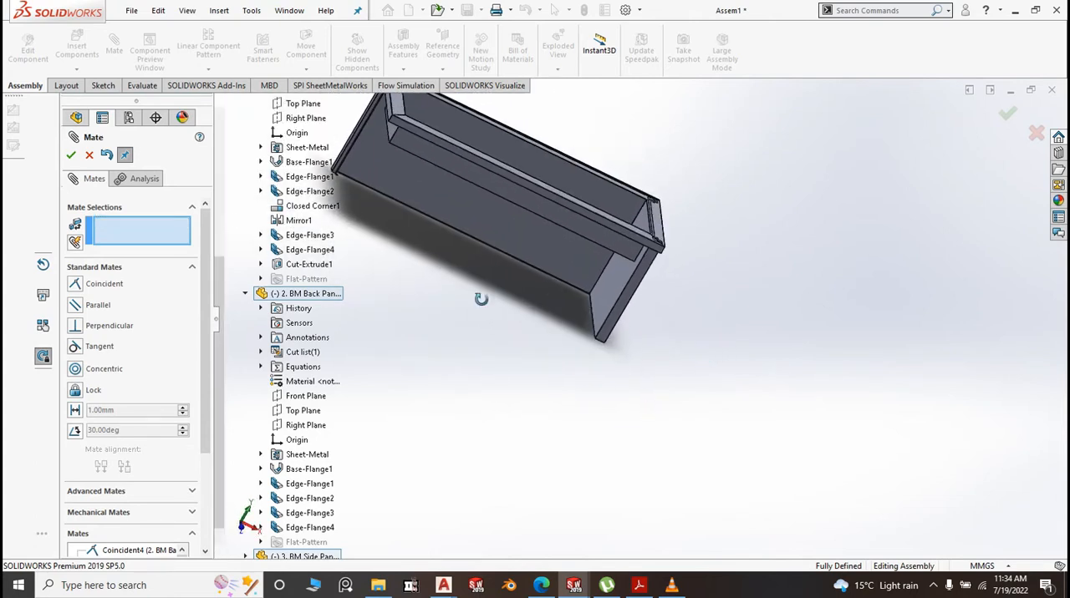
pyautogui.click(73, 158)
pyautogui.scroll(-2, 652, 201)
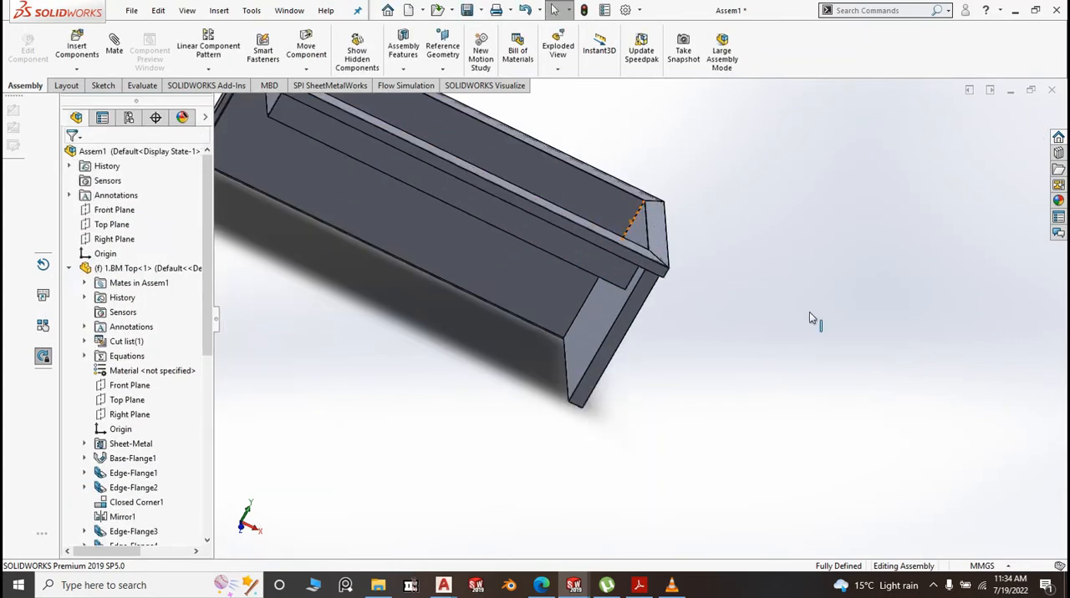
# Examine the corner where the side panel and back panel meet beneath the BM Top's rim
pyautogui.press('space')
pyautogui.click(987, 393)
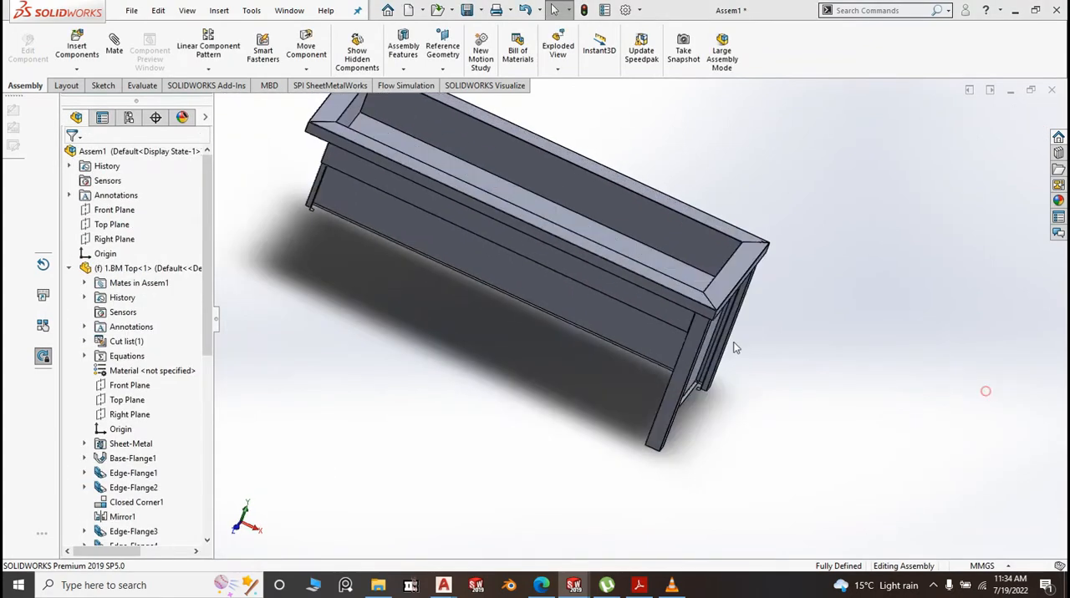
pyautogui.scroll(4, 729, 408)
pyautogui.moveTo(702, 434); pyautogui.dragTo(721, 297, button='middle')
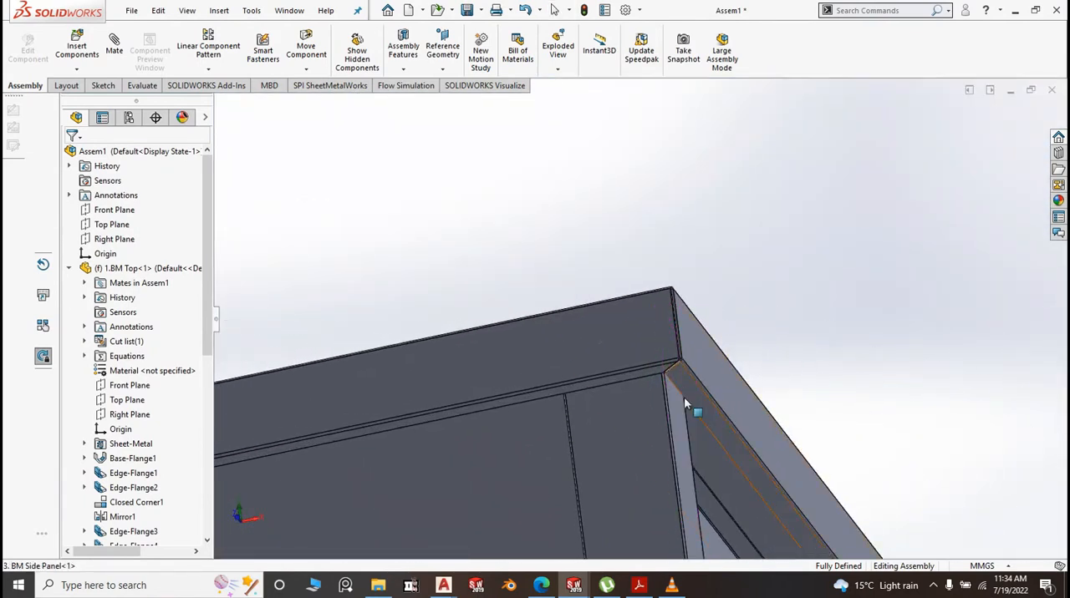
pyautogui.scroll(5, 648, 346)
pyautogui.scroll(-5, 648, 346)
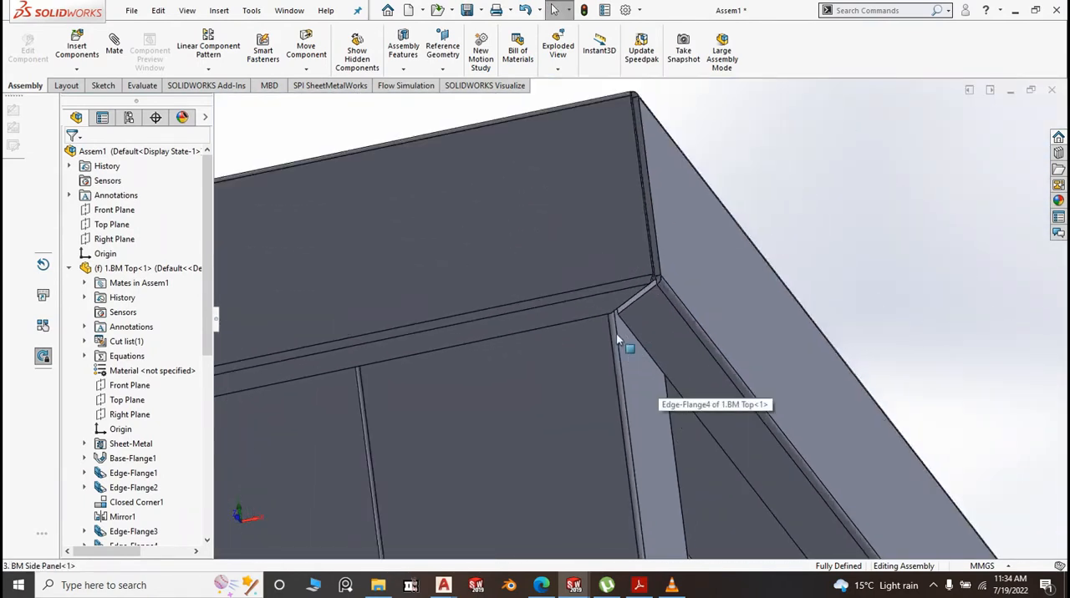
pyautogui.moveTo(615, 330); pyautogui.dragTo(751, 369, button='middle')
pyautogui.scroll(3, 613, 470)
pyautogui.scroll(2, 619, 461)
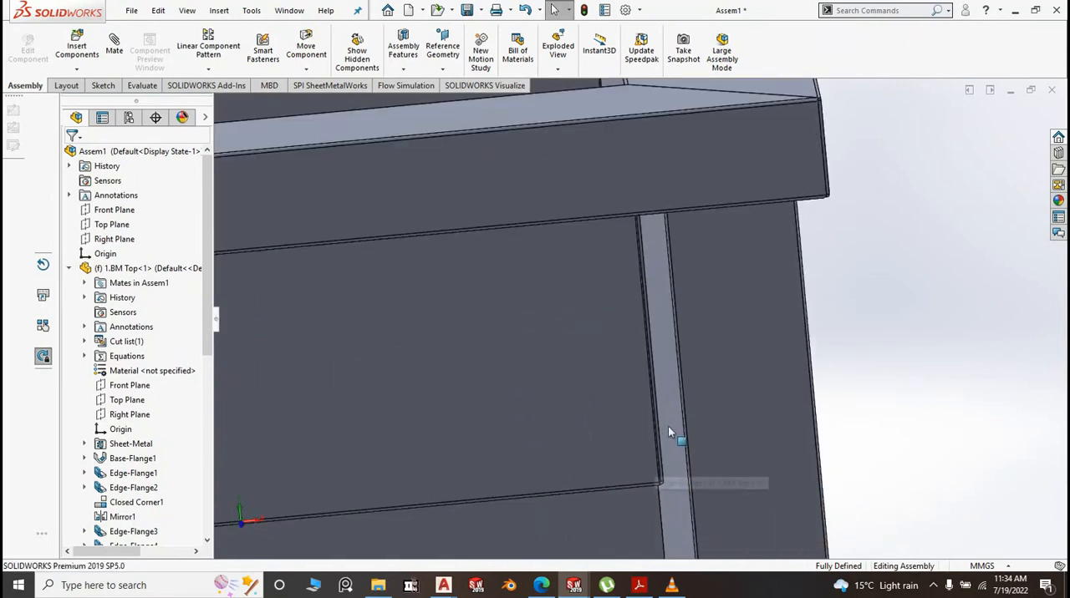
pyautogui.scroll(3, 690, 426)
pyautogui.moveTo(679, 413)
pyautogui.mouseDown(button='middle')
pyautogui.moveTo(666, 409)
pyautogui.moveTo(670, 424)
pyautogui.mouseUp(button='middle')
pyautogui.scroll(-5, 660, 428)
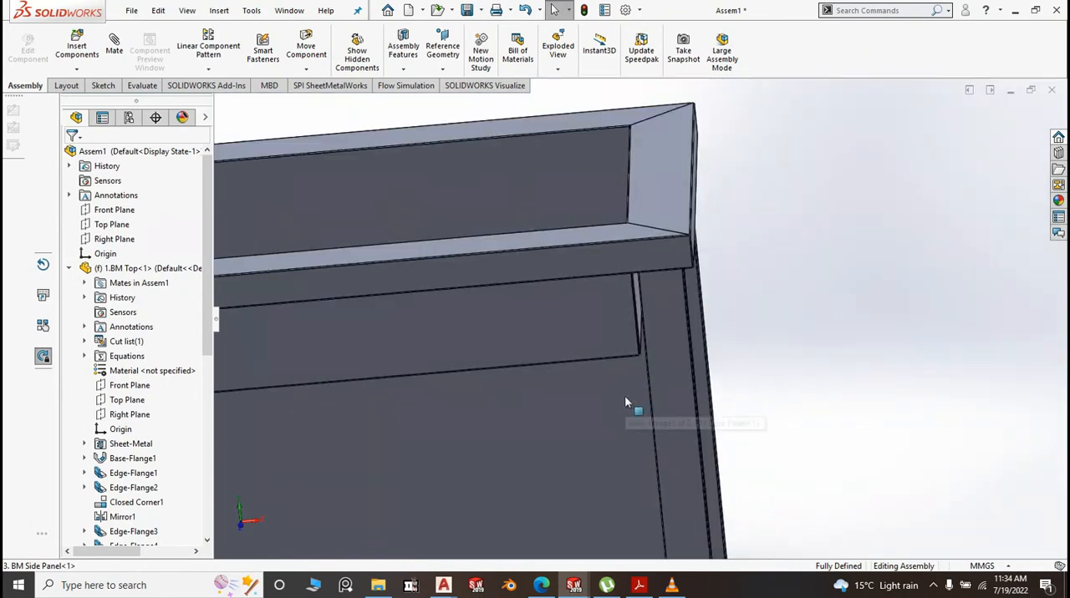
# Examine the fit of the side panel's flanges against the corner posts and the overall assembly from the outside
pyautogui.press('space')
pyautogui.click(897, 407)
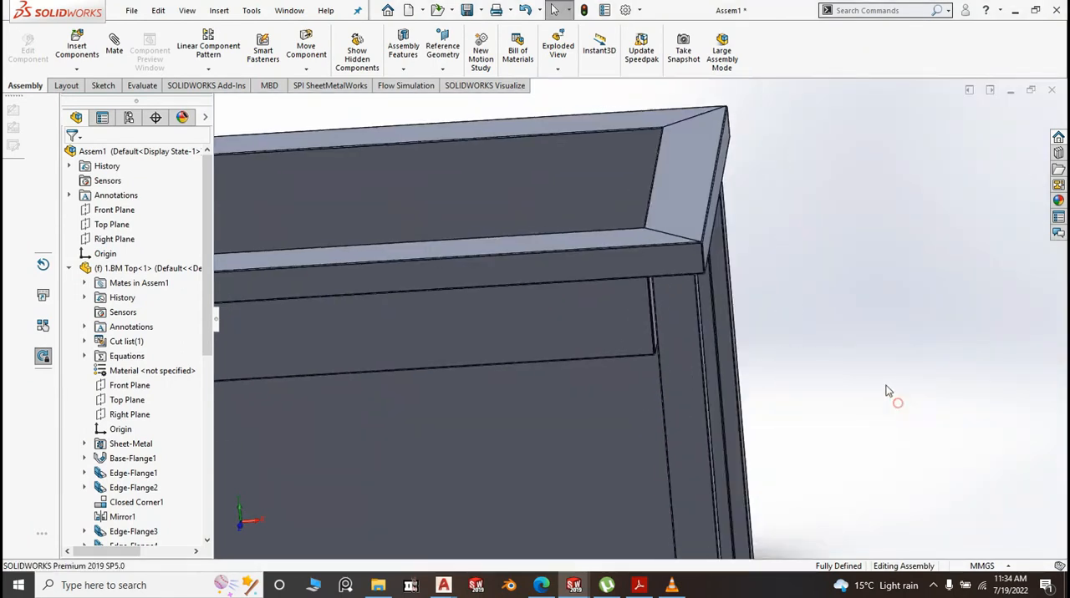
pyautogui.scroll(4, 801, 425)
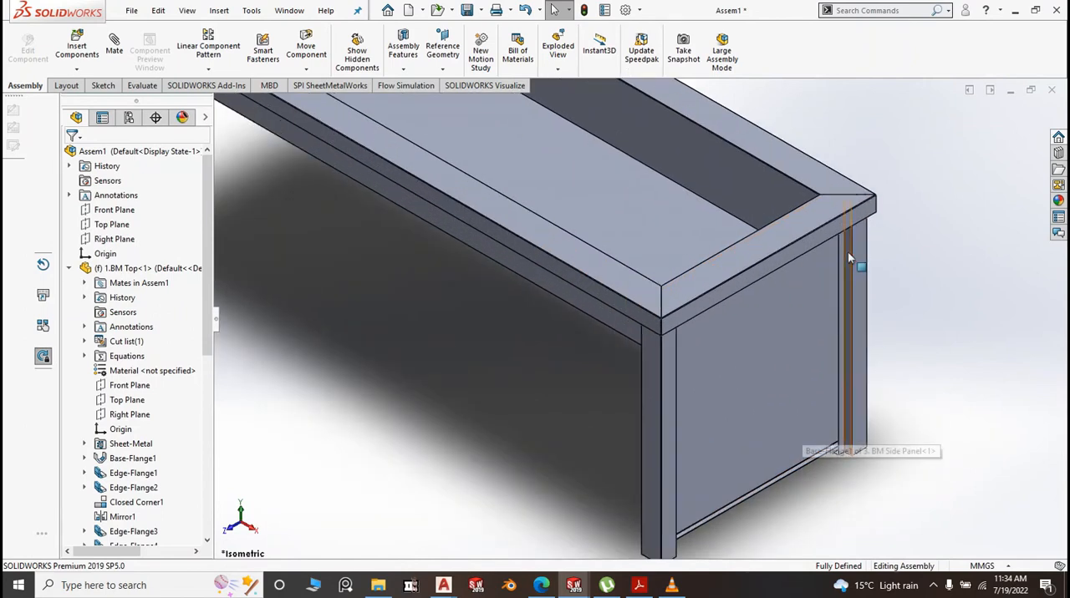
pyautogui.scroll(3, 848, 268)
pyautogui.scroll(-3, 846, 278)
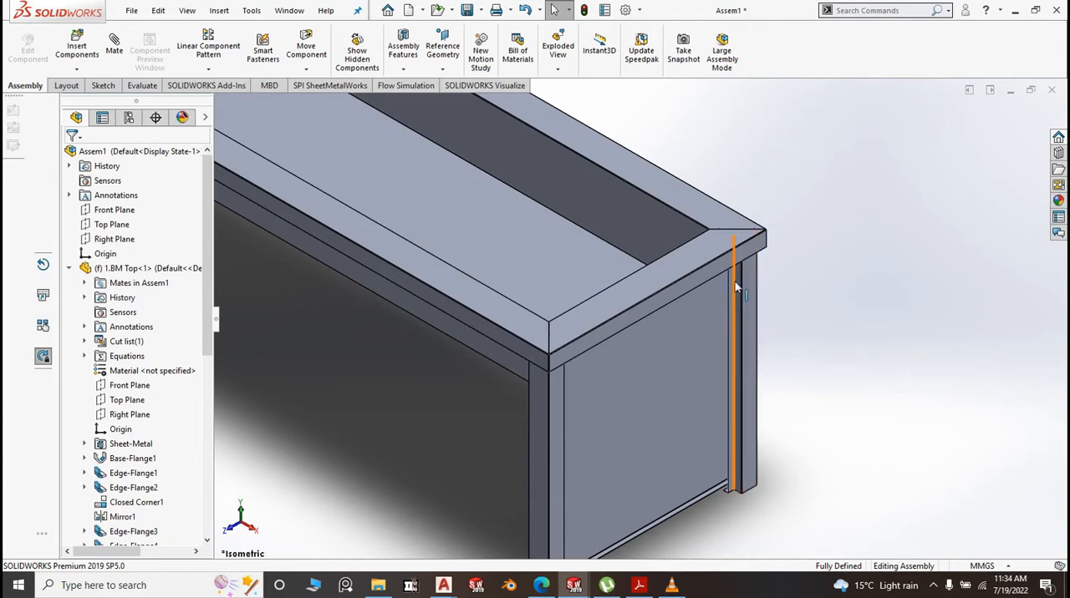
pyautogui.scroll(-5, 628, 407)
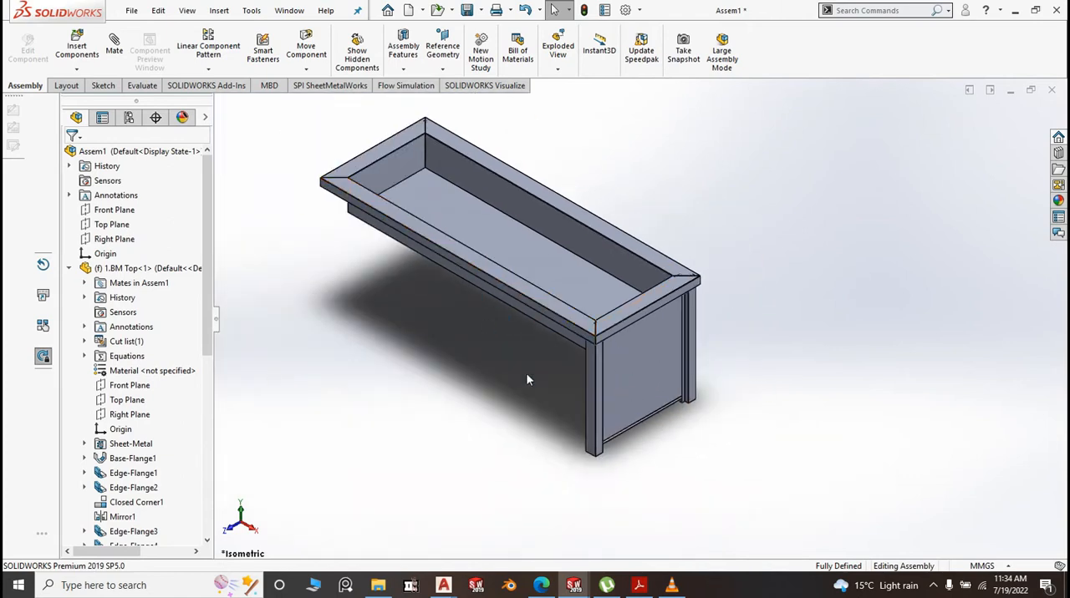
pyautogui.scroll(-3, 550, 404)
pyautogui.scroll(3, 634, 357)
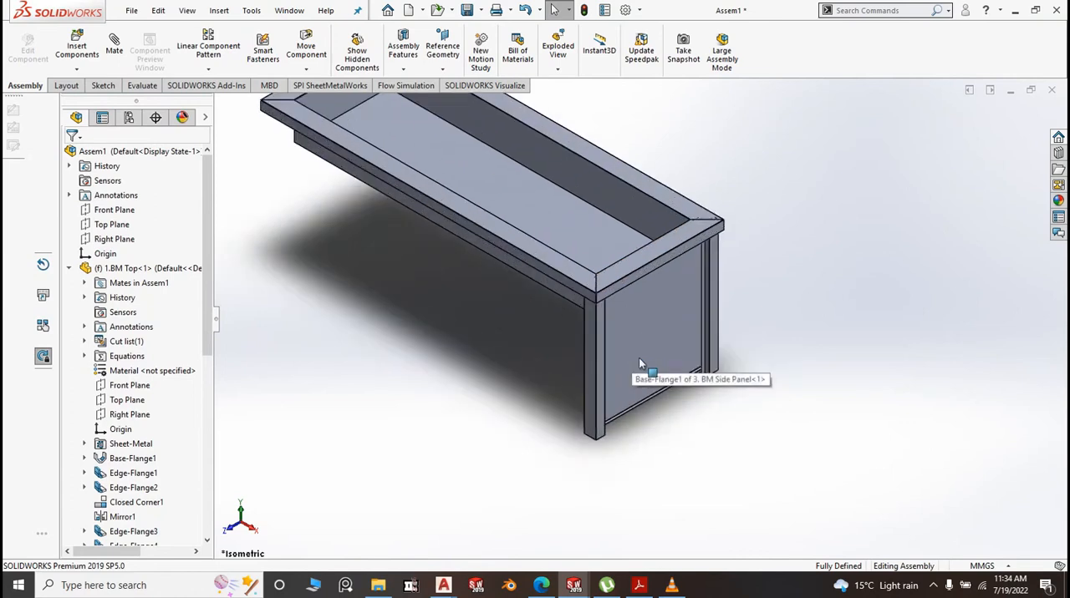
pyautogui.scroll(-2, 619, 376)
pyautogui.moveTo(790, 334); pyautogui.dragTo(769, 425, button='middle')
# Return to the isometric view and save the assembly with its modified part in the BM folder as Bean Marie
pyautogui.press('space')
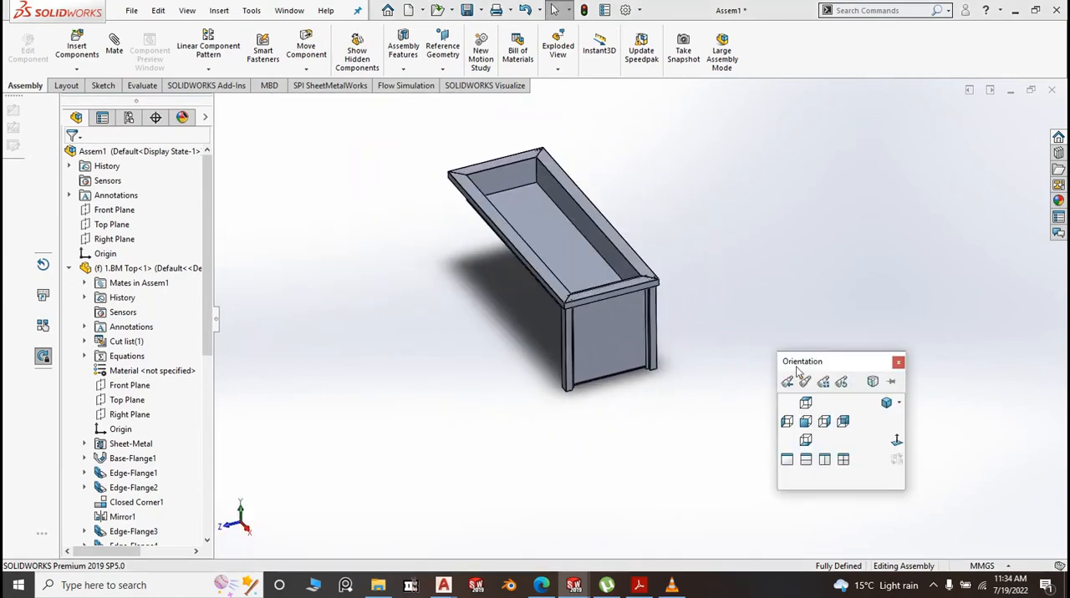
pyautogui.click(885, 404)
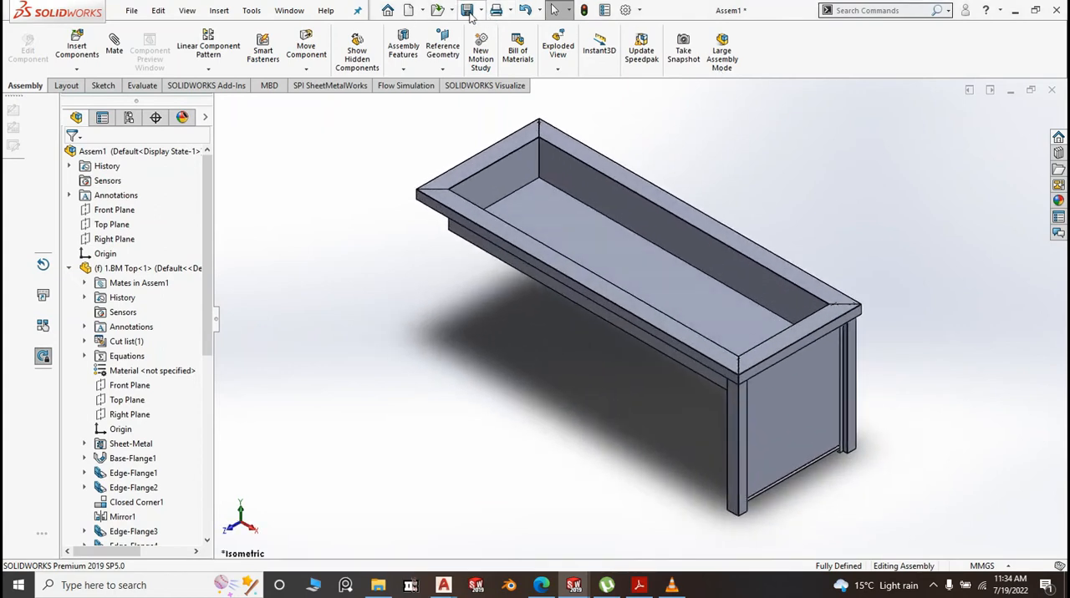
pyautogui.moveTo(472, 16)
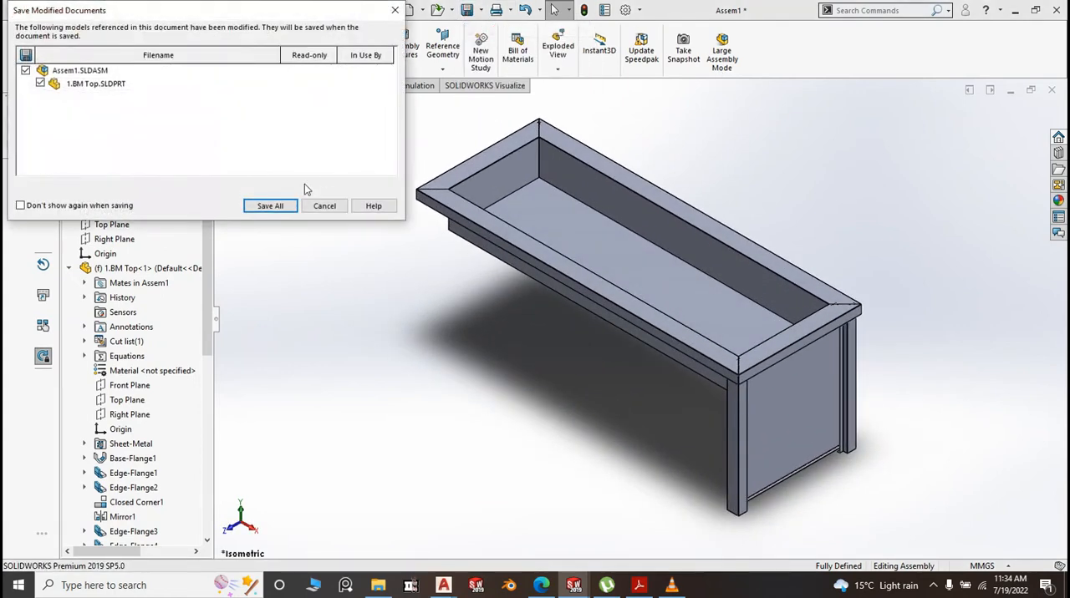
pyautogui.click(272, 206)
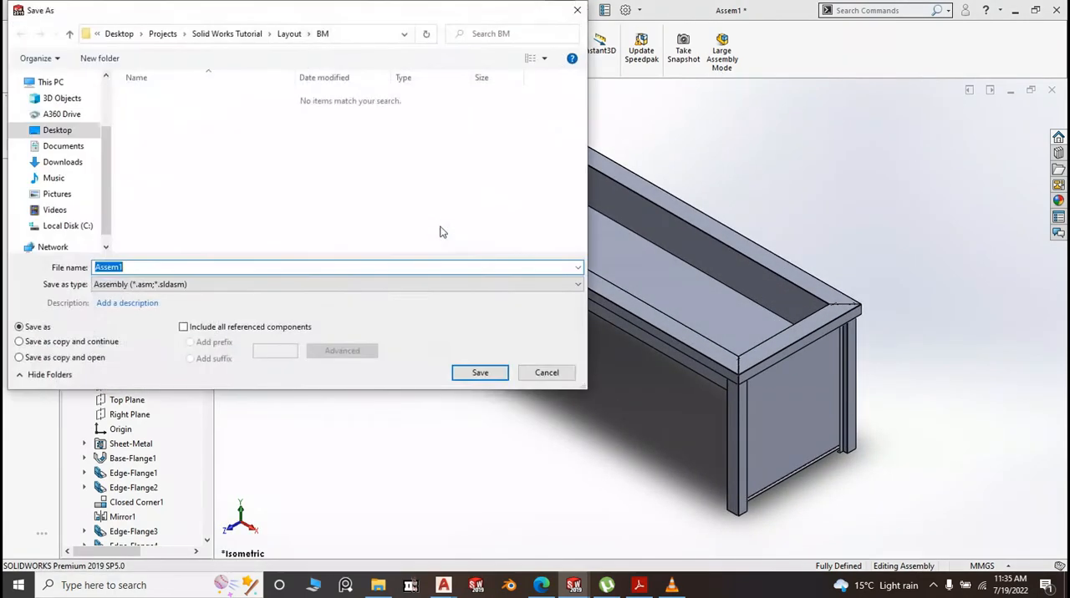
pyautogui.press('BackSpace')
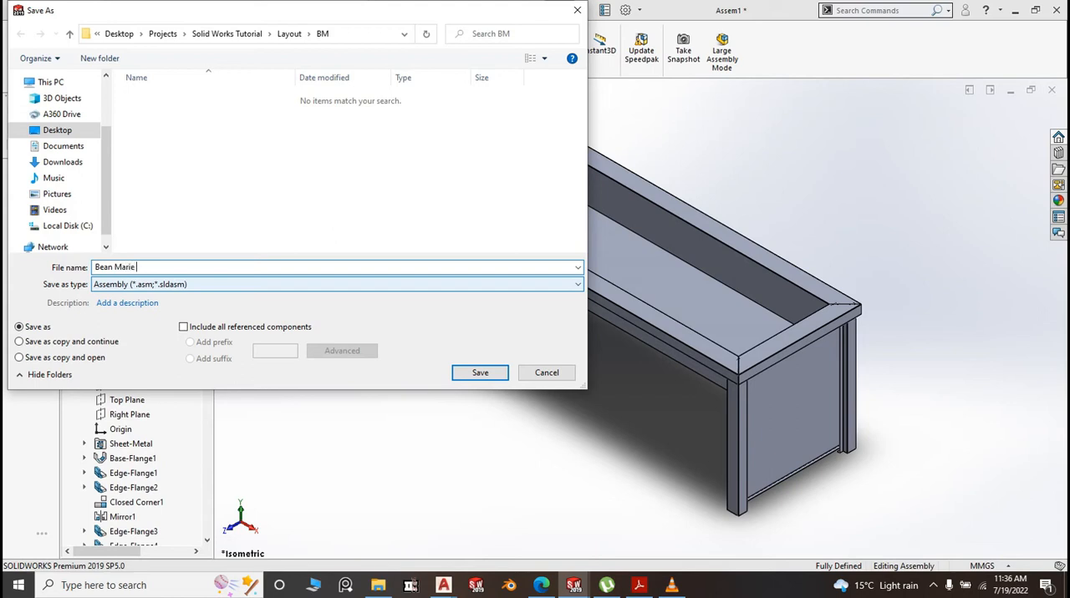
pyautogui.click(478, 372)
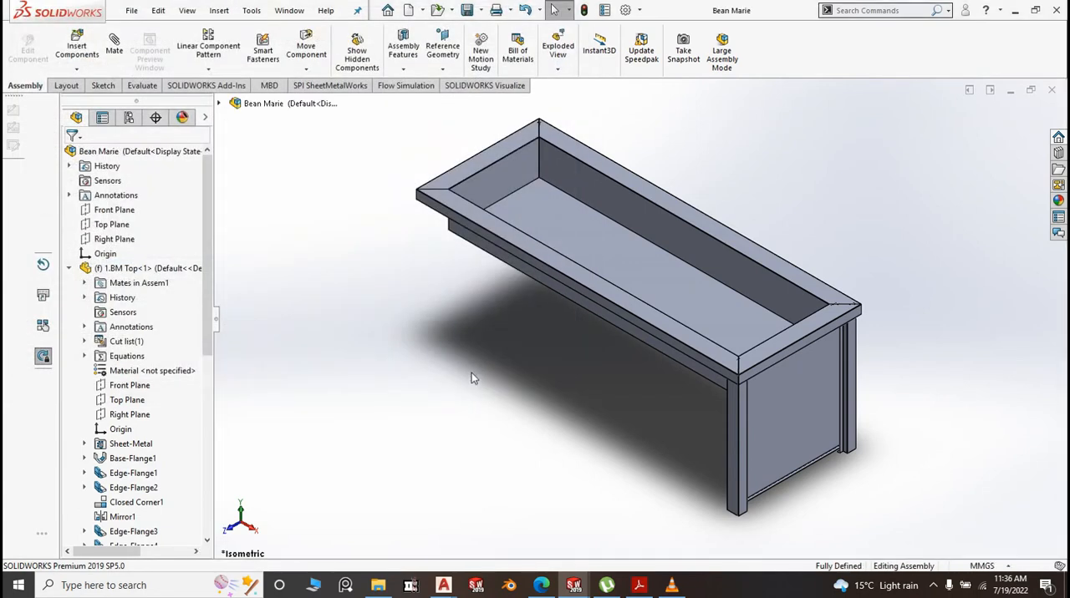
# Measure the distance between the back panel's narrow end flange face and the parallel narrow flange face at the side panel's opposite edge
pyautogui.scroll(1, 472, 378)
pyautogui.scroll(-8, 528, 373)
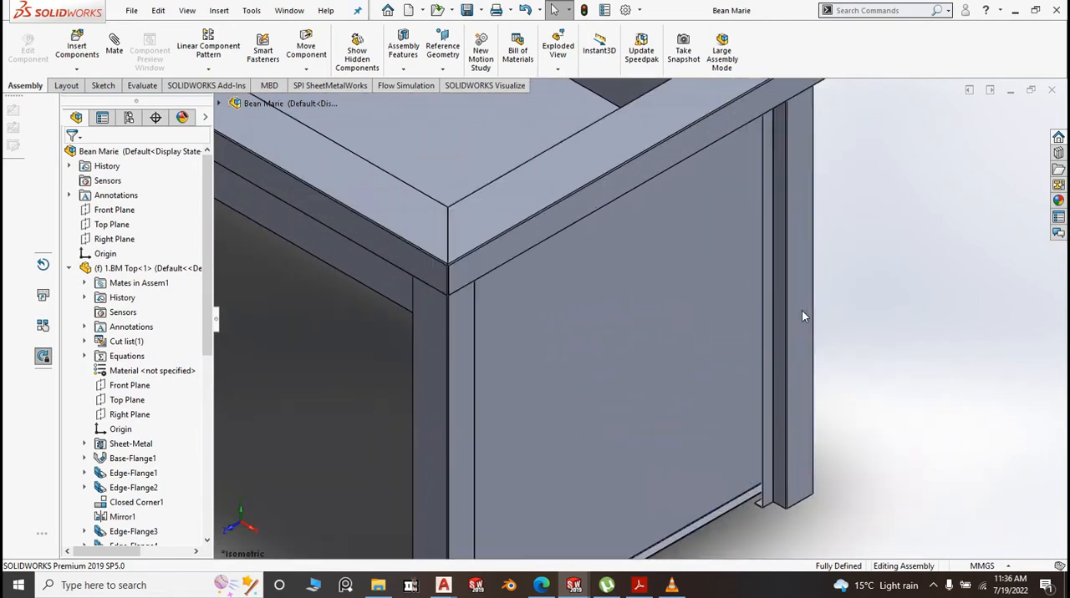
pyautogui.scroll(6, 545, 304)
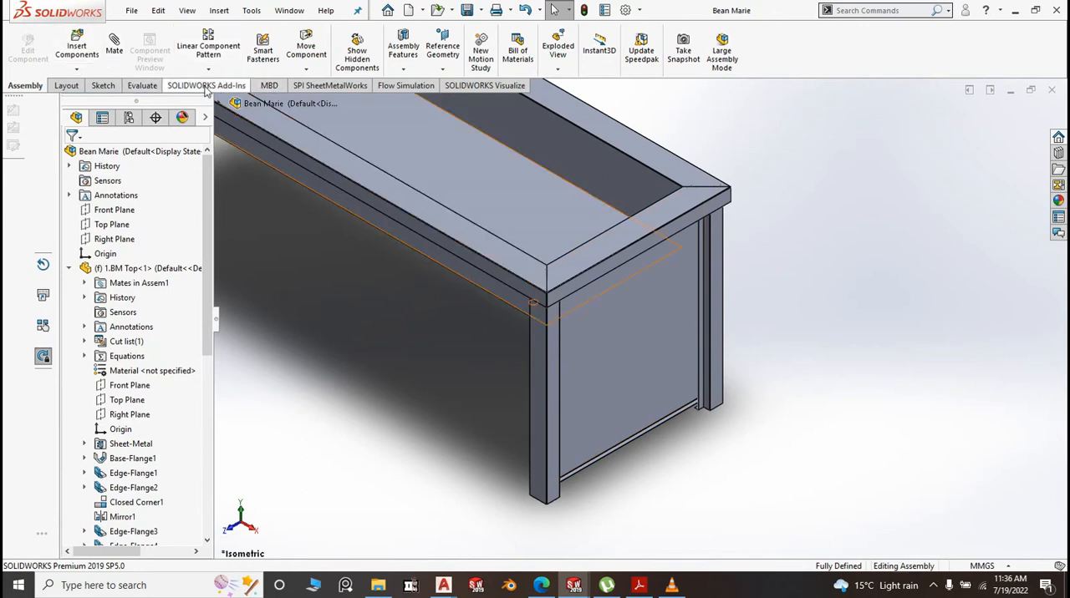
pyautogui.click(149, 86)
pyautogui.click(190, 51)
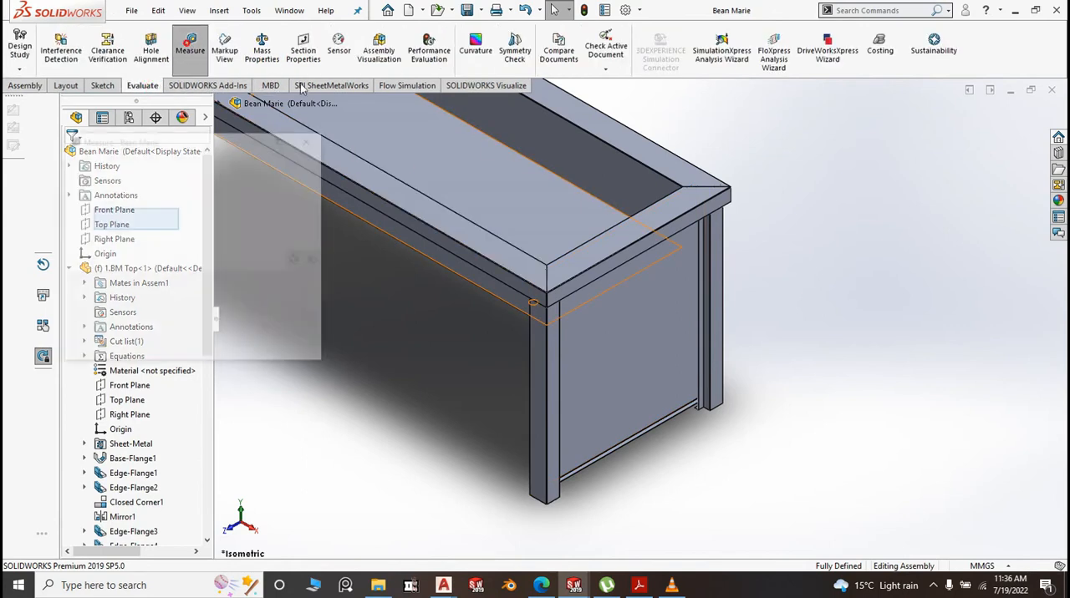
pyautogui.scroll(-10, 674, 287)
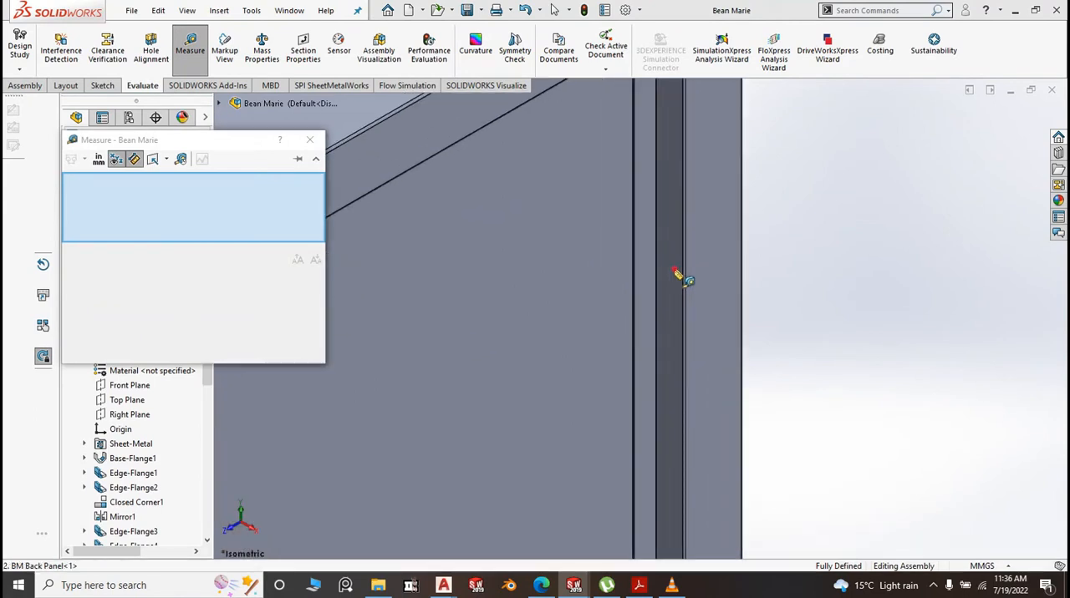
pyautogui.click(673, 269)
pyautogui.scroll(9, 825, 285)
pyautogui.moveTo(813, 408); pyautogui.dragTo(530, 406, button='middle')
pyautogui.scroll(-10, 502, 410)
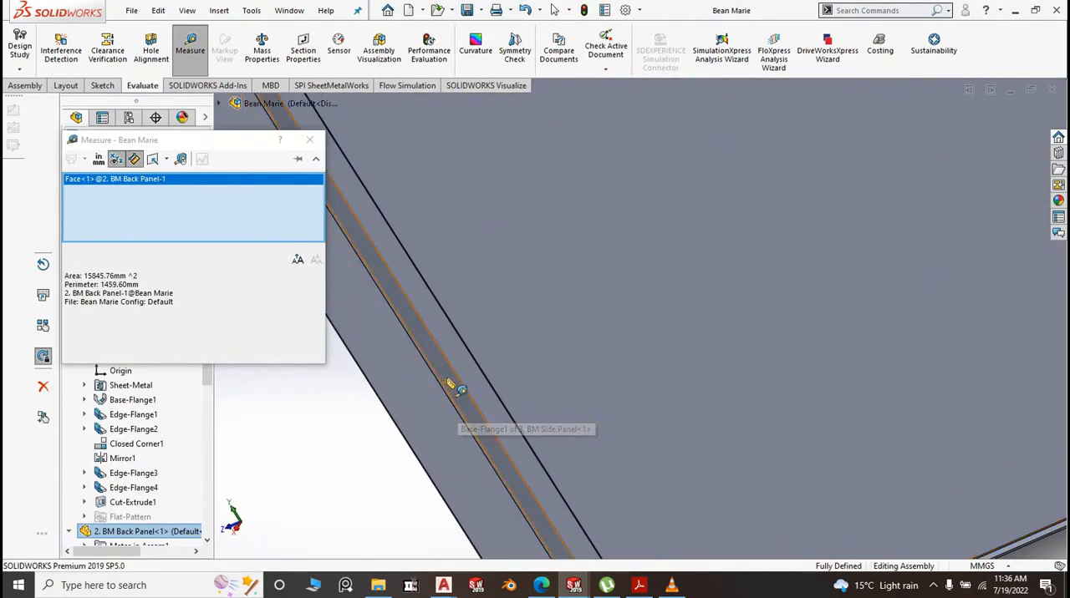
pyautogui.click(451, 377)
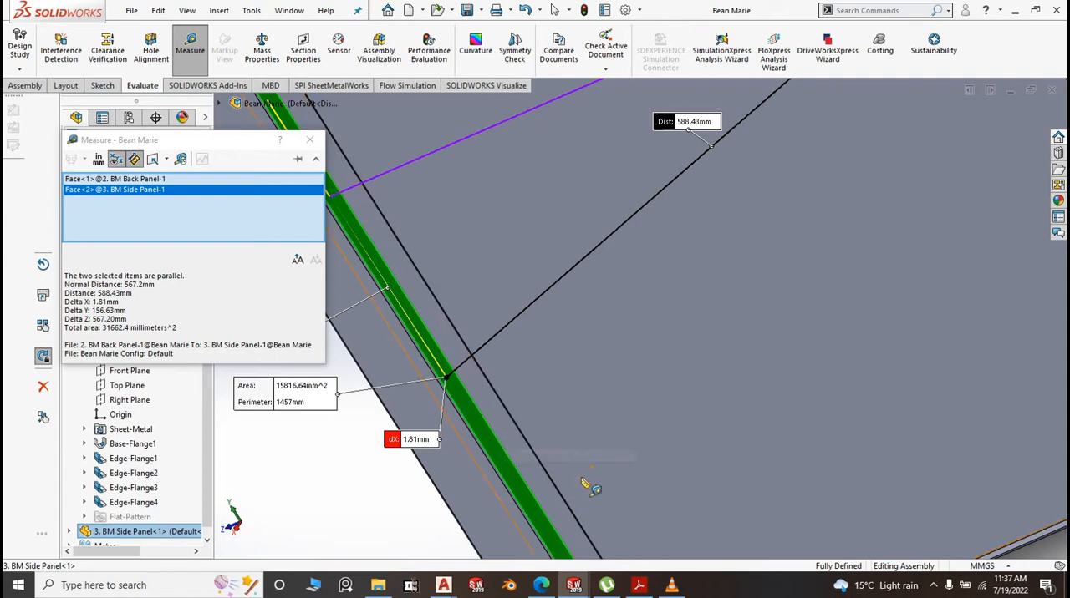
pyautogui.click(376, 490)
# Measure the distance from the underside face of the BM Top's short rim to the side panel's small bottom flange face, and finish measuring
pyautogui.scroll(5, 377, 490)
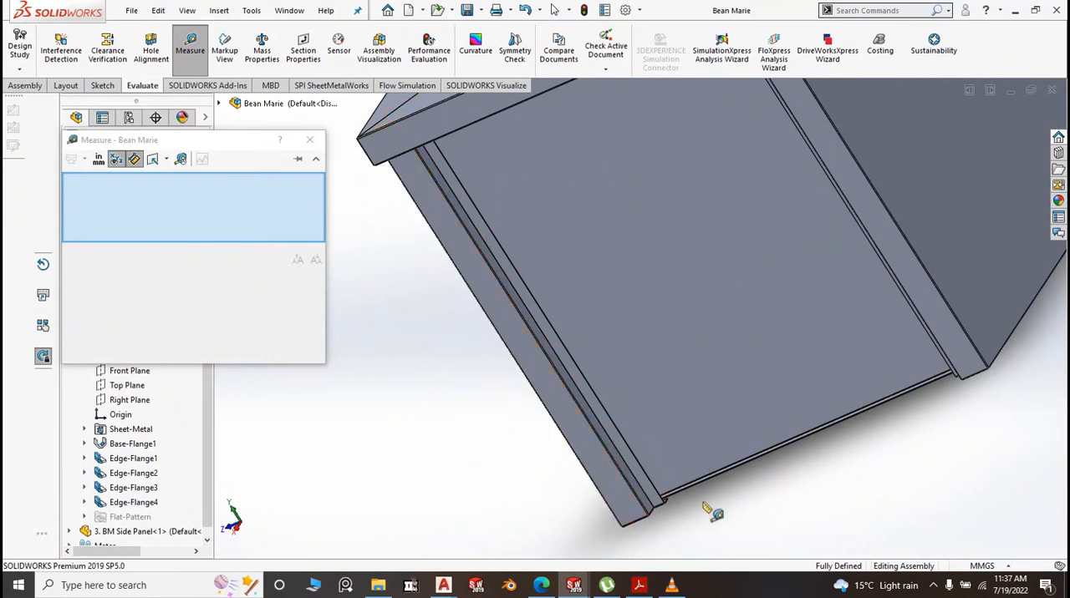
pyautogui.scroll(-1, 698, 512)
pyautogui.moveTo(691, 512); pyautogui.dragTo(646, 470, button='middle')
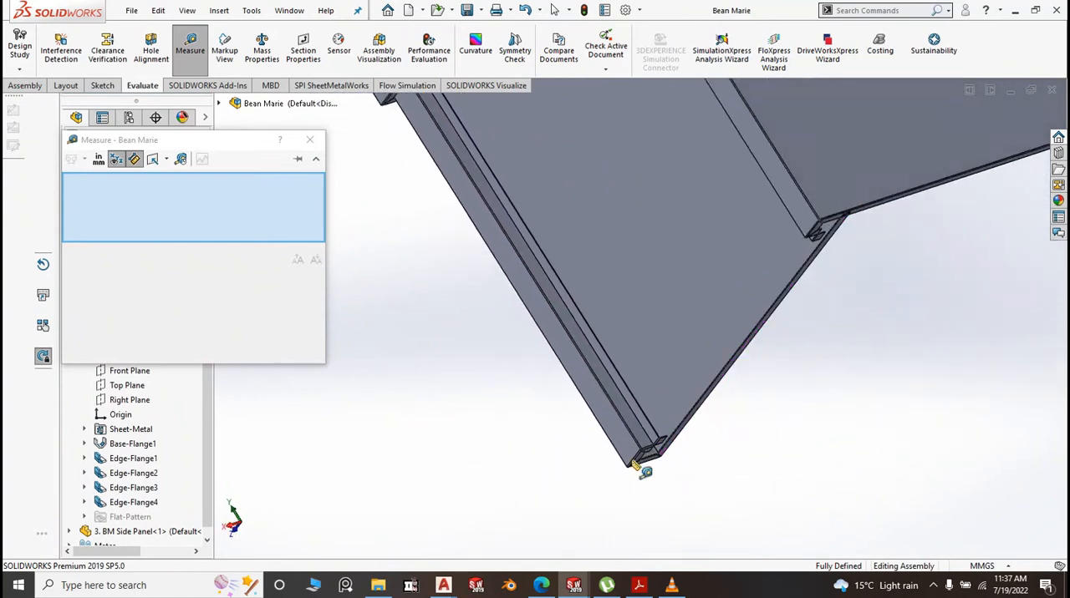
pyautogui.scroll(3, 640, 468)
pyautogui.scroll(-3, 566, 172)
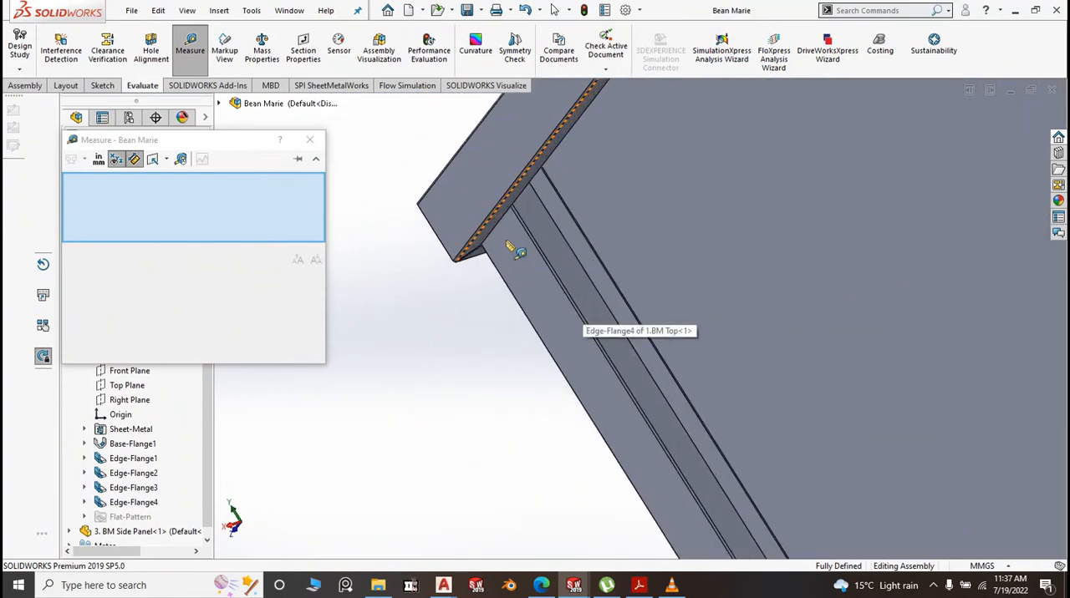
pyautogui.click(494, 237)
pyautogui.scroll(-1, 491, 234)
pyautogui.scroll(5, 493, 235)
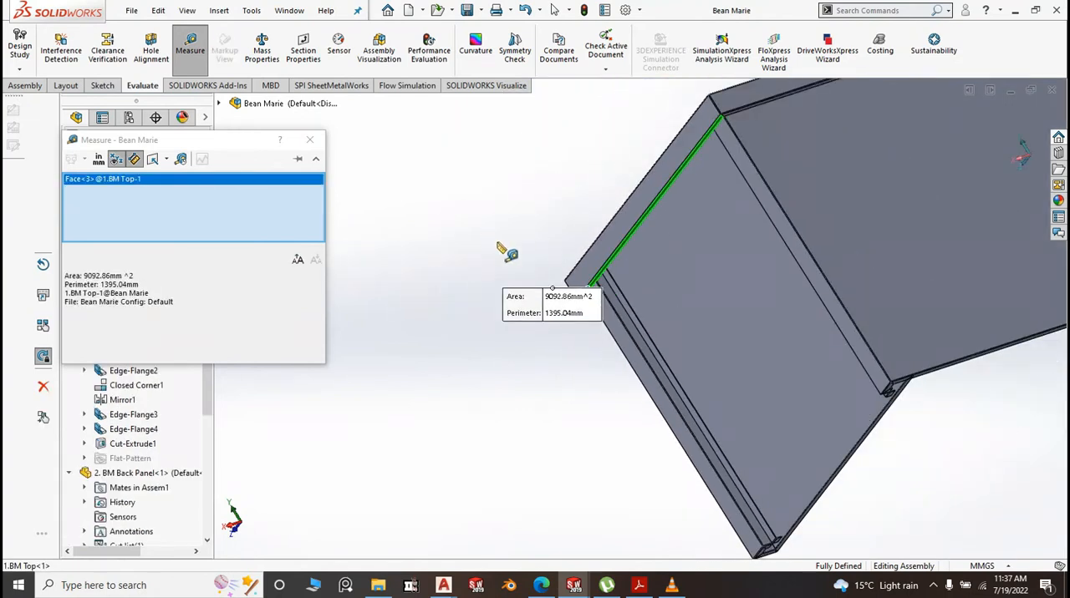
pyautogui.scroll(-5, 706, 435)
pyautogui.scroll(-3, 684, 401)
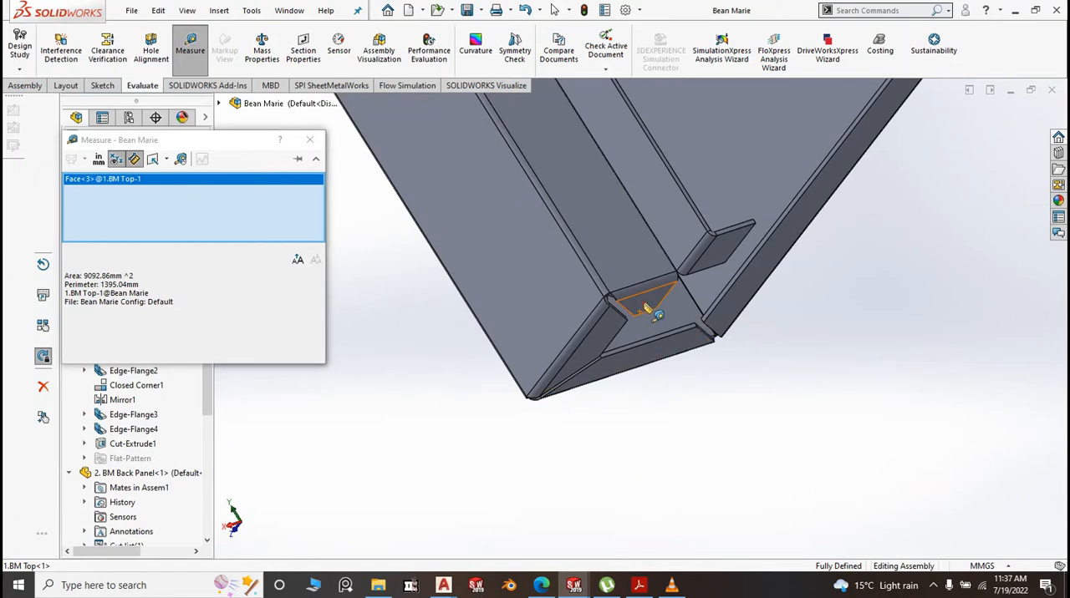
pyautogui.click(649, 304)
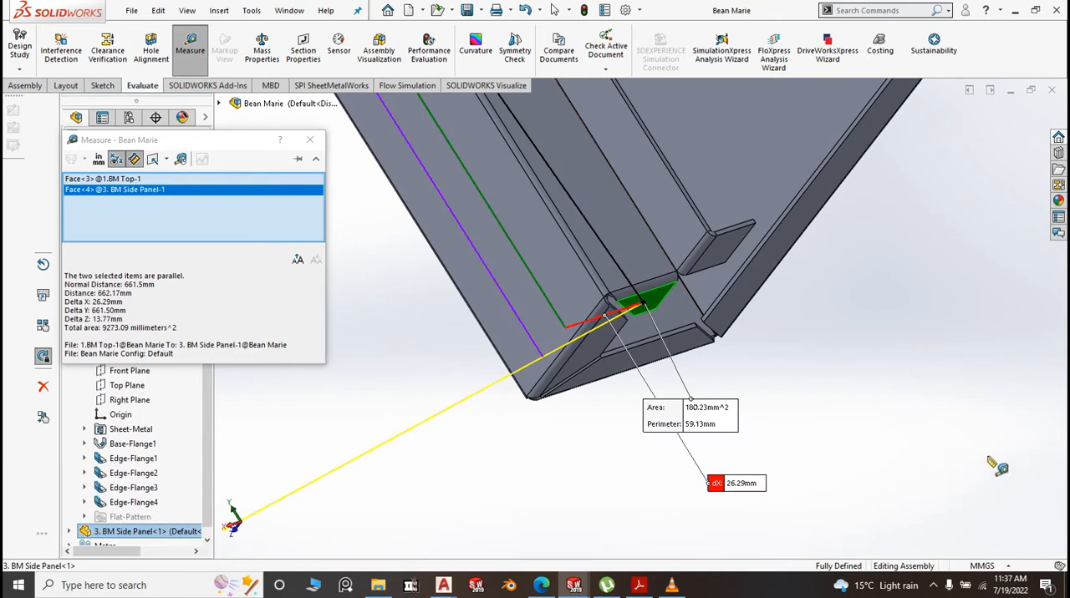
pyautogui.click(921, 399)
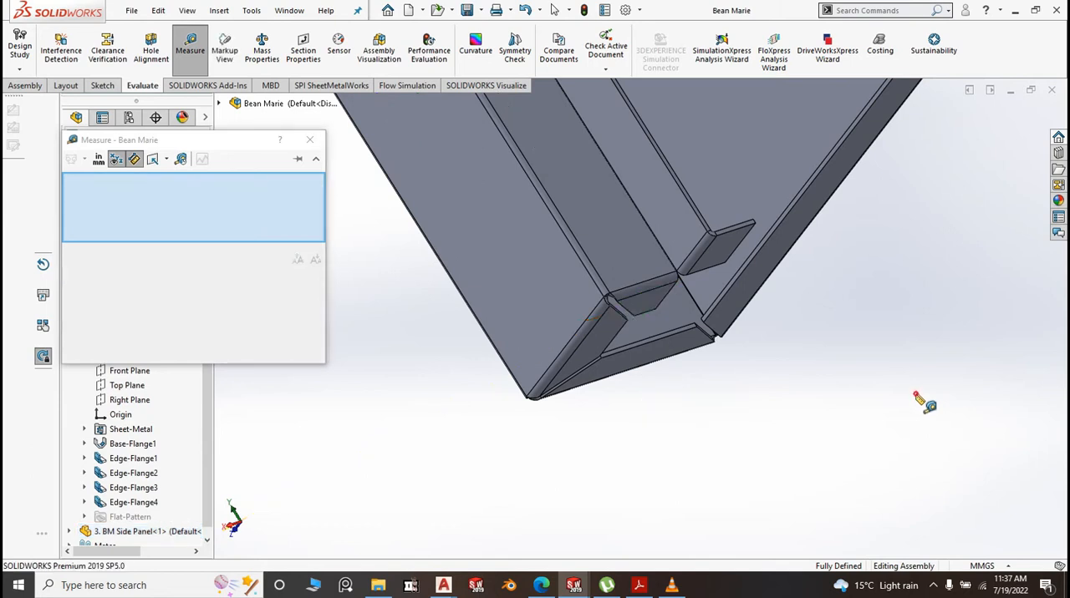
pyautogui.click(310, 140)
pyautogui.press('space')
pyautogui.click(612, 315)
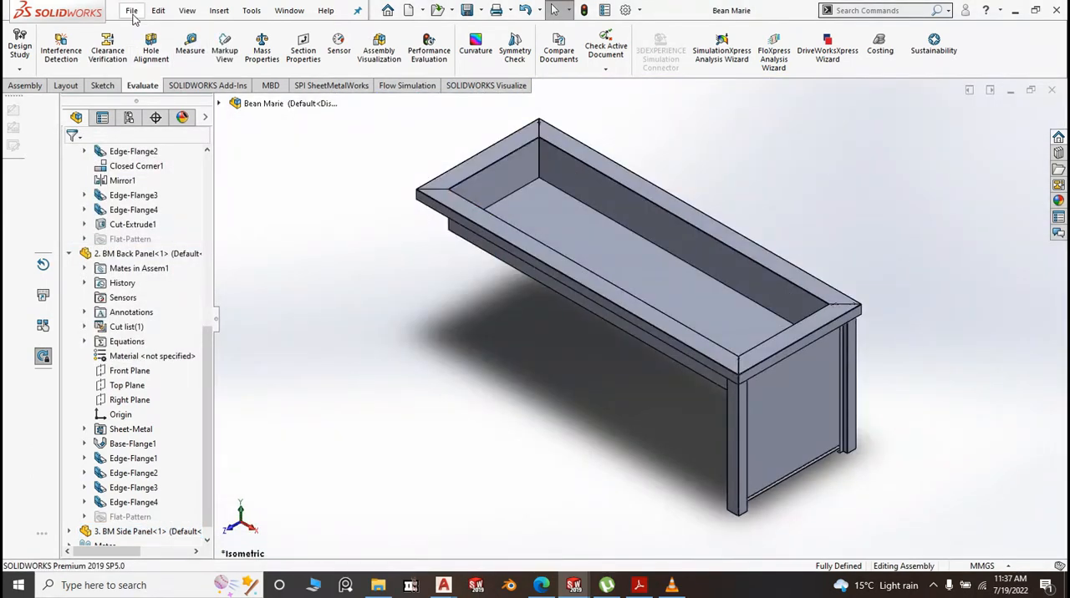
# Create a new part document from the Part2 template
pyautogui.click(132, 10)
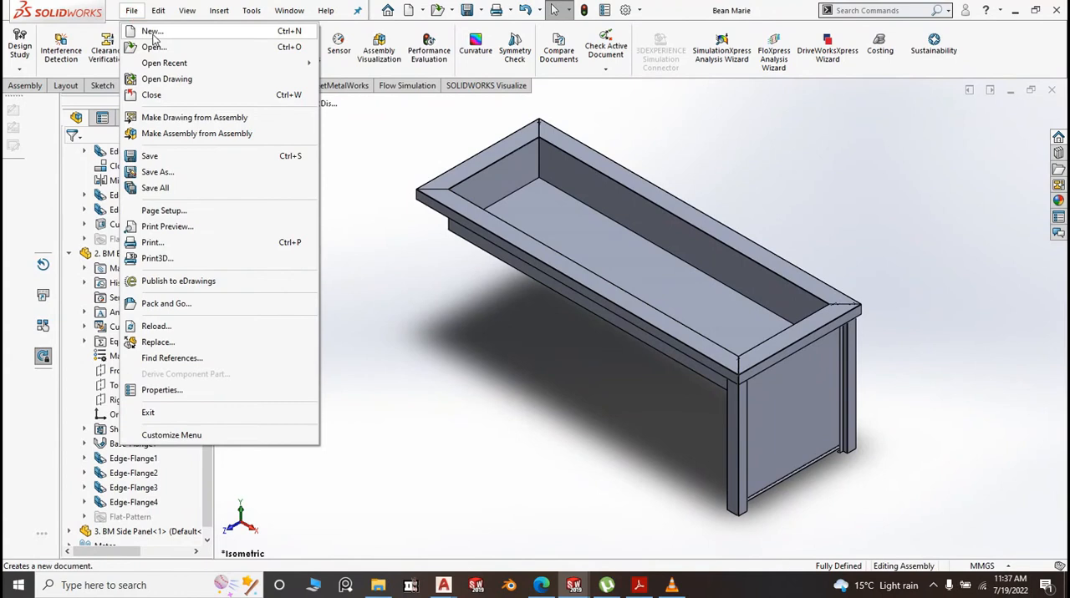
pyautogui.click(154, 33)
pyautogui.click(342, 191)
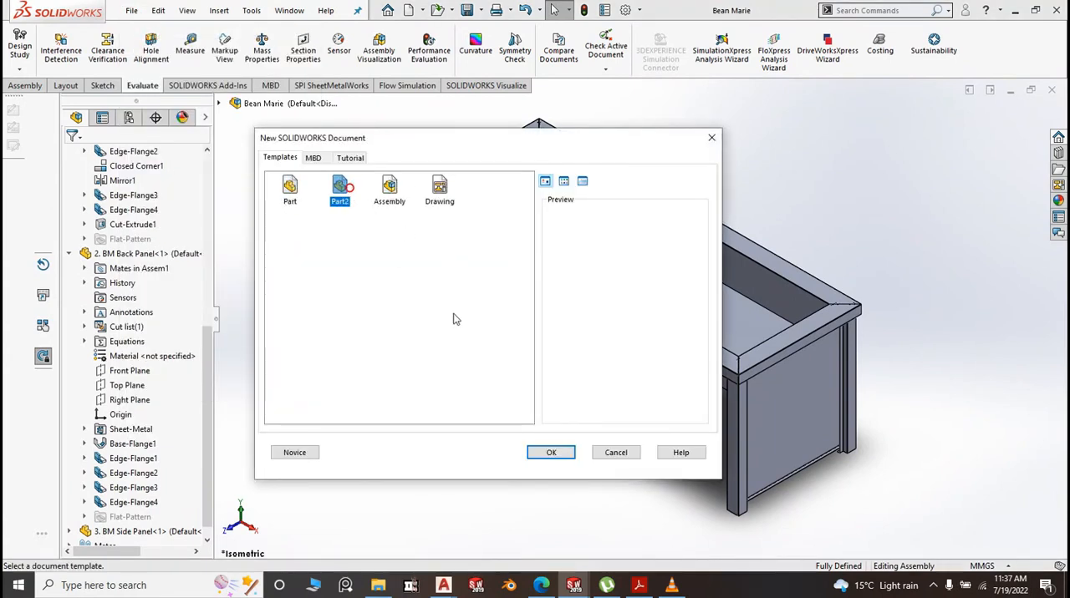
pyautogui.click(550, 454)
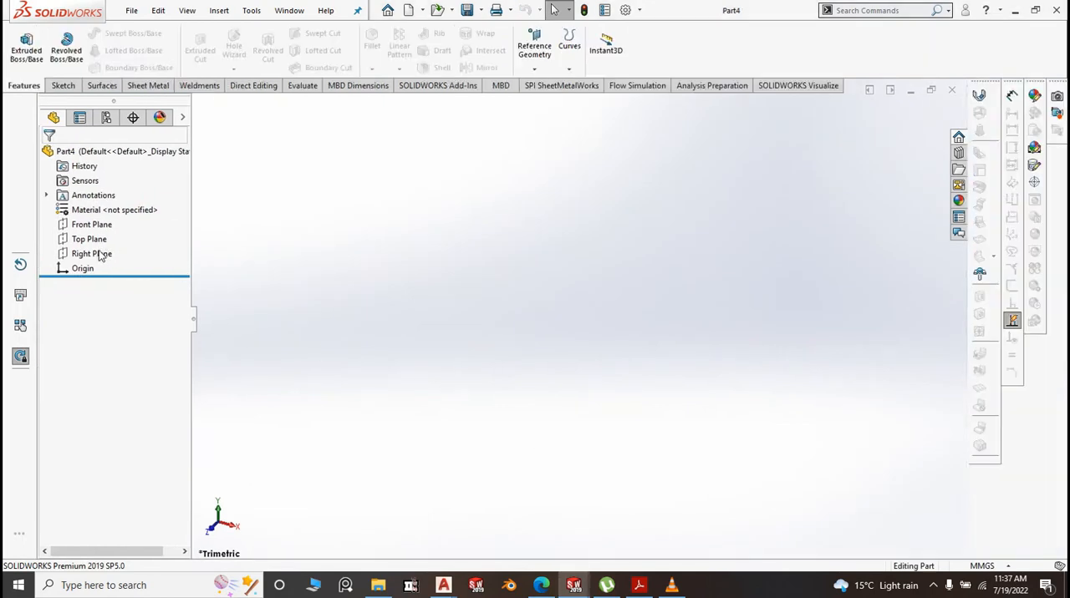
# Start a sketch on the Right Plane and draw a center rectangle about 127 mm wide, centred on the origin
pyautogui.click(98, 255)
pyautogui.click(113, 228)
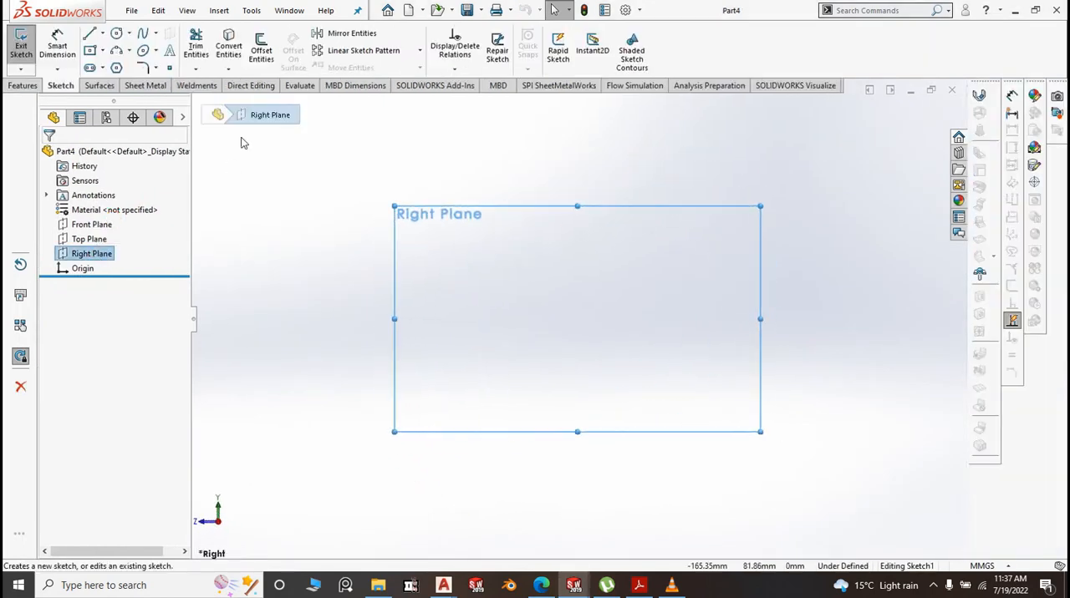
pyautogui.click(102, 50)
pyautogui.click(129, 84)
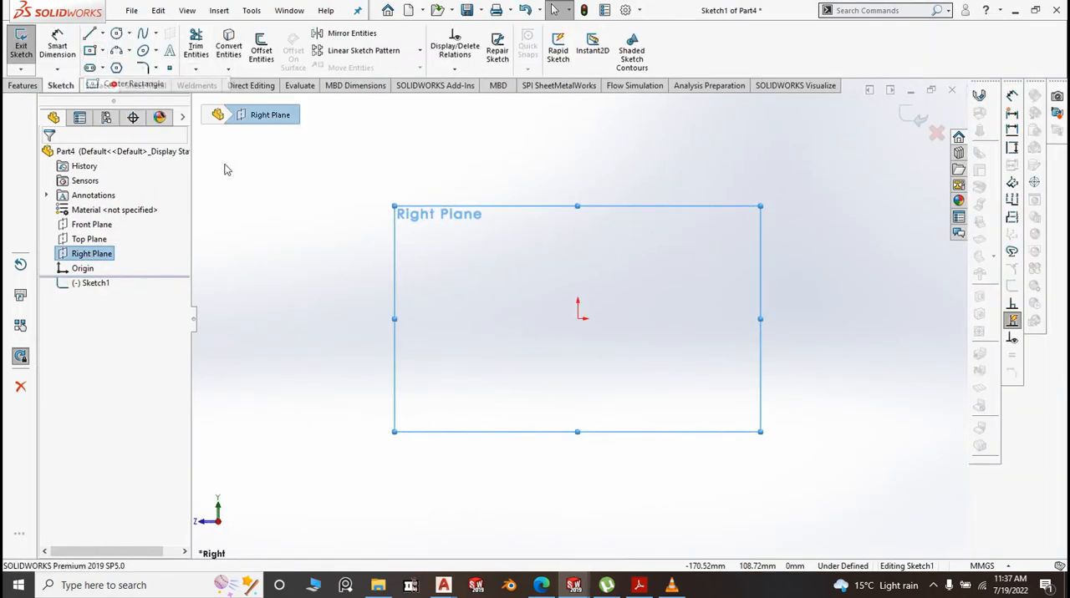
pyautogui.click(580, 321)
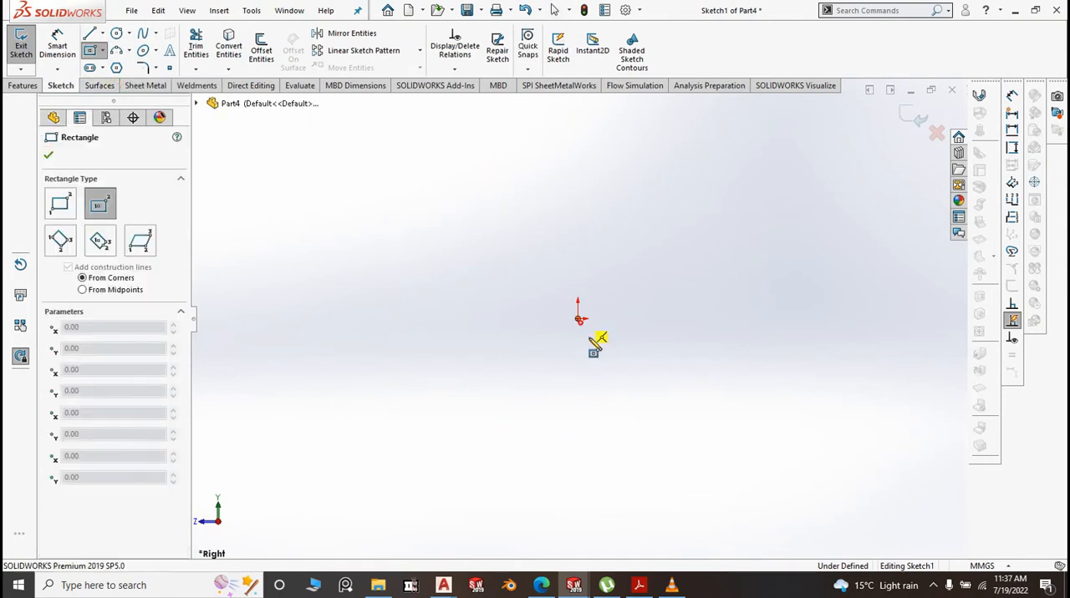
pyautogui.click(709, 446)
# Dimension the rectangle's top edge and set its width to 565 mm
pyautogui.click(57, 46)
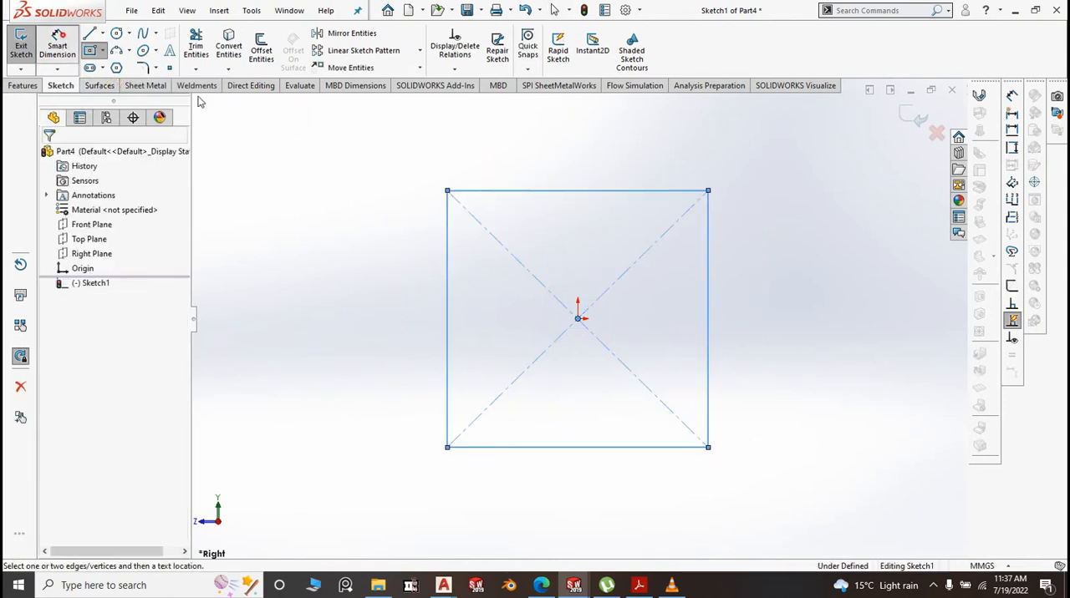
pyautogui.click(553, 190)
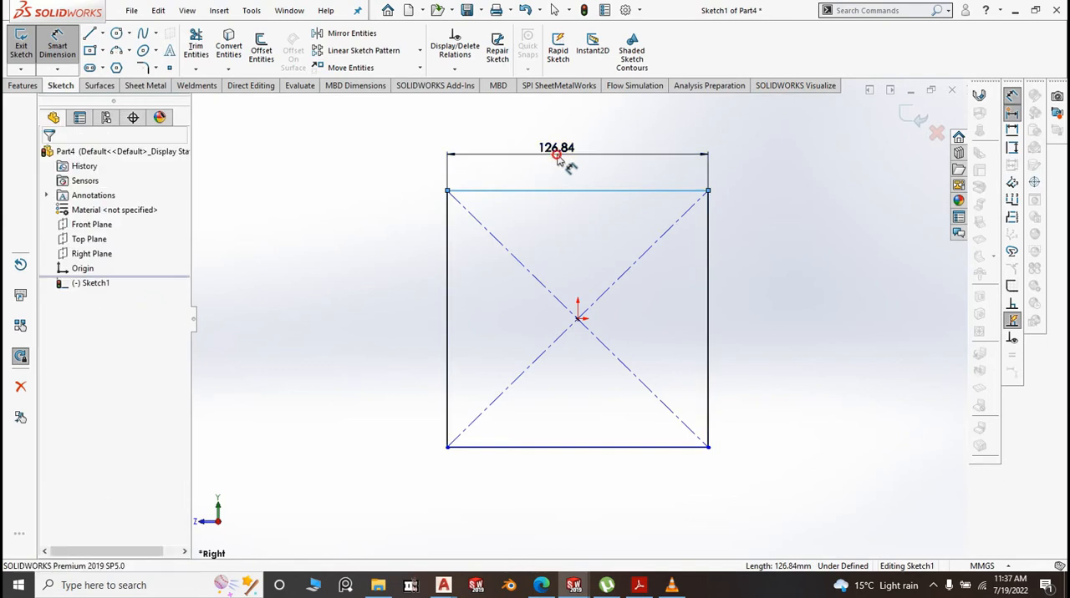
pyautogui.click(559, 161)
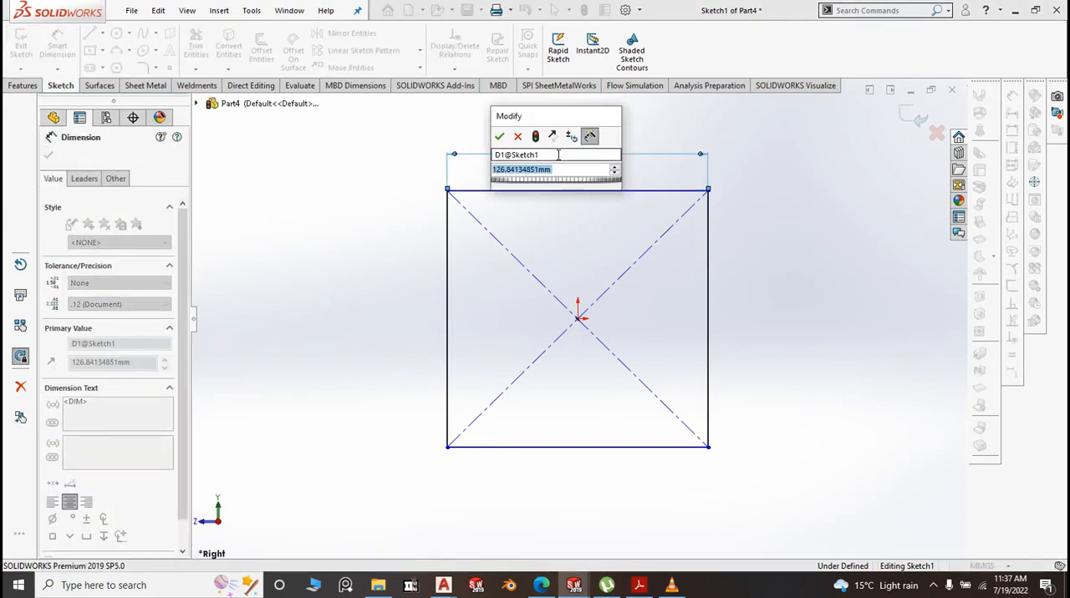
pyautogui.write('566')
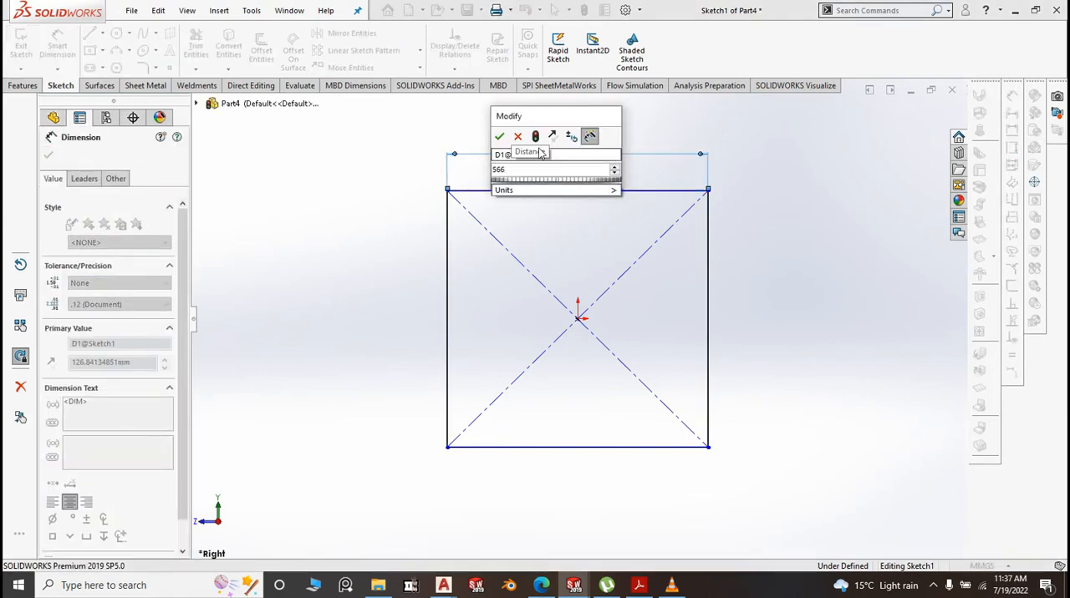
pyautogui.press('BackSpace')
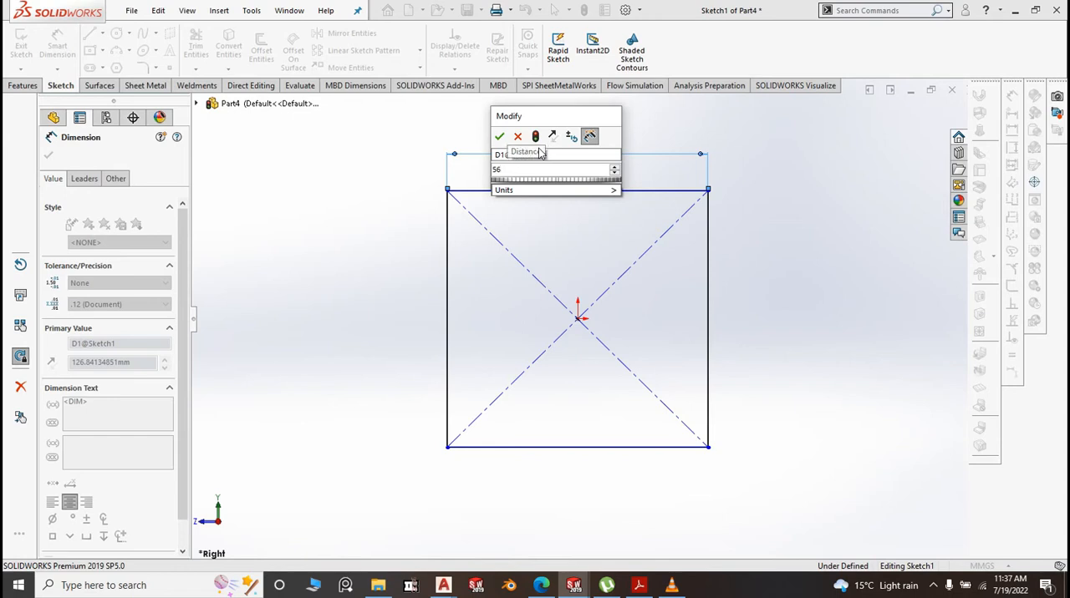
pyautogui.write('5')
pyautogui.click(499, 136)
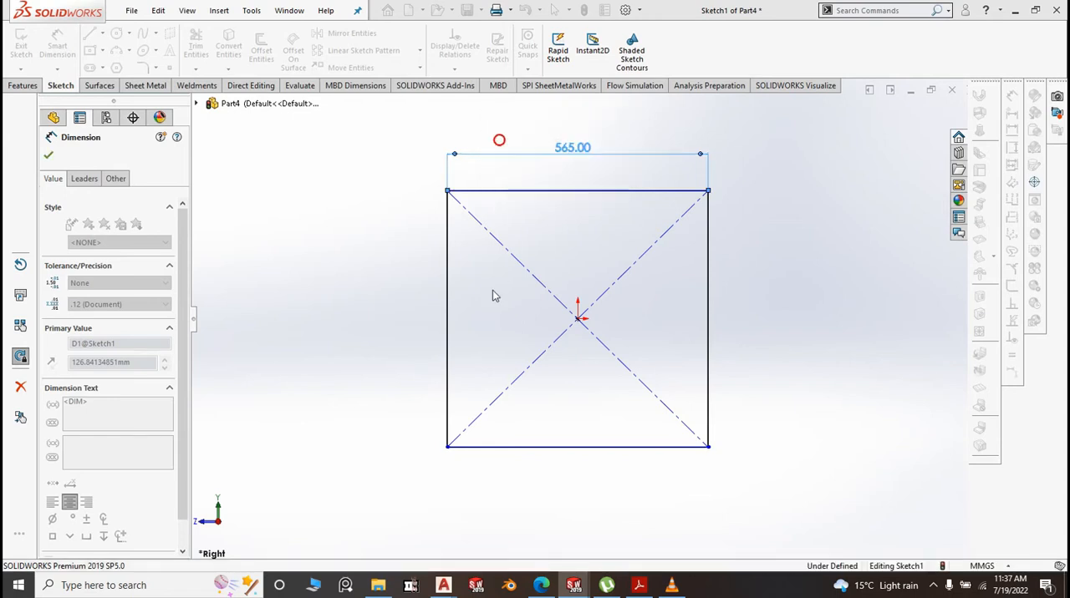
# Dimension the rectangle's vertical side, set its height to 656 mm and finish dimensioning
pyautogui.click(448, 286)
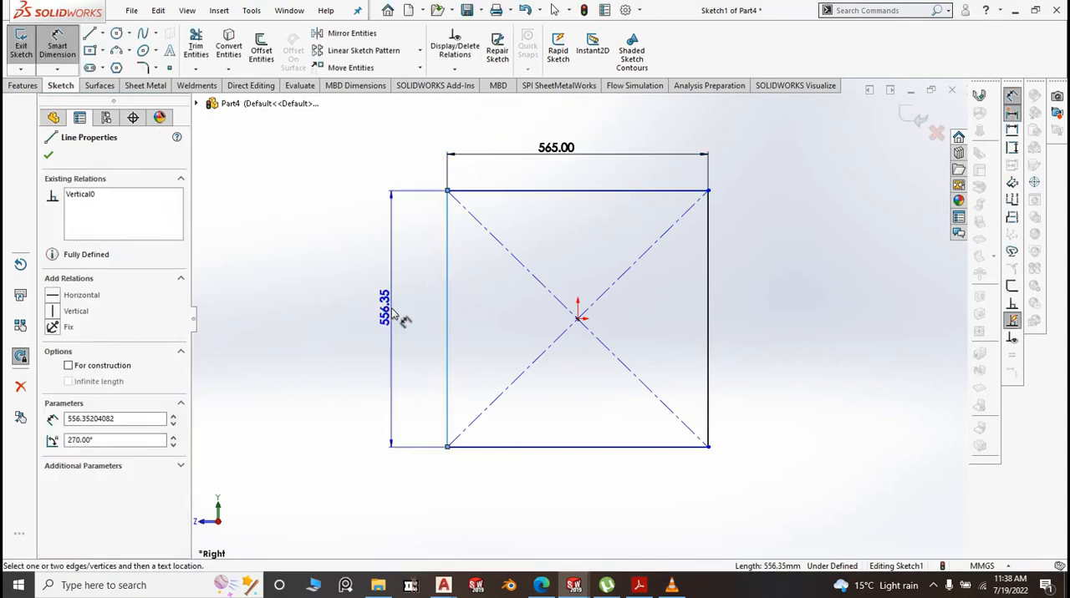
pyautogui.click(401, 318)
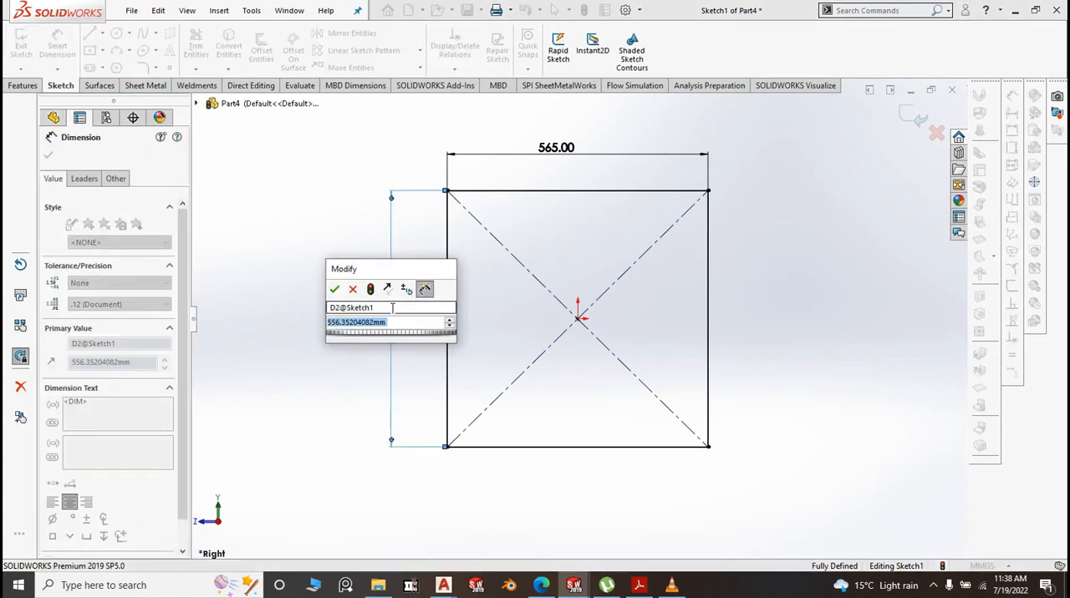
pyautogui.write('66')
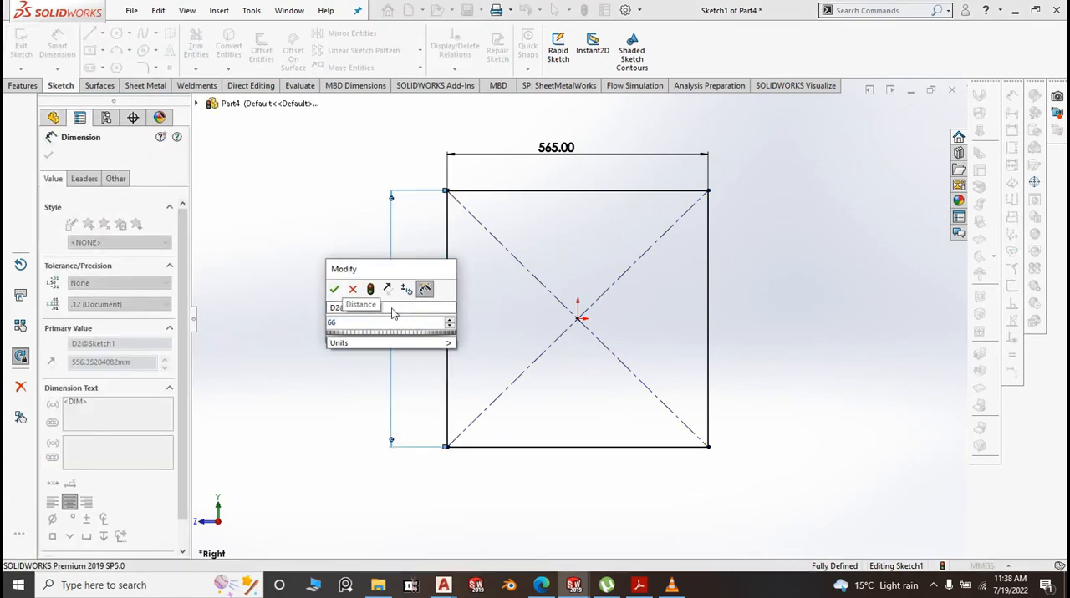
pyautogui.press('BackSpace')
pyautogui.write('58')
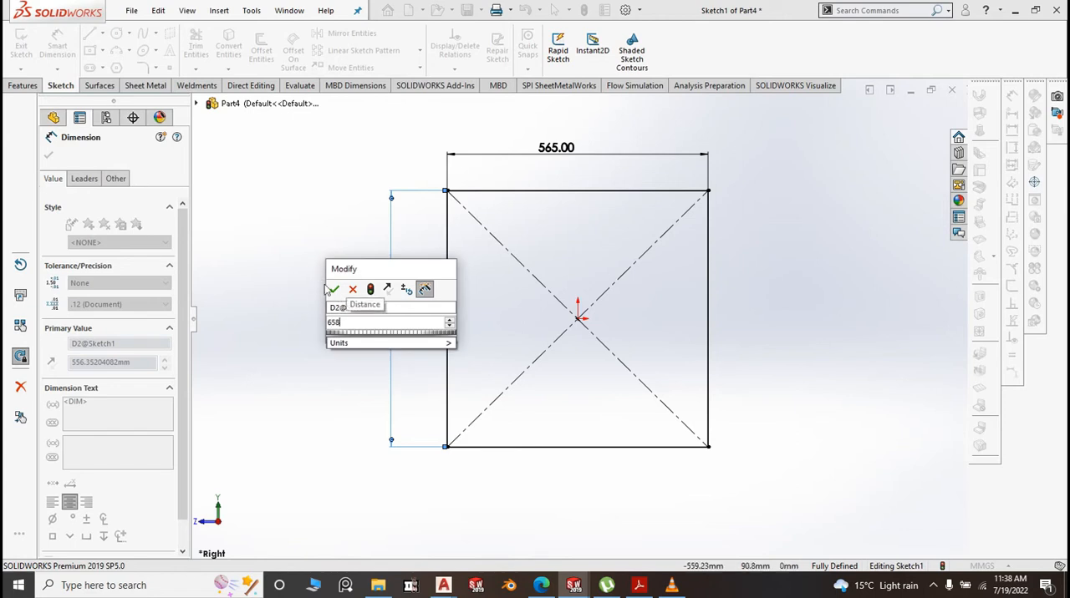
pyautogui.press('BackSpace')
pyautogui.write('6')
pyautogui.click(335, 289)
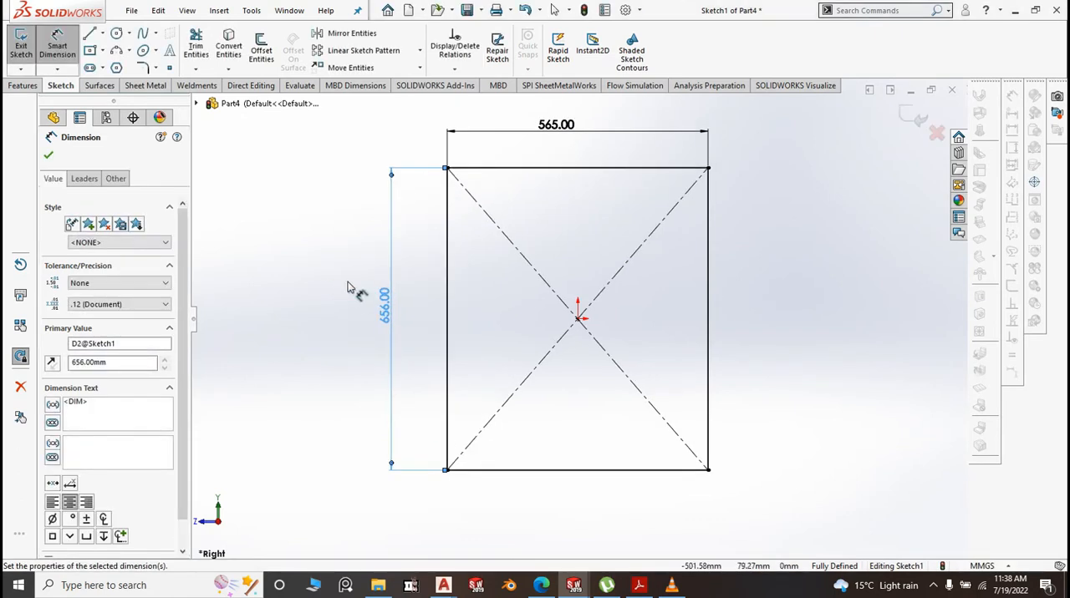
pyautogui.click(49, 156)
# Create a 1.20 mm thick sheet-metal base flange from the rectangle sketch with a K-factor of 0.5
pyautogui.click(138, 85)
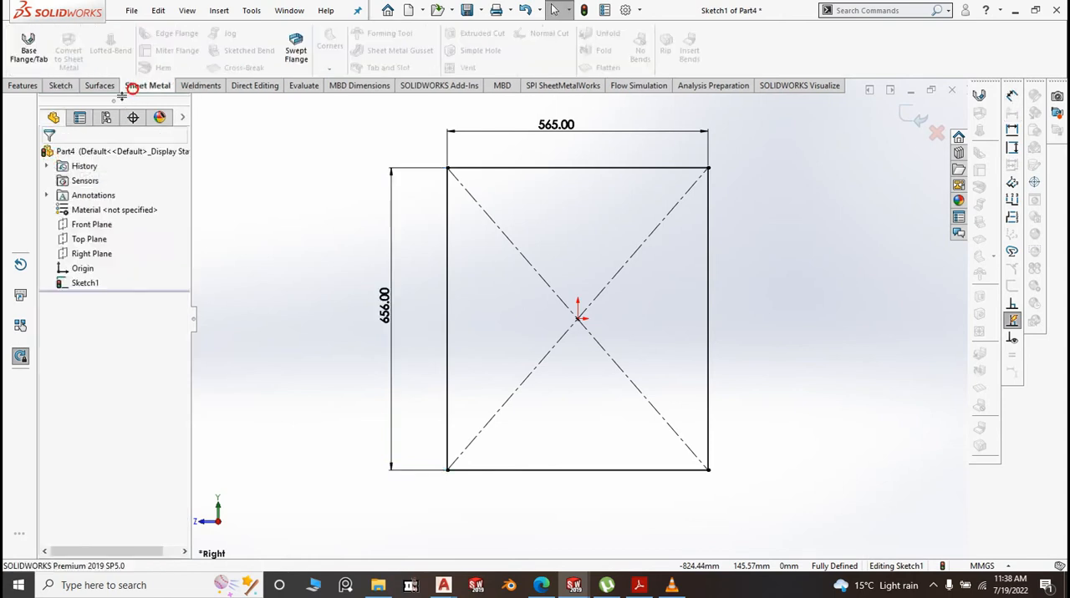
pyautogui.click(29, 46)
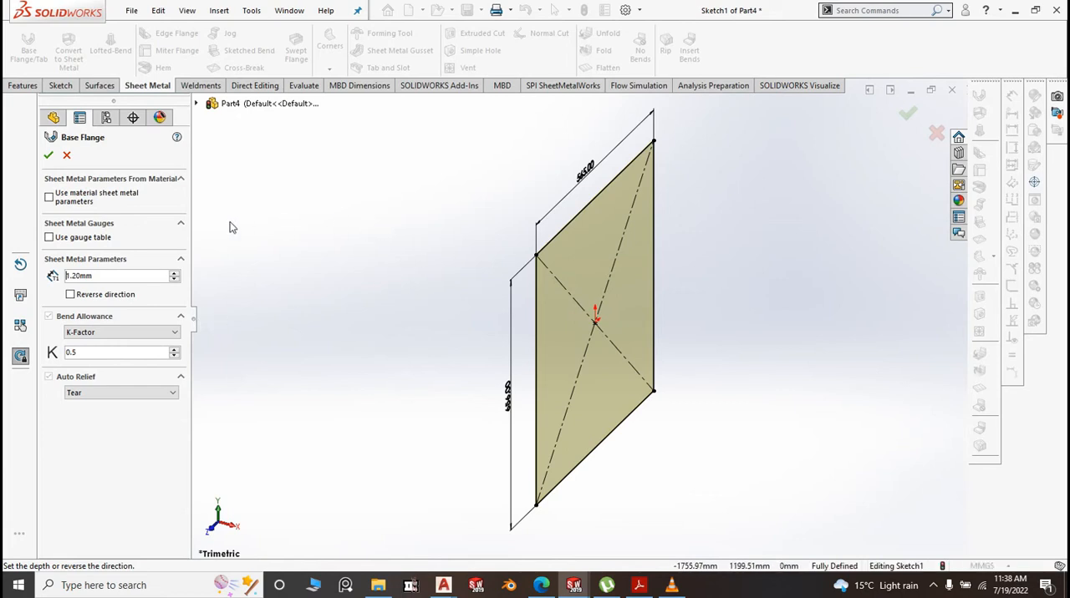
pyautogui.click(48, 157)
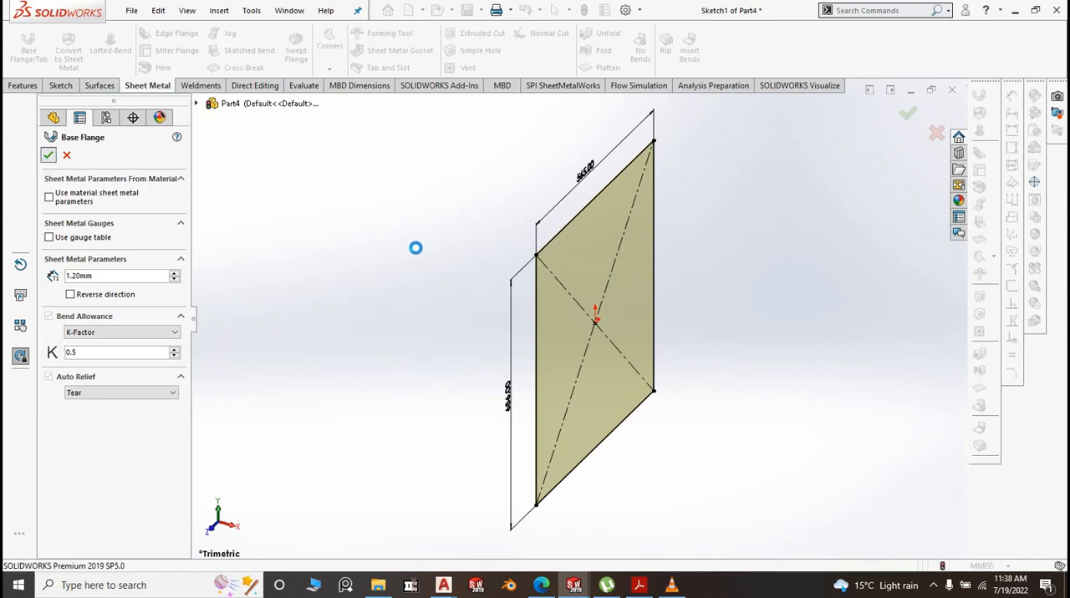
# Start an edge flange on all four outer edges of the panel, folded 90 degrees to the same side
pyautogui.scroll(-3, 658, 158)
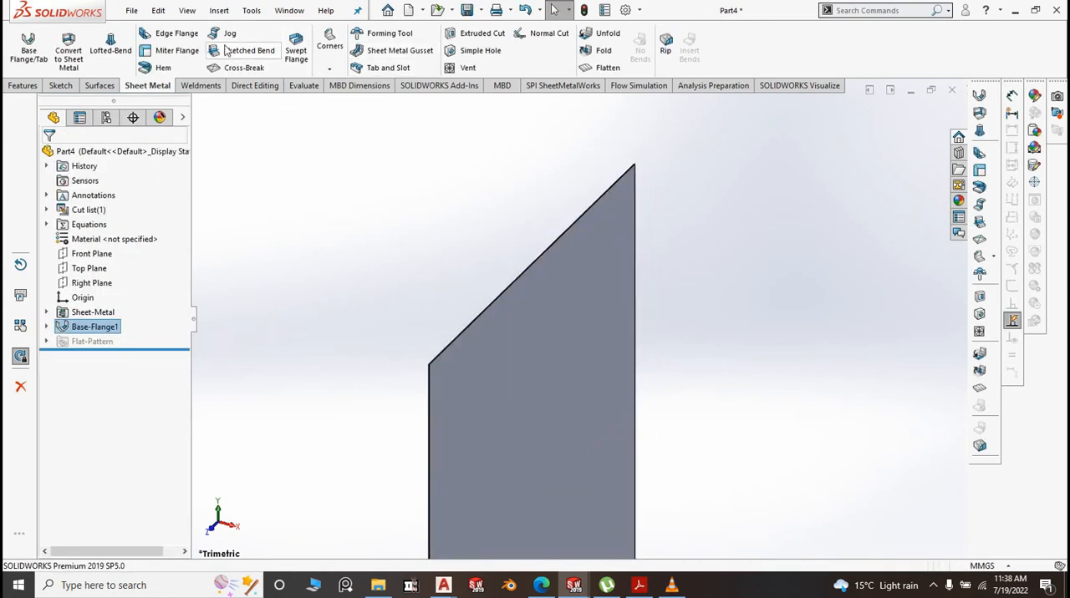
pyautogui.click(477, 325)
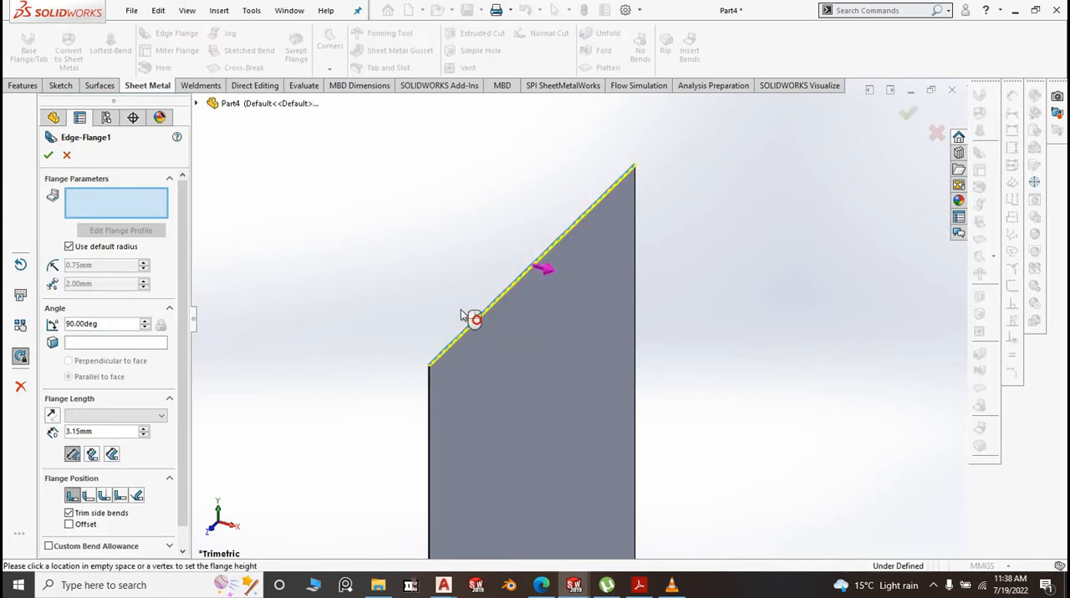
pyautogui.click(429, 402)
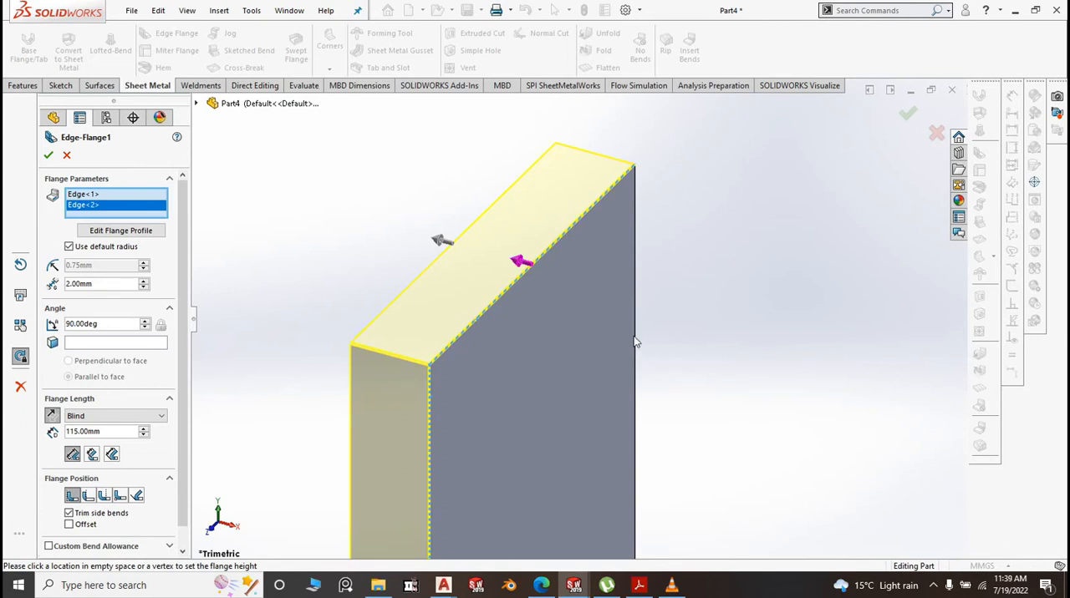
pyautogui.click(635, 336)
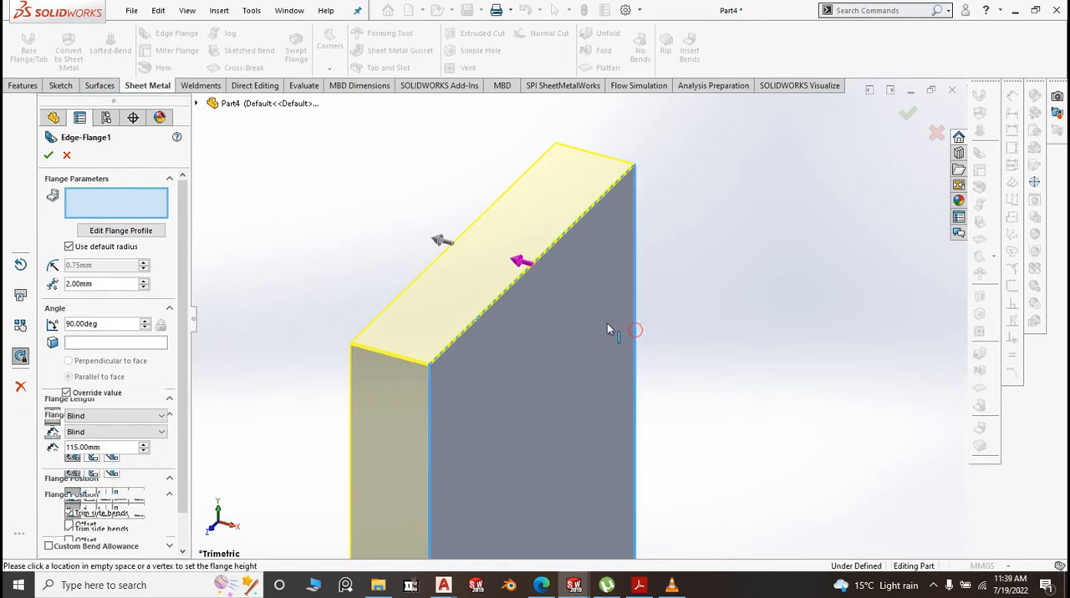
pyautogui.scroll(3, 602, 319)
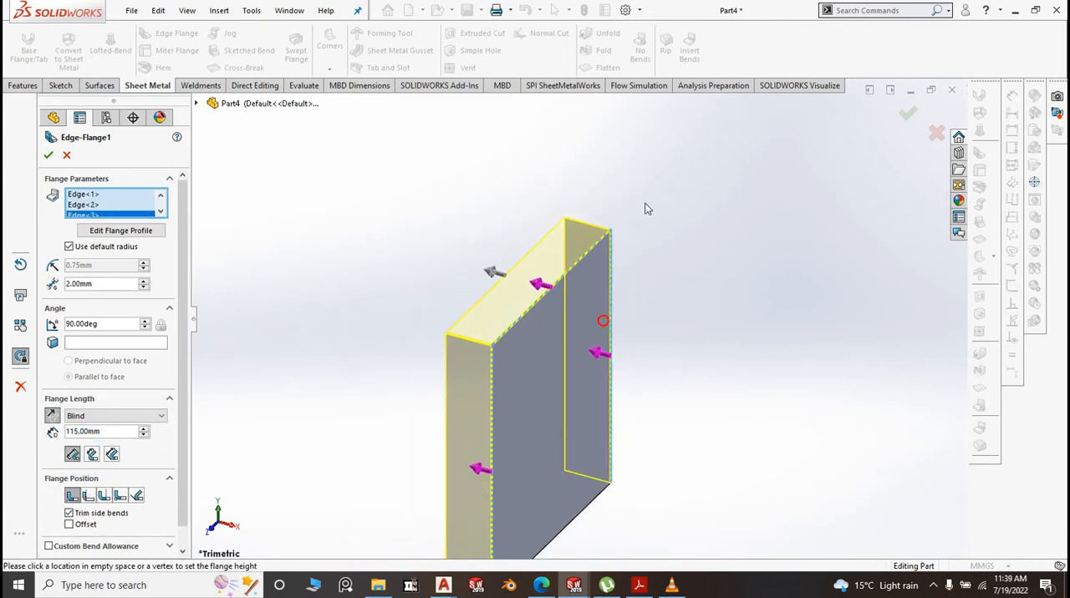
pyautogui.click(590, 511)
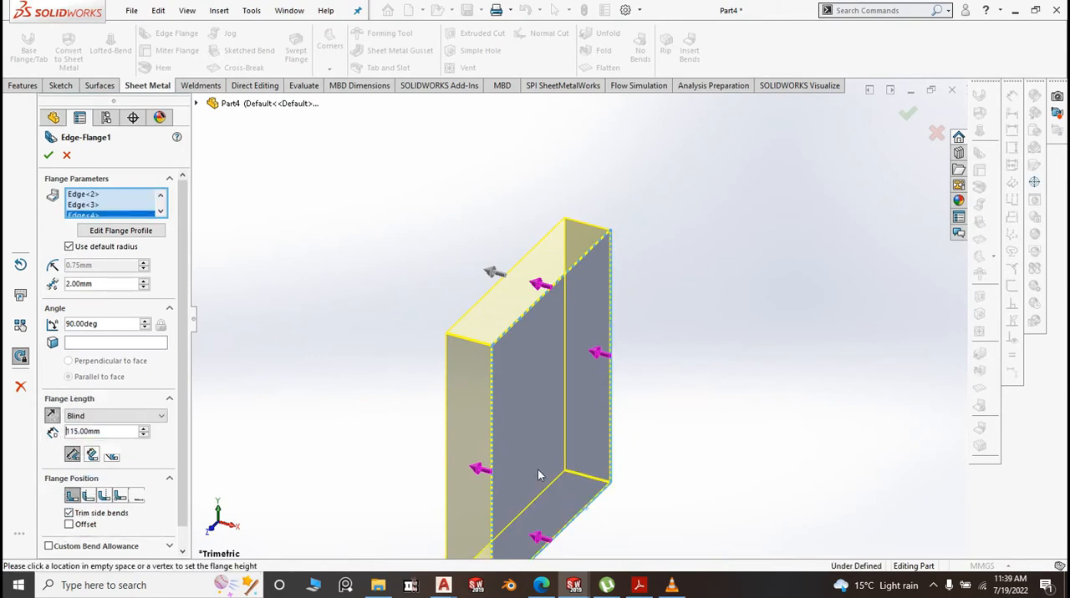
pyautogui.scroll(2, 683, 393)
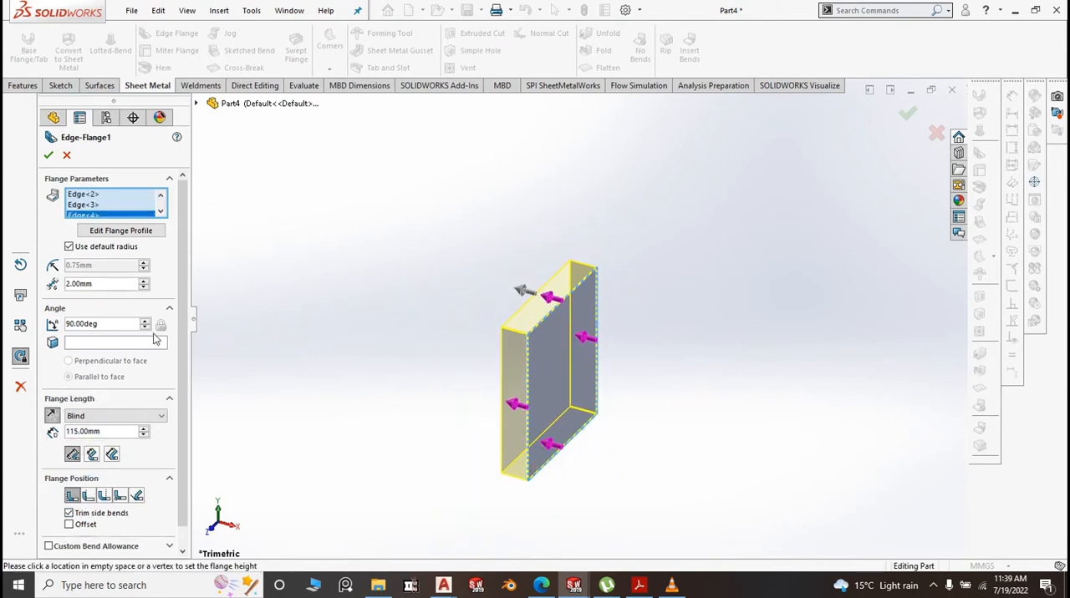
# Give the four edge flanges a custom bend radius of 0.1 mm and a length of 23 mm, and create them
pyautogui.click(69, 246)
pyautogui.moveTo(97, 266); pyautogui.dragTo(81, 267)
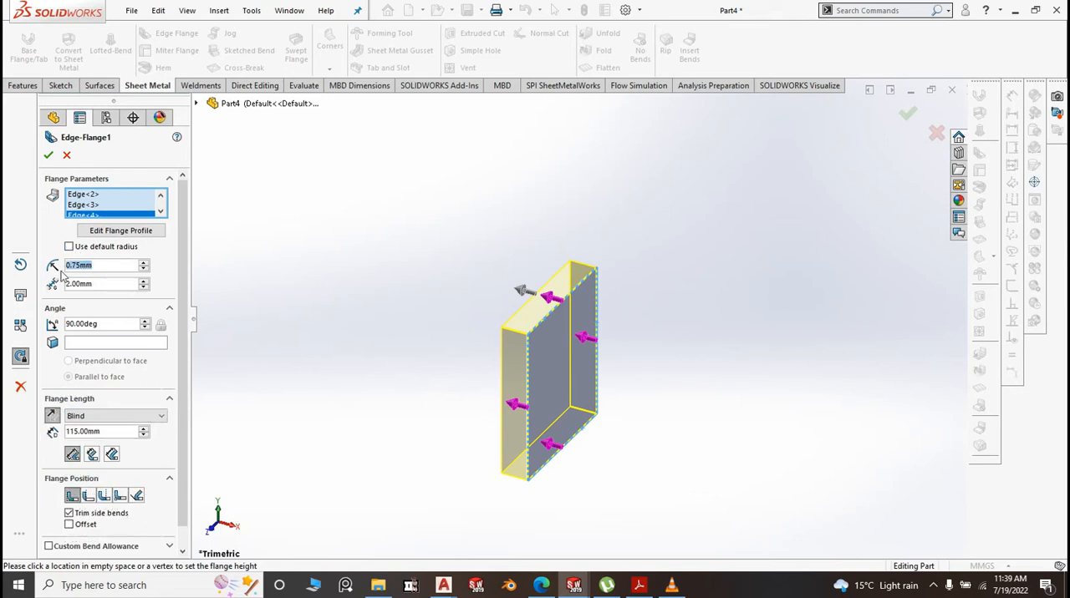
pyautogui.write('0.1')
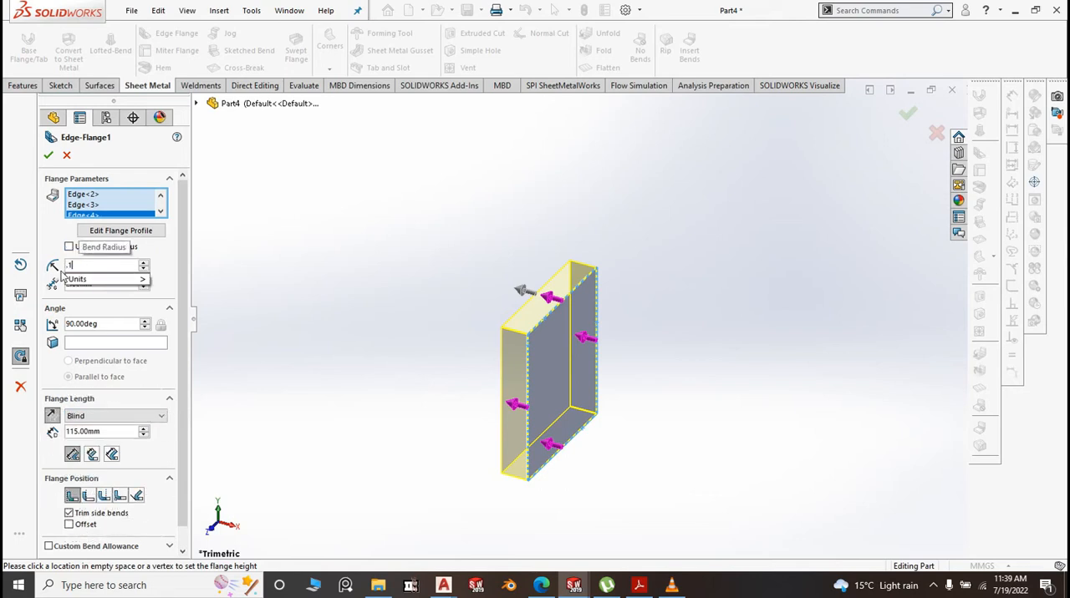
pyautogui.click(384, 270)
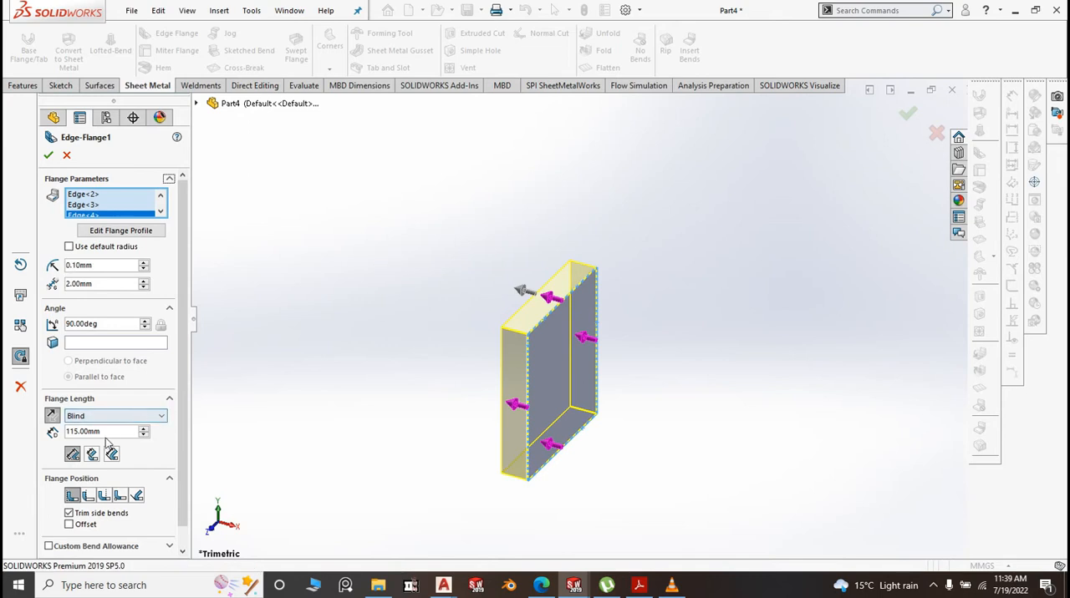
pyautogui.moveTo(111, 431); pyautogui.dragTo(63, 433)
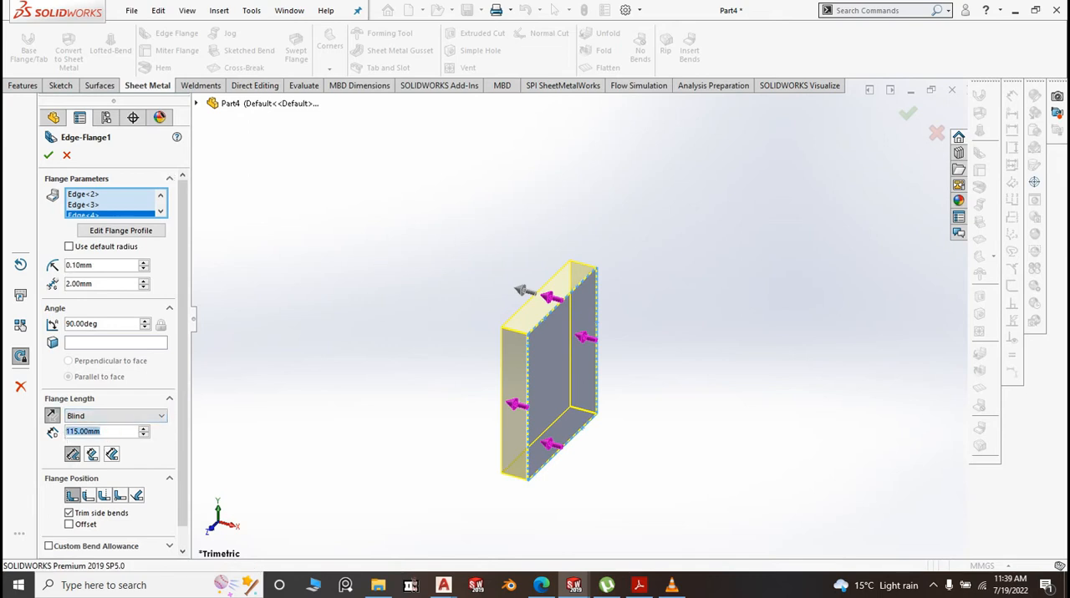
pyautogui.write('23')
pyautogui.click(304, 370)
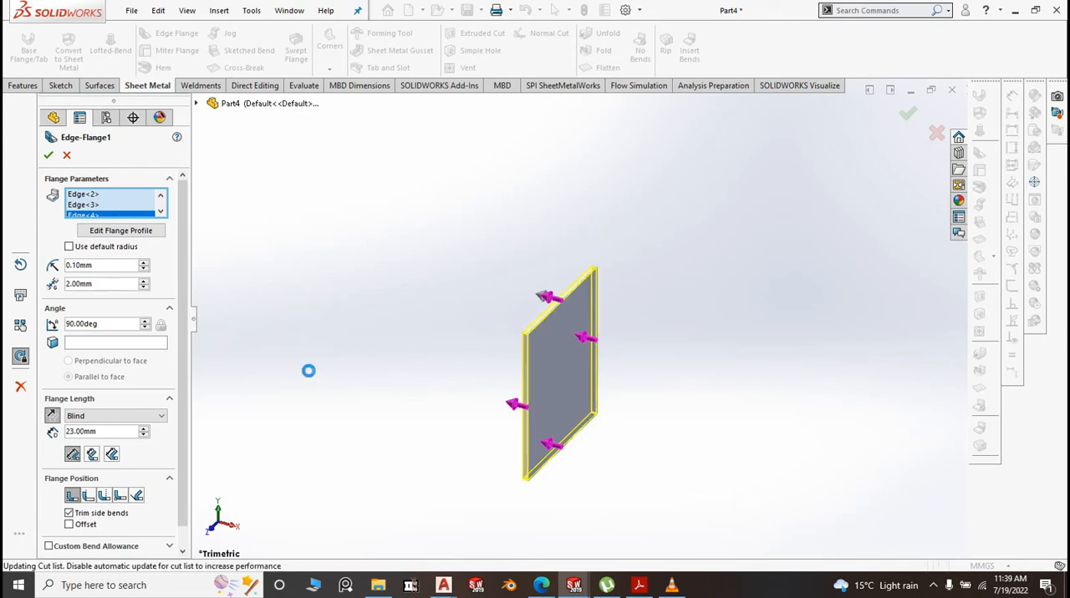
pyautogui.press('Return')
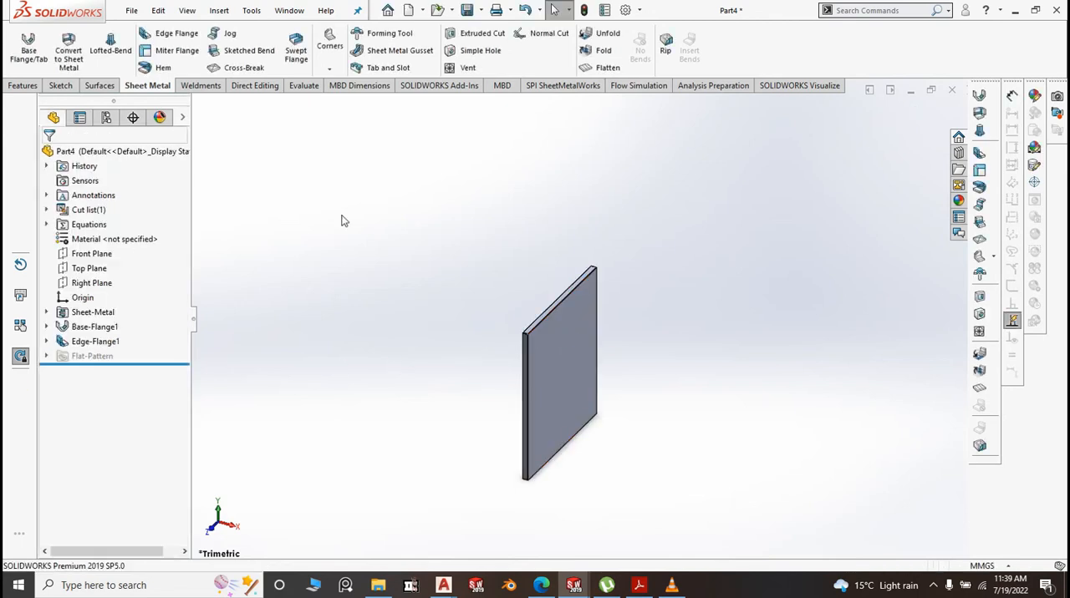
# Start a second edge flange on the free edges of the top flange and one adjoining side flange, folded inward at 90 degrees
pyautogui.click(176, 34)
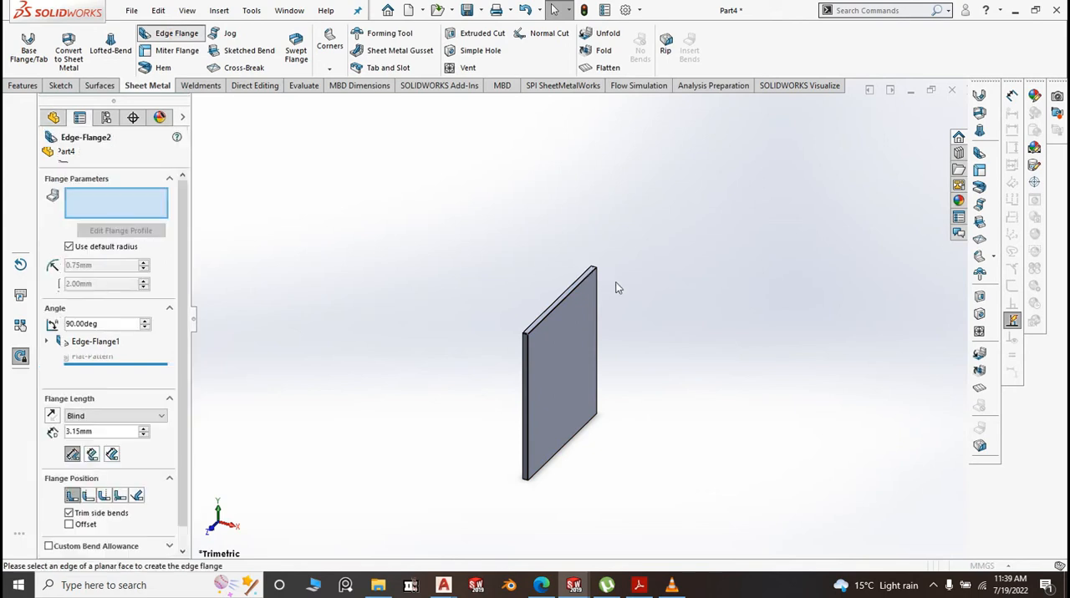
pyautogui.moveTo(614, 289); pyautogui.dragTo(681, 290, button='middle')
pyautogui.scroll(-5, 571, 311)
pyautogui.scroll(-3, 554, 351)
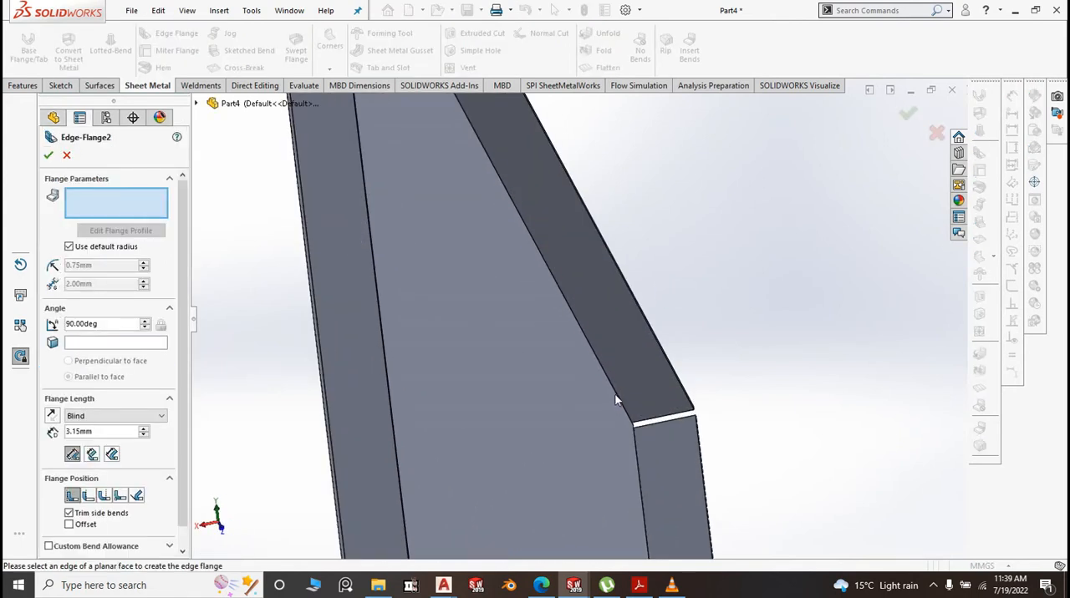
pyautogui.moveTo(696, 391); pyautogui.dragTo(640, 360, button='middle')
pyautogui.scroll(3, 640, 360)
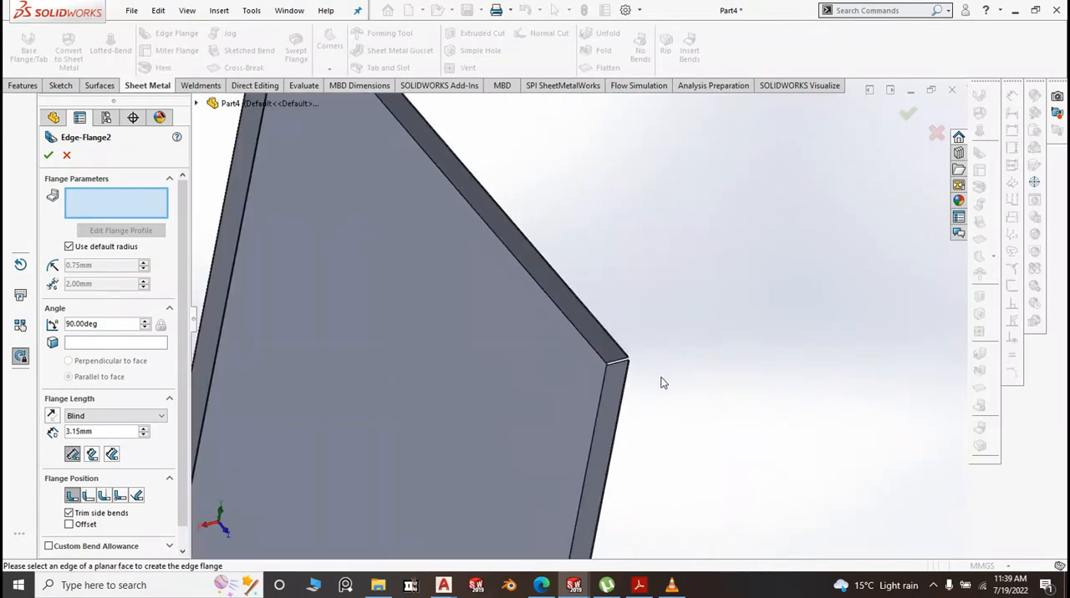
pyautogui.scroll(4, 661, 377)
pyautogui.moveTo(654, 400); pyautogui.dragTo(563, 477, button='middle')
pyautogui.scroll(-4, 654, 342)
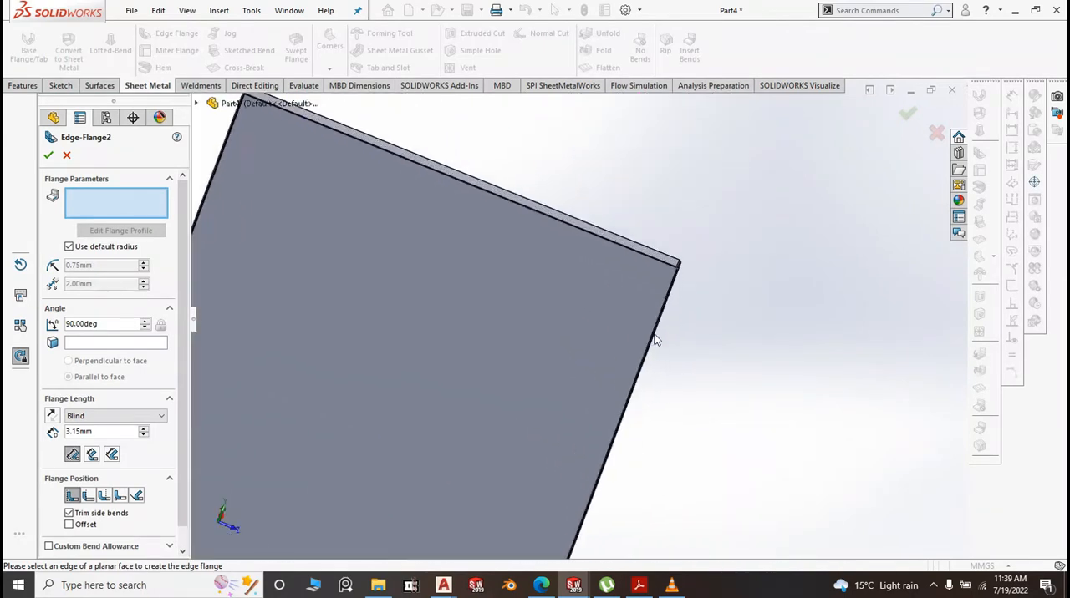
pyautogui.scroll(-2, 656, 246)
pyautogui.click(652, 307)
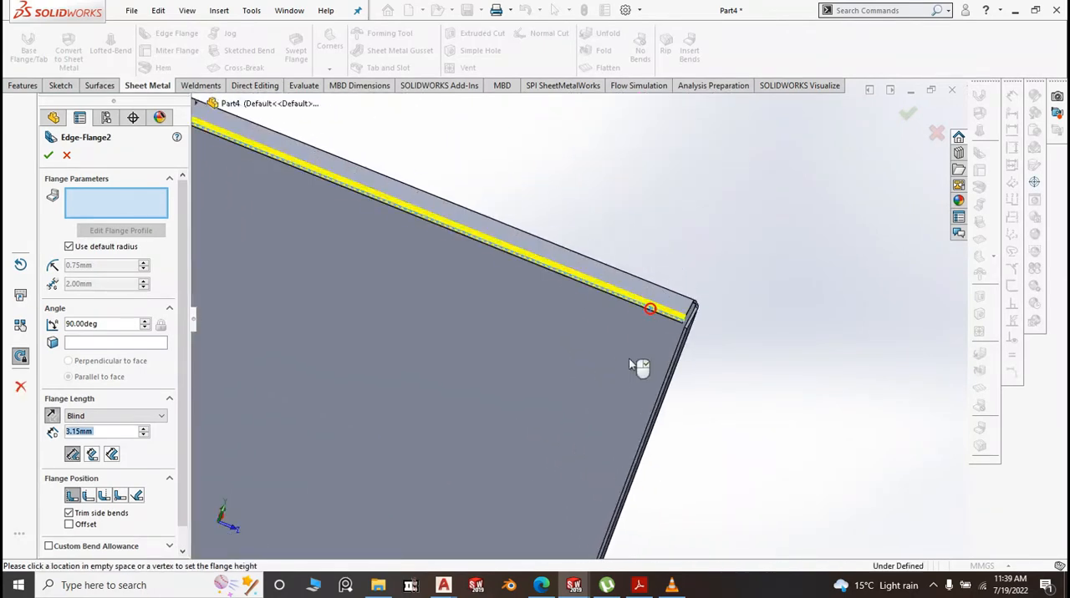
pyautogui.click(629, 366)
pyautogui.click(667, 385)
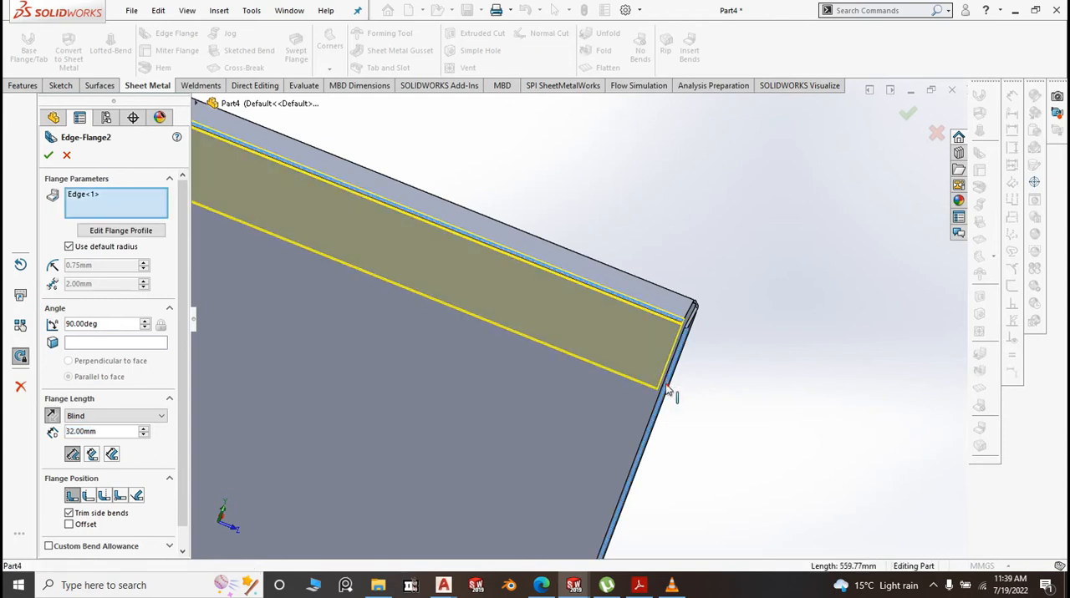
# Add the free edges of the opposite side flange and the bottom flange to the inward edge flange
pyautogui.scroll(8, 761, 335)
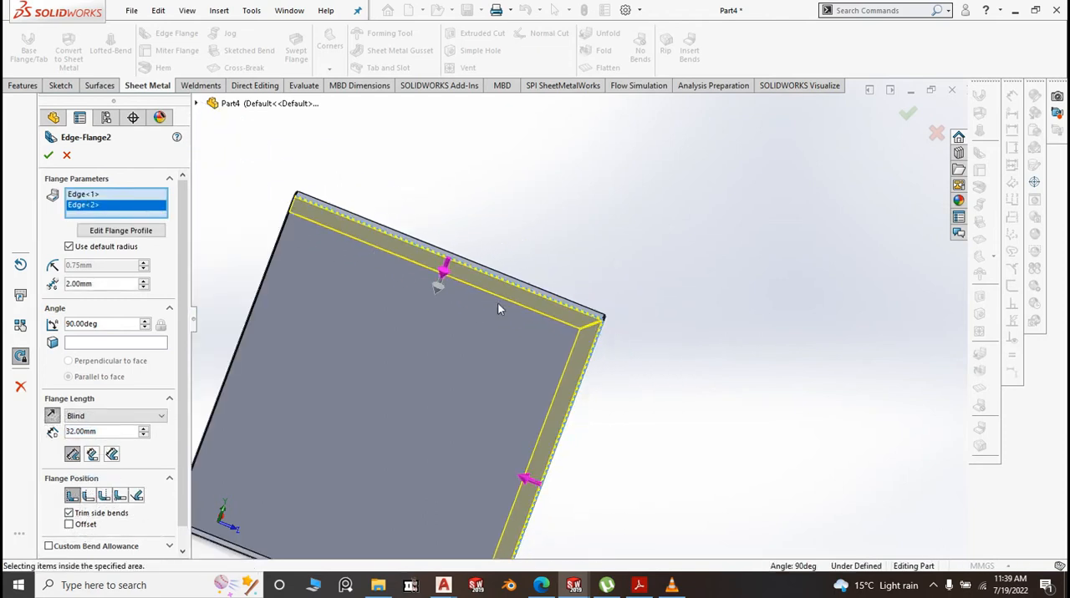
pyautogui.scroll(-1, 315, 208)
pyautogui.scroll(-4, 314, 207)
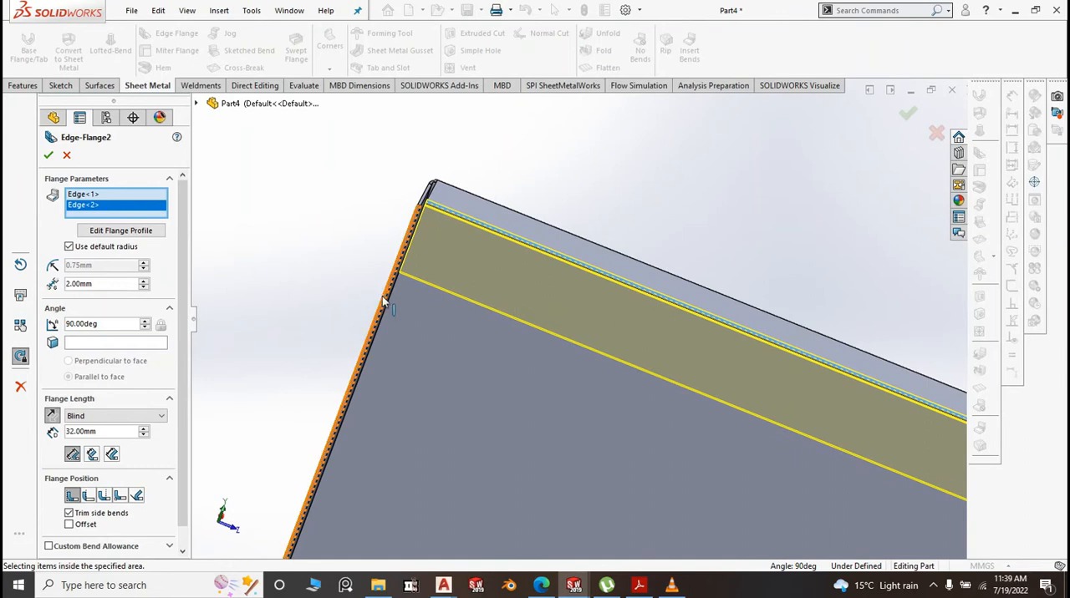
pyautogui.click(384, 301)
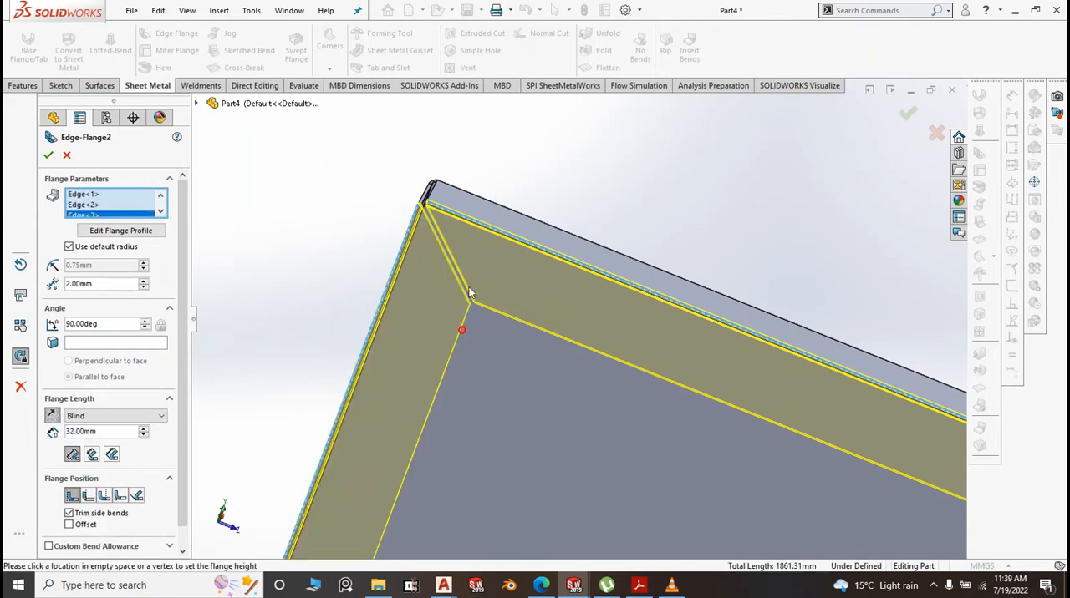
pyautogui.scroll(4, 472, 264)
pyautogui.scroll(6, 478, 271)
pyautogui.scroll(-8, 558, 424)
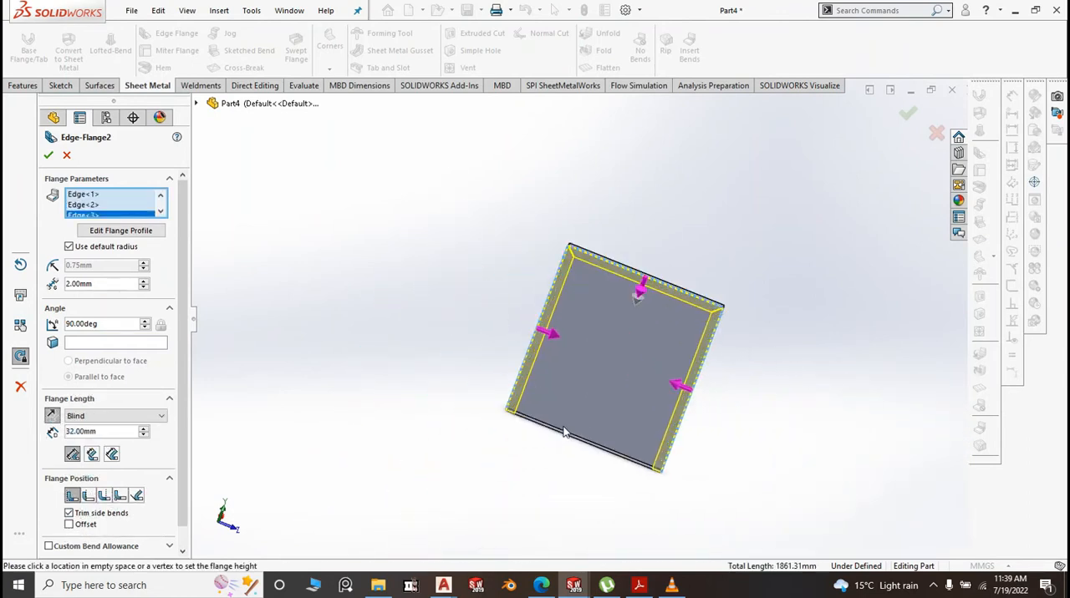
pyautogui.scroll(-4, 477, 343)
pyautogui.scroll(-2, 477, 342)
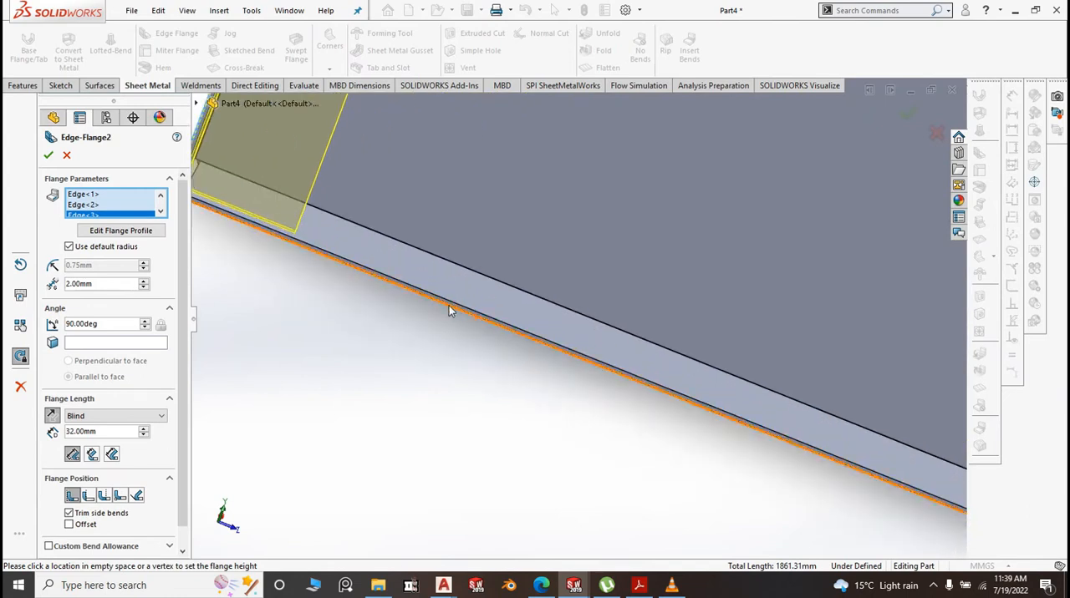
pyautogui.click(449, 306)
pyautogui.click(465, 280)
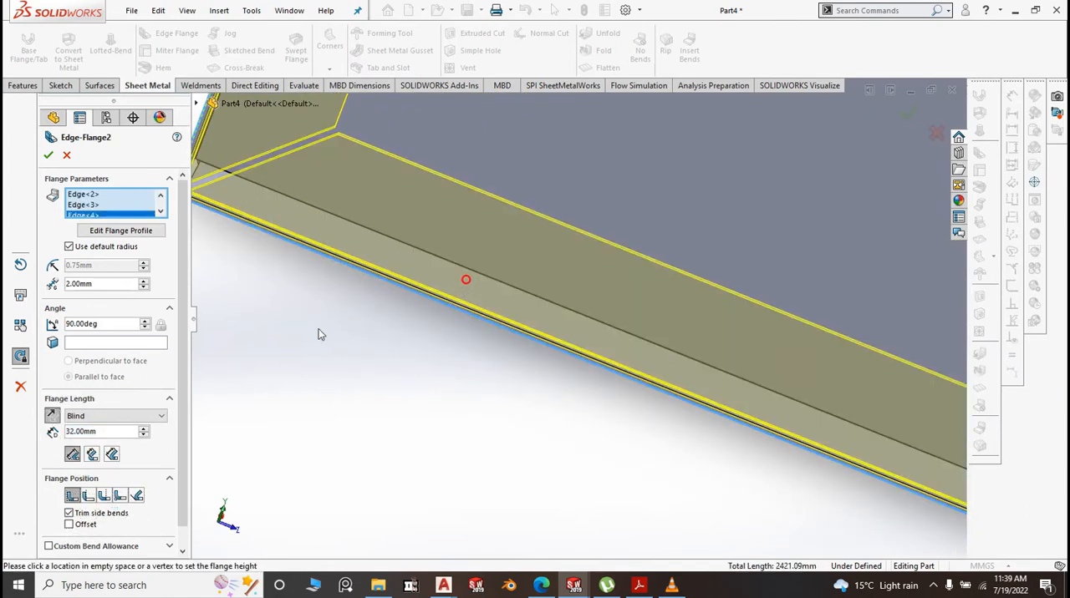
# Give the inward return flanges a custom bend radius of 0.1 mm and a length of 15 mm, and create them
pyautogui.click(70, 247)
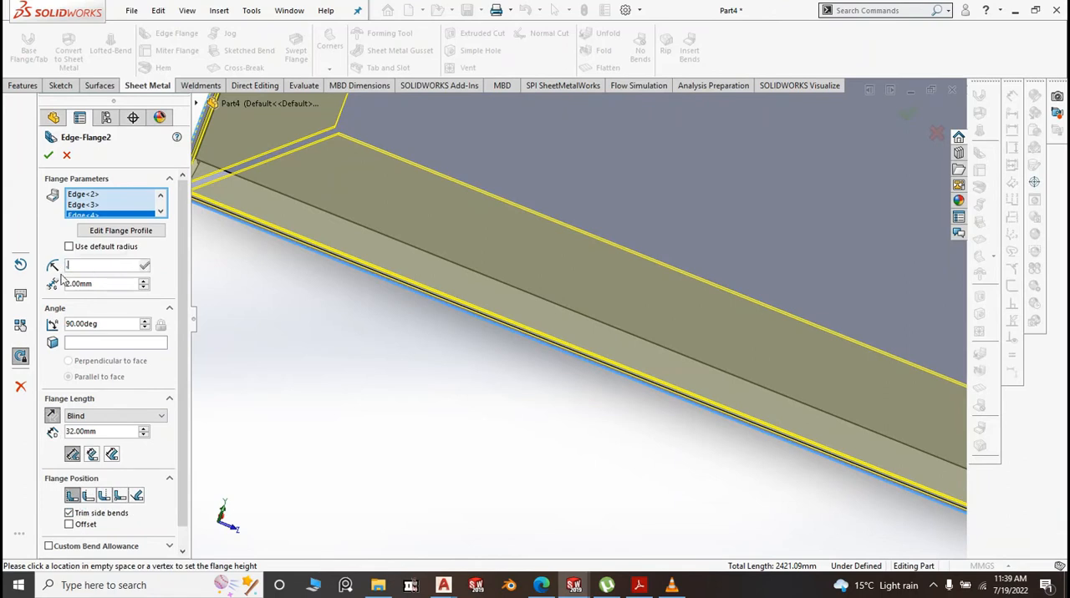
pyautogui.write('0.1')
pyautogui.press('Return')
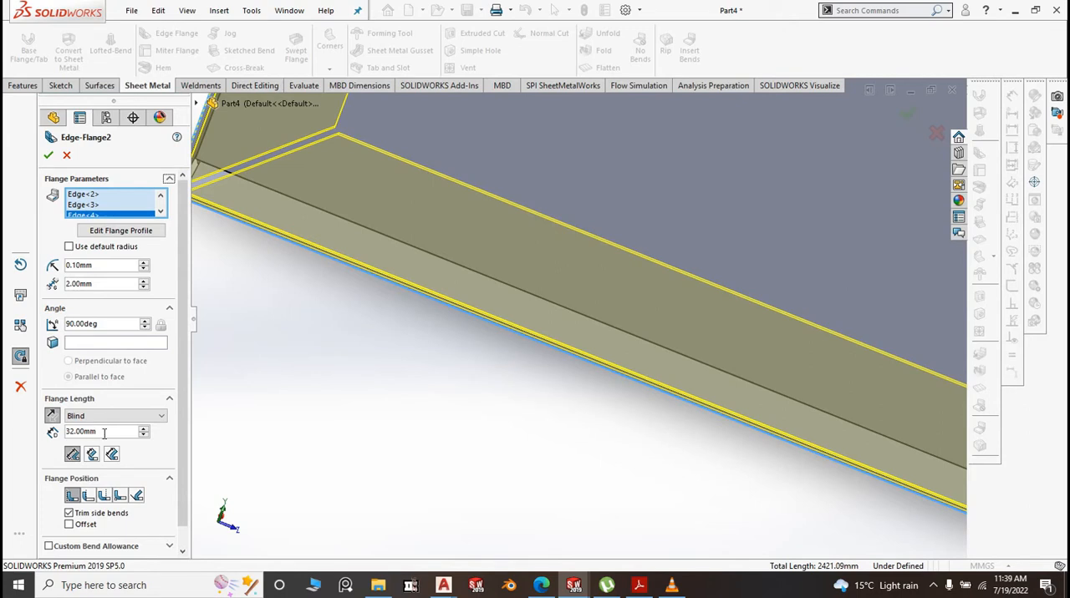
pyautogui.write('15')
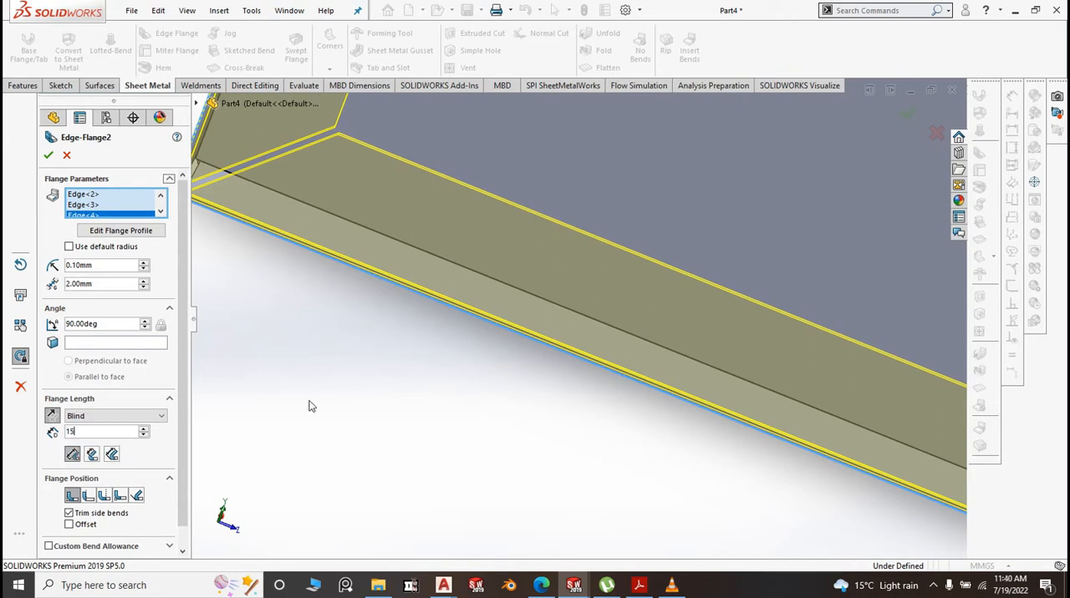
pyautogui.press('Return')
pyautogui.scroll(6, 302, 313)
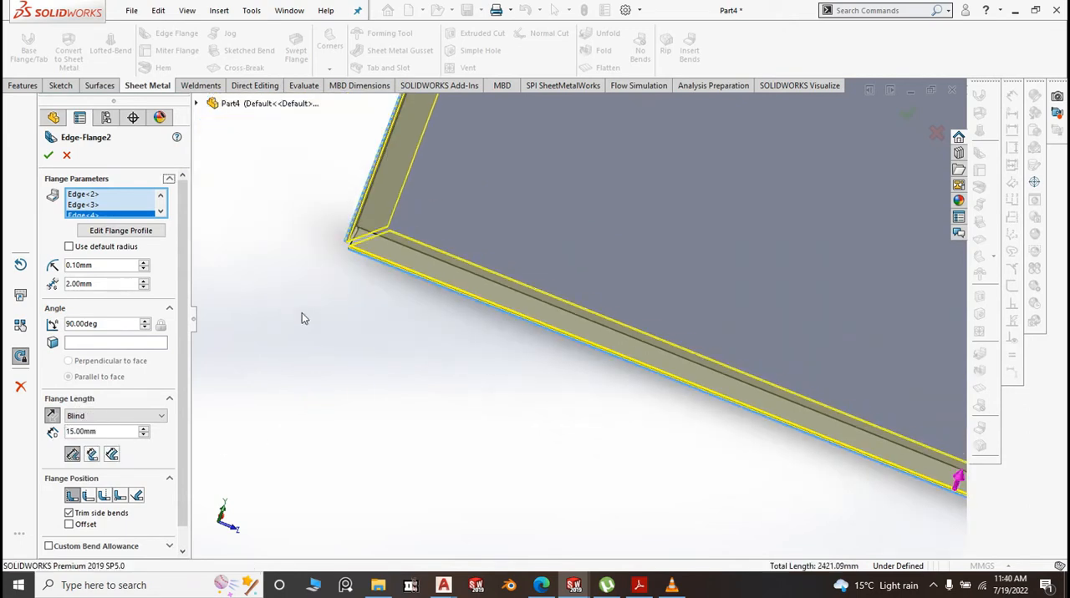
pyautogui.click(48, 157)
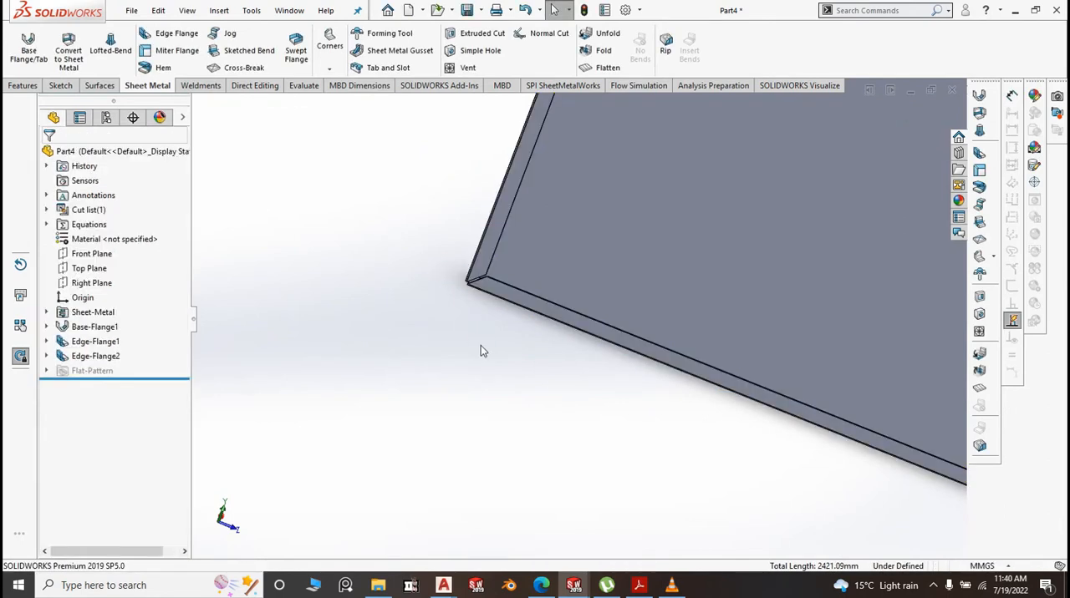
# Save the finished panel as a part named "4. BM Side Cover" in the BM folder
pyautogui.press('space')
pyautogui.click(594, 396)
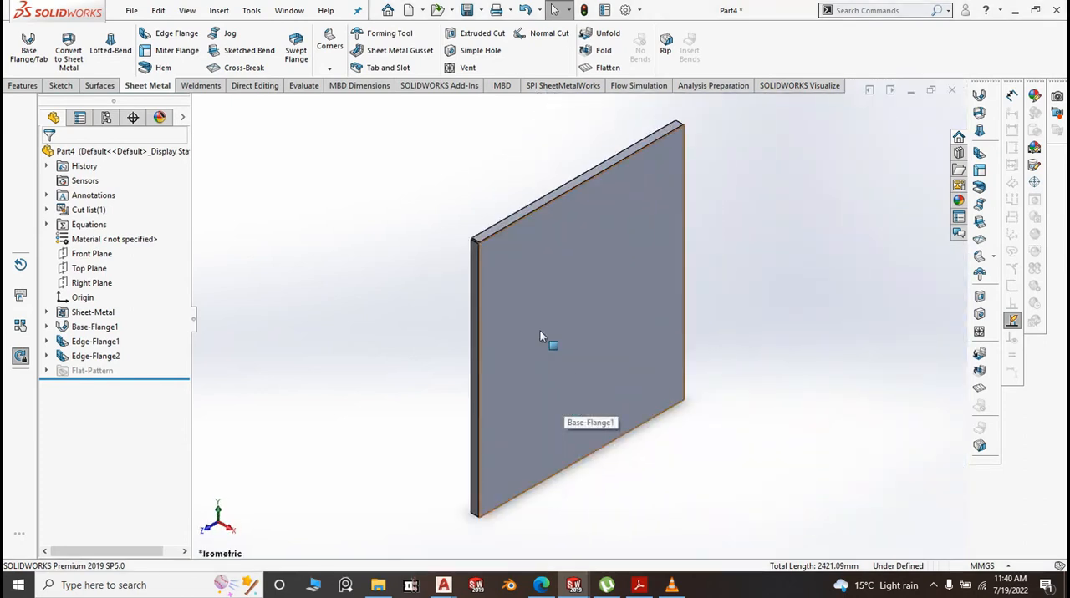
pyautogui.scroll(1, 565, 258)
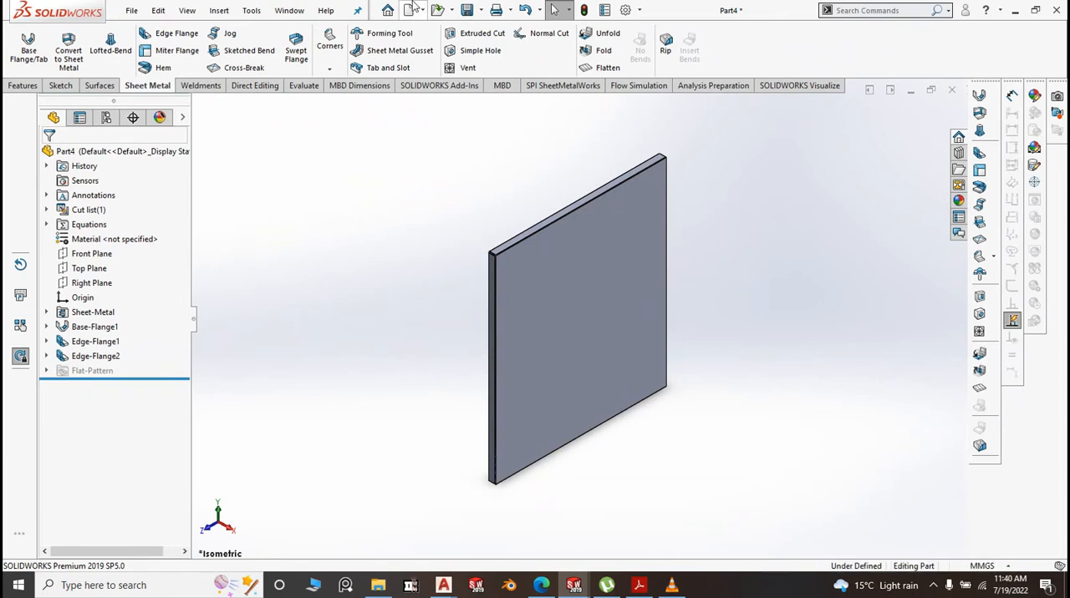
pyautogui.click(474, 12)
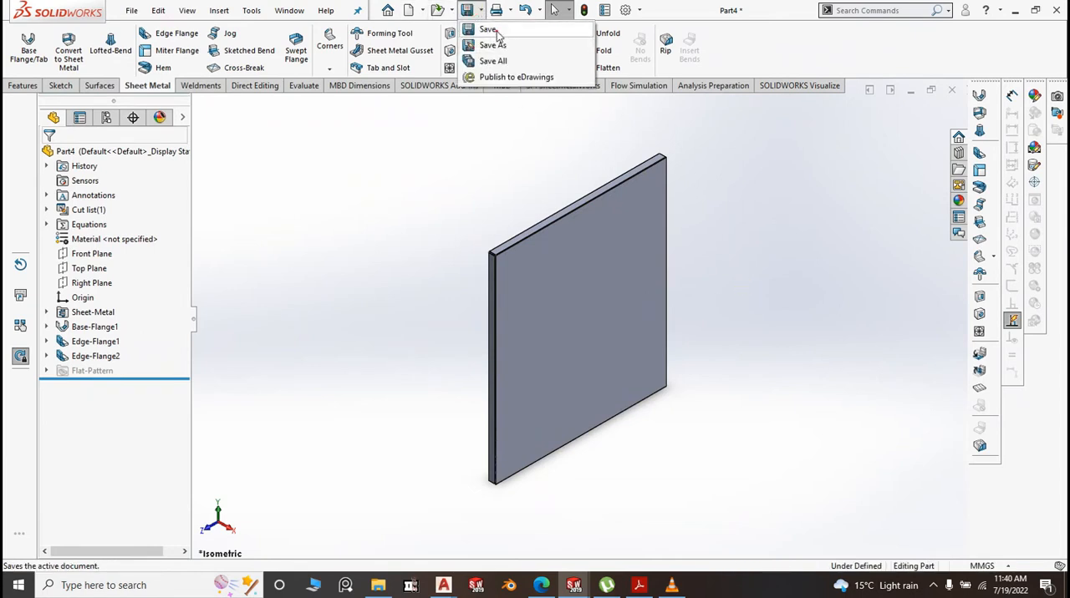
pyautogui.click(491, 30)
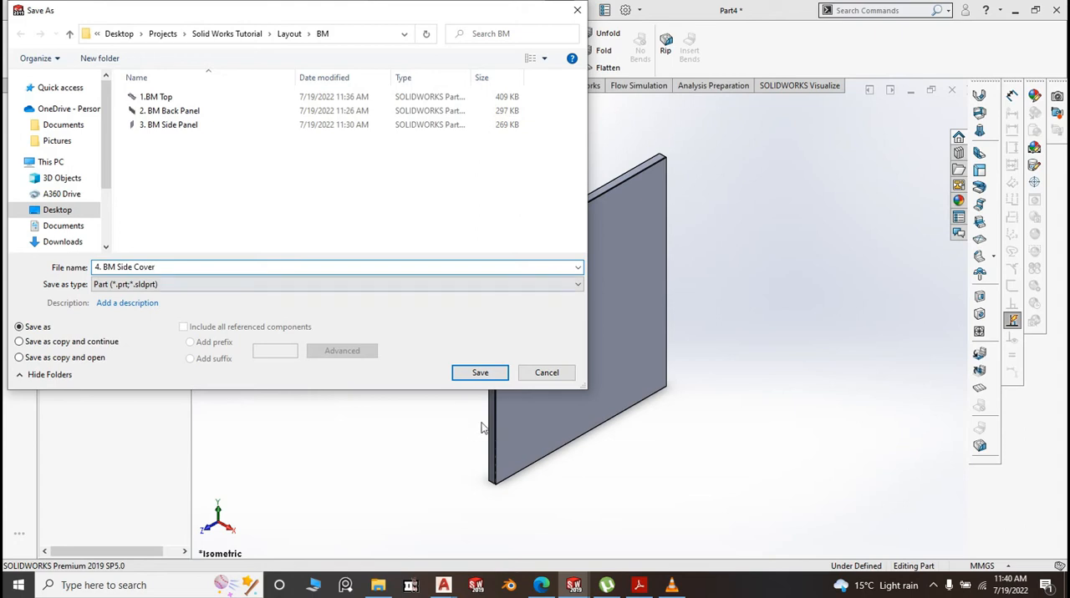
pyautogui.click(480, 374)
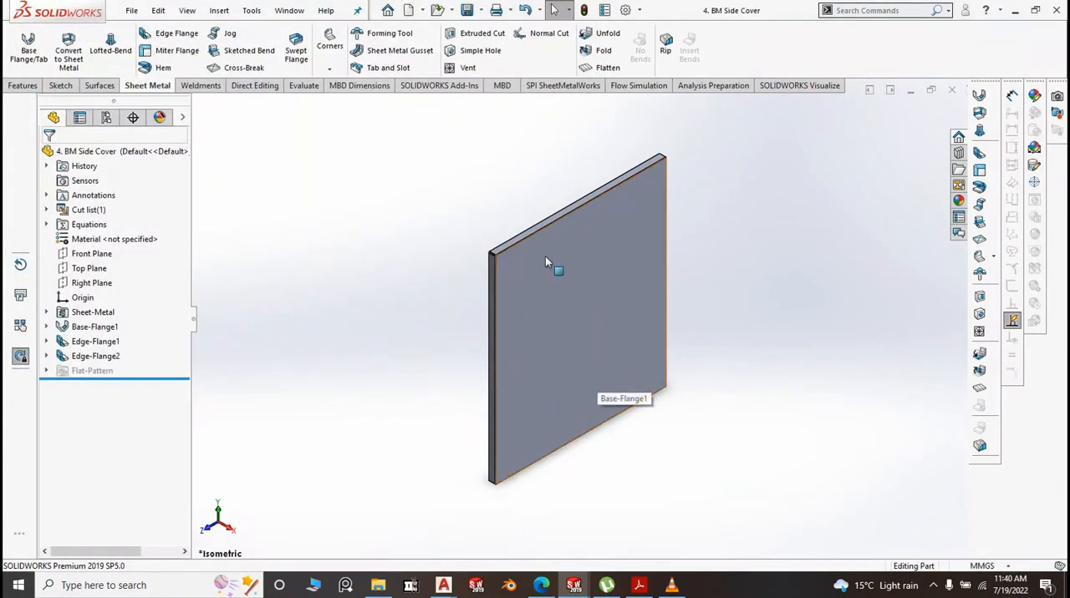
pyautogui.scroll(2, 607, 343)
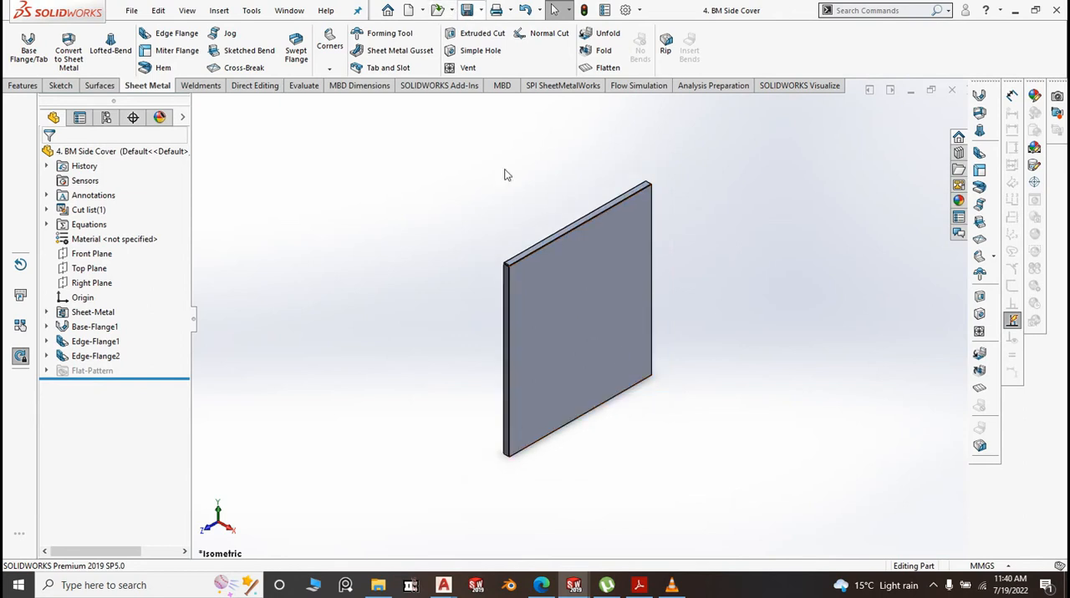
# Switch to the Bean Marie assembly and bring the whole counter with its open side into view
pyautogui.moveTo(572, 587)
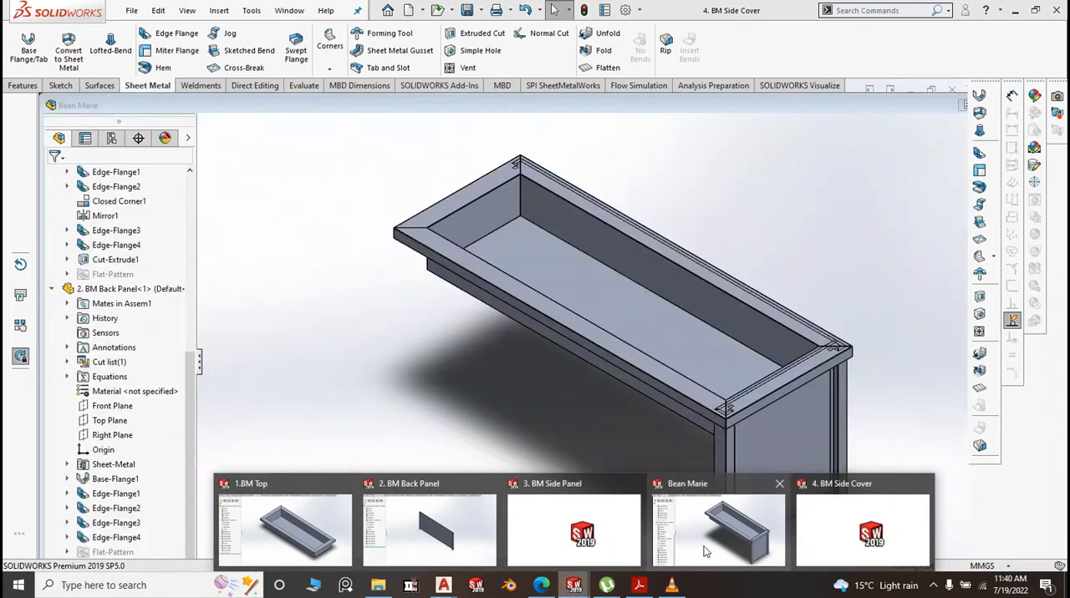
pyautogui.click(705, 552)
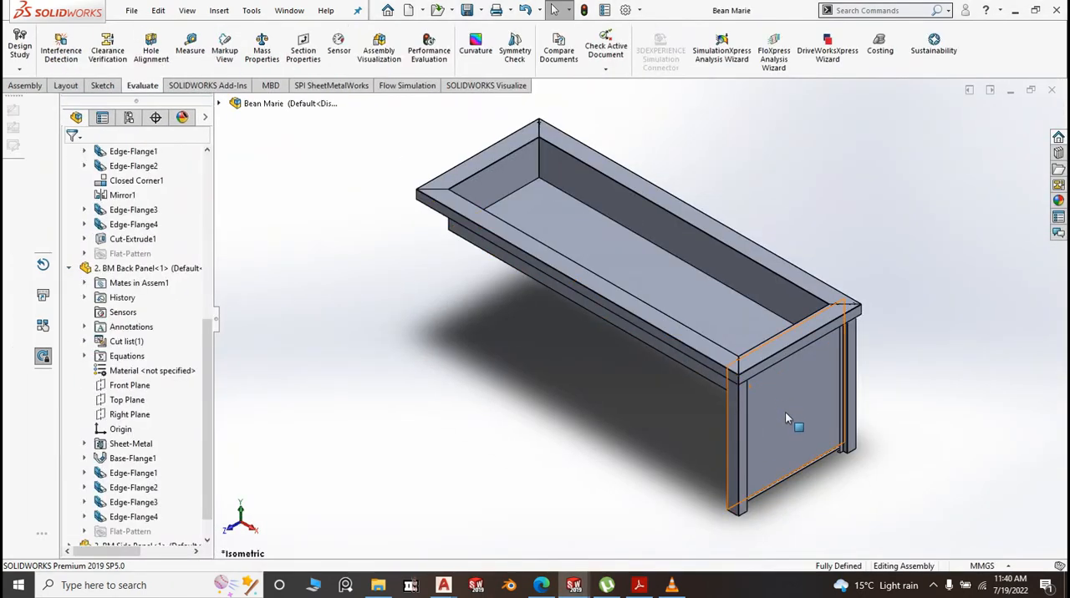
pyautogui.scroll(-2, 786, 414)
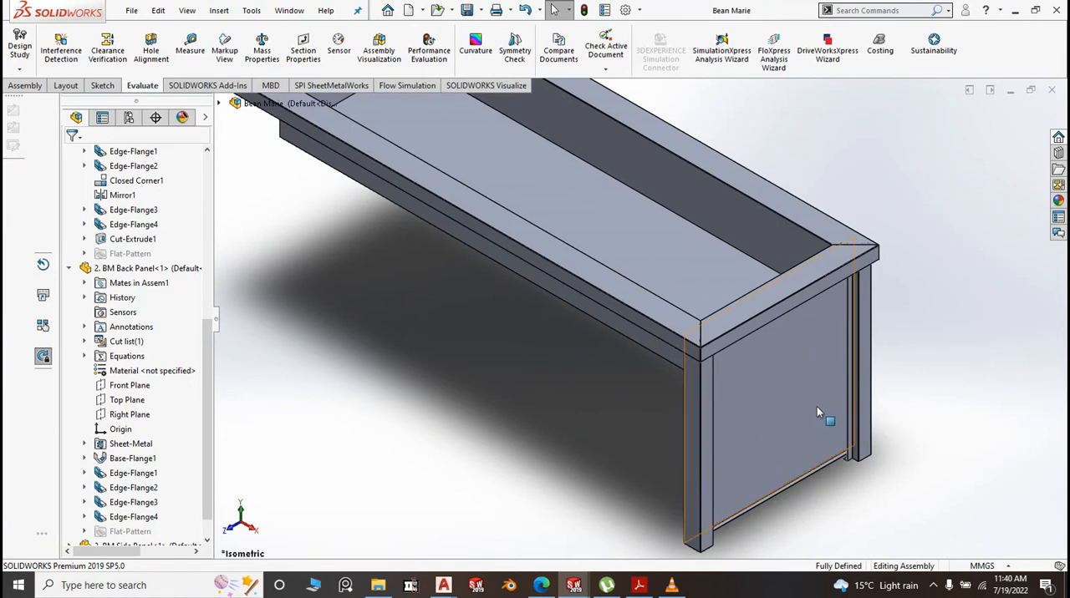
pyautogui.scroll(2, 816, 407)
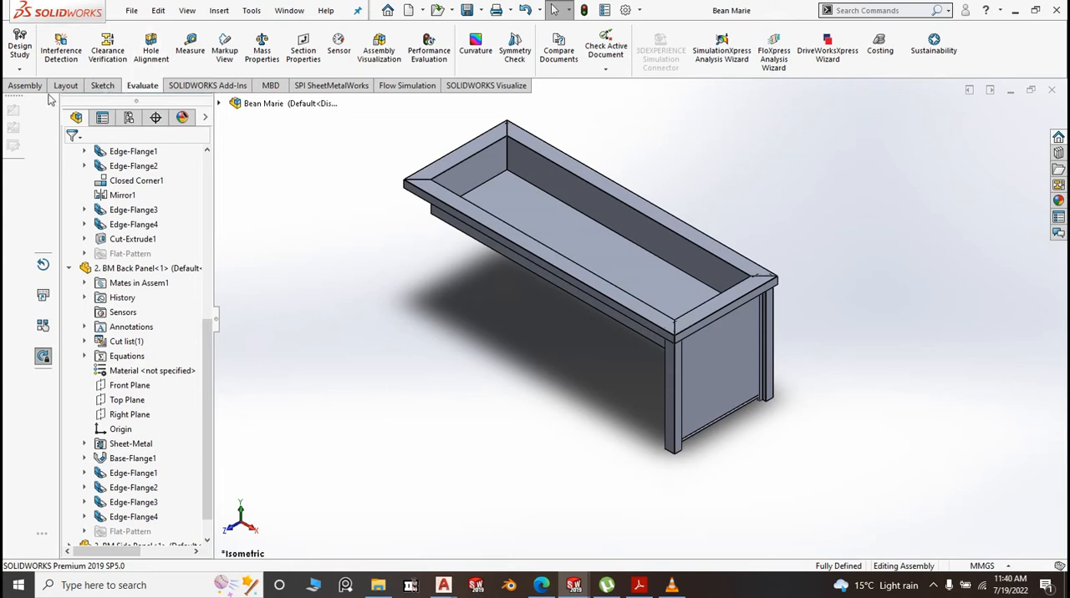
# Insert the 4. BM Side Cover part into the Bean Marie assembly and place it in front of the counter
pyautogui.click(24, 87)
pyautogui.click(75, 51)
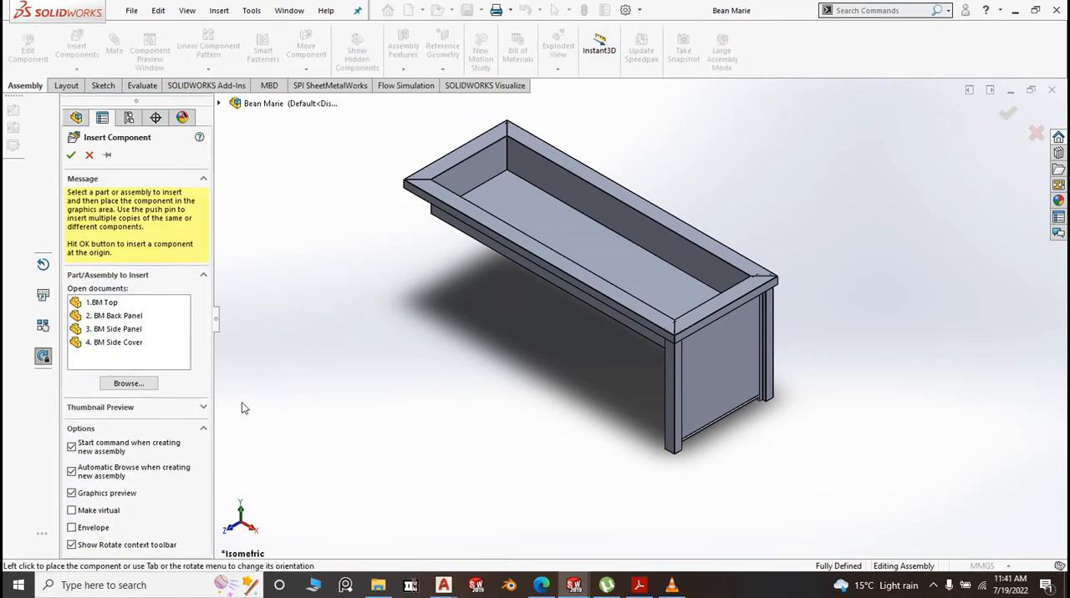
pyautogui.click(127, 342)
pyautogui.click(500, 402)
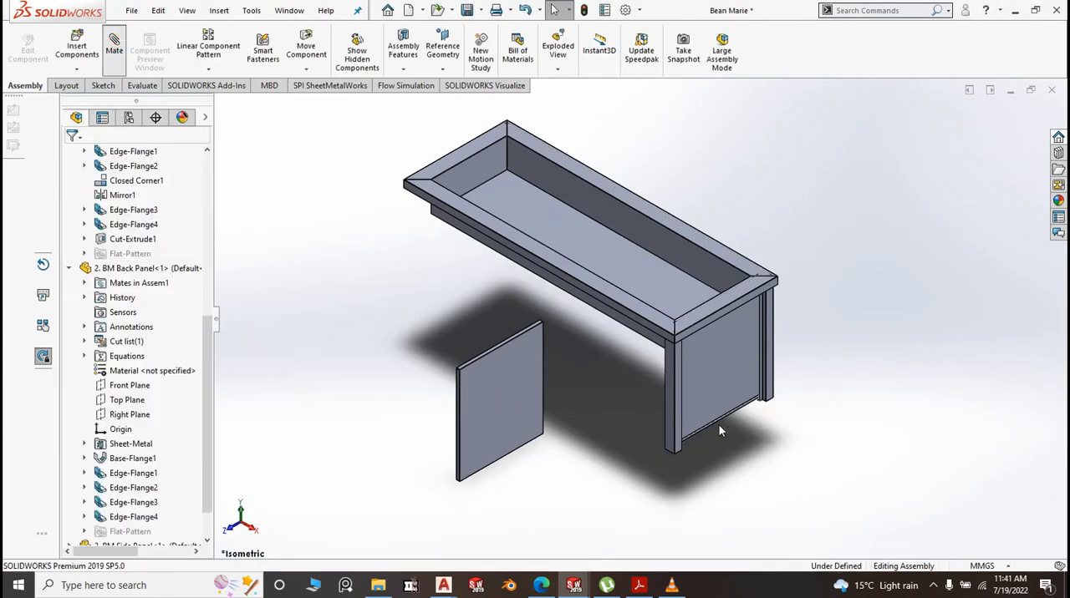
# Mate the side cover's outer face coincident with the outer flange face of the side panel
pyautogui.click(477, 399)
pyautogui.scroll(-5, 681, 437)
pyautogui.click(664, 407)
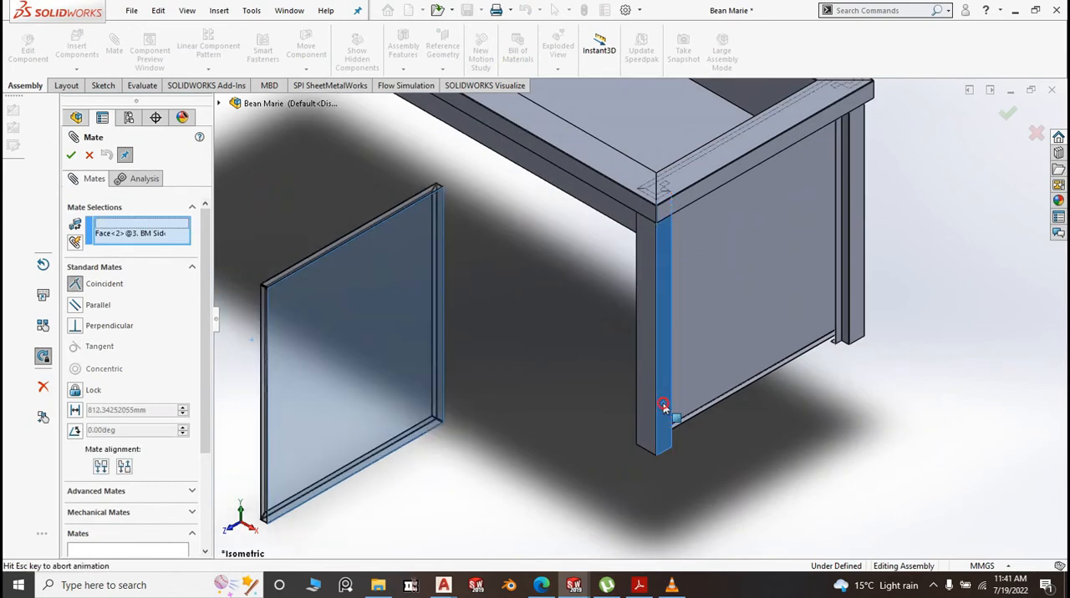
pyautogui.rightClick(662, 405)
pyautogui.scroll(4, 721, 468)
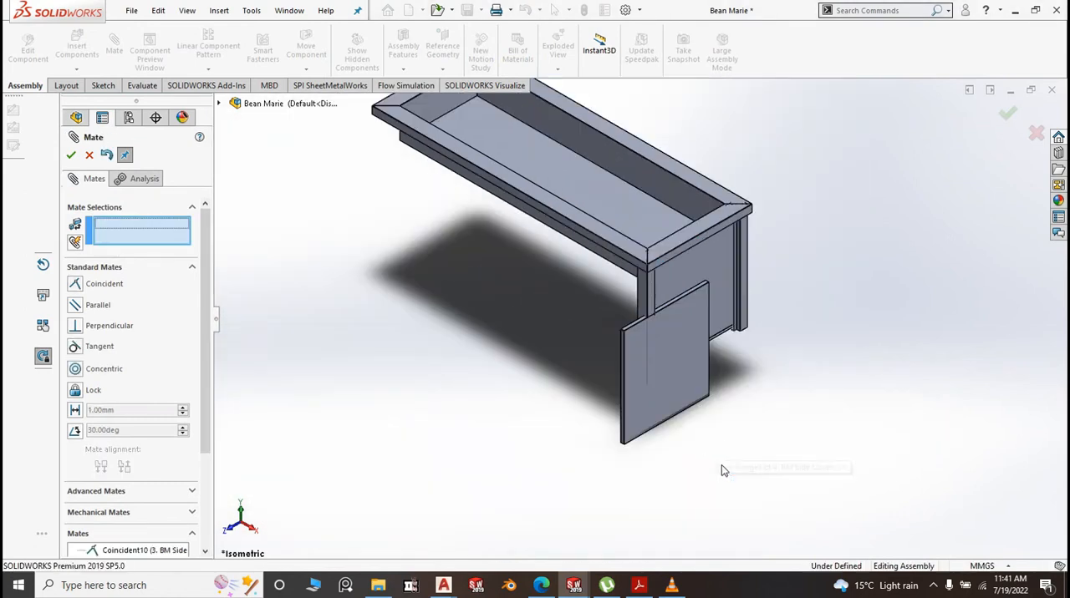
# Mate the side cover's bottom edge coincident with the small bottom face of the back panel
pyautogui.moveTo(721, 466); pyautogui.dragTo(707, 239, button='middle')
pyautogui.scroll(-5, 659, 229)
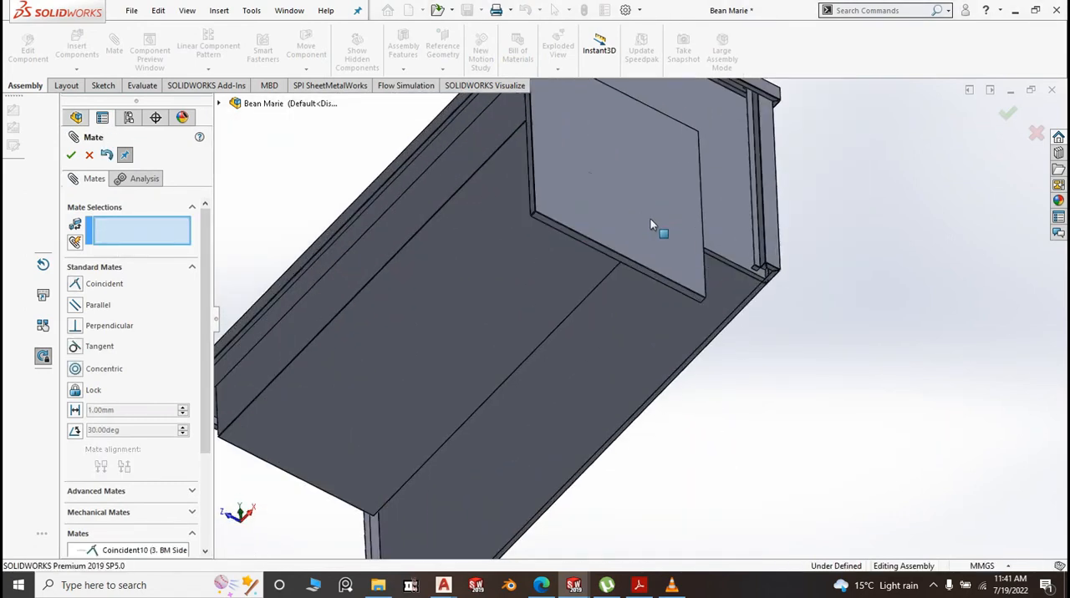
pyautogui.click(625, 263)
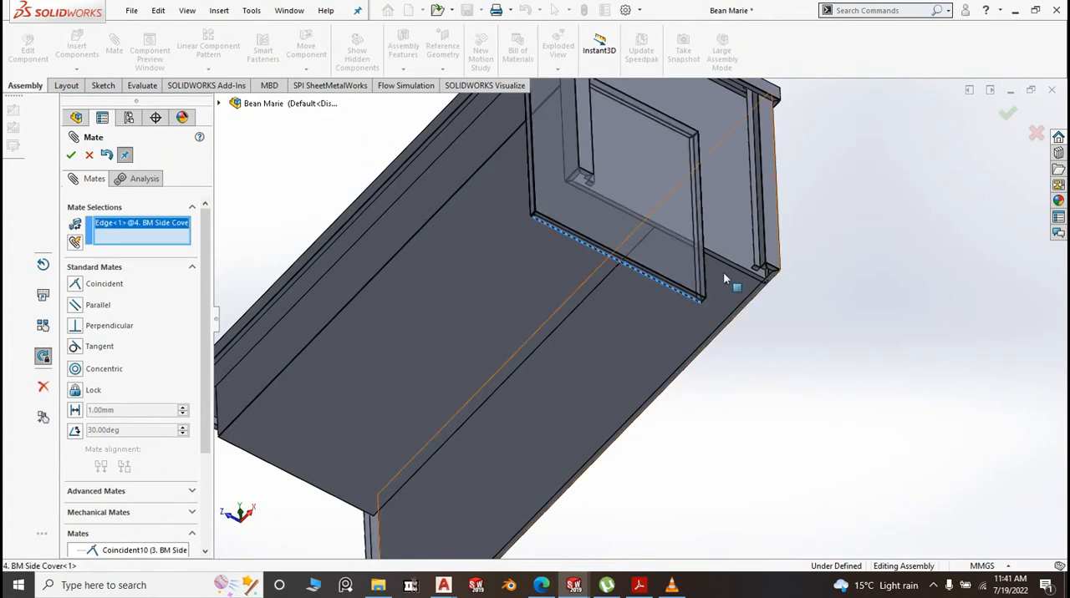
pyautogui.scroll(-3, 756, 275)
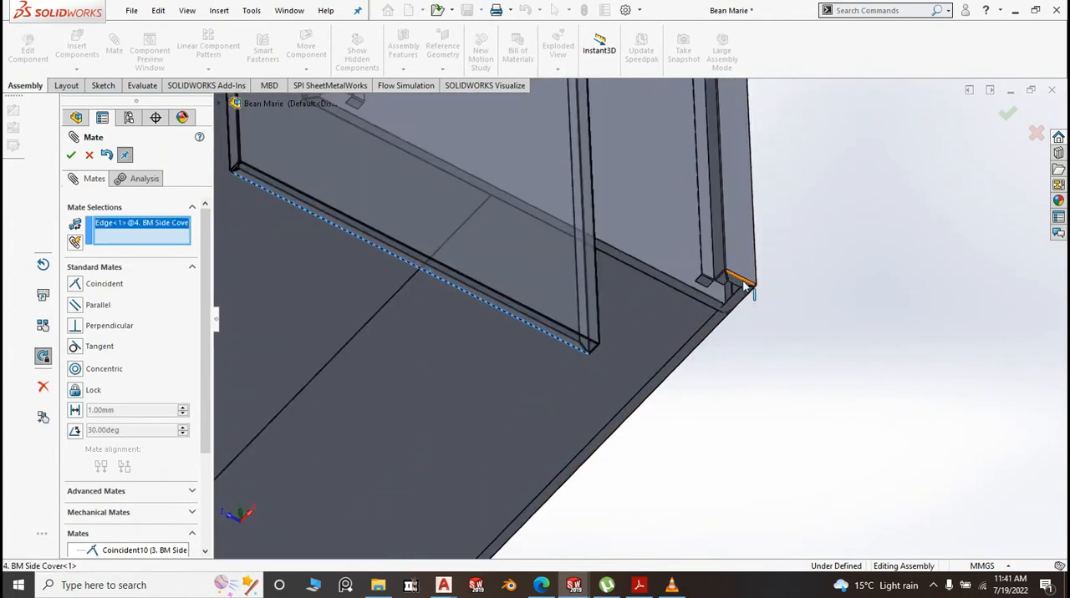
pyautogui.click(744, 285)
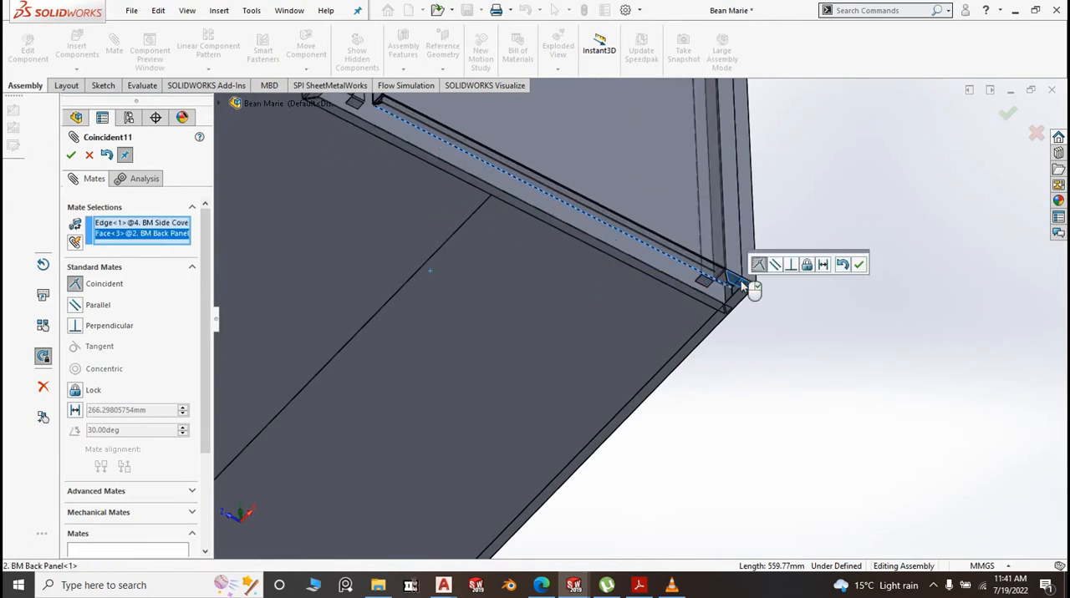
pyautogui.press('Return')
# Mate the assembly's Front Plane coincident with the side cover's Front Plane and finish mating
pyautogui.scroll(5, 707, 339)
pyautogui.moveTo(698, 342); pyautogui.dragTo(676, 475, button='middle')
pyautogui.scroll(-3, 653, 332)
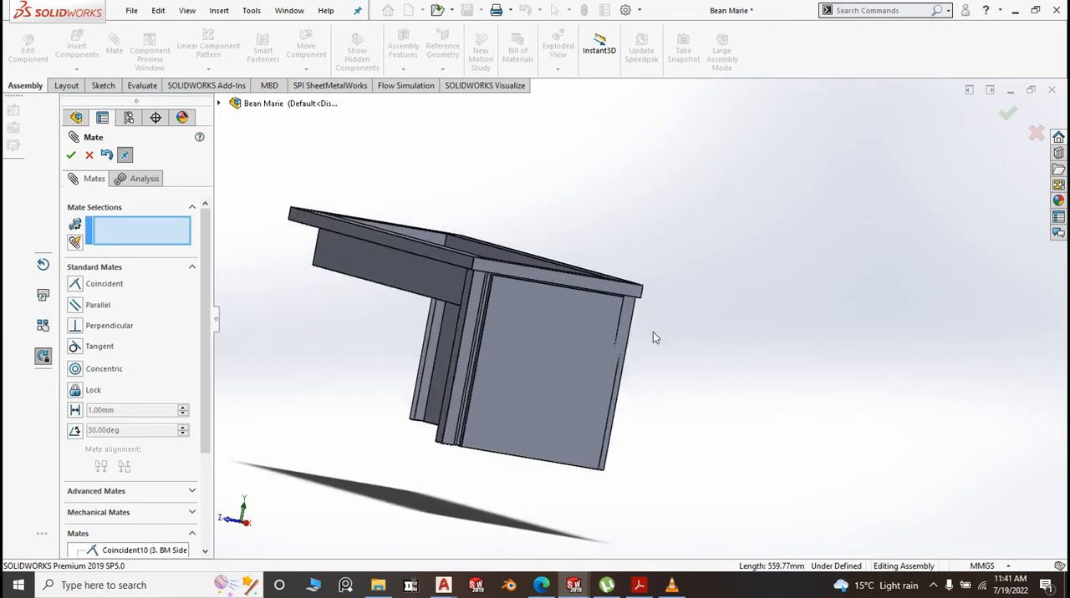
pyautogui.scroll(3, 668, 332)
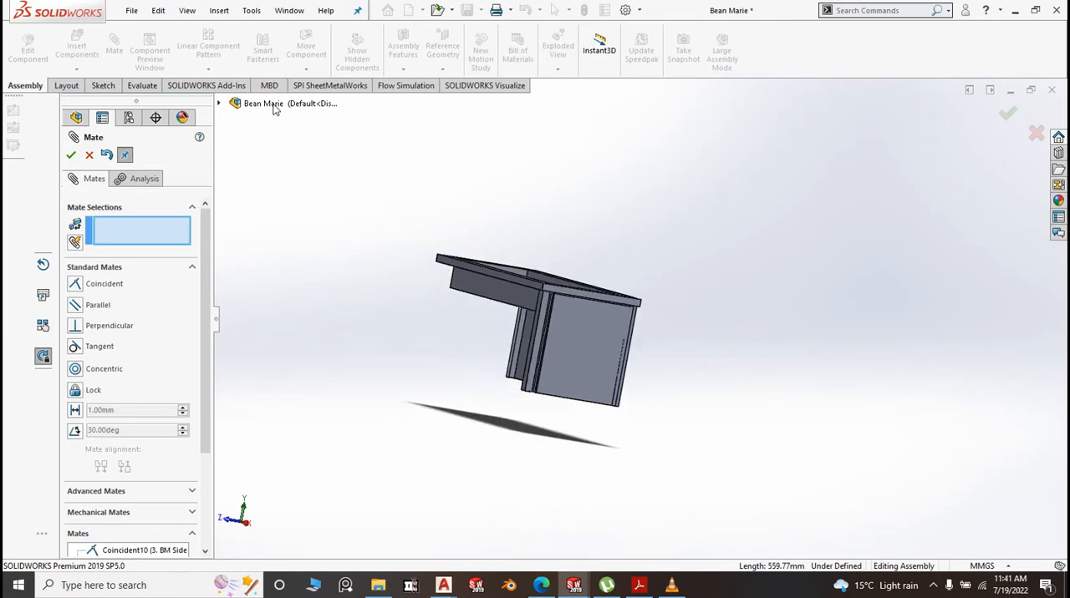
pyautogui.click(253, 106)
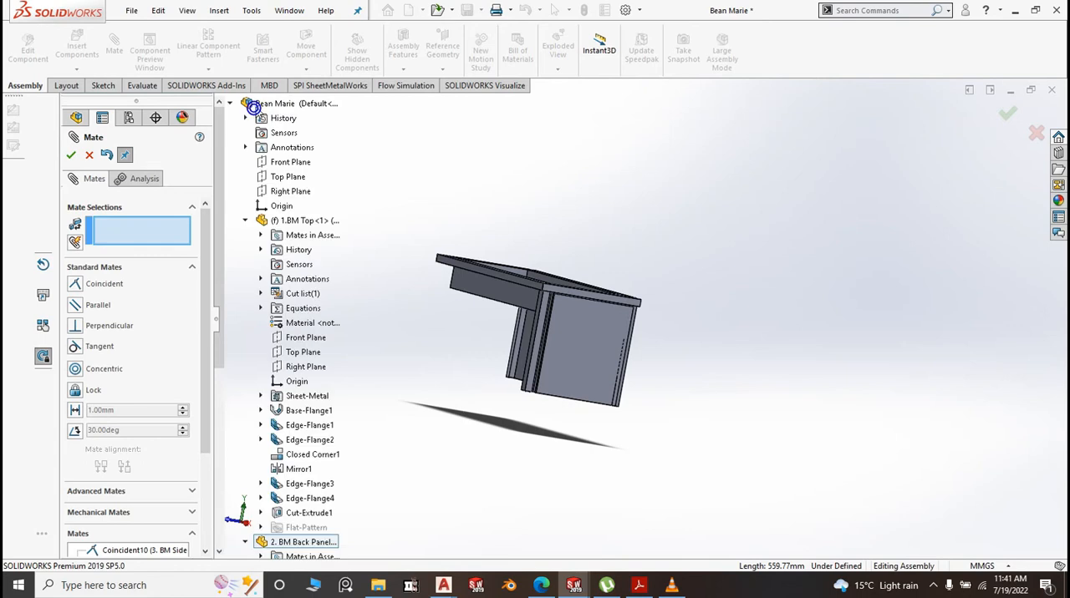
pyautogui.click(303, 165)
pyautogui.moveTo(652, 239); pyautogui.dragTo(635, 300, button='middle')
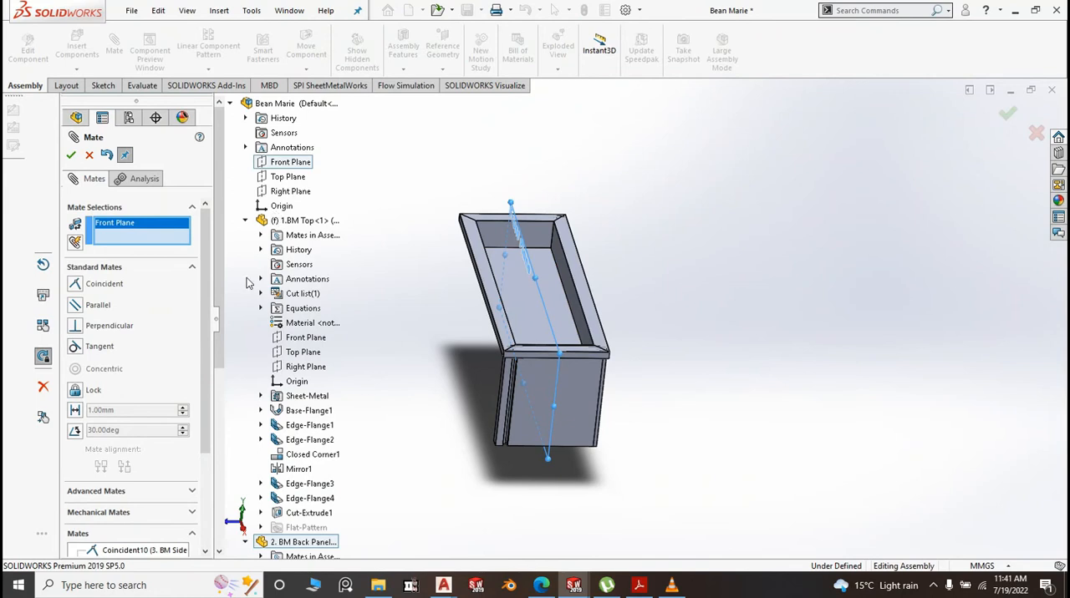
pyautogui.scroll(-7, 259, 376)
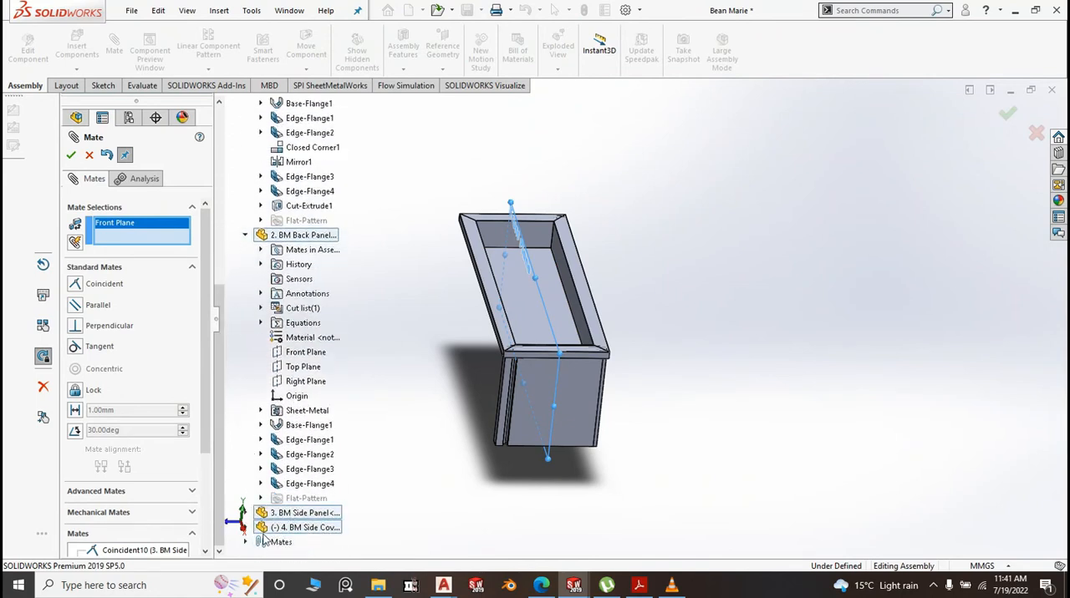
pyautogui.click(245, 528)
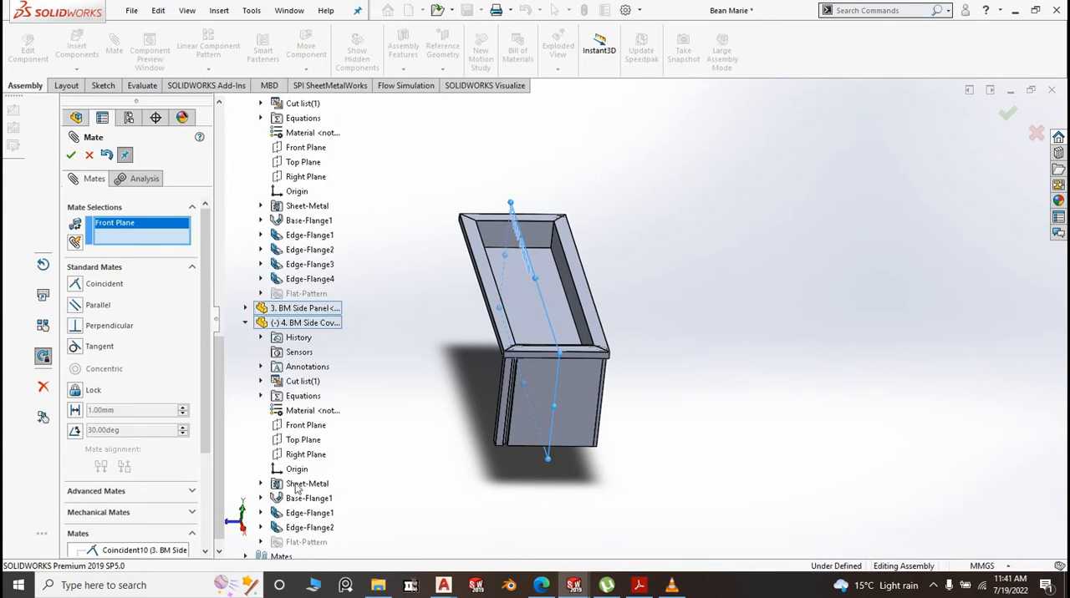
pyautogui.click(307, 427)
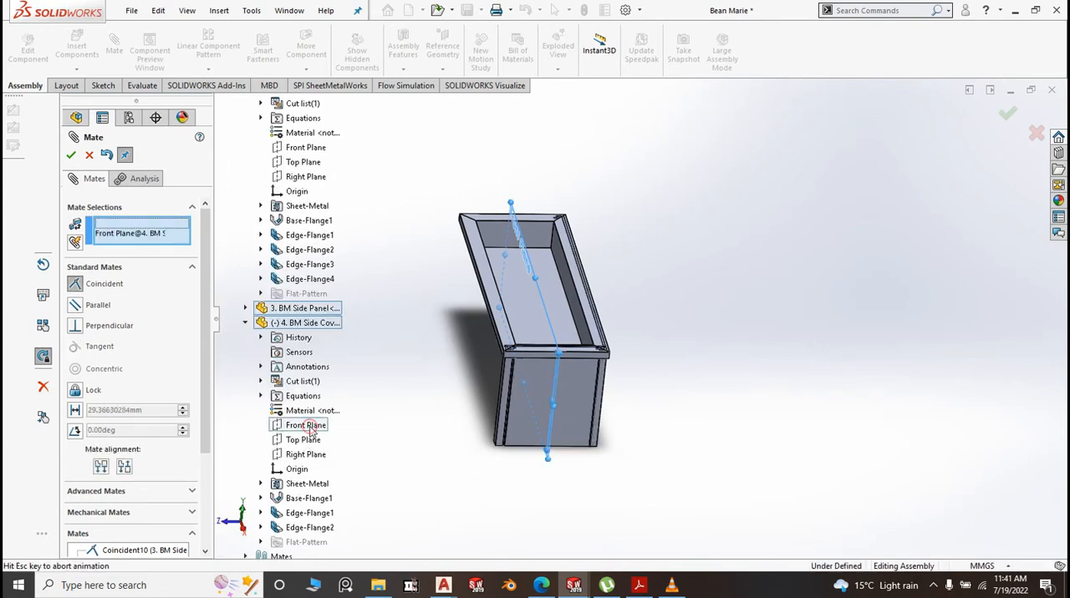
pyautogui.click(293, 449)
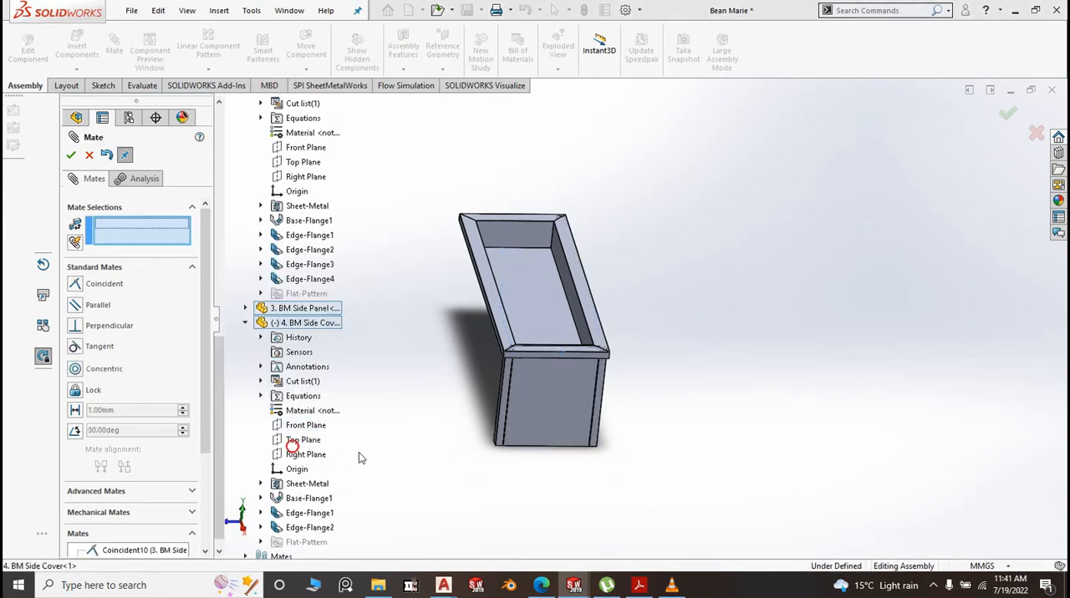
pyautogui.scroll(-5, 560, 421)
pyautogui.scroll(-4, 489, 259)
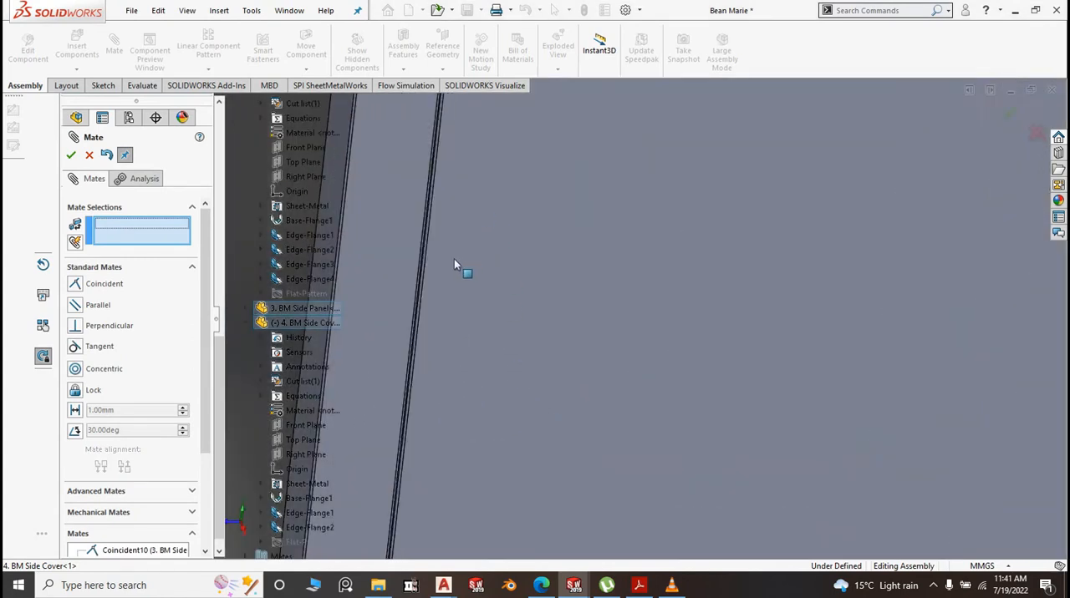
pyautogui.scroll(-2, 453, 260)
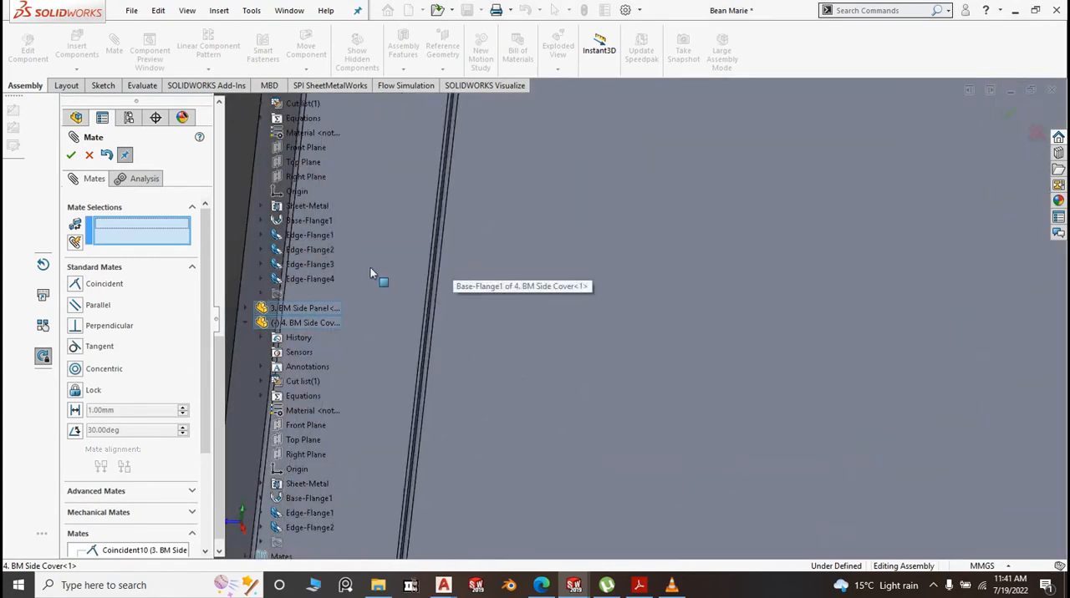
pyautogui.click(72, 155)
# Examine the gaps between the side cover, the neighbouring panel flanges and the counter top from several angles
pyautogui.scroll(4, 491, 294)
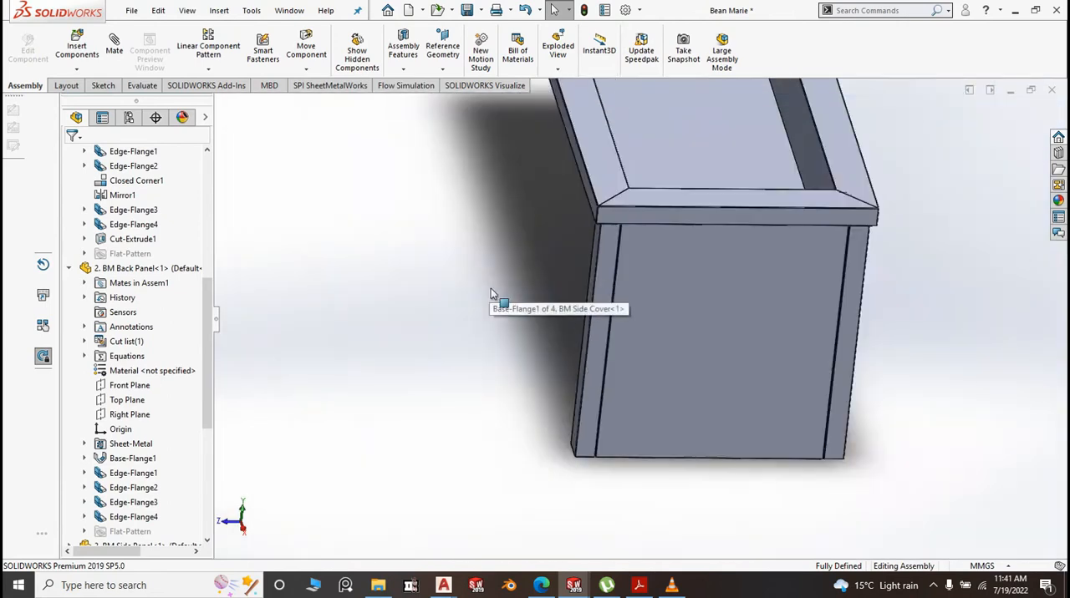
pyautogui.scroll(-5, 546, 324)
pyautogui.moveTo(648, 433); pyautogui.dragTo(677, 413, button='middle')
pyautogui.middleClick(815, 470)
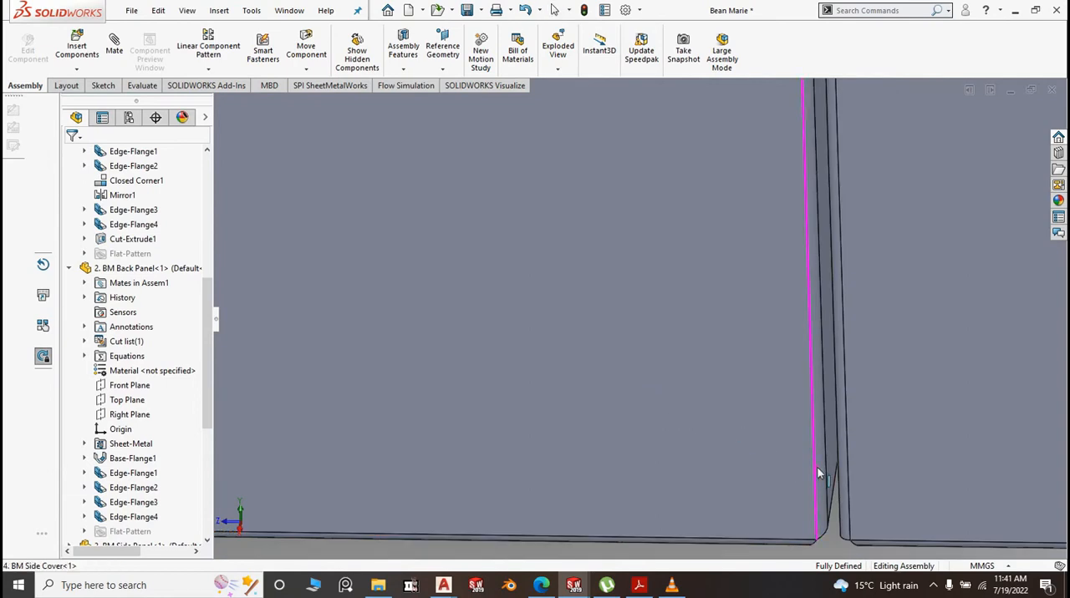
pyautogui.moveTo(816, 470); pyautogui.dragTo(859, 458, button='middle')
pyautogui.scroll(10, 861, 458)
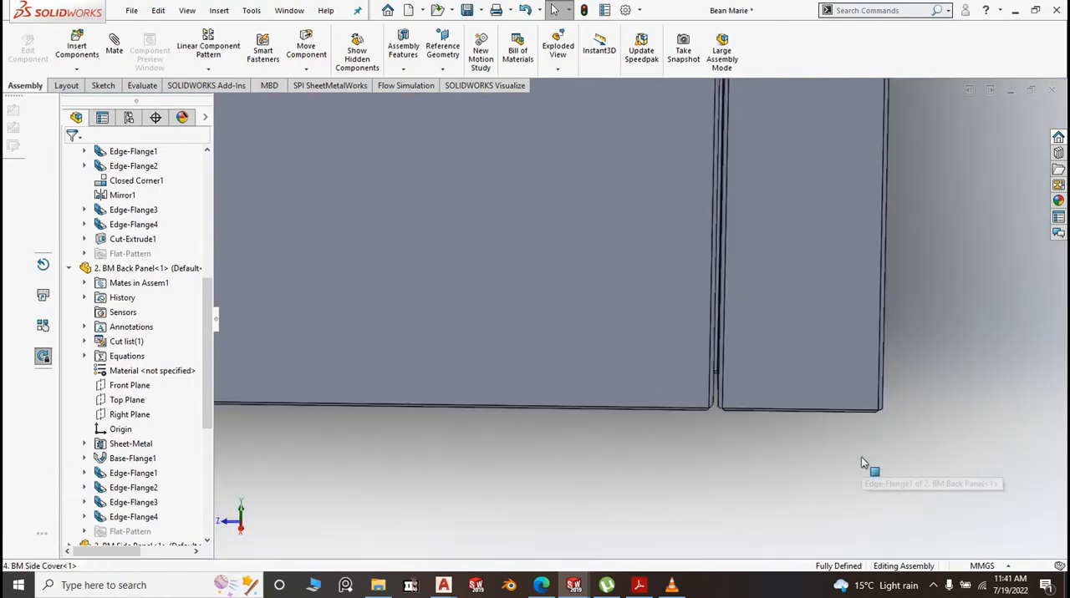
pyautogui.scroll(-10, 516, 191)
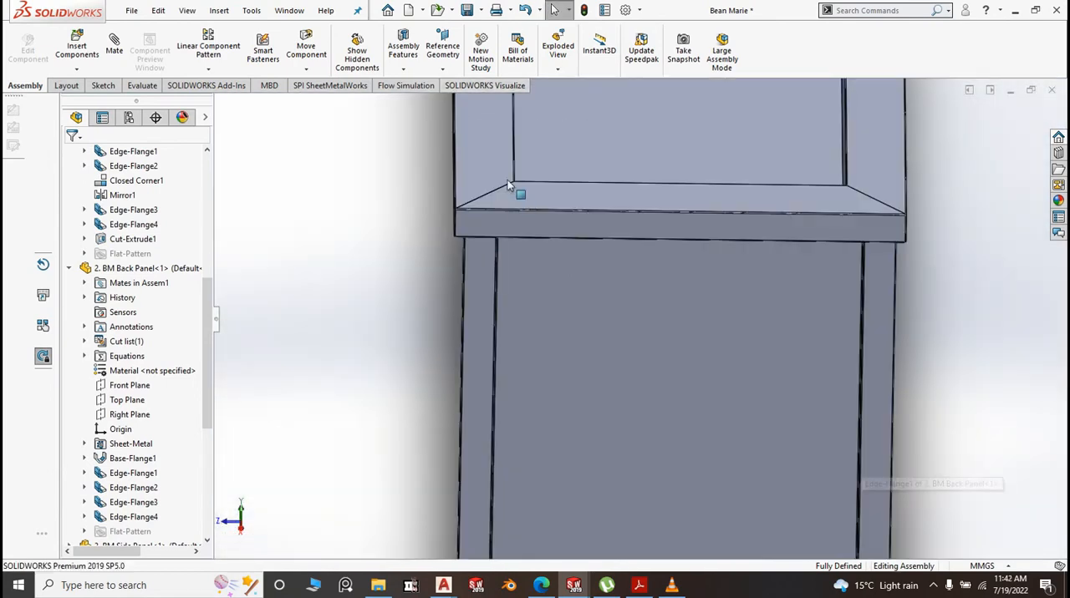
pyautogui.scroll(5, 529, 286)
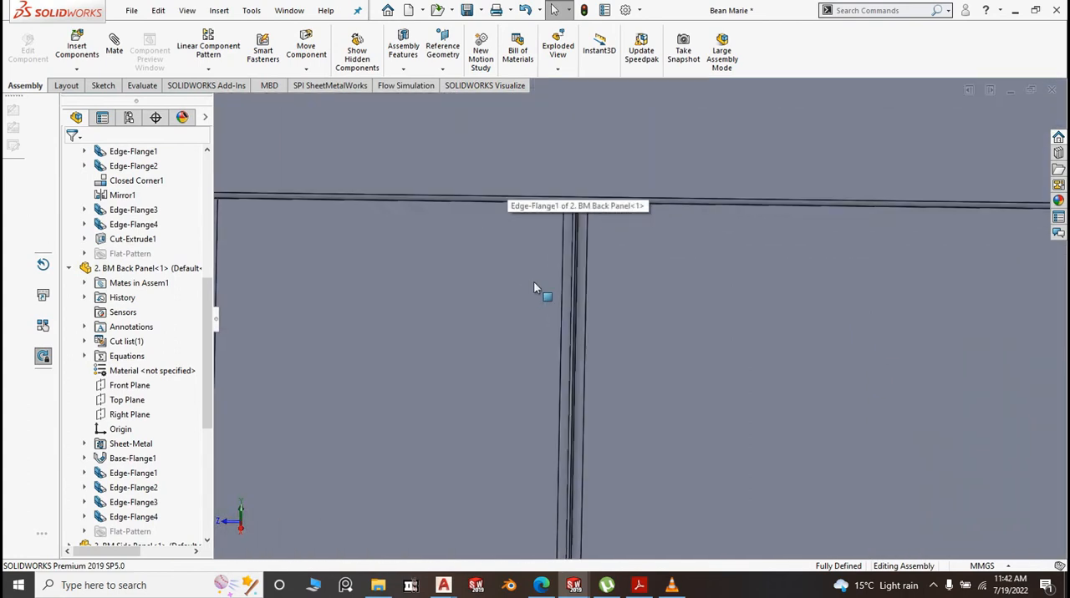
pyautogui.scroll(8, 469, 284)
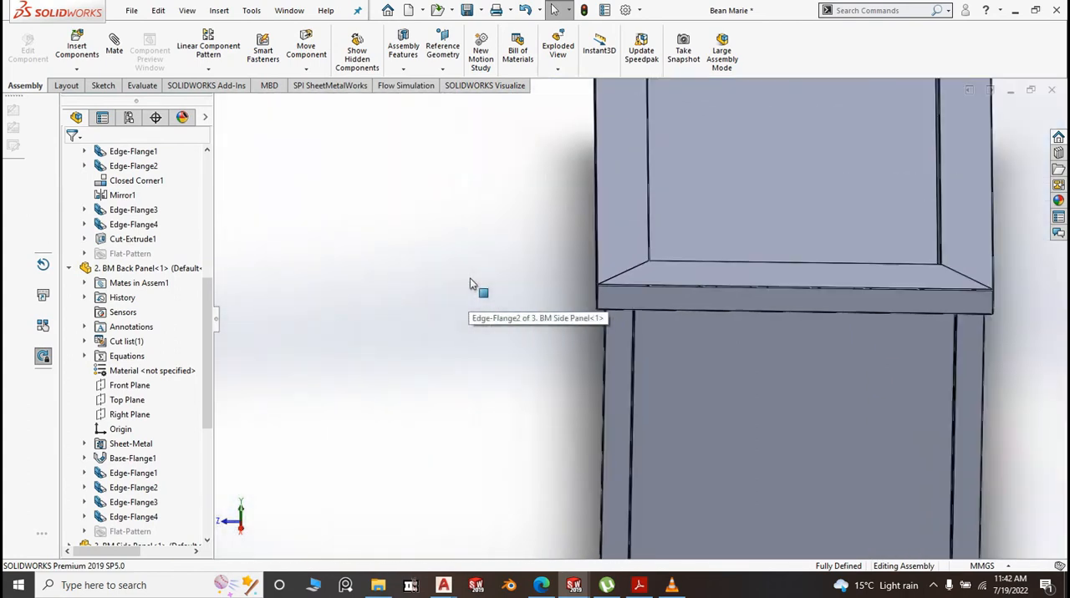
pyautogui.moveTo(711, 375); pyautogui.dragTo(815, 255, button='middle')
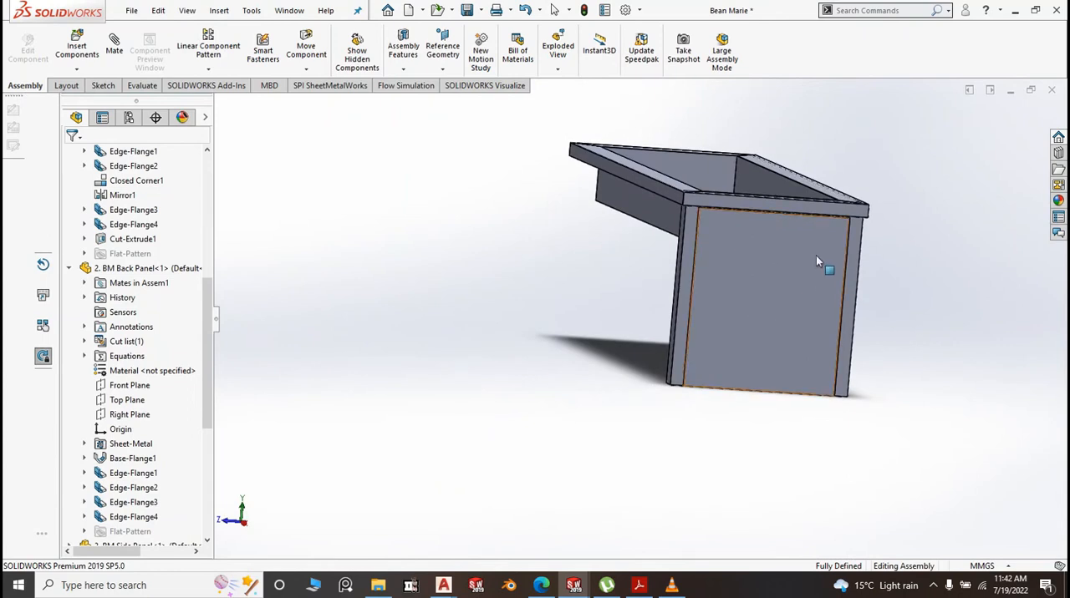
pyautogui.scroll(-8, 836, 219)
pyautogui.scroll(8, 759, 278)
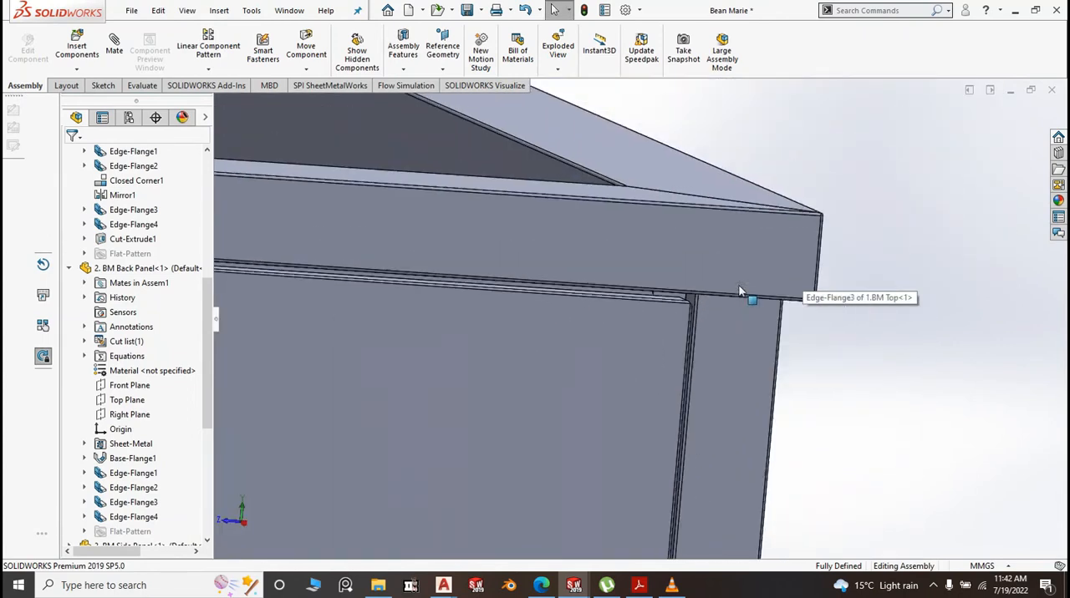
pyautogui.scroll(-3, 299, 304)
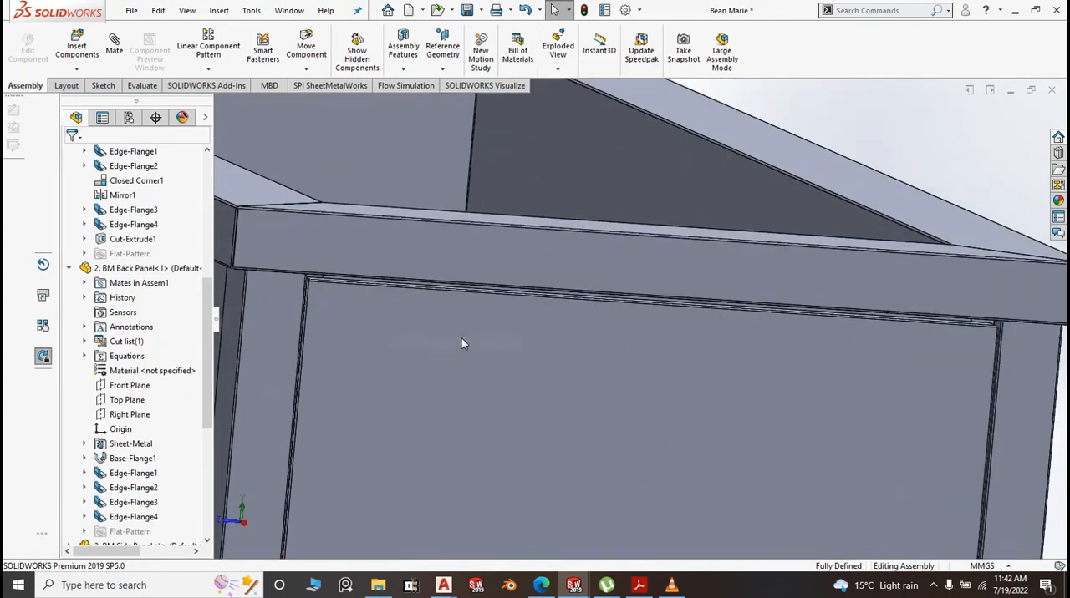
pyautogui.scroll(5, 485, 286)
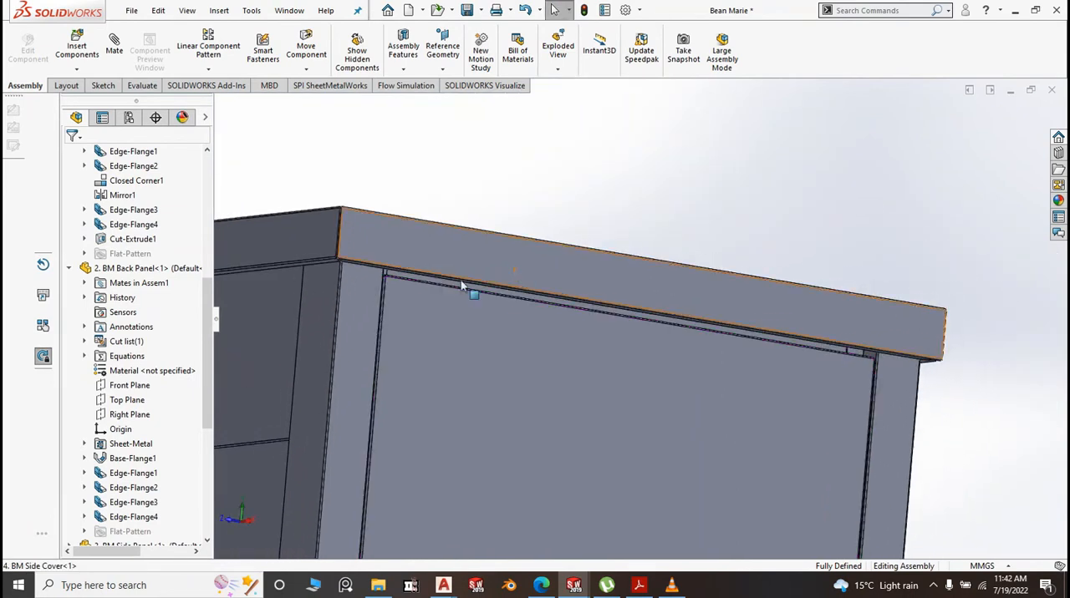
pyautogui.scroll(6, 461, 286)
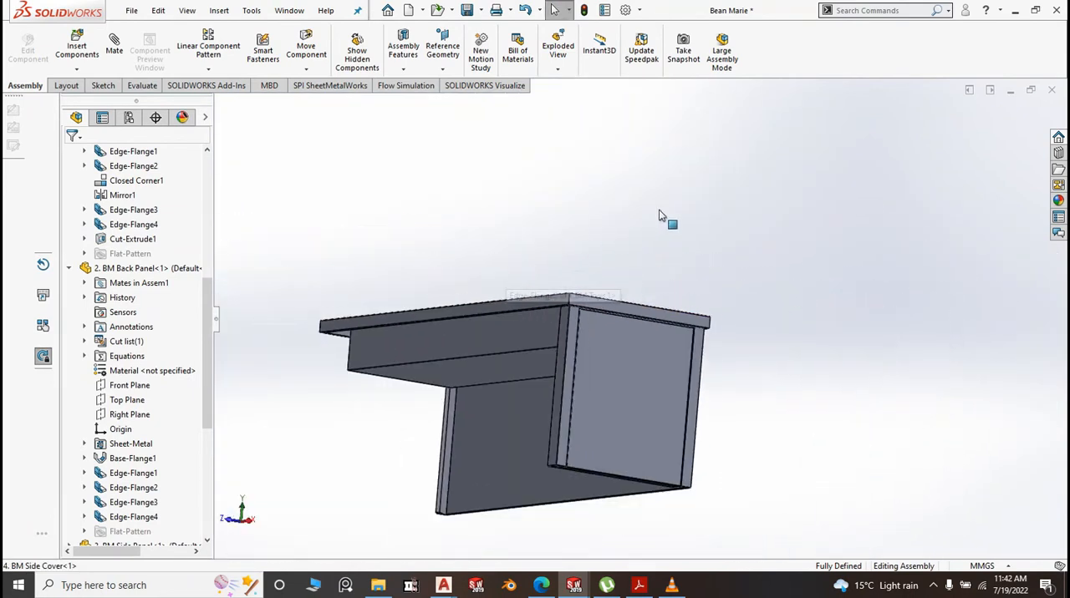
# Return the counter to the isometric view and save the Bean Marie assembly
pyautogui.press('space')
pyautogui.click(802, 262)
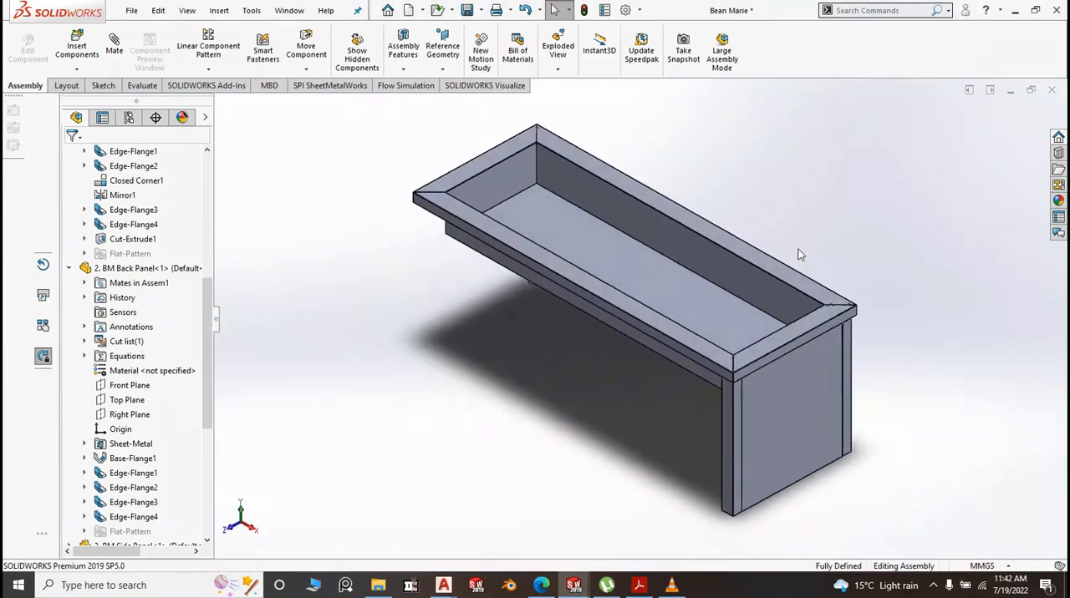
pyautogui.click(481, 10)
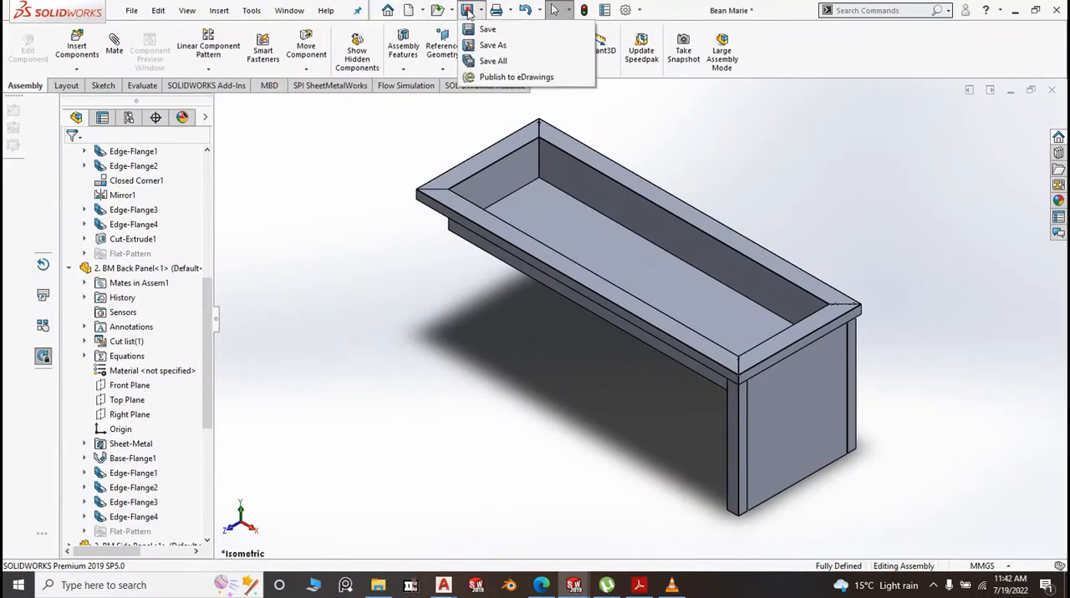
pyautogui.click(483, 31)
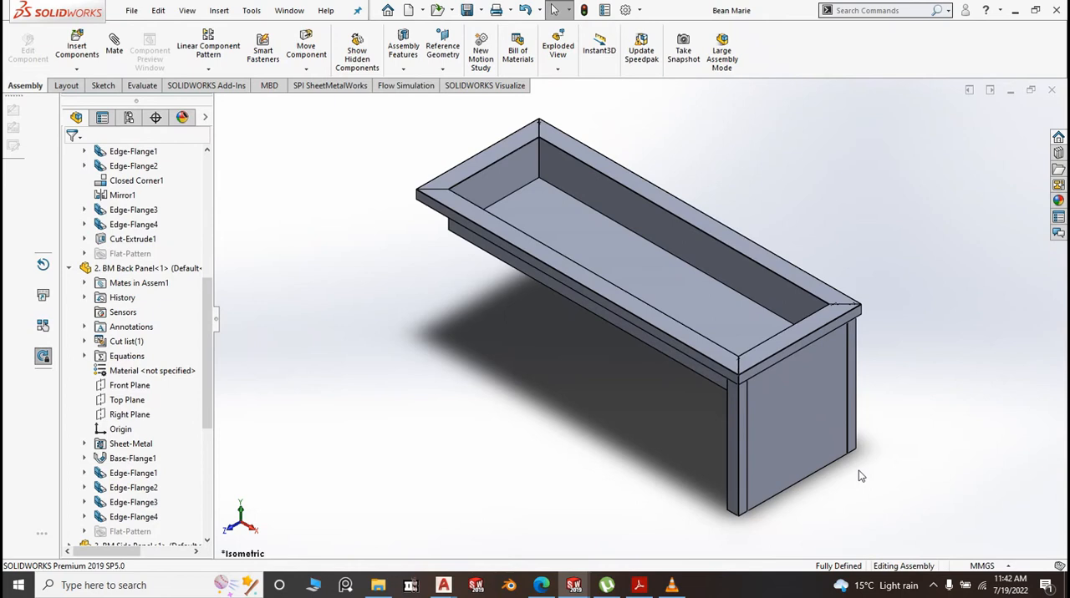
# Create a new part document from the Part2 template
pyautogui.scroll(-3, 857, 476)
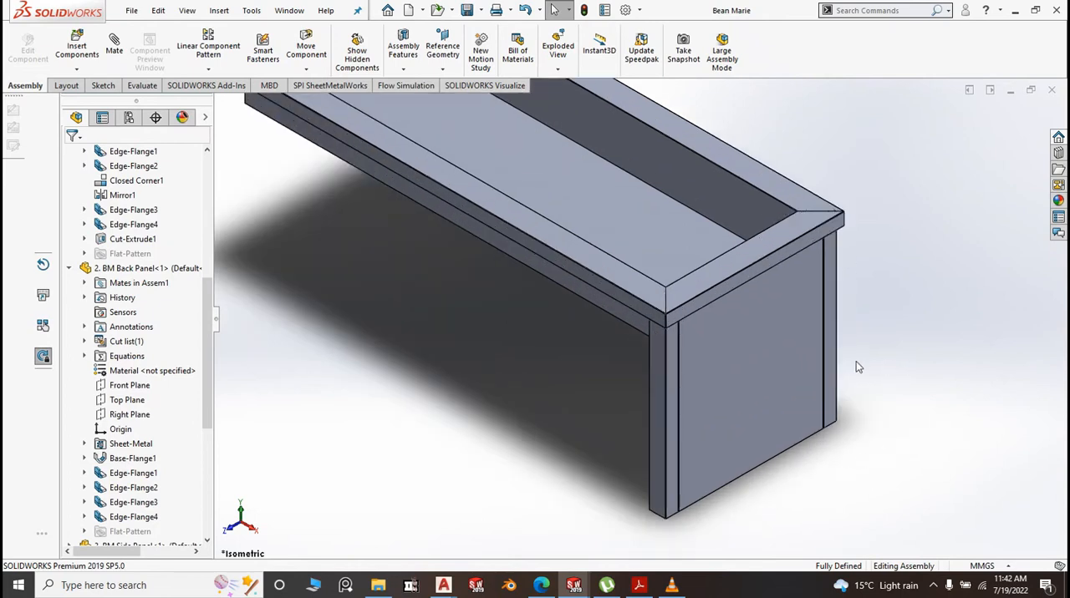
pyautogui.scroll(3, 681, 422)
pyautogui.click(131, 10)
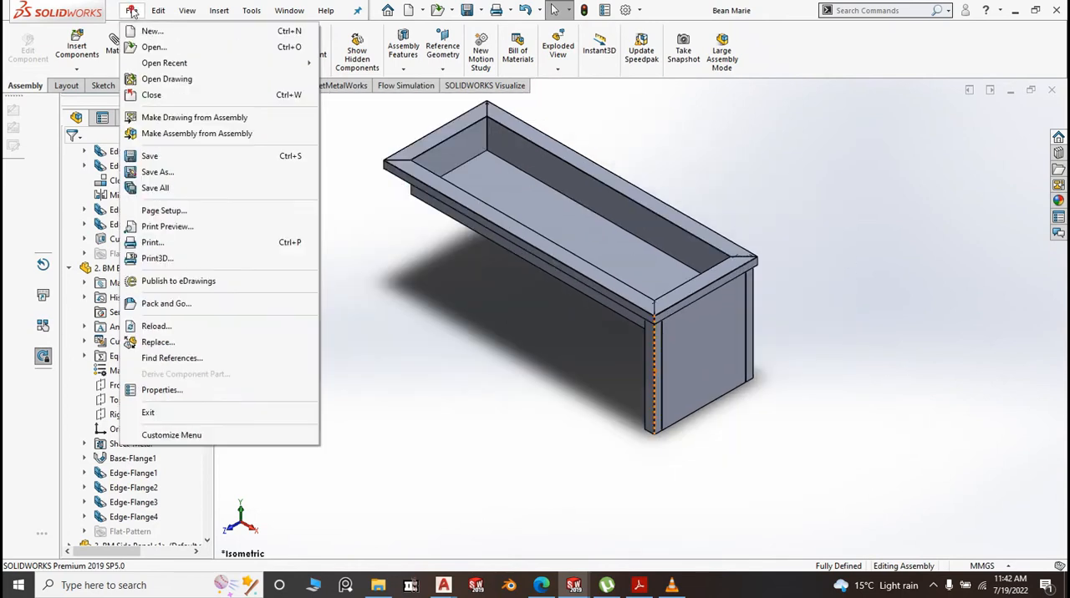
pyautogui.click(144, 28)
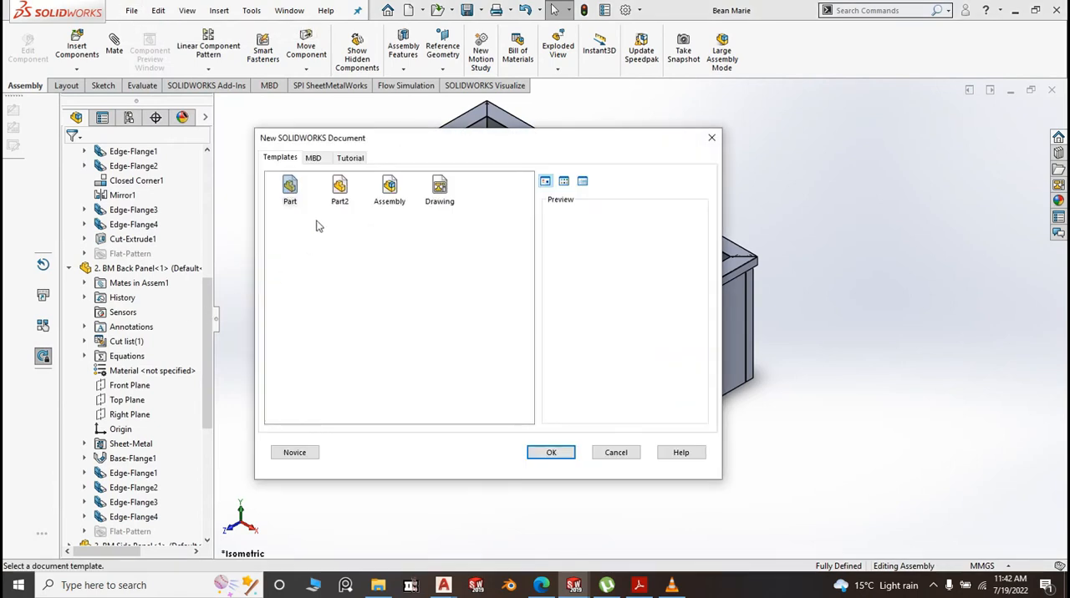
pyautogui.click(339, 189)
pyautogui.click(543, 452)
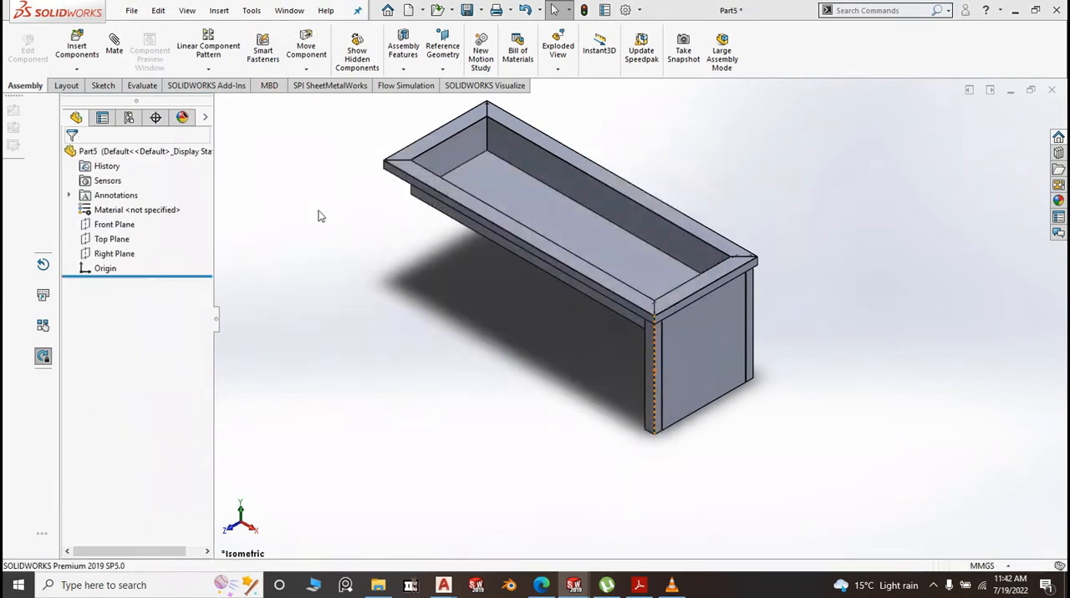
# Sketch a center rectangle about 59 mm wide and 155 mm tall on the Top Plane, centred on the origin
pyautogui.click(86, 241)
pyautogui.click(100, 215)
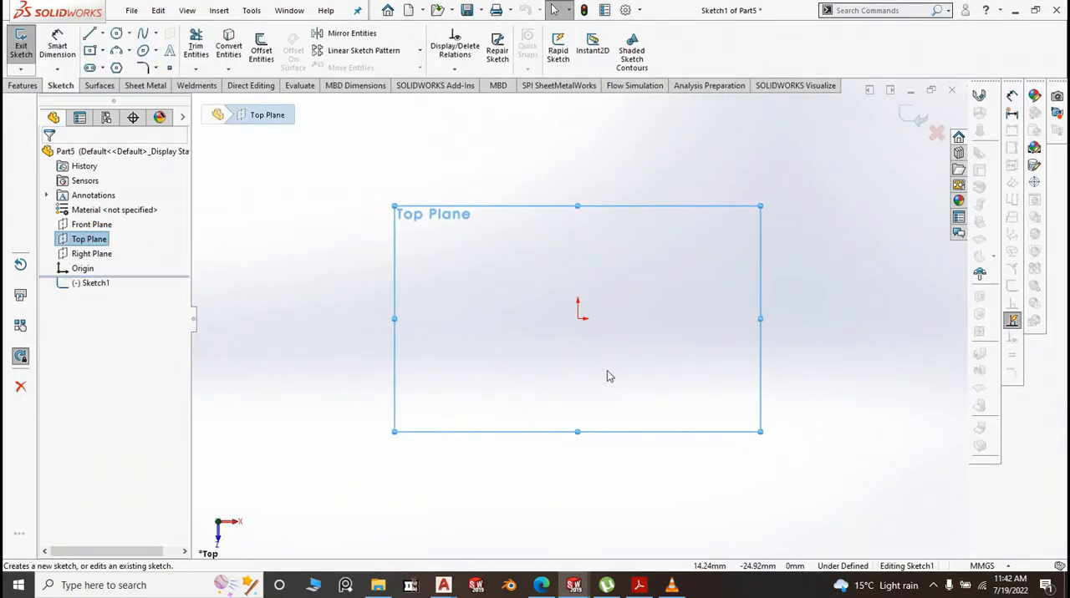
pyautogui.click(101, 51)
pyautogui.click(117, 81)
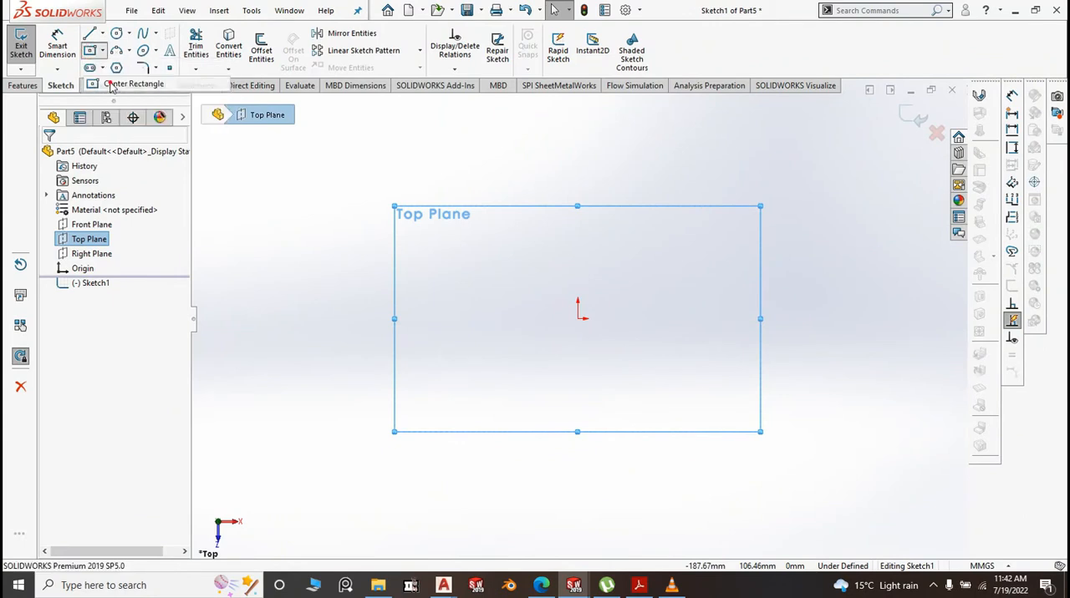
pyautogui.click(578, 319)
pyautogui.click(638, 478)
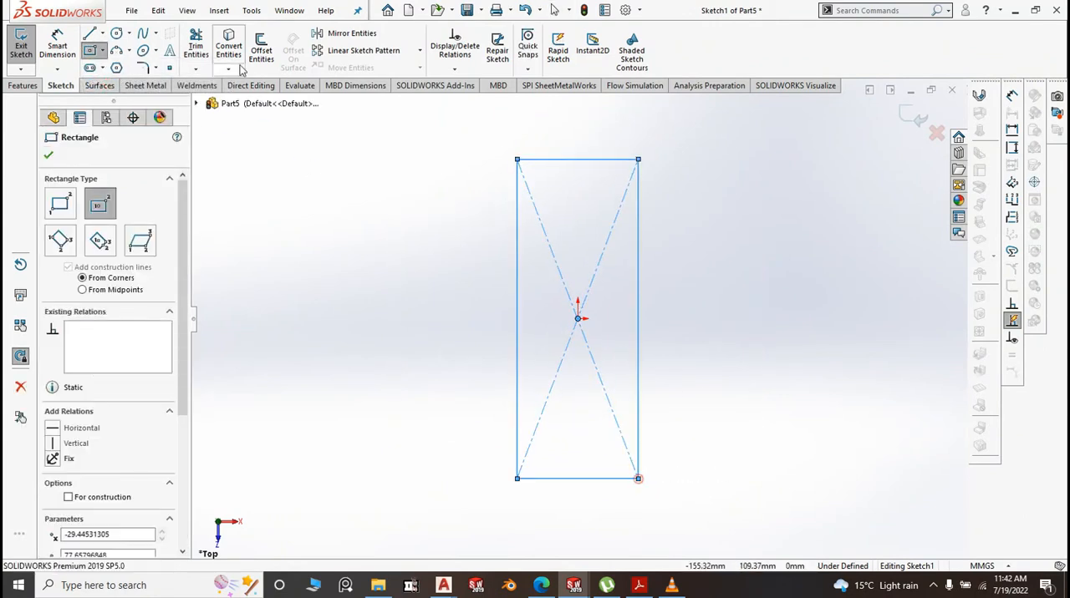
# Dimension the rectangle's long vertical side and set it to 668 mm
pyautogui.click(57, 46)
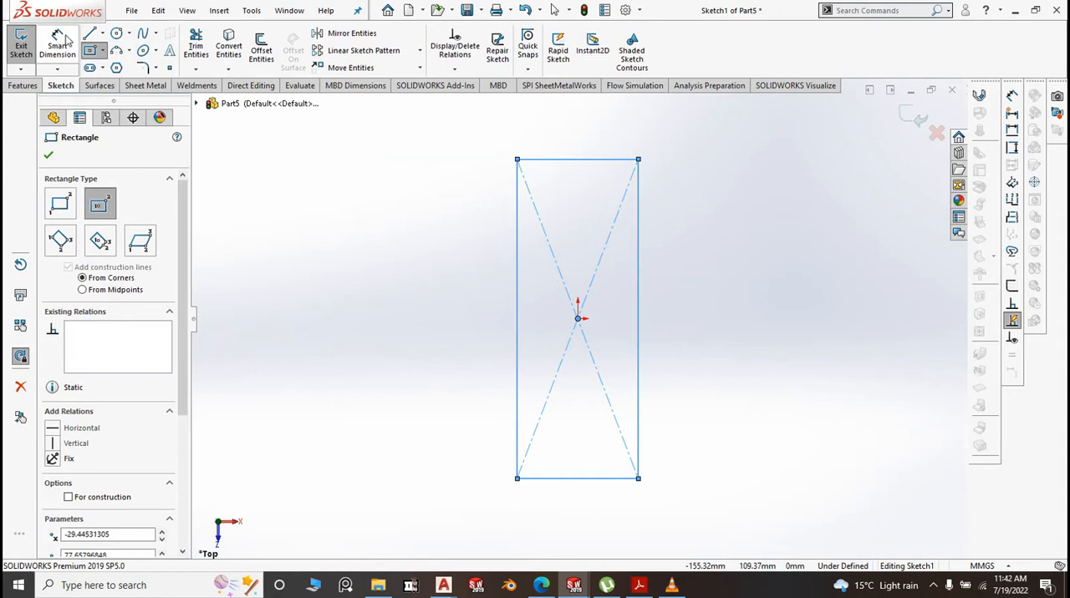
pyautogui.click(518, 320)
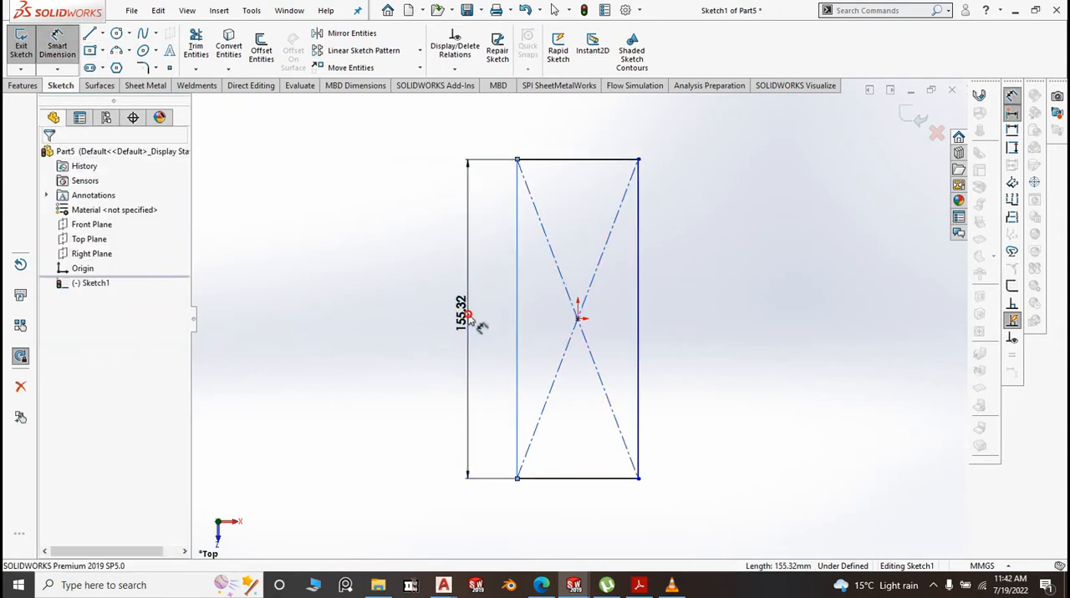
pyautogui.click(469, 318)
pyautogui.write('66')
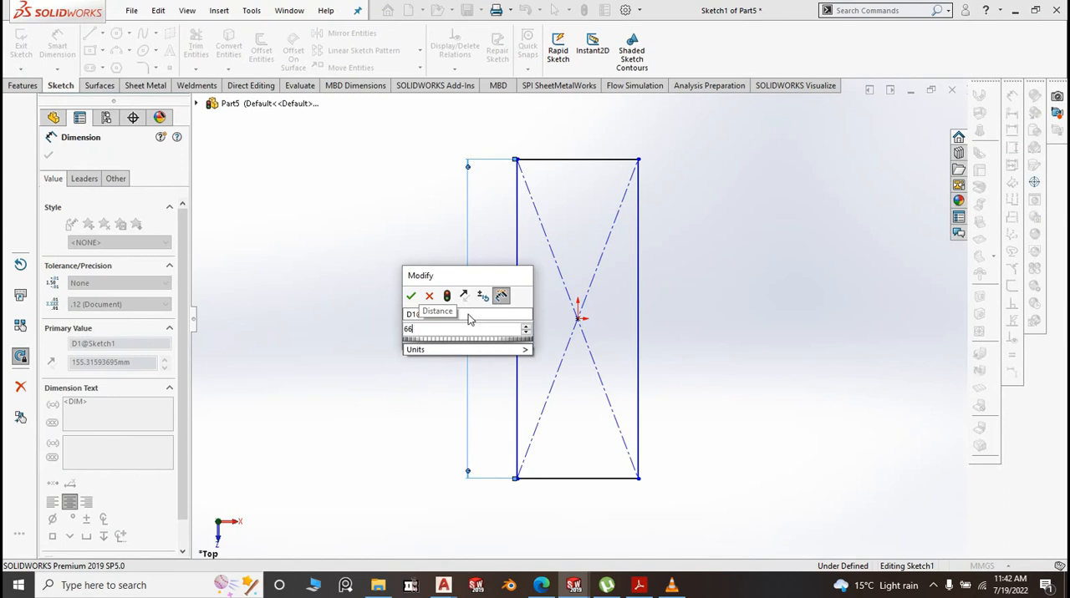
pyautogui.write('68')
pyautogui.click(410, 295)
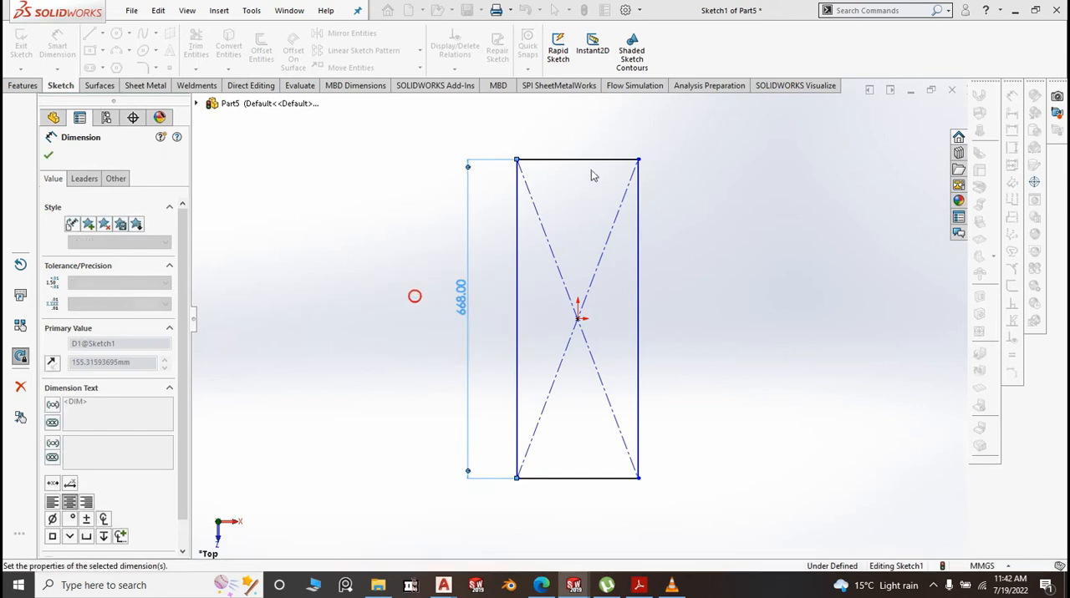
# Dimension the rectangle's short upper side and set it to 150 mm
pyautogui.click(589, 157)
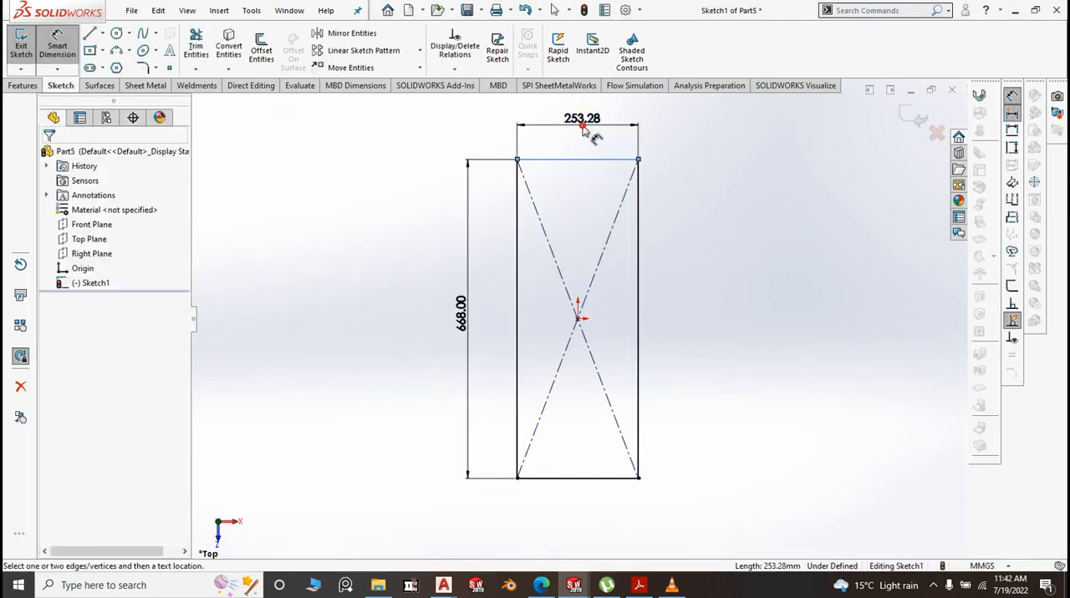
pyautogui.click(584, 127)
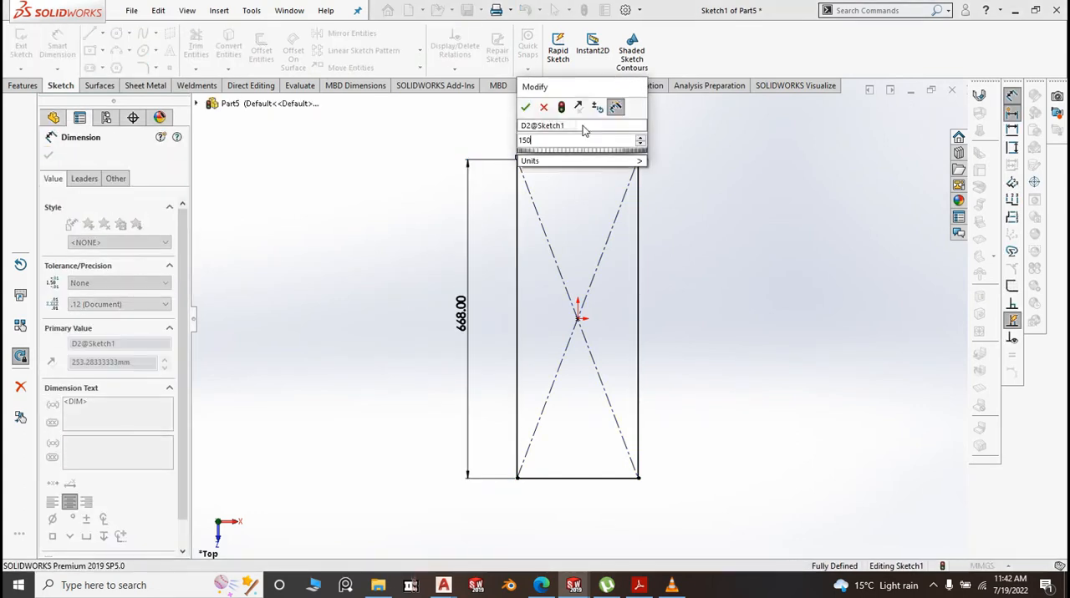
pyautogui.write('150')
pyautogui.click(524, 110)
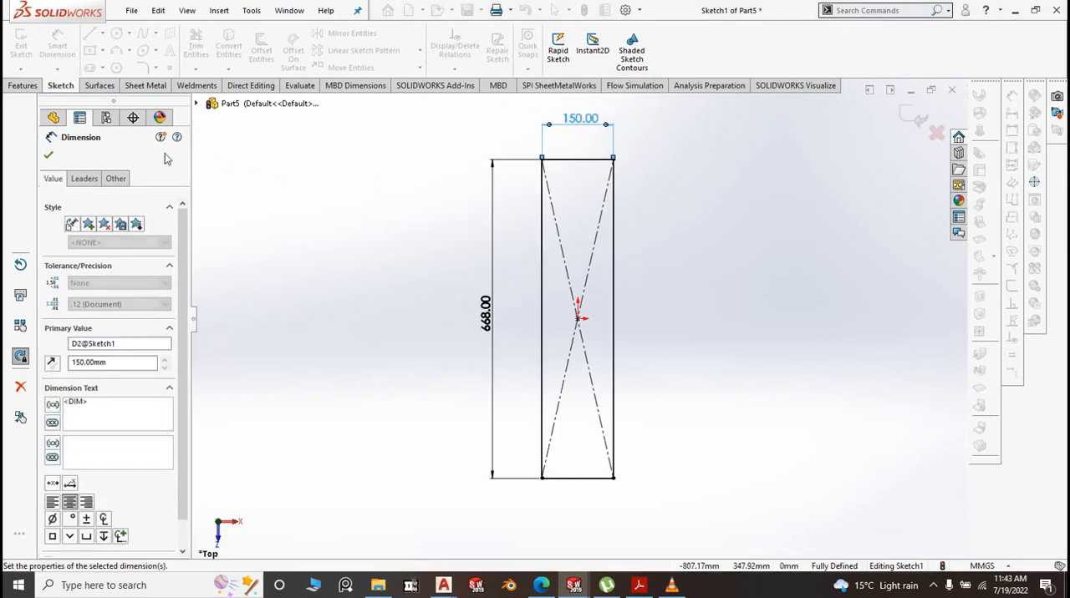
# Create a 1.50 mm thick sheet-metal base flange from the rectangle sketch
pyautogui.click(147, 85)
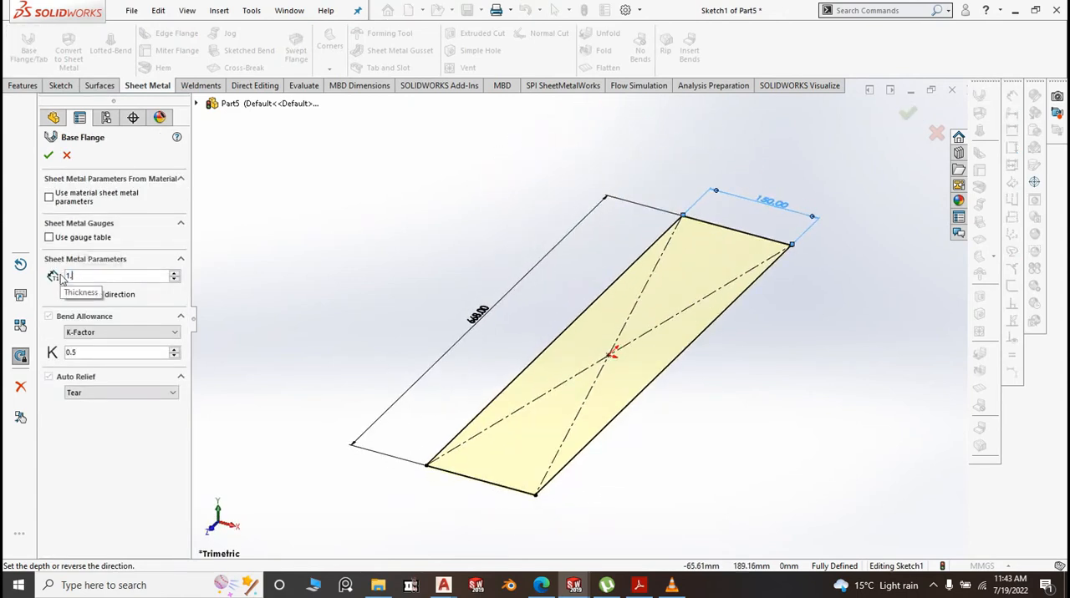
pyautogui.click(295, 232)
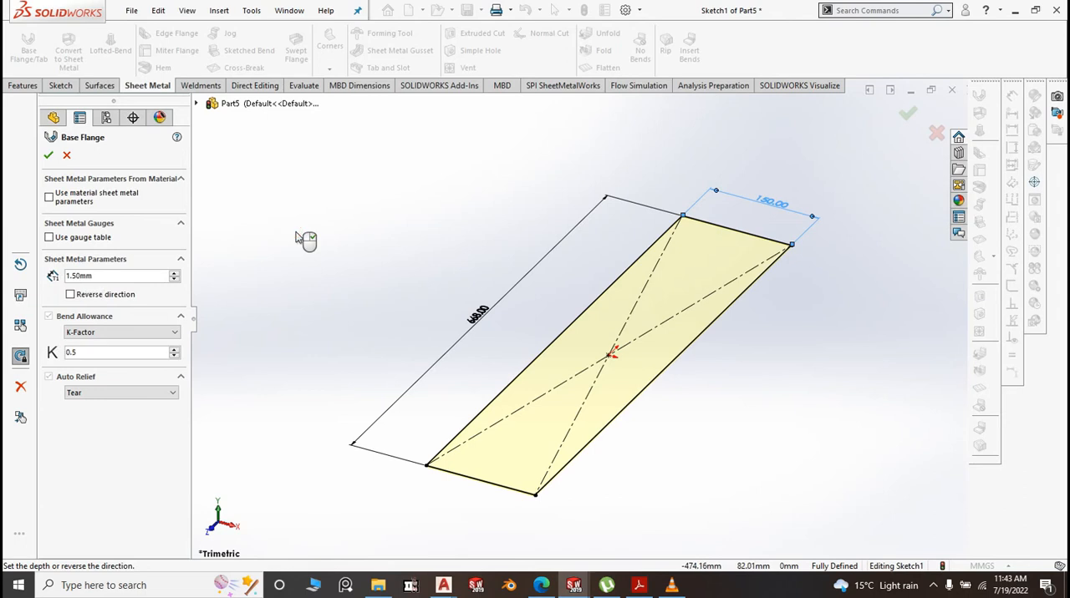
pyautogui.rightClick(295, 233)
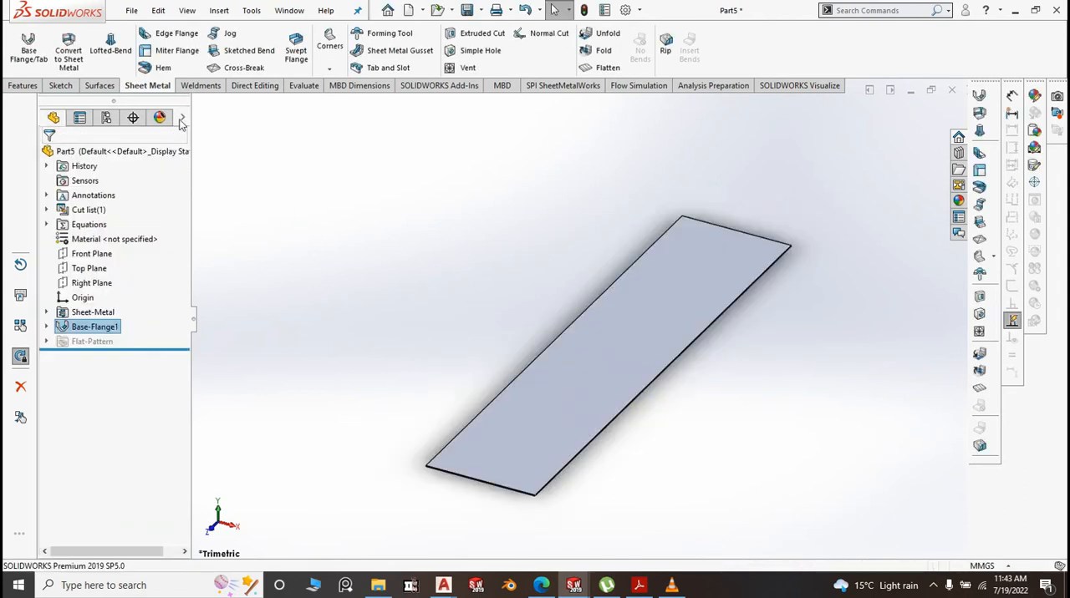
# Add a 20 mm edge flange at 90 degrees along the plate's long +X edge, pointing down, with a 0.10 mm bend radius
pyautogui.click(166, 36)
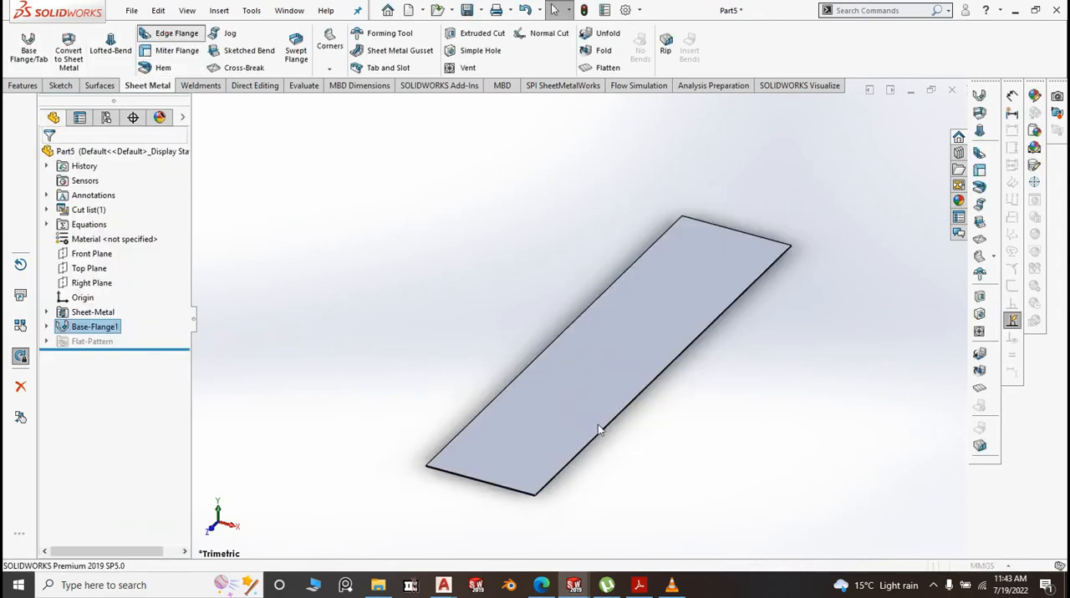
pyautogui.scroll(-2, 608, 423)
pyautogui.click(620, 415)
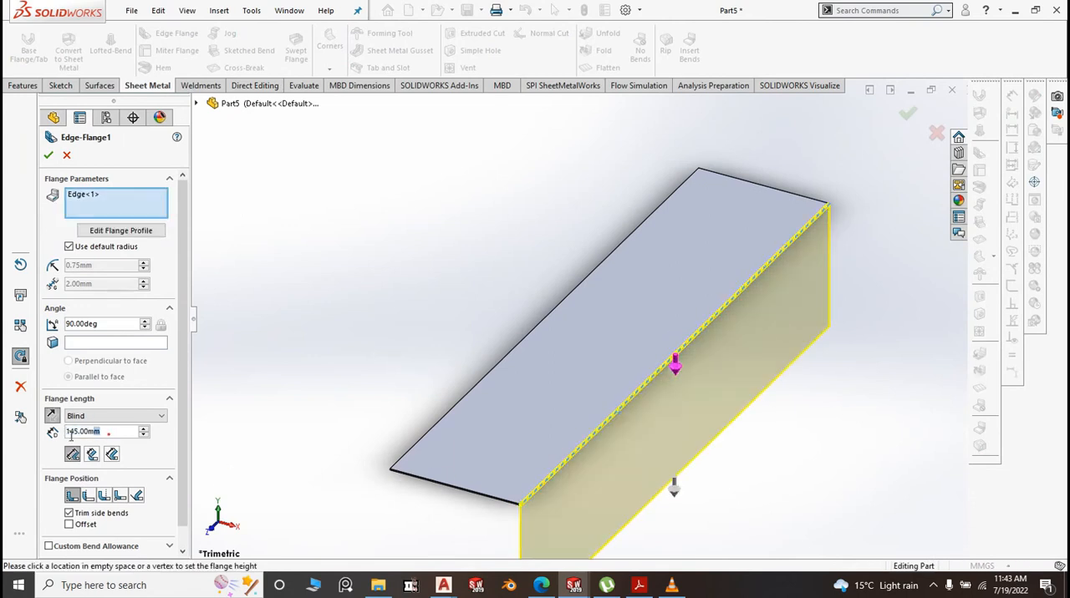
pyautogui.write('20')
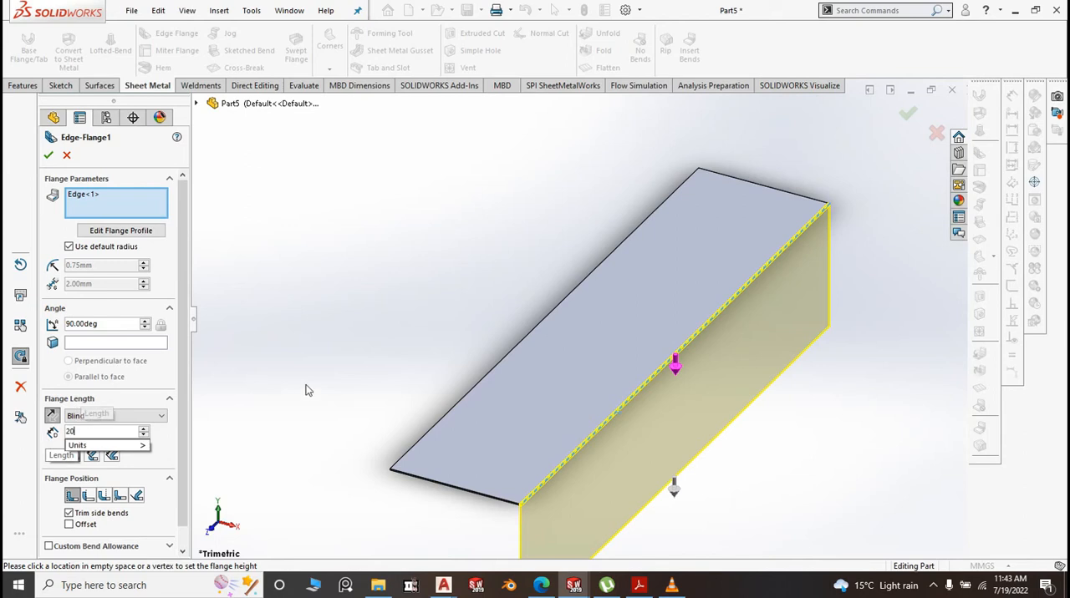
pyautogui.press('Return')
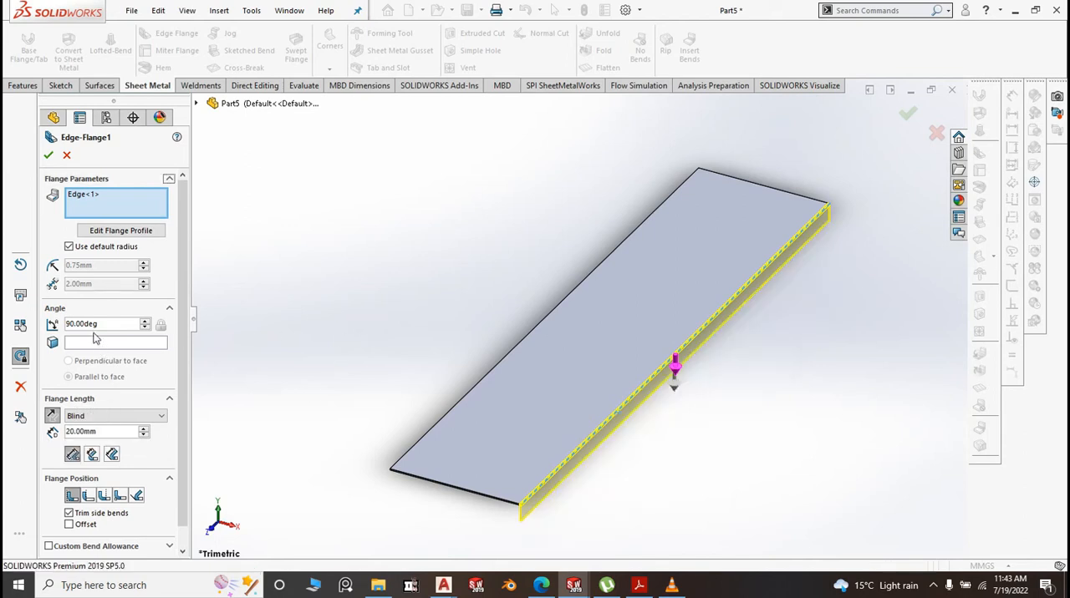
pyautogui.click(70, 247)
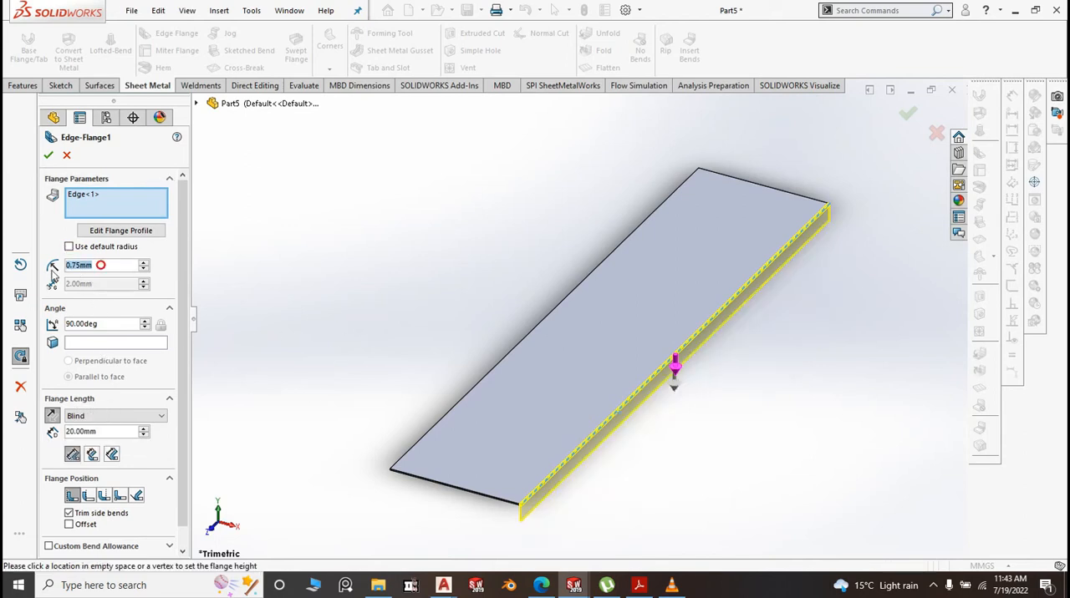
pyautogui.write('0.1')
pyautogui.press('Return')
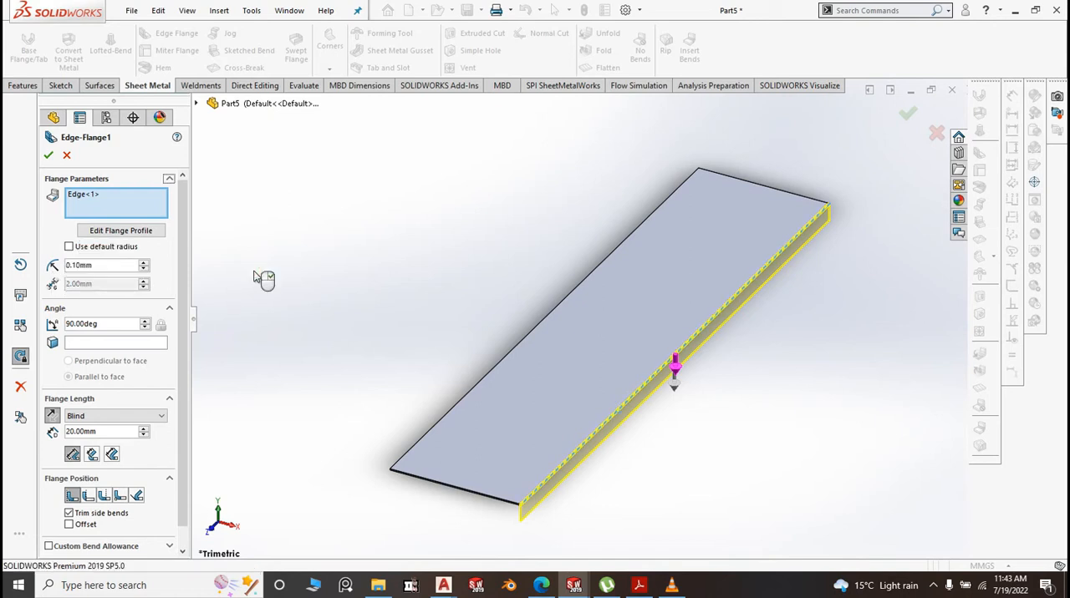
pyautogui.rightClick(255, 277)
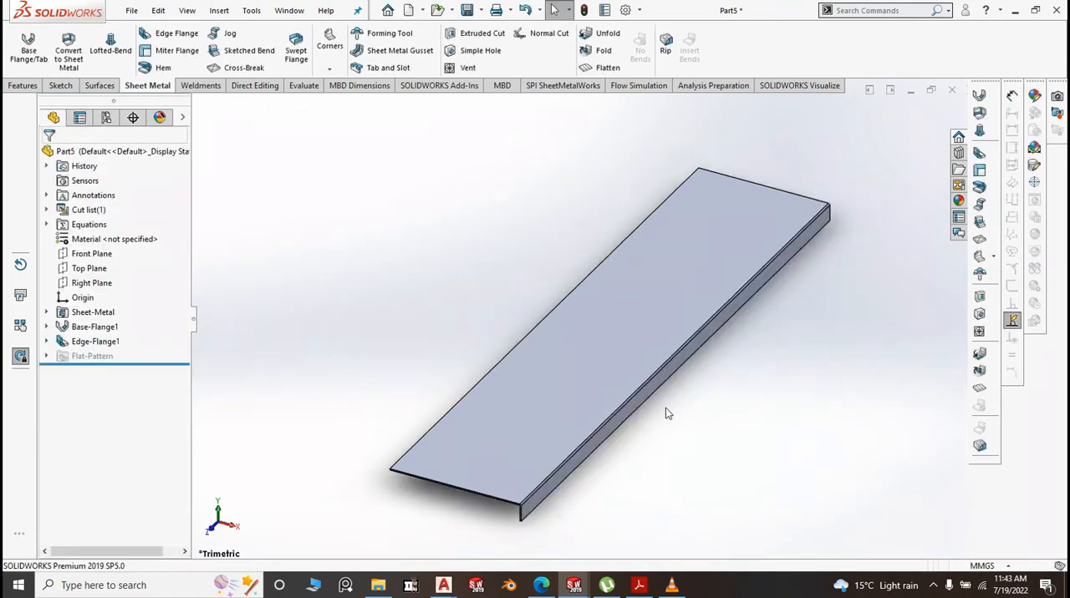
# Open the edge flange's profile sketch for editing, viewed normal to the sketch plane
pyautogui.scroll(-4, 580, 414)
pyautogui.click(580, 408)
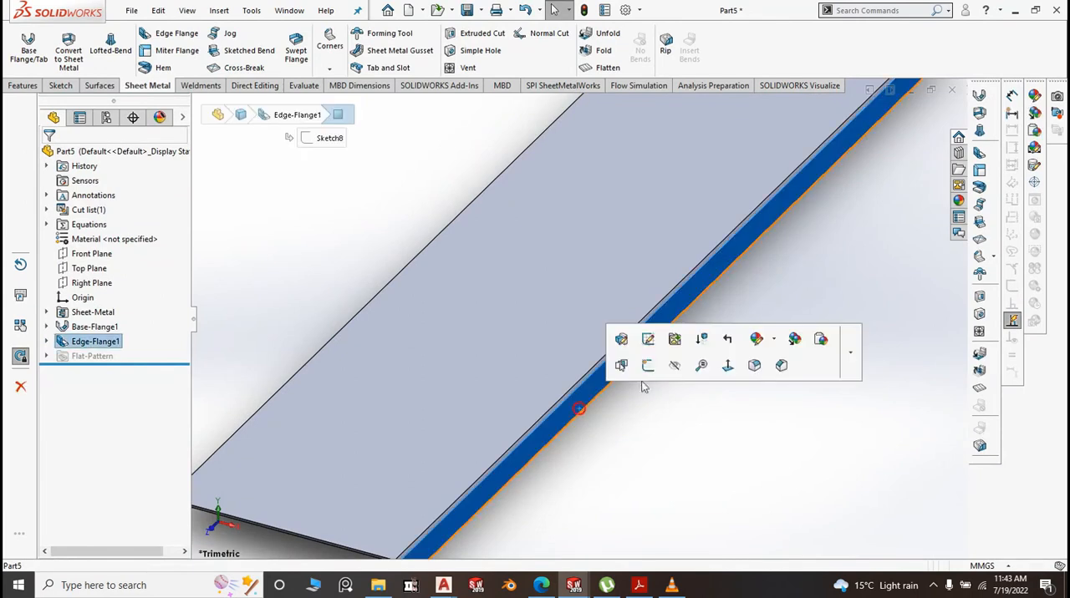
pyautogui.click(647, 337)
pyautogui.press('space')
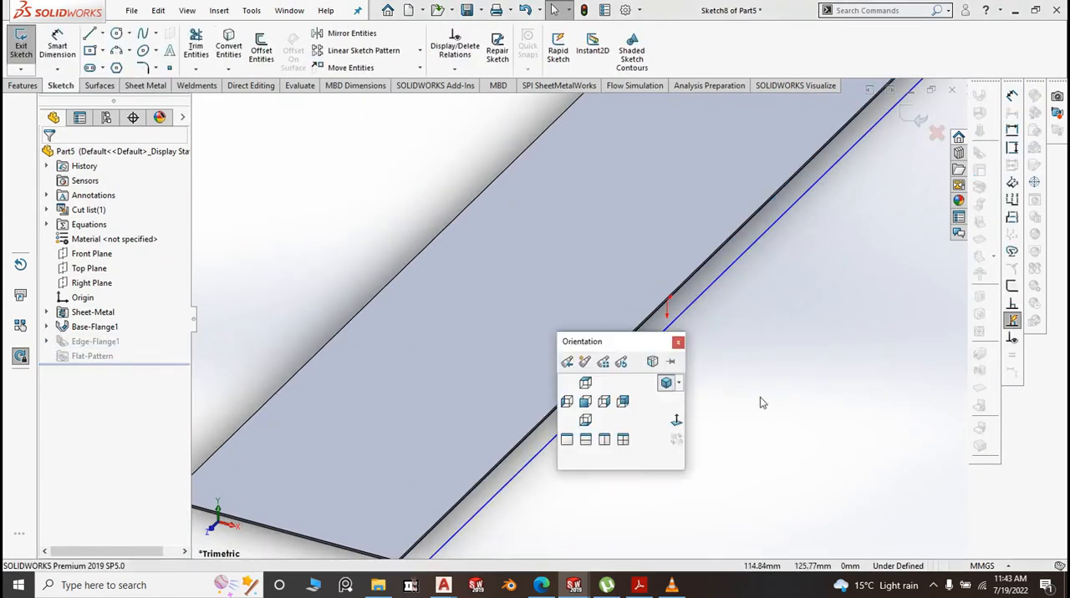
pyautogui.click(676, 420)
# Draw an inward-slanting line at the +Z end of the flange profile, from its corner on the bend edge to the outer edge
pyautogui.scroll(-3, 303, 322)
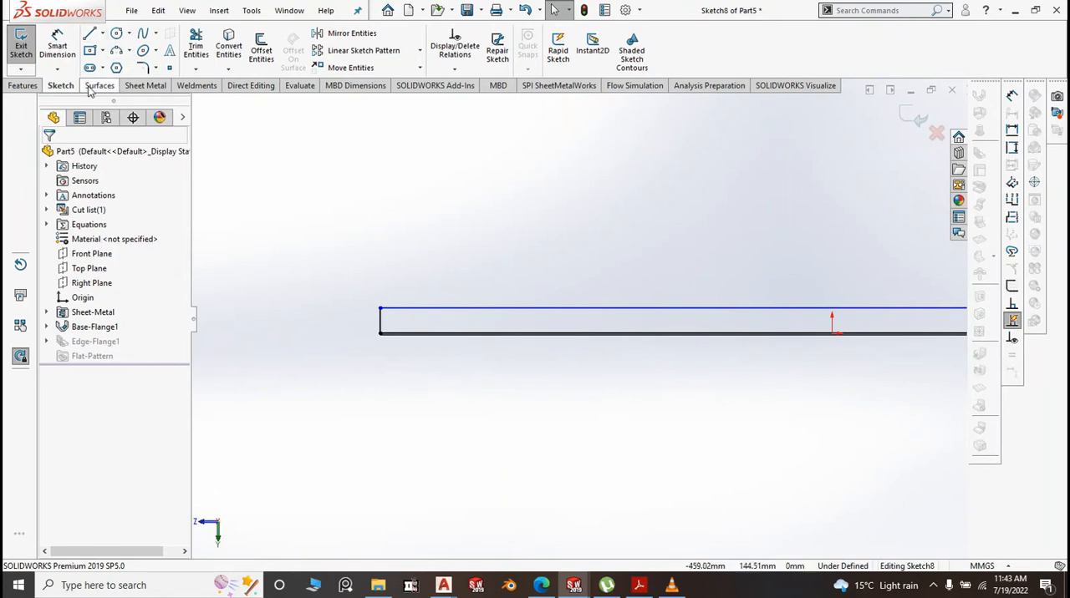
pyautogui.click(103, 34)
pyautogui.click(131, 51)
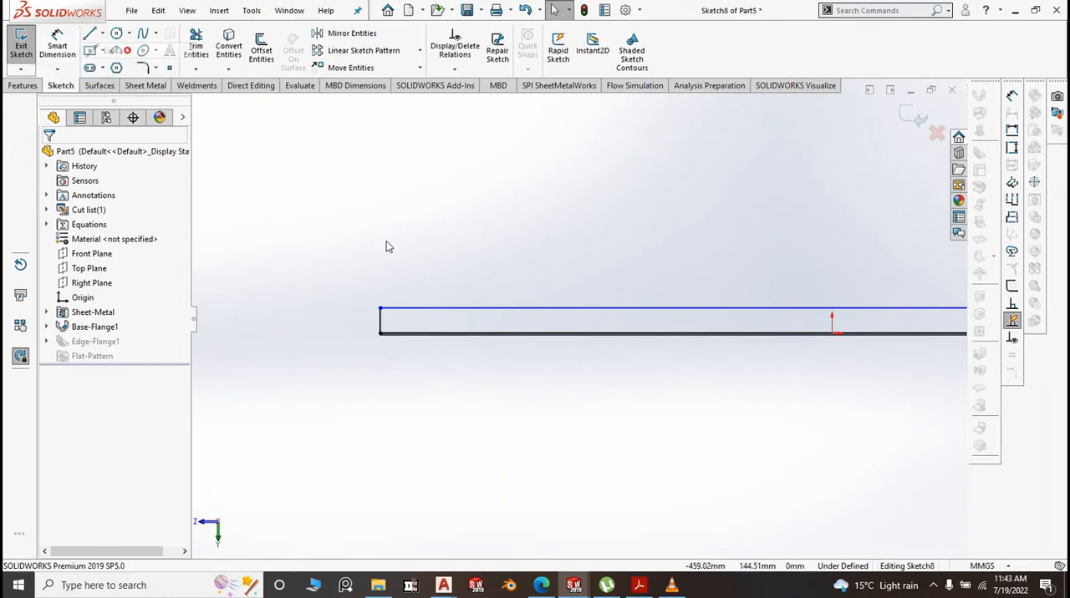
pyautogui.scroll(-5, 414, 333)
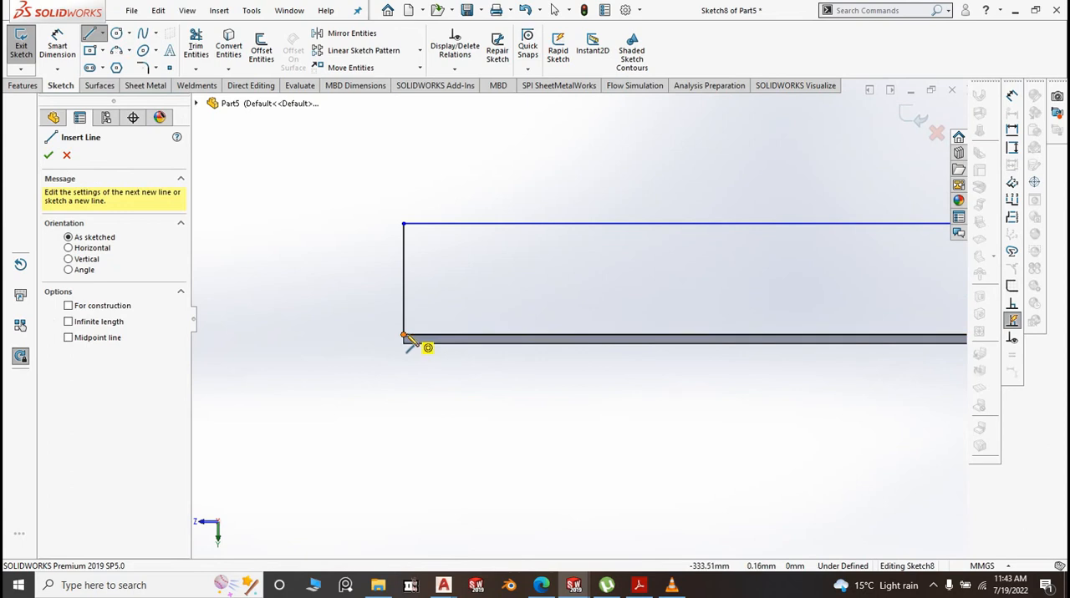
pyautogui.click(405, 336)
pyautogui.click(480, 224)
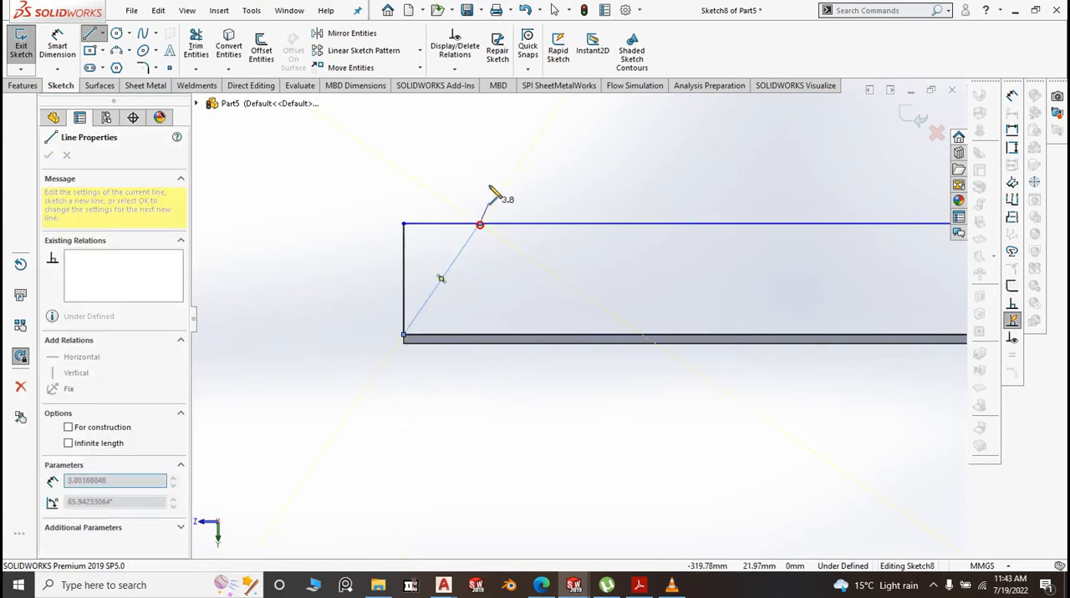
pyautogui.rightClick(489, 190)
pyautogui.click(517, 193)
pyautogui.scroll(5, 388, 284)
pyautogui.scroll(3, 418, 306)
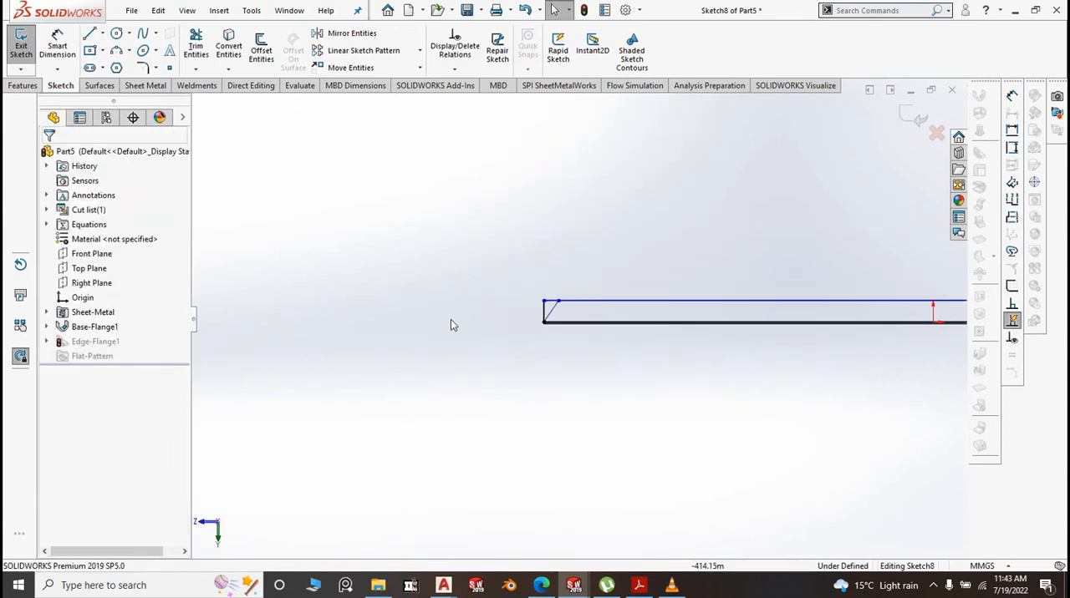
# Draw an inward-slanting line about 29 mm long at the -Z end of the flange profile, from its bend-edge corner to the outer edge
pyautogui.scroll(-3, 920, 321)
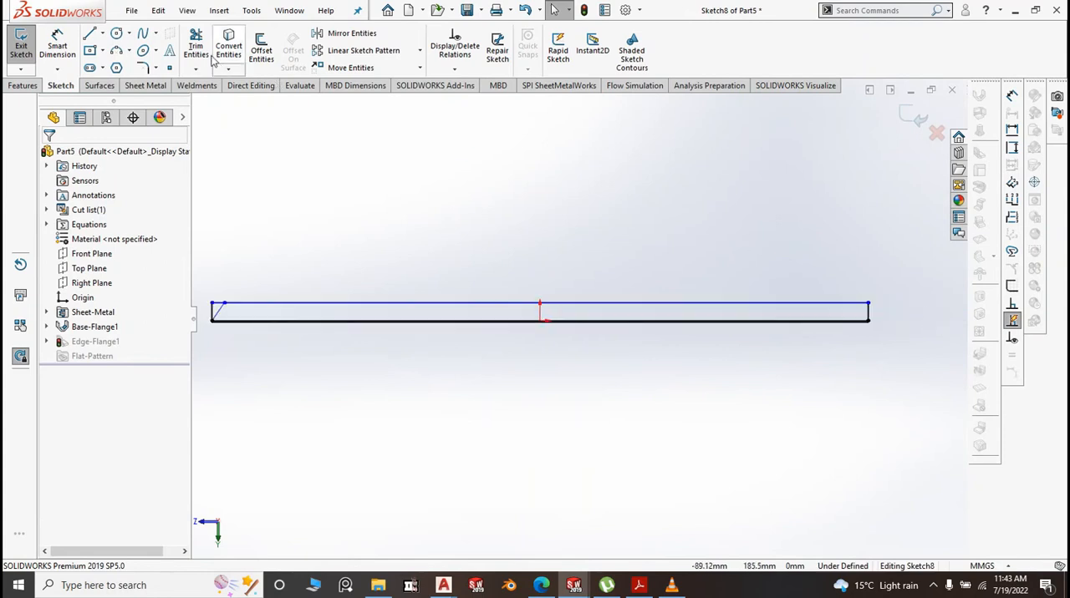
pyautogui.click(101, 34)
pyautogui.click(102, 34)
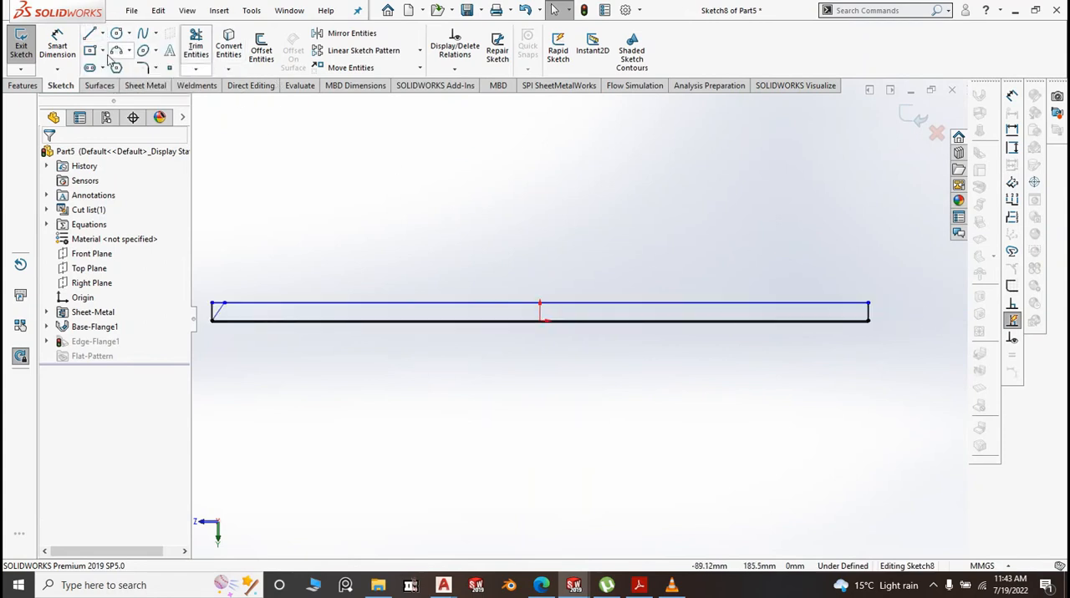
pyautogui.click(102, 51)
pyautogui.click(102, 51)
pyautogui.click(102, 34)
pyautogui.click(102, 51)
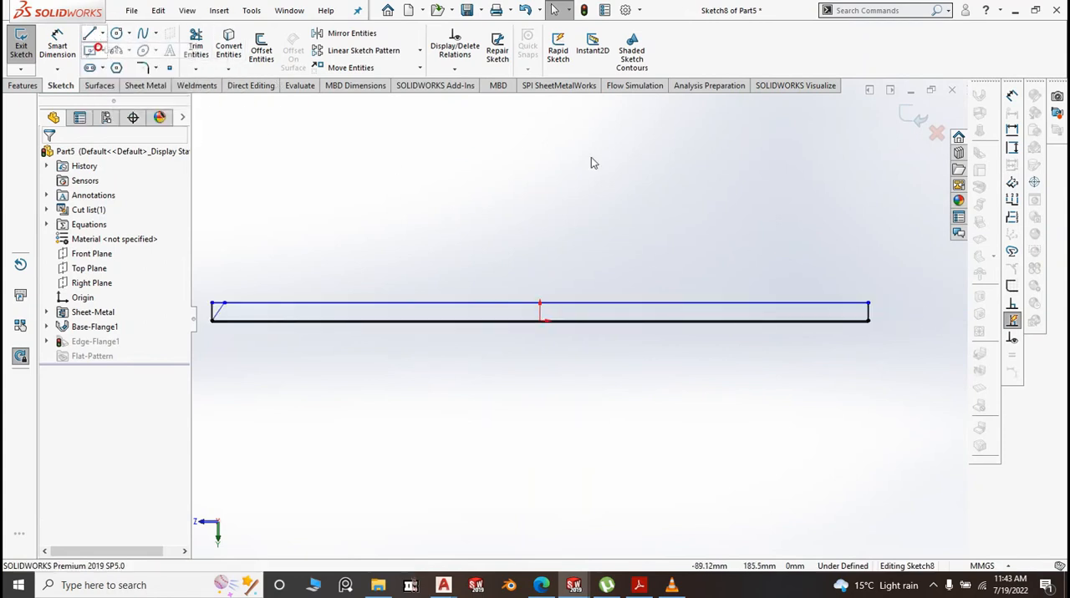
pyautogui.scroll(-5, 900, 318)
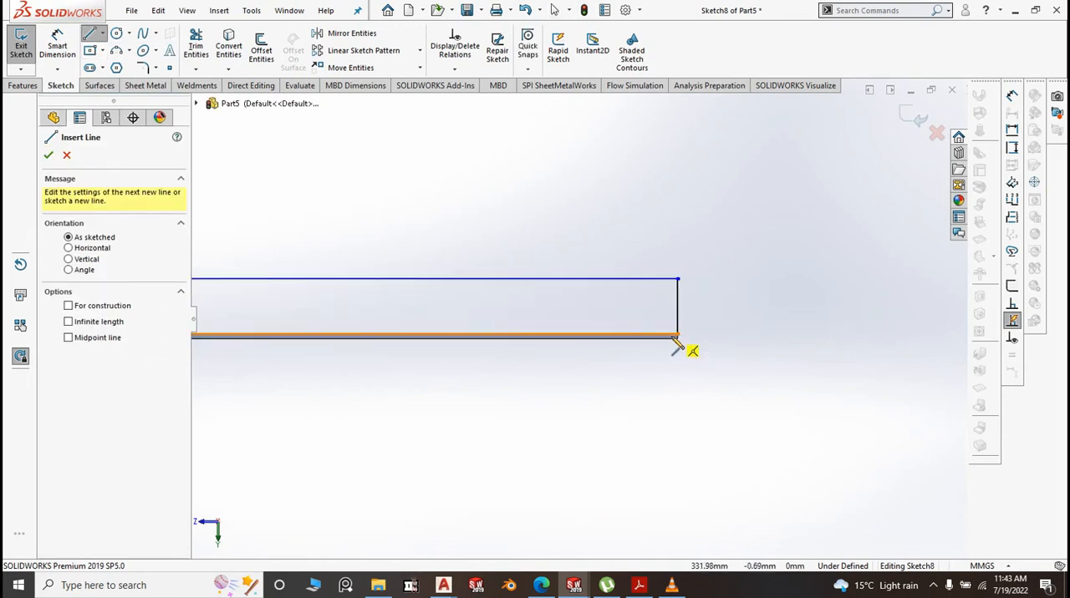
pyautogui.moveTo(679, 336); pyautogui.dragTo(612, 278)
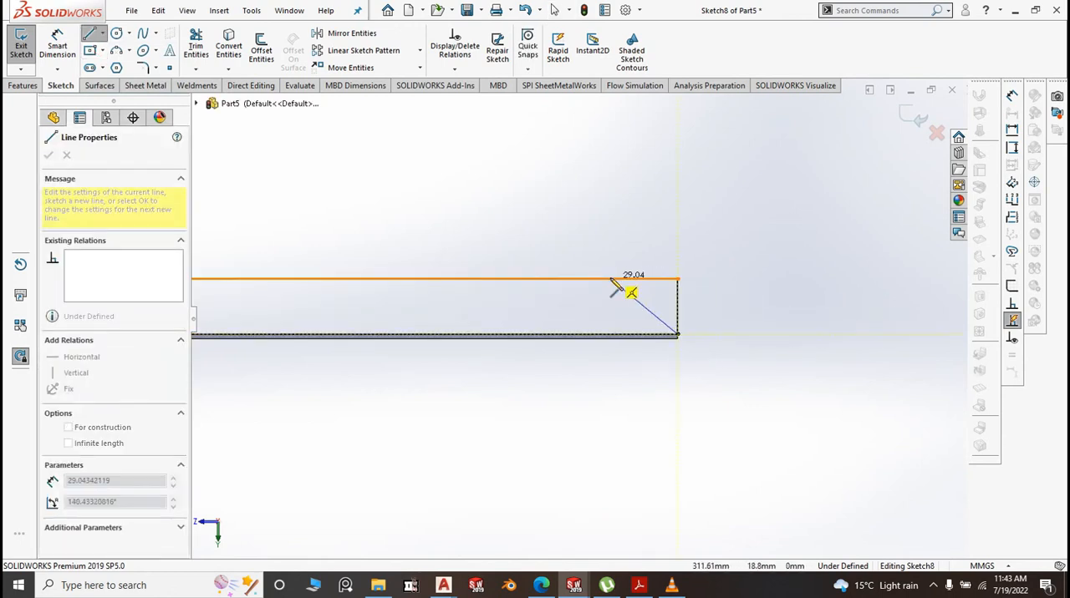
pyautogui.rightClick(787, 264)
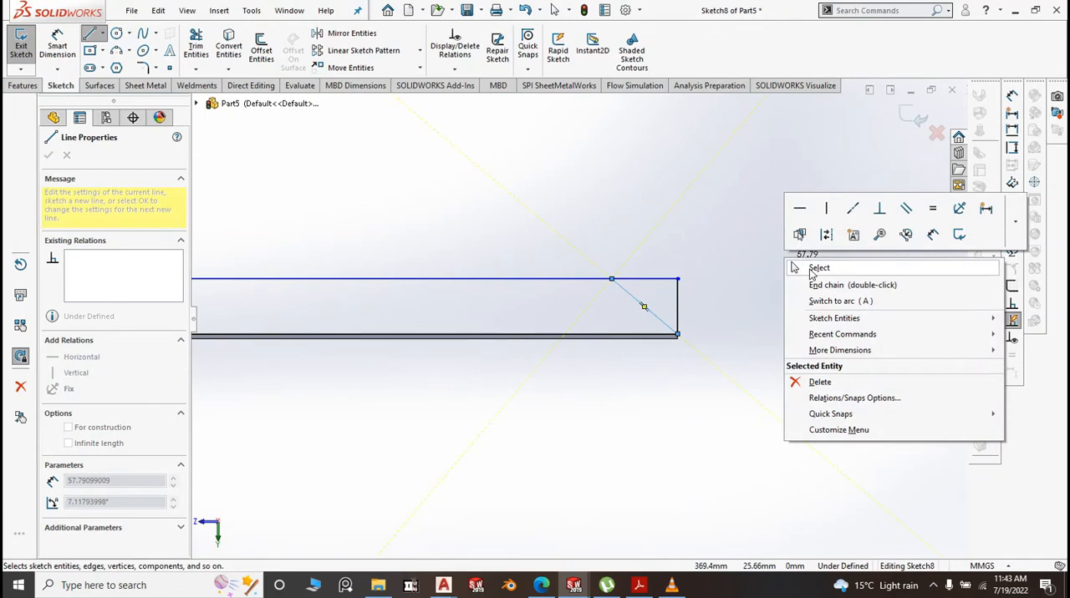
pyautogui.click(815, 268)
# Dimension the flange profile's height between the bend edge and the outer edge at 20 mm
pyautogui.click(58, 37)
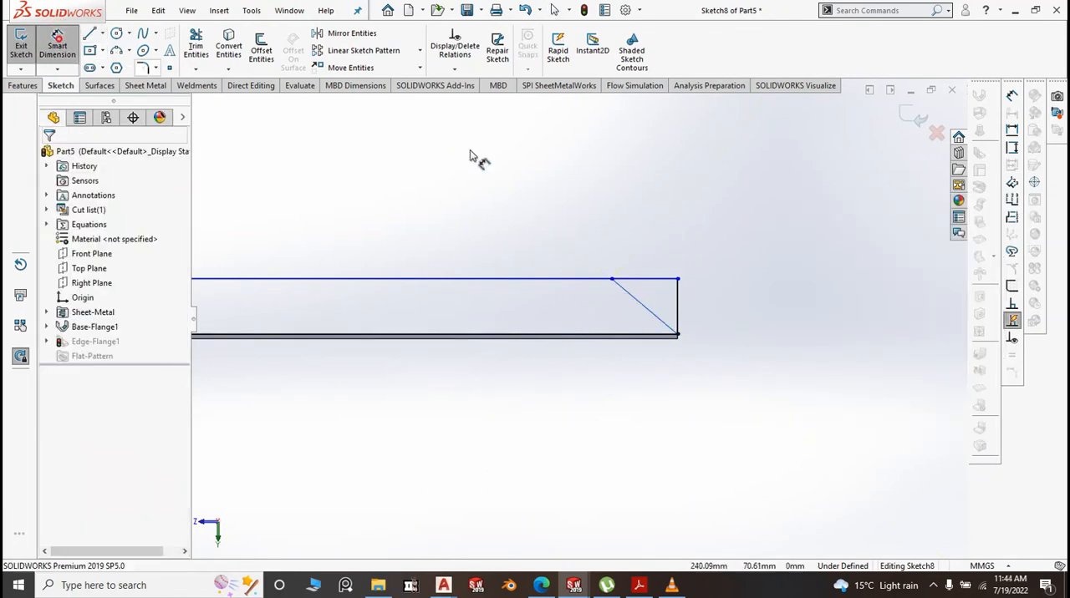
pyautogui.click(569, 336)
pyautogui.click(648, 279)
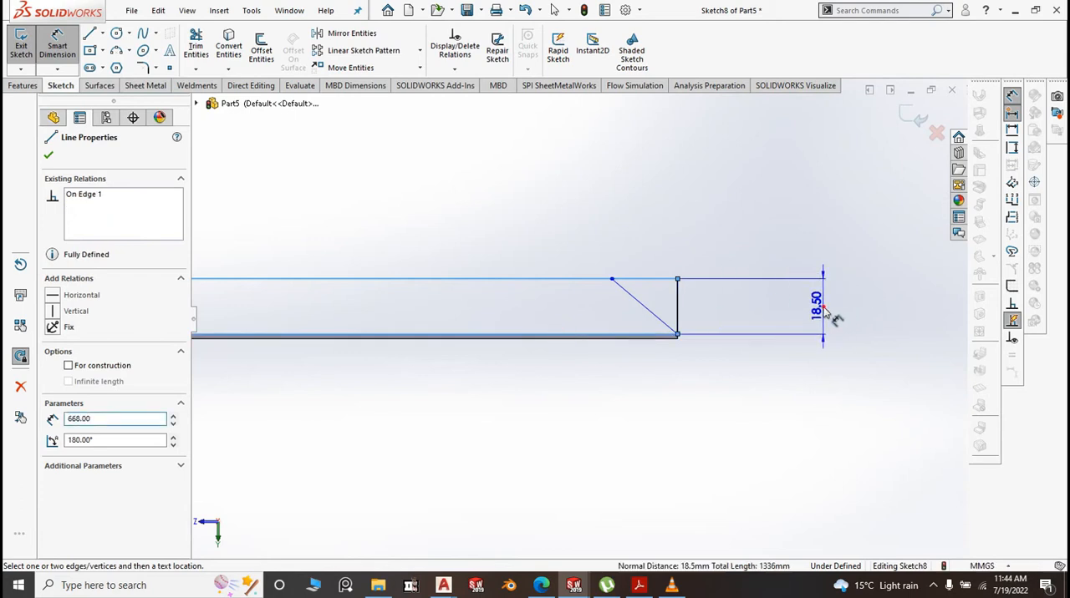
pyautogui.click(825, 312)
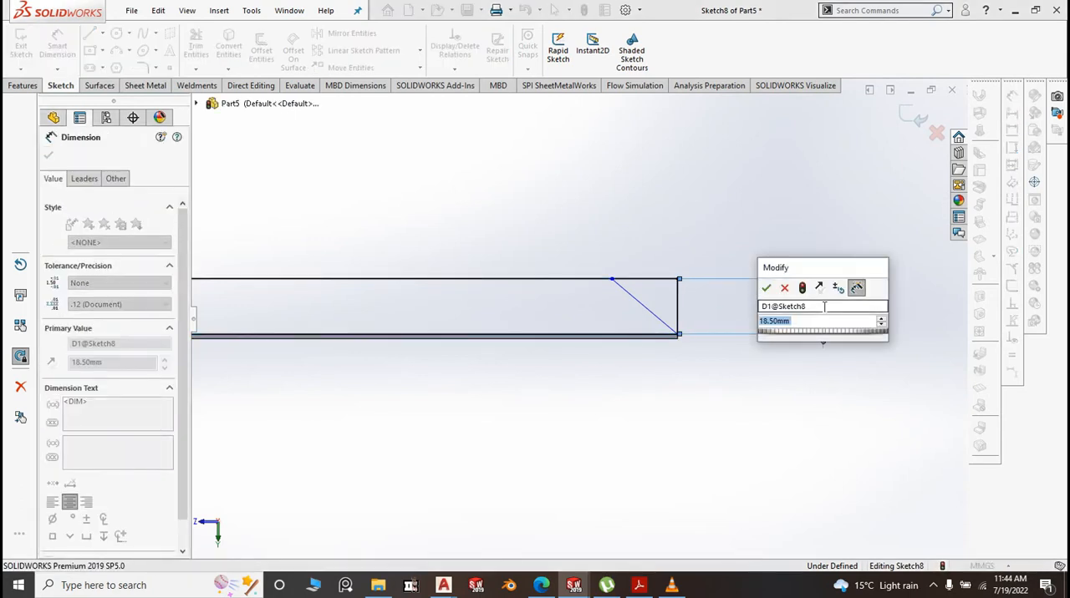
pyautogui.write('20')
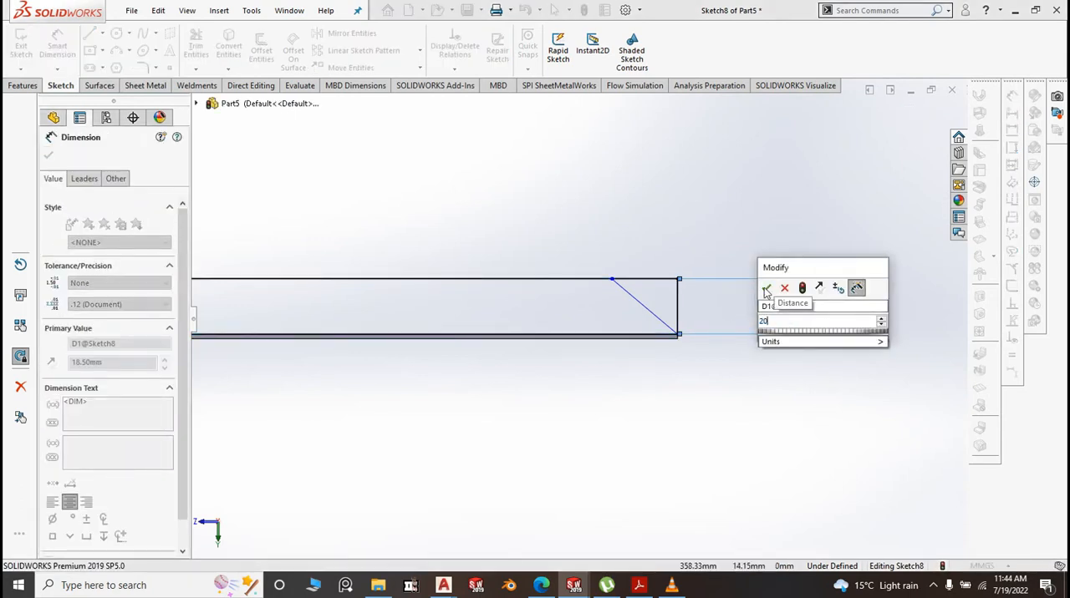
pyautogui.click(766, 289)
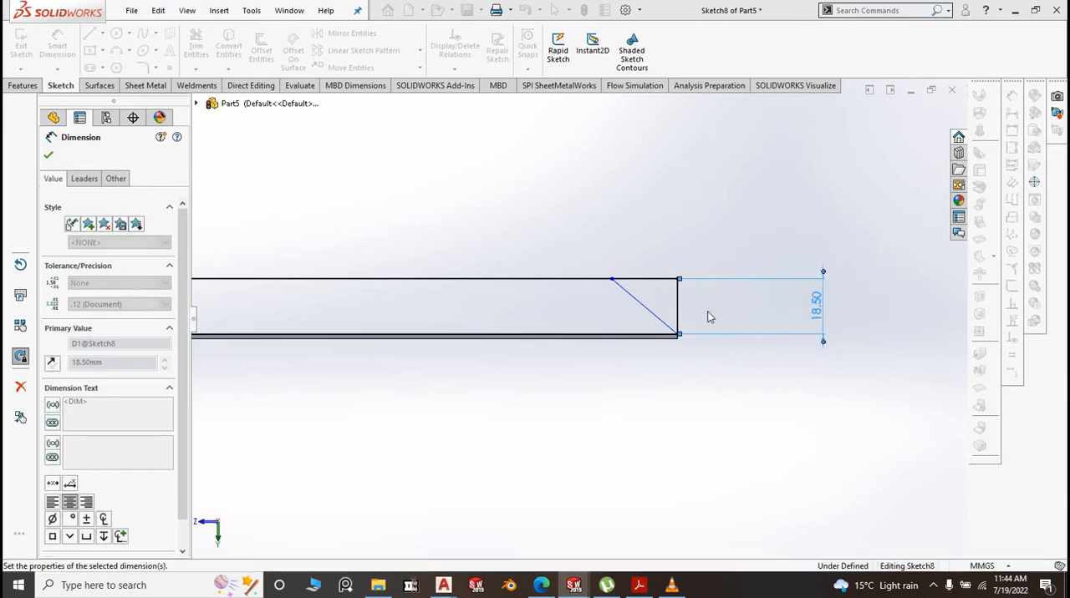
# Set the angle between the -Z end's slanted line and the profile's outer edge to 45 degrees
pyautogui.click(635, 299)
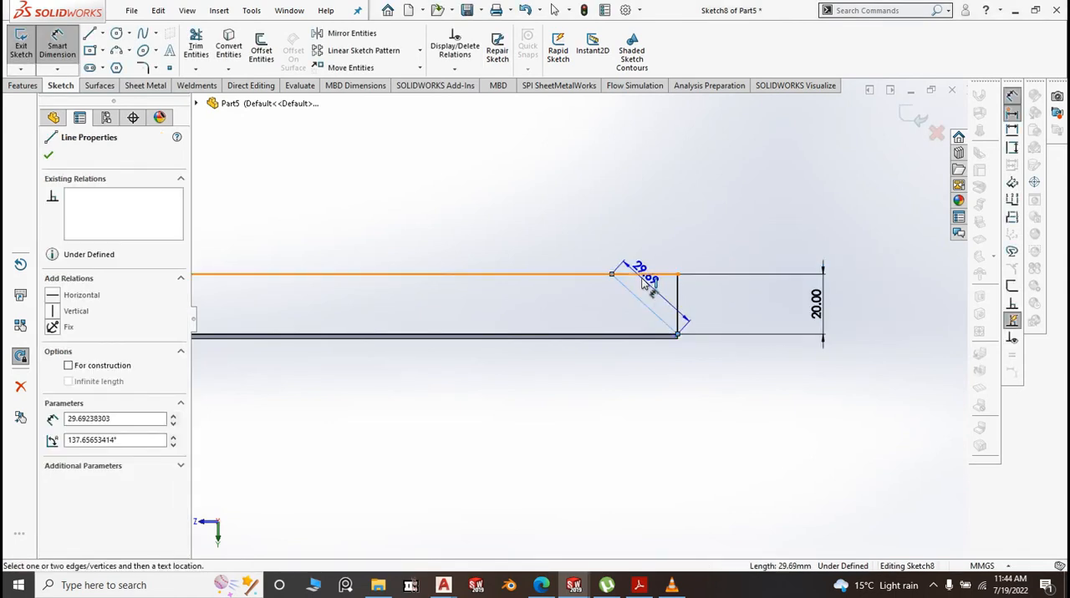
pyautogui.click(644, 276)
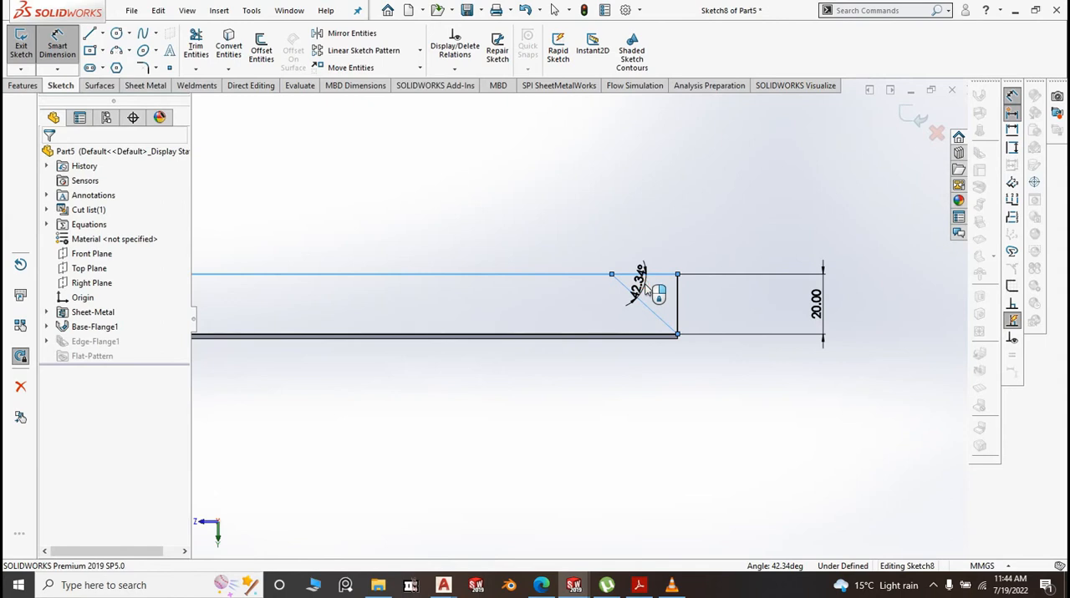
pyautogui.click(644, 293)
pyautogui.click(589, 264)
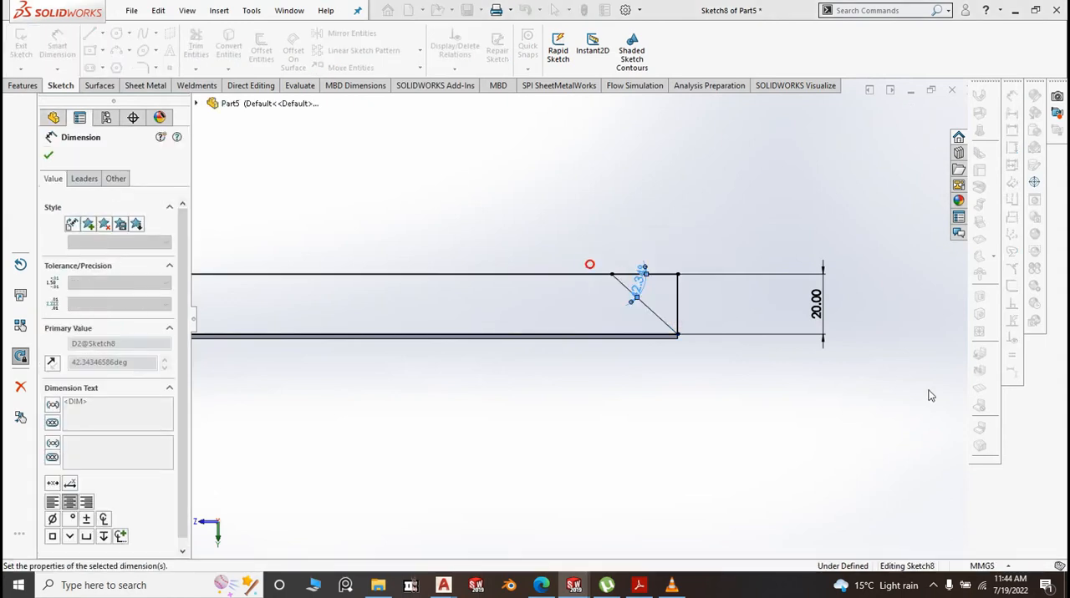
# Set the angle between the +Z end's slanted line and the profile's outer edge to 45 degrees
pyautogui.scroll(11, 925, 435)
pyautogui.scroll(-1, 448, 336)
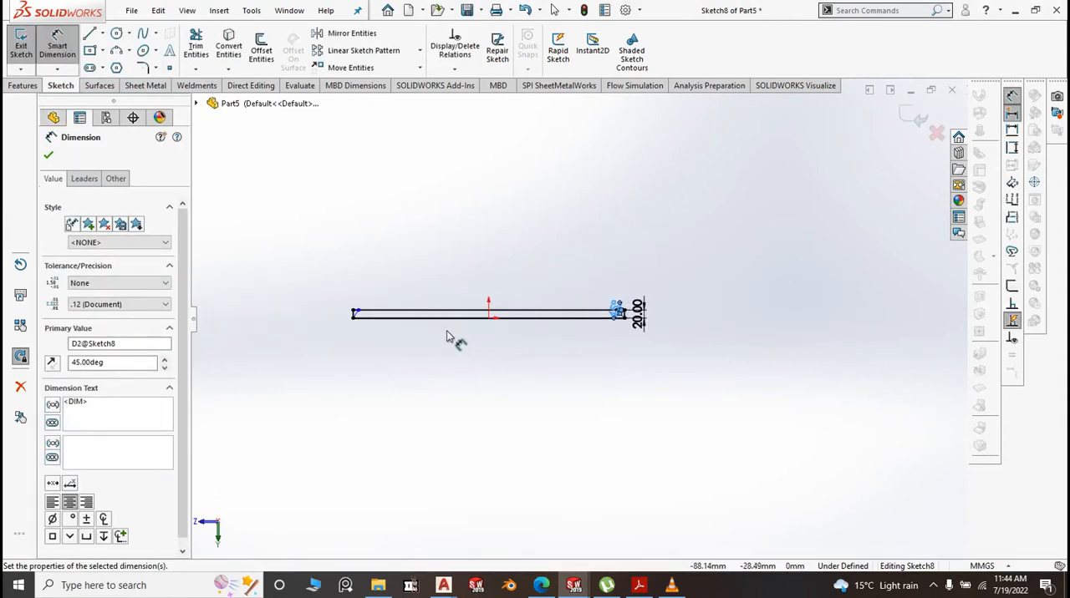
pyautogui.scroll(-10, 382, 309)
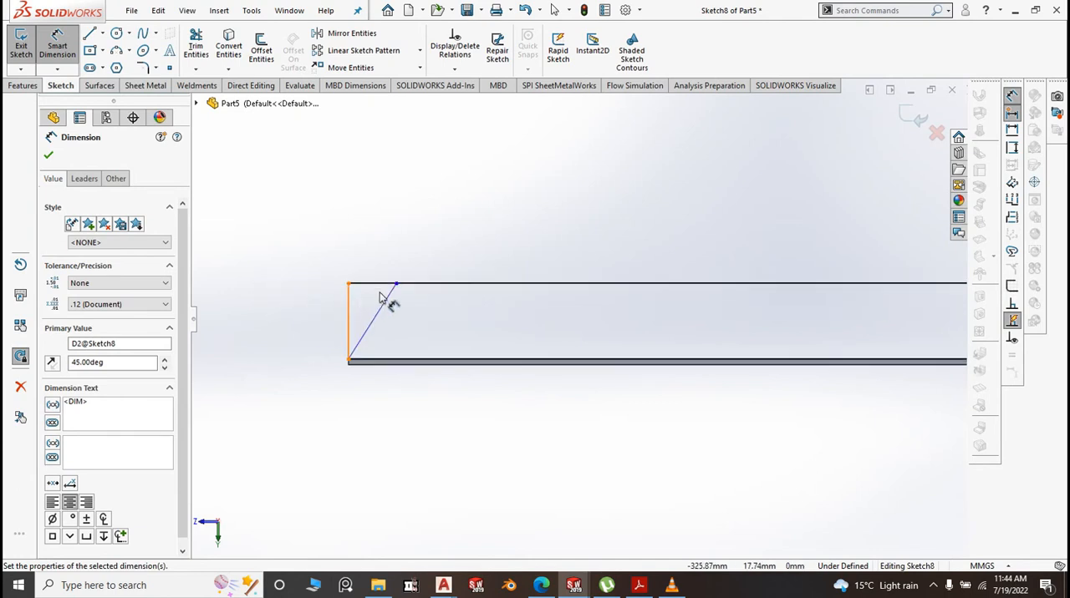
pyautogui.click(384, 286)
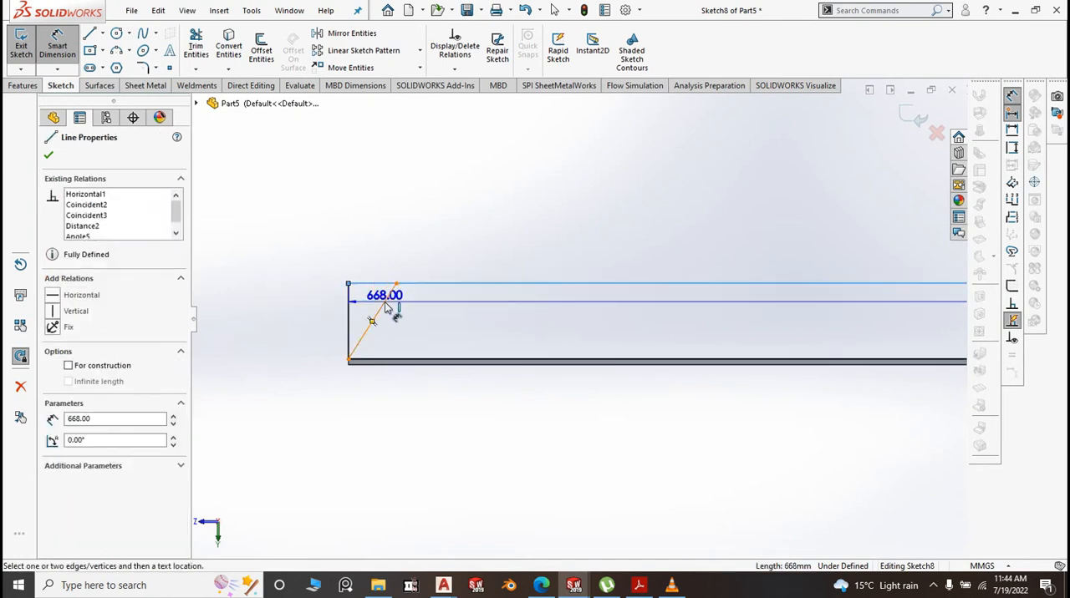
pyautogui.click(386, 303)
pyautogui.click(373, 302)
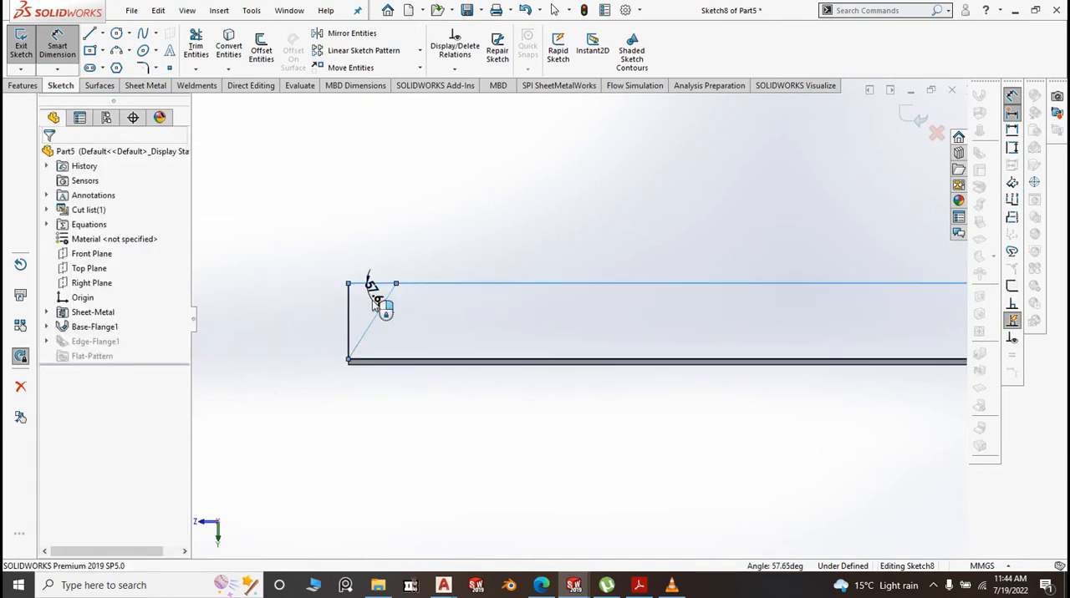
pyautogui.click(373, 301)
pyautogui.write('45')
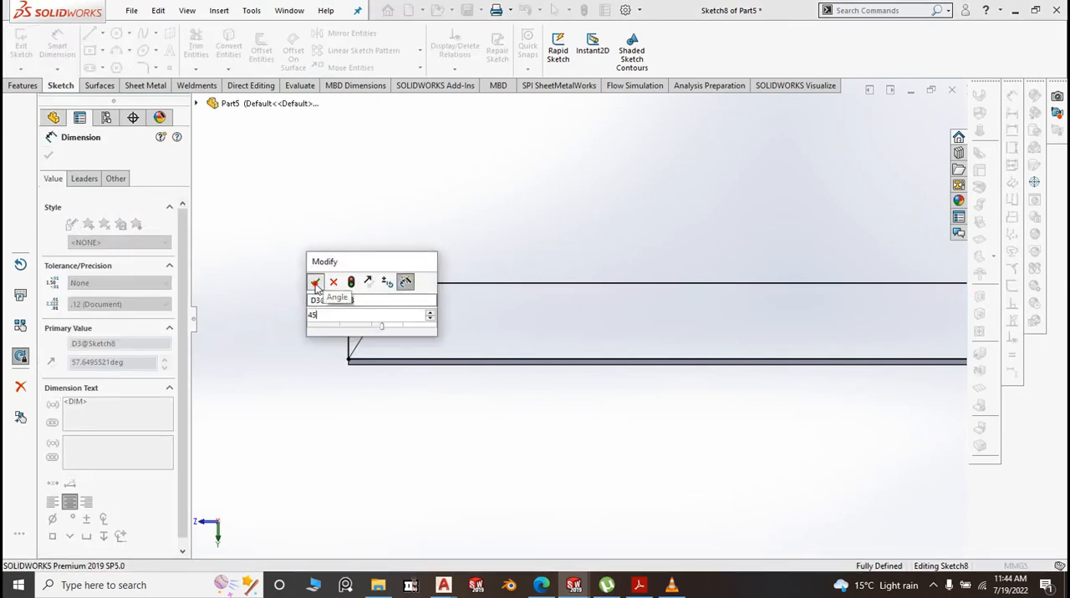
pyautogui.click(316, 285)
# Power-trim the corner segments outside both slanted lines and exit the sketch to rebuild the mitred edge flange
pyautogui.click(192, 40)
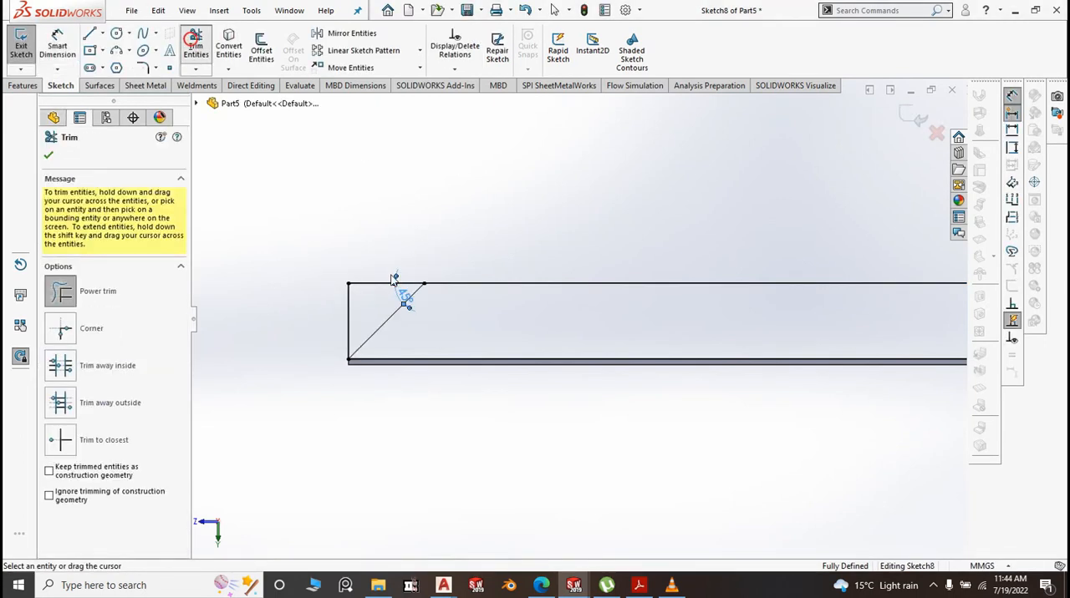
pyautogui.moveTo(385, 253); pyautogui.dragTo(338, 312)
pyautogui.scroll(7, 327, 282)
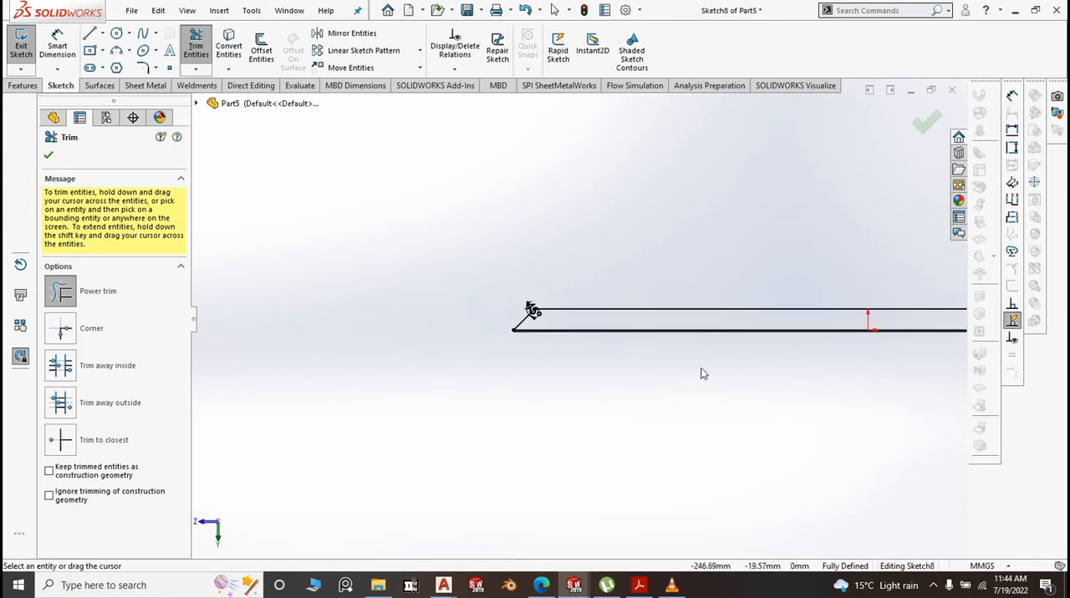
pyautogui.scroll(2, 643, 369)
pyautogui.scroll(-10, 674, 387)
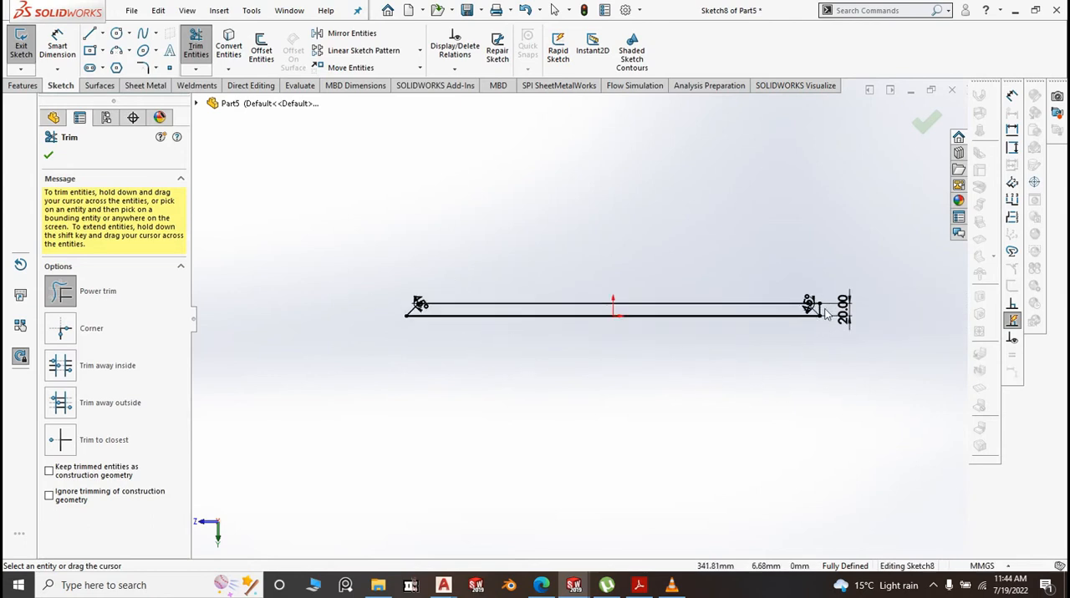
pyautogui.moveTo(614, 329)
pyautogui.mouseDown()
pyautogui.moveTo(597, 339)
pyautogui.moveTo(535, 301)
pyautogui.mouseUp()
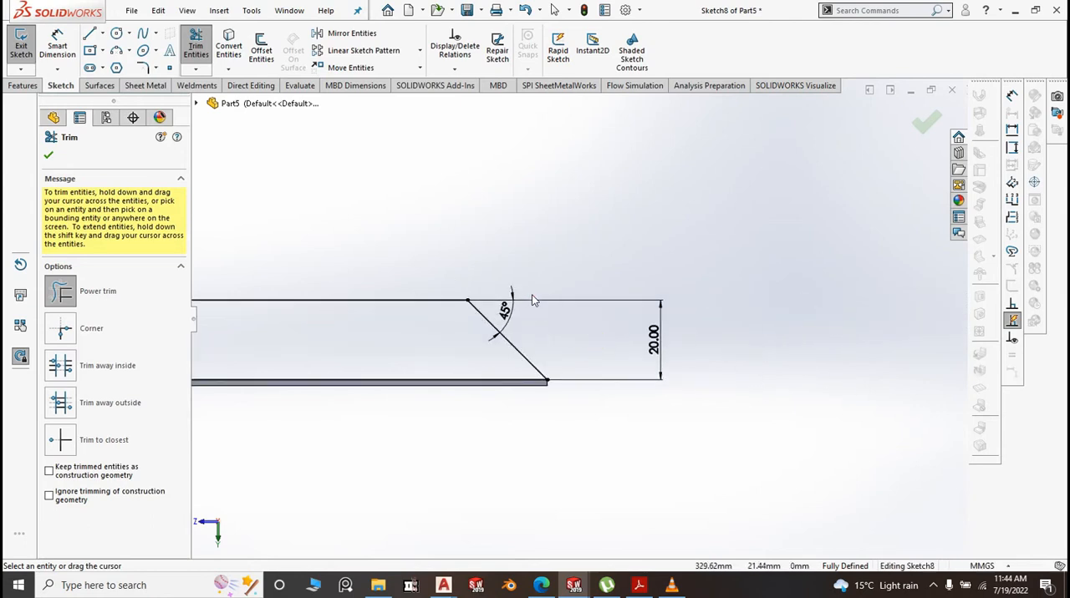
pyautogui.click(925, 123)
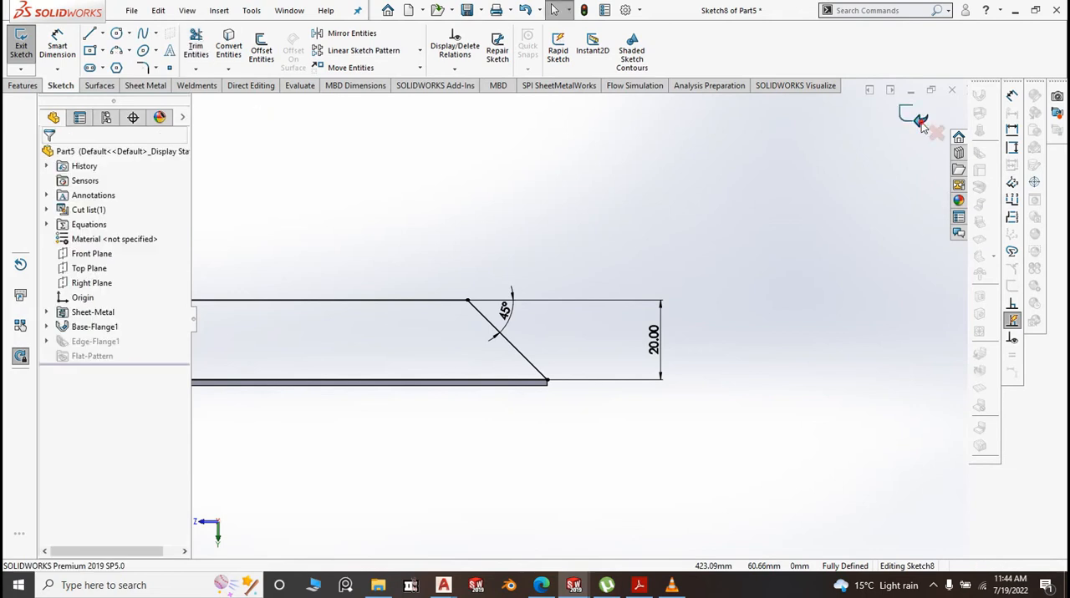
pyautogui.click(921, 122)
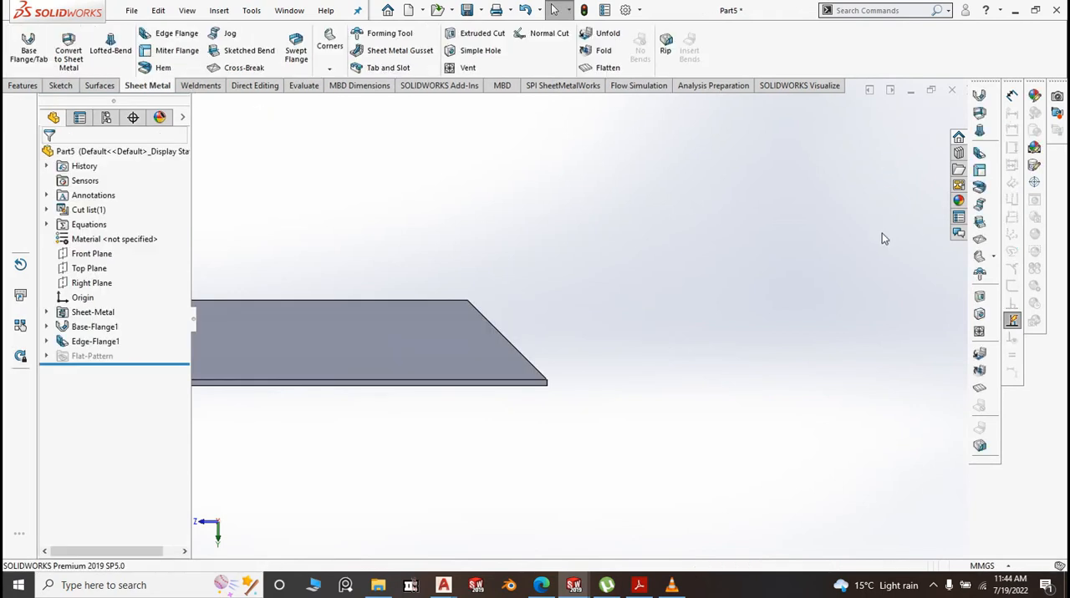
# Examine the mitred edge flange and its bend corner at the +Z end in isometric view
pyautogui.scroll(10, 738, 354)
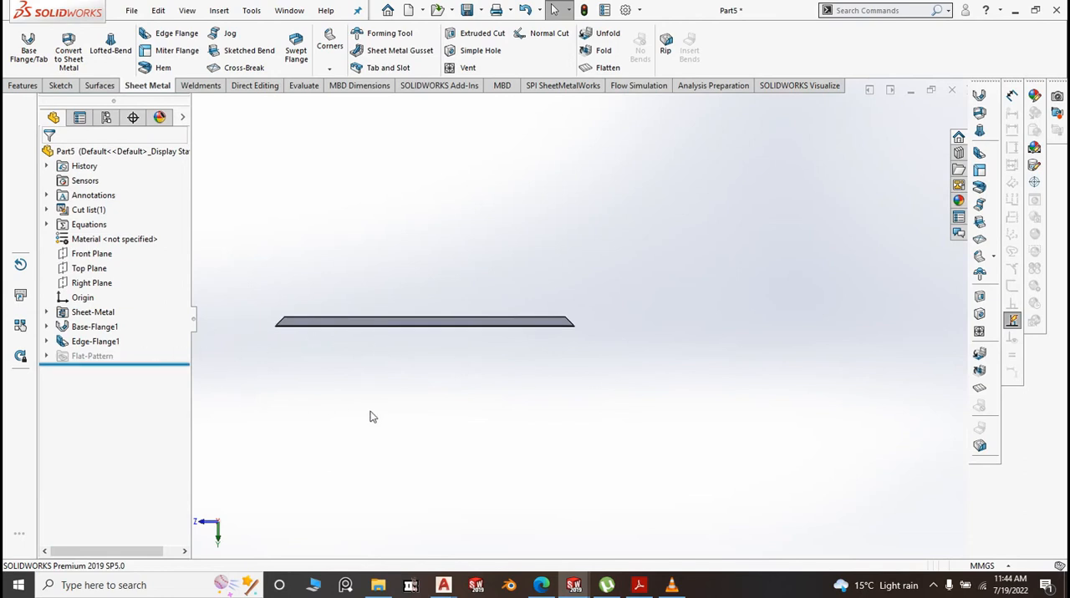
pyautogui.moveTo(373, 416); pyautogui.dragTo(469, 432, button='middle')
pyautogui.press('space')
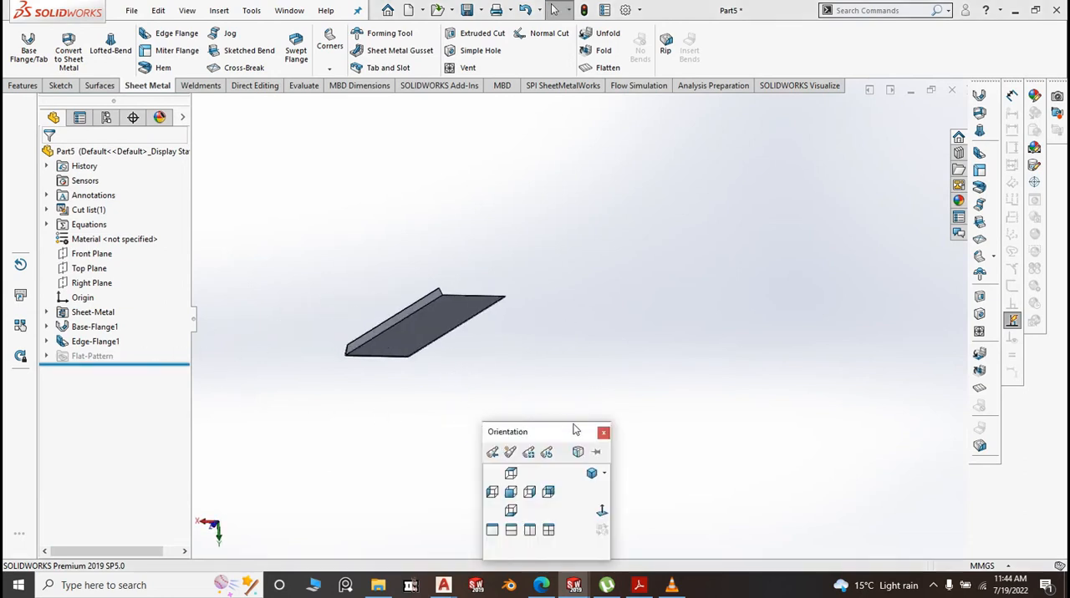
pyautogui.click(591, 474)
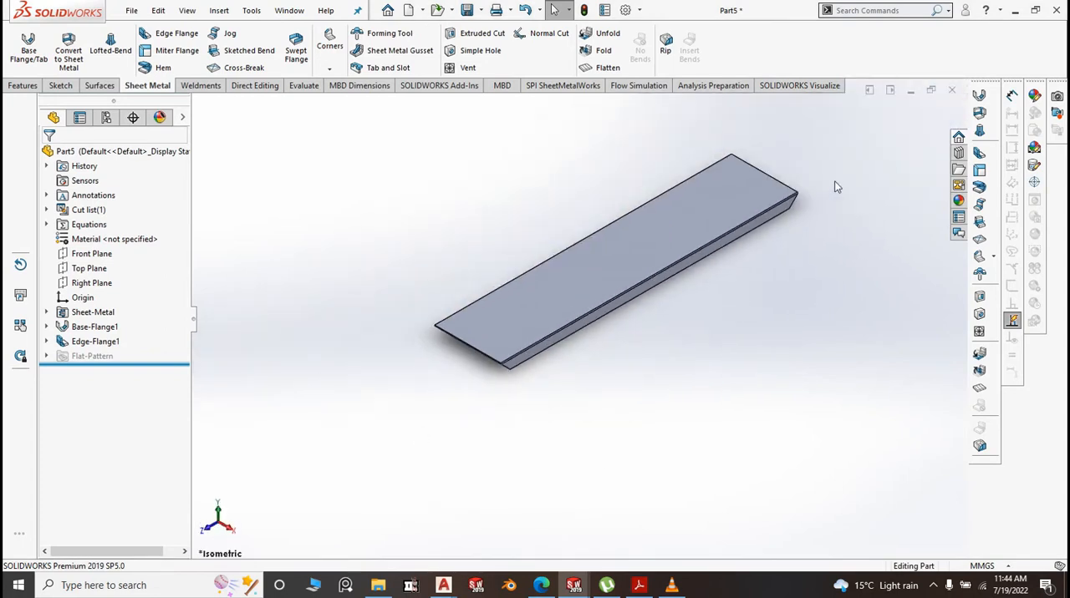
pyautogui.scroll(-3, 571, 420)
pyautogui.scroll(-3, 616, 370)
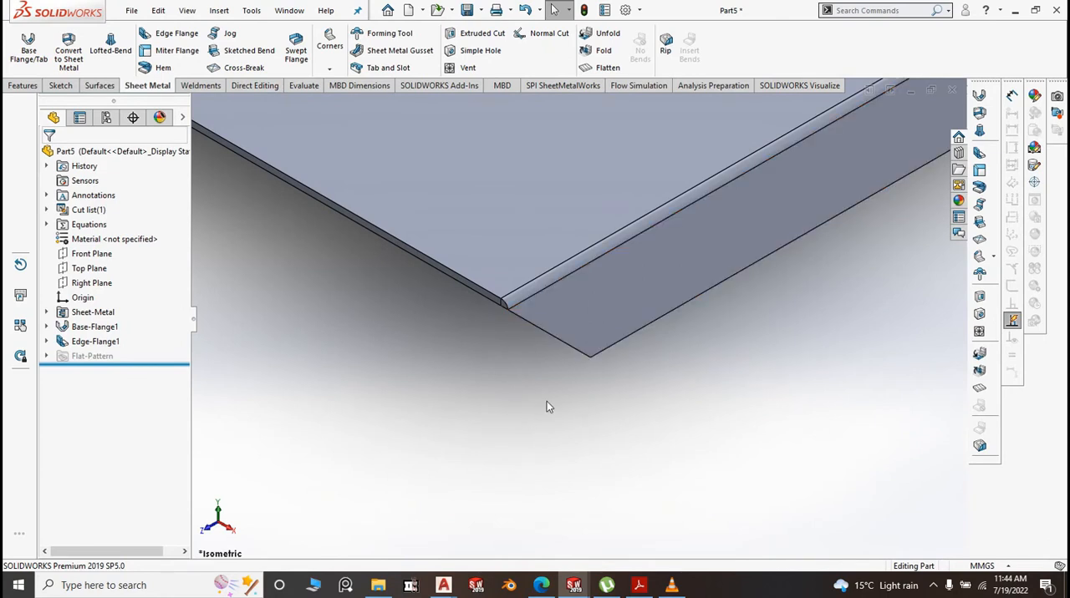
pyautogui.scroll(2, 546, 401)
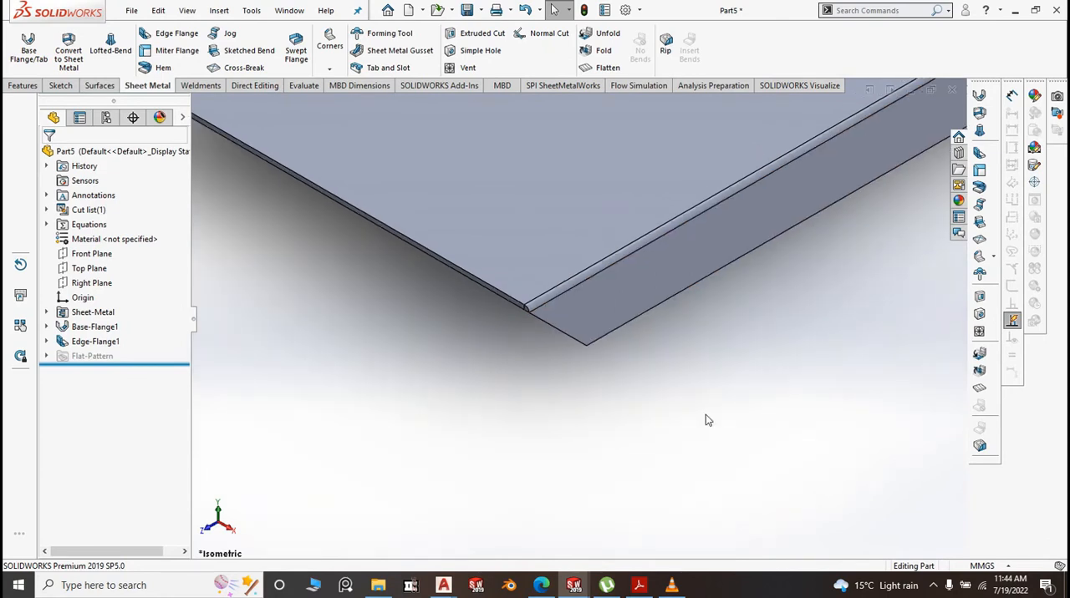
# Mirror the mitred edge flange about the Right Plane onto the opposite long edge of the base flange
pyautogui.click(92, 254)
pyautogui.scroll(3, 369, 349)
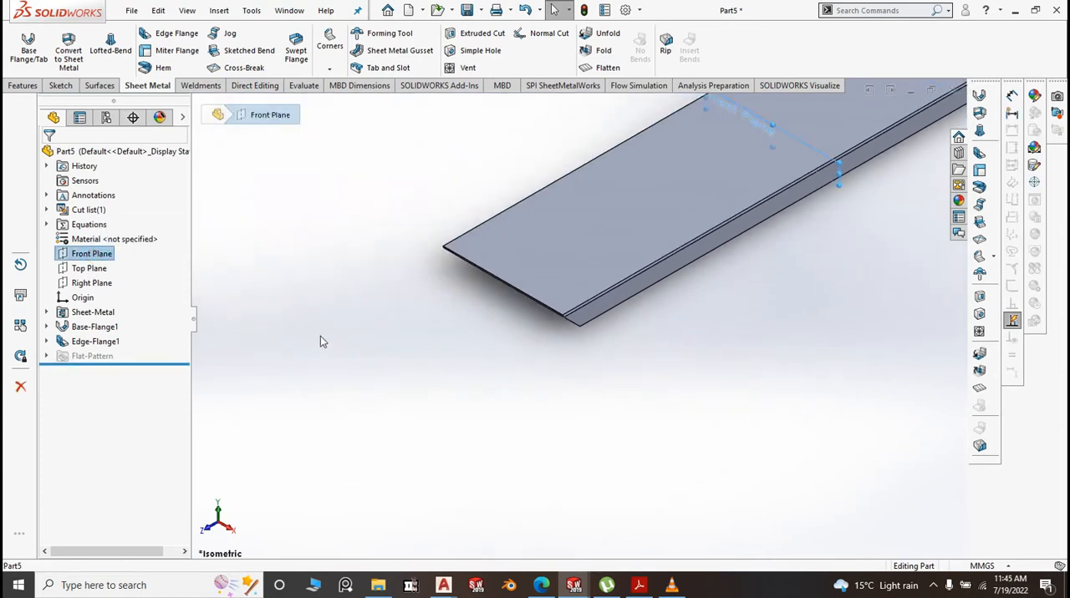
pyautogui.click(100, 287)
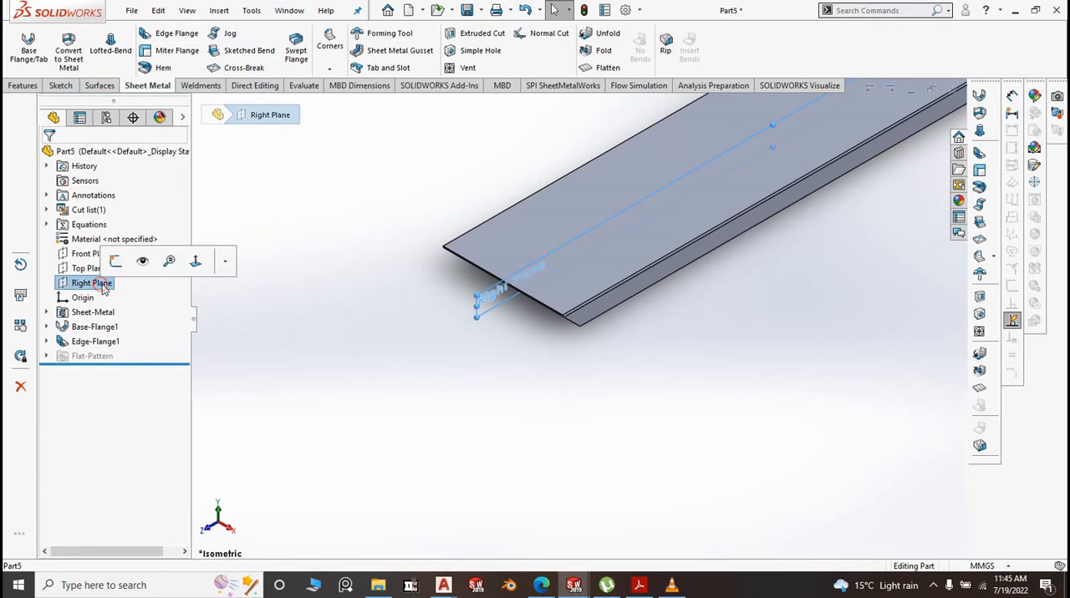
pyautogui.click(28, 87)
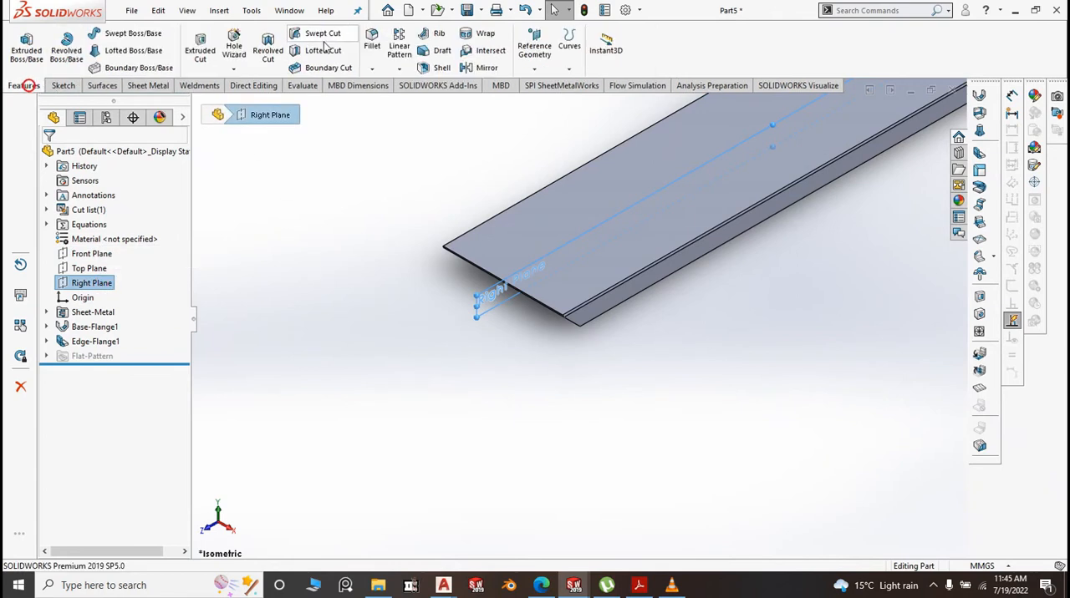
pyautogui.click(400, 69)
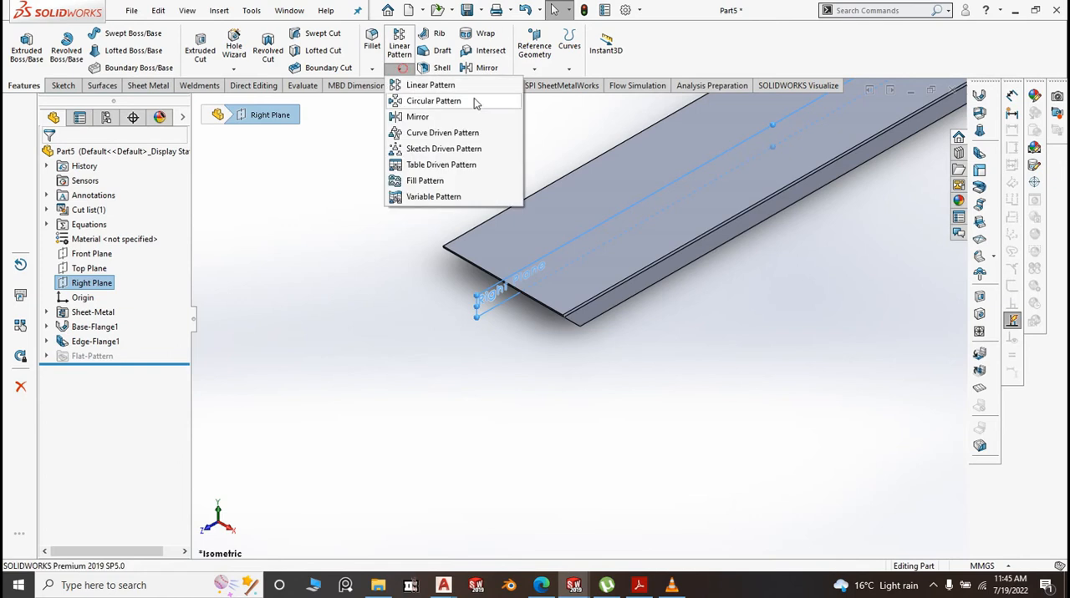
pyautogui.click(422, 117)
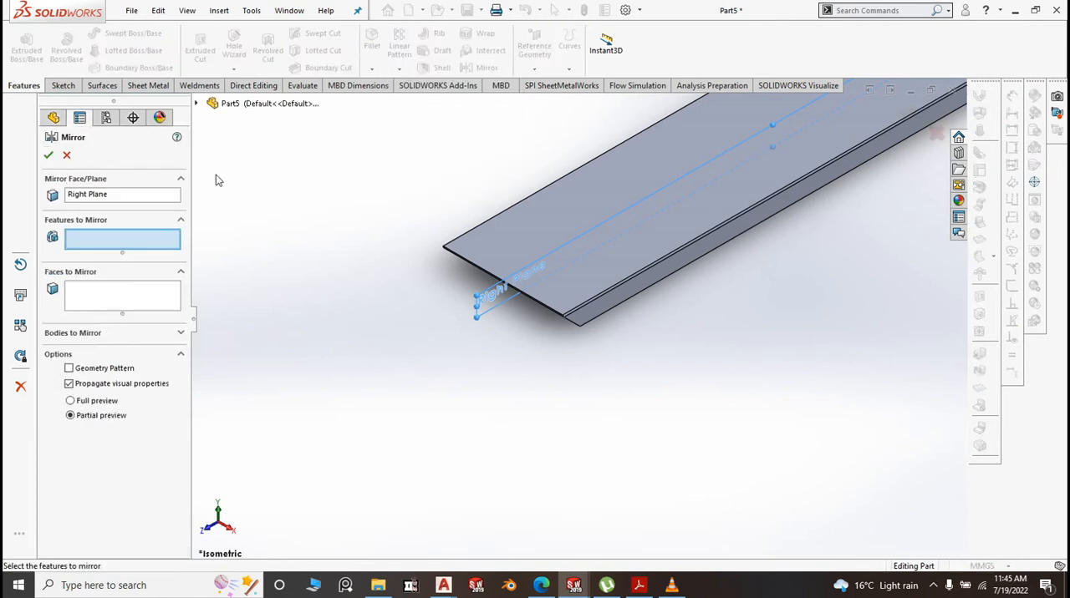
pyautogui.click(248, 104)
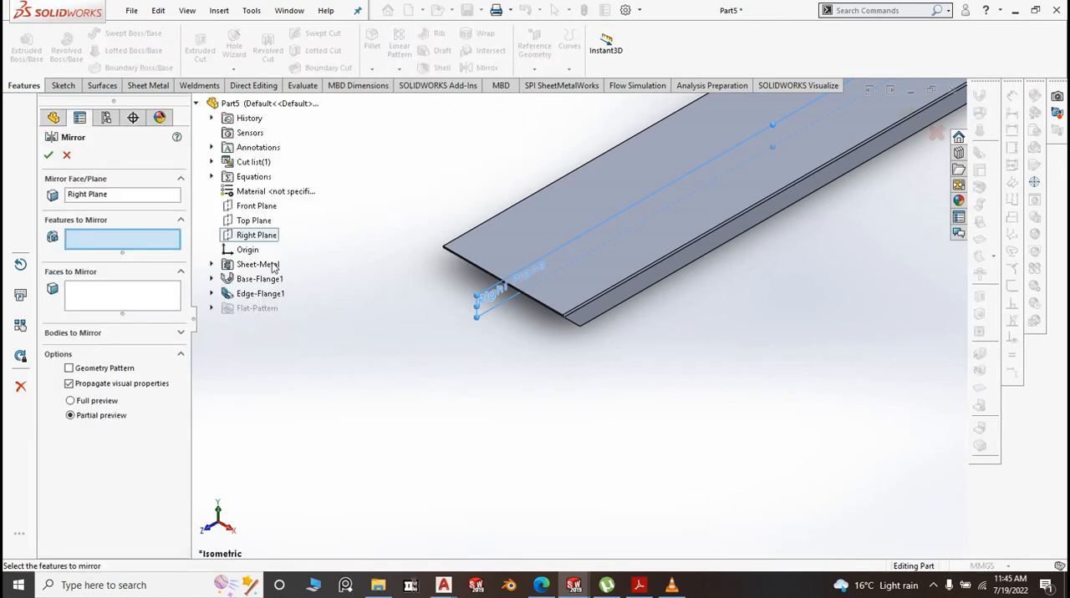
pyautogui.click(266, 294)
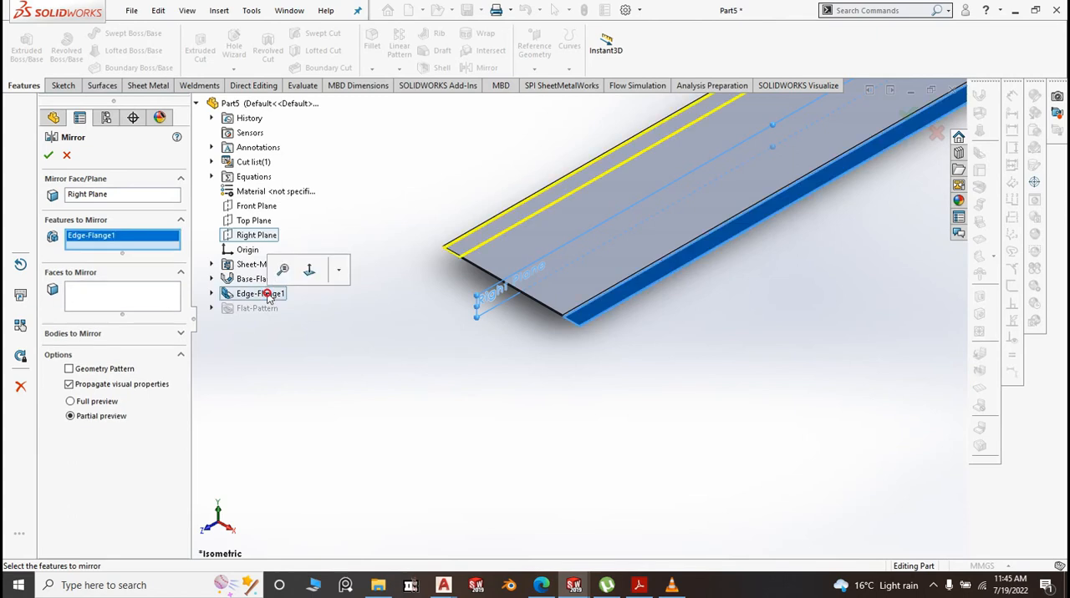
pyautogui.click(49, 156)
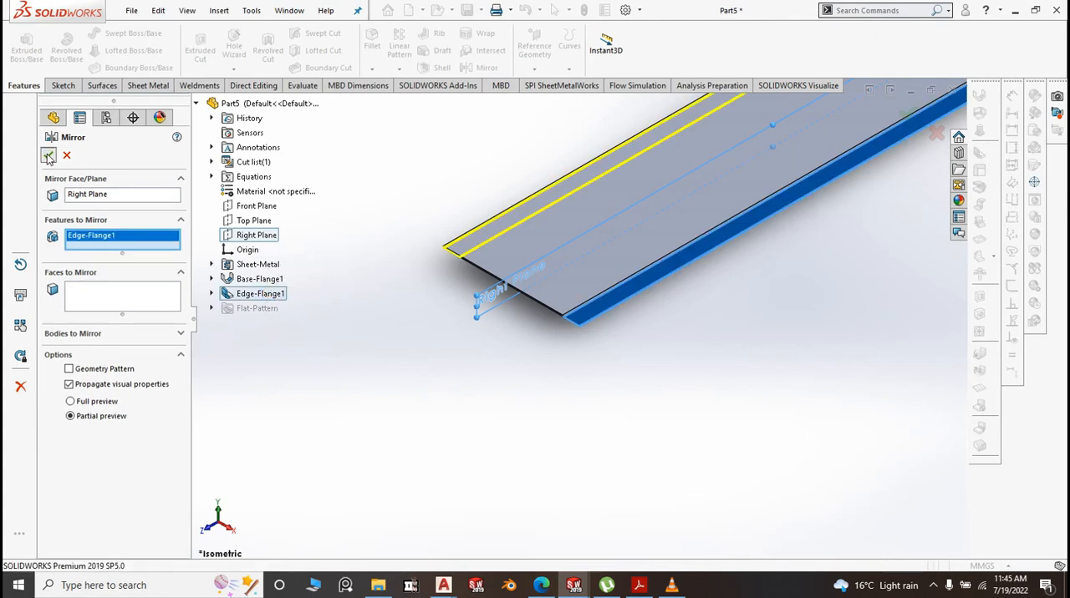
# Examine the mirrored flange and the mitred ends of the channel from several angles, finishing in isometric view
pyautogui.click(362, 308)
pyautogui.moveTo(509, 275); pyautogui.dragTo(467, 234, button='middle')
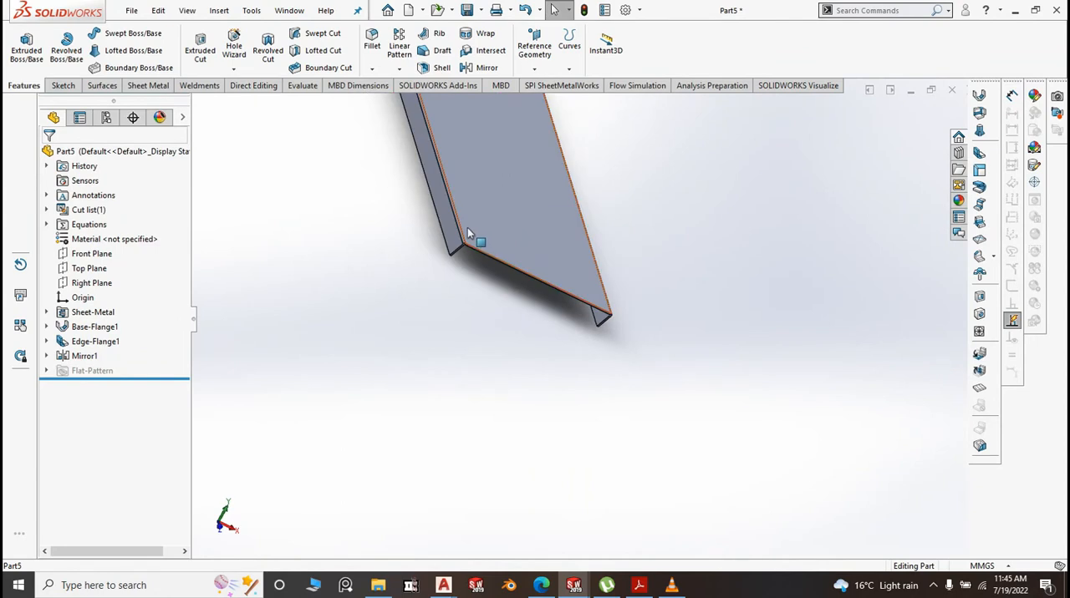
pyautogui.scroll(-3, 468, 229)
pyautogui.scroll(3, 610, 340)
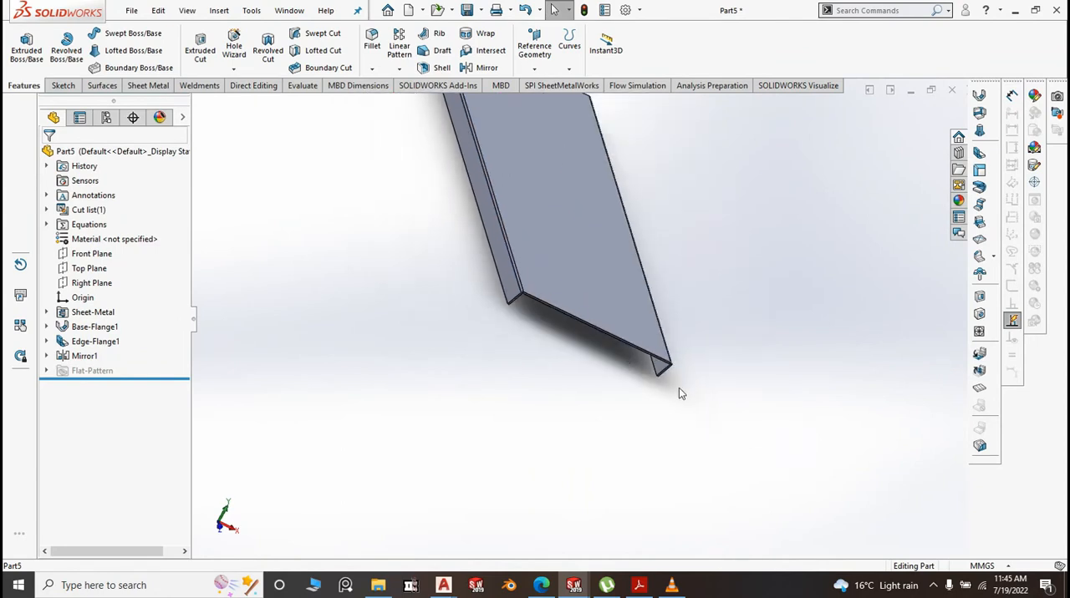
pyautogui.moveTo(678, 388); pyautogui.dragTo(577, 336, button='middle')
pyautogui.scroll(4, 521, 338)
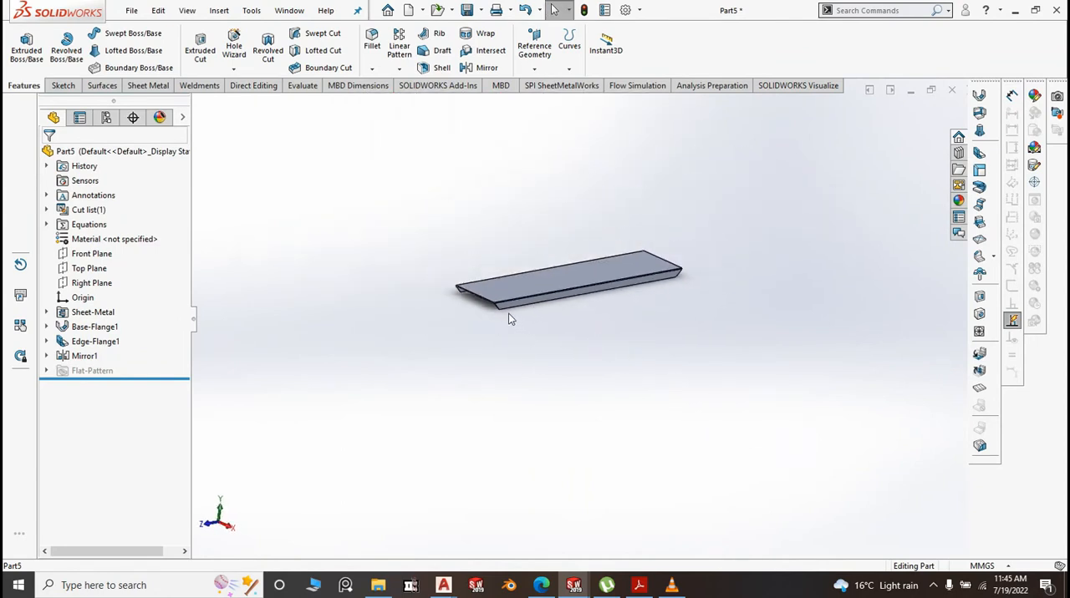
pyautogui.scroll(-5, 508, 317)
pyautogui.scroll(5, 477, 374)
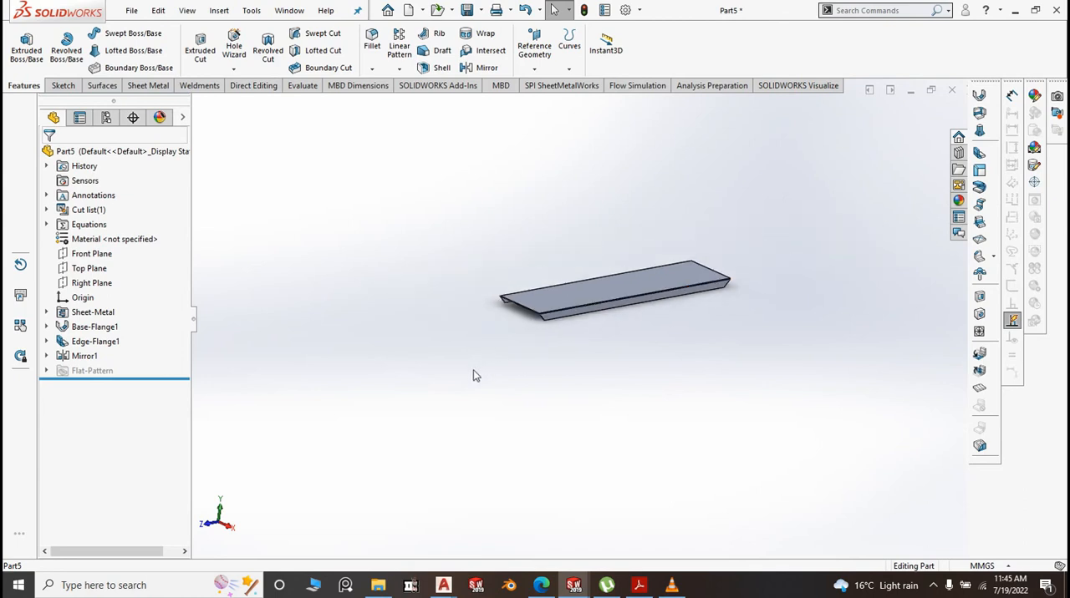
pyautogui.press('space')
pyautogui.click(593, 424)
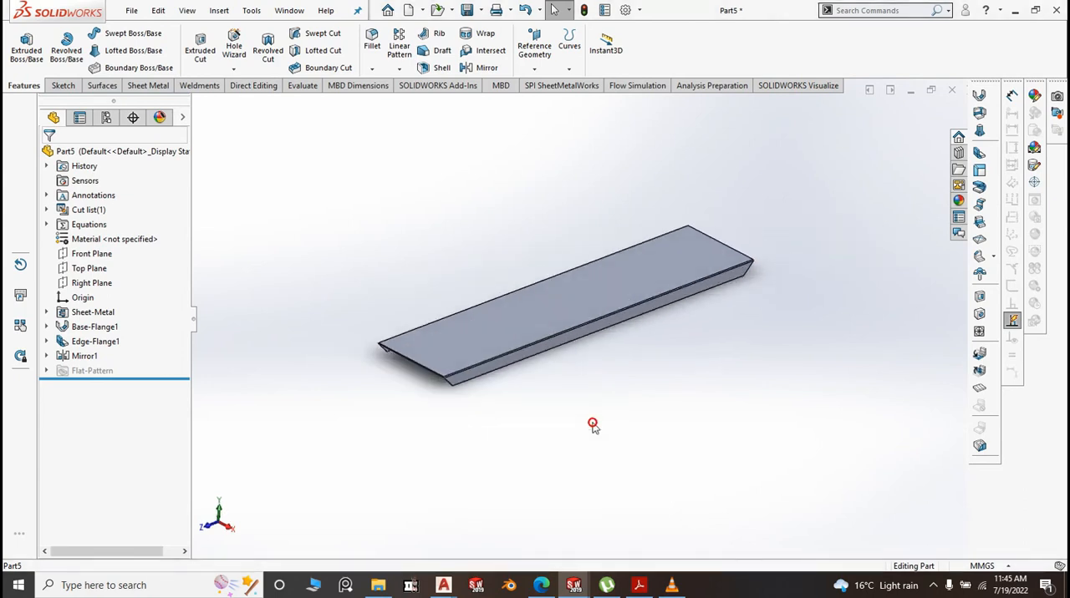
# Save the part as "5. BM Leg Channel" in the BM folder
pyautogui.click(481, 10)
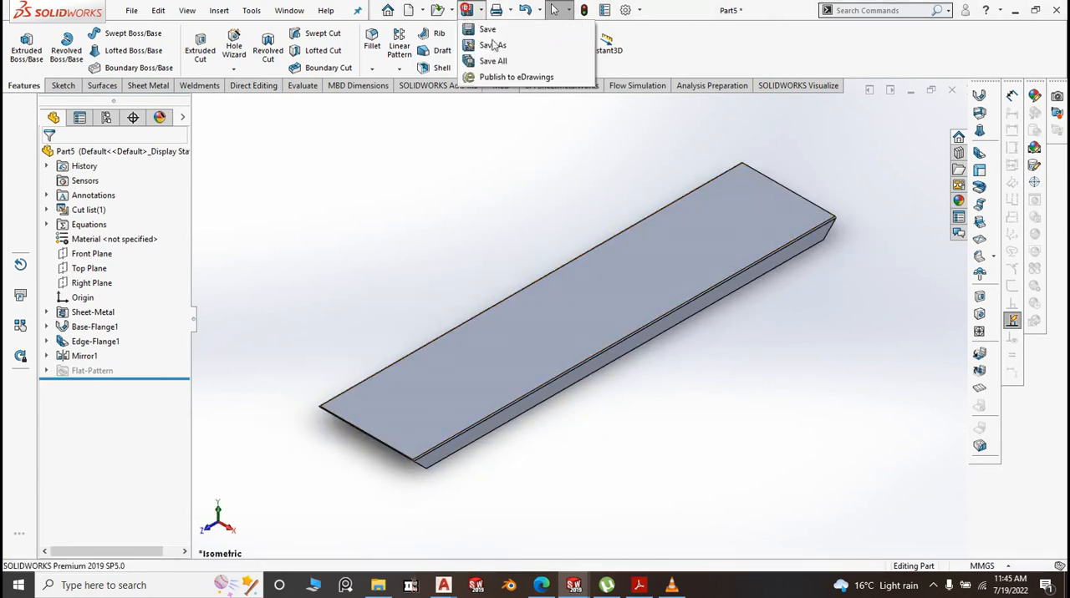
pyautogui.click(501, 30)
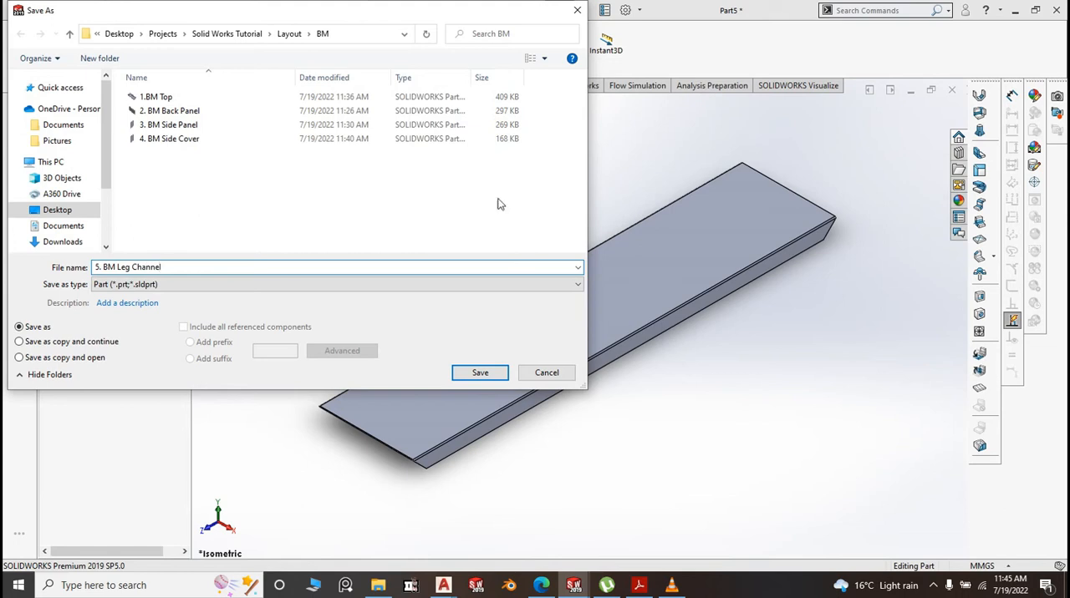
pyautogui.click(473, 378)
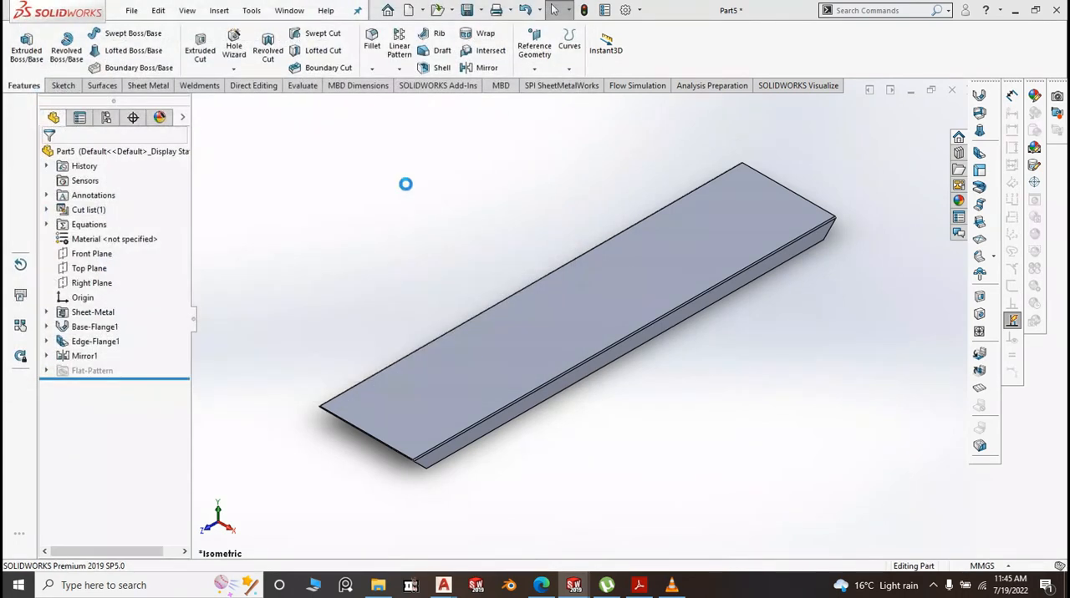
# Switch to the Bean Marie assembly and insert 5. BM Leg Channel in front of the counter's open side
pyautogui.moveTo(575, 585)
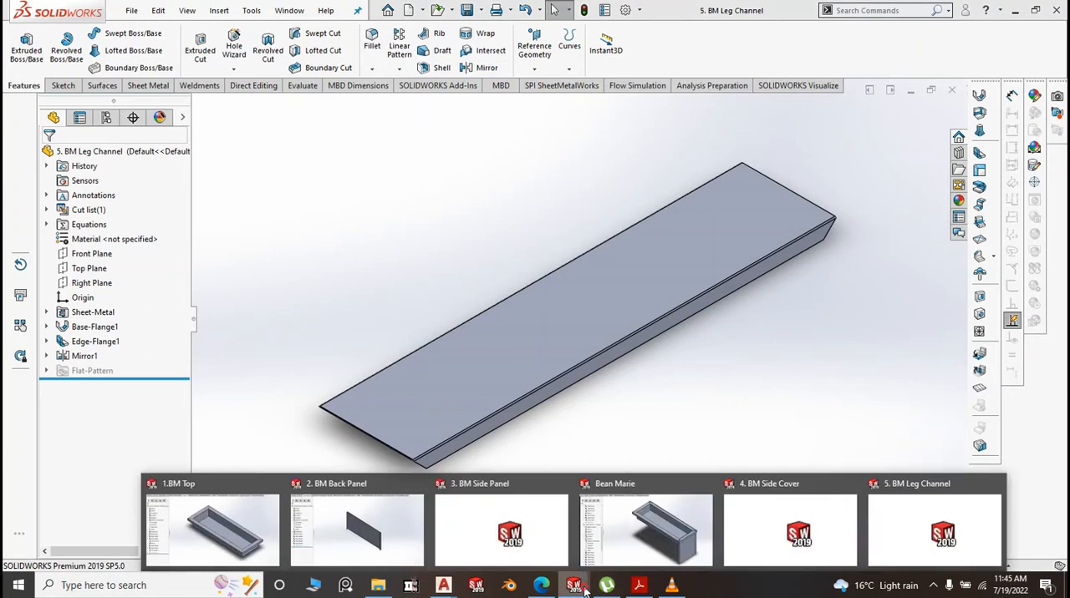
pyautogui.click(622, 545)
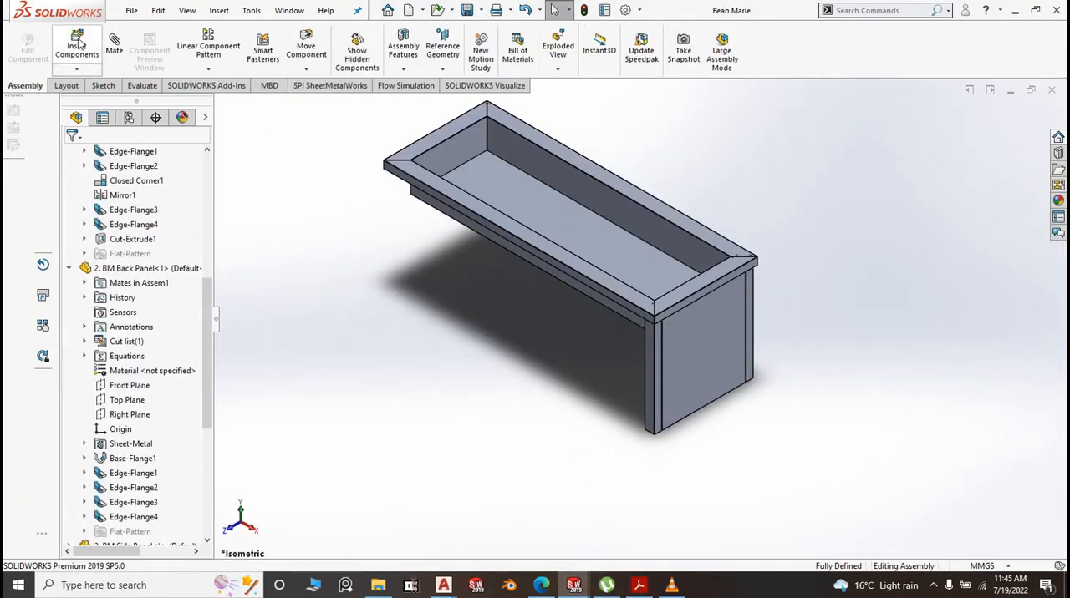
pyautogui.click(77, 46)
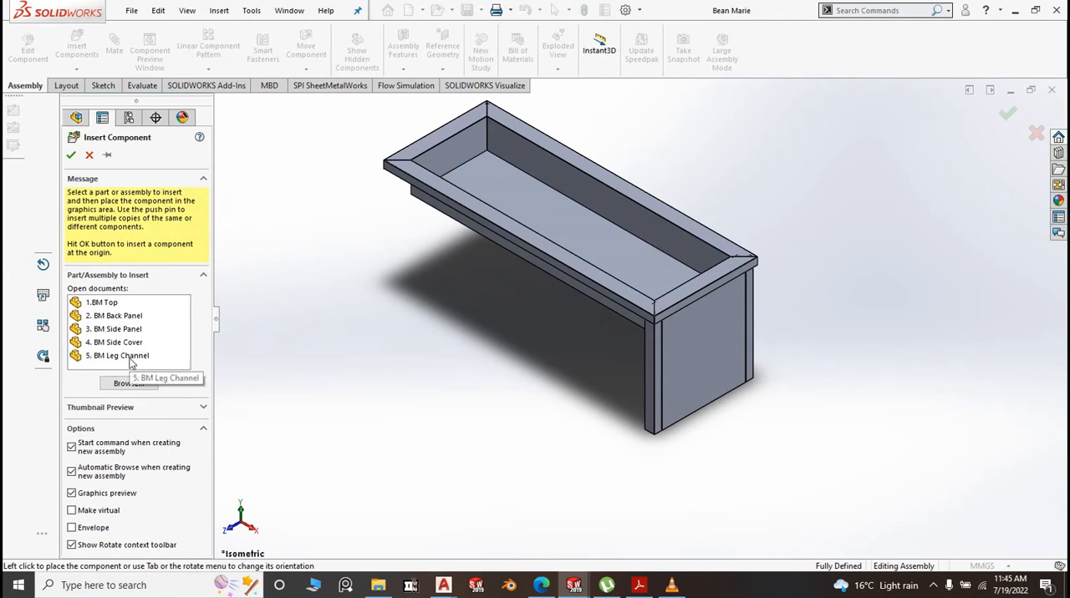
pyautogui.click(128, 358)
pyautogui.click(557, 430)
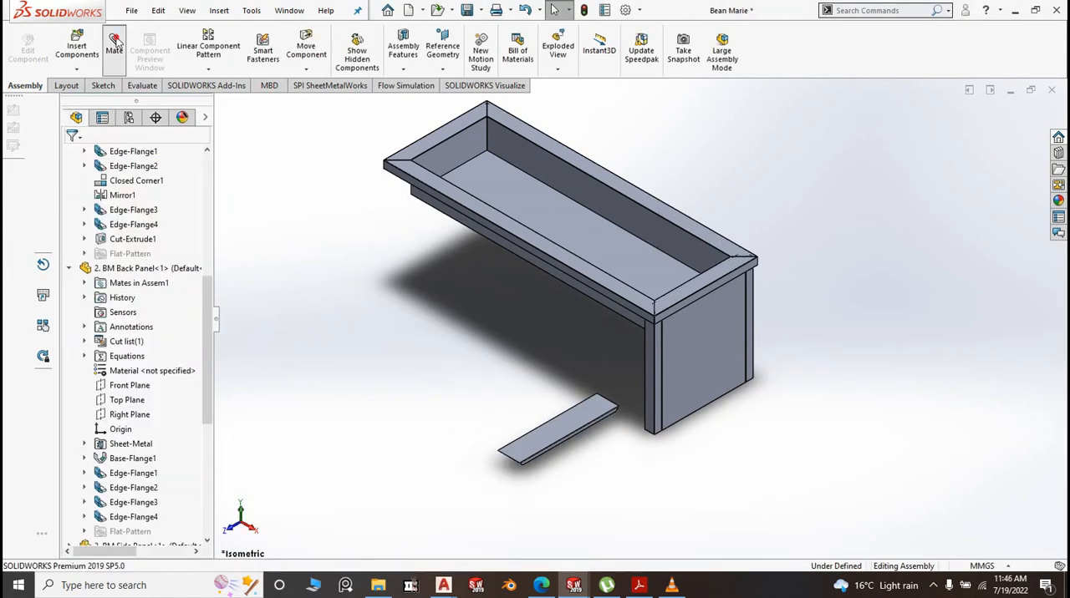
# Mate the leg channel's broad base-flange face coincident with the bottom return flange of the side panel
pyautogui.scroll(-5, 610, 442)
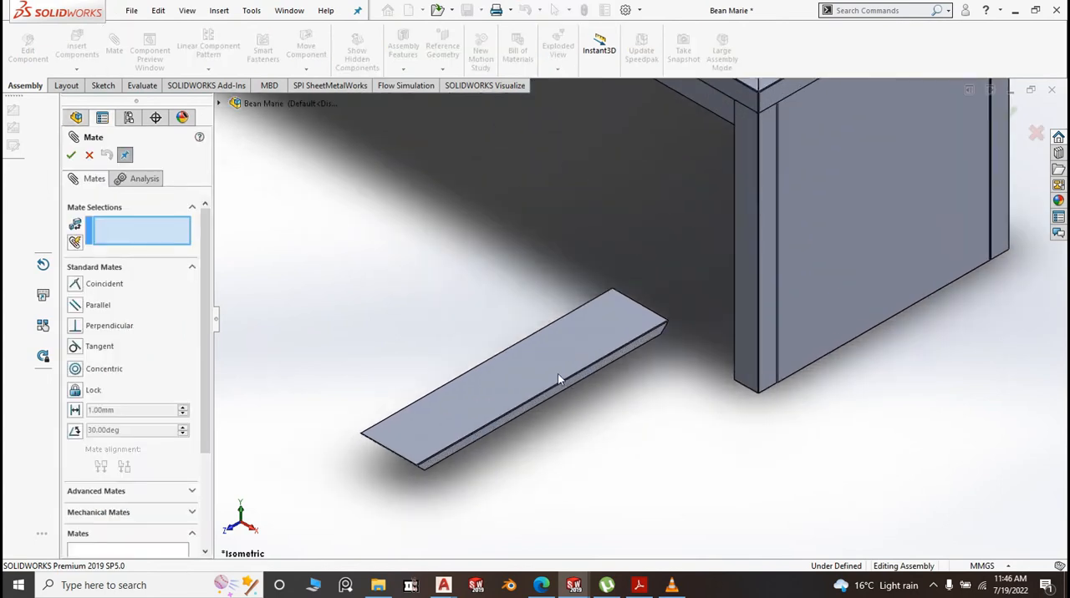
pyautogui.click(557, 359)
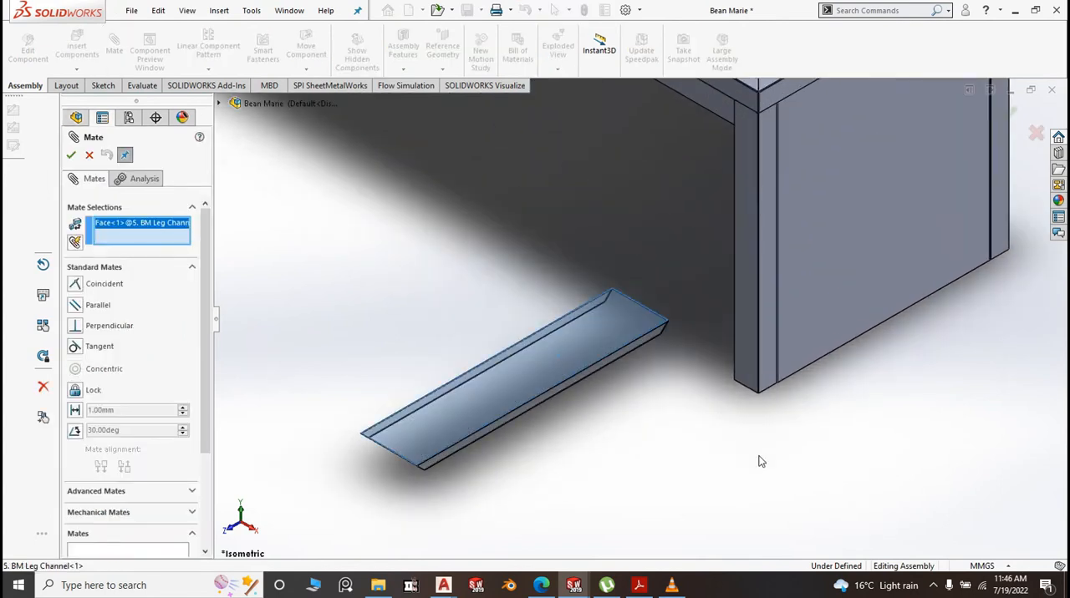
pyautogui.moveTo(761, 462); pyautogui.dragTo(807, 314, button='middle')
pyautogui.scroll(-5, 754, 434)
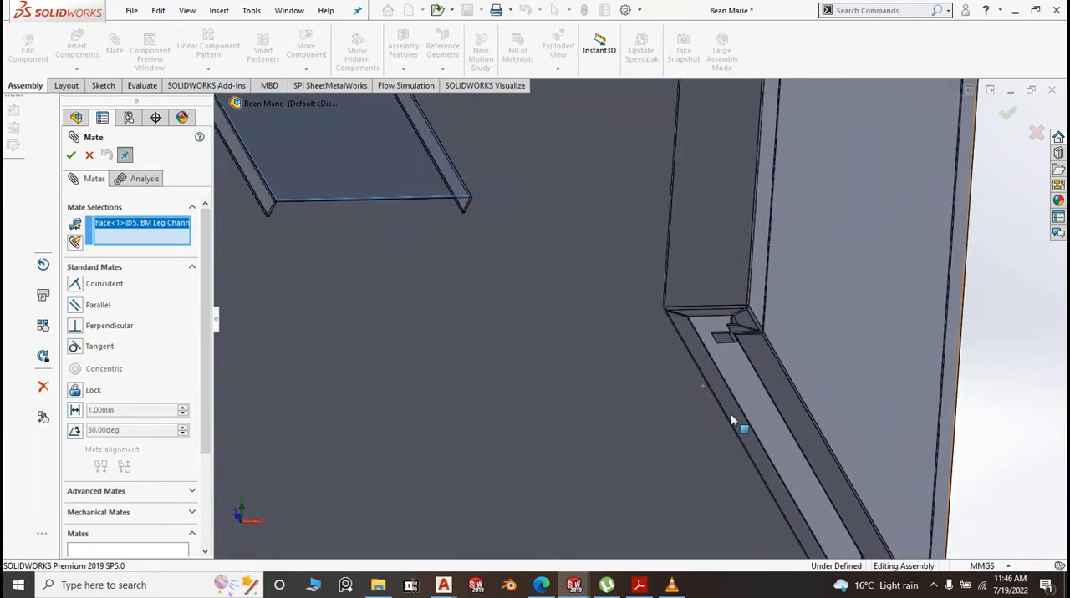
pyautogui.click(728, 400)
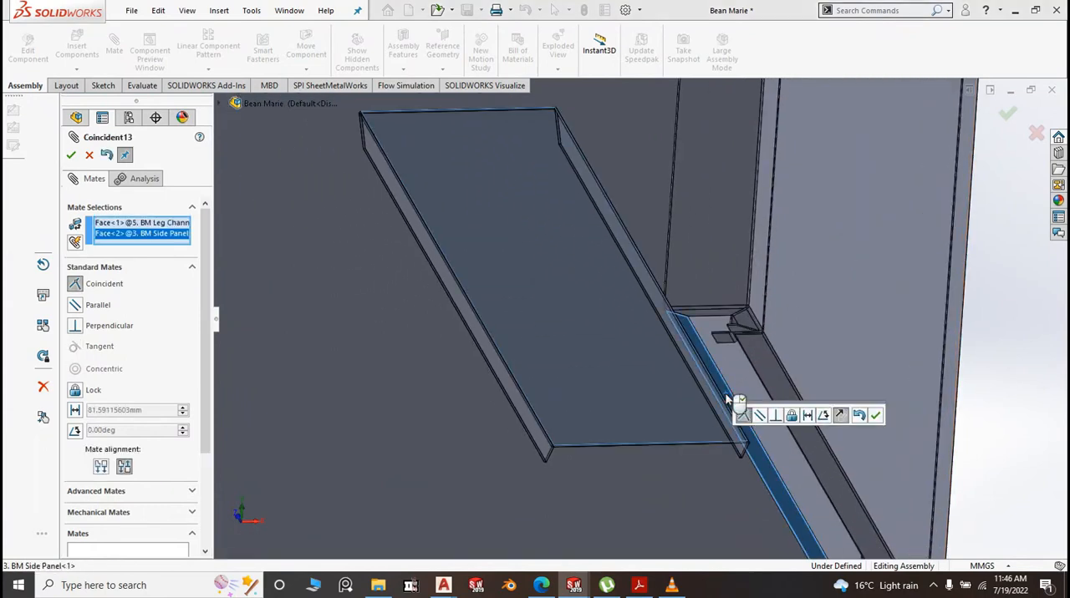
pyautogui.rightClick(727, 400)
pyautogui.scroll(8, 665, 393)
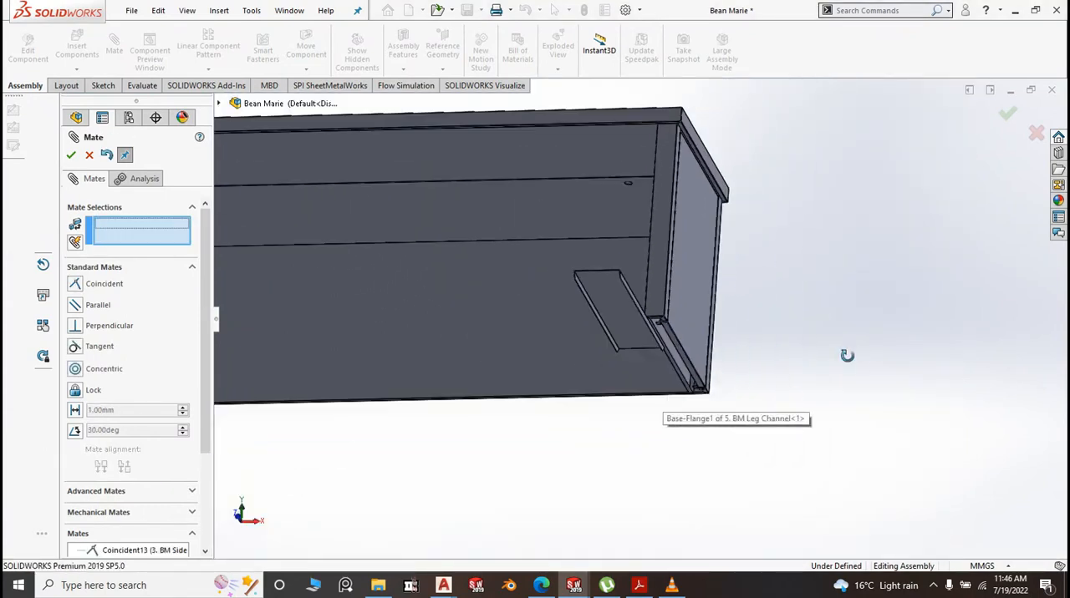
# Mate the outer face of the leg channel's +X side flange coincident with the outer face of the side cover
pyautogui.moveTo(846, 355); pyautogui.dragTo(847, 415, button='middle')
pyautogui.scroll(-10, 657, 383)
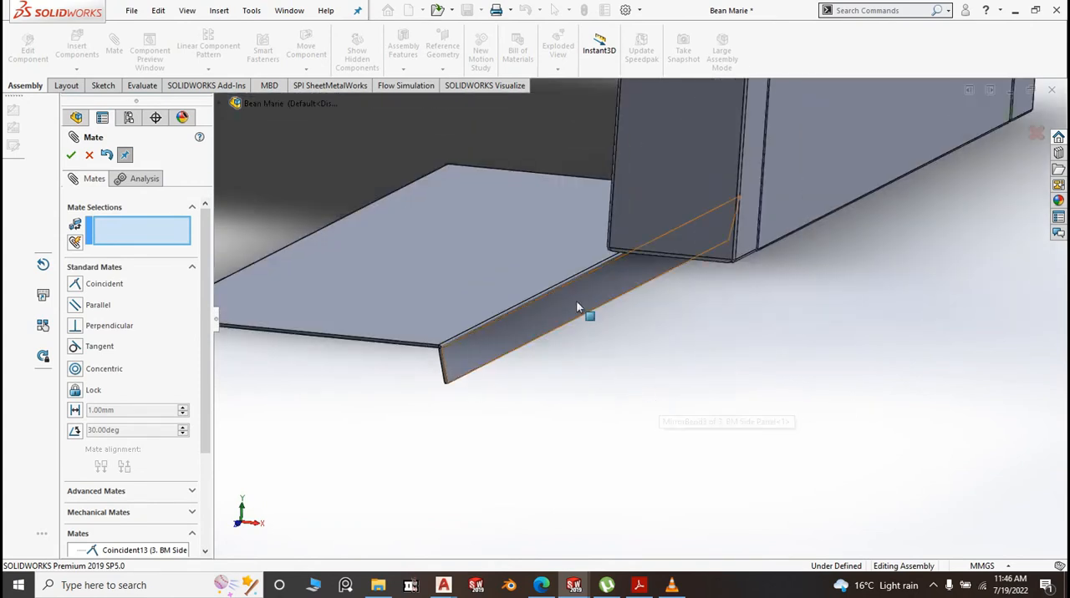
pyautogui.click(576, 308)
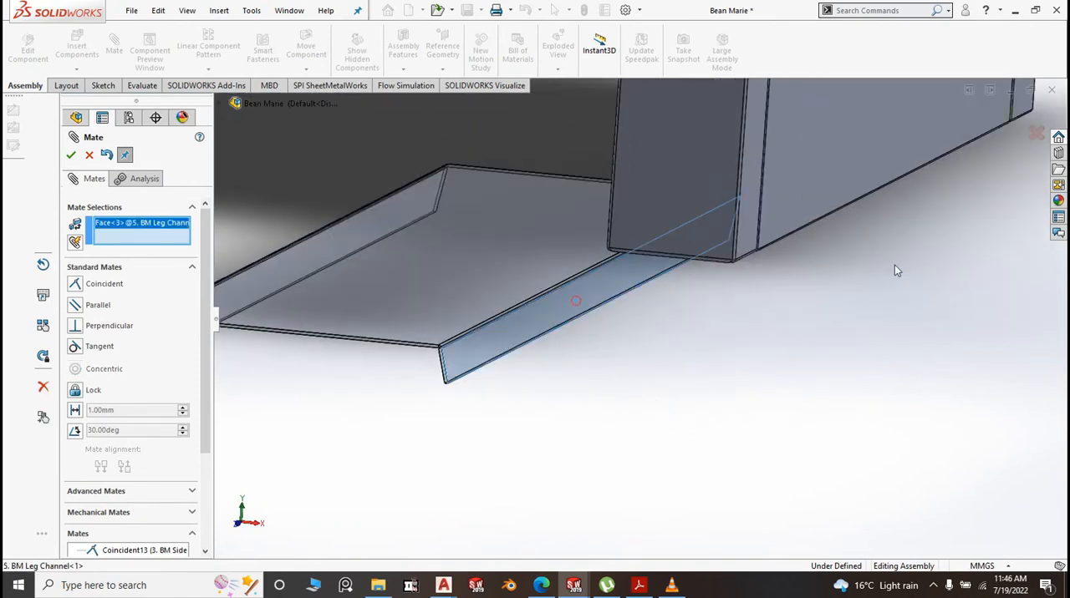
pyautogui.click(798, 215)
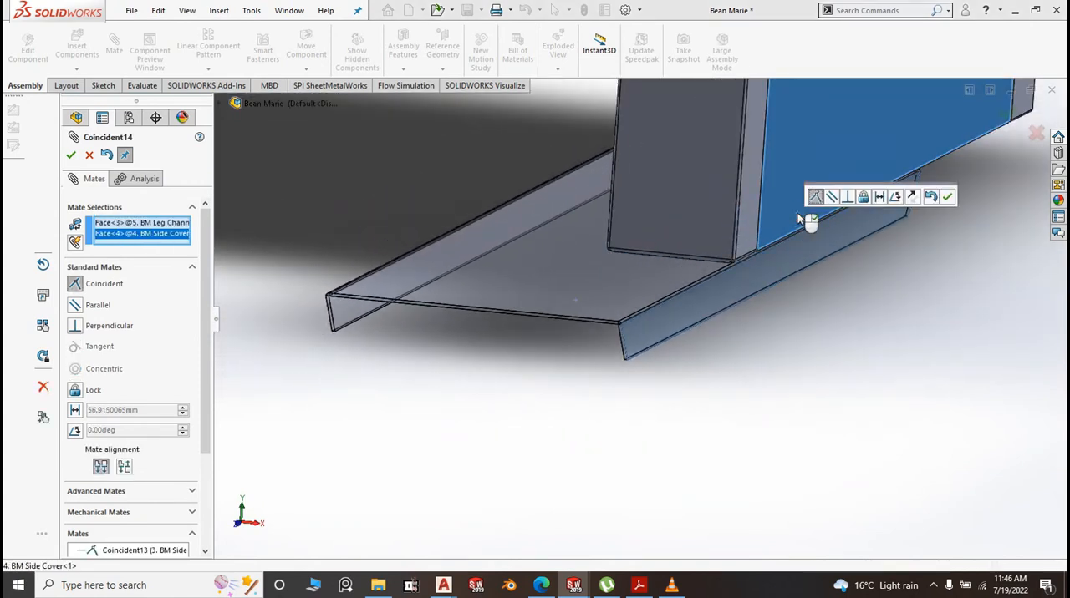
pyautogui.rightClick(800, 218)
pyautogui.scroll(9, 687, 342)
pyautogui.scroll(8, 666, 422)
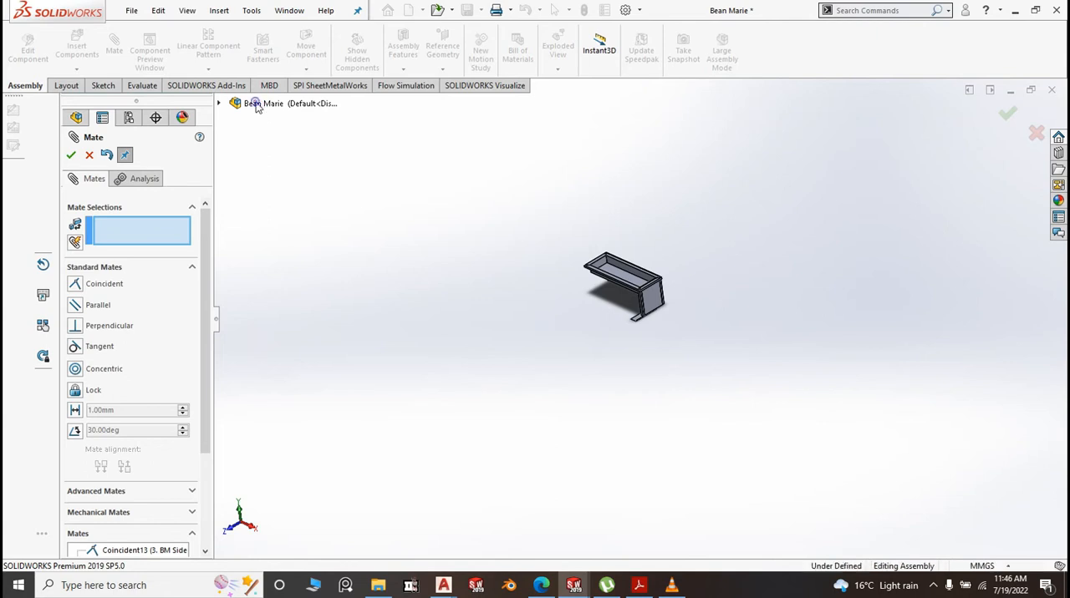
pyautogui.click(293, 104)
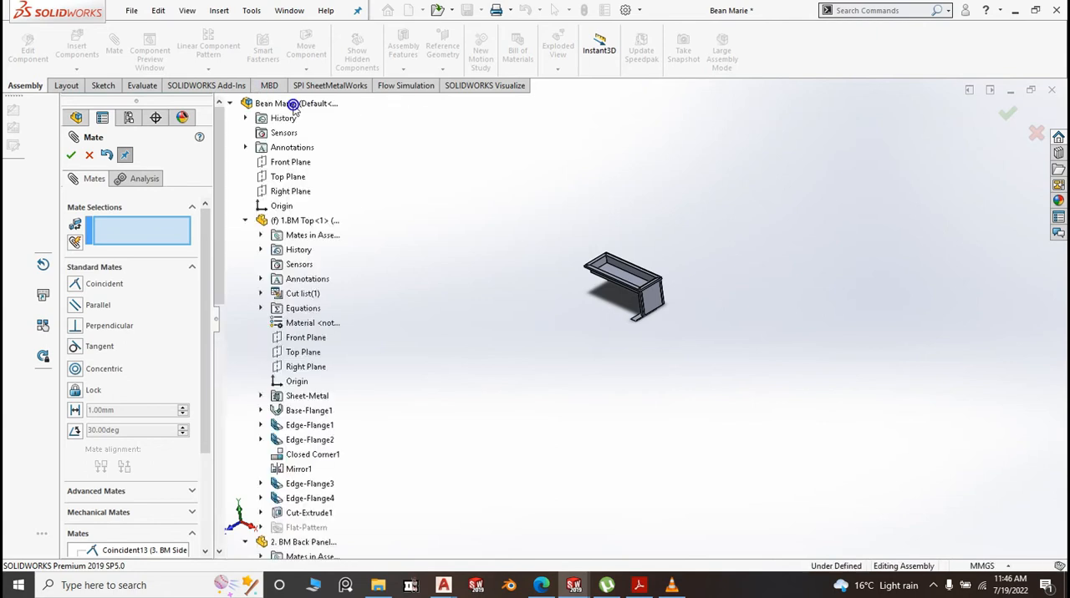
pyautogui.click(300, 193)
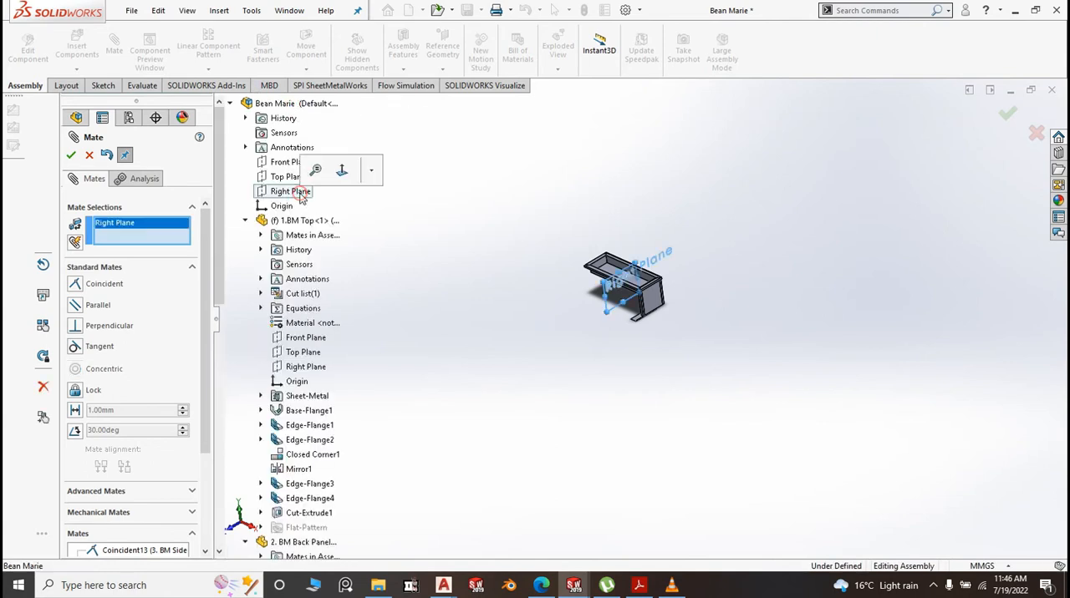
pyautogui.rightClick(172, 222)
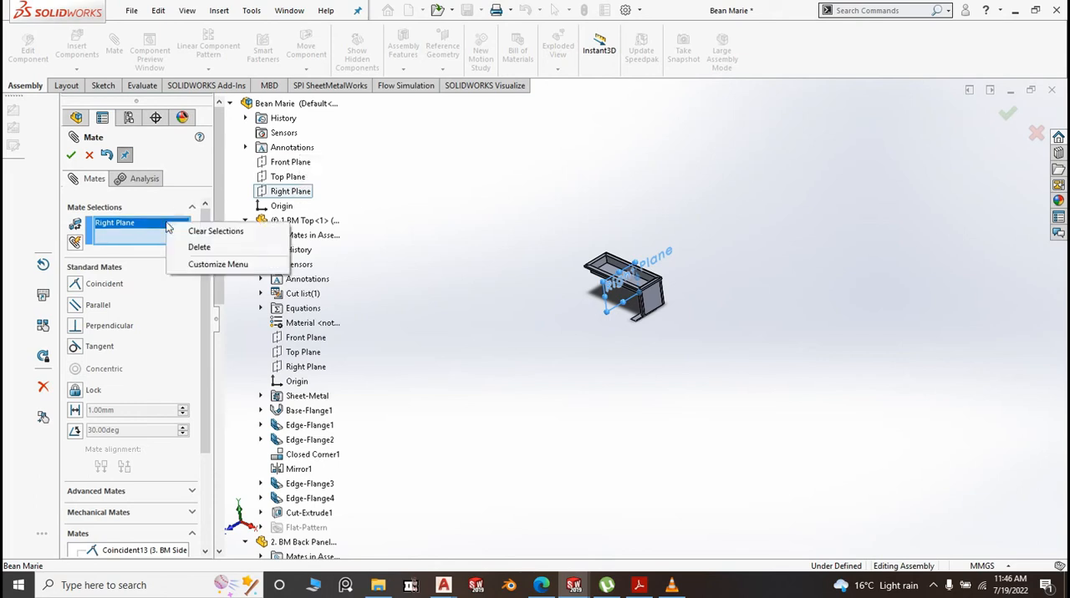
pyautogui.click(201, 248)
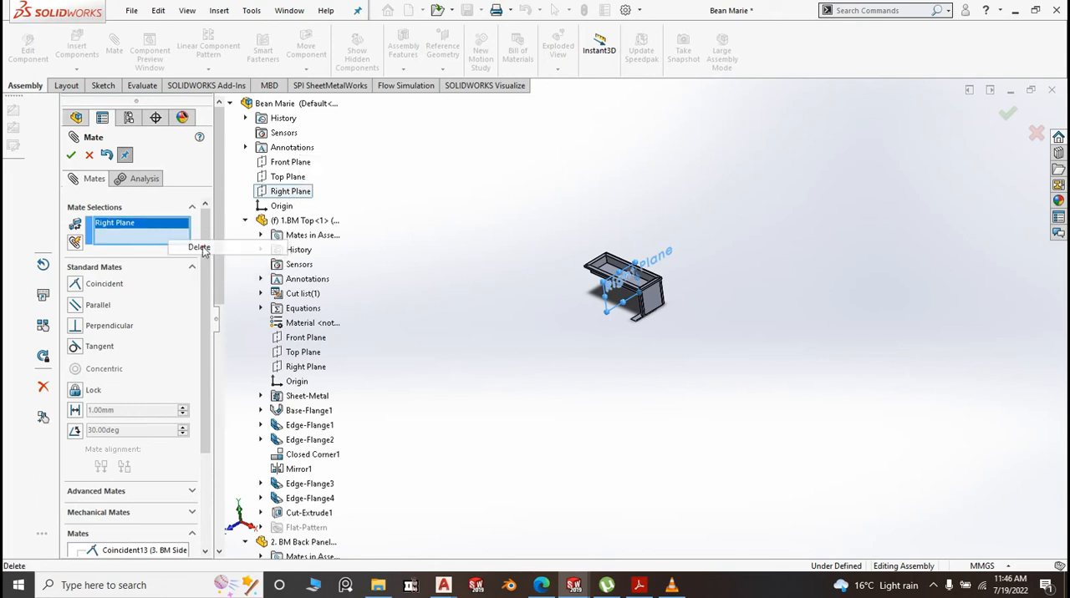
# Mate the assembly's Front Plane coincident with the Front Plane of 5. BM Leg Channel
pyautogui.click(290, 162)
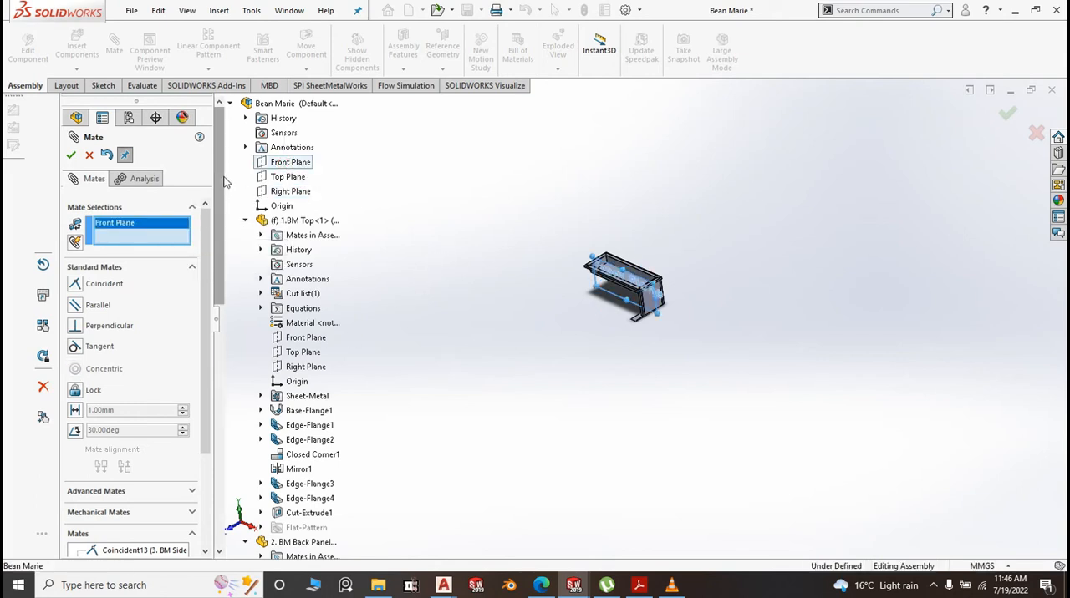
pyautogui.scroll(-9, 243, 250)
pyautogui.scroll(-1, 264, 382)
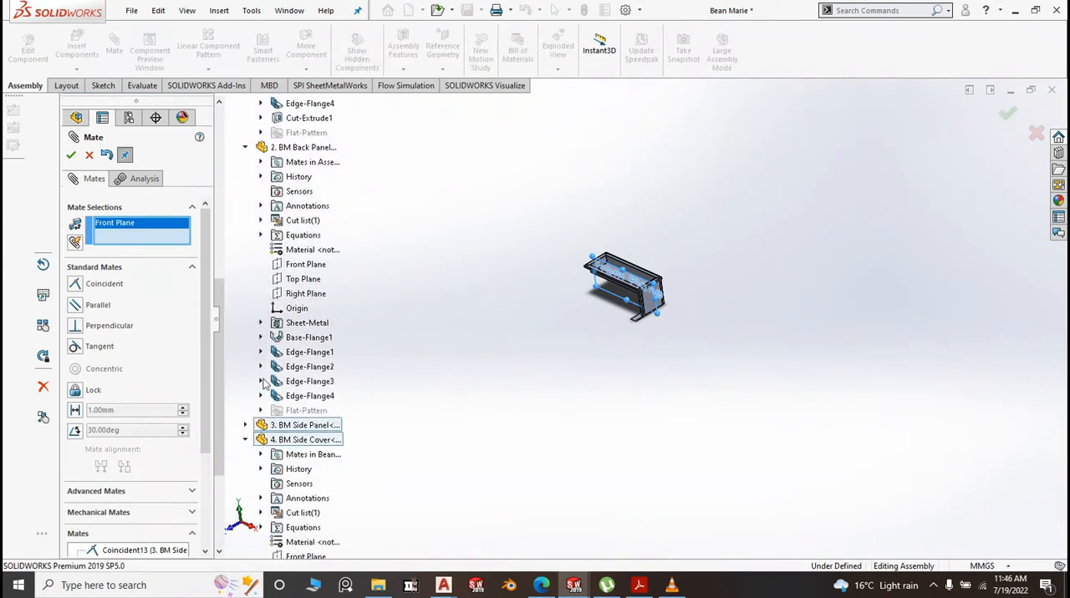
pyautogui.click(246, 441)
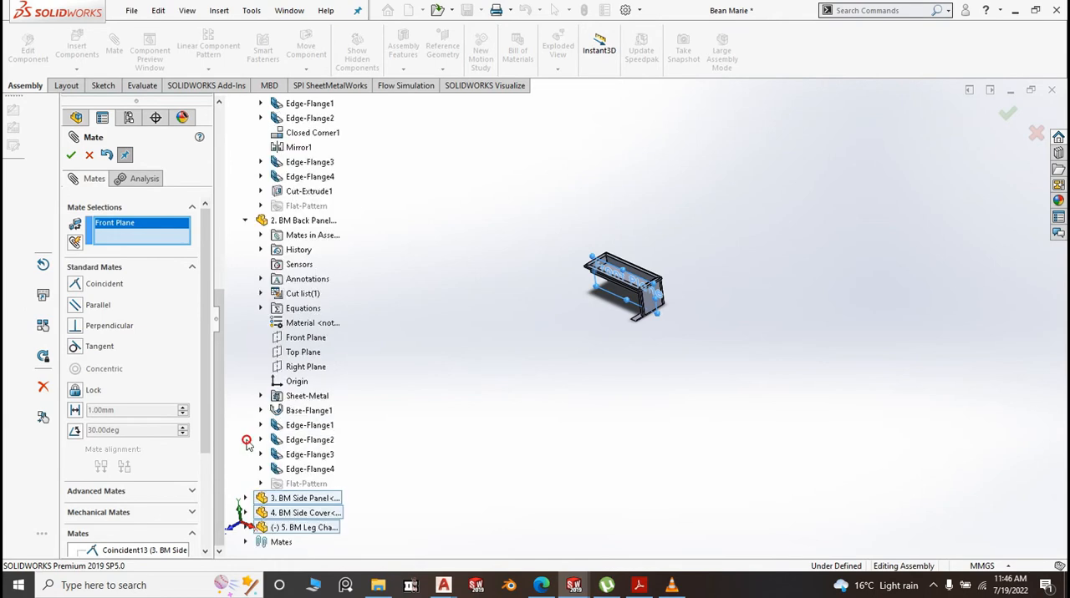
pyautogui.scroll(-2, 442, 309)
pyautogui.scroll(2, 377, 316)
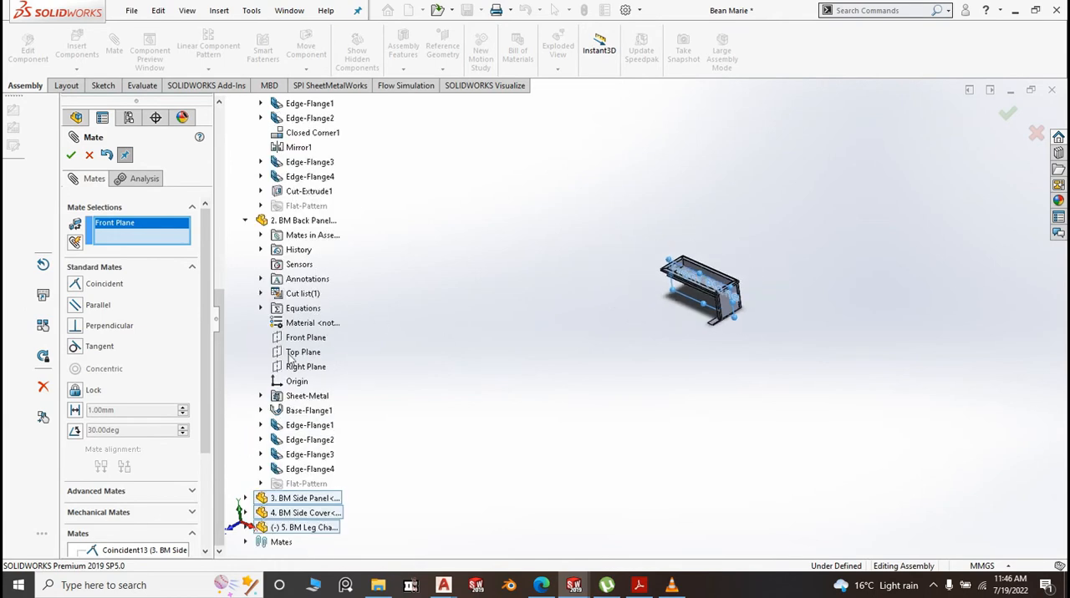
pyautogui.moveTo(218, 375); pyautogui.dragTo(219, 376)
pyautogui.click(250, 529)
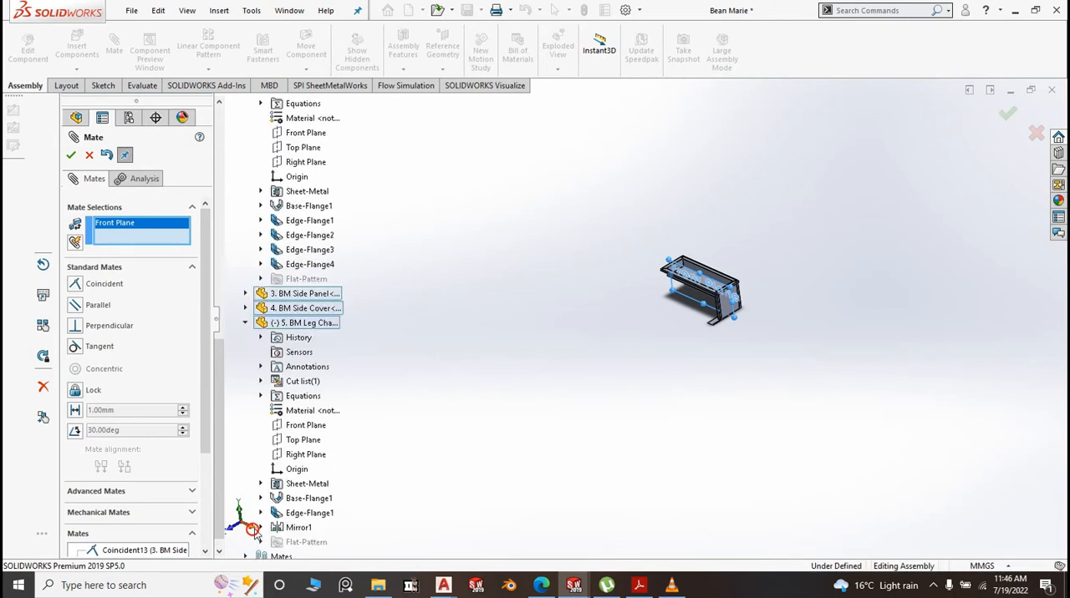
pyautogui.click(309, 427)
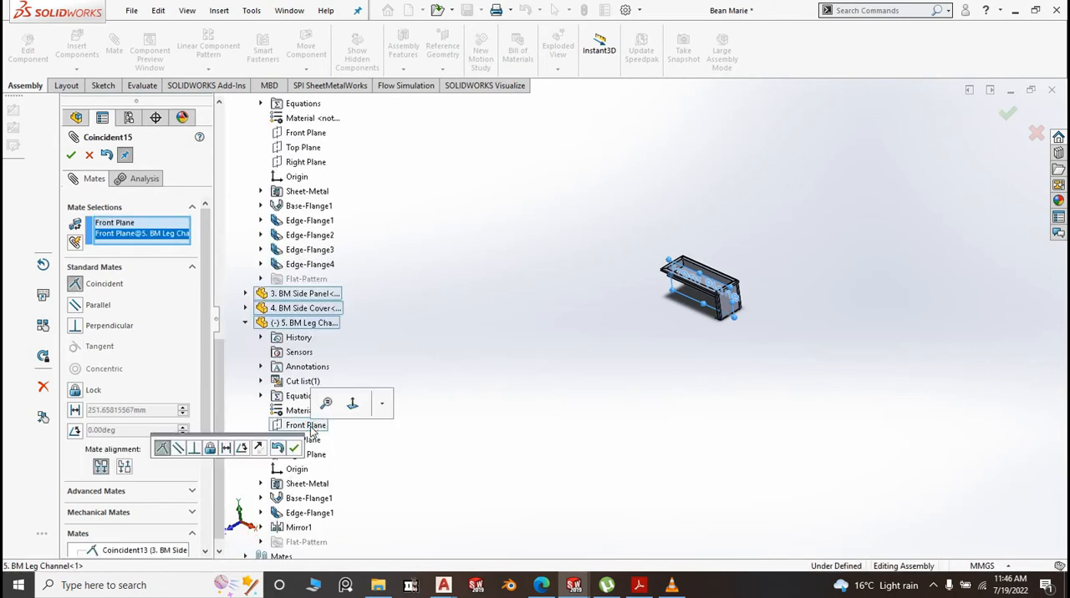
pyautogui.click(293, 448)
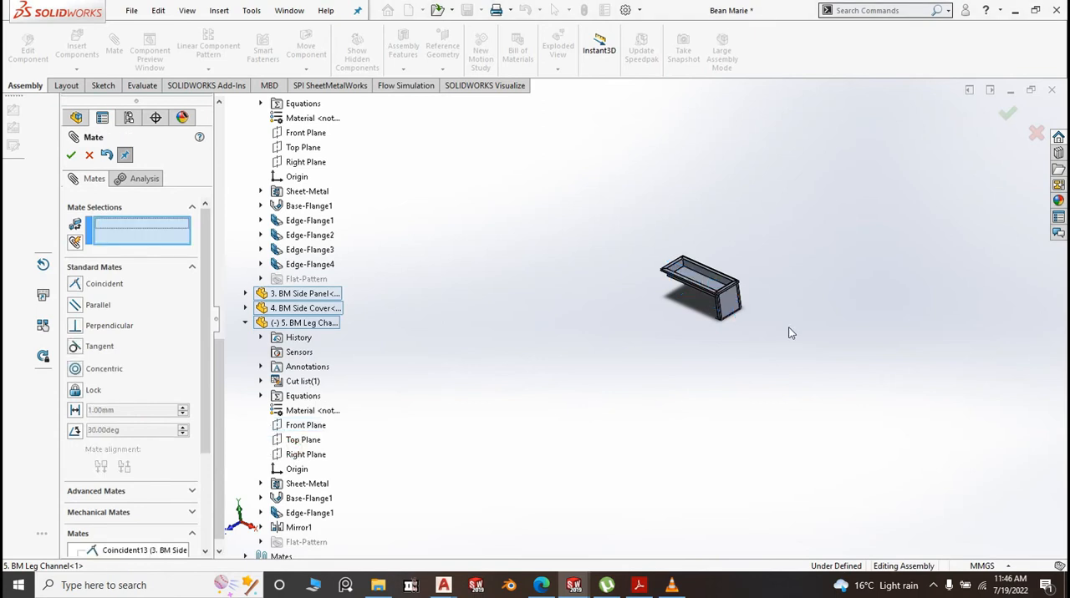
pyautogui.scroll(-10, 691, 320)
pyautogui.scroll(-8, 496, 342)
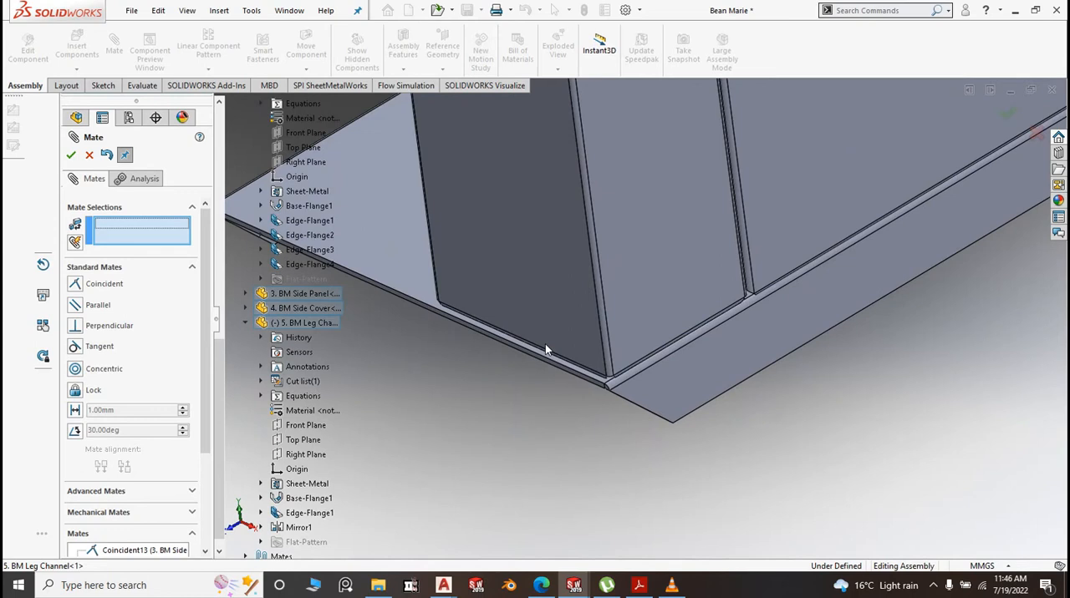
pyautogui.scroll(6, 547, 350)
pyautogui.click(72, 156)
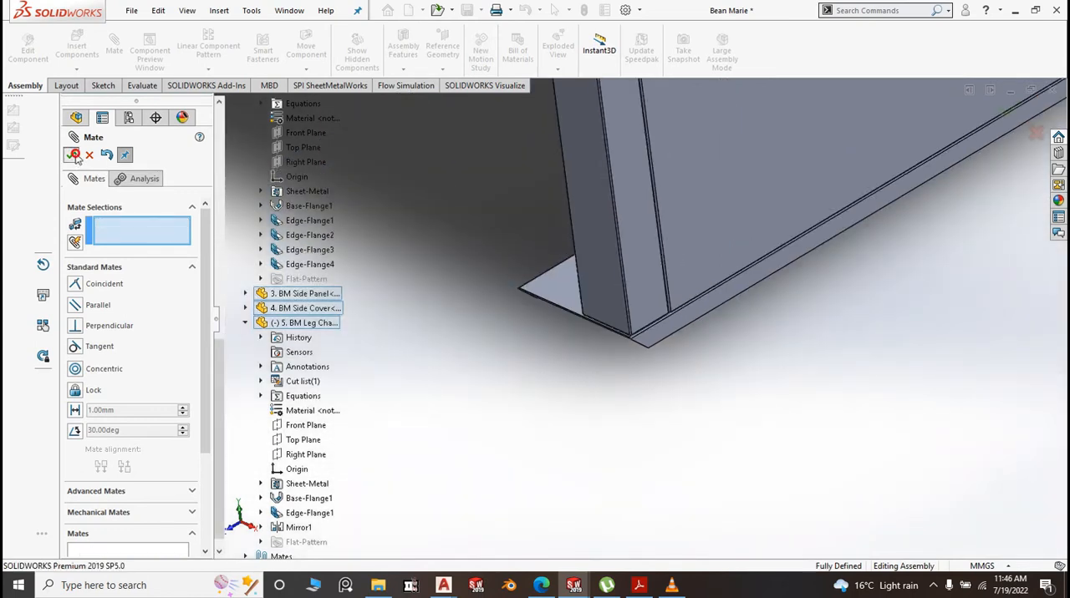
# Open the leg channel part from the assembly and edit the sketch of its base flange
pyautogui.scroll(-6, 634, 331)
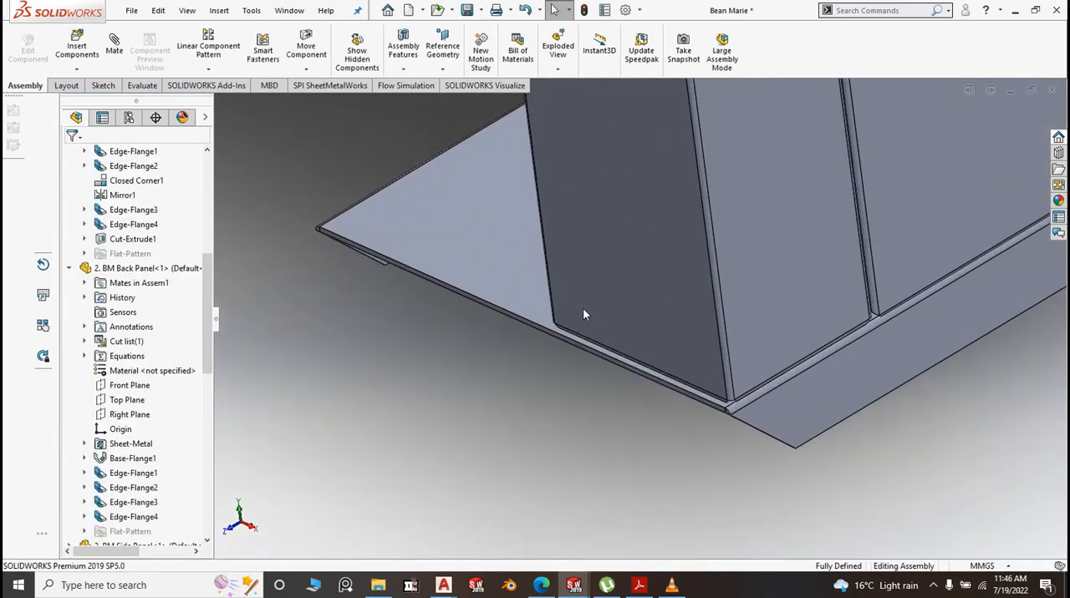
pyautogui.click(518, 278)
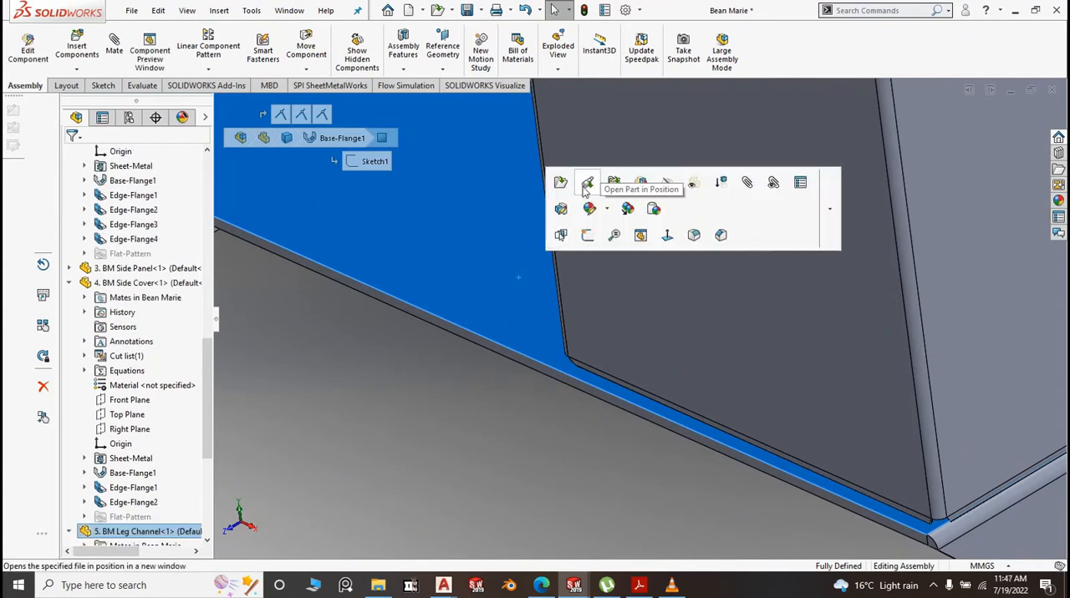
pyautogui.click(560, 183)
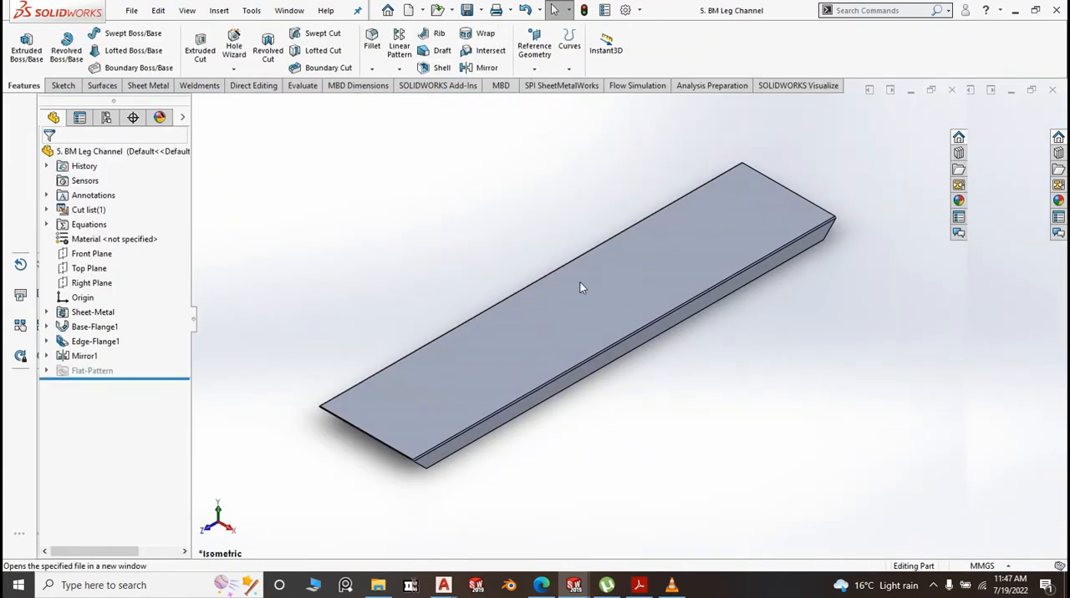
pyautogui.click(581, 297)
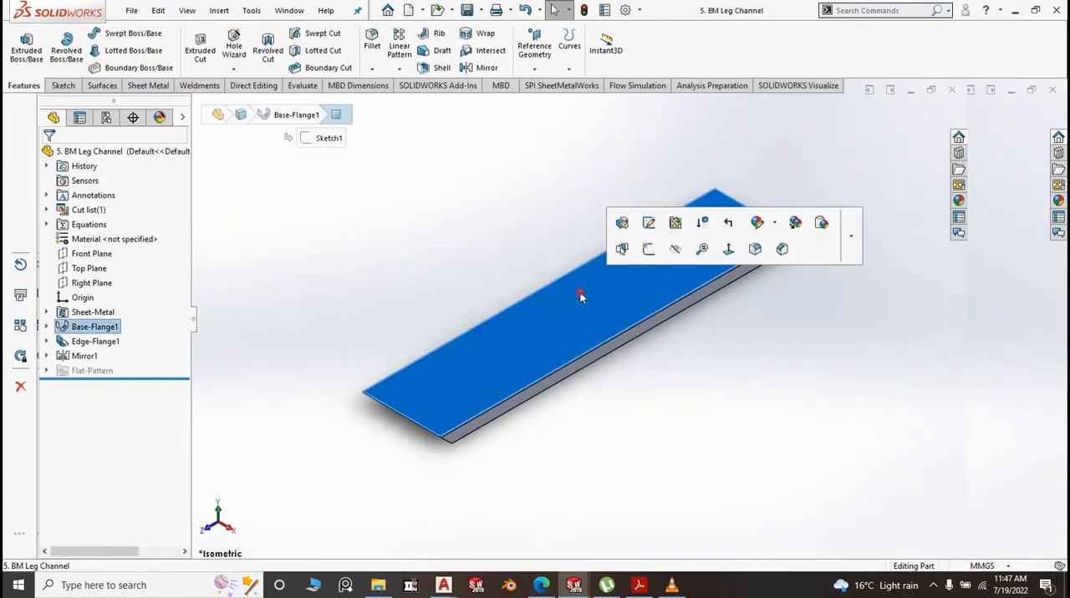
pyautogui.click(649, 223)
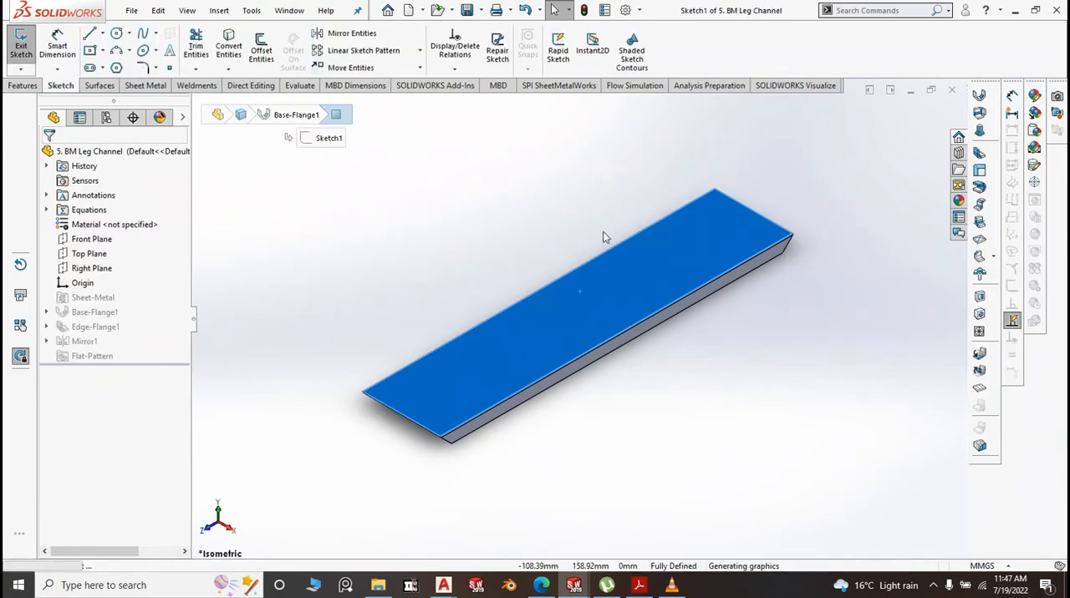
# Set the long side of the leg channel's base rectangle to 666 mm and exit the sketch
pyautogui.click(486, 252)
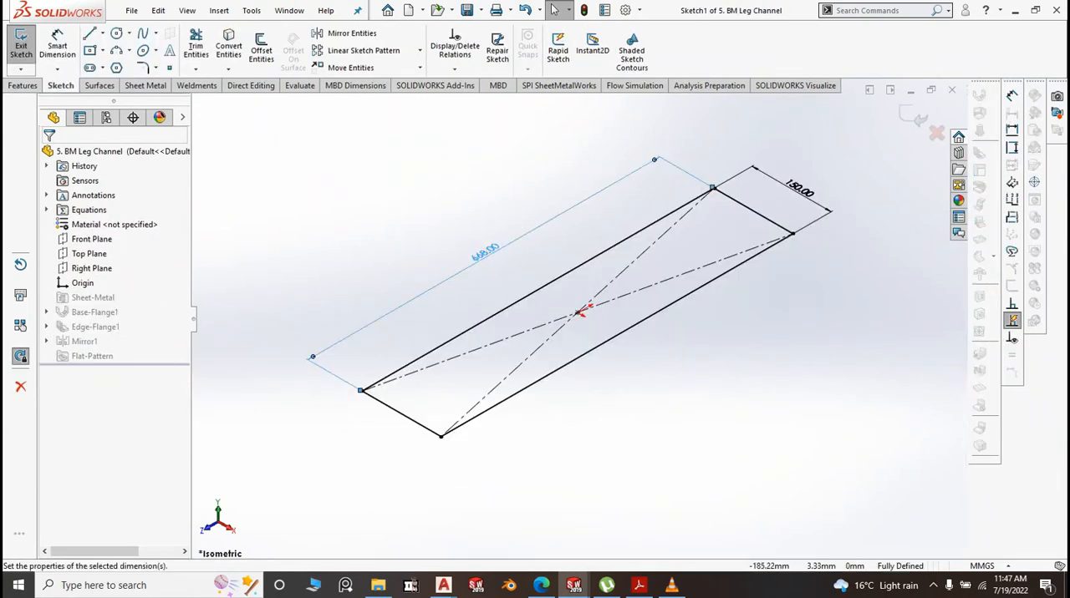
pyautogui.doubleClick(488, 254)
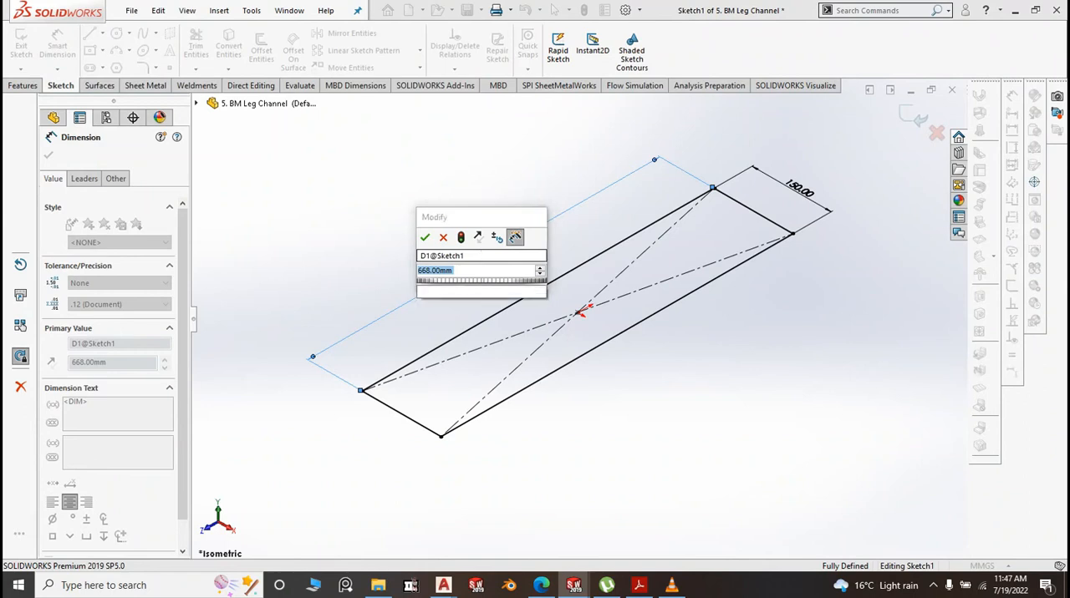
pyautogui.write('668')
pyautogui.click(424, 238)
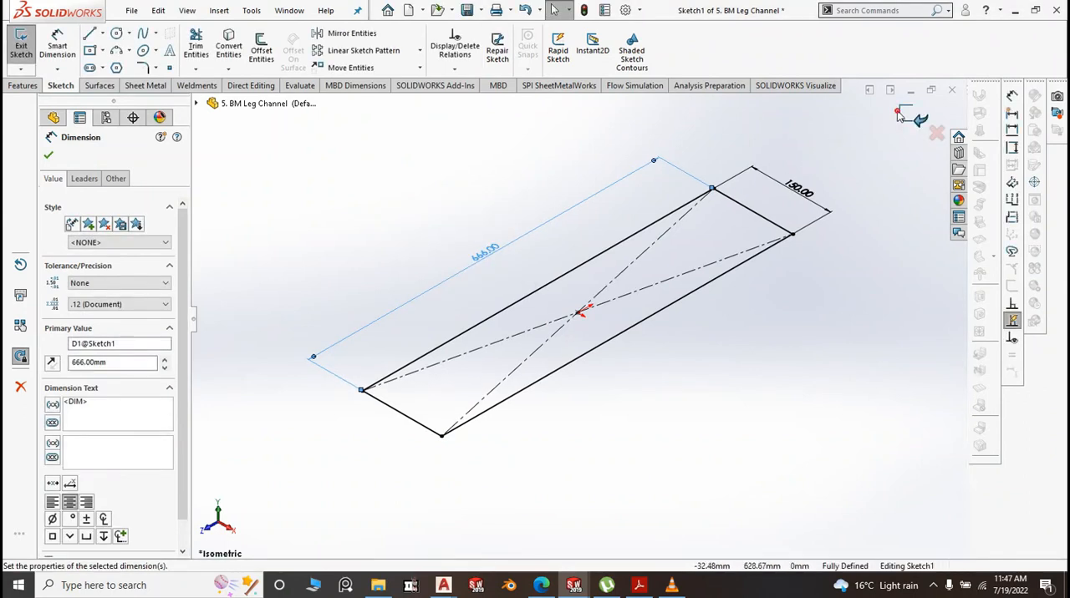
pyautogui.press('Escape')
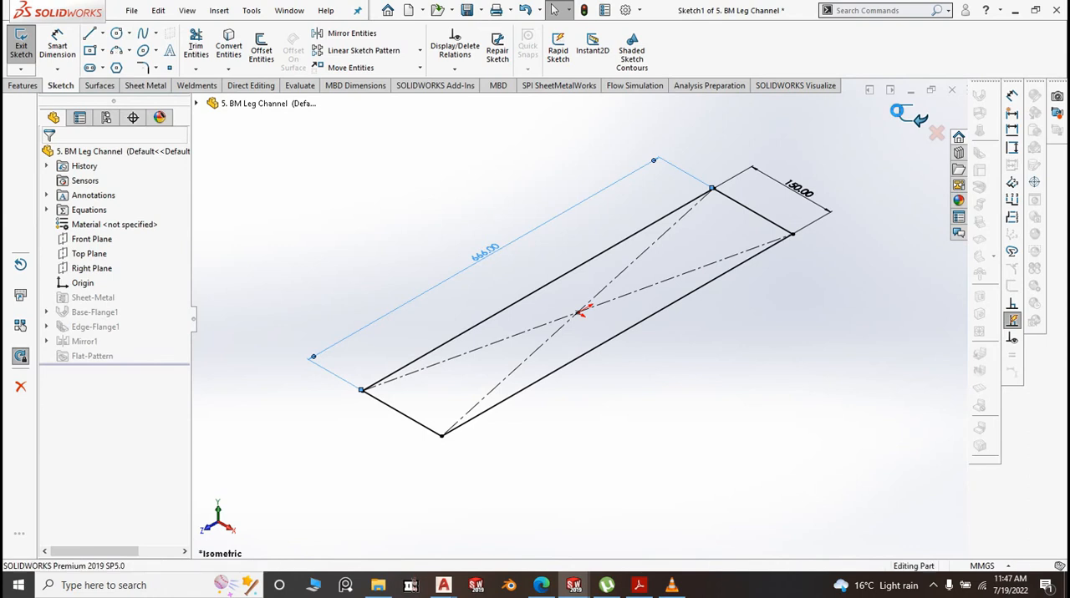
pyautogui.click(897, 110)
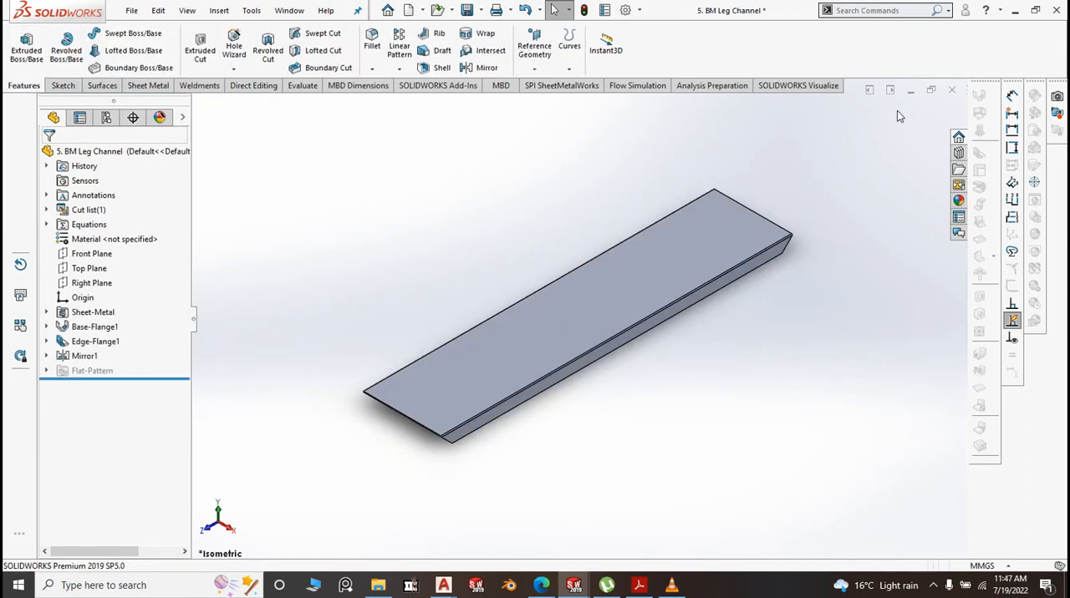
# Save the leg channel part and close it to return to the Bean Marie assembly
pyautogui.click(480, 11)
pyautogui.click(494, 26)
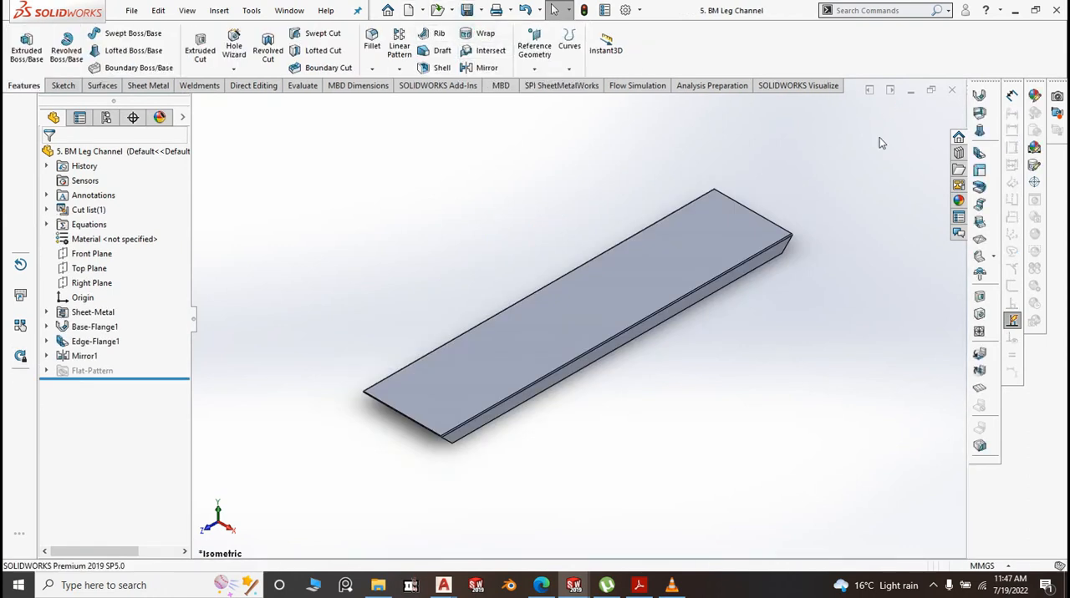
pyautogui.click(952, 94)
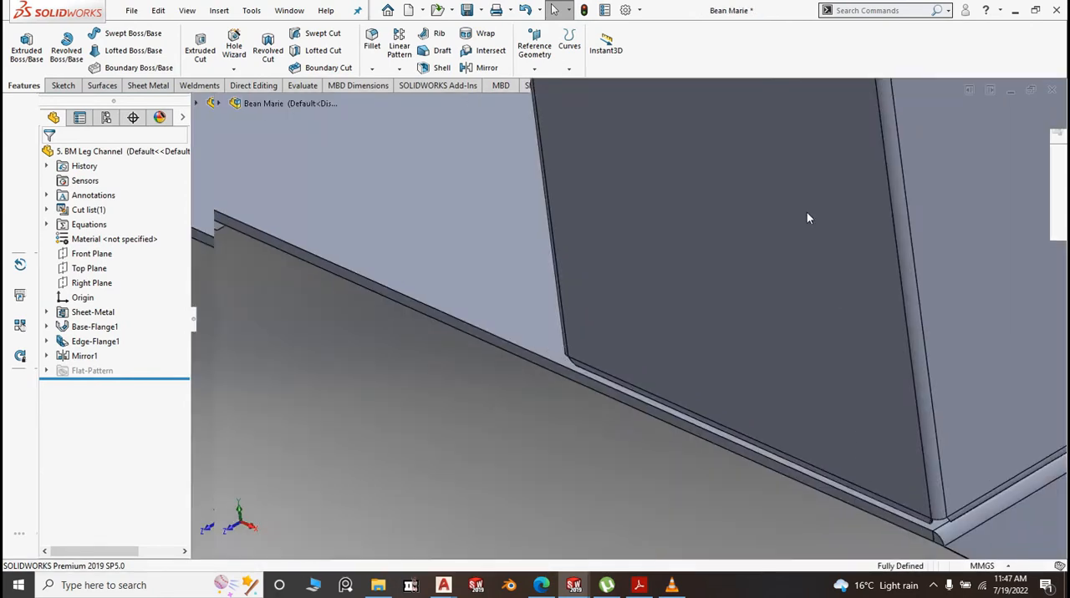
# Examine how the leg channel's end fits against the side panel's lower corner and check the whole counter
pyautogui.scroll(4, 697, 305)
pyautogui.scroll(-1, 752, 410)
pyautogui.scroll(-5, 799, 409)
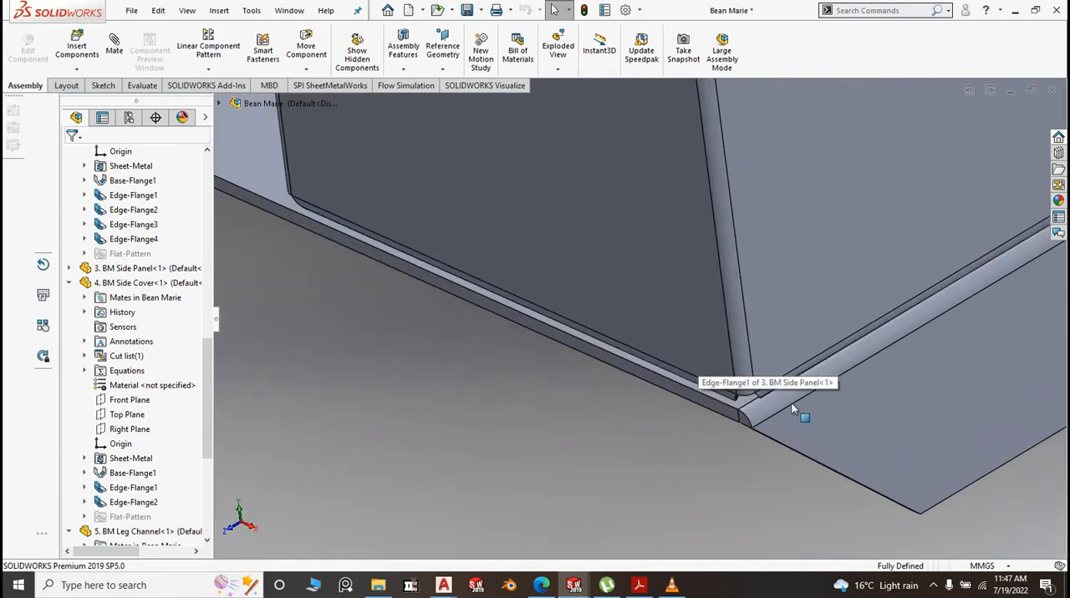
pyautogui.scroll(8, 673, 357)
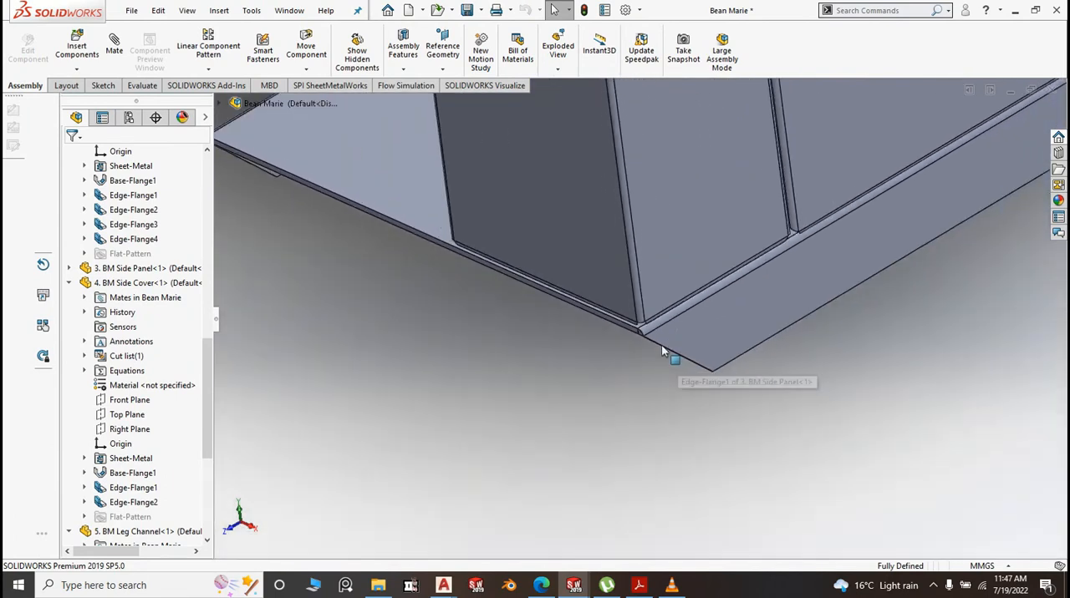
pyautogui.moveTo(580, 363); pyautogui.dragTo(609, 337, button='middle')
pyautogui.scroll(1, 619, 337)
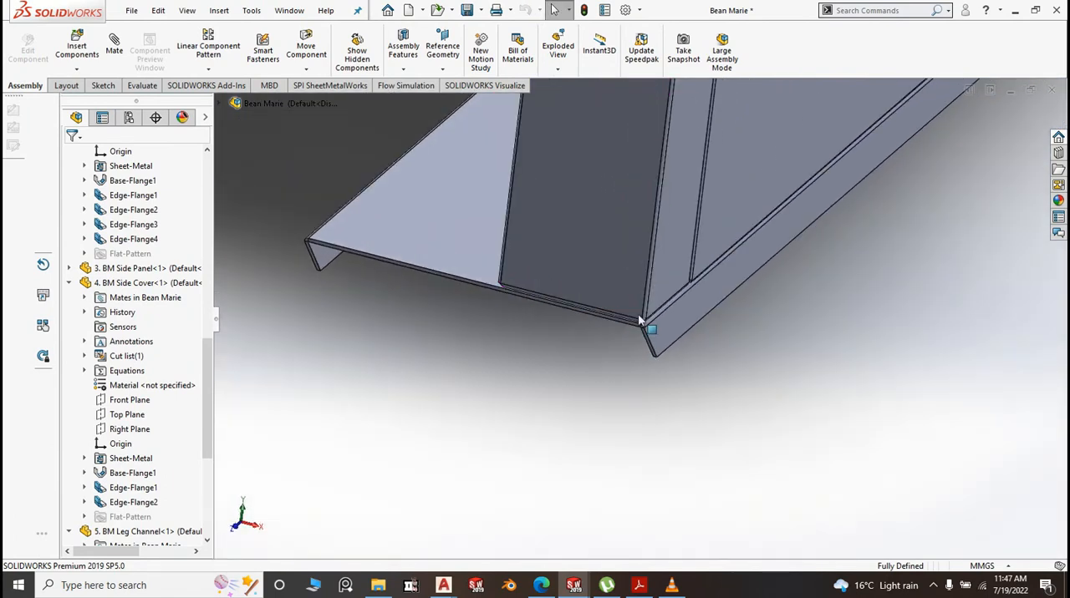
pyautogui.scroll(-3, 639, 319)
pyautogui.scroll(10, 571, 422)
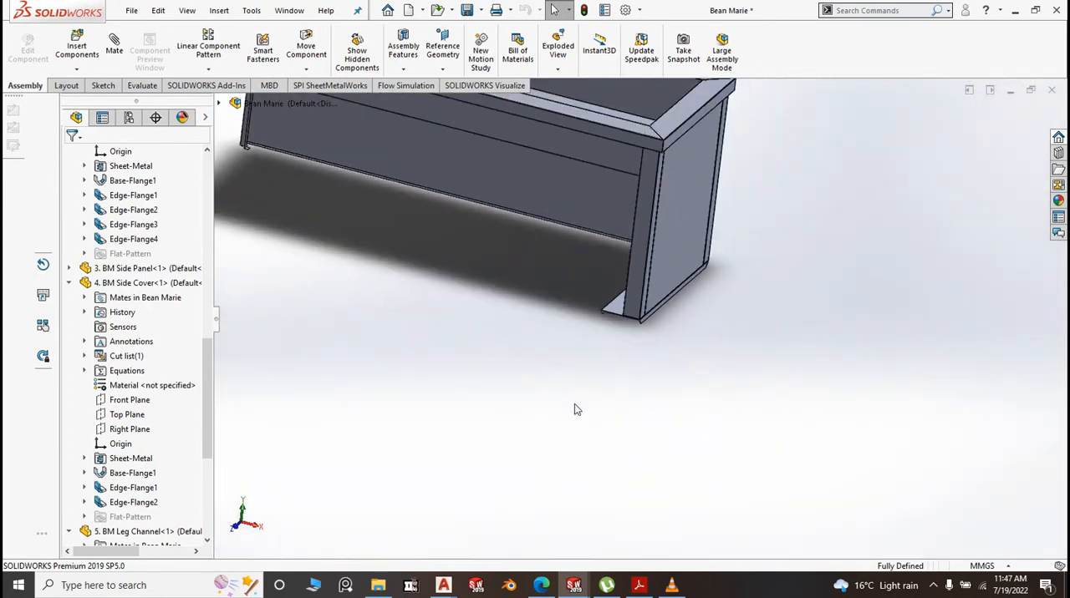
pyautogui.scroll(1, 574, 410)
pyautogui.press('space')
pyautogui.click(798, 441)
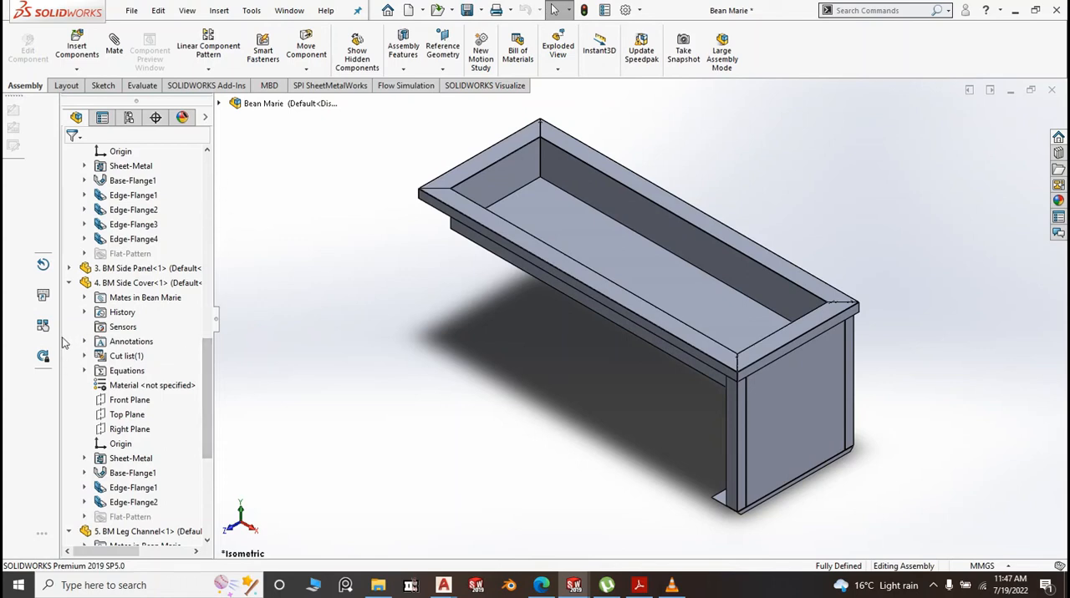
# Collapse the expanded side cover, leg channel, back panel and top components in the assembly's feature tree
pyautogui.click(69, 283)
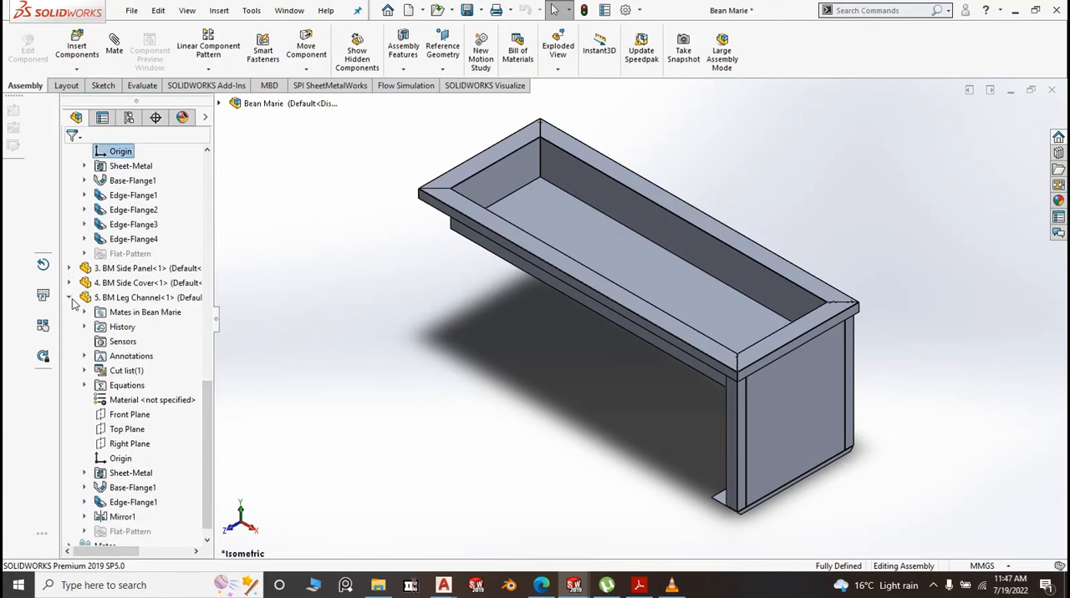
pyautogui.click(69, 299)
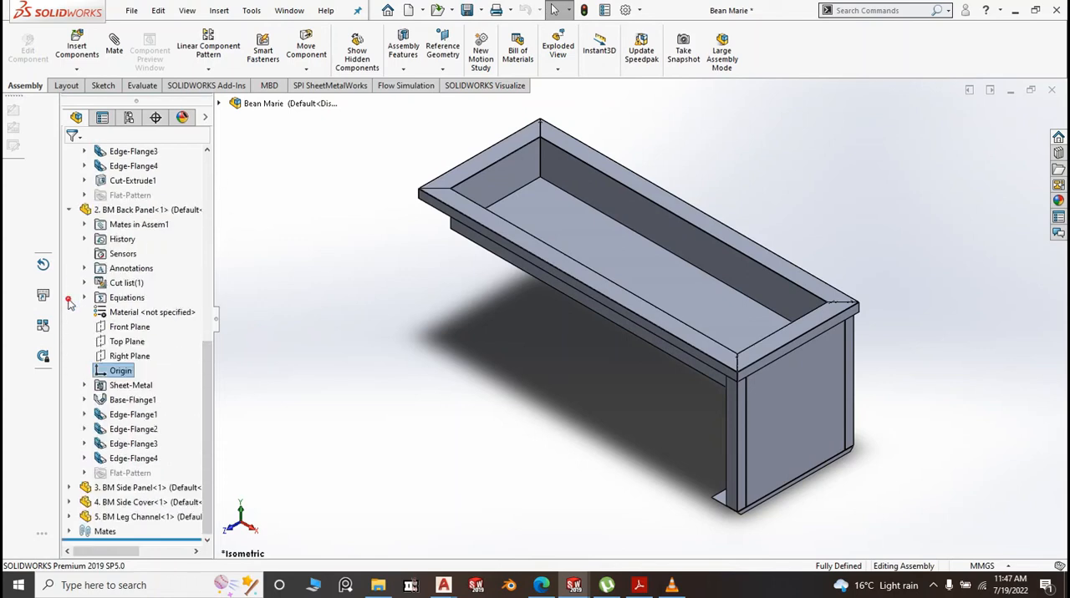
pyautogui.click(68, 211)
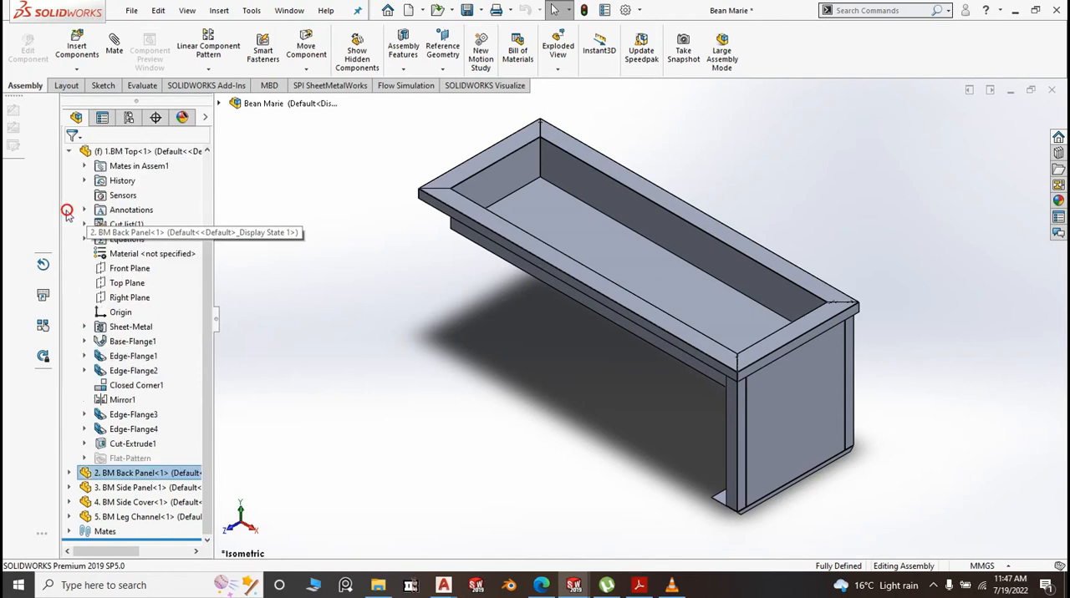
pyautogui.click(70, 151)
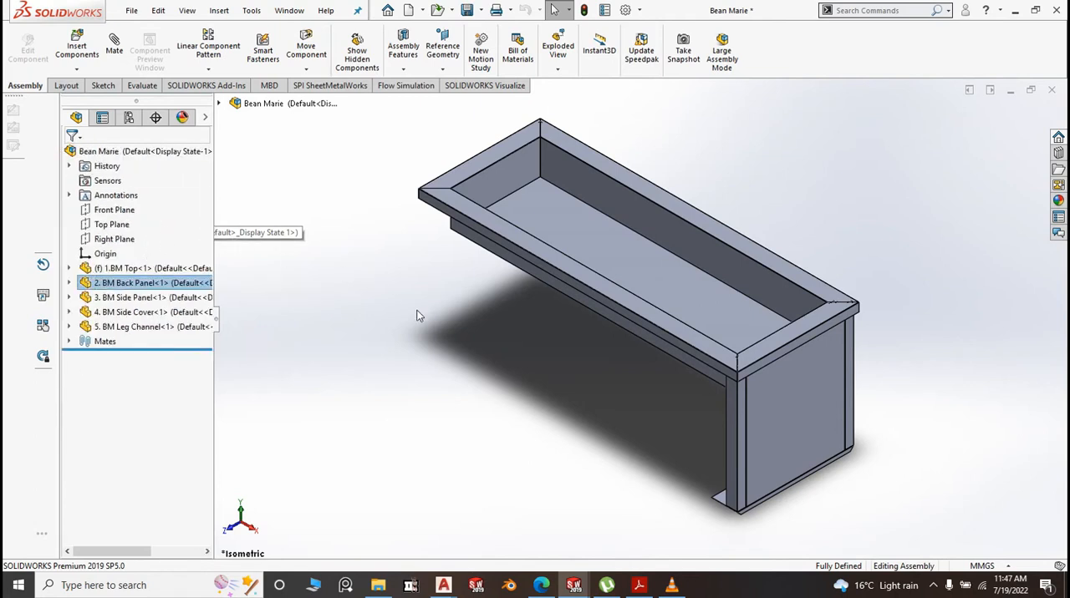
# Mirror the side panel, side cover and leg channel about the assembly's Right Plane to the counter's opposite end
pyautogui.scroll(4, 465, 343)
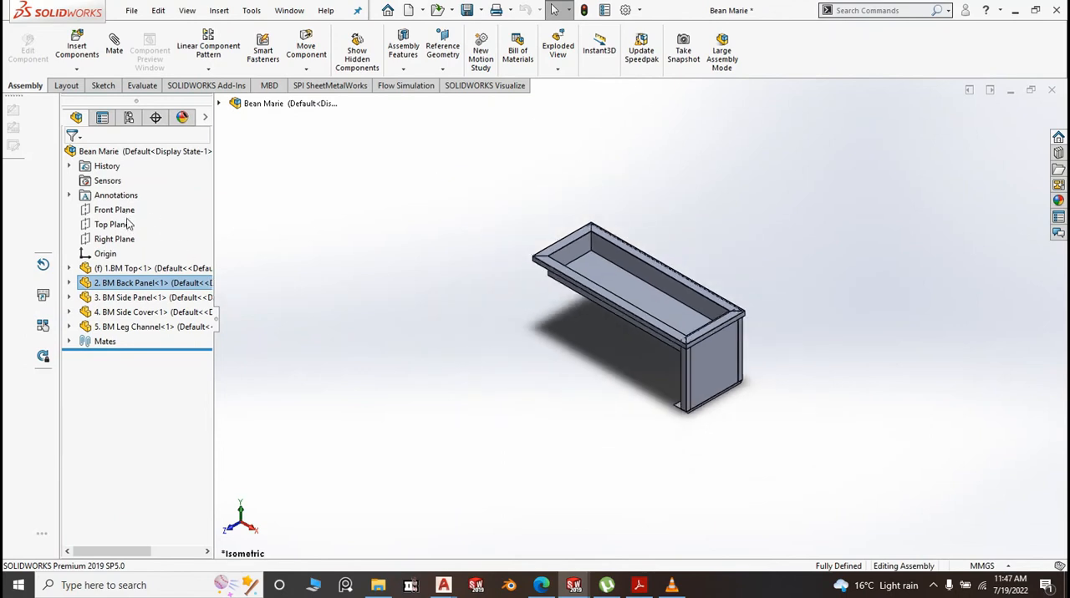
pyautogui.click(117, 239)
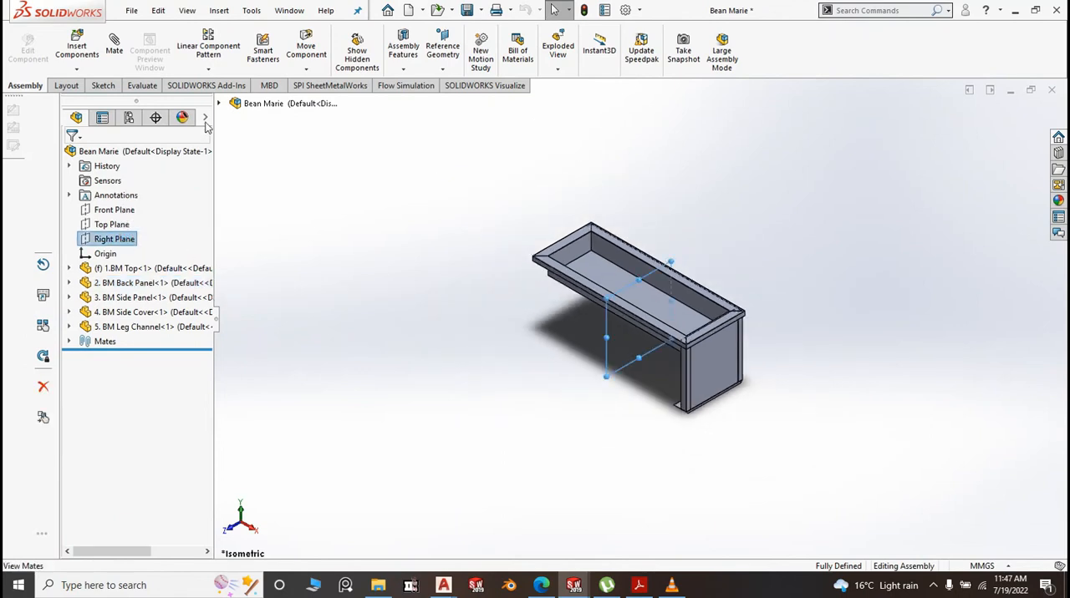
pyautogui.click(213, 70)
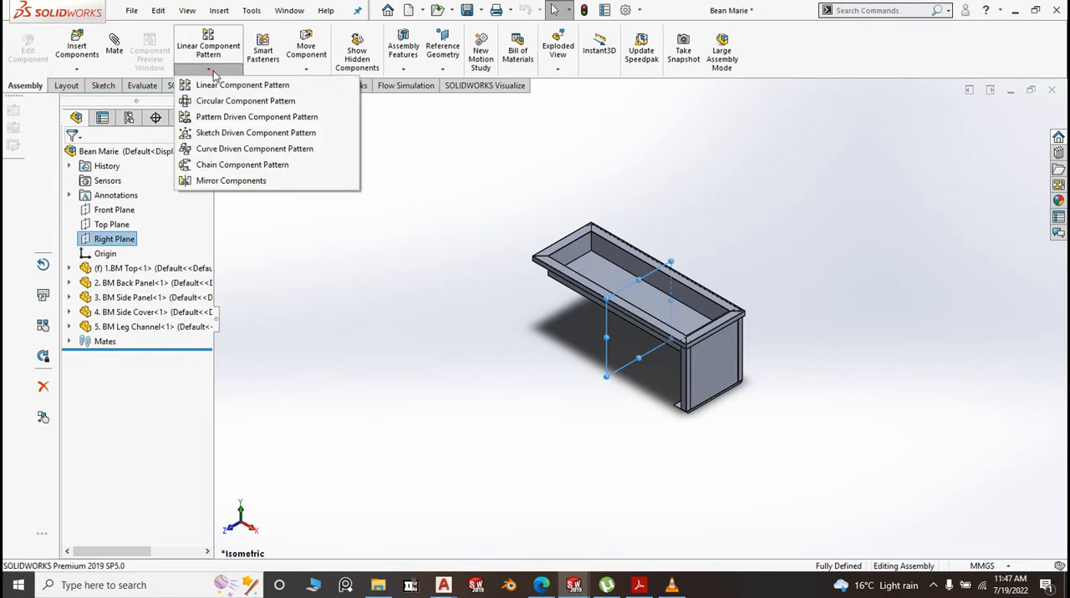
pyautogui.click(266, 181)
pyautogui.scroll(-5, 691, 390)
pyautogui.scroll(-3, 690, 390)
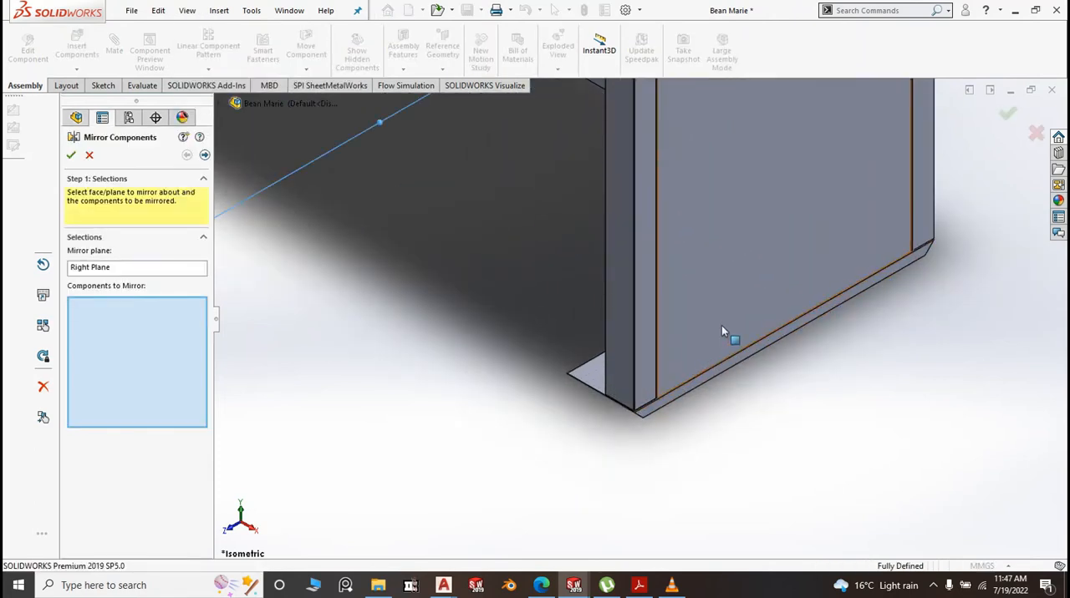
pyautogui.click(622, 327)
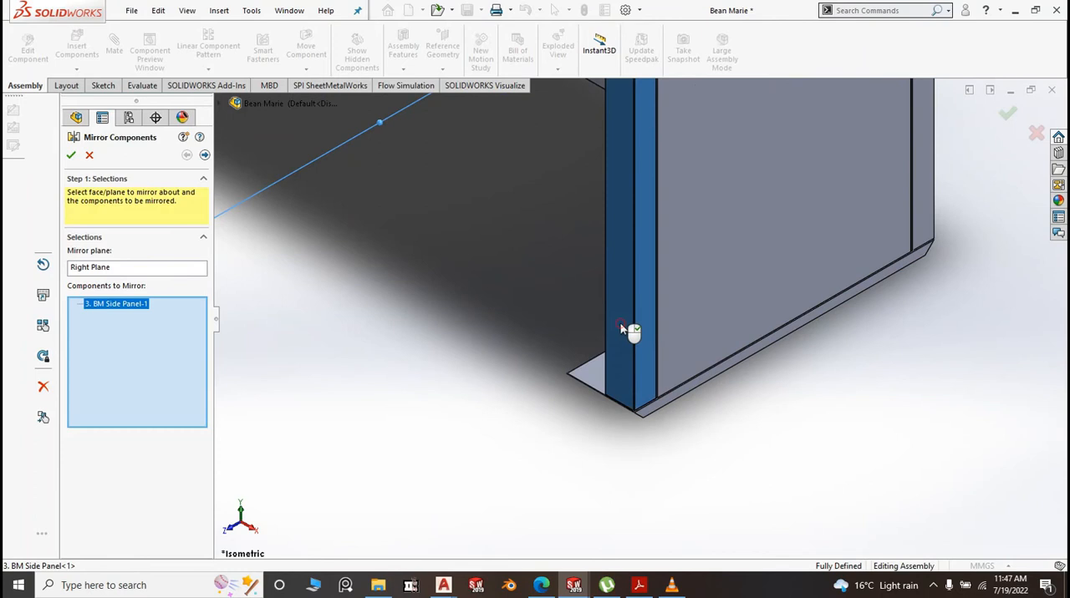
pyautogui.click(719, 289)
pyautogui.click(592, 385)
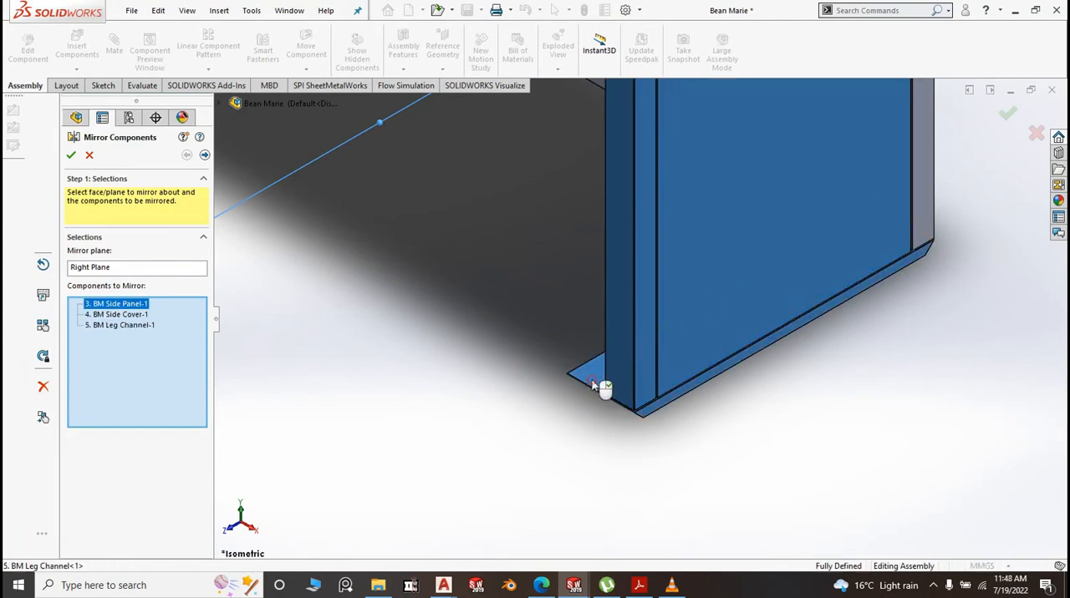
pyautogui.rightClick(592, 385)
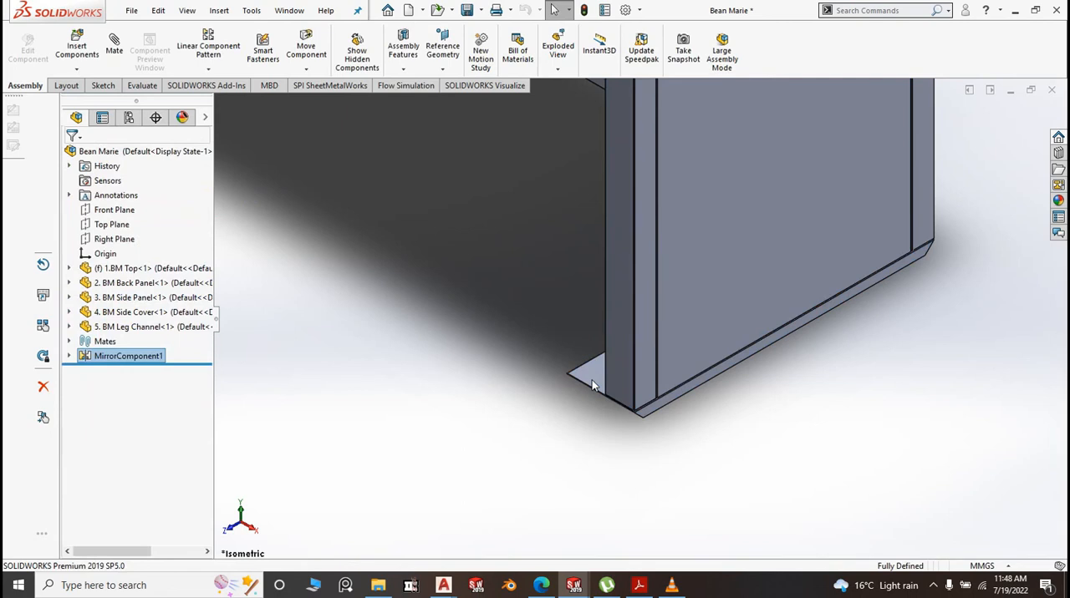
# Measure the distance between the facing inner faces of the original and mirrored side panels
pyautogui.scroll(5, 592, 382)
pyautogui.scroll(1, 595, 387)
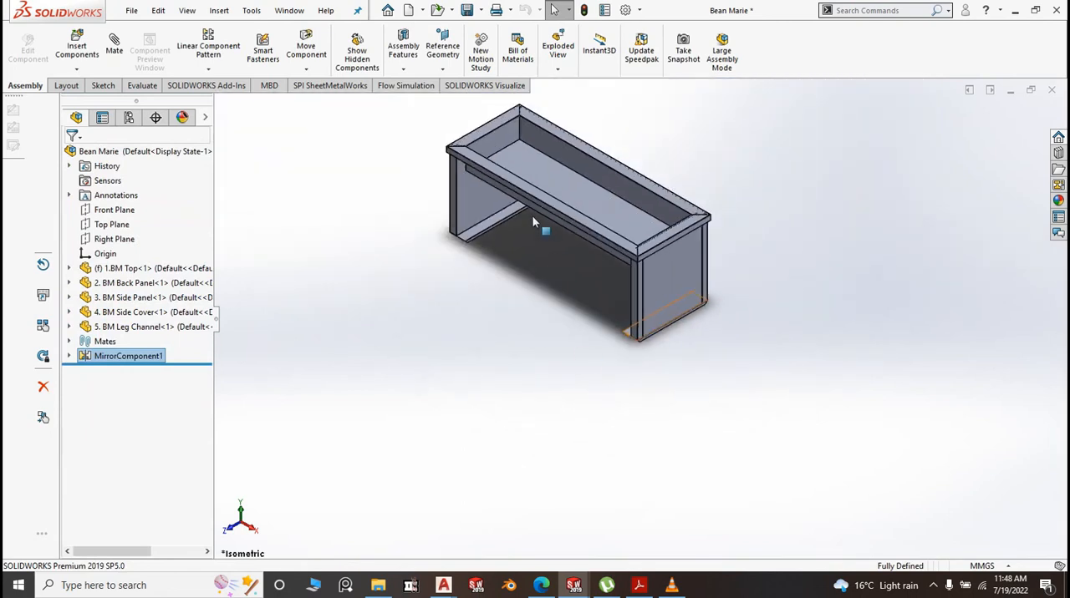
pyautogui.click(499, 315)
pyautogui.scroll(-3, 521, 183)
pyautogui.moveTo(515, 338)
pyautogui.mouseDown(button='middle')
pyautogui.moveTo(556, 312)
pyautogui.moveTo(516, 349)
pyautogui.mouseUp(button='middle')
pyautogui.scroll(2, 515, 352)
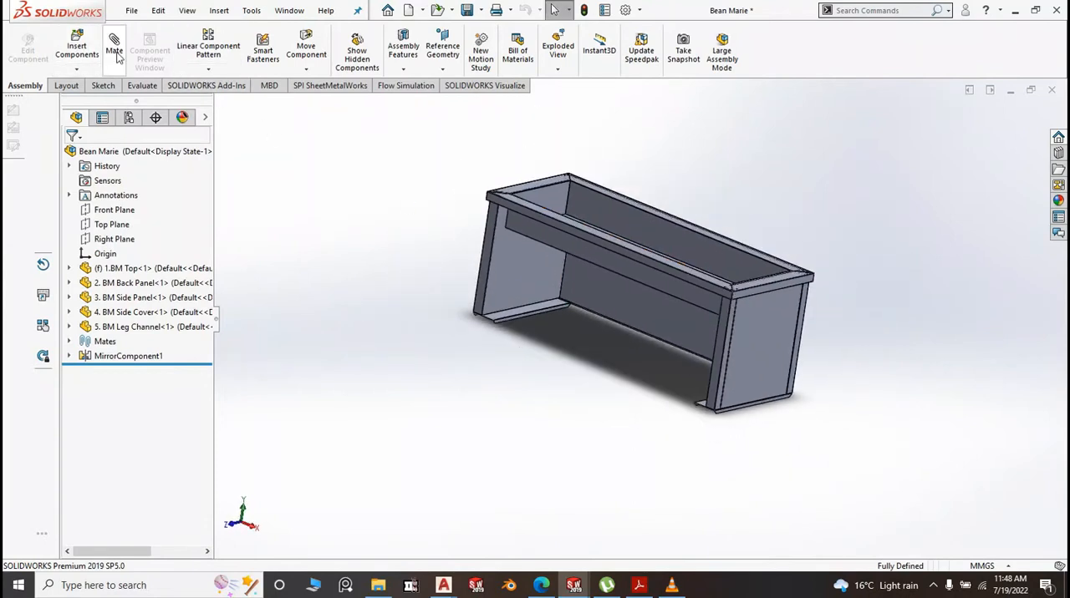
pyautogui.click(140, 86)
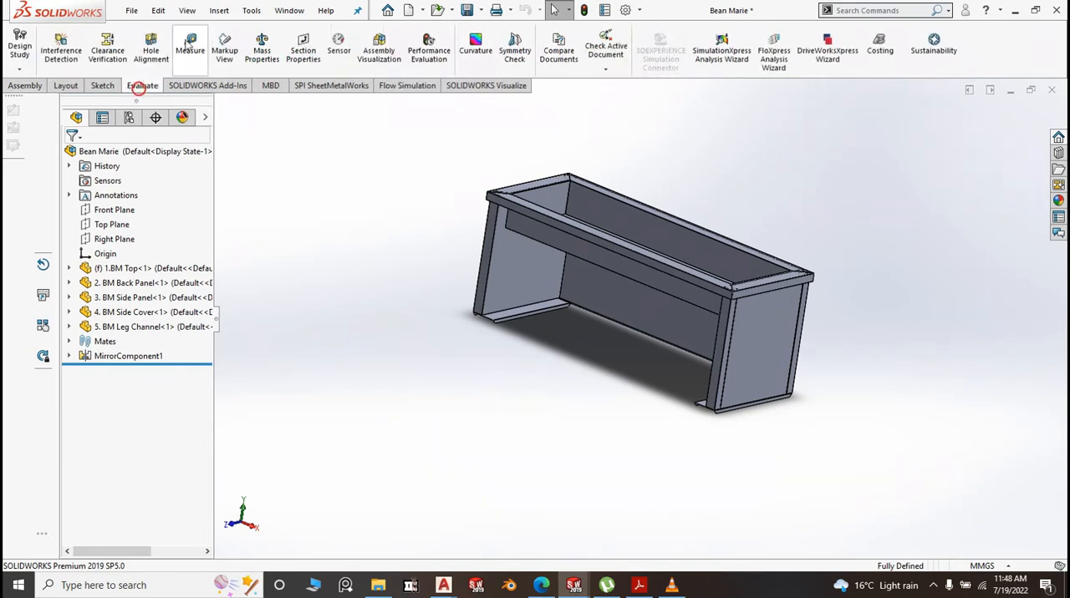
pyautogui.click(190, 46)
pyautogui.click(547, 267)
pyautogui.scroll(2, 573, 365)
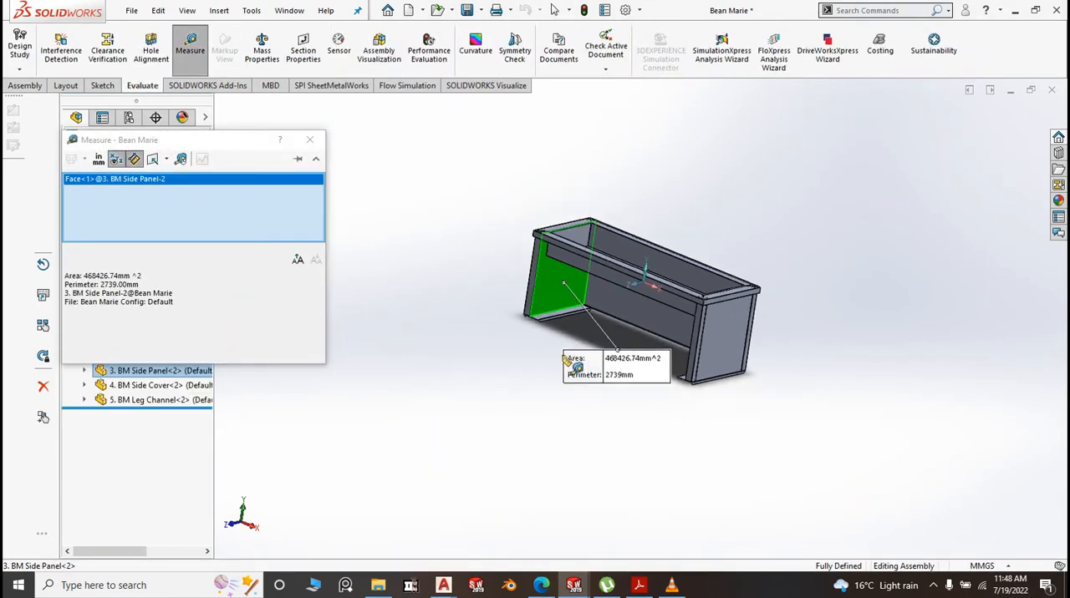
pyautogui.moveTo(563, 357); pyautogui.dragTo(664, 394, button='middle')
pyautogui.click(710, 344)
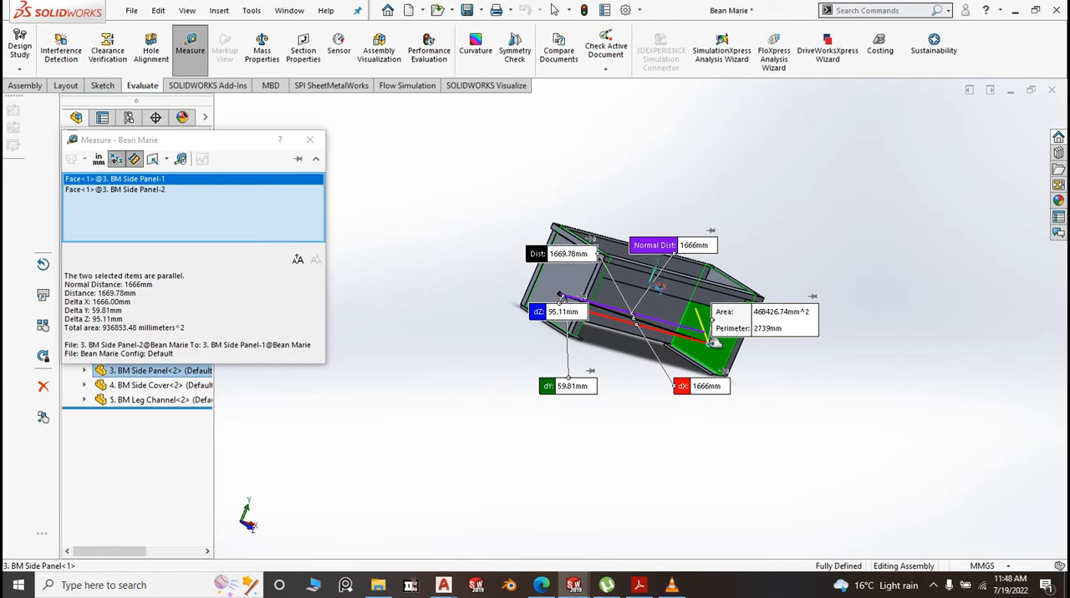
pyautogui.click(793, 499)
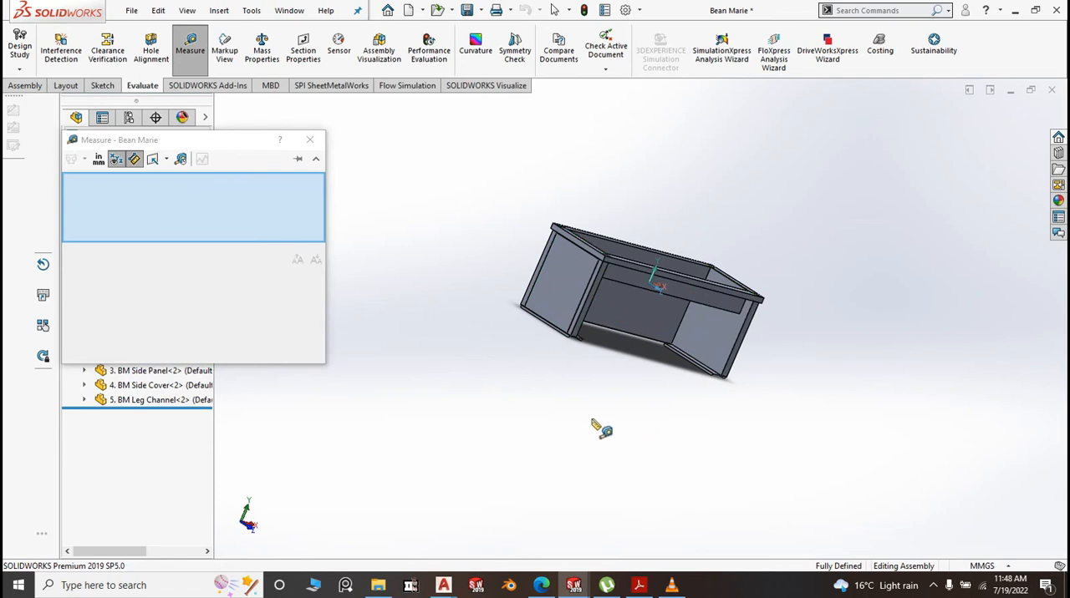
pyautogui.moveTo(602, 430); pyautogui.dragTo(543, 402, button='middle')
pyautogui.click(309, 140)
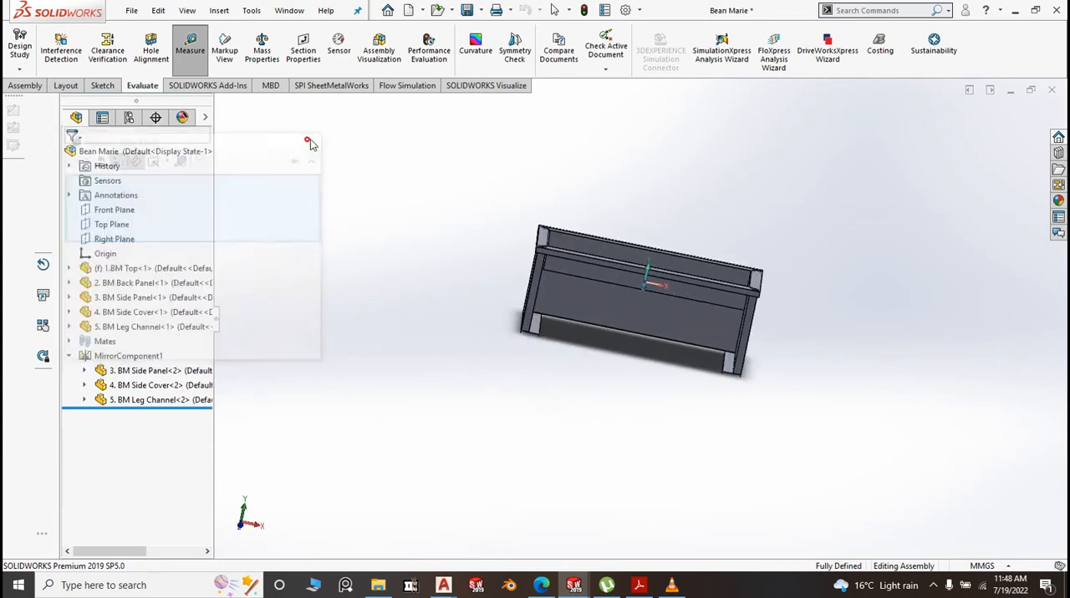
# Create a new part and sketch a center rectangle about 170 x 91 mm at the origin on the Top Plane
pyautogui.click(131, 10)
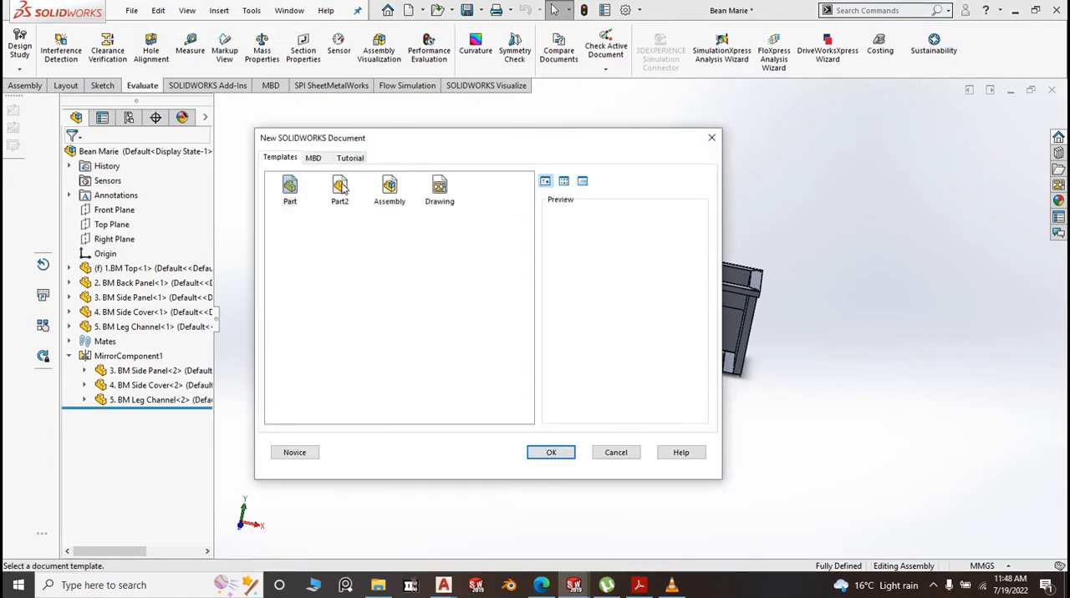
pyautogui.click(551, 456)
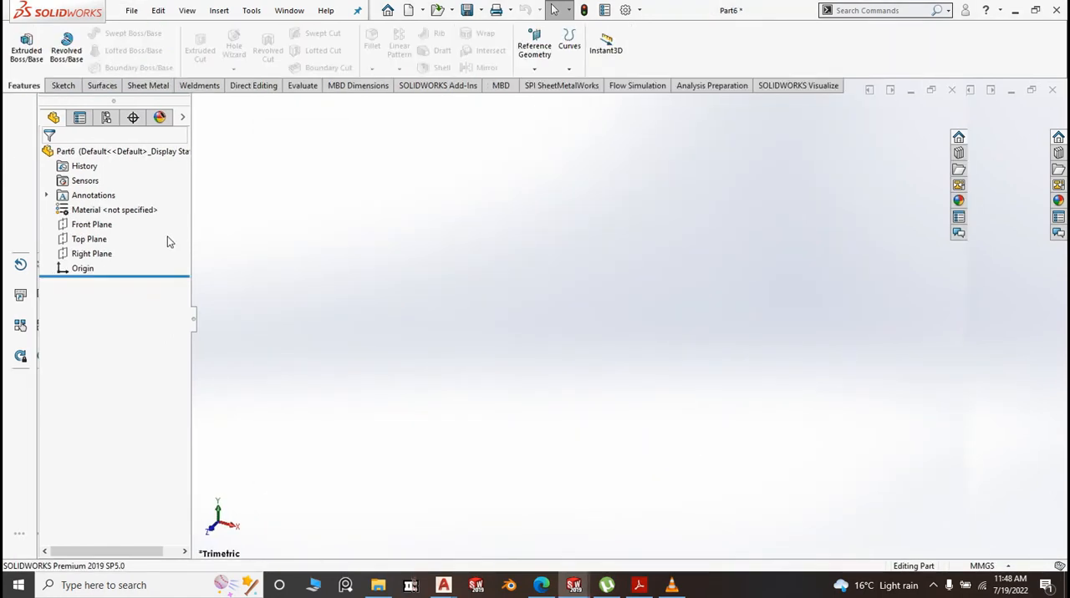
pyautogui.click(101, 240)
pyautogui.click(114, 217)
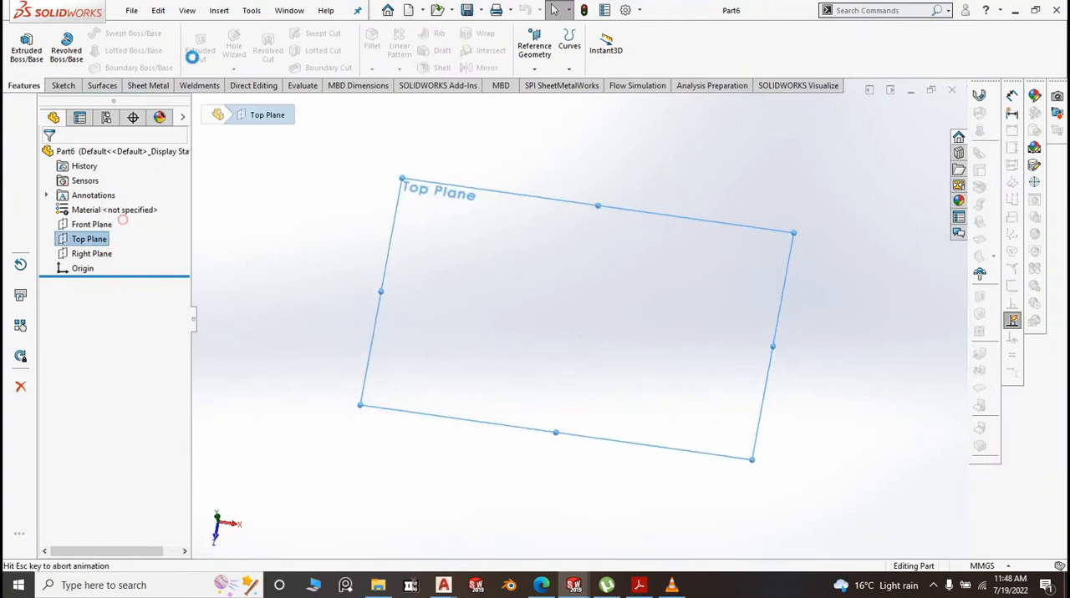
pyautogui.click(102, 52)
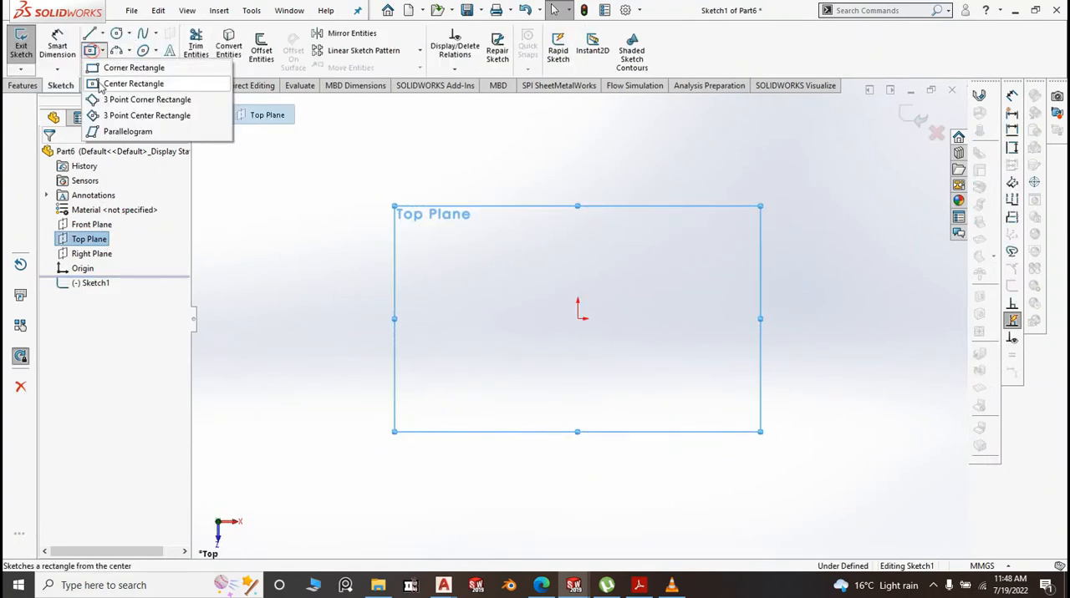
pyautogui.click(99, 83)
pyautogui.click(577, 319)
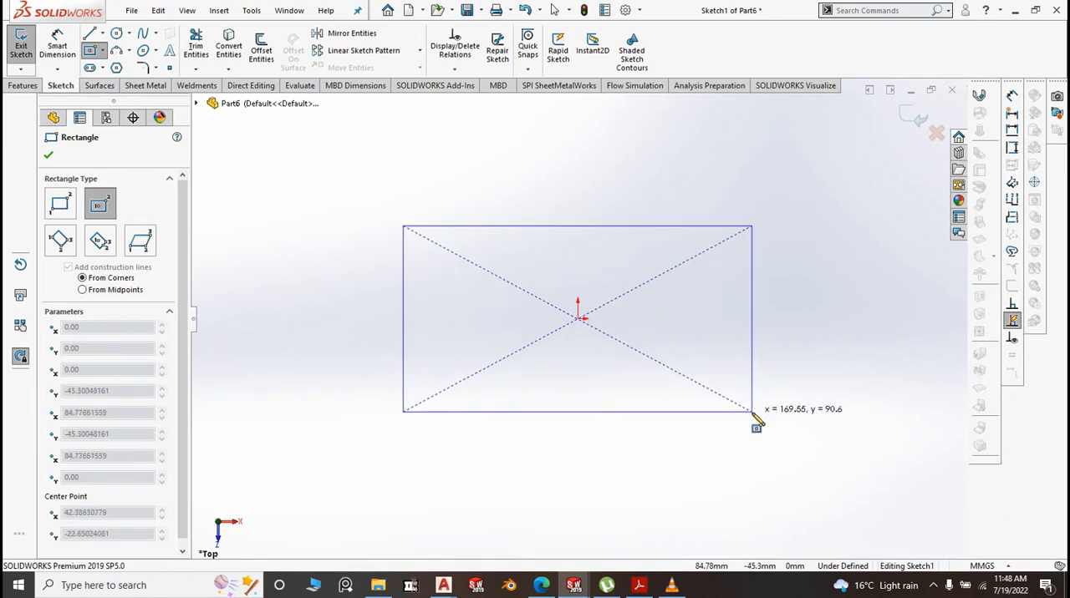
pyautogui.click(752, 412)
# Dimension the rectangle to 1664 mm long and 515 mm wide
pyautogui.click(56, 46)
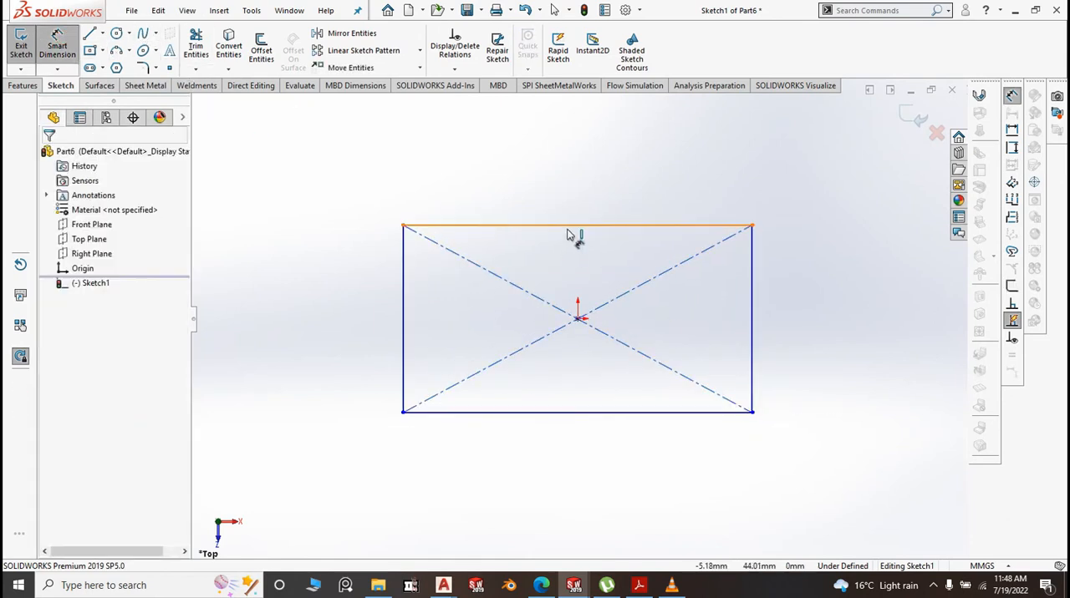
pyautogui.click(570, 208)
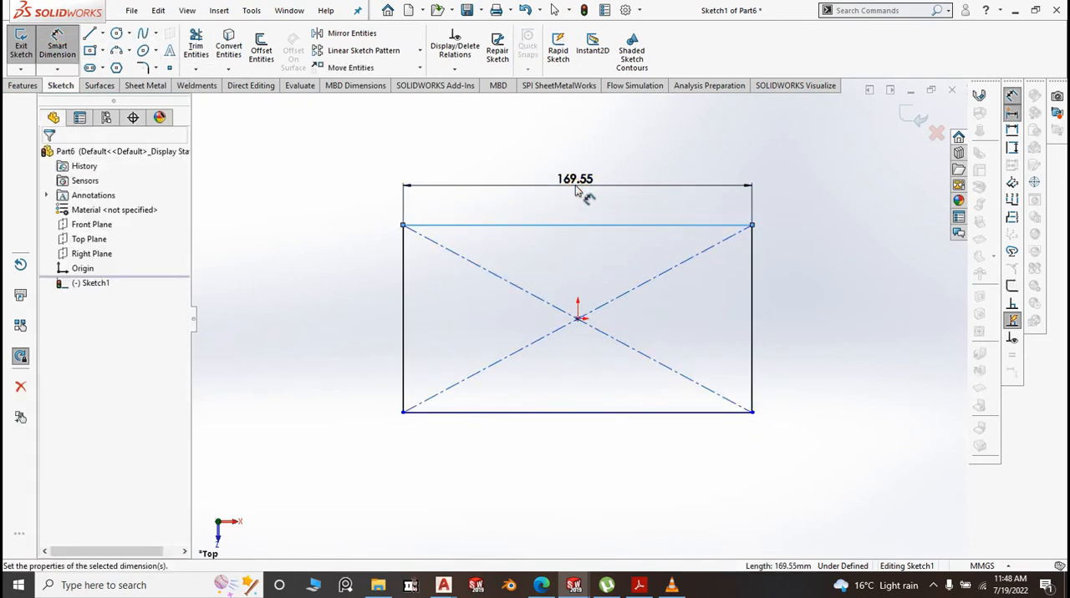
pyautogui.click(576, 186)
pyautogui.write('1664')
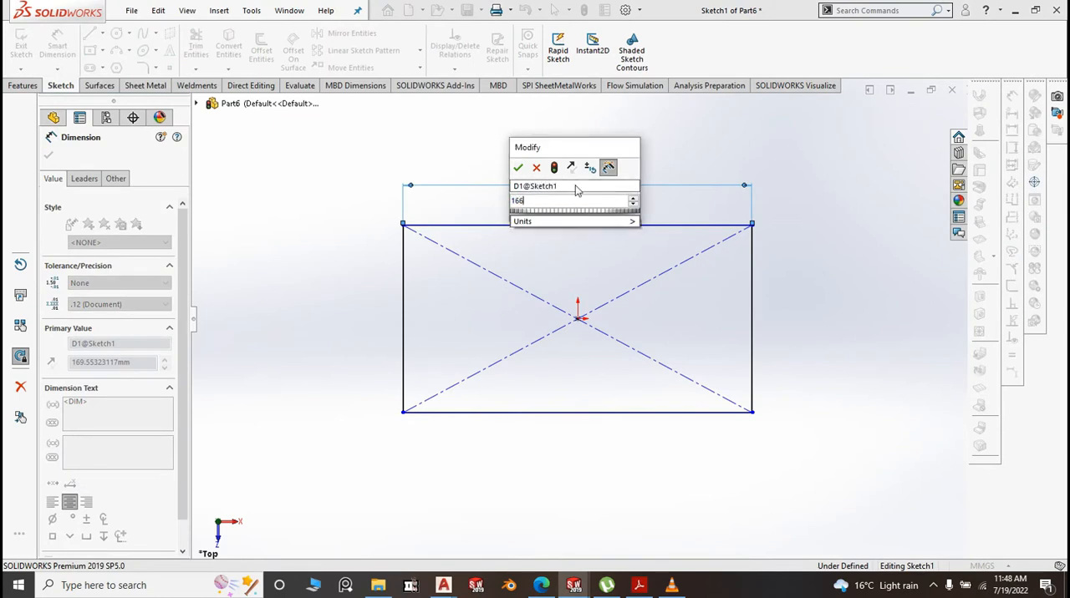
pyautogui.click(517, 168)
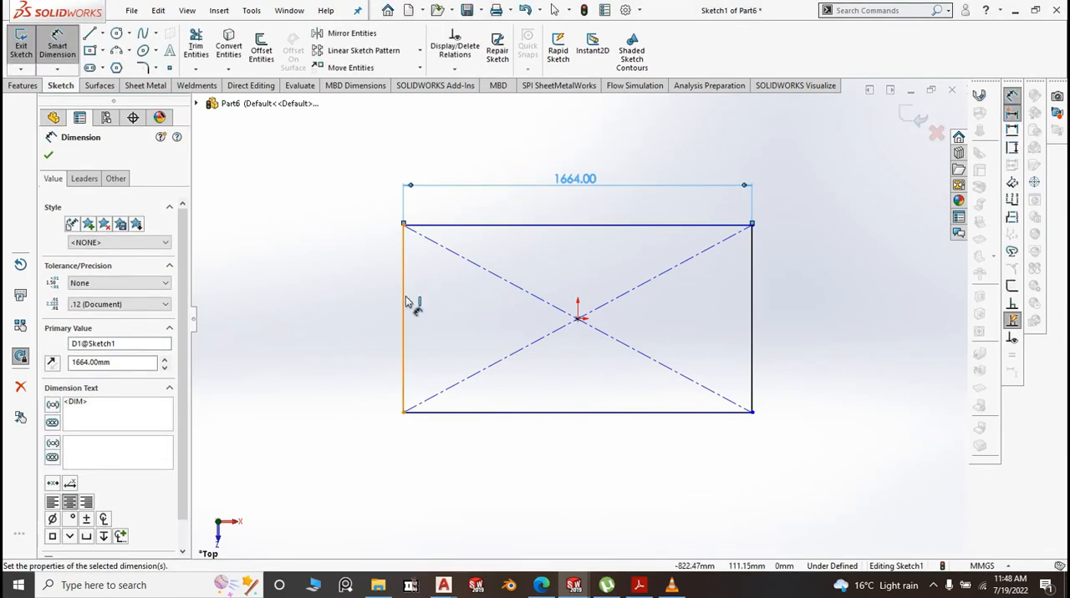
pyautogui.click(407, 302)
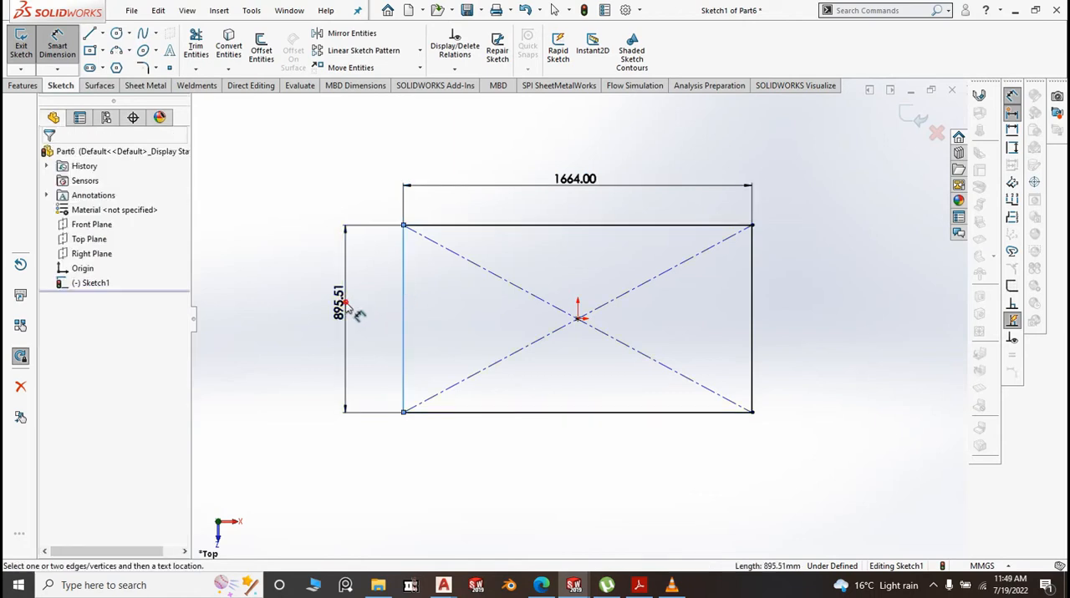
pyautogui.click(348, 307)
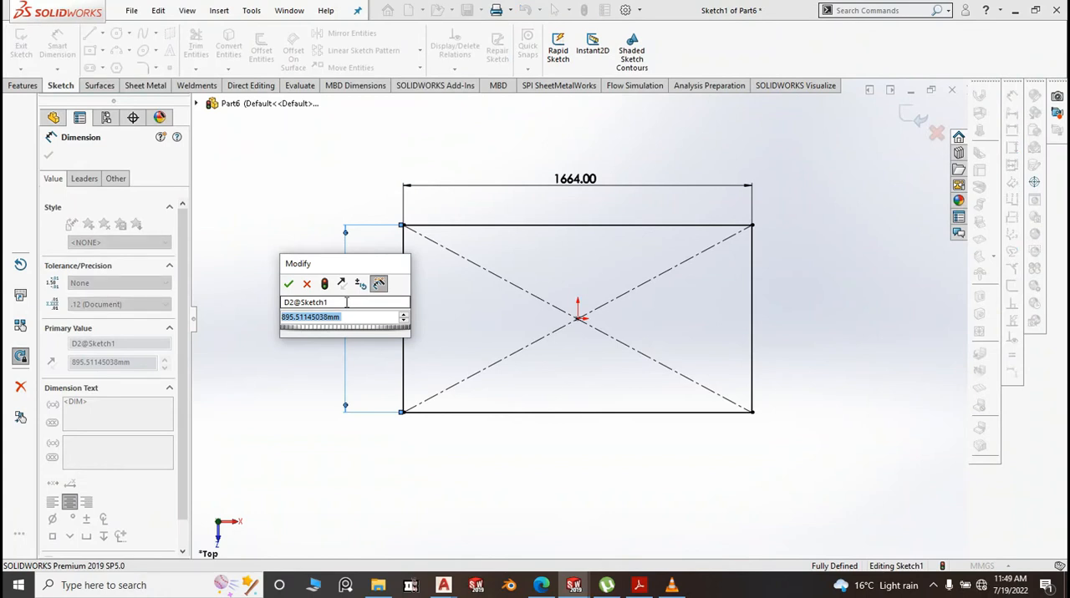
pyautogui.write('515')
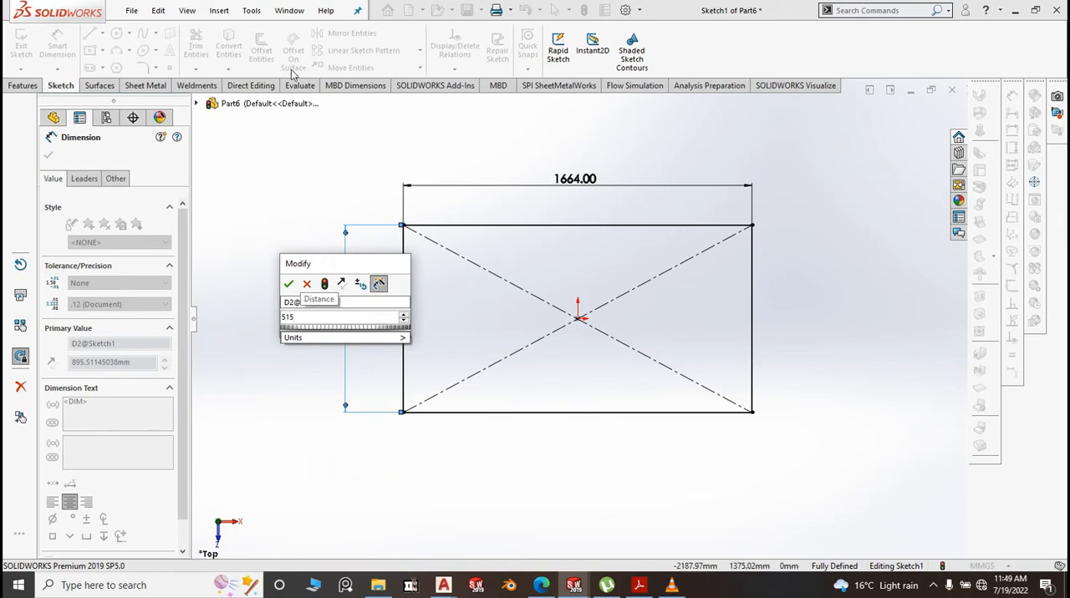
pyautogui.click(289, 285)
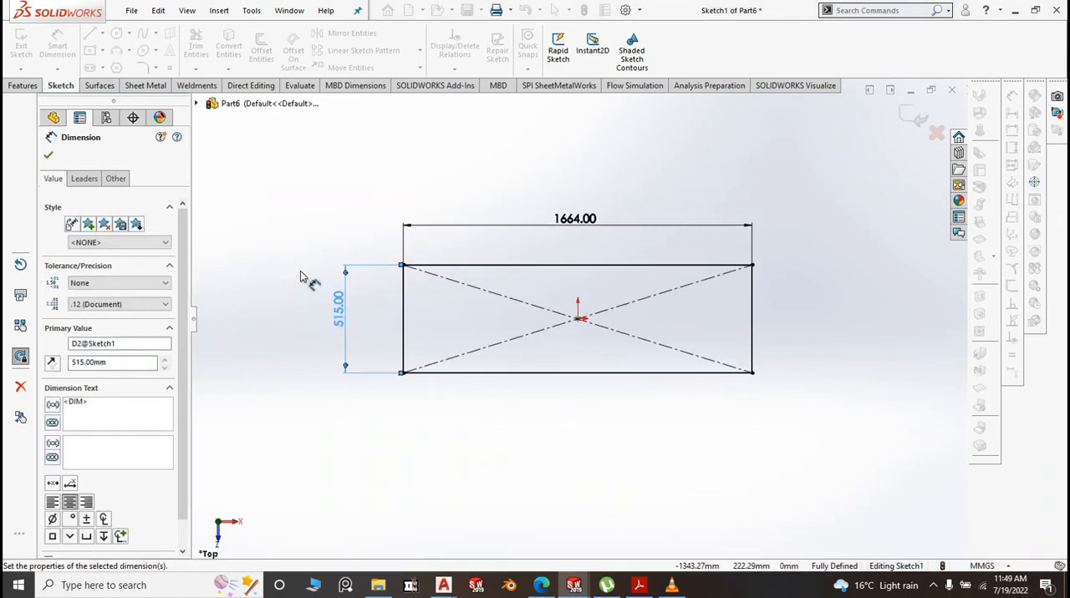
# Create a sheet metal base flange 1.2 mm thick from the rectangle sketch
pyautogui.click(145, 86)
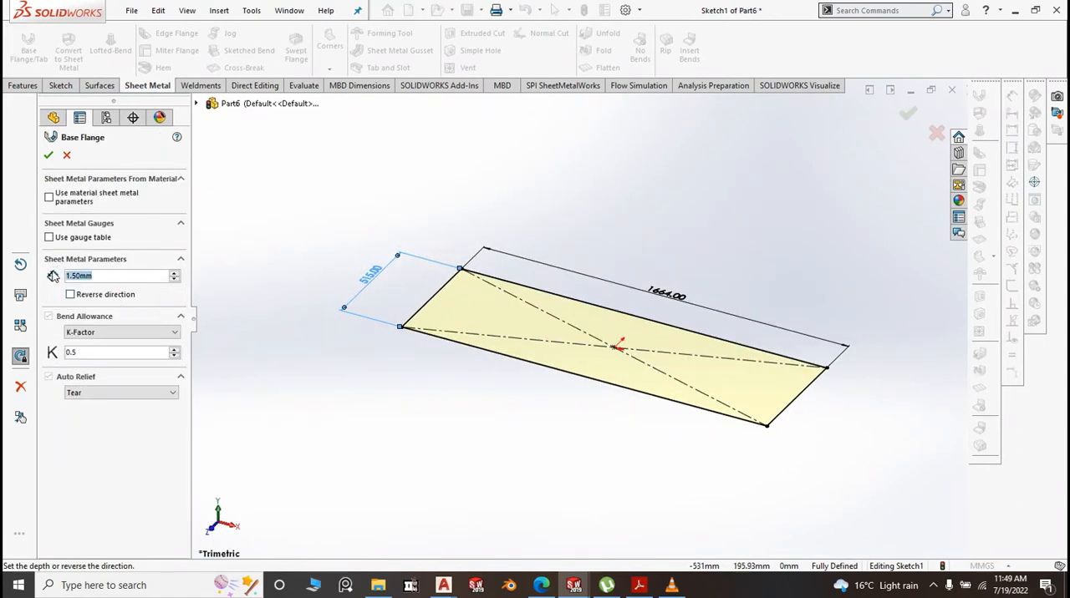
pyautogui.write('1.2')
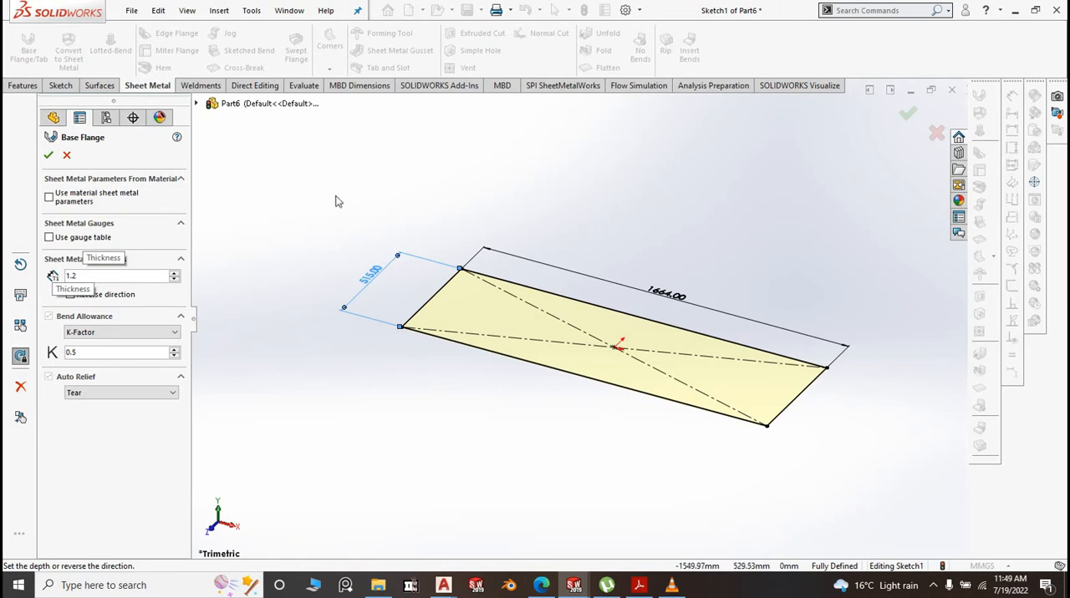
pyautogui.press('Return')
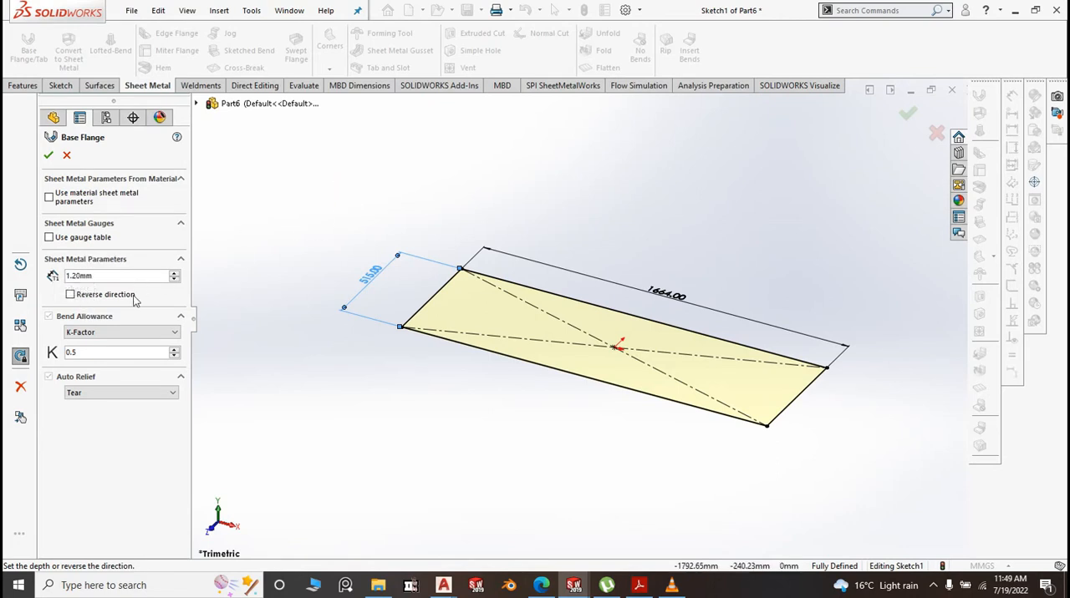
pyautogui.scroll(-2, 792, 418)
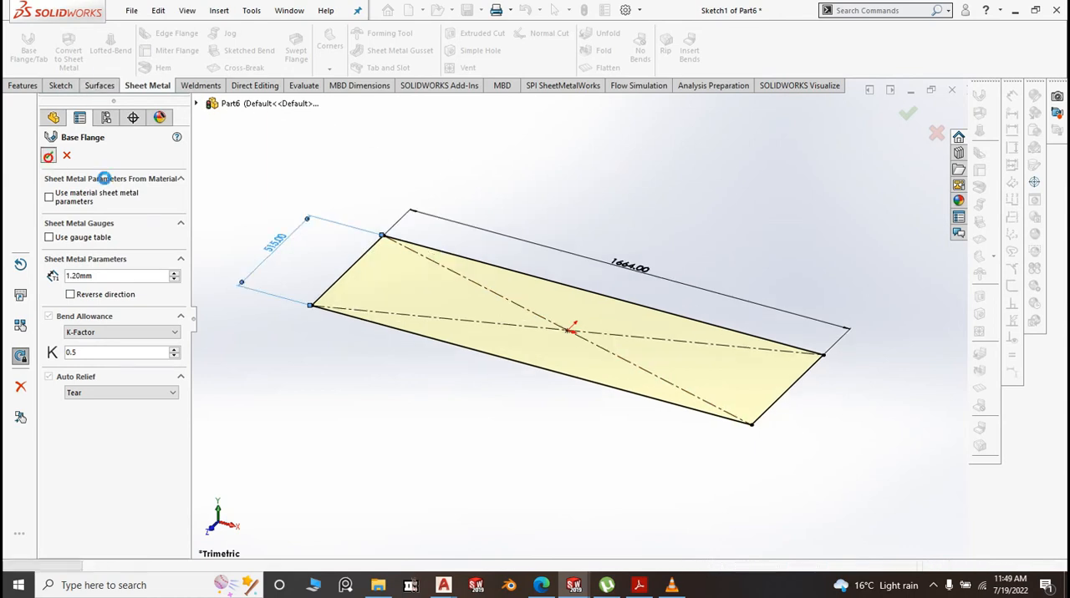
pyautogui.click(48, 157)
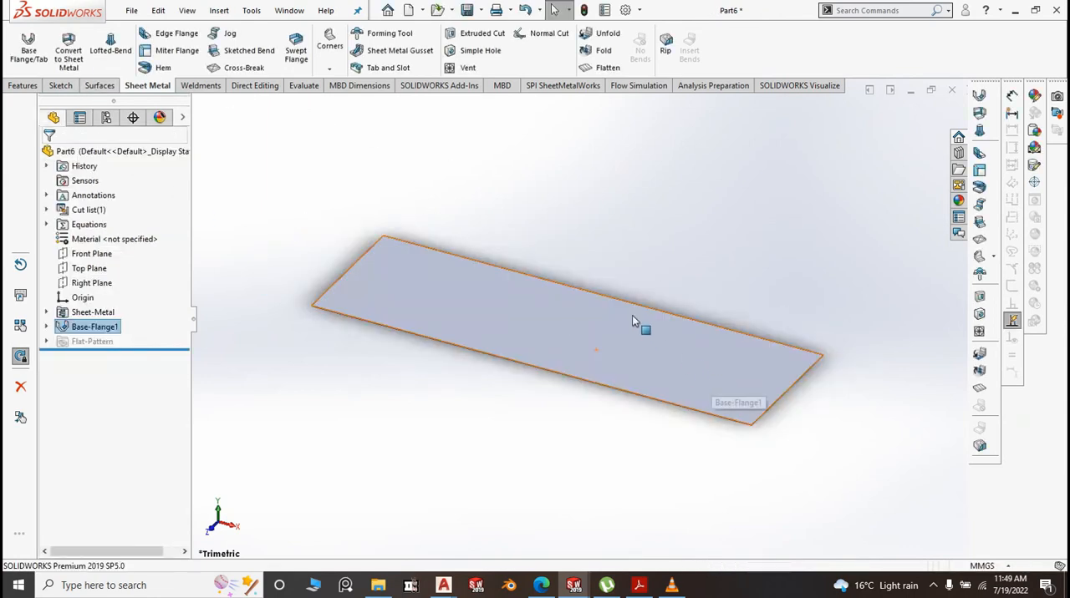
# Add a 50 mm edge flange upward along the plate's rear long edge with a 0.1 mm bend radius
pyautogui.click(187, 34)
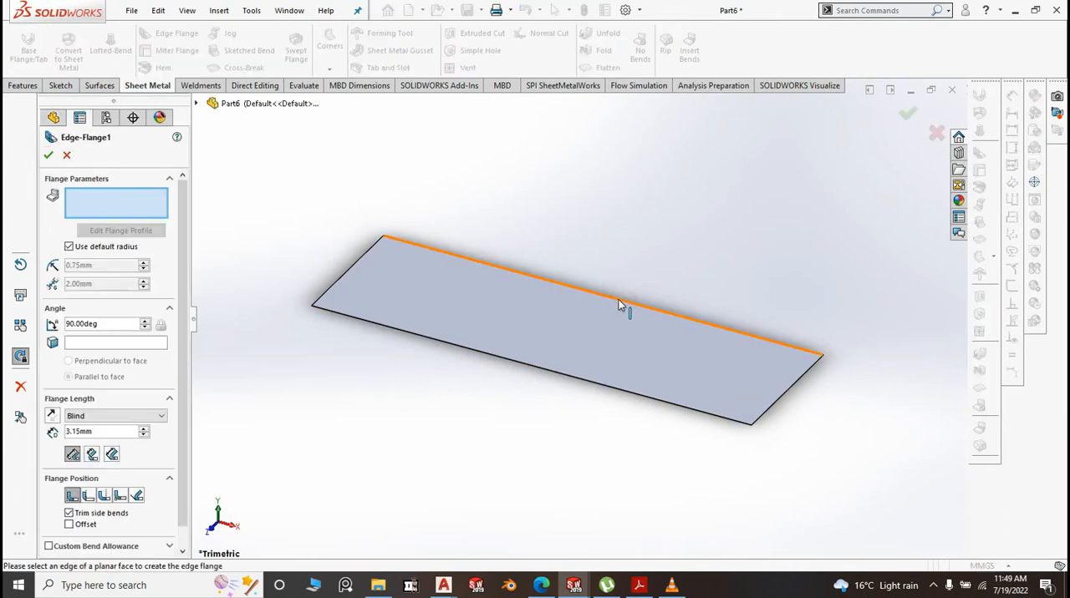
pyautogui.click(618, 301)
pyautogui.click(627, 240)
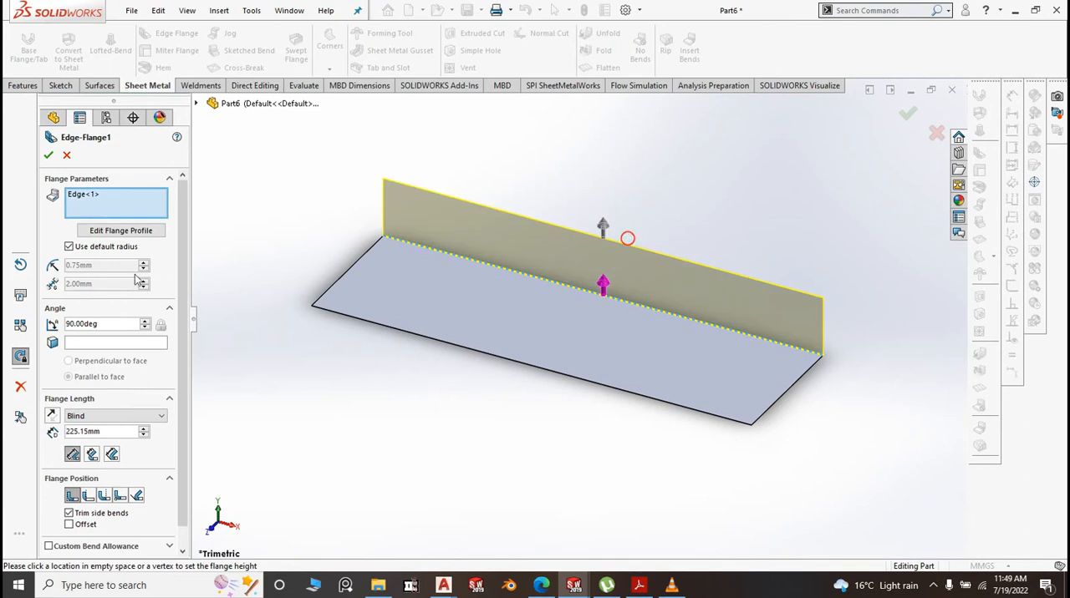
pyautogui.moveTo(106, 430); pyautogui.dragTo(66, 431)
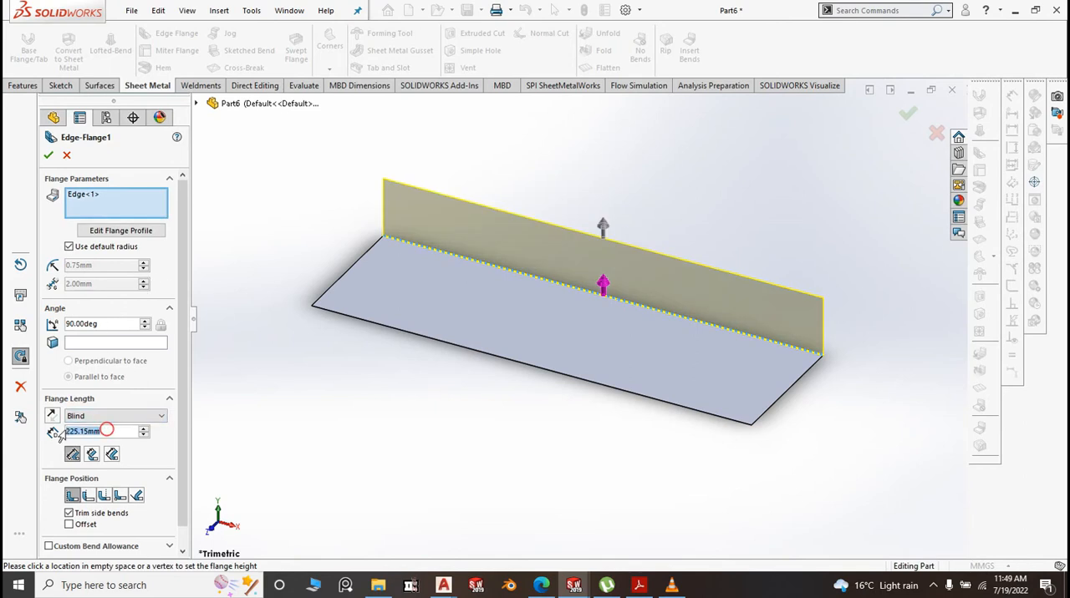
pyautogui.write('15')
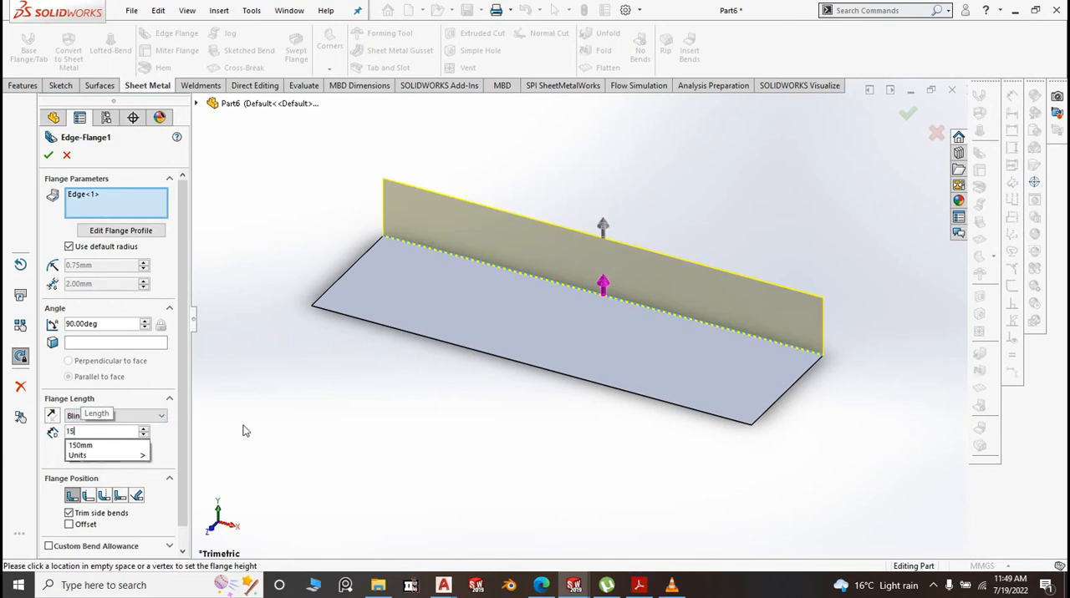
pyautogui.press('BackSpace')
pyautogui.press('BackSpace')
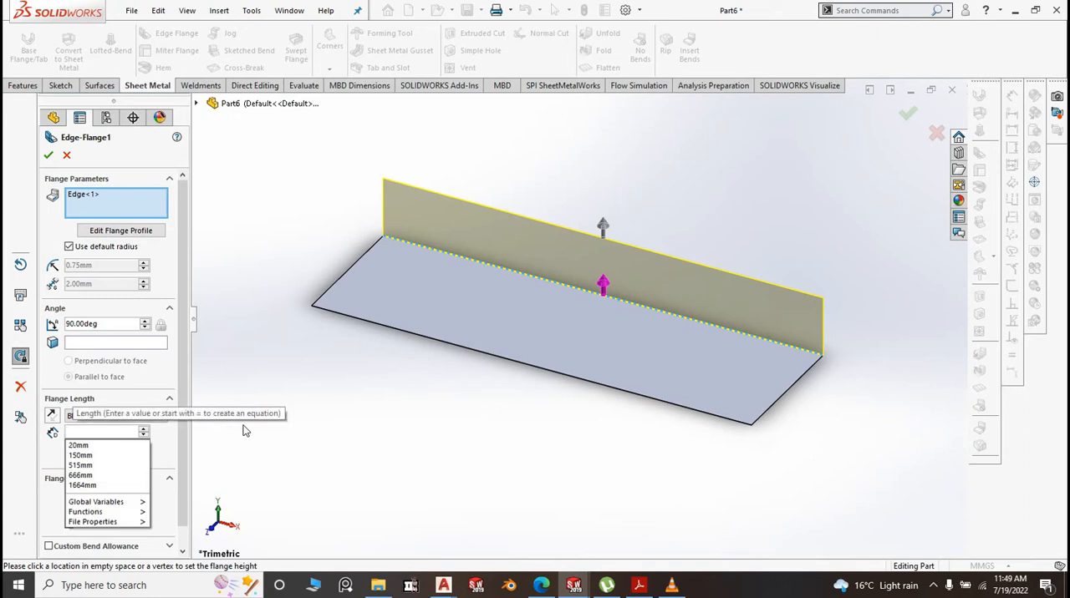
pyautogui.write('50.00mm')
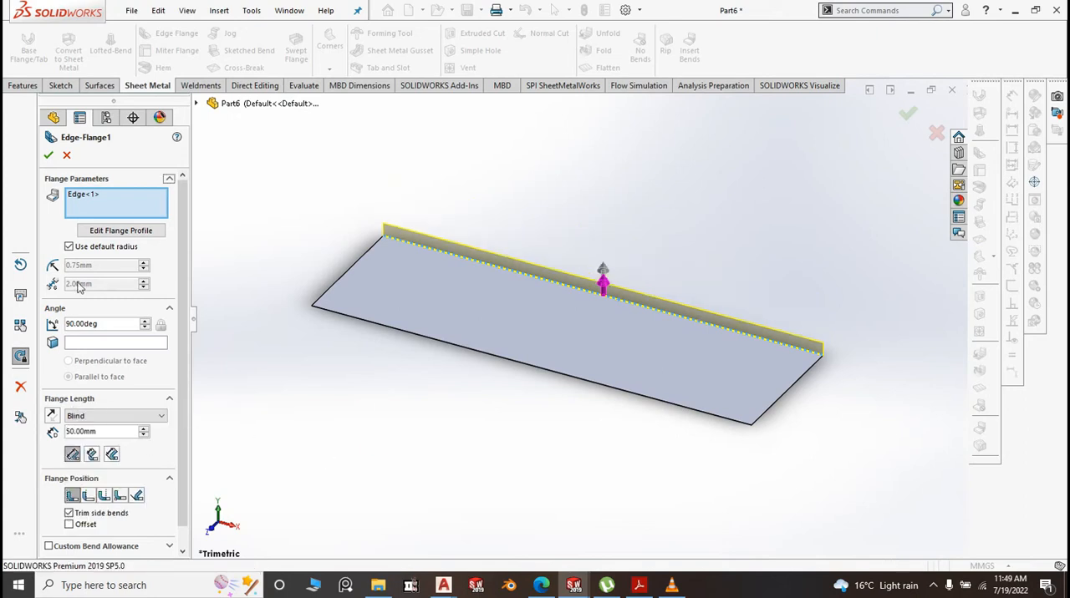
pyautogui.click(70, 247)
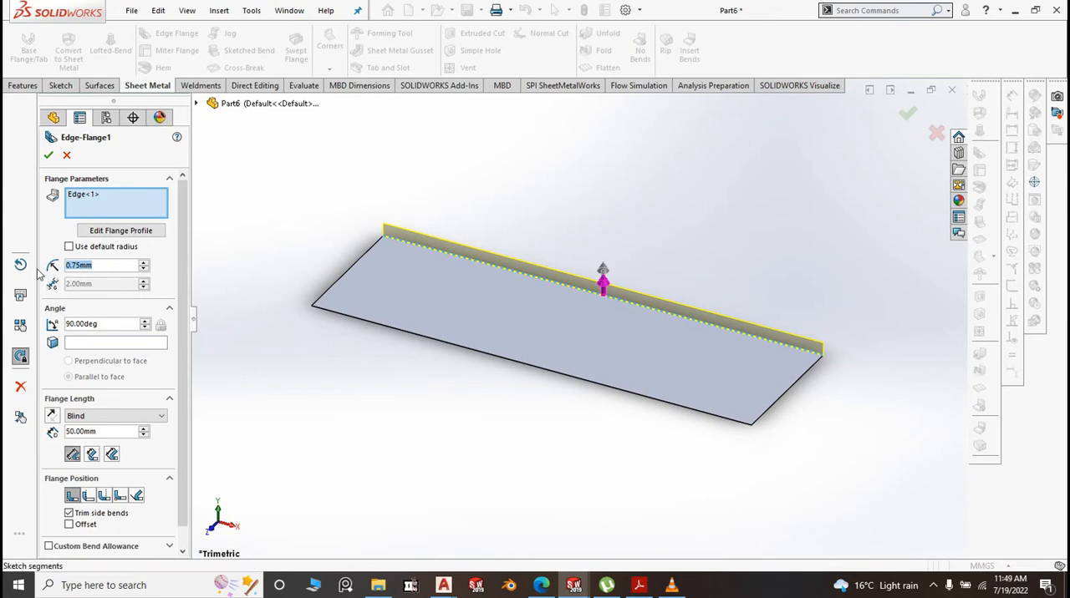
pyautogui.write('0.1')
pyautogui.press('Return')
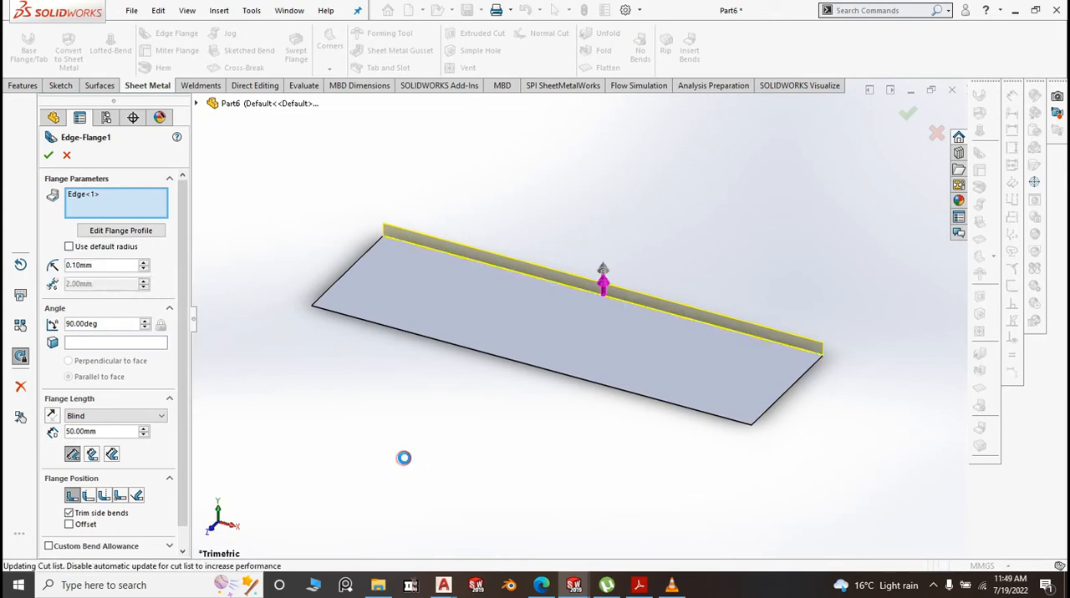
# Add a 15 mm edge flange pointing outward from the rear flange's top edge with a 0.1 mm bend radius
pyautogui.scroll(-5, 809, 359)
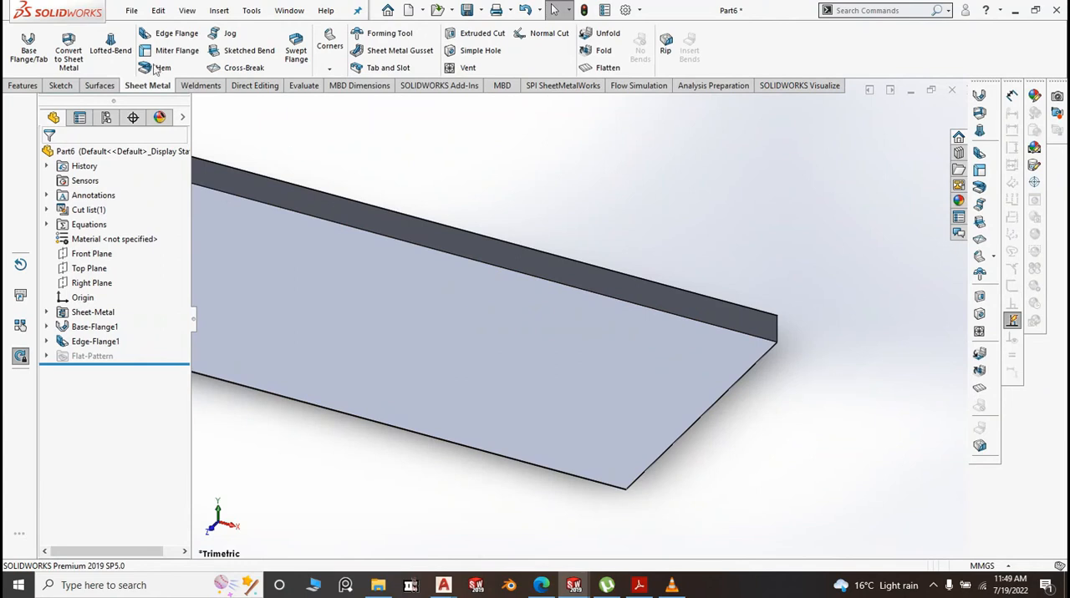
pyautogui.click(170, 33)
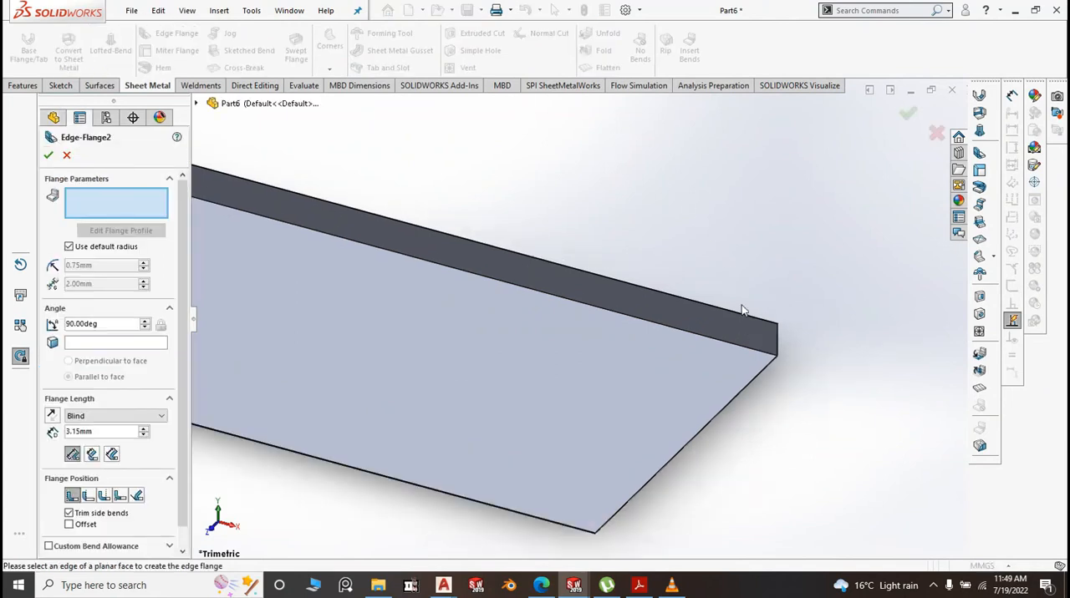
pyautogui.click(744, 311)
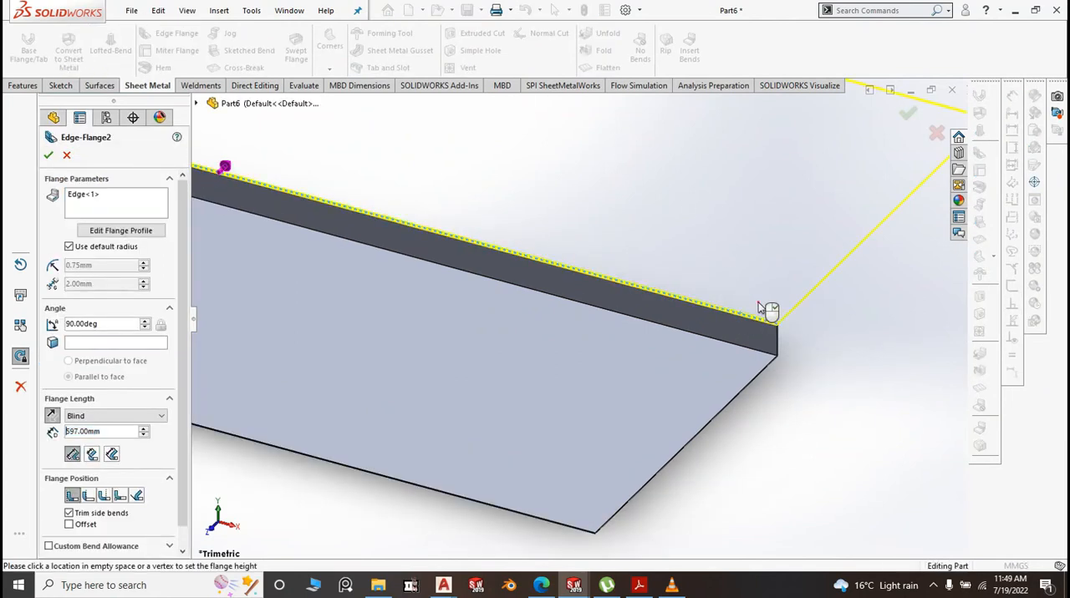
pyautogui.click(70, 246)
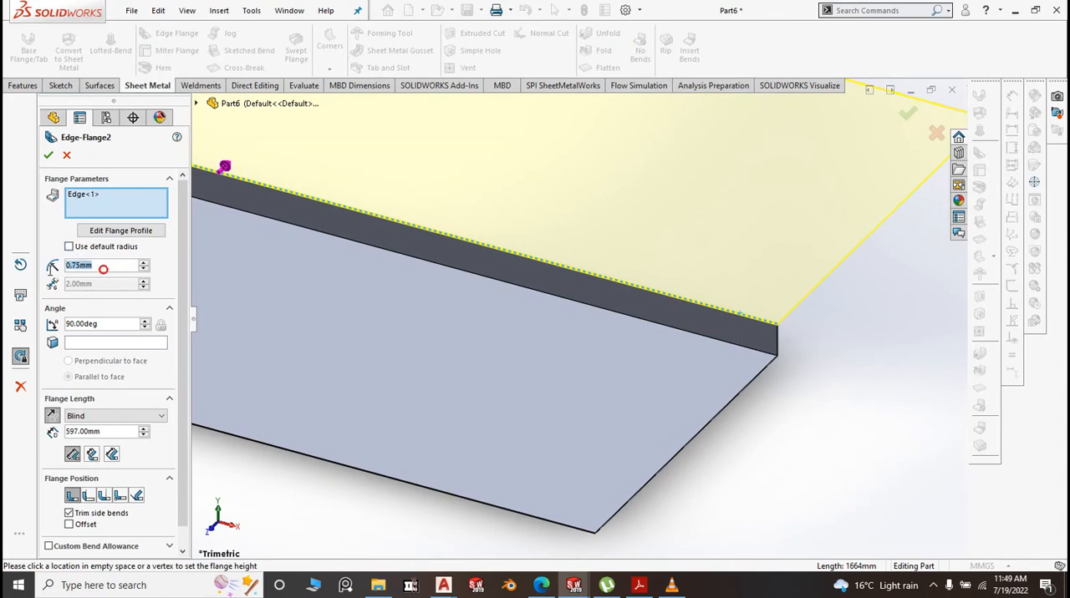
pyautogui.write('1')
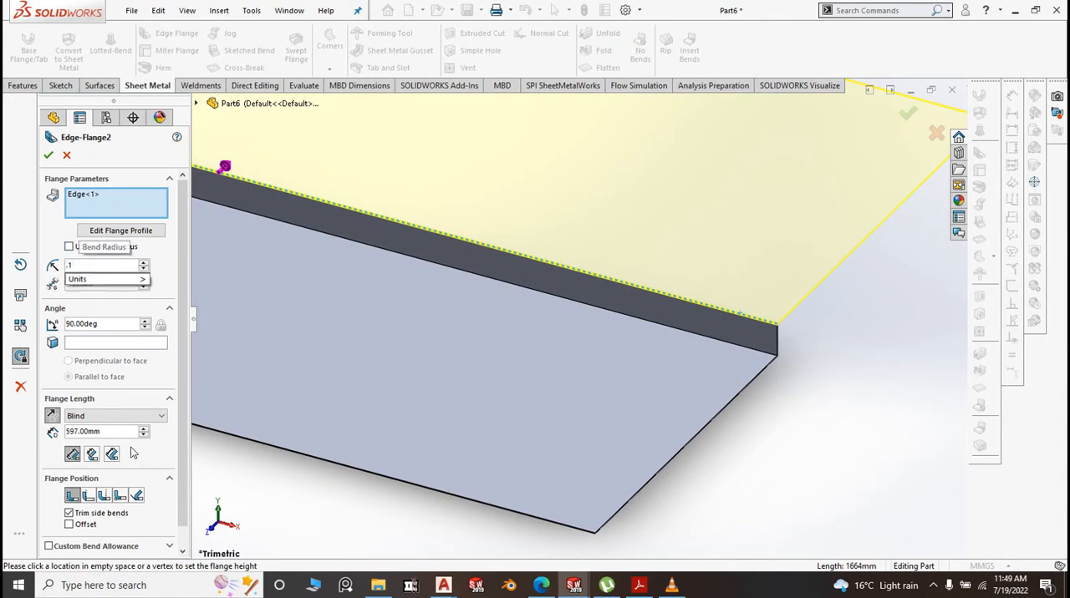
pyautogui.click(225, 479)
pyautogui.doubleClick(87, 431)
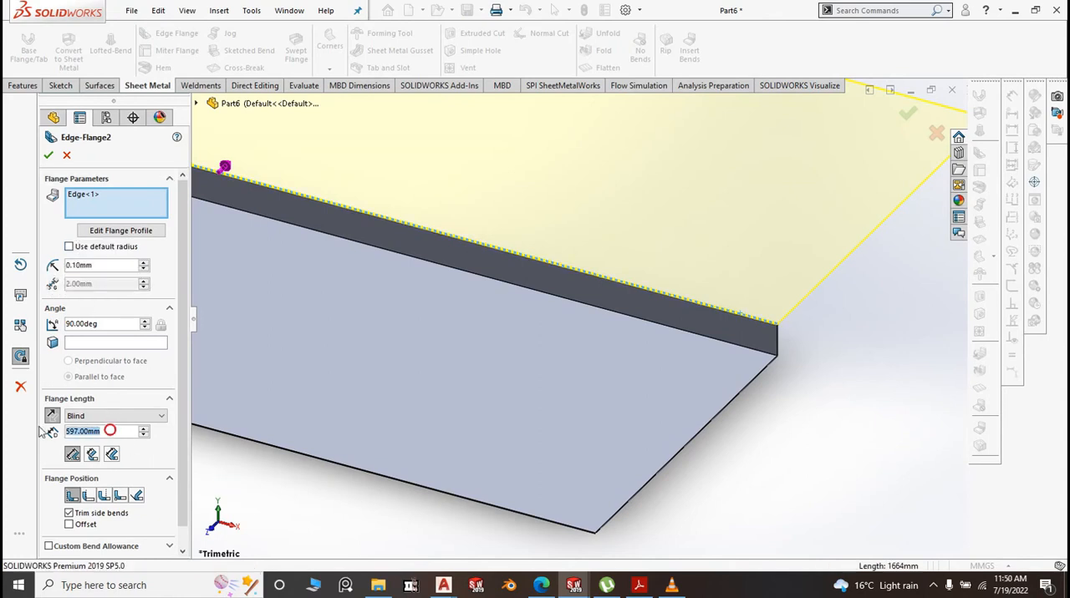
pyautogui.write('15')
pyautogui.click(367, 516)
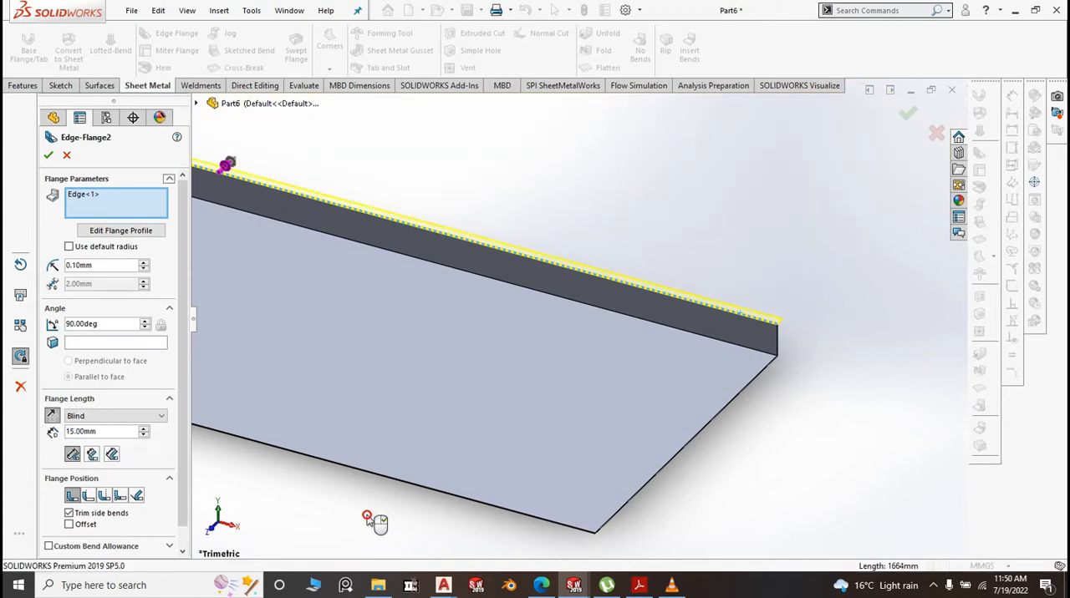
pyautogui.rightClick(767, 375)
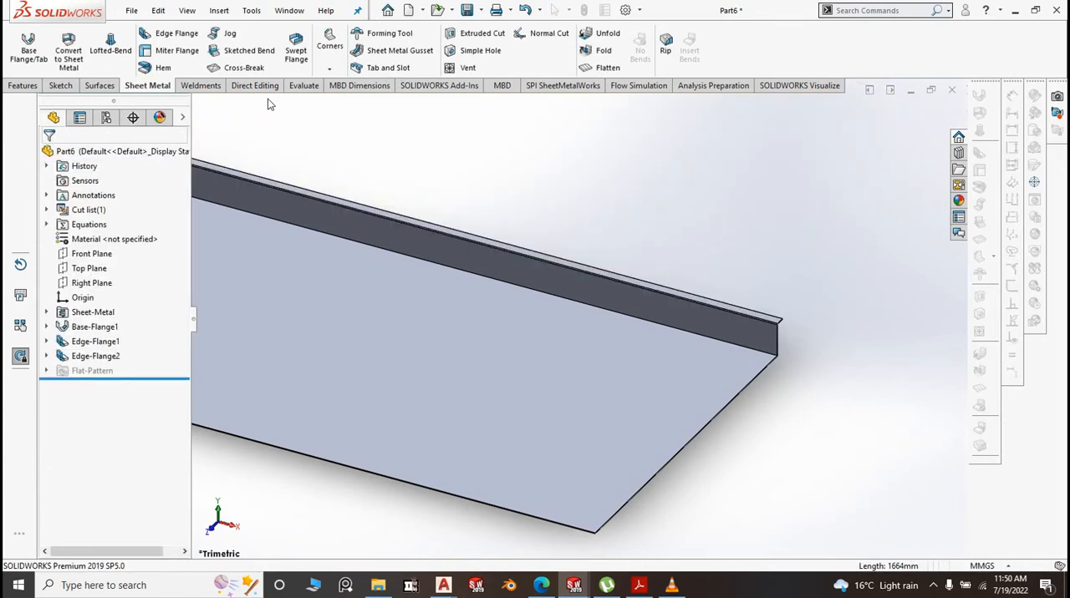
# Add a 10 mm downward edge flange on the outer edge of the 15 mm lip with a 0.1 mm bend radius
pyautogui.click(182, 33)
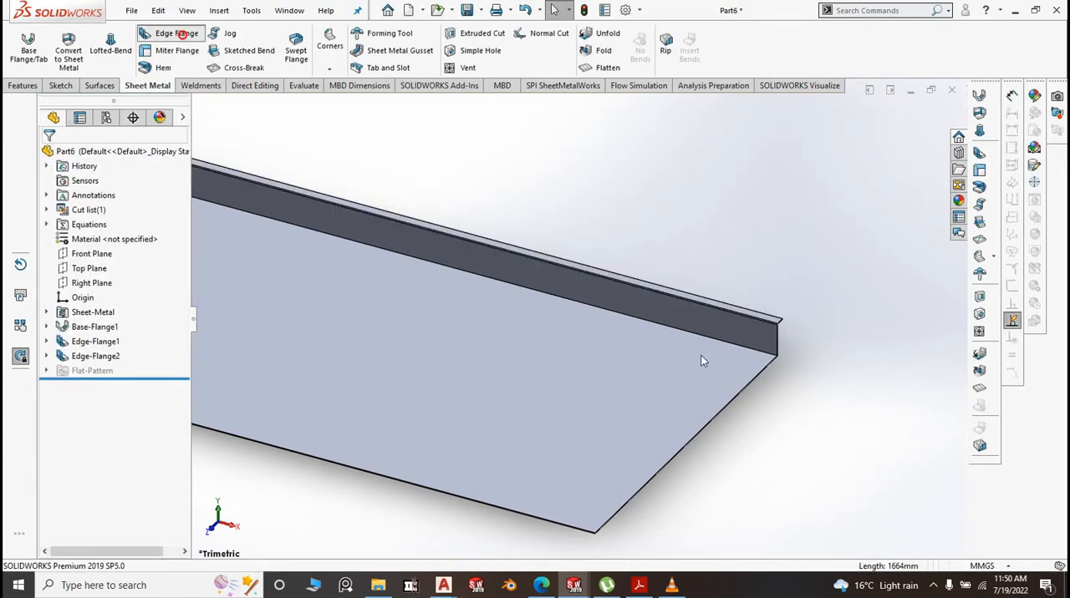
pyautogui.click(777, 321)
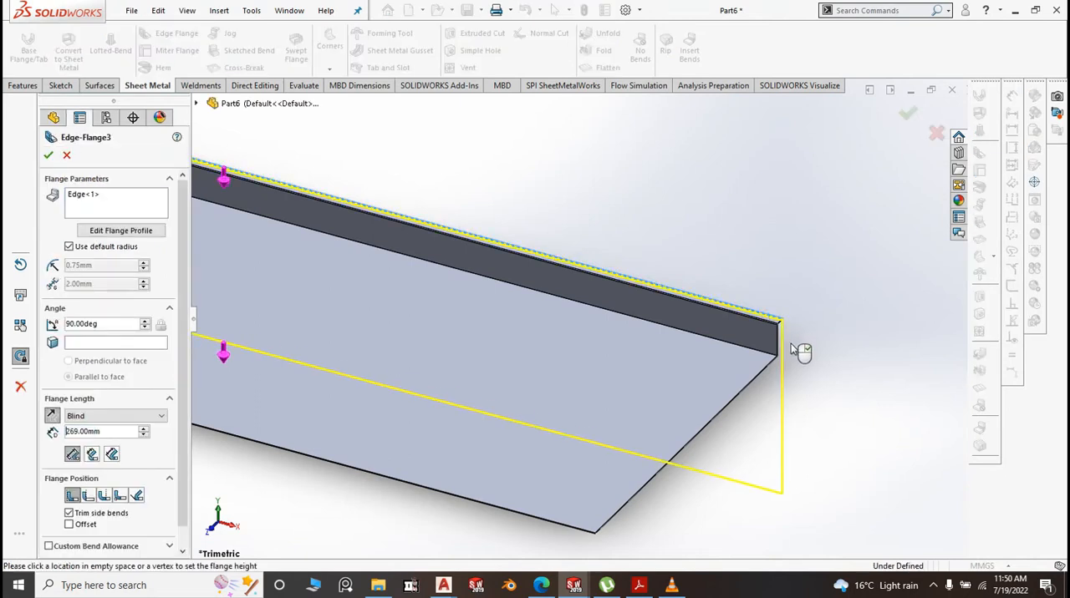
pyautogui.click(71, 248)
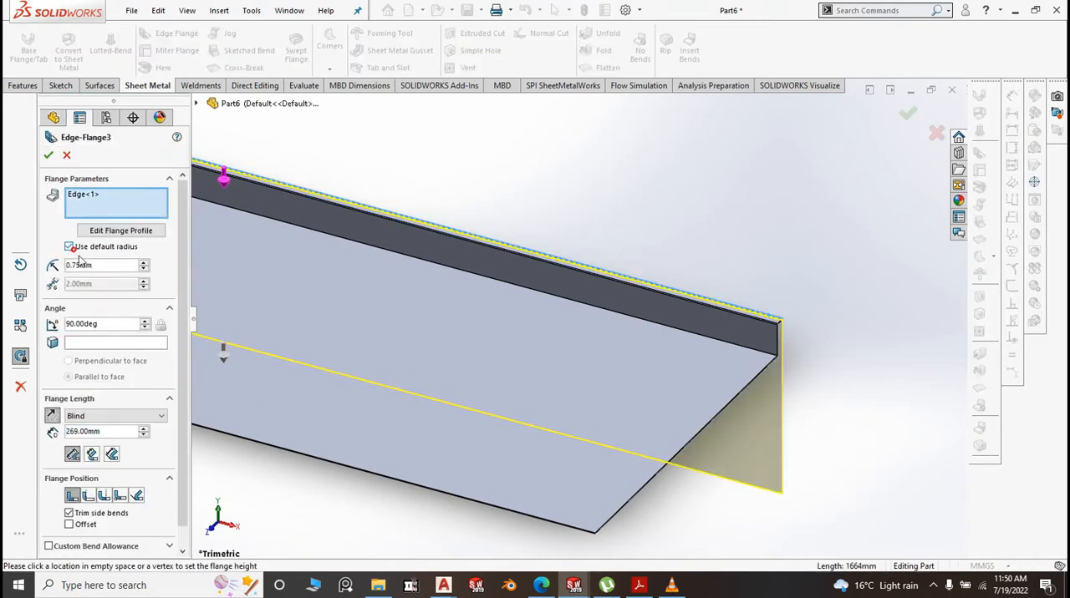
pyautogui.moveTo(102, 265); pyautogui.dragTo(64, 267)
pyautogui.write('10')
pyautogui.click(513, 173)
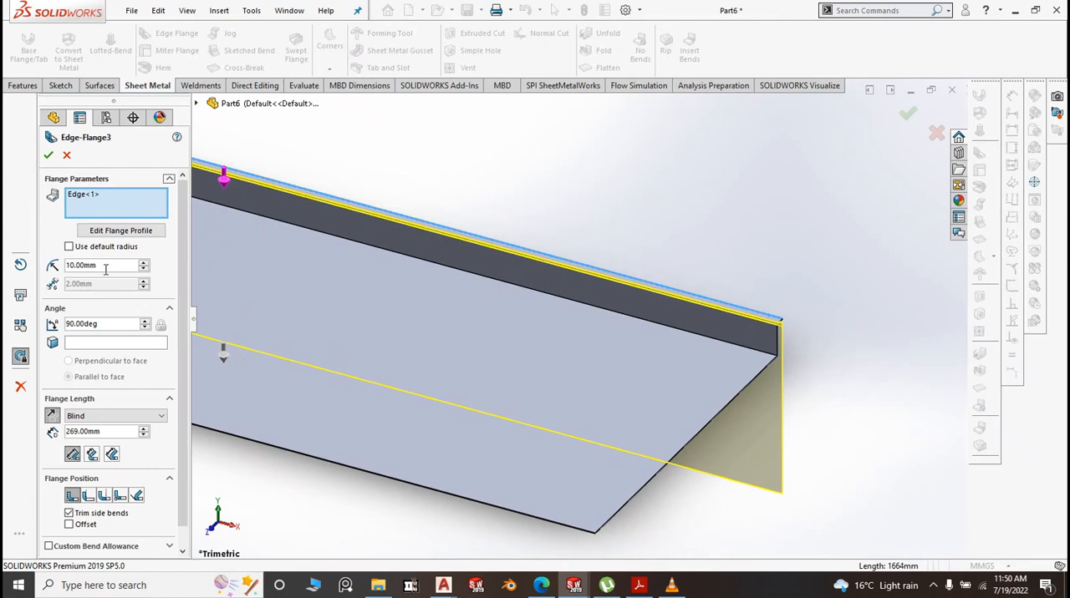
pyautogui.moveTo(104, 268); pyautogui.dragTo(47, 266)
pyautogui.write('0.1')
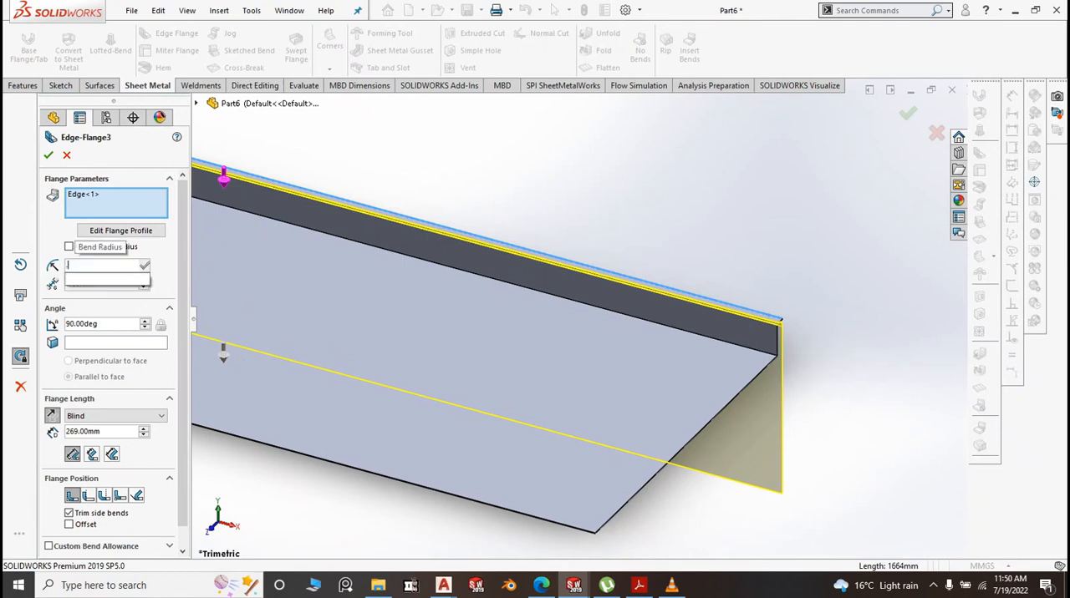
pyautogui.click(541, 154)
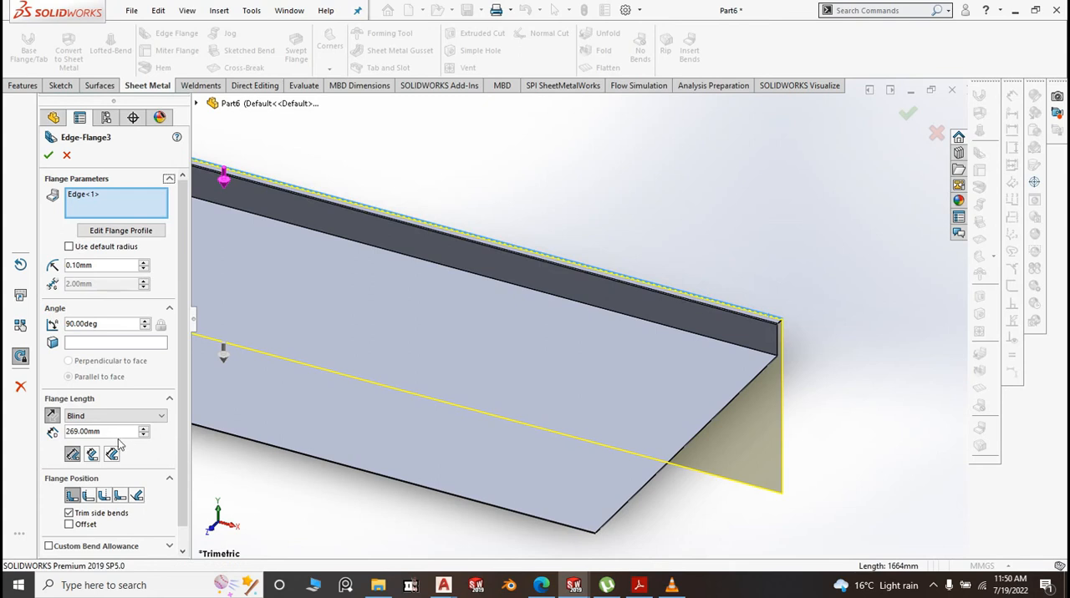
pyautogui.write('10')
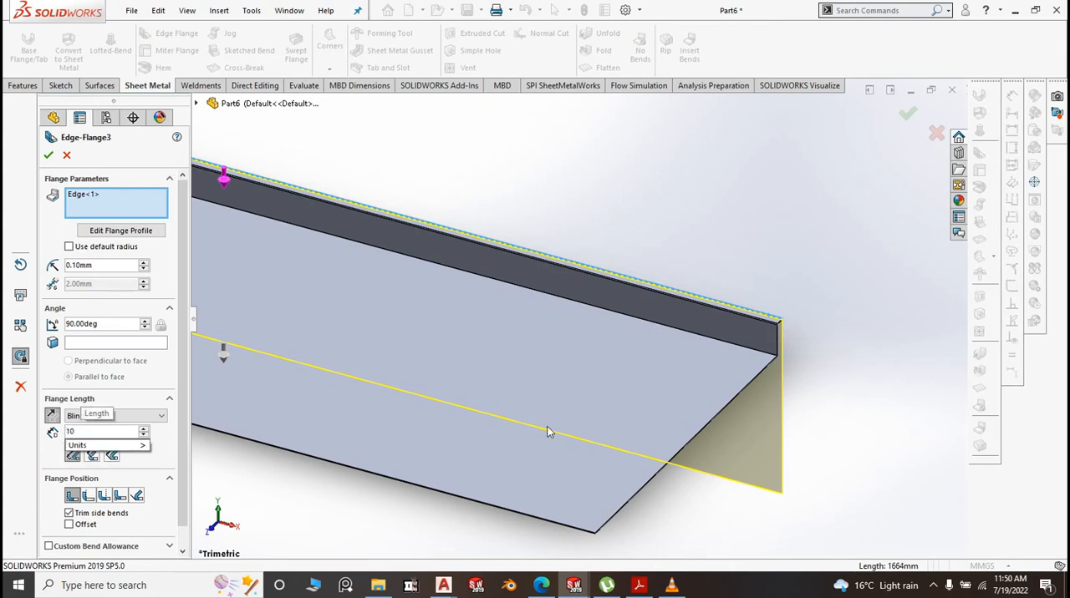
pyautogui.click(671, 254)
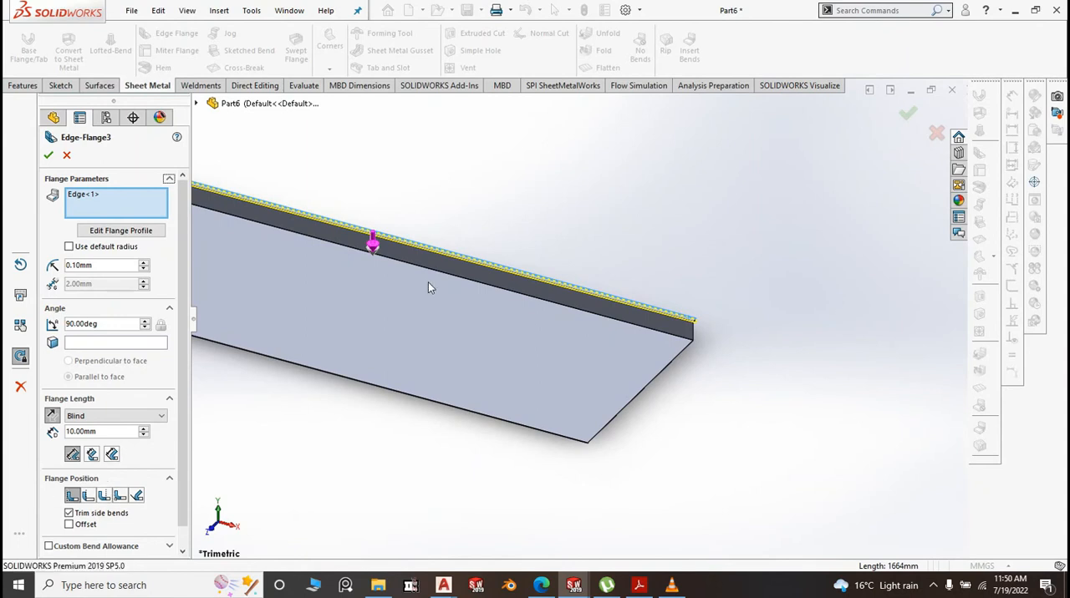
pyautogui.click(49, 157)
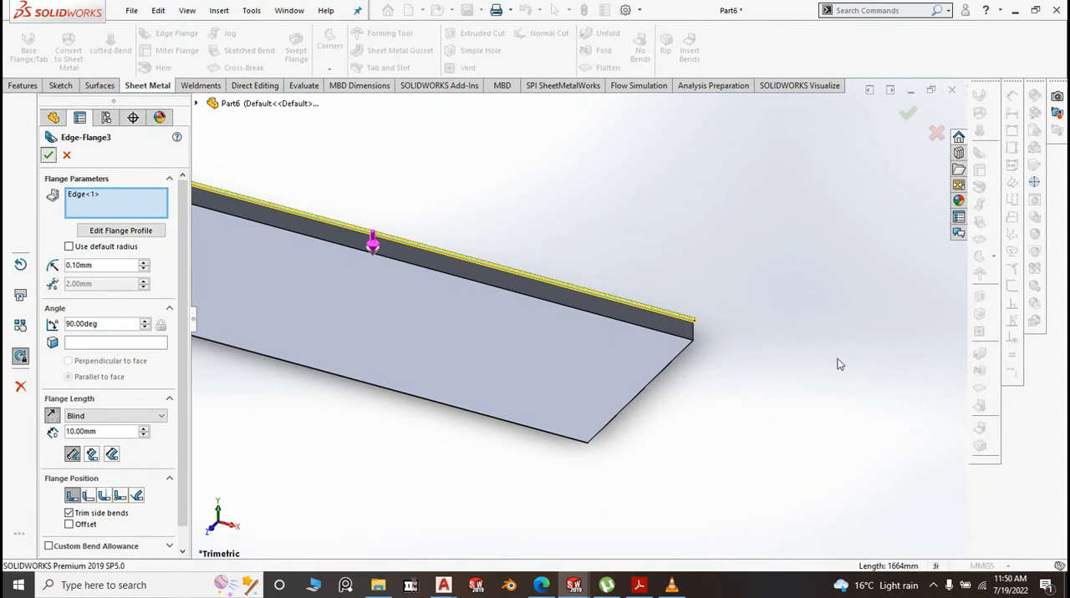
# Start a downward edge flange on the plate's two short edges and its front long edge
pyautogui.press('f')
pyautogui.click(171, 34)
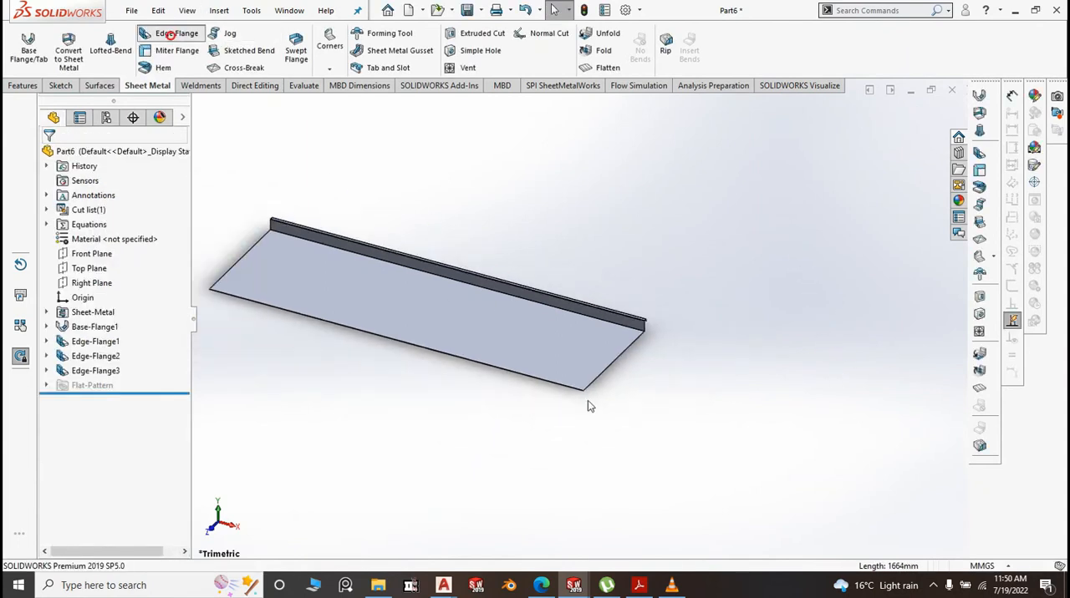
pyautogui.scroll(-2, 593, 376)
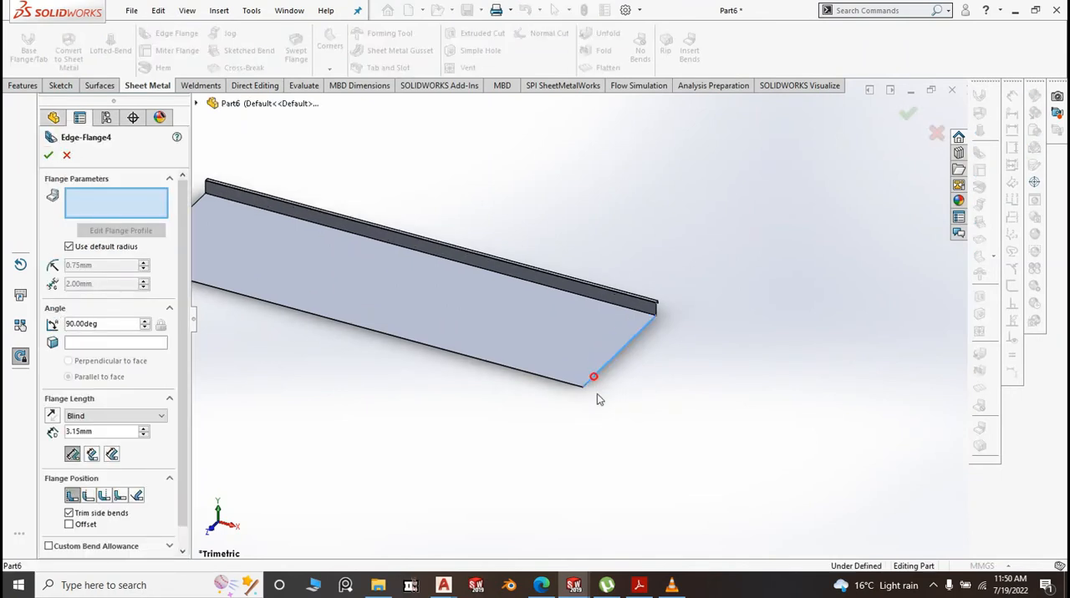
pyautogui.click(595, 381)
pyautogui.click(591, 421)
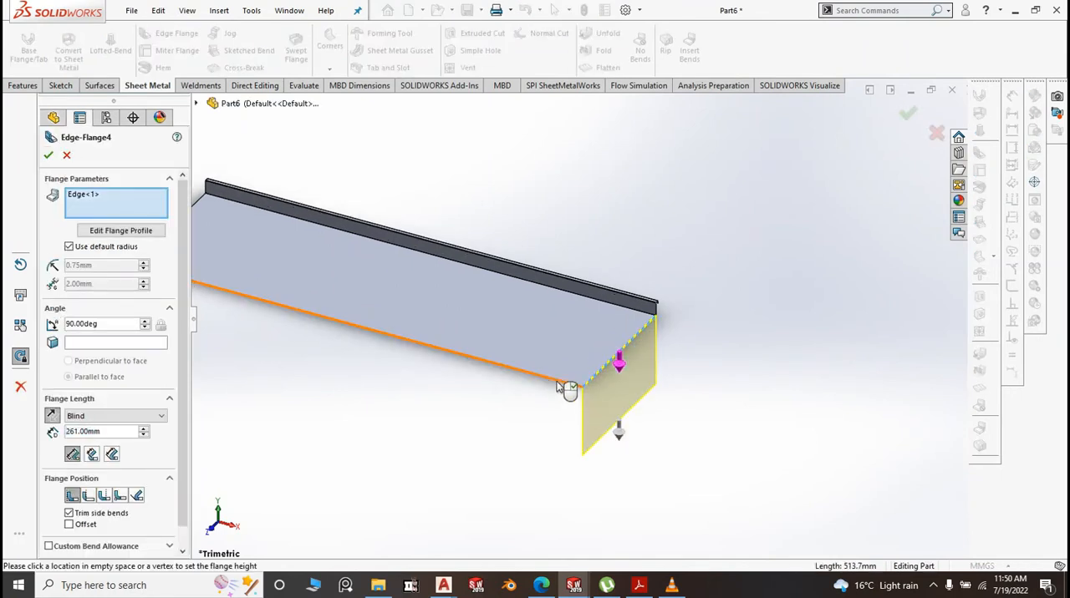
pyautogui.click(557, 381)
pyautogui.scroll(3, 502, 347)
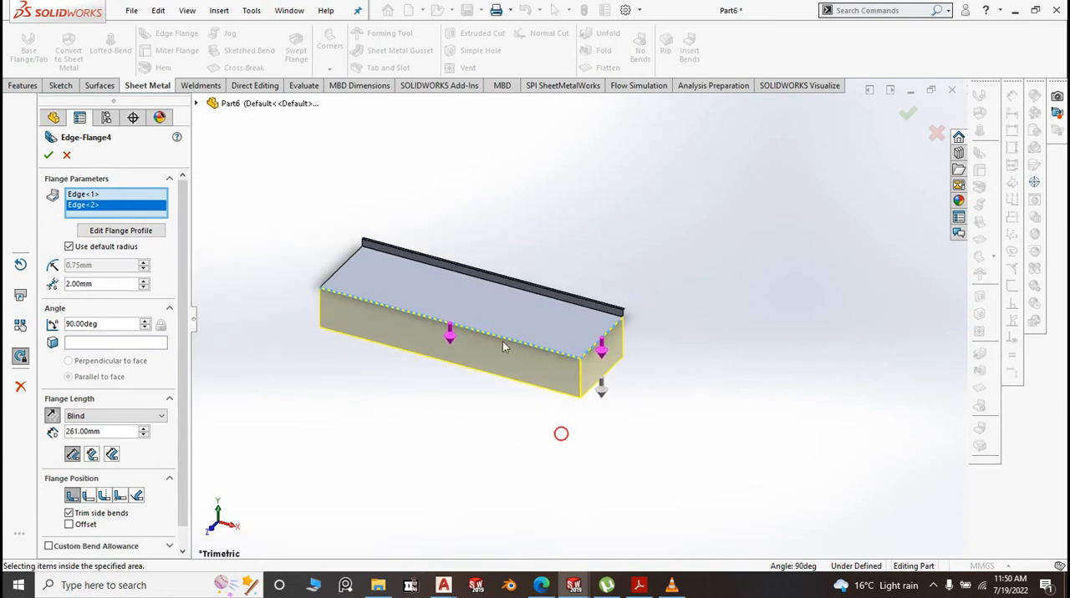
pyautogui.click(342, 269)
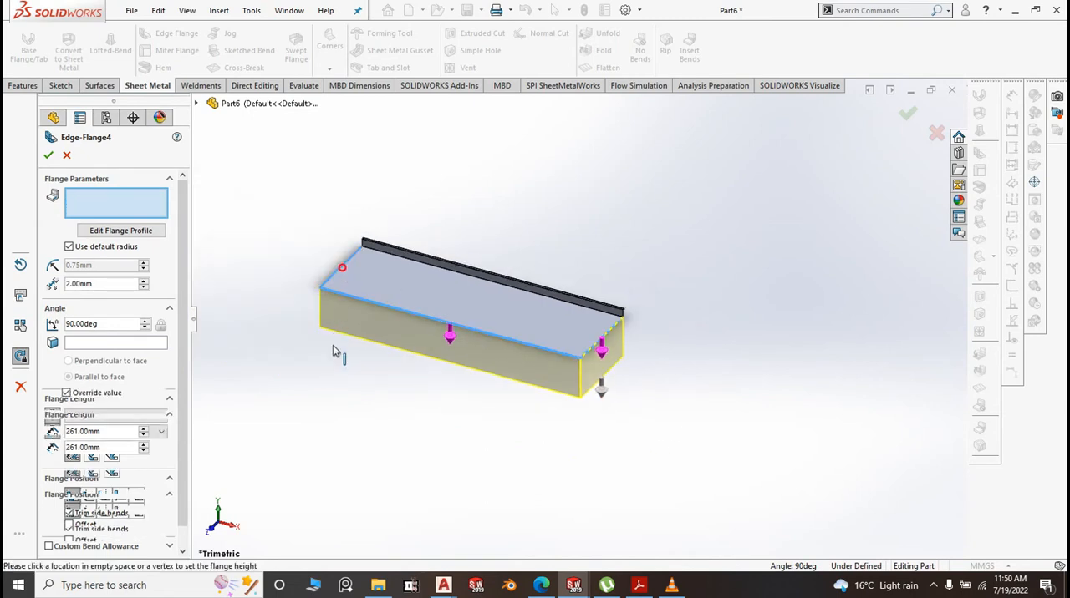
pyautogui.click(330, 369)
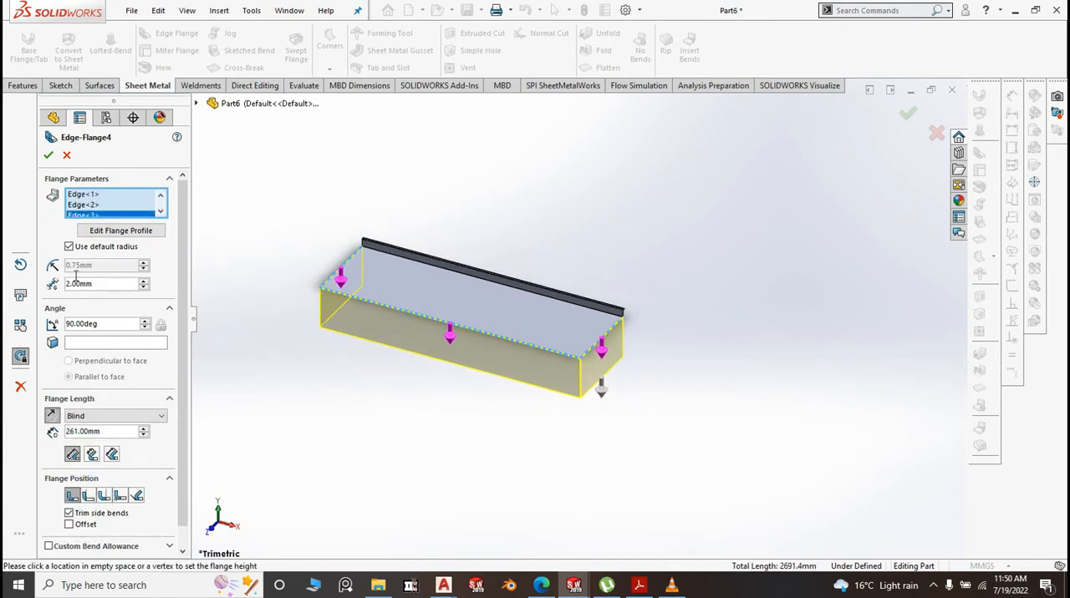
# Complete the downward edge flange on the plate's front and short edges with a 0.1 mm bend radius and 40 mm length
pyautogui.click(69, 247)
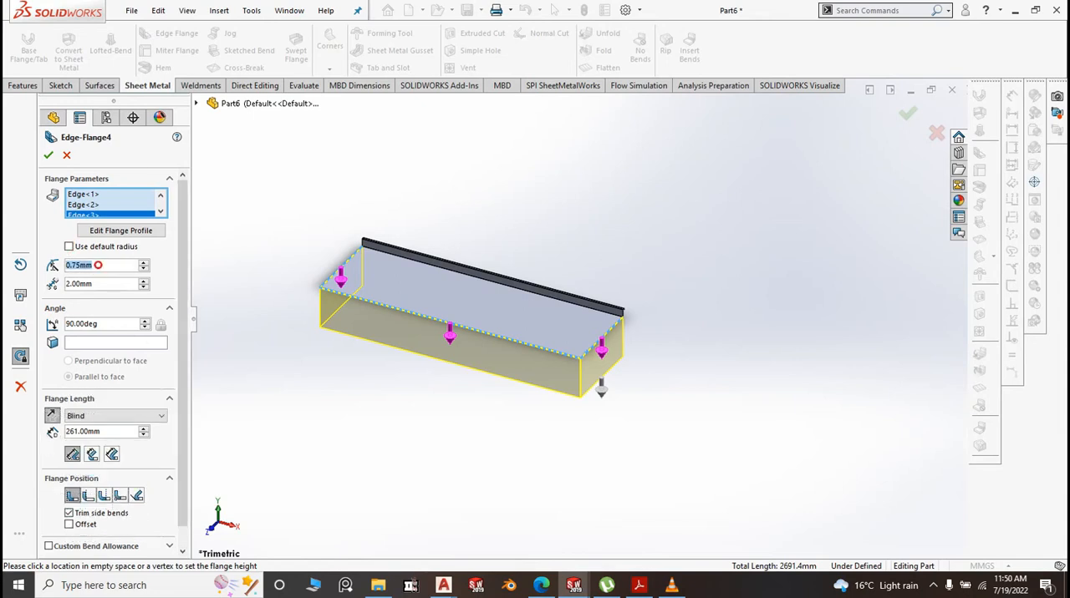
pyautogui.write('0.1')
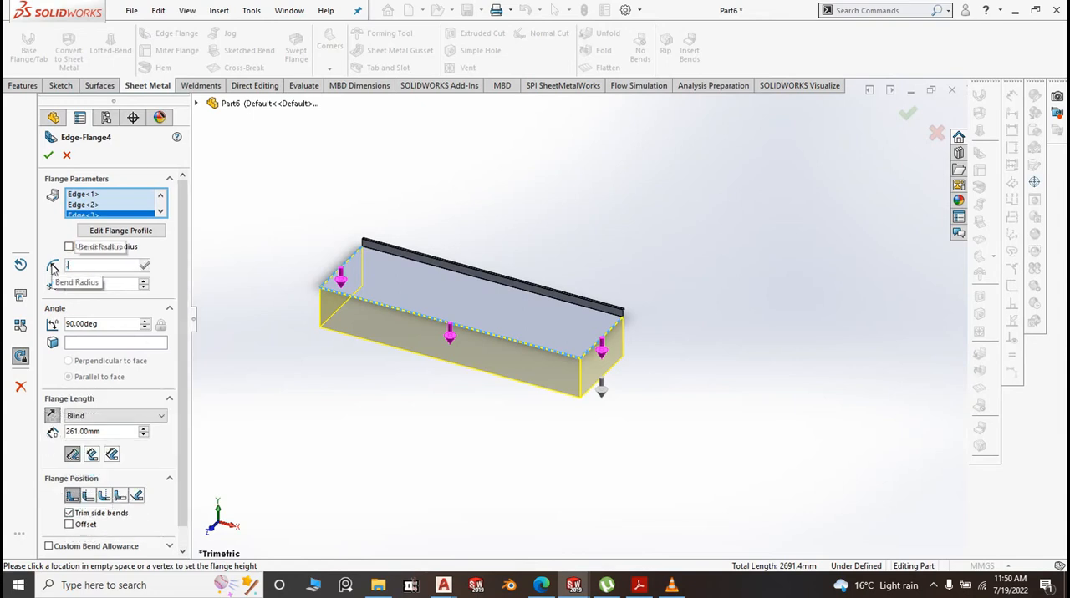
pyautogui.click(302, 386)
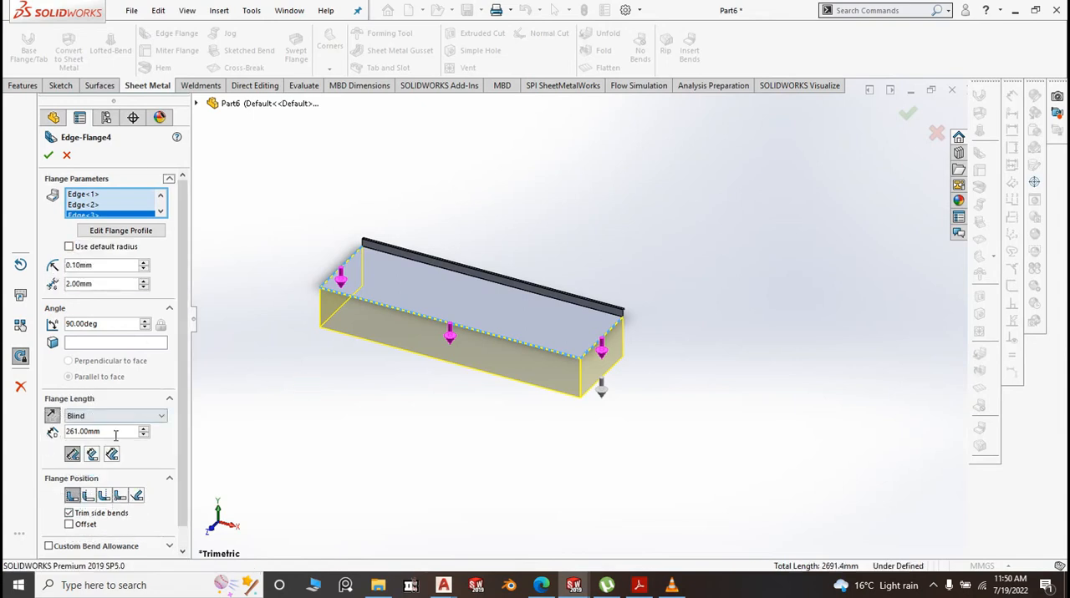
pyautogui.moveTo(115, 434); pyautogui.dragTo(66, 436)
pyautogui.write('40')
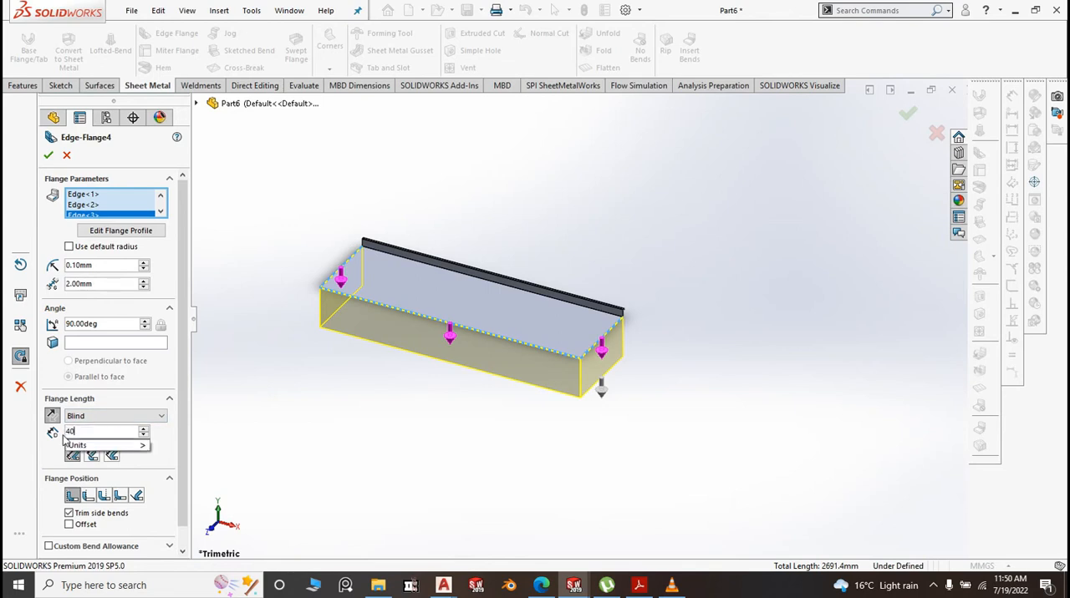
pyautogui.click(327, 440)
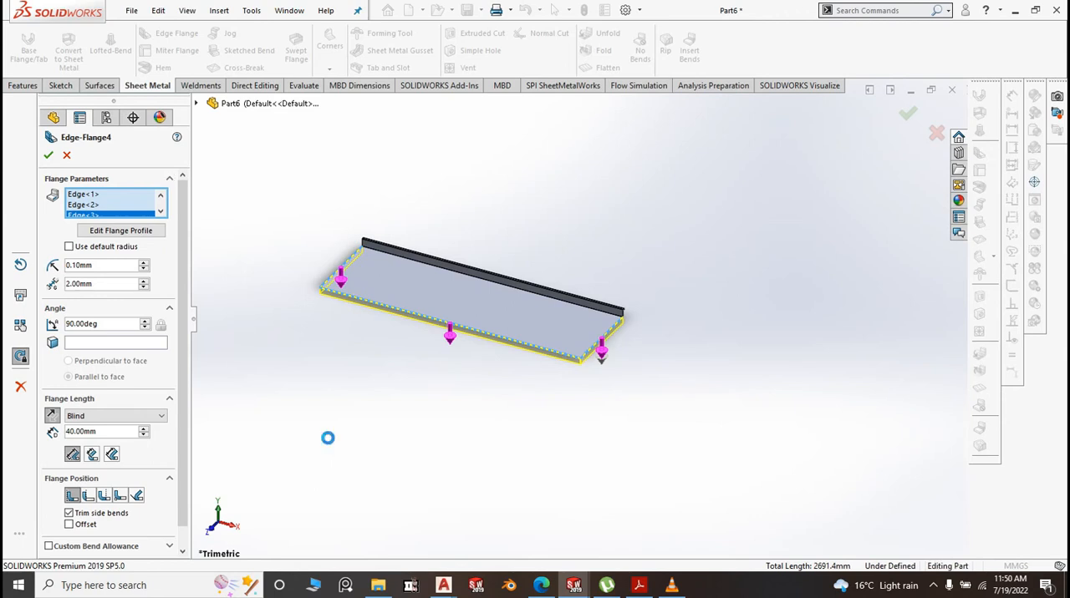
pyautogui.press('Return')
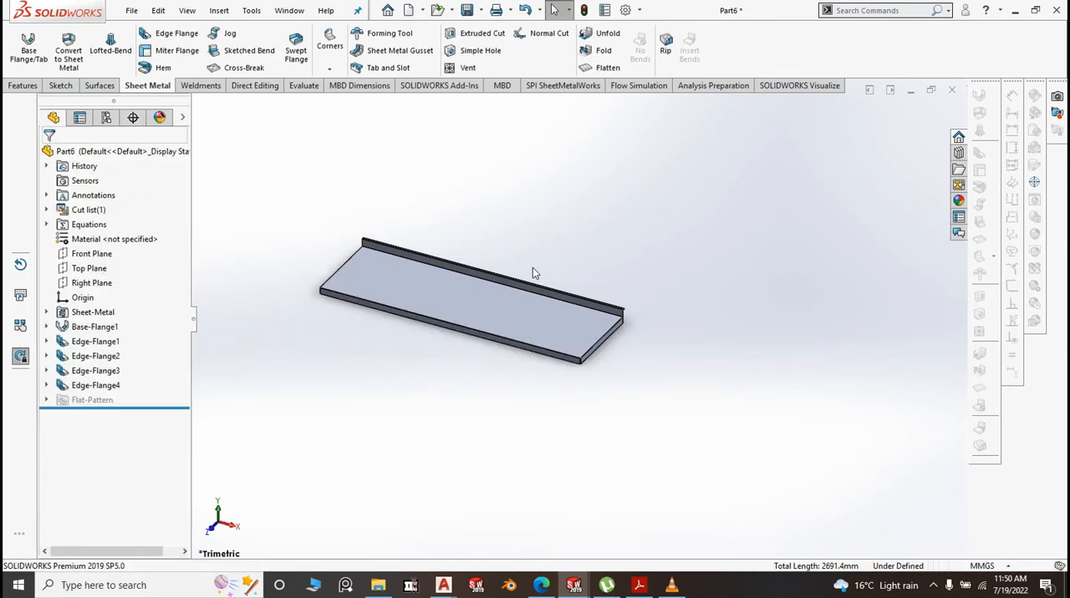
# Start an inward-pointing edge flange on the lower inner edges of the front and two side flanges beneath the plate
pyautogui.click(176, 37)
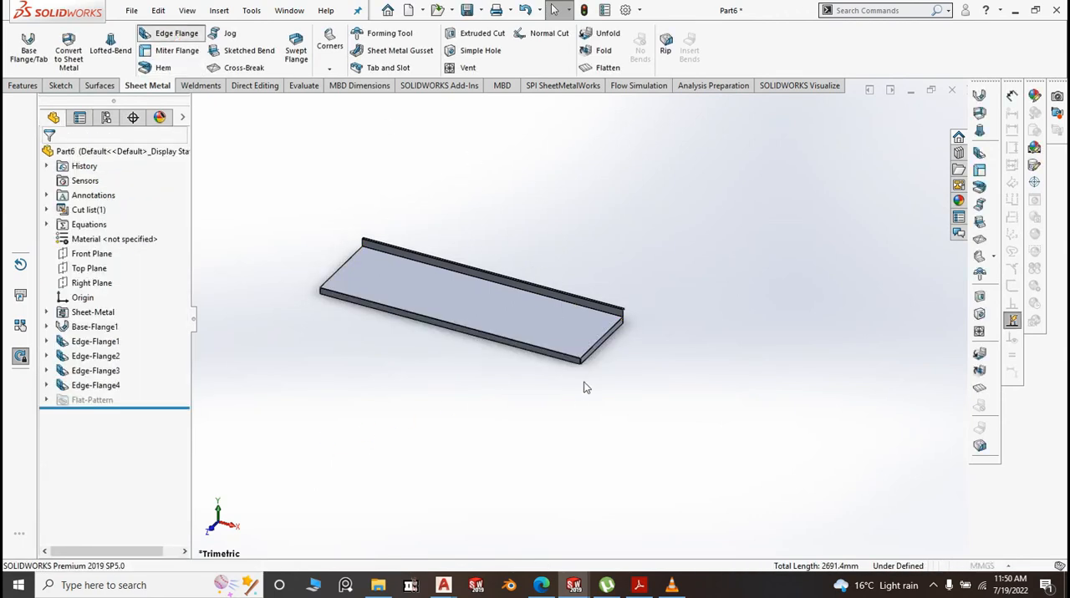
pyautogui.moveTo(585, 388); pyautogui.dragTo(612, 304, button='middle')
pyautogui.scroll(-5, 617, 311)
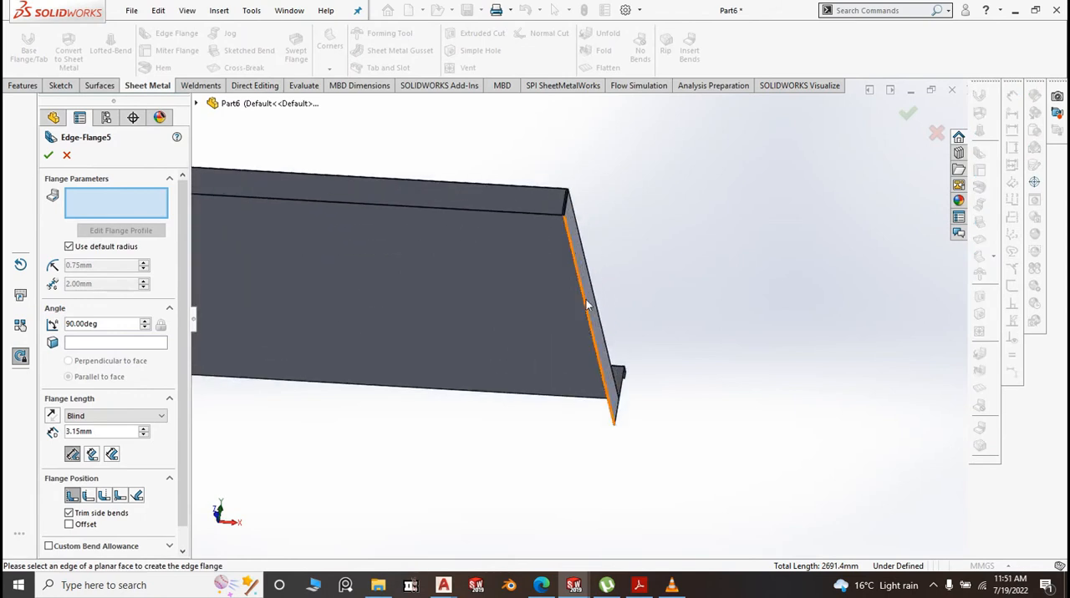
pyautogui.scroll(-3, 586, 305)
pyautogui.click(560, 249)
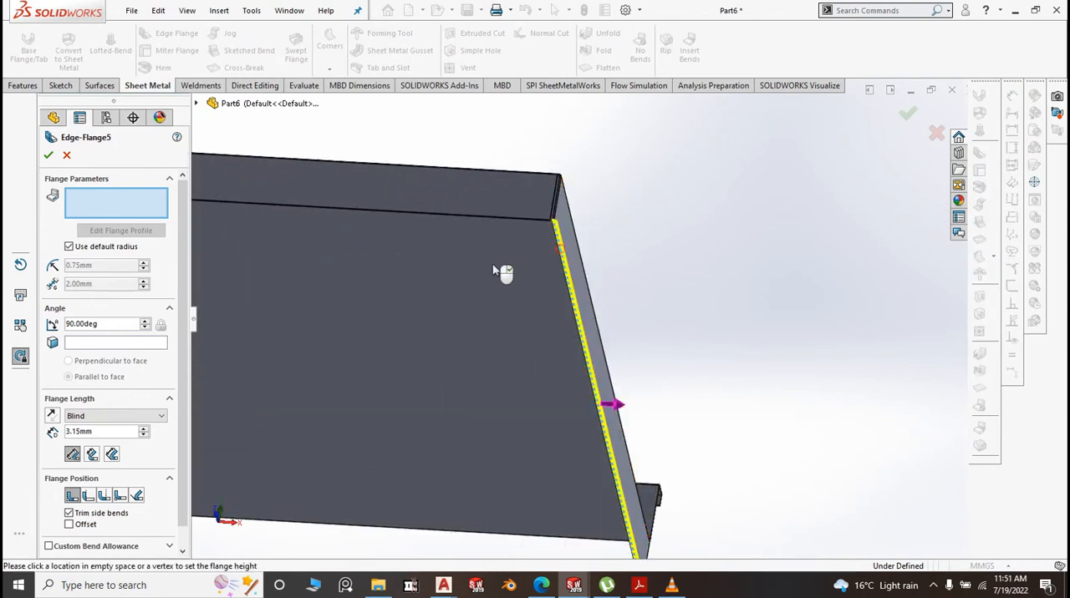
pyautogui.click(417, 215)
pyautogui.click(427, 331)
pyautogui.scroll(4, 736, 315)
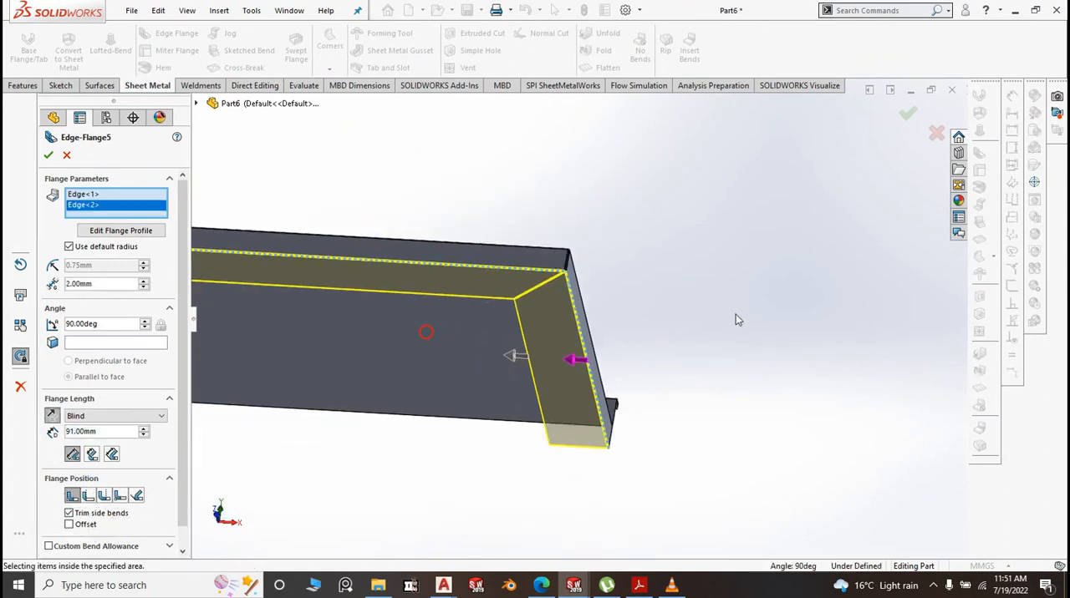
pyautogui.scroll(4, 735, 320)
pyautogui.scroll(-5, 310, 306)
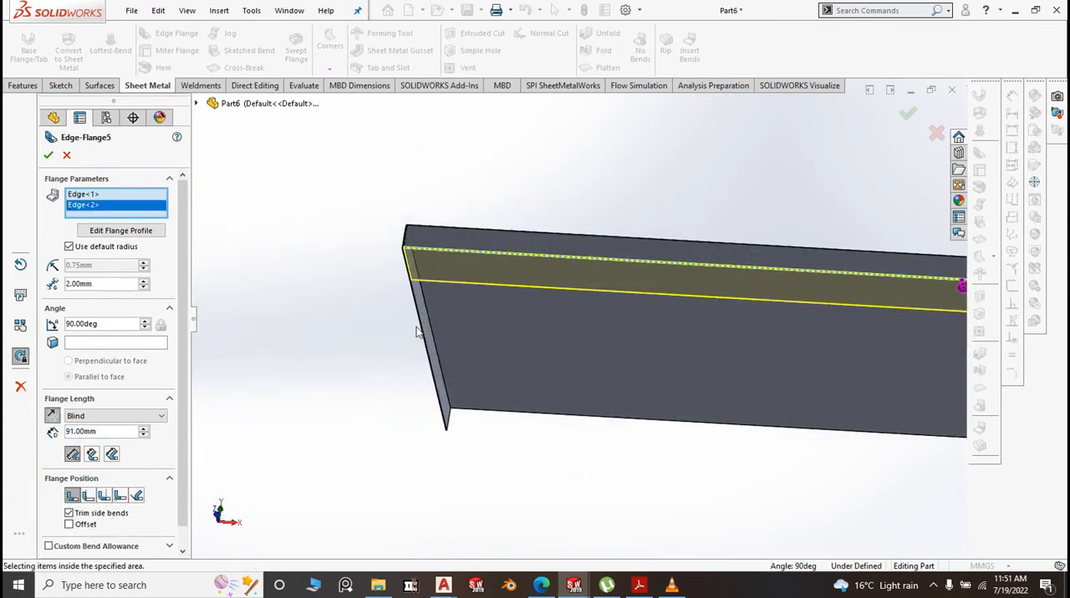
pyautogui.click(417, 331)
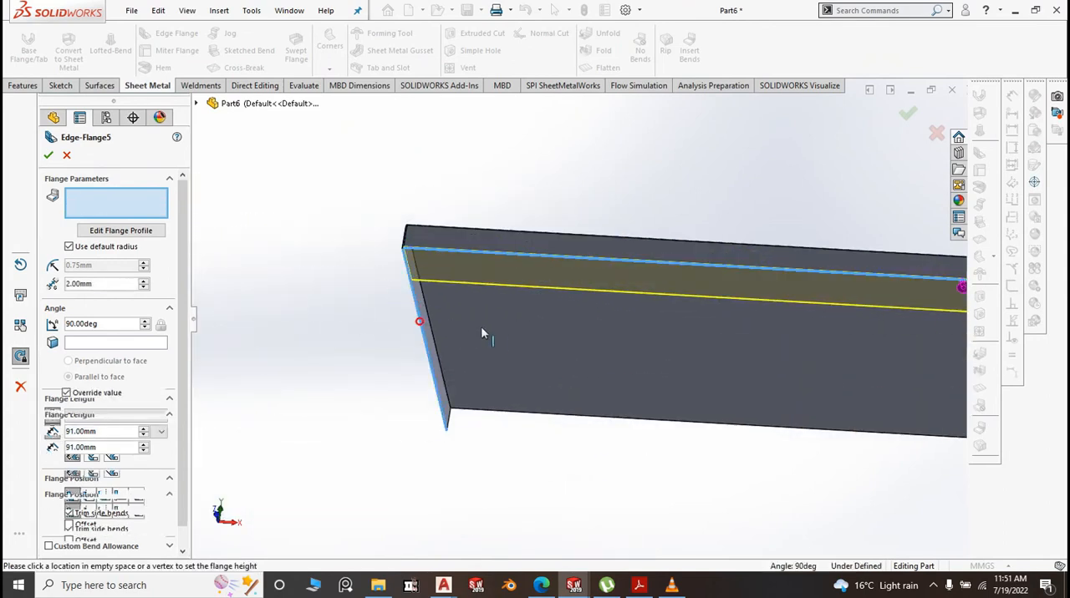
pyautogui.click(529, 351)
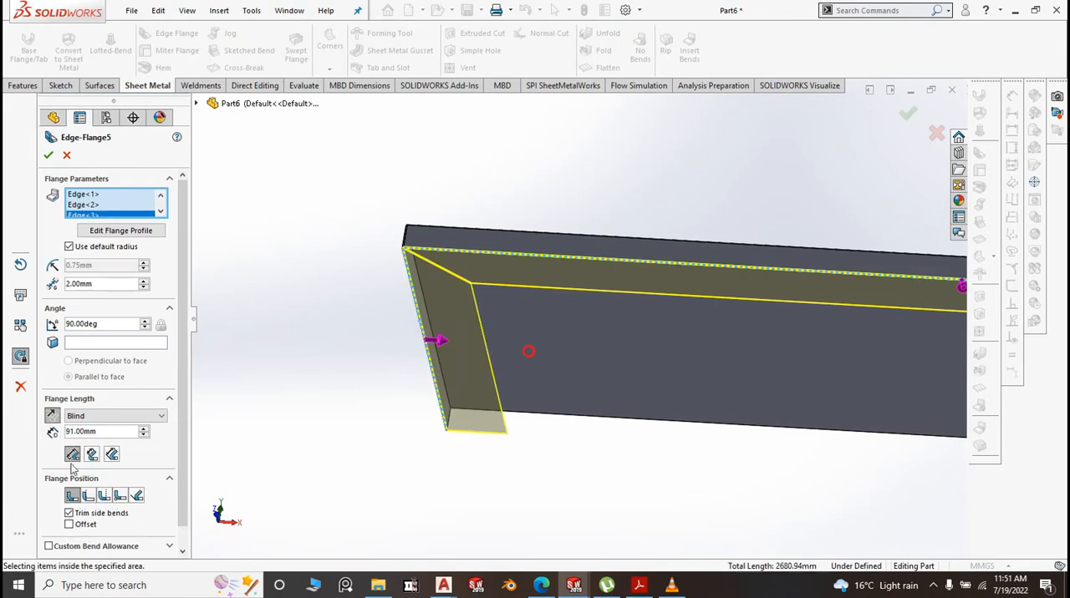
# Give the inward return flange a 0.1 mm bend radius and 15 mm length, and complete it
pyautogui.click(69, 246)
pyautogui.write('0.1')
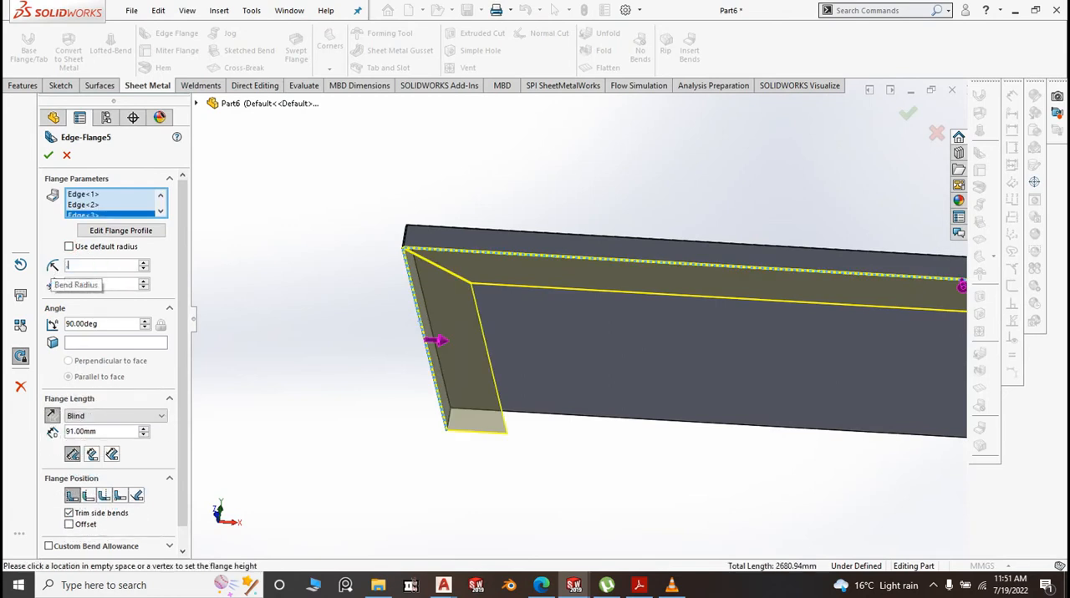
pyautogui.click(349, 279)
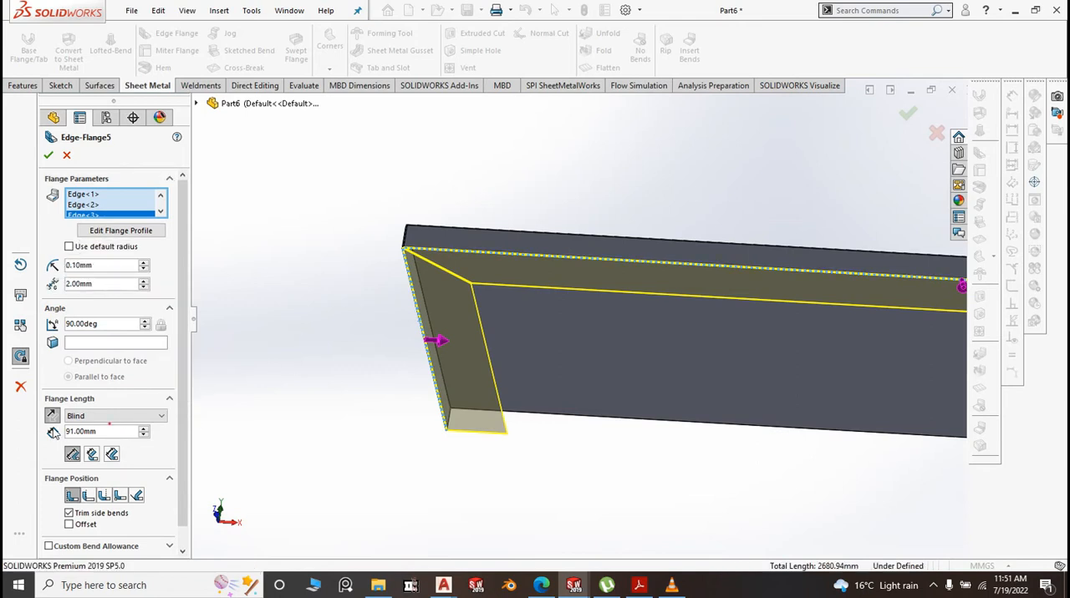
pyautogui.write('15')
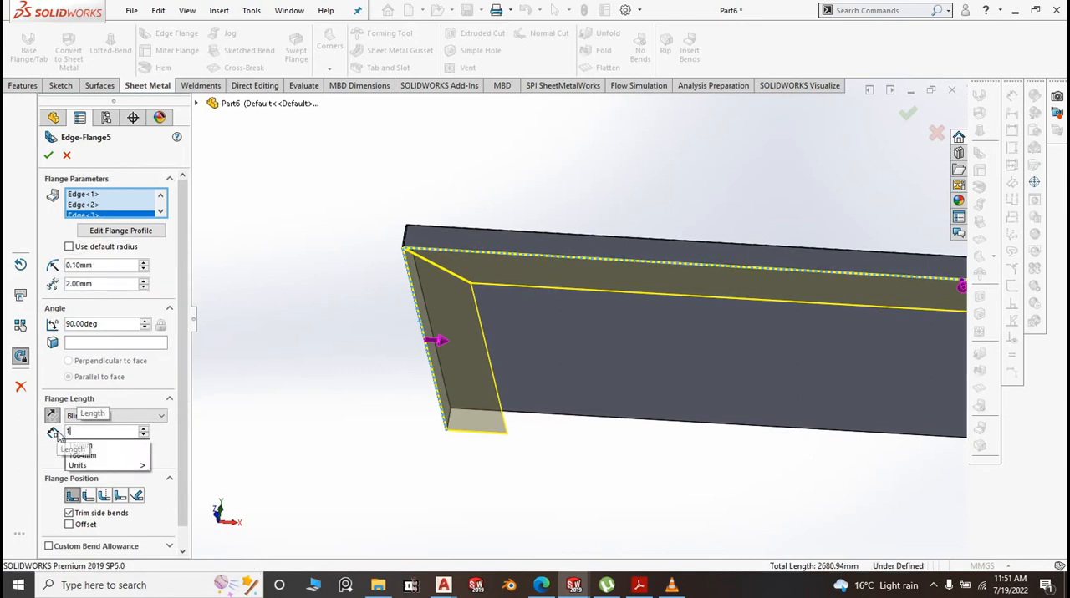
pyautogui.click(251, 376)
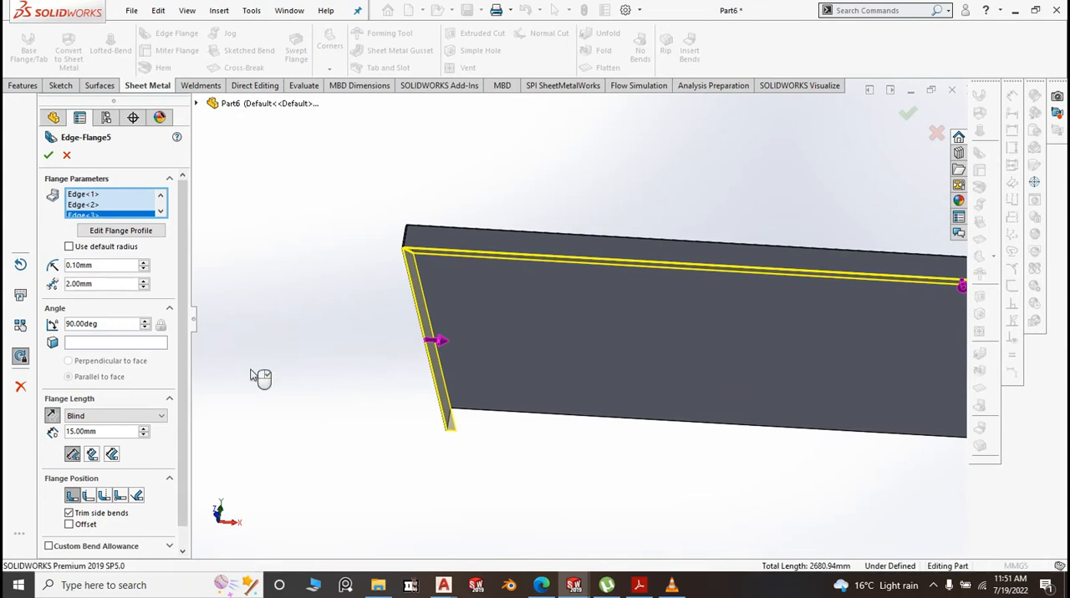
pyautogui.press('Return')
# Show the finished plate in isometric view and start saving the part
pyautogui.press('space')
pyautogui.click(365, 422)
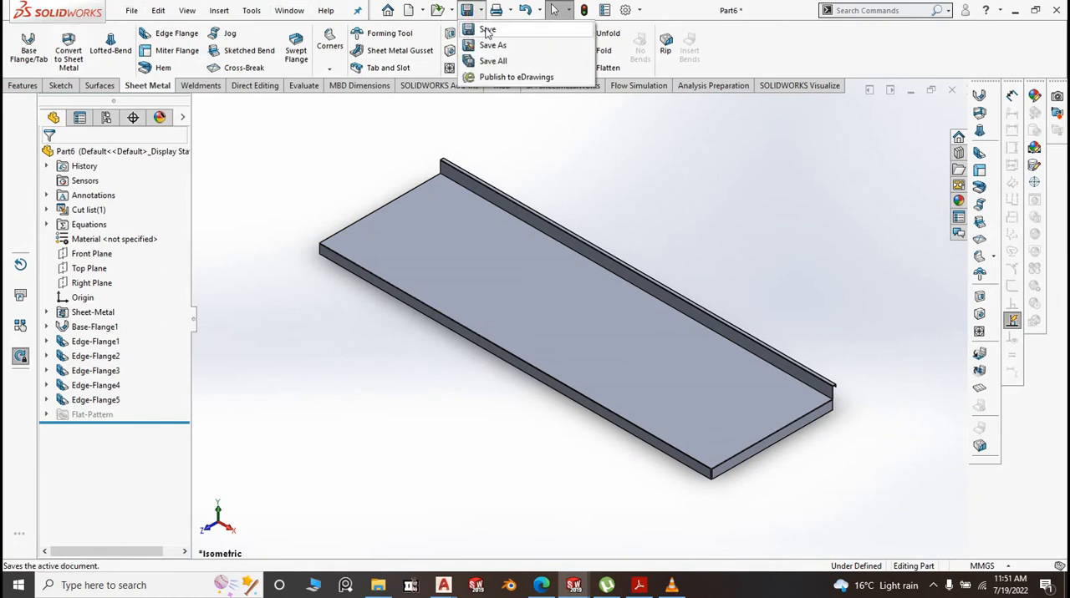
pyautogui.click(493, 28)
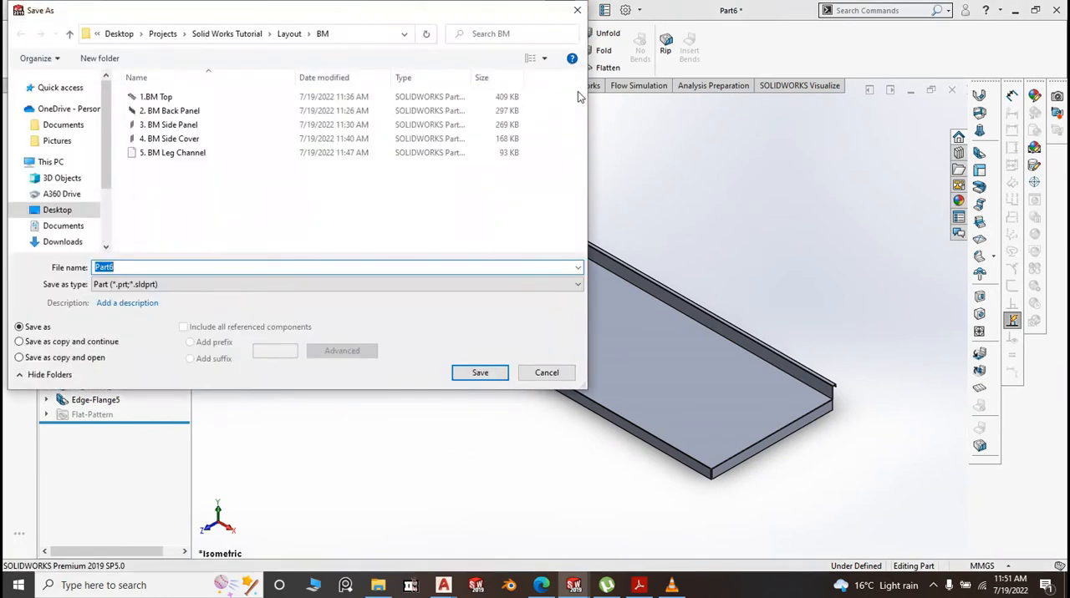
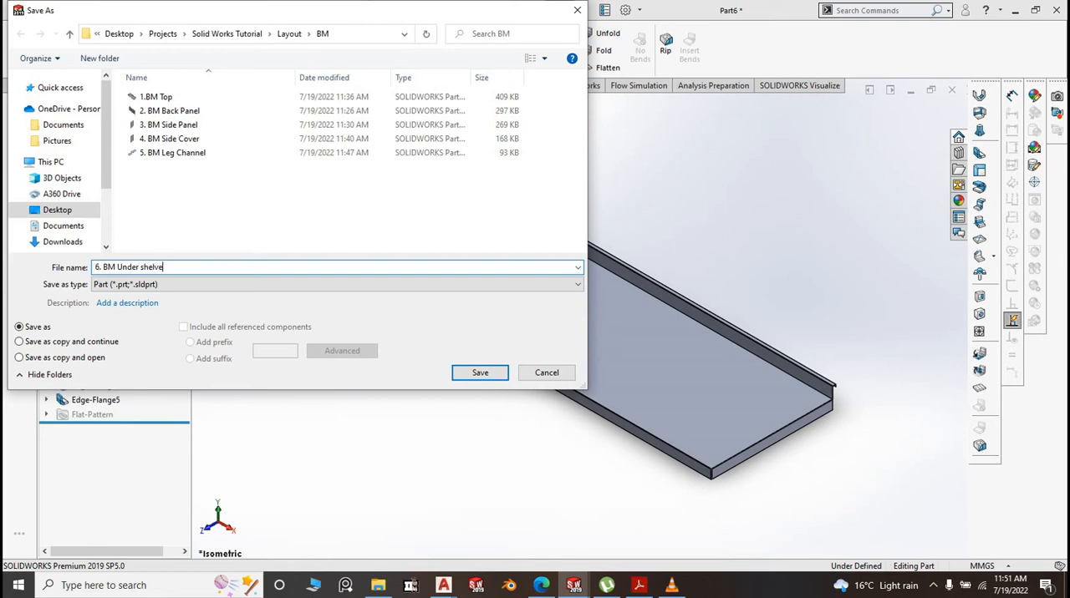
# Save the part as 6. BM Under shelve and bring up the Bean Marie assembly in isometric view
pyautogui.click(480, 373)
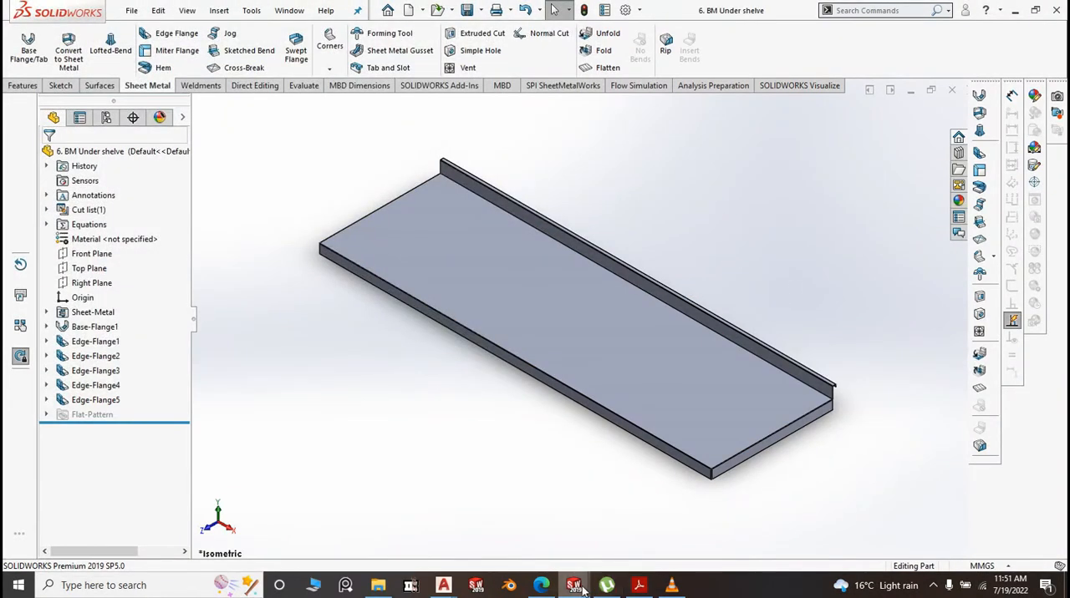
pyautogui.moveTo(574, 585)
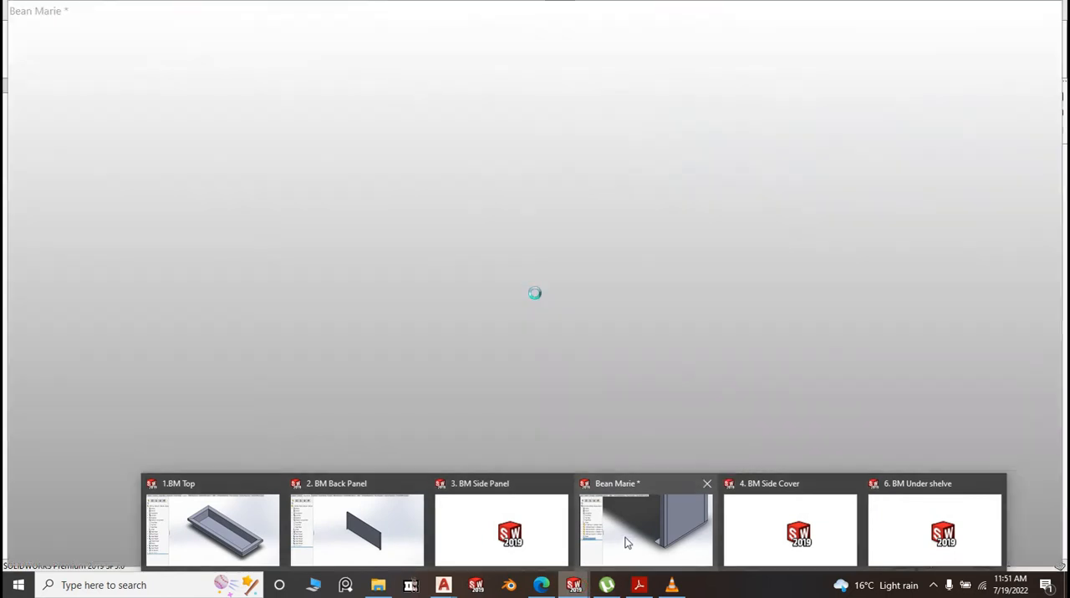
pyautogui.hotkey('ctrl', 'Tab')
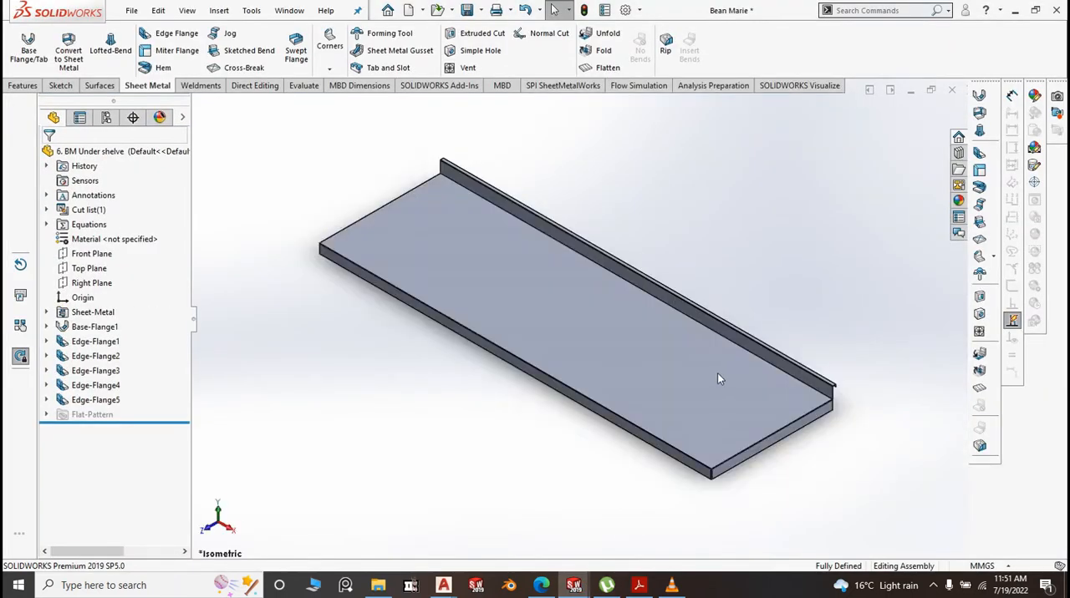
pyautogui.press('space')
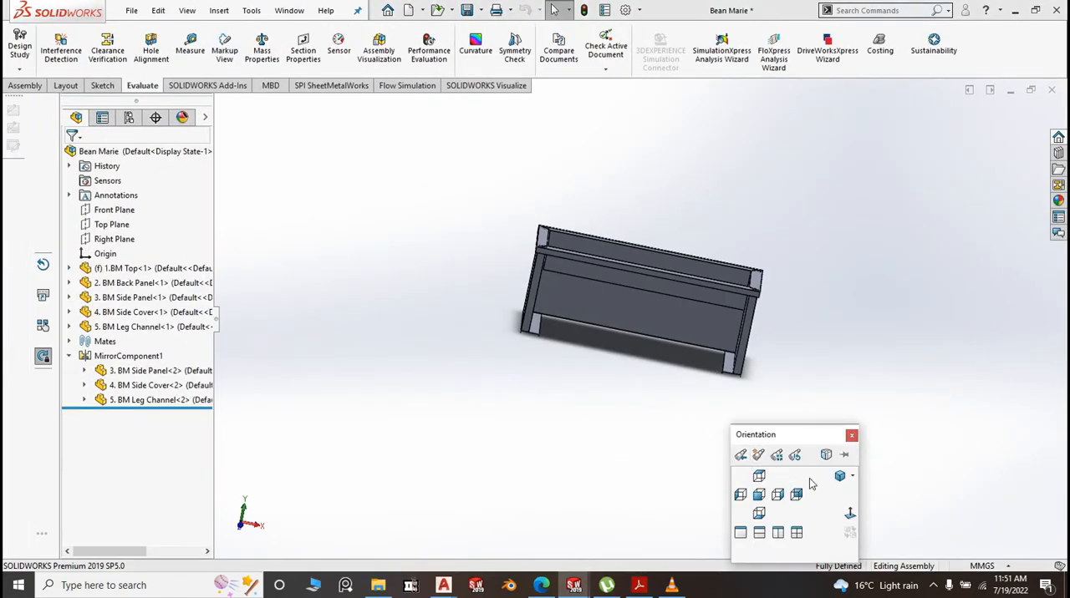
pyautogui.click(837, 476)
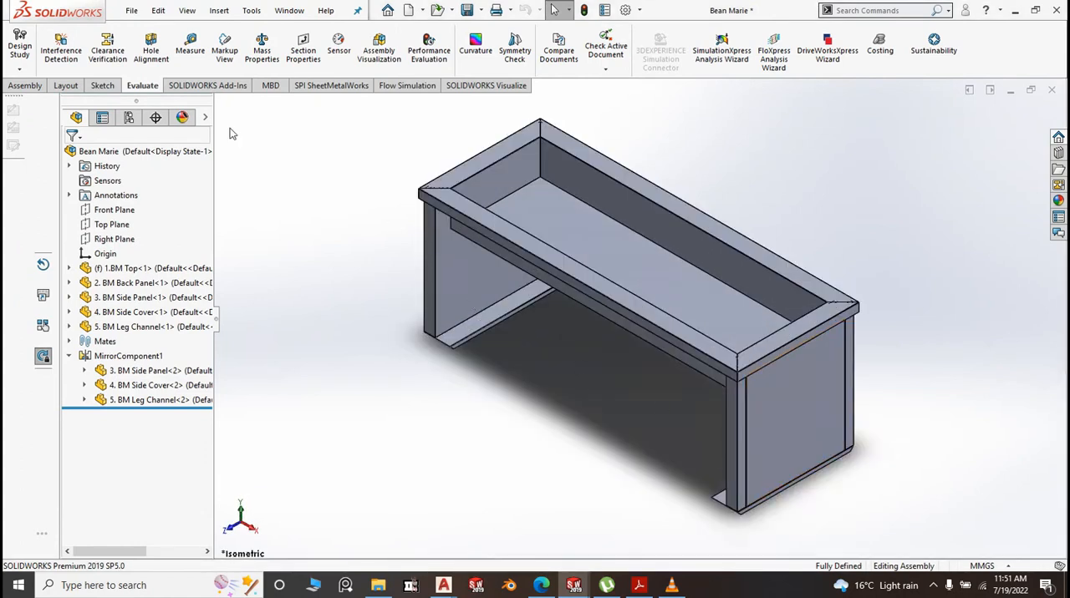
# Insert the 6. BM Under shelve part into the assembly, placing it in free space beside the table
pyautogui.click(26, 86)
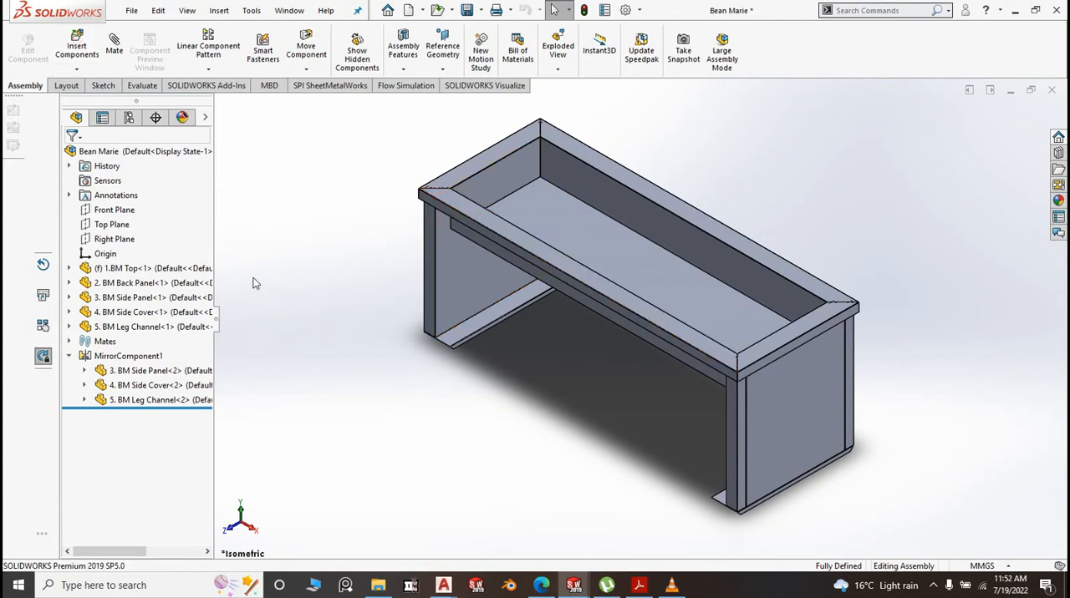
pyautogui.click(77, 46)
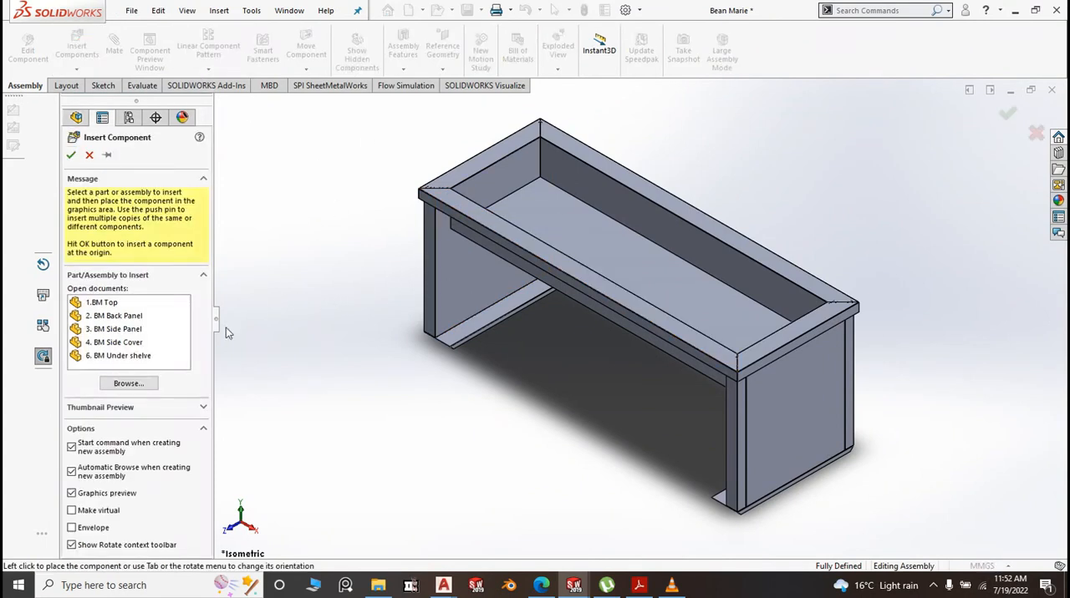
pyautogui.click(121, 355)
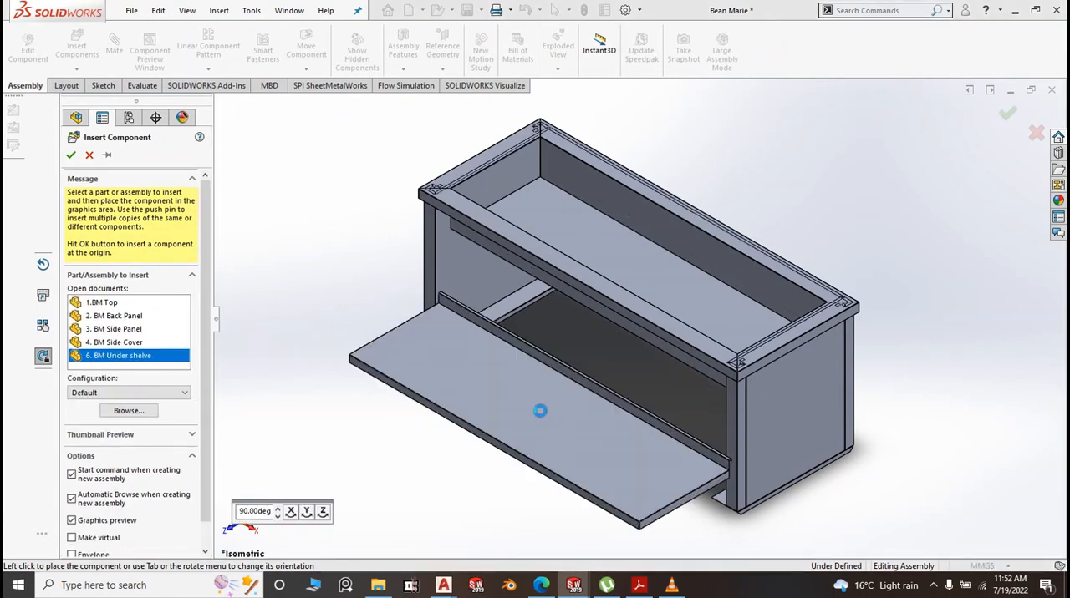
pyautogui.scroll(5, 540, 411)
pyautogui.click(480, 402)
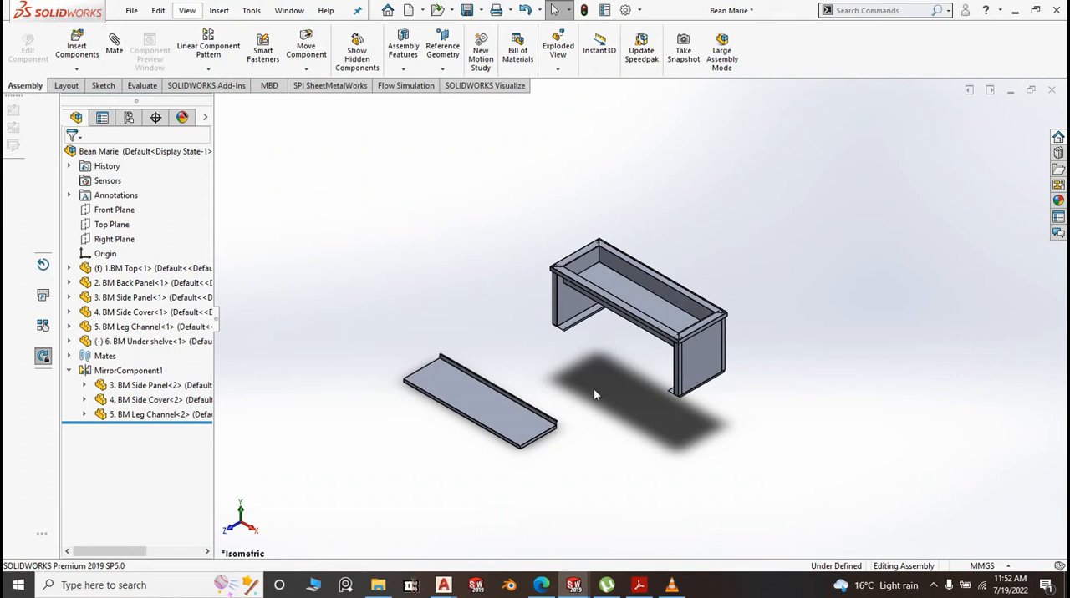
# Add a coincident mate between the outer face of the under shelf's rear flange and the back panel's face
pyautogui.scroll(-6, 562, 417)
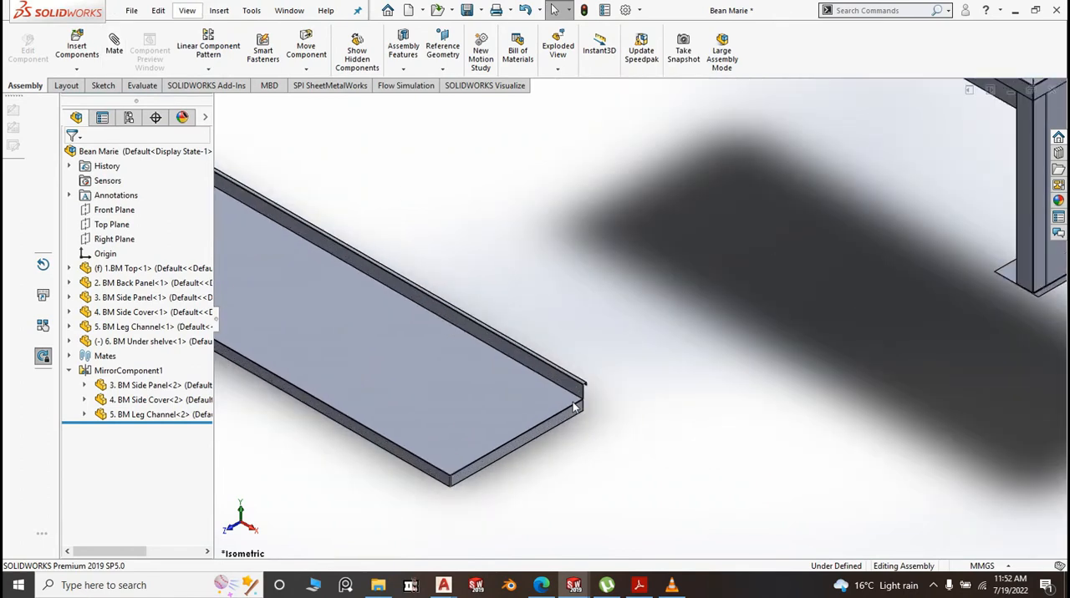
pyautogui.scroll(5, 526, 261)
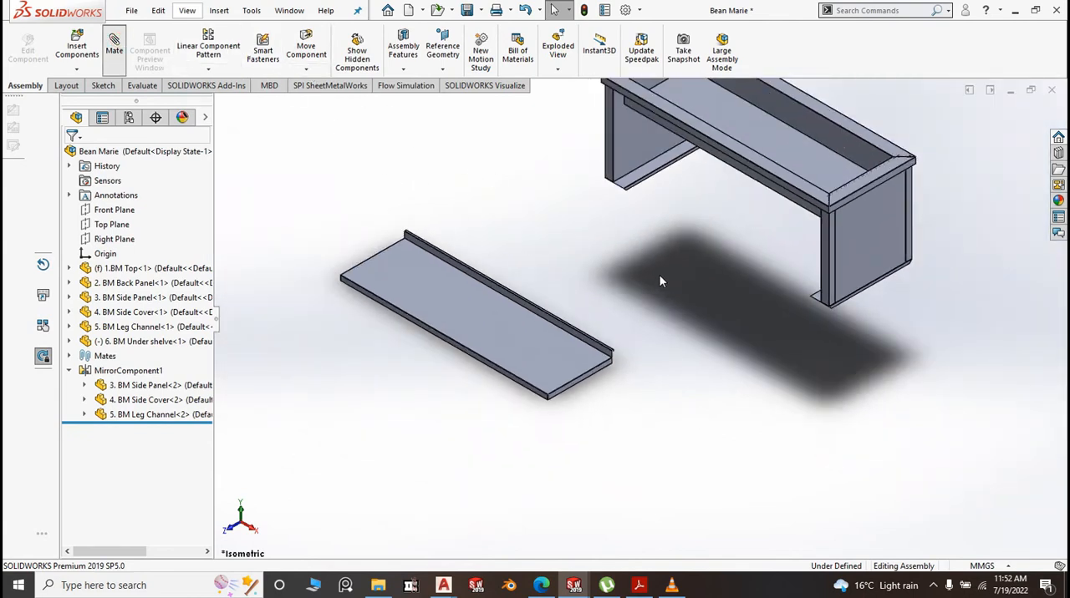
pyautogui.moveTo(590, 281); pyautogui.dragTo(619, 297, button='middle')
pyautogui.scroll(-8, 653, 307)
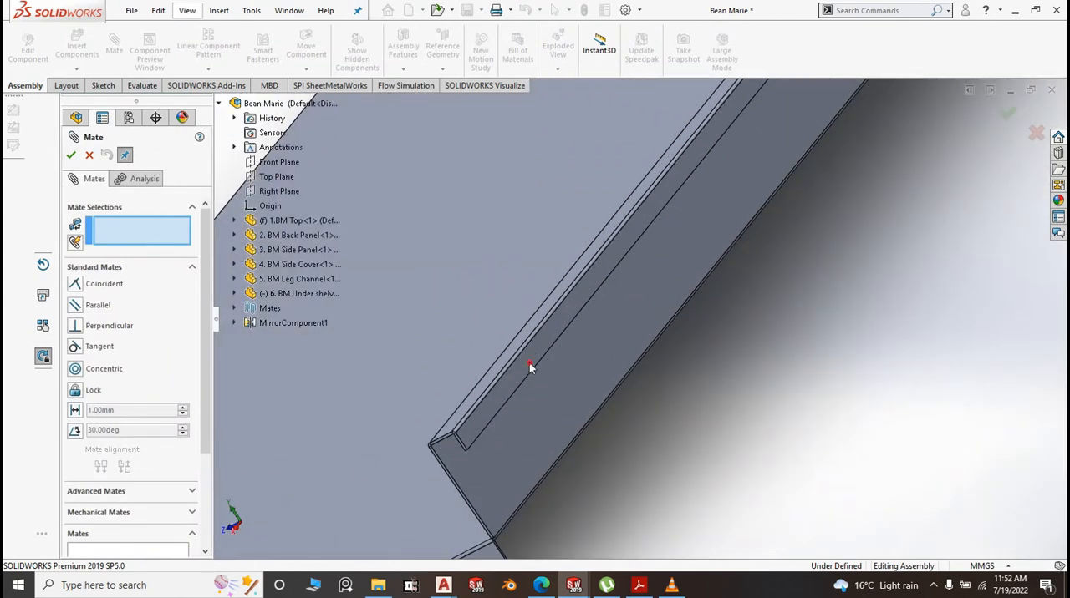
pyautogui.click(529, 368)
pyautogui.moveTo(563, 375); pyautogui.dragTo(713, 343, button='middle')
pyautogui.scroll(4, 679, 391)
pyautogui.scroll(2, 771, 377)
pyautogui.scroll(2, 700, 396)
pyautogui.scroll(-2, 717, 274)
pyautogui.click(717, 274)
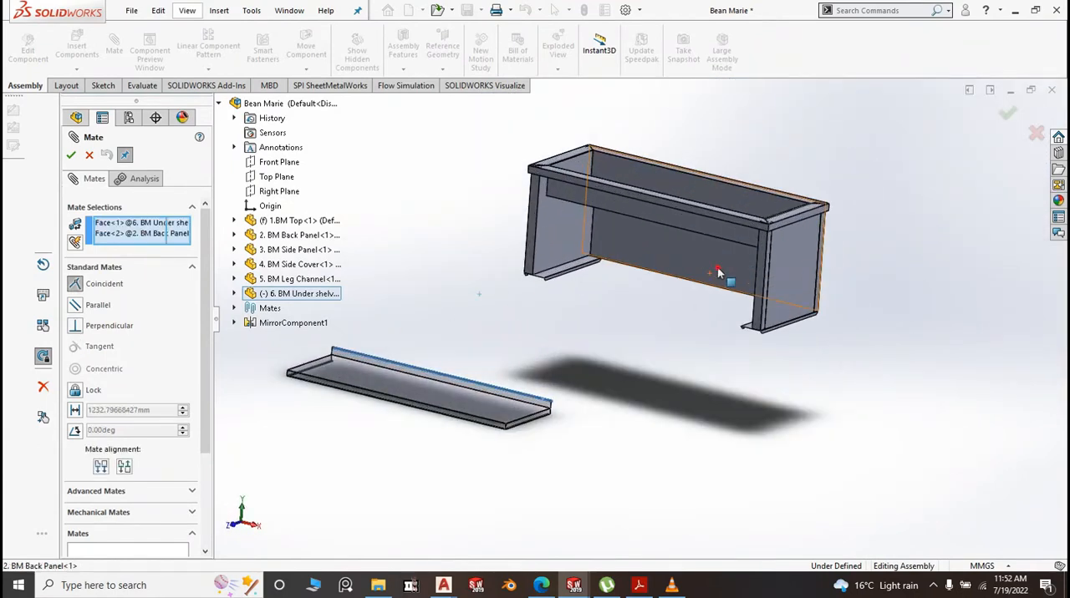
pyautogui.rightClick(717, 273)
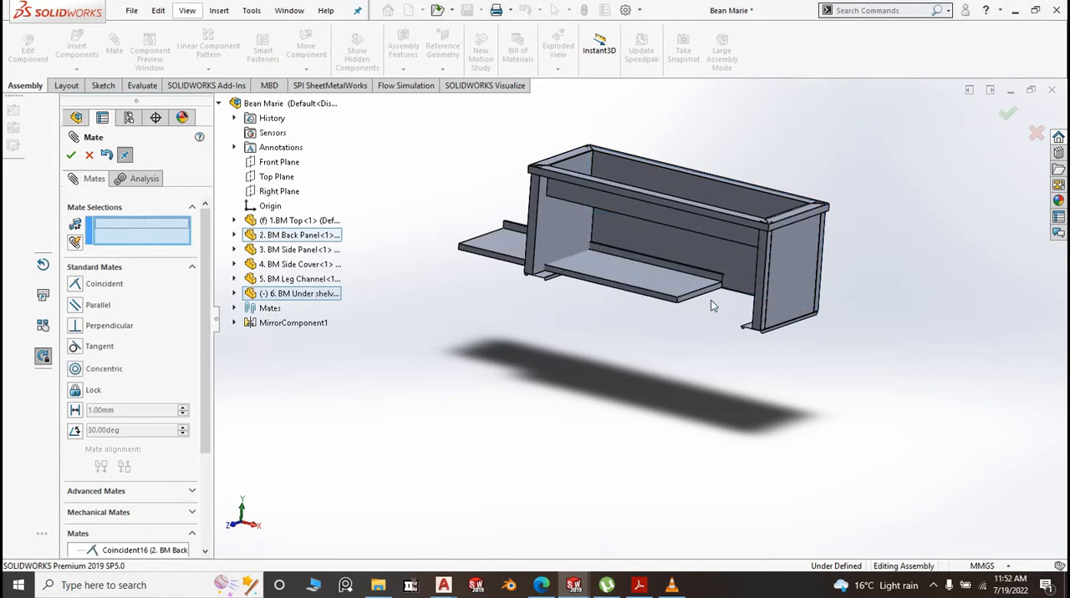
# Add a coincident mate between the underside face of the under shelf's flange and the leg channel's flat face
pyautogui.scroll(-4, 488, 251)
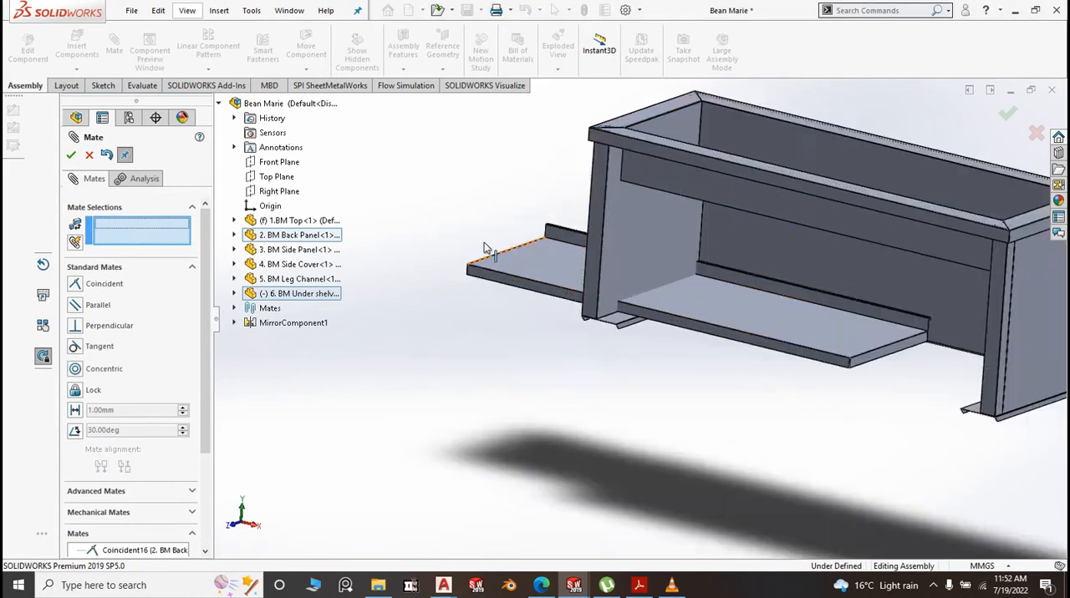
pyautogui.moveTo(520, 351)
pyautogui.mouseDown(button='middle')
pyautogui.moveTo(563, 247)
pyautogui.moveTo(507, 335)
pyautogui.mouseUp(button='middle')
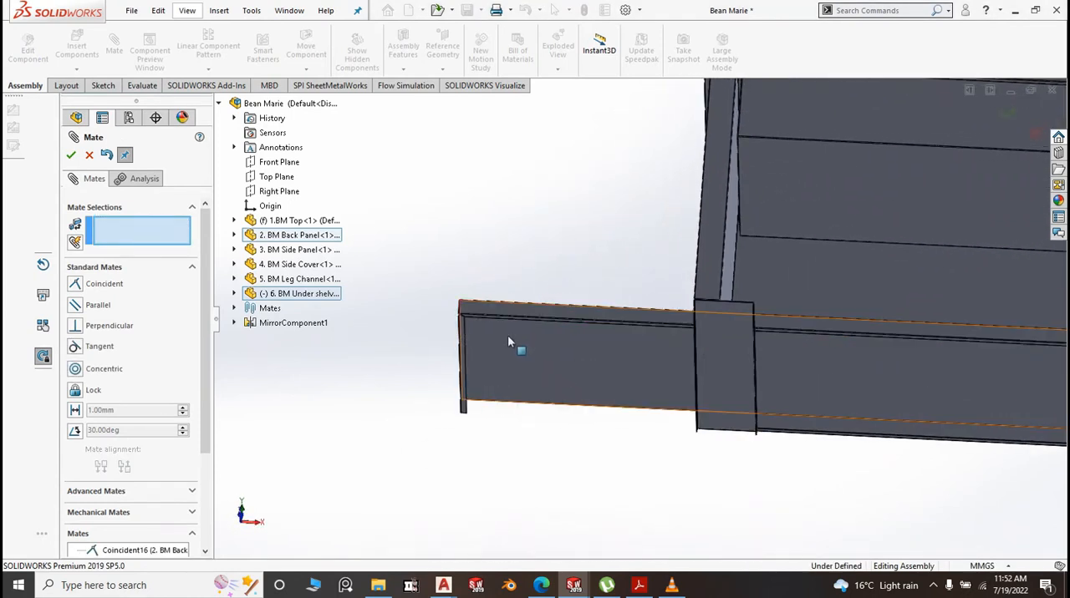
pyautogui.scroll(-3, 502, 335)
pyautogui.click(446, 313)
pyautogui.scroll(6, 446, 314)
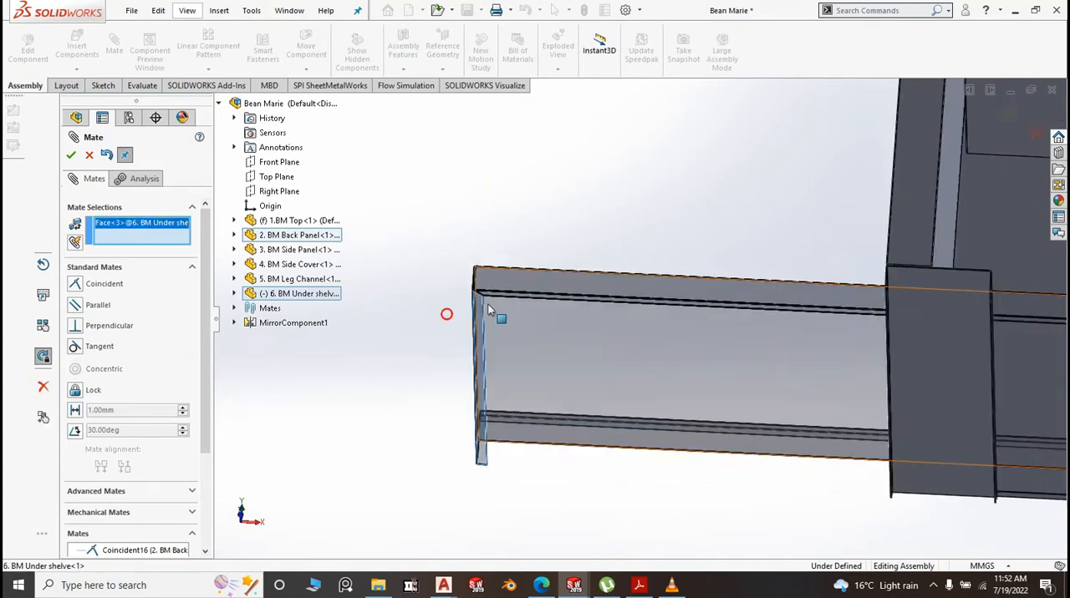
pyautogui.moveTo(711, 374); pyautogui.dragTo(701, 472, button='middle')
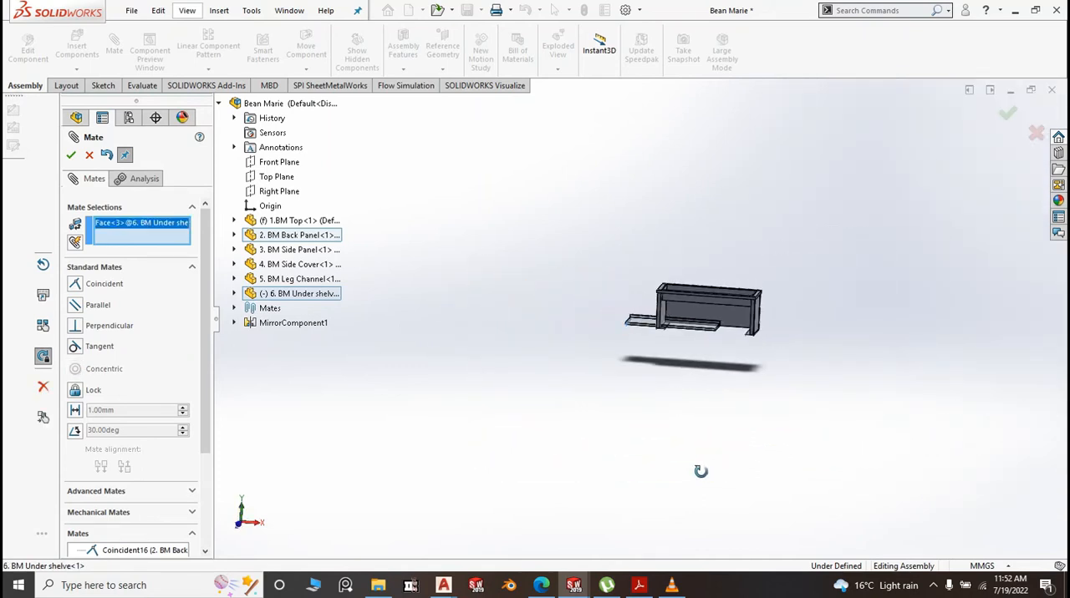
pyautogui.scroll(-4, 759, 339)
pyautogui.moveTo(759, 339); pyautogui.dragTo(747, 389, button='middle')
pyautogui.scroll(-4, 739, 380)
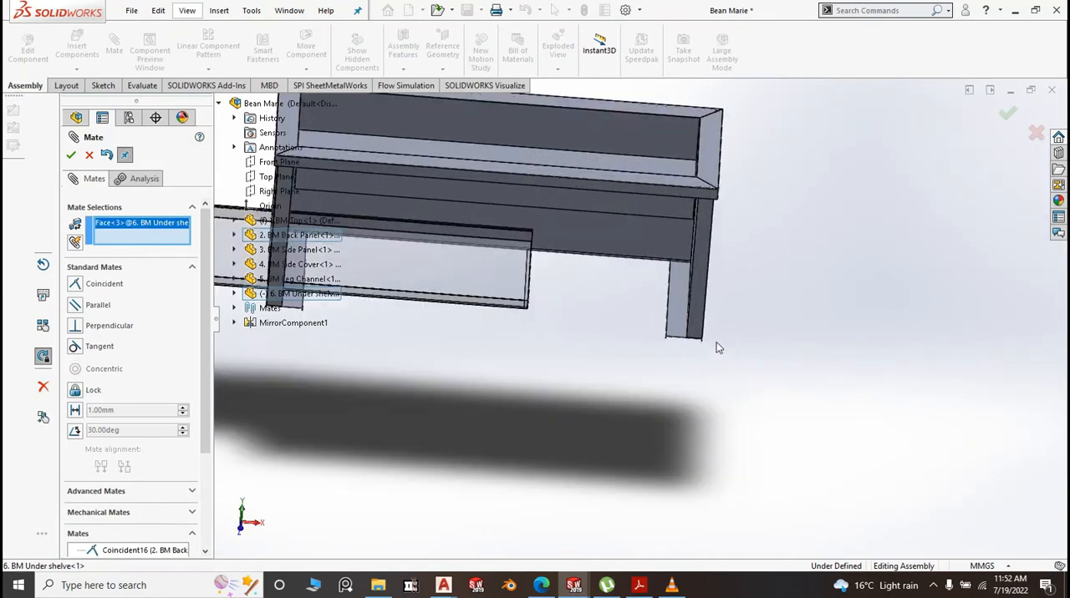
pyautogui.click(679, 326)
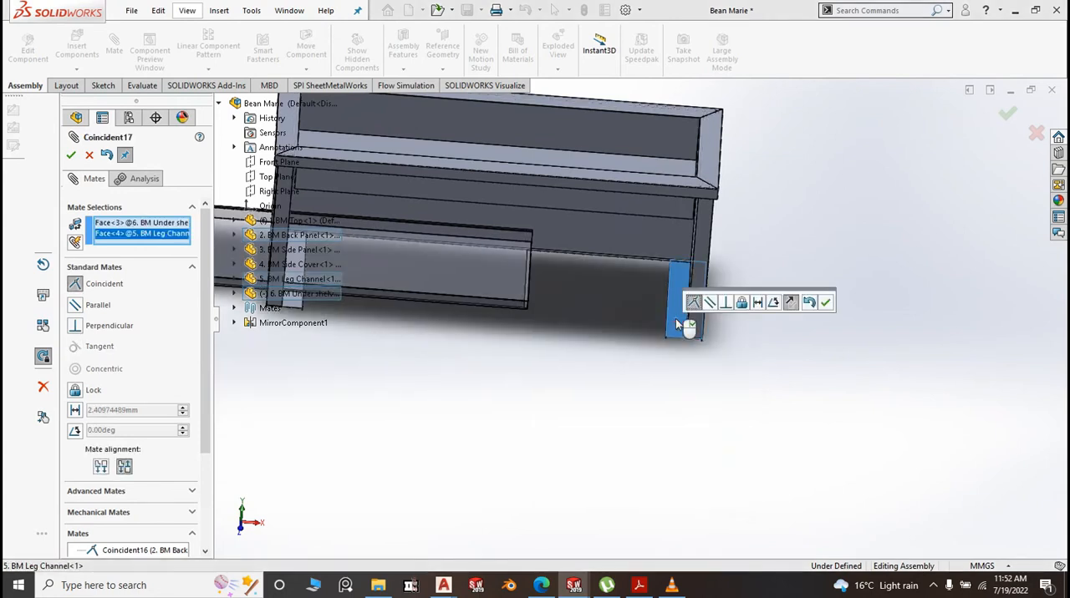
pyautogui.rightClick(677, 319)
pyautogui.scroll(5, 752, 378)
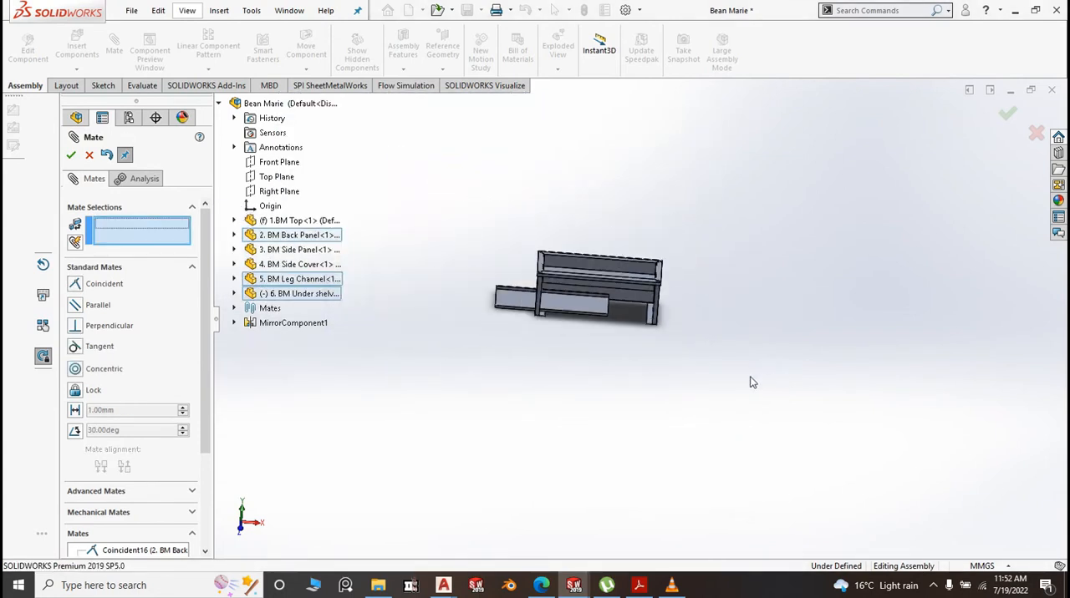
pyautogui.scroll(-2, 551, 311)
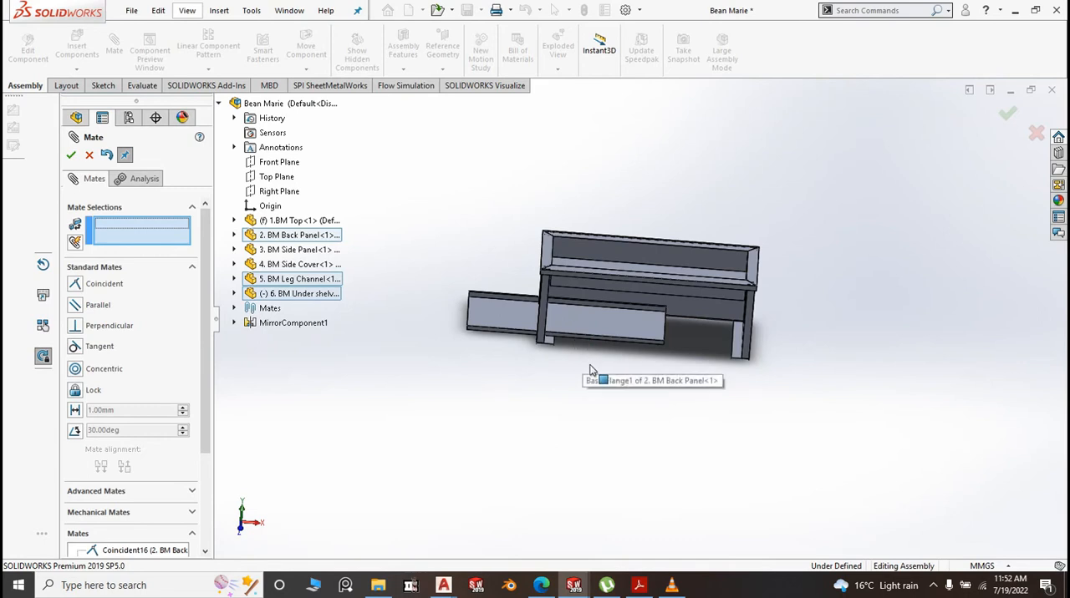
pyautogui.moveTo(659, 397); pyautogui.dragTo(614, 393, button='middle')
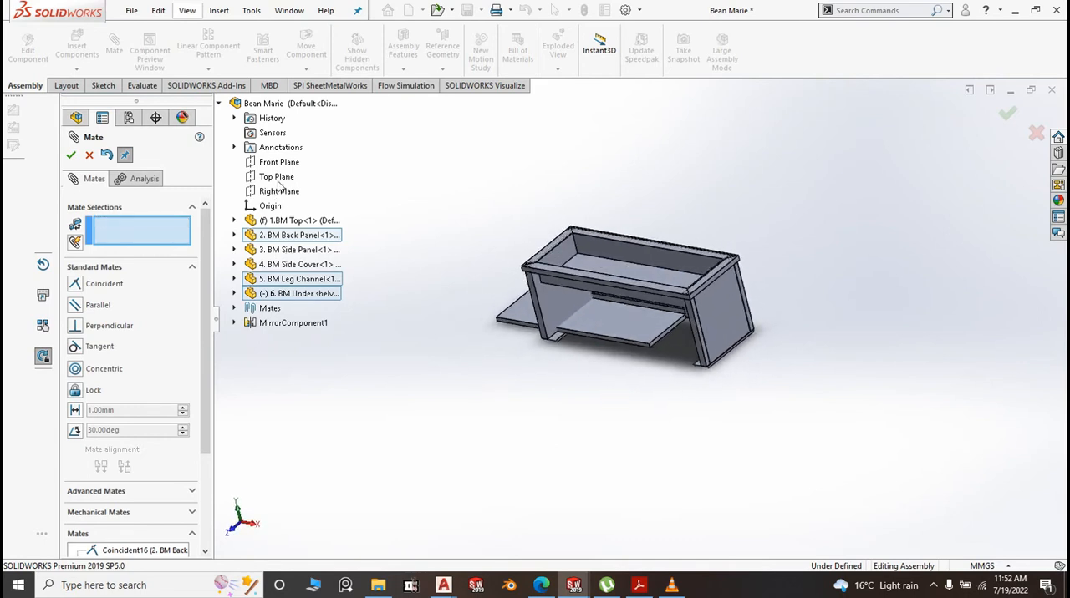
pyautogui.click(280, 162)
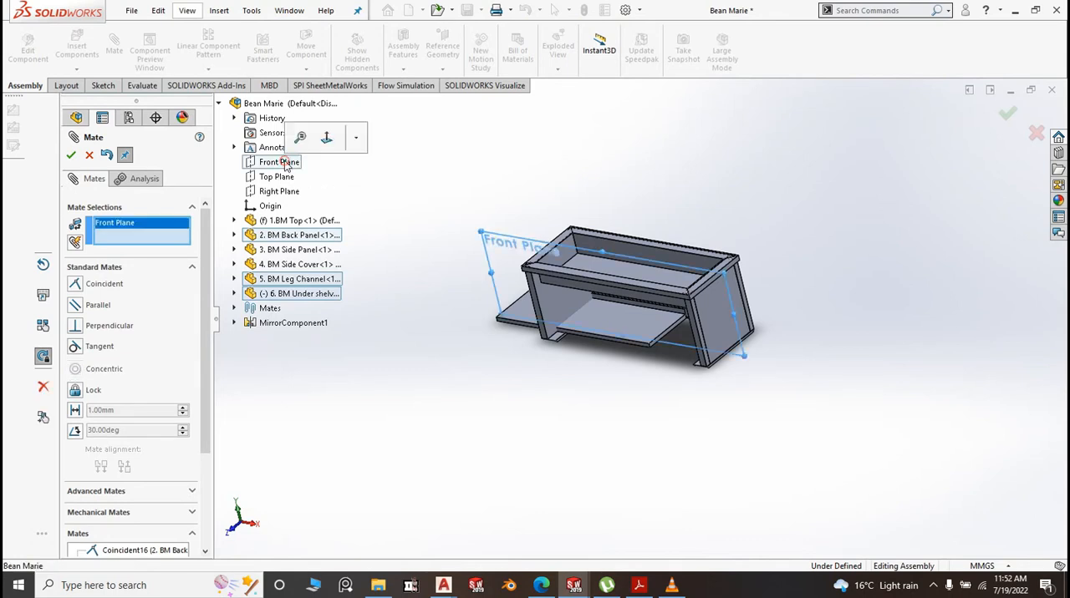
pyautogui.rightClick(147, 231)
pyautogui.click(195, 235)
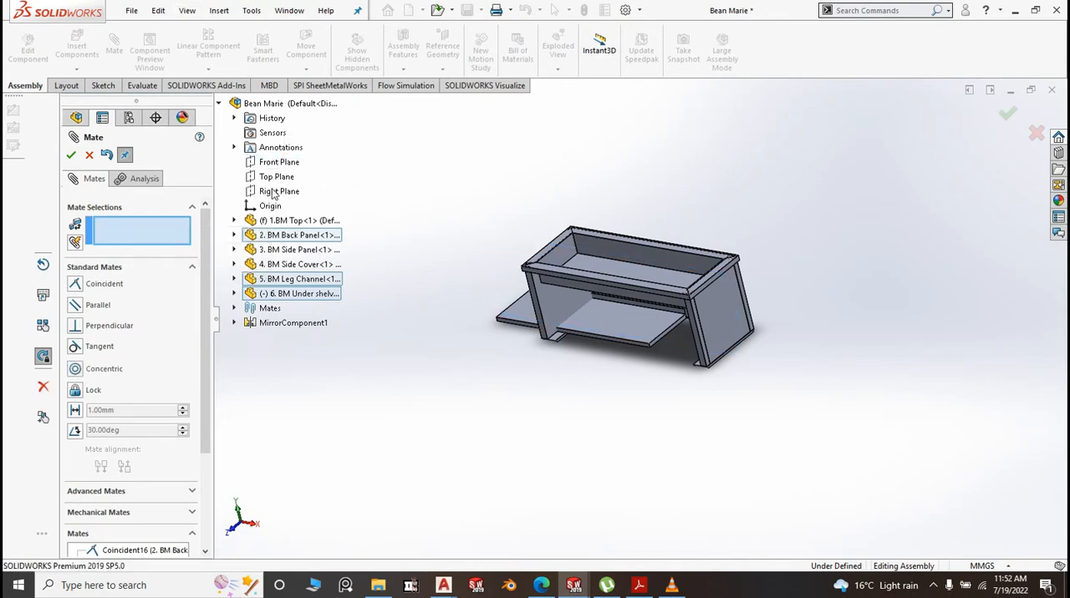
# Center the under shelf by mating its Right Plane coincident with the assembly's Right Plane
pyautogui.click(273, 194)
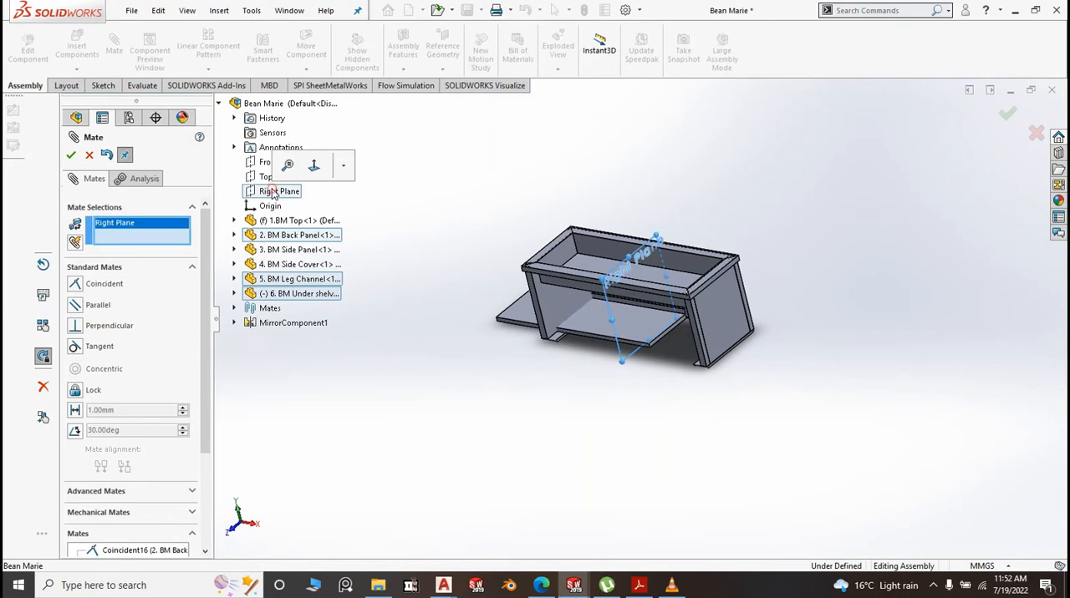
pyautogui.click(235, 293)
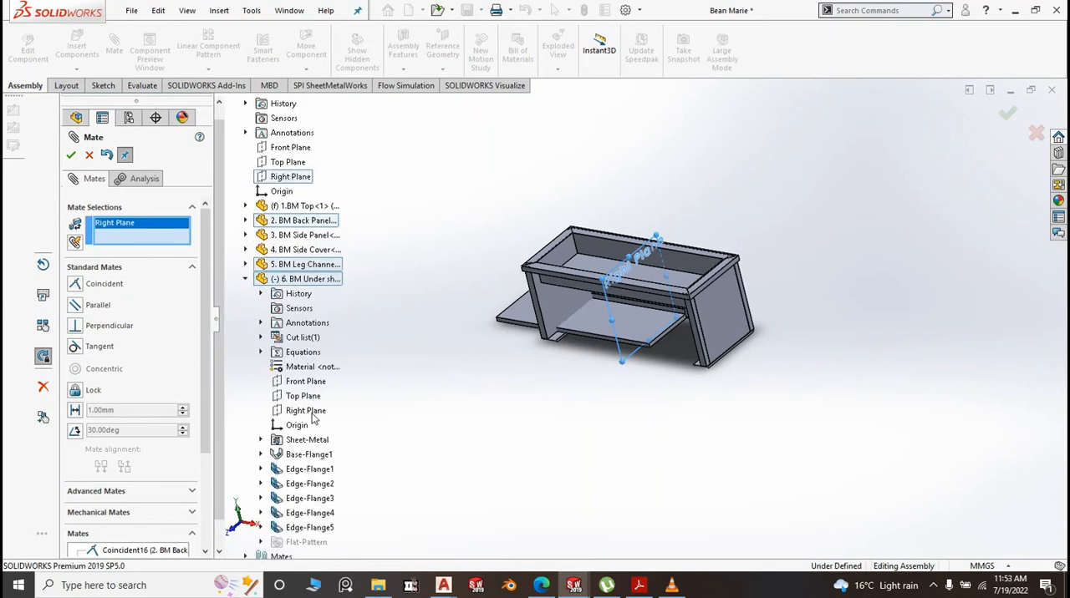
pyautogui.click(312, 414)
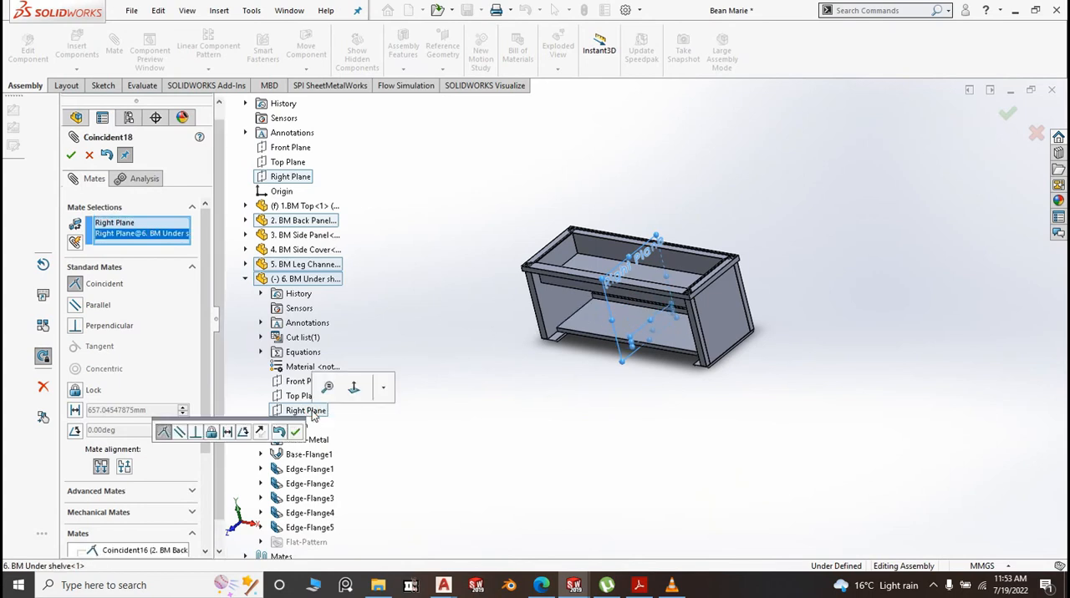
pyautogui.click(296, 436)
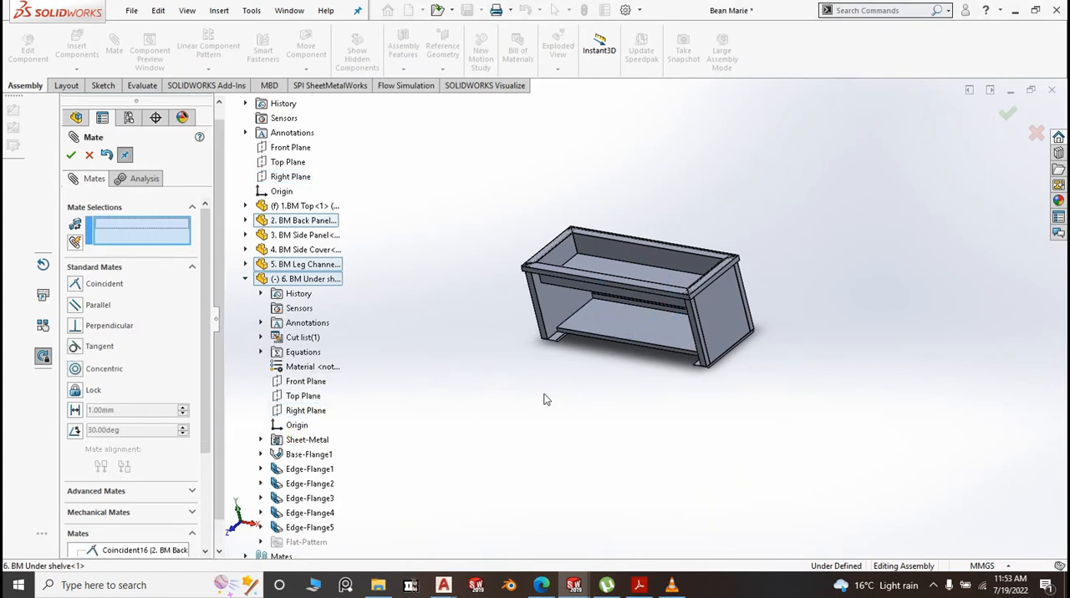
# Examine how the under shelf's front corner sits on the leg channel, finish mating and restore the isometric view
pyautogui.click(541, 393)
pyautogui.scroll(-4, 651, 342)
pyautogui.scroll(-8, 553, 424)
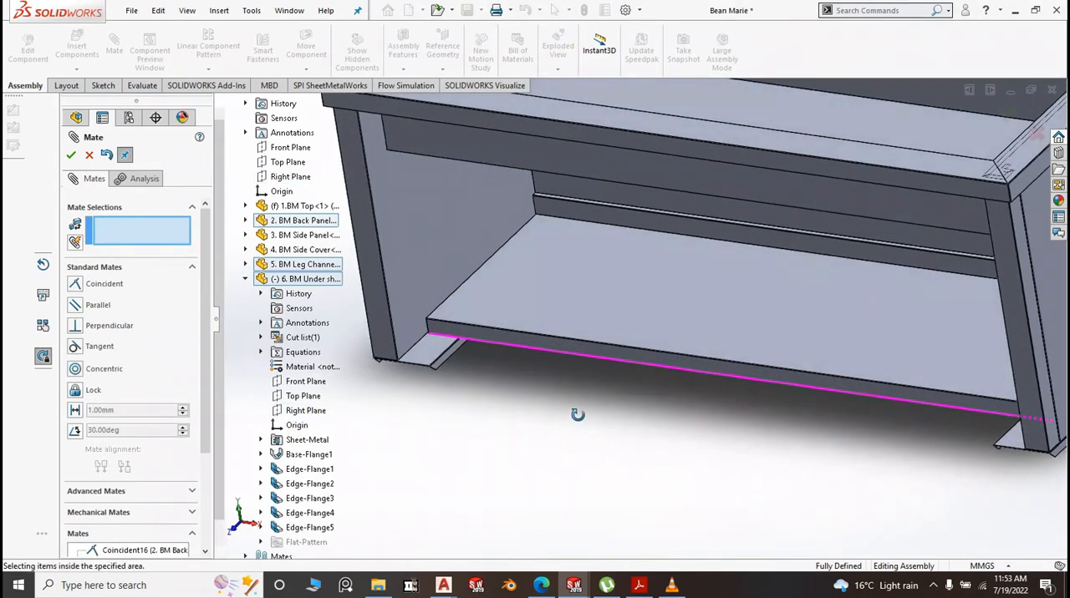
pyautogui.scroll(-2, 459, 346)
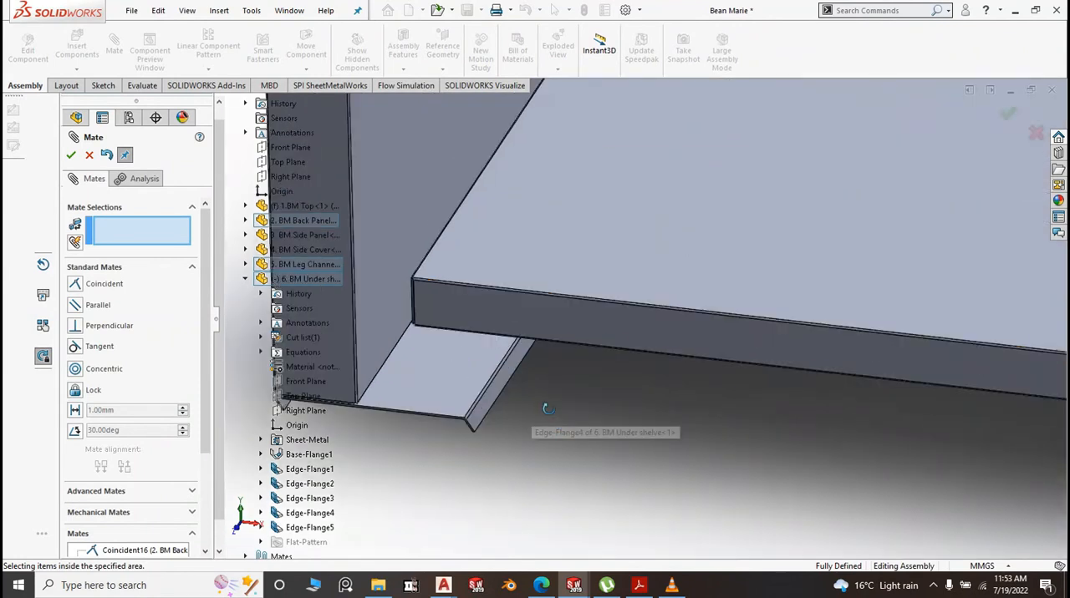
pyautogui.moveTo(544, 407); pyautogui.dragTo(312, 281, button='middle')
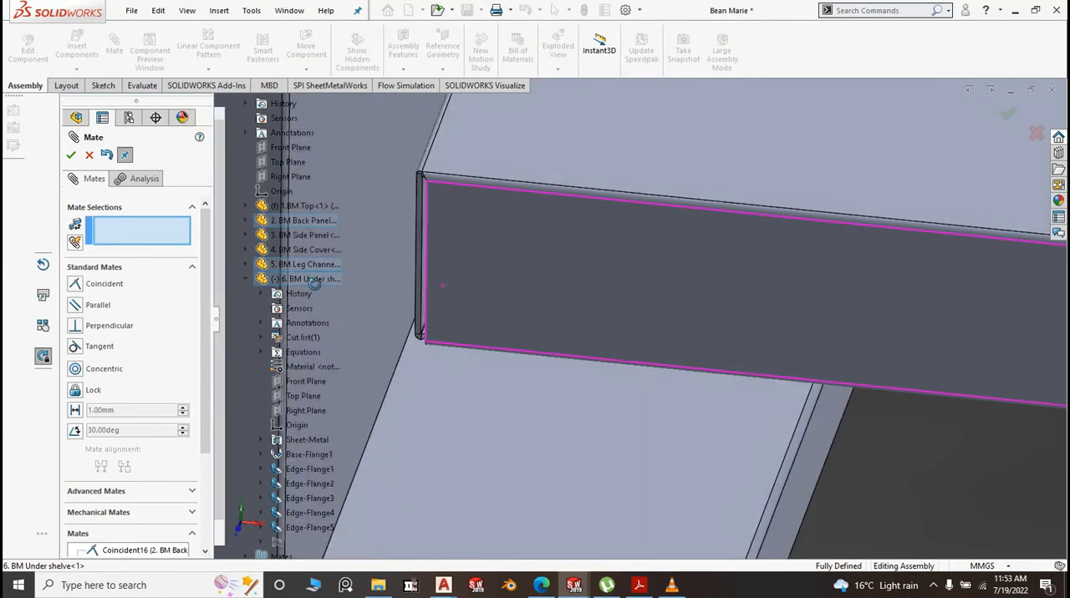
pyautogui.click(77, 157)
pyautogui.scroll(8, 585, 240)
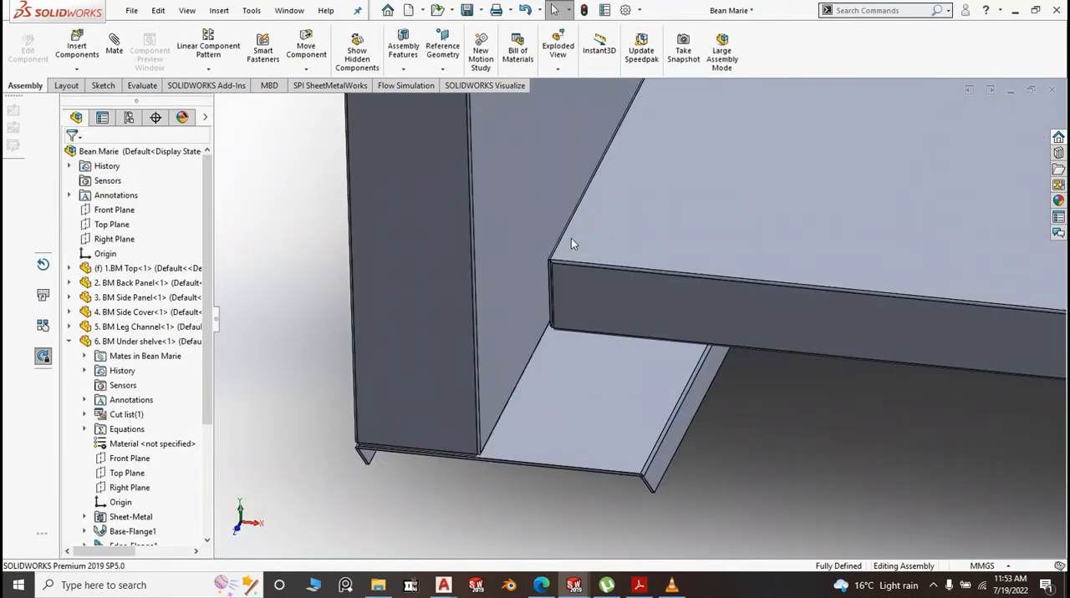
pyautogui.scroll(8, 534, 242)
pyautogui.press('space')
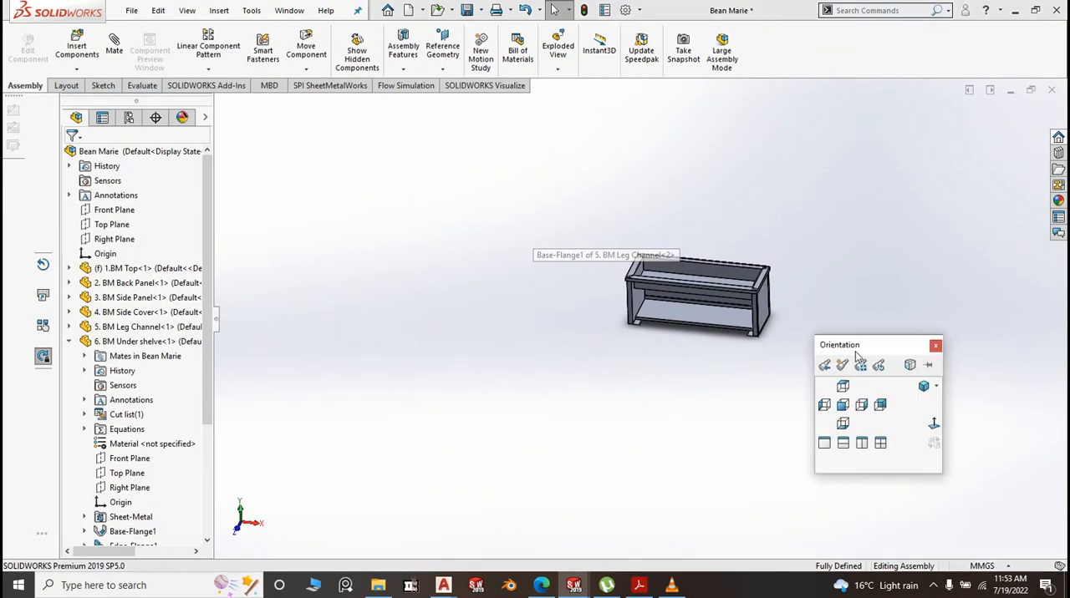
pyautogui.click(927, 390)
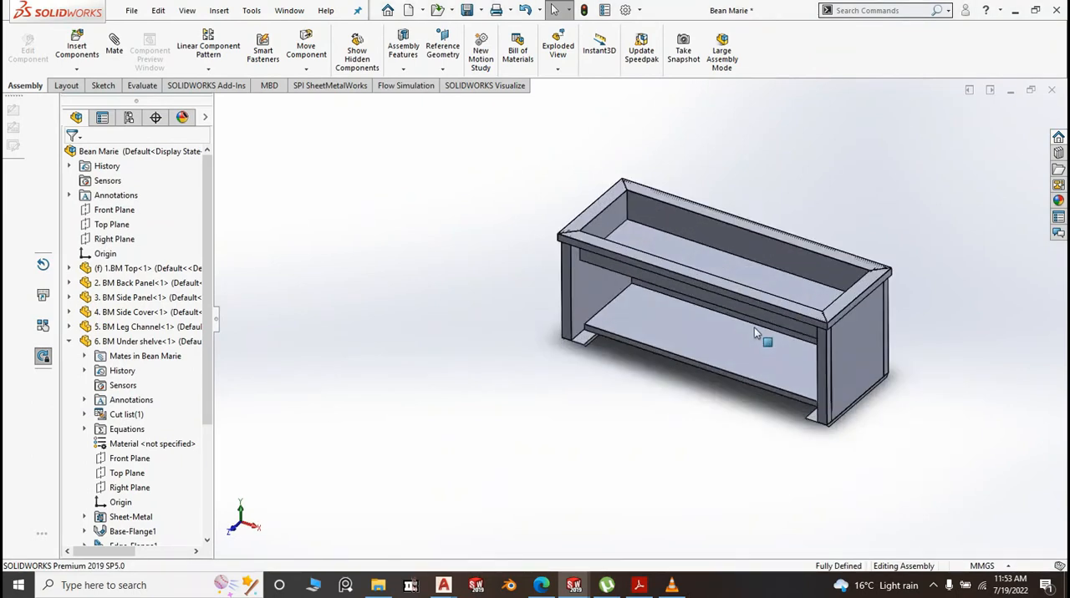
# Examine the assembled unit's front opening, under shelf and leg channels from the isometric view
pyautogui.scroll(4, 515, 364)
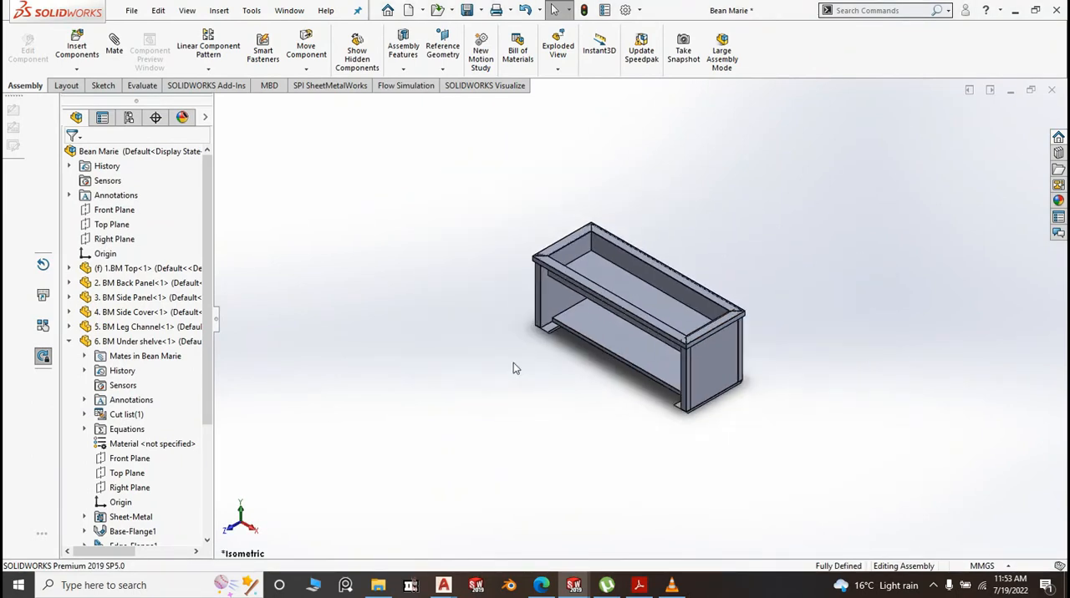
pyautogui.scroll(-2, 661, 389)
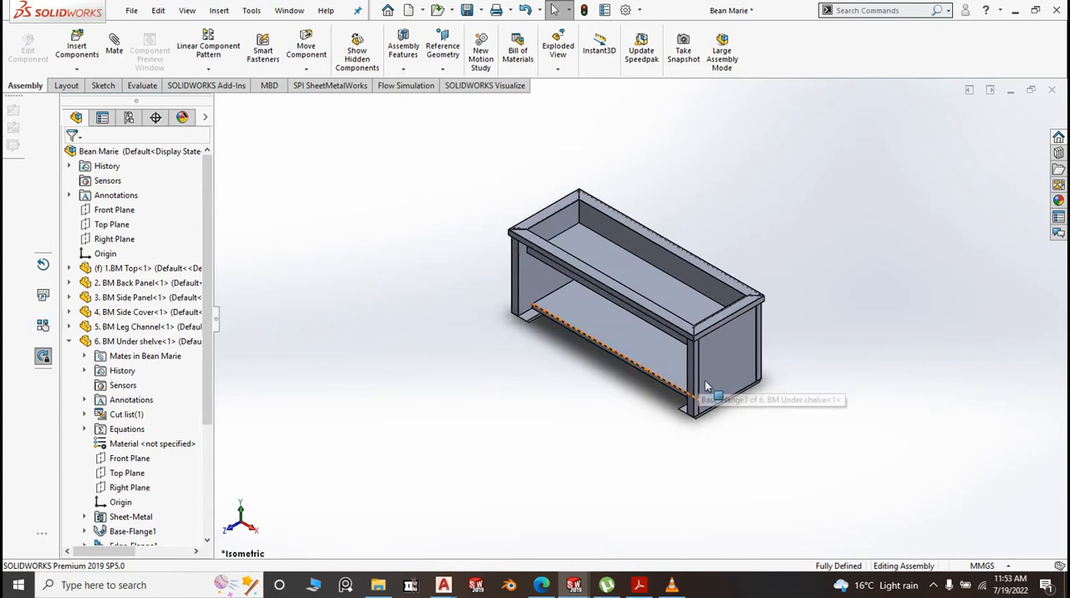
pyautogui.scroll(-3, 702, 411)
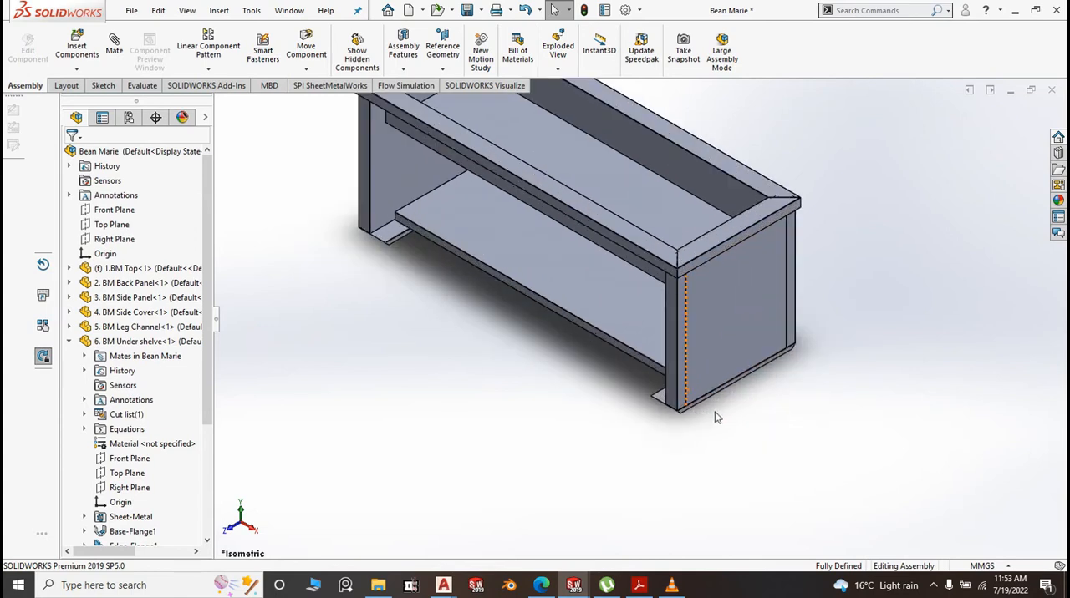
pyautogui.scroll(2, 718, 392)
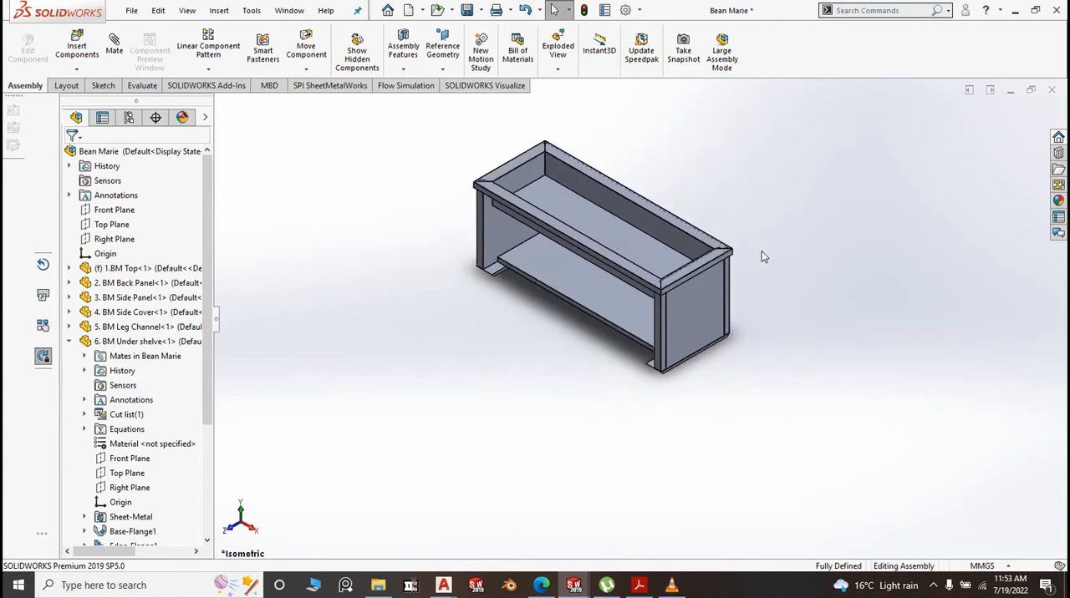
pyautogui.scroll(-2, 696, 200)
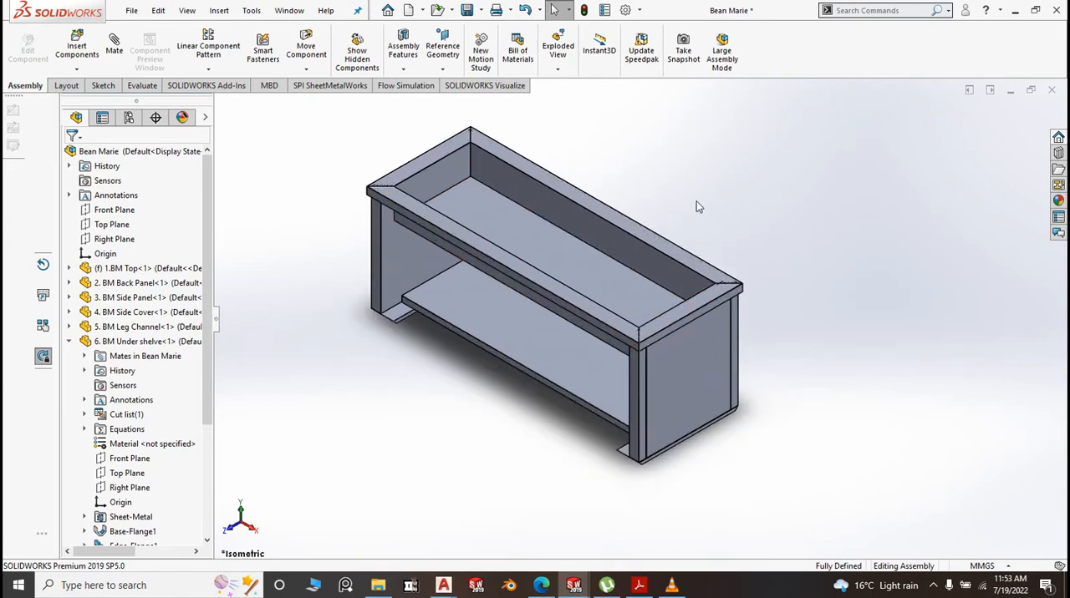
pyautogui.scroll(2, 804, 265)
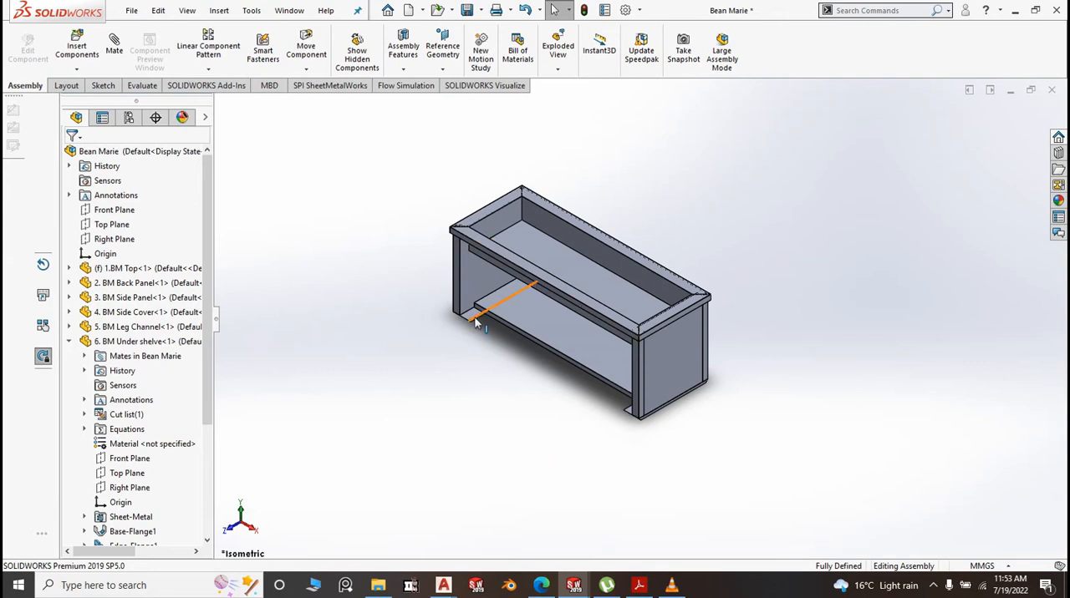
pyautogui.scroll(-1, 490, 270)
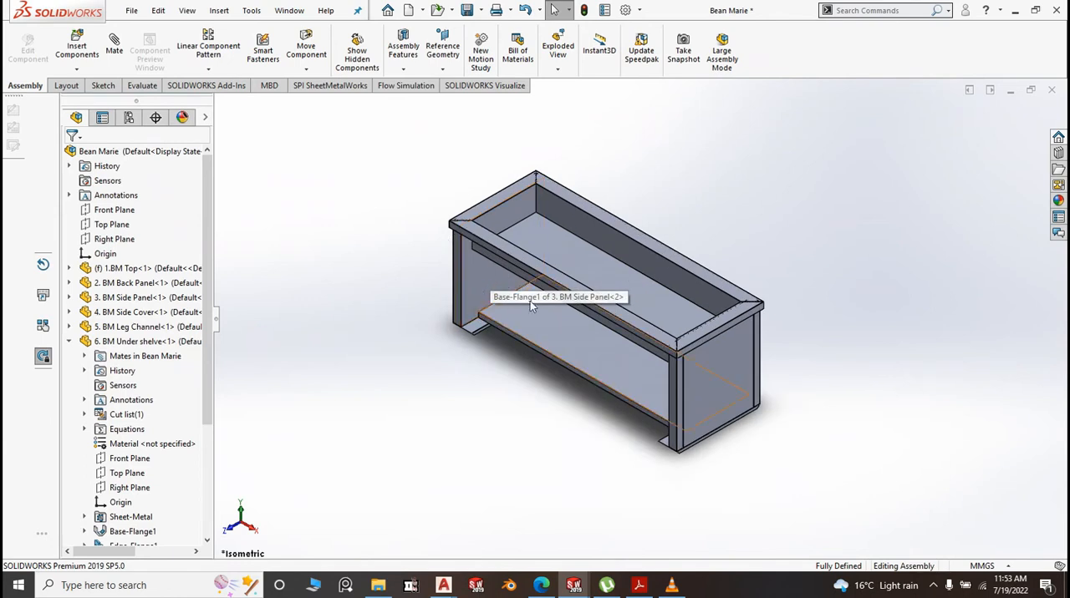
pyautogui.scroll(-2, 520, 307)
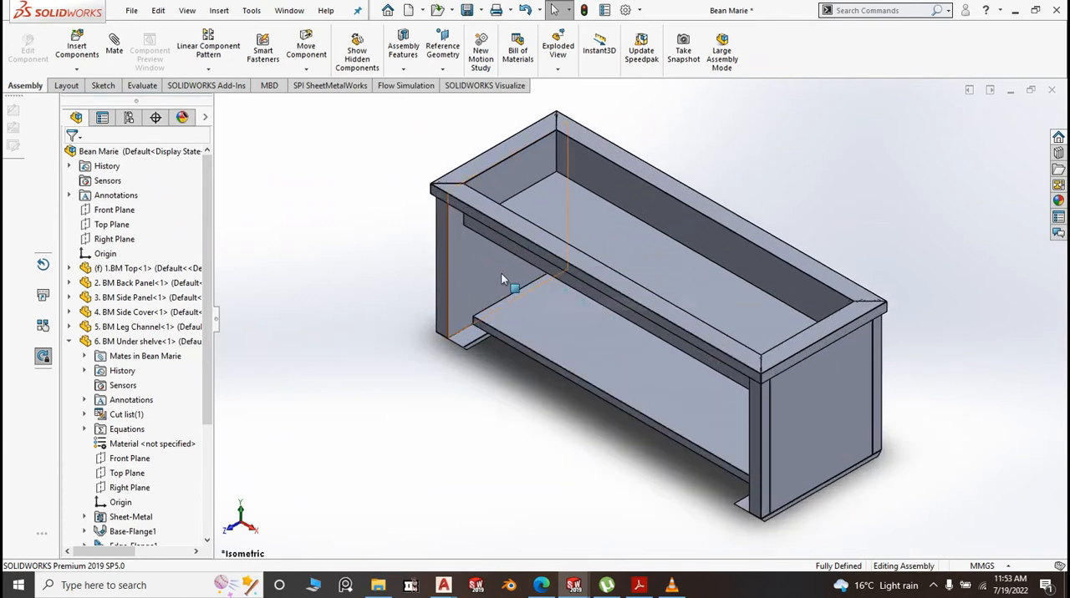
pyautogui.scroll(-2, 465, 246)
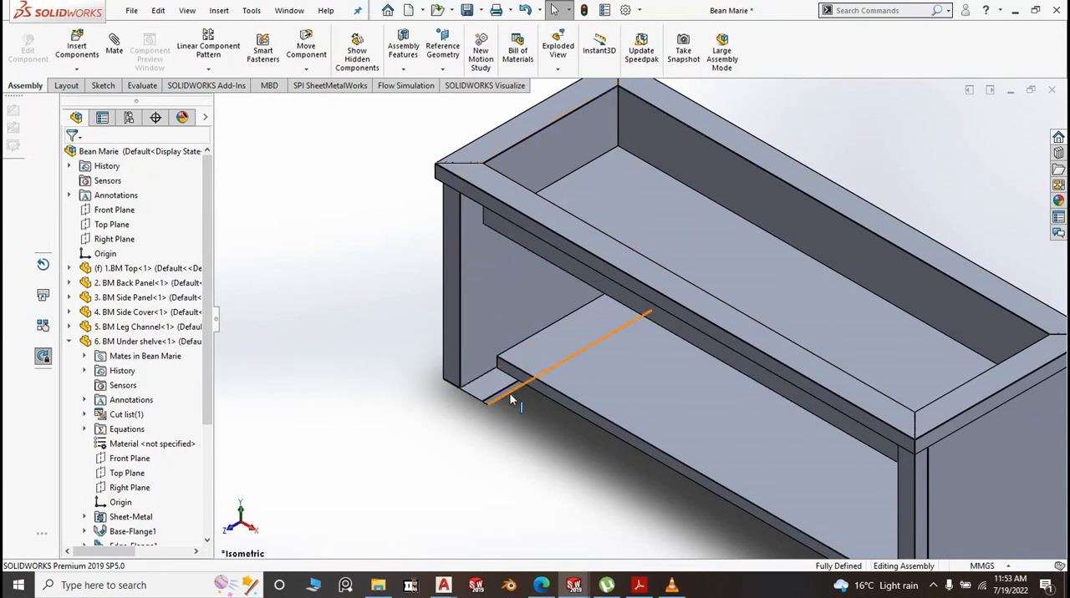
pyautogui.scroll(3, 511, 400)
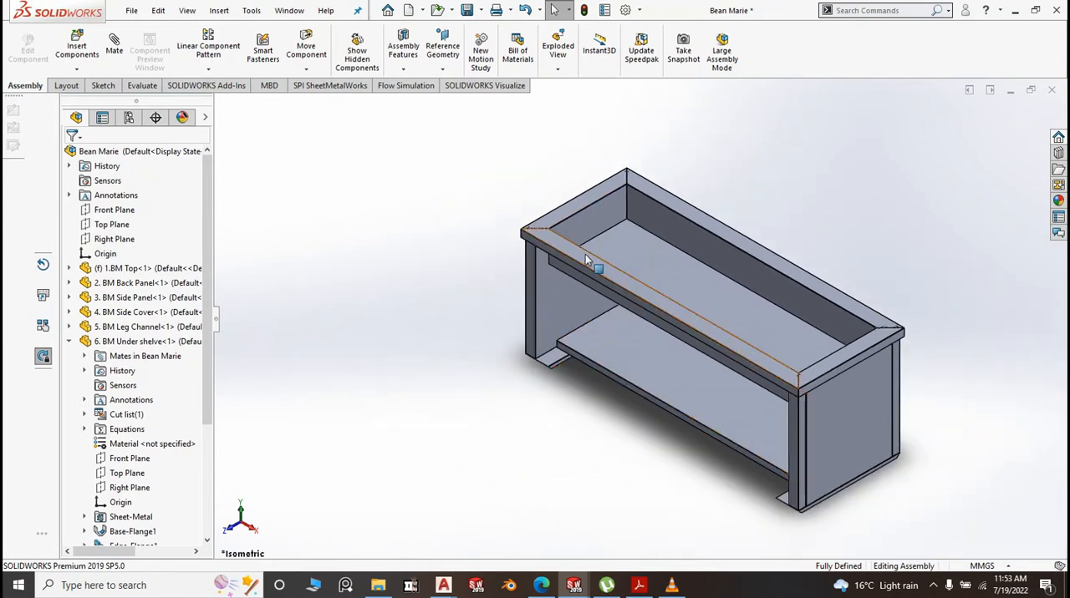
pyautogui.scroll(-2, 585, 254)
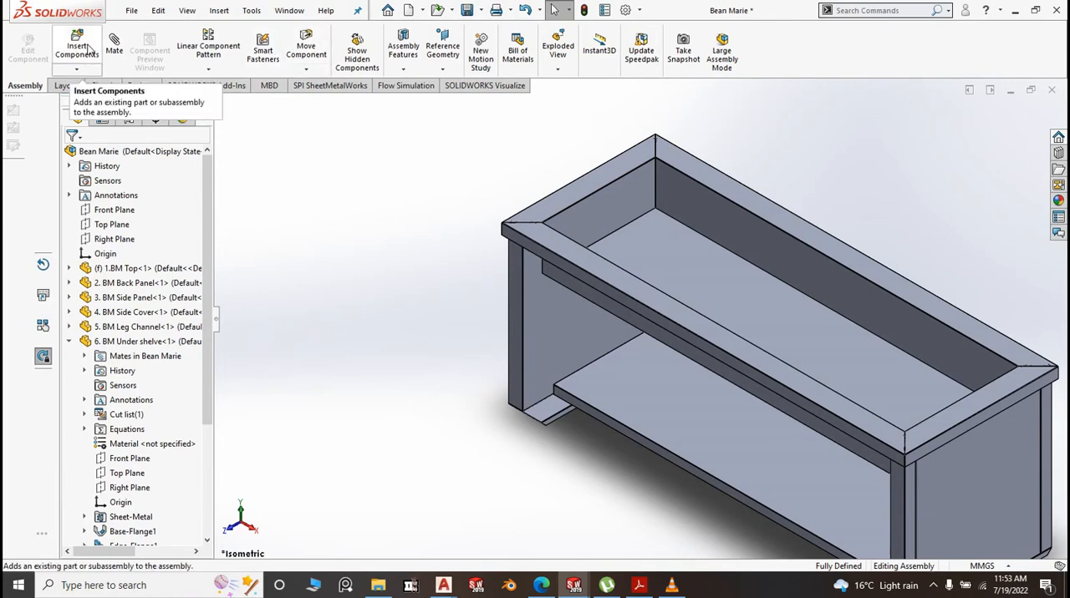
# Create a new part document from the second Part template
pyautogui.click(131, 11)
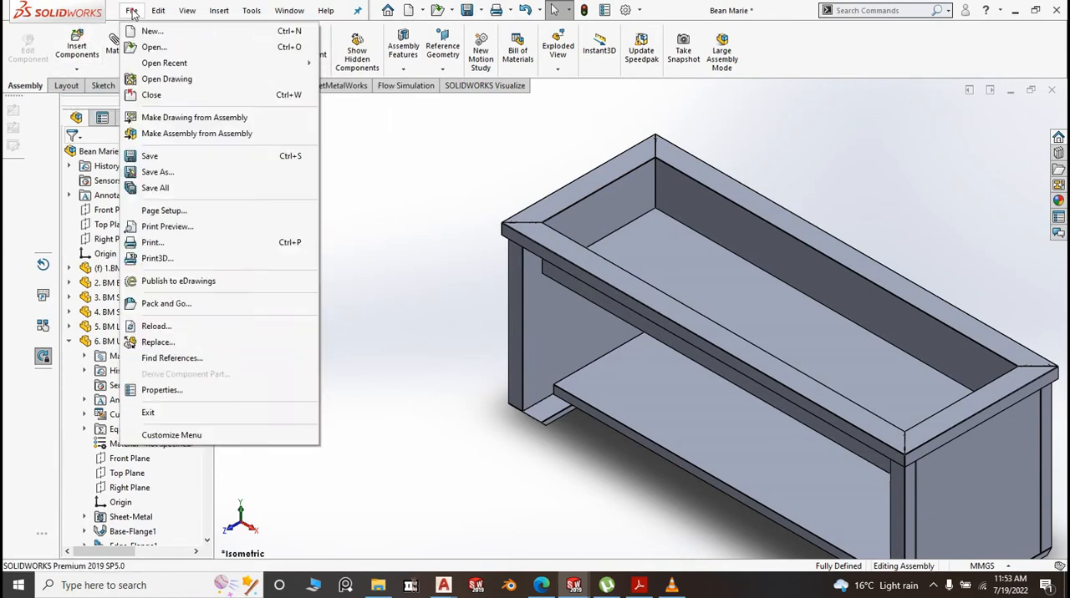
pyautogui.click(152, 32)
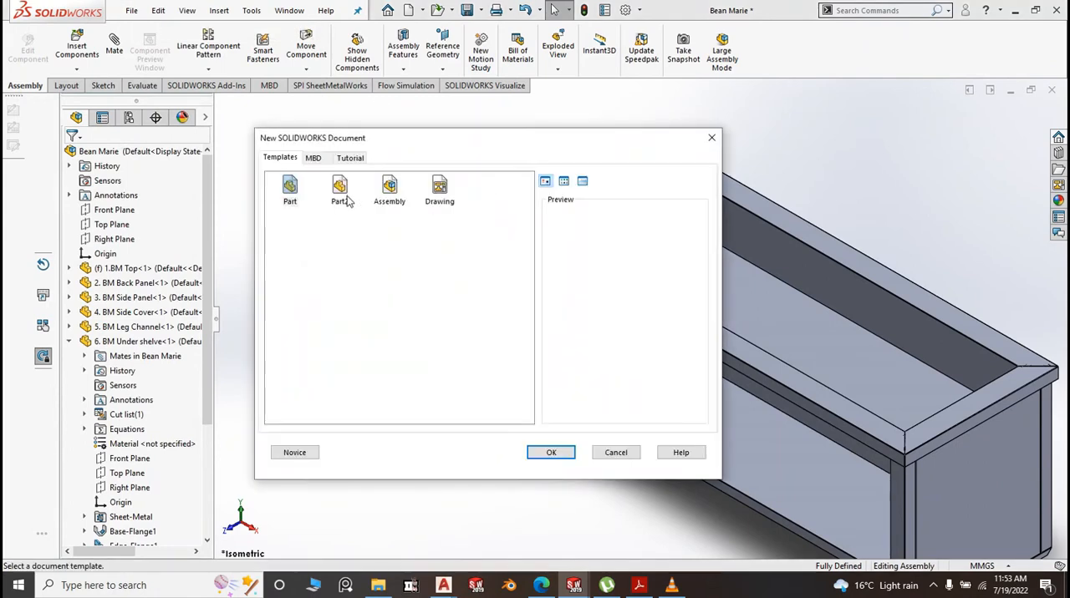
pyautogui.click(345, 190)
pyautogui.click(555, 453)
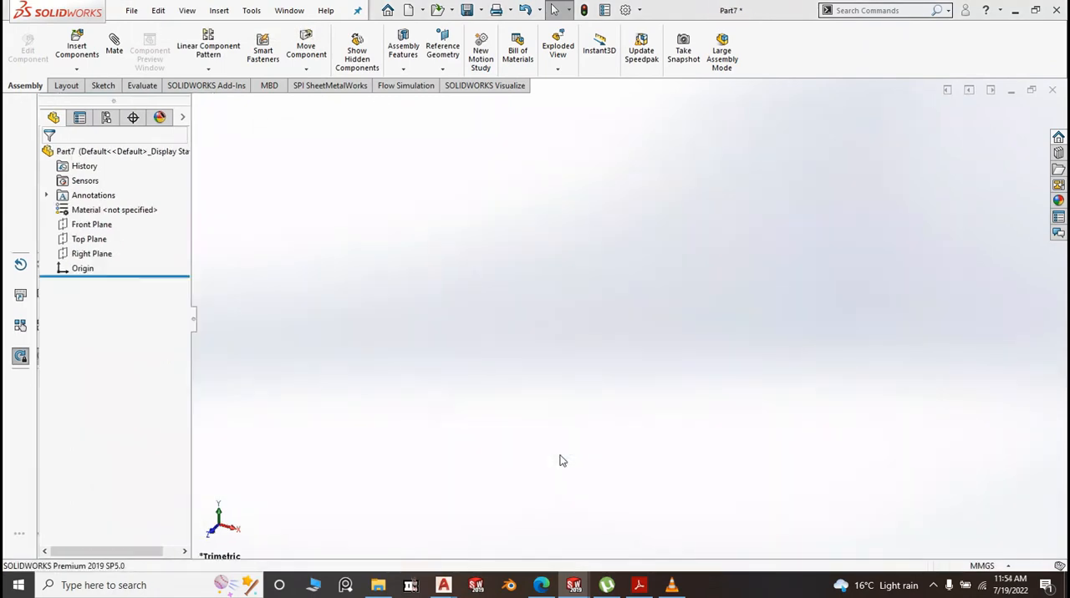
# Sketch a center rectangle about 293 mm wide and 57 mm high on the Front Plane, centered on the origin
pyautogui.click(83, 226)
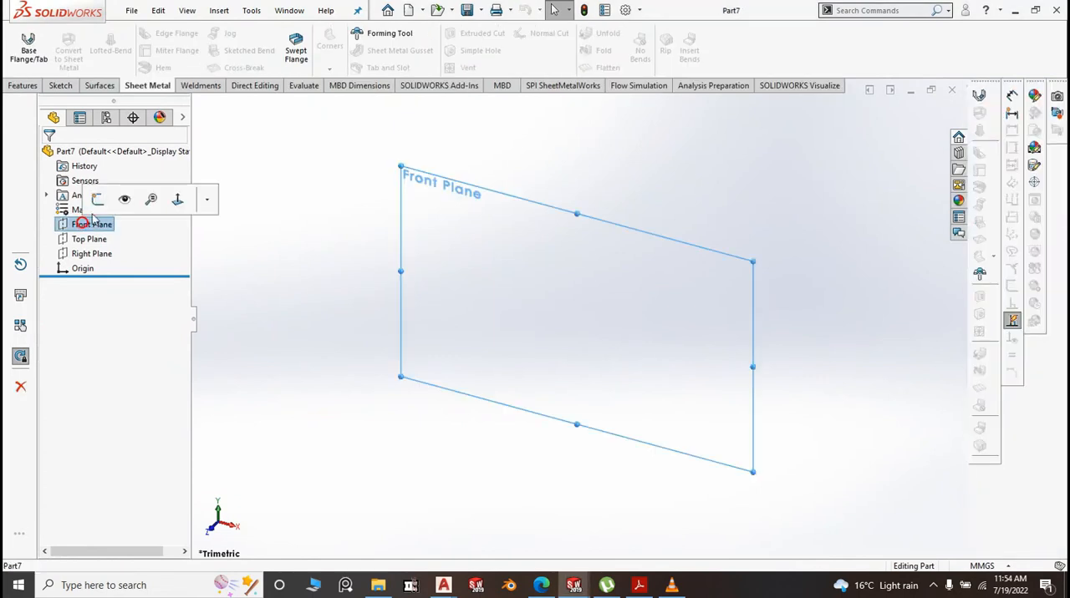
pyautogui.click(106, 199)
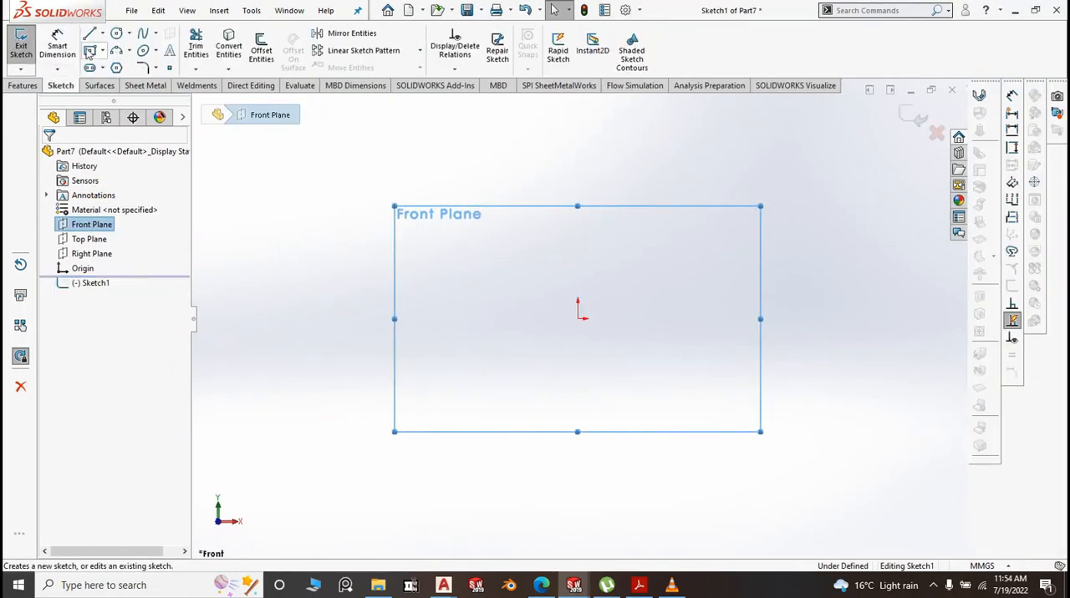
pyautogui.click(102, 50)
pyautogui.click(113, 87)
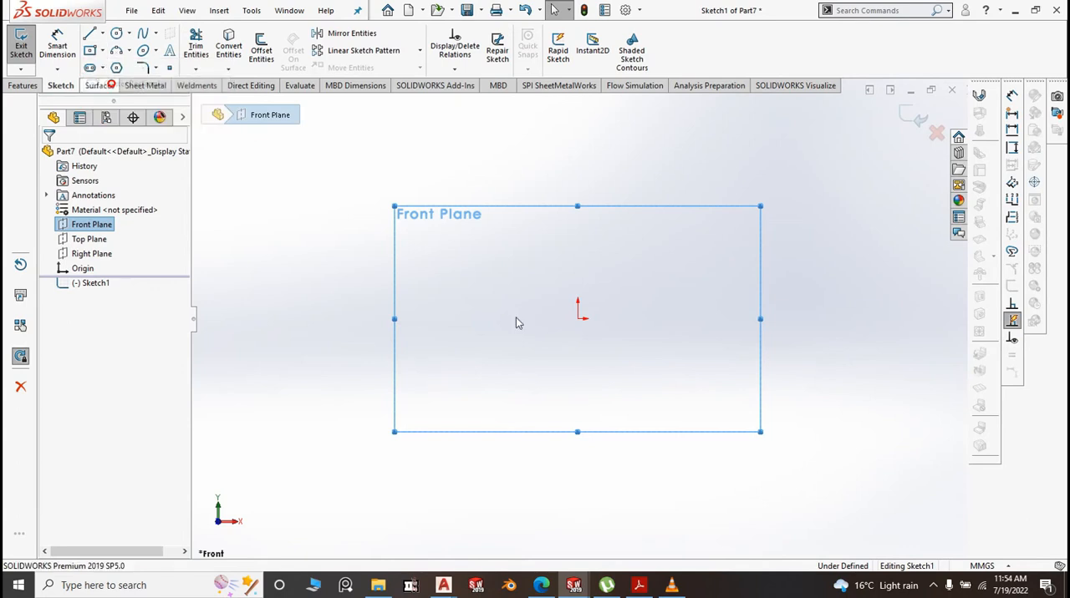
pyautogui.click(577, 319)
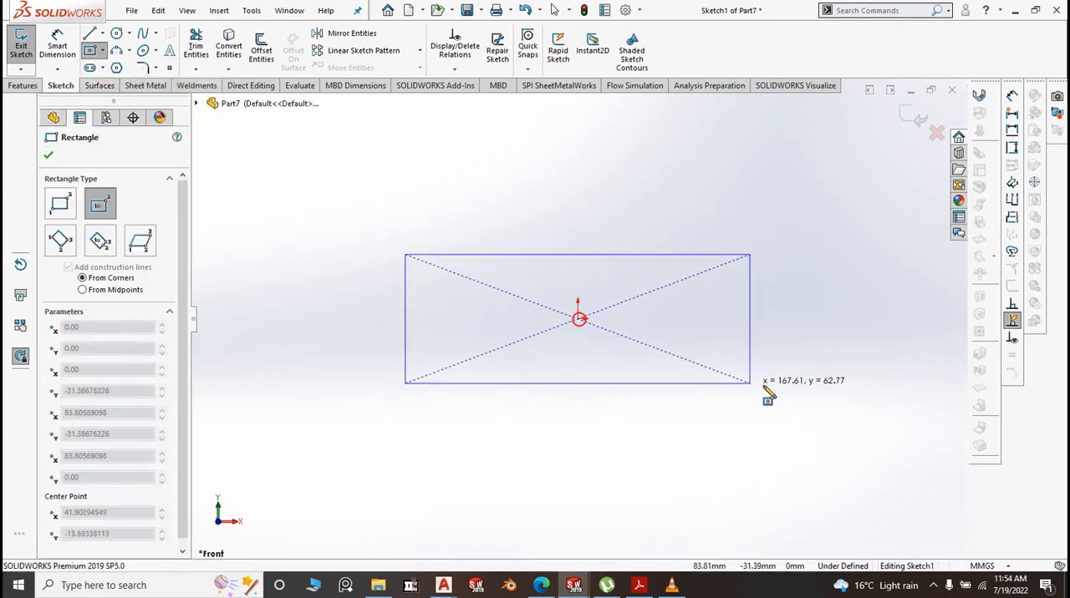
pyautogui.click(878, 377)
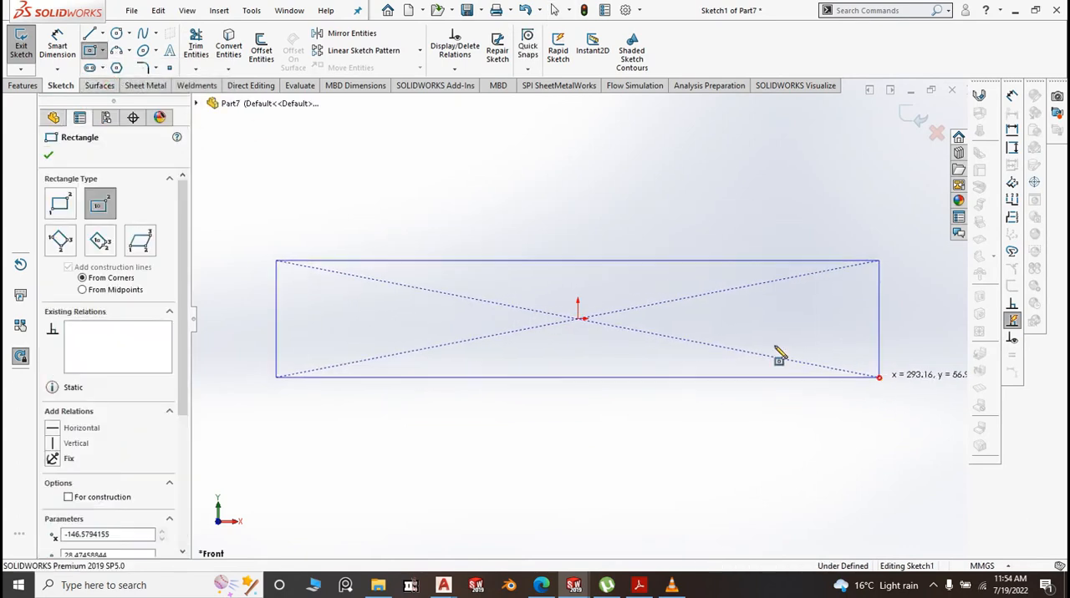
# Dimension the rectangle to 1666 mm wide and 110 mm high
pyautogui.click(57, 46)
pyautogui.click(623, 227)
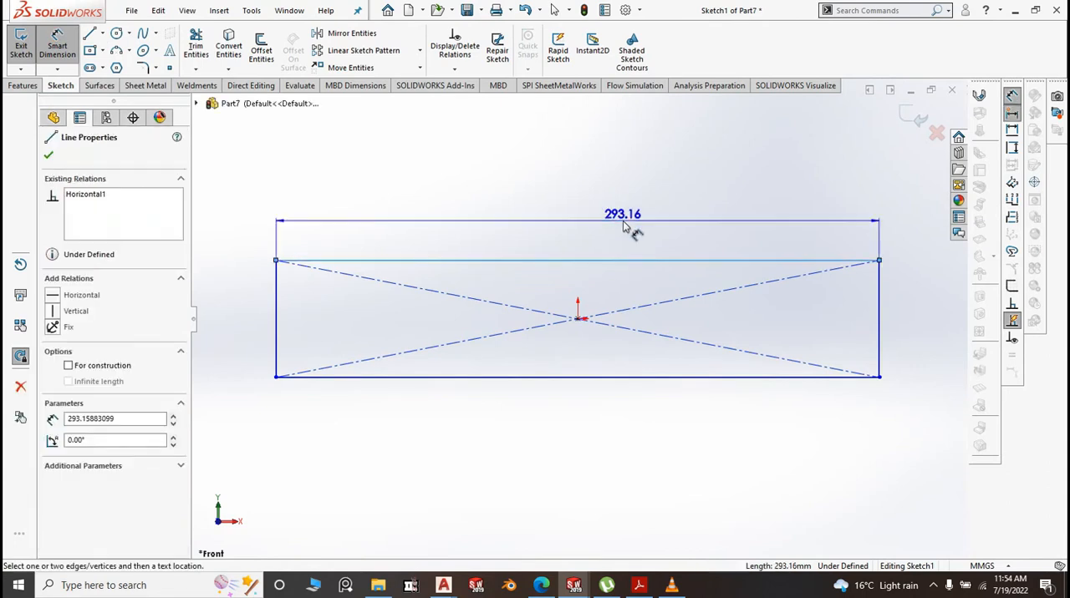
pyautogui.click(623, 214)
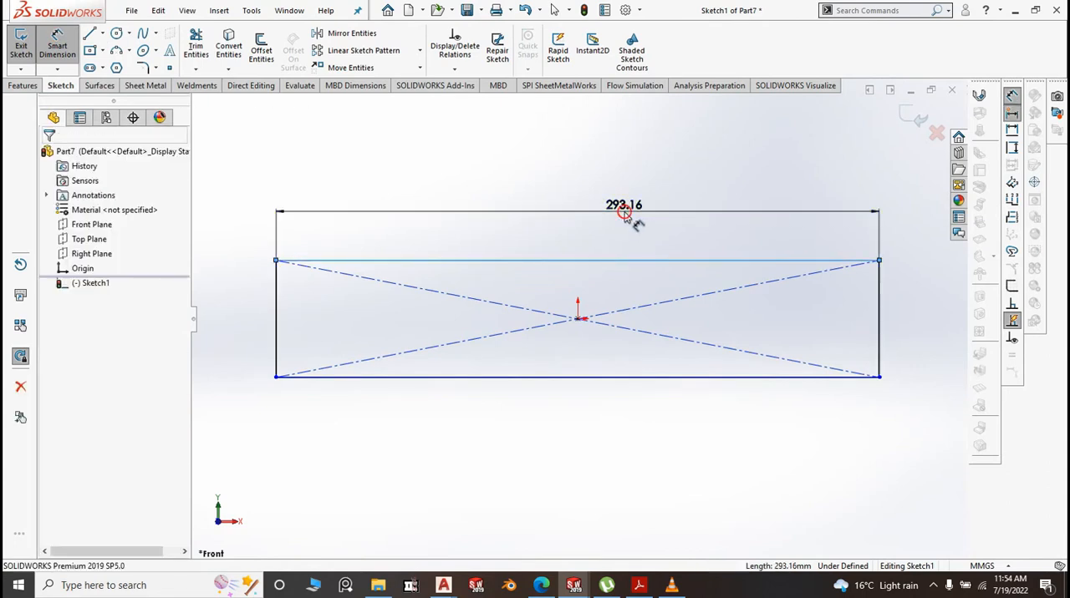
pyautogui.click(625, 207)
pyautogui.write('166')
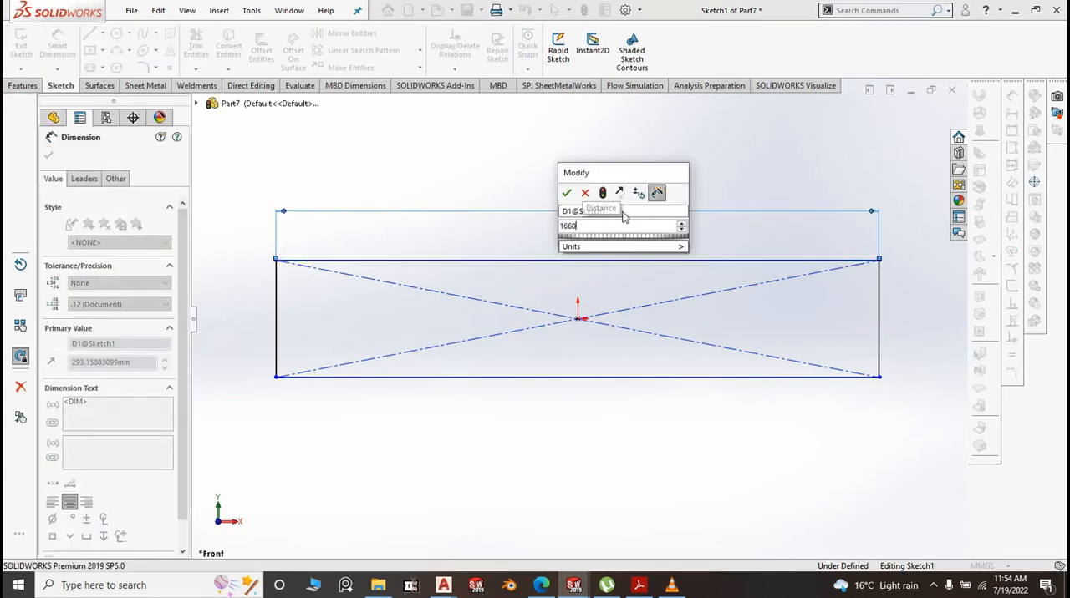
pyautogui.write('6')
pyautogui.press('Return')
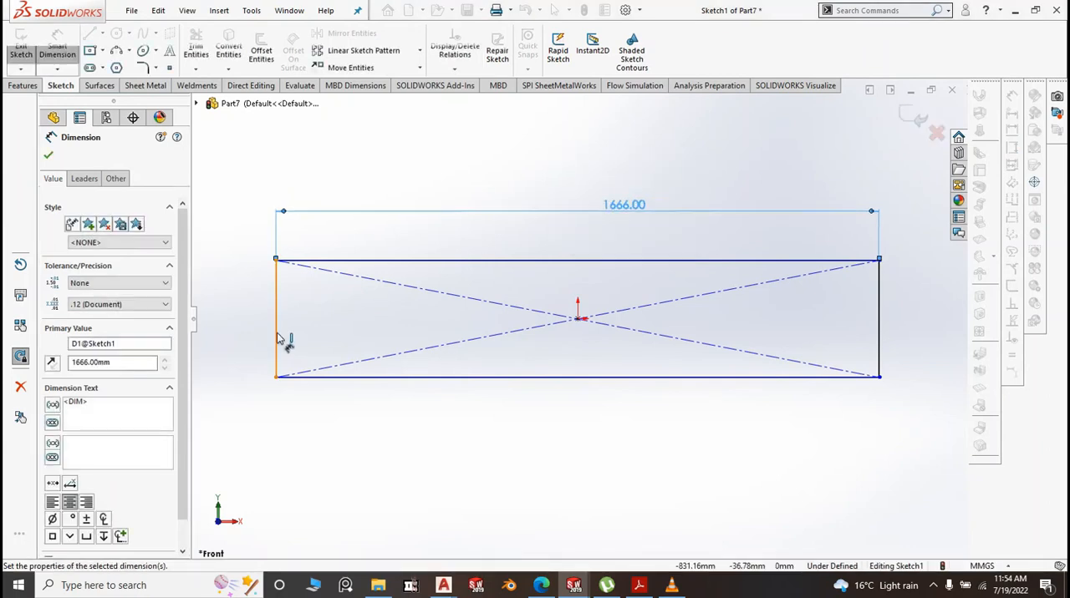
pyautogui.click(276, 337)
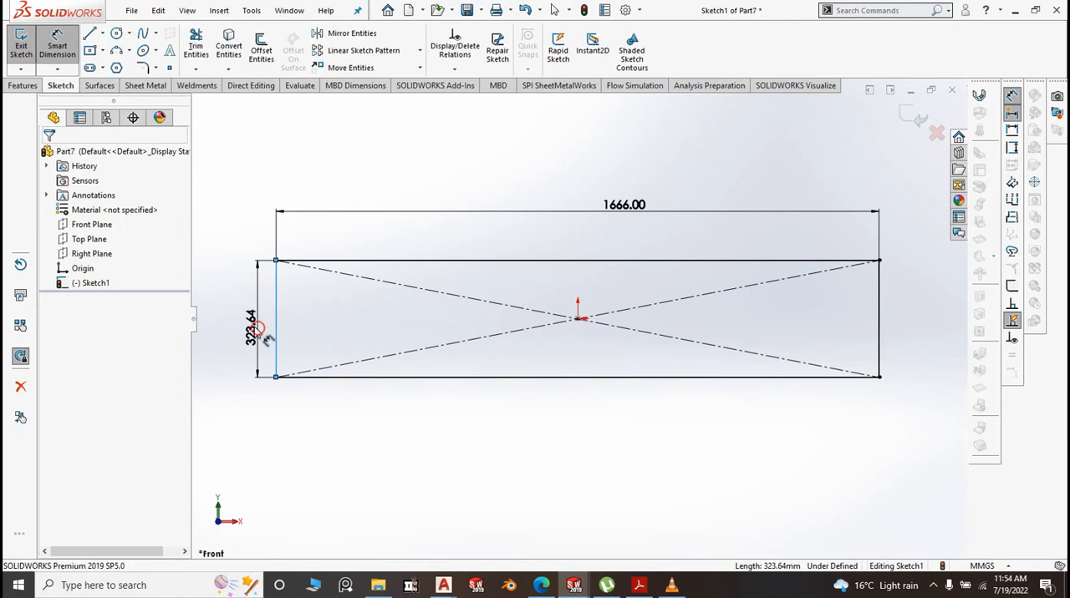
pyautogui.click(257, 330)
pyautogui.write('110')
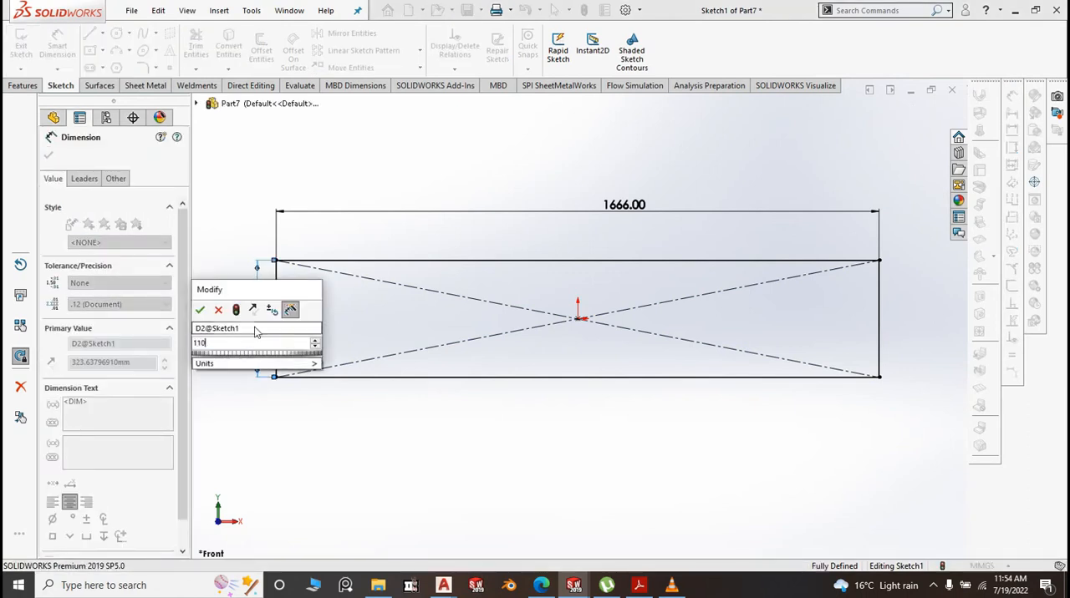
pyautogui.click(201, 310)
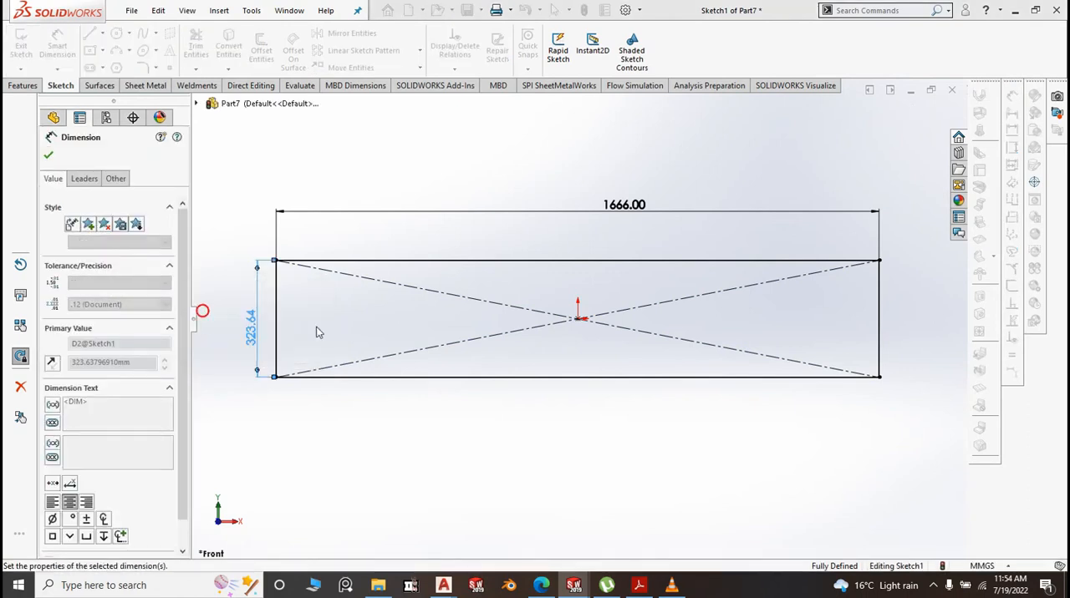
# Create a sheet metal base flange 1.20 mm thick from the rectangle sketch
pyautogui.click(138, 86)
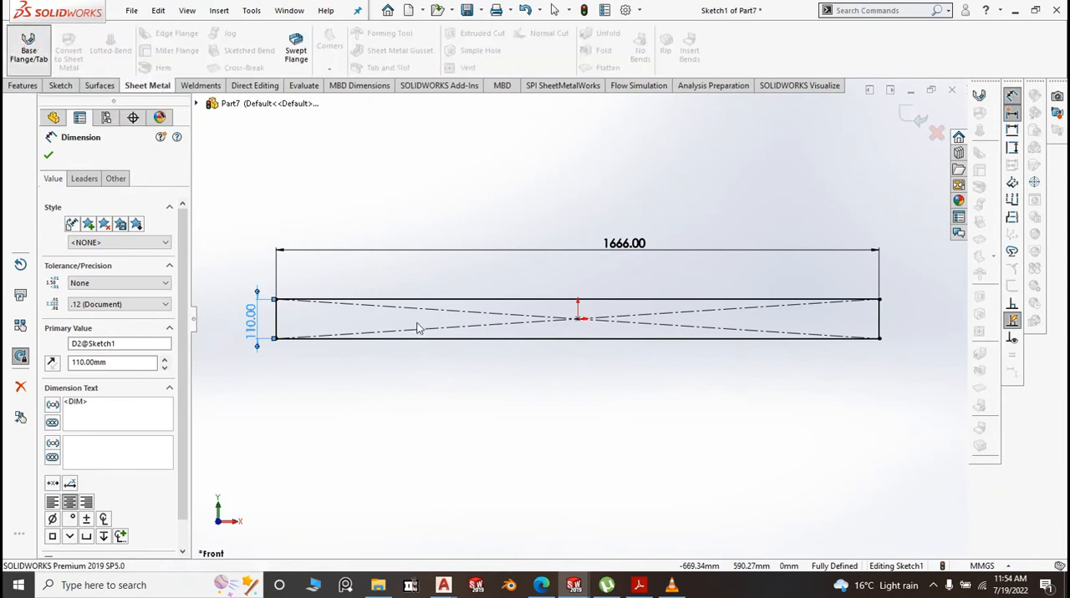
pyautogui.click(29, 46)
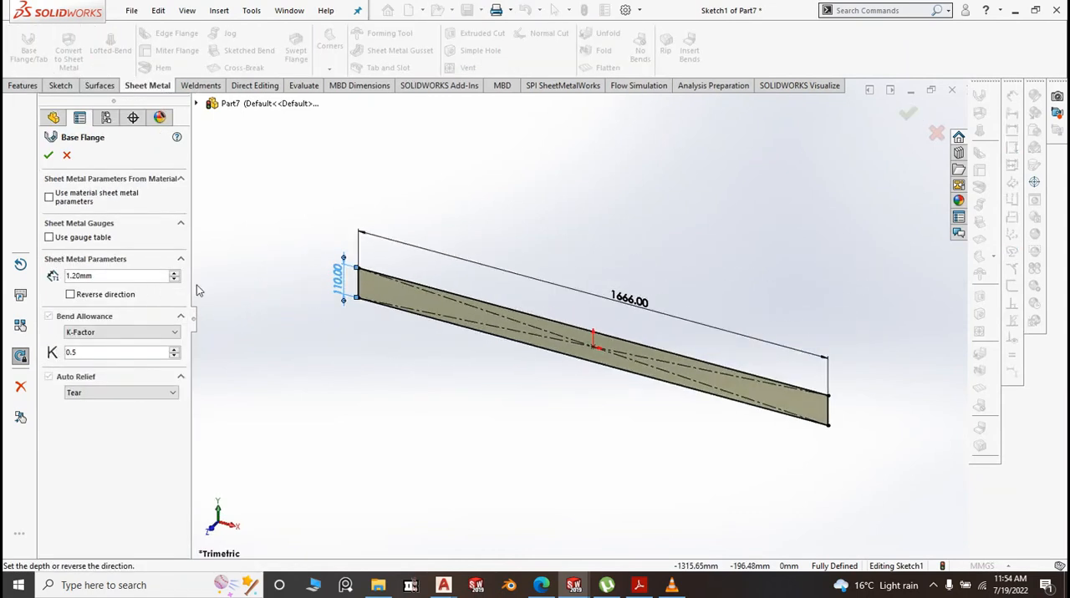
pyautogui.click(48, 156)
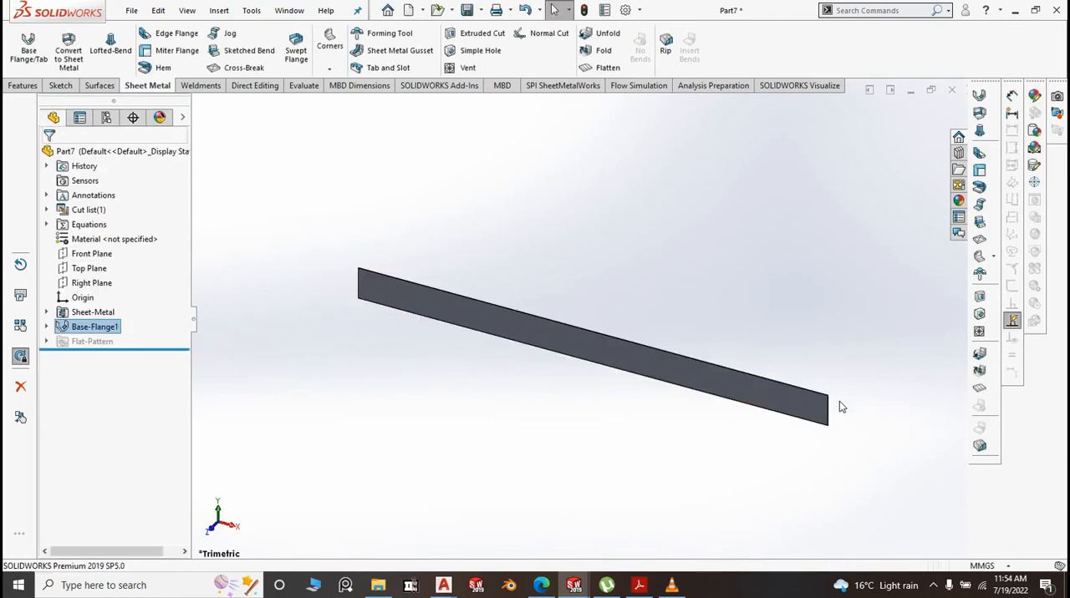
# Add a 20 mm edge flange with a 0.10 mm bend radius along the strip's long lower edge, pointing backward
pyautogui.scroll(-3, 839, 401)
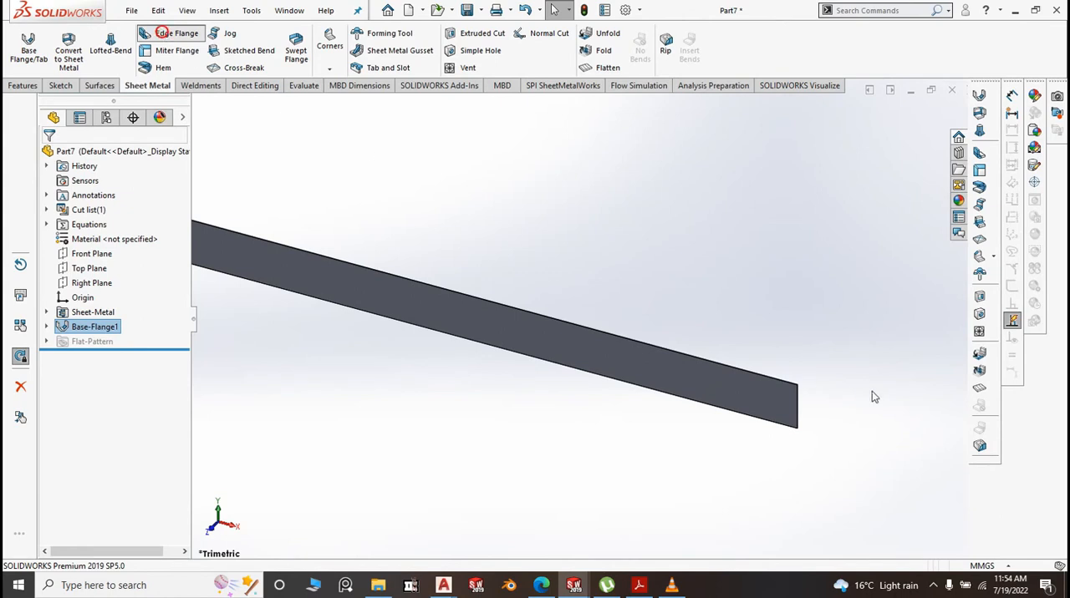
pyautogui.click(740, 422)
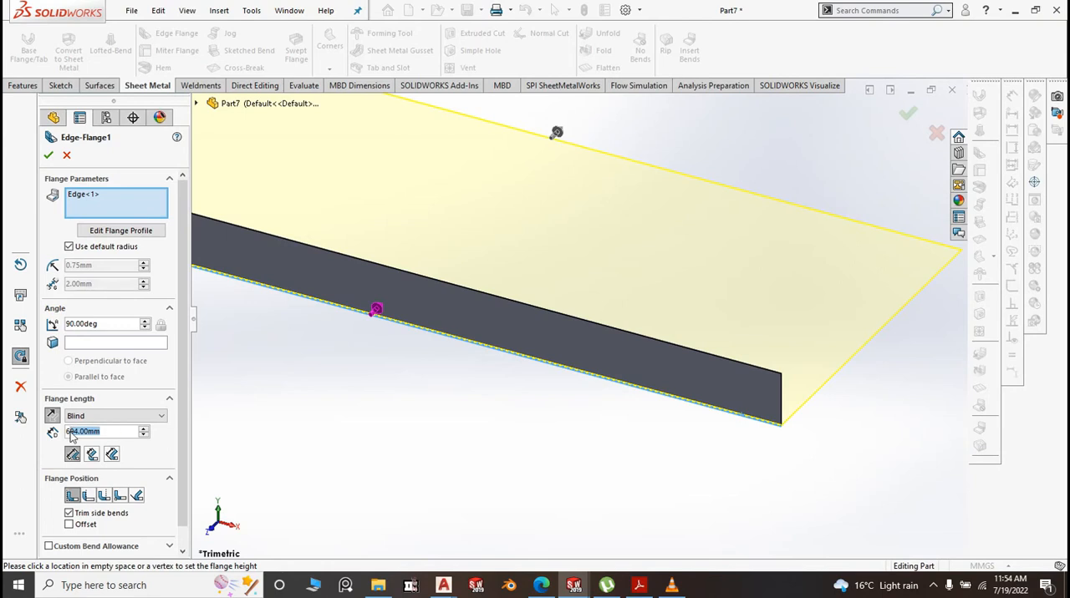
pyautogui.press('BackSpace')
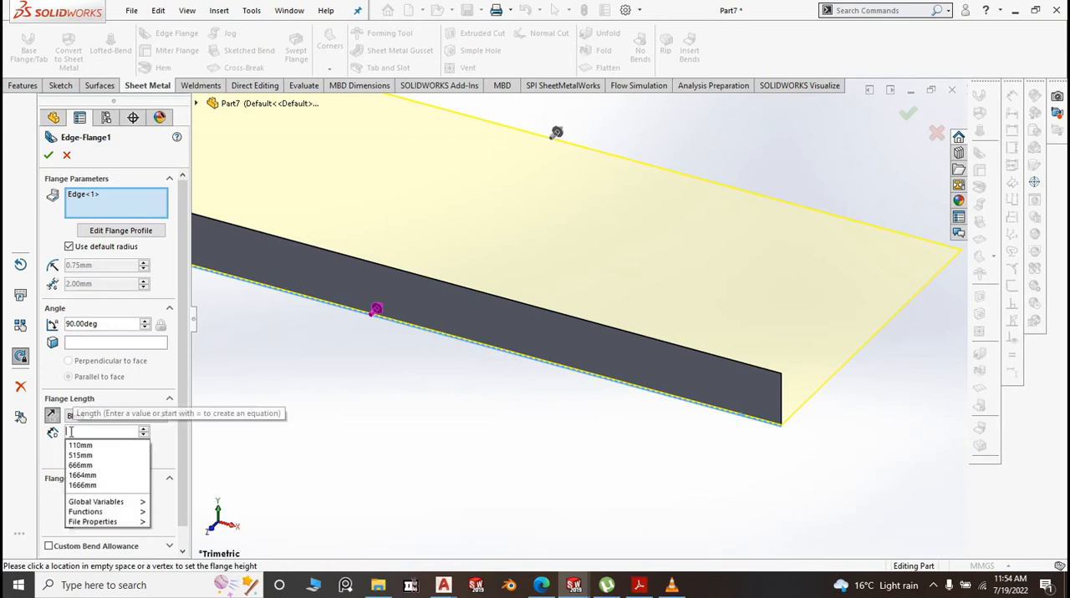
pyautogui.write('2')
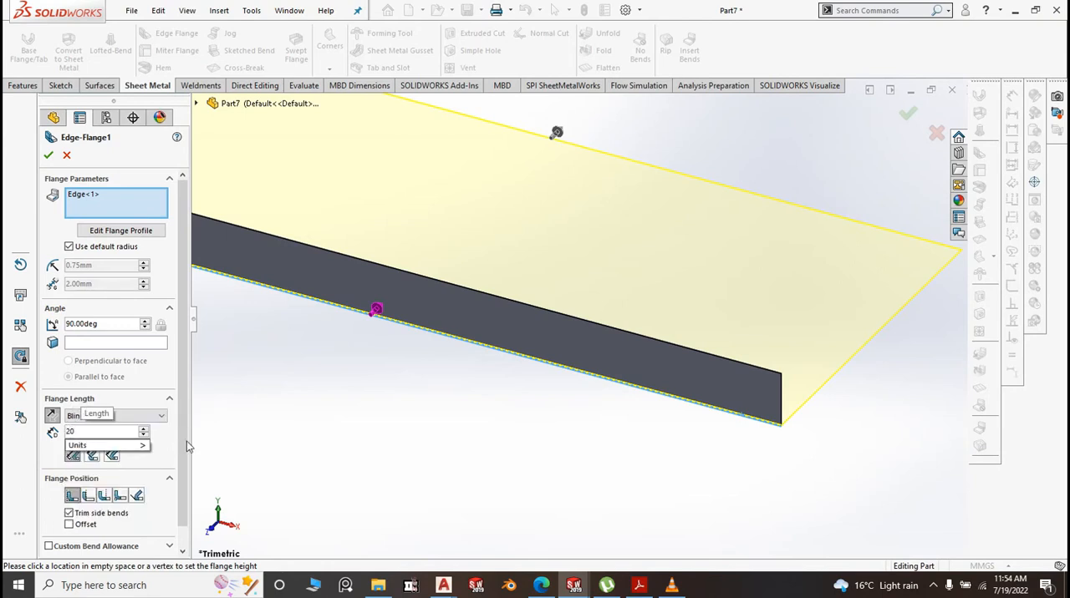
pyautogui.write('0')
pyautogui.press('Return')
pyautogui.click(70, 247)
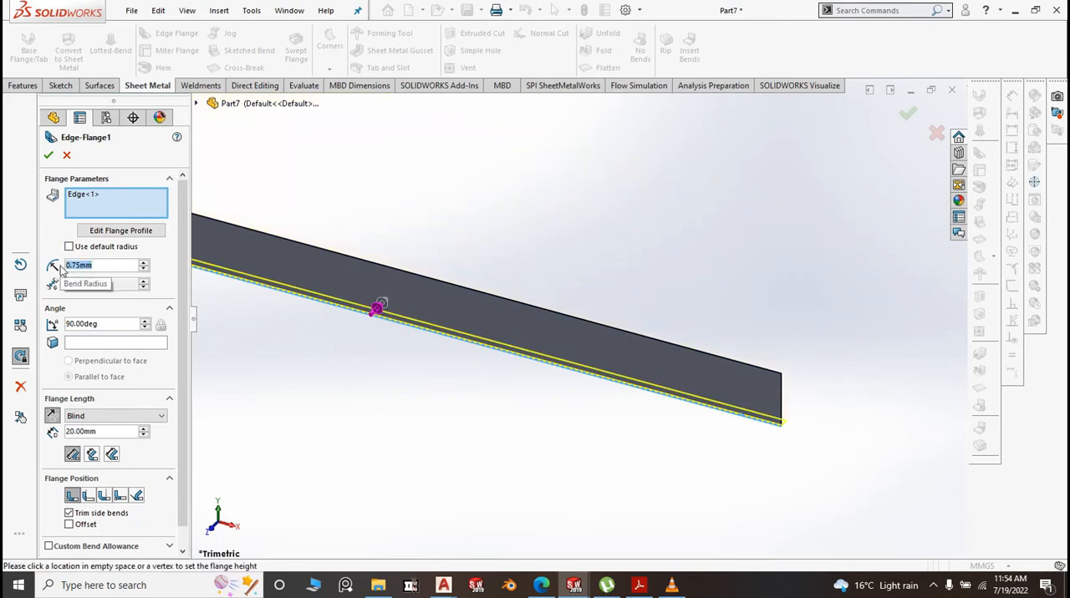
pyautogui.write('0.1')
pyautogui.click(283, 443)
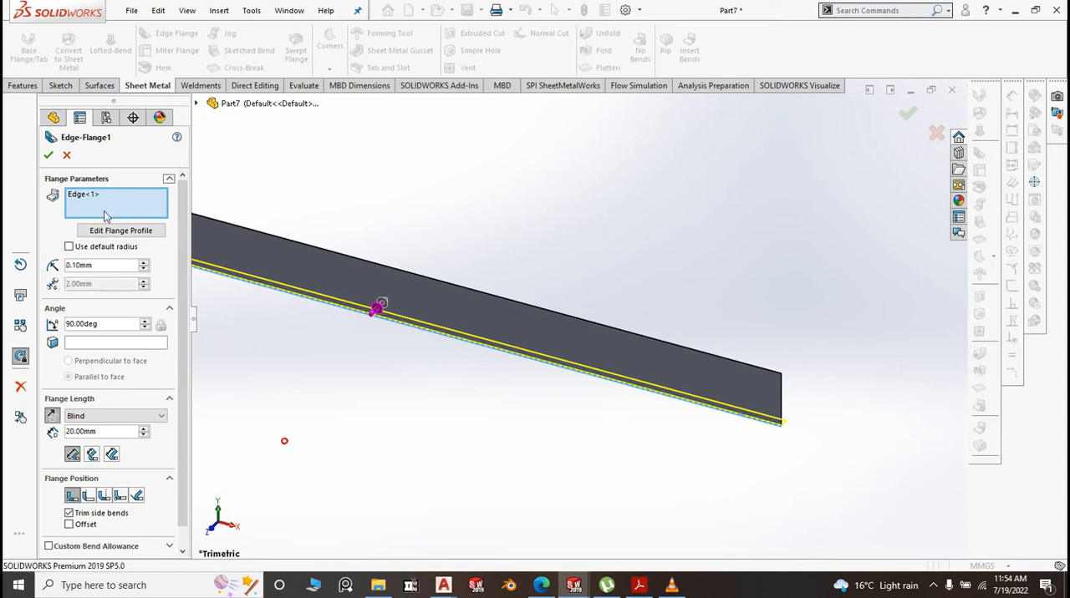
pyautogui.click(48, 158)
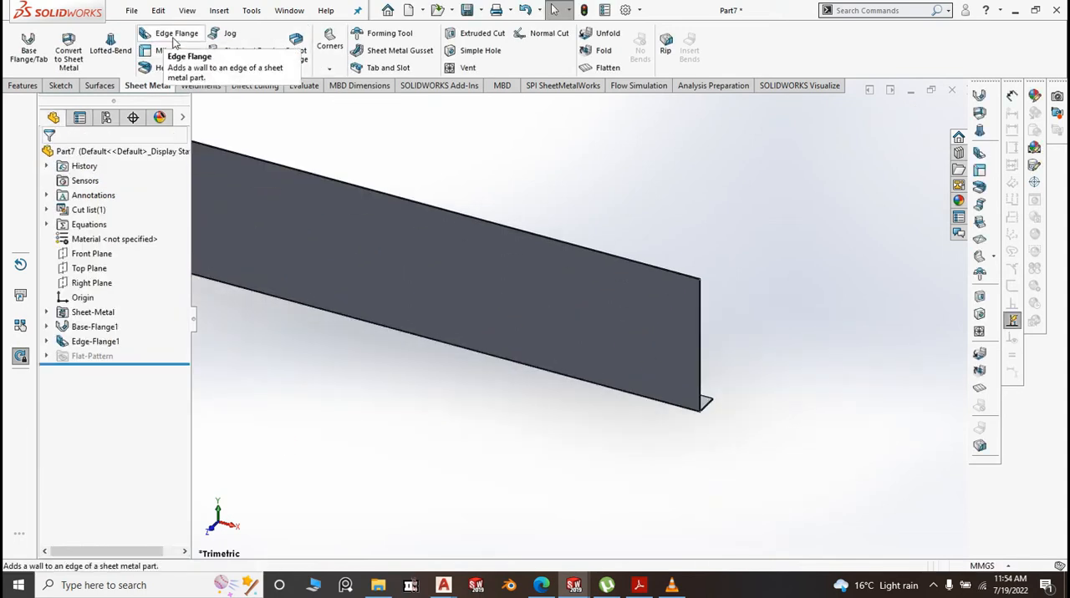
# Add an upward 15 mm edge flange with a 0.10 mm bend radius along the free edge of the lower flange
pyautogui.click(174, 39)
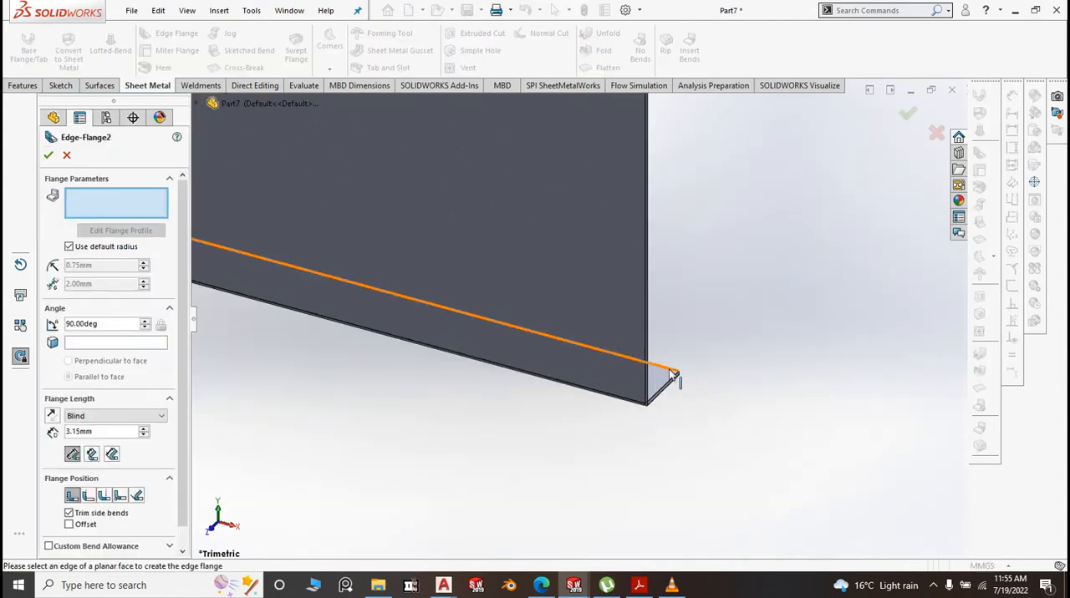
pyautogui.click(672, 372)
pyautogui.scroll(5, 710, 306)
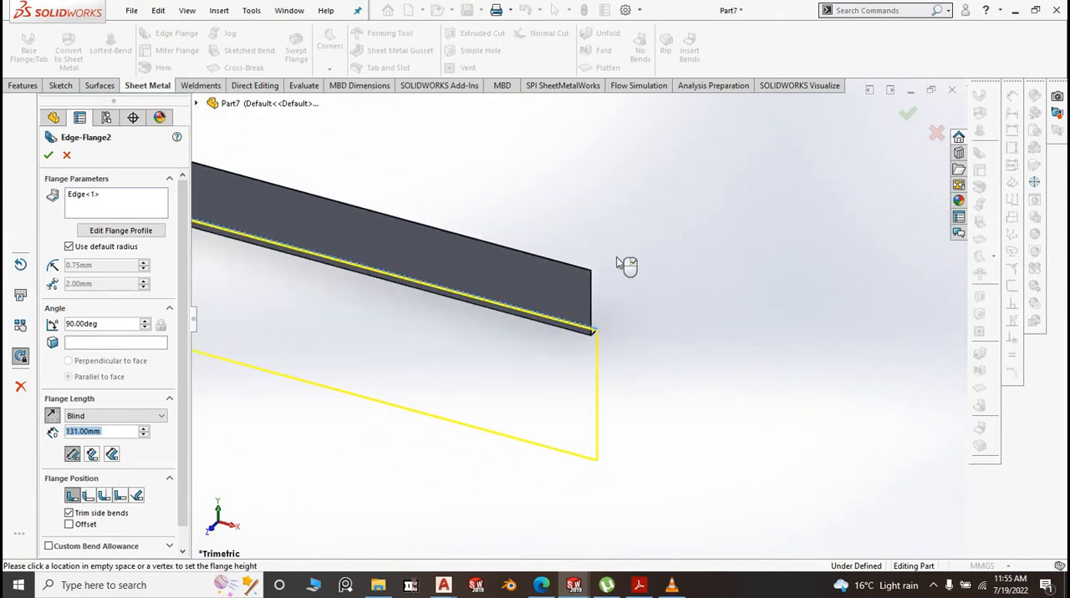
pyautogui.click(645, 165)
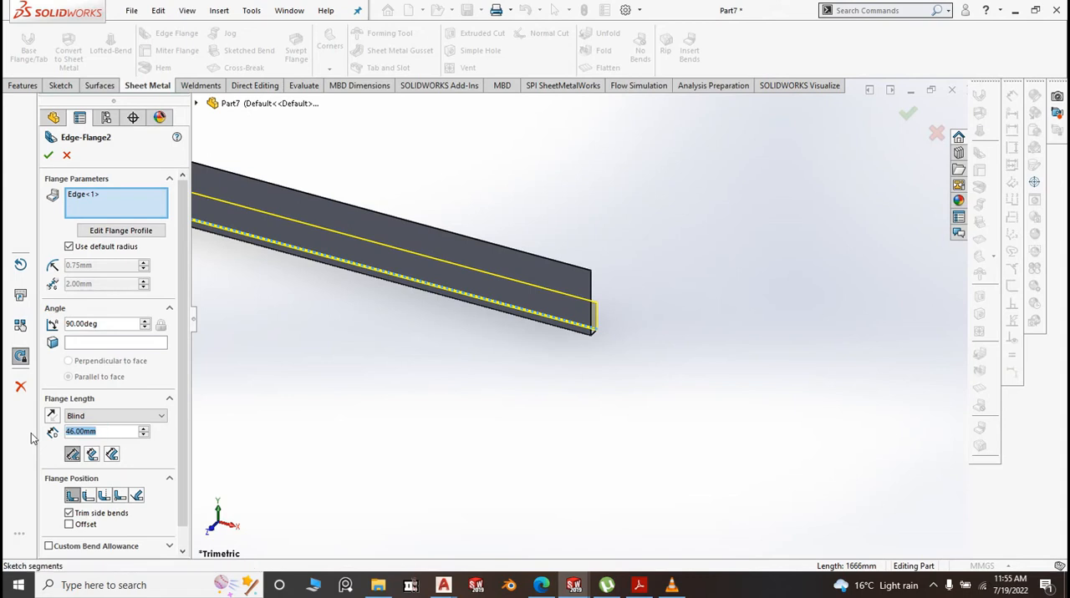
pyautogui.write('15')
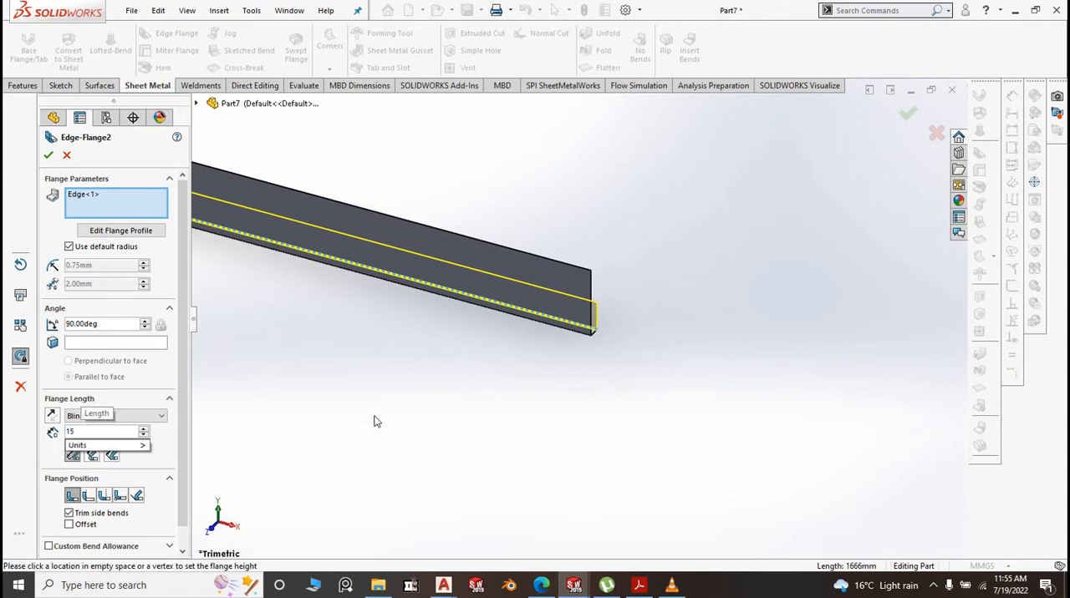
pyautogui.click(375, 423)
pyautogui.click(69, 246)
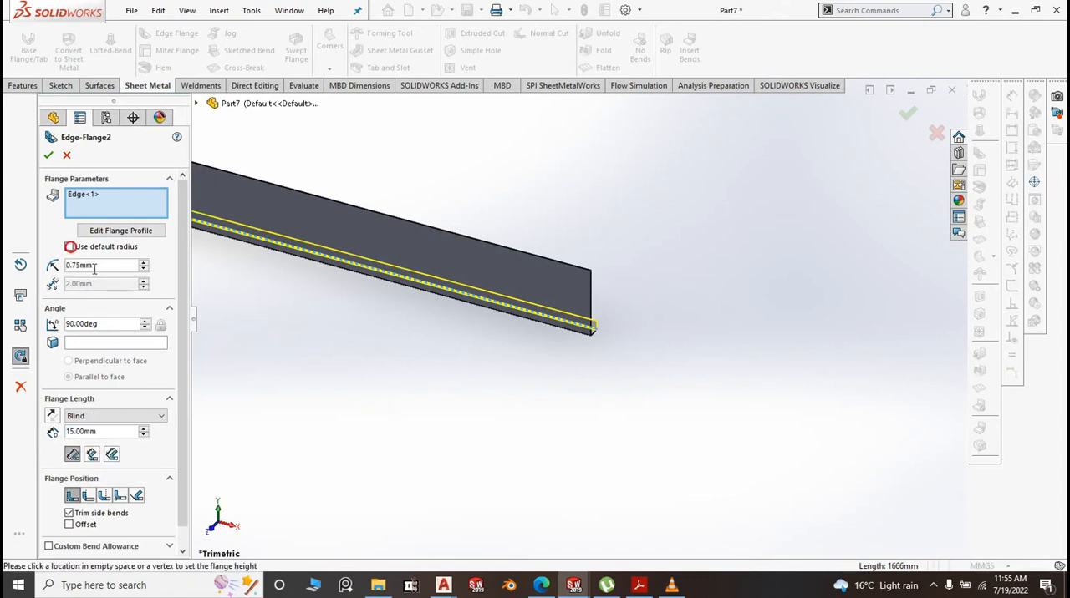
pyautogui.write('.')
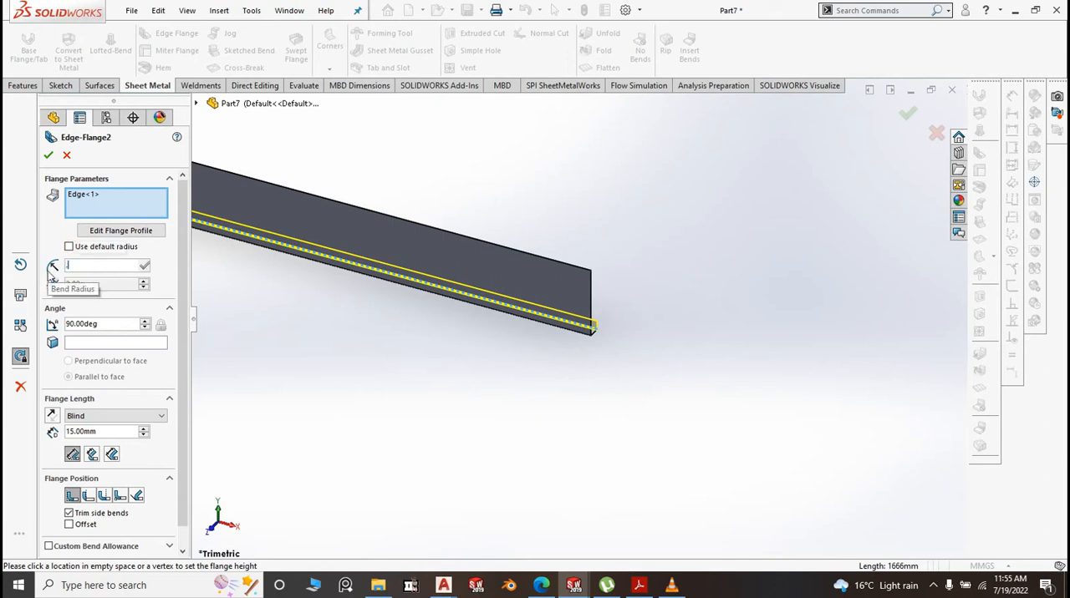
pyautogui.write('1')
pyautogui.click(304, 359)
pyautogui.scroll(3, 682, 411)
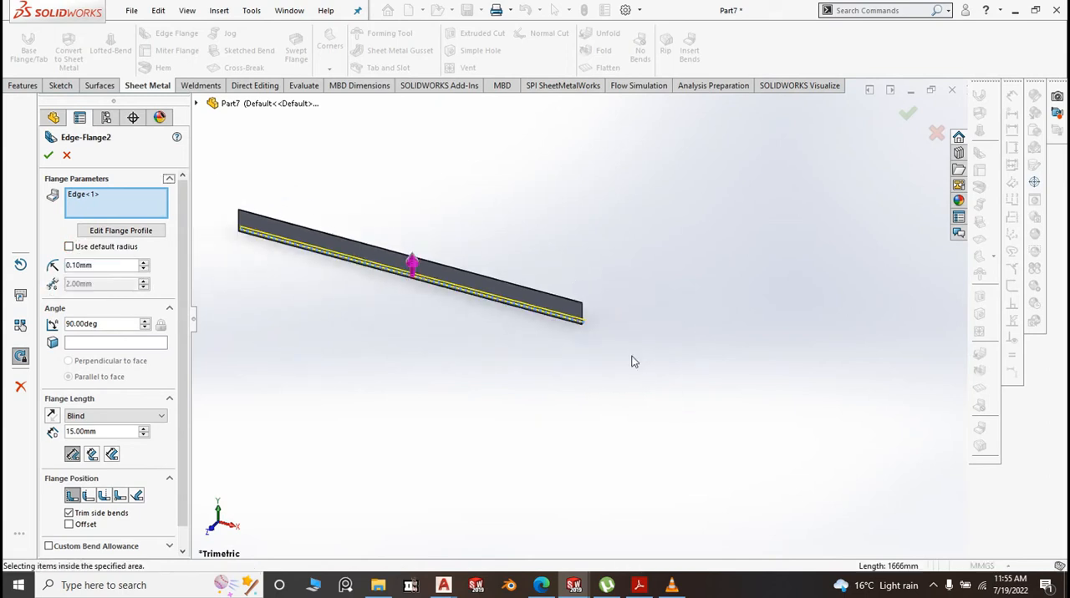
pyautogui.click(48, 157)
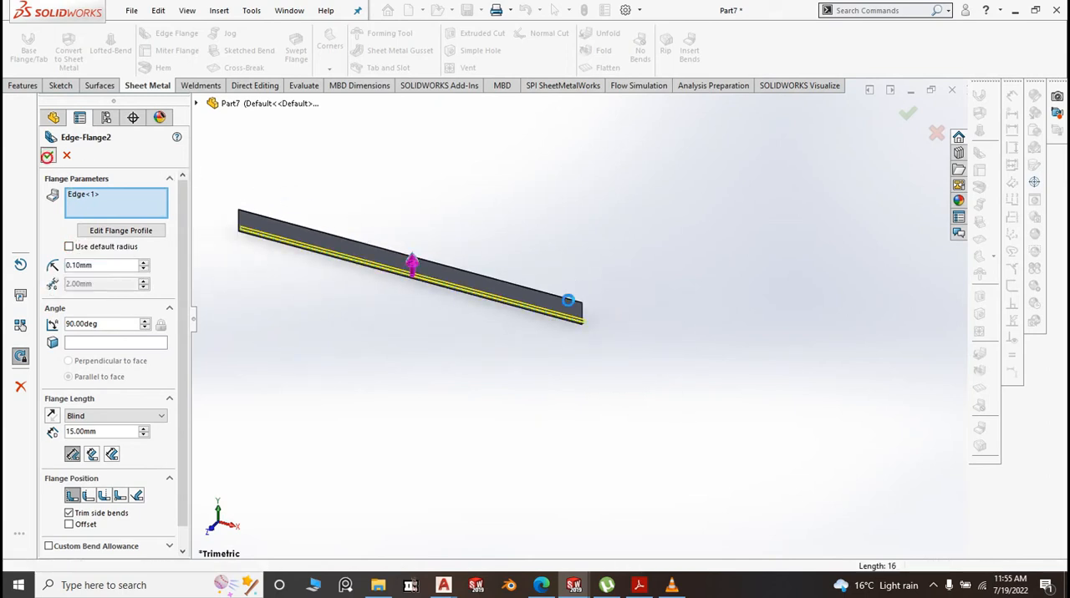
# Add a 20 mm edge flange at 30 degrees with a 0.10 mm bend radius along the strip's long upper edge
pyautogui.scroll(-5, 526, 306)
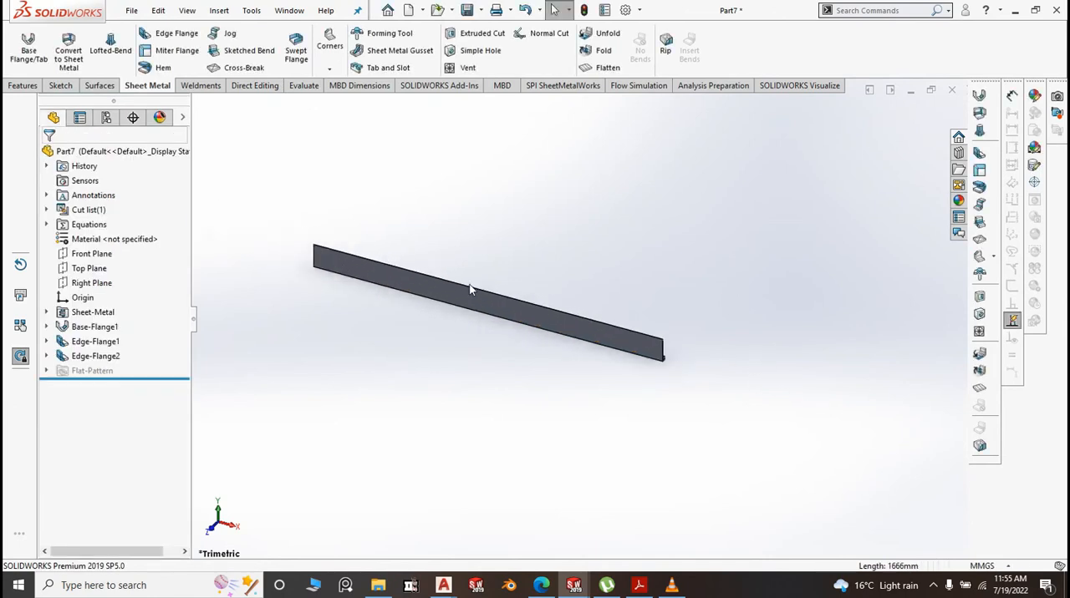
pyautogui.scroll(-2, 773, 363)
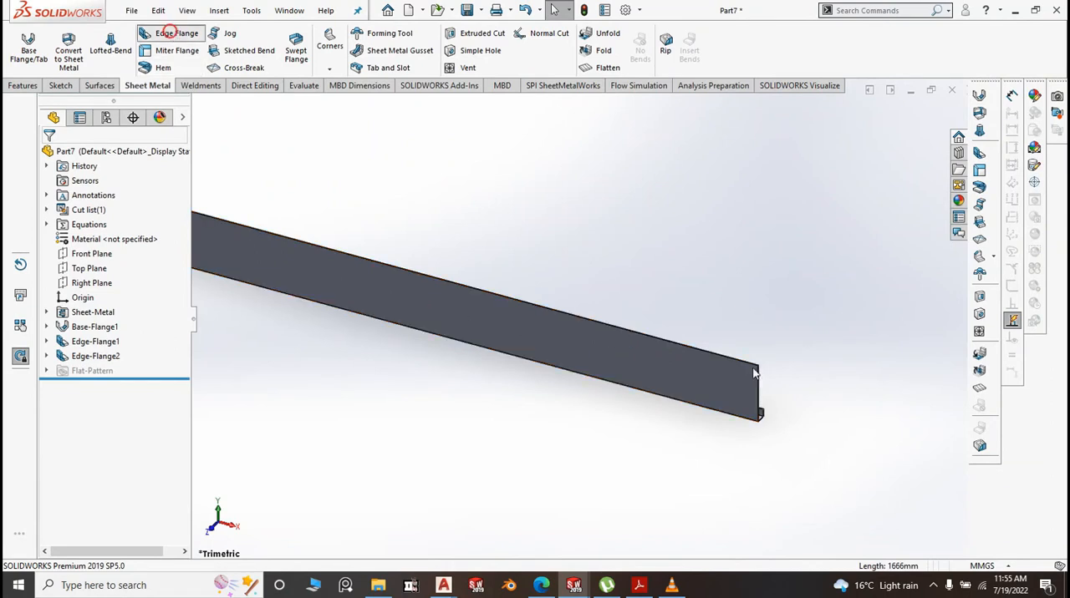
pyautogui.click(170, 33)
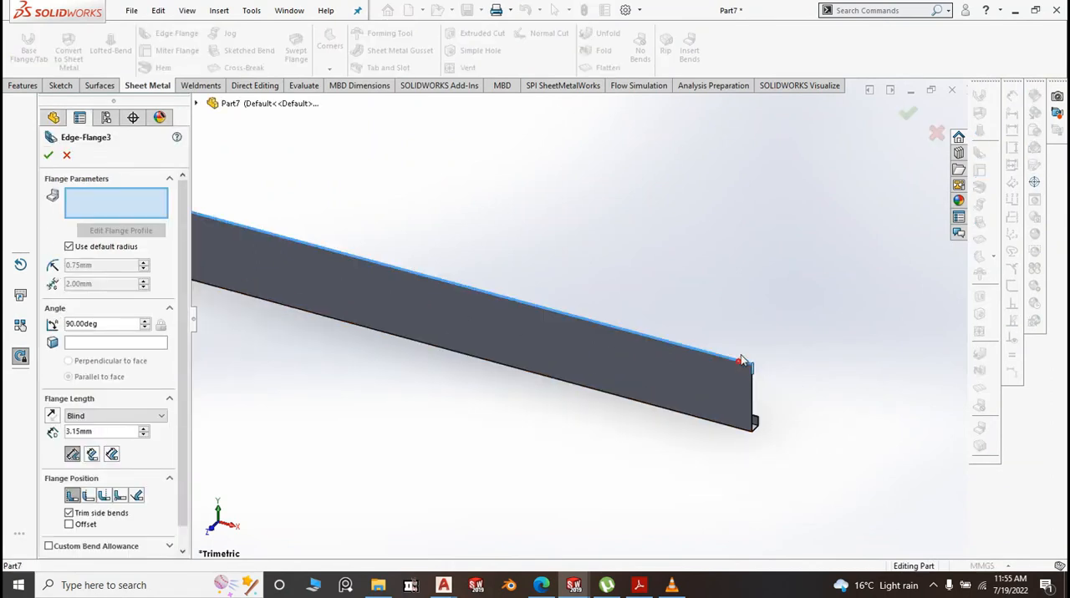
pyautogui.click(741, 361)
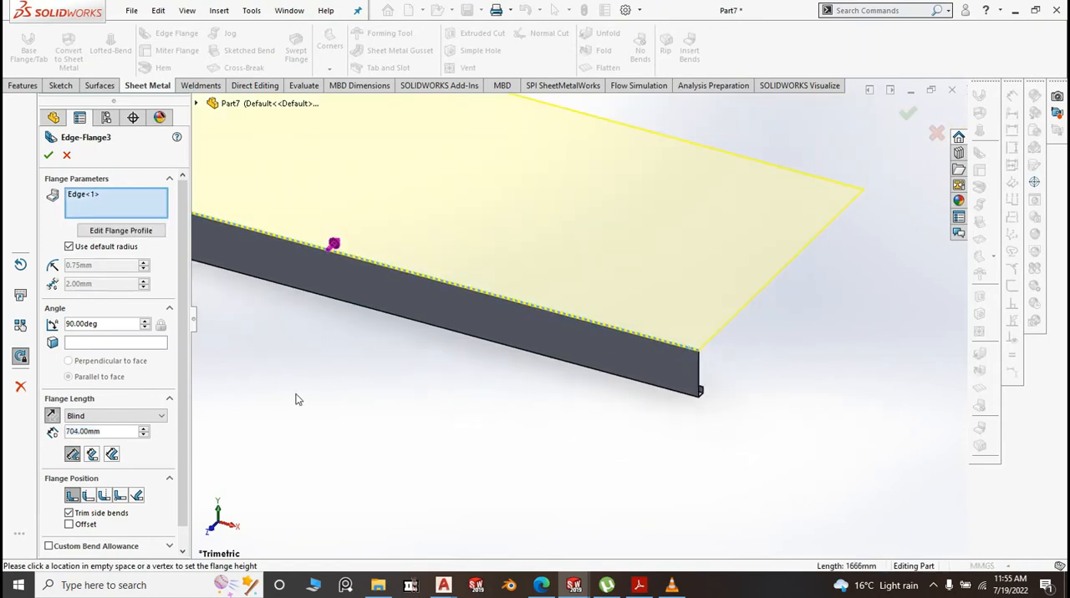
pyautogui.click(71, 250)
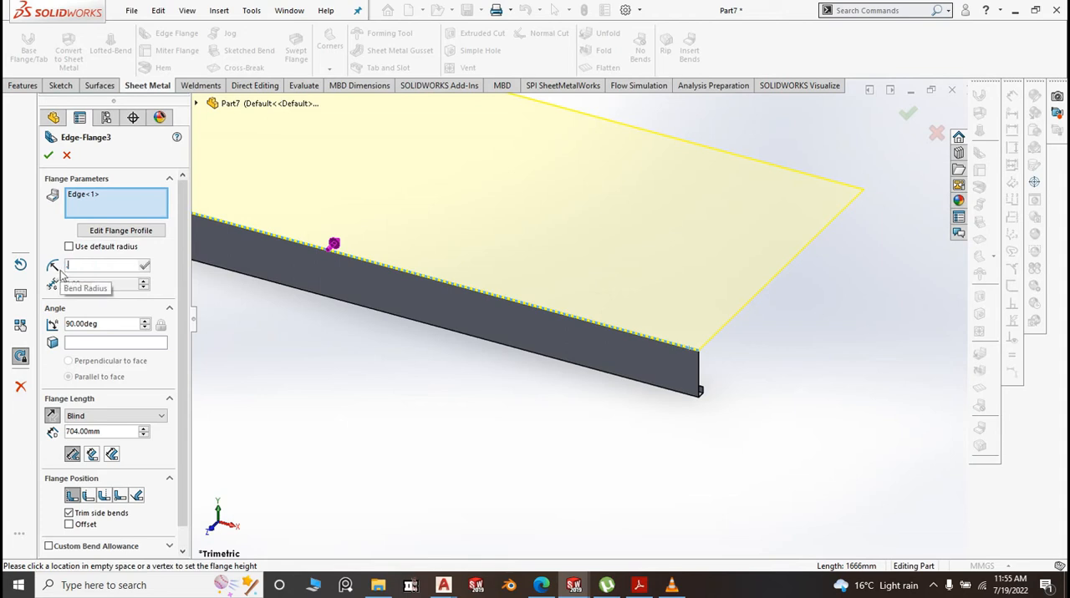
pyautogui.write('.1')
pyautogui.click(518, 427)
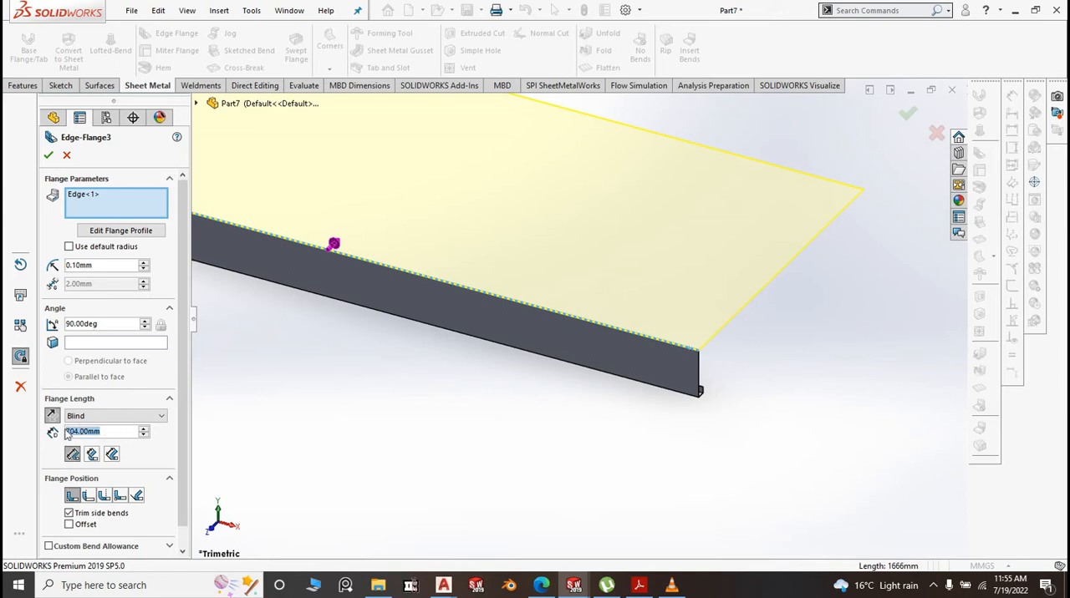
pyautogui.write('20')
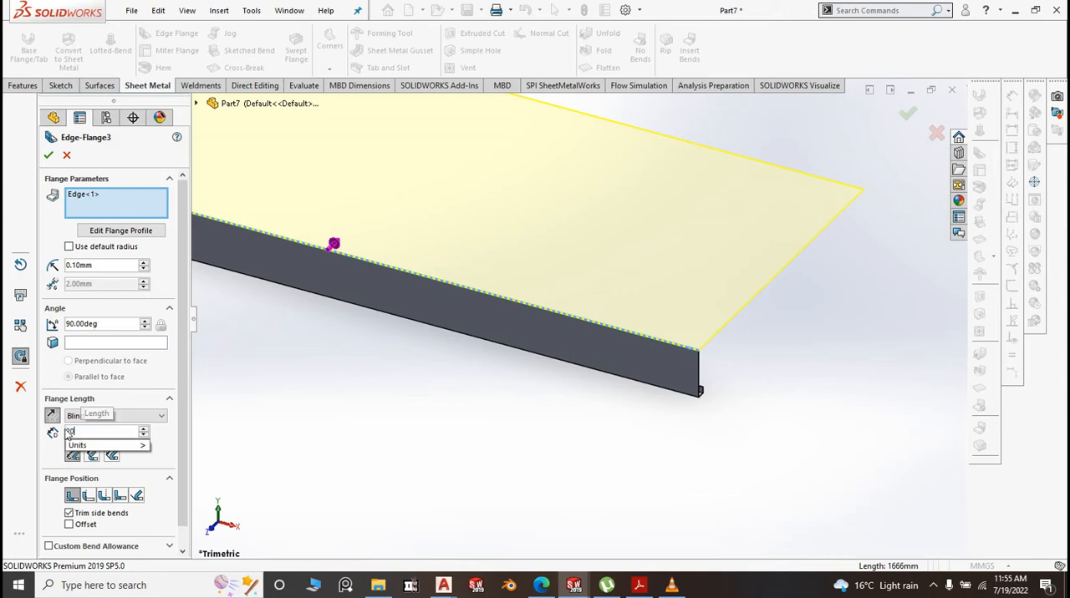
pyautogui.click(403, 469)
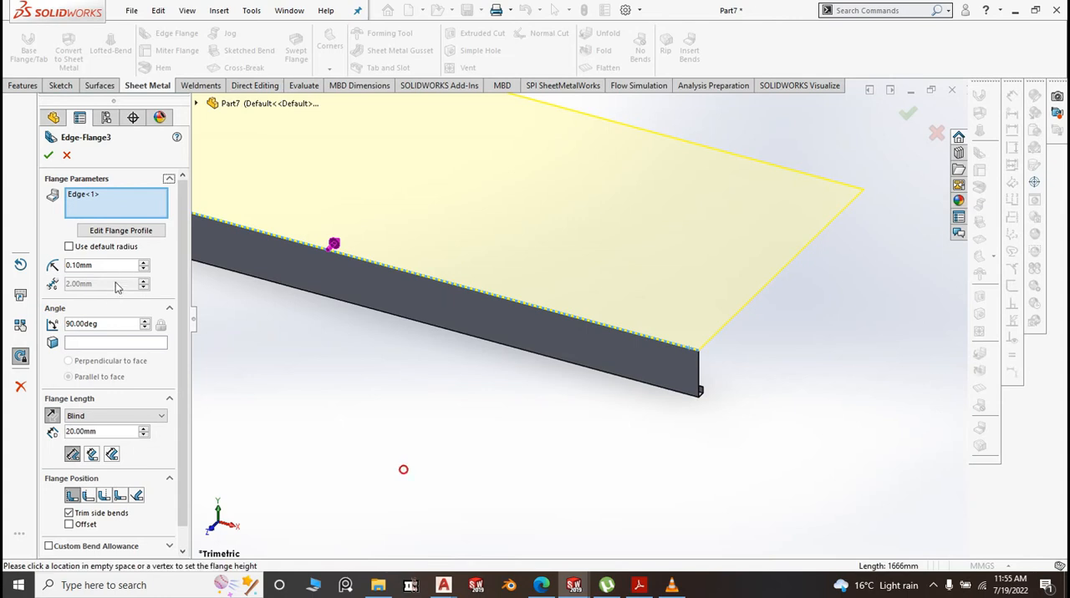
pyautogui.click(104, 324)
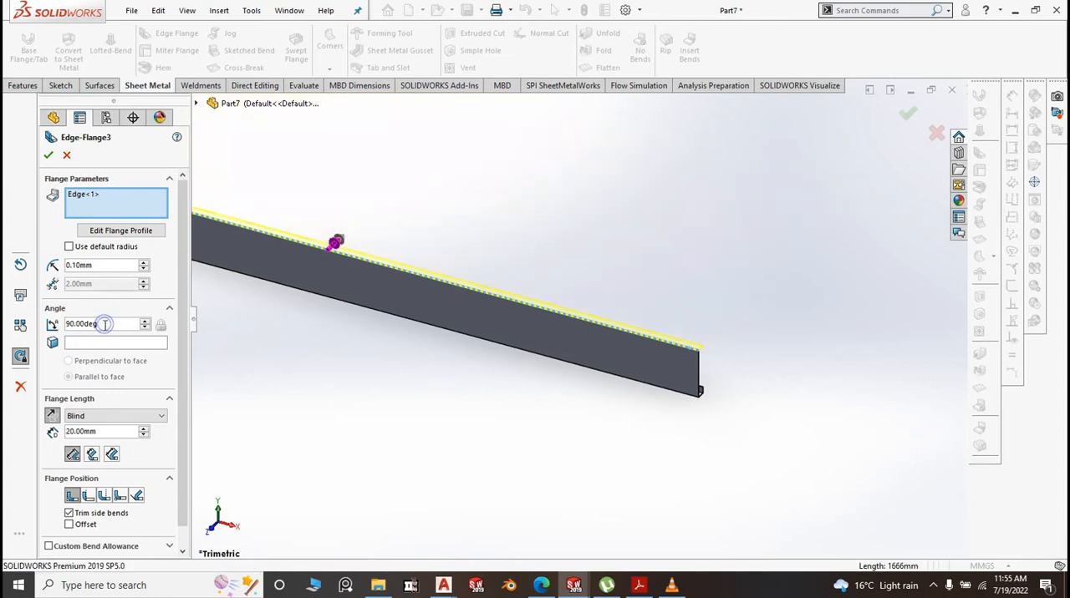
pyautogui.write('30')
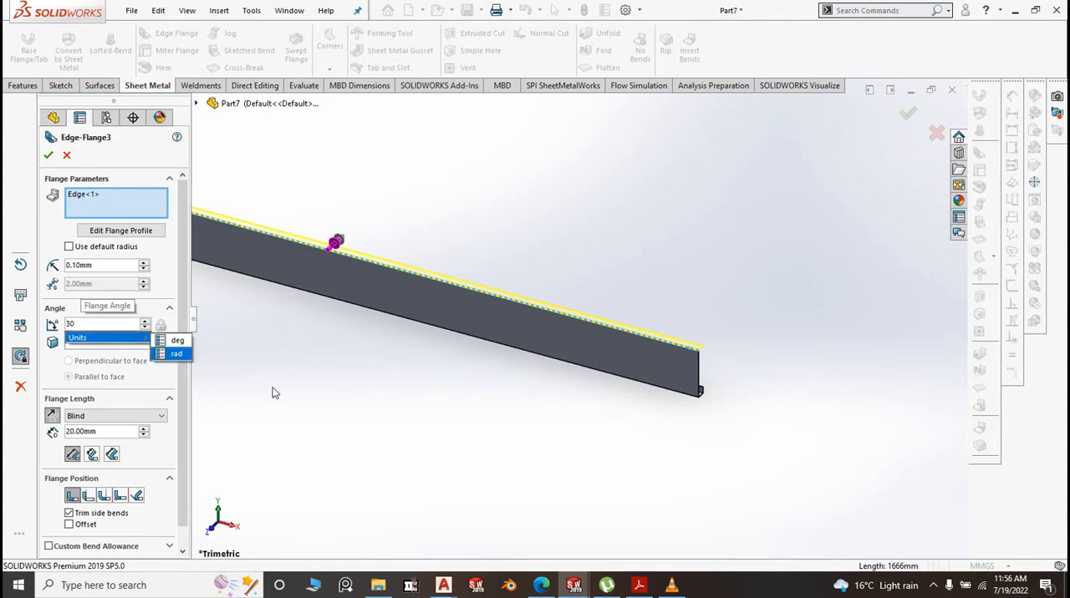
pyautogui.click(427, 422)
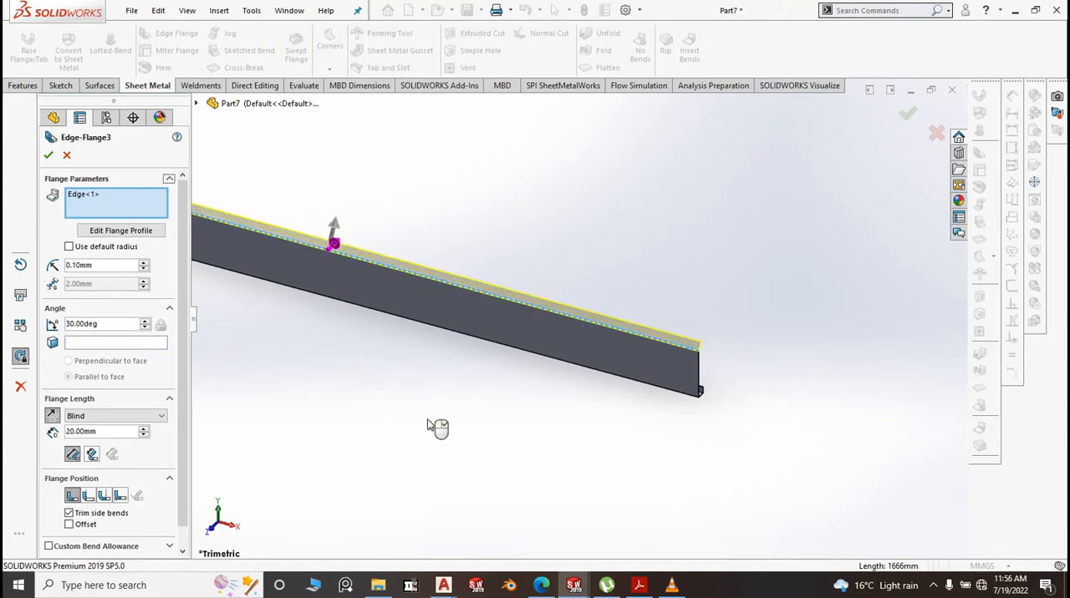
pyautogui.rightClick(428, 421)
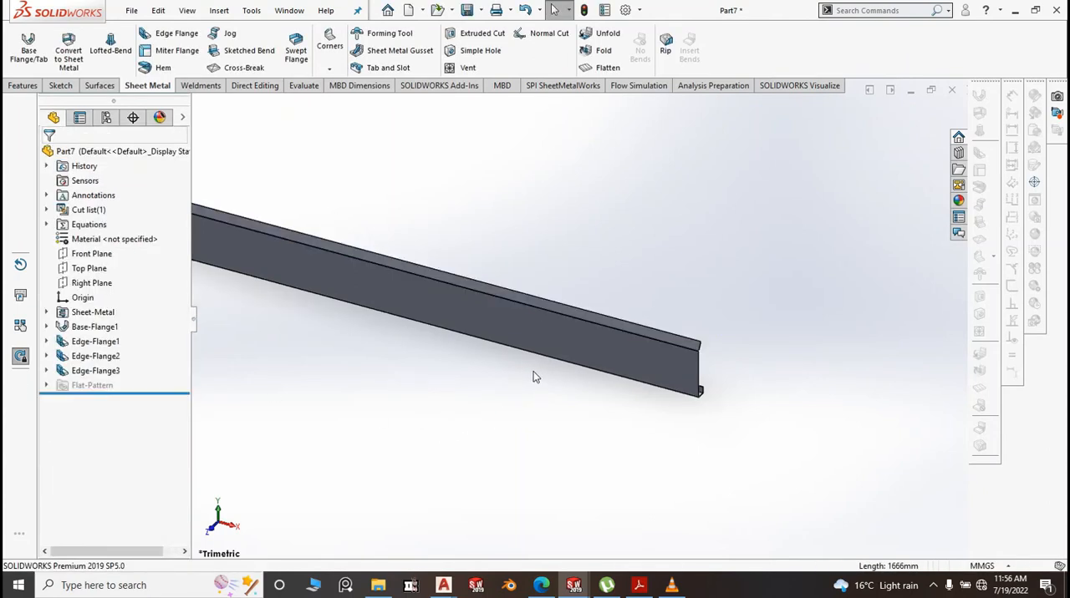
# Start an edge flange on the outer edge of the angled upper flange, with its angle parallel to the strip's front face
pyautogui.scroll(1, 652, 427)
pyautogui.scroll(3, 348, 263)
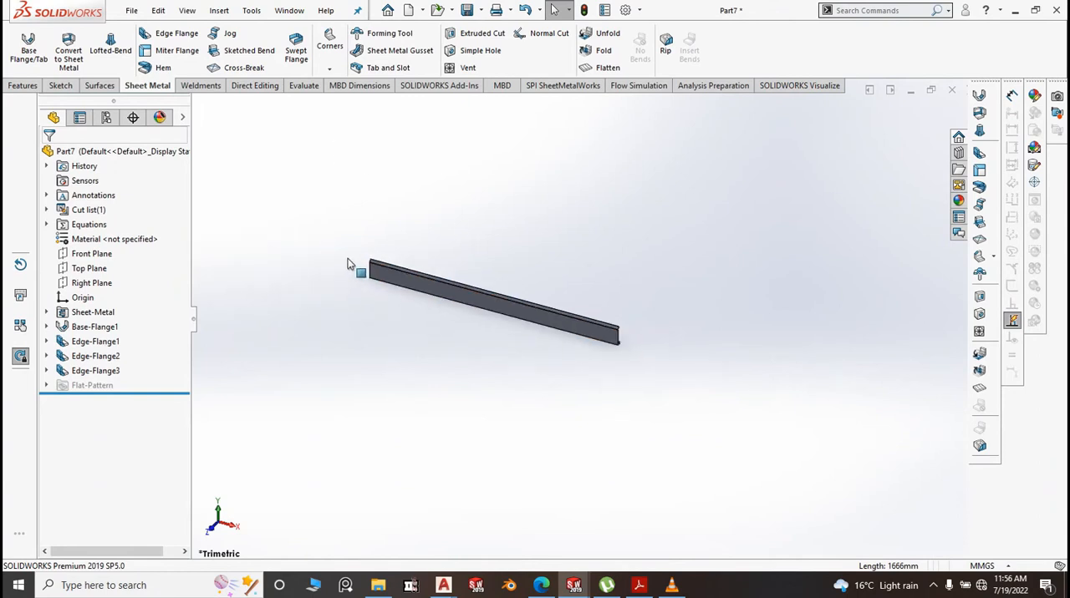
pyautogui.click(186, 37)
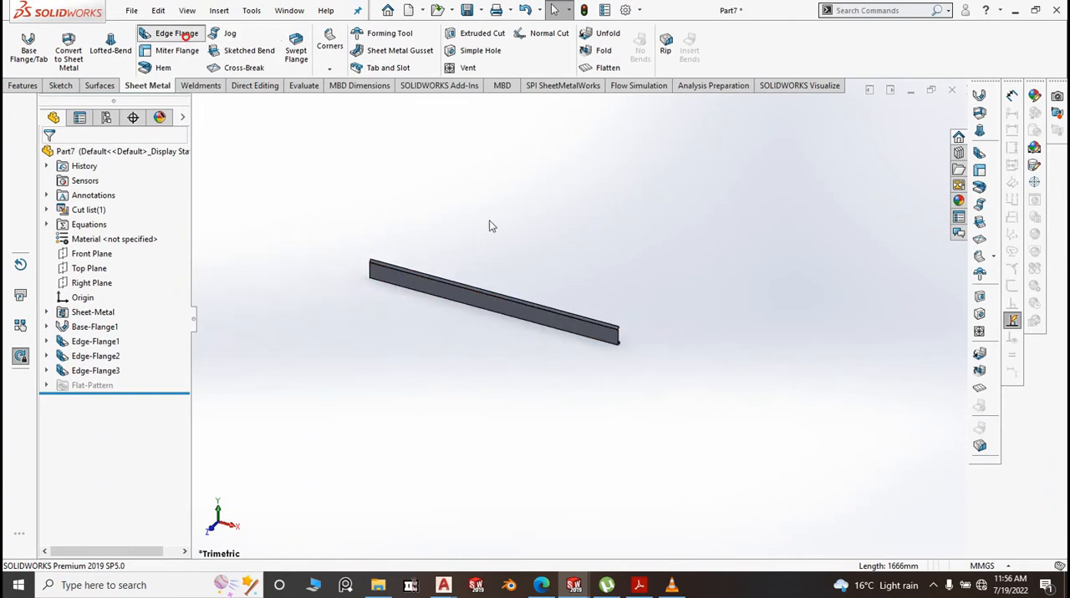
pyautogui.scroll(-2, 598, 334)
pyautogui.click(609, 334)
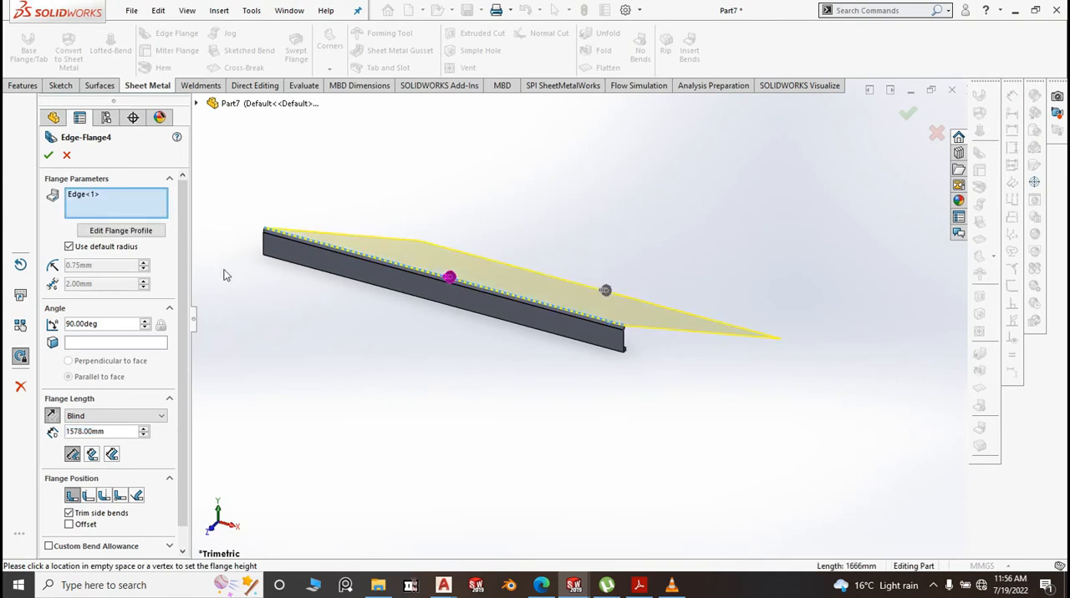
pyautogui.click(99, 344)
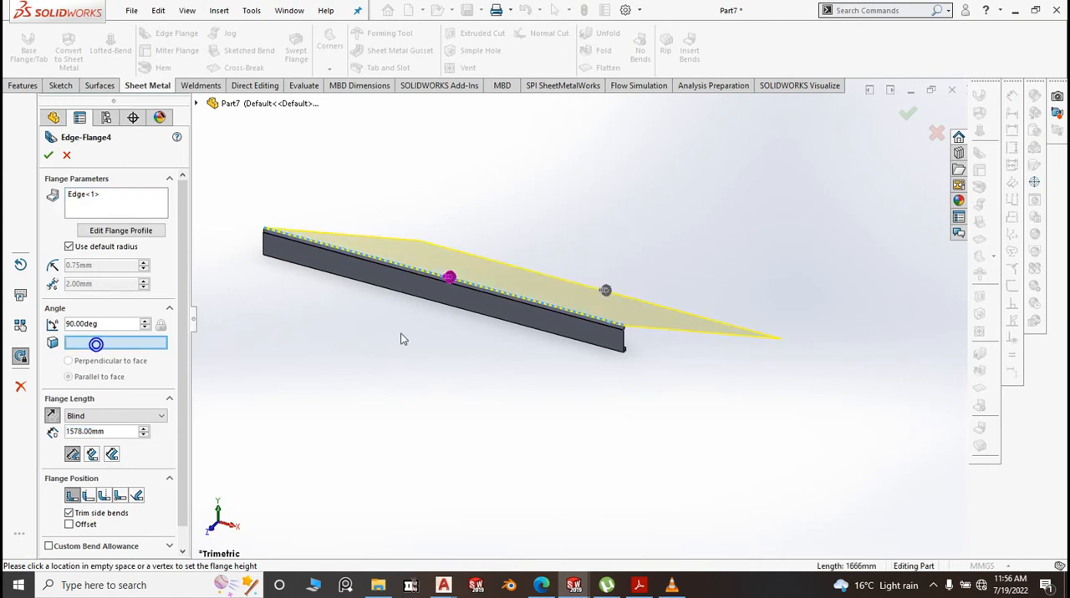
pyautogui.scroll(-2, 633, 342)
pyautogui.click(573, 354)
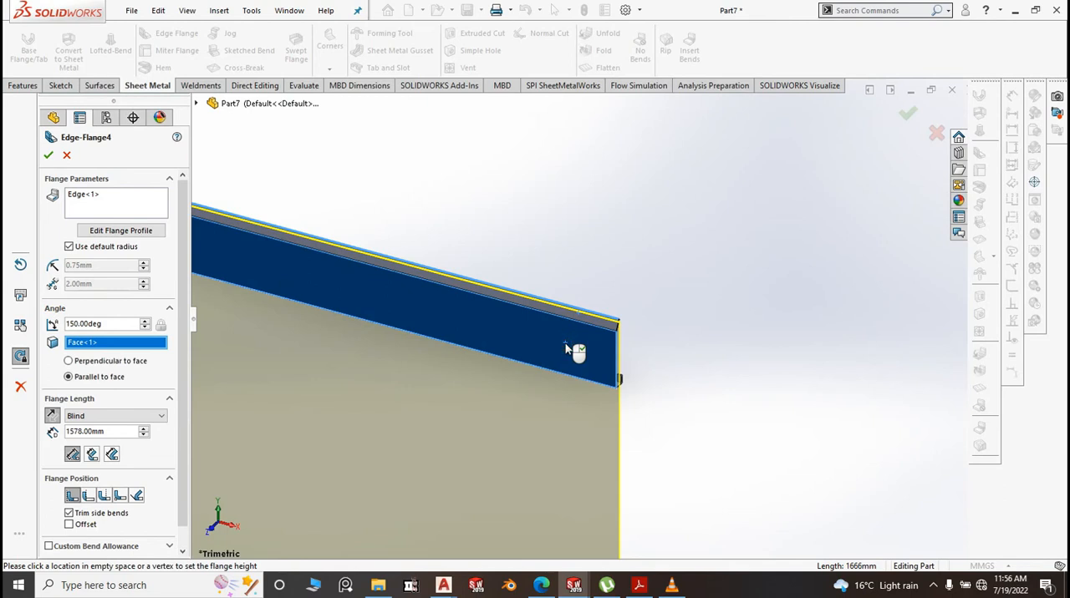
# Reverse the new flange so it points upward, parallel to the strip's front face, and set its length to 70 mm
pyautogui.scroll(2, 689, 332)
pyautogui.scroll(2, 490, 458)
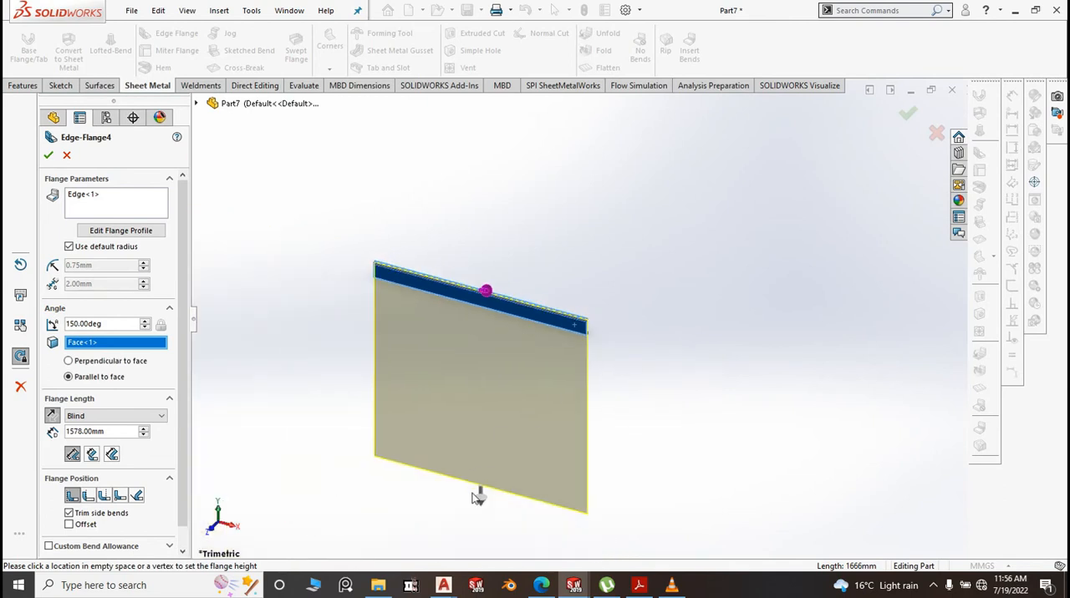
pyautogui.moveTo(479, 494); pyautogui.dragTo(489, 421)
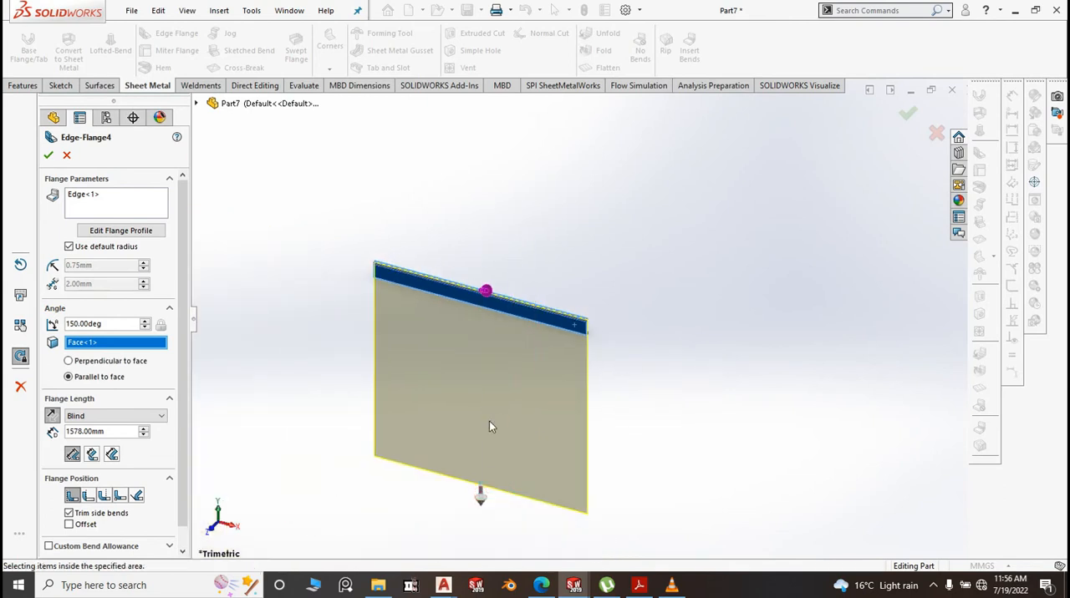
pyautogui.moveTo(482, 500); pyautogui.dragTo(598, 376)
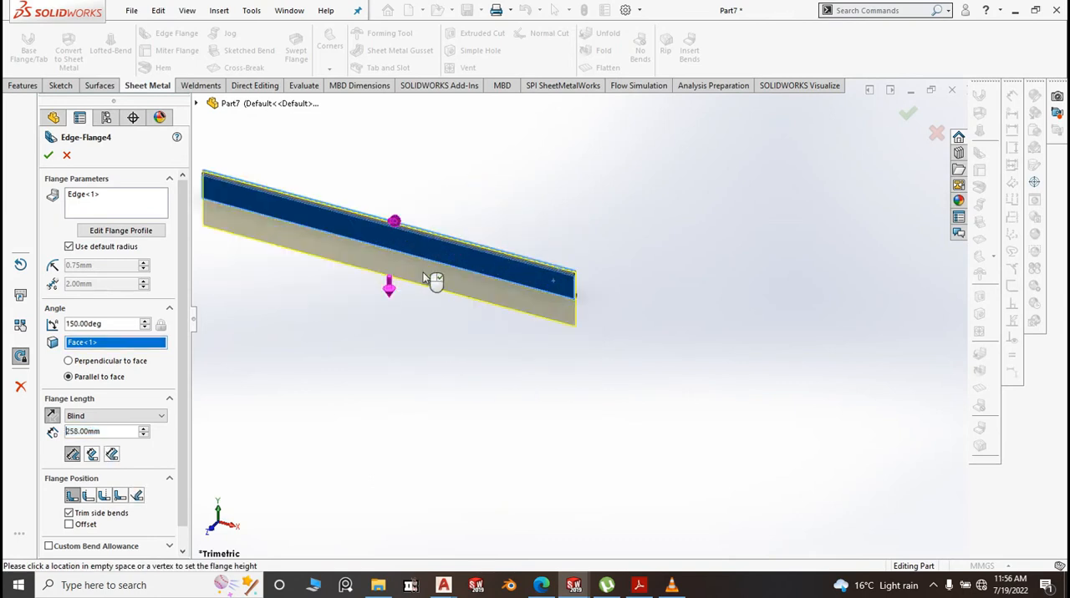
pyautogui.click(494, 149)
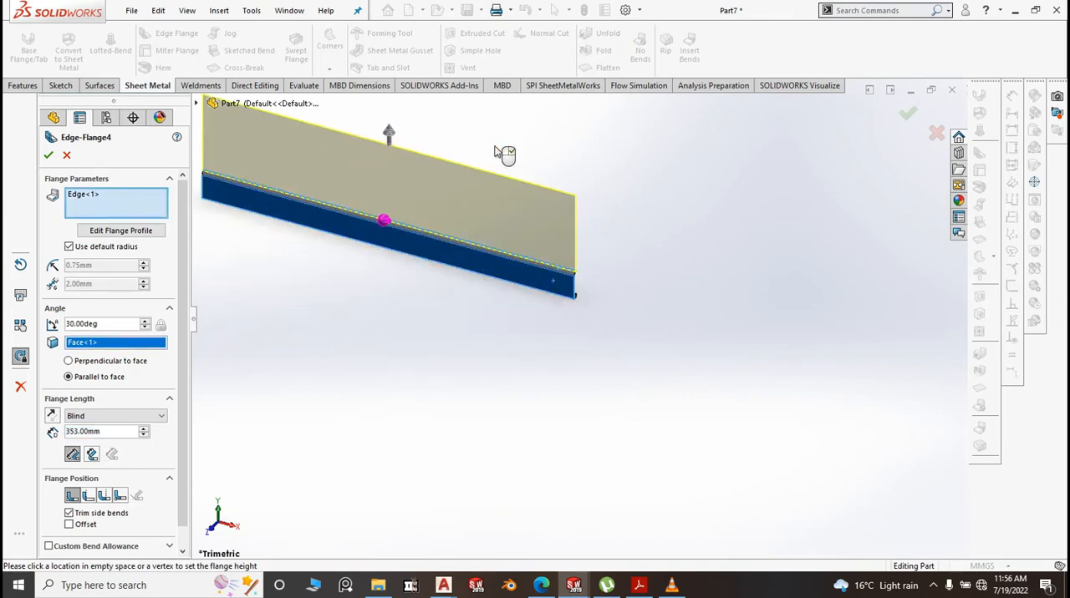
pyautogui.scroll(3, 664, 297)
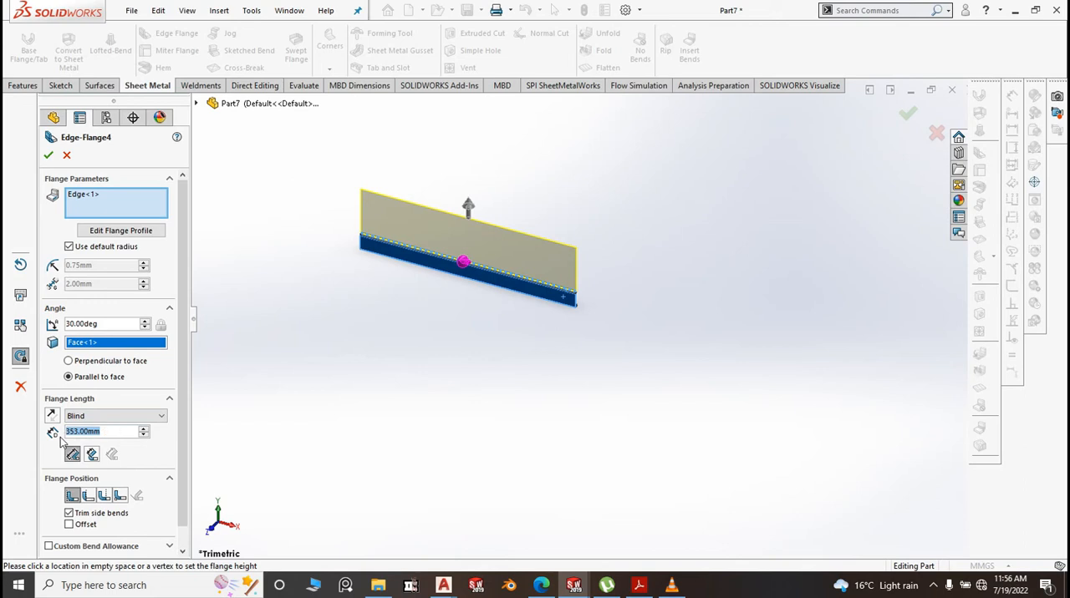
pyautogui.write('70')
pyautogui.click(362, 349)
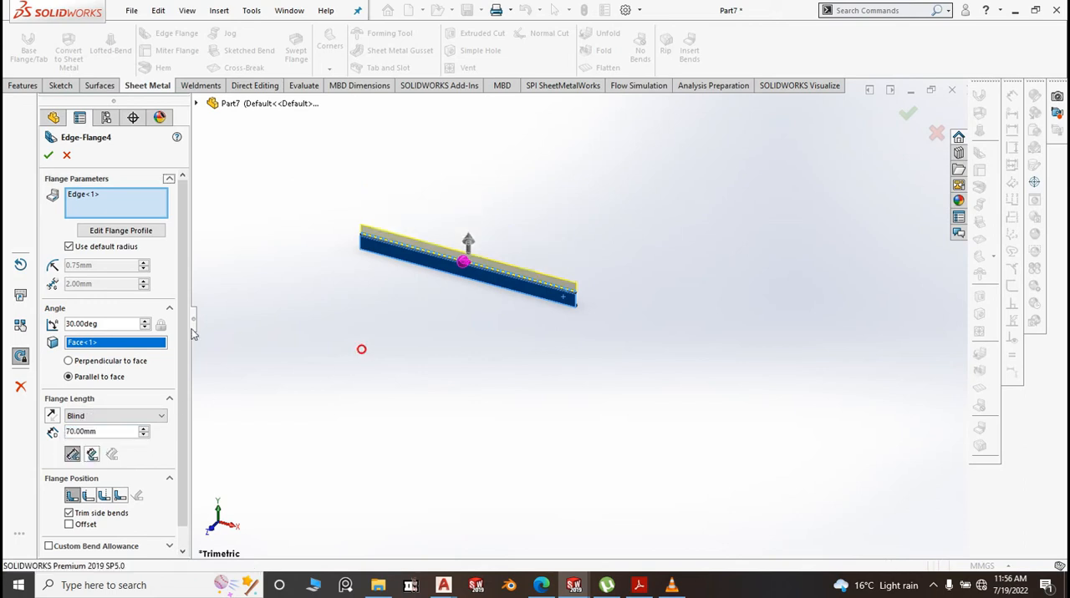
# Override the default bend radius with 0.10 mm and accept the upward flange
pyautogui.click(69, 246)
pyautogui.doubleClick(103, 266)
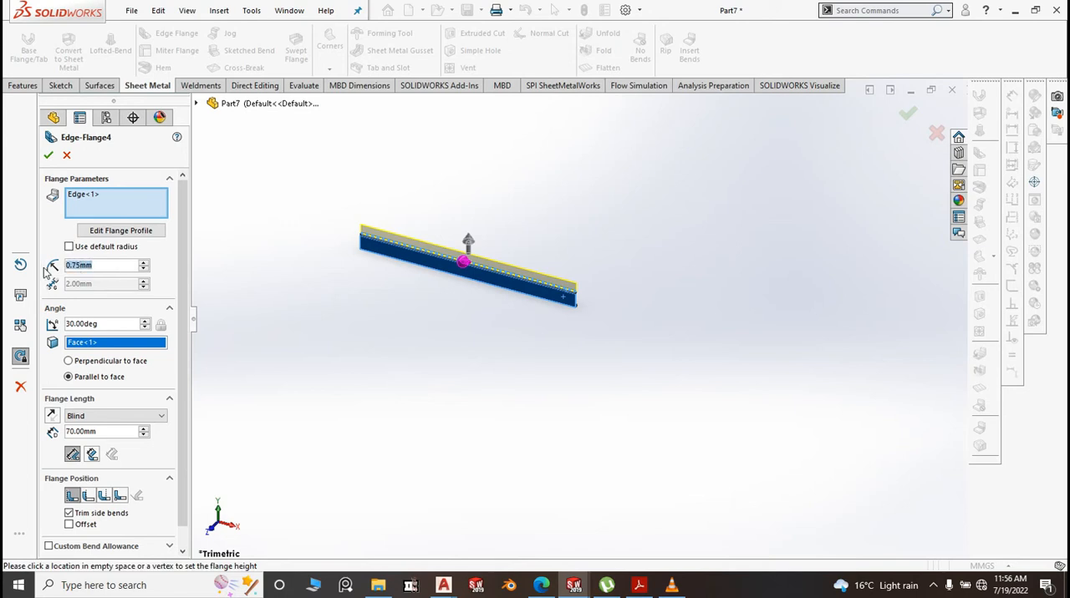
pyautogui.write('0.1')
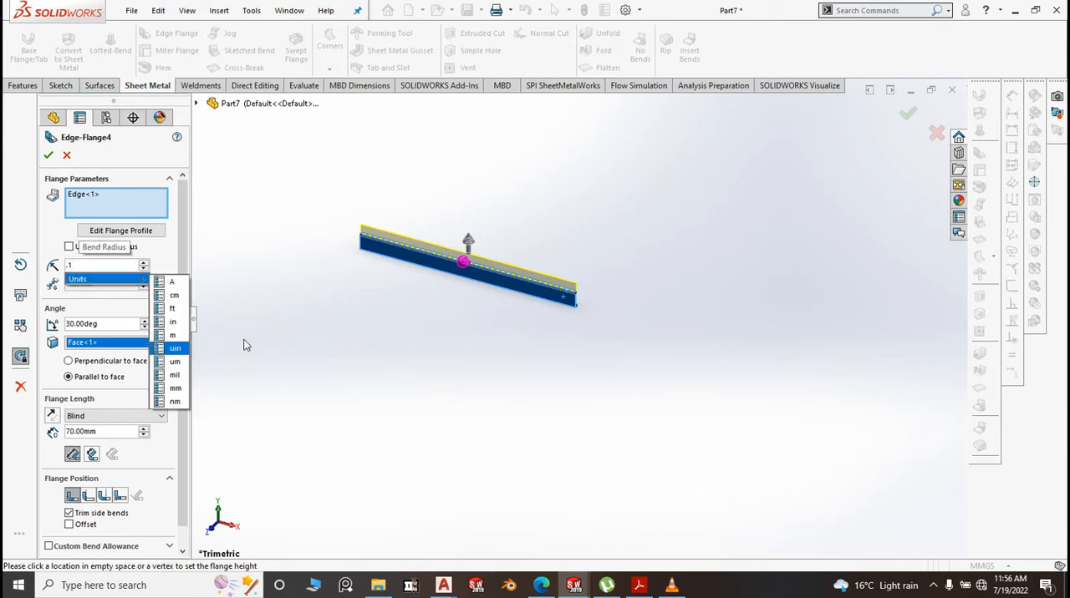
pyautogui.click(336, 338)
pyautogui.scroll(-5, 502, 294)
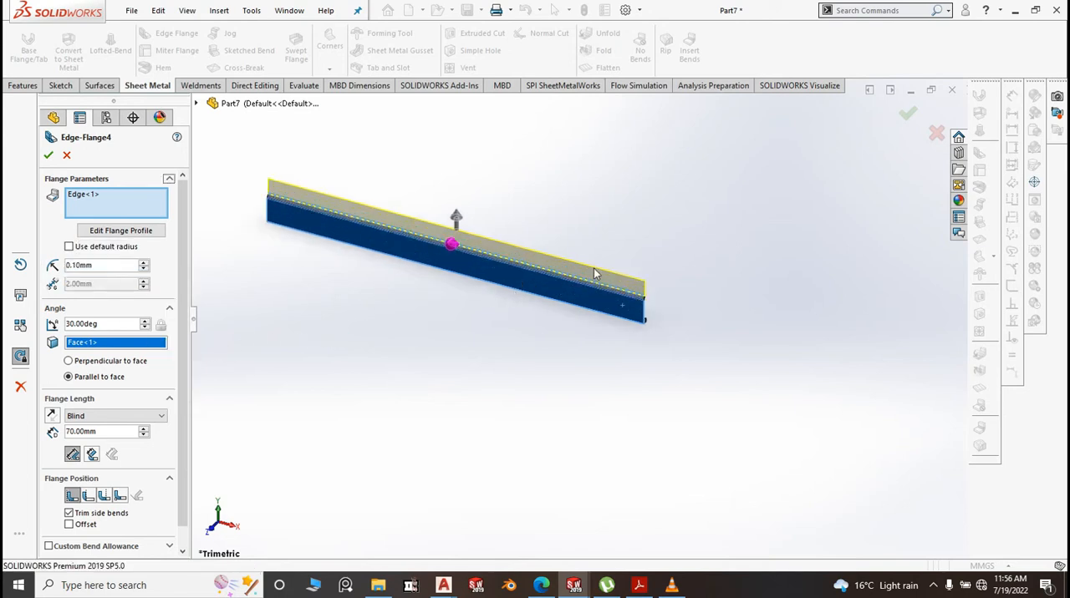
pyautogui.scroll(-2, 424, 328)
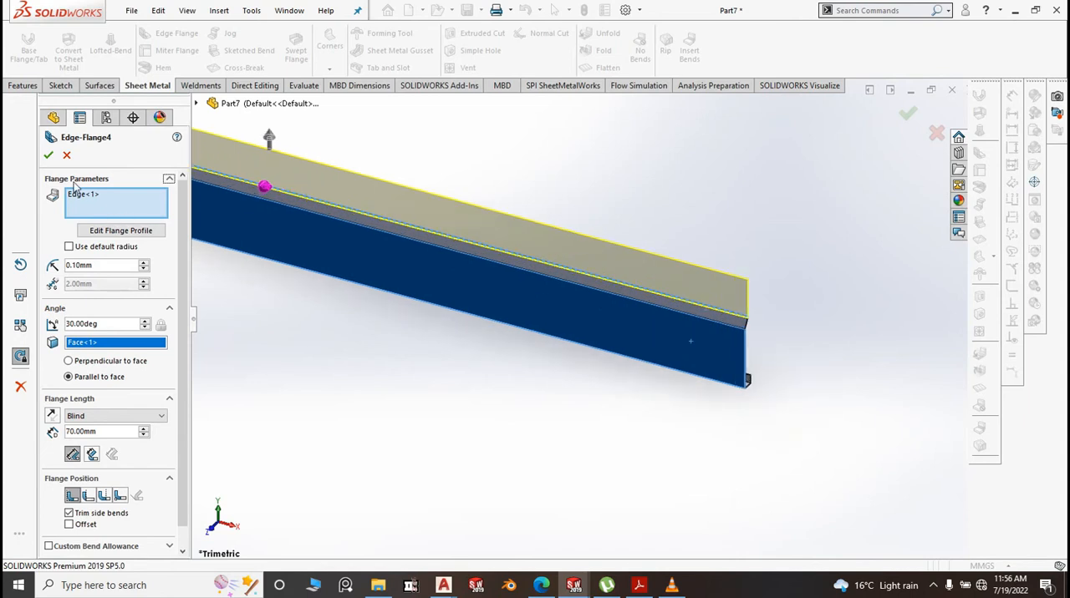
pyautogui.click(48, 156)
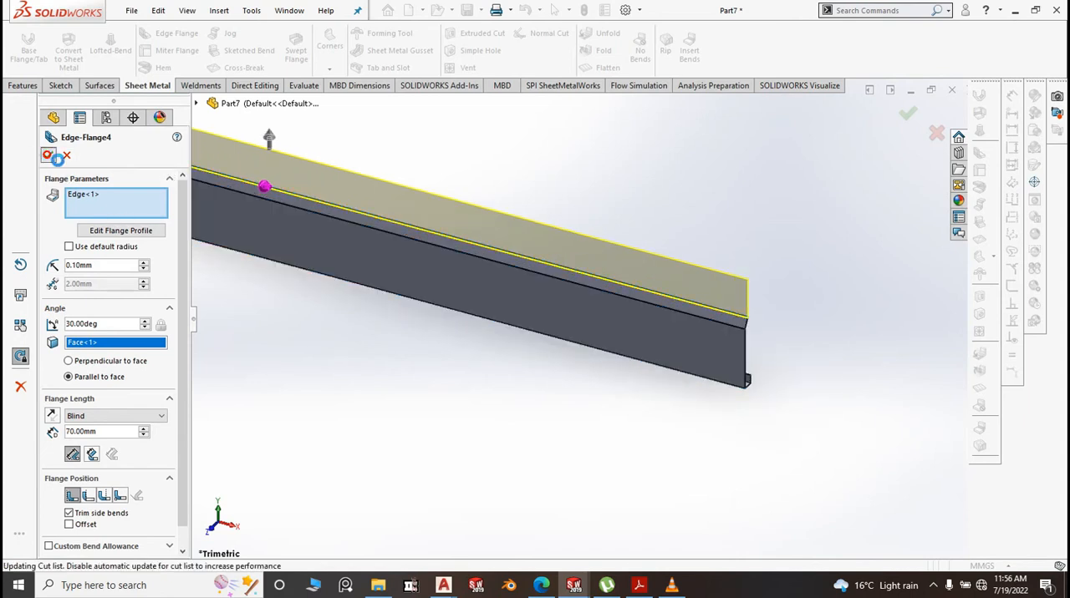
pyautogui.scroll(3, 608, 296)
pyautogui.scroll(2, 754, 317)
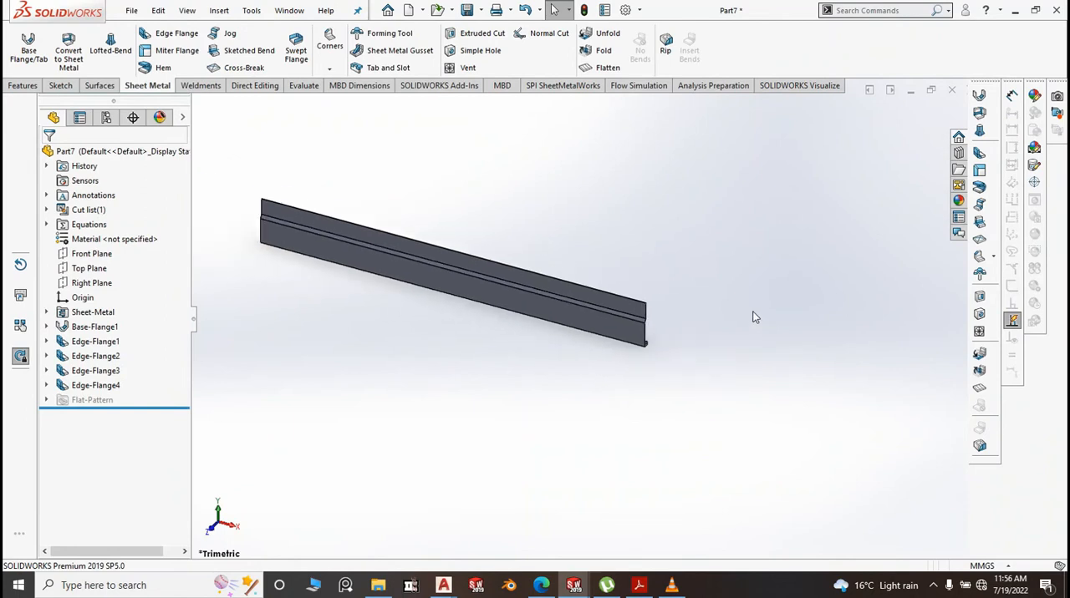
# Start an edge flange on the top edge of the upward flange, pointing forward with a 0.10 mm bend radius
pyautogui.click(172, 34)
pyautogui.scroll(-4, 614, 297)
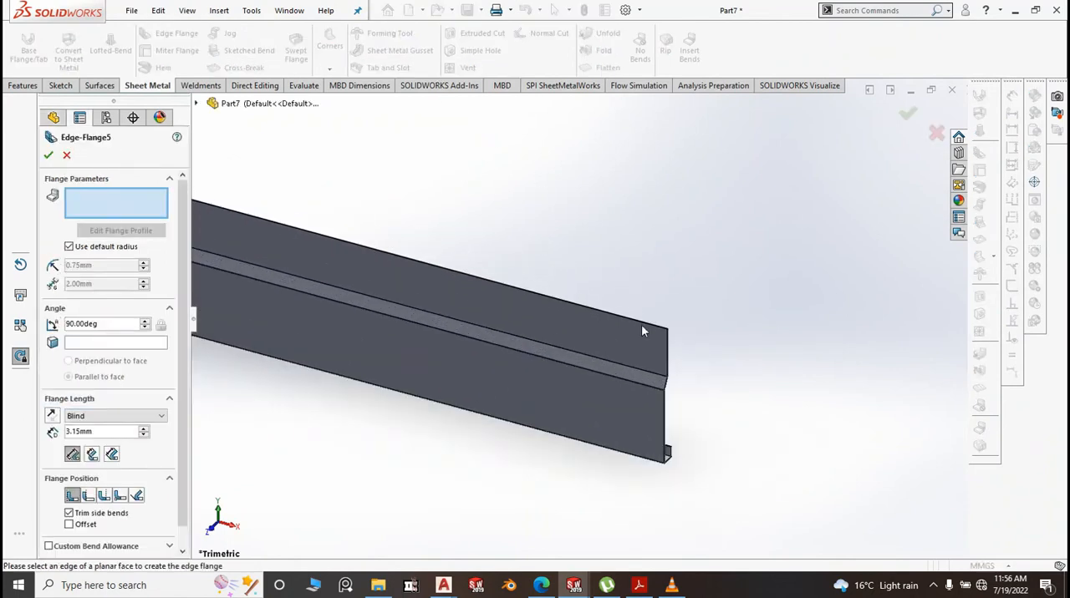
pyautogui.click(644, 329)
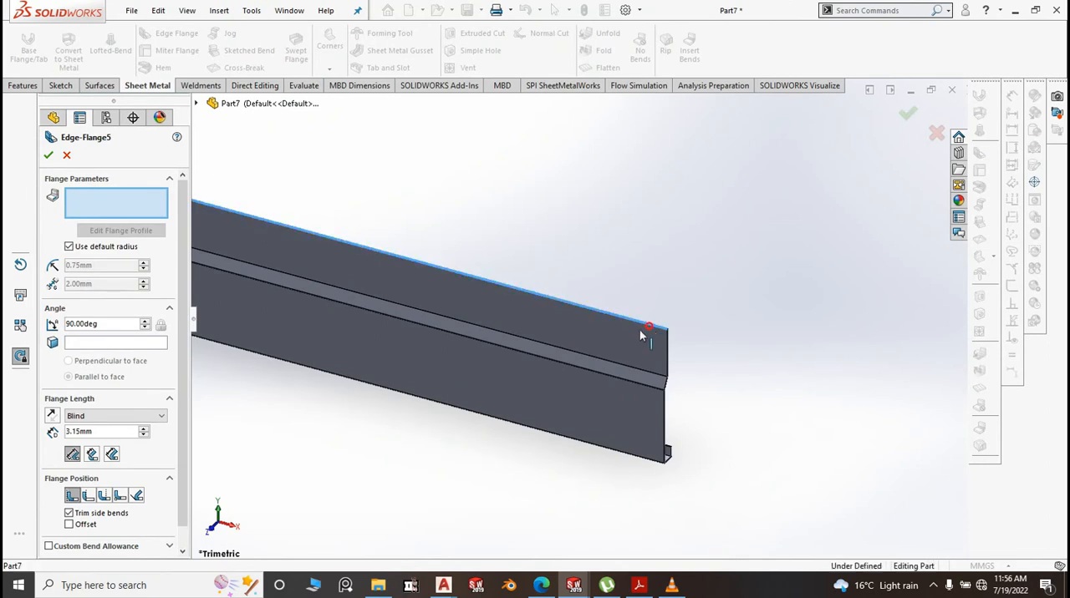
pyautogui.scroll(5, 585, 393)
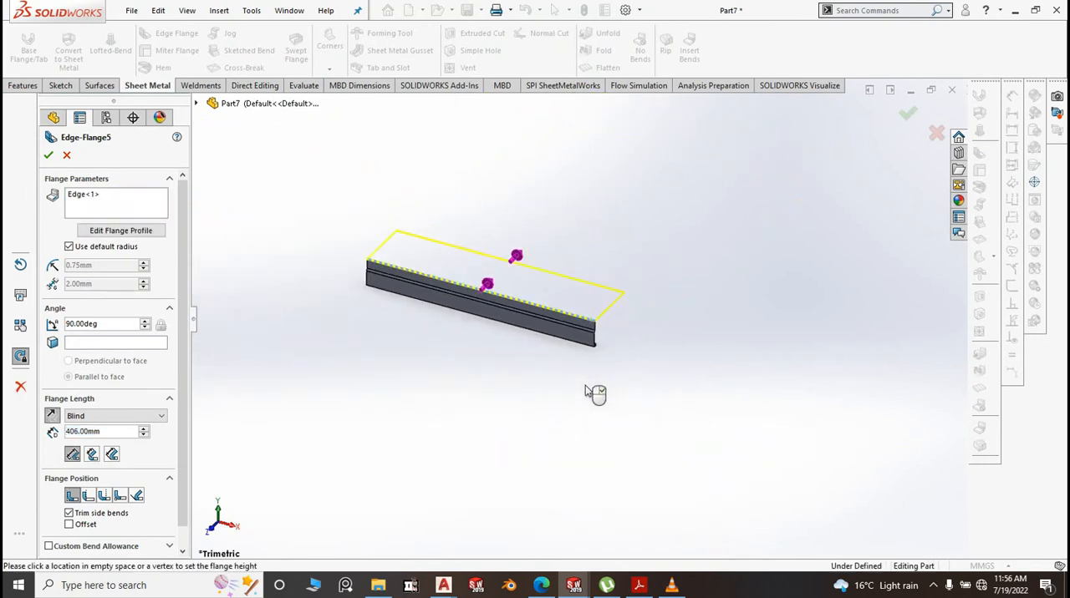
pyautogui.click(491, 398)
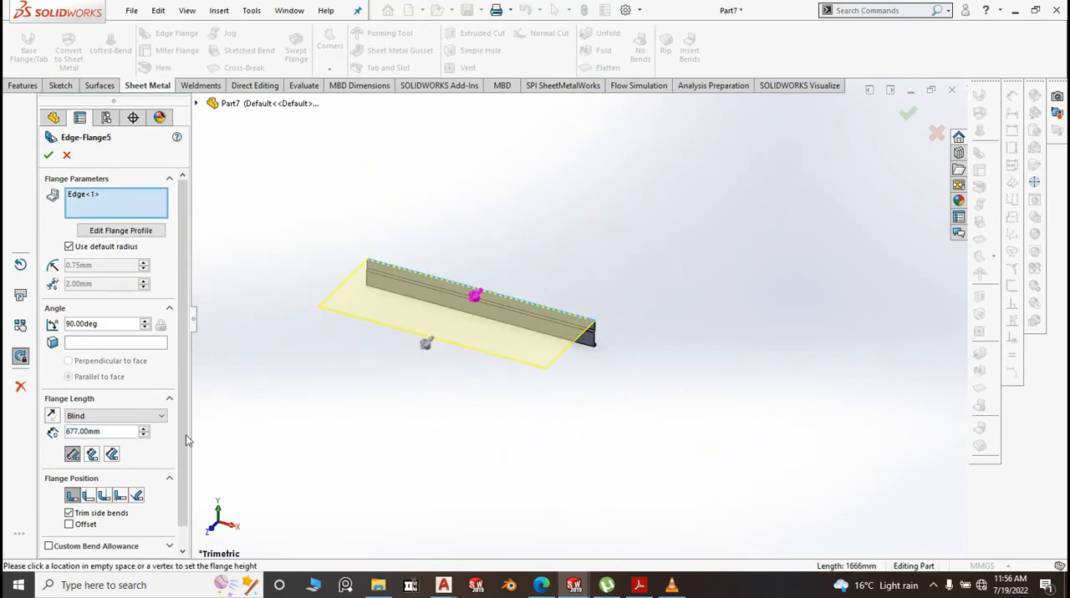
pyautogui.click(70, 248)
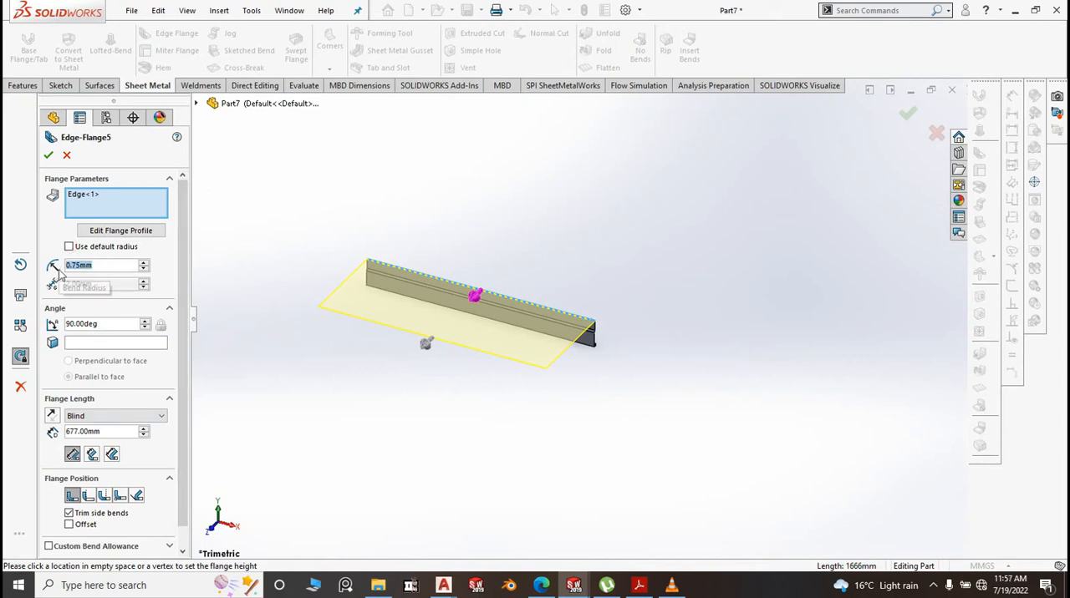
pyautogui.write('.1')
pyautogui.click(320, 397)
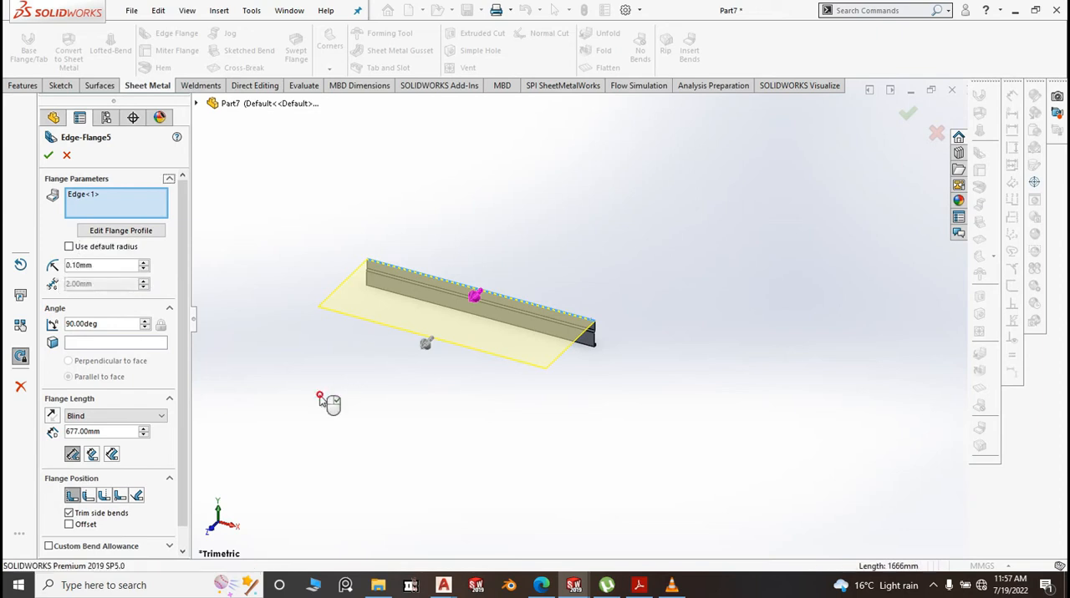
# Set the forward flange's length to 20 mm and its angle to 30 degrees, and accept it
pyautogui.moveTo(115, 431); pyautogui.dragTo(55, 433)
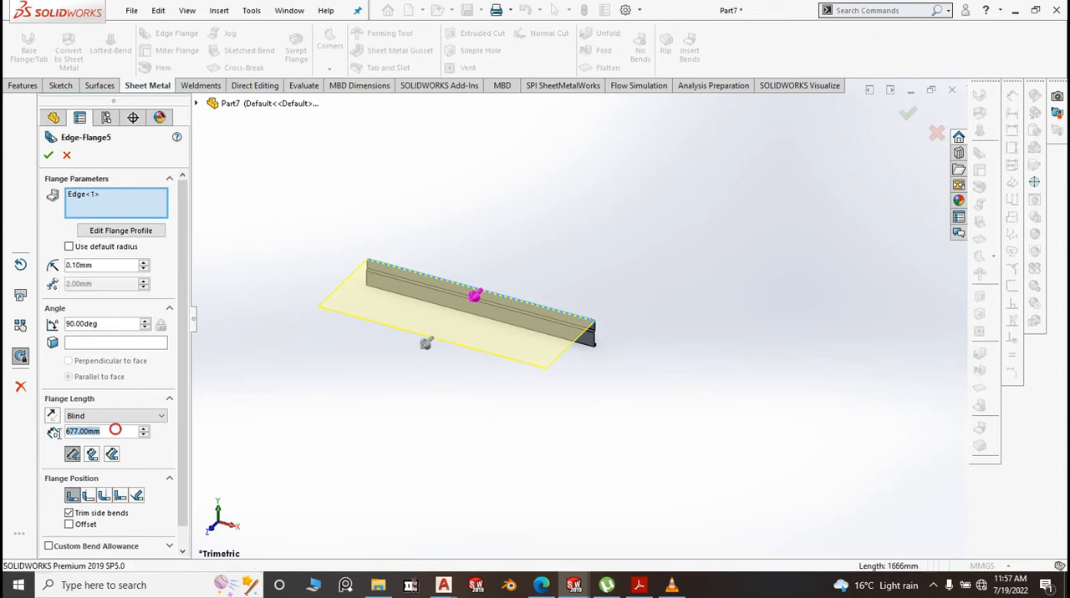
pyautogui.write('20')
pyautogui.click(243, 430)
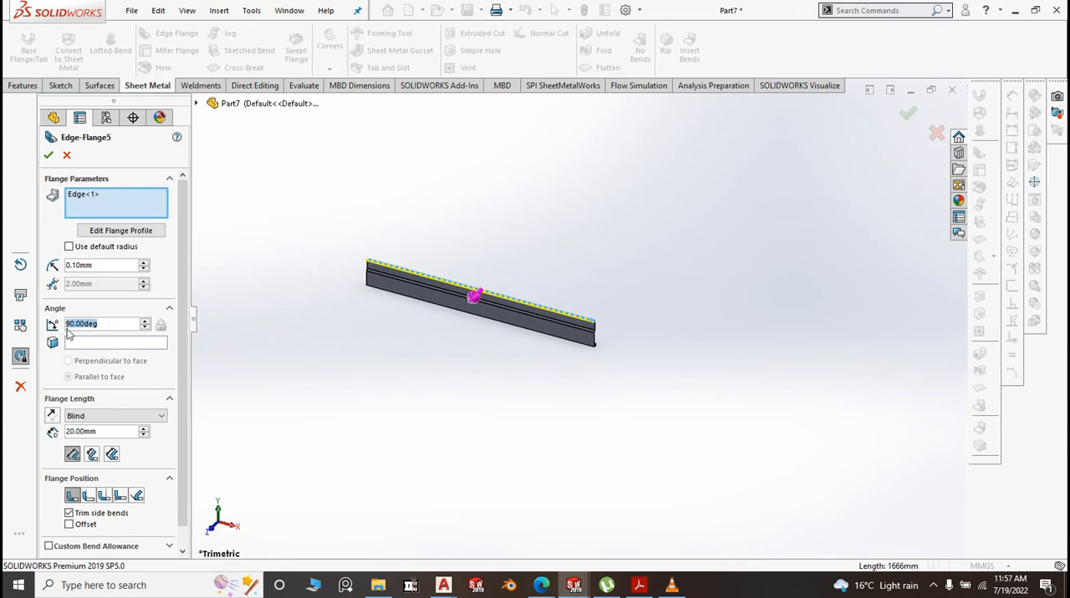
pyautogui.write('30')
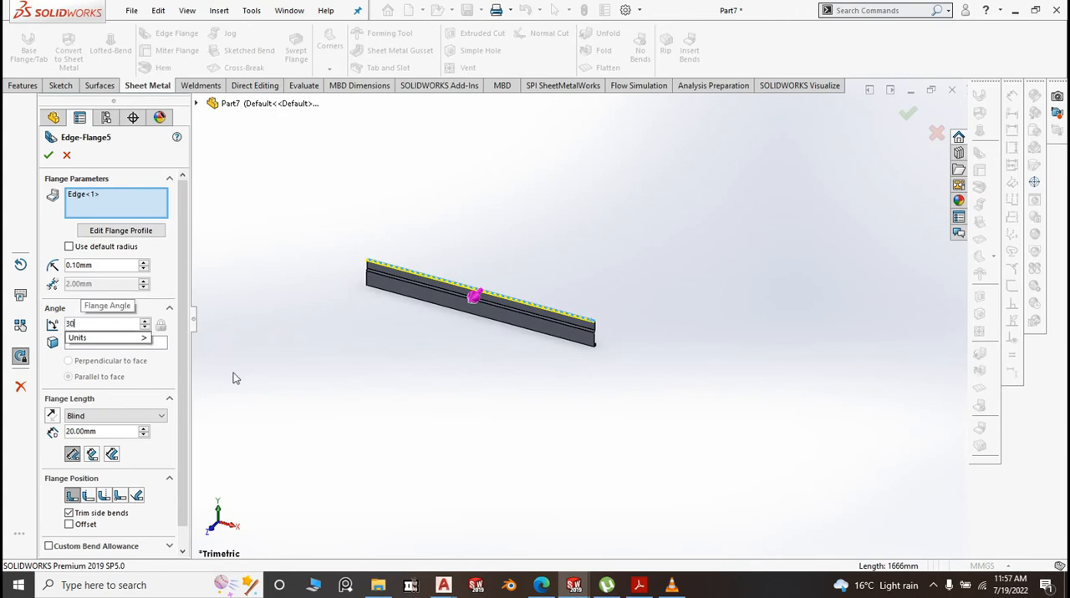
pyautogui.click(325, 354)
pyautogui.scroll(-5, 579, 327)
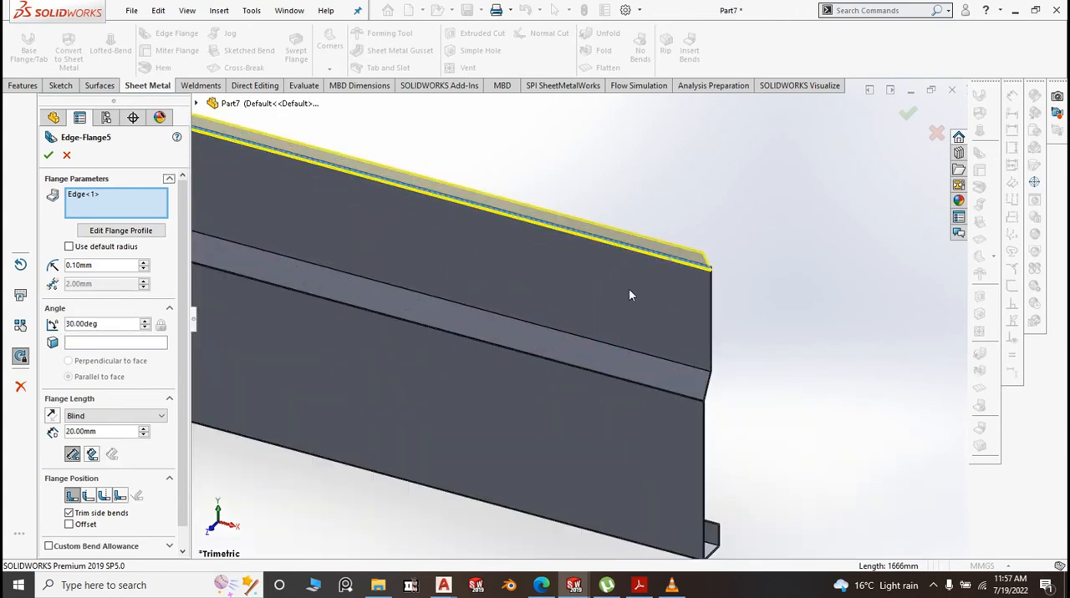
pyautogui.click(49, 157)
pyautogui.scroll(2, 595, 287)
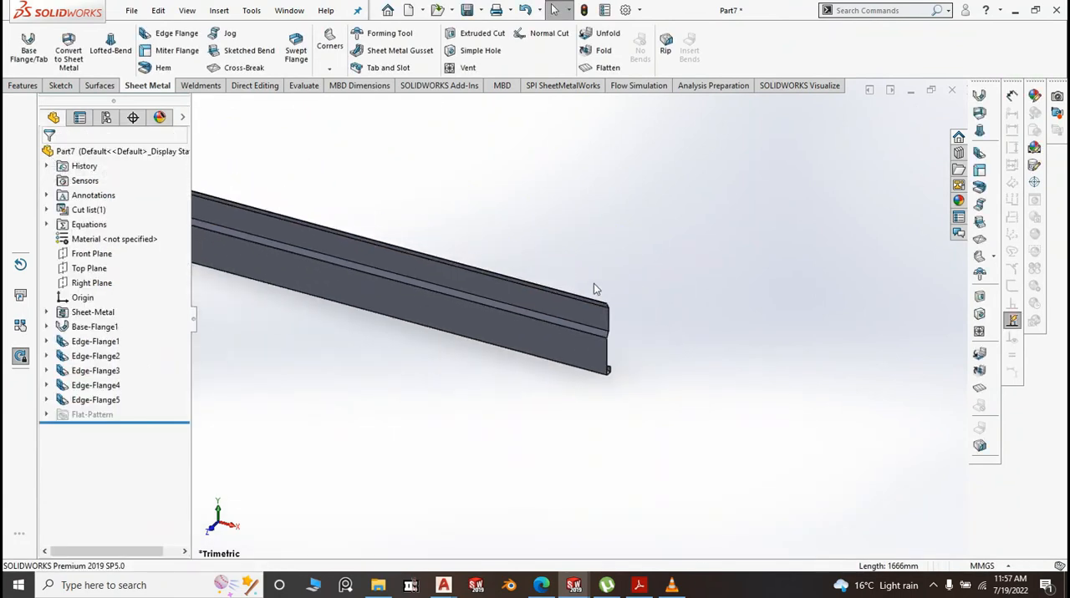
# Start an edge flange on the outer edge of the topmost angled flange with a 0.10 mm bend radius
pyautogui.click(171, 34)
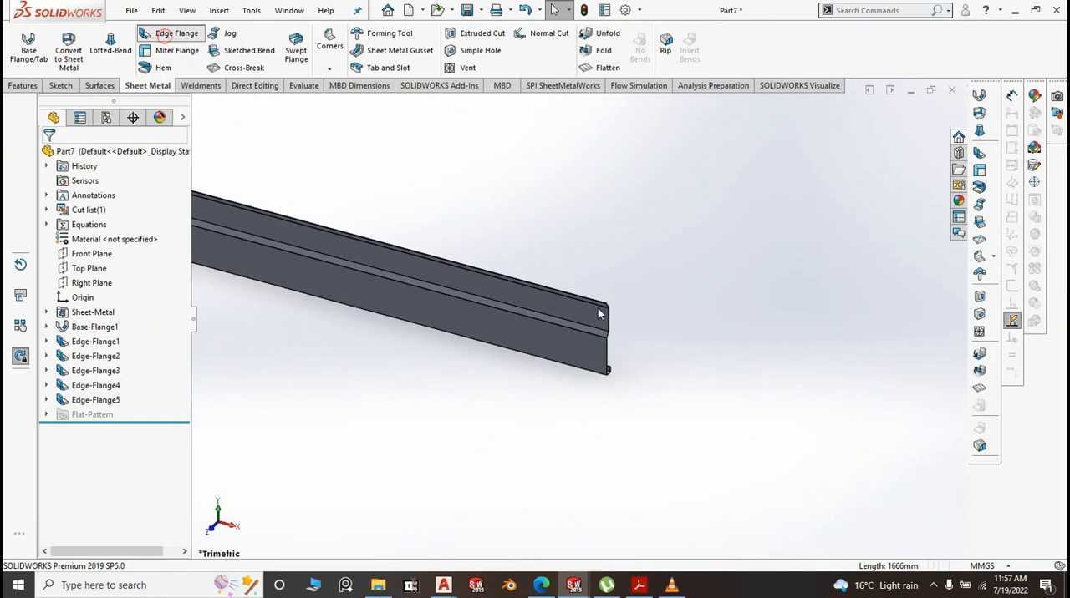
pyautogui.scroll(-5, 598, 313)
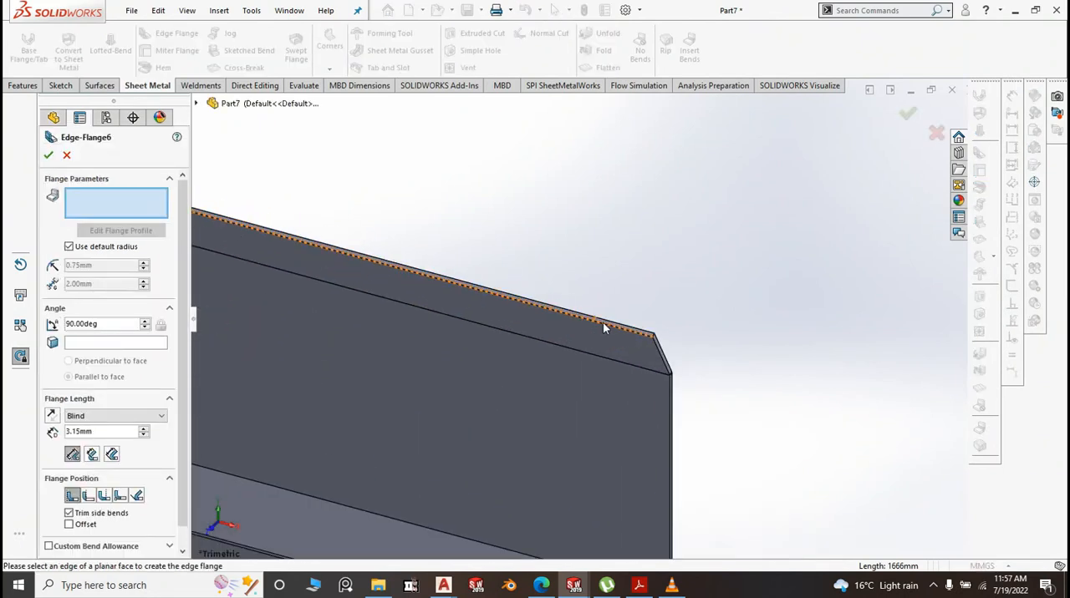
pyautogui.click(602, 322)
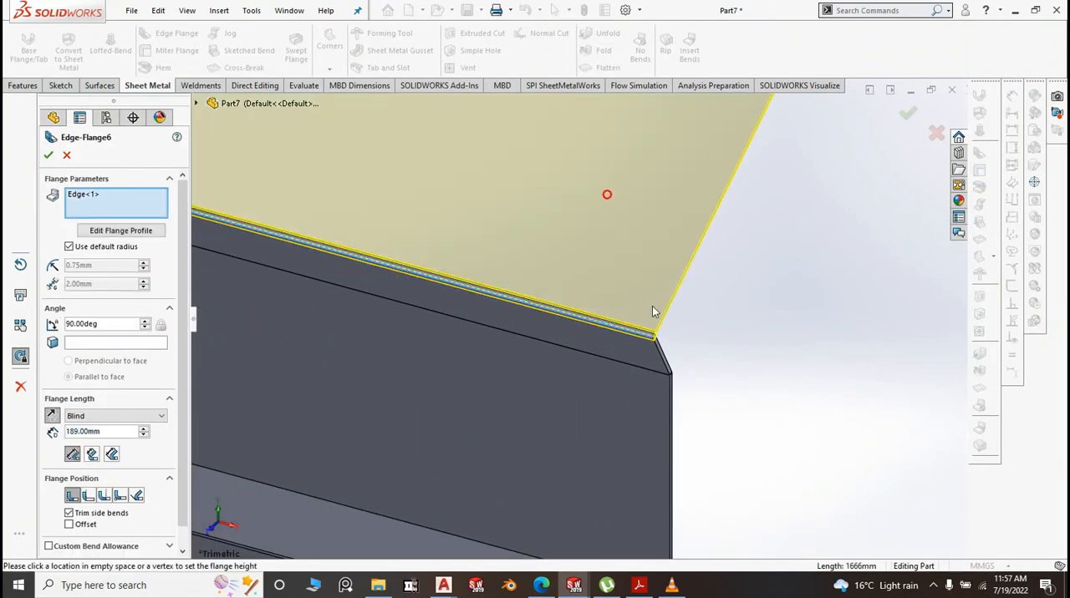
pyautogui.scroll(5, 598, 385)
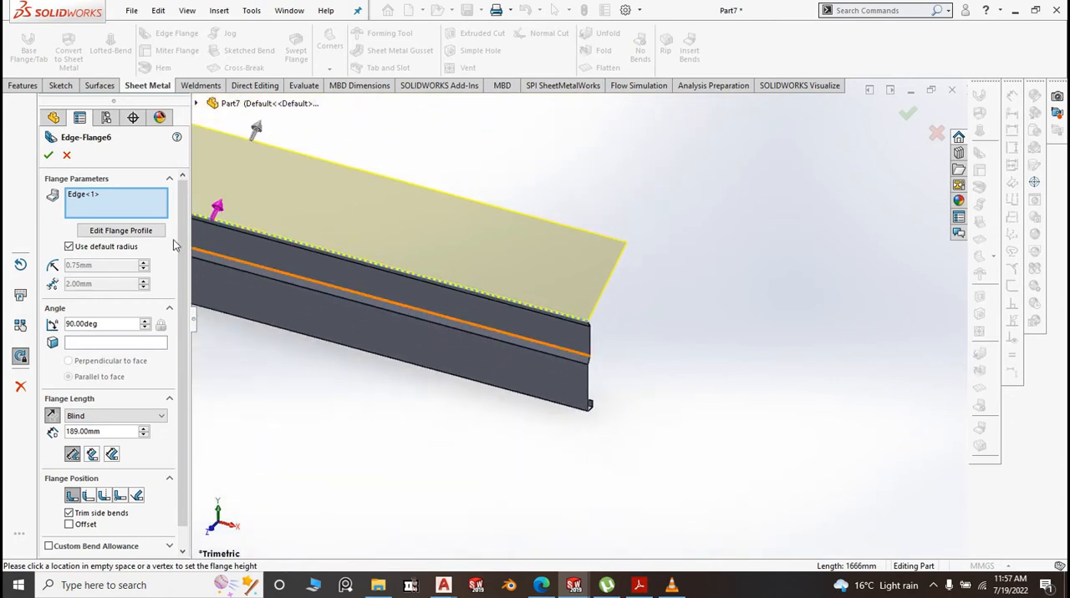
pyautogui.click(69, 248)
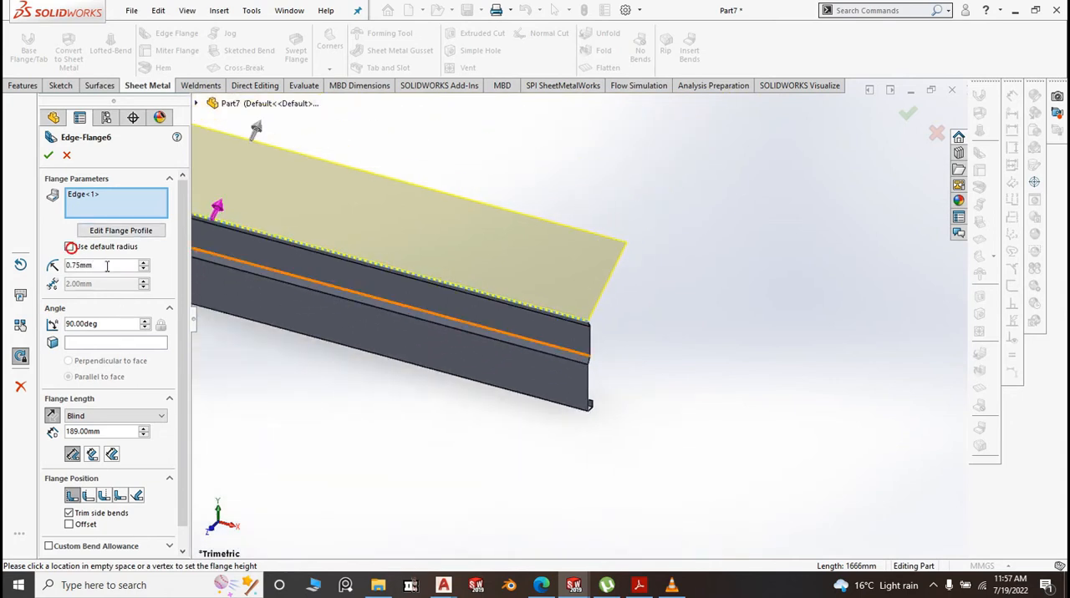
pyautogui.click(109, 268)
pyautogui.write('0.1')
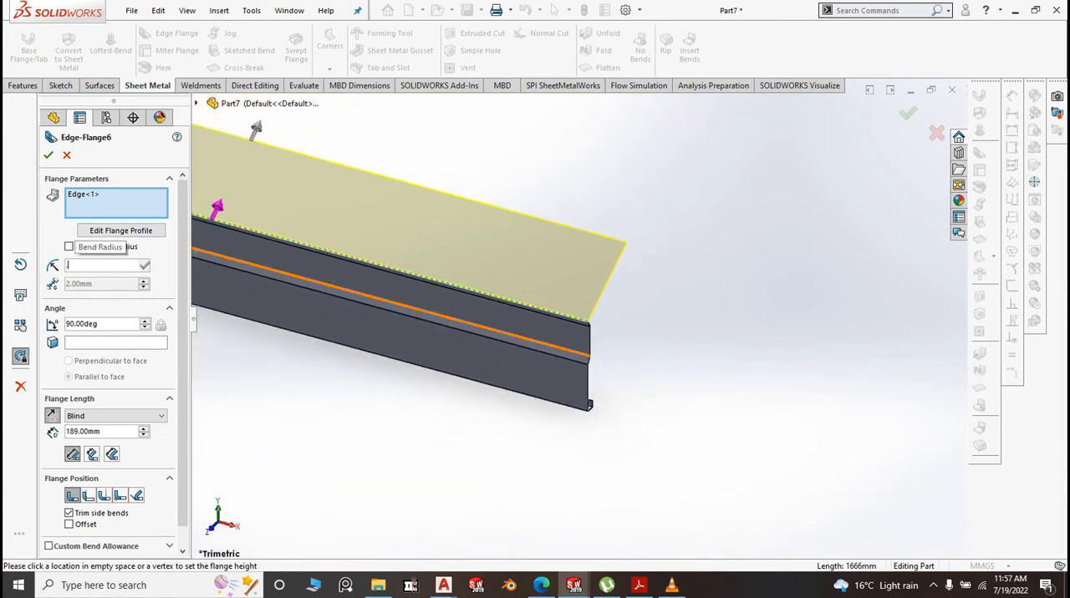
pyautogui.press('Return')
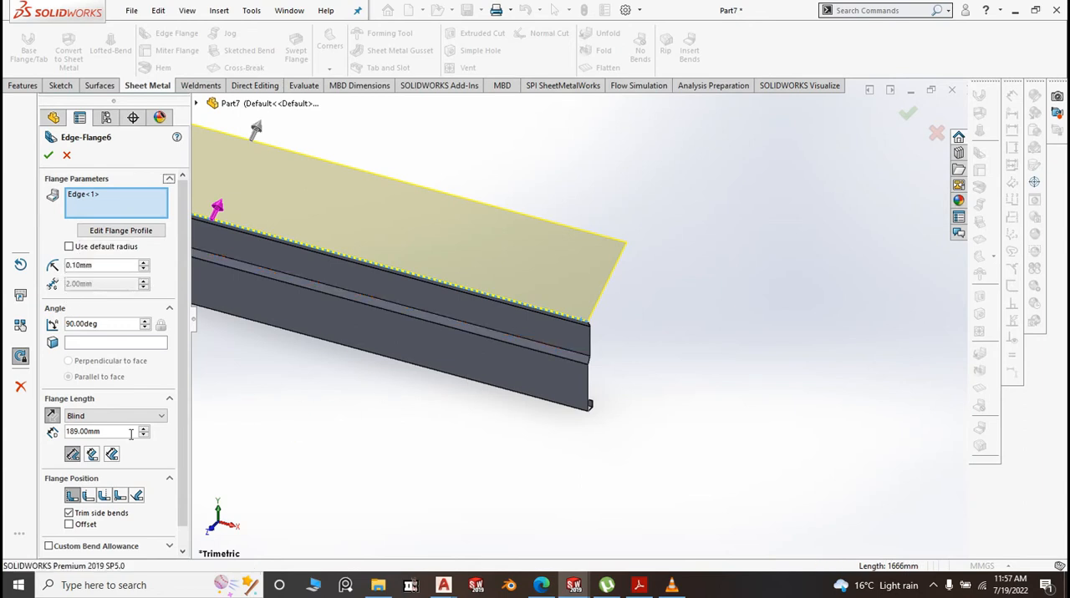
# Make the new flange's angle parallel to the strip's lower front face
pyautogui.click(108, 340)
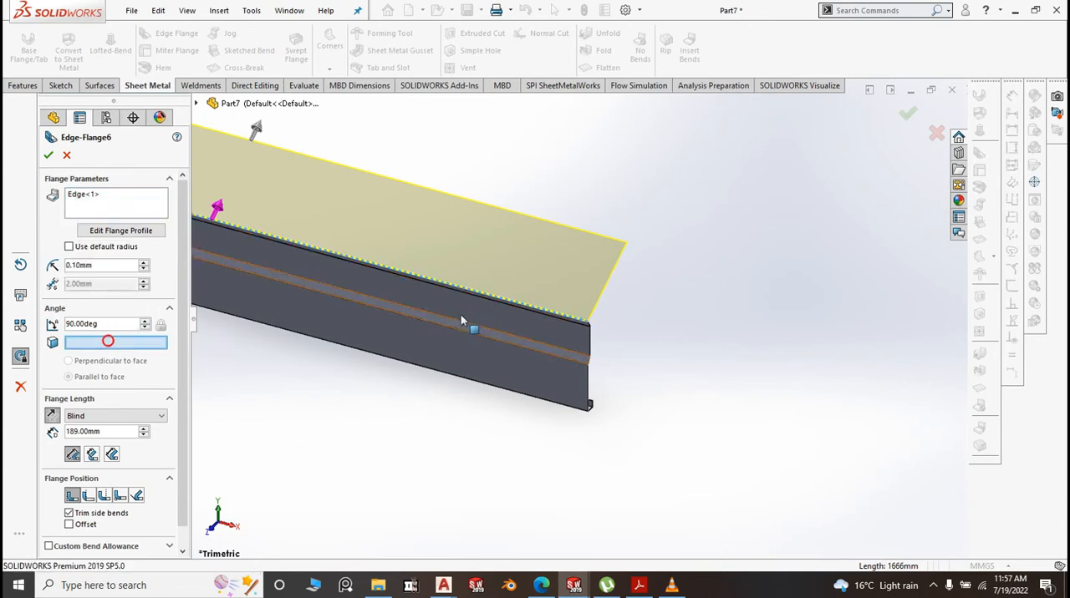
pyautogui.click(458, 351)
pyautogui.scroll(4, 702, 337)
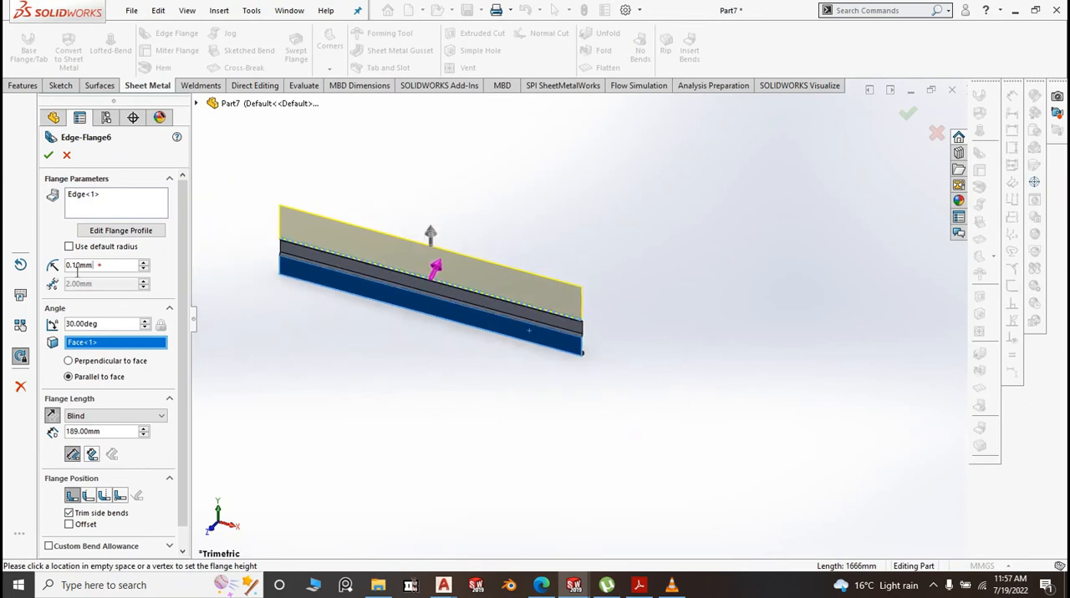
pyautogui.moveTo(99, 265); pyautogui.dragTo(64, 273)
pyautogui.write('50')
pyautogui.press('Return')
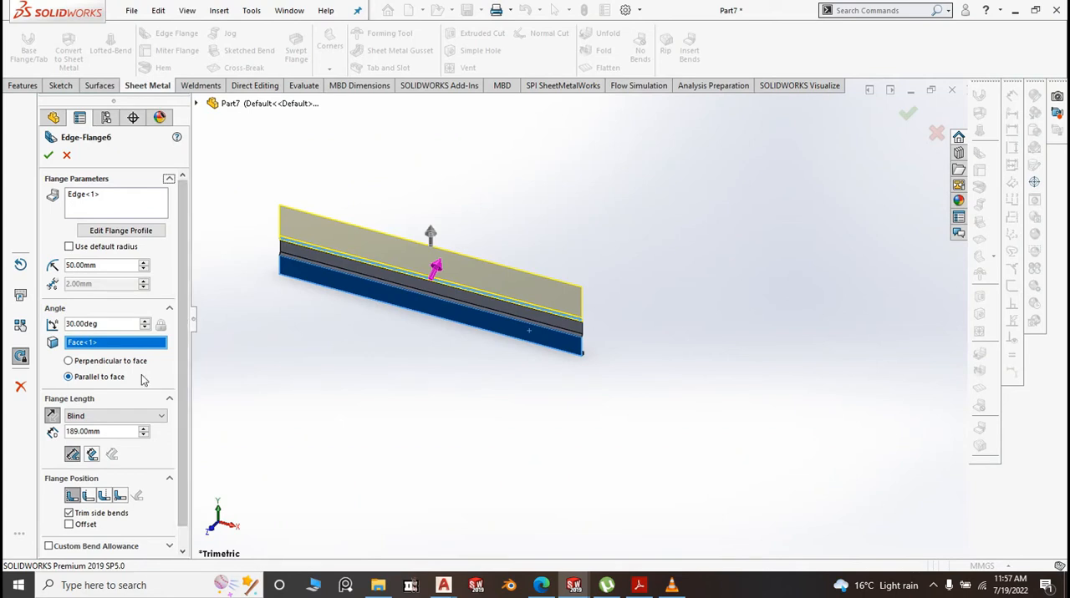
pyautogui.doubleClick(100, 265)
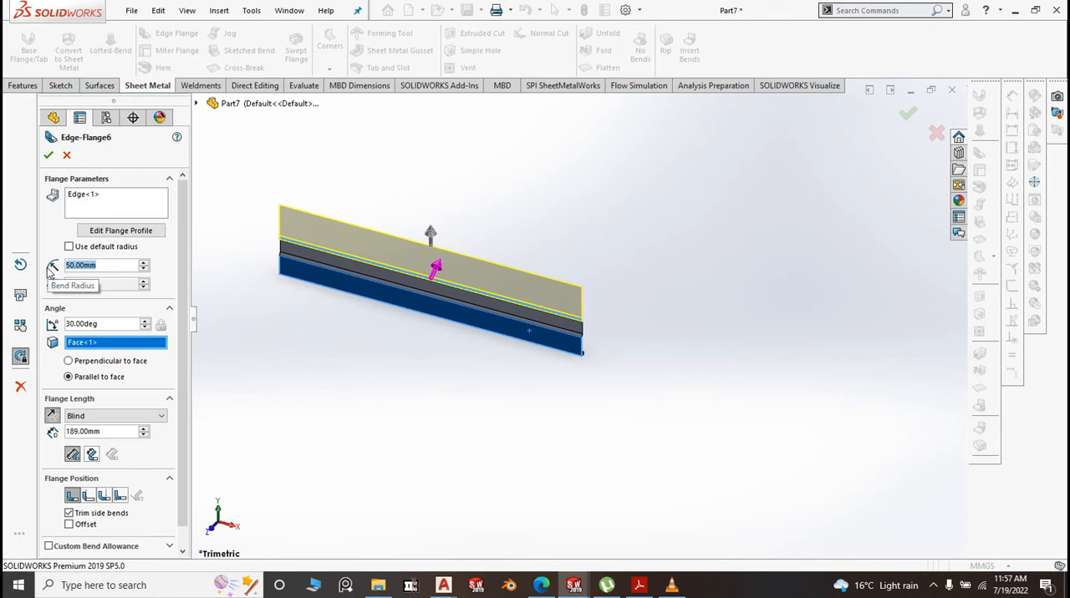
pyautogui.write('0.1')
pyautogui.click(344, 333)
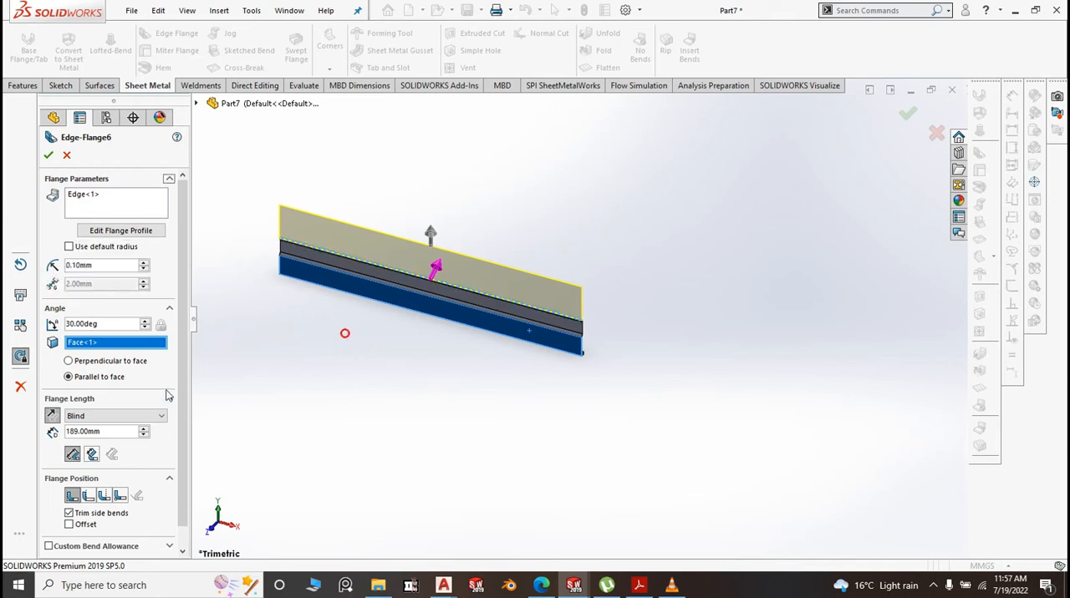
# Set the parallel upper flange's length to 50 mm and accept it
pyautogui.doubleClick(106, 433)
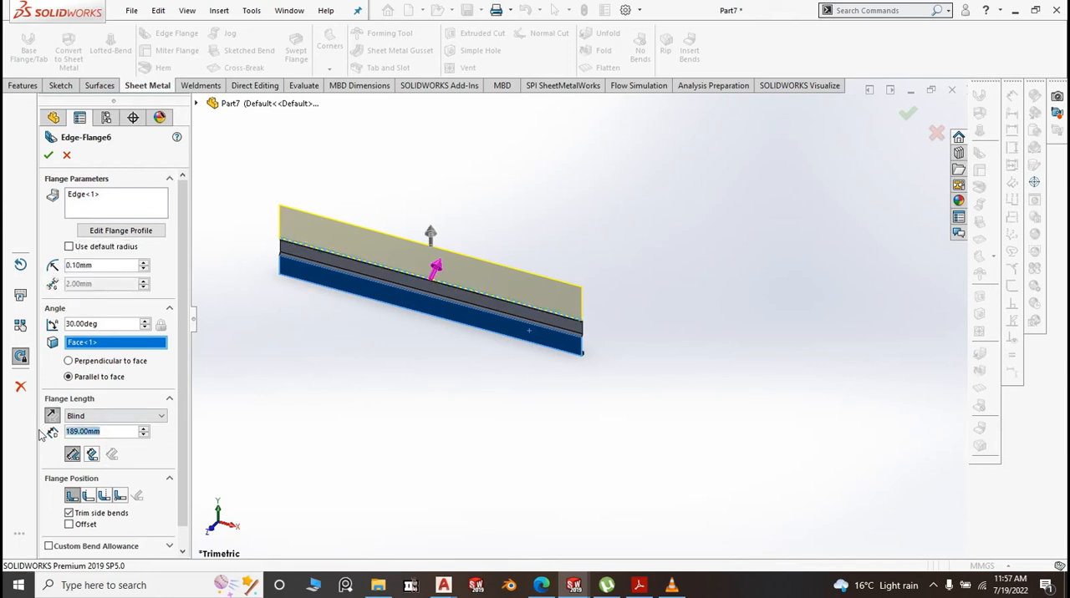
pyautogui.write('50')
pyautogui.click(351, 479)
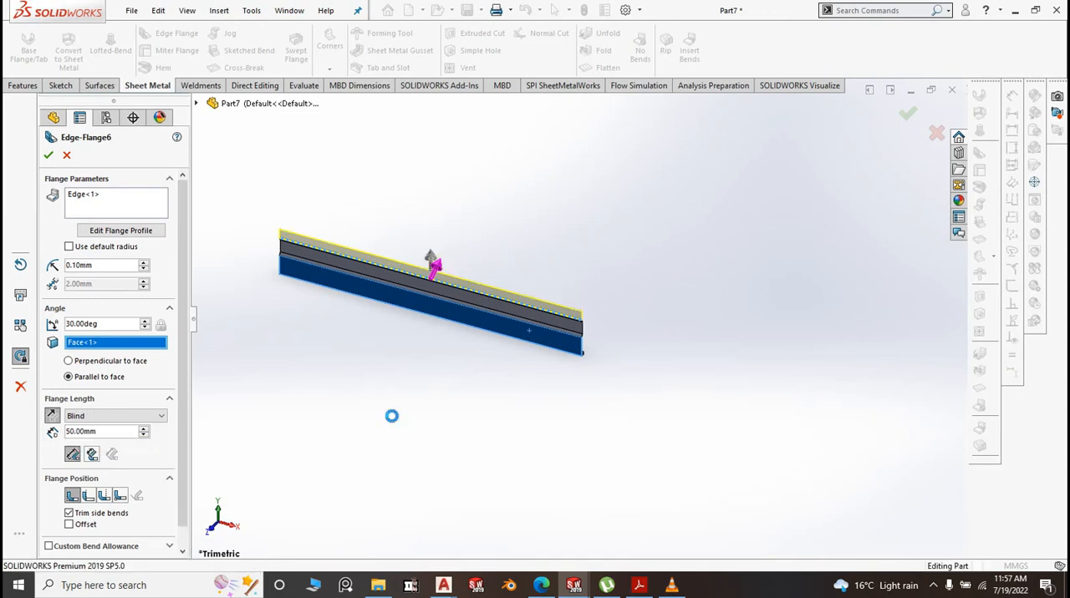
pyautogui.rightClick(603, 308)
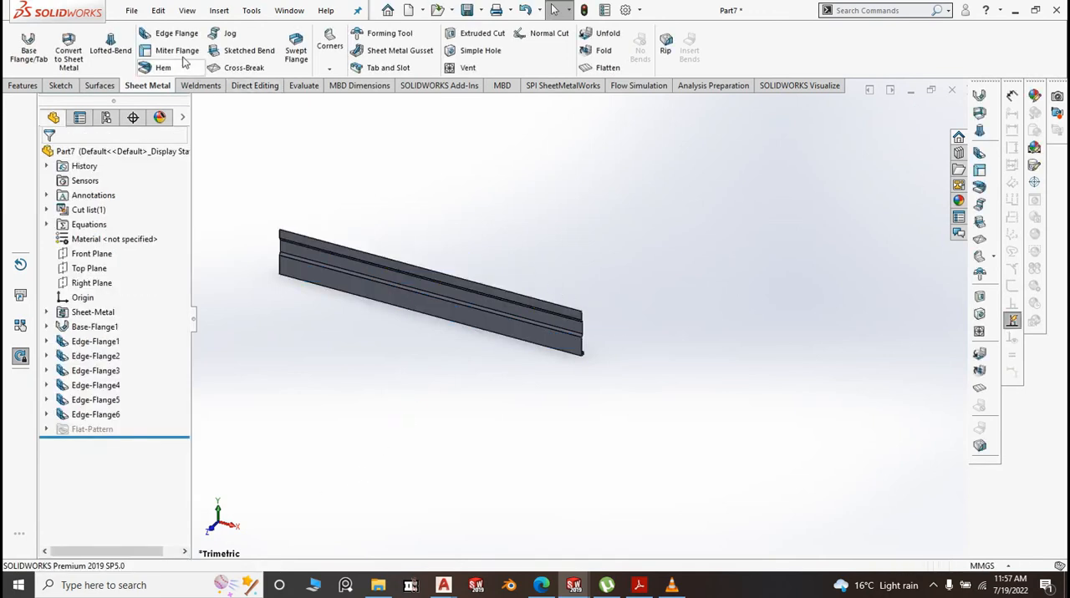
# Start an edge flange on the top edge of the uppermost flange, pointing backward with a 0.10 mm bend radius
pyautogui.click(174, 33)
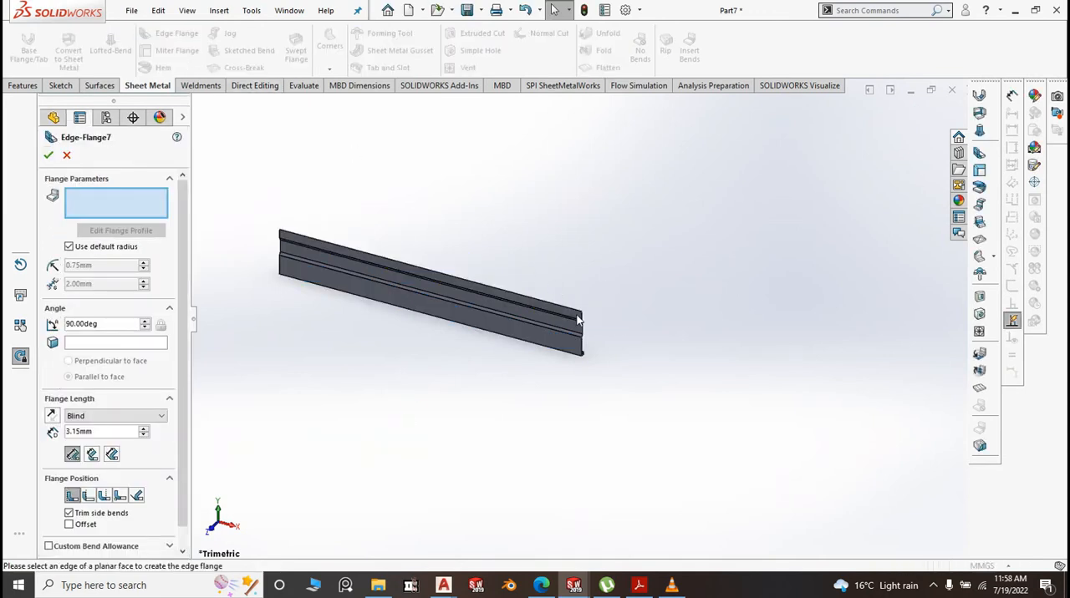
pyautogui.scroll(-6, 576, 319)
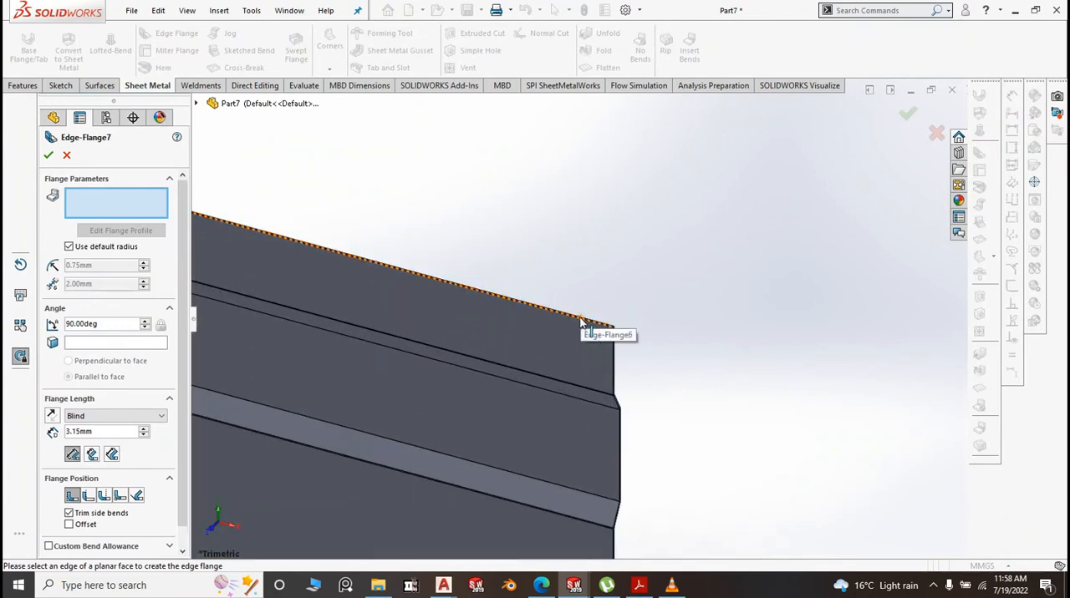
pyautogui.click(588, 326)
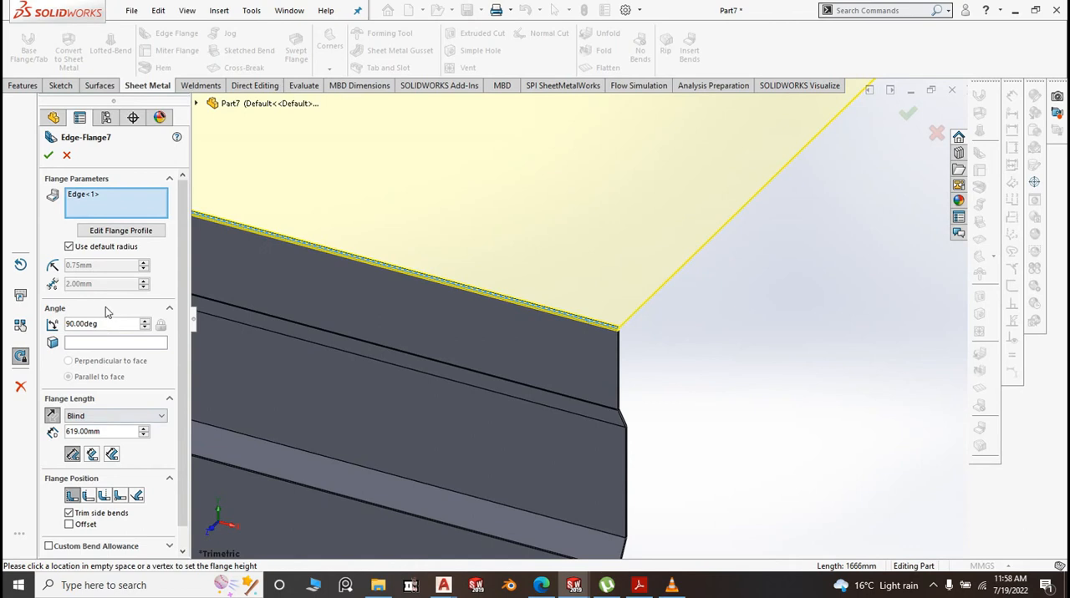
pyautogui.click(70, 247)
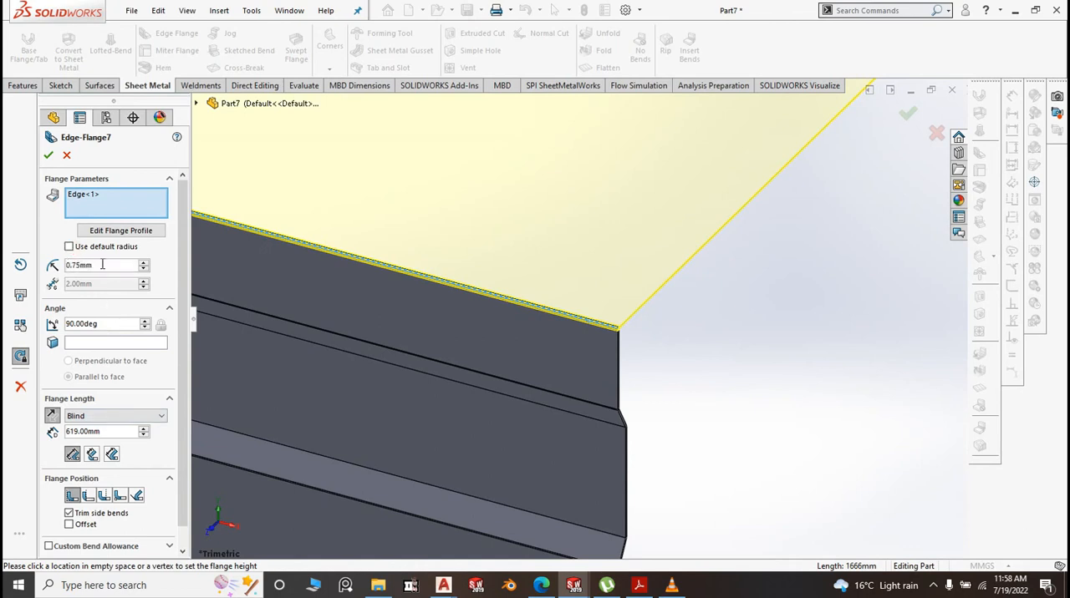
pyautogui.moveTo(102, 265); pyautogui.dragTo(57, 267)
pyautogui.write('0.1')
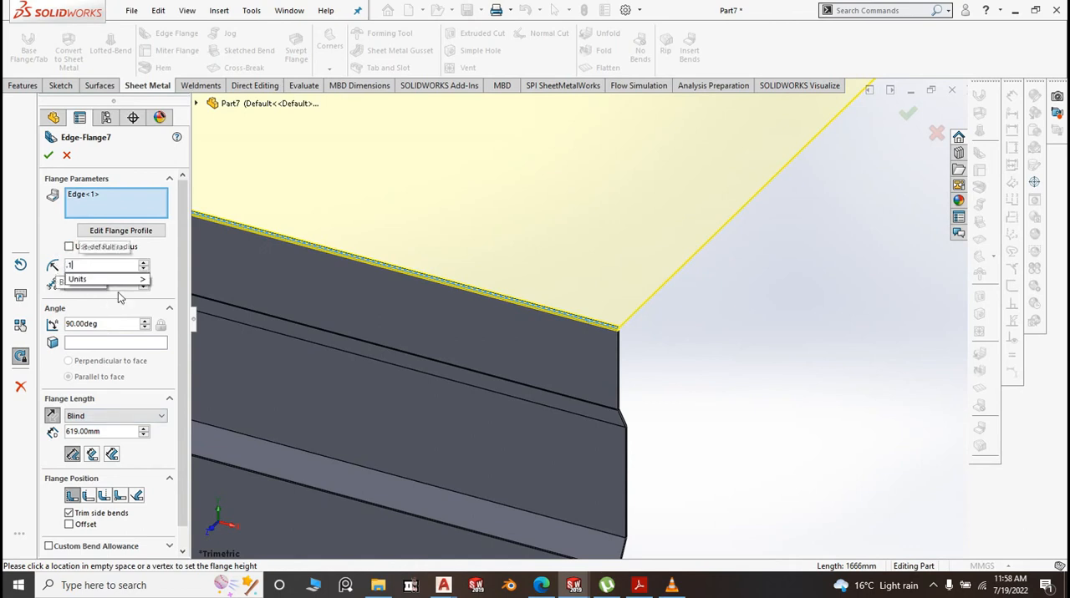
pyautogui.click(759, 422)
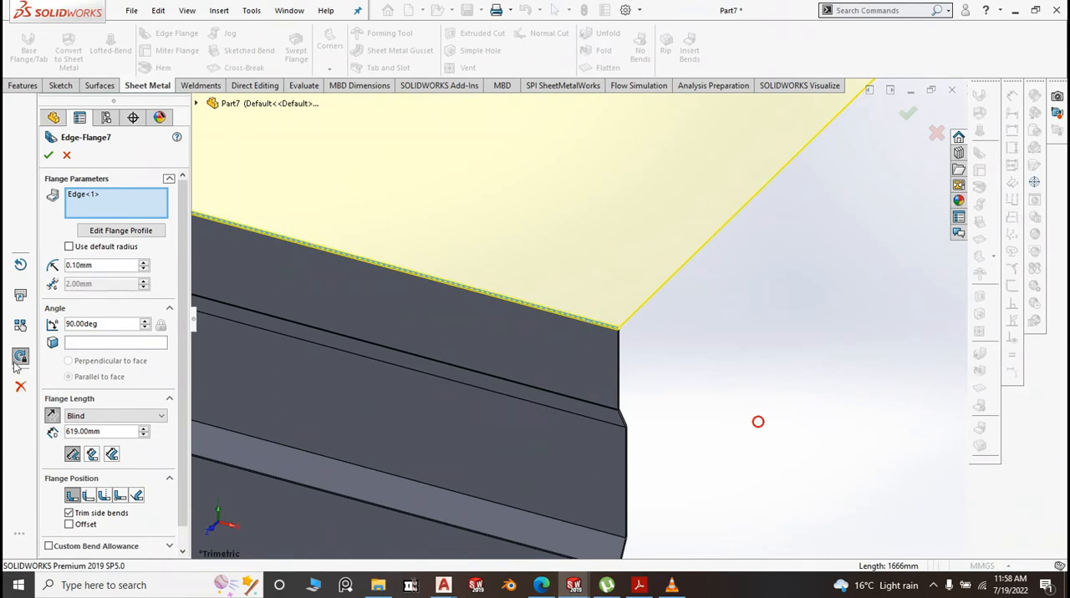
# Set the backward flange's length to 20 mm, keeping it at 90 degrees, and accept it
pyautogui.doubleClick(105, 431)
pyautogui.write('20')
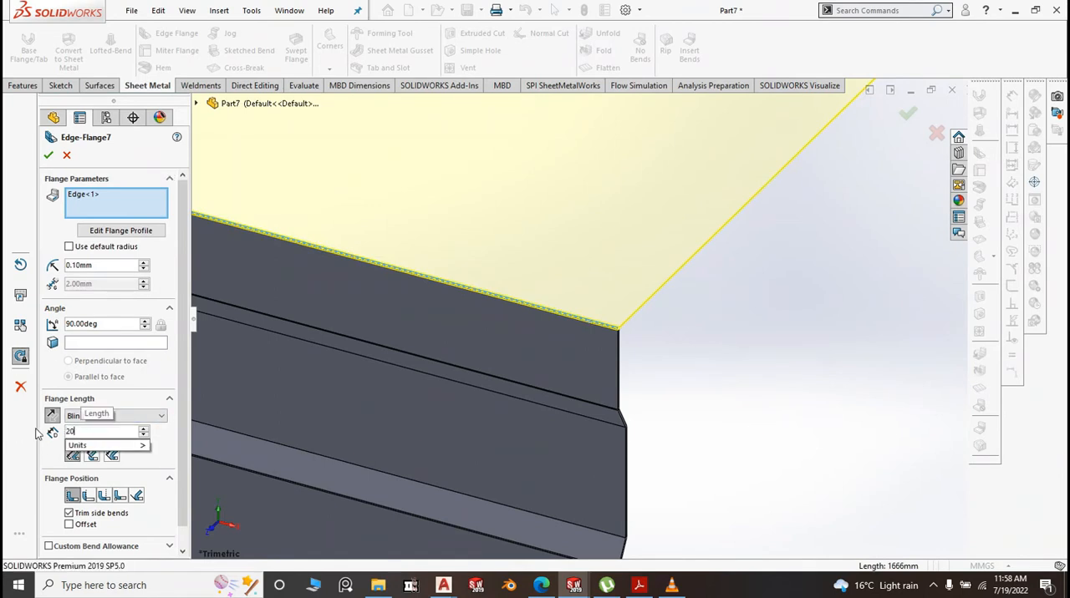
pyautogui.click(736, 418)
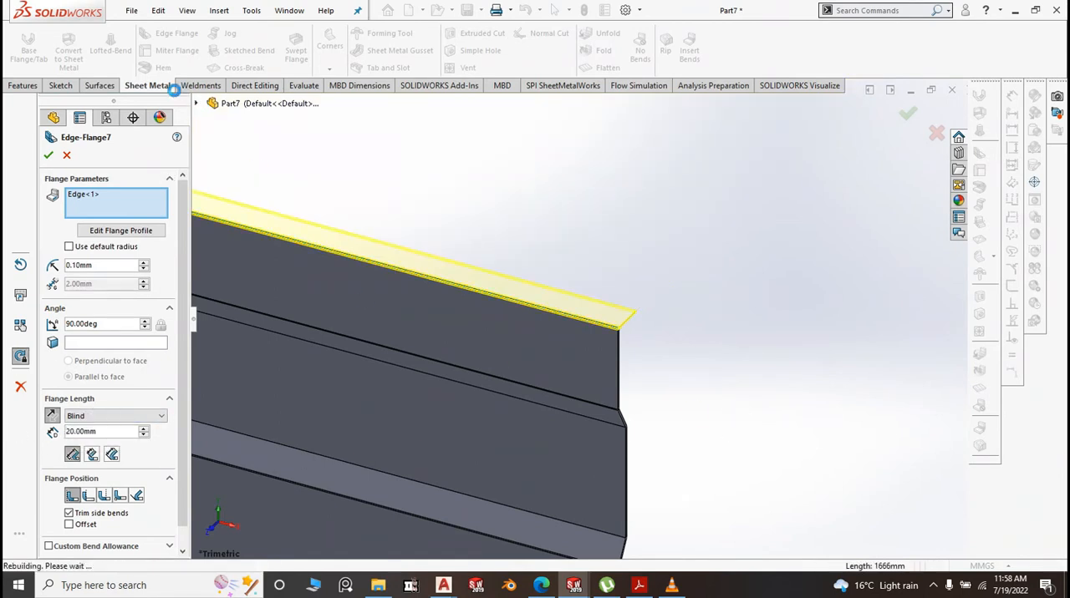
# Start a downward edge flange on the rear edge of the top horizontal flange with a 0.10 mm bend radius
pyautogui.press('Return')
pyautogui.click(619, 311)
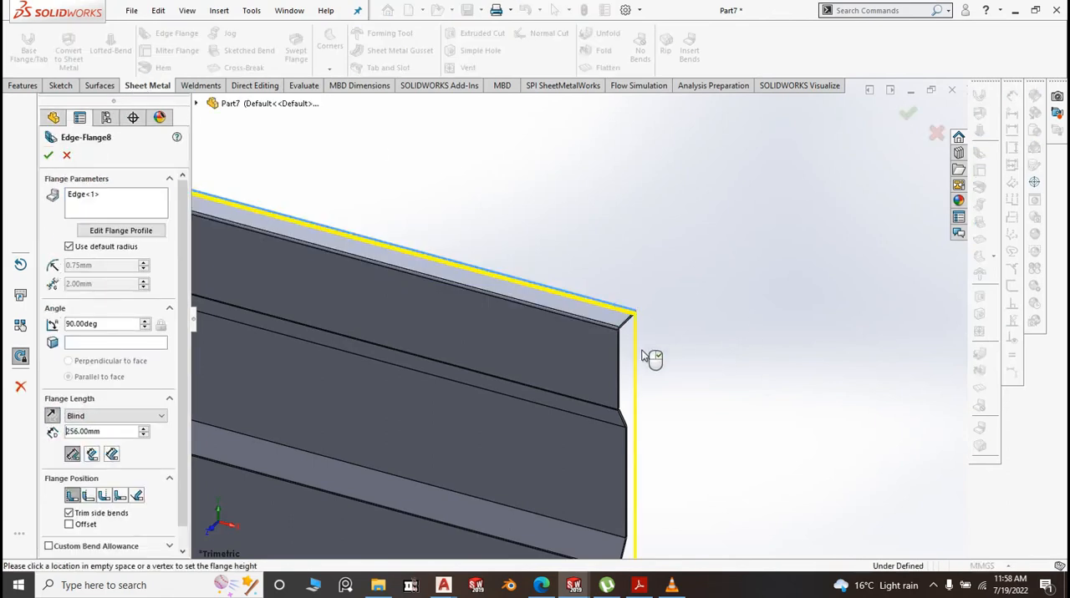
pyautogui.click(69, 248)
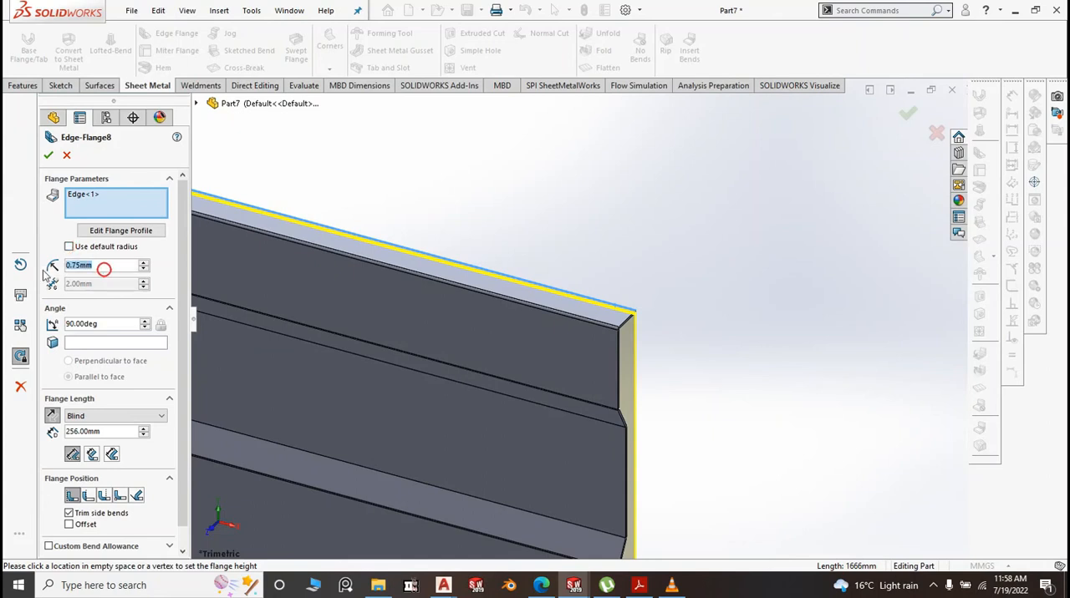
pyautogui.write('0.1')
pyautogui.press('Return')
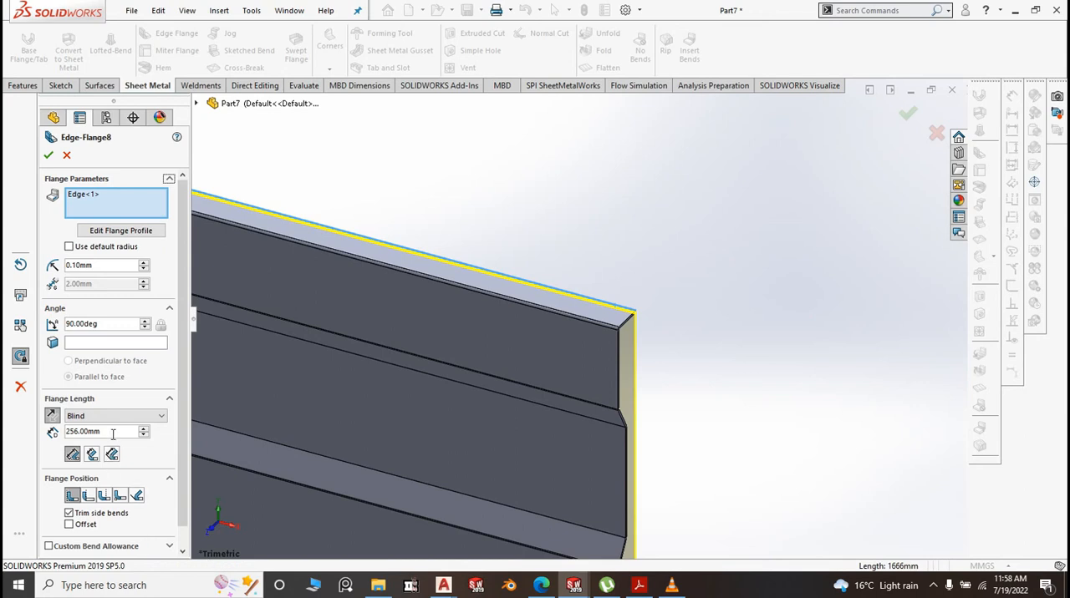
# Set the downward return flange's length to 15 mm and accept it
pyautogui.moveTo(113, 431); pyautogui.dragTo(68, 433)
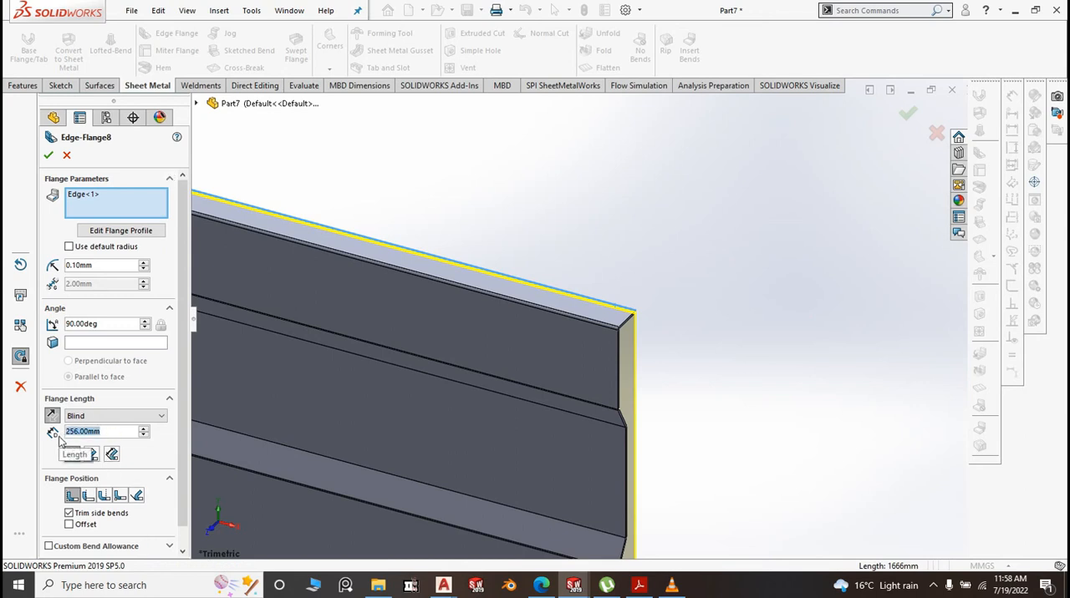
pyautogui.write('15')
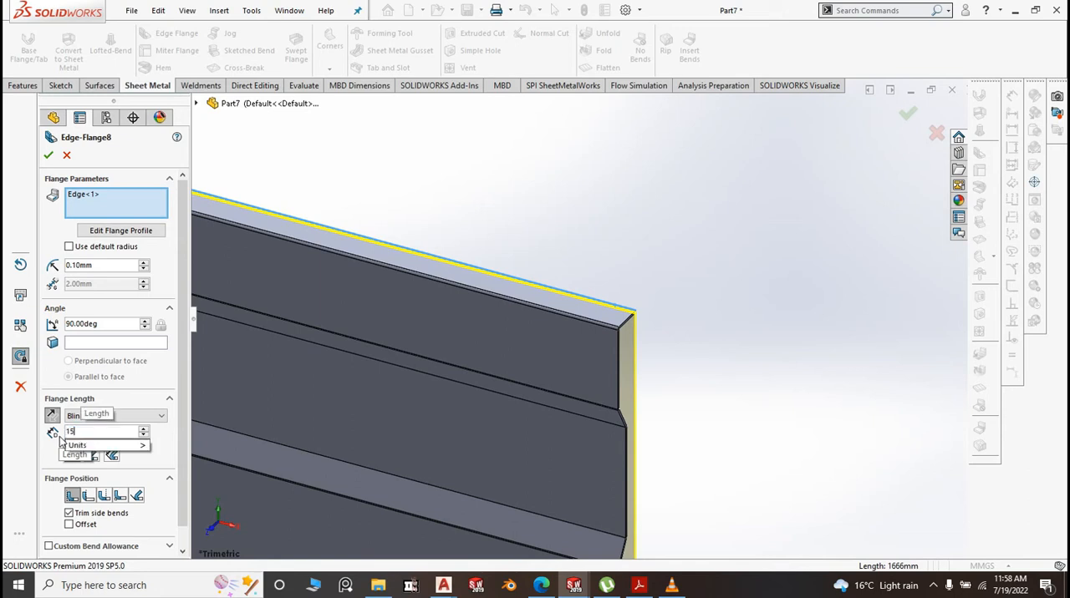
pyautogui.click(778, 323)
pyautogui.rightClick(777, 327)
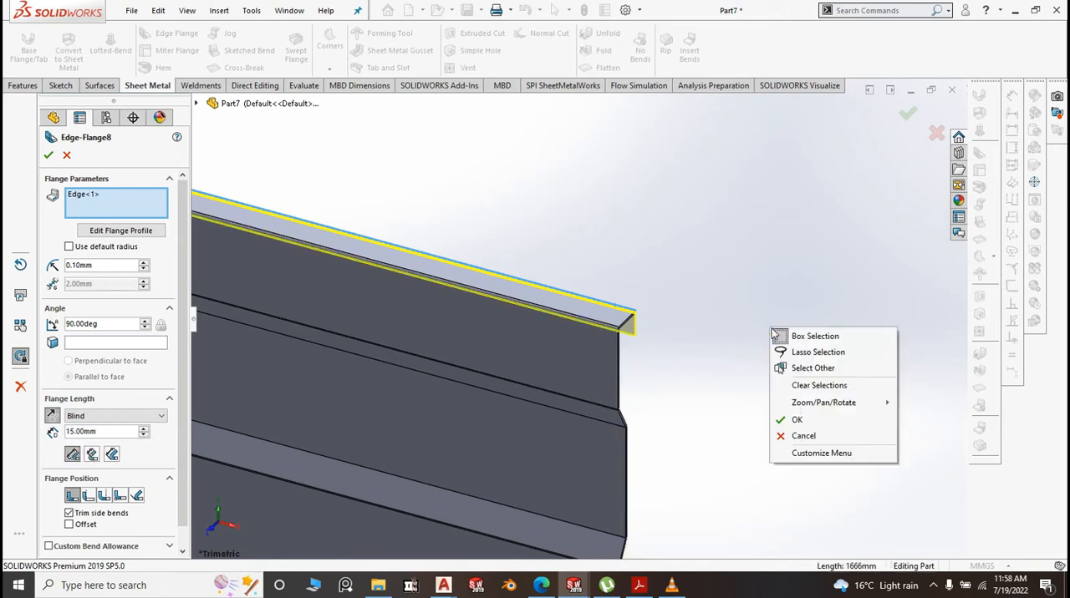
pyautogui.click(795, 422)
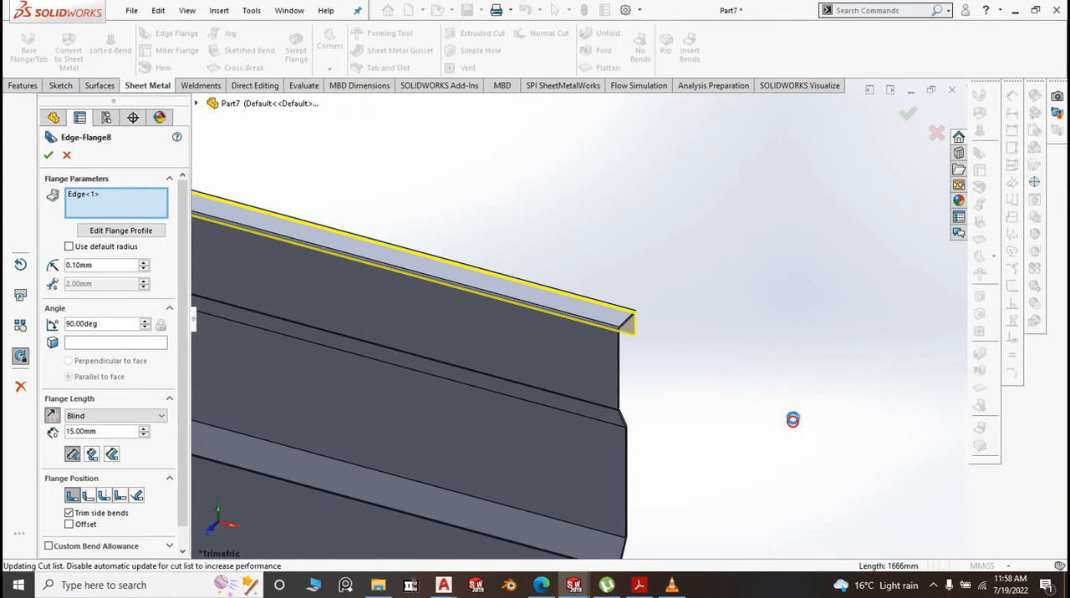
# Save the part as "7. BM Front panel" in the BM folder
pyautogui.scroll(6, 841, 398)
pyautogui.scroll(1, 843, 403)
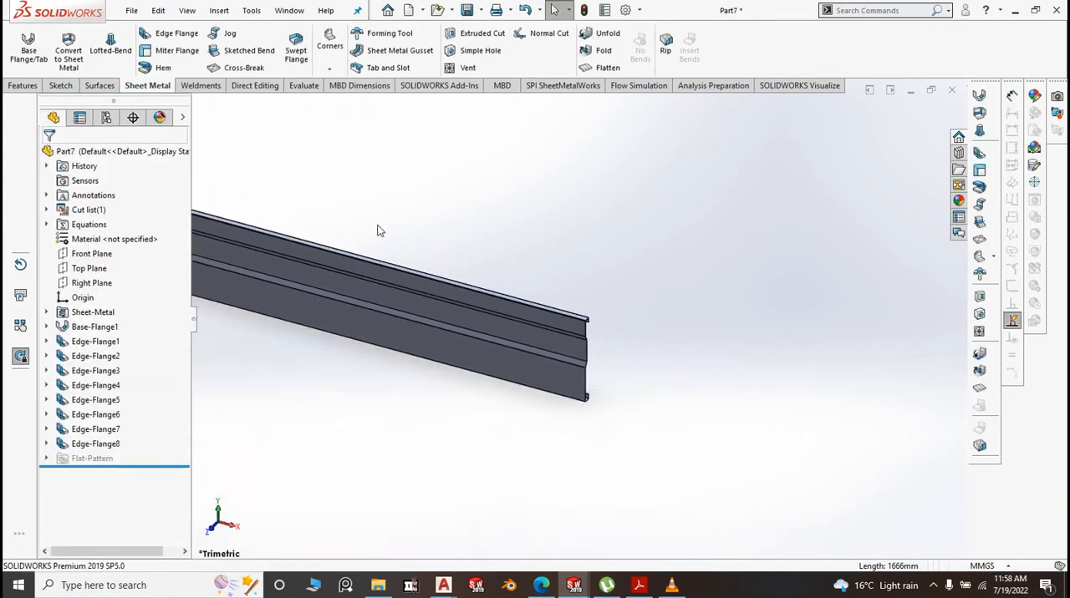
pyautogui.scroll(4, 416, 222)
pyautogui.click(470, 11)
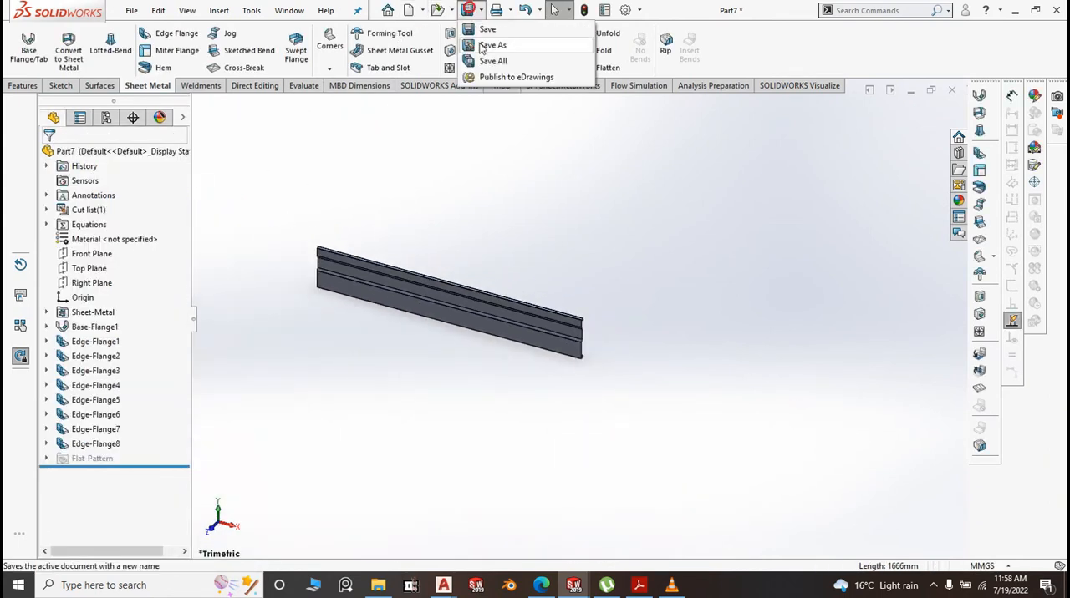
pyautogui.click(487, 32)
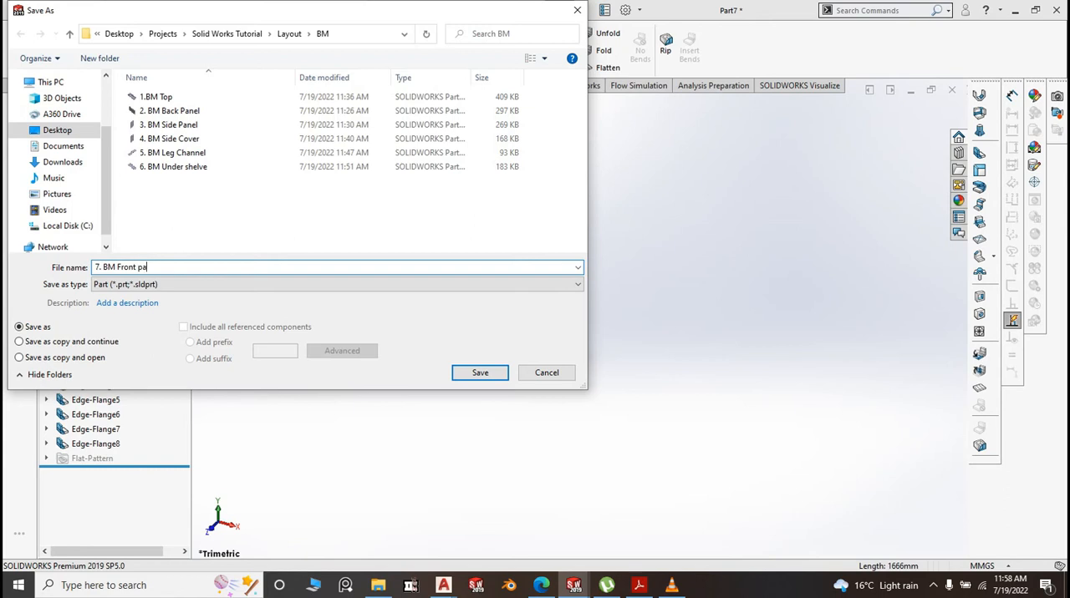
pyautogui.click(462, 378)
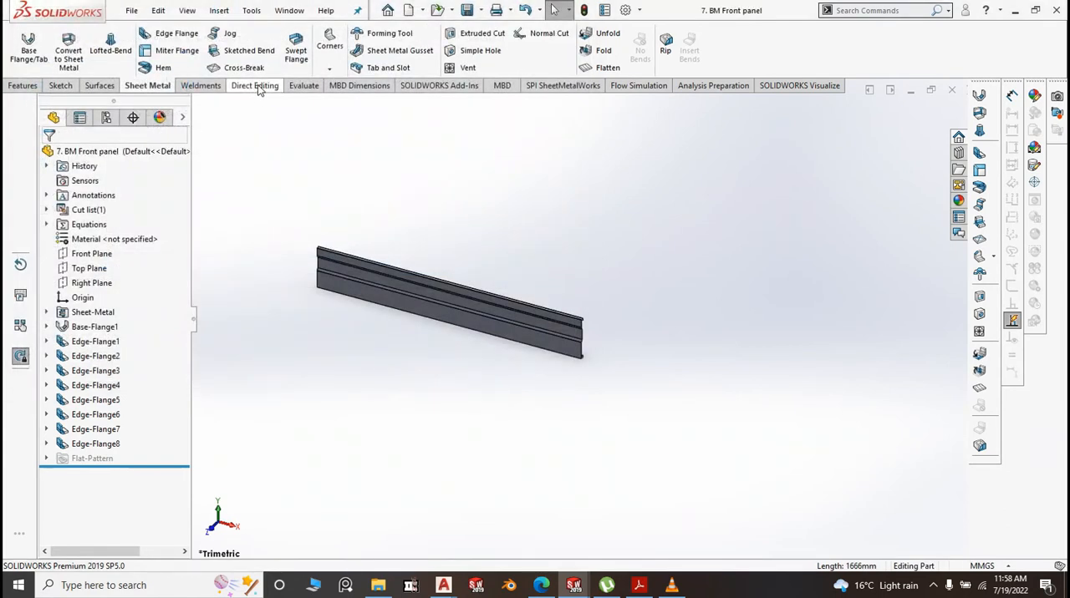
# Measure the distance between the panel's top and bottom horizontal flange faces, then return to the isometric view
pyautogui.click(309, 86)
pyautogui.click(105, 49)
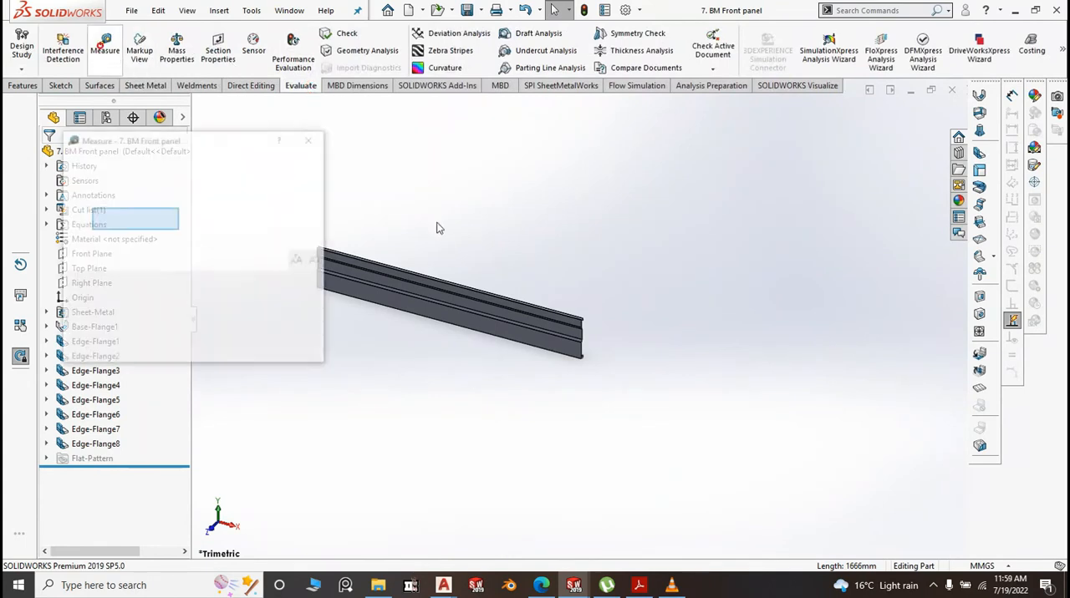
pyautogui.scroll(-5, 502, 275)
pyautogui.scroll(-3, 669, 267)
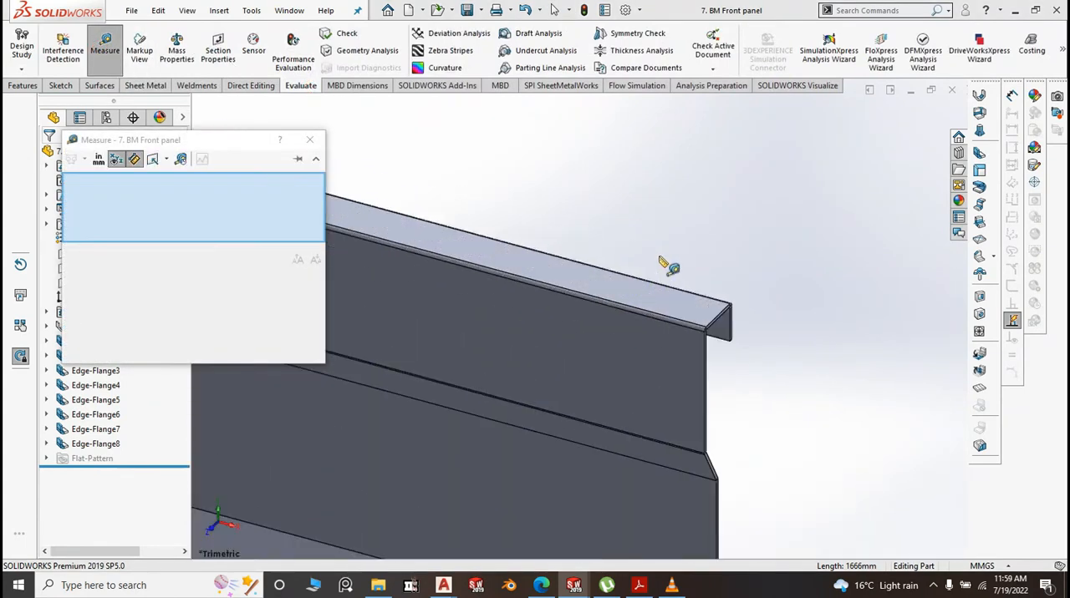
pyautogui.click(641, 298)
pyautogui.scroll(6, 657, 287)
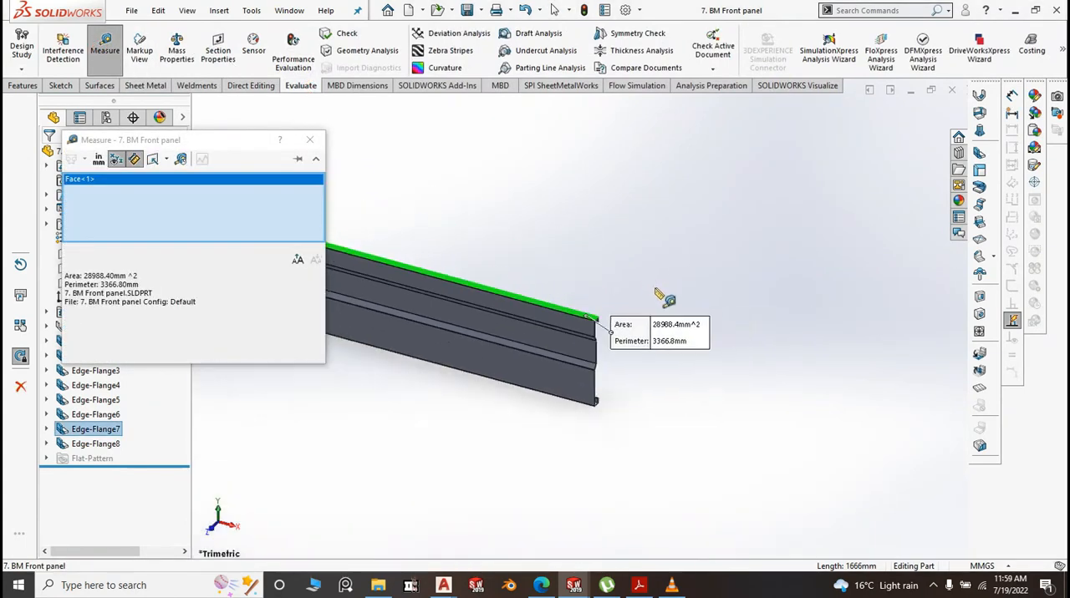
pyautogui.moveTo(611, 441); pyautogui.dragTo(576, 220, button='middle')
pyautogui.scroll(-5, 523, 175)
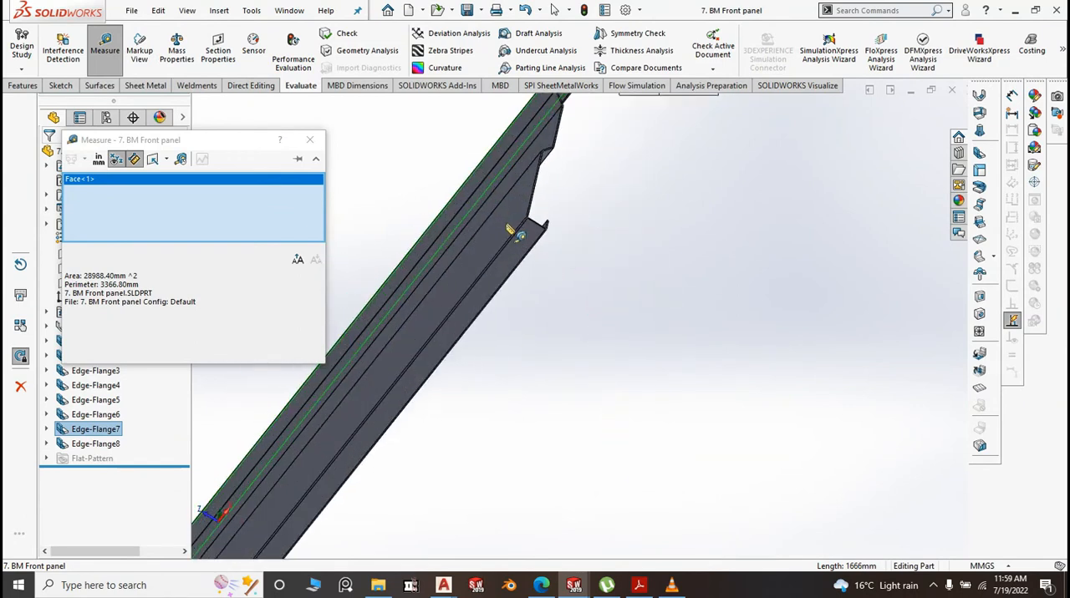
pyautogui.click(519, 244)
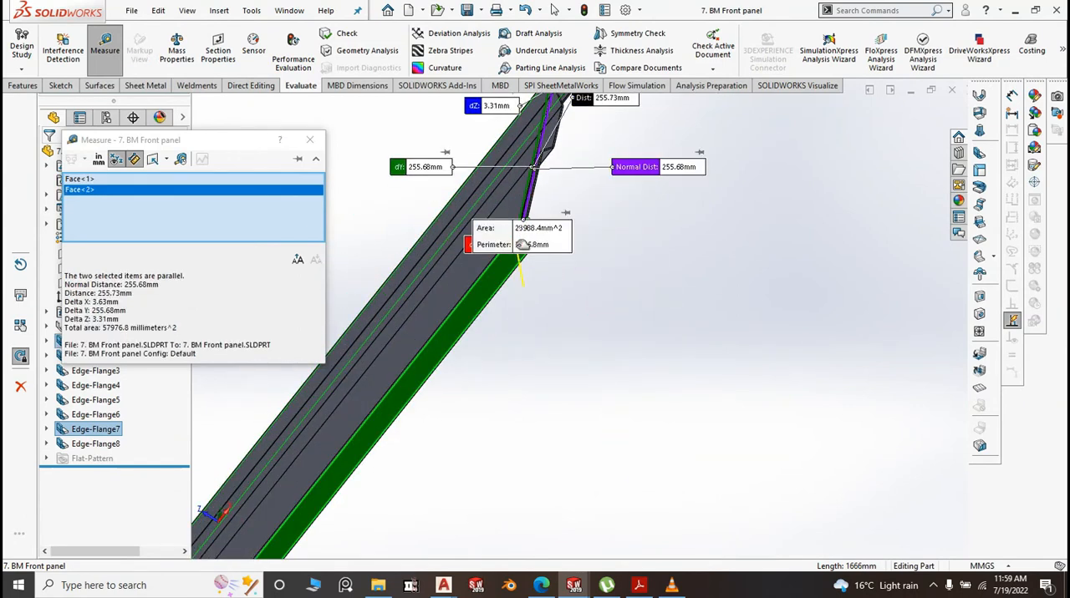
pyautogui.click(538, 375)
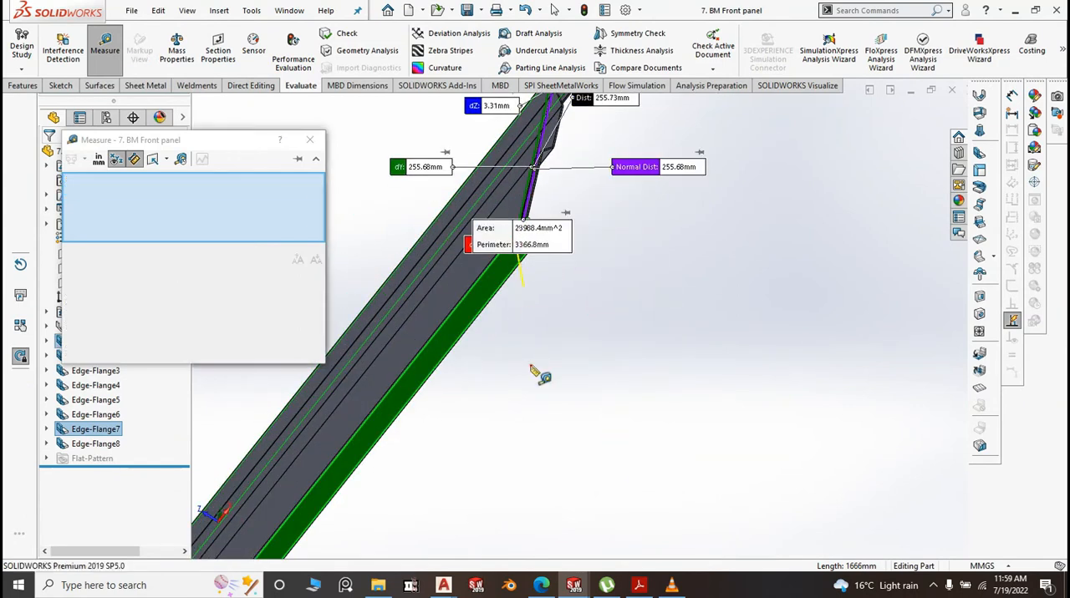
pyautogui.click(308, 142)
pyautogui.press('space')
pyautogui.click(640, 339)
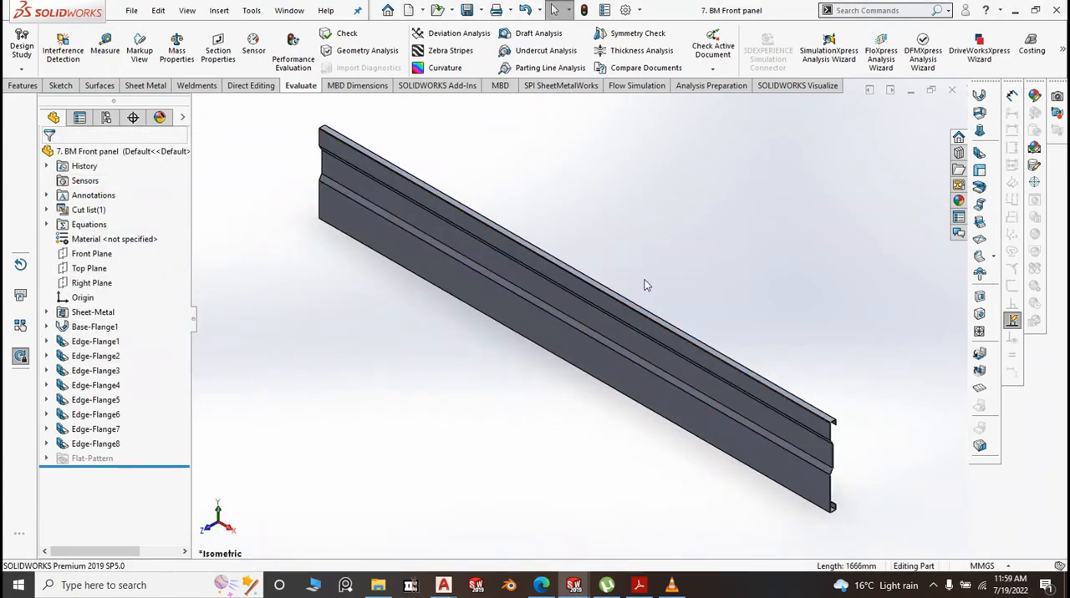
# Create a new part from the Part2 template
pyautogui.click(131, 11)
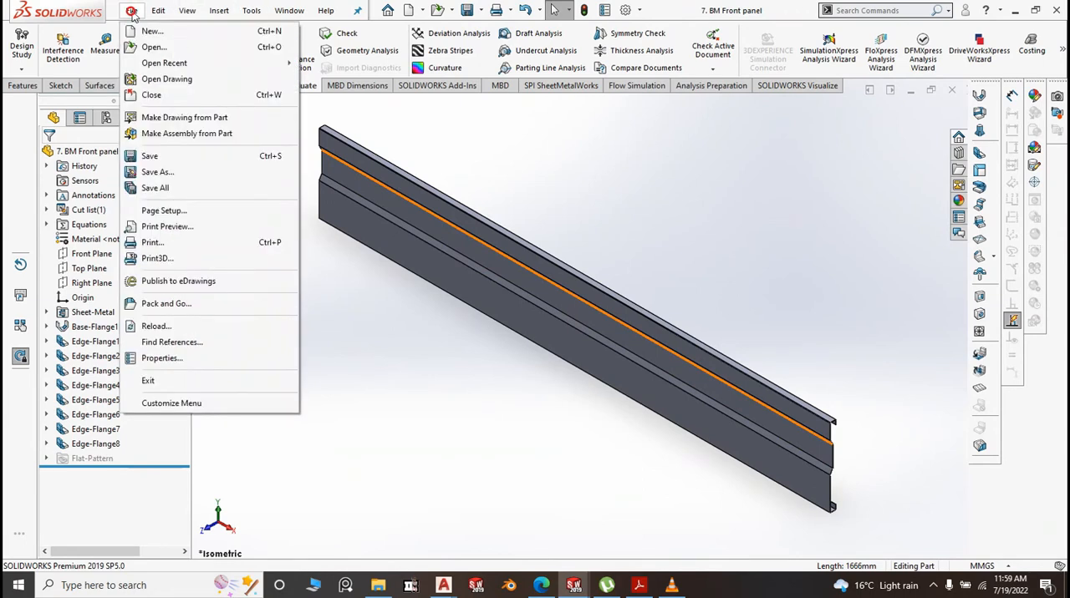
pyautogui.click(152, 31)
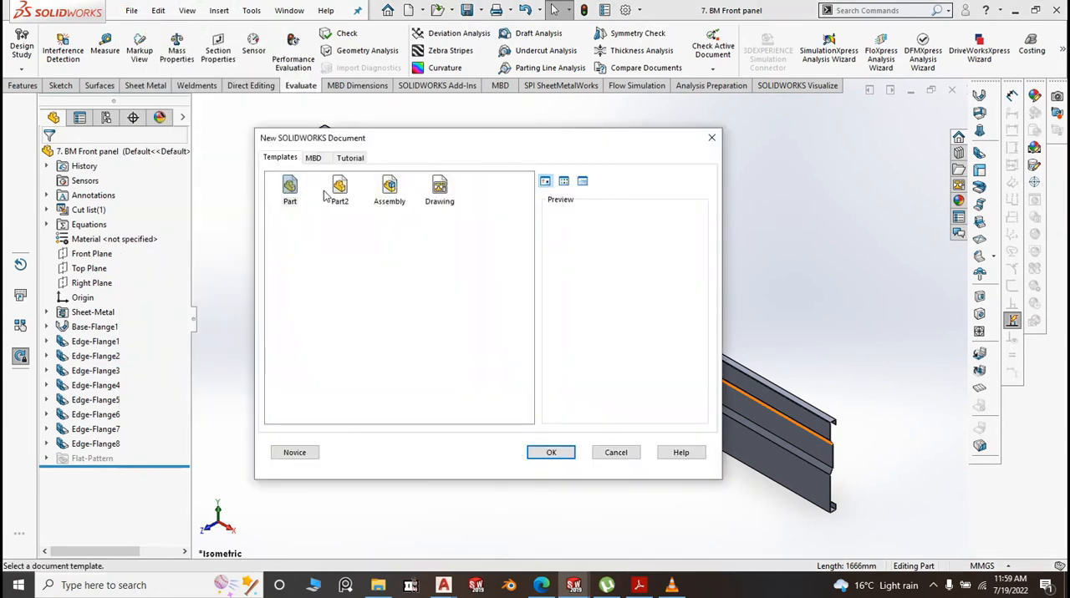
pyautogui.click(337, 191)
pyautogui.click(547, 453)
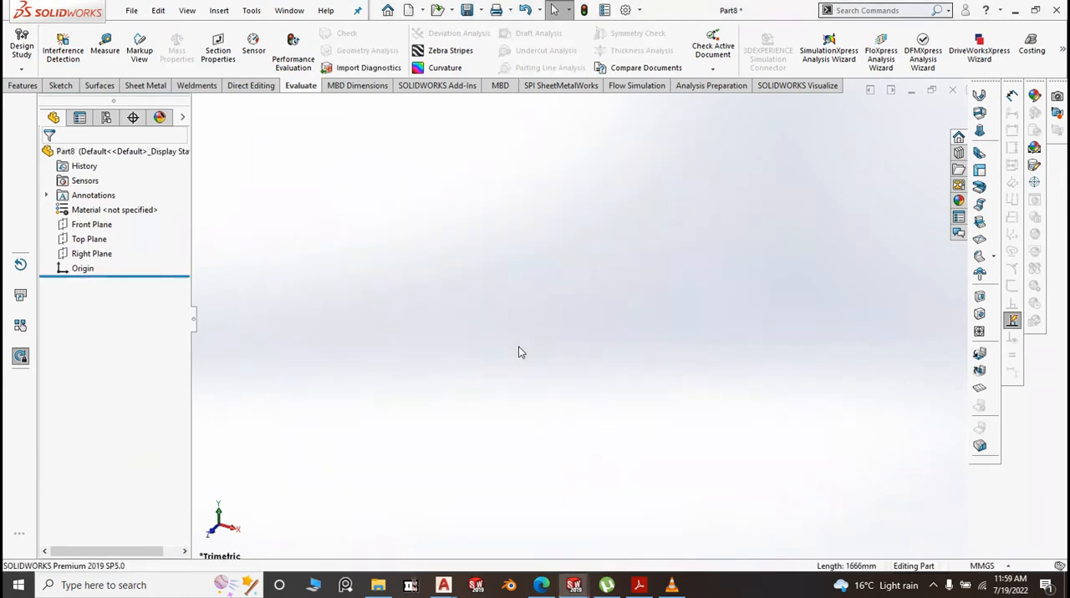
# Sketch a center rectangle about 4.5 mm wide and 17 mm high on the Right Plane, centred on the origin
pyautogui.click(102, 254)
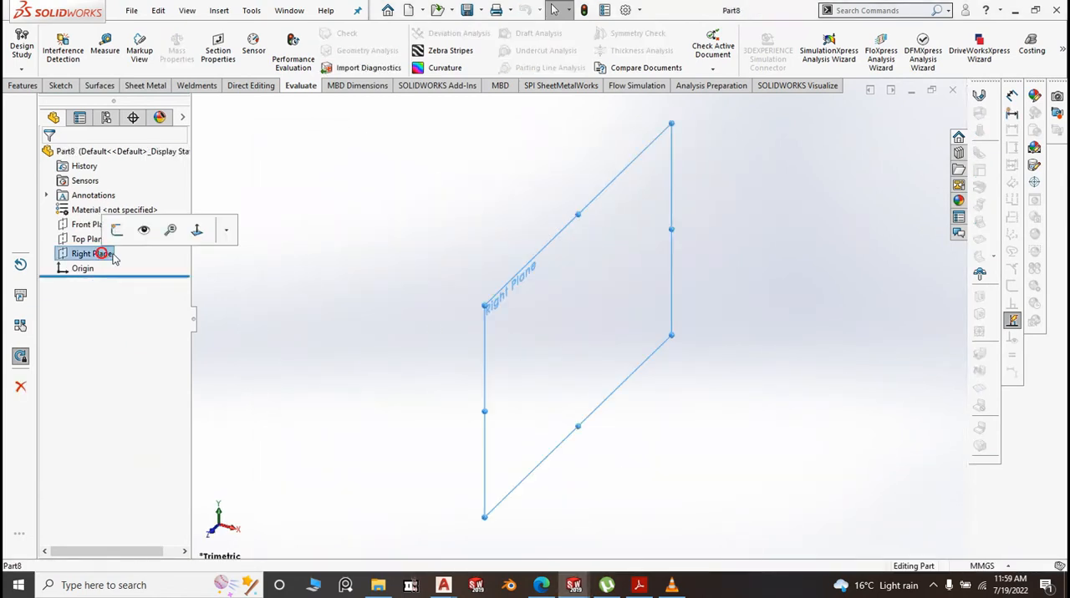
pyautogui.click(117, 229)
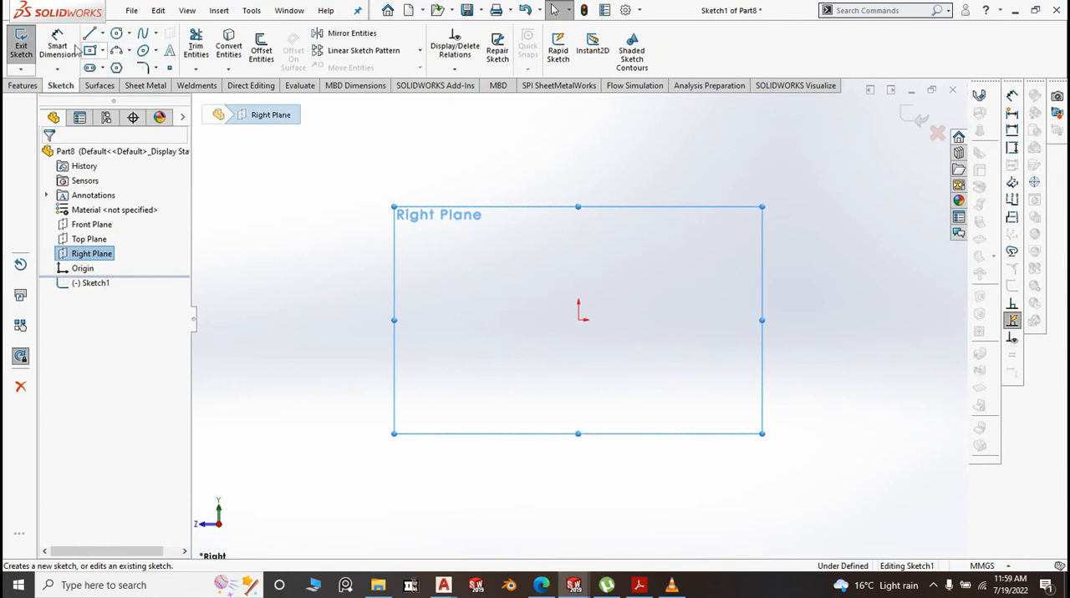
pyautogui.click(89, 52)
pyautogui.click(134, 84)
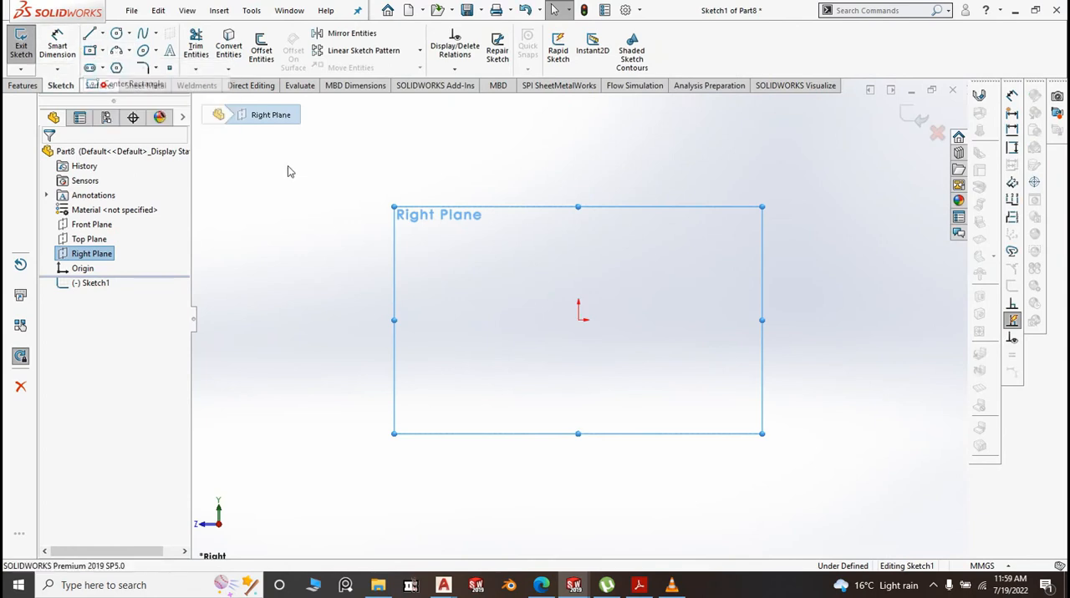
pyautogui.moveTo(578, 320); pyautogui.dragTo(583, 338)
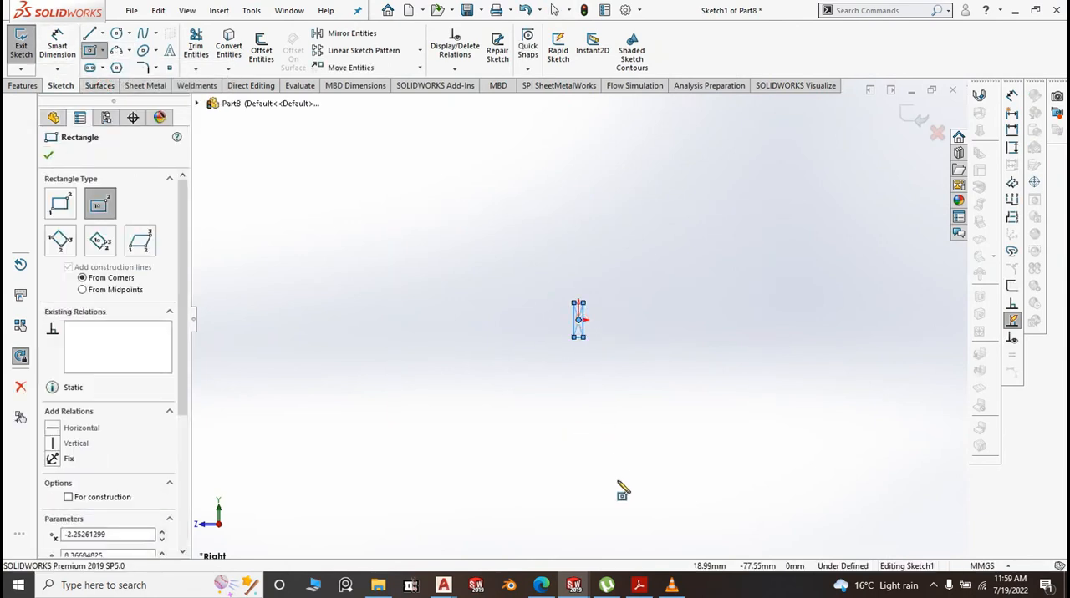
# Dimension the rectangle to 255 mm high and 22 mm wide
pyautogui.click(57, 46)
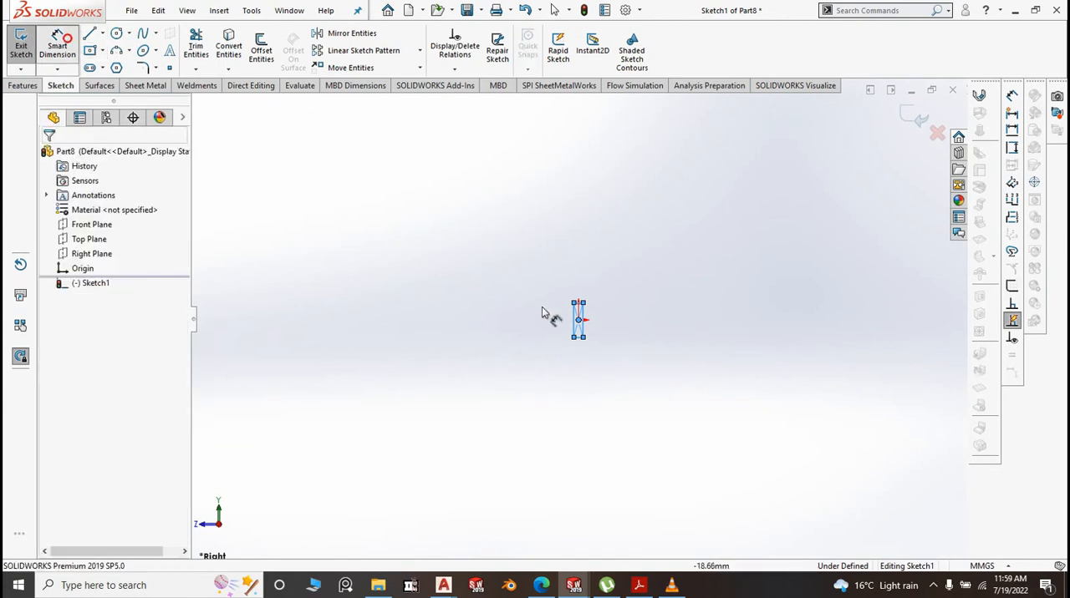
pyautogui.scroll(6, 591, 307)
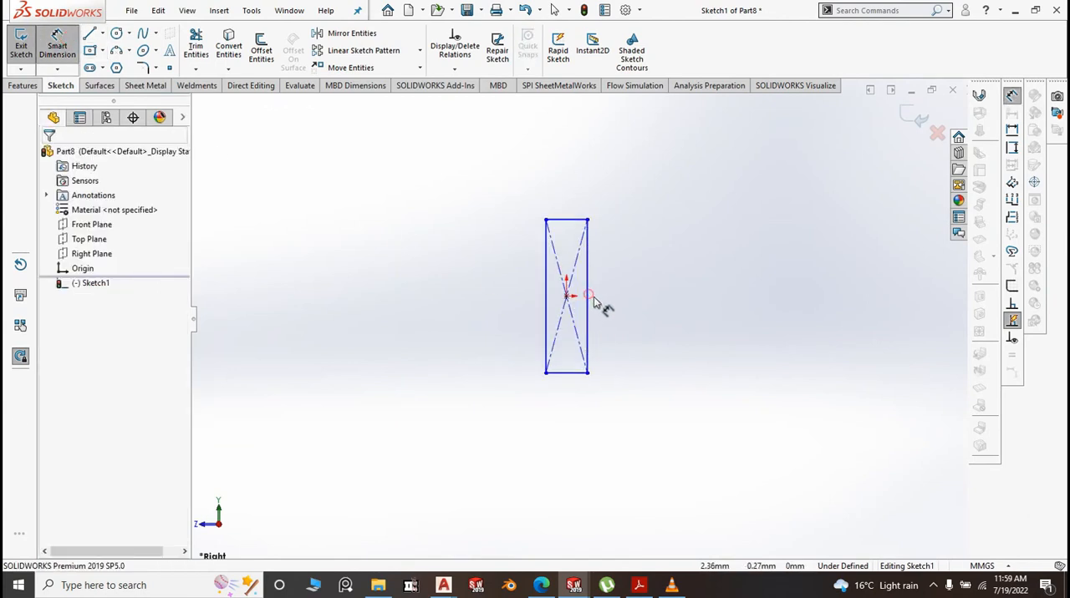
pyautogui.click(589, 302)
pyautogui.click(657, 316)
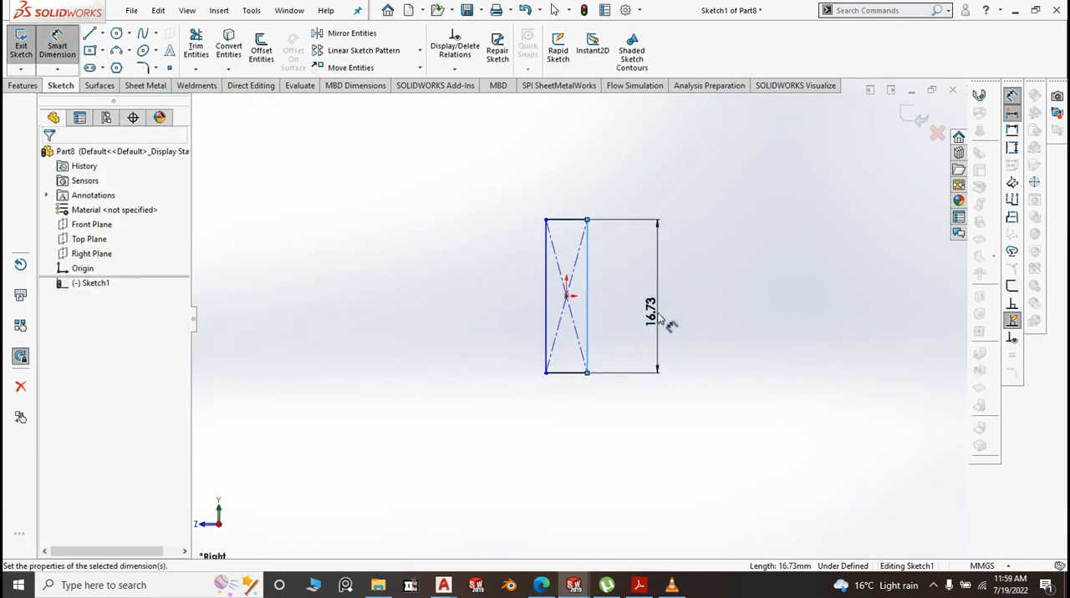
pyautogui.write('255')
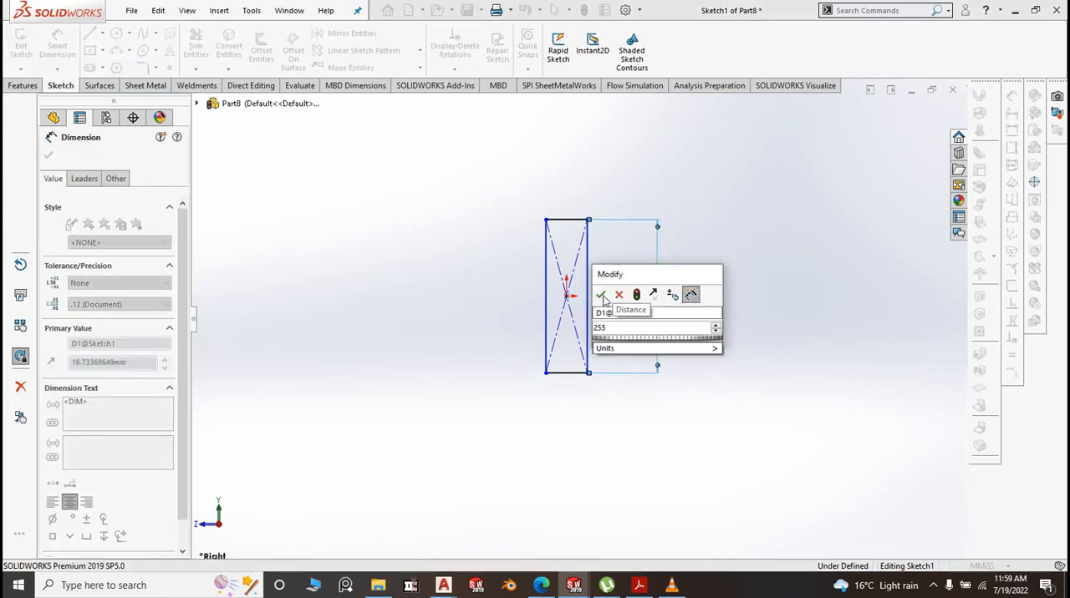
pyautogui.click(605, 295)
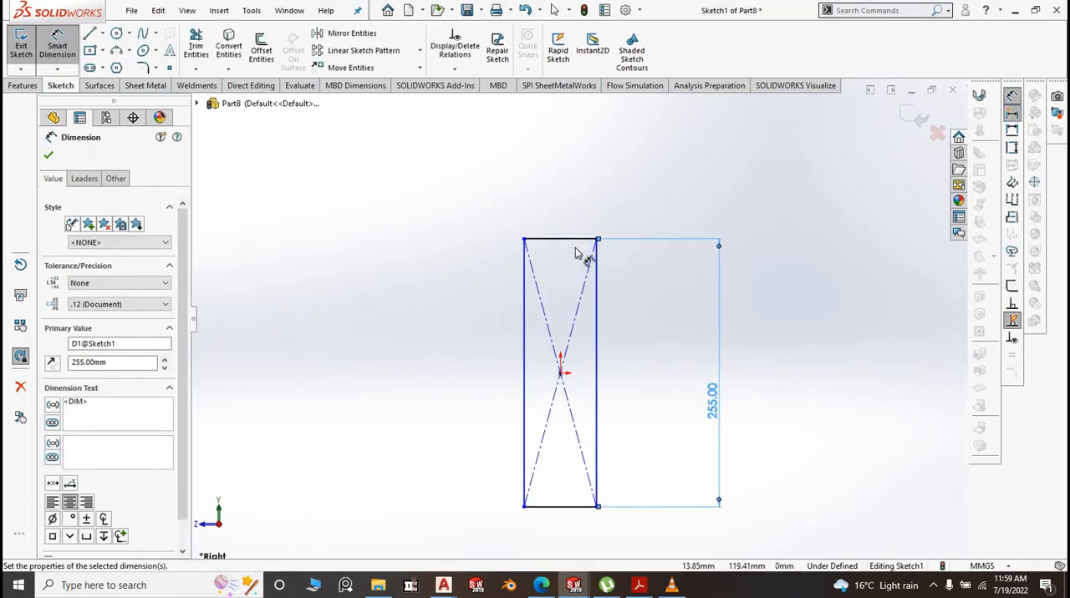
pyautogui.click(565, 211)
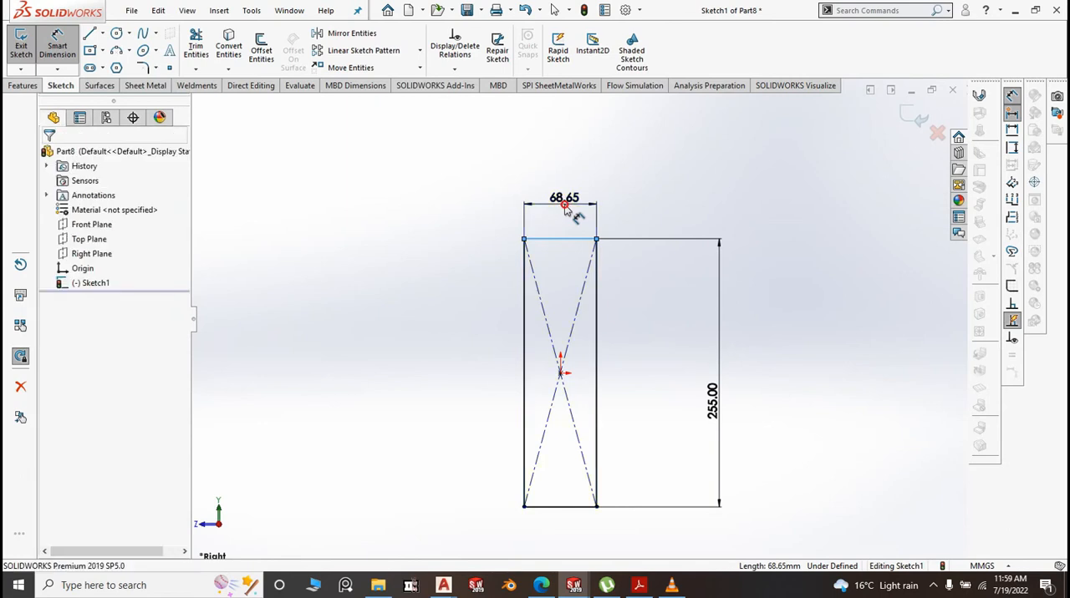
pyautogui.write('22')
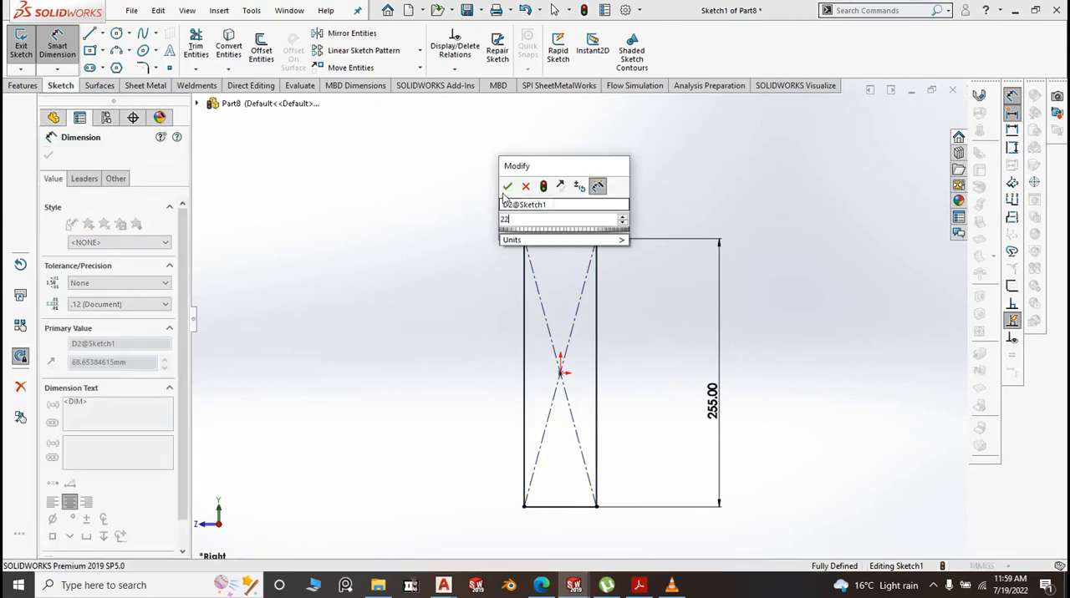
pyautogui.click(506, 187)
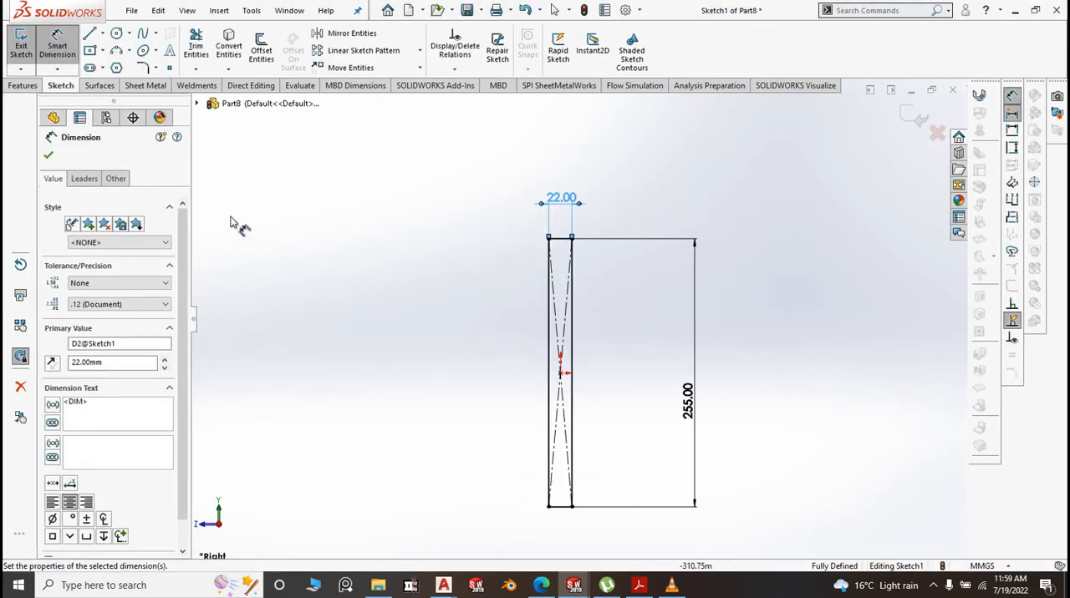
# Create a base flange 1.20 mm thick from the rectangle sketch
pyautogui.click(145, 85)
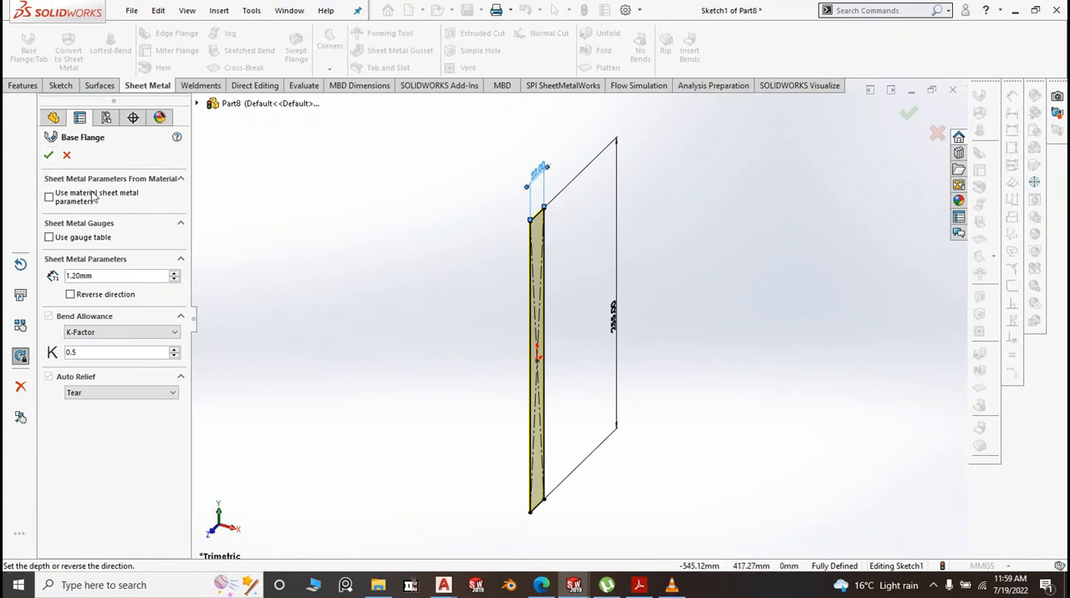
pyautogui.press('Return')
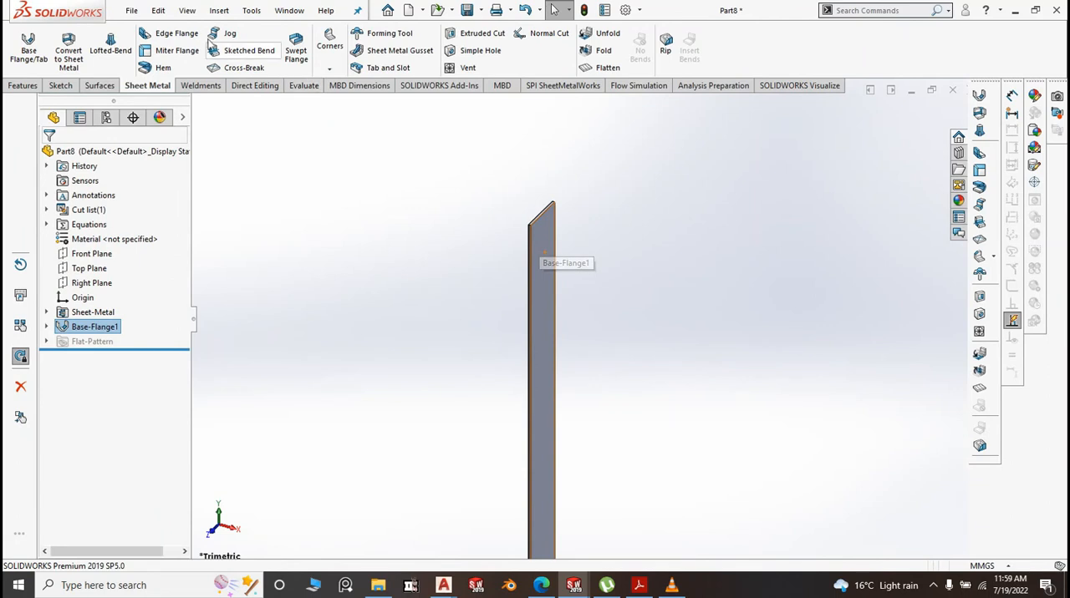
# Start edge flanges on both long vertical edges of the strip, using a custom bend radius of 0.10 mm
pyautogui.click(531, 252)
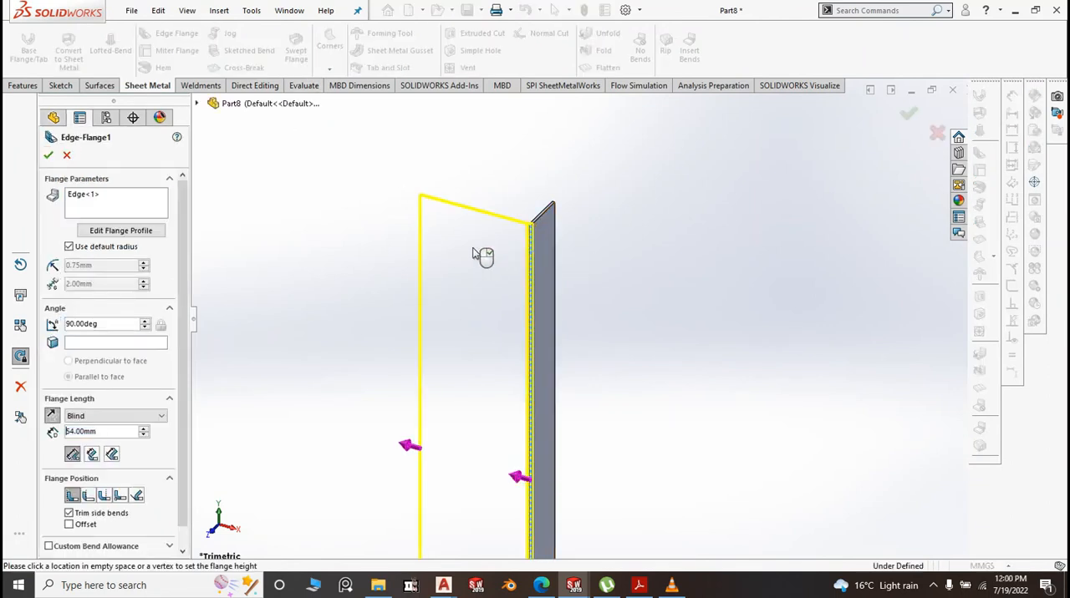
pyautogui.click(555, 244)
pyautogui.click(542, 226)
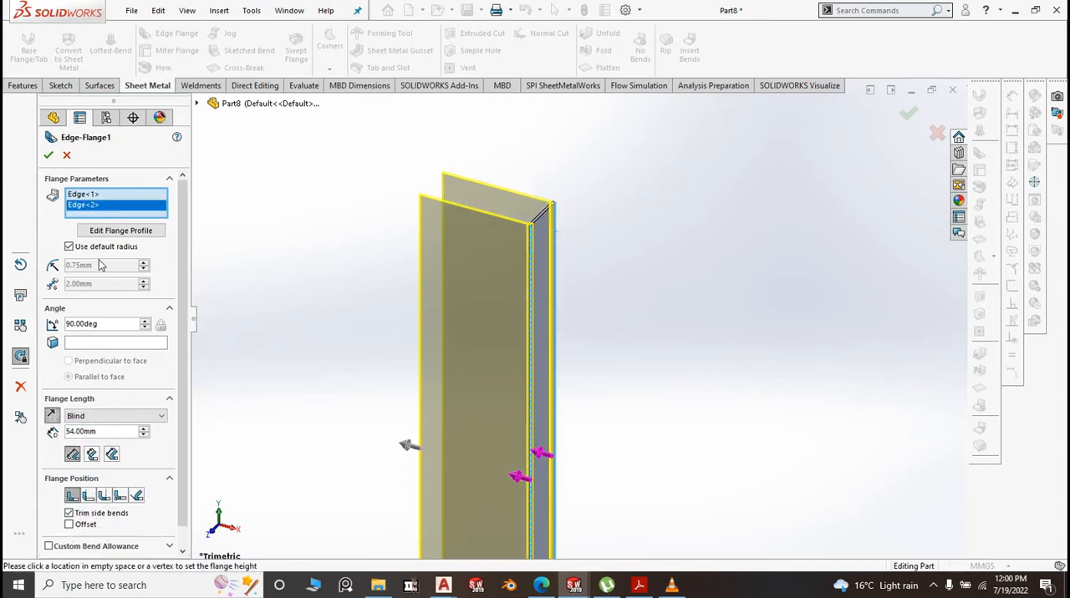
pyautogui.click(70, 247)
pyautogui.moveTo(92, 266); pyautogui.dragTo(76, 266)
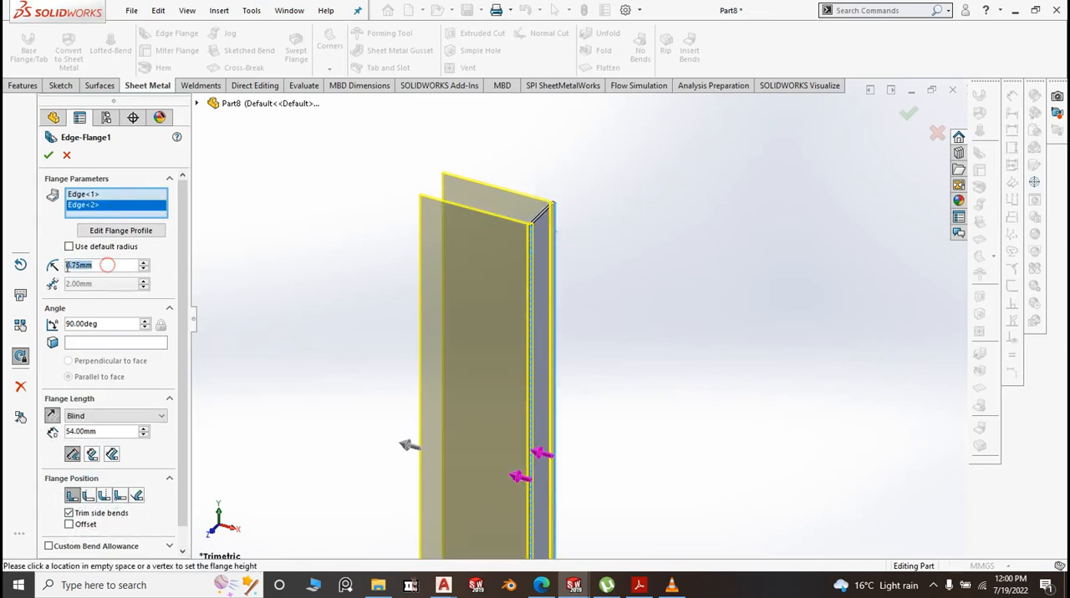
pyautogui.write('1')
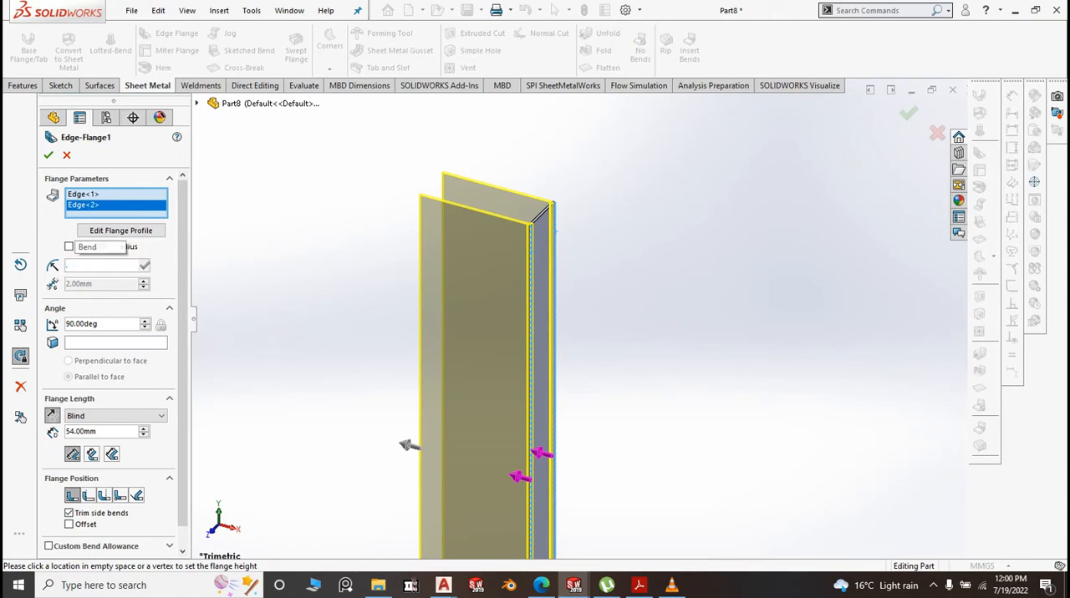
pyautogui.write('1')
pyautogui.click(285, 283)
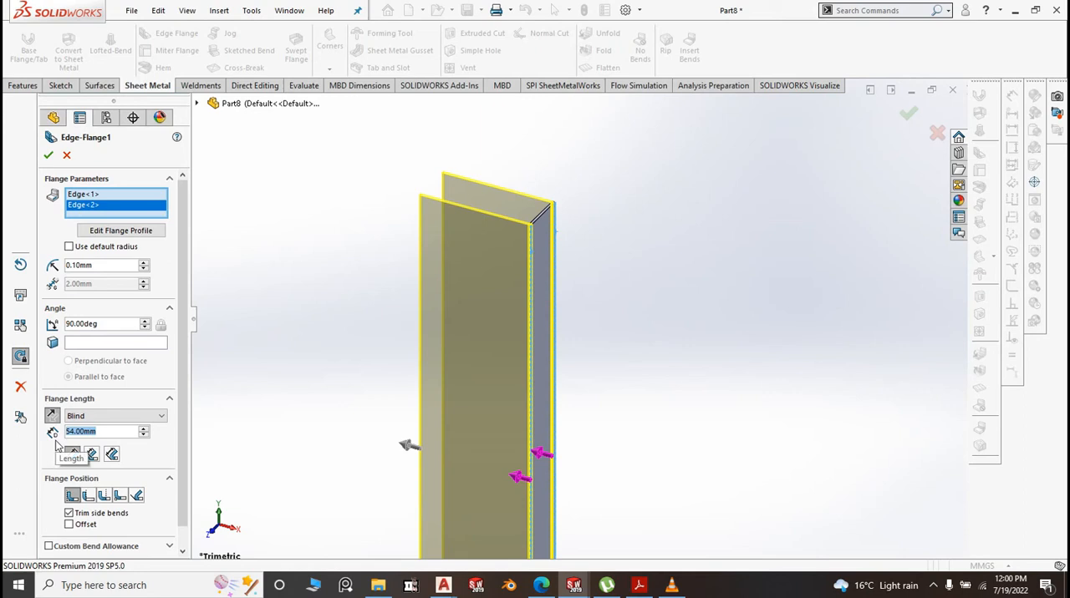
# Set the length of the two edge flanges to 15 mm and accept the feature
pyautogui.write('20')
pyautogui.click(298, 342)
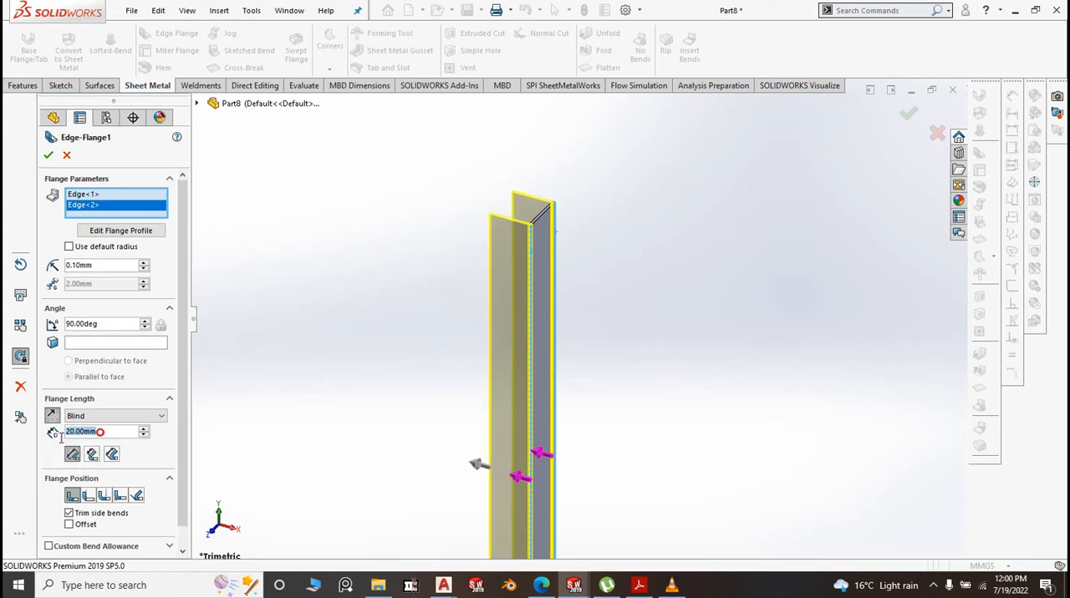
pyautogui.write('15')
pyautogui.click(298, 390)
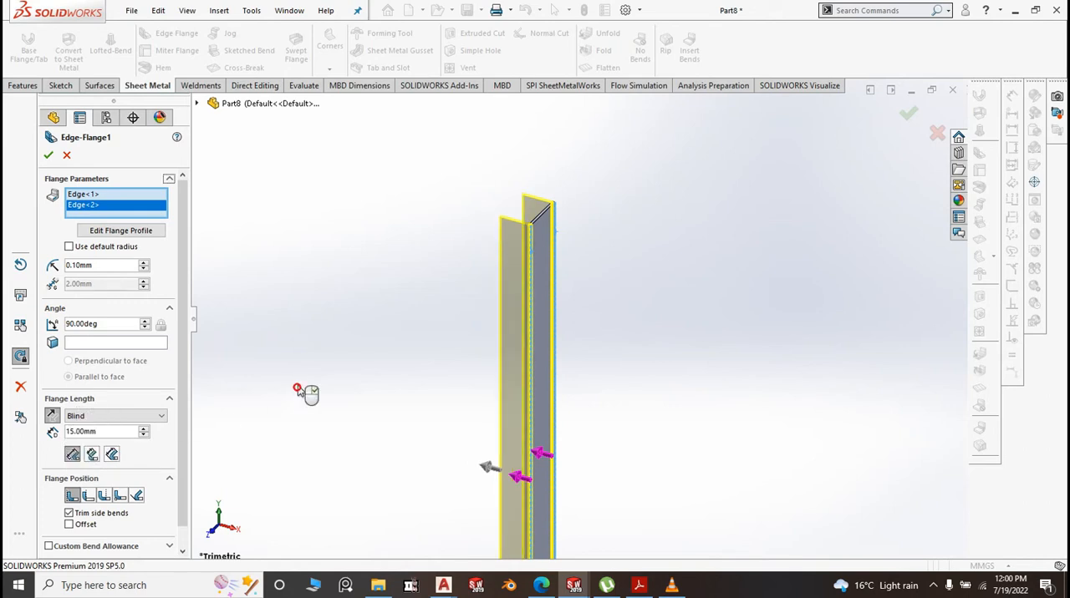
pyautogui.rightClick(250, 198)
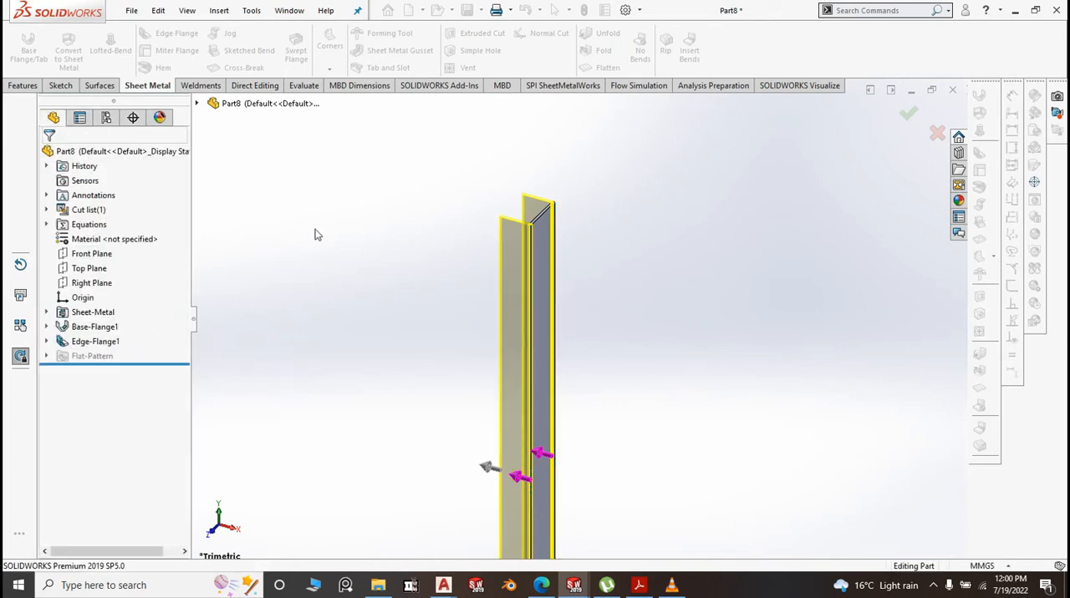
# Save the part as "7a. BM Front Panel Channel" in the BM folder
pyautogui.moveTo(467, 12)
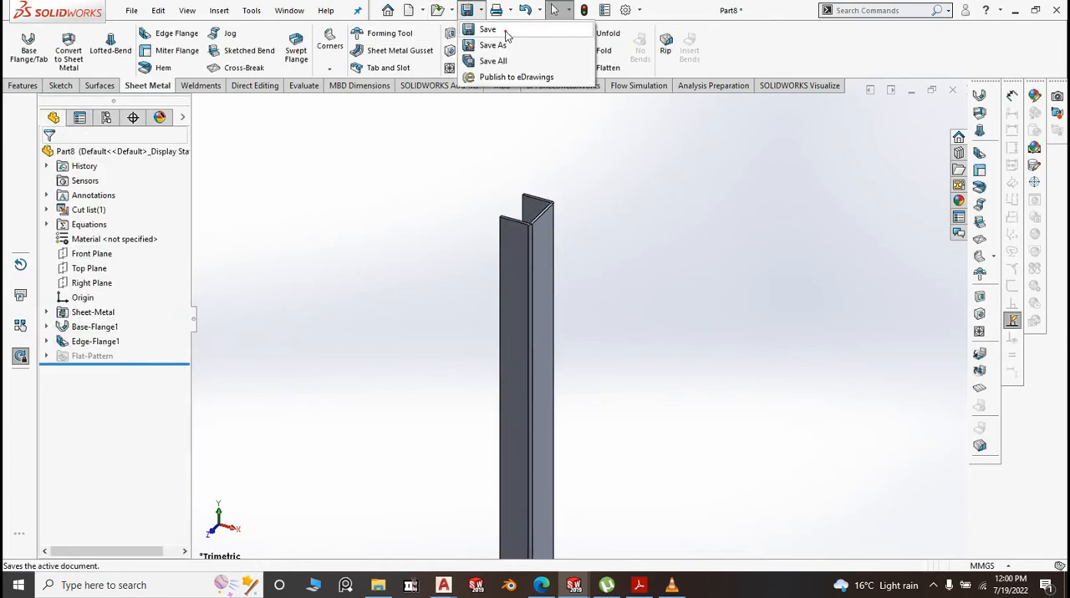
pyautogui.click(505, 32)
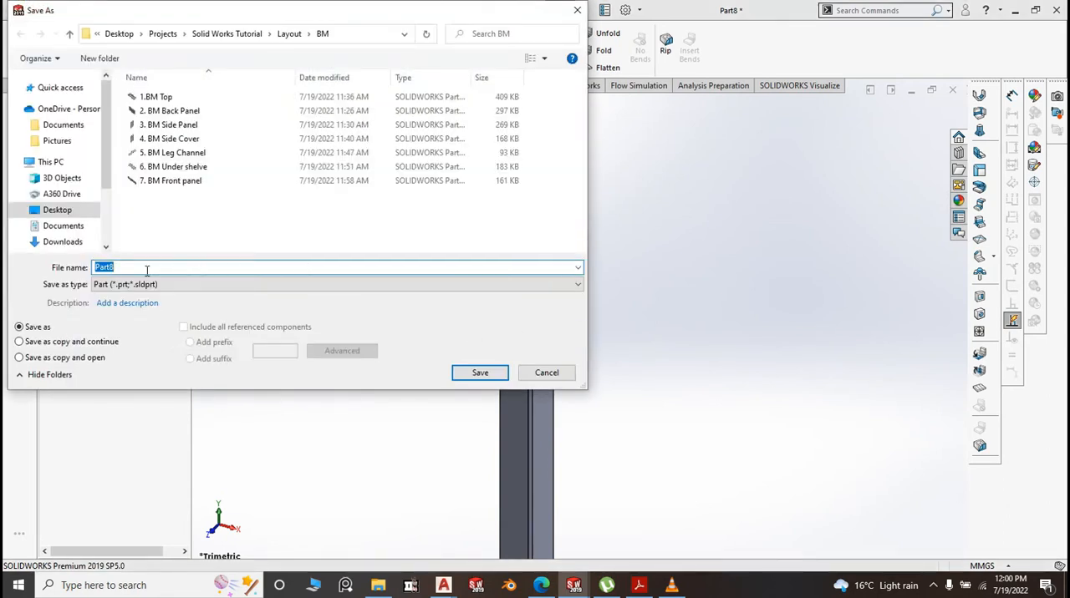
pyautogui.write('7')
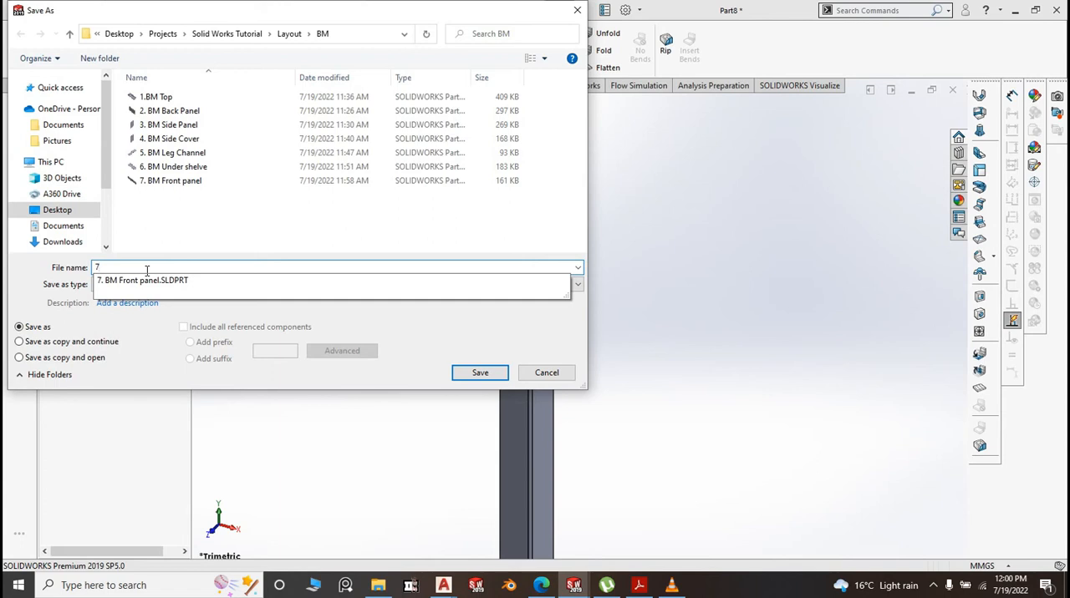
pyautogui.write('a. BM Front Panel Channel')
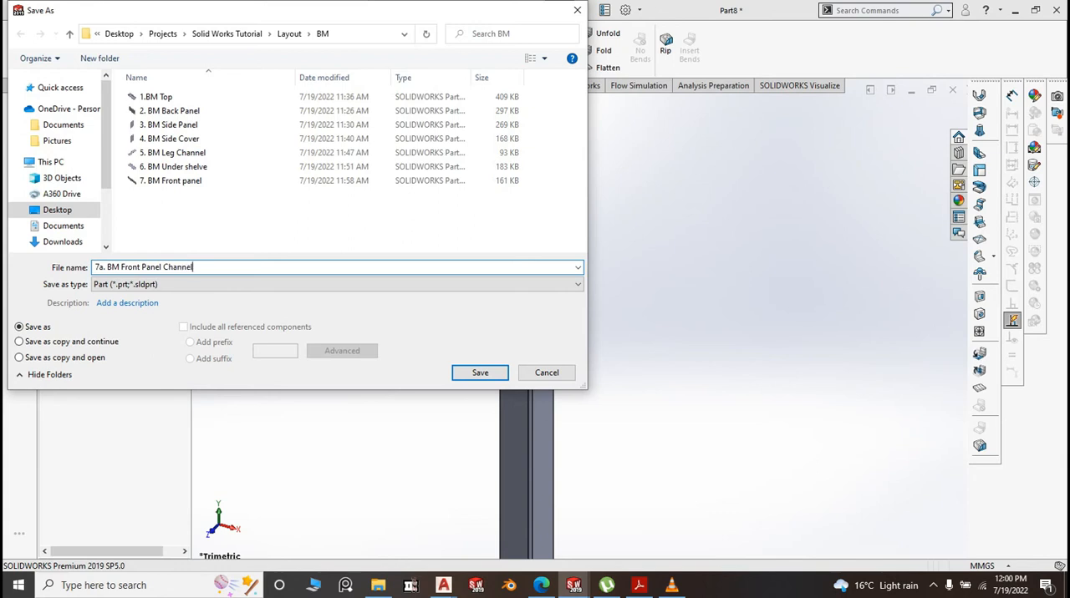
pyautogui.click(465, 375)
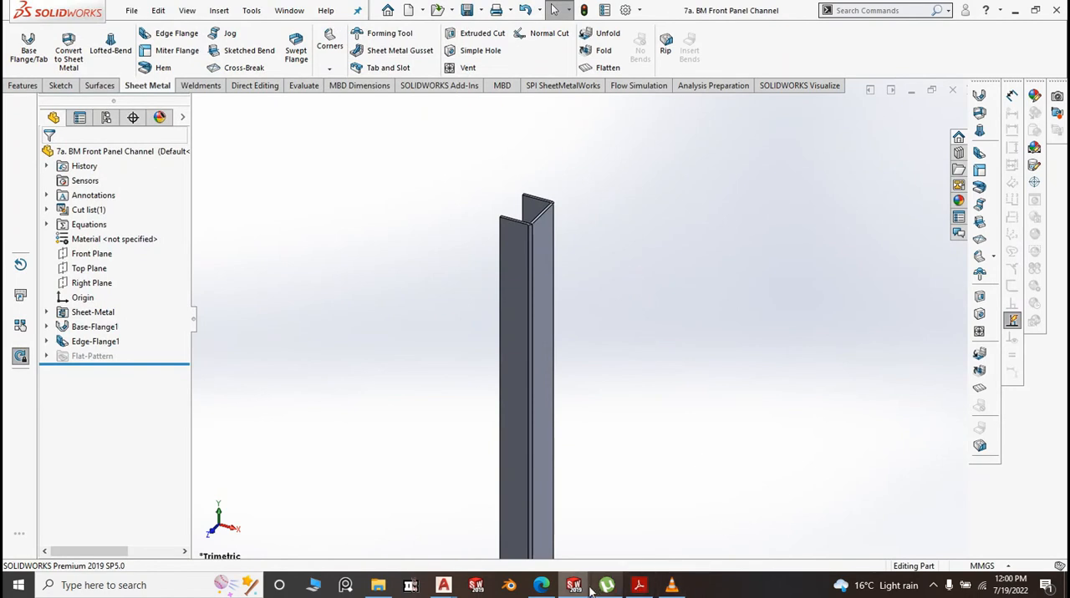
# Close the BM Top, BM Back Panel, BM Side Panel, BM Side Cover and BM Under shelve part windows
pyautogui.moveTo(588, 591)
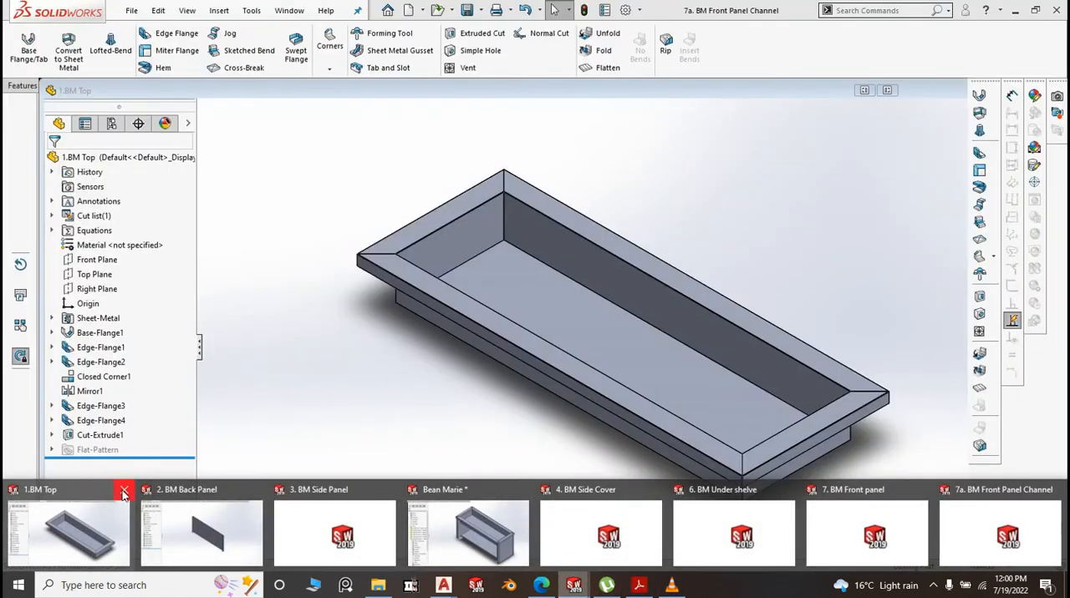
pyautogui.click(123, 493)
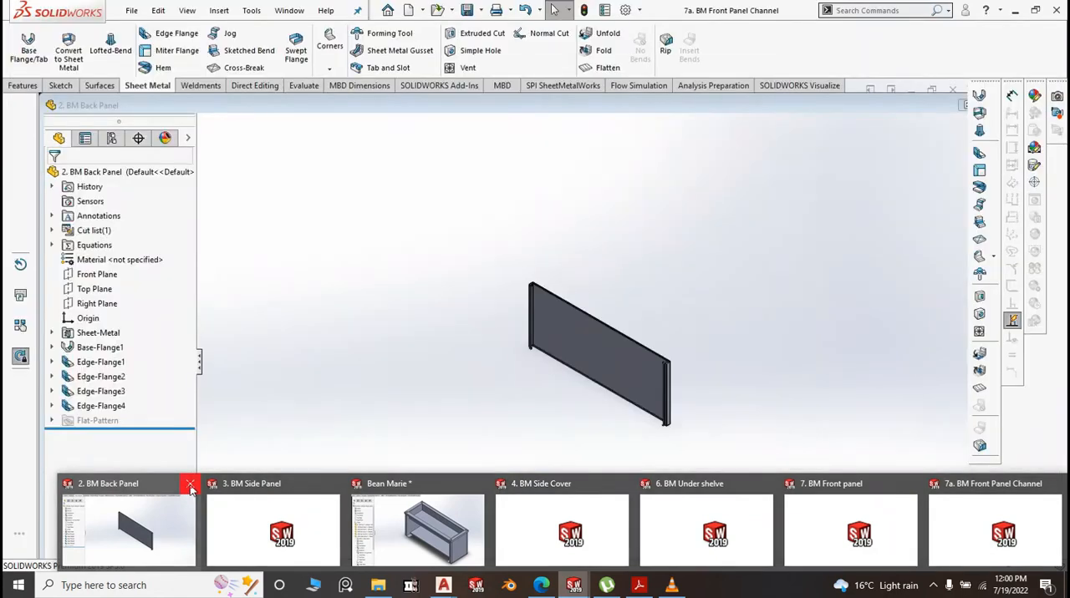
pyautogui.click(191, 484)
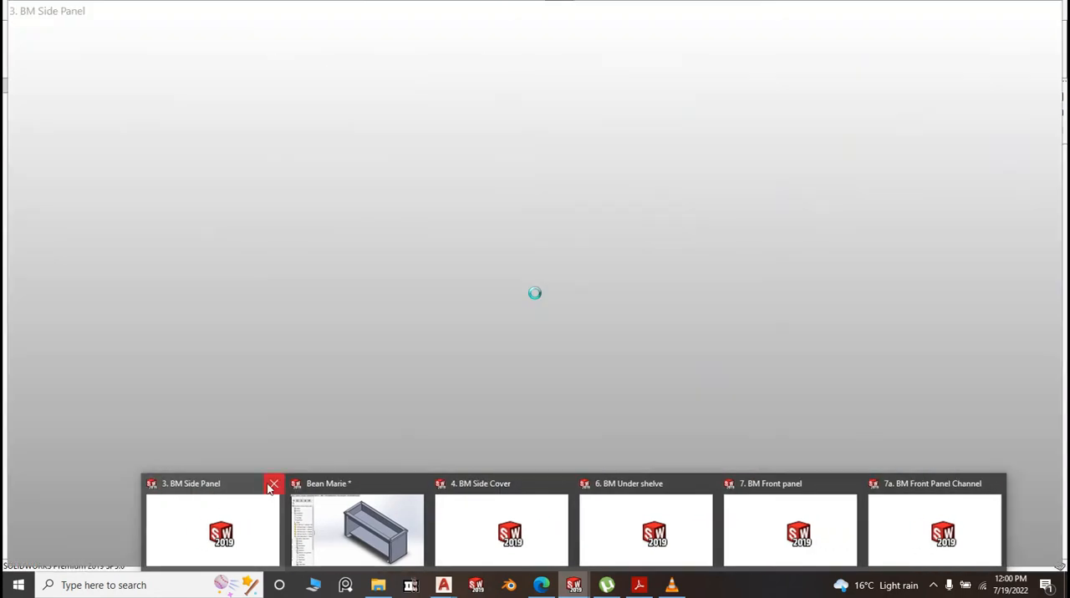
pyautogui.click(271, 486)
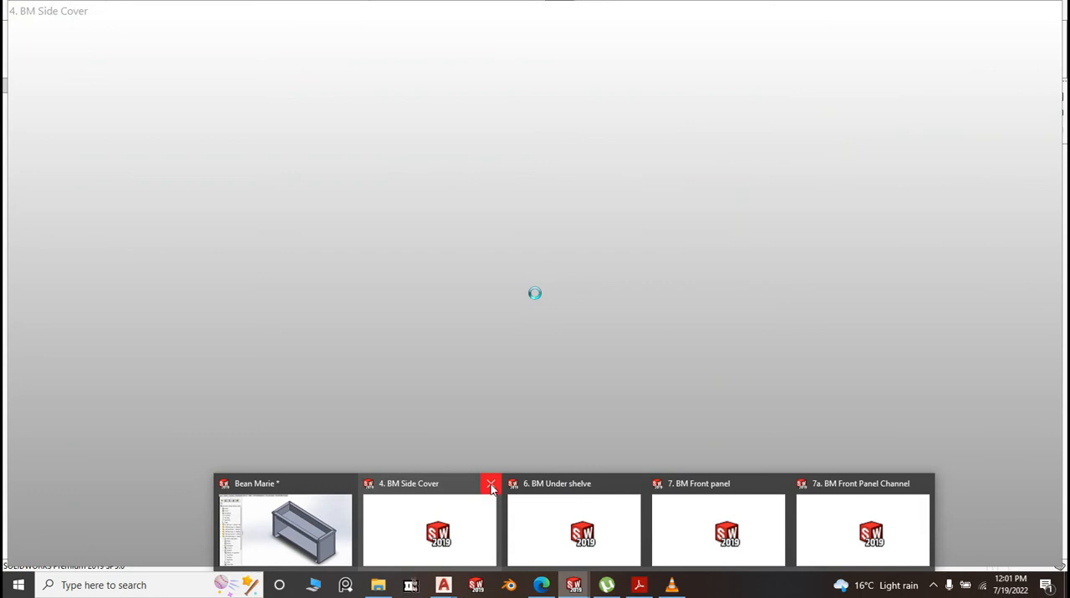
pyautogui.click(491, 487)
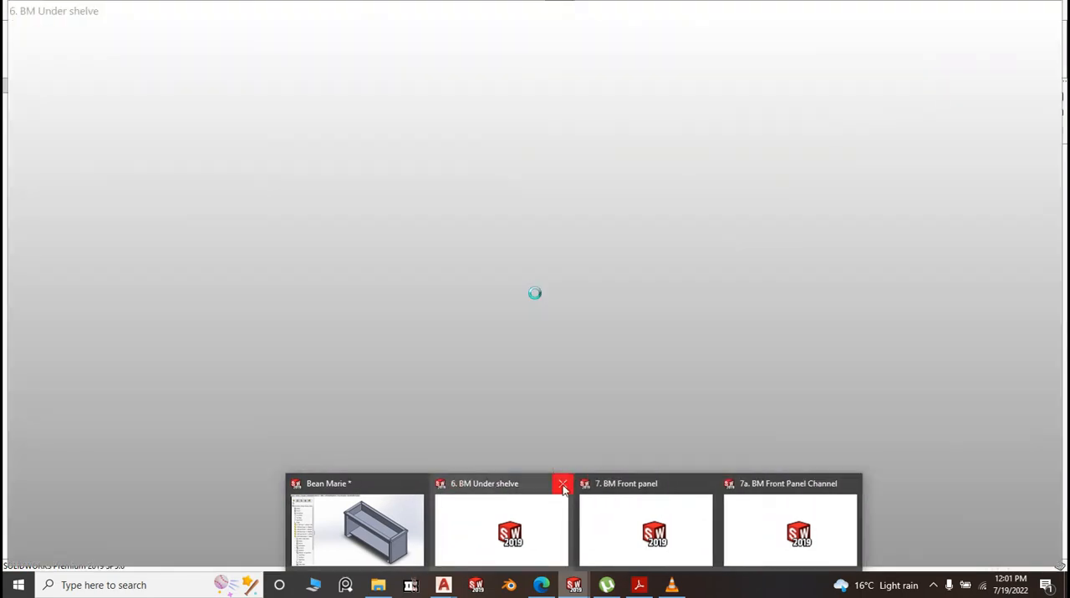
pyautogui.click(564, 485)
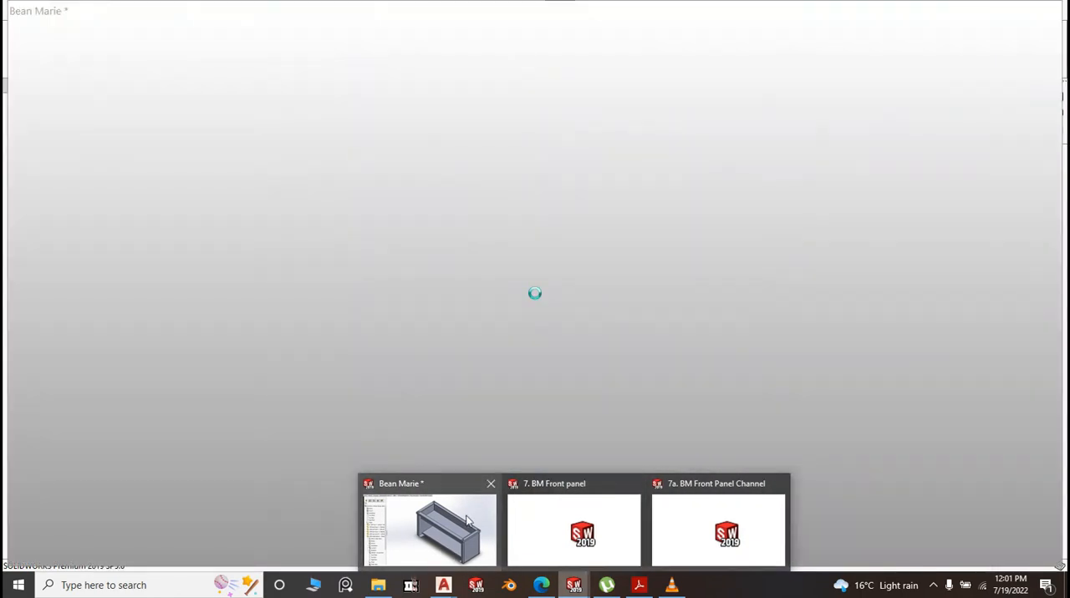
# Switch to the Bean Marie assembly document
pyautogui.click(443, 539)
pyautogui.scroll(10, 528, 420)
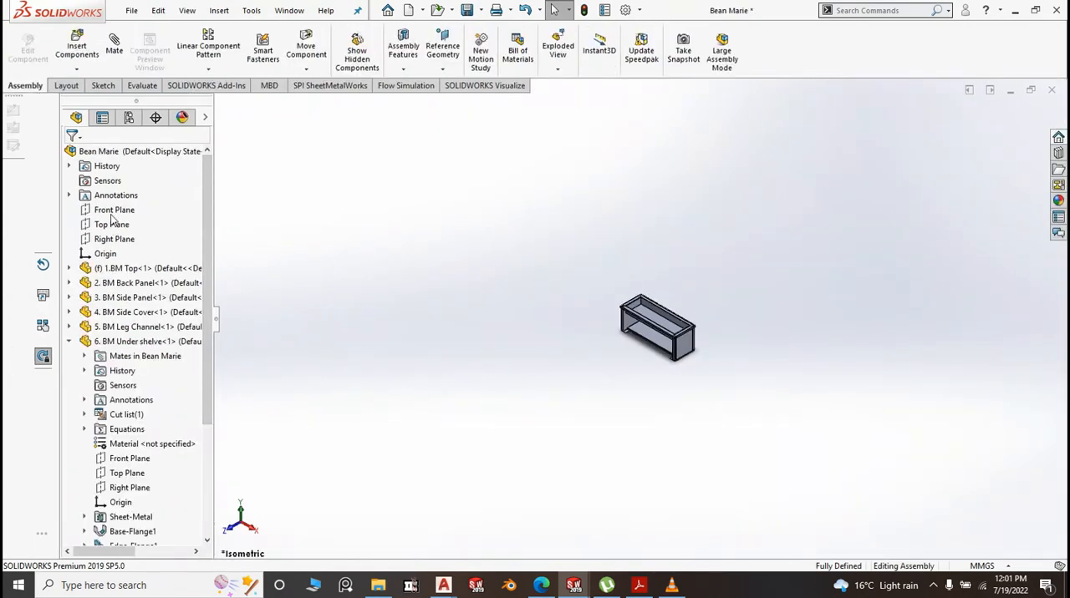
pyautogui.scroll(-3, 700, 351)
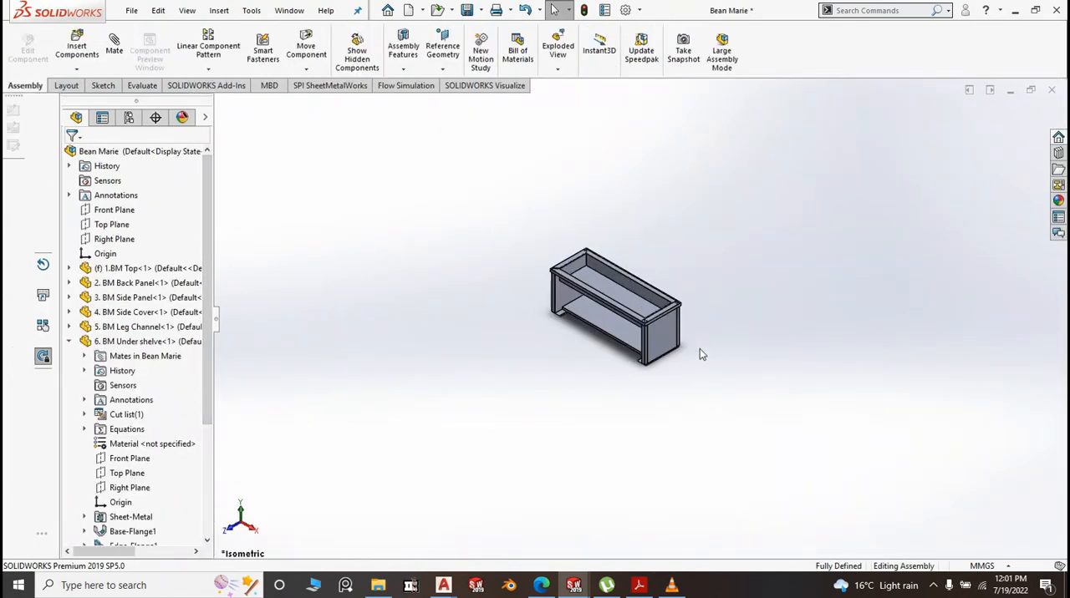
# Insert the parts 7. BM Front panel and 7a. BM Front Panel Channel into the assembly, placing them in front of the table
pyautogui.scroll(-1, 700, 351)
pyautogui.scroll(3, 682, 331)
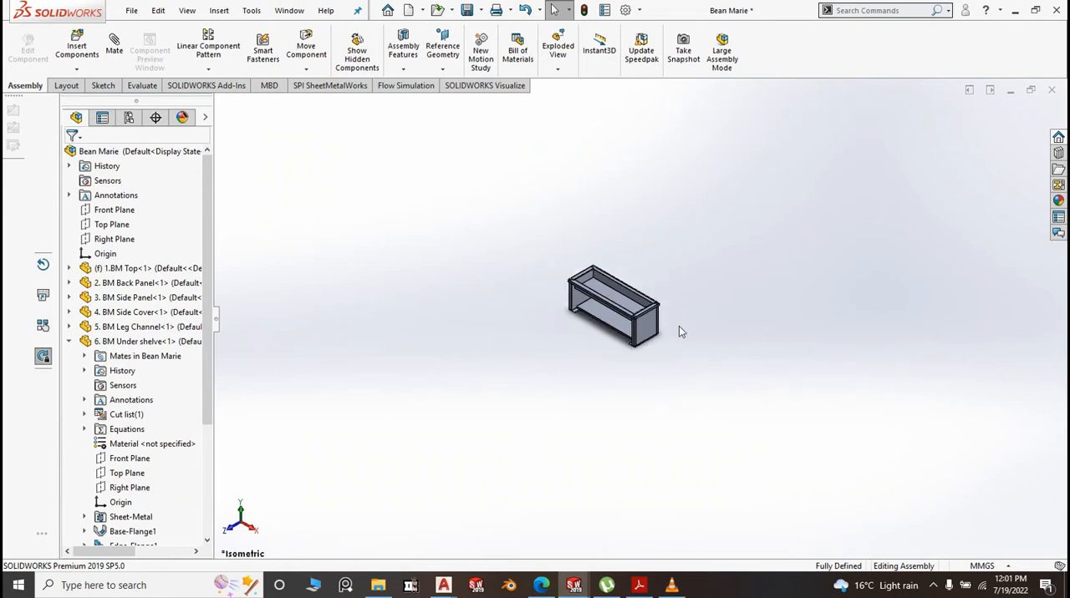
pyautogui.click(79, 49)
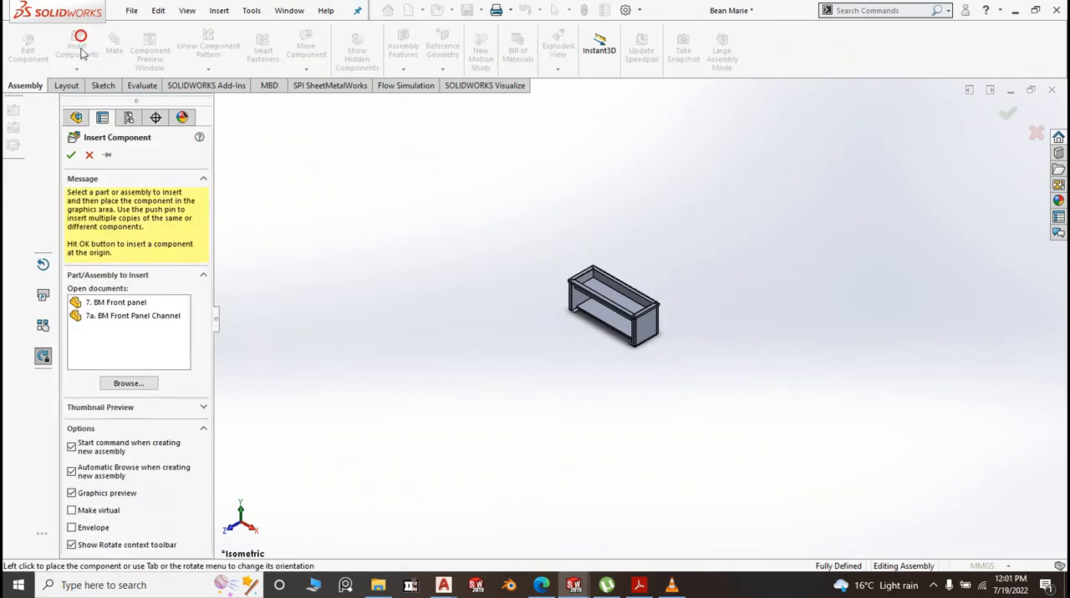
pyautogui.click(119, 307)
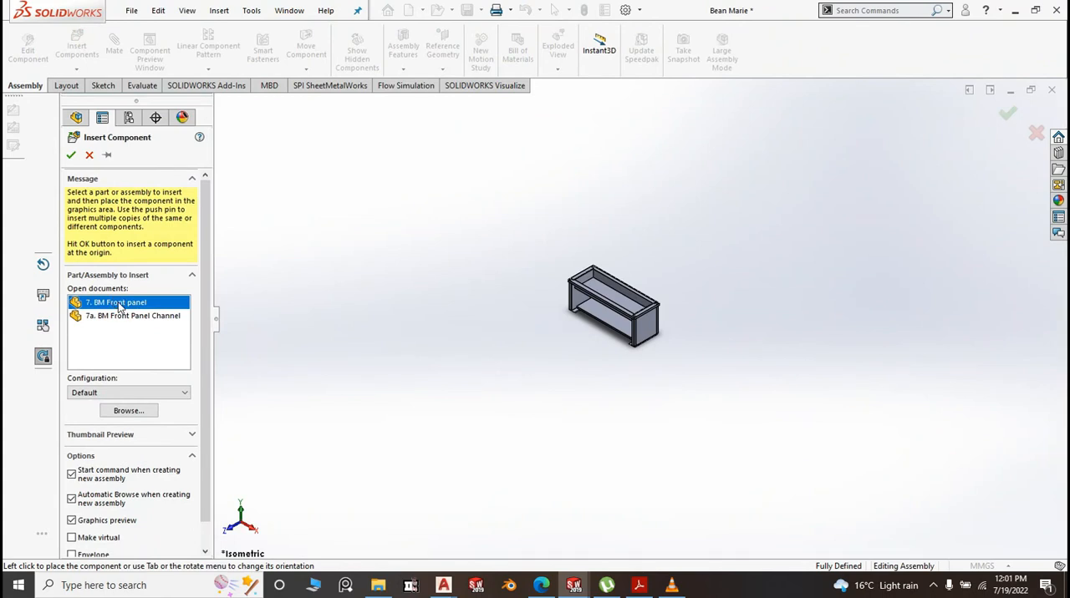
pyautogui.keyDown('ctrl'); pyautogui.click(123, 315); pyautogui.keyUp('ctrl')
pyautogui.click(411, 381)
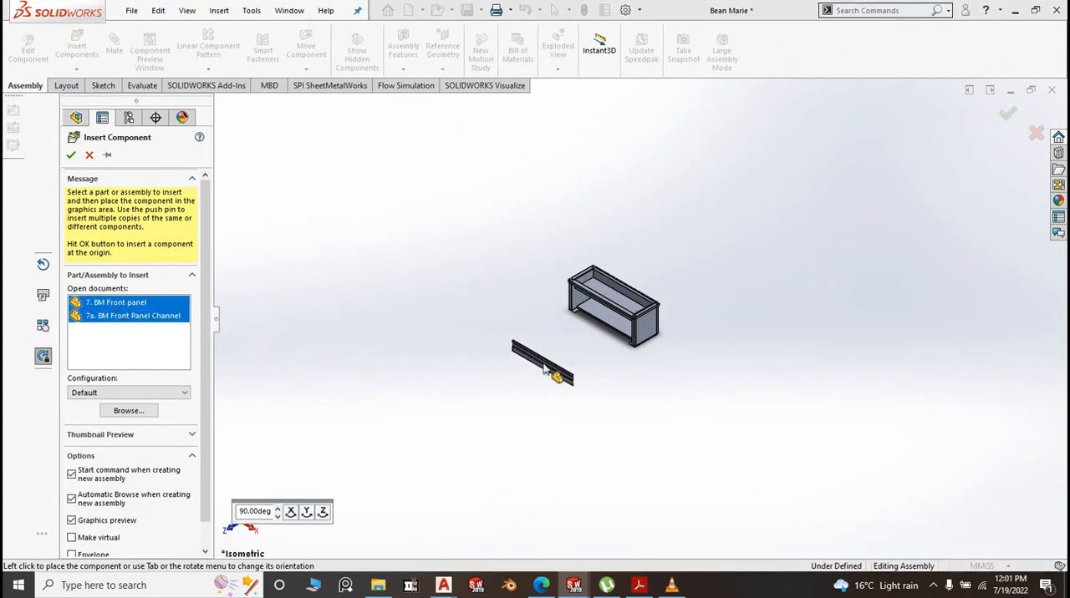
pyautogui.click(596, 371)
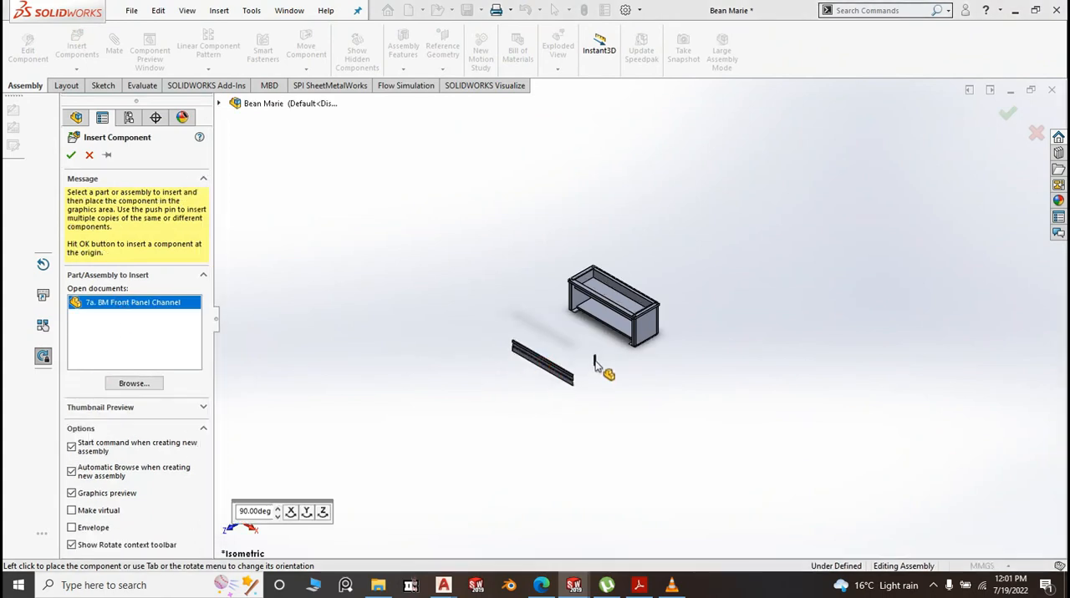
# Add a coincident mate between the front panel channel's inner web face and the thin end face of the front panel
pyautogui.scroll(-5, 601, 346)
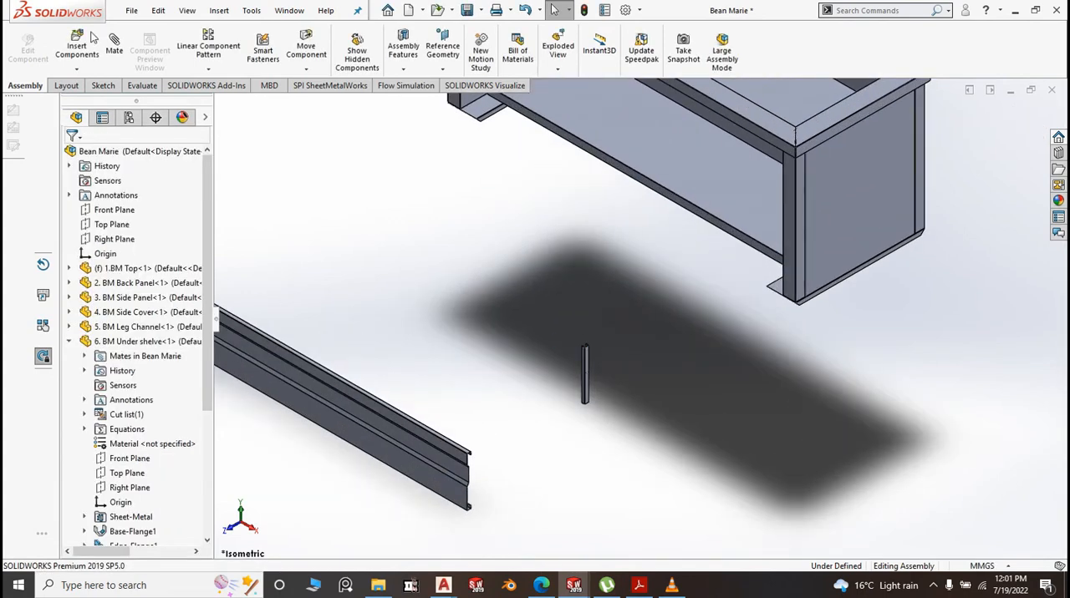
pyautogui.click(113, 46)
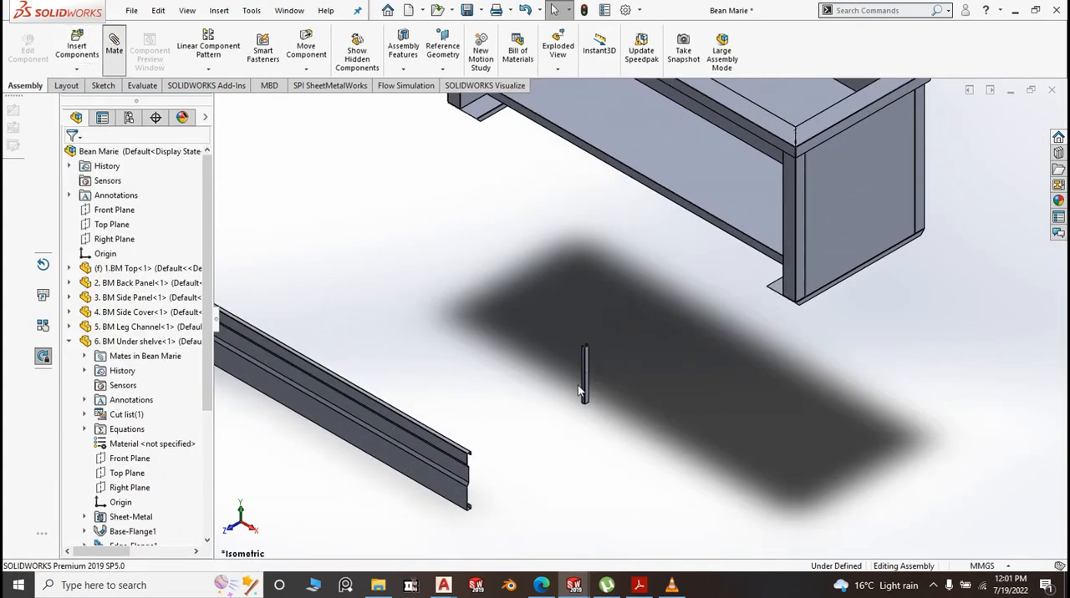
pyautogui.scroll(-10, 585, 376)
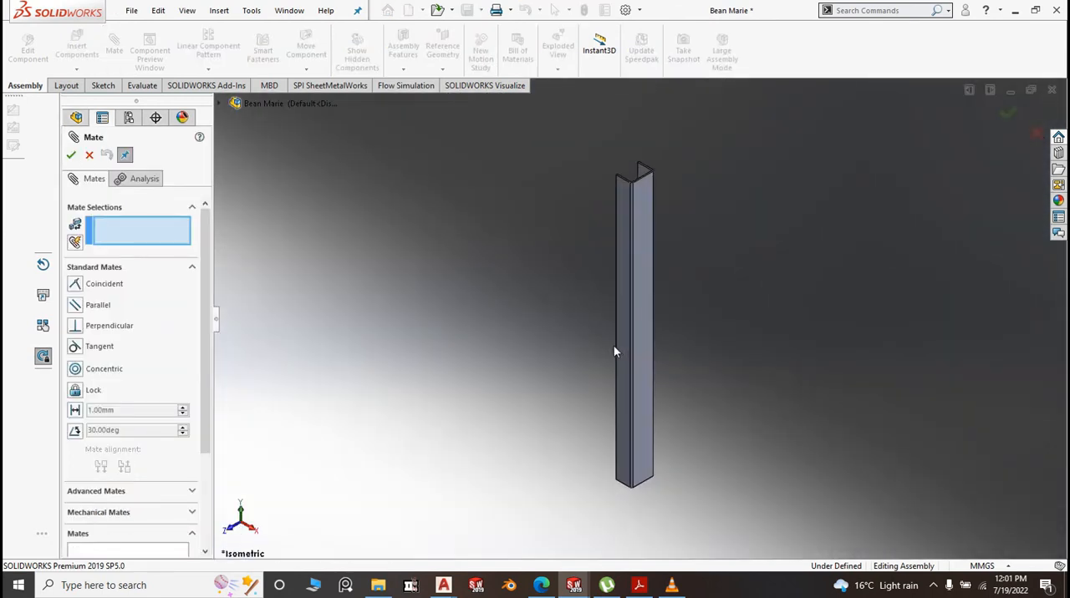
pyautogui.moveTo(613, 352); pyautogui.dragTo(748, 438, button='middle')
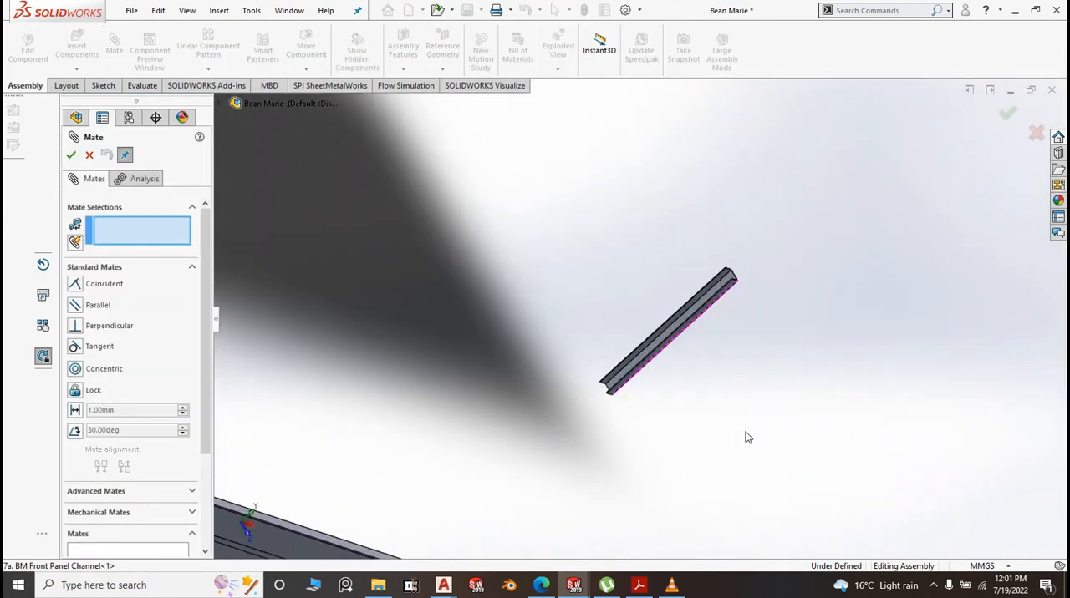
pyautogui.scroll(-6, 726, 284)
pyautogui.click(677, 221)
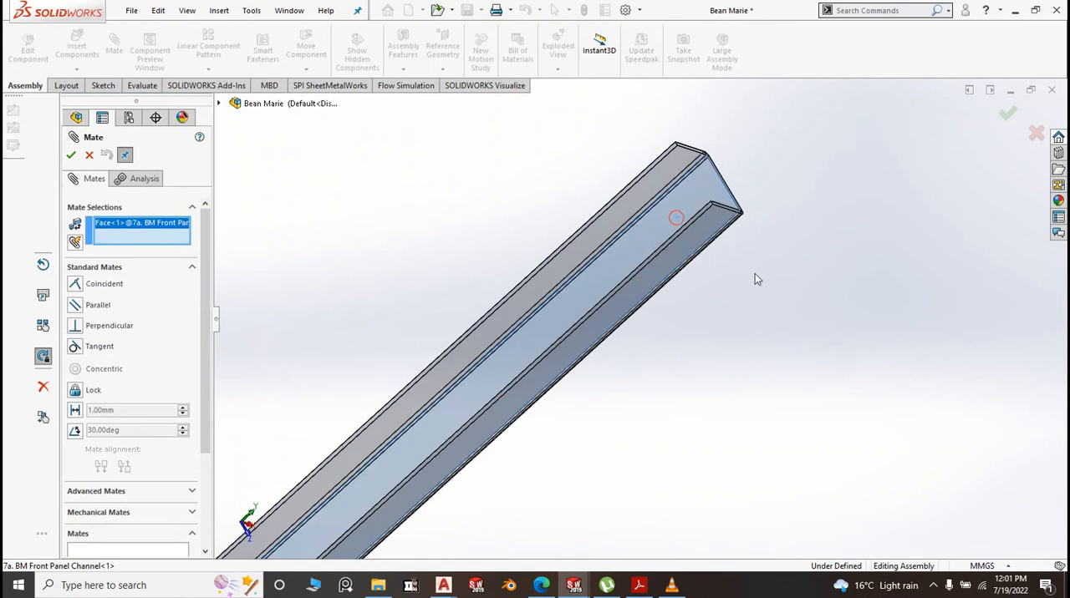
pyautogui.scroll(10, 755, 273)
pyautogui.moveTo(620, 452); pyautogui.dragTo(590, 410, button='middle')
pyautogui.scroll(-8, 597, 407)
pyautogui.scroll(-5, 602, 311)
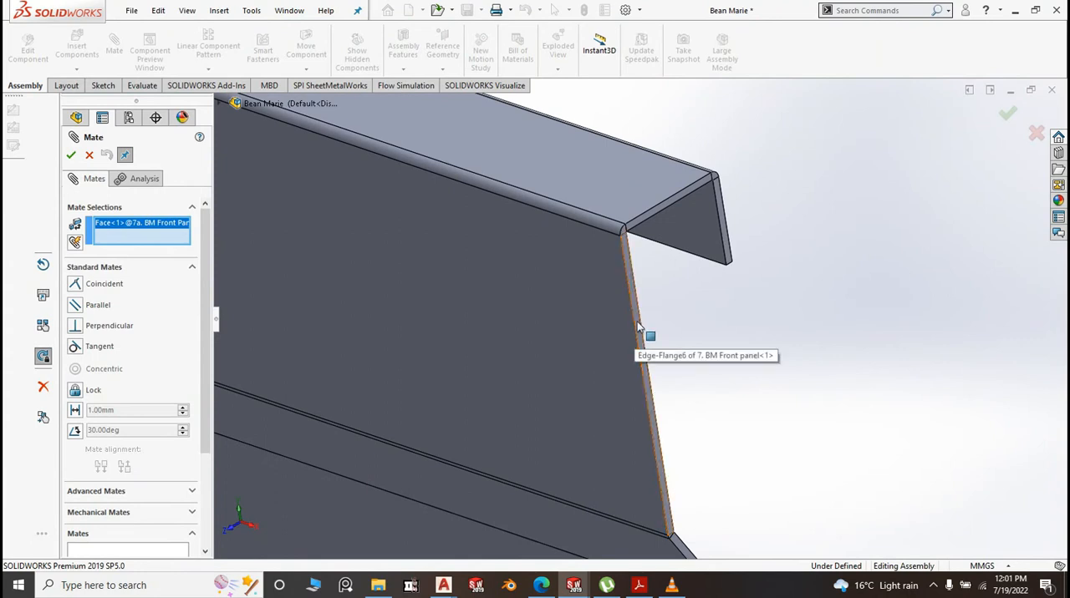
pyautogui.click(639, 325)
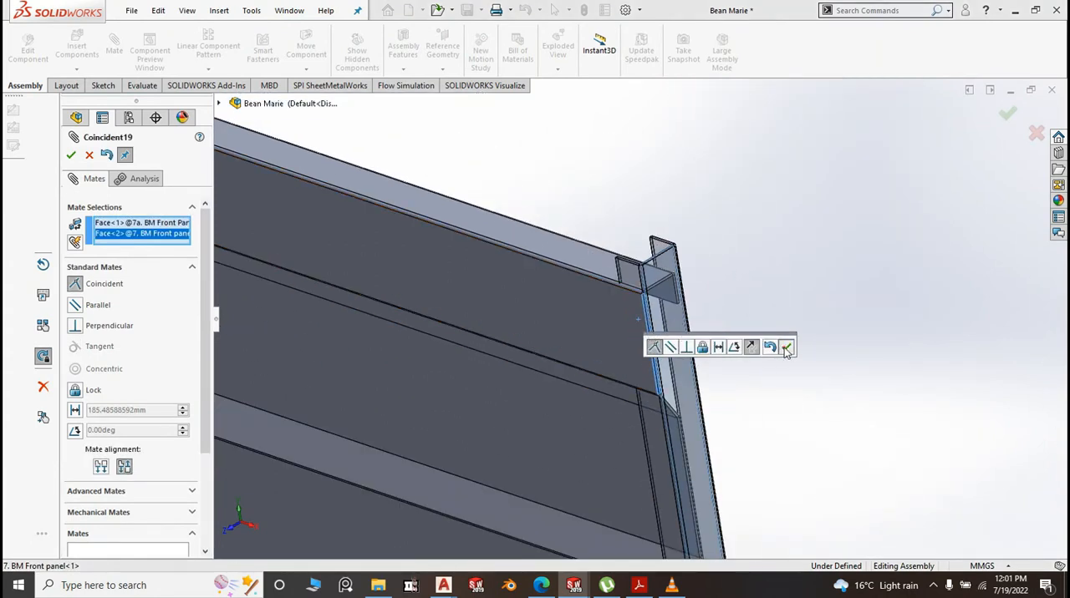
pyautogui.click(786, 349)
# Add a coincident mate between the channel's top end face and the front panel's top flange face
pyautogui.moveTo(783, 349); pyautogui.dragTo(554, 333, button='middle')
pyautogui.click(597, 312)
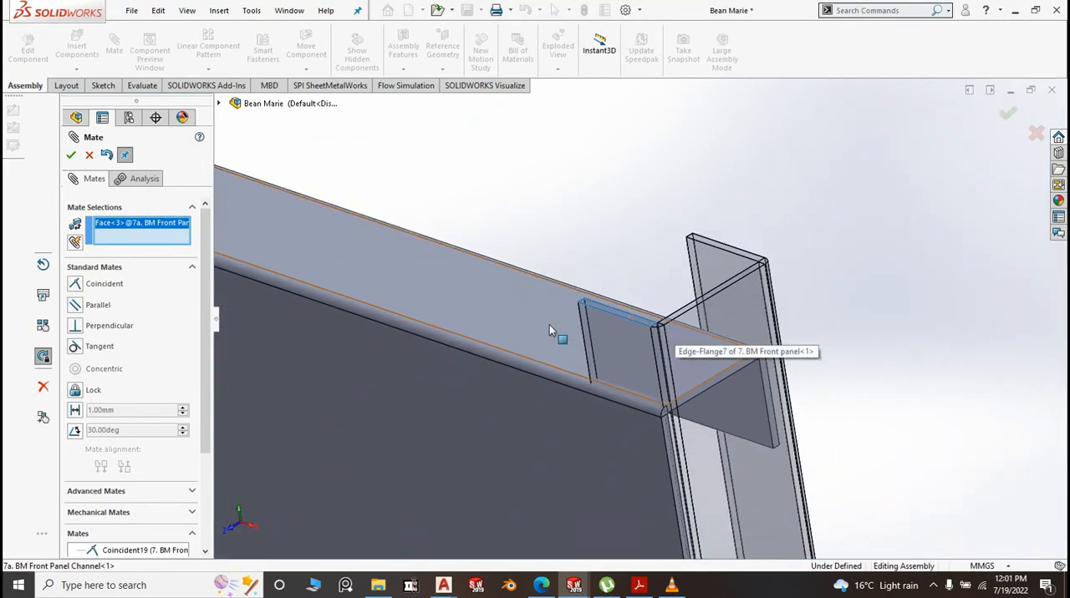
pyautogui.click(525, 317)
pyautogui.rightClick(526, 324)
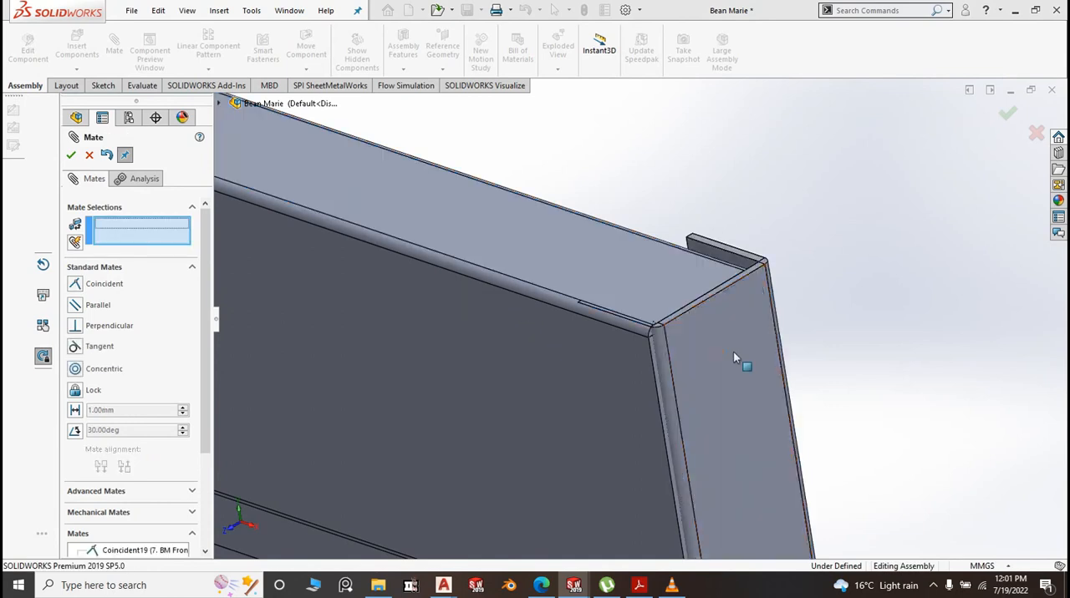
# Set up an advanced Width mate with Centered constraint, using the channel's two opposite flange faces as the width selections
pyautogui.moveTo(716, 364); pyautogui.dragTo(737, 435)
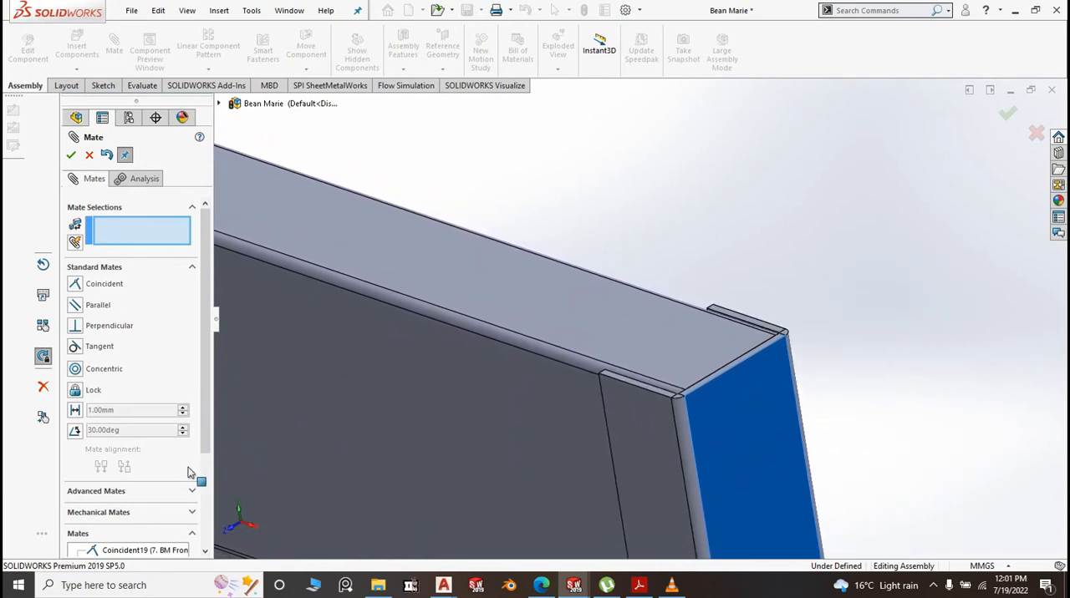
pyautogui.click(77, 494)
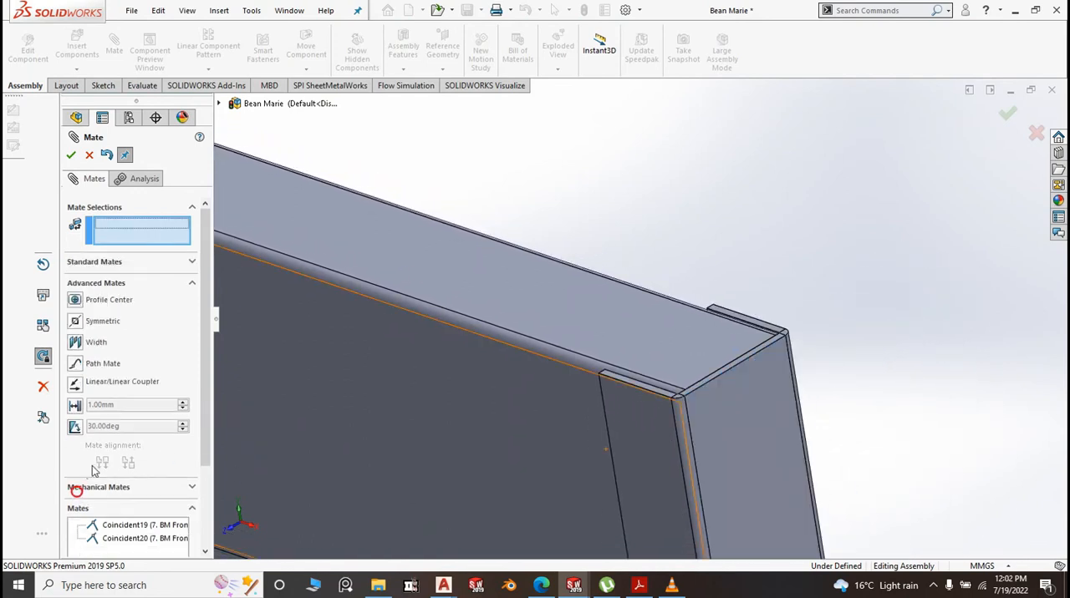
pyautogui.click(75, 343)
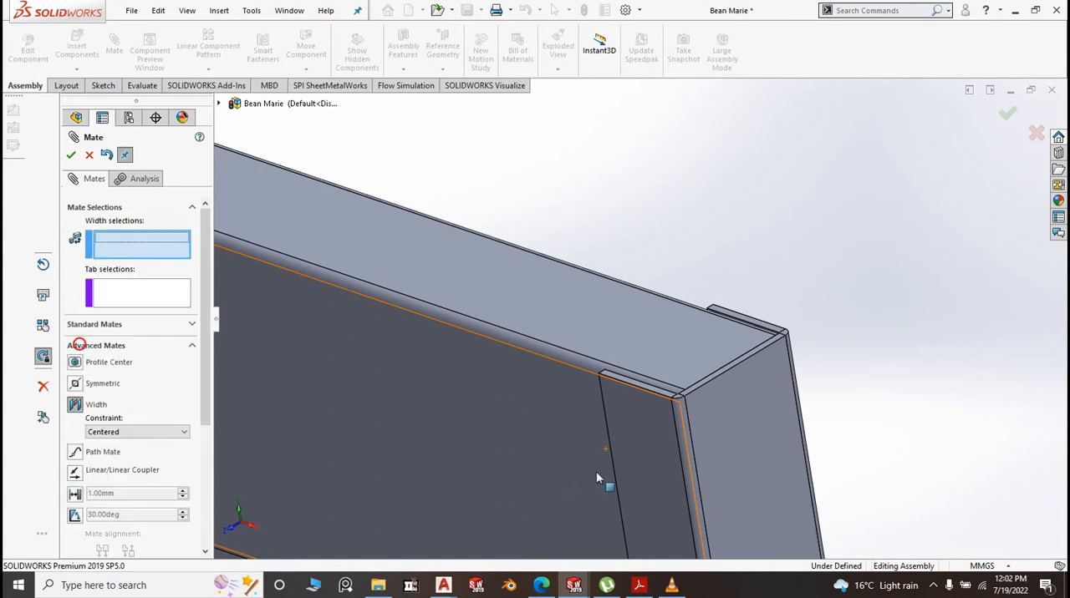
pyautogui.click(663, 447)
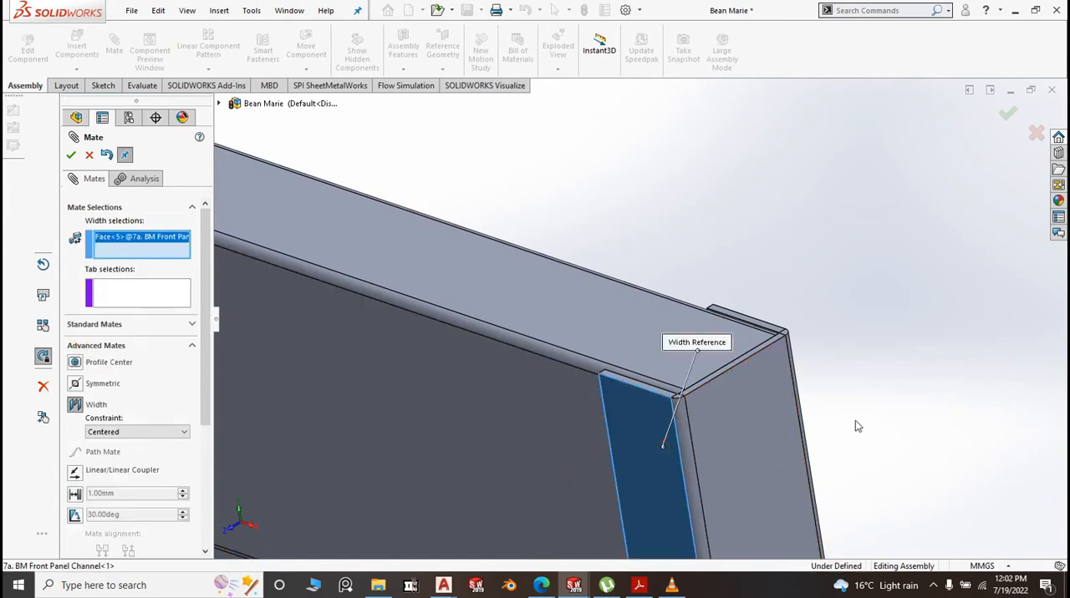
pyautogui.moveTo(856, 423); pyautogui.dragTo(822, 426, button='middle')
pyautogui.scroll(3, 723, 441)
pyautogui.moveTo(673, 444); pyautogui.dragTo(577, 408, button='middle')
pyautogui.scroll(-4, 420, 350)
pyautogui.scroll(-3, 419, 350)
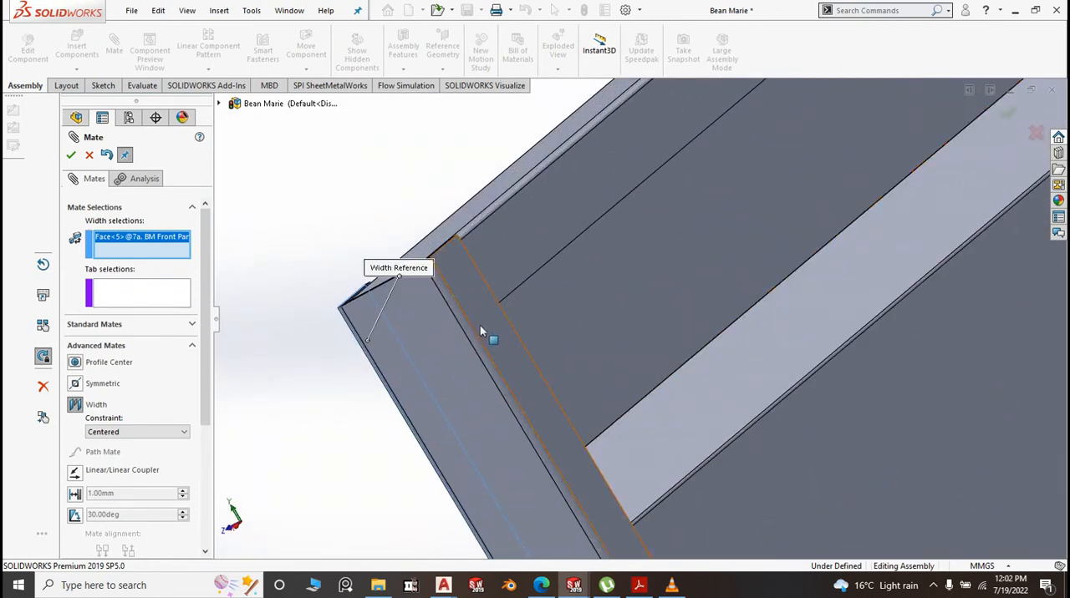
pyautogui.click(480, 326)
# Complete the Width mate with the front panel's rear flange face and front face as tab selections, and close the Mate command
pyautogui.scroll(2, 486, 372)
pyautogui.click(532, 293)
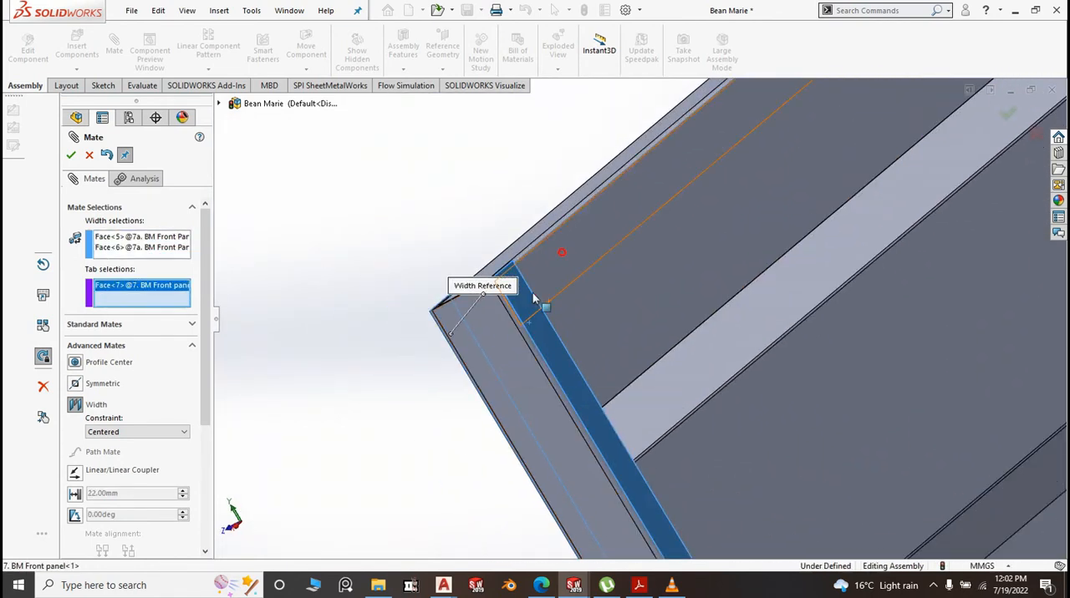
pyautogui.scroll(-3, 383, 366)
pyautogui.scroll(6, 383, 366)
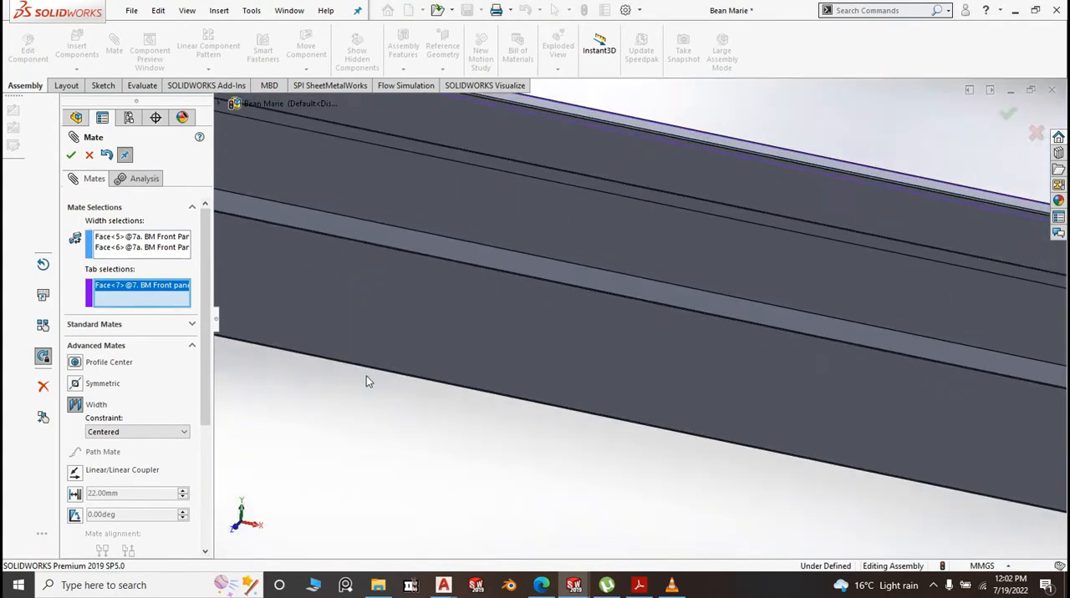
pyautogui.scroll(-6, 876, 299)
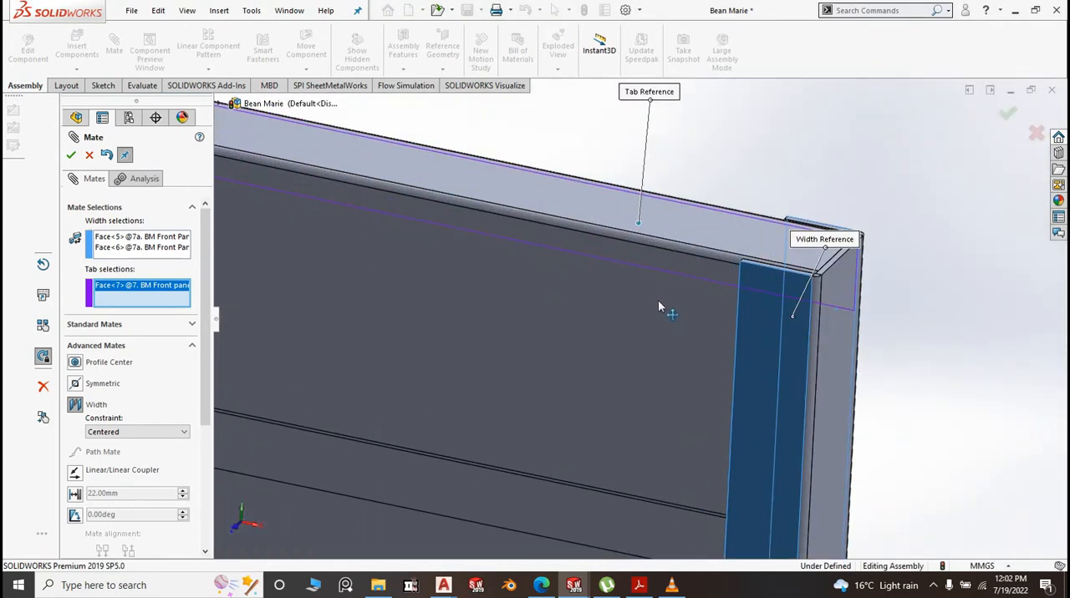
pyautogui.click(617, 298)
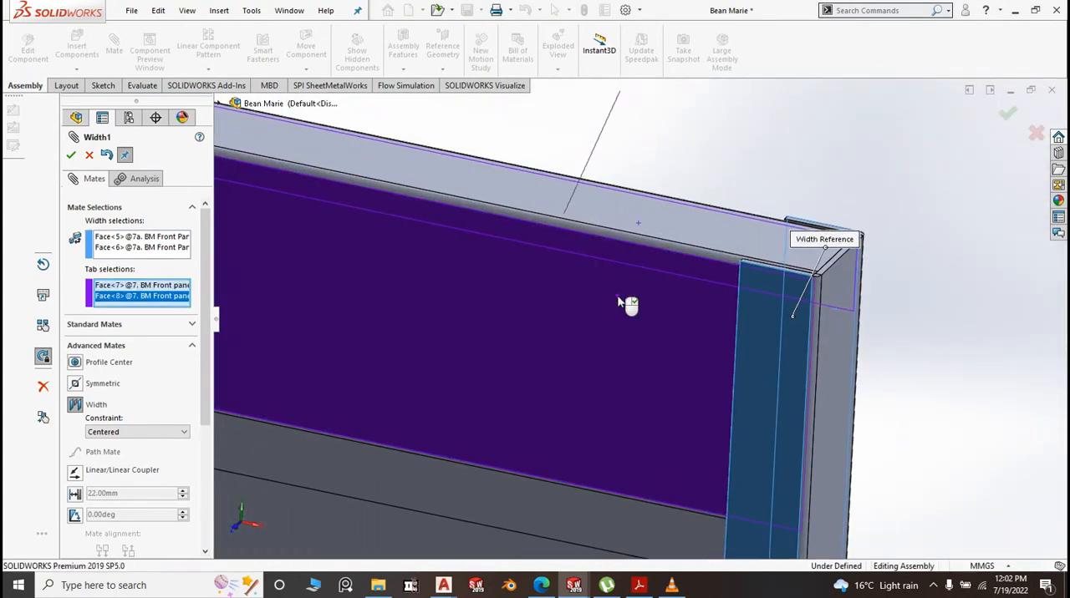
pyautogui.scroll(-4, 864, 273)
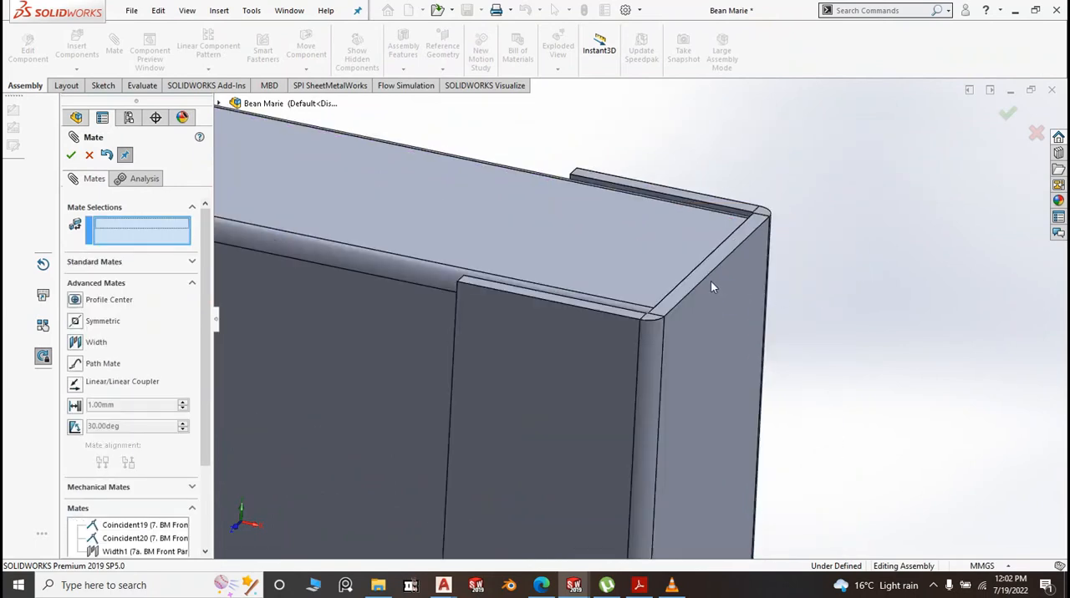
pyautogui.scroll(-4, 710, 282)
pyautogui.scroll(14, 683, 309)
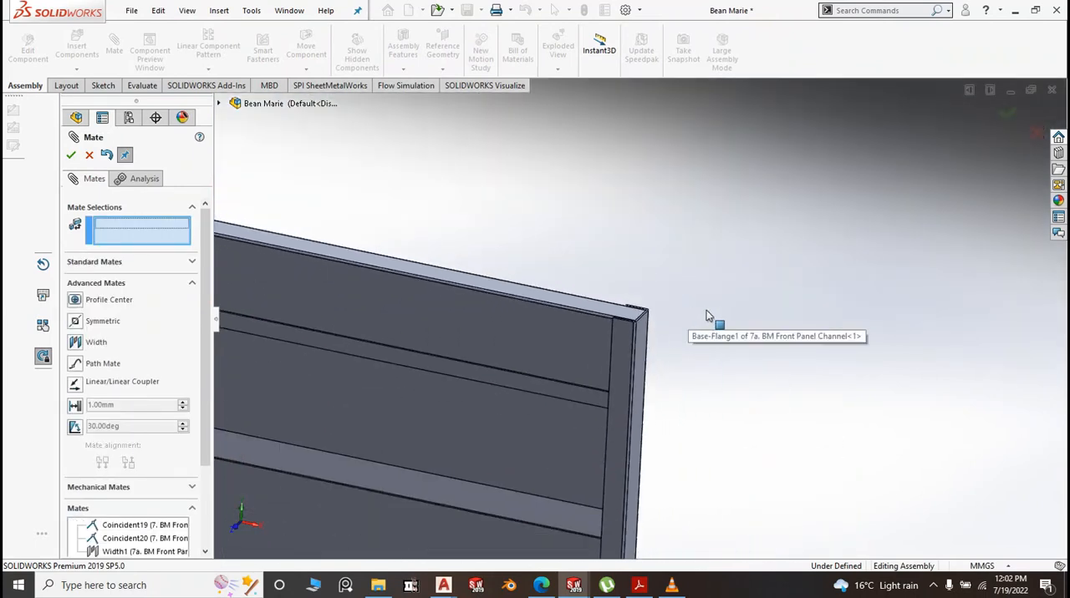
pyautogui.scroll(3, 704, 314)
pyautogui.scroll(-9, 650, 313)
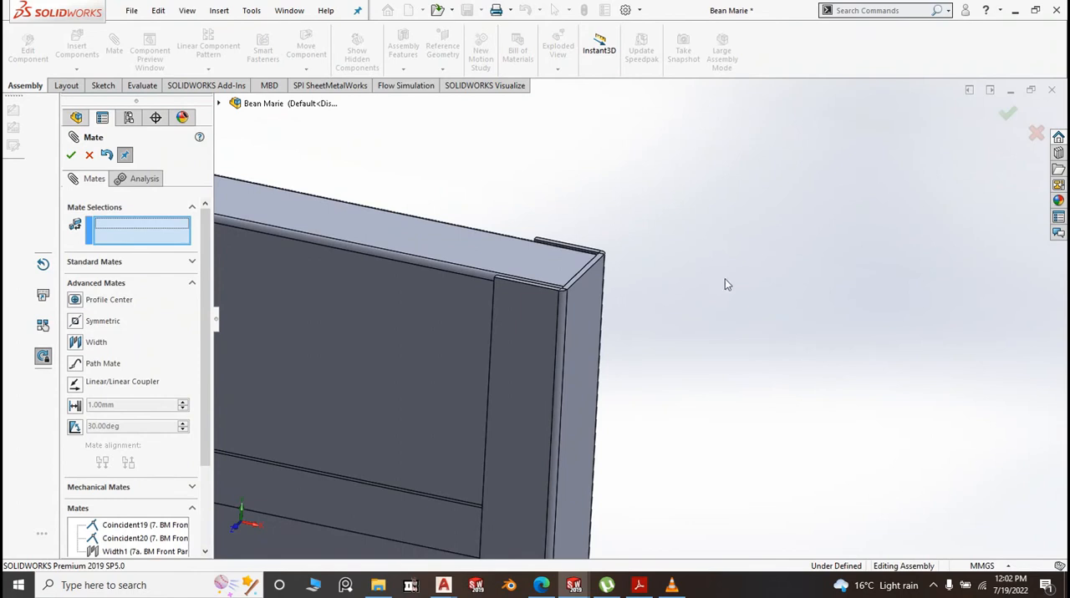
pyautogui.scroll(8, 719, 297)
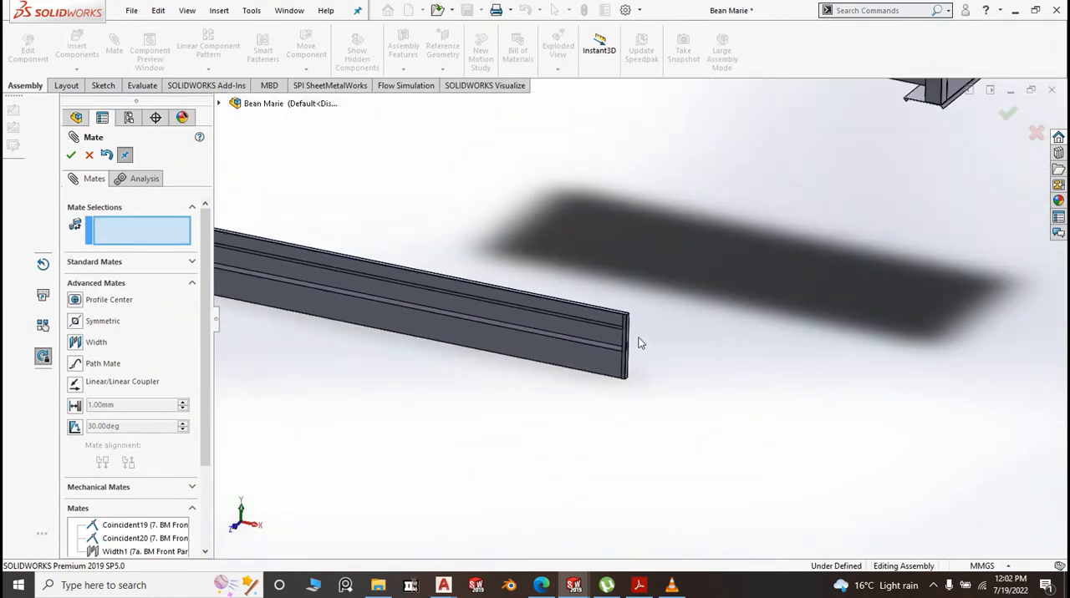
pyautogui.scroll(3, 745, 380)
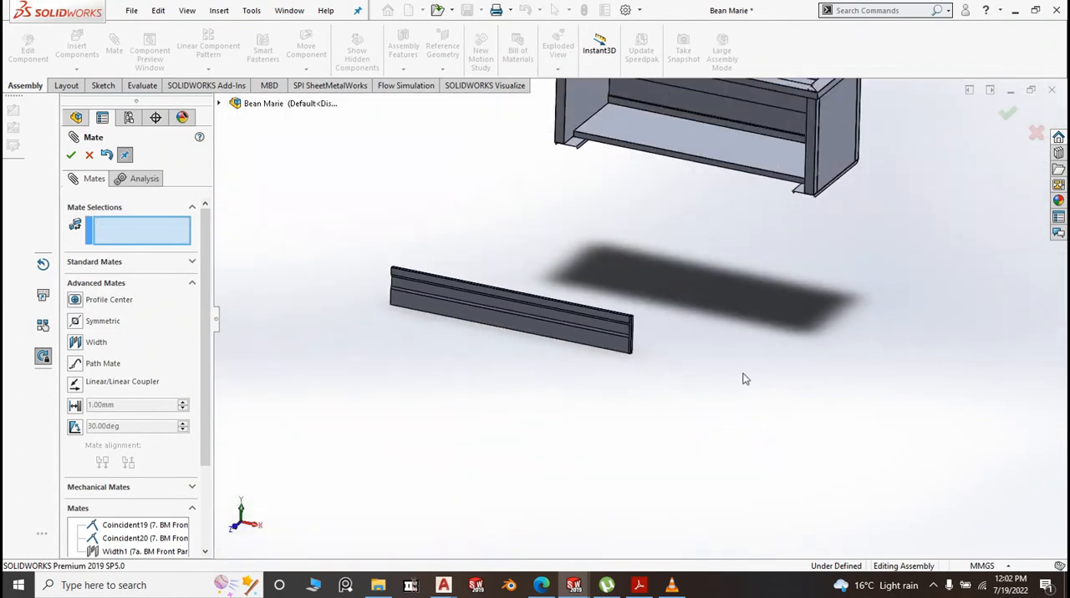
pyautogui.click(71, 155)
# Collapse the under shelve's feature tree, expand the front panel channel's and highlight its Right Plane to check where it lies
pyautogui.scroll(-4, 602, 324)
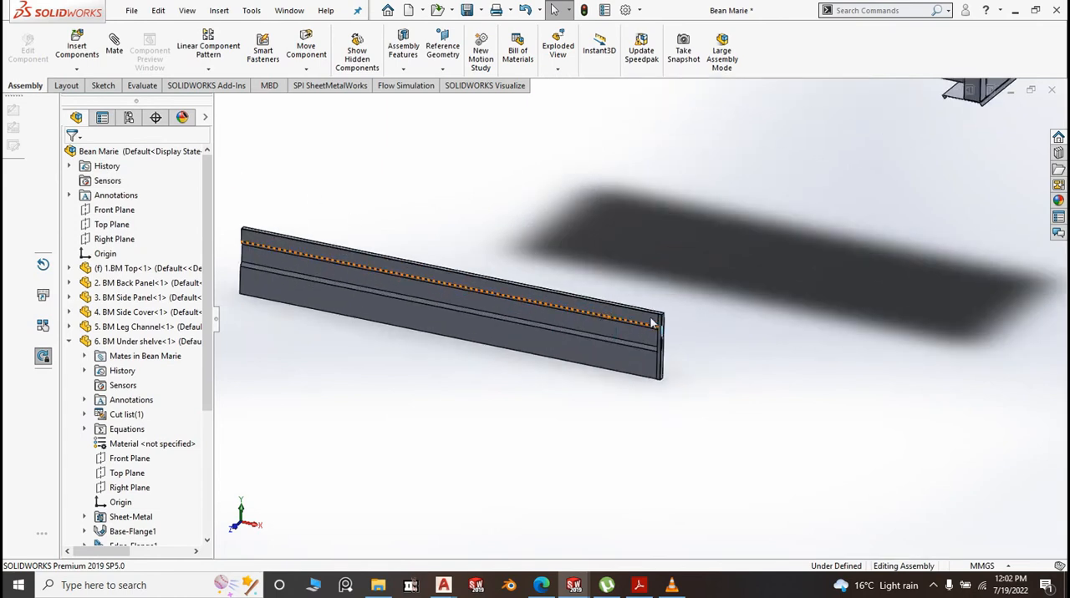
pyautogui.scroll(6, 695, 314)
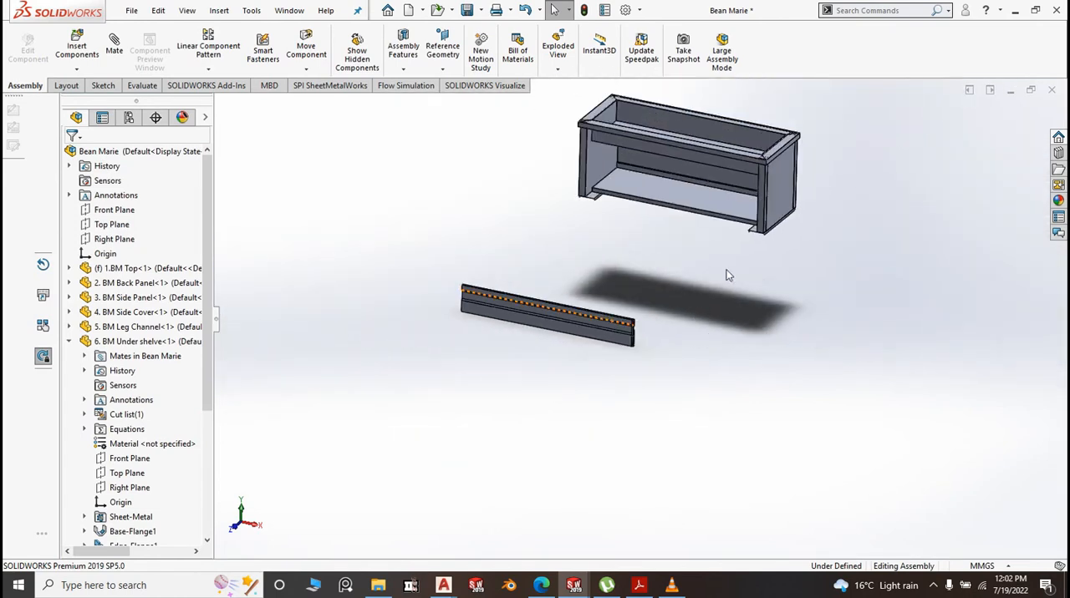
pyautogui.scroll(-3, 642, 337)
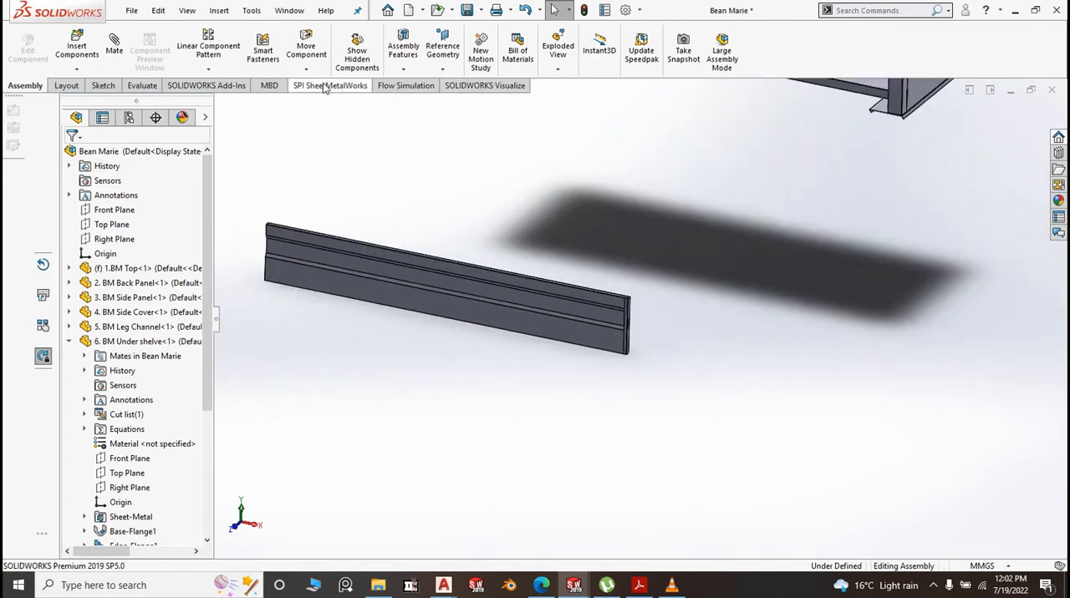
pyautogui.click(71, 342)
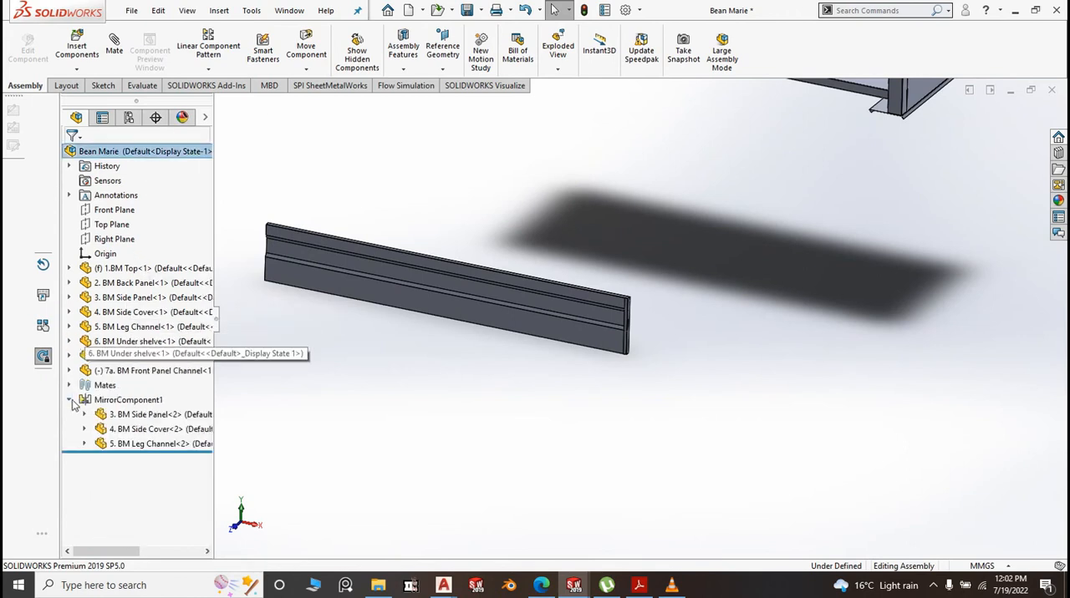
pyautogui.click(70, 372)
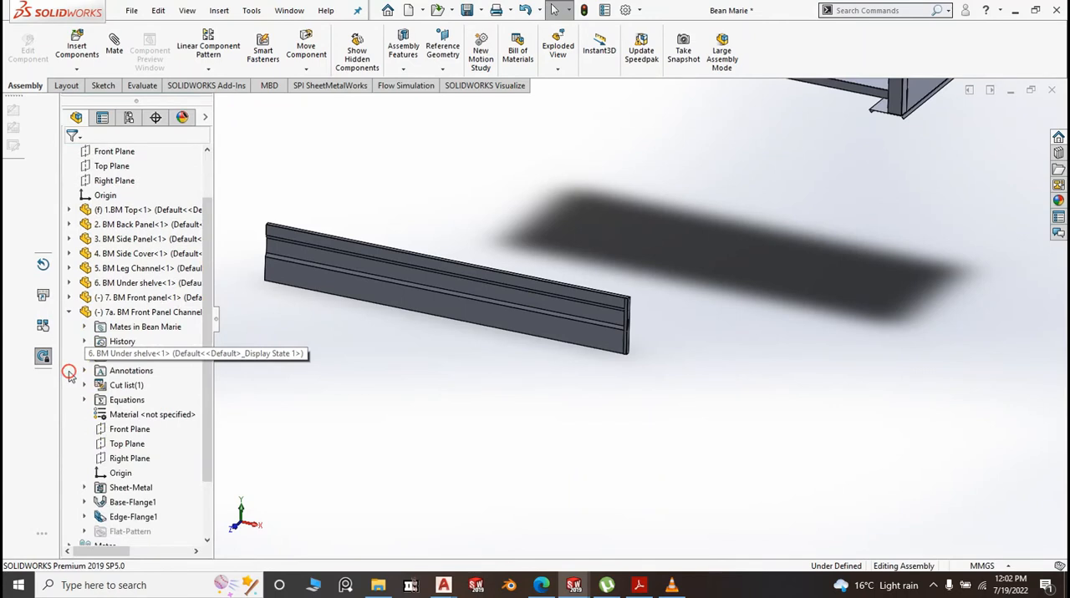
pyautogui.click(121, 459)
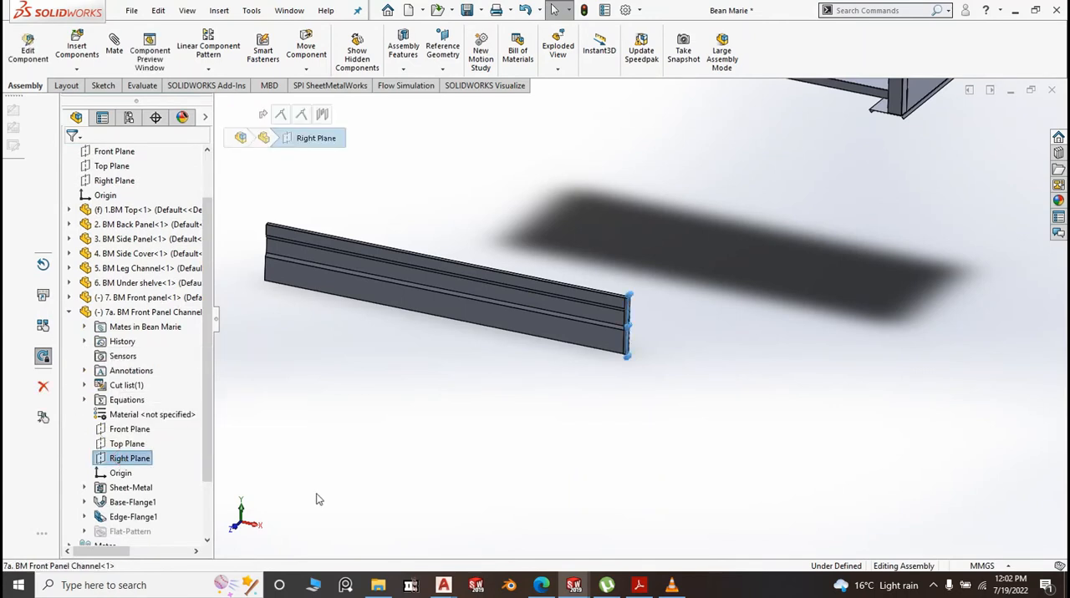
pyautogui.click(331, 469)
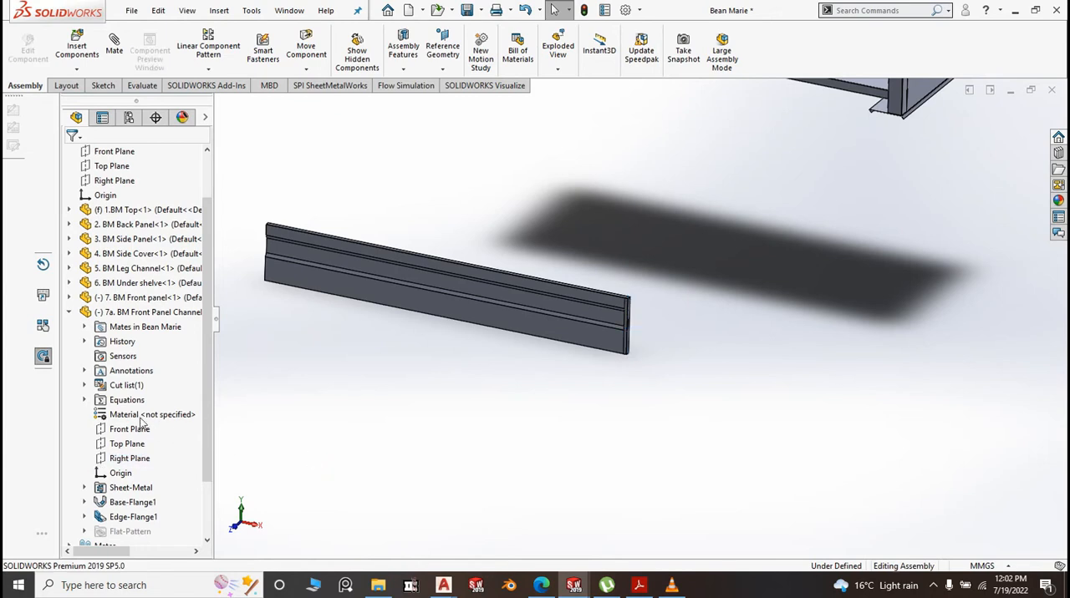
# Mirror the front panel channel to the opposite end of the front panel, using the front panel's Right Plane as mirror plane
pyautogui.click(70, 312)
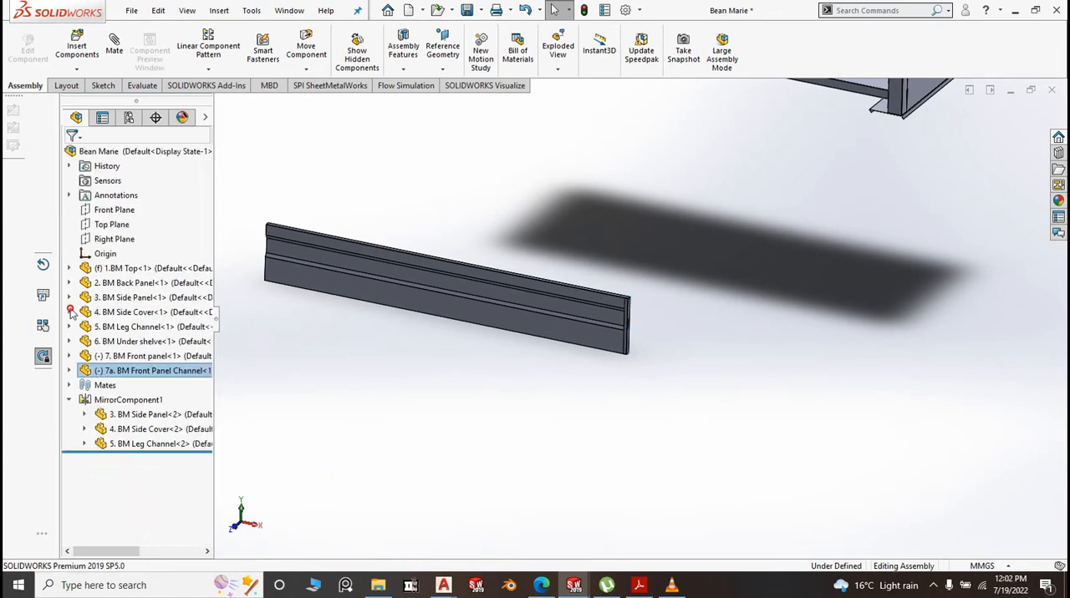
pyautogui.click(70, 356)
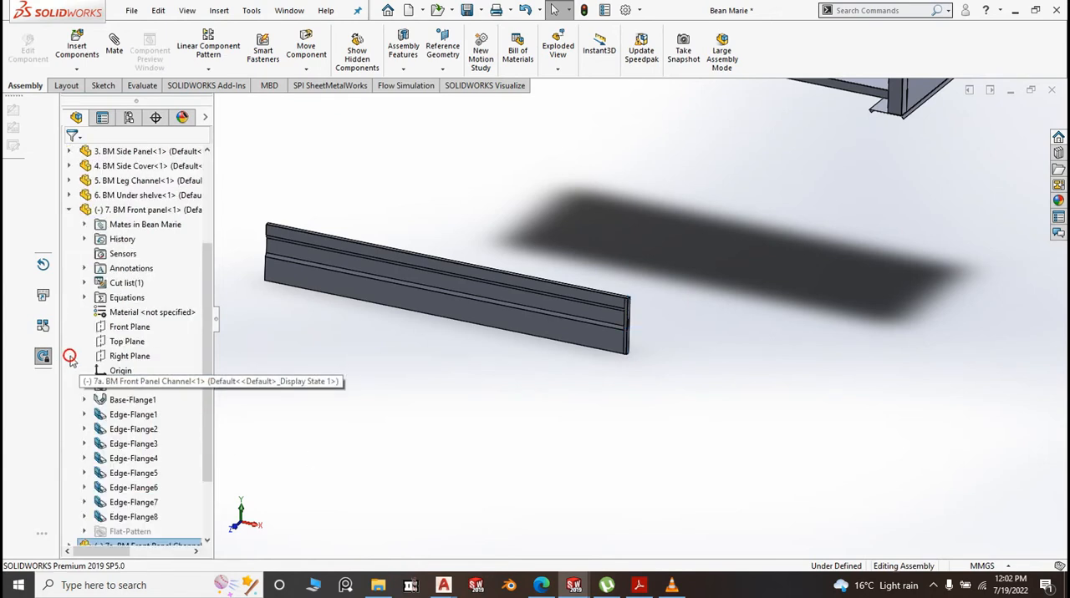
pyautogui.click(132, 359)
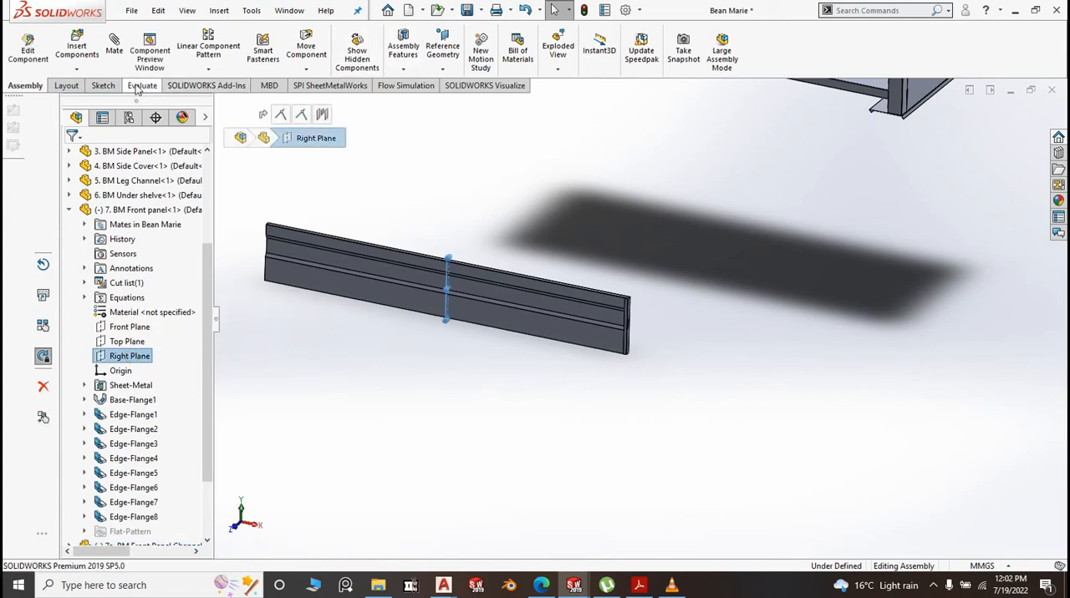
pyautogui.click(215, 66)
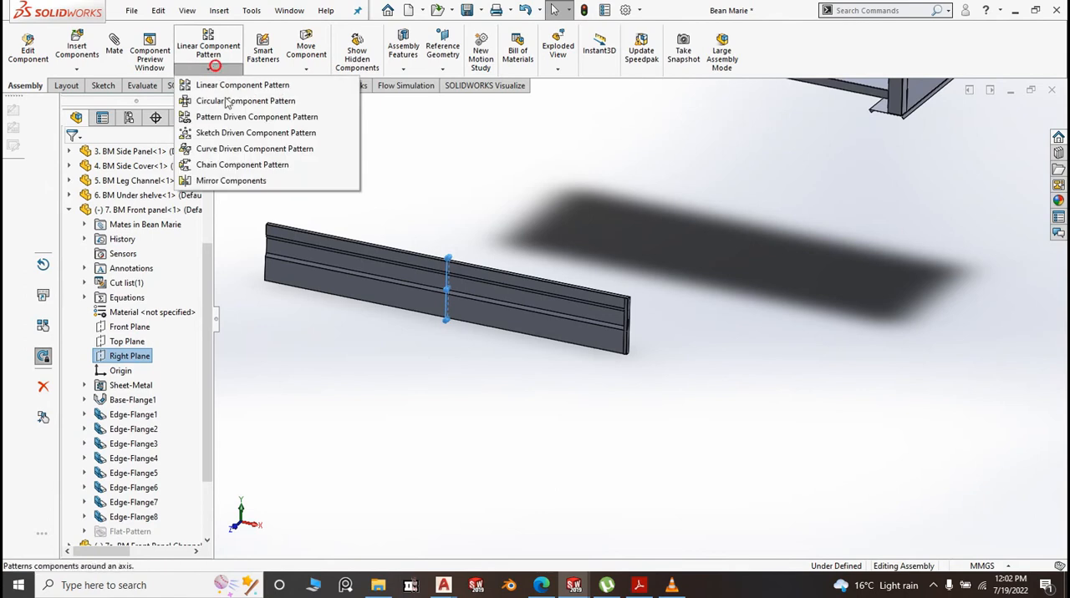
pyautogui.click(231, 181)
pyautogui.scroll(-2, 629, 306)
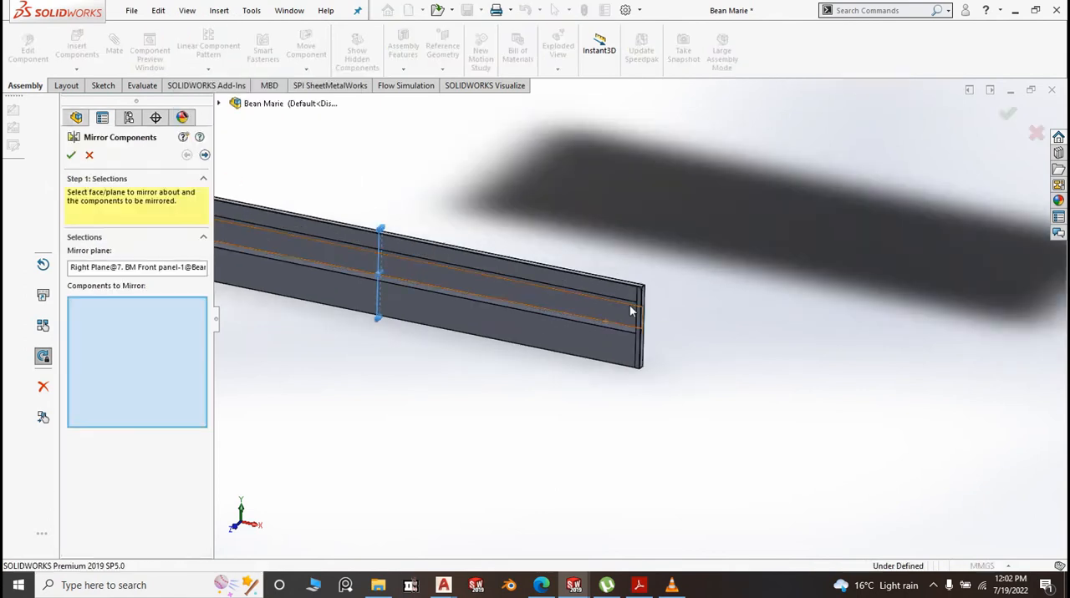
pyautogui.scroll(-3, 631, 307)
pyautogui.click(639, 290)
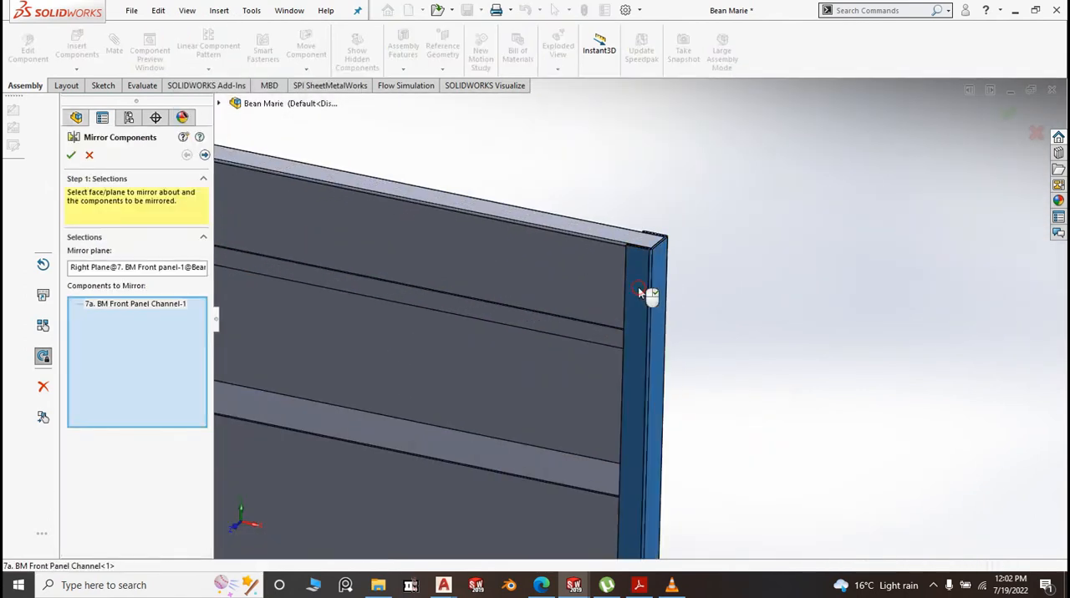
pyautogui.rightClick(714, 310)
# Inspect how the channels fit at the front panel's ends, and compare the panel with the main assembly in isometric view
pyautogui.scroll(5, 769, 340)
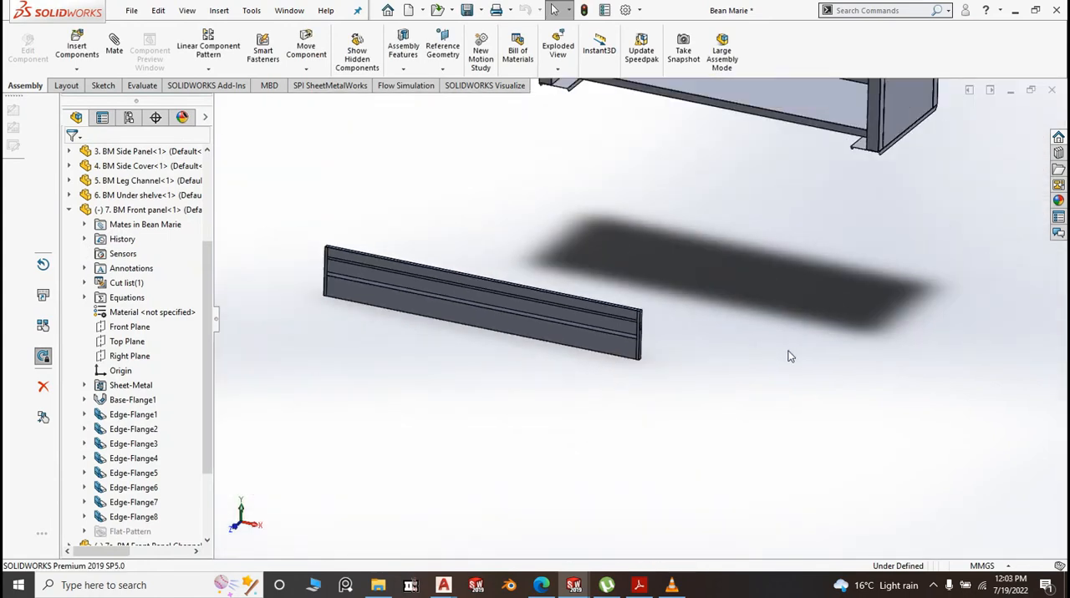
pyautogui.scroll(-3, 361, 234)
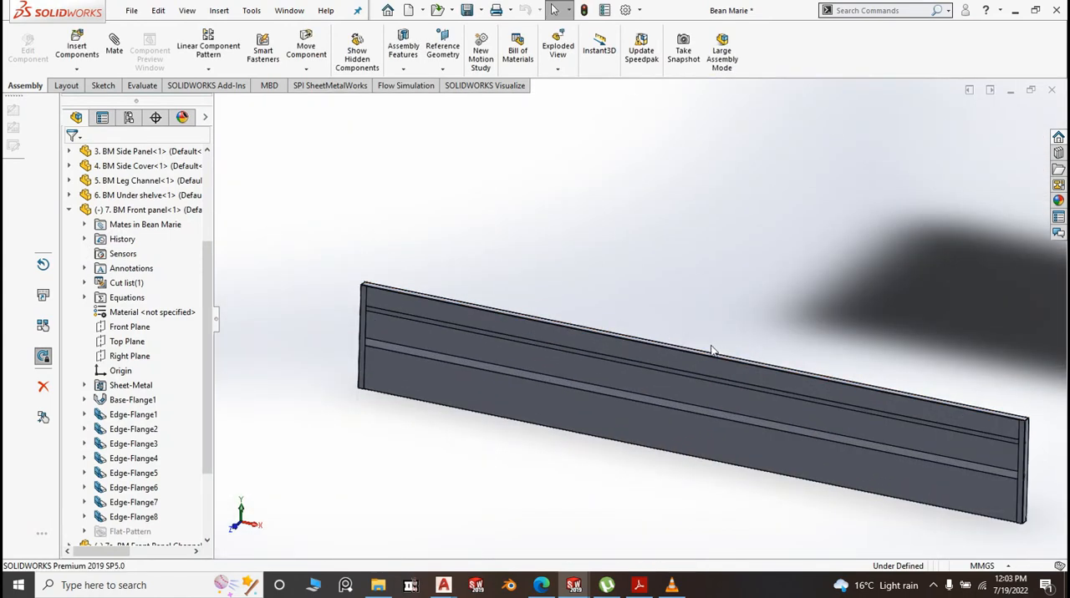
pyautogui.scroll(3, 736, 351)
pyautogui.moveTo(878, 401); pyautogui.dragTo(842, 430, button='middle')
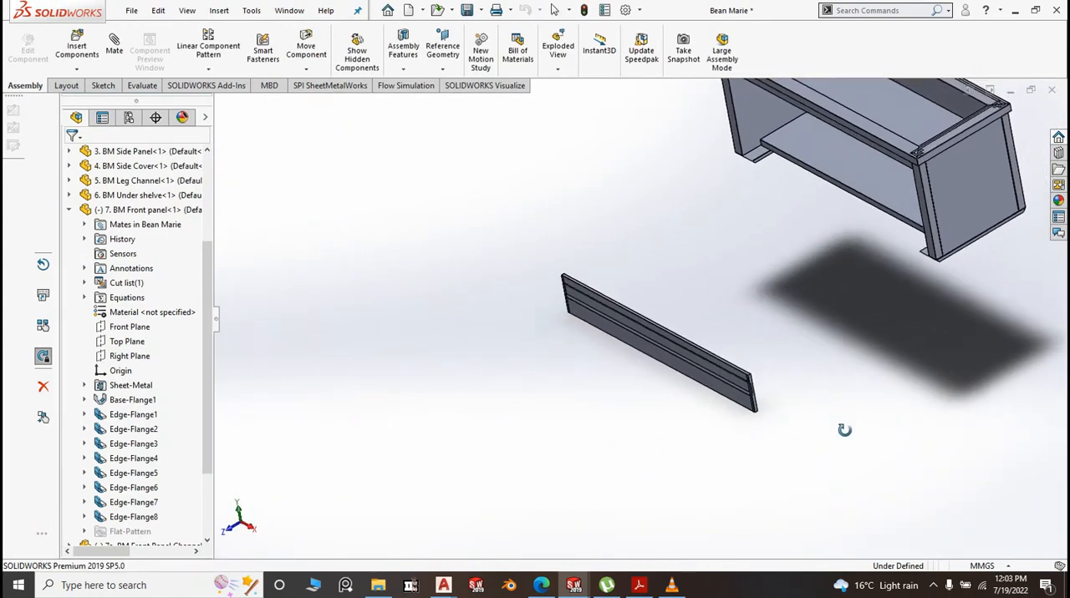
pyautogui.scroll(-5, 724, 354)
pyautogui.scroll(-5, 656, 323)
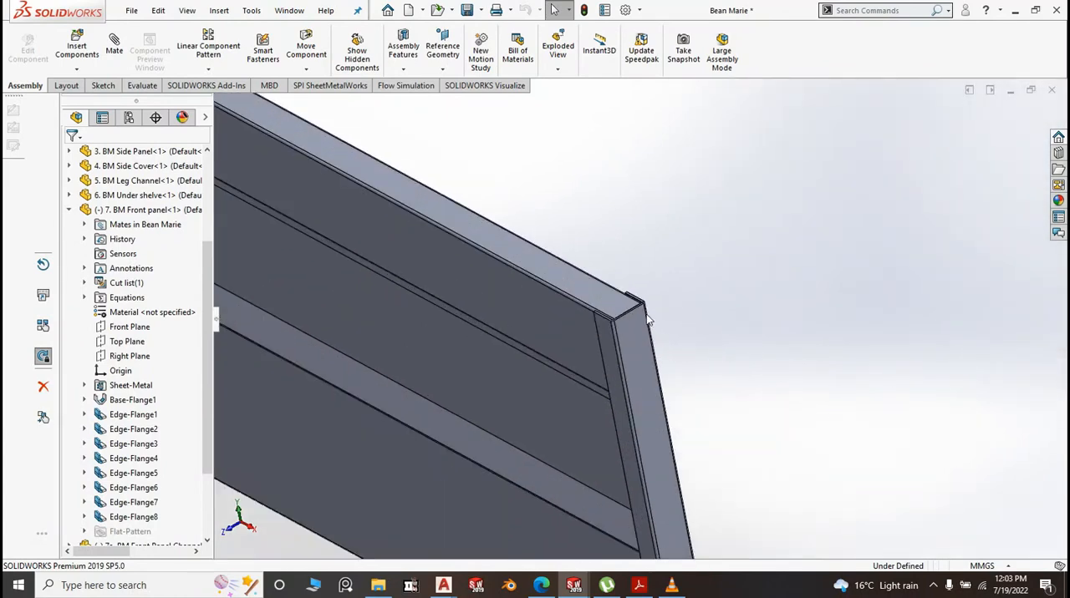
pyautogui.scroll(6, 630, 306)
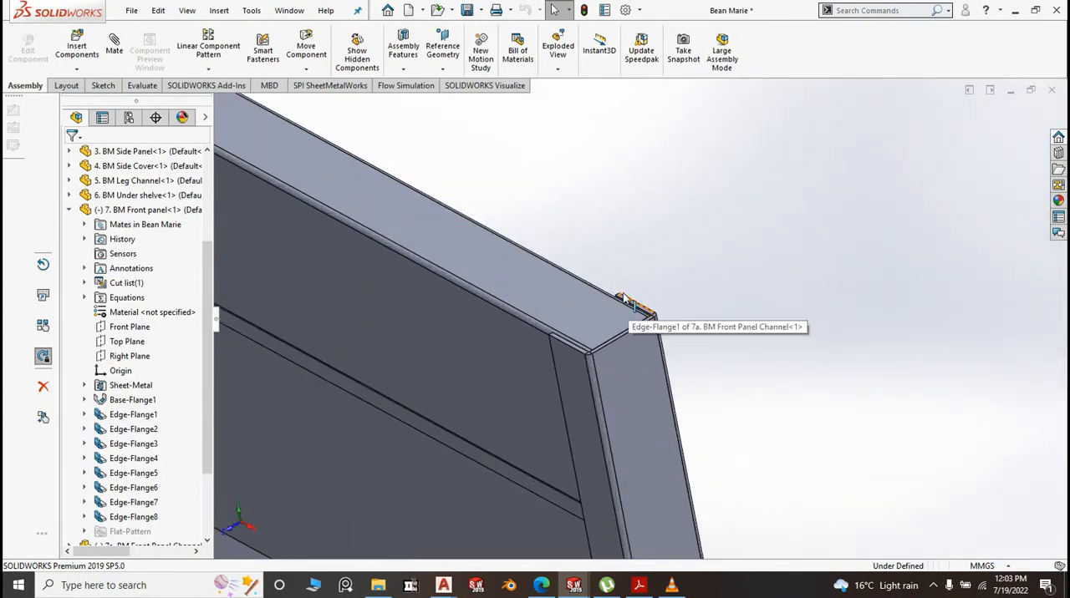
pyautogui.moveTo(682, 485); pyautogui.dragTo(705, 261, button='middle')
pyautogui.scroll(-4, 633, 315)
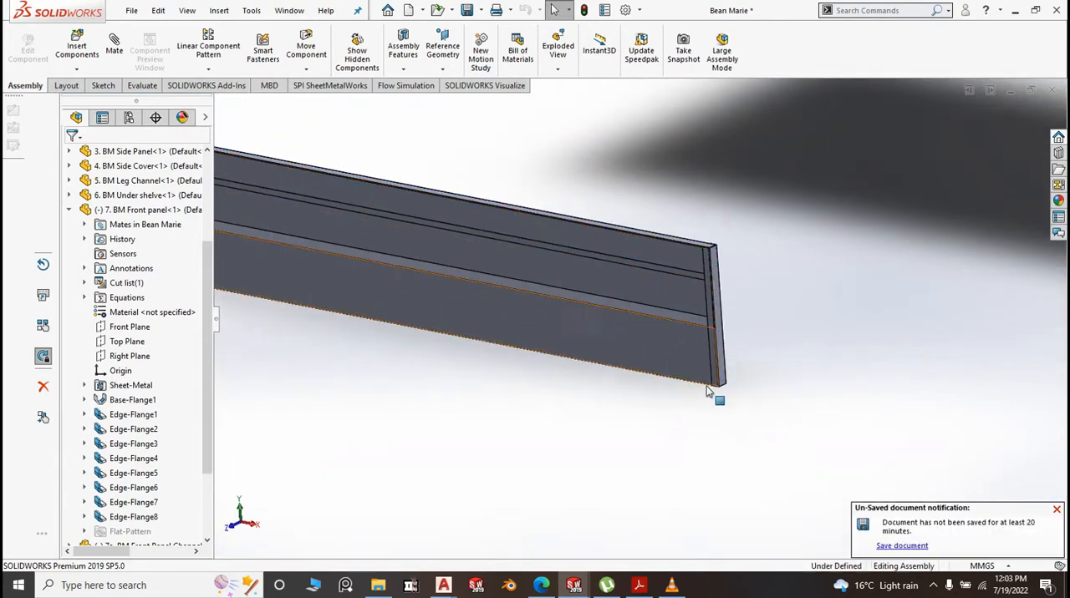
pyautogui.scroll(6, 705, 380)
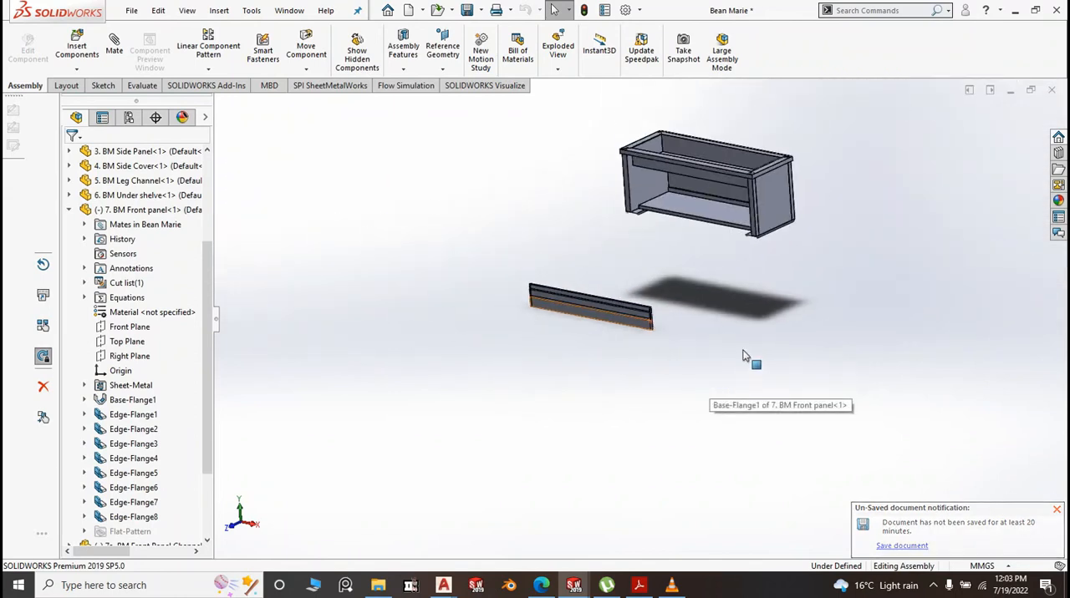
pyautogui.press('space')
pyautogui.click(856, 401)
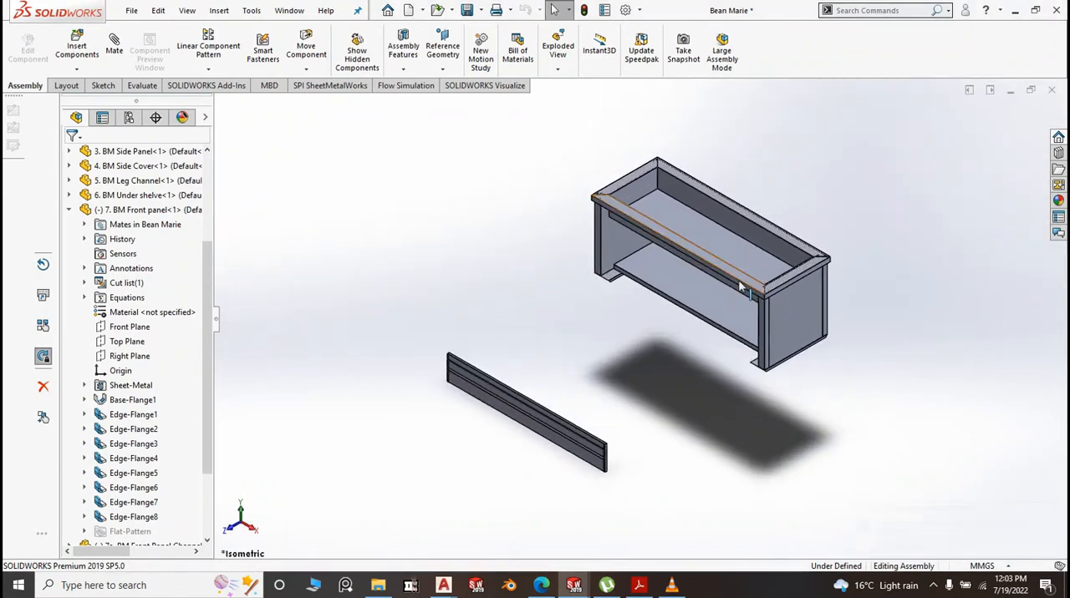
pyautogui.scroll(-4, 726, 318)
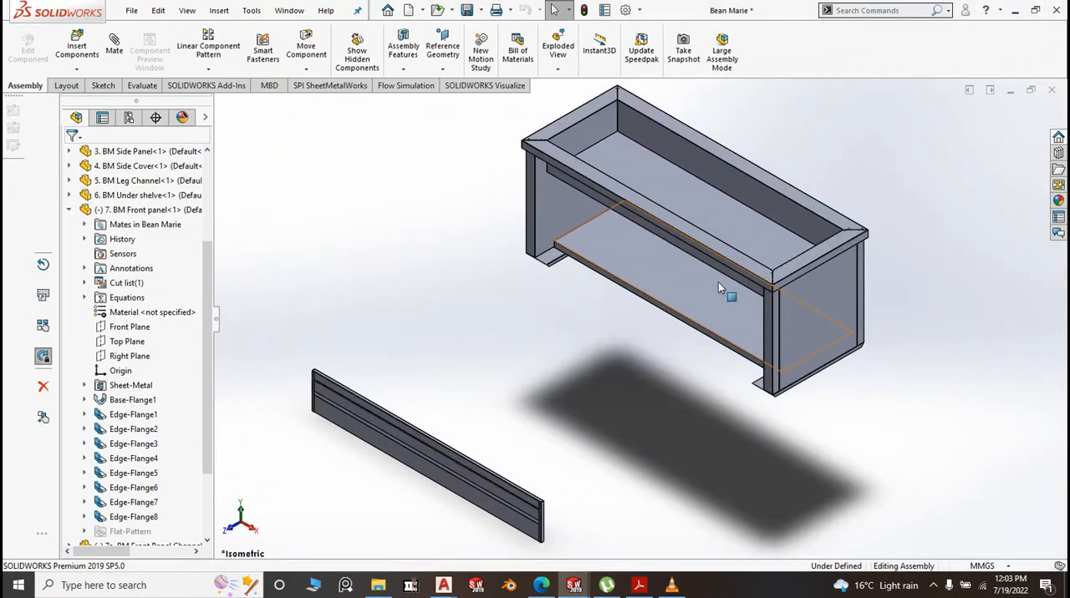
pyautogui.scroll(4, 716, 308)
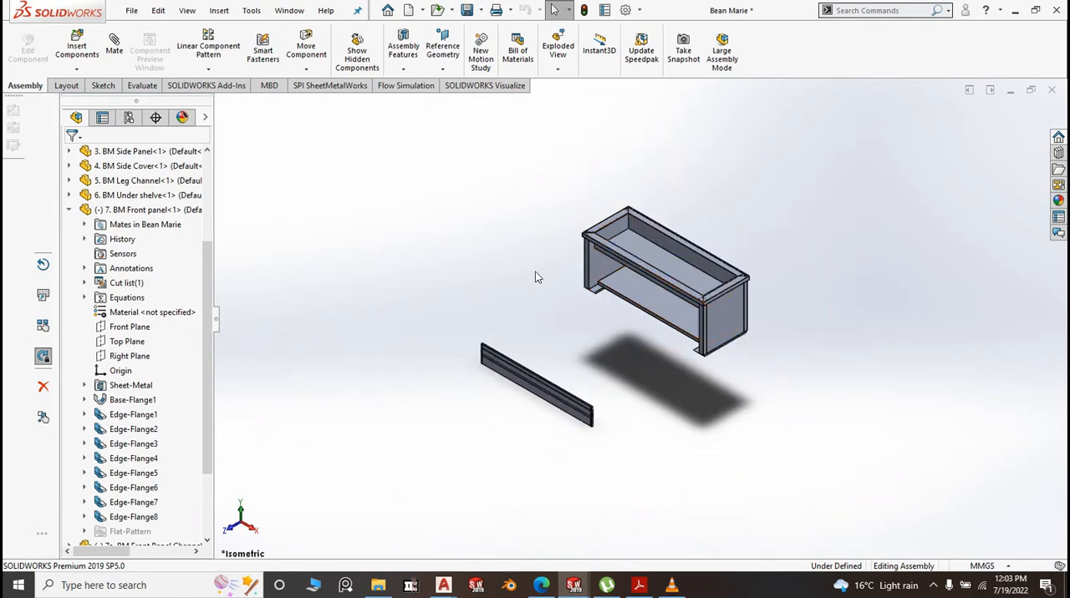
# Create a new part document from the Part2 template
pyautogui.click(139, 12)
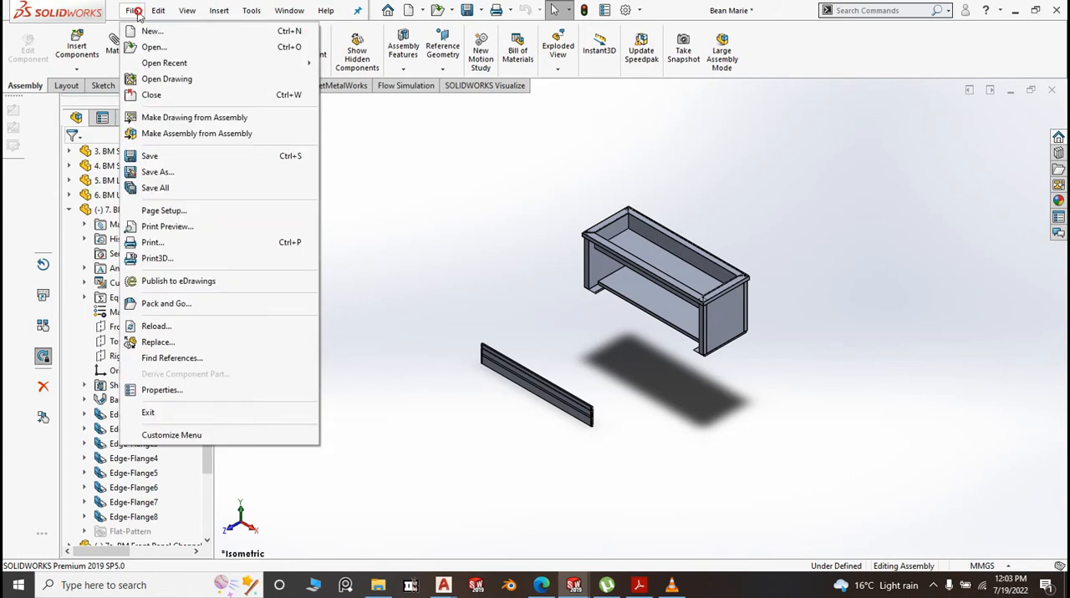
pyautogui.click(151, 32)
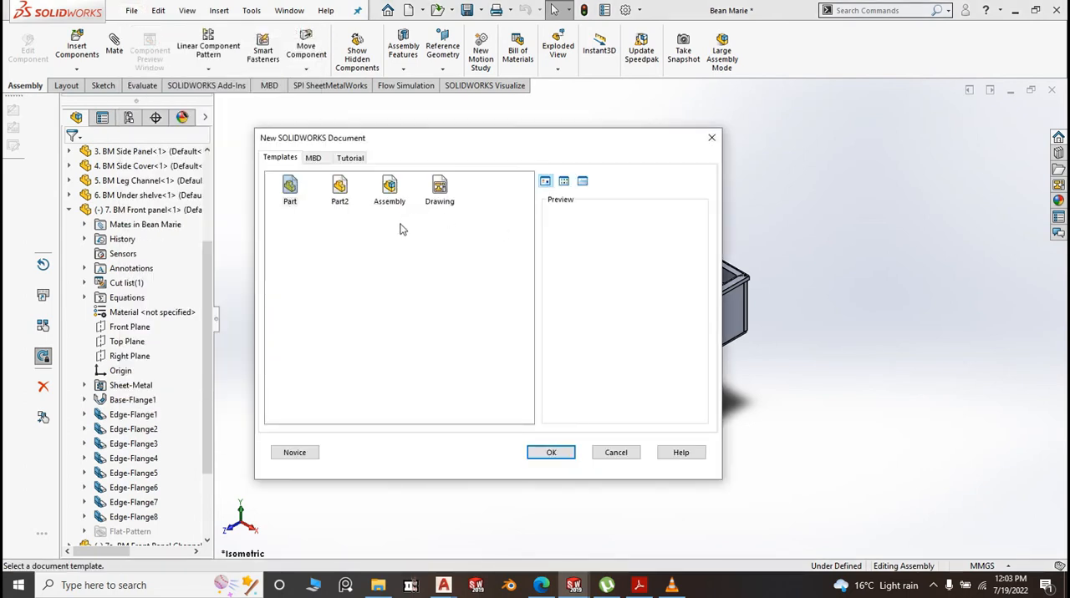
pyautogui.click(339, 189)
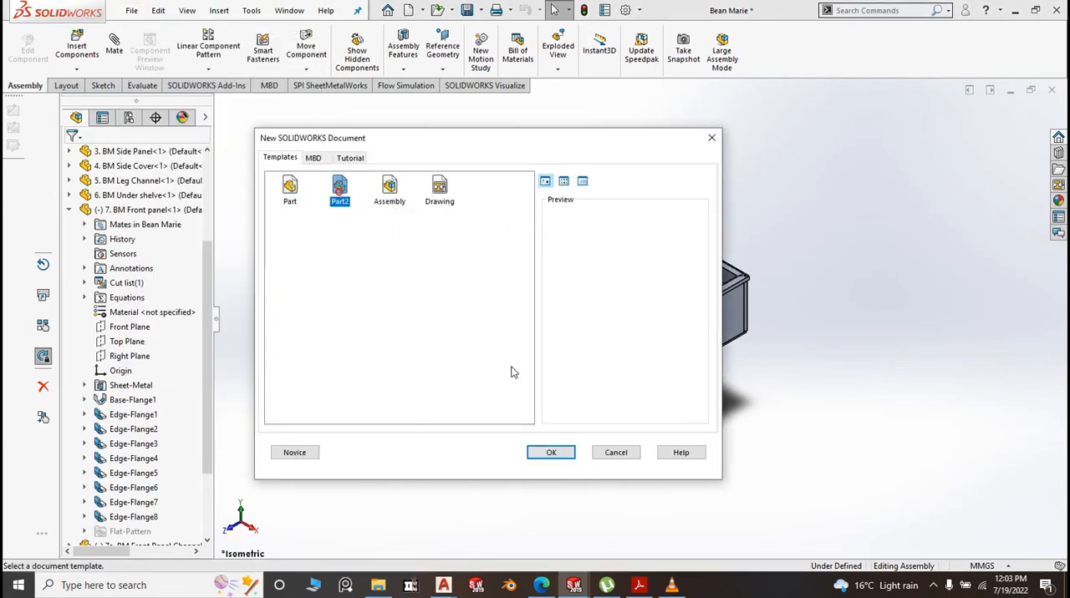
pyautogui.click(551, 452)
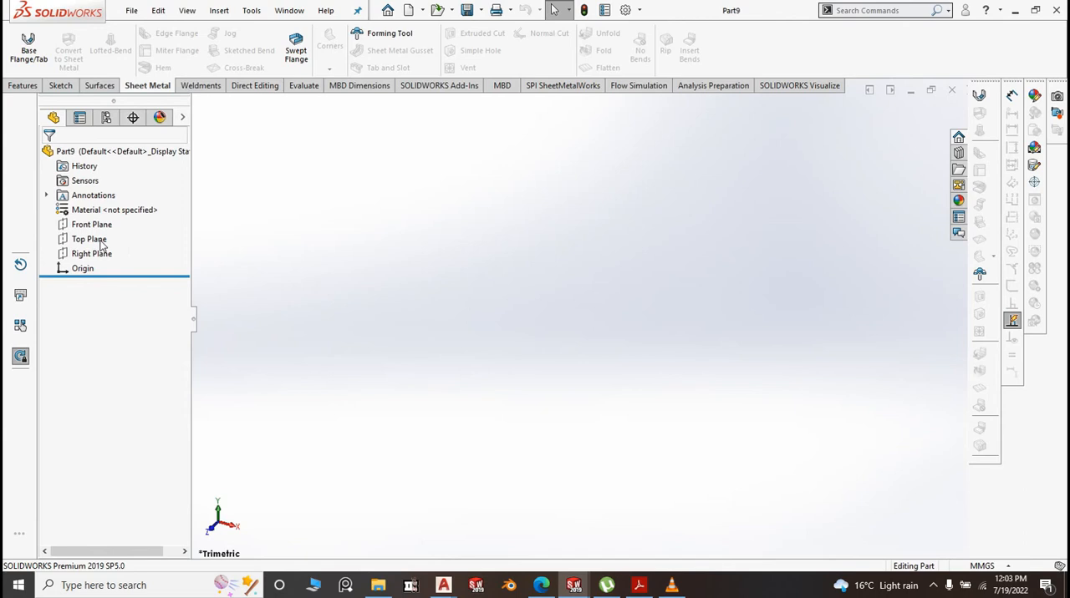
# Sketch a center rectangle about 227 mm by 26 mm on the Top Plane, centered on the origin
pyautogui.click(95, 241)
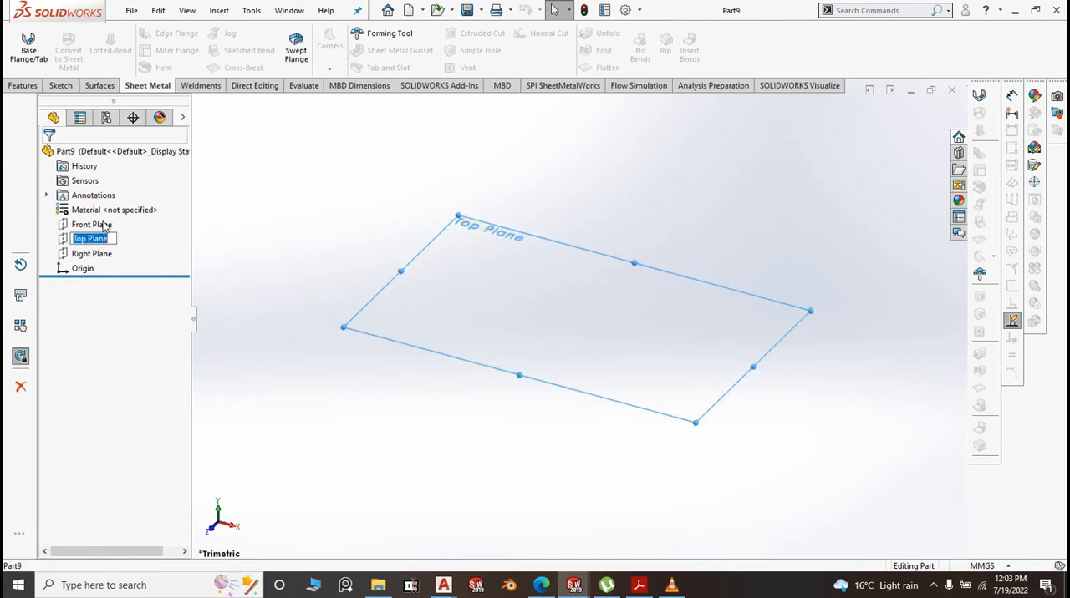
pyautogui.click(213, 226)
pyautogui.click(106, 241)
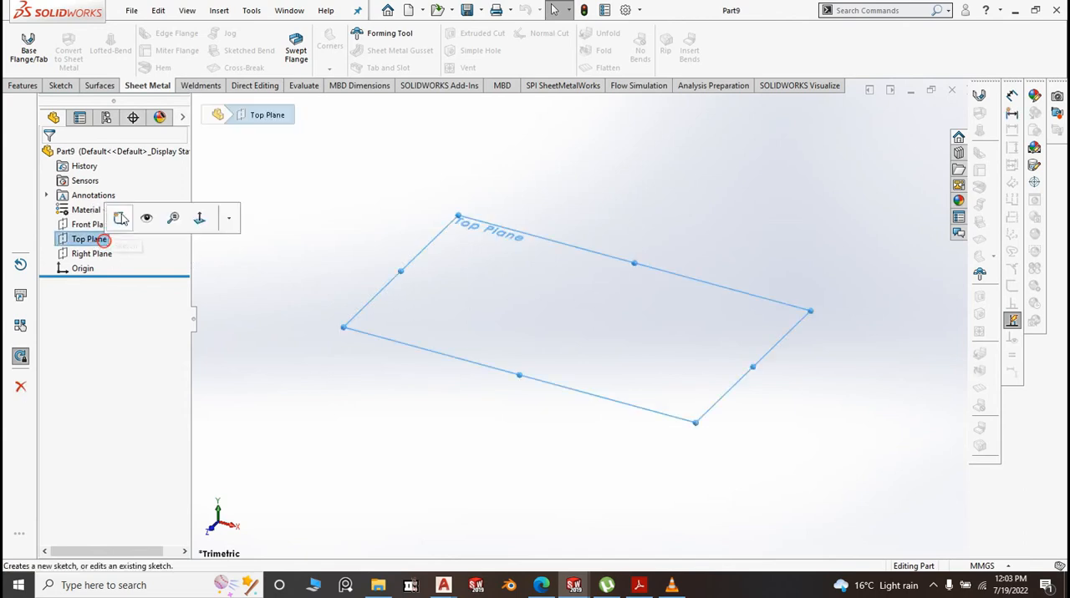
pyautogui.click(120, 217)
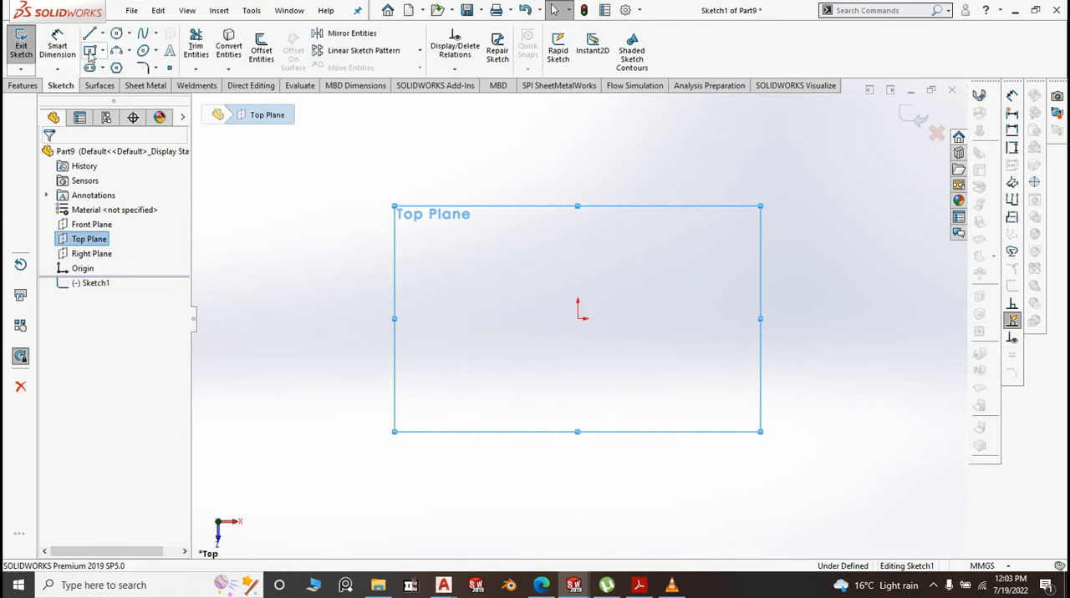
pyautogui.click(99, 51)
pyautogui.click(95, 81)
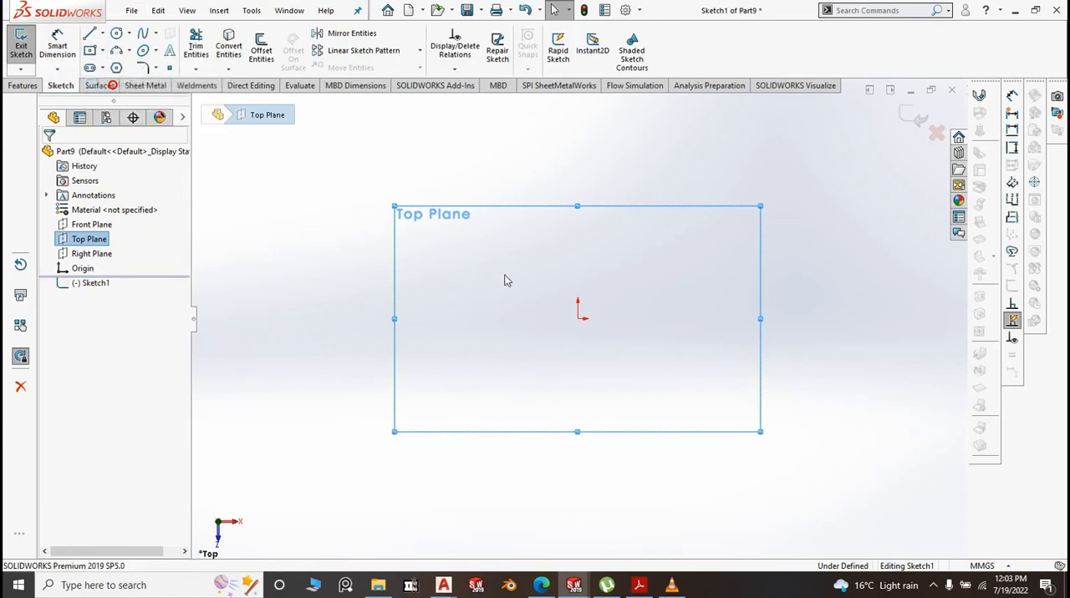
pyautogui.click(578, 318)
pyautogui.click(811, 345)
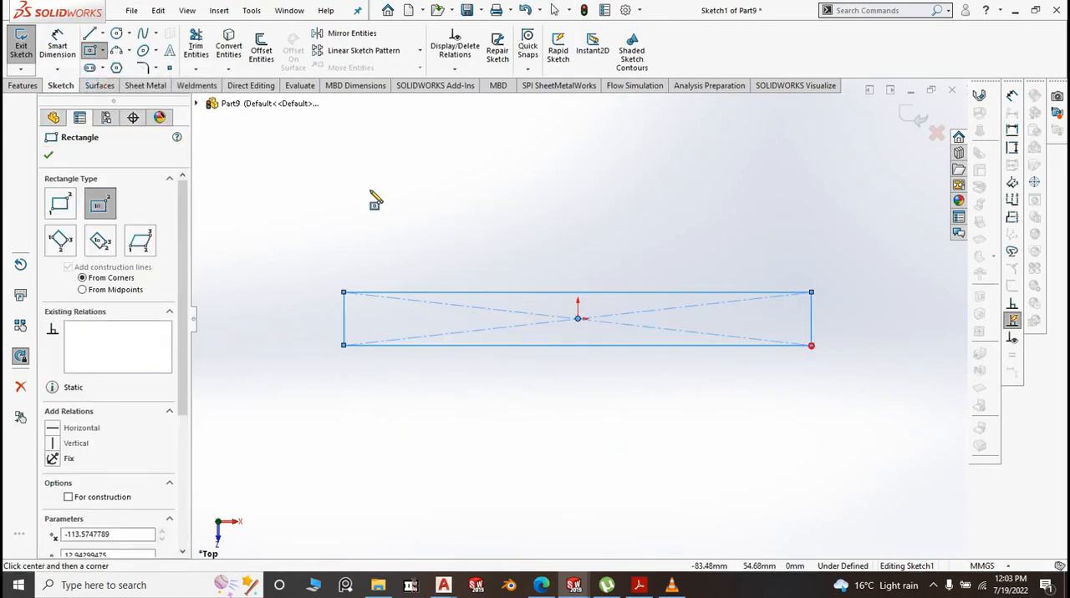
# Dimension the rectangle to 1666 mm long and 60 mm wide
pyautogui.click(57, 39)
pyautogui.click(535, 292)
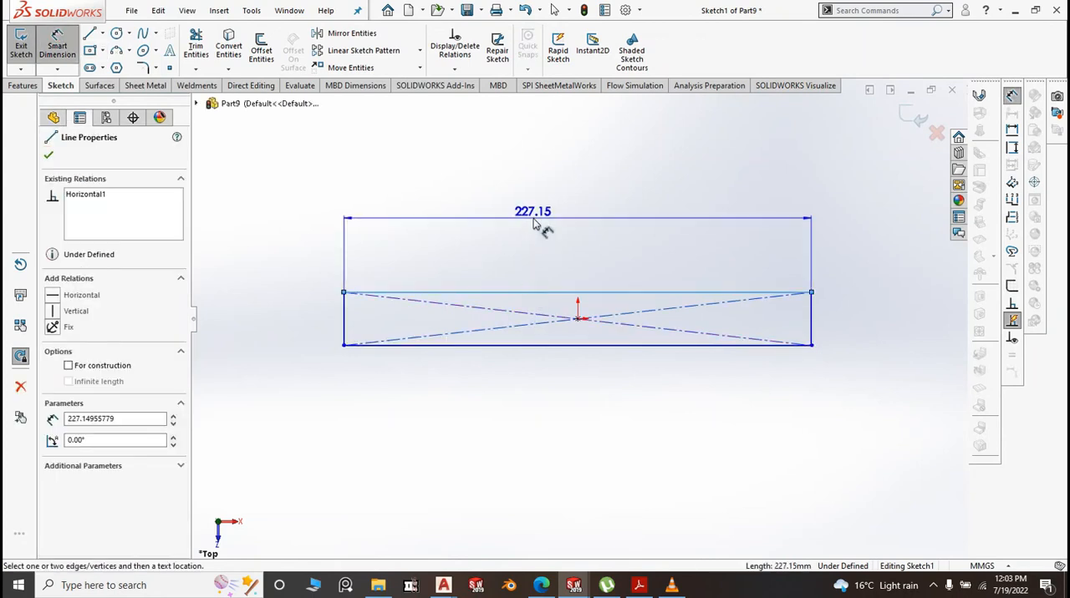
pyautogui.click(534, 219)
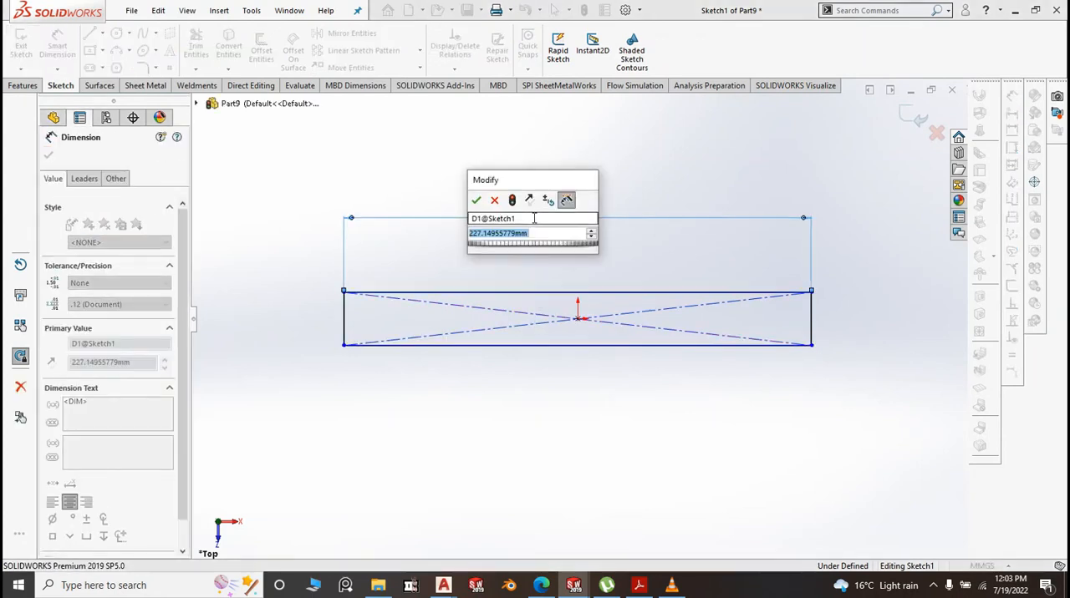
pyautogui.write('1666')
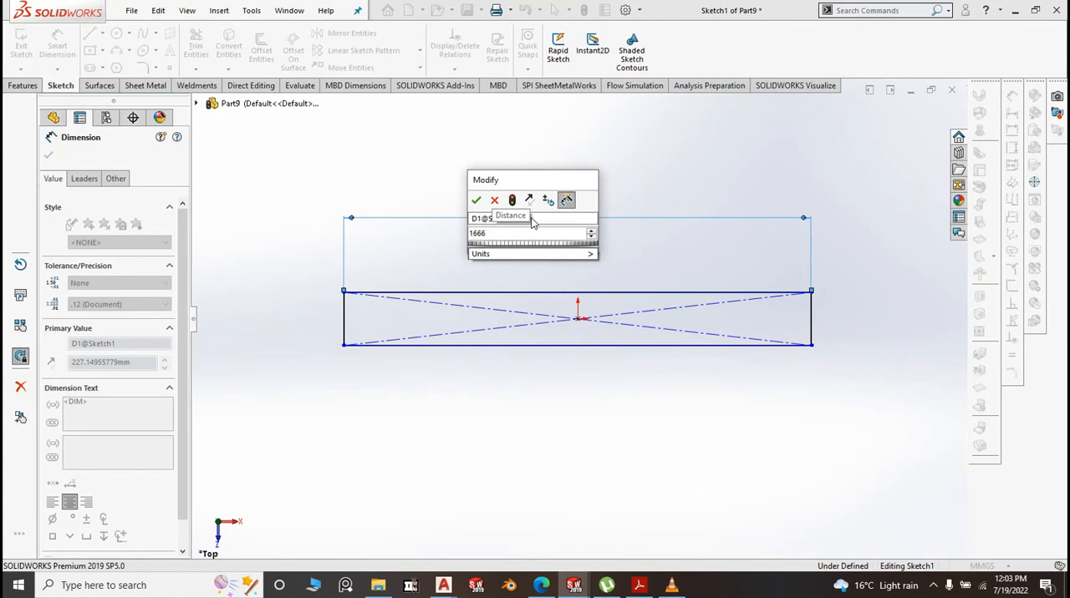
pyautogui.click(476, 199)
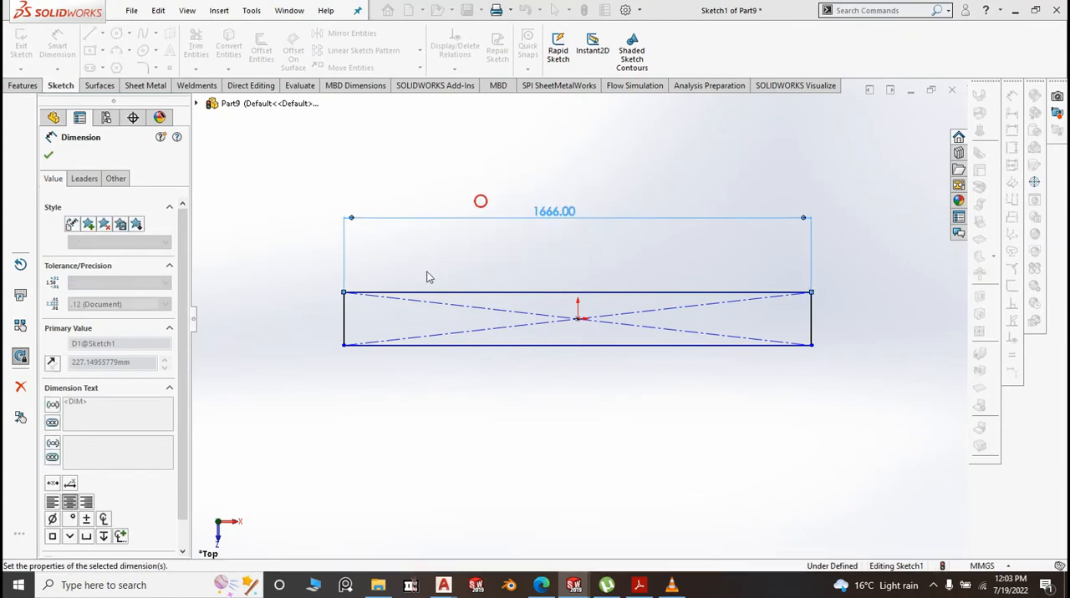
pyautogui.click(344, 329)
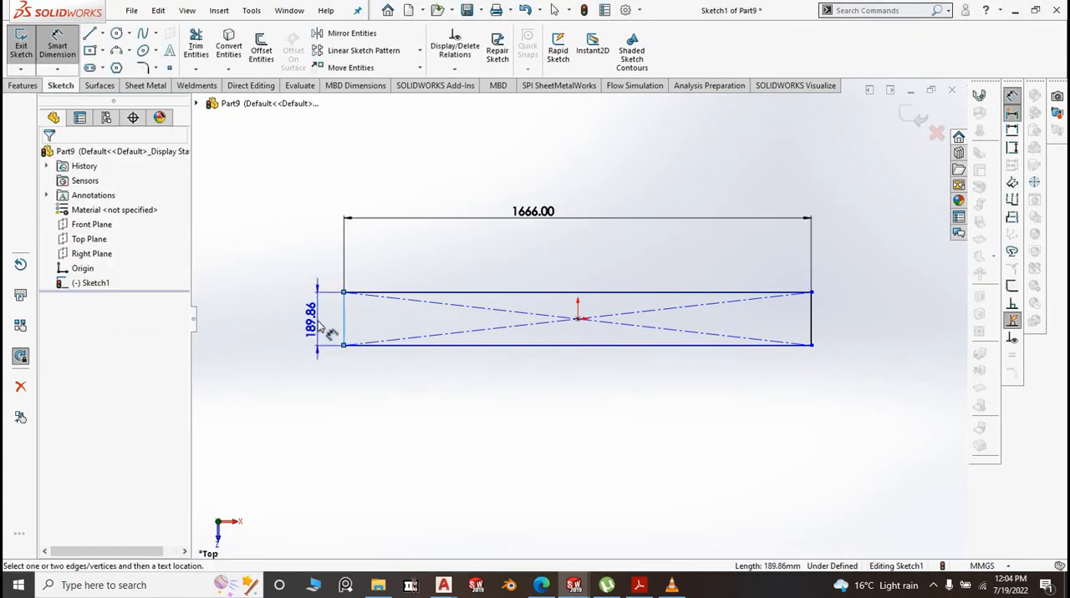
pyautogui.click(316, 321)
pyautogui.write('60')
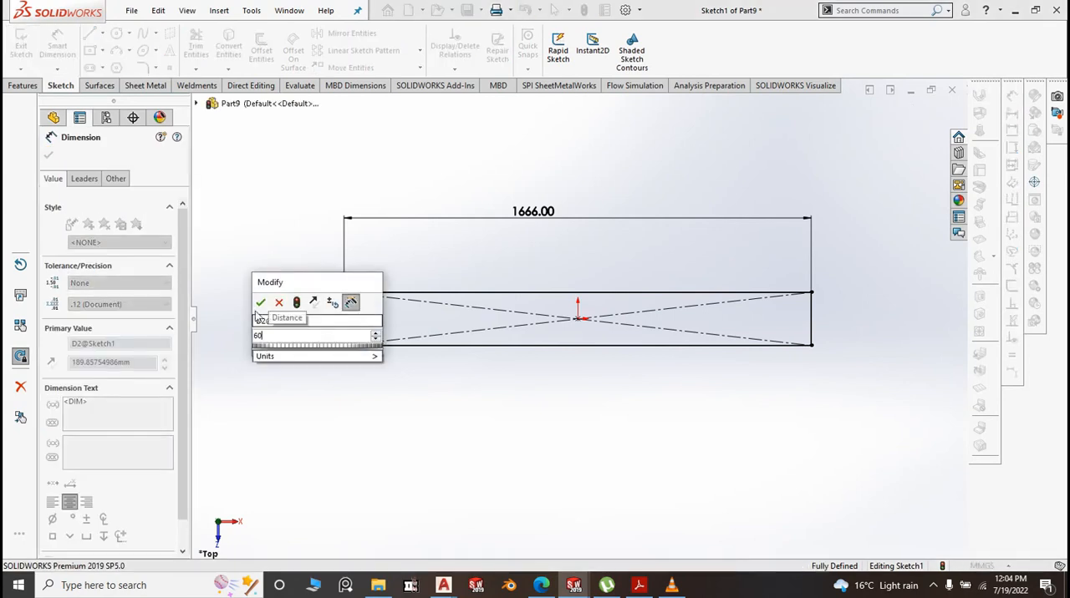
pyautogui.click(260, 303)
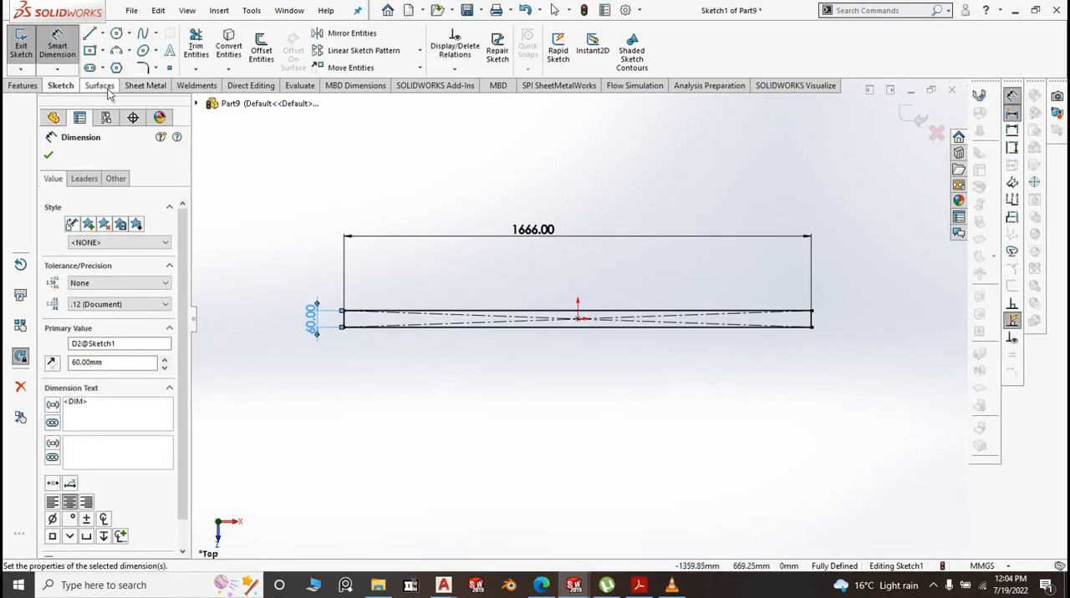
# Create a 1.20 mm thick base flange from the rectangle sketch, with K-Factor 0.5 and Tear auto relief
pyautogui.click(145, 85)
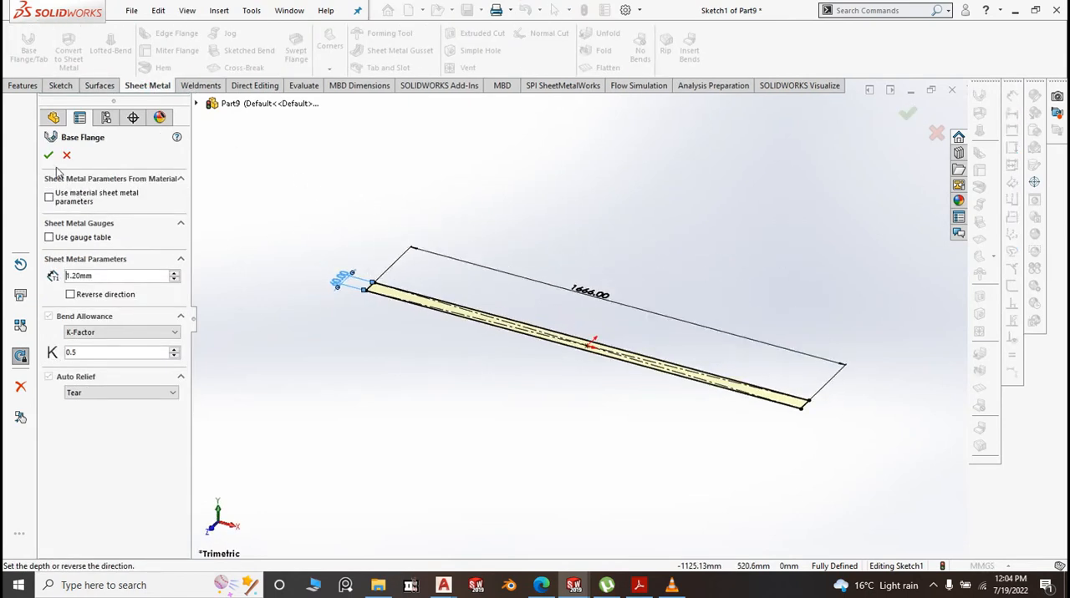
pyautogui.click(49, 156)
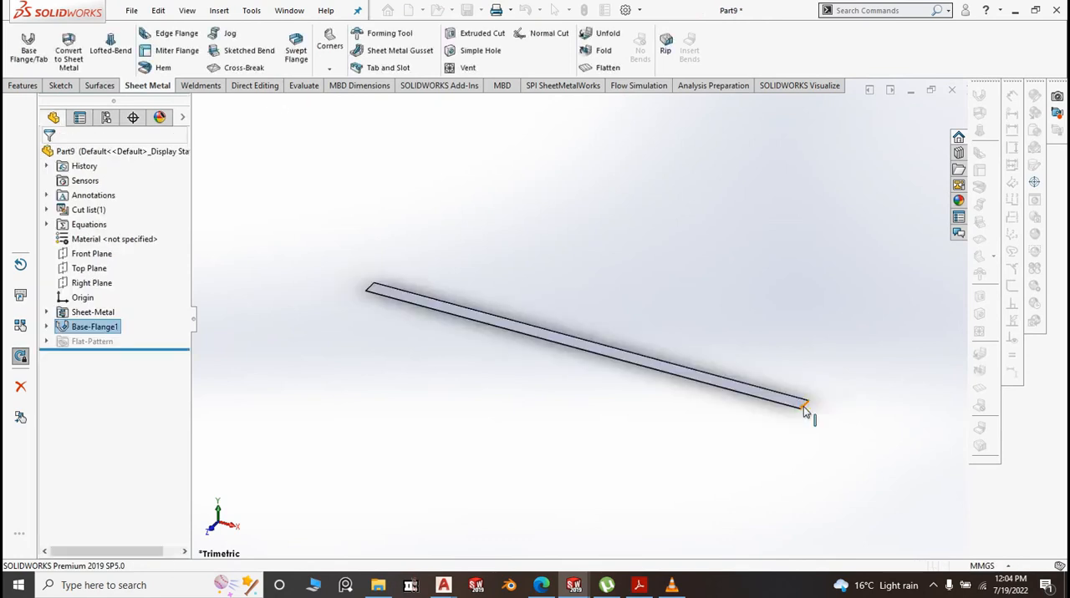
pyautogui.scroll(-2, 805, 411)
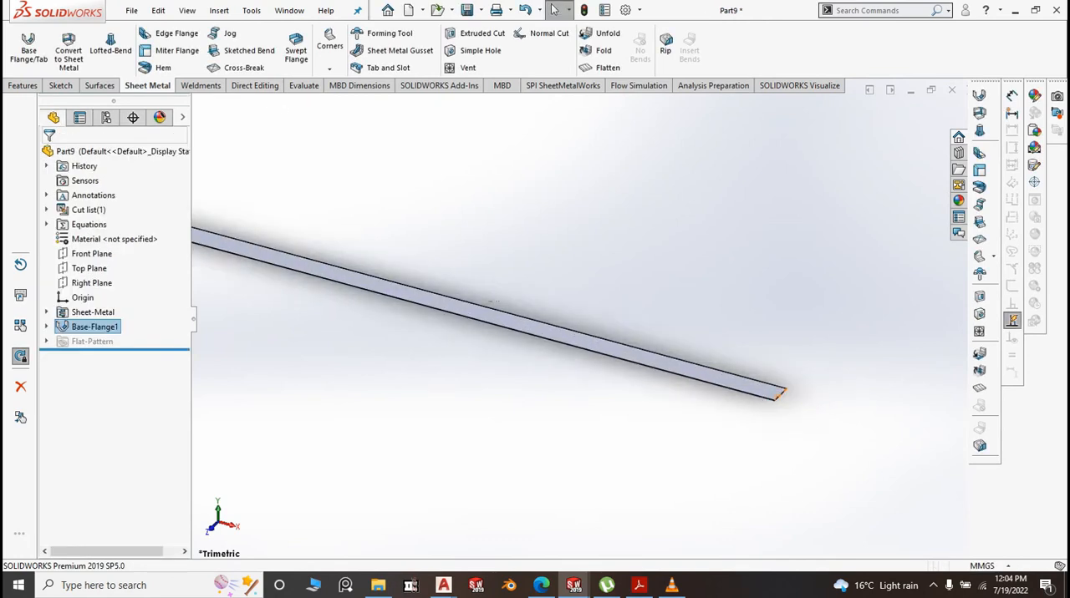
# Set up 90° upward edge flanges on both long edges of the base flange with a custom bend radius of 0.10 mm
pyautogui.click(597, 363)
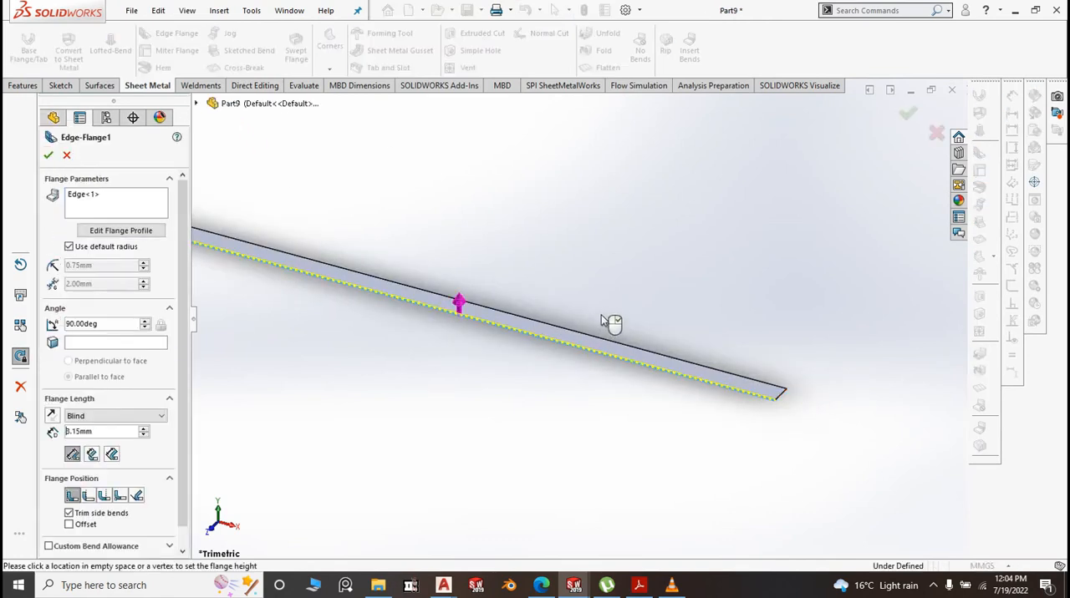
pyautogui.click(607, 284)
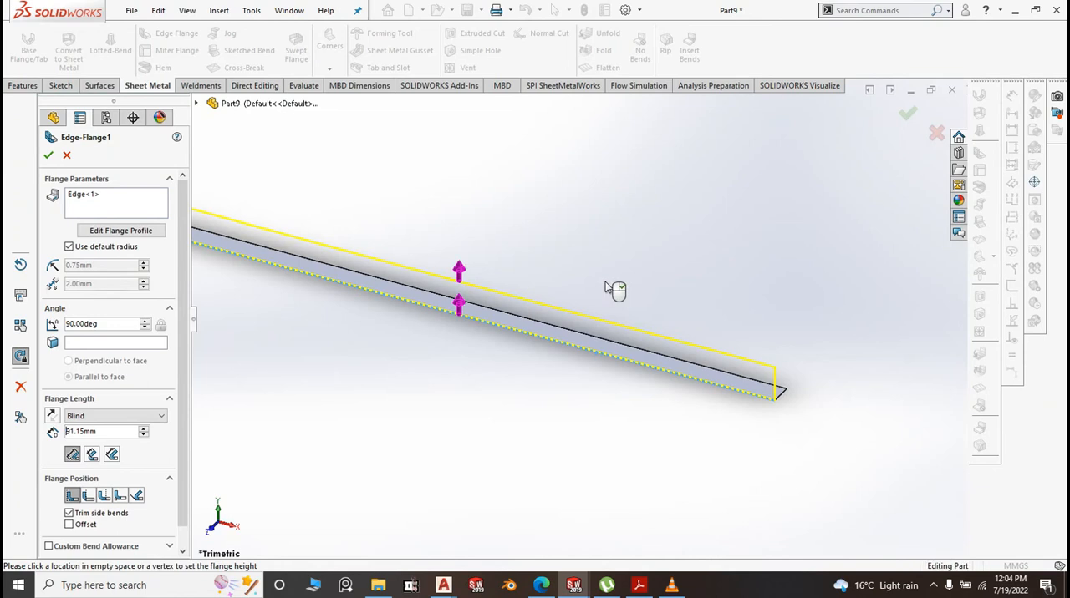
pyautogui.click(782, 398)
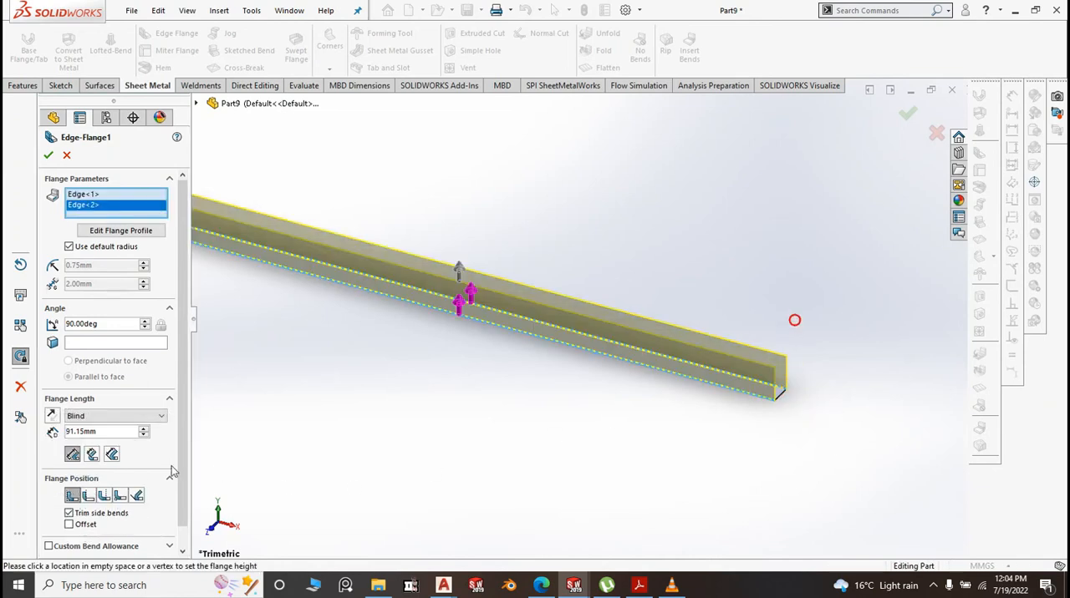
pyautogui.click(68, 246)
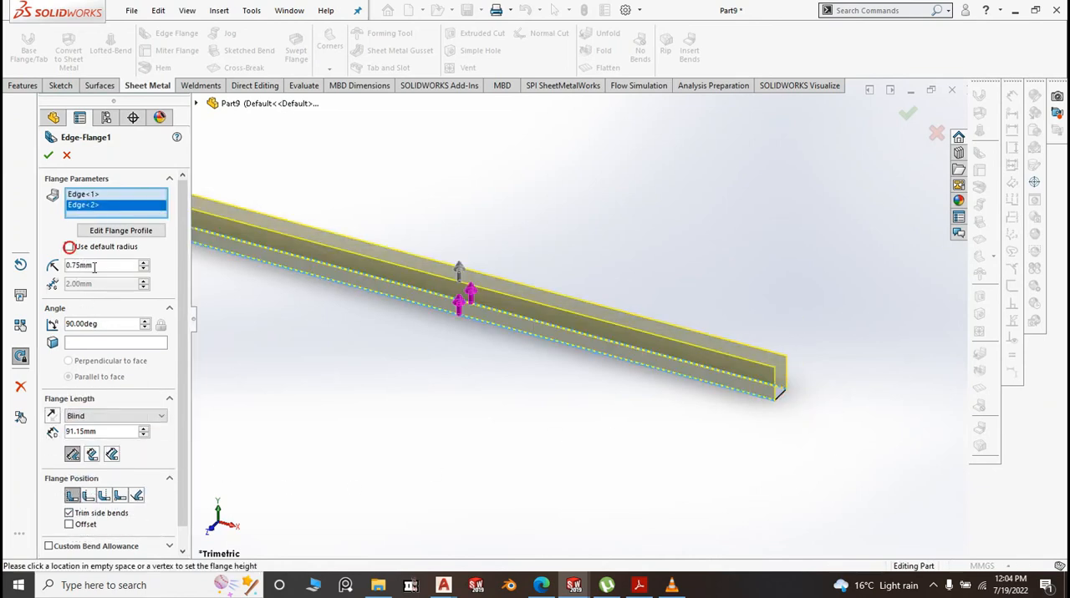
pyautogui.click(71, 272)
pyautogui.write('.')
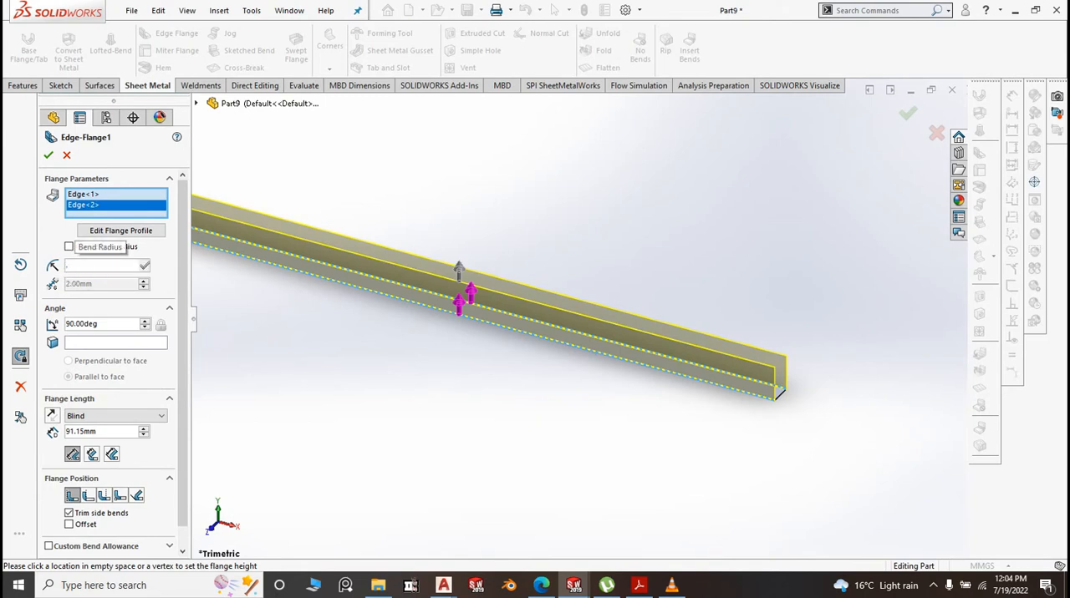
pyautogui.write('1')
pyautogui.click(259, 366)
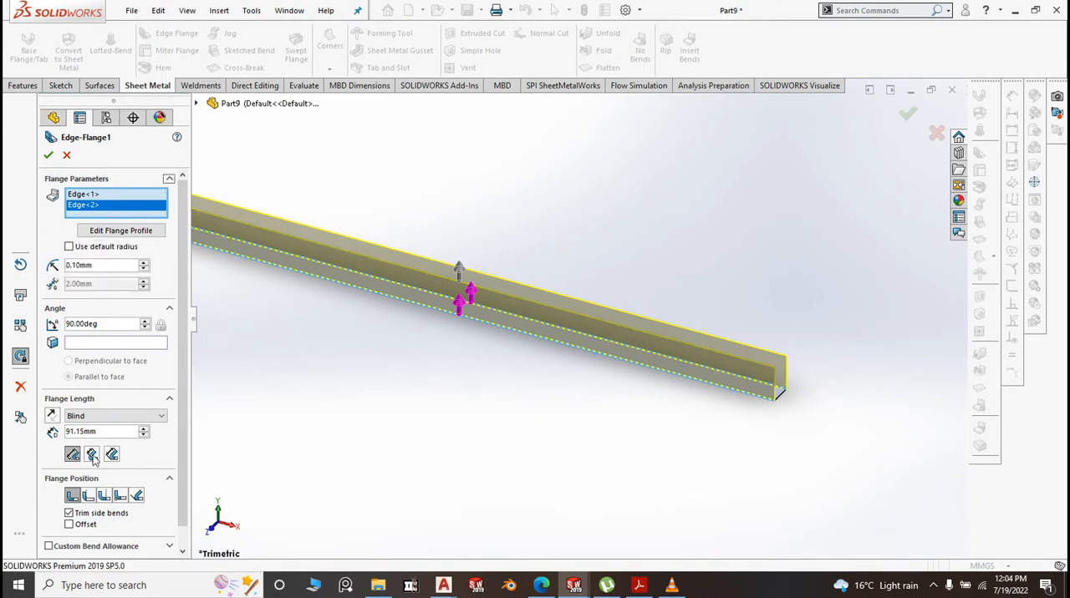
# Set the flange length to 20 mm and create the edge flanges along both long sides
pyautogui.moveTo(107, 434); pyautogui.dragTo(62, 433)
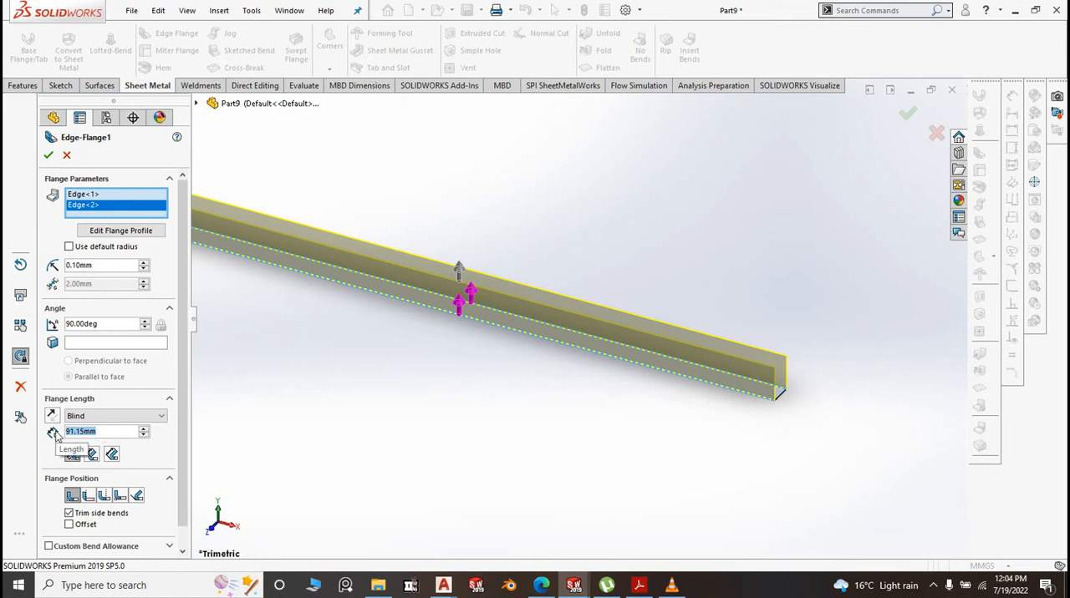
pyautogui.write('20')
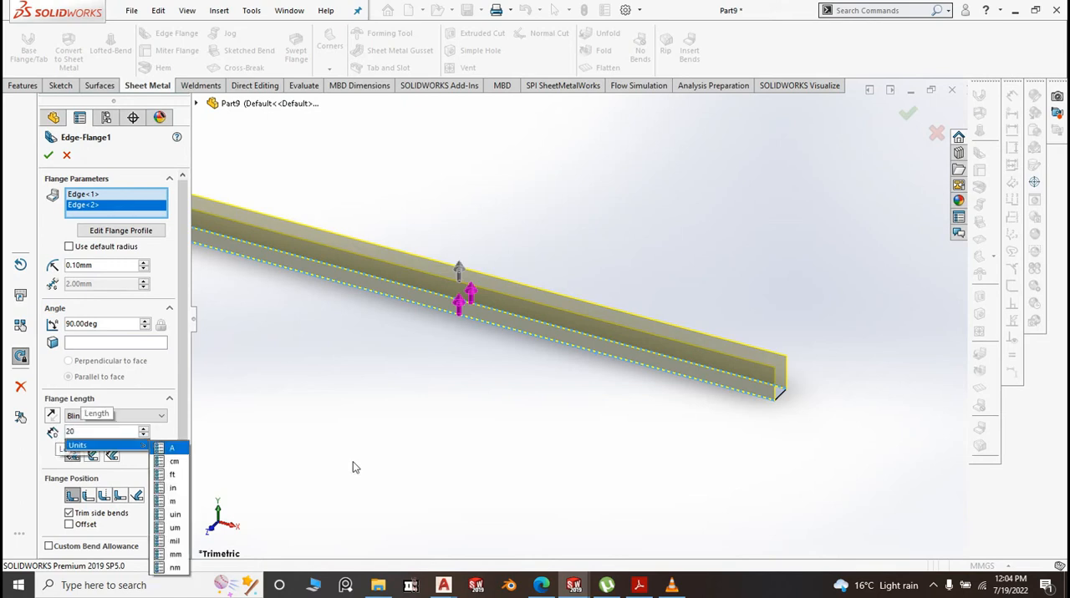
pyautogui.click(383, 448)
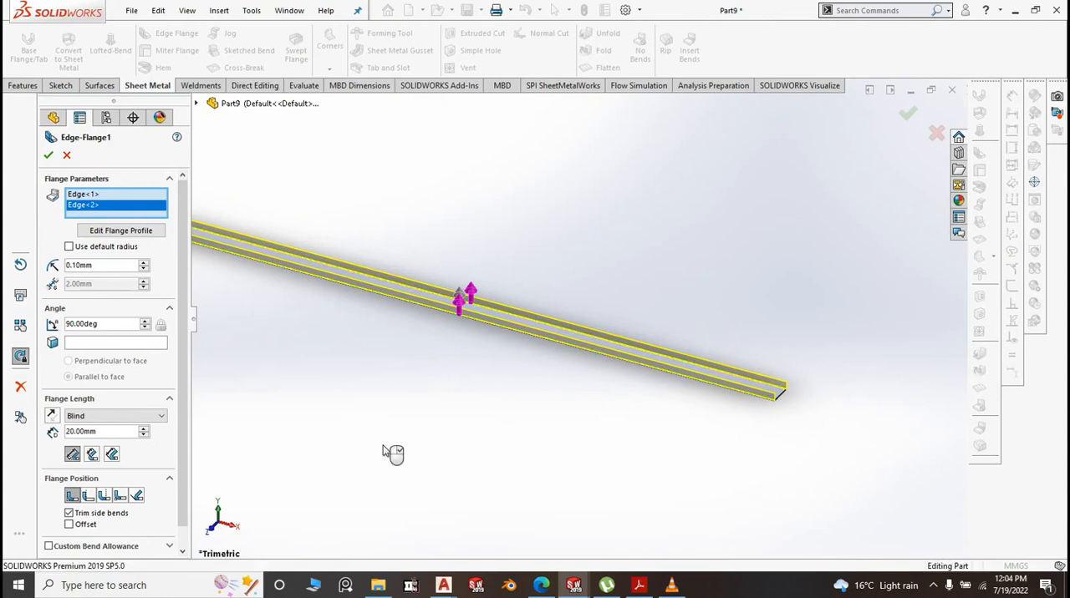
pyautogui.rightClick(384, 452)
pyautogui.scroll(2, 488, 461)
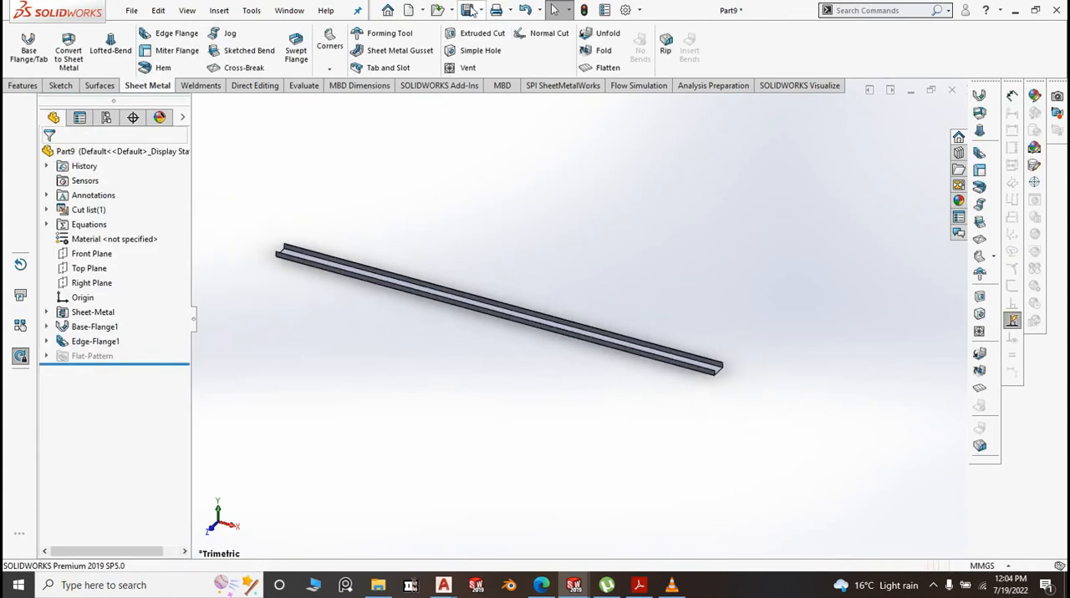
# Save the new channel-shaped sheet metal part
pyautogui.moveTo(480, 10)
pyautogui.click(482, 30)
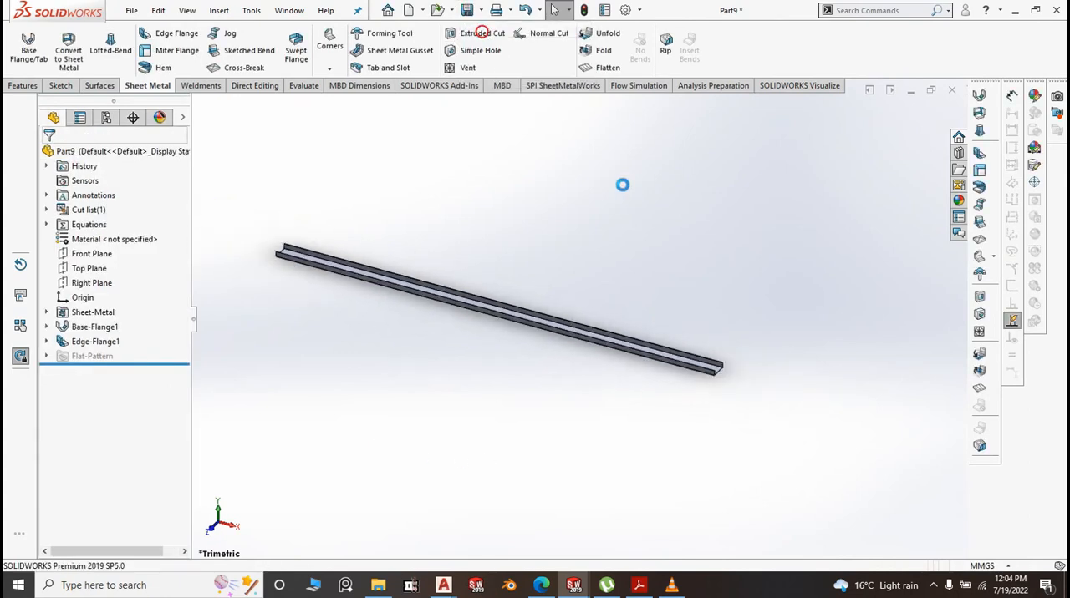
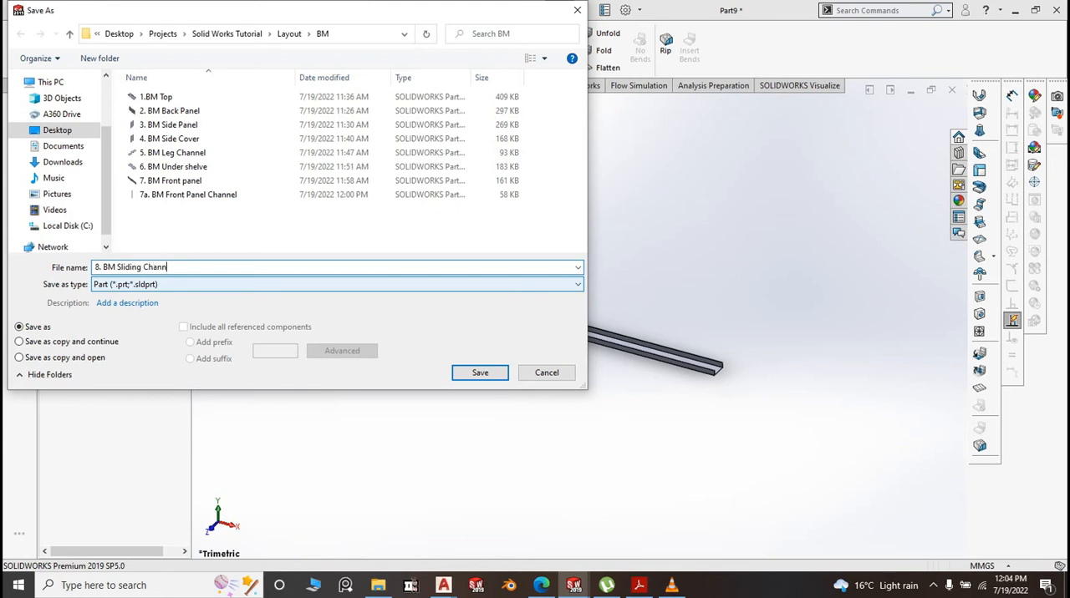
# Save the channel part as "8. BM Sliding Channel" in the BM folder
pyautogui.click(481, 377)
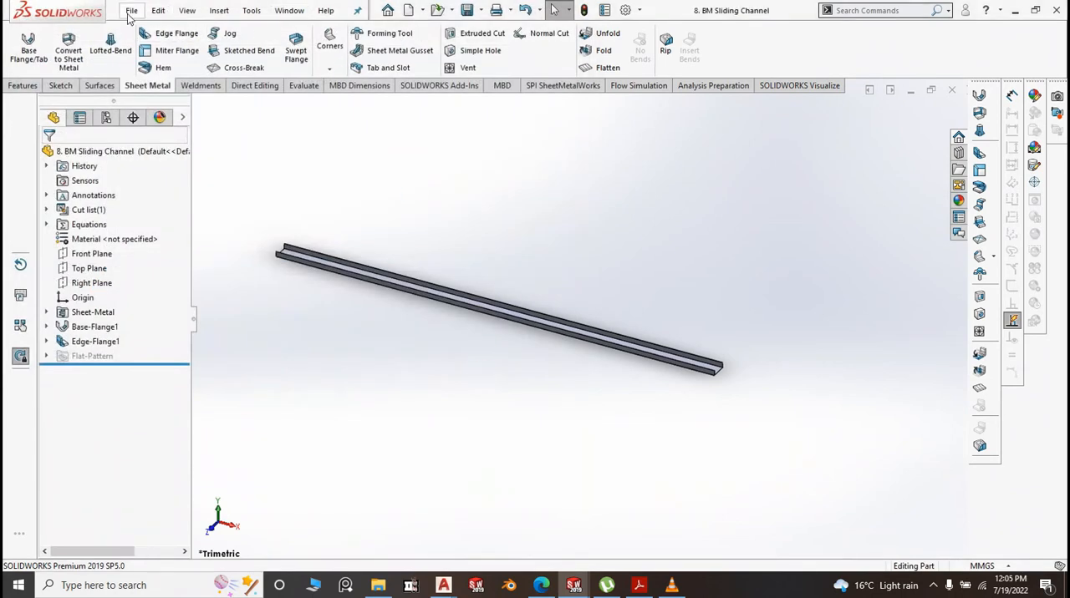
# Create a new part from the Part2 template and start a sketch on the Top Plane
pyautogui.click(131, 11)
pyautogui.click(149, 32)
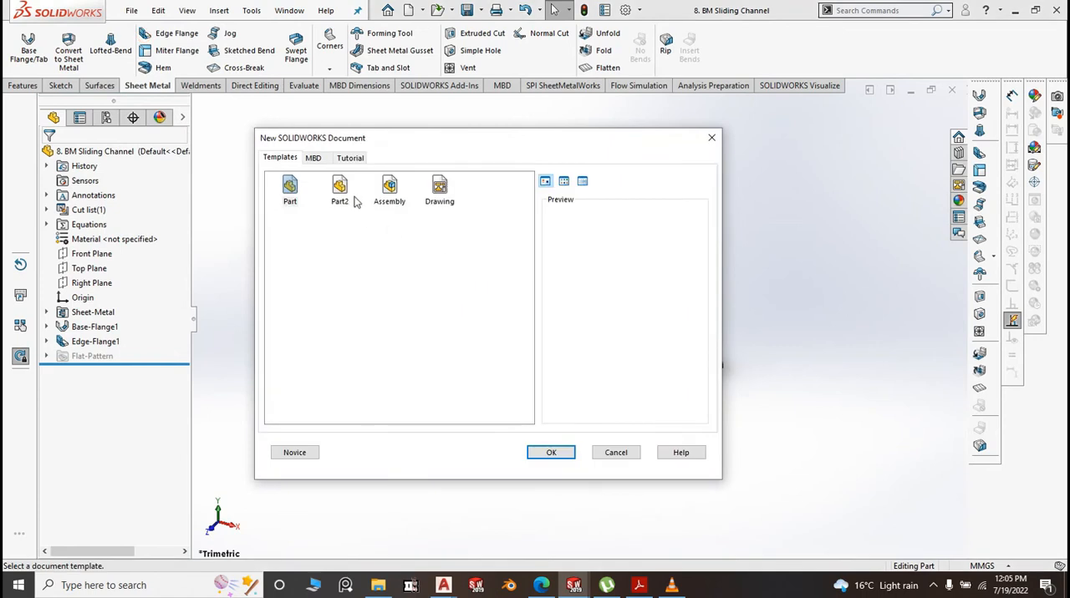
pyautogui.click(347, 192)
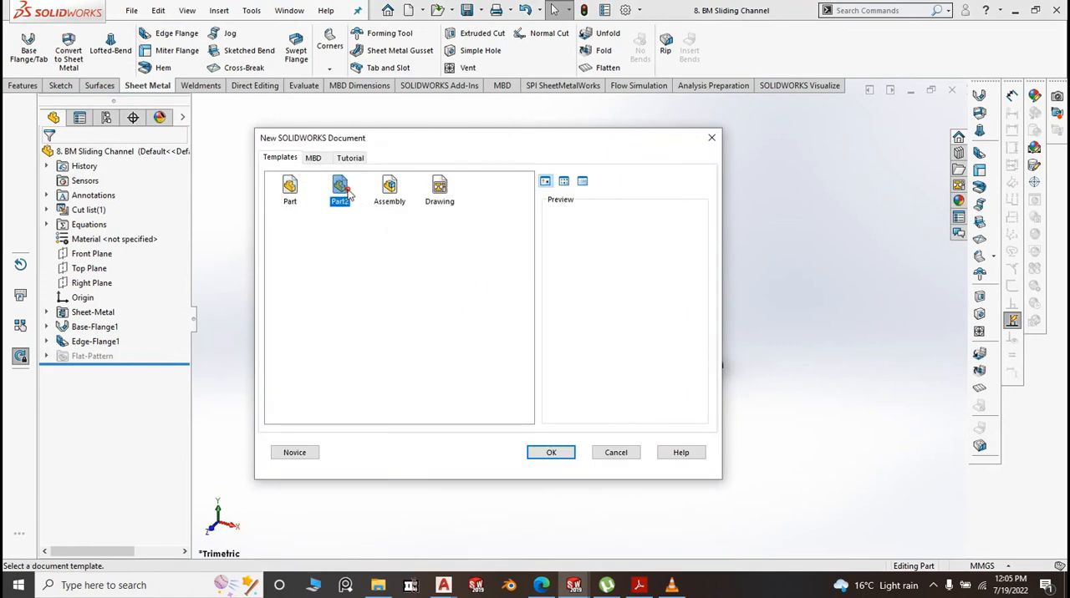
pyautogui.click(563, 453)
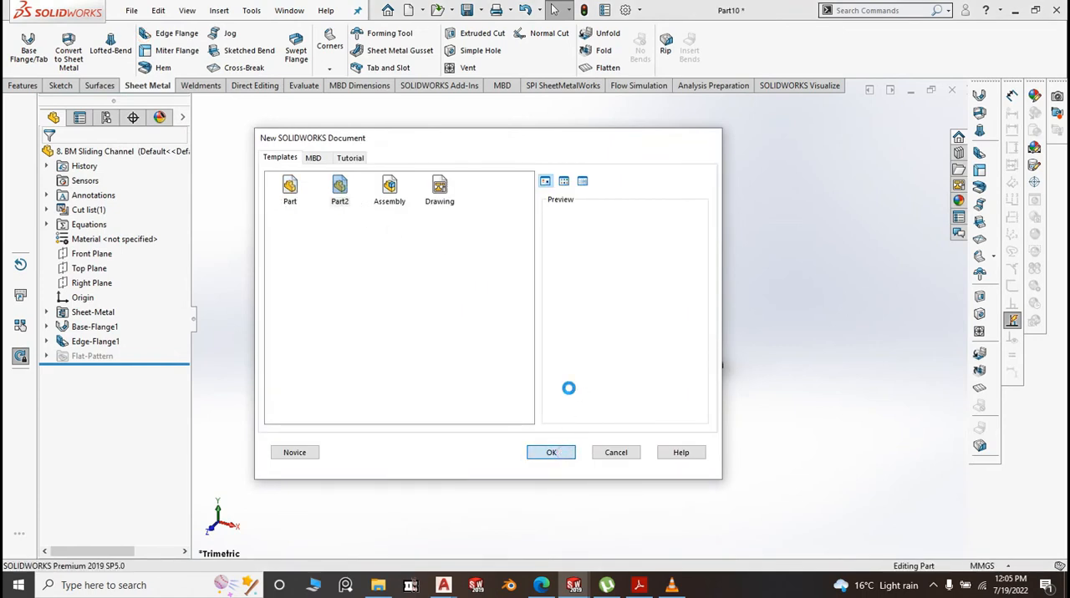
pyautogui.click(88, 239)
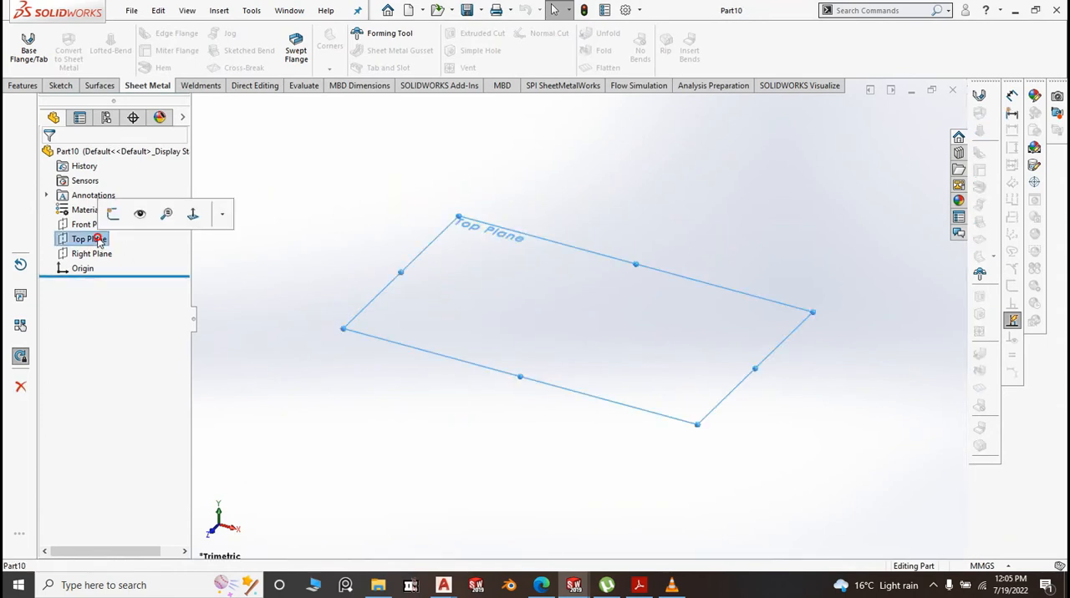
pyautogui.click(112, 214)
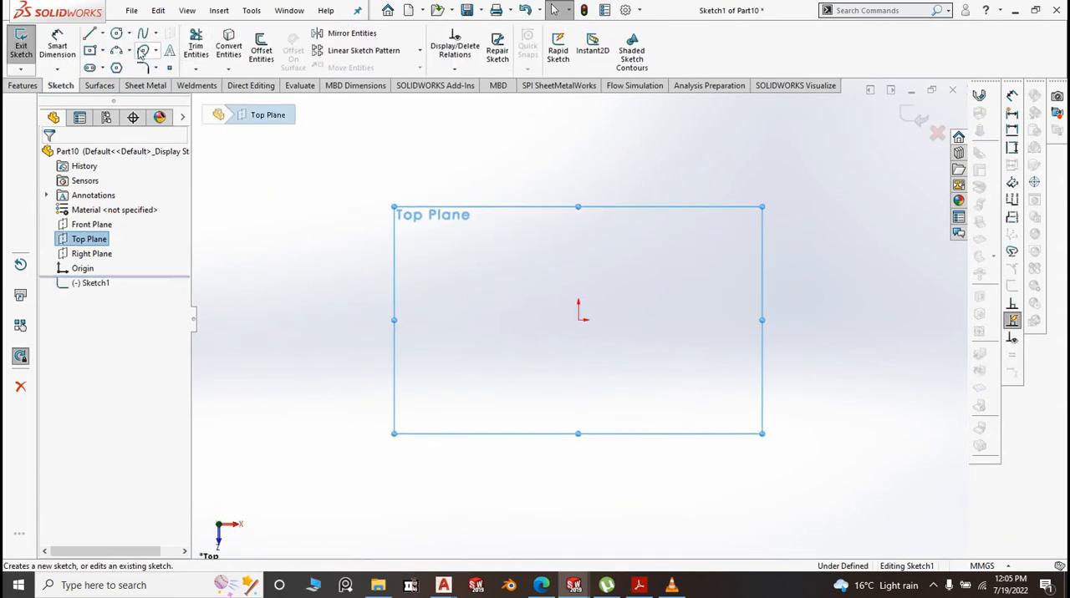
pyautogui.click(88, 53)
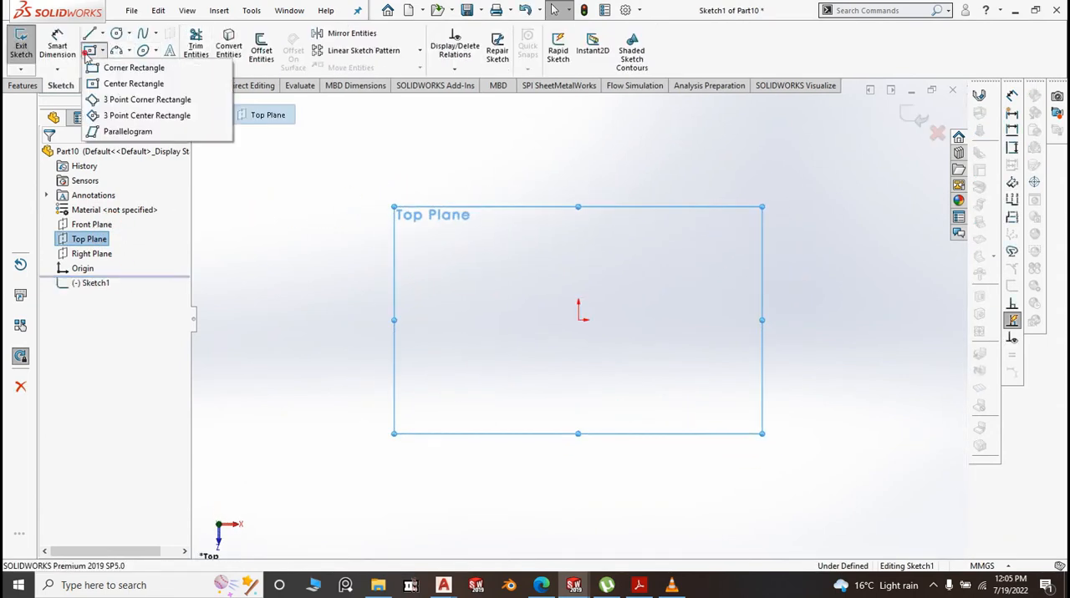
pyautogui.click(125, 67)
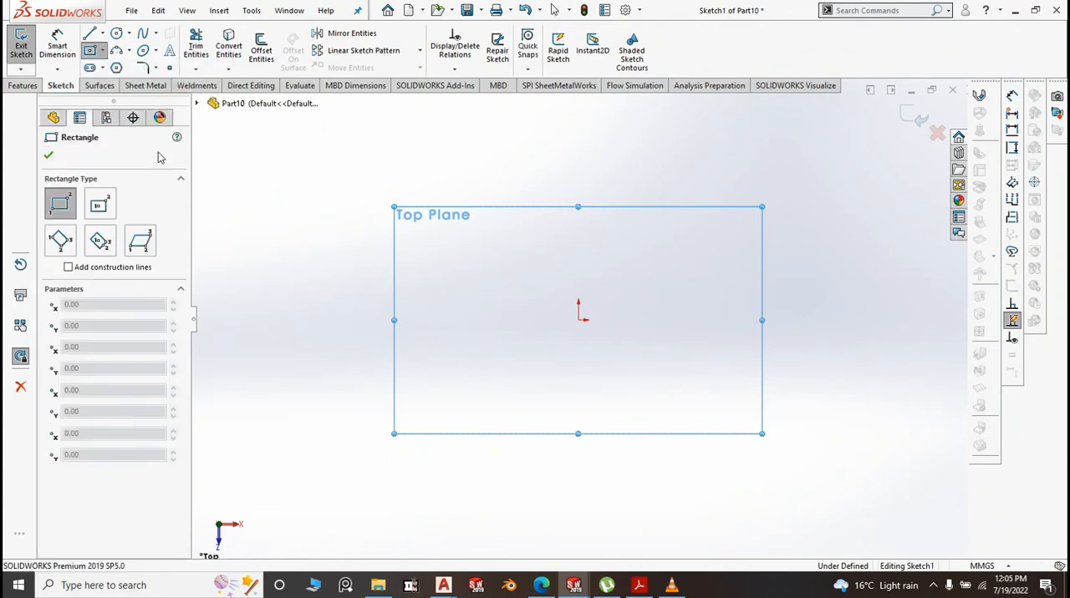
pyautogui.press('Escape')
# Sketch a center rectangle about 261 mm long, centred on the origin
pyautogui.click(89, 50)
pyautogui.click(116, 85)
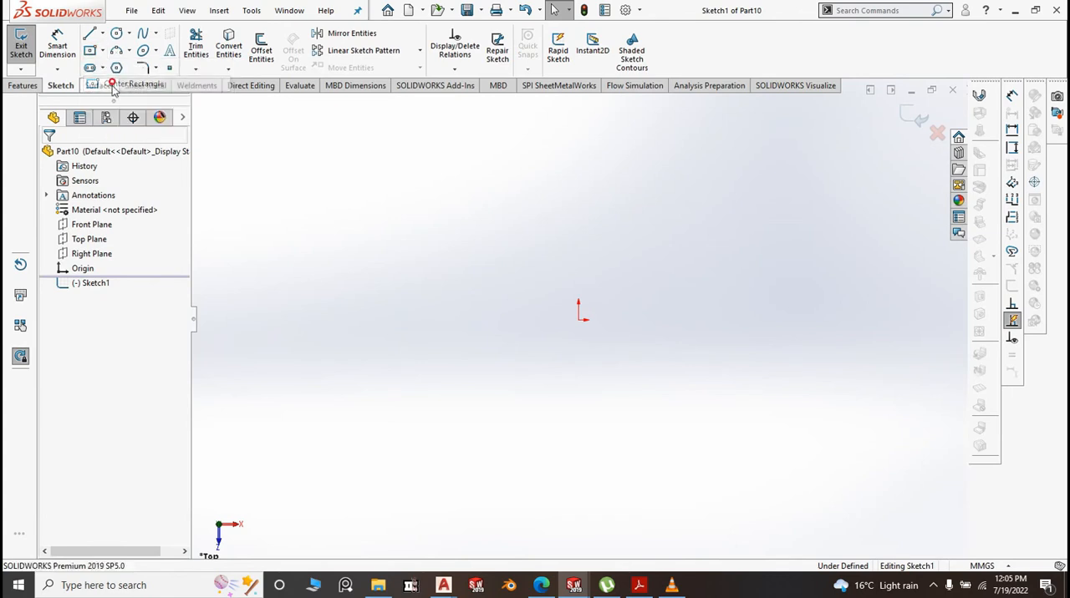
pyautogui.click(581, 320)
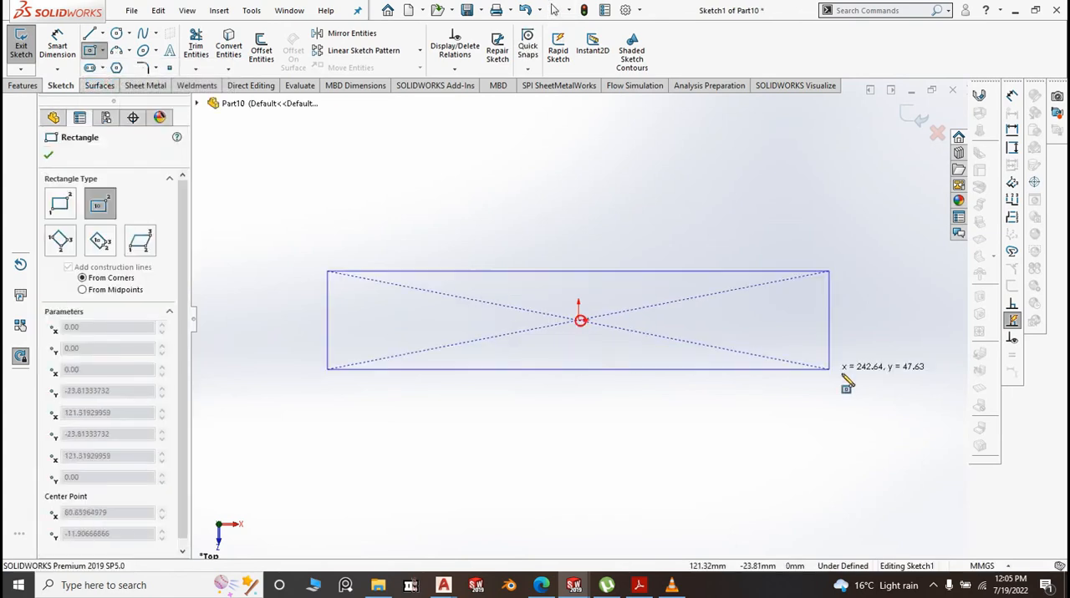
pyautogui.click(849, 375)
# Dimension the rectangle to 1666 mm long and 30 mm wide
pyautogui.click(61, 31)
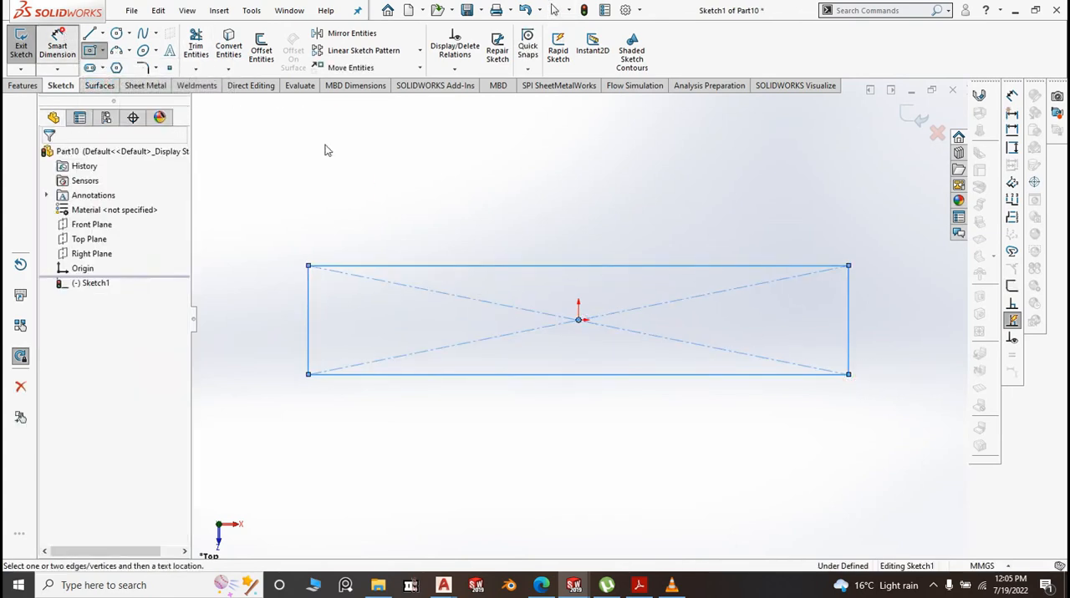
pyautogui.click(556, 269)
pyautogui.click(564, 198)
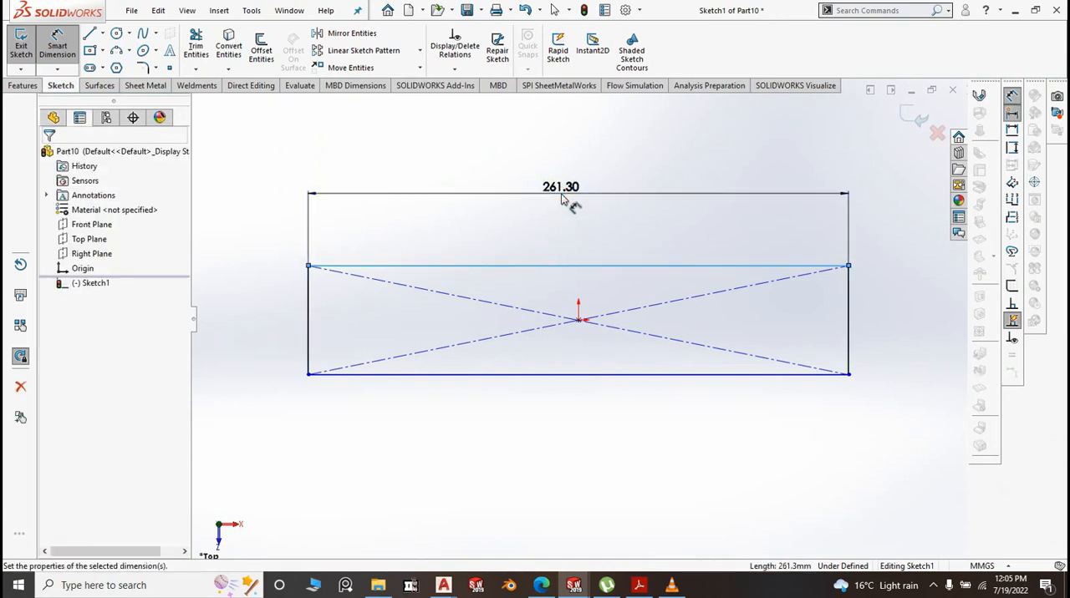
pyautogui.write('166')
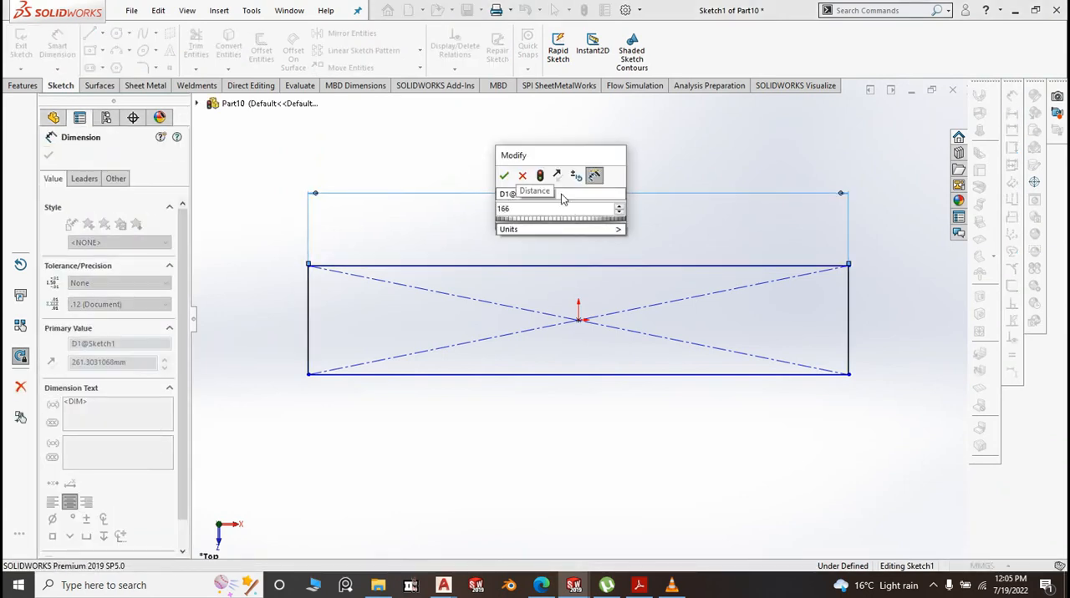
pyautogui.click(504, 176)
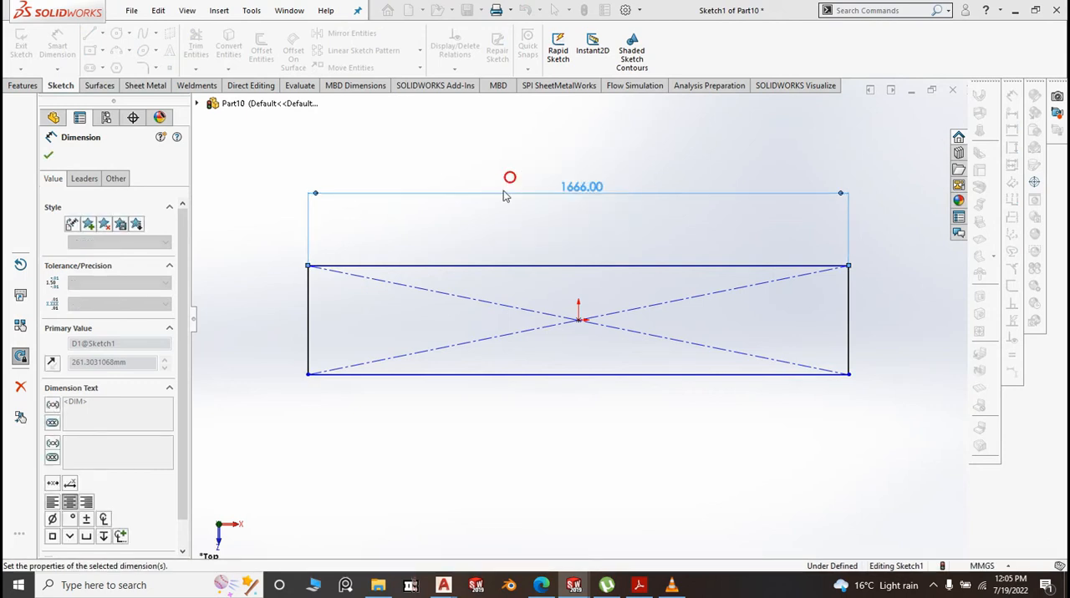
pyautogui.click(308, 313)
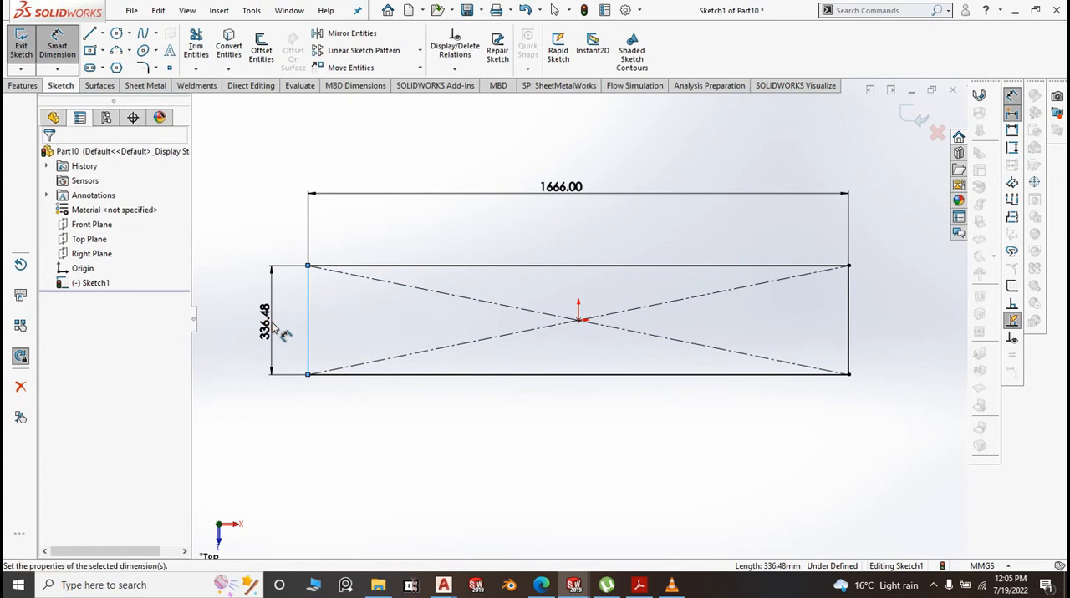
pyautogui.click(273, 328)
pyautogui.write('30')
pyautogui.click(212, 305)
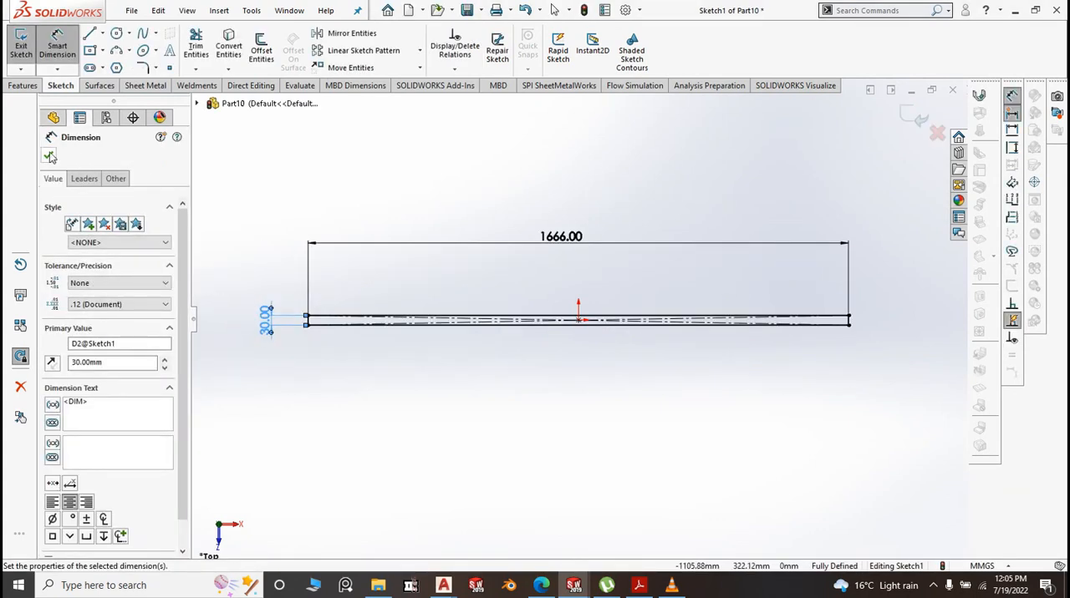
# Create a 1.20 mm thick base flange from the 1666 mm rectangle sketch, with K-Factor 0.5 and Tear auto relief
pyautogui.click(146, 85)
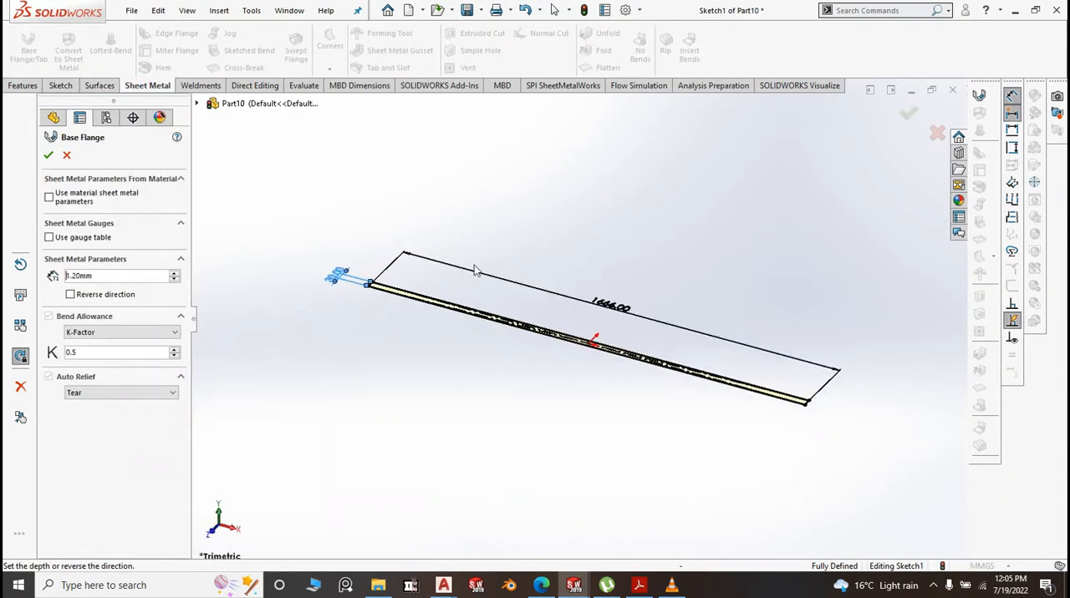
pyautogui.click(50, 156)
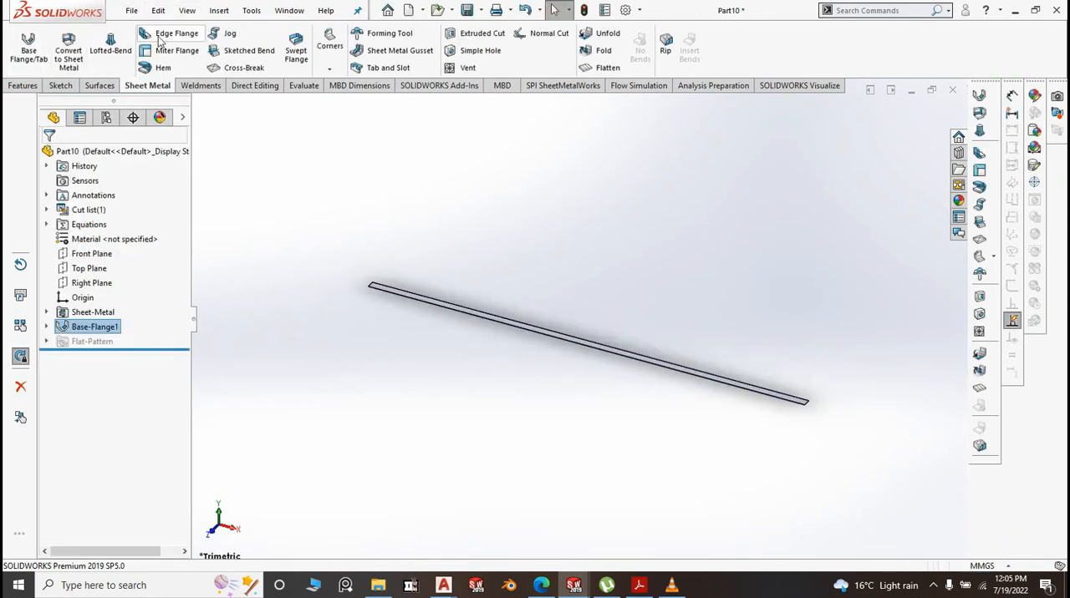
# Set up a 90° upward edge flange on the front long edge of the strip with a length of 20 mm
pyautogui.click(164, 34)
pyautogui.scroll(-5, 440, 305)
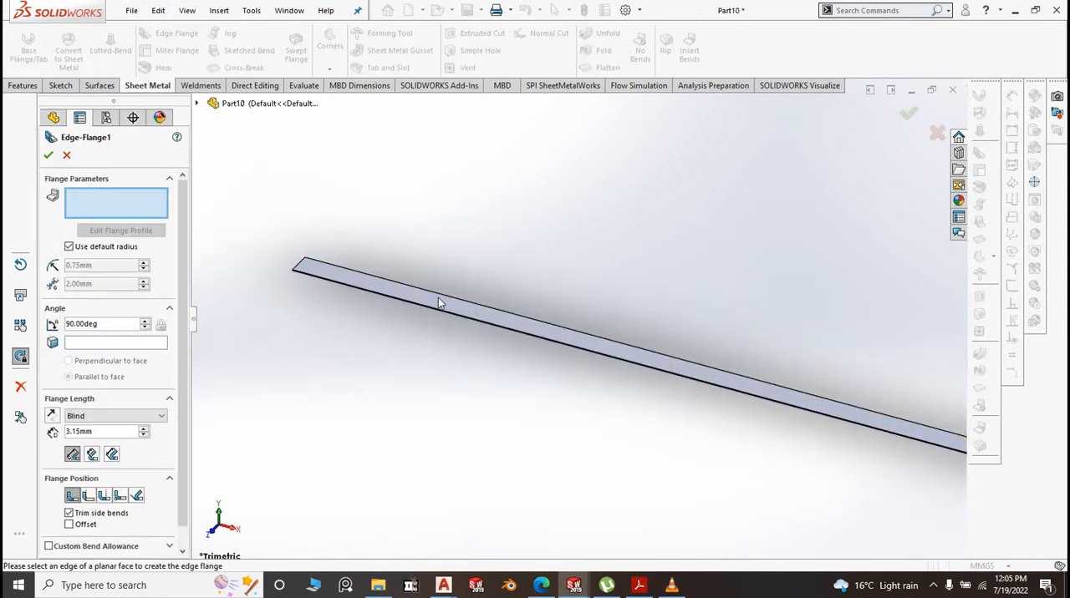
pyautogui.click(410, 317)
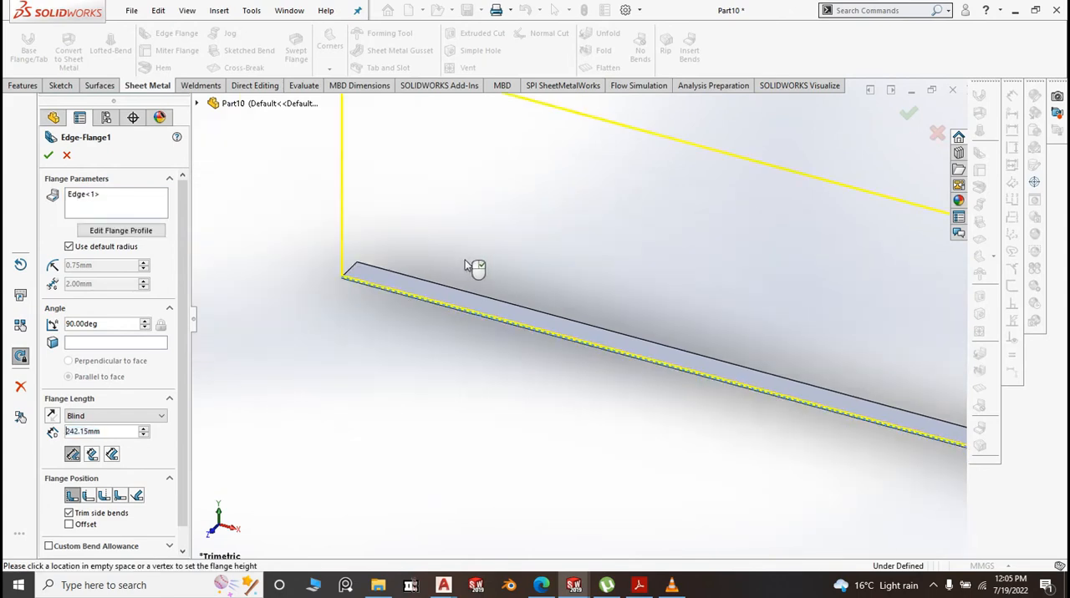
pyautogui.click(457, 268)
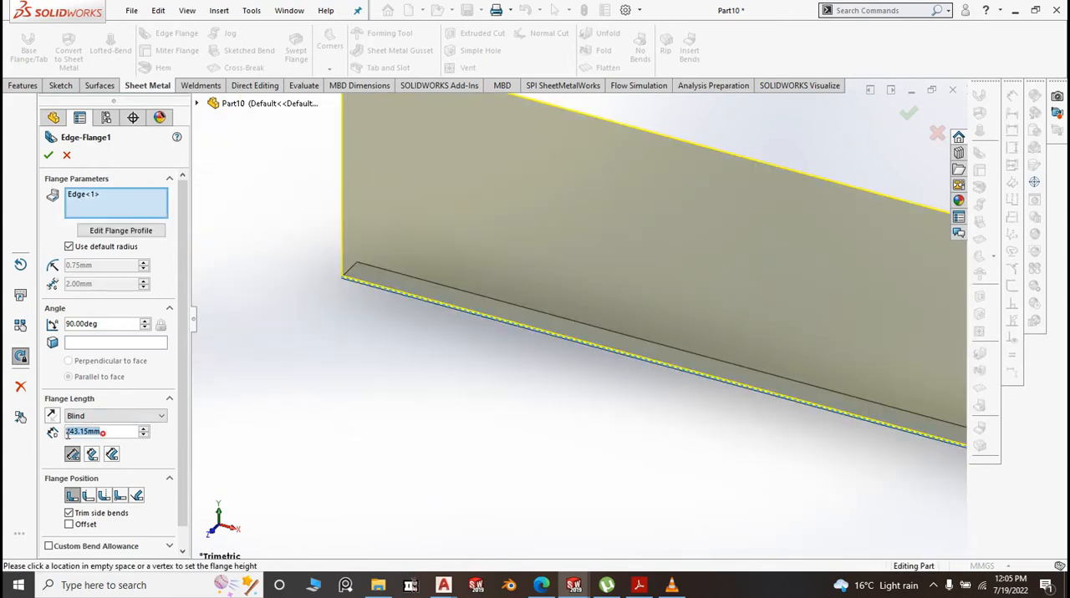
pyautogui.write('20')
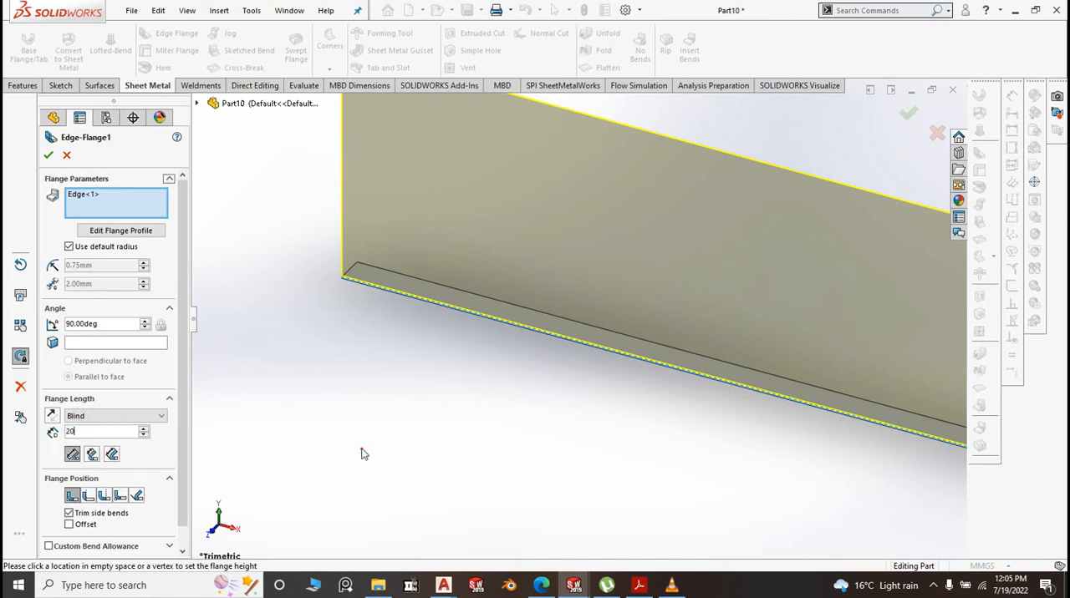
pyautogui.press('Return')
# Replace the default bend radius with a custom 0.1 mm radius and create the edge flange
pyautogui.click(69, 248)
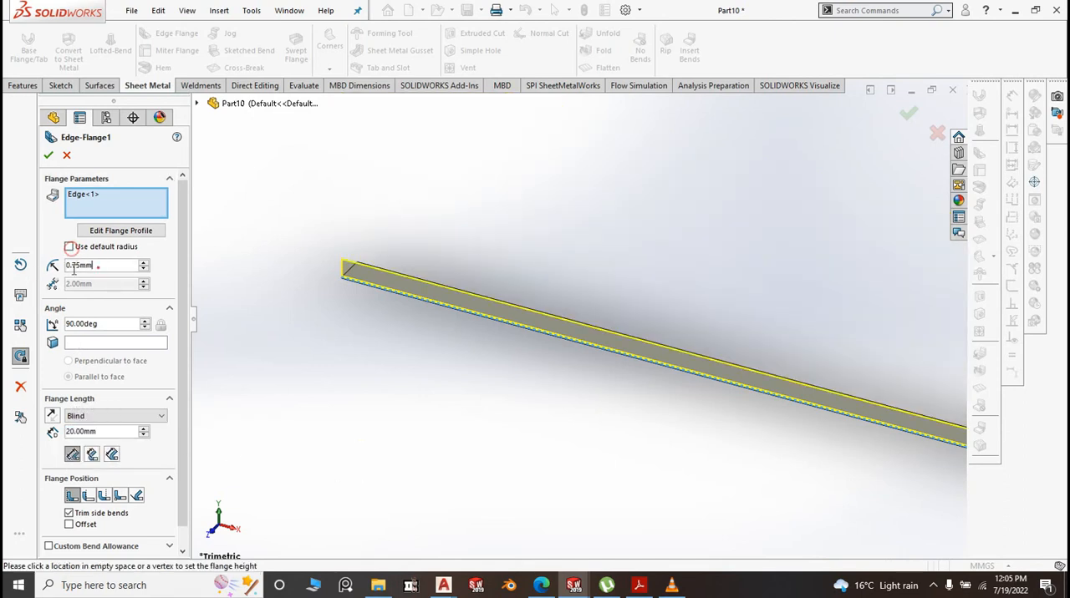
pyautogui.doubleClick(73, 266)
pyautogui.write('.1')
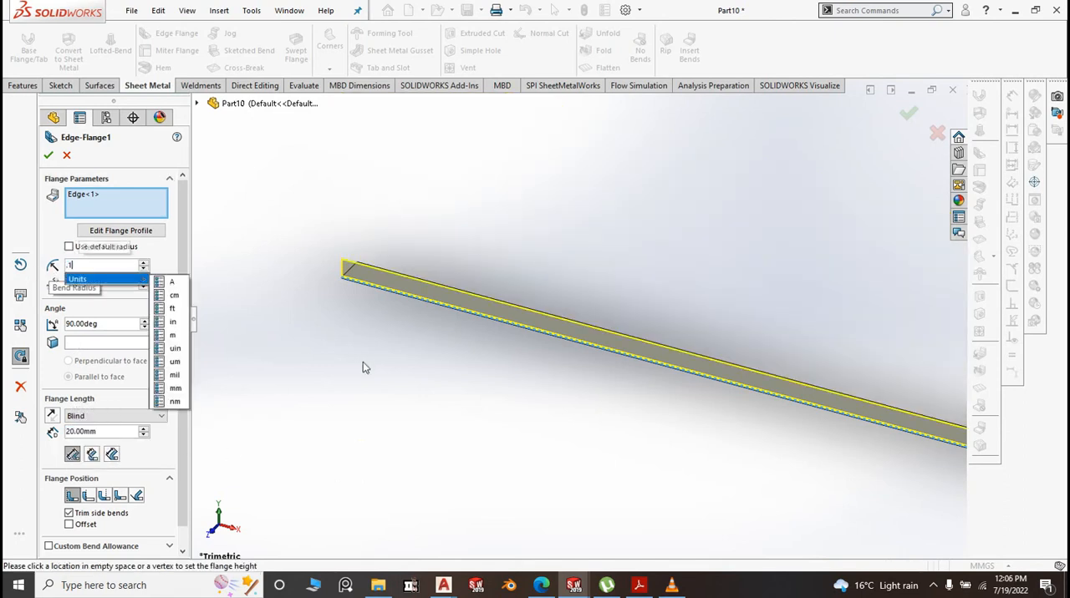
pyautogui.press('Return')
pyautogui.rightClick(363, 363)
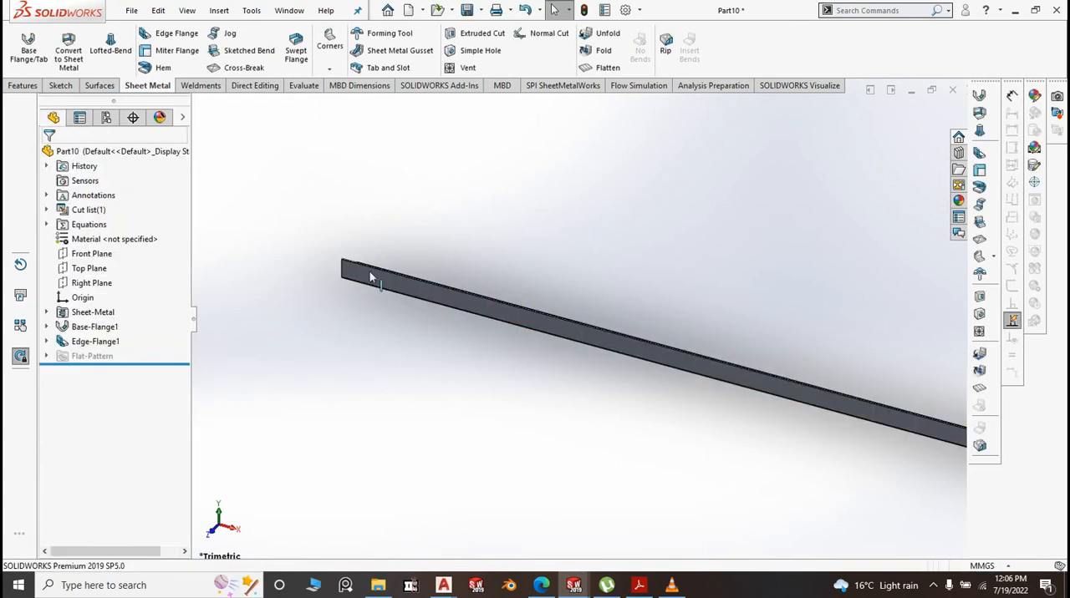
# Save the angle part as "8a. BM Sliding Angle" in the BM folder
pyautogui.click(480, 10)
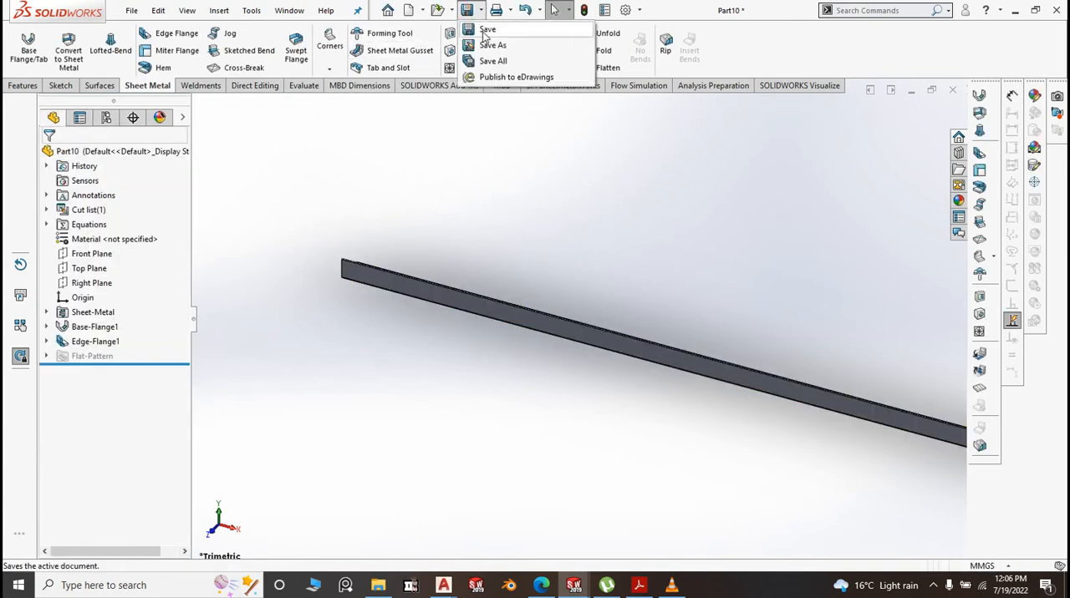
pyautogui.click(486, 30)
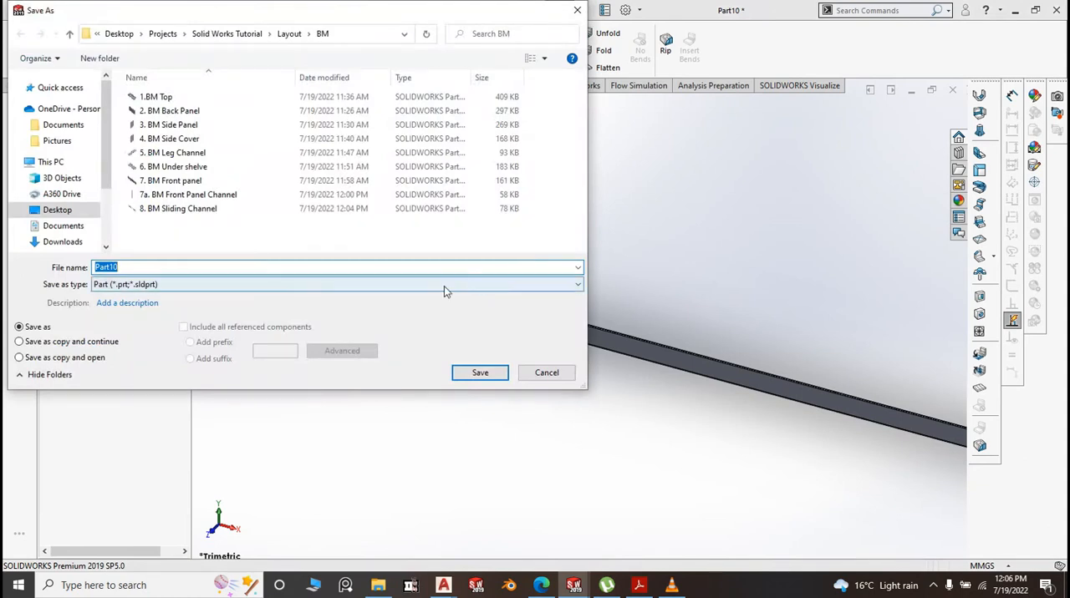
pyautogui.write('8a. BM Sliding Angle')
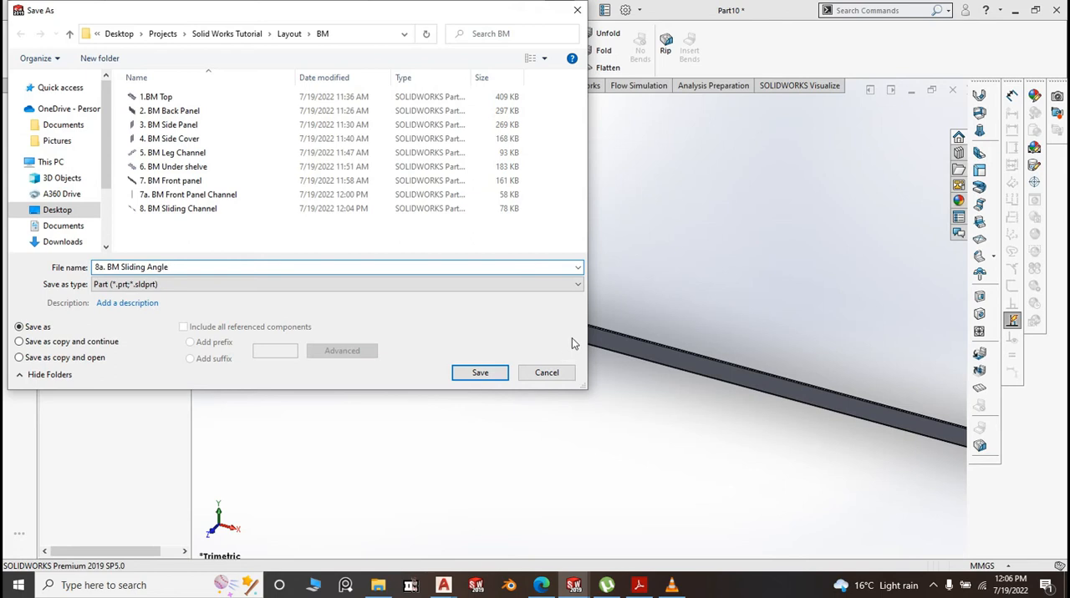
pyautogui.click(479, 374)
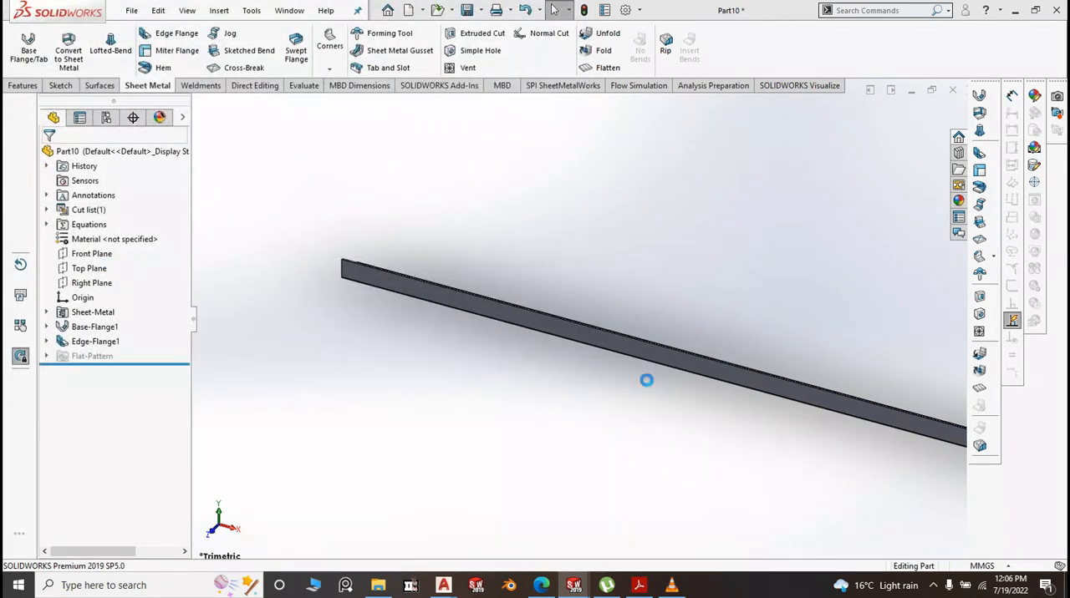
pyautogui.scroll(5, 715, 406)
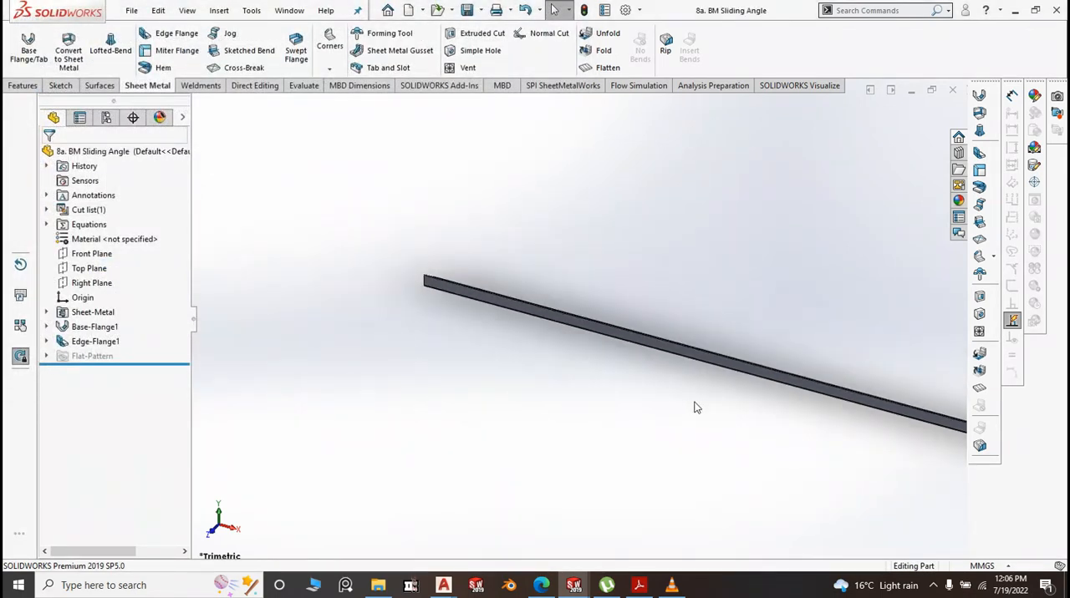
pyautogui.scroll(2, 833, 413)
pyautogui.scroll(-3, 829, 377)
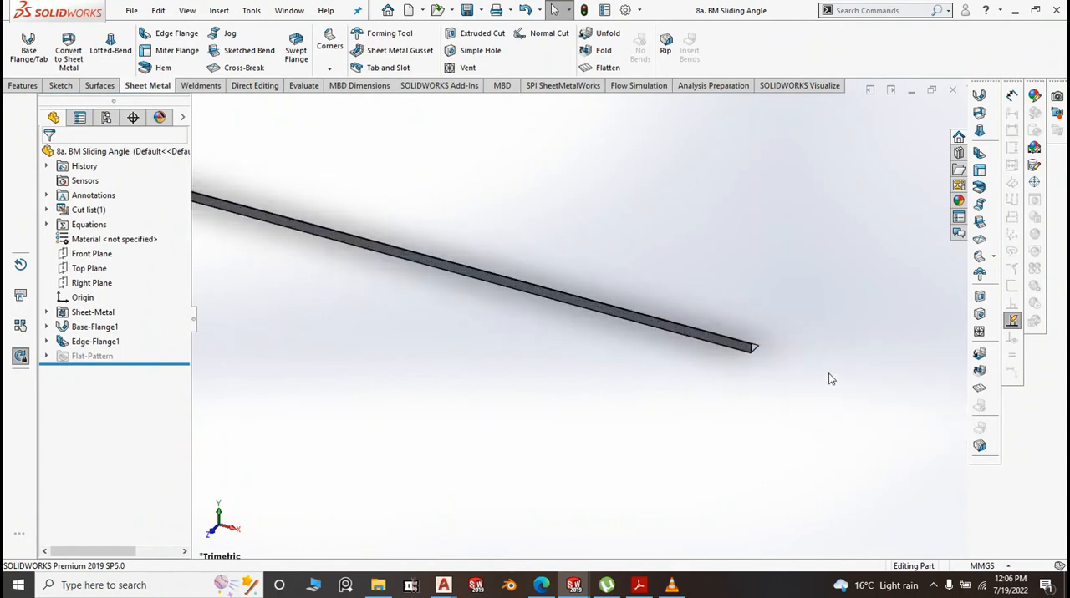
pyautogui.scroll(-2, 692, 351)
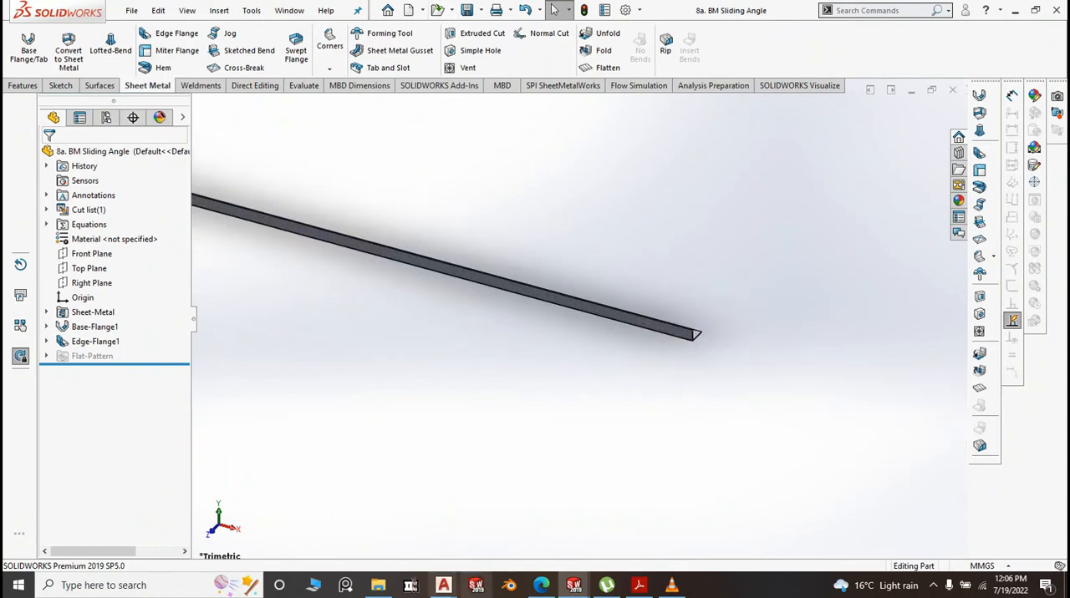
# Switch to the Bean Marie assembly document
pyautogui.click(574, 586)
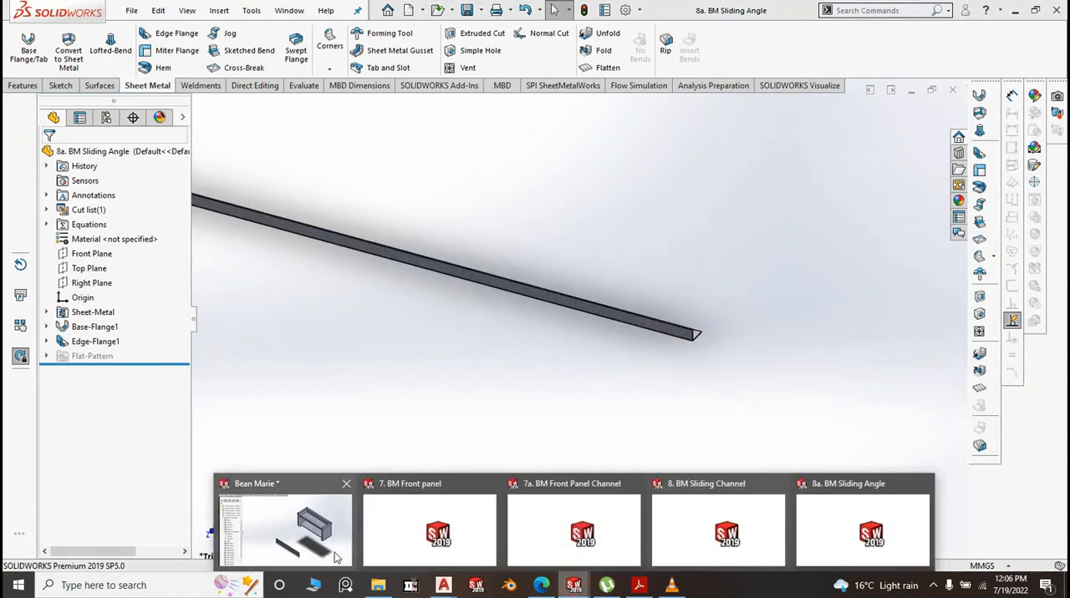
pyautogui.moveTo(336, 560)
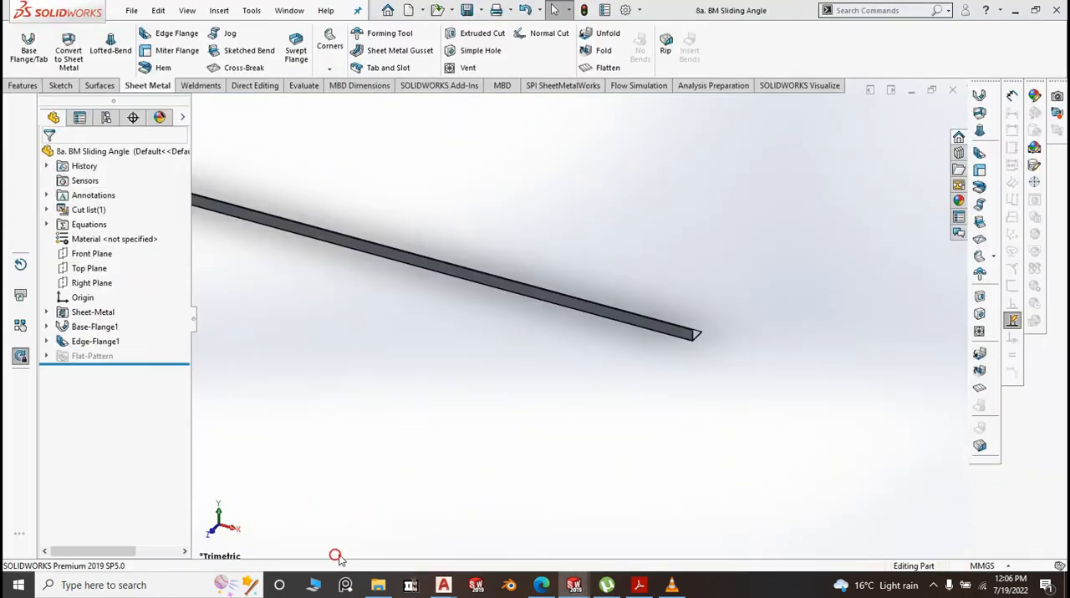
pyautogui.hotkey('ctrl', 'Tab')
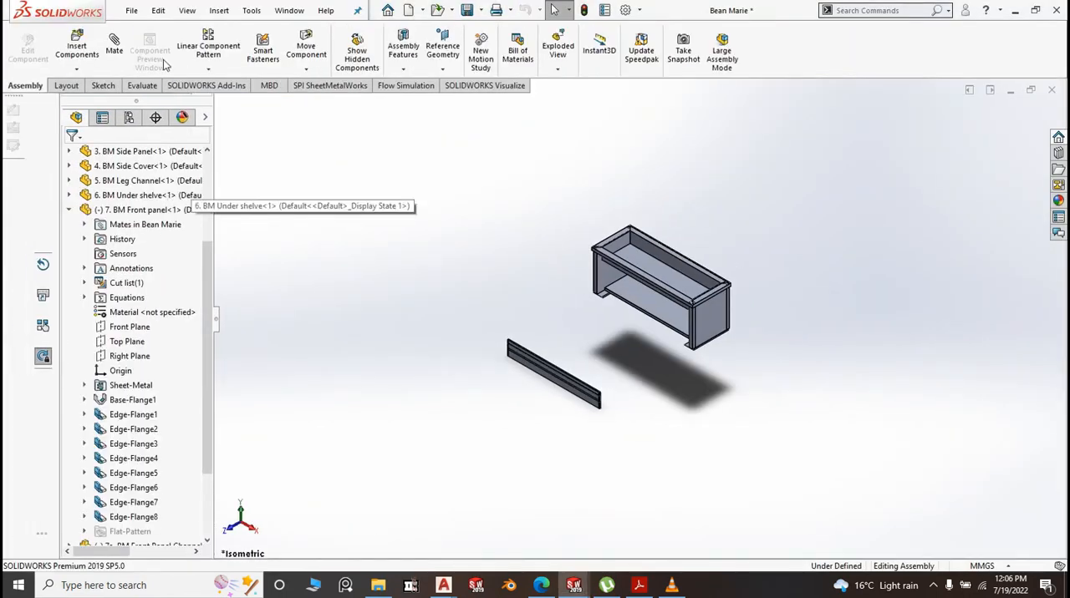
# Insert the parts 8. BM Sliding Channel and 8a. BM Sliding Angle into the assembly, side by side in front of the front panel
pyautogui.click(77, 44)
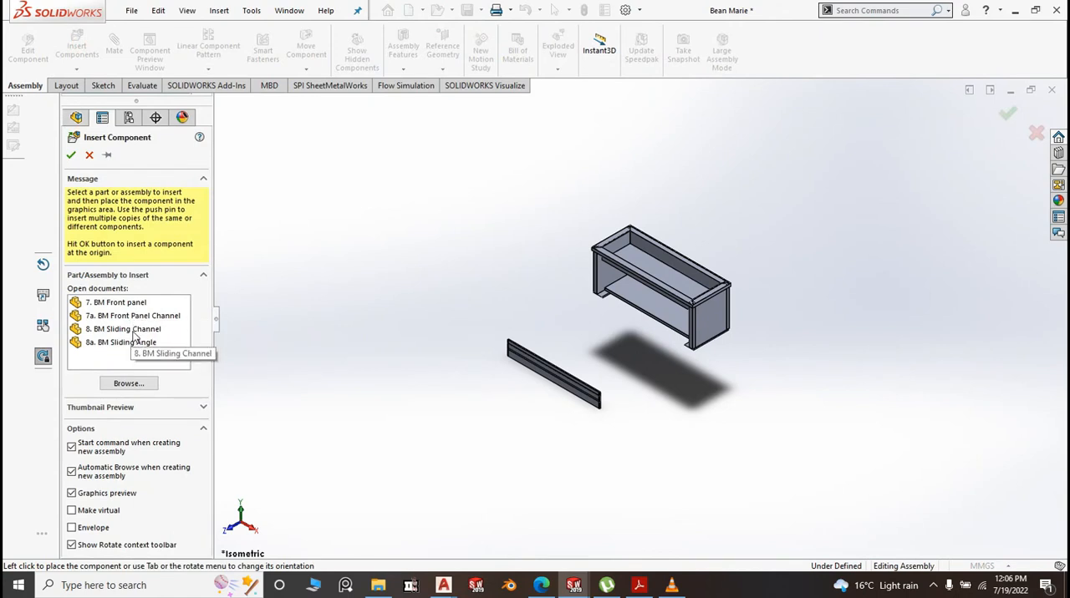
pyautogui.click(129, 331)
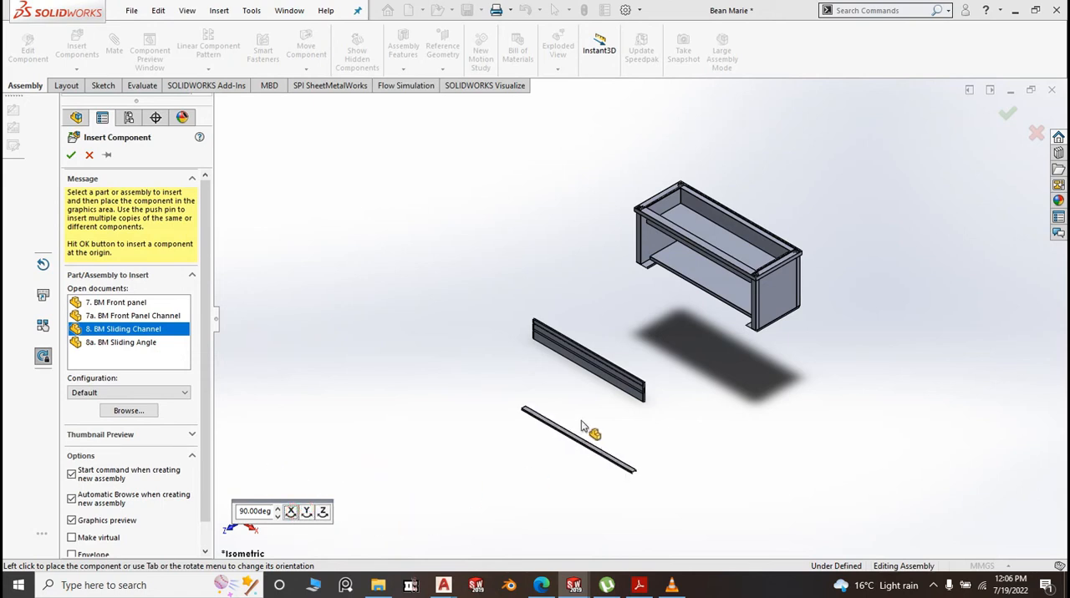
pyautogui.click(499, 424)
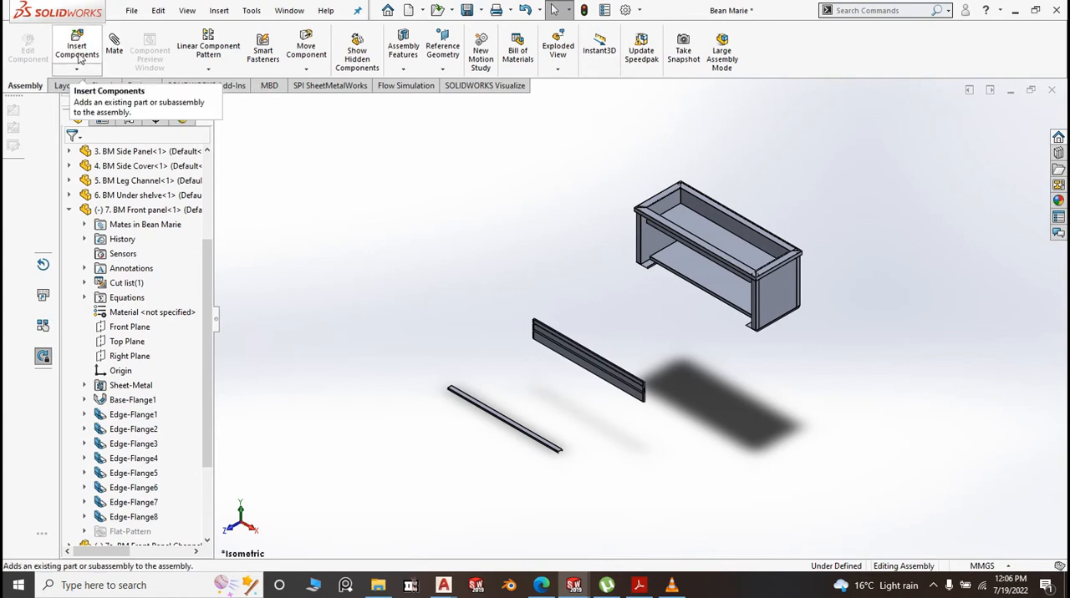
pyautogui.click(76, 42)
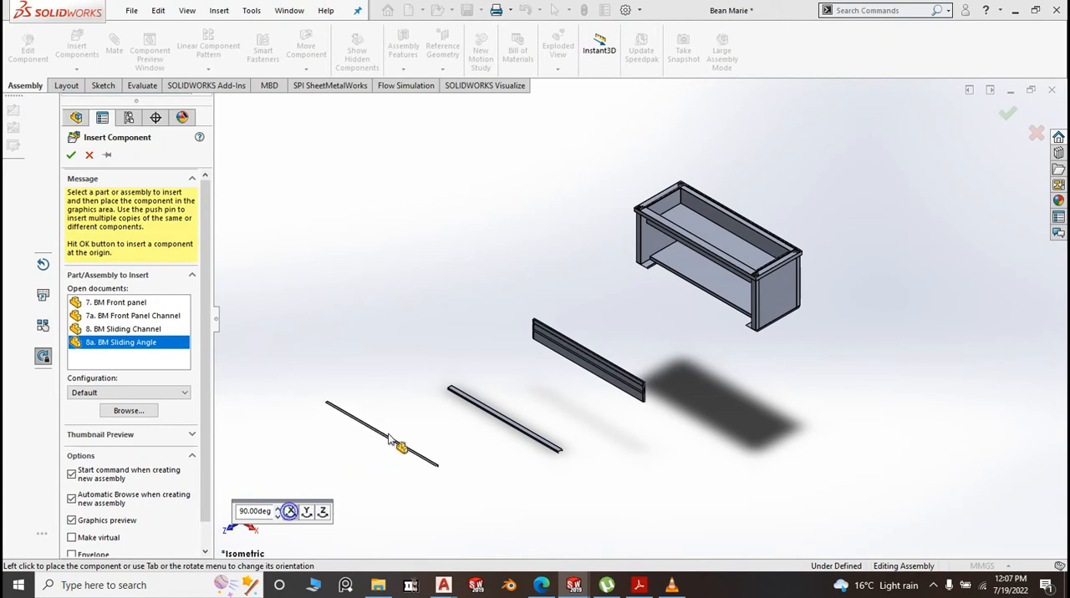
pyautogui.click(389, 440)
# Add a coincident mate between the sliding angle's top face and the inner underside of the sliding channel's web
pyautogui.scroll(-5, 409, 389)
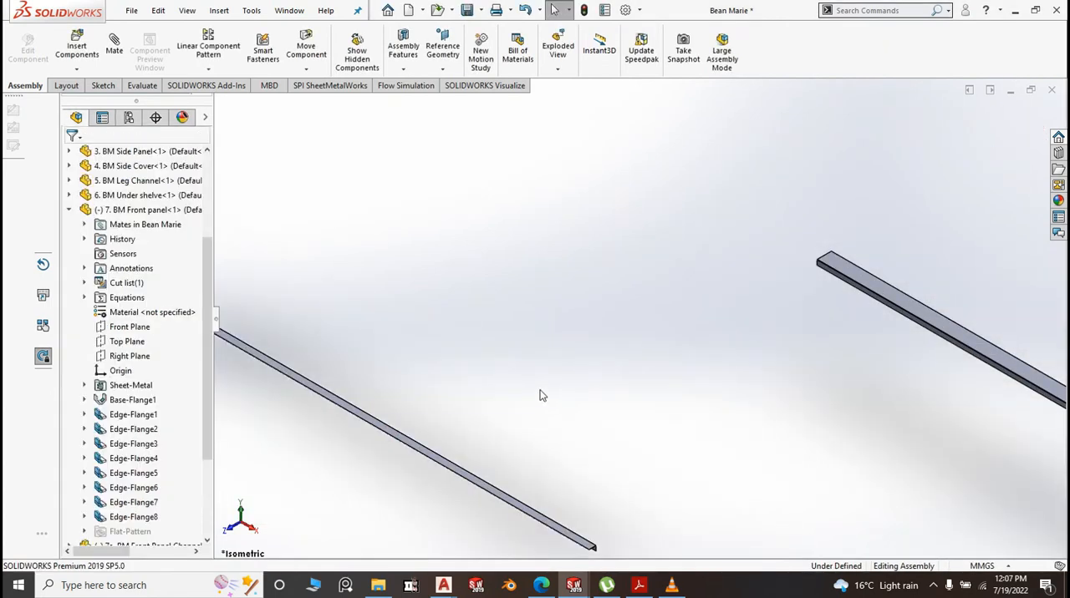
pyautogui.scroll(1, 540, 390)
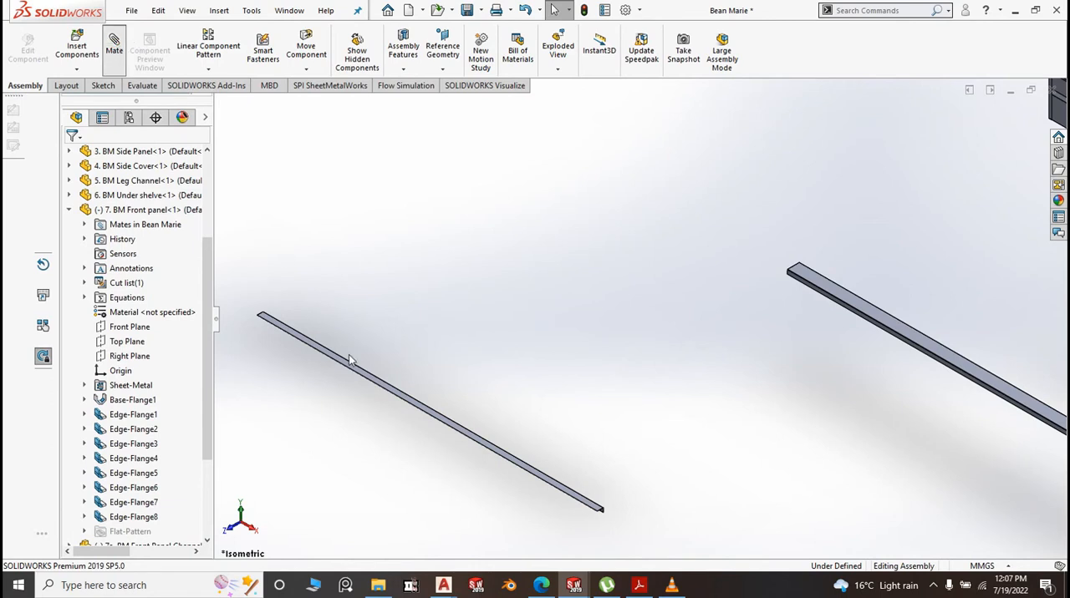
pyautogui.scroll(-5, 352, 364)
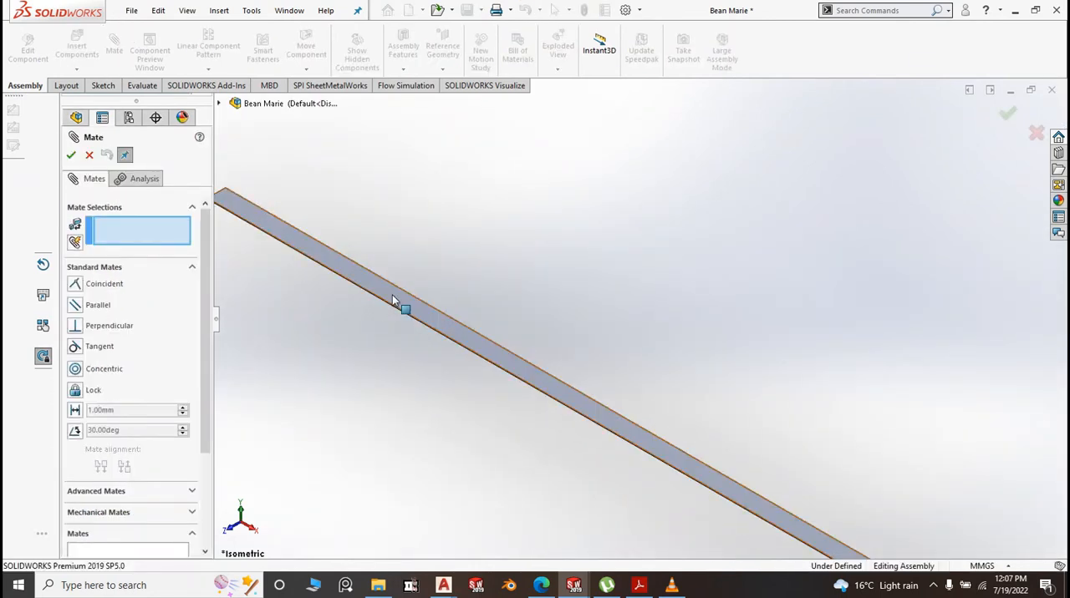
pyautogui.click(392, 295)
pyautogui.scroll(6, 426, 318)
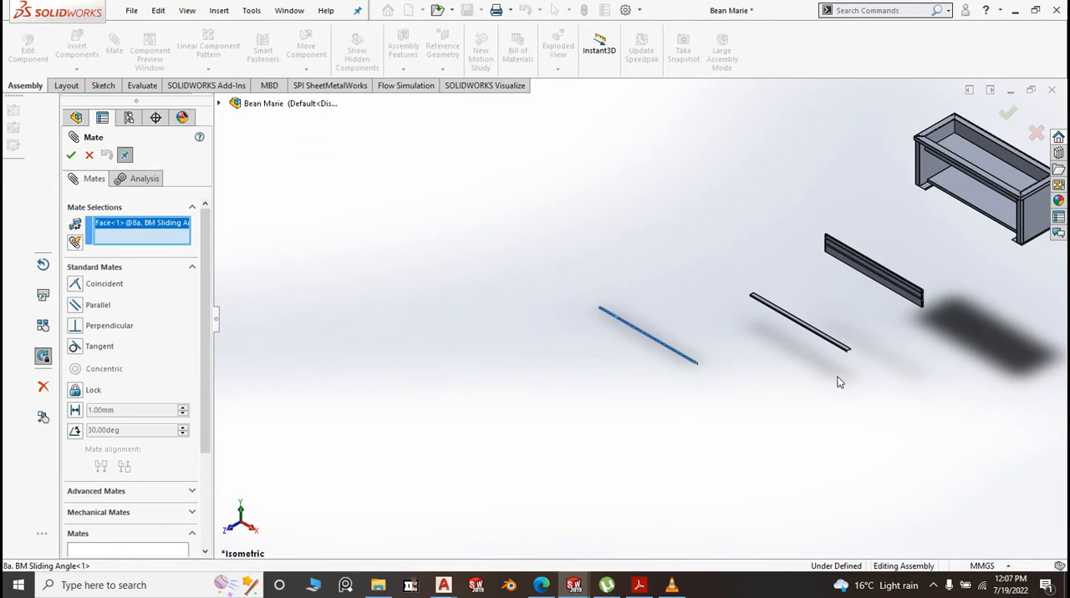
pyautogui.moveTo(838, 379); pyautogui.dragTo(819, 322, button='middle')
pyautogui.scroll(-6, 865, 364)
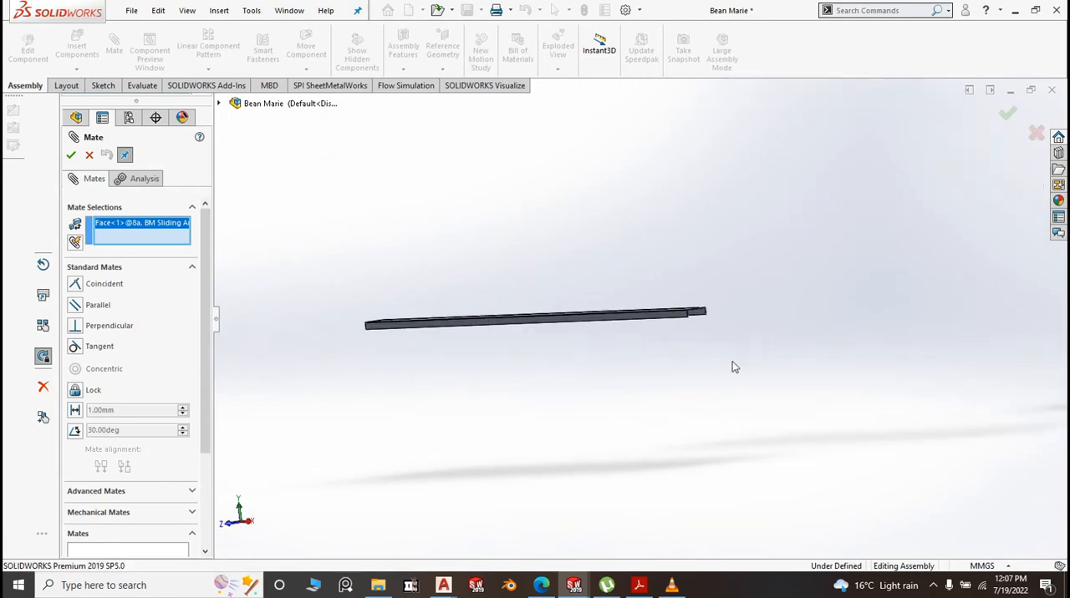
pyautogui.moveTo(733, 362); pyautogui.dragTo(714, 320, button='middle')
pyautogui.scroll(-4, 702, 323)
pyautogui.click(633, 286)
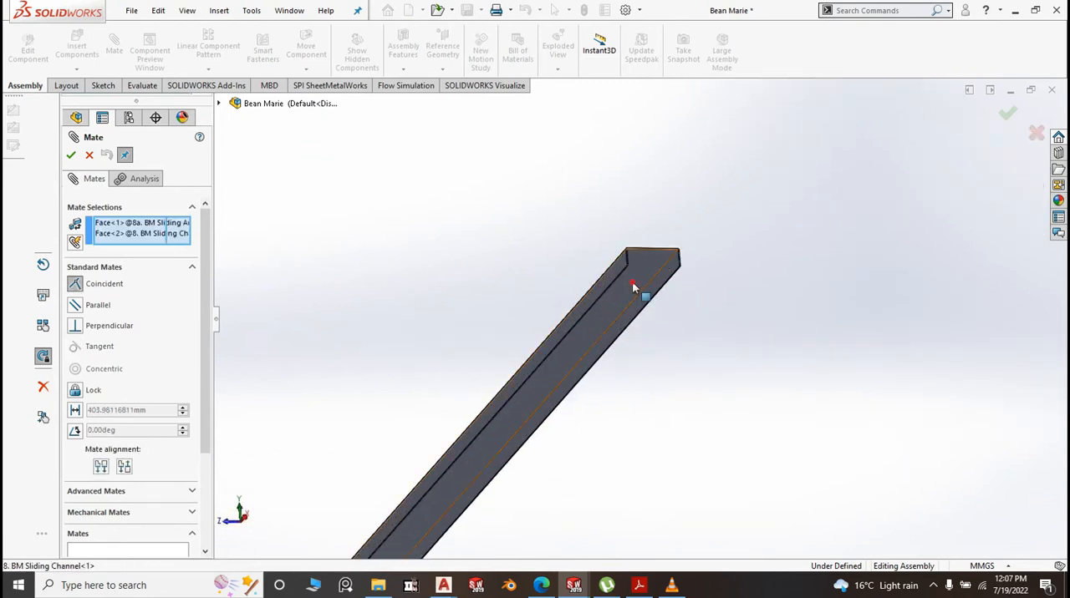
pyautogui.rightClick(633, 286)
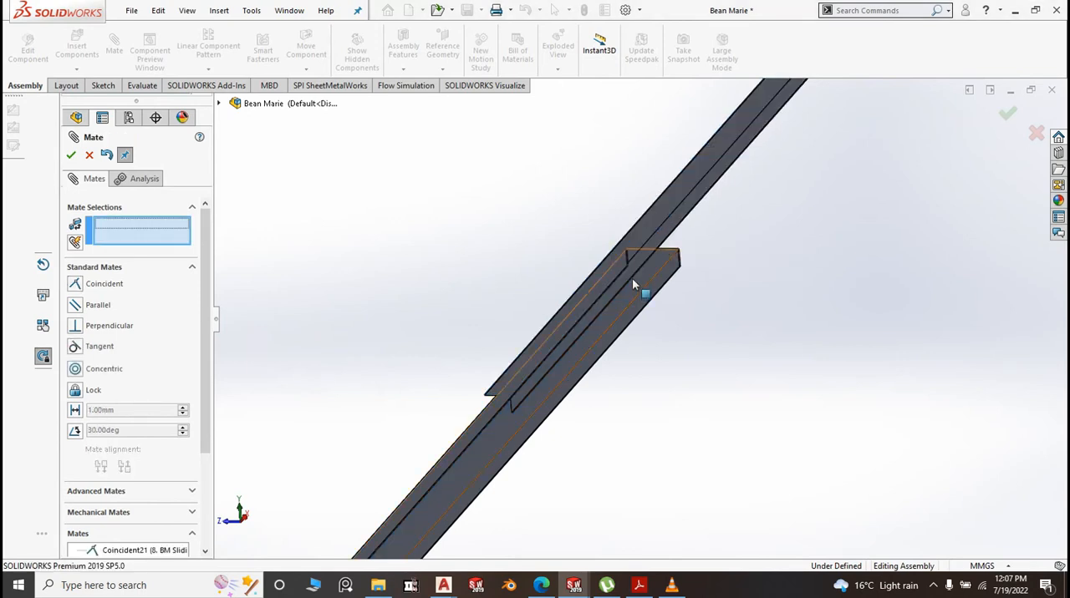
# Add a coincident mate that makes the end face of the sliding angle flush with the end face of the sliding channel
pyautogui.scroll(-4, 555, 347)
pyautogui.scroll(5, 558, 362)
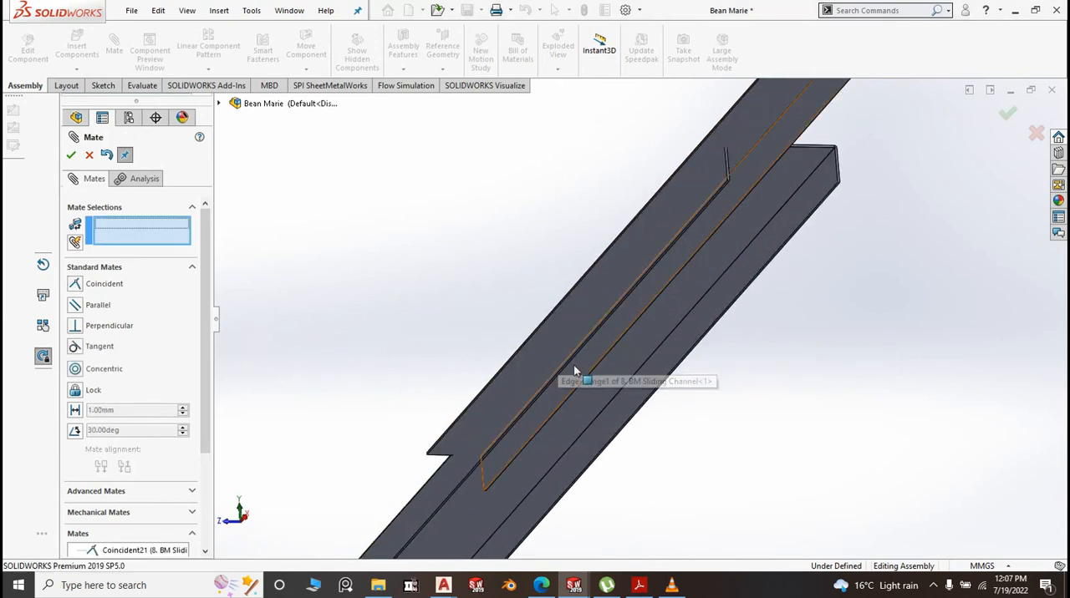
pyautogui.scroll(-10, 752, 200)
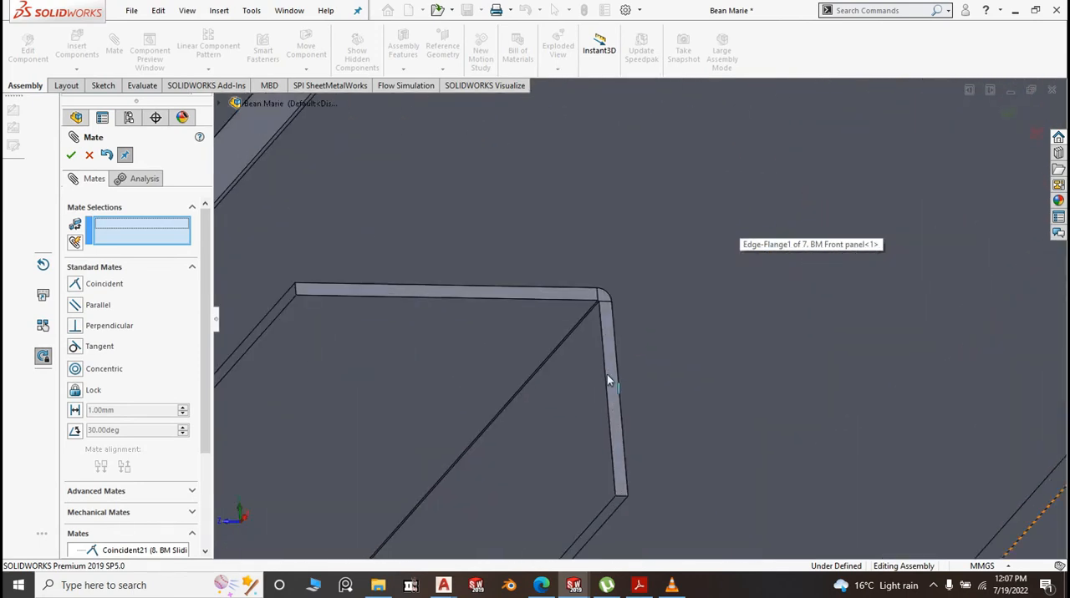
pyautogui.click(607, 376)
pyautogui.scroll(3, 612, 379)
pyautogui.scroll(5, 610, 370)
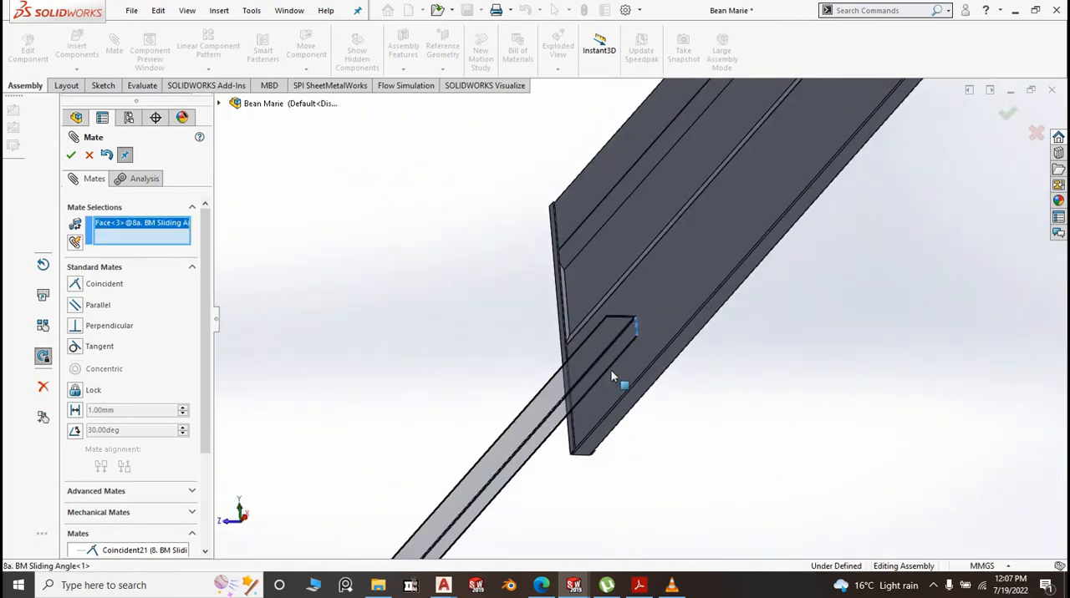
pyautogui.scroll(-3, 576, 437)
pyautogui.scroll(-6, 590, 370)
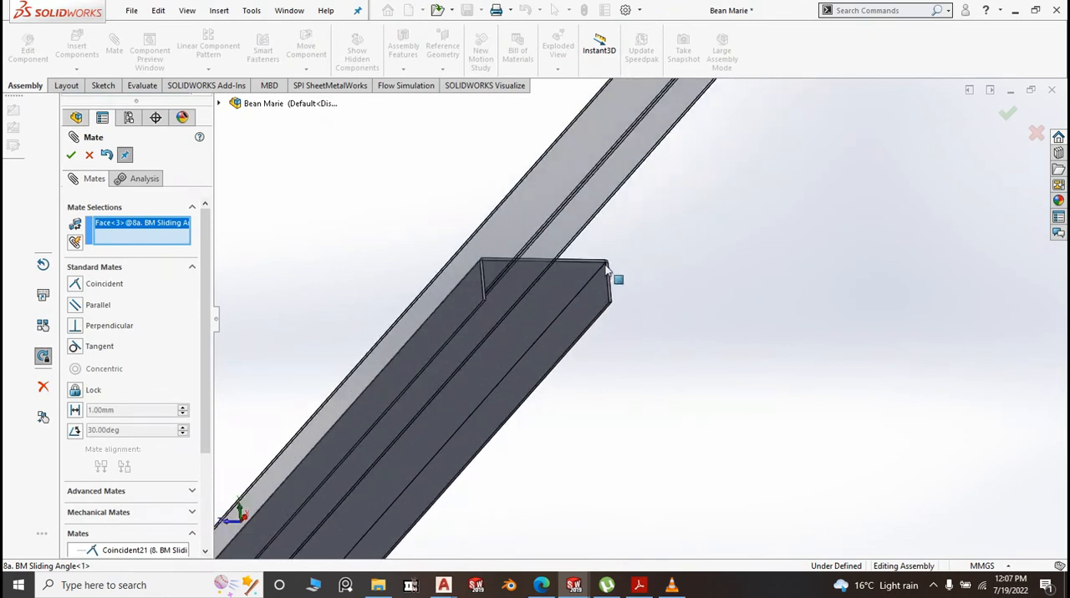
pyautogui.click(654, 292)
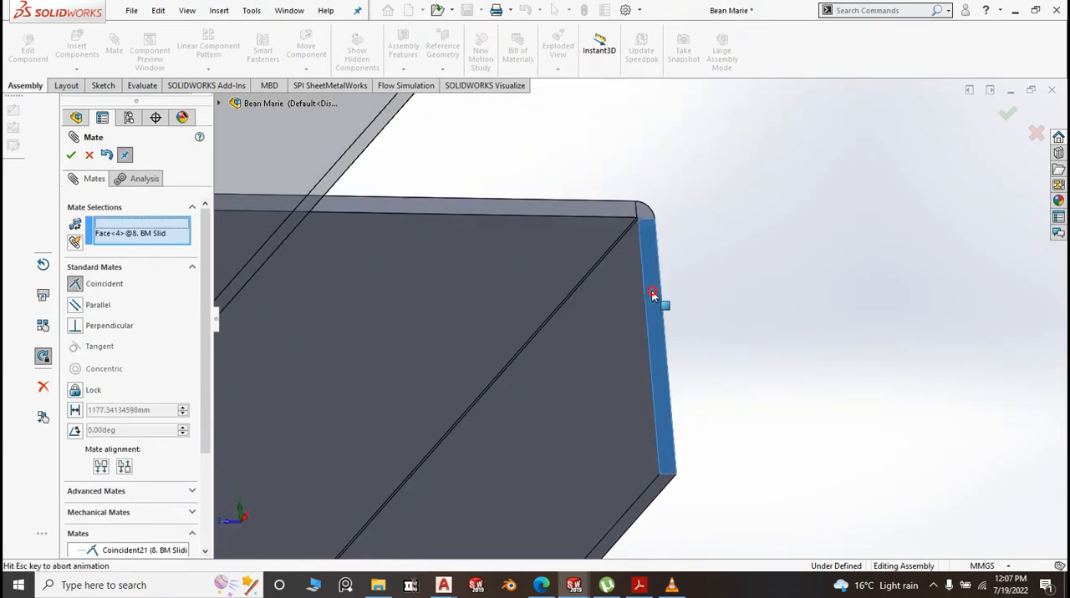
pyautogui.rightClick(652, 291)
# Centre the sliding angle's flange between the sliding channel's two side flanges with a Centered width mate
pyautogui.scroll(6, 707, 323)
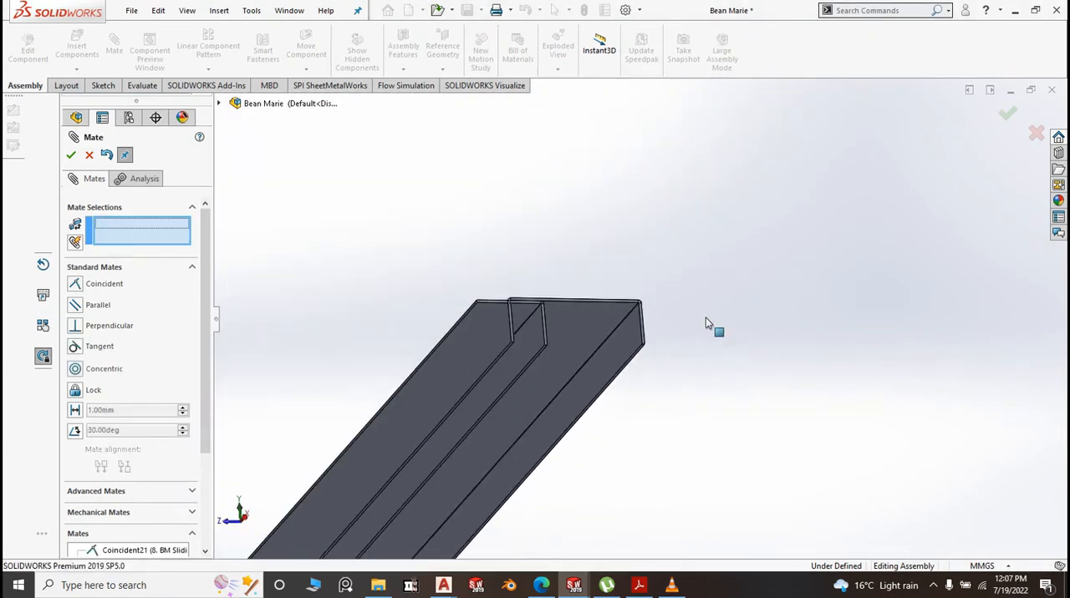
pyautogui.moveTo(718, 377); pyautogui.dragTo(683, 347, button='middle')
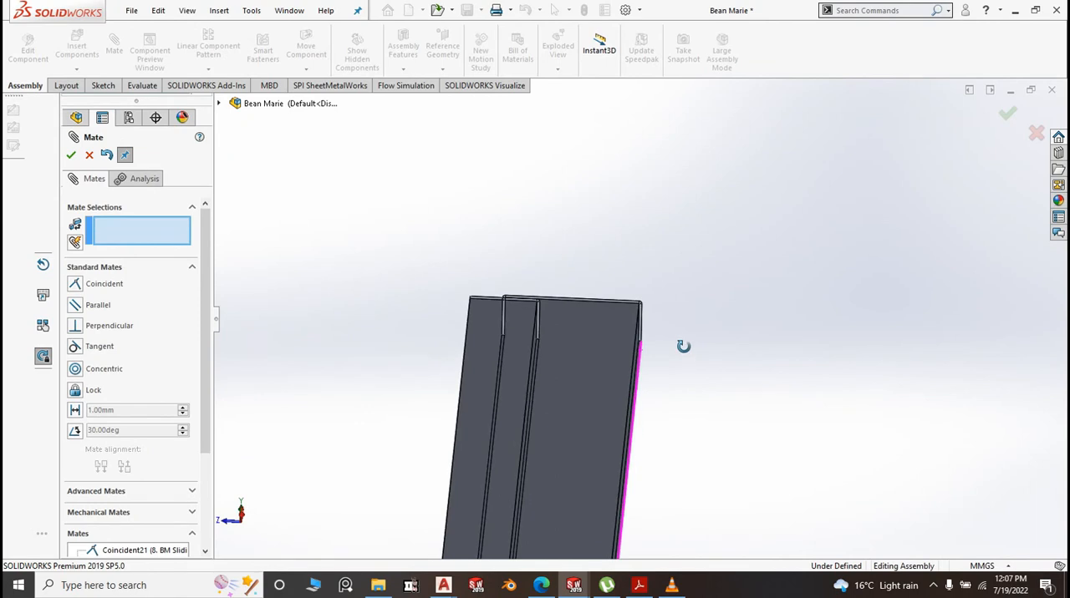
pyautogui.click(97, 491)
pyautogui.click(75, 342)
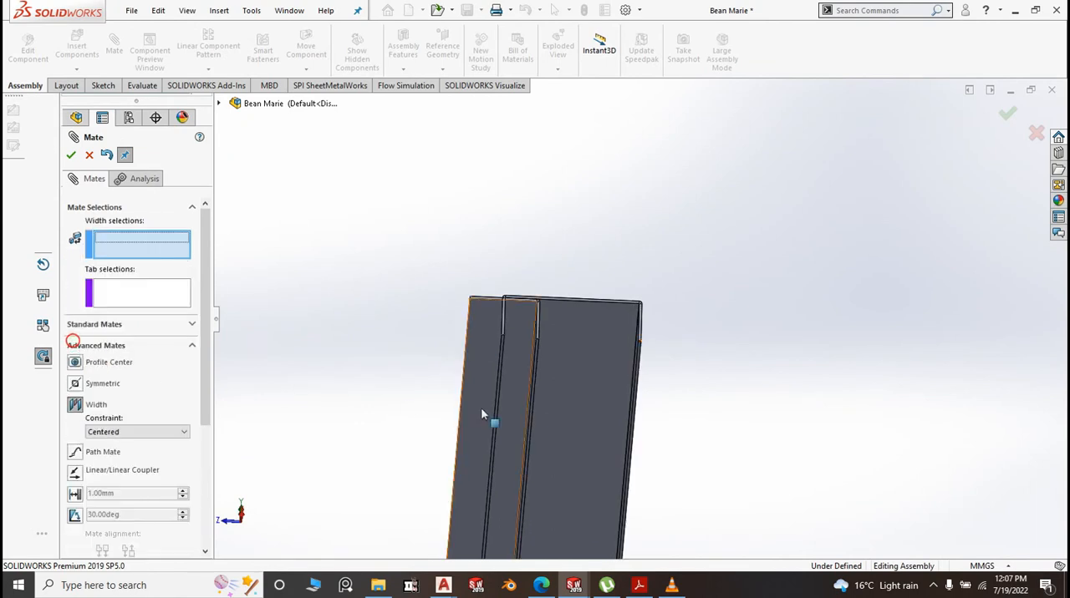
pyautogui.moveTo(687, 403); pyautogui.dragTo(641, 402, button='middle')
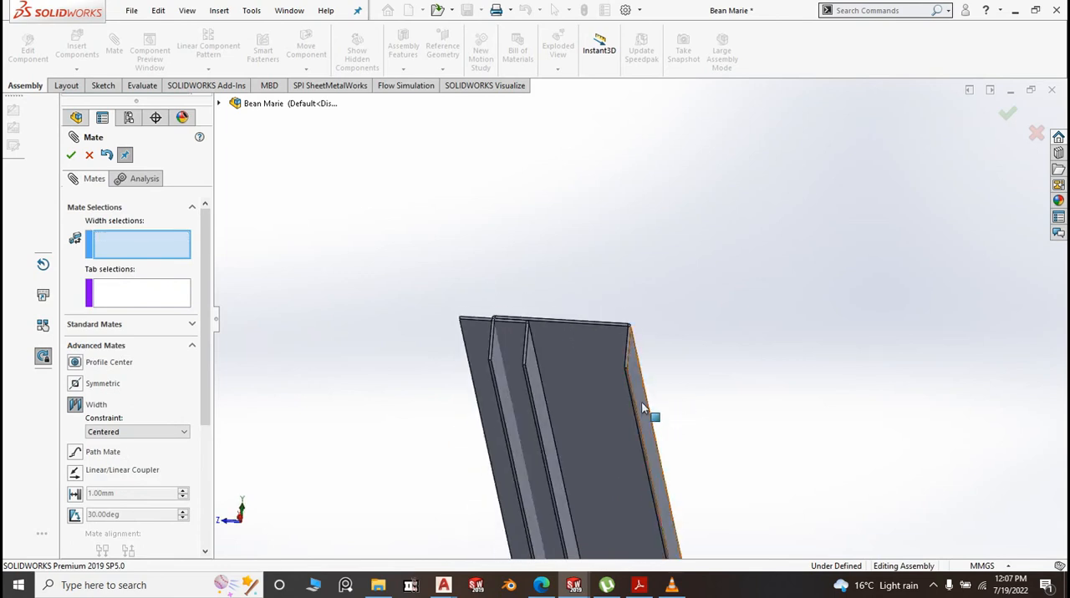
pyautogui.scroll(-3, 642, 402)
pyautogui.click(641, 372)
pyautogui.moveTo(721, 315); pyautogui.dragTo(779, 335, button='middle')
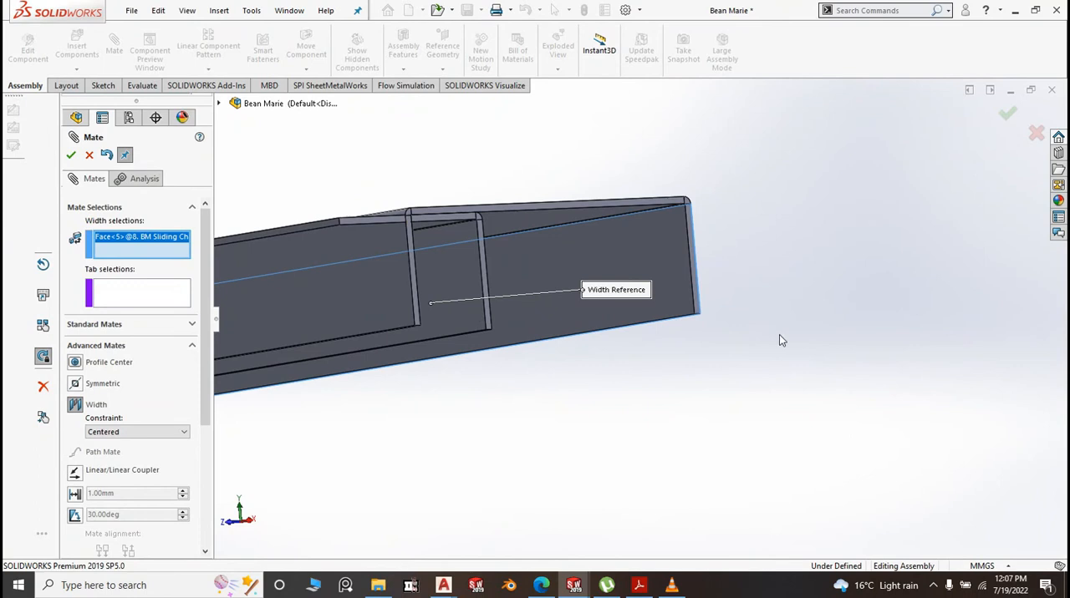
pyautogui.click(390, 290)
pyautogui.click(469, 288)
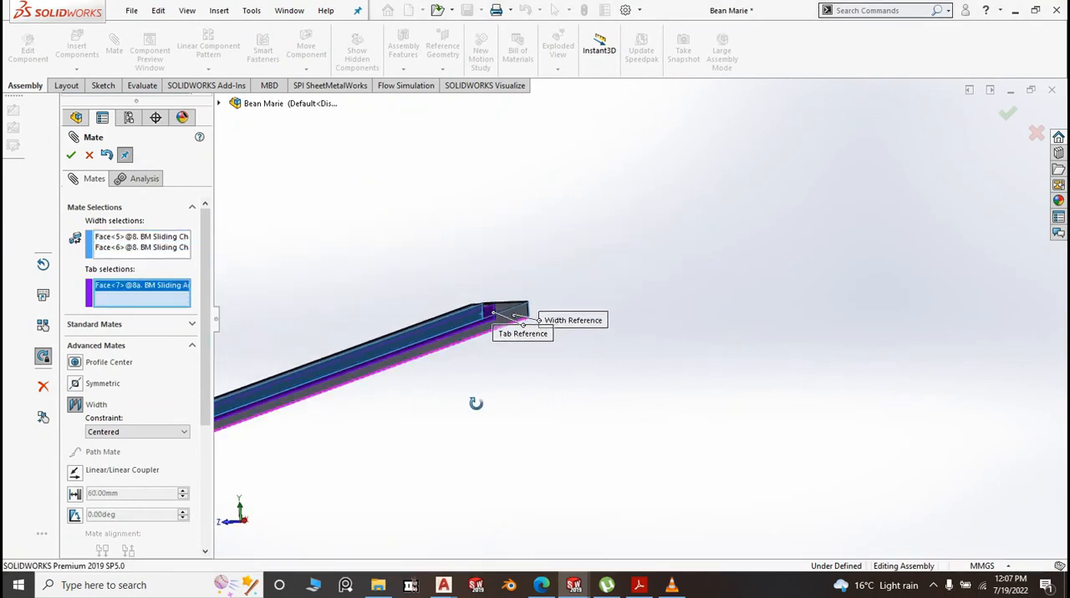
pyautogui.scroll(-5, 518, 313)
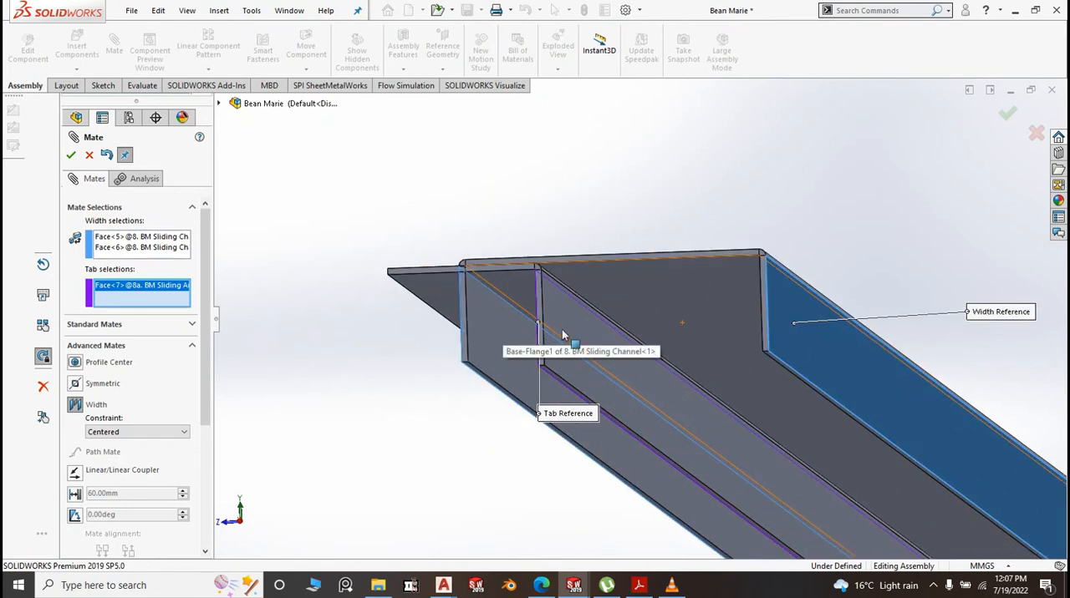
pyautogui.click(72, 156)
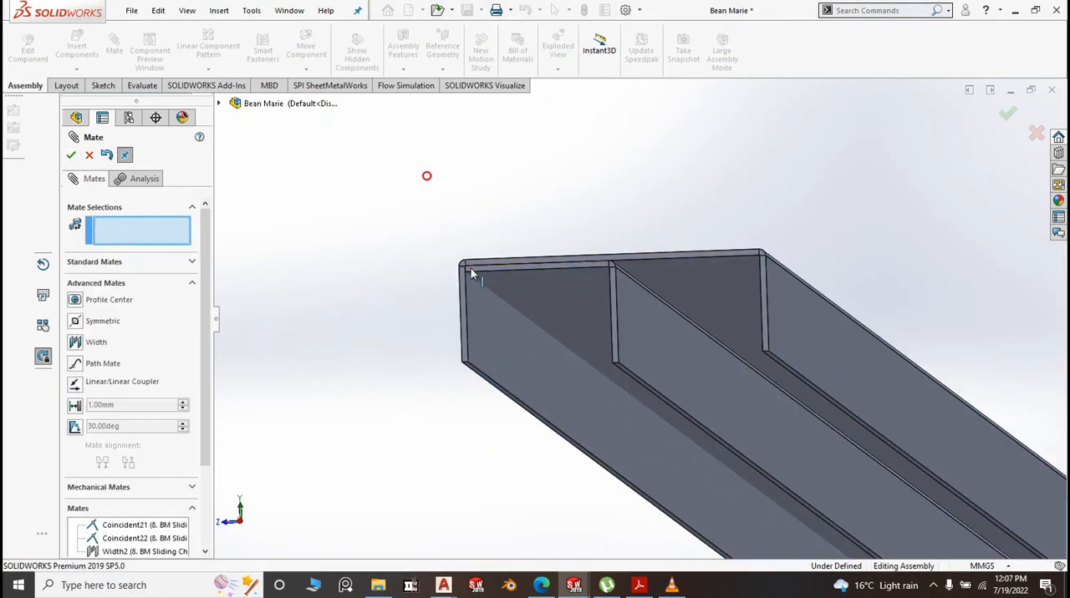
# Examine how the sliding angle sits inside the sliding channel at the open end
pyautogui.scroll(4, 470, 268)
pyautogui.moveTo(465, 284); pyautogui.dragTo(488, 306, button='middle')
pyautogui.scroll(-3, 649, 328)
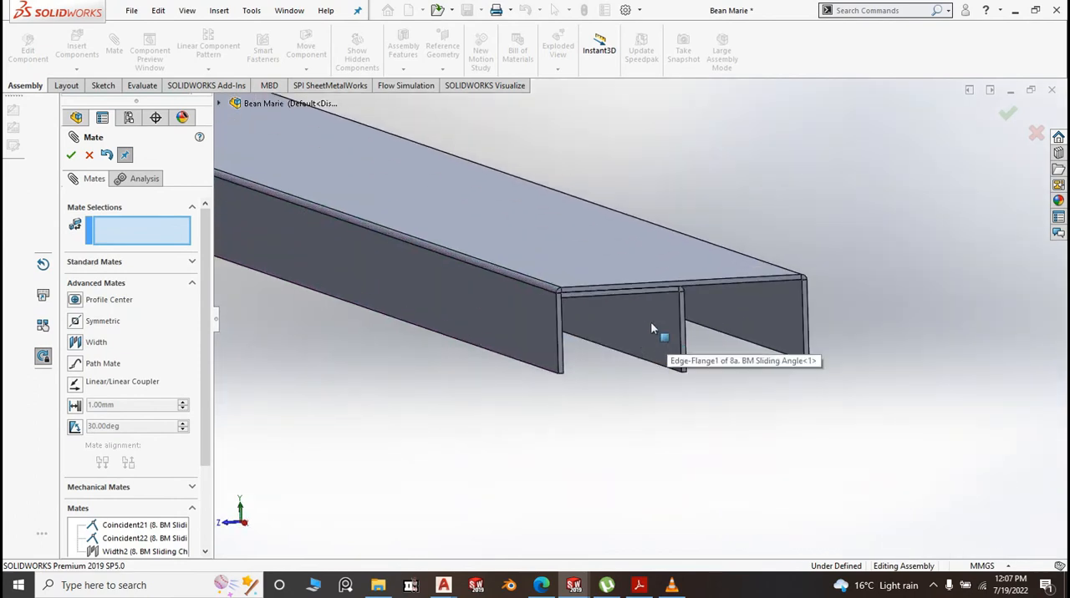
pyautogui.scroll(3, 694, 332)
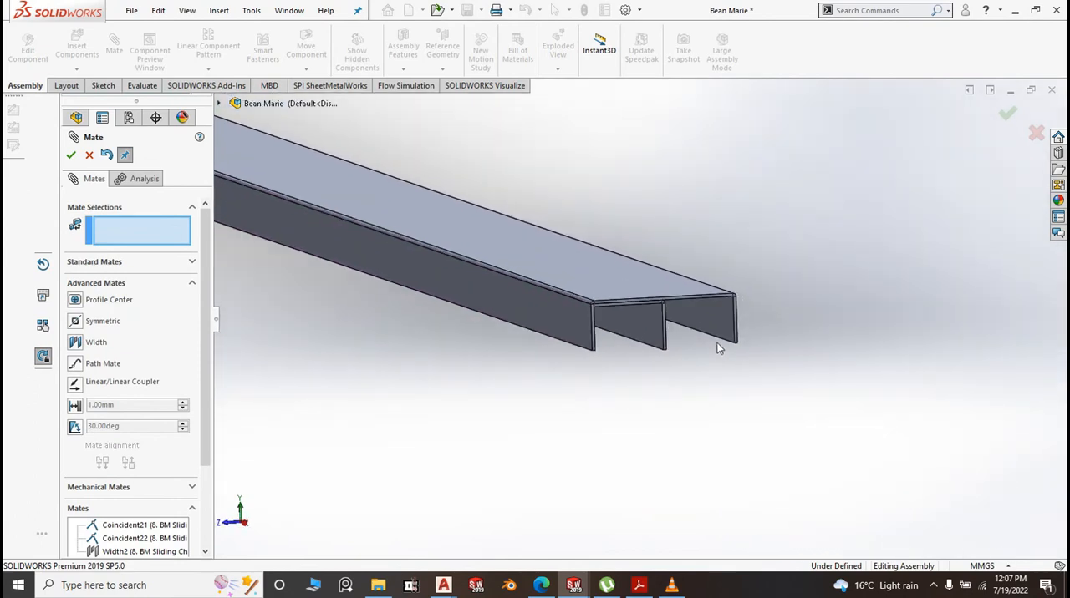
pyautogui.scroll(2, 641, 359)
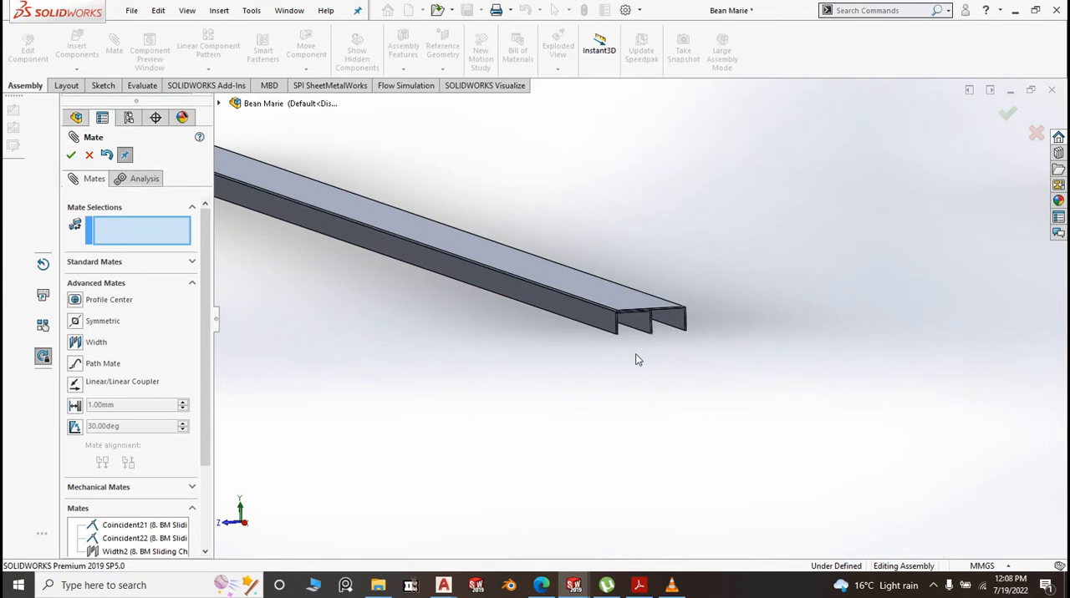
pyautogui.scroll(4, 644, 359)
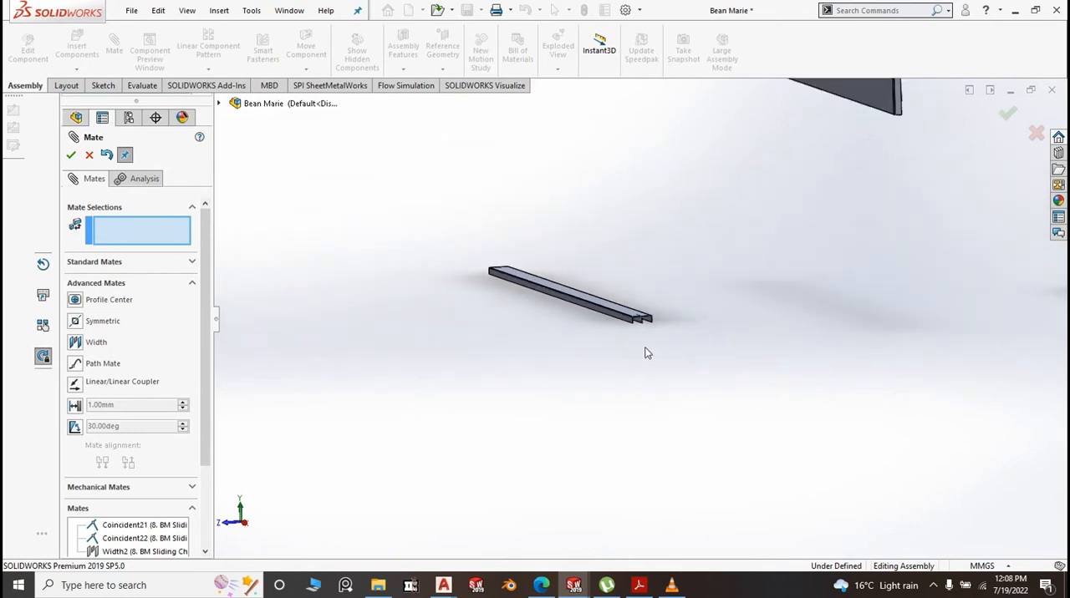
pyautogui.scroll(-2, 641, 329)
pyautogui.scroll(-2, 639, 319)
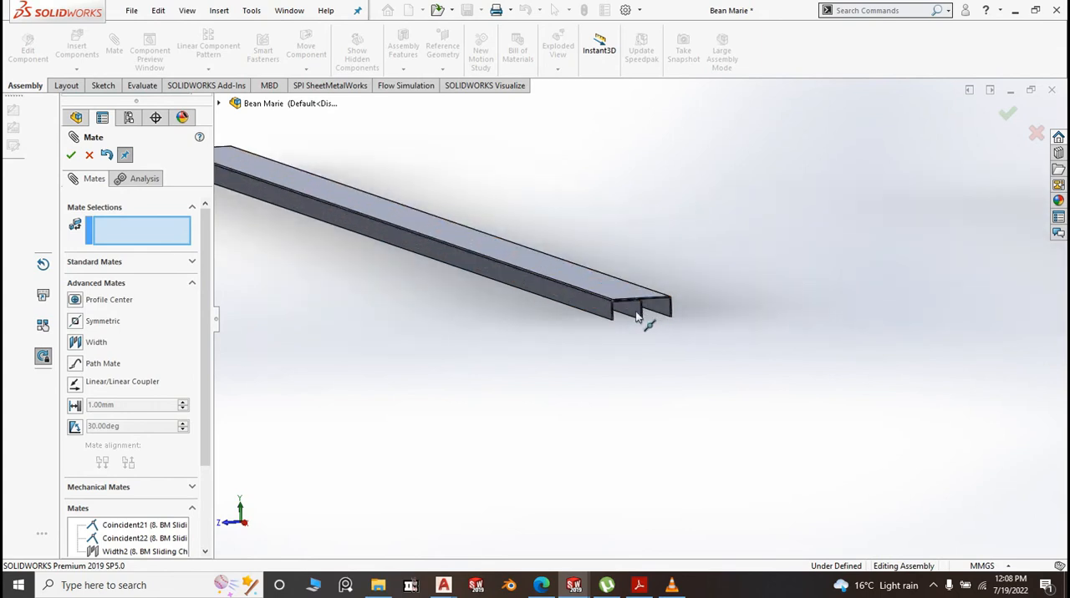
pyautogui.scroll(-1, 648, 314)
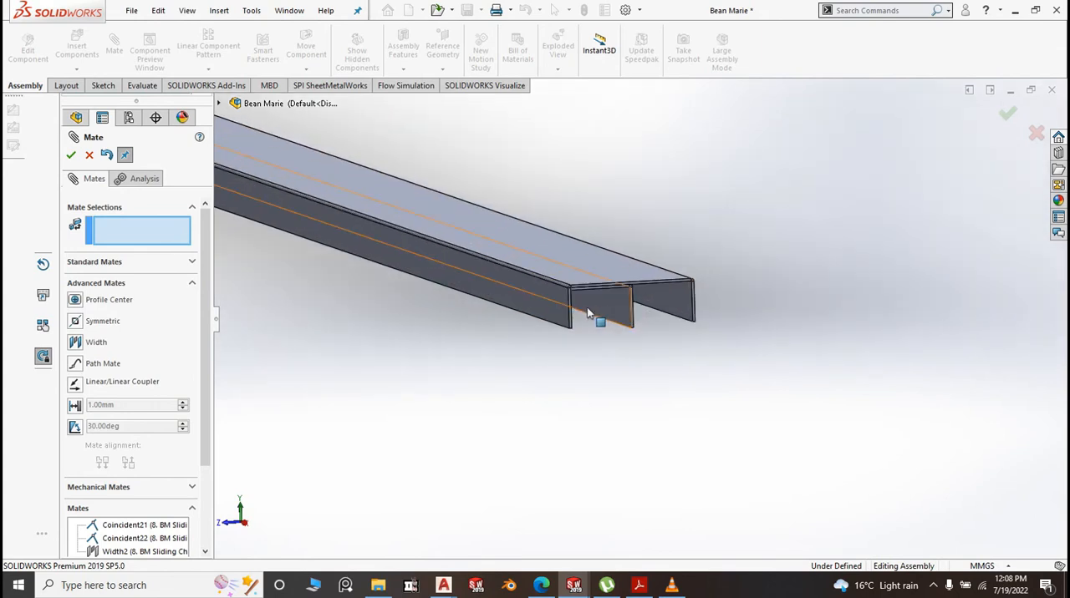
pyautogui.scroll(4, 602, 343)
pyautogui.scroll(-2, 585, 335)
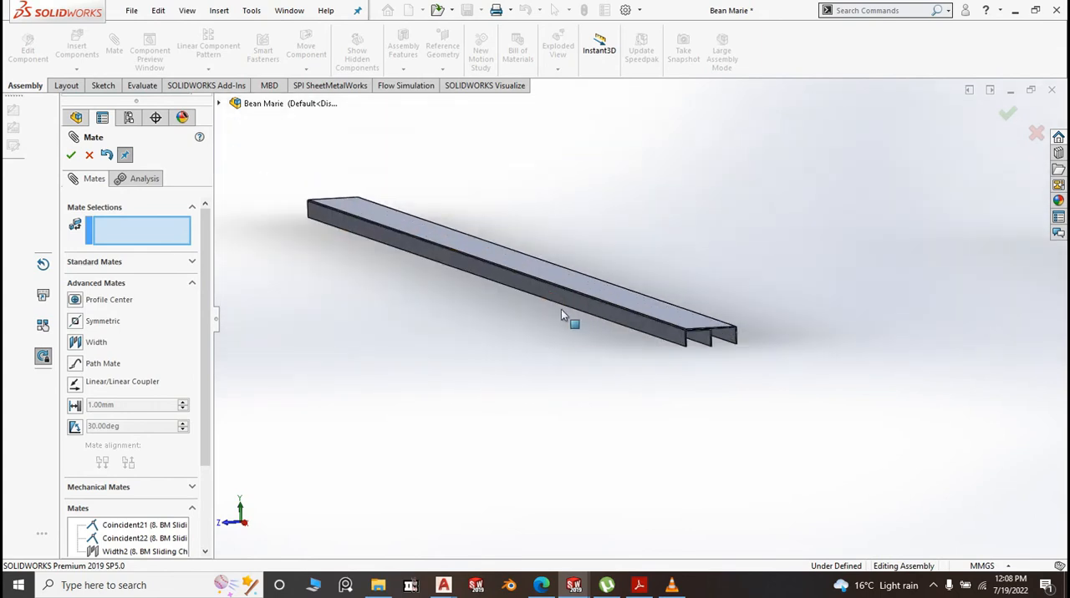
# Add a coincident mate between the sliding channel's outer side flange face and the front panel's lower flange face
pyautogui.scroll(-4, 535, 292)
pyautogui.click(516, 278)
pyautogui.scroll(4, 543, 318)
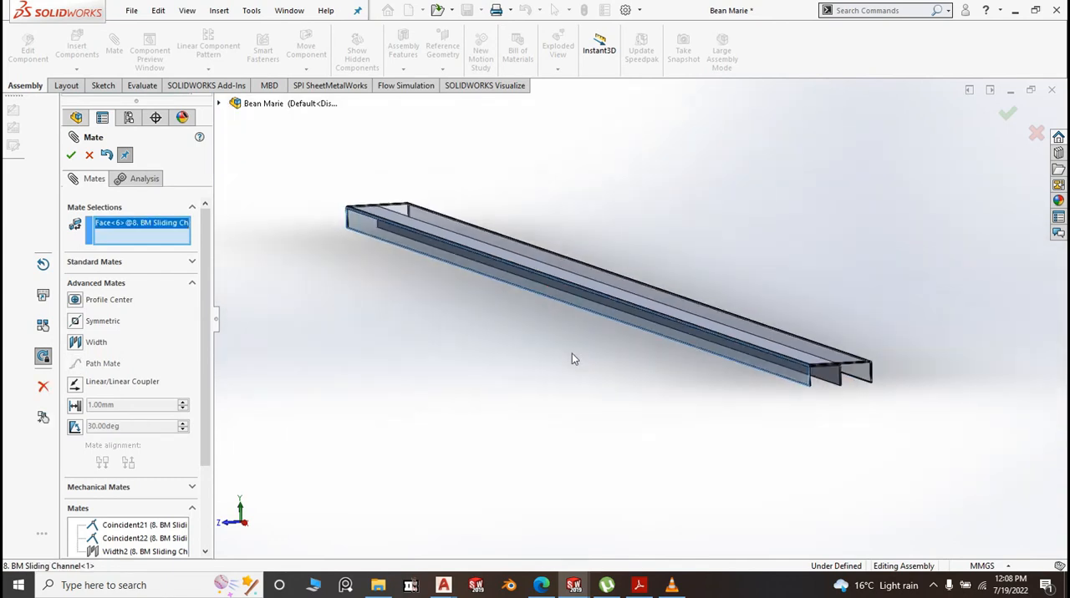
pyautogui.scroll(5, 571, 359)
pyautogui.scroll(-3, 810, 260)
pyautogui.moveTo(814, 265); pyautogui.dragTo(645, 269, button='middle')
pyautogui.scroll(-5, 626, 286)
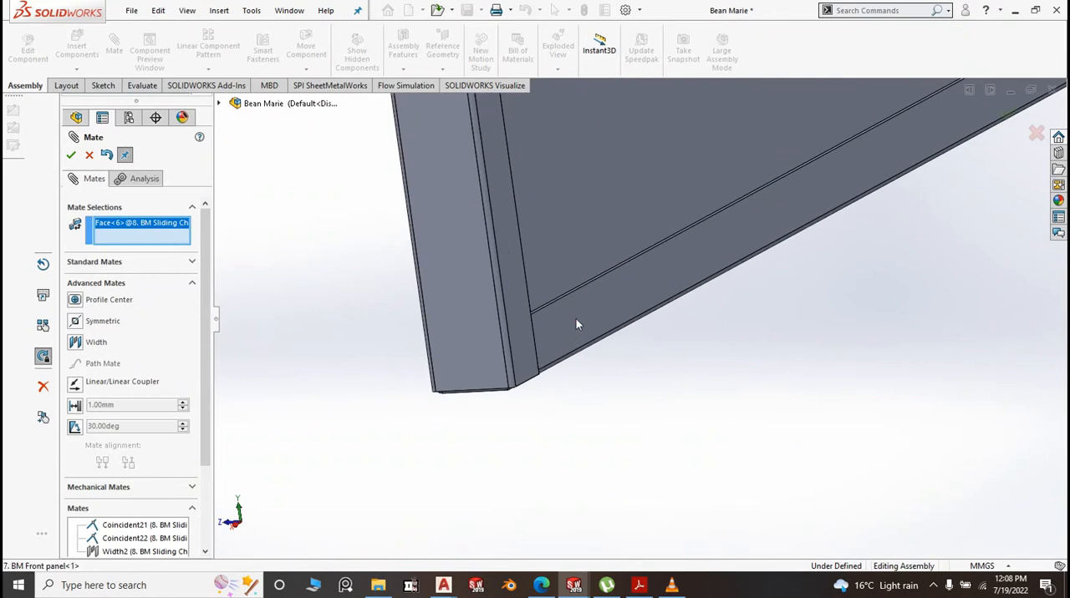
pyautogui.click(576, 323)
pyautogui.rightClick(576, 324)
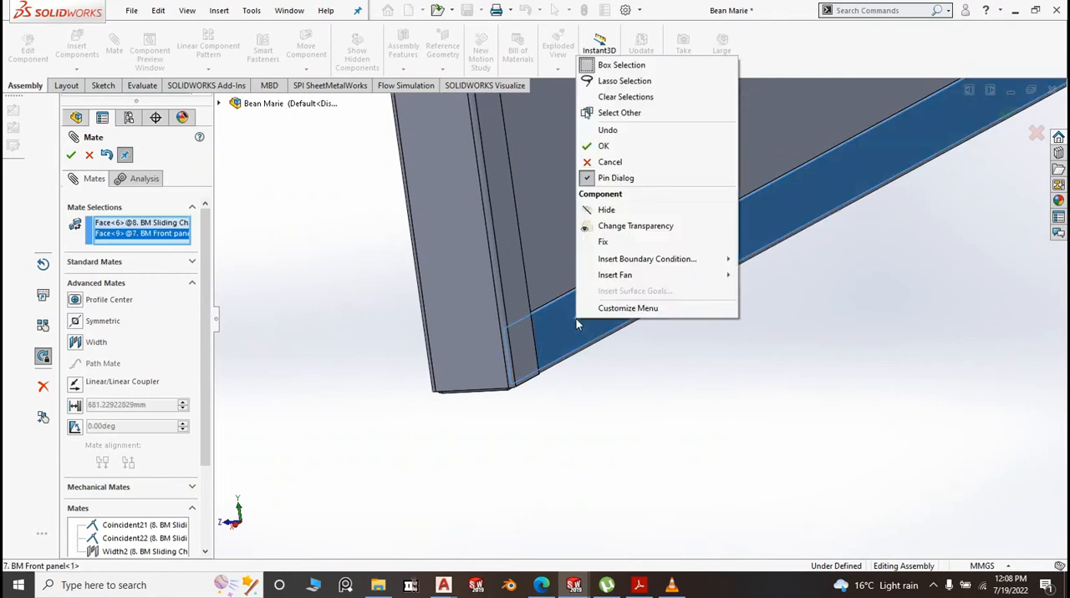
pyautogui.click(603, 146)
pyautogui.scroll(1, 609, 287)
pyautogui.scroll(4, 608, 286)
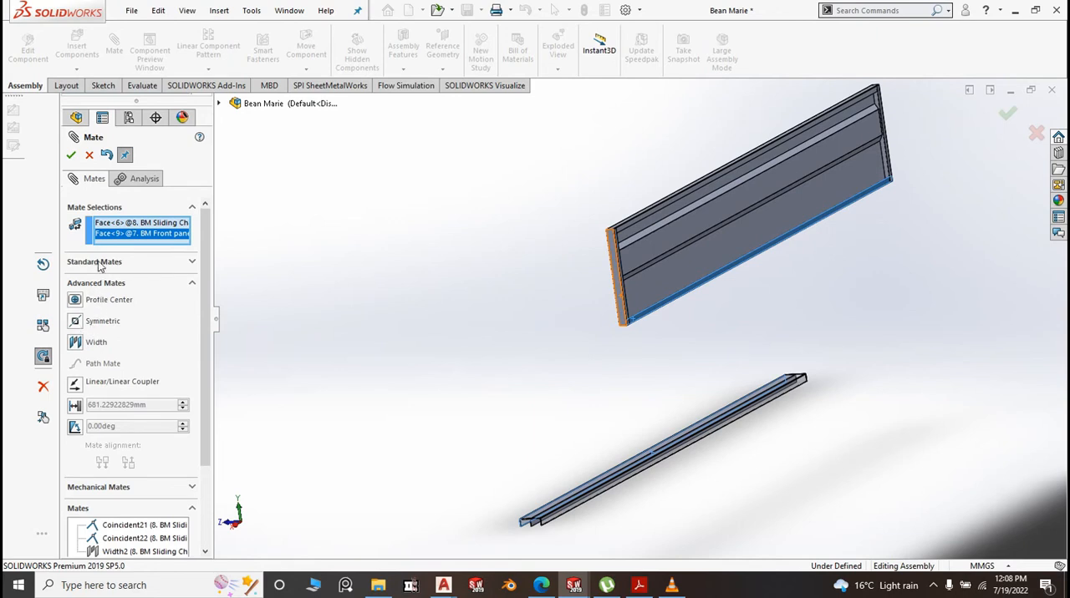
pyautogui.click(99, 264)
pyautogui.click(76, 284)
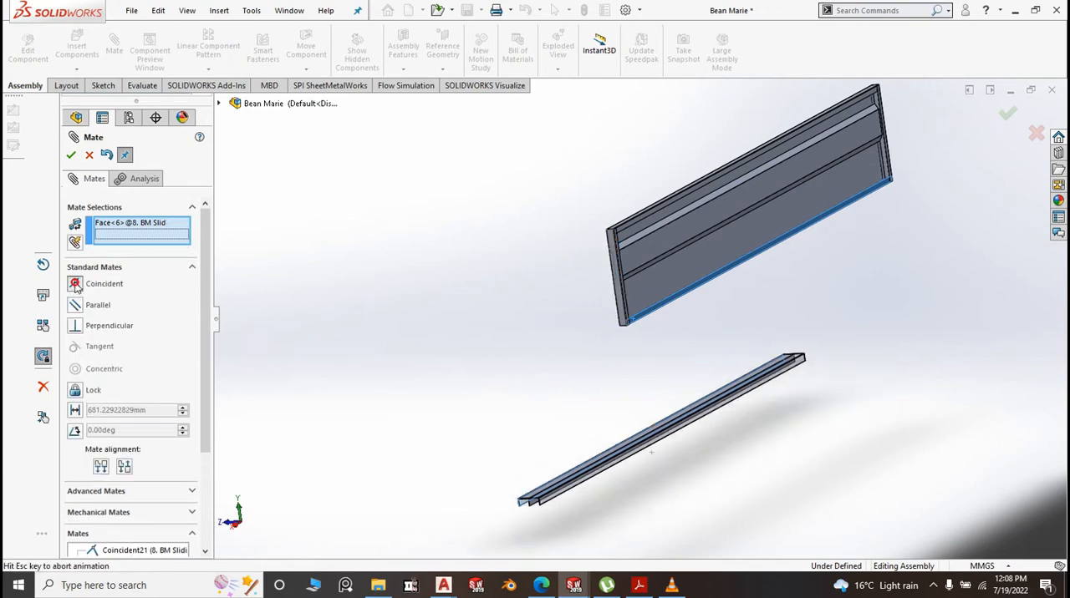
pyautogui.click(71, 155)
# Add a coincident mate between the narrow edge face of the sliding channel's side flange and the bottom face of the front panel channel
pyautogui.scroll(-5, 629, 328)
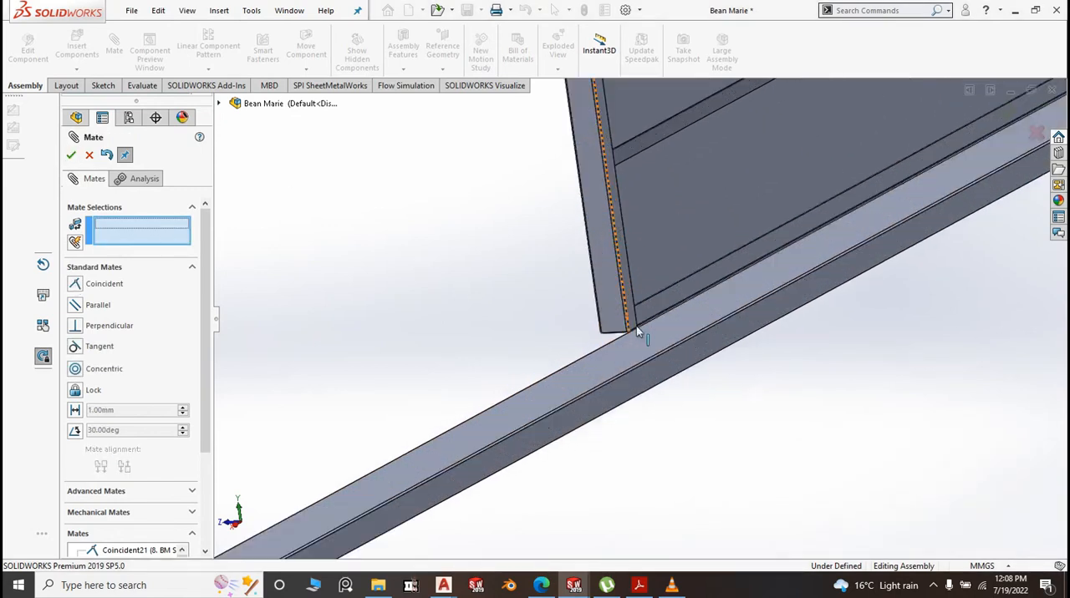
pyautogui.scroll(2, 649, 401)
pyautogui.moveTo(629, 432); pyautogui.dragTo(651, 346, button='middle')
pyautogui.scroll(-5, 596, 334)
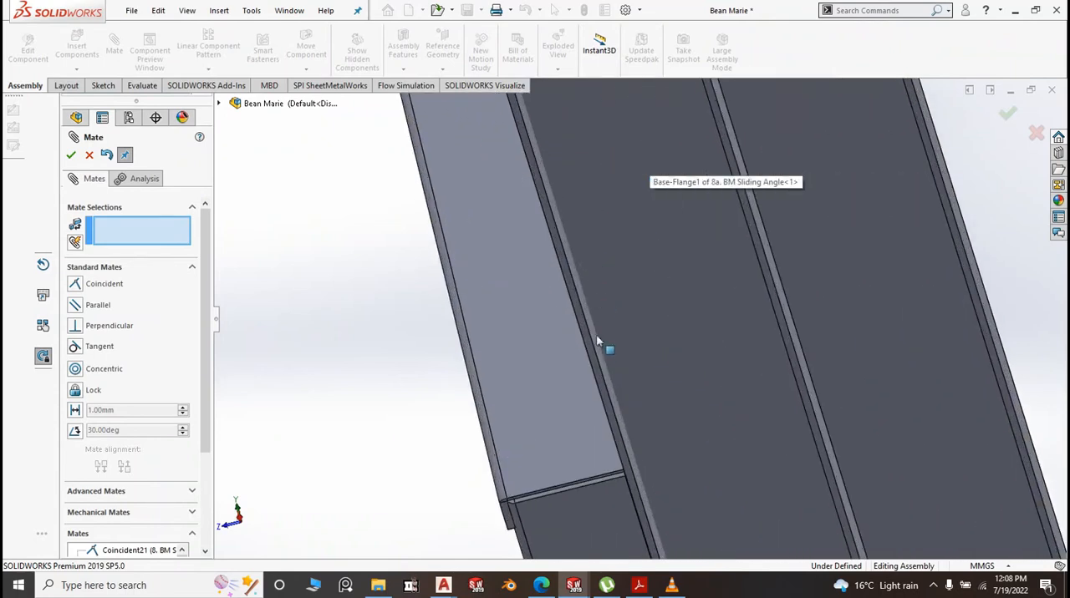
pyautogui.scroll(-2, 621, 377)
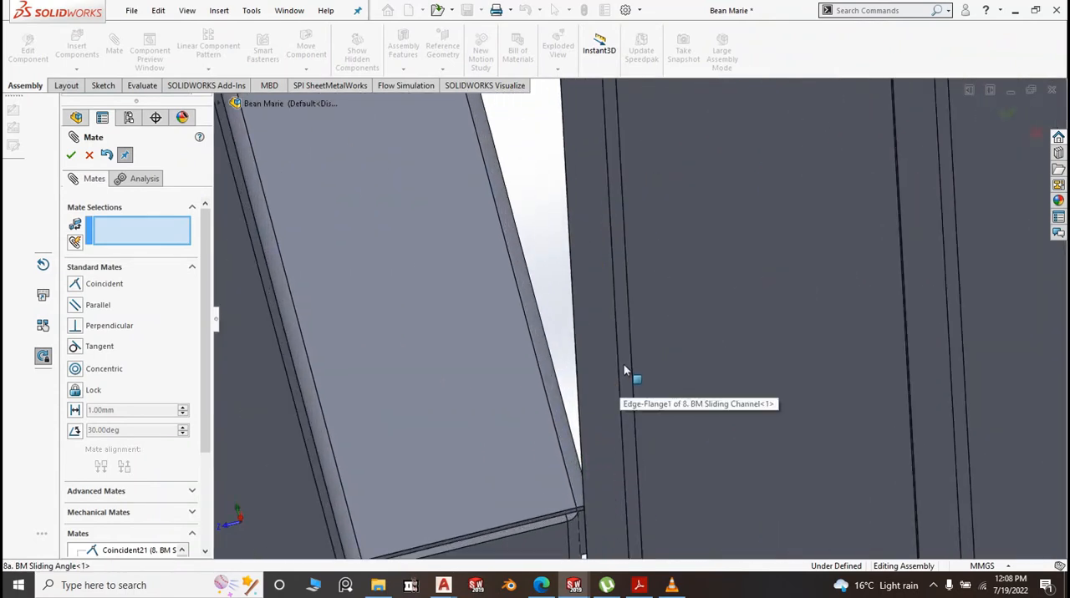
pyautogui.click(624, 360)
pyautogui.moveTo(626, 363); pyautogui.dragTo(633, 407, button='middle')
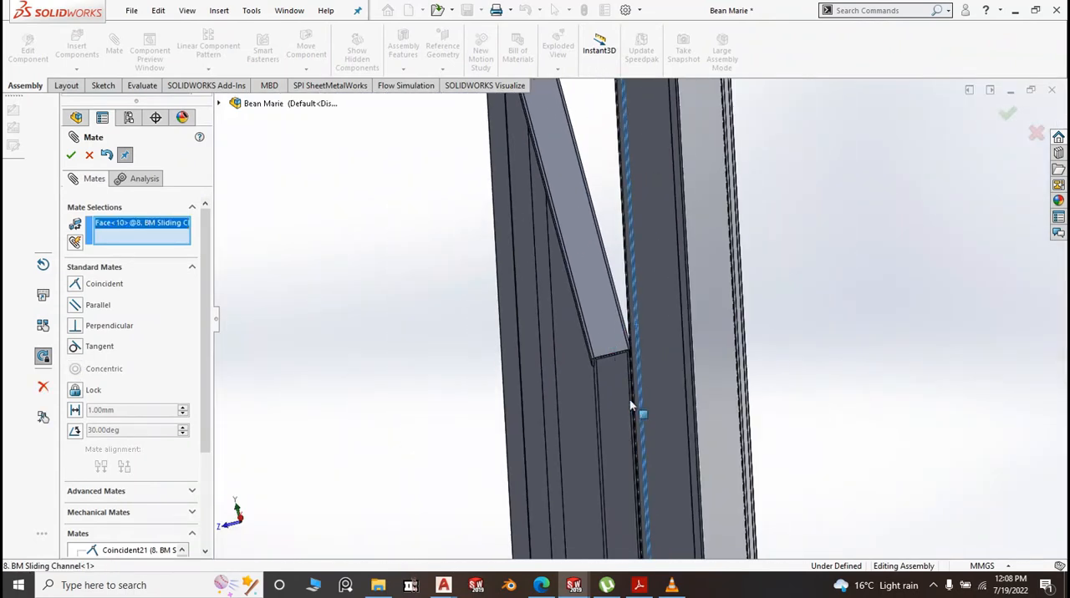
pyautogui.scroll(-6, 669, 328)
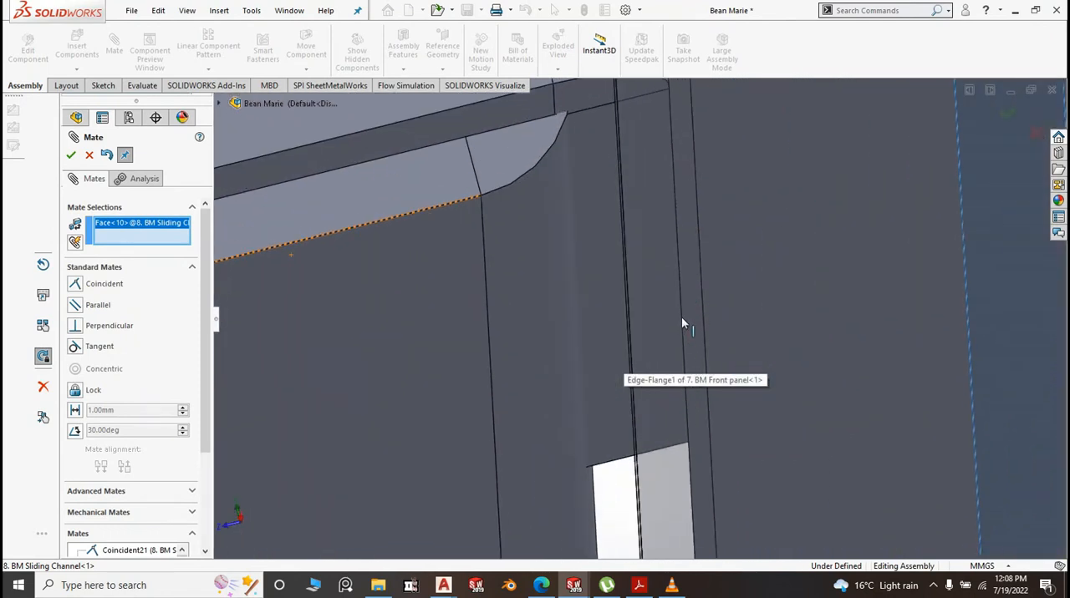
pyautogui.click(664, 313)
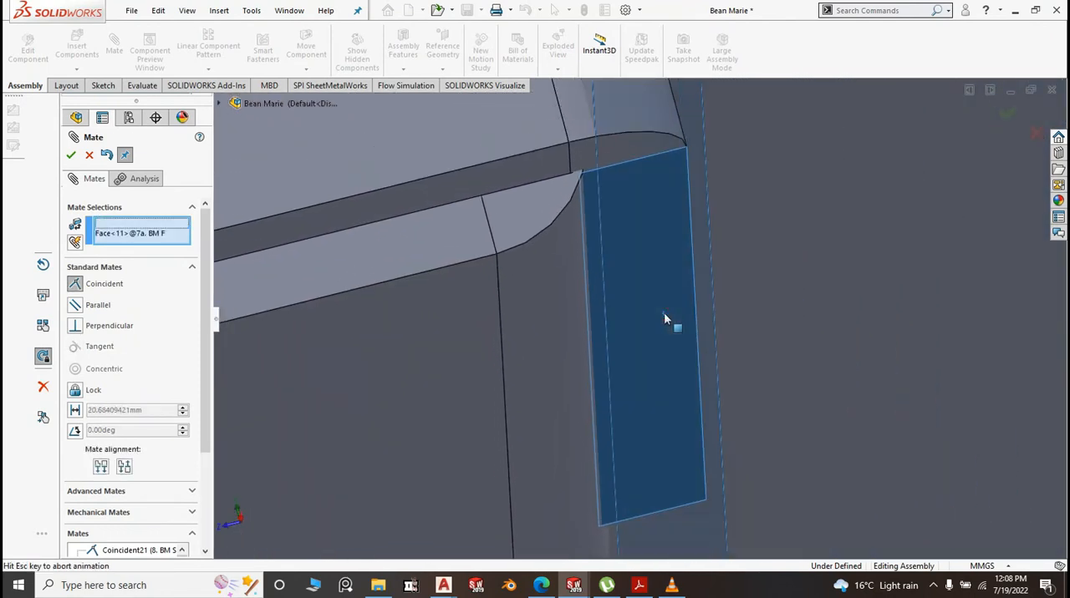
pyautogui.scroll(5, 648, 311)
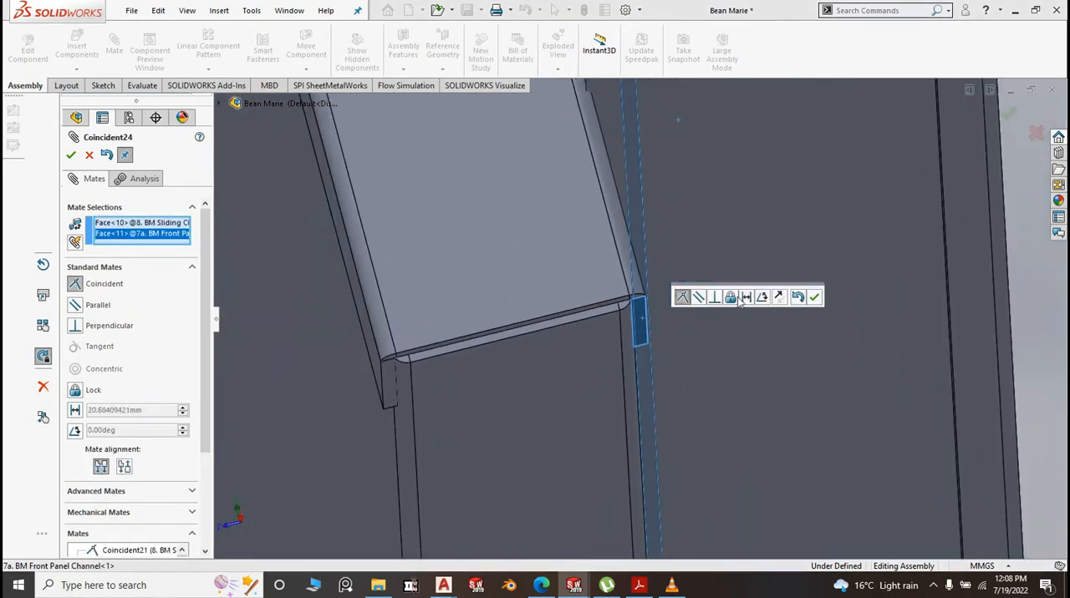
pyautogui.click(815, 298)
# Make the sliding channel's end face flush with the outer face of the front panel channel using a coincident mate
pyautogui.scroll(8, 665, 301)
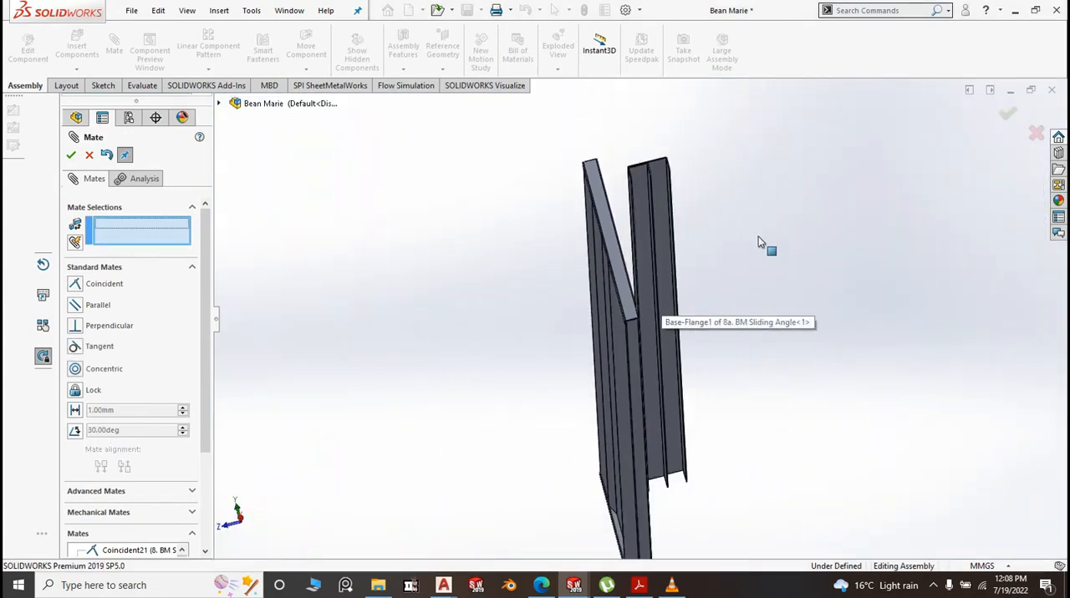
pyautogui.moveTo(759, 242); pyautogui.dragTo(764, 301, button='middle')
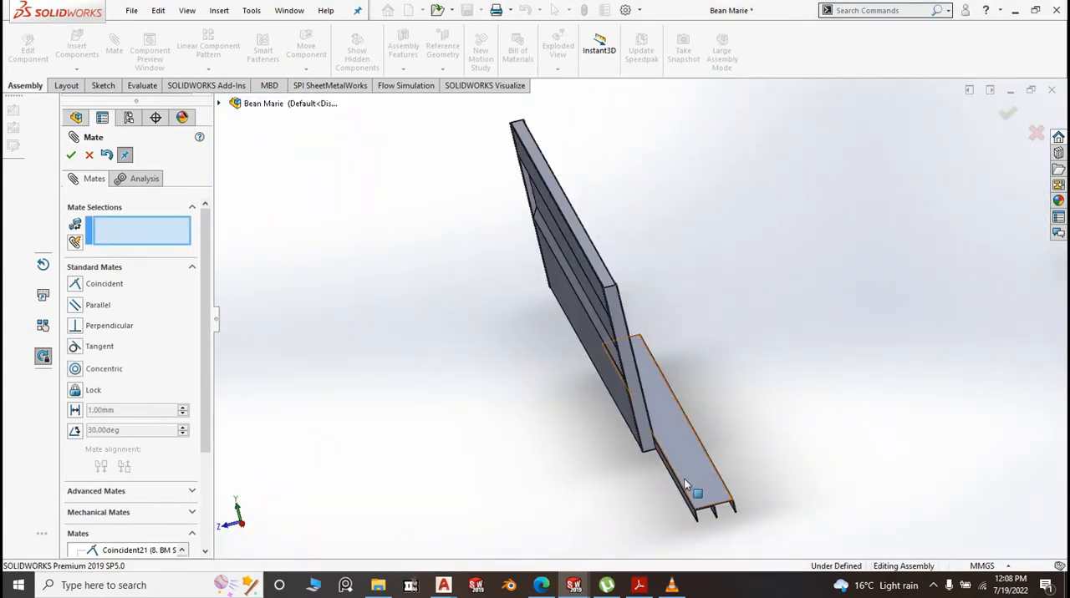
pyautogui.scroll(-3, 690, 492)
pyautogui.scroll(-5, 705, 509)
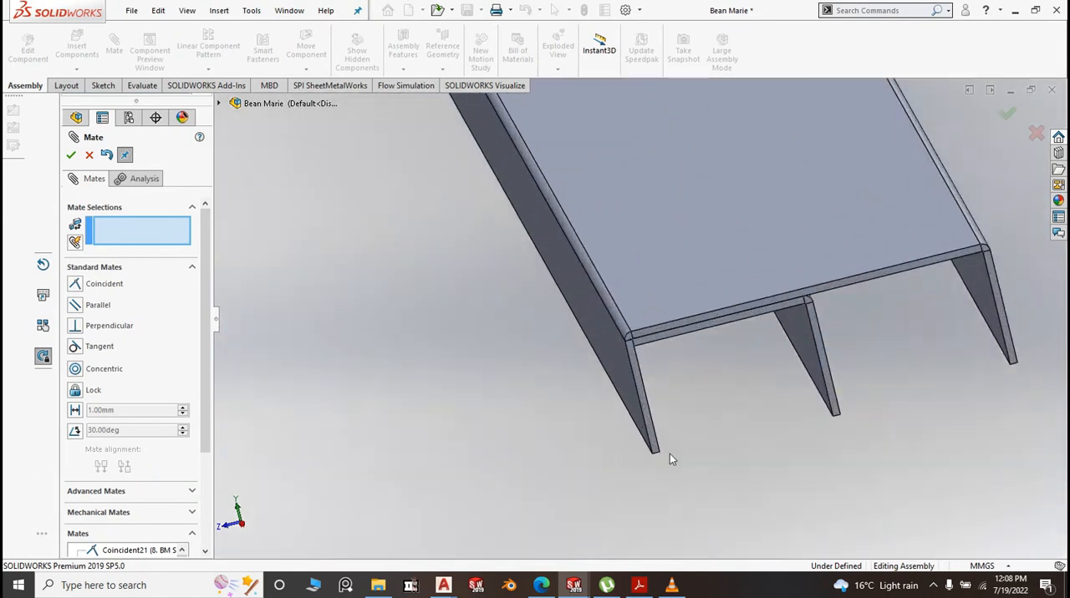
pyautogui.click(645, 410)
pyautogui.scroll(6, 715, 451)
pyautogui.scroll(-4, 578, 274)
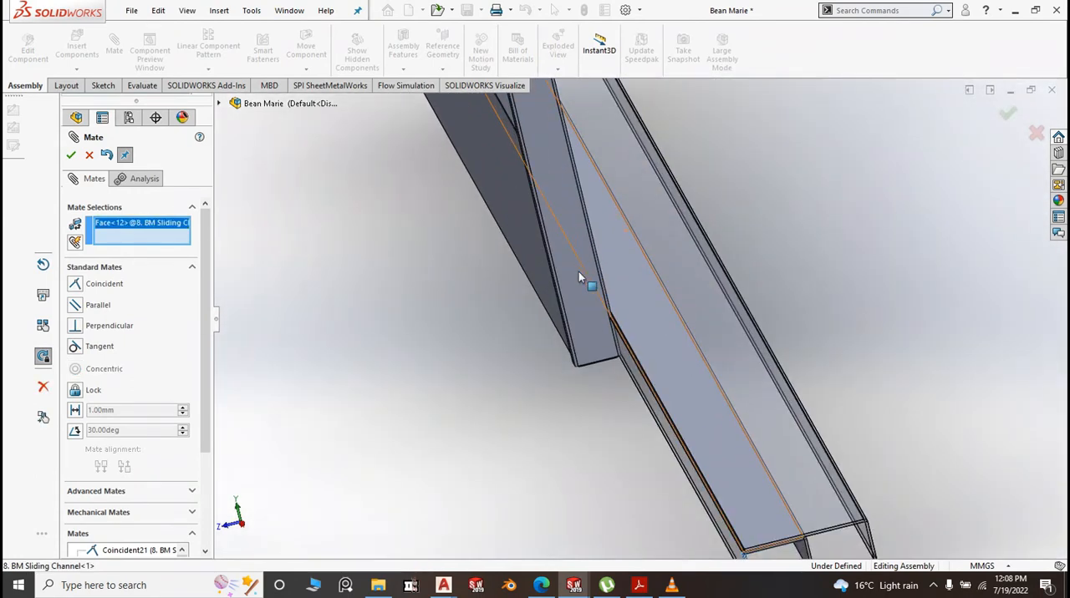
pyautogui.click(598, 357)
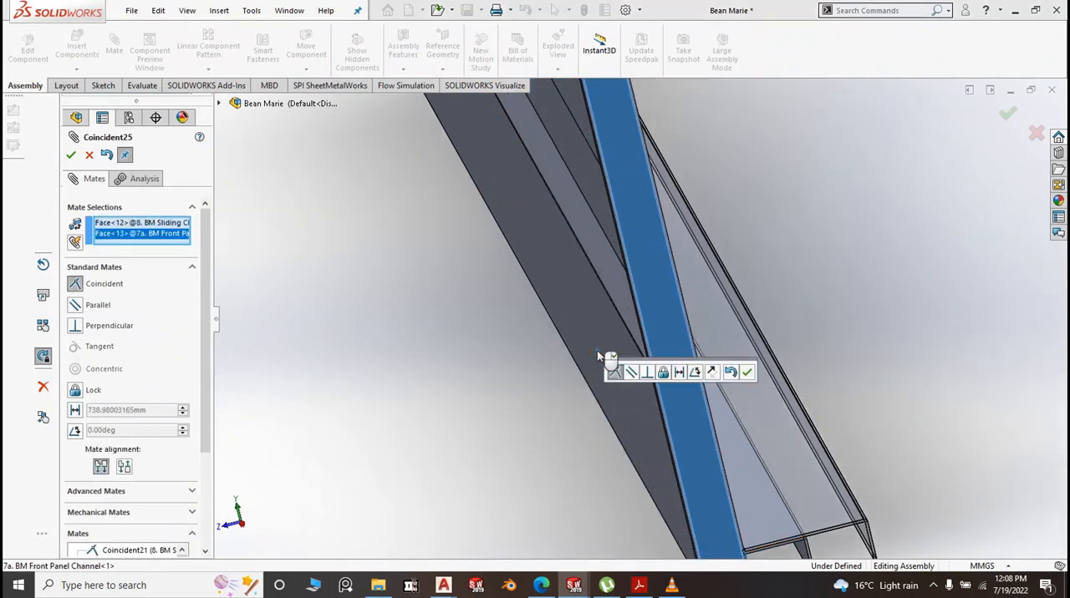
pyautogui.rightClick(583, 357)
pyautogui.scroll(6, 584, 357)
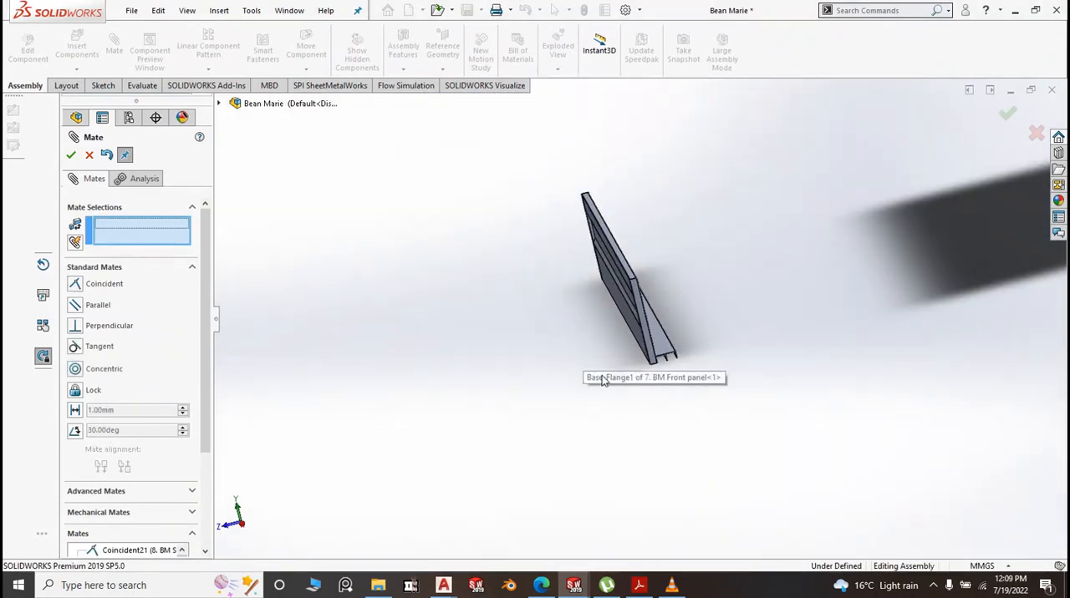
# Examine the mated front panel and sliding channel from several angles beside the cabinet body
pyautogui.moveTo(688, 346); pyautogui.dragTo(709, 324, button='middle')
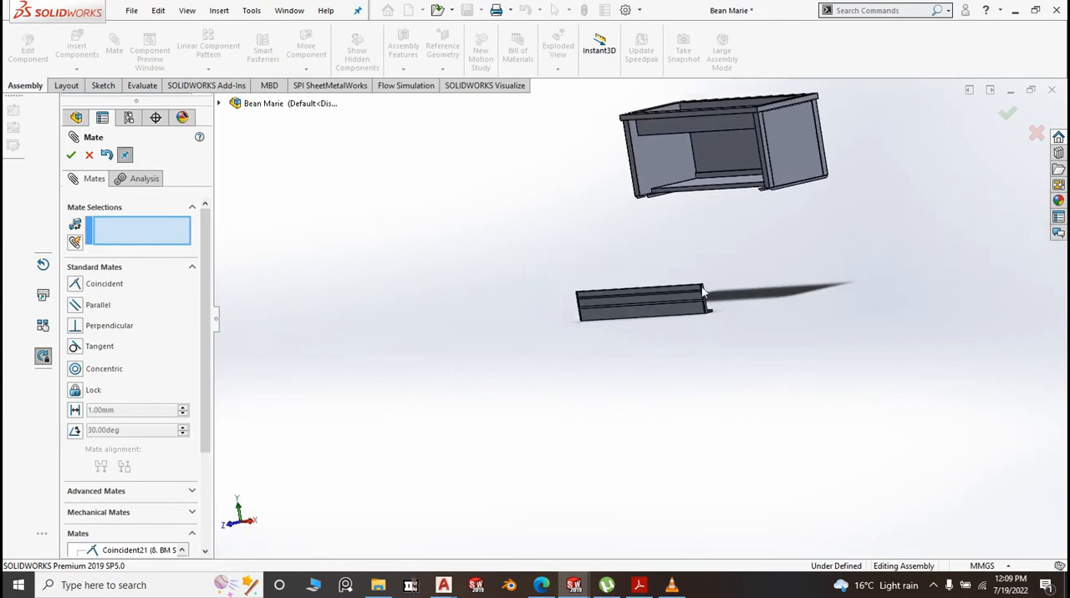
pyautogui.scroll(-5, 710, 319)
pyautogui.scroll(3, 710, 319)
pyautogui.moveTo(728, 335); pyautogui.dragTo(736, 408, button='middle')
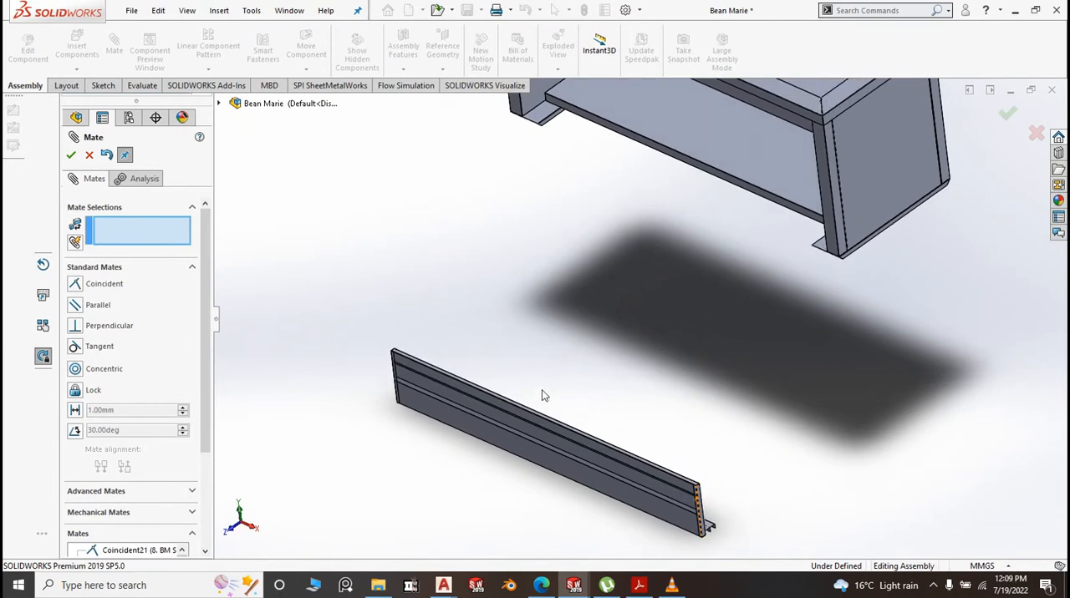
pyautogui.scroll(-5, 542, 393)
pyautogui.scroll(3, 693, 388)
pyautogui.scroll(-4, 693, 390)
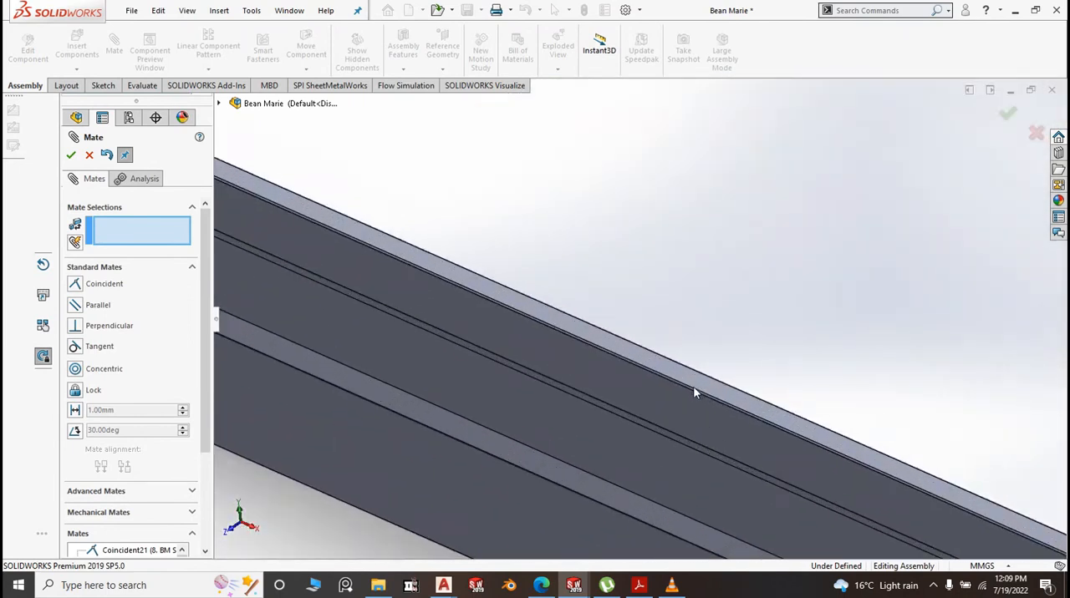
pyautogui.scroll(2, 693, 388)
pyautogui.scroll(5, 652, 241)
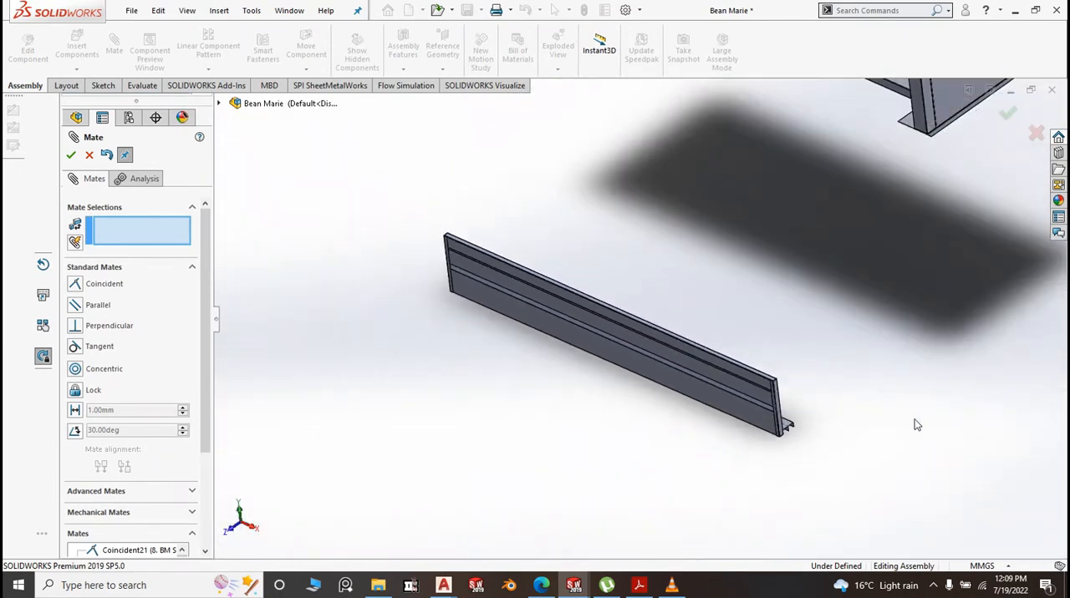
pyautogui.moveTo(917, 425); pyautogui.dragTo(875, 410, button='middle')
# Add a coincident mate between the front panel's top face and the underside of the cabinet top's front lip
pyautogui.scroll(-2, 650, 313)
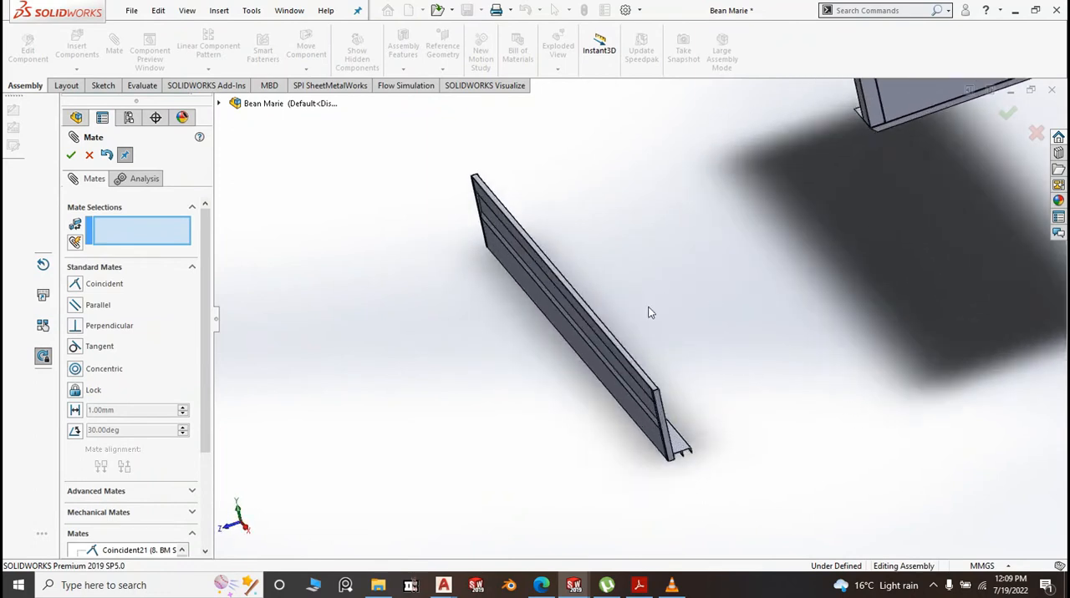
pyautogui.scroll(-2, 651, 313)
pyautogui.click(600, 425)
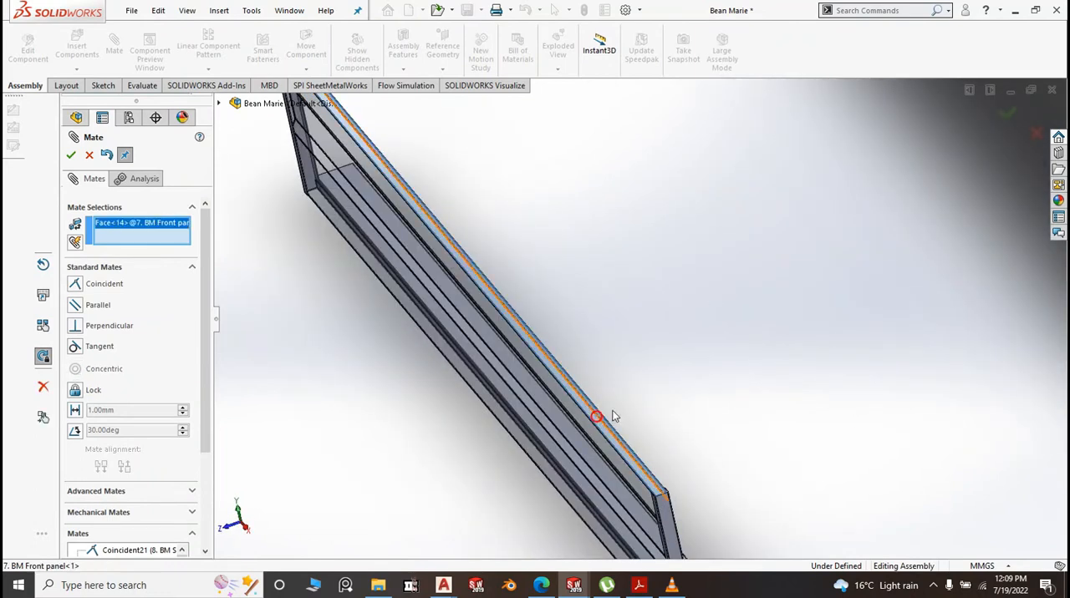
pyautogui.scroll(5, 603, 404)
pyautogui.scroll(-3, 687, 172)
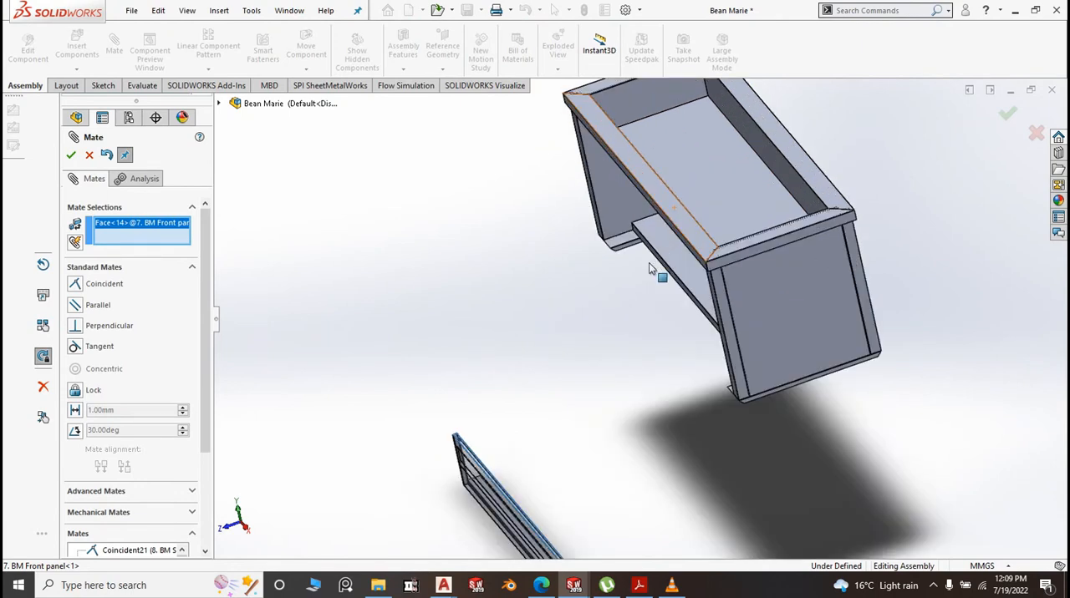
pyautogui.moveTo(649, 270); pyautogui.dragTo(662, 140, button='middle')
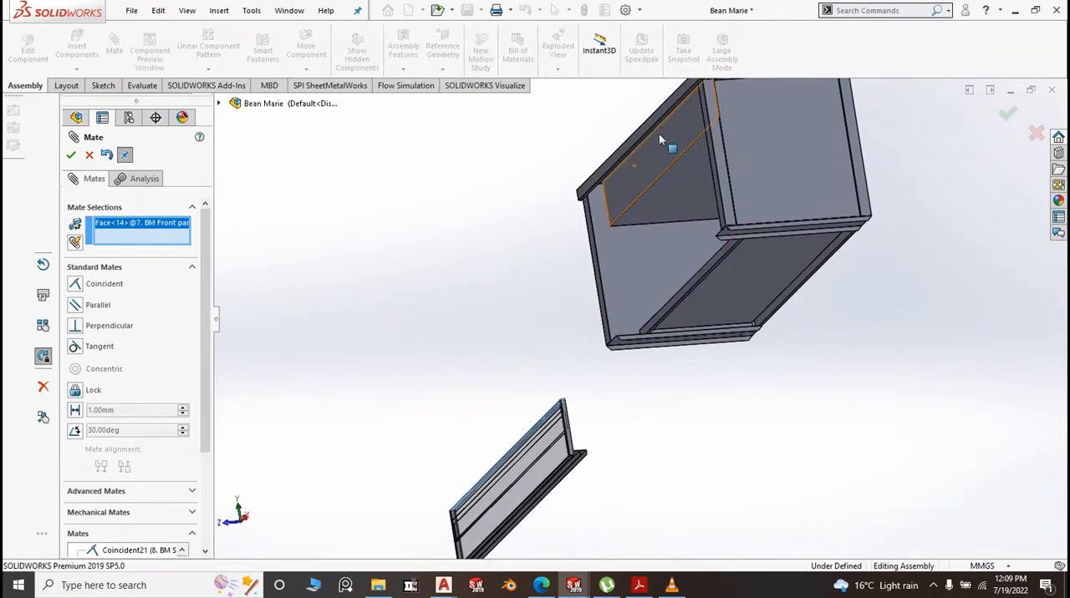
pyautogui.scroll(-2, 626, 203)
pyautogui.scroll(-1, 585, 263)
pyautogui.scroll(-1, 535, 322)
pyautogui.scroll(-1, 532, 327)
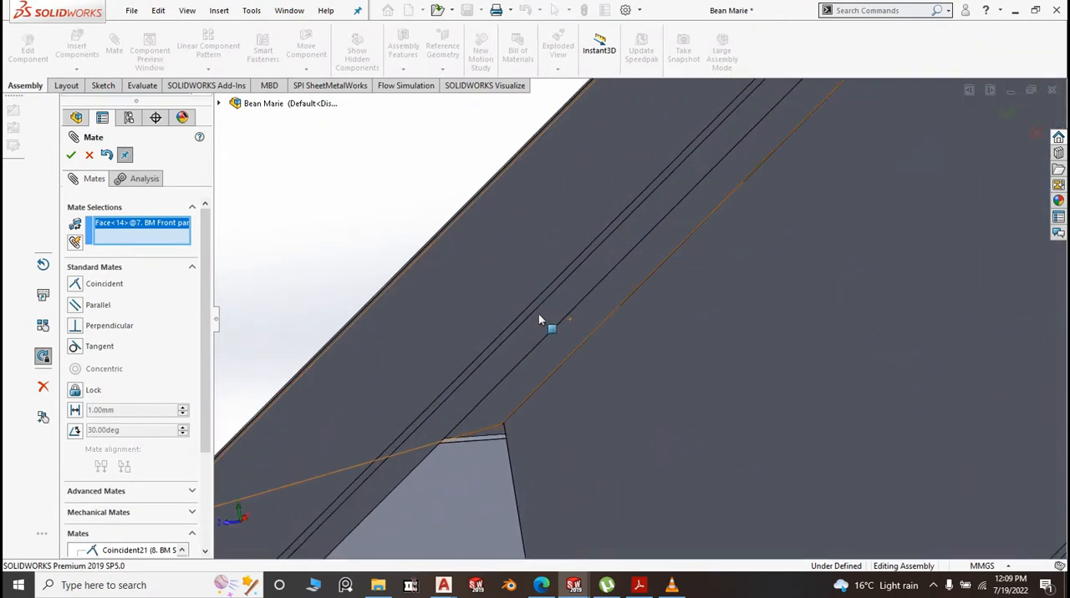
pyautogui.click(545, 315)
pyautogui.click(547, 321)
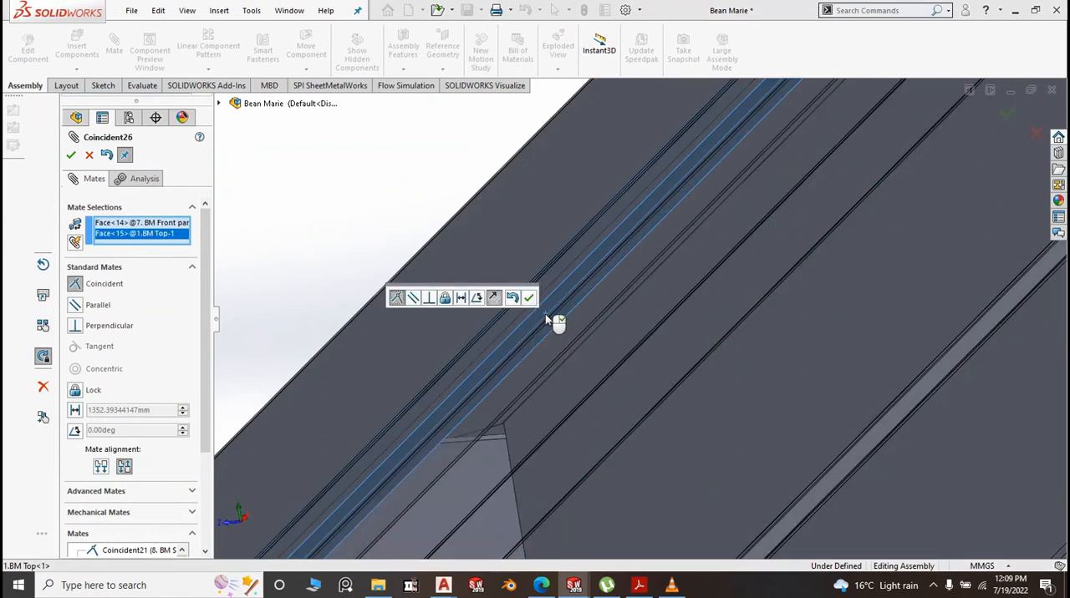
pyautogui.scroll(3, 555, 320)
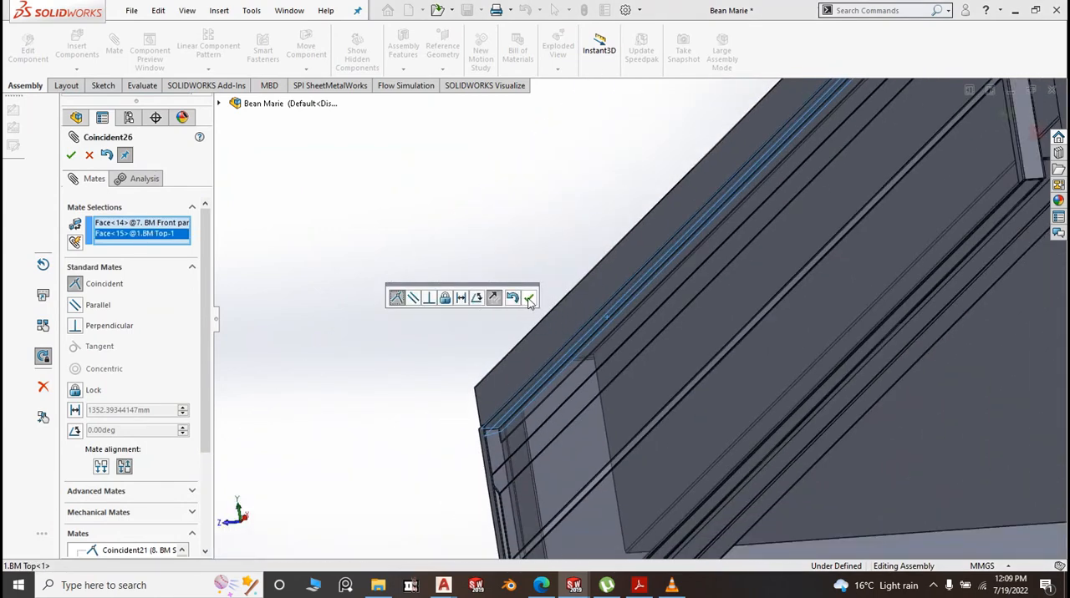
pyautogui.click(529, 298)
# Align the front face of the front panel channel with the side panel's front face using a coincident mate
pyautogui.scroll(5, 501, 234)
pyautogui.moveTo(499, 229); pyautogui.dragTo(521, 284, button='middle')
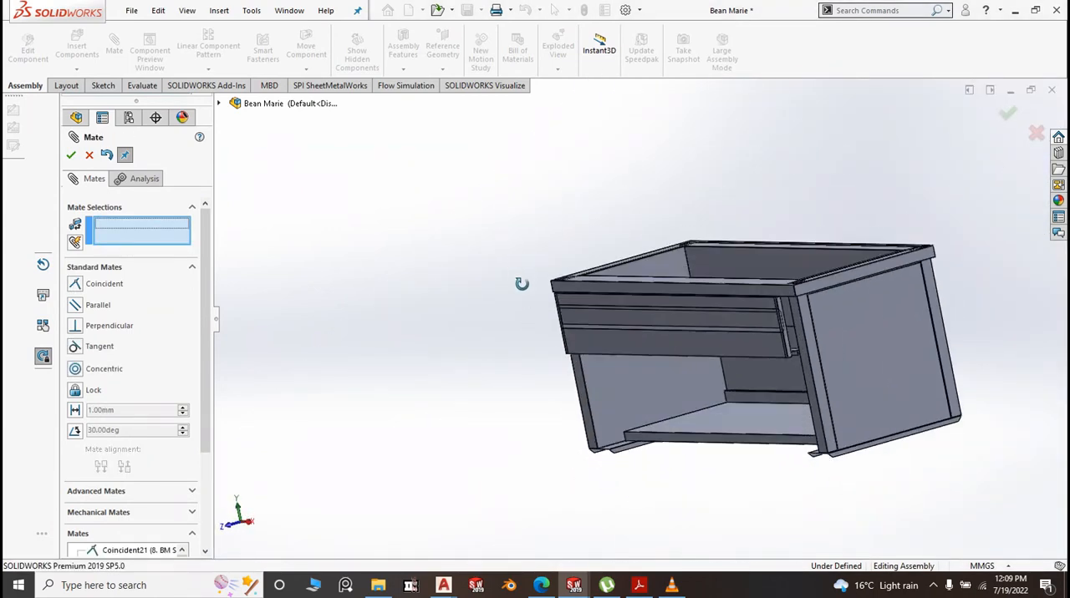
pyautogui.scroll(-6, 718, 335)
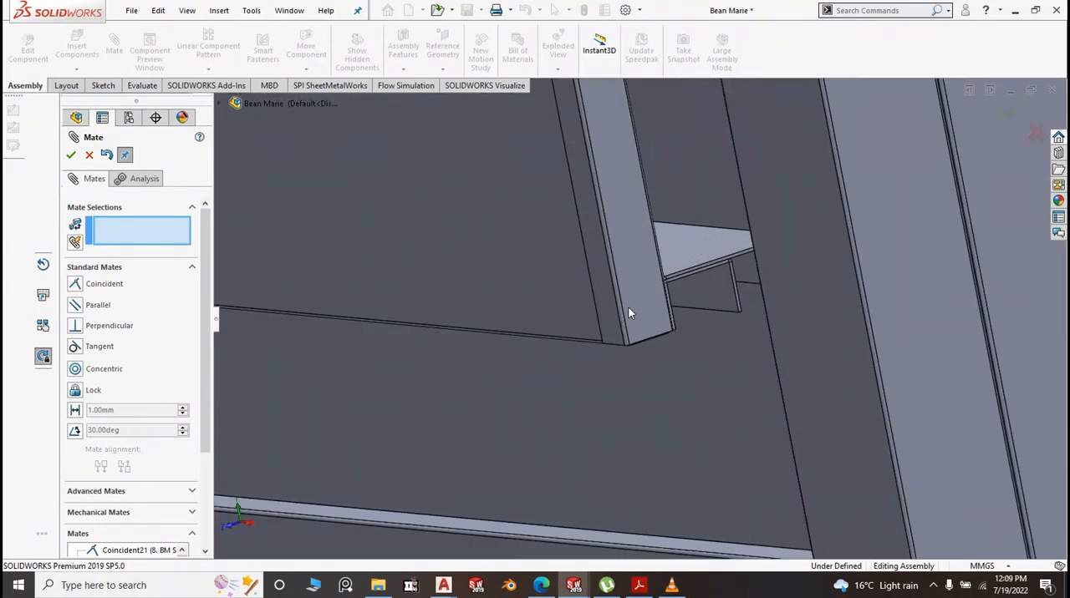
pyautogui.click(615, 317)
pyautogui.click(832, 350)
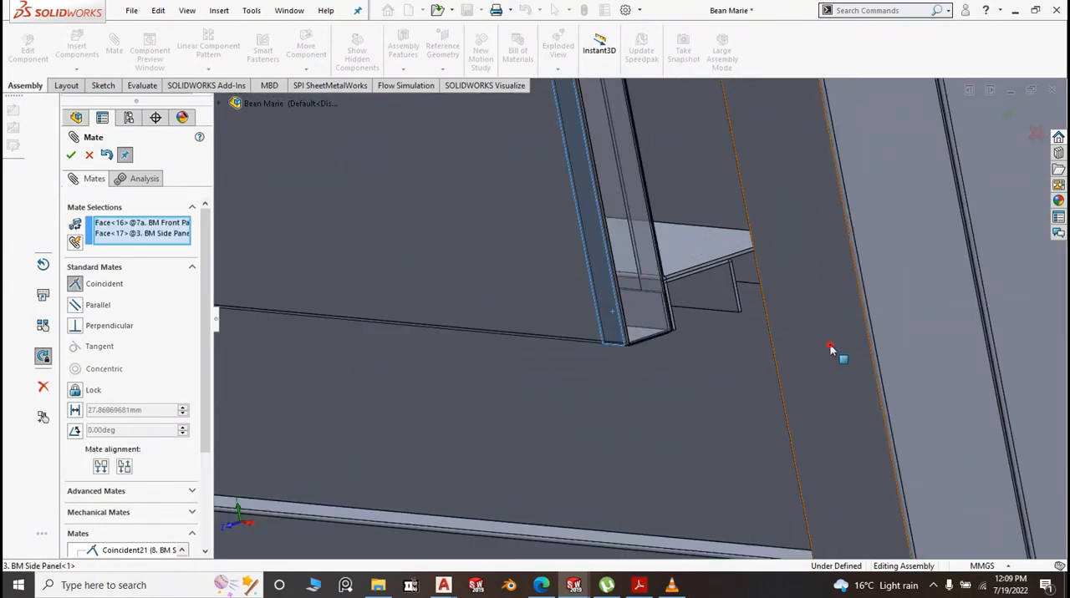
pyautogui.rightClick(768, 335)
pyautogui.scroll(8, 750, 316)
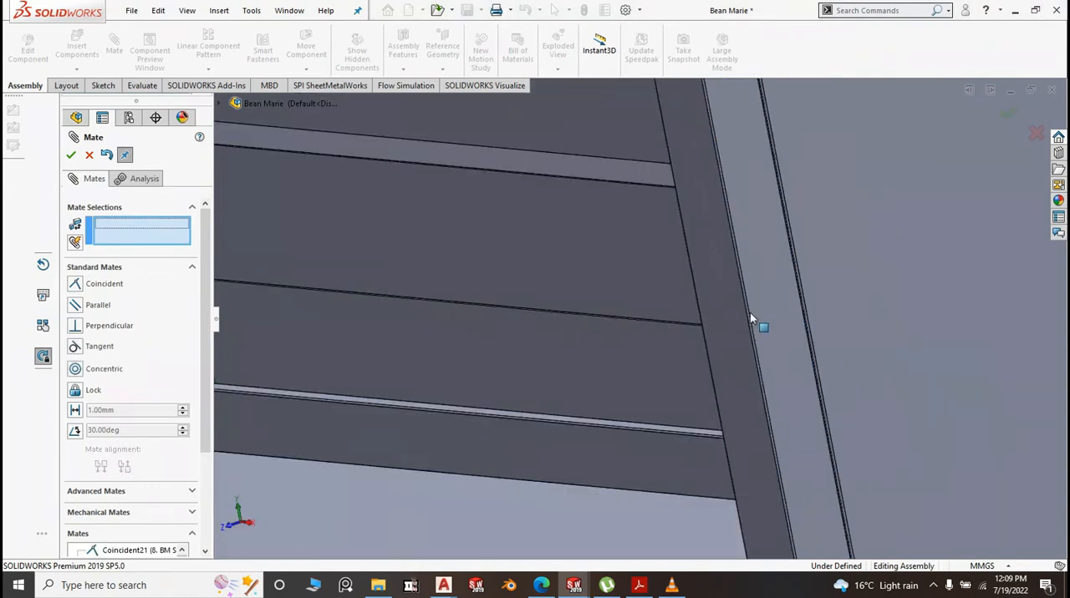
pyautogui.scroll(3, 750, 315)
pyautogui.moveTo(880, 318); pyautogui.dragTo(884, 348, button='middle')
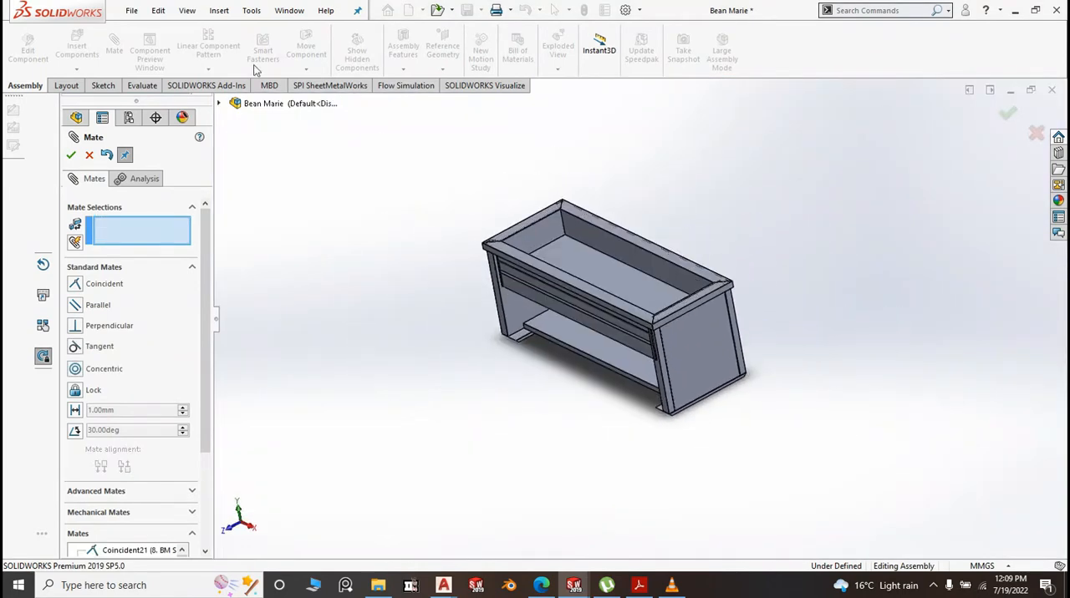
pyautogui.click(276, 106)
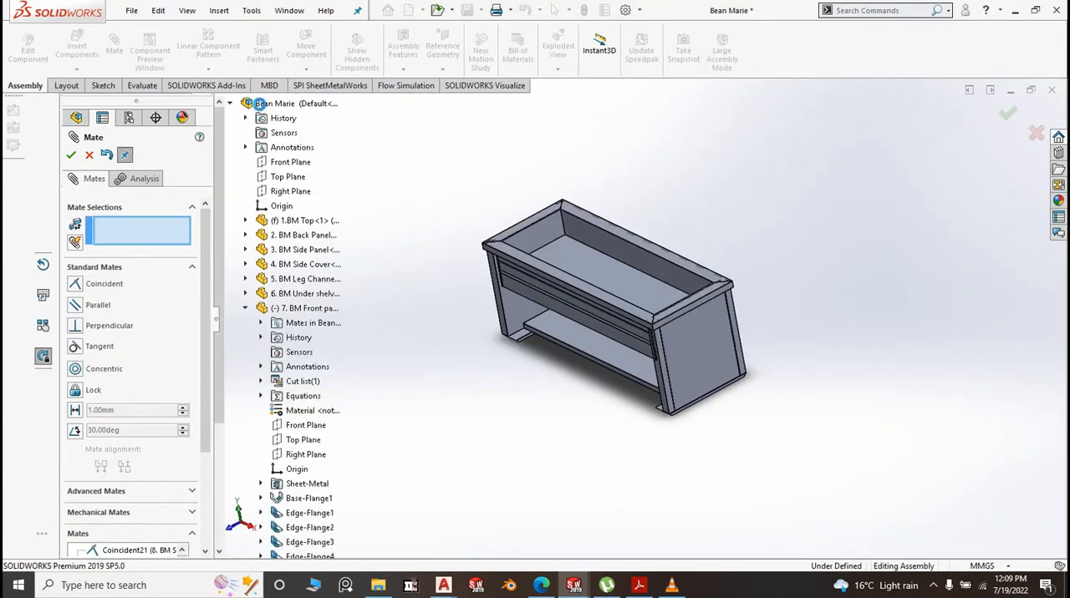
pyautogui.click(293, 163)
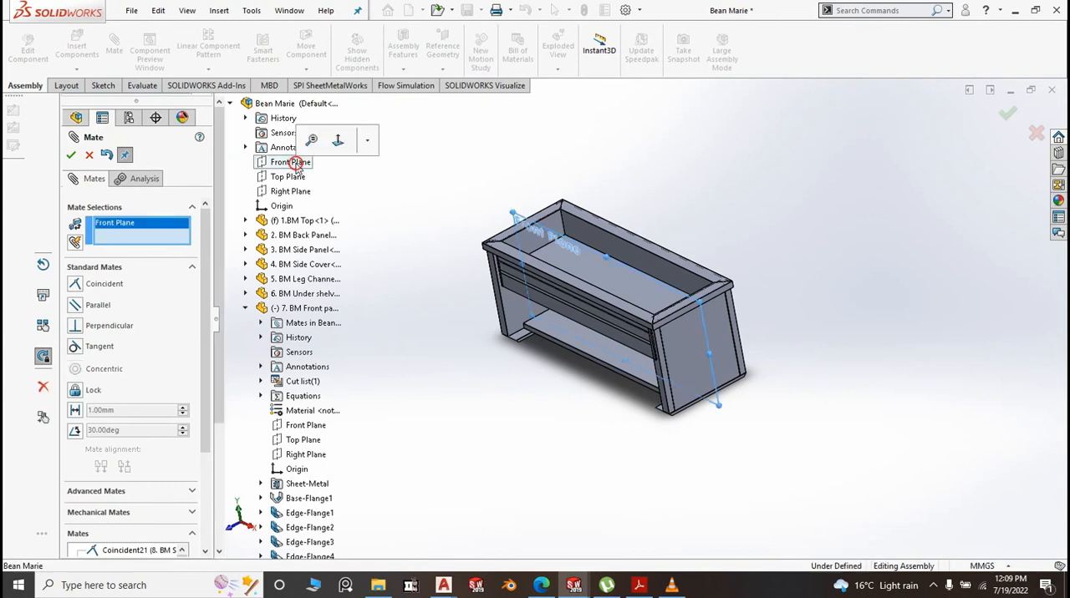
pyautogui.rightClick(162, 226)
pyautogui.click(200, 230)
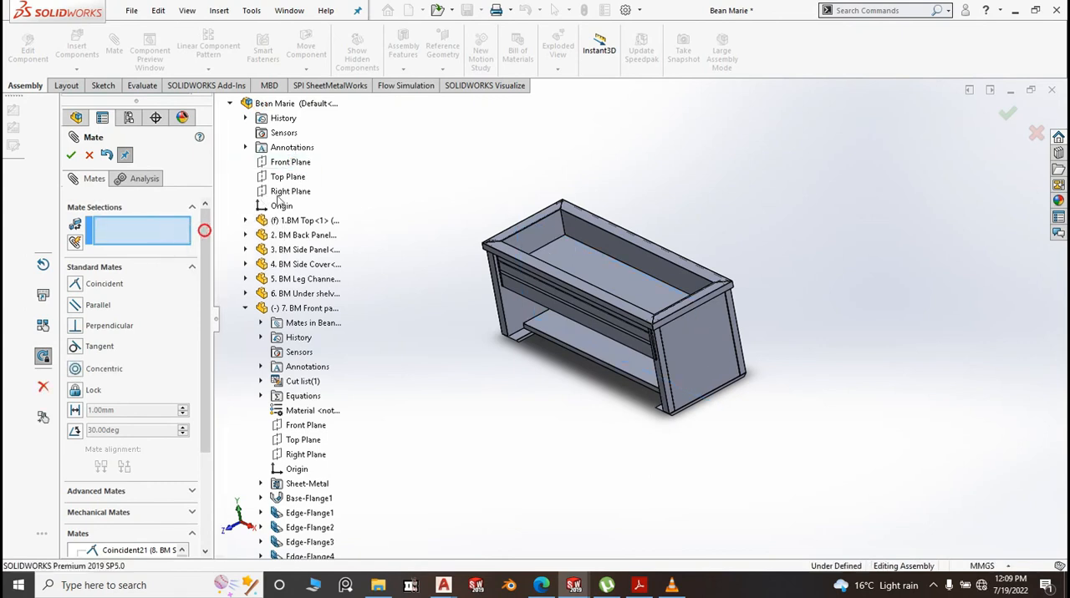
pyautogui.click(286, 191)
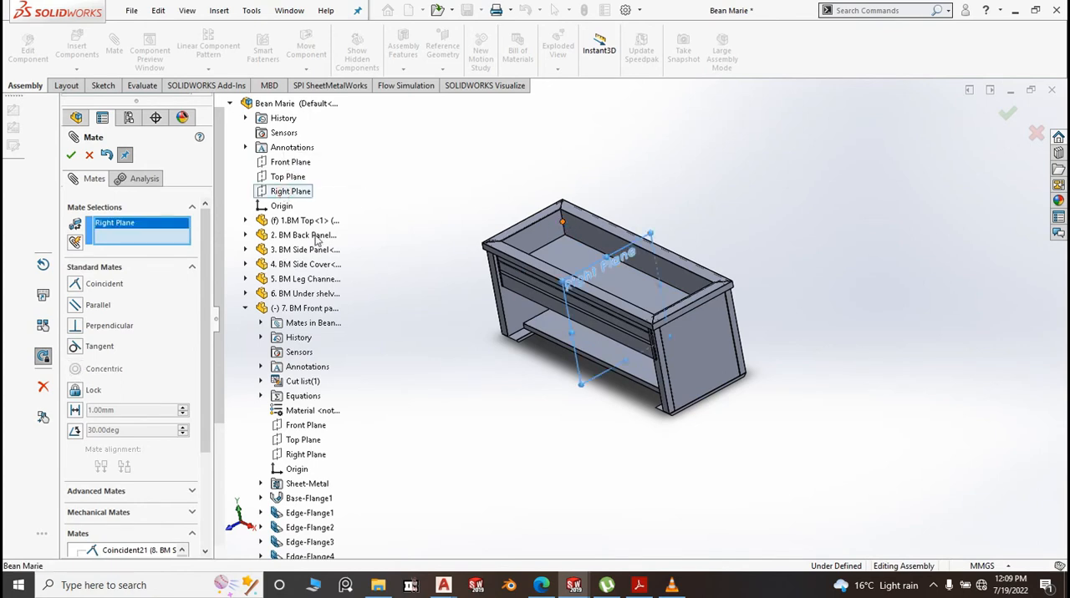
pyautogui.scroll(-4, 228, 393)
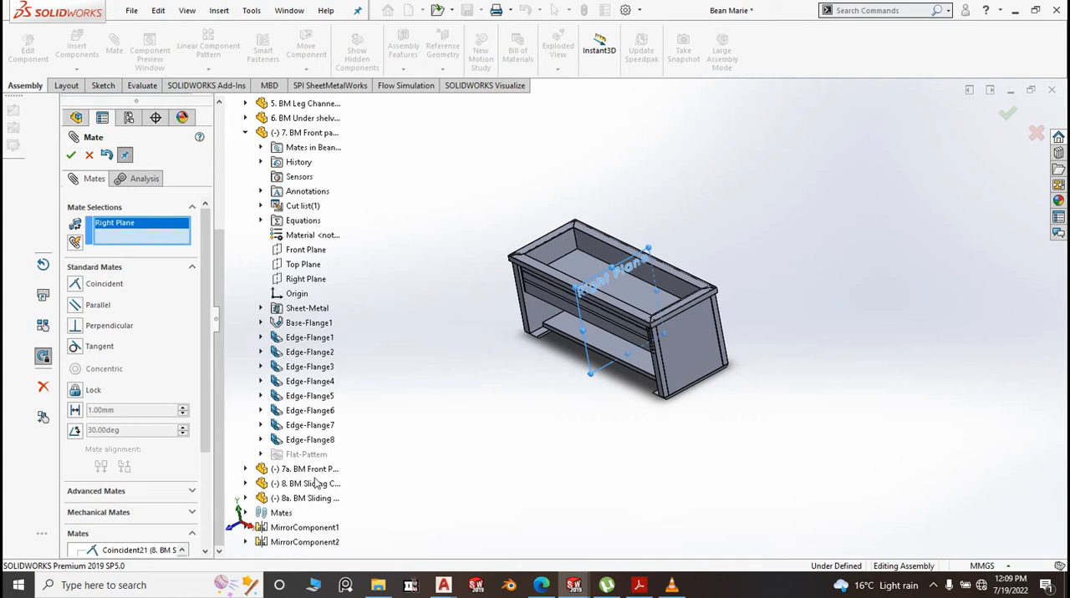
pyautogui.click(246, 469)
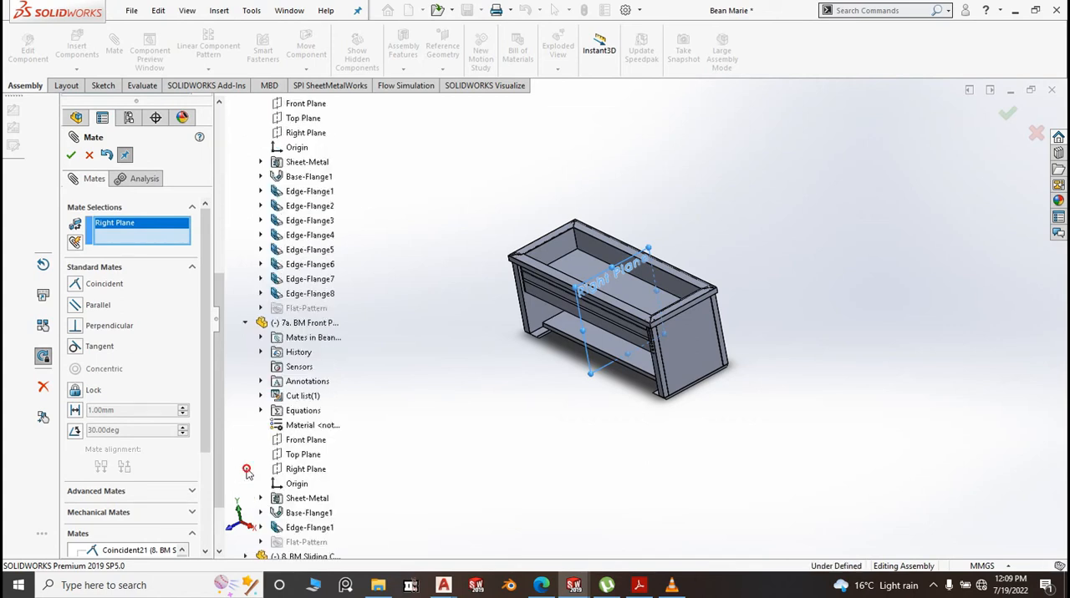
pyautogui.click(308, 470)
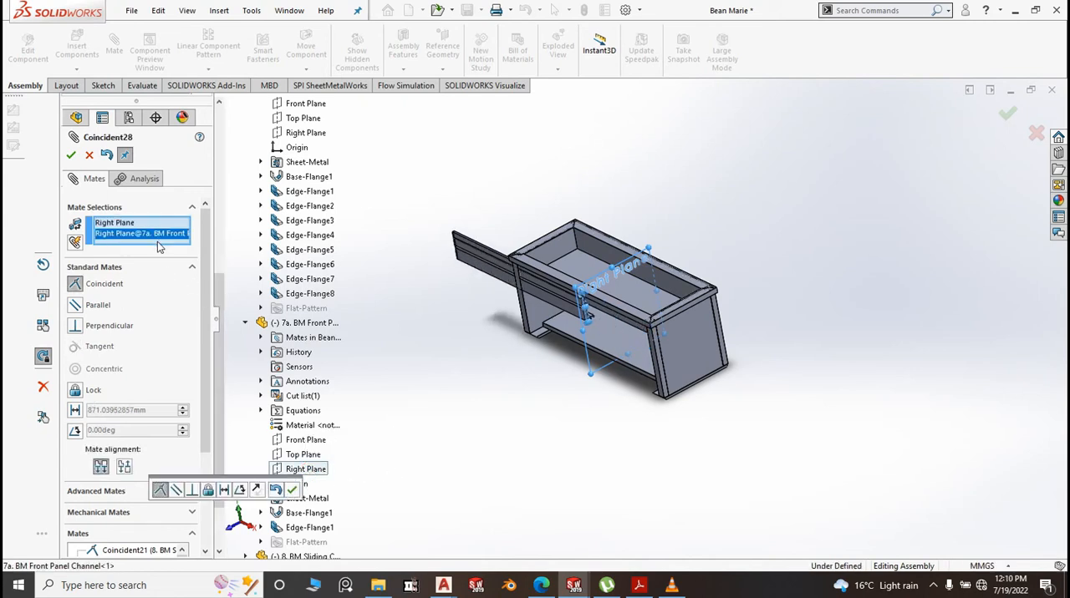
pyautogui.rightClick(159, 234)
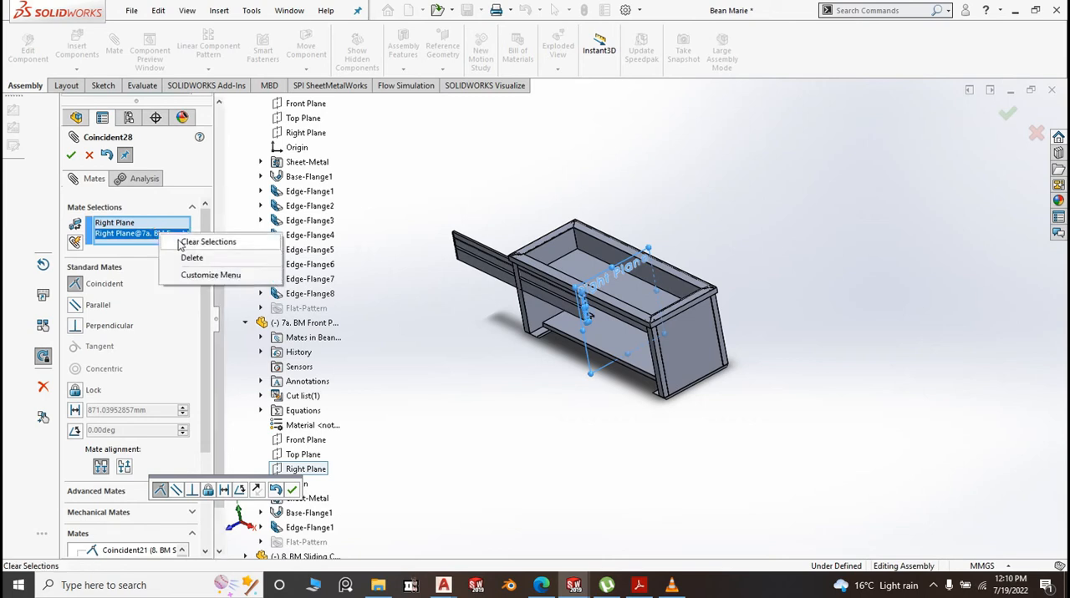
pyautogui.click(207, 242)
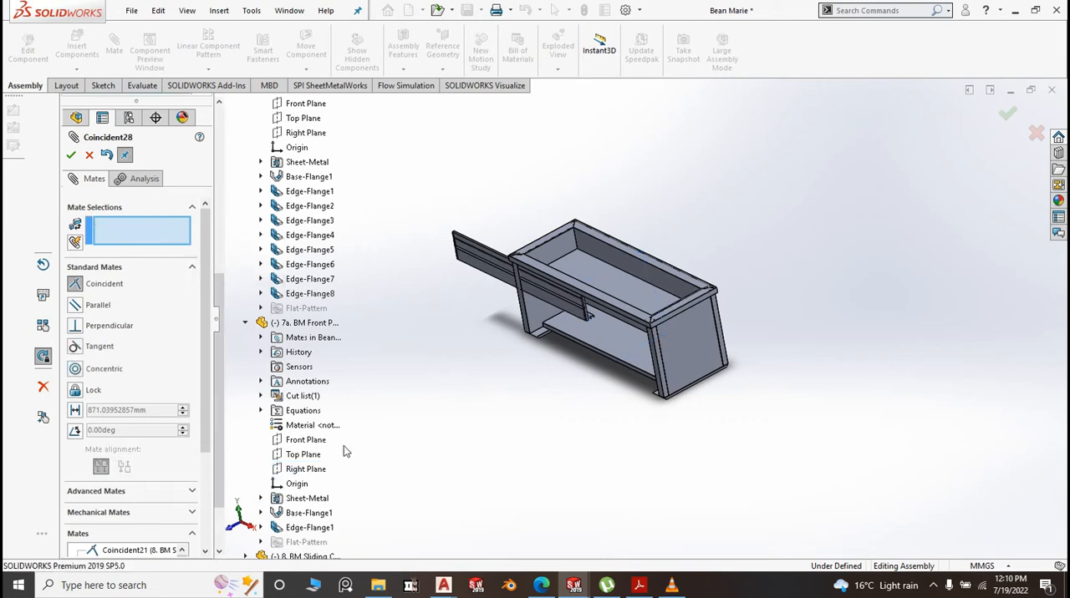
# Center the front panel in the cabinet by making its Right Plane coincident with the assembly's Right Plane
pyautogui.click(245, 324)
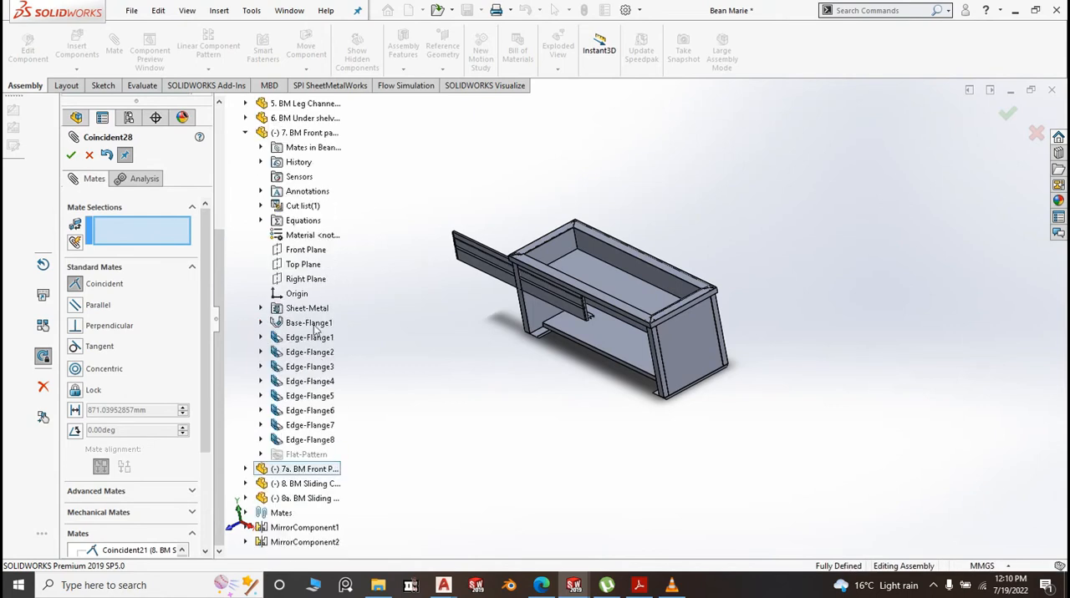
pyautogui.click(309, 280)
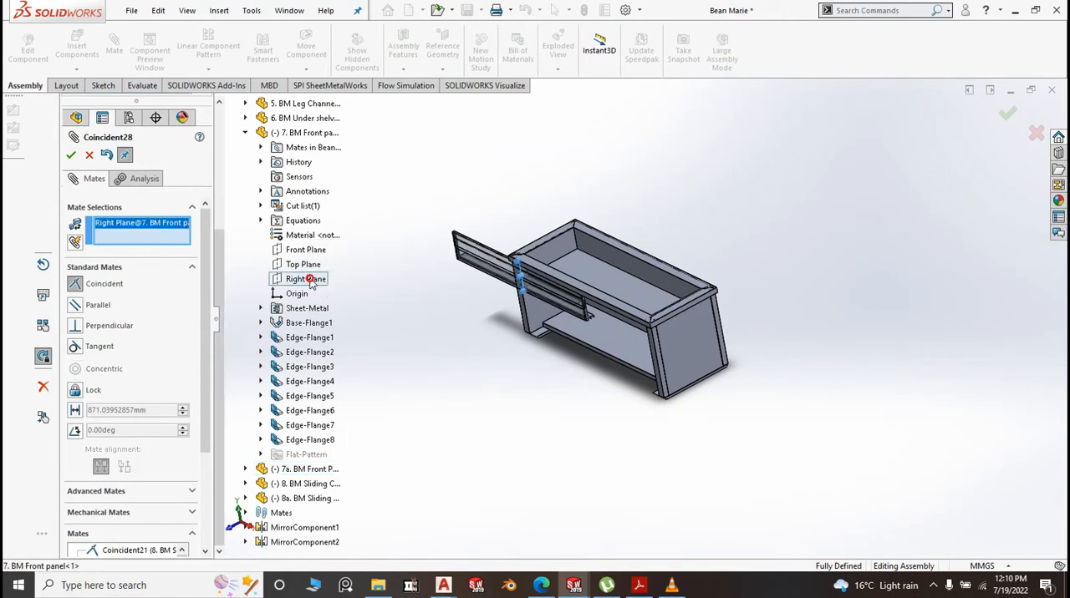
pyautogui.scroll(5, 408, 337)
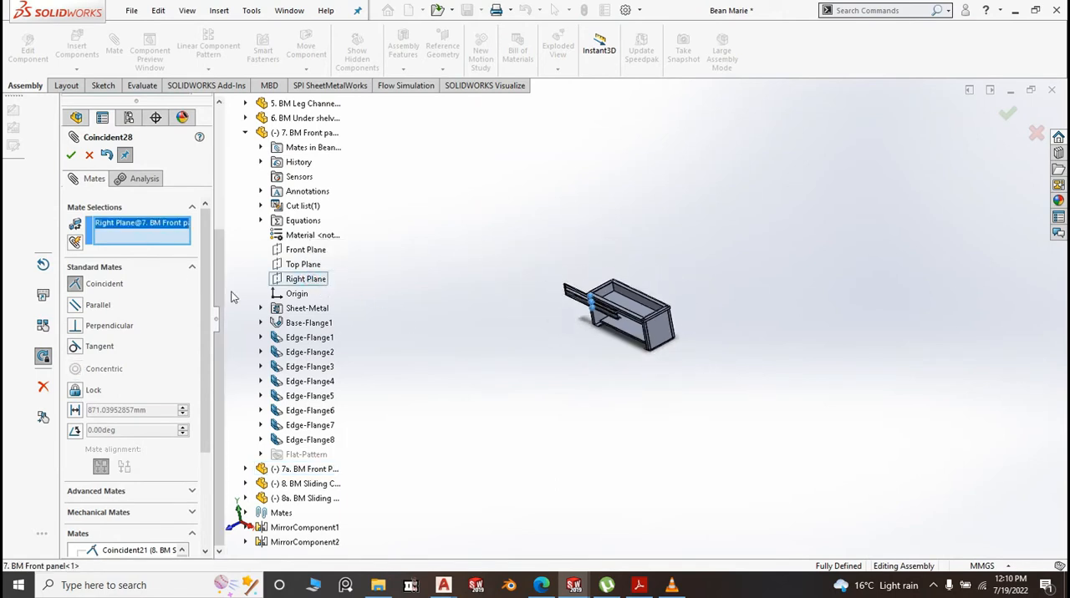
pyautogui.moveTo(221, 265)
pyautogui.mouseDown()
pyautogui.moveTo(228, 179)
pyautogui.moveTo(255, 158)
pyautogui.mouseUp()
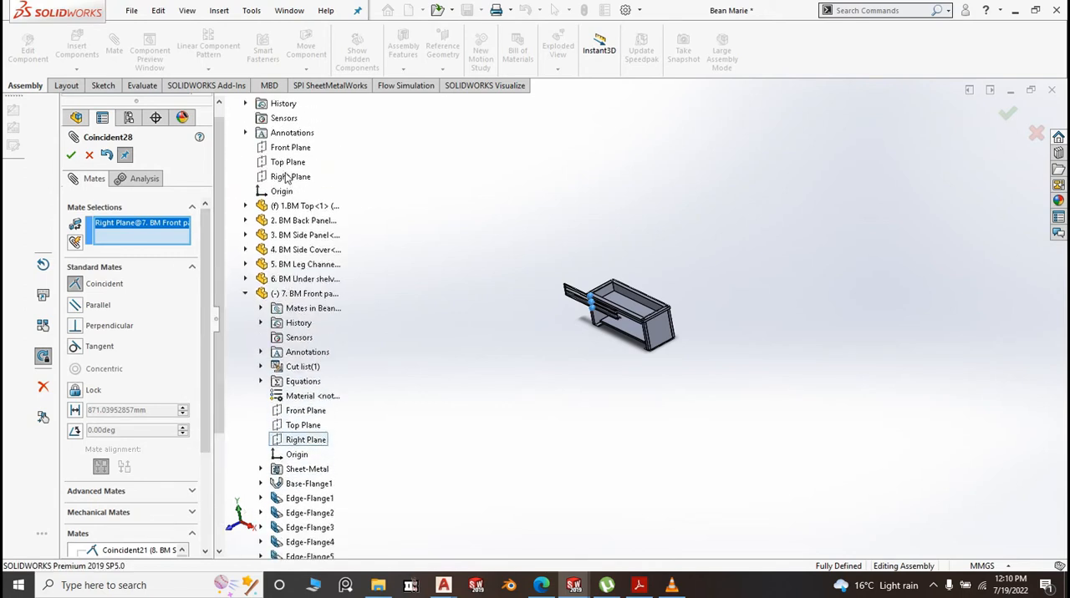
pyautogui.scroll(1, 219, 213)
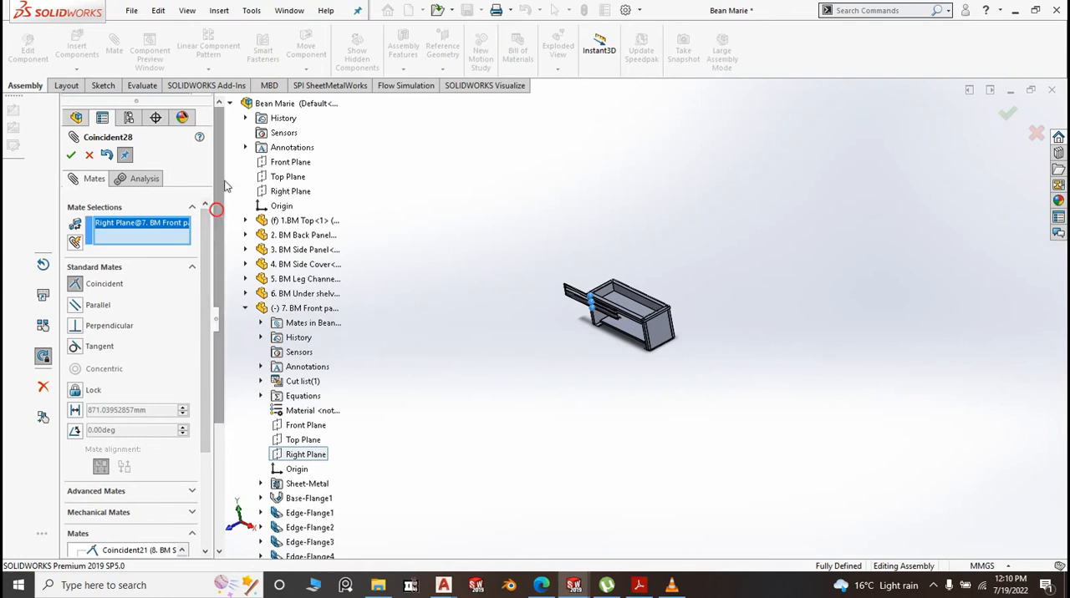
pyautogui.click(283, 194)
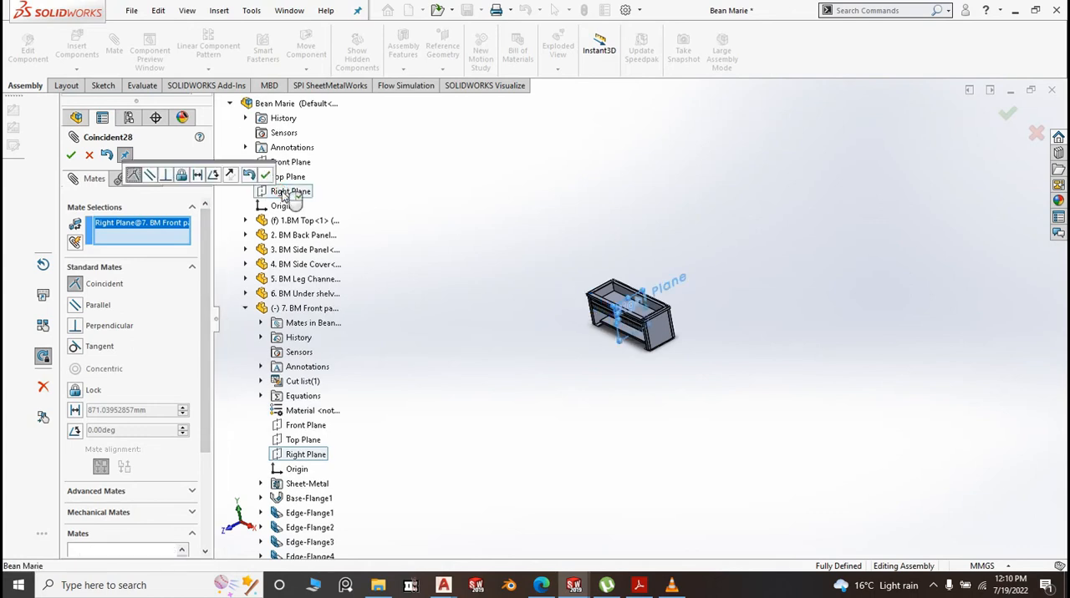
pyautogui.click(266, 175)
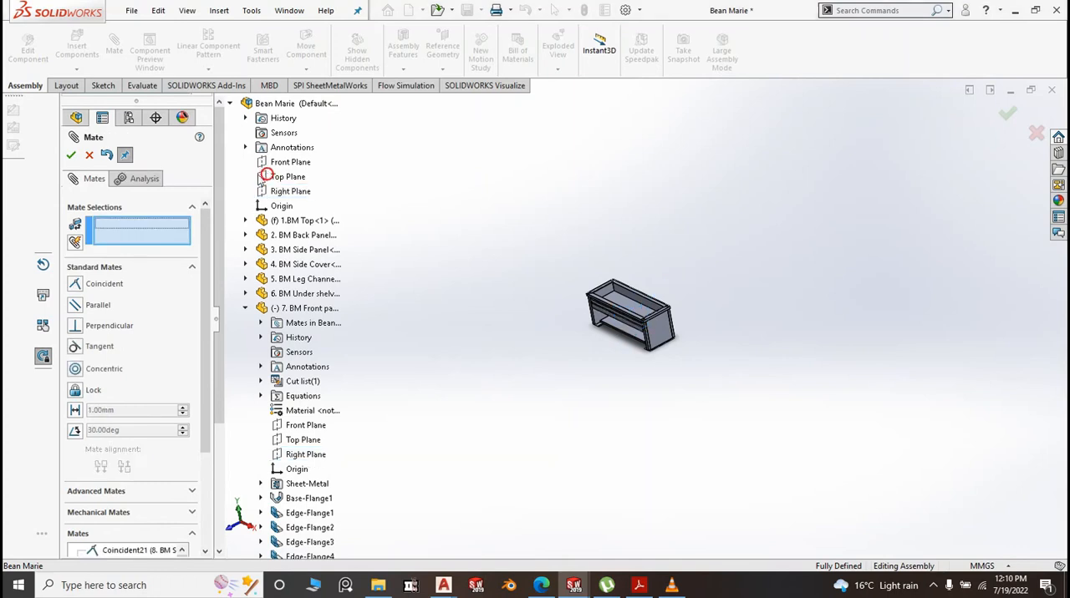
pyautogui.click(70, 156)
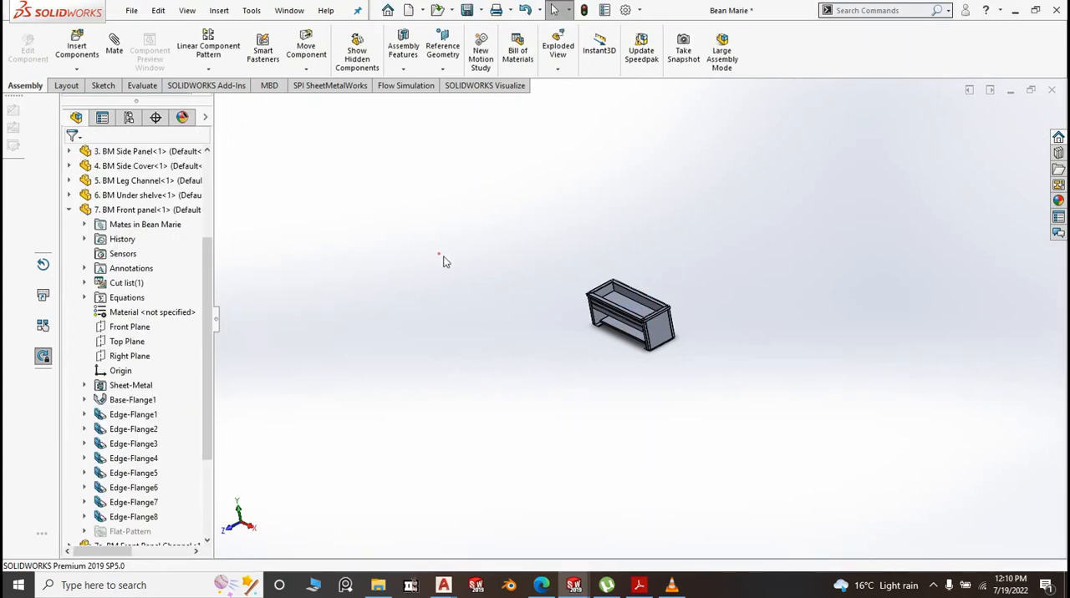
# Insert another 8. BM Sliding Channel and 8a. BM Sliding Angle, placing both in open space in front of the cabinet
pyautogui.scroll(-5, 643, 278)
pyautogui.moveTo(644, 278); pyautogui.dragTo(509, 456, button='middle')
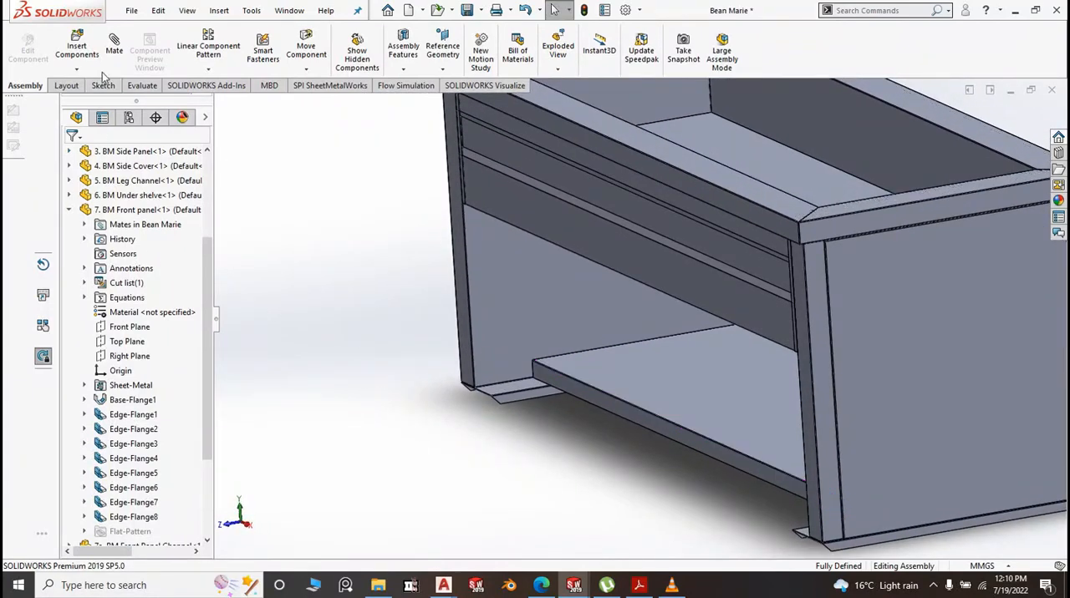
pyautogui.click(82, 51)
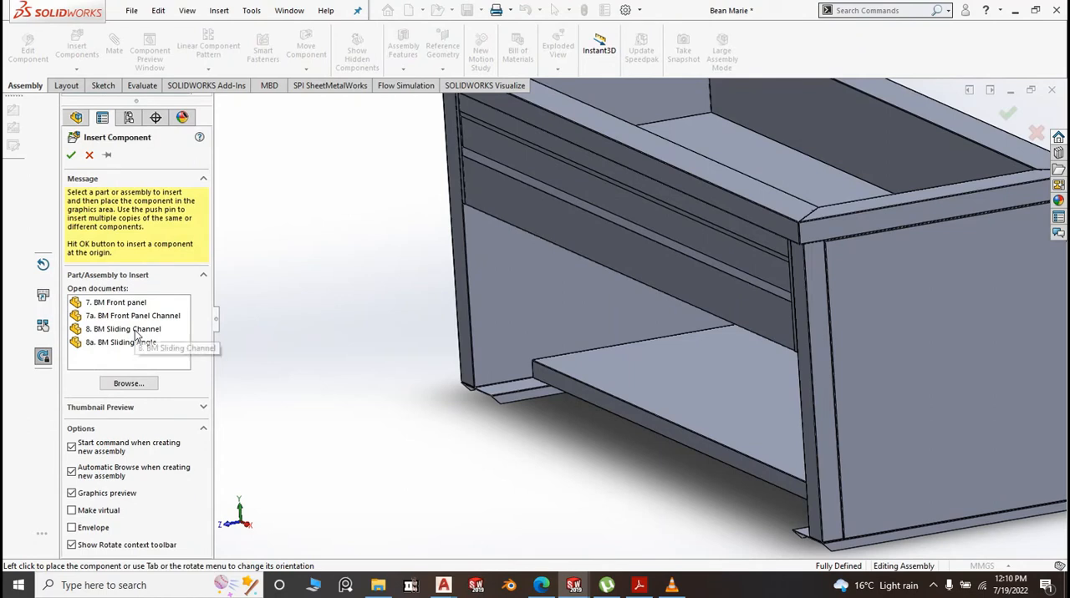
pyautogui.click(134, 329)
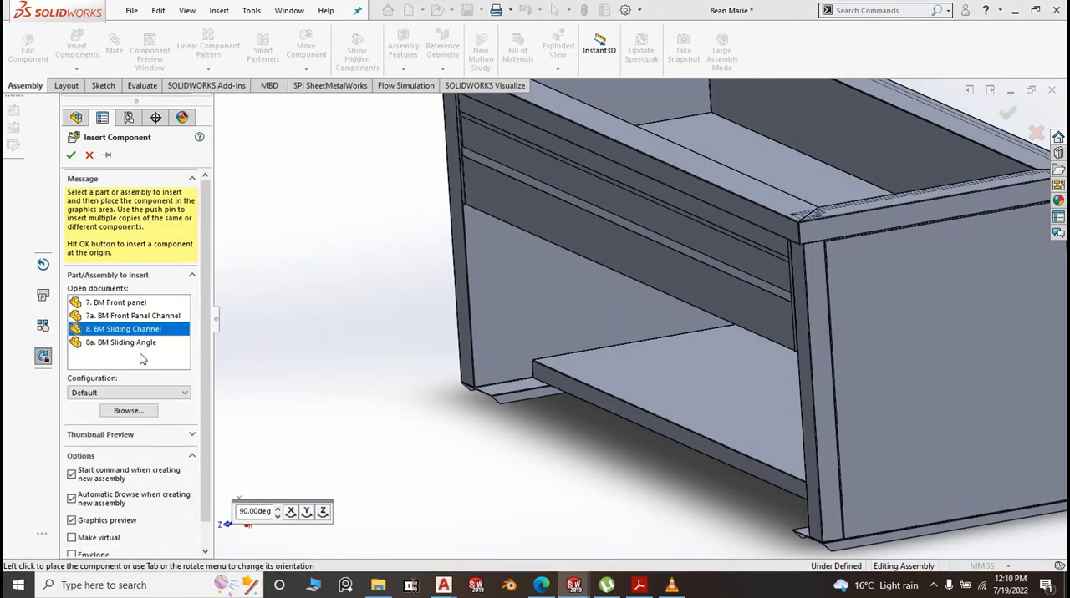
pyautogui.keyDown('ctrl'); pyautogui.click(141, 345); pyautogui.keyUp('ctrl')
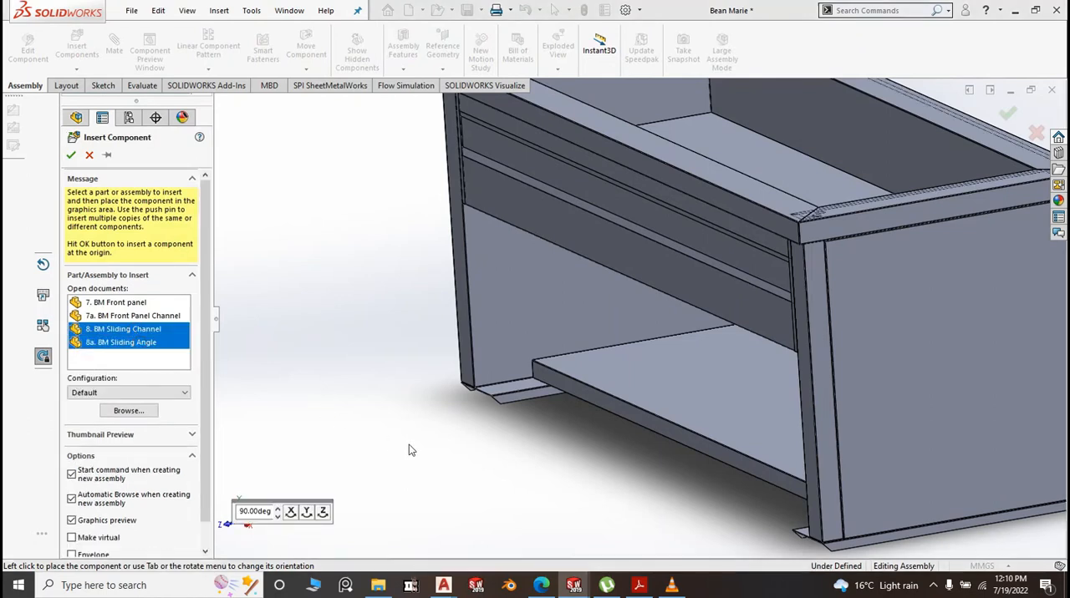
pyautogui.scroll(4, 469, 457)
pyautogui.click(450, 422)
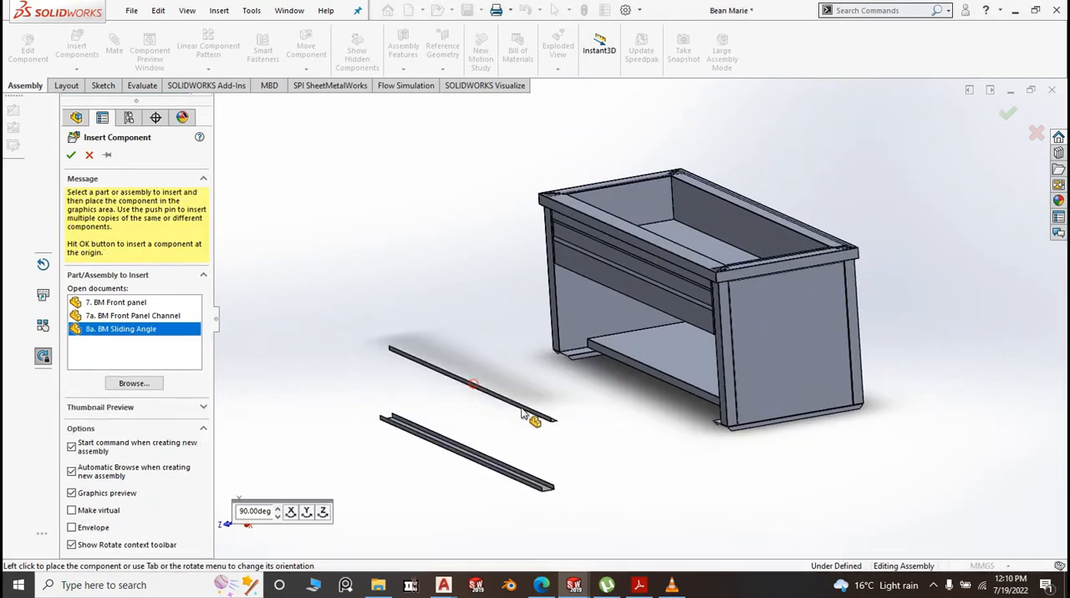
pyautogui.click(547, 416)
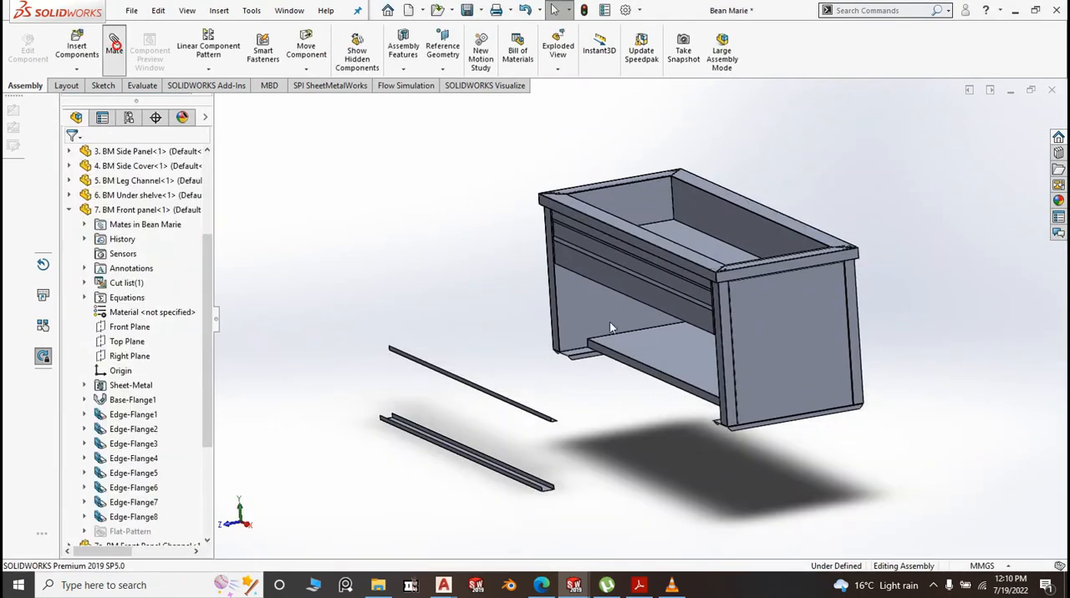
# Add a coincident mate between the underside of the new sliding angle and the inner base face of the new sliding channel
pyautogui.moveTo(605, 493); pyautogui.dragTo(611, 418, button='middle')
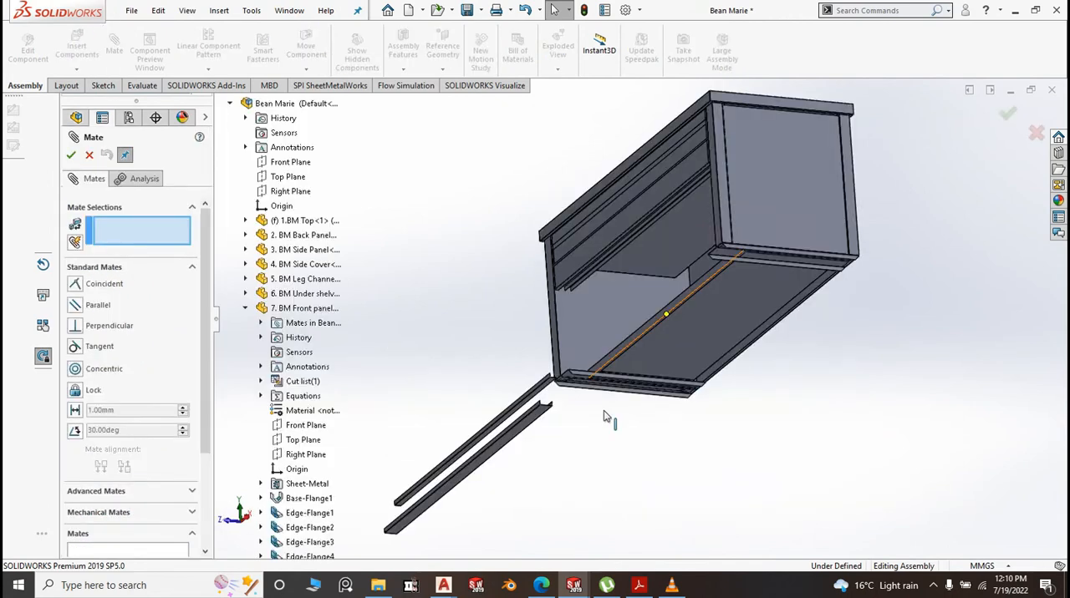
pyautogui.scroll(-3, 552, 392)
pyautogui.moveTo(551, 390); pyautogui.dragTo(580, 334, button='middle')
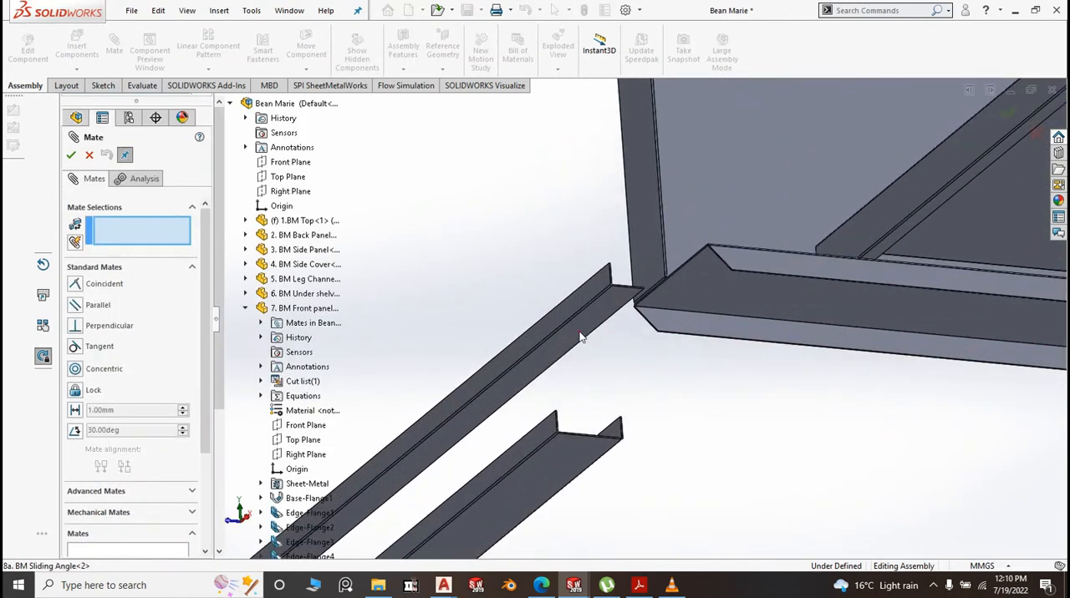
pyautogui.click(580, 334)
pyautogui.moveTo(607, 368); pyautogui.dragTo(659, 512, button='middle')
pyautogui.scroll(5, 634, 420)
pyautogui.scroll(-6, 661, 527)
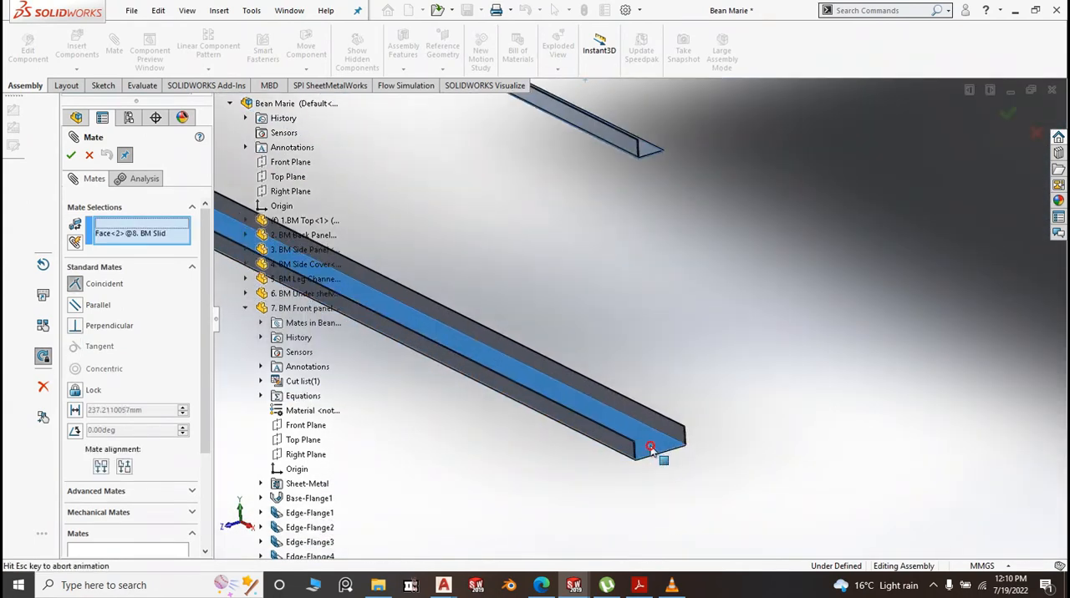
pyautogui.click(653, 451)
pyautogui.press('Return')
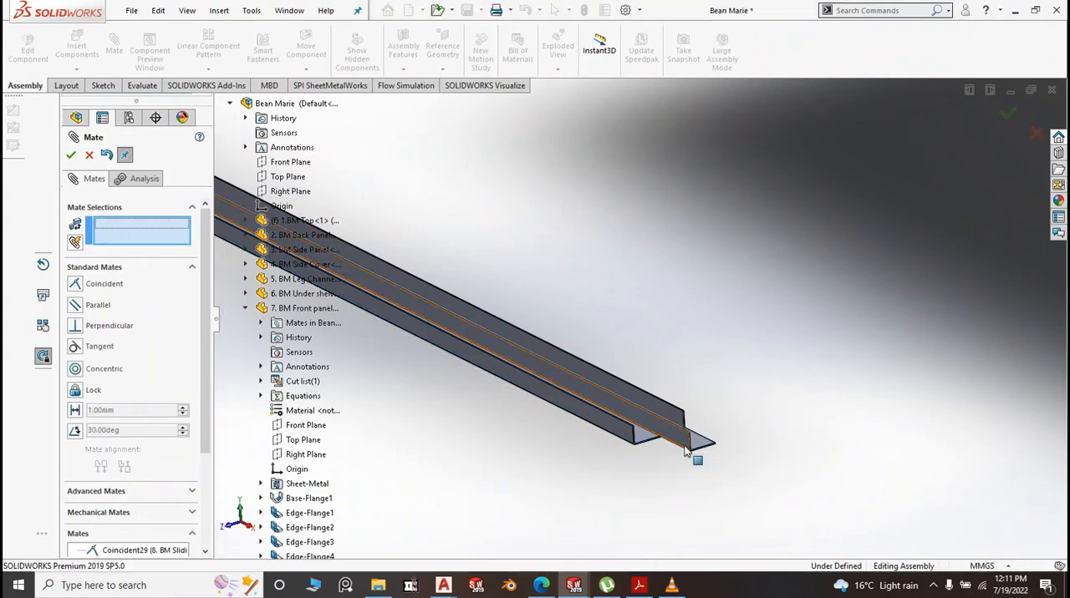
# Make the sliding angle's end face flush with the sliding channel's end face using a coincident mate
pyautogui.scroll(-3, 702, 413)
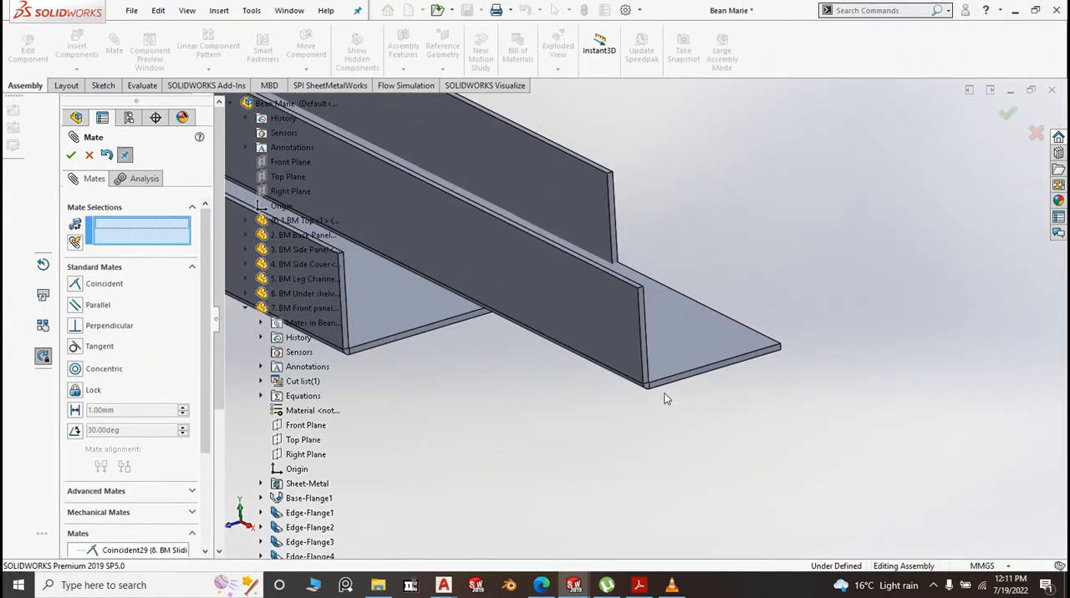
pyautogui.click(667, 384)
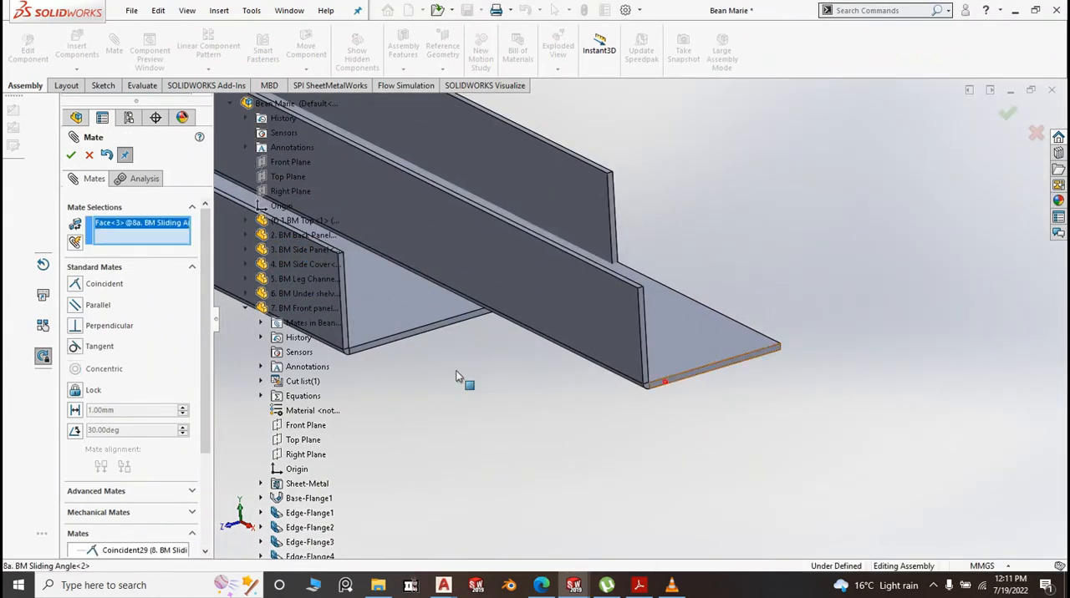
pyautogui.click(347, 335)
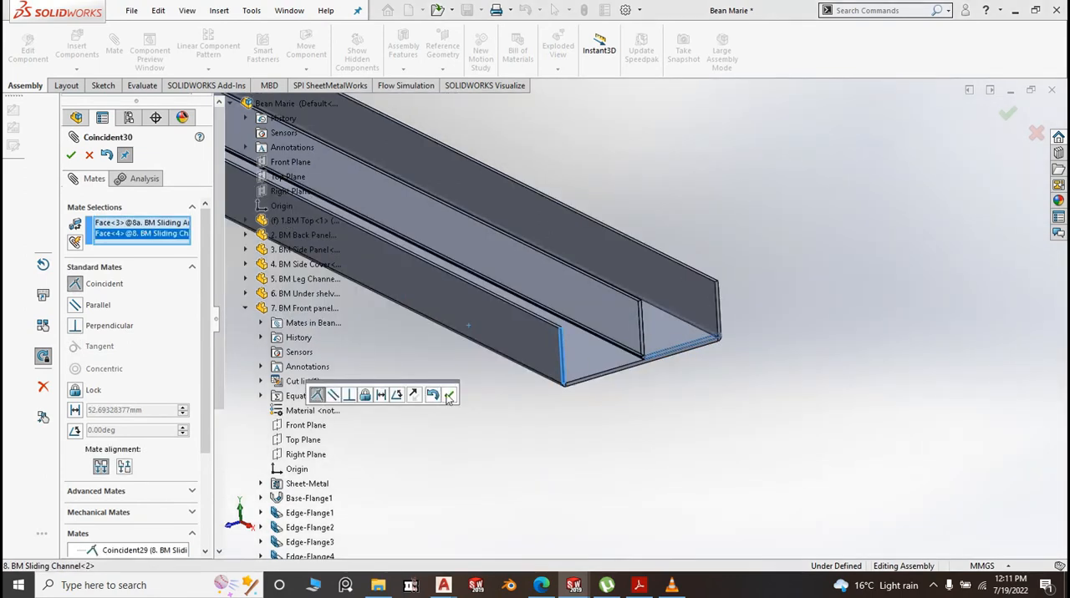
pyautogui.click(449, 397)
# Center the new sliding angle's upright flange between the sliding channel's two side flanges using a Width mate with the Centered constraint
pyautogui.click(104, 492)
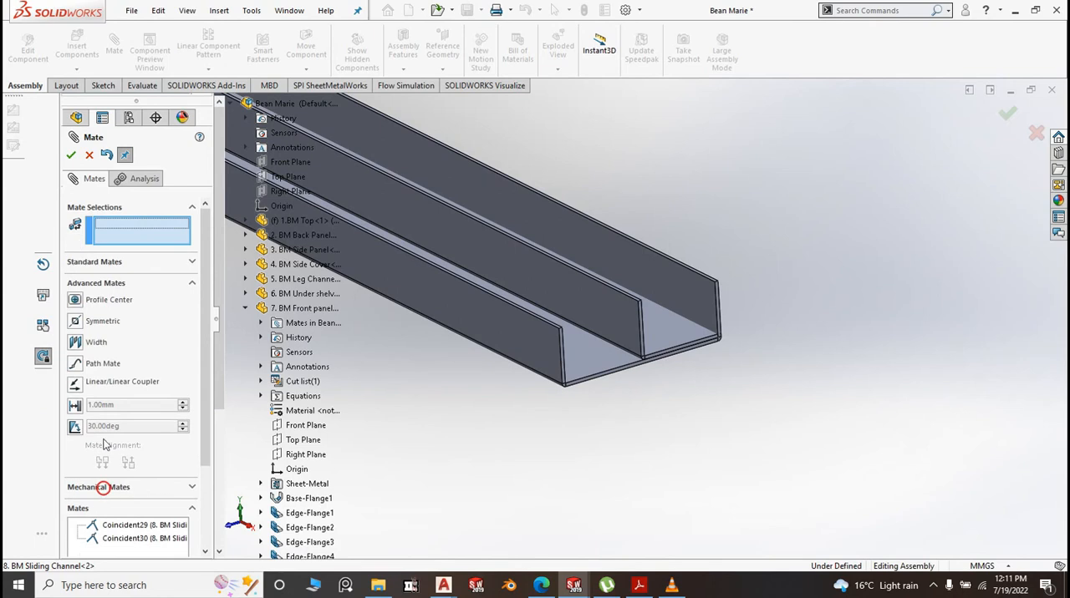
pyautogui.click(76, 344)
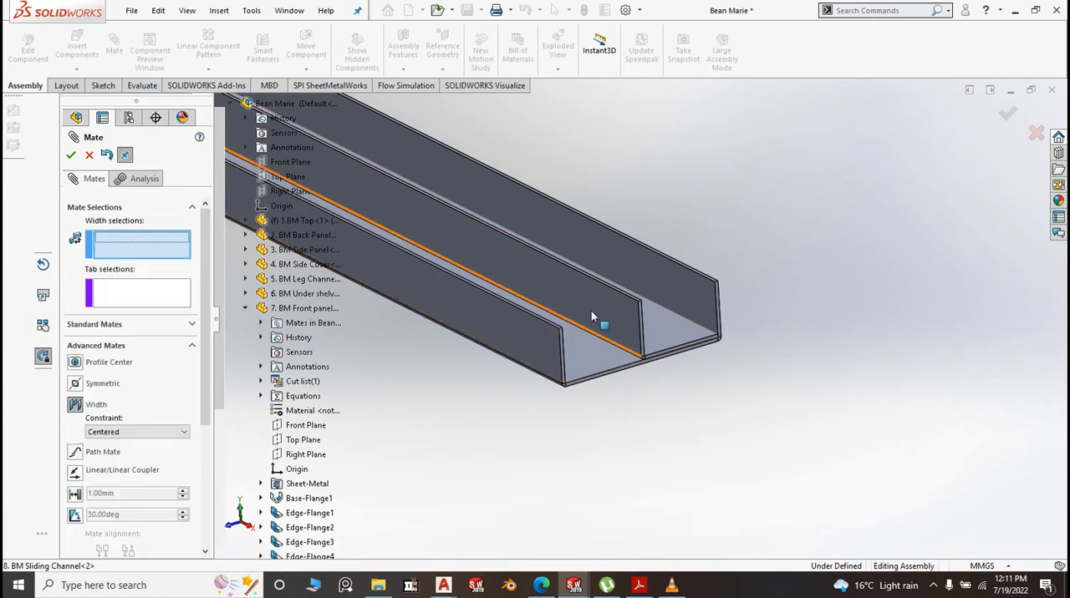
pyautogui.click(640, 317)
pyautogui.moveTo(709, 376); pyautogui.dragTo(628, 432, button='middle')
pyautogui.scroll(-3, 573, 398)
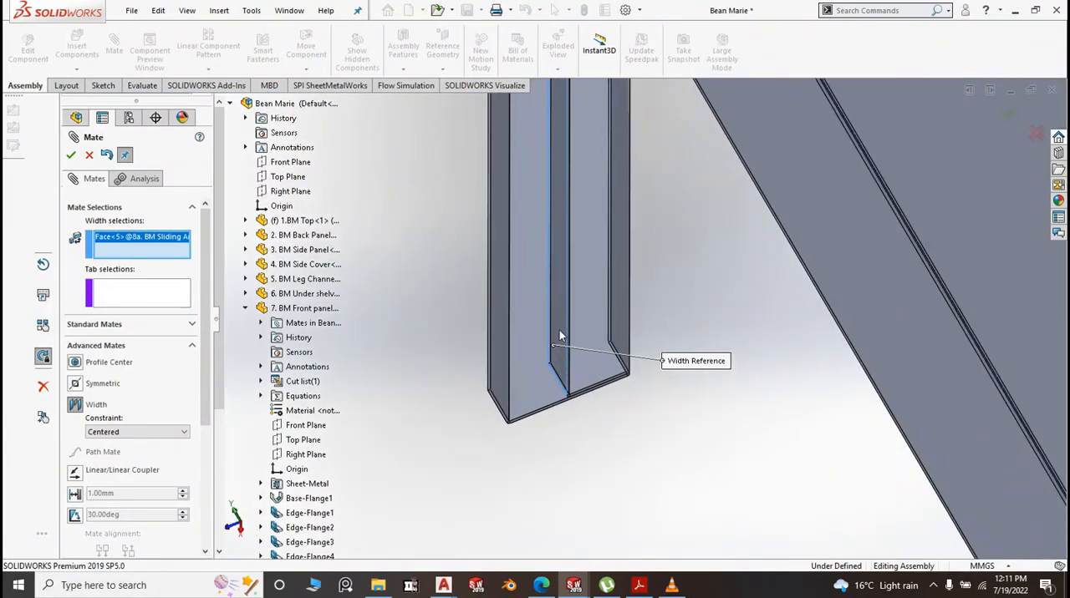
pyautogui.click(561, 334)
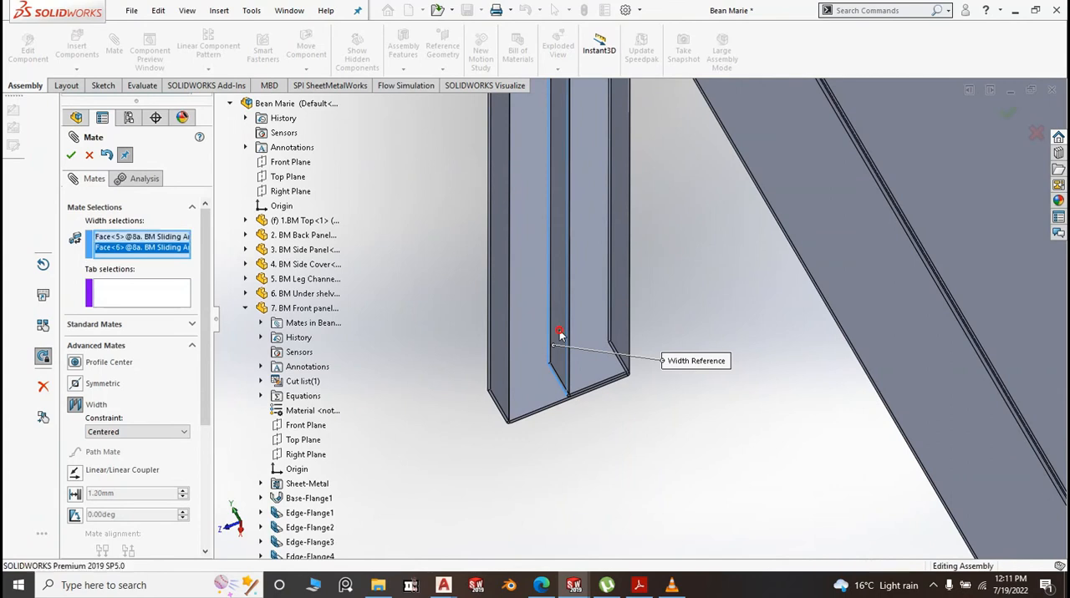
pyautogui.click(616, 322)
pyautogui.moveTo(619, 377); pyautogui.dragTo(672, 411, button='middle')
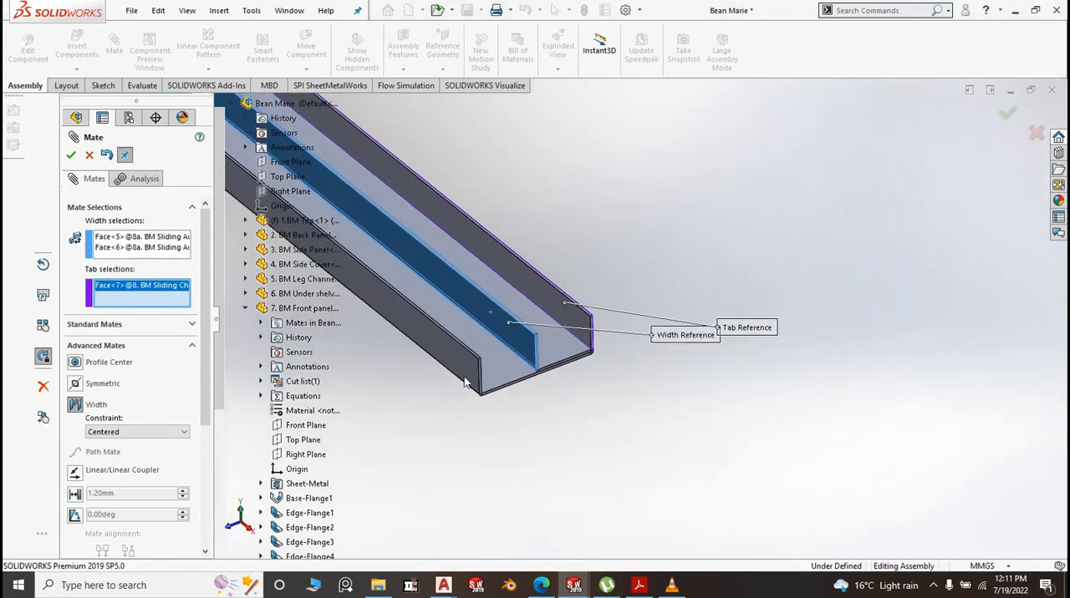
pyautogui.click(464, 367)
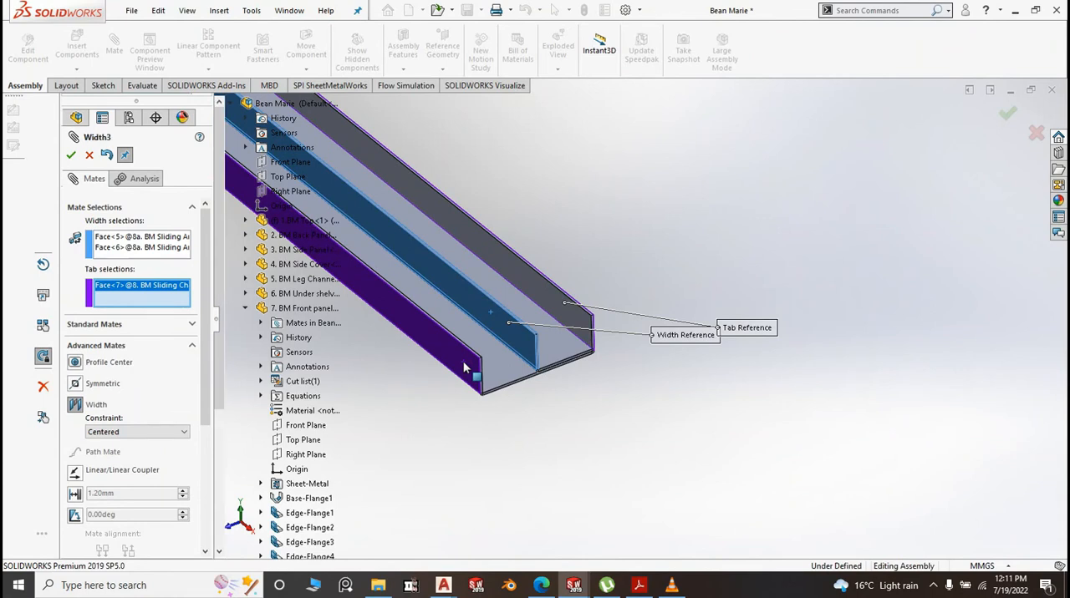
pyautogui.rightClick(465, 368)
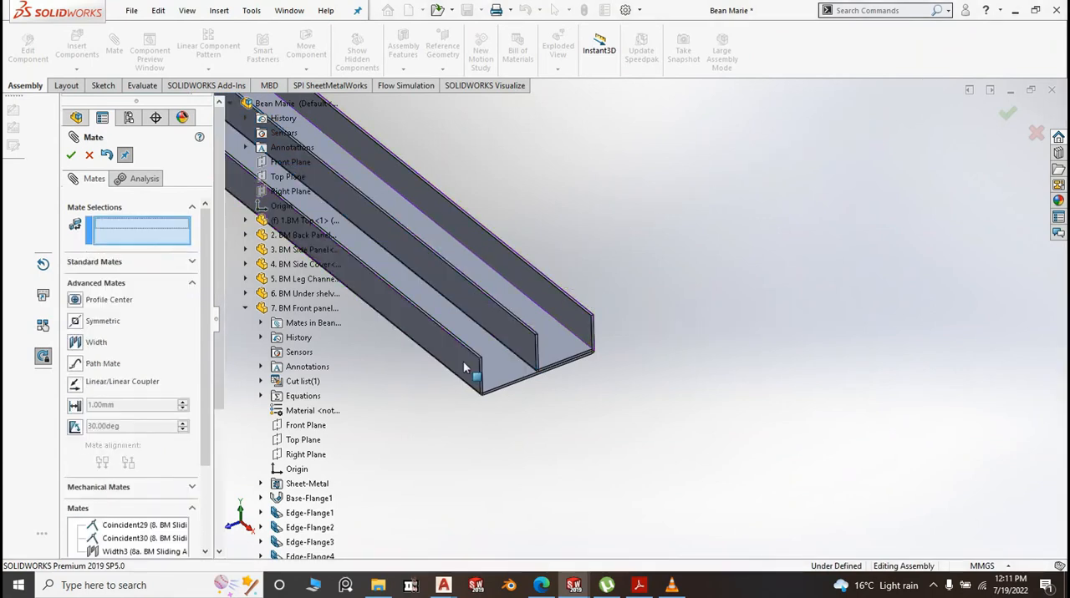
# Align the new channel-and-angle pair under the upper one with a coincident mate between the upright flange faces of both sliding angles
pyautogui.scroll(8, 494, 378)
pyautogui.scroll(5, 562, 425)
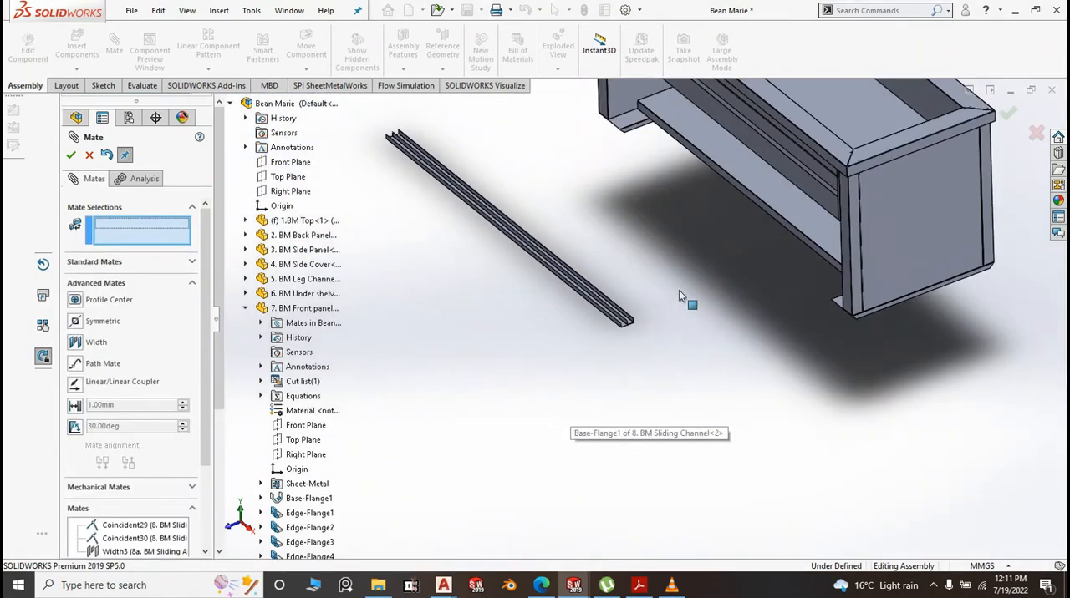
pyautogui.click(94, 264)
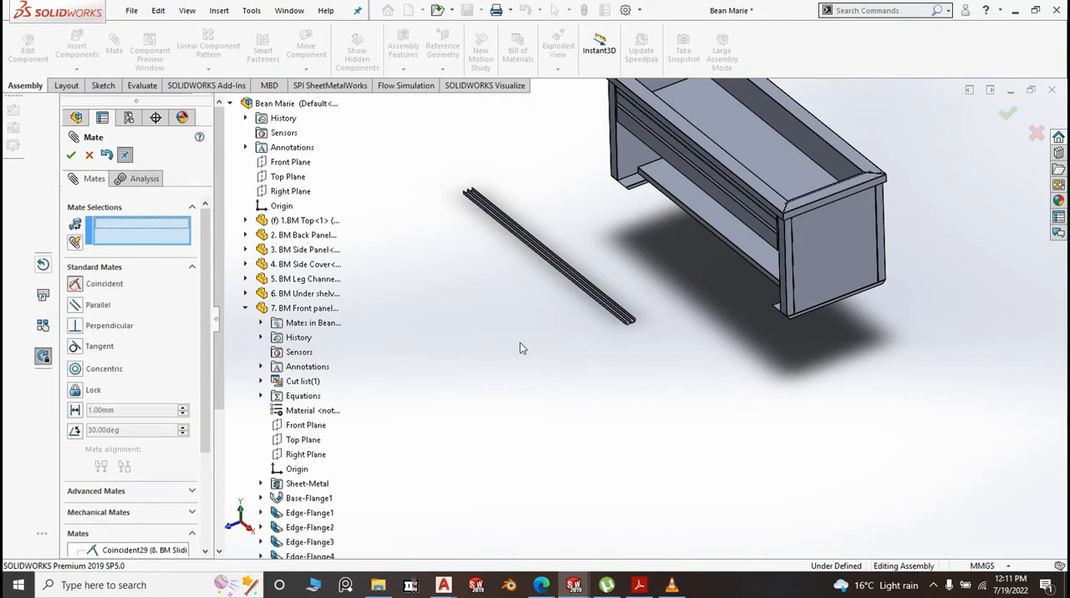
pyautogui.moveTo(698, 368); pyautogui.dragTo(658, 204, button='middle')
pyautogui.scroll(-2, 658, 205)
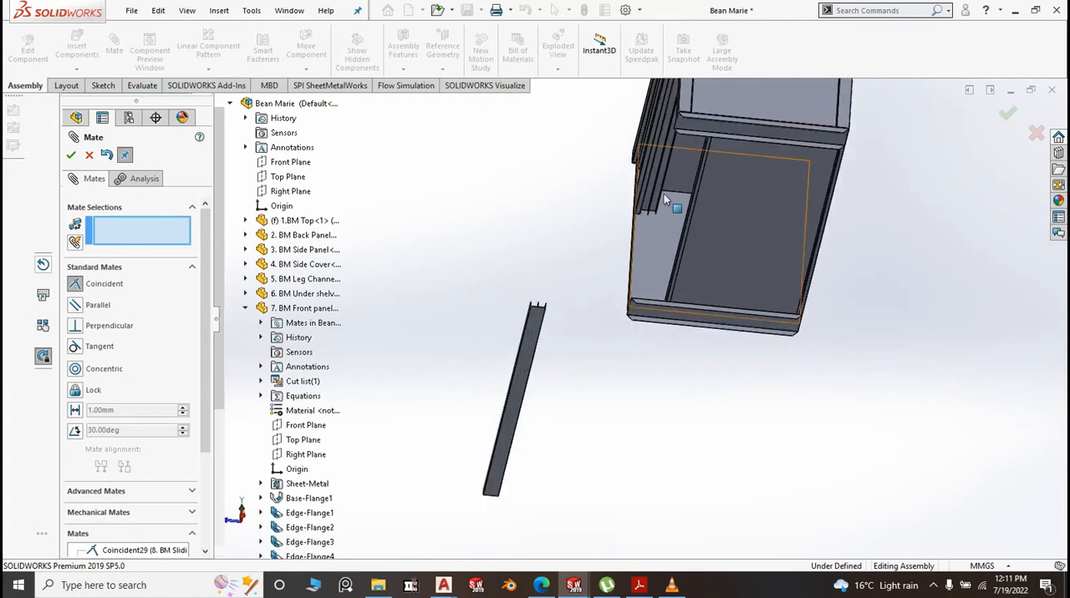
pyautogui.scroll(-3, 665, 200)
pyautogui.scroll(1, 619, 297)
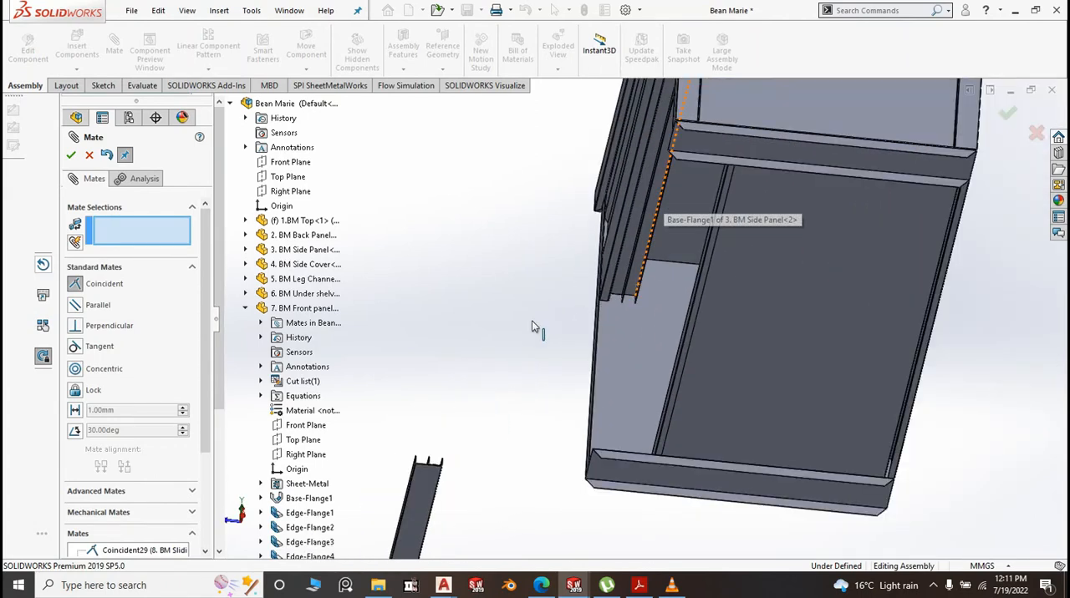
pyautogui.scroll(-3, 618, 298)
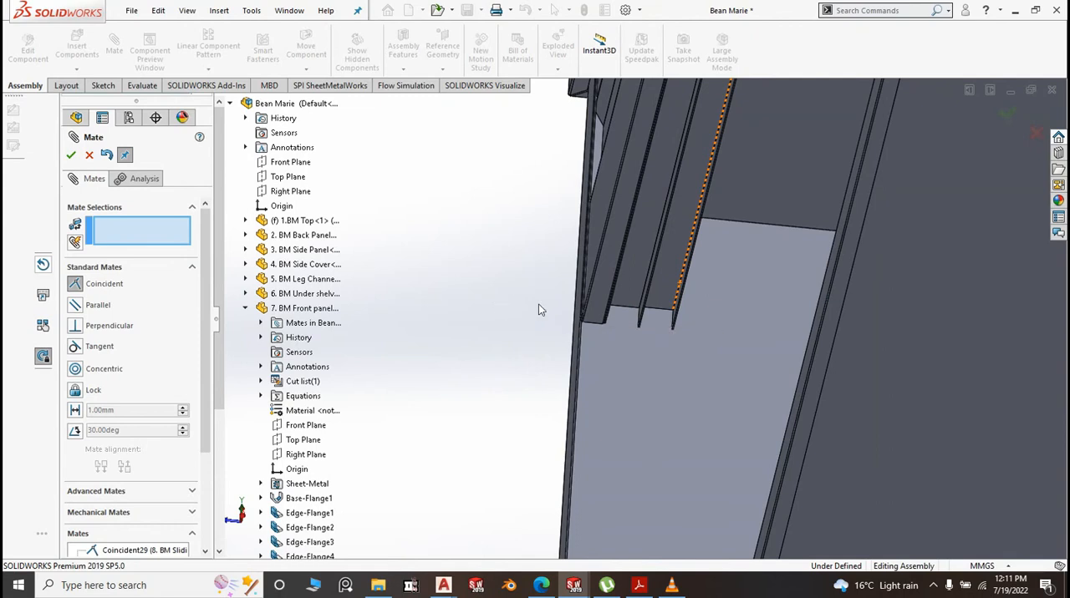
pyautogui.moveTo(629, 314); pyautogui.dragTo(671, 293, button='middle')
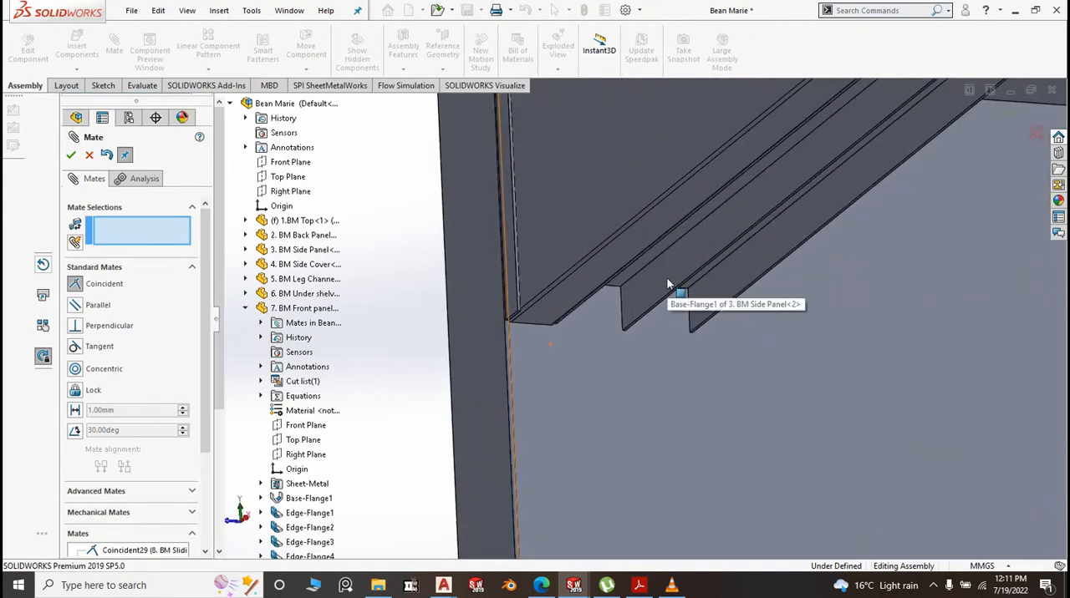
pyautogui.click(670, 286)
pyautogui.scroll(10, 671, 287)
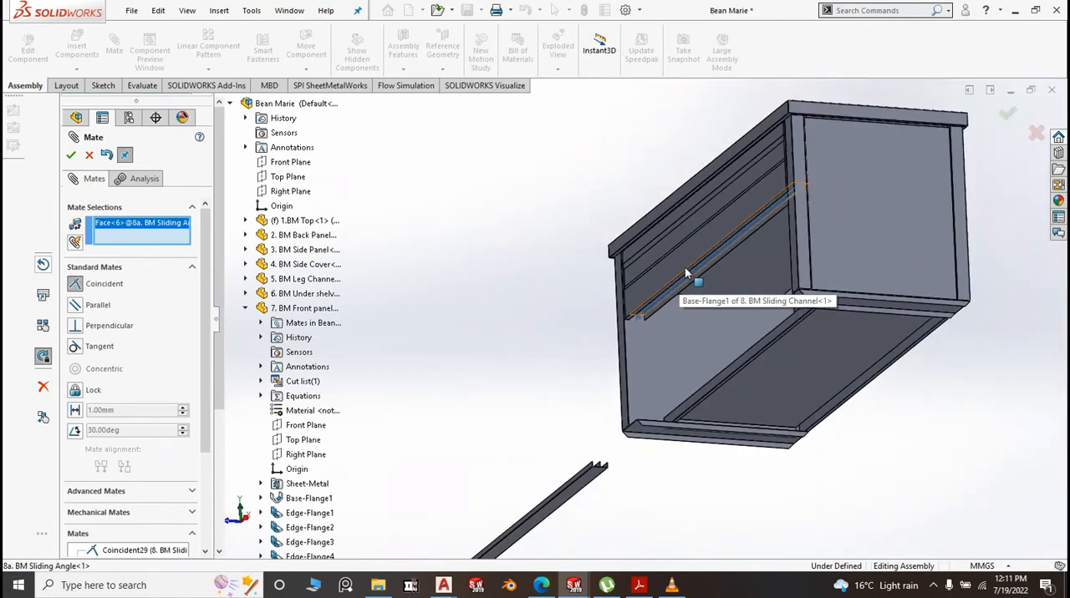
pyautogui.moveTo(588, 342); pyautogui.dragTo(566, 437, button='middle')
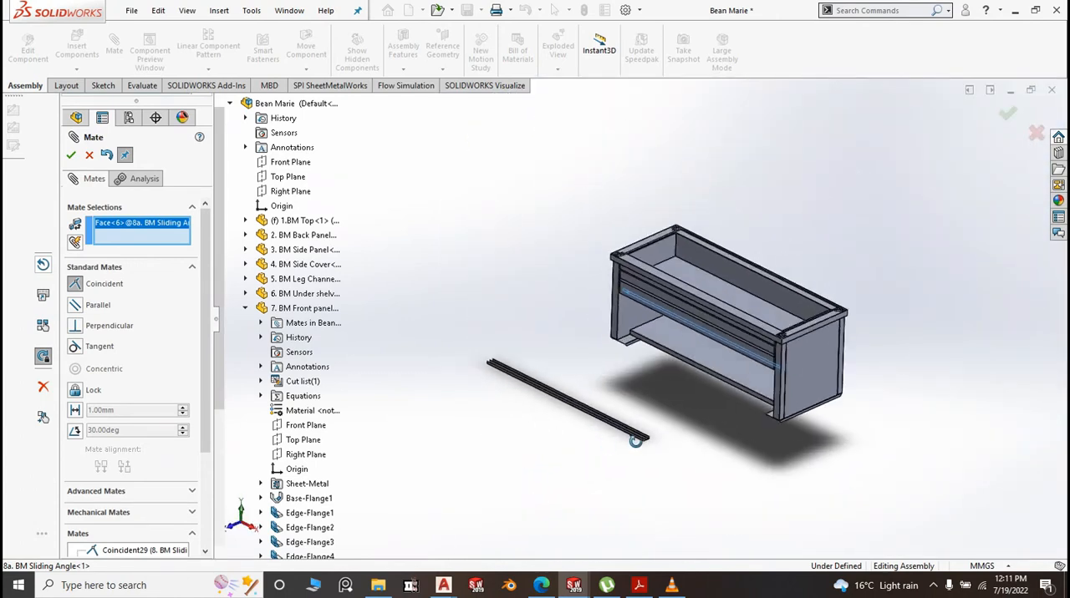
pyautogui.scroll(8, 659, 385)
pyautogui.scroll(5, 659, 376)
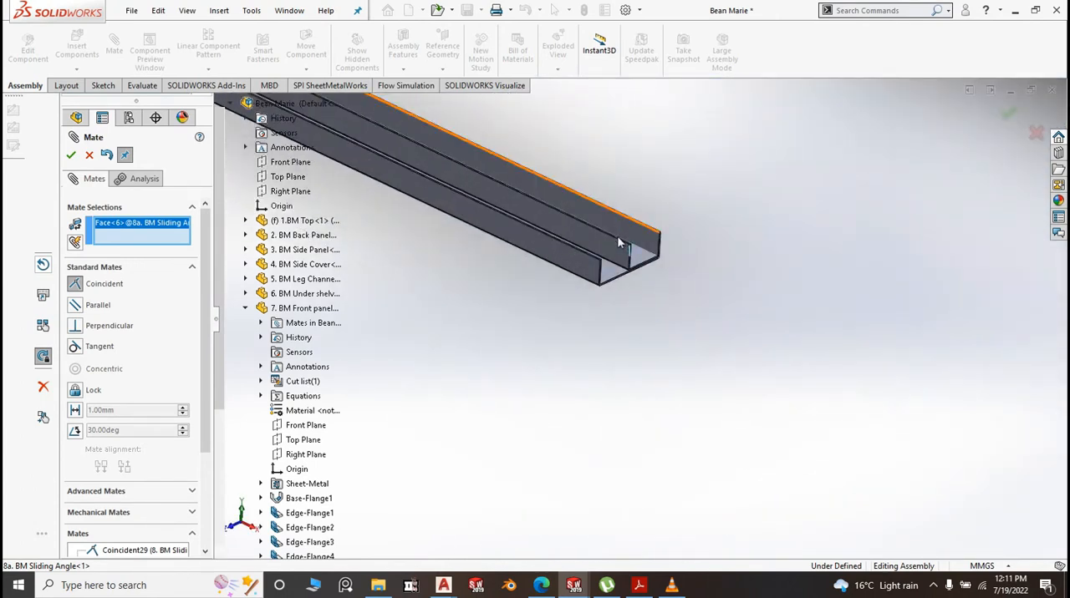
pyautogui.scroll(3, 627, 251)
pyautogui.click(613, 270)
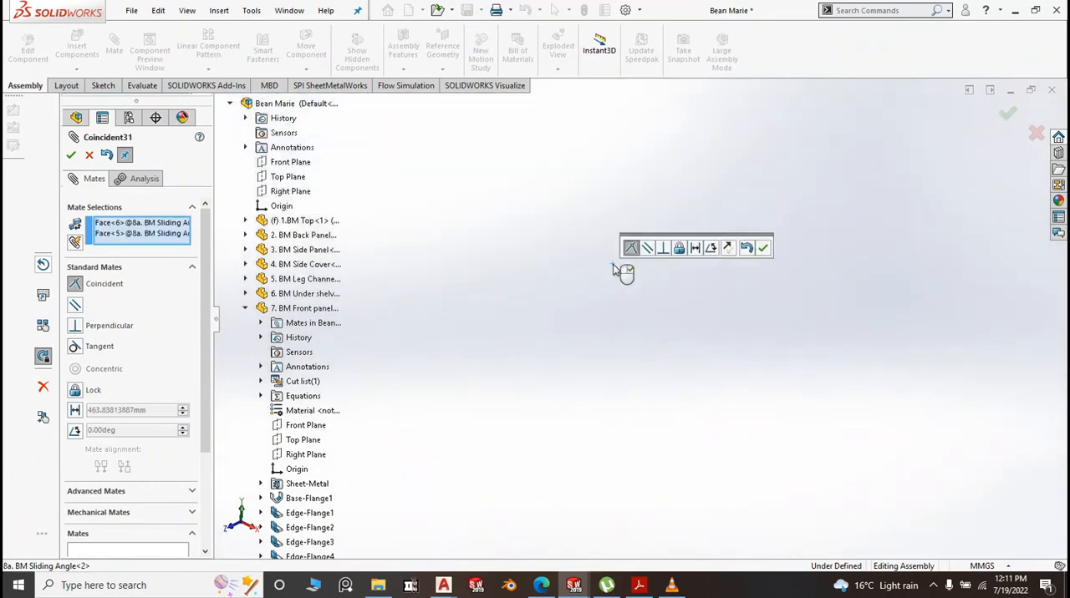
pyautogui.scroll(-6, 676, 318)
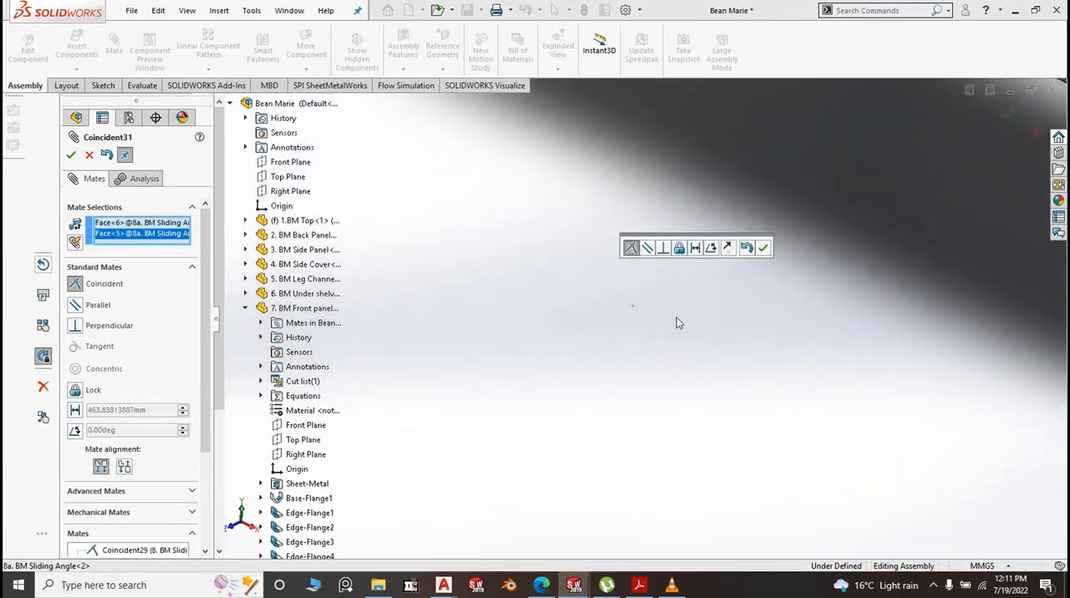
pyautogui.click(764, 249)
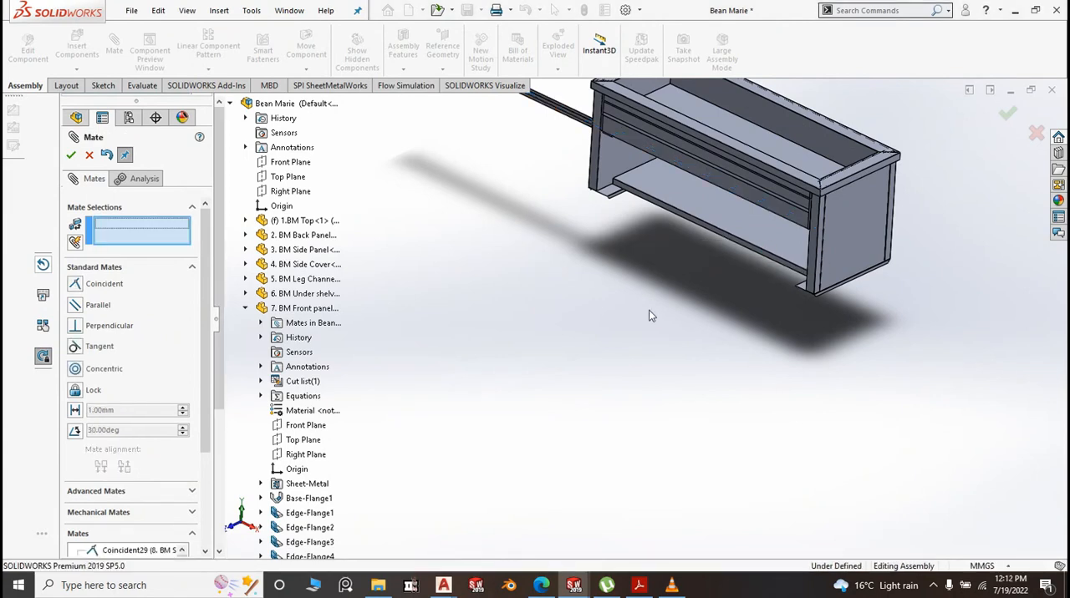
# Seat the new sliding channel on the leg channel with a coincident mate between its underside and the leg channel's upper face
pyautogui.scroll(-3, 585, 234)
pyautogui.moveTo(575, 226); pyautogui.dragTo(585, 102, button='middle')
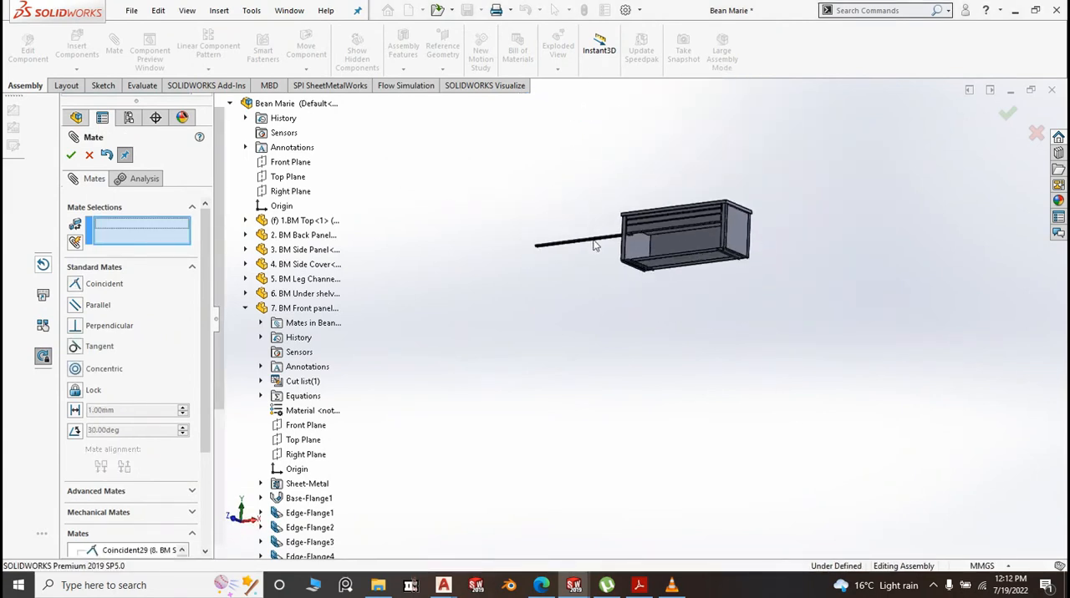
pyautogui.scroll(4, 595, 243)
pyautogui.scroll(5, 620, 264)
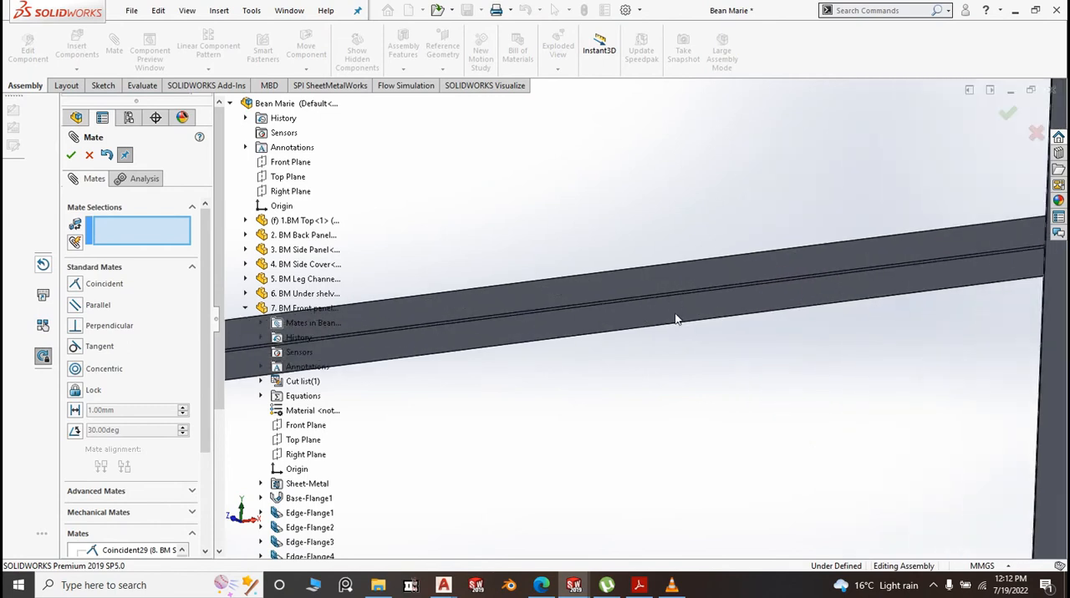
pyautogui.click(676, 318)
pyautogui.scroll(-6, 610, 184)
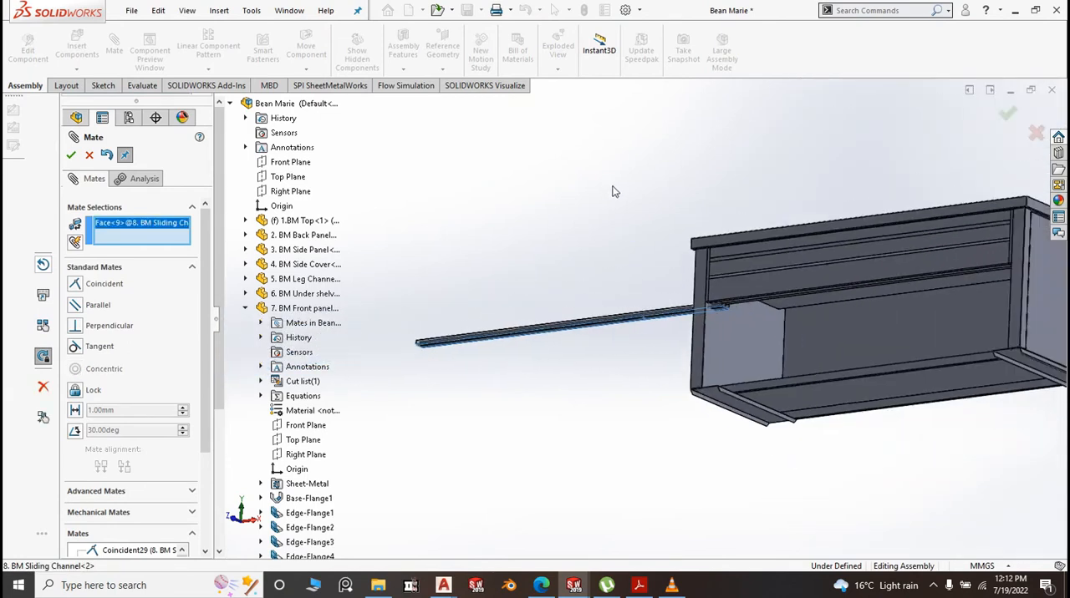
pyautogui.moveTo(639, 382); pyautogui.dragTo(740, 412, button='middle')
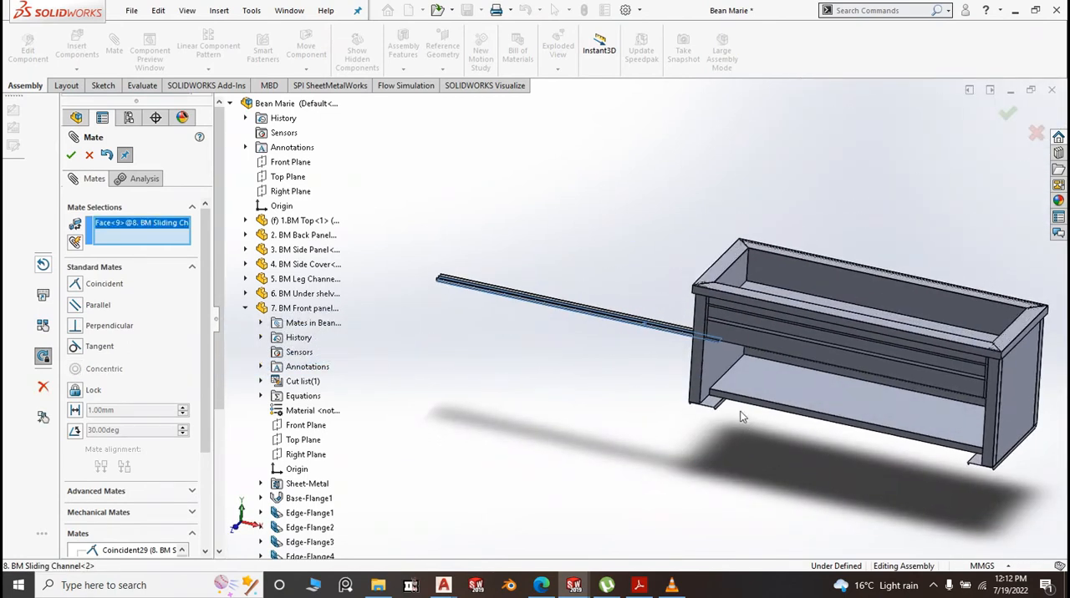
pyautogui.scroll(5, 700, 408)
pyautogui.click(535, 259)
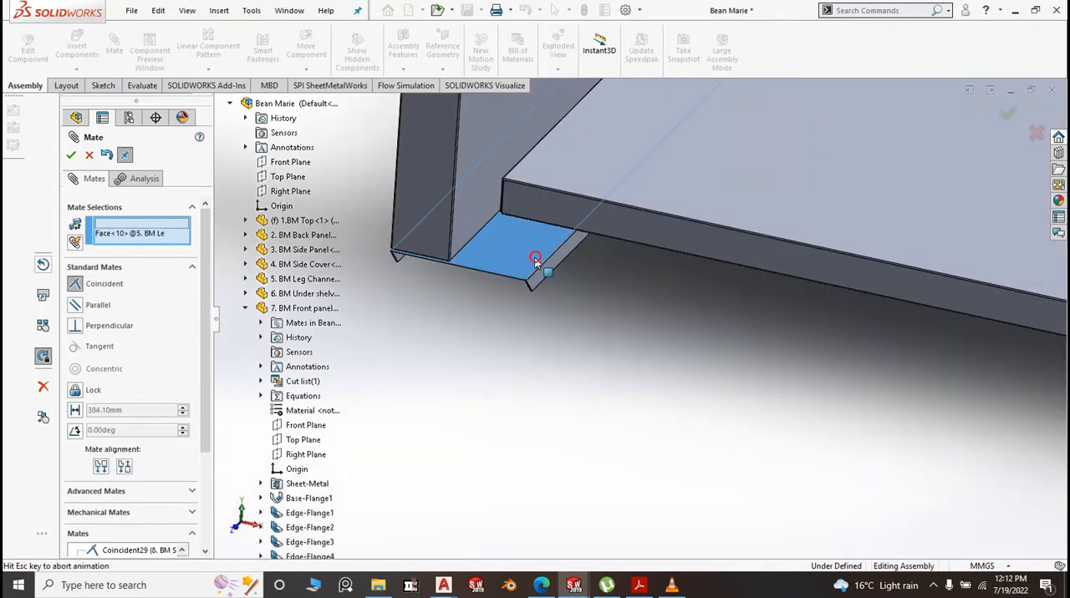
pyautogui.click(518, 242)
pyautogui.scroll(-6, 577, 304)
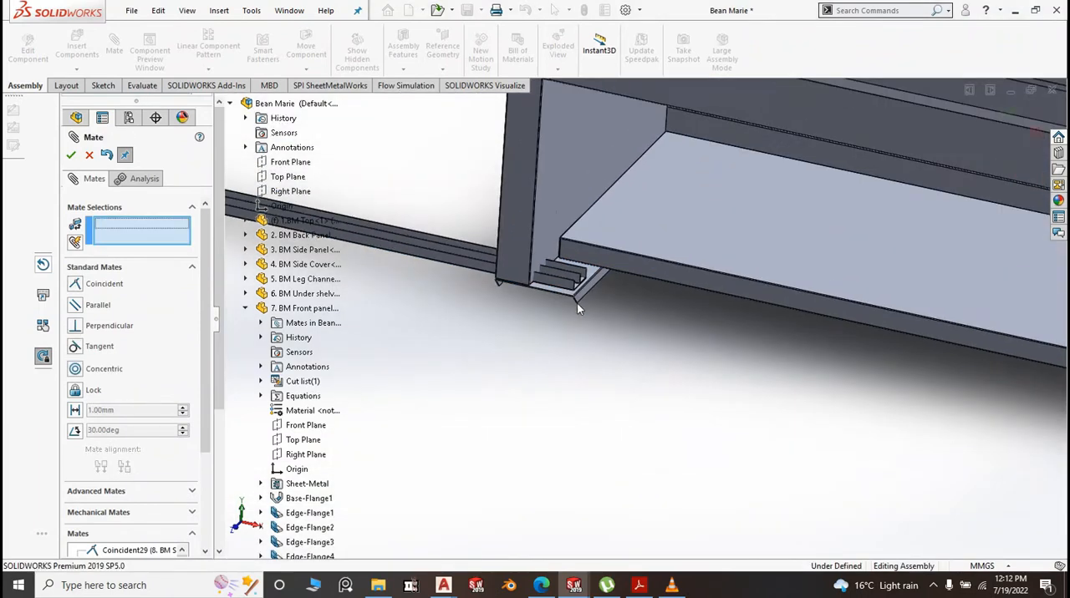
# Make the new sliding channel's end face coincident with the inner face of the opposite side panel, and finish mating
pyautogui.scroll(-2, 678, 349)
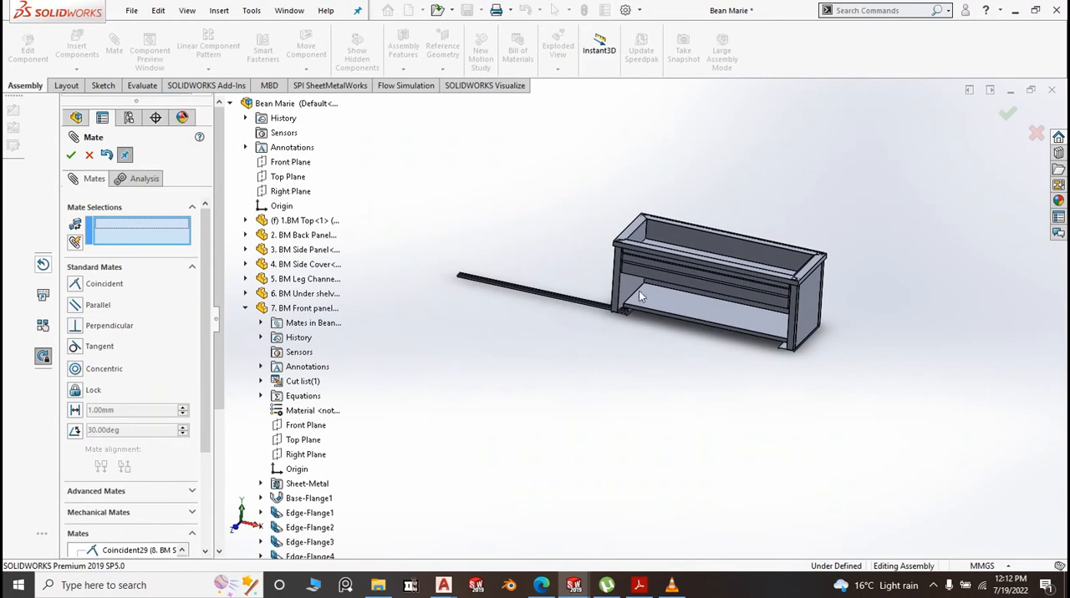
pyautogui.scroll(4, 640, 378)
pyautogui.scroll(3, 638, 378)
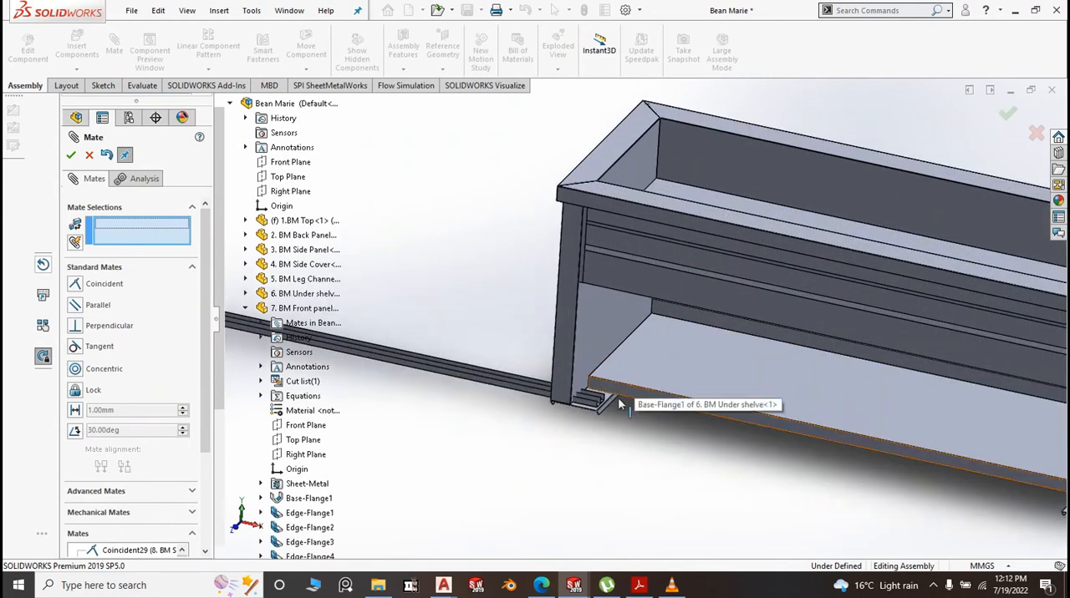
pyautogui.scroll(3, 616, 406)
pyautogui.scroll(5, 607, 406)
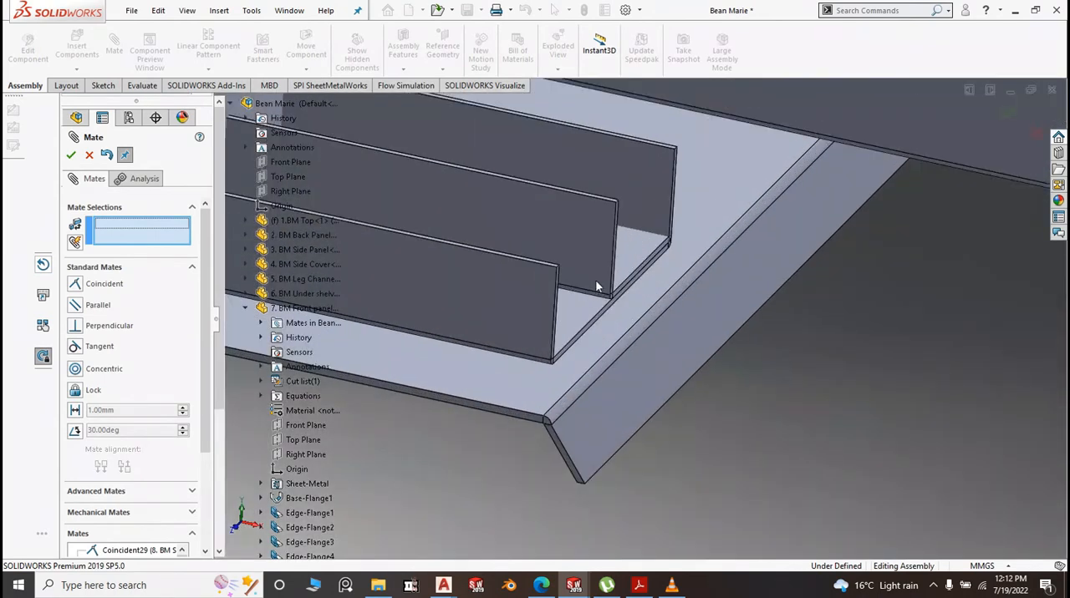
pyautogui.scroll(3, 604, 334)
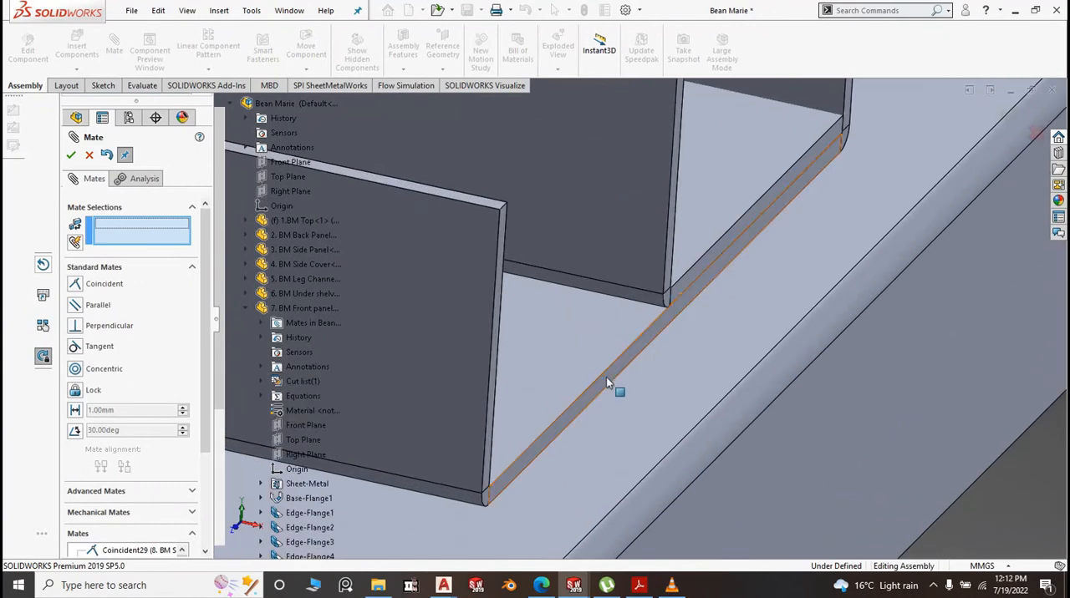
pyautogui.click(607, 378)
pyautogui.scroll(-10, 607, 376)
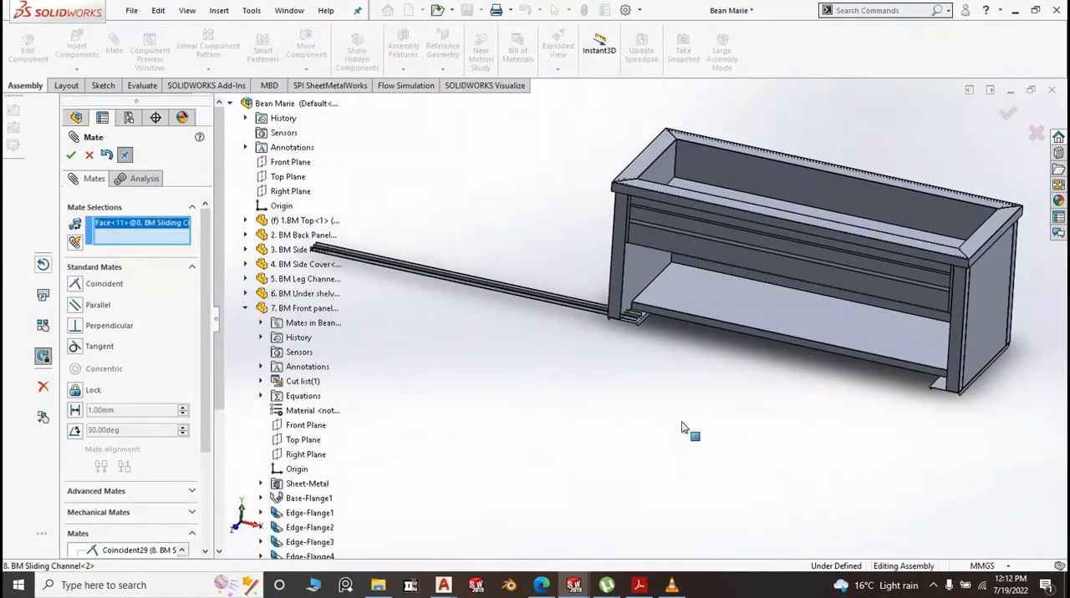
pyautogui.moveTo(686, 429); pyautogui.dragTo(856, 385, button='middle')
pyautogui.scroll(5, 855, 351)
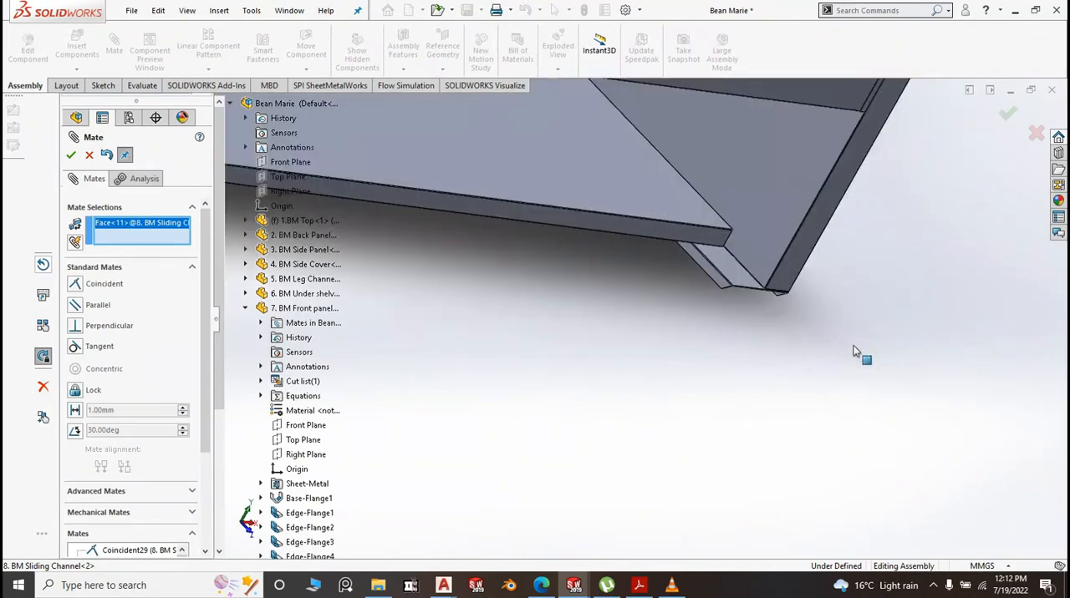
pyautogui.click(740, 255)
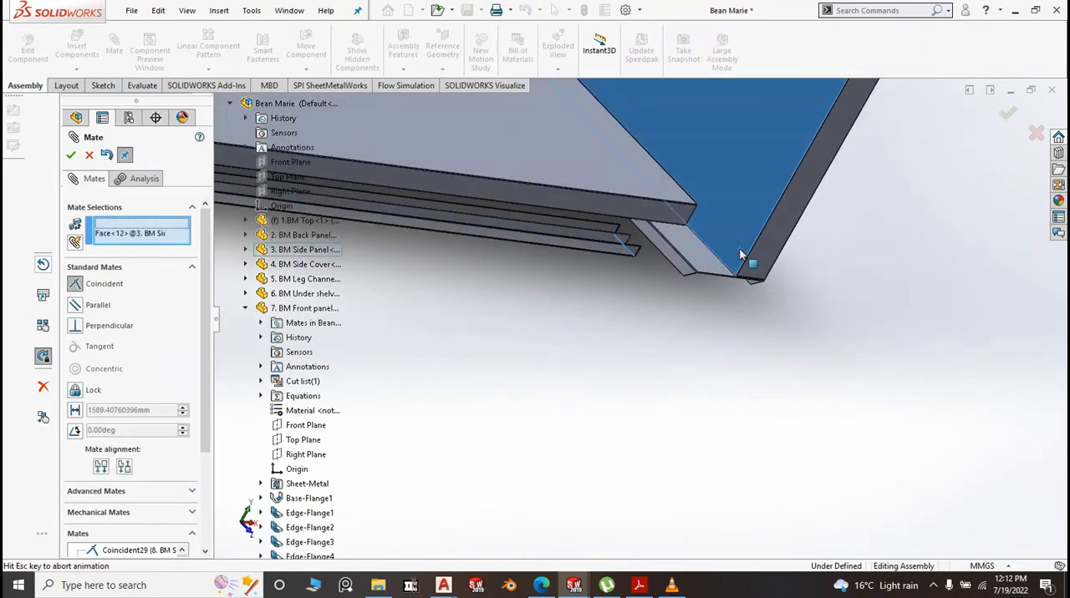
pyautogui.rightClick(784, 270)
pyautogui.scroll(6, 833, 340)
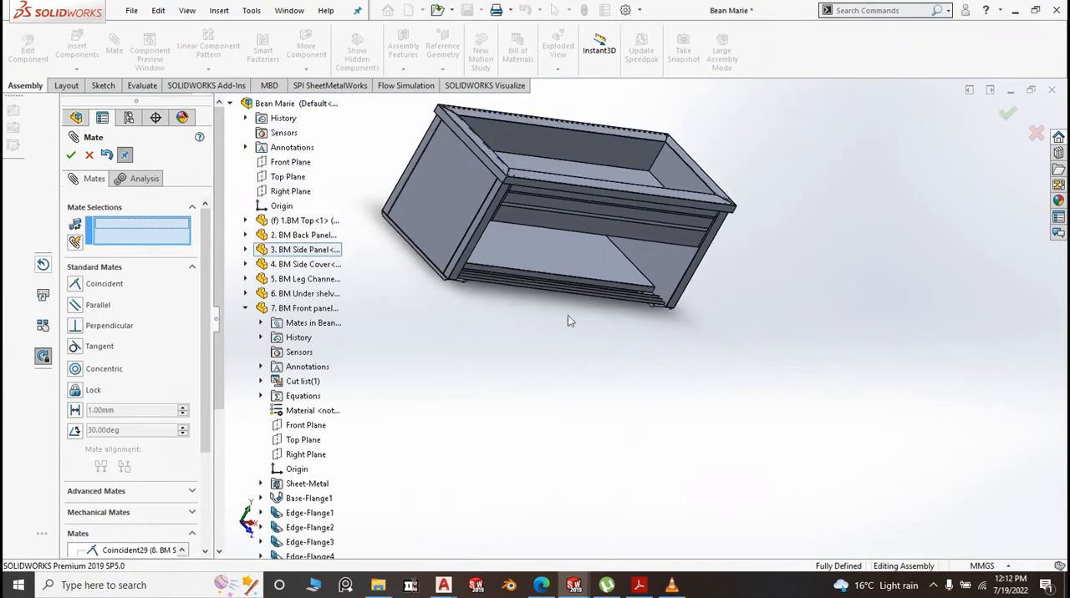
pyautogui.click(72, 155)
pyautogui.scroll(8, 734, 385)
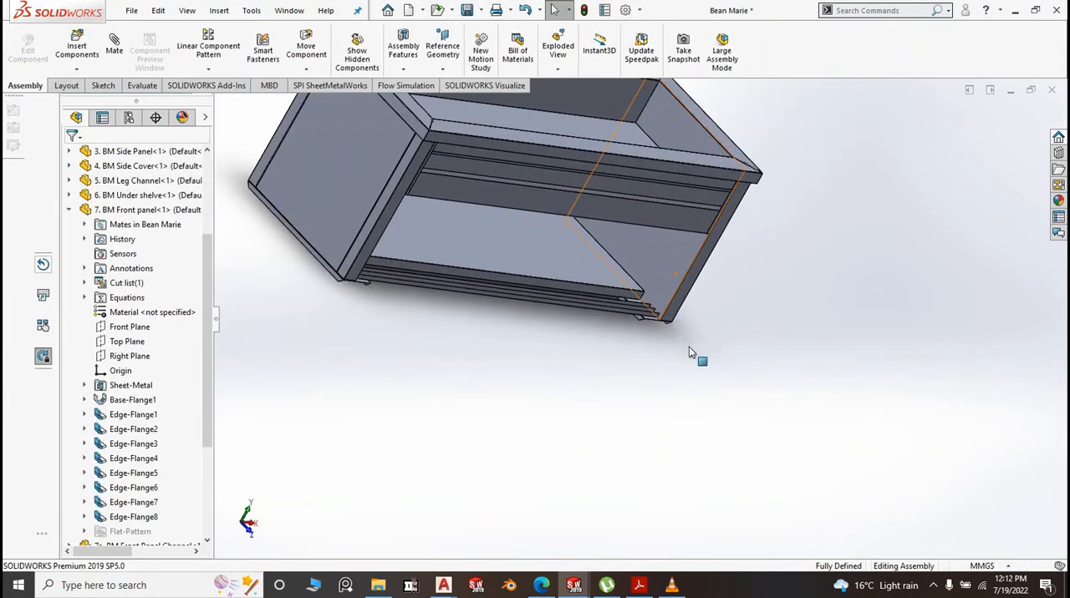
pyautogui.scroll(3, 644, 322)
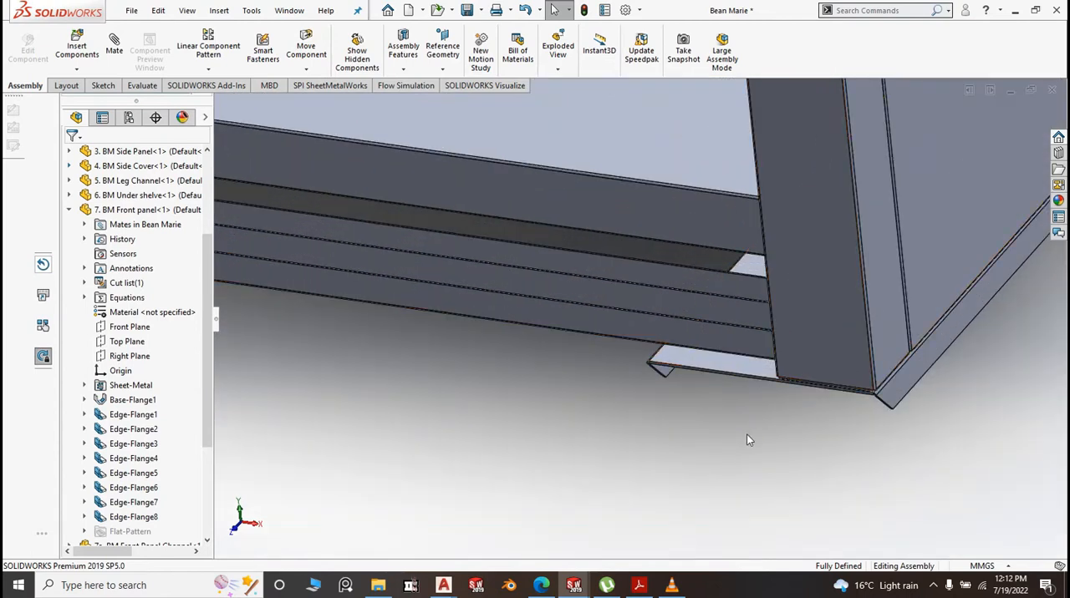
# Inspect the cabinet's lower front from several angles, focusing on the sliding channels where they meet the side panels and leg channels
pyautogui.moveTo(747, 436); pyautogui.dragTo(856, 351, button='middle')
pyautogui.scroll(-10, 855, 344)
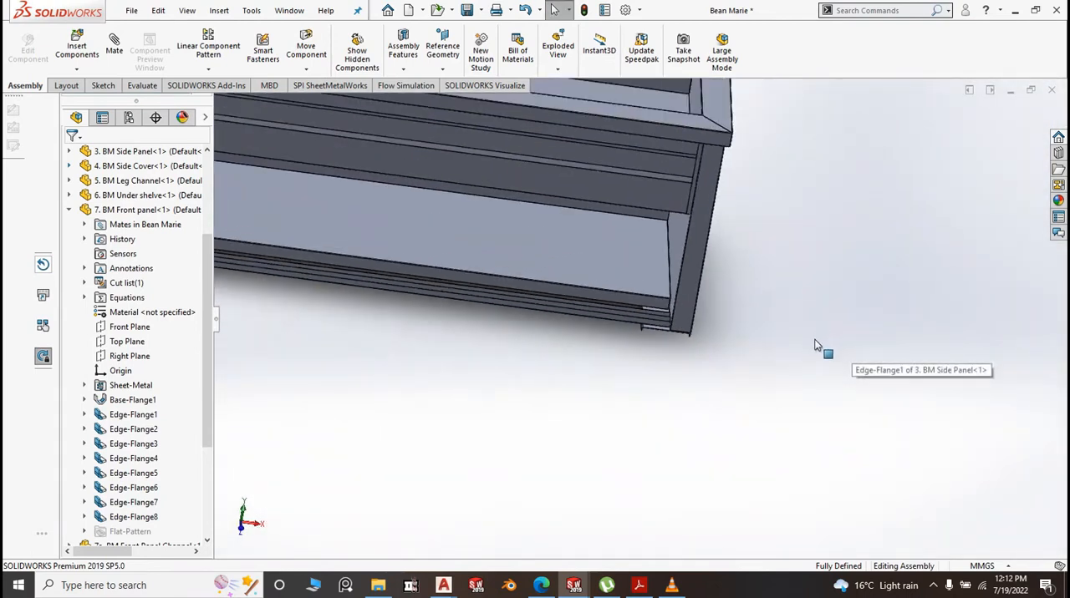
pyautogui.moveTo(747, 365); pyautogui.dragTo(642, 277, button='middle')
pyautogui.scroll(2, 478, 248)
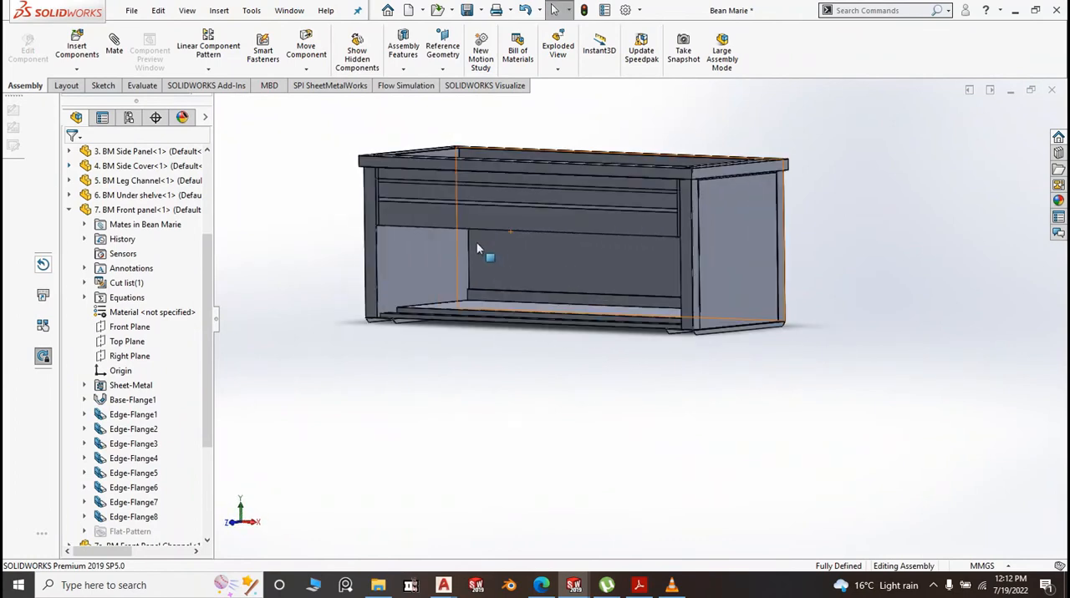
pyautogui.moveTo(444, 336); pyautogui.dragTo(417, 245, button='middle')
pyautogui.scroll(3, 413, 231)
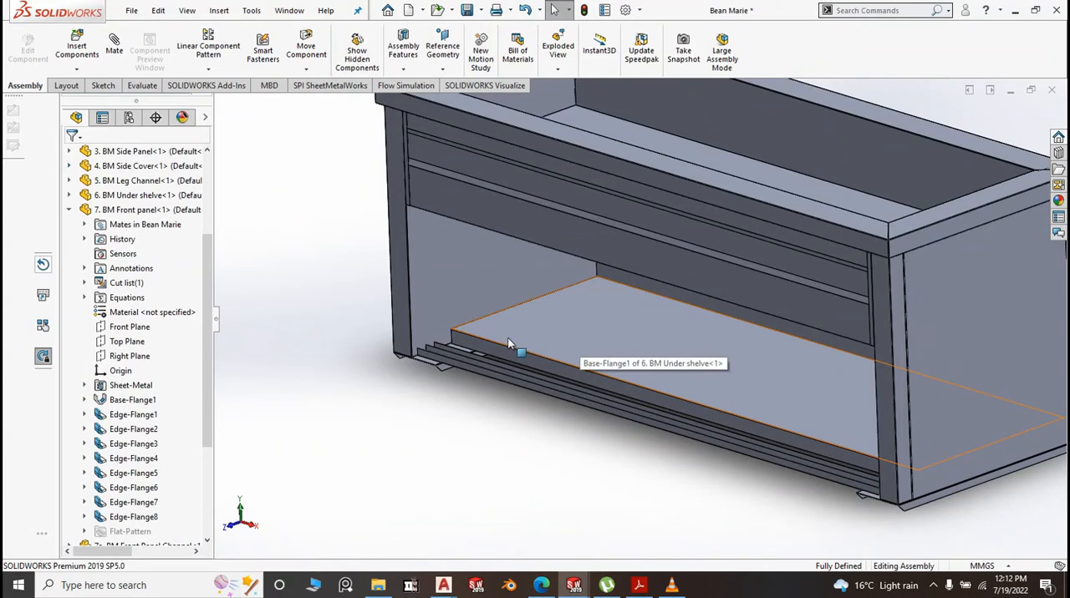
pyautogui.scroll(4, 652, 359)
pyautogui.scroll(-5, 711, 401)
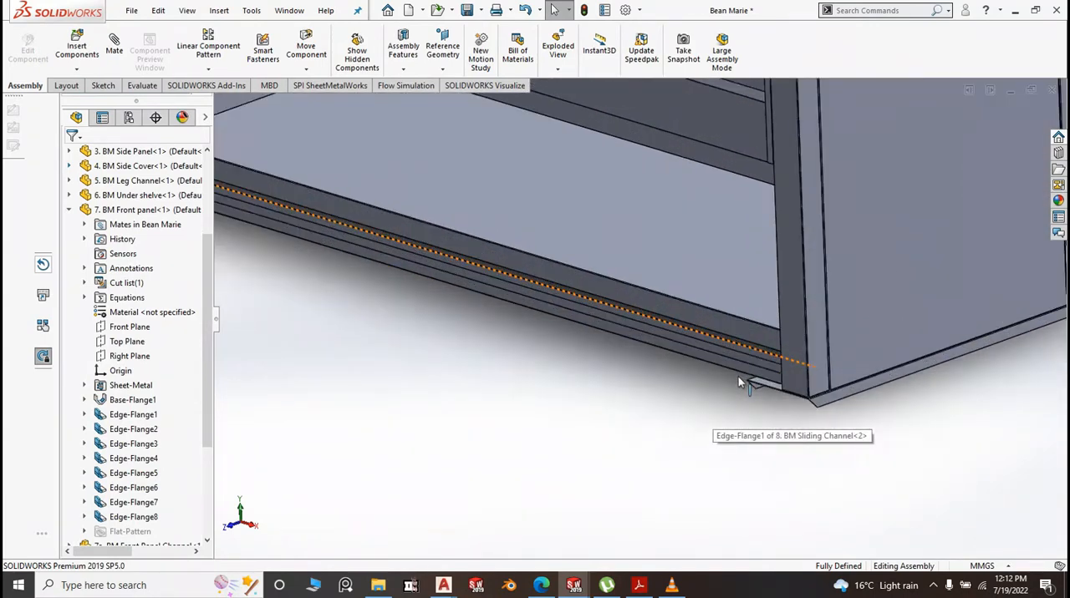
pyautogui.scroll(4, 573, 382)
pyautogui.scroll(-5, 719, 349)
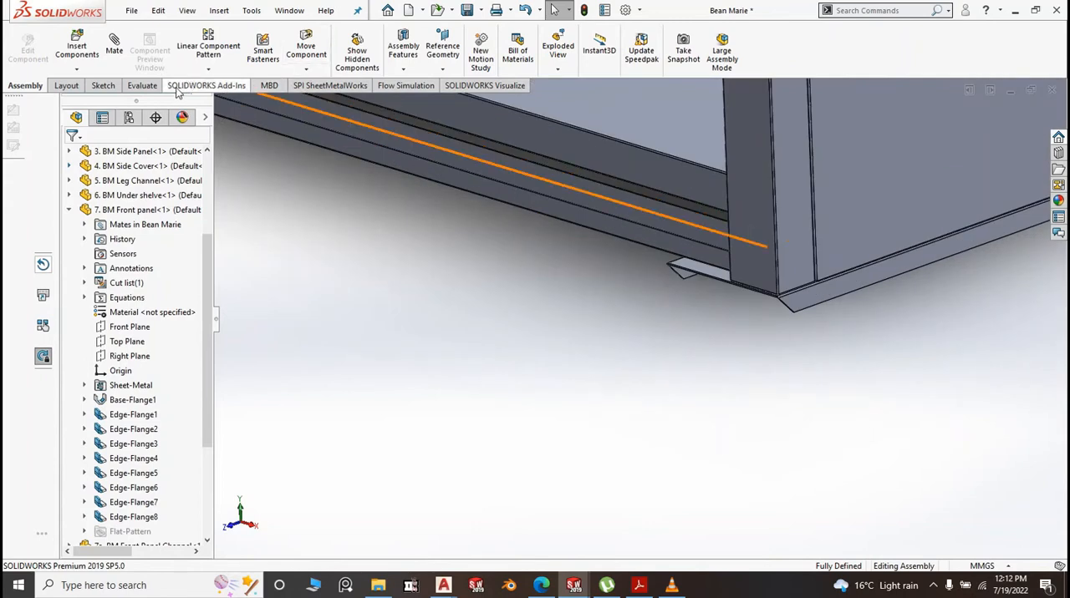
# Measure the distance from the side panel's front flange face to the outer front face of the second sliding channel
pyautogui.click(205, 85)
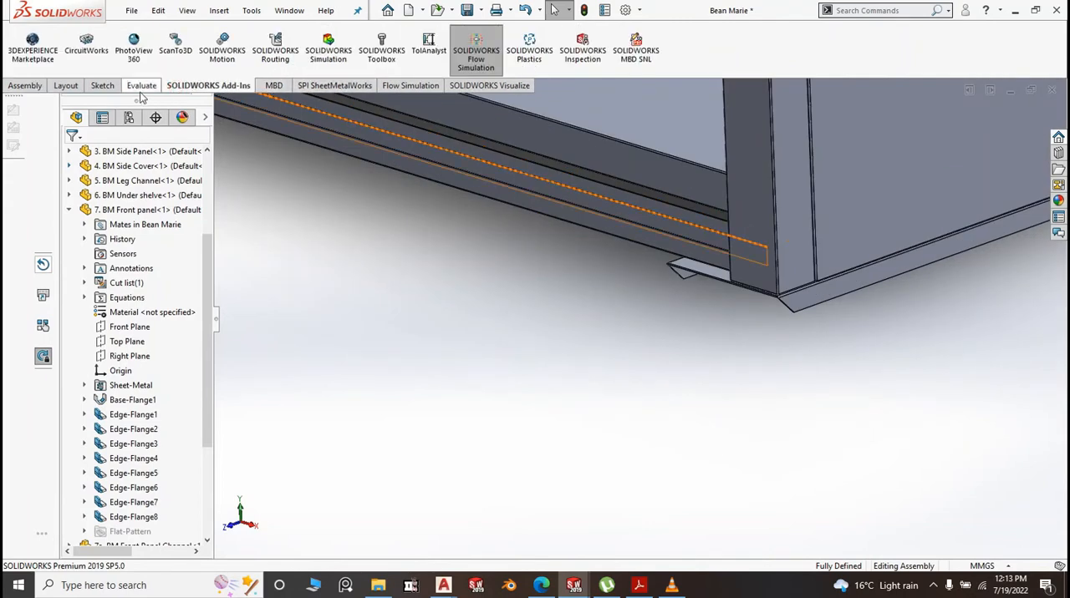
pyautogui.click(141, 85)
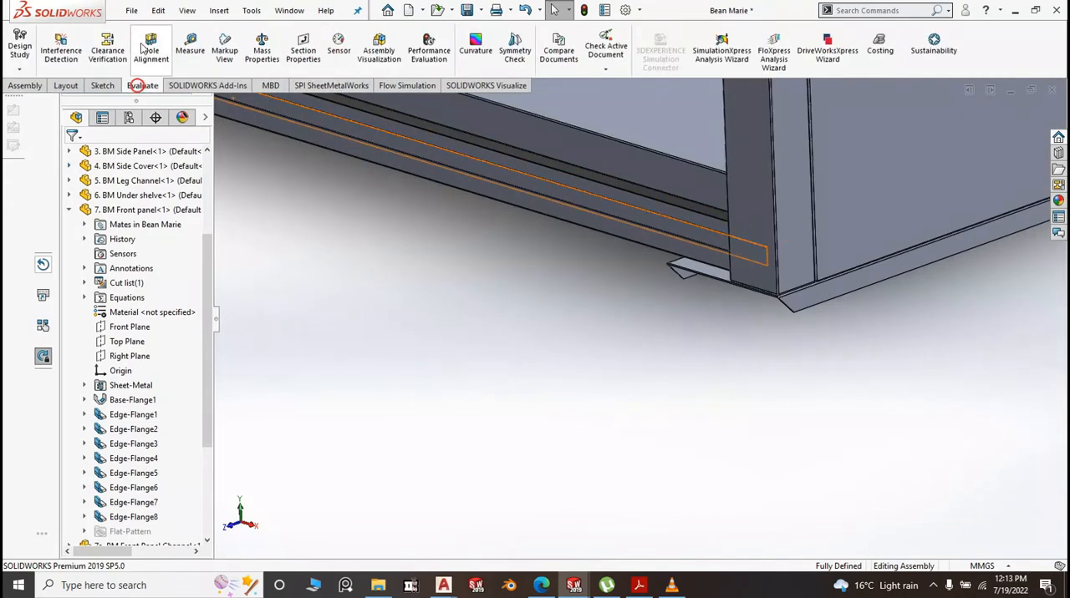
pyautogui.click(190, 51)
pyautogui.scroll(-3, 761, 266)
pyautogui.click(760, 266)
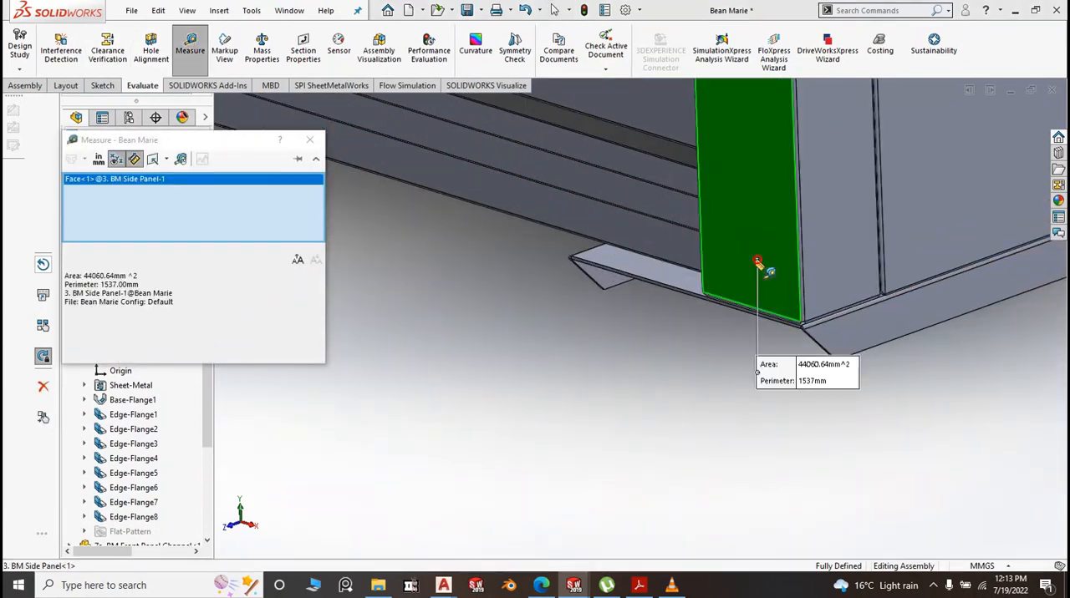
pyautogui.click(686, 249)
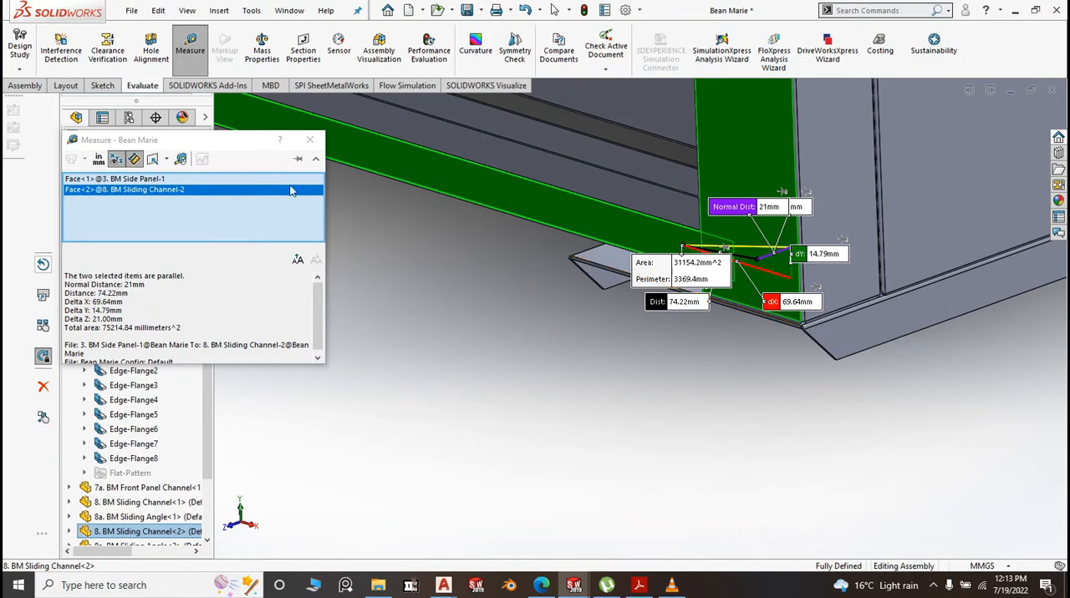
pyautogui.click(311, 141)
pyautogui.scroll(3, 492, 286)
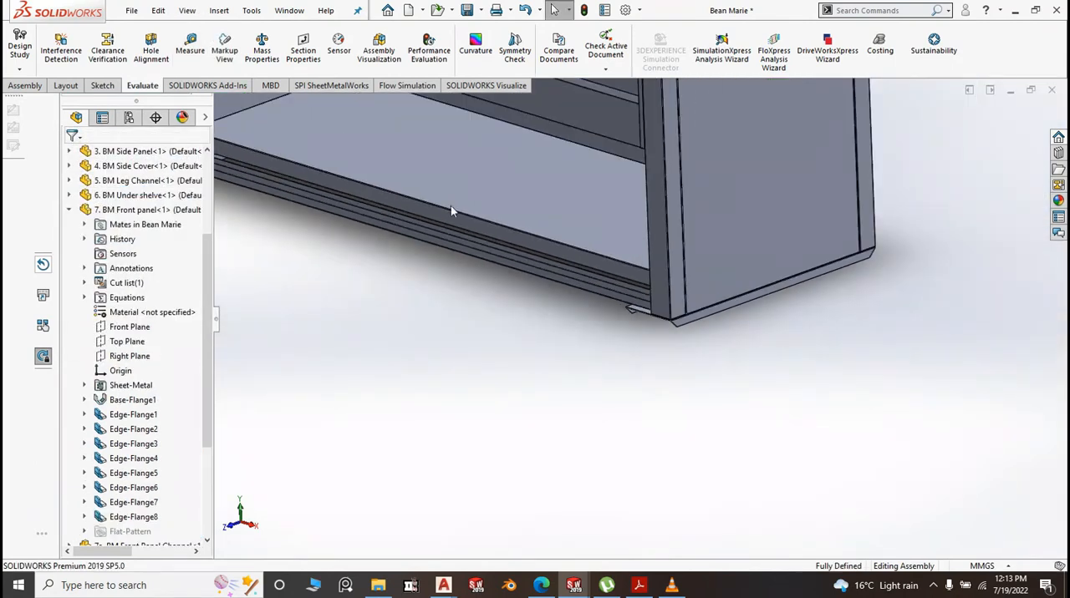
# Create a new part from the Part2 template and open a sketch on the Front Plane
pyautogui.click(132, 11)
pyautogui.click(144, 31)
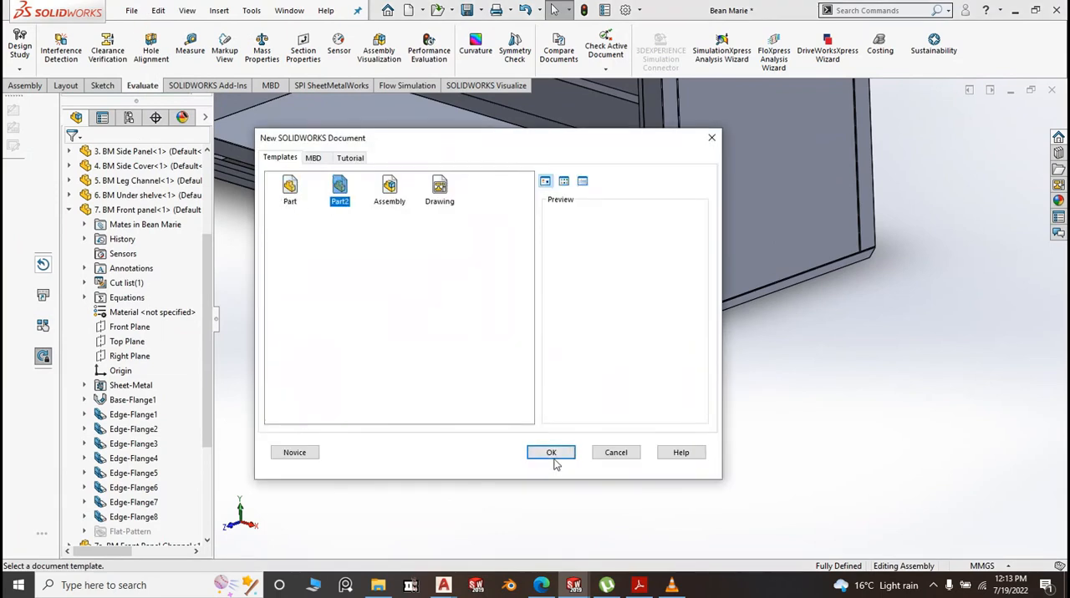
pyautogui.click(553, 455)
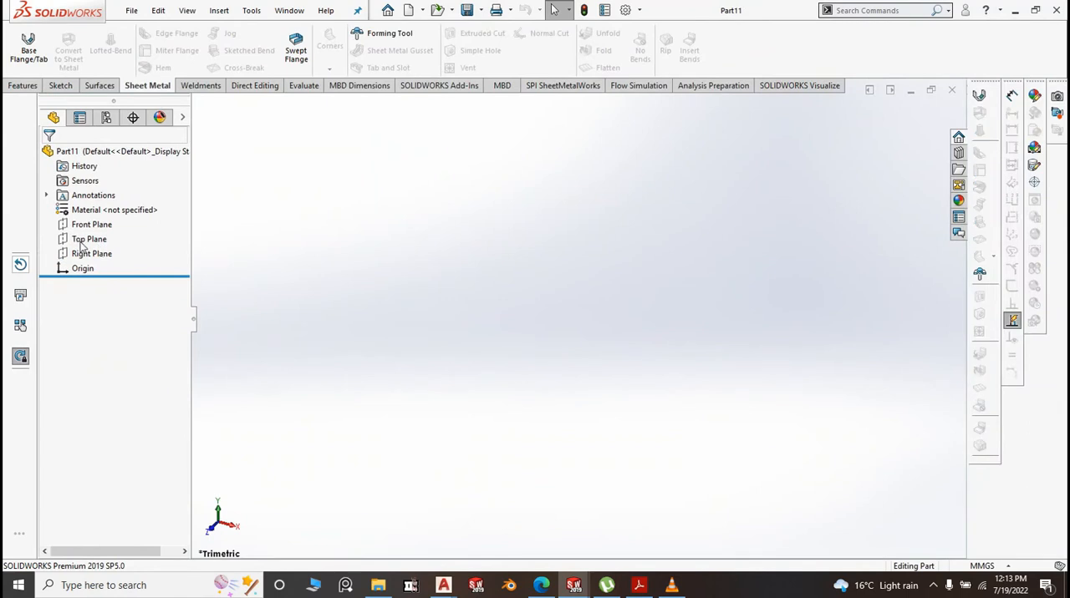
pyautogui.click(82, 241)
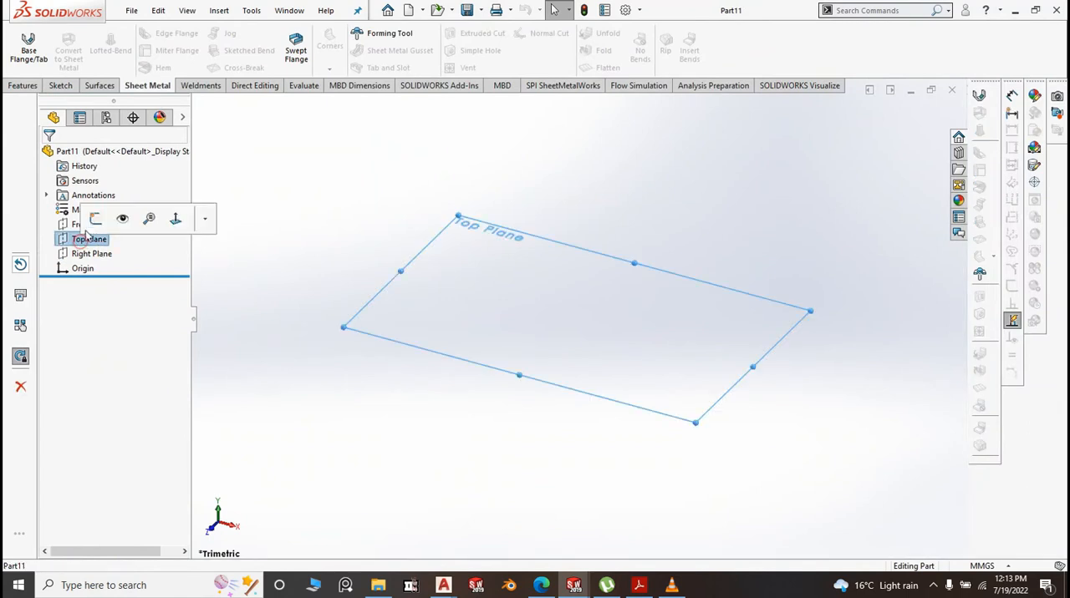
pyautogui.click(262, 260)
pyautogui.click(106, 227)
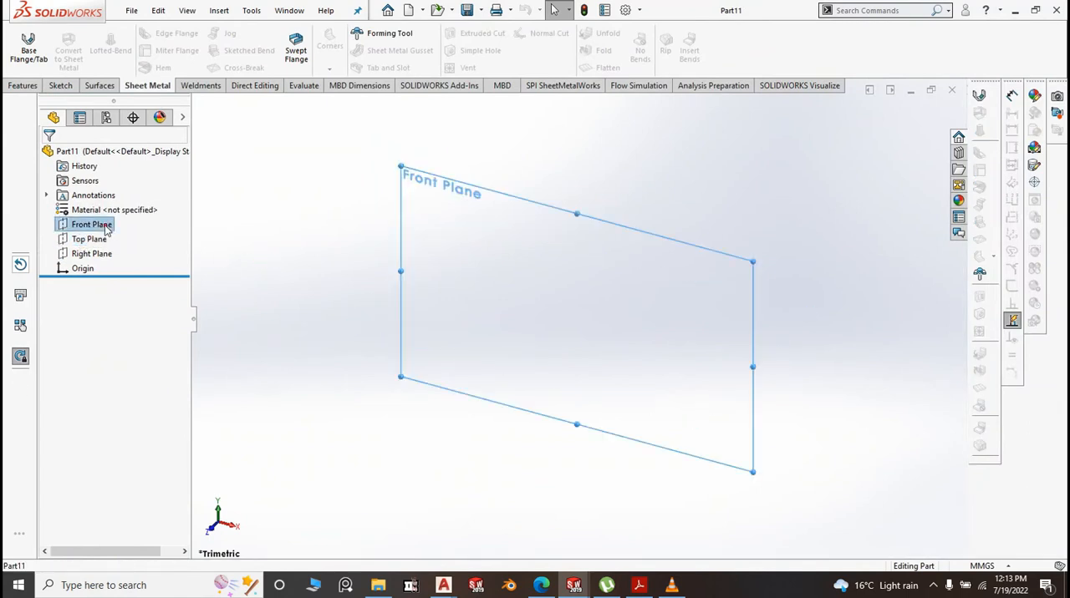
pyautogui.click(119, 204)
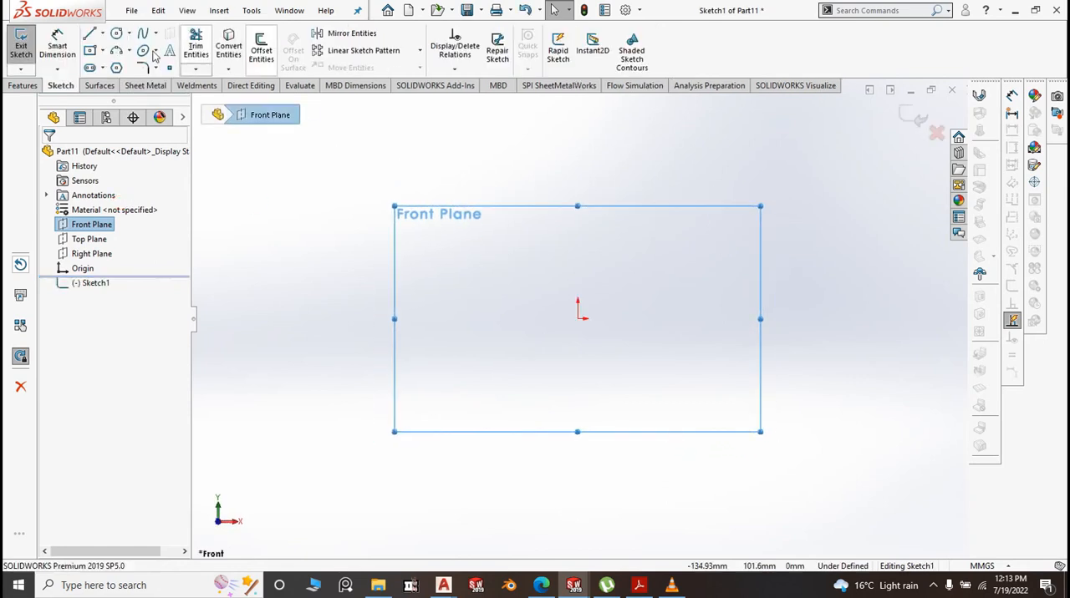
# Sketch a center rectangle about 254 mm wide and 33 mm high, centered on the origin
pyautogui.click(102, 51)
pyautogui.click(113, 82)
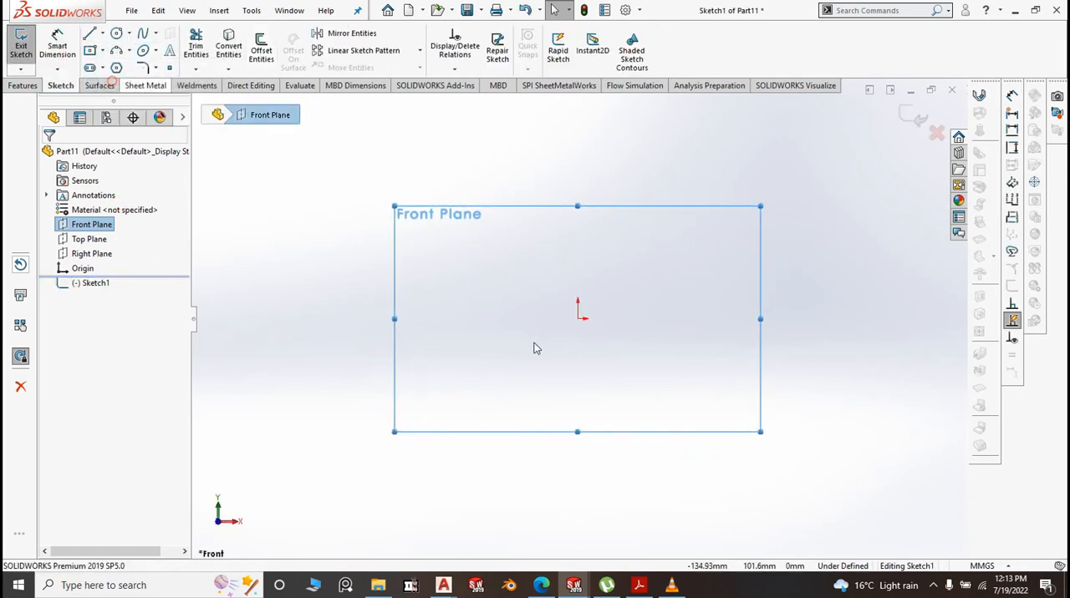
pyautogui.click(577, 319)
pyautogui.click(838, 352)
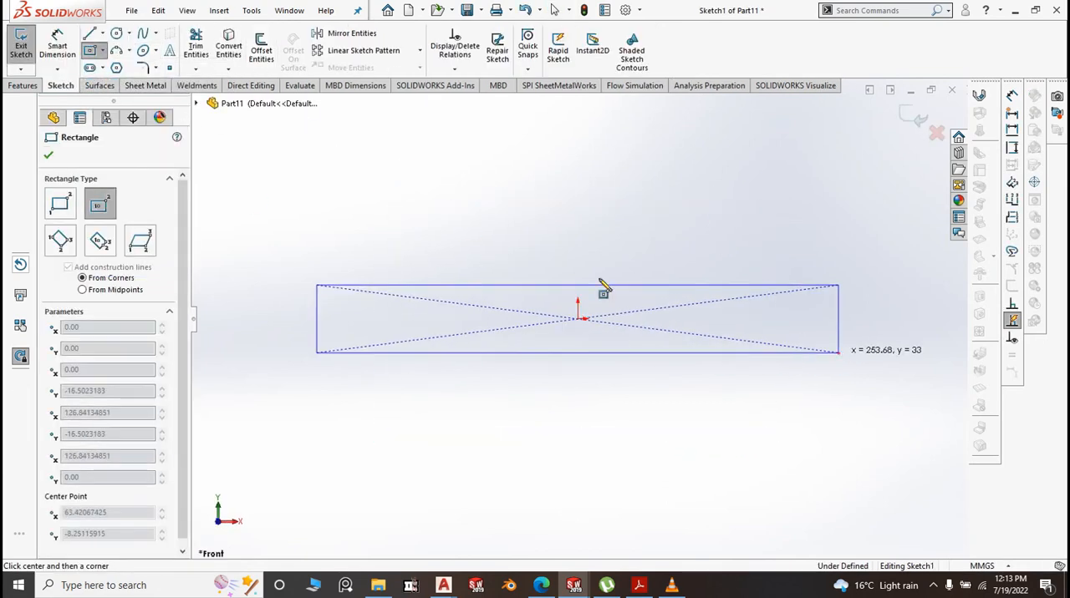
# Dimension the rectangle to 1666 mm long and 25 mm high
pyautogui.click(57, 42)
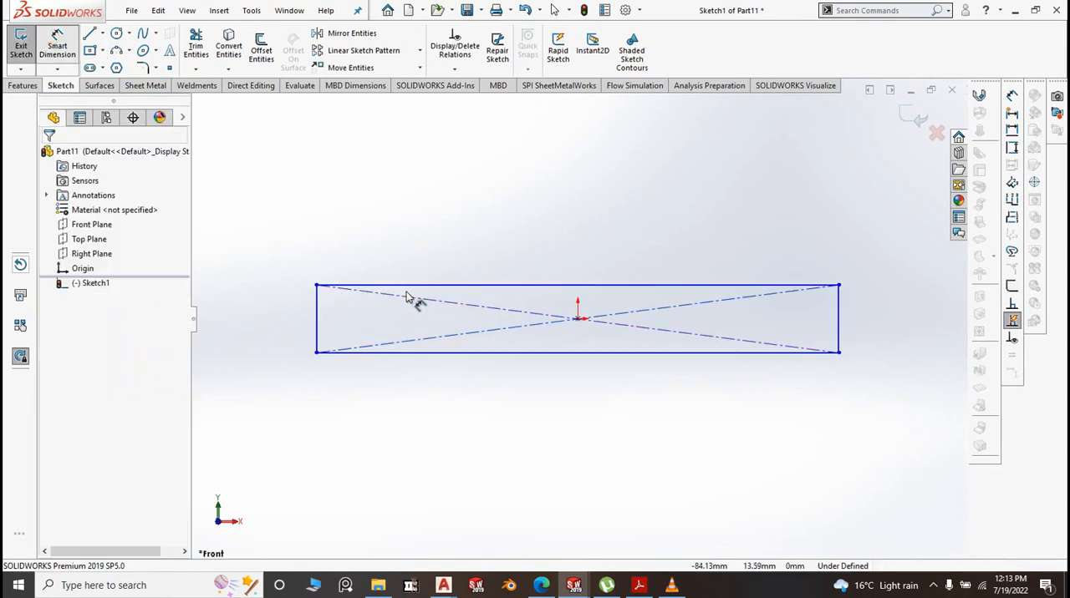
pyautogui.click(538, 245)
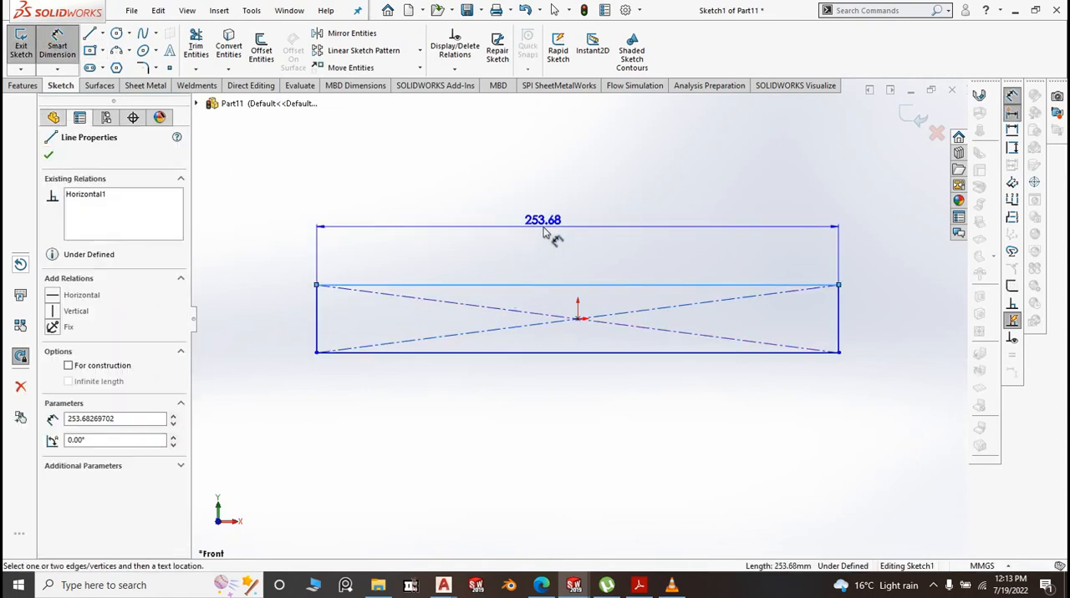
pyautogui.click(544, 227)
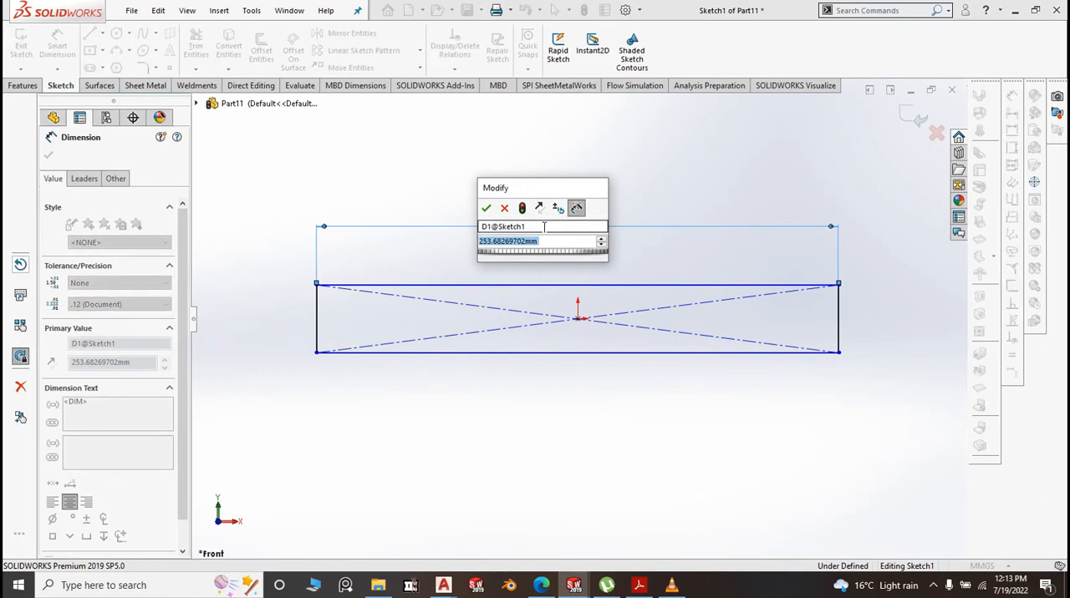
pyautogui.write('1666')
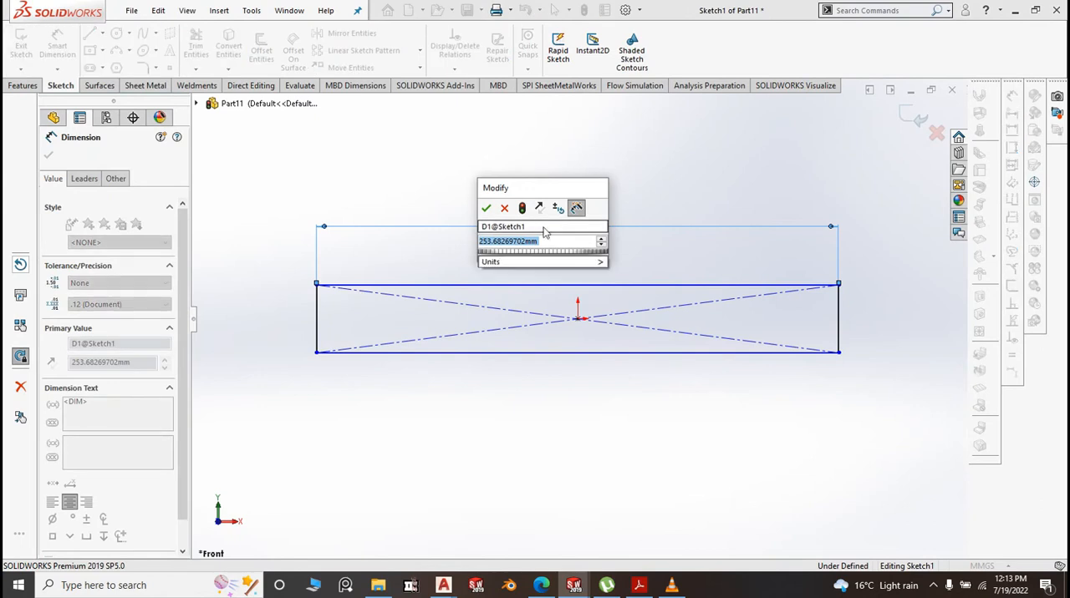
pyautogui.click(486, 207)
pyautogui.click(319, 323)
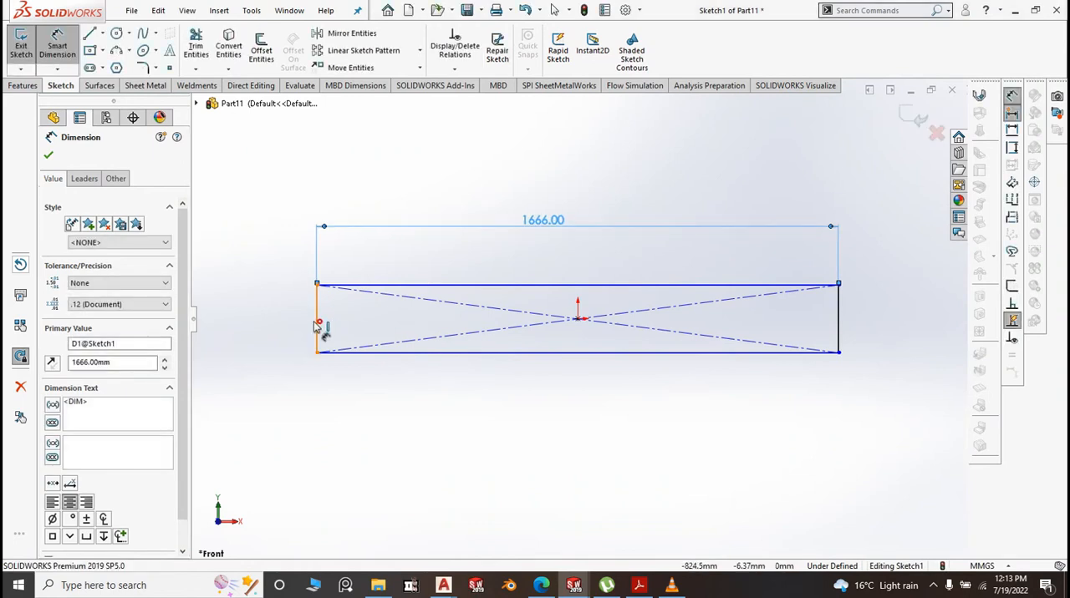
pyautogui.click(288, 321)
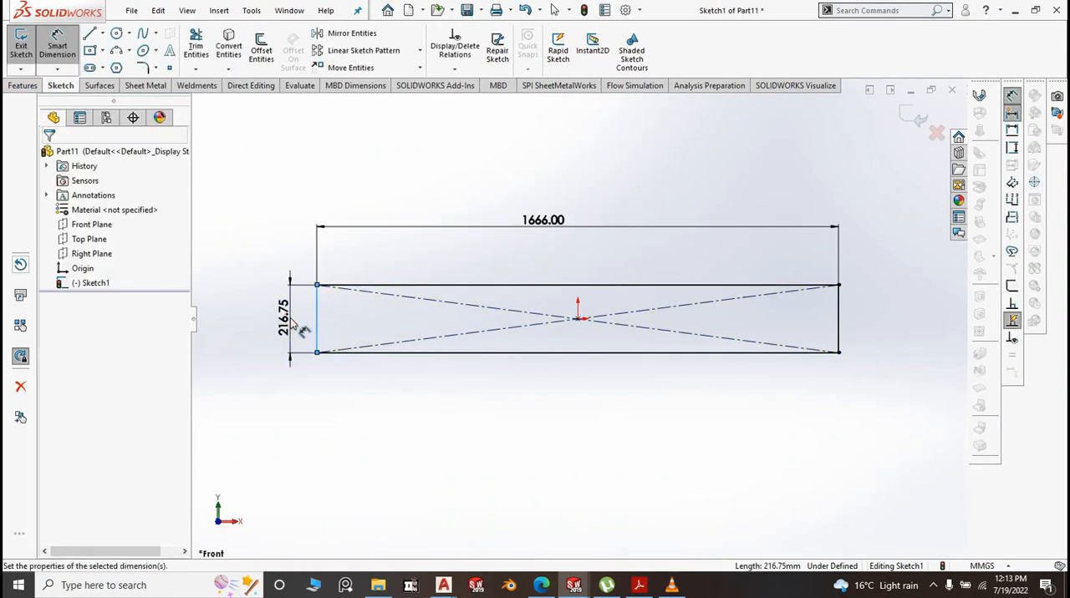
pyautogui.click(232, 299)
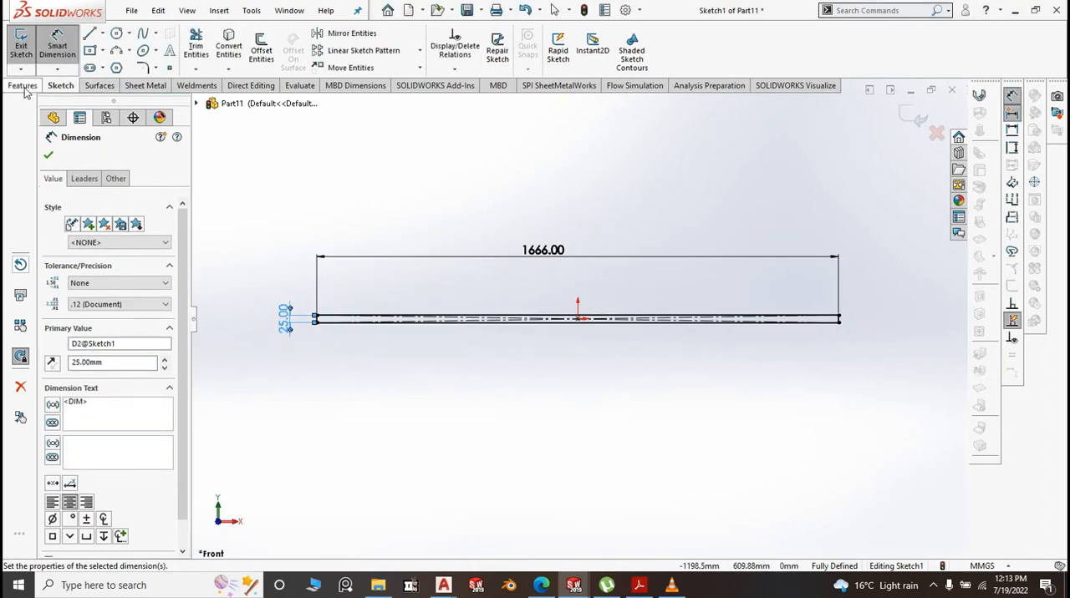
# Turn the rectangle into a sheet metal base flange 1.20 mm thick with a K-factor of 0.5
pyautogui.click(145, 85)
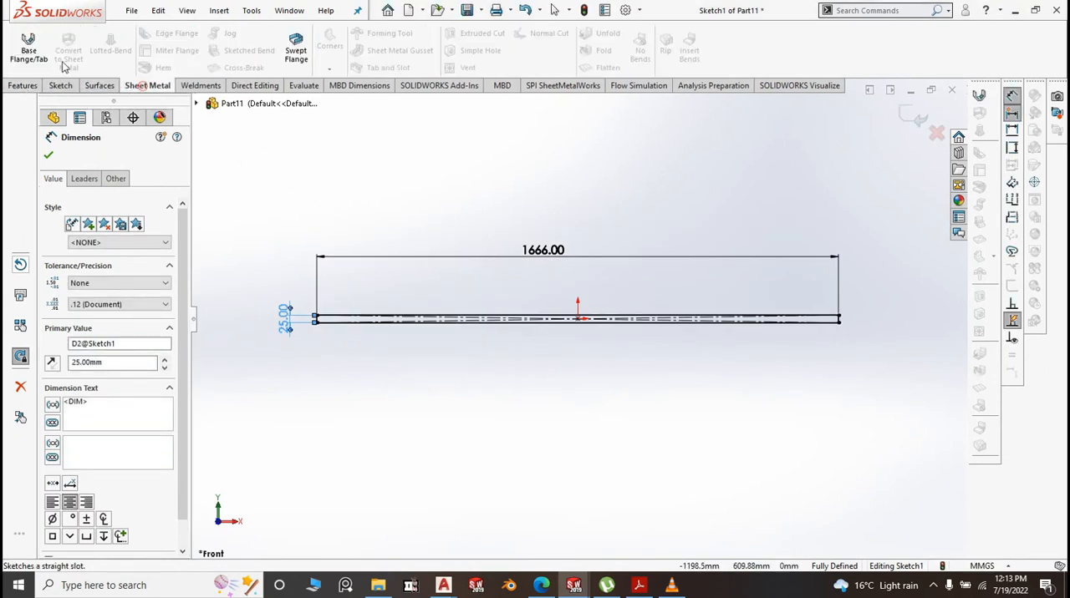
pyautogui.click(27, 43)
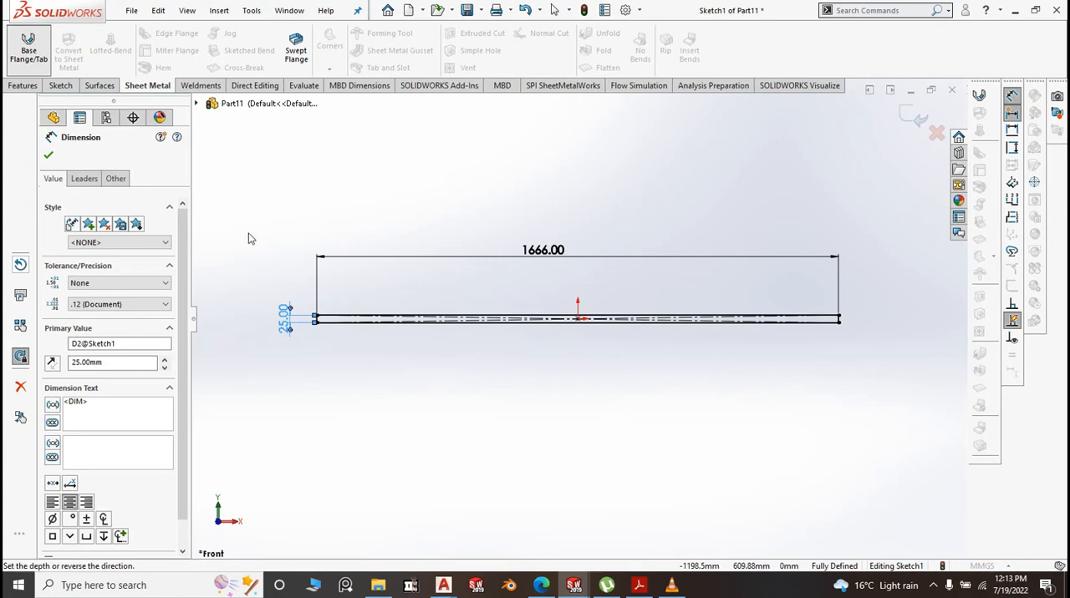
pyautogui.click(48, 155)
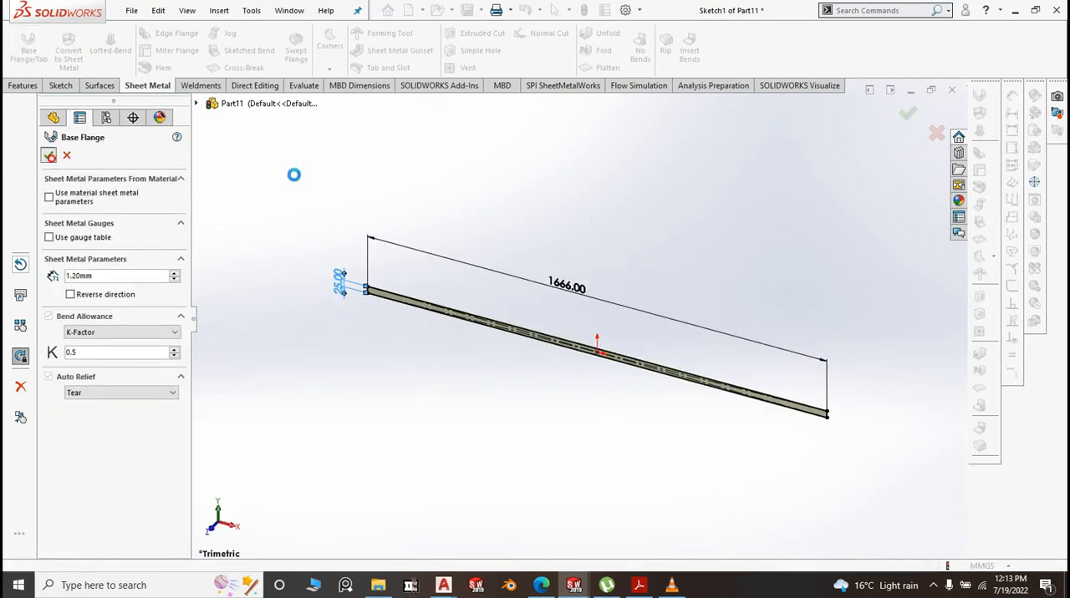
pyautogui.scroll(-2, 827, 422)
pyautogui.scroll(5, 783, 410)
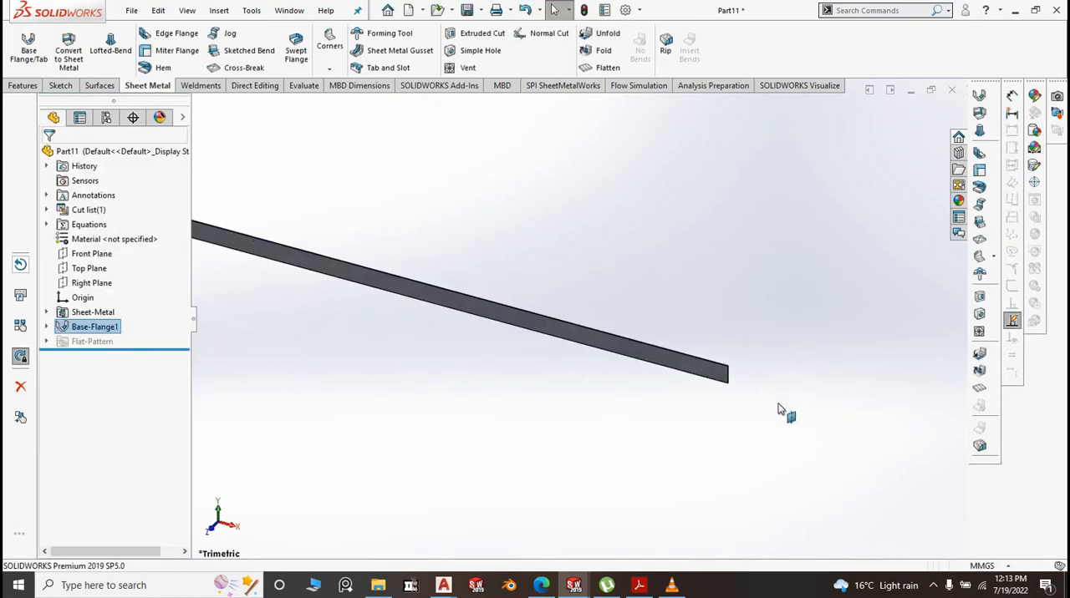
pyautogui.scroll(-2, 535, 325)
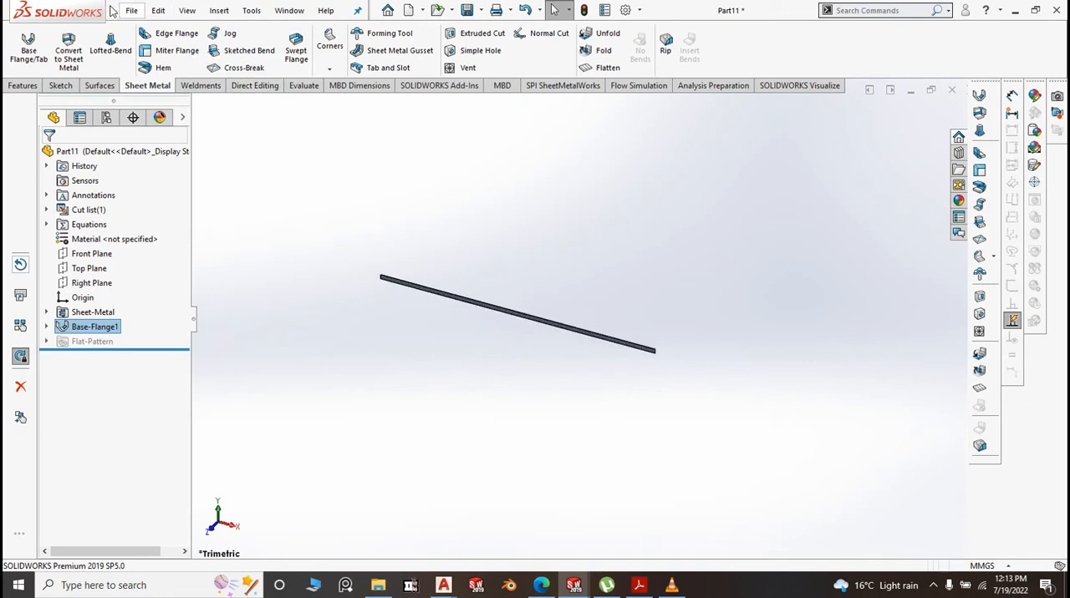
# Add an 18 mm edge flange along the strip's upper long edge at 90 degrees with a 0.10 mm bend radius
pyautogui.click(161, 37)
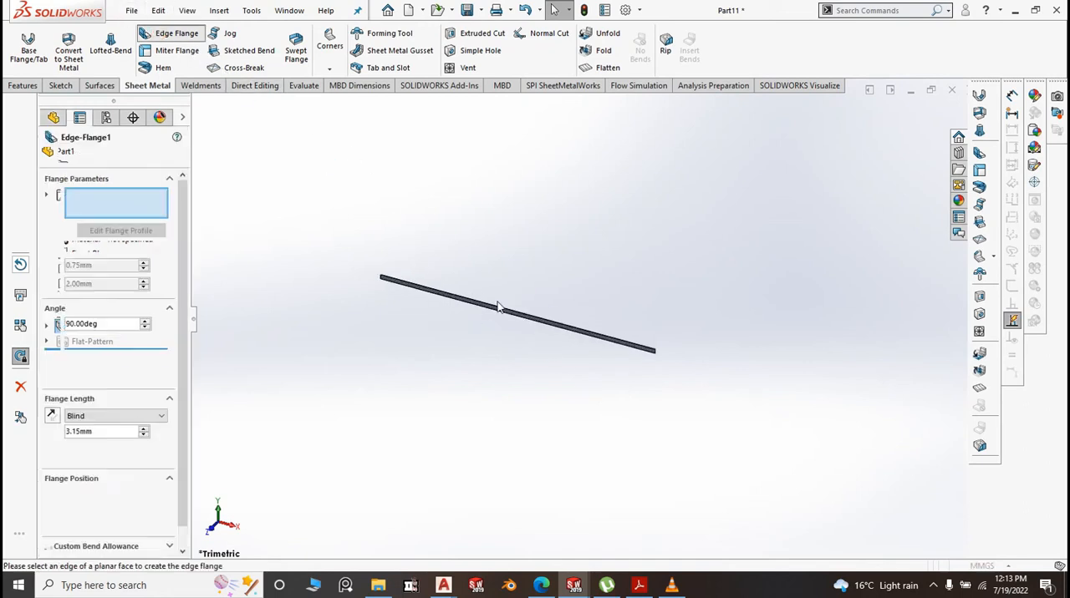
pyautogui.scroll(-5, 501, 310)
pyautogui.scroll(-4, 507, 316)
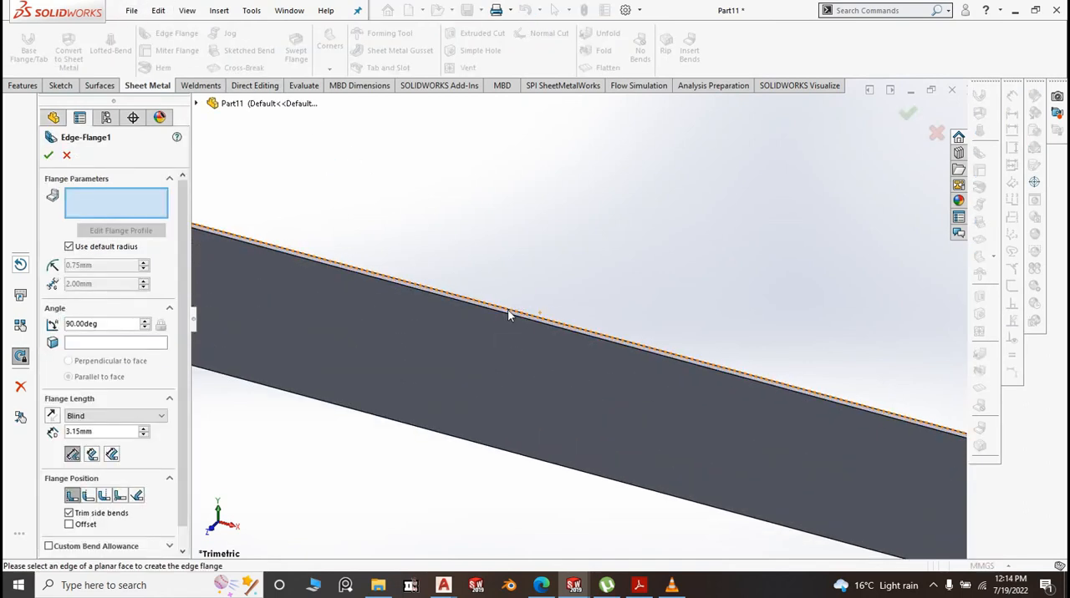
pyautogui.click(544, 311)
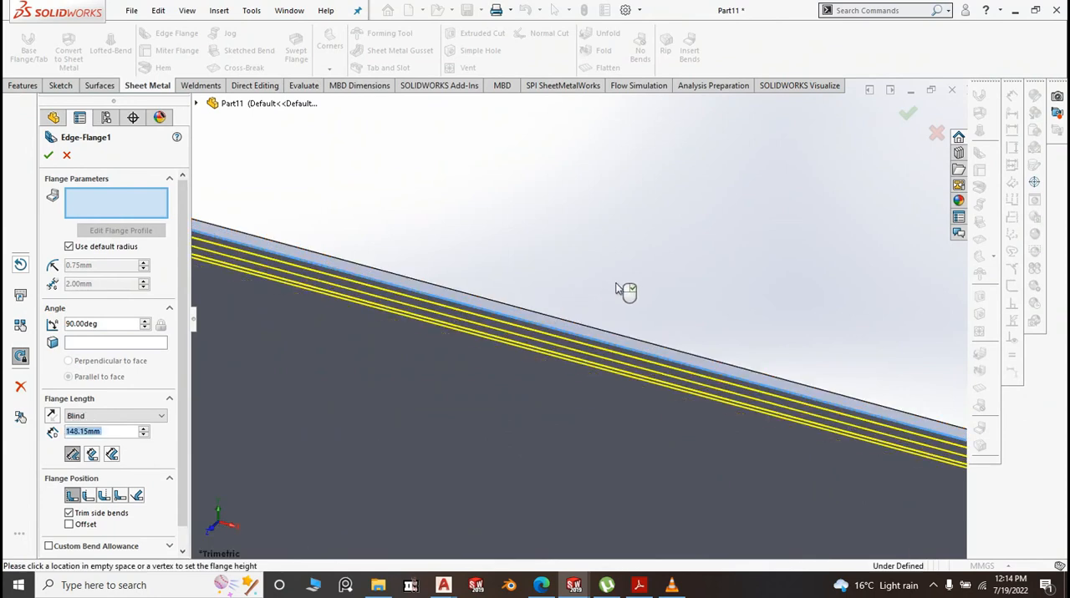
pyautogui.scroll(10, 614, 299)
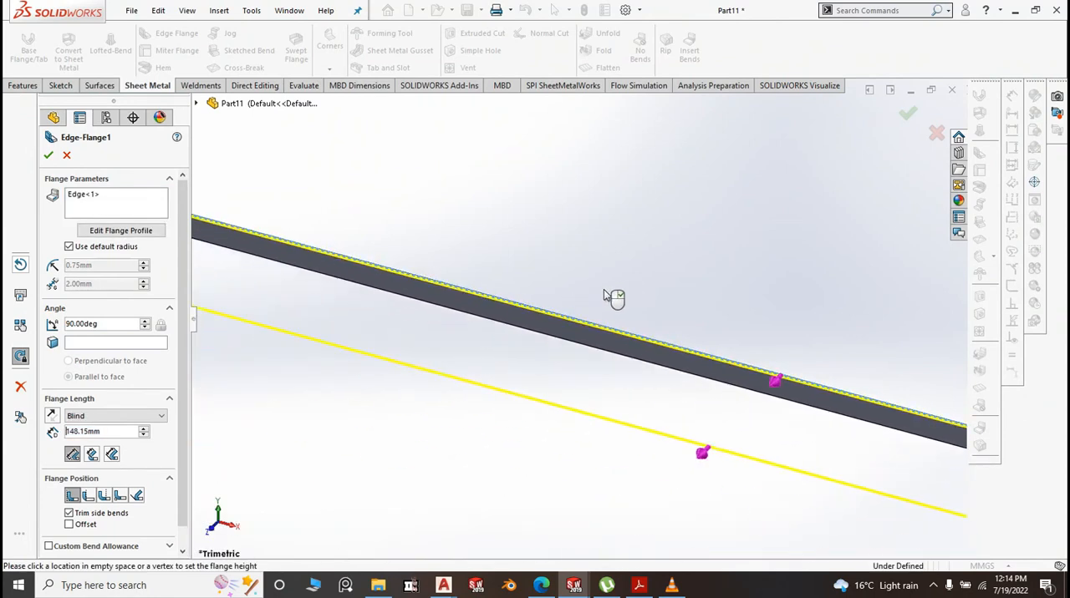
pyautogui.click(708, 317)
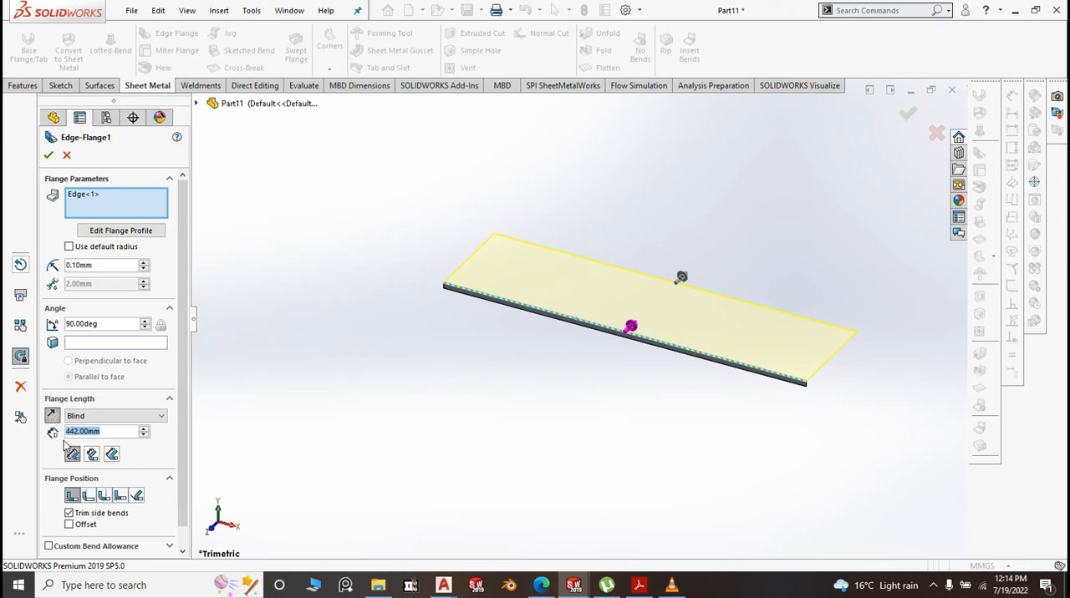
pyautogui.write('18')
pyautogui.click(425, 415)
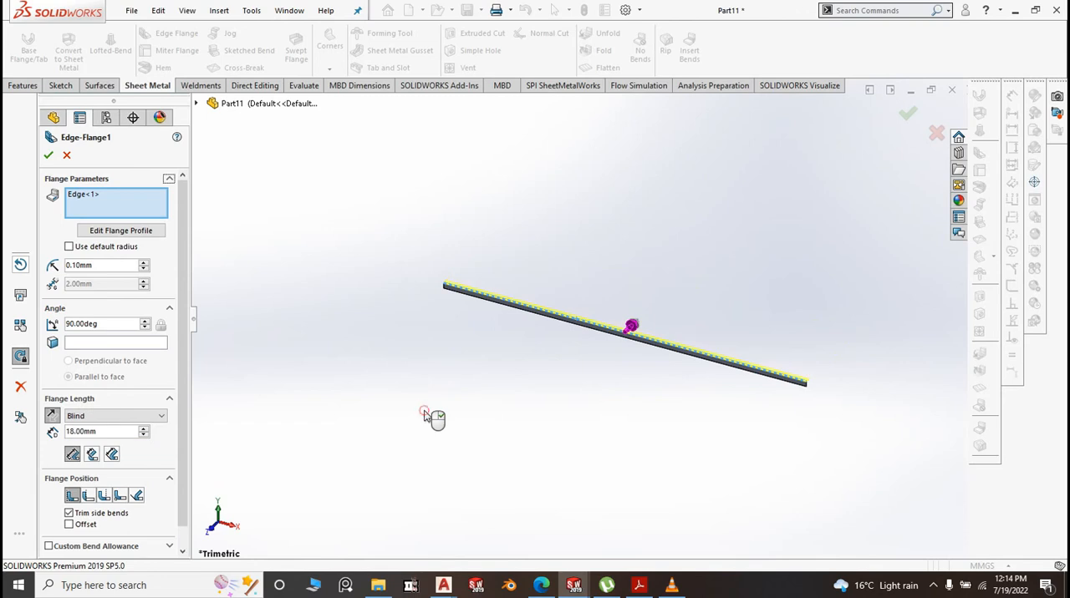
pyautogui.rightClick(425, 415)
# Add a 10 mm downward edge flange along the free long edge of the upper flange with a 0.10 mm bend radius
pyautogui.scroll(-5, 777, 371)
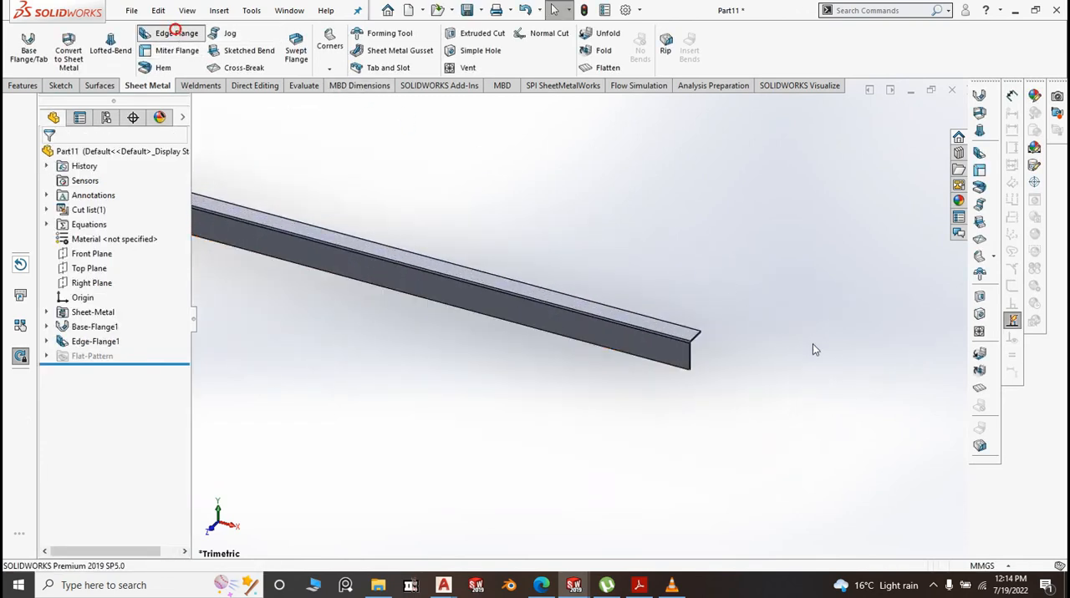
pyautogui.click(665, 318)
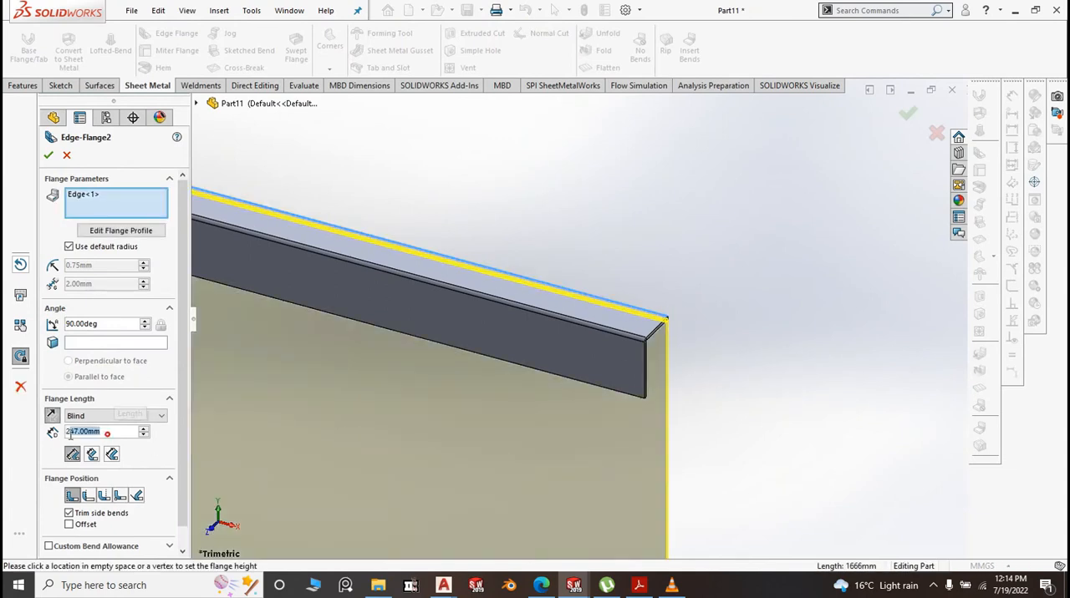
pyautogui.write('10')
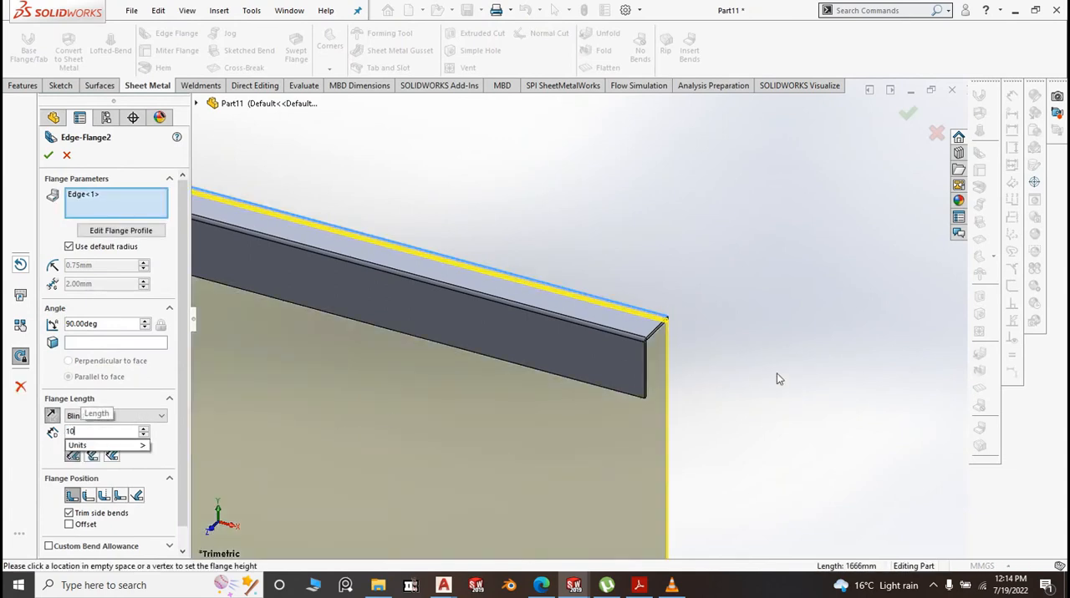
pyautogui.press('Return')
pyautogui.click(70, 249)
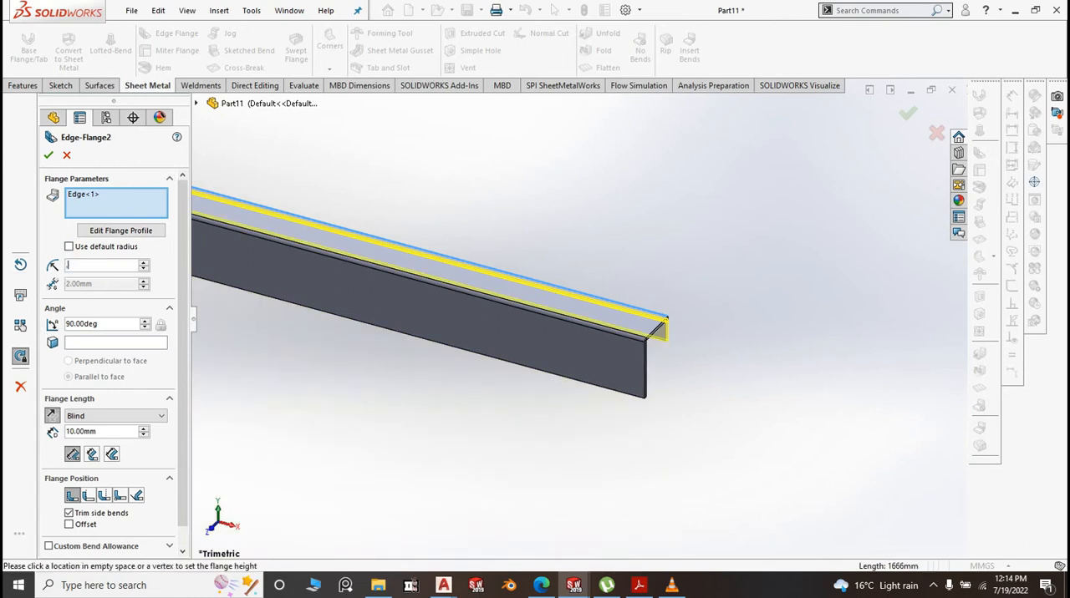
pyautogui.write('0.1')
pyautogui.press('Return')
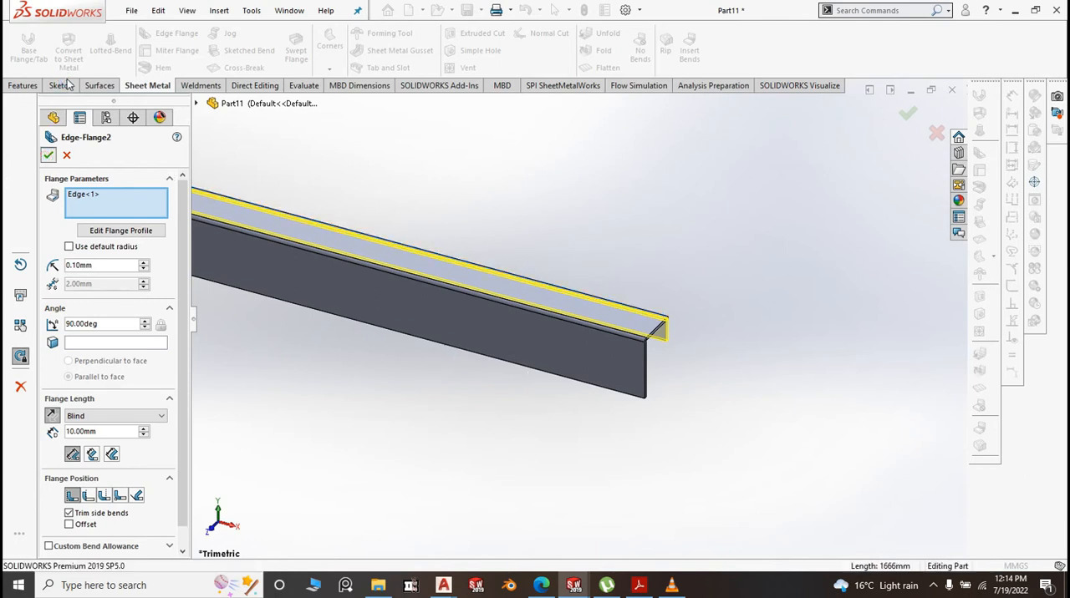
pyautogui.click(49, 154)
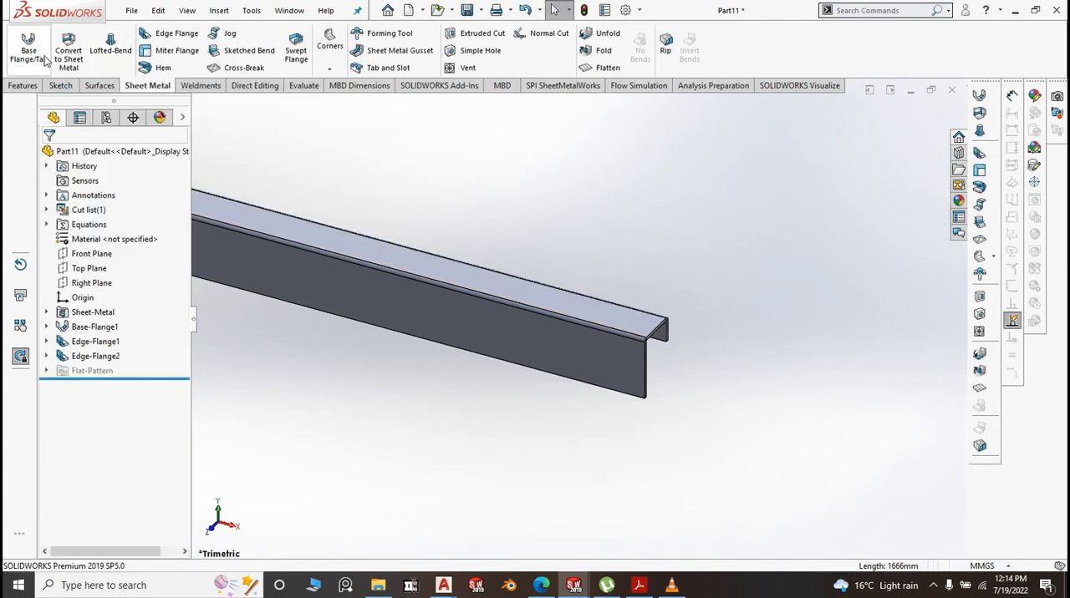
# Add a 15 mm edge flange along the strip's lower long edge, pointing backward, with a 0.10 mm bend radius
pyautogui.click(166, 35)
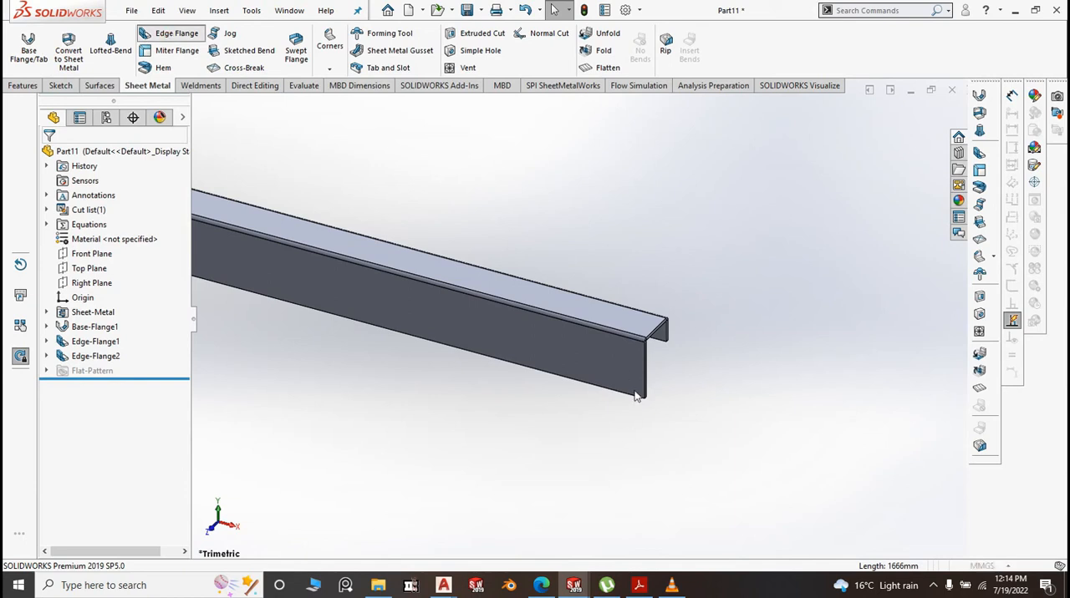
pyautogui.click(635, 395)
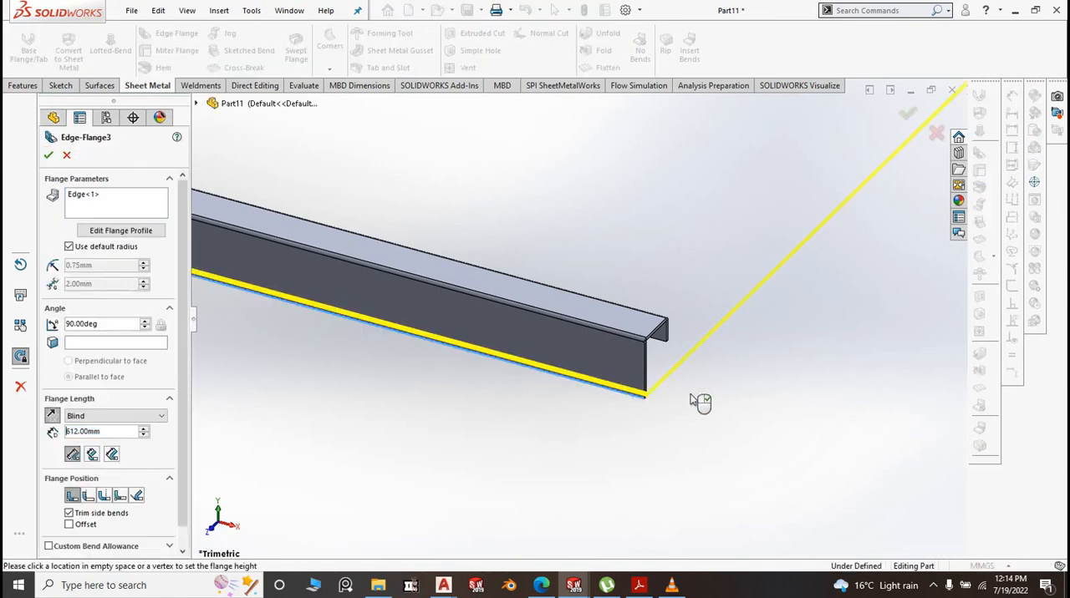
pyautogui.click(690, 396)
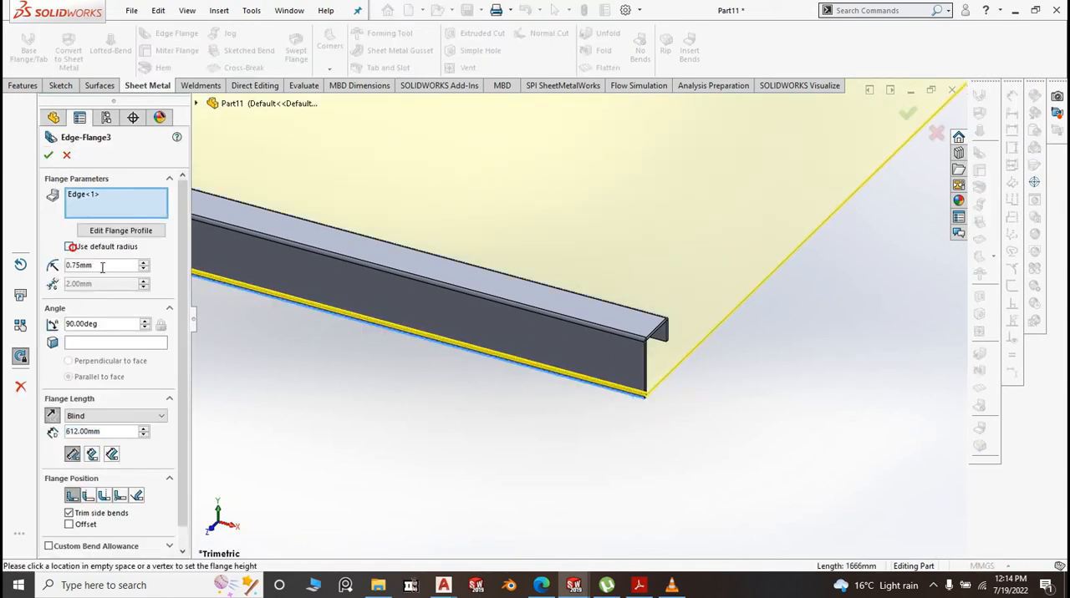
pyautogui.write('.')
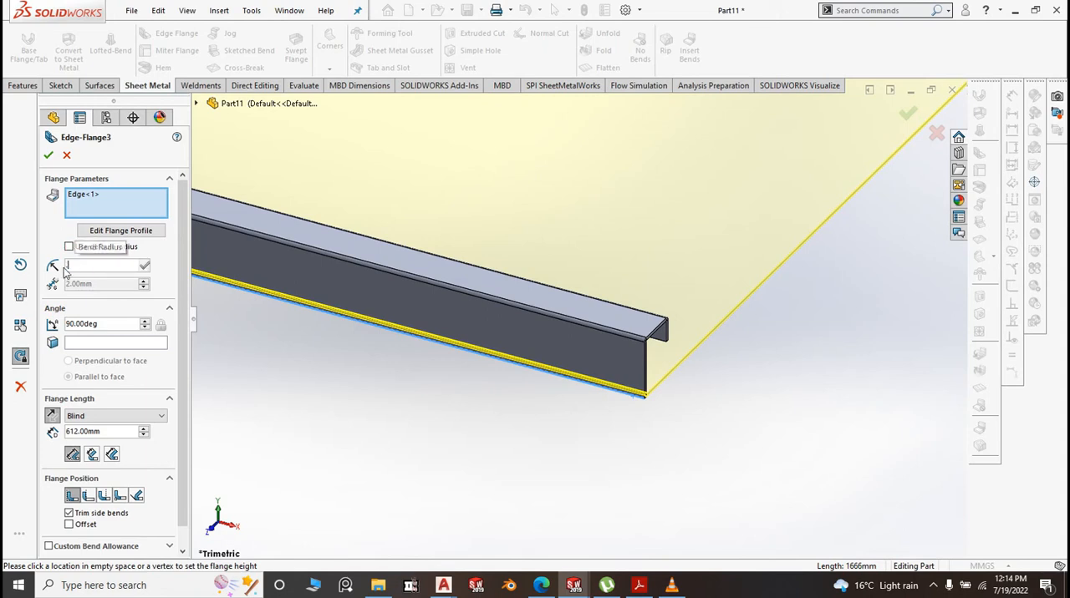
pyautogui.write('1')
pyautogui.click(385, 414)
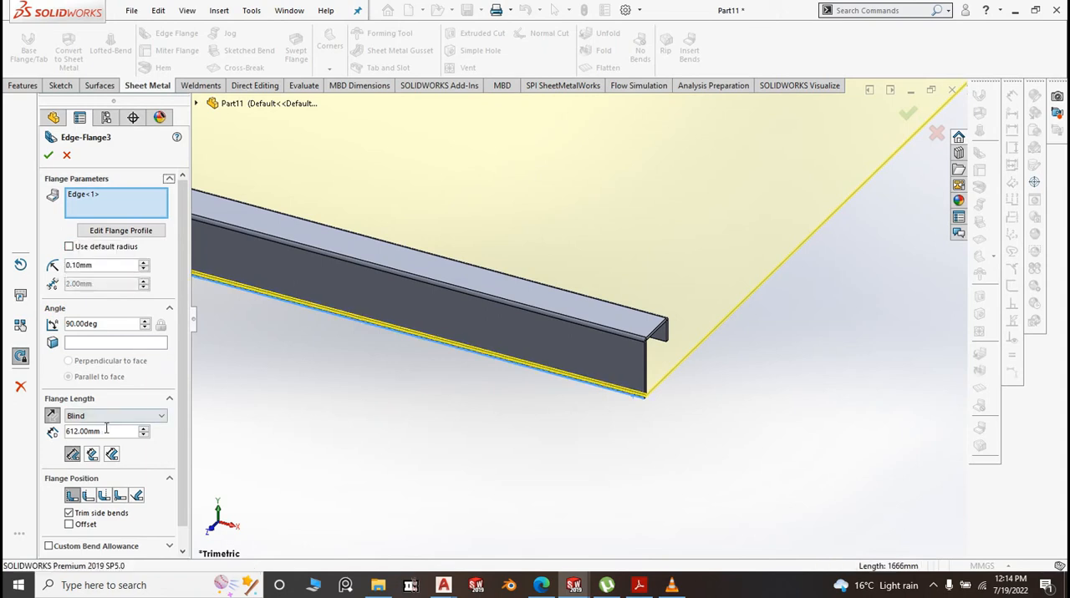
pyautogui.write('1')
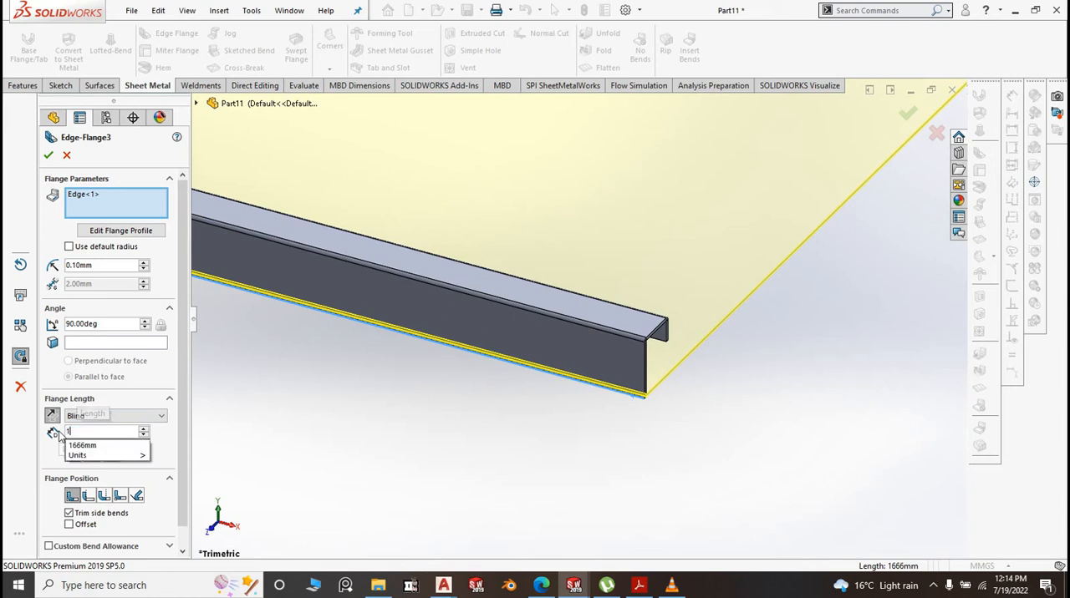
pyautogui.write('5')
pyautogui.click(299, 438)
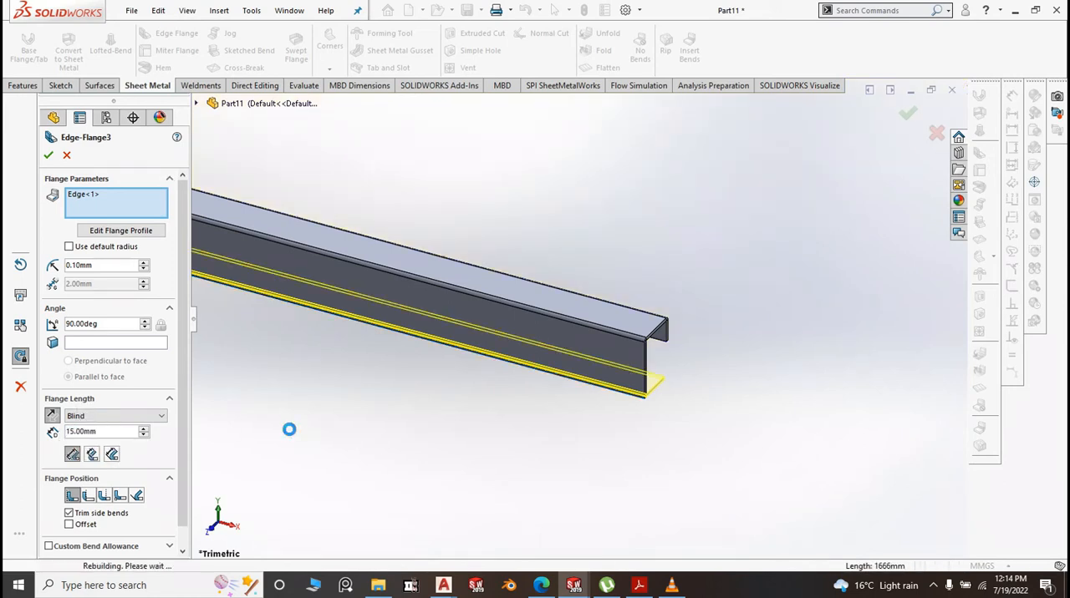
pyautogui.rightClick(293, 435)
# Save the part as "9. BM Front Lower Channel" in the BM folder
pyautogui.scroll(6, 698, 462)
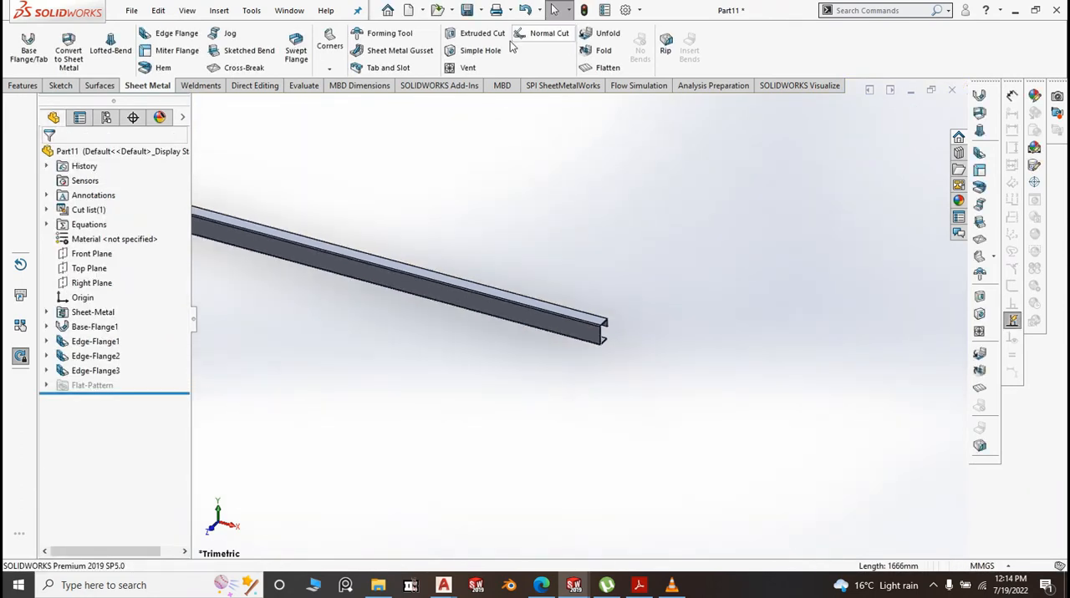
pyautogui.click(480, 10)
pyautogui.click(487, 27)
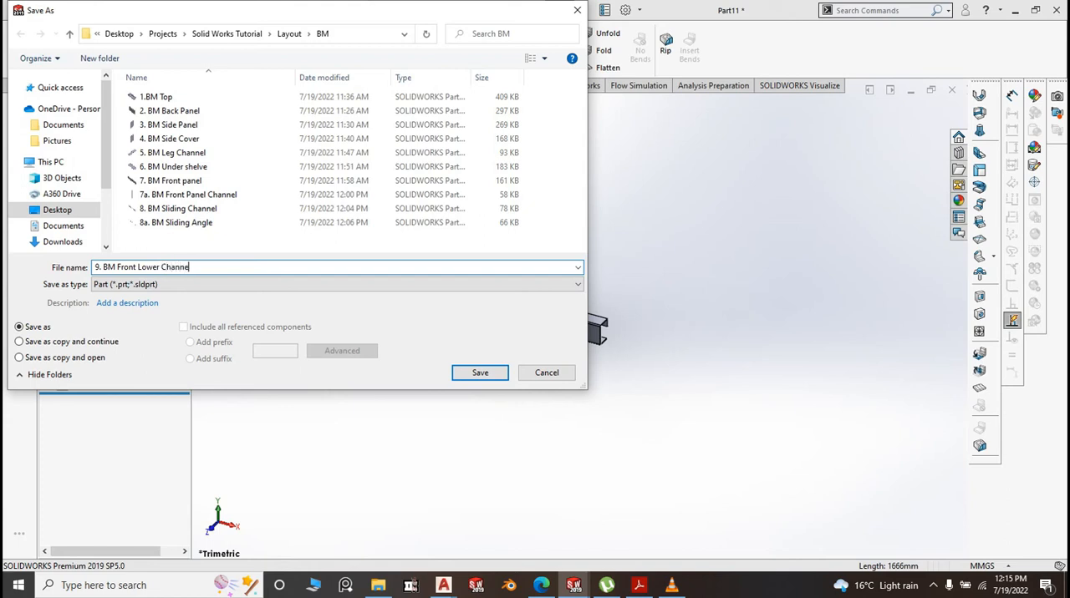
pyautogui.click(480, 373)
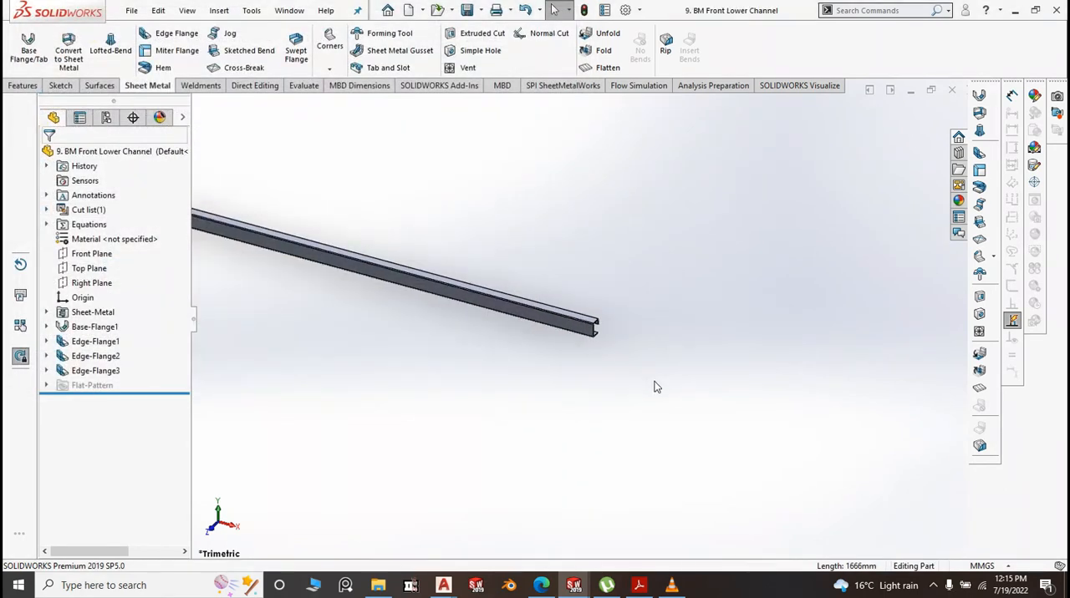
pyautogui.press('space')
pyautogui.click(768, 347)
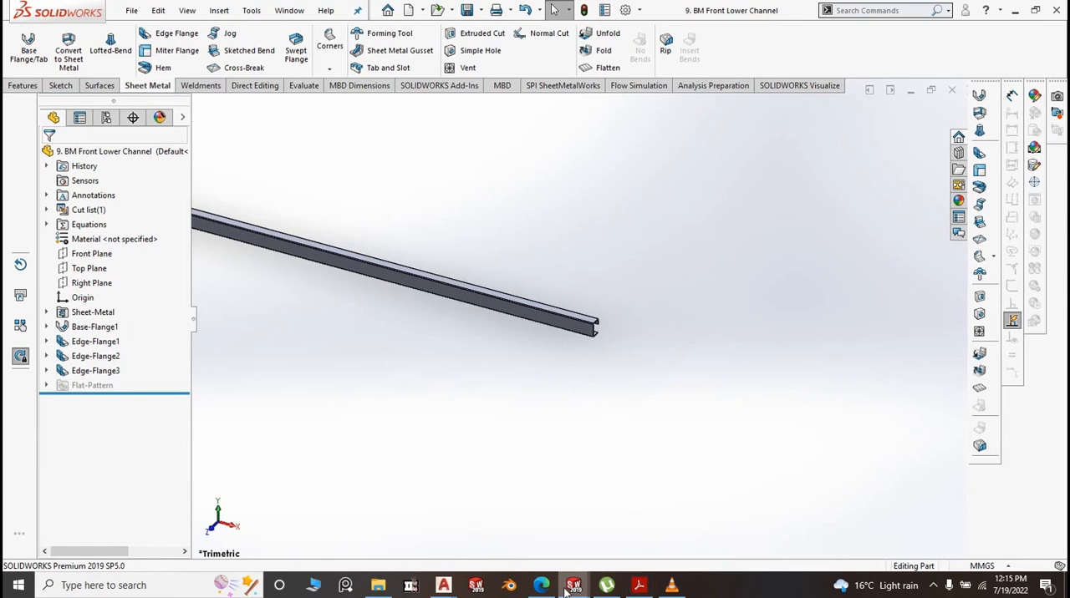
# Close the front panel, front panel channel, sliding channel and sliding angle documents, and switch to the Bean Marie assembly
pyautogui.moveTo(573, 586)
pyautogui.moveTo(410, 504)
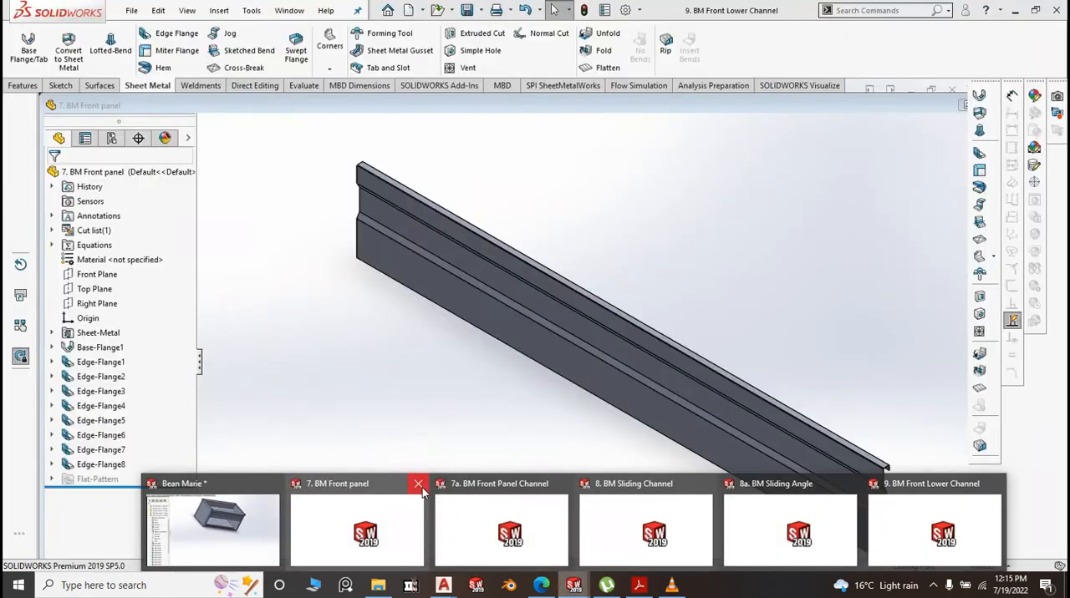
pyautogui.click(419, 486)
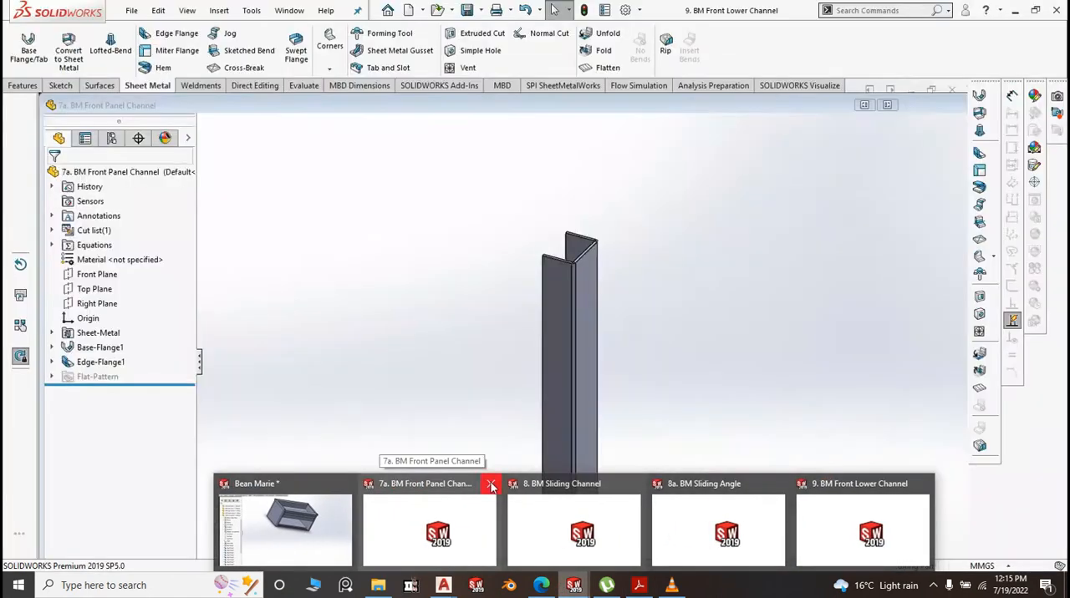
pyautogui.click(492, 487)
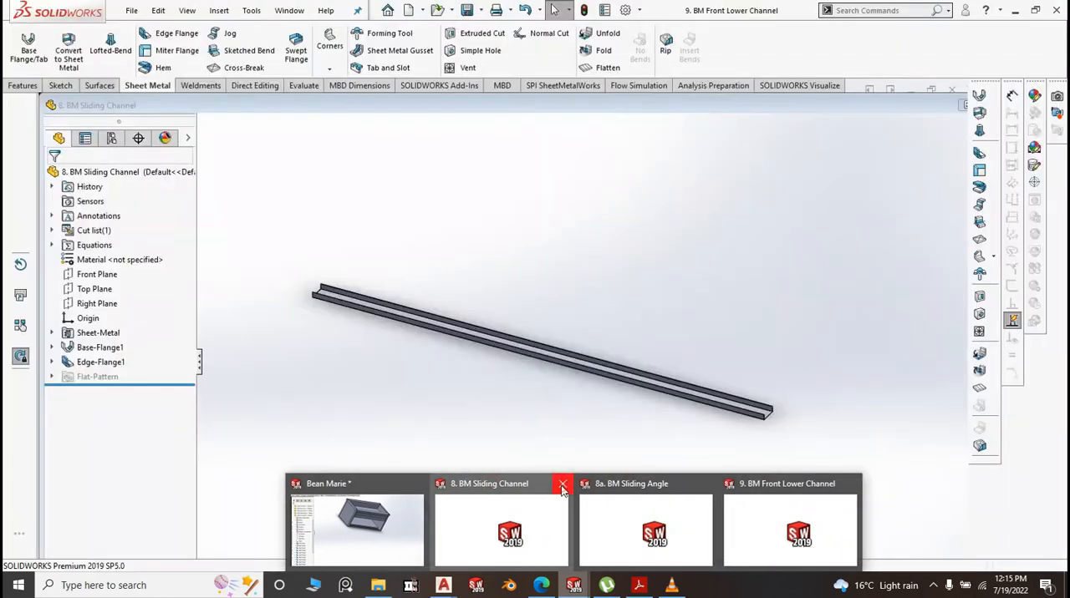
pyautogui.click(562, 487)
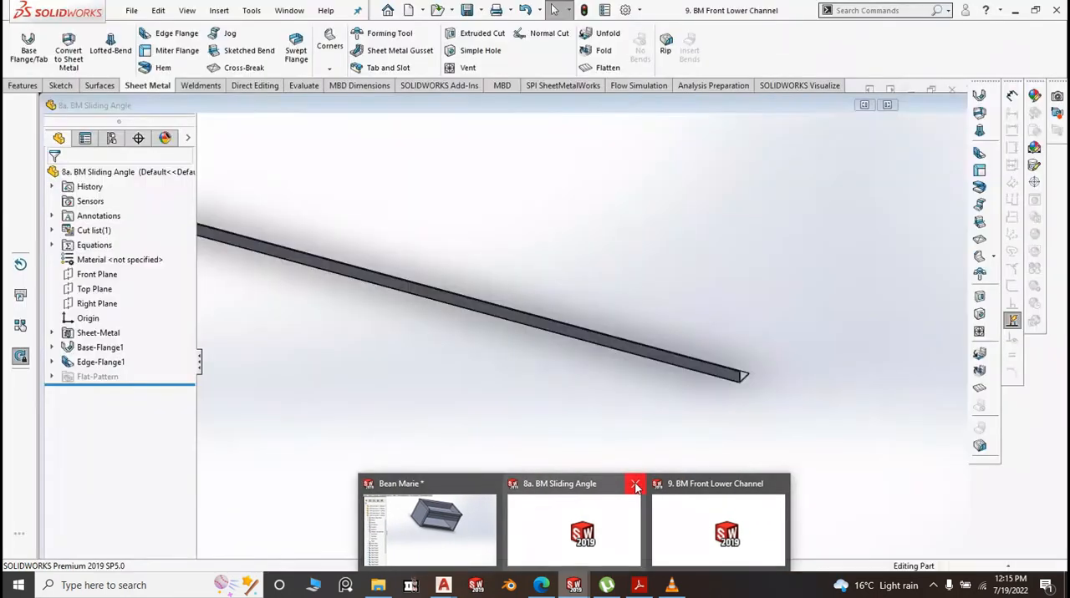
pyautogui.click(634, 486)
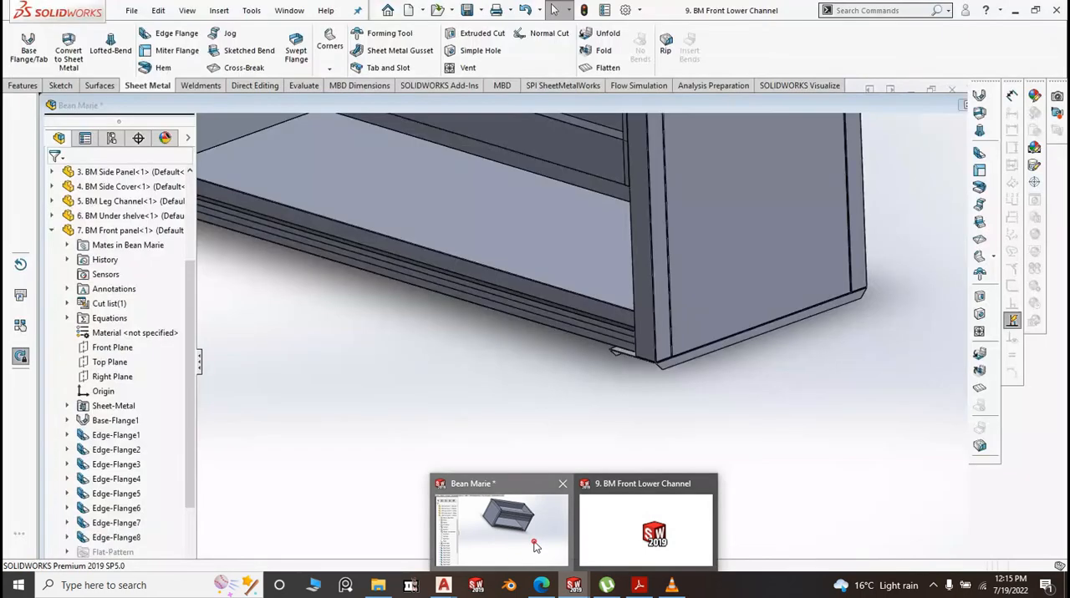
pyautogui.click(535, 545)
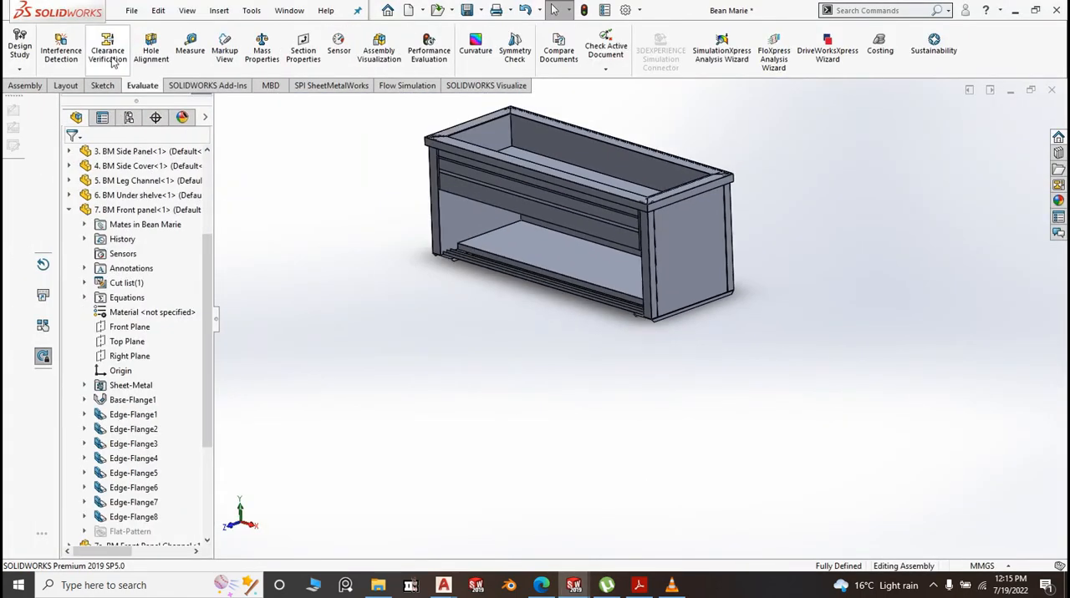
# Insert the 9. BM Front Lower Channel part into the assembly, placing it in front of the cabinet
pyautogui.click(25, 86)
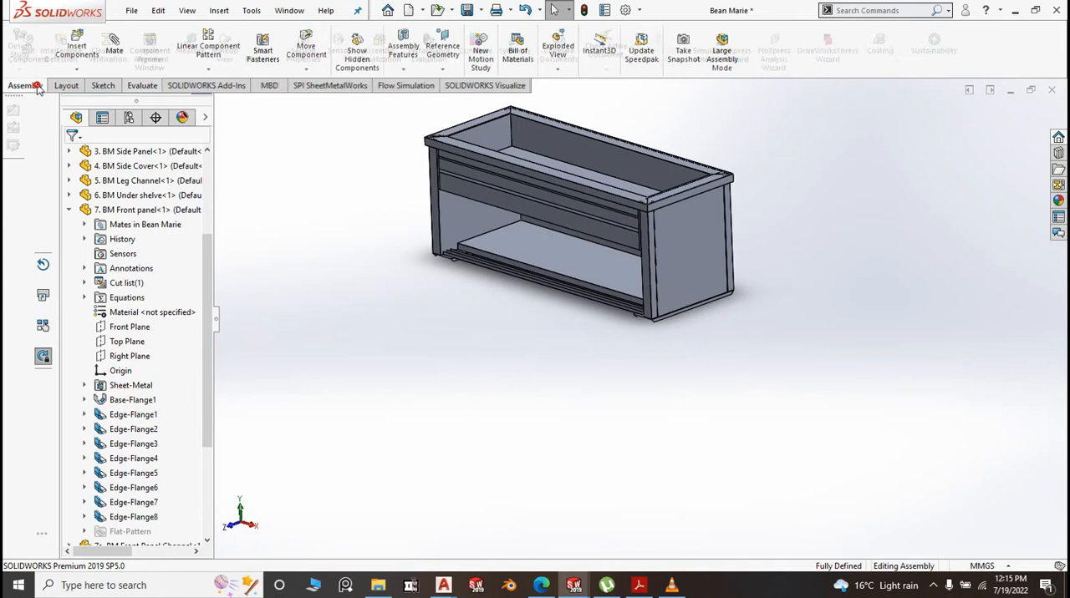
pyautogui.click(76, 48)
pyautogui.click(133, 302)
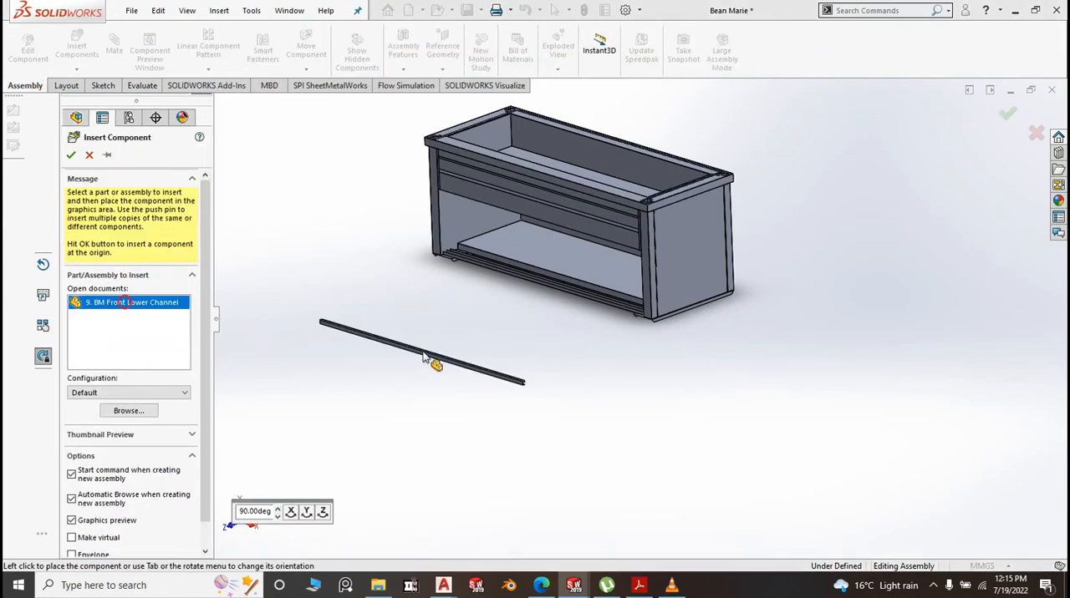
pyautogui.click(429, 352)
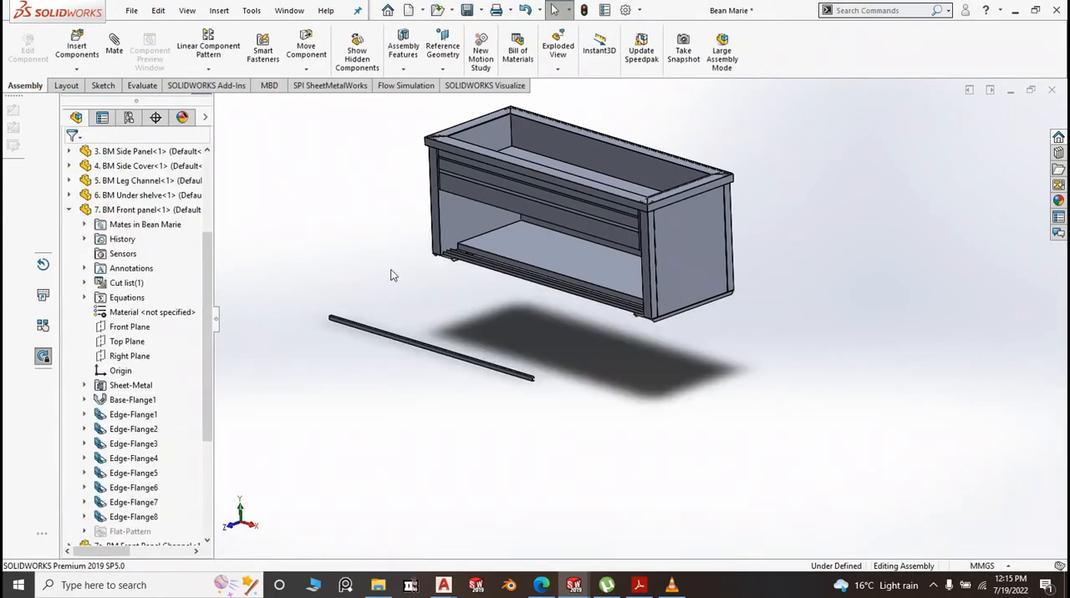
# Mate the front lower channel's front face coincident with the front face of the cabinet's side panel
pyautogui.scroll(-3, 411, 334)
pyautogui.click(115, 47)
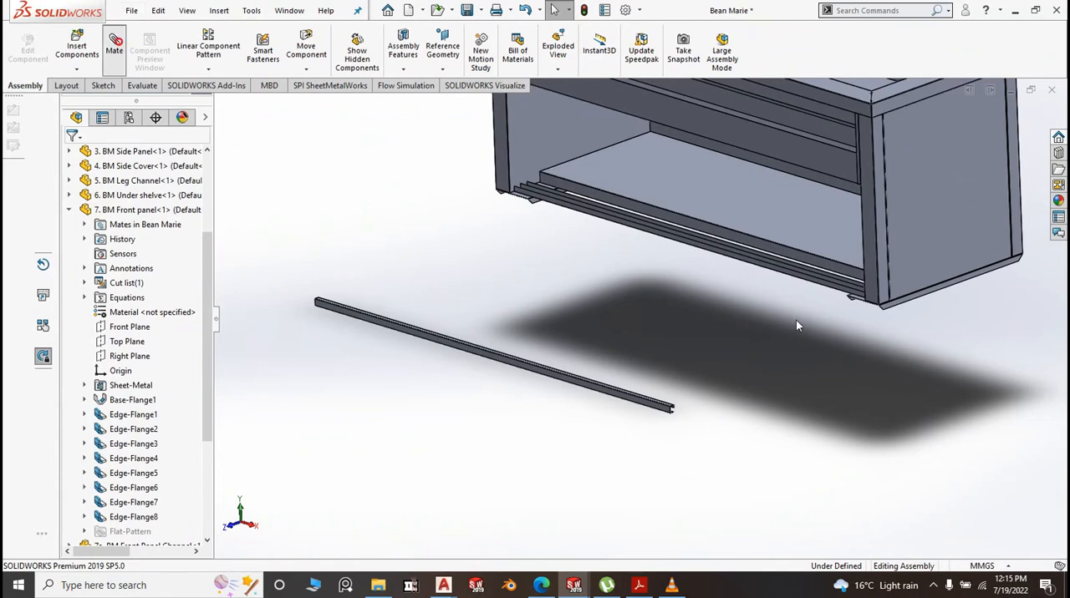
pyautogui.scroll(-2, 674, 414)
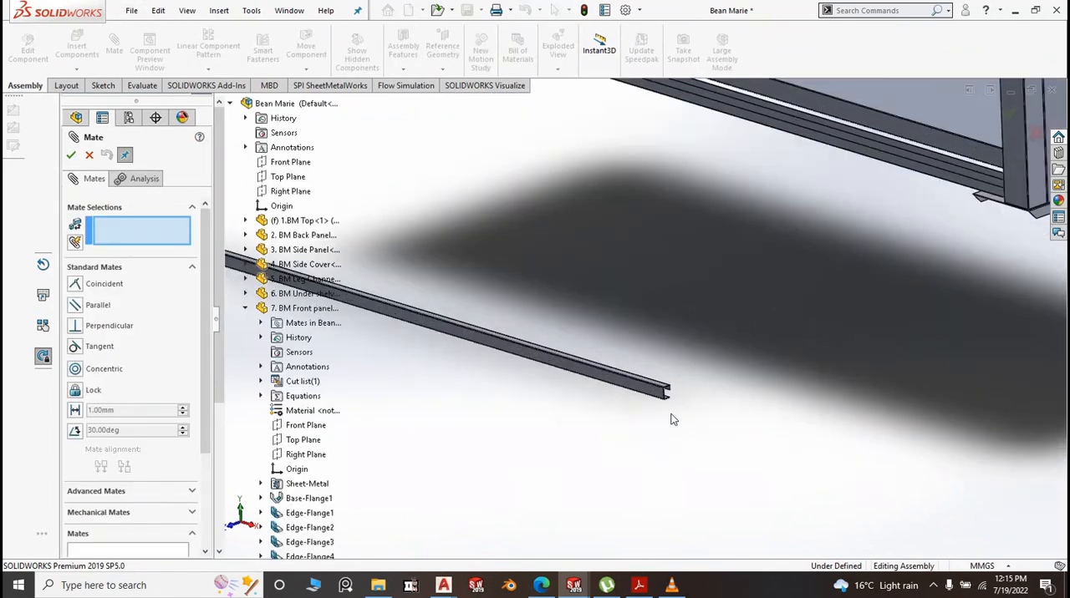
pyautogui.click(654, 396)
pyautogui.scroll(3, 817, 387)
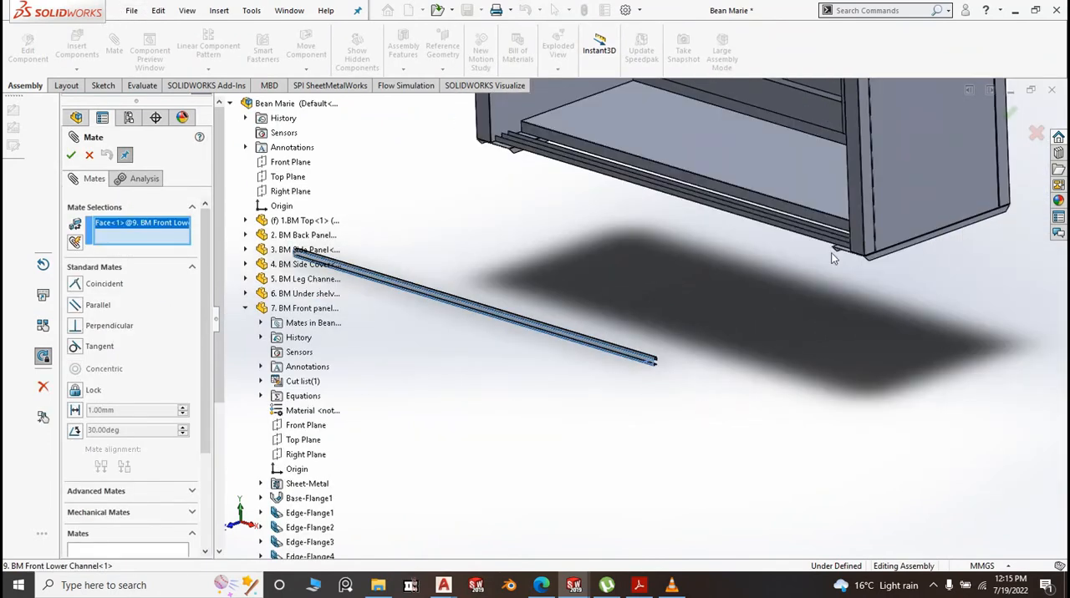
pyautogui.scroll(-4, 831, 258)
pyautogui.click(798, 279)
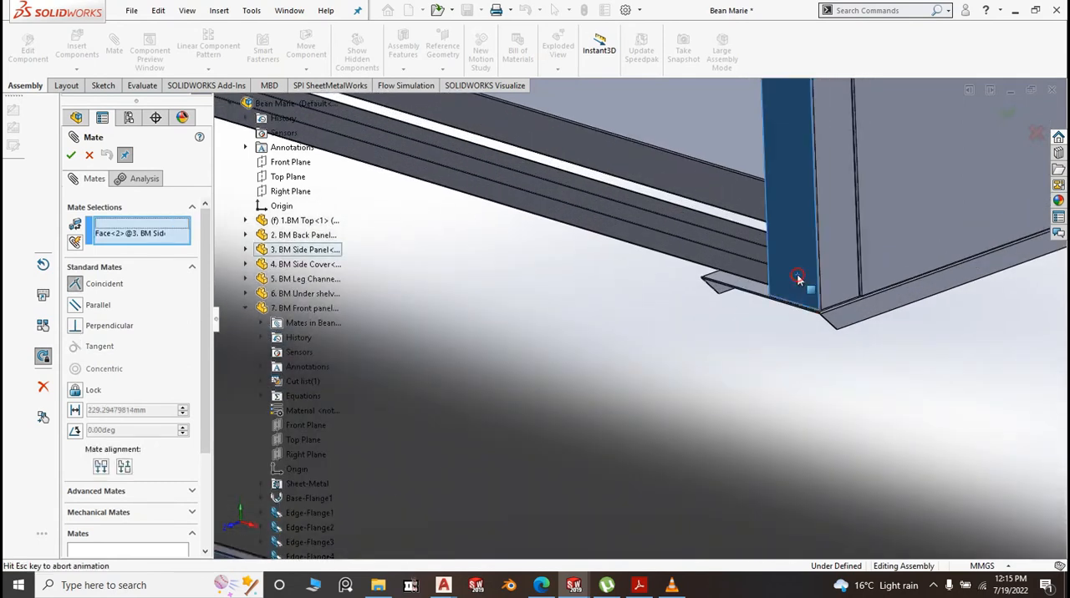
pyautogui.rightClick(799, 278)
# Add a coincident mate between the underside of the channel's lower flange and the upper face of the leg channel
pyautogui.scroll(2, 683, 308)
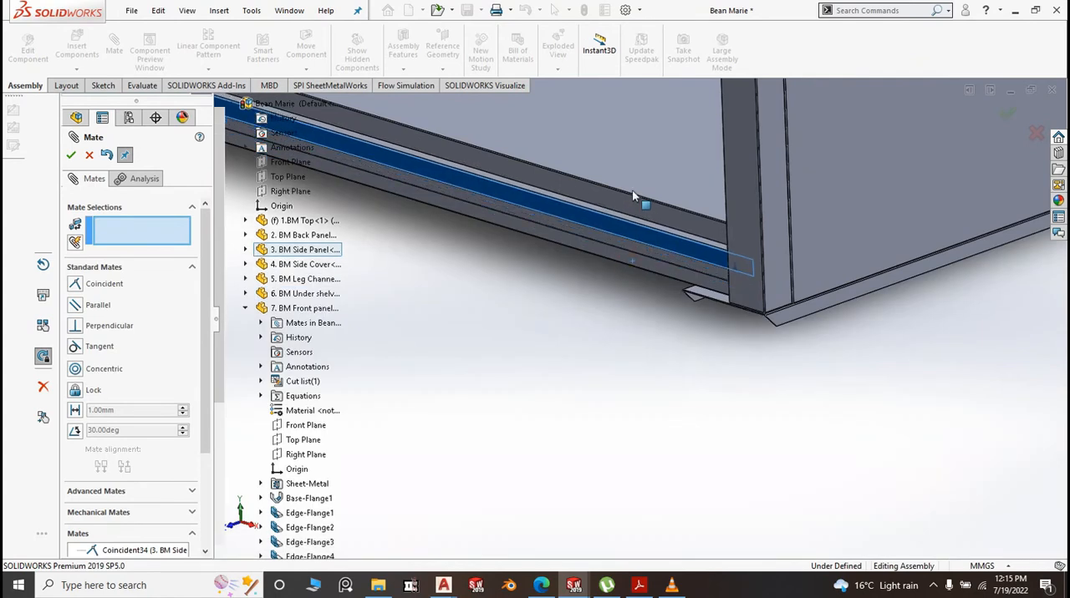
pyautogui.moveTo(708, 360); pyautogui.dragTo(693, 226, button='middle')
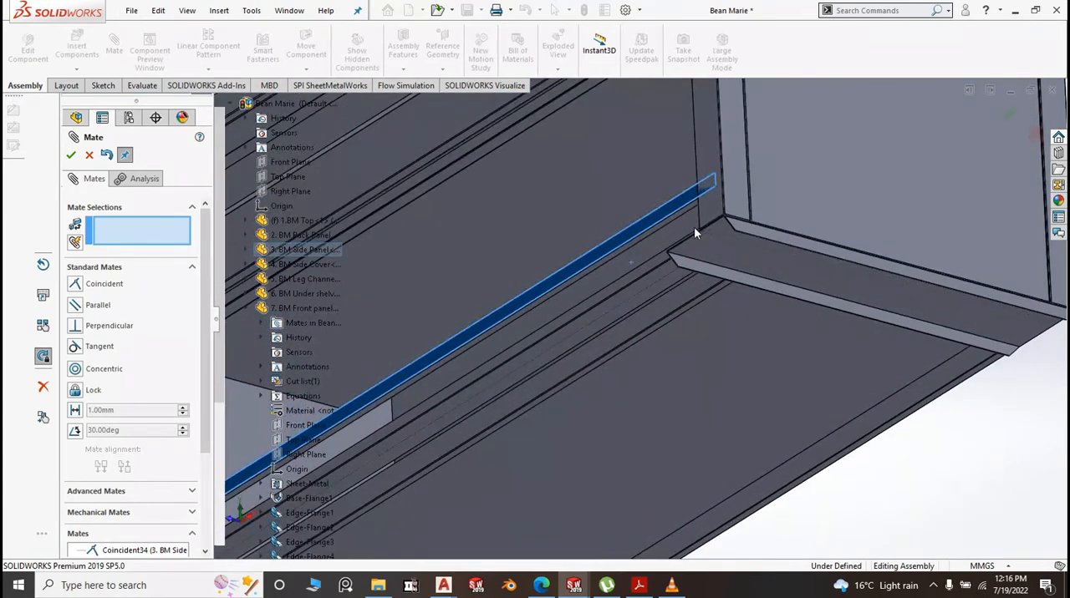
pyautogui.scroll(-3, 693, 227)
pyautogui.scroll(5, 724, 422)
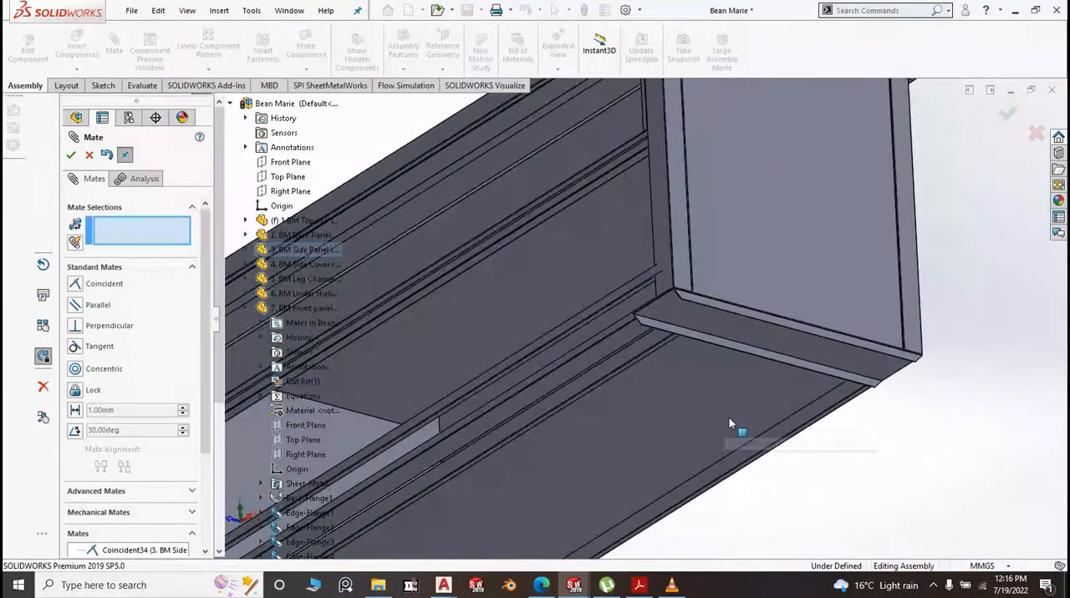
pyautogui.scroll(-5, 462, 421)
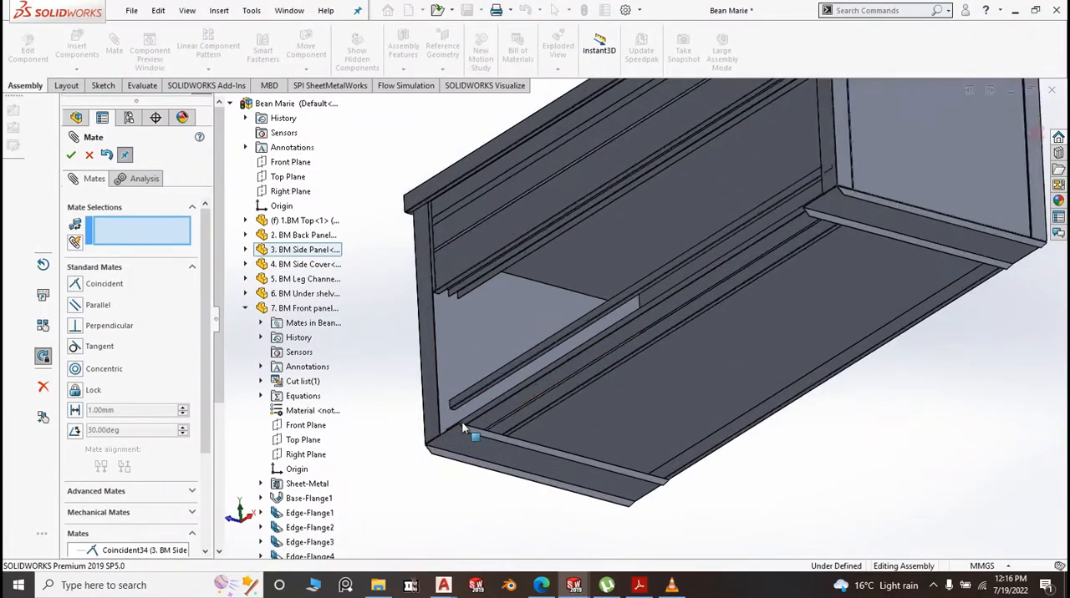
pyautogui.scroll(-4, 501, 380)
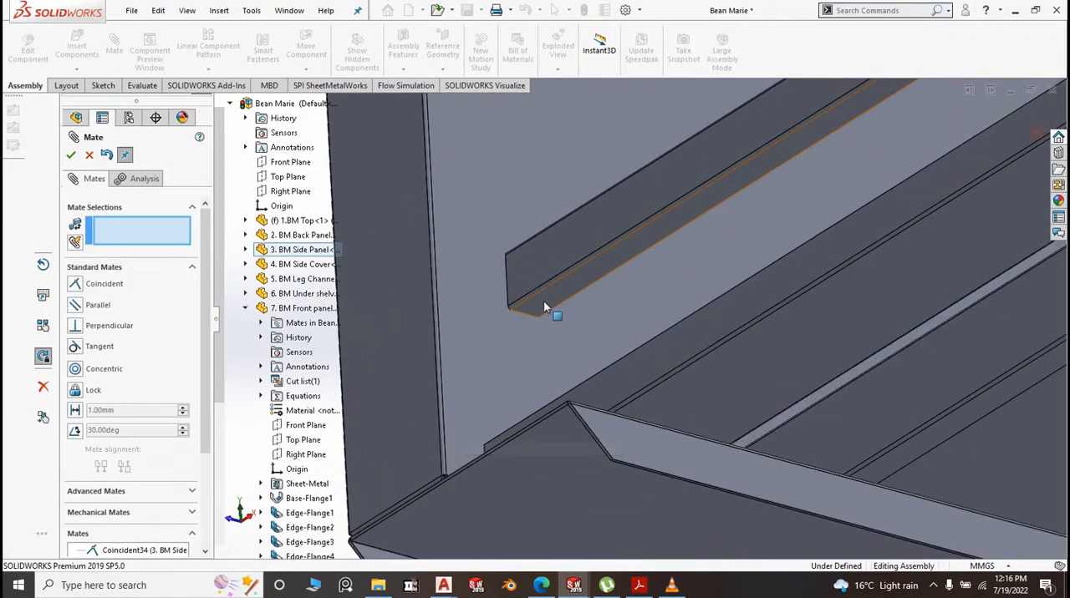
pyautogui.click(544, 307)
pyautogui.scroll(5, 544, 306)
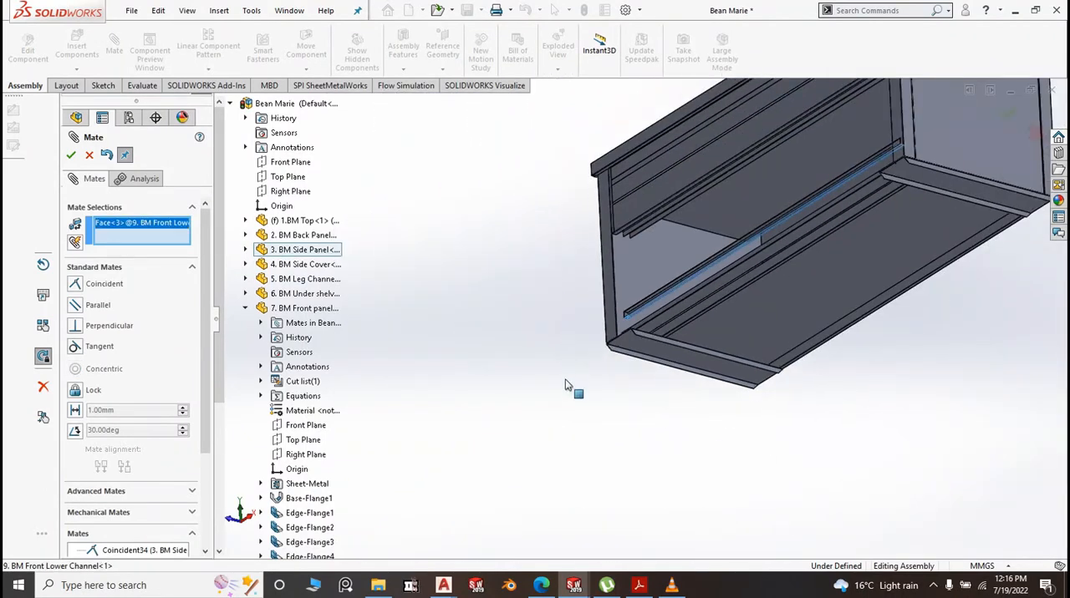
pyautogui.scroll(2, 569, 384)
pyautogui.moveTo(572, 417); pyautogui.dragTo(585, 490, button='middle')
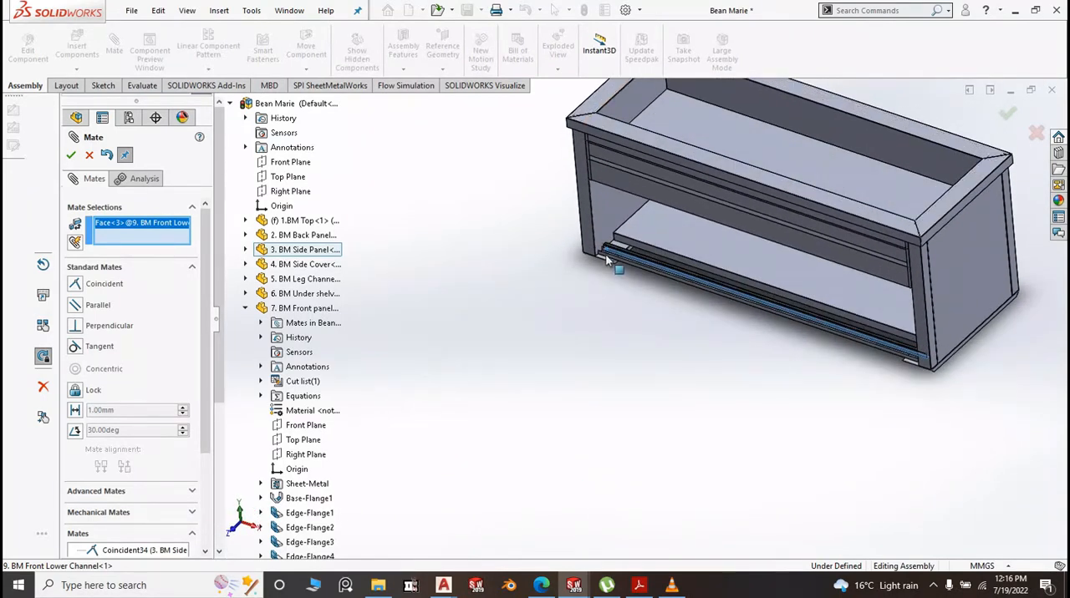
pyautogui.scroll(-5, 615, 262)
pyautogui.scroll(-5, 610, 262)
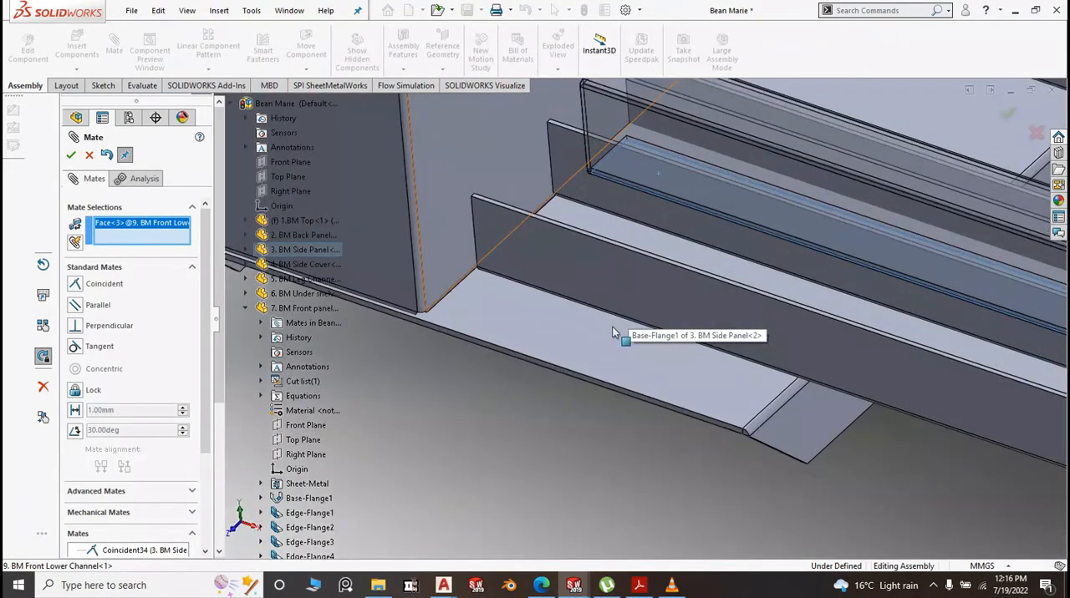
pyautogui.click(600, 330)
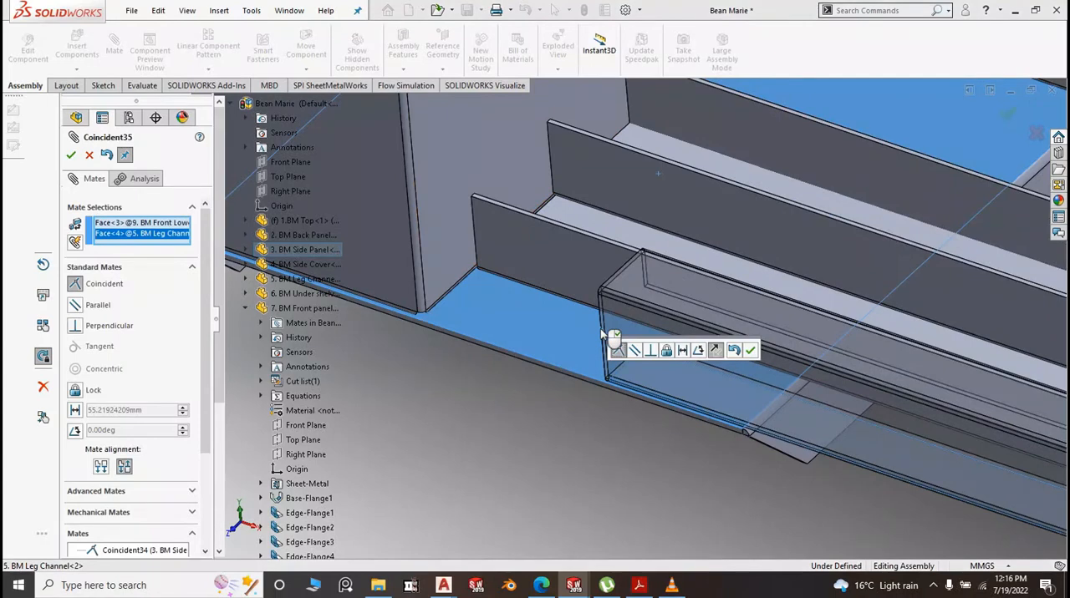
pyautogui.rightClick(600, 334)
# Mate the channel's end face coincident with the inner face of the side panel and finish mating
pyautogui.moveTo(590, 393); pyautogui.dragTo(667, 485, button='middle')
pyautogui.scroll(-4, 667, 293)
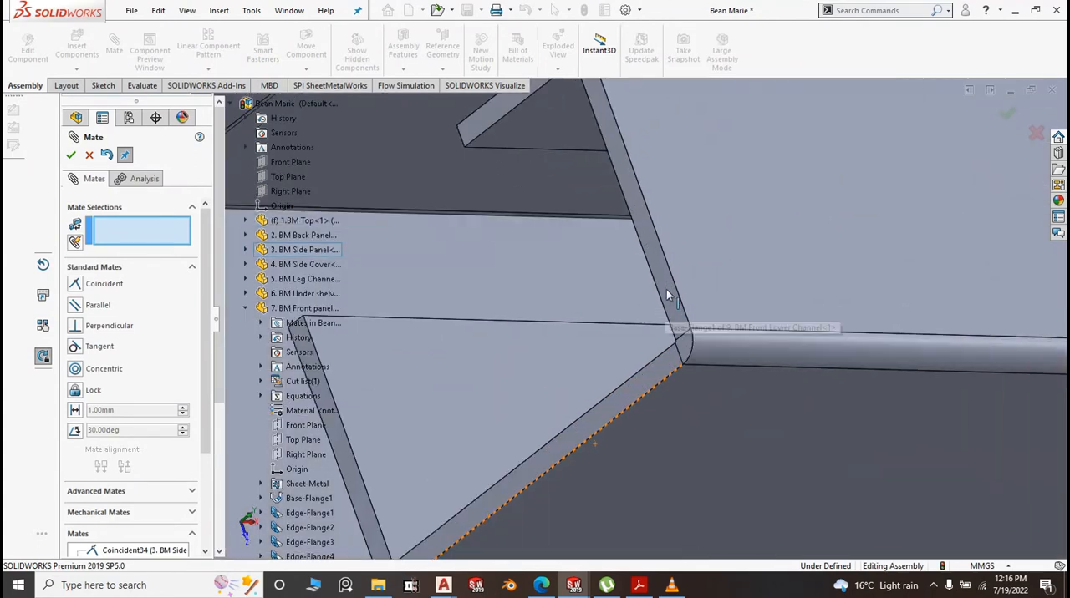
pyautogui.click(667, 290)
pyautogui.scroll(5, 720, 318)
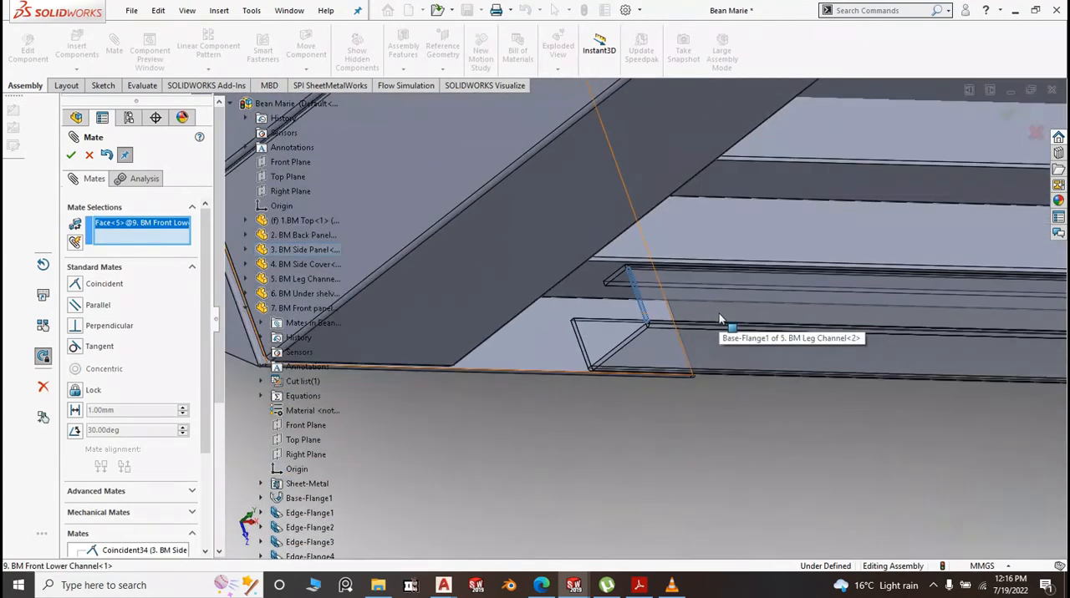
pyautogui.moveTo(743, 432); pyautogui.dragTo(654, 421, button='middle')
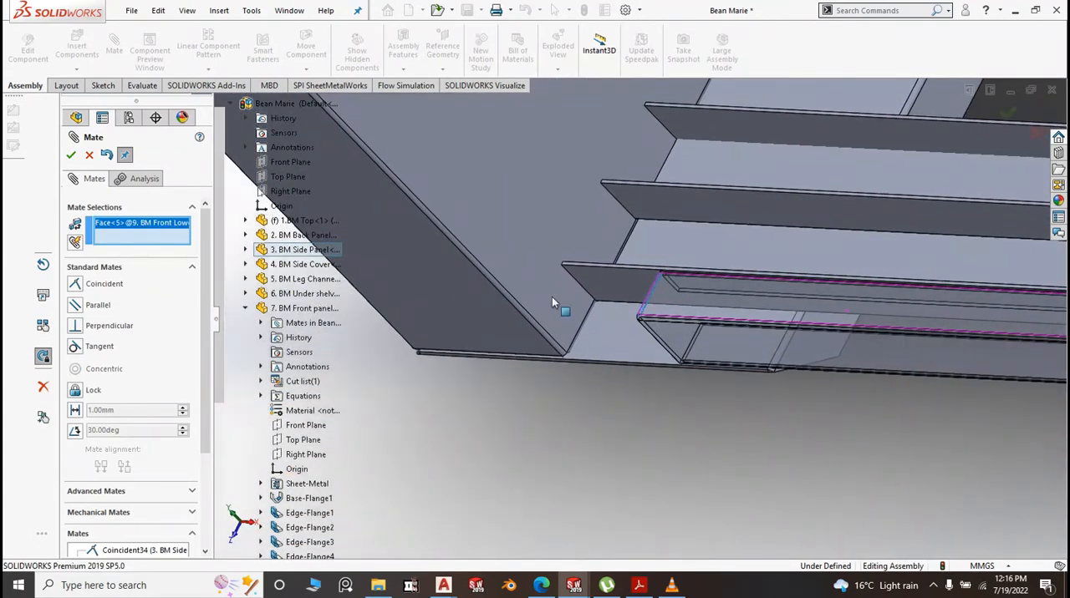
pyautogui.click(545, 303)
pyautogui.rightClick(540, 304)
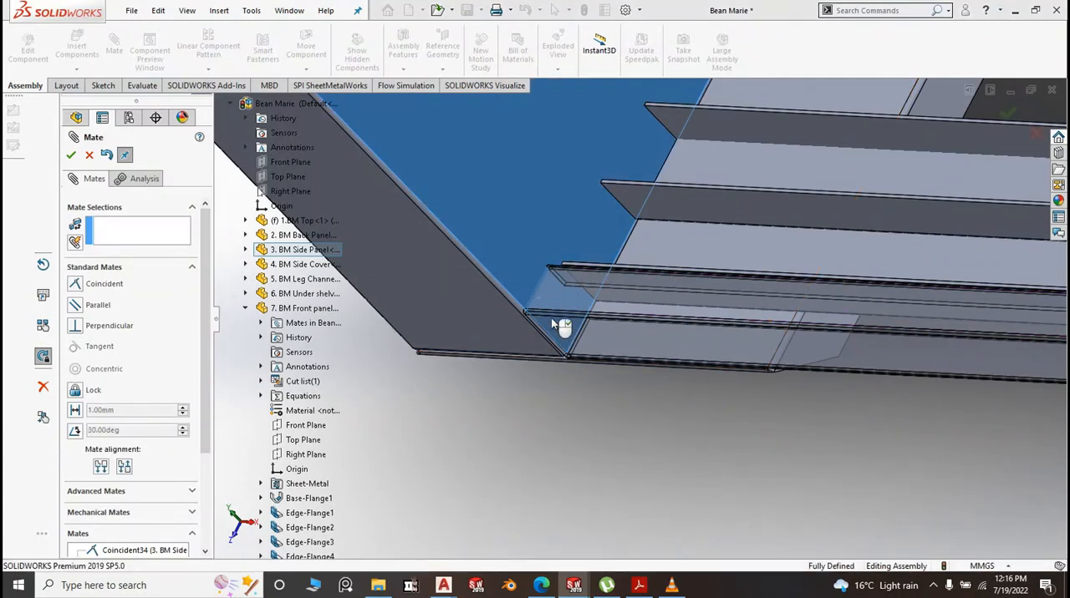
pyautogui.scroll(5, 555, 341)
pyautogui.scroll(-3, 679, 327)
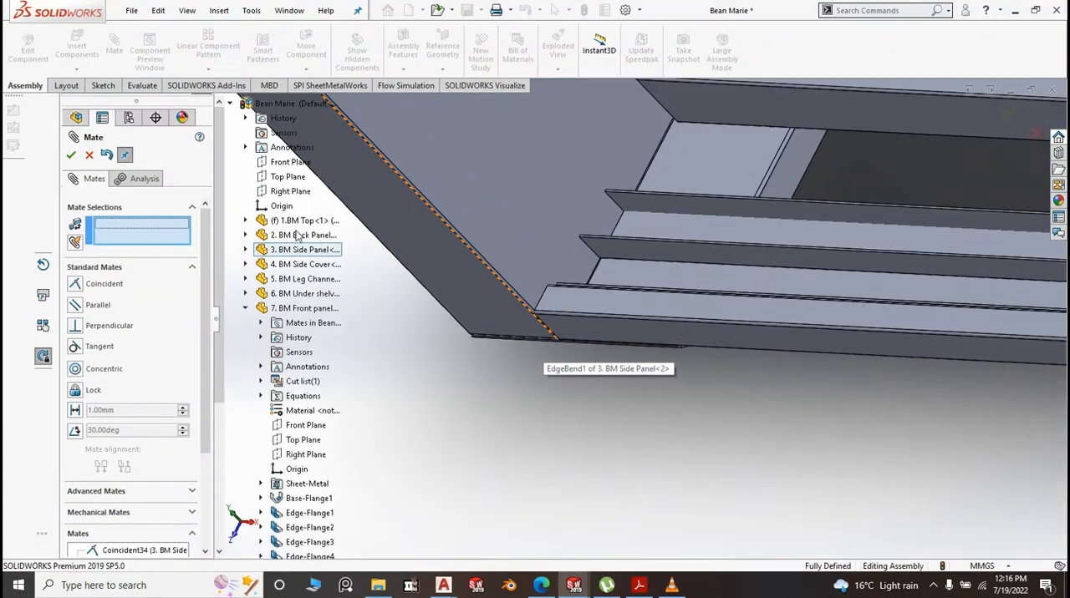
pyautogui.click(71, 156)
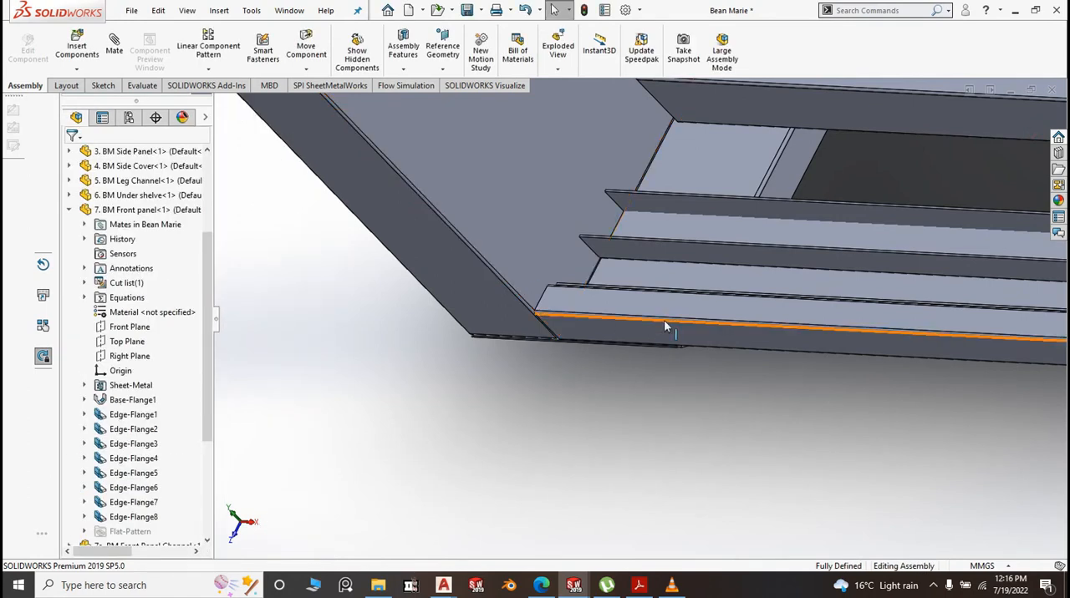
# Open the front lower channel part from the assembly in its own window
pyautogui.moveTo(660, 349); pyautogui.dragTo(628, 334, button='middle')
pyautogui.press('space')
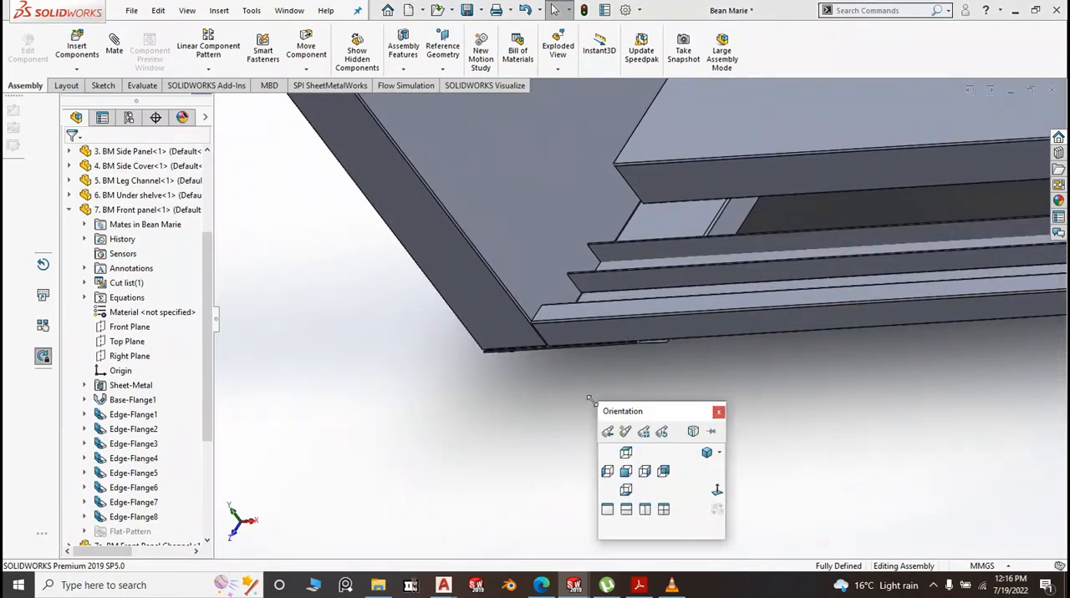
pyautogui.click(707, 454)
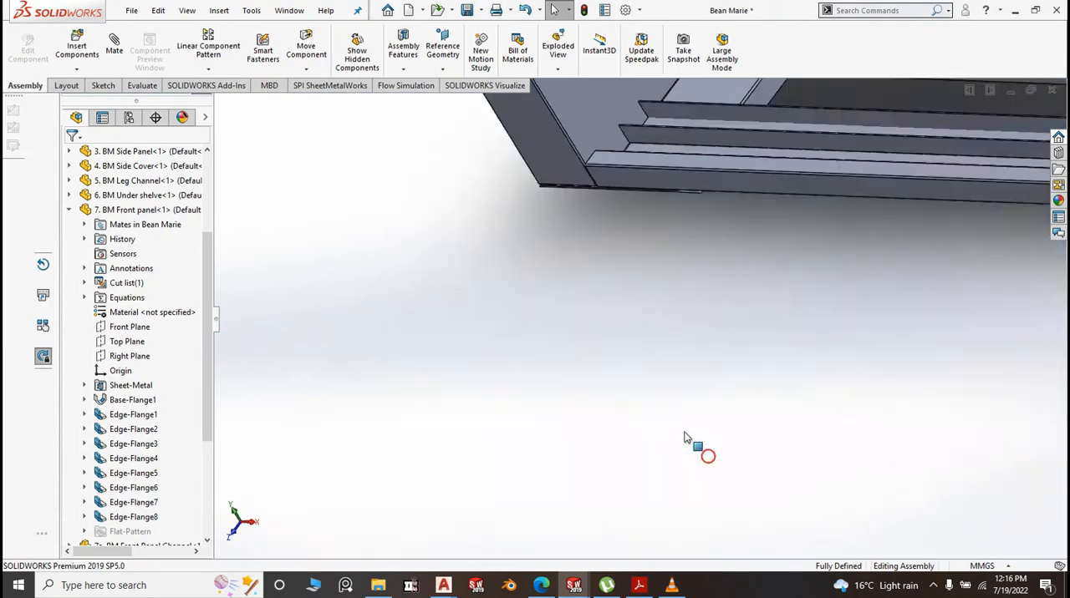
pyautogui.scroll(-5, 495, 390)
pyautogui.scroll(-10, 496, 390)
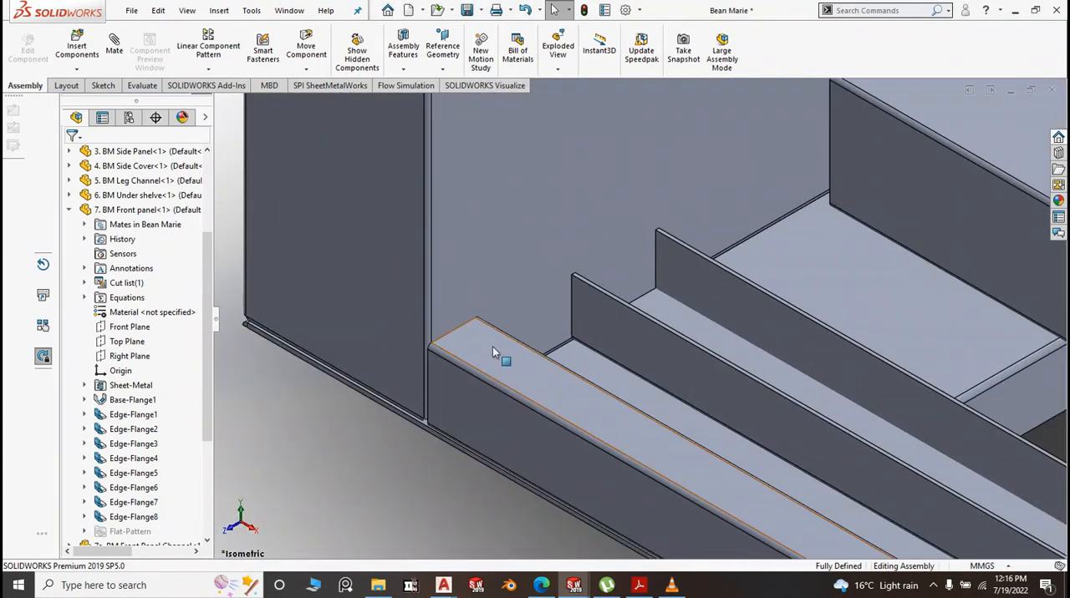
pyautogui.click(492, 346)
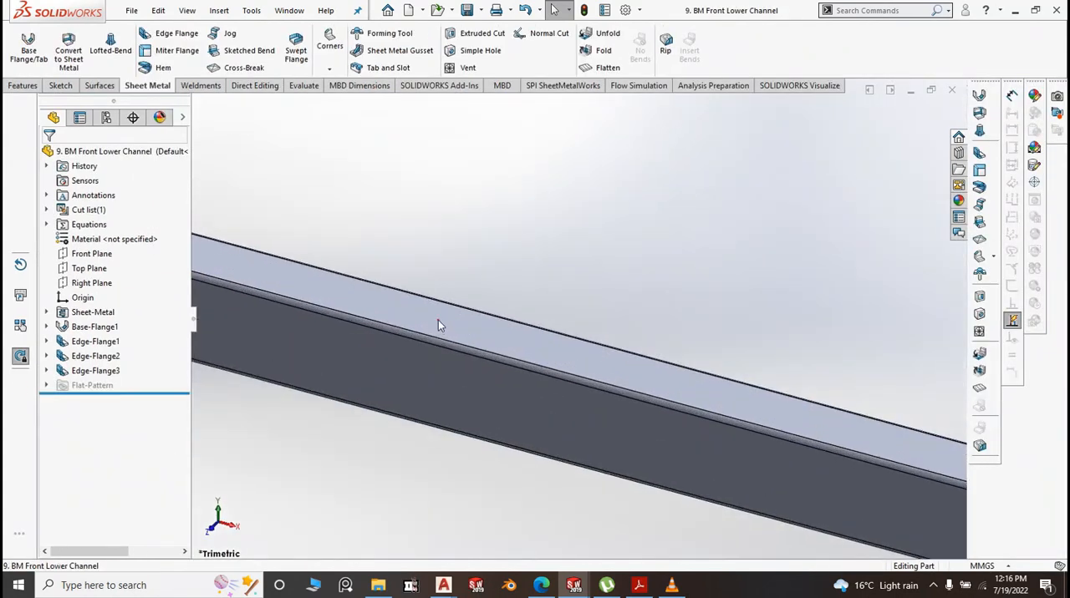
pyautogui.click(440, 323)
pyautogui.click(507, 253)
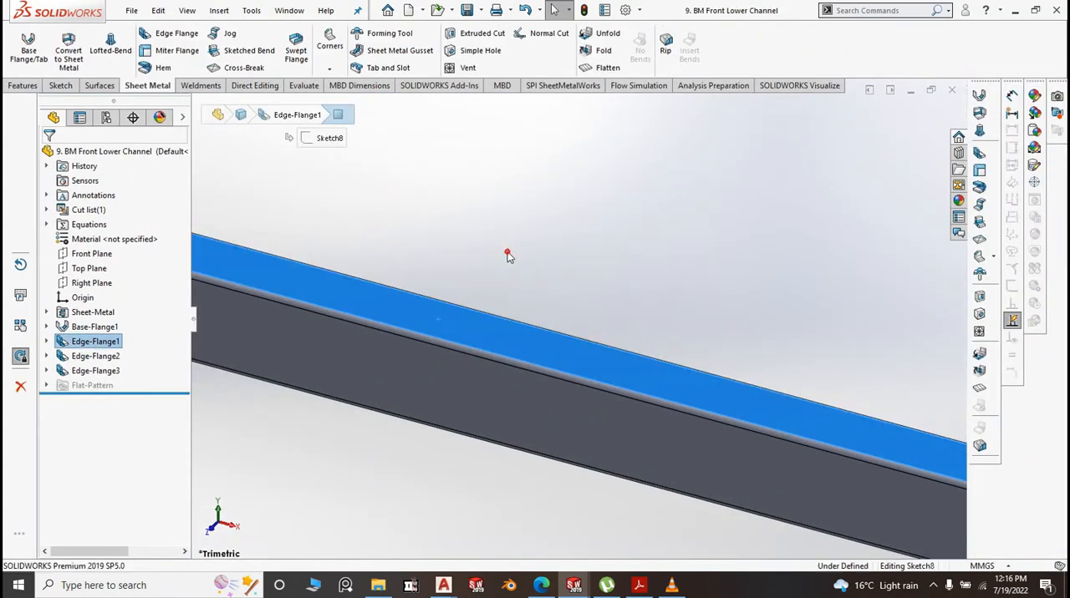
pyautogui.click(936, 134)
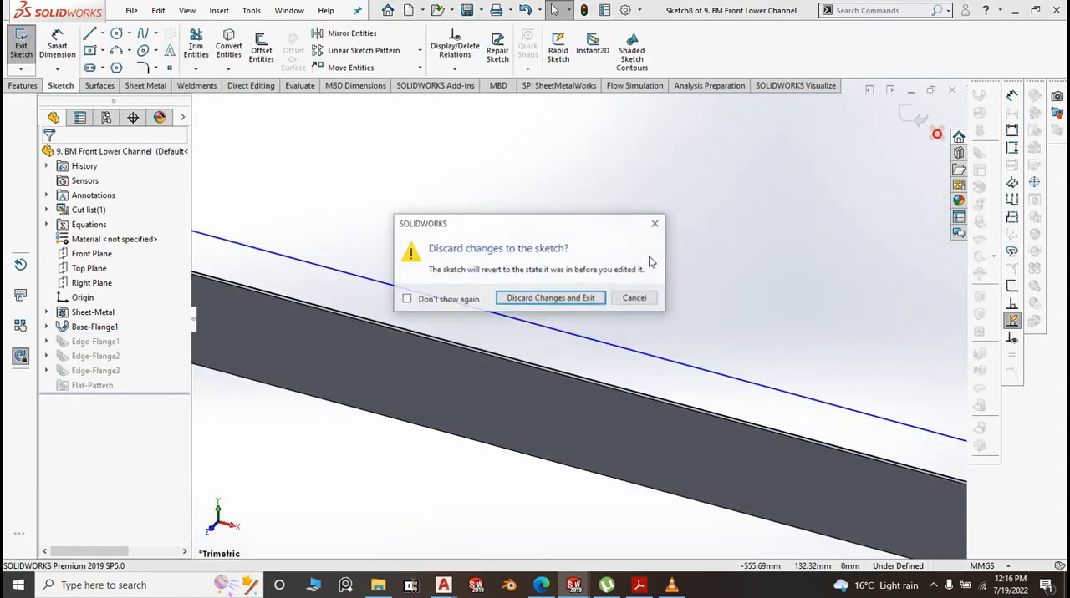
pyautogui.click(575, 299)
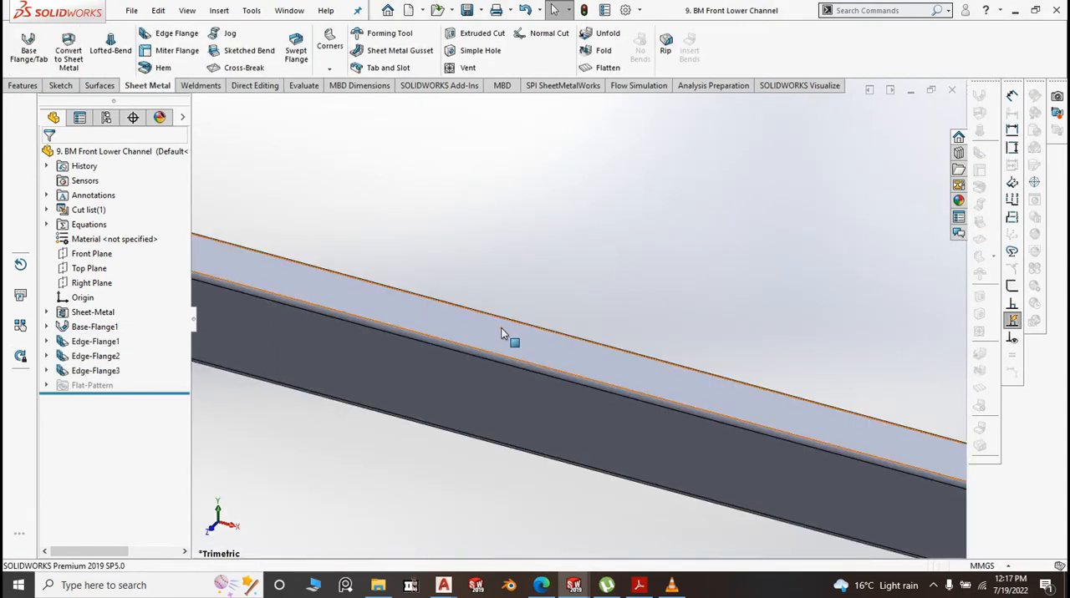
# Open the feature definition of the channel's upper edge flange for editing
pyautogui.click(489, 335)
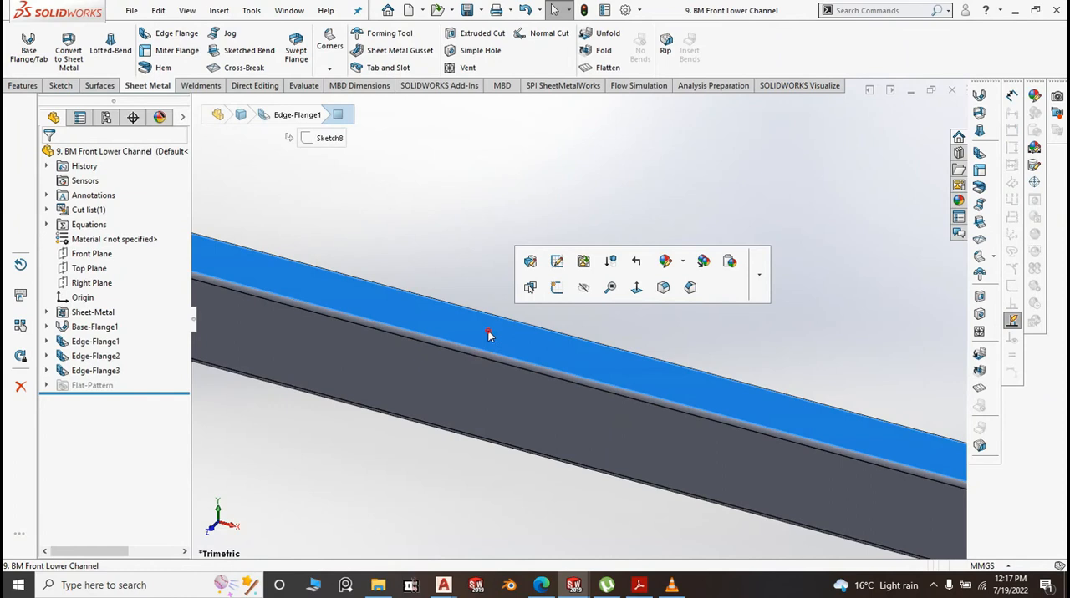
pyautogui.click(530, 262)
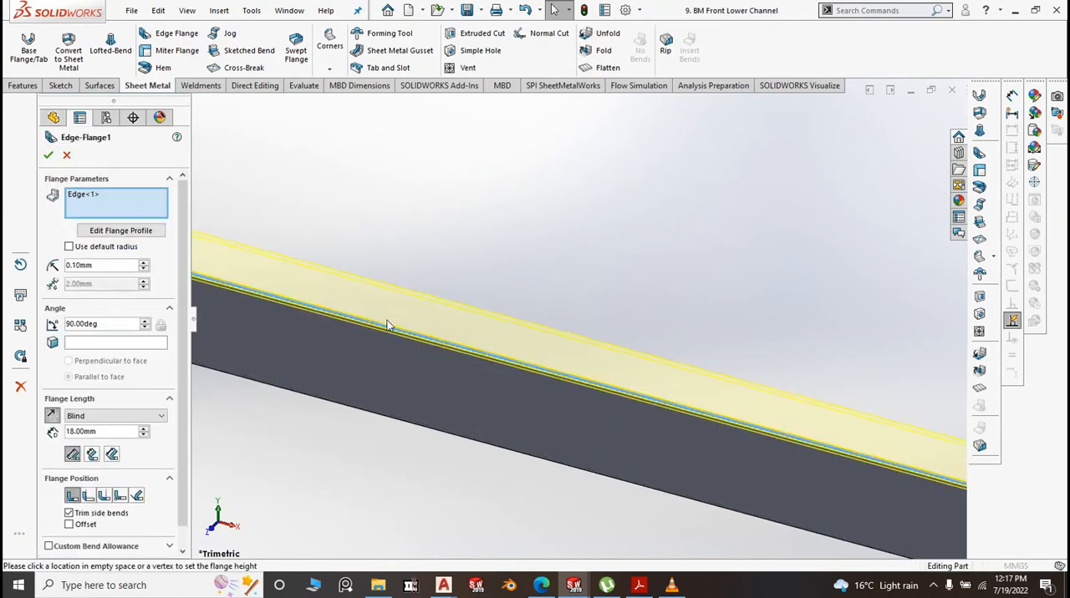
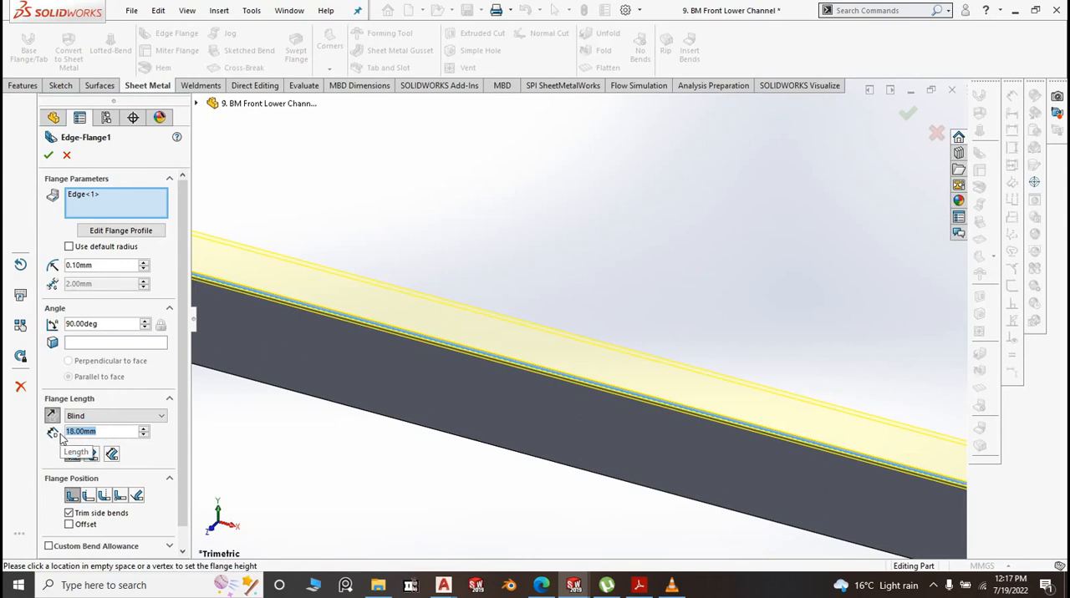
# Set the length of the channel's upper edge flange to 21 mm and accept the feature edit
pyautogui.write('21')
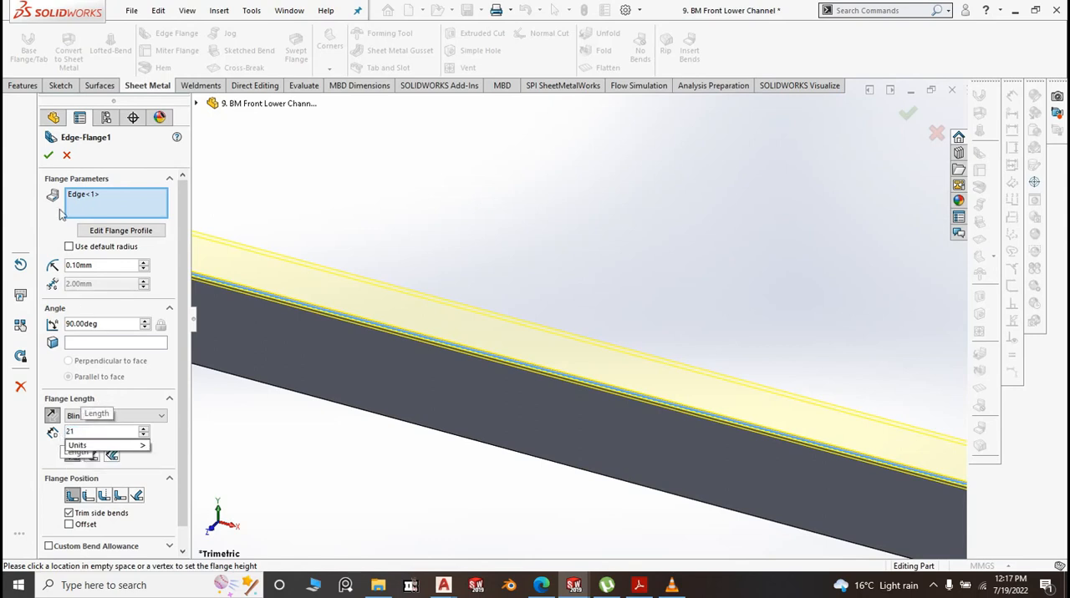
pyautogui.press('Return')
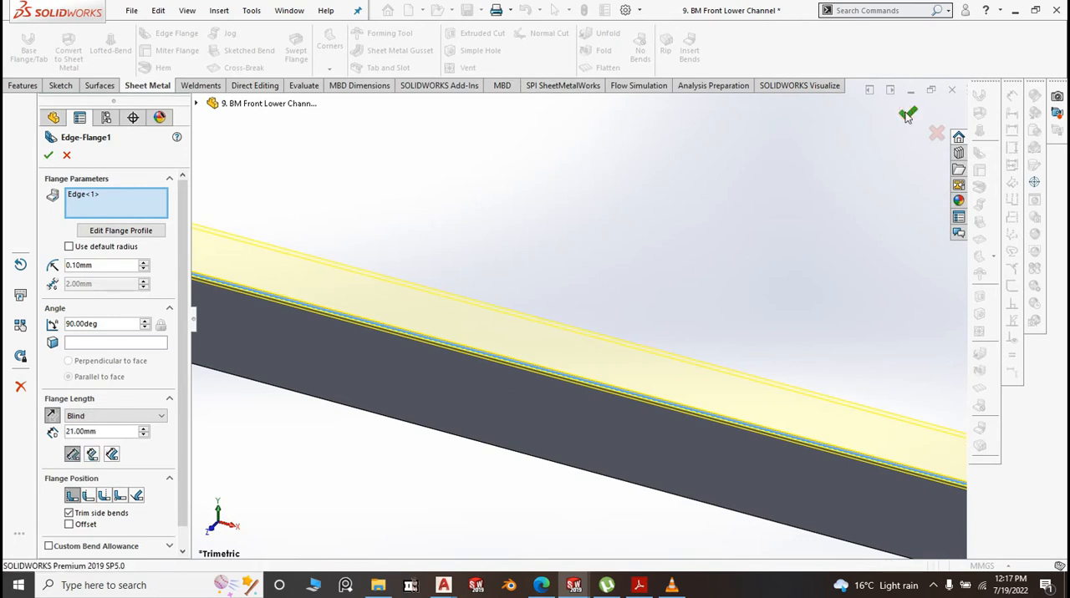
pyautogui.click(906, 112)
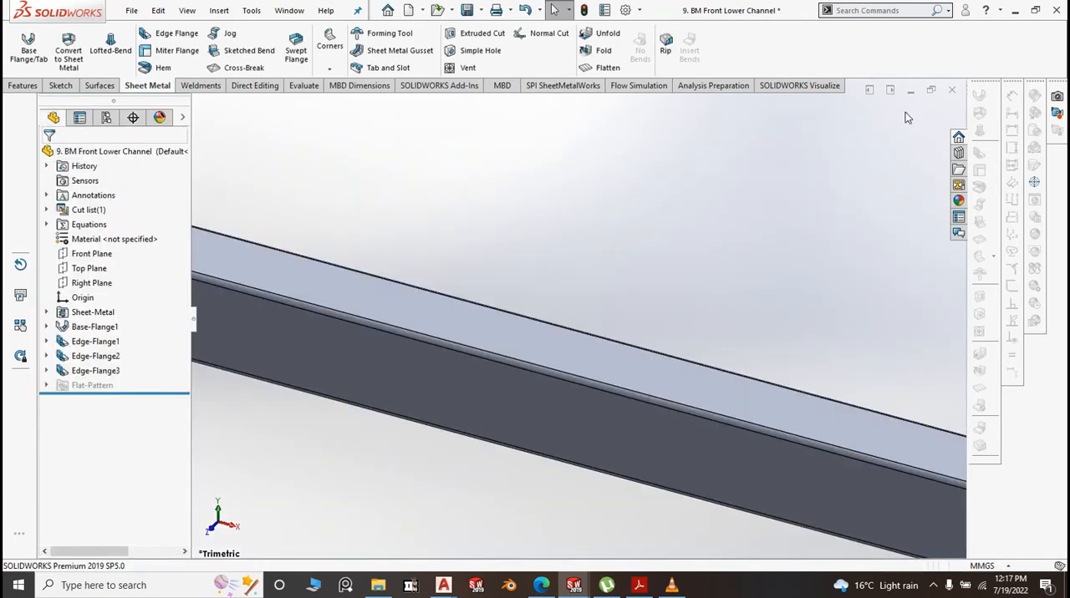
# Save the front lower channel part and close its window to return to the assembly
pyautogui.click(481, 10)
pyautogui.click(478, 26)
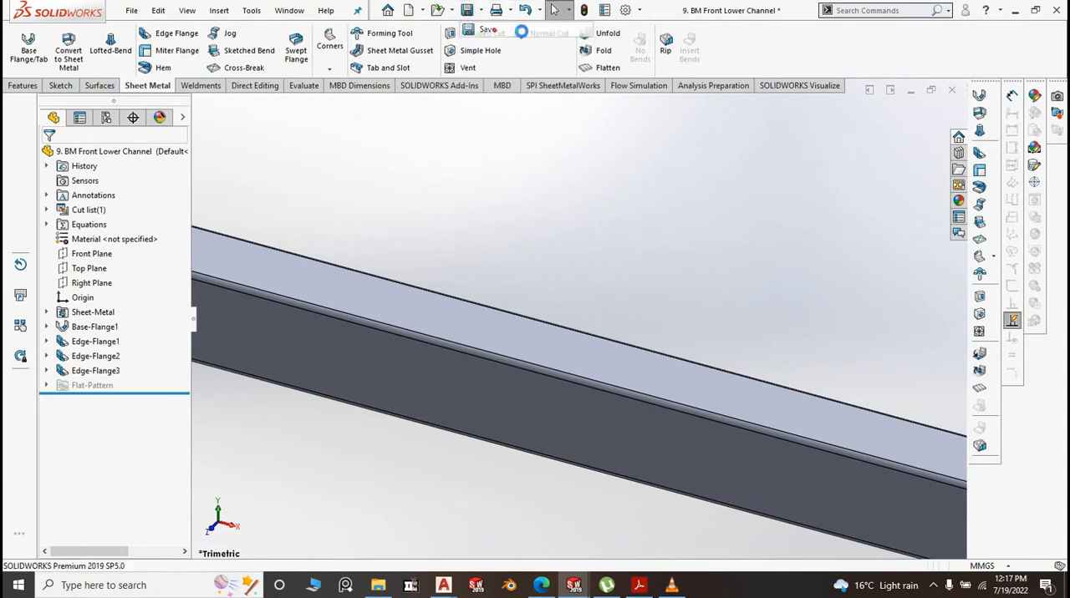
pyautogui.click(953, 90)
pyautogui.click(133, 77)
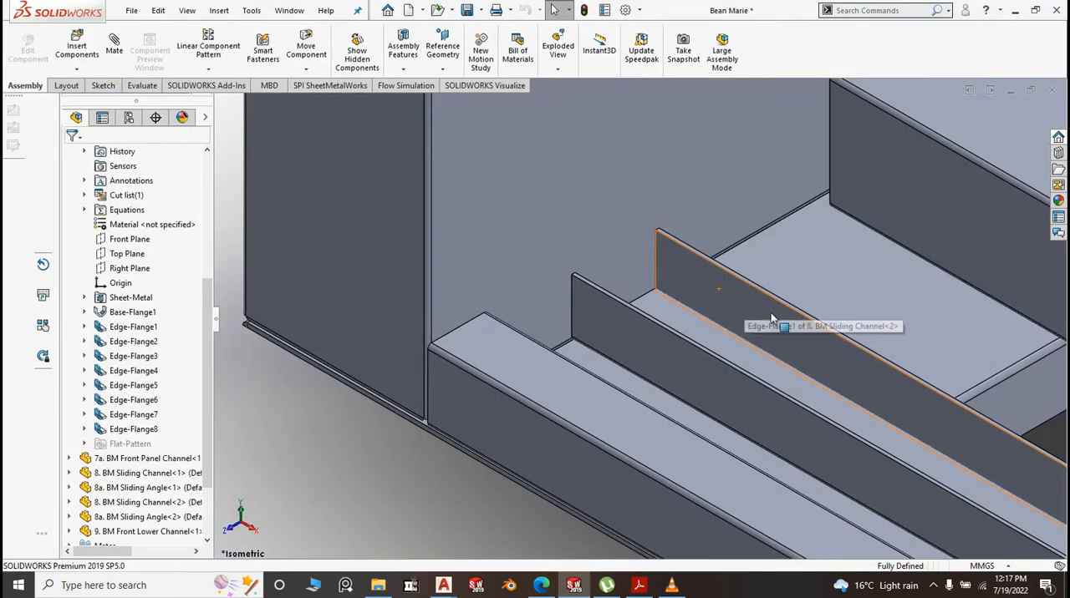
# Examine from above how the front lower channel's lengthened upper flange meets the sliding channel beside the side panel
pyautogui.scroll(-4, 686, 347)
pyautogui.scroll(5, 460, 381)
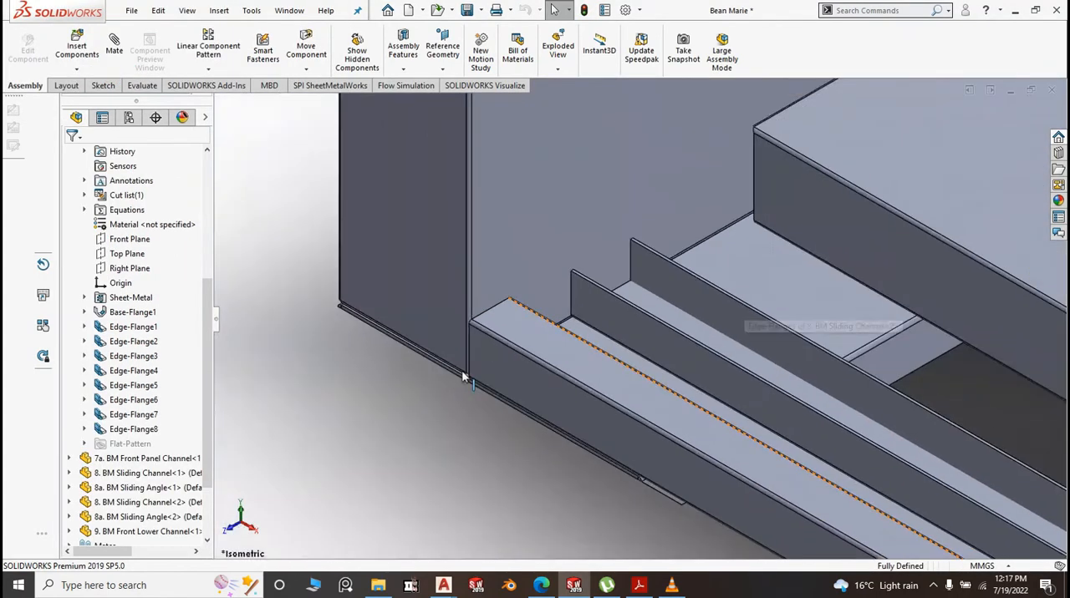
pyautogui.click(531, 351)
pyautogui.scroll(-6, 502, 380)
pyautogui.moveTo(493, 393); pyautogui.dragTo(530, 484, button='middle')
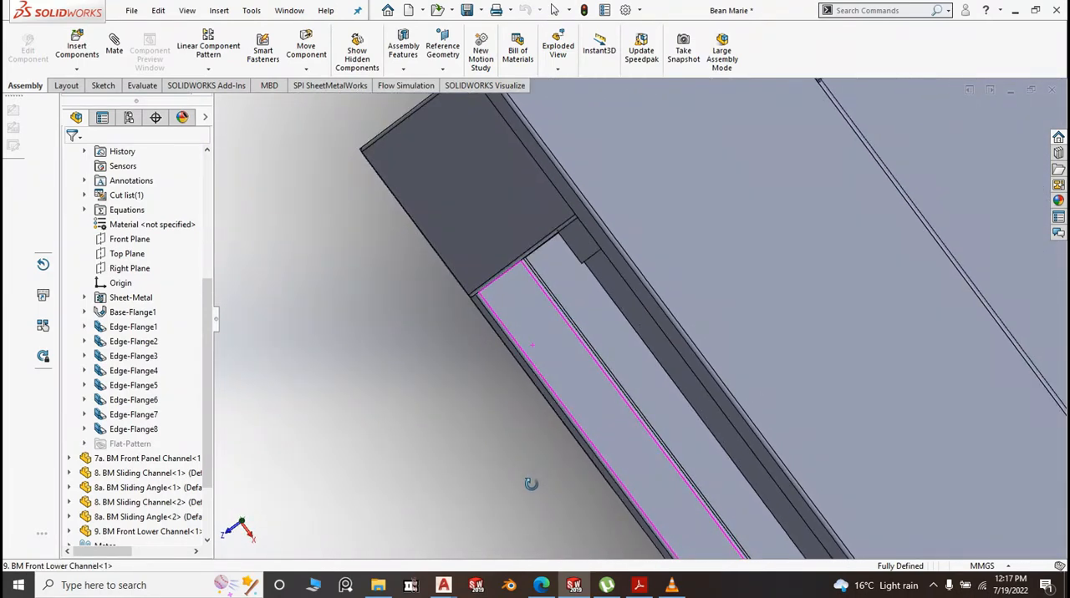
pyautogui.scroll(-5, 550, 255)
pyautogui.scroll(8, 473, 244)
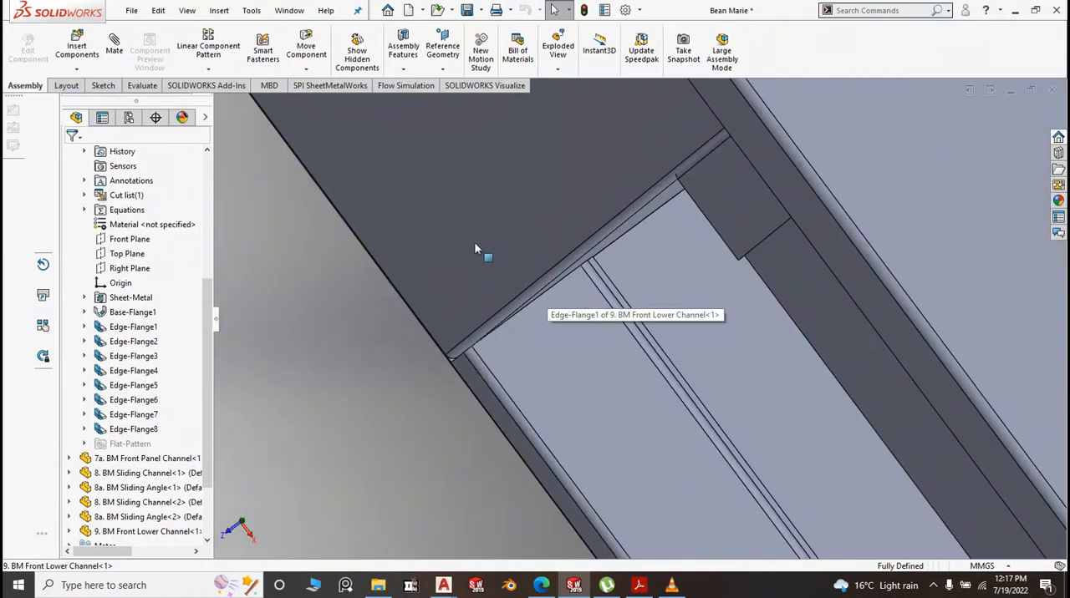
pyautogui.press('space')
pyautogui.click(561, 274)
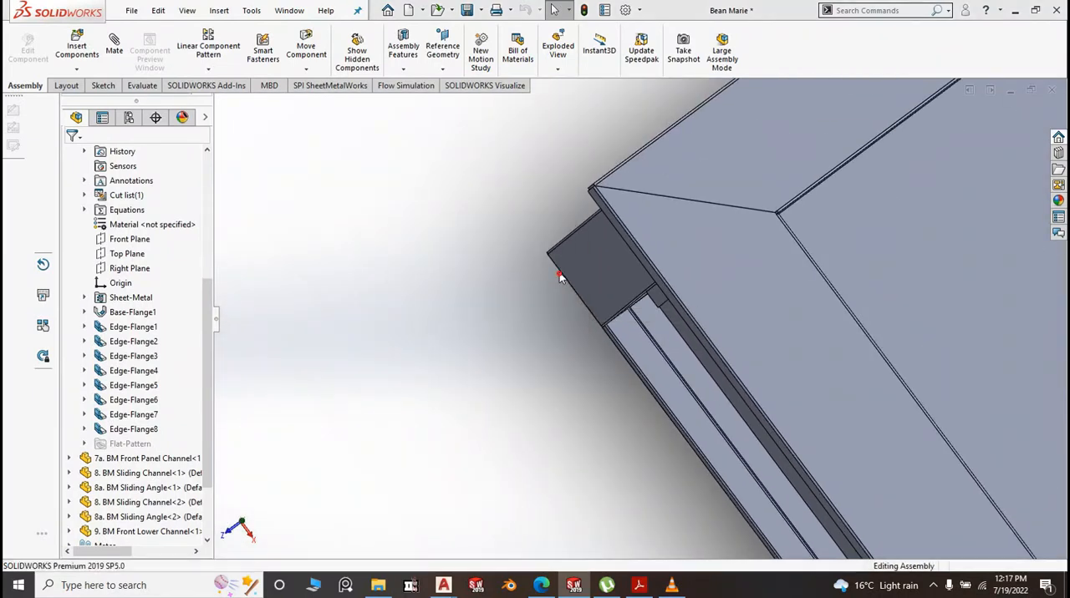
# Inspect the fit of the front lower channel and sliding rails at both ends of the cabinet's front opening
pyautogui.scroll(-8, 553, 303)
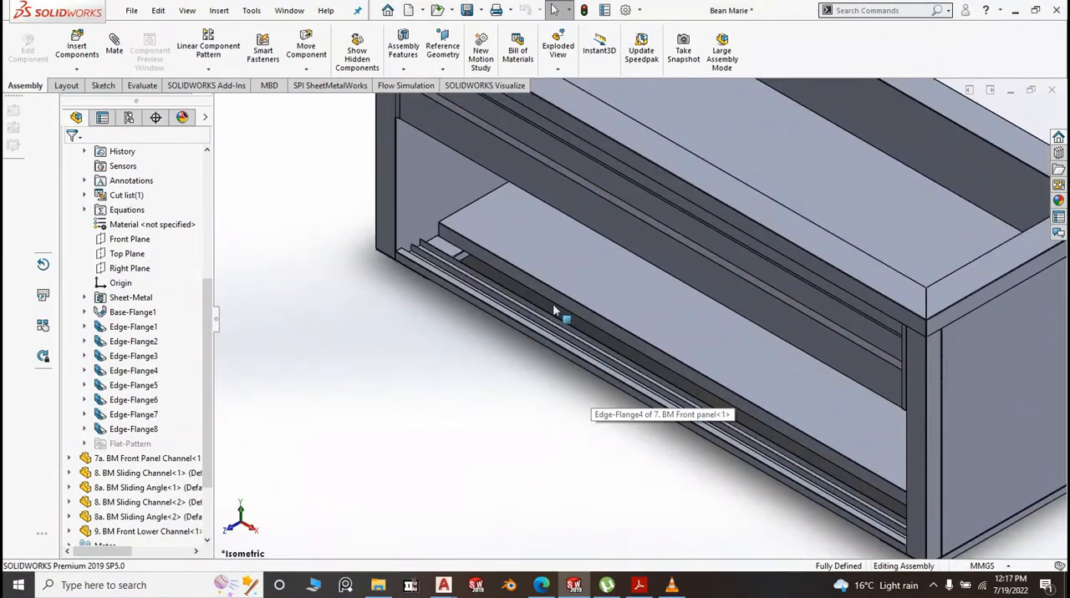
pyautogui.scroll(3, 470, 281)
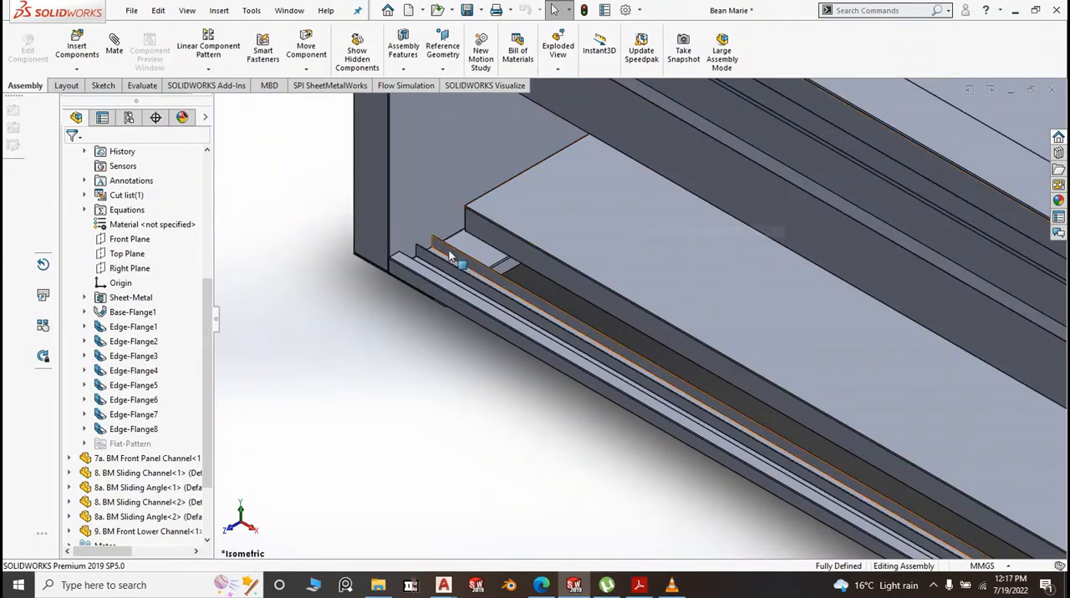
pyautogui.scroll(5, 615, 305)
pyautogui.scroll(-5, 950, 515)
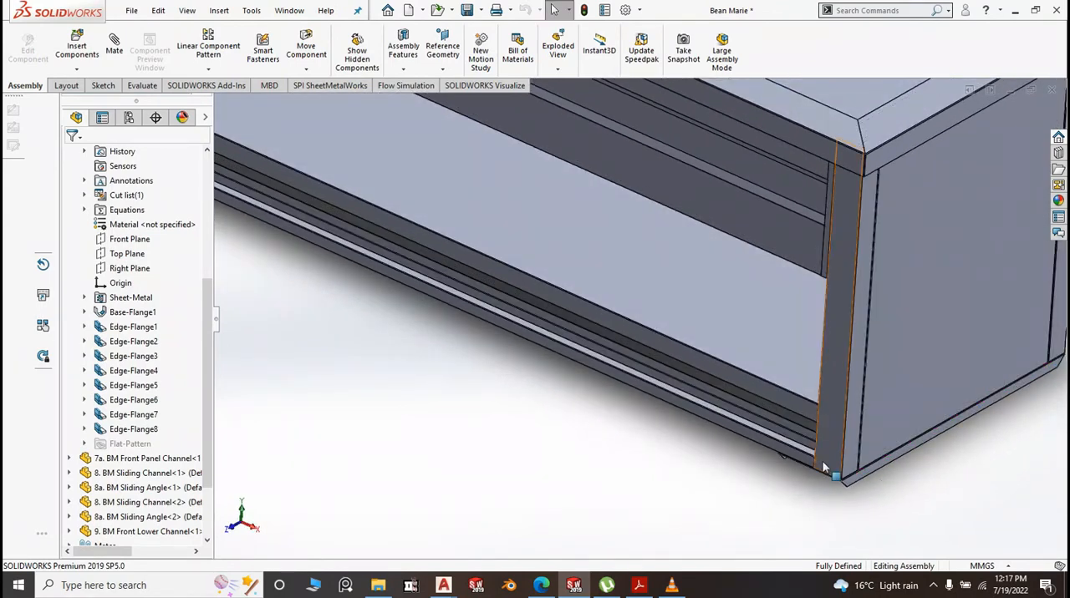
pyautogui.scroll(-3, 817, 408)
pyautogui.scroll(2, 773, 429)
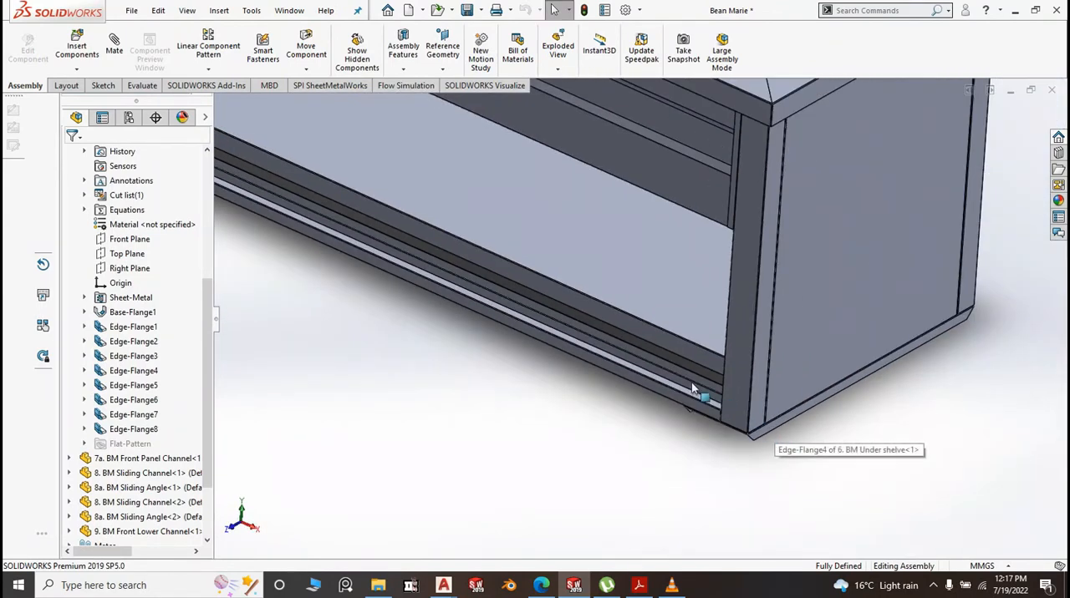
pyautogui.scroll(-4, 794, 438)
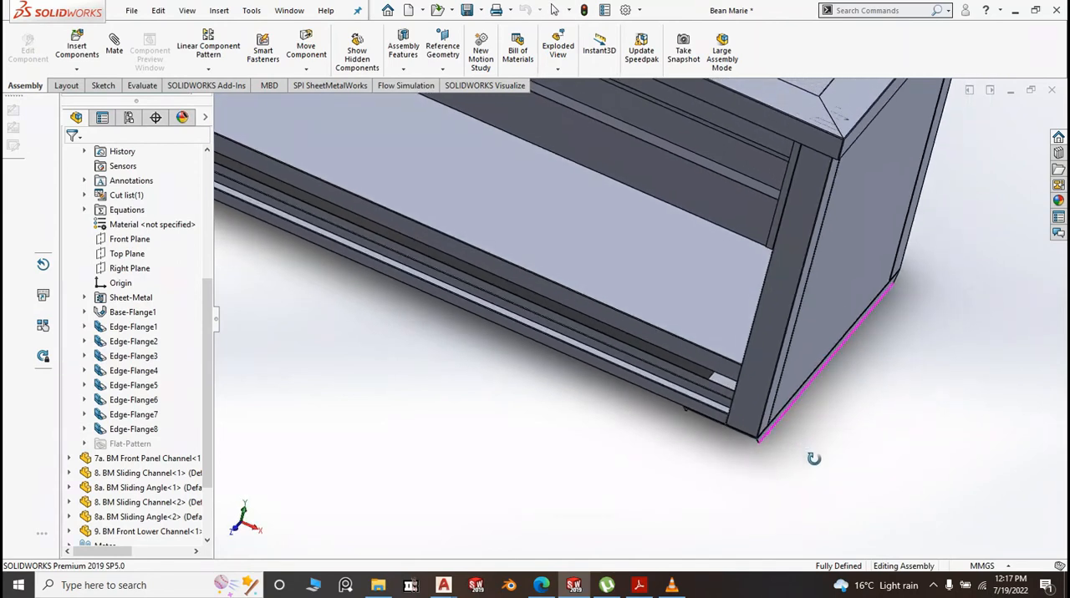
pyautogui.scroll(2, 719, 392)
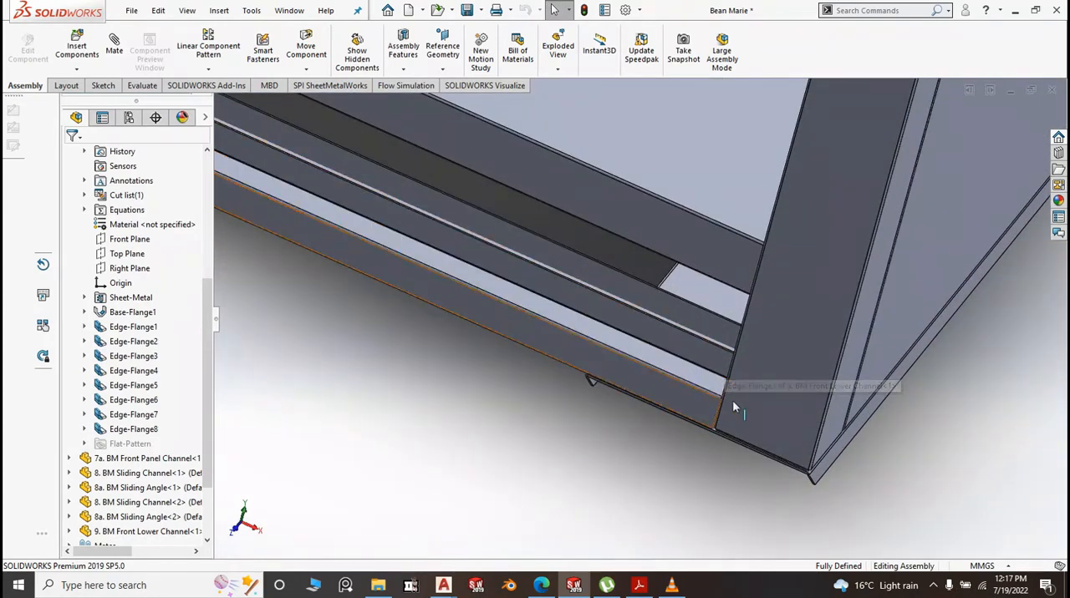
pyautogui.scroll(2, 888, 376)
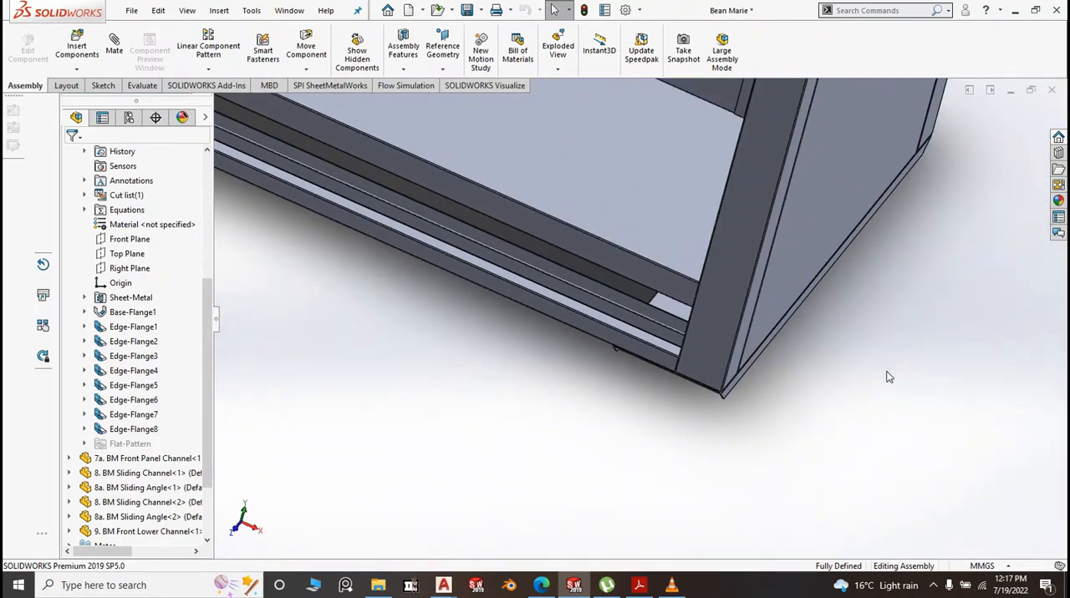
pyautogui.scroll(2, 888, 376)
pyautogui.press('space')
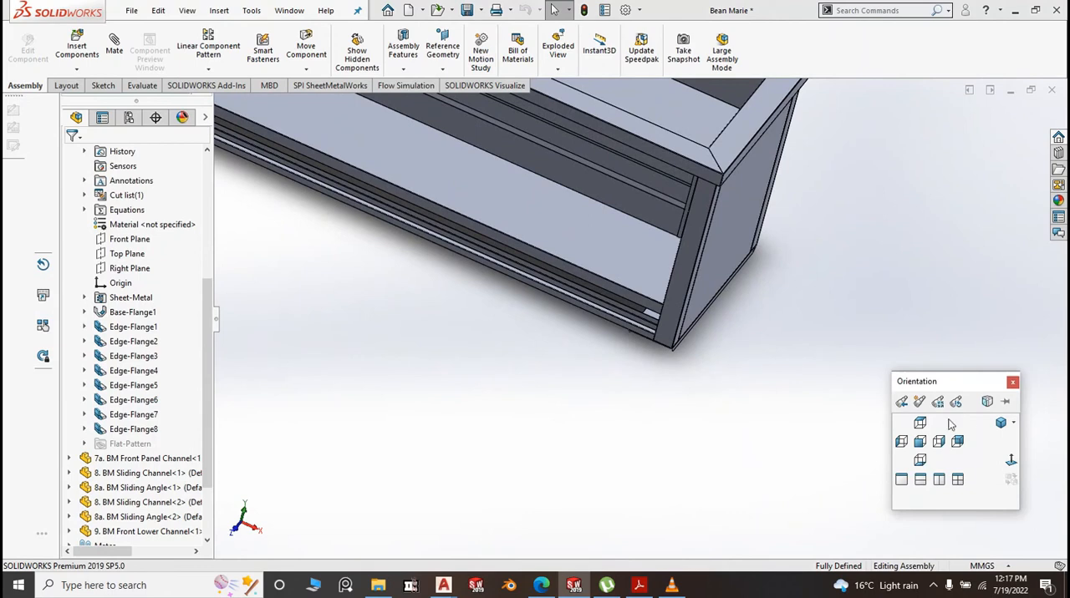
pyautogui.click(1000, 424)
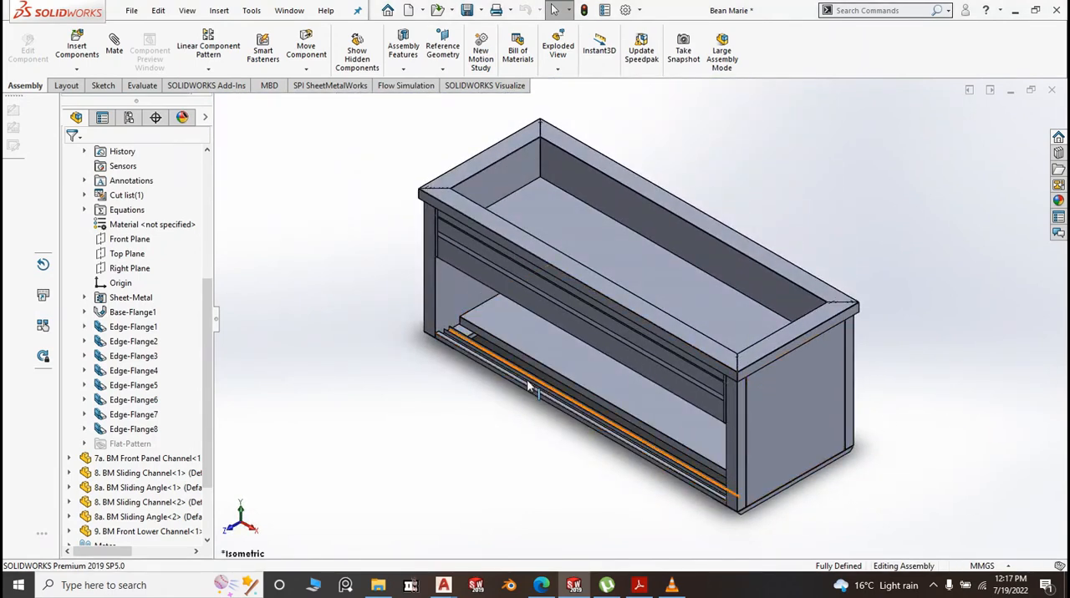
# Measure the distance between the lower sliding angle's horizontal face and the underside of the upper sliding channel
pyautogui.scroll(-2, 518, 344)
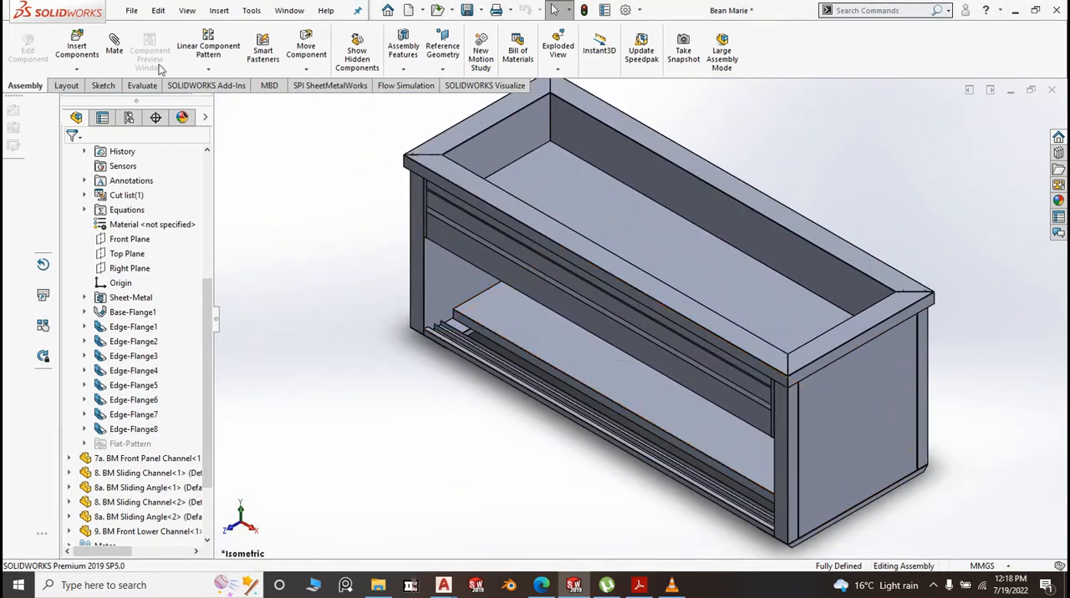
pyautogui.click(144, 86)
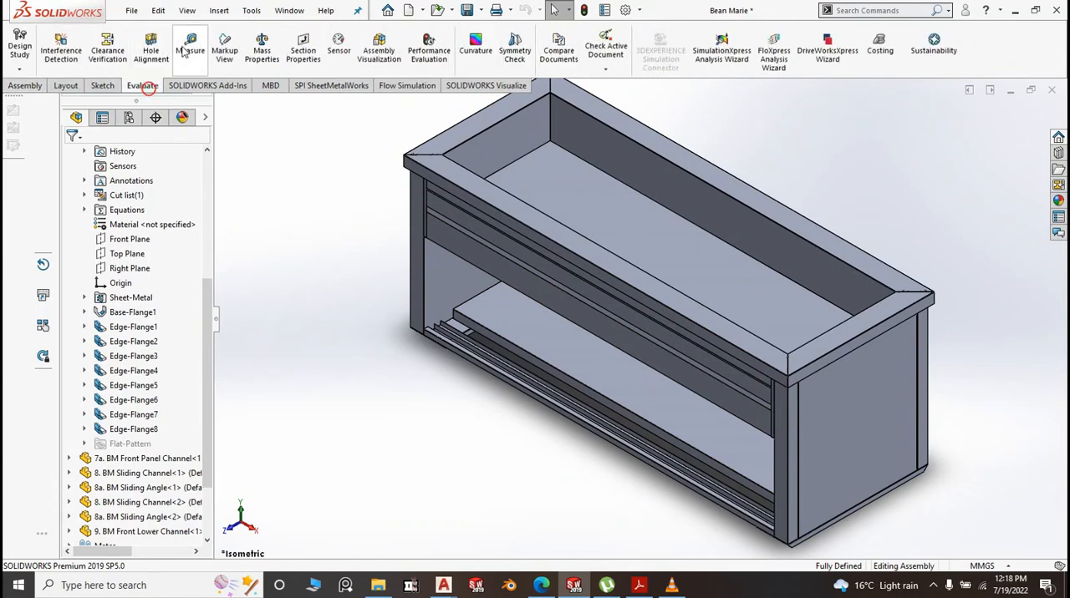
pyautogui.click(189, 50)
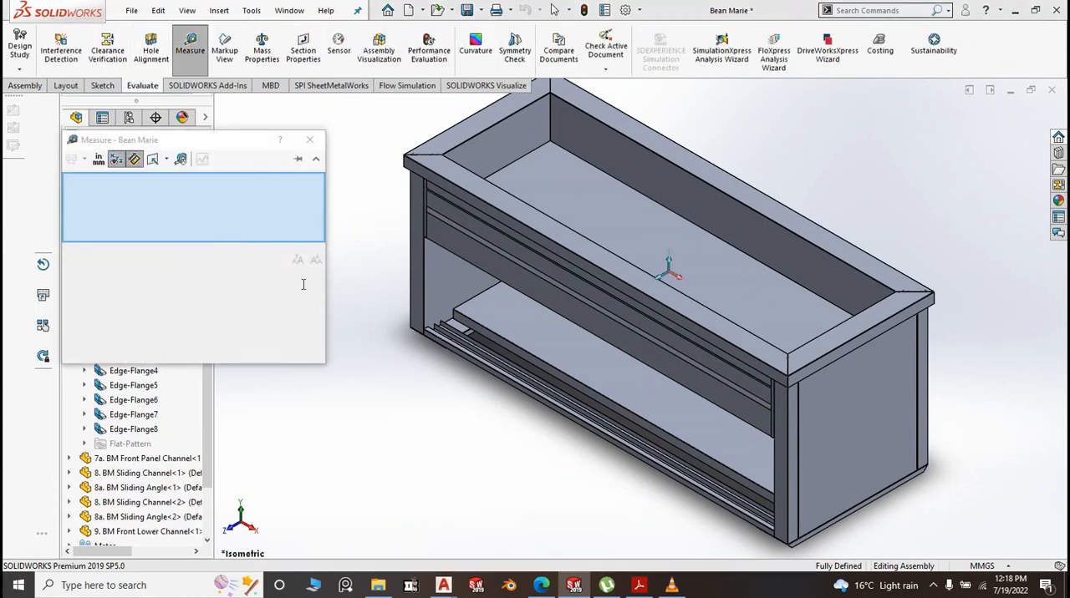
pyautogui.scroll(-6, 493, 339)
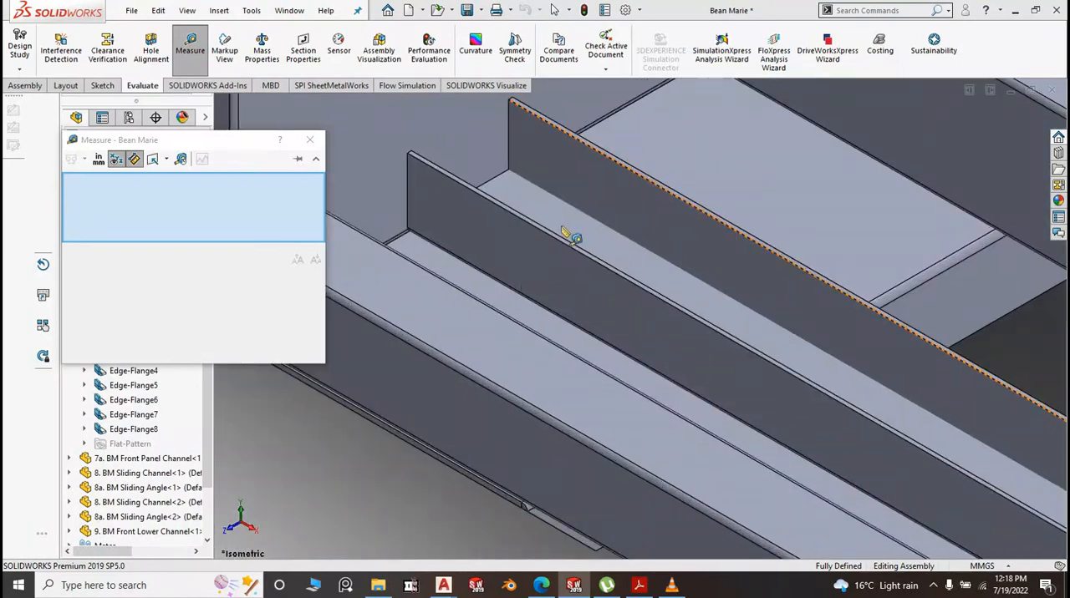
pyautogui.click(574, 234)
pyautogui.scroll(3, 590, 284)
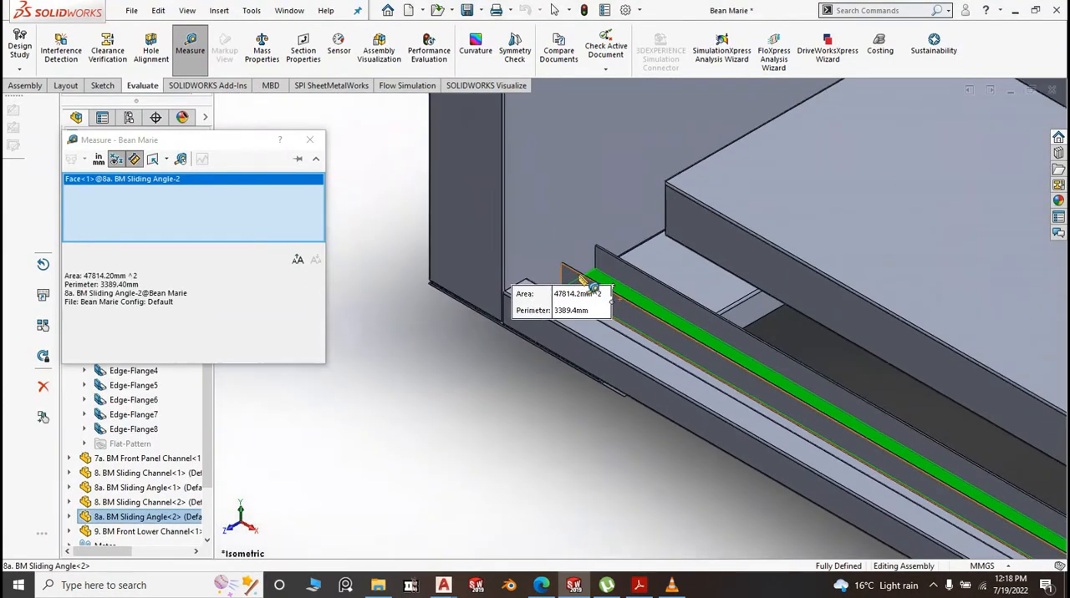
pyautogui.scroll(2, 589, 288)
pyautogui.moveTo(590, 359); pyautogui.dragTo(537, 257, button='middle')
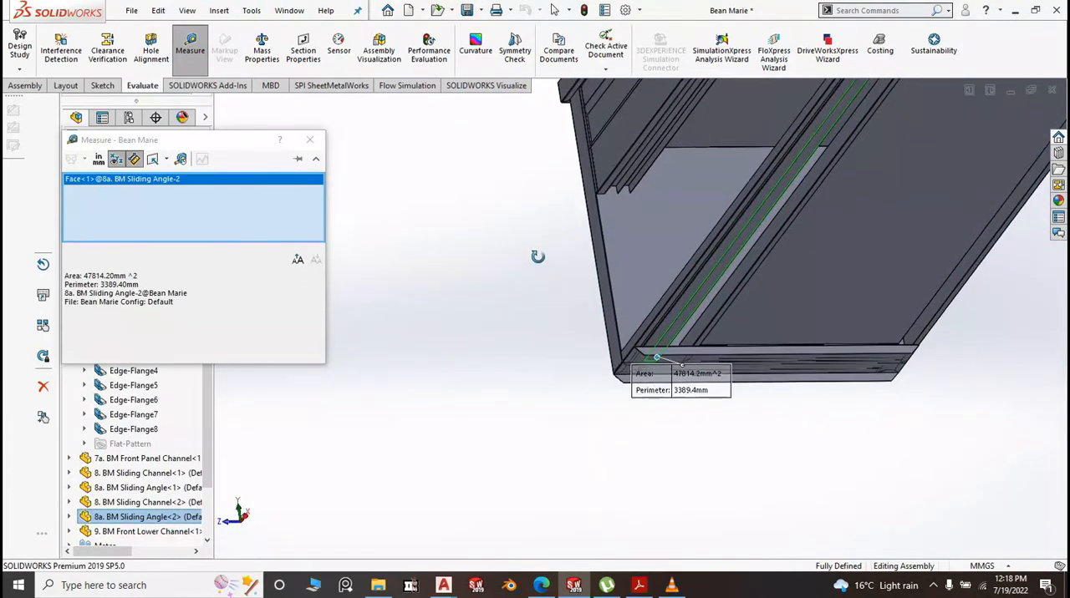
pyautogui.scroll(-5, 540, 240)
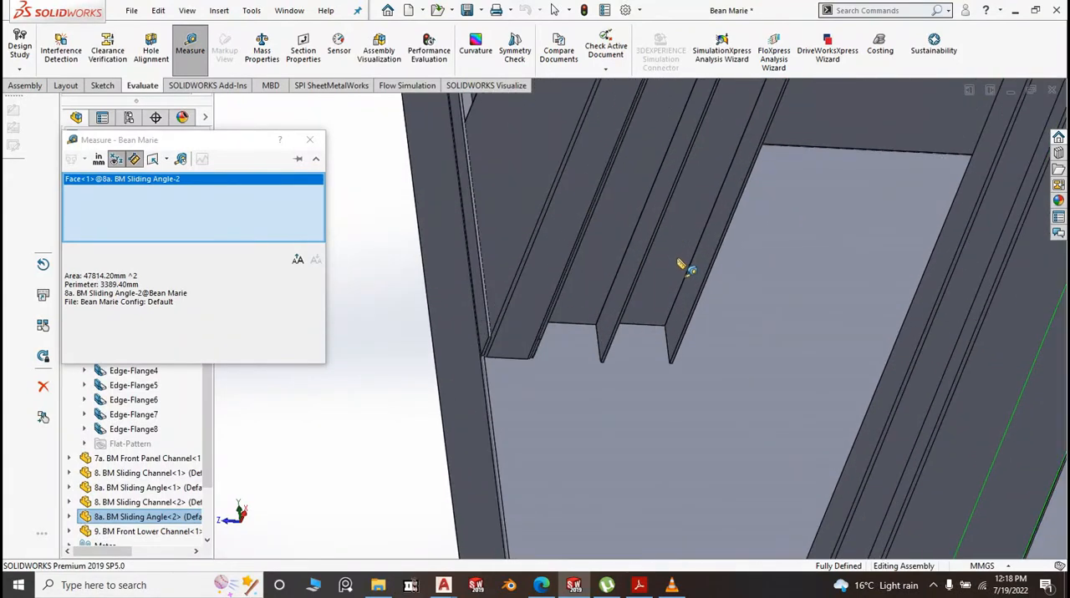
pyautogui.click(677, 246)
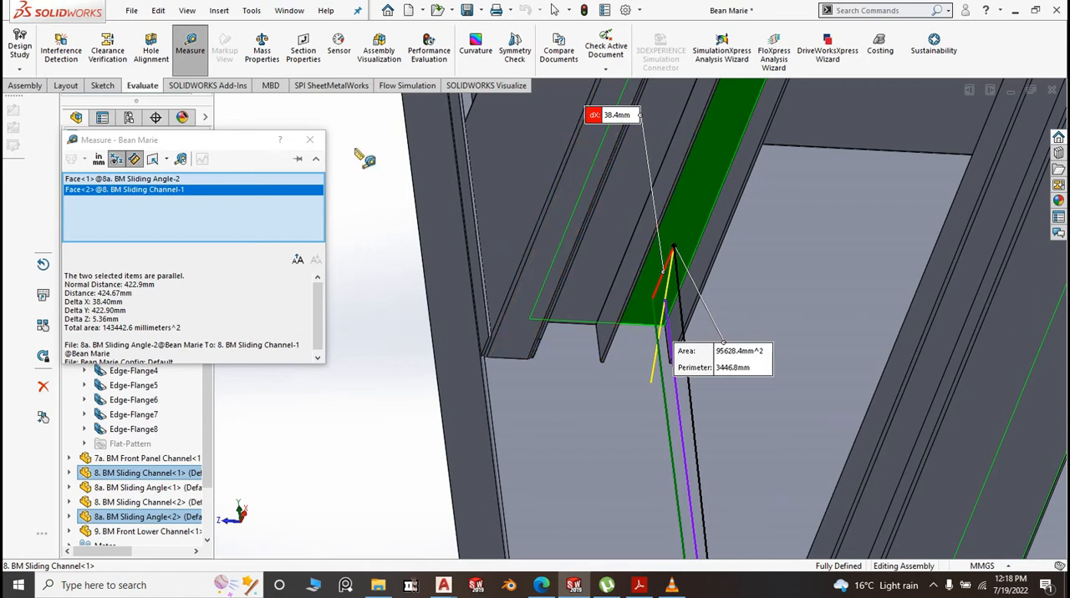
pyautogui.click(309, 140)
# Close the measurement and examine the end of the upper sliding channel from below, both up close and in relation to the whole cabinet
pyautogui.scroll(-4, 708, 224)
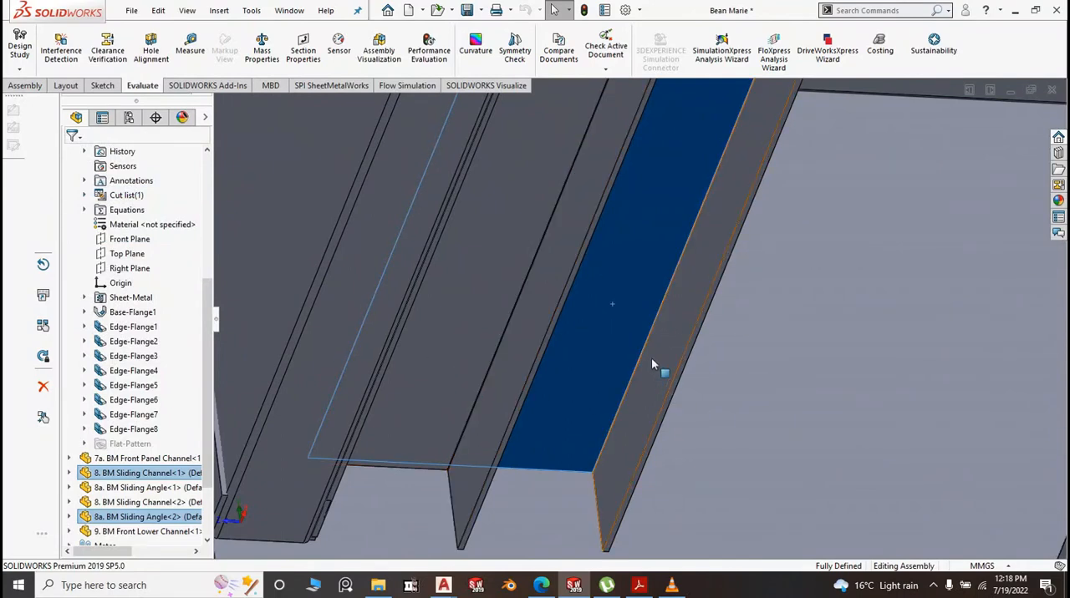
pyautogui.scroll(5, 654, 372)
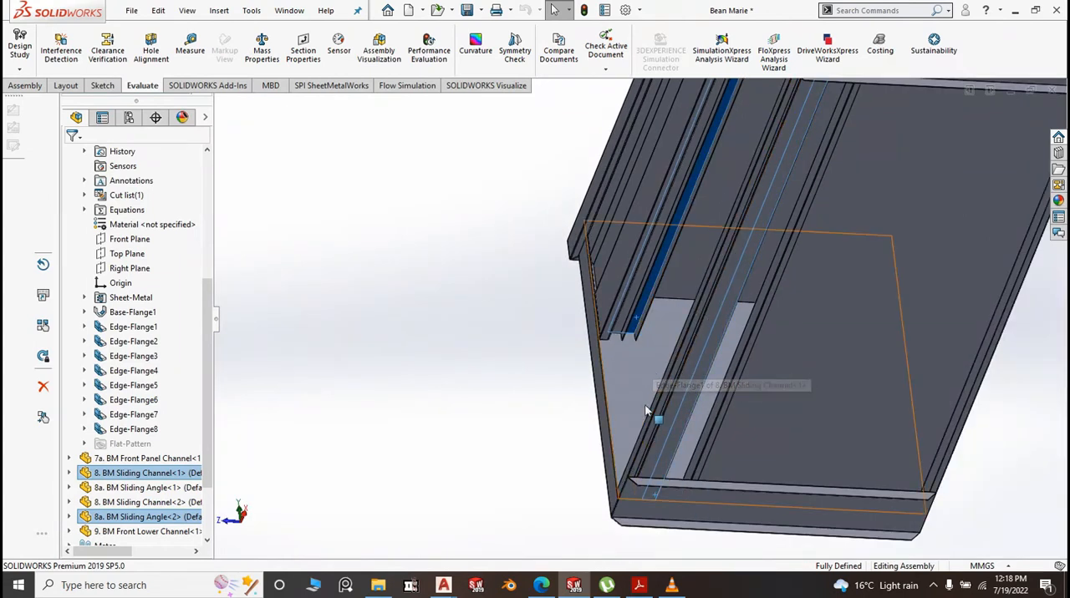
pyautogui.scroll(-5, 634, 244)
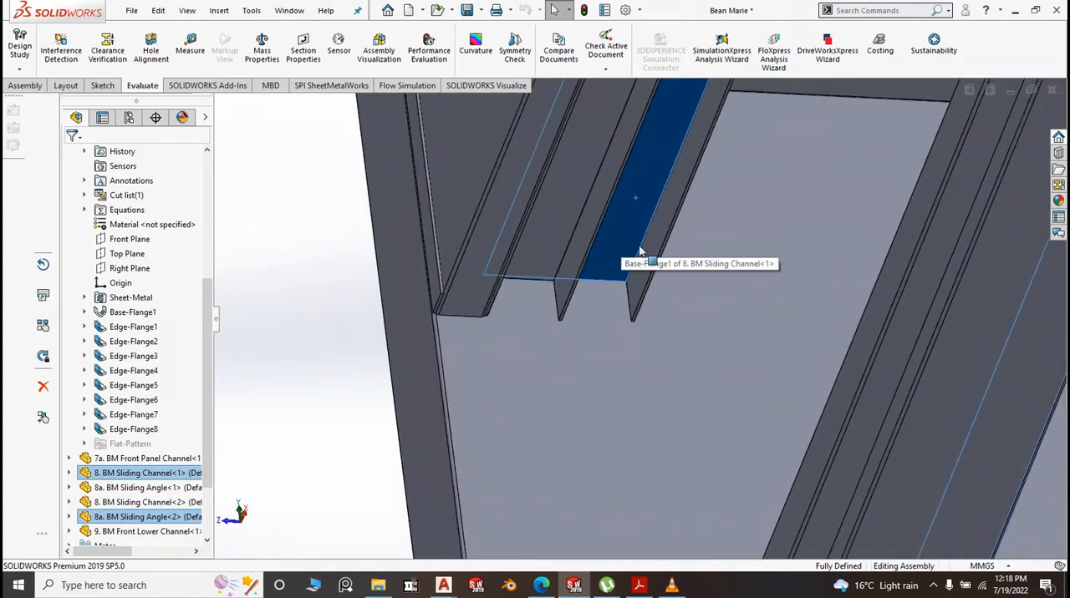
pyautogui.scroll(6, 625, 251)
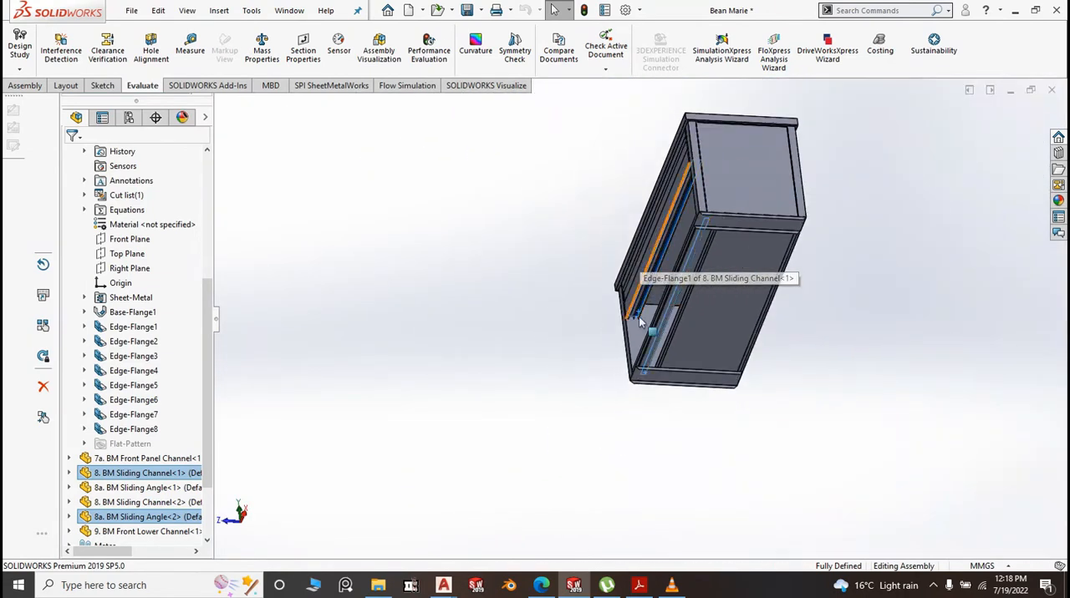
# Inspect the cabinet's front opening at the side panel, comparing the lower sliding rails and front lower channel with the upper sliding channel
pyautogui.scroll(-4, 642, 324)
pyautogui.moveTo(603, 327); pyautogui.dragTo(666, 465, button='middle')
pyautogui.scroll(-4, 673, 464)
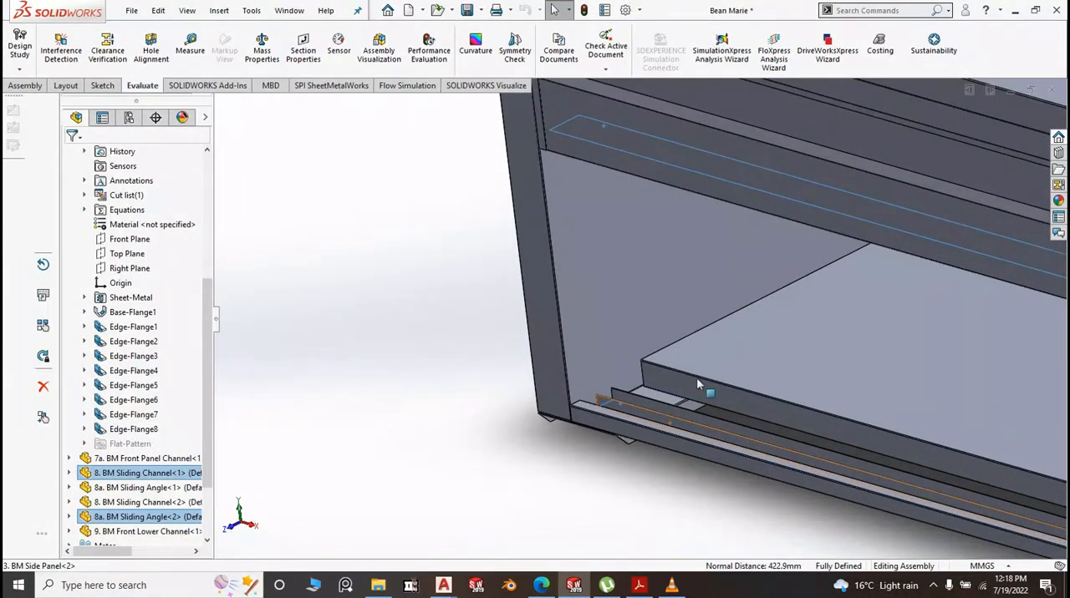
pyautogui.scroll(-2, 652, 399)
pyautogui.scroll(-1, 645, 401)
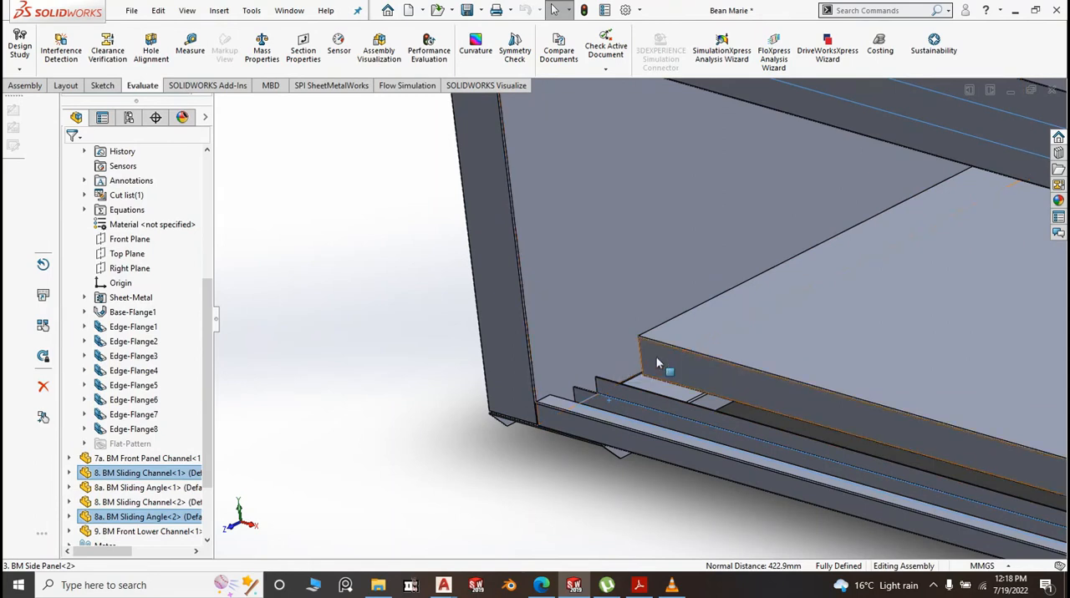
pyautogui.scroll(-4, 612, 399)
pyautogui.scroll(8, 478, 387)
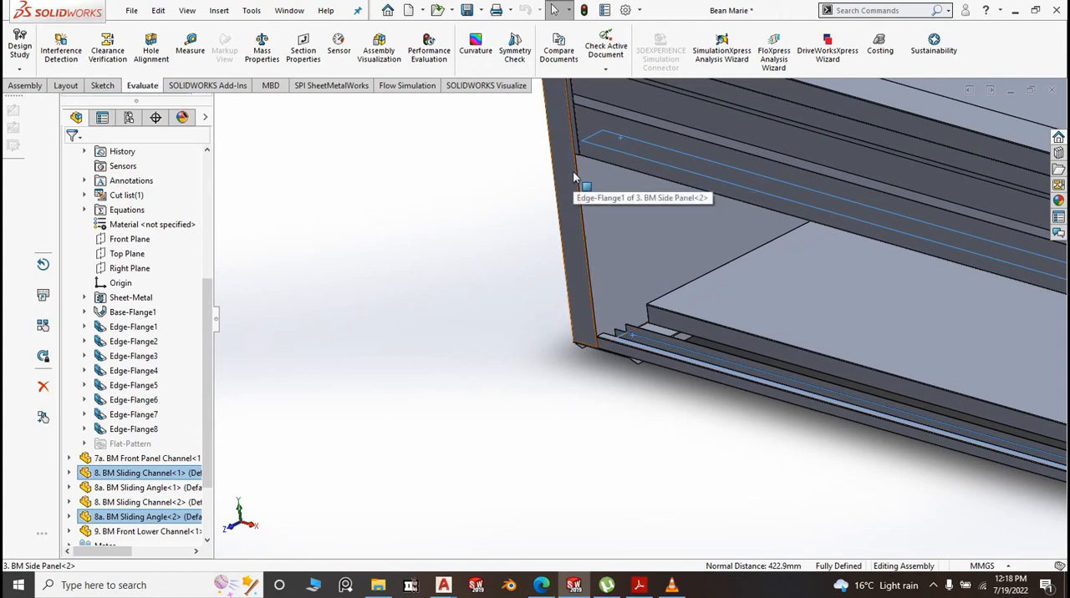
pyautogui.scroll(-2, 642, 342)
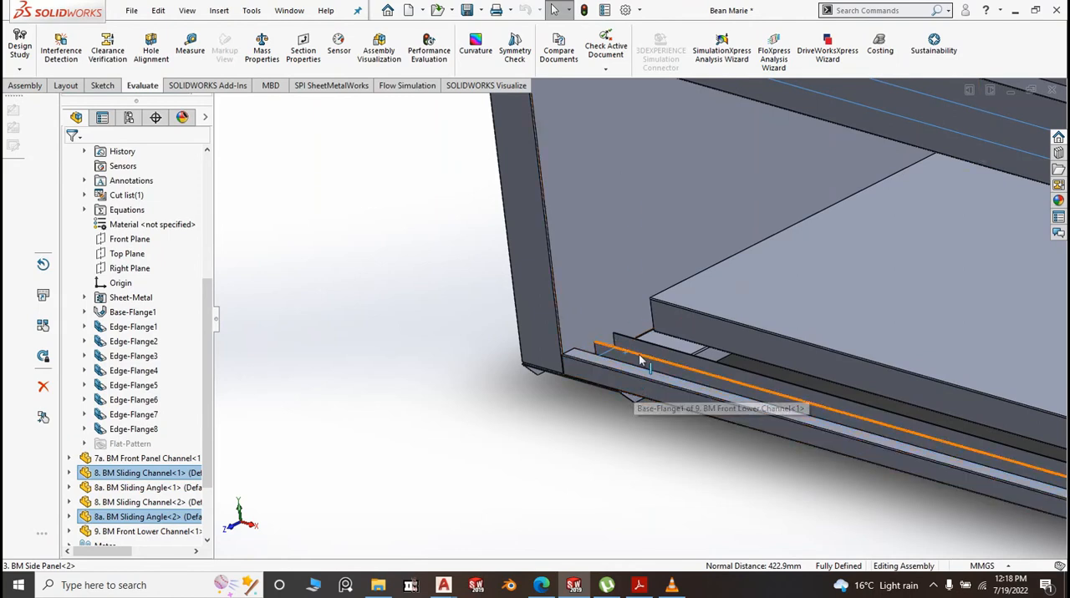
# Show the whole assembly in isometric view and clear the selected faces
pyautogui.moveTo(577, 388); pyautogui.dragTo(346, 229, button='middle')
pyautogui.press('space')
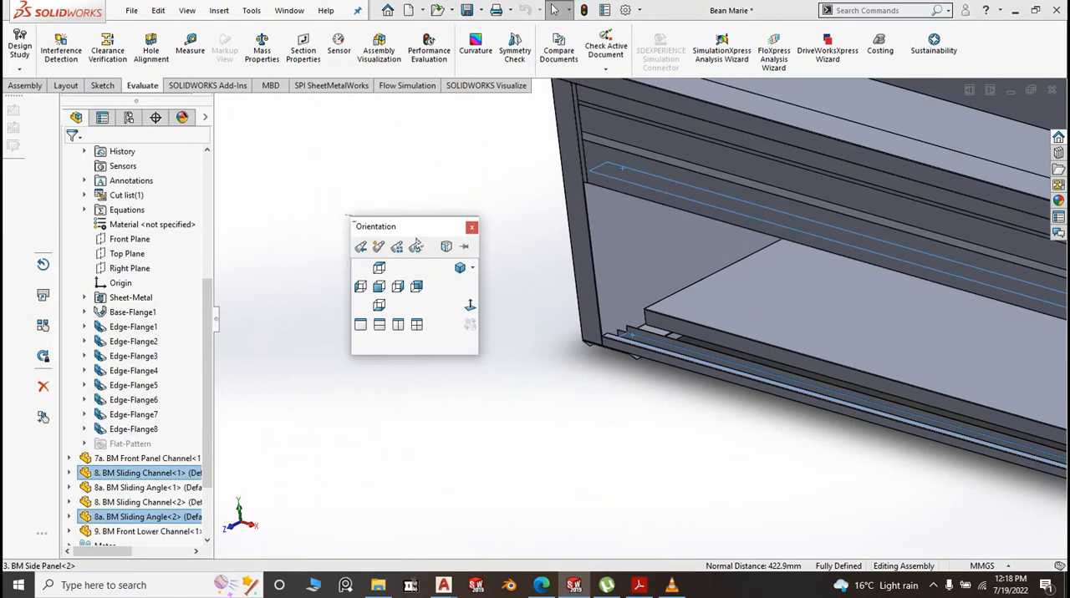
pyautogui.click(461, 268)
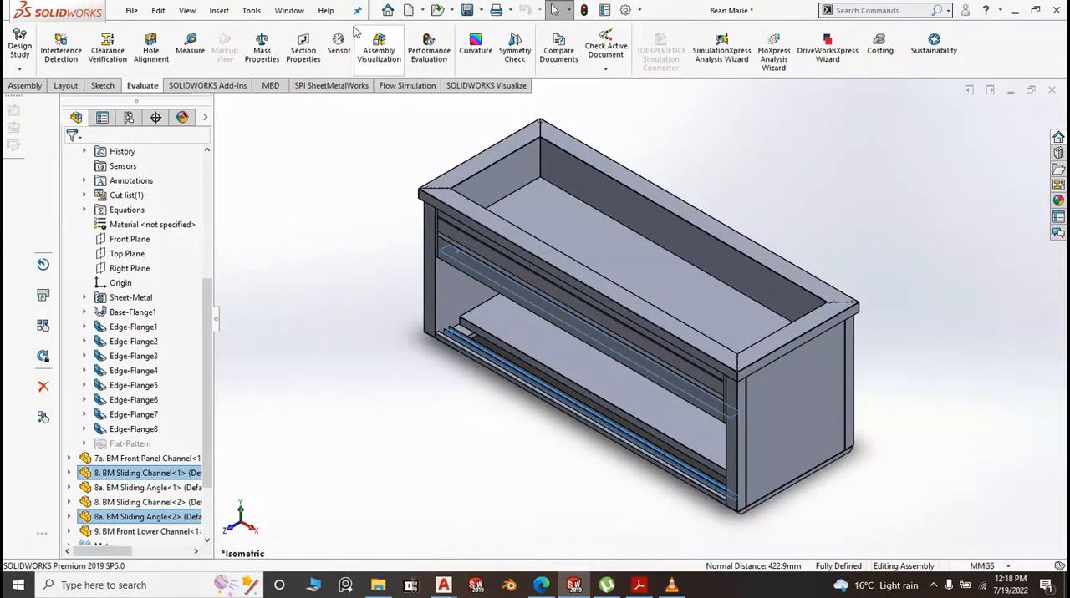
pyautogui.click(321, 185)
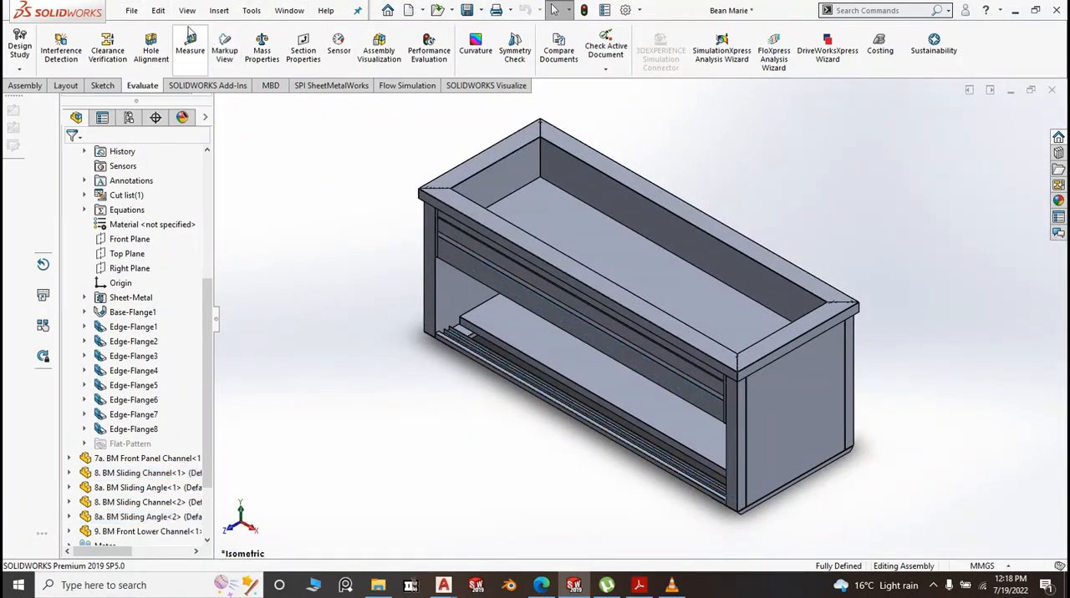
# Create a new part and start a sketch on its Front Plane
pyautogui.click(131, 12)
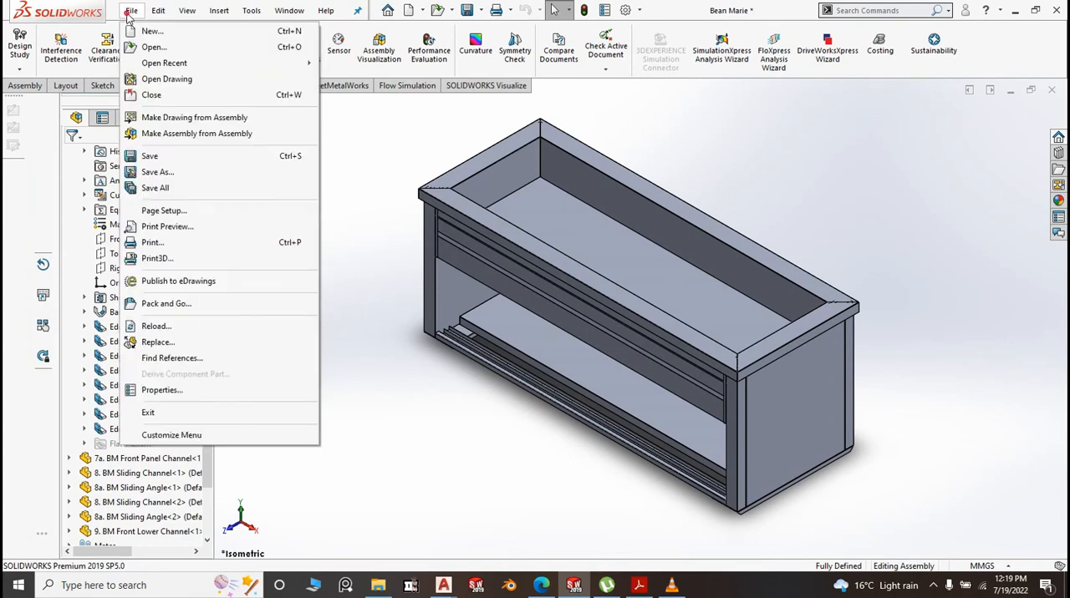
pyautogui.click(164, 33)
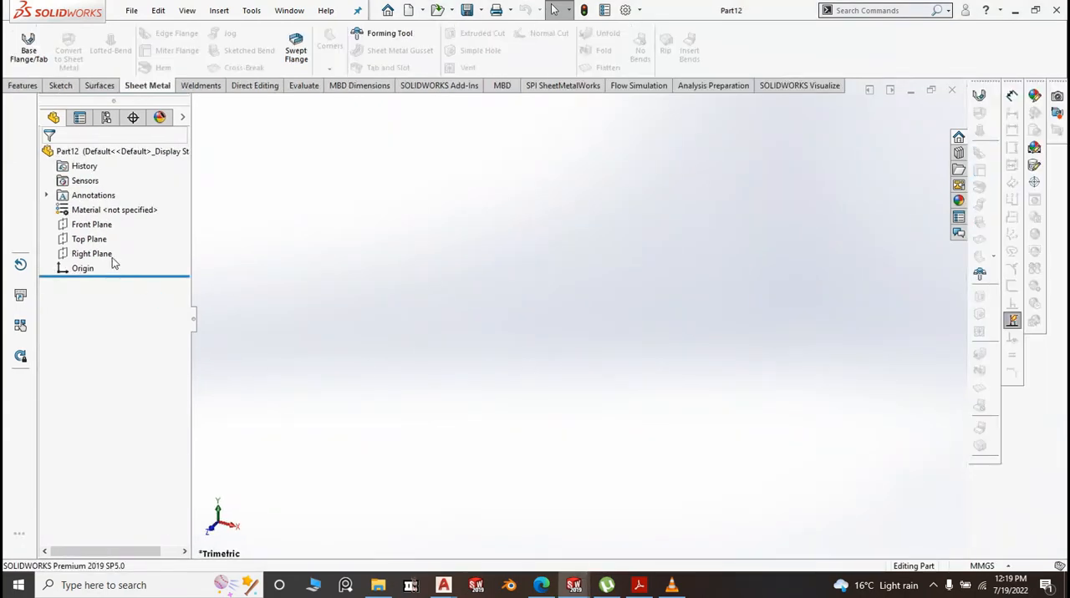
pyautogui.click(94, 224)
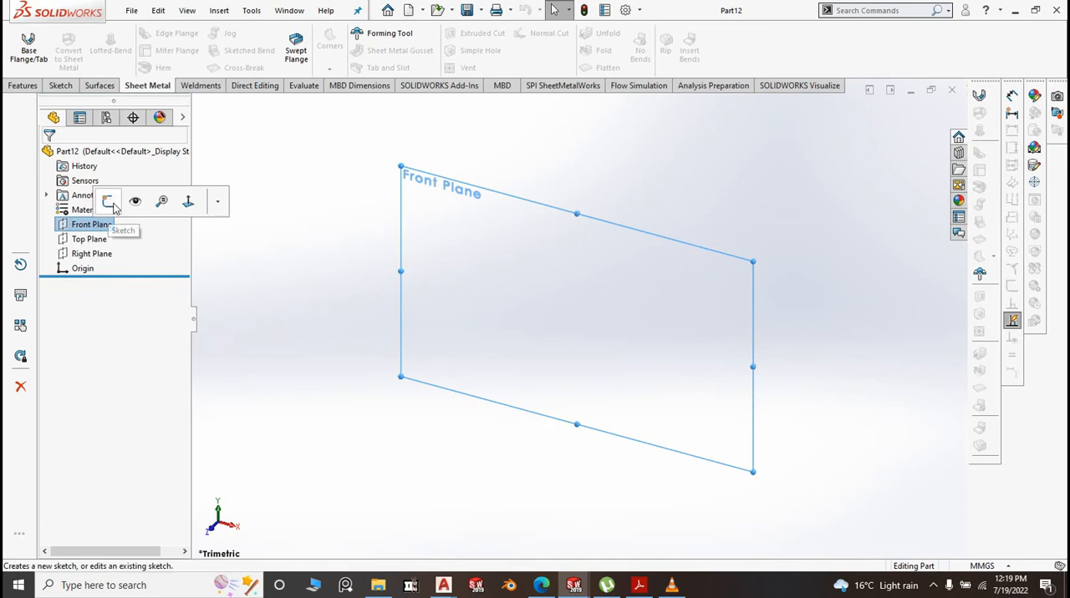
pyautogui.click(112, 206)
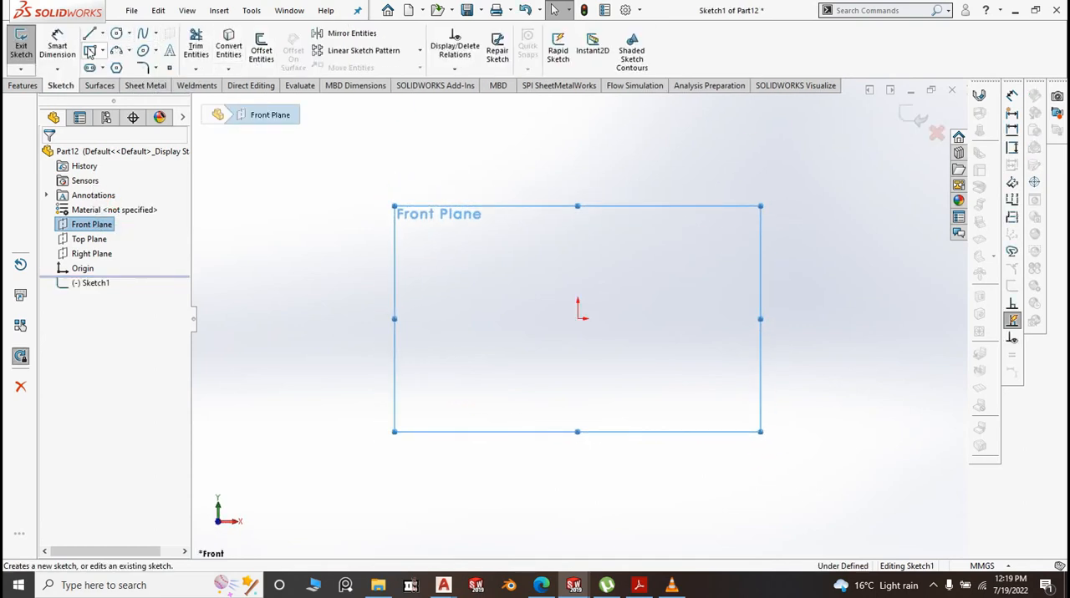
# Sketch a center rectangle on the origin, about 164 mm wide and 102 mm high
pyautogui.click(102, 51)
pyautogui.click(117, 81)
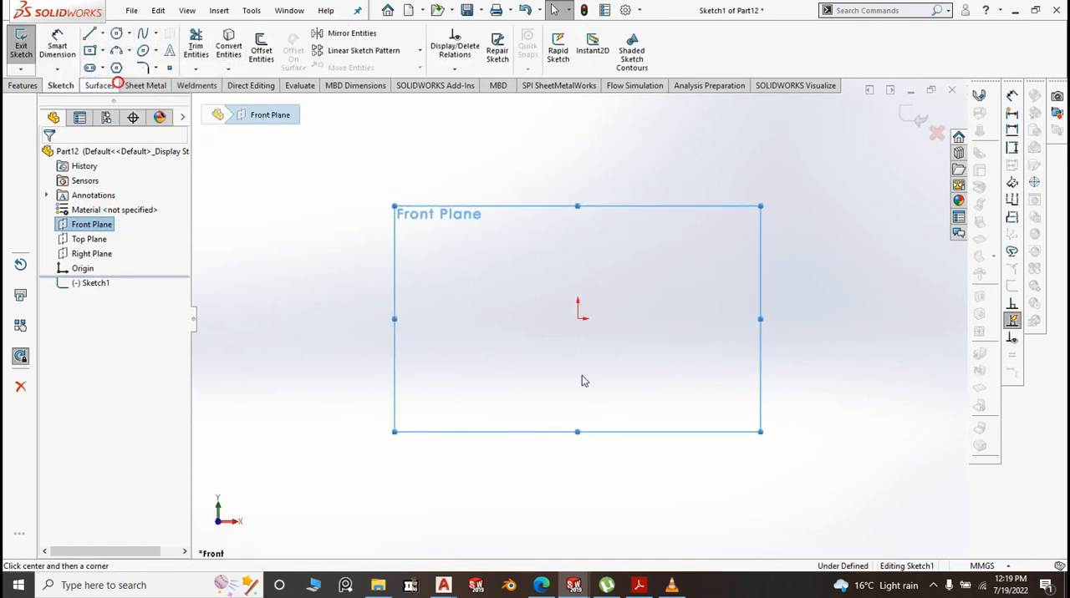
pyautogui.click(578, 319)
pyautogui.click(746, 424)
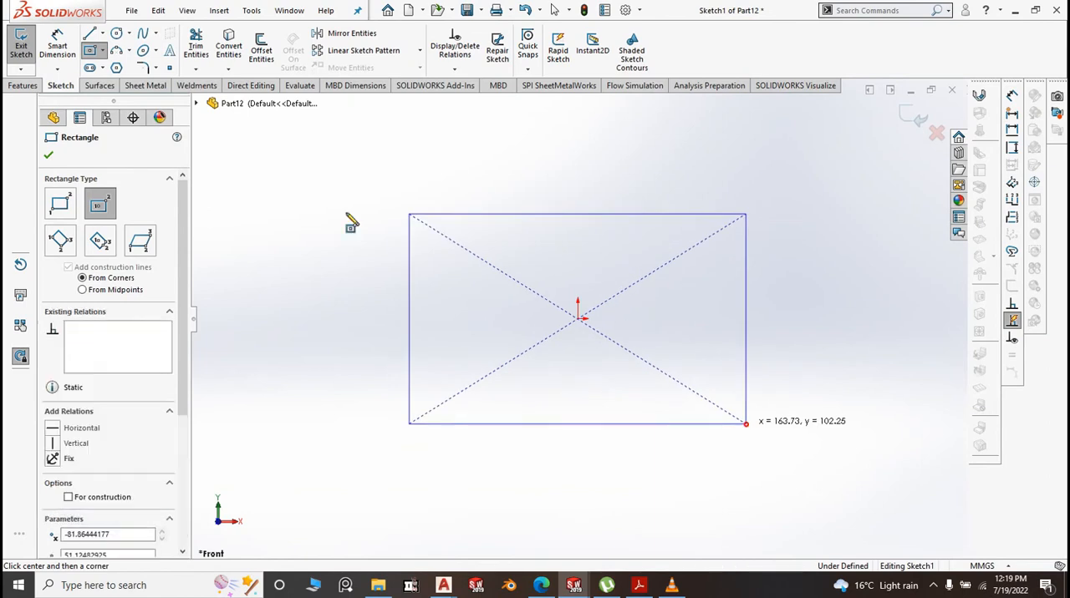
# Dimension the rectangle's vertical side and set its height to 405 mm
pyautogui.click(56, 46)
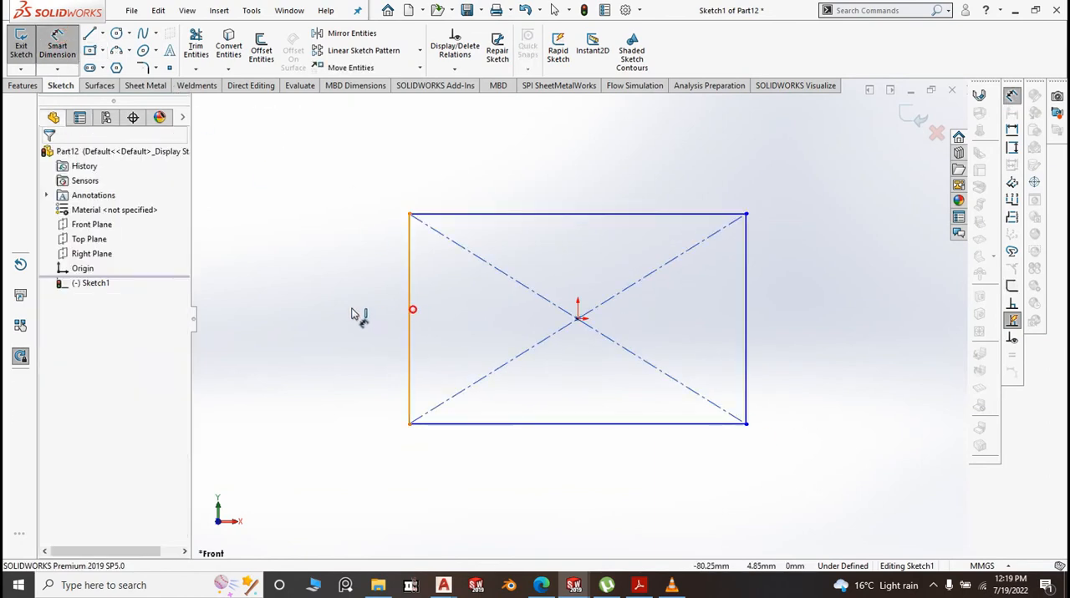
pyautogui.click(410, 313)
pyautogui.click(346, 307)
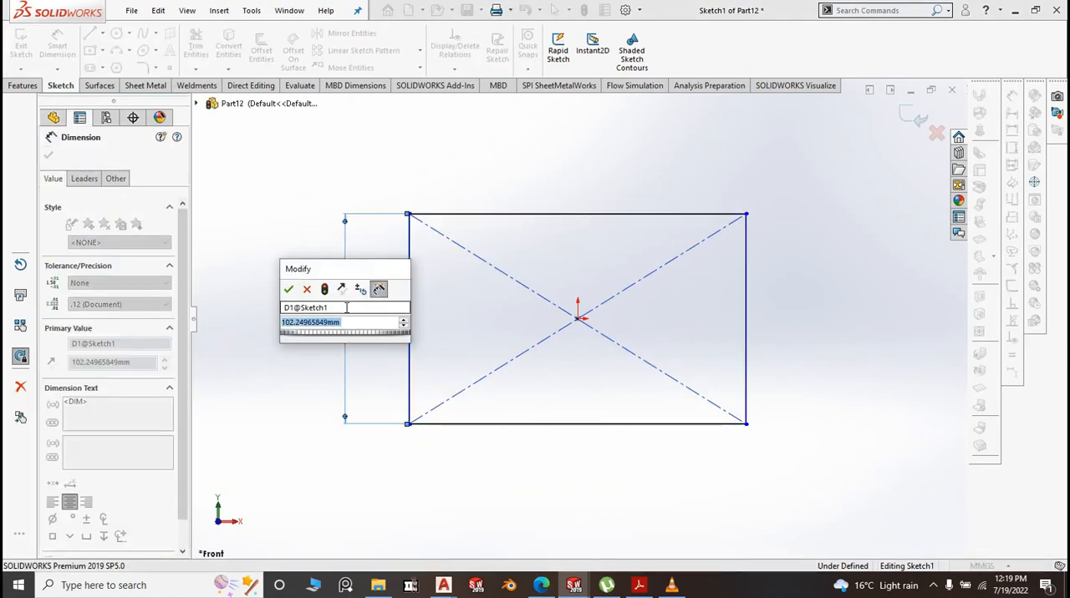
pyautogui.write('4')
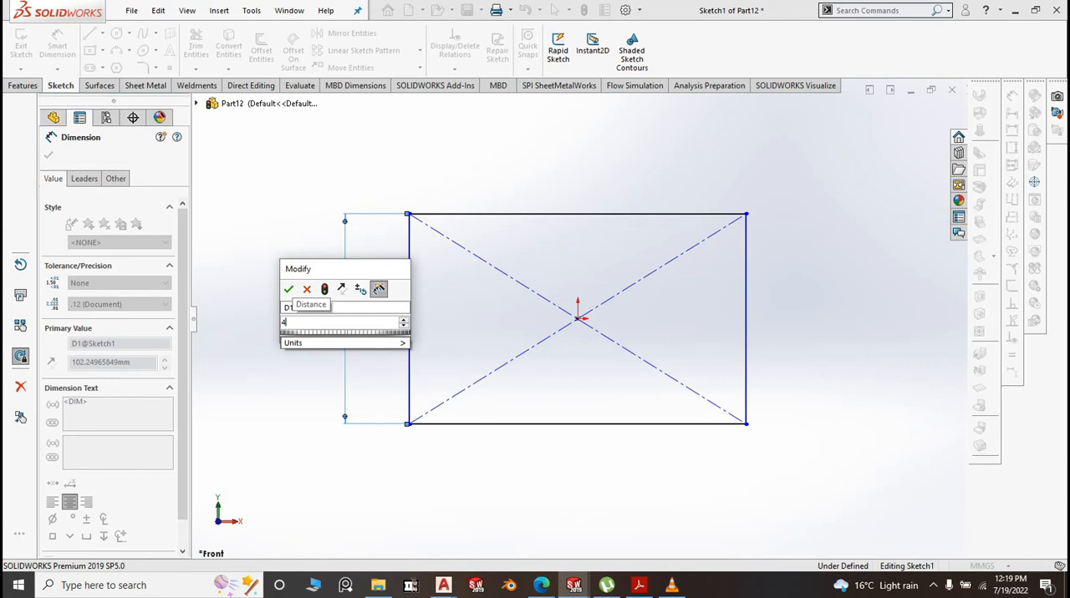
pyautogui.write('400')
pyautogui.press('BackSpace')
pyautogui.press('BackSpace')
pyautogui.write('05')
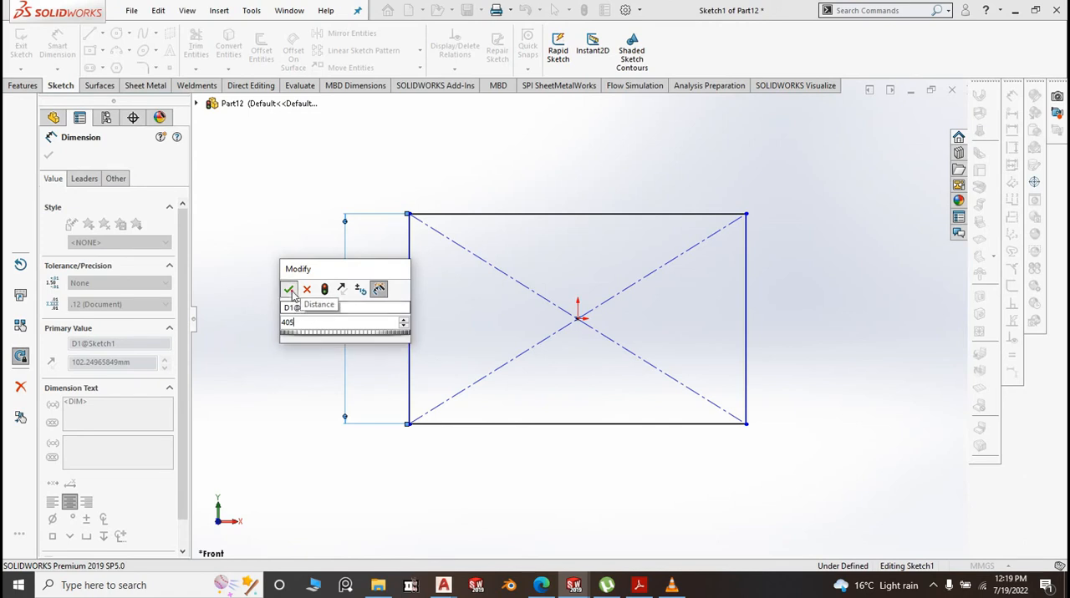
pyautogui.press('Return')
# Dimension the rectangle's upper edge and set its width to 825 mm
pyautogui.click(558, 182)
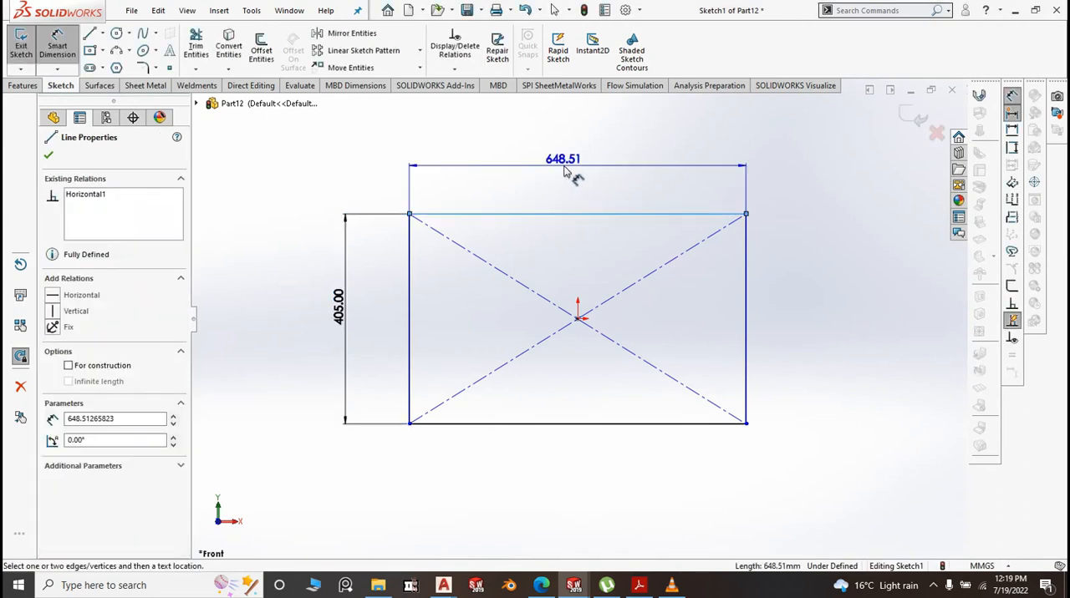
pyautogui.click(564, 170)
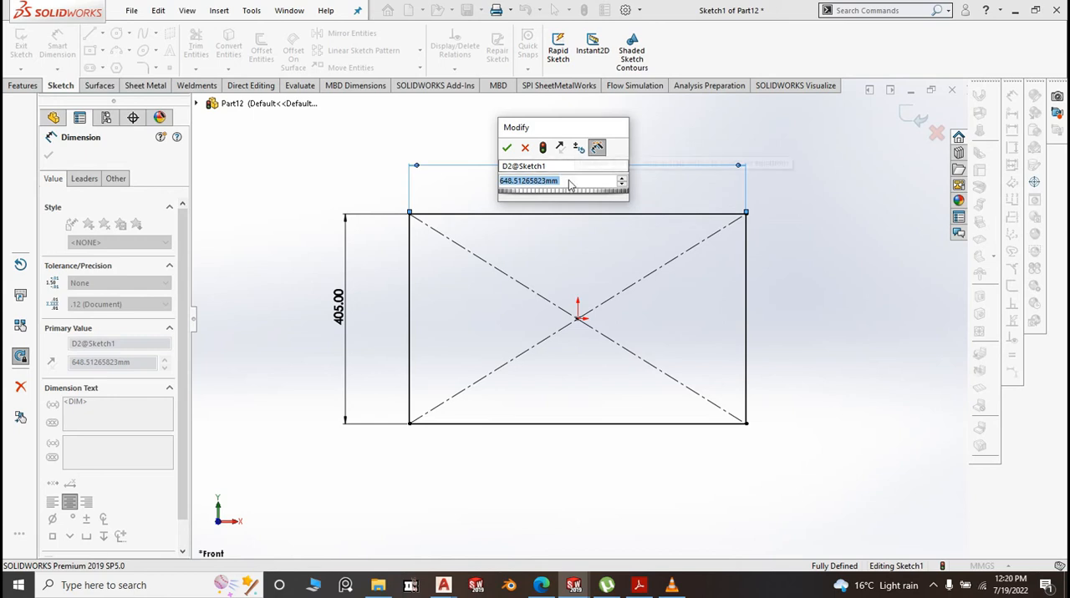
pyautogui.write('8')
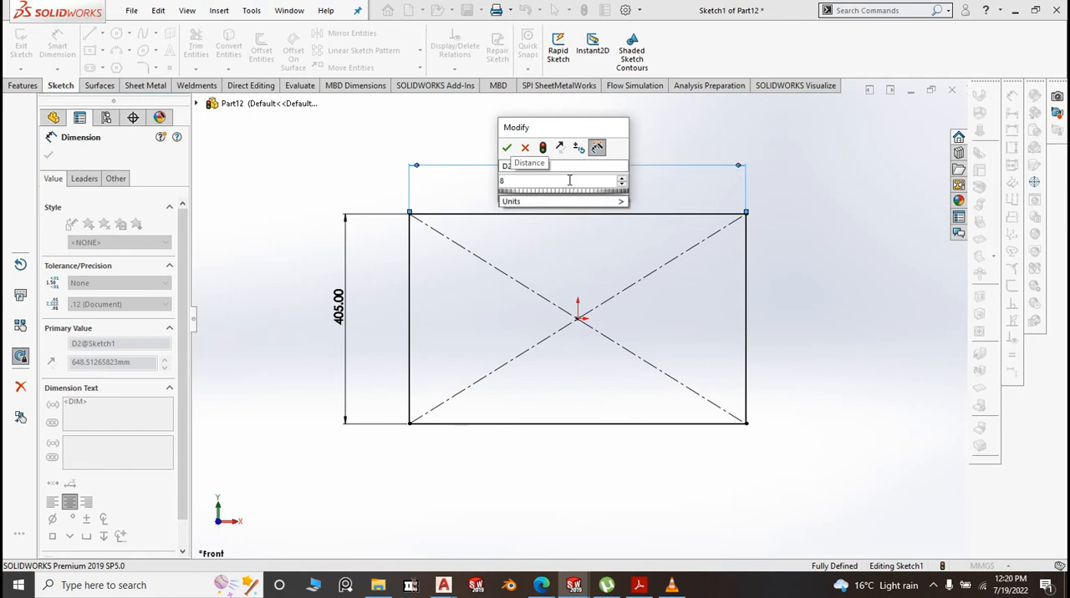
pyautogui.write('25')
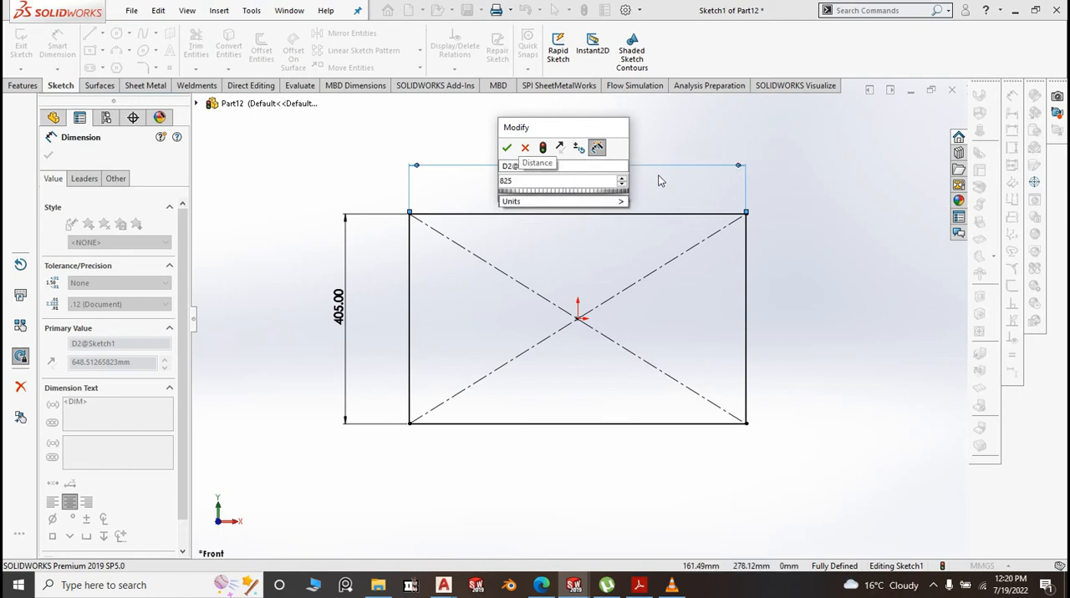
pyautogui.click(508, 148)
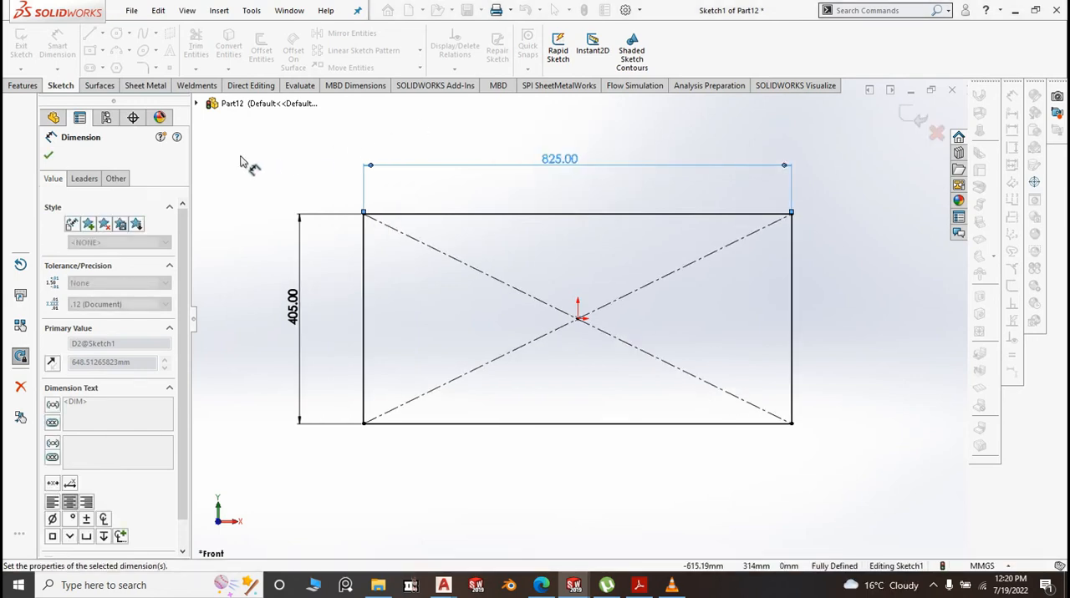
# Create a base flange from the rectangle with 1.20 mm thickness, K-Factor 0.5 and Tear auto relief
pyautogui.click(144, 86)
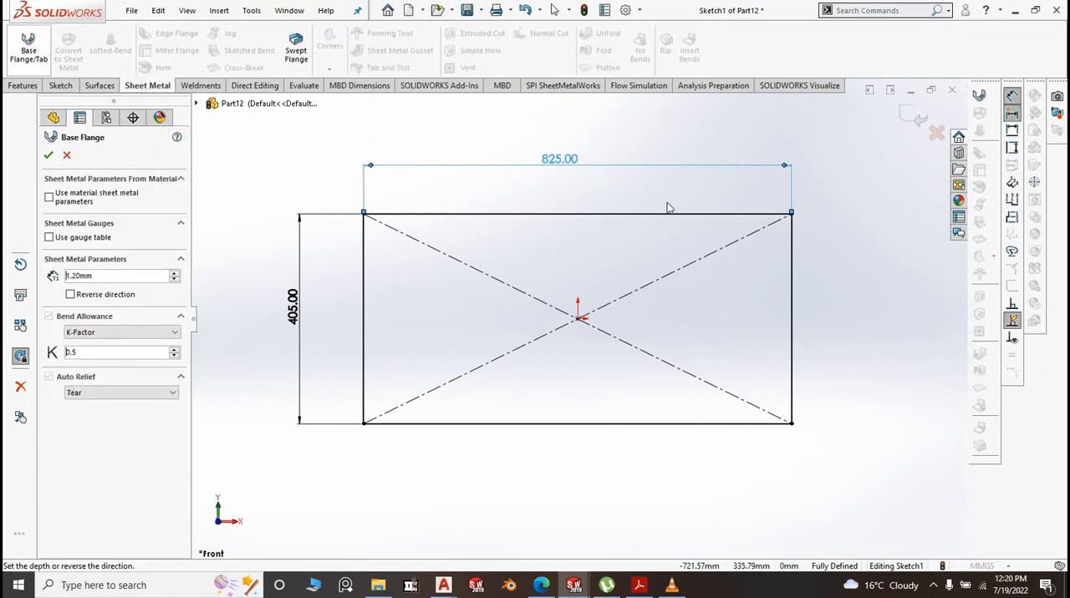
pyautogui.click(94, 275)
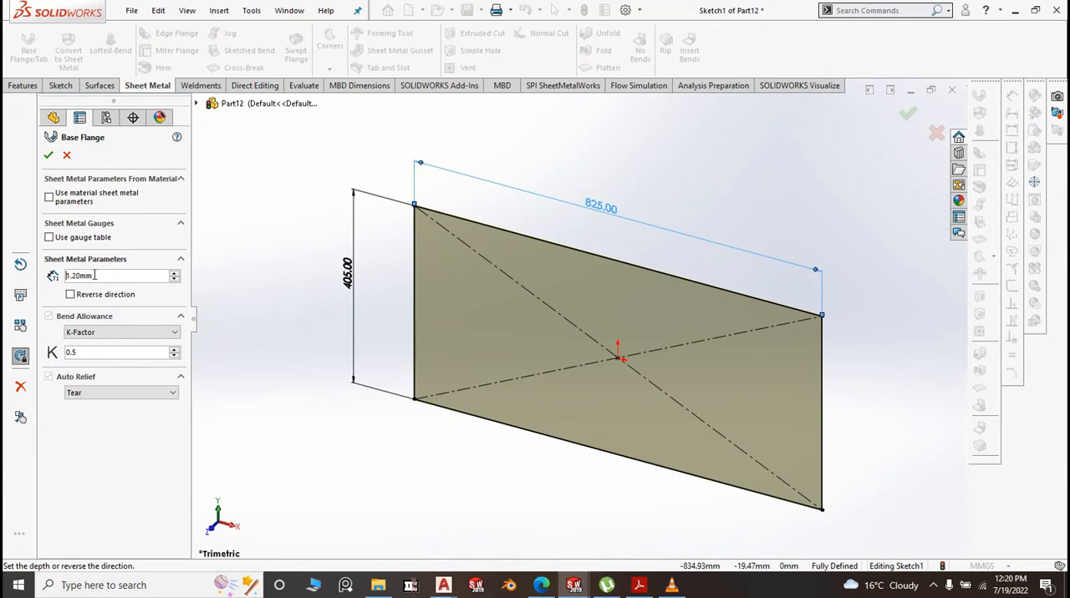
pyautogui.click(49, 156)
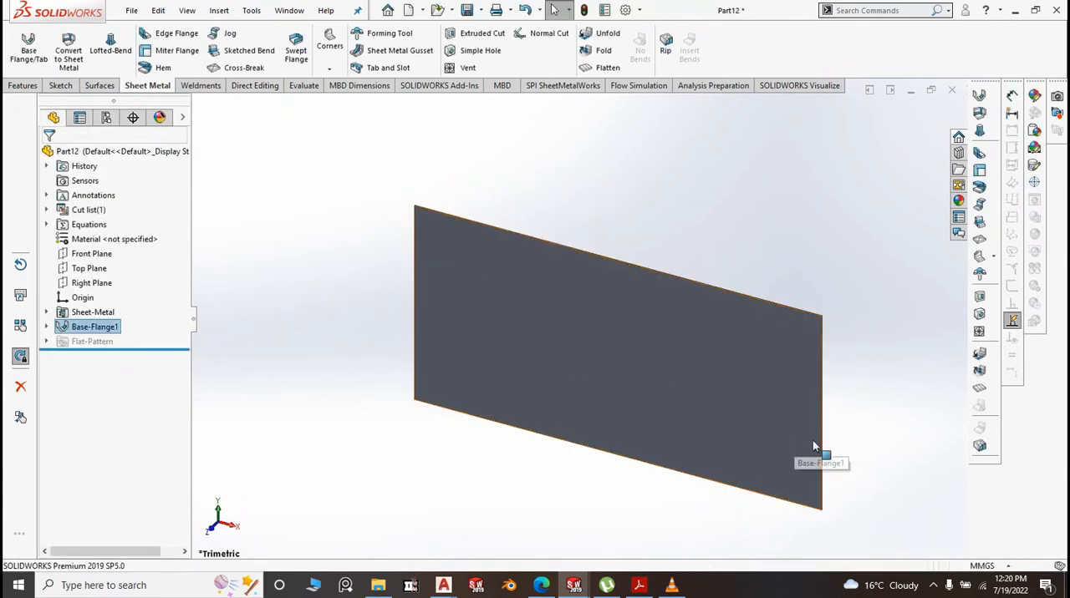
# Start an edge flange on all four outer edges of the rectangular panel, directed toward the back
pyautogui.click(172, 33)
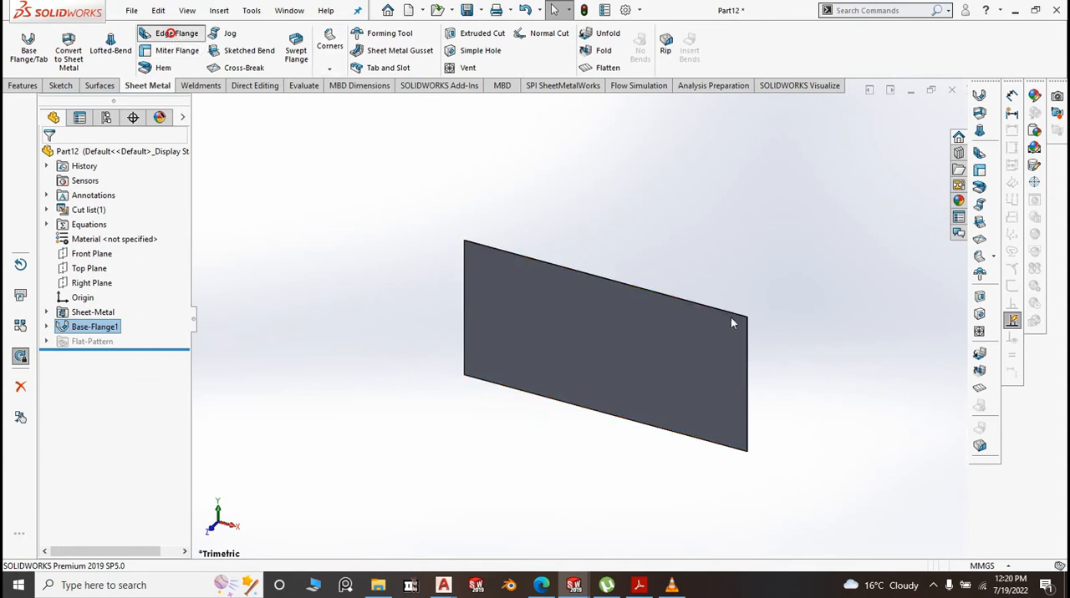
pyautogui.scroll(-5, 733, 318)
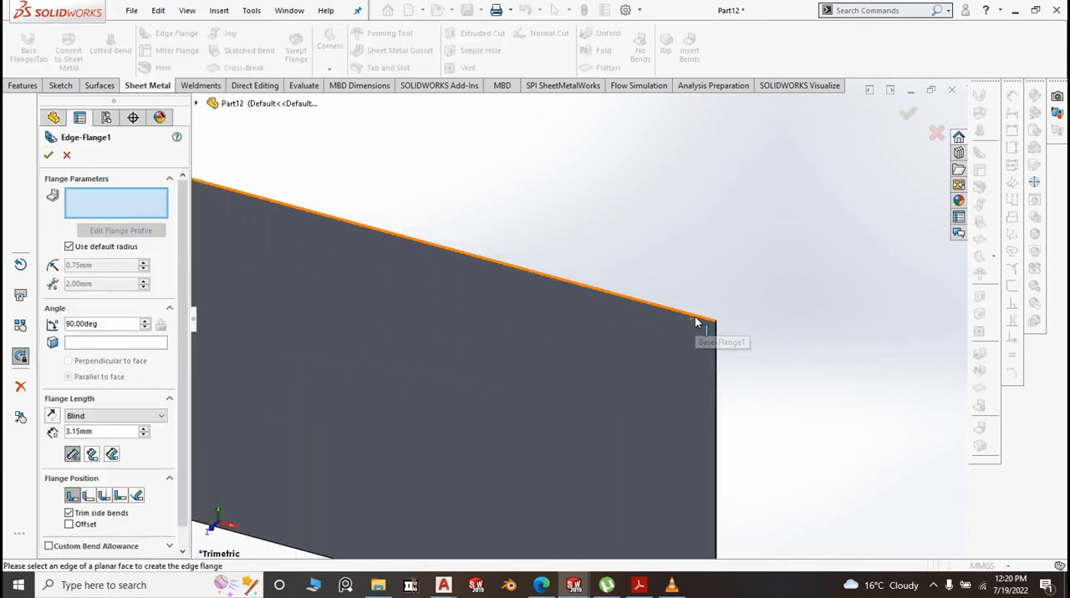
pyautogui.click(697, 321)
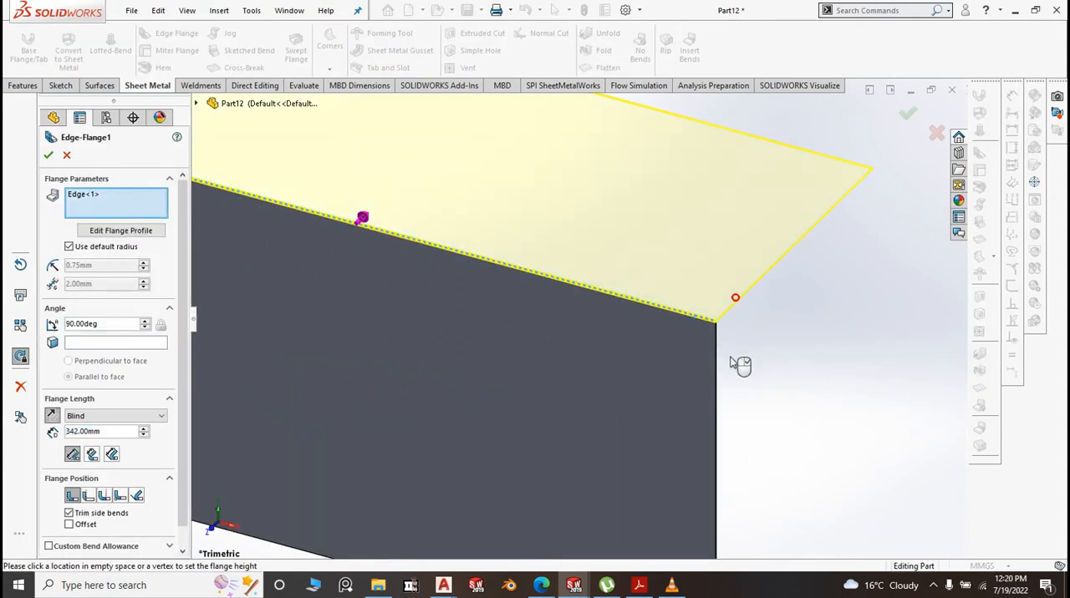
pyautogui.click(717, 377)
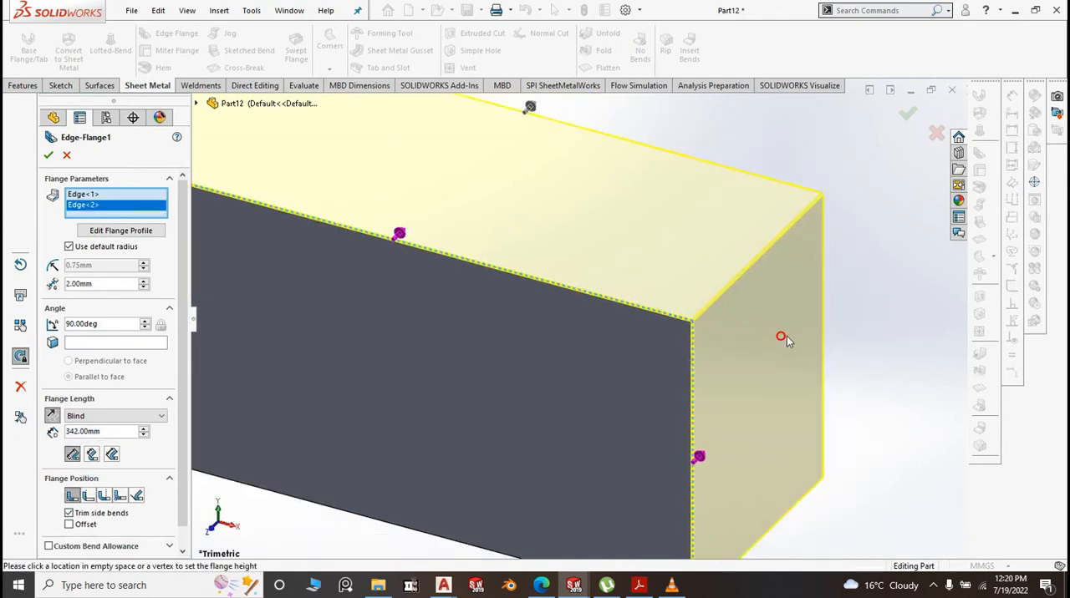
pyautogui.scroll(2, 579, 320)
pyautogui.click(535, 487)
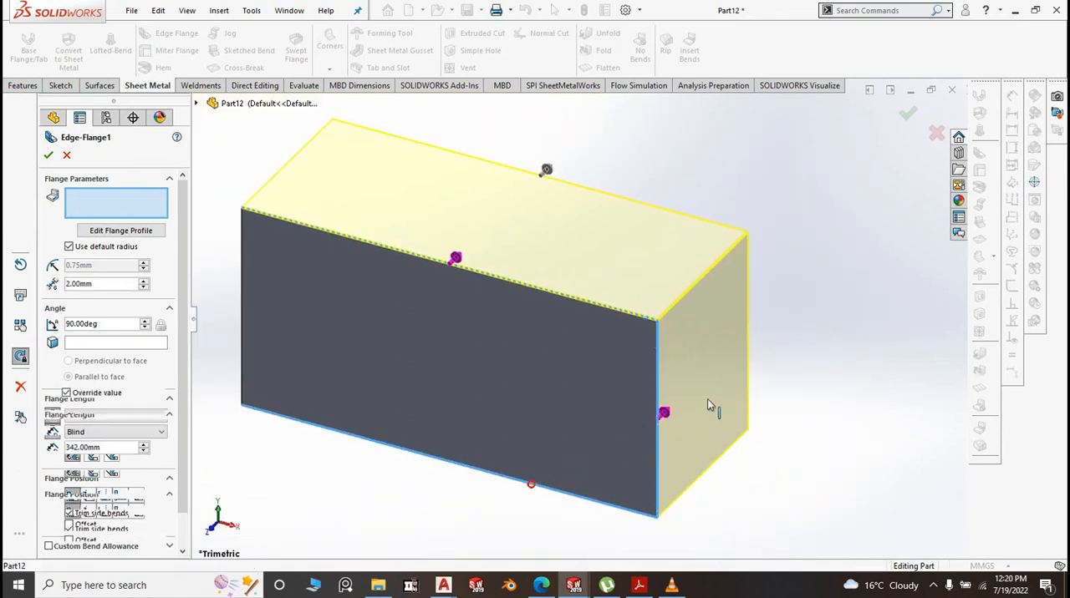
pyautogui.click(241, 294)
pyautogui.click(311, 262)
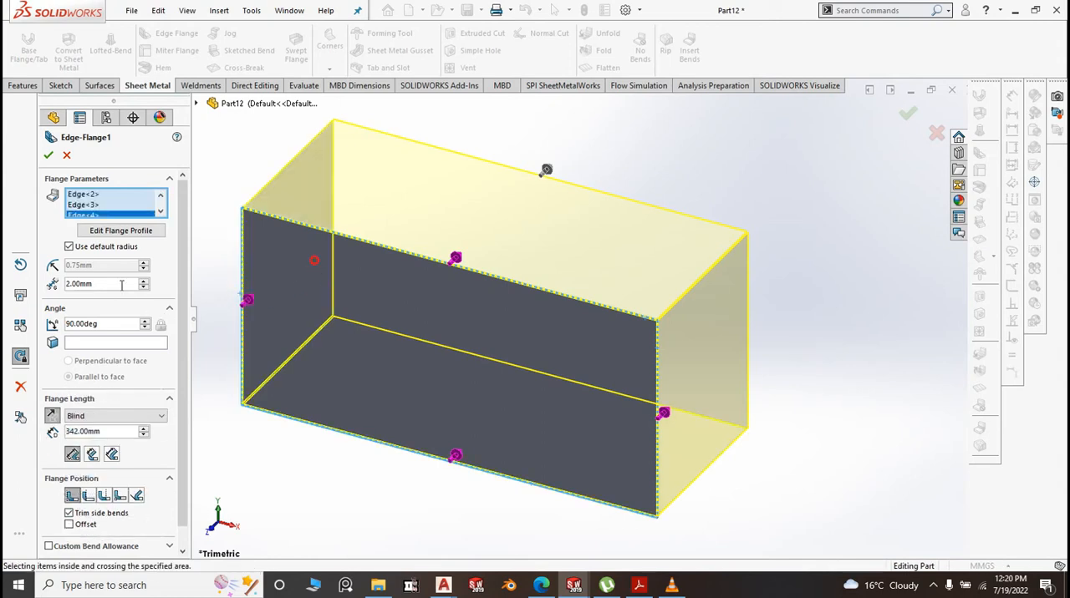
# Give the four perimeter flanges a custom 0.10 mm bend radius and 20 mm length, and create them
pyautogui.click(69, 246)
pyautogui.click(84, 266)
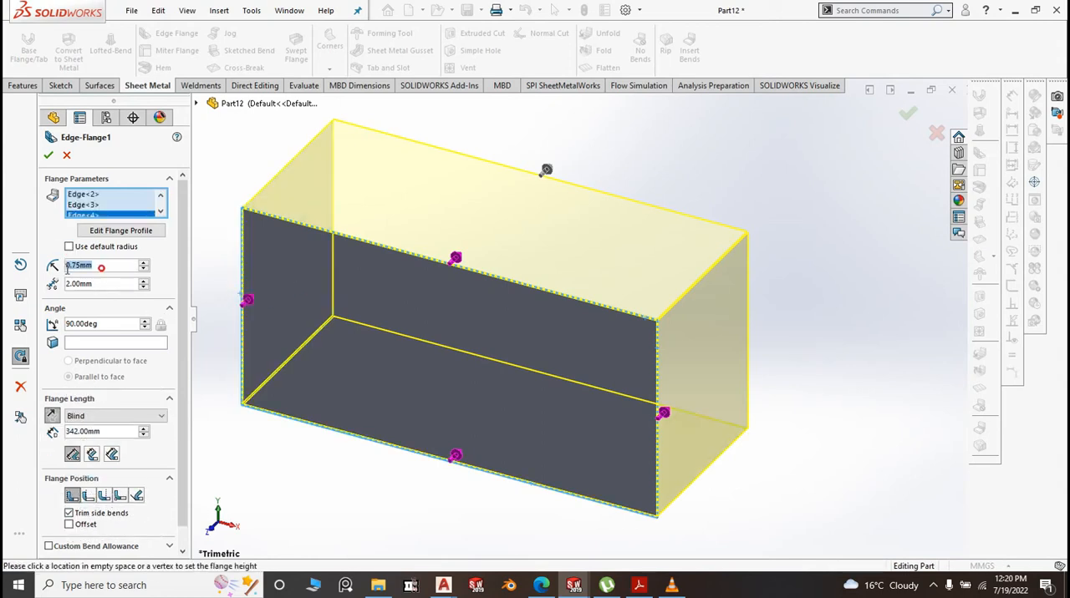
pyautogui.write('.1')
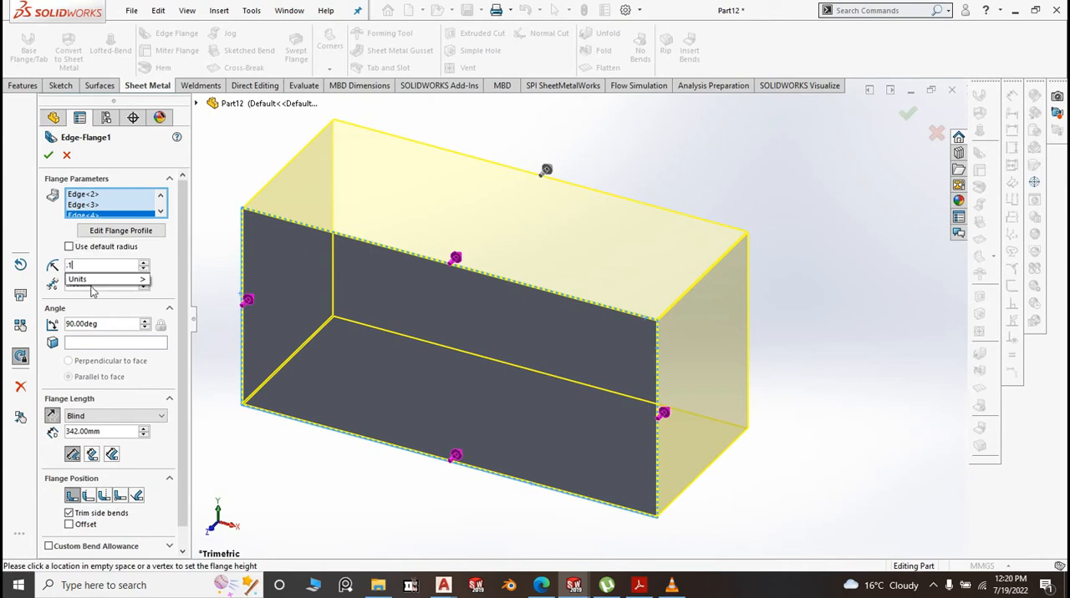
pyautogui.press('Return')
pyautogui.doubleClick(117, 432)
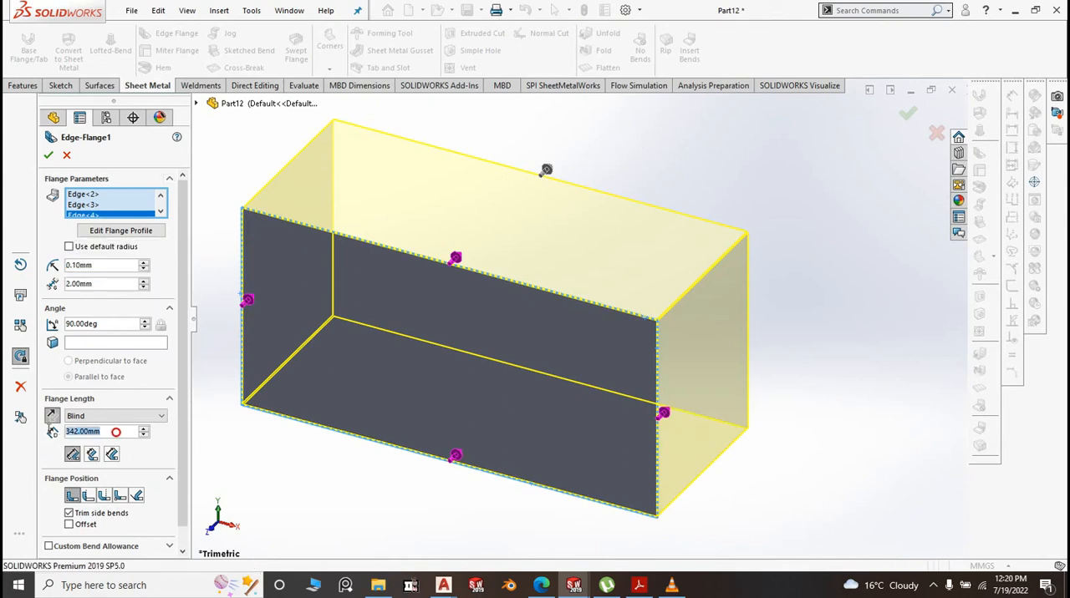
pyautogui.write('20')
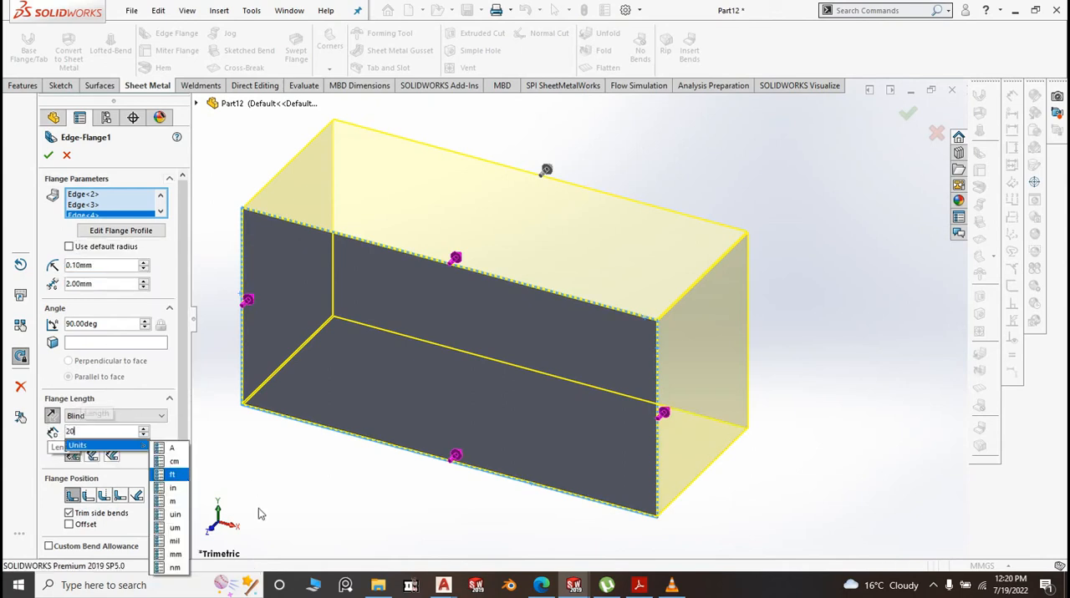
pyautogui.press('Return')
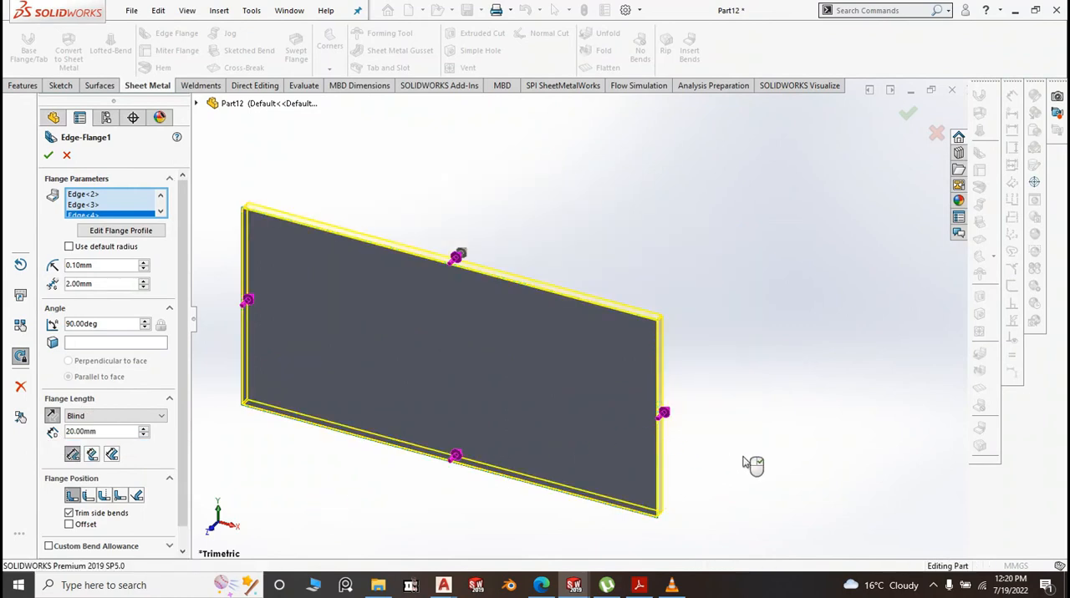
pyautogui.rightClick(752, 465)
# Start inward return edge flanges on the free edges of the two long flanges and one short flange at the panel's back
pyautogui.moveTo(750, 465); pyautogui.dragTo(365, 277, button='middle')
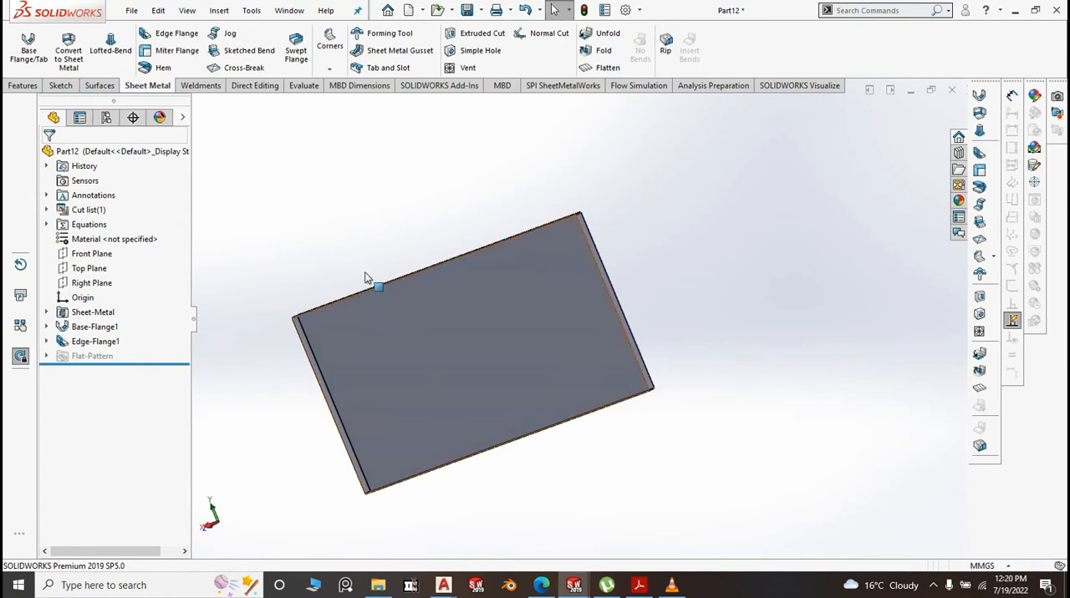
pyautogui.scroll(-3, 365, 278)
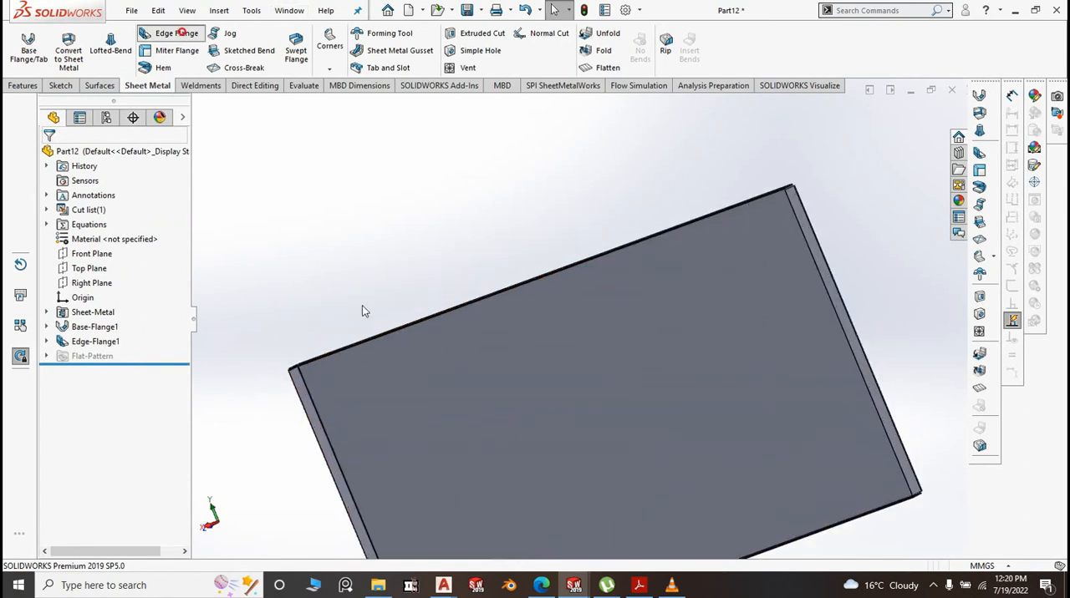
pyautogui.scroll(-5, 365, 352)
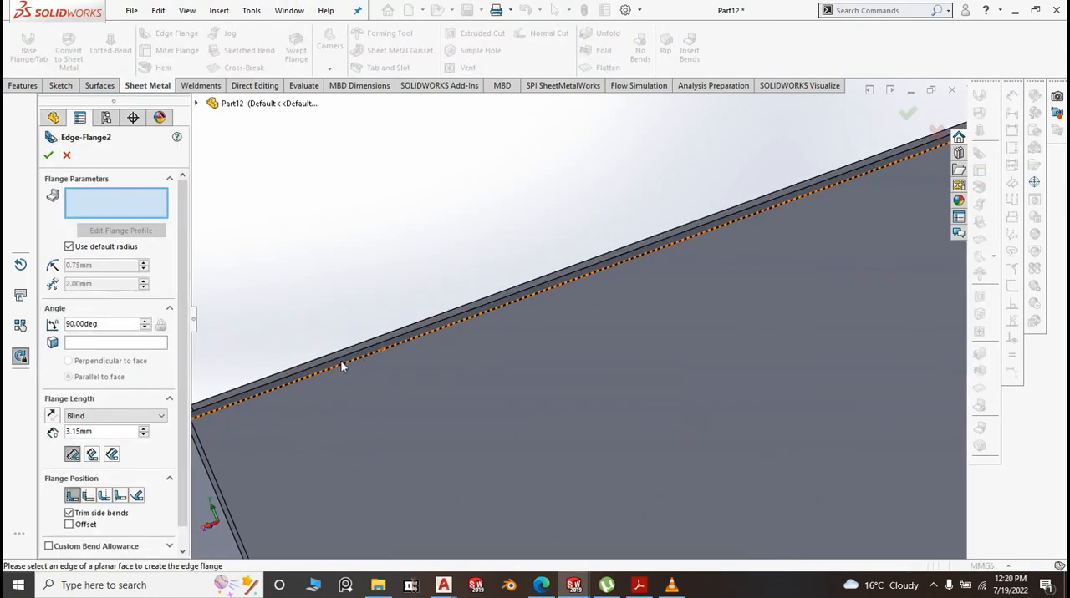
pyautogui.click(345, 356)
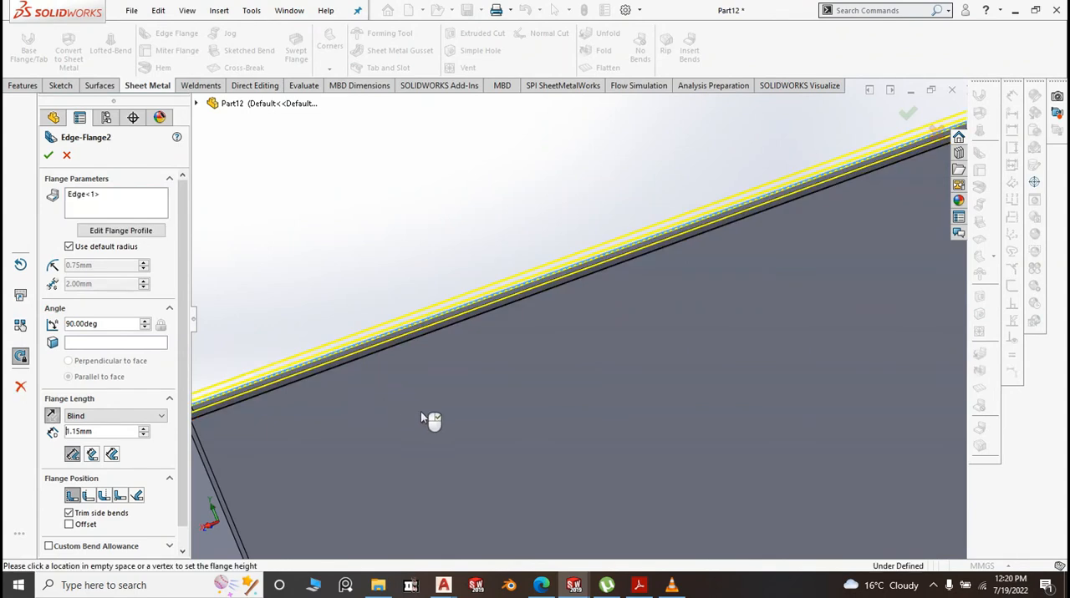
pyautogui.scroll(5, 451, 398)
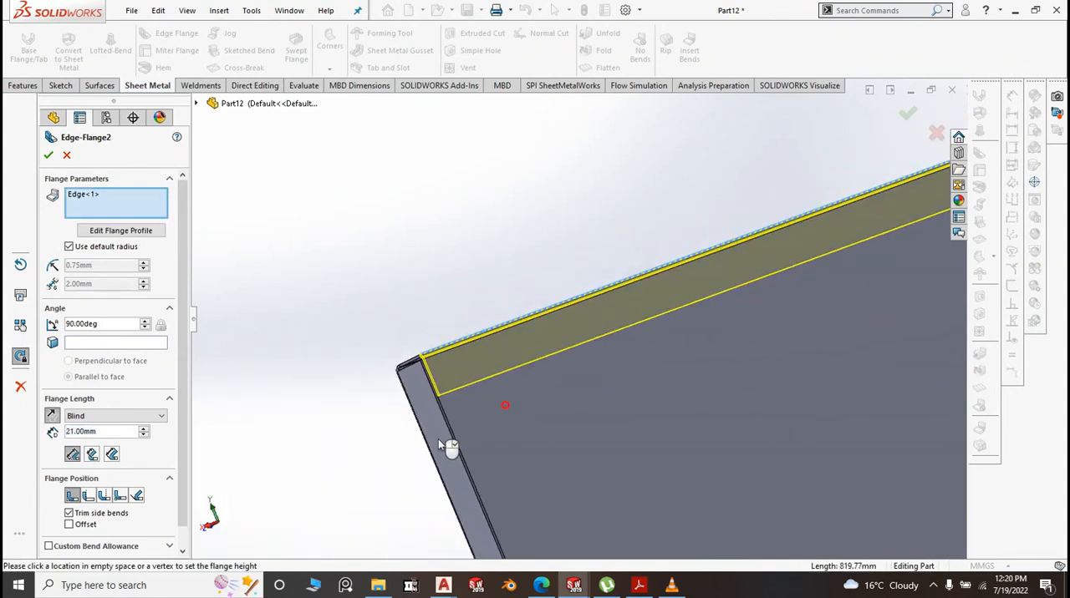
pyautogui.click(512, 434)
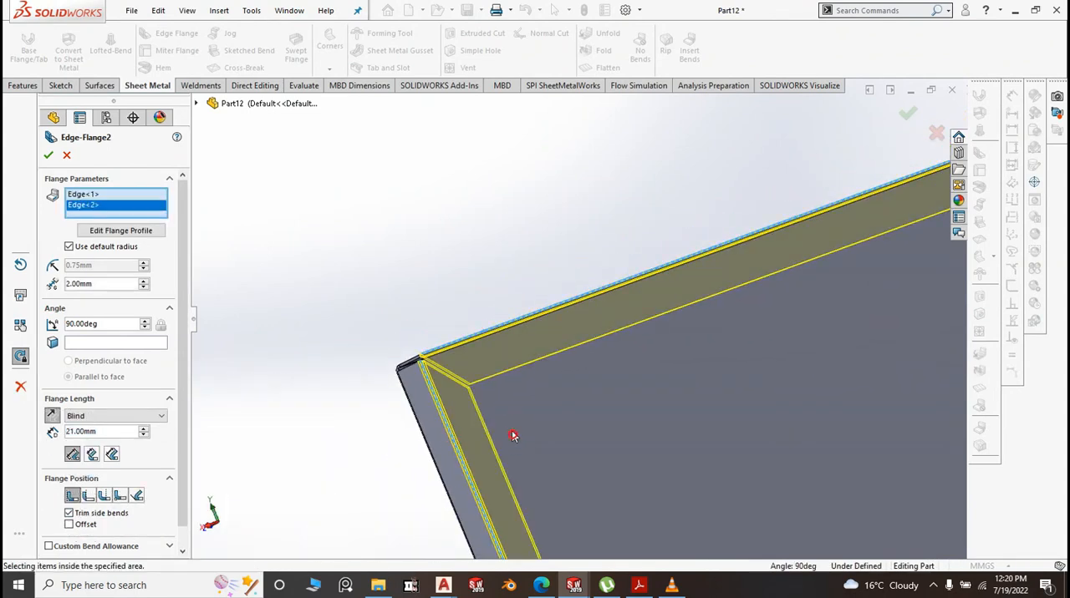
pyautogui.scroll(4, 417, 347)
pyautogui.scroll(-7, 649, 460)
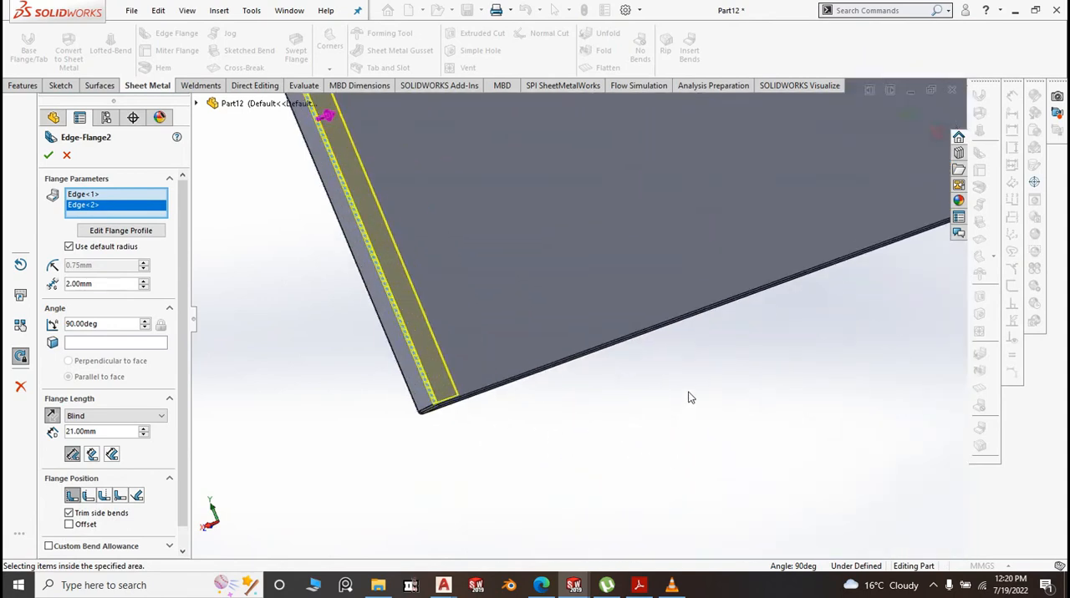
pyautogui.click(631, 332)
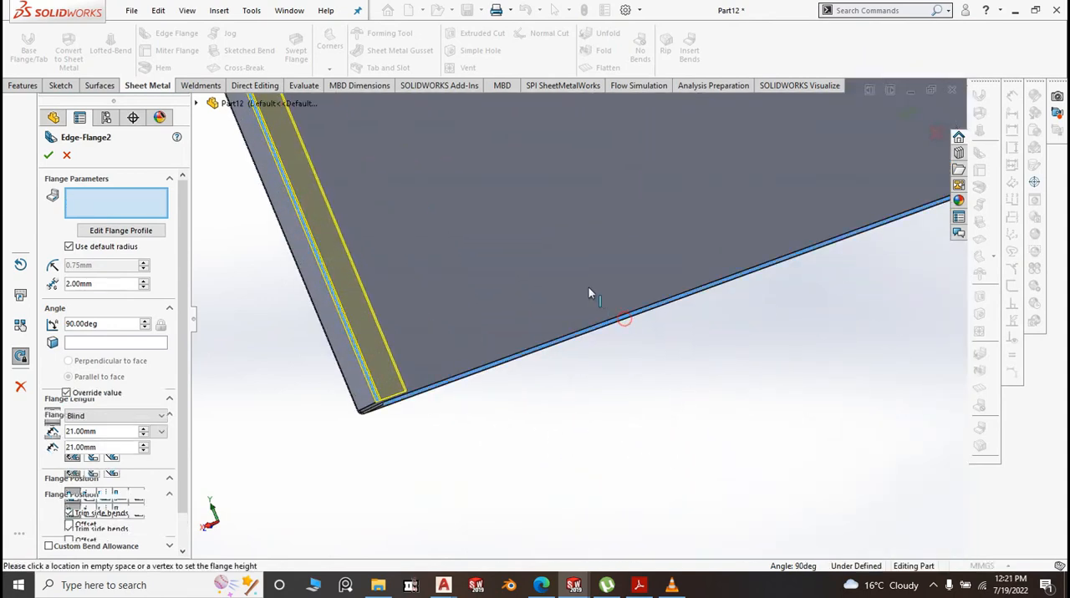
pyautogui.click(571, 280)
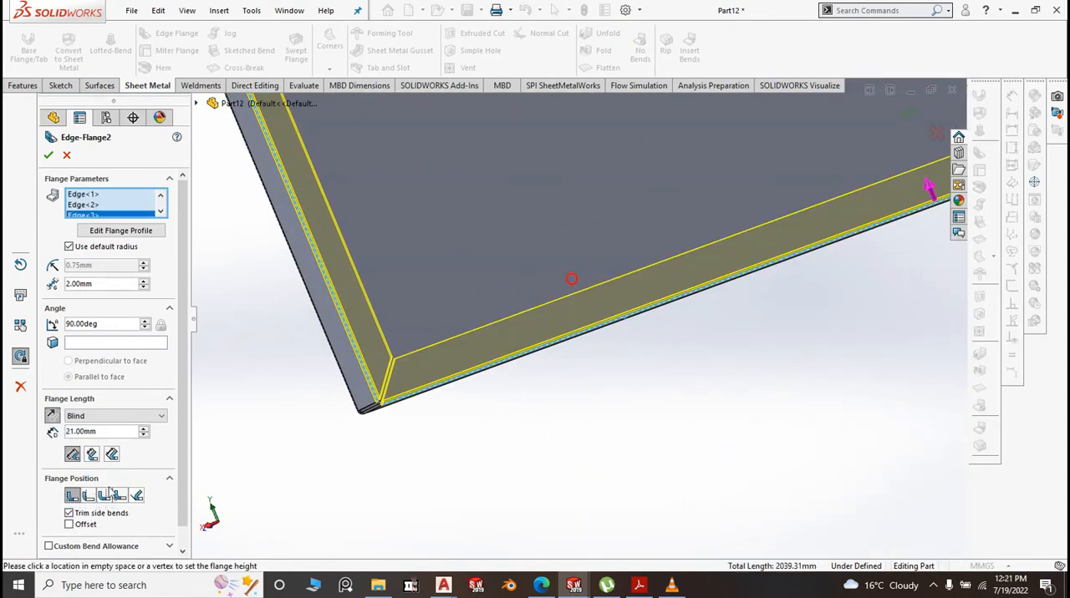
# Give the three inward return flanges a custom 0.10 mm bend radius and 15 mm length, and create them
pyautogui.click(68, 246)
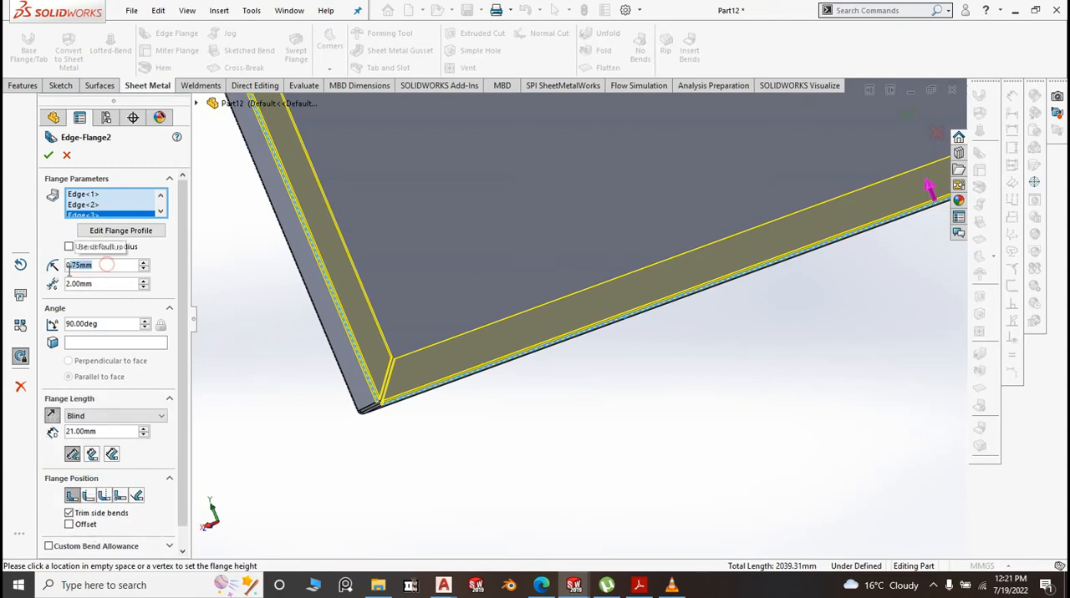
pyautogui.write('0')
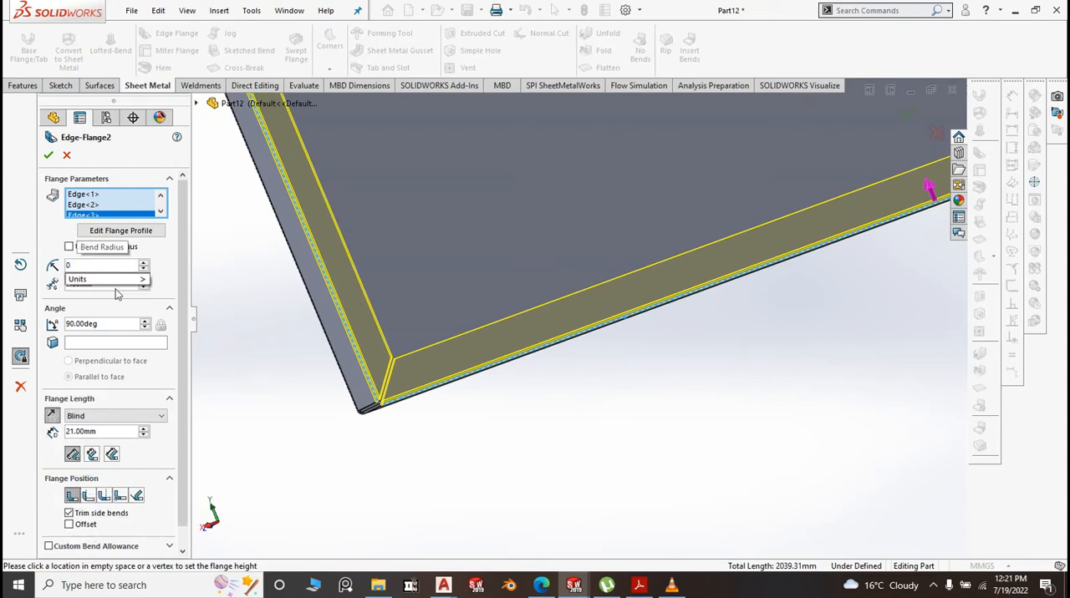
pyautogui.write('.1')
pyautogui.click(297, 371)
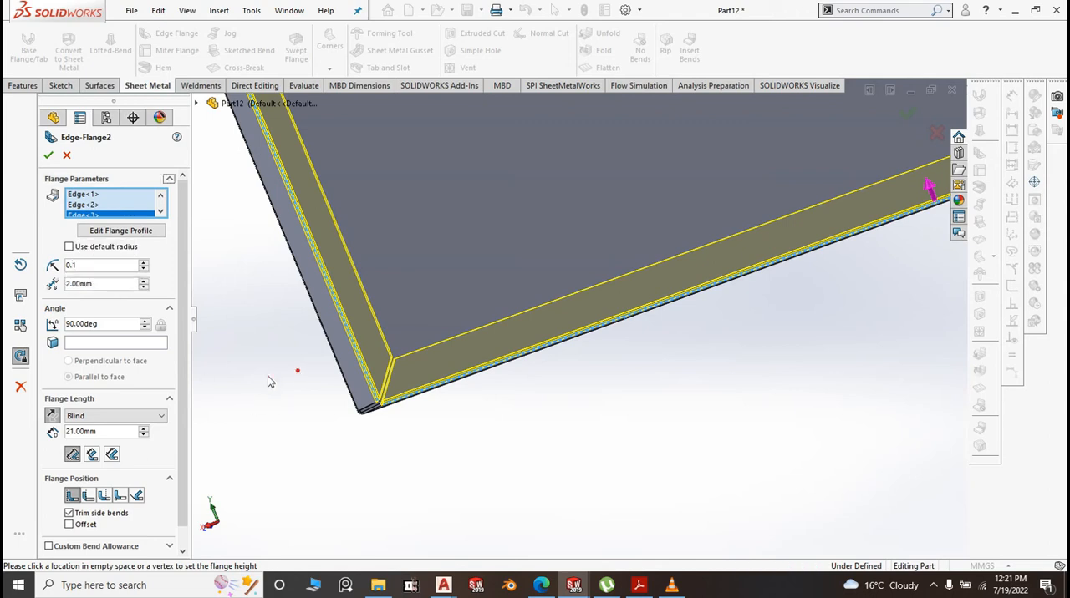
pyautogui.click(115, 432)
pyautogui.write('15')
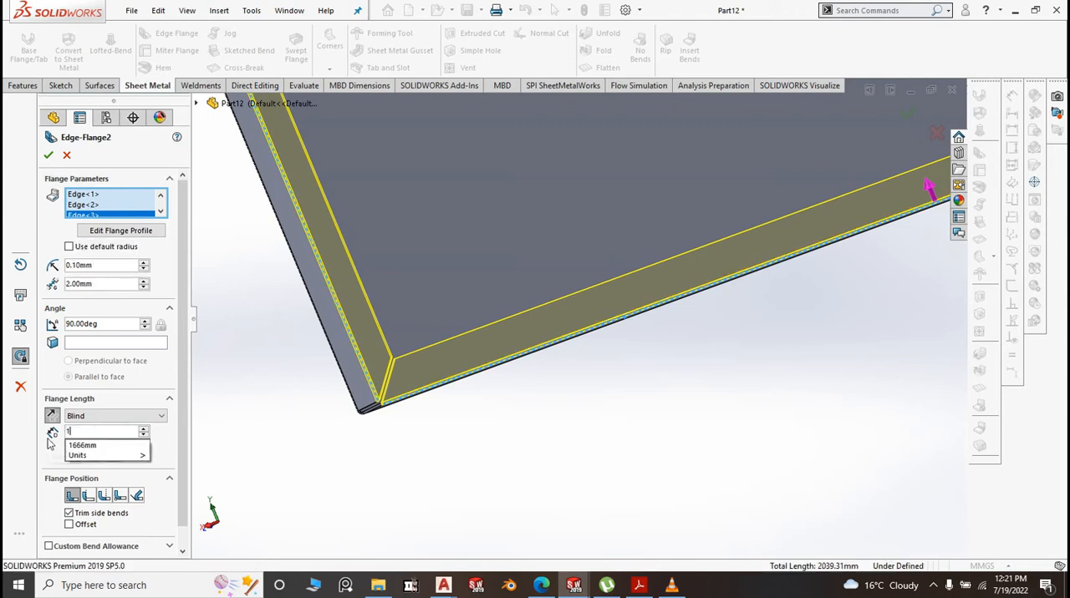
pyautogui.click(256, 392)
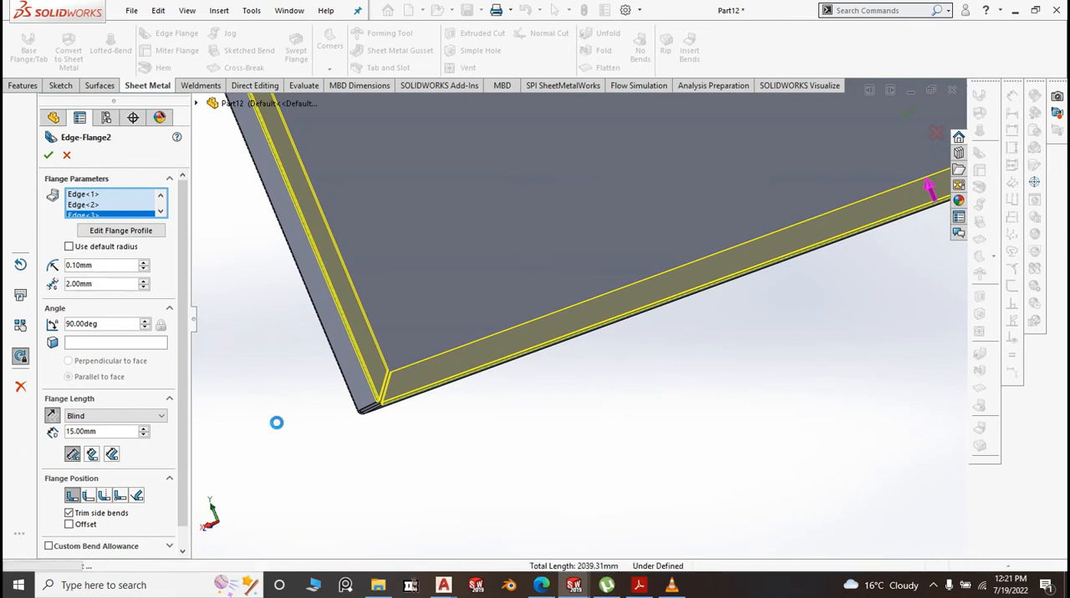
# Start an outward edge flange on the free edge of the remaining short flange that has no return
pyautogui.press('space')
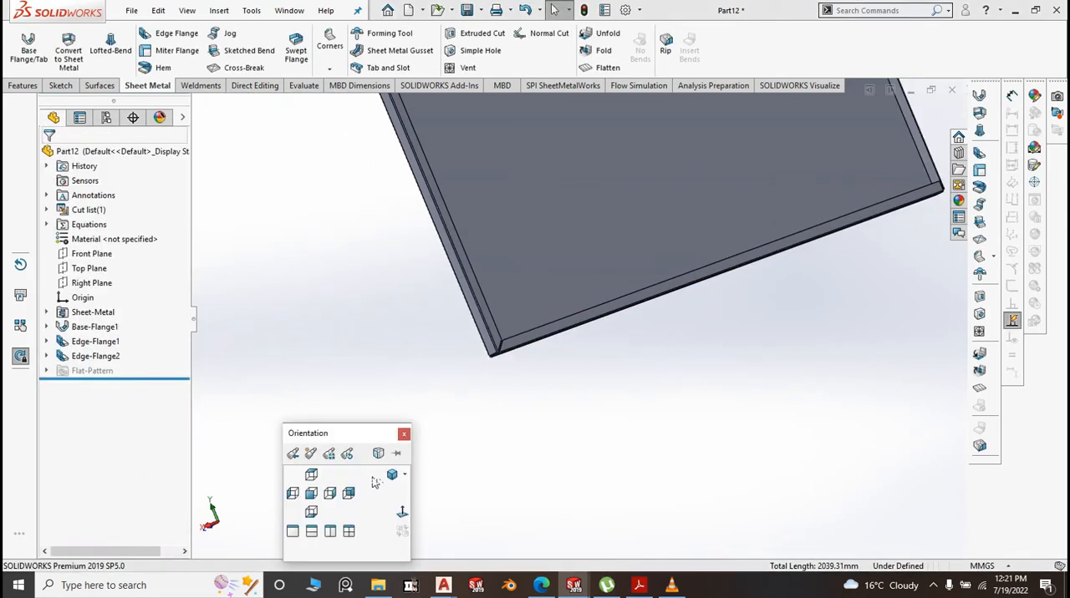
pyautogui.click(393, 476)
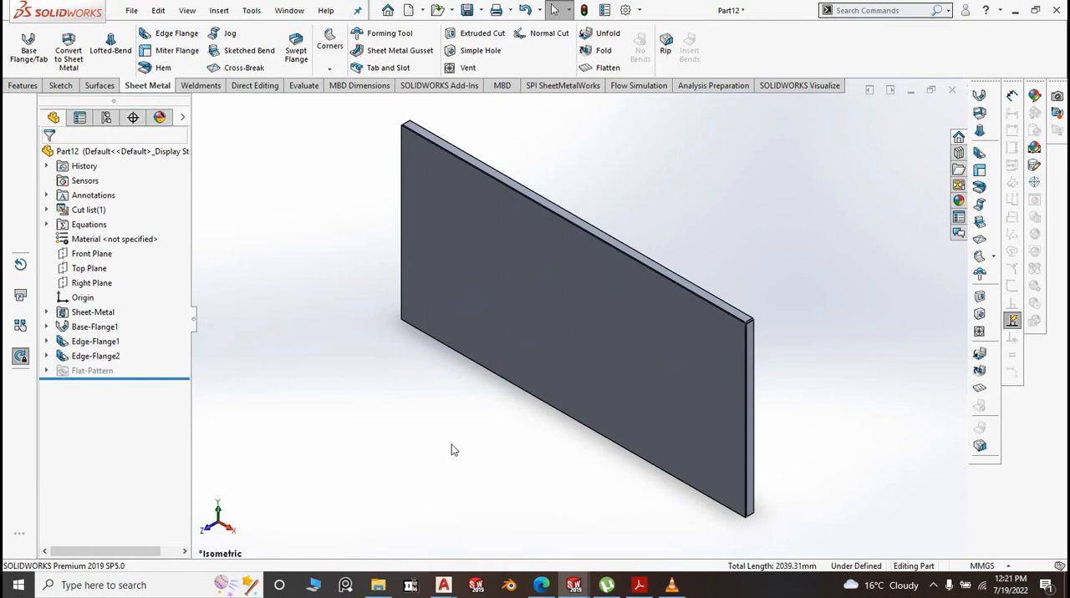
pyautogui.moveTo(451, 451); pyautogui.dragTo(544, 471, button='middle')
pyautogui.scroll(-5, 502, 242)
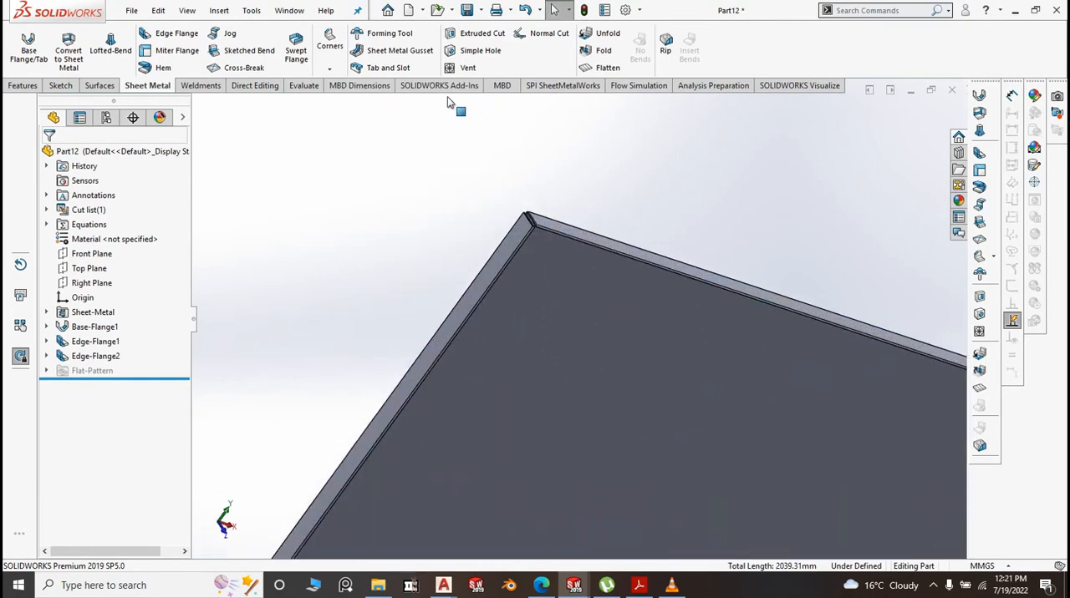
pyautogui.click(173, 34)
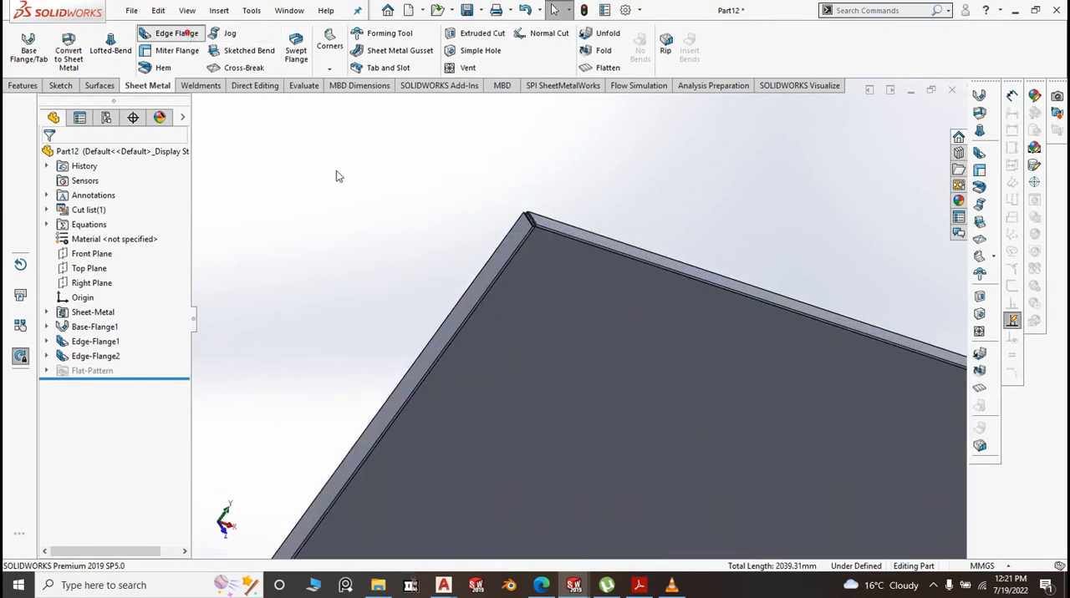
pyautogui.click(489, 266)
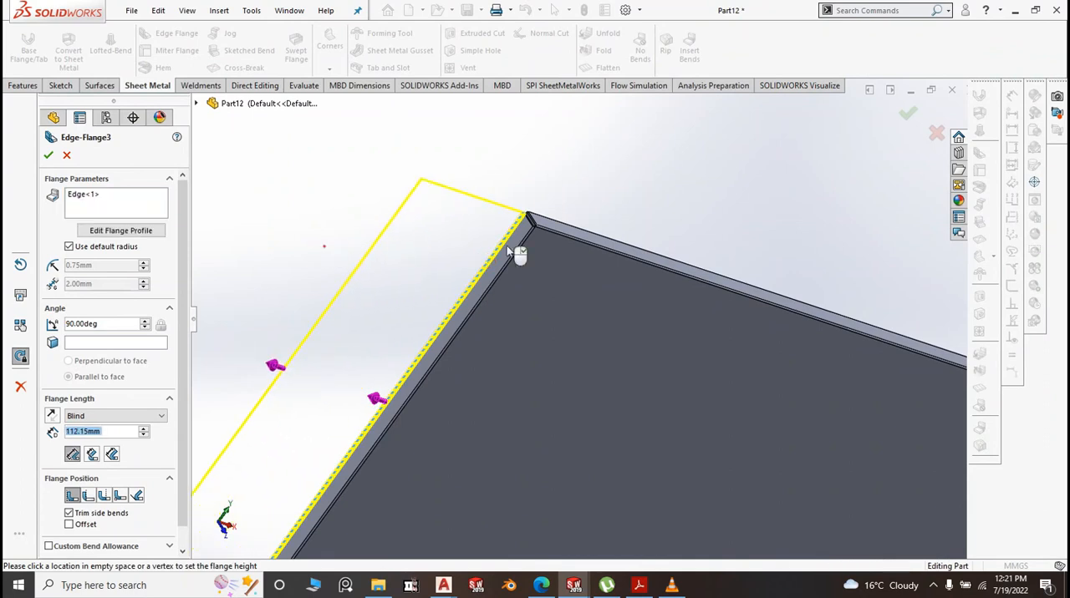
pyautogui.scroll(5, 635, 231)
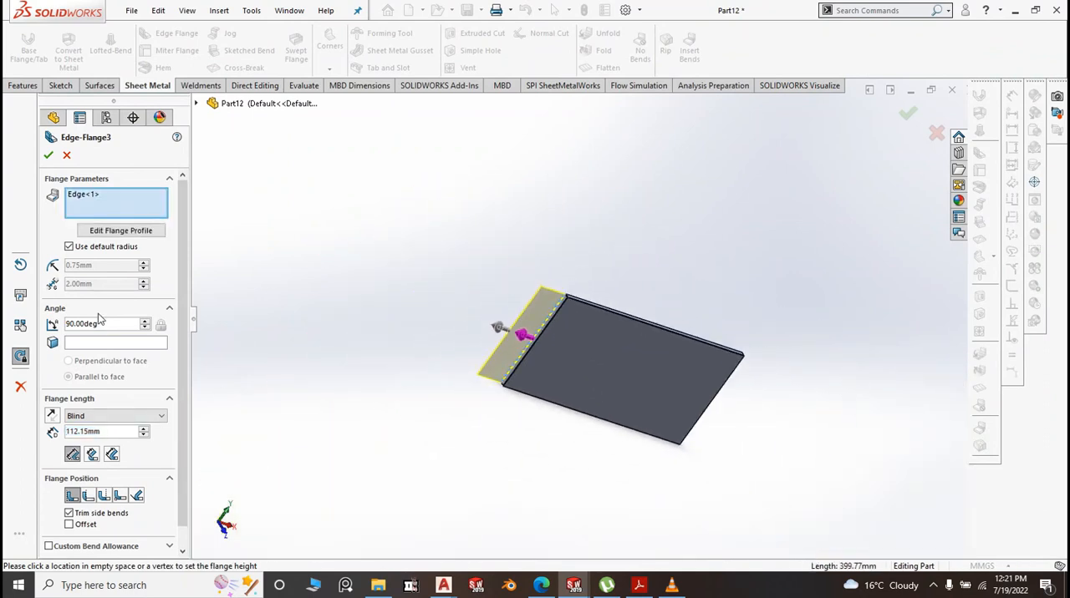
# Give the outward short-side flange a custom 0.10 mm bend radius and 30 mm length, and create it
pyautogui.click(70, 249)
pyautogui.click(111, 264)
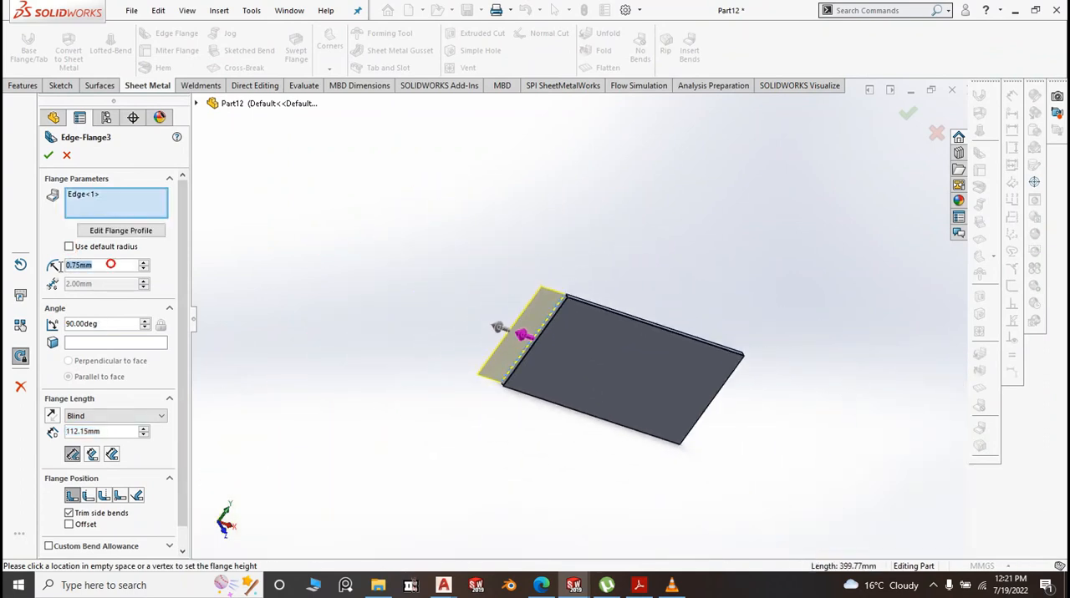
pyautogui.write('0.1')
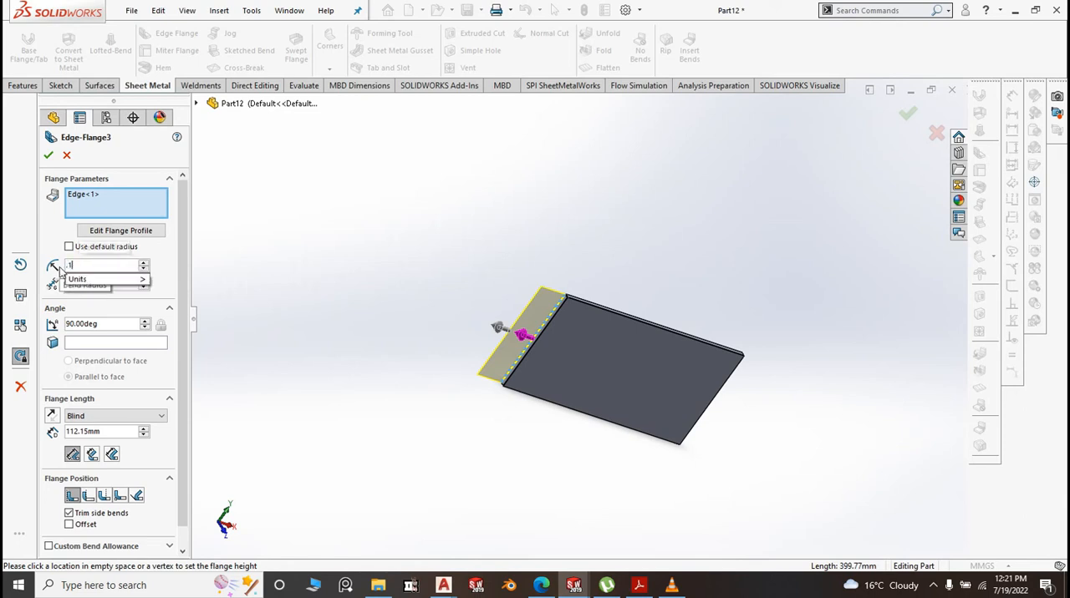
pyautogui.click(272, 277)
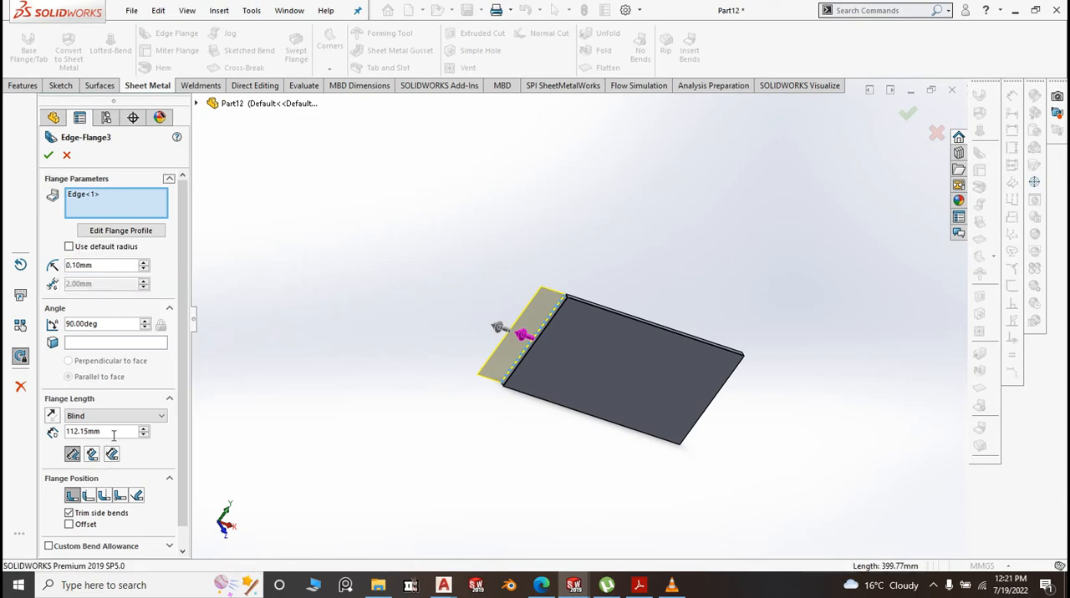
pyautogui.moveTo(70, 432); pyautogui.dragTo(63, 442)
pyautogui.write('30')
pyautogui.press('Return')
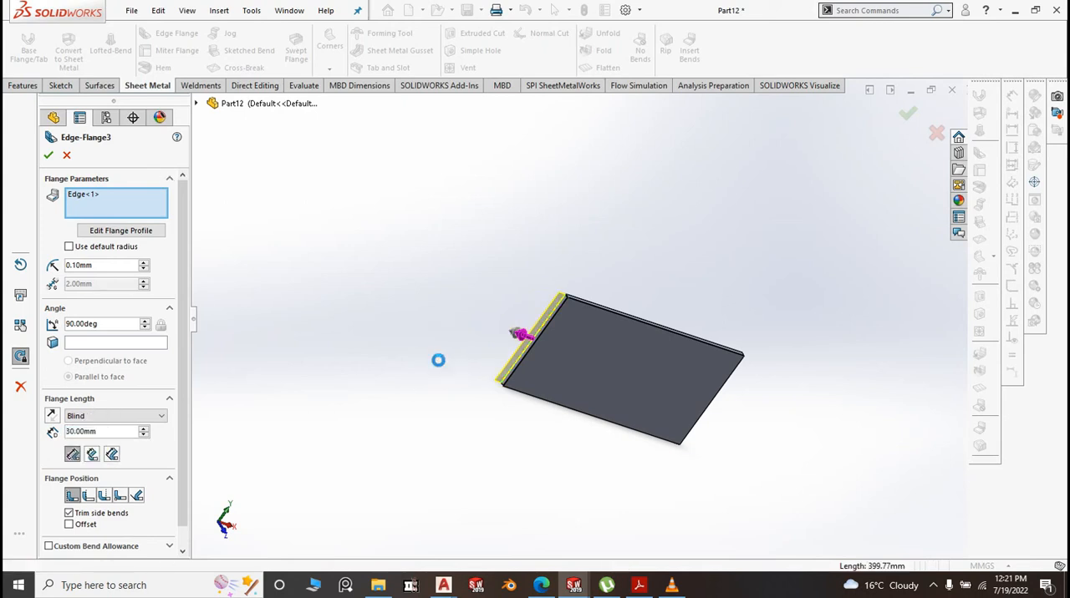
# Start an edge flange on the outer free edge of the 30 mm outward flange, extending toward the panel's front
pyautogui.scroll(-2, 564, 326)
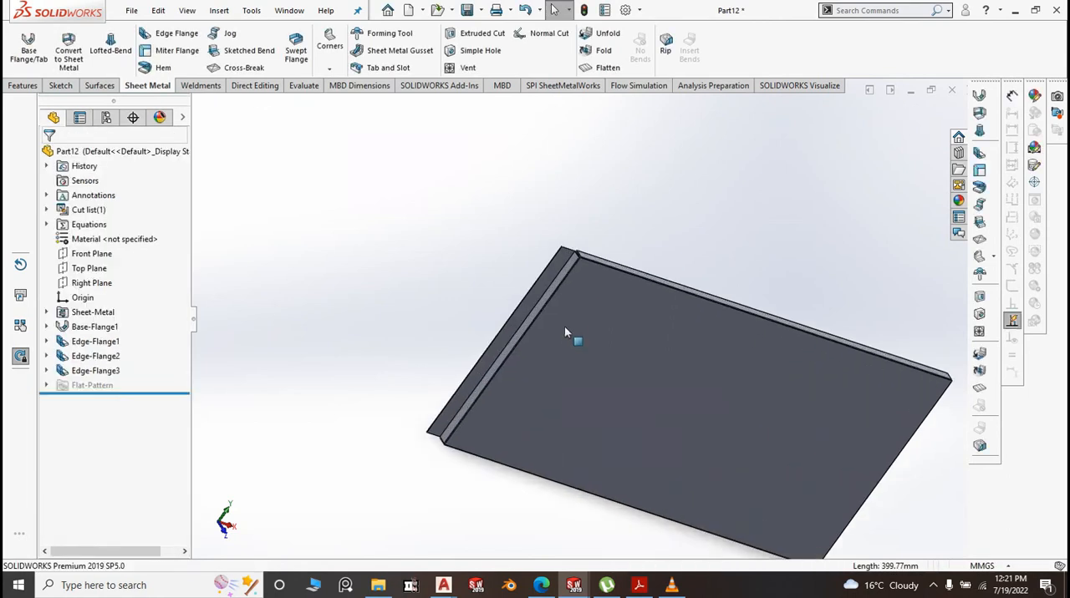
pyautogui.scroll(-3, 558, 297)
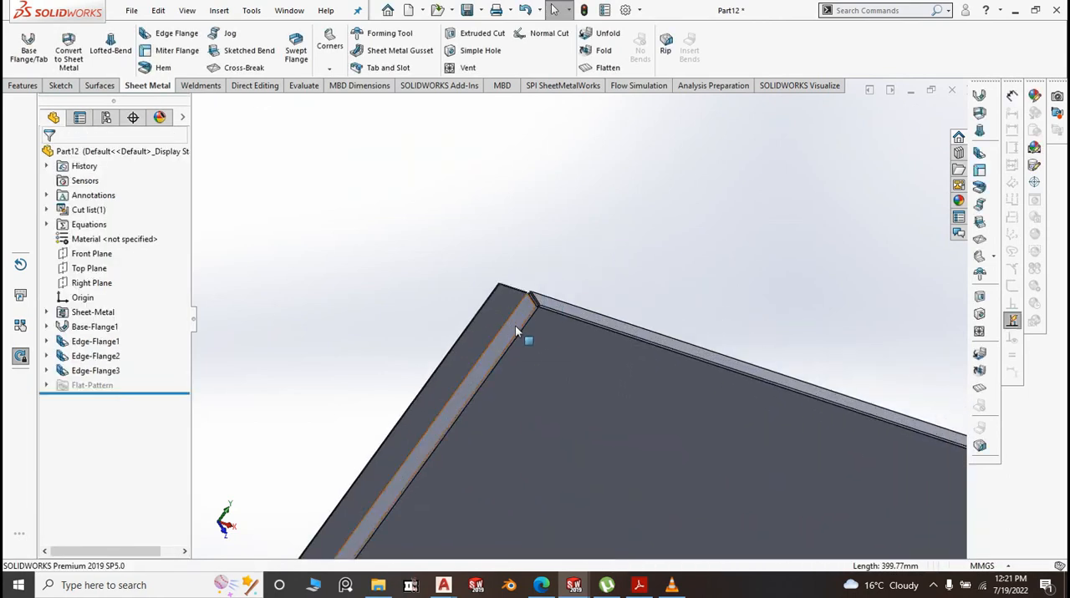
pyautogui.scroll(1, 510, 333)
pyautogui.scroll(1, 509, 333)
pyautogui.click(610, 286)
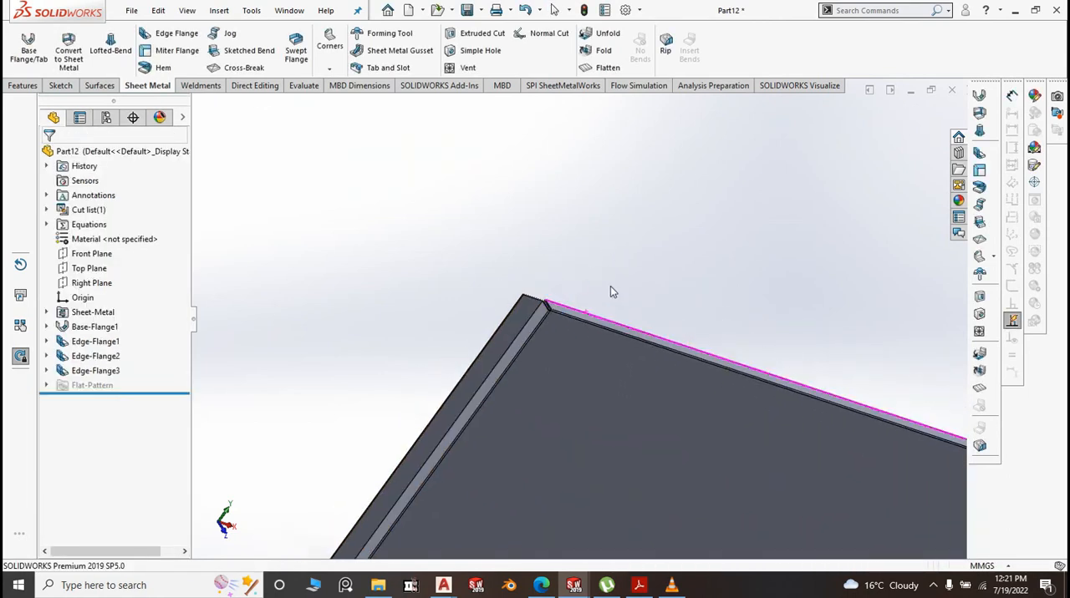
pyautogui.moveTo(611, 286); pyautogui.dragTo(561, 299, button='middle')
pyautogui.scroll(-1, 518, 343)
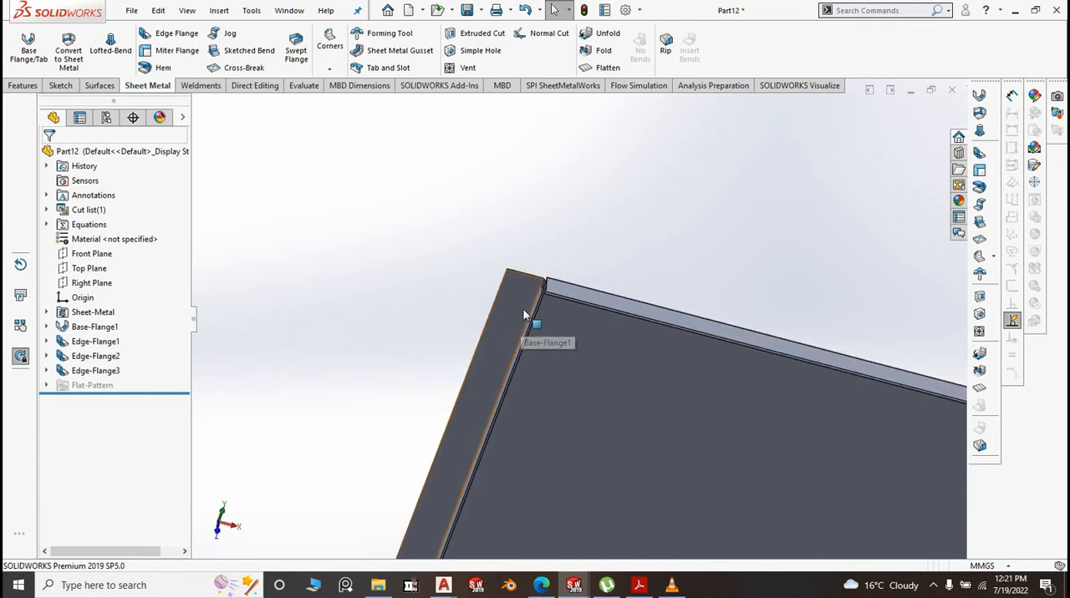
pyautogui.scroll(1, 371, 301)
pyautogui.click(163, 34)
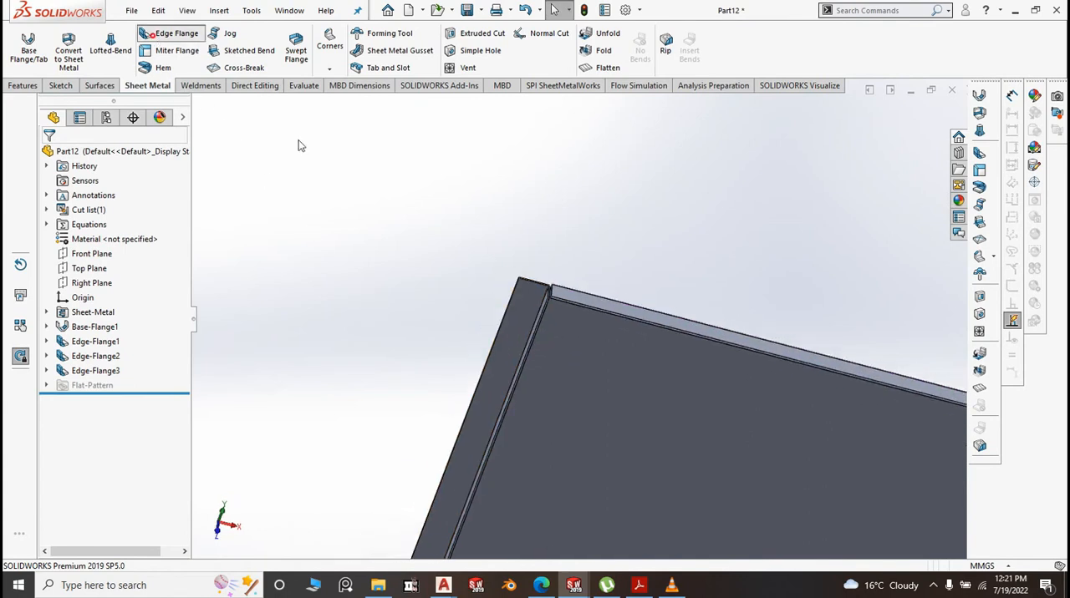
pyautogui.click(510, 306)
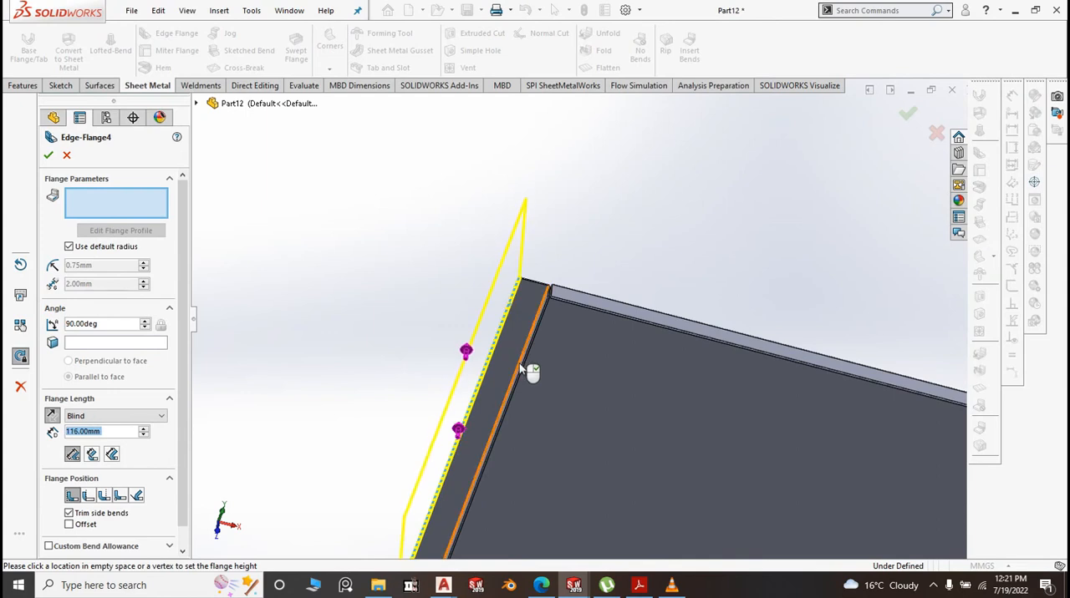
pyautogui.scroll(1, 493, 314)
pyautogui.scroll(2, 493, 317)
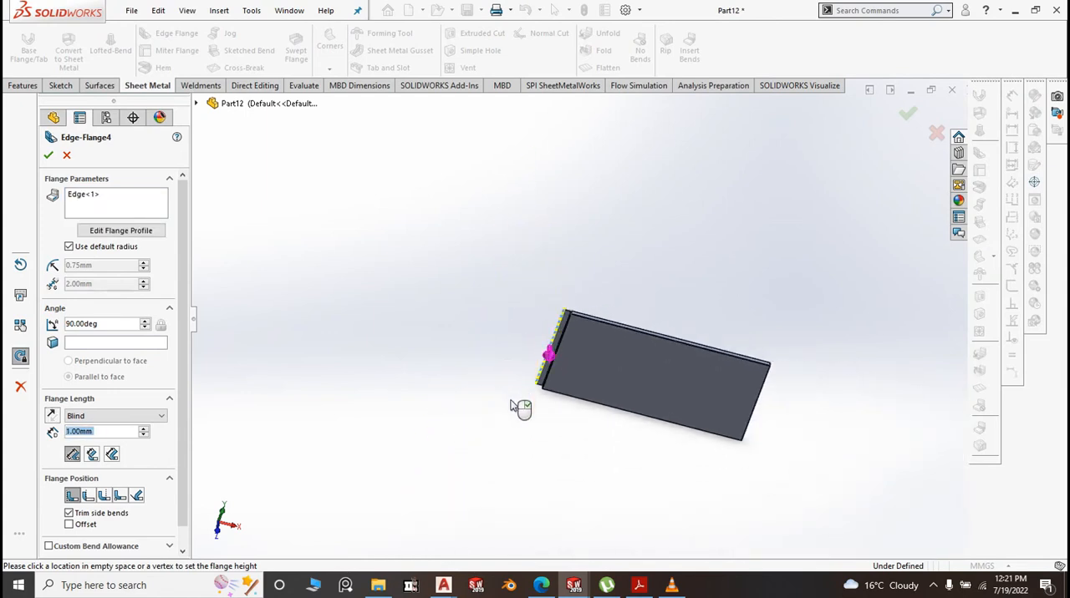
pyautogui.moveTo(656, 454); pyautogui.dragTo(595, 410, button='middle')
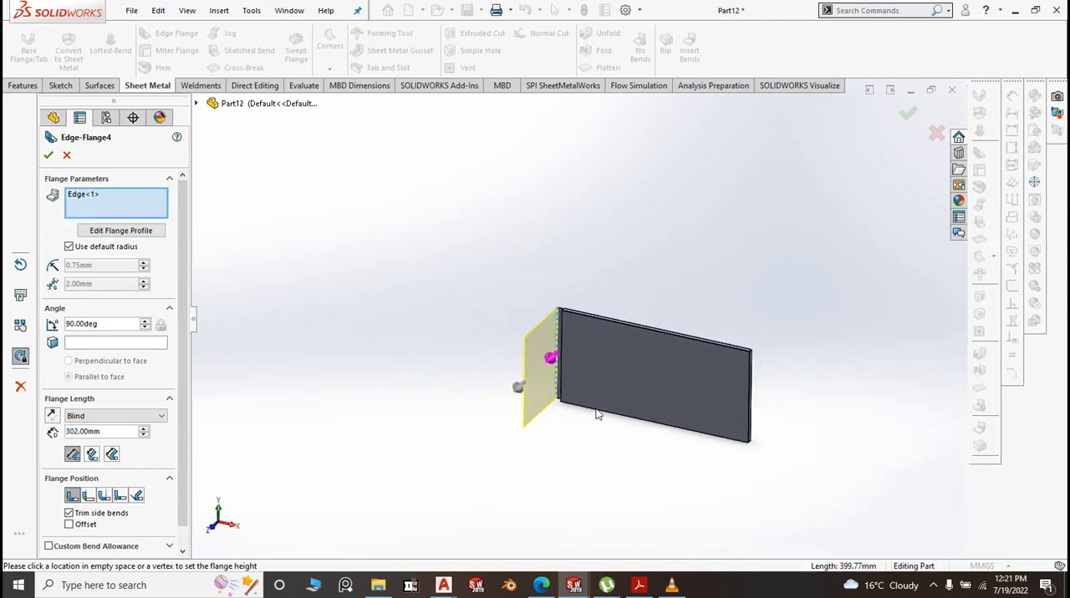
# Give the forward flange a custom 0.10 mm bend radius and 20 mm length, and create it
pyautogui.click(69, 248)
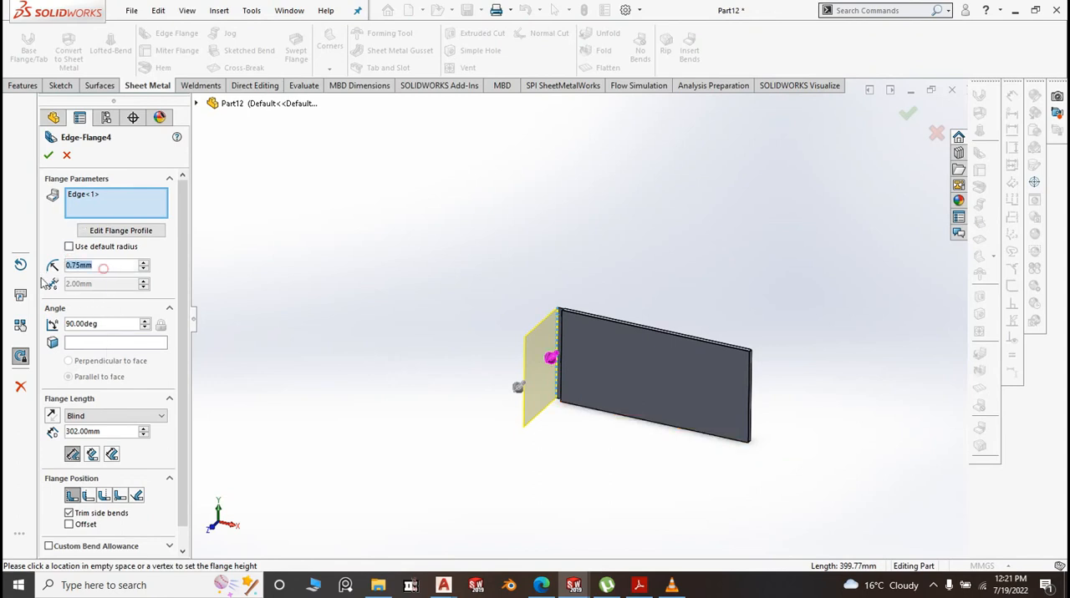
pyautogui.write('0.1')
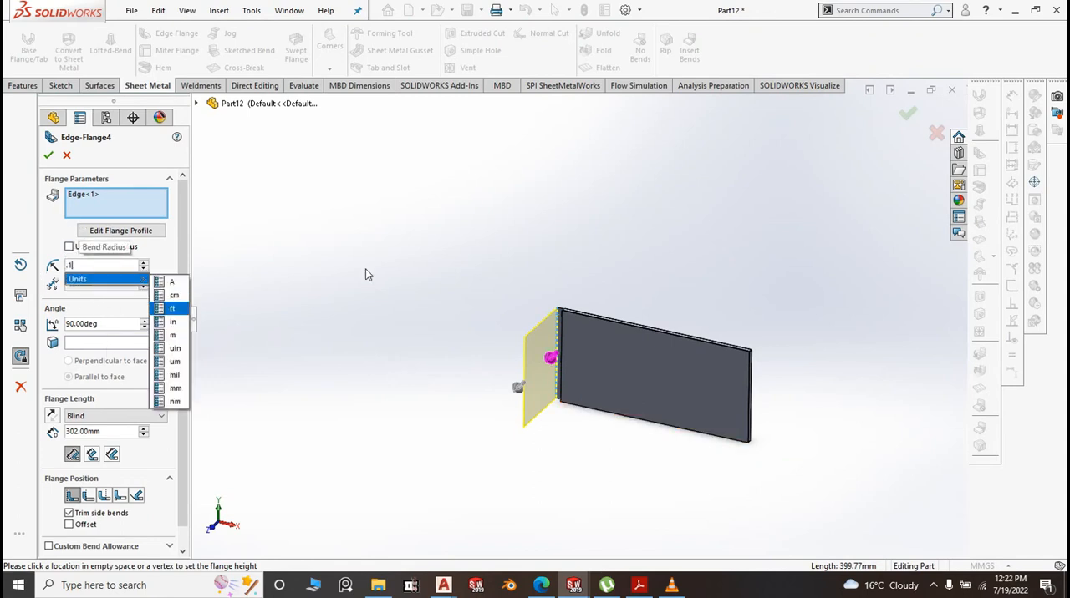
pyautogui.press('Return')
pyautogui.moveTo(105, 431); pyautogui.dragTo(38, 434)
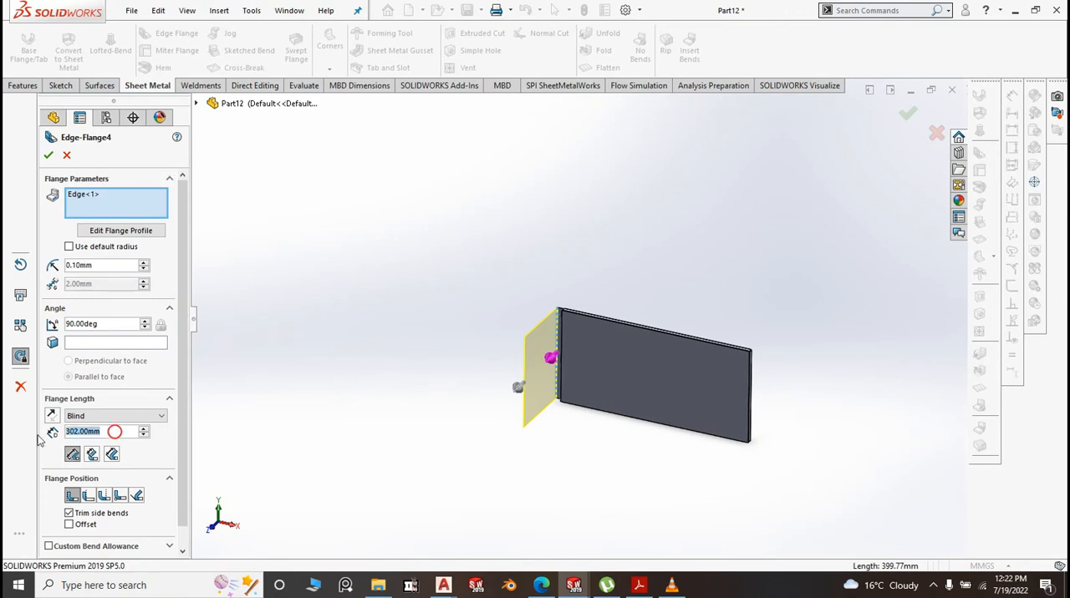
pyautogui.write('20')
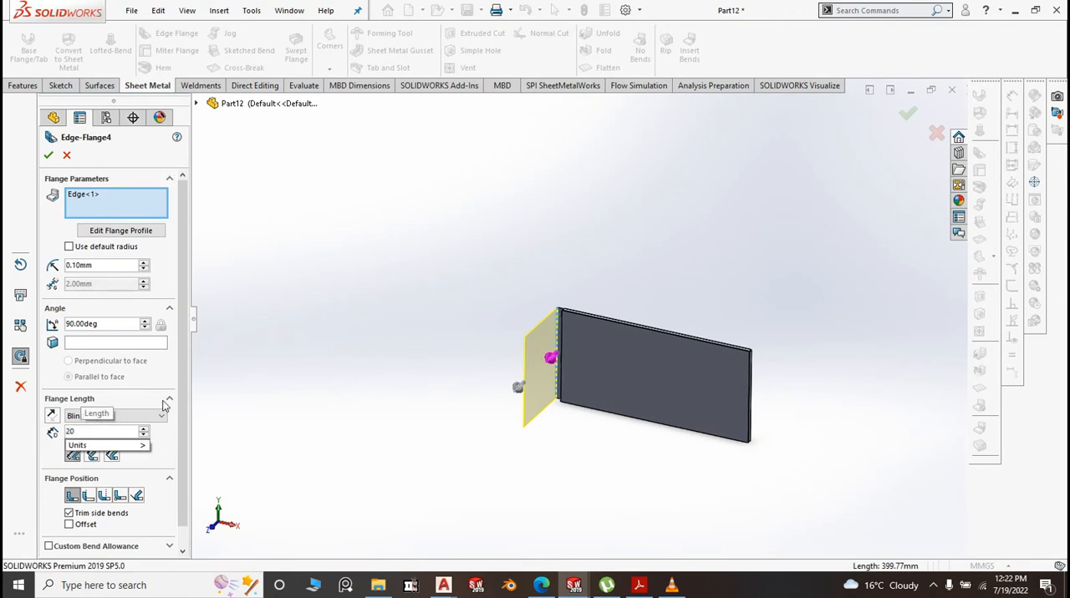
pyautogui.click(253, 314)
pyautogui.scroll(-8, 539, 318)
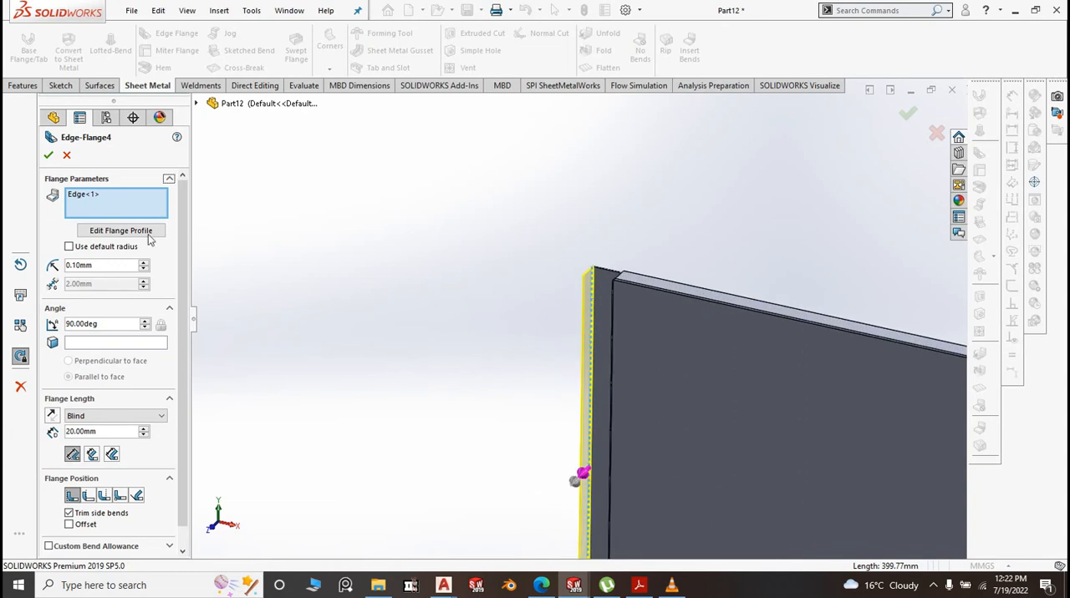
pyautogui.click(48, 155)
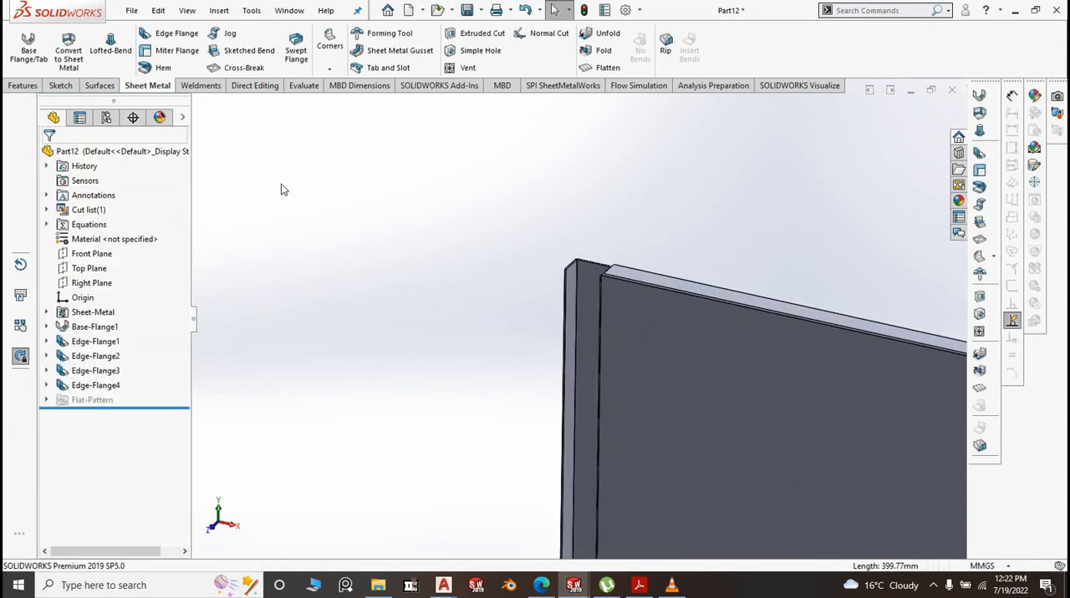
# Add a closed hem of 10 mm length to the inner free edge of the 20 mm flange, replacing the outer-edge selection
pyautogui.click(159, 69)
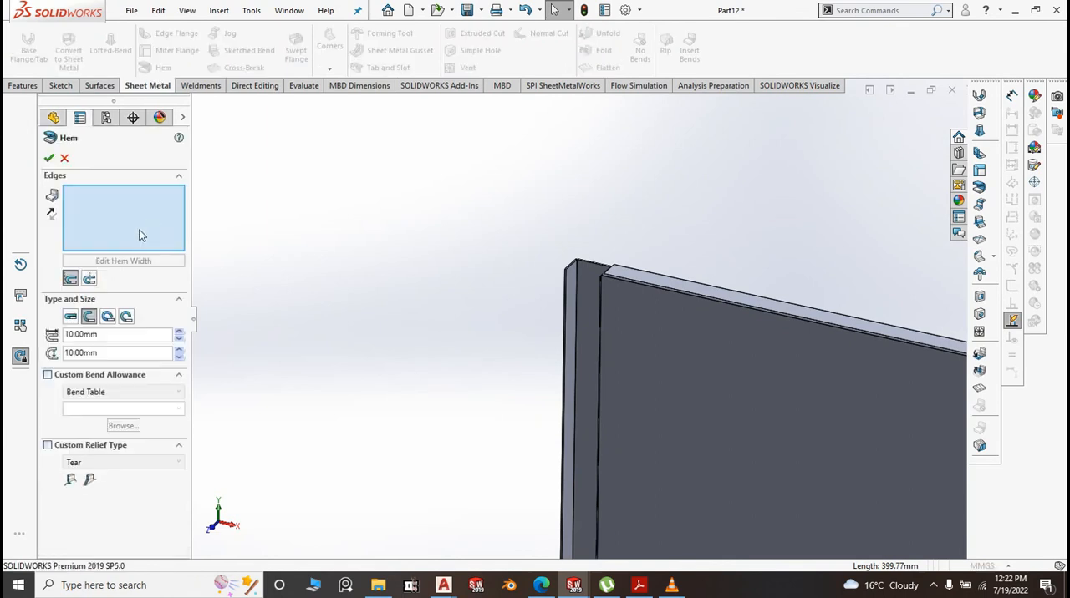
pyautogui.click(73, 318)
pyautogui.moveTo(588, 322); pyautogui.dragTo(499, 228, button='middle')
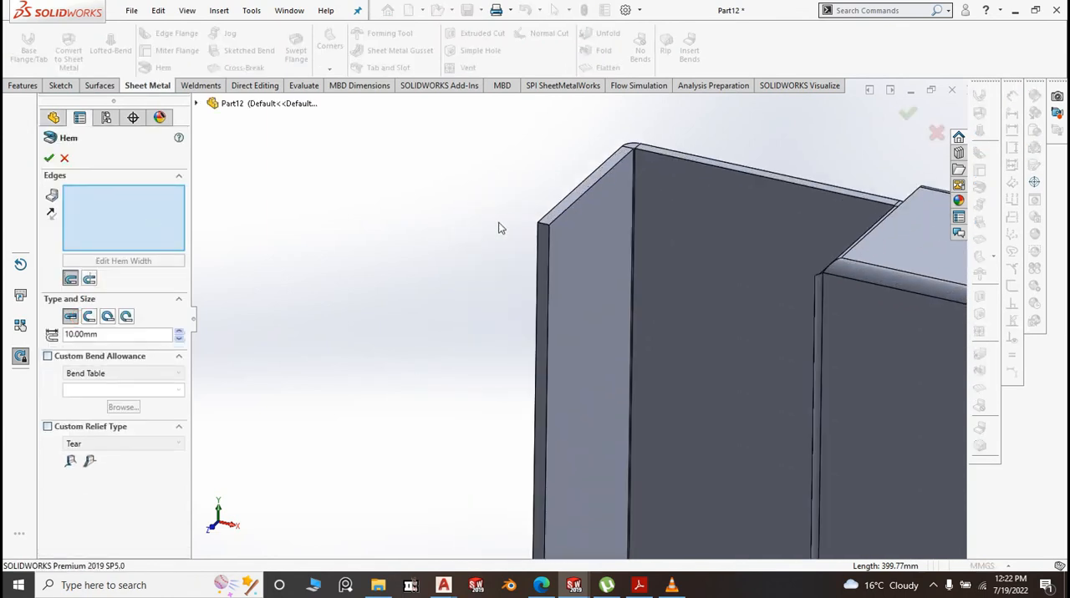
pyautogui.click(539, 264)
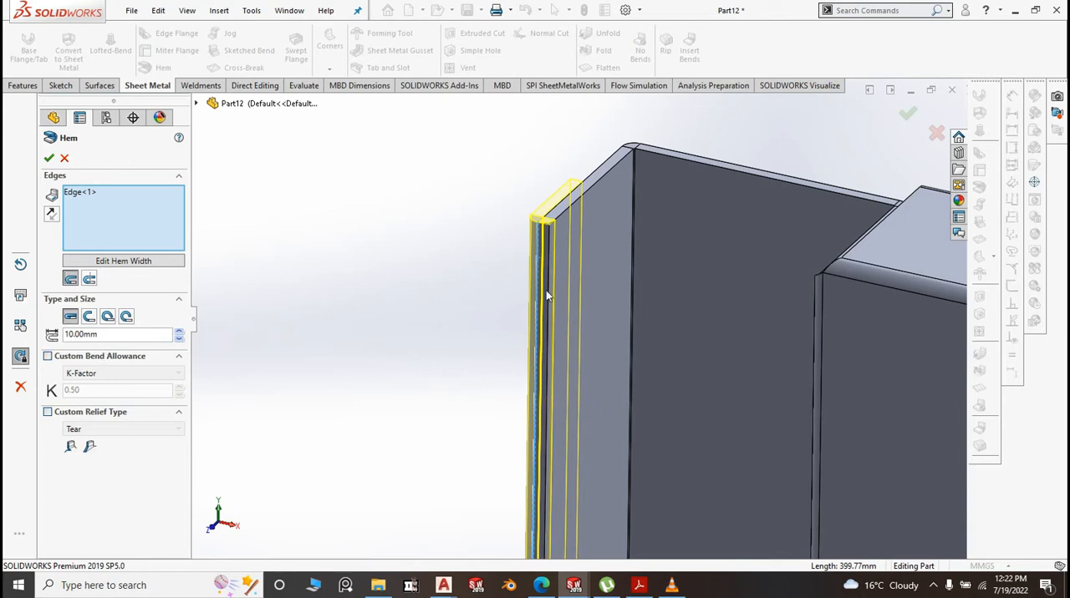
pyautogui.rightClick(91, 193)
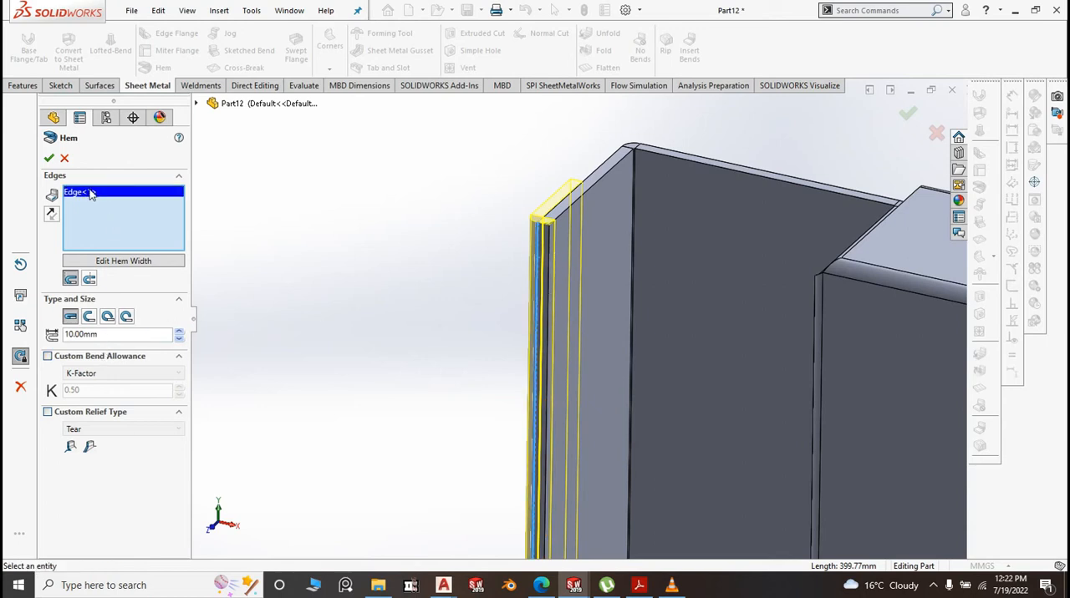
pyautogui.click(124, 201)
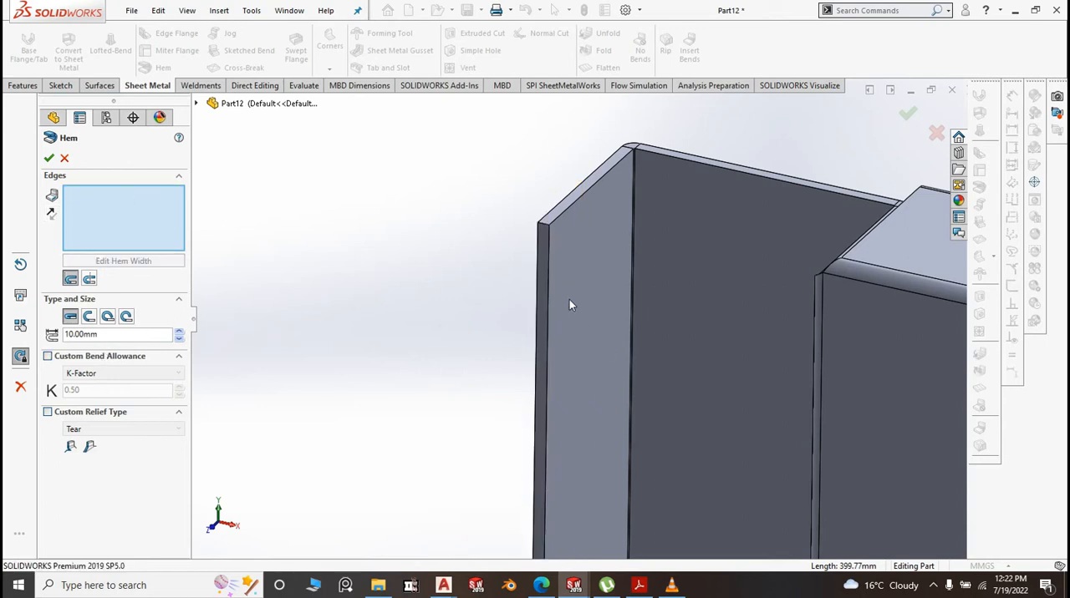
pyautogui.click(548, 284)
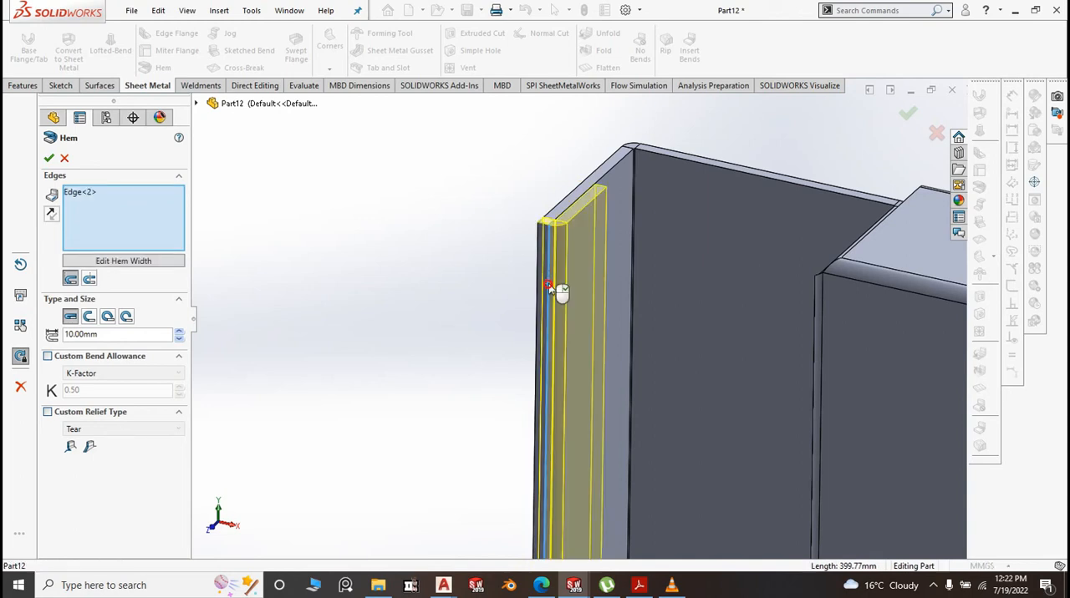
pyautogui.rightClick(678, 306)
pyautogui.moveTo(583, 313); pyautogui.dragTo(606, 361, button='middle')
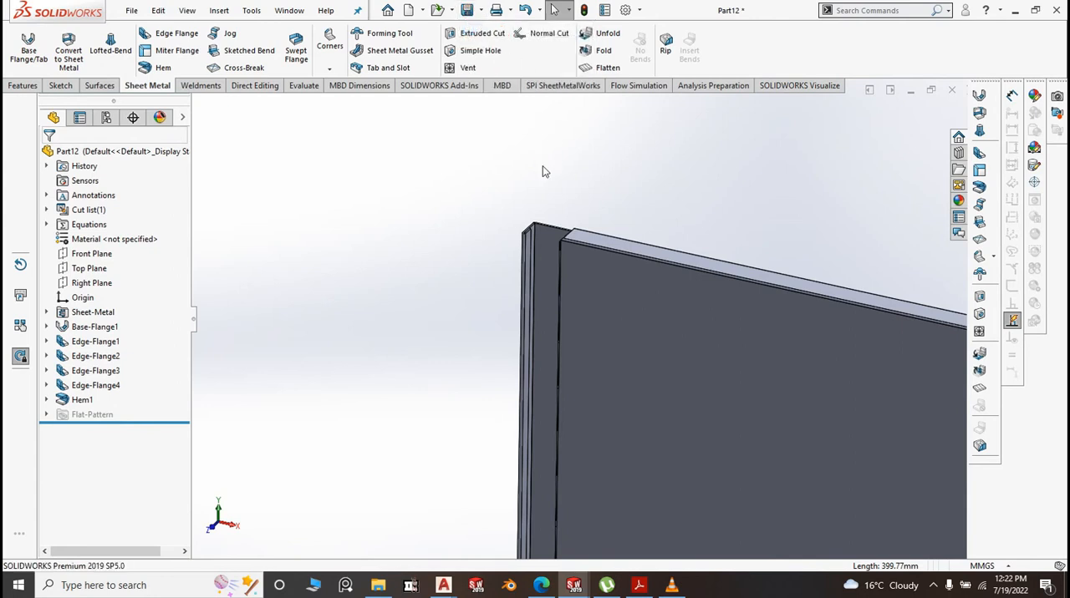
# Save the part in the BM folder as "10. BM Sliding Door"
pyautogui.hotkey('ctrl', 's')
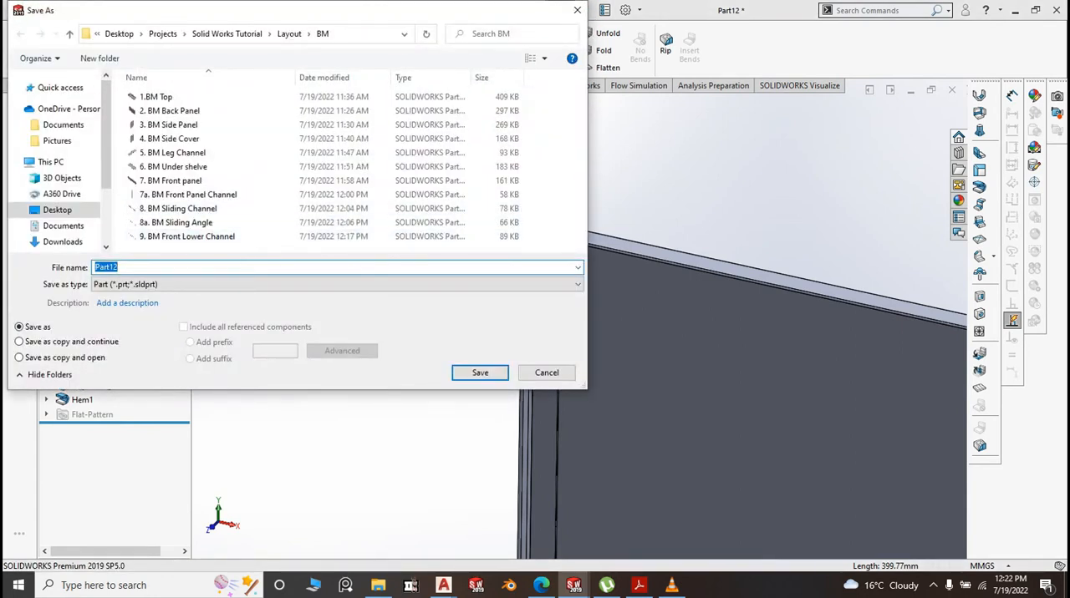
pyautogui.write('10. BM BM Sliding Door')
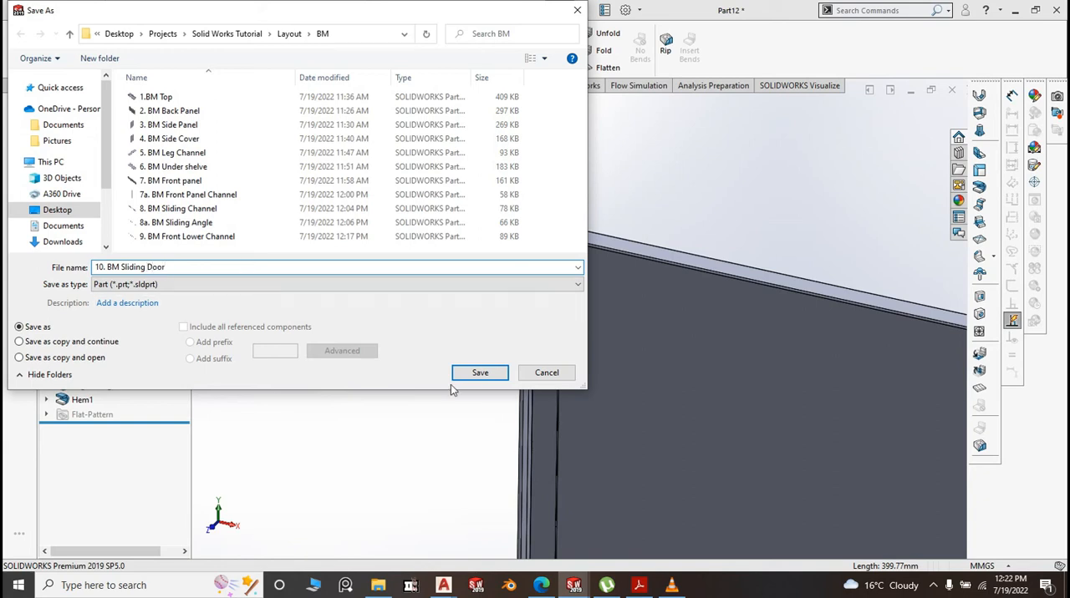
pyautogui.click(478, 374)
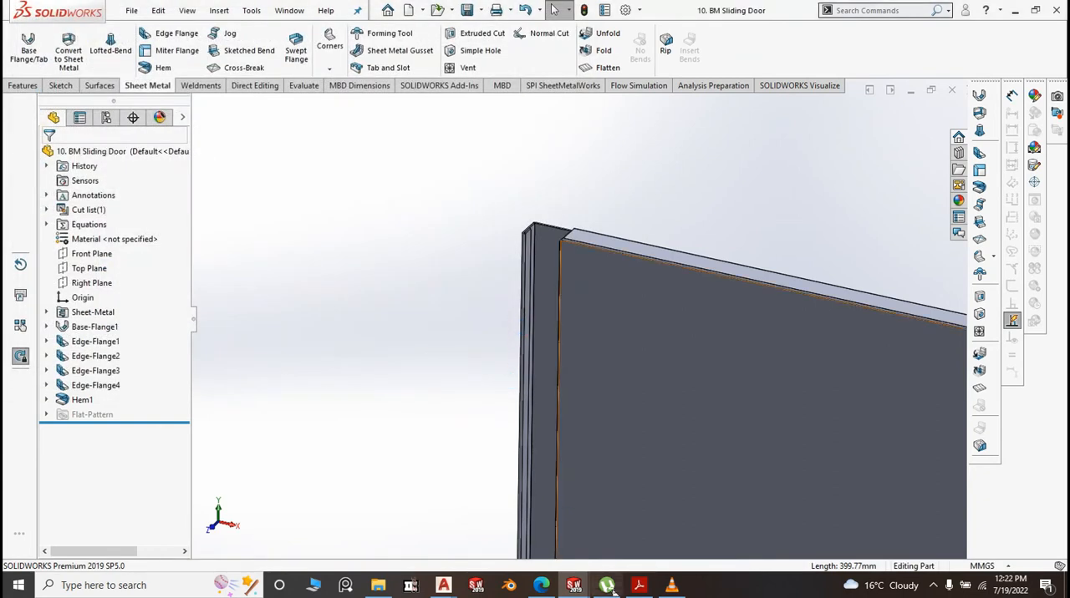
# Switch to the Bean Marie assembly and insert the 10. BM Sliding Door part in front of the cabinet
pyautogui.moveTo(575, 588)
pyautogui.click(561, 535)
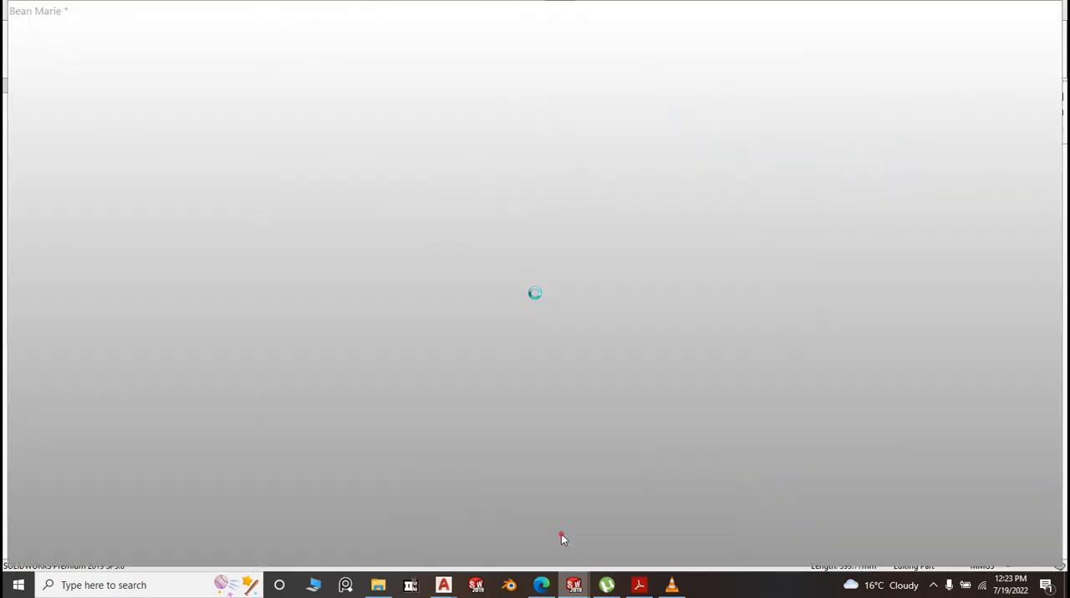
pyautogui.scroll(2, 533, 407)
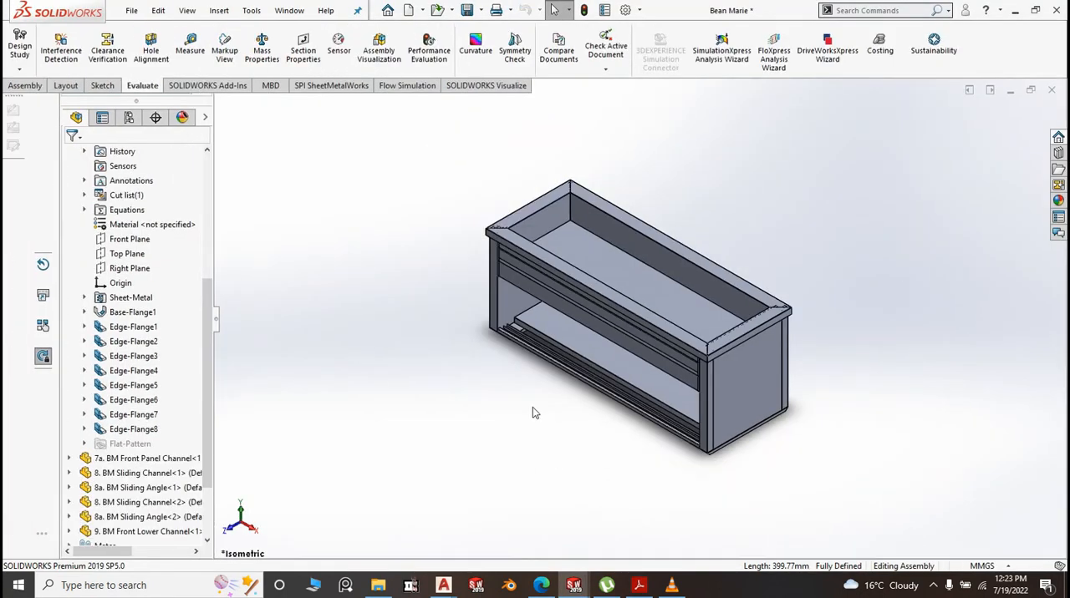
pyautogui.click(25, 86)
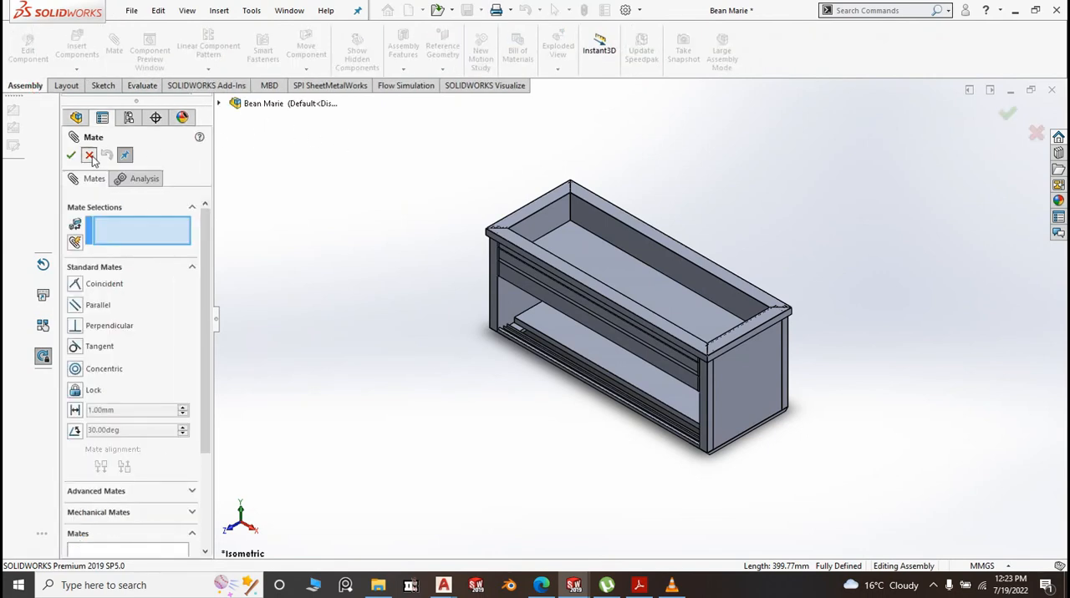
pyautogui.click(90, 157)
pyautogui.click(79, 46)
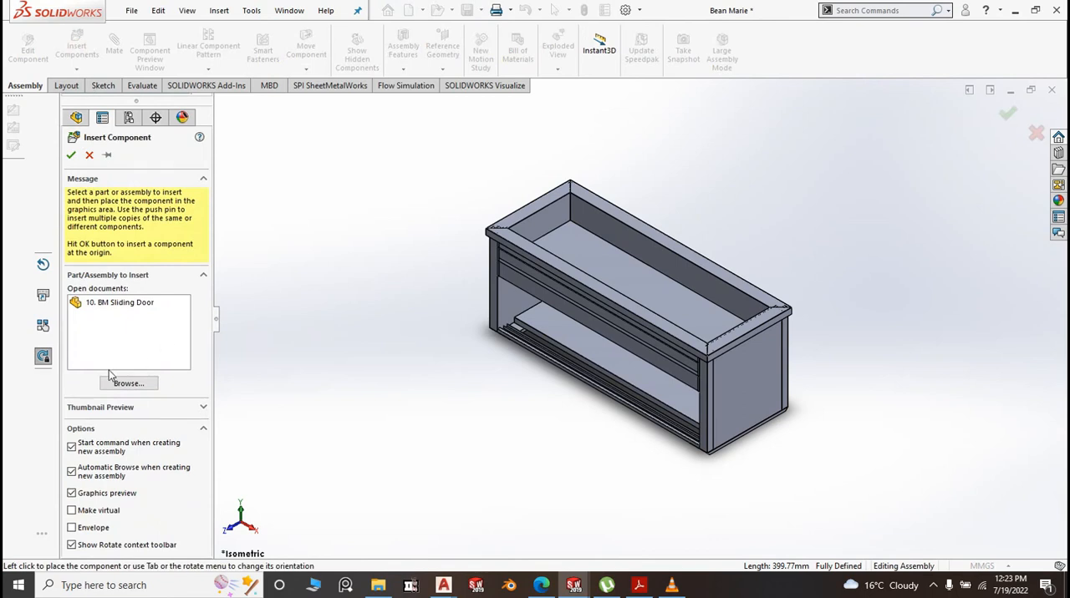
pyautogui.click(118, 305)
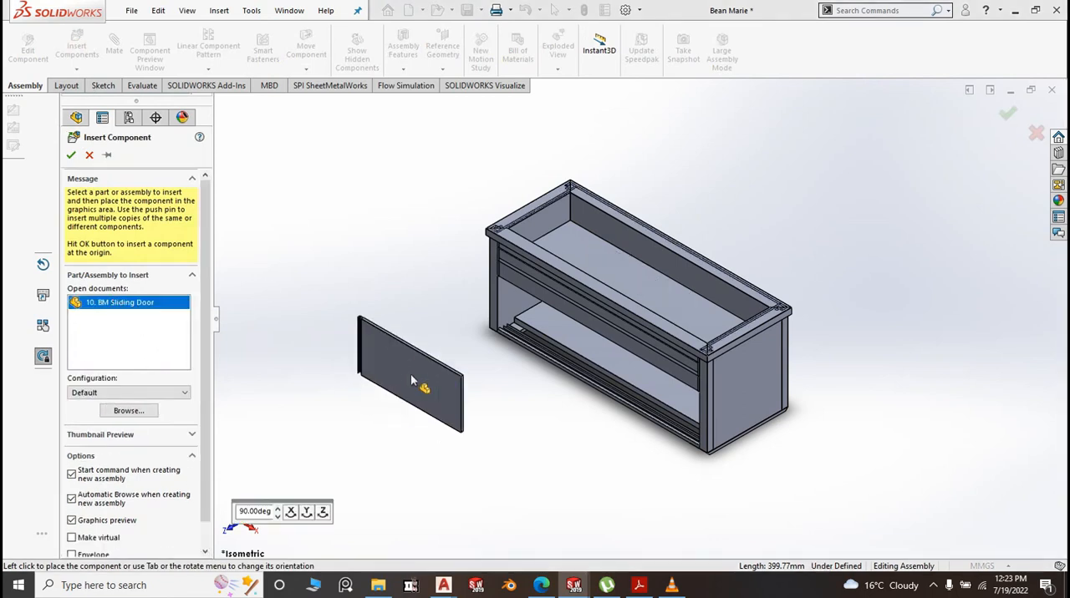
pyautogui.scroll(-3, 410, 381)
pyautogui.click(528, 376)
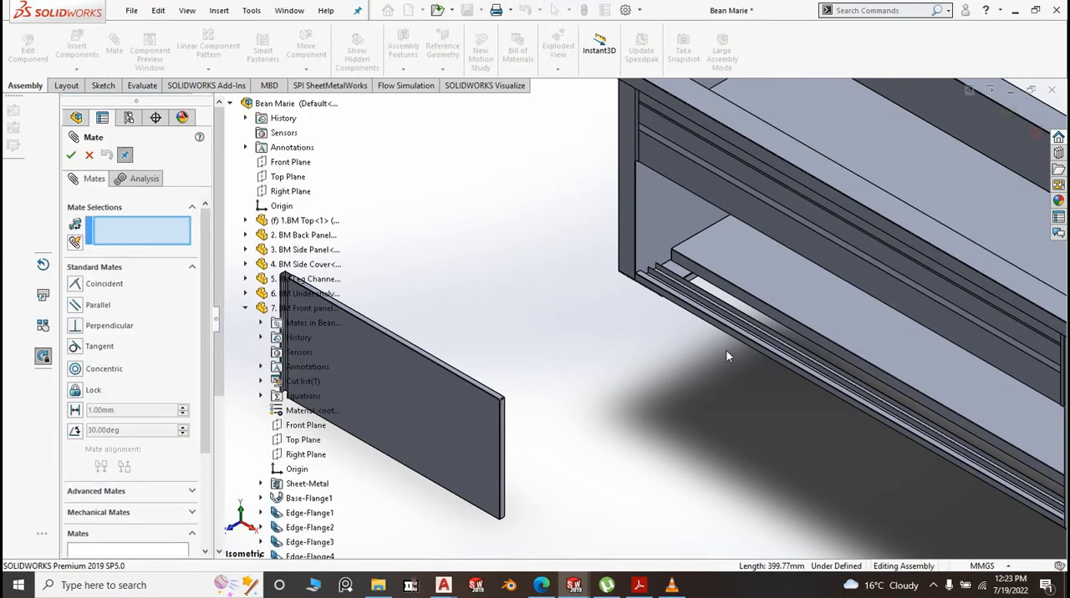
# Mate the sliding door's bottom face coincident with the horizontal face of the lower 8a. BM Sliding Angle
pyautogui.moveTo(580, 456); pyautogui.dragTo(569, 310, button='middle')
pyautogui.scroll(3, 569, 311)
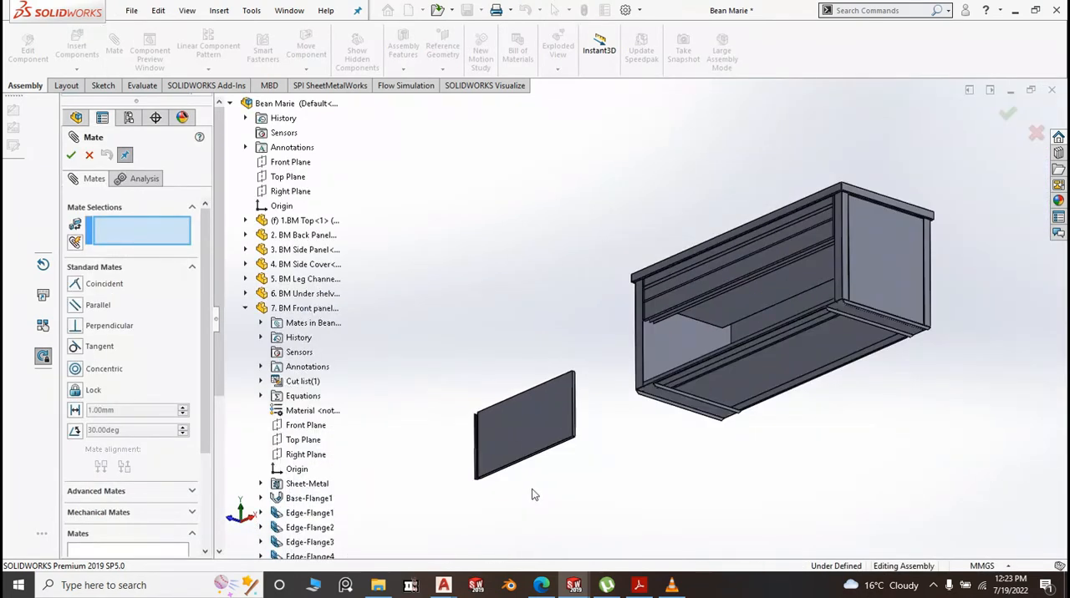
pyautogui.scroll(-5, 602, 409)
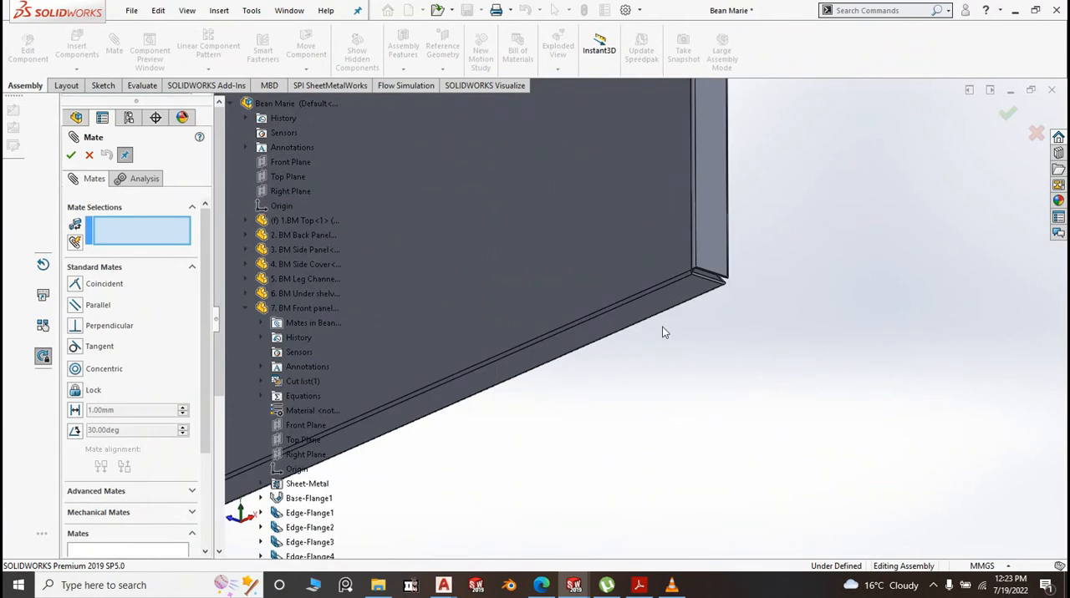
pyautogui.click(664, 308)
pyautogui.scroll(5, 660, 377)
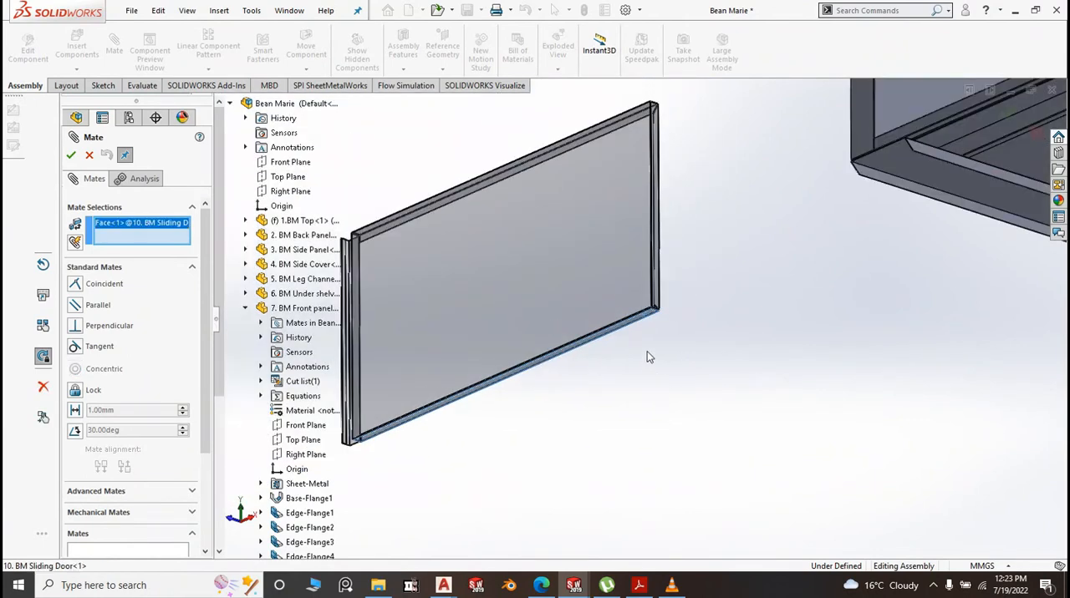
pyautogui.scroll(3, 765, 330)
pyautogui.moveTo(760, 328); pyautogui.dragTo(731, 494, button='middle')
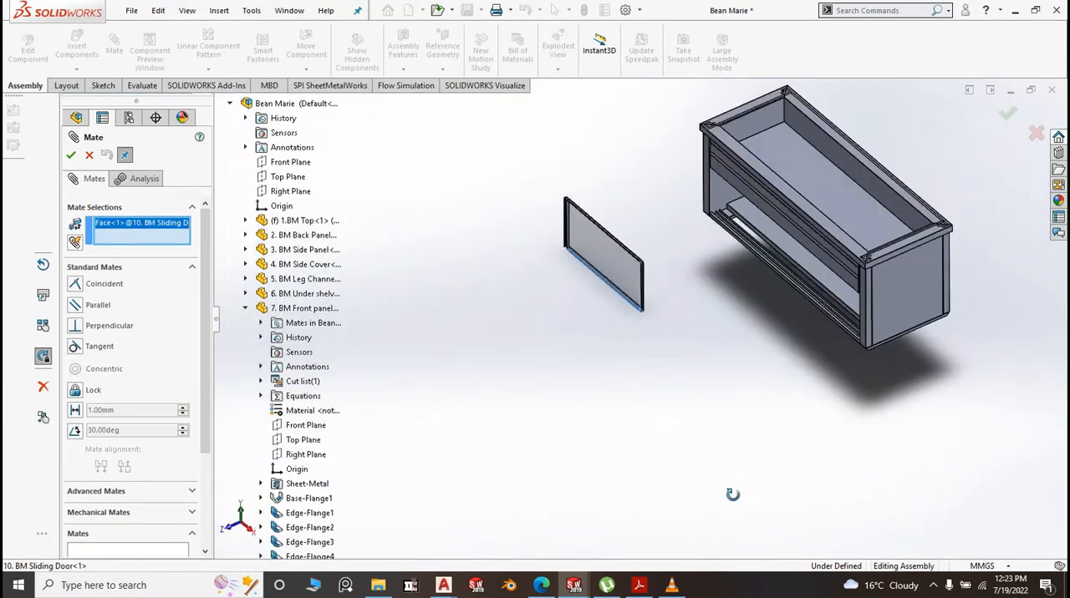
pyautogui.scroll(-5, 739, 221)
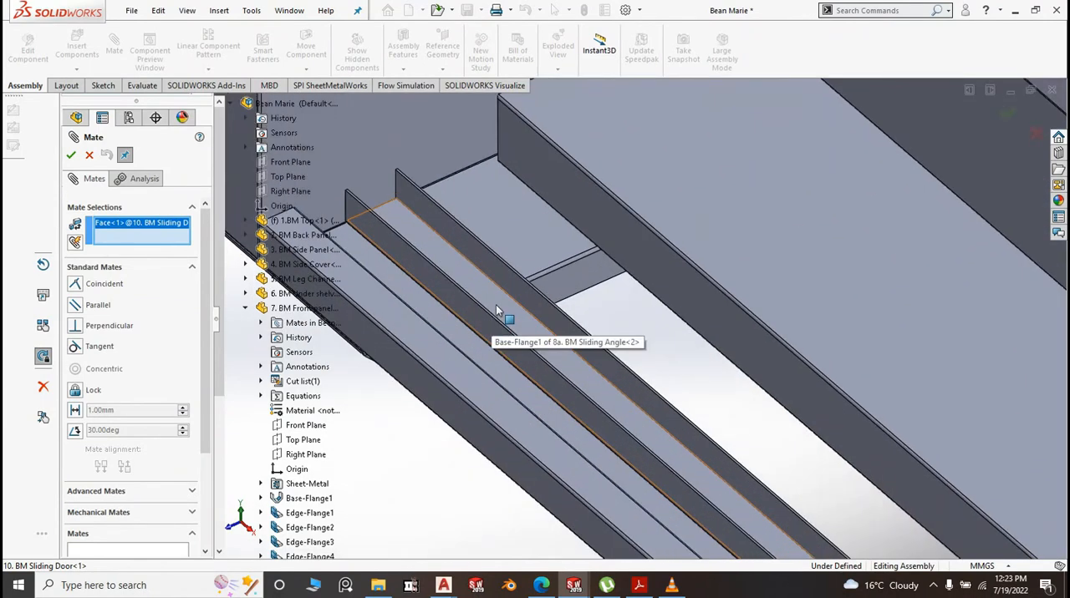
pyautogui.click(498, 311)
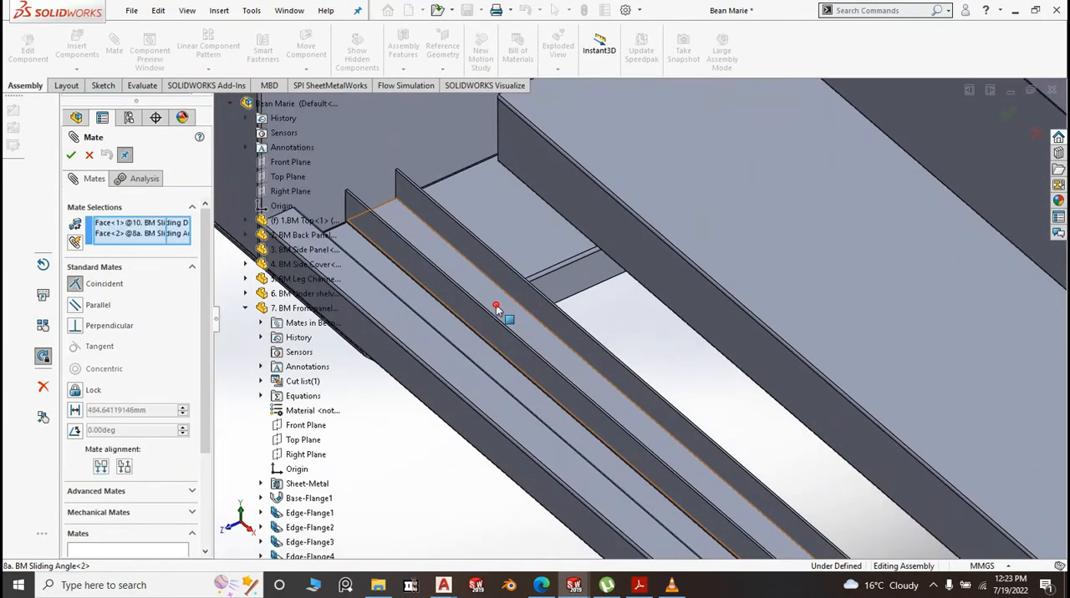
pyautogui.rightClick(499, 310)
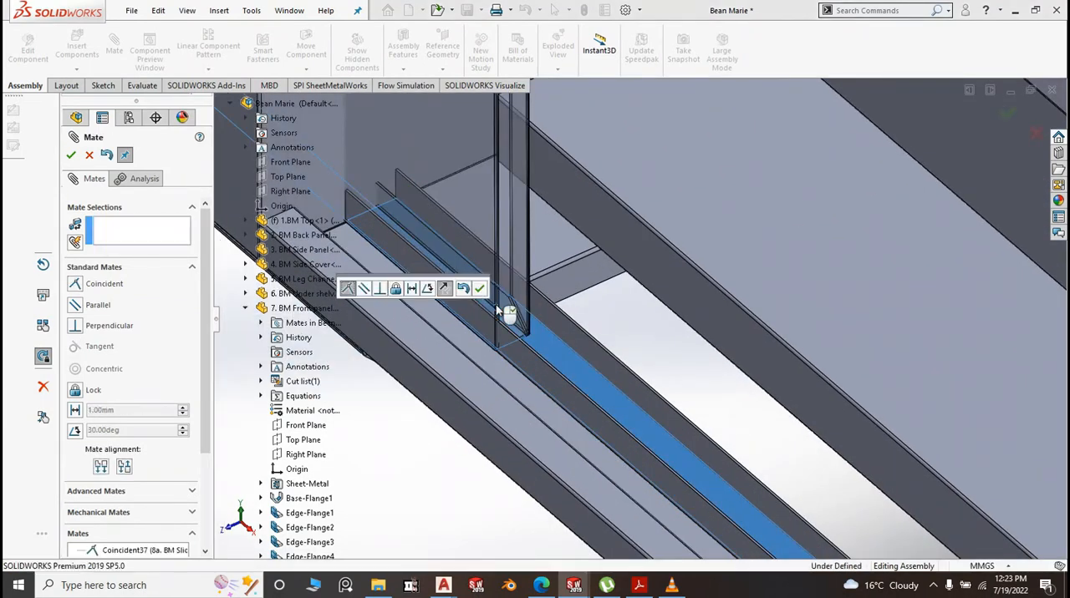
pyautogui.scroll(2, 498, 388)
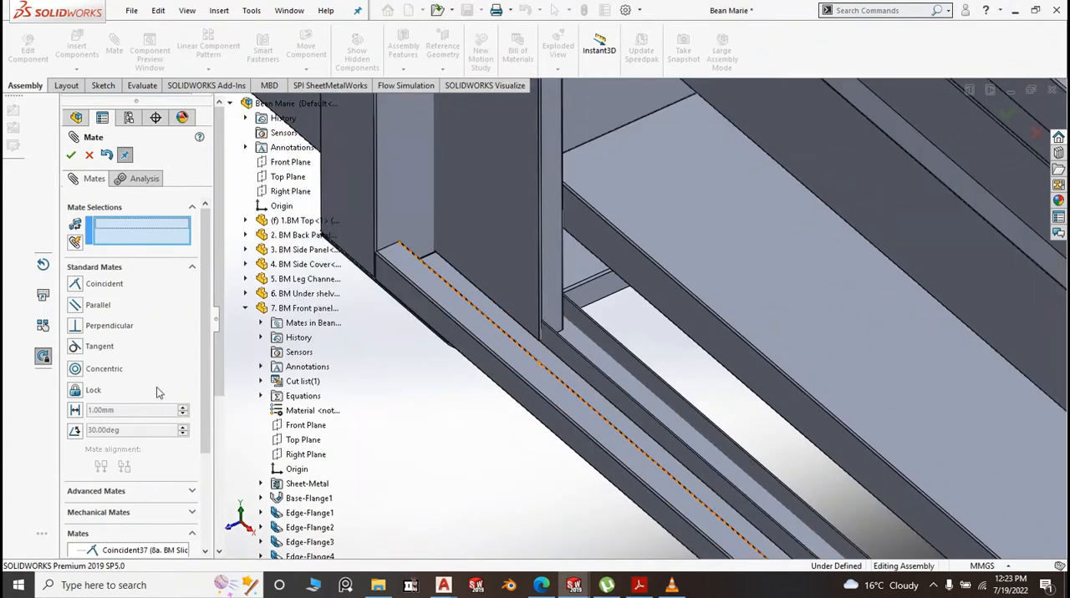
# Set up a centered Width mate with the facing upright faces of the lower sliding angle and sliding channel as width references
pyautogui.click(96, 492)
pyautogui.click(83, 343)
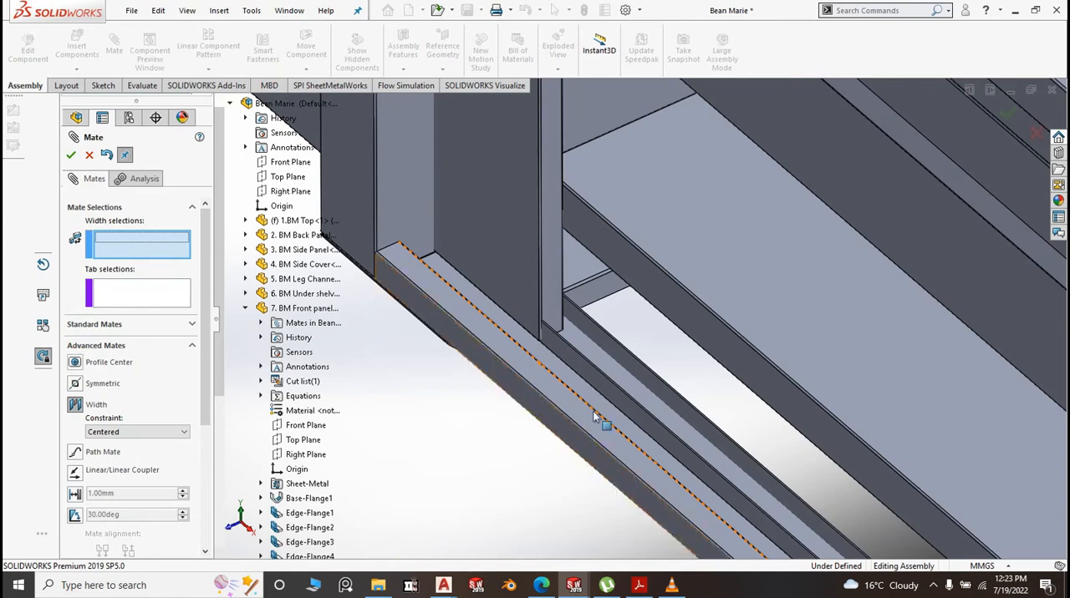
pyautogui.scroll(1, 614, 436)
pyautogui.scroll(-4, 668, 399)
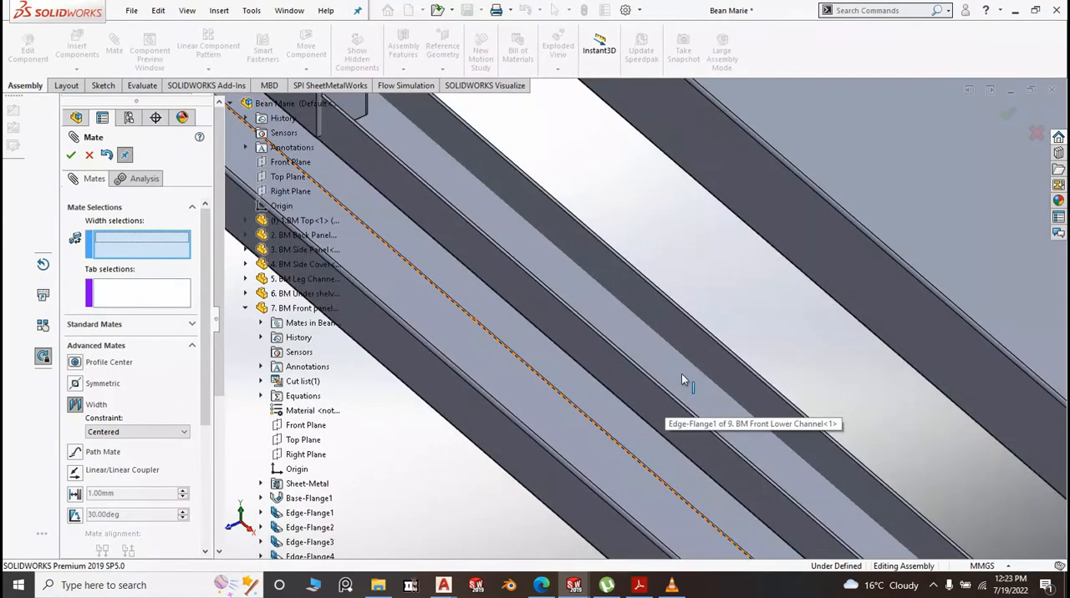
pyautogui.moveTo(655, 344); pyautogui.dragTo(559, 380, button='middle')
pyautogui.scroll(-3, 633, 358)
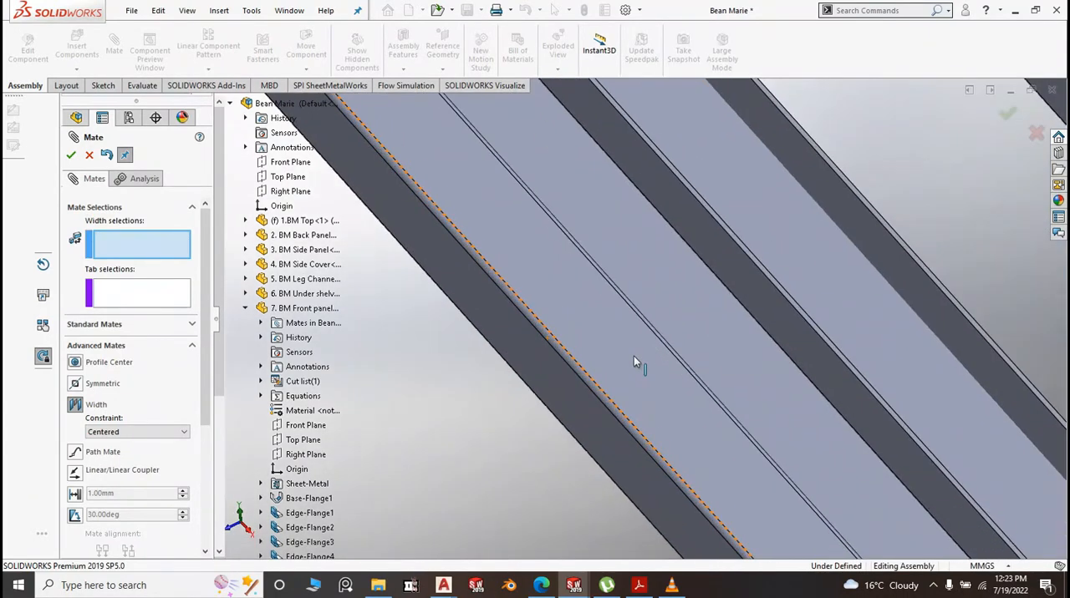
pyautogui.scroll(-1, 652, 311)
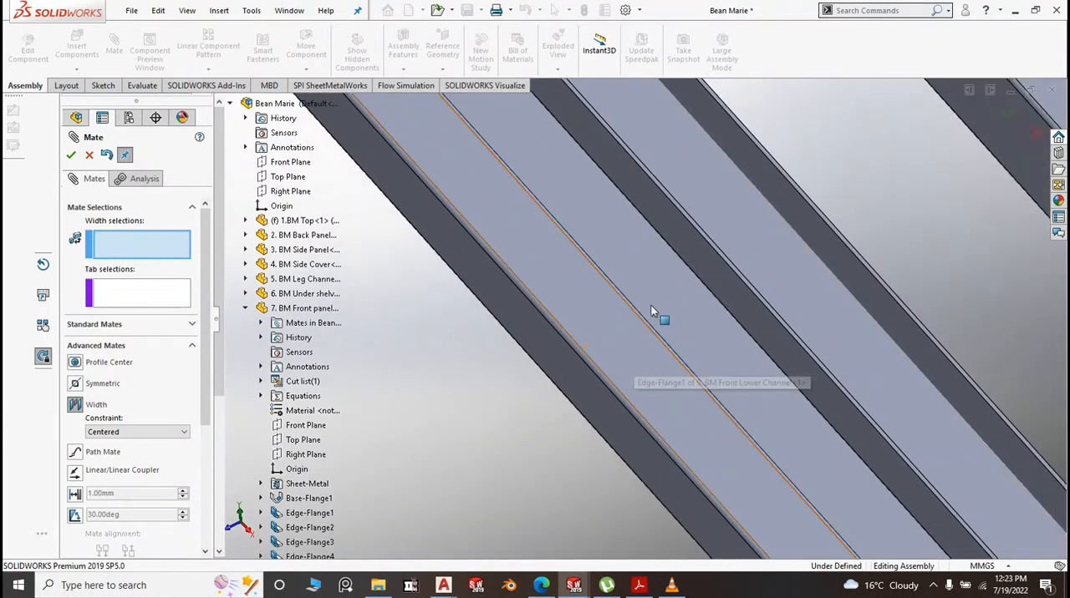
pyautogui.click(704, 254)
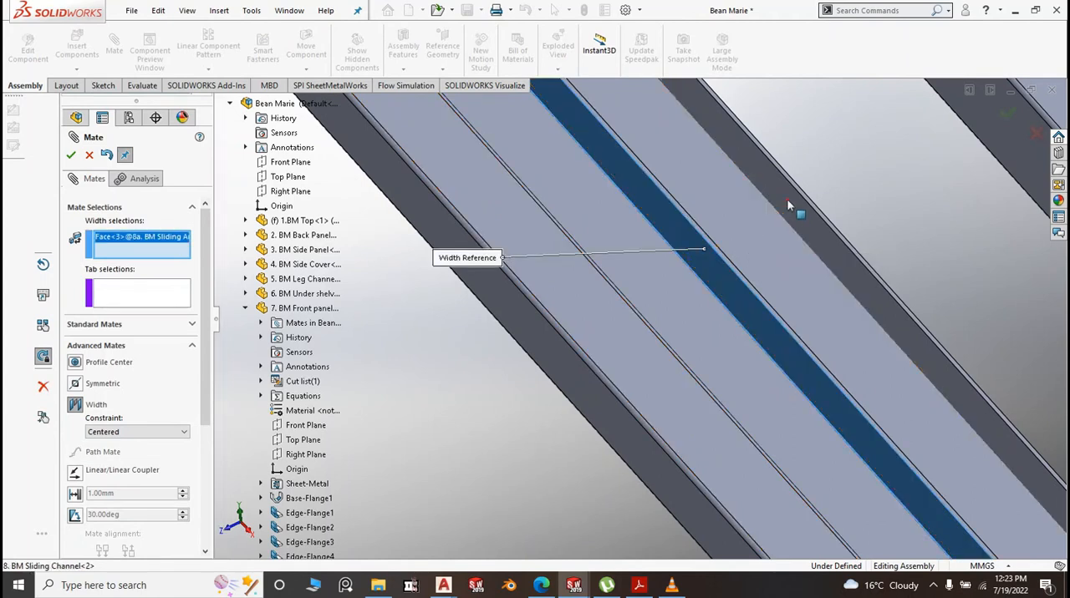
pyautogui.click(783, 219)
pyautogui.scroll(3, 698, 361)
pyautogui.scroll(3, 699, 387)
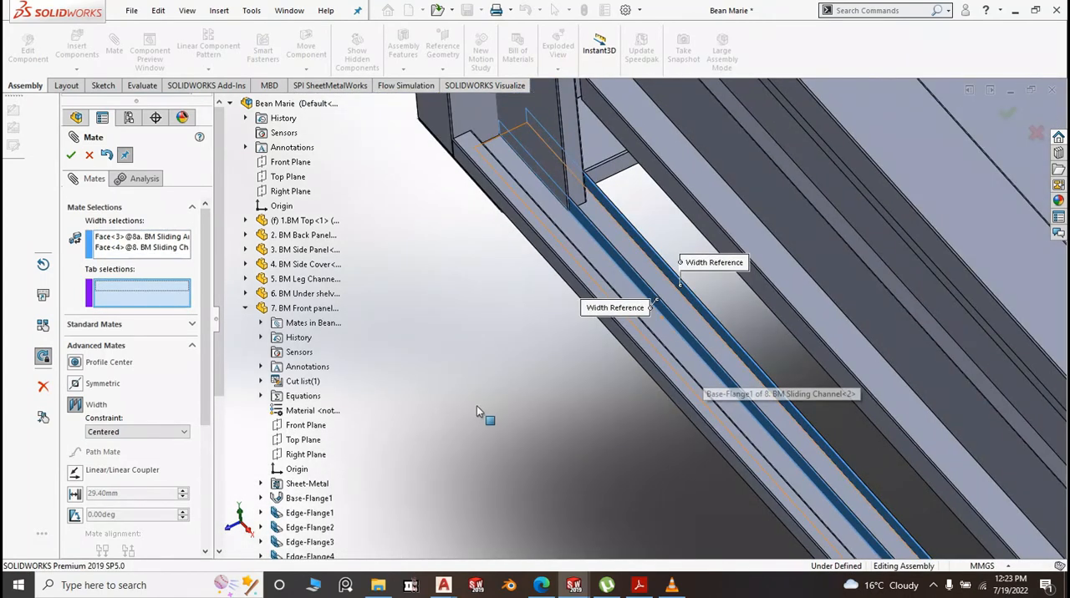
# Use the sliding door's two opposite large faces as tab references, create the Width mate, and finish mating
pyautogui.moveTo(477, 407); pyautogui.dragTo(622, 468, button='middle')
pyautogui.scroll(5, 621, 470)
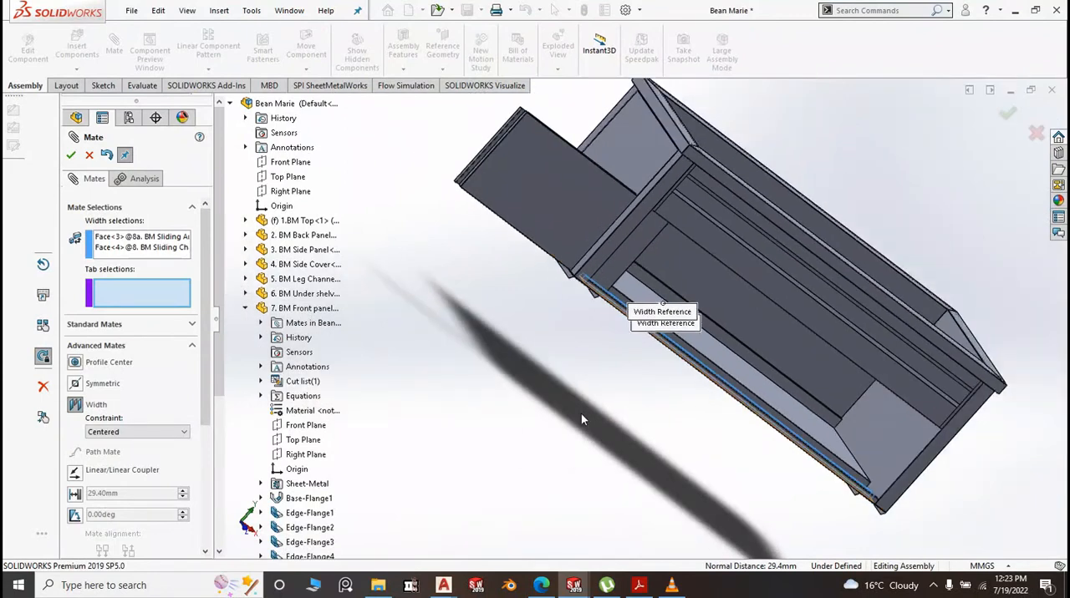
pyautogui.moveTo(581, 413); pyautogui.dragTo(589, 262, button='middle')
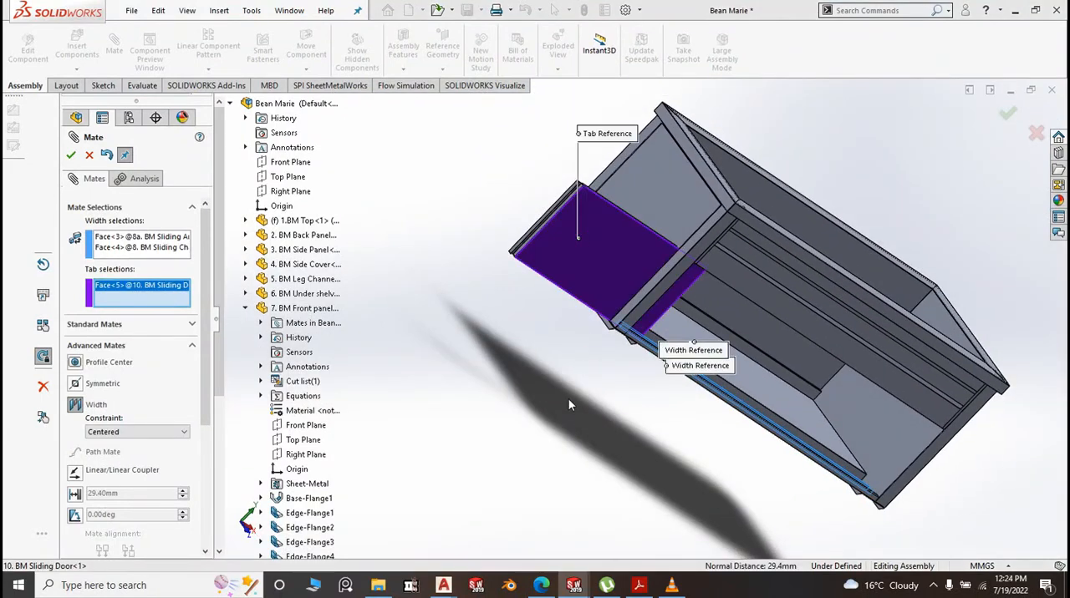
pyautogui.moveTo(568, 399); pyautogui.dragTo(678, 444, button='middle')
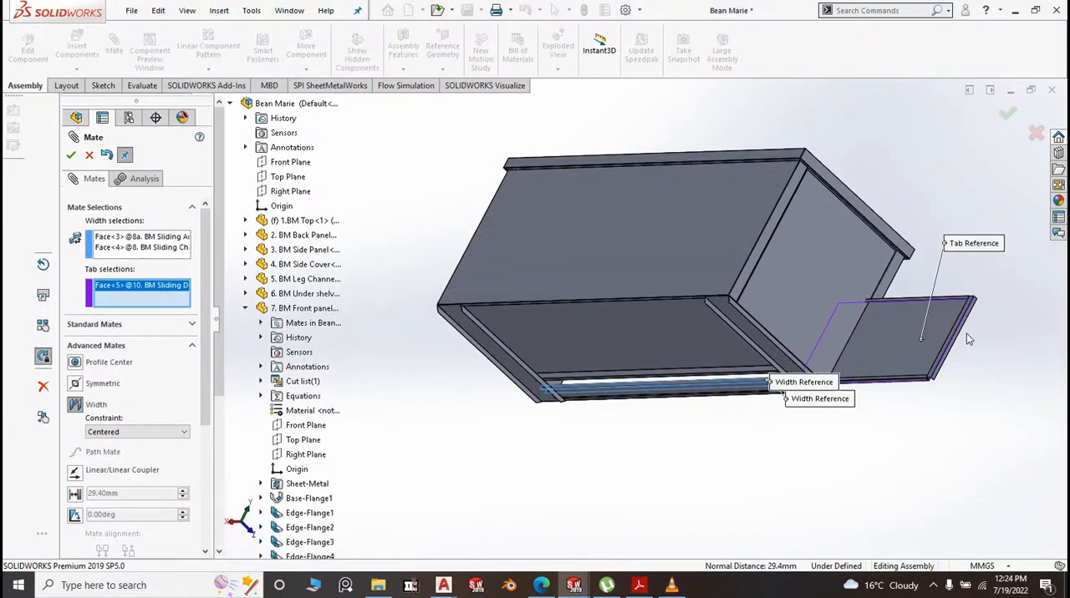
pyautogui.scroll(-5, 956, 302)
pyautogui.scroll(-5, 804, 402)
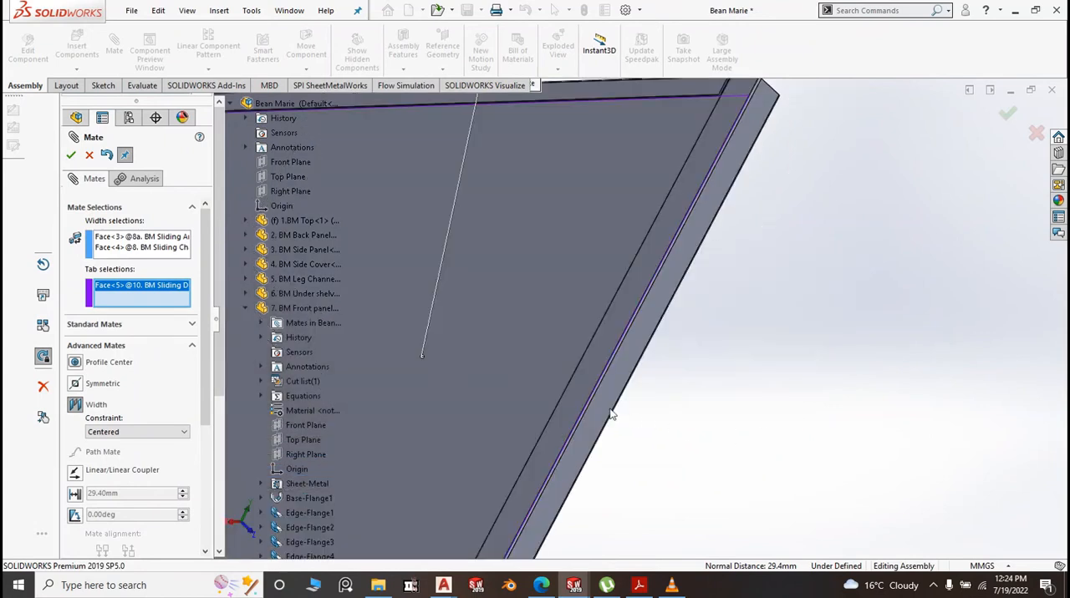
pyautogui.click(591, 381)
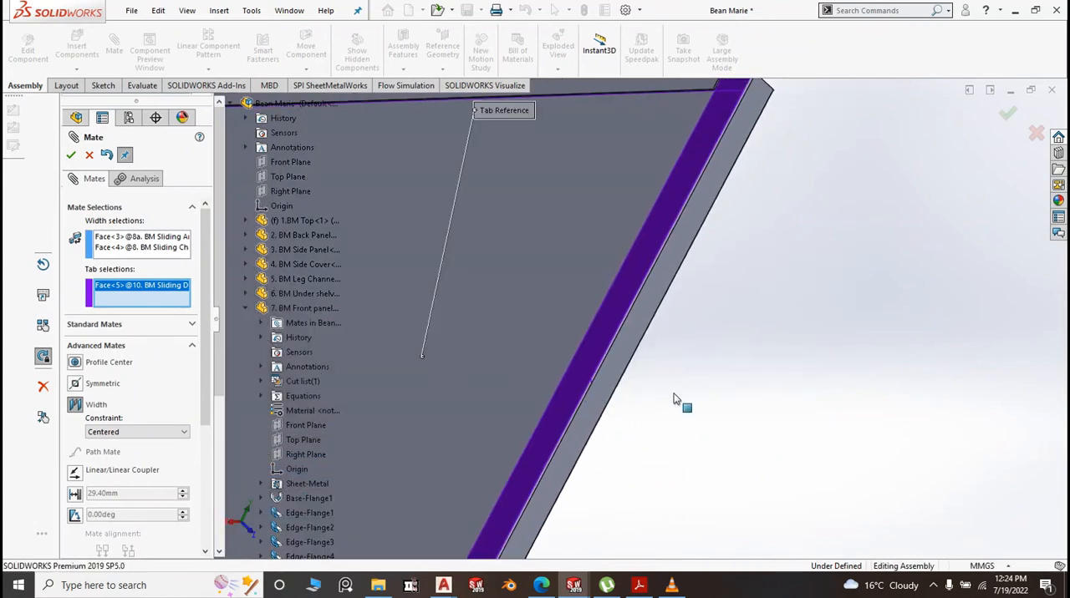
pyautogui.press('Return')
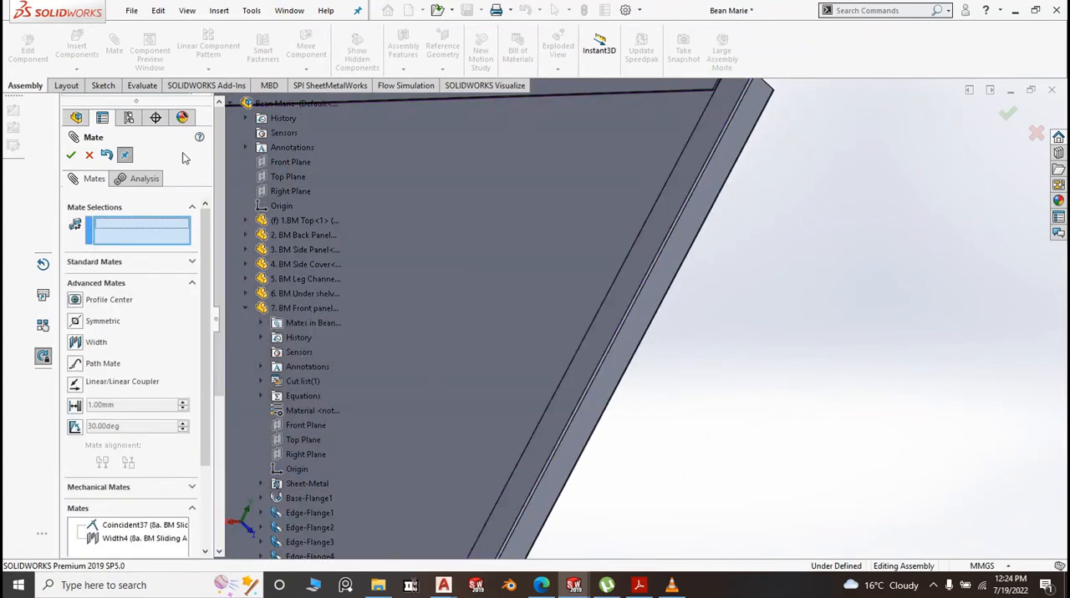
pyautogui.click(71, 156)
# Slide the 10. BM Sliding Door along its channel into the left half of the cabinet's front opening
pyautogui.scroll(10, 894, 377)
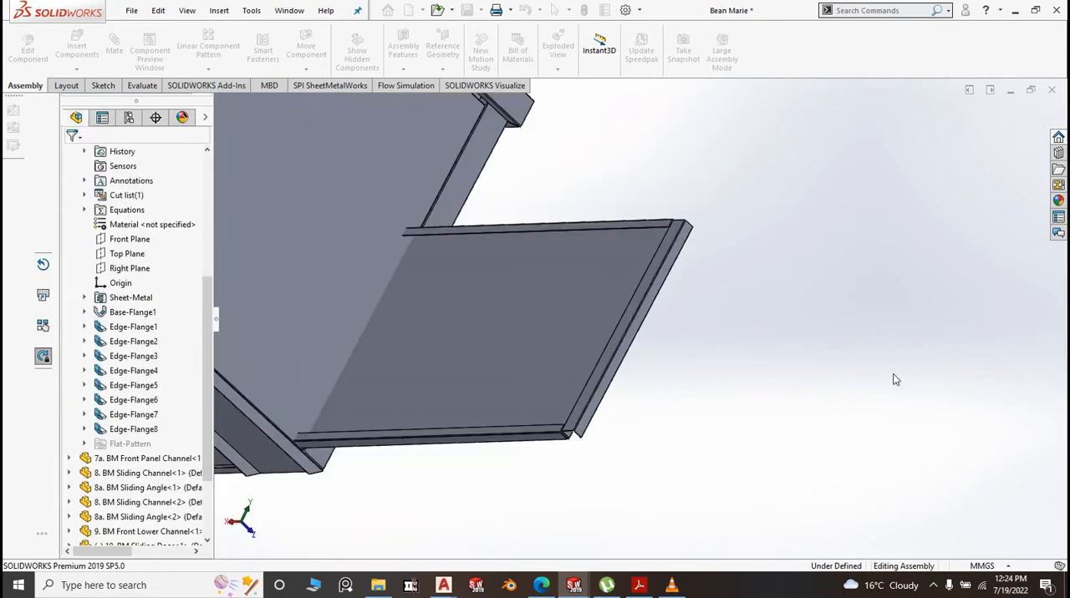
pyautogui.moveTo(821, 386); pyautogui.dragTo(437, 303, button='middle')
pyautogui.moveTo(358, 276); pyautogui.dragTo(471, 326)
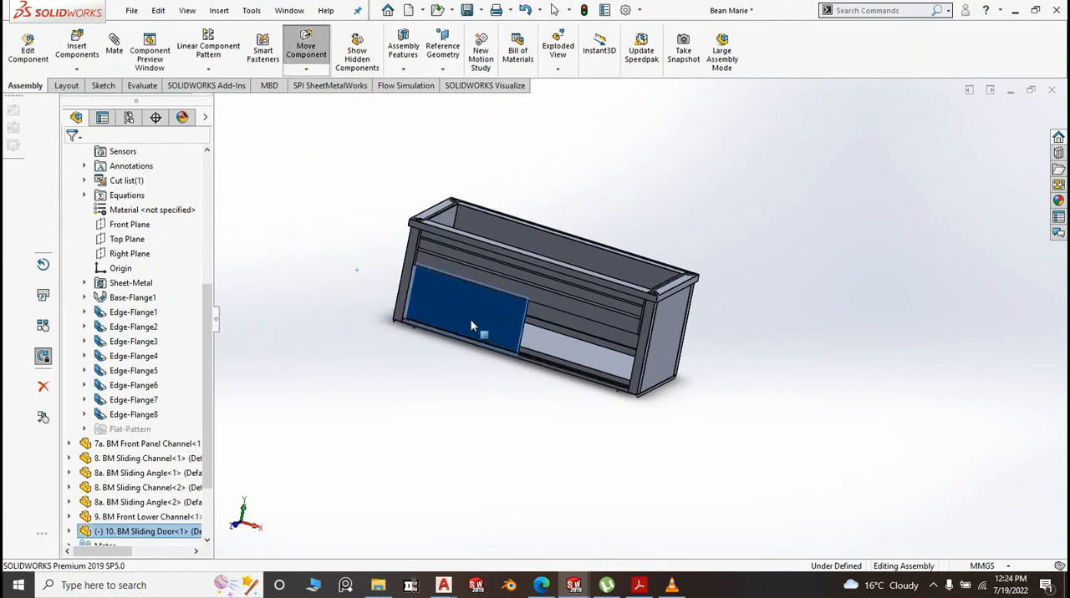
pyautogui.click(537, 427)
pyautogui.scroll(-5, 536, 425)
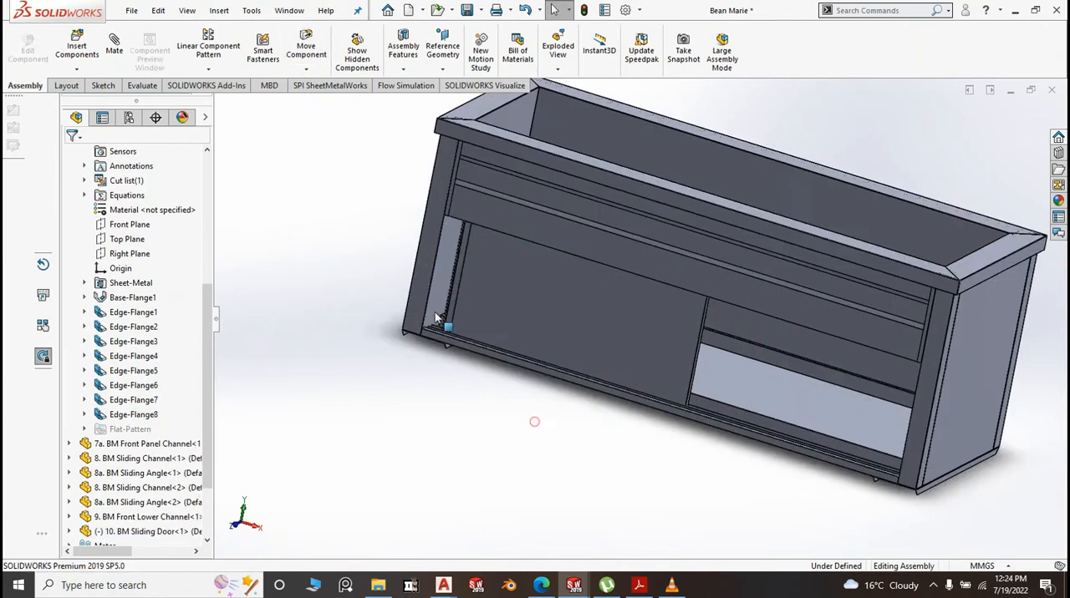
# Make the front panel above the sliding door transparent to expose the upper door channel
pyautogui.moveTo(533, 423); pyautogui.dragTo(550, 403, button='middle')
pyautogui.scroll(-4, 558, 307)
pyautogui.click(590, 305)
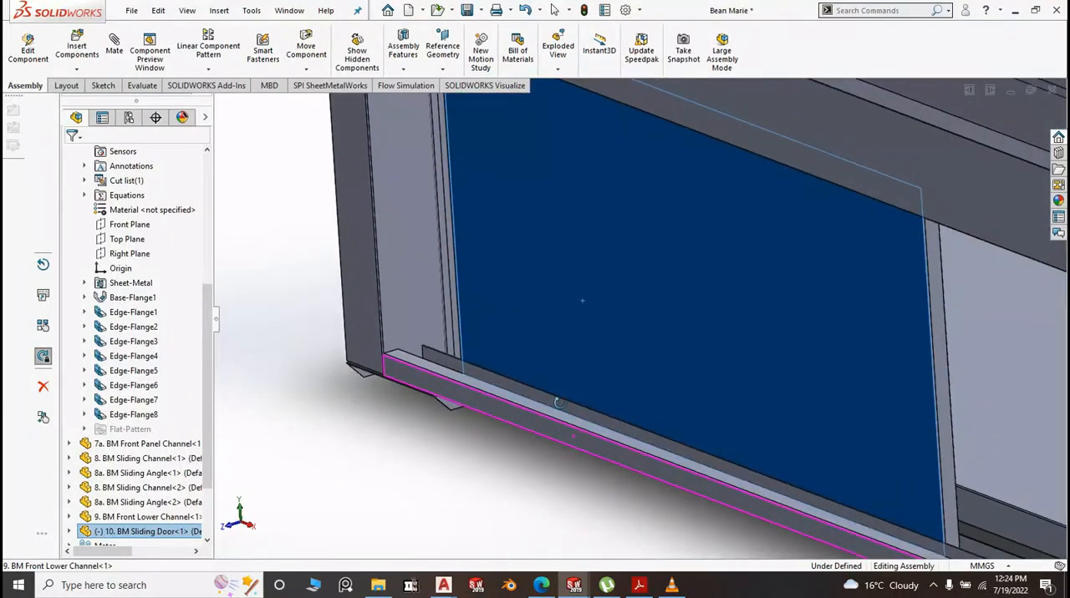
pyautogui.scroll(3, 536, 439)
pyautogui.click(536, 440)
pyautogui.scroll(4, 490, 448)
pyautogui.click(756, 294)
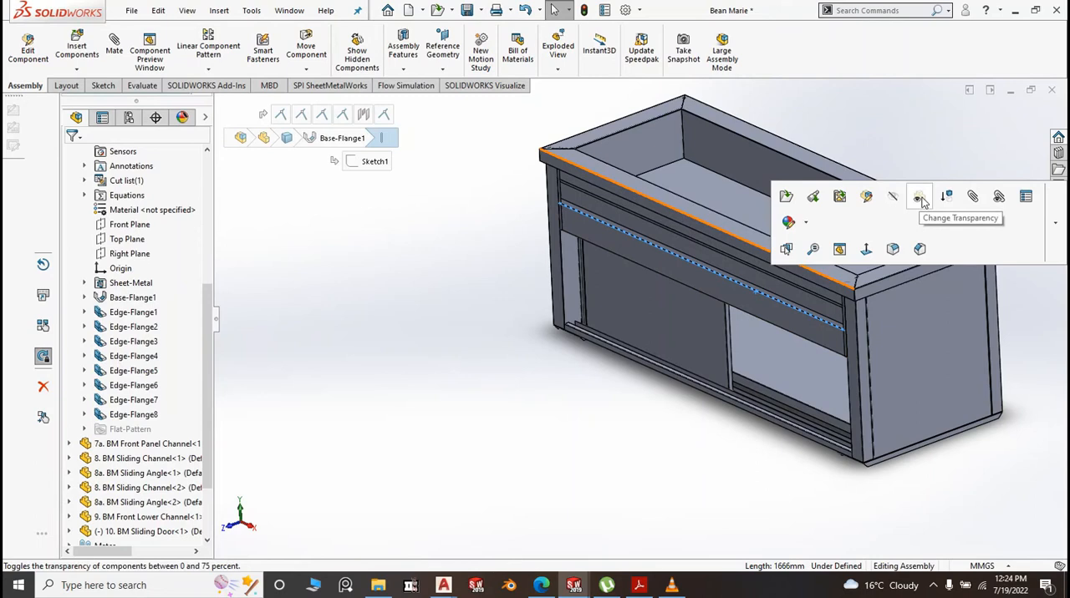
# Make the upper 8. BM Sliding Channel transparent so the door's top edge can be inspected
pyautogui.scroll(-6, 729, 270)
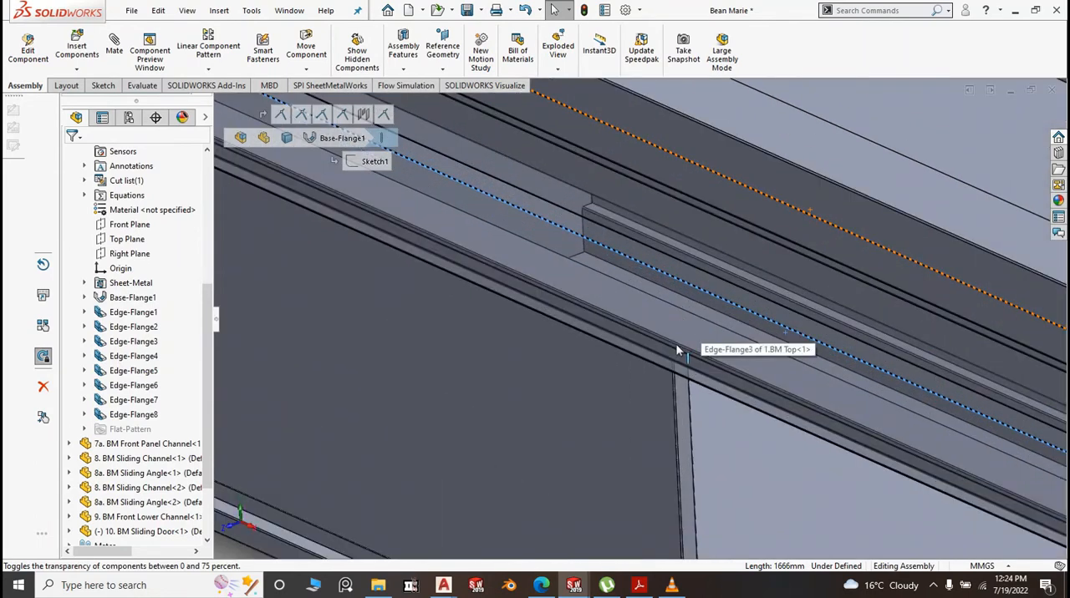
pyautogui.scroll(5, 712, 407)
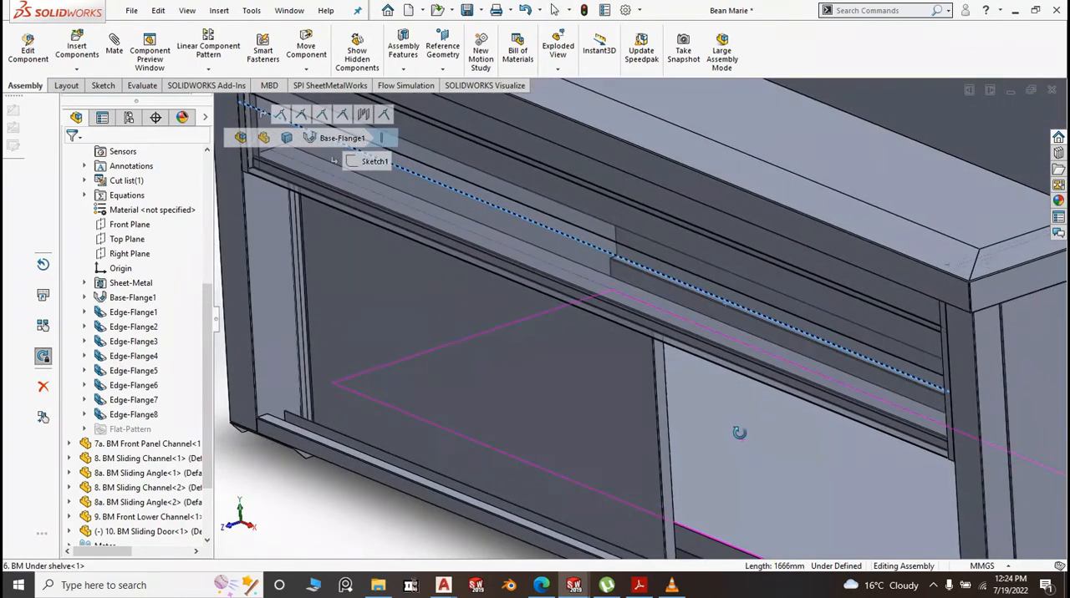
pyautogui.moveTo(739, 432); pyautogui.dragTo(700, 402, button='middle')
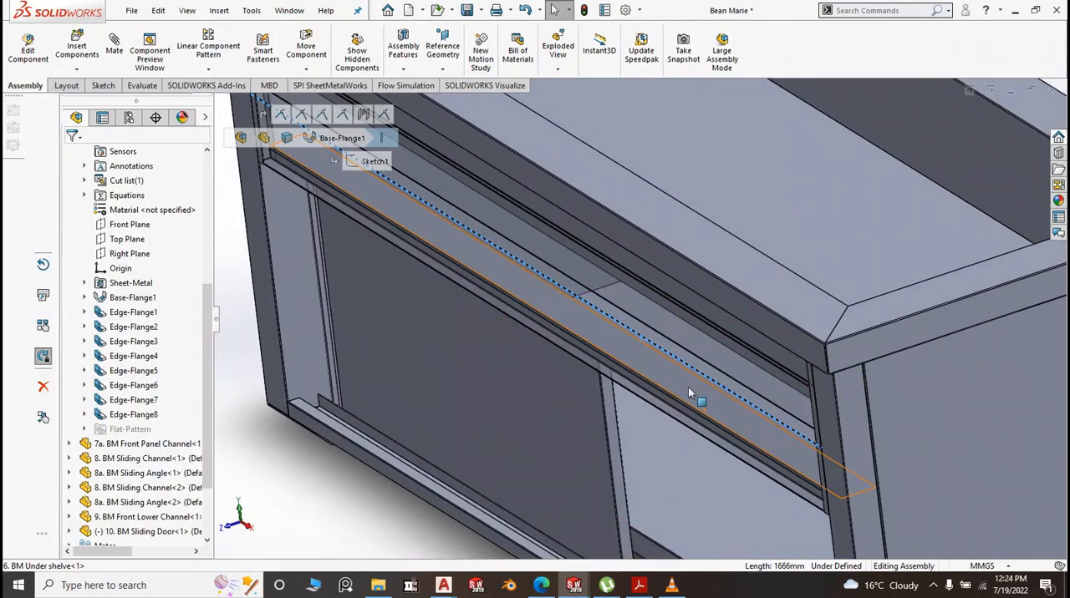
pyautogui.click(687, 388)
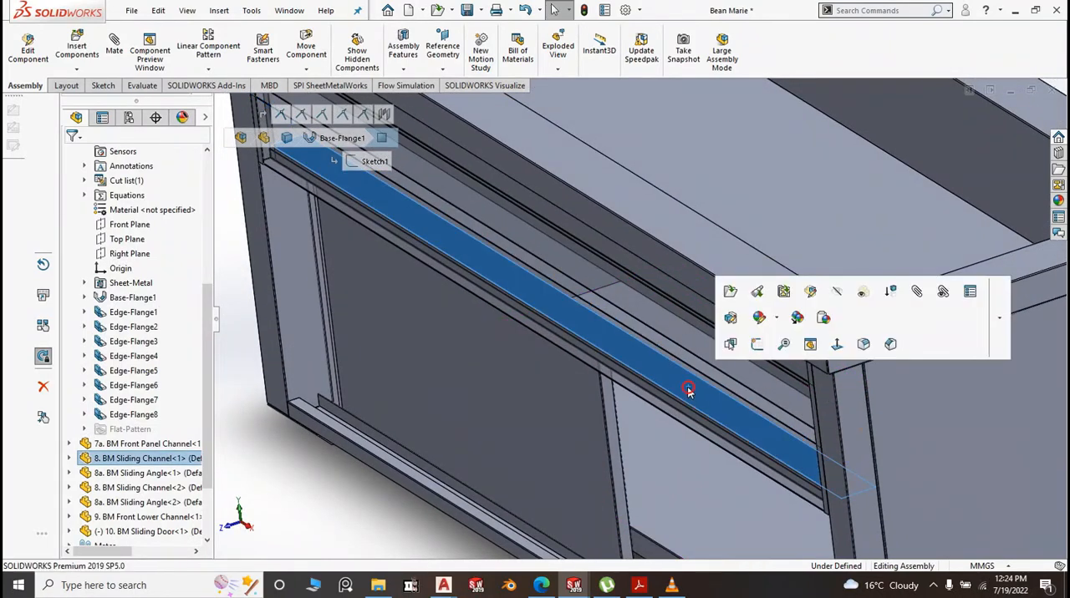
pyautogui.click(864, 292)
# Make the 1.BM Top component transparent to see the channels and door beneath it
pyautogui.scroll(-3, 649, 375)
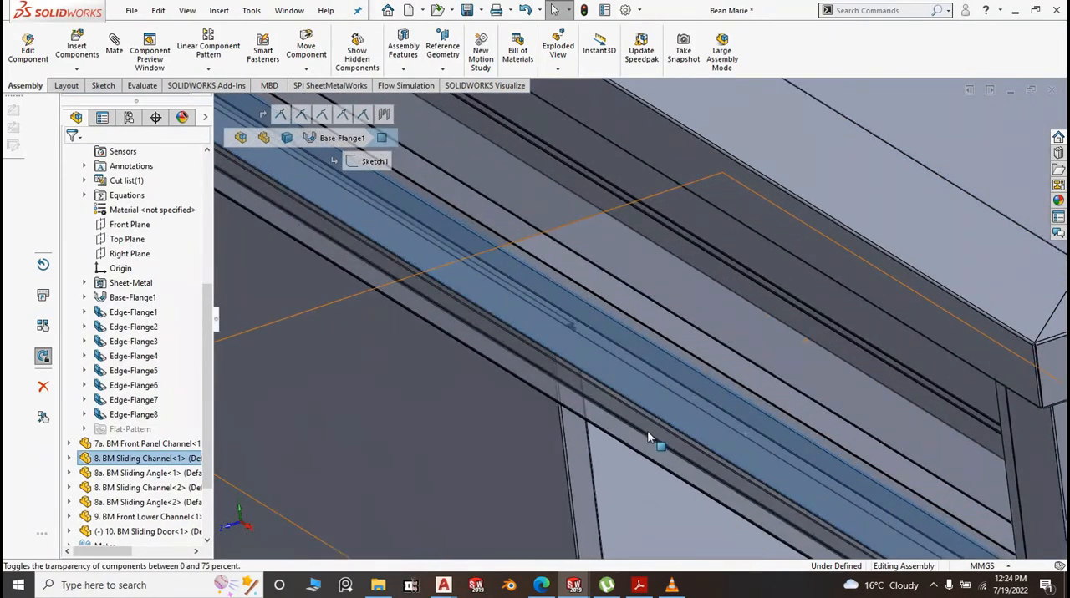
pyautogui.scroll(5, 647, 434)
pyautogui.moveTo(644, 437); pyautogui.dragTo(635, 457, button='middle')
pyautogui.scroll(5, 635, 457)
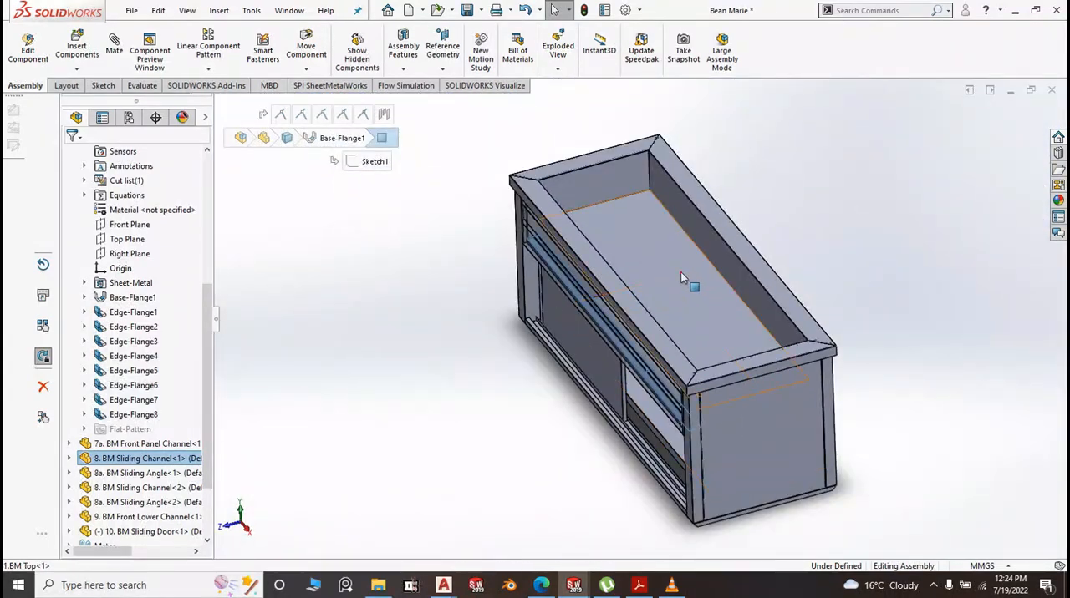
pyautogui.click(681, 277)
pyautogui.click(857, 178)
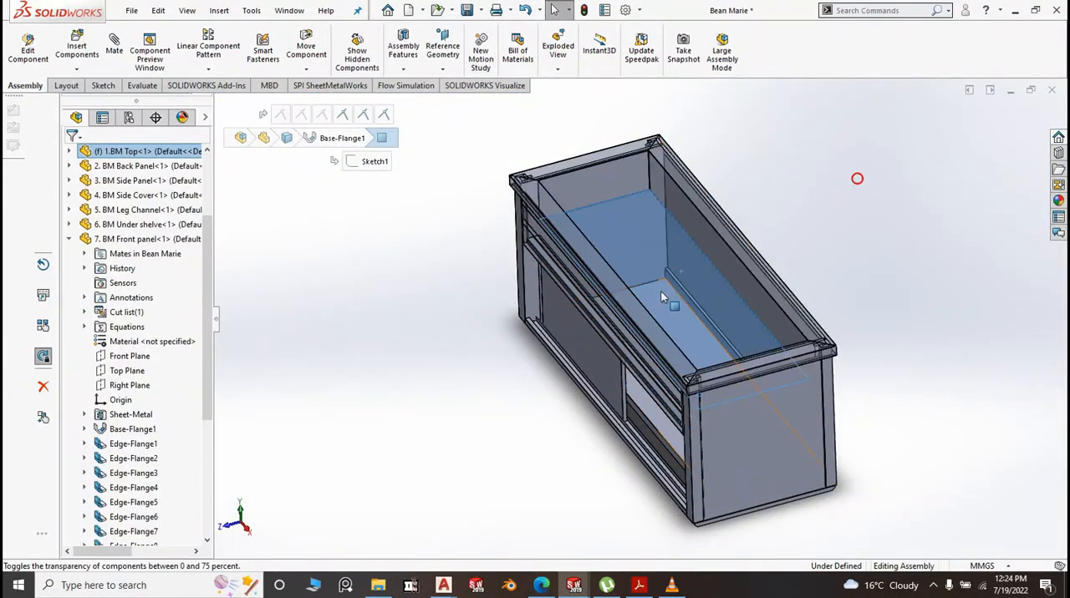
# Open the 10. BM Sliding Door part from the assembly in its own window
pyautogui.scroll(-6, 616, 279)
pyautogui.moveTo(629, 327); pyautogui.dragTo(619, 361, button='middle')
pyautogui.scroll(8, 619, 361)
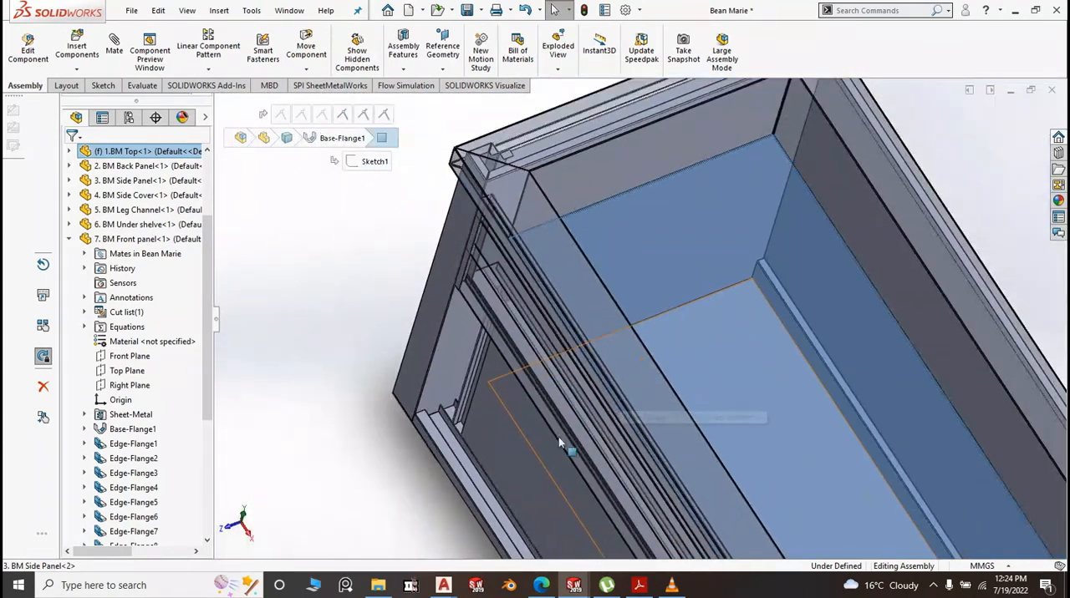
pyautogui.click(490, 420)
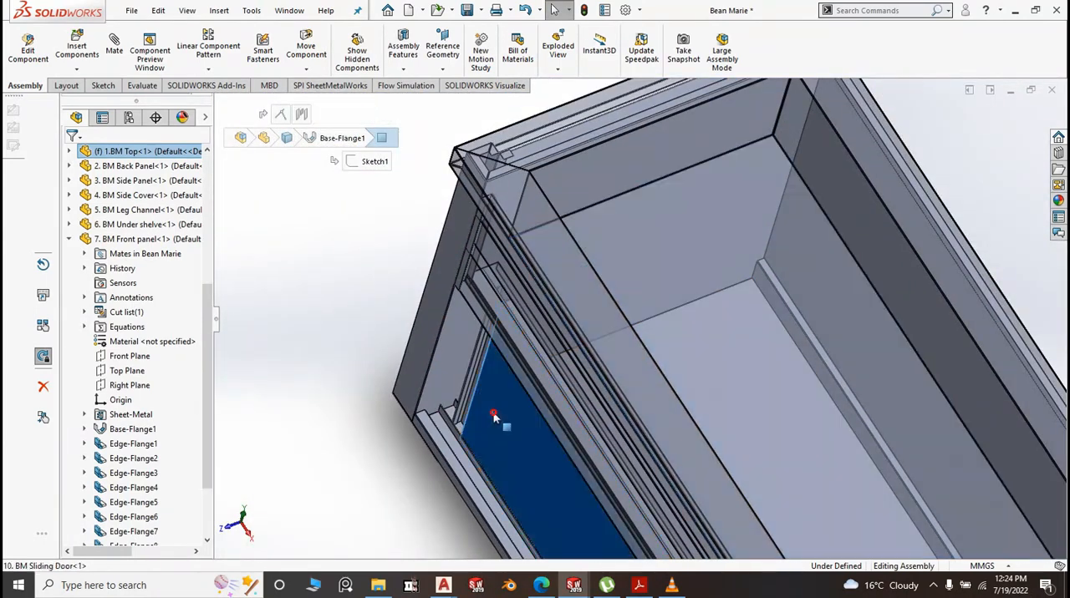
pyautogui.click(535, 320)
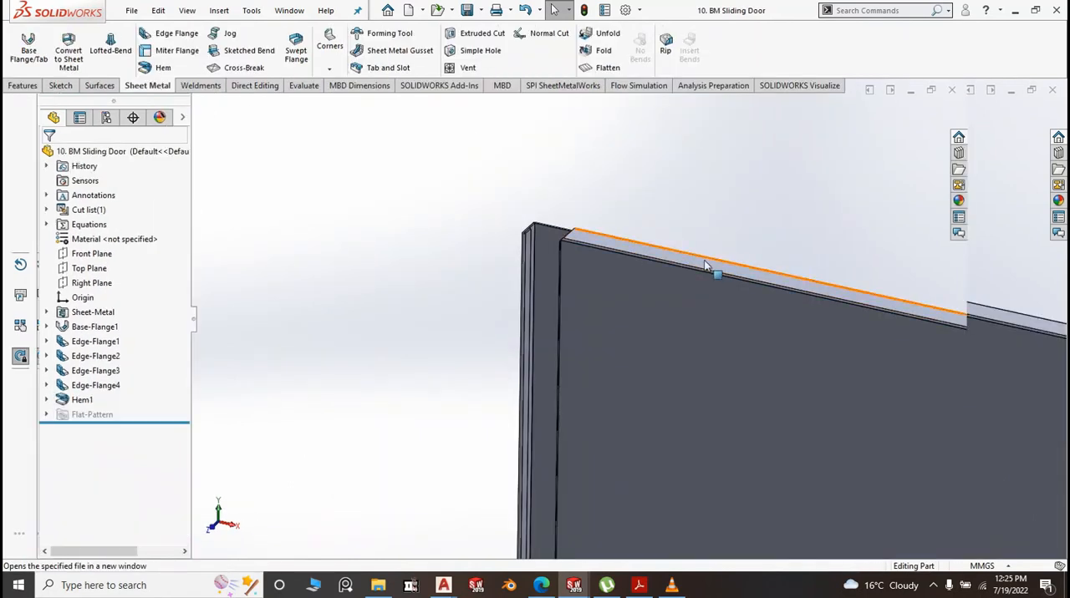
# Apply the Red LED appearance to the whole 10. BM Sliding Door part
pyautogui.click(687, 355)
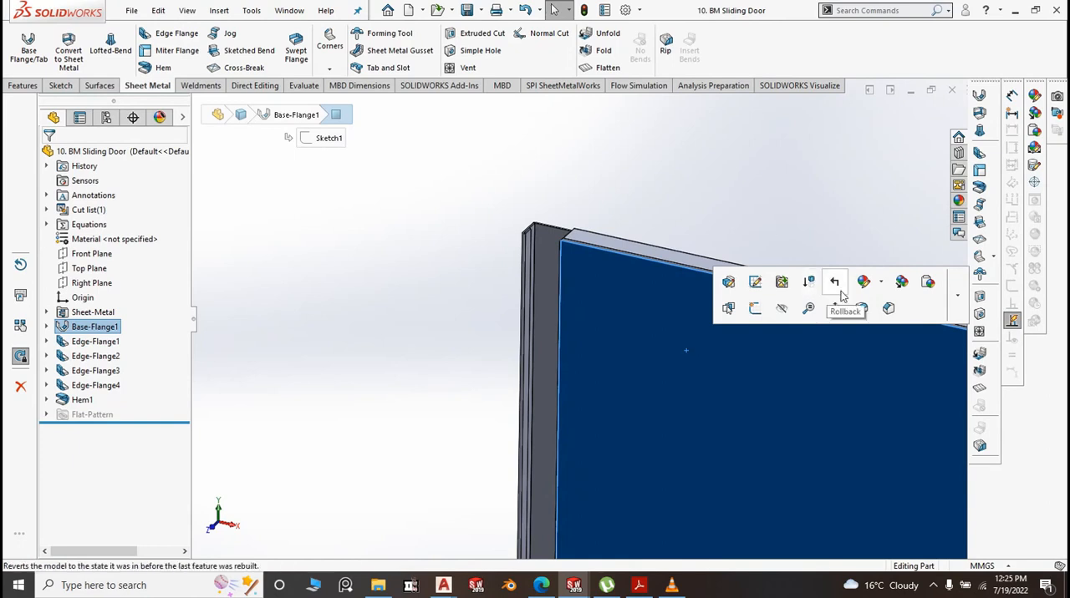
pyautogui.moveTo(865, 283)
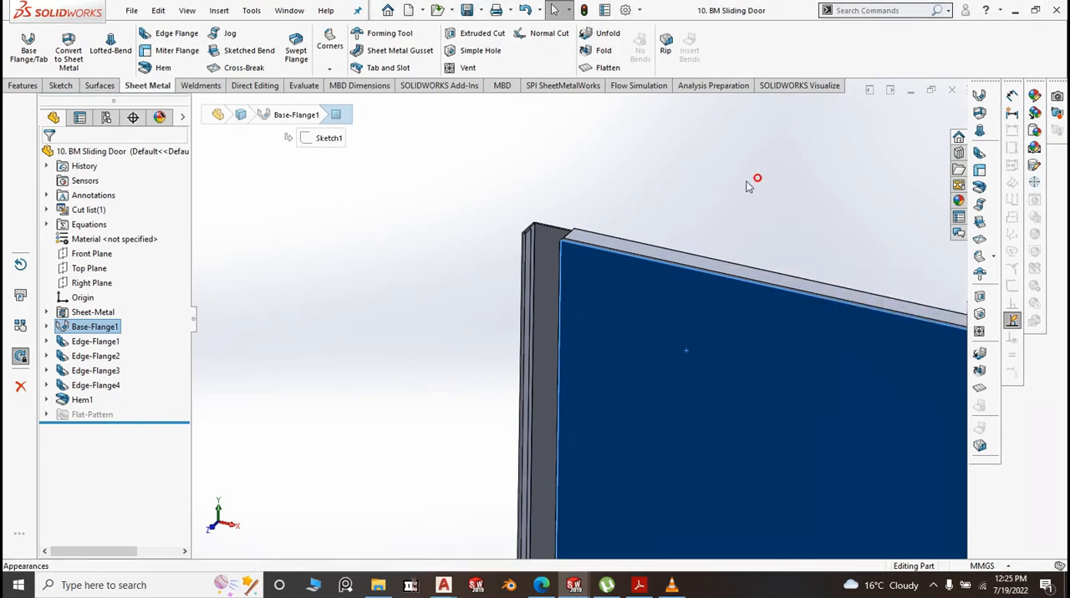
pyautogui.click(102, 151)
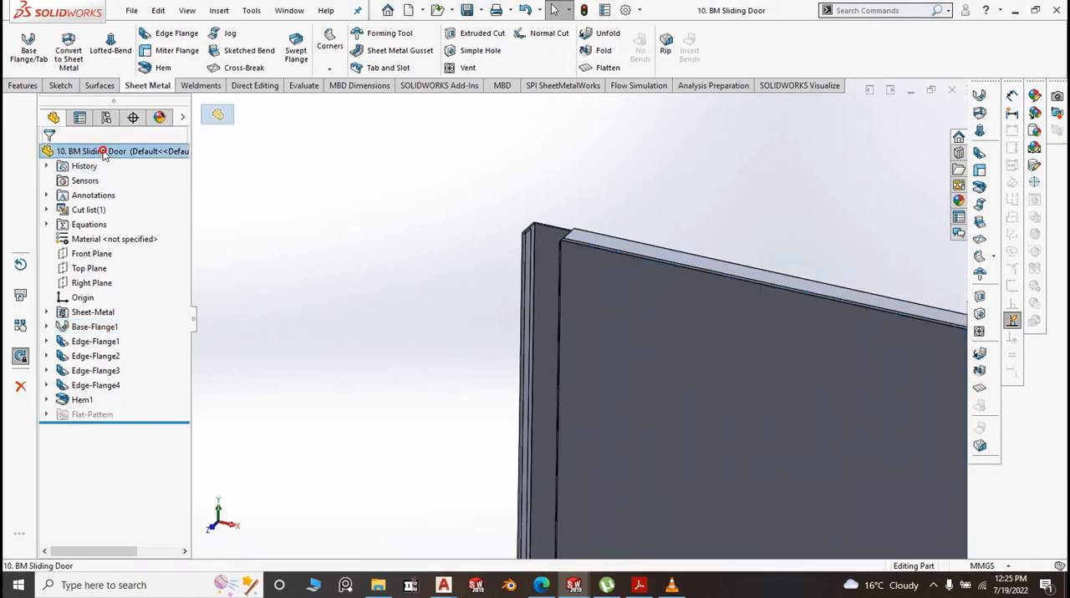
pyautogui.rightClick(786, 373)
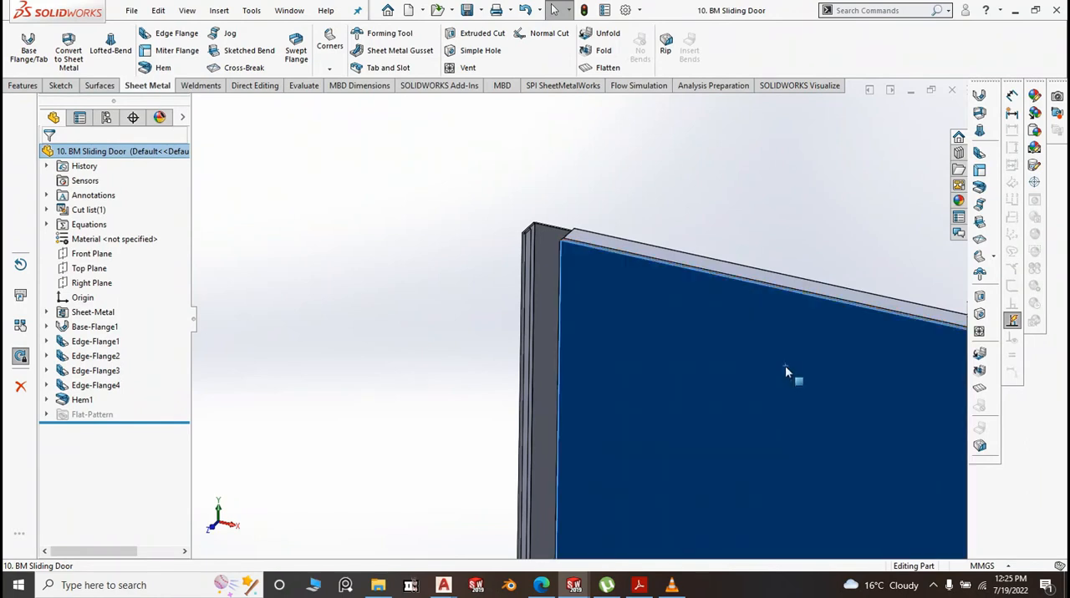
pyautogui.click(644, 222)
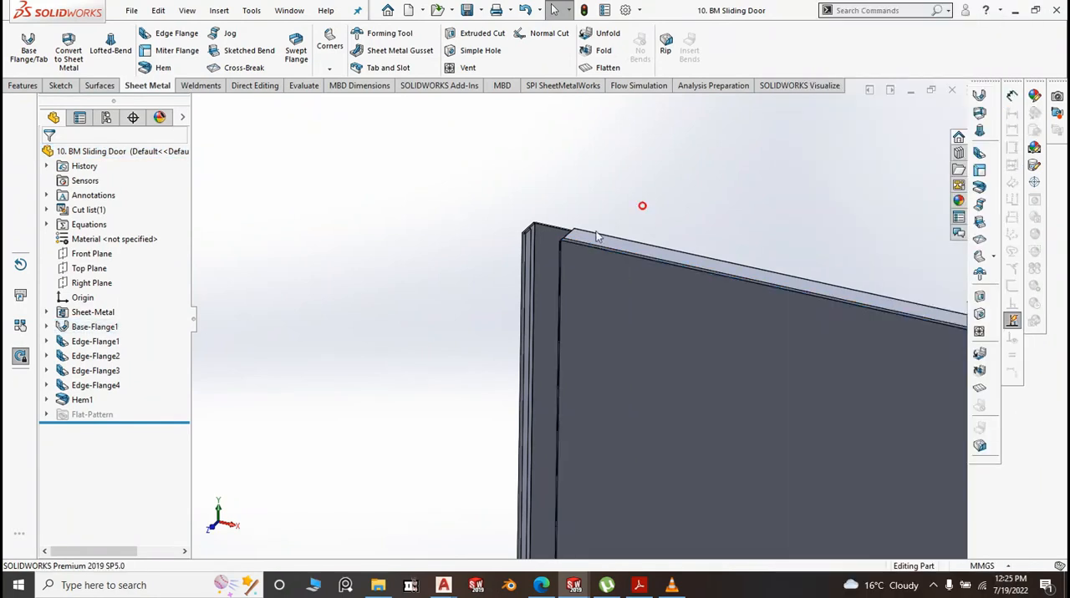
pyautogui.scroll(5, 640, 205)
pyautogui.click(959, 201)
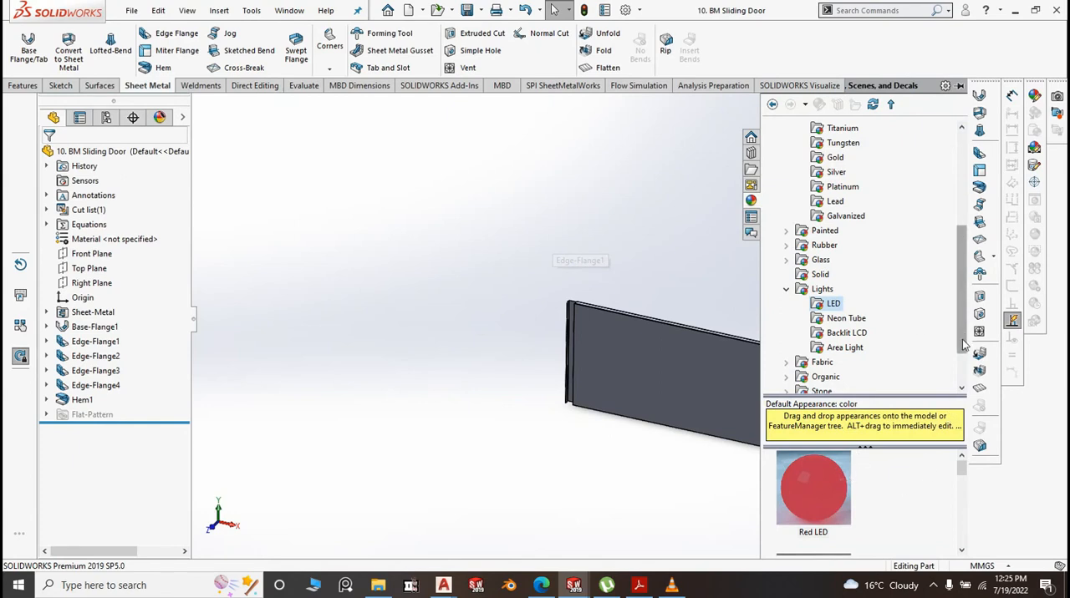
pyautogui.rightClick(805, 483)
pyautogui.click(848, 378)
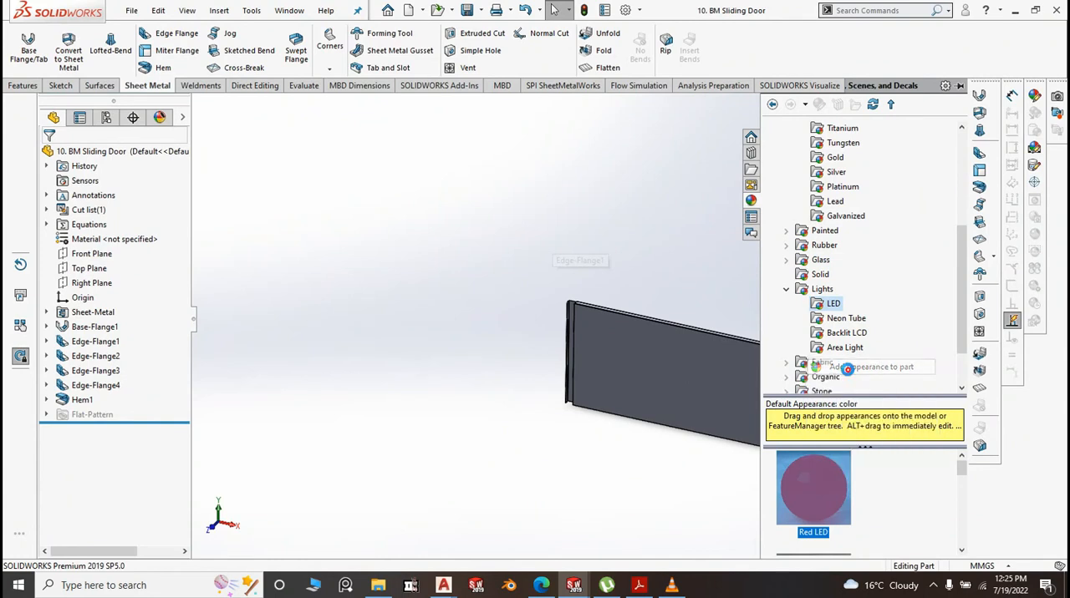
pyautogui.click(622, 461)
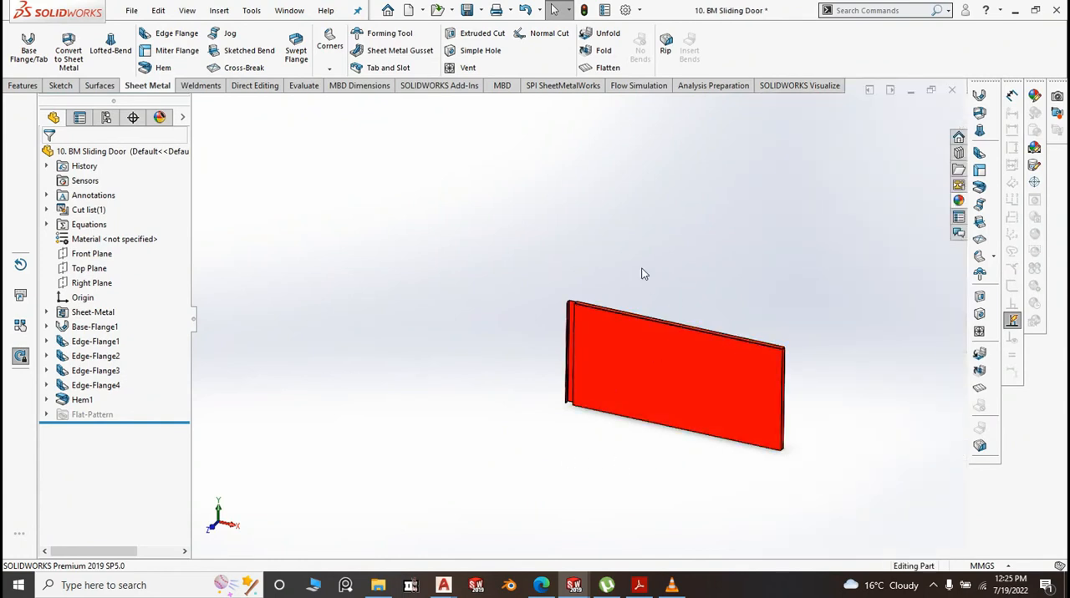
# Save the sliding door part and return to the Bean Marie assembly window
pyautogui.click(471, 11)
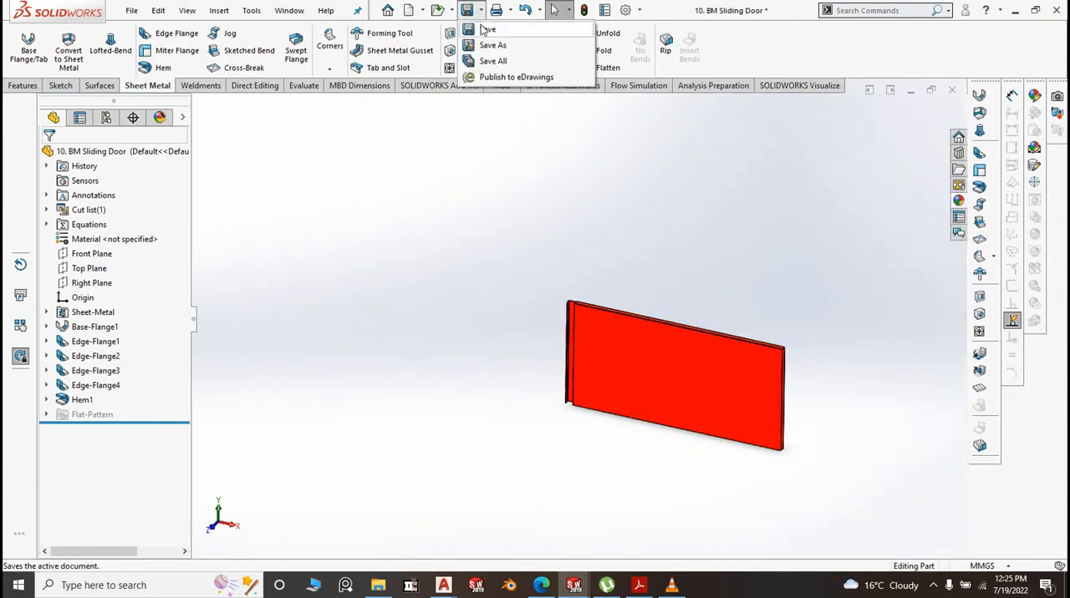
pyautogui.click(484, 30)
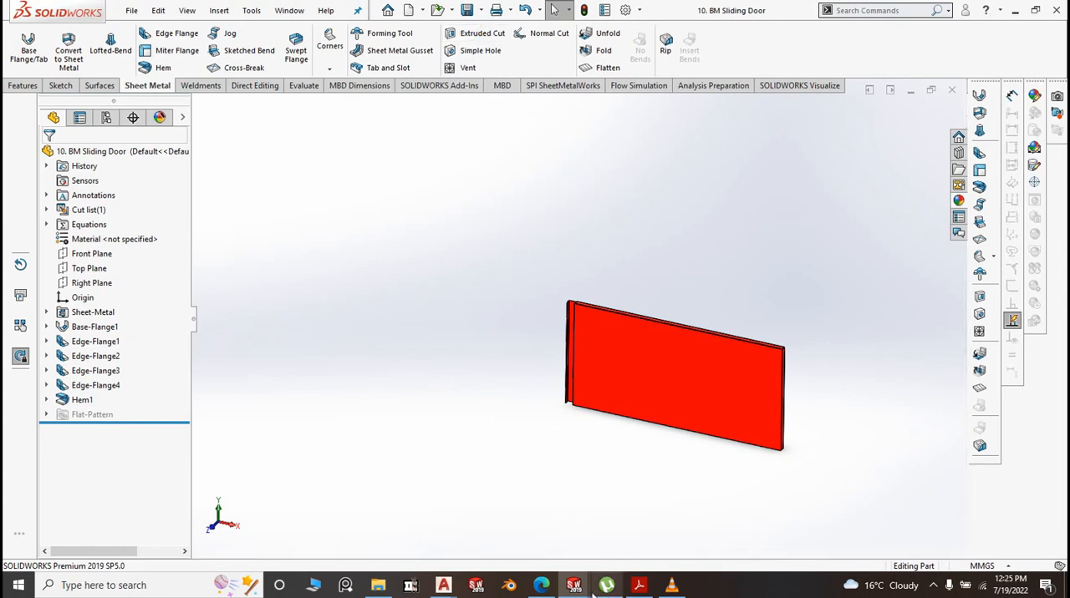
pyautogui.moveTo(573, 585)
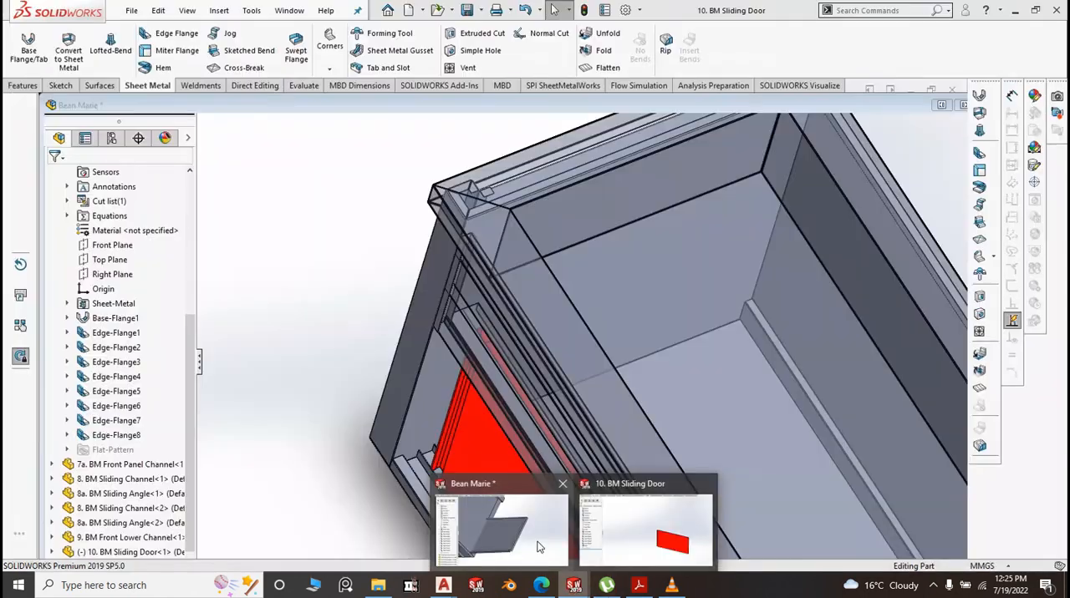
pyautogui.click(539, 547)
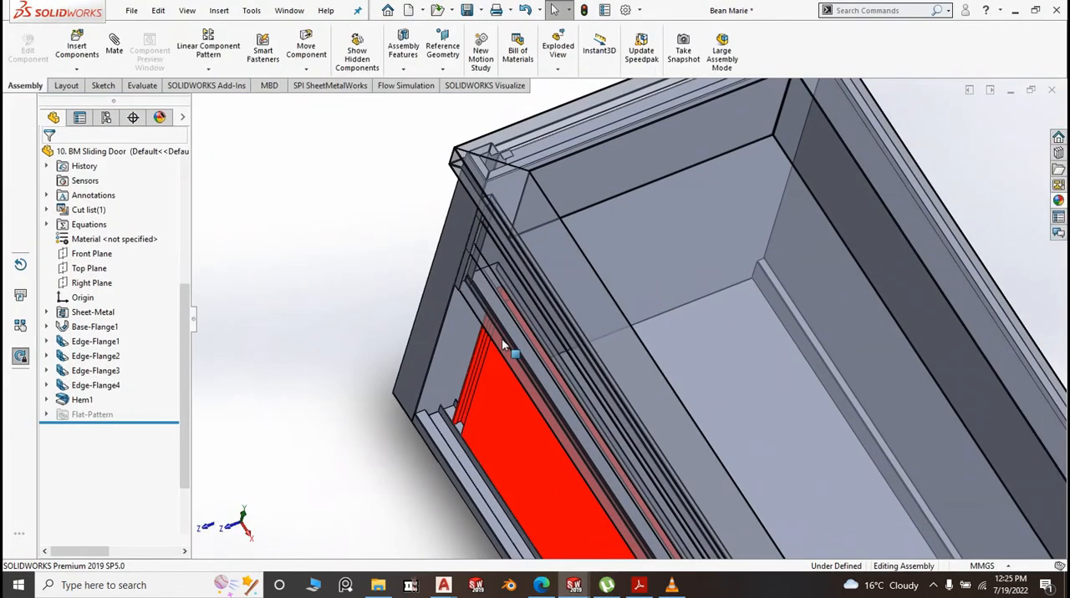
# Examine the red sliding door's top edge against the upper sliding channel from above and from the end of the cabinet
pyautogui.scroll(-2, 502, 340)
pyautogui.moveTo(529, 373); pyautogui.dragTo(513, 305, button='middle')
pyautogui.scroll(-3, 506, 301)
pyautogui.scroll(2, 556, 251)
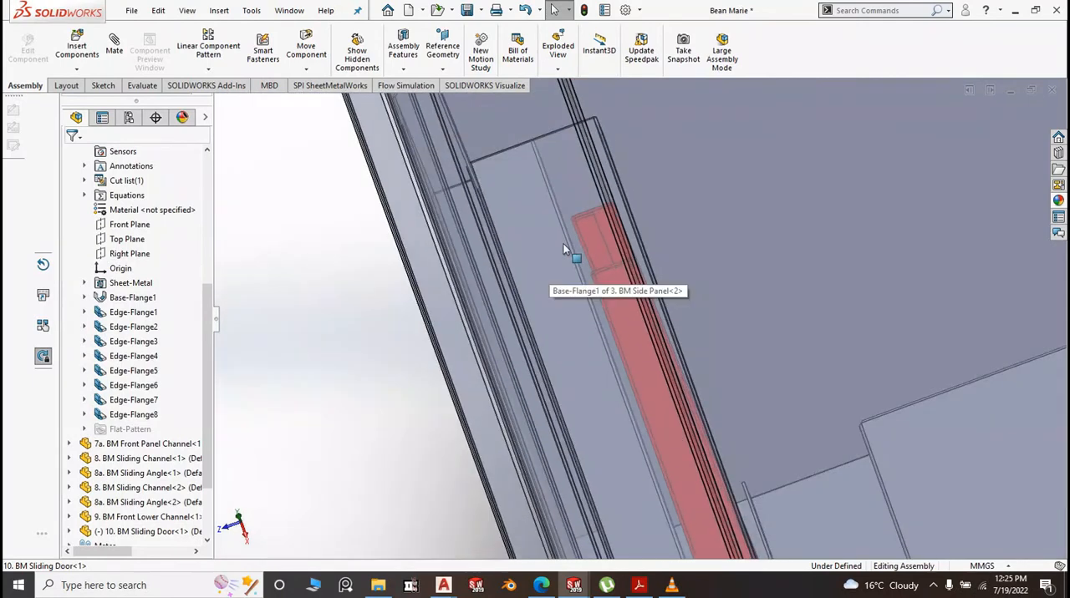
pyautogui.scroll(2, 597, 259)
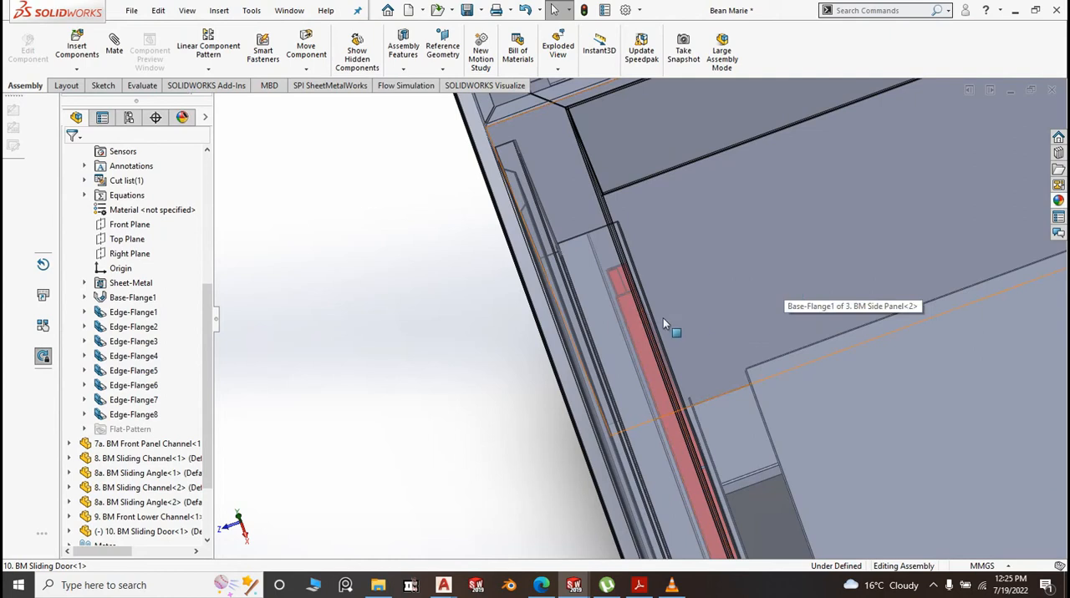
pyautogui.scroll(4, 518, 263)
pyautogui.scroll(2, 518, 263)
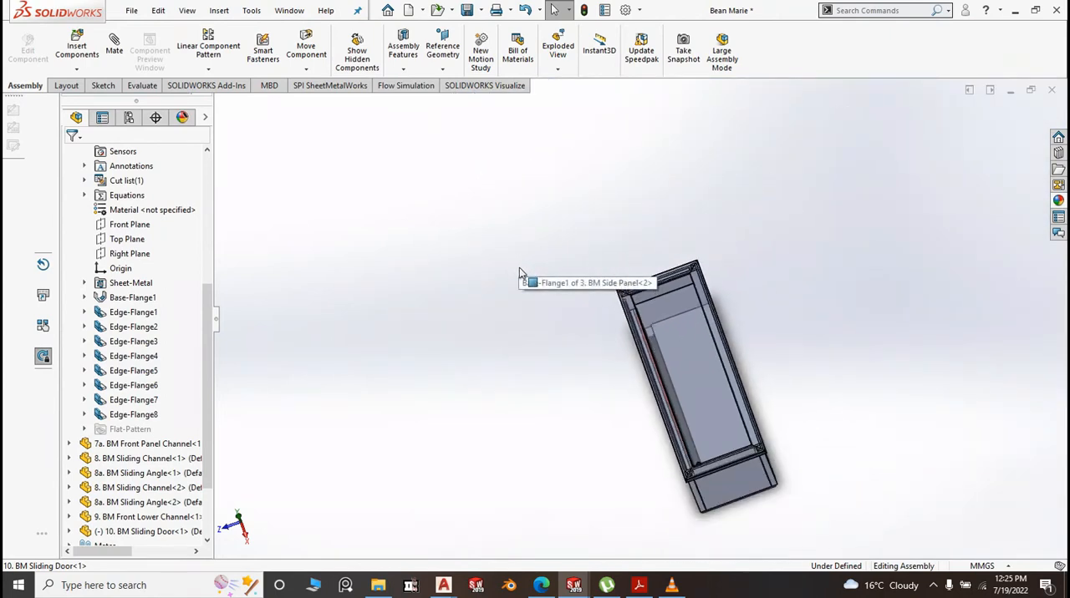
pyautogui.scroll(-6, 685, 434)
pyautogui.moveTo(703, 425); pyautogui.dragTo(695, 253, button='middle')
pyautogui.scroll(-8, 656, 493)
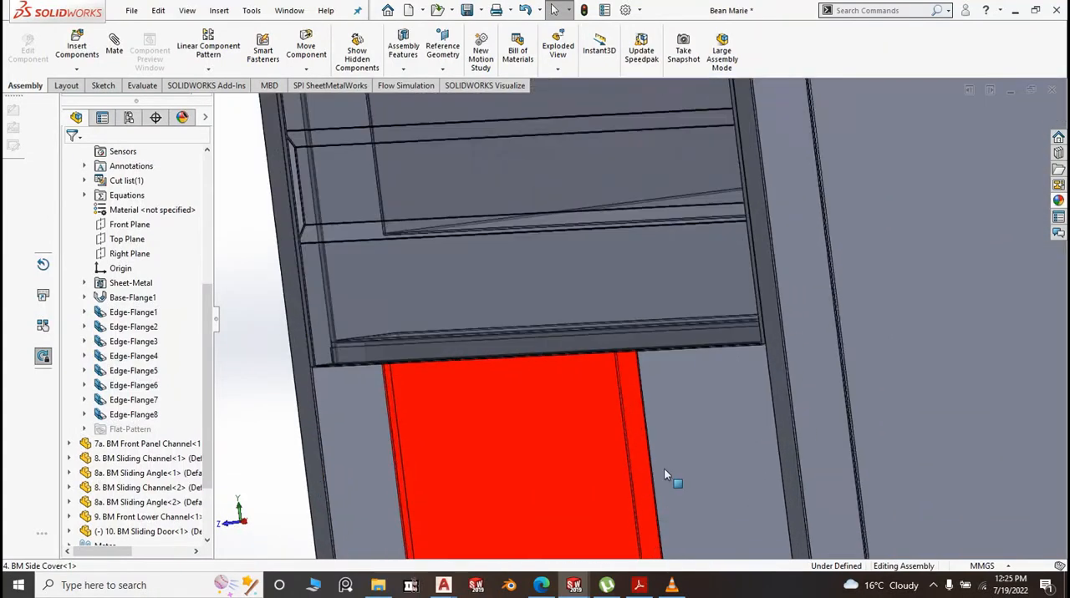
pyautogui.moveTo(660, 407); pyautogui.dragTo(654, 414, button='middle')
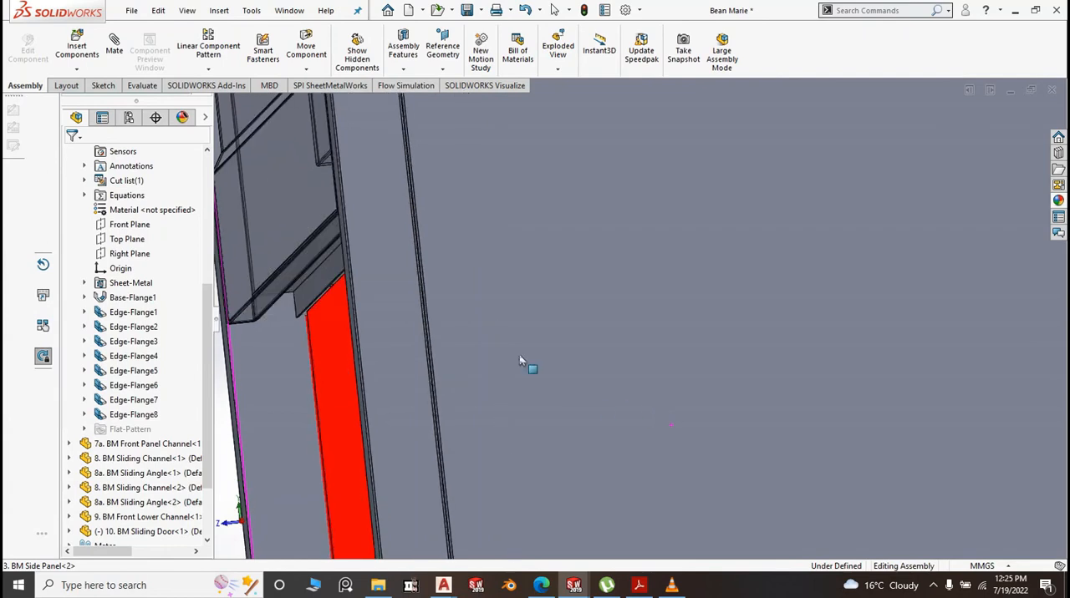
pyautogui.scroll(-3, 310, 266)
pyautogui.scroll(-2, 348, 300)
pyautogui.moveTo(460, 409); pyautogui.dragTo(502, 432, button='middle')
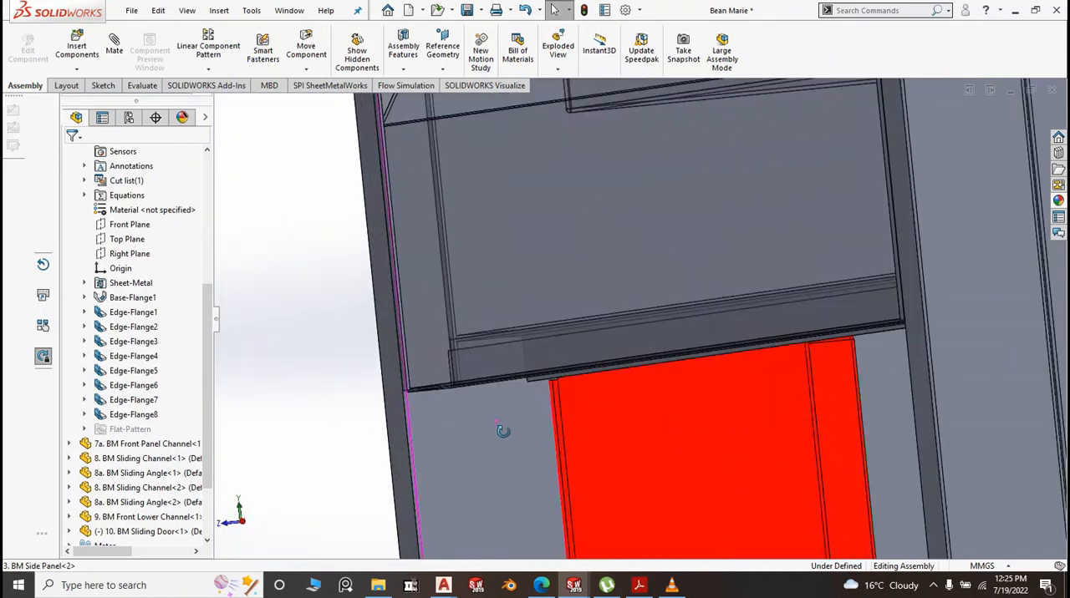
# Try moving the sliding door within its channels and examine how it sits at the upper and front lower channels
pyautogui.click(629, 456)
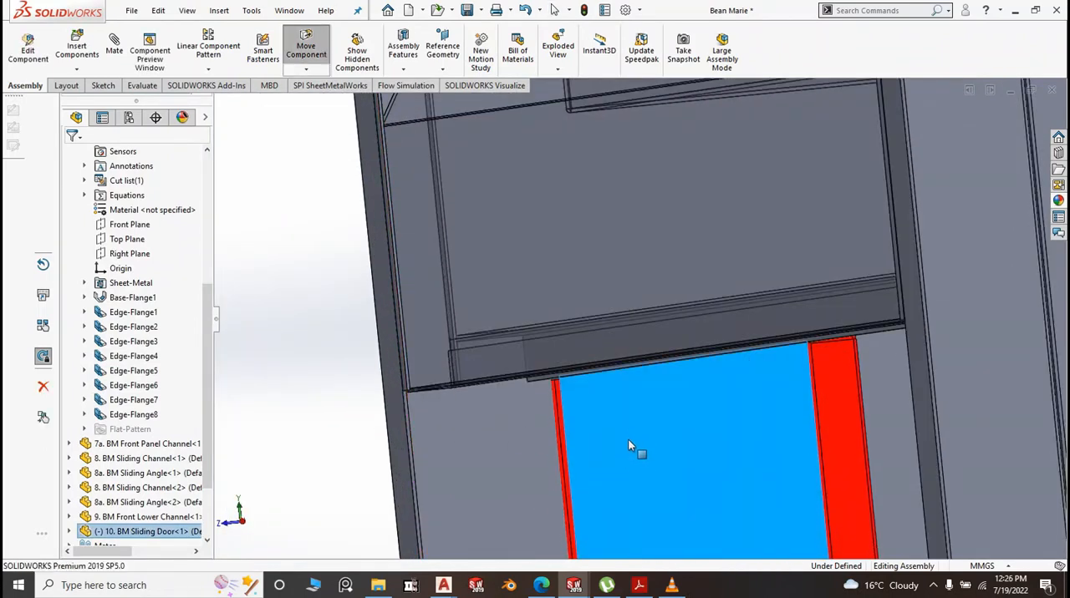
pyautogui.moveTo(629, 441); pyautogui.dragTo(617, 439)
pyautogui.scroll(7, 590, 441)
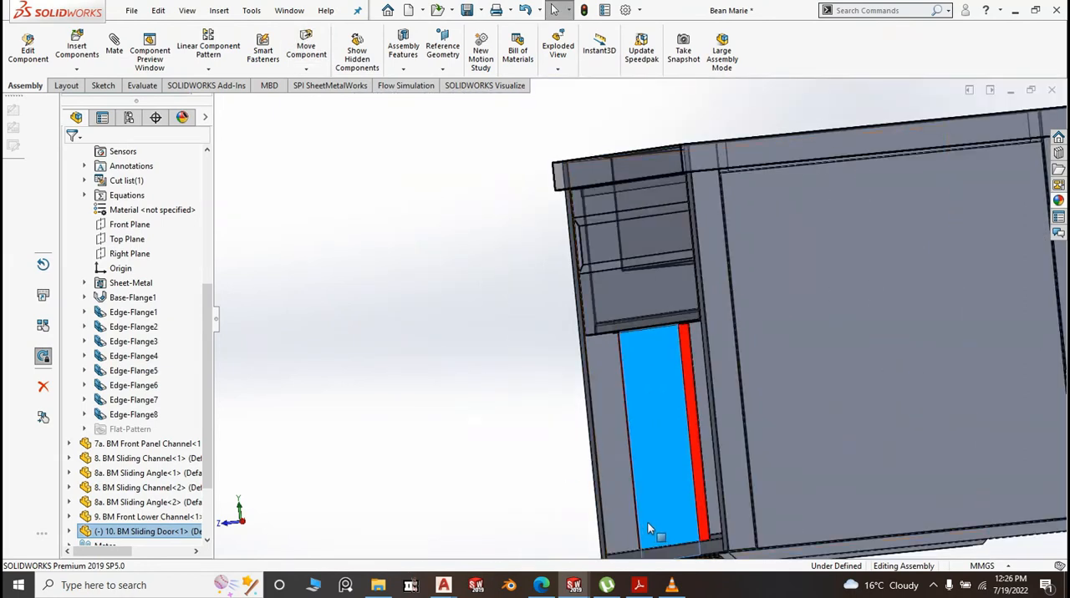
pyautogui.scroll(-2, 650, 528)
pyautogui.click(433, 338)
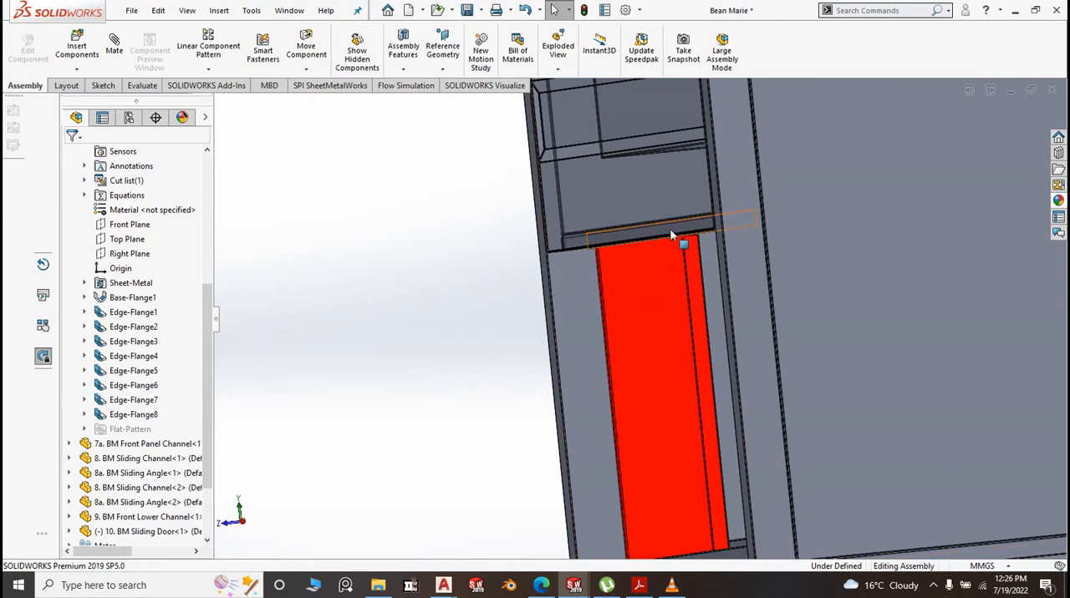
pyautogui.scroll(2, 669, 232)
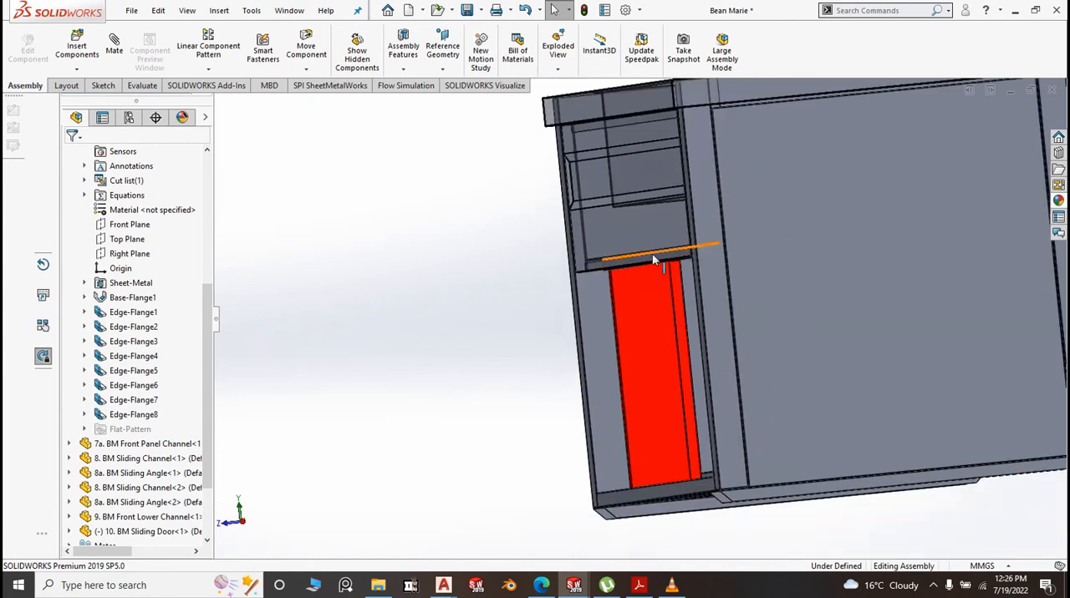
pyautogui.scroll(-4, 682, 487)
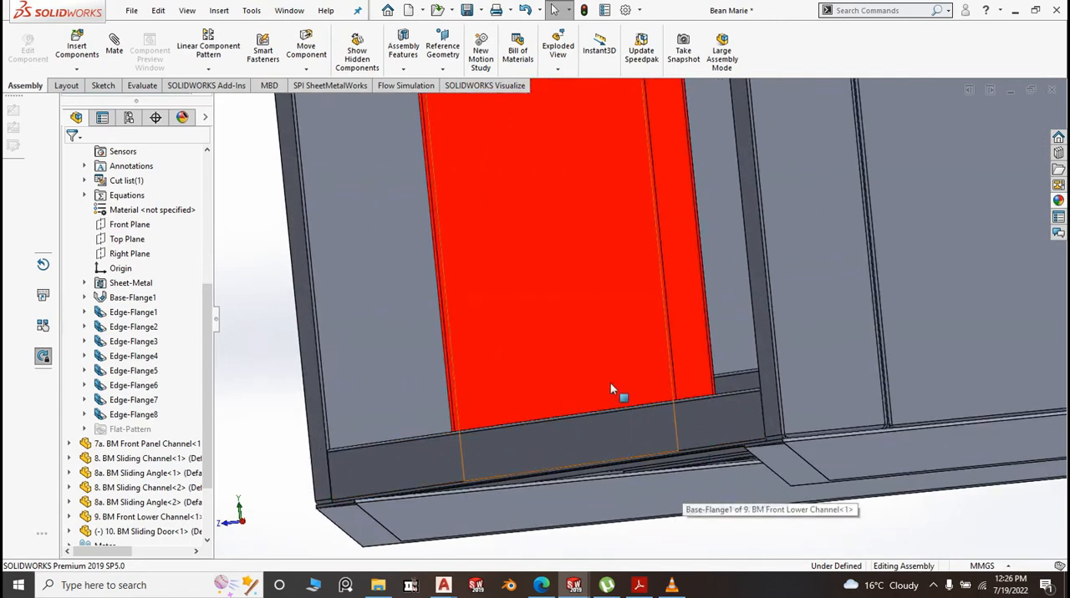
pyautogui.scroll(3, 624, 407)
# Show the assembly in isometric view and collapse the expanded component's features in the assembly tree
pyautogui.press('space')
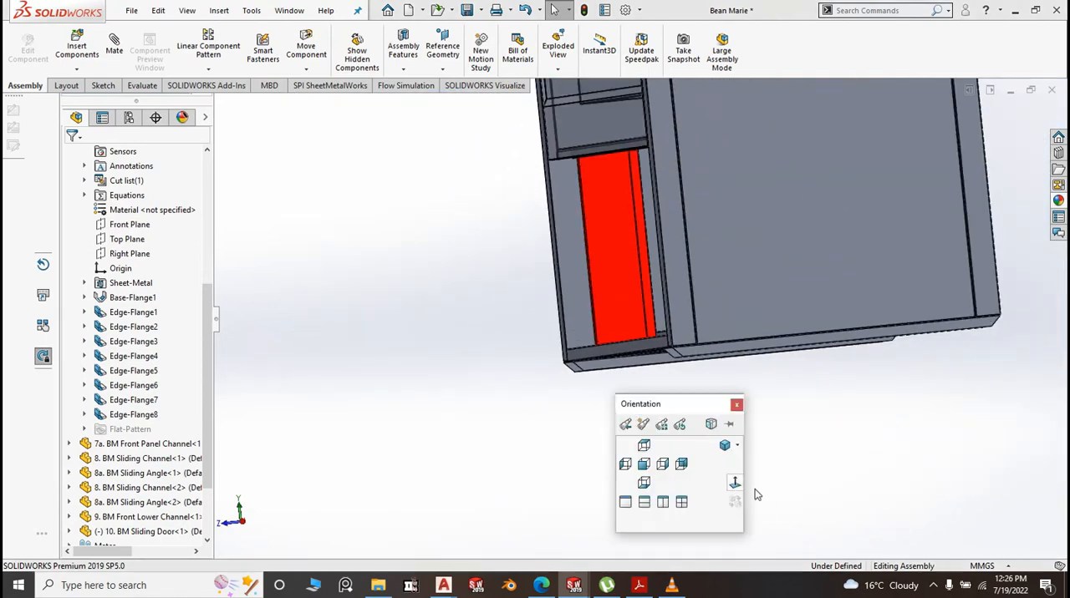
pyautogui.click(725, 447)
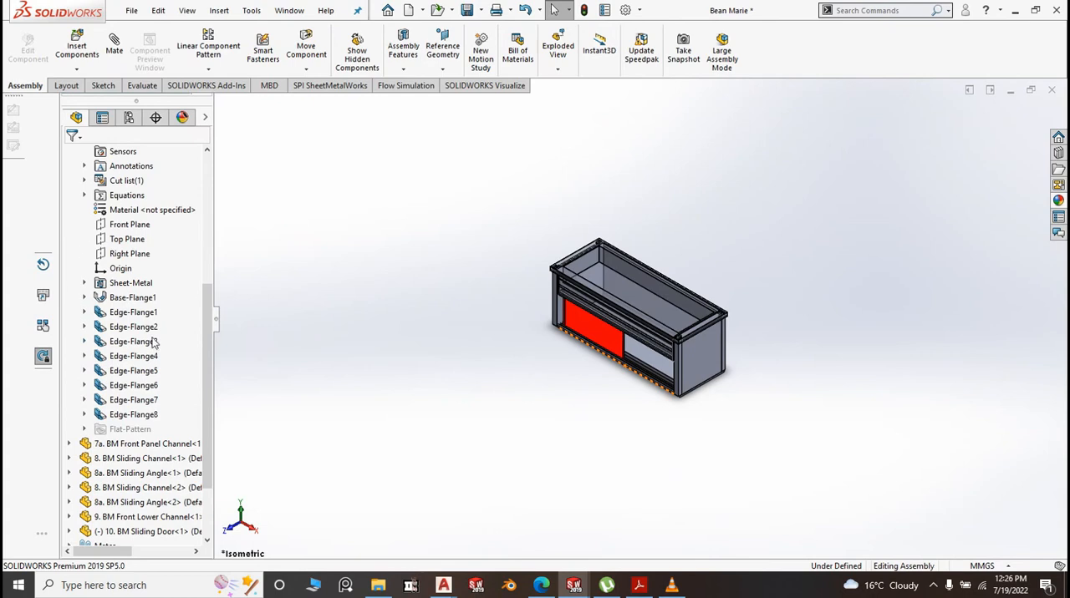
pyautogui.moveTo(215, 326); pyautogui.dragTo(221, 261)
pyautogui.click(69, 239)
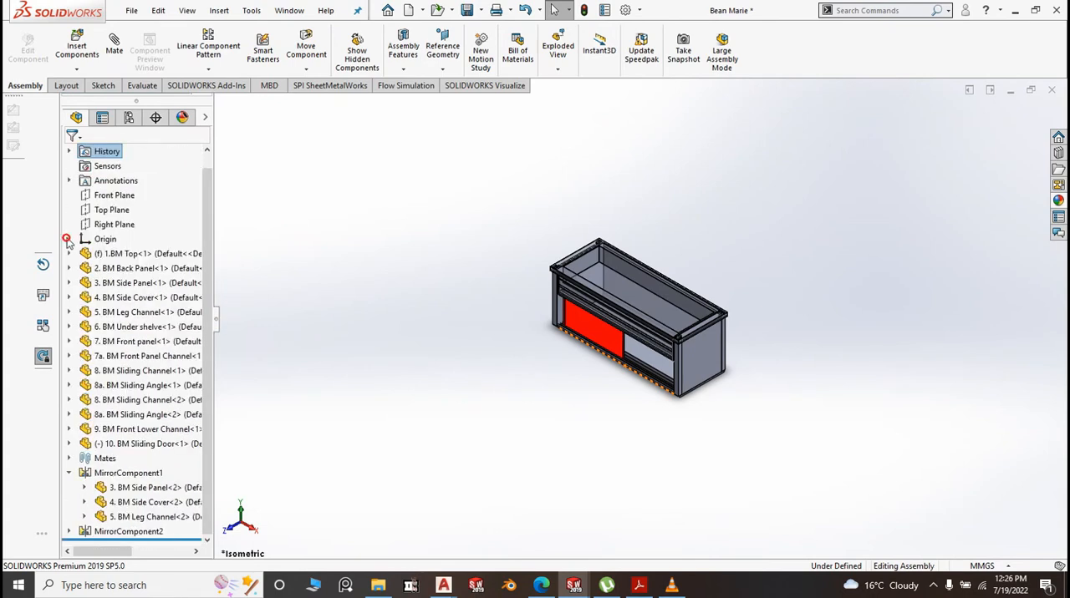
pyautogui.moveTo(210, 189)
pyautogui.mouseDown()
pyautogui.moveTo(210, 177)
pyautogui.moveTo(213, 197)
pyautogui.mouseUp()
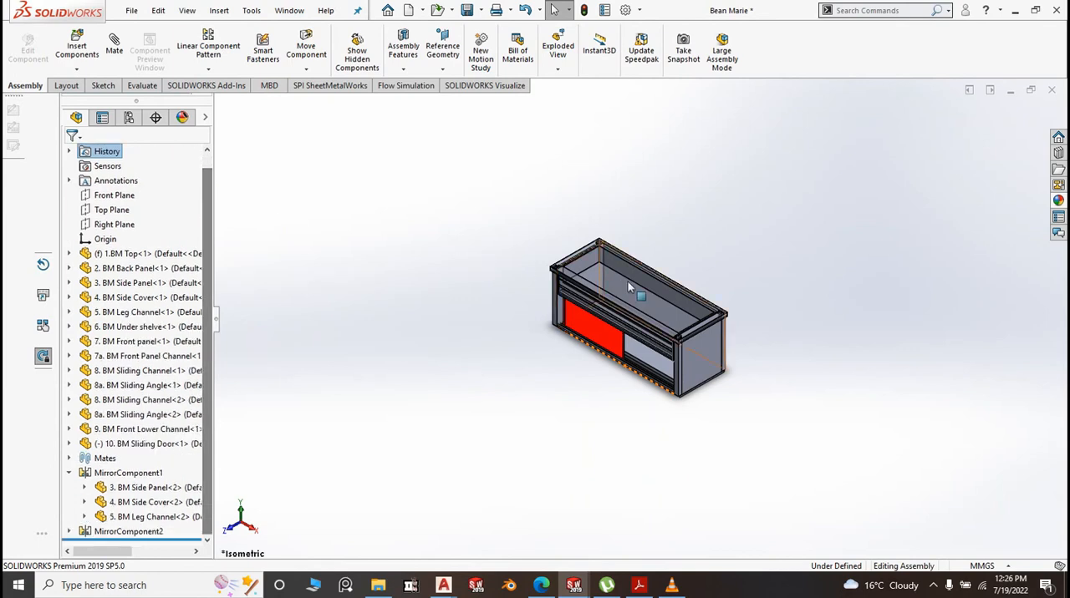
pyautogui.scroll(-5, 639, 380)
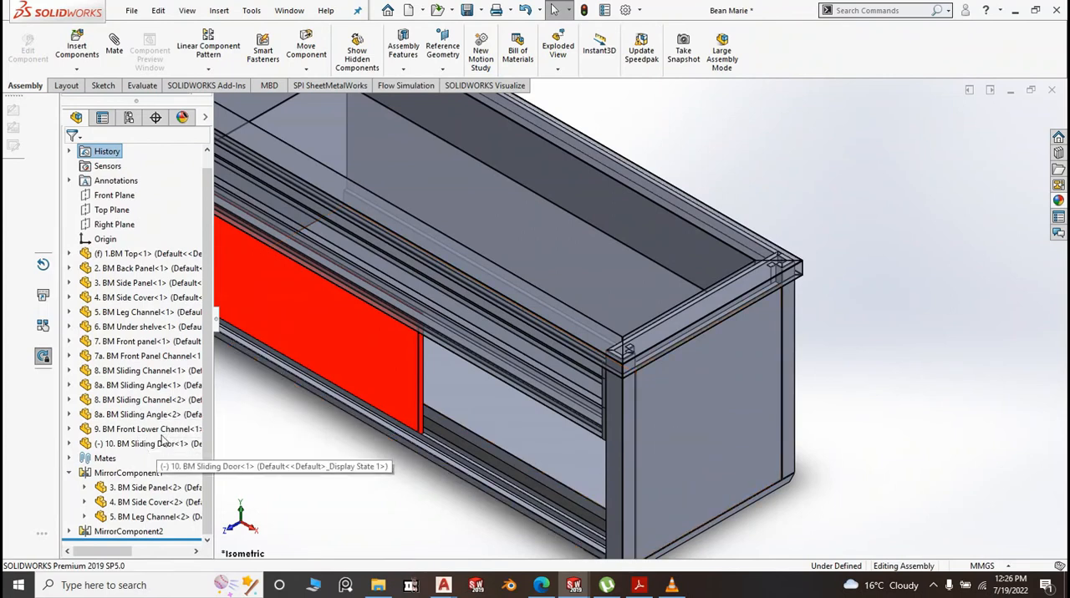
pyautogui.scroll(1, 210, 288)
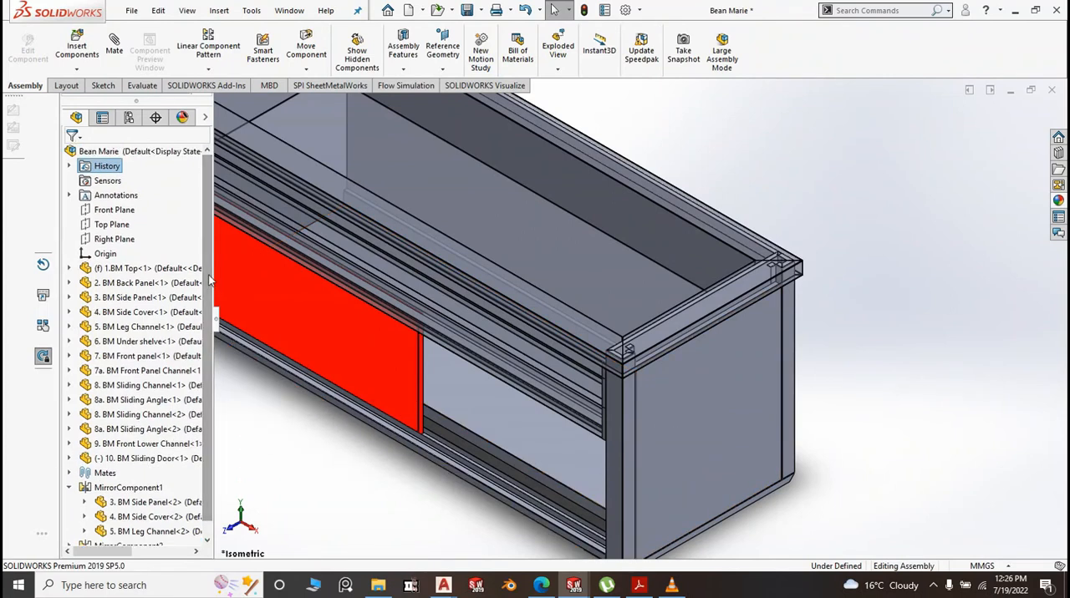
# Turn off transparency for the 1.BM Top component and fit the whole assembly in view
pyautogui.click(131, 269)
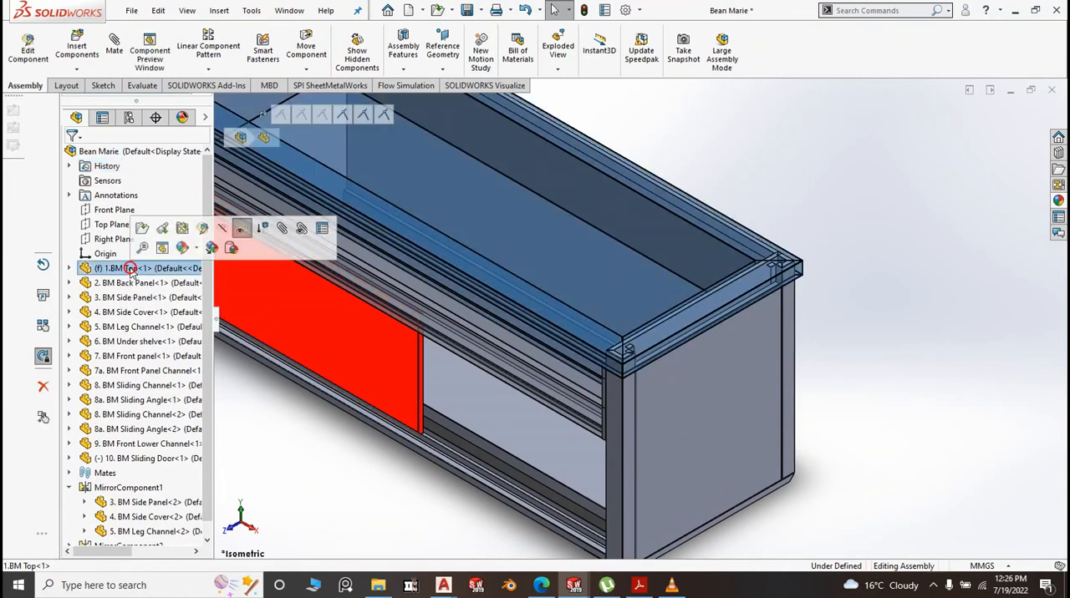
pyautogui.click(239, 229)
pyautogui.press('f')
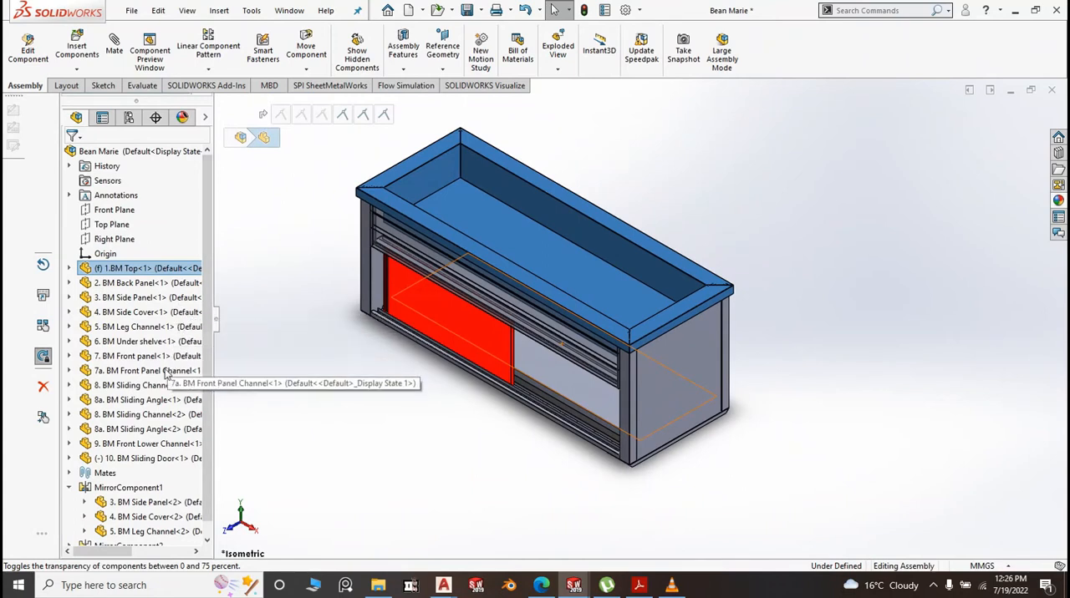
# Turn off transparency for the 7. BM Front panel component above the sliding door
pyautogui.click(147, 373)
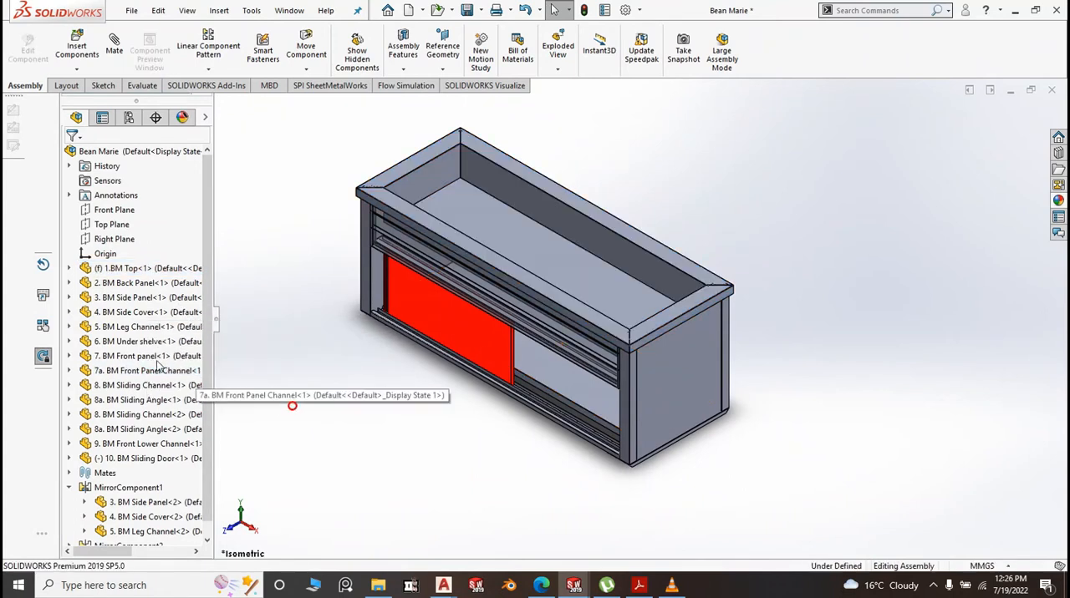
pyautogui.click(158, 357)
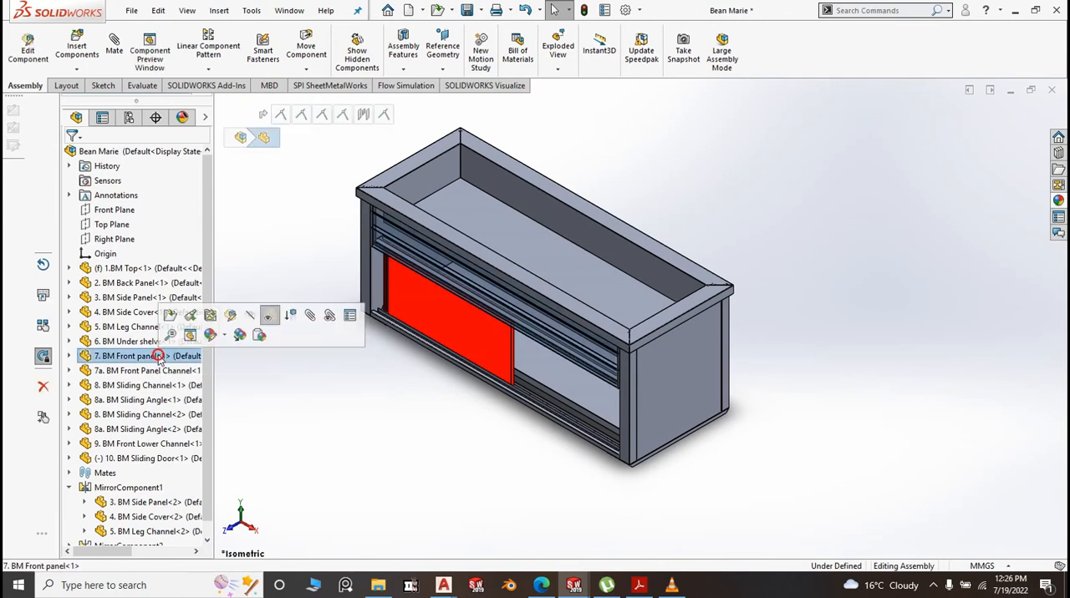
pyautogui.click(268, 316)
pyautogui.click(304, 371)
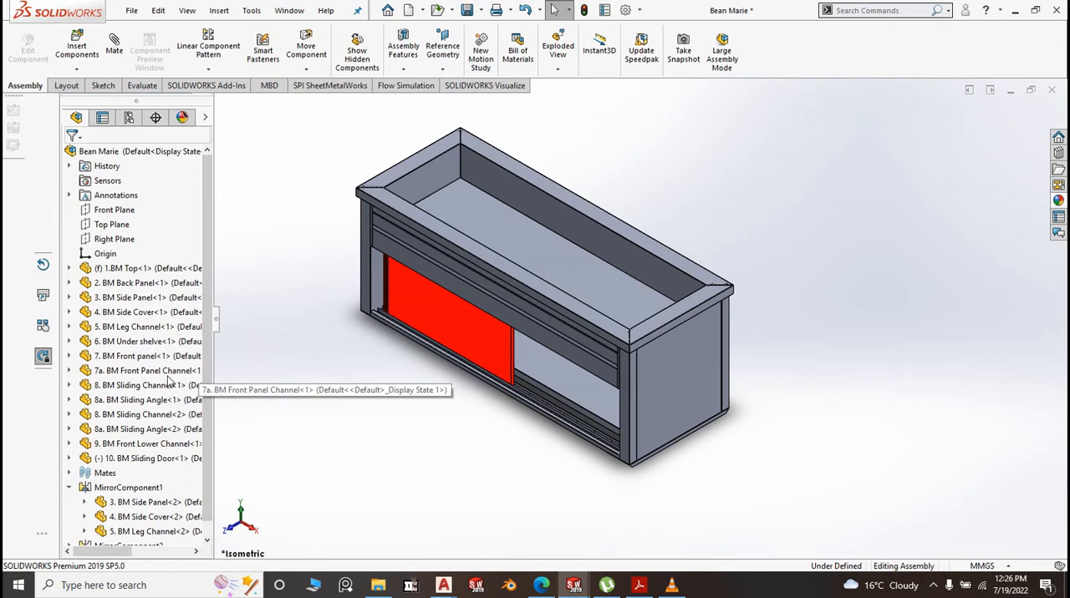
pyautogui.scroll(-6, 634, 405)
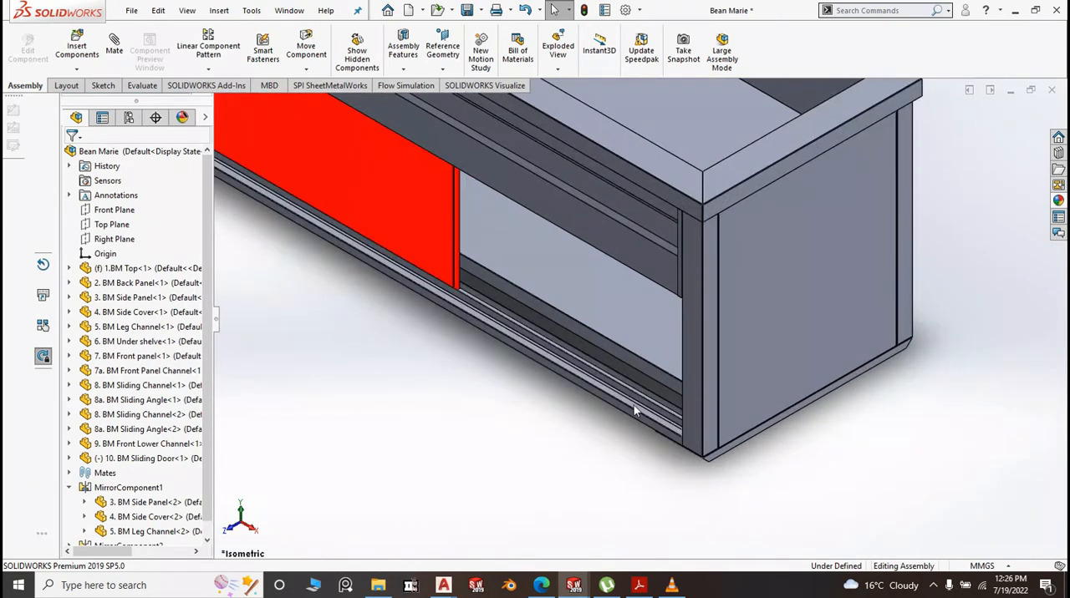
# Insert a second 10. BM Sliding Door in front of the cabinet, rotated twice by 90° about Z, and slide the first door along its channel
pyautogui.scroll(6, 633, 406)
pyautogui.click(463, 442)
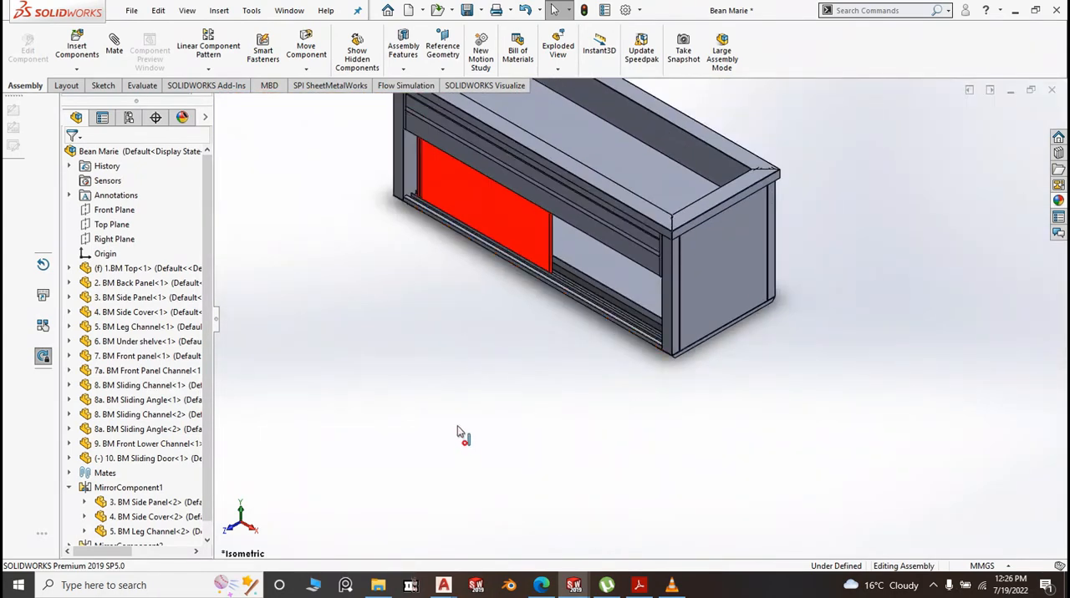
pyautogui.scroll(-1, 482, 257)
pyautogui.scroll(3, 482, 257)
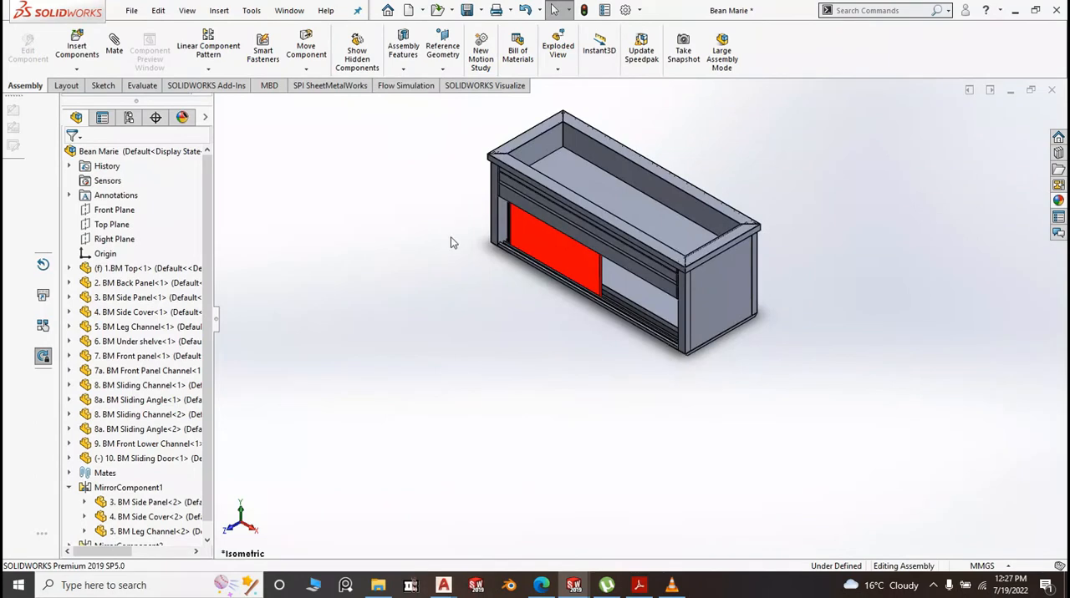
pyautogui.click(76, 52)
pyautogui.click(139, 311)
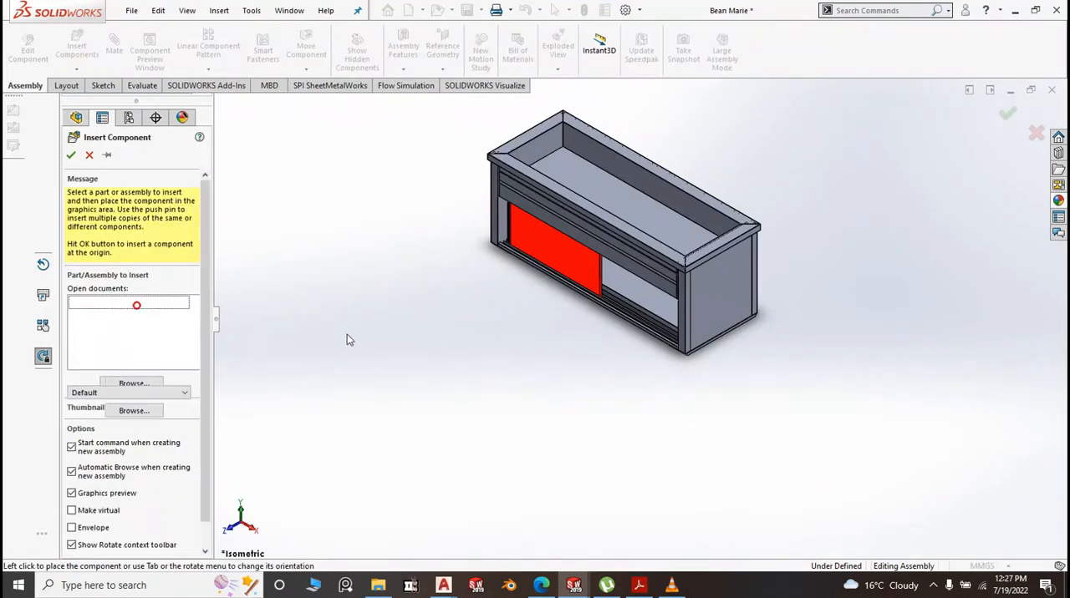
pyautogui.scroll(-3, 444, 359)
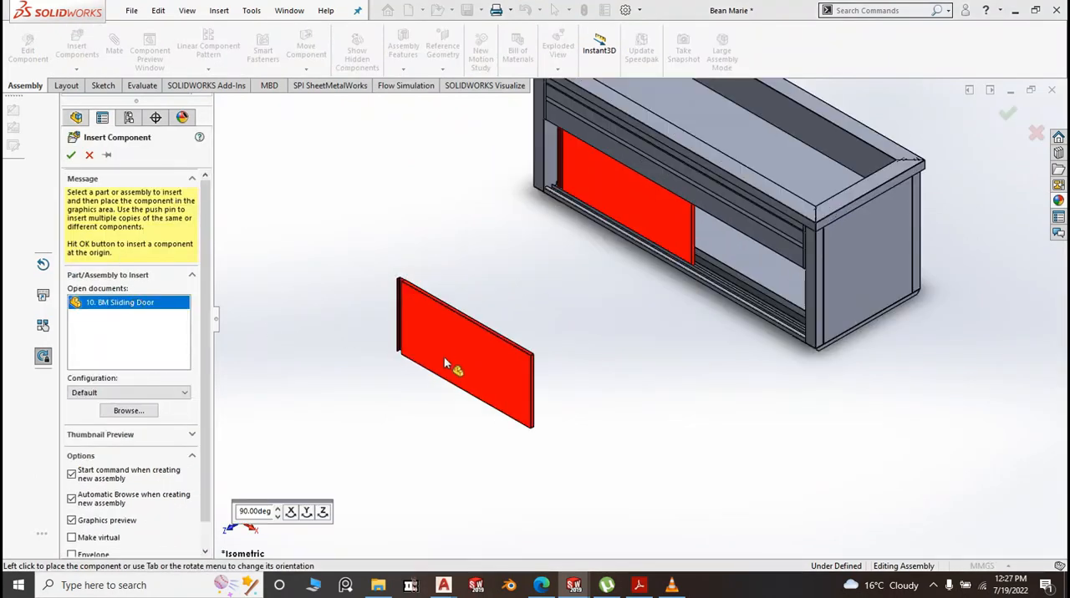
pyautogui.click(324, 513)
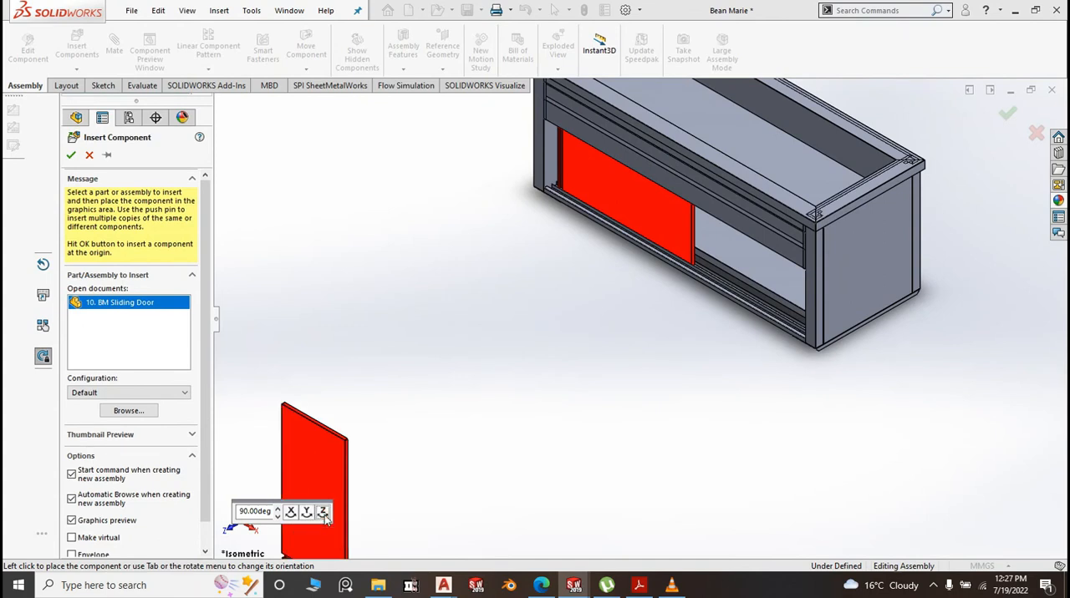
pyautogui.click(324, 513)
pyautogui.click(706, 365)
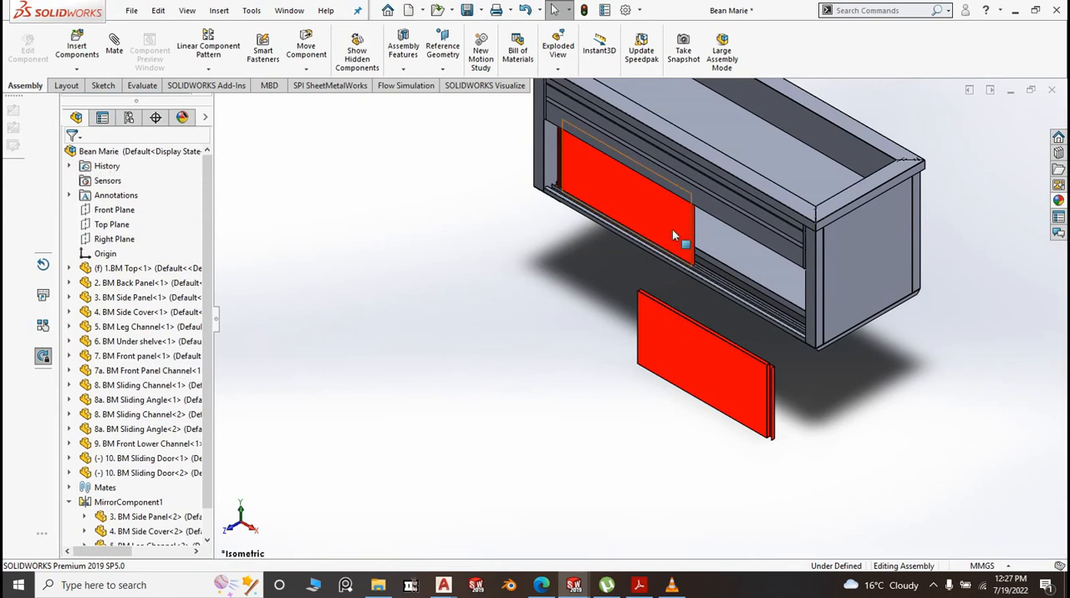
pyautogui.moveTo(617, 203); pyautogui.dragTo(551, 170)
# Try a coincident mate between the first sliding door's face and the second door's edge flange, clearing the mate selections
pyautogui.scroll(-5, 703, 368)
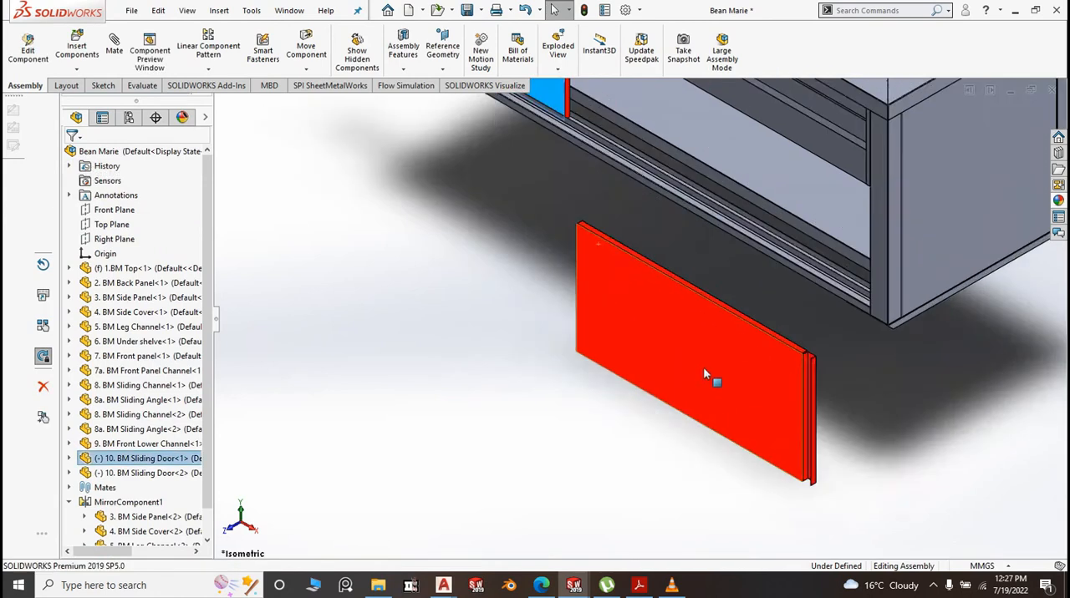
pyautogui.click(117, 45)
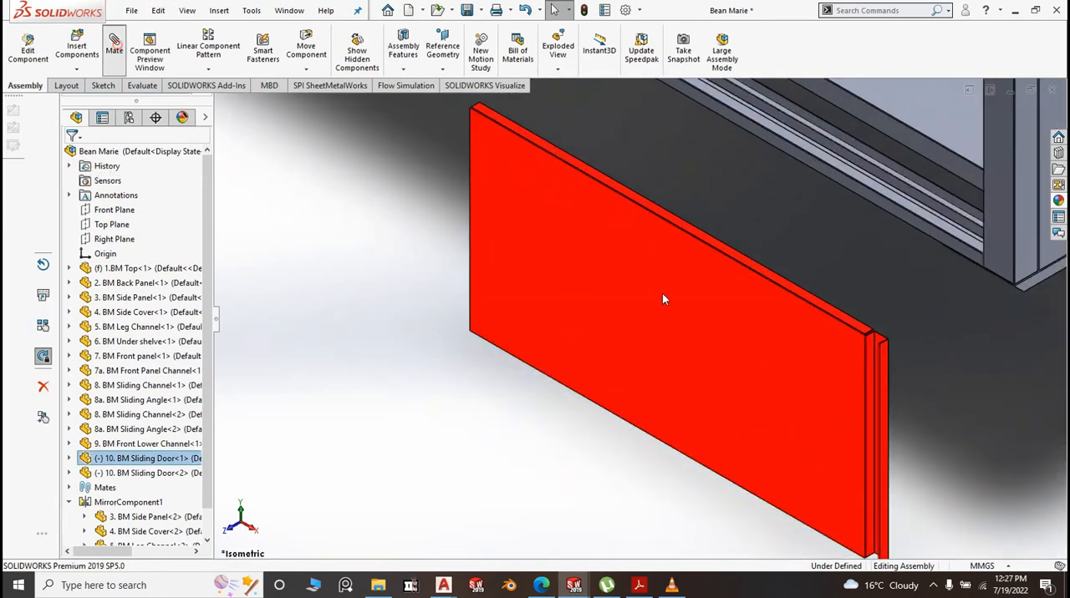
pyautogui.click(760, 360)
pyautogui.moveTo(761, 364); pyautogui.dragTo(774, 431, button='middle')
pyautogui.scroll(-2, 774, 431)
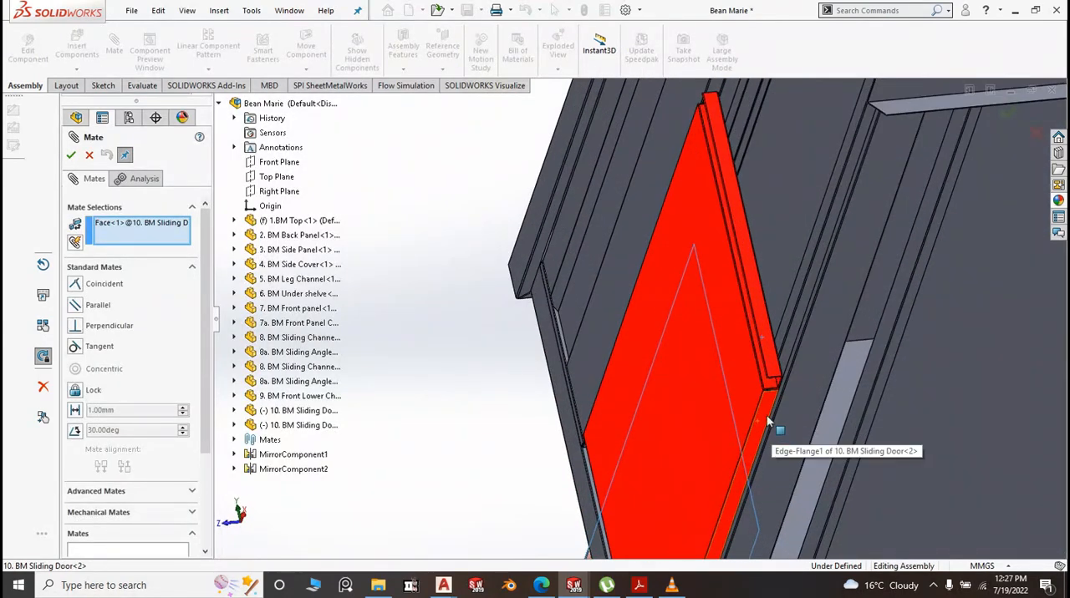
pyautogui.click(765, 413)
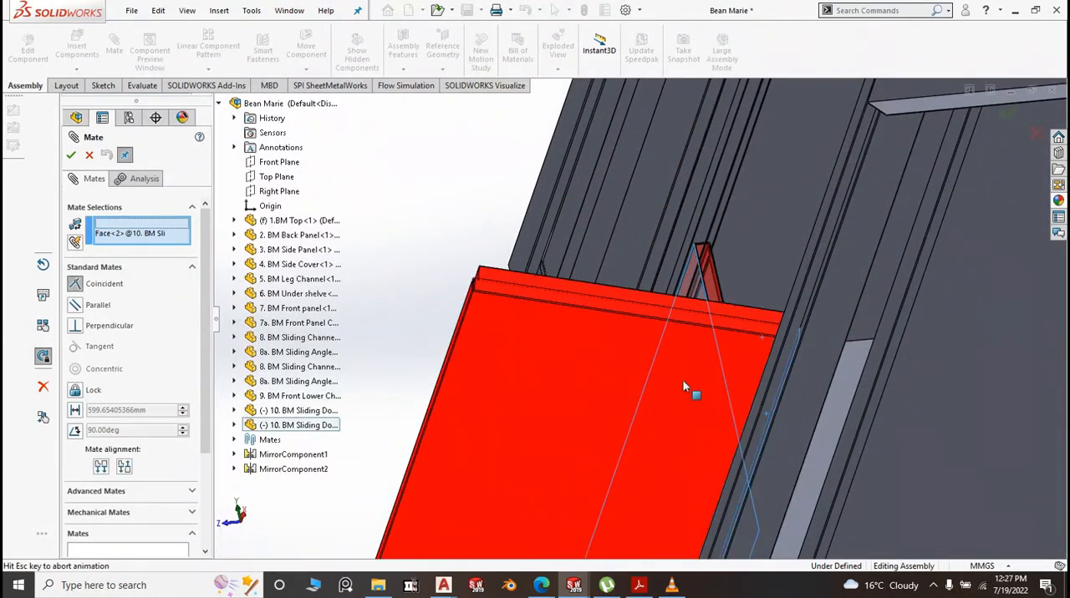
pyautogui.rightClick(140, 231)
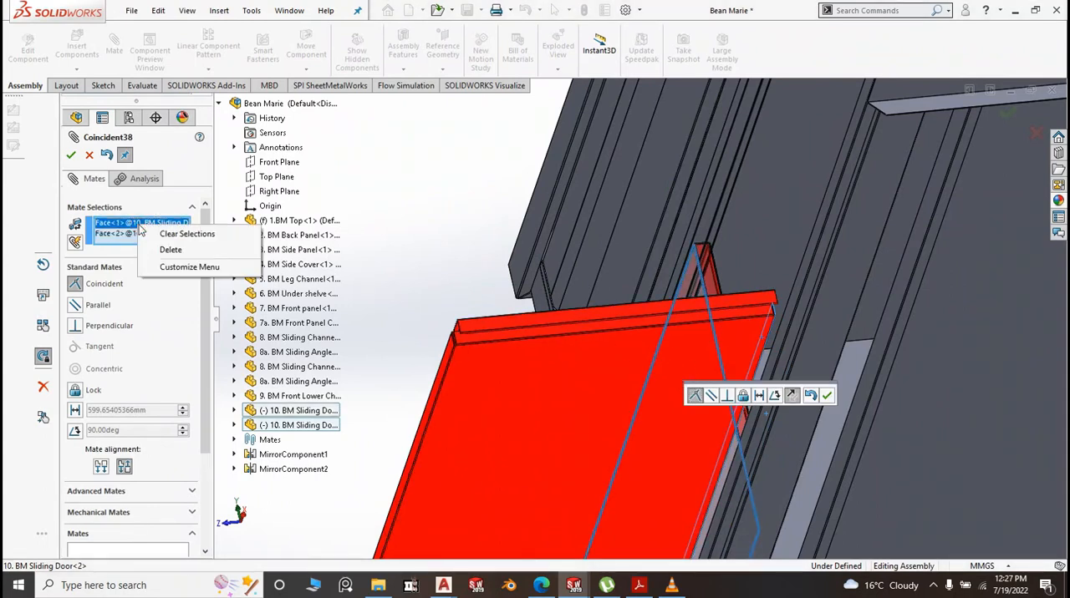
pyautogui.click(172, 250)
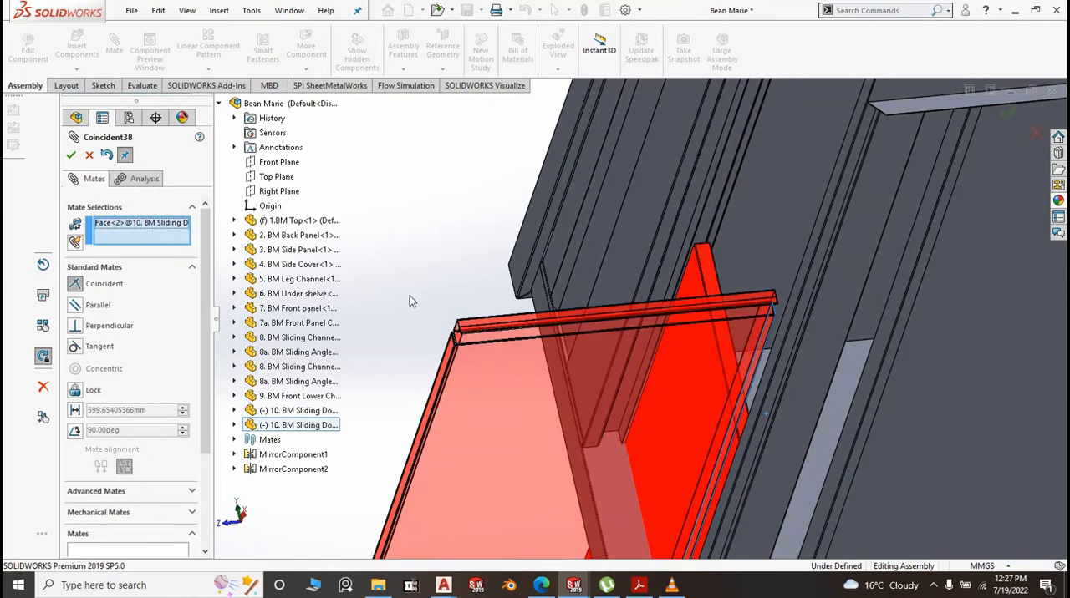
pyautogui.scroll(4, 410, 301)
pyautogui.rightClick(178, 234)
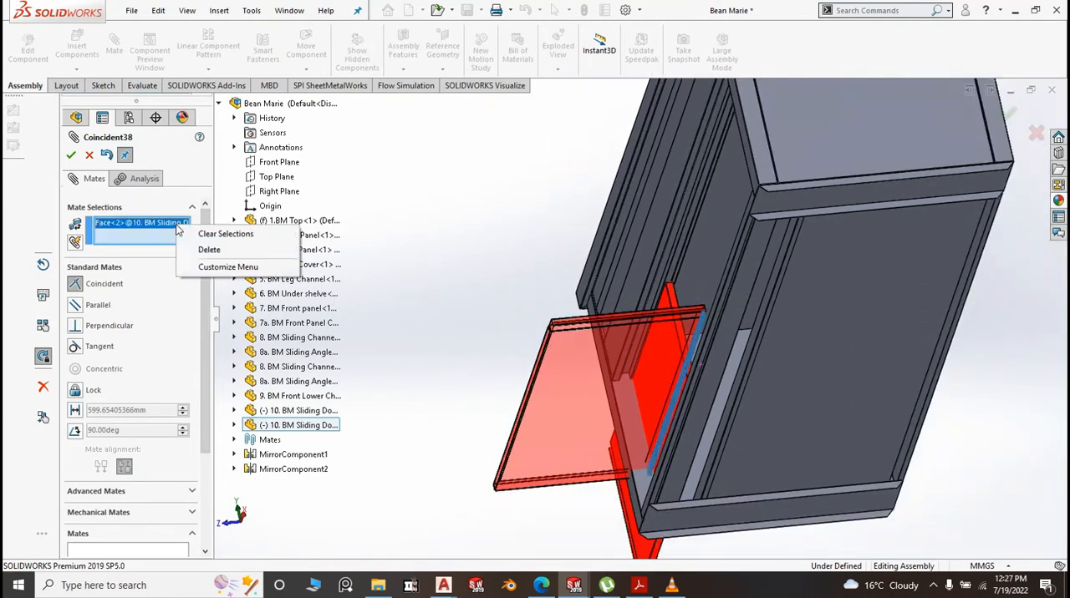
pyautogui.click(206, 237)
pyautogui.scroll(3, 540, 297)
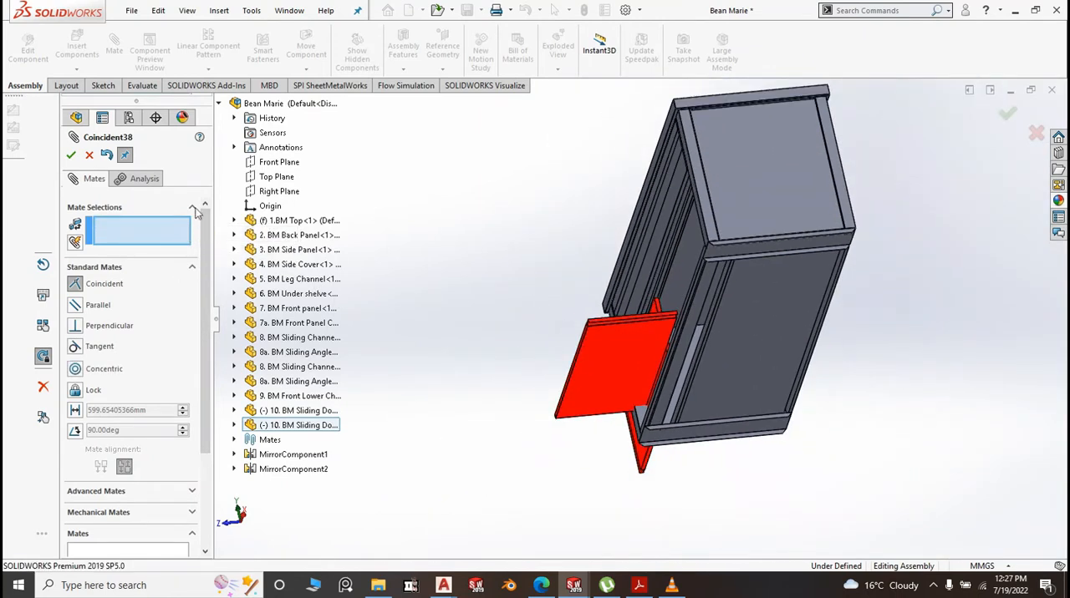
# Mate the second sliding door's lower flange face coincident with the base face of the lower 8. BM Sliding Channel
pyautogui.moveTo(450, 262); pyautogui.dragTo(496, 377, button='middle')
pyautogui.moveTo(592, 339); pyautogui.dragTo(494, 349)
pyautogui.scroll(-6, 552, 329)
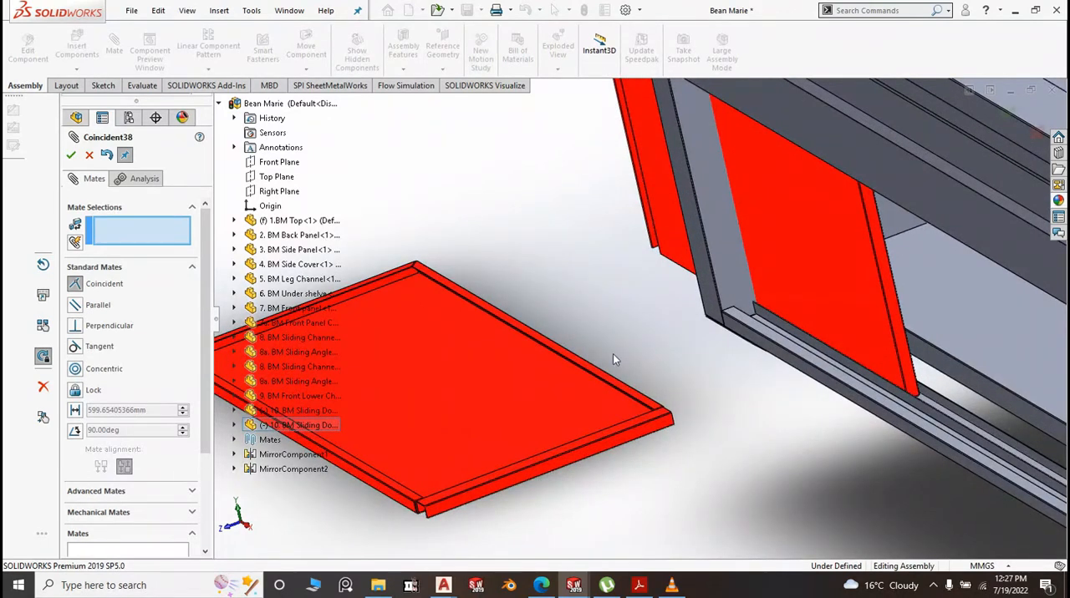
pyautogui.moveTo(683, 439); pyautogui.dragTo(691, 420, button='middle')
pyautogui.scroll(-5, 692, 419)
pyautogui.click(682, 333)
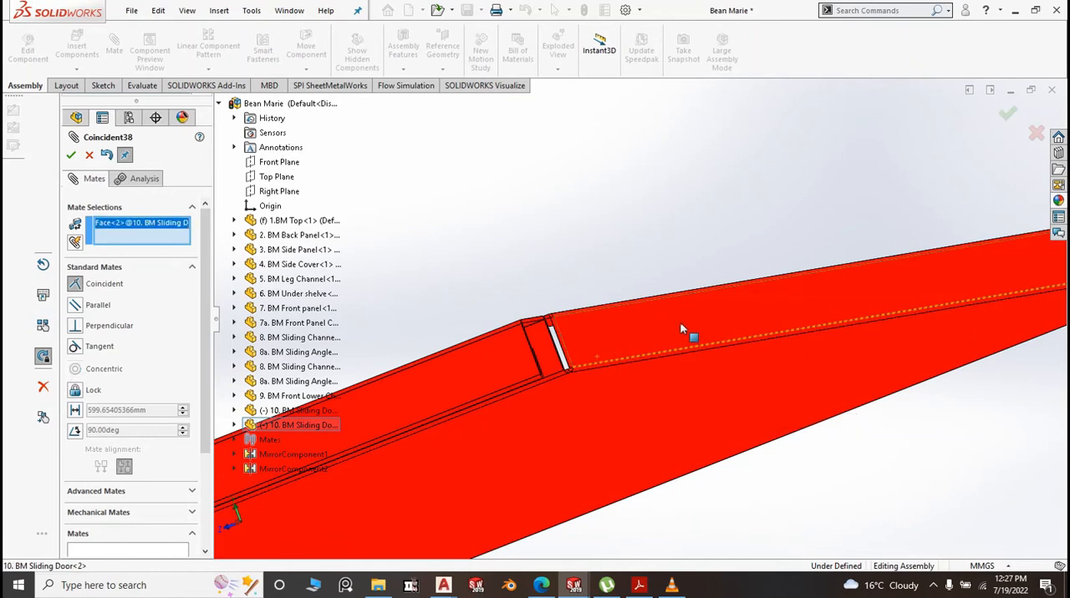
pyautogui.scroll(6, 678, 335)
pyautogui.moveTo(636, 404); pyautogui.dragTo(903, 370, button='middle')
pyautogui.scroll(-3, 961, 307)
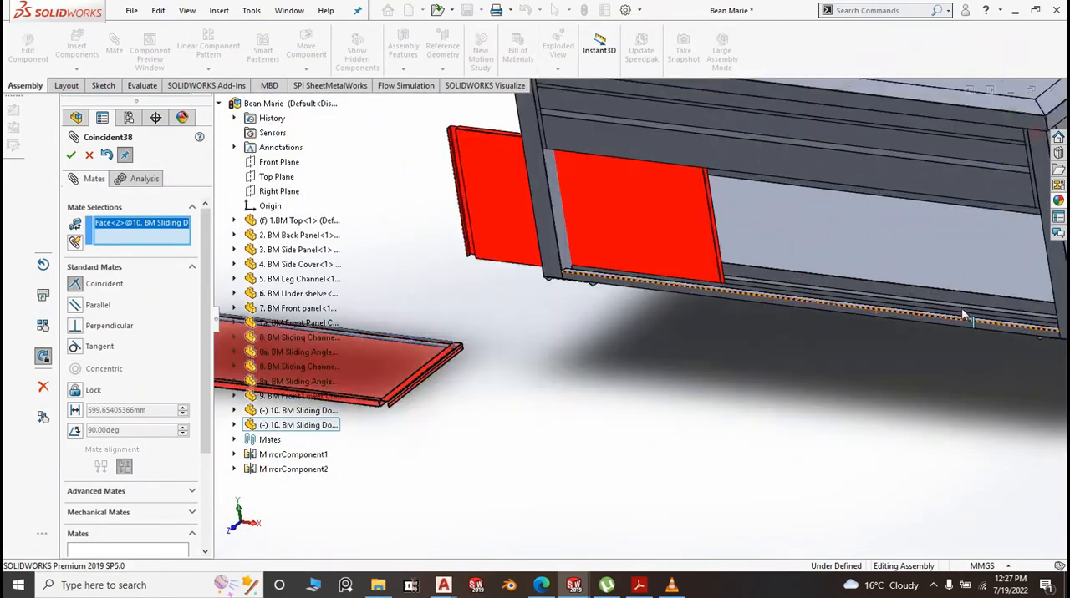
pyautogui.scroll(-3, 843, 335)
pyautogui.moveTo(776, 363); pyautogui.dragTo(758, 392, button='middle')
pyautogui.scroll(-5, 719, 351)
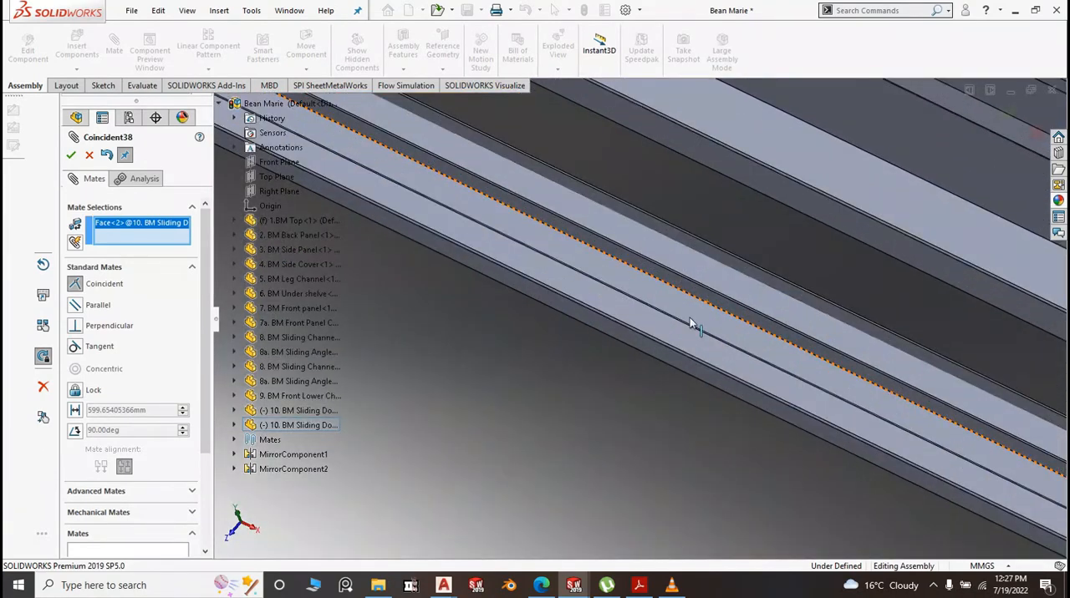
pyautogui.scroll(-2, 700, 317)
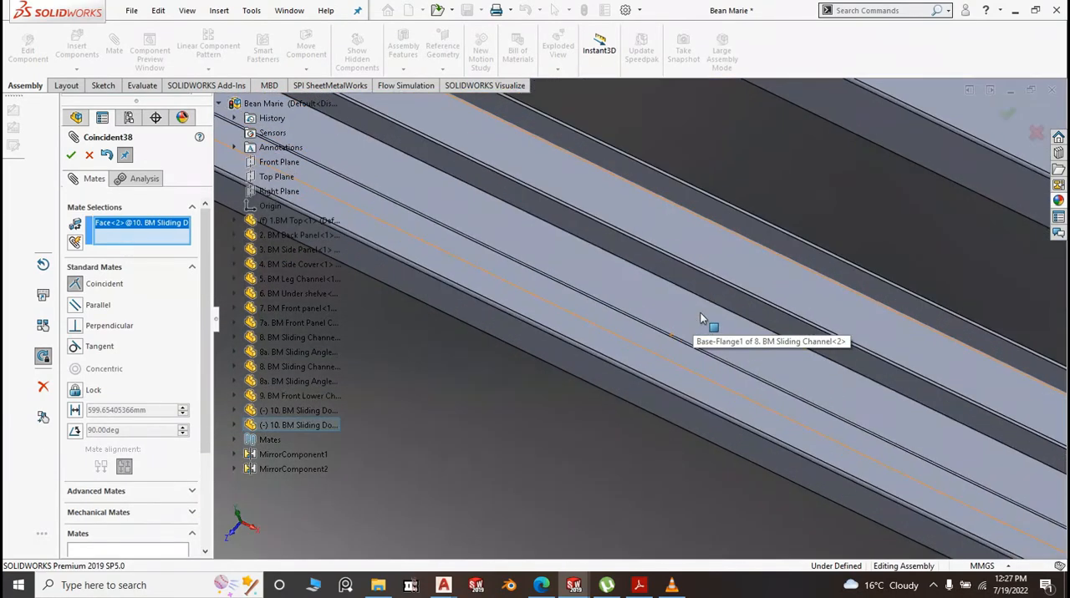
pyautogui.click(694, 317)
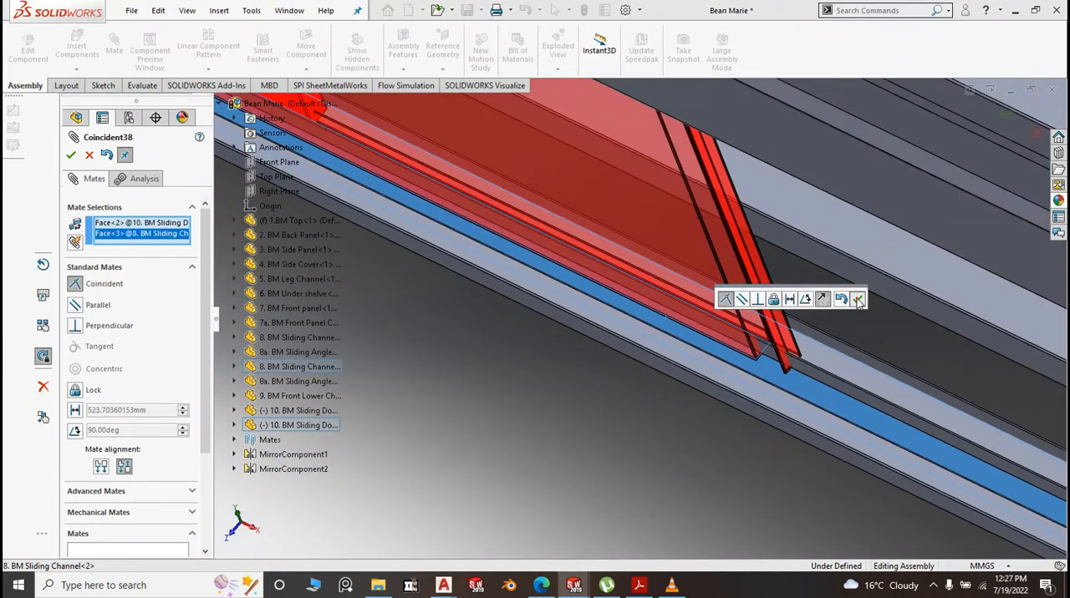
pyautogui.click(858, 299)
# Set up a centered Width mate with the facing sides of the lower 8a. BM Sliding Angle and 8. BM Sliding Channel as width references
pyautogui.scroll(3, 652, 325)
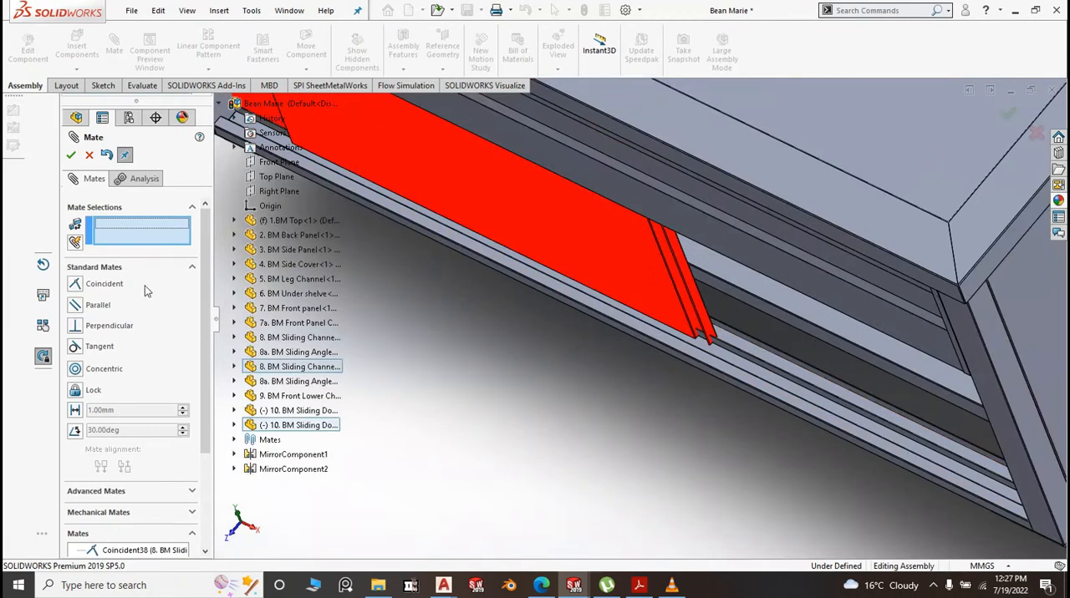
pyautogui.click(96, 492)
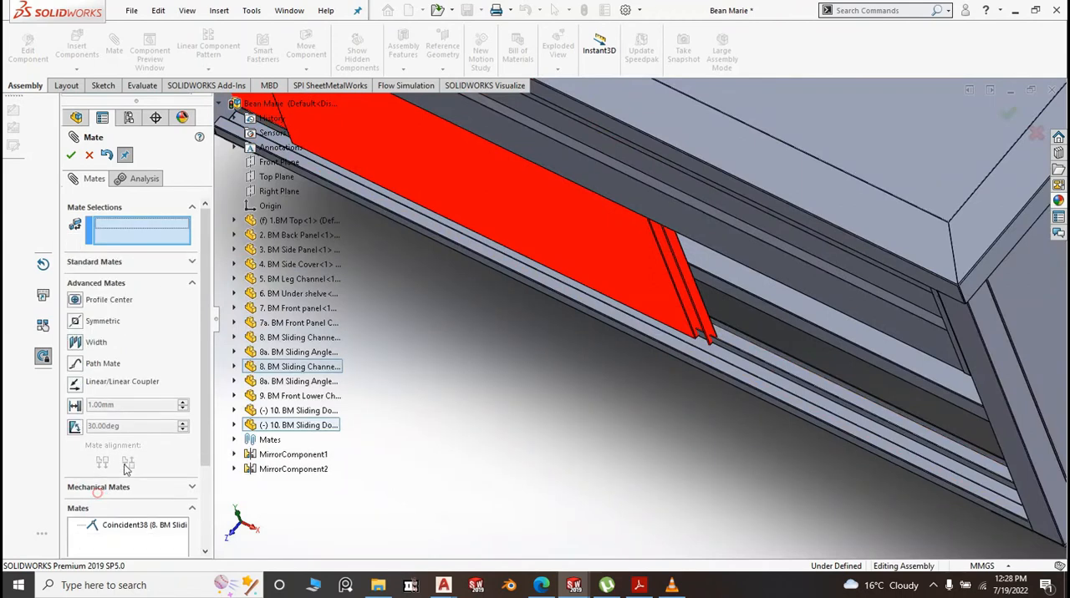
pyautogui.click(77, 343)
pyautogui.scroll(-5, 836, 409)
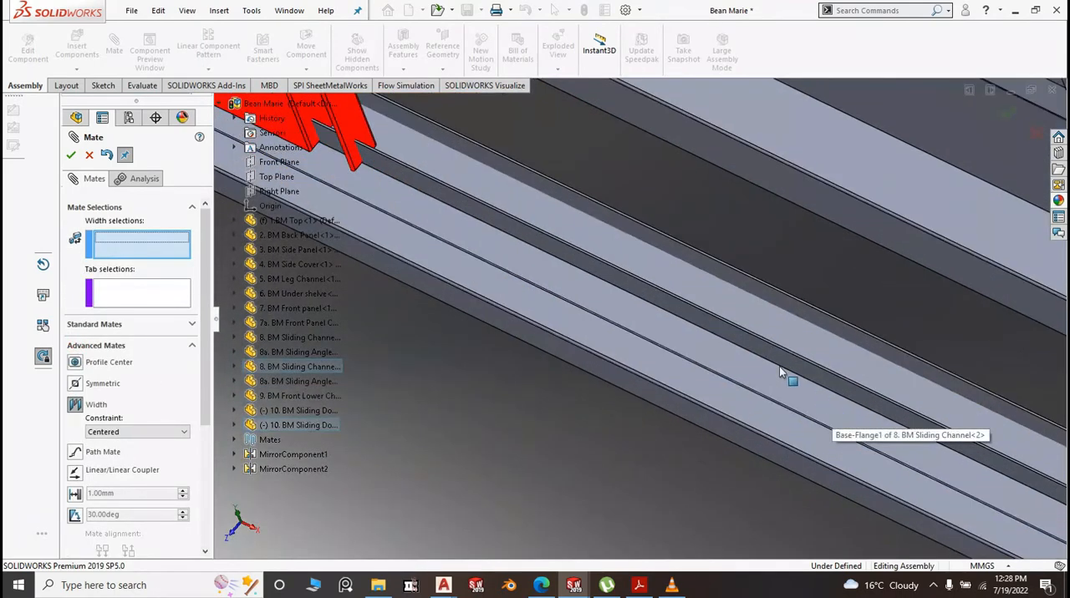
pyautogui.click(768, 354)
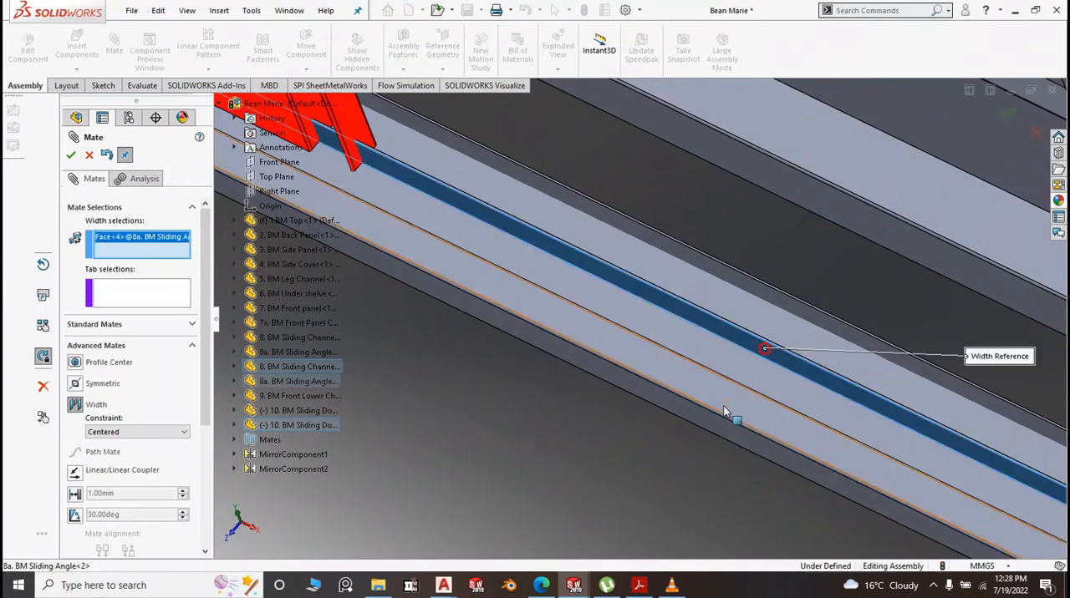
pyautogui.moveTo(686, 452); pyautogui.dragTo(646, 443, button='middle')
pyautogui.scroll(-5, 652, 330)
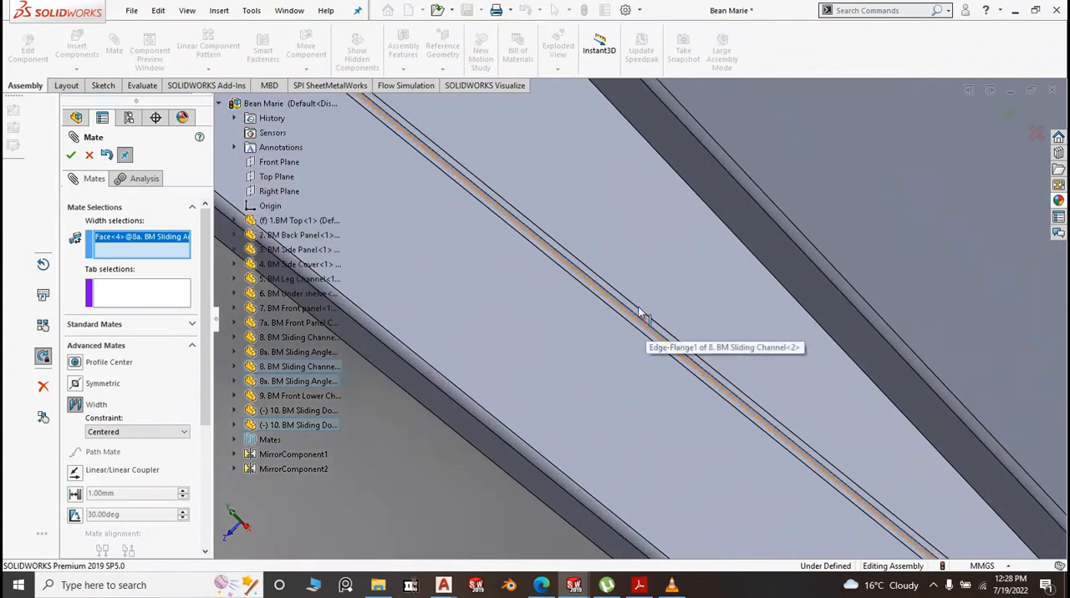
pyautogui.moveTo(592, 333); pyautogui.dragTo(565, 208, button='middle')
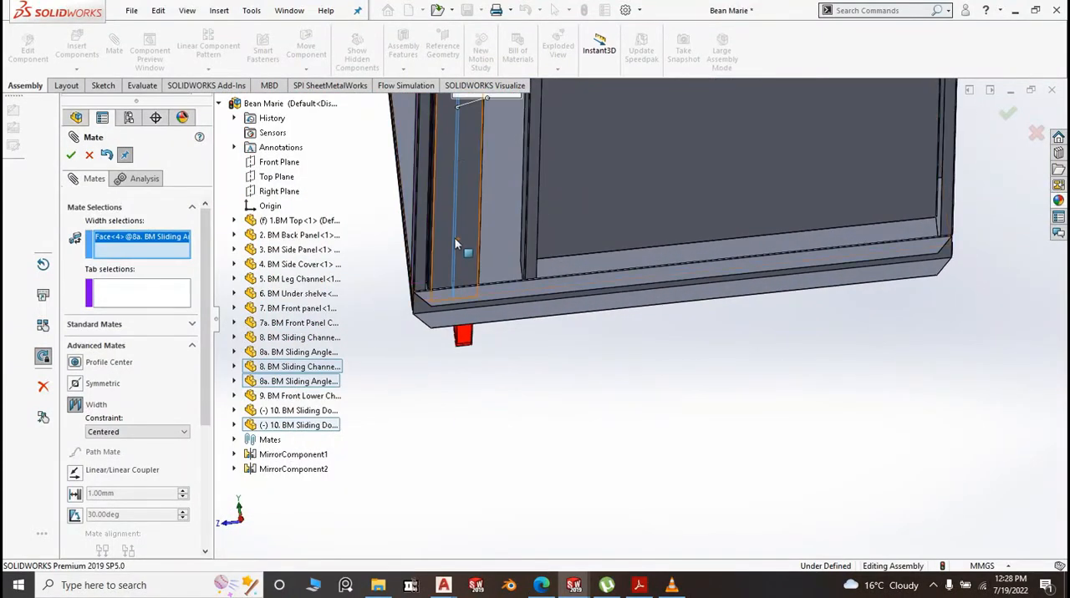
pyautogui.scroll(-8, 463, 267)
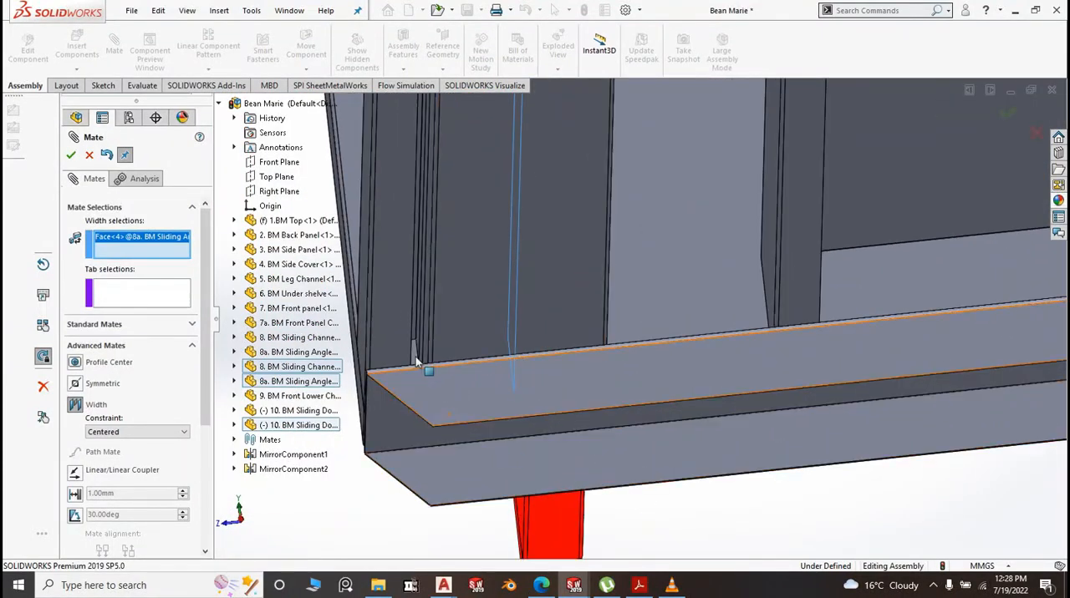
pyautogui.scroll(-6, 418, 363)
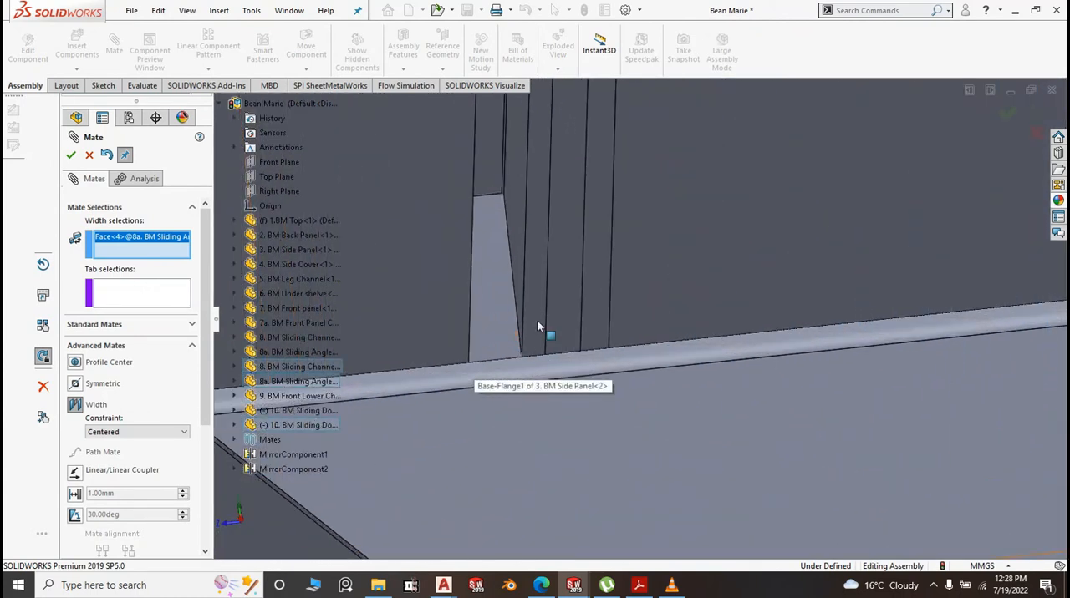
pyautogui.moveTo(578, 311)
pyautogui.mouseDown(button='middle')
pyautogui.moveTo(588, 312)
pyautogui.moveTo(577, 316)
pyautogui.mouseUp(button='middle')
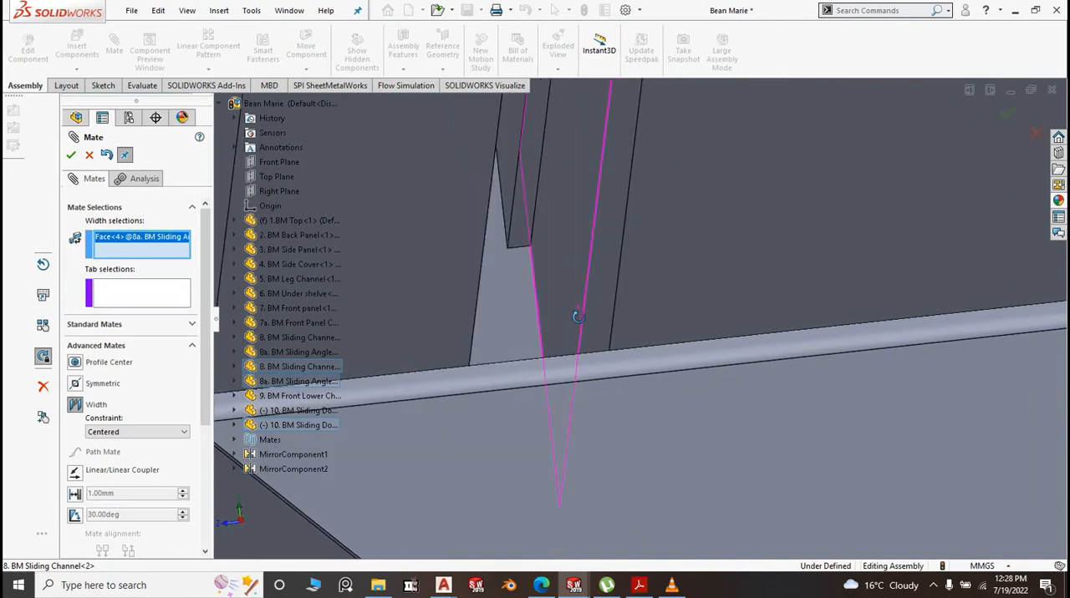
pyautogui.click(567, 263)
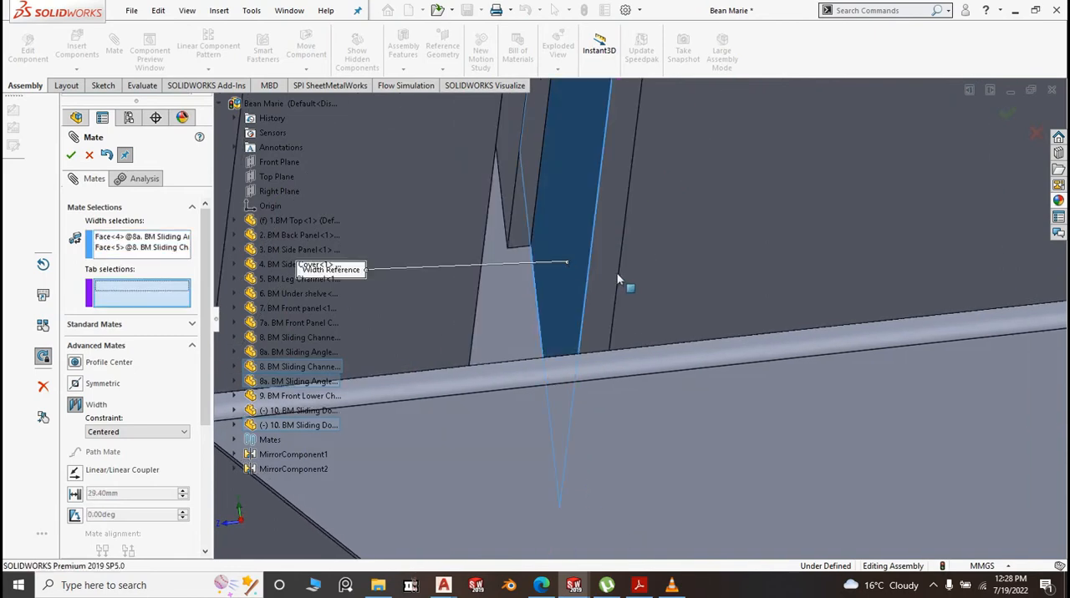
# Complete the centered Width mate by adding the front face and the opposite inner flange face of the second sliding door as tab selections
pyautogui.scroll(3, 619, 278)
pyautogui.scroll(4, 618, 278)
pyautogui.moveTo(564, 342); pyautogui.dragTo(509, 316, button='middle')
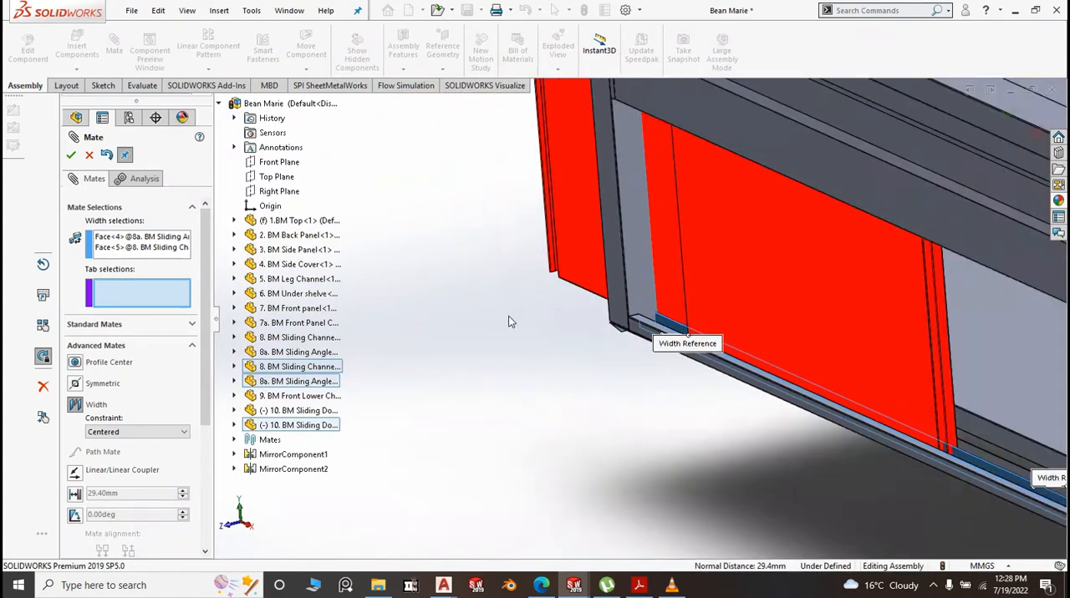
pyautogui.scroll(6, 534, 324)
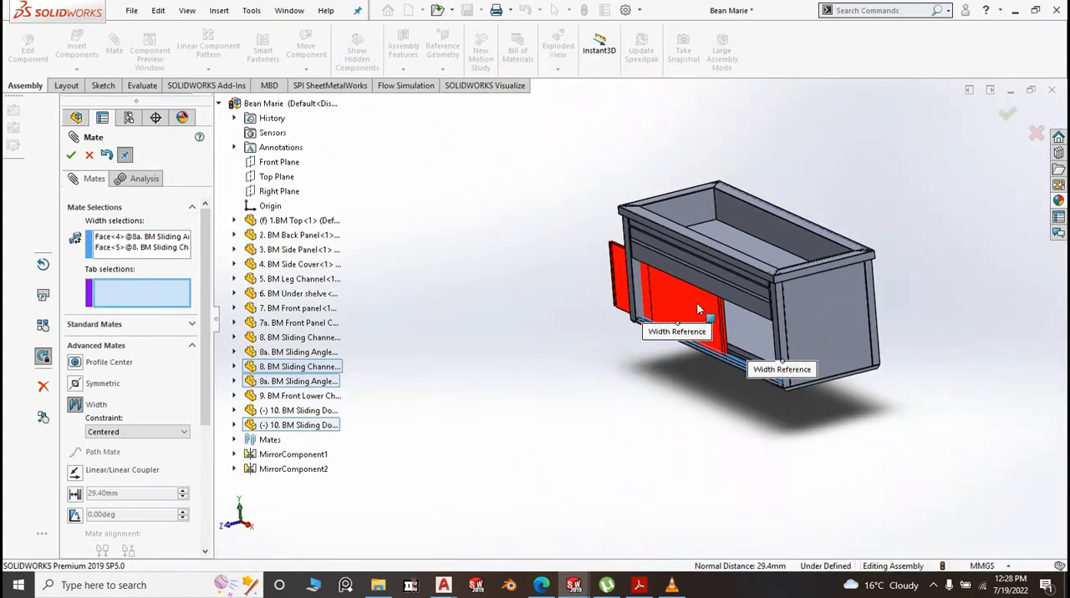
pyautogui.moveTo(697, 303); pyautogui.dragTo(799, 428)
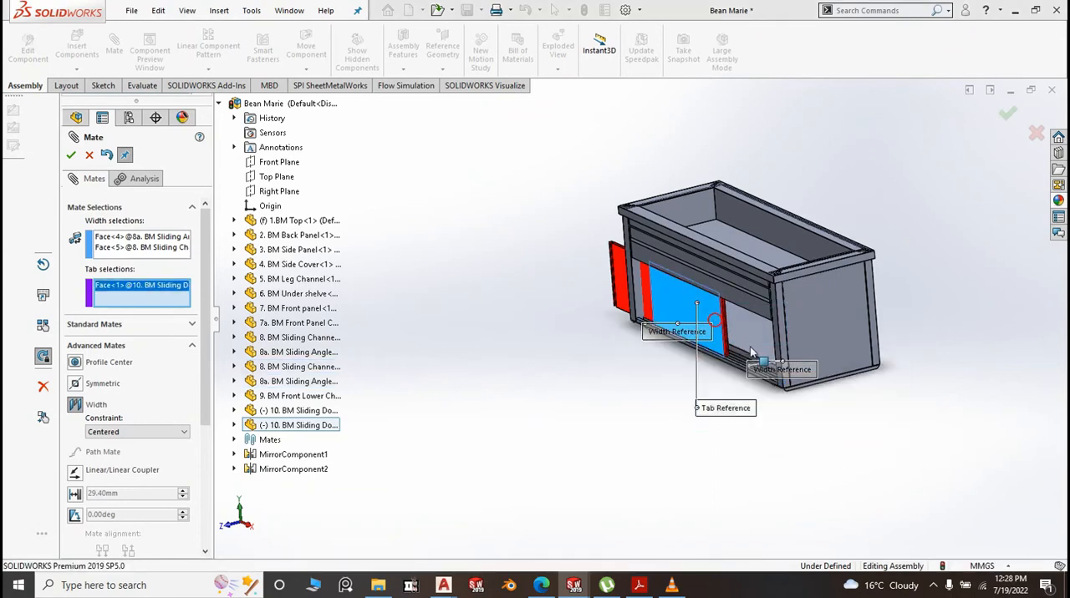
pyautogui.moveTo(905, 428); pyautogui.dragTo(794, 405, button='middle')
pyautogui.scroll(-6, 602, 376)
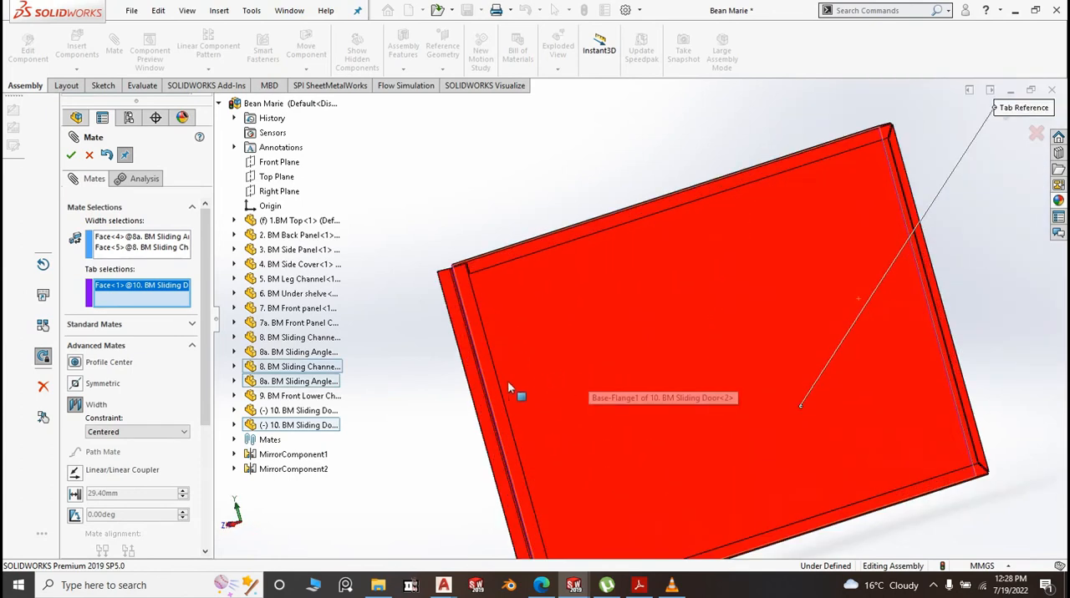
pyautogui.click(491, 386)
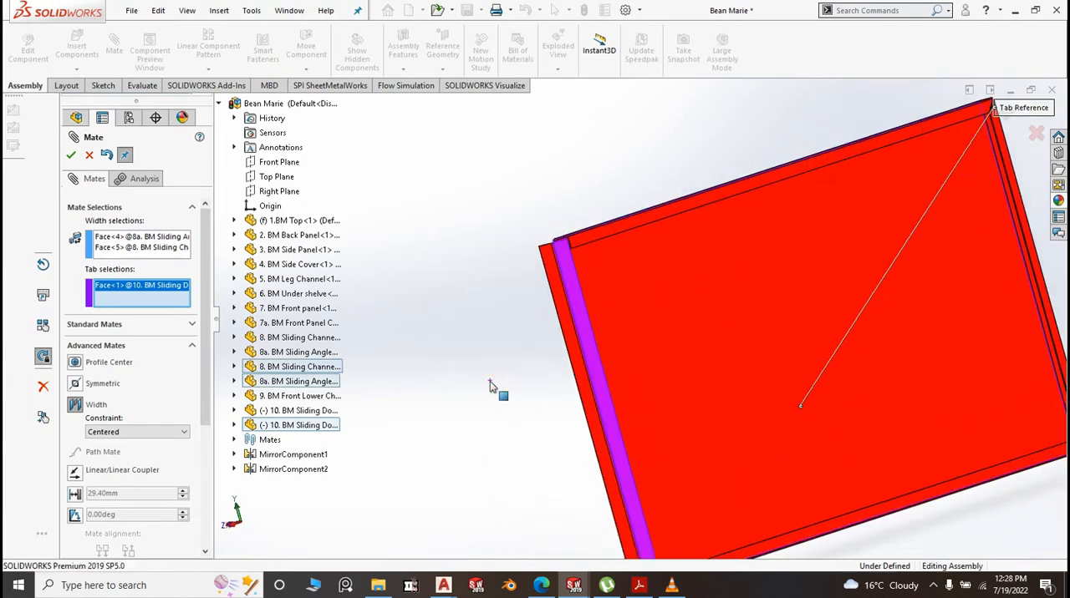
pyautogui.click(71, 155)
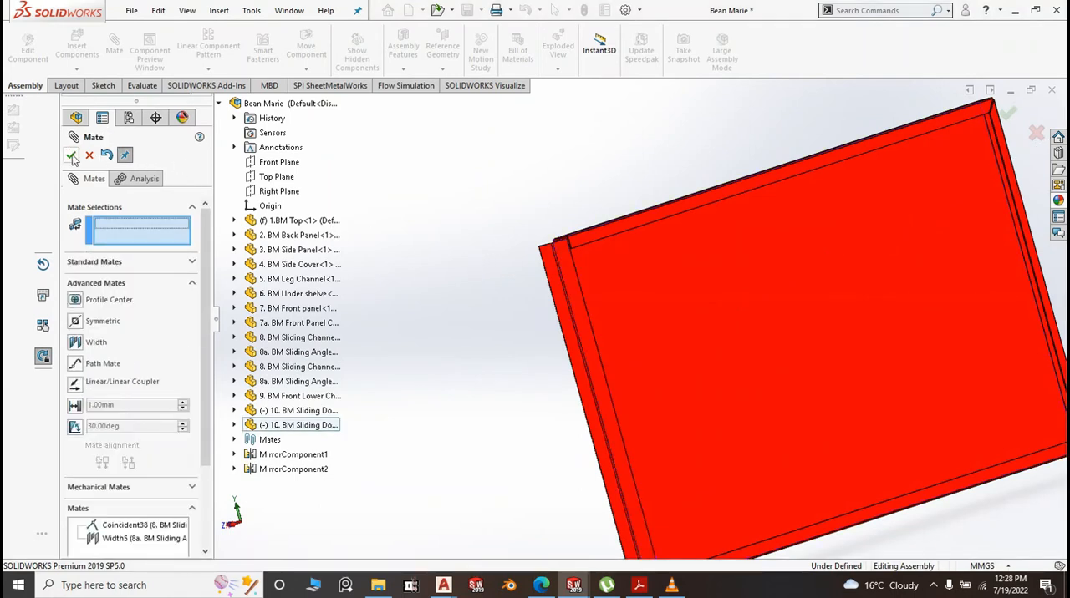
pyautogui.click(72, 156)
# In isometric view, slide the second door into the right half of the cabinet opening and the first door into the left half
pyautogui.scroll(-4, 607, 279)
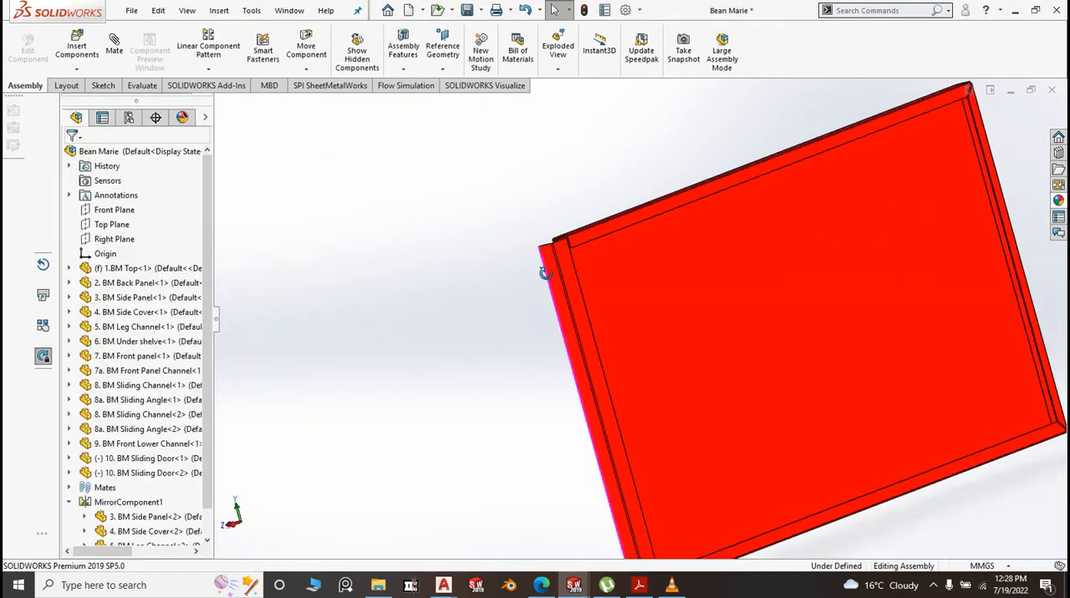
pyautogui.scroll(5, 608, 279)
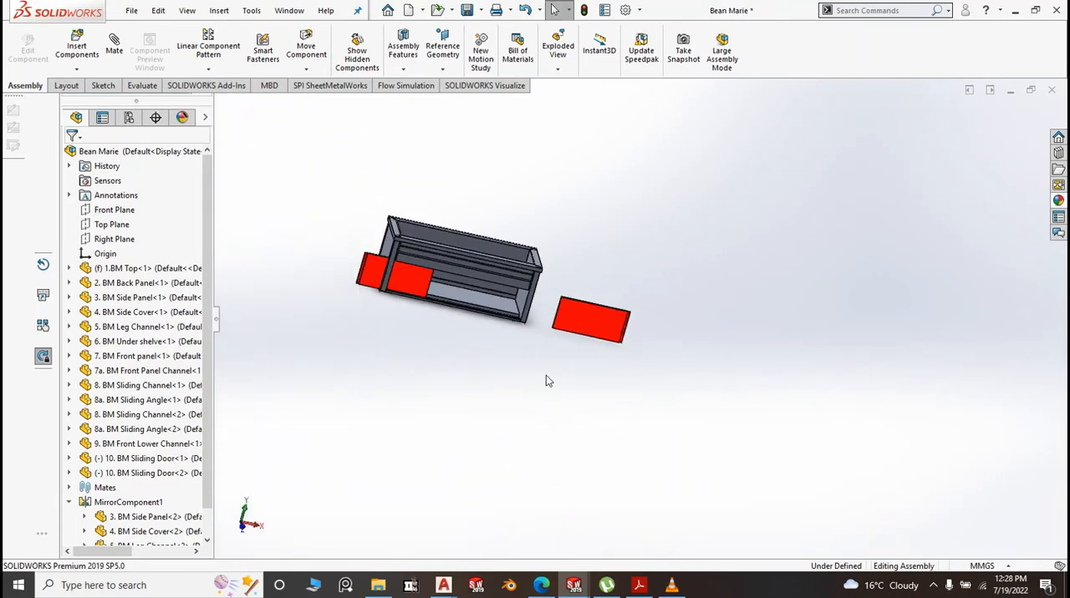
pyautogui.press('space')
pyautogui.click(710, 428)
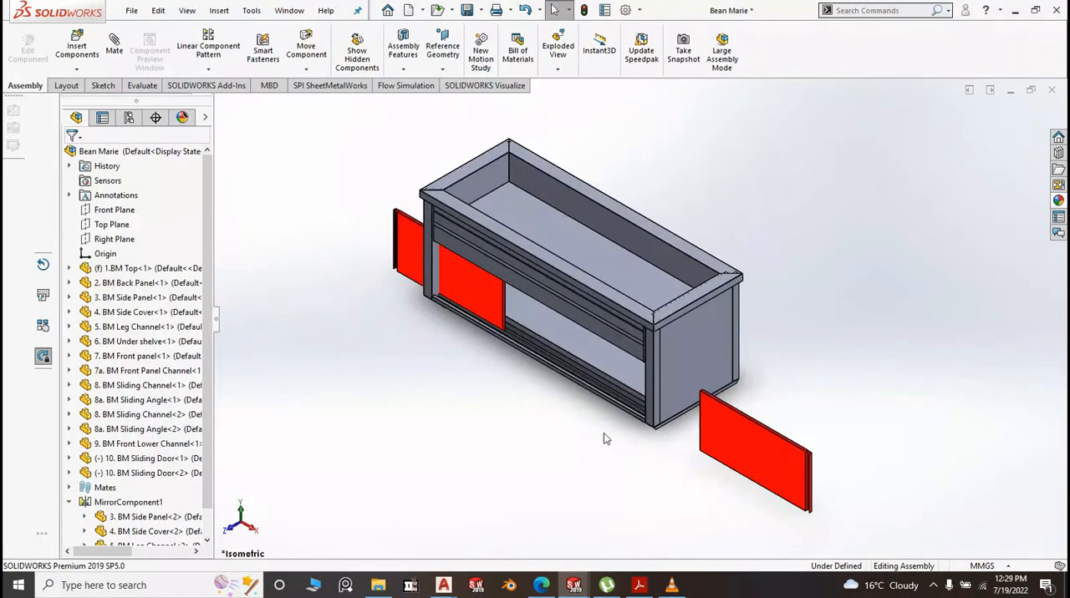
pyautogui.moveTo(733, 446); pyautogui.dragTo(643, 403)
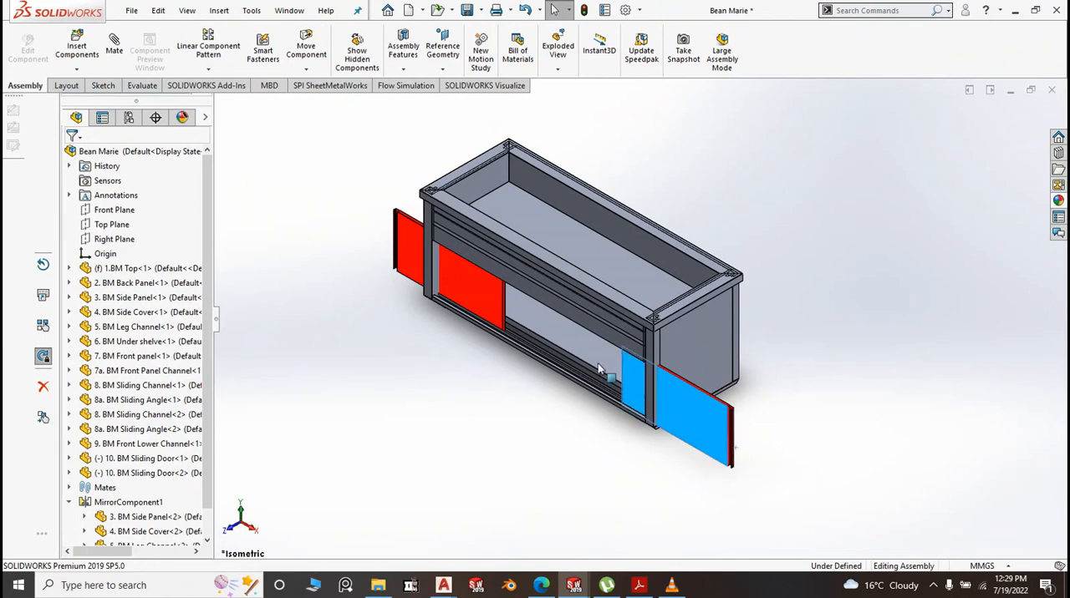
pyautogui.moveTo(598, 369); pyautogui.dragTo(551, 328)
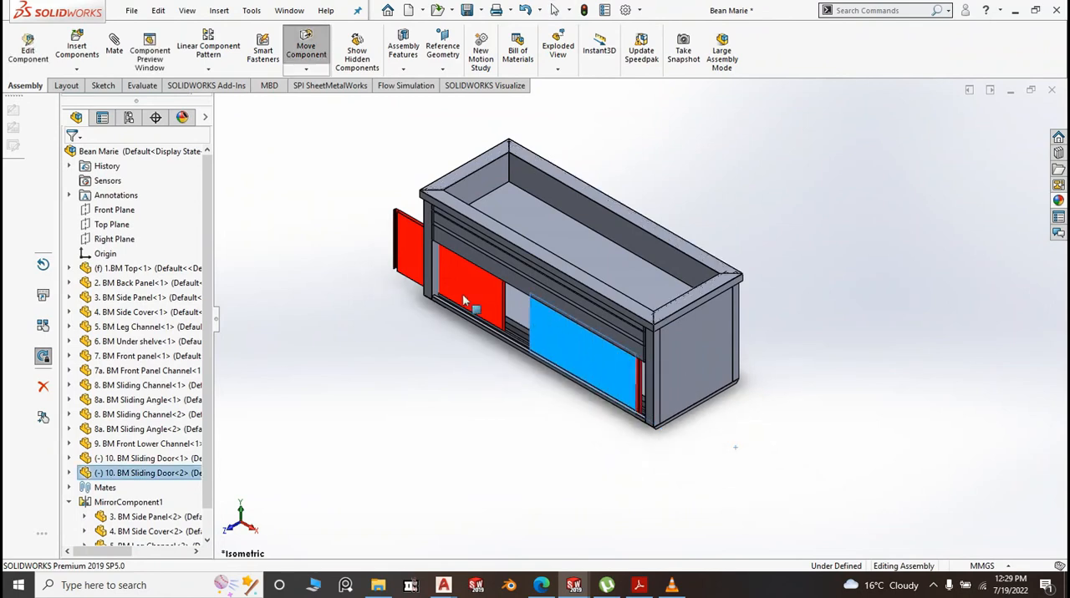
pyautogui.moveTo(452, 283); pyautogui.dragTo(520, 332)
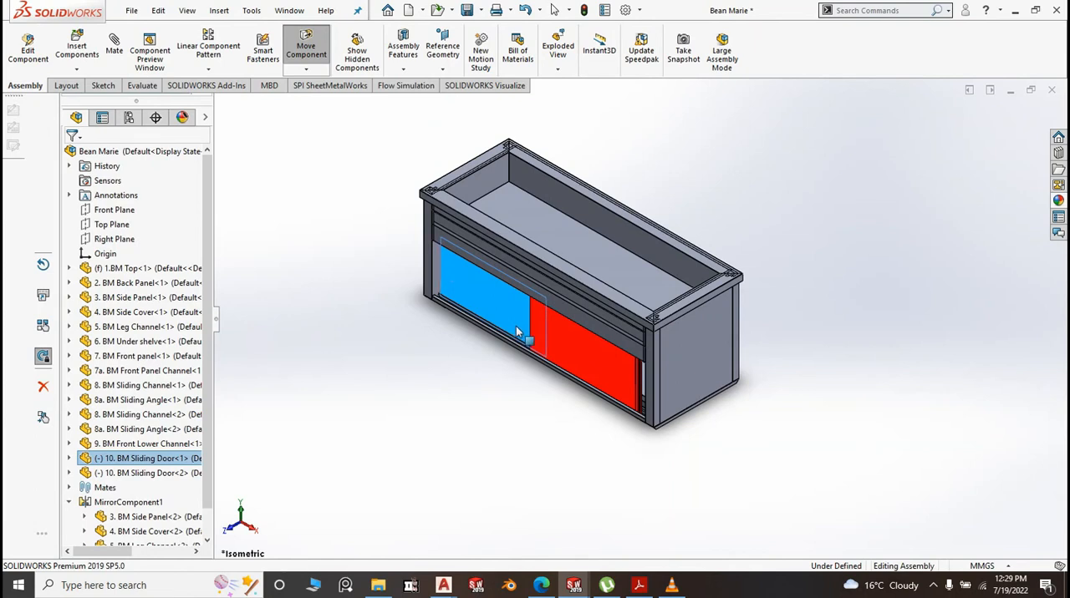
pyautogui.press('Escape')
pyautogui.press('Escape')
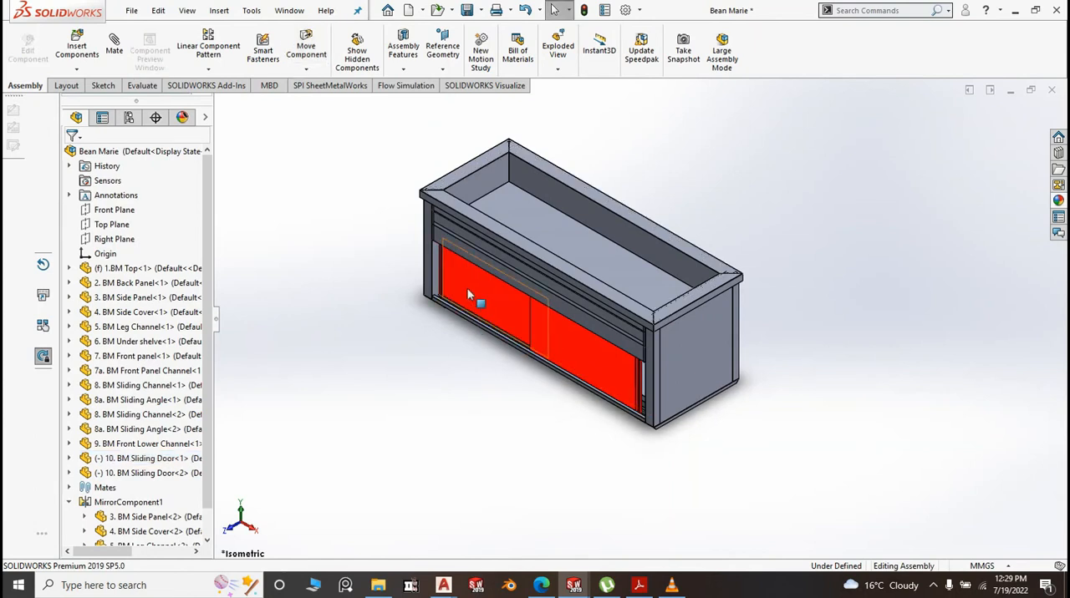
# Fine-adjust the first sliding door along its channel, close to the left leg of the cabinet opening
pyautogui.scroll(-8, 493, 313)
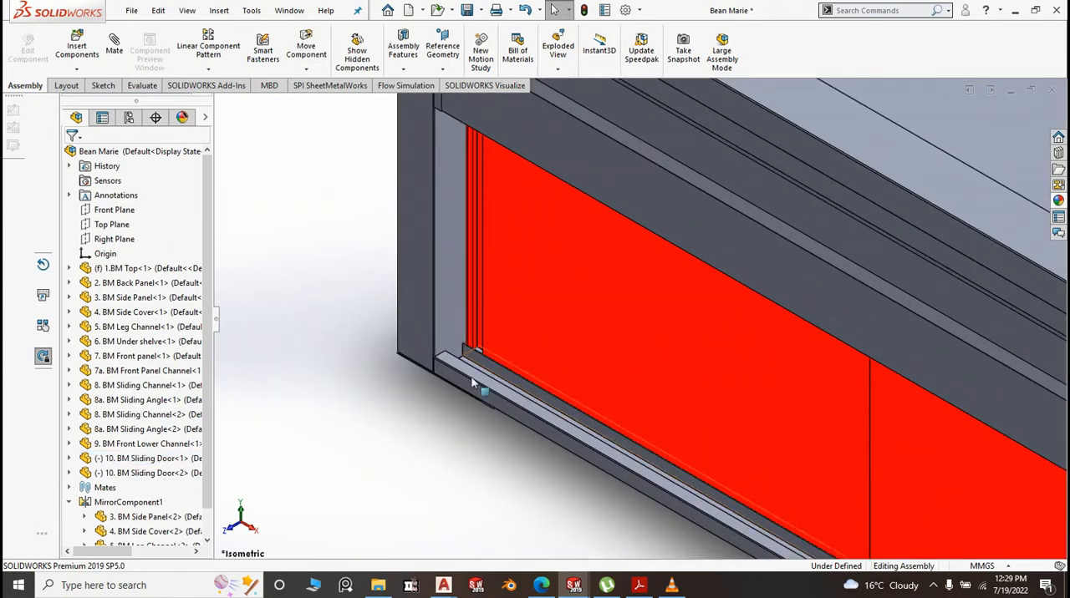
pyautogui.moveTo(473, 383); pyautogui.dragTo(481, 441, button='middle')
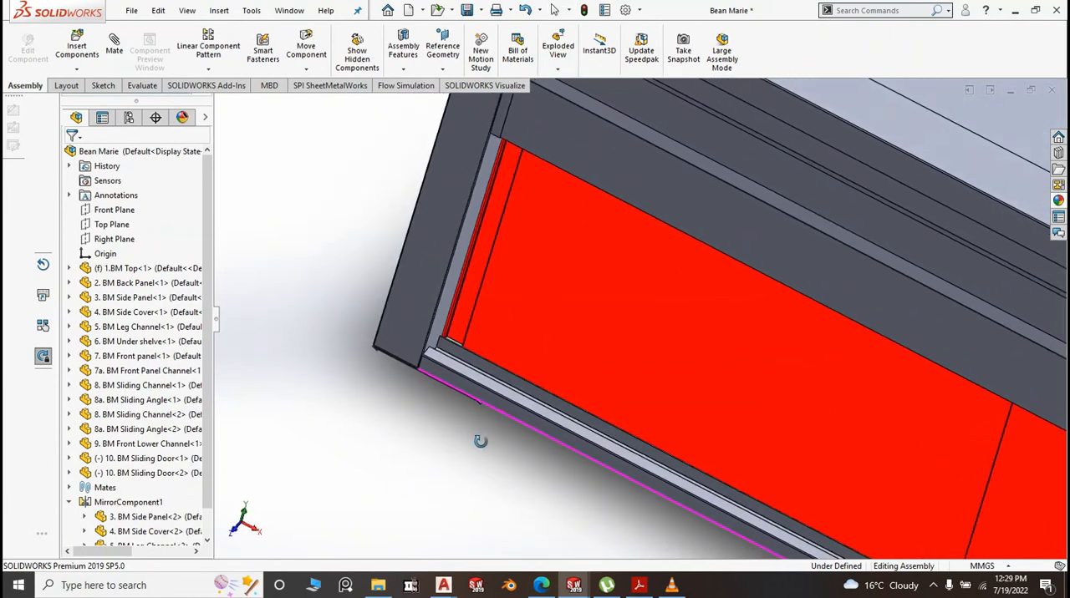
pyautogui.scroll(-2, 506, 212)
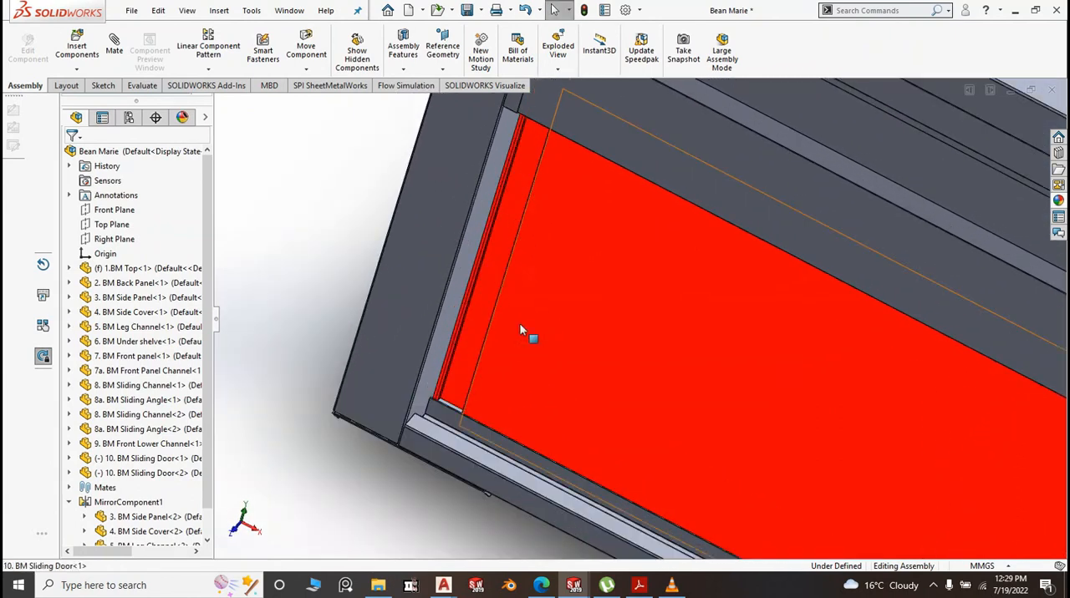
pyautogui.moveTo(520, 331); pyautogui.dragTo(523, 333)
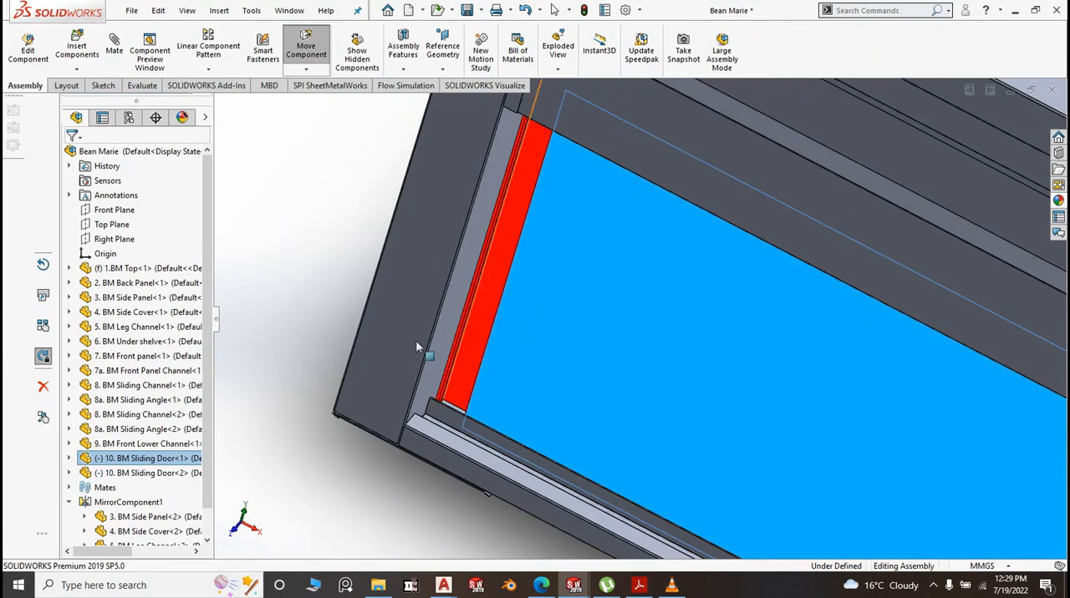
pyautogui.scroll(7, 360, 236)
pyautogui.click(507, 449)
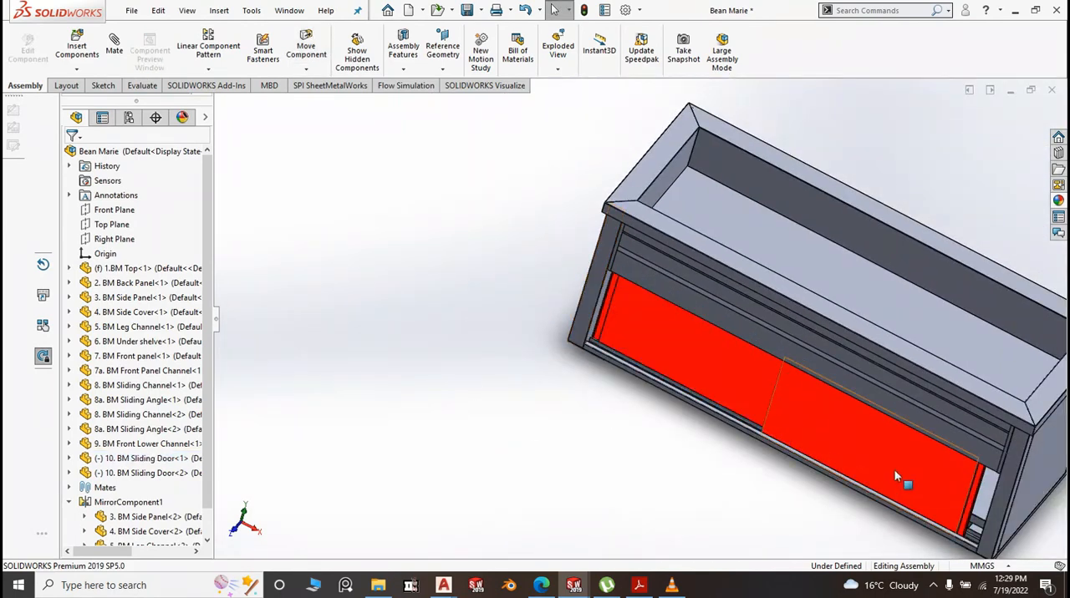
# Fine-adjust the second sliding door along its channel, up to the right leg of the cabinet opening
pyautogui.moveTo(895, 476); pyautogui.dragTo(918, 490)
pyautogui.scroll(-3, 918, 489)
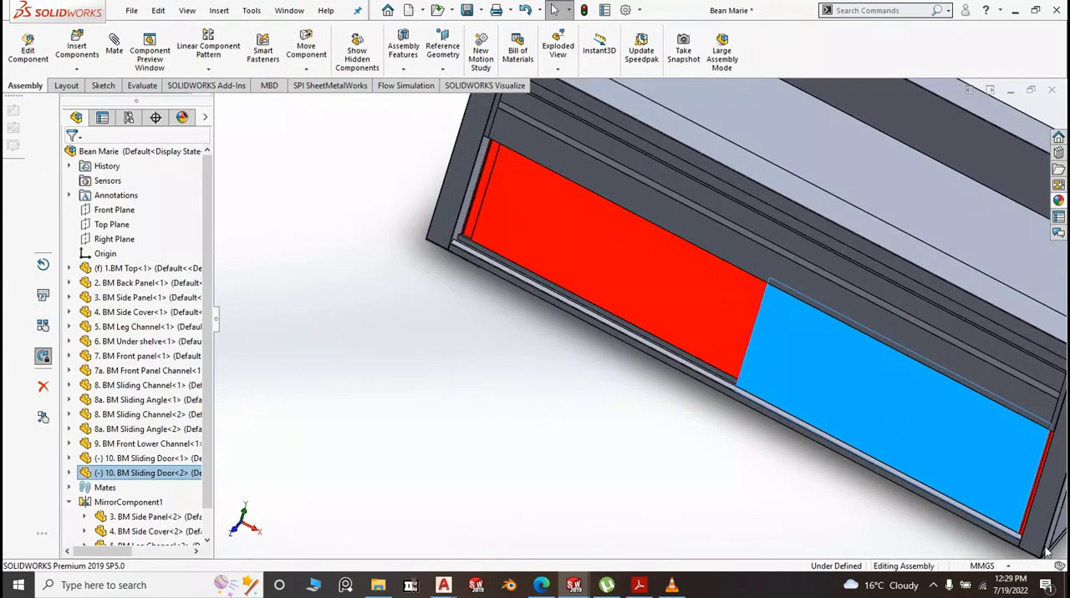
pyautogui.scroll(-4, 840, 449)
pyautogui.moveTo(602, 441)
pyautogui.mouseDown(button='middle')
pyautogui.moveTo(617, 461)
pyautogui.moveTo(618, 452)
pyautogui.mouseUp(button='middle')
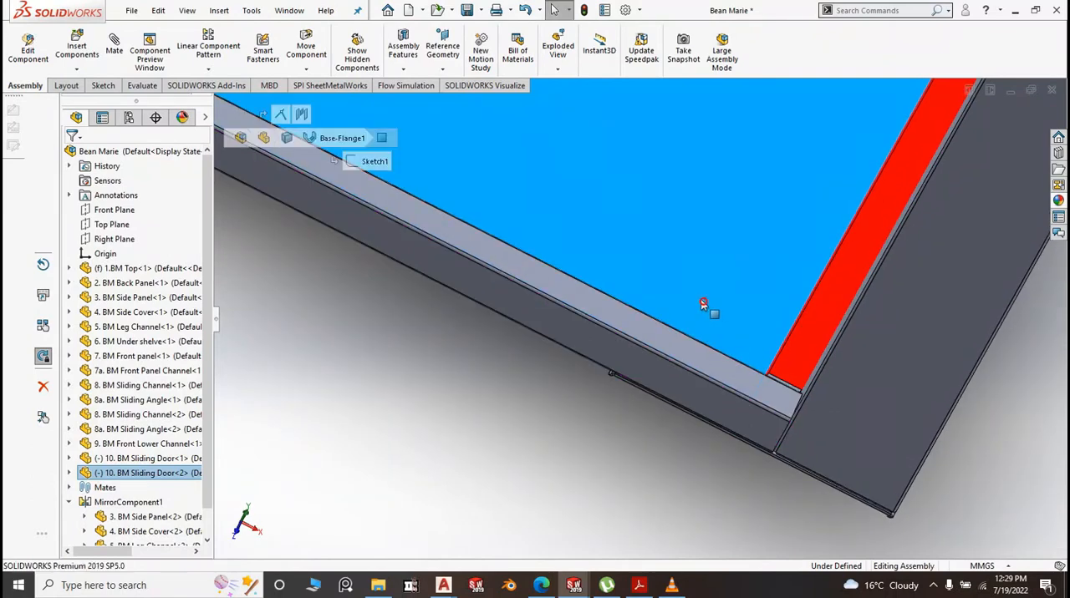
pyautogui.moveTo(702, 300)
pyautogui.mouseDown()
pyautogui.moveTo(680, 291)
pyautogui.moveTo(691, 290)
pyautogui.mouseUp()
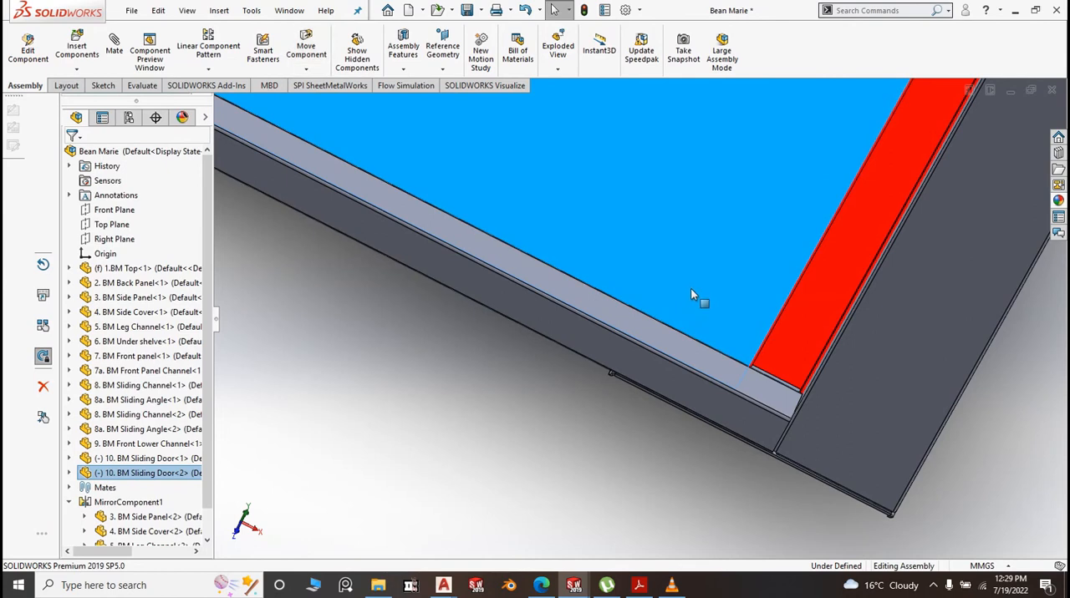
pyautogui.scroll(4, 528, 394)
pyautogui.click(517, 420)
pyautogui.scroll(5, 564, 298)
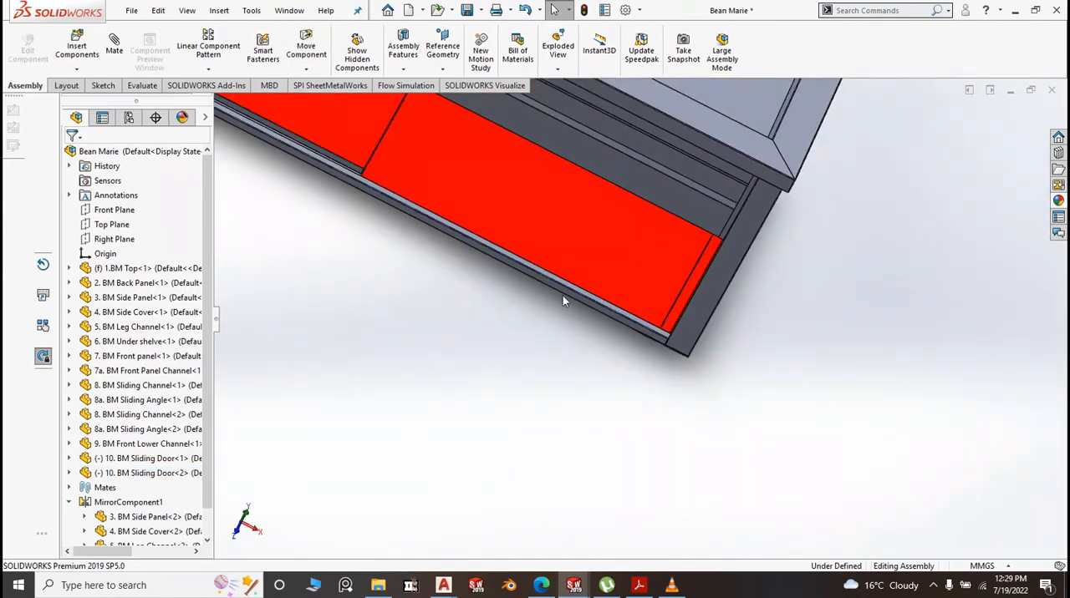
# Return the assembly to the isometric view, clear the selection, and save it with the rebuild option
pyautogui.press('space')
pyautogui.click(676, 398)
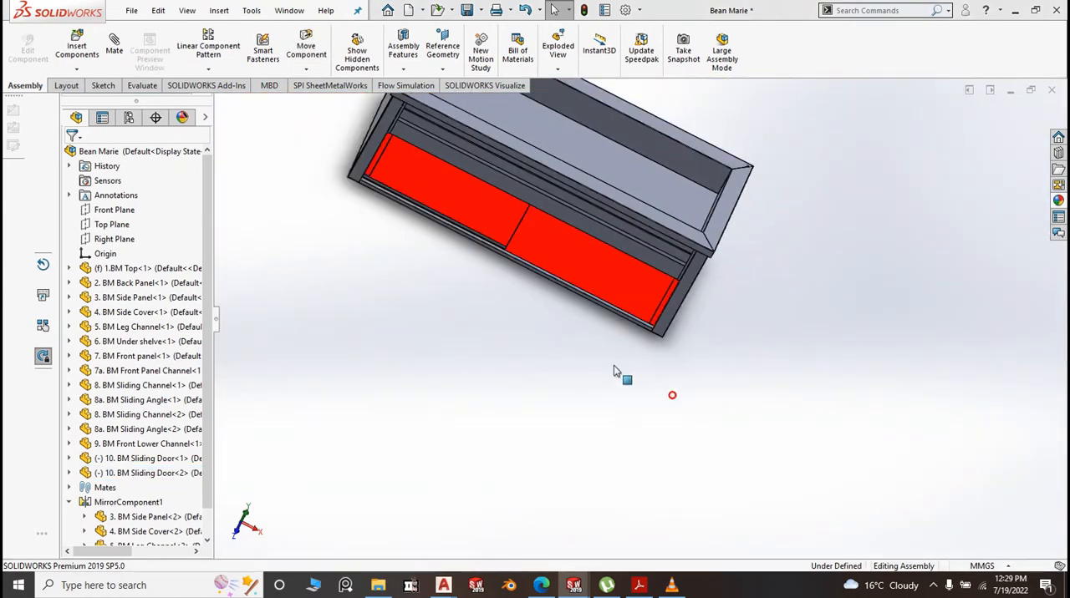
pyautogui.click(515, 343)
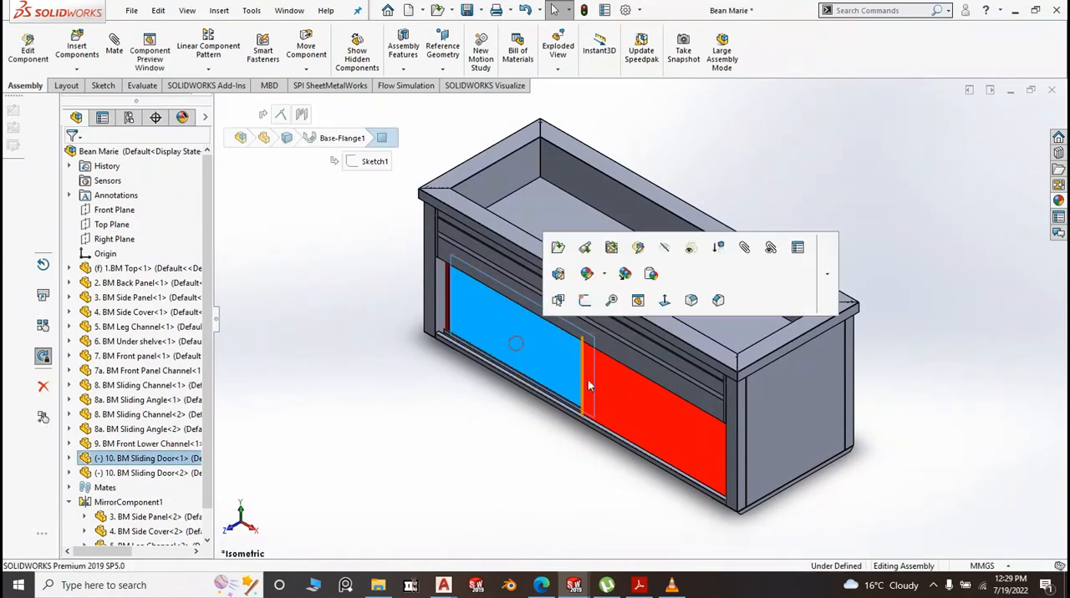
pyautogui.scroll(3, 384, 414)
pyautogui.click(384, 304)
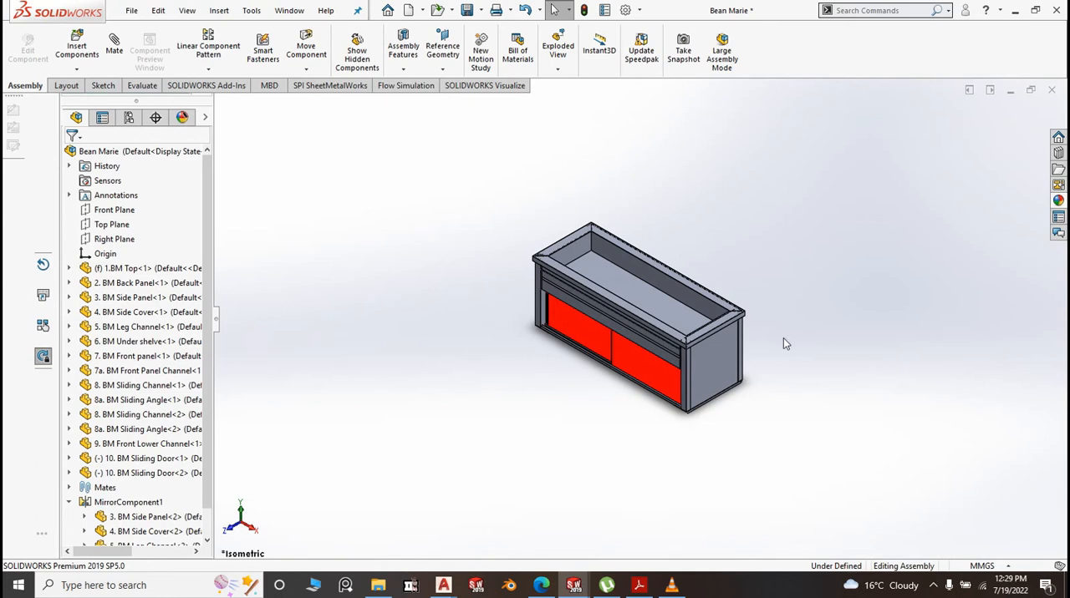
pyautogui.scroll(-3, 751, 329)
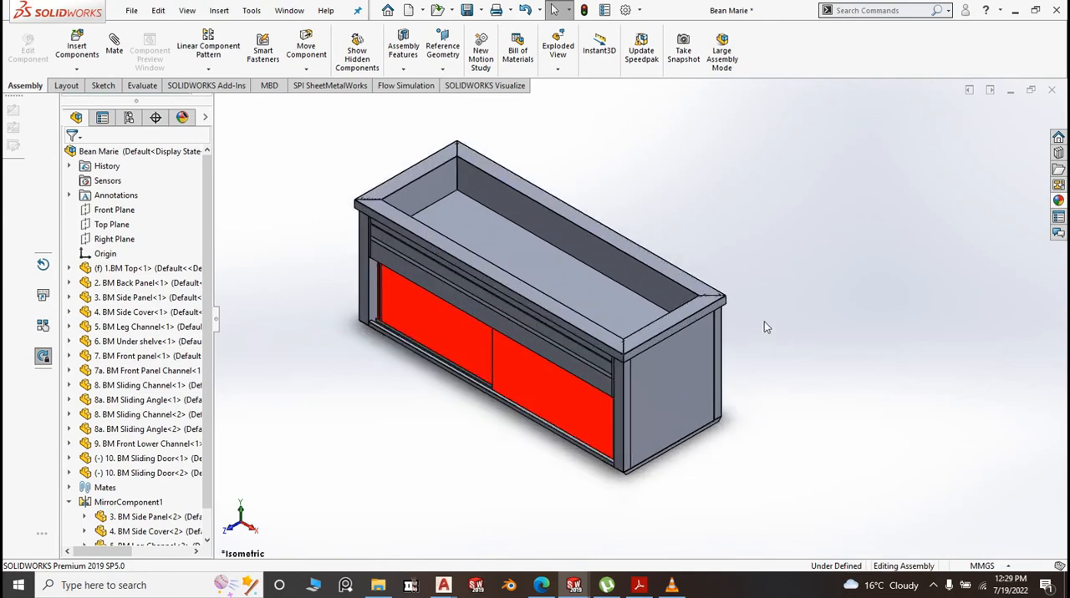
pyautogui.click(764, 322)
pyautogui.click(481, 11)
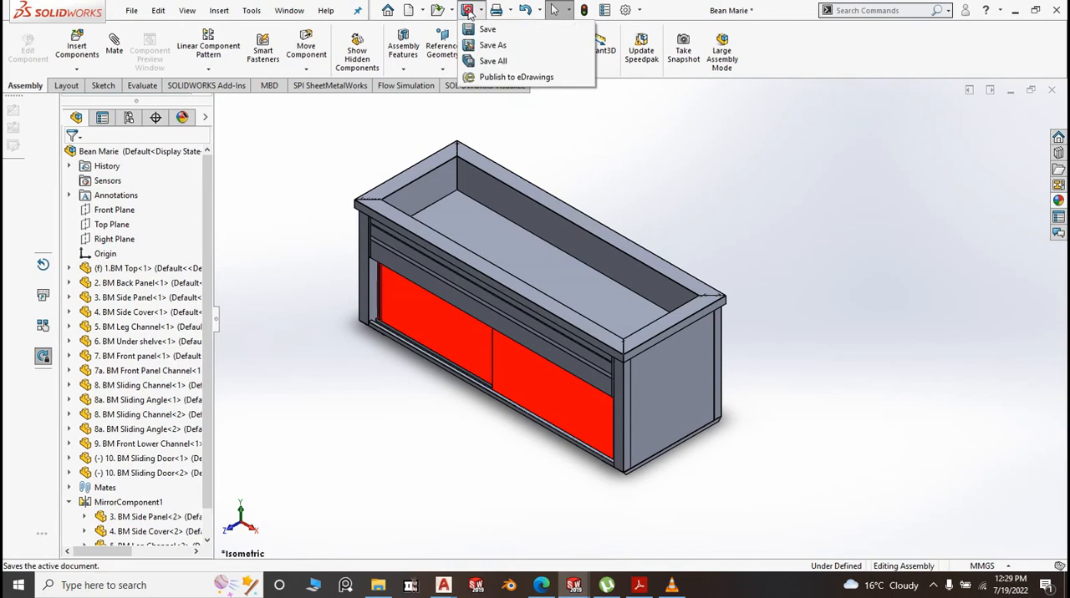
pyautogui.click(491, 30)
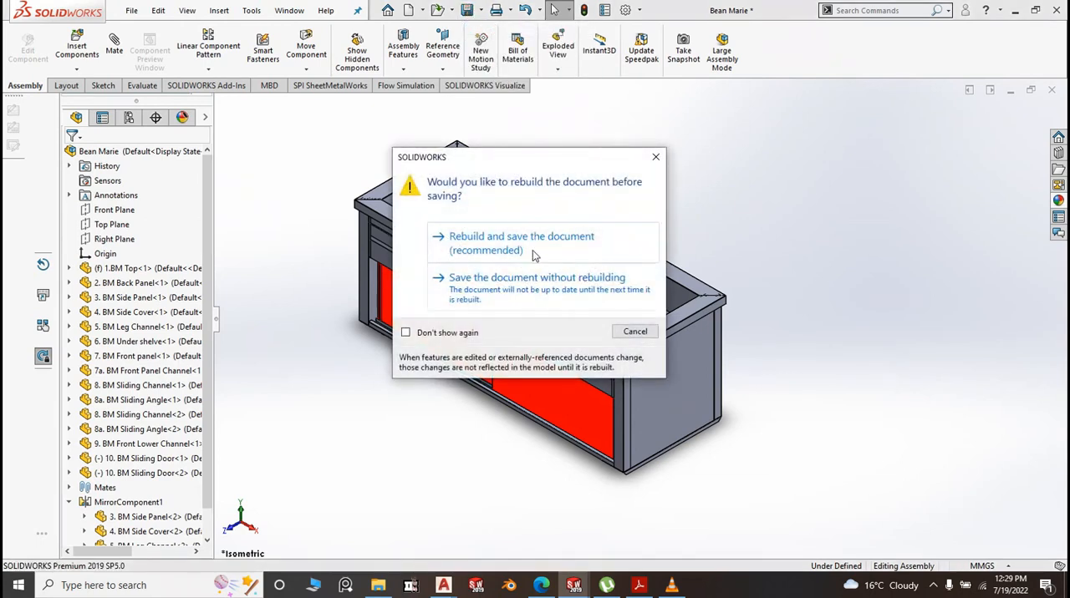
pyautogui.click(524, 247)
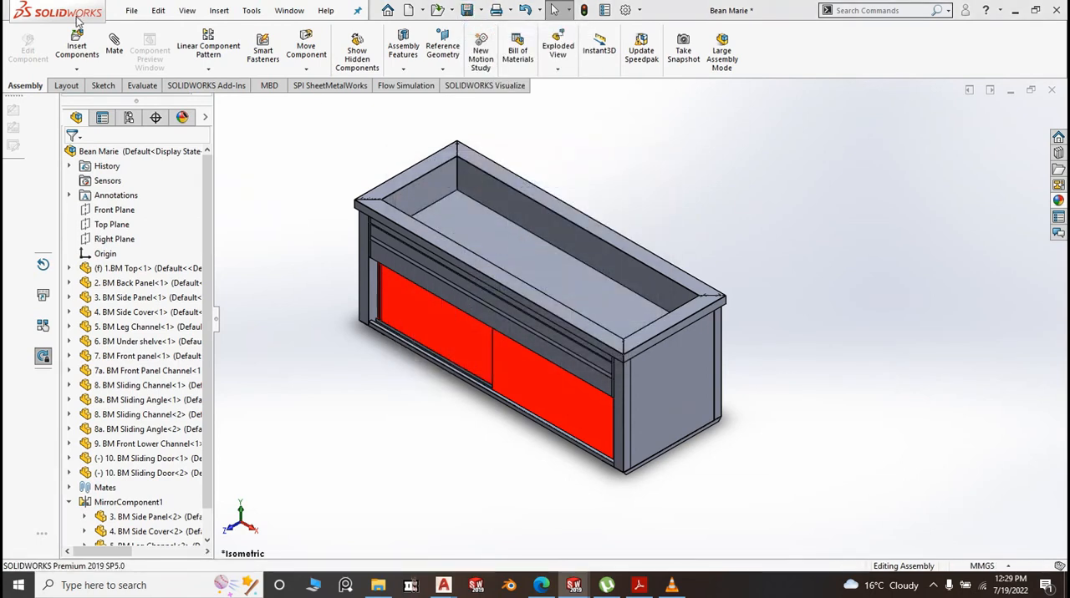
# Create a new part document from the Part2 template
pyautogui.click(131, 11)
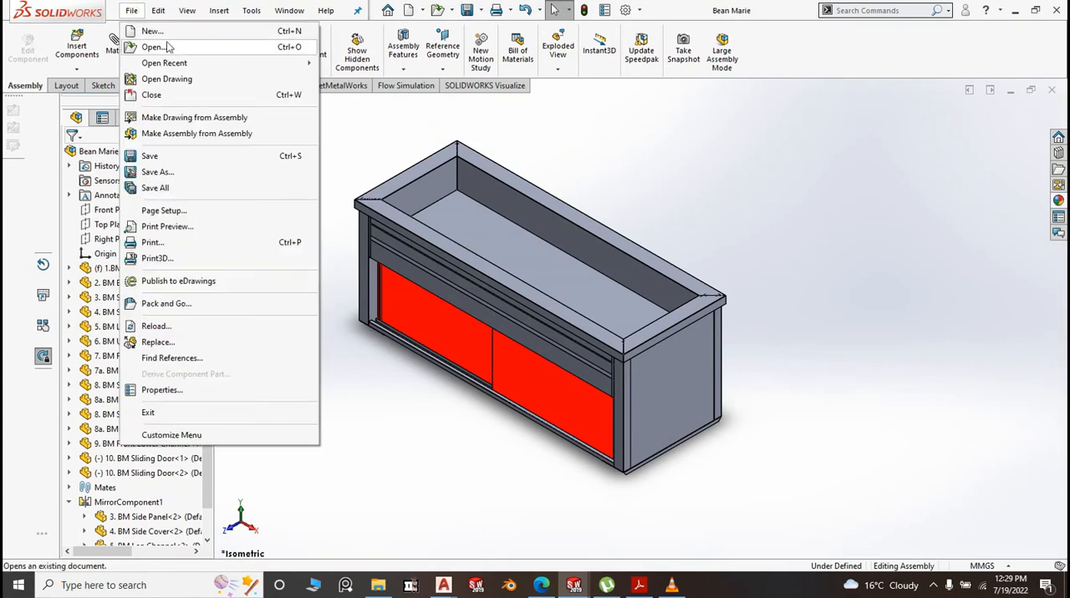
pyautogui.click(167, 33)
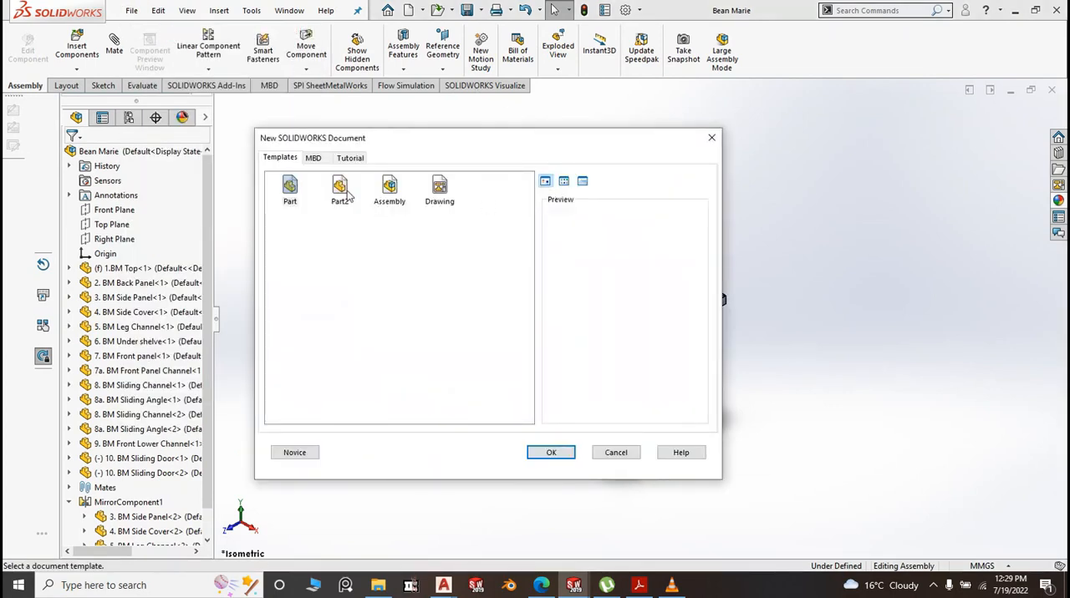
pyautogui.click(343, 193)
pyautogui.click(553, 452)
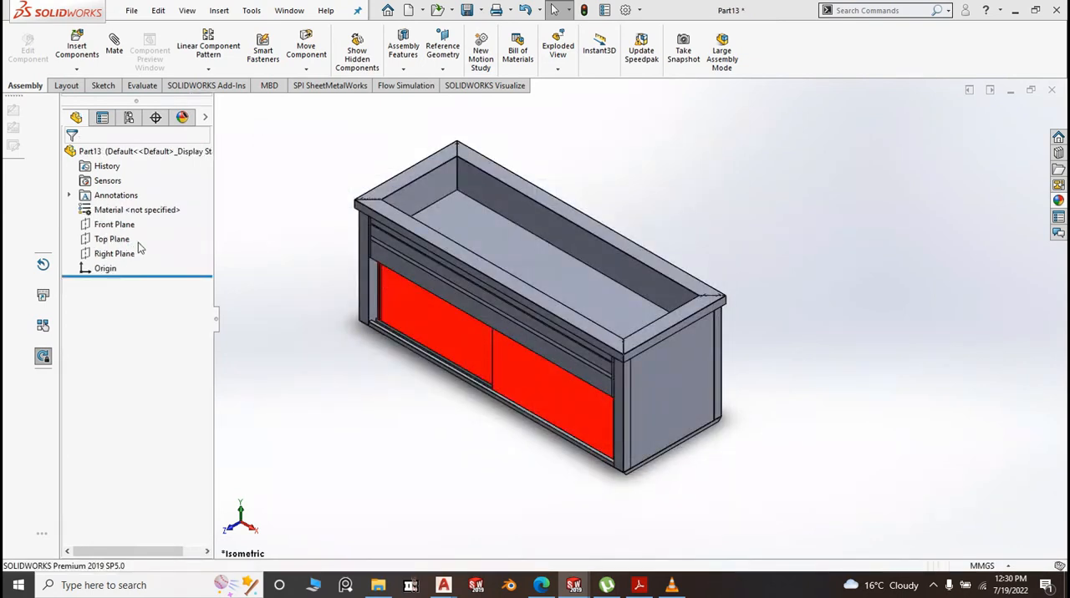
# Start a sketch on the Top Plane and draw a circle centred on the origin, about 6.7 mm in radius
pyautogui.click(98, 226)
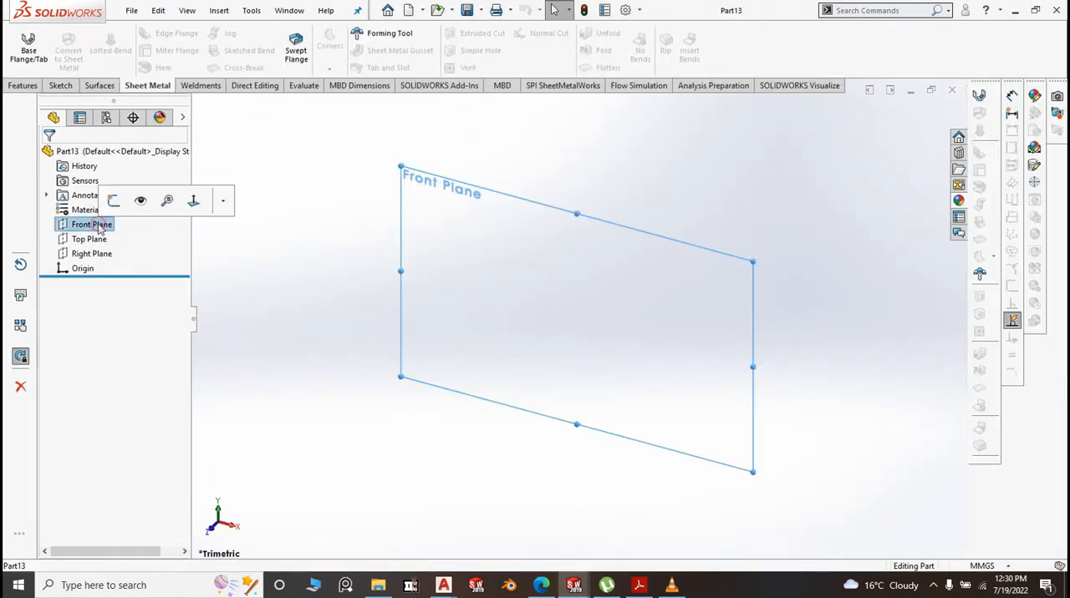
pyautogui.click(89, 239)
pyautogui.click(112, 215)
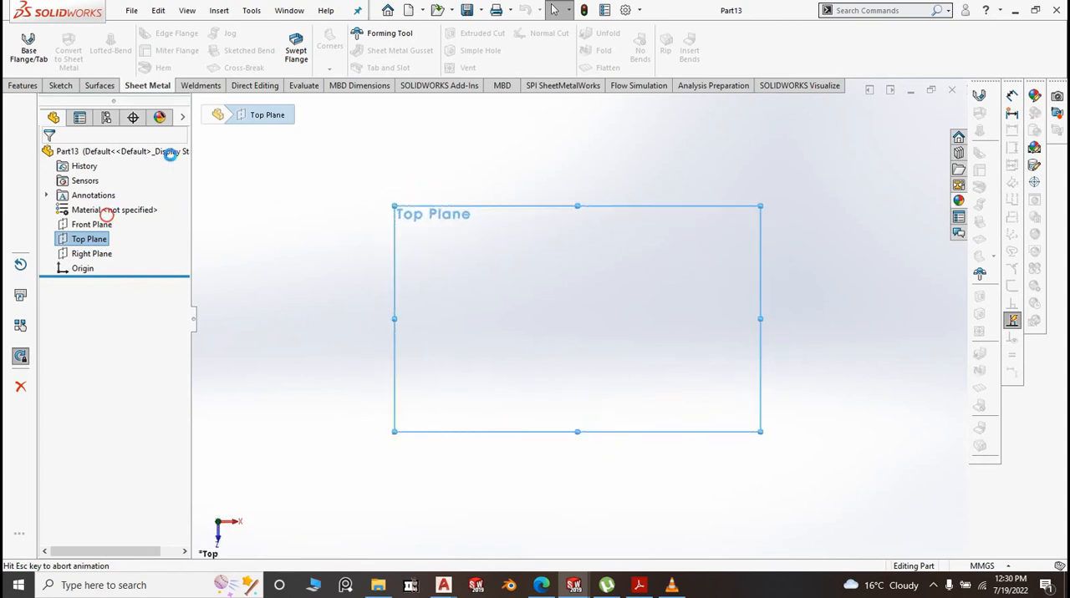
pyautogui.click(116, 34)
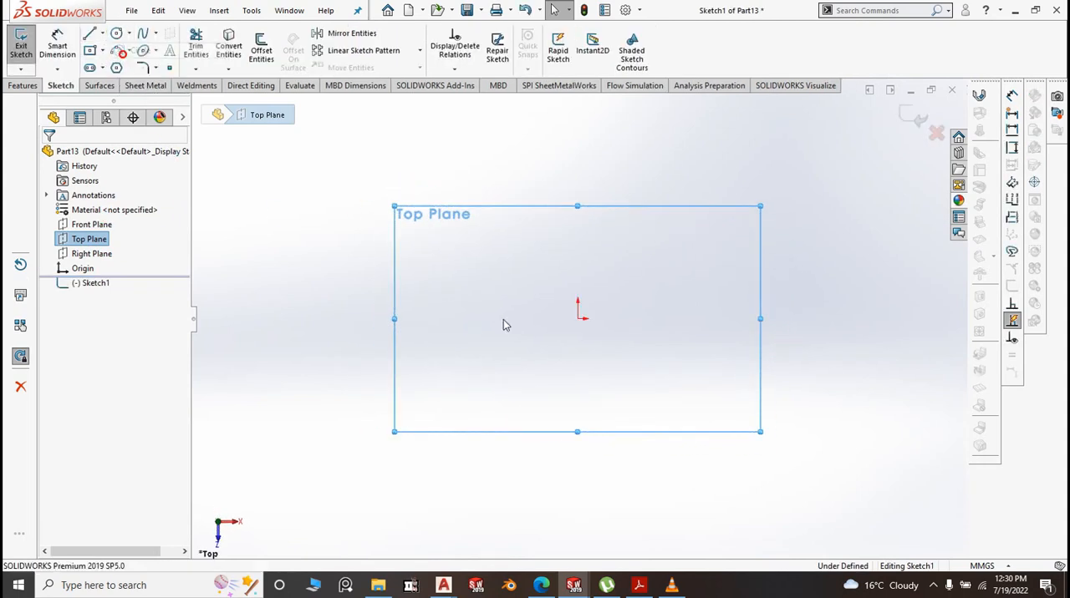
pyautogui.moveTo(578, 318); pyautogui.dragTo(594, 318)
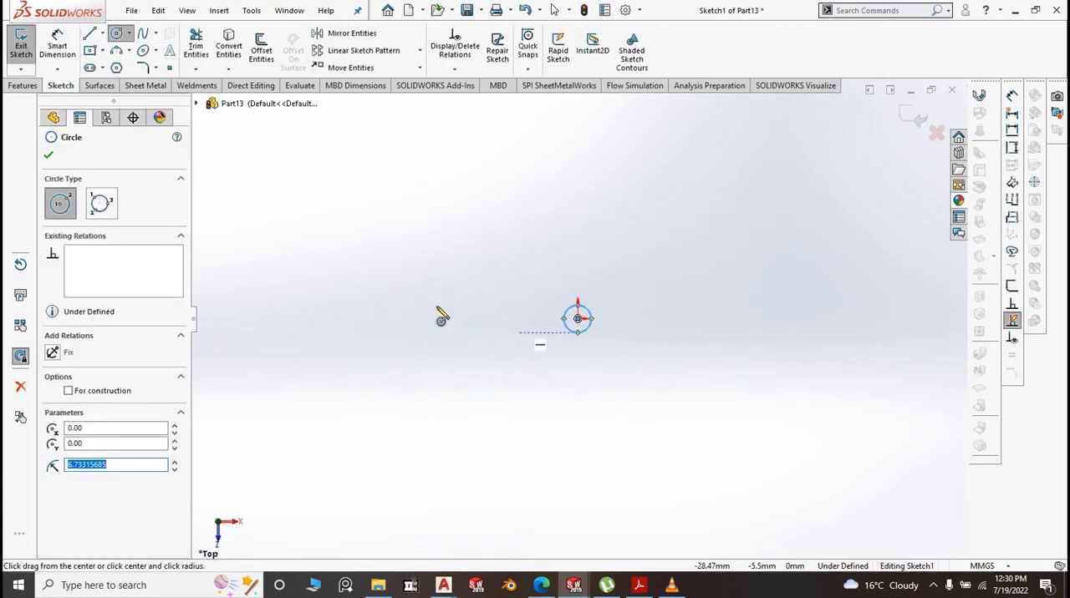
# Dimension the circle's diameter and set it to 50 mm
pyautogui.click(58, 42)
pyautogui.scroll(-3, 593, 333)
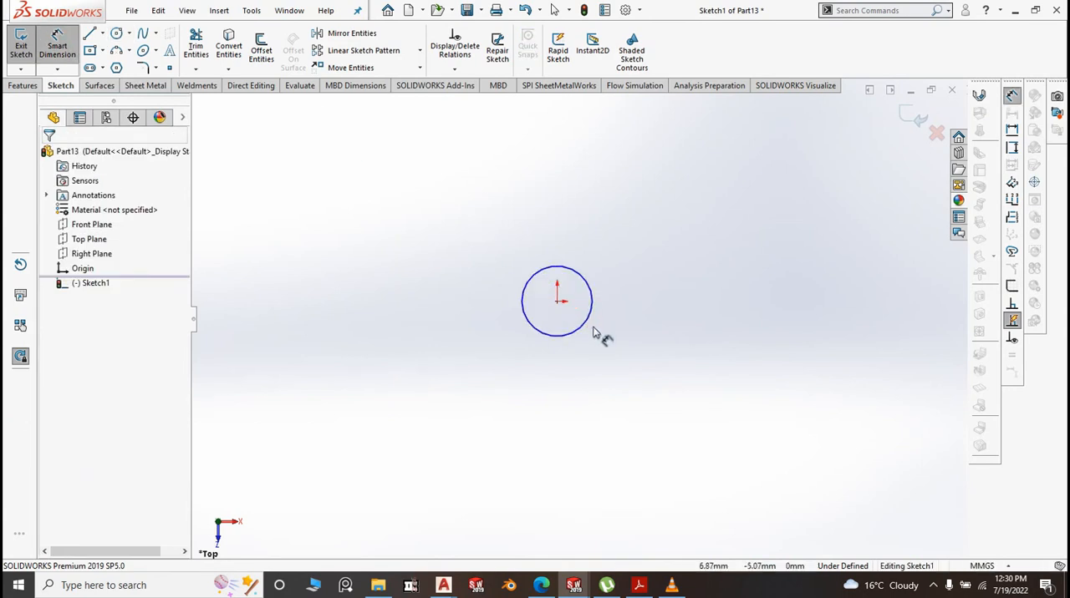
pyautogui.click(597, 318)
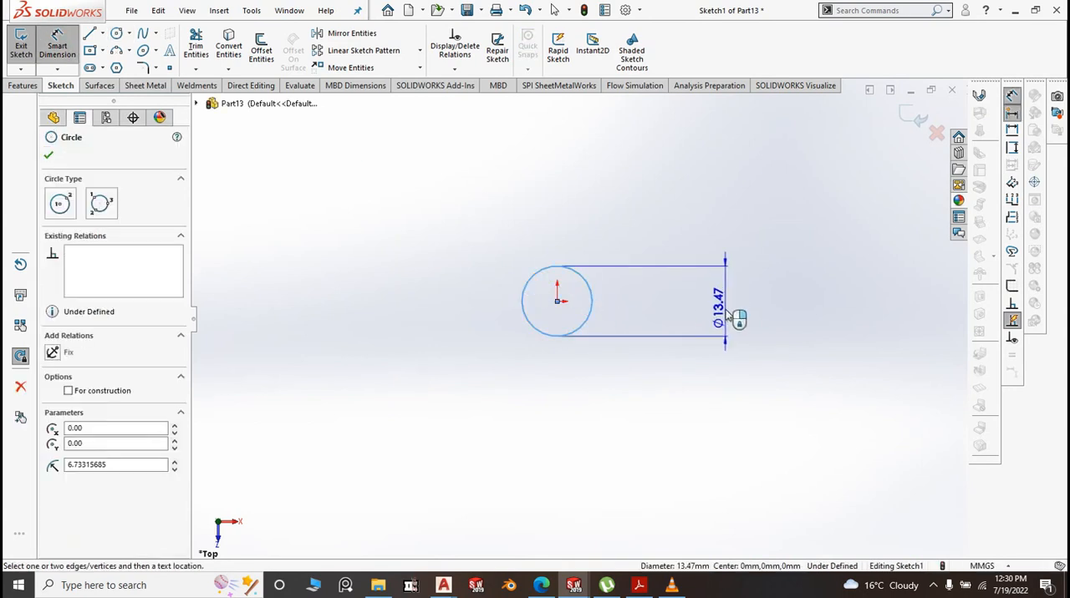
pyautogui.click(725, 310)
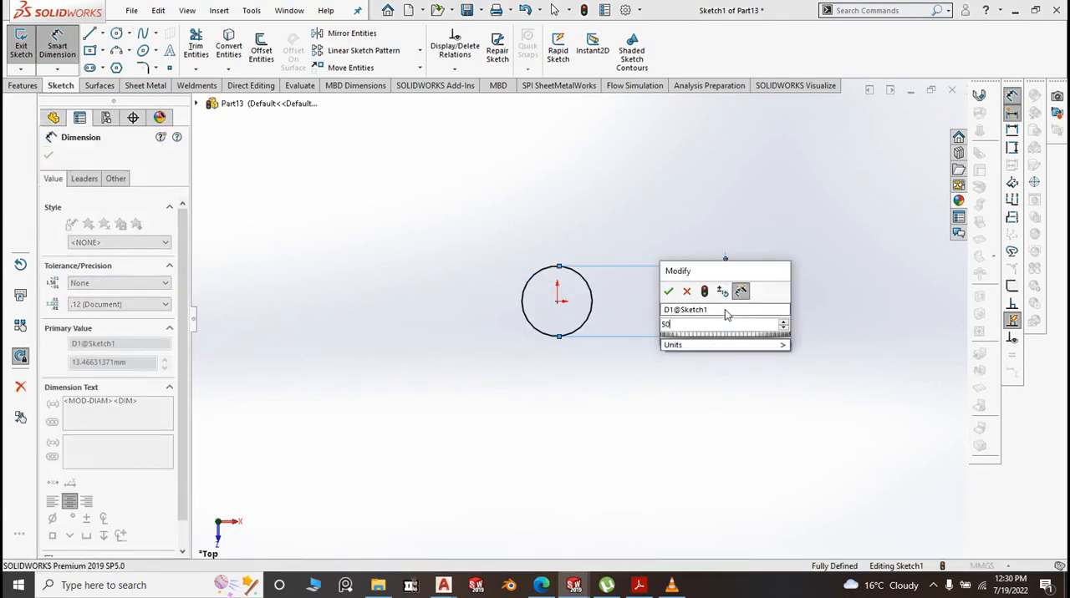
pyautogui.write('50')
pyautogui.click(668, 292)
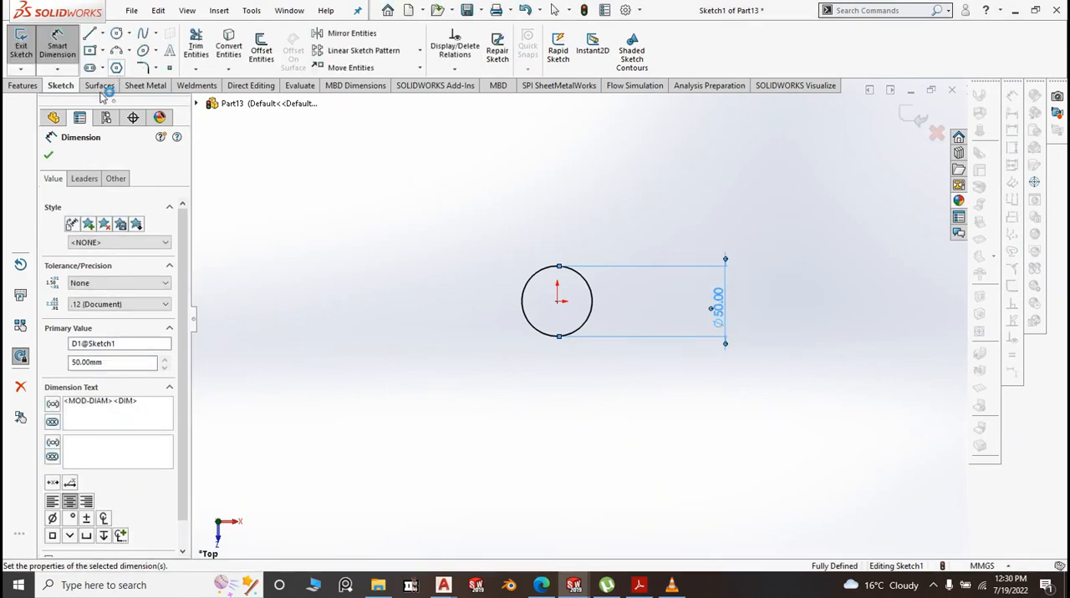
# Offset the 50 mm circle inward by 1.5 mm, using the reverse direction, to form the tube wall profile
pyautogui.click(260, 52)
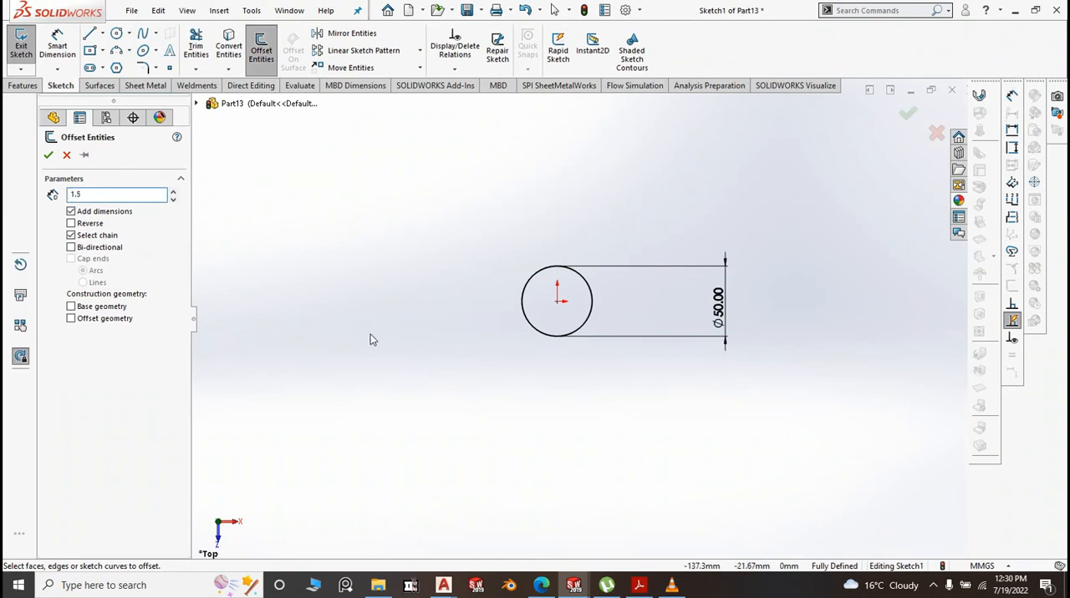
pyautogui.click(527, 290)
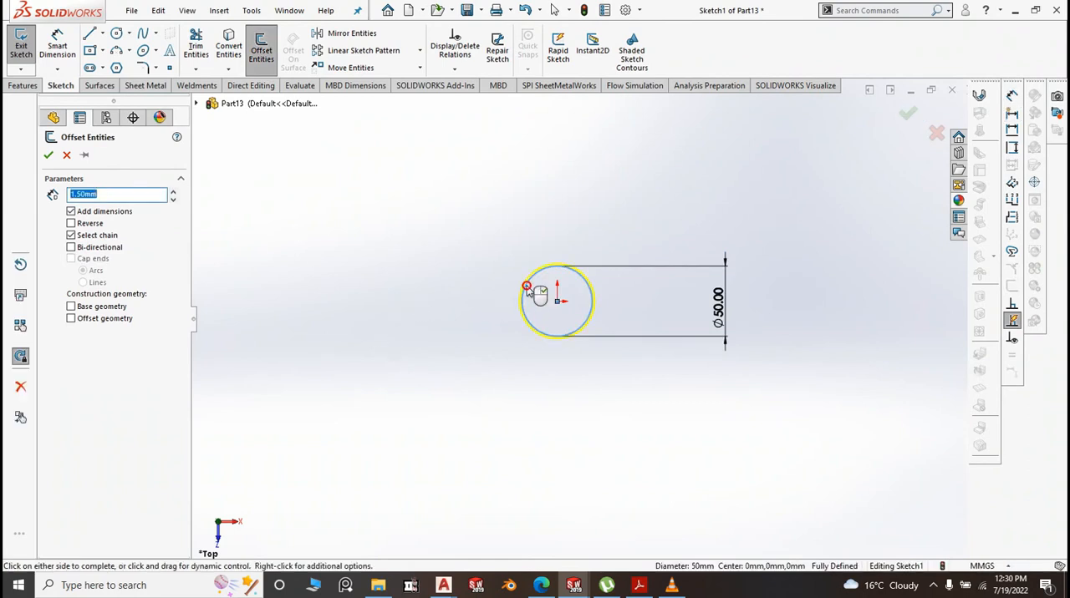
pyautogui.scroll(-5, 481, 300)
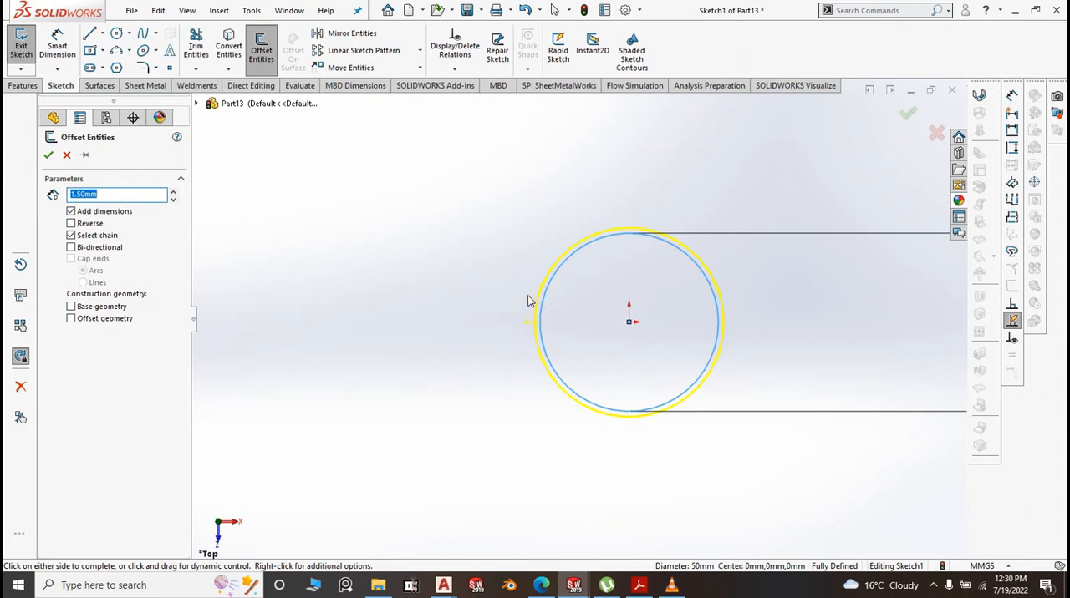
pyautogui.click(72, 224)
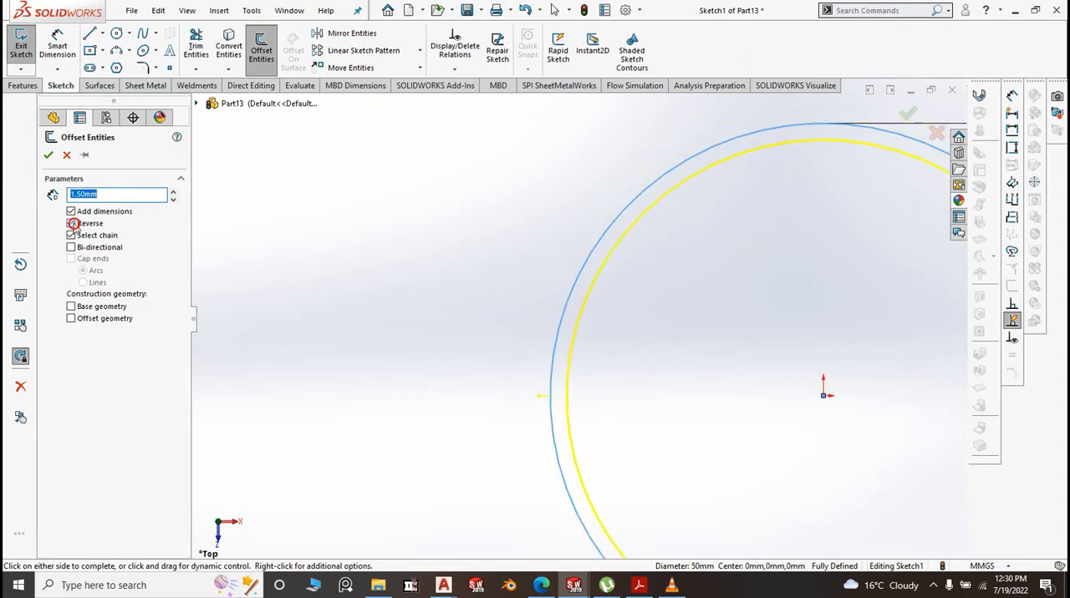
pyautogui.click(48, 156)
# Extrude the ring profile as a Blind boss 120 mm deep from the sketch plane
pyautogui.click(23, 85)
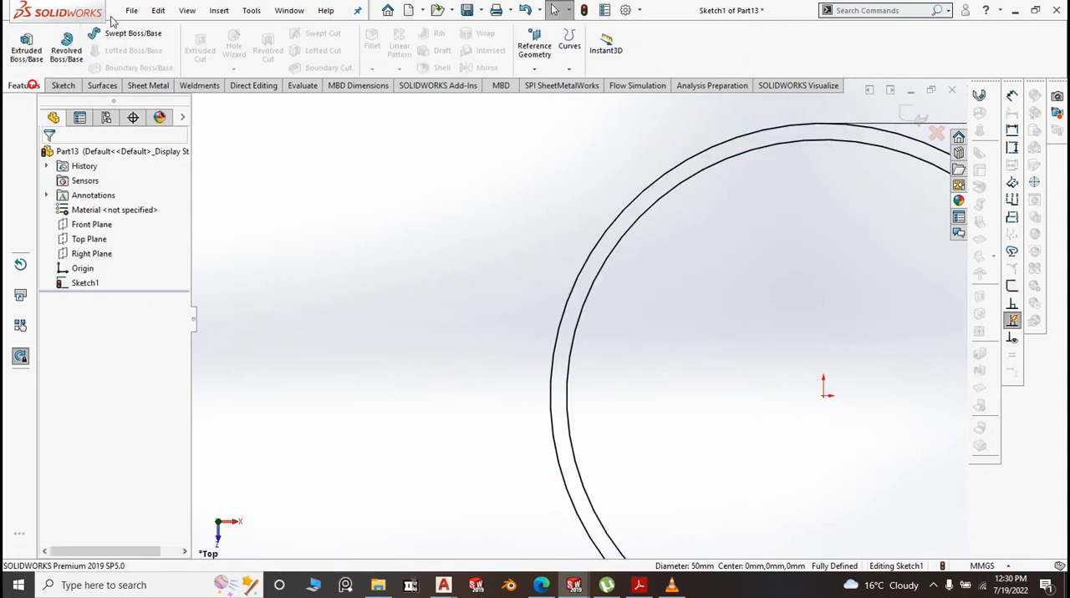
pyautogui.click(28, 46)
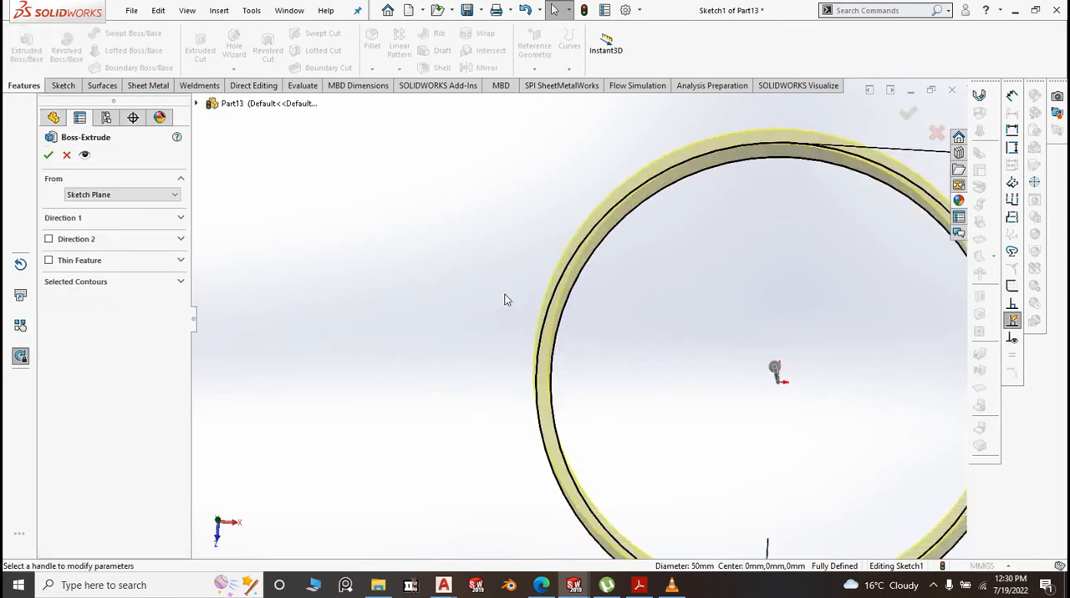
pyautogui.click(173, 224)
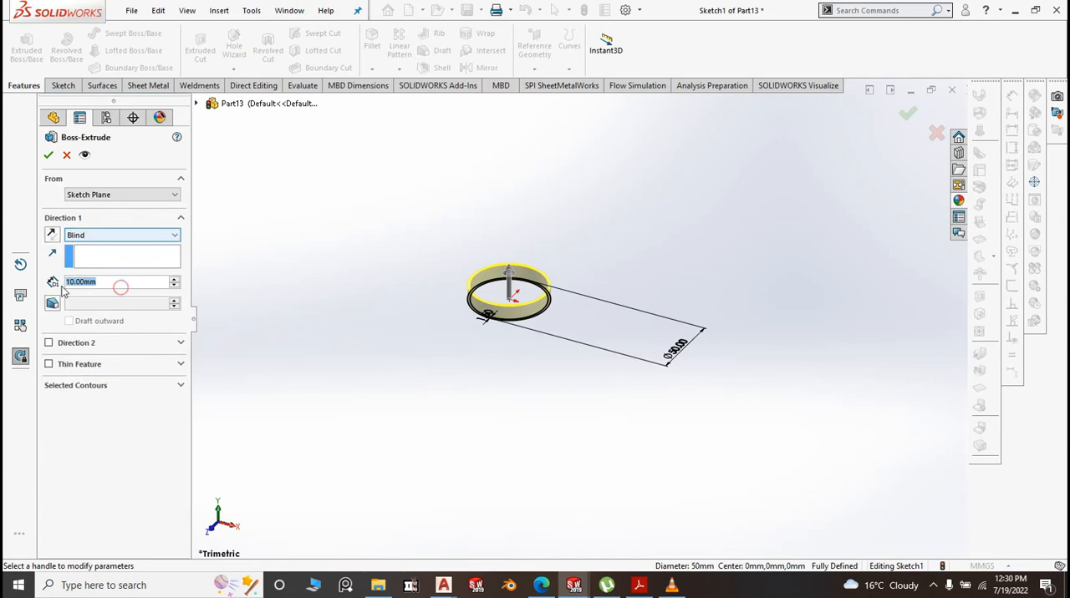
pyautogui.write('120')
pyautogui.press('Return')
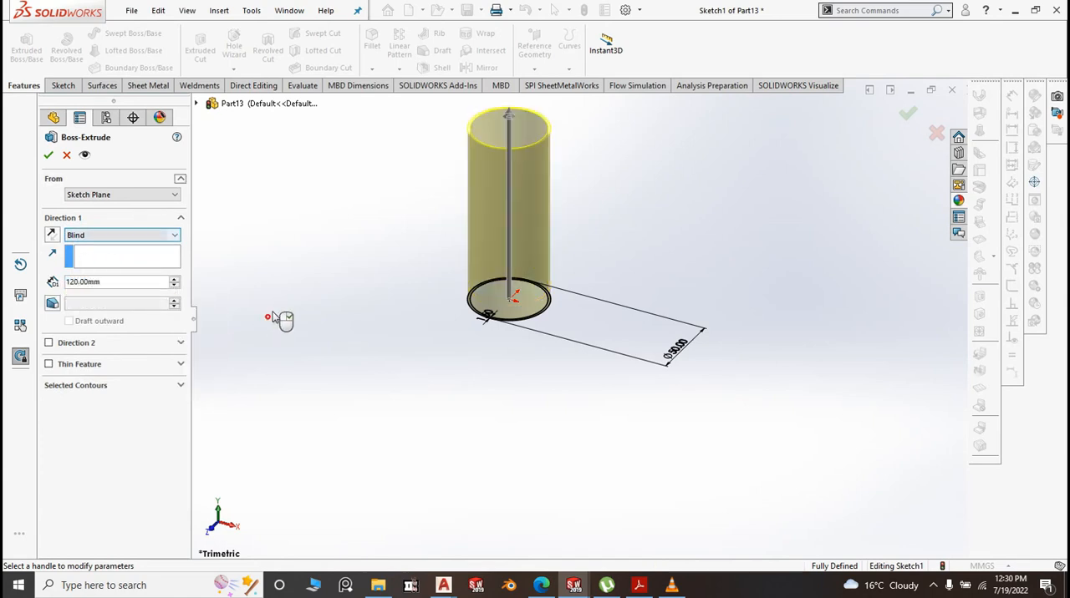
pyautogui.rightClick(441, 404)
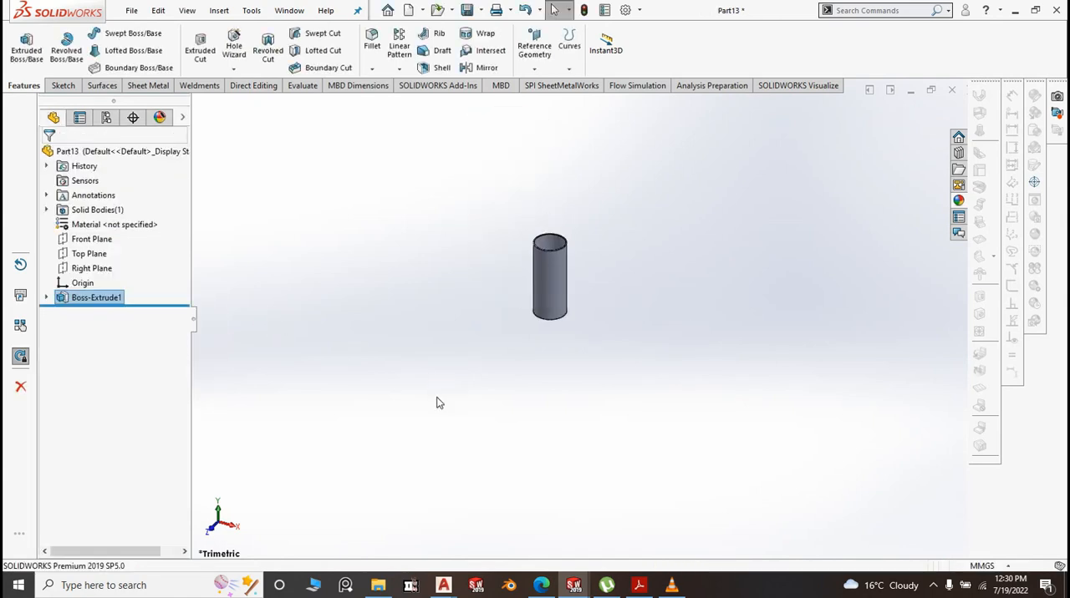
# Save the tube part in the BM folder under a file name starting with "11."
pyautogui.click(481, 10)
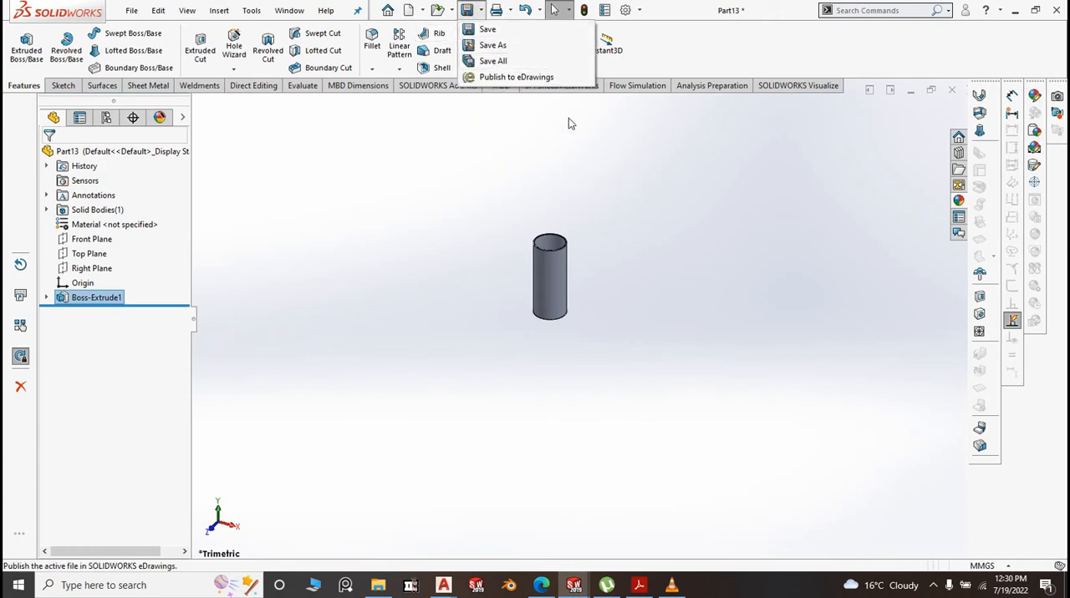
pyautogui.click(514, 34)
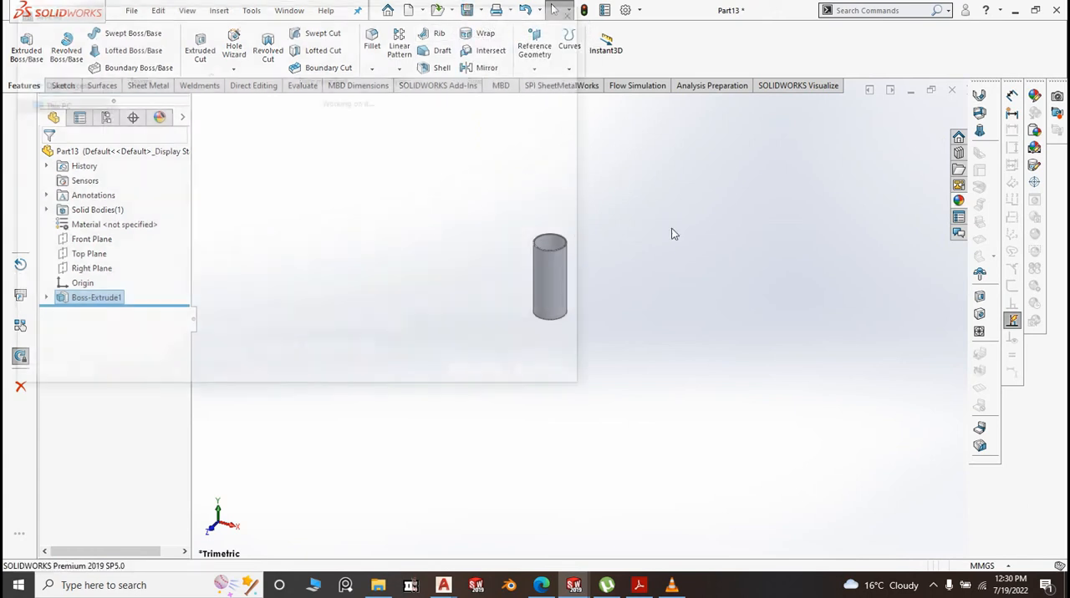
pyautogui.scroll(-1, 231, 249)
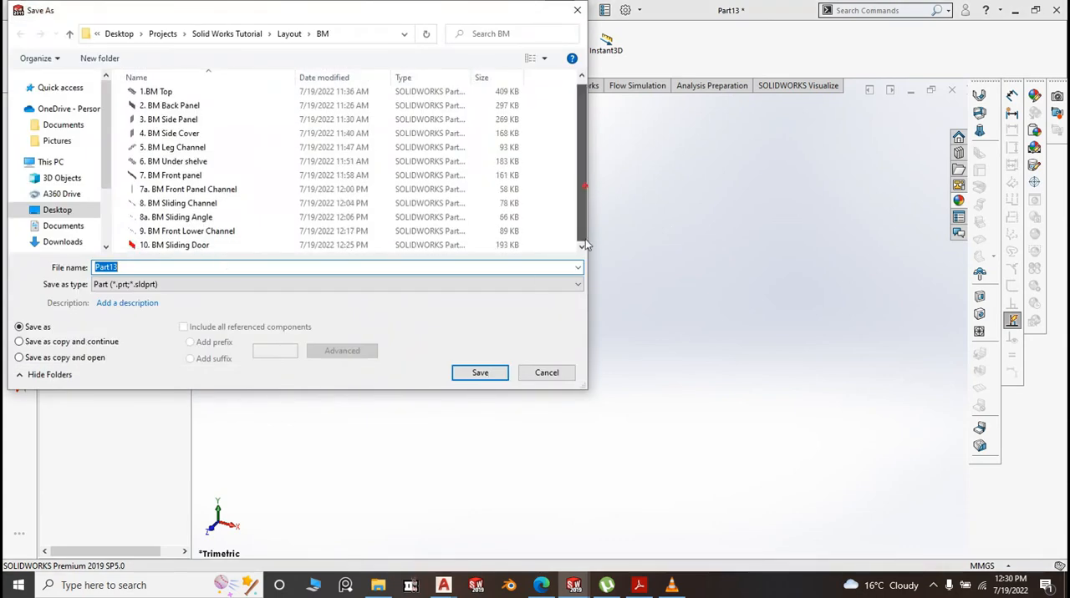
pyautogui.write('11. BM Leg')
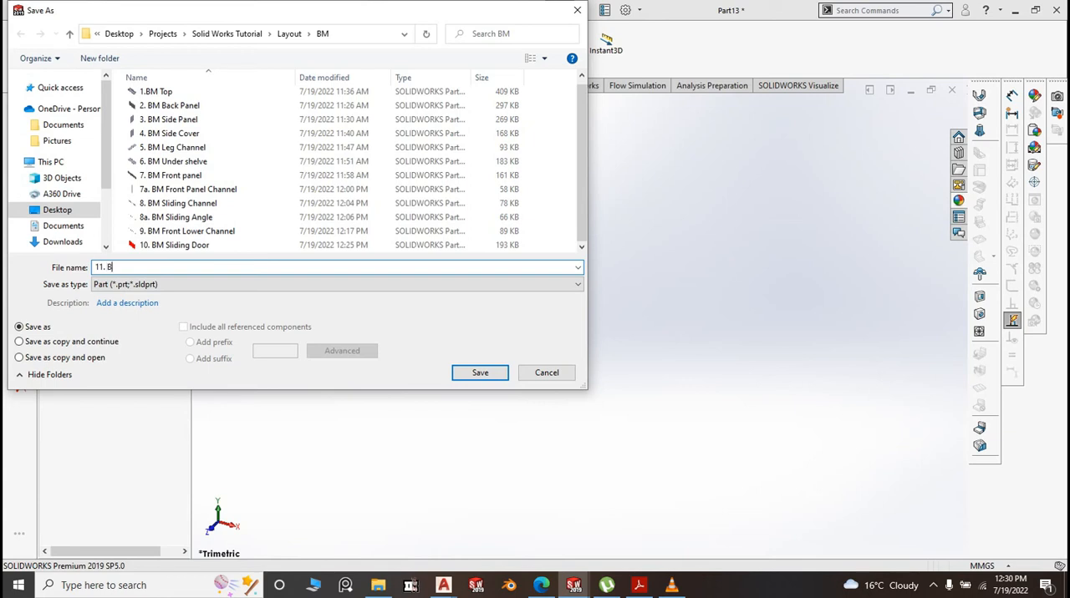
# Save the leg part as "11. BM Leg" in the BM folder, and save the document once more
pyautogui.click(481, 374)
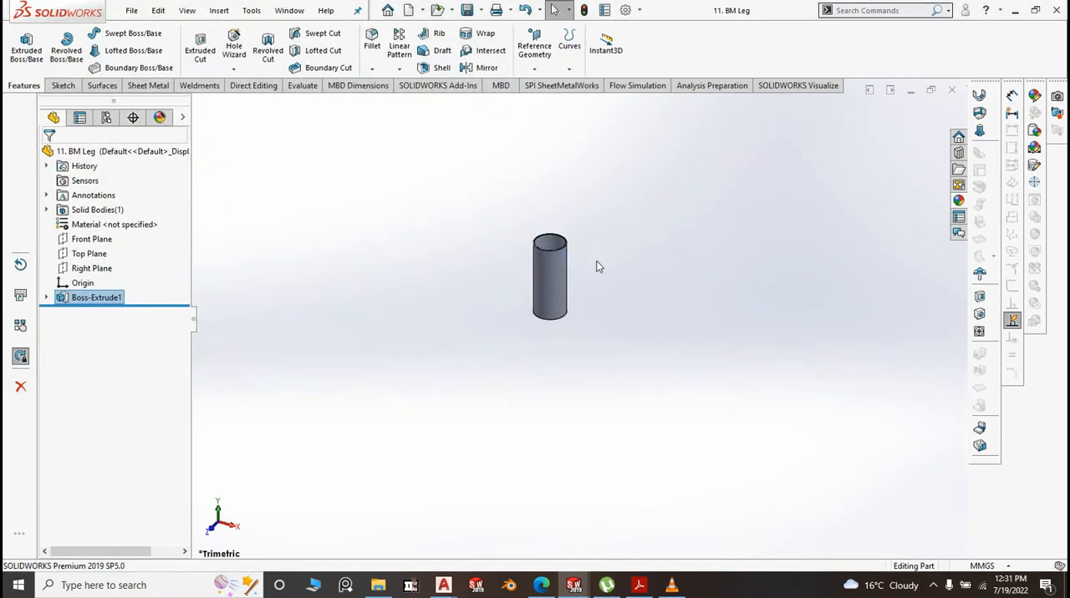
pyautogui.click(481, 10)
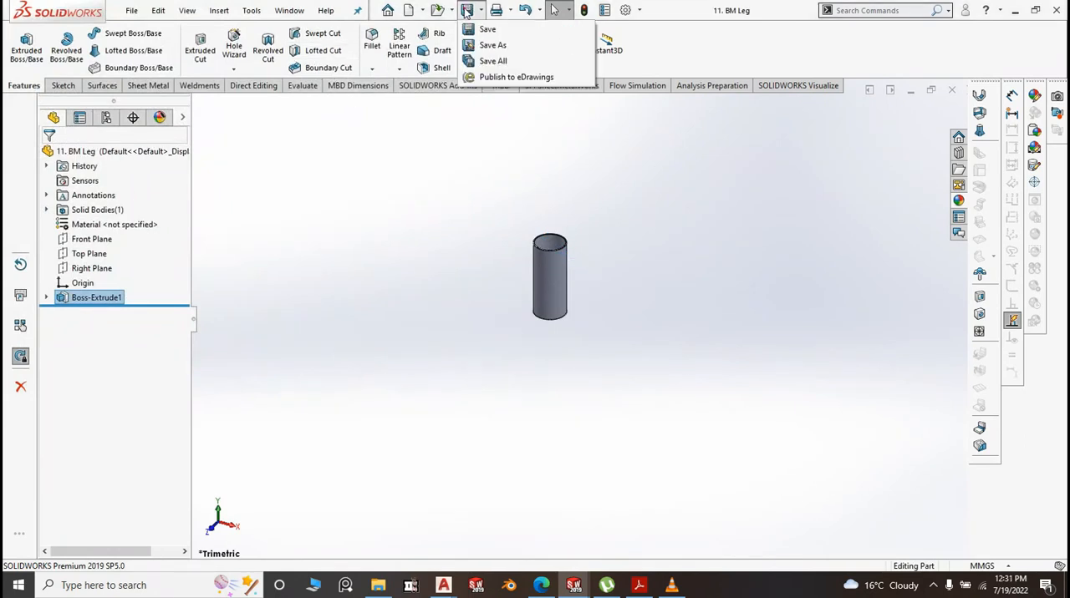
pyautogui.click(489, 32)
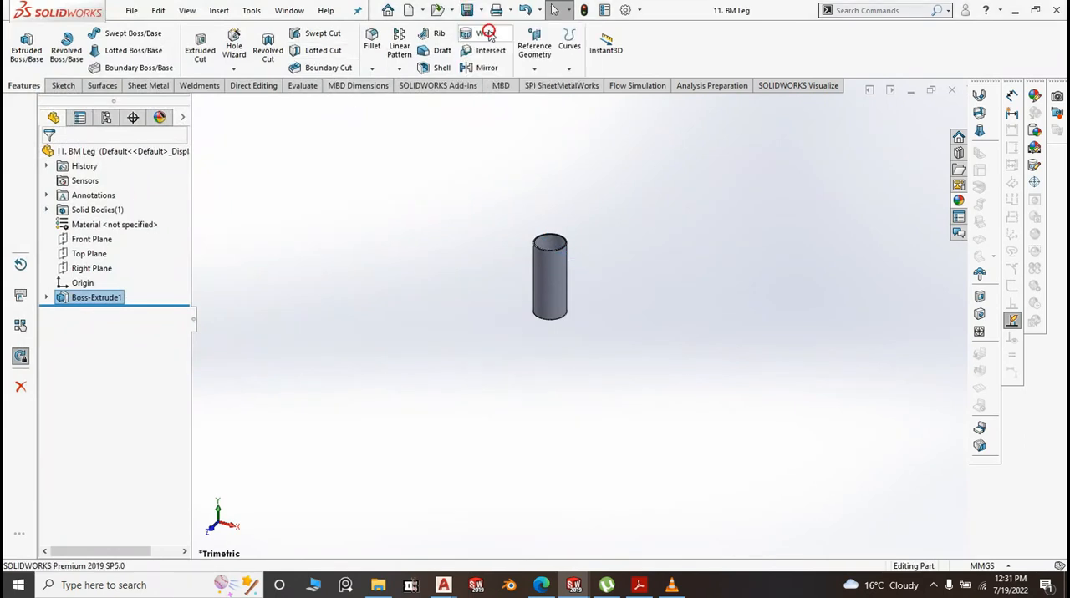
pyautogui.scroll(3, 586, 266)
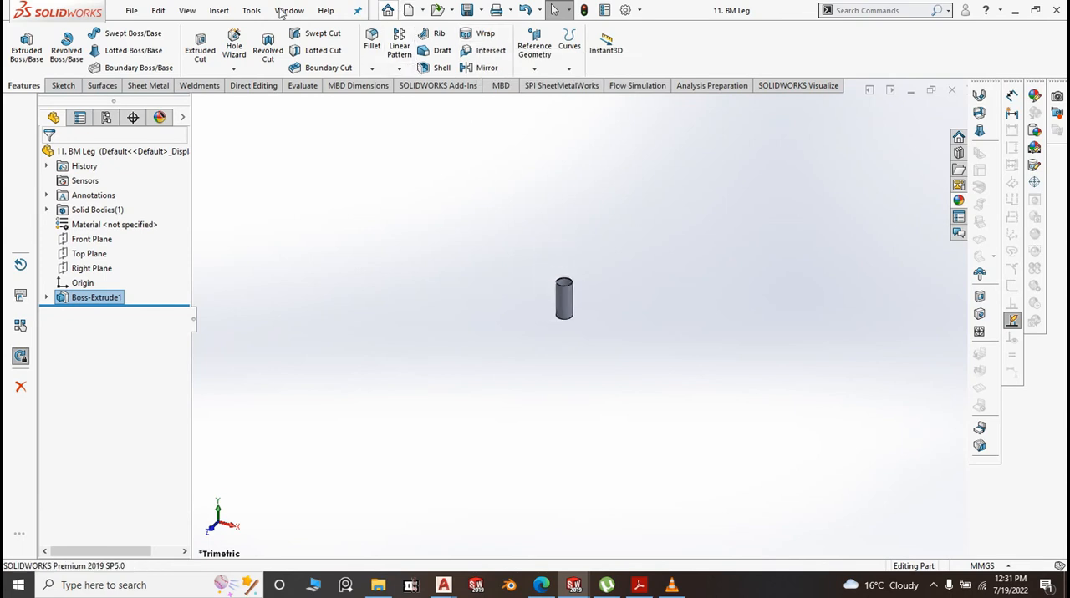
# Create a new part document from the Part2 template
pyautogui.click(132, 10)
pyautogui.click(146, 29)
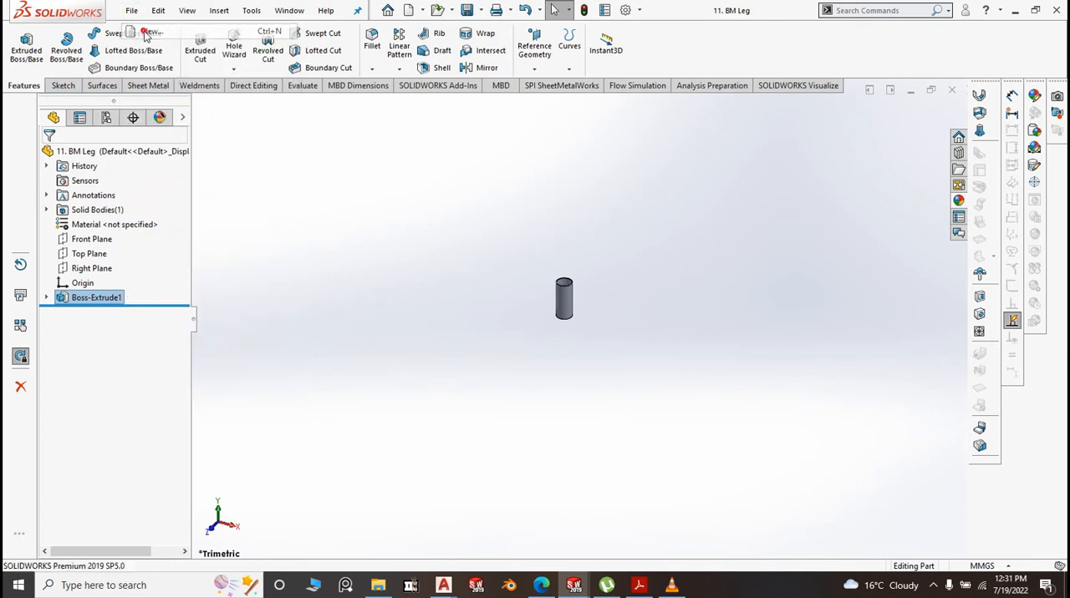
pyautogui.click(340, 192)
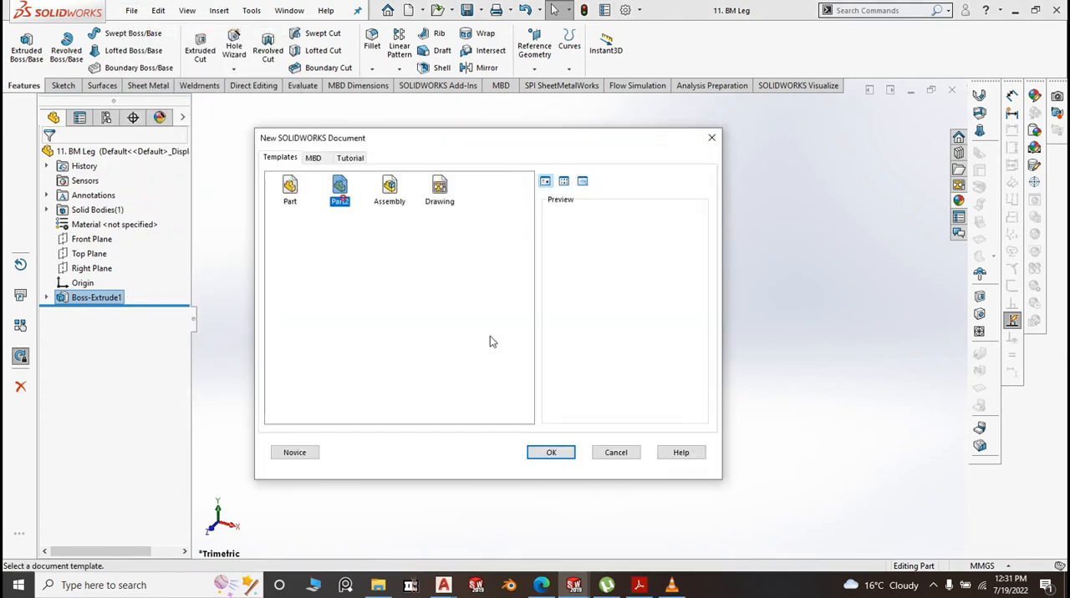
pyautogui.click(555, 452)
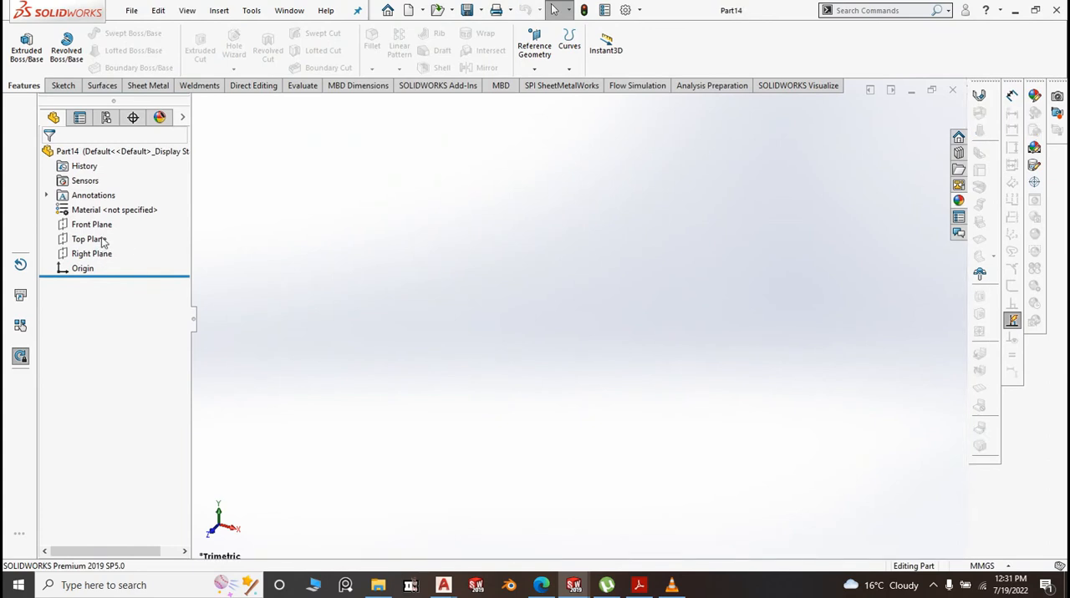
# Start a sketch on the Right Plane and draw a center rectangle about 133 mm high, centered on the origin
pyautogui.click(100, 226)
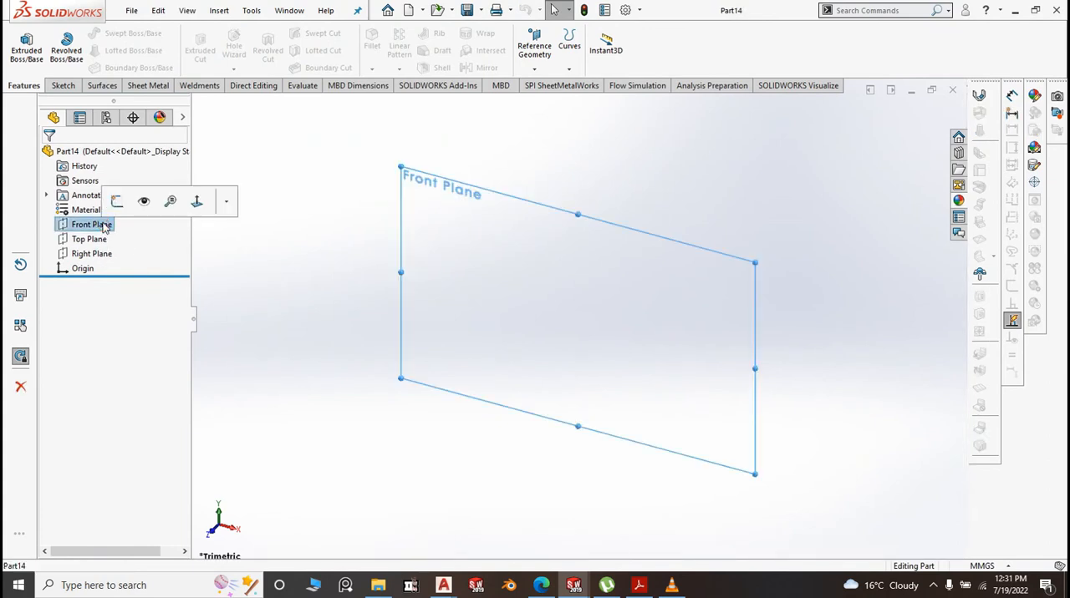
pyautogui.click(99, 254)
pyautogui.click(119, 231)
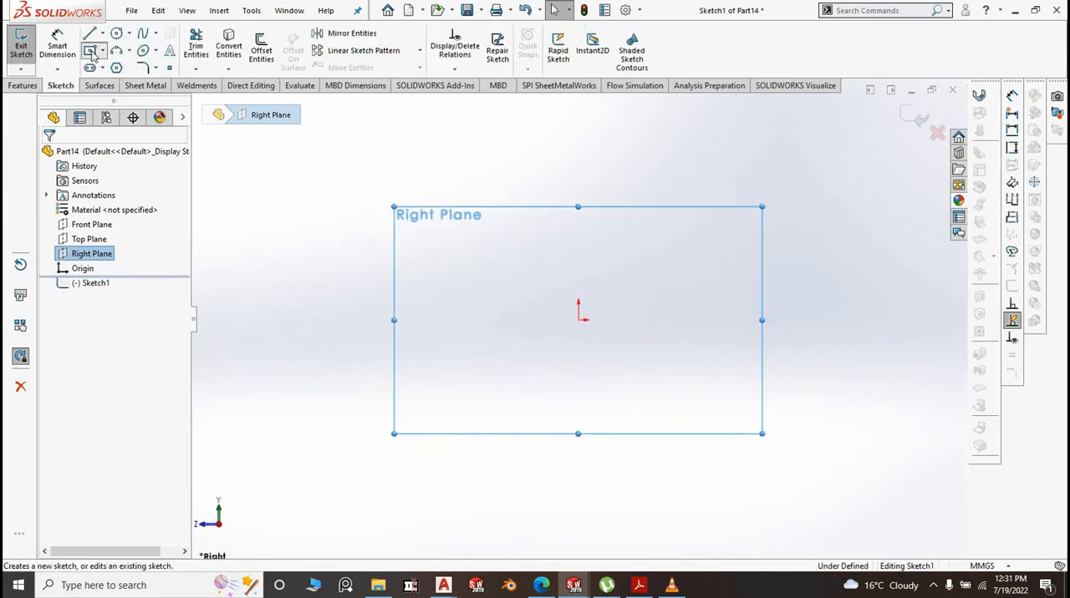
pyautogui.click(102, 51)
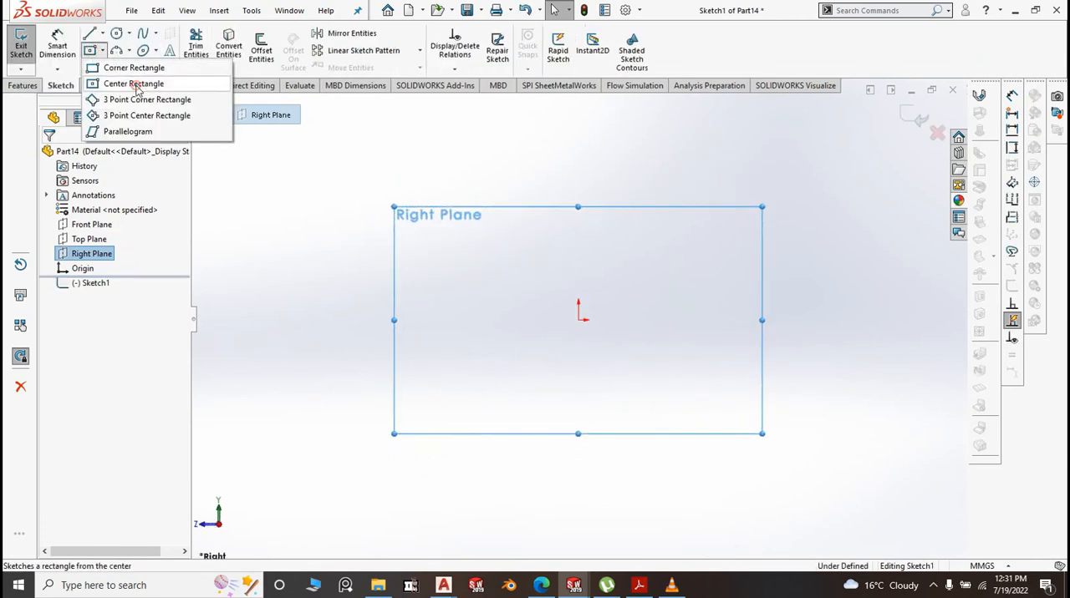
pyautogui.click(134, 84)
pyautogui.click(580, 320)
pyautogui.click(784, 394)
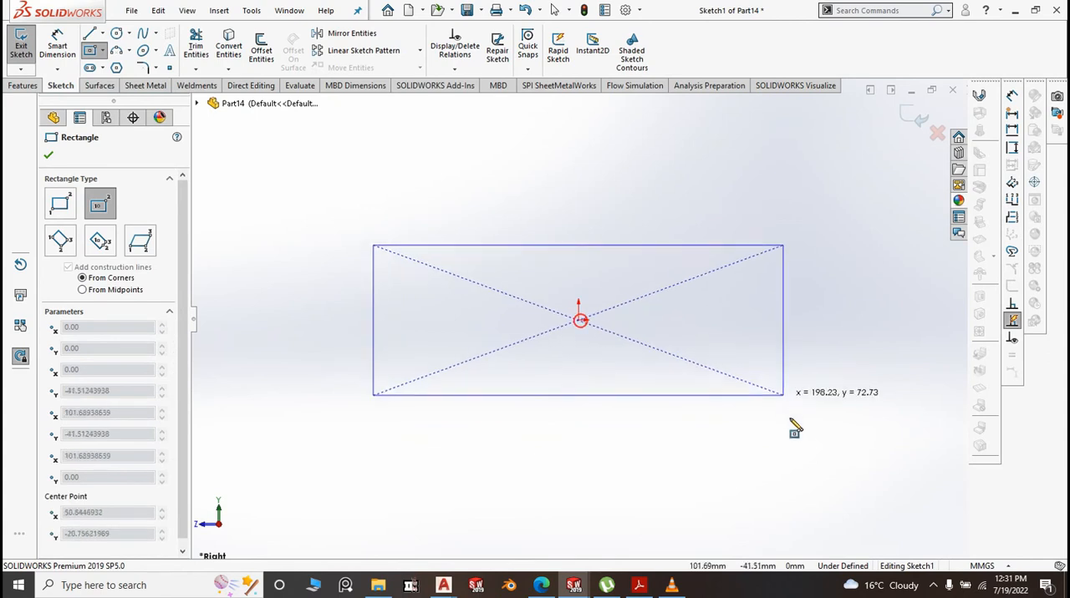
pyautogui.click(753, 457)
pyautogui.press('Escape')
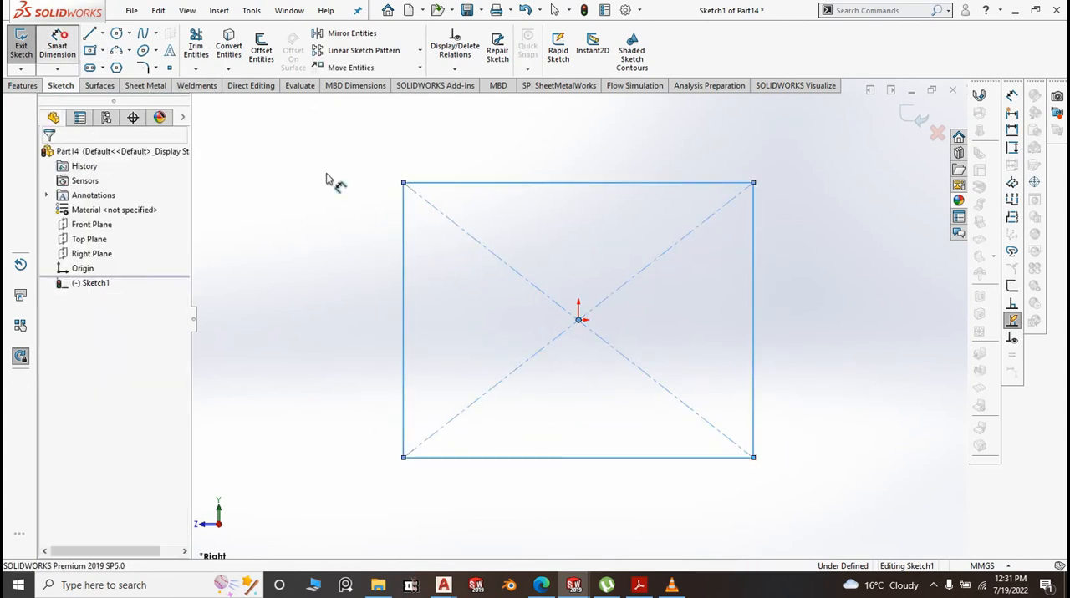
# Add a height dimension to the rectangle's left side and try to set it to 200 mm
pyautogui.click(403, 285)
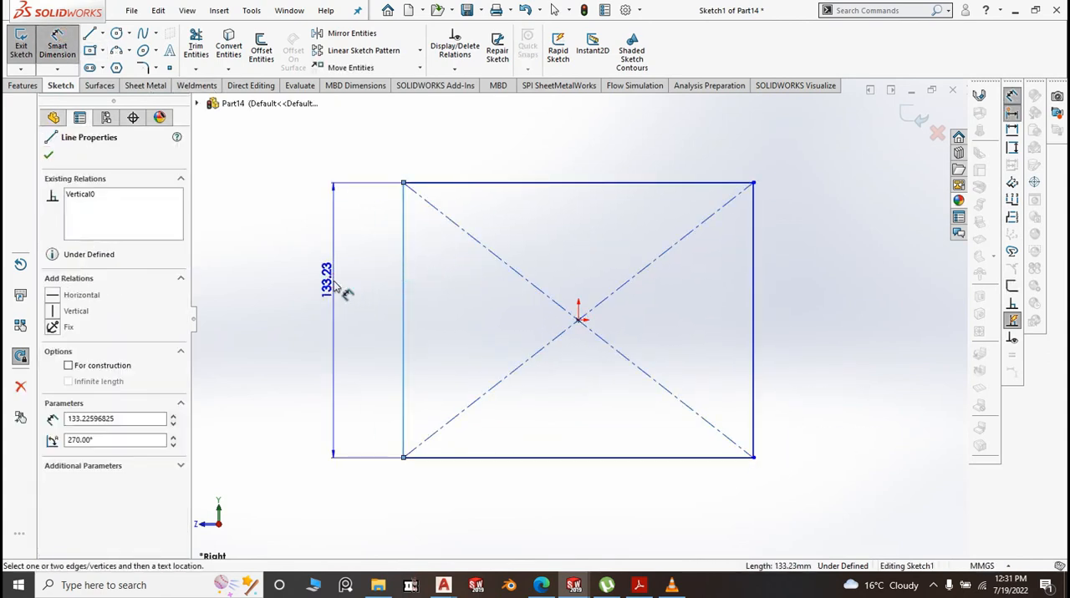
pyautogui.click(343, 291)
pyautogui.write('200')
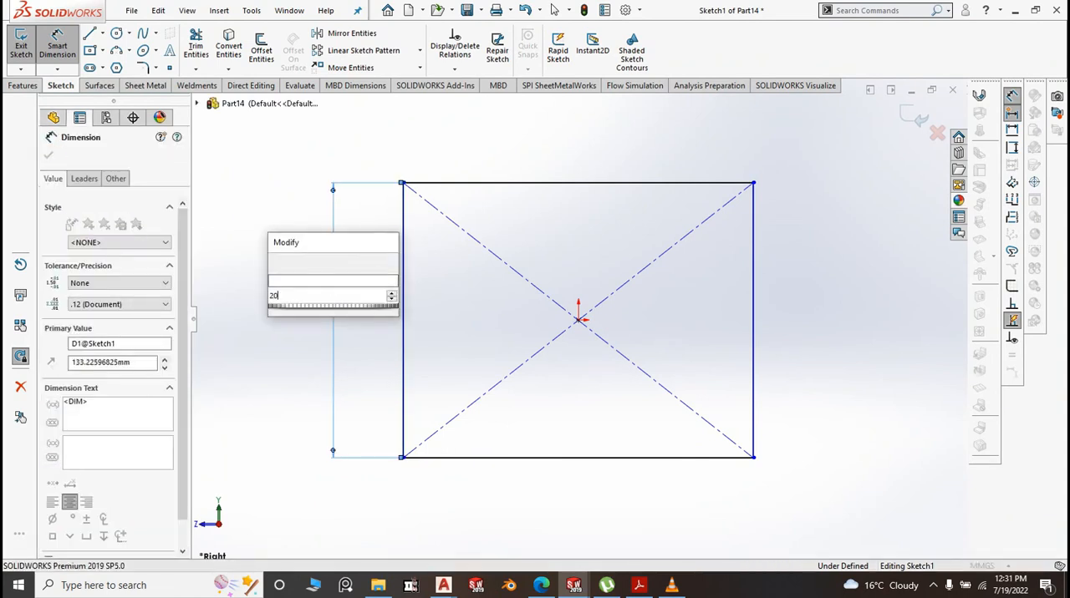
pyautogui.click(526, 183)
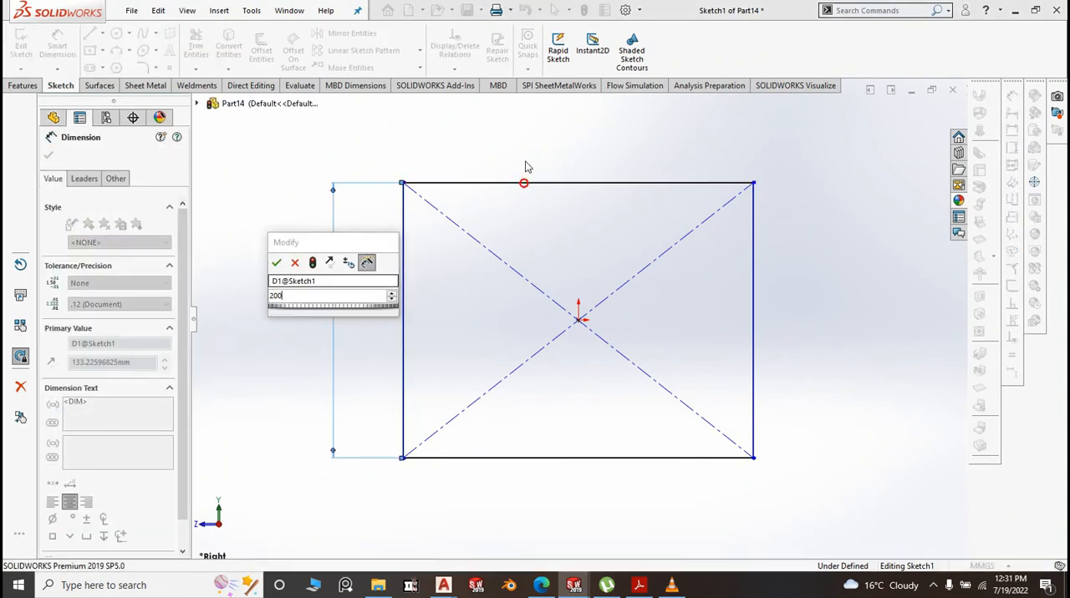
pyautogui.click(277, 263)
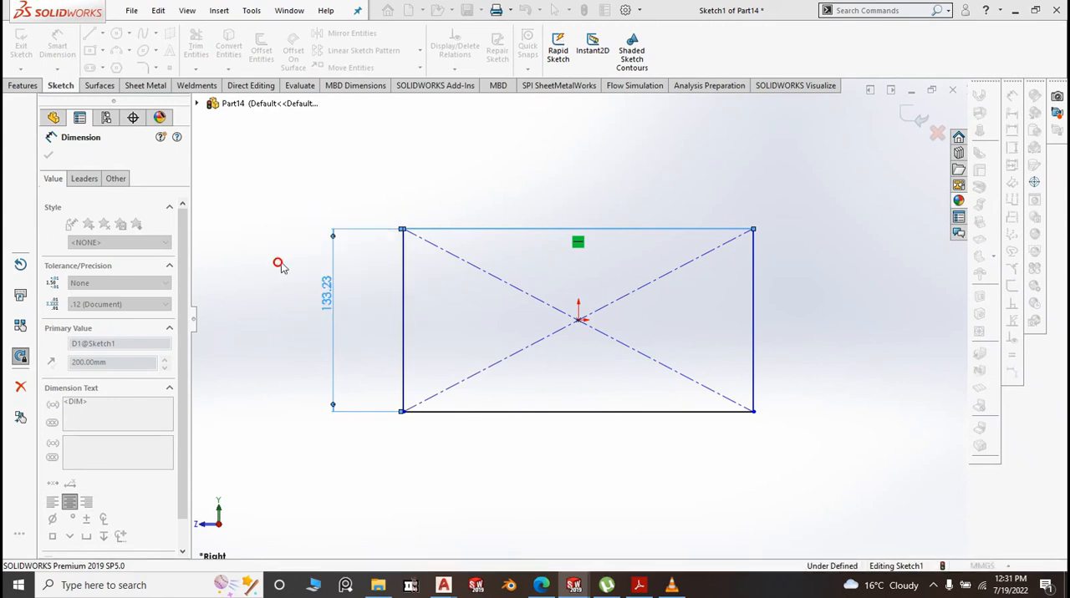
# Dimension the rectangle's top edge and set its width to 350 mm
pyautogui.click(549, 227)
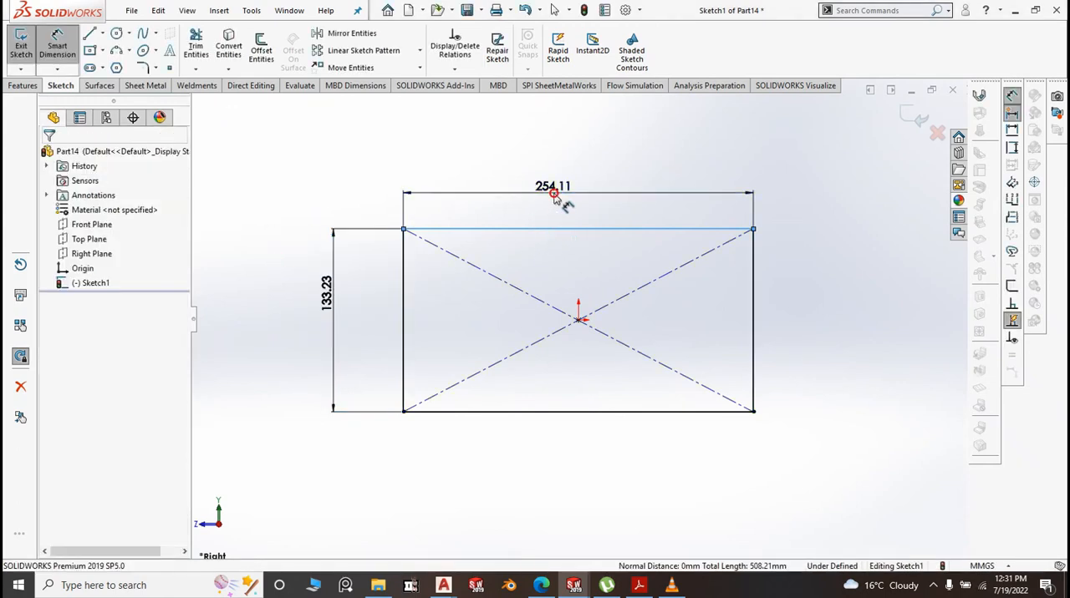
pyautogui.click(554, 197)
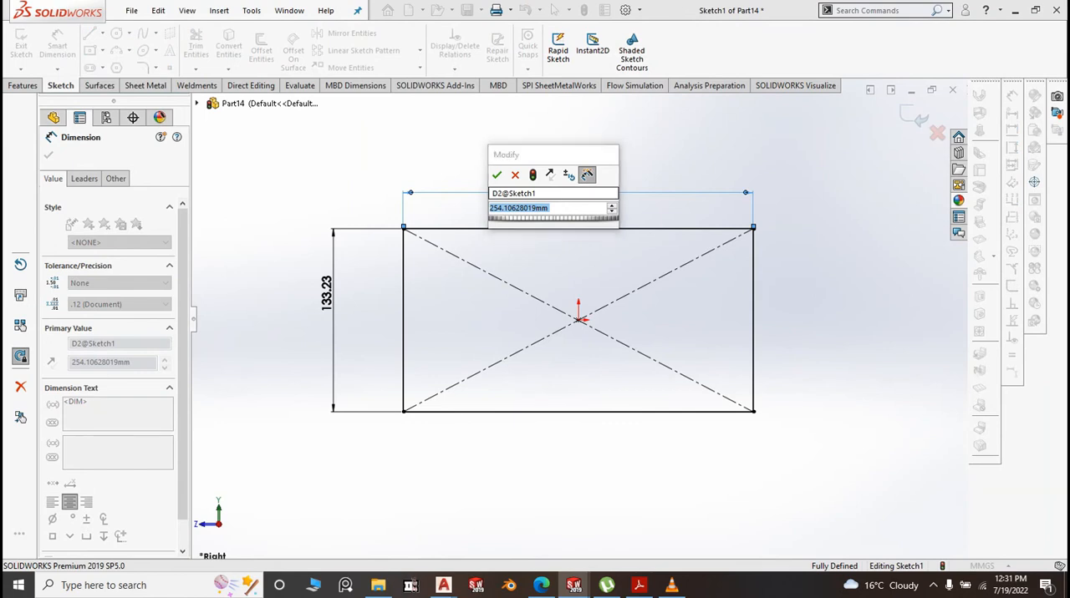
pyautogui.write('350')
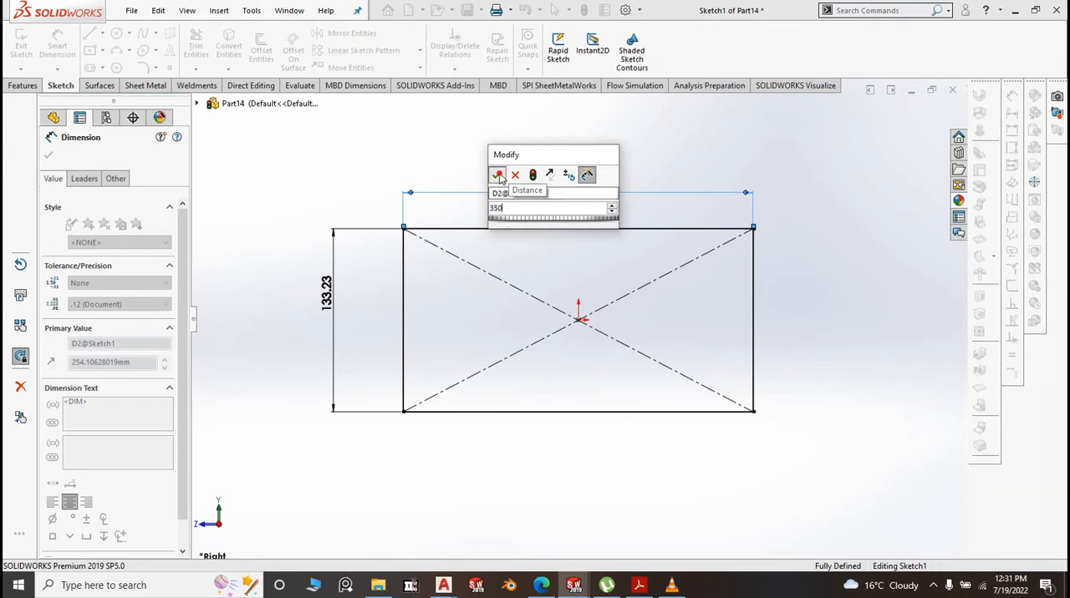
pyautogui.click(497, 174)
# Set the rectangle's height dimension to 200 mm and finish dimensioning
pyautogui.doubleClick(263, 289)
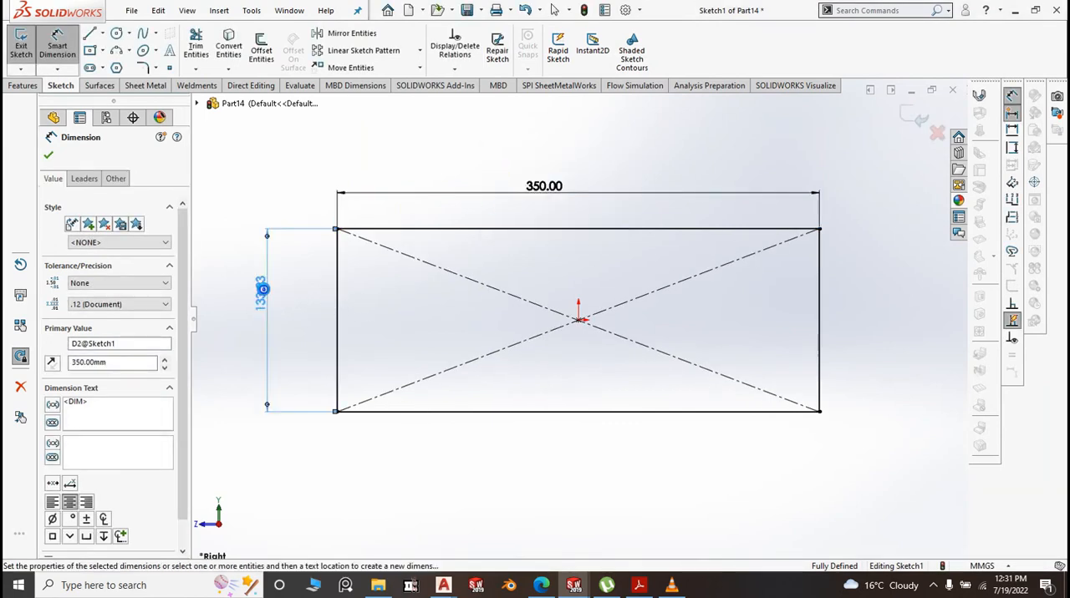
pyautogui.write('200')
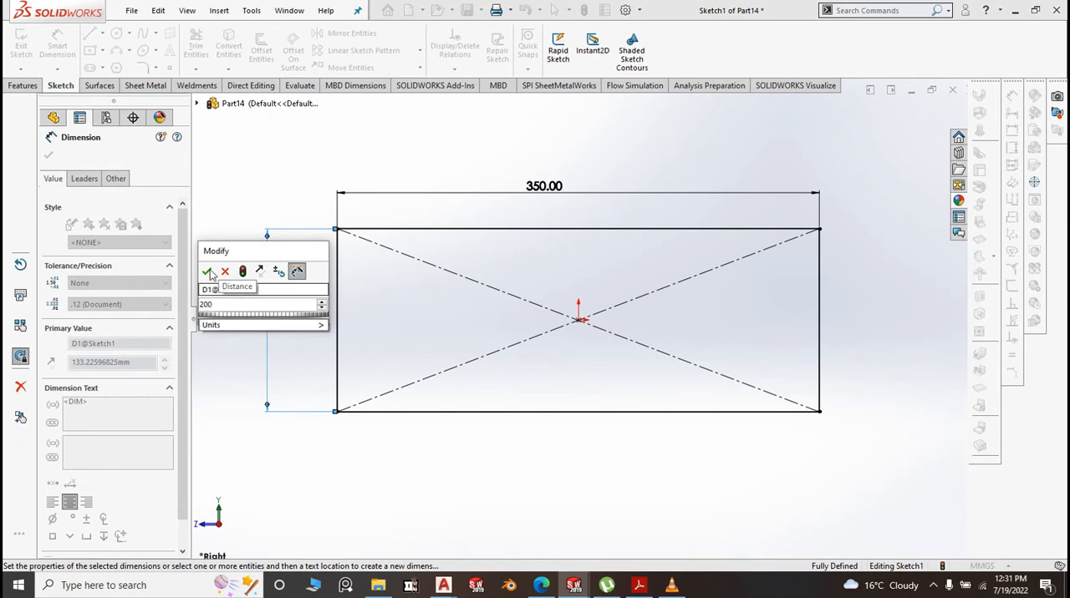
pyautogui.click(208, 272)
pyautogui.press('f')
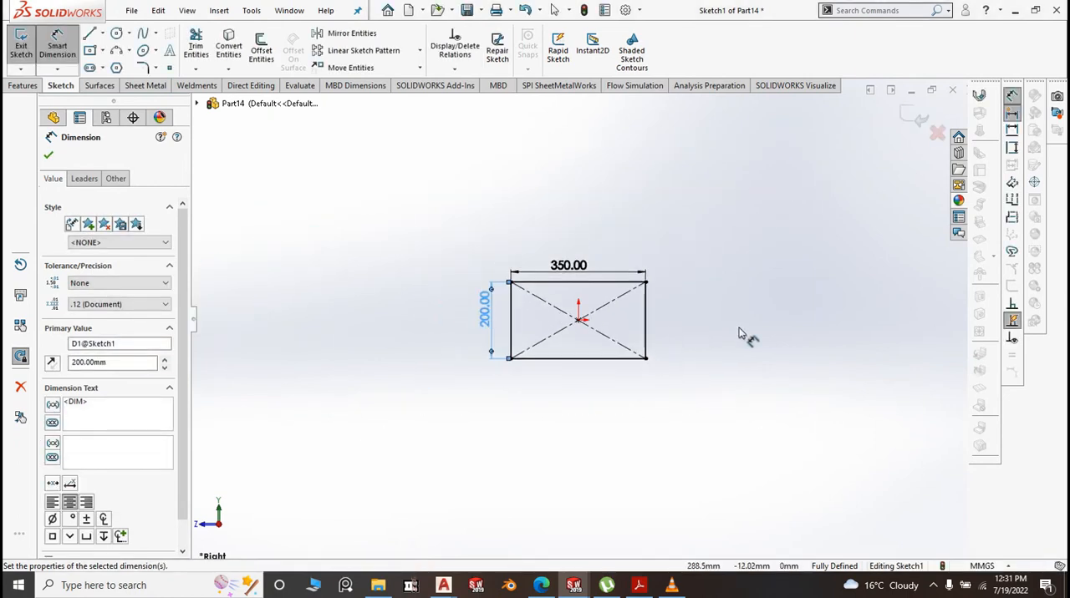
pyautogui.click(49, 156)
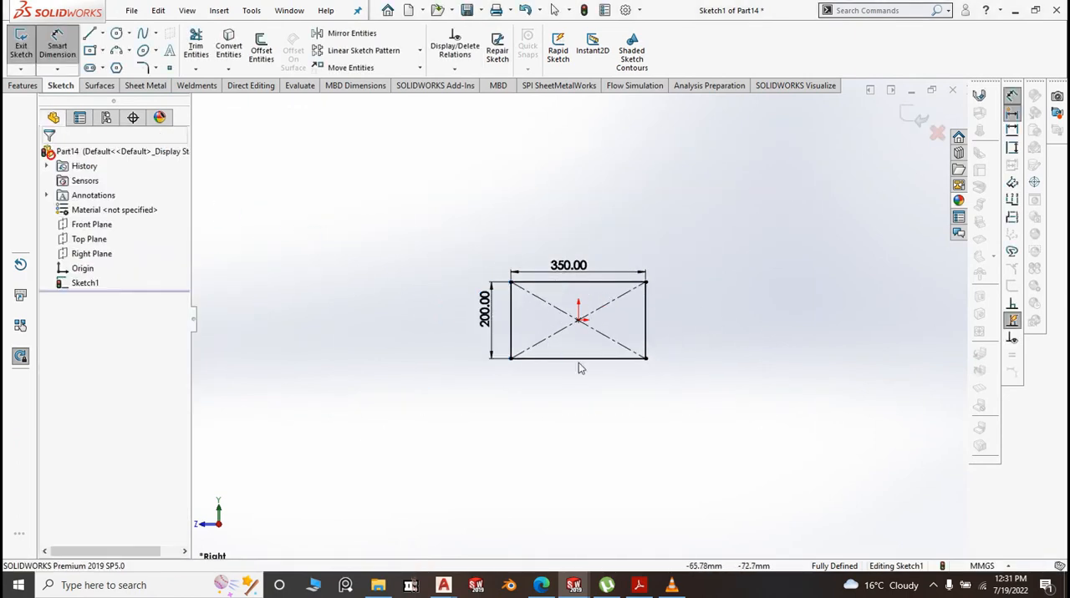
# Convert the rectangle's bottom and right edges to construction lines
pyautogui.scroll(-5, 621, 366)
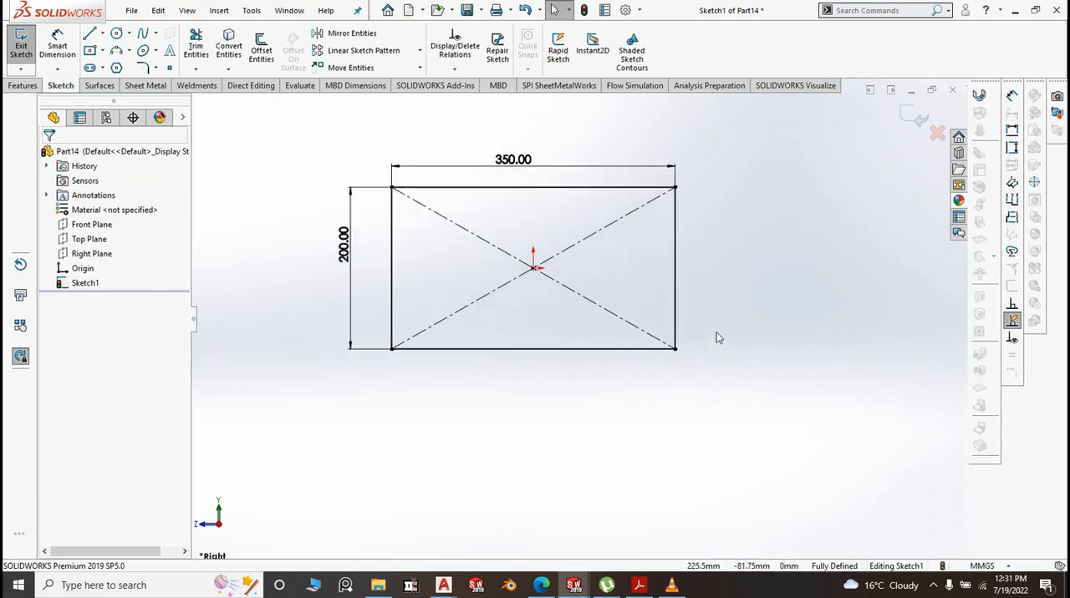
pyautogui.moveTo(604, 344); pyautogui.dragTo(570, 331)
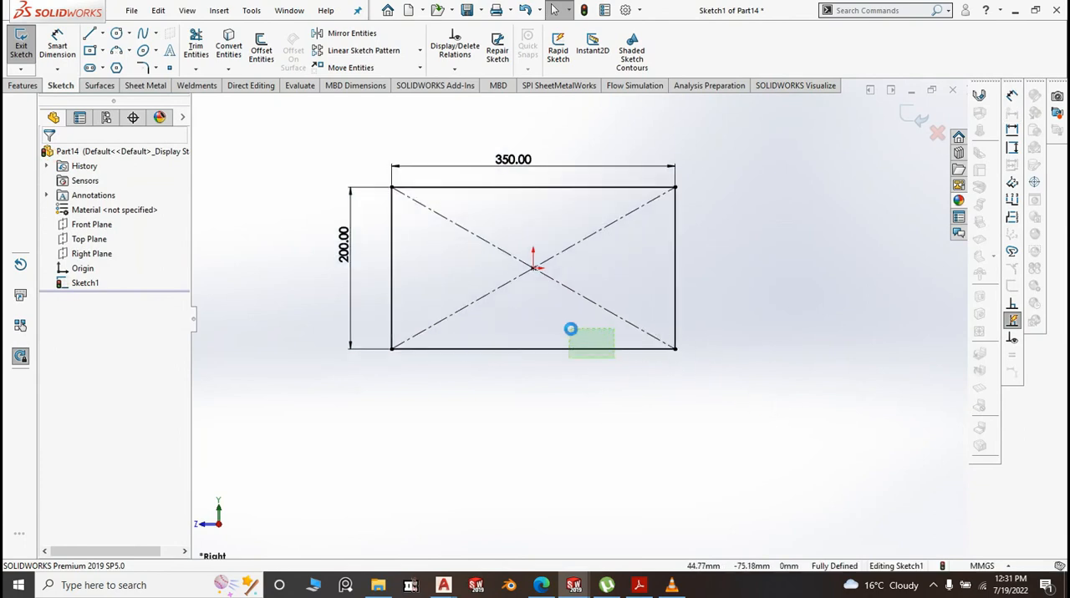
pyautogui.keyDown('ctrl'); pyautogui.moveTo(717, 296); pyautogui.dragTo(650, 258); pyautogui.keyUp('ctrl')
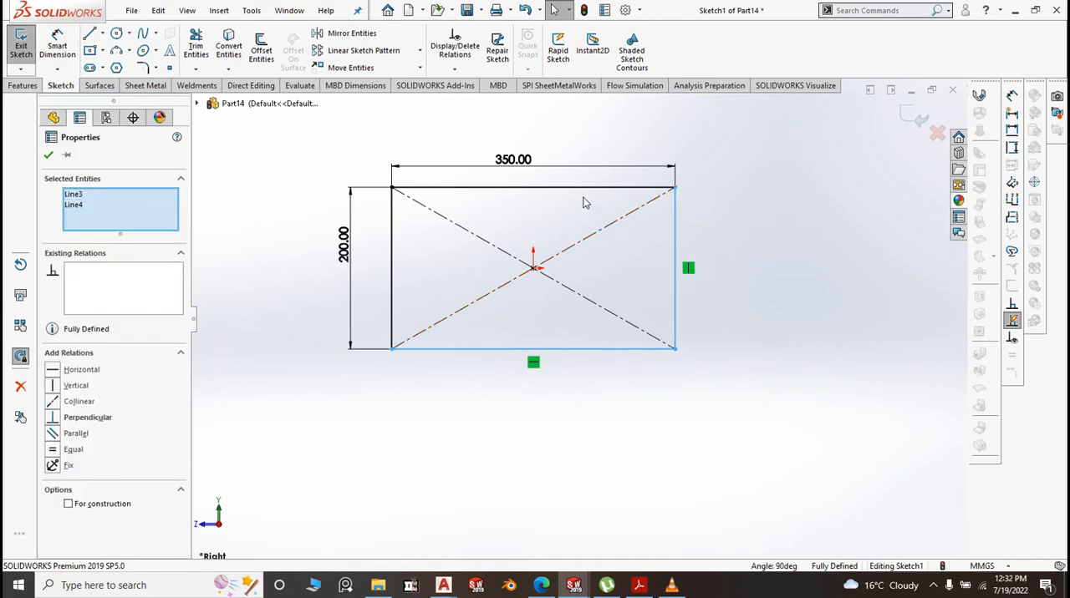
pyautogui.click(69, 505)
pyautogui.click(447, 478)
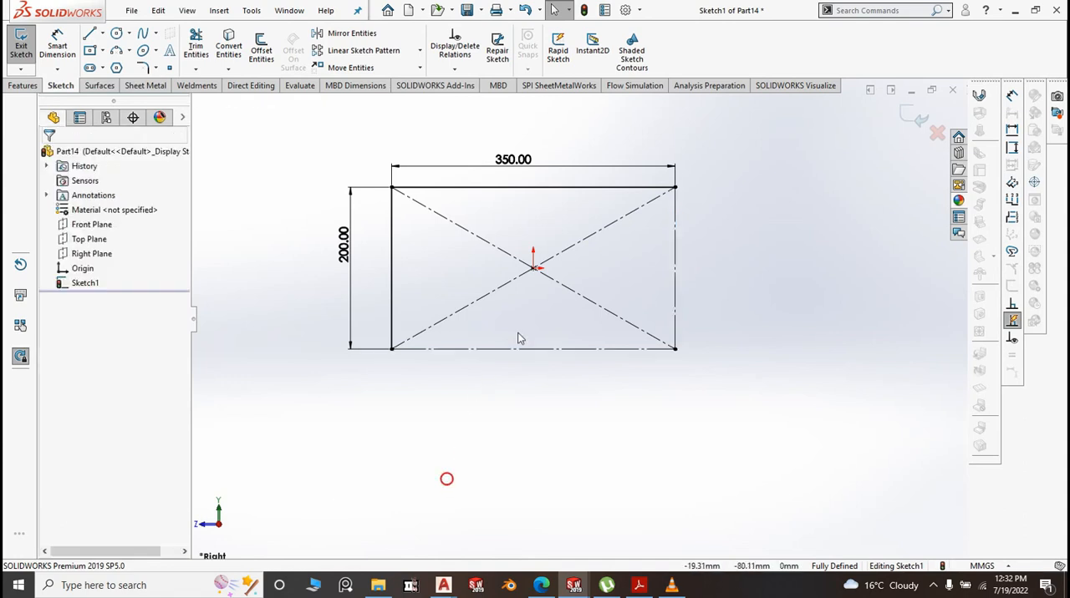
# Draw connected lines from the lower-left corner: about 65 mm along the bottom, diagonally to the right edge, and about 36 mm up to the upper-right corner
pyautogui.click(102, 33)
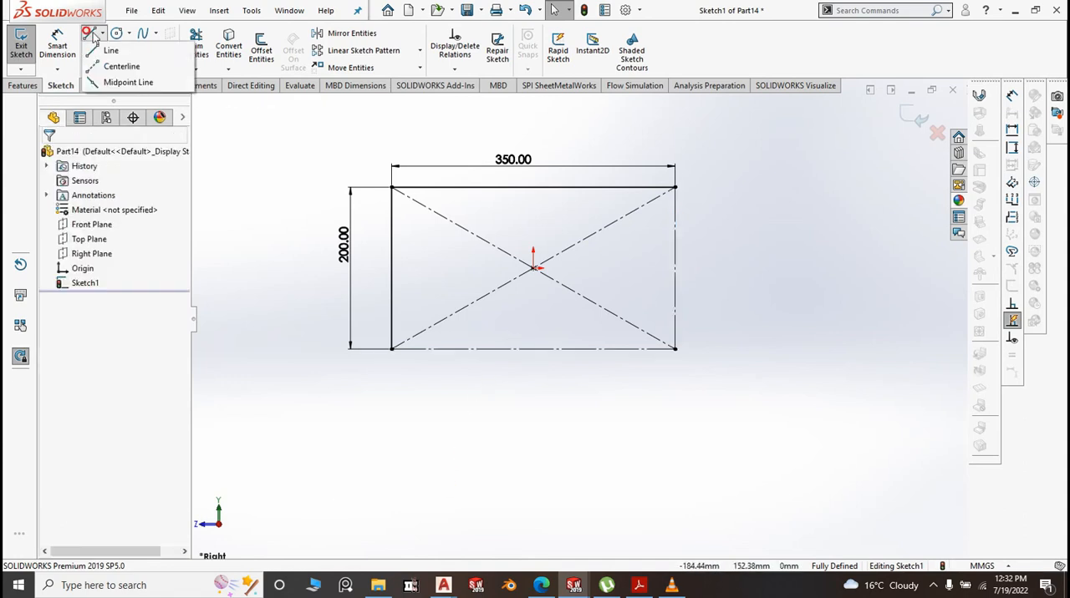
pyautogui.click(111, 52)
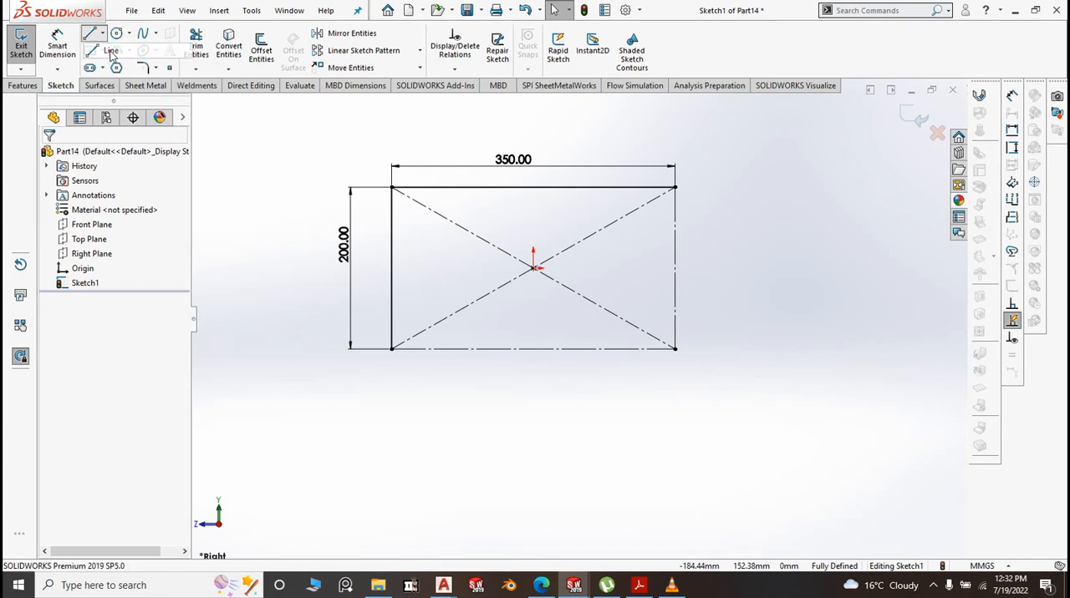
pyautogui.click(392, 349)
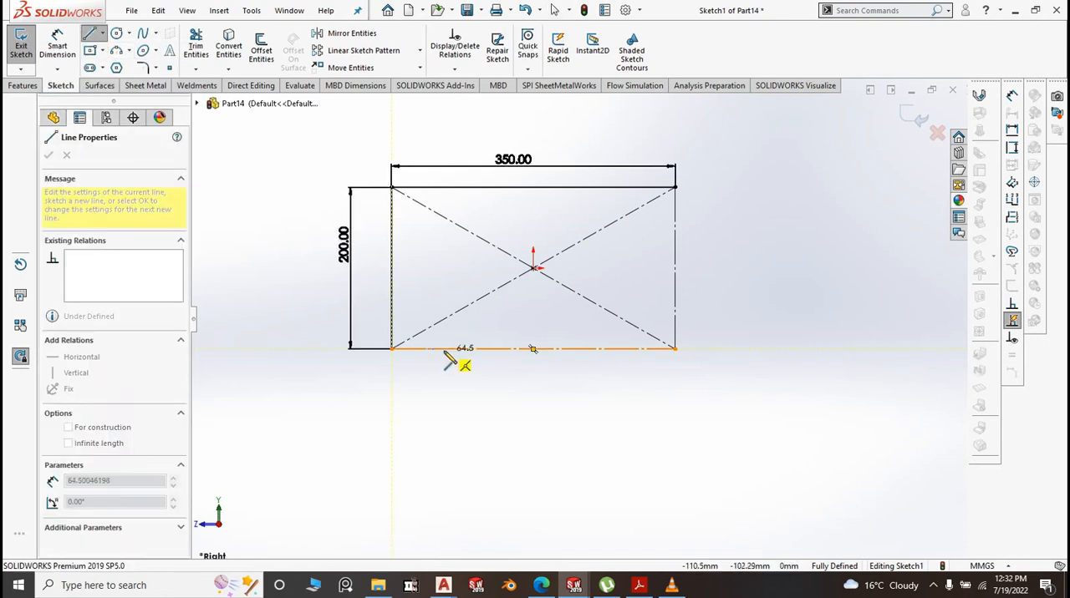
pyautogui.click(444, 349)
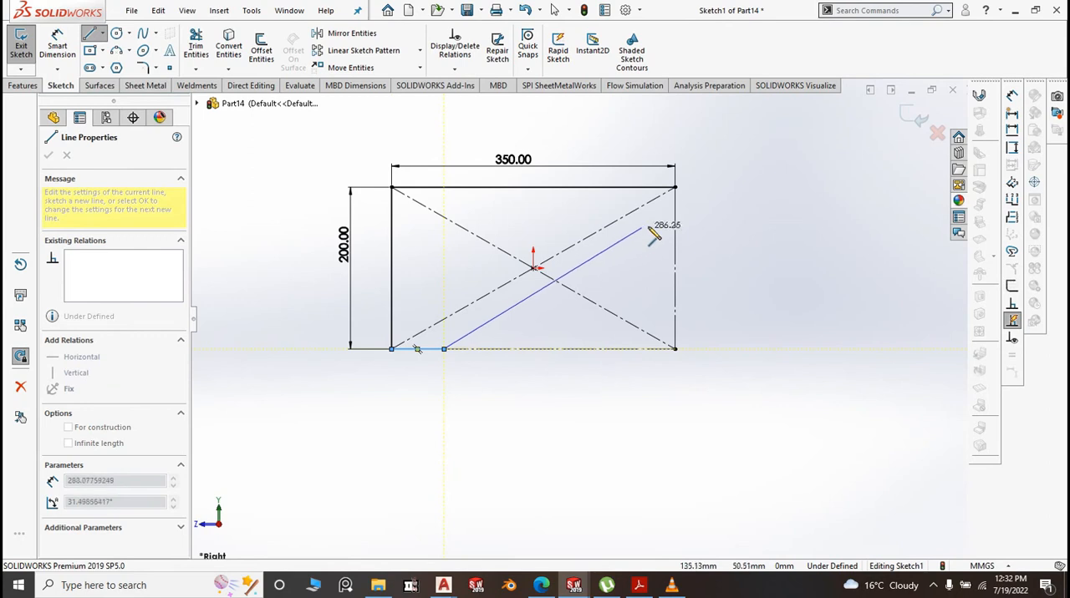
pyautogui.click(675, 216)
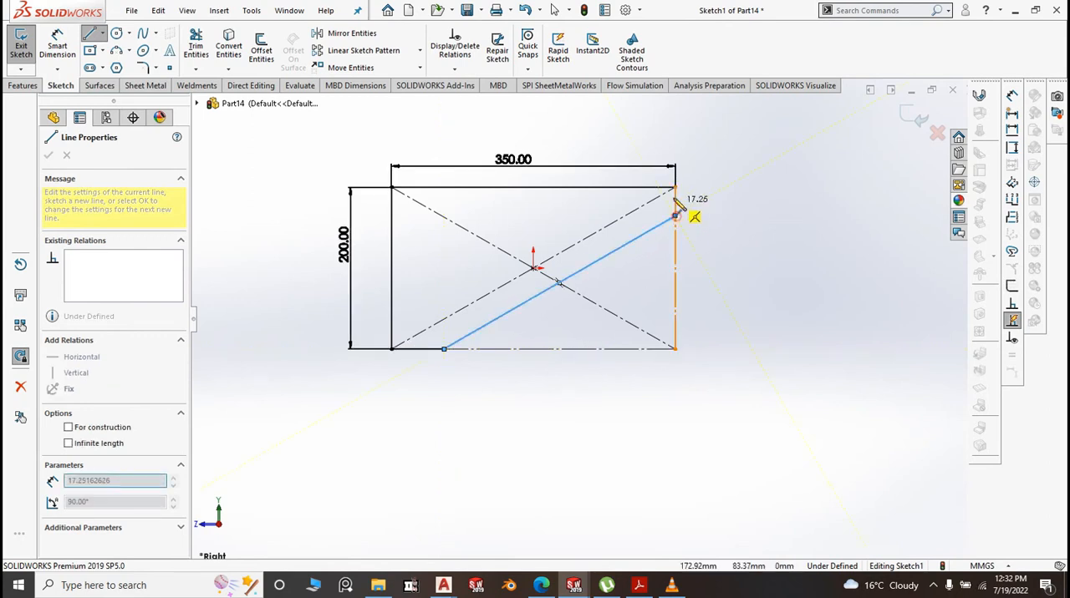
pyautogui.rightClick(732, 200)
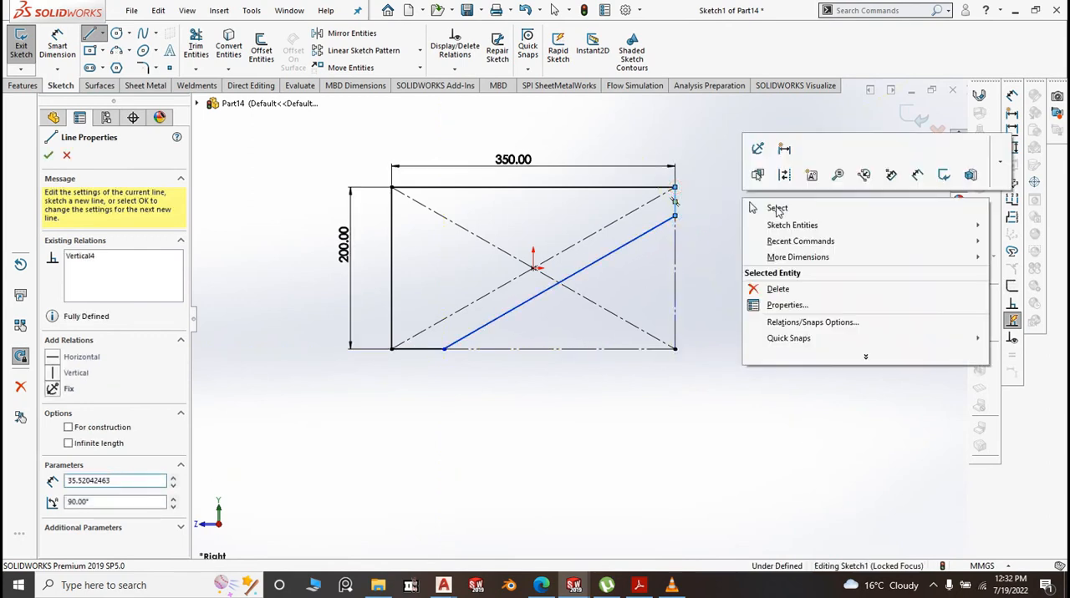
pyautogui.click(798, 209)
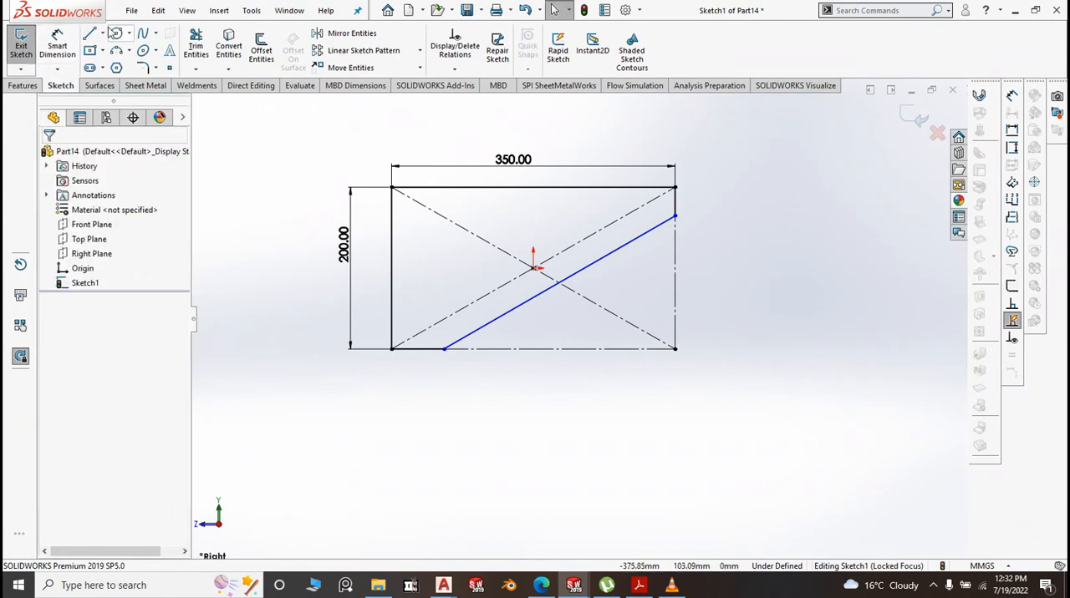
# Dimension the short bottom segment of the profile and set its length to 35 mm
pyautogui.click(56, 46)
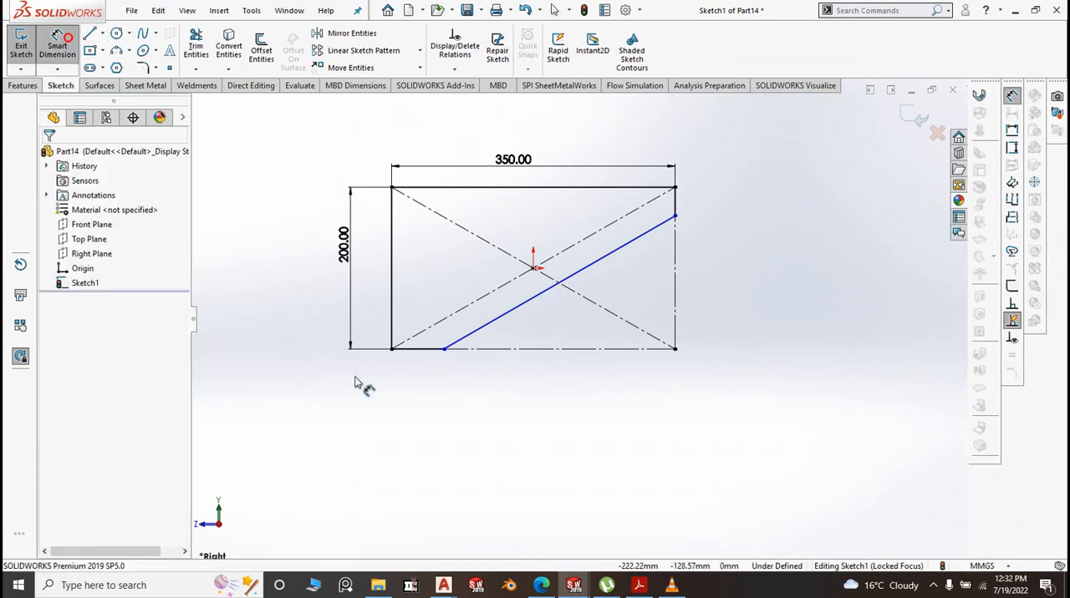
pyautogui.click(420, 350)
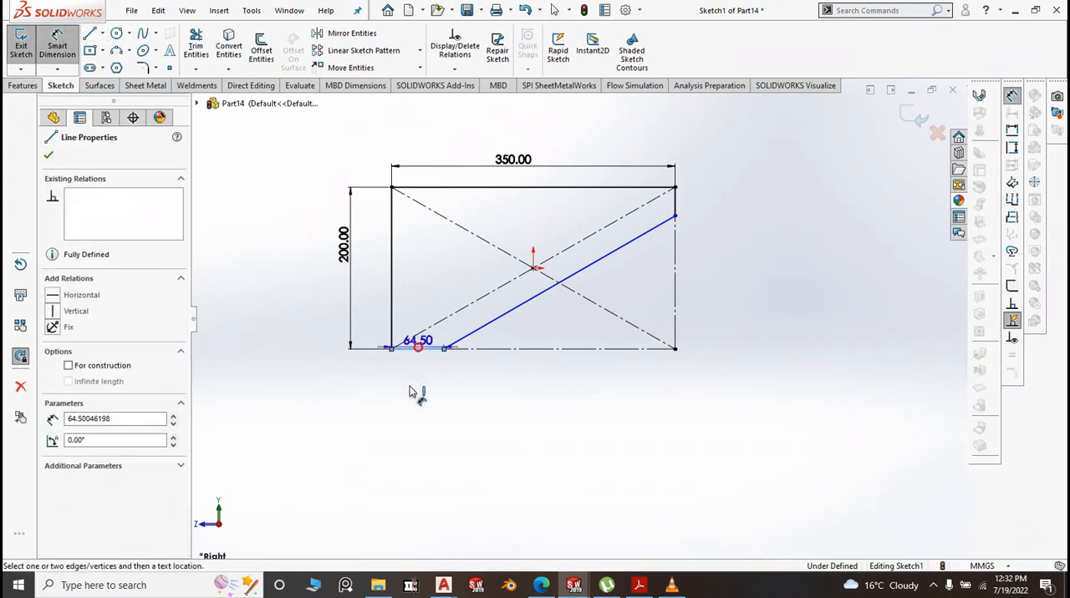
pyautogui.click(415, 400)
pyautogui.write('35')
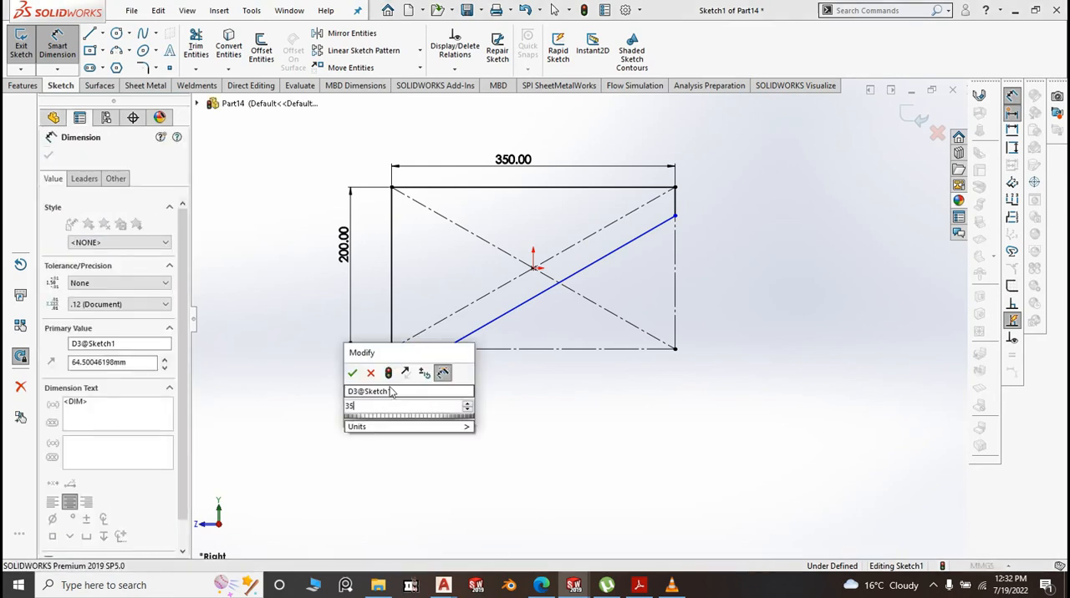
pyautogui.click(352, 374)
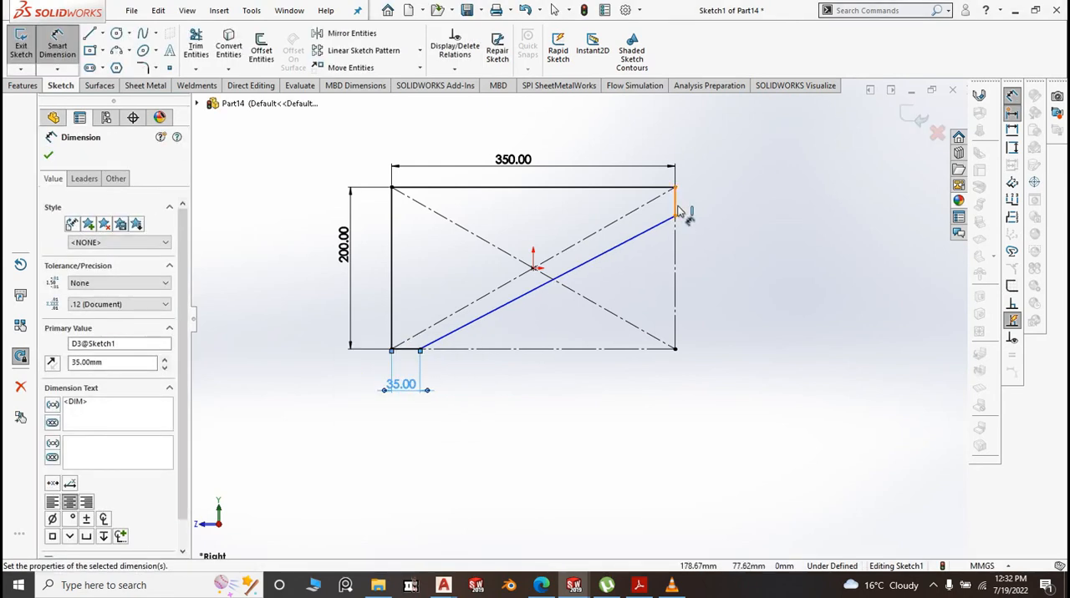
# Dimension the short vertical segment at the profile's upper-right corner and set its length to 35 mm
pyautogui.click(714, 206)
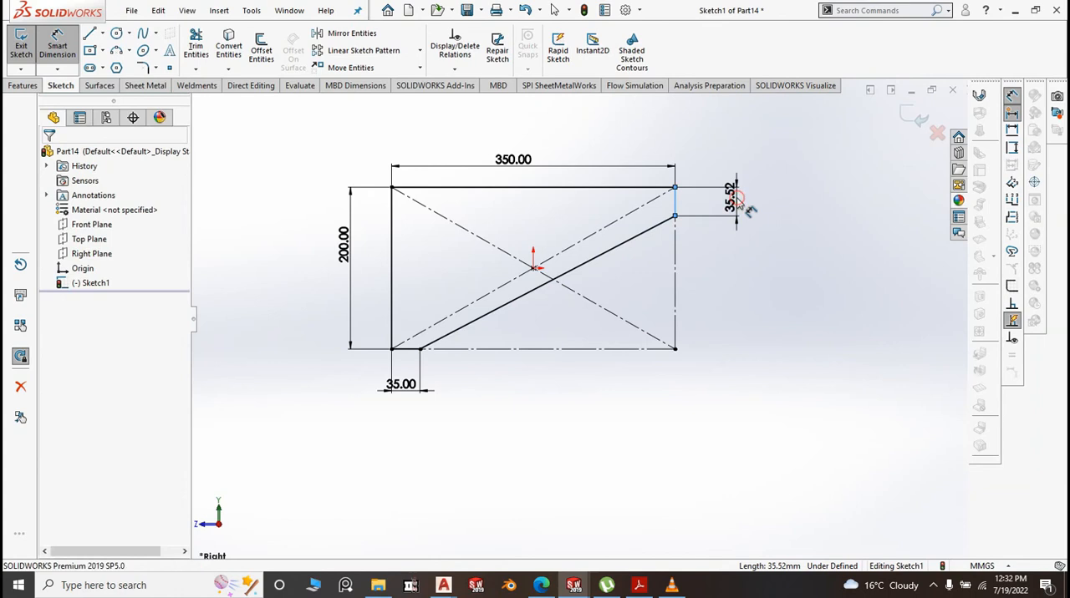
pyautogui.click(738, 202)
pyautogui.write('35')
pyautogui.press('Return')
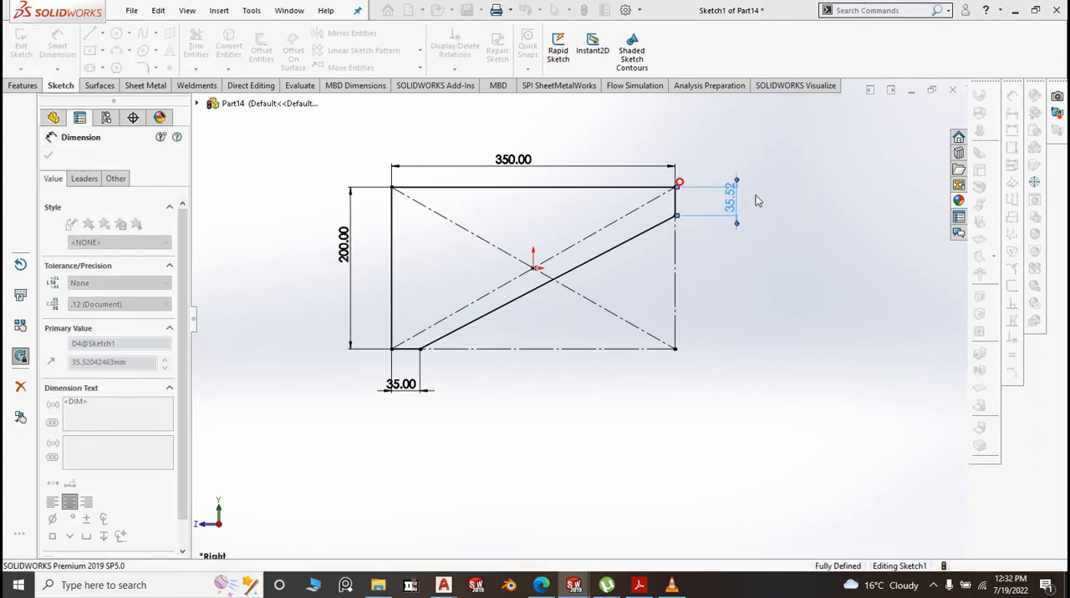
# Create a sheet metal base flange from the sloped profile with a thickness of 1.50 mm
pyautogui.click(148, 84)
pyautogui.click(28, 45)
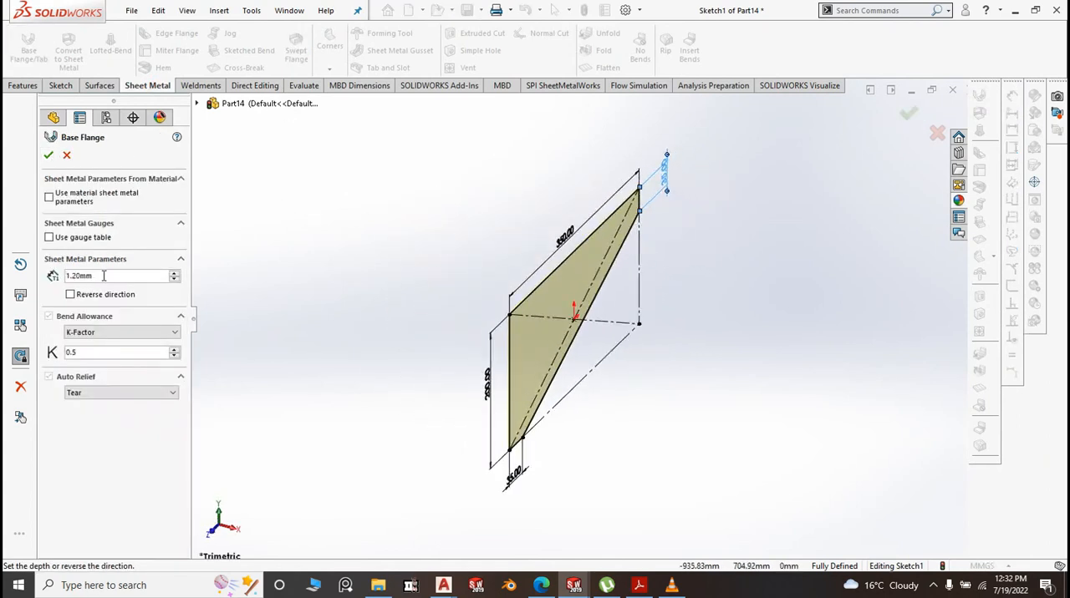
pyautogui.write('.5')
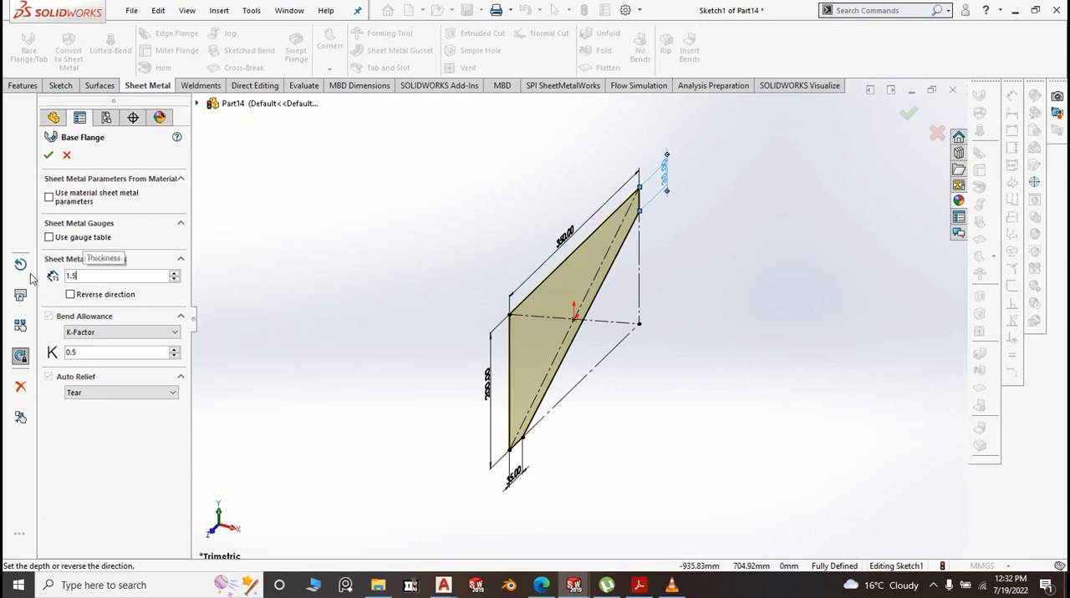
pyautogui.rightClick(322, 243)
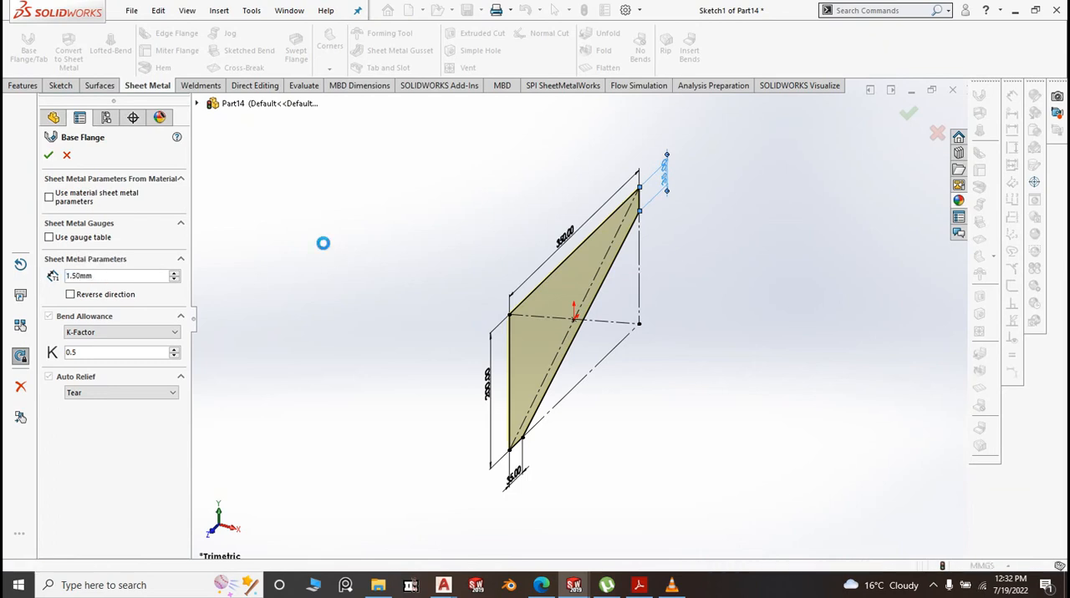
pyautogui.rightClick(592, 261)
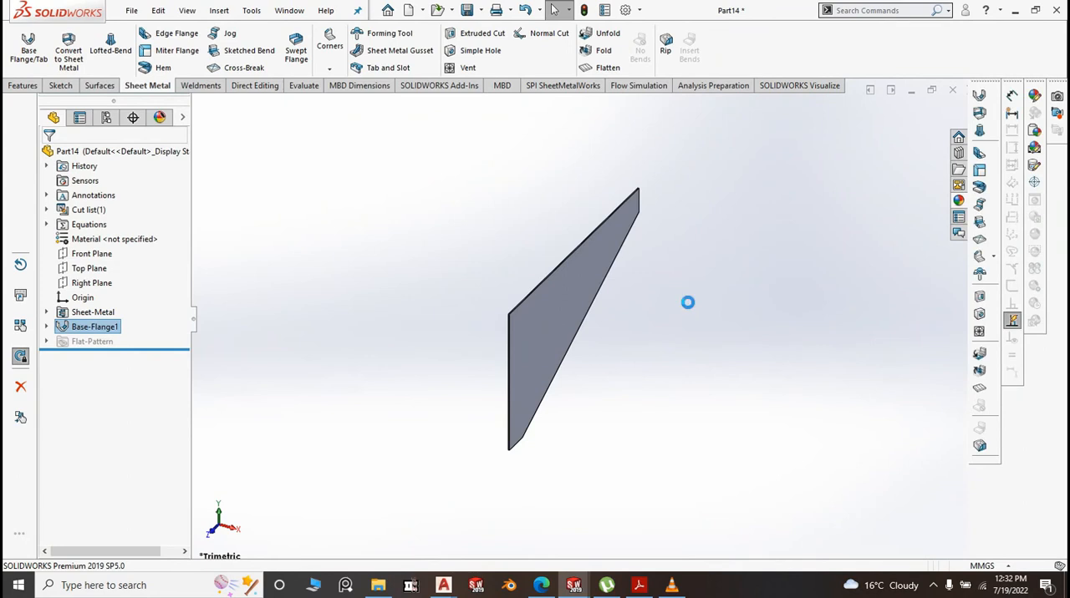
pyautogui.scroll(-3, 589, 329)
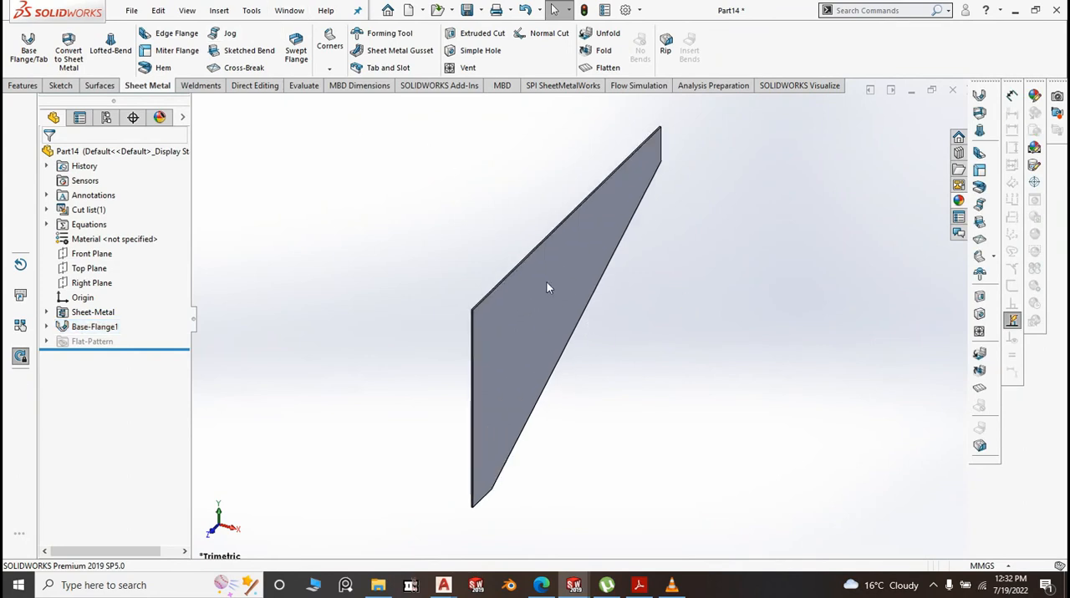
# Set up a 35 mm edge flange on the plate's long top edge, tall vertical edge and sloped edge
pyautogui.click(183, 35)
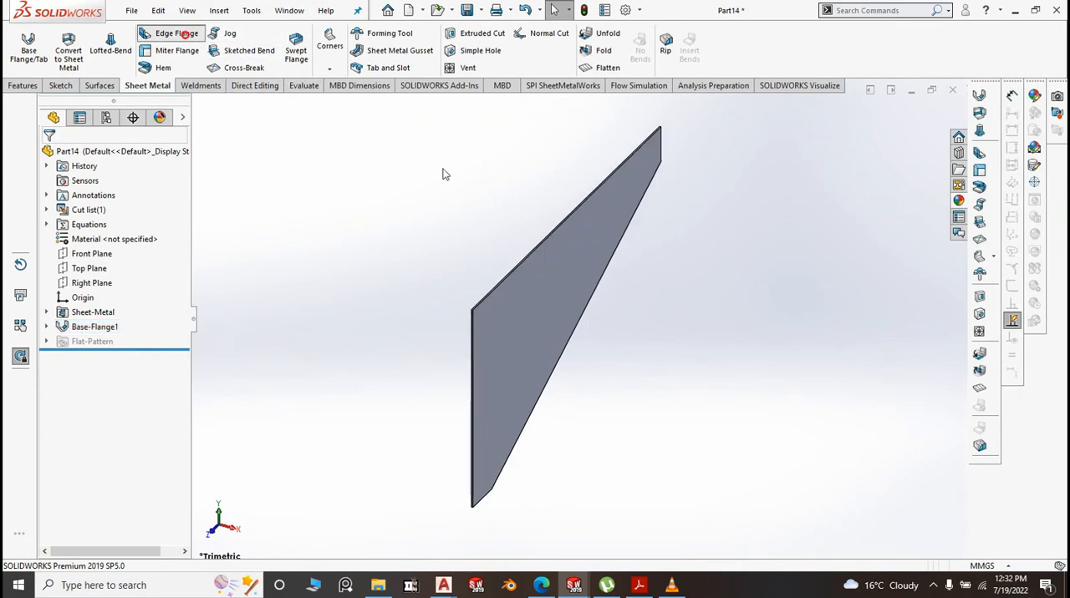
pyautogui.click(530, 256)
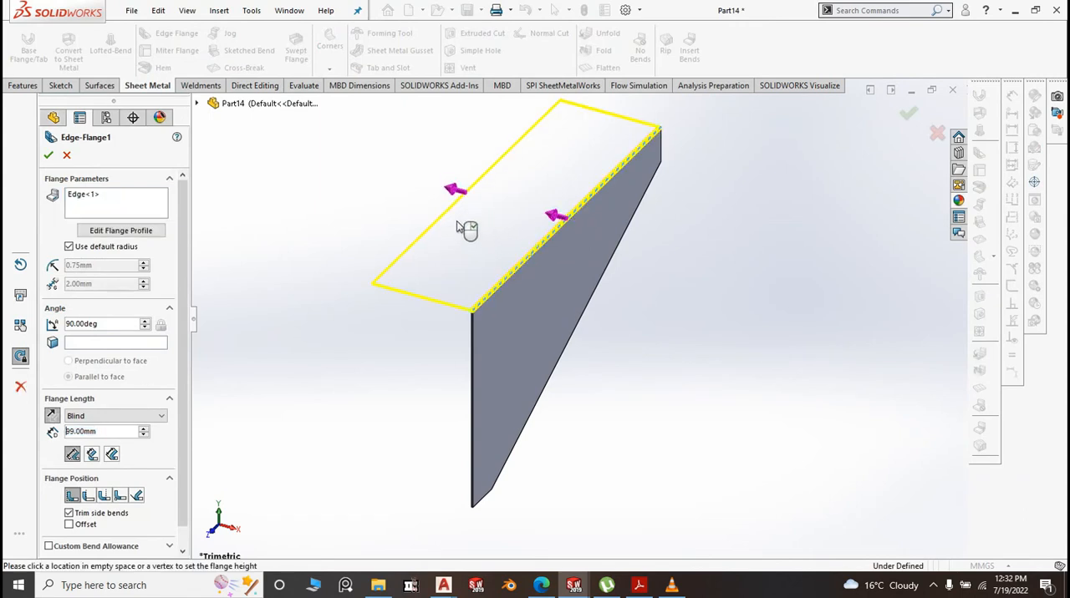
pyautogui.click(473, 356)
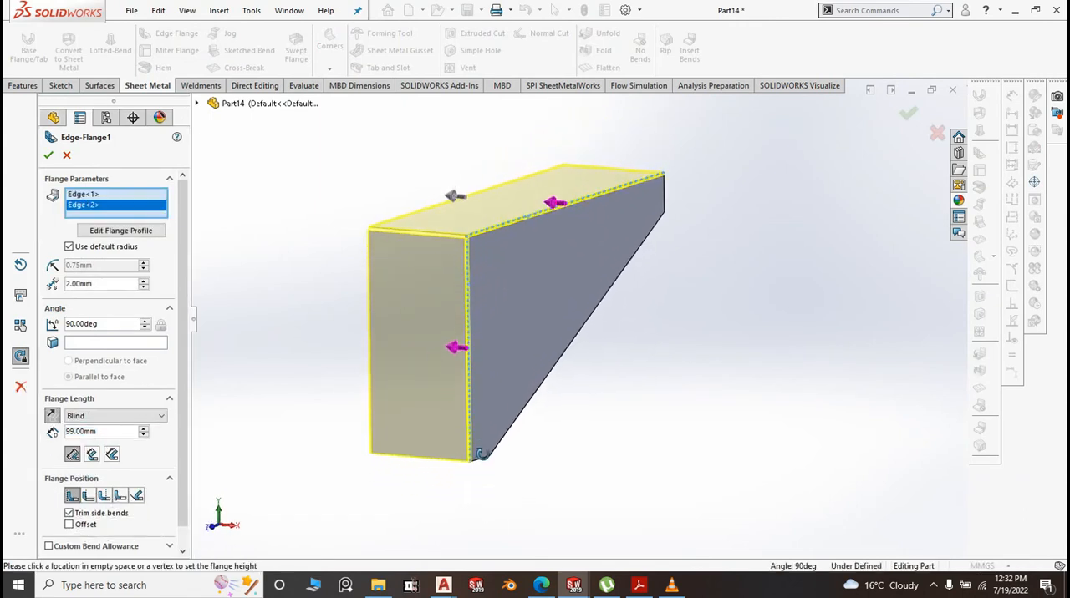
pyautogui.moveTo(479, 454); pyautogui.dragTo(506, 466, button='middle')
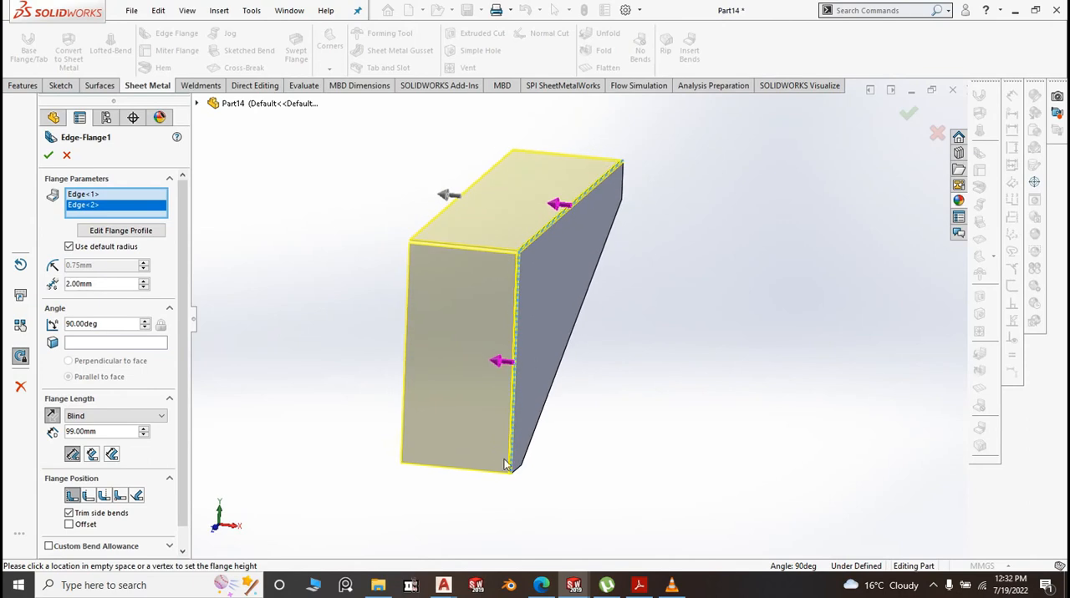
pyautogui.click(555, 375)
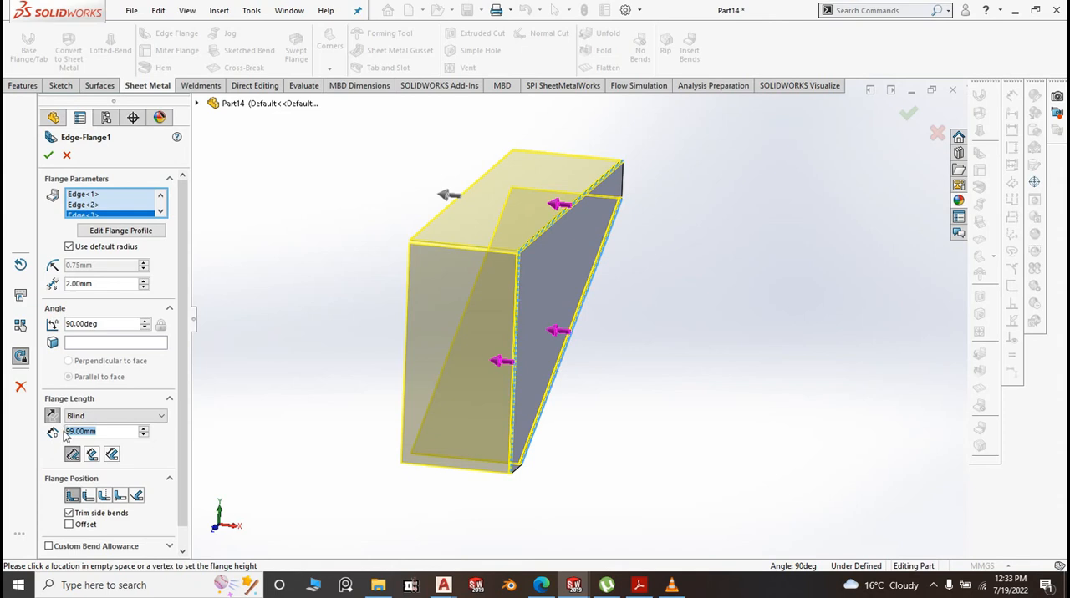
pyautogui.write('35')
pyautogui.press('Return')
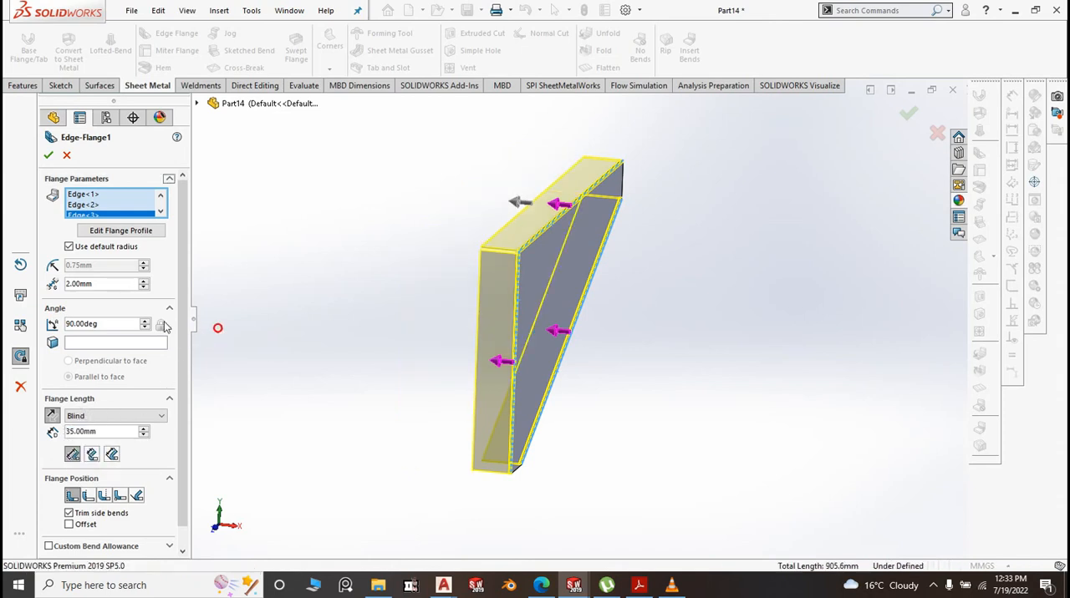
# Override the default bend radius with 0.10 mm and create the edge flanges
pyautogui.click(69, 247)
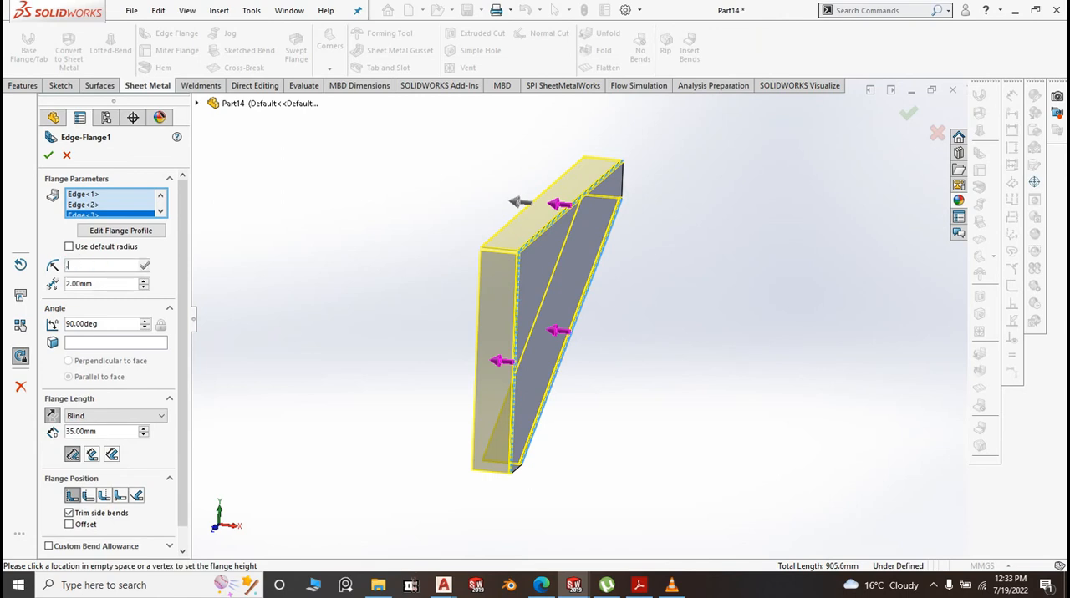
pyautogui.write('0.1')
pyautogui.press('Return')
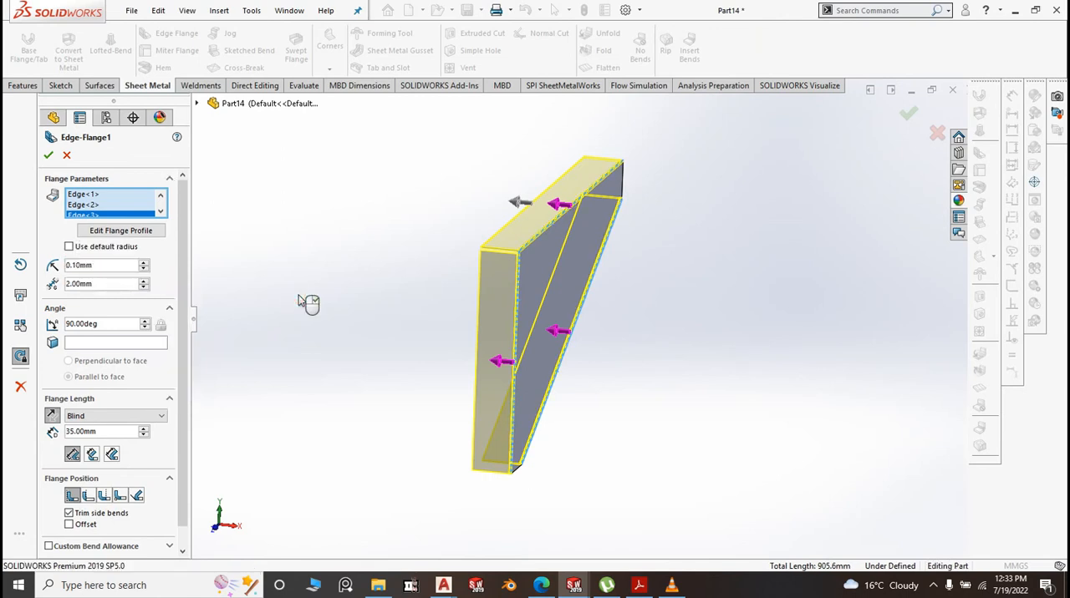
pyautogui.rightClick(300, 297)
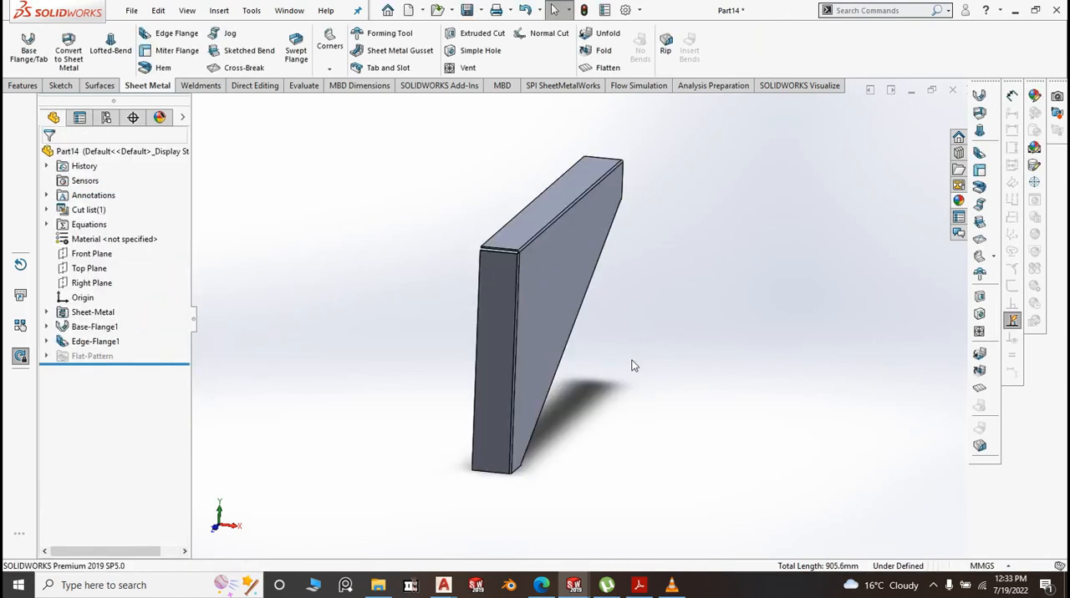
# Add 15 mm return edge flanges along the free edges of the top, vertical and sloped flanges
pyautogui.press('space')
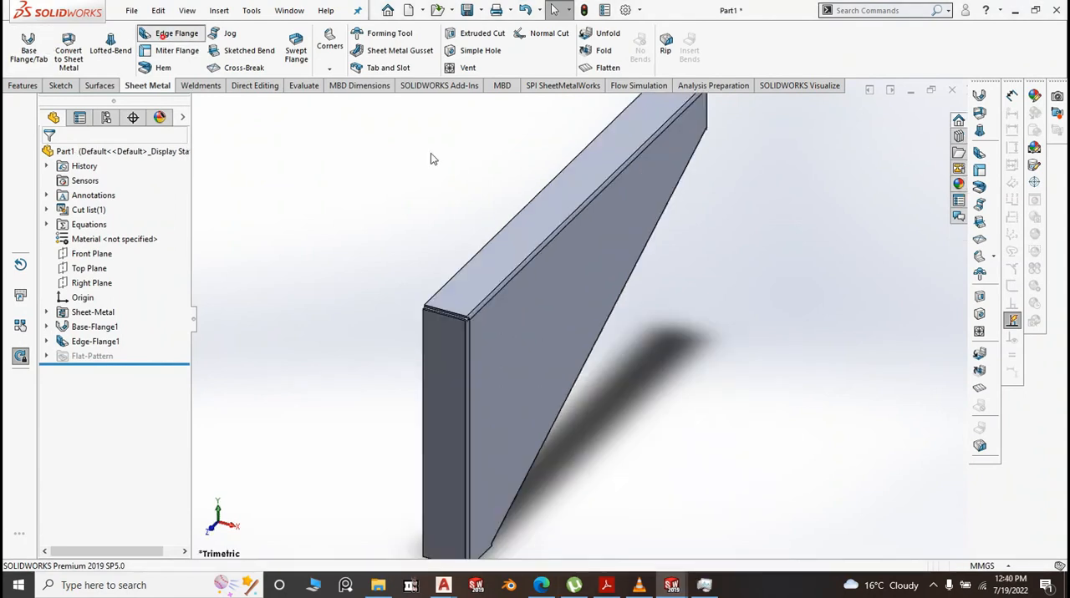
pyautogui.moveTo(611, 306); pyautogui.dragTo(612, 269, button='middle')
pyautogui.click(596, 287)
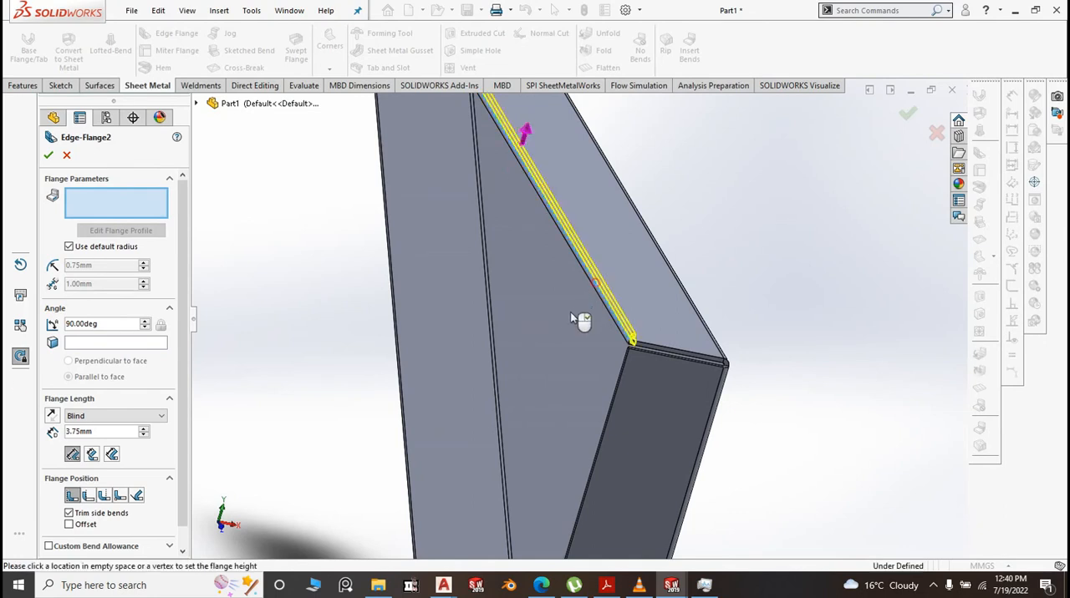
pyautogui.click(590, 492)
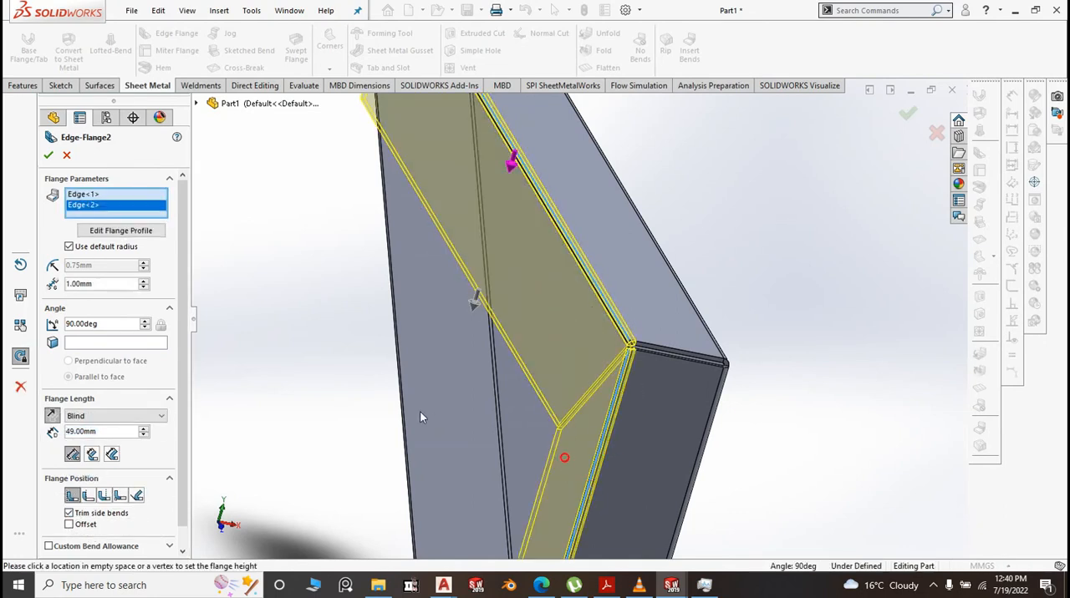
pyautogui.click(400, 394)
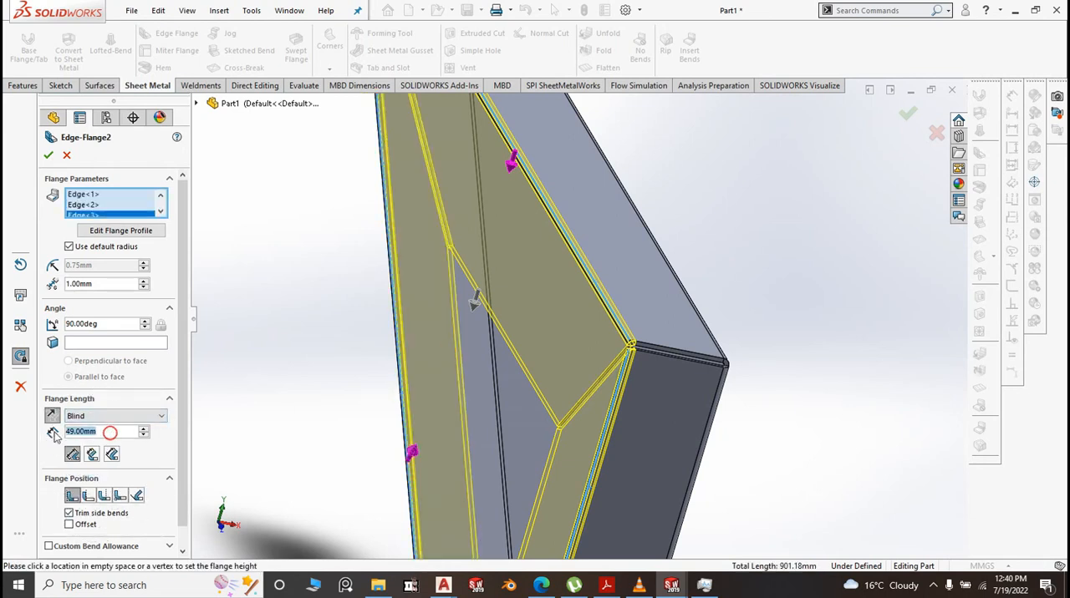
pyautogui.write('15')
pyautogui.press('Return')
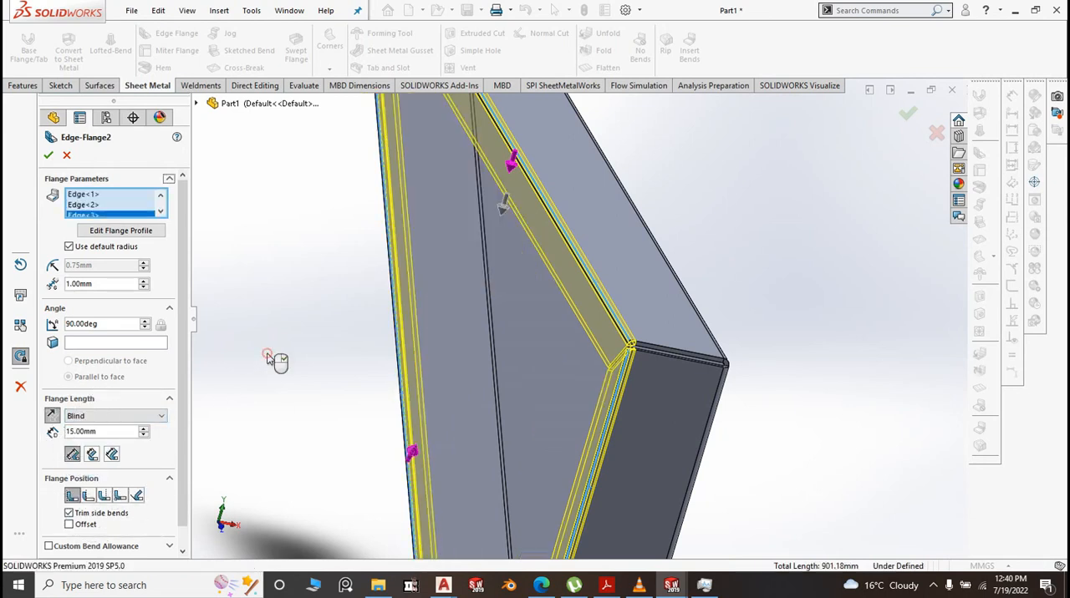
pyautogui.rightClick(761, 384)
# Add a closed hem 10 mm long to the free edge of the return flange on the sloped side
pyautogui.scroll(2, 763, 386)
pyautogui.moveTo(764, 400); pyautogui.dragTo(750, 379, button='middle')
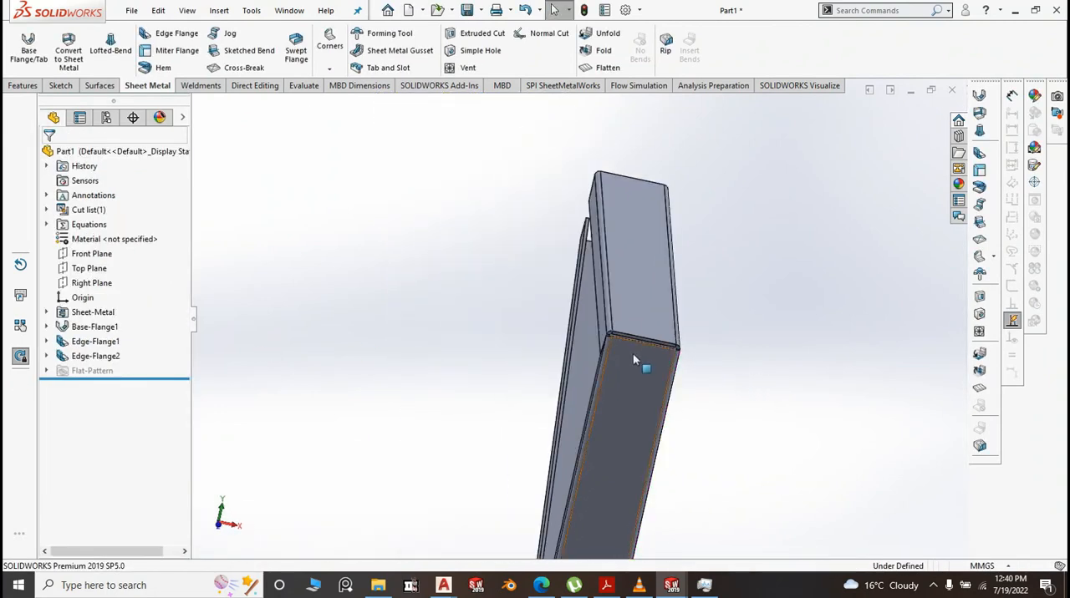
pyautogui.moveTo(633, 353); pyautogui.dragTo(613, 331, button='middle')
pyautogui.scroll(2, 613, 331)
pyautogui.moveTo(618, 373); pyautogui.dragTo(715, 475, button='middle')
pyautogui.scroll(-2, 715, 475)
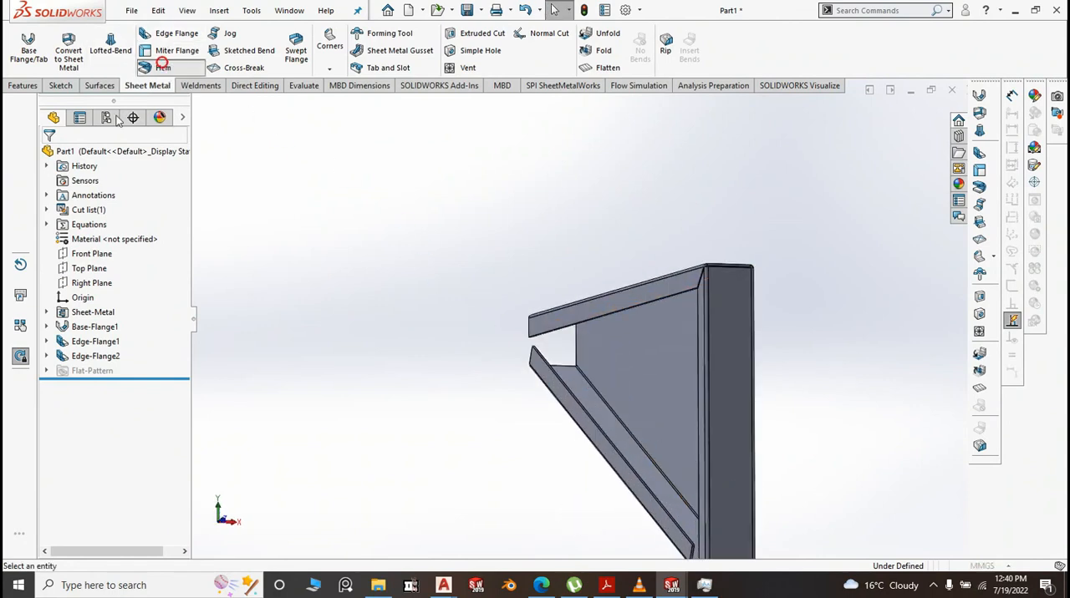
pyautogui.click(163, 67)
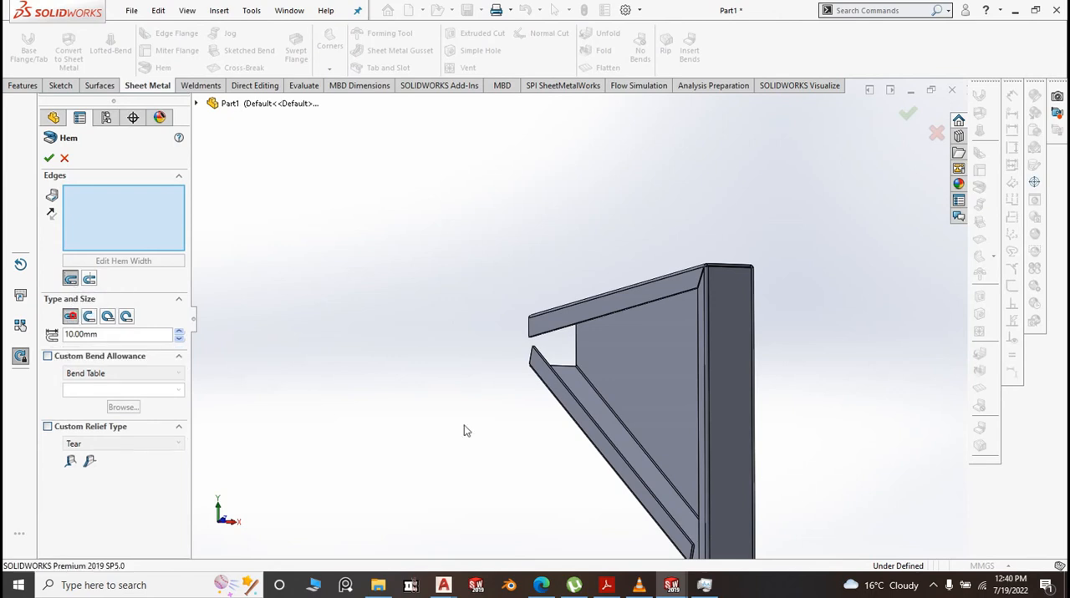
pyautogui.scroll(-6, 593, 423)
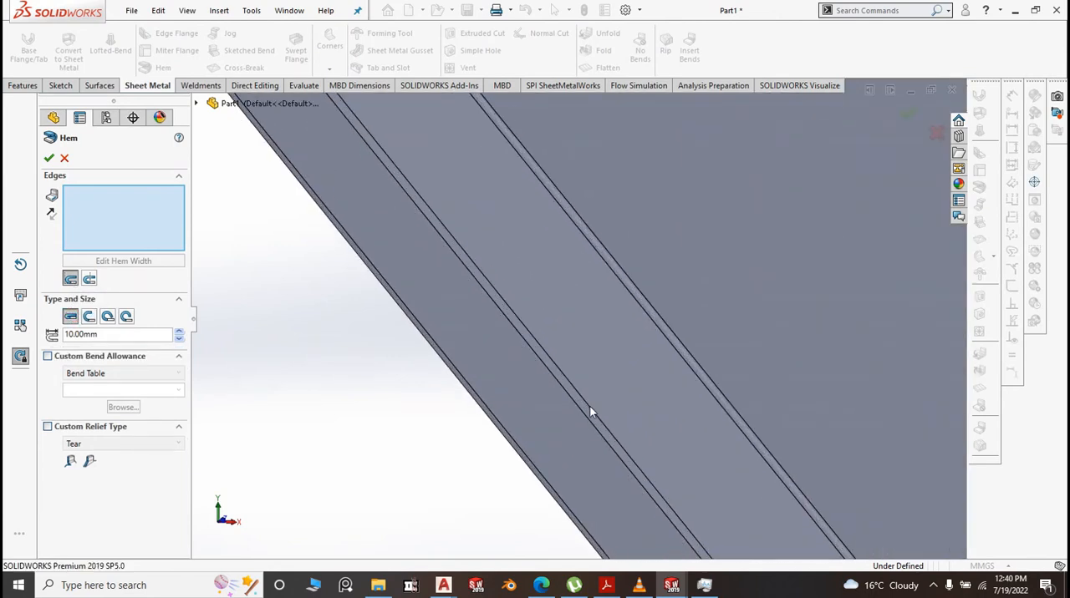
pyautogui.click(589, 412)
pyautogui.rightClick(589, 410)
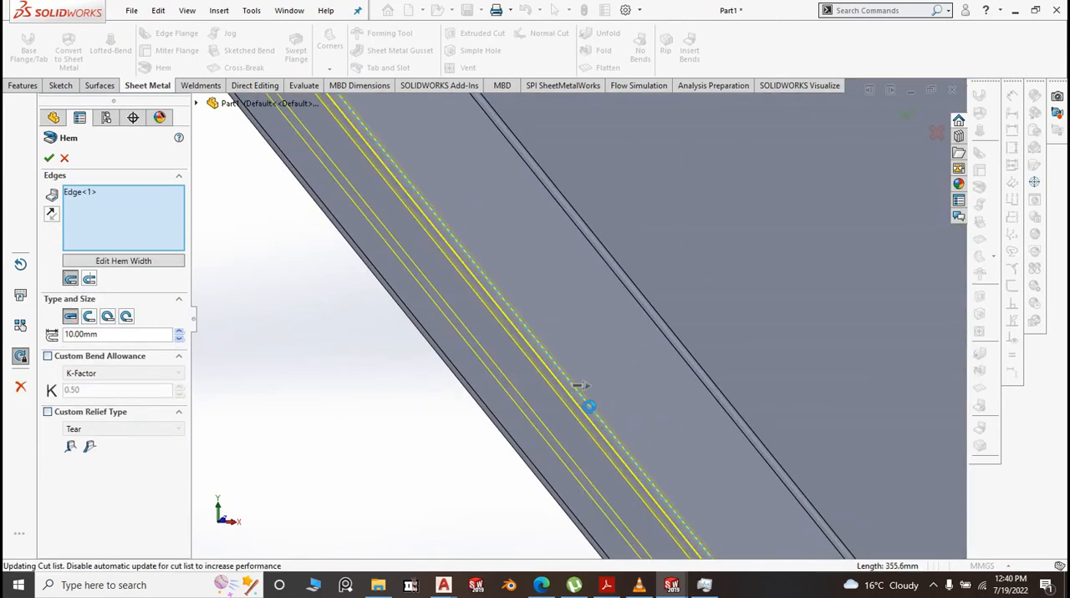
pyautogui.scroll(4, 535, 375)
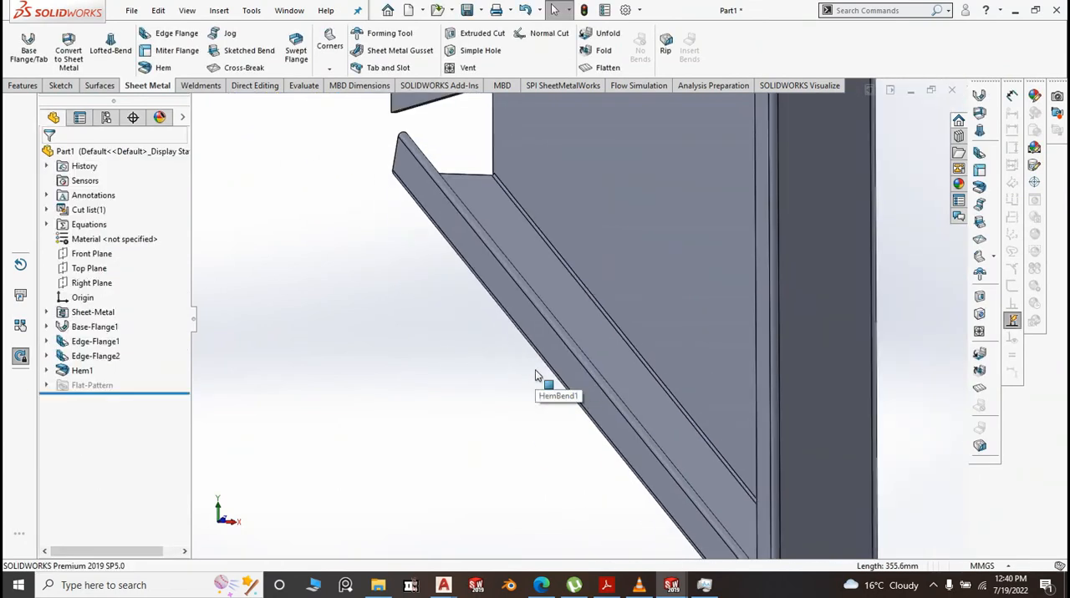
# Open a new sketch on the large outer face of the base flange, oriented normal to it
pyautogui.press('space')
pyautogui.click(649, 423)
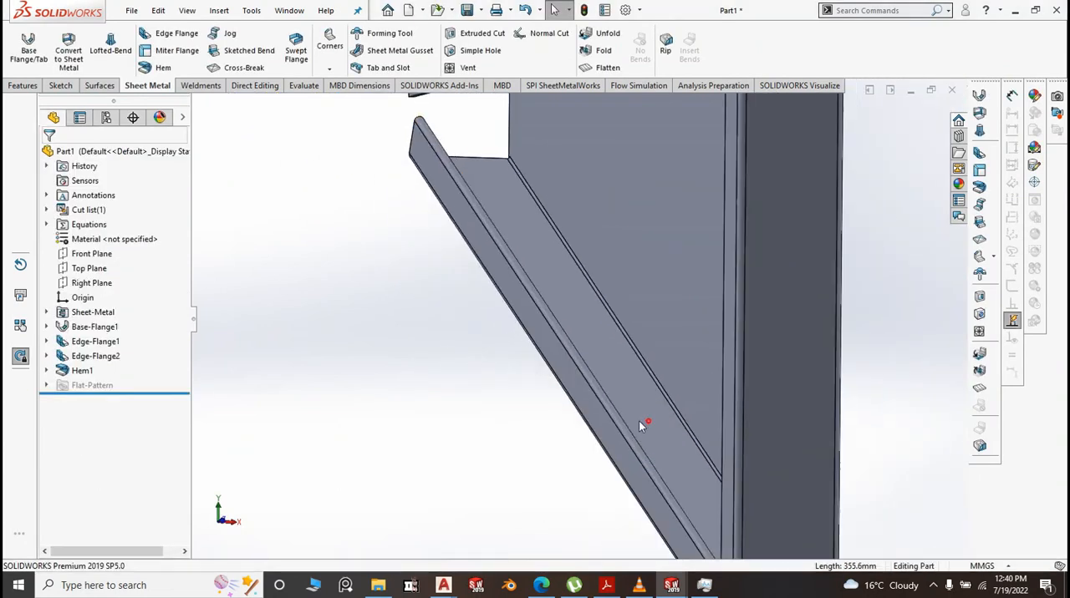
pyautogui.click(528, 325)
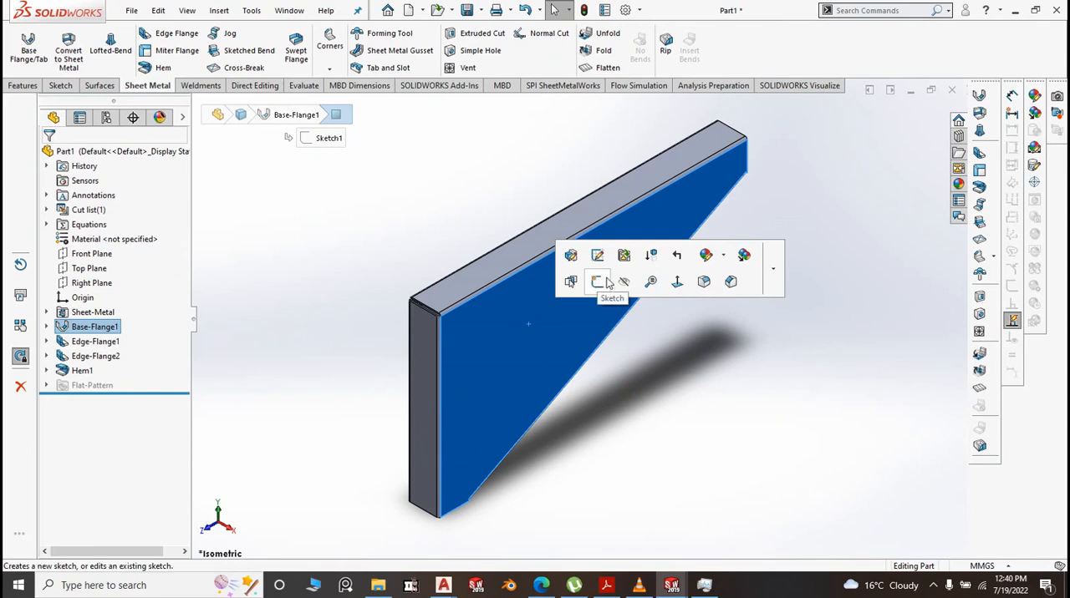
pyautogui.click(602, 281)
pyautogui.press('space')
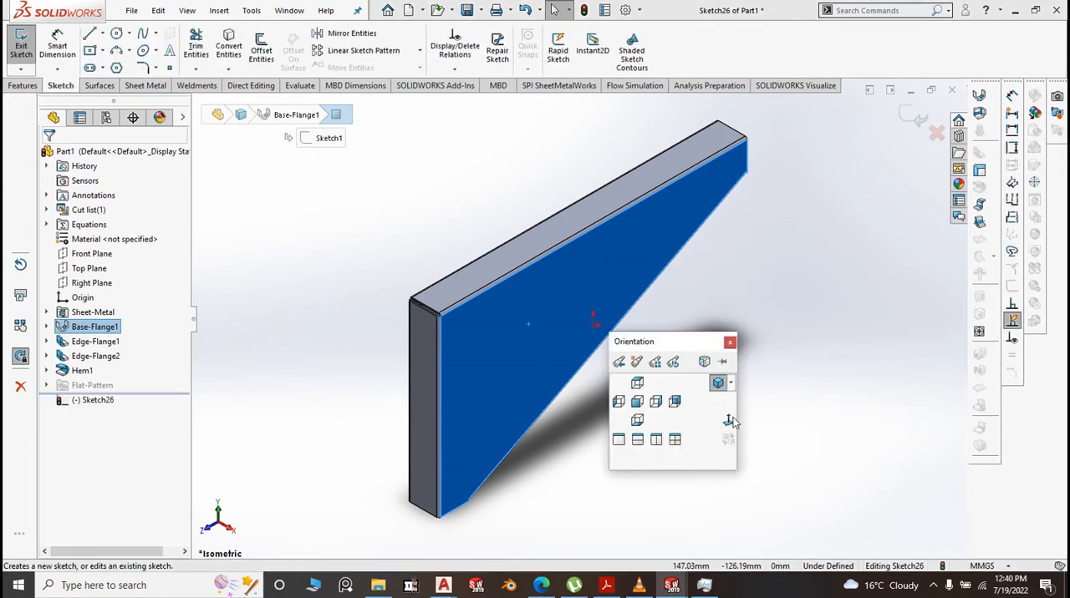
pyautogui.click(729, 424)
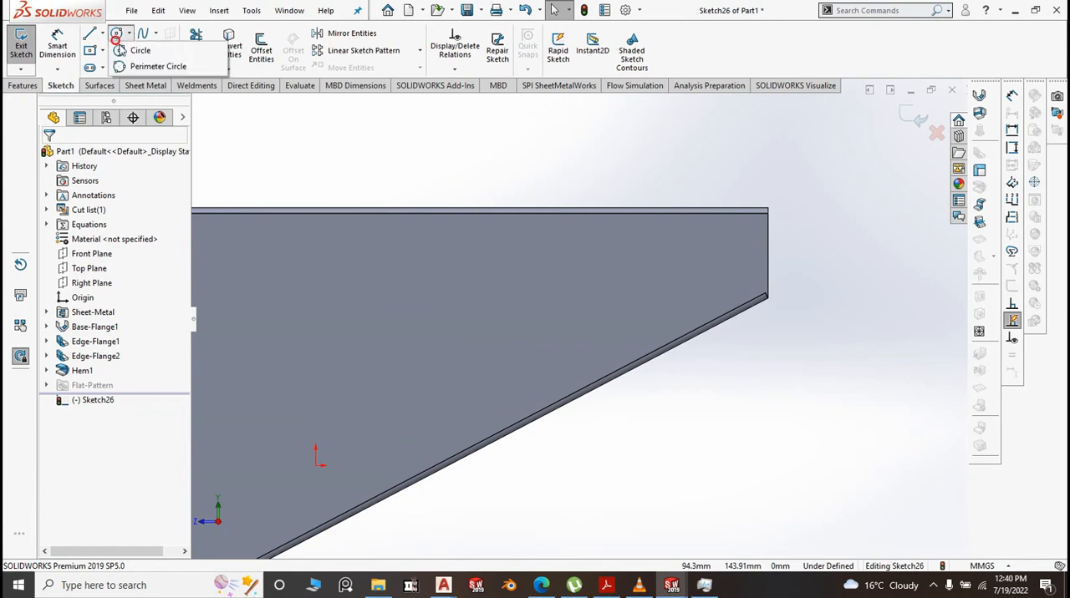
# Draw a circle of about 8.35 mm radius on the narrow end's upper corner and another of about 7.6 mm radius on the upper bend line
pyautogui.click(116, 33)
pyautogui.scroll(-1, 769, 219)
pyautogui.scroll(-3, 769, 219)
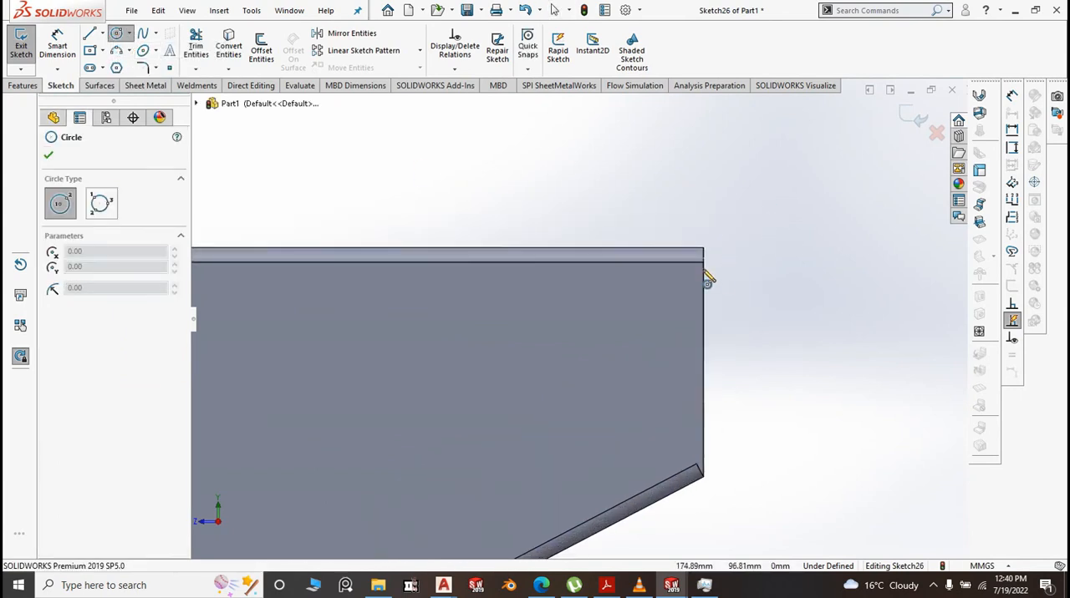
pyautogui.click(704, 263)
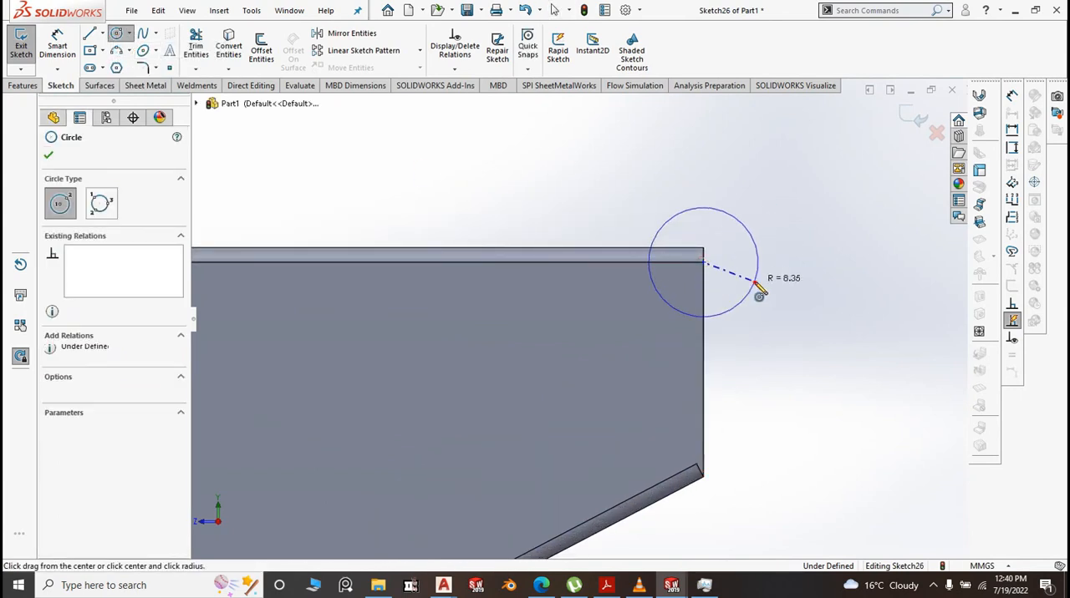
pyautogui.click(755, 283)
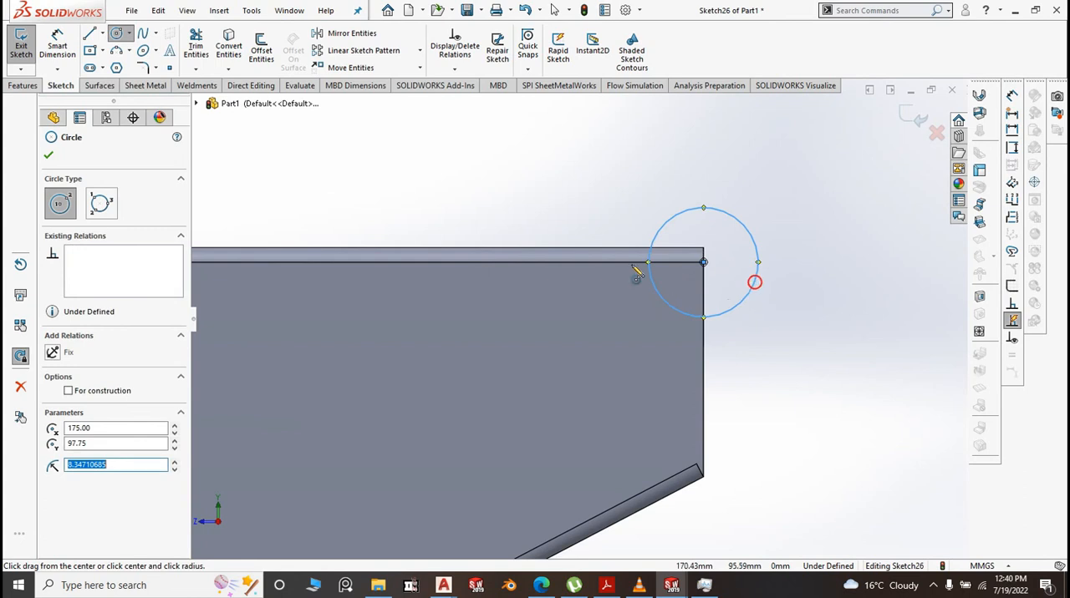
pyautogui.click(330, 263)
pyautogui.click(370, 286)
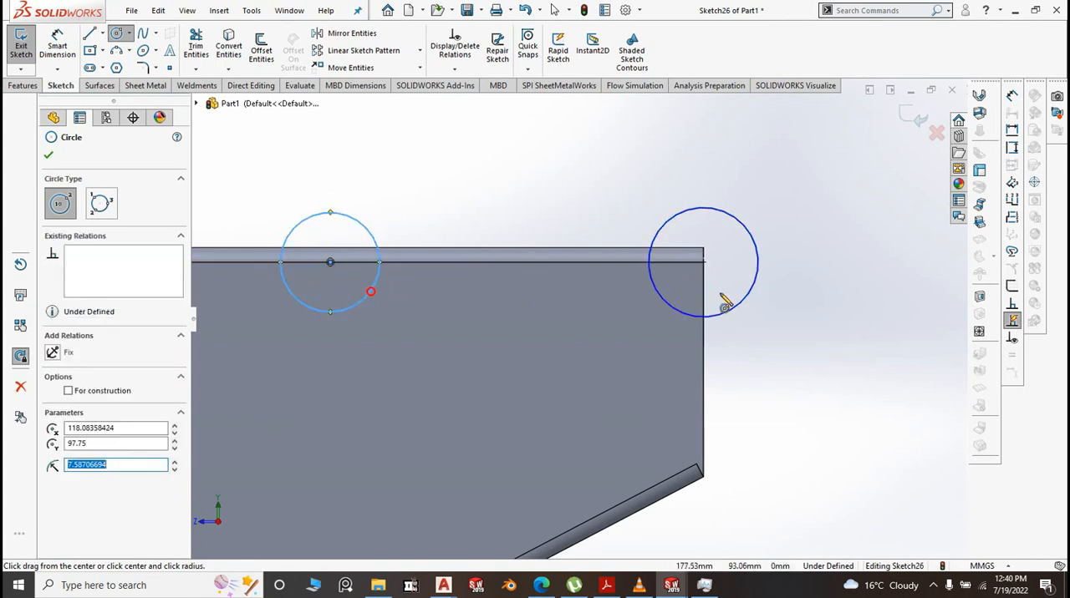
# Draw two more circles with radii of about 24 mm and 27 mm, centred on the upper bend line towards the wide end
pyautogui.scroll(5, 727, 306)
pyautogui.scroll(1, 576, 322)
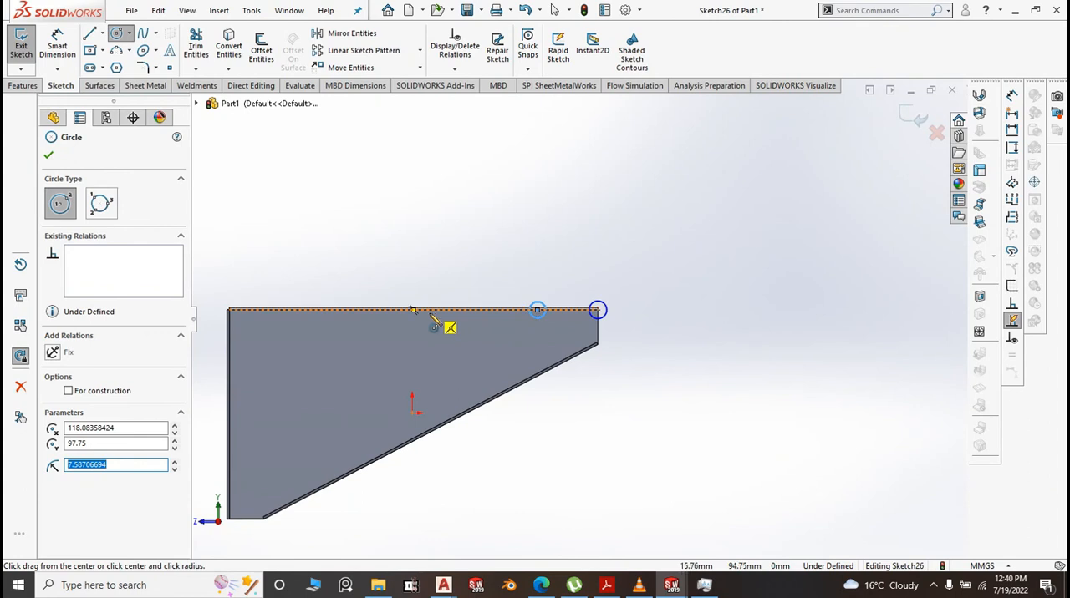
pyautogui.click(429, 311)
pyautogui.click(446, 331)
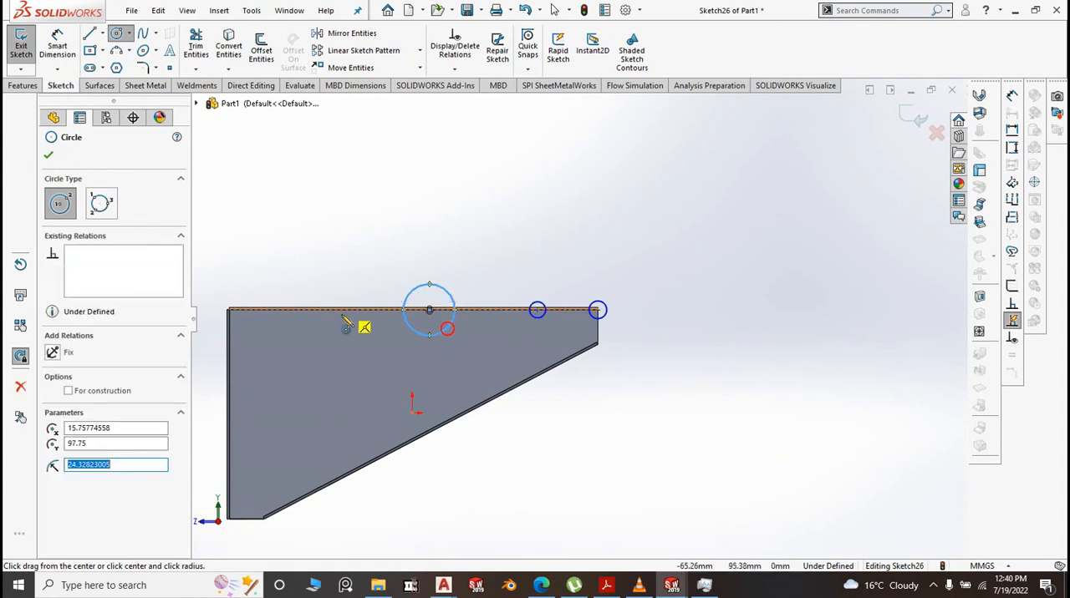
pyautogui.click(317, 310)
pyautogui.click(337, 330)
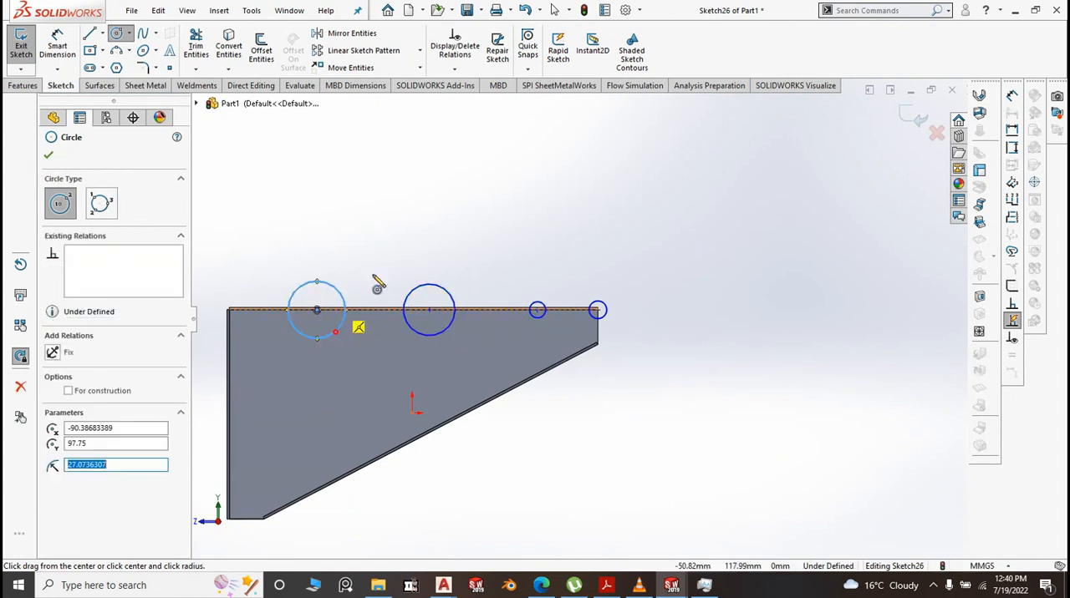
pyautogui.rightClick(581, 233)
pyautogui.click(606, 234)
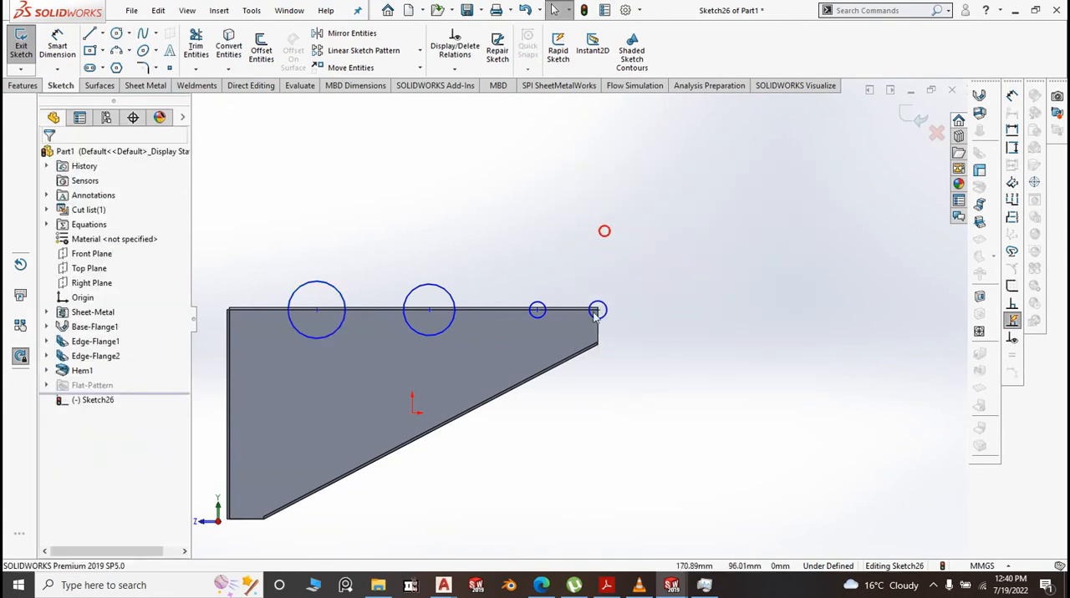
# Apply an Equal relation to all four circles along the upper edge
pyautogui.scroll(2, 564, 318)
pyautogui.scroll(-2, 611, 321)
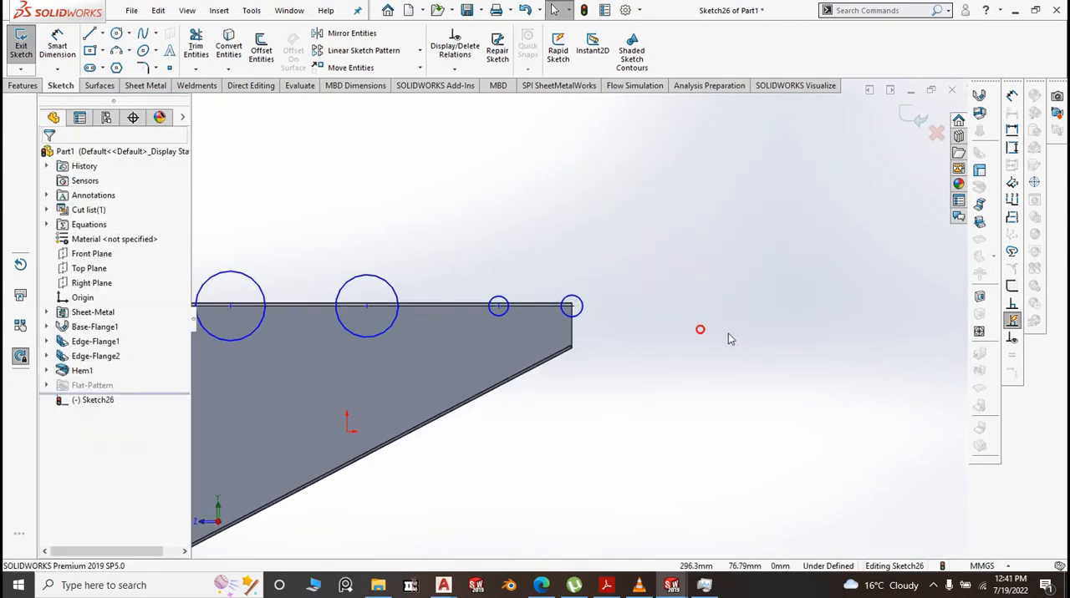
pyautogui.scroll(2, 728, 333)
pyautogui.moveTo(761, 334); pyautogui.dragTo(307, 236)
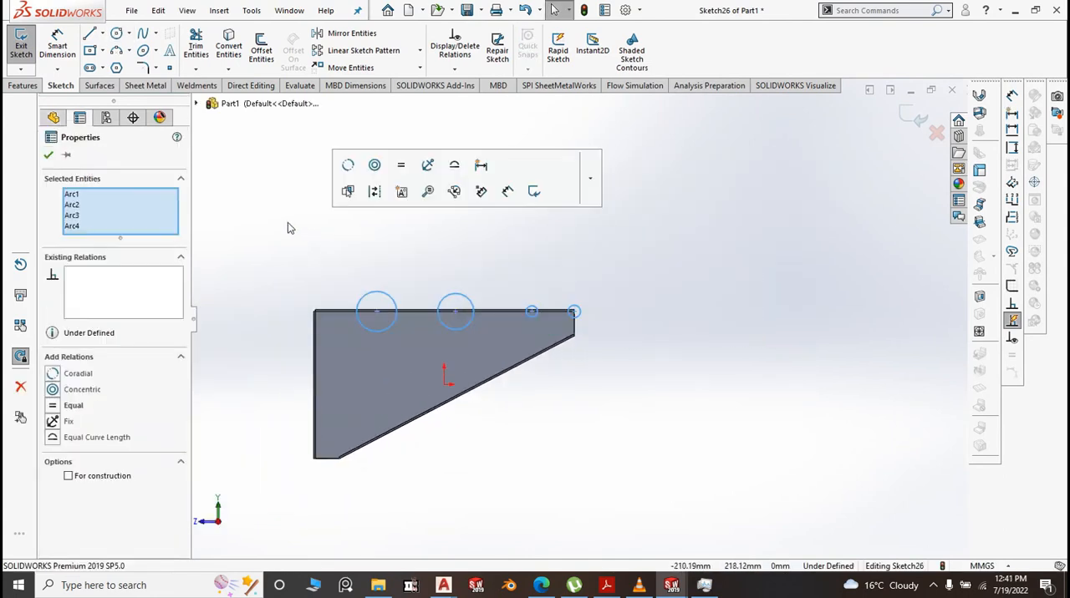
pyautogui.click(402, 166)
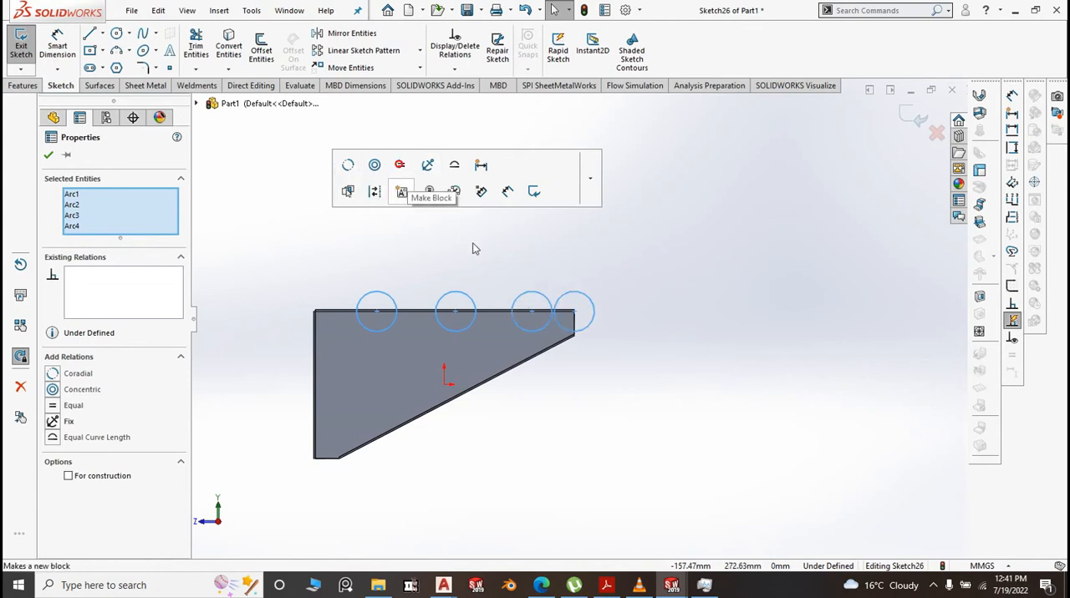
pyautogui.scroll(-2, 552, 311)
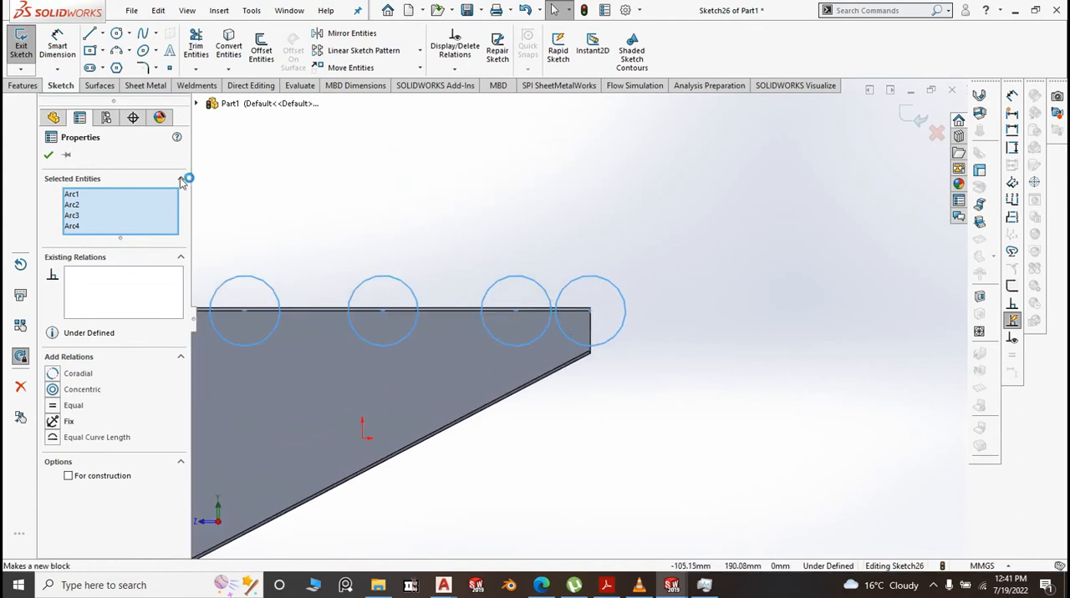
pyautogui.click(48, 154)
# Dimension the diameter of the circle nearest the wide end as 20.5 mm
pyautogui.click(57, 46)
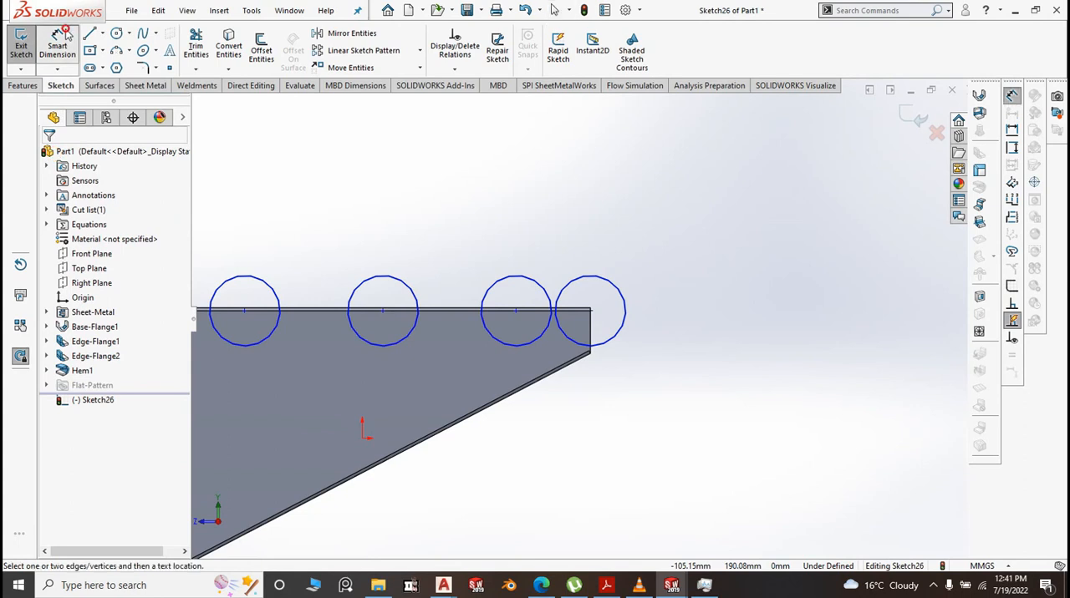
pyautogui.click(235, 279)
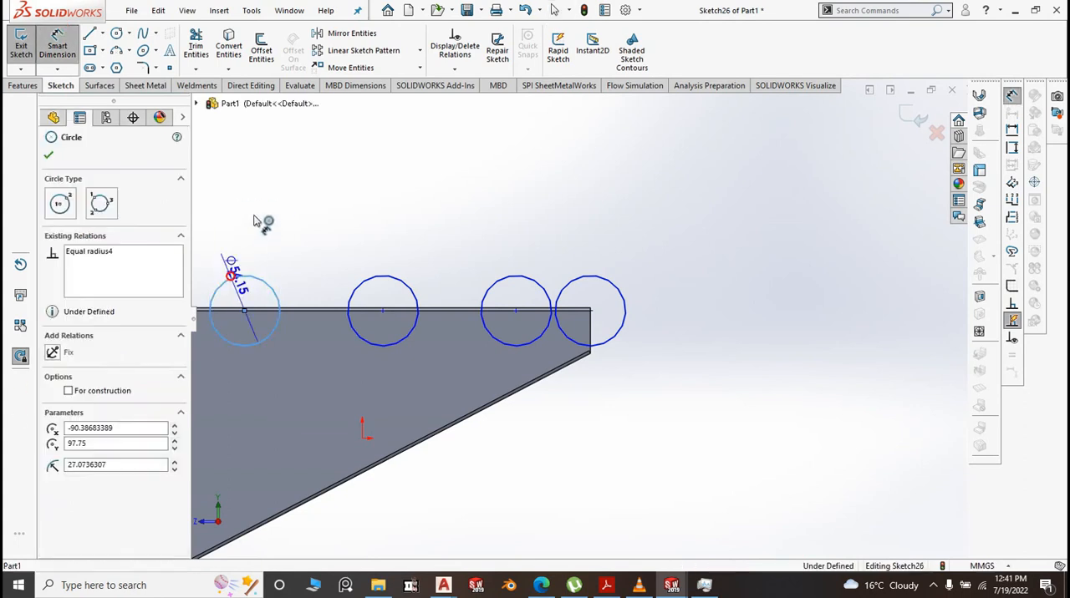
pyautogui.click(255, 209)
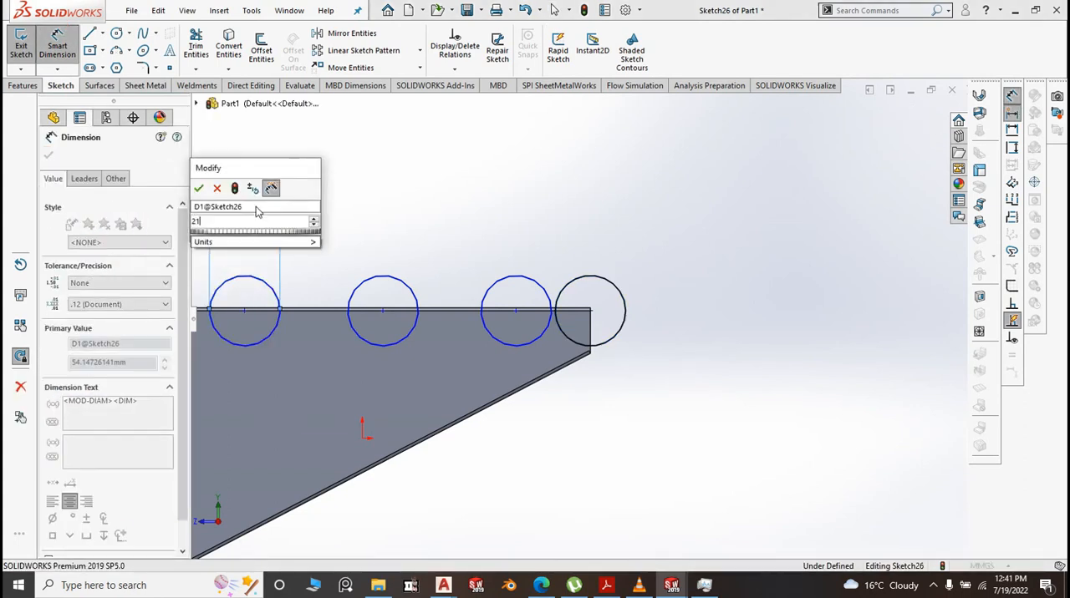
pyautogui.write('21')
pyautogui.press('BackSpace')
pyautogui.write('2')
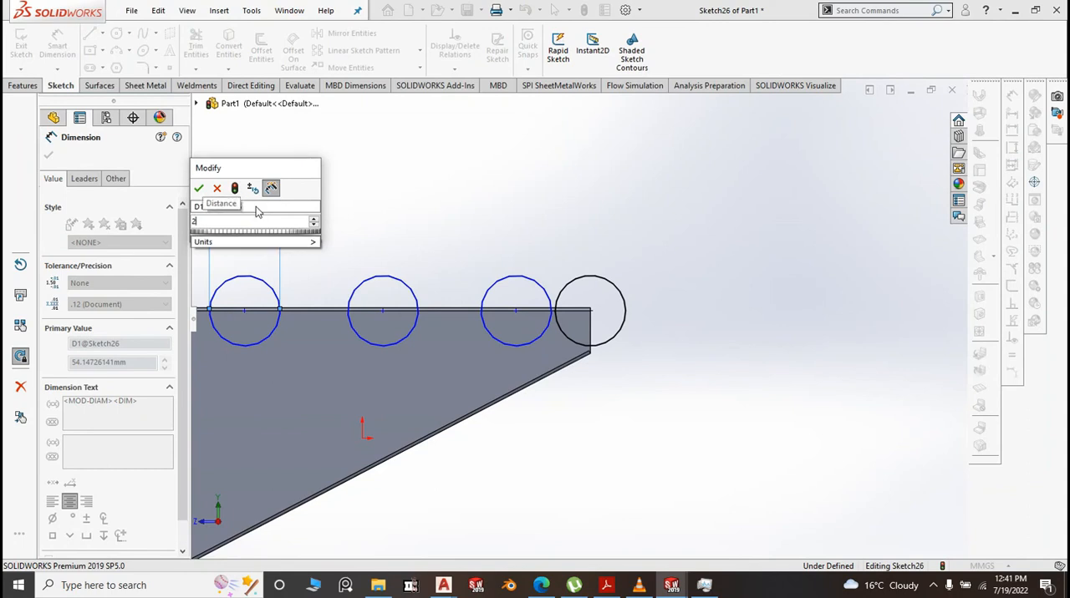
pyautogui.write('0.5')
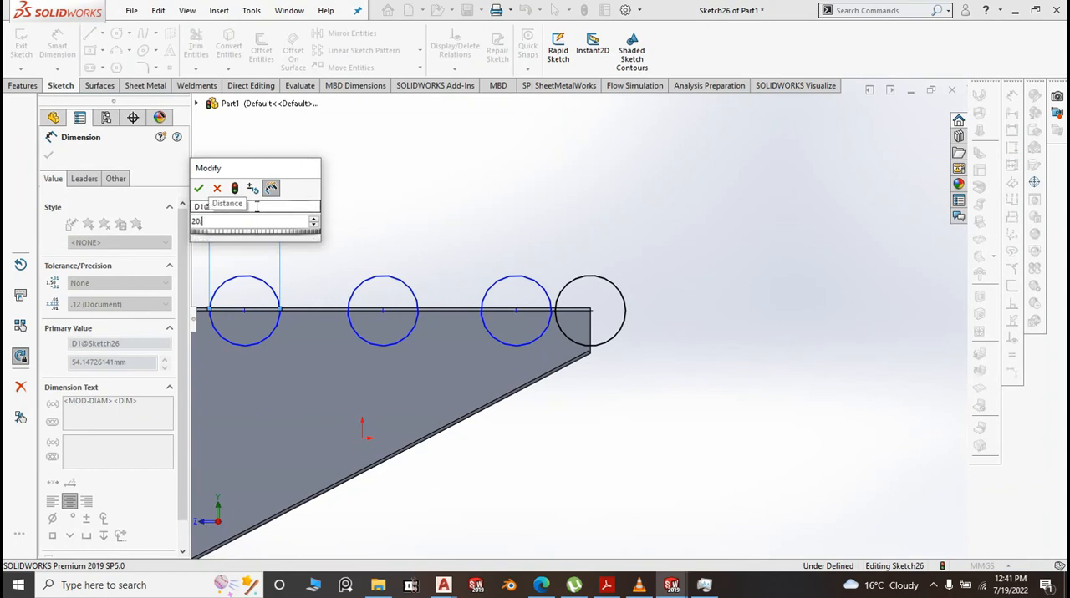
pyautogui.click(416, 209)
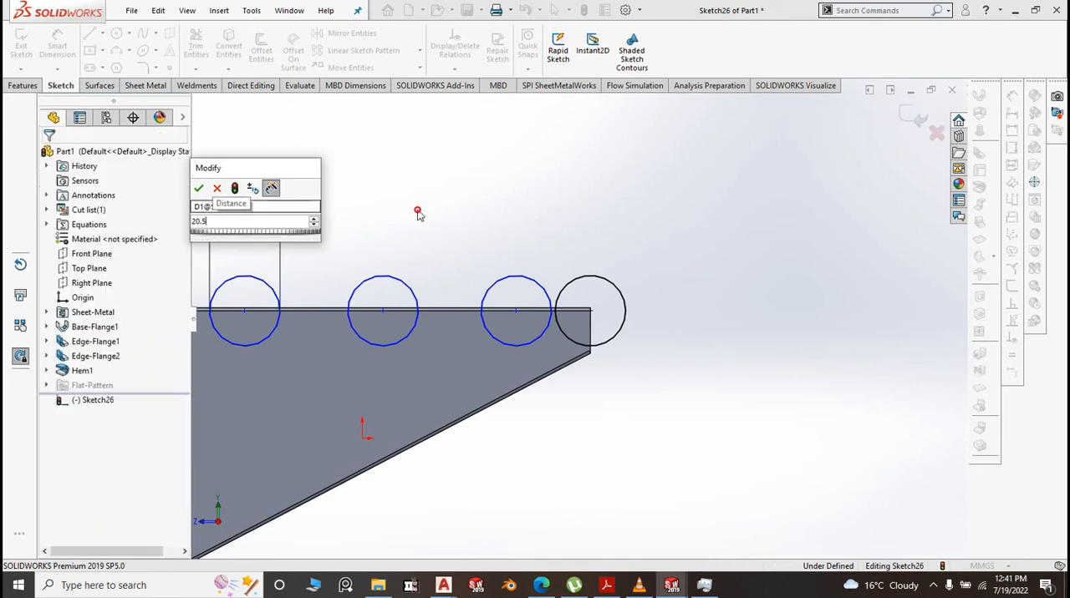
pyautogui.click(201, 191)
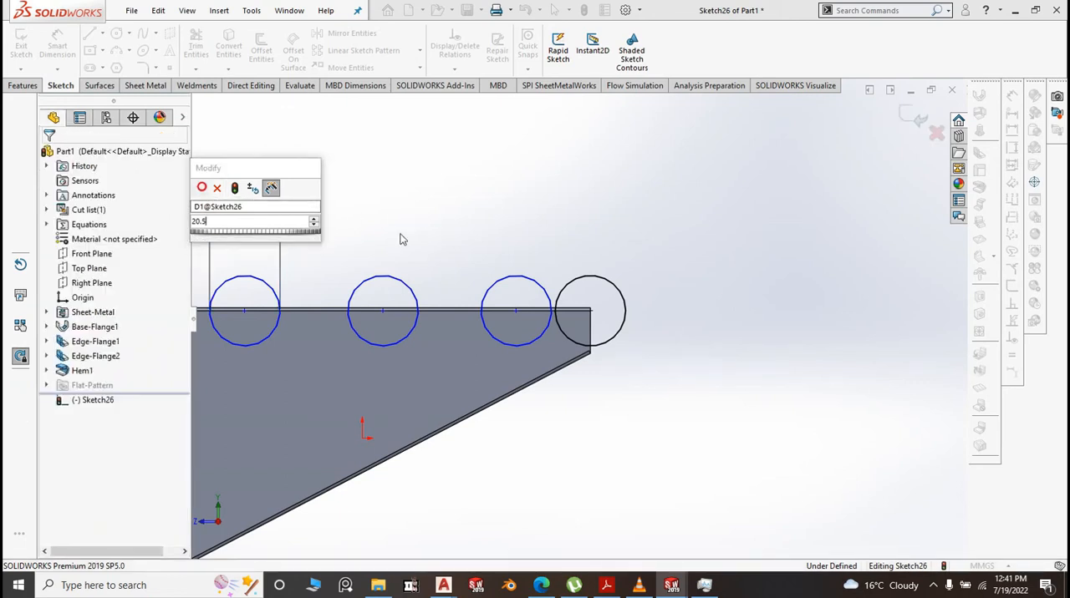
# Dimension the centre distance between the corner circle and its neighbour as 60 mm
pyautogui.scroll(-4, 540, 302)
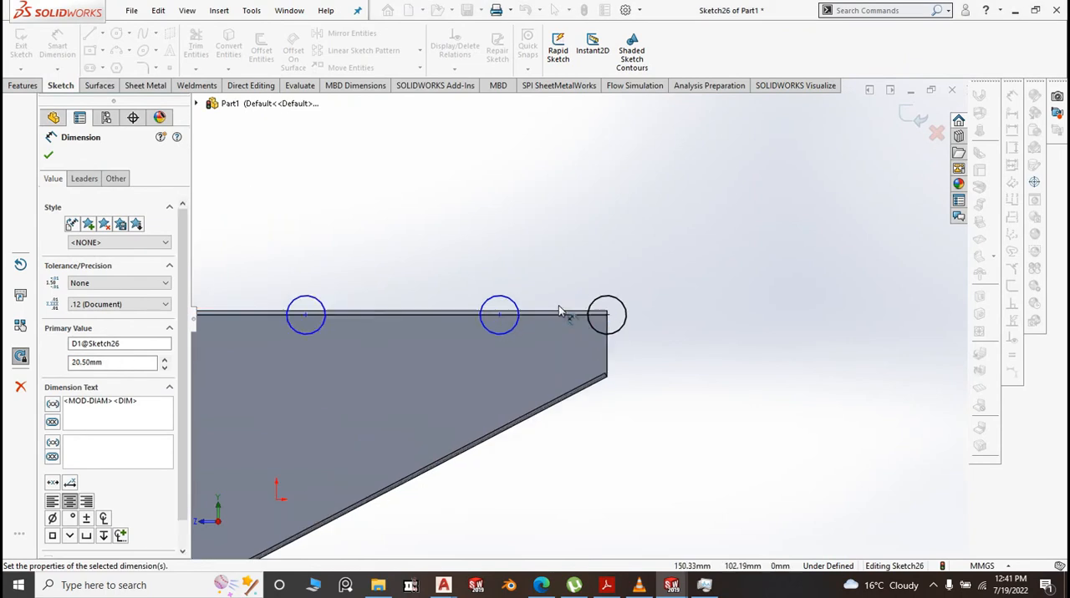
pyautogui.click(626, 304)
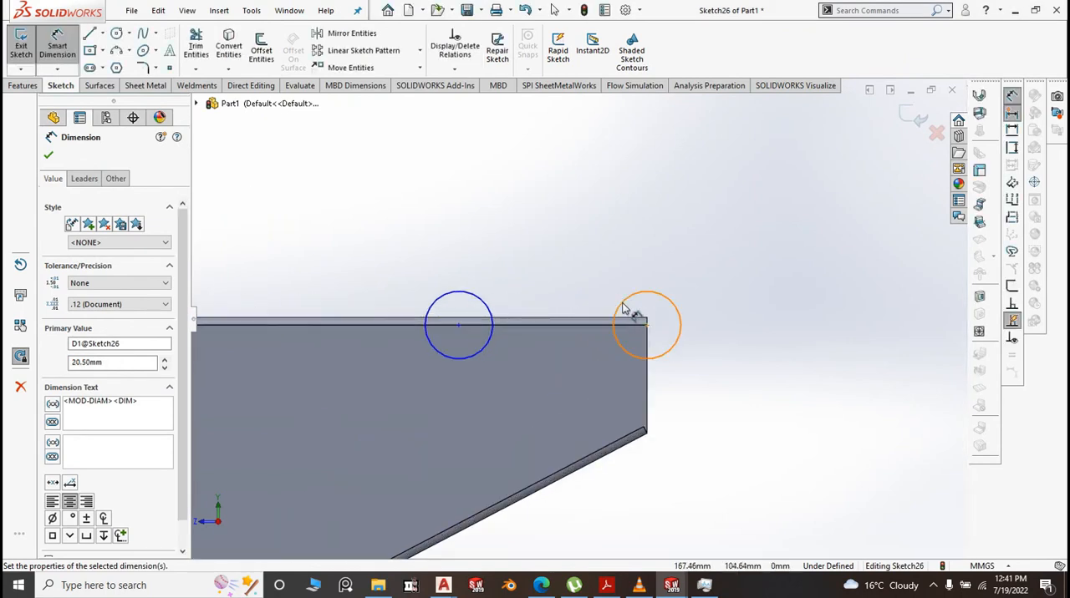
pyautogui.click(468, 293)
pyautogui.click(514, 256)
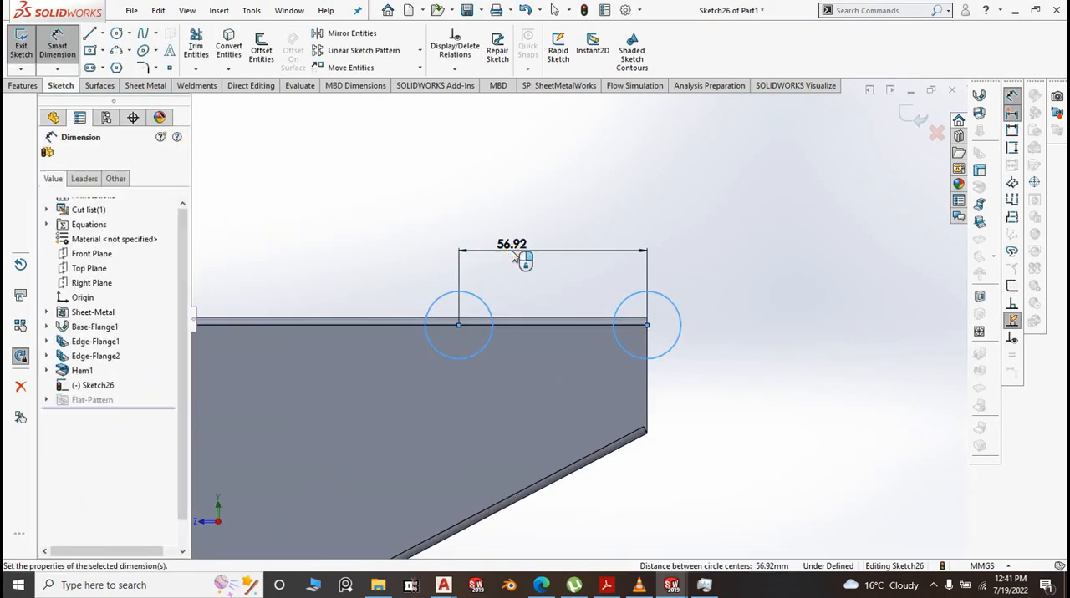
pyautogui.write('60')
pyautogui.click(452, 234)
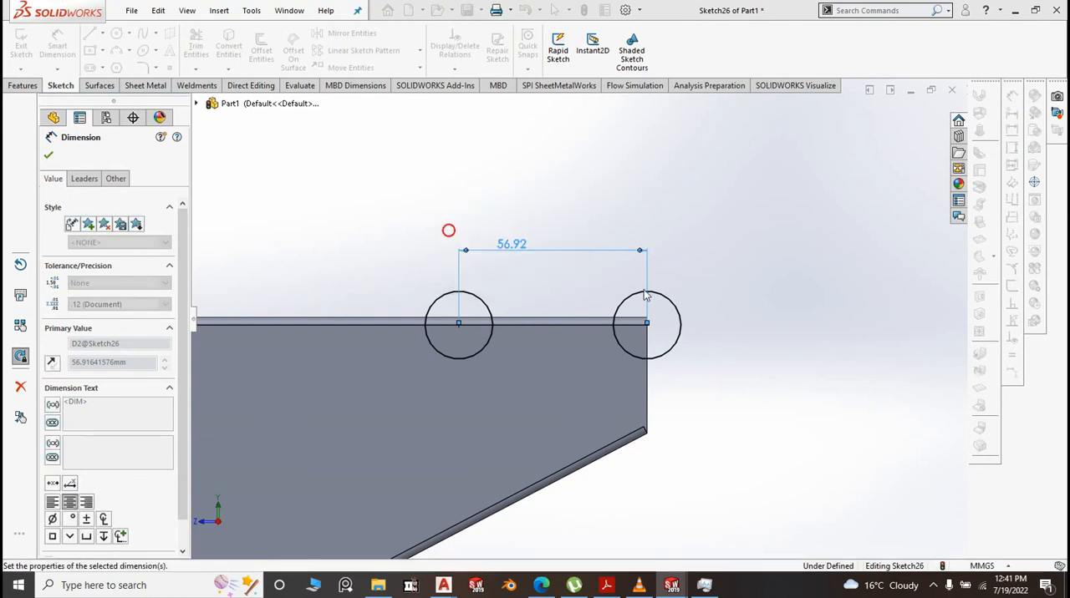
# Dimension the centre distance between the two middle circles, accepting the value as drawn
pyautogui.scroll(5, 576, 326)
pyautogui.scroll(3, 585, 352)
pyautogui.scroll(2, 543, 324)
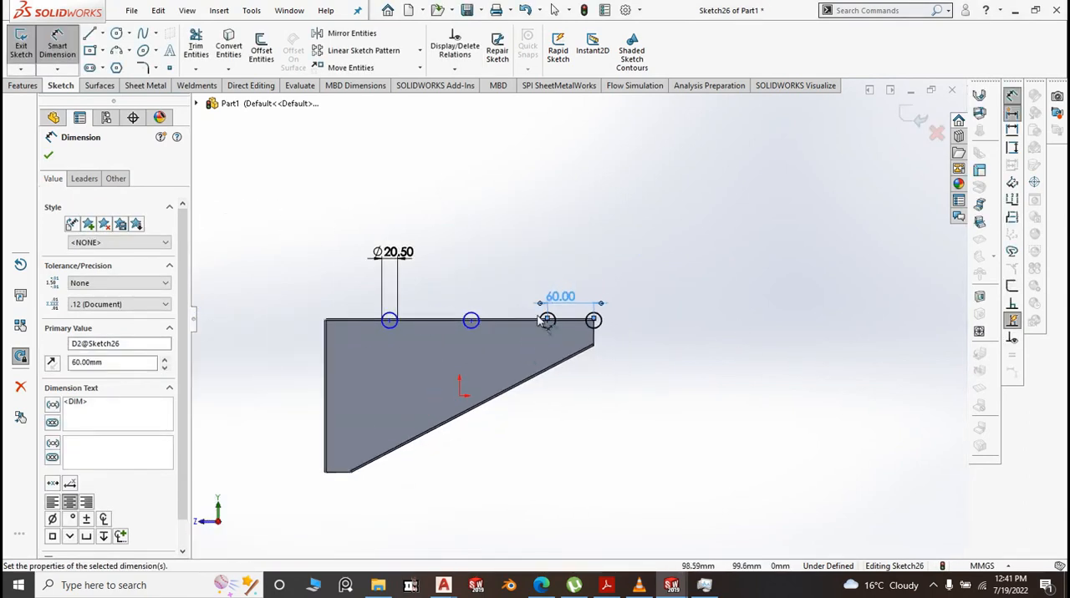
pyautogui.click(478, 318)
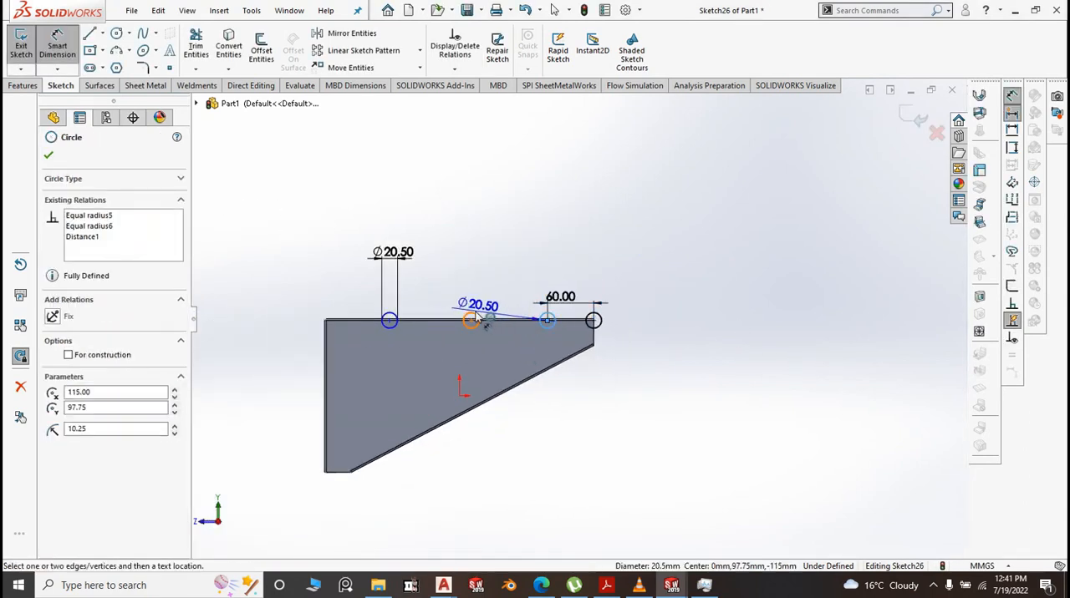
pyautogui.click(546, 320)
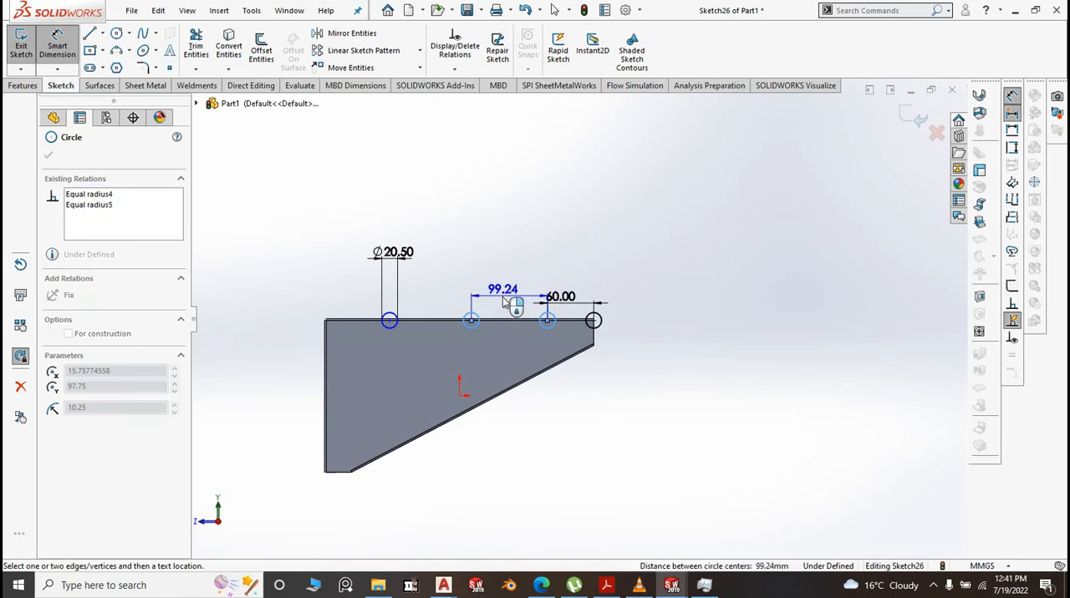
pyautogui.click(505, 303)
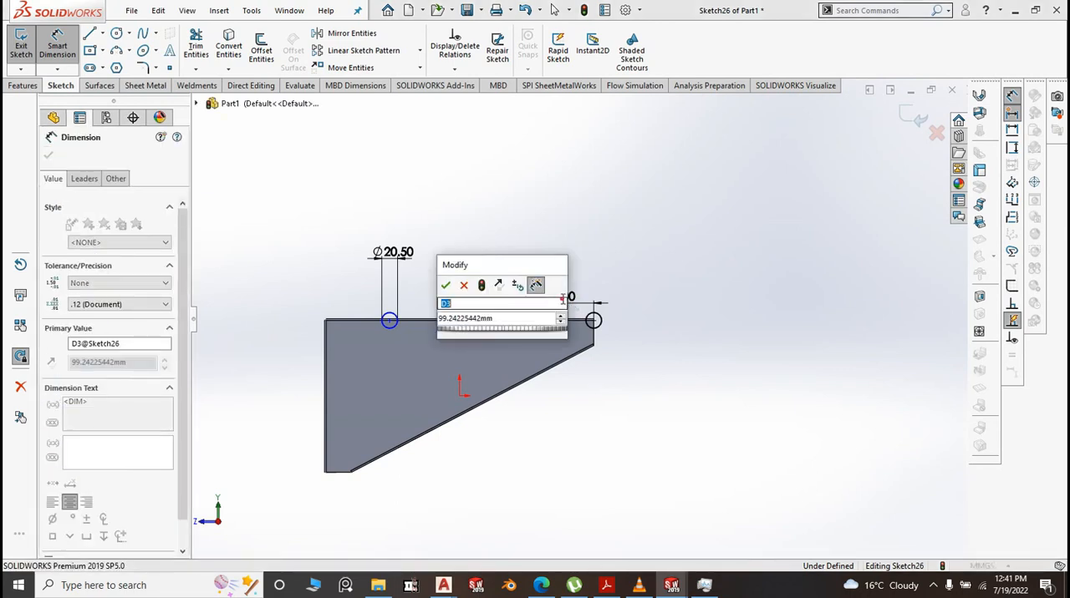
pyautogui.click(447, 285)
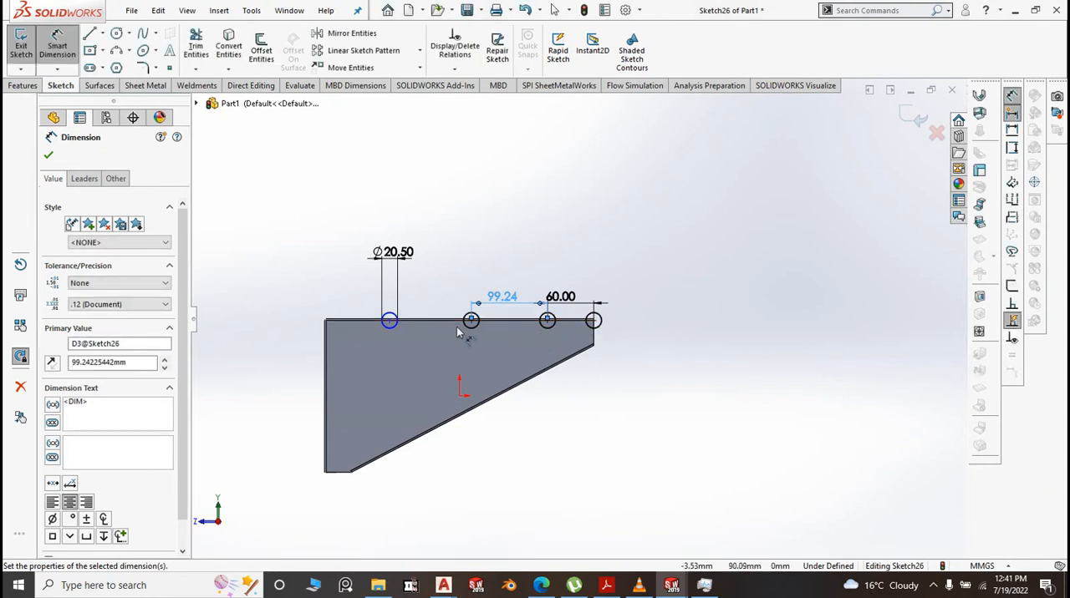
# Dimension the centre distance between the two circles nearest the wide end, taking 60 mm from the existing corner spacing dimension
pyautogui.click(465, 318)
pyautogui.click(396, 322)
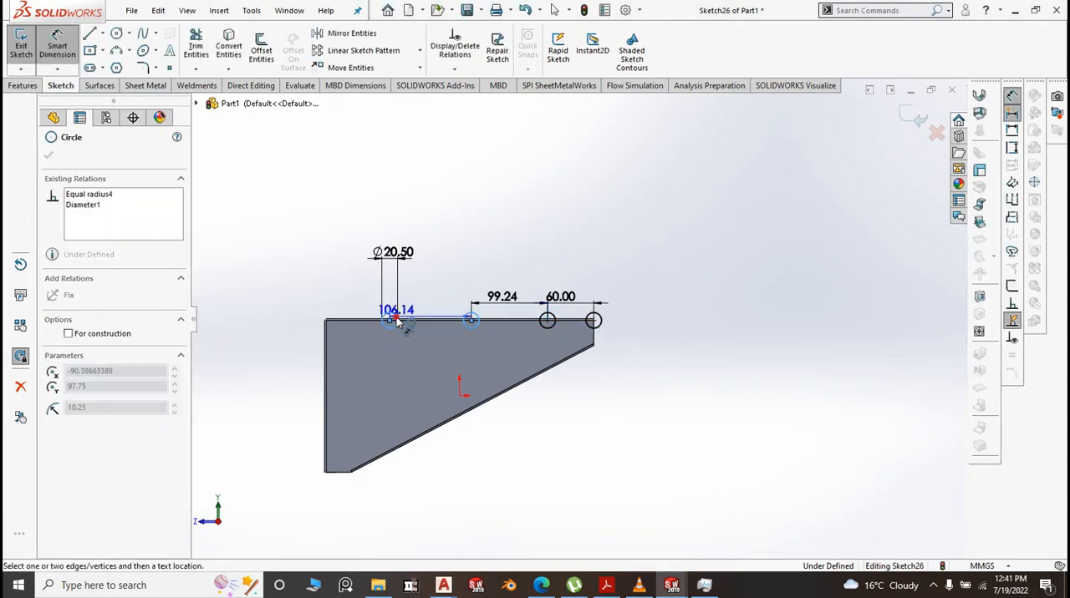
pyautogui.click(417, 299)
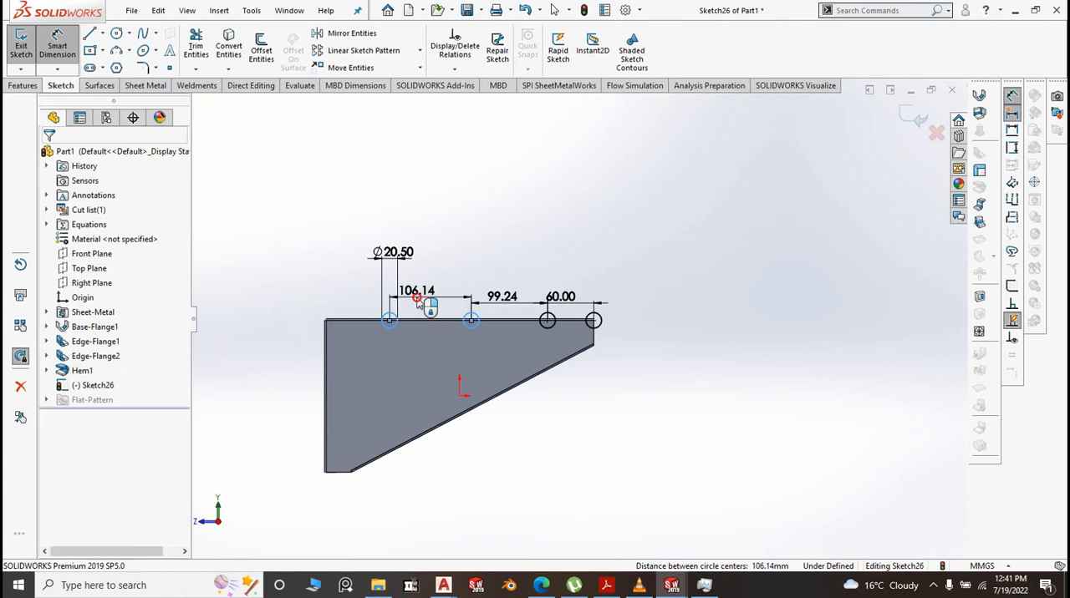
pyautogui.click(558, 296)
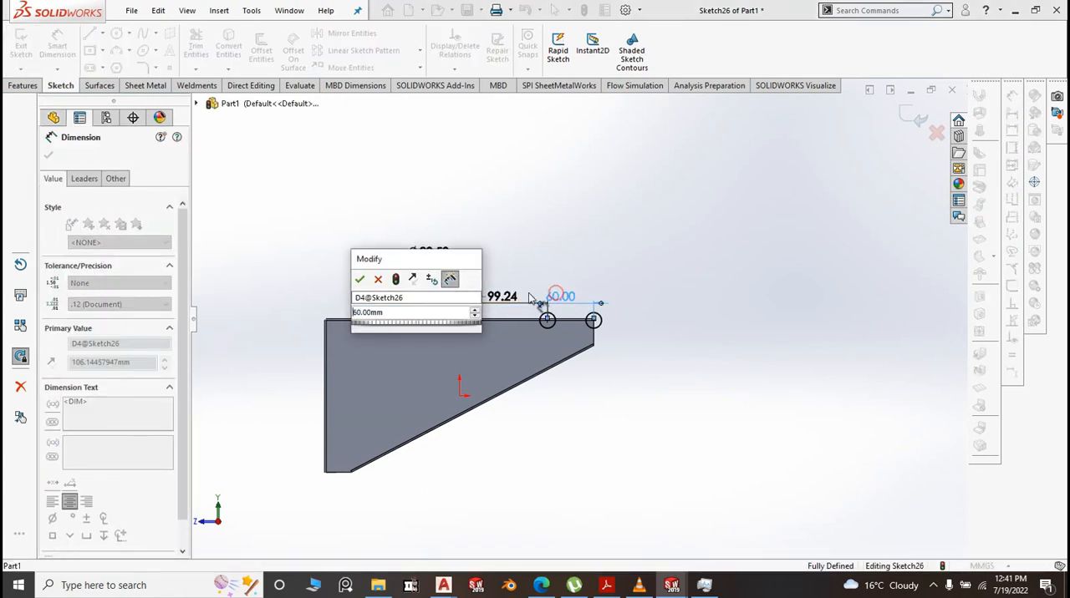
pyautogui.click(361, 283)
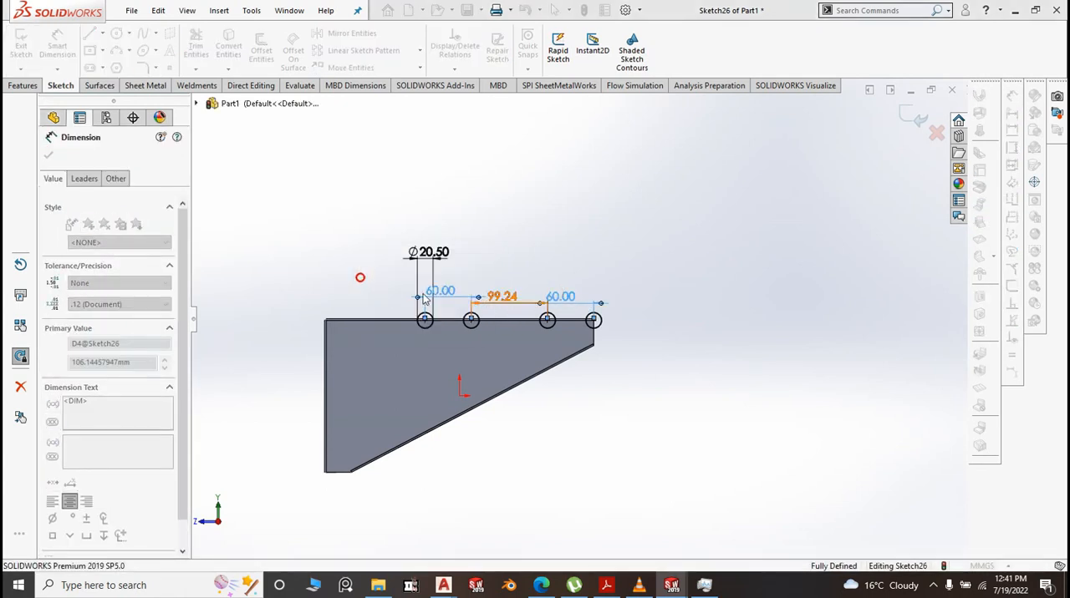
# Set the centre distance between the two middle circles to 60 mm
pyautogui.scroll(-3, 505, 310)
pyautogui.doubleClick(507, 307)
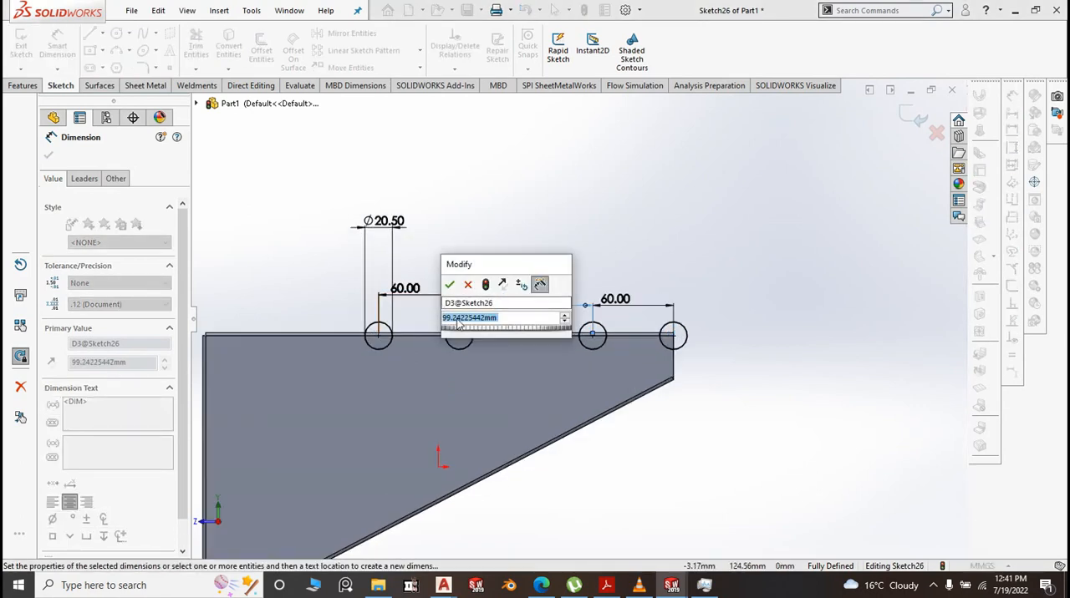
pyautogui.write('60')
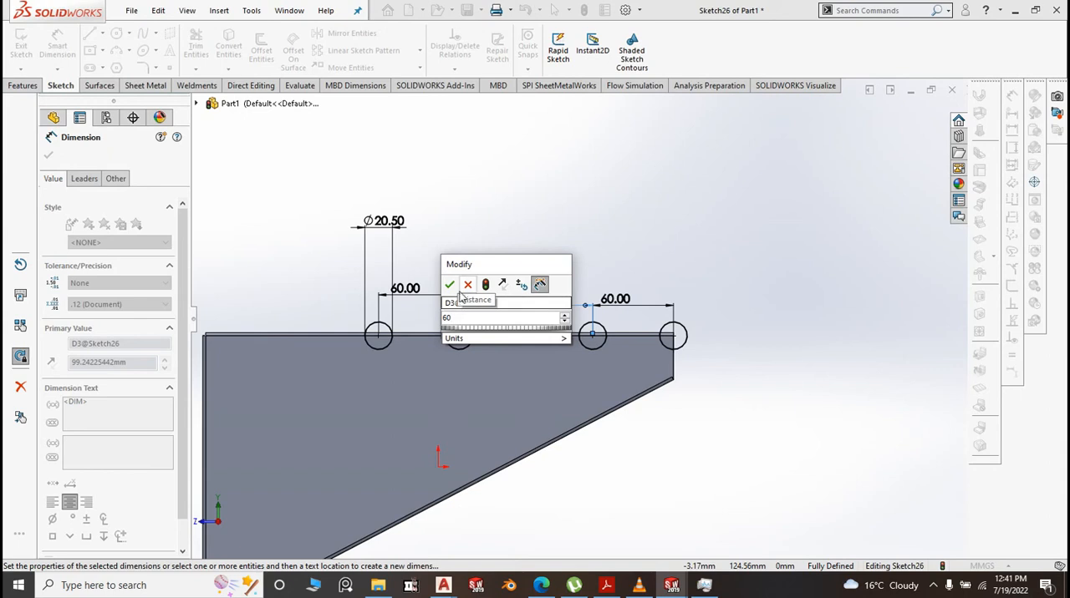
pyautogui.click(450, 285)
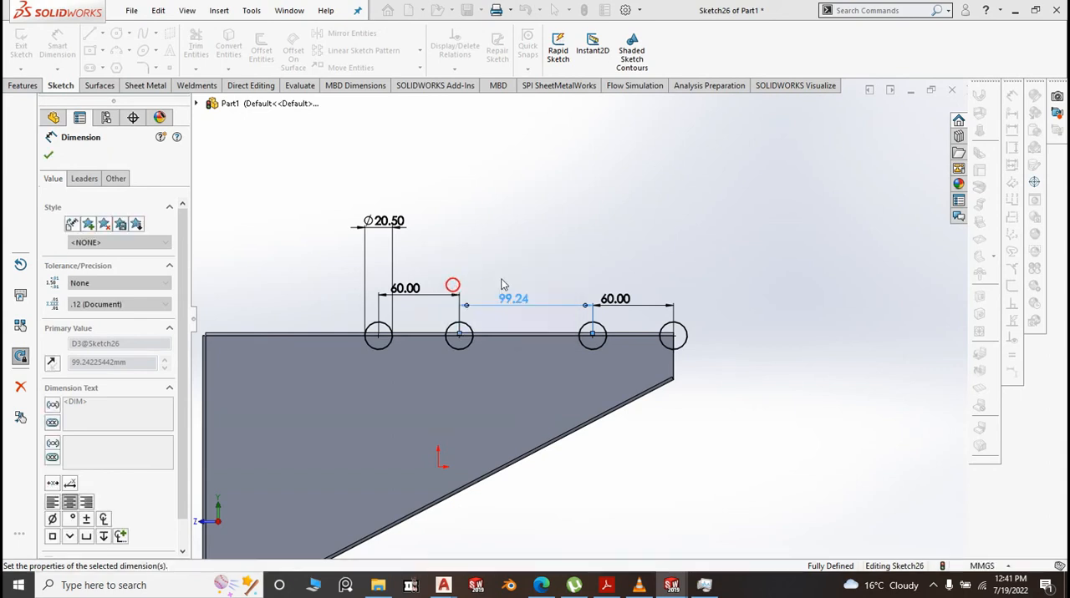
# Sketch a fifth circle of about 12.3 mm radius on the upper edge, between the row of circles and the wide end
pyautogui.click(742, 271)
pyautogui.scroll(3, 811, 332)
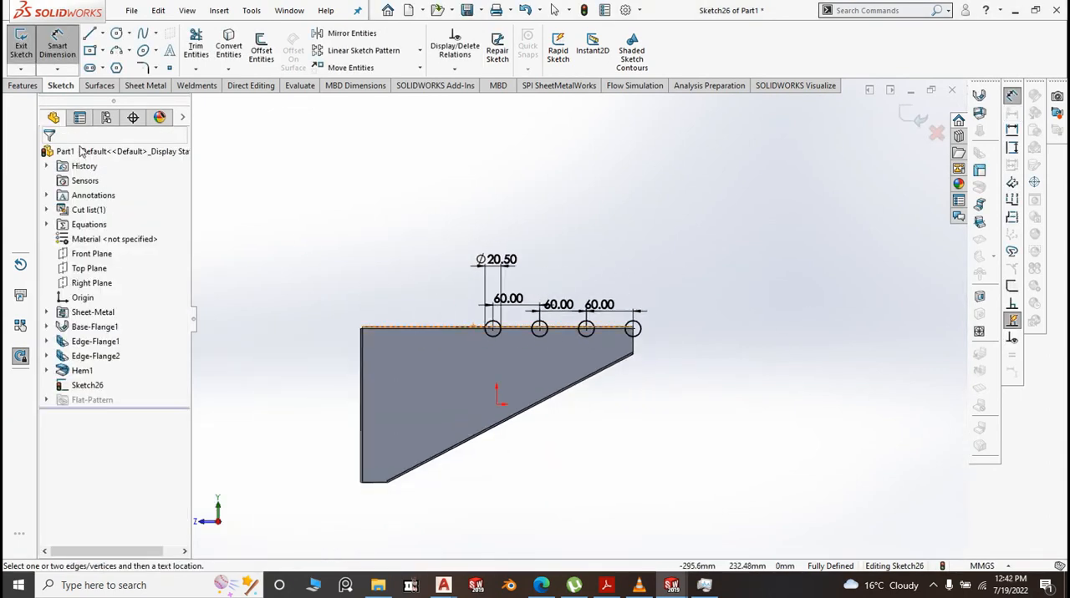
pyautogui.click(117, 35)
pyautogui.scroll(-2, 413, 337)
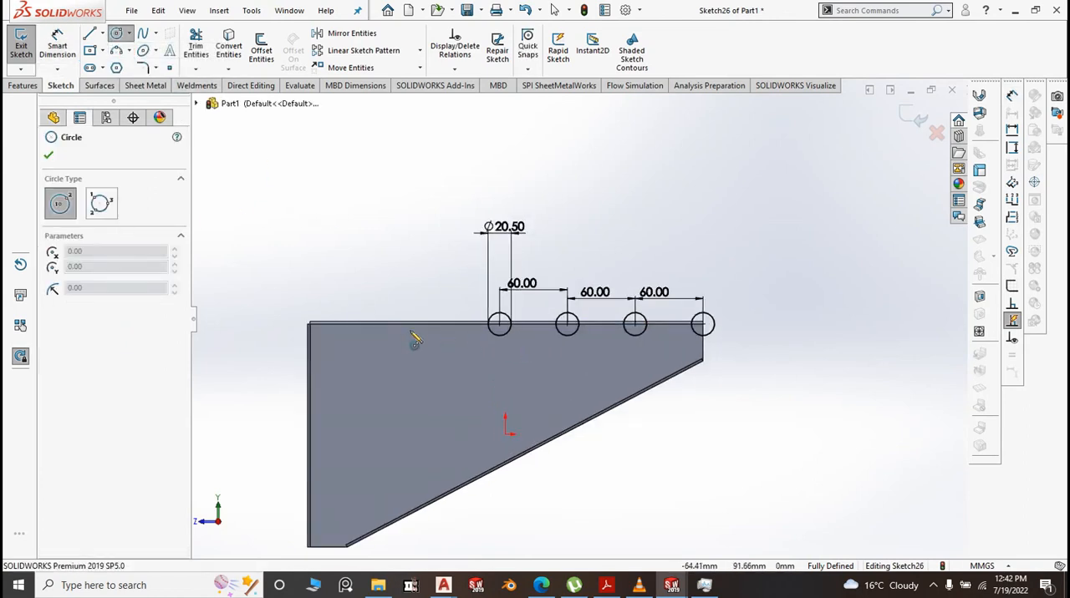
pyautogui.click(413, 324)
pyautogui.click(421, 334)
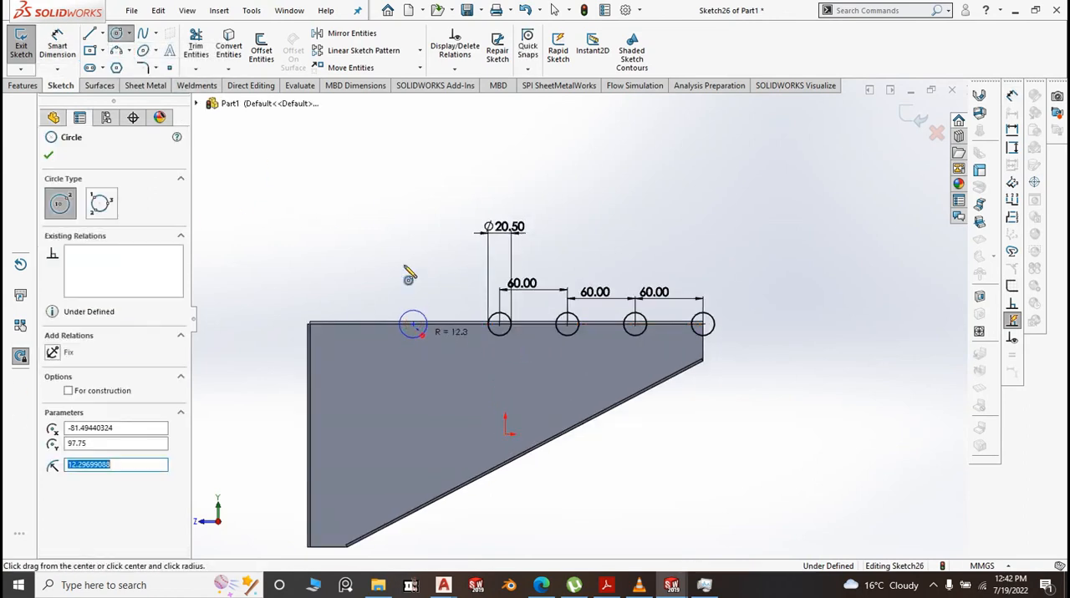
pyautogui.rightClick(411, 220)
pyautogui.click(413, 218)
# Make the new circle equal in size to the neighbouring 20.5 mm circle
pyautogui.scroll(-3, 436, 316)
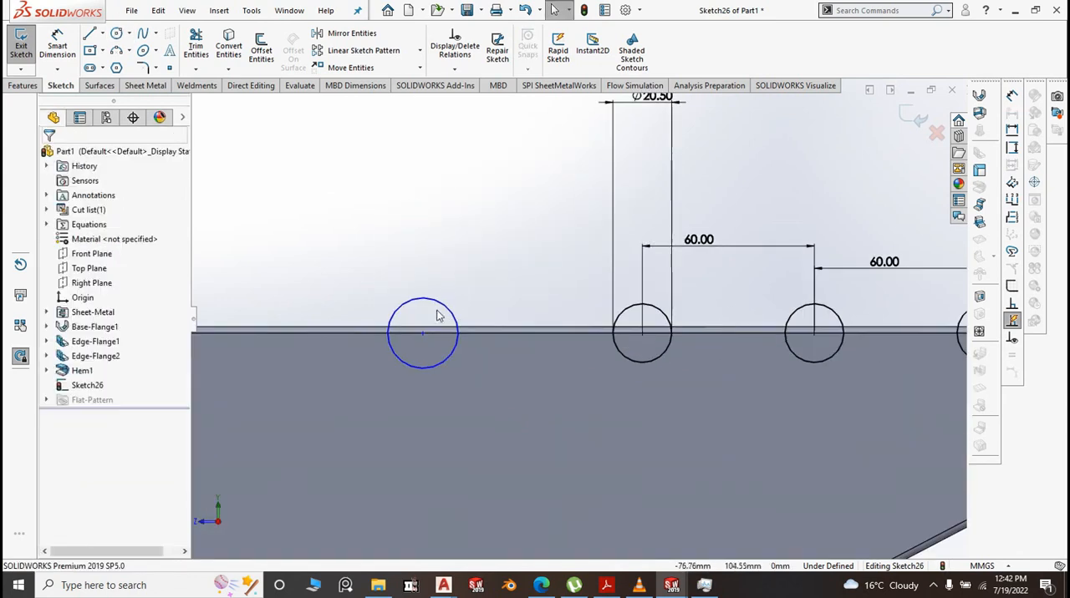
pyautogui.click(443, 307)
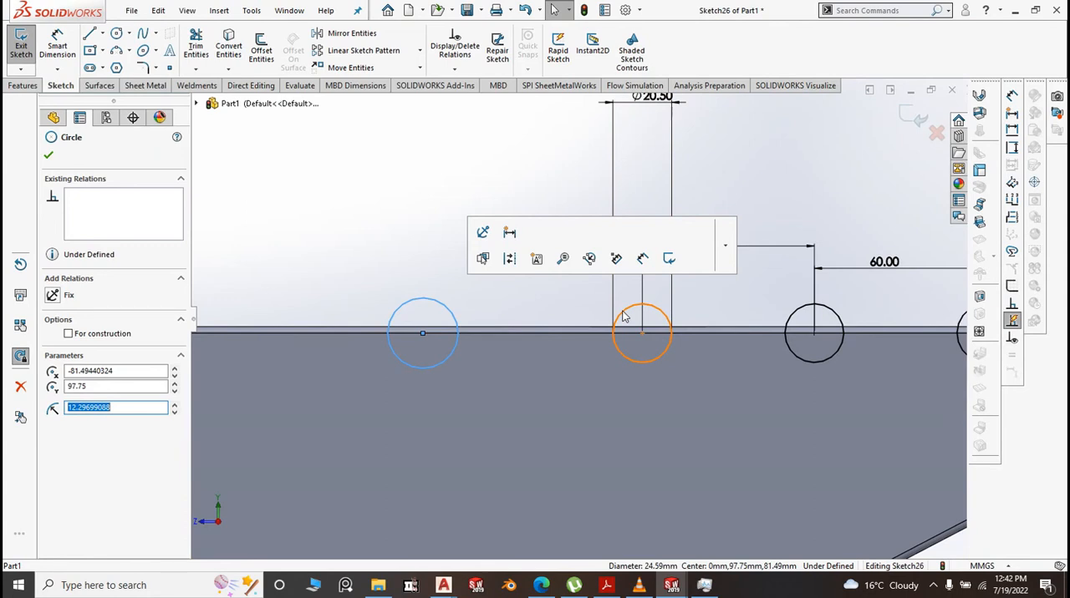
pyautogui.keyDown('ctrl'); pyautogui.click(624, 313); pyautogui.keyUp('ctrl')
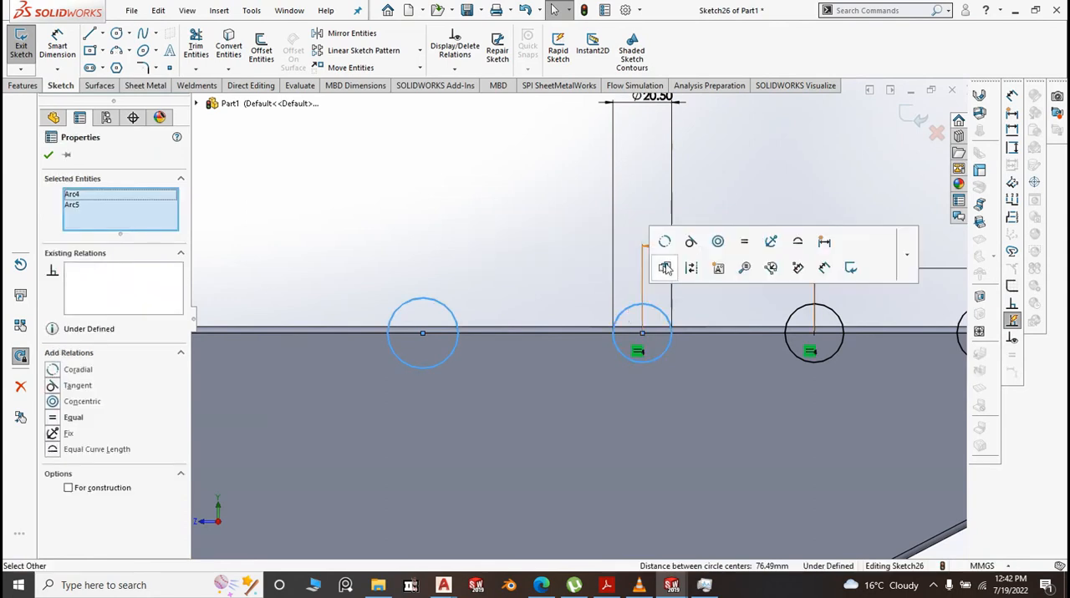
pyautogui.click(744, 242)
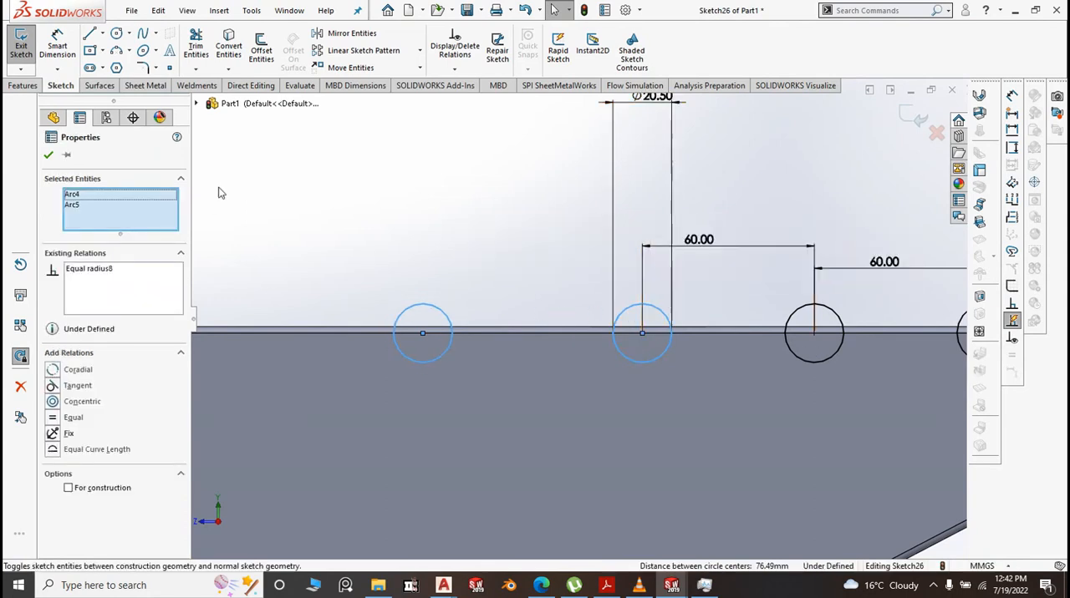
pyautogui.click(249, 174)
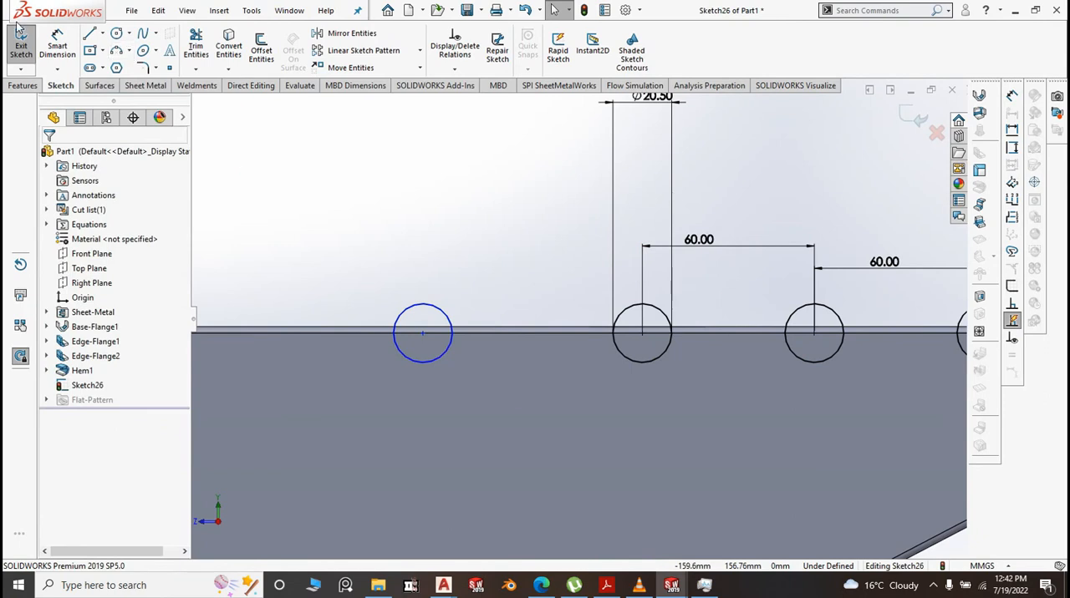
# Dimension the centre distance between the new circle and its neighbour, taking 60 mm from the adjacent spacing dimension
pyautogui.click(55, 37)
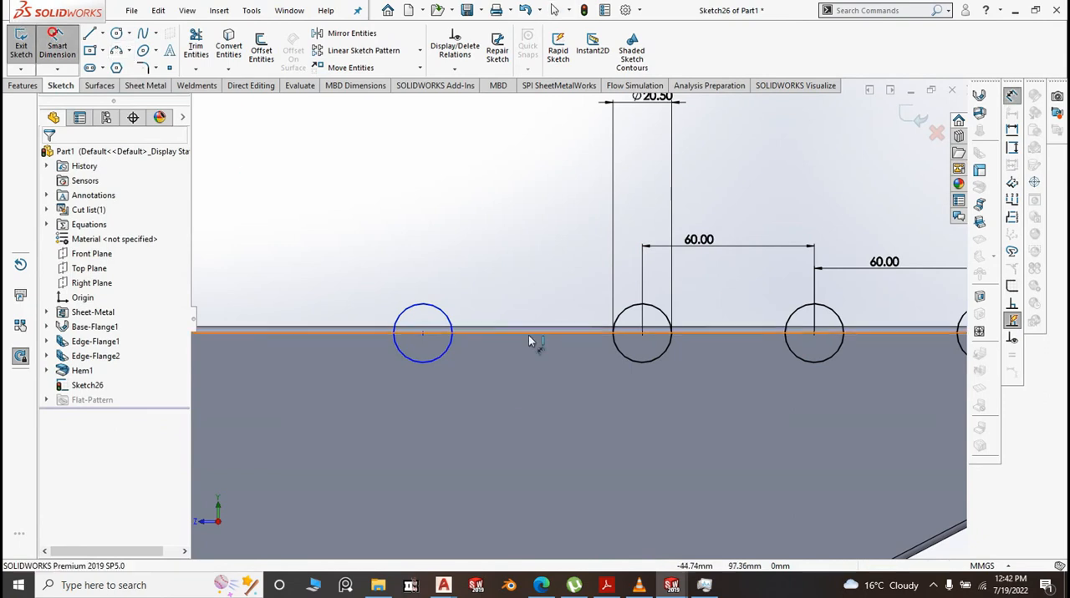
pyautogui.click(410, 314)
pyautogui.click(631, 306)
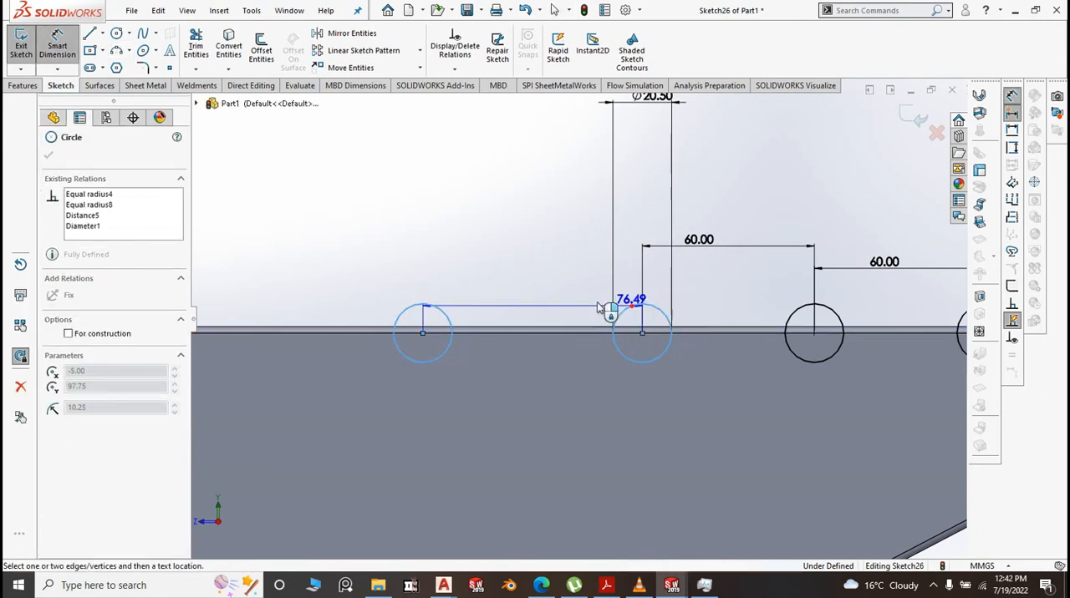
pyautogui.click(525, 302)
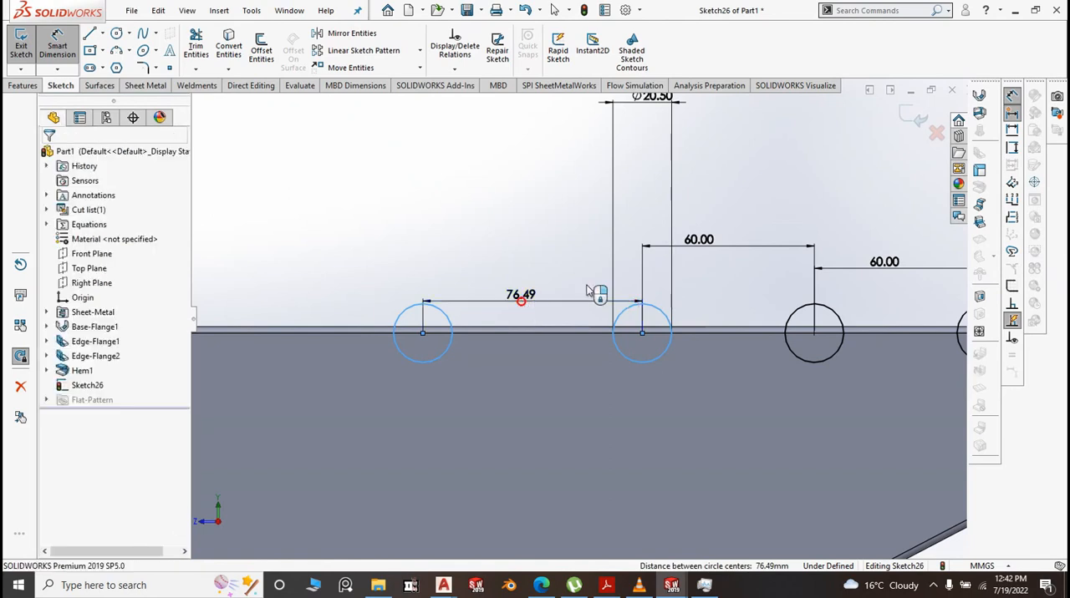
pyautogui.click(706, 241)
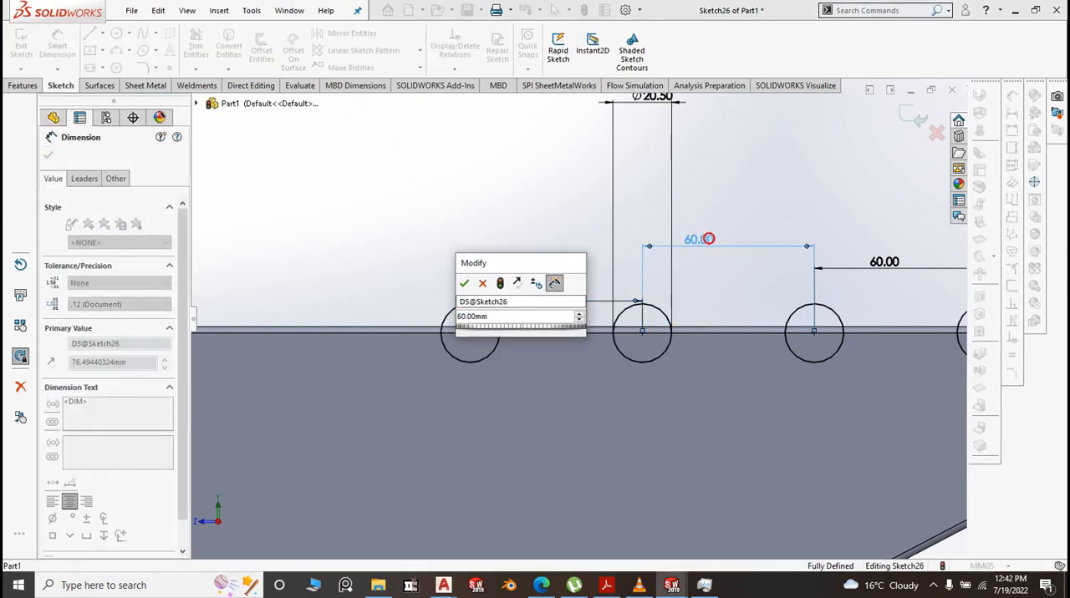
pyautogui.click(463, 284)
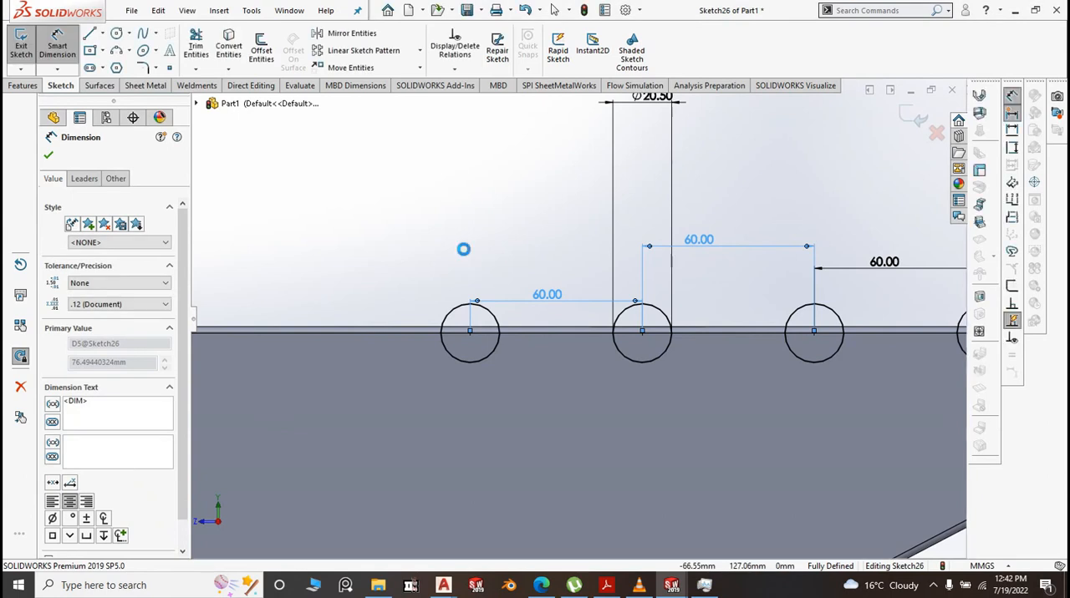
pyautogui.click(463, 249)
# Extrude-cut the five circles Through All to notch the bracket's upper edge
pyautogui.scroll(4, 463, 262)
pyautogui.moveTo(438, 276); pyautogui.dragTo(215, 210, button='middle')
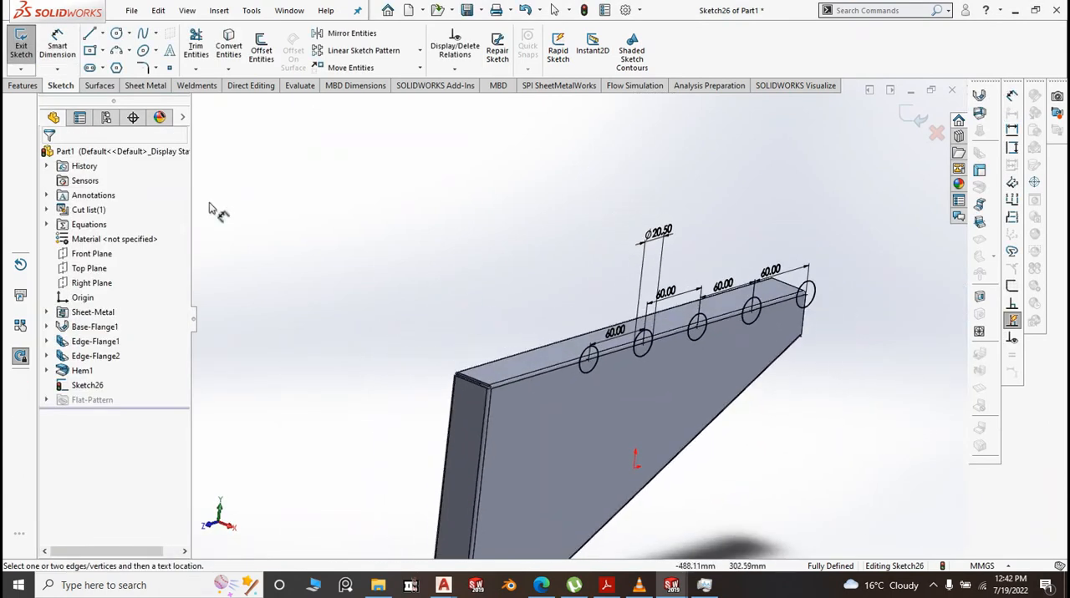
pyautogui.click(21, 85)
pyautogui.click(200, 47)
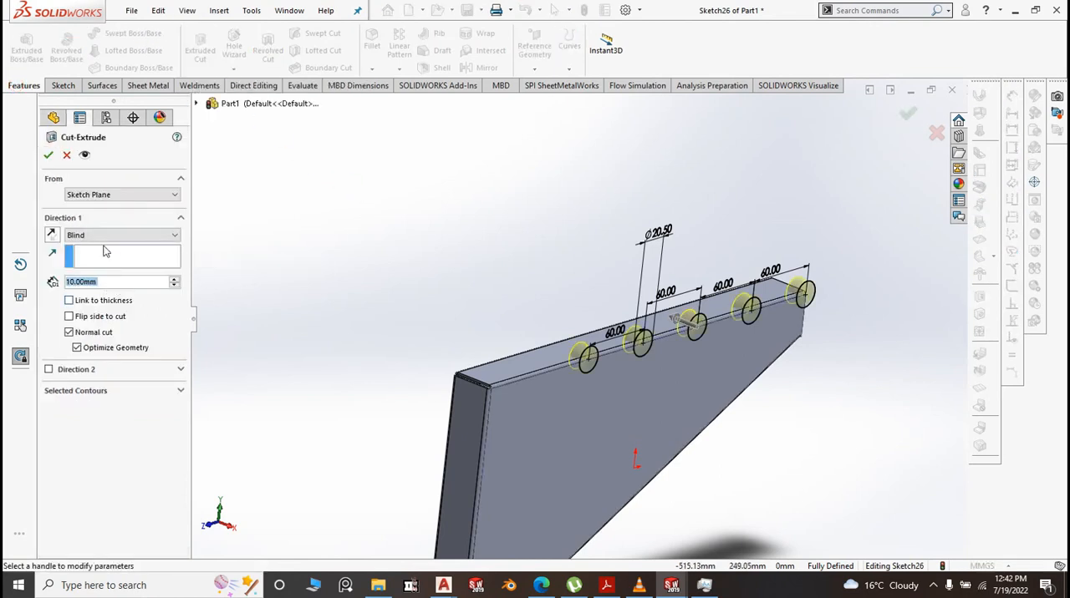
pyautogui.click(174, 239)
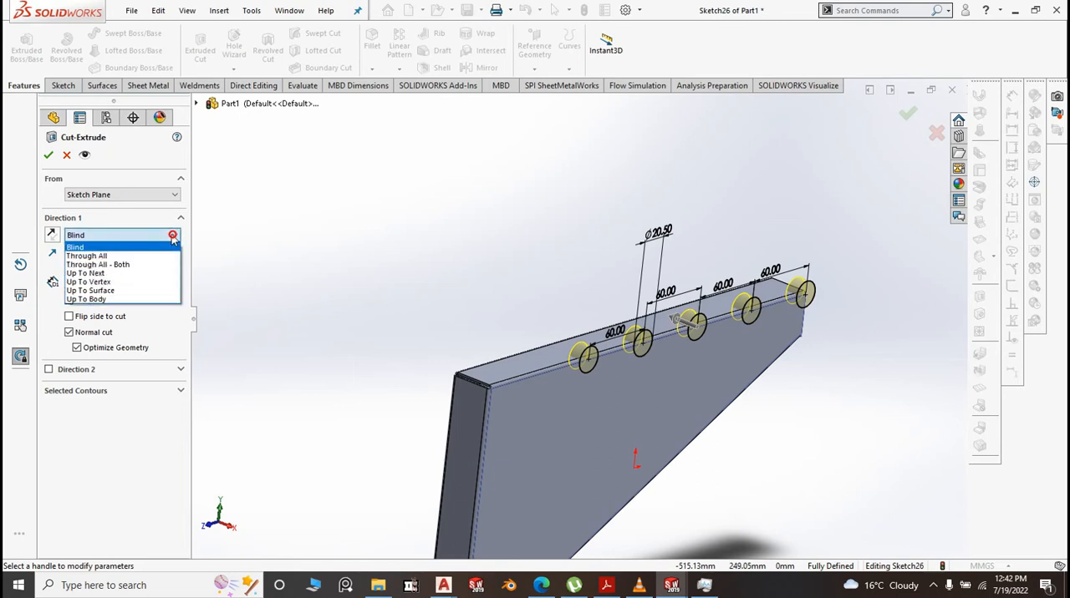
pyautogui.click(99, 256)
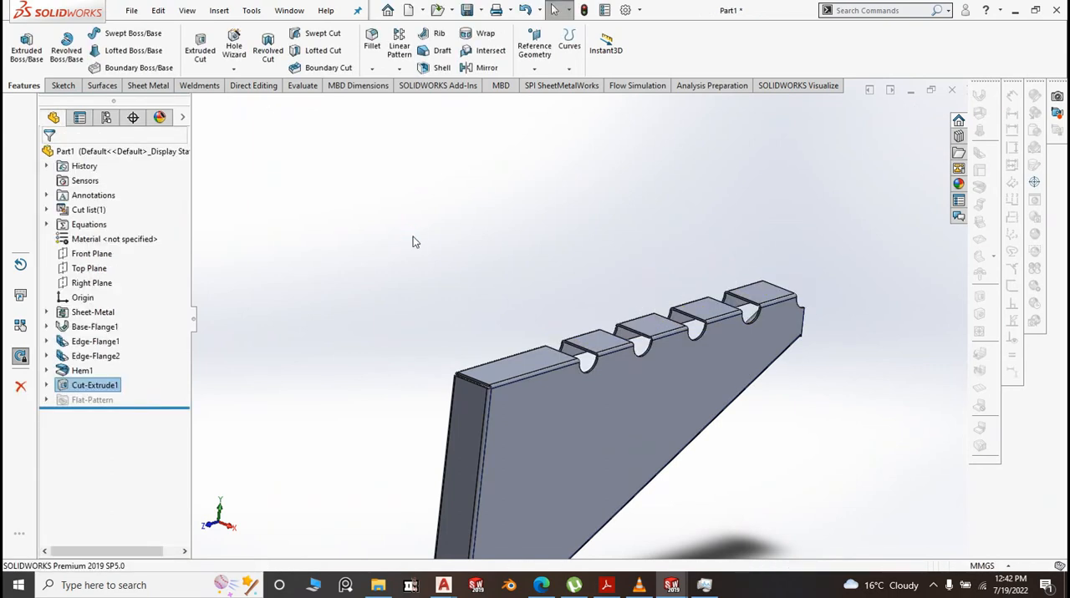
# Show the bracket in isometric view and save it in the BM folder as "12. BM Sliding Tray Bracket left"
pyautogui.press('space')
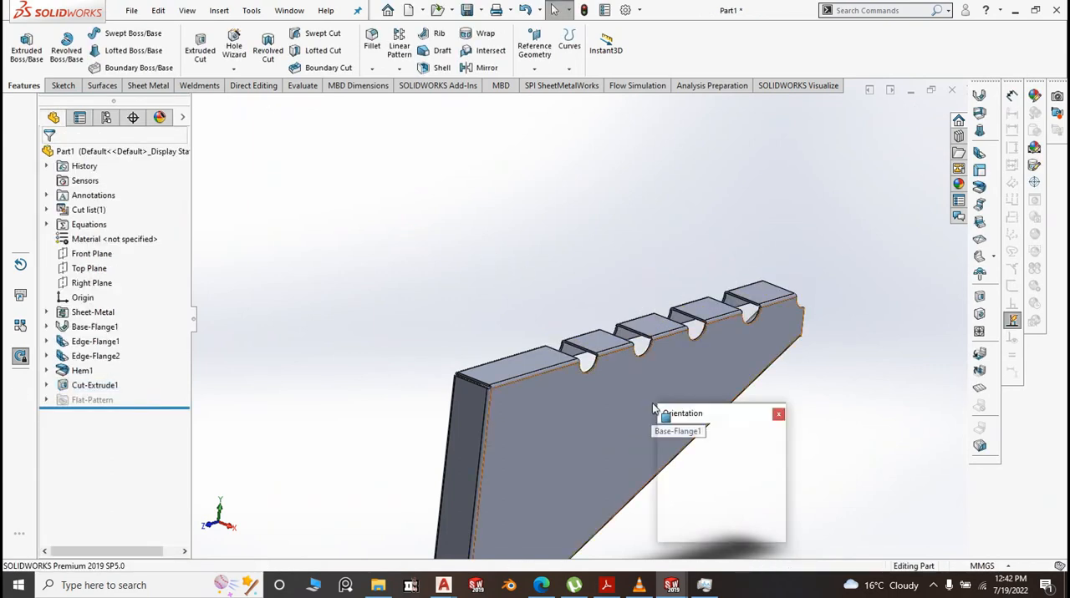
pyautogui.click(765, 456)
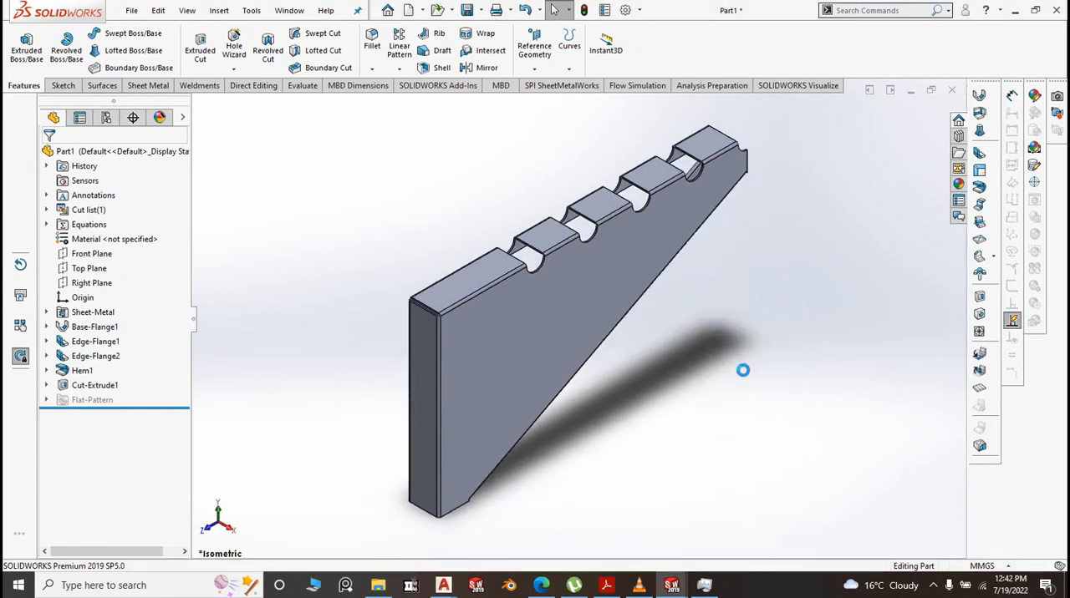
pyautogui.click(480, 10)
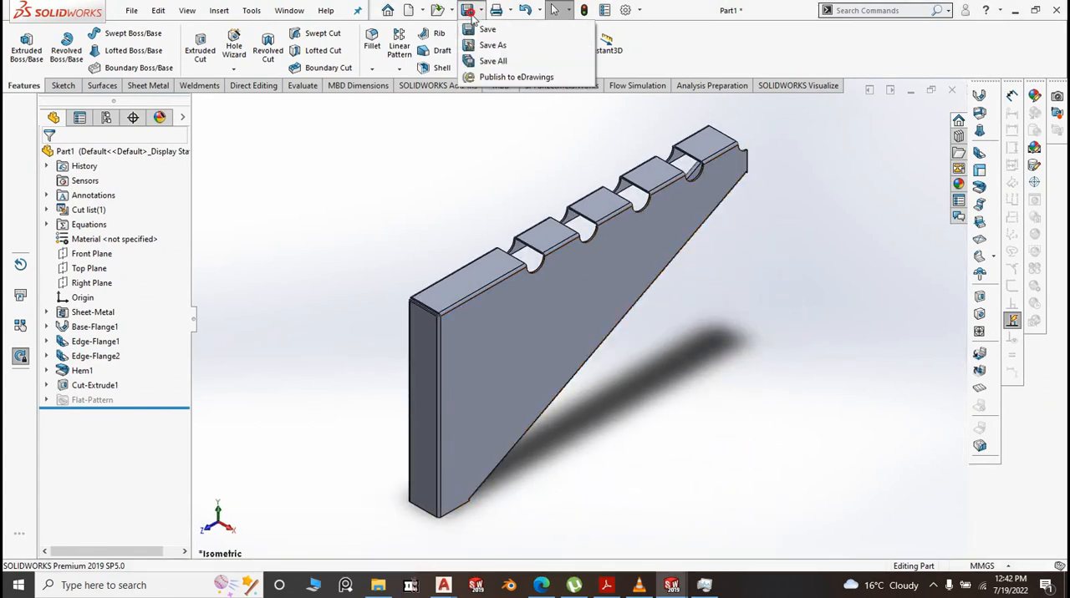
pyautogui.click(488, 30)
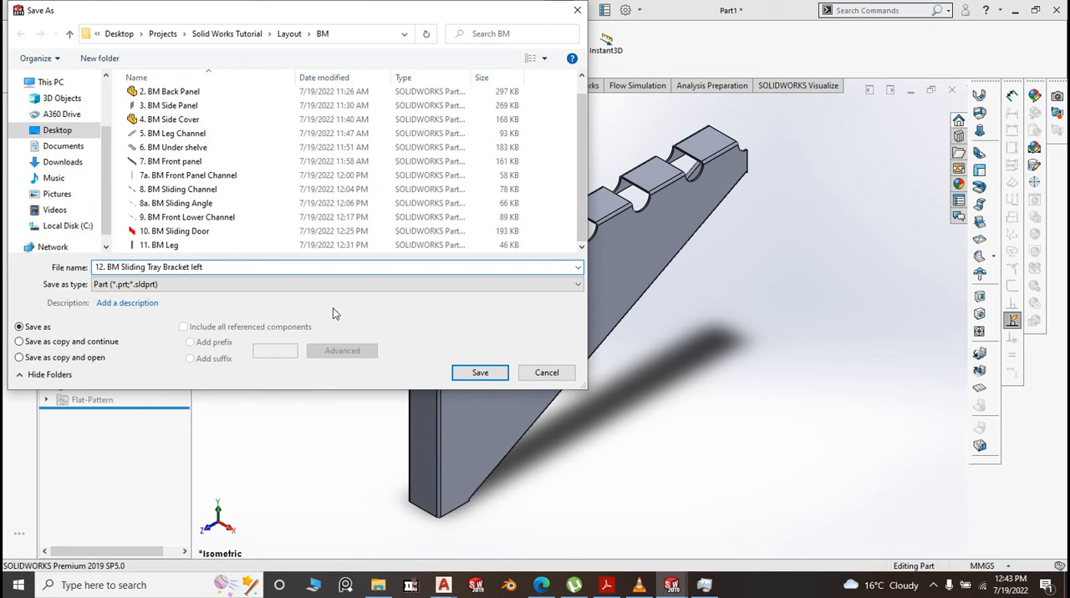
pyautogui.click(480, 372)
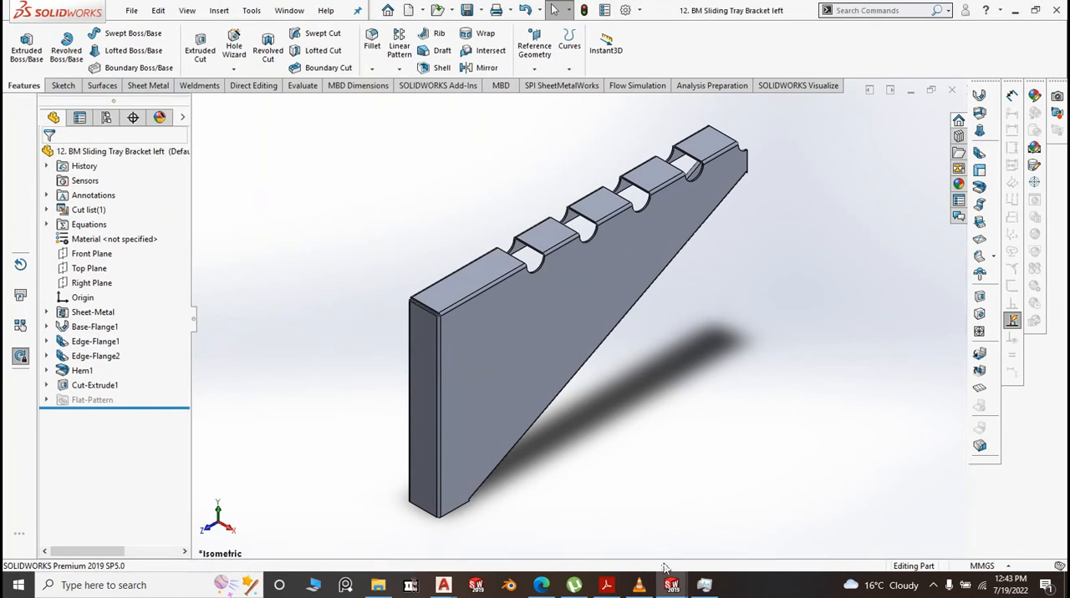
# Switch to the Bean Marie assembly and insert the 12. BM Sliding Tray Bracket left part beside the cabinet's side panel
pyautogui.moveTo(671, 585)
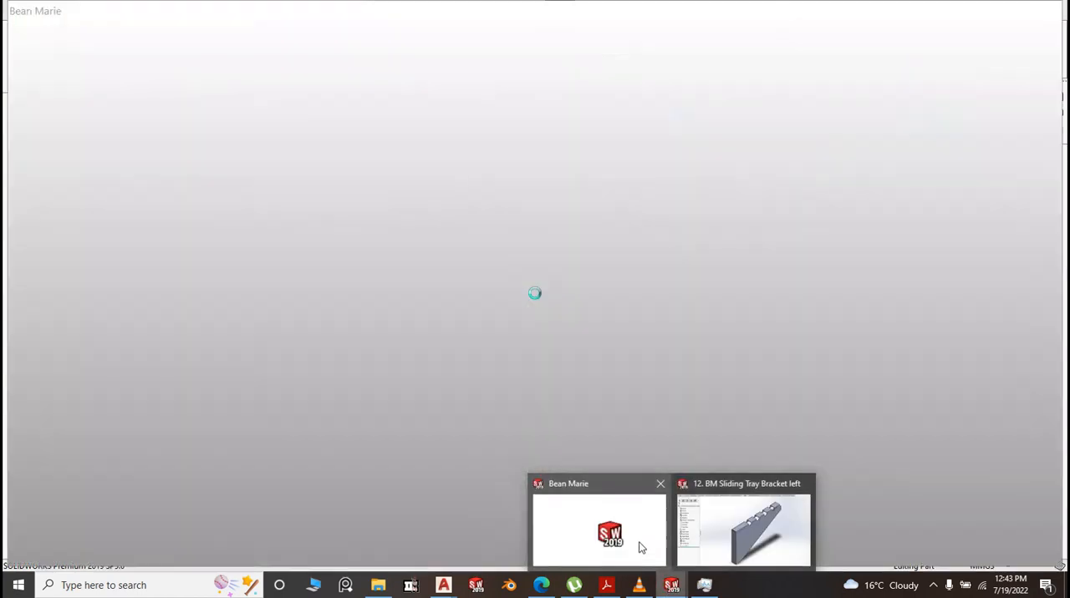
pyautogui.click(641, 548)
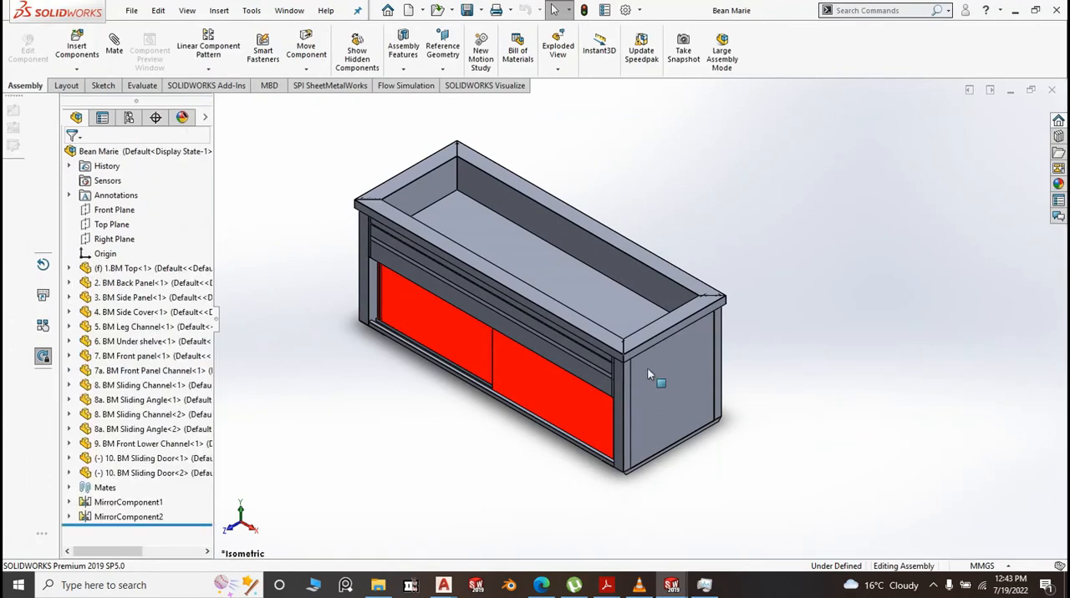
pyautogui.click(76, 46)
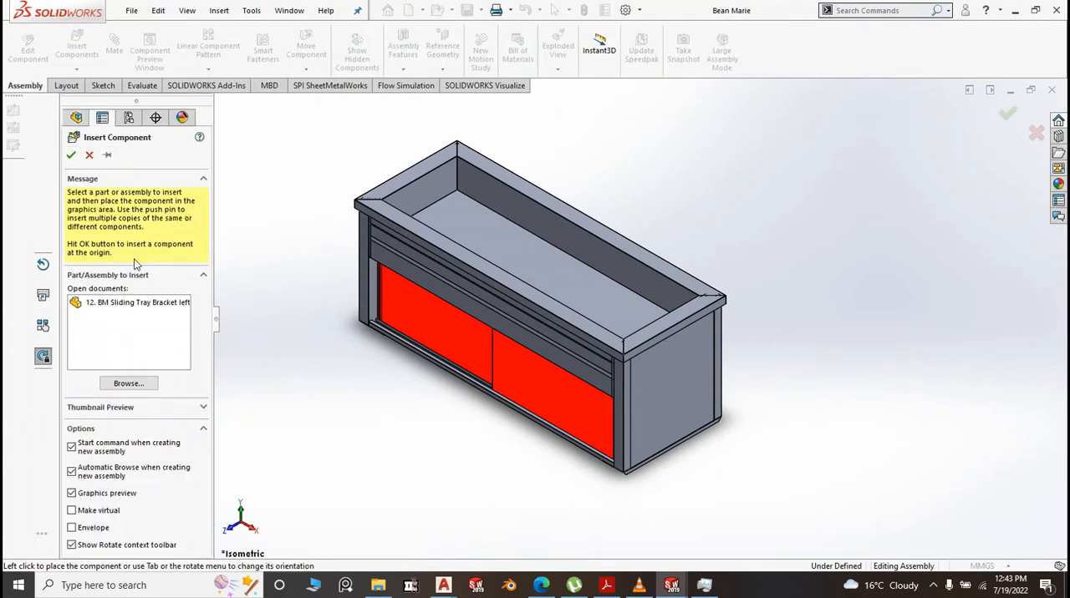
pyautogui.click(138, 304)
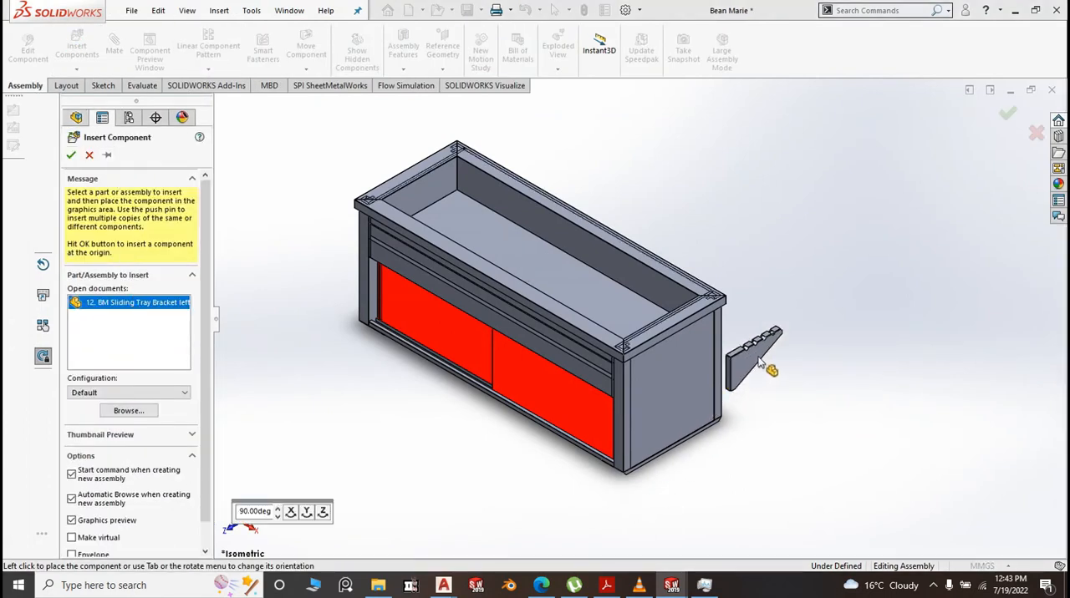
pyautogui.scroll(-2, 769, 326)
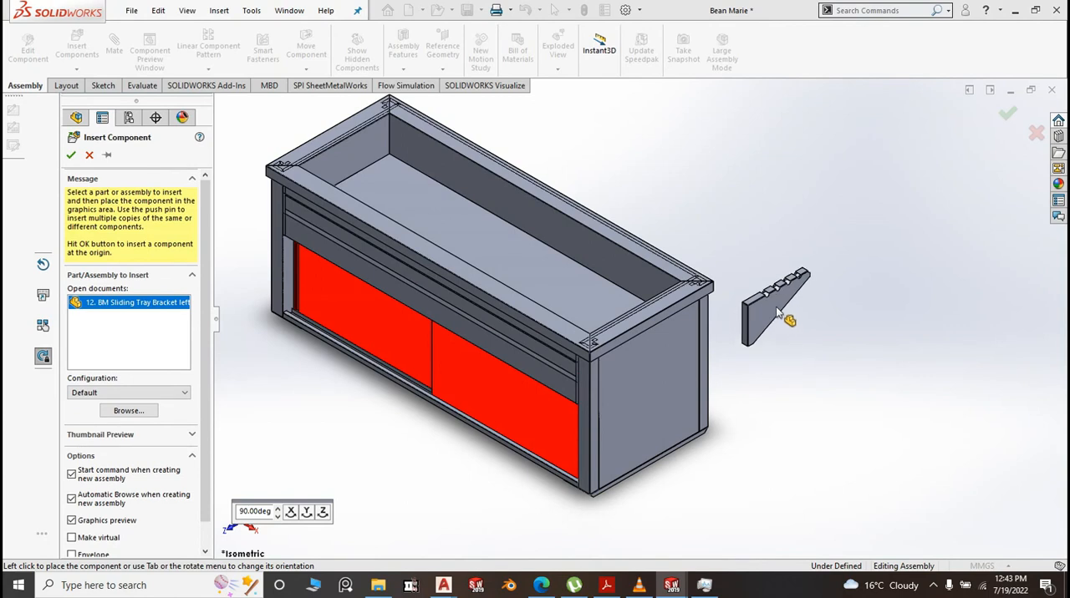
pyautogui.click(777, 312)
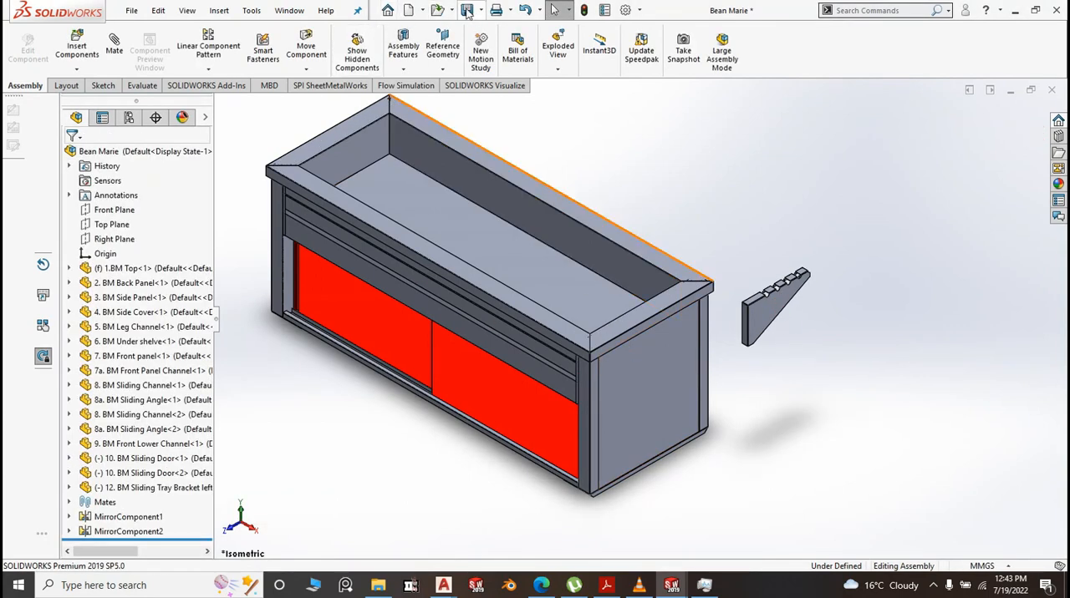
# Insert the 11. BM Leg part from the BM folder, placing it below the cabinet's front edge
pyautogui.click(77, 46)
pyautogui.click(134, 386)
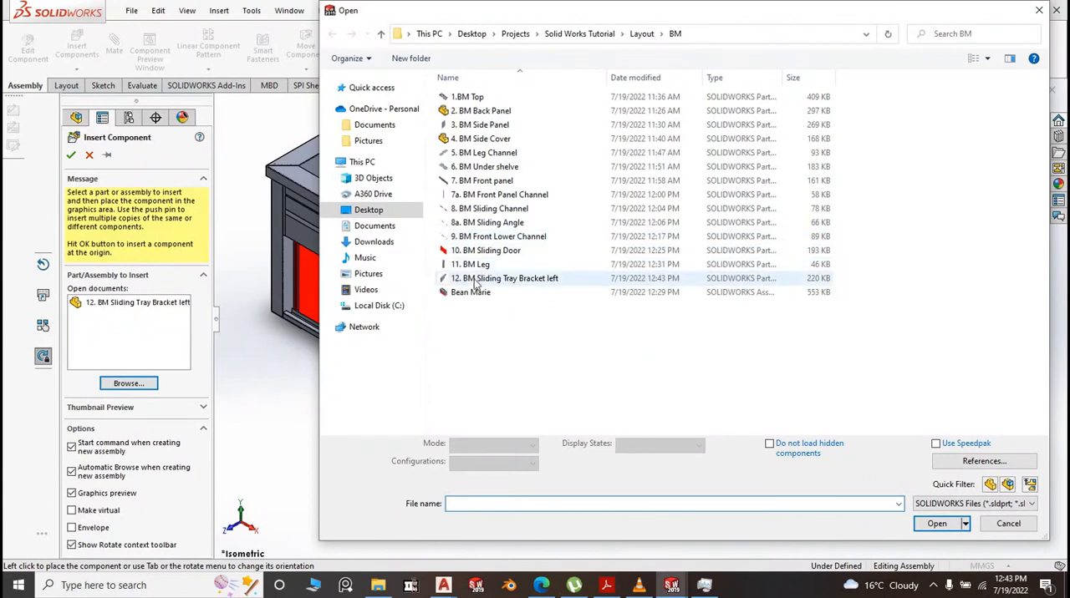
pyautogui.click(483, 268)
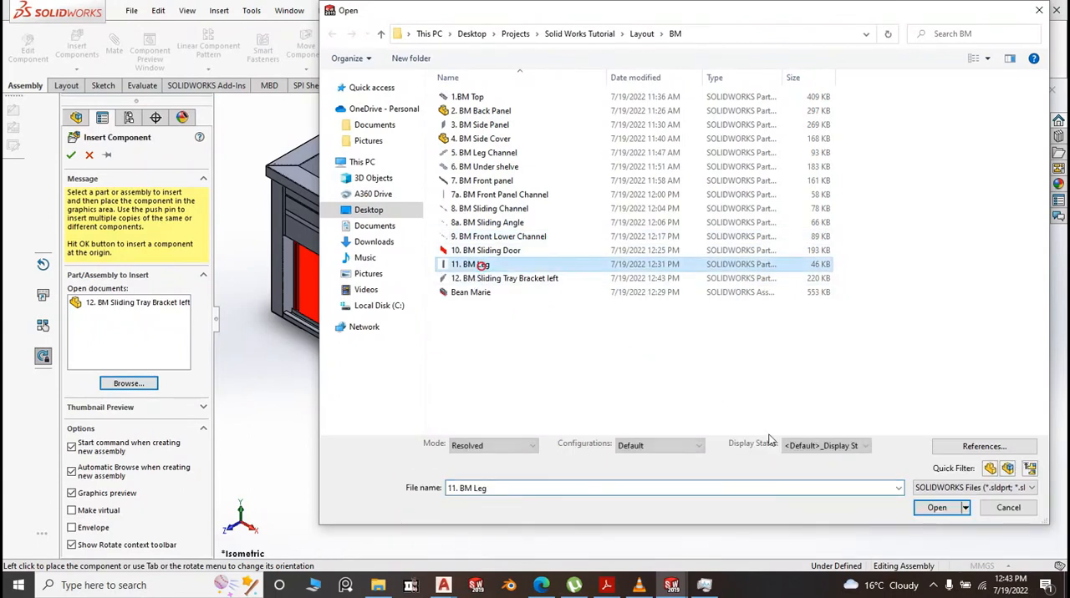
pyautogui.click(940, 509)
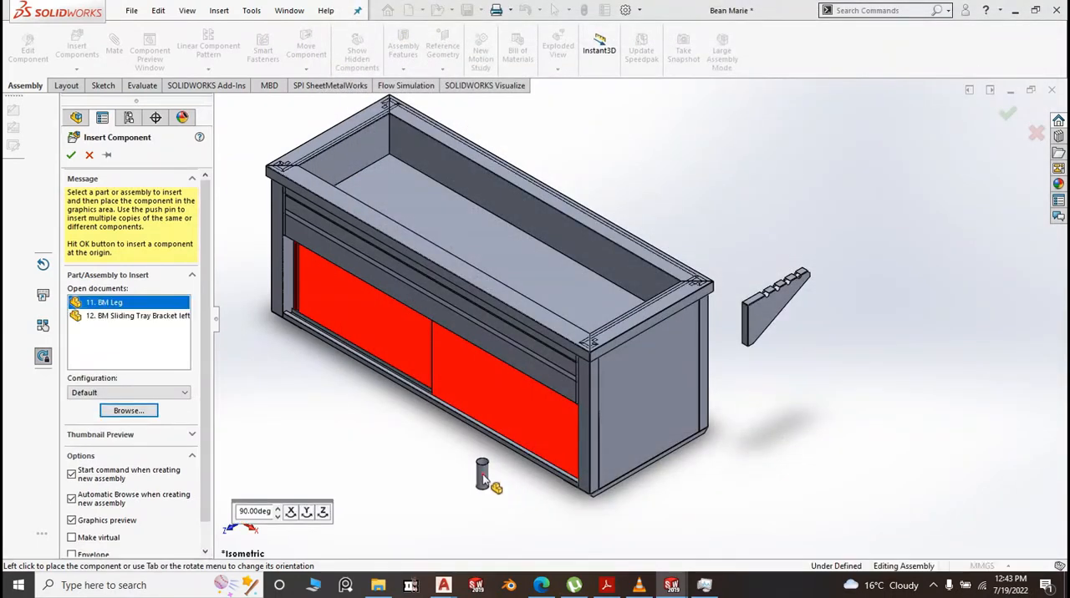
pyautogui.click(482, 475)
# Insert the Grommet dia 50 part from the tutorial project's Real Mean Marie folder, placing it near the leg below the cabinet
pyautogui.scroll(-4, 769, 326)
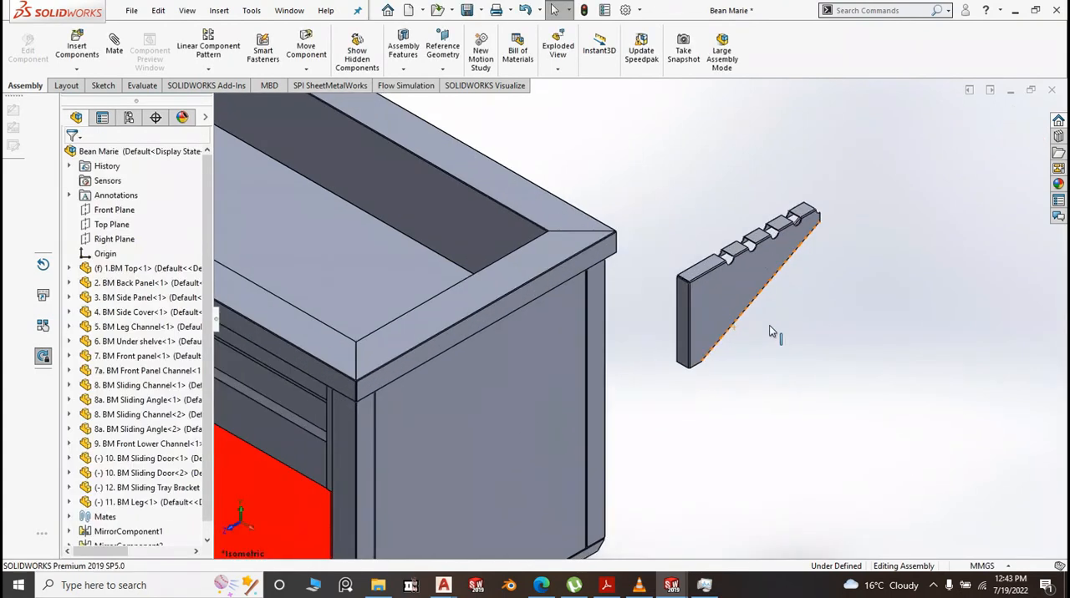
pyautogui.scroll(4, 769, 326)
pyautogui.scroll(3, 631, 347)
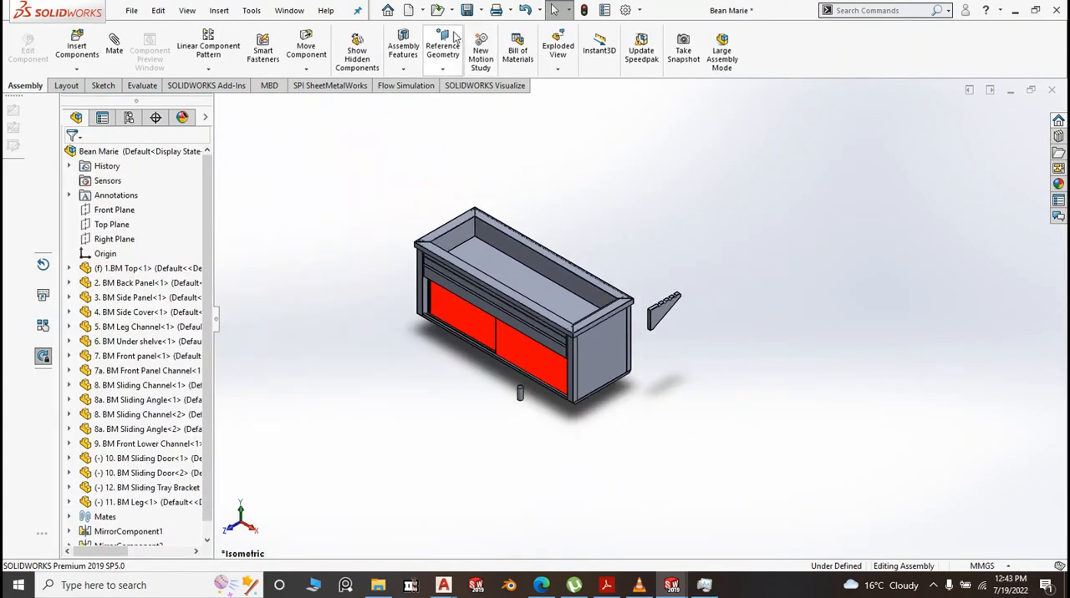
pyautogui.click(77, 46)
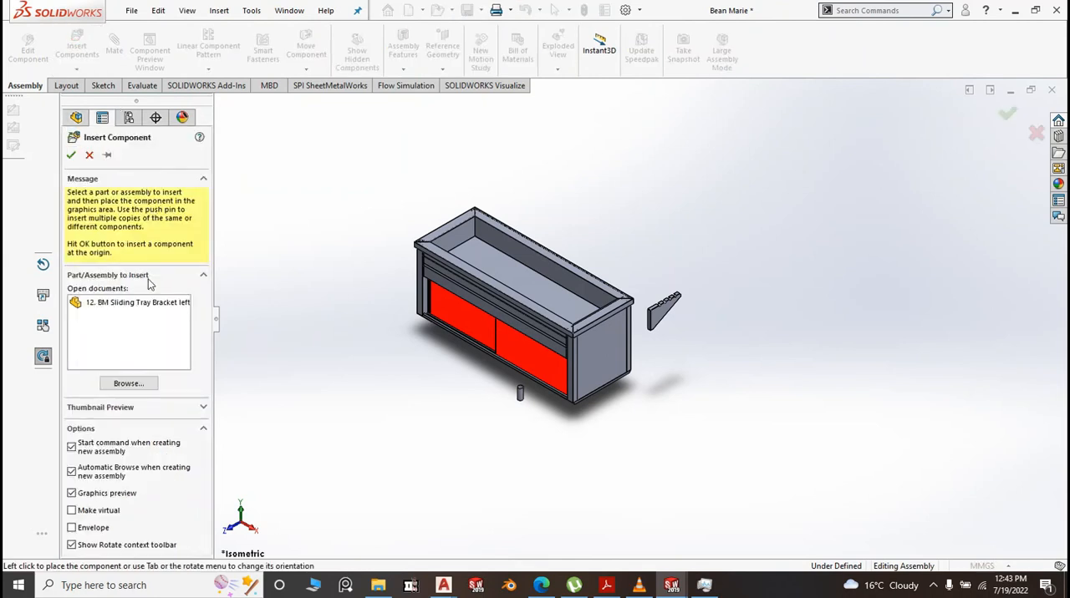
pyautogui.click(127, 383)
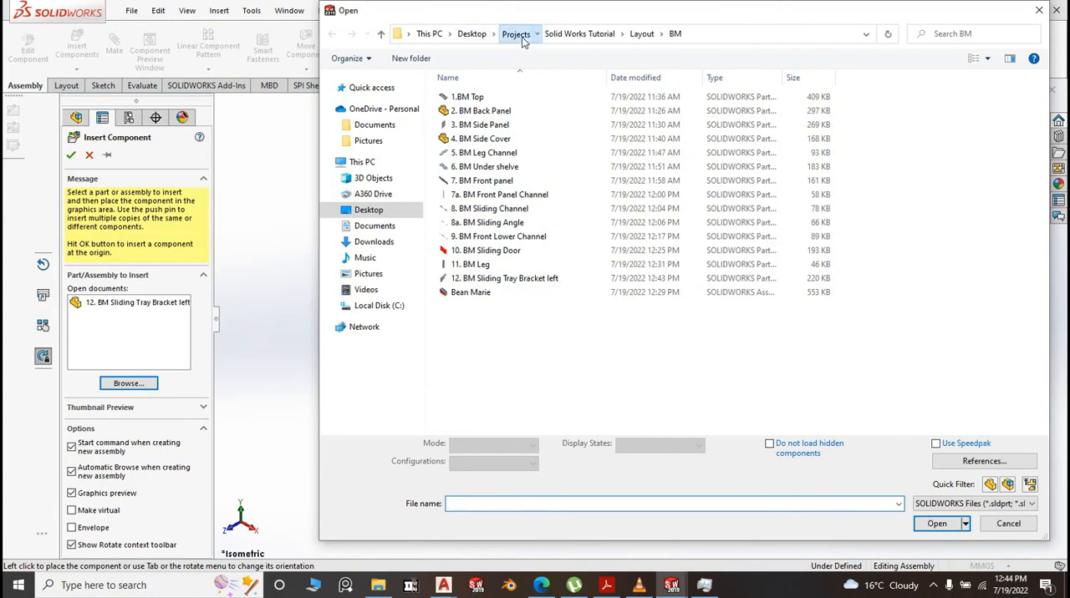
pyautogui.click(514, 34)
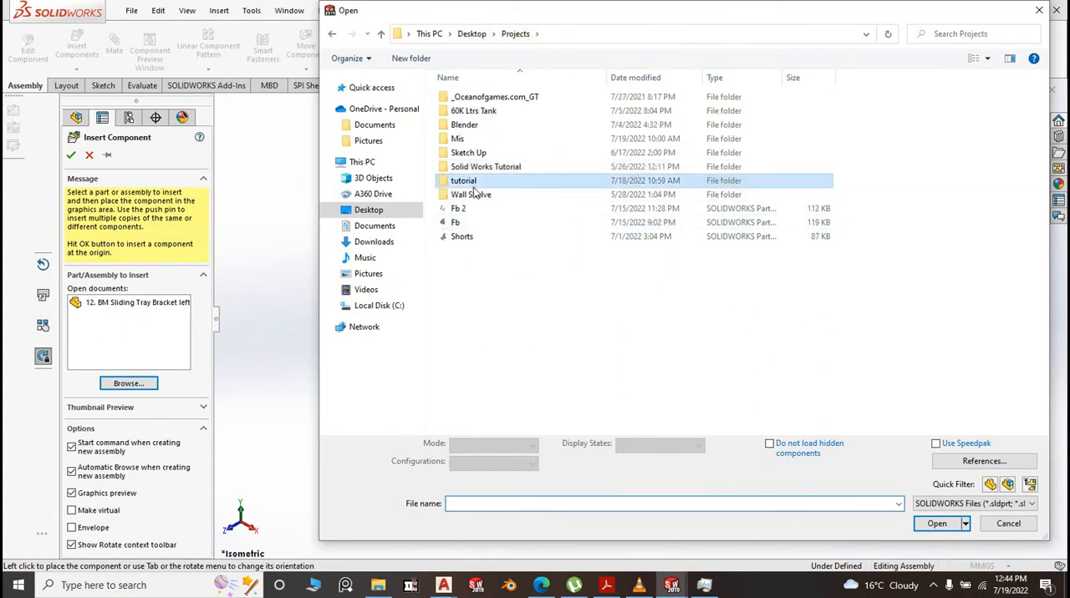
pyautogui.doubleClick(467, 181)
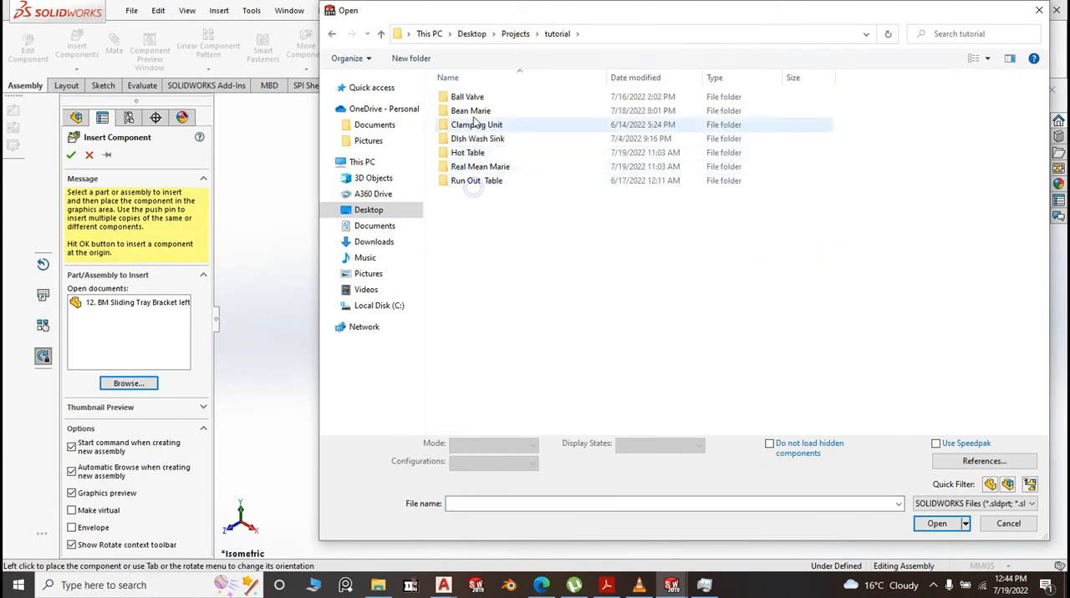
pyautogui.doubleClick(477, 166)
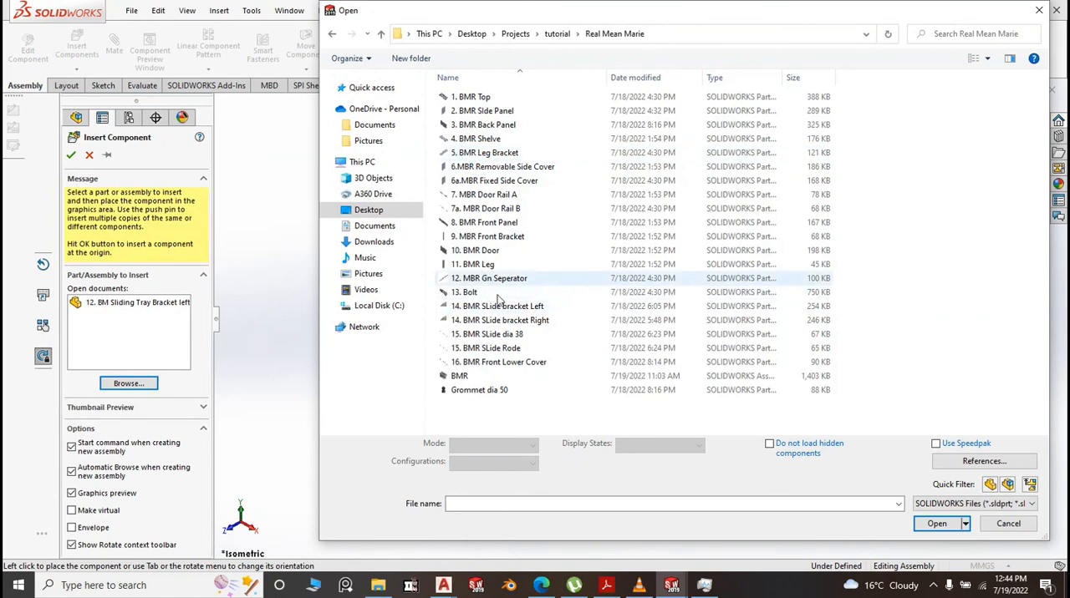
pyautogui.click(479, 389)
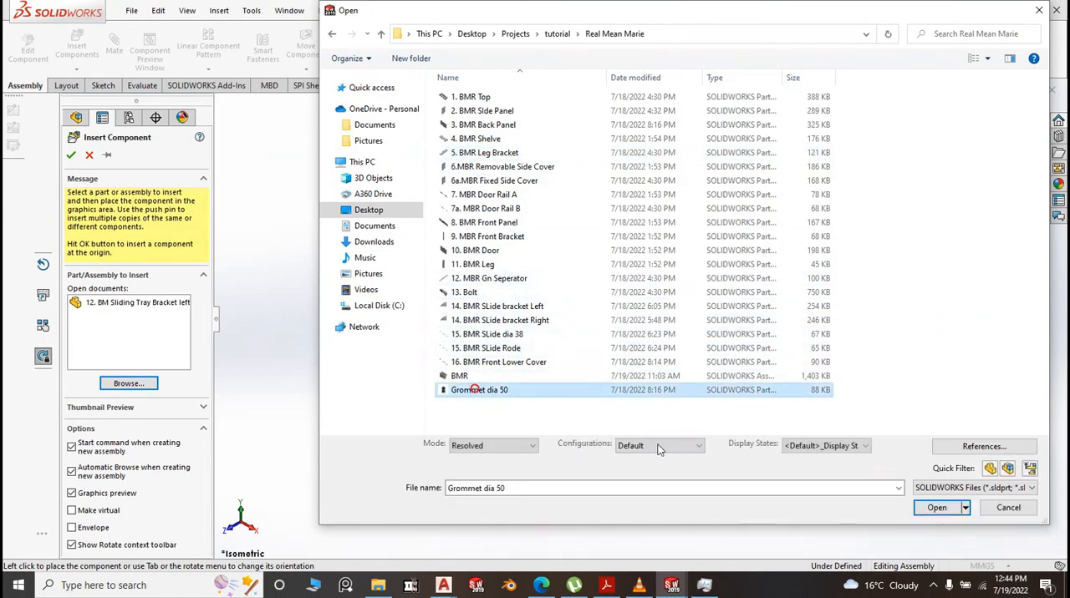
pyautogui.click(925, 512)
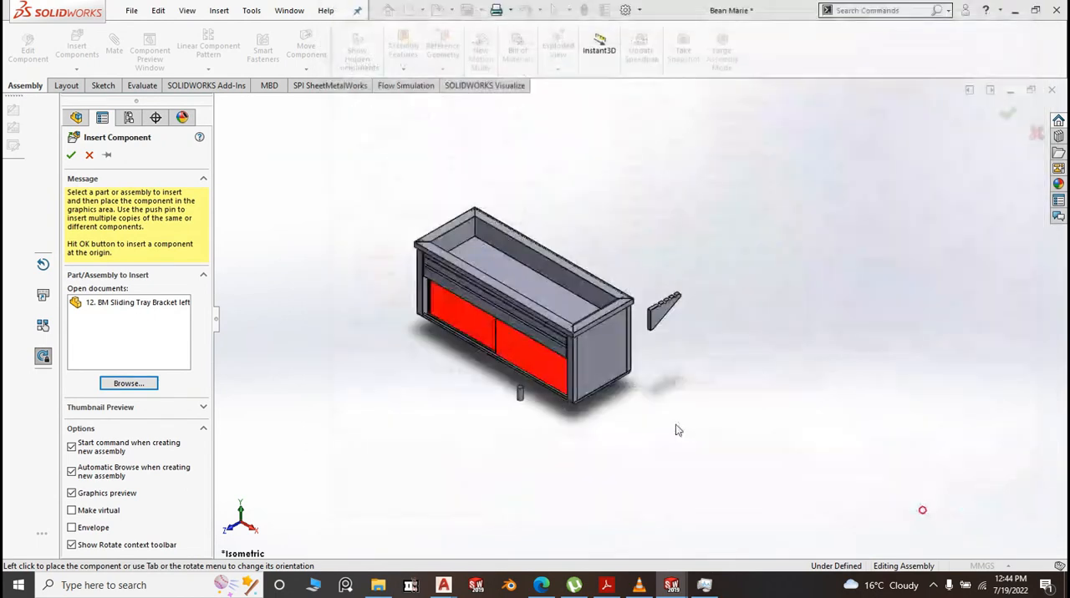
pyautogui.scroll(-4, 496, 410)
pyautogui.click(496, 402)
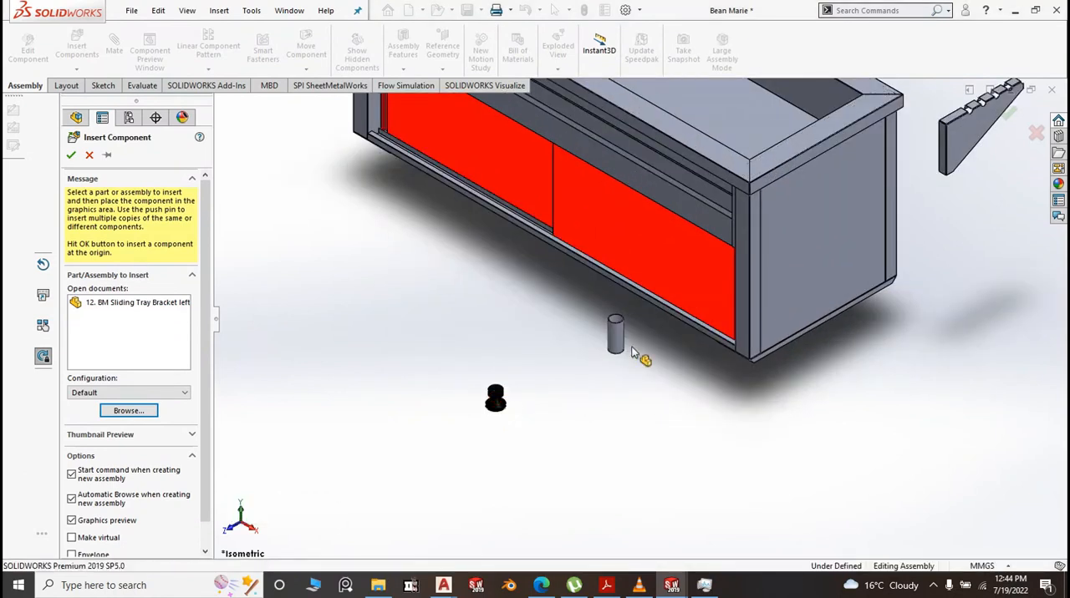
# Add a concentric mate between the grommet's upper cylindrical face and the BM Leg's outer cylindrical face
pyautogui.scroll(-2, 640, 363)
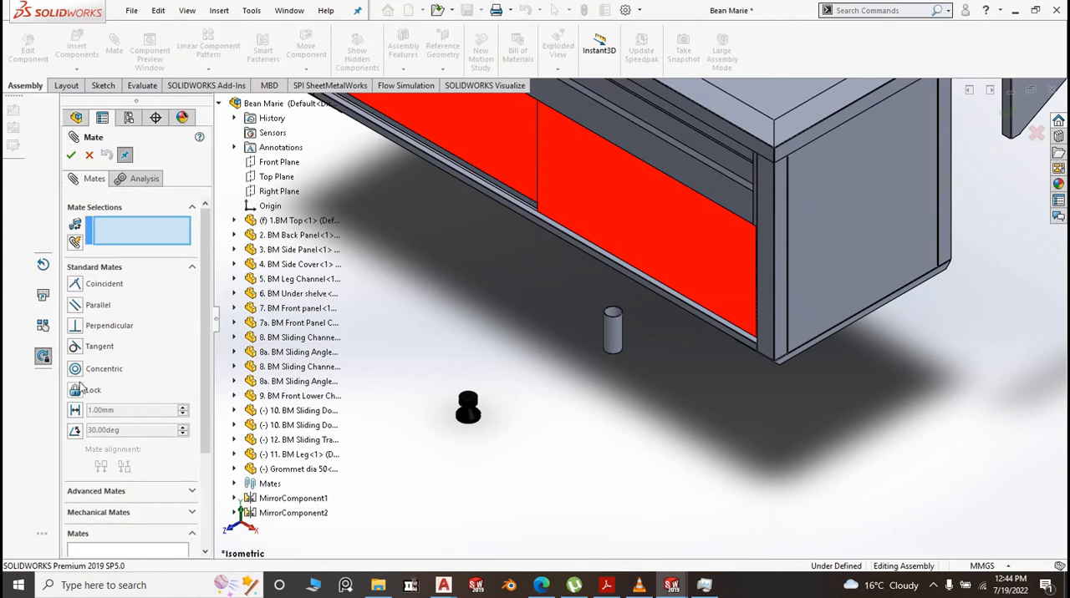
pyautogui.click(76, 371)
pyautogui.scroll(-3, 486, 406)
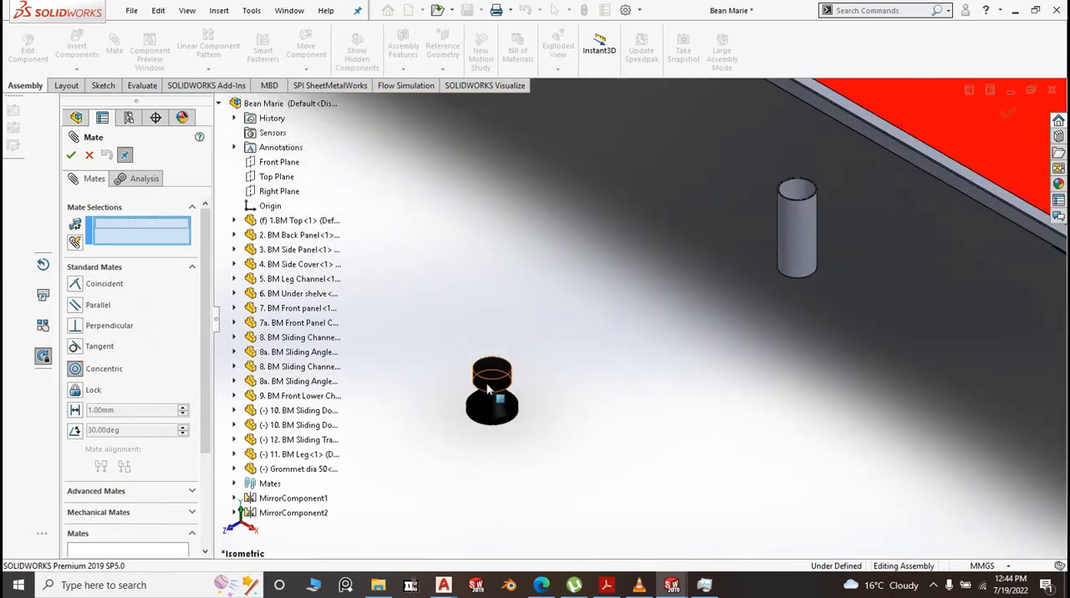
pyautogui.click(488, 387)
pyautogui.click(797, 266)
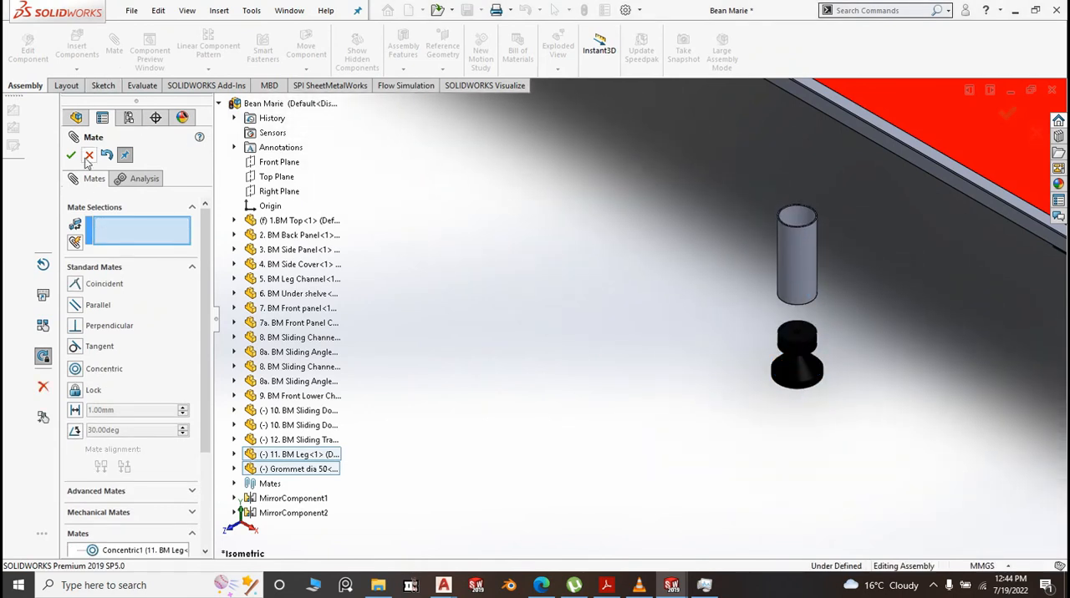
# Add a coincident mate between the BM Leg's lower ring face and the underside of the grommet's upper plug, then finish mating
pyautogui.click(74, 284)
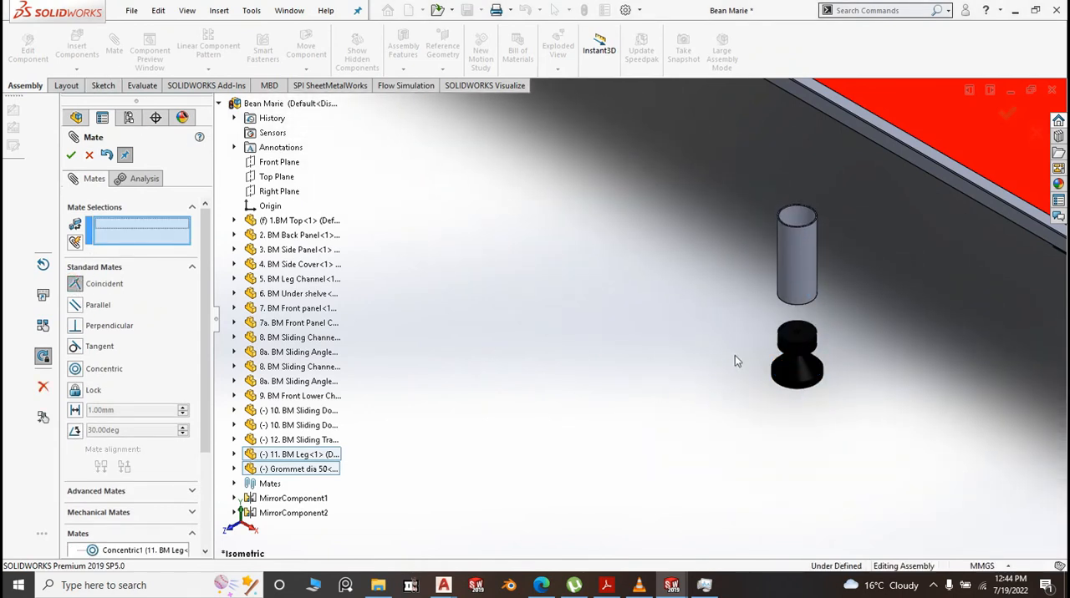
pyautogui.scroll(-3, 777, 356)
pyautogui.moveTo(707, 332); pyautogui.dragTo(714, 164, button='middle')
pyautogui.scroll(-5, 804, 188)
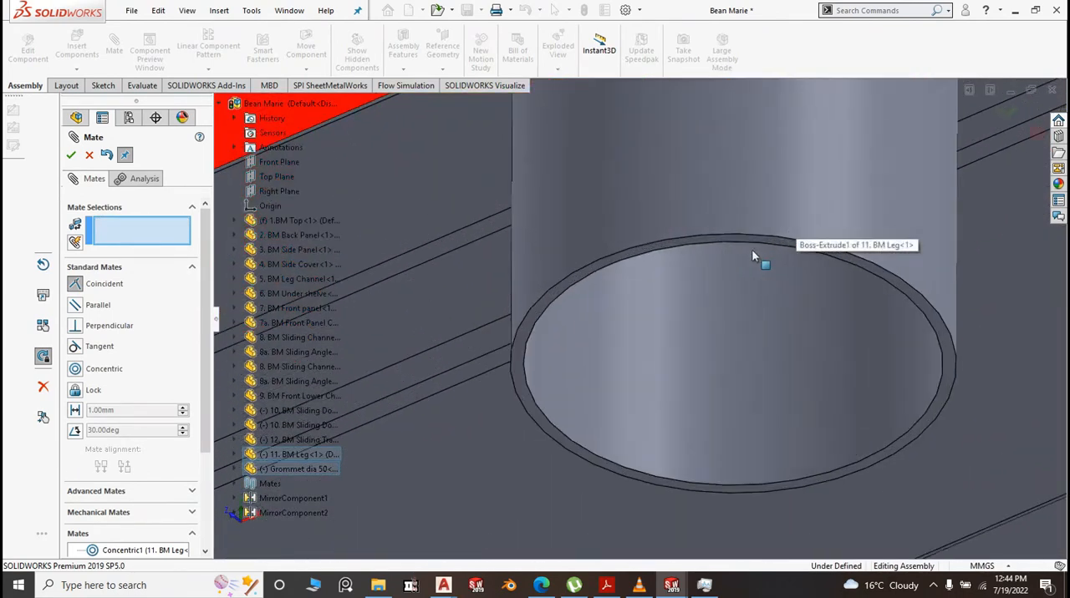
pyautogui.click(740, 237)
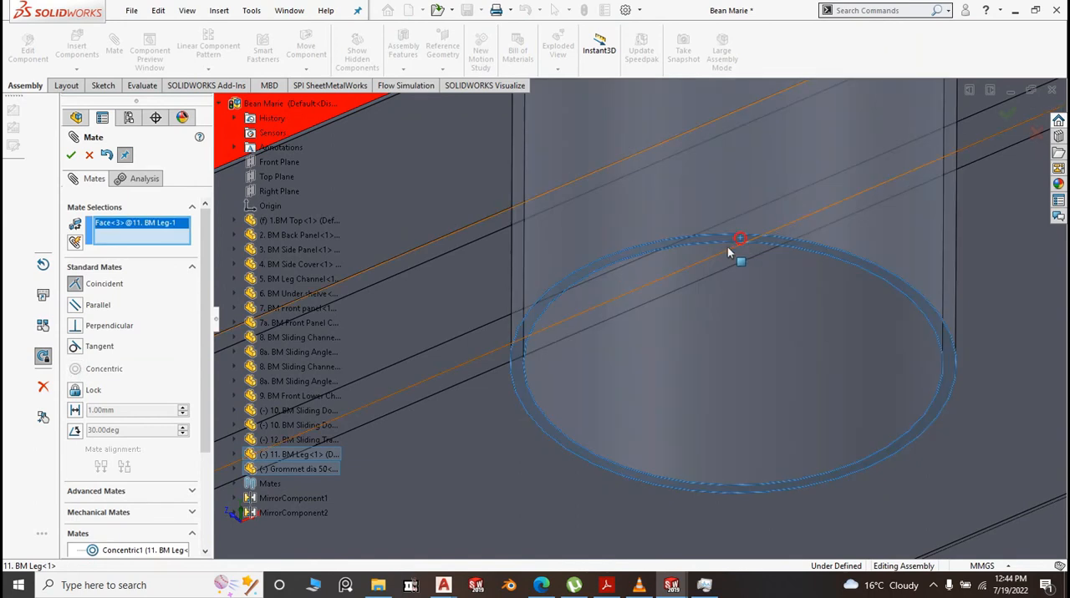
pyautogui.scroll(5, 693, 247)
pyautogui.scroll(-3, 657, 430)
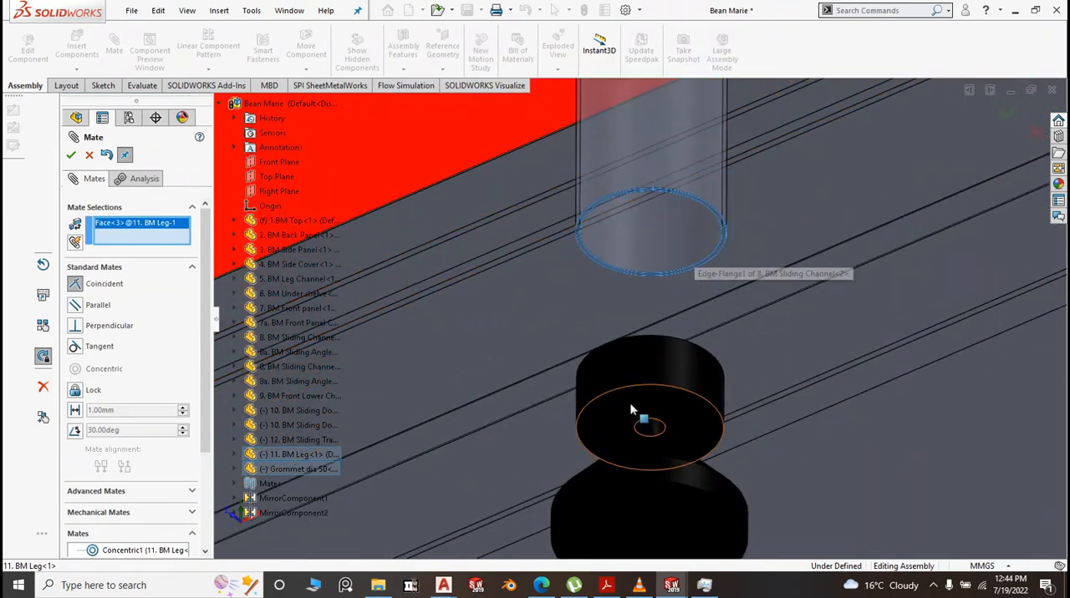
pyautogui.click(631, 409)
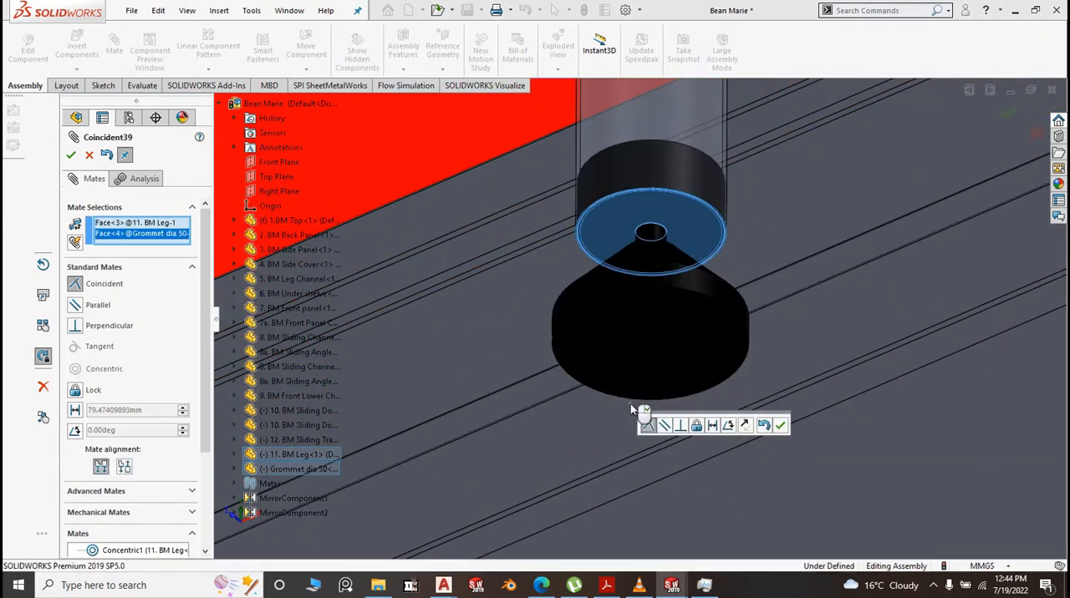
pyautogui.press('Return')
pyautogui.scroll(6, 568, 351)
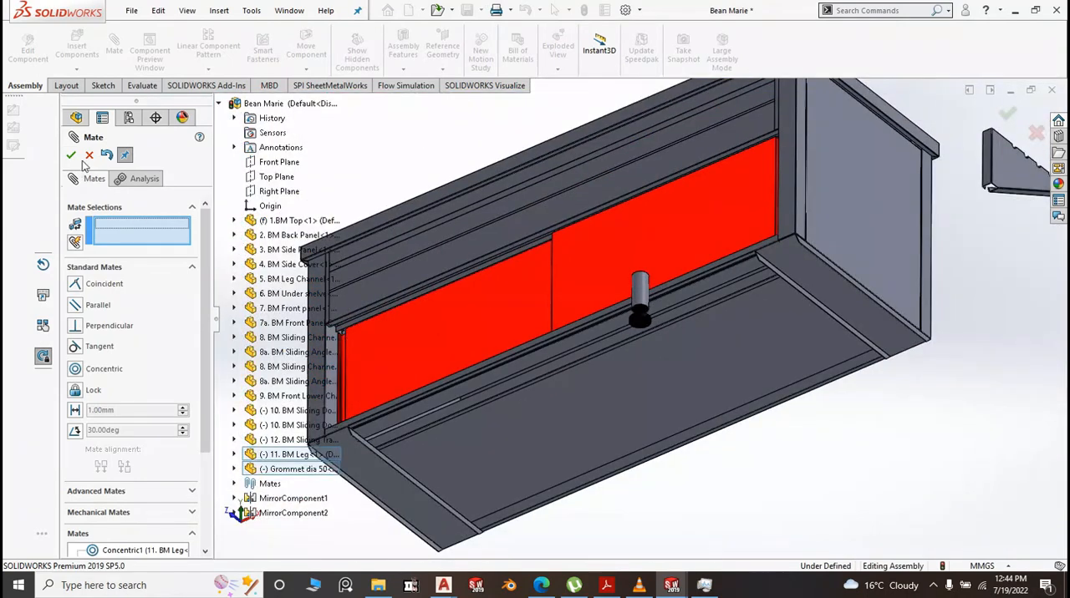
pyautogui.click(72, 155)
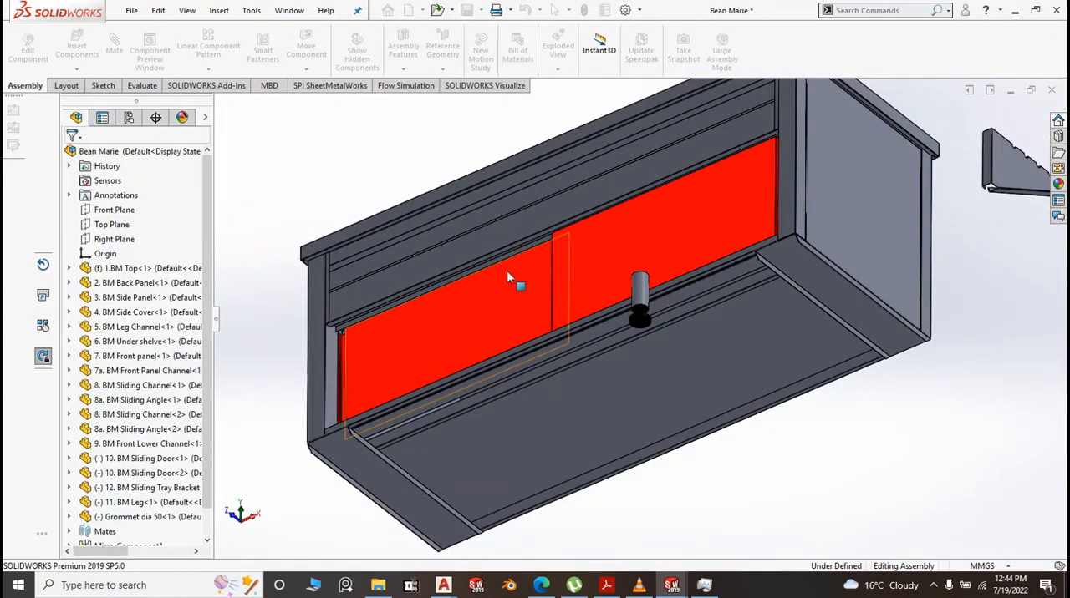
# Try a coincident mate between the Right Plane of 11. BM Leg and the Right Plane of 5. BM Leg Channel
pyautogui.scroll(3, 507, 276)
pyautogui.scroll(1, 507, 277)
pyautogui.moveTo(715, 436); pyautogui.dragTo(727, 471, button='middle')
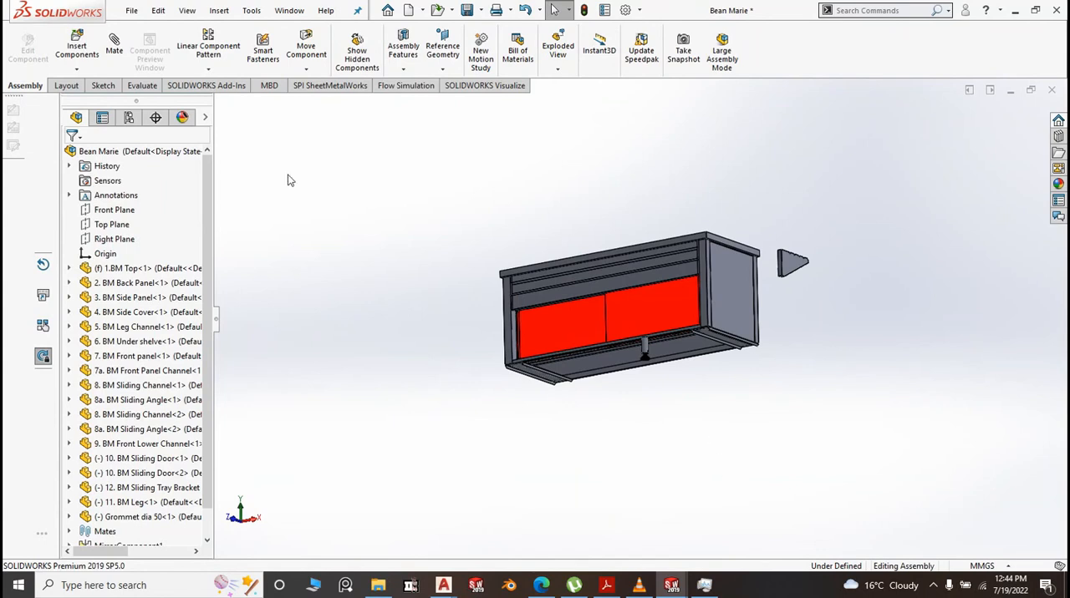
pyautogui.click(114, 49)
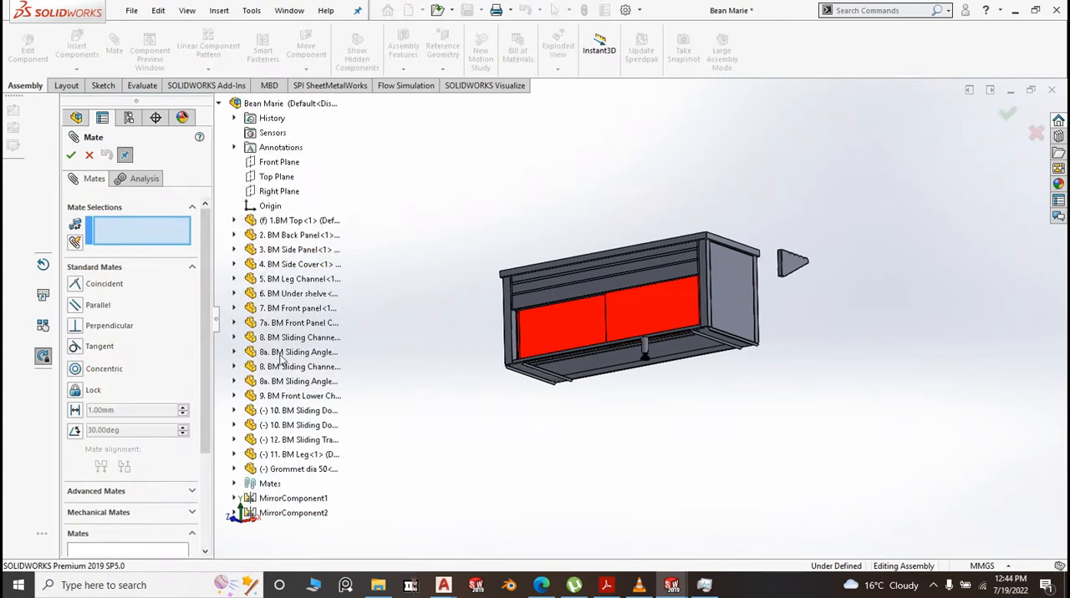
pyautogui.click(234, 455)
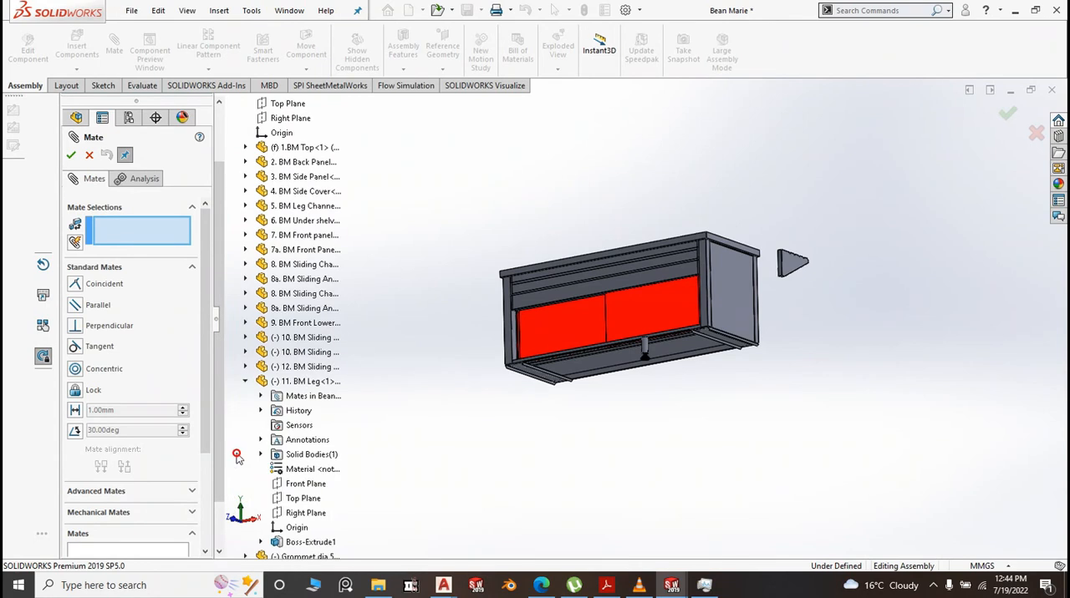
pyautogui.click(299, 514)
pyautogui.scroll(-5, 638, 342)
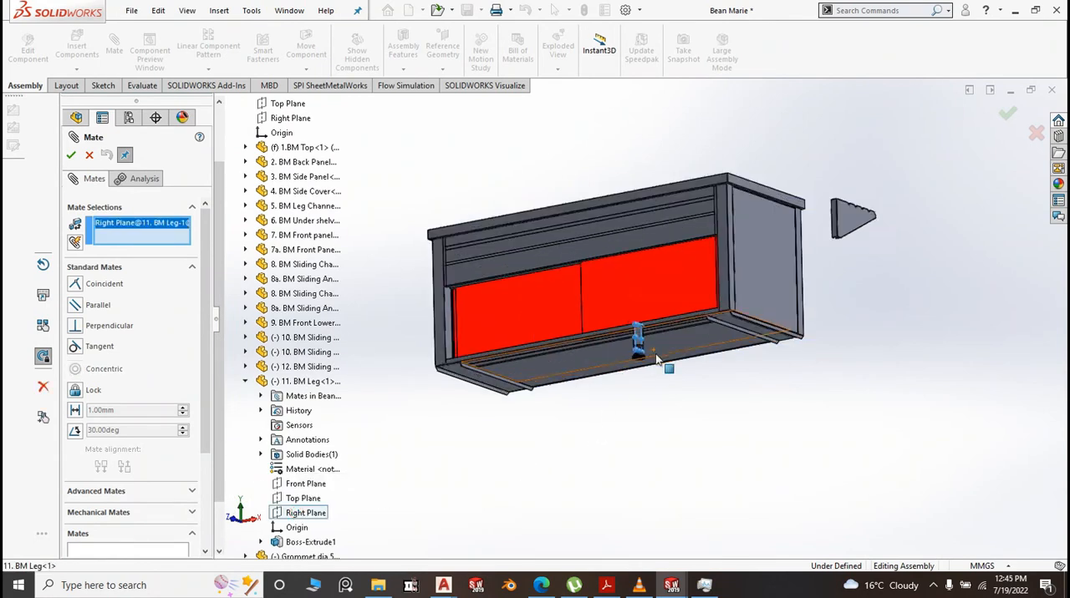
pyautogui.scroll(-2, 628, 335)
pyautogui.scroll(-2, 673, 449)
pyautogui.scroll(8, 669, 455)
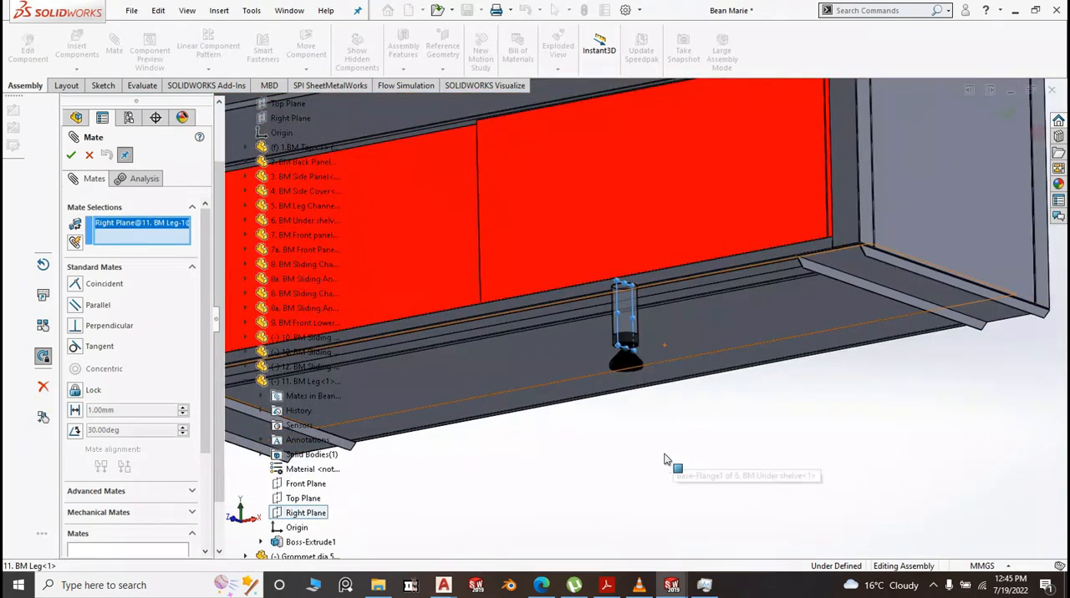
pyautogui.scroll(1, 664, 459)
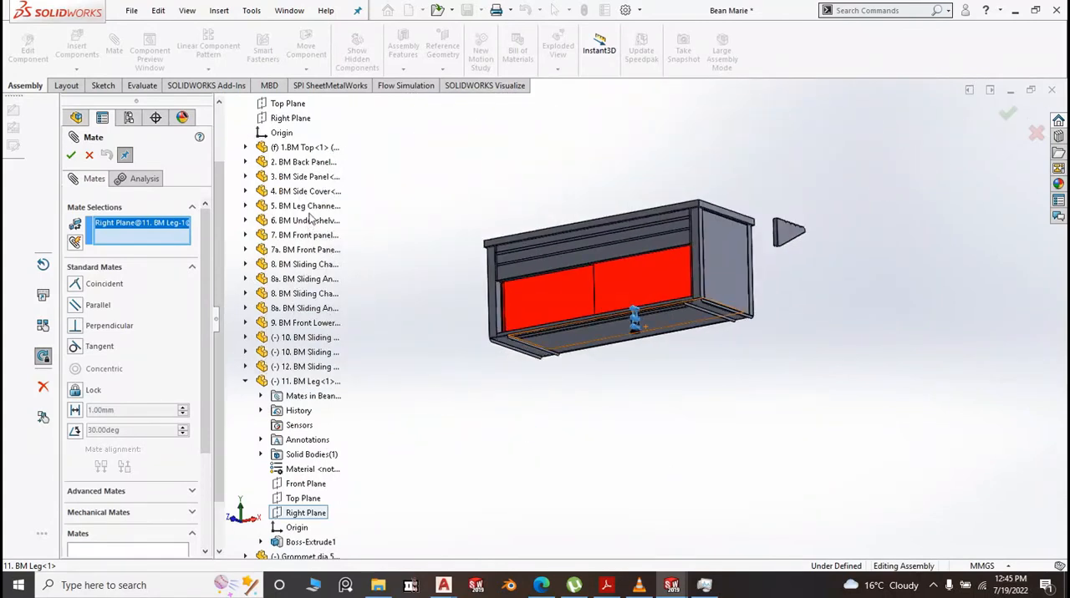
pyautogui.click(246, 206)
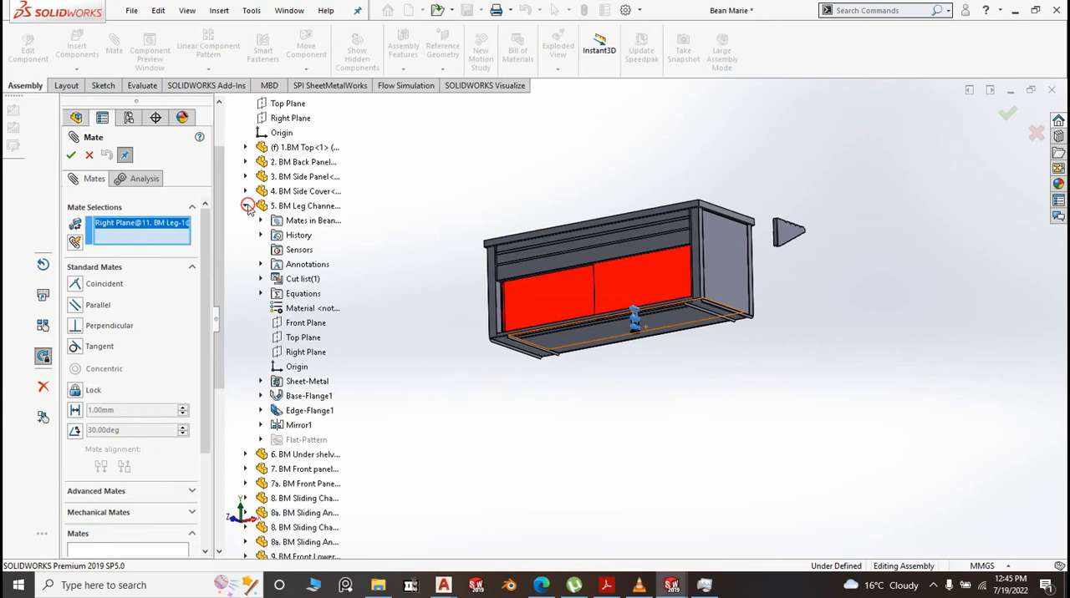
pyautogui.click(305, 352)
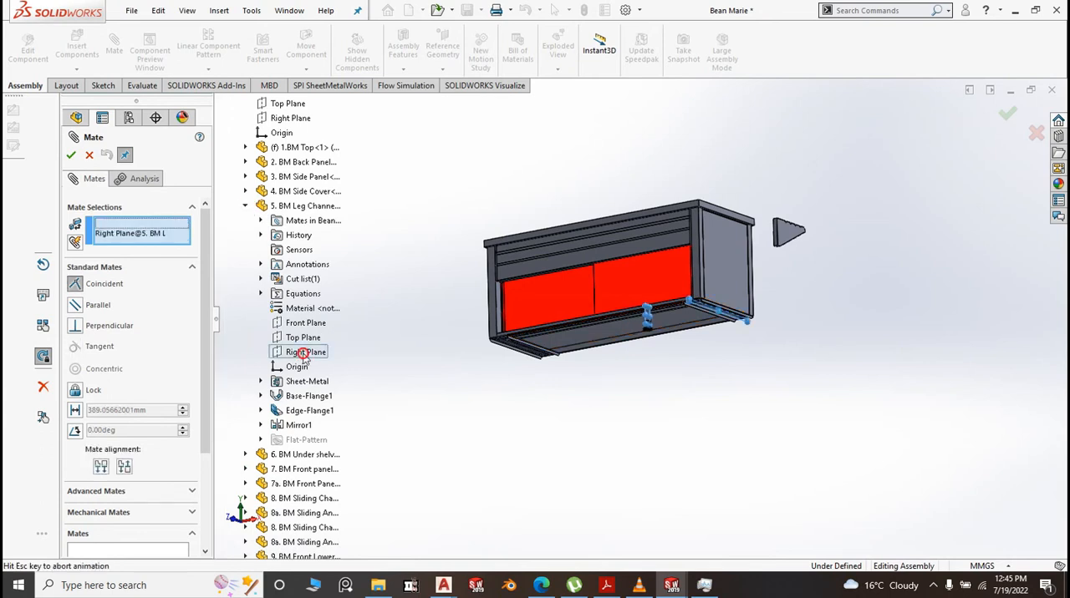
pyautogui.click(287, 376)
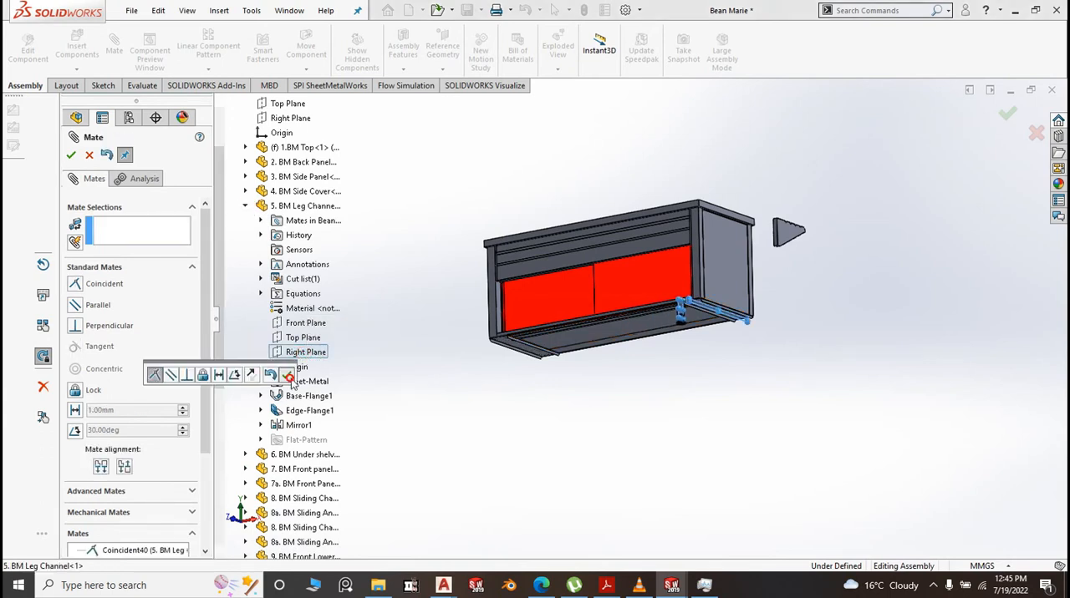
# Check the leg's position under the cabinet and undo the last coincident mate
pyautogui.scroll(-5, 683, 316)
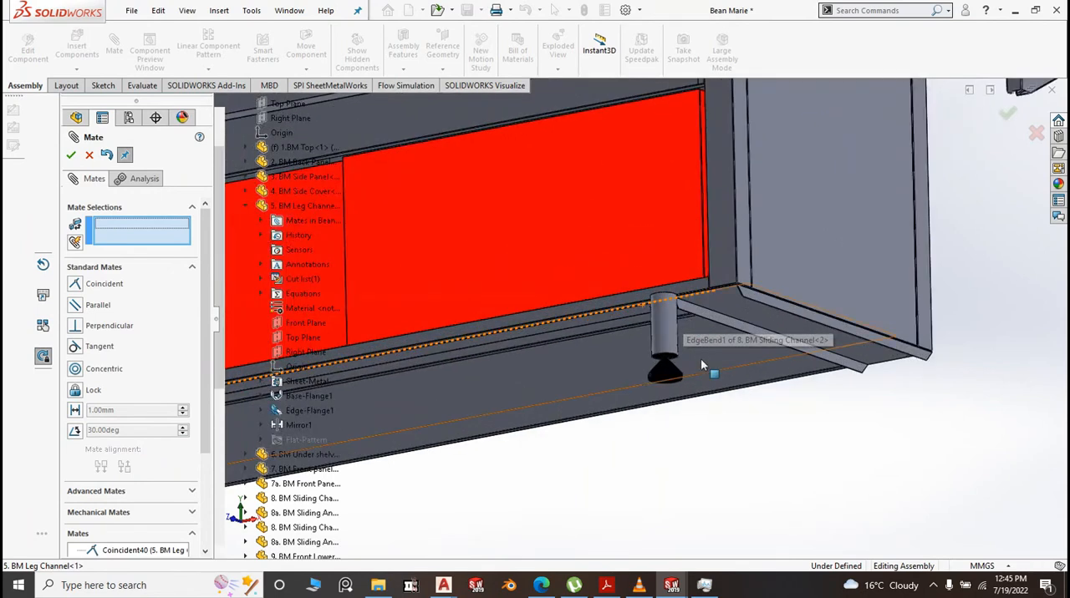
pyautogui.scroll(5, 700, 359)
pyautogui.moveTo(716, 376); pyautogui.dragTo(446, 351, button='middle')
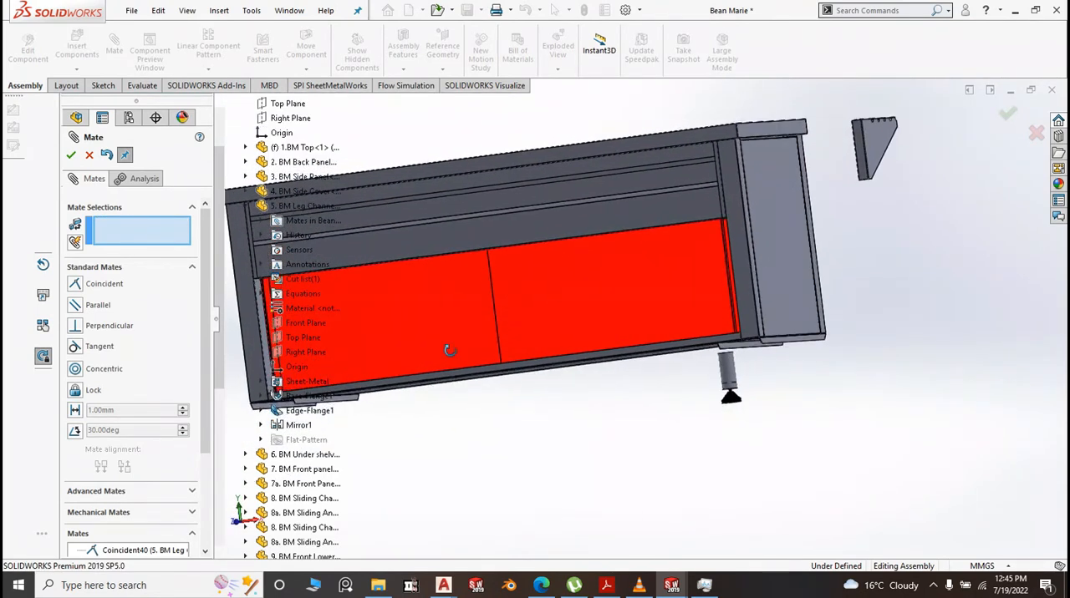
pyautogui.click(107, 156)
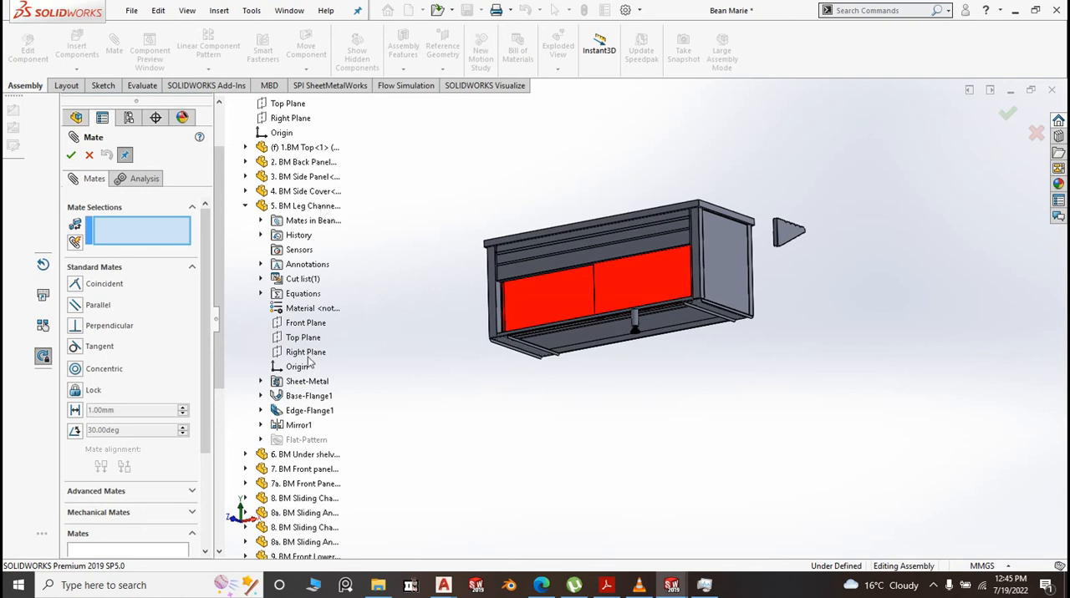
pyautogui.click(306, 324)
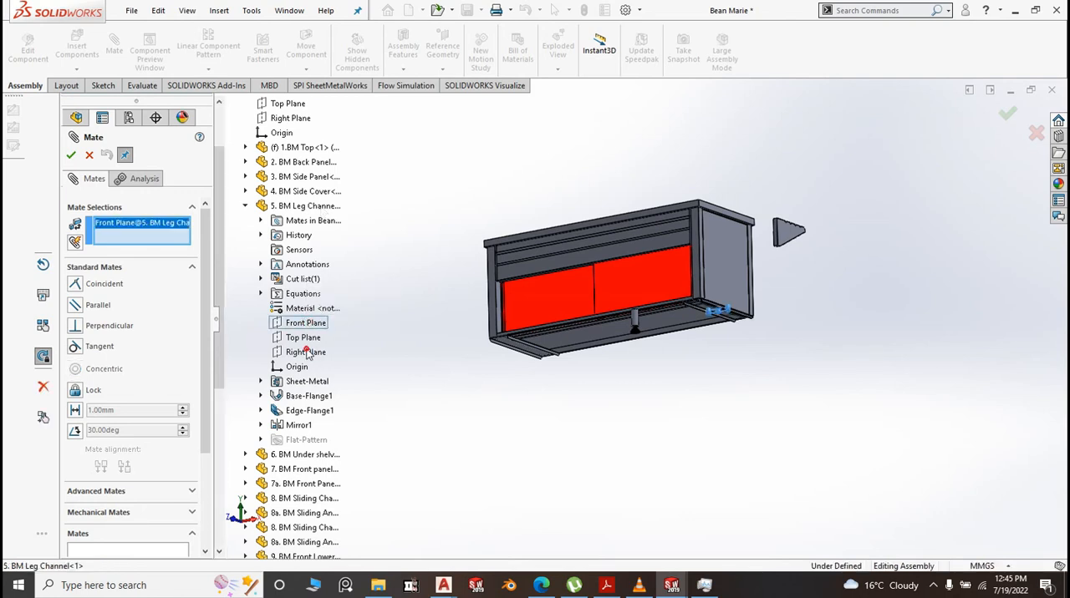
pyautogui.click(307, 352)
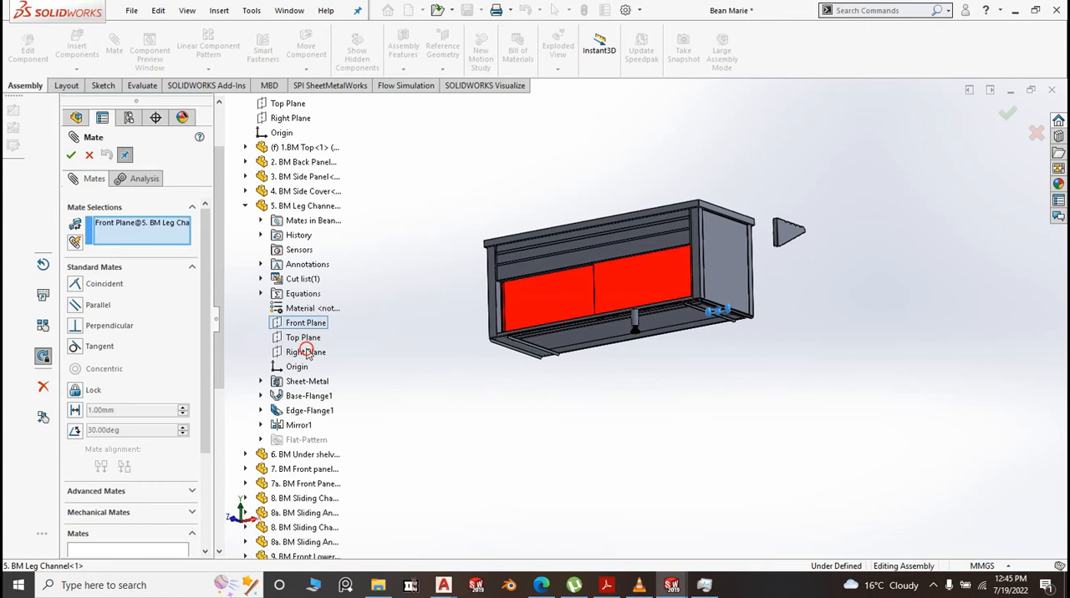
pyautogui.rightClick(177, 227)
pyautogui.click(216, 232)
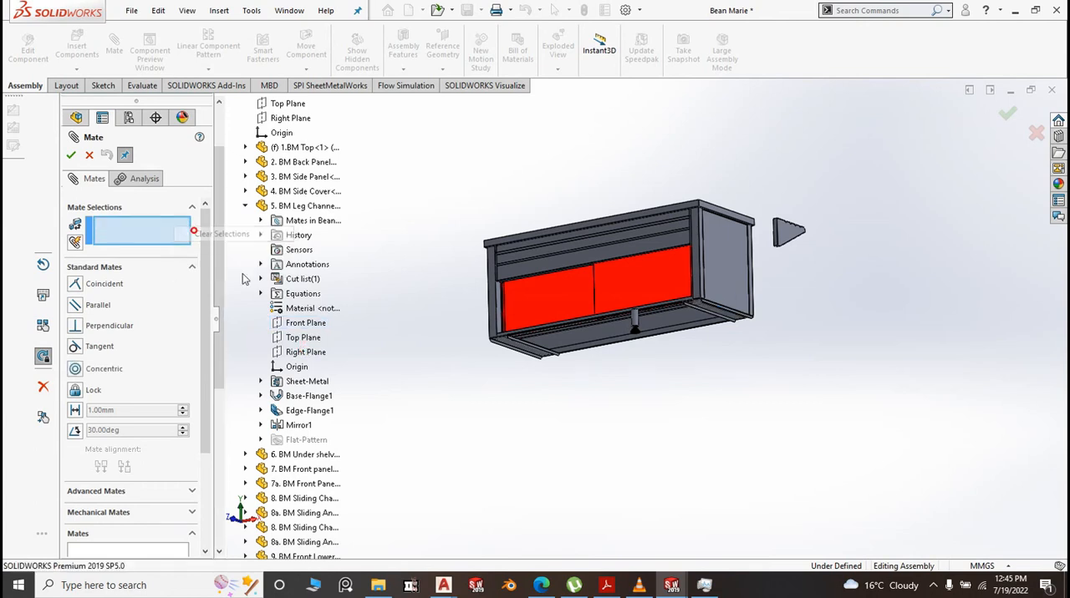
# Add a coincident mate between the Right Plane of 5. BM Leg Channel and the Right Plane of 11. BM Leg
pyautogui.click(306, 352)
pyautogui.scroll(-5, 695, 311)
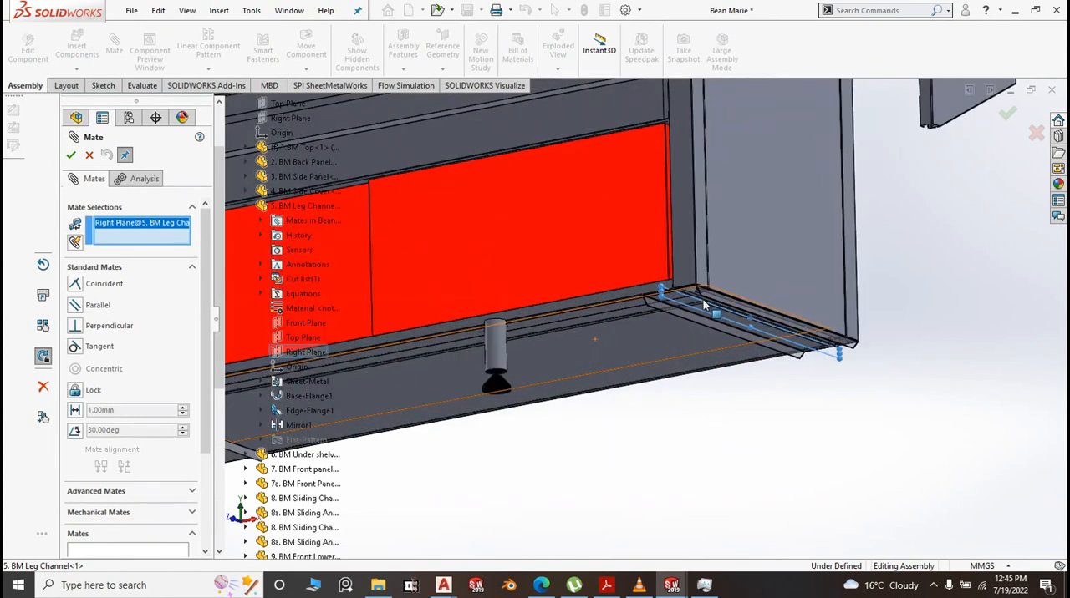
pyautogui.scroll(3, 702, 301)
pyautogui.scroll(4, 704, 311)
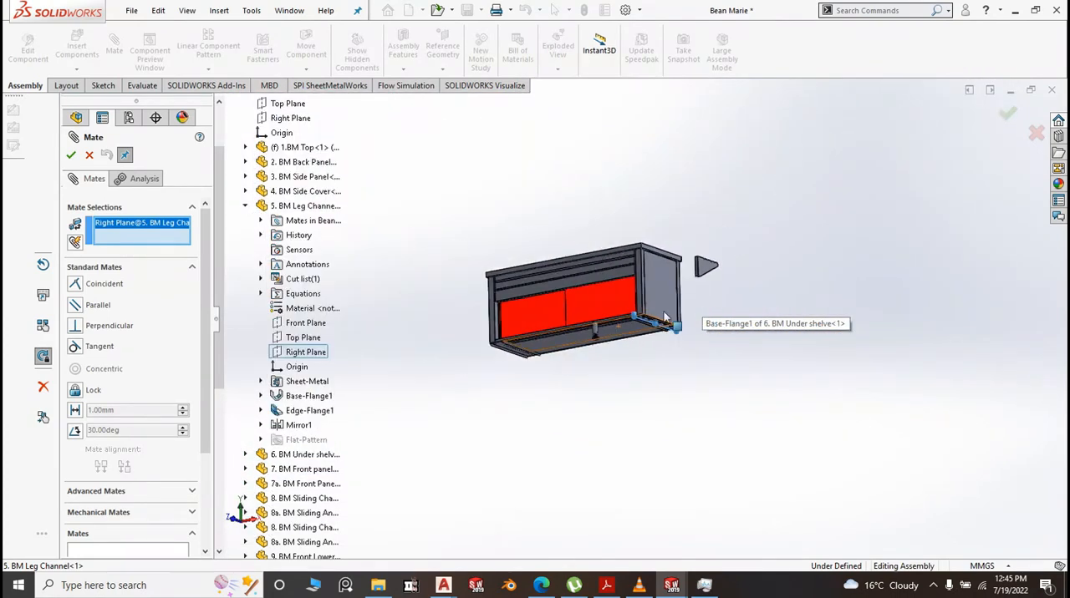
pyautogui.scroll(-1, 231, 260)
pyautogui.scroll(-9, 231, 259)
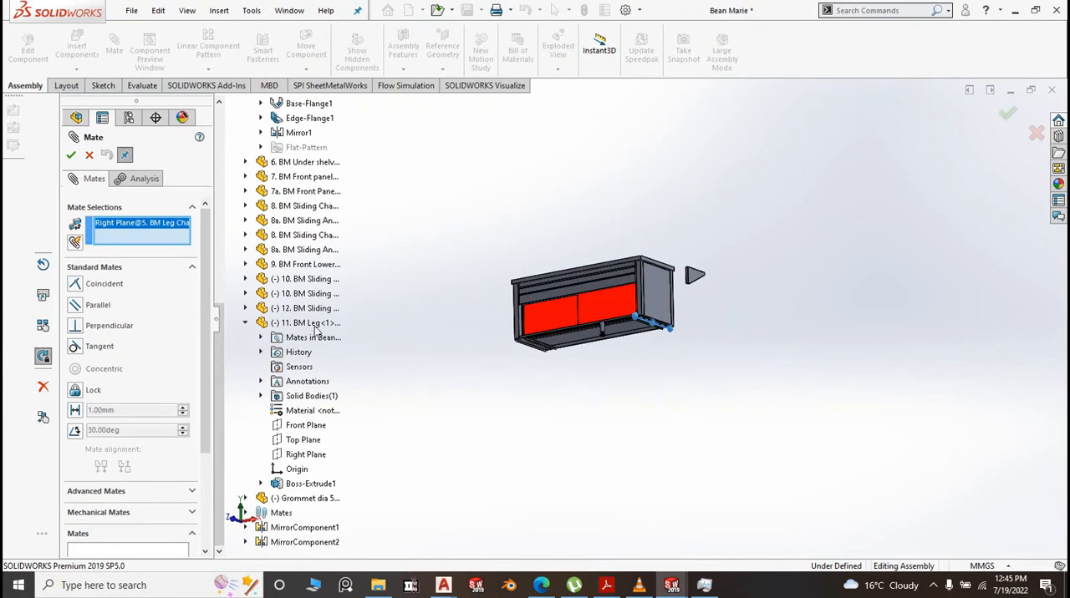
pyautogui.click(308, 454)
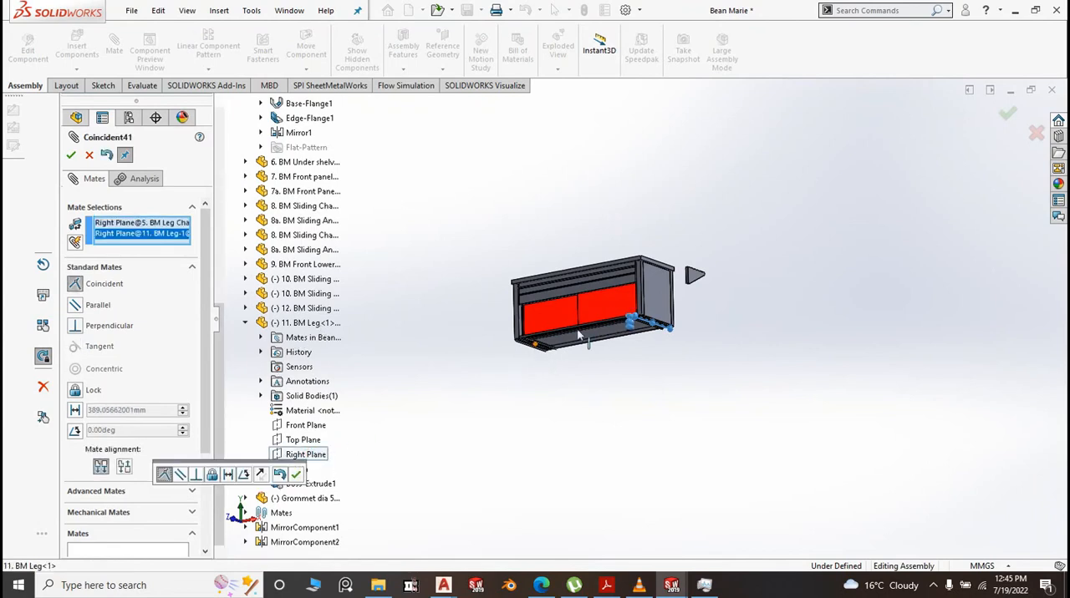
pyautogui.moveTo(640, 321); pyautogui.dragTo(724, 391, button='middle')
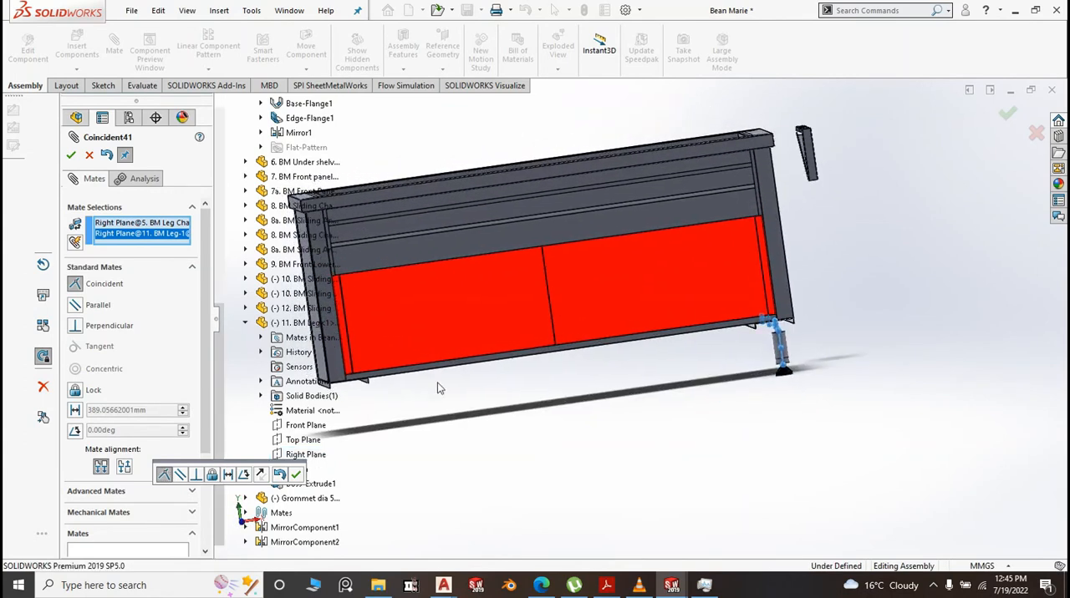
pyautogui.click(296, 474)
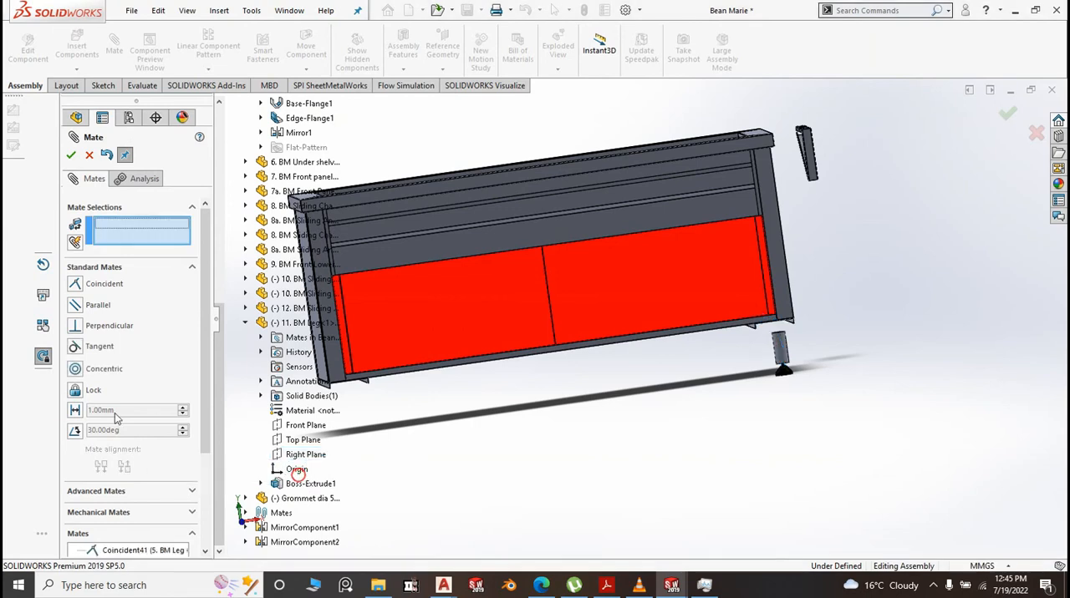
# Add a flipped 15 mm distance mate between the BM Leg's outer cylindrical face and the BM Leg Channel's narrow front edge face
pyautogui.click(75, 410)
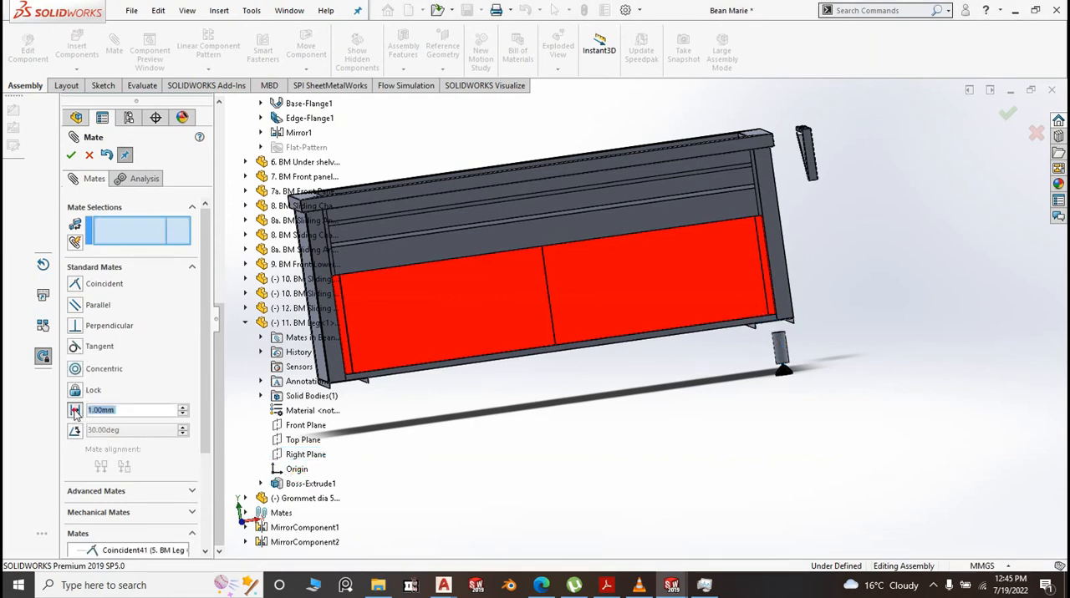
pyautogui.write('1')
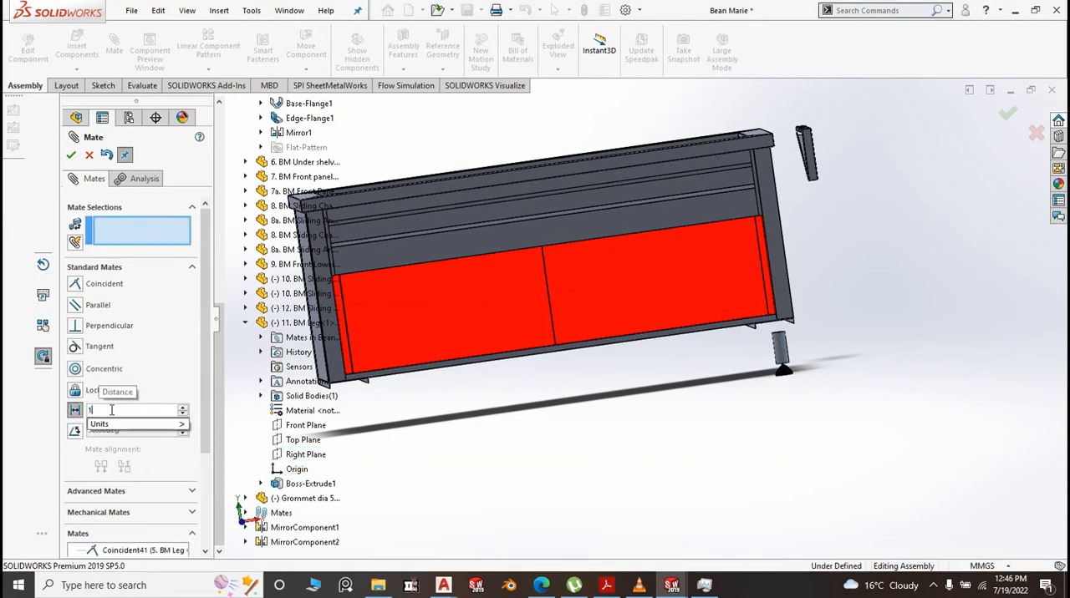
pyautogui.write('5')
pyautogui.scroll(-5, 833, 365)
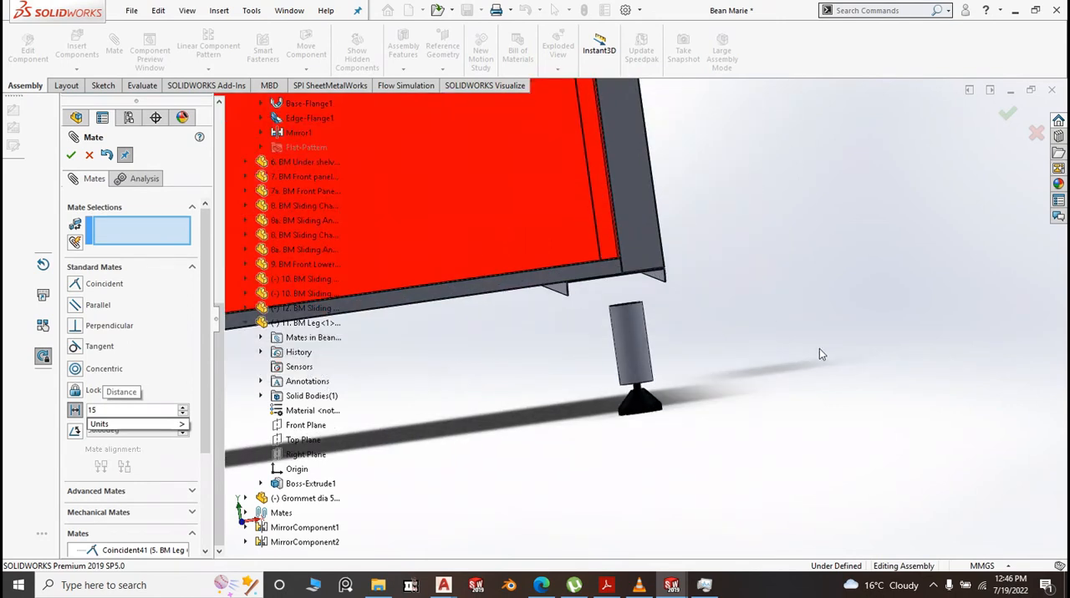
pyautogui.click(642, 311)
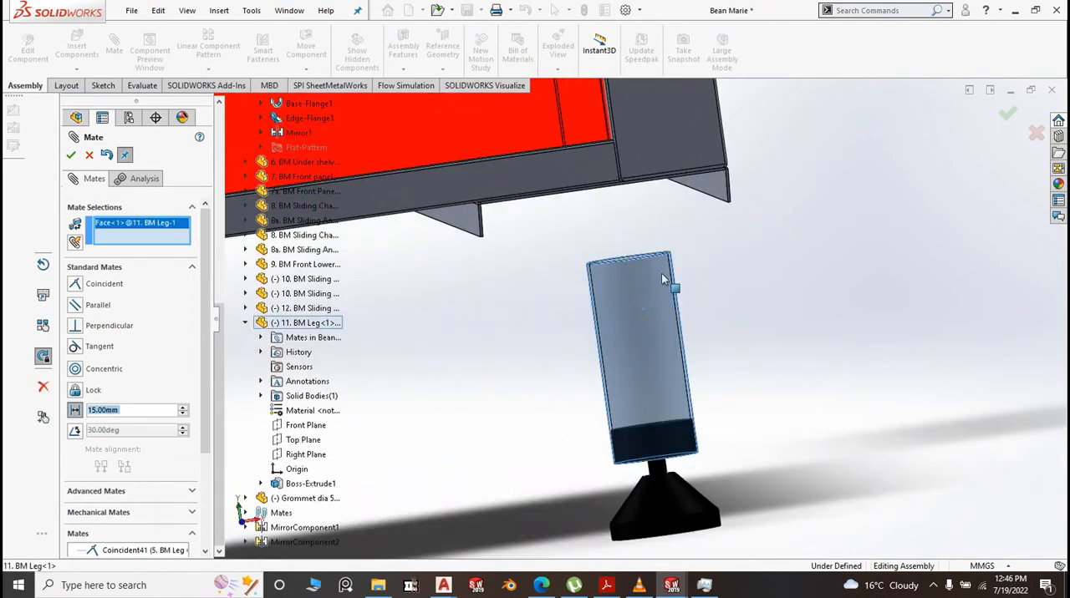
pyautogui.scroll(-5, 573, 244)
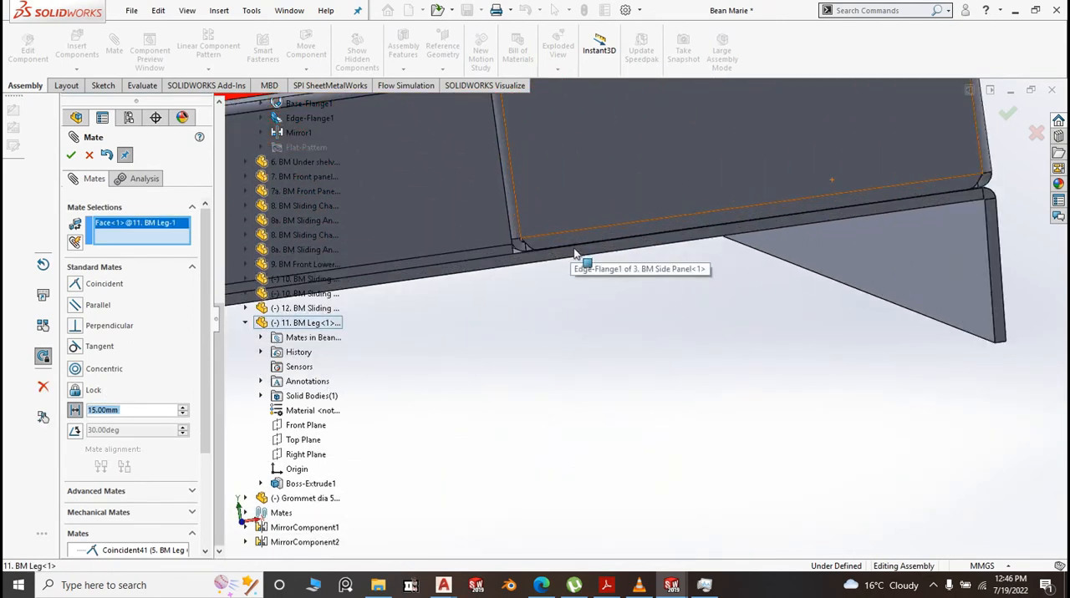
pyautogui.click(576, 256)
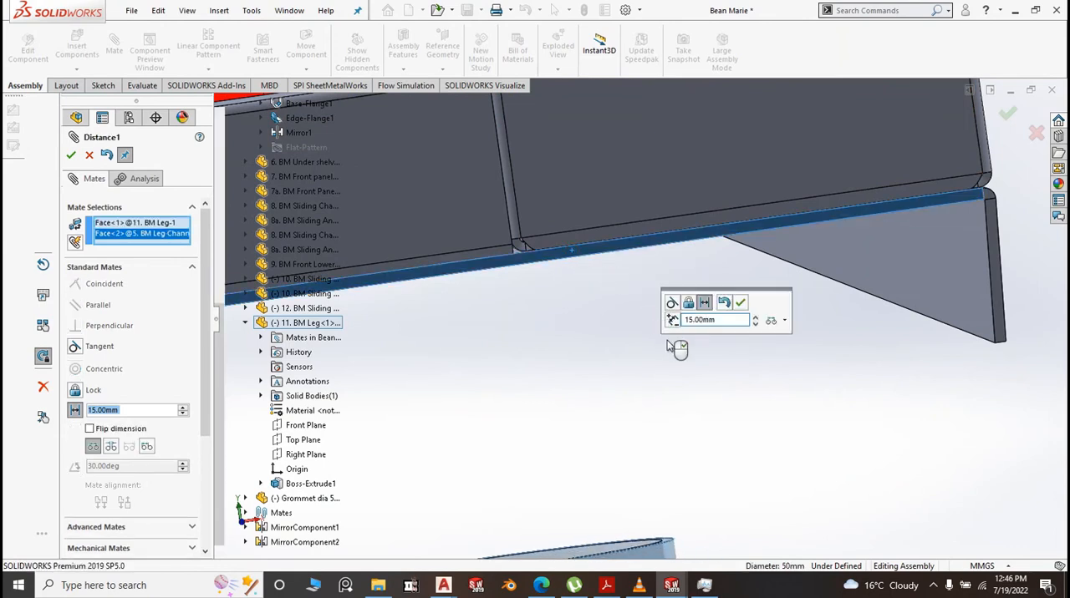
pyautogui.scroll(5, 681, 355)
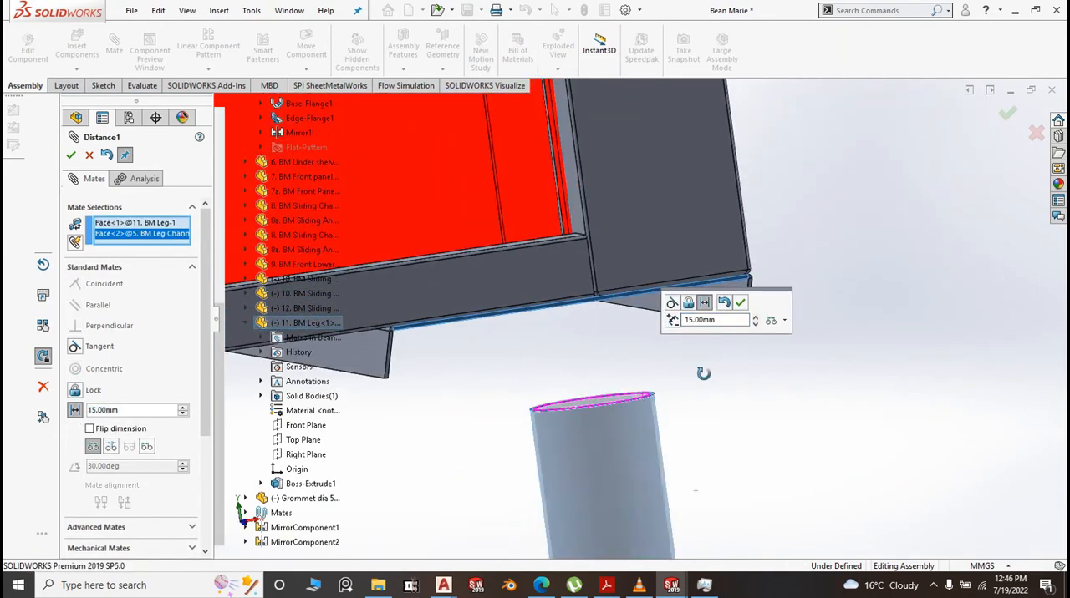
pyautogui.moveTo(703, 374); pyautogui.dragTo(716, 351, button='middle')
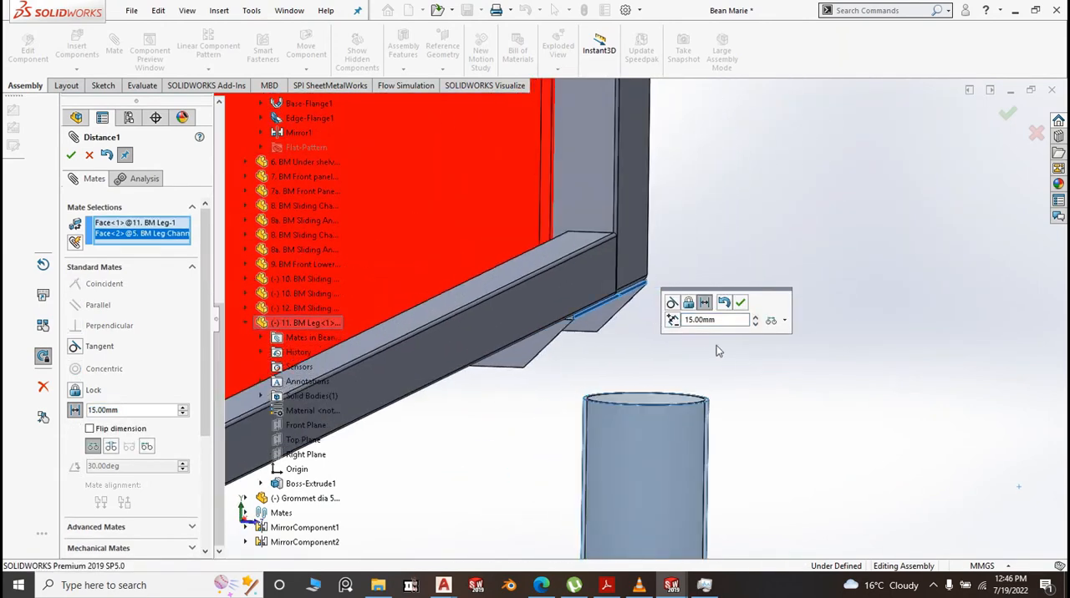
pyautogui.click(674, 321)
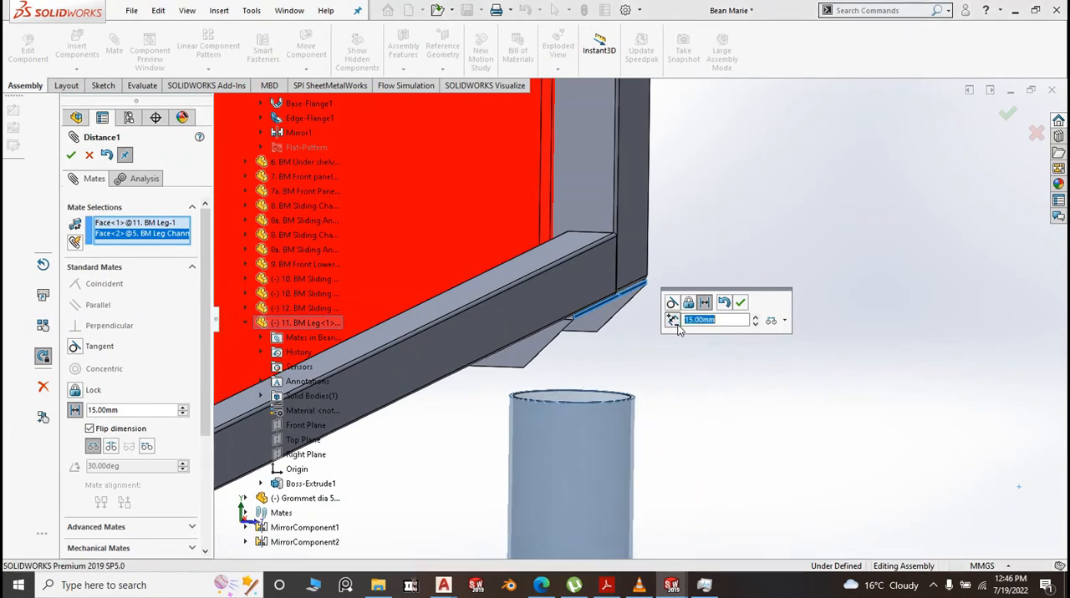
pyautogui.click(741, 303)
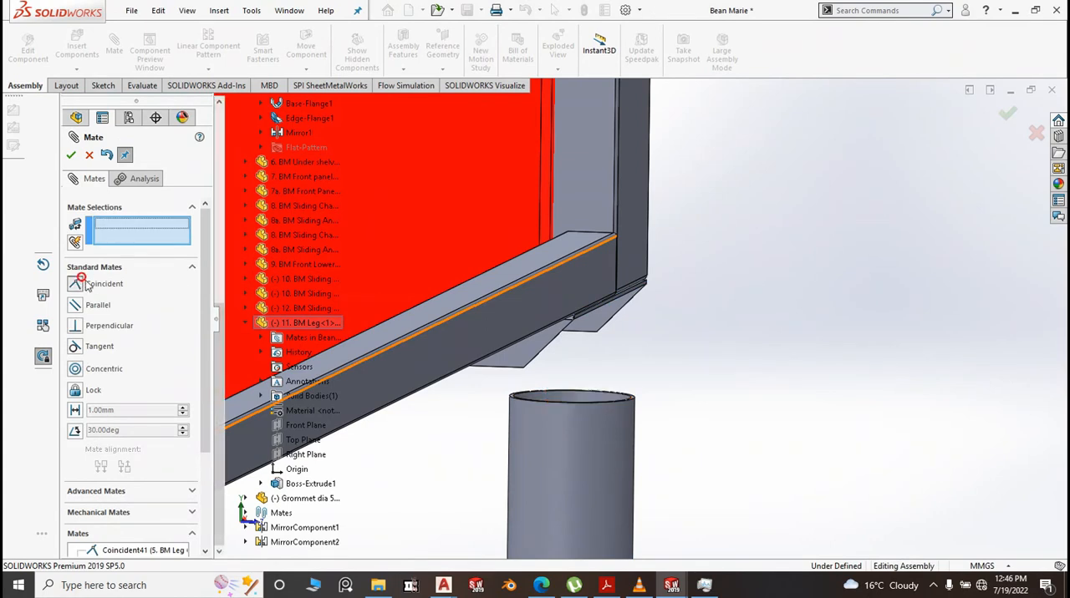
# Add a coincident mate between the BM Leg's upper ring face and the underside of the BM Leg Channel, then finish mating
pyautogui.scroll(-5, 548, 380)
pyautogui.scroll(-3, 543, 366)
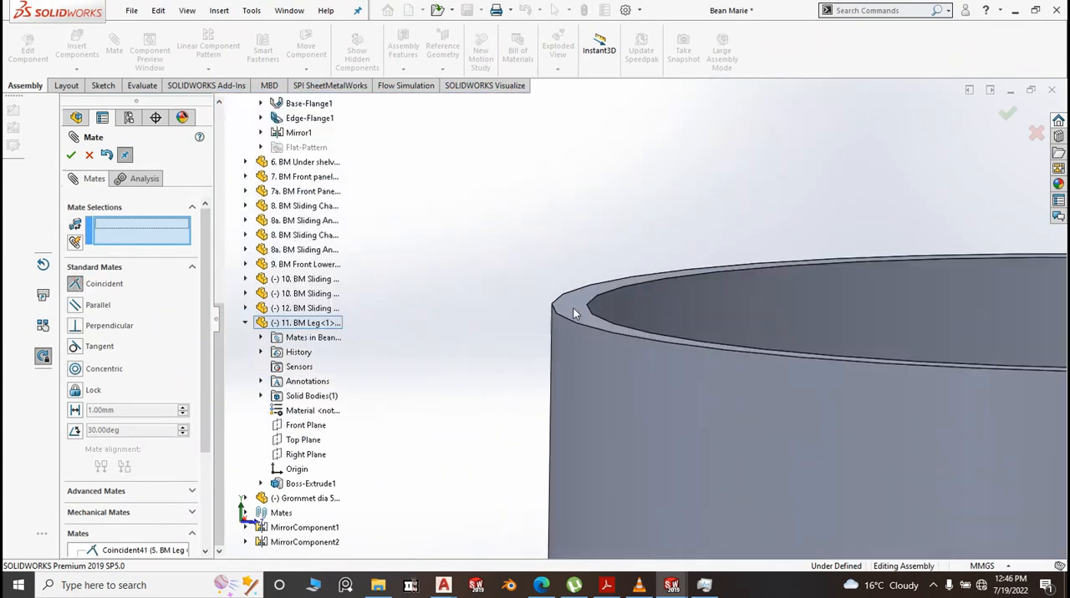
pyautogui.click(573, 310)
pyautogui.scroll(4, 500, 358)
pyautogui.scroll(6, 495, 359)
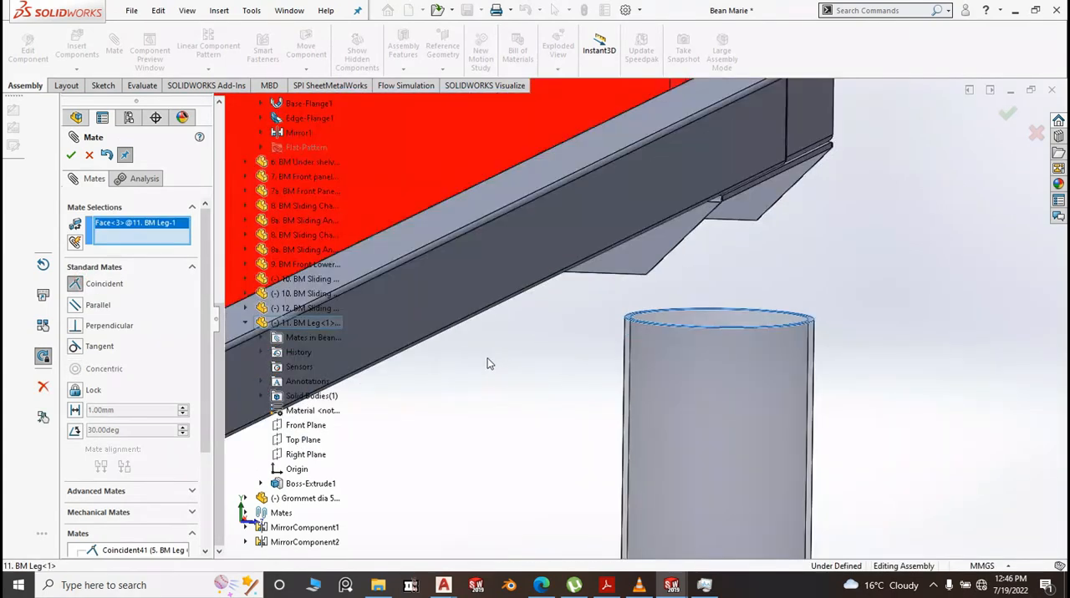
pyautogui.moveTo(792, 342); pyautogui.dragTo(621, 232, button='middle')
pyautogui.click(616, 229)
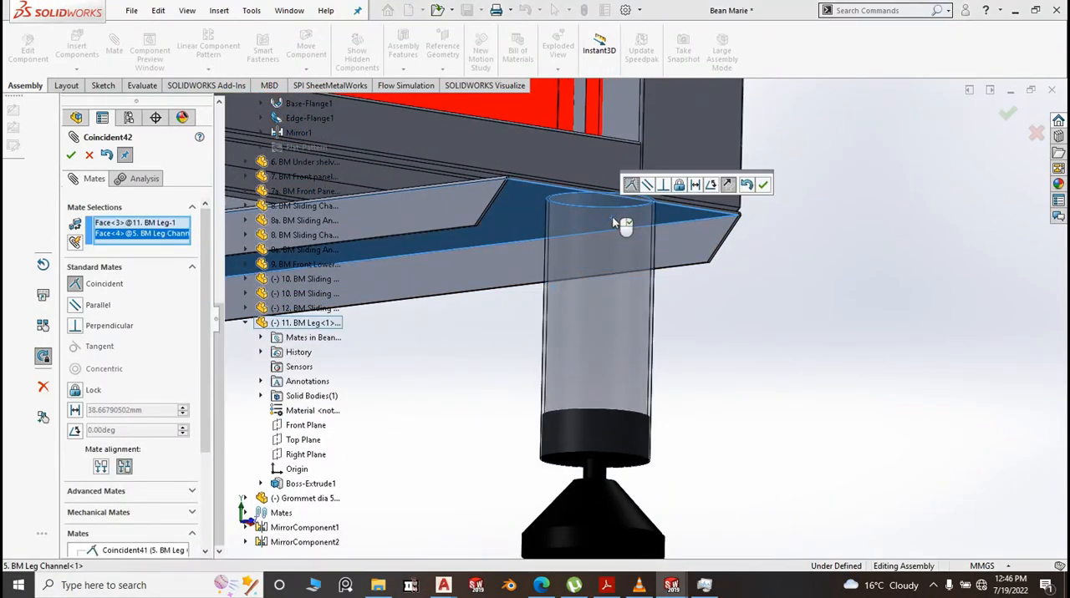
pyautogui.press('Return')
pyautogui.scroll(3, 739, 314)
pyautogui.scroll(-5, 726, 347)
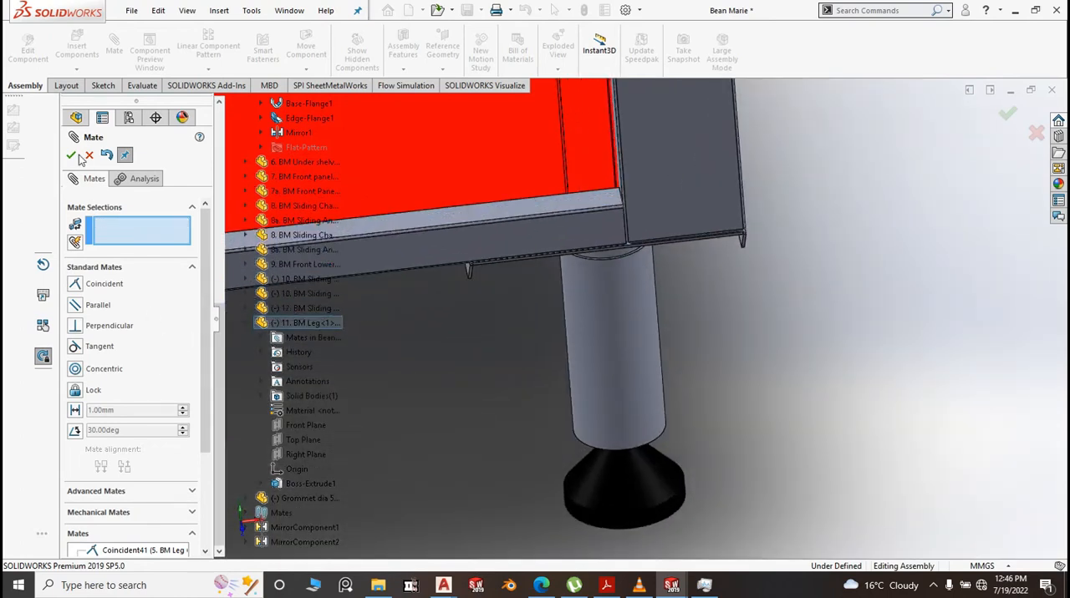
pyautogui.press('Escape')
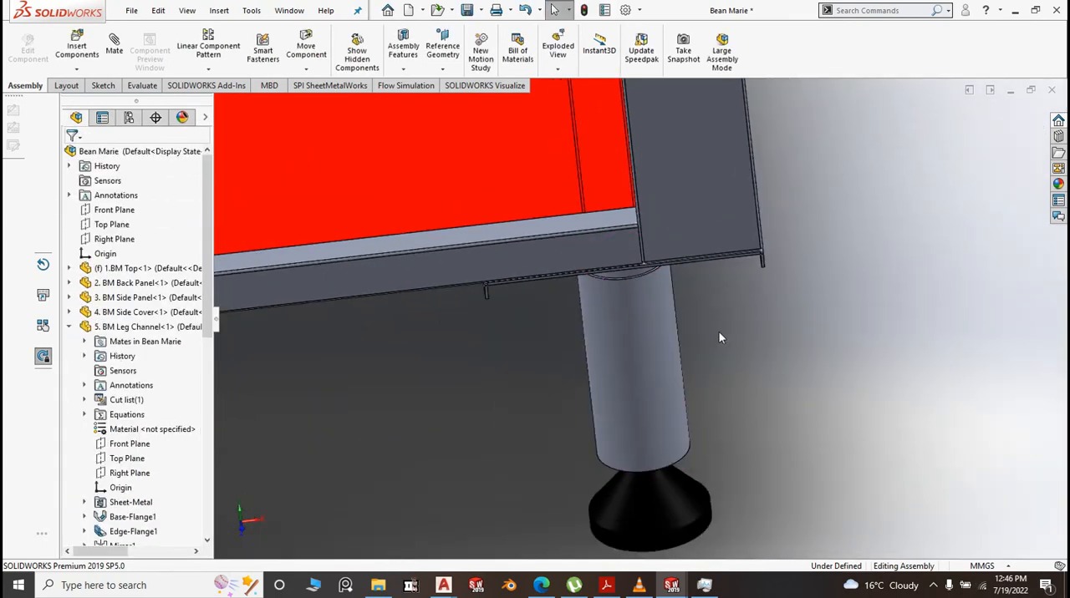
# Add a coincident mate between the narrow end flange face of 12. BM Sliding Tray Bracket left and the outer face of 2. BM Back Panel
pyautogui.moveTo(719, 332); pyautogui.dragTo(675, 314, button='middle')
pyautogui.scroll(10, 674, 310)
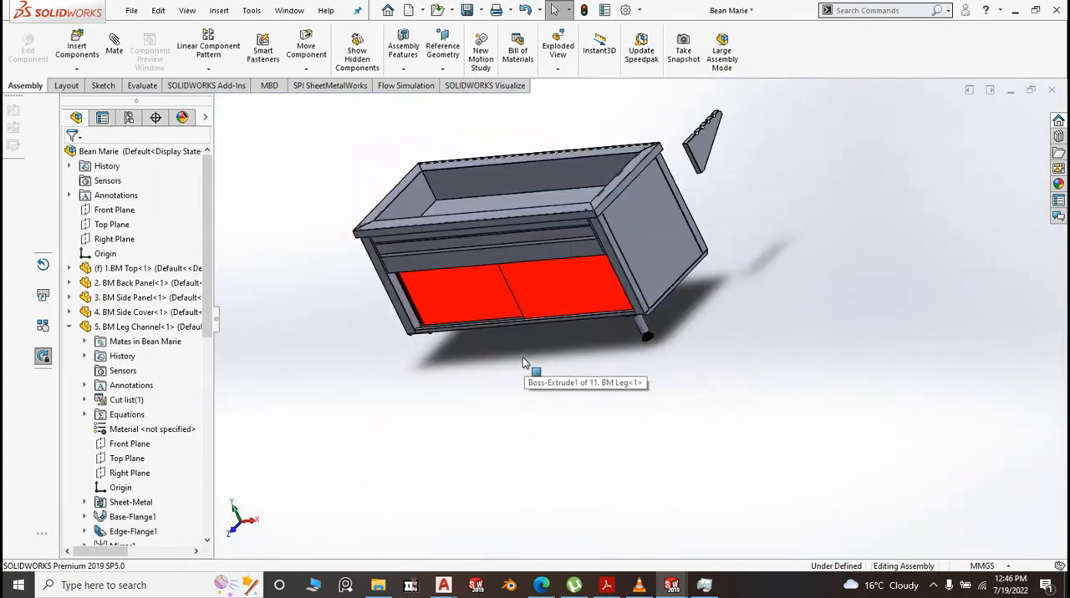
pyautogui.scroll(-5, 644, 284)
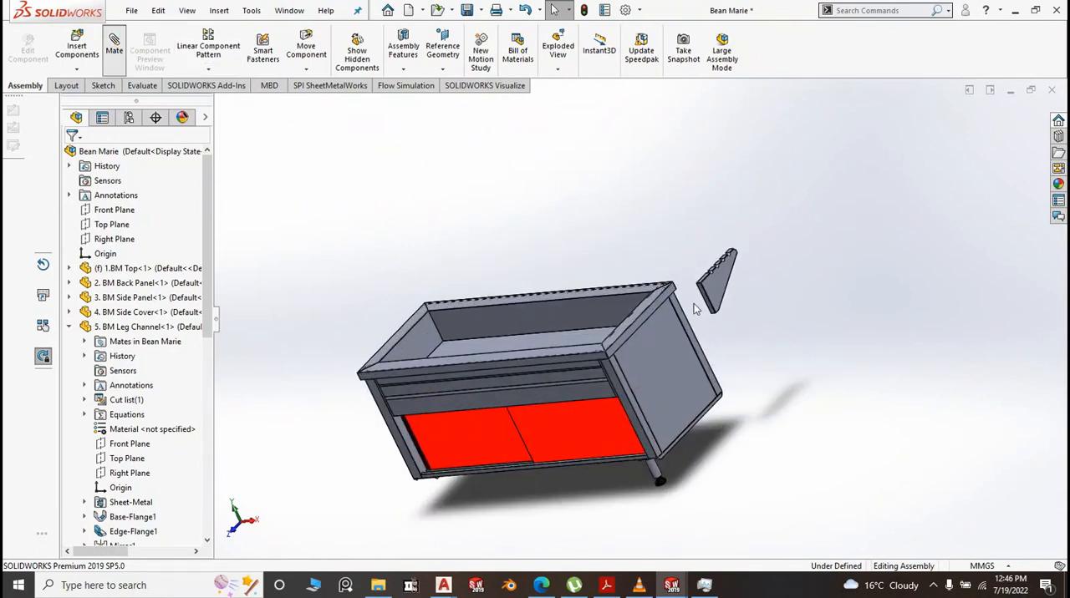
pyautogui.scroll(-8, 693, 305)
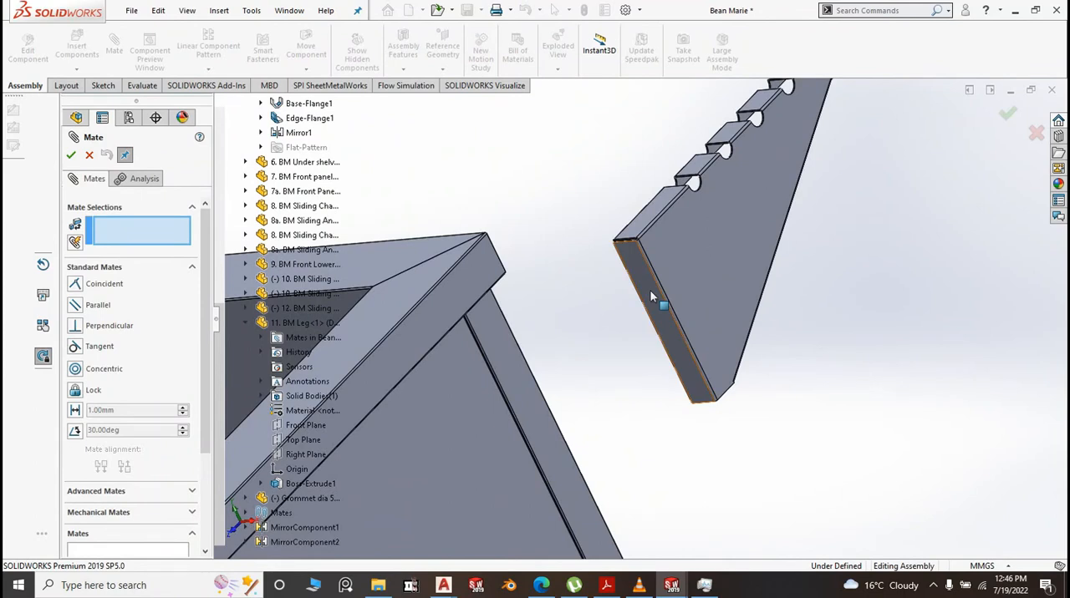
pyautogui.click(651, 296)
pyautogui.scroll(5, 831, 360)
pyautogui.moveTo(830, 360); pyautogui.dragTo(465, 420, button='middle')
pyautogui.click(445, 419)
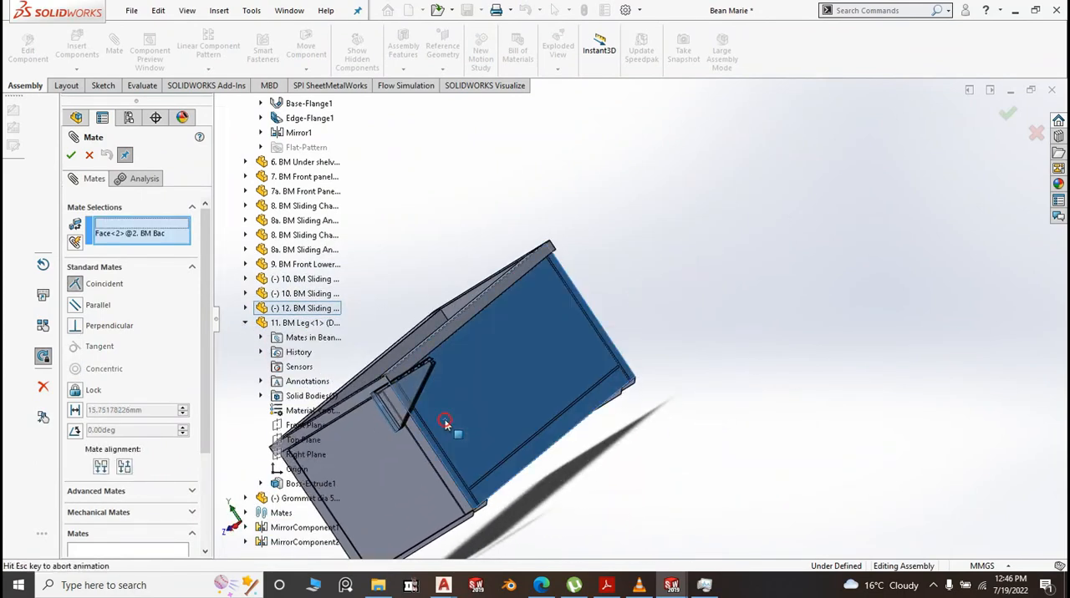
pyautogui.rightClick(445, 420)
# Add a coincident mate between the sliding tray bracket's notched upper flange face and the narrow underside face along 1.BM Top's rear edge
pyautogui.scroll(-4, 401, 377)
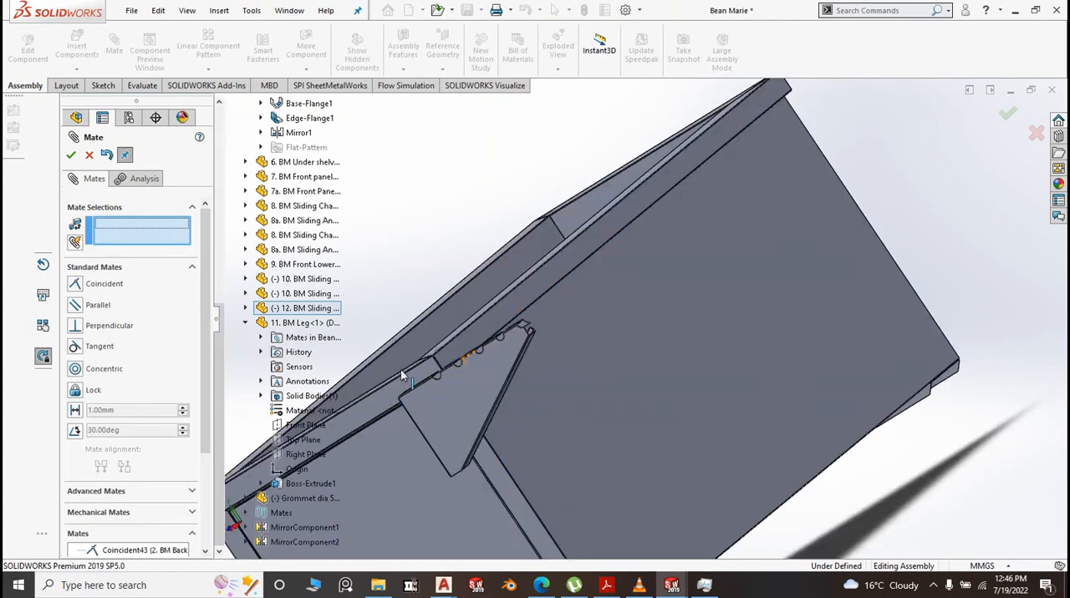
pyautogui.scroll(-3, 401, 368)
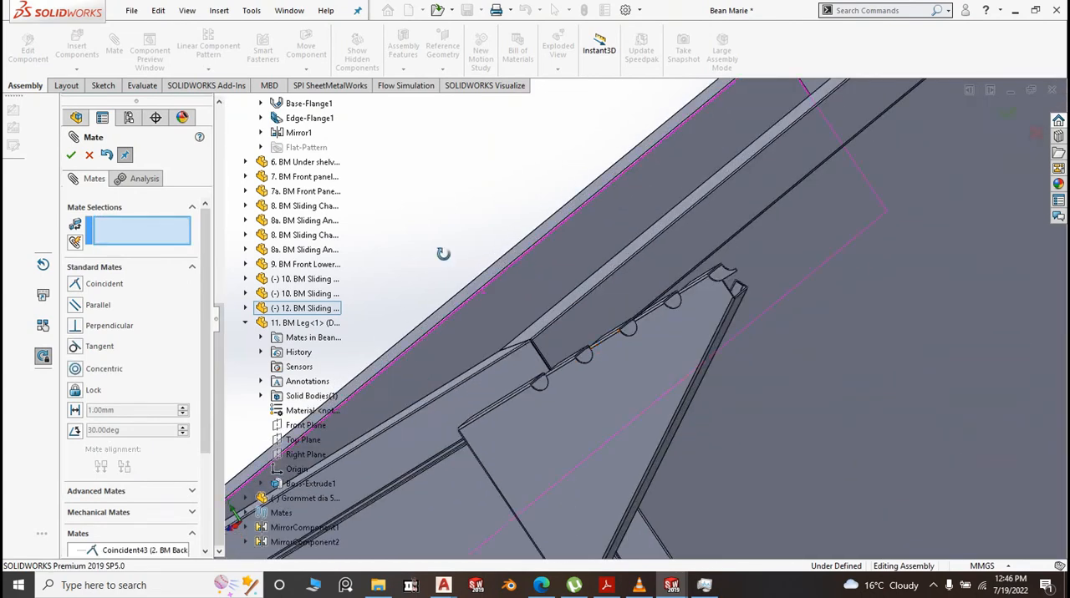
pyautogui.moveTo(443, 254); pyautogui.dragTo(485, 297, button='middle')
pyautogui.scroll(4, 708, 473)
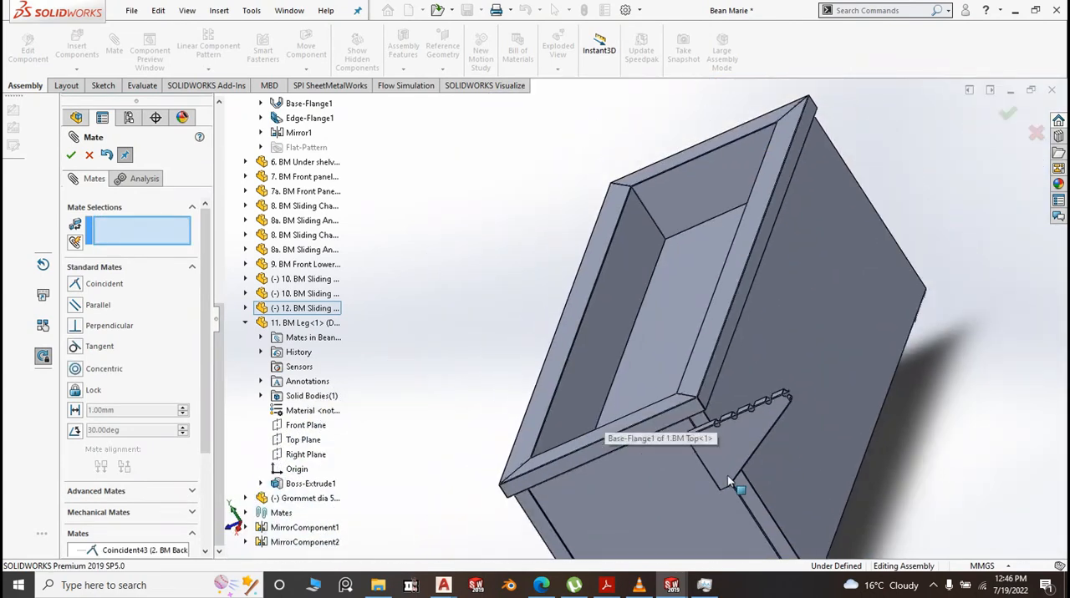
pyautogui.scroll(-5, 702, 410)
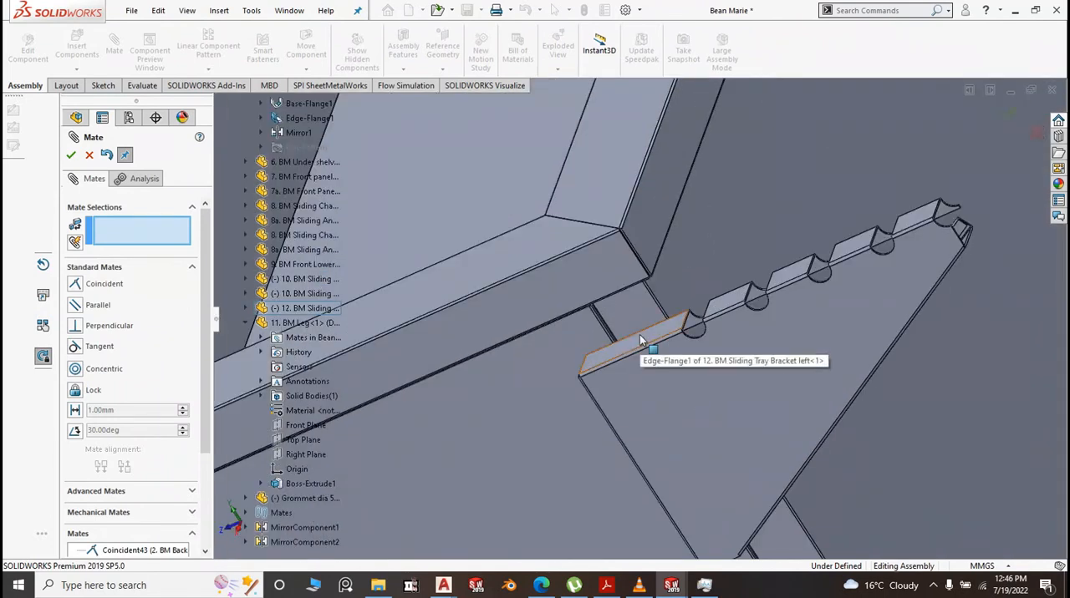
pyautogui.click(640, 338)
pyautogui.scroll(6, 696, 392)
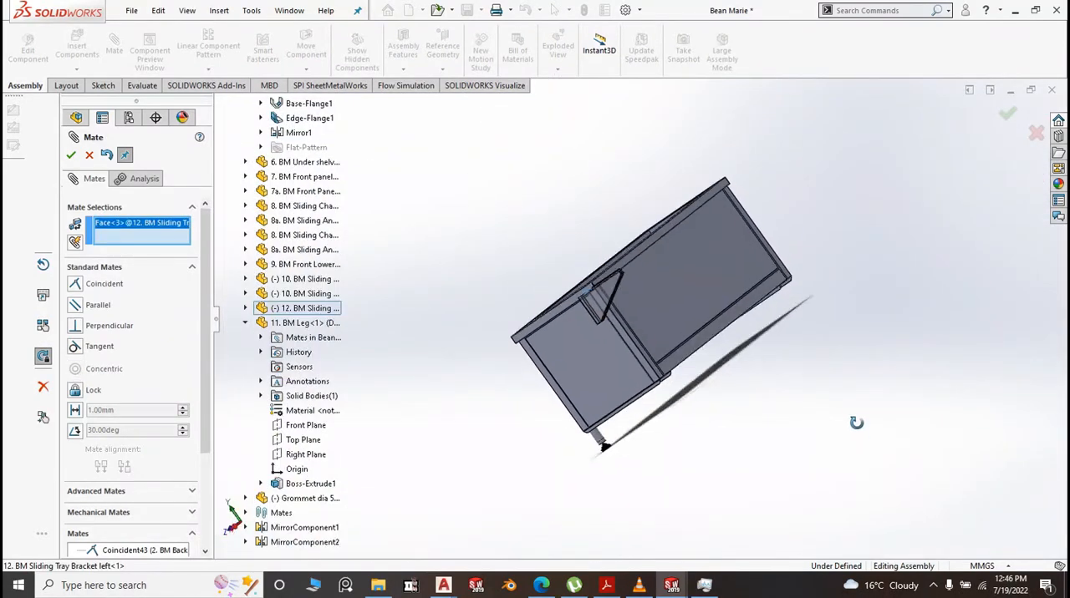
pyautogui.scroll(-8, 580, 255)
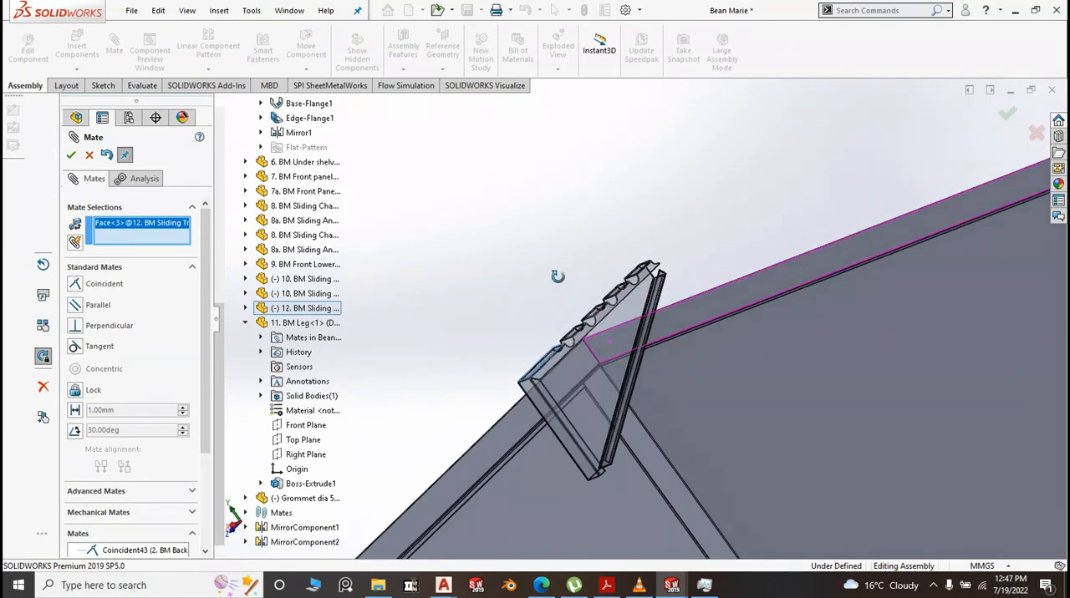
pyautogui.moveTo(557, 277); pyautogui.dragTo(700, 362, button='middle')
pyautogui.scroll(-5, 647, 365)
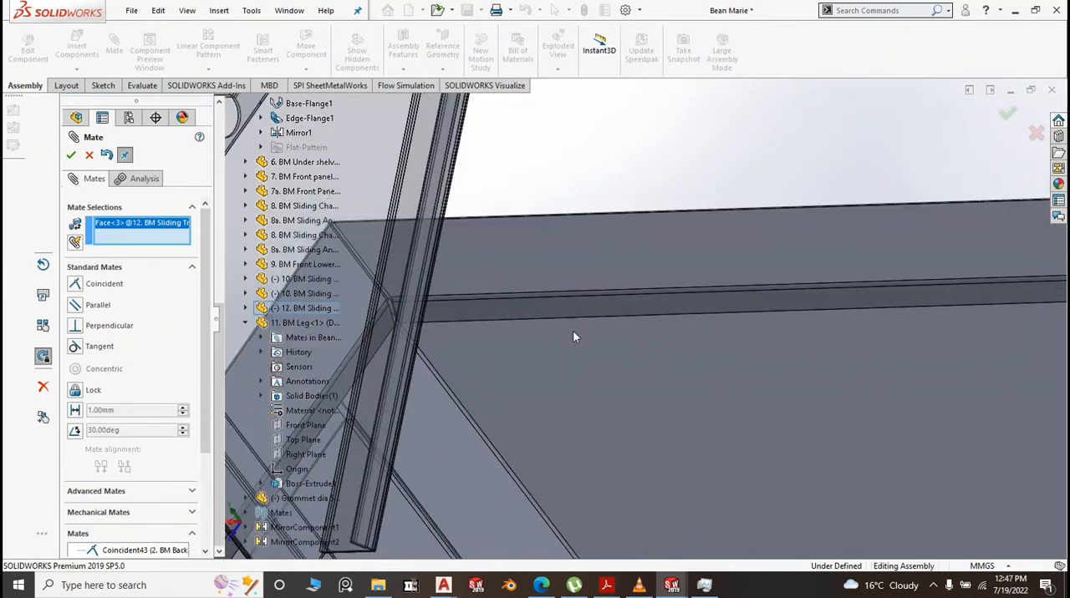
pyautogui.click(574, 306)
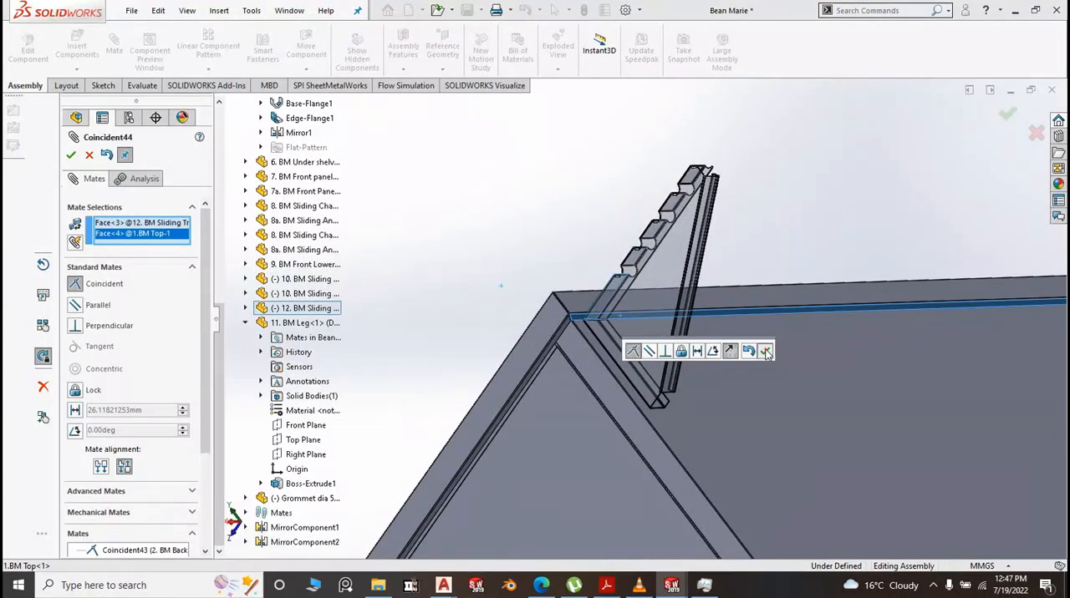
pyautogui.click(765, 352)
pyautogui.moveTo(585, 241); pyautogui.dragTo(636, 329, button='middle')
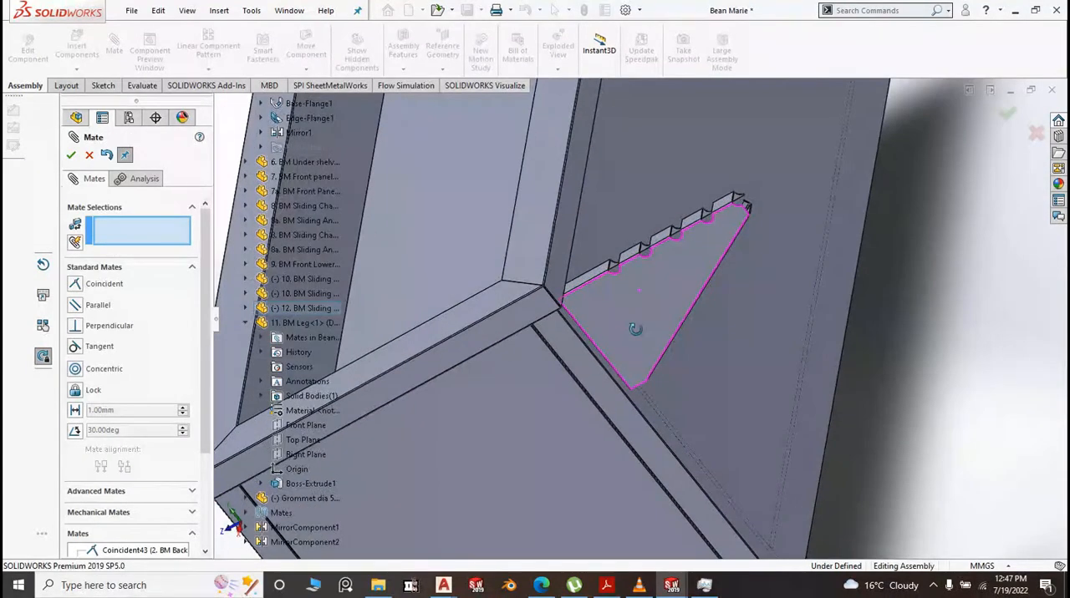
pyautogui.scroll(5, 635, 328)
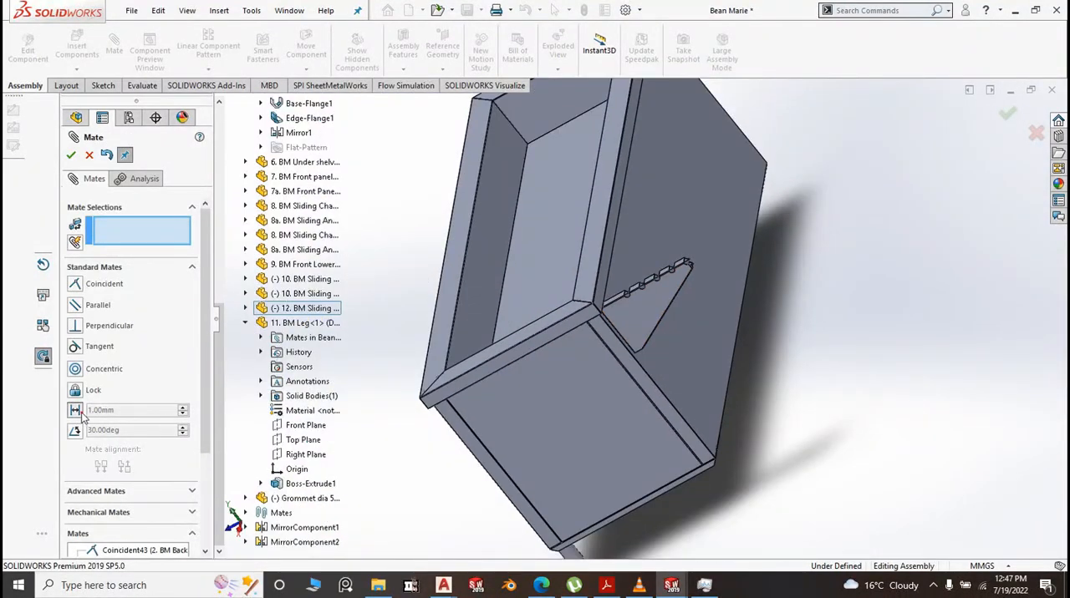
# Add a 50 mm distance mate between the sliding tray bracket's triangular face and the narrow side face at the cabinet's rear corner, then finish mating
pyautogui.click(76, 411)
pyautogui.write('5')
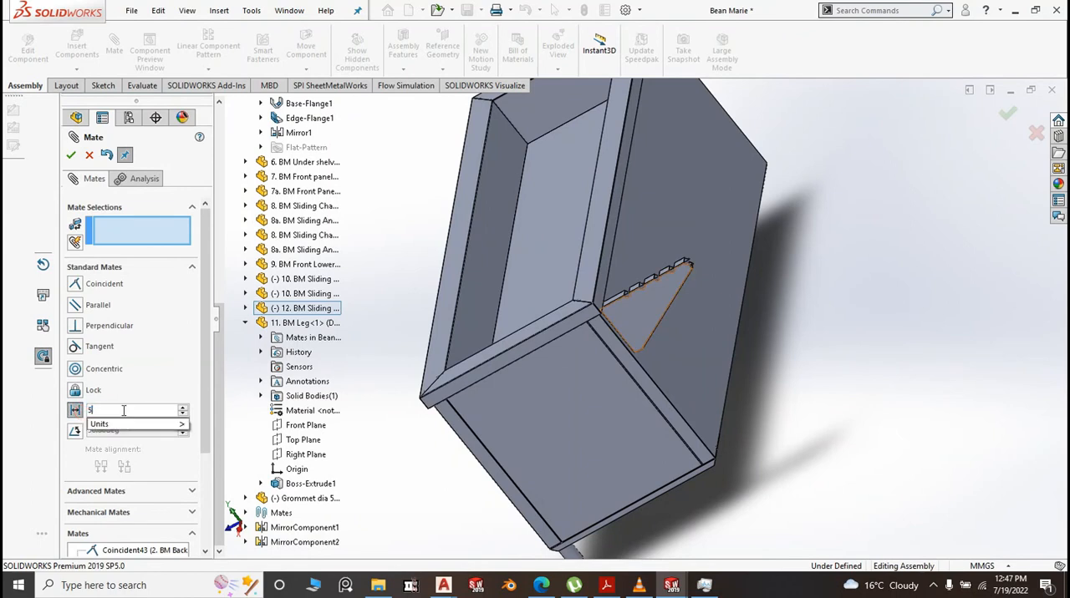
pyautogui.write('0')
pyautogui.press('Return')
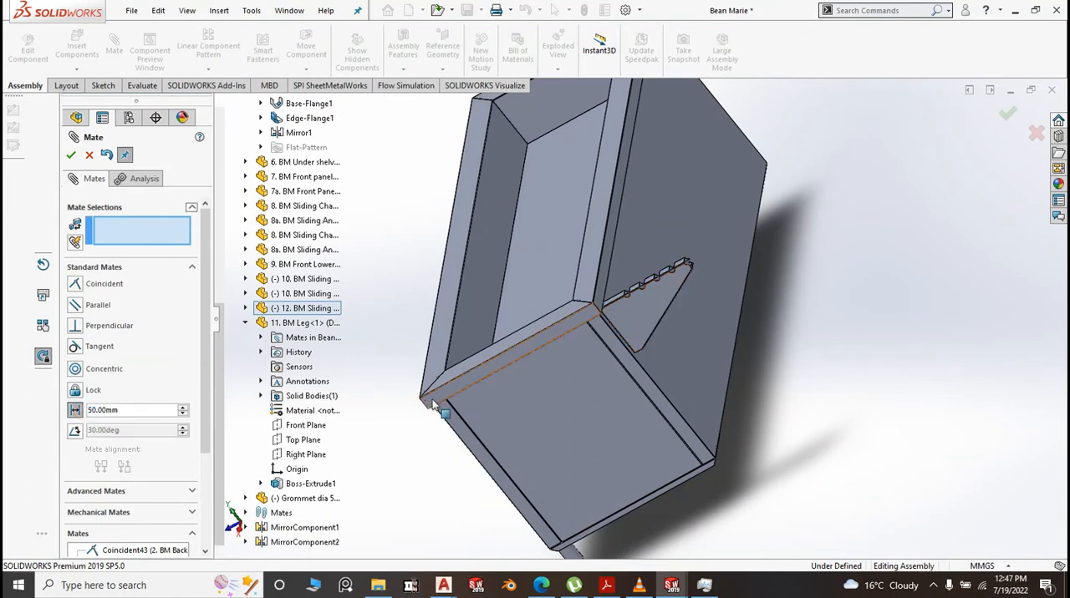
pyautogui.click(641, 322)
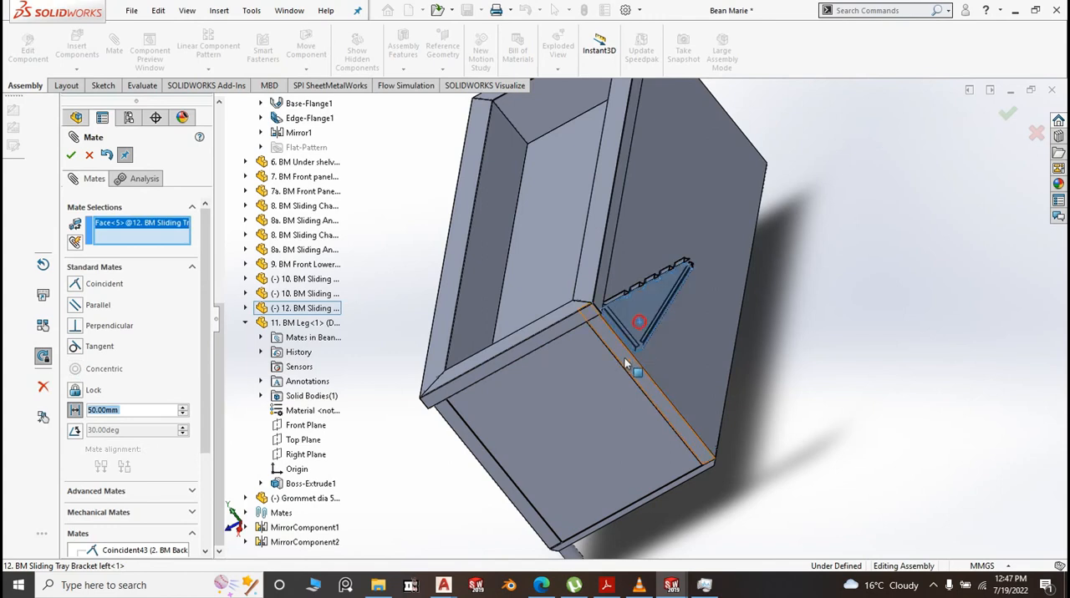
pyautogui.click(626, 361)
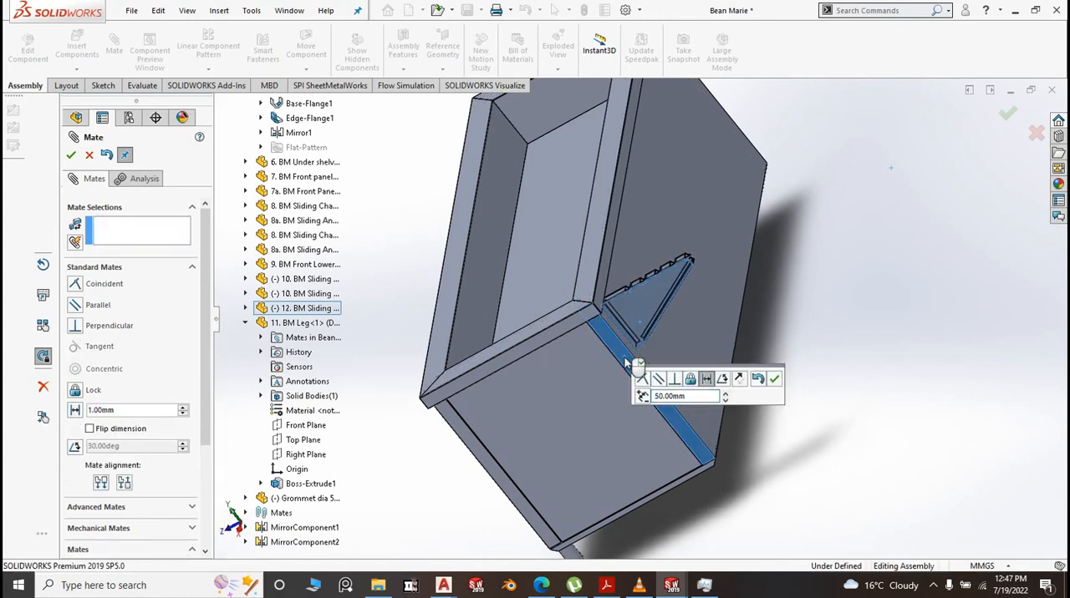
pyautogui.click(770, 377)
pyautogui.click(71, 155)
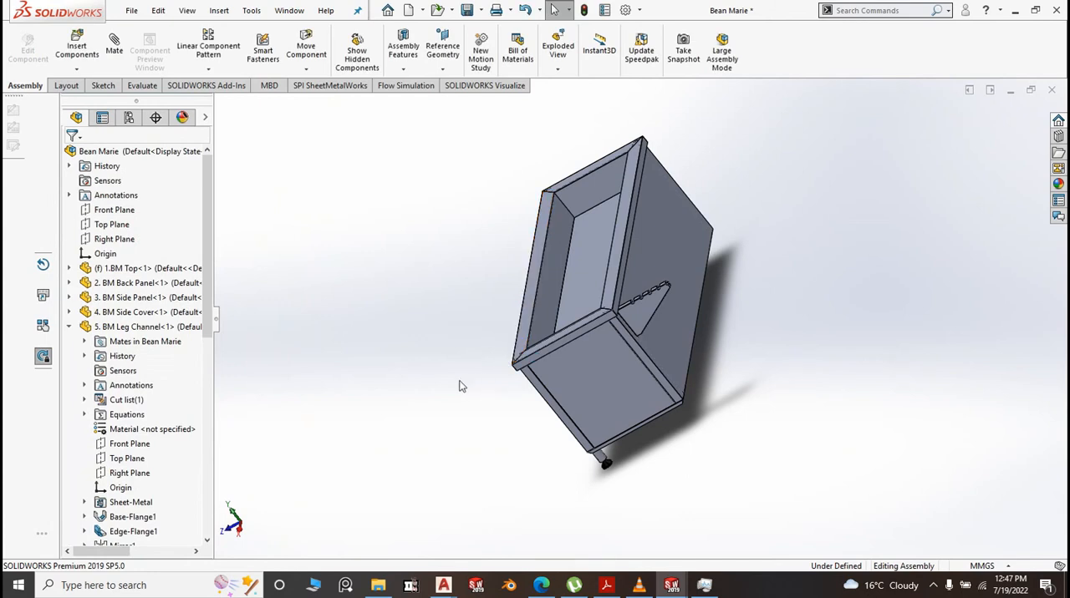
pyautogui.press('space')
pyautogui.click(573, 433)
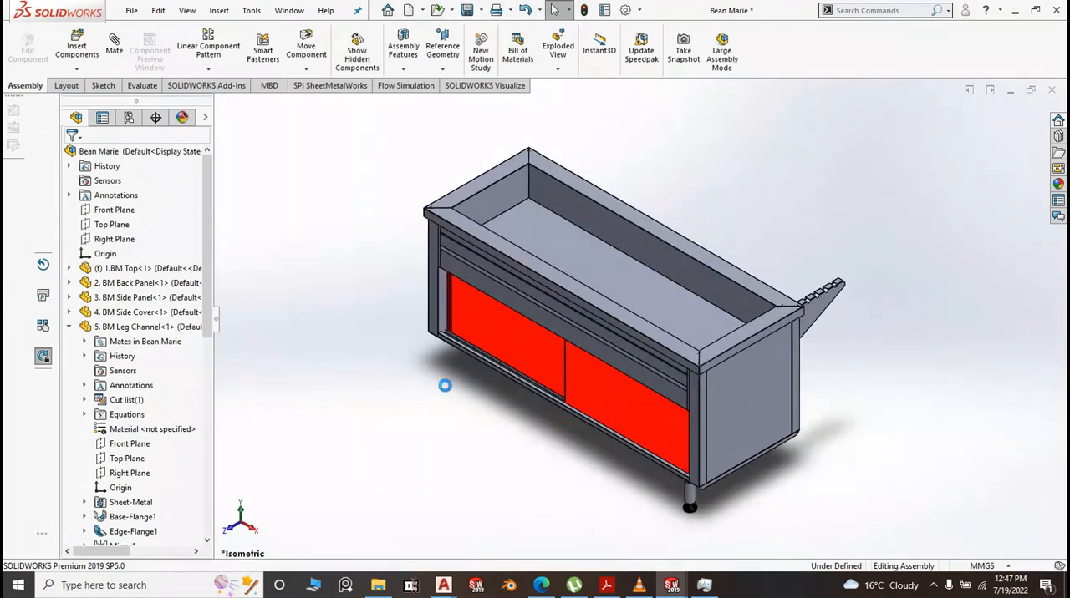
# Edit the Distance1 mate between the BM Leg and the BM Leg Channel, setting its distance to 25 mm
pyautogui.click(69, 329)
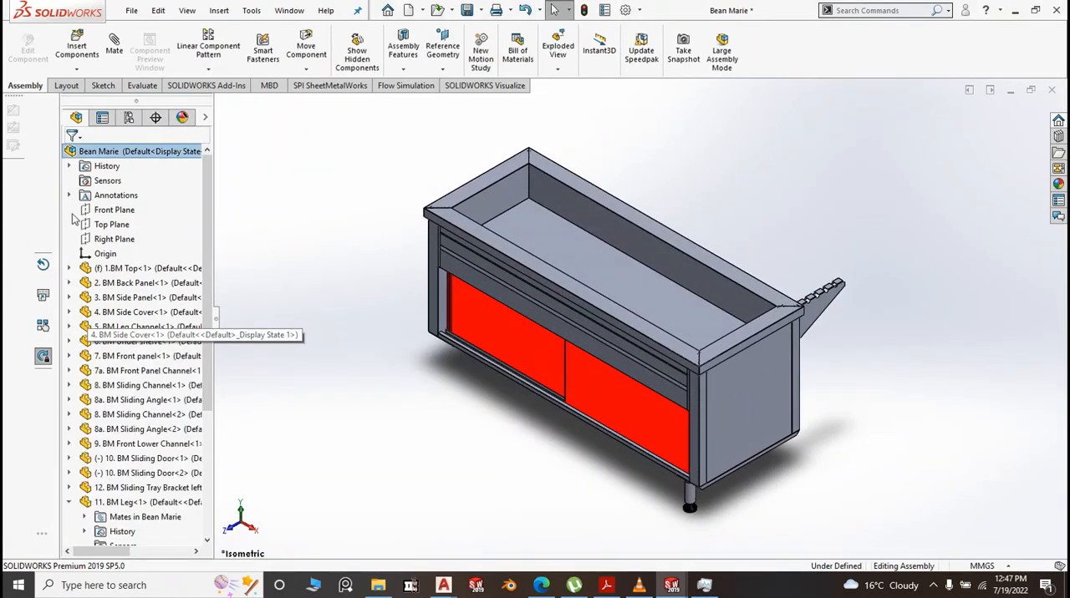
pyautogui.click(70, 503)
pyautogui.scroll(-1, 117, 514)
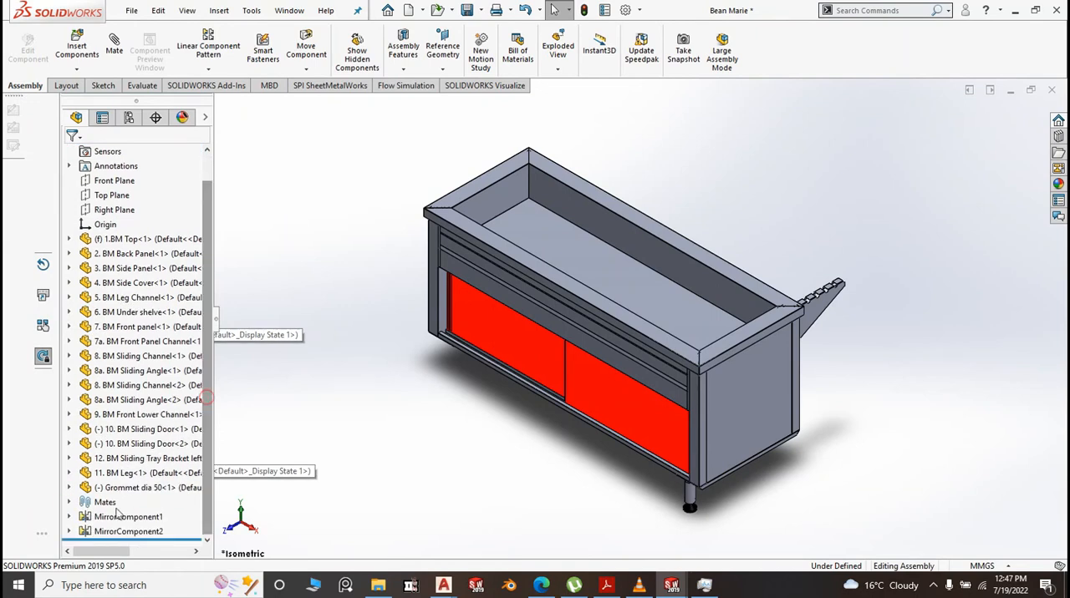
pyautogui.click(74, 504)
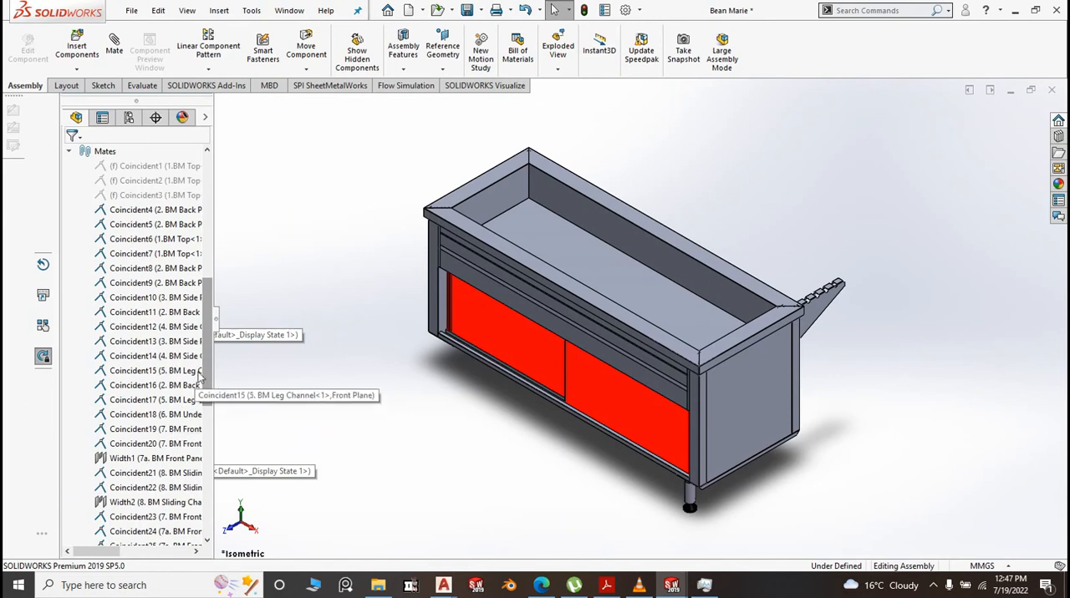
pyautogui.moveTo(207, 354); pyautogui.dragTo(219, 486)
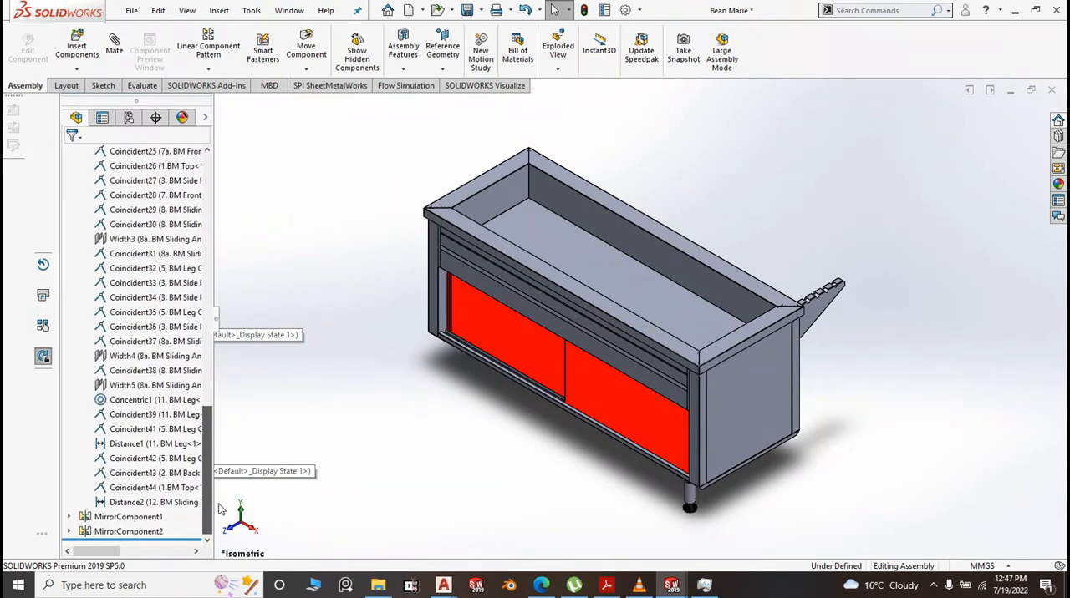
pyautogui.click(149, 445)
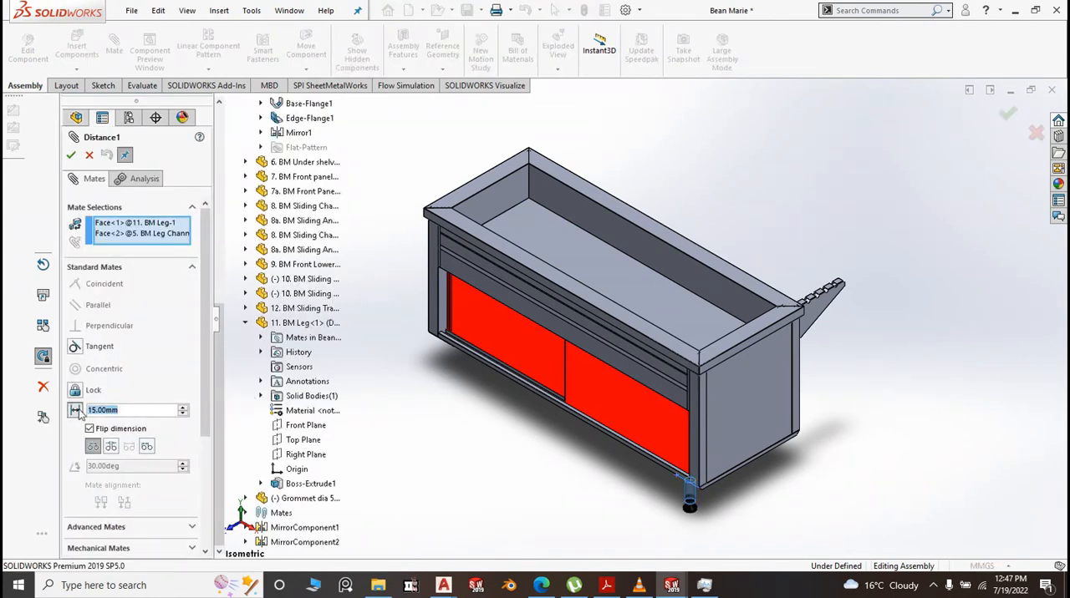
pyautogui.write('25')
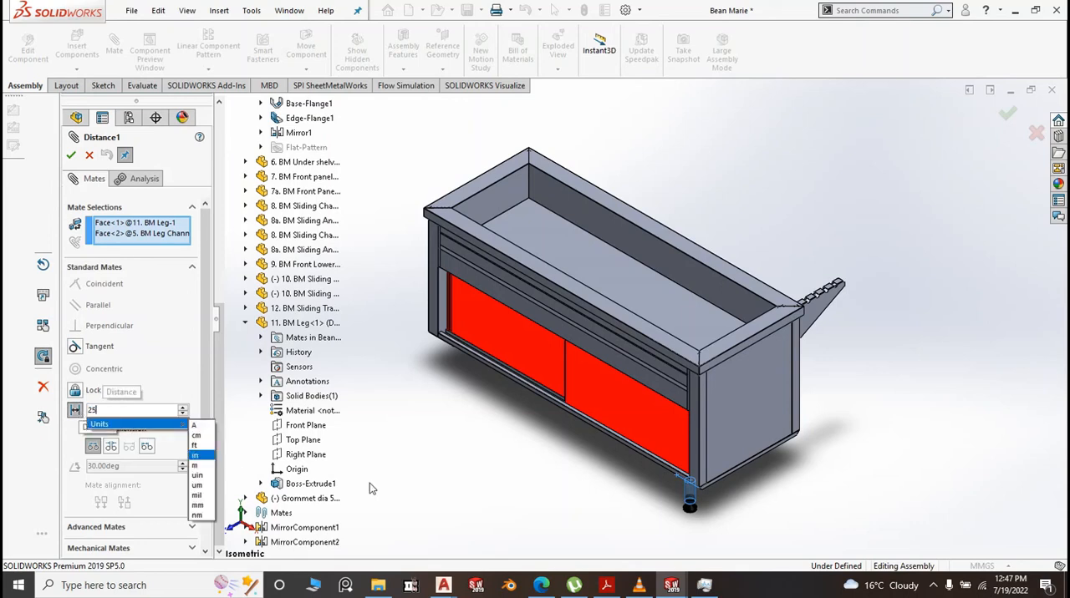
pyautogui.press('Return')
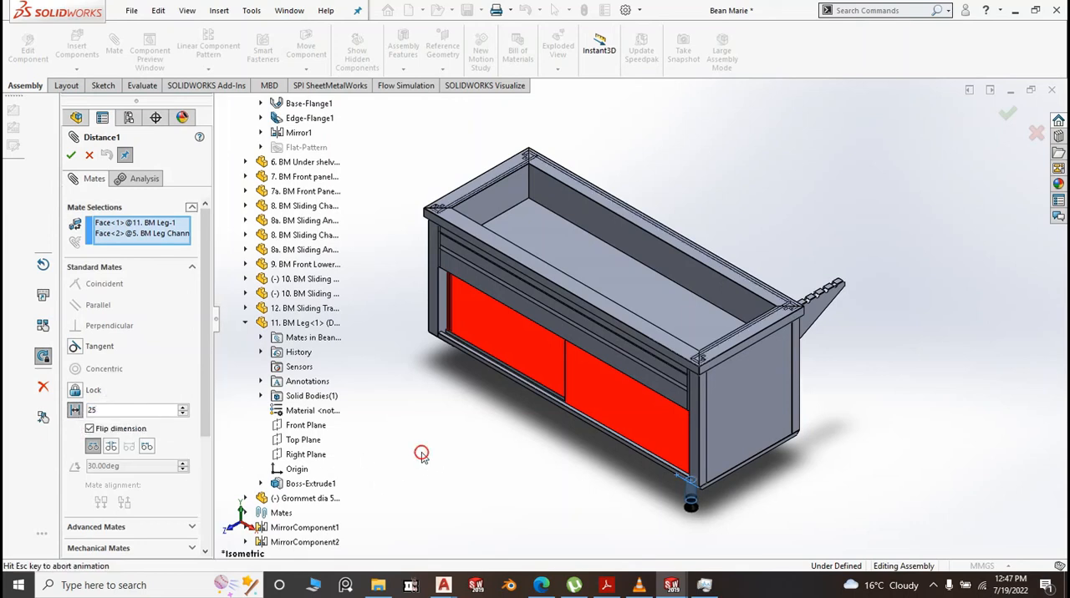
# Set the leg-to-leg-channel distance mate to 50 mm, finish mating and return the assembly to the isometric view
pyautogui.scroll(-5, 692, 495)
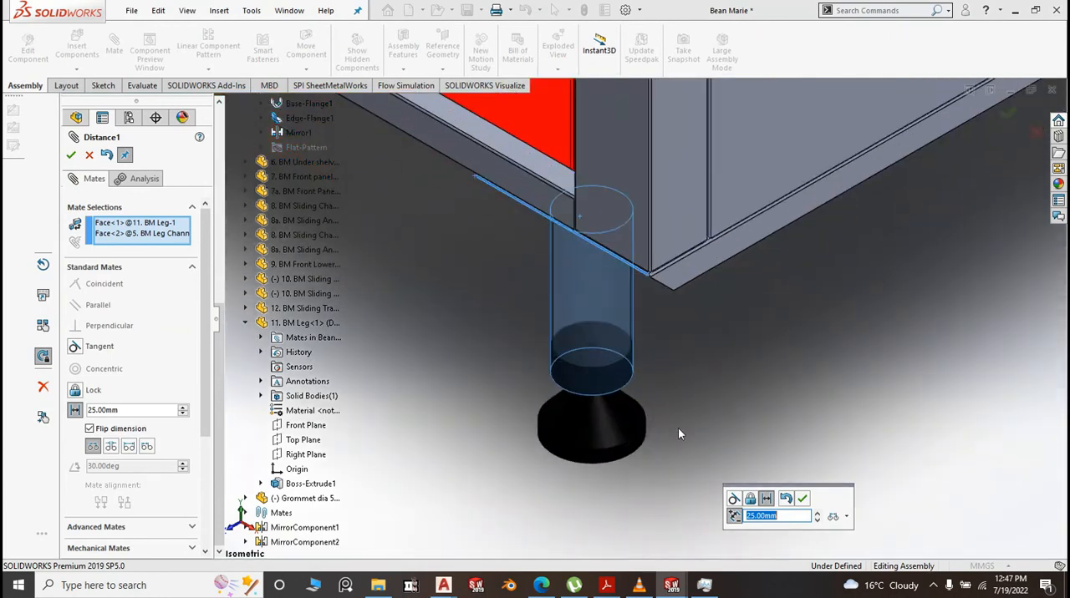
pyautogui.moveTo(678, 429); pyautogui.dragTo(639, 283, button='middle')
pyautogui.scroll(-3, 573, 190)
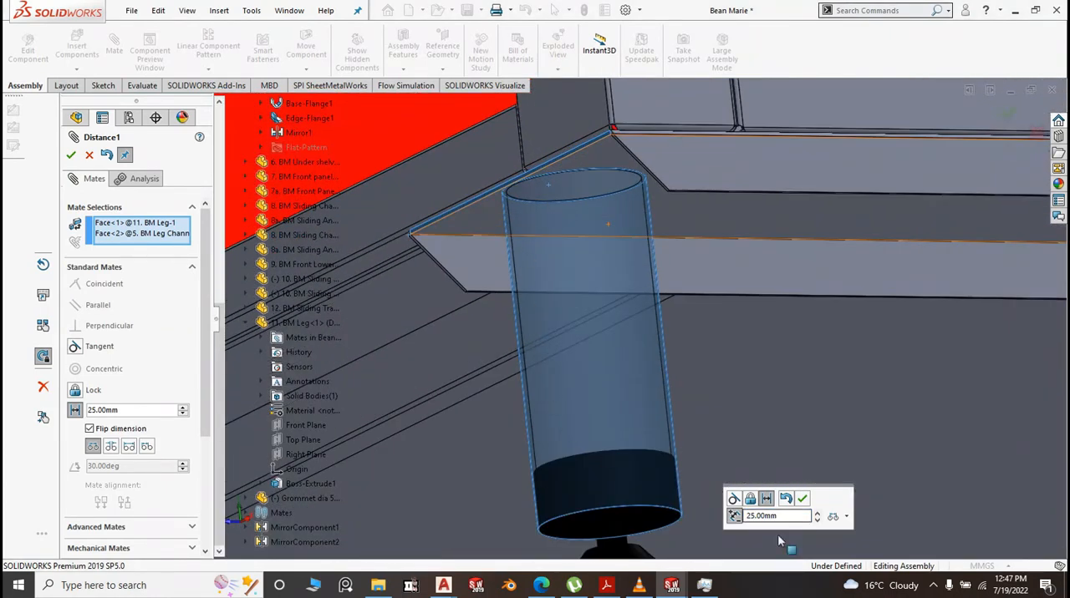
pyautogui.doubleClick(784, 518)
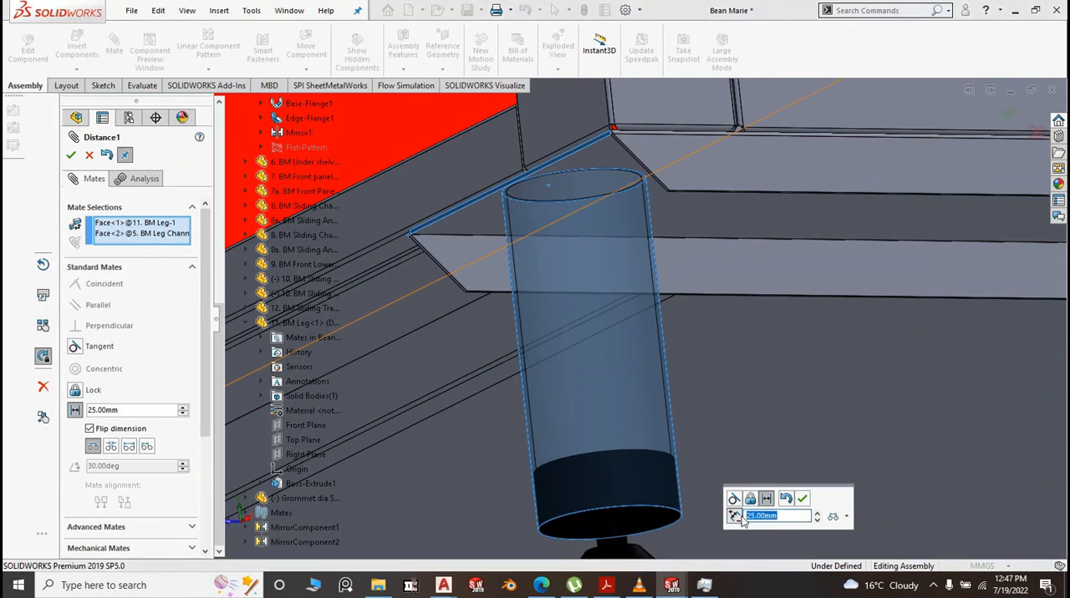
pyautogui.write('5')
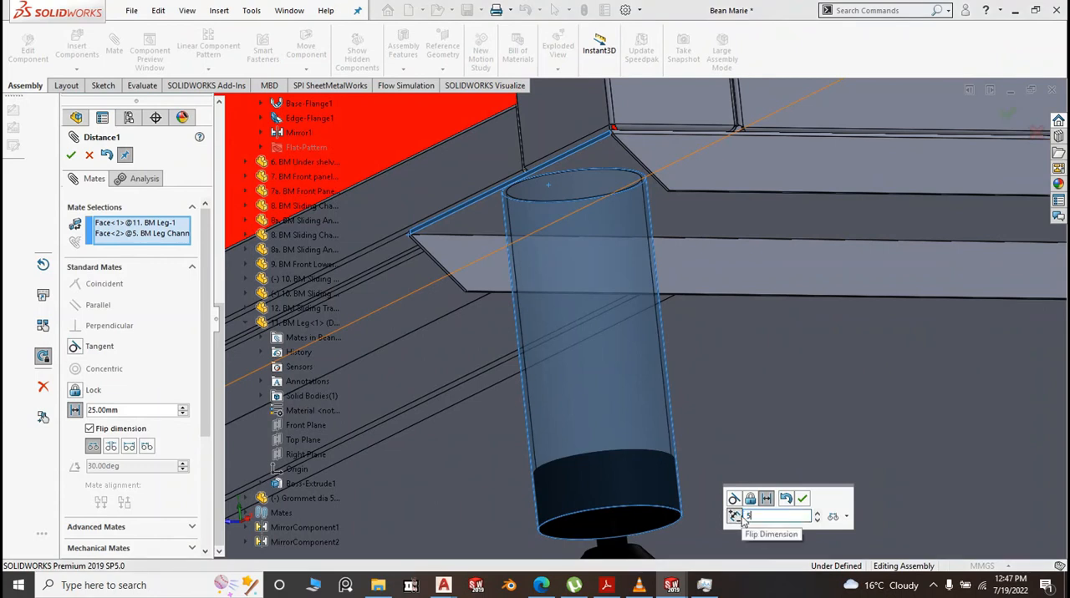
pyautogui.write('0')
pyautogui.press('Return')
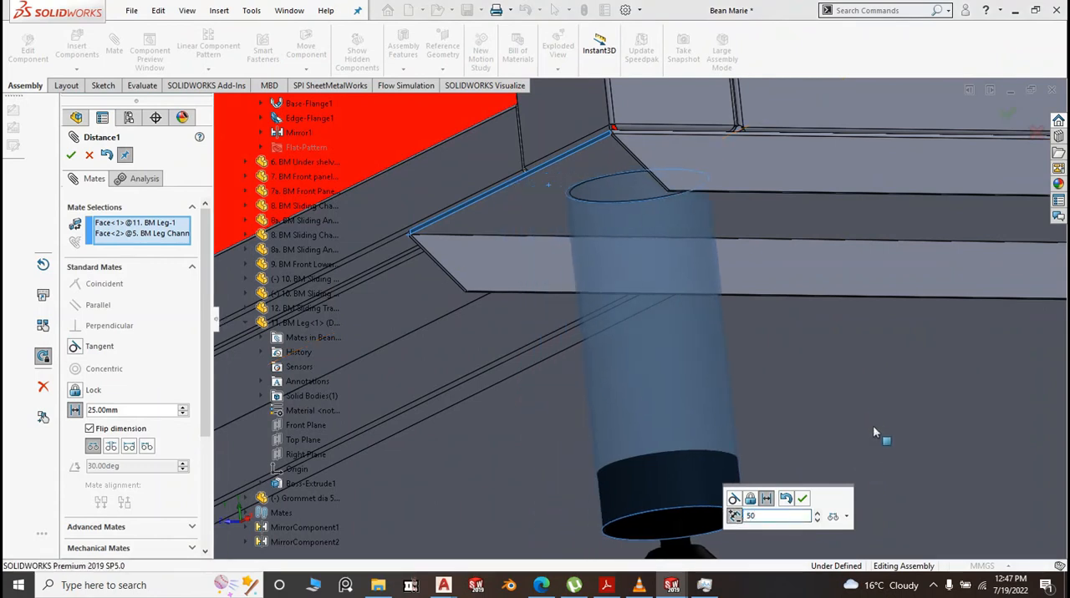
pyautogui.click(802, 499)
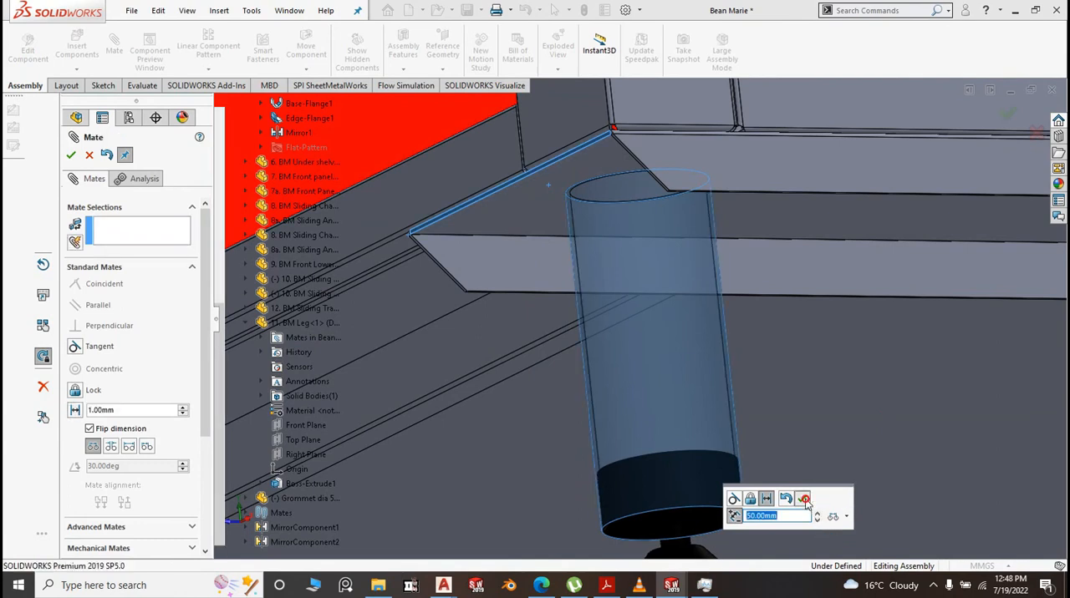
pyautogui.scroll(2, 473, 376)
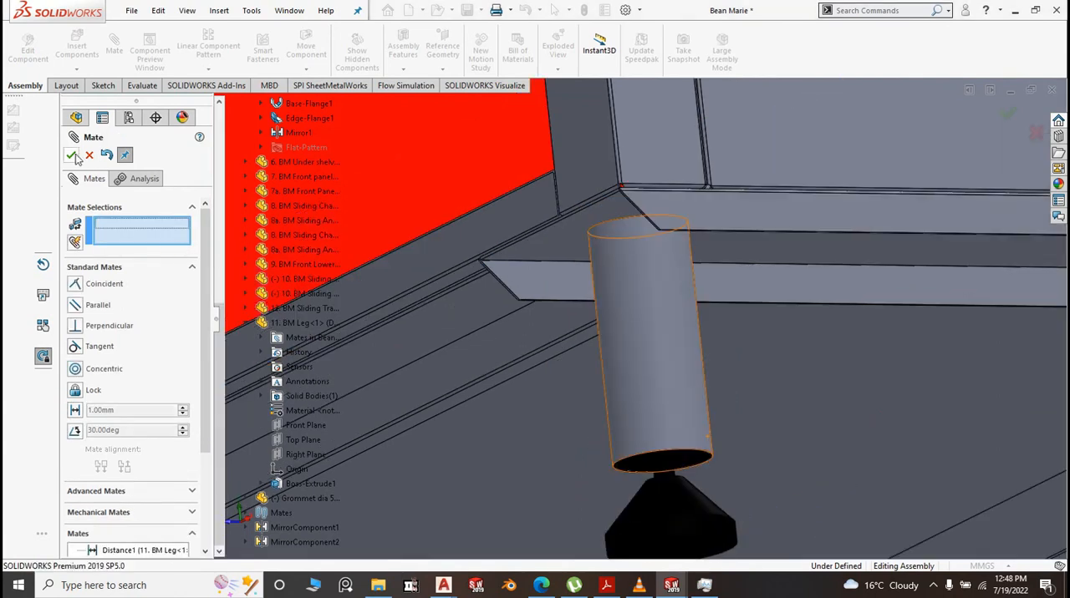
pyautogui.click(73, 156)
pyautogui.scroll(5, 556, 361)
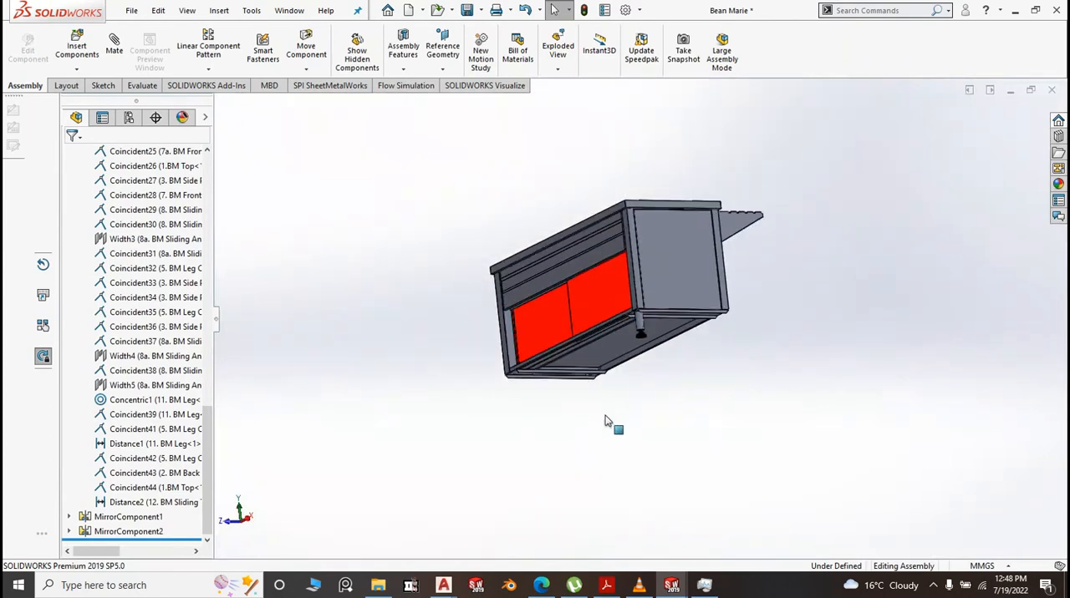
pyautogui.press('space')
pyautogui.click(758, 457)
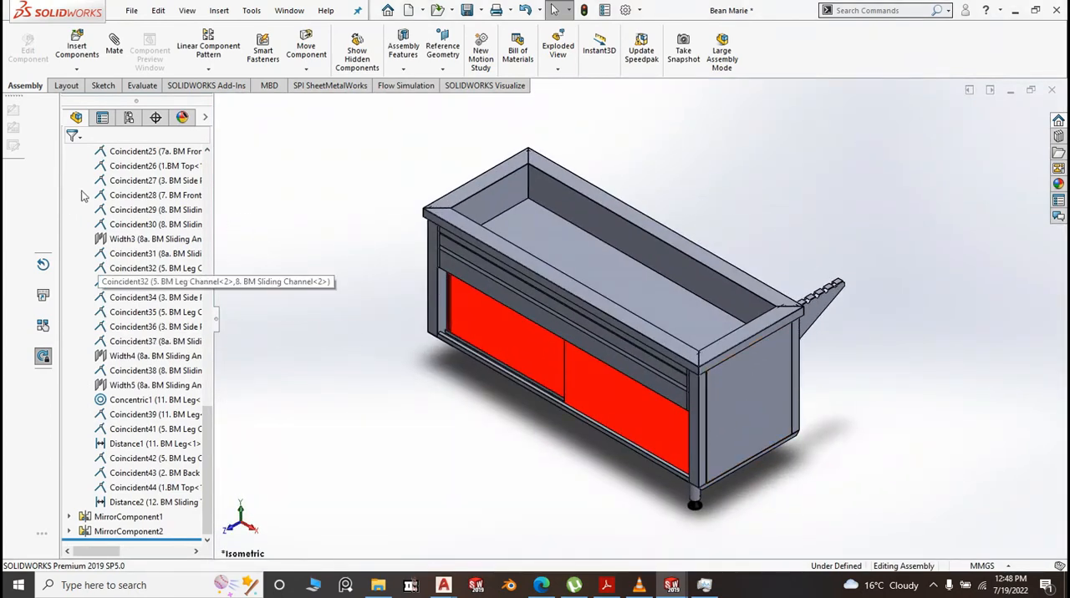
# Mirror the BM Leg and its Grommet dia 50 about the assembly's Right Plane
pyautogui.moveTo(206, 459); pyautogui.dragTo(207, 313)
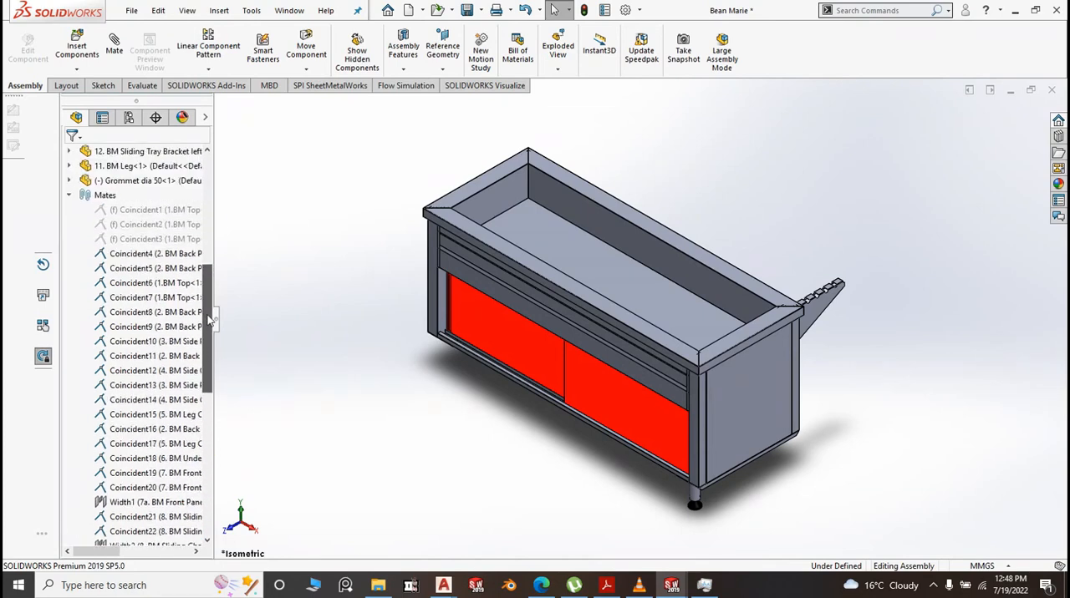
pyautogui.click(71, 195)
pyautogui.moveTo(210, 212); pyautogui.dragTo(209, 188)
pyautogui.click(106, 240)
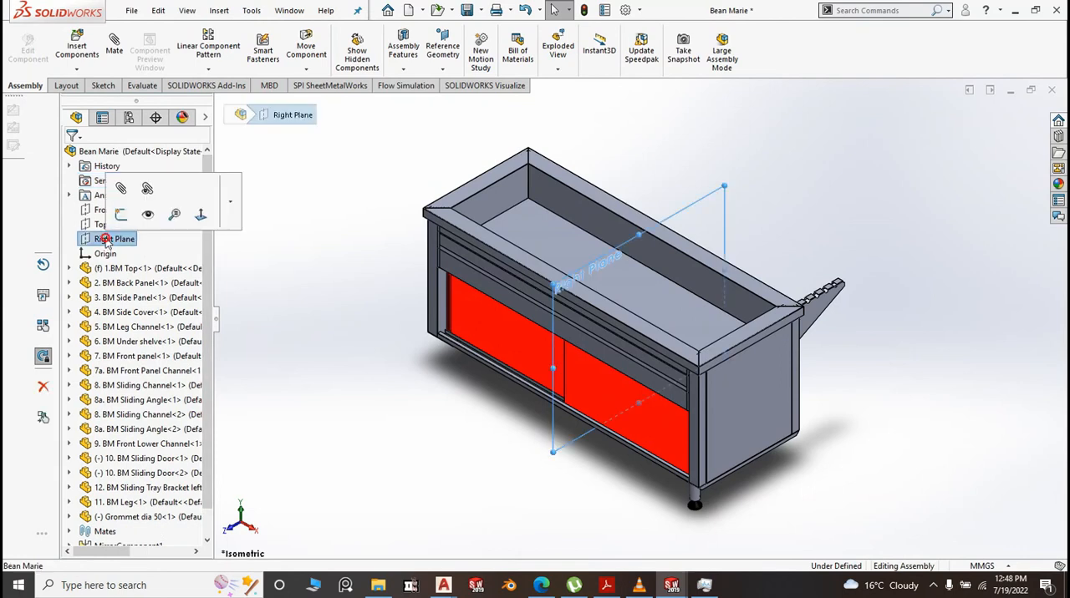
pyautogui.click(208, 68)
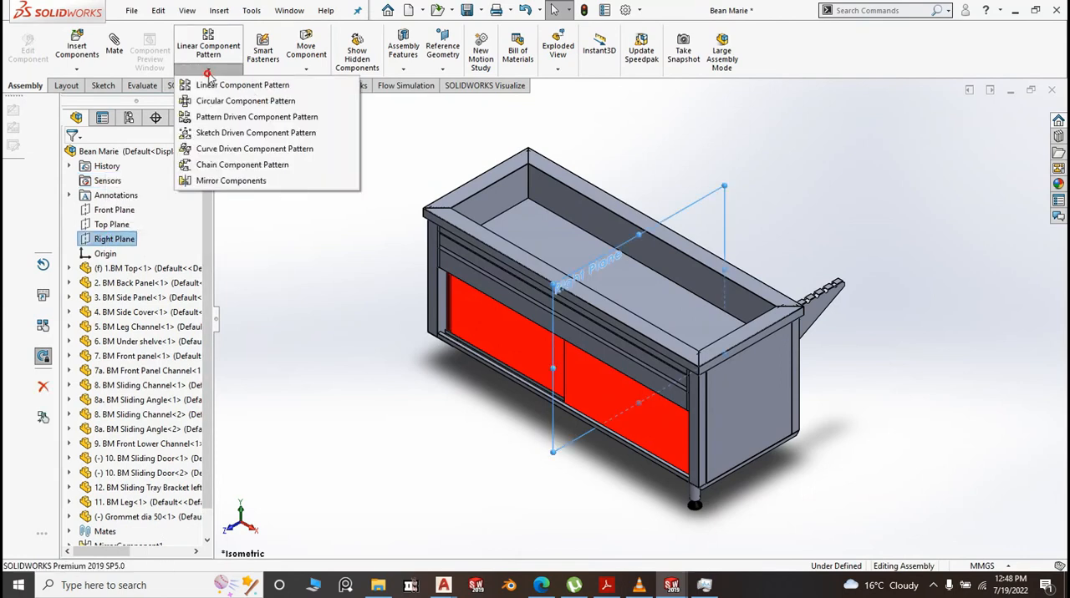
pyautogui.click(228, 180)
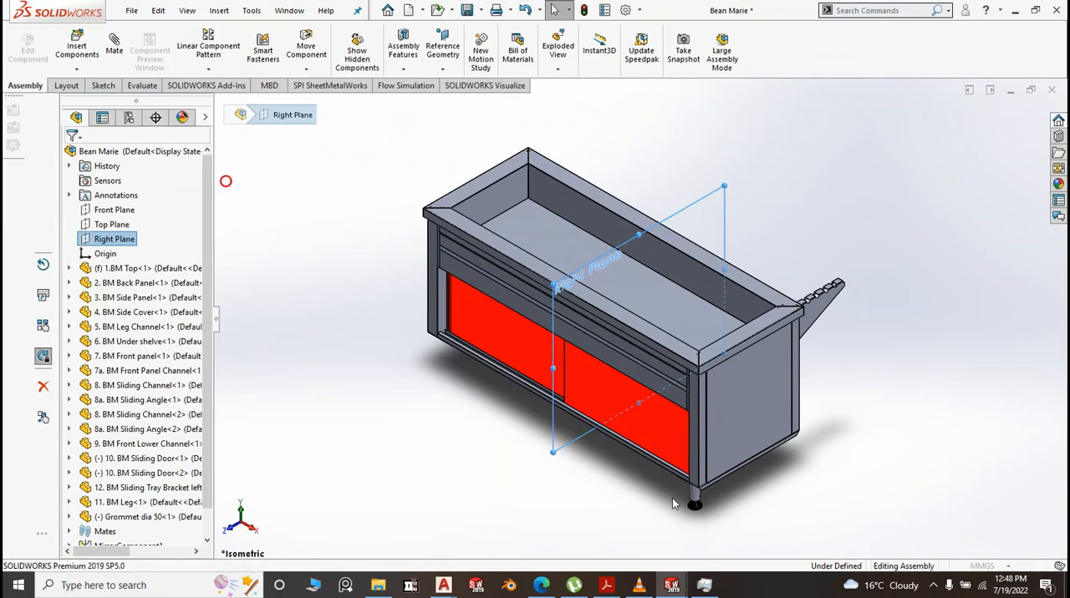
pyautogui.scroll(-3, 672, 499)
pyautogui.click(654, 432)
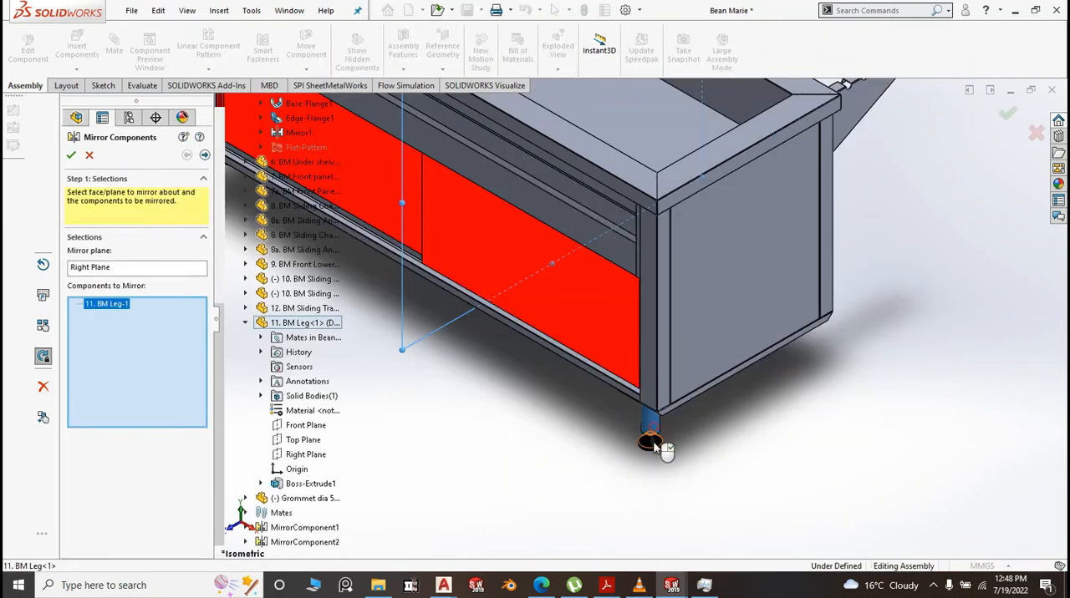
pyautogui.click(660, 447)
pyautogui.rightClick(735, 483)
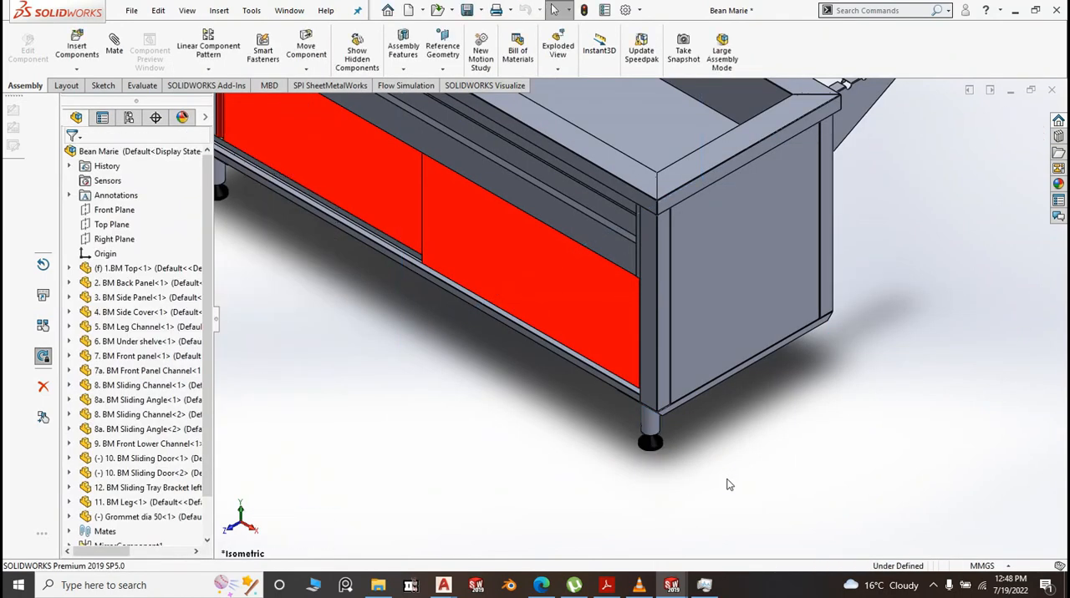
# Mirror both BM Legs and both Grommet dia 50 components about the assembly's Front Plane, including the MirrorComponent3 pair
pyautogui.scroll(4, 730, 485)
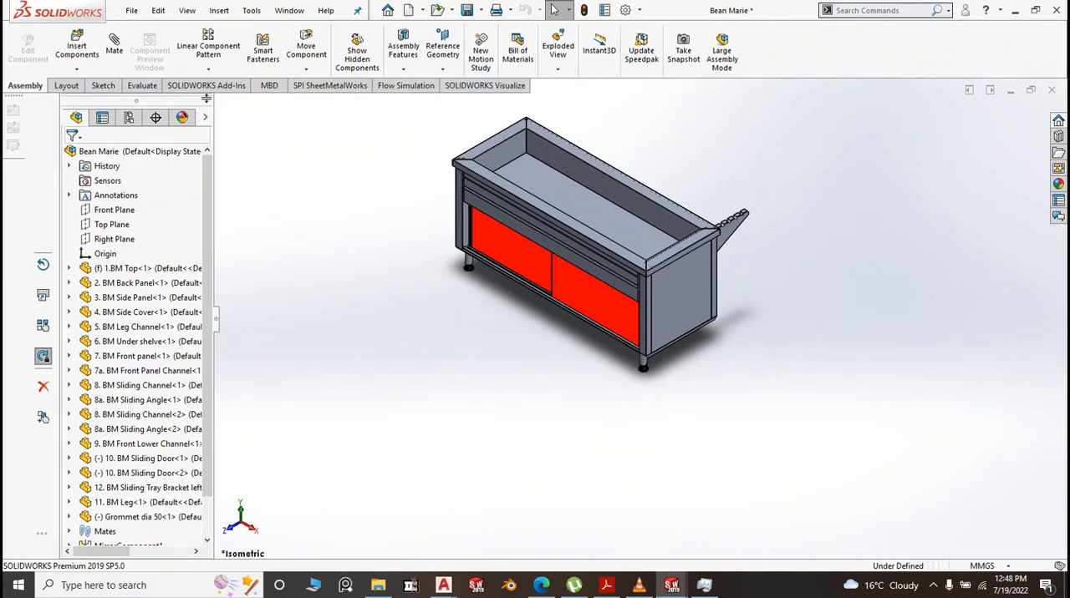
pyautogui.click(114, 212)
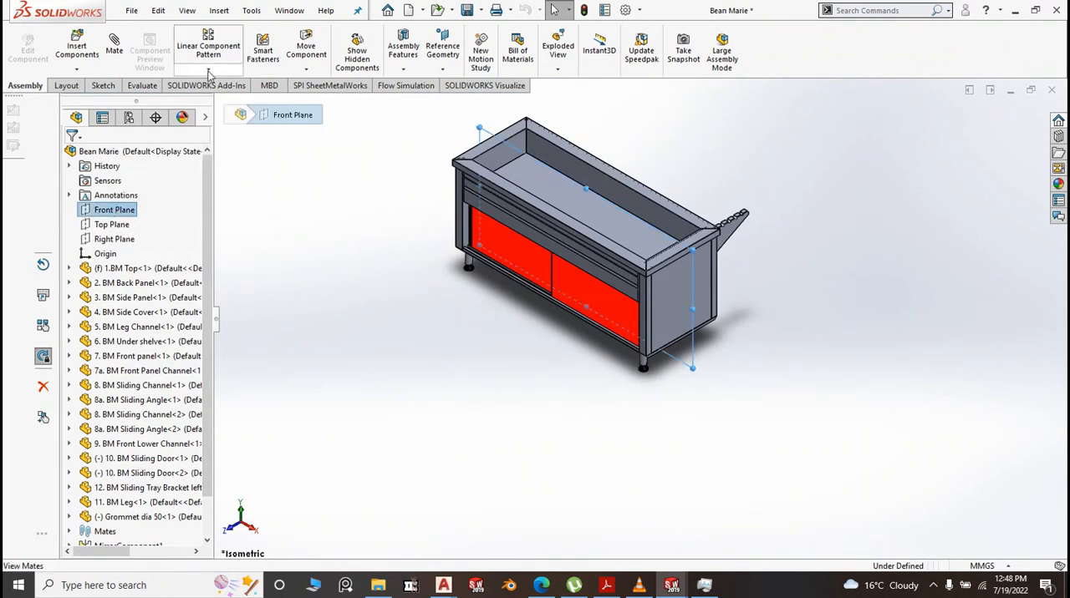
pyautogui.click(209, 74)
pyautogui.click(207, 180)
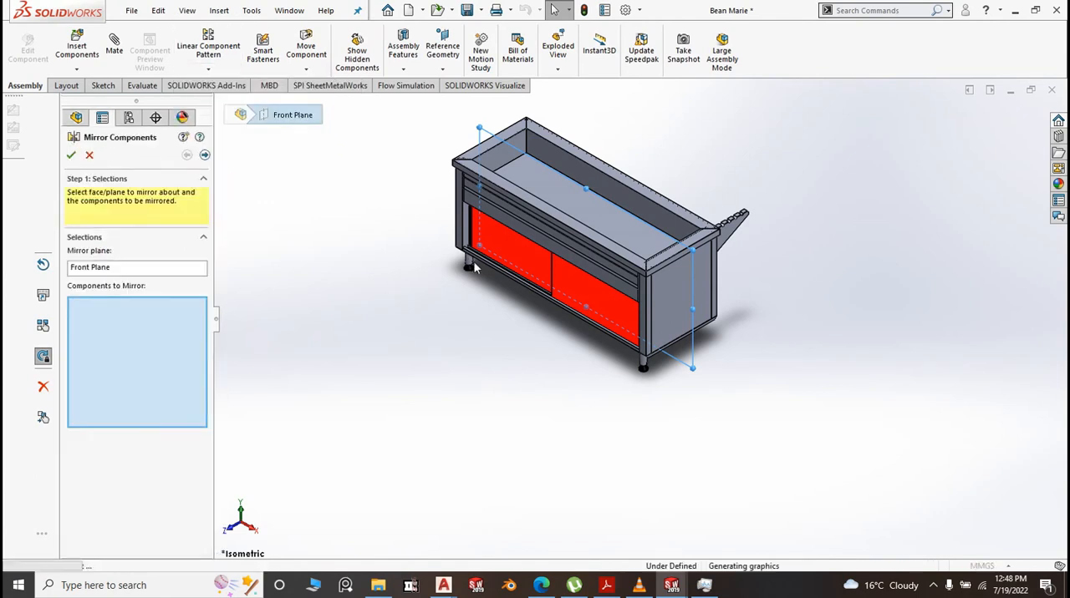
pyautogui.scroll(-3, 471, 264)
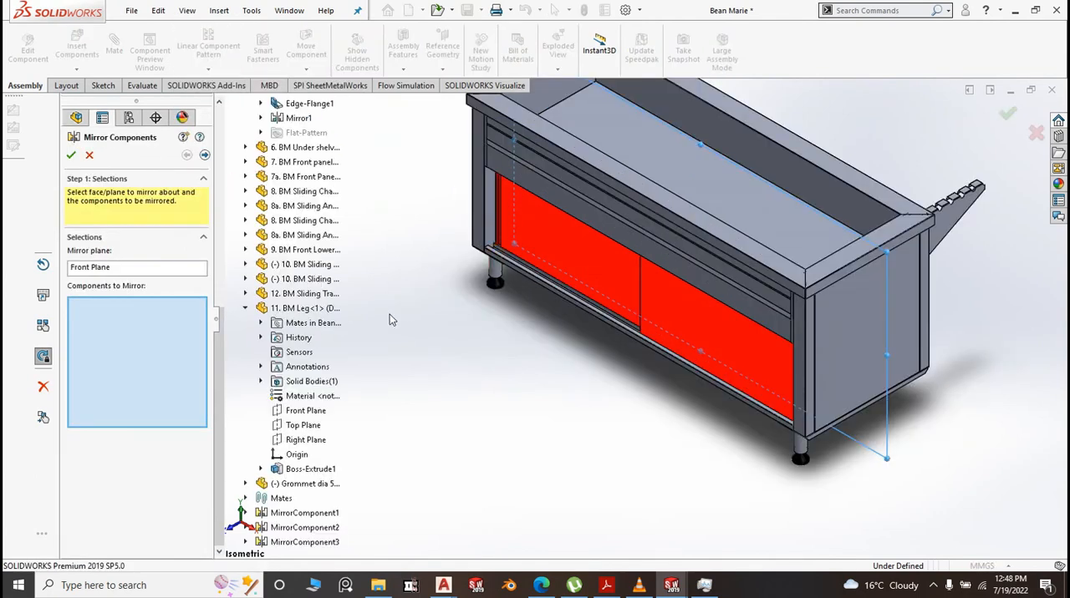
pyautogui.click(219, 359)
pyautogui.click(322, 544)
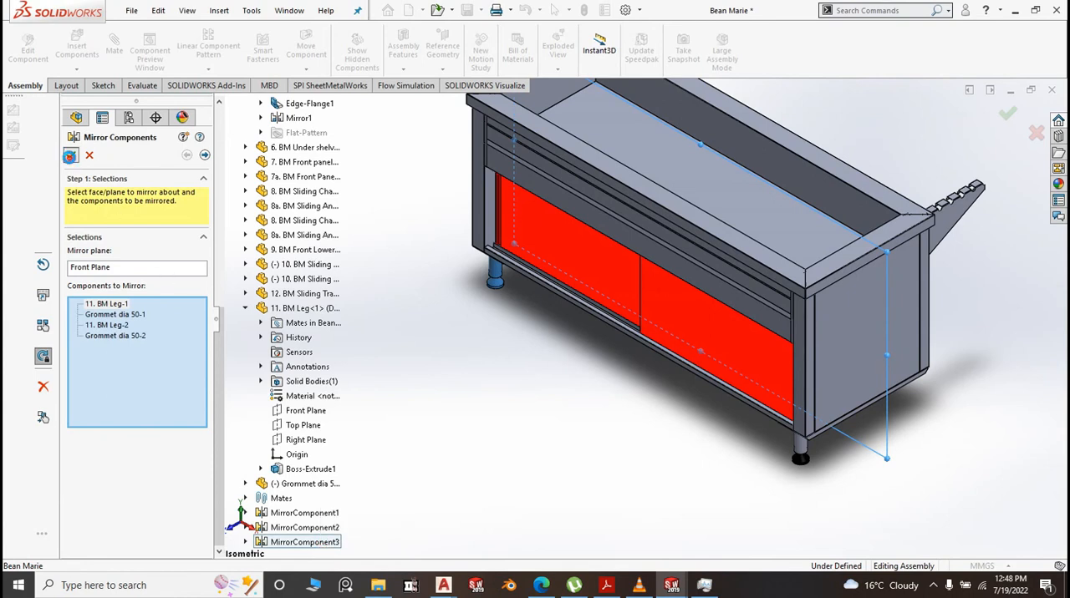
pyautogui.click(70, 156)
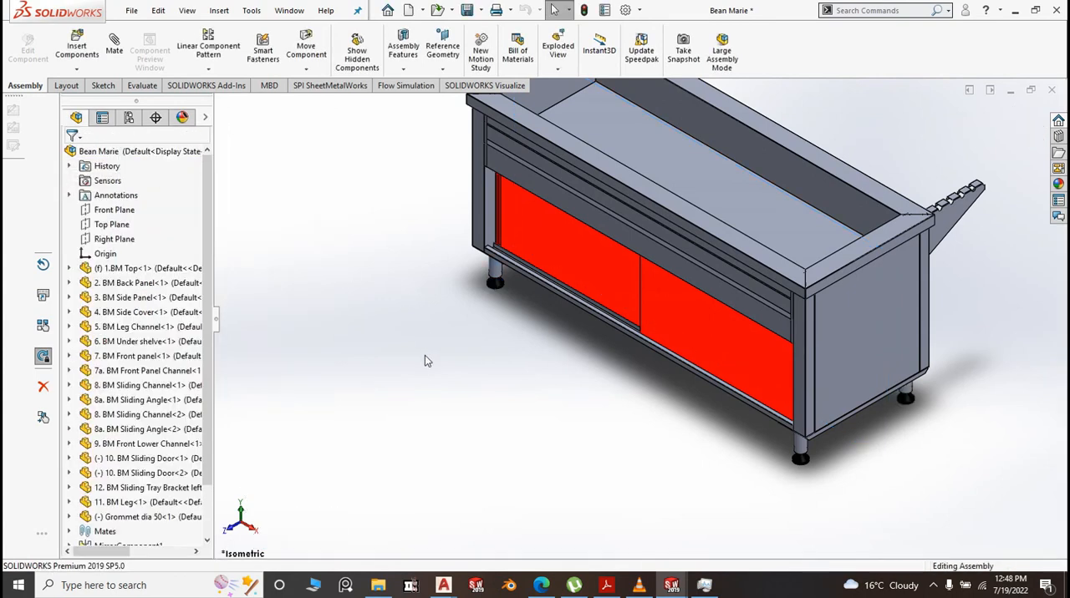
pyautogui.click(424, 356)
pyautogui.scroll(6, 426, 357)
pyautogui.scroll(-8, 742, 277)
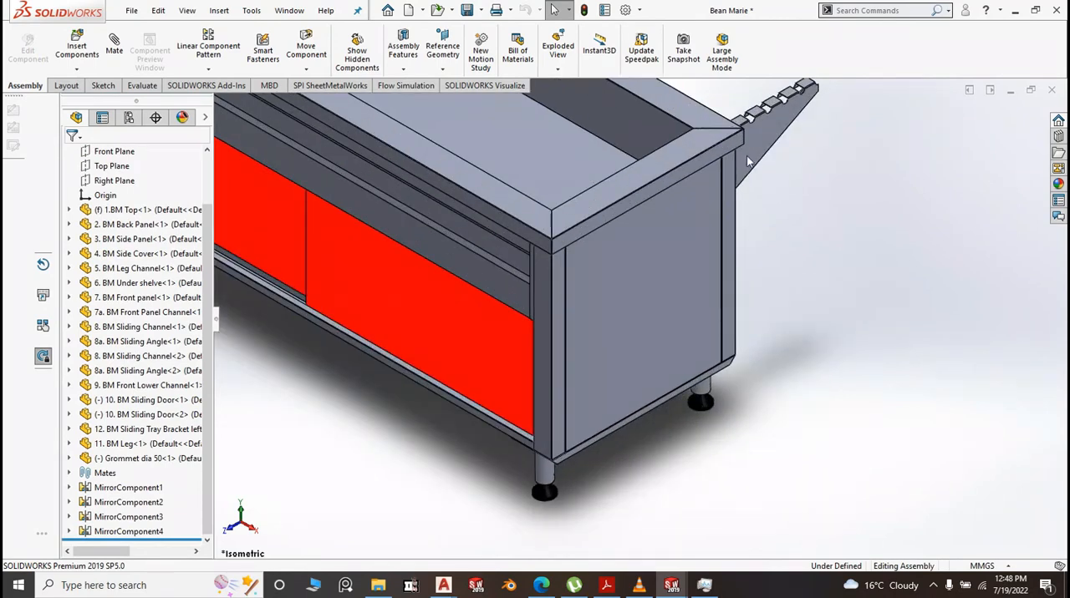
# Open the BM Sliding Tray Bracket left part from the assembly and start saving it as a copy that opens
pyautogui.click(755, 139)
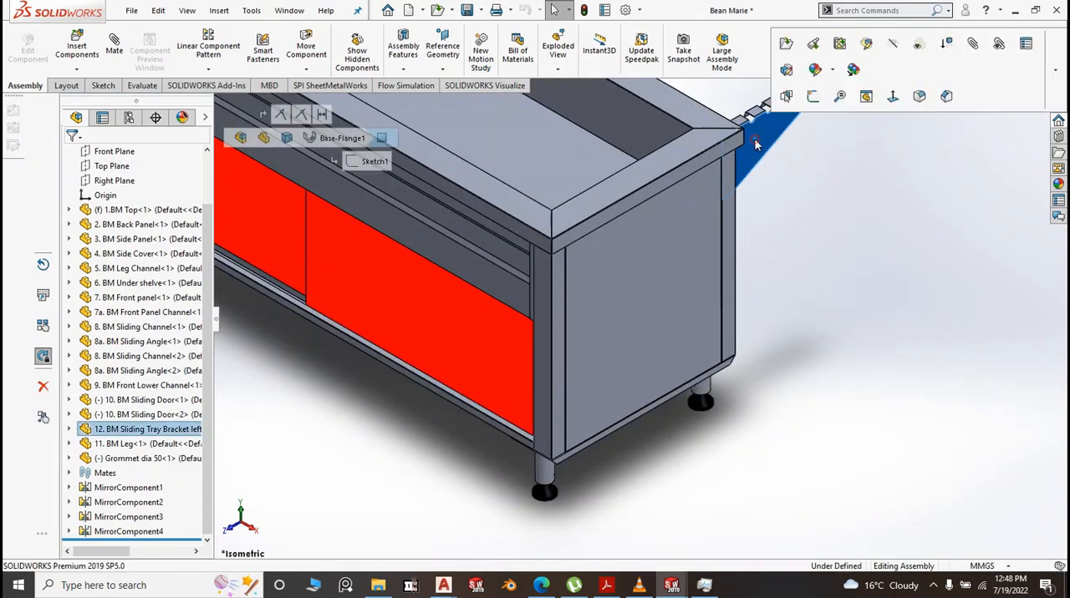
pyautogui.click(787, 49)
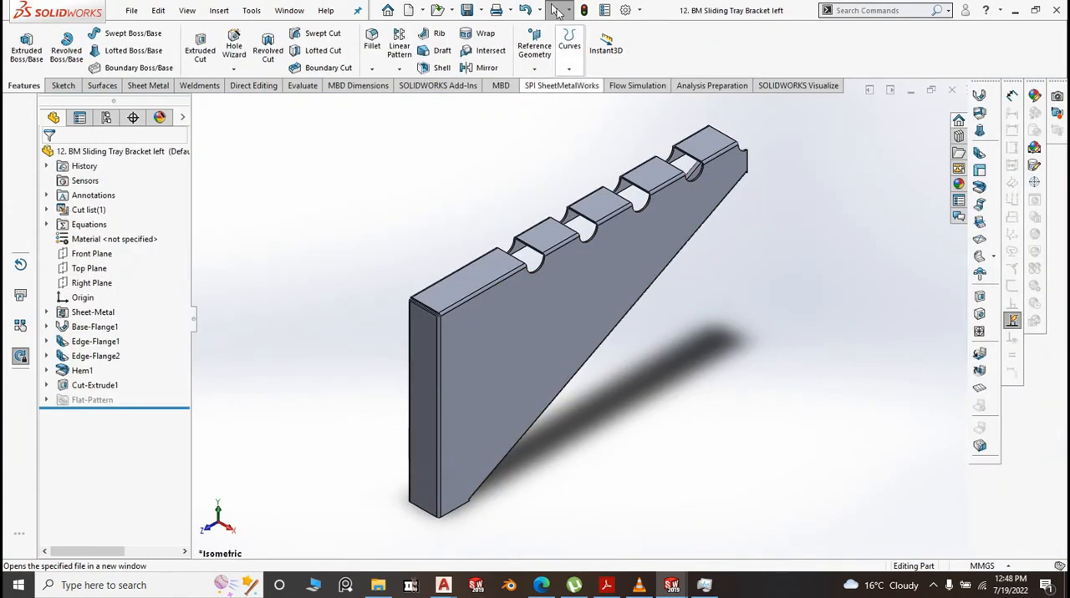
pyautogui.click(480, 10)
pyautogui.click(492, 46)
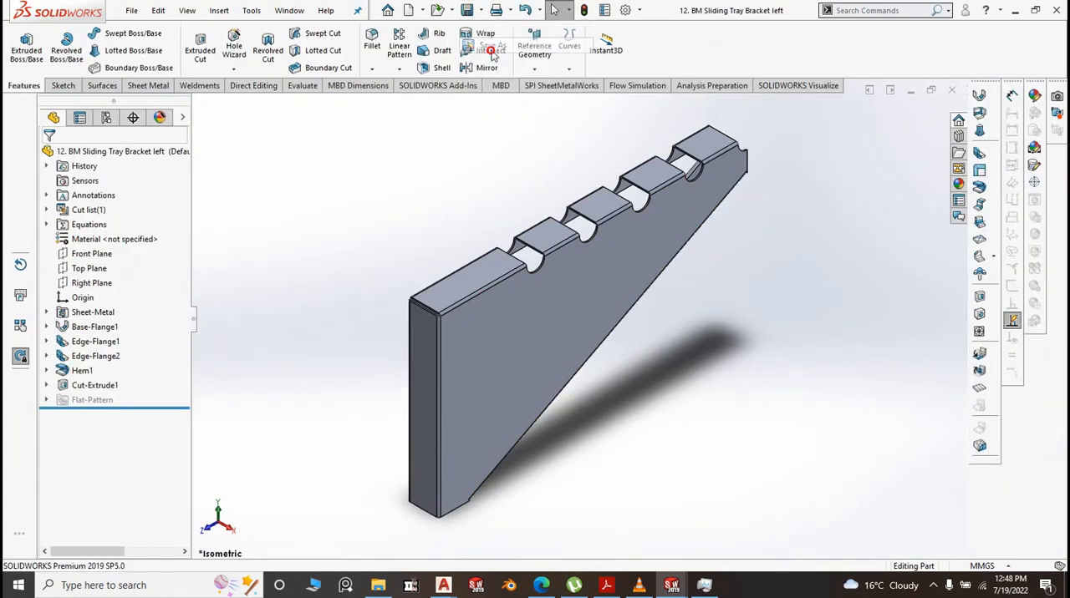
pyautogui.click(474, 331)
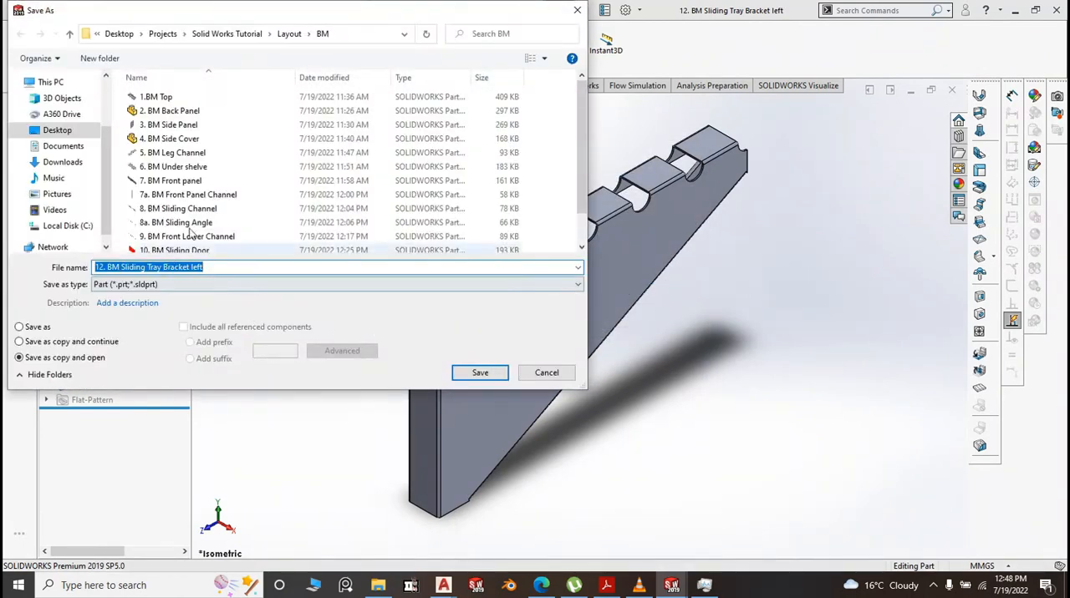
# Change the number prefix in the bracket copy's file name to 12.b
pyautogui.scroll(-1, 257, 176)
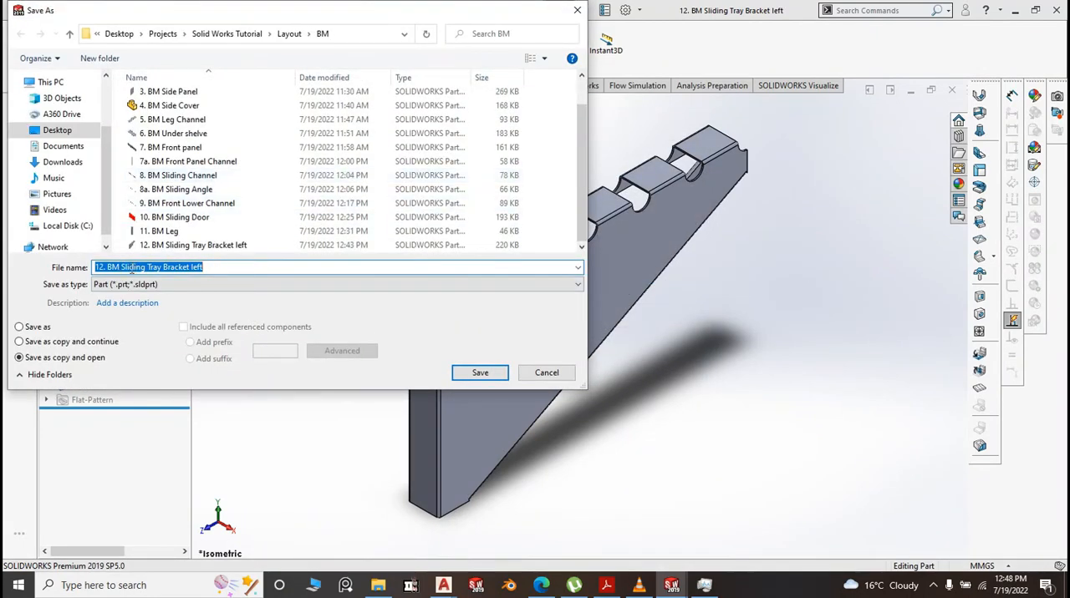
pyautogui.click(103, 267)
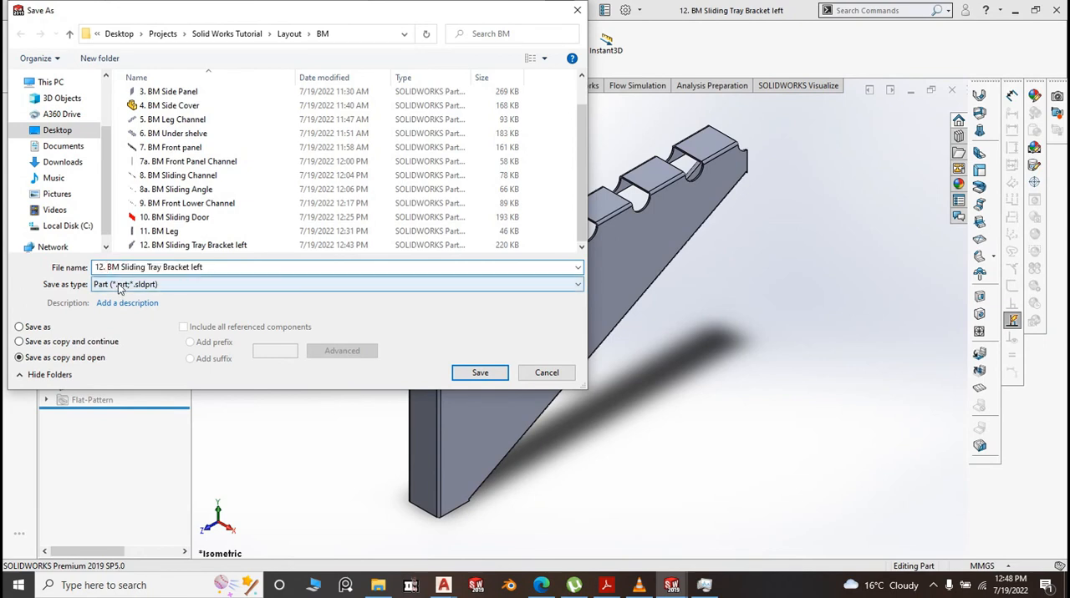
pyautogui.write('b')
pyautogui.click(211, 267)
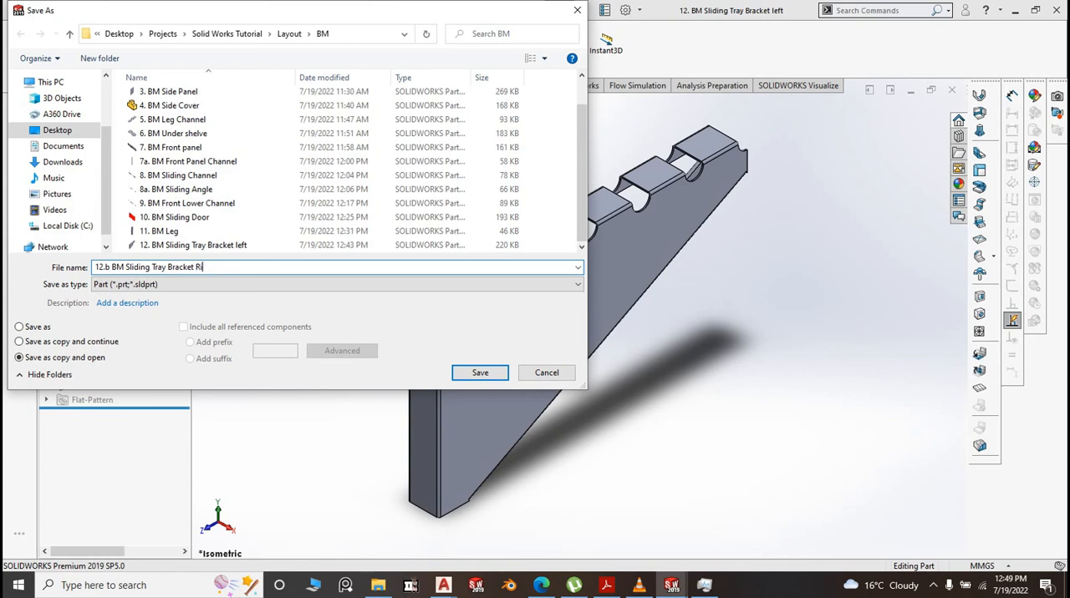
# Save the bracket copy as 12.b BM Sliding Tray Bracket Right and open it
pyautogui.click(490, 378)
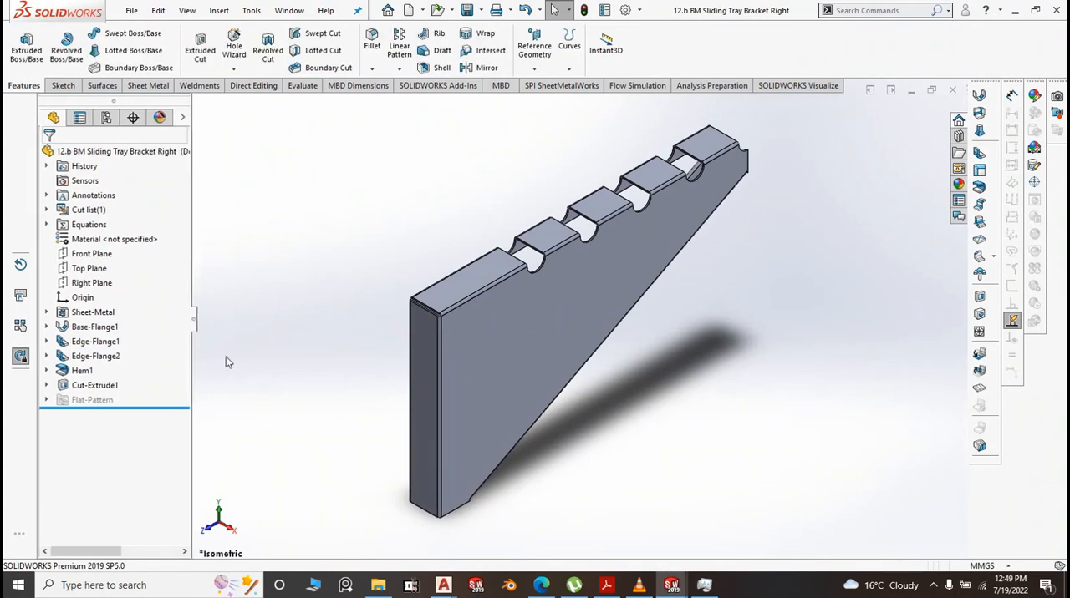
# Edit Edge-Flange1 so its flanges point to the opposite side of the base flange with a blind length of 30 mm
pyautogui.click(449, 292)
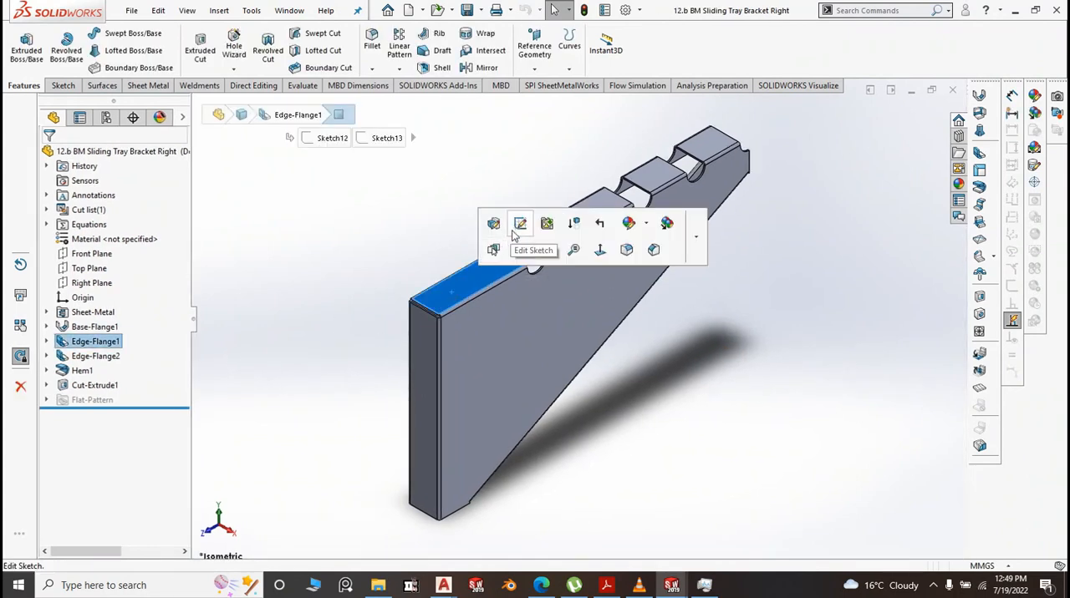
pyautogui.click(494, 225)
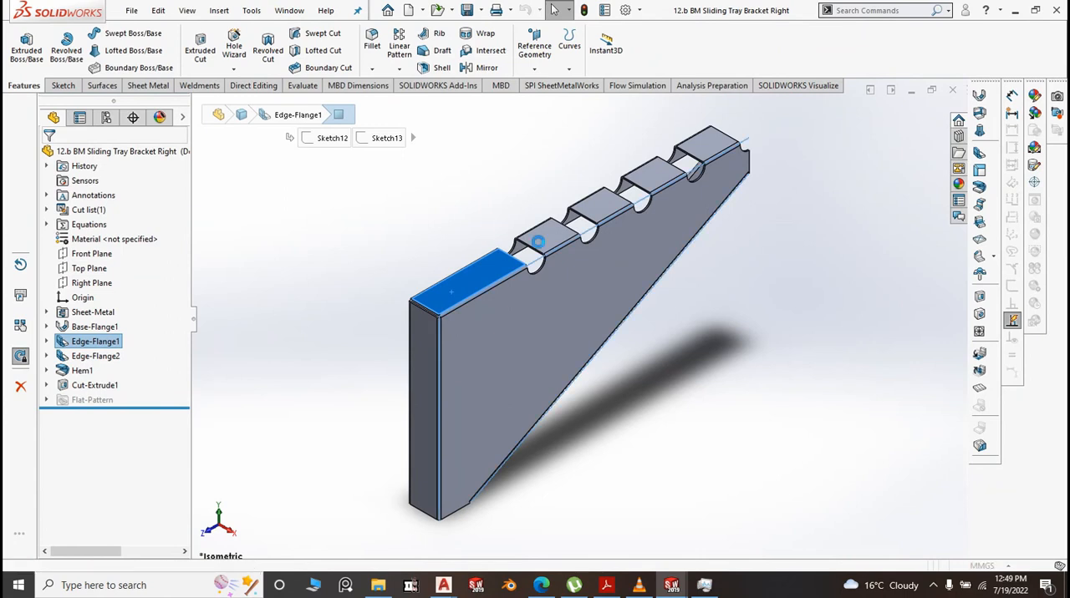
pyautogui.moveTo(558, 209); pyautogui.dragTo(664, 256)
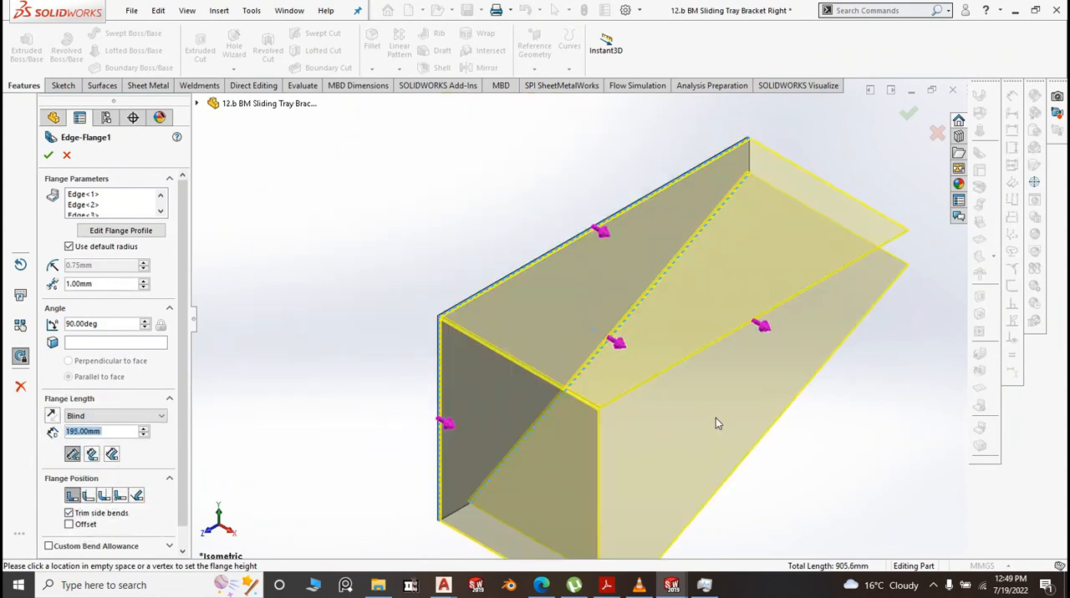
pyautogui.click(716, 418)
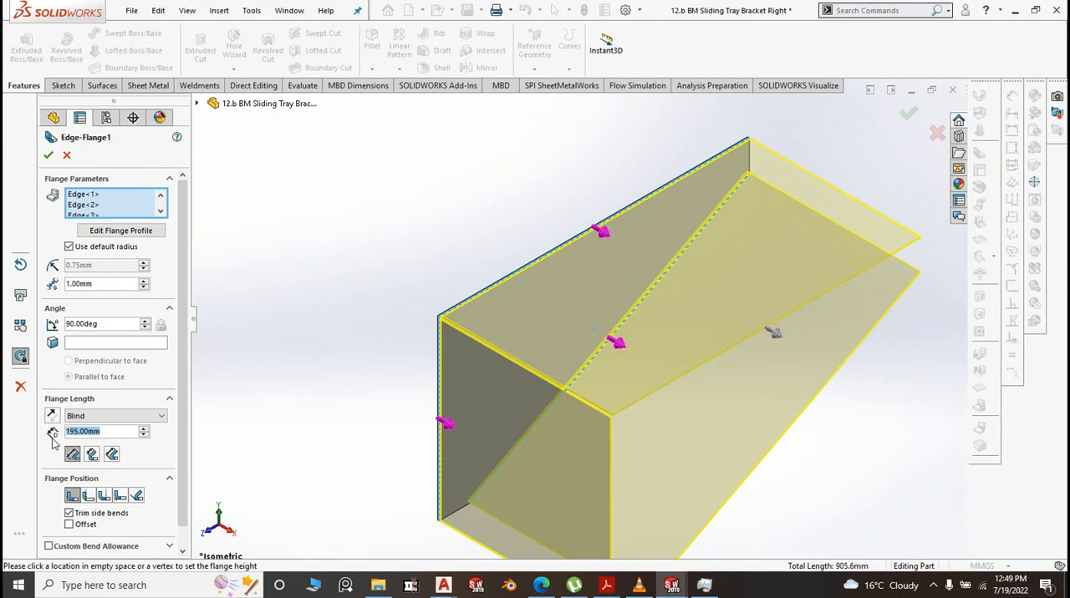
pyautogui.write('30')
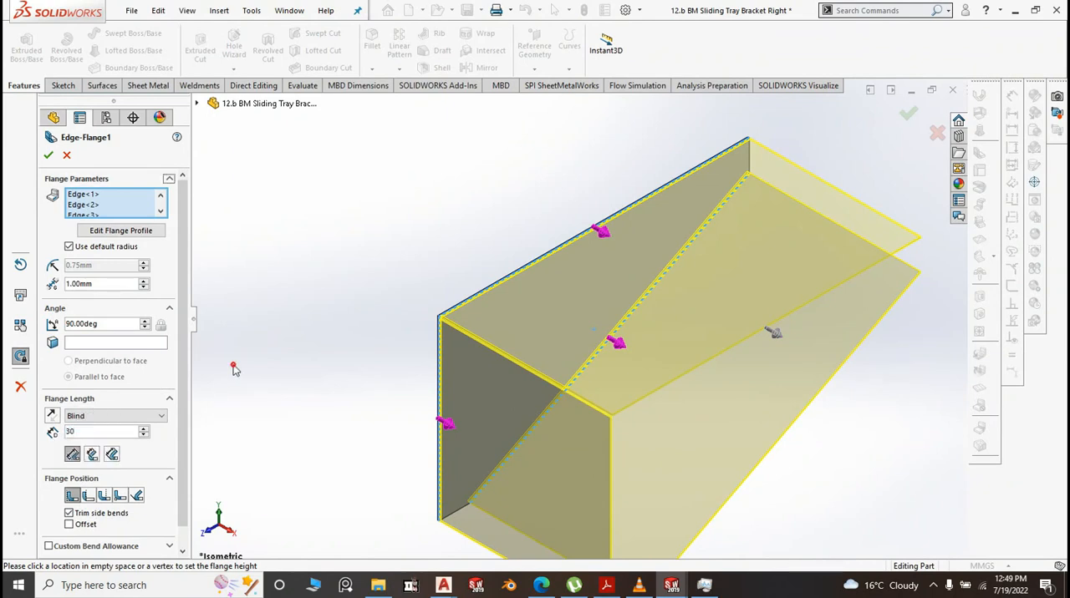
pyautogui.press('Return')
pyautogui.rightClick(234, 367)
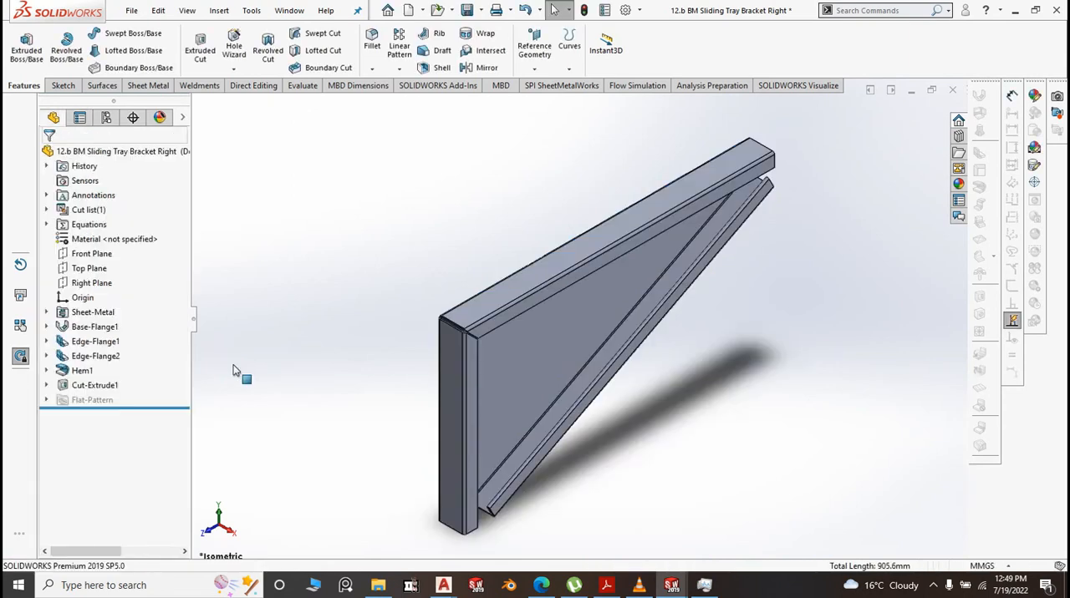
# Delete the Cut-Extrude1 feature and its leftover circle sketch, Sketch26
pyautogui.click(97, 388)
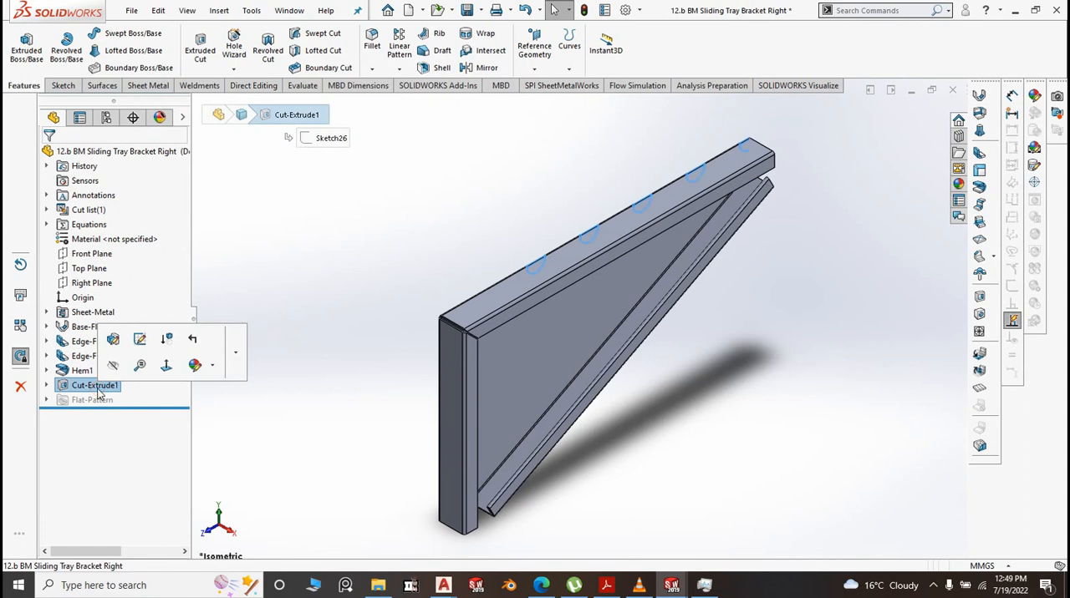
pyautogui.press('Delete')
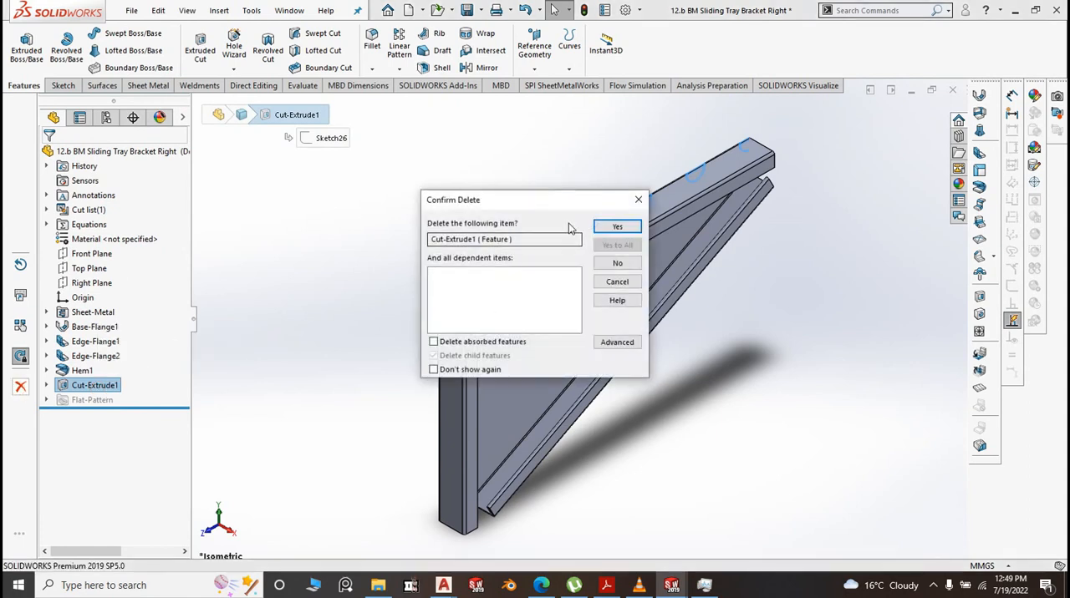
pyautogui.click(608, 232)
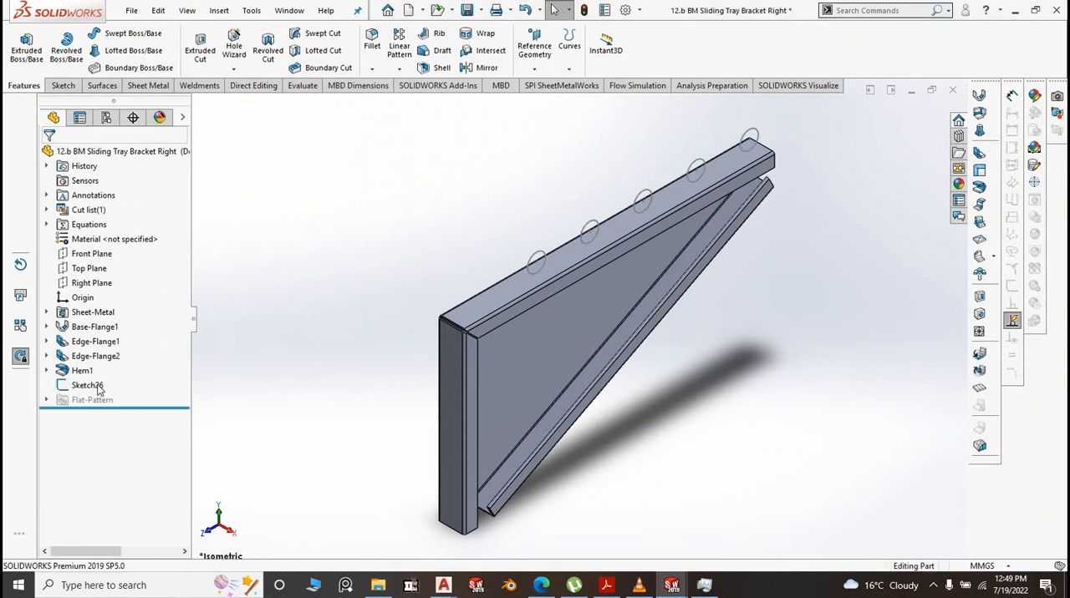
pyautogui.click(87, 385)
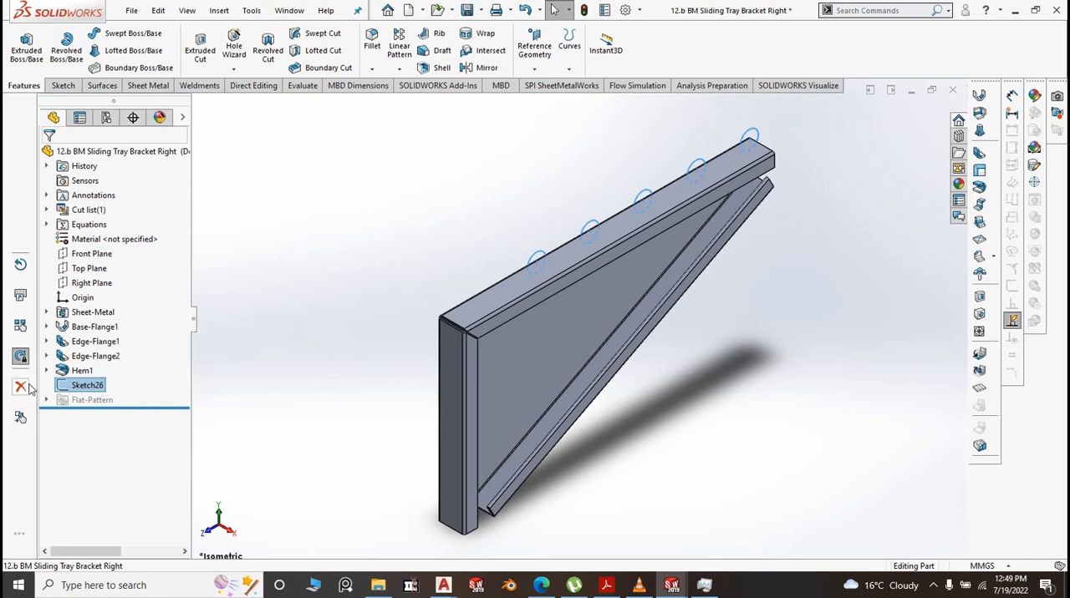
pyautogui.press('Delete')
pyautogui.click(617, 227)
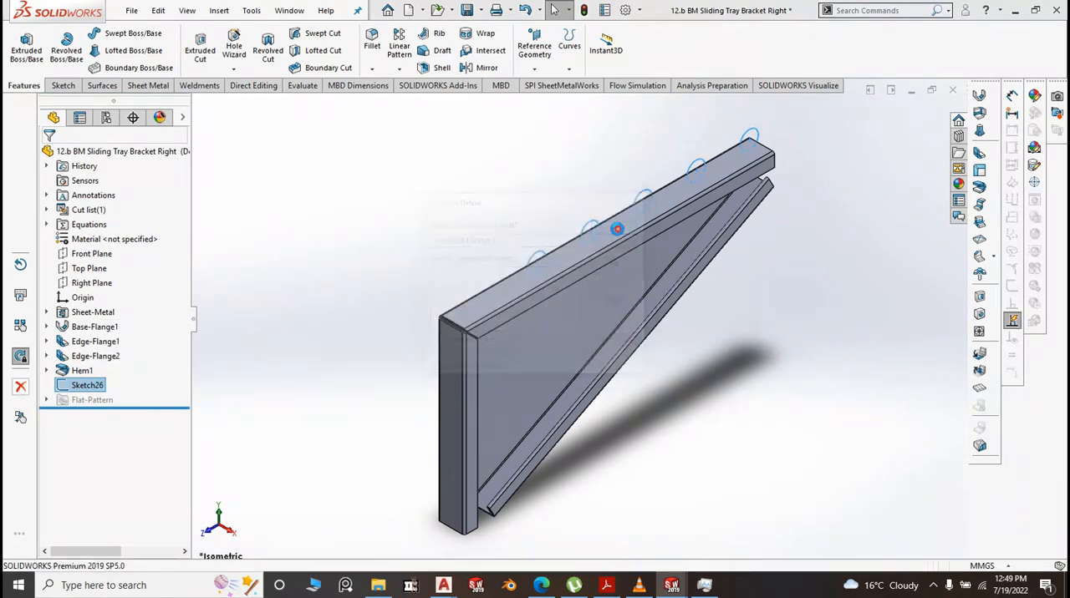
# Start a sketch on the flat Base-Flange1 face and draw circles of about 8.6 mm radius at the narrow-end upper corner and 7.3 mm beside it
pyautogui.moveTo(725, 355); pyautogui.dragTo(600, 318, button='middle')
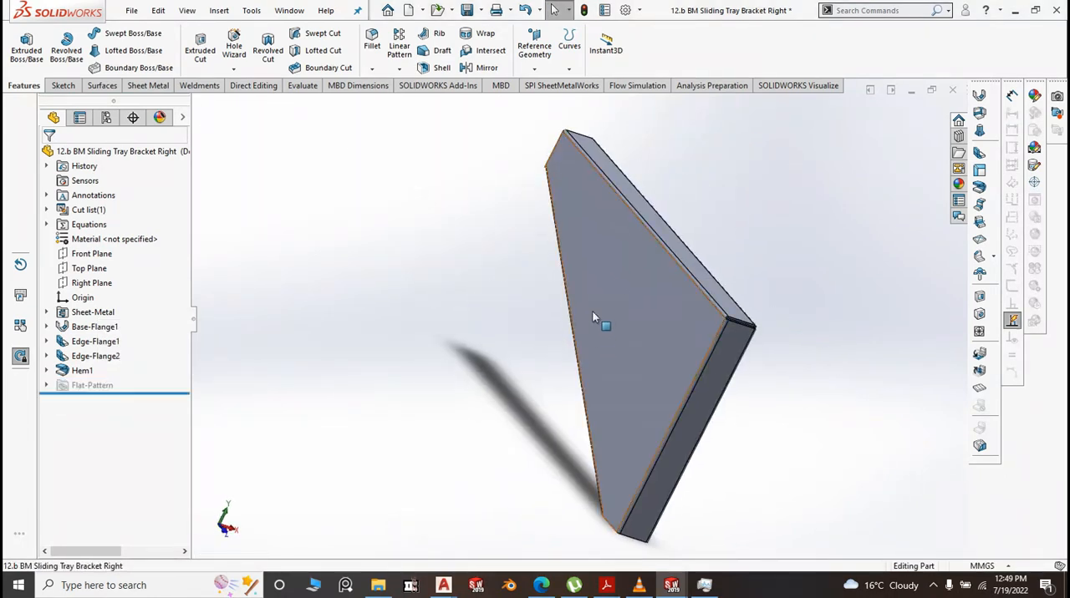
pyautogui.click(592, 312)
pyautogui.click(667, 252)
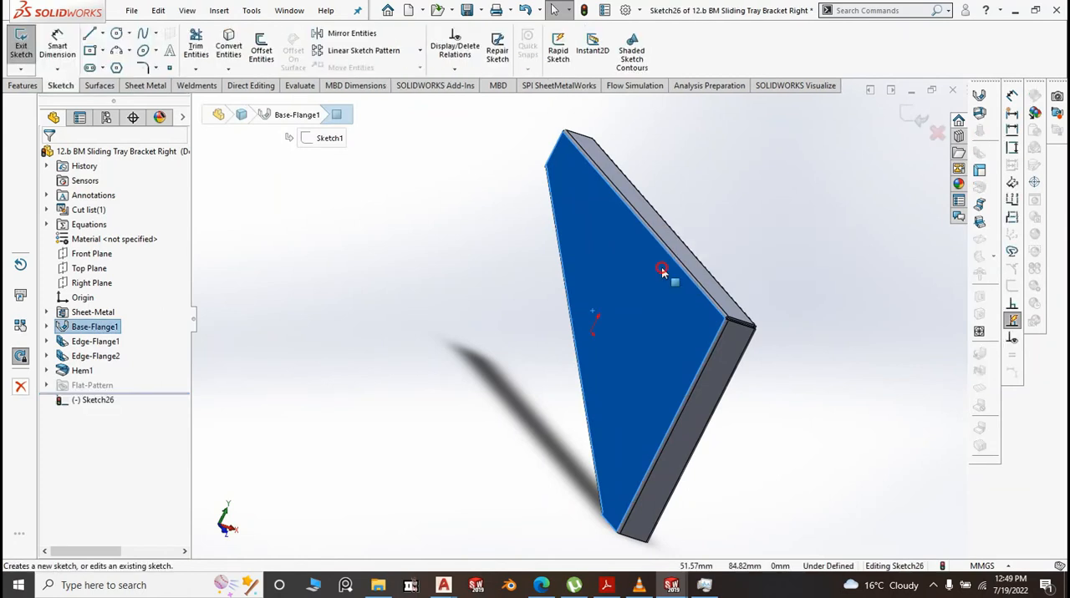
pyautogui.press('space')
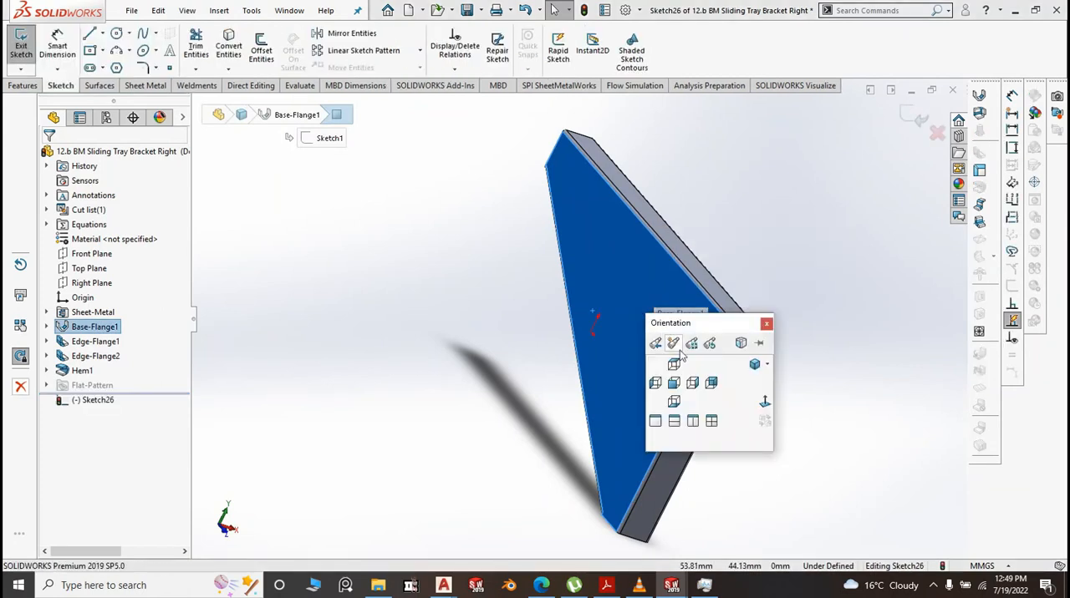
pyautogui.click(764, 404)
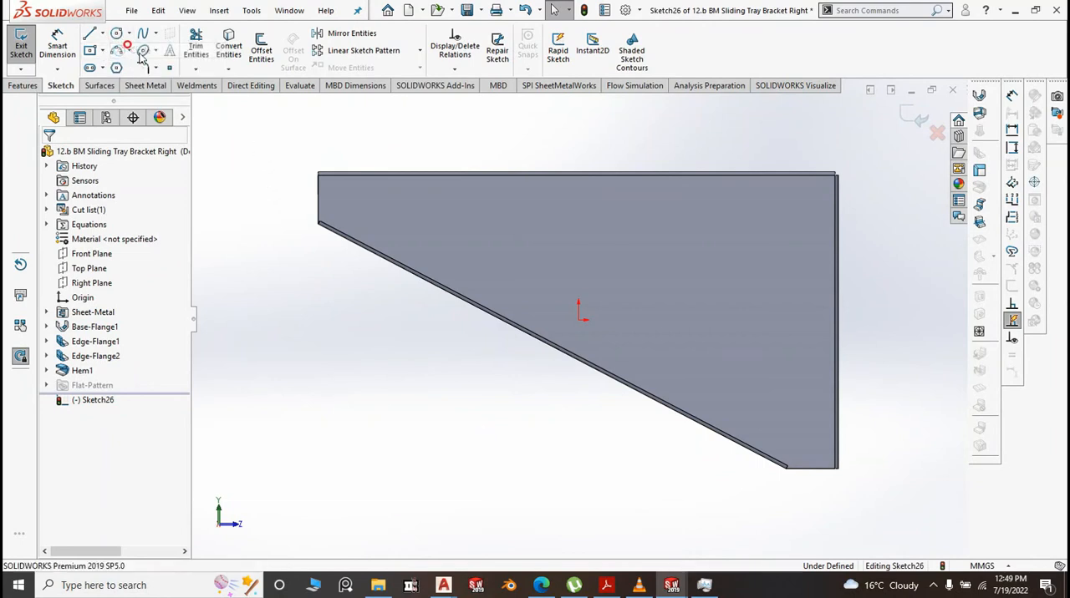
pyautogui.click(116, 35)
pyautogui.scroll(-4, 250, 109)
pyautogui.scroll(-4, 410, 269)
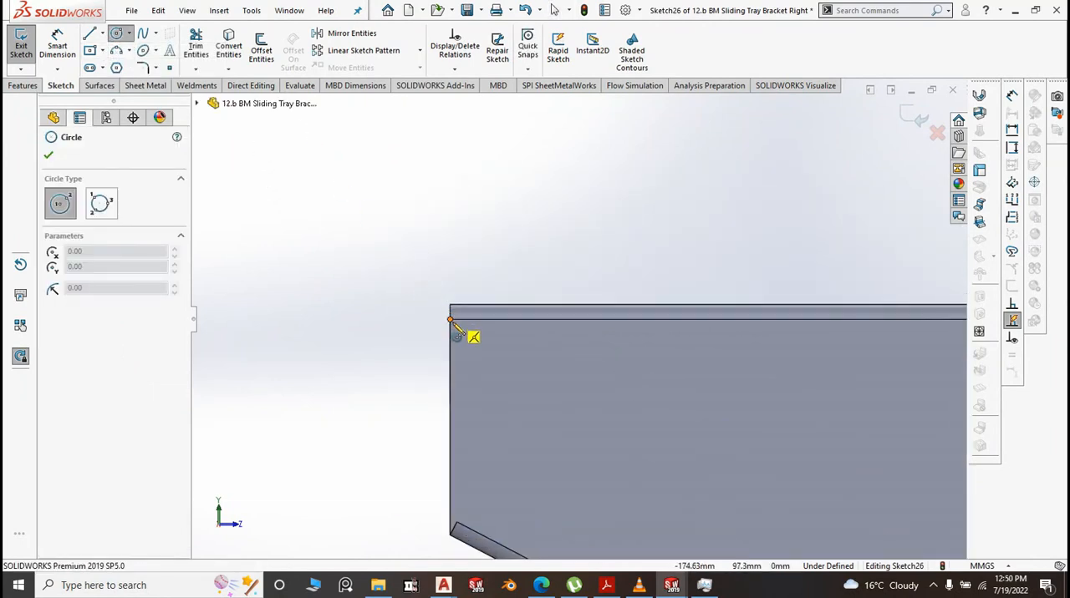
pyautogui.click(450, 319)
pyautogui.click(499, 347)
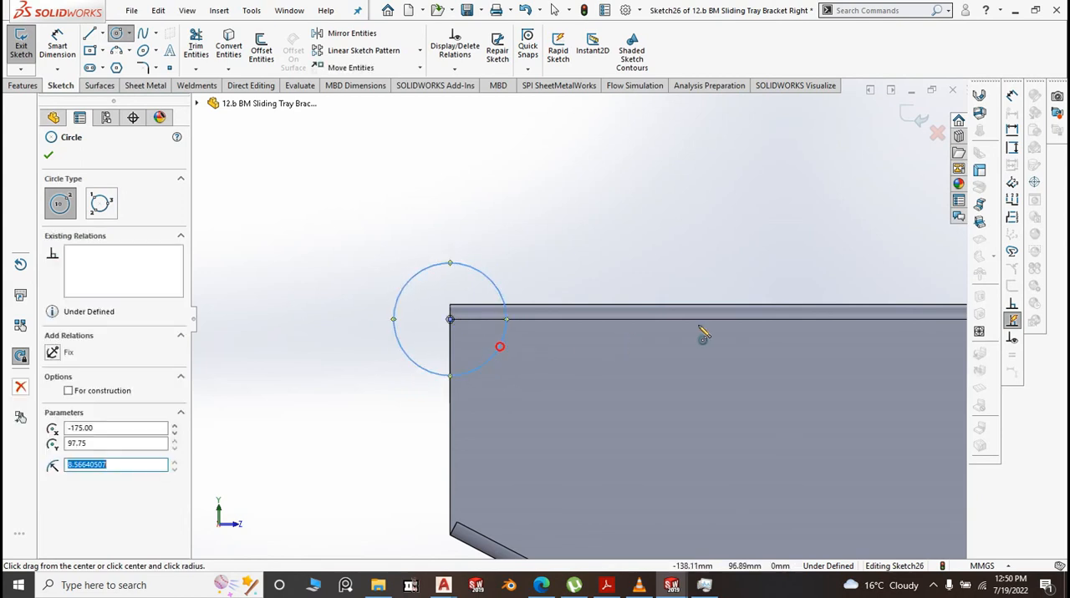
pyautogui.click(677, 320)
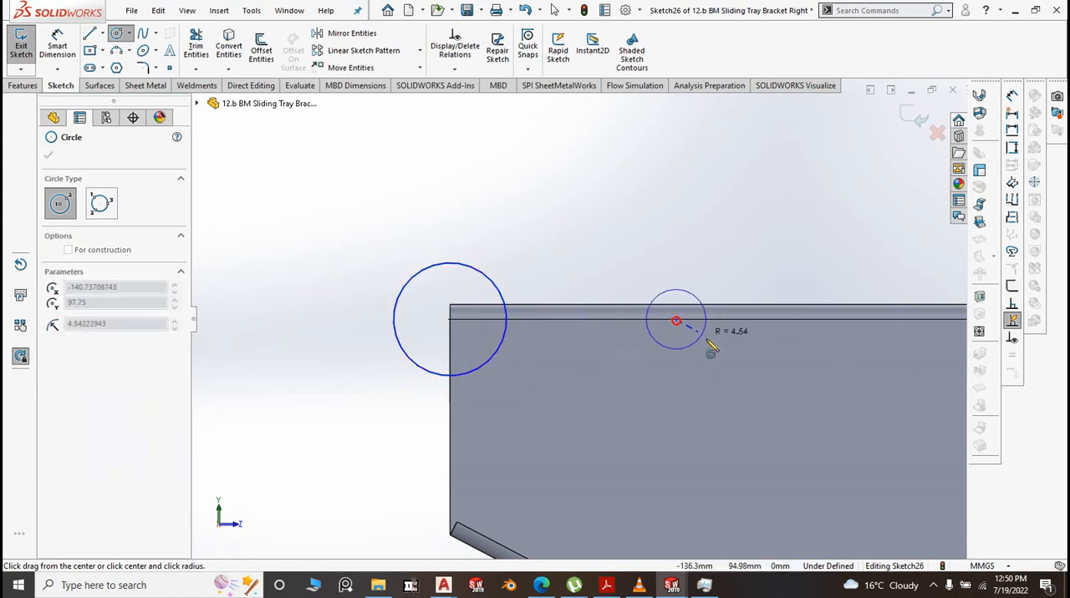
pyautogui.click(717, 349)
# Draw three more circles of about 17 mm radius centred along the bracket's upper bend line
pyautogui.scroll(5, 477, 294)
pyautogui.scroll(2, 580, 318)
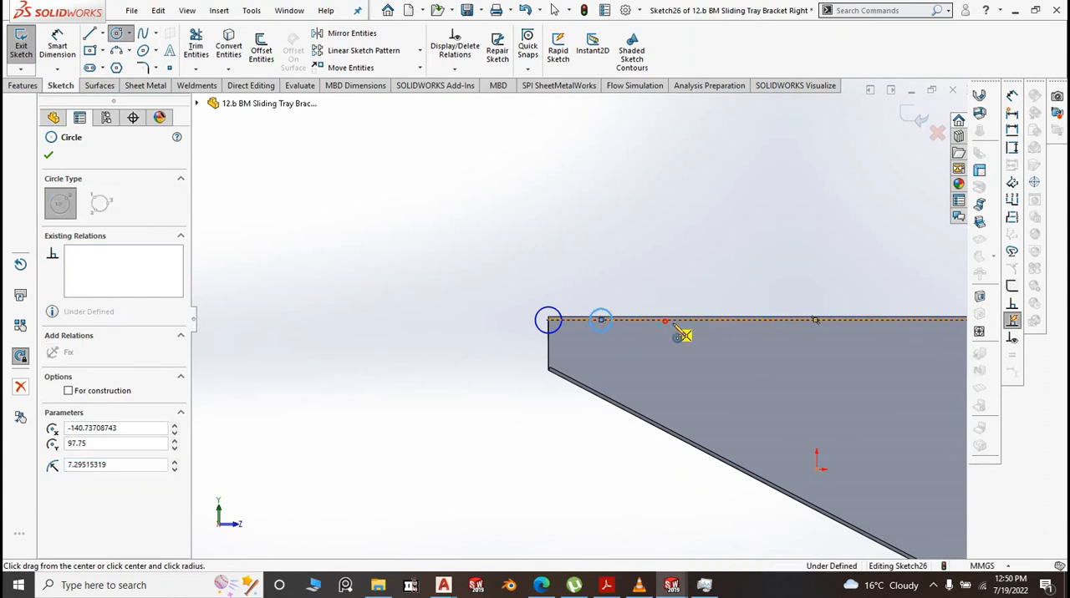
pyautogui.click(667, 321)
pyautogui.click(686, 342)
pyautogui.scroll(4, 610, 351)
pyautogui.scroll(-4, 679, 329)
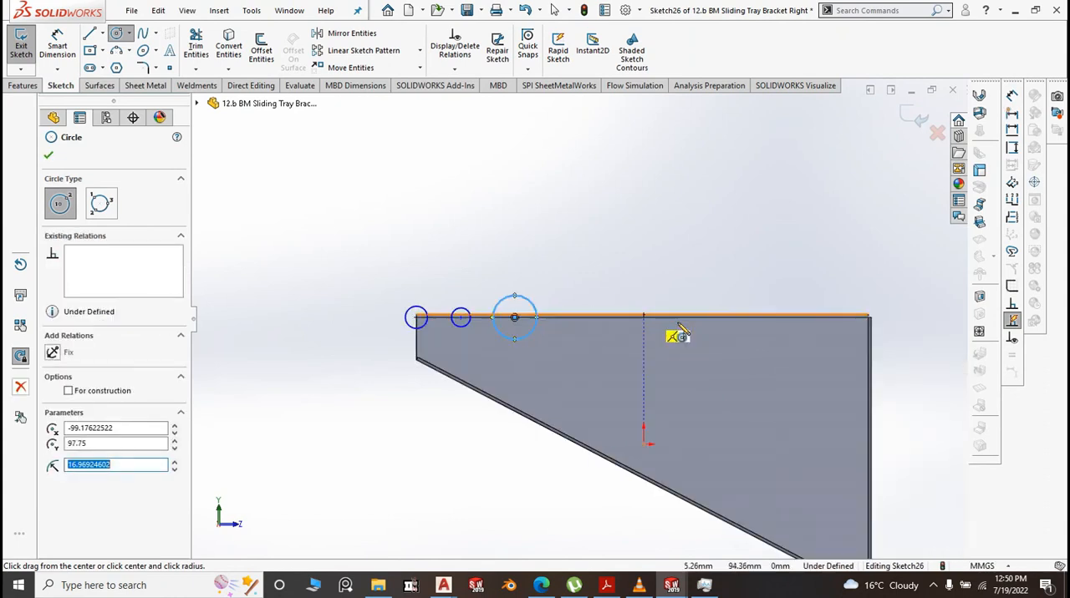
pyautogui.click(626, 318)
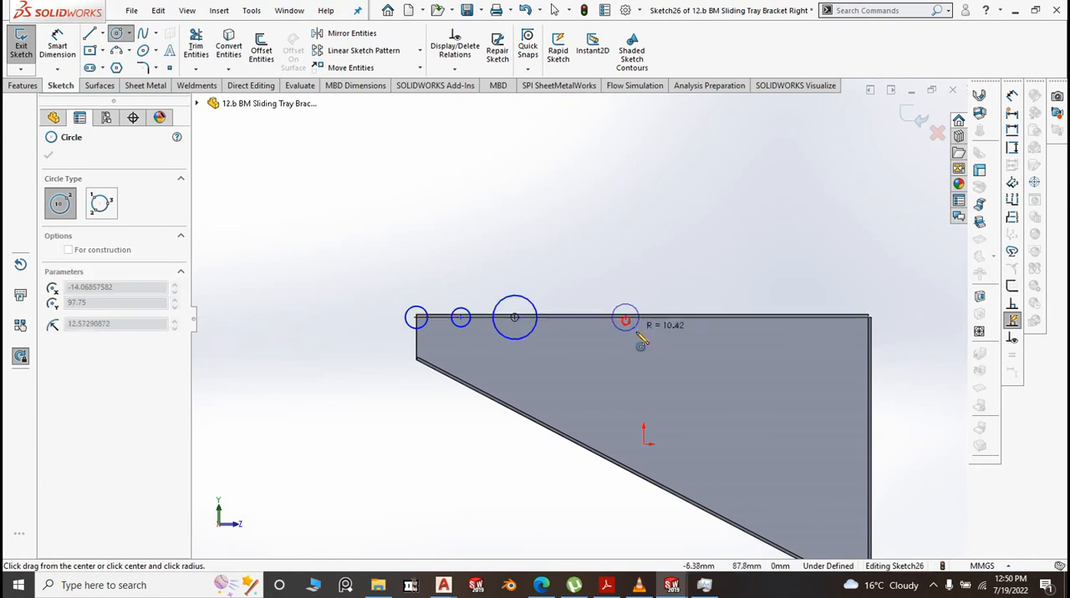
pyautogui.click(668, 331)
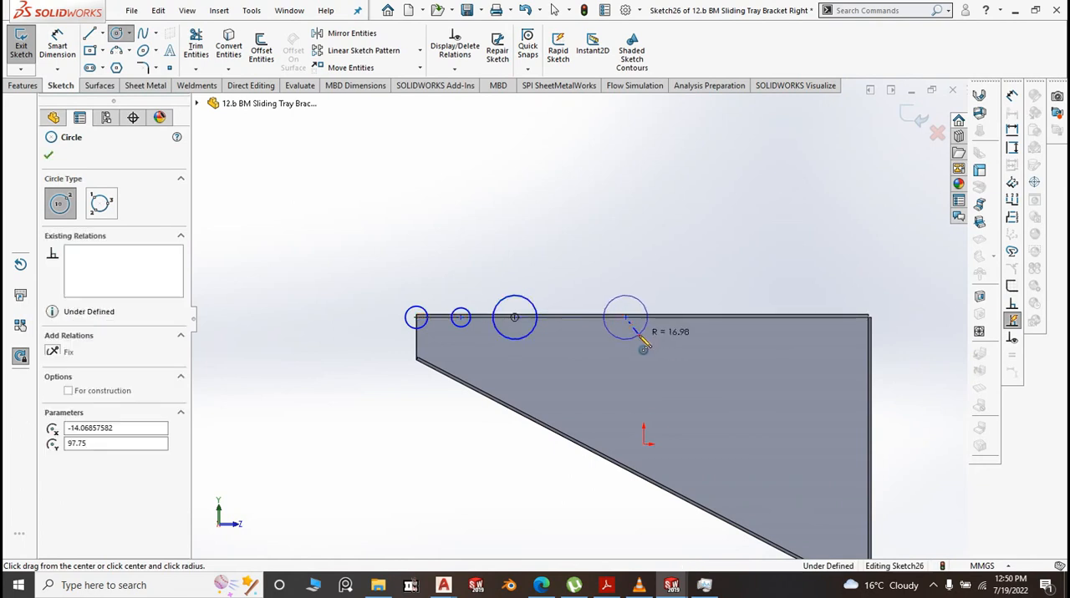
pyautogui.click(712, 318)
pyautogui.click(727, 332)
pyautogui.rightClick(674, 230)
pyautogui.click(713, 240)
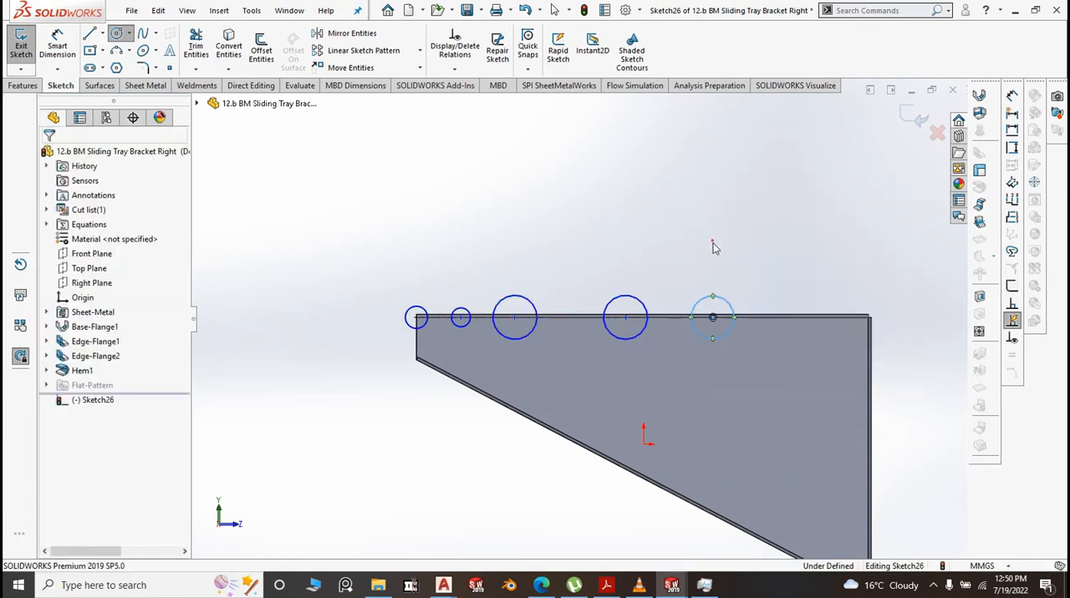
# Apply an Equal relation to all five circles along the bracket's upper edge
pyautogui.moveTo(791, 352); pyautogui.dragTo(361, 236)
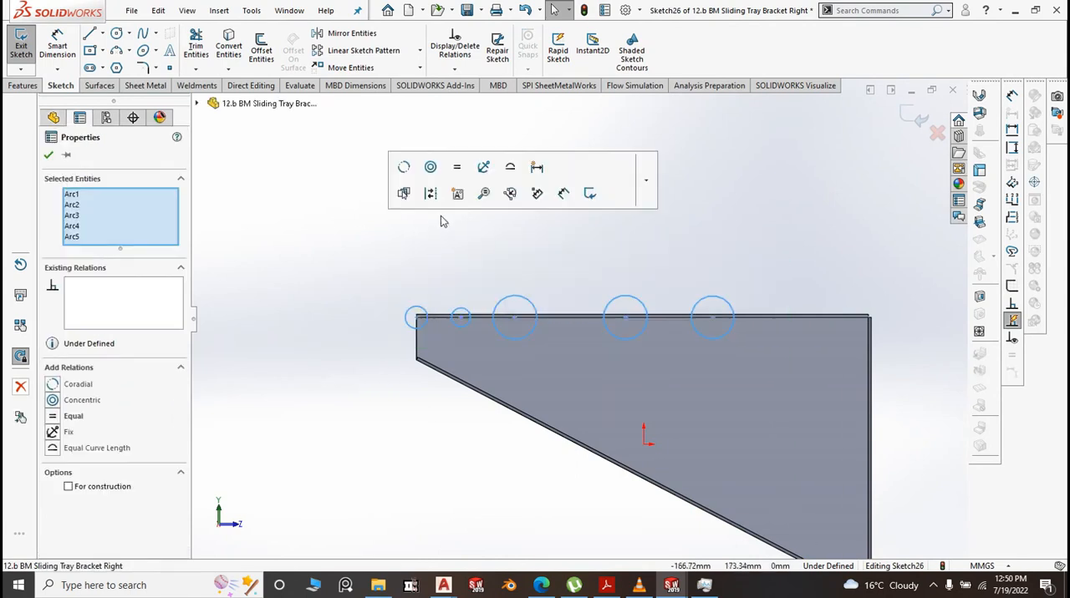
pyautogui.click(456, 170)
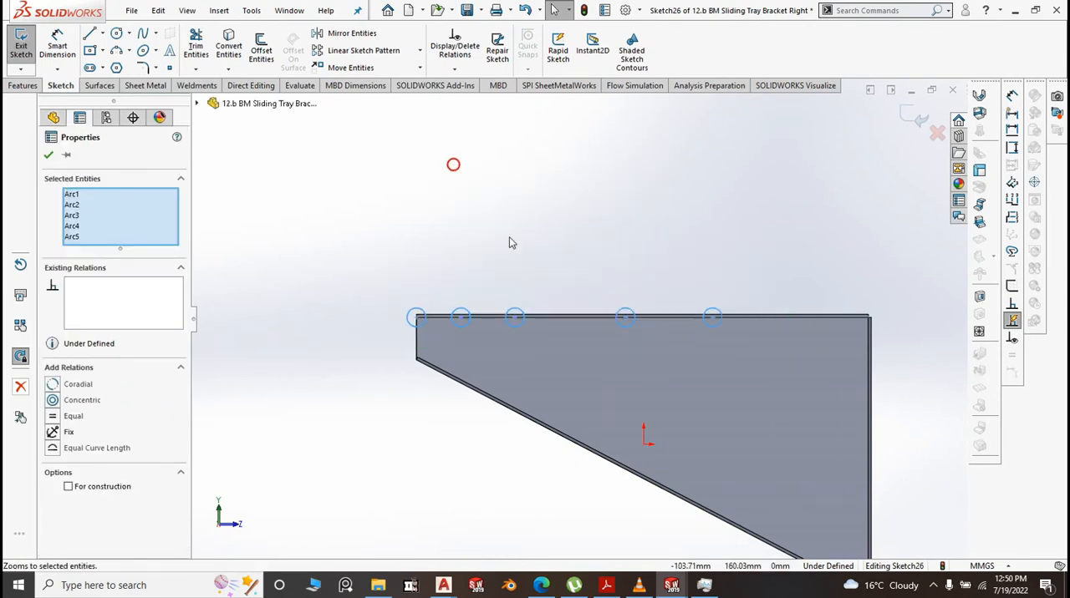
pyautogui.click(509, 239)
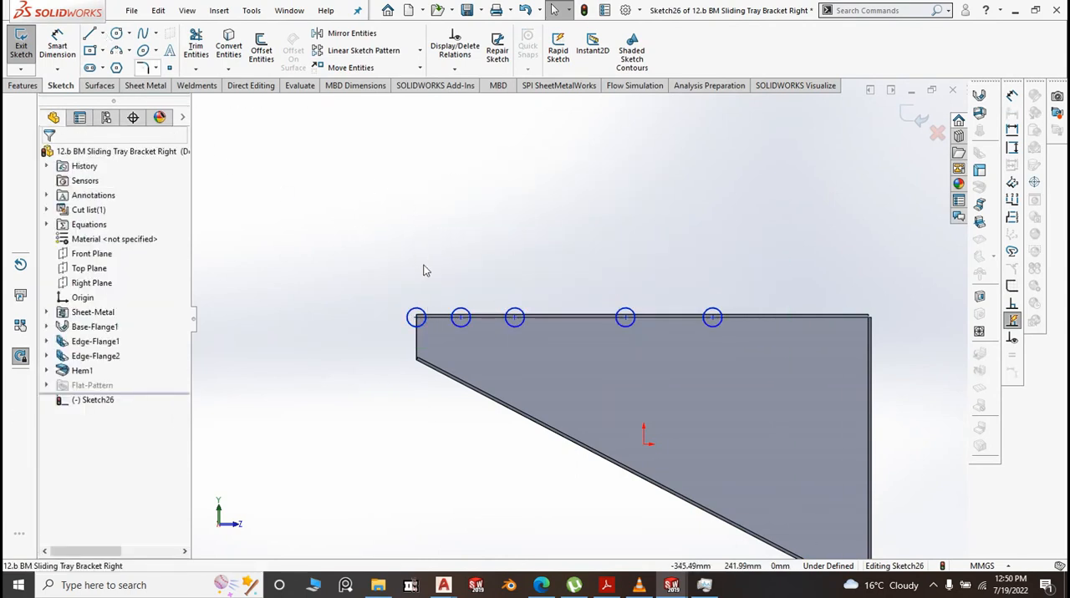
# Dimension the circle at the bracket's narrow-end upper corner with a diameter of 20.5 mm
pyautogui.scroll(-2, 431, 322)
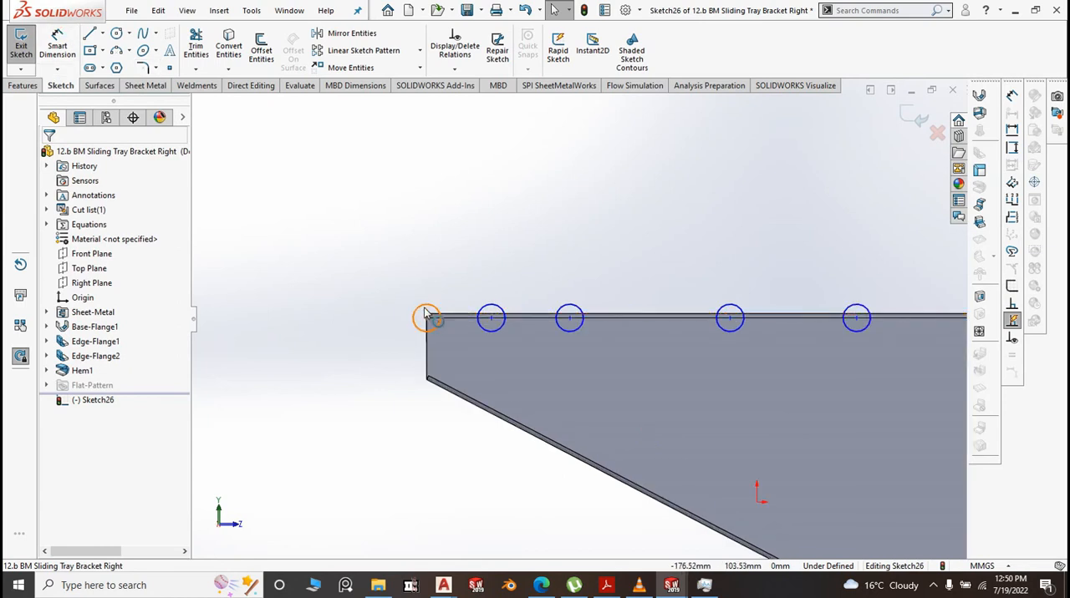
pyautogui.click(393, 311)
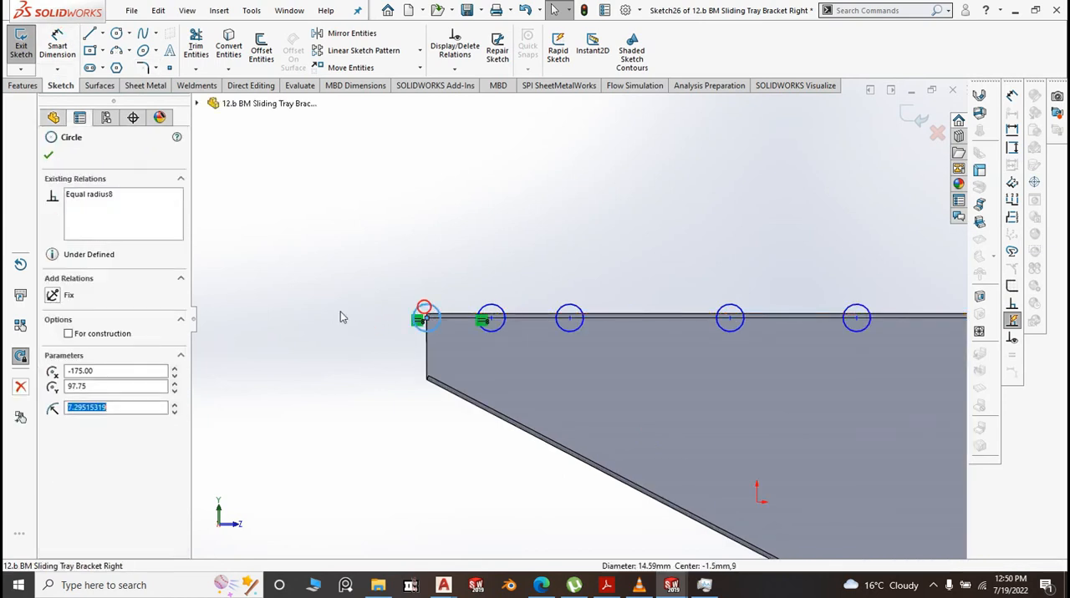
pyautogui.click(418, 310)
pyautogui.click(373, 282)
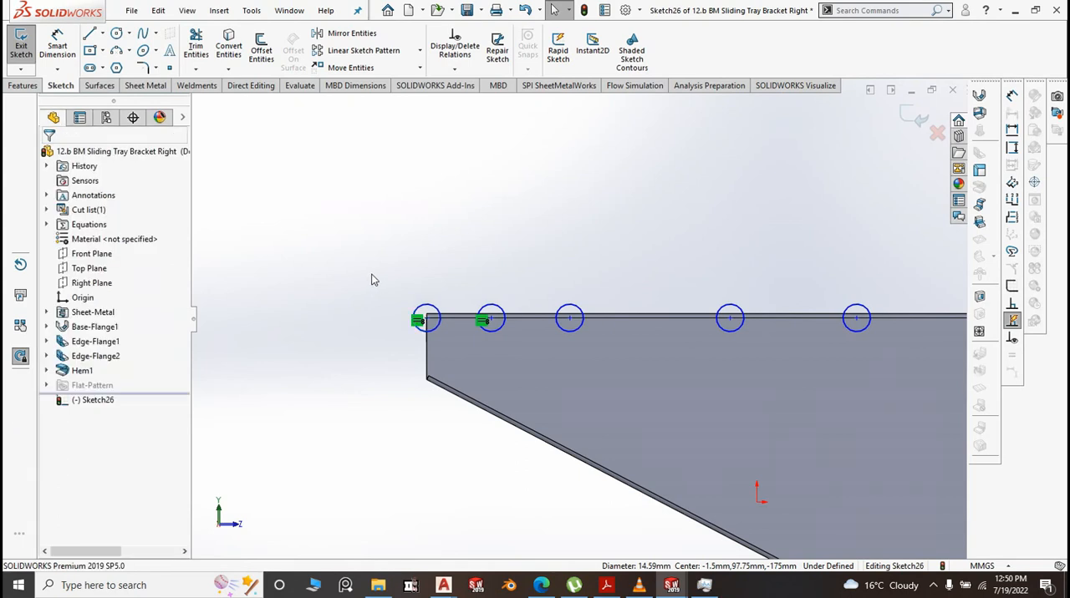
pyautogui.click(58, 40)
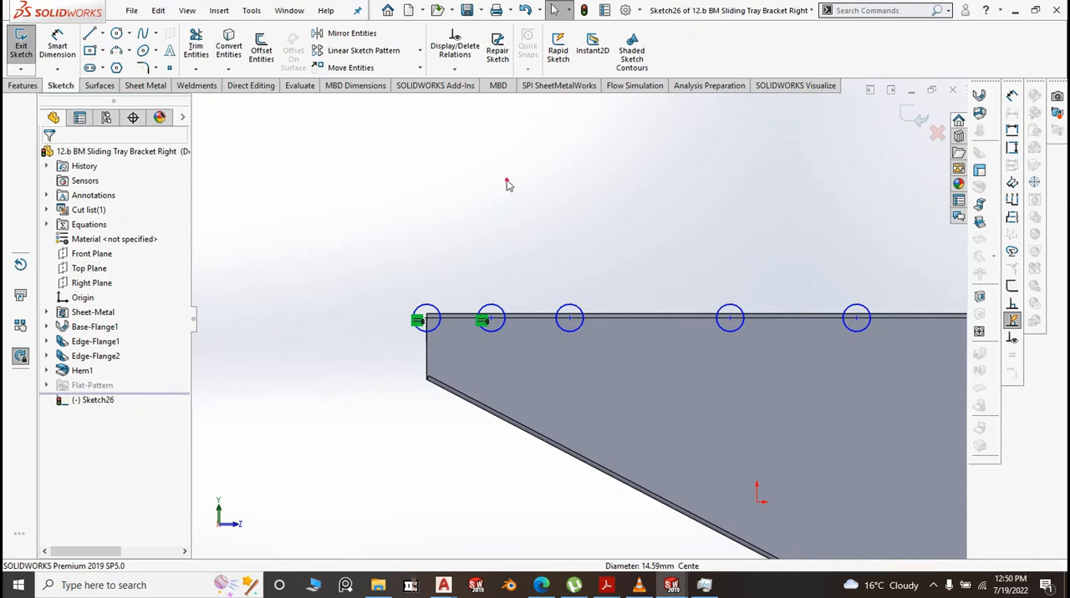
pyautogui.click(507, 181)
pyautogui.click(57, 39)
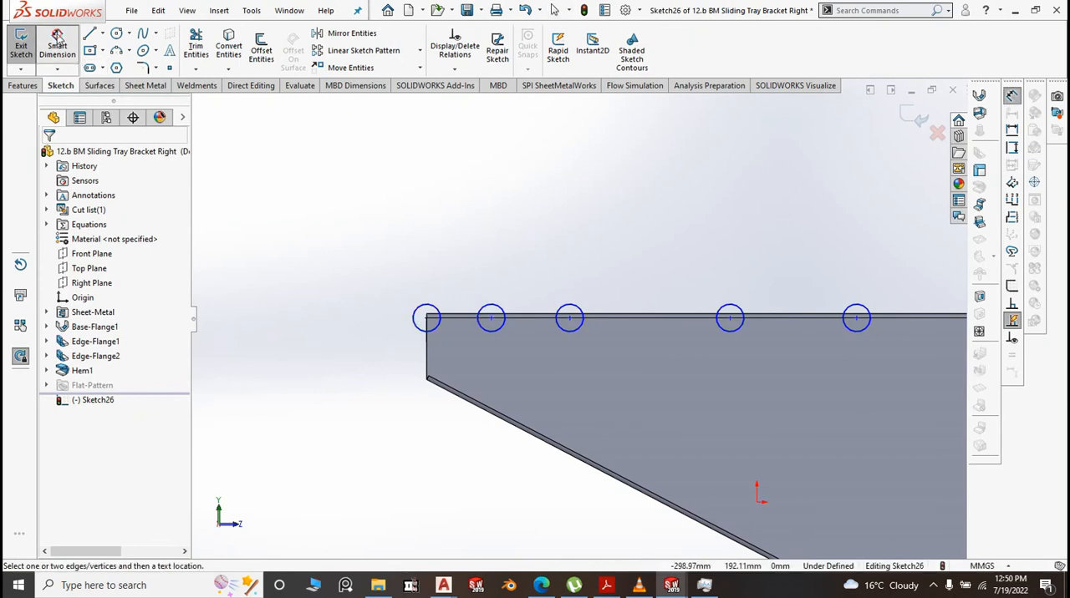
pyautogui.click(416, 318)
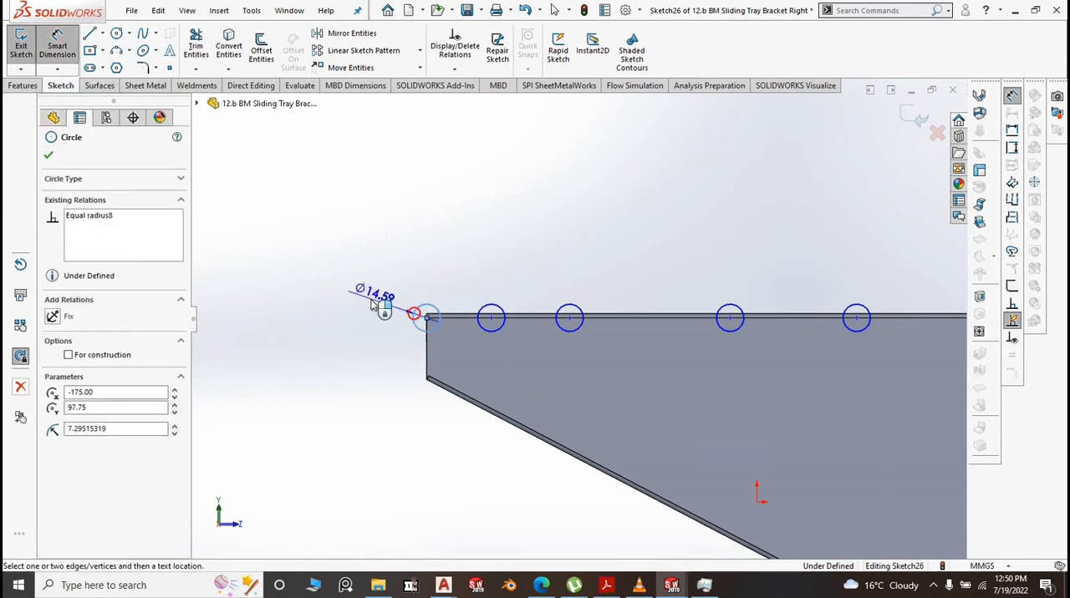
pyautogui.click(370, 306)
pyautogui.write('2')
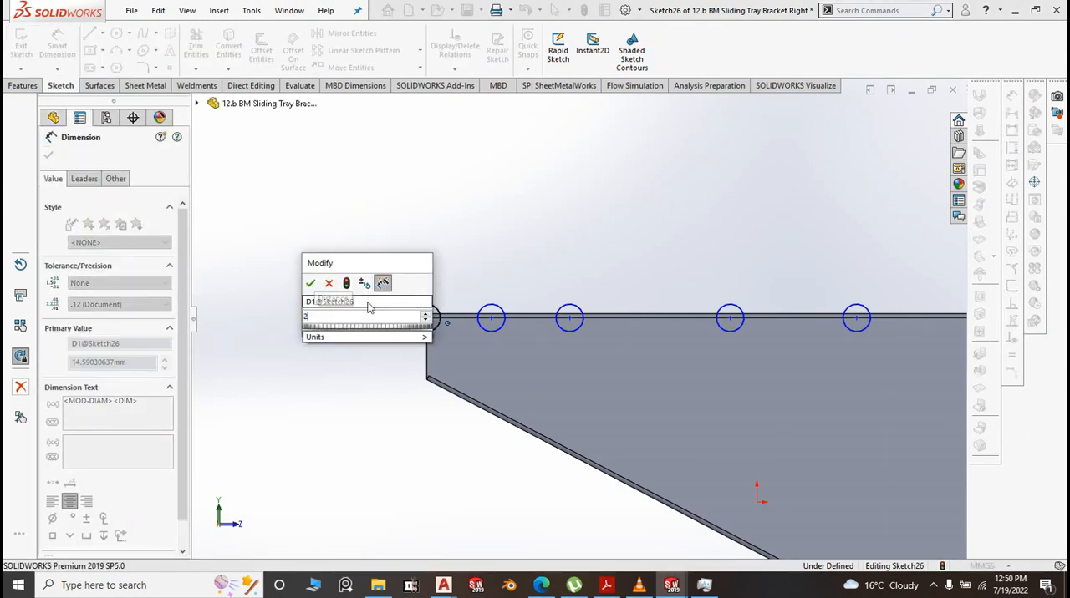
pyautogui.write('0.5')
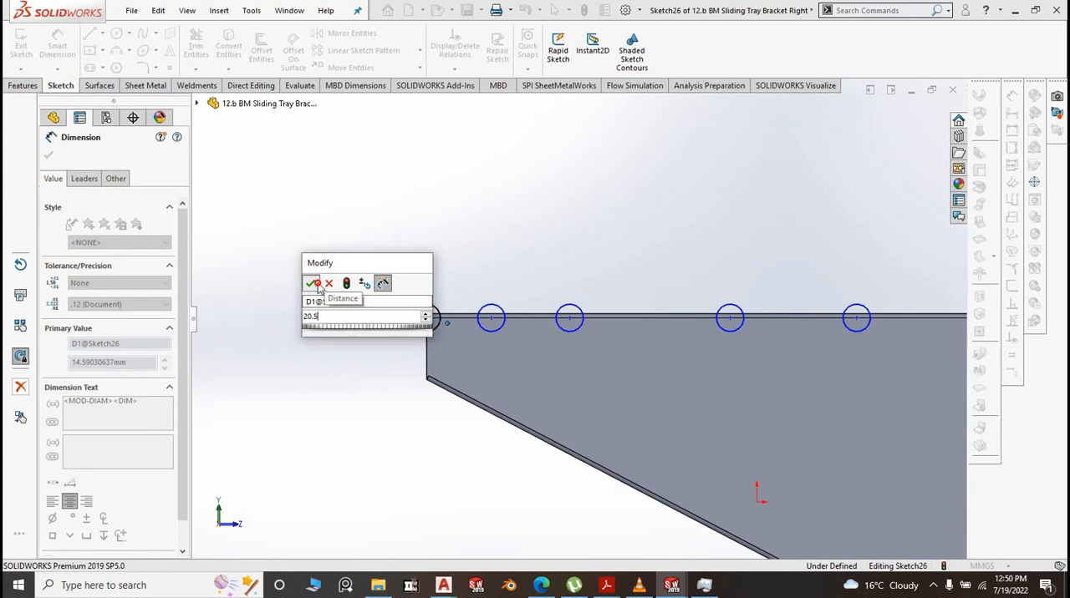
pyautogui.press('Return')
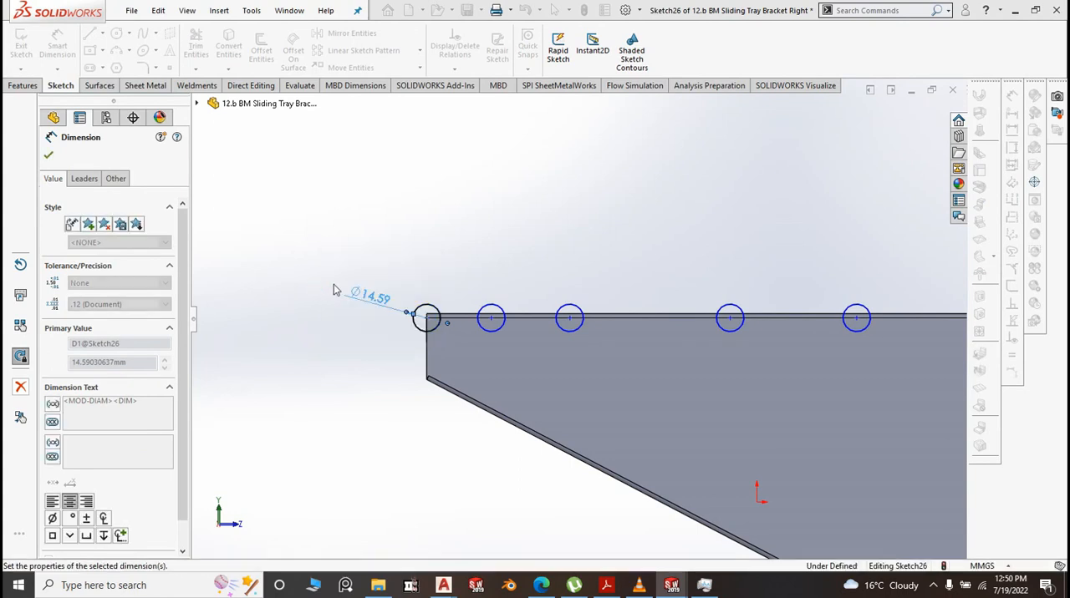
pyautogui.click(443, 309)
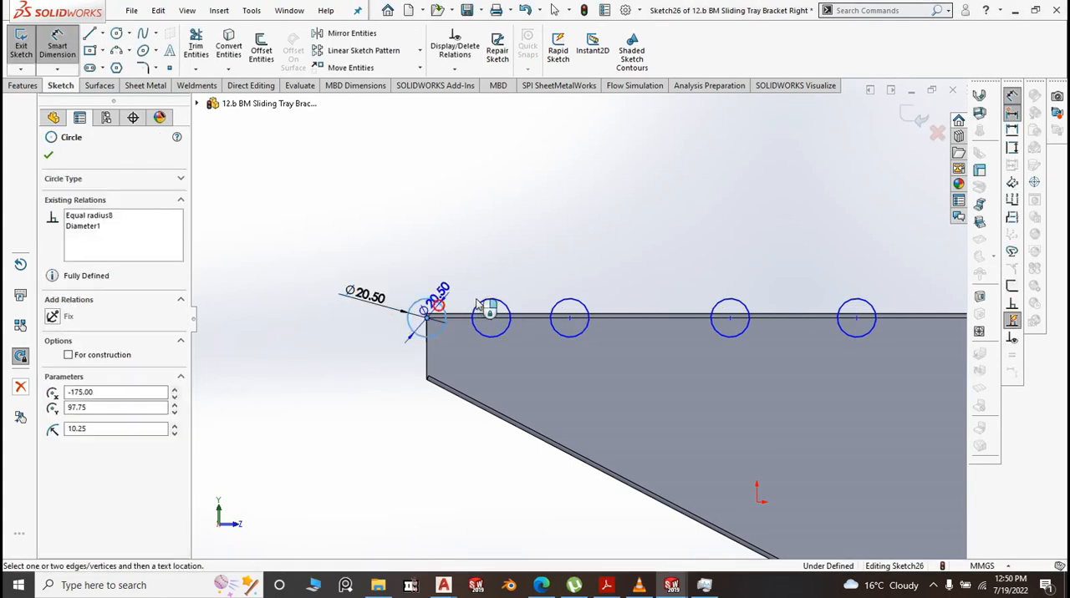
pyautogui.click(478, 298)
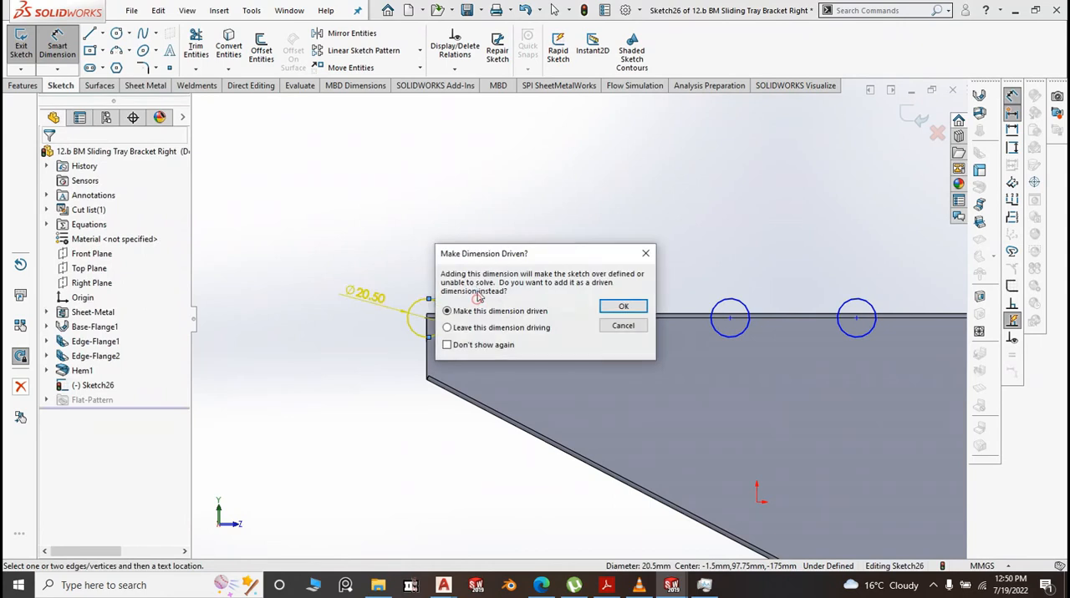
pyautogui.click(646, 254)
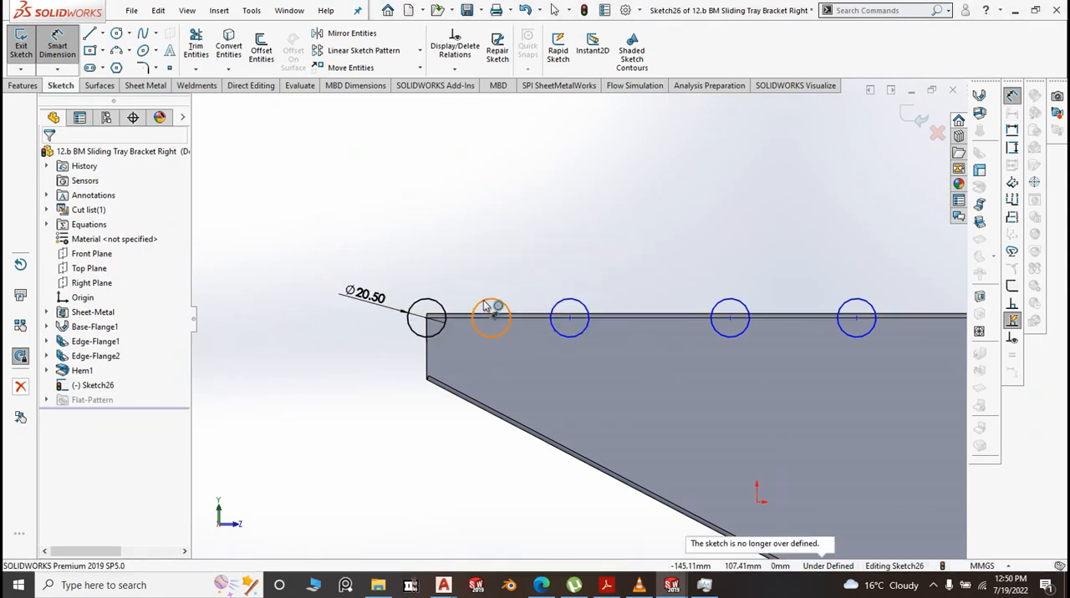
# Dimension the centre distance between the narrow-end corner circle and the second circle as 60 mm
pyautogui.click(427, 308)
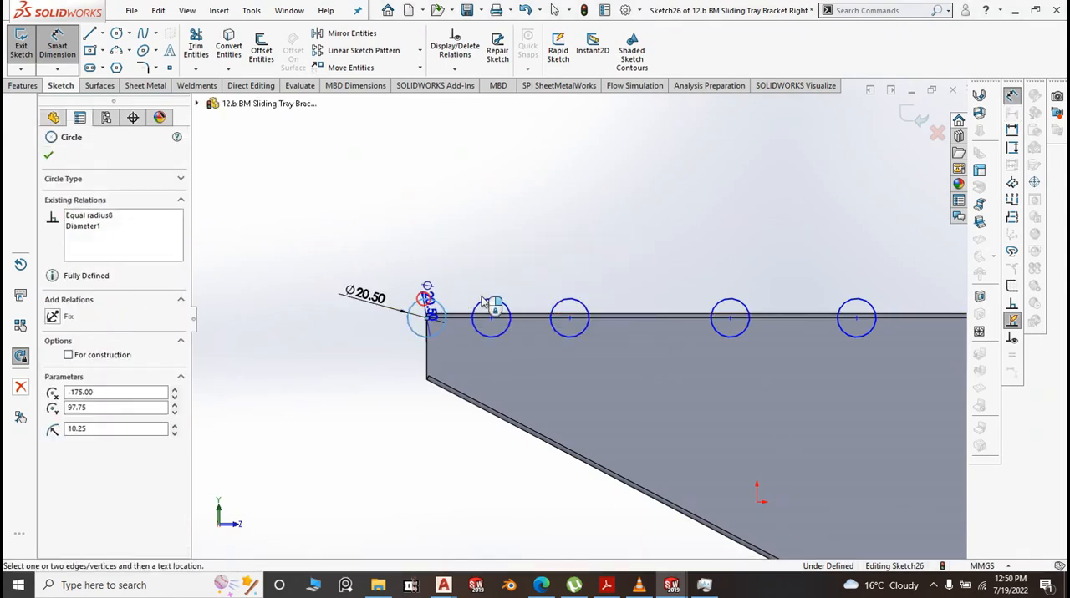
pyautogui.click(488, 309)
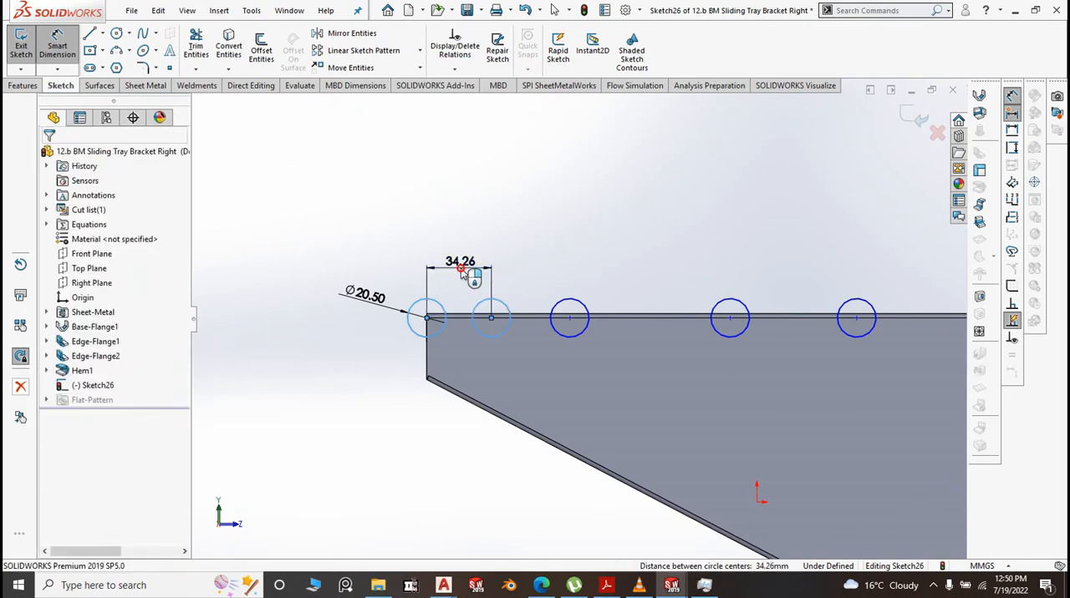
pyautogui.click(465, 277)
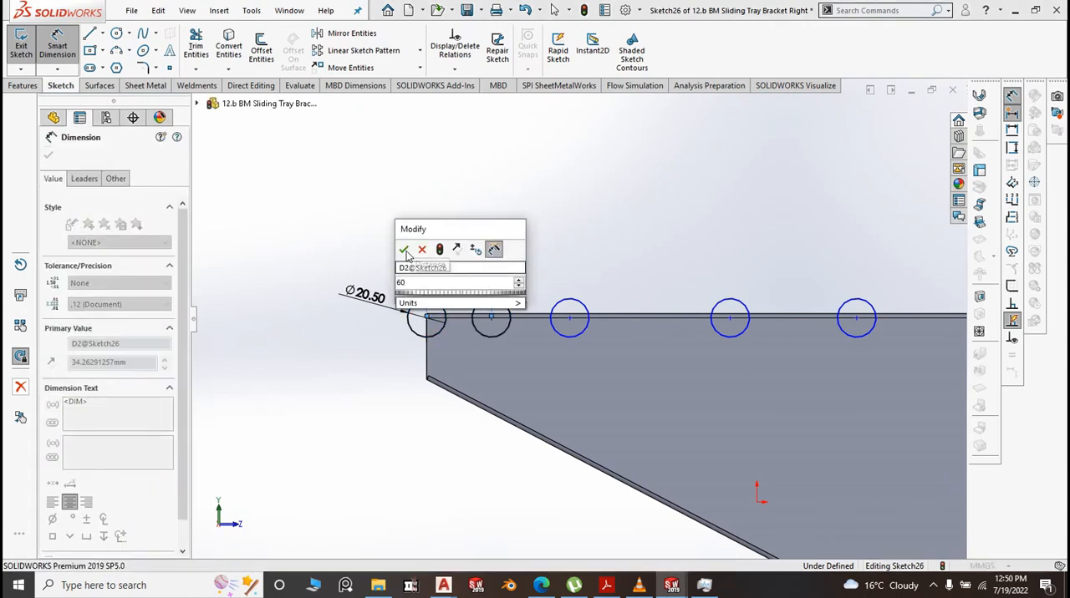
pyautogui.click(405, 250)
# Dimension the centre distance between the second and third circles on the bracket's upper edge as 60 mm
pyautogui.scroll(-3, 573, 321)
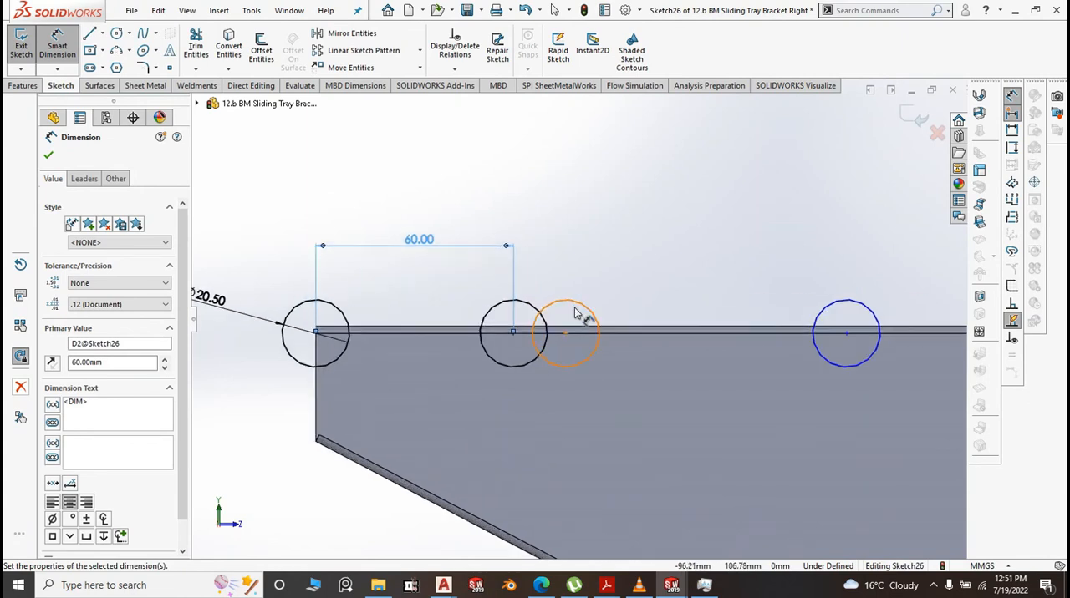
pyautogui.click(530, 307)
pyautogui.click(544, 306)
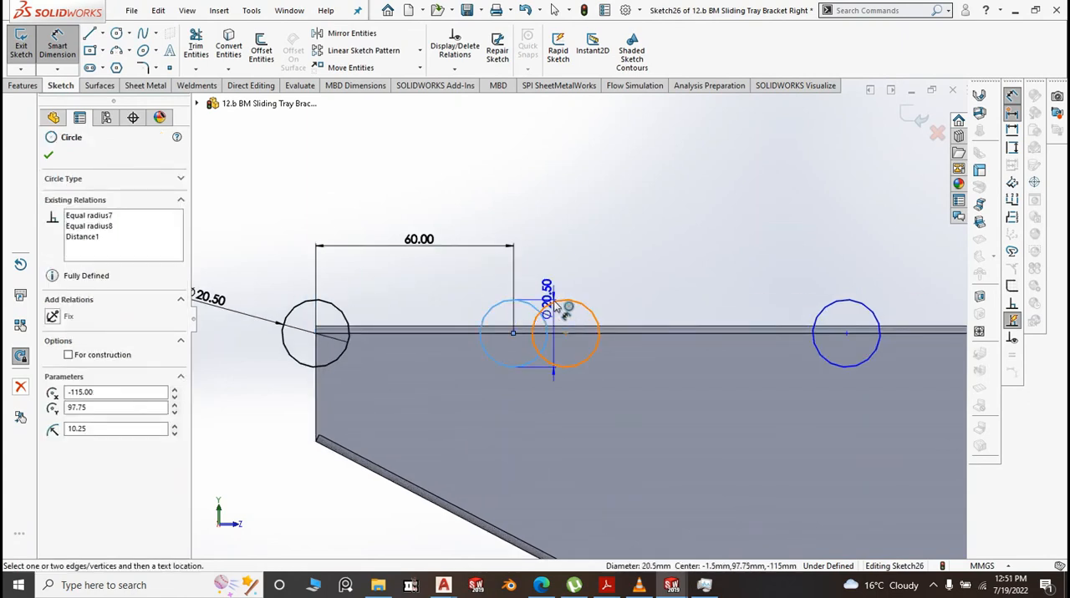
pyautogui.click(465, 255)
pyautogui.write('60.00mm')
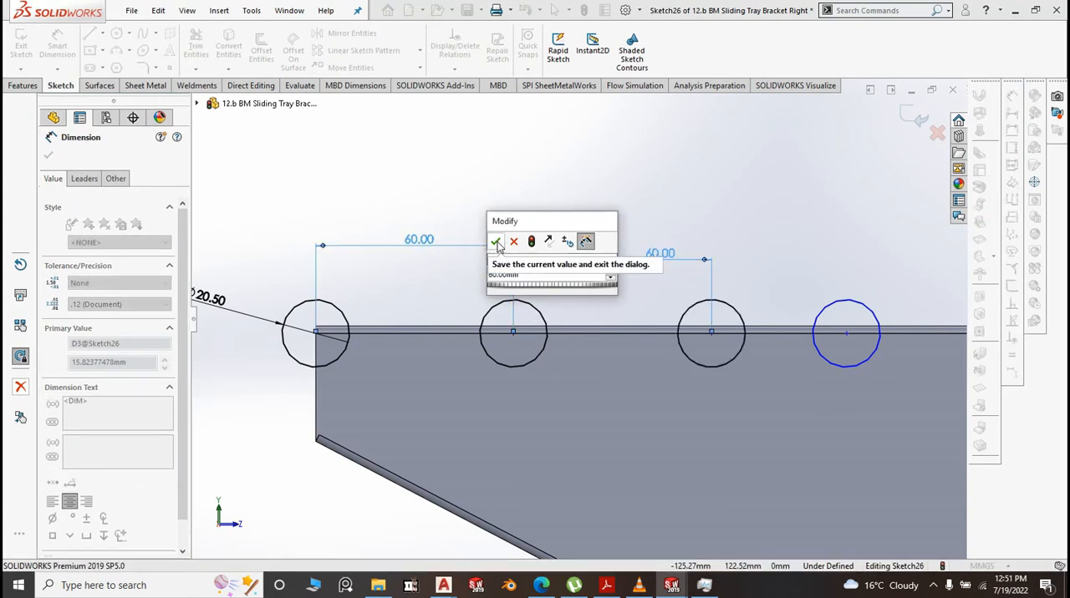
pyautogui.click(495, 242)
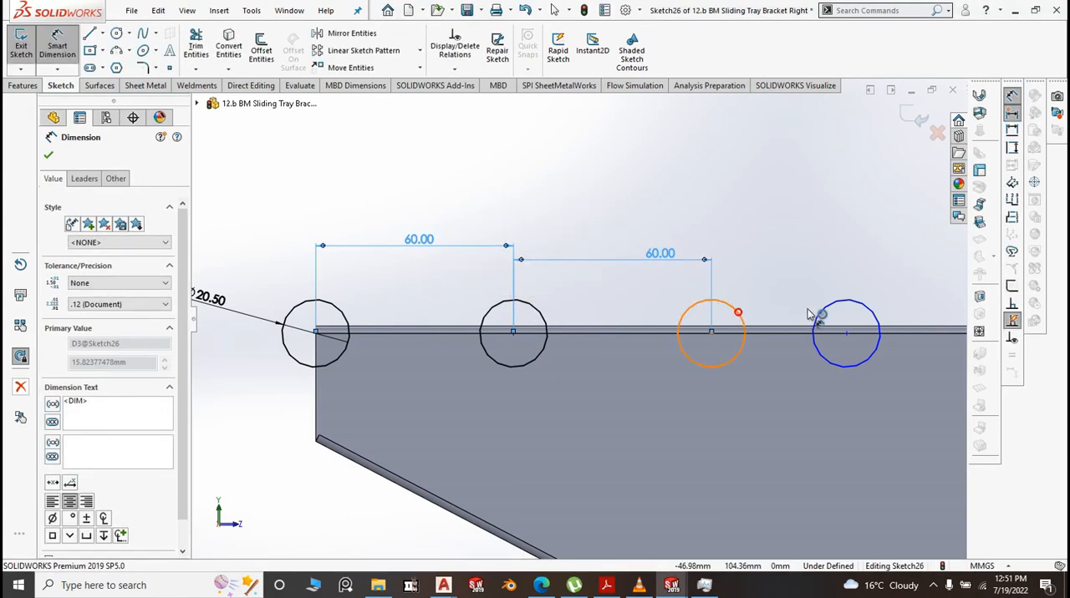
# Set a 60 mm centre-to-centre dimension between the third and fourth circles
pyautogui.click(811, 316)
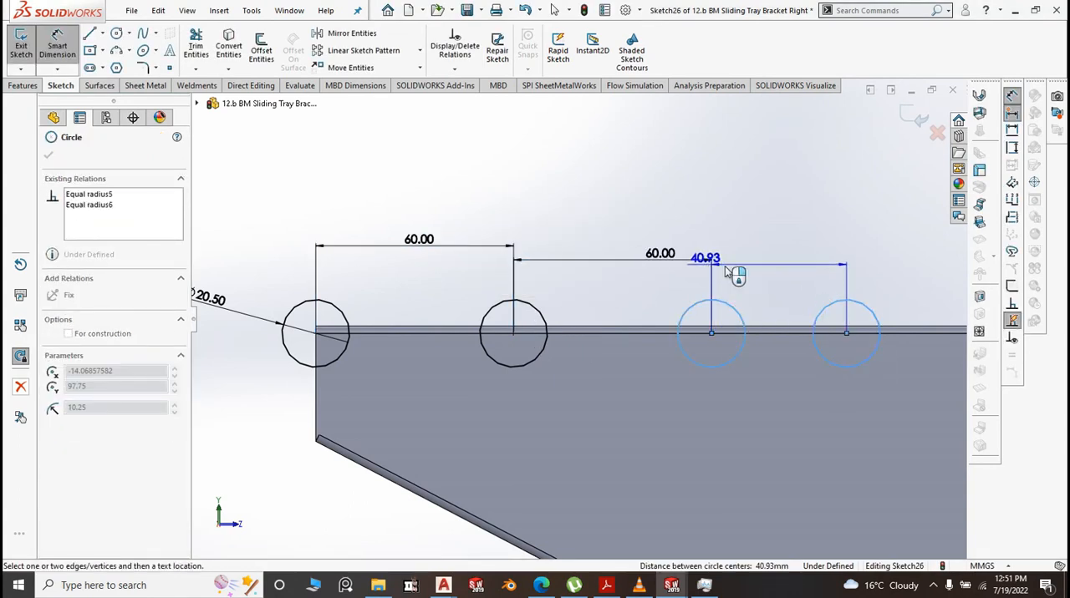
pyautogui.click(786, 274)
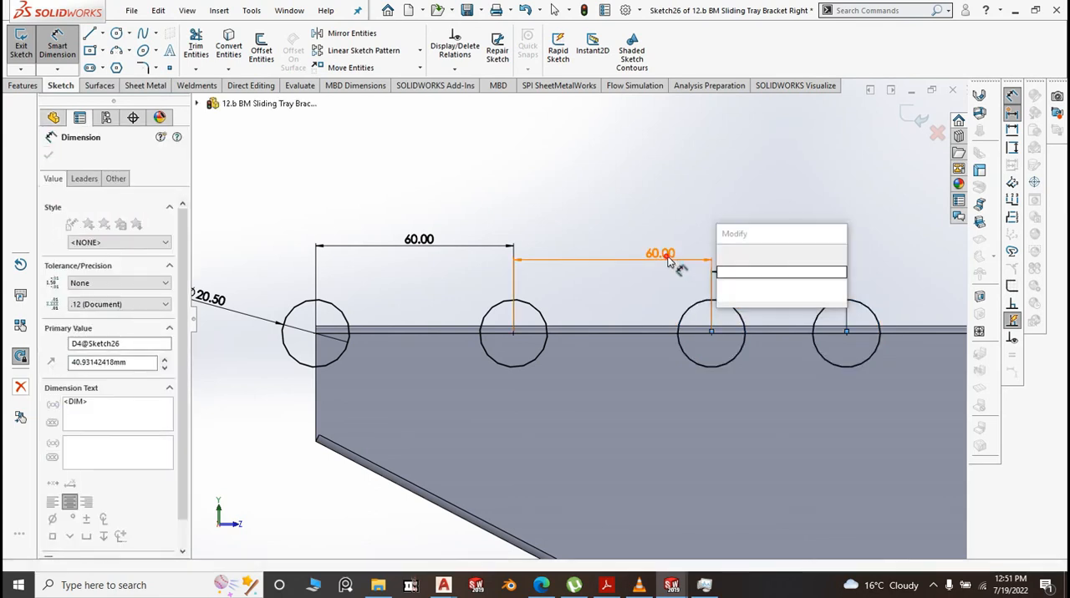
pyautogui.click(660, 254)
pyautogui.press('Return')
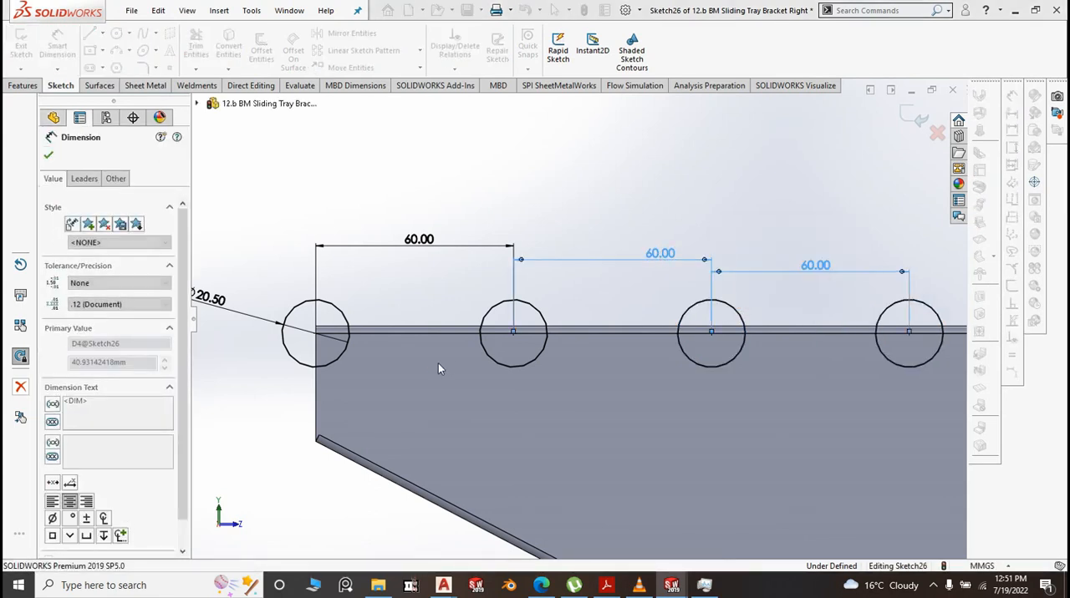
# Dimension the spacing between the fourth and fifth circle centres and set it to 60 mm
pyautogui.scroll(4, 438, 363)
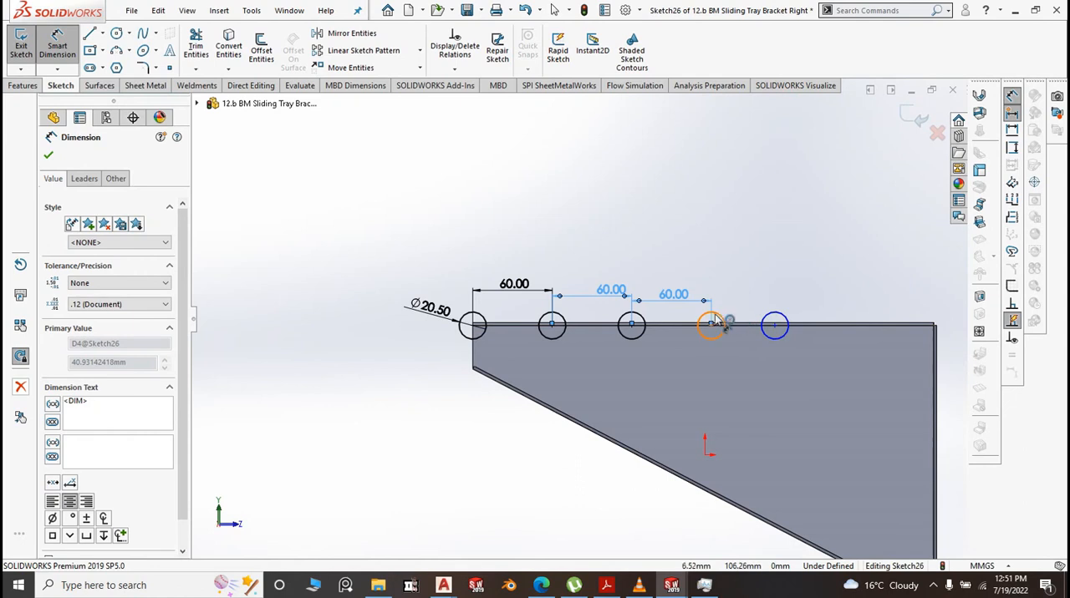
pyautogui.click(715, 321)
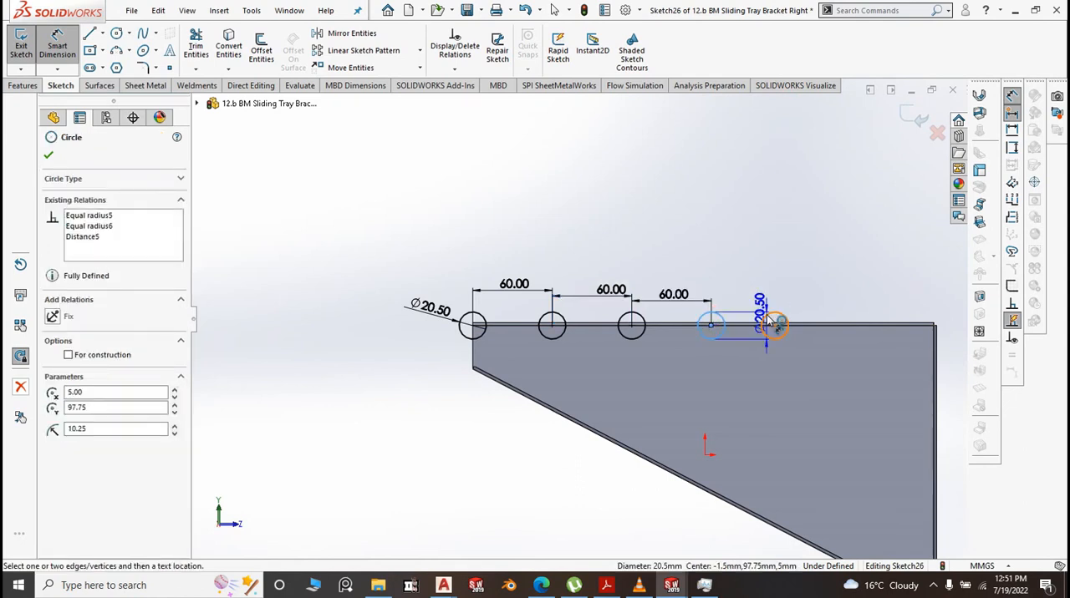
pyautogui.click(764, 316)
pyautogui.click(750, 301)
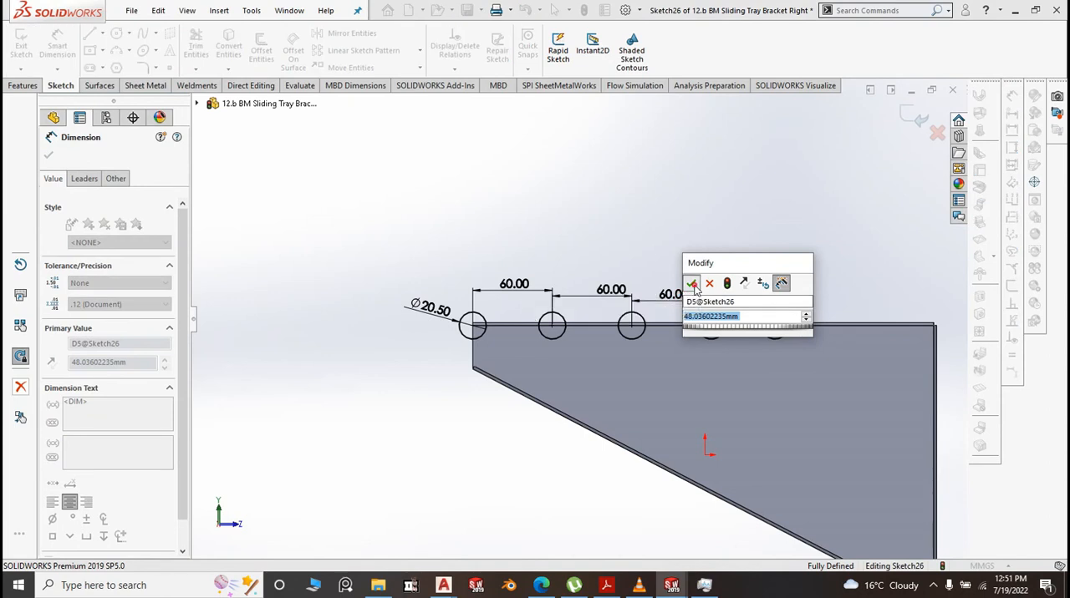
pyautogui.click(692, 285)
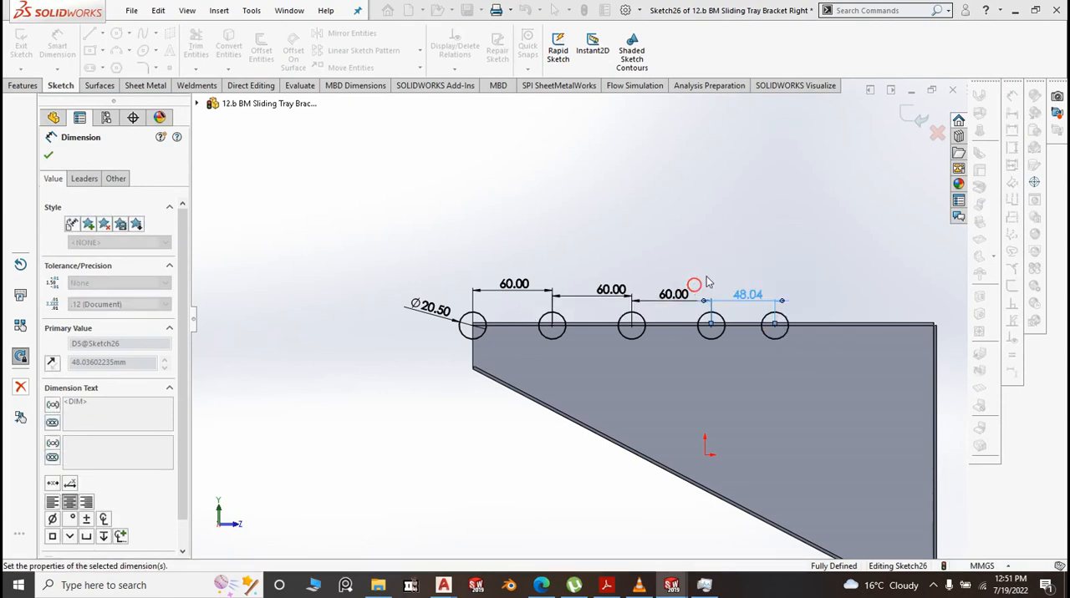
pyautogui.doubleClick(748, 296)
pyautogui.write('60')
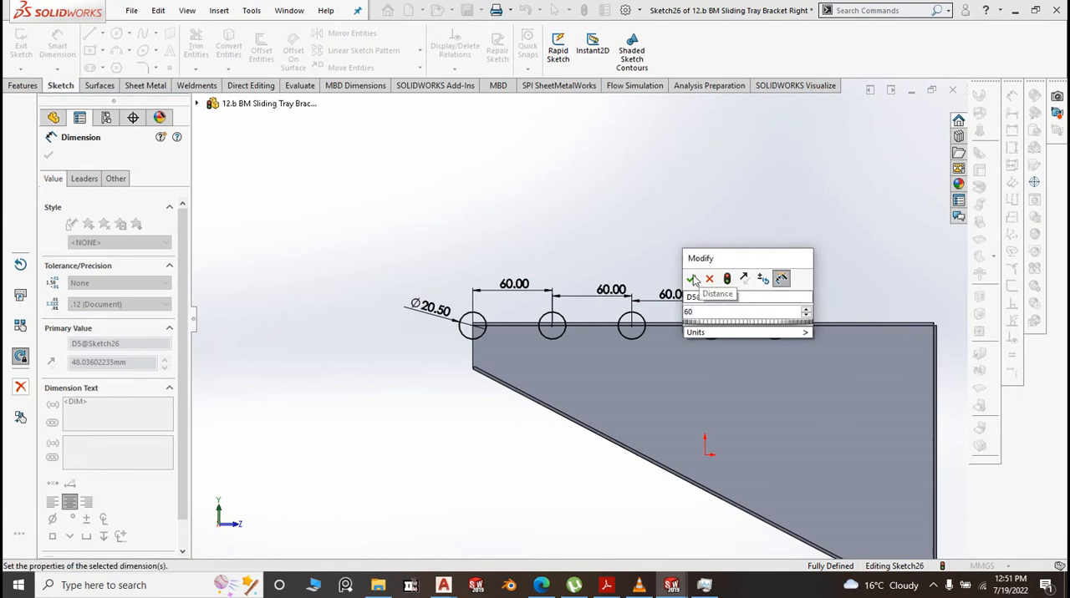
pyautogui.click(690, 278)
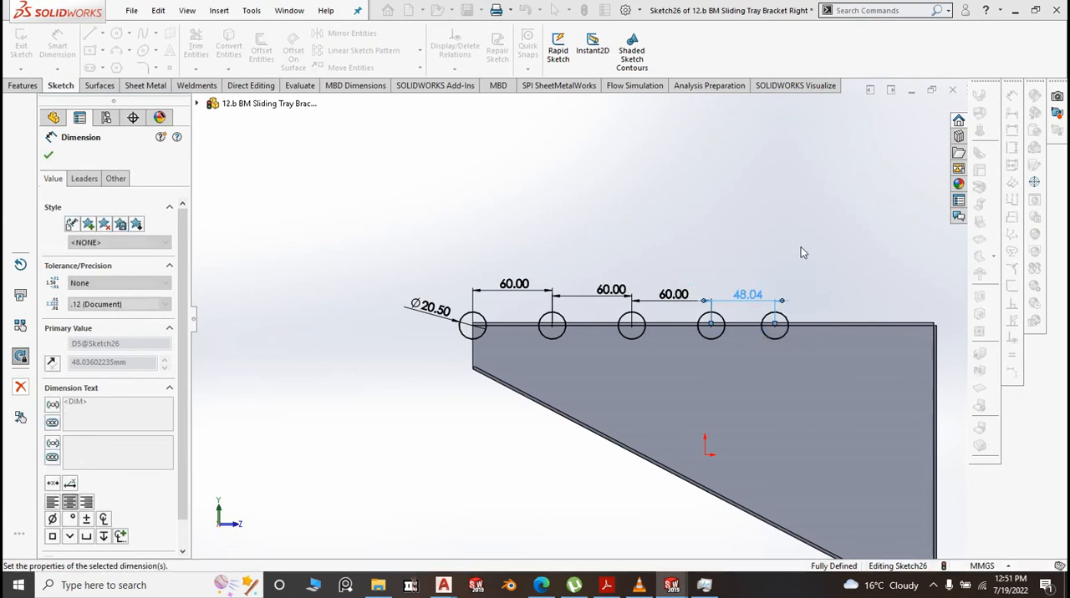
pyautogui.click(732, 201)
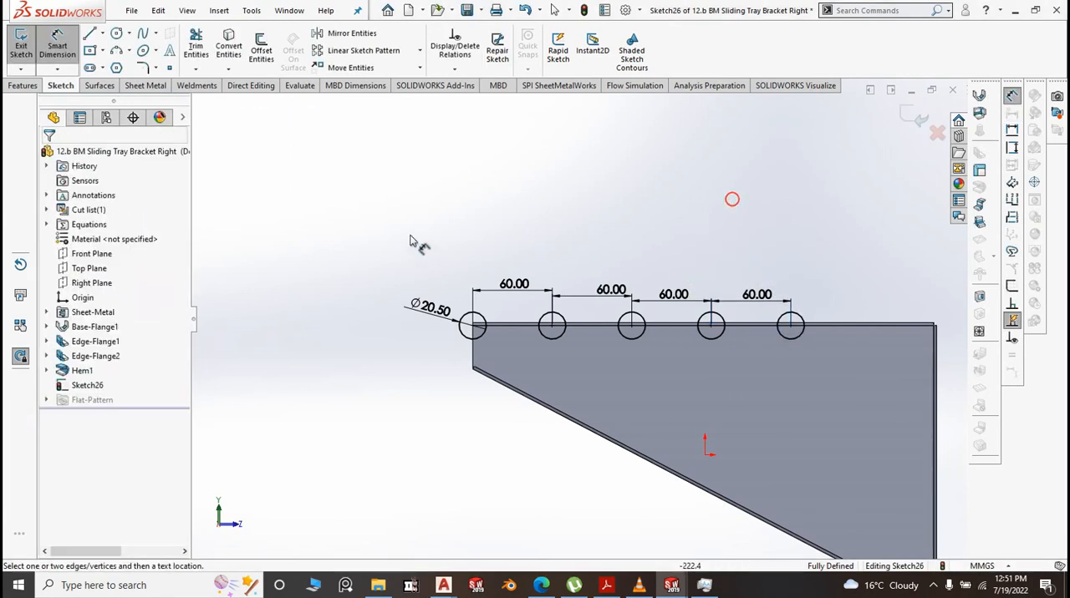
# Extrude-cut the five circles with the Through All end condition to notch the bracket's upper bend, and save the part
pyautogui.moveTo(409, 235); pyautogui.dragTo(468, 276, button='middle')
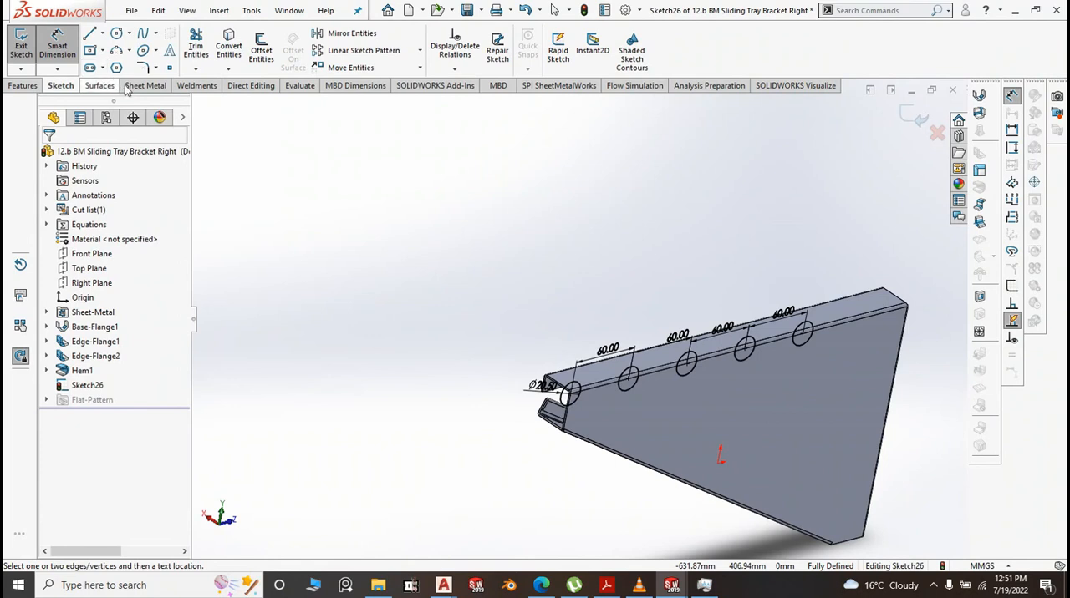
pyautogui.click(25, 87)
pyautogui.click(211, 51)
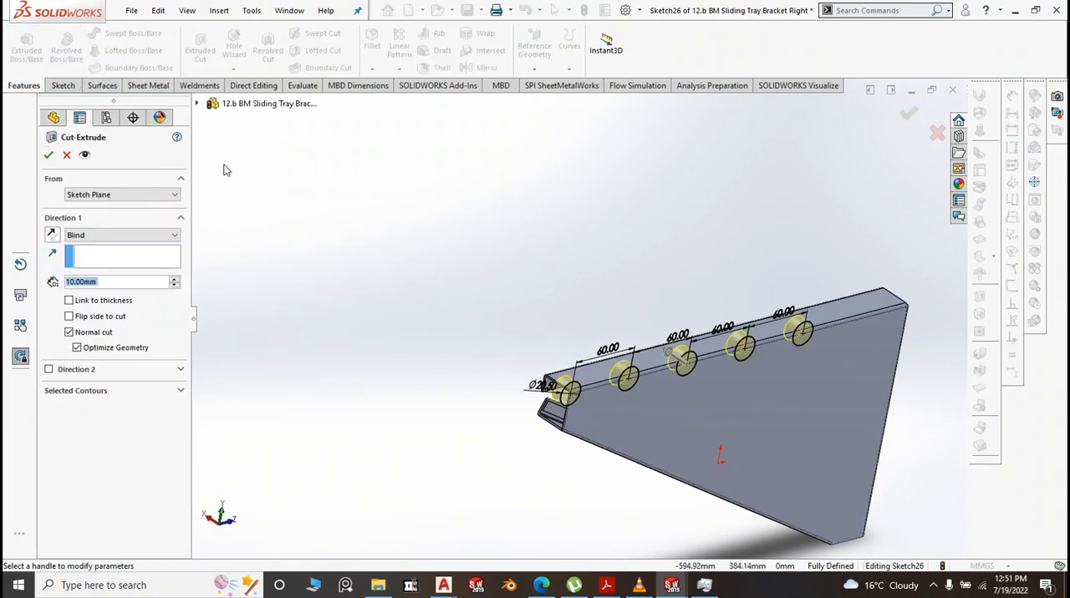
pyautogui.click(154, 240)
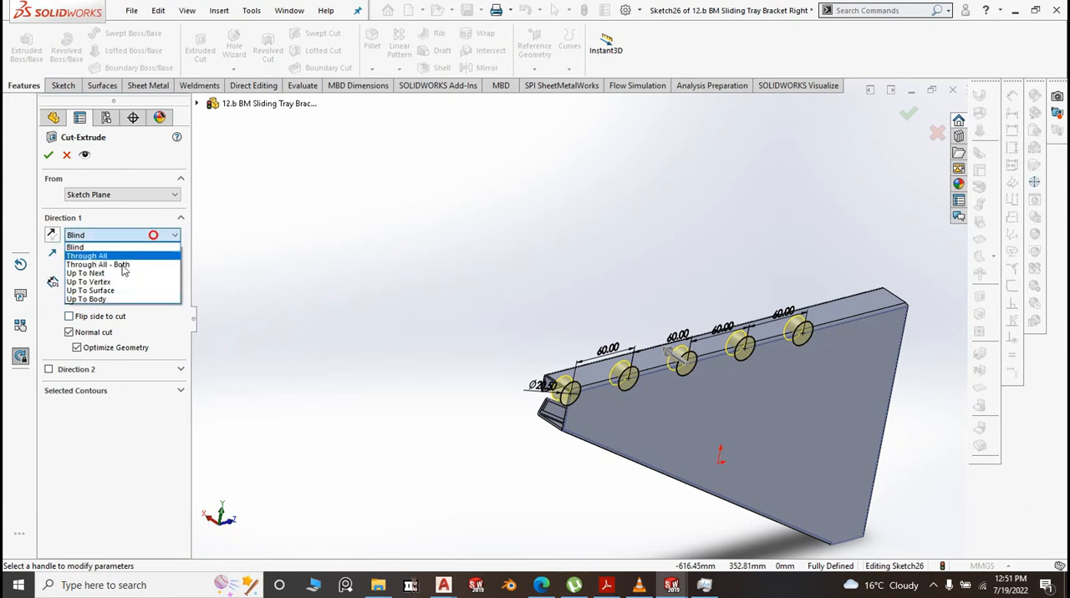
pyautogui.click(105, 251)
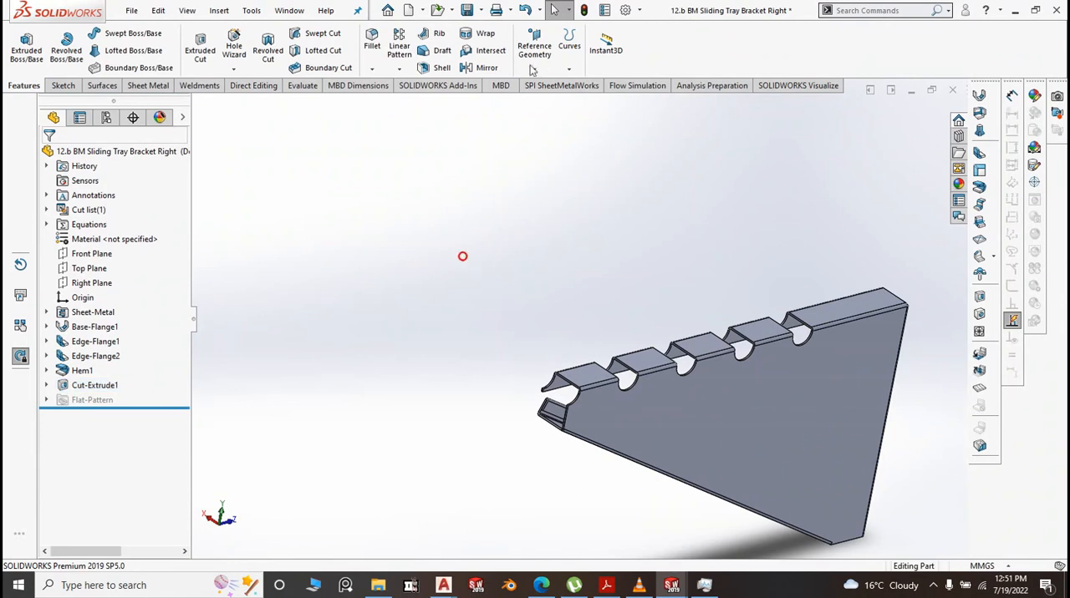
pyautogui.click(478, 9)
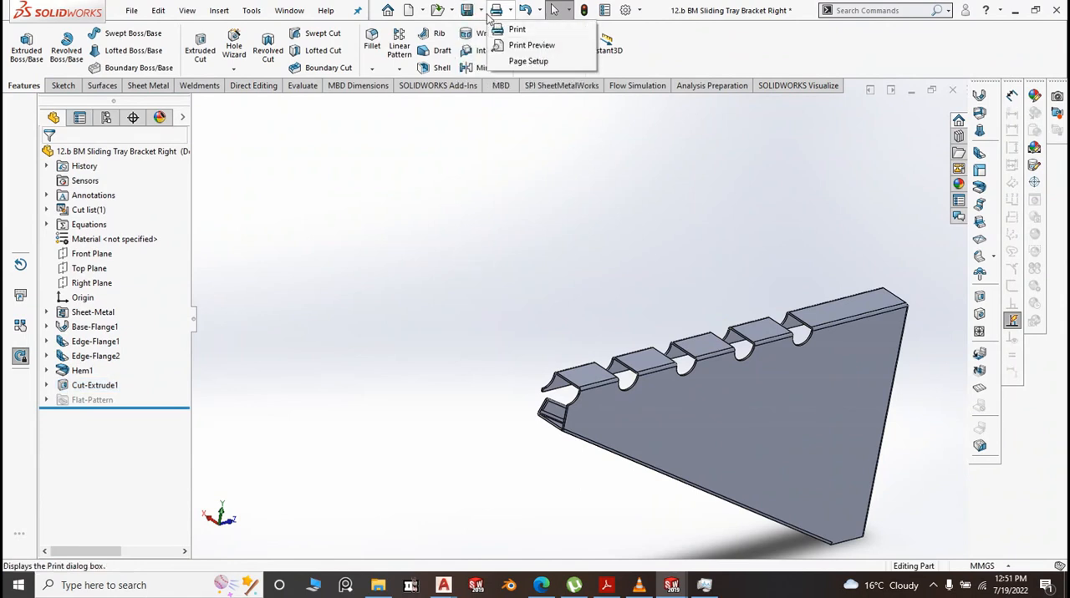
pyautogui.click(483, 30)
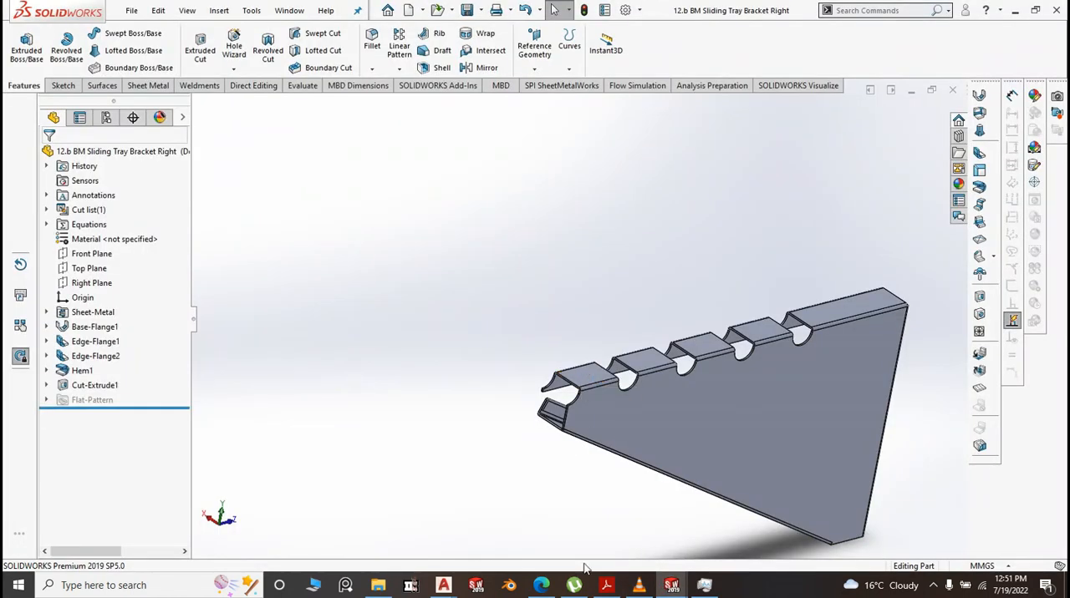
# Switch to the Bean Marie assembly and save it
pyautogui.moveTo(665, 590)
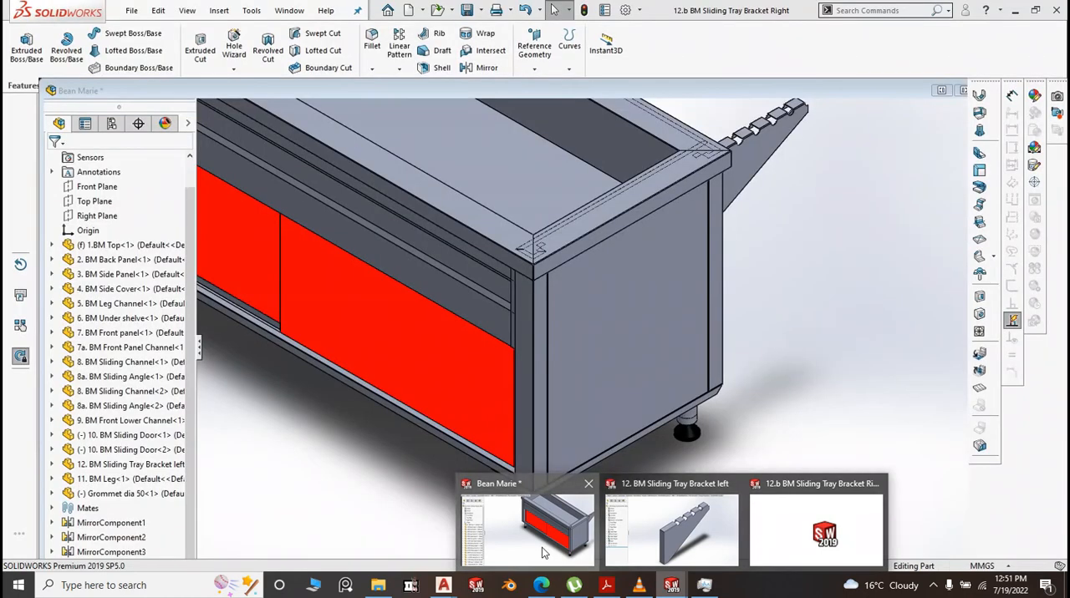
pyautogui.click(542, 548)
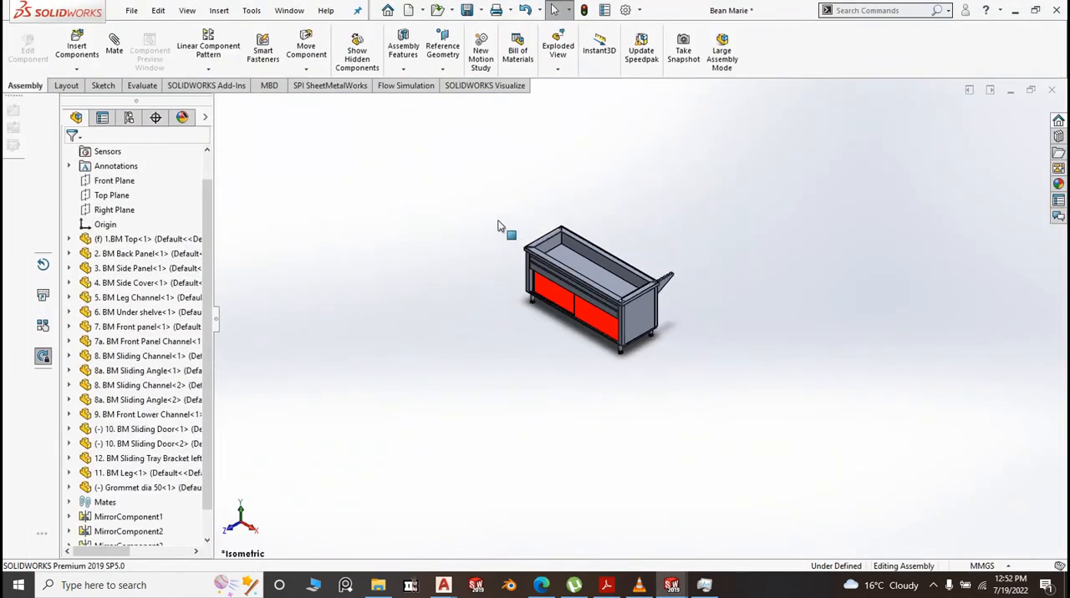
pyautogui.click(480, 10)
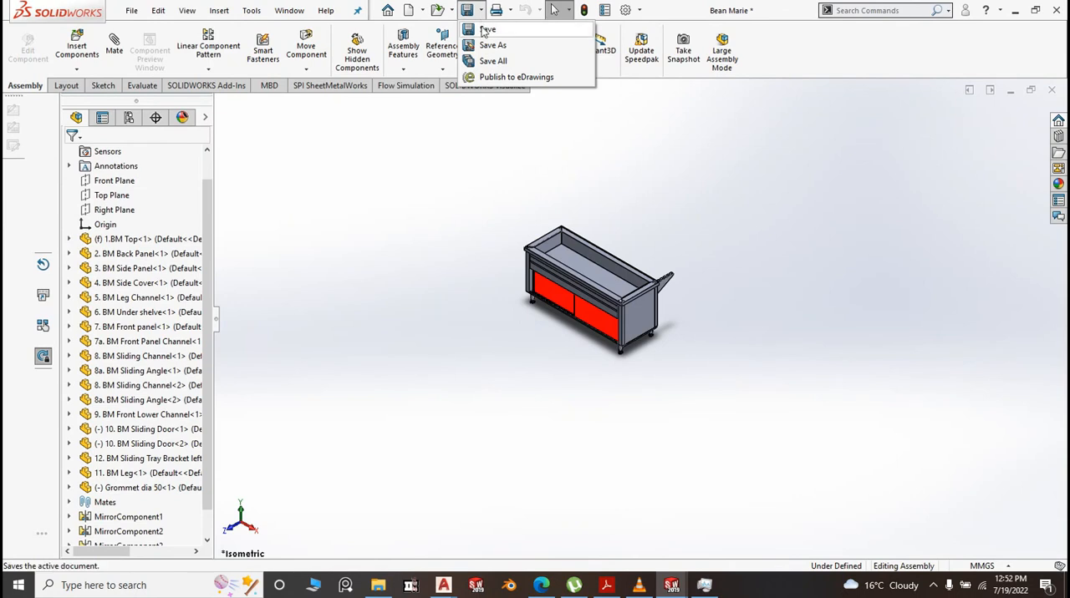
pyautogui.click(482, 28)
# Insert one 12.b BM Sliding Tray Bracket Right into the assembly, placed freely above the back of the counter
pyautogui.scroll(-3, 628, 251)
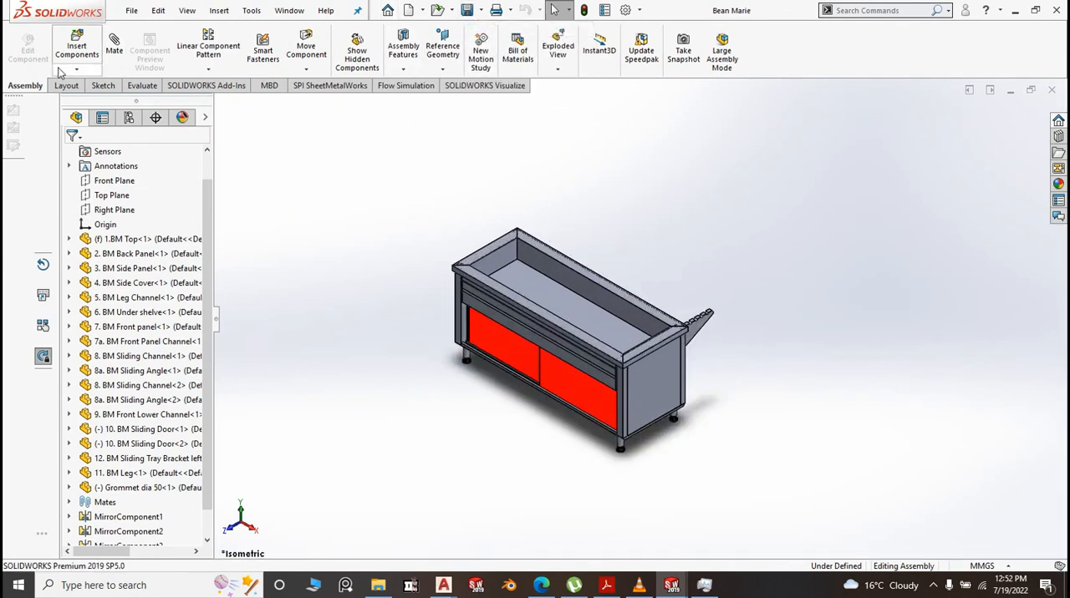
pyautogui.click(87, 51)
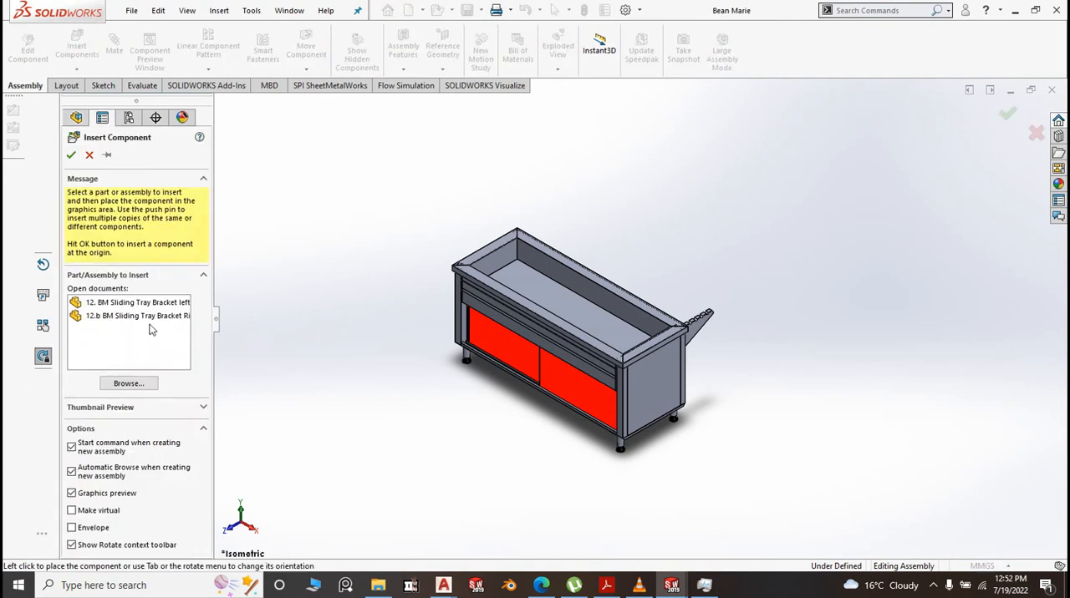
pyautogui.click(153, 316)
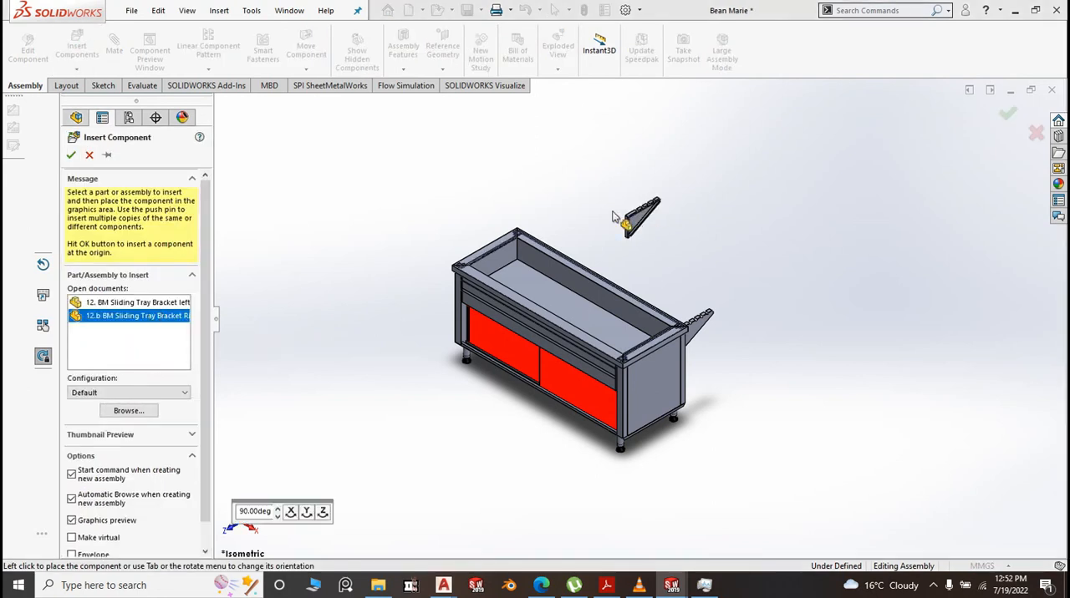
pyautogui.scroll(-3, 615, 217)
pyautogui.click(609, 215)
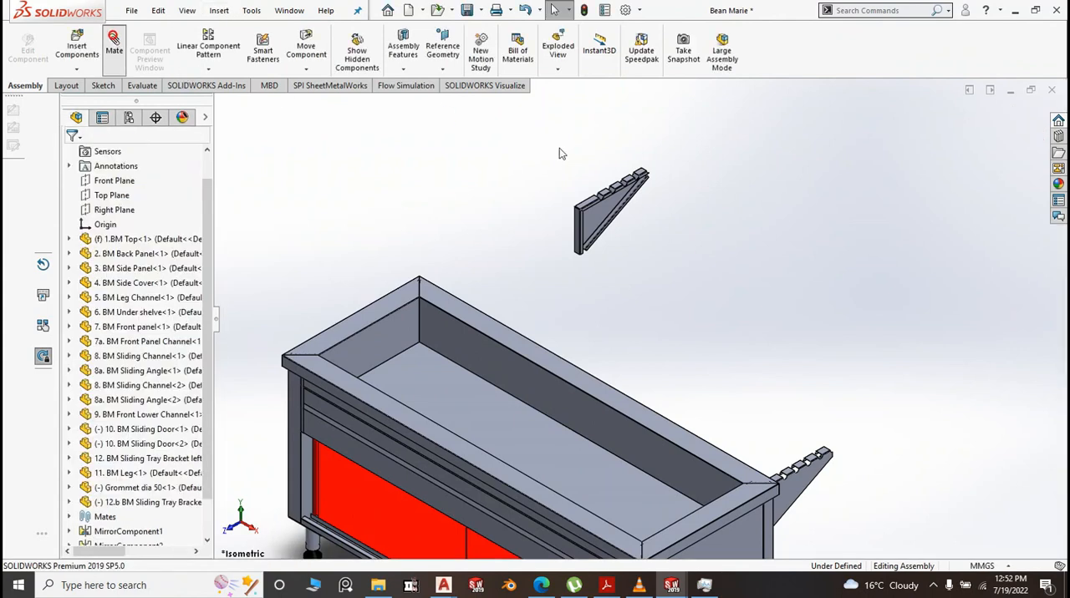
# Add a coincident mate between the top flange faces of the right and left sliding tray brackets
pyautogui.scroll(-4, 602, 211)
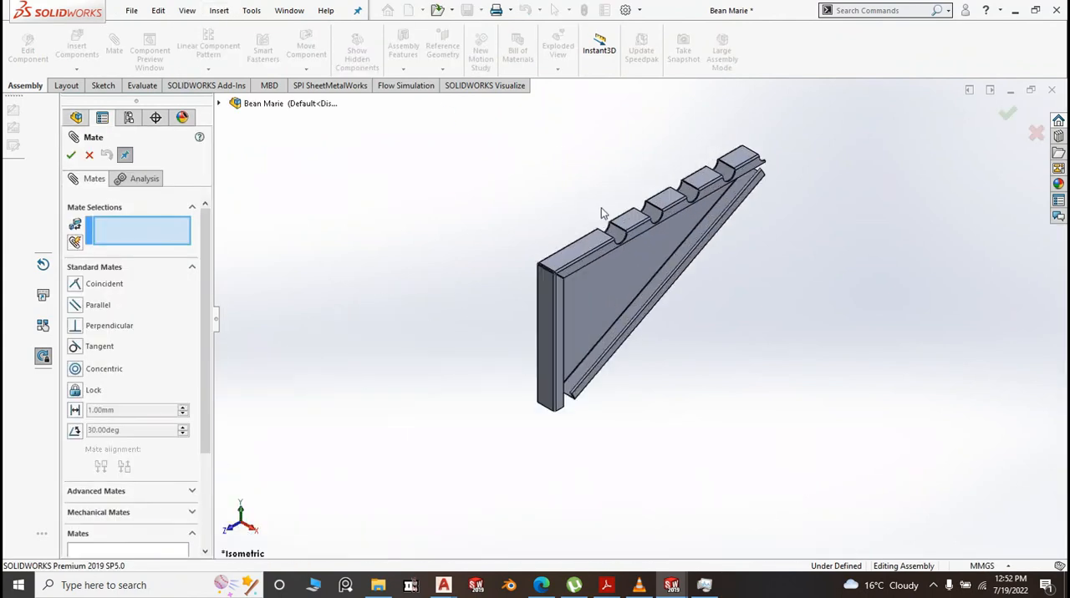
pyautogui.click(569, 255)
pyautogui.scroll(5, 539, 230)
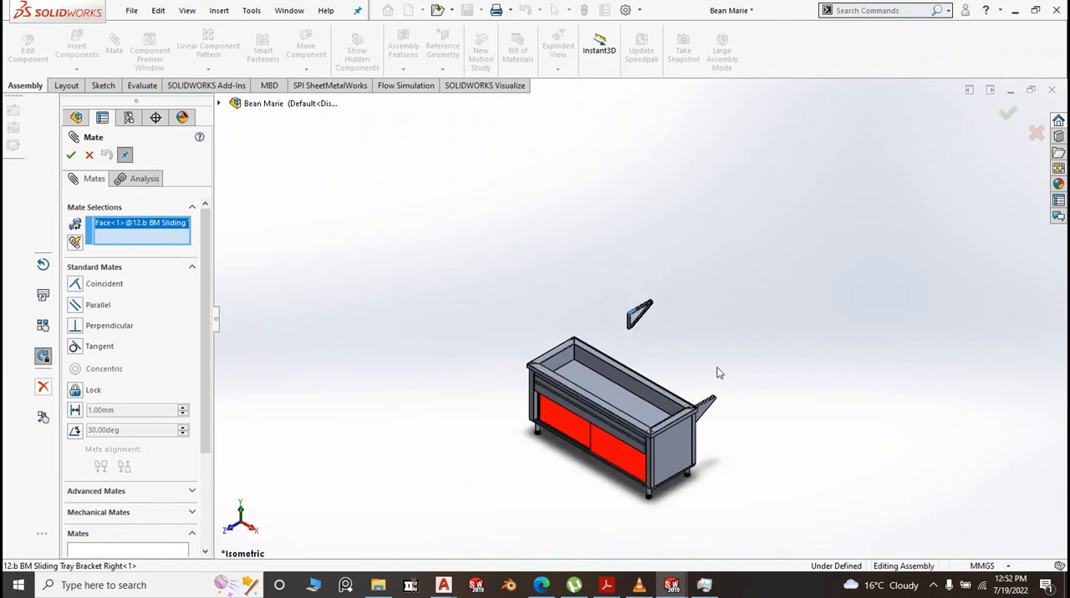
pyautogui.scroll(-2, 705, 415)
pyautogui.scroll(-5, 583, 377)
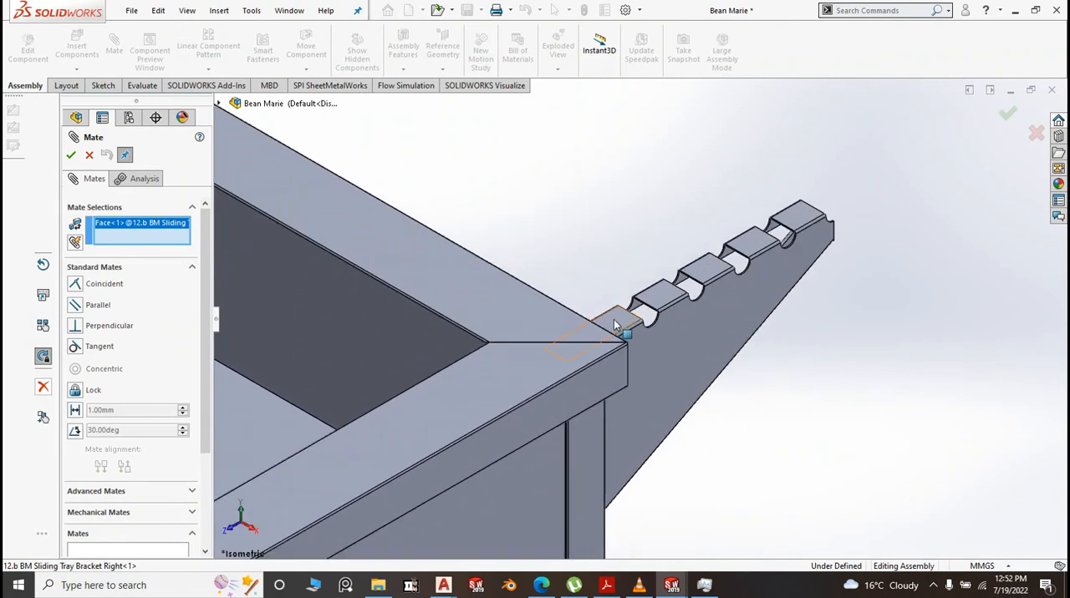
pyautogui.click(615, 326)
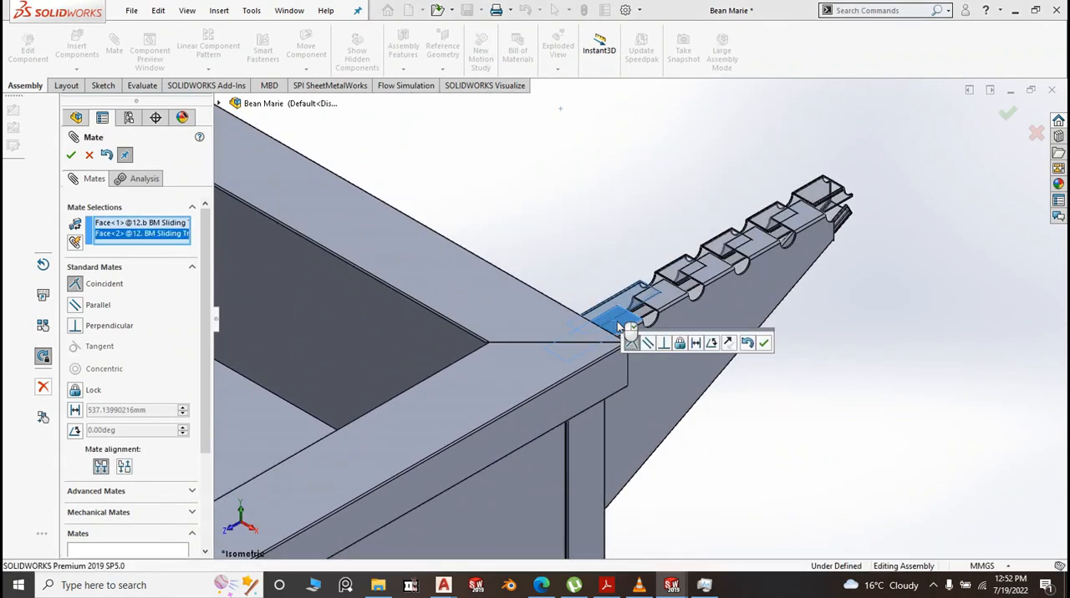
pyautogui.click(761, 342)
# Move the right bracket clear of the left bracket so that the notched front ends of both are accessible
pyautogui.moveTo(770, 219); pyautogui.dragTo(653, 145)
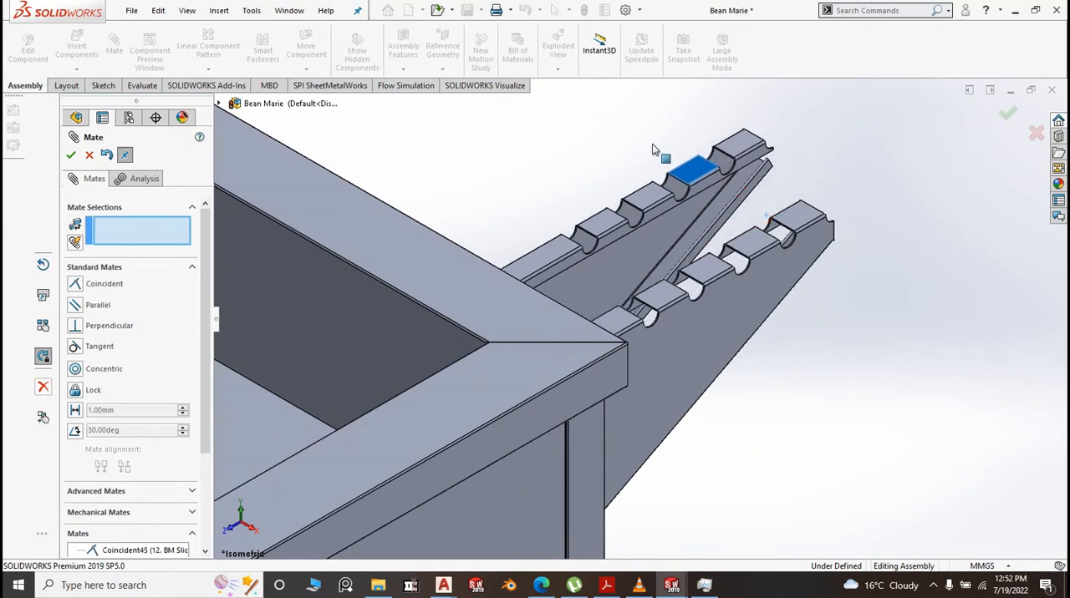
pyautogui.moveTo(874, 235); pyautogui.dragTo(781, 268, button='middle')
pyautogui.scroll(-5, 859, 207)
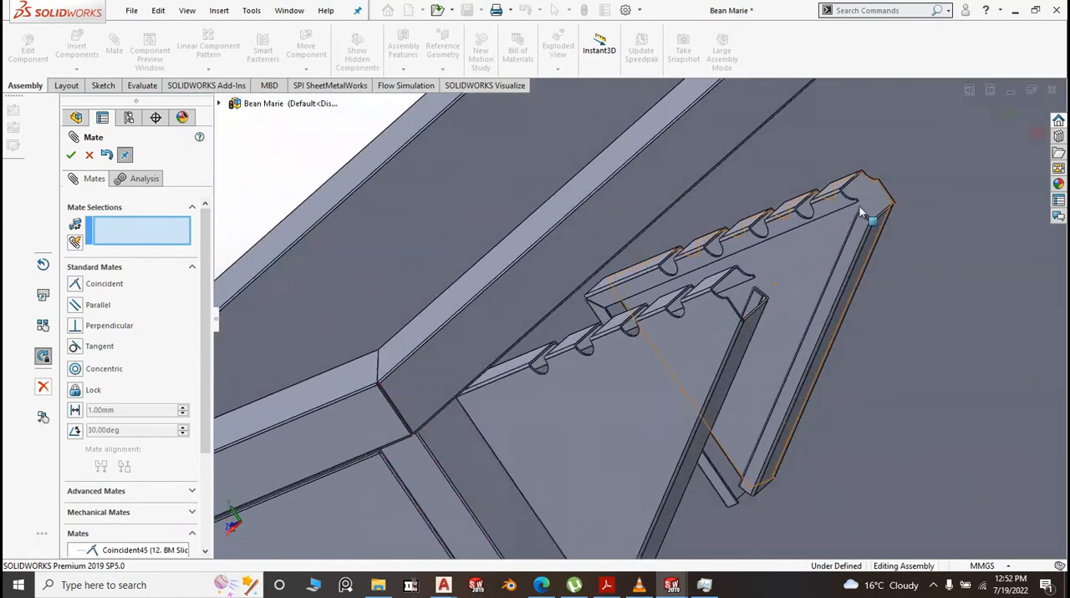
pyautogui.scroll(-2, 805, 182)
pyautogui.click(746, 238)
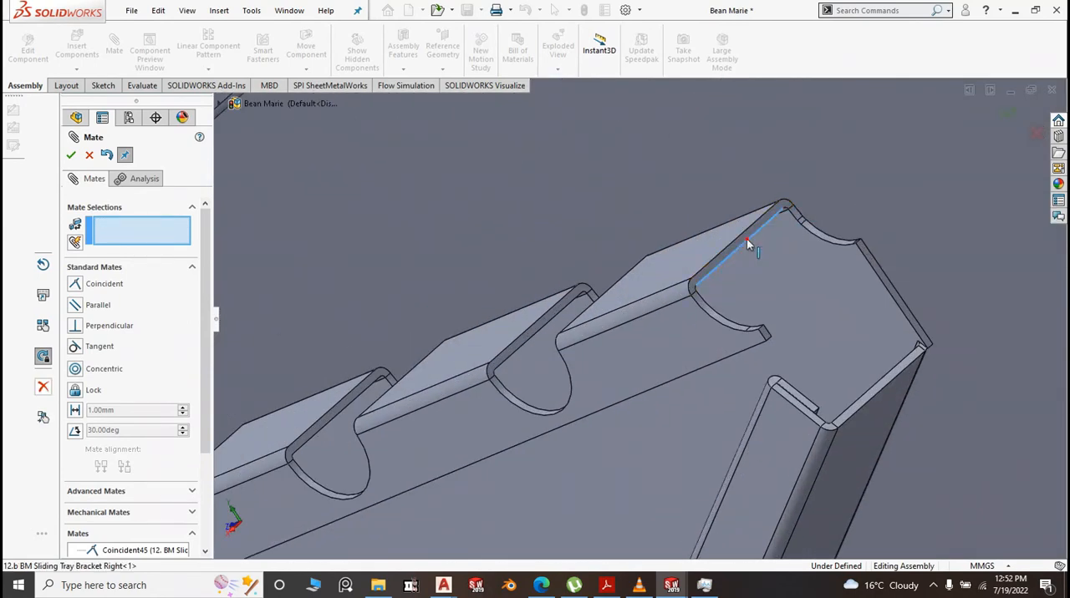
pyautogui.rightClick(156, 225)
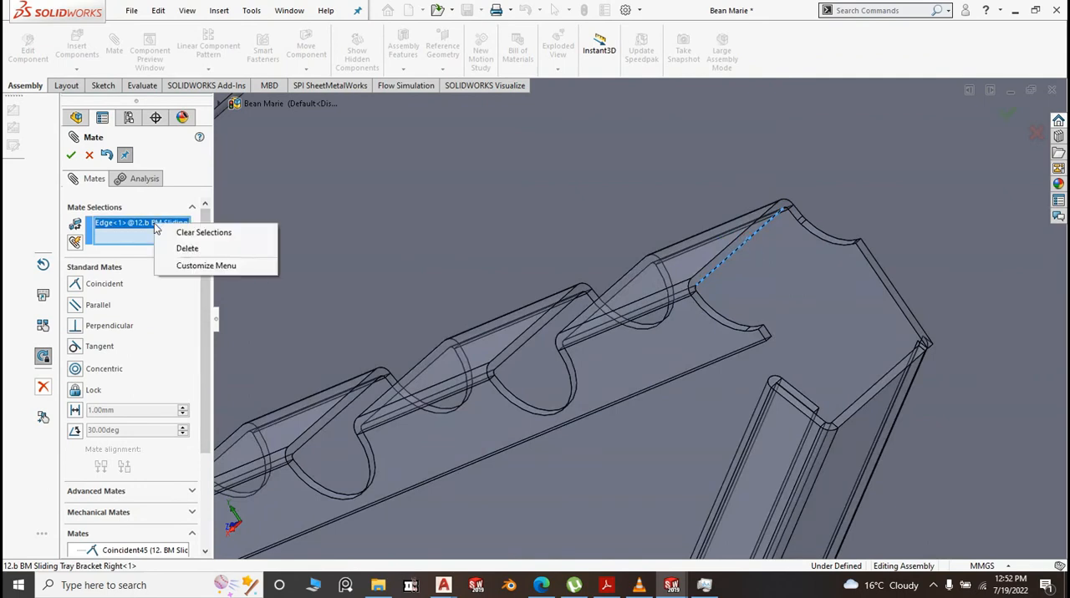
pyautogui.click(200, 233)
# Mate the thin notch end faces at the front tips of the right and left brackets as coincident
pyautogui.scroll(-6, 613, 300)
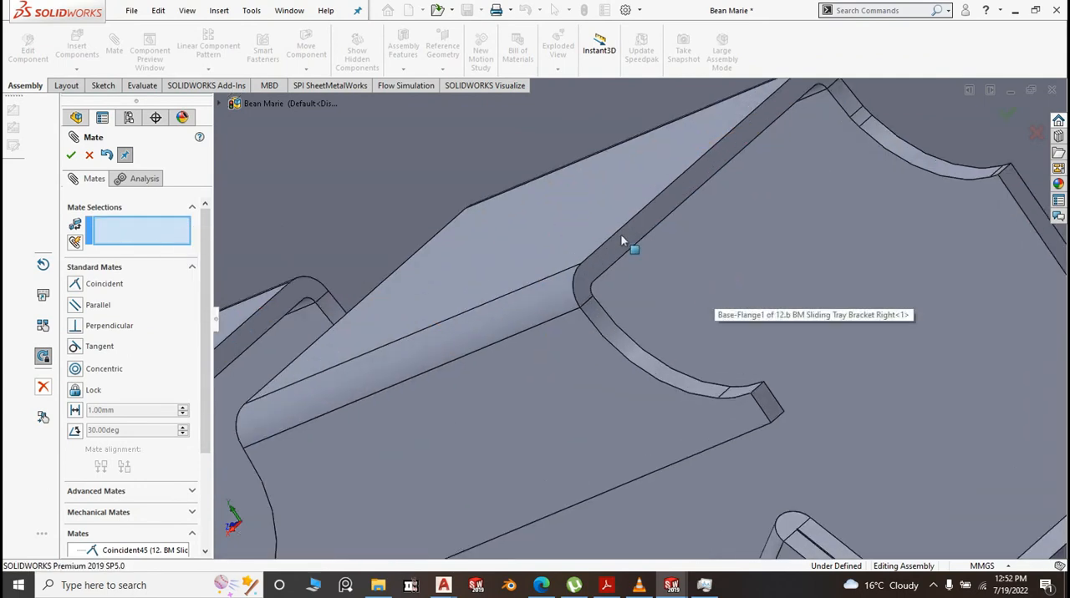
pyautogui.click(622, 244)
pyautogui.scroll(8, 659, 229)
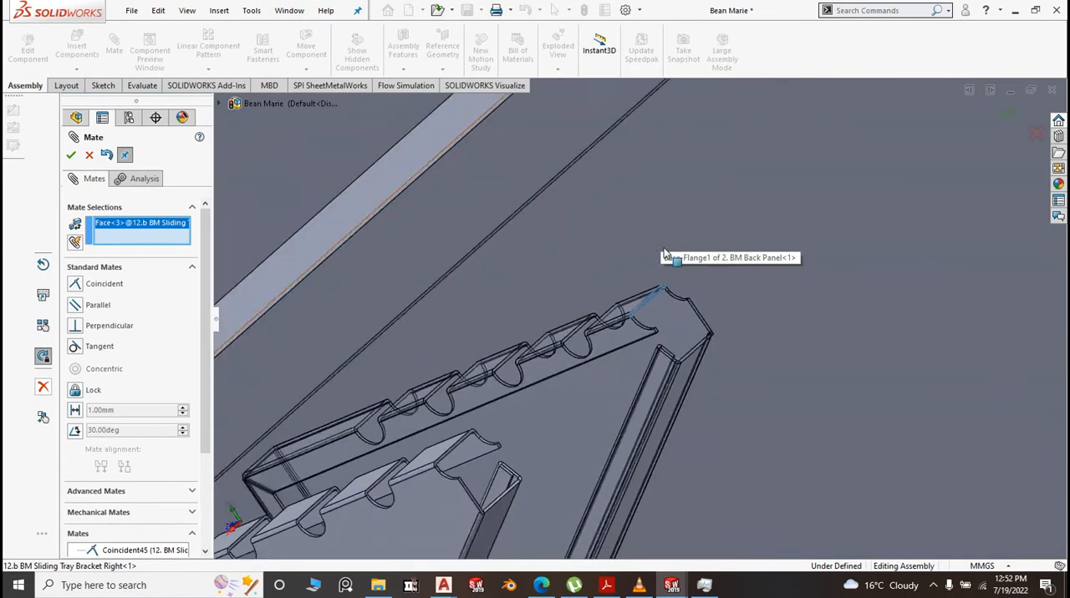
pyautogui.scroll(-6, 527, 403)
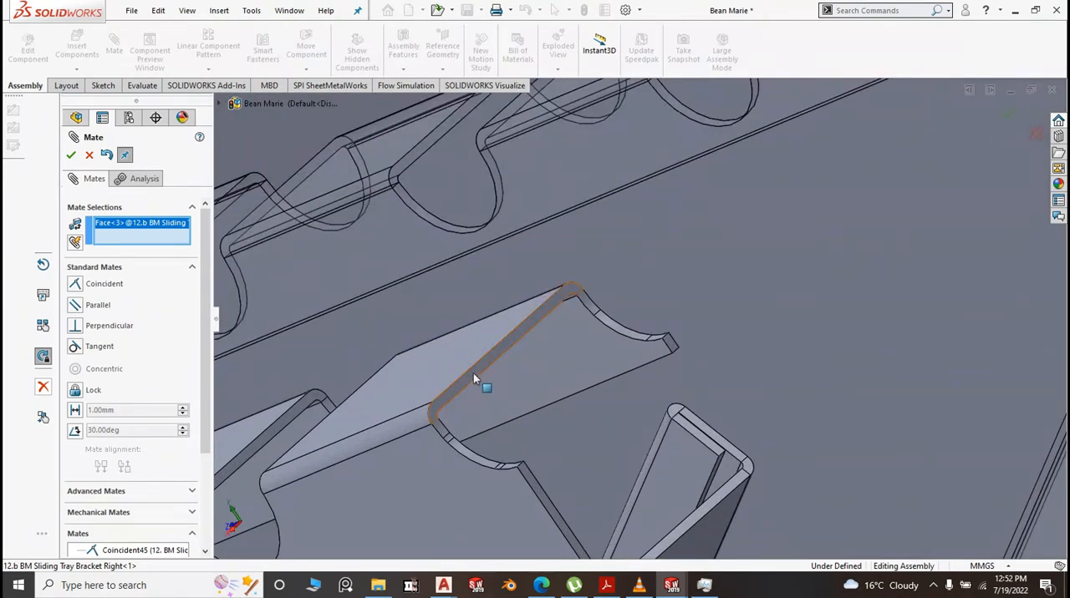
pyautogui.click(473, 373)
pyautogui.rightClick(473, 372)
# Add a 50 mm distance mate between the right bracket's flat side face and the back panel's narrow end face, and finish mating
pyautogui.scroll(7, 586, 399)
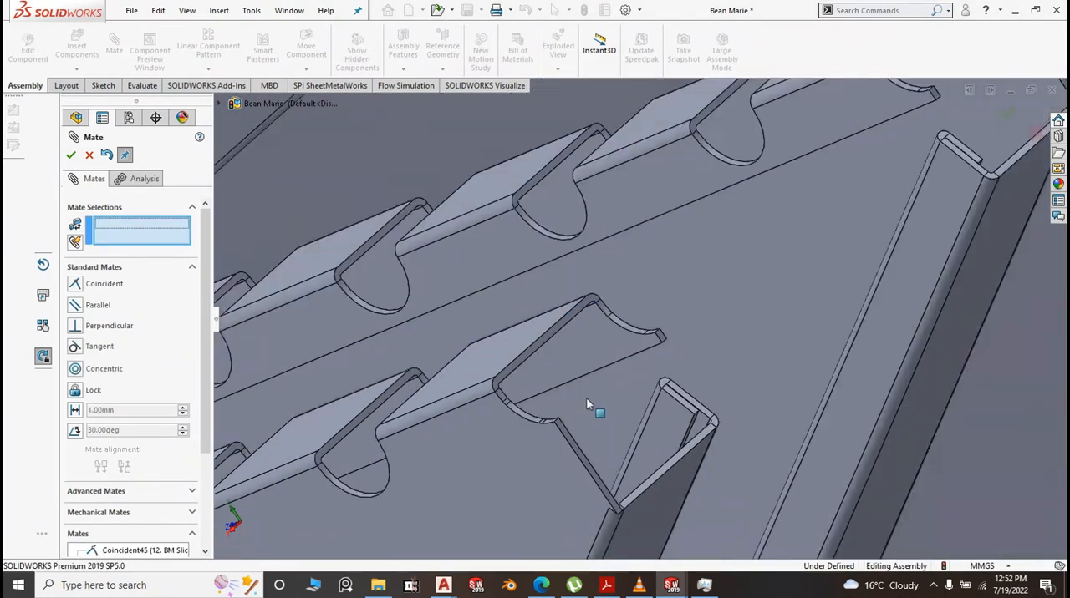
pyautogui.scroll(6, 586, 399)
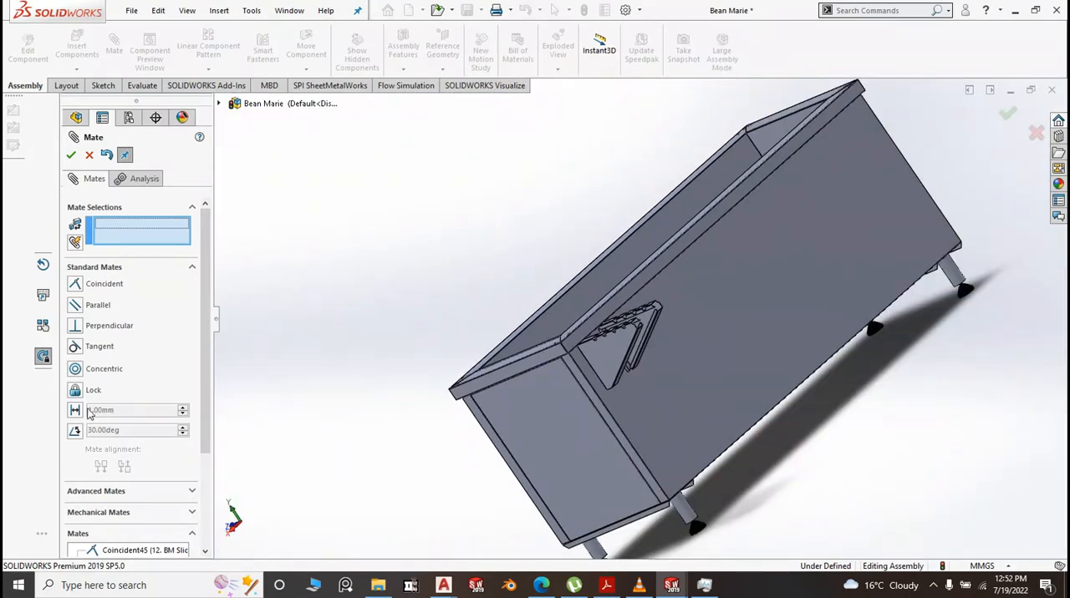
pyautogui.write('50')
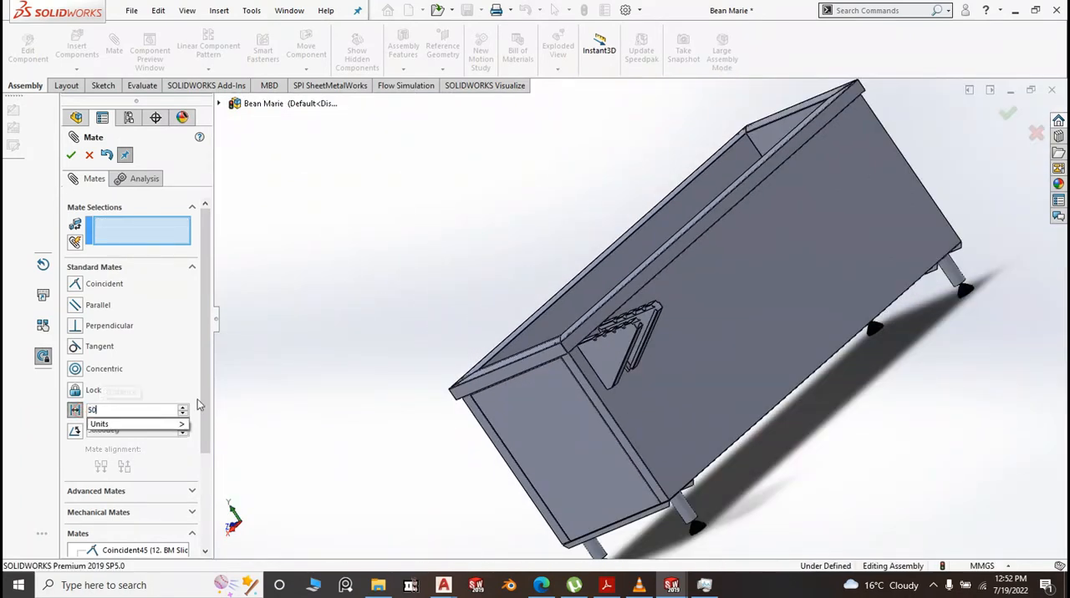
pyautogui.click(327, 326)
pyautogui.scroll(2, 431, 405)
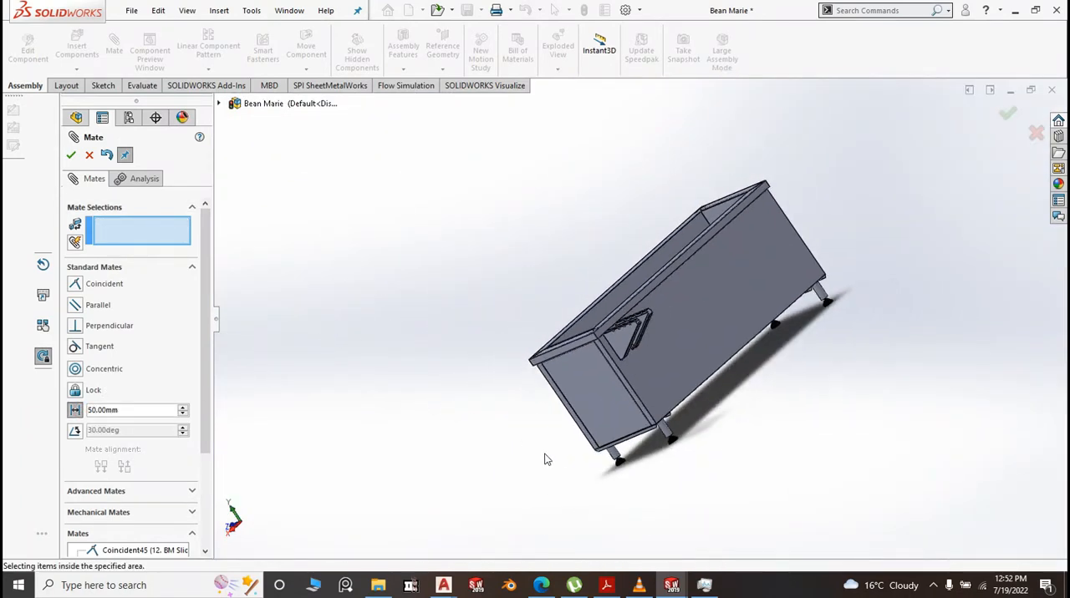
pyautogui.moveTo(544, 459); pyautogui.dragTo(580, 406, button='middle')
pyautogui.scroll(-4, 593, 305)
pyautogui.click(575, 316)
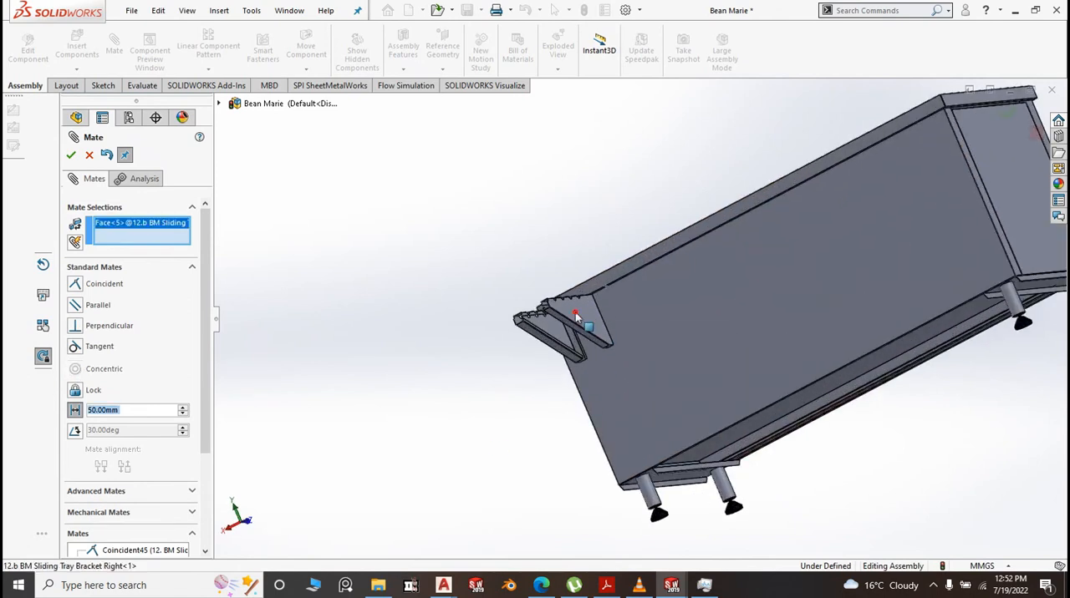
pyautogui.scroll(3, 575, 316)
pyautogui.scroll(-5, 845, 255)
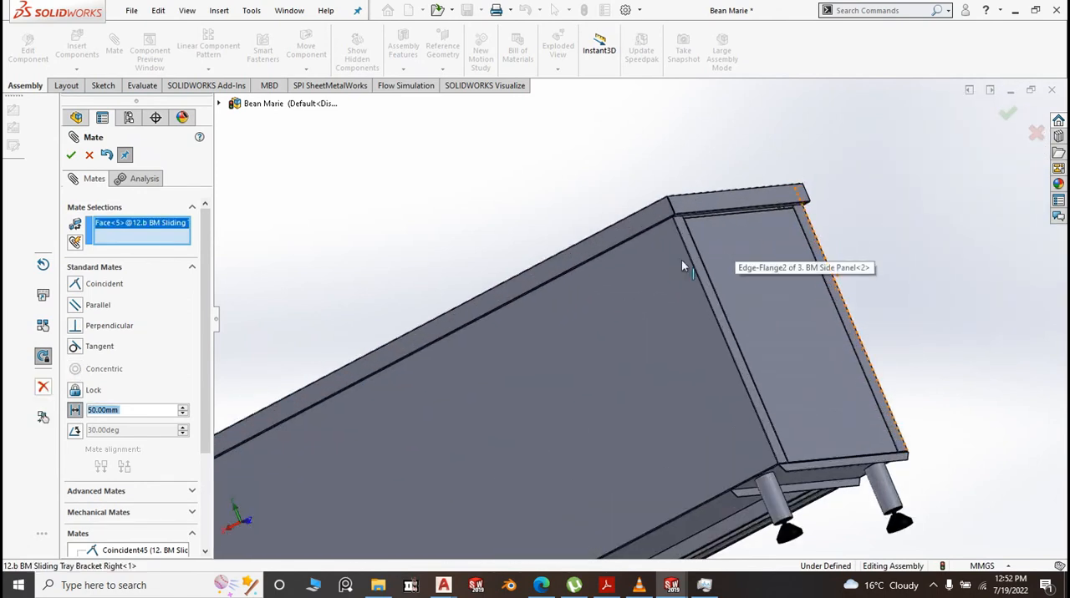
pyautogui.scroll(-2, 673, 247)
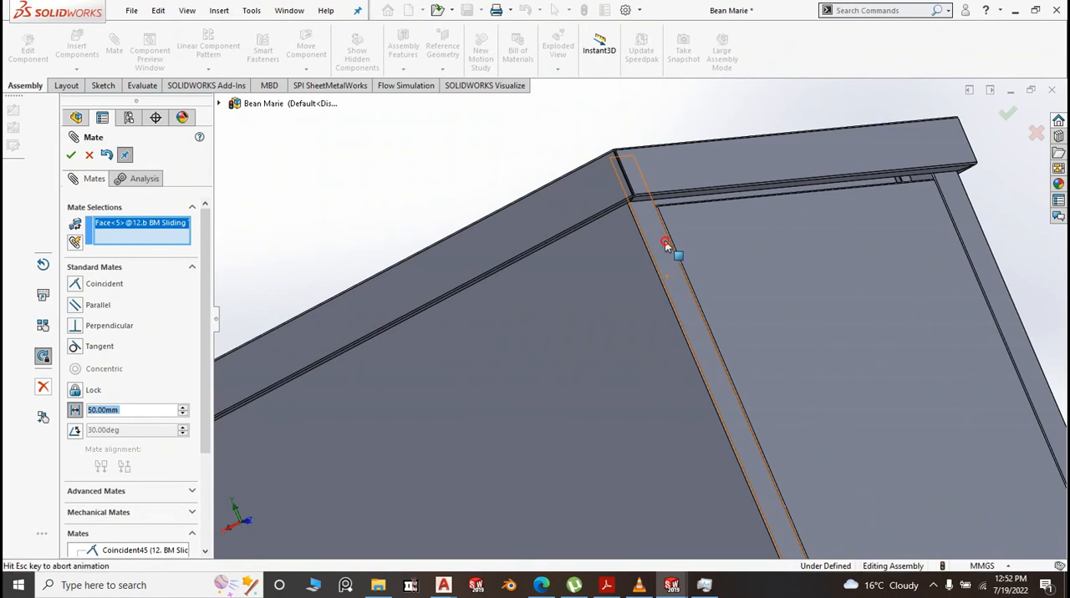
pyautogui.click(665, 242)
pyautogui.scroll(4, 560, 285)
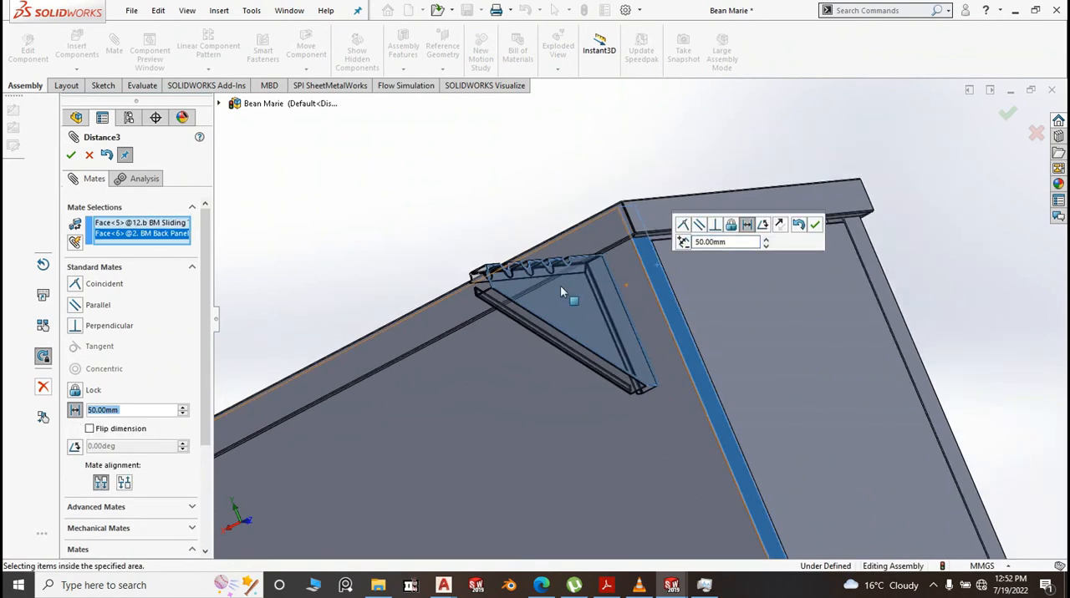
pyautogui.moveTo(595, 259); pyautogui.dragTo(741, 234, button='middle')
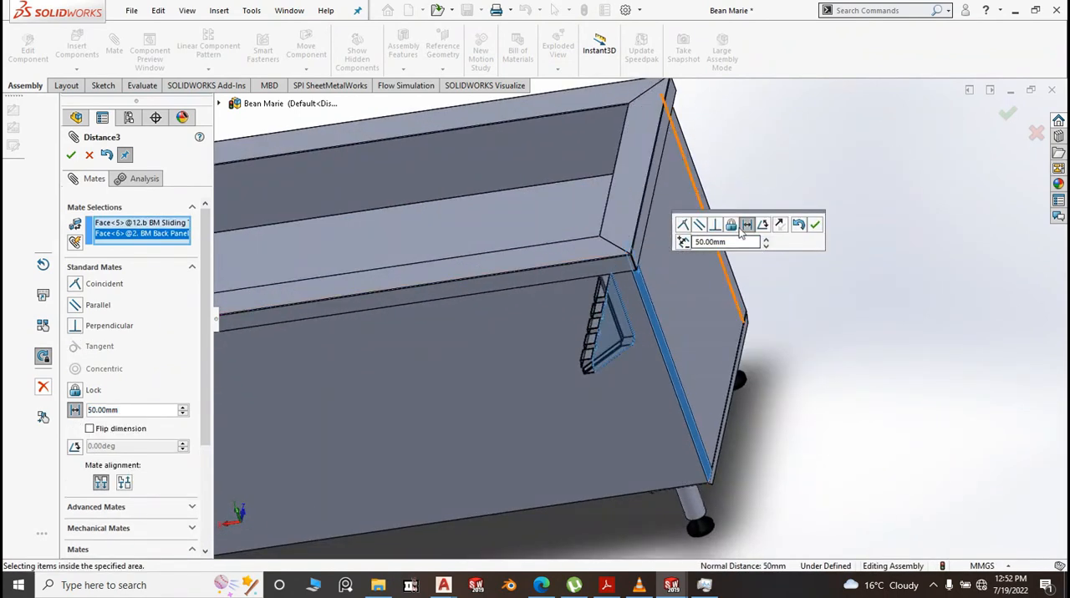
pyautogui.click(816, 226)
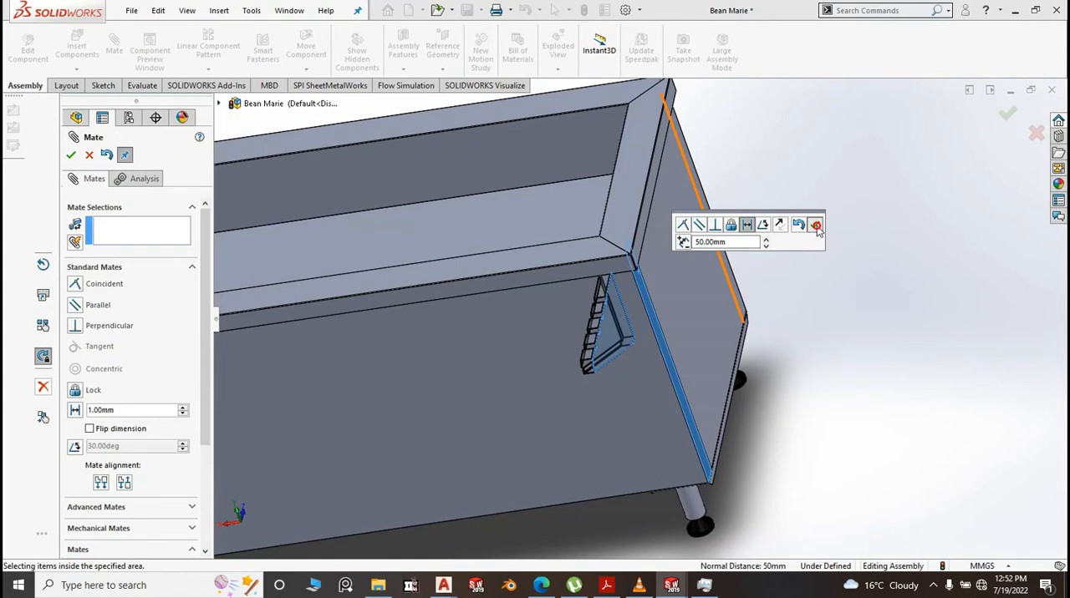
pyautogui.click(1006, 117)
# Measure the distance between the flat side faces of the right and left sliding tray brackets
pyautogui.scroll(5, 894, 276)
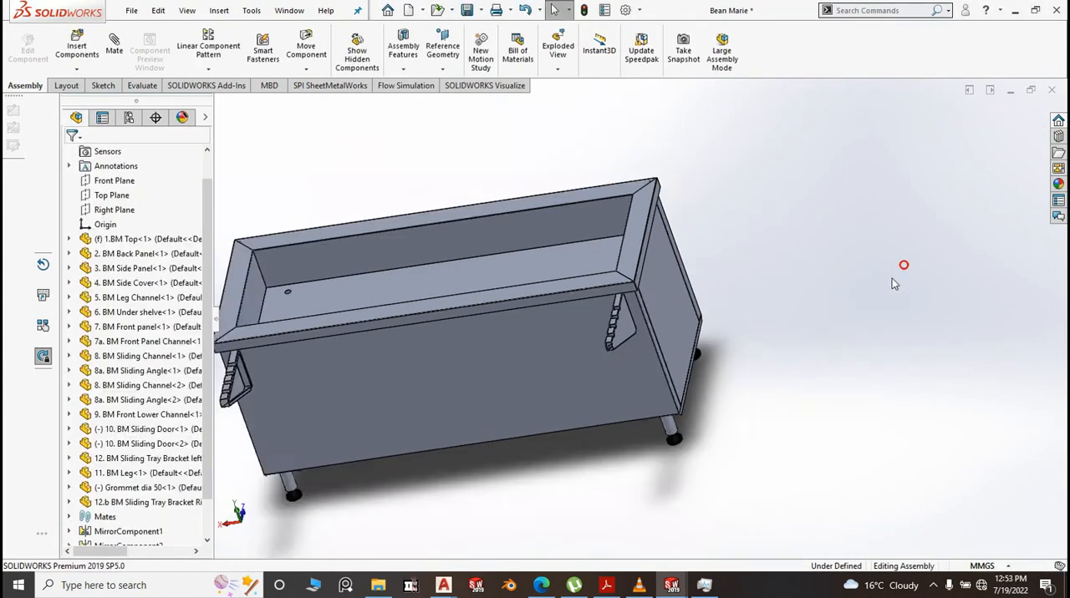
pyautogui.moveTo(708, 397); pyautogui.dragTo(745, 371, button='middle')
pyautogui.scroll(-4, 707, 307)
pyautogui.scroll(-3, 596, 316)
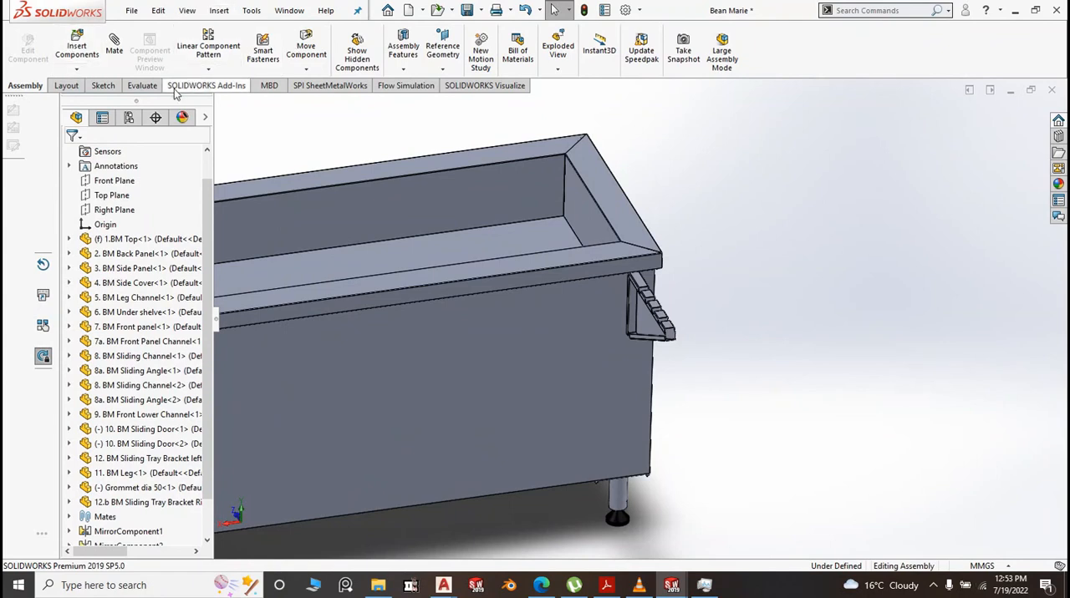
pyautogui.click(144, 85)
pyautogui.scroll(5, 768, 204)
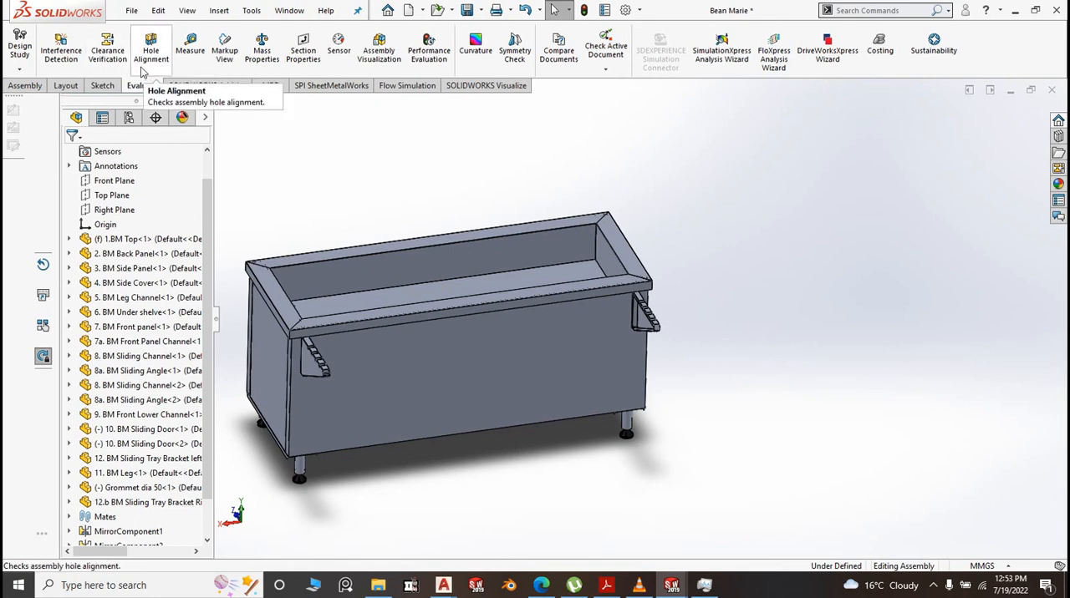
pyautogui.click(190, 46)
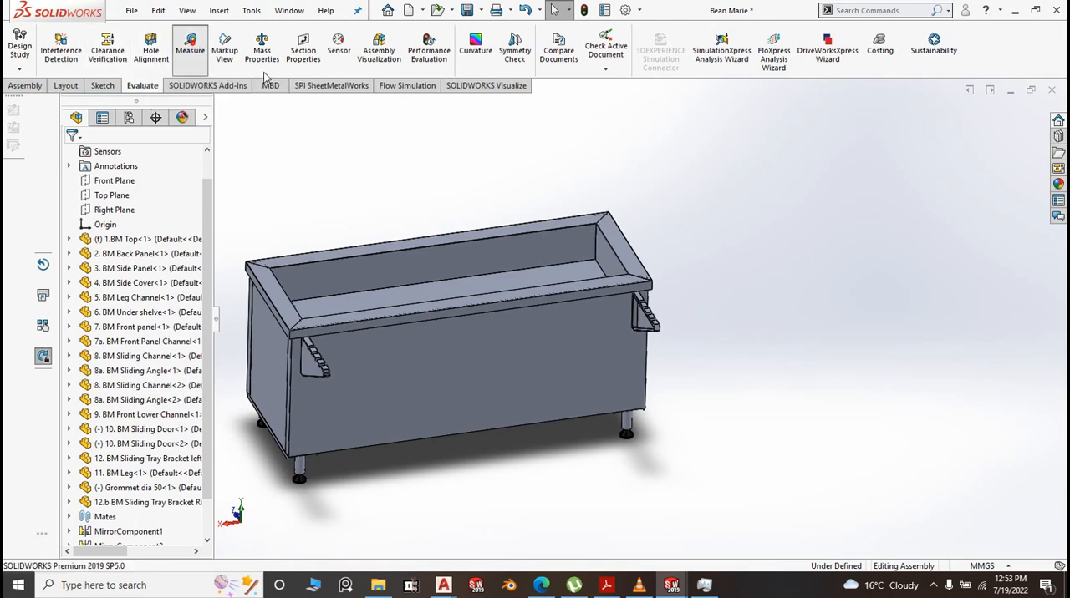
pyautogui.scroll(-3, 652, 322)
pyautogui.click(657, 320)
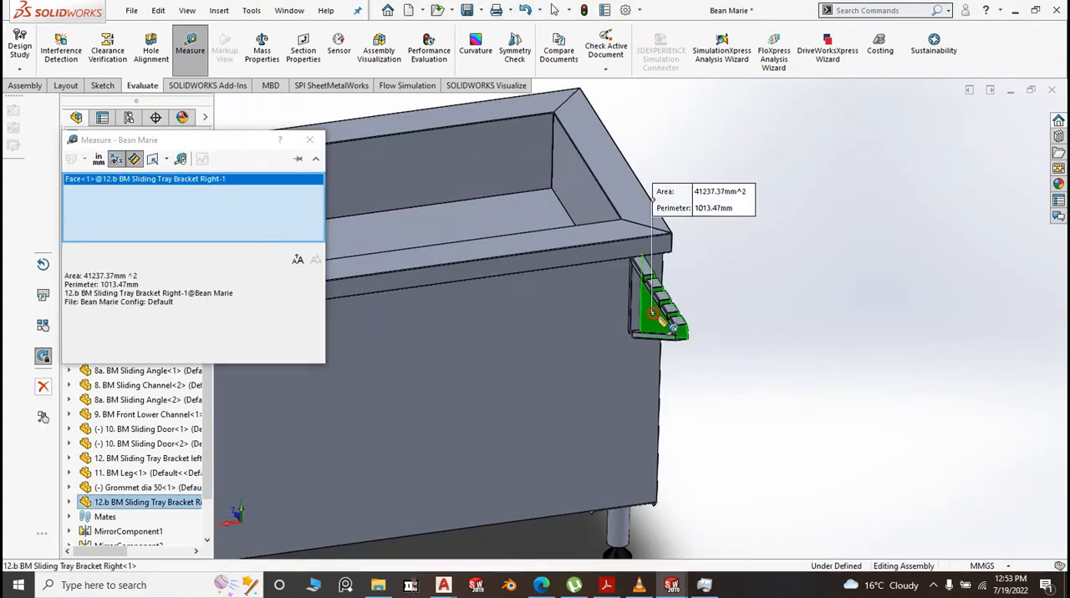
pyautogui.scroll(6, 827, 326)
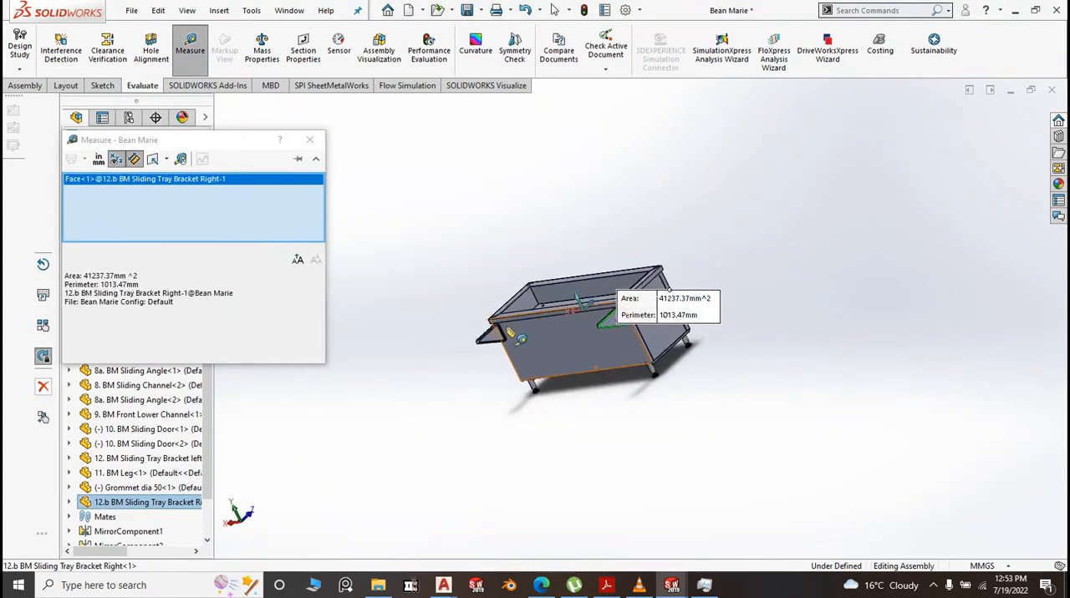
pyautogui.scroll(-4, 514, 356)
pyautogui.click(529, 344)
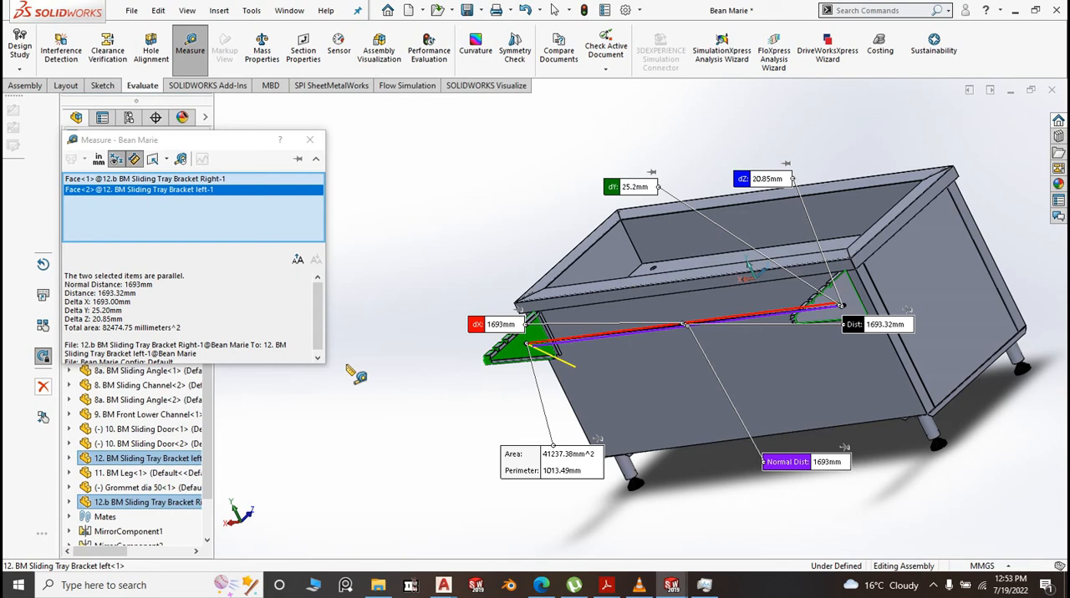
# Close the bracket distance measurement, show the assembly in isometric view, and switch to the Windows Calculator
pyautogui.click(470, 204)
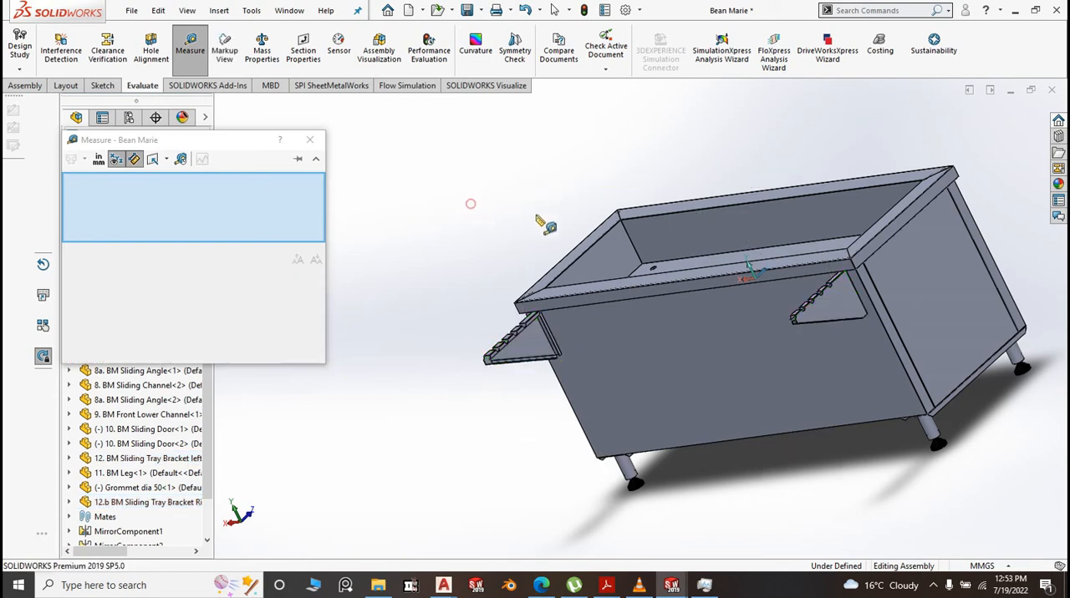
pyautogui.click(310, 142)
pyautogui.press('space')
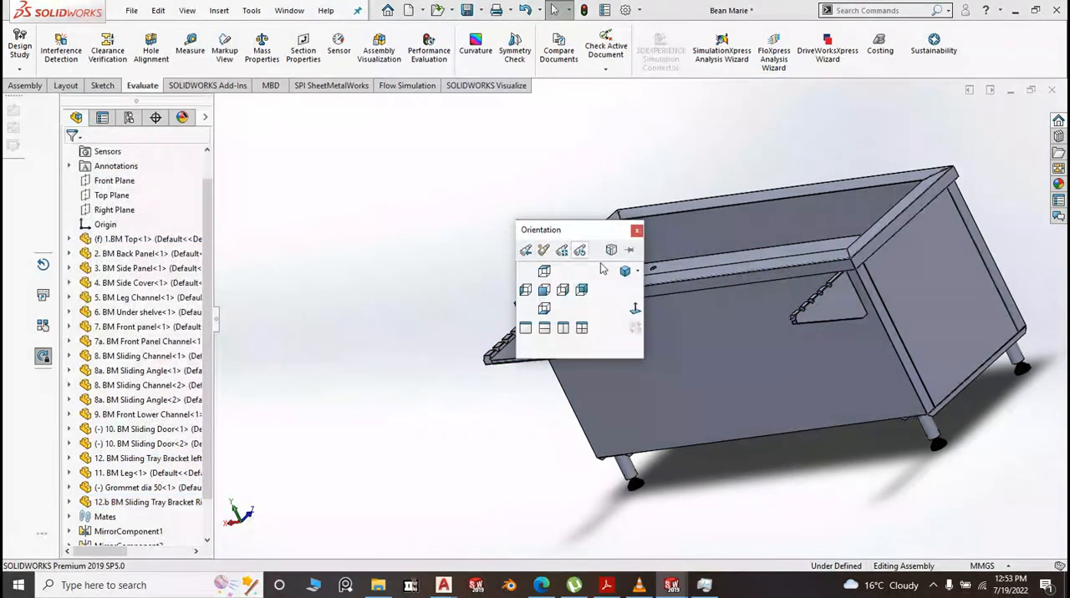
pyautogui.click(624, 271)
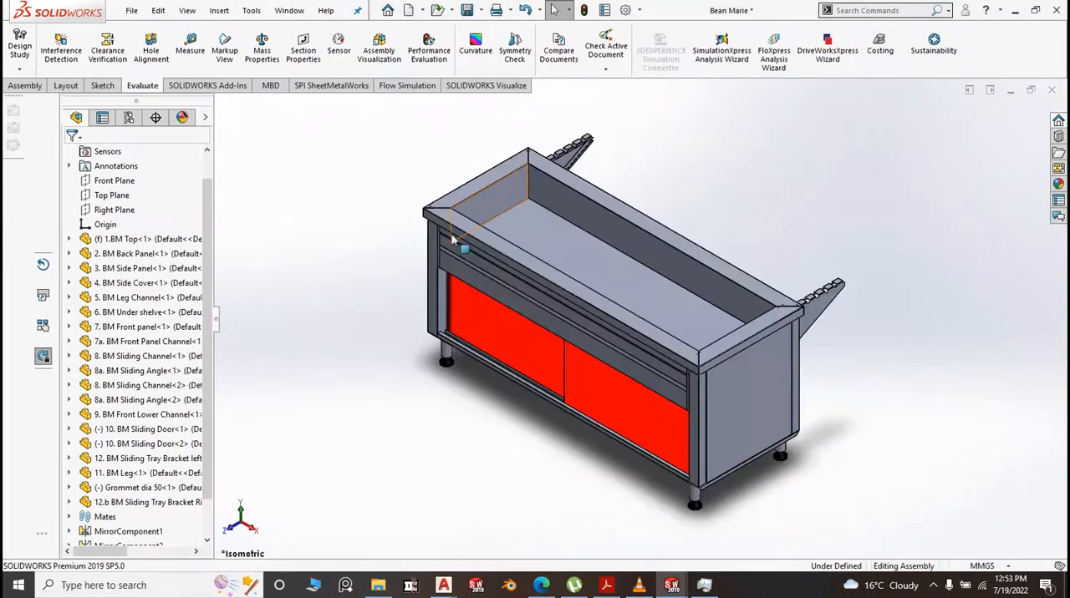
pyautogui.click(18, 585)
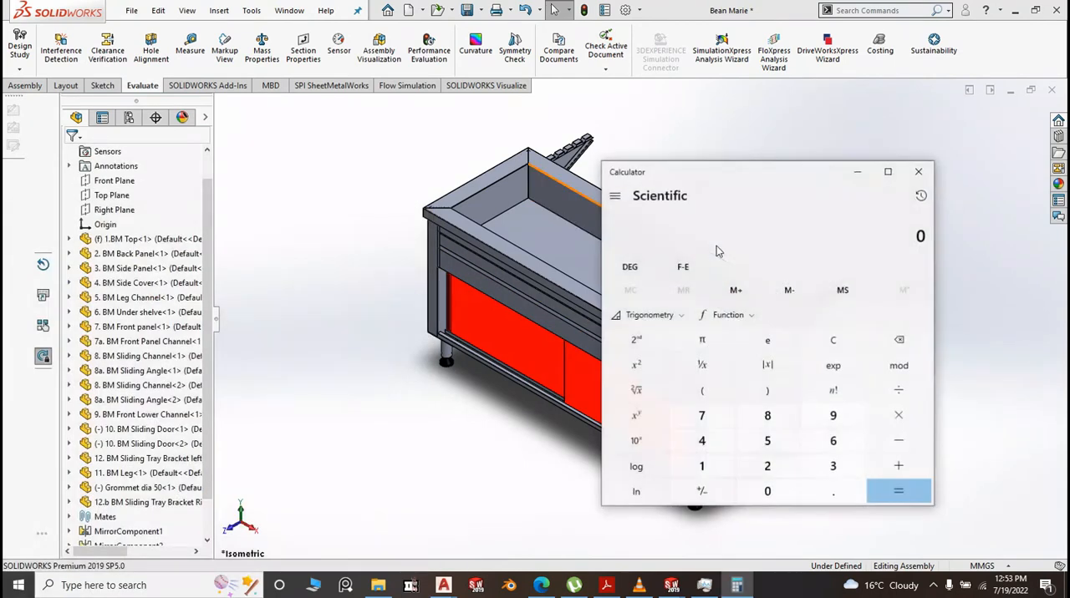
pyautogui.click(702, 465)
pyautogui.click(833, 443)
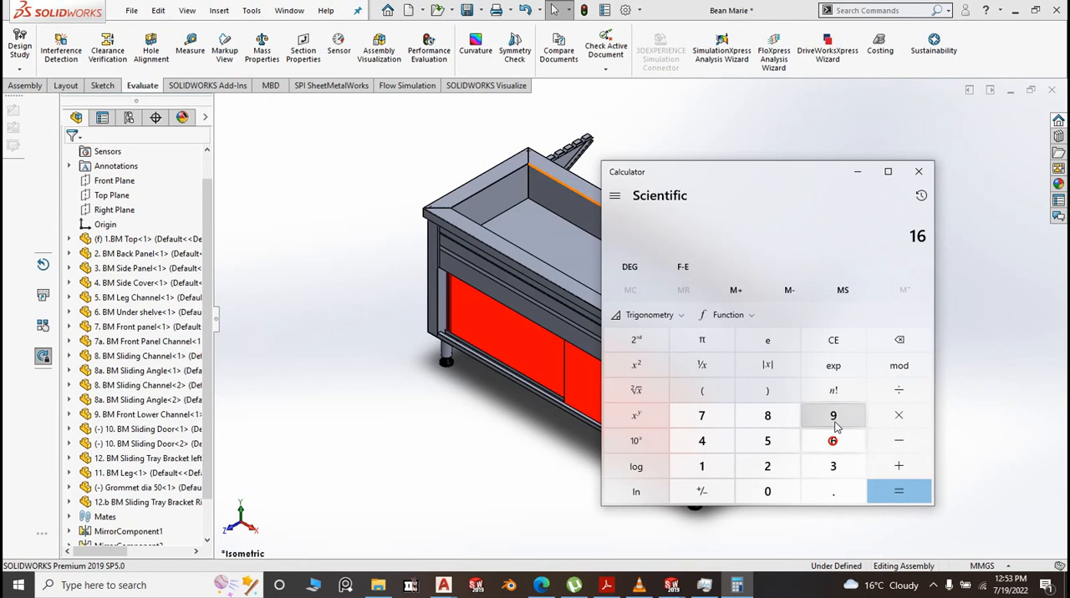
pyautogui.click(833, 468)
pyautogui.click(896, 393)
pyautogui.click(701, 441)
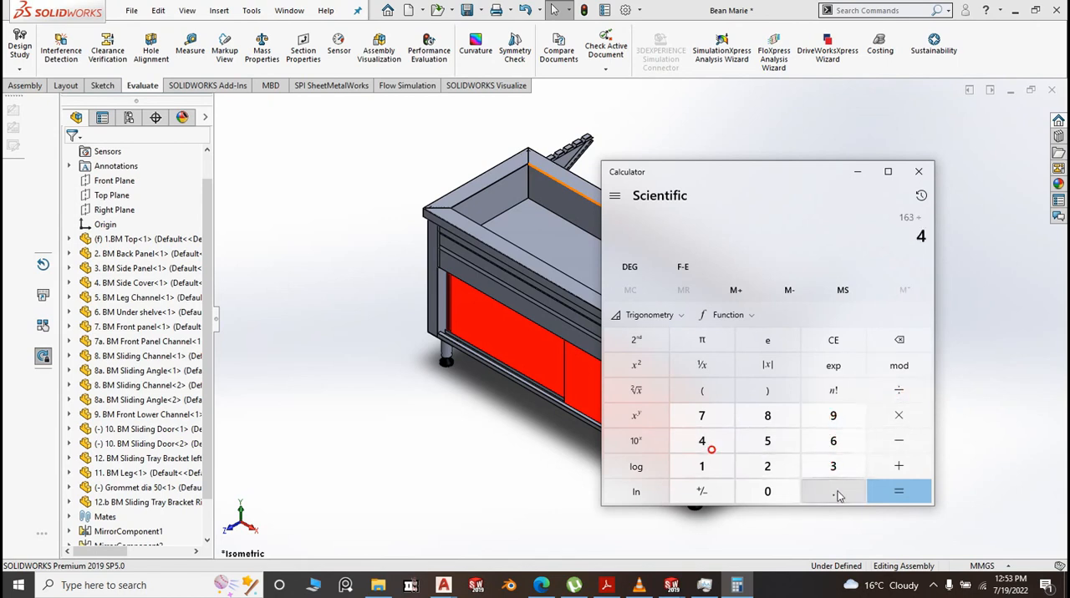
pyautogui.click(888, 493)
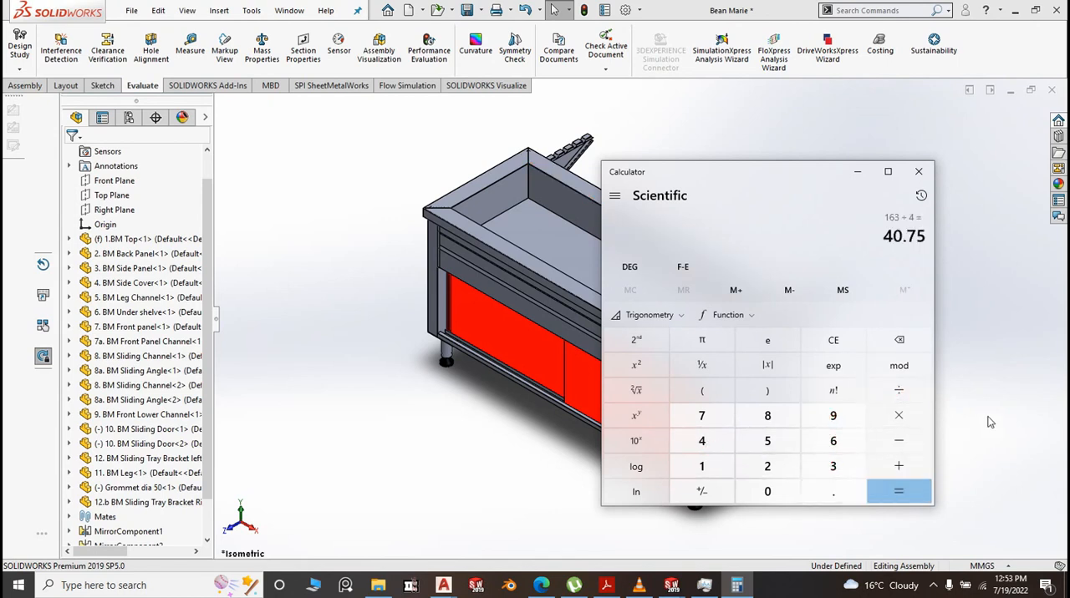
pyautogui.click(899, 341)
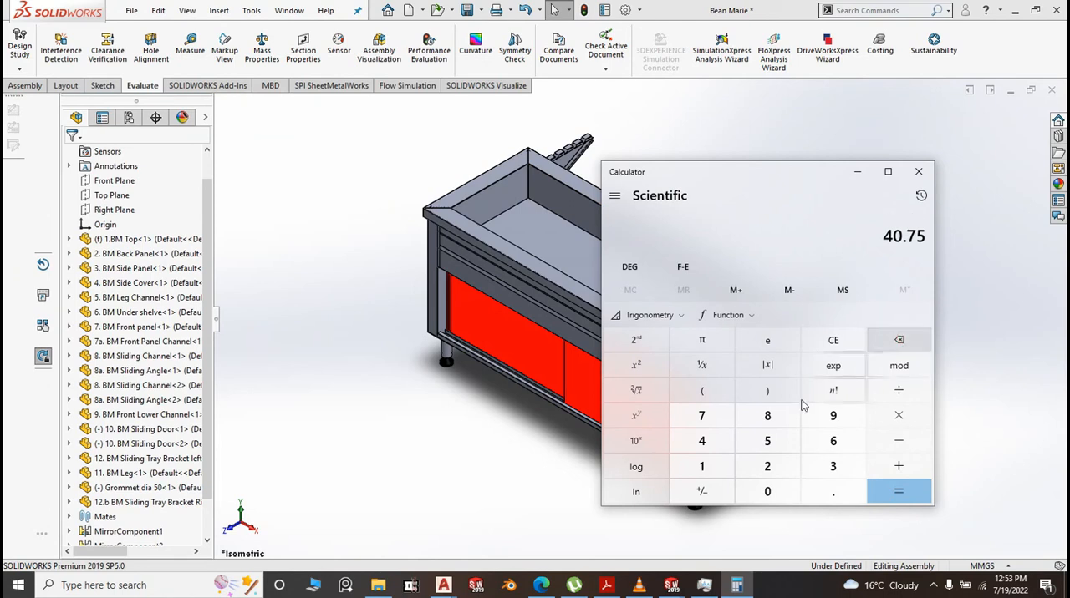
# Calculate 1693 divided by 4 and return to the SOLIDWORKS assembly
pyautogui.click(701, 466)
pyautogui.click(833, 441)
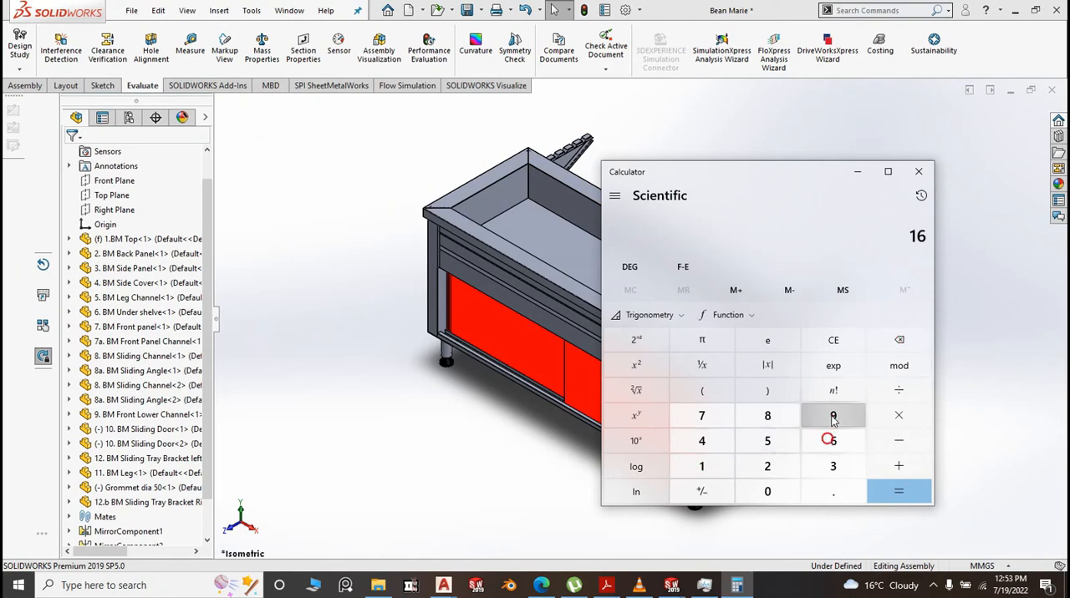
pyautogui.click(832, 416)
pyautogui.click(833, 466)
pyautogui.click(898, 391)
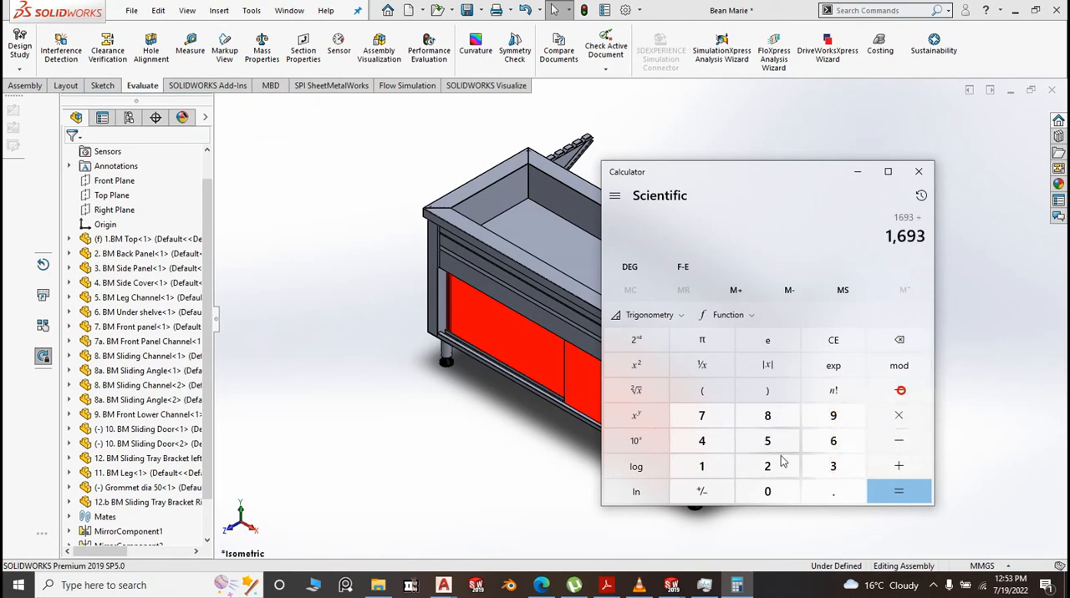
pyautogui.click(701, 443)
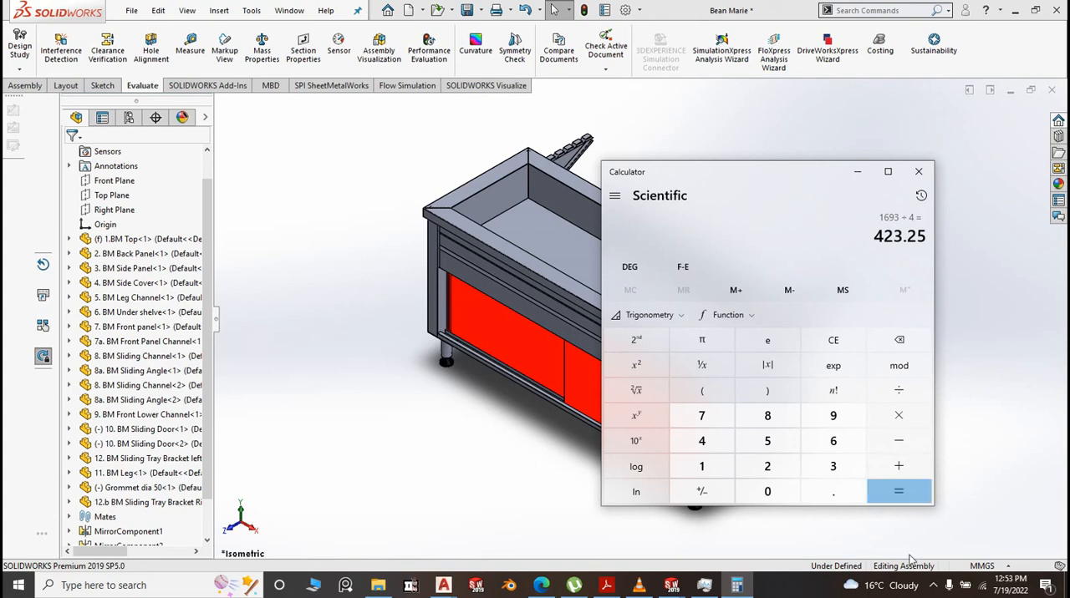
pyautogui.click(513, 460)
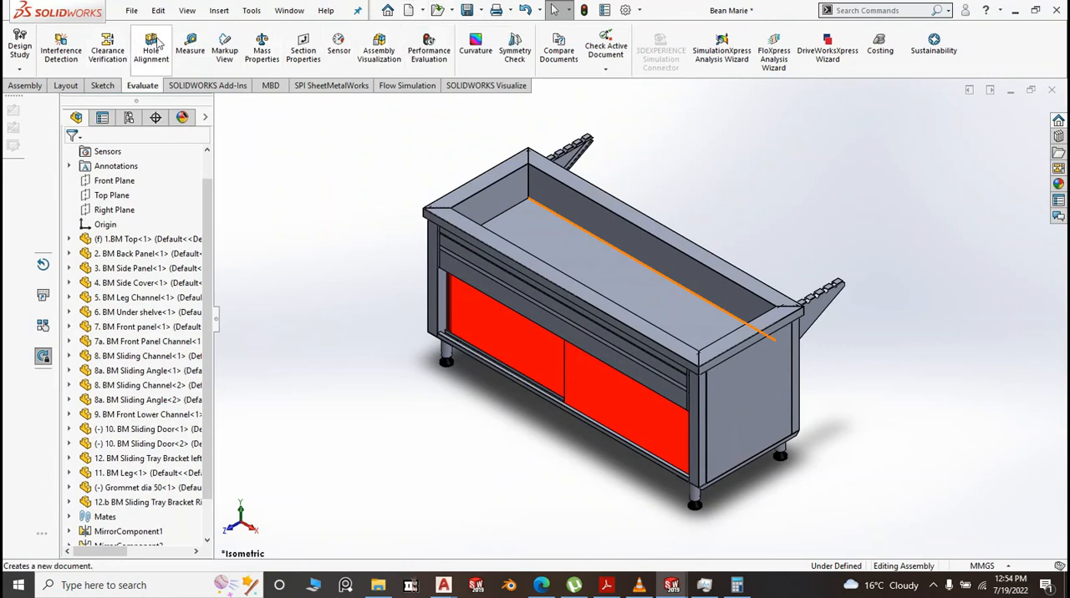
# Create a linear component pattern of the left sliding tray bracket along the top's inner rear edge, with 3 instances spaced 450 mm
pyautogui.click(23, 86)
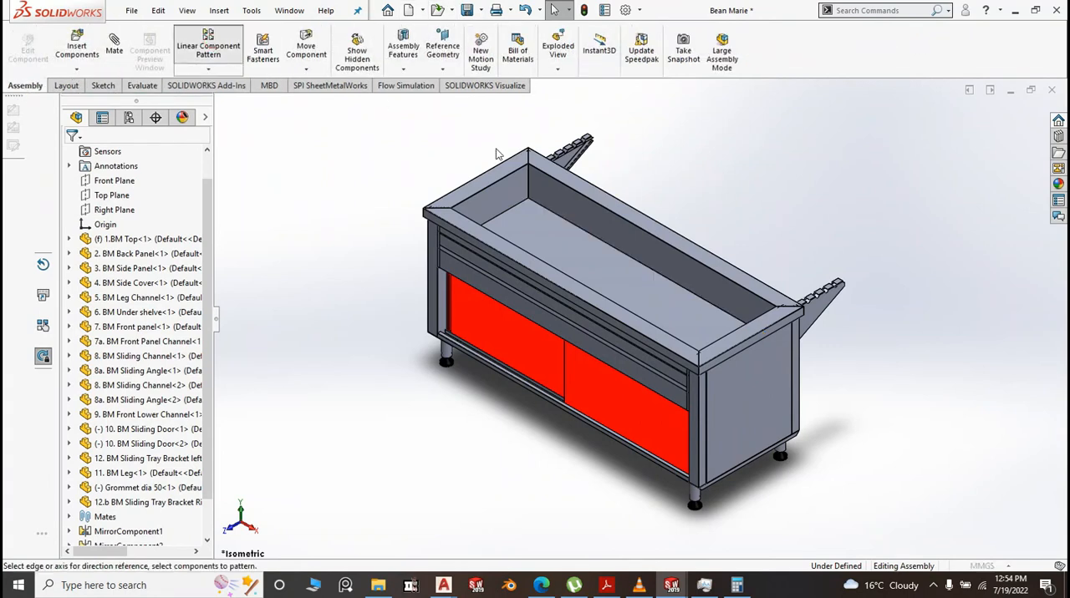
pyautogui.click(208, 49)
pyautogui.scroll(-5, 690, 243)
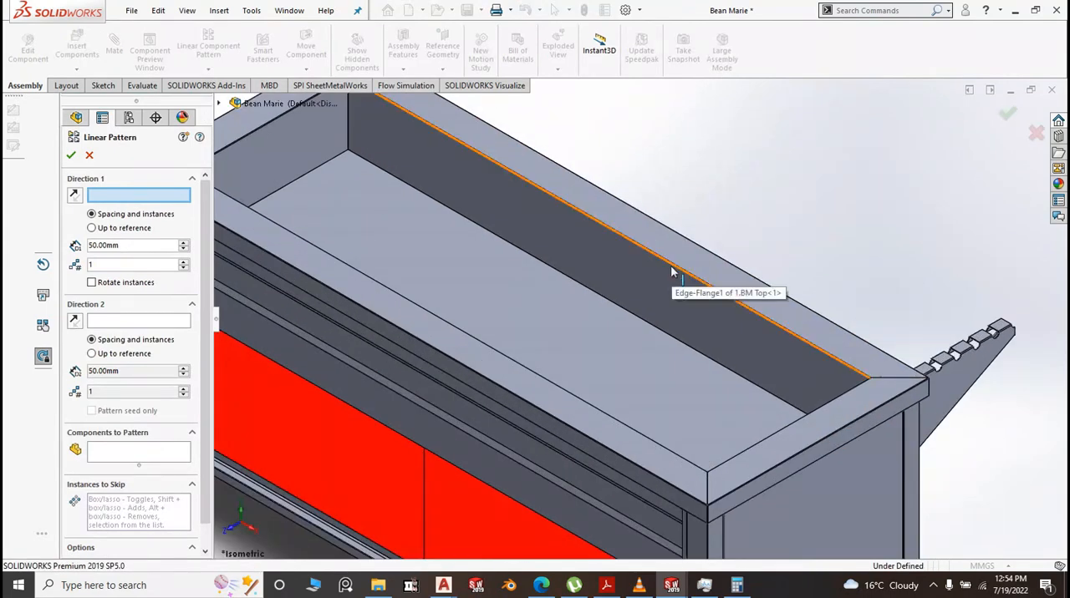
pyautogui.click(671, 268)
pyautogui.scroll(4, 680, 265)
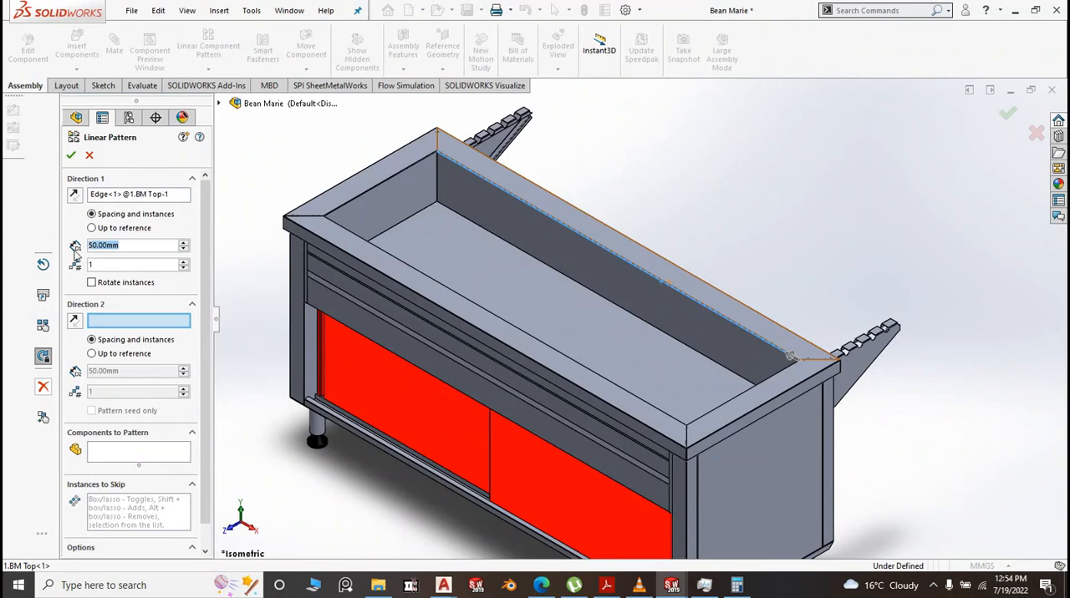
pyautogui.write('450')
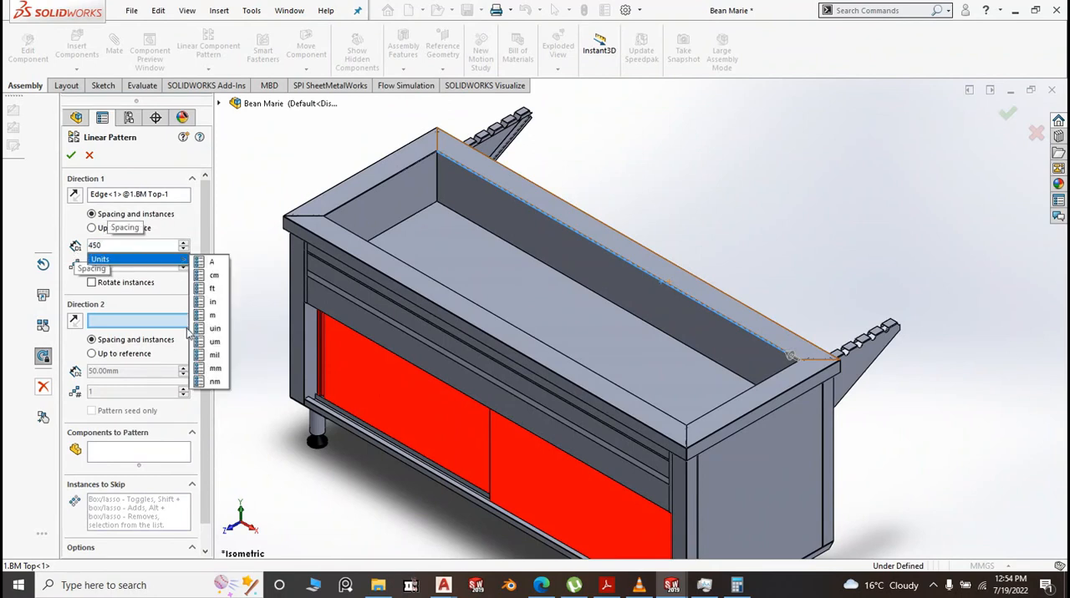
pyautogui.click(257, 275)
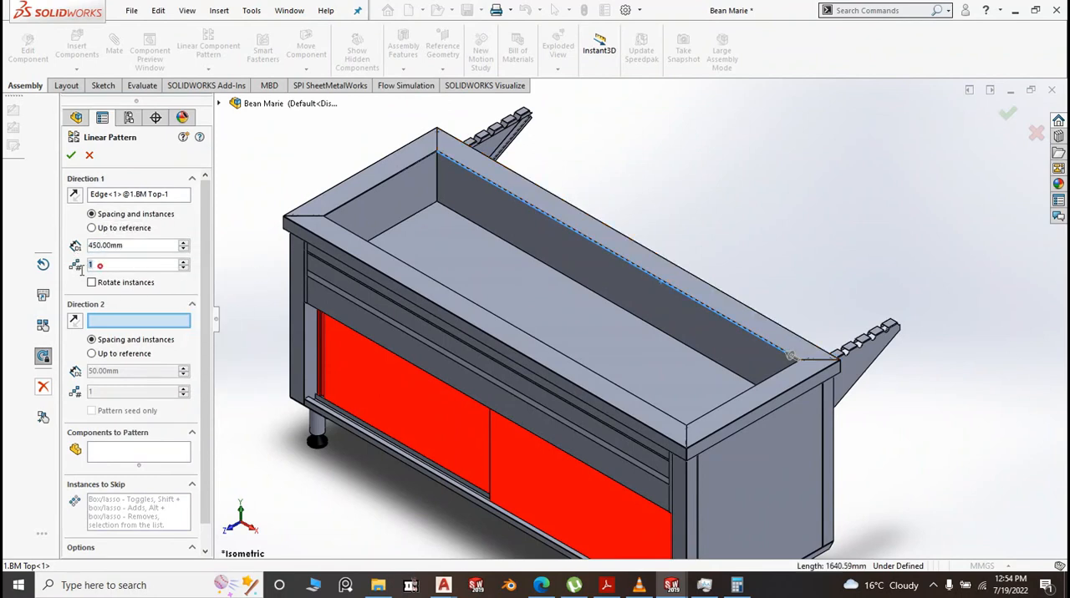
pyautogui.write('3')
pyautogui.click(229, 334)
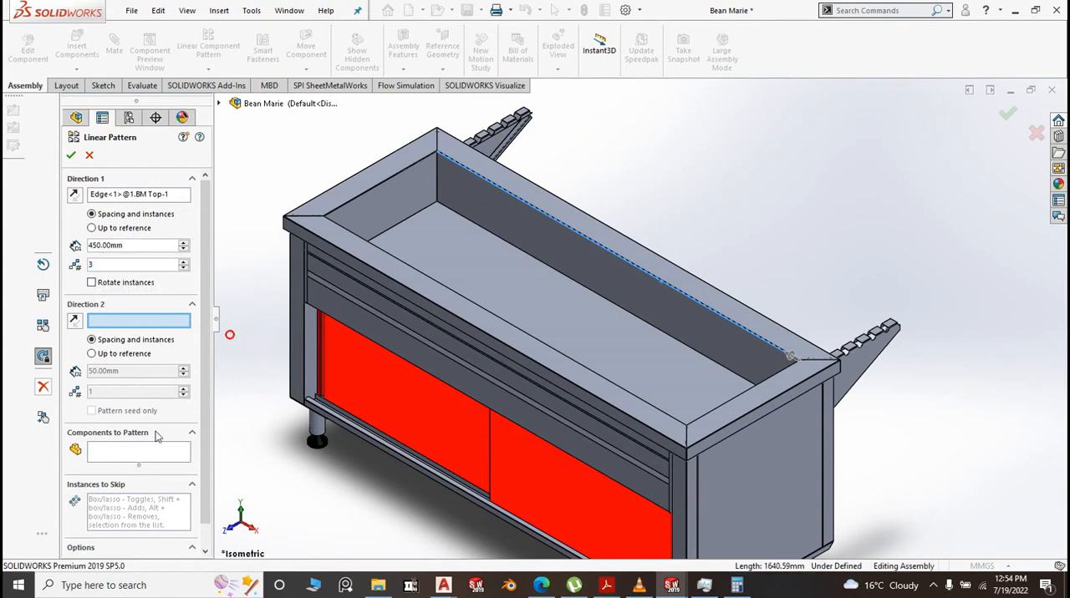
pyautogui.click(153, 456)
pyautogui.click(855, 371)
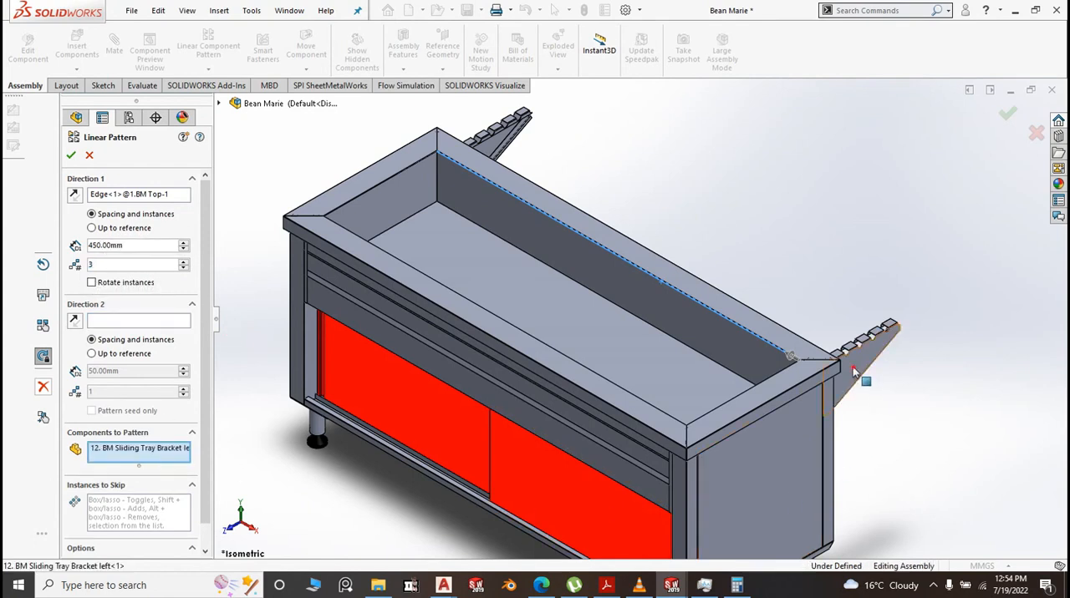
pyautogui.rightClick(855, 371)
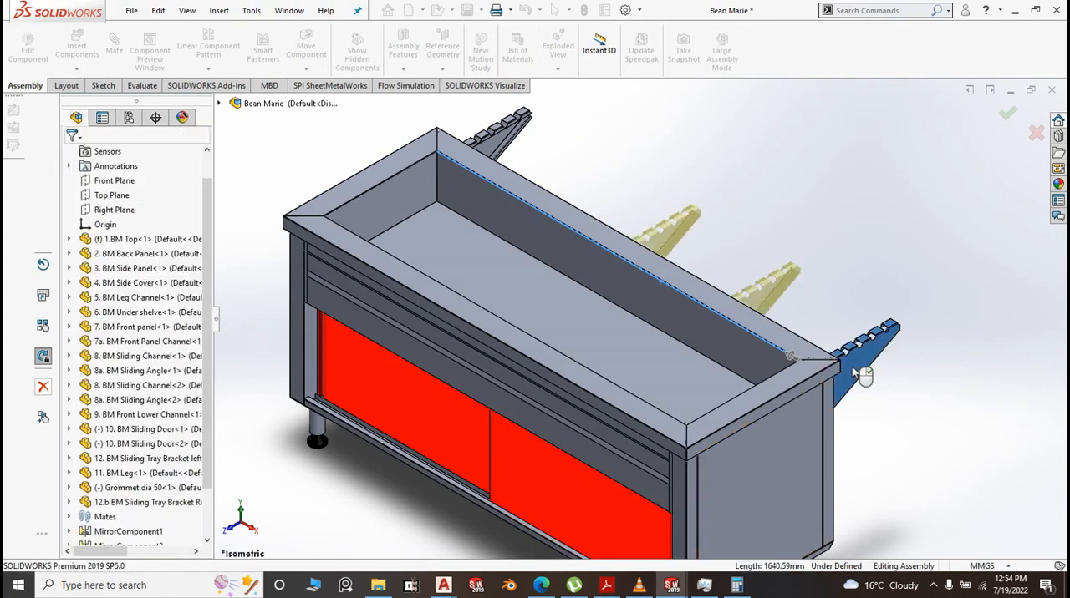
# Measure the distance between the flat side faces of the right bracket and its nearest patterned left bracket
pyautogui.scroll(5, 913, 410)
pyautogui.moveTo(860, 418); pyautogui.dragTo(738, 459, button='middle')
pyautogui.scroll(-5, 637, 282)
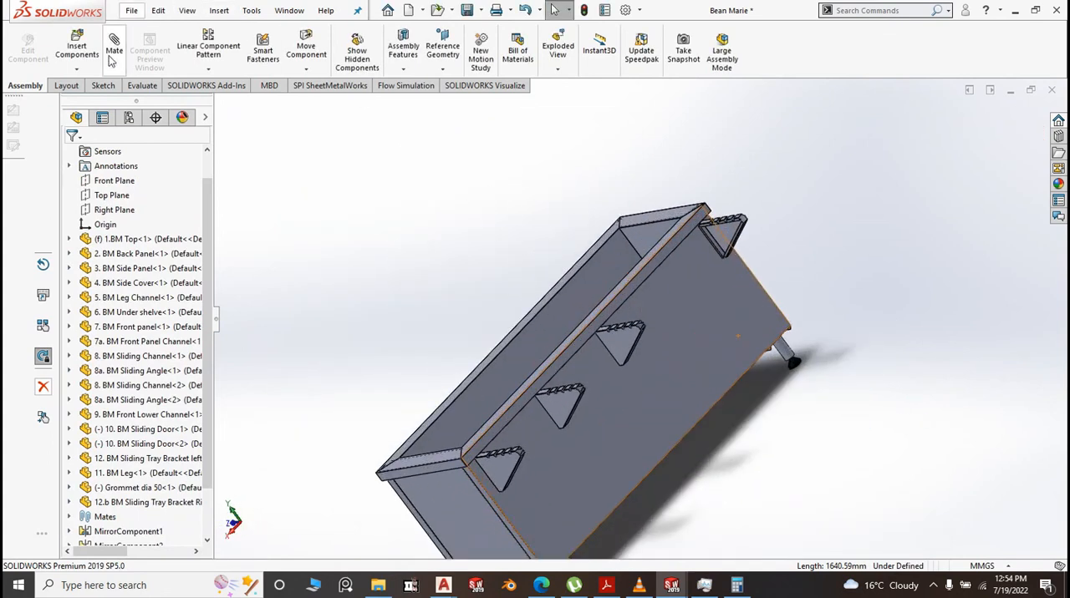
pyautogui.click(134, 89)
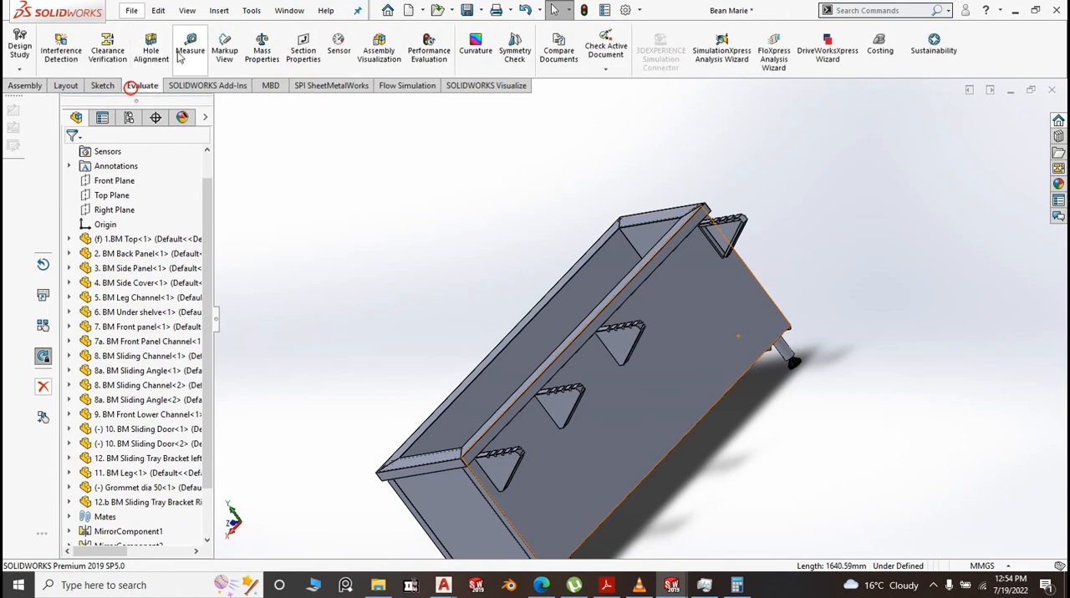
pyautogui.click(190, 48)
pyautogui.scroll(-5, 716, 266)
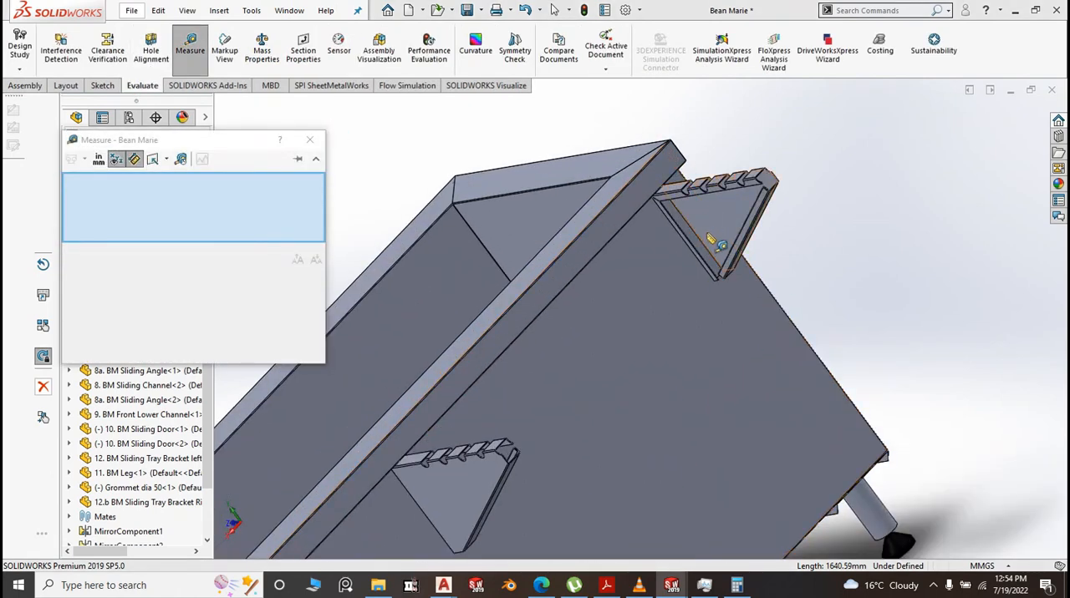
pyautogui.click(717, 224)
pyautogui.scroll(5, 878, 301)
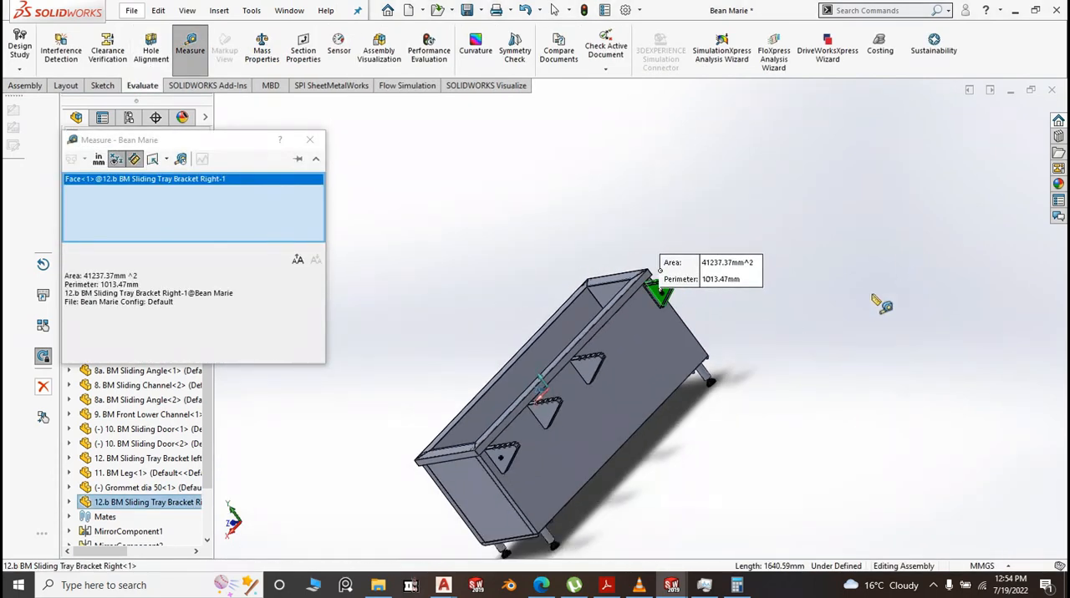
pyautogui.moveTo(878, 301)
pyautogui.mouseDown(button='middle')
pyautogui.moveTo(818, 302)
pyautogui.moveTo(761, 377)
pyautogui.mouseUp(button='middle')
pyautogui.scroll(-4, 577, 374)
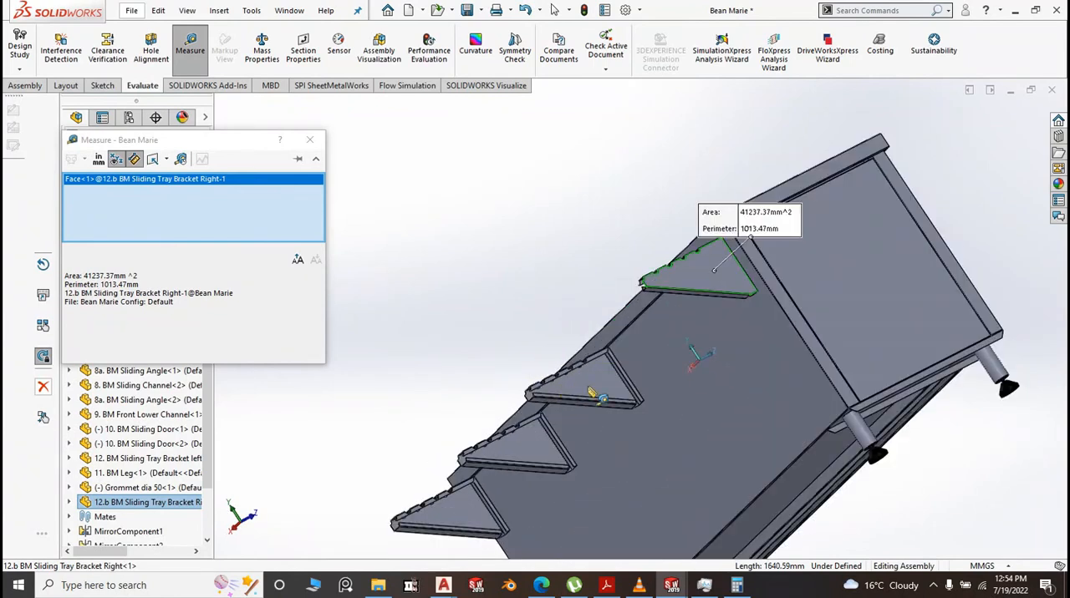
pyautogui.click(594, 385)
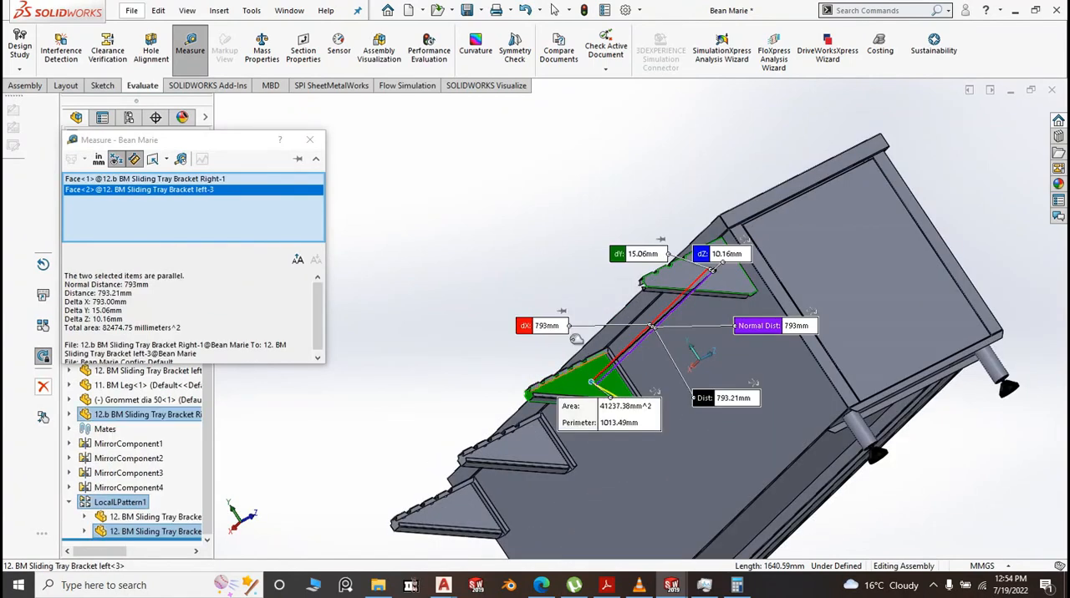
# Clear the selections and measure between the narrow notched flange faces of the nearest patterned left bracket and the right bracket
pyautogui.rightClick(234, 196)
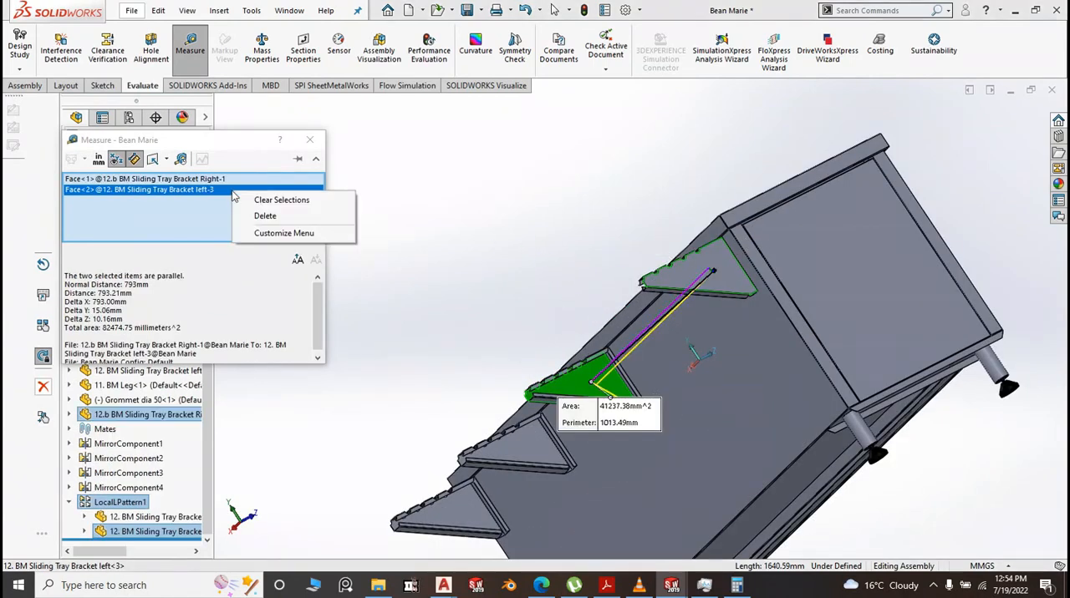
pyautogui.click(266, 200)
pyautogui.scroll(-4, 619, 378)
pyautogui.scroll(-3, 618, 378)
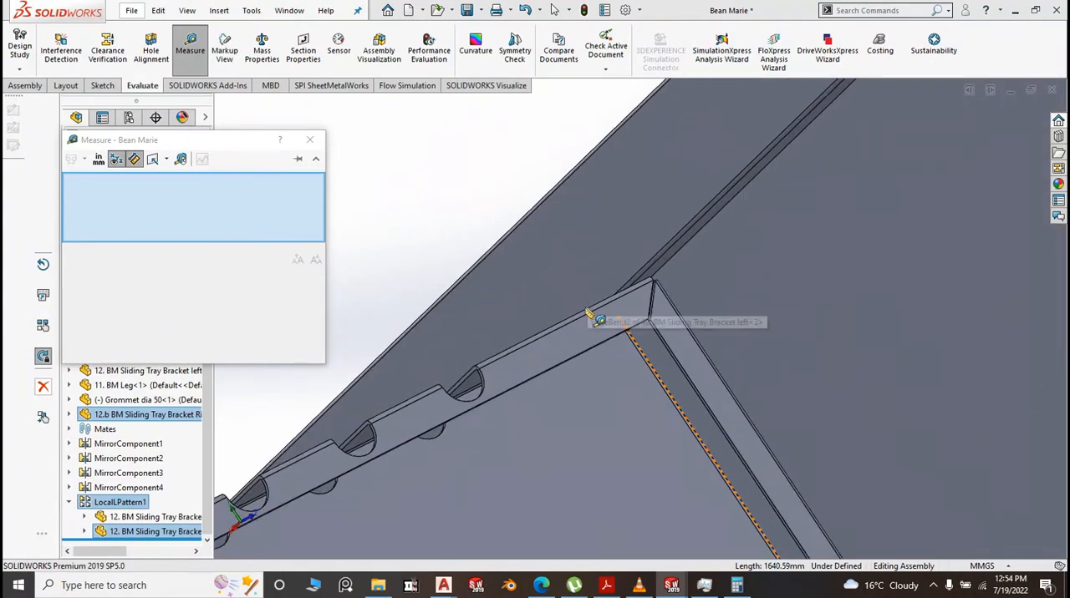
pyautogui.click(568, 353)
pyautogui.scroll(4, 570, 341)
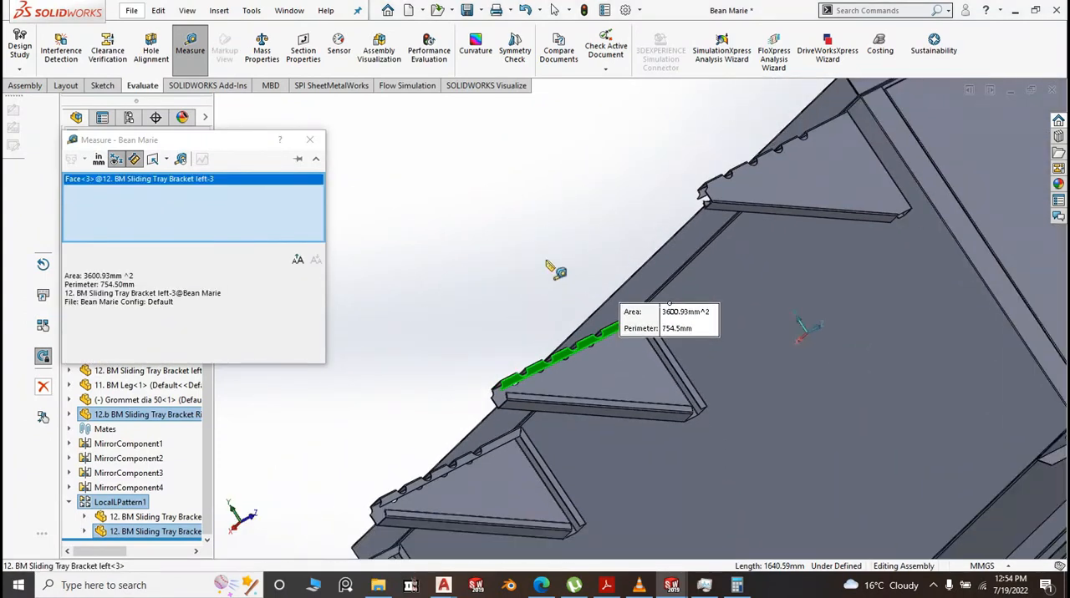
pyautogui.moveTo(554, 269); pyautogui.dragTo(709, 296, button='middle')
pyautogui.scroll(4, 568, 267)
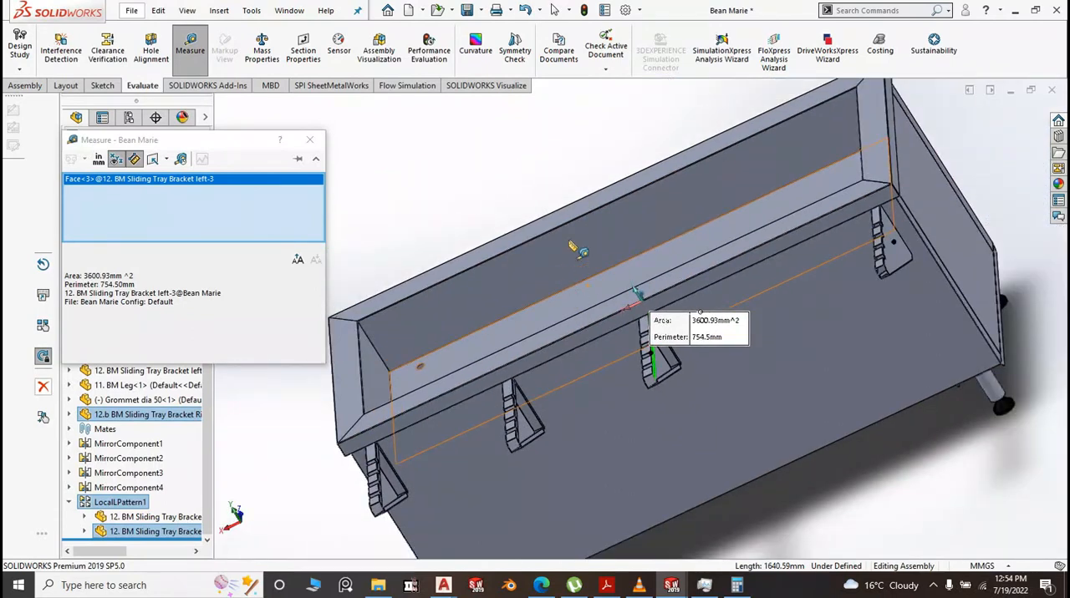
pyautogui.moveTo(576, 251); pyautogui.dragTo(918, 247, button='middle')
pyautogui.scroll(-6, 918, 247)
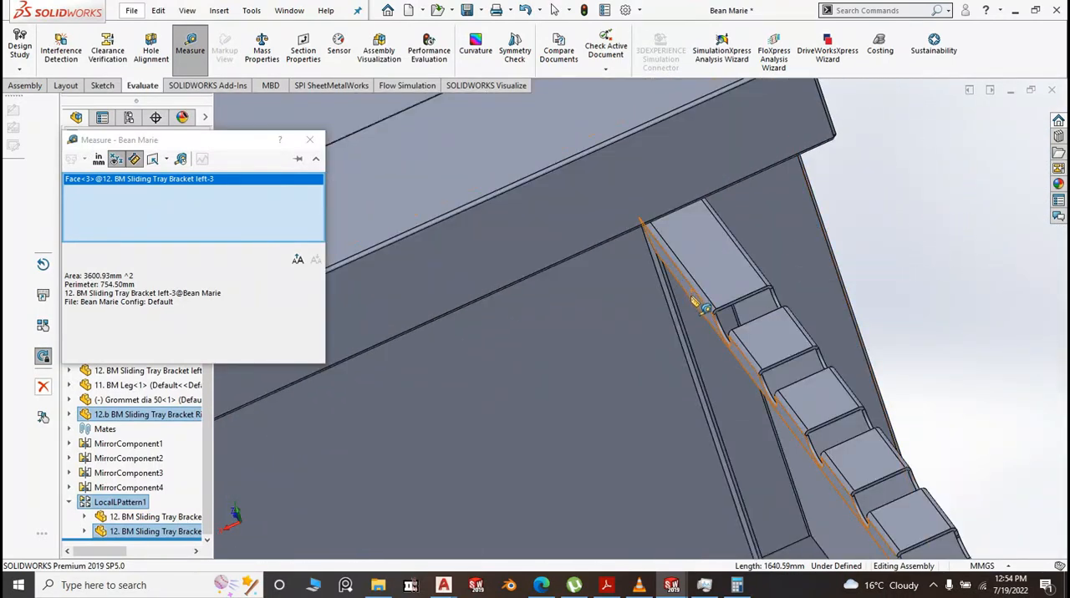
pyautogui.click(693, 296)
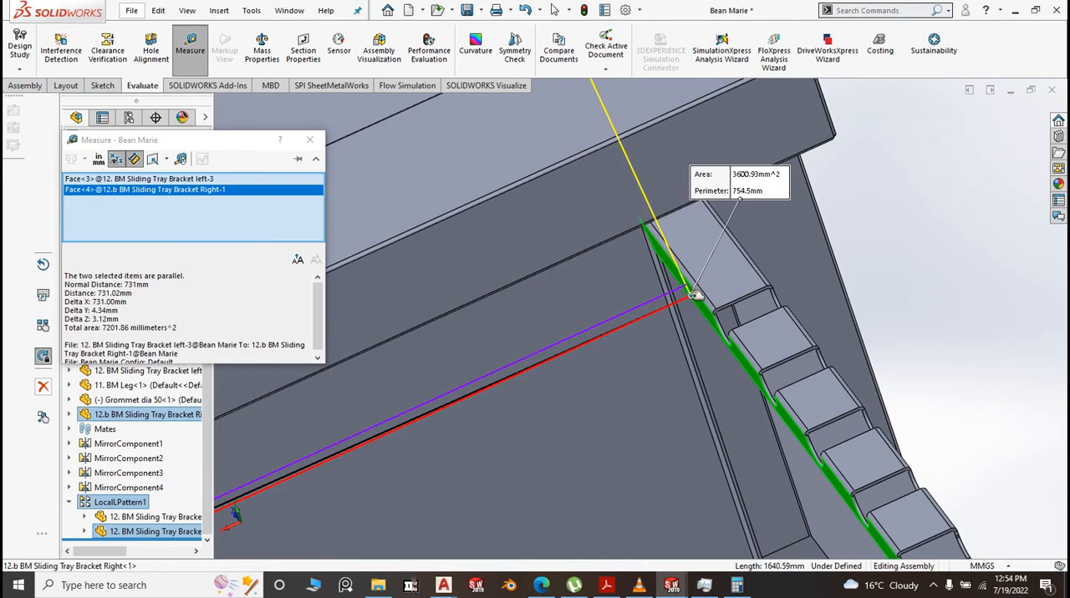
# Clear the selections and measure between the nearest patterned left bracket's flat side face and the adjacent left bracket's notched flange face
pyautogui.click(970, 279)
pyautogui.scroll(8, 967, 276)
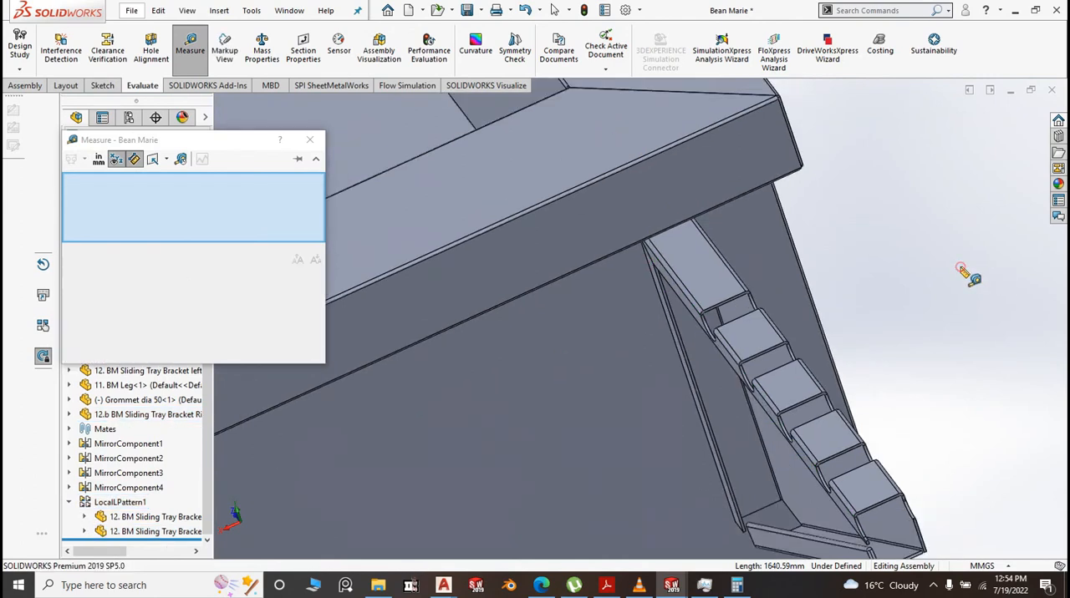
pyautogui.scroll(-3, 496, 361)
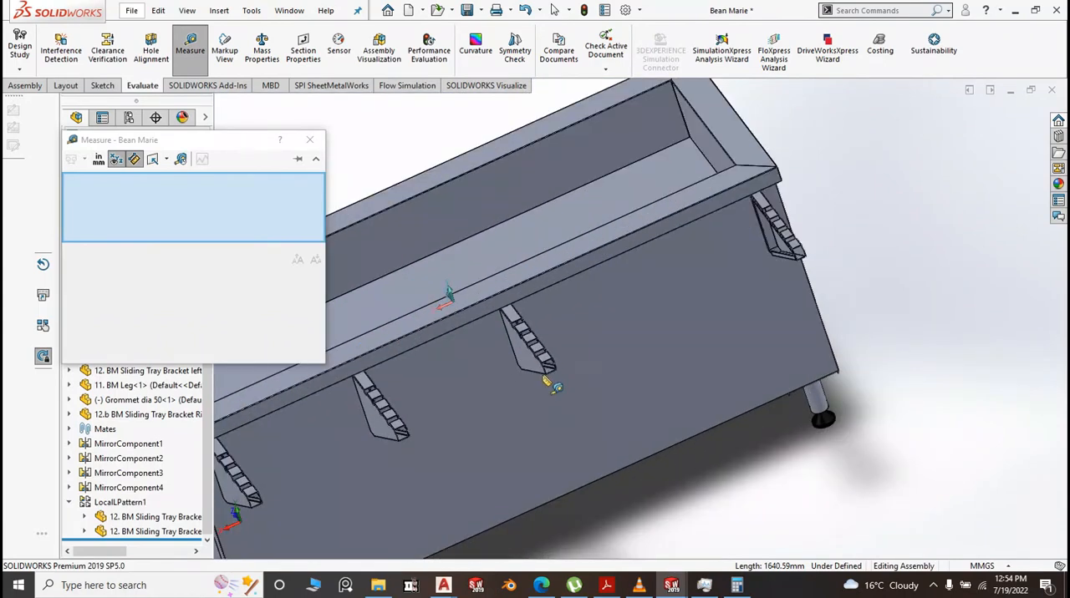
pyautogui.click(508, 364)
pyautogui.scroll(3, 510, 361)
pyautogui.moveTo(881, 447); pyautogui.dragTo(506, 318, button='middle')
pyautogui.scroll(-5, 510, 334)
pyautogui.scroll(-2, 519, 341)
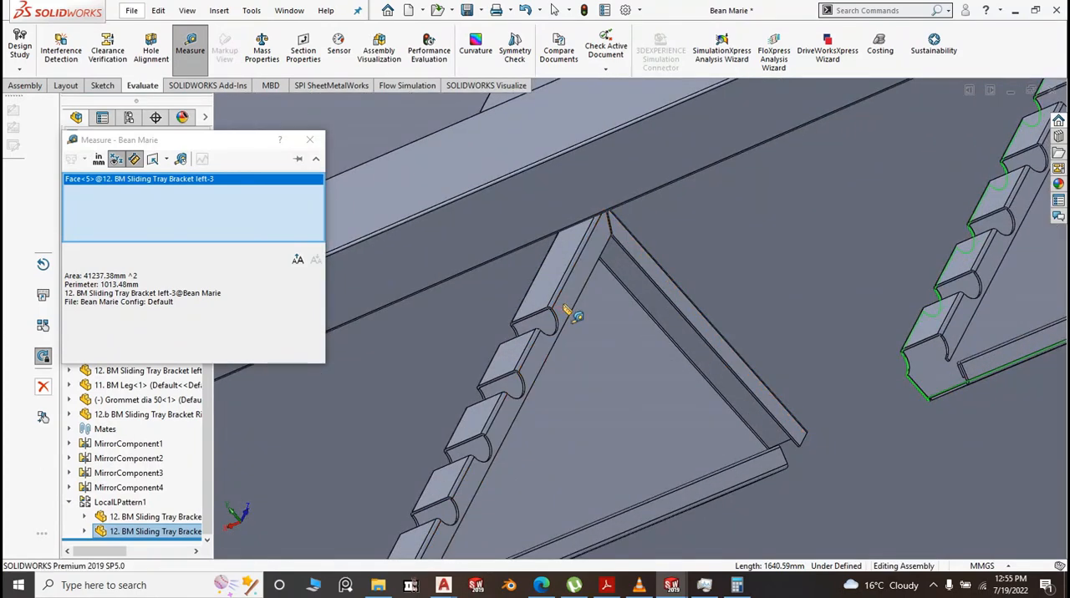
pyautogui.click(578, 299)
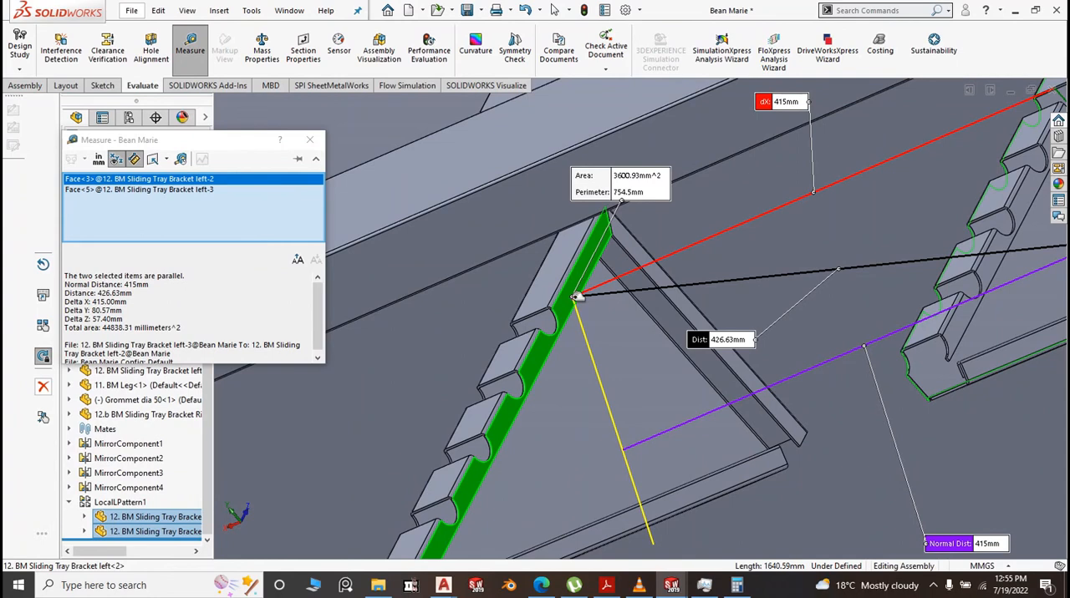
pyautogui.click(787, 510)
pyautogui.press('Escape')
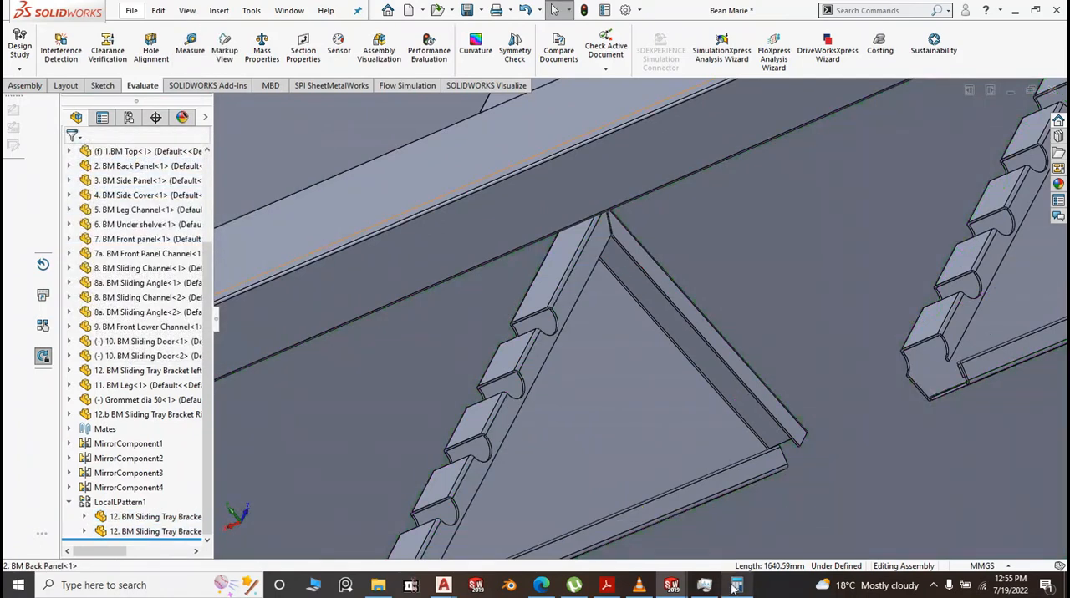
# Switch to Calculator, calculate 731 minus 415, and divide the result by 4
pyautogui.click(736, 585)
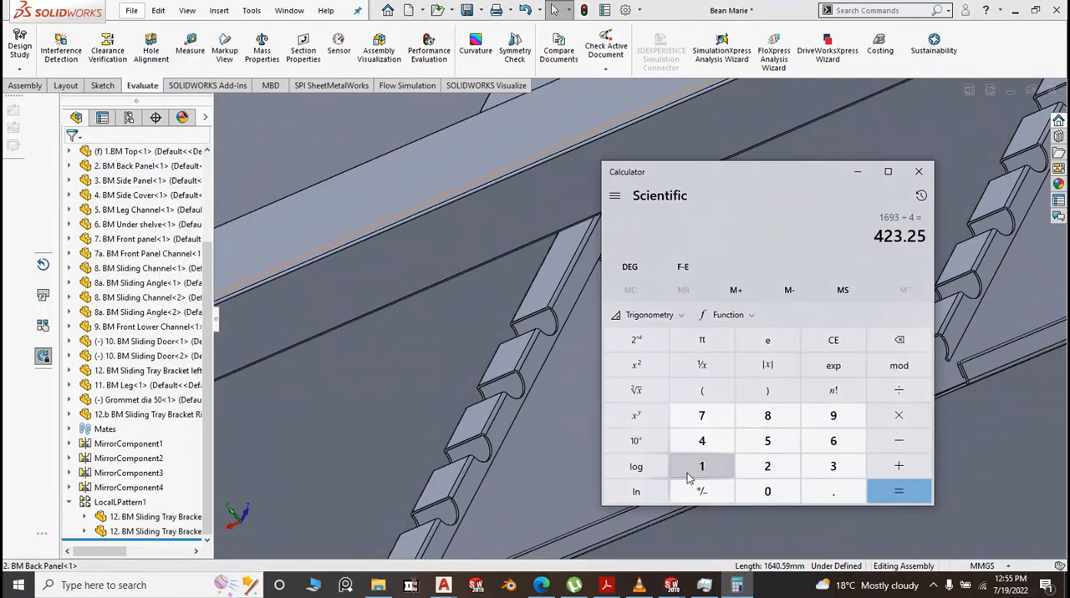
pyautogui.click(701, 416)
pyautogui.click(830, 466)
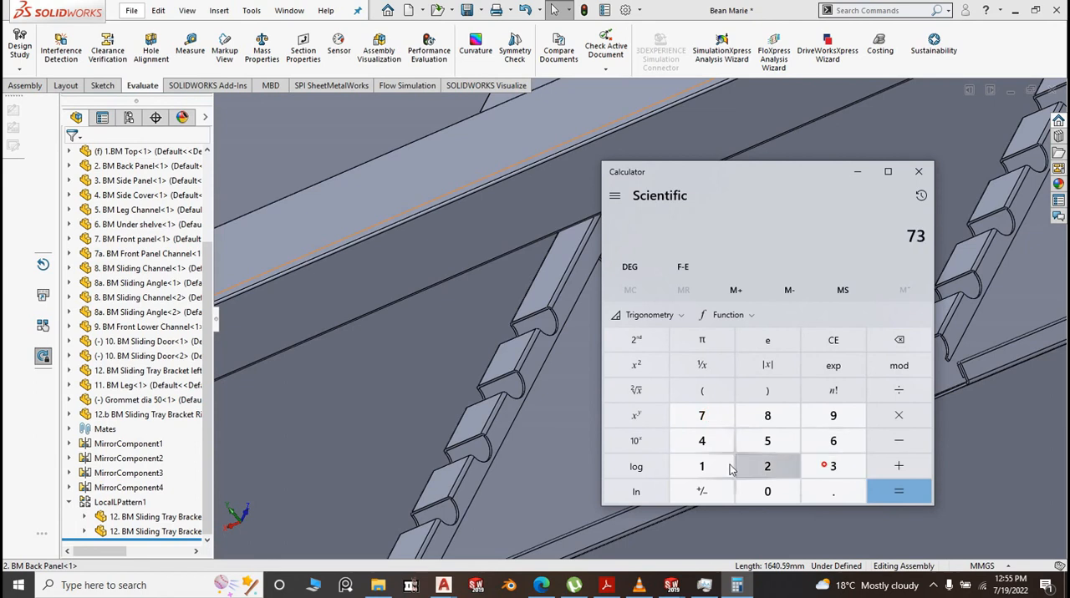
pyautogui.click(725, 469)
pyautogui.click(895, 441)
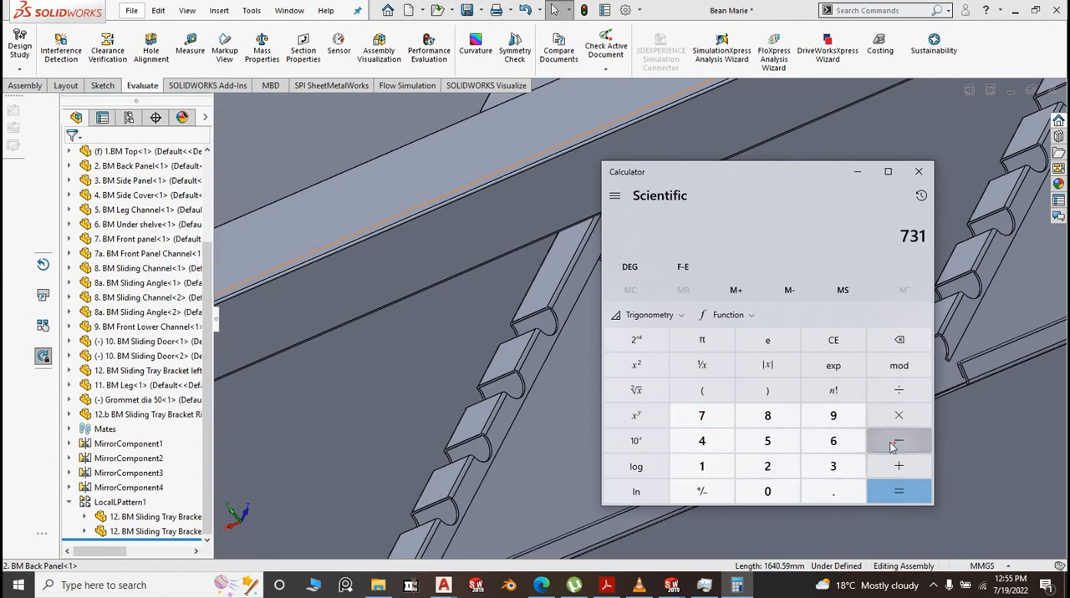
pyautogui.click(704, 443)
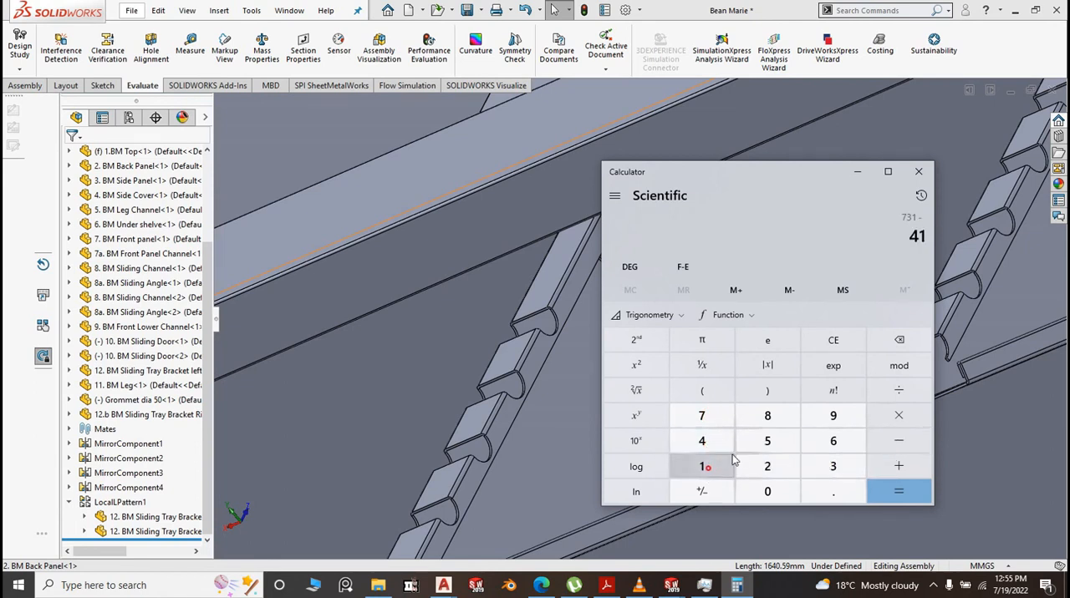
pyautogui.click(765, 442)
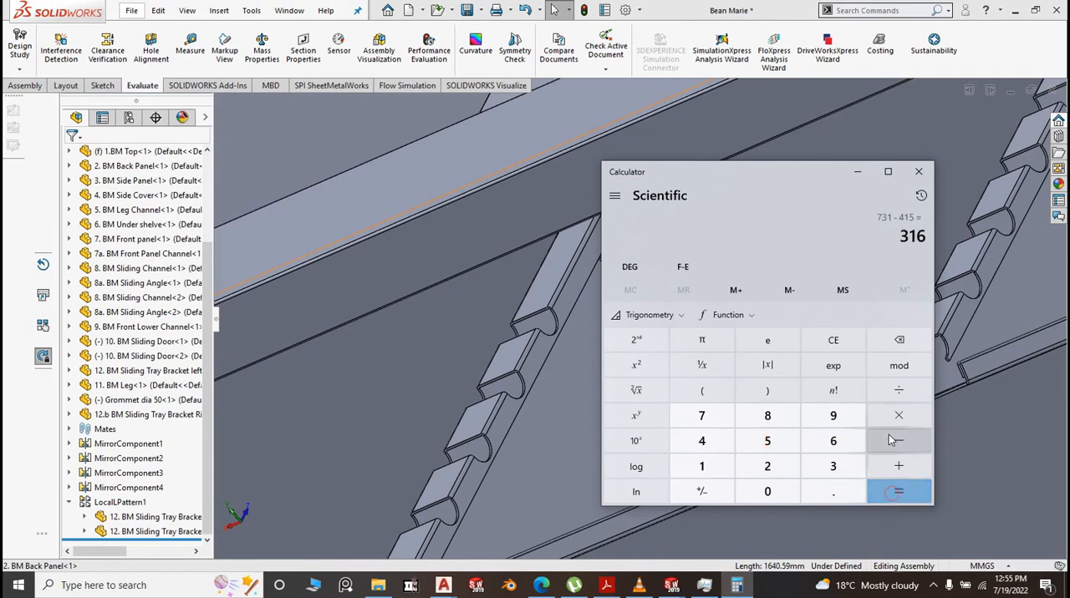
pyautogui.click(901, 393)
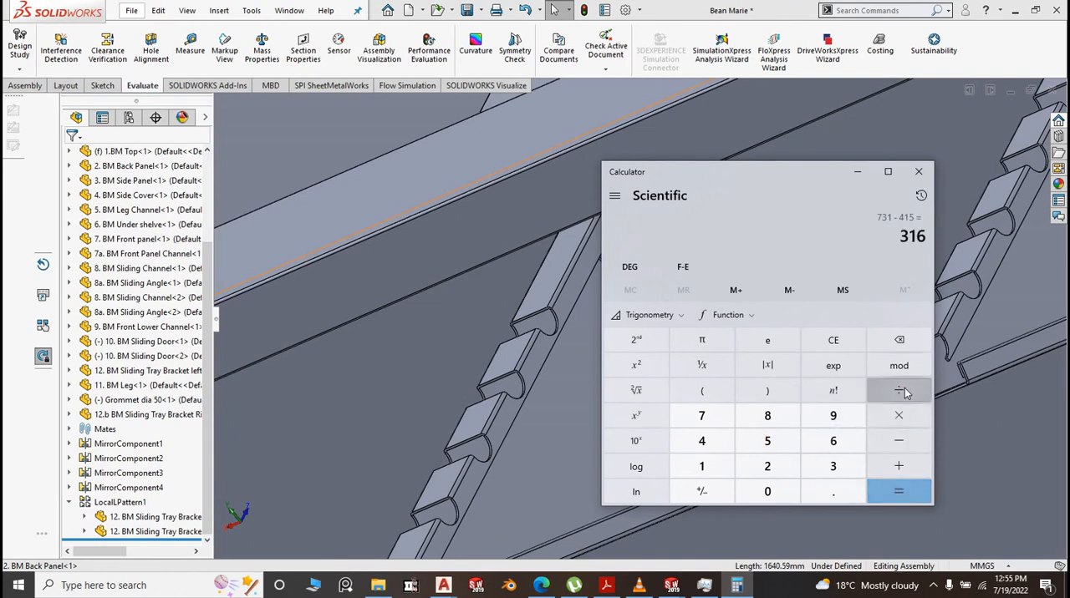
pyautogui.click(703, 442)
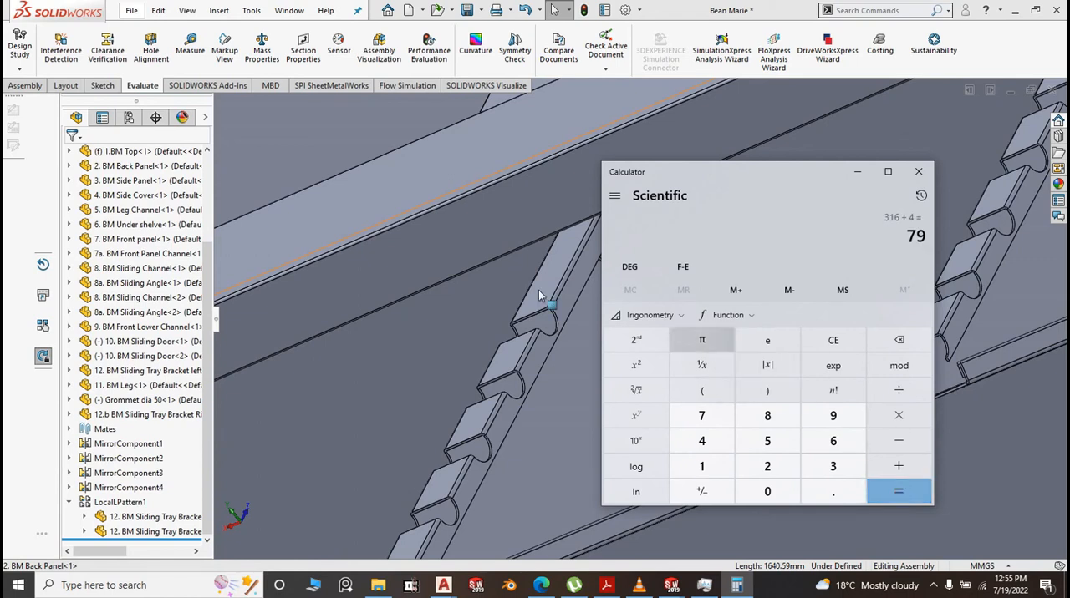
# Multiply the calculated quotient by 4 and divide the product by 3
pyautogui.scroll(-5, 441, 293)
pyautogui.scroll(5, 440, 294)
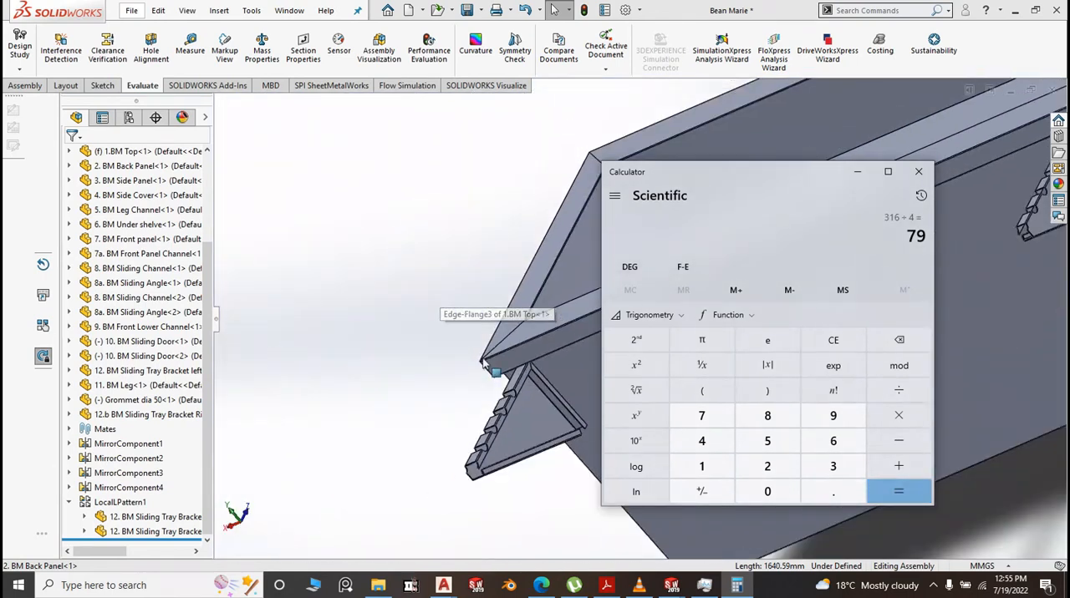
pyautogui.moveTo(746, 174); pyautogui.dragTo(912, 361)
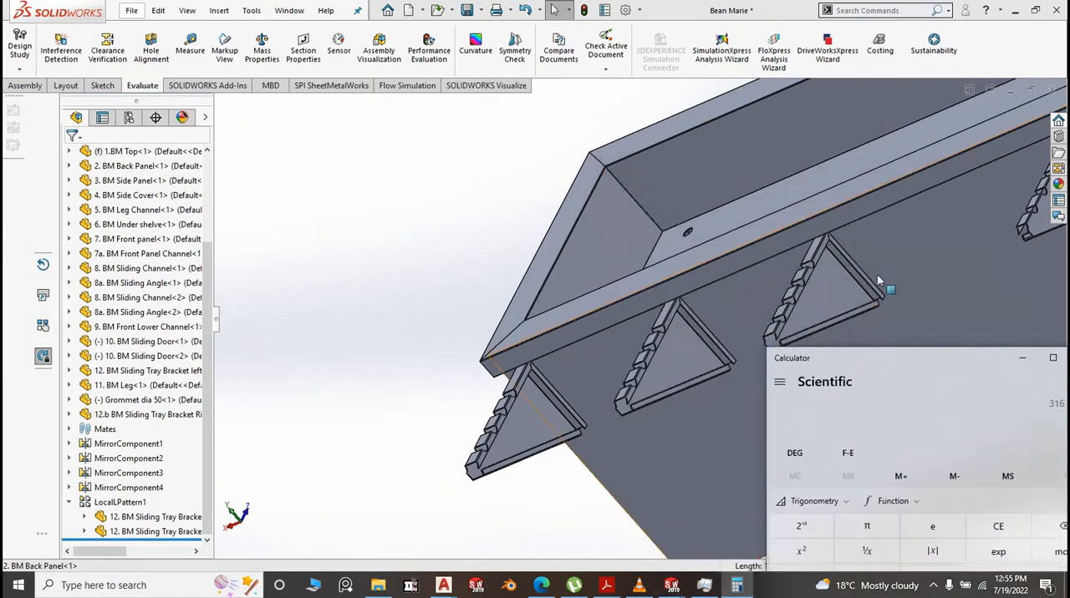
pyautogui.scroll(2, 879, 281)
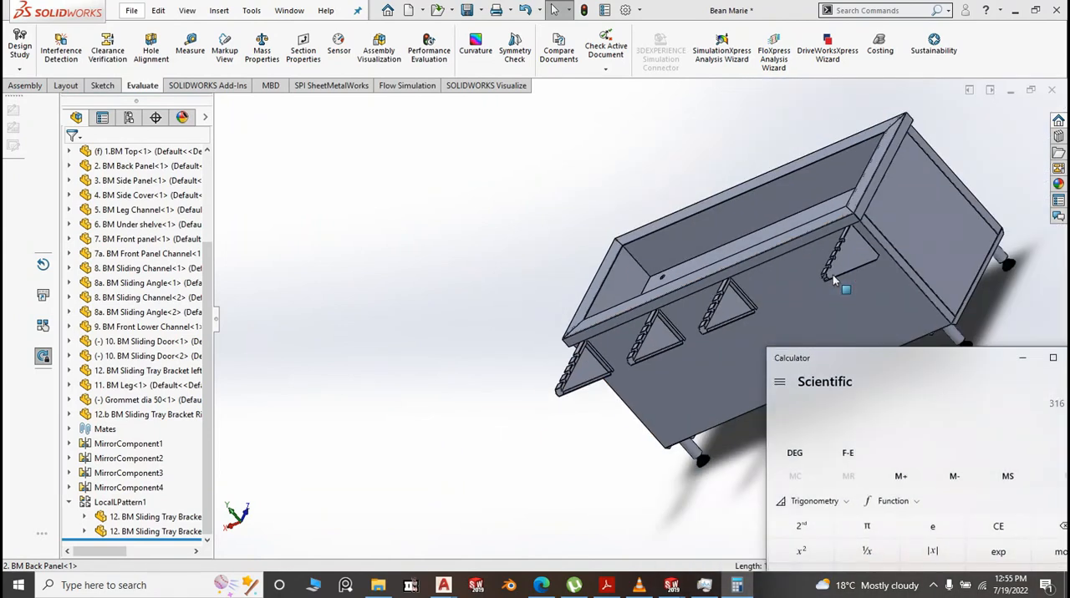
pyautogui.click(924, 393)
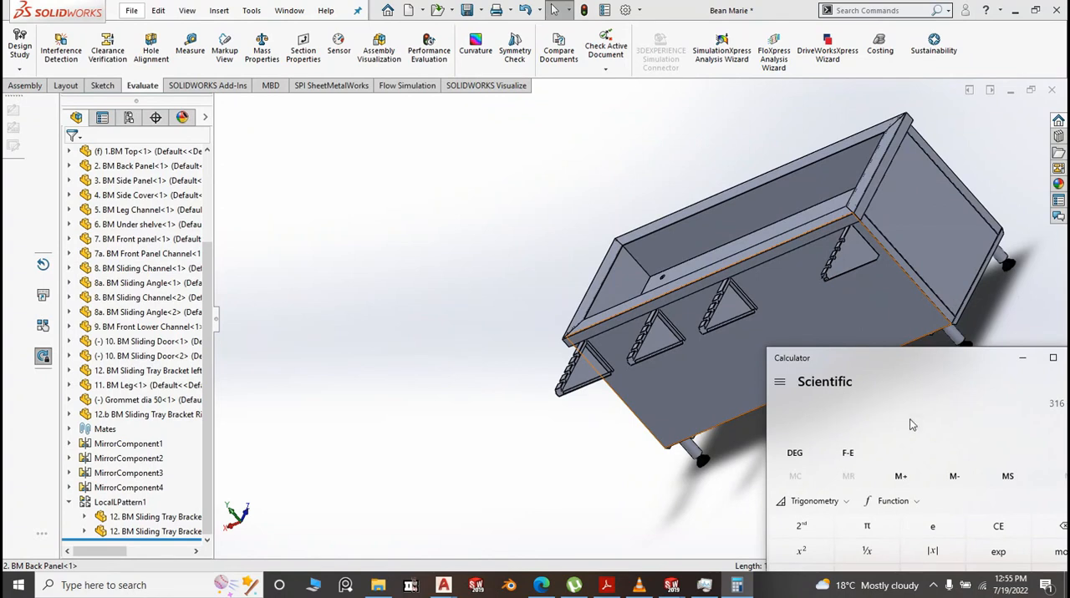
pyautogui.moveTo(912, 363); pyautogui.dragTo(843, 285)
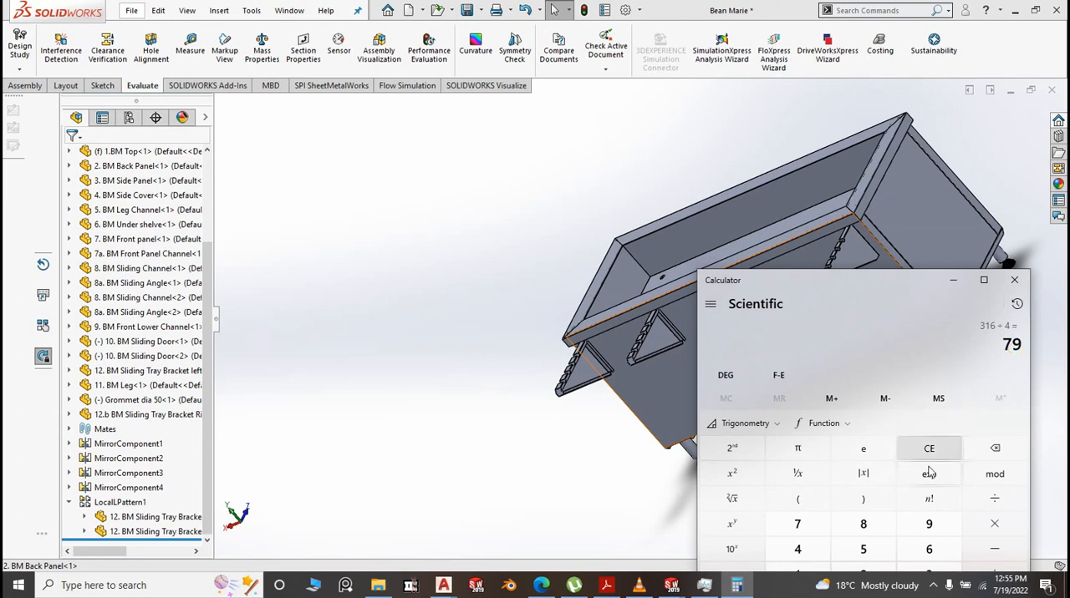
pyautogui.click(983, 535)
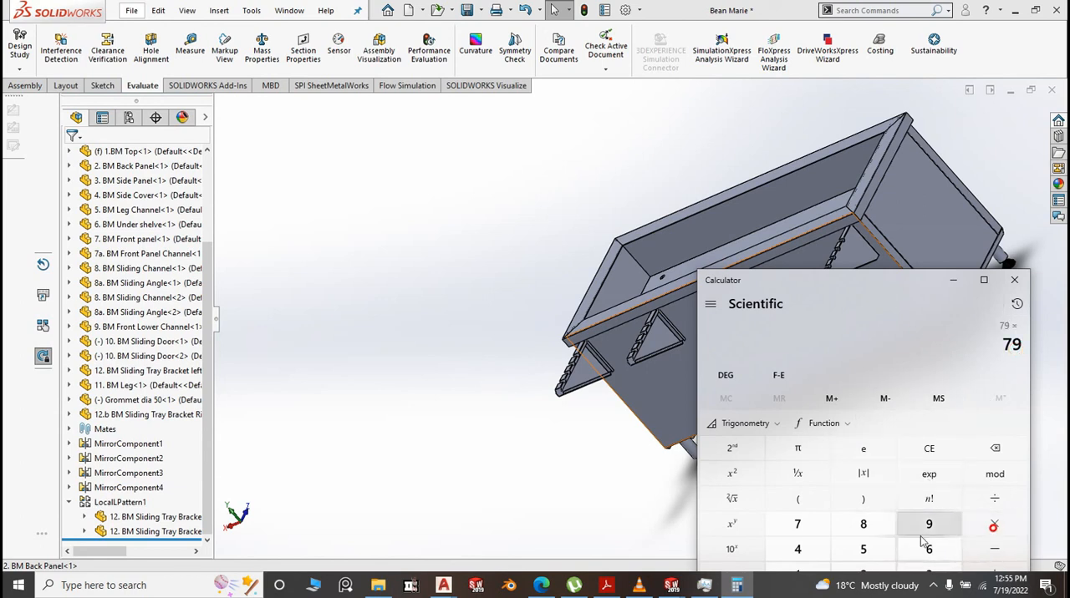
pyautogui.moveTo(889, 293); pyautogui.dragTo(778, 173)
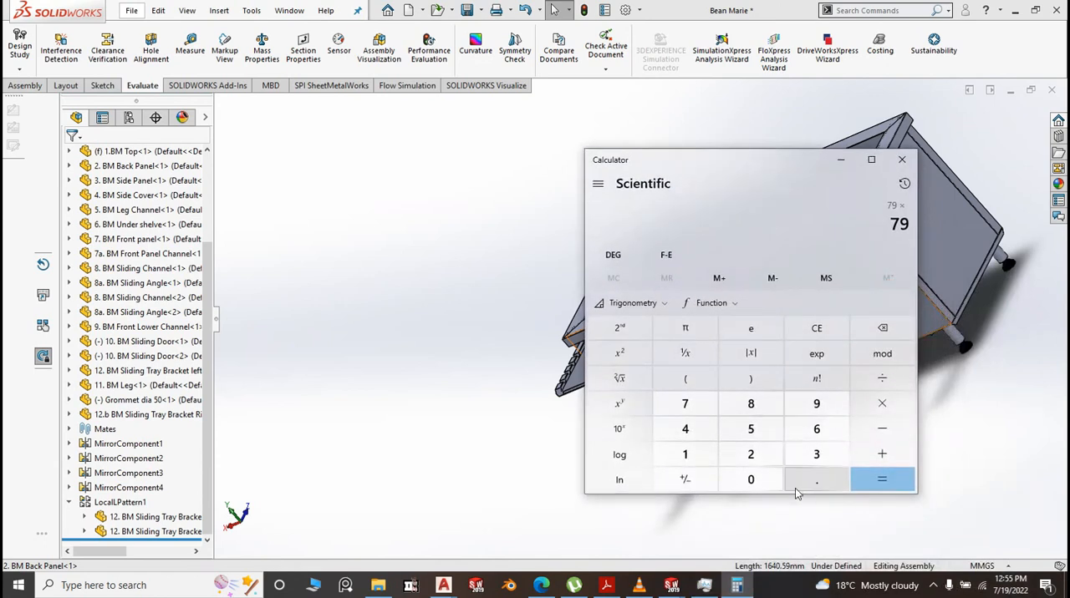
pyautogui.click(685, 429)
pyautogui.click(880, 480)
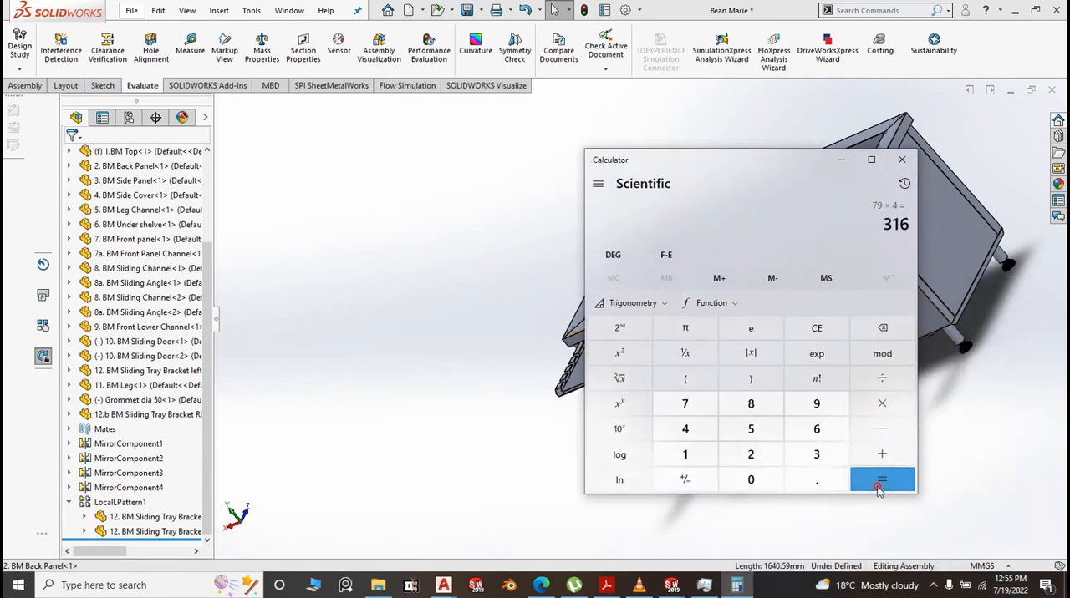
pyautogui.click(885, 381)
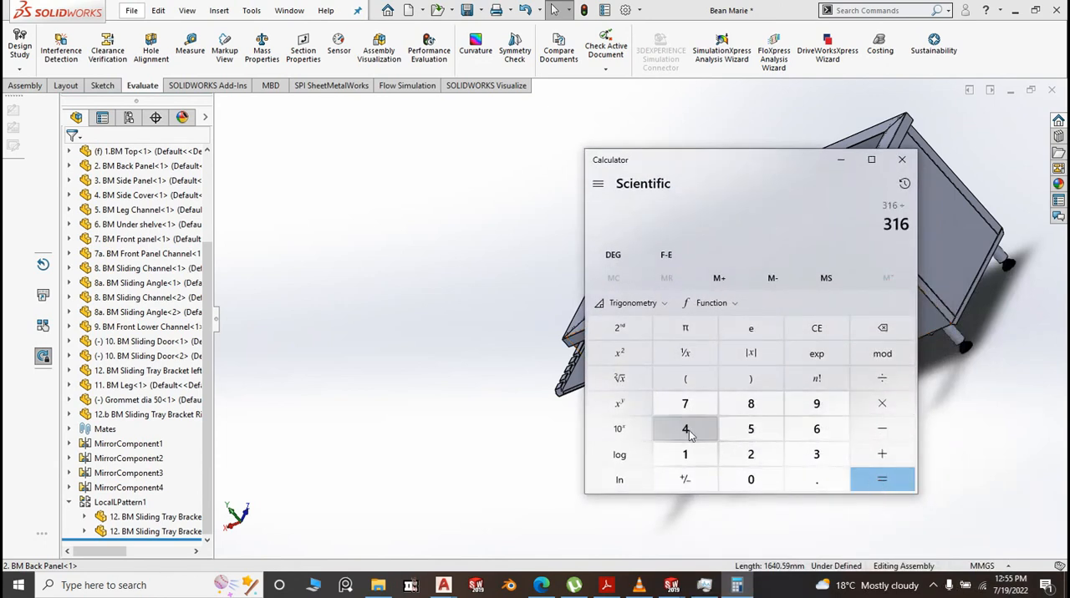
pyautogui.click(812, 454)
pyautogui.click(872, 493)
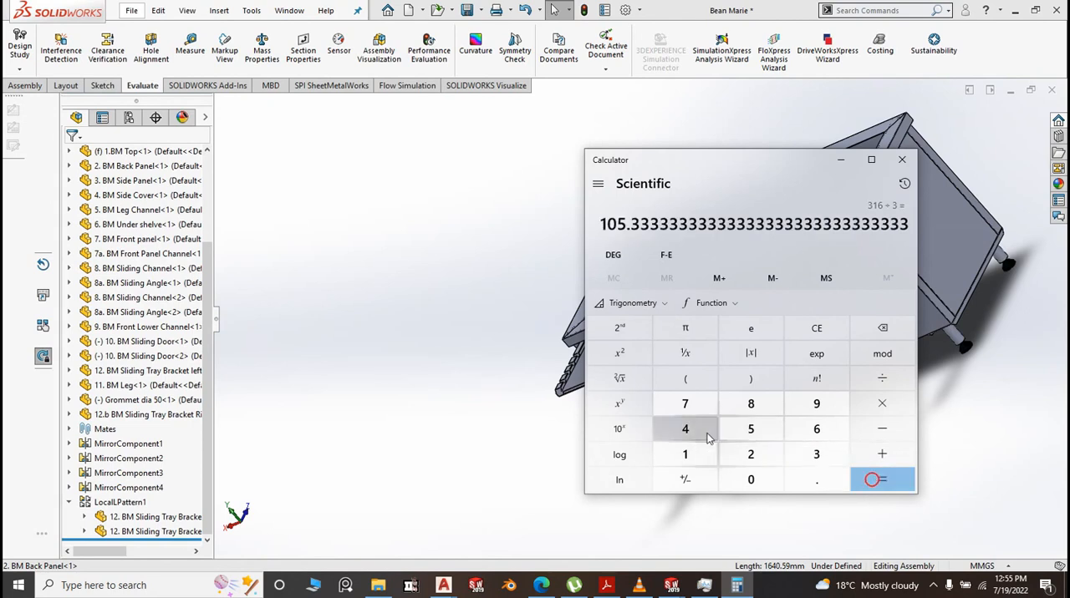
# Return to the SOLIDWORKS assembly in isometric view and set the left bracket pattern's Direction 1 spacing to 450 mm + 105
pyautogui.click(459, 325)
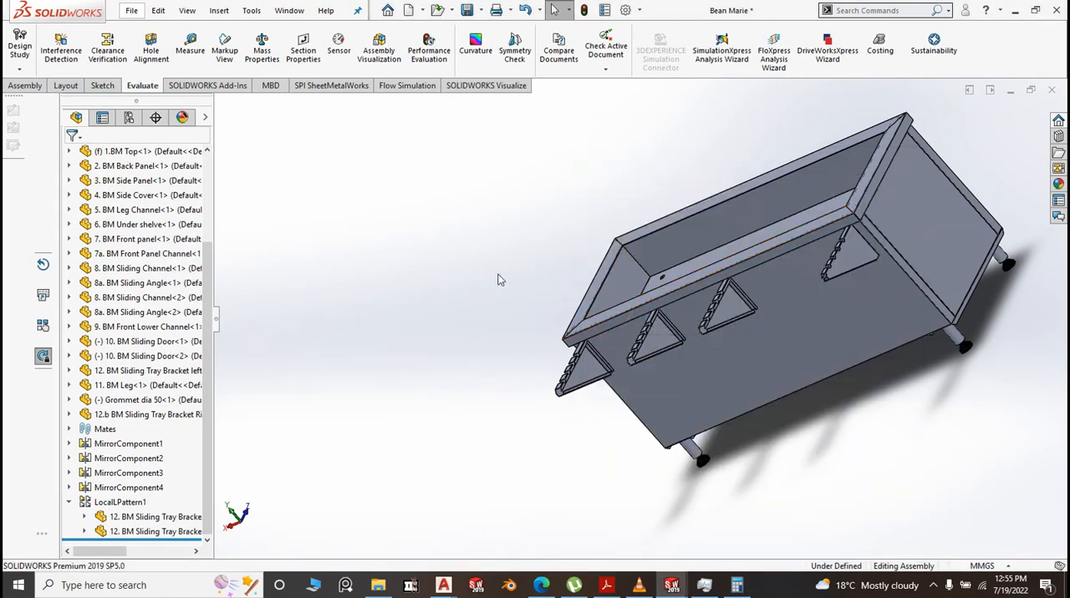
pyautogui.press('space')
pyautogui.click(596, 327)
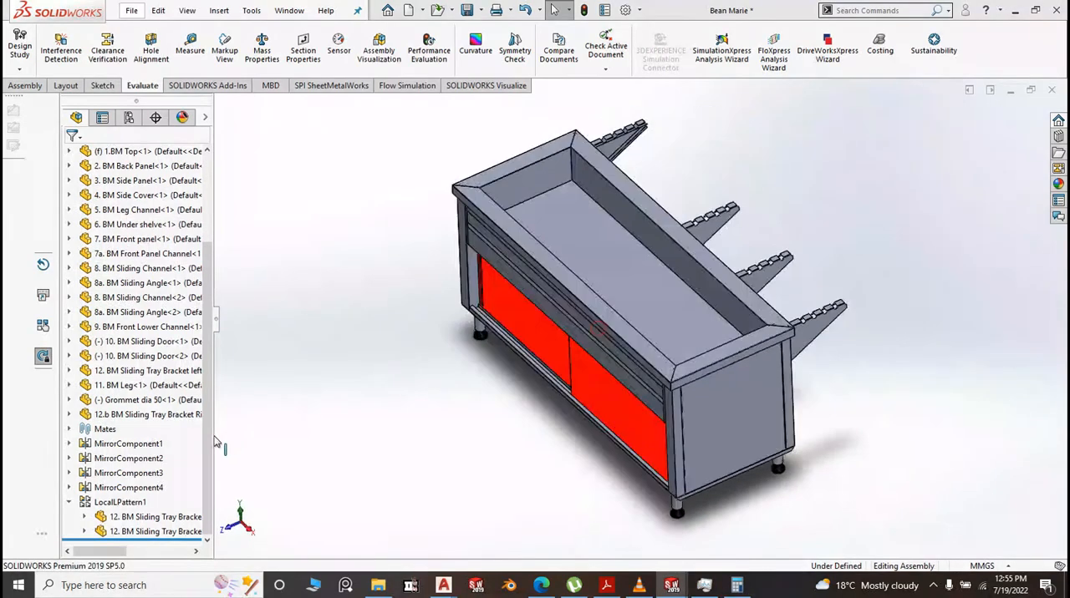
pyautogui.click(214, 368)
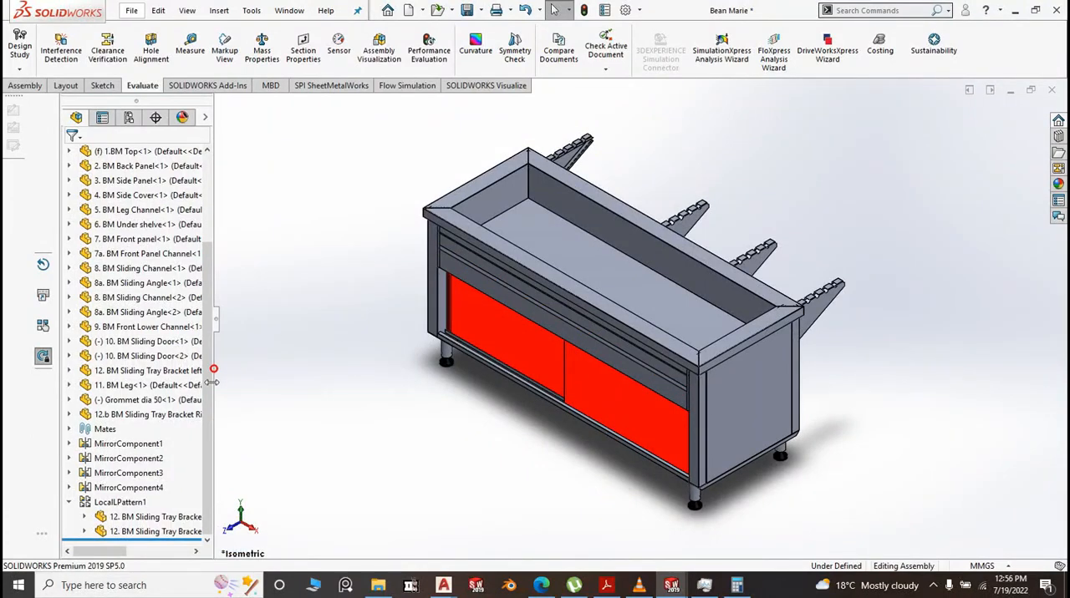
pyautogui.click(134, 501)
pyautogui.click(144, 449)
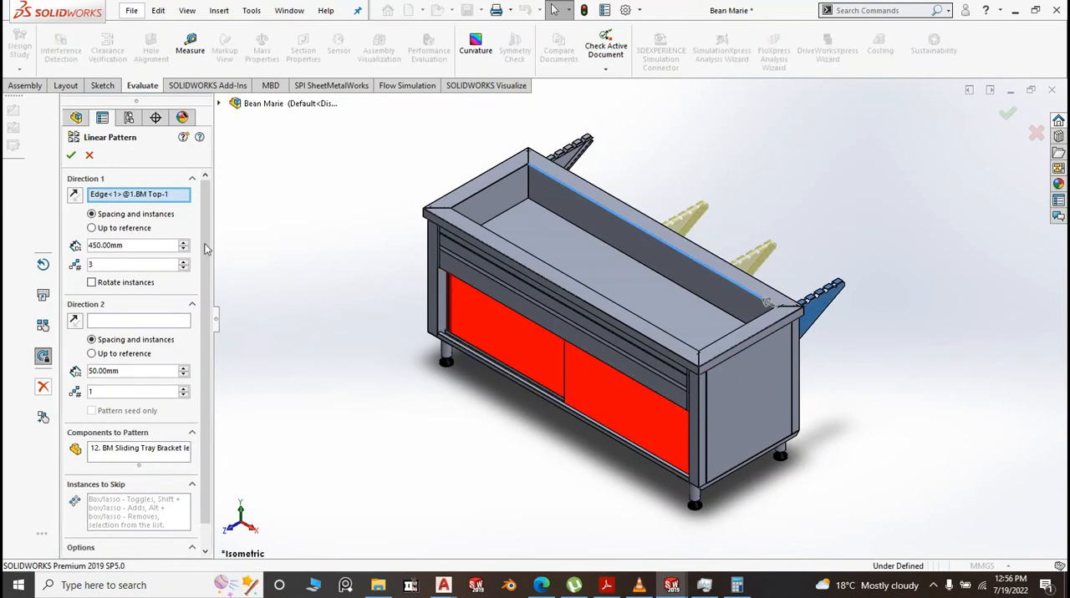
pyautogui.click(135, 245)
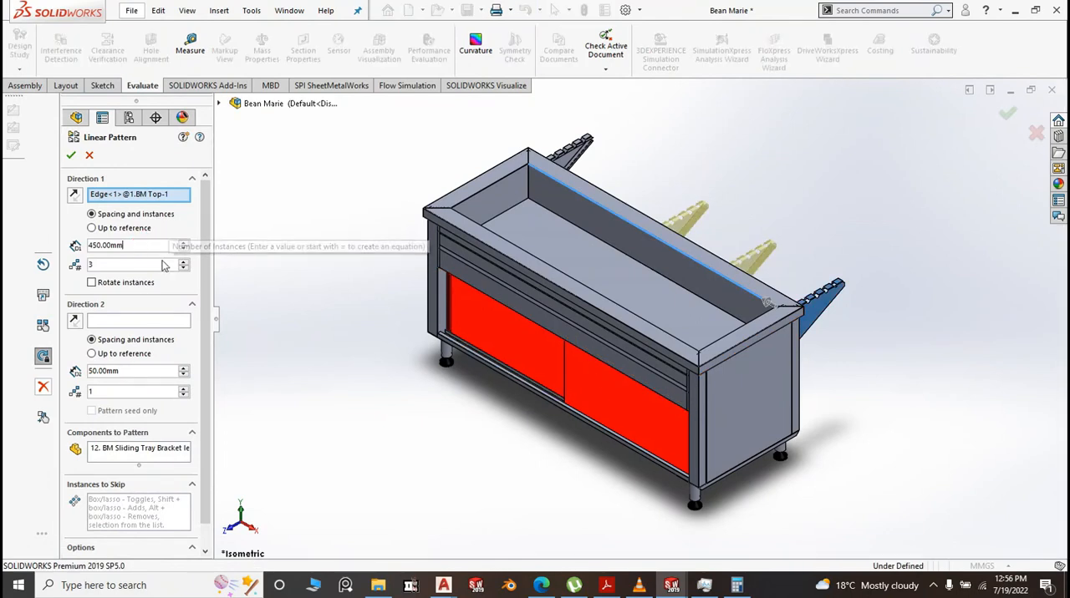
pyautogui.write('+10')
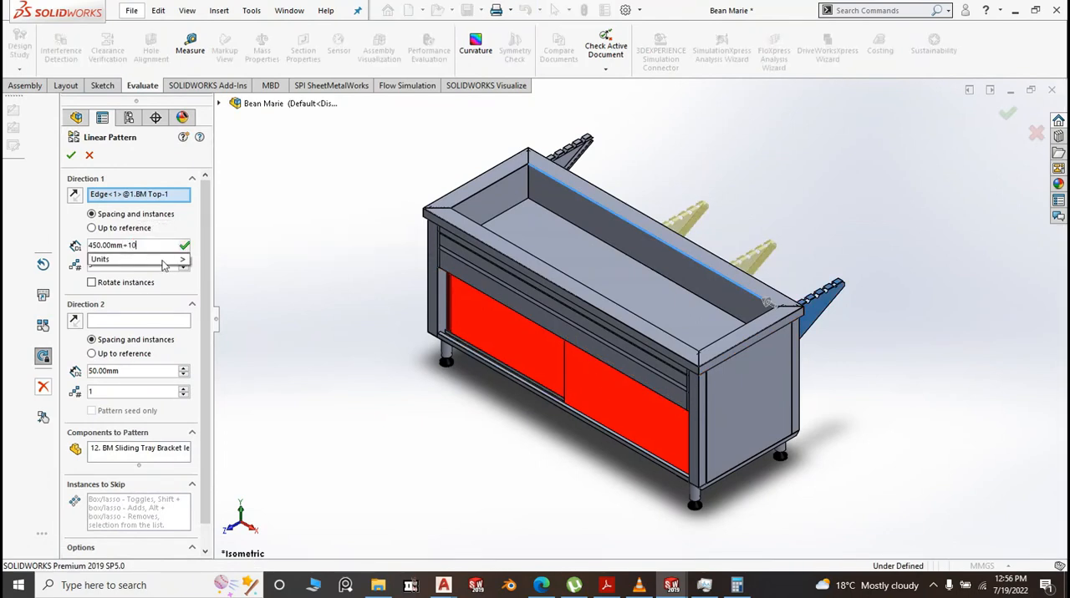
pyautogui.write('5')
pyautogui.moveTo(182, 260)
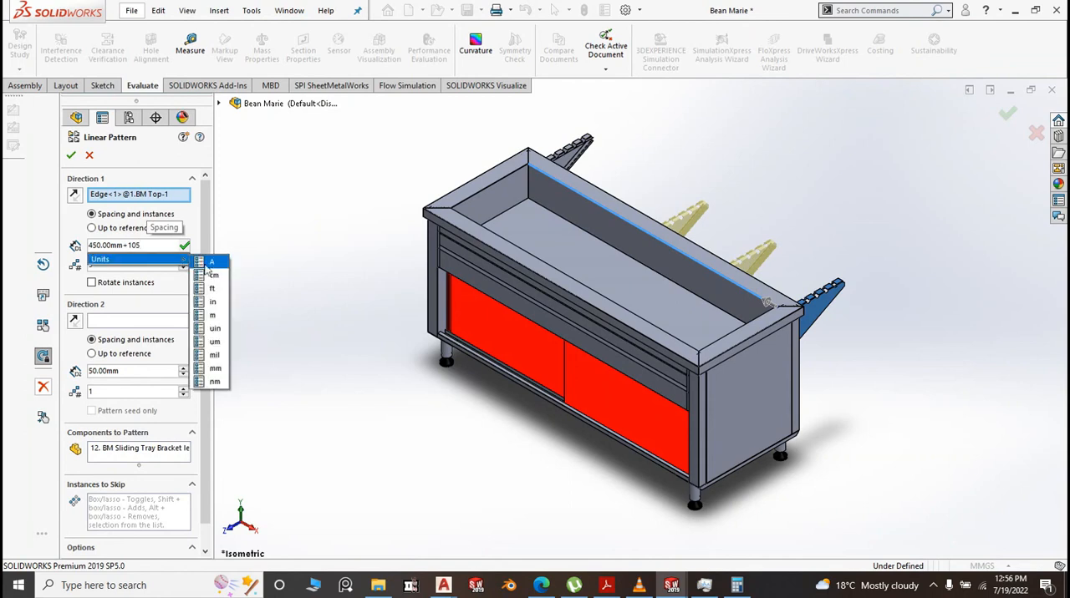
pyautogui.click(315, 242)
pyautogui.rightClick(315, 242)
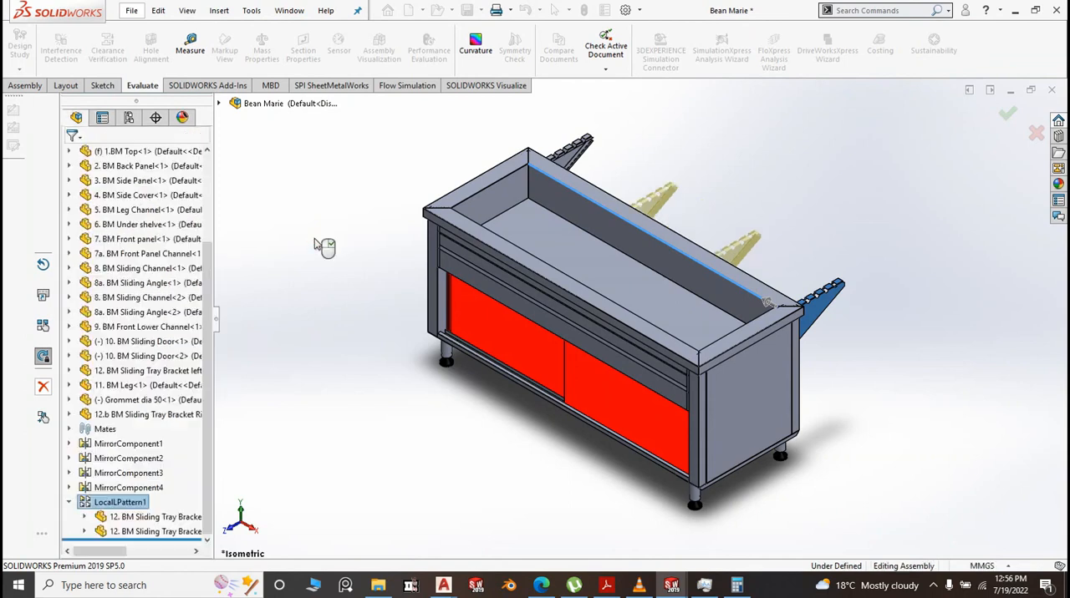
# Measure between the right bracket's notched flange face and the nearest patterned left bracket's flat side face, and clear the selections
pyautogui.moveTo(894, 382); pyautogui.dragTo(829, 411, button='middle')
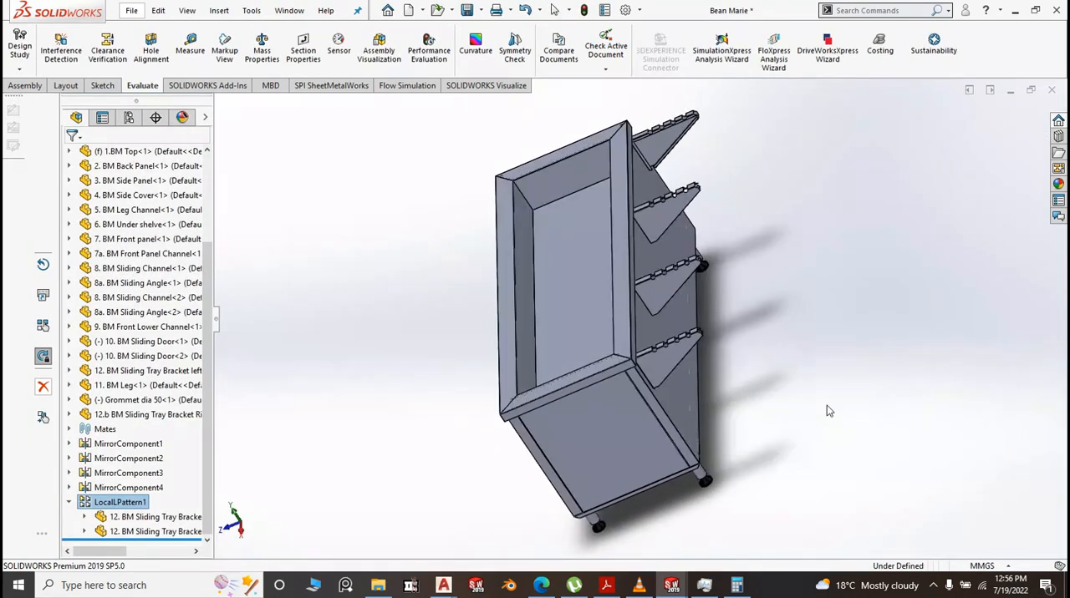
pyautogui.click(186, 50)
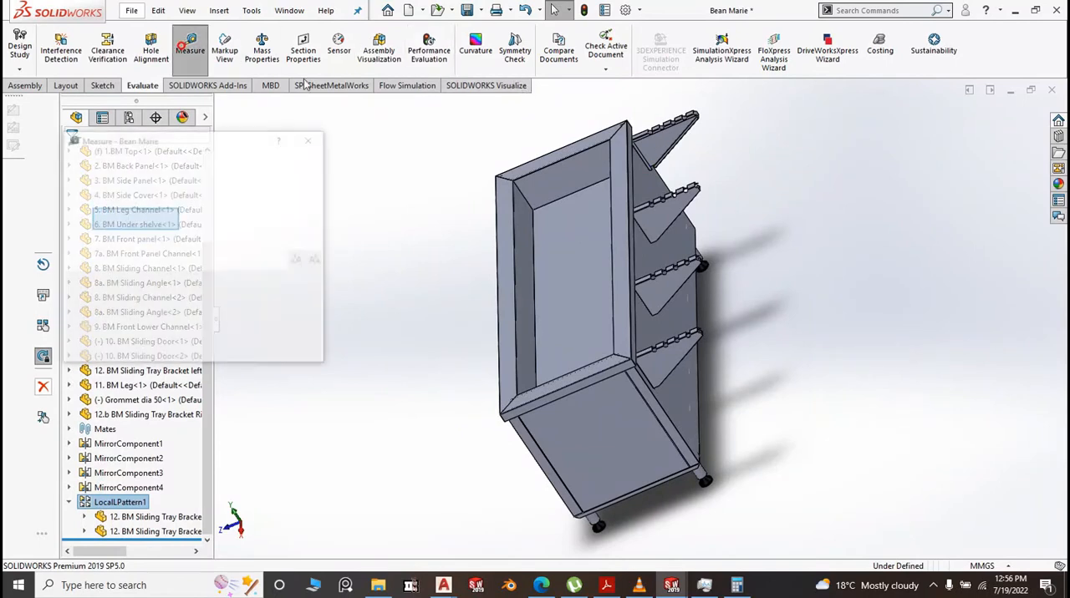
pyautogui.scroll(-3, 652, 166)
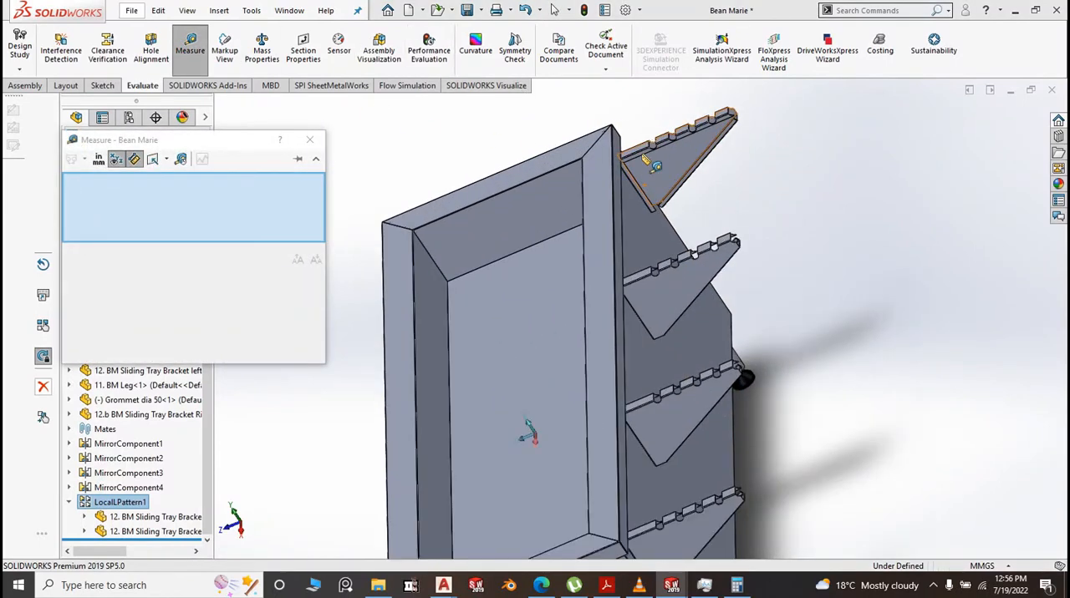
pyautogui.scroll(-3, 644, 158)
pyautogui.click(642, 224)
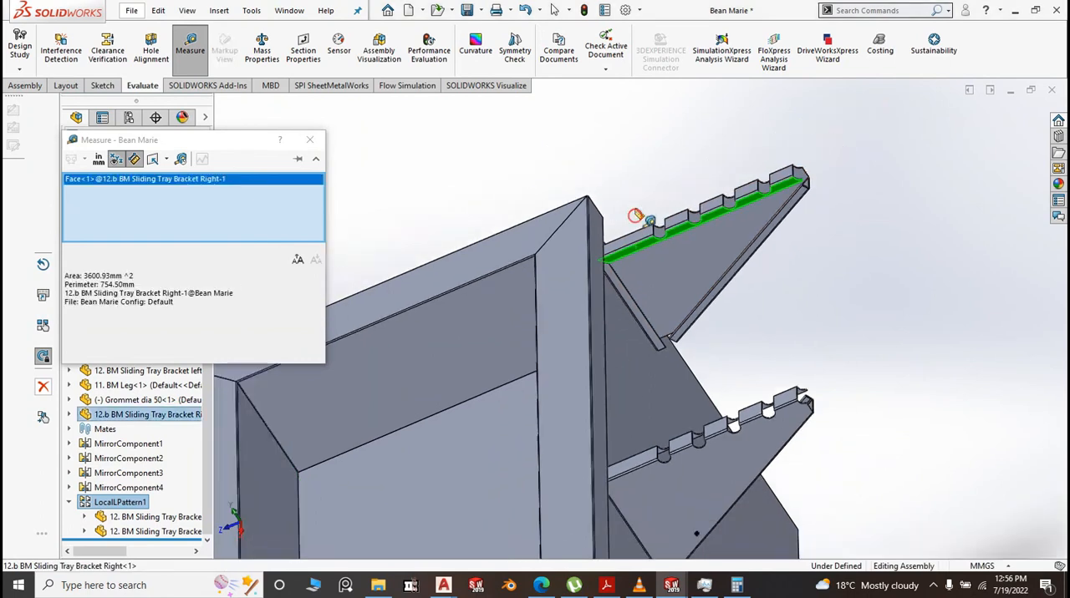
pyautogui.scroll(5, 642, 224)
pyautogui.click(659, 421)
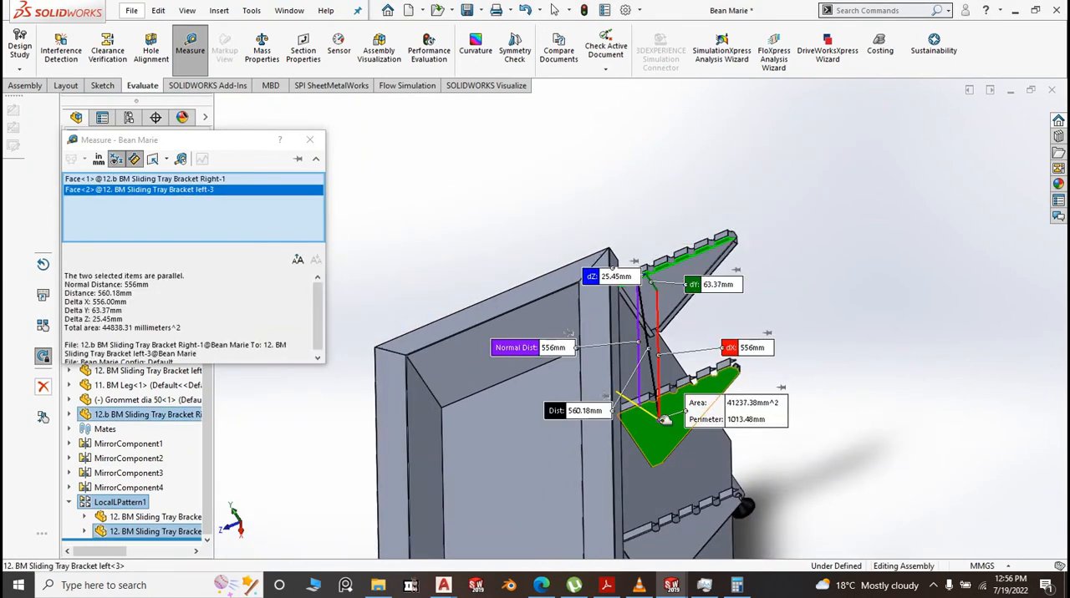
pyautogui.click(978, 260)
pyautogui.scroll(5, 978, 259)
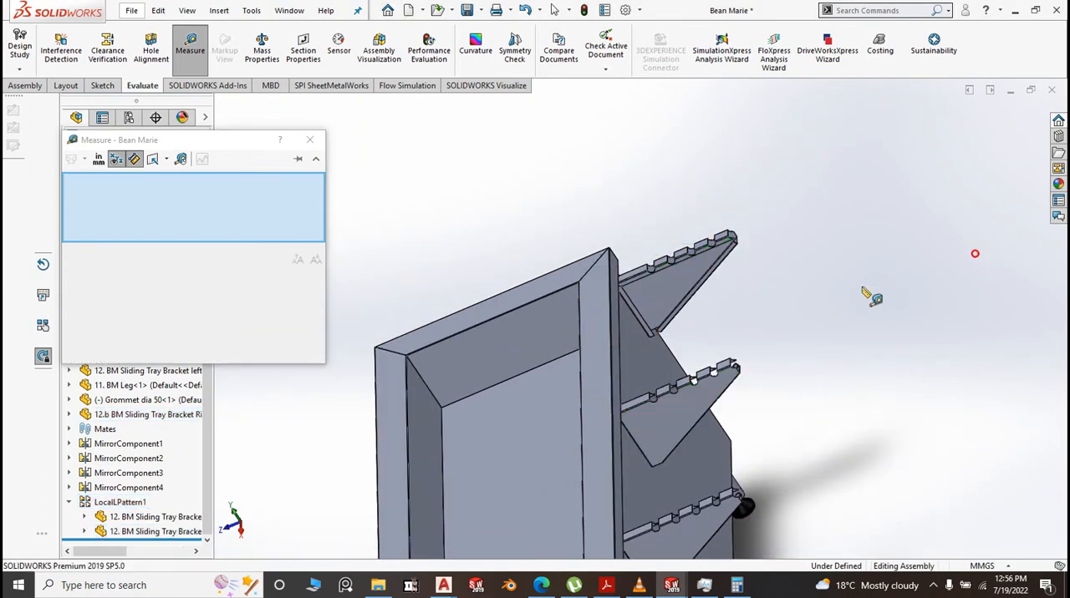
pyautogui.scroll(-5, 685, 414)
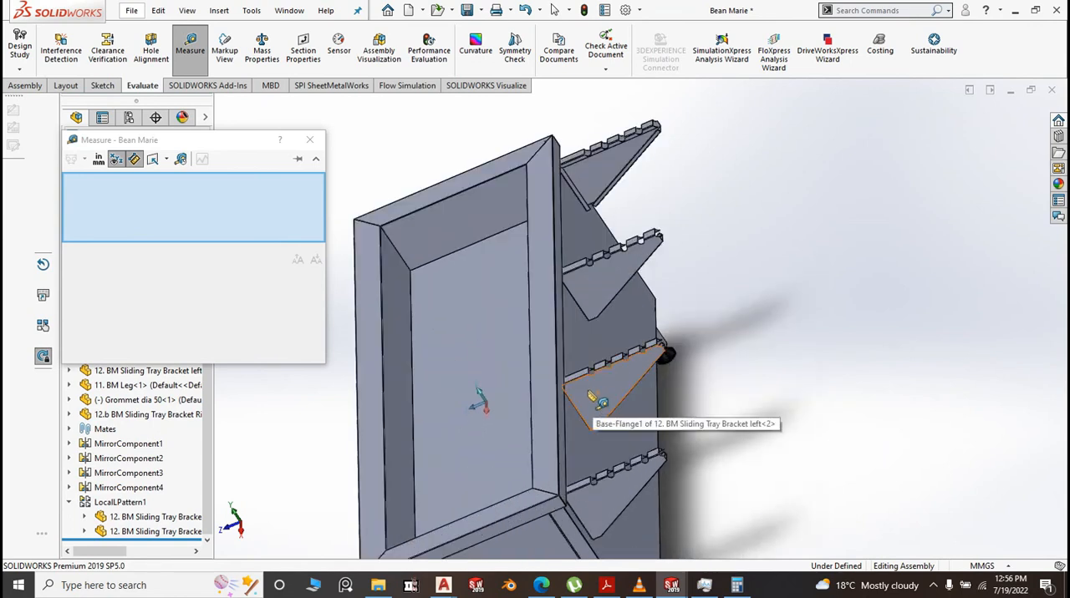
# Measure between the adjacent patterned left bracket's flat side face and the original left bracket's notched flange face, and clear the selections
pyautogui.click(593, 399)
pyautogui.scroll(3, 765, 423)
pyautogui.moveTo(759, 417); pyautogui.dragTo(575, 436, button='middle')
pyautogui.scroll(-3, 528, 395)
pyautogui.scroll(-5, 539, 403)
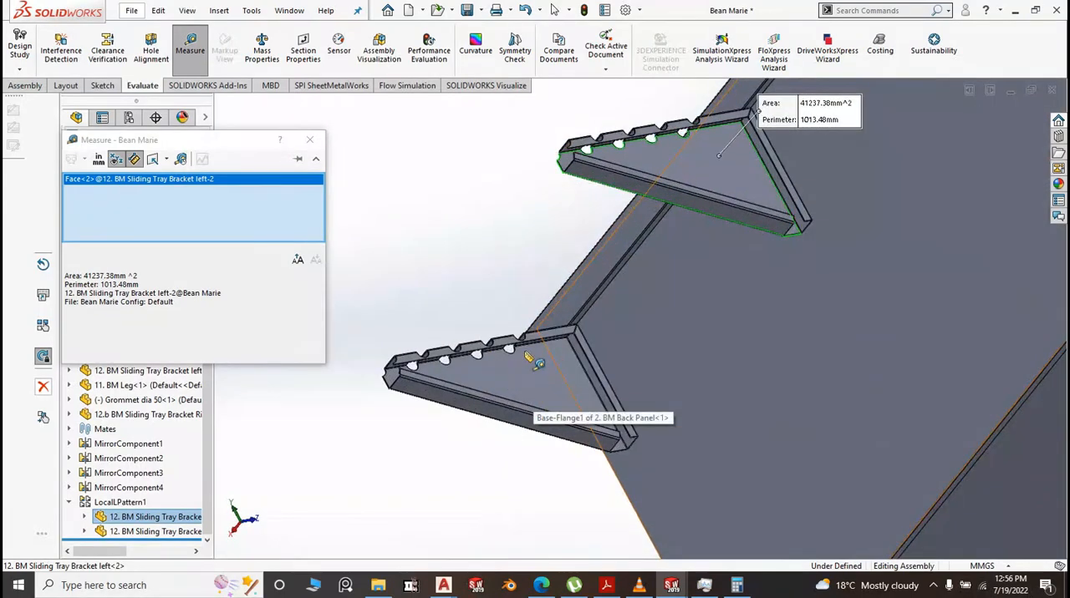
pyautogui.click(583, 330)
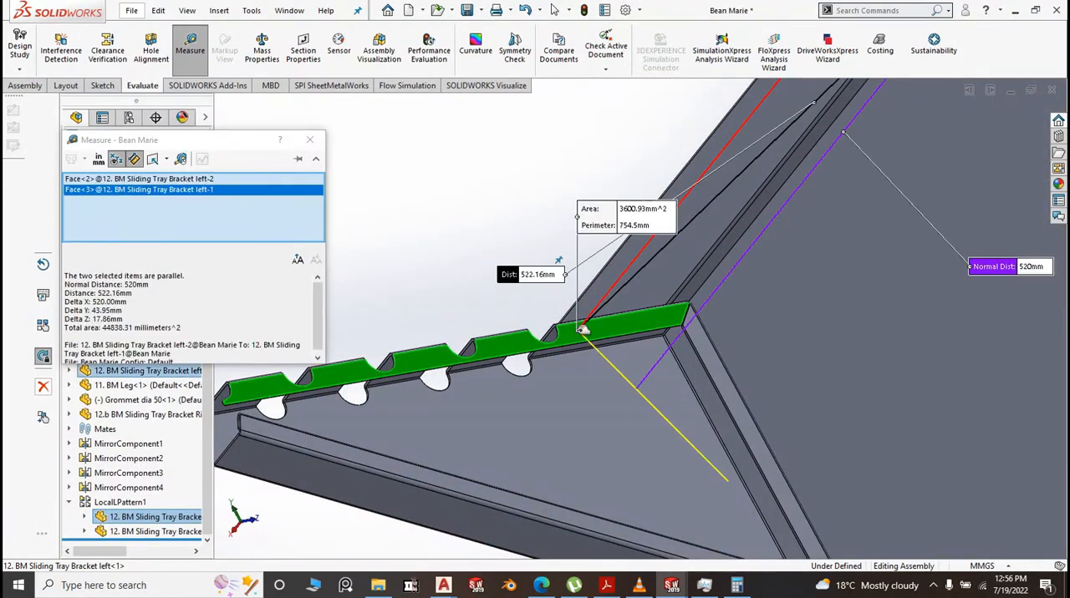
pyautogui.click(459, 181)
pyautogui.scroll(3, 474, 211)
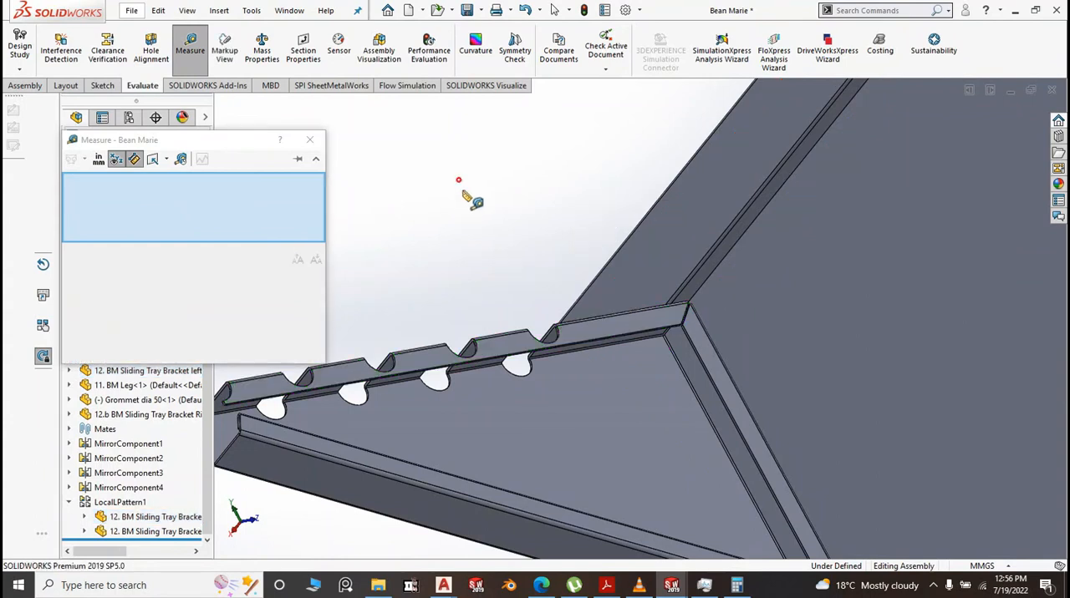
pyautogui.scroll(4, 476, 215)
pyautogui.moveTo(478, 223); pyautogui.dragTo(590, 254, button='middle')
pyautogui.scroll(5, 590, 253)
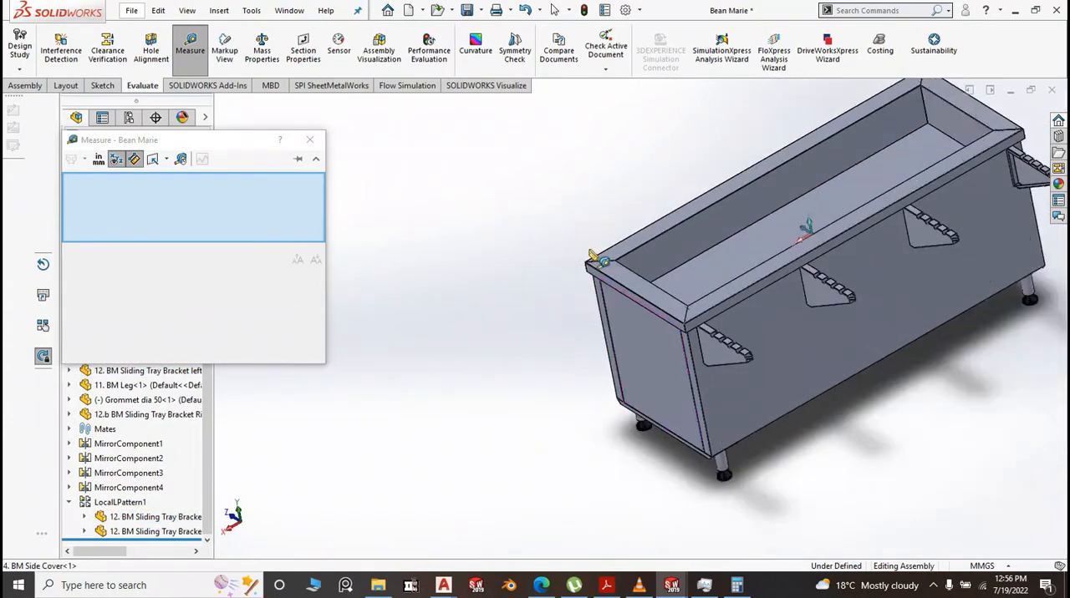
# Switch to Calculator, calculate 556 minus 520, and divide the result by 3
pyautogui.click(737, 585)
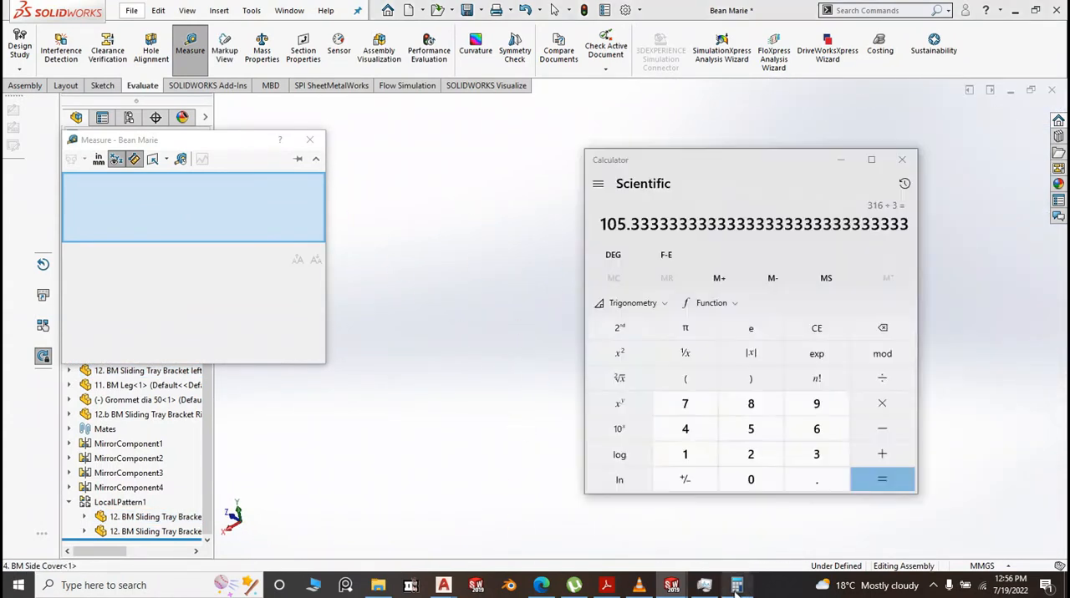
pyautogui.click(767, 435)
pyautogui.click(767, 434)
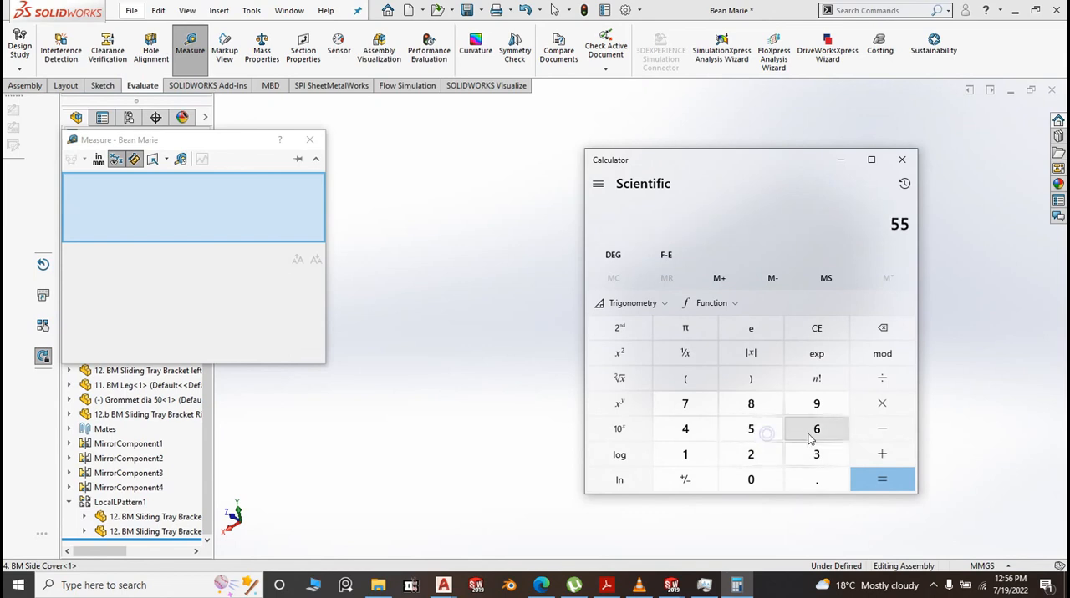
pyautogui.click(807, 433)
pyautogui.click(873, 431)
pyautogui.click(766, 435)
pyautogui.click(749, 454)
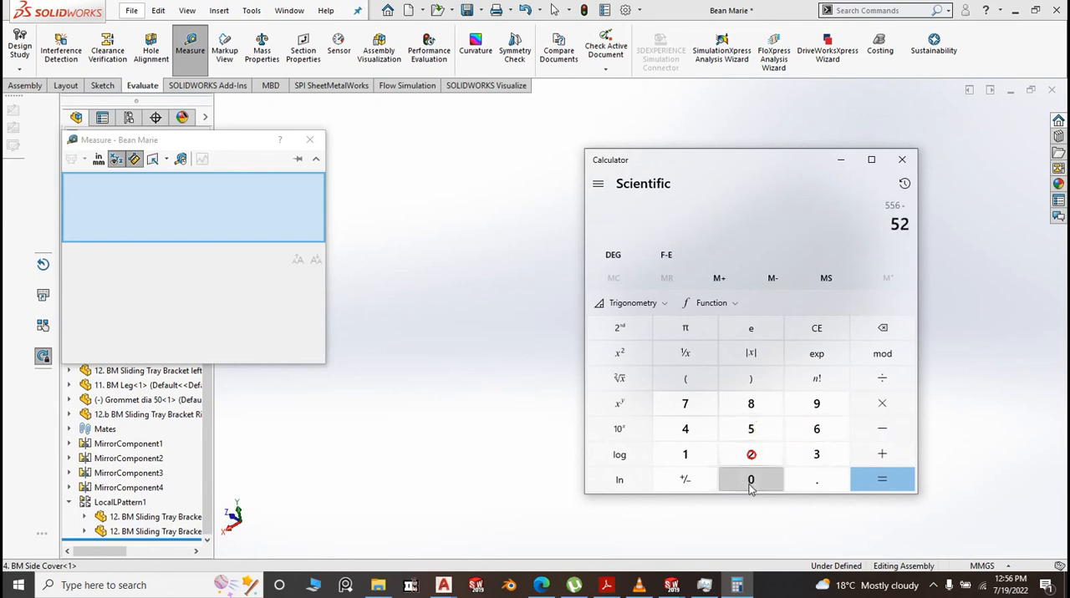
pyautogui.click(749, 480)
pyautogui.click(879, 481)
pyautogui.click(882, 379)
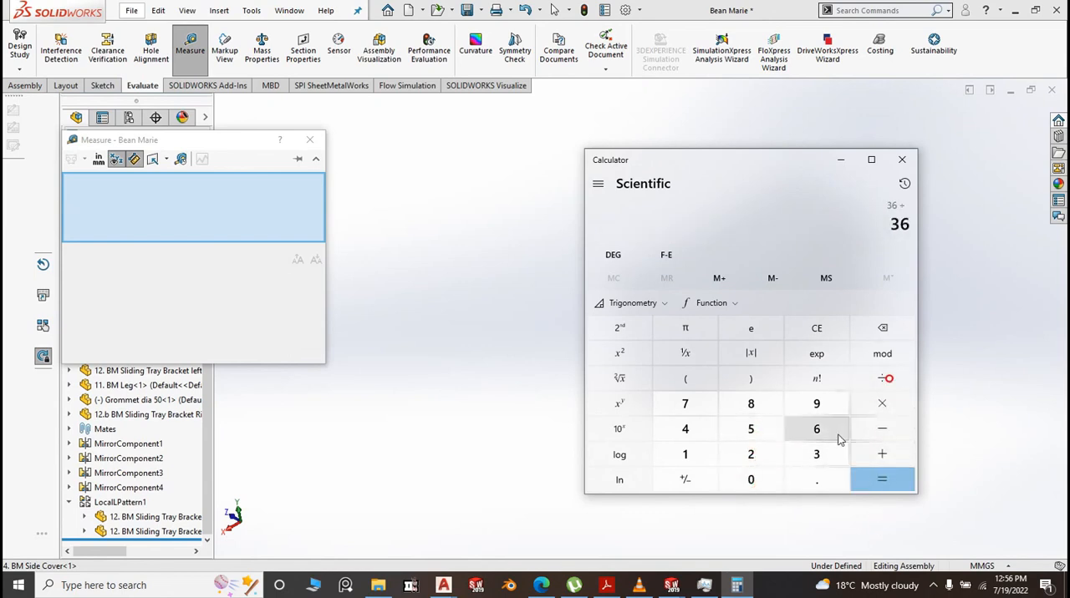
pyautogui.click(817, 454)
pyautogui.click(881, 483)
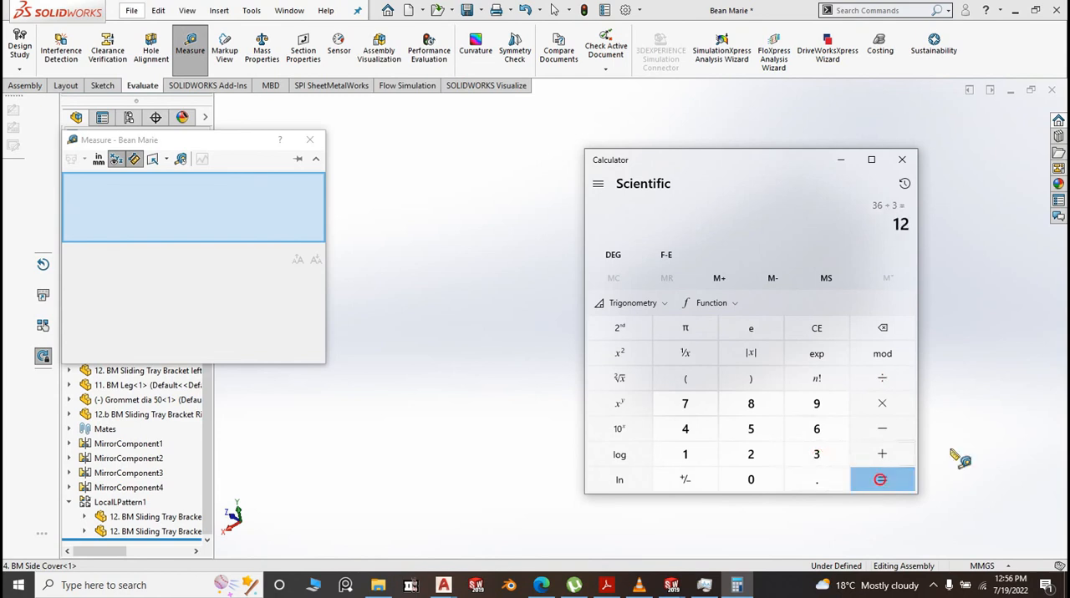
# Return to the SOLIDWORKS assembly, close the measurement, and set the left bracket pattern's Direction 1 spacing to 555 mm + 12
pyautogui.click(984, 432)
pyautogui.click(310, 140)
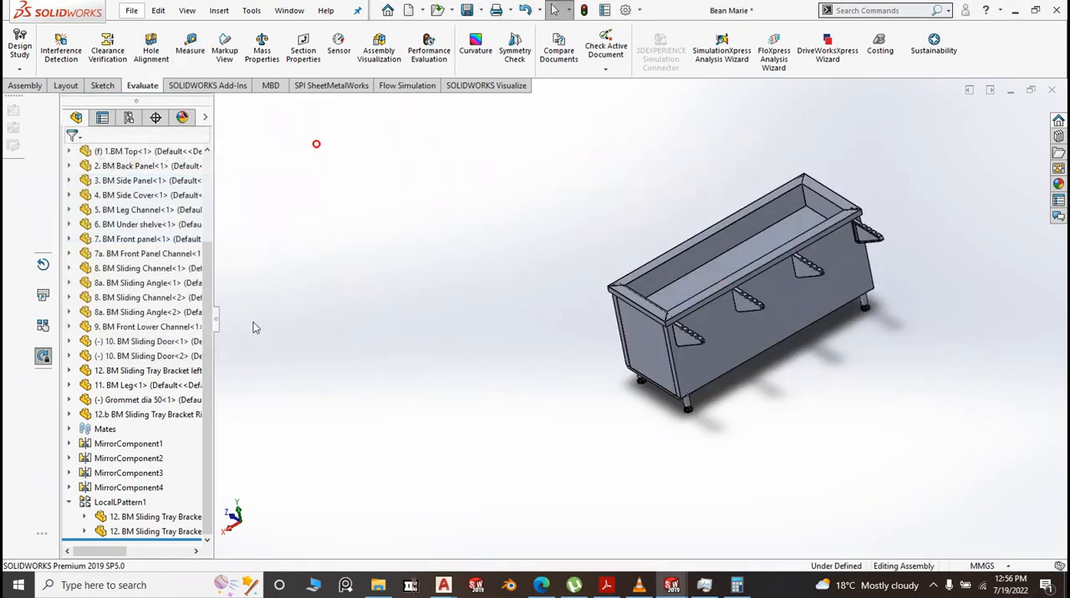
pyautogui.click(121, 503)
pyautogui.click(151, 484)
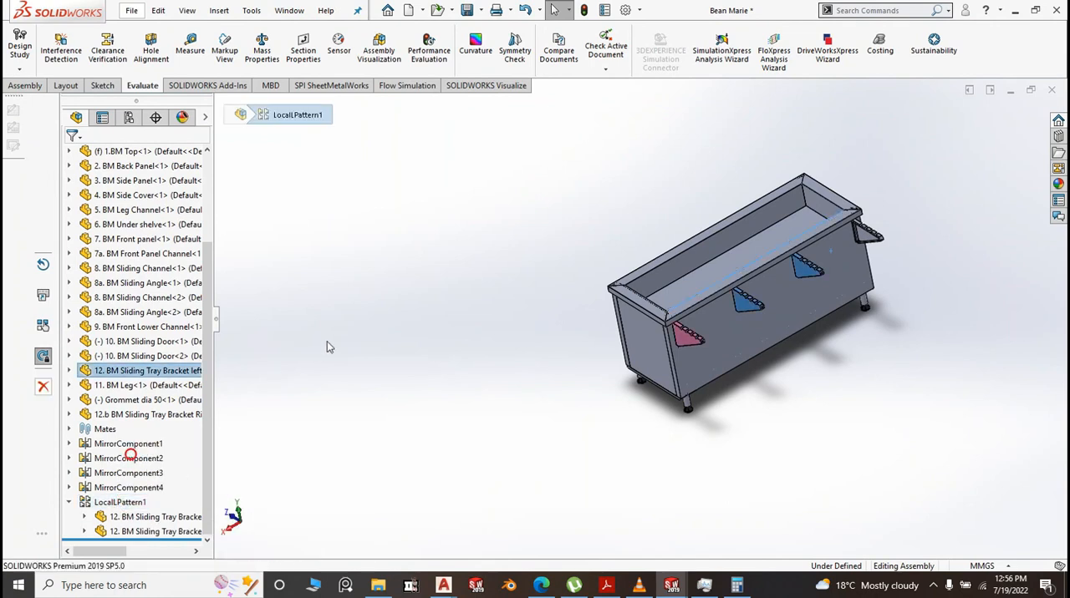
pyautogui.click(143, 245)
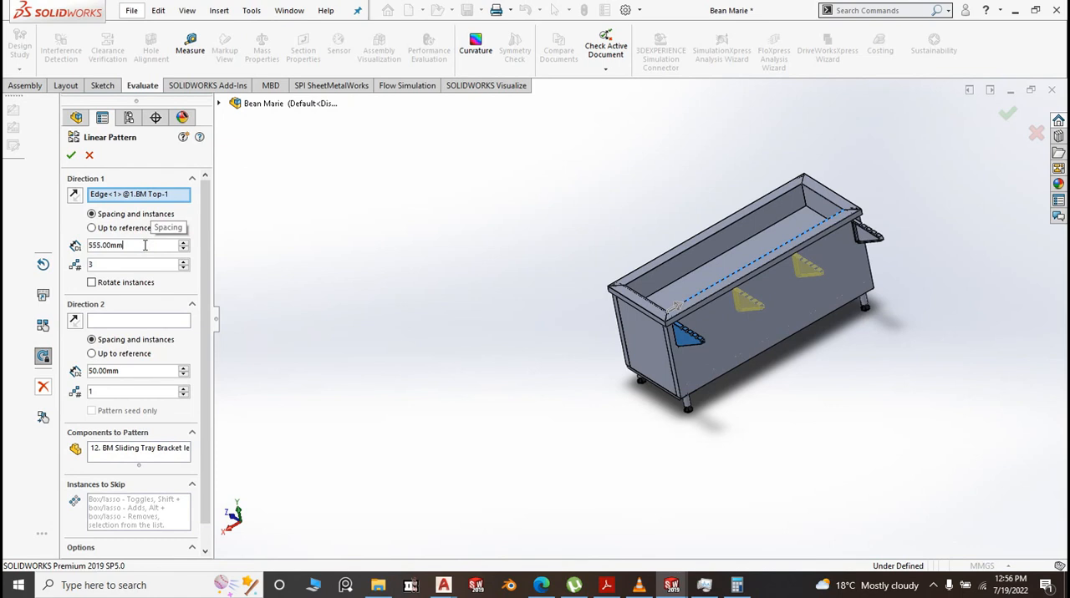
pyautogui.write('+1')
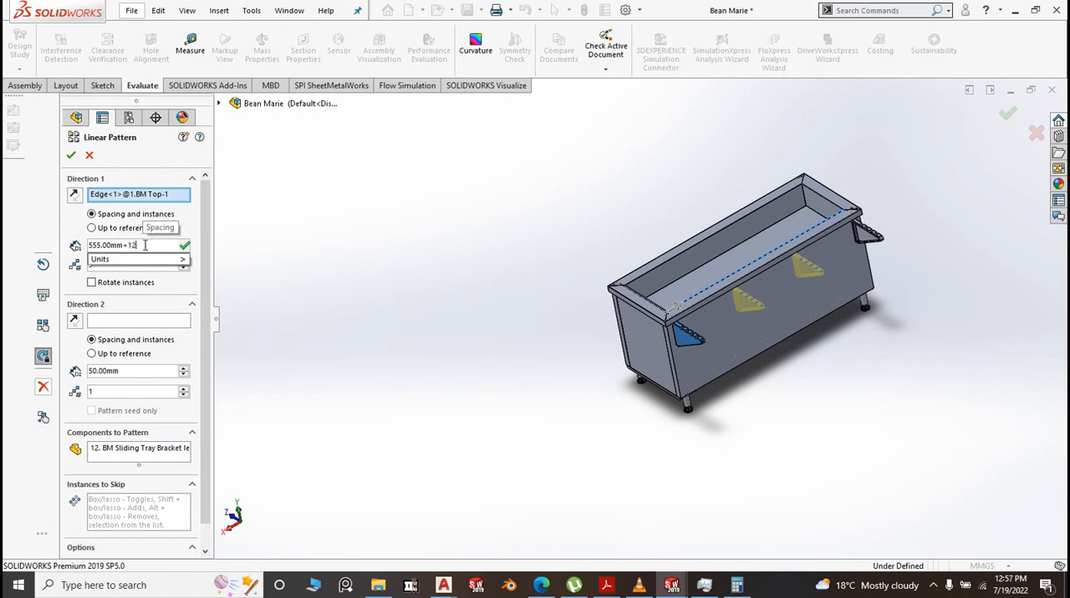
pyautogui.write('2')
pyautogui.press('Return')
pyautogui.click(446, 206)
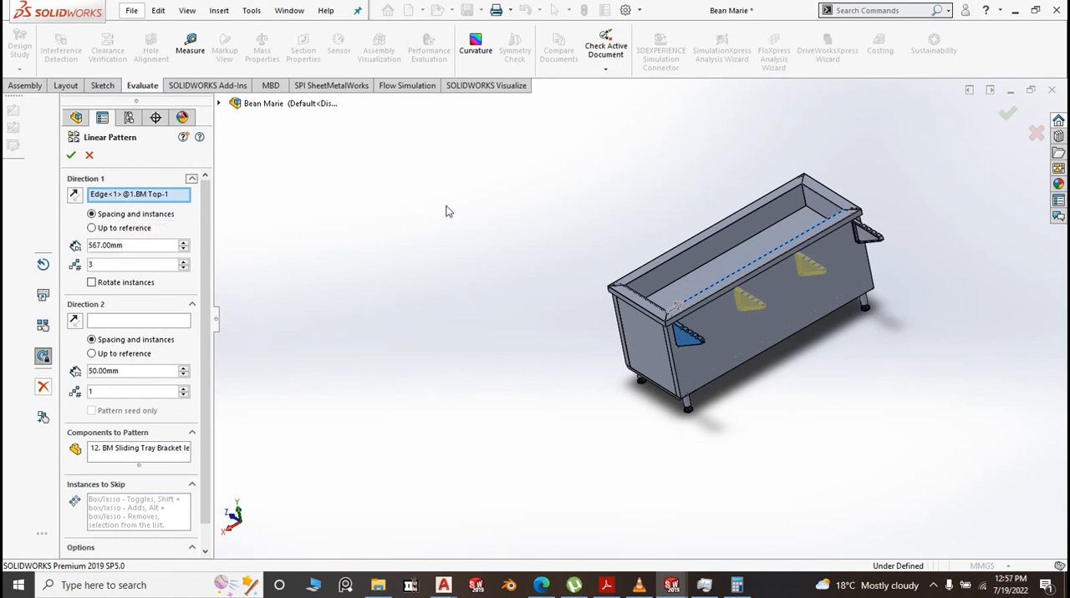
pyautogui.click(72, 157)
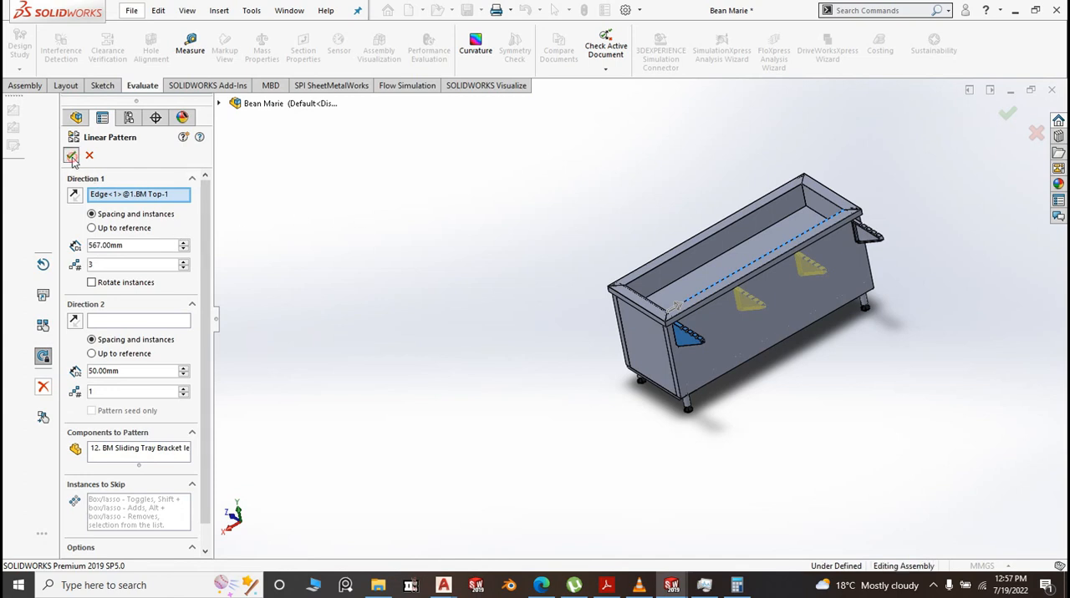
# Measure between the notched flange faces of the right bracket and the nearest patterned left bracket, and clear the selections
pyautogui.click(189, 49)
pyautogui.scroll(-6, 874, 261)
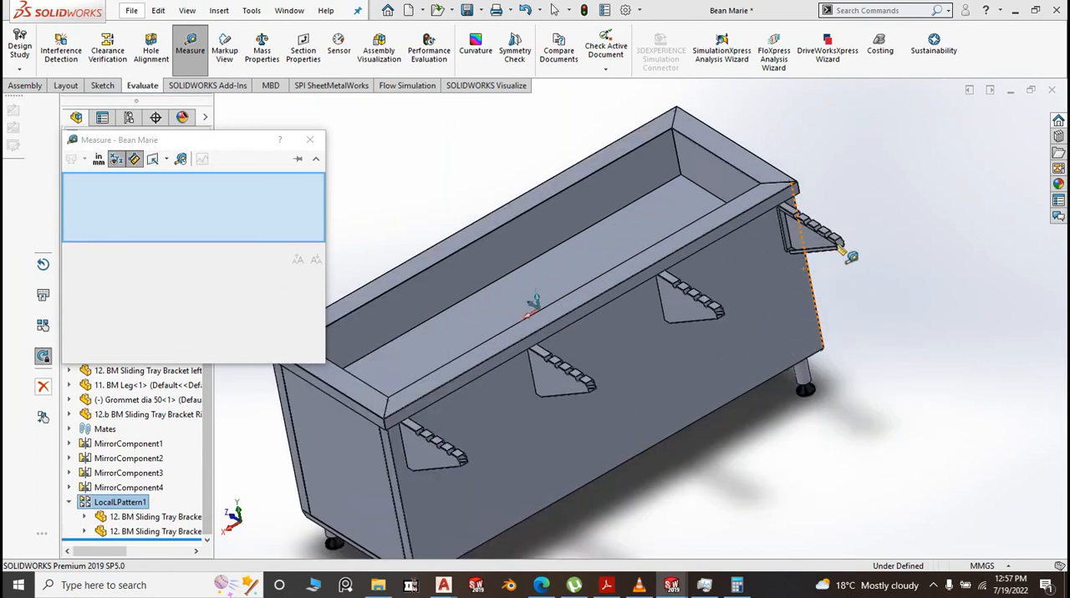
pyautogui.click(710, 203)
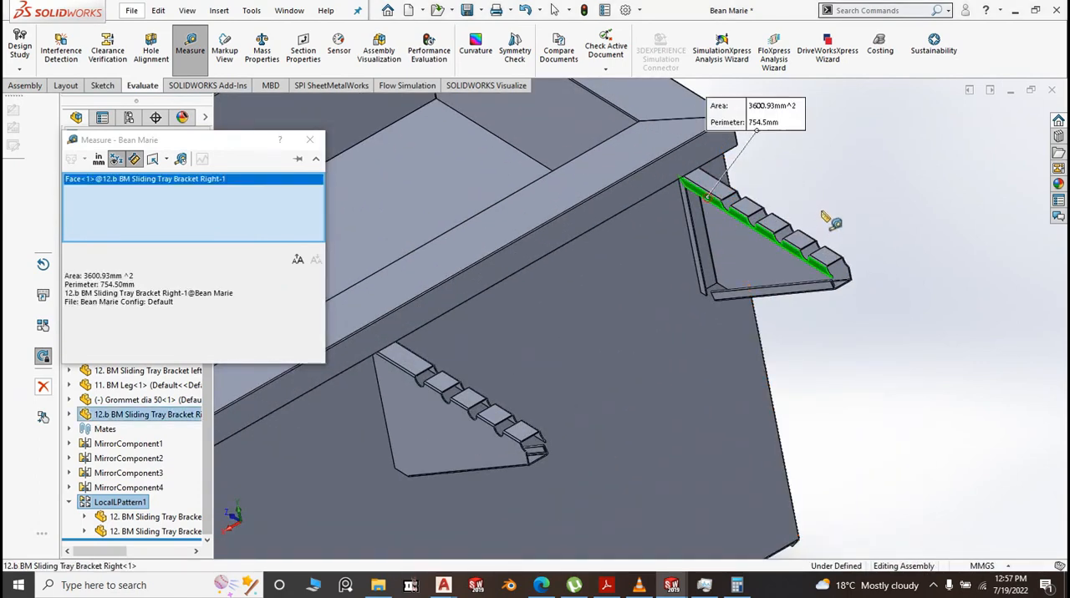
pyautogui.scroll(5, 840, 251)
pyautogui.moveTo(853, 277); pyautogui.dragTo(585, 364, button='middle')
pyautogui.scroll(-4, 585, 366)
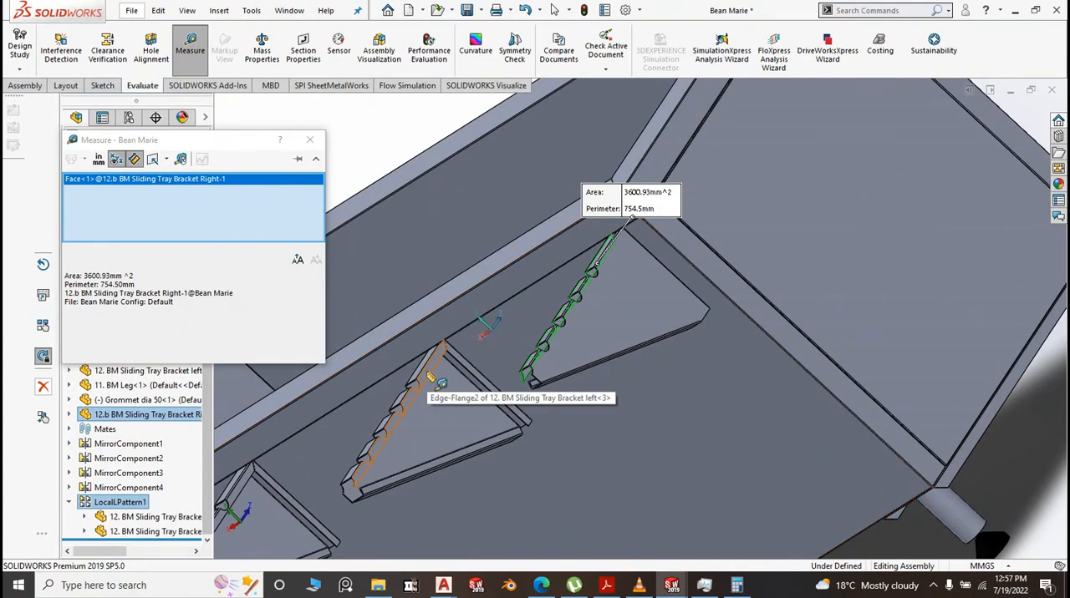
pyautogui.click(431, 373)
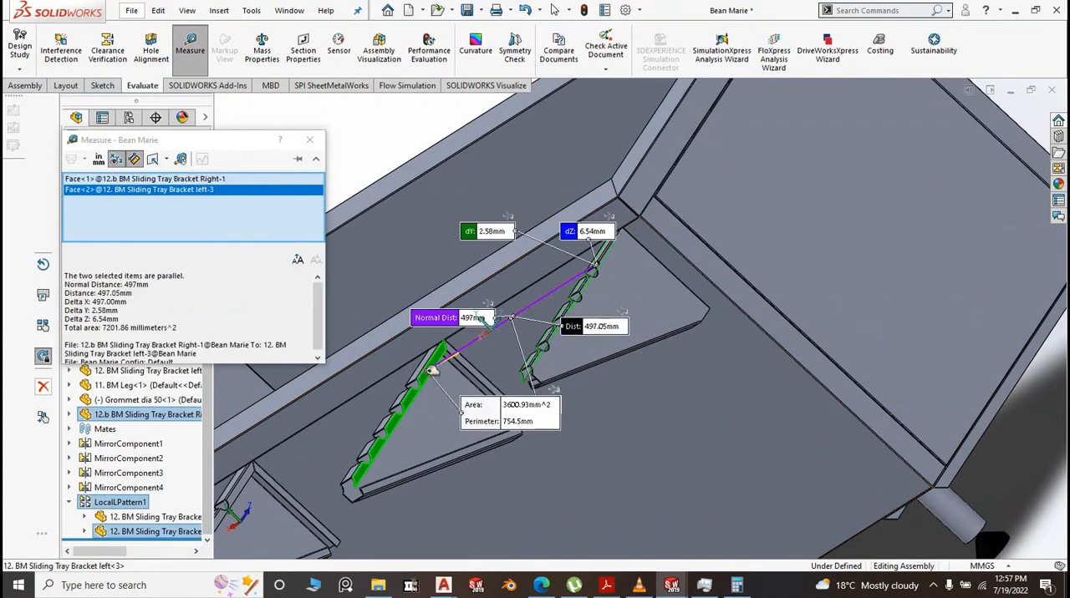
pyautogui.scroll(6, 480, 358)
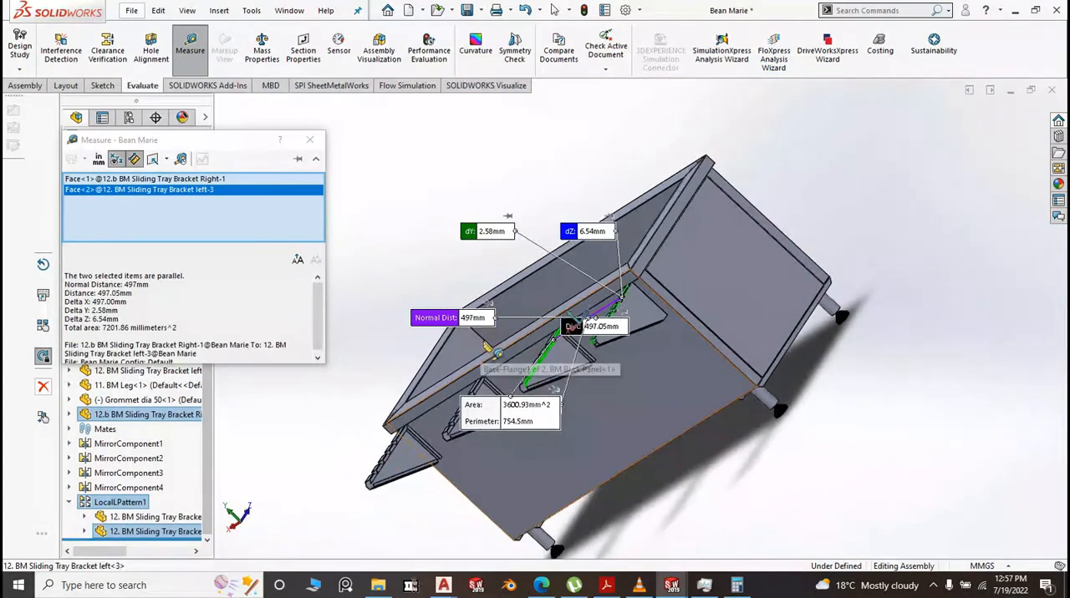
pyautogui.moveTo(638, 431); pyautogui.dragTo(726, 416, button='middle')
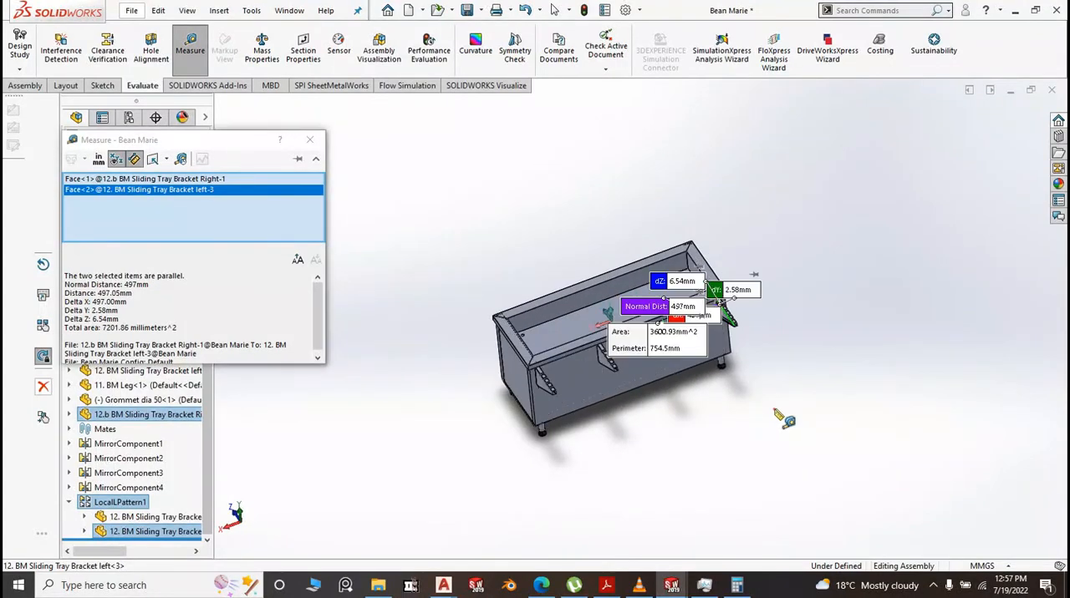
pyautogui.click(773, 410)
# Measure from the flat side face of the patterned left bracket nearest the right bracket to the other patterned bracket's notched flange face, and clear the selections
pyautogui.scroll(-4, 654, 398)
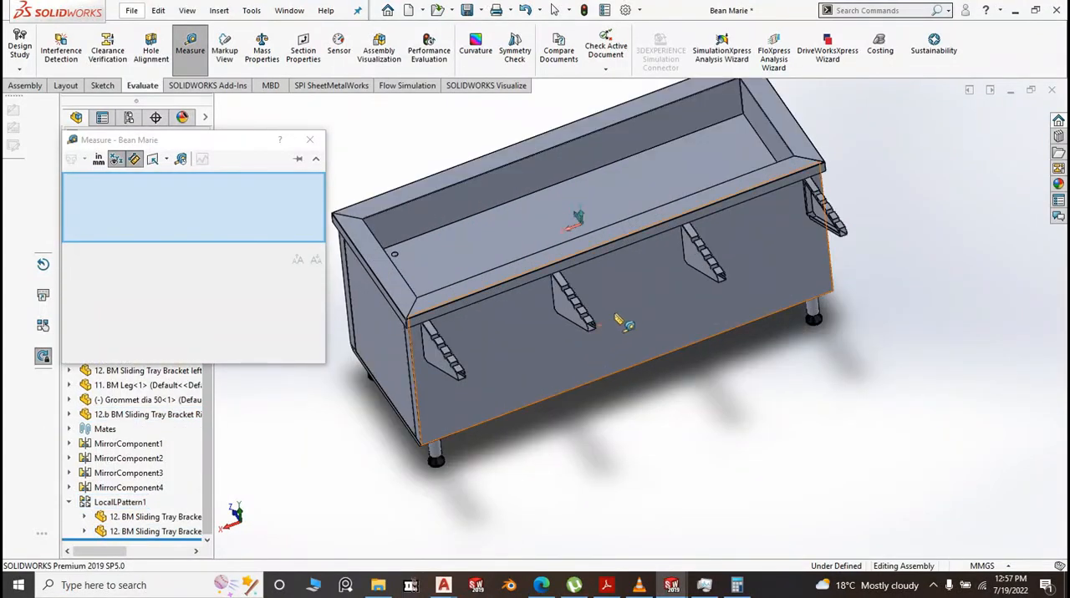
pyautogui.click(700, 266)
pyautogui.moveTo(786, 380); pyautogui.dragTo(644, 410, button='middle')
pyautogui.scroll(-5, 510, 301)
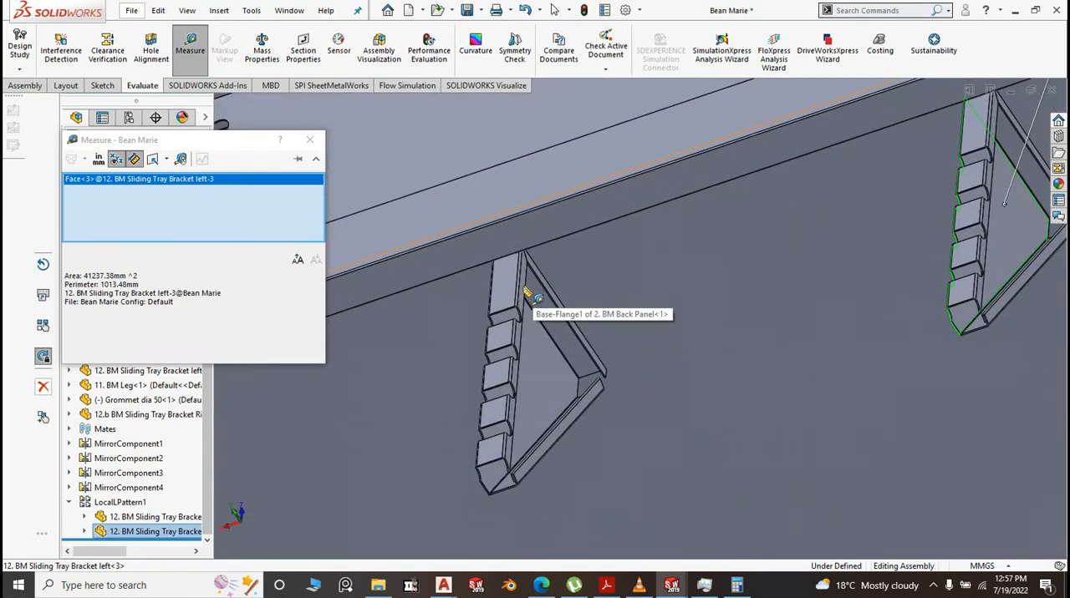
pyautogui.click(522, 288)
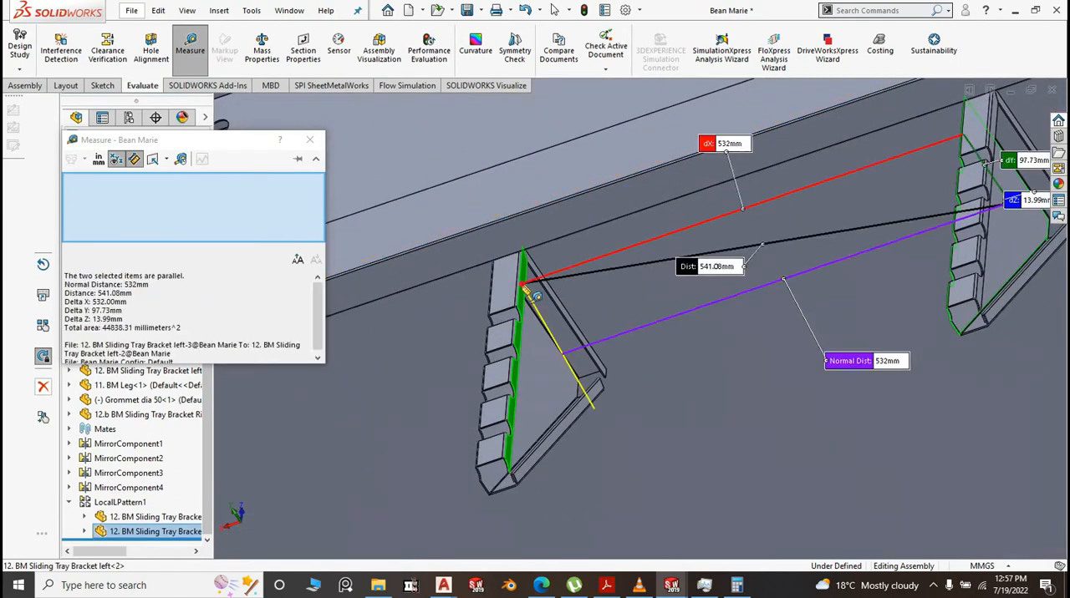
pyautogui.scroll(6, 524, 284)
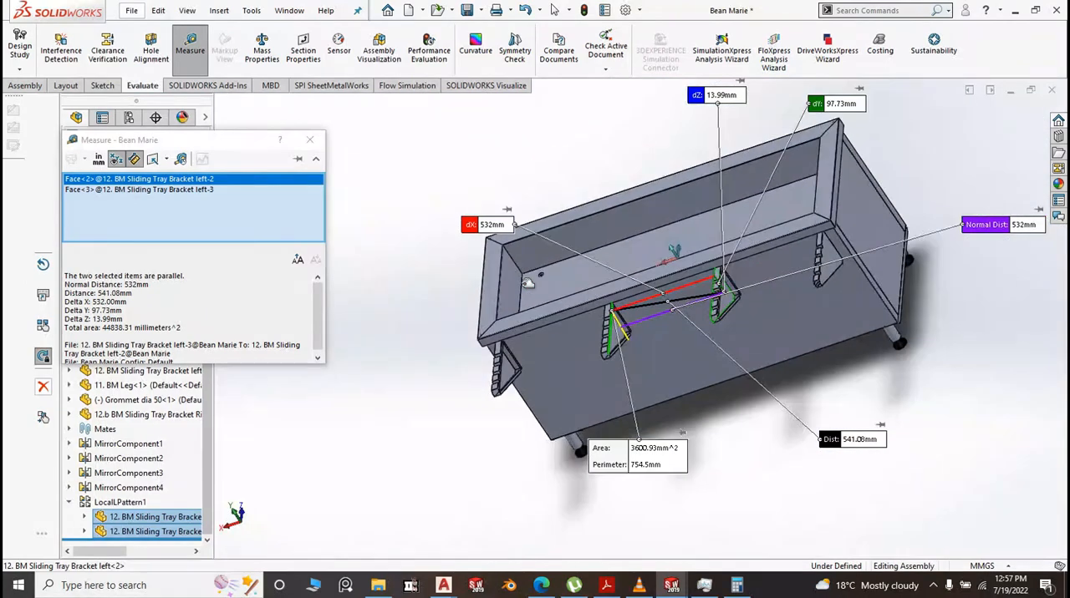
pyautogui.click(760, 441)
pyautogui.scroll(2, 751, 433)
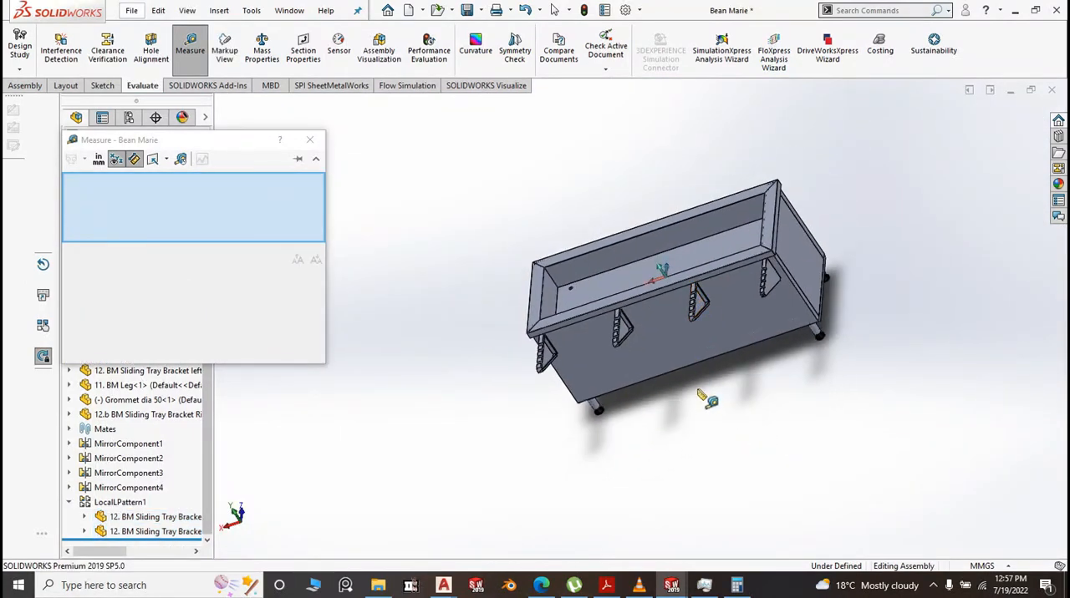
# Recheck the gap between the two patterned left brackets, starting from the middle bracket's notched flange face, and clear the selections
pyautogui.scroll(-3, 710, 306)
pyautogui.scroll(-5, 587, 333)
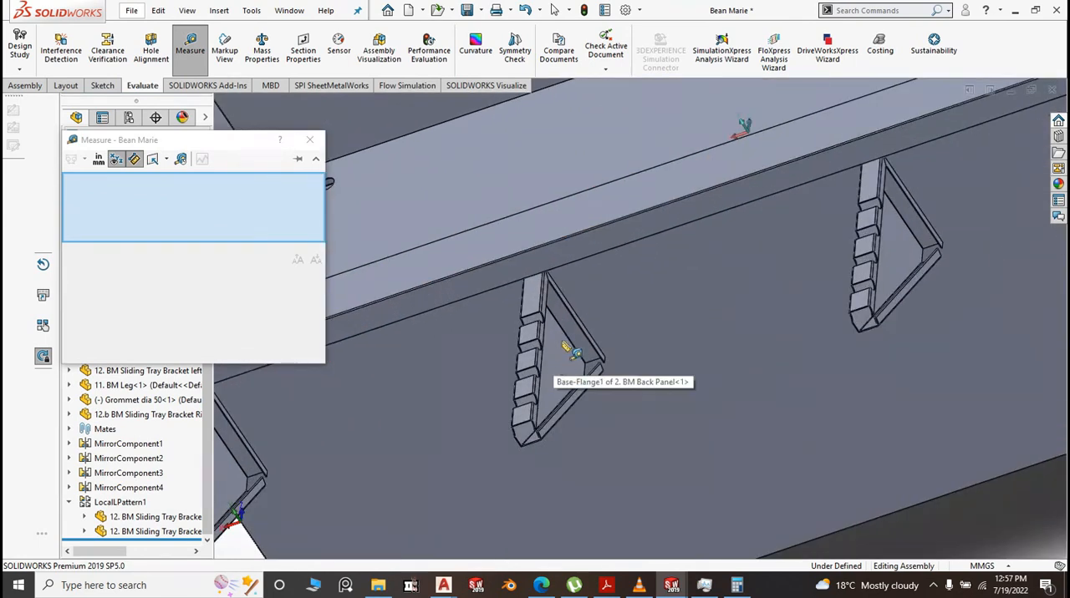
pyautogui.click(545, 298)
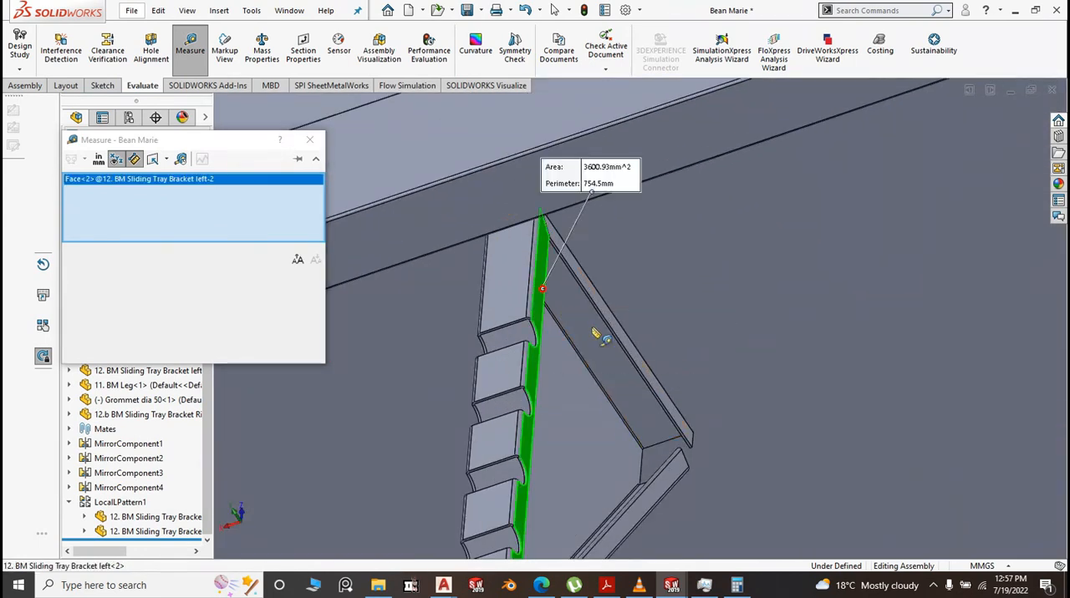
pyautogui.scroll(5, 644, 334)
pyautogui.scroll(5, 688, 427)
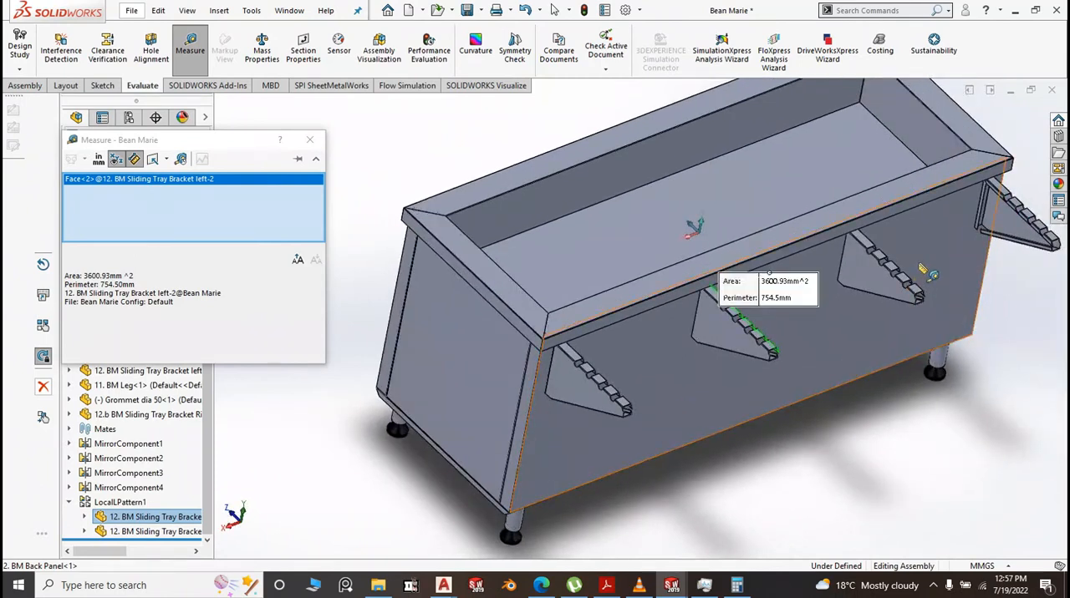
pyautogui.click(863, 267)
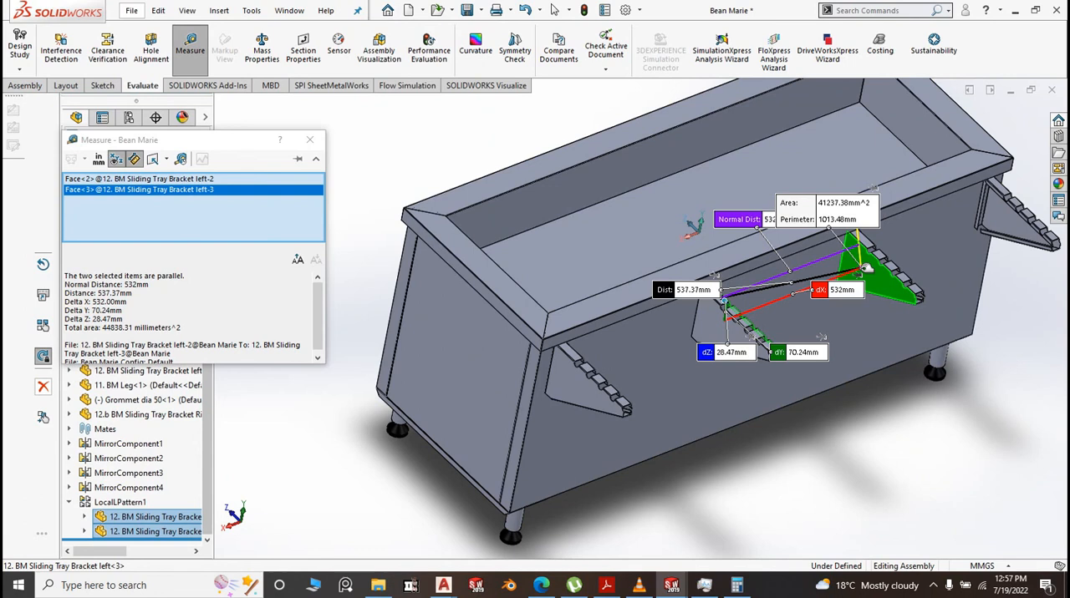
pyautogui.press('Escape')
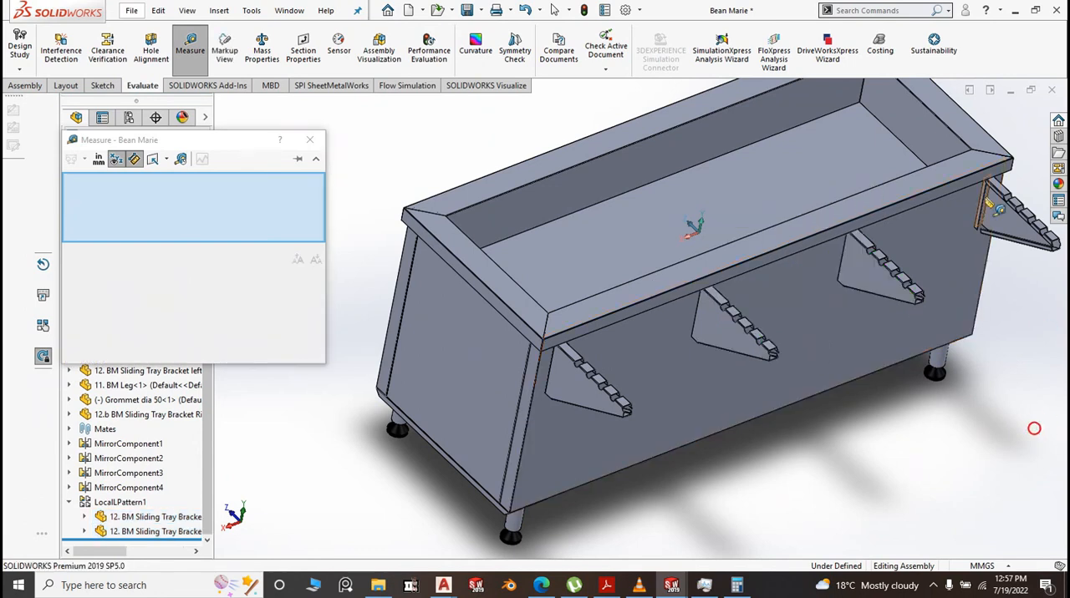
# Remeasure the gap between the right bracket's notched flange face and the nearest patterned left bracket's notched flange face
pyautogui.scroll(-5, 940, 245)
pyautogui.scroll(-2, 940, 245)
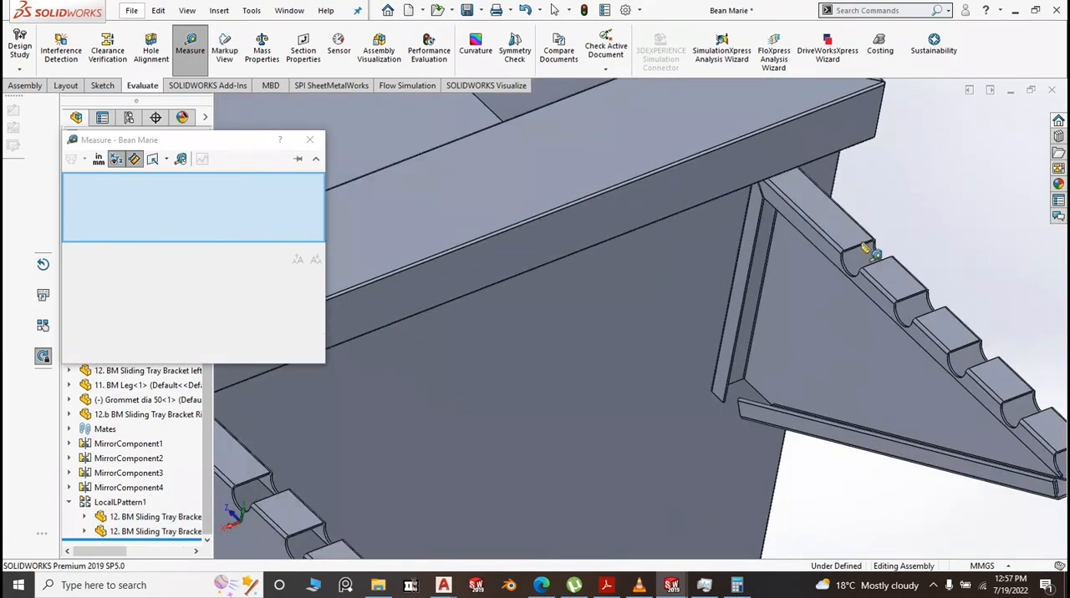
pyautogui.click(817, 242)
pyautogui.scroll(3, 914, 256)
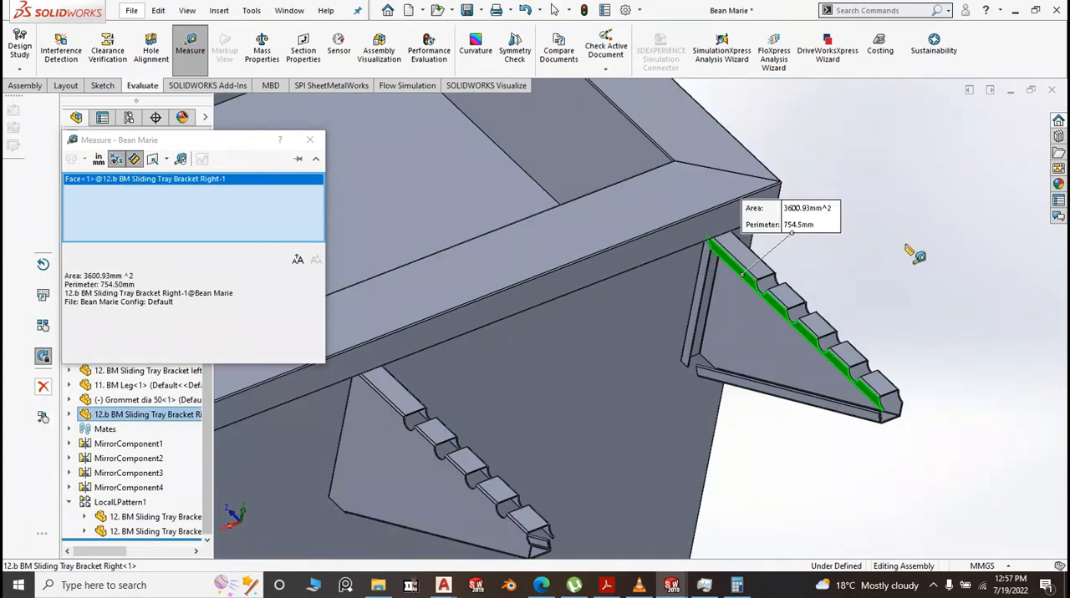
pyautogui.moveTo(908, 294); pyautogui.dragTo(702, 360, button='middle')
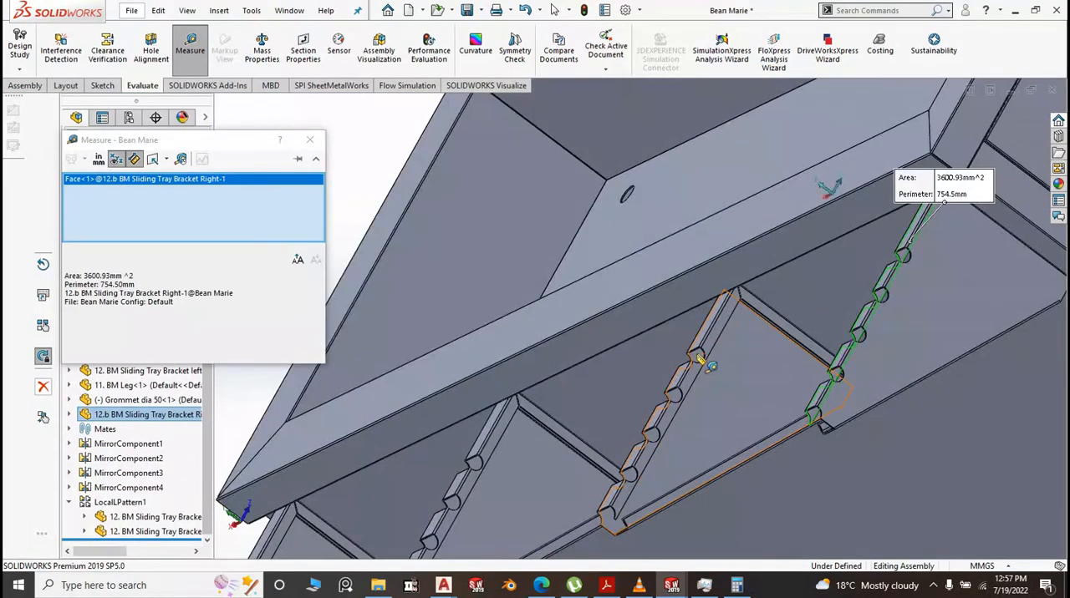
pyautogui.scroll(-3, 712, 346)
pyautogui.click(710, 316)
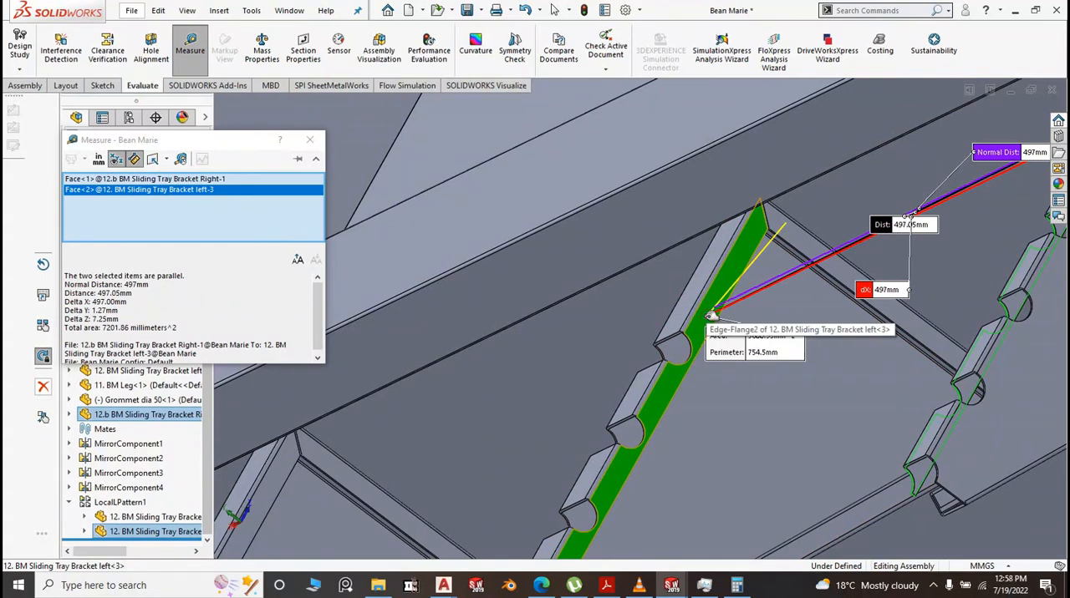
# Switch to Calculator, subtract 497 from 532, divide the difference by 4, and close Calculator
pyautogui.click(736, 585)
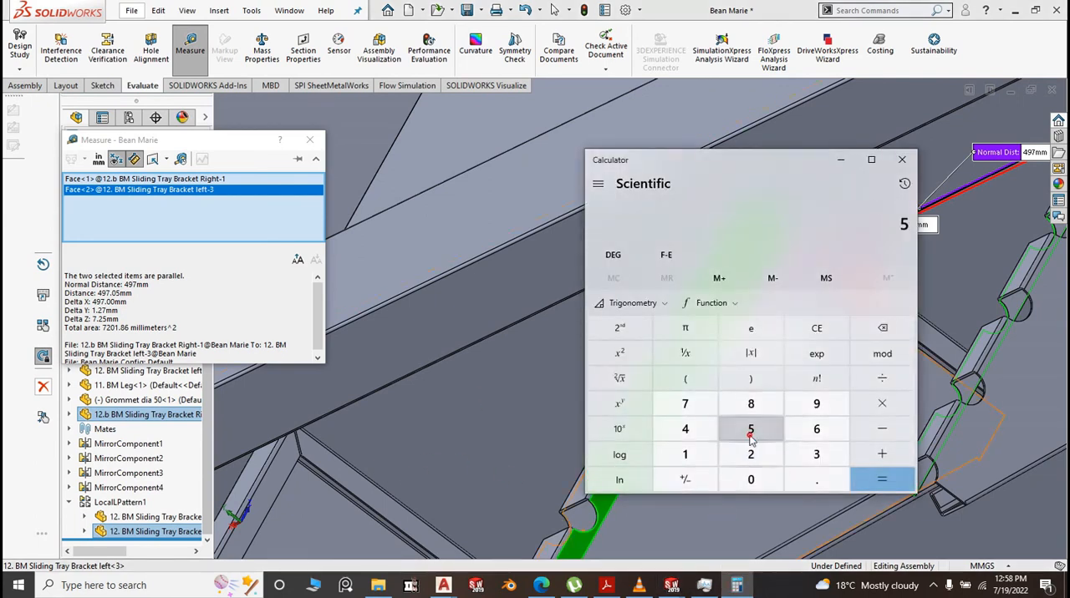
pyautogui.click(816, 454)
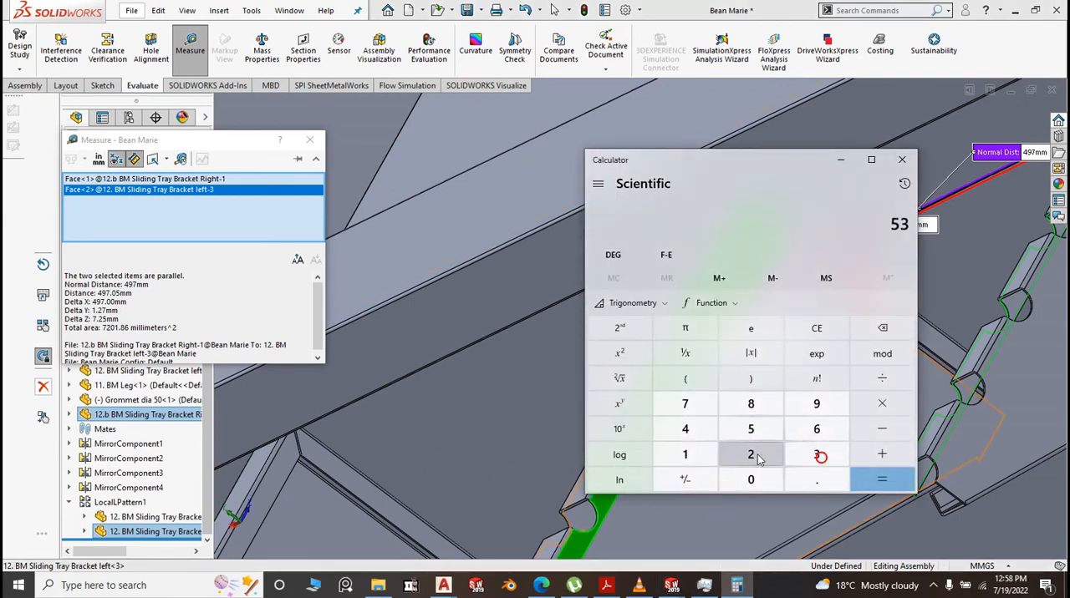
pyautogui.click(751, 454)
pyautogui.click(880, 436)
pyautogui.click(685, 429)
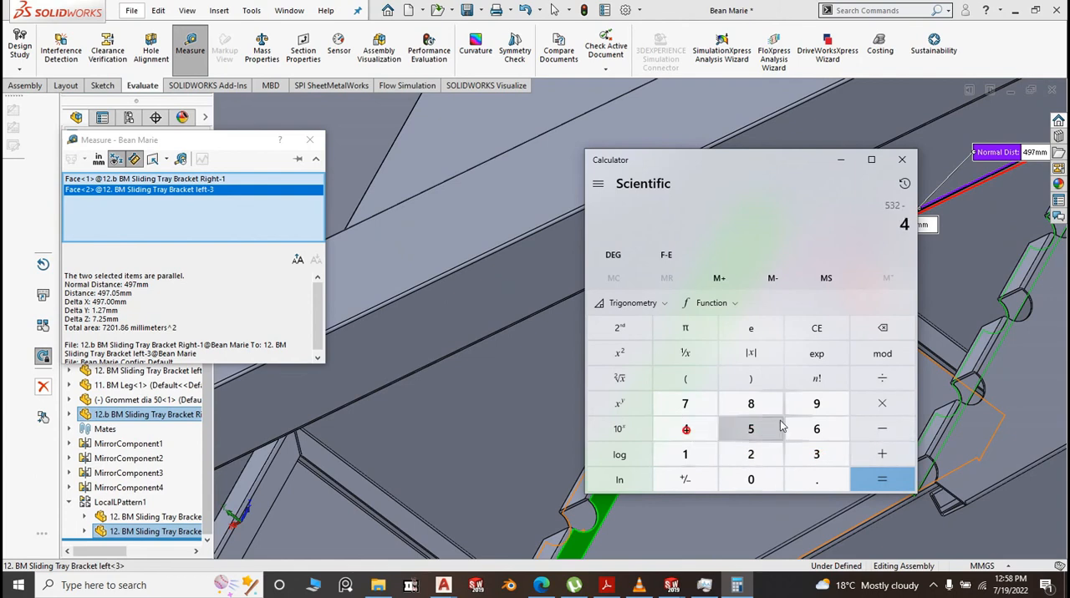
pyautogui.click(817, 405)
pyautogui.click(687, 403)
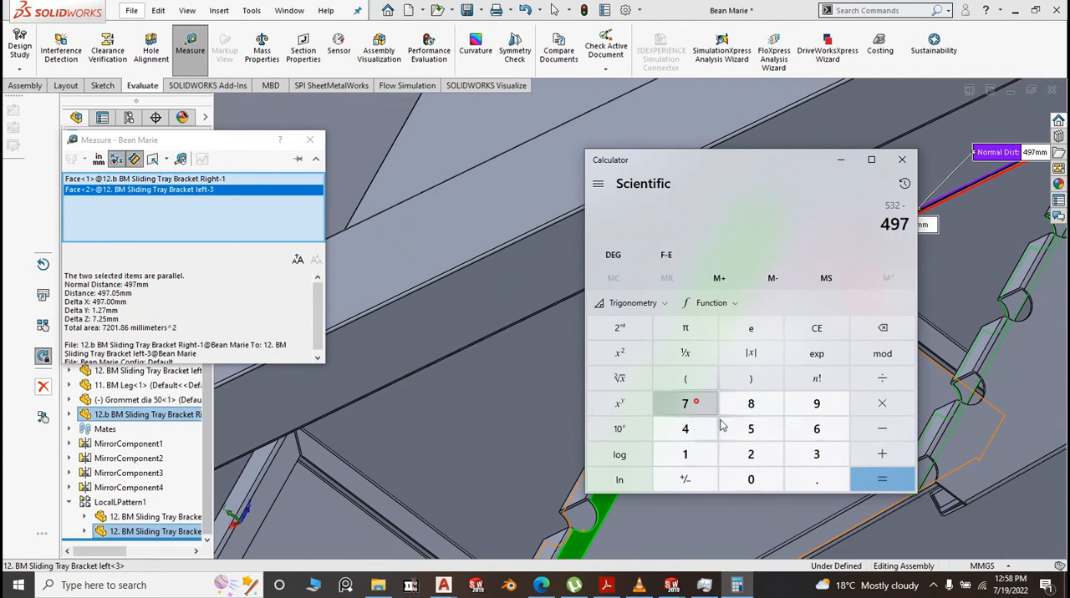
pyautogui.click(884, 479)
pyautogui.click(894, 381)
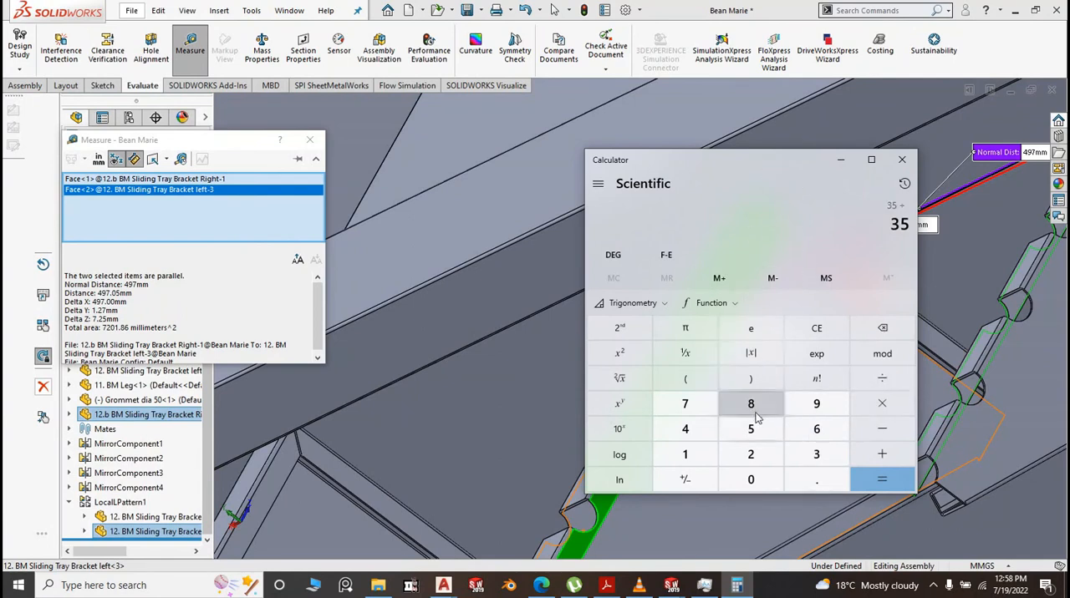
pyautogui.click(687, 433)
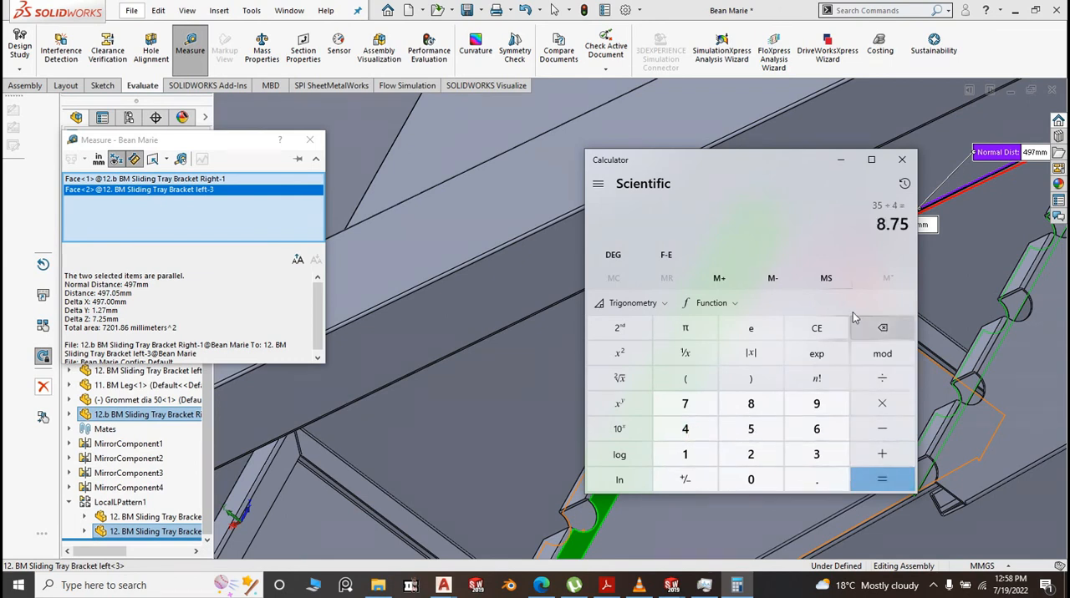
pyautogui.click(902, 159)
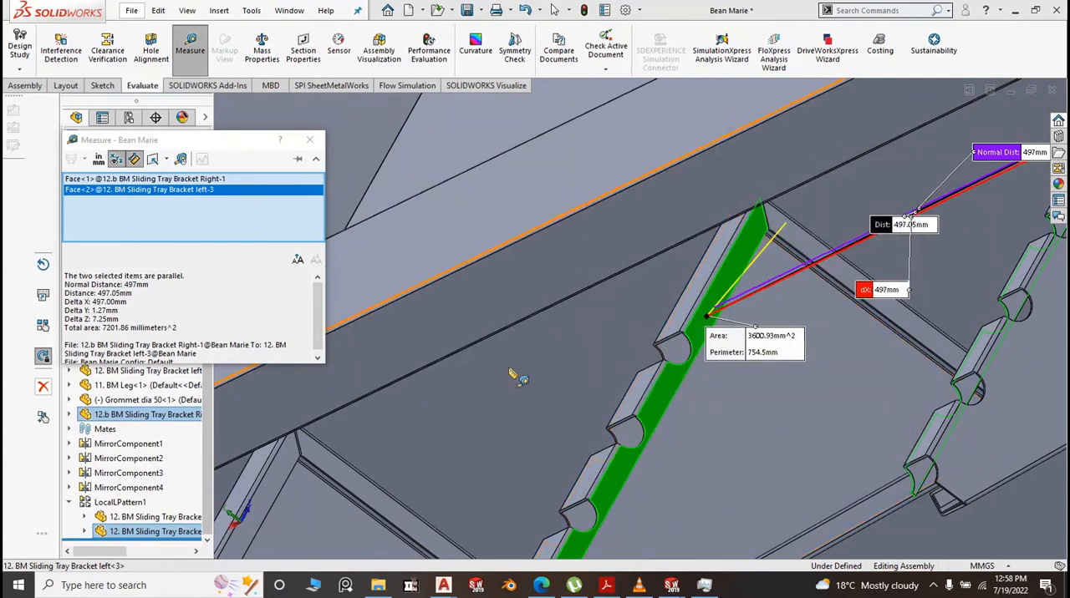
# Close the measurement and reduce the tray bracket linear pattern's Direction 1 spacing by 8.75 mm to 558.25 mm
pyautogui.scroll(7, 520, 376)
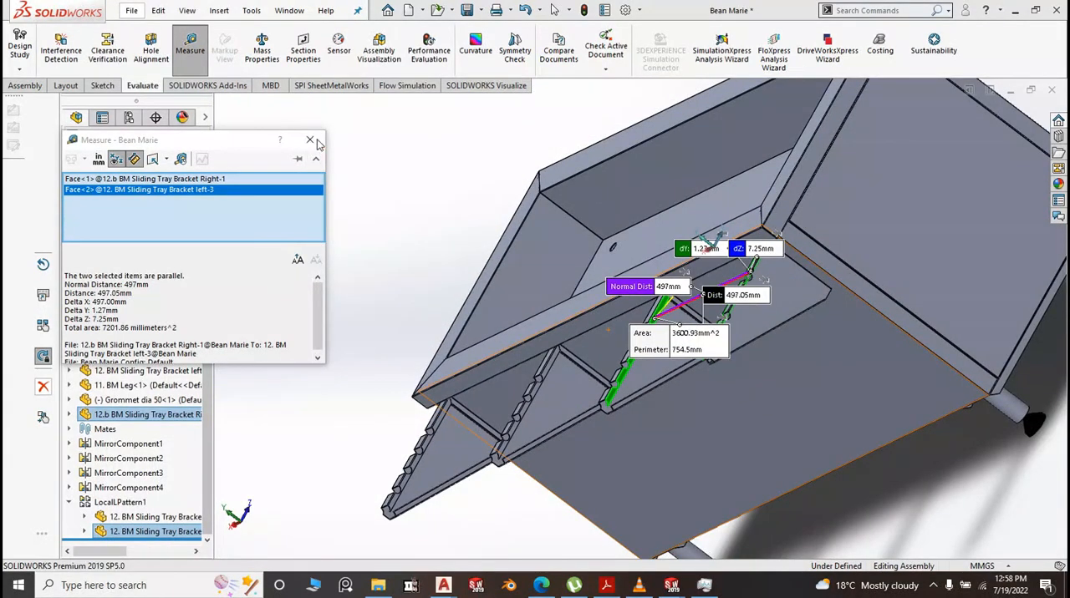
pyautogui.click(309, 139)
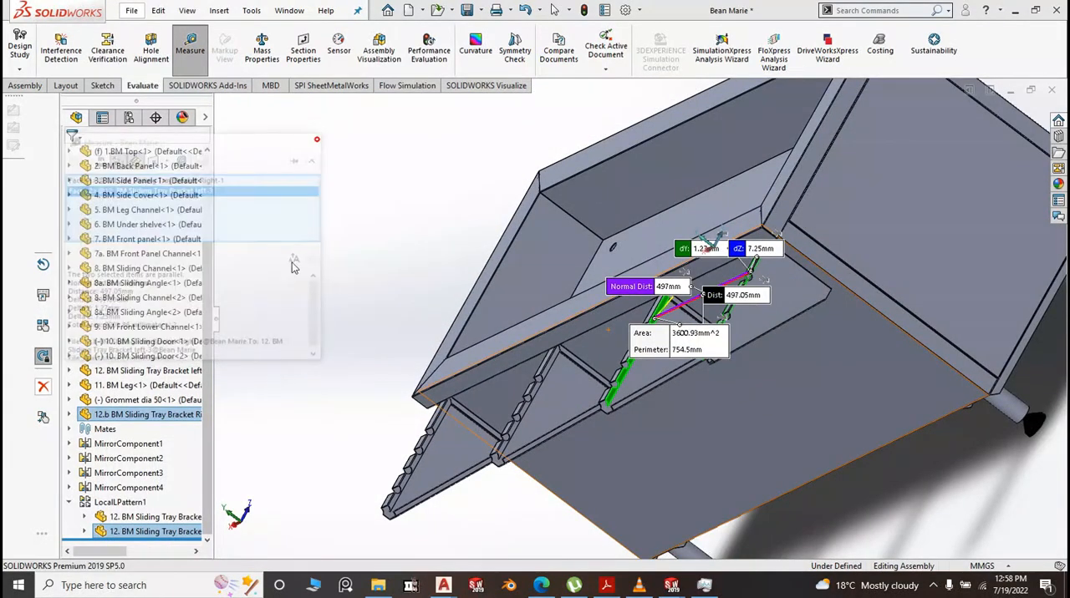
pyautogui.click(117, 503)
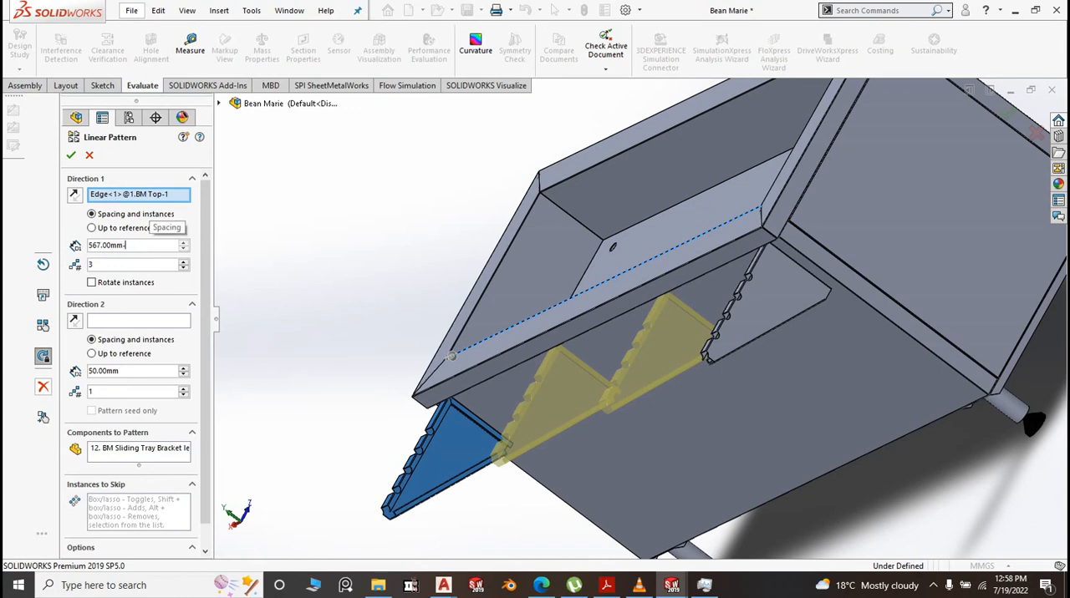
pyautogui.click(144, 248)
pyautogui.write('-8.75')
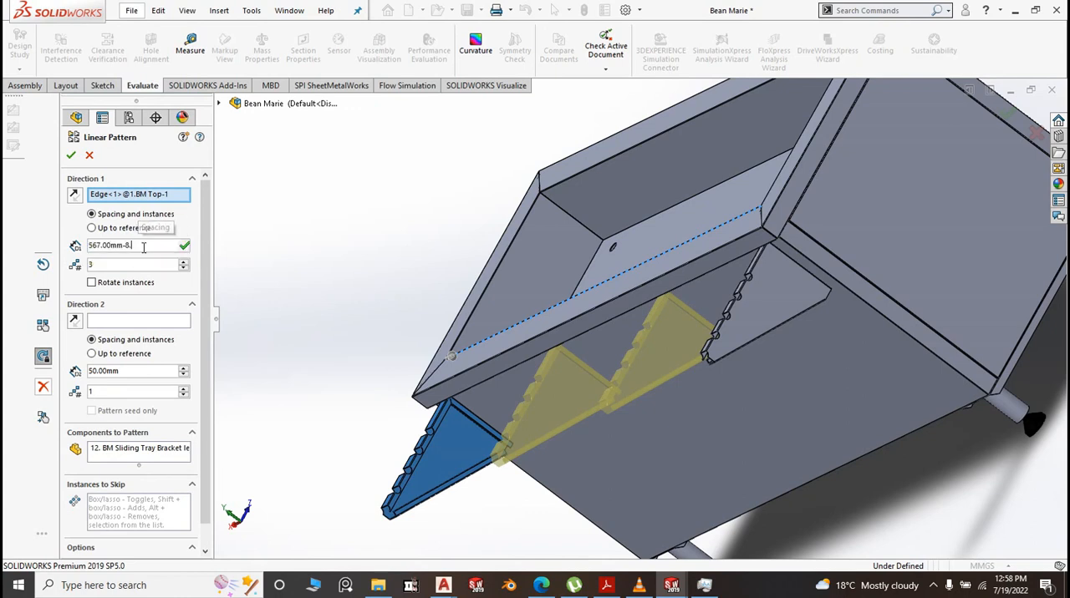
pyautogui.moveTo(183, 259)
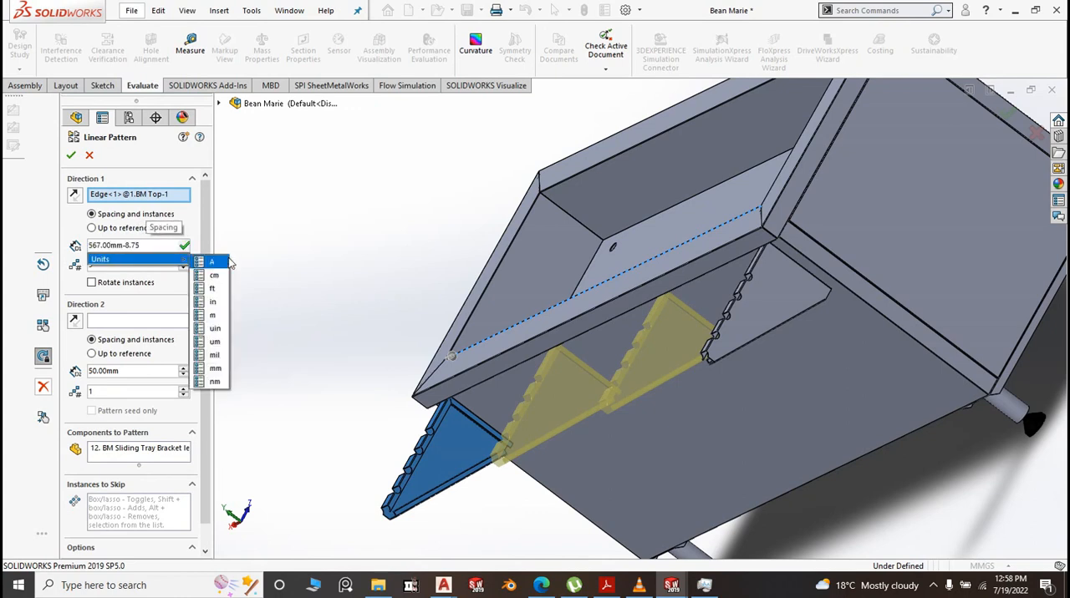
pyautogui.press('Return')
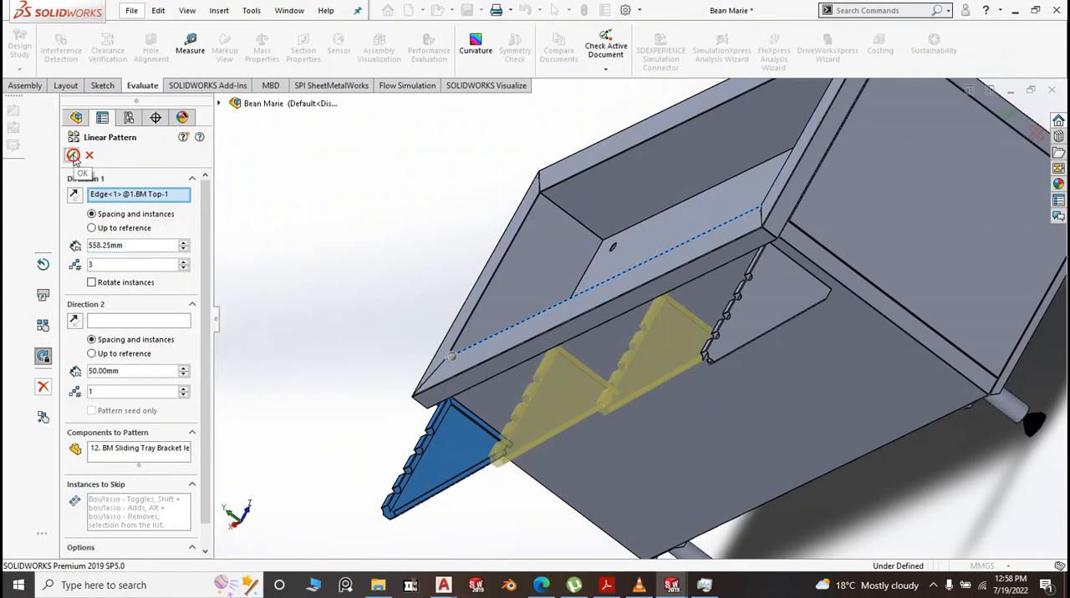
pyautogui.click(72, 156)
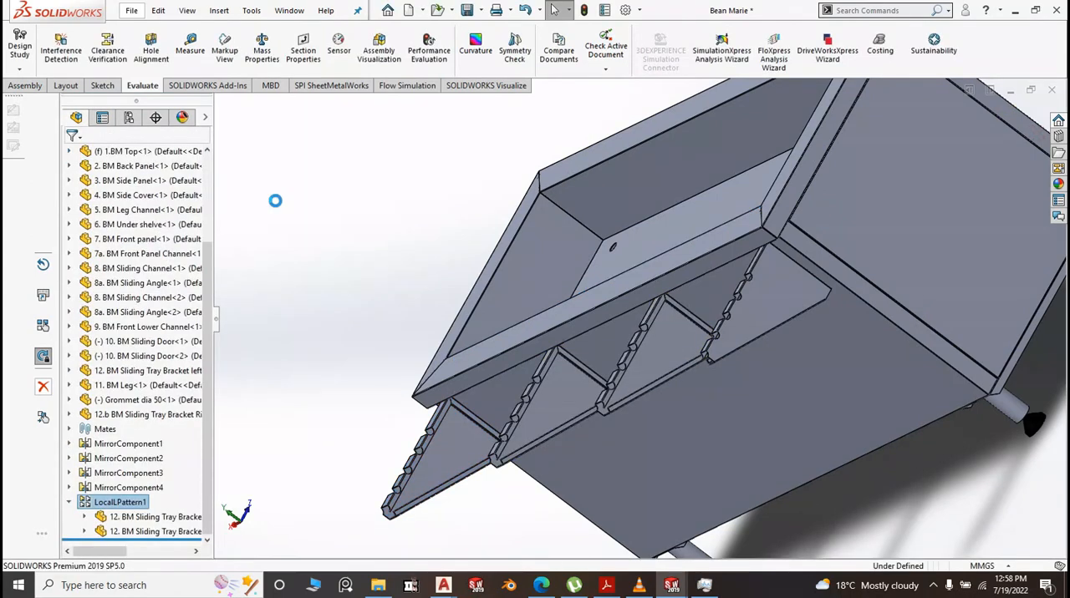
# Measure between the notched flange faces of the right bracket and the nearest respaced left bracket, and clear the selections
pyautogui.press('f')
pyautogui.moveTo(416, 406); pyautogui.dragTo(518, 399, button='middle')
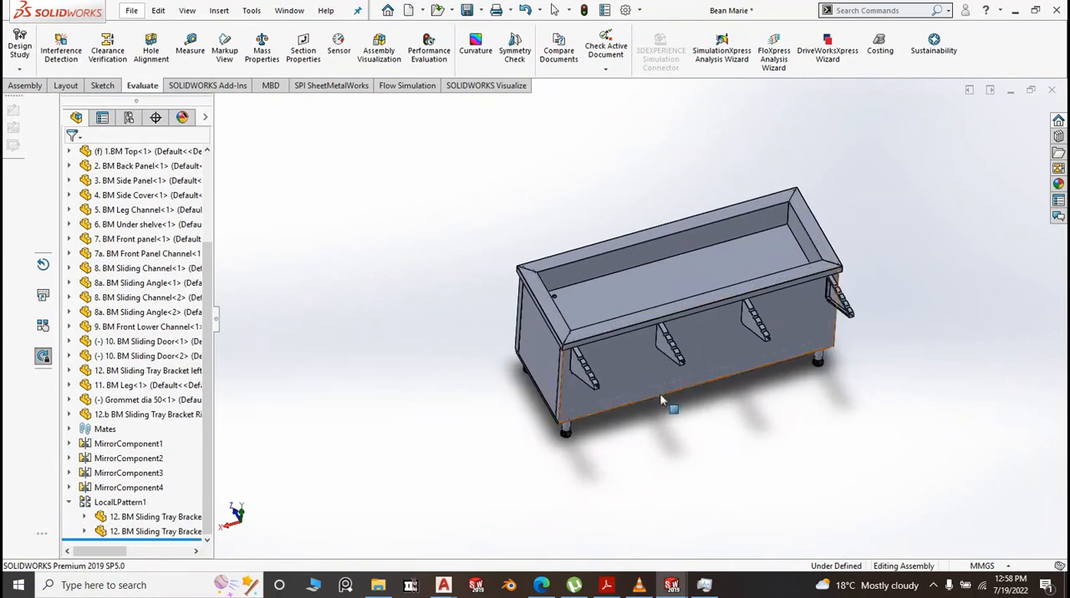
pyautogui.click(190, 46)
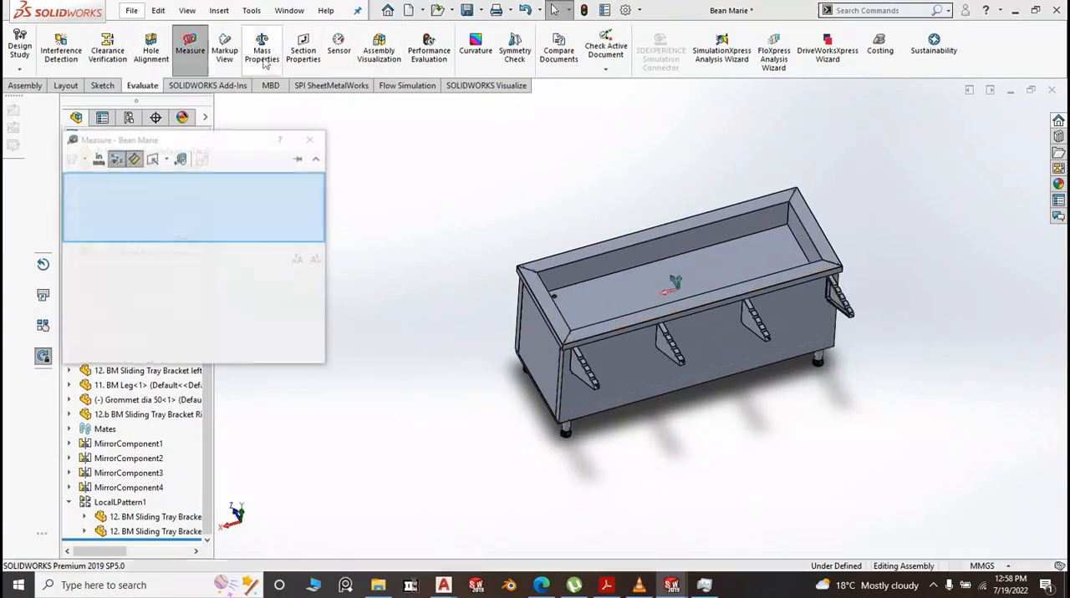
pyautogui.scroll(-8, 817, 318)
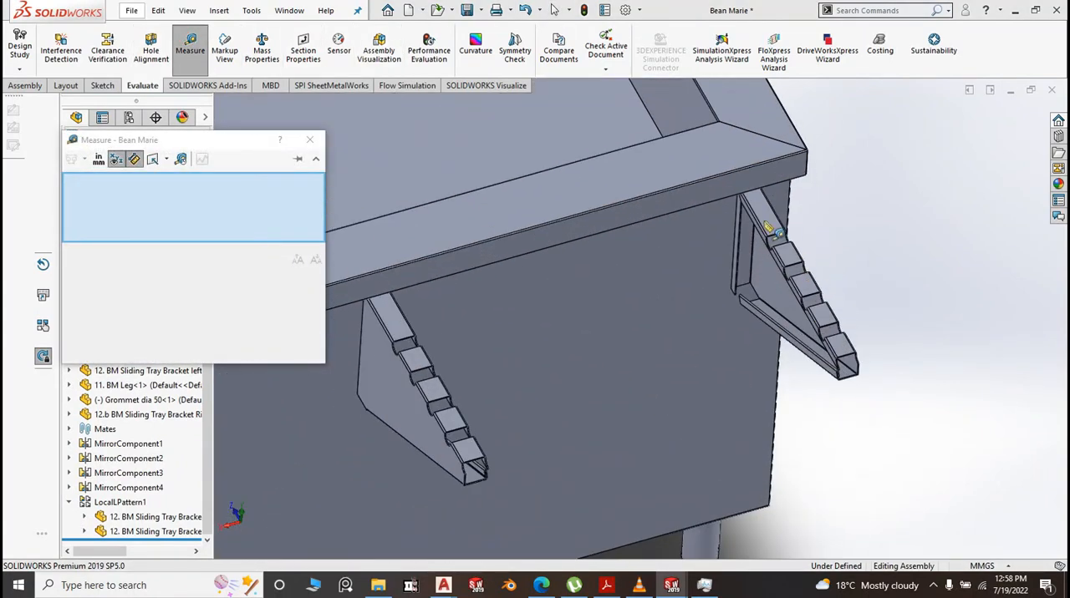
pyautogui.click(724, 253)
pyautogui.scroll(6, 802, 250)
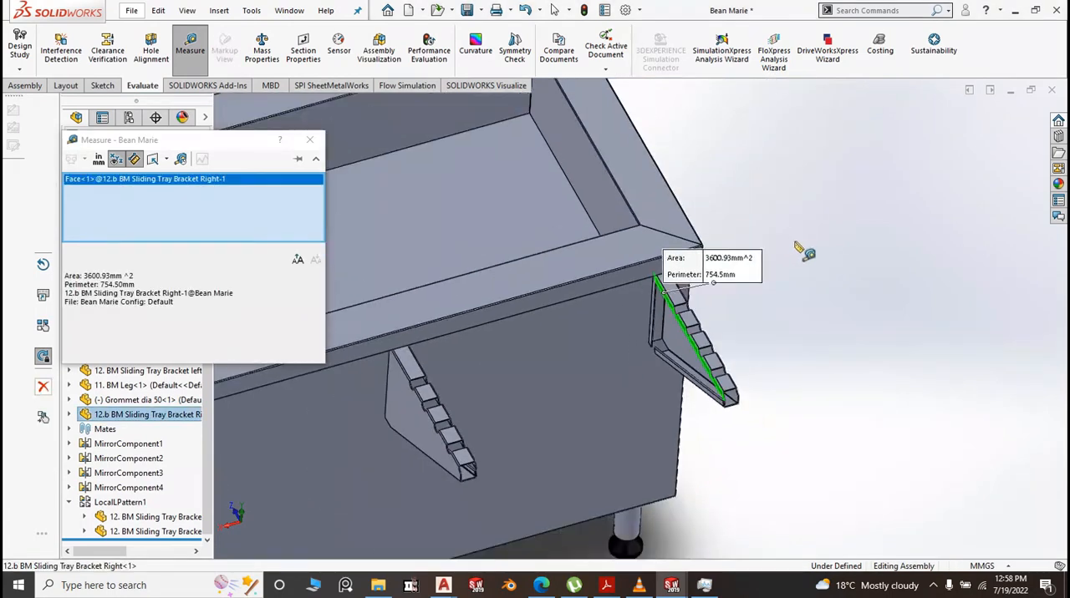
pyautogui.scroll(-10, 502, 360)
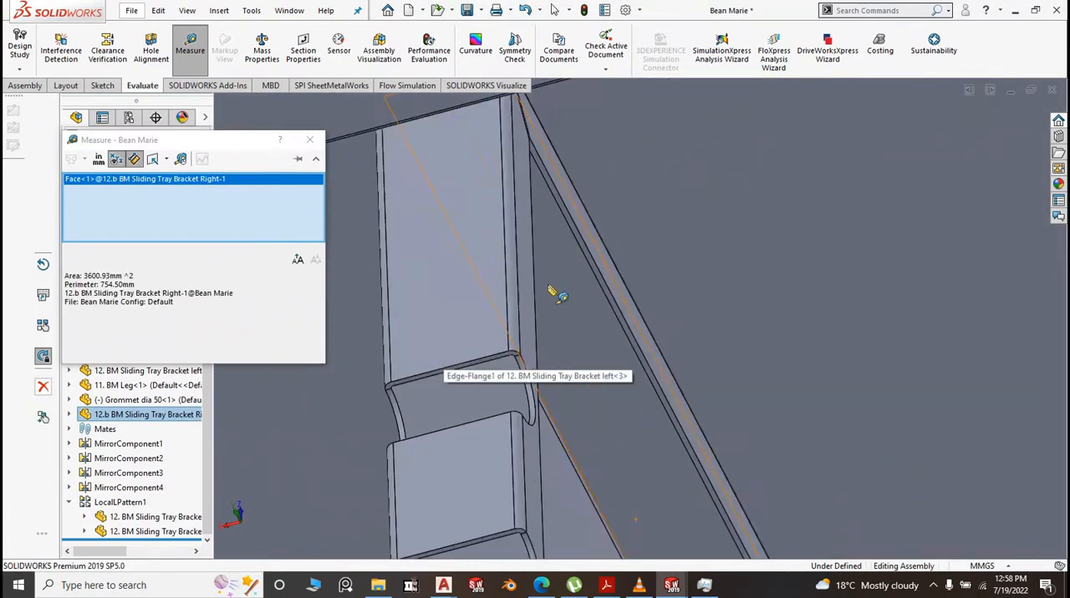
pyautogui.click(523, 301)
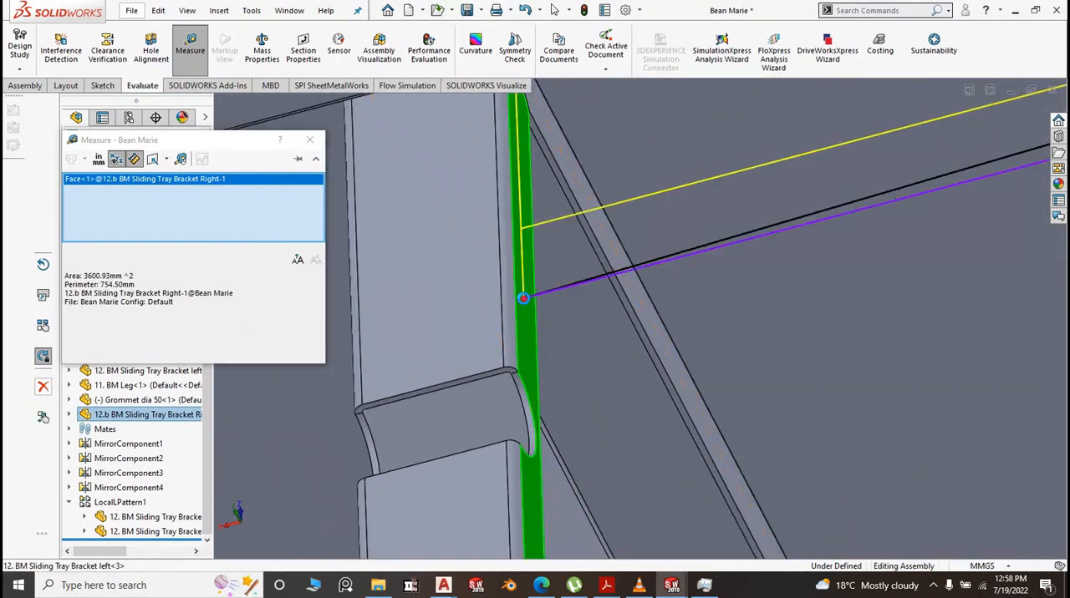
pyautogui.scroll(5, 535, 300)
pyautogui.scroll(8, 552, 297)
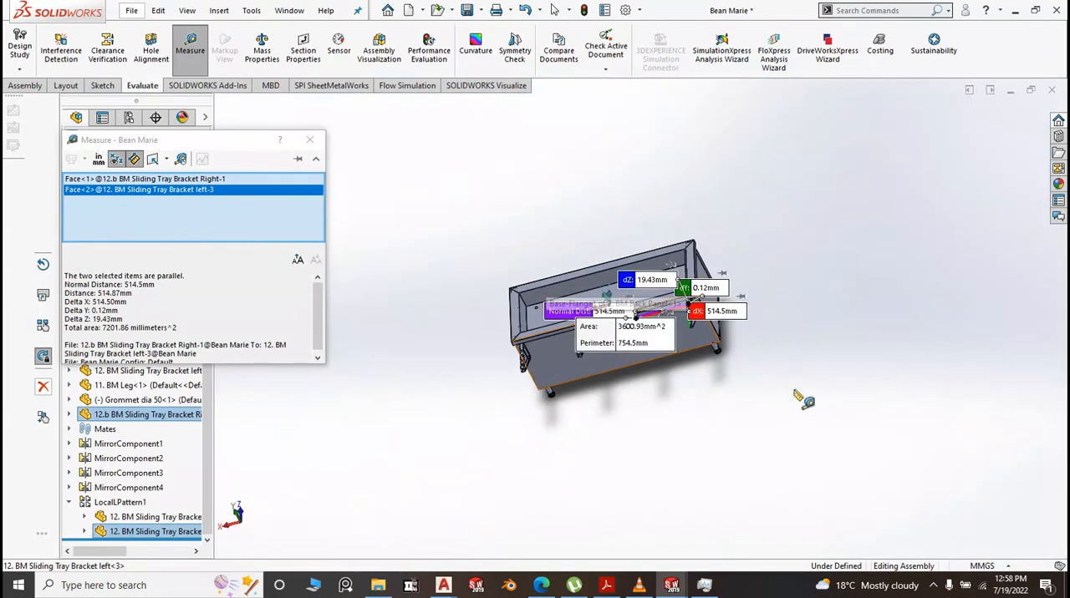
pyautogui.click(835, 382)
# Measure from the first patterned left bracket's notched flange face to the flat side face of the second patterned bracket, and clear the selections
pyautogui.scroll(-10, 639, 330)
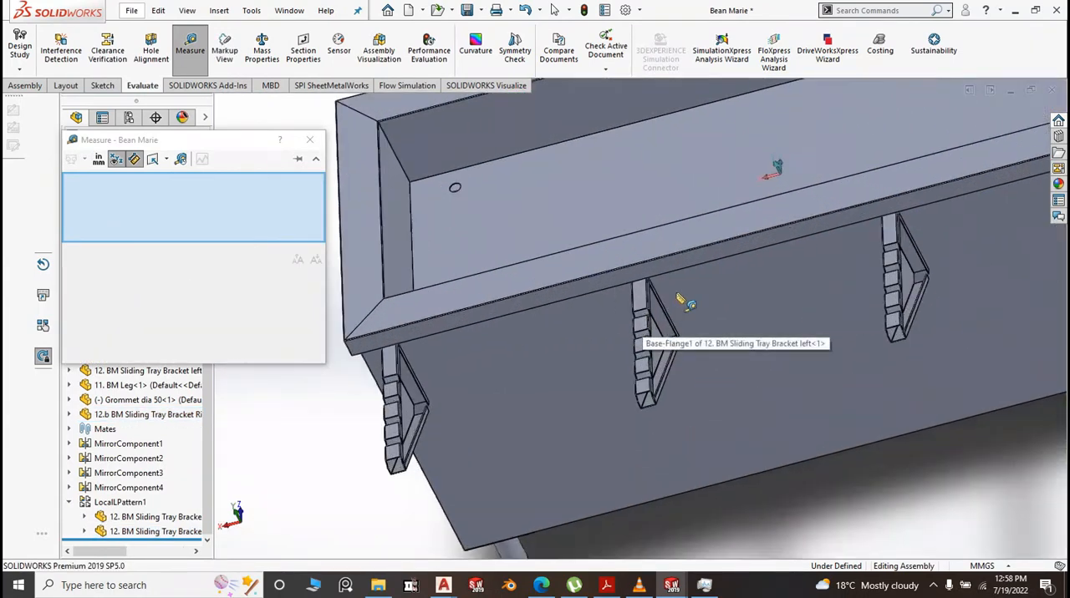
pyautogui.scroll(-4, 633, 318)
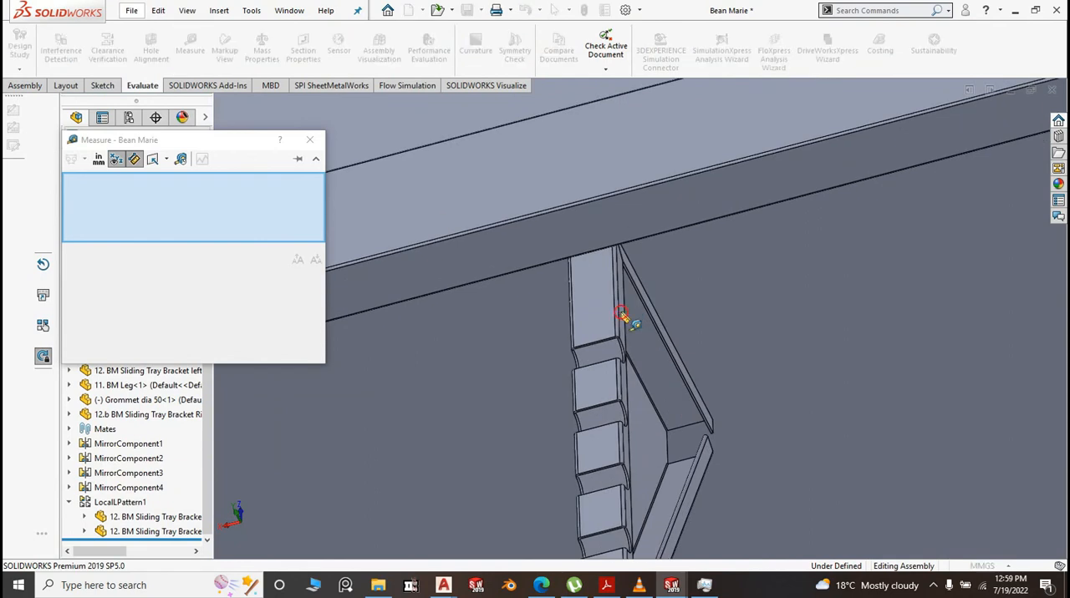
pyautogui.click(629, 330)
pyautogui.scroll(10, 629, 330)
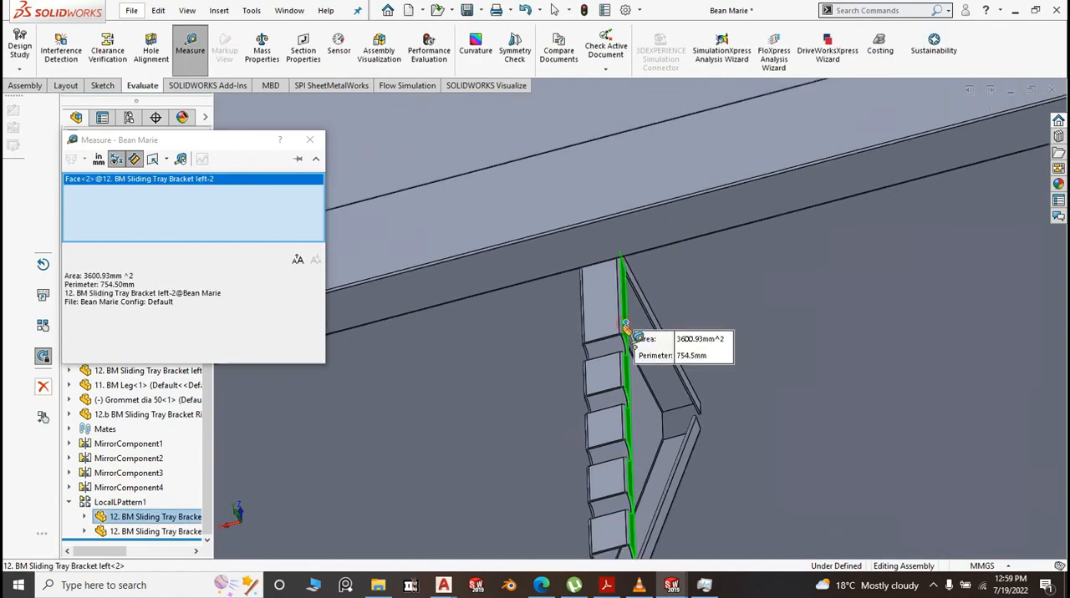
pyautogui.moveTo(840, 468); pyautogui.dragTo(887, 424, button='middle')
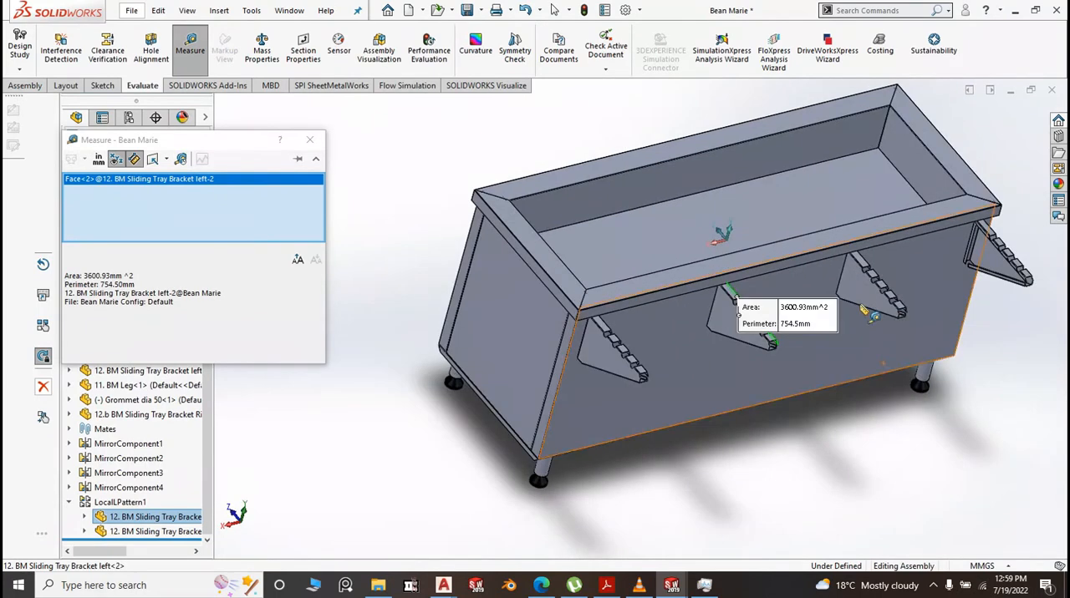
pyautogui.click(856, 289)
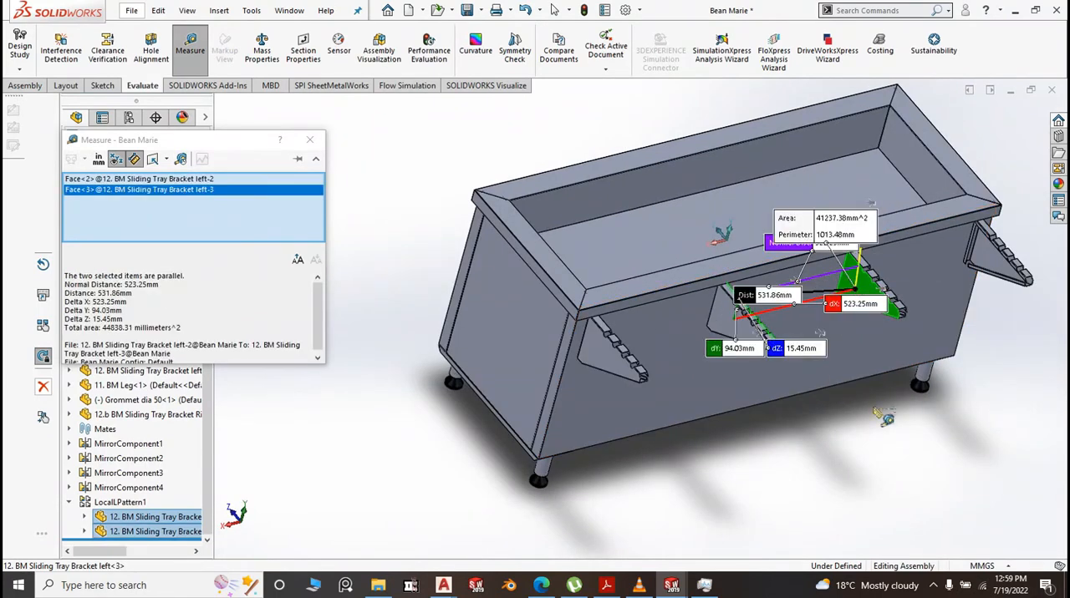
pyautogui.click(830, 472)
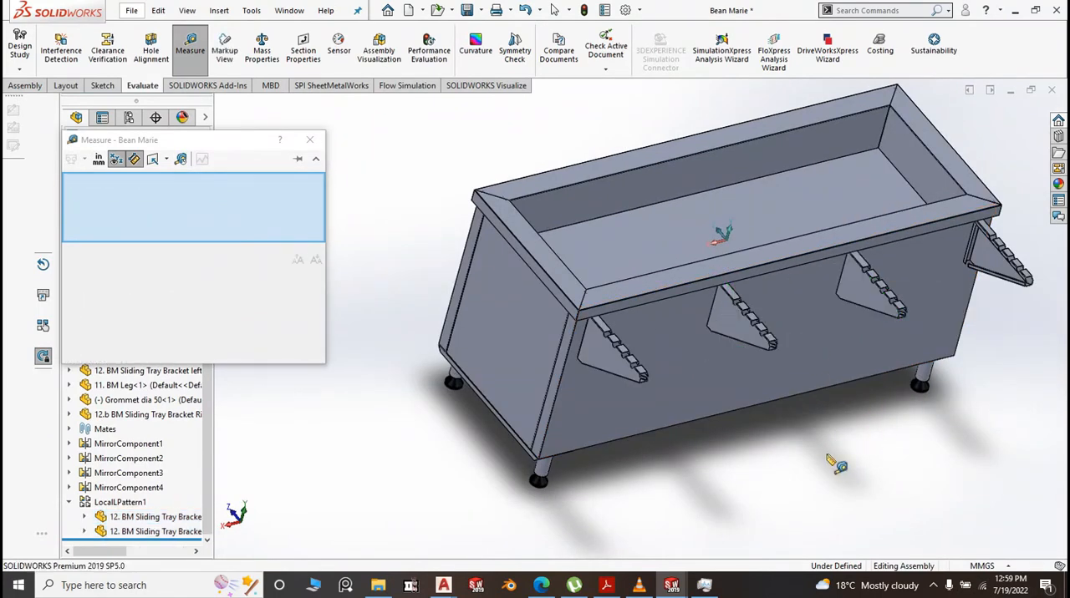
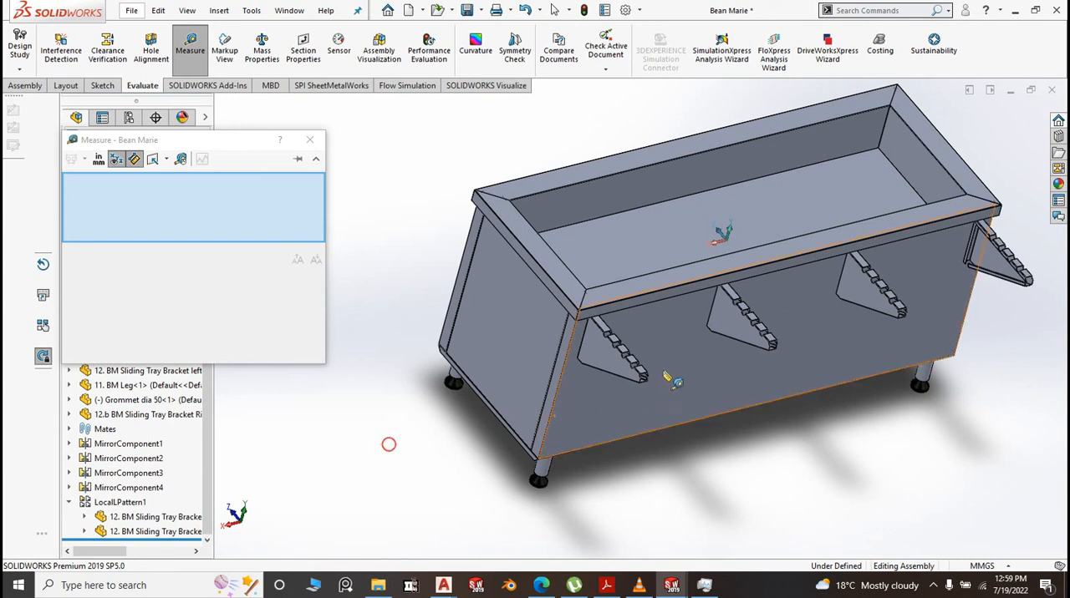
# Close the measurement and reduce the tray bracket linear pattern's Direction 1 spacing by 3 mm to 555.25 mm
pyautogui.click(310, 139)
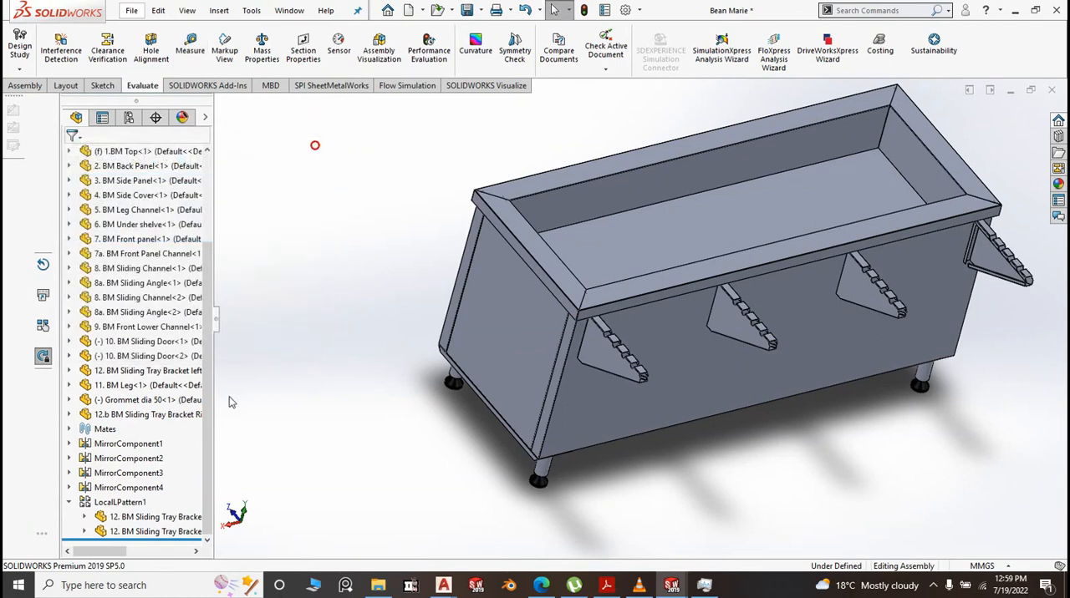
pyautogui.click(119, 503)
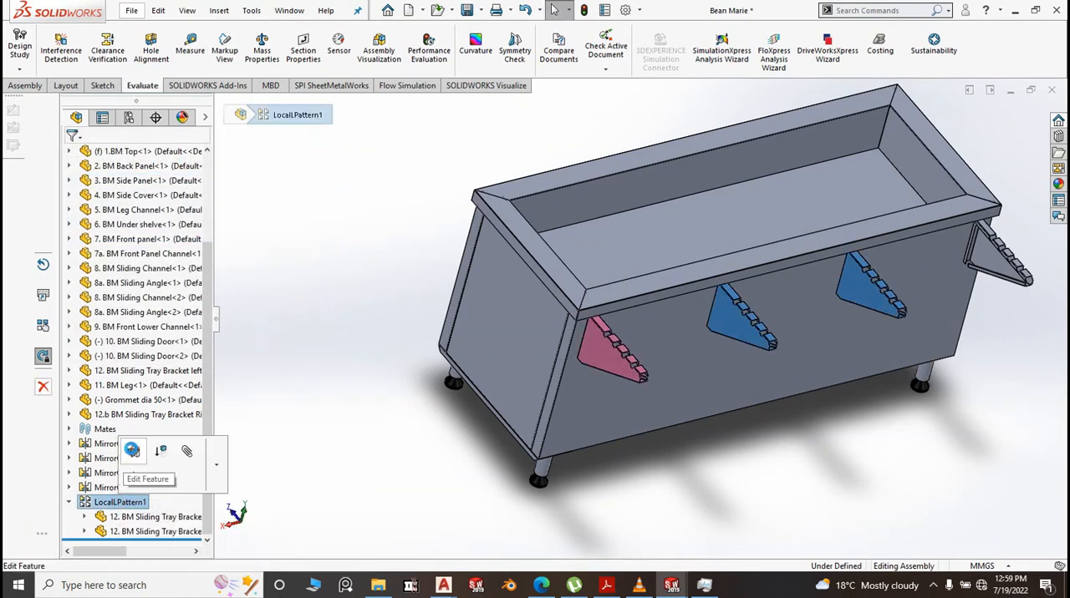
pyautogui.click(132, 451)
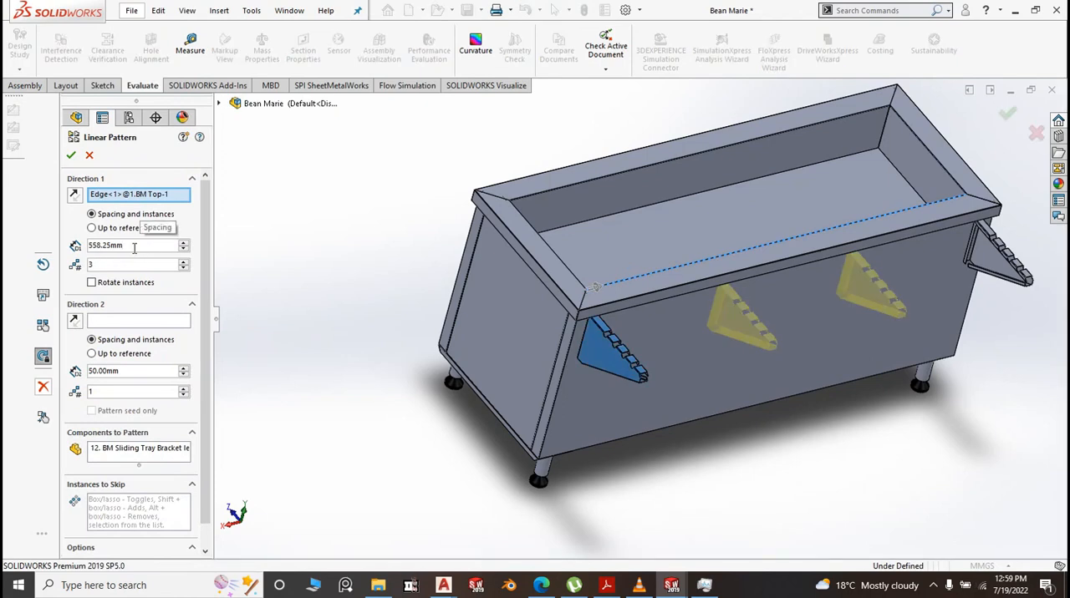
pyautogui.write('-3')
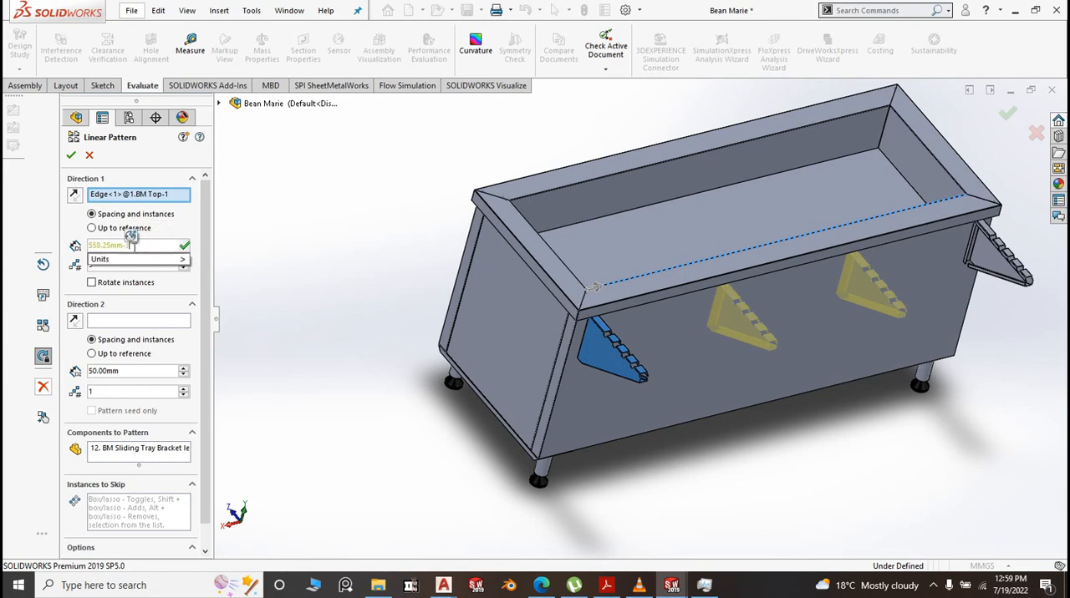
pyautogui.click(304, 241)
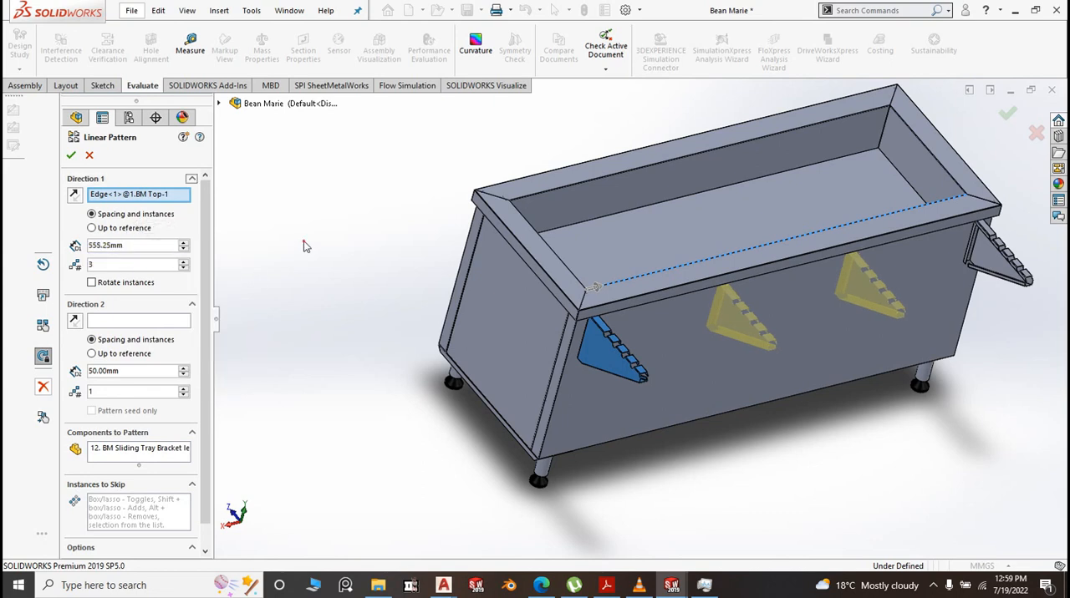
pyautogui.click(72, 156)
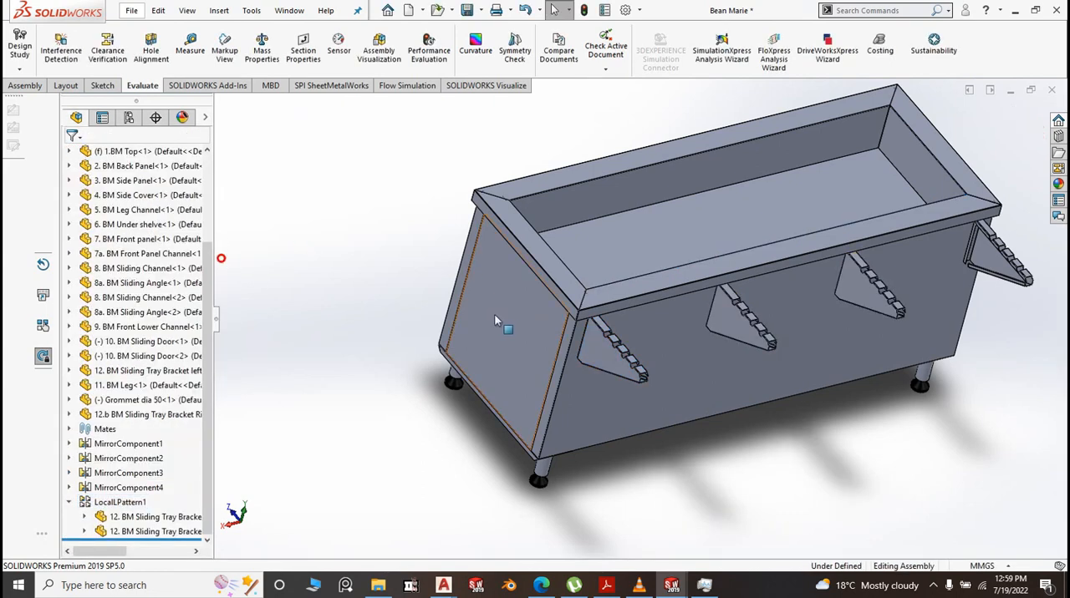
# Measure between the notched flange faces of the right bracket and its nearest patterned left bracket, and clear the selections
pyautogui.scroll(4, 501, 310)
pyautogui.click(190, 45)
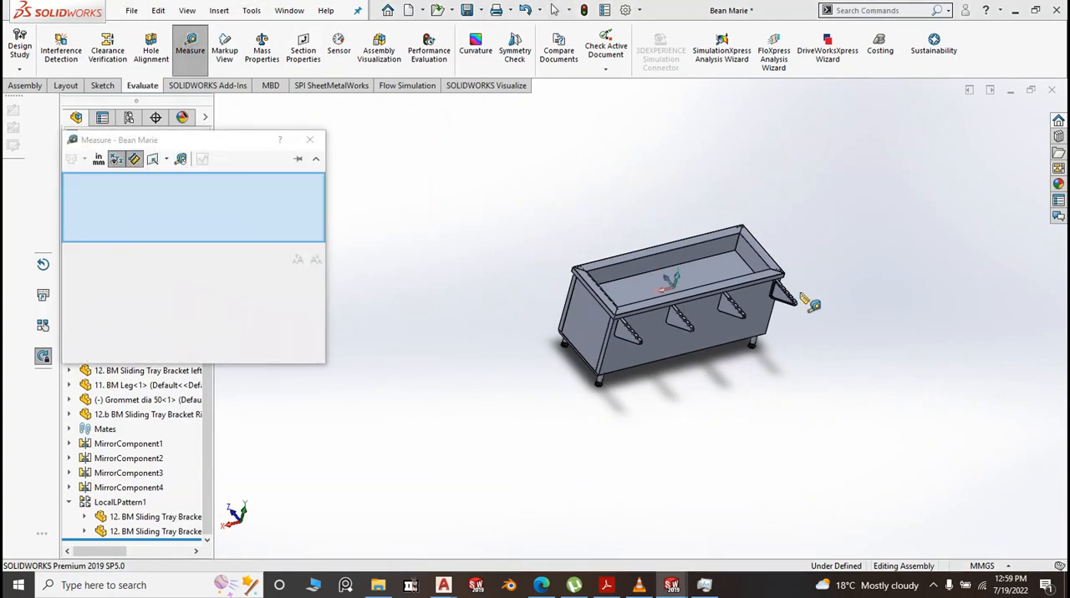
pyautogui.scroll(-5, 783, 308)
pyautogui.scroll(-8, 783, 308)
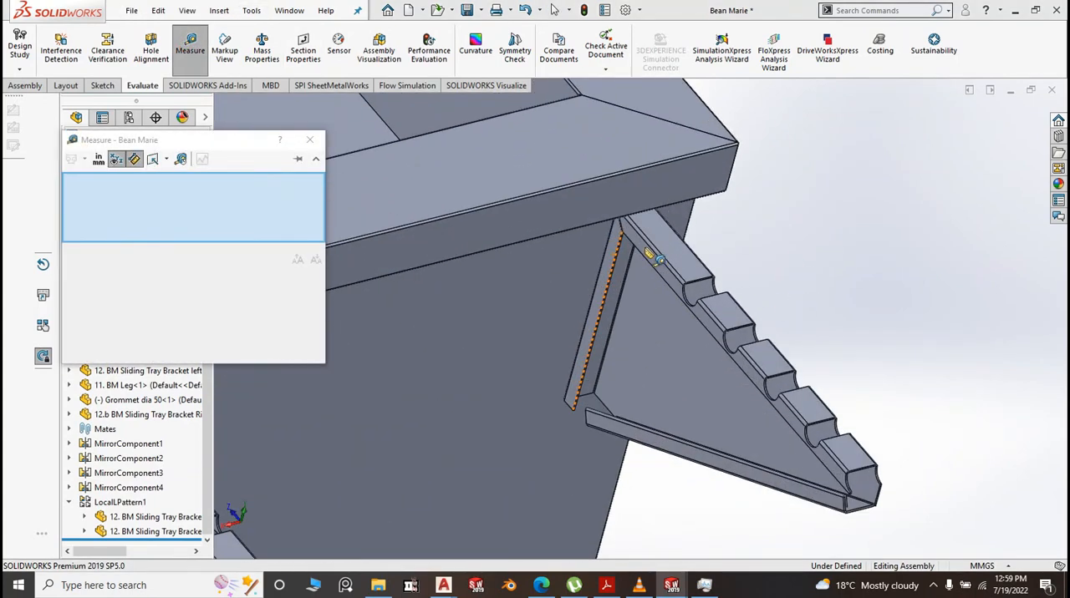
pyautogui.click(710, 272)
pyautogui.scroll(1, 821, 291)
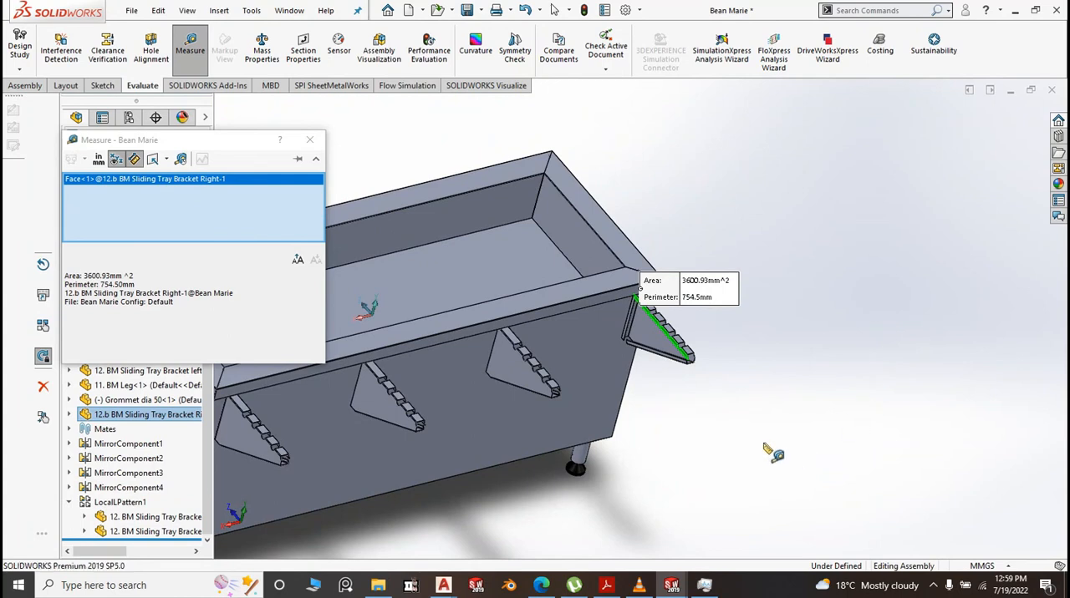
pyautogui.scroll(-5, 512, 347)
pyautogui.scroll(-2, 512, 347)
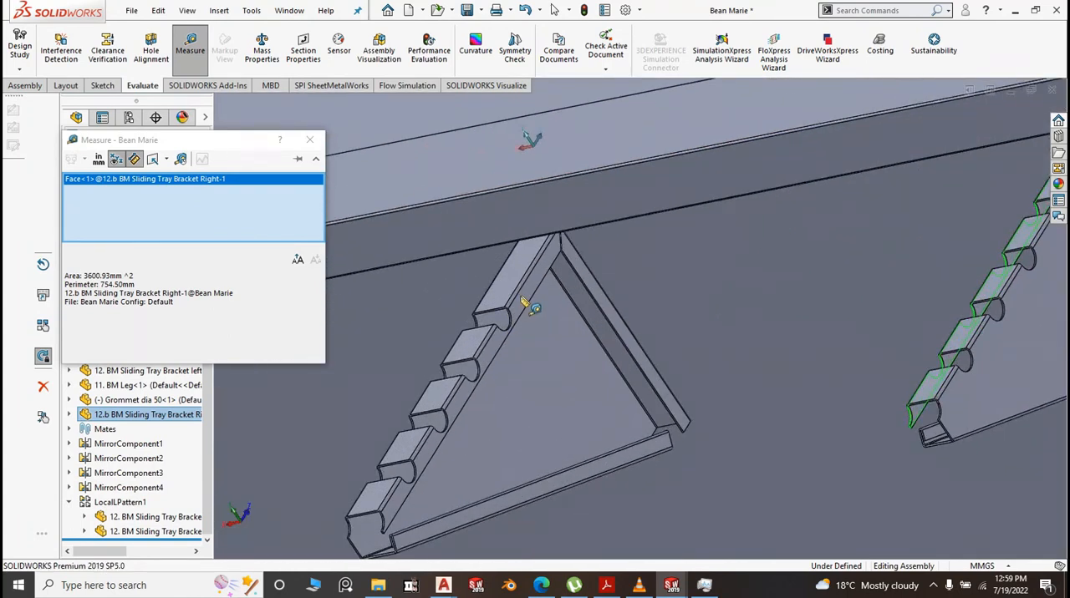
pyautogui.click(526, 294)
pyautogui.scroll(8, 526, 294)
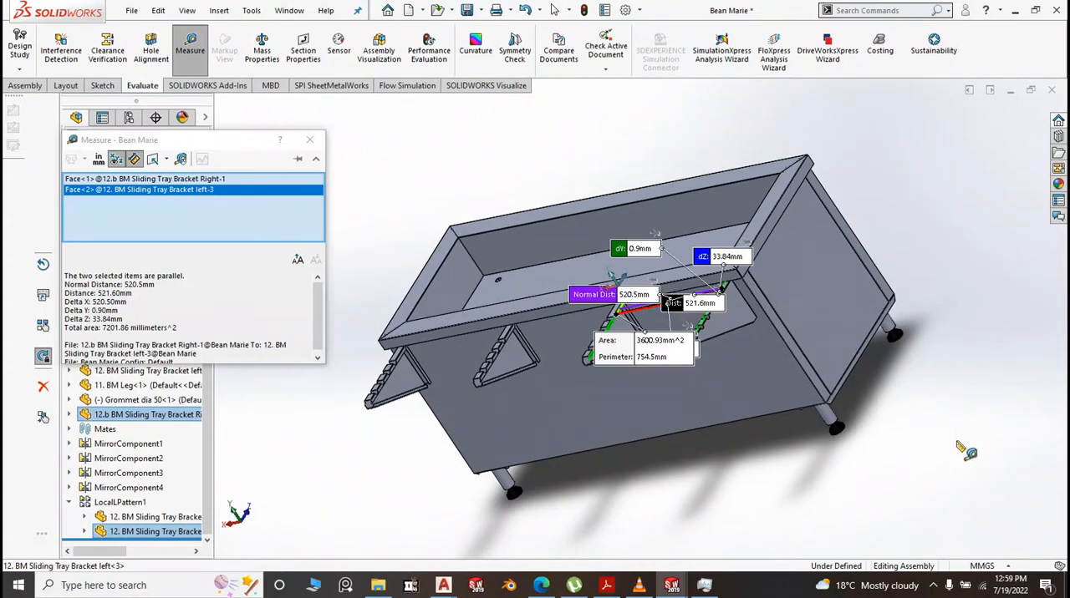
pyautogui.click(964, 445)
# Measure from the seed left bracket's notched flange face to the adjacent patterned bracket's flat side face, and close the measurement
pyautogui.scroll(-5, 529, 350)
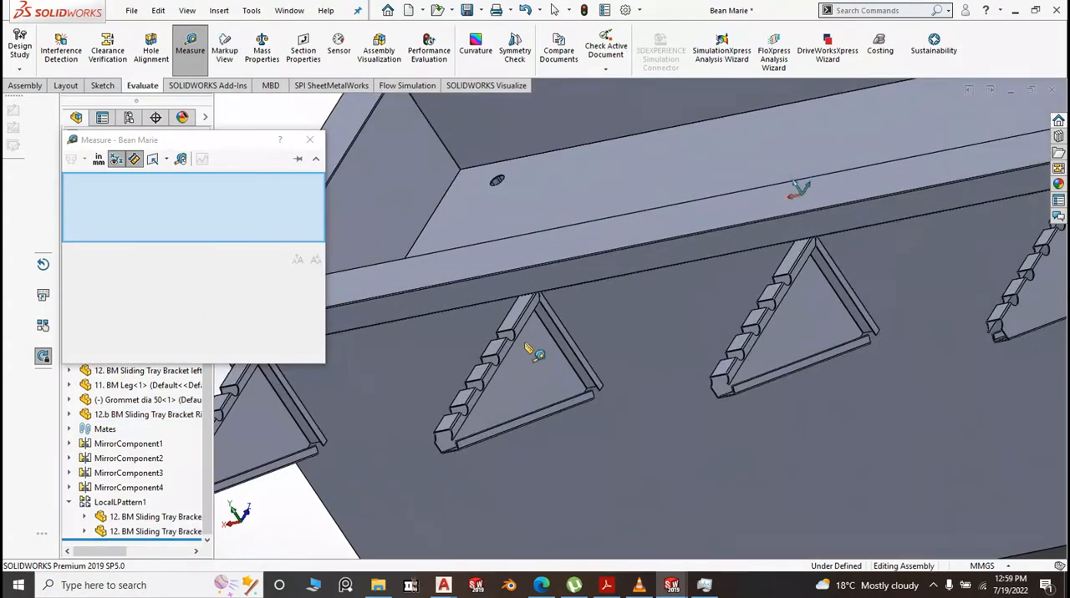
pyautogui.scroll(5, 535, 341)
pyautogui.scroll(-6, 512, 388)
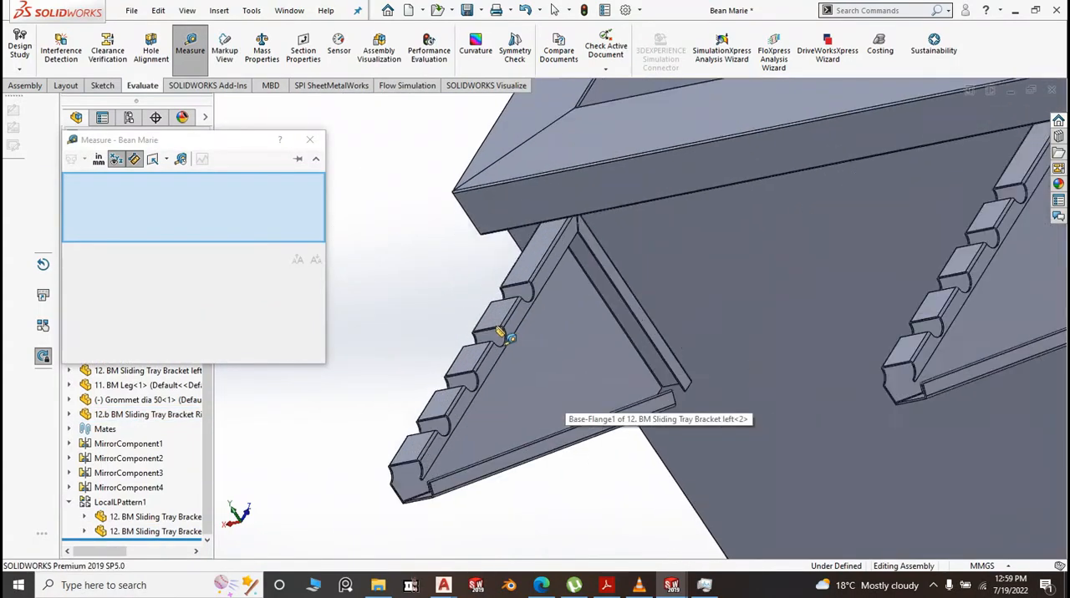
pyautogui.click(569, 258)
pyautogui.scroll(6, 625, 318)
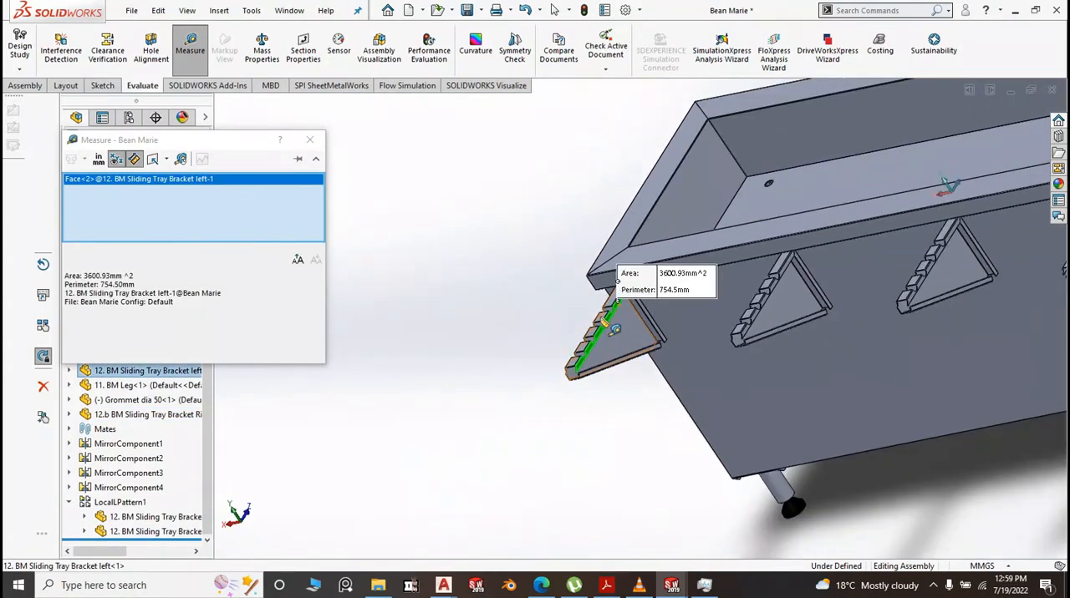
pyautogui.moveTo(633, 443); pyautogui.dragTo(877, 313, button='middle')
pyautogui.click(884, 310)
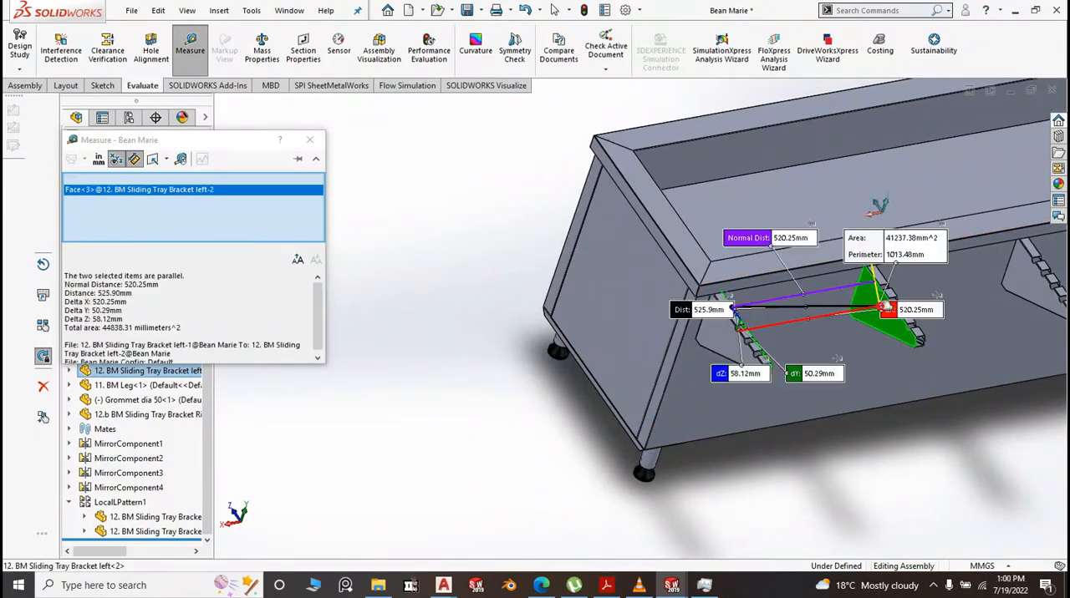
pyautogui.click(373, 398)
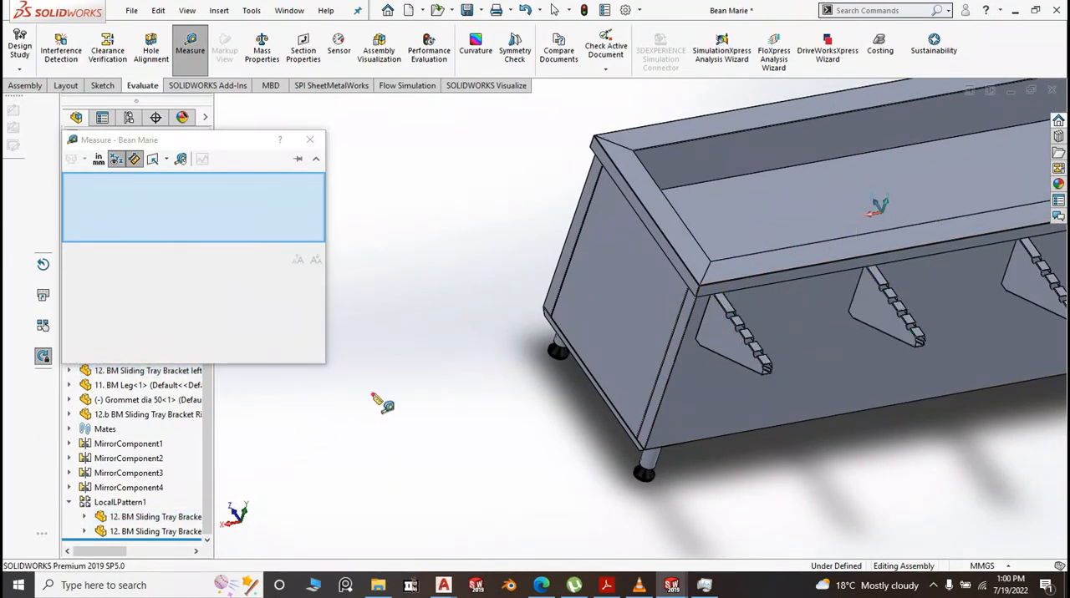
pyautogui.click(309, 140)
# Show the Bean Marie assembly in isometric view and save it
pyautogui.press('space')
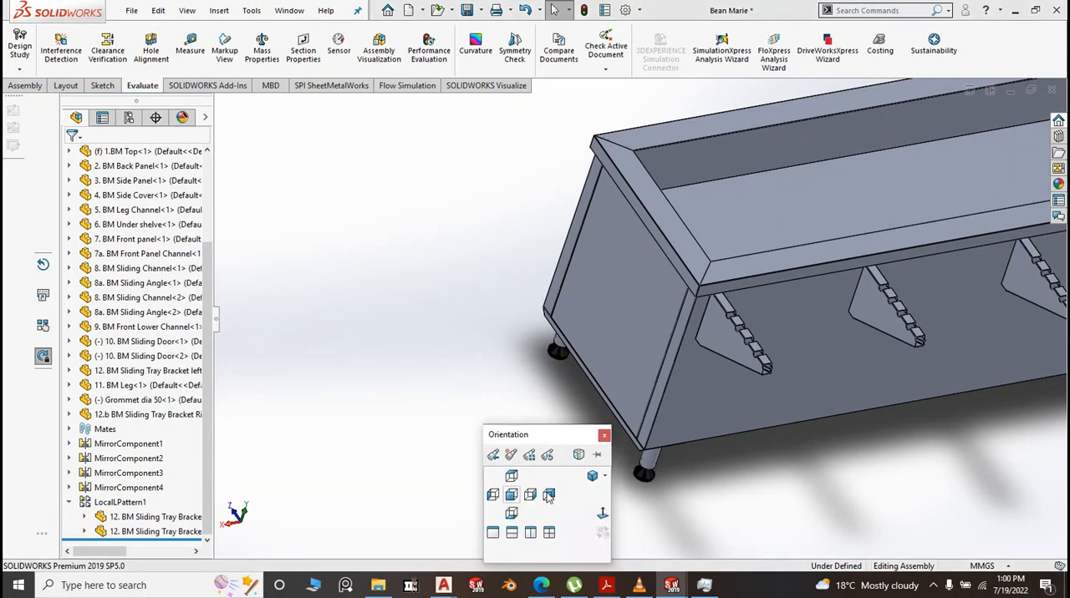
pyautogui.click(591, 477)
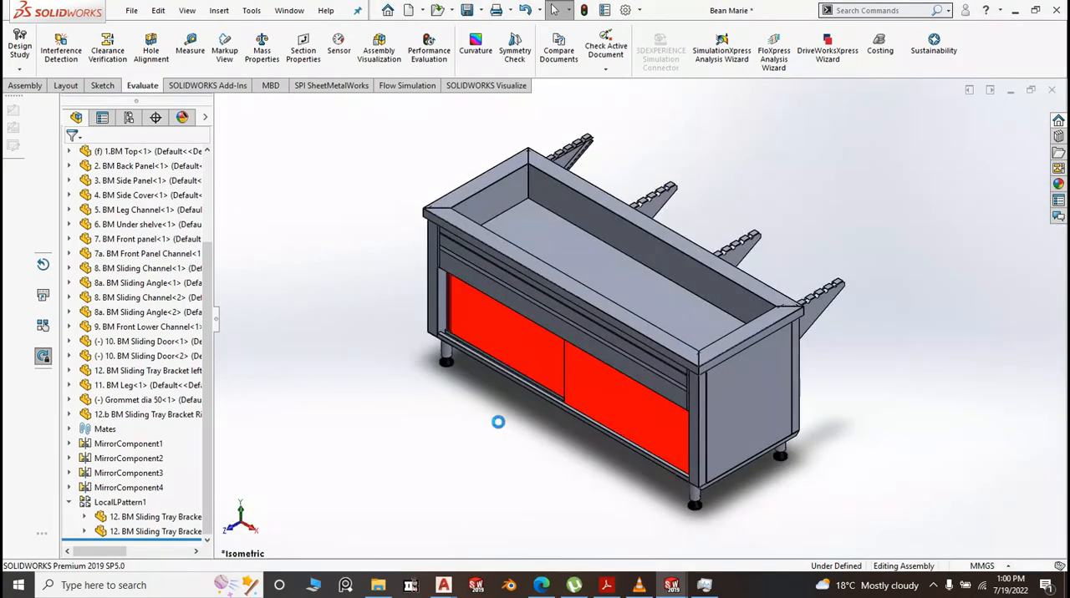
pyautogui.click(477, 10)
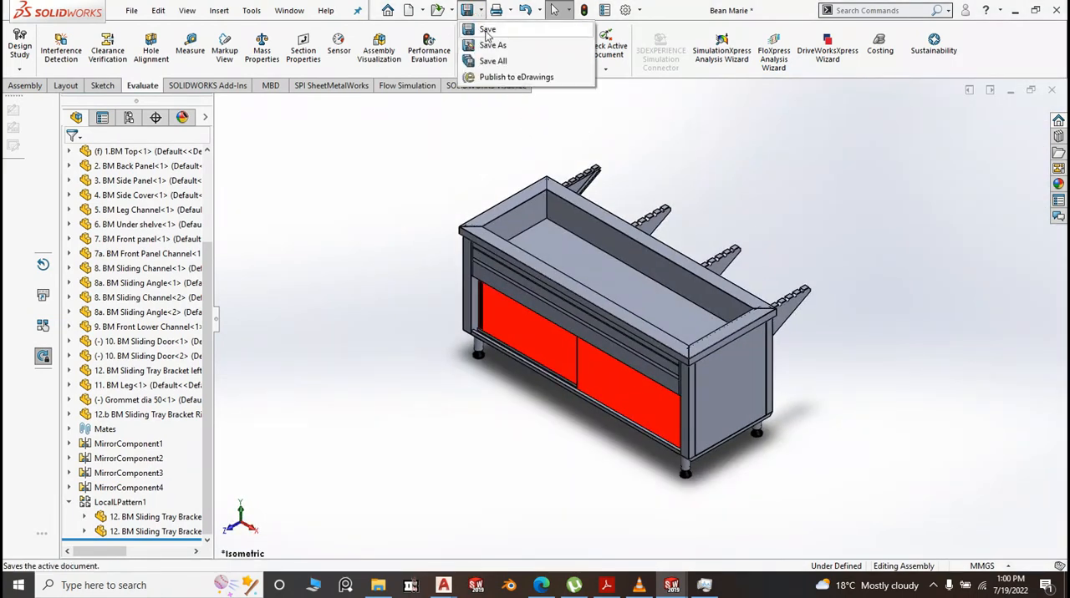
pyautogui.click(486, 27)
# Measure the back panel's overall length between its two opposite end faces, and close the measurement
pyautogui.click(190, 46)
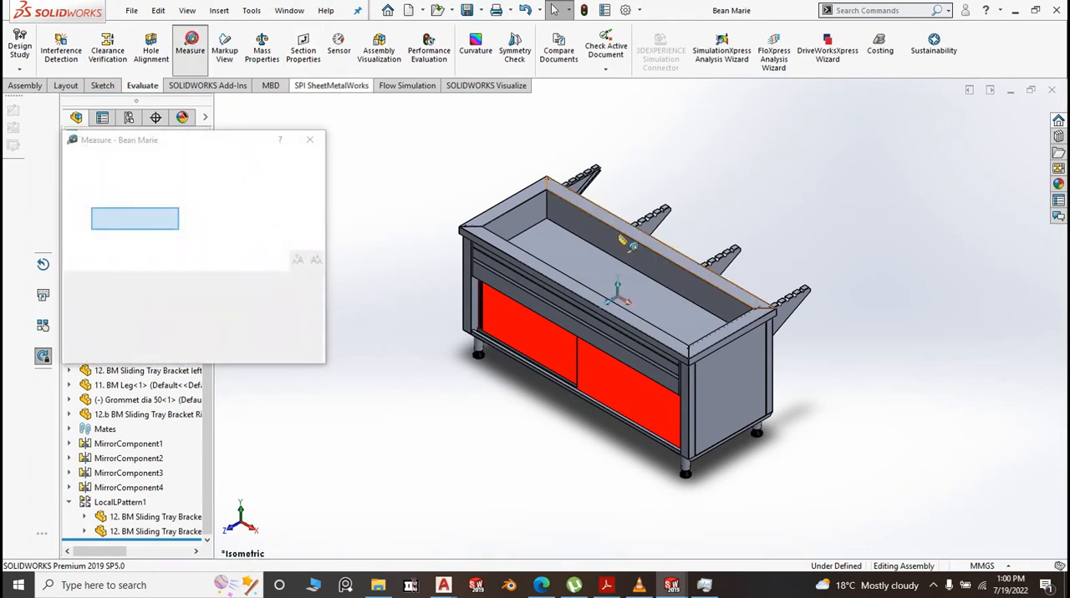
pyautogui.scroll(-3, 771, 334)
pyautogui.scroll(-2, 794, 351)
pyautogui.click(819, 361)
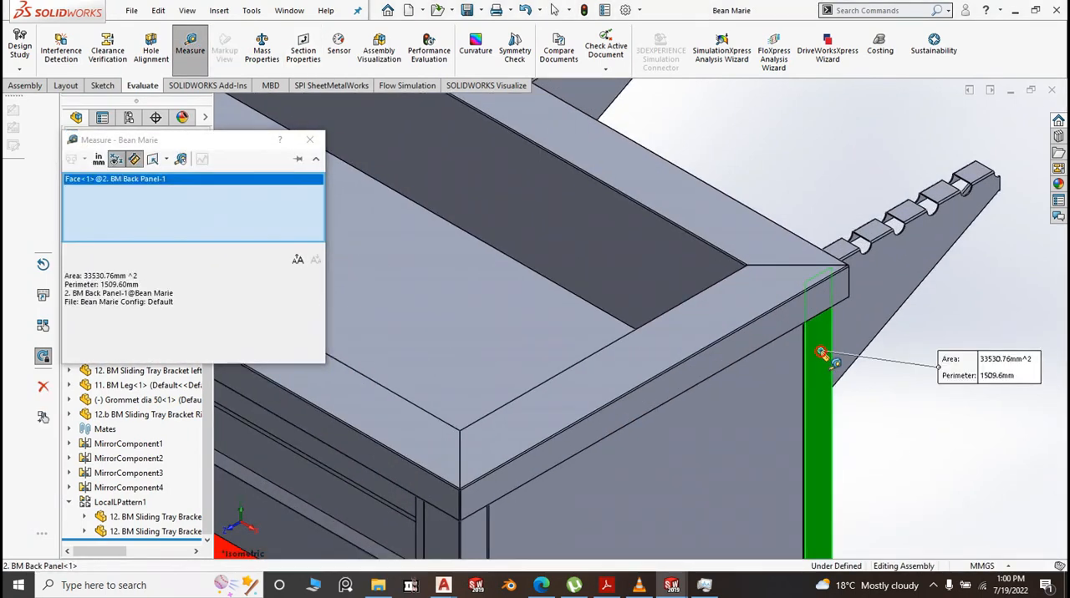
pyautogui.scroll(-1, 932, 383)
pyautogui.scroll(5, 938, 384)
pyautogui.moveTo(780, 459); pyautogui.dragTo(684, 300, button='middle')
pyautogui.scroll(-4, 682, 299)
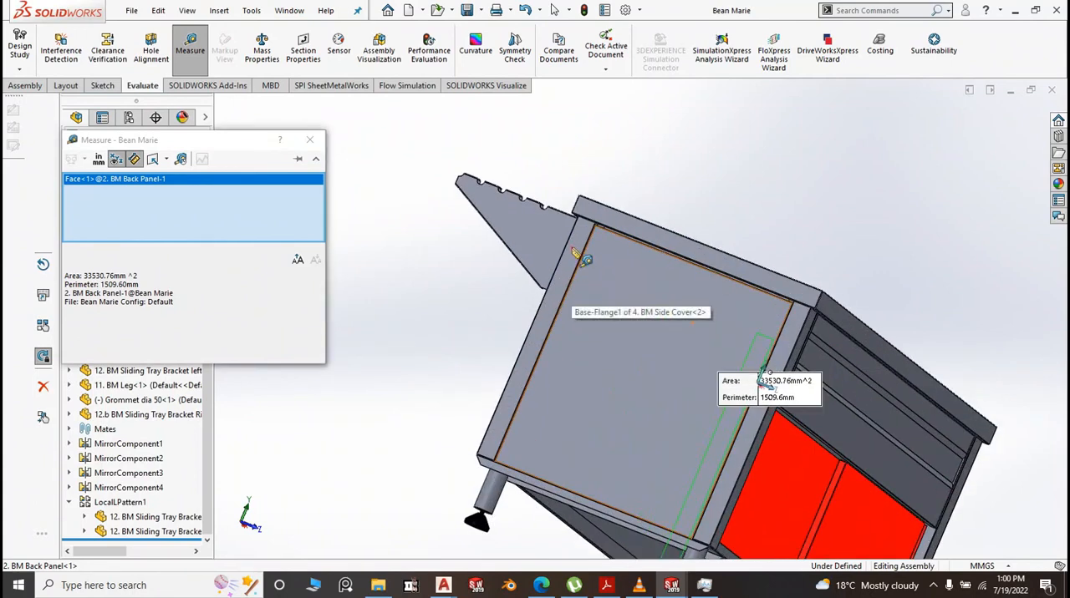
pyautogui.click(574, 249)
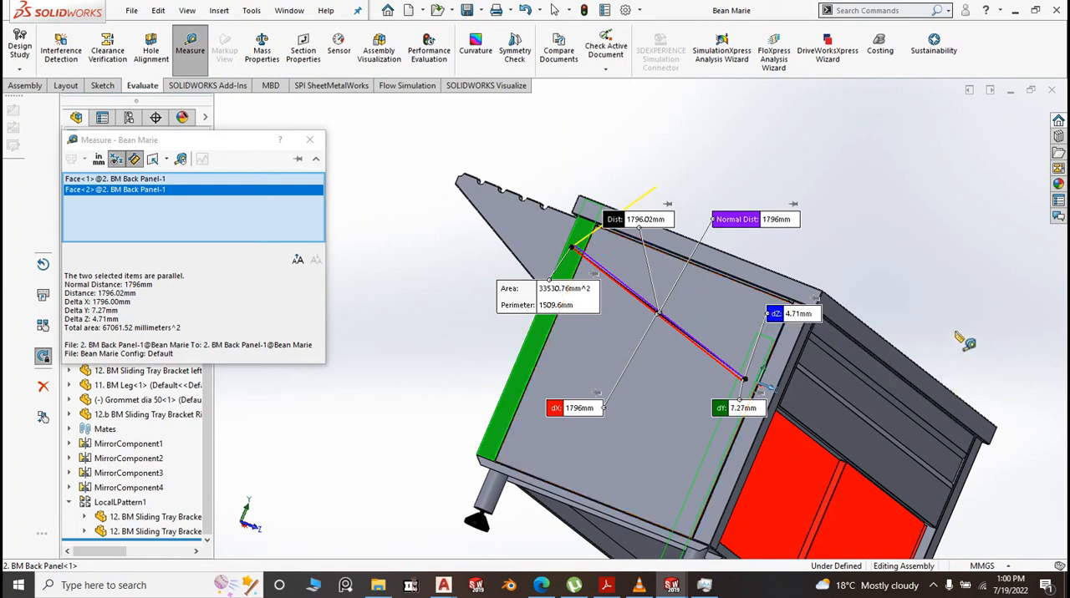
pyautogui.press('Escape')
pyautogui.click(310, 141)
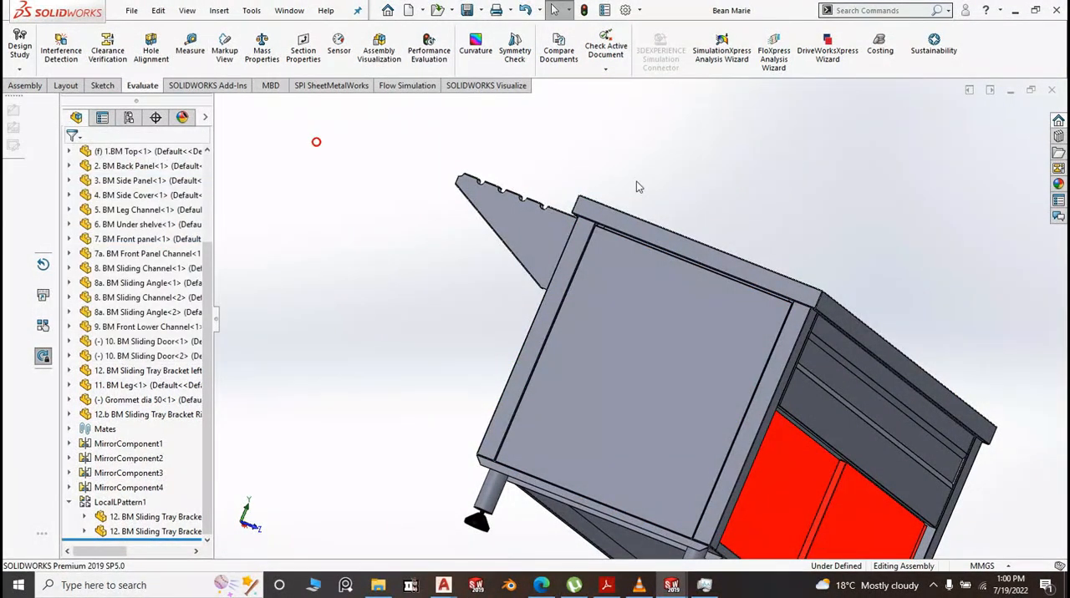
# Return the assembly to isometric view and create a new part document from the Part2 template
pyautogui.press('space')
pyautogui.click(807, 221)
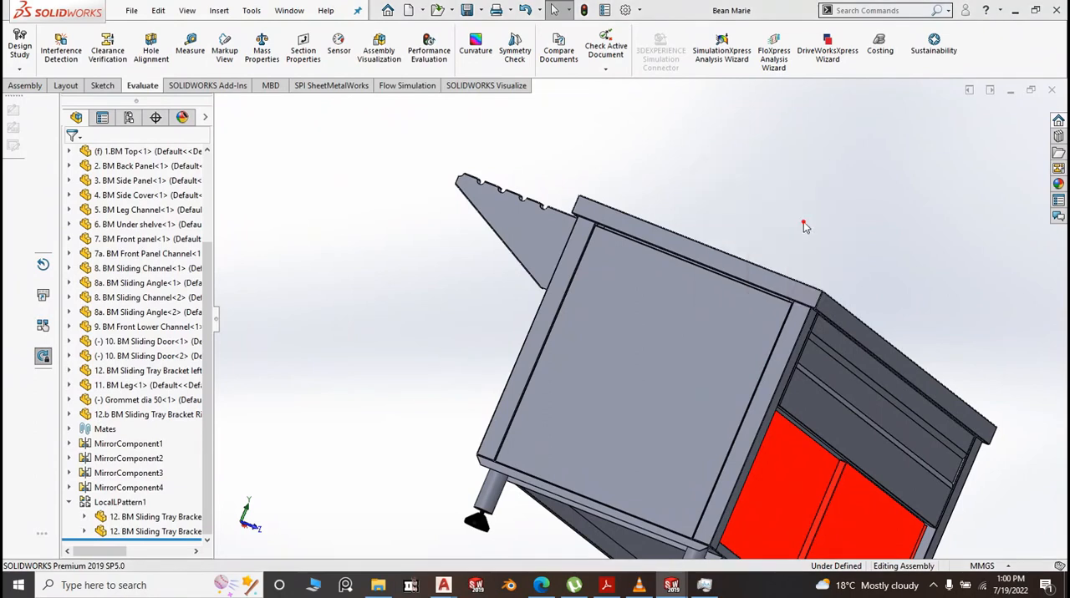
pyautogui.click(130, 14)
pyautogui.click(150, 31)
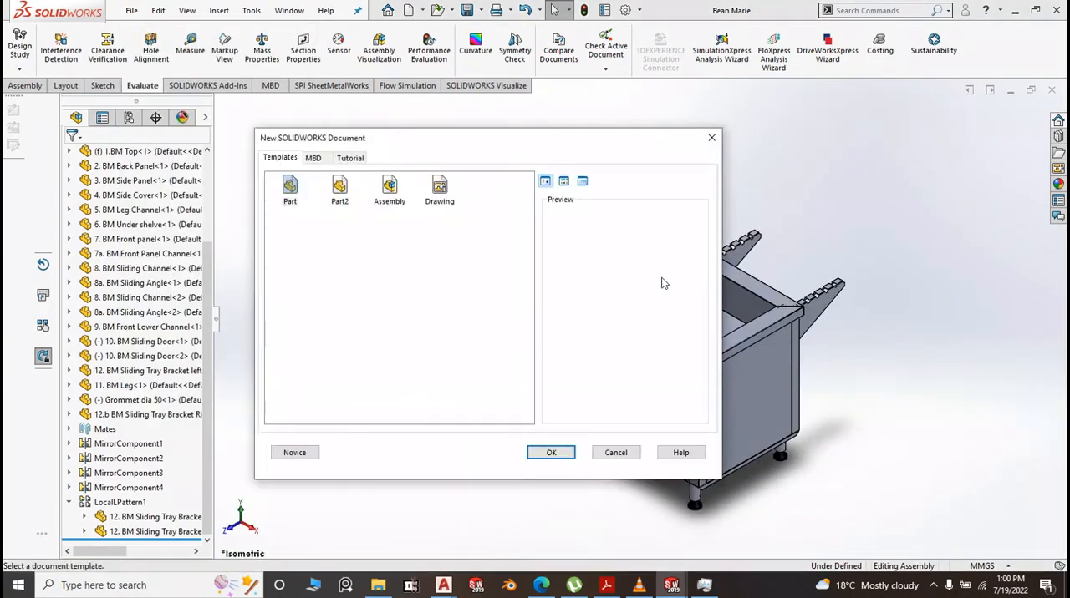
pyautogui.click(339, 191)
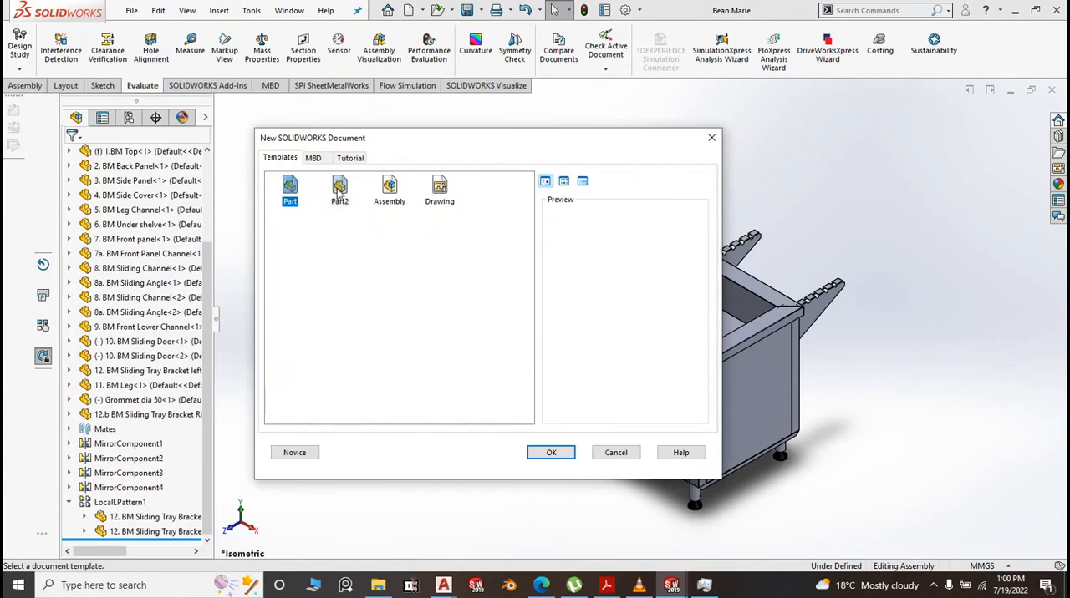
pyautogui.click(545, 454)
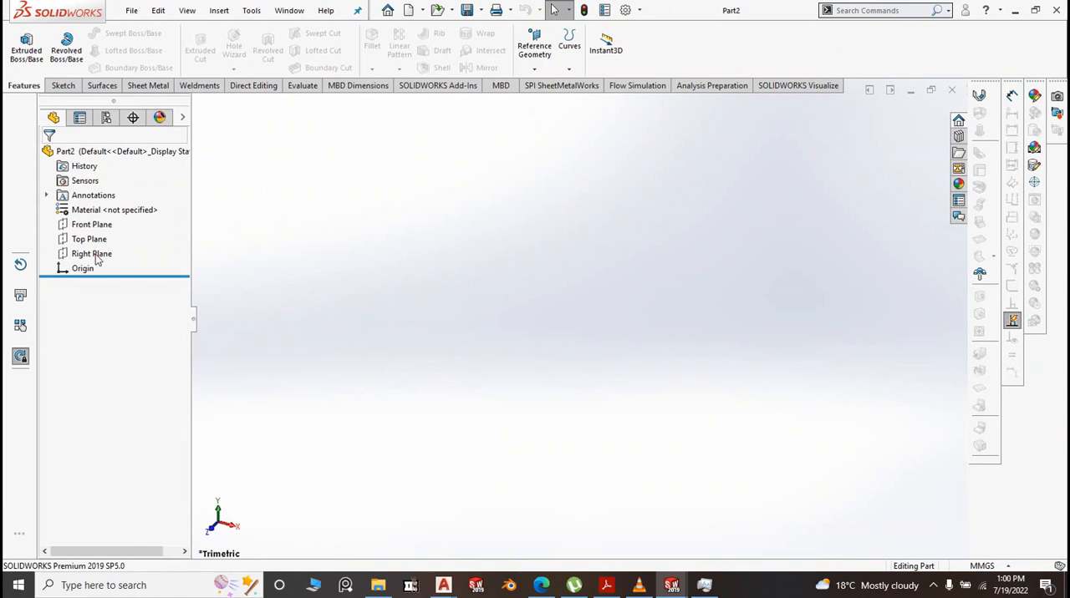
# Start a sketch on the Right Plane and draw a circle about 54.75 mm in diameter centred on the origin
pyautogui.click(94, 254)
pyautogui.click(110, 231)
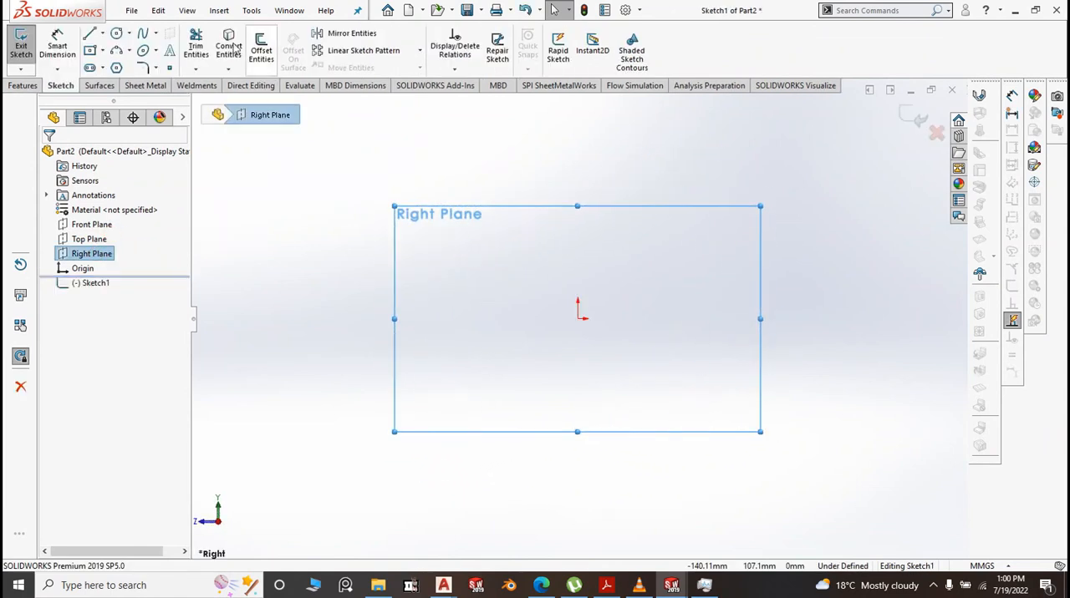
pyautogui.click(117, 35)
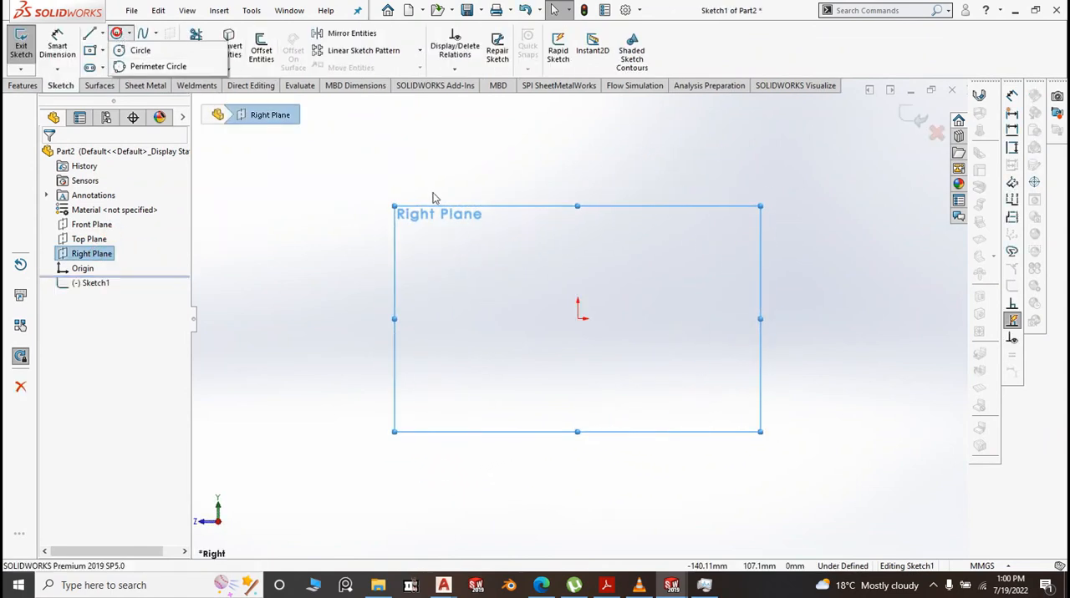
pyautogui.click(139, 50)
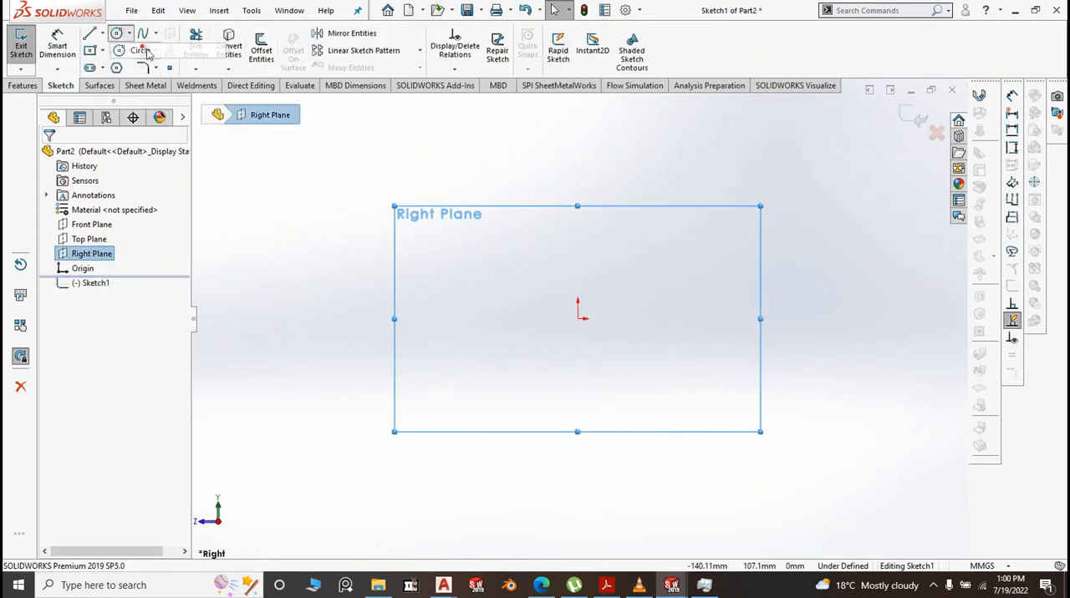
pyautogui.click(577, 319)
pyautogui.click(626, 349)
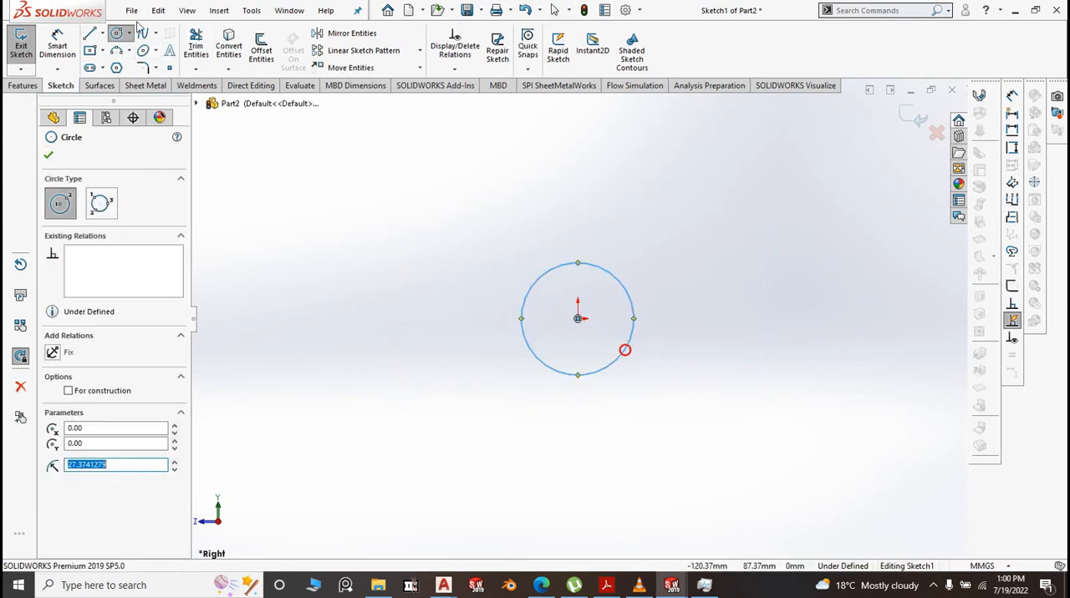
# Dimension the circle's diameter and set it to 20 mm
pyautogui.click(67, 42)
pyautogui.click(545, 277)
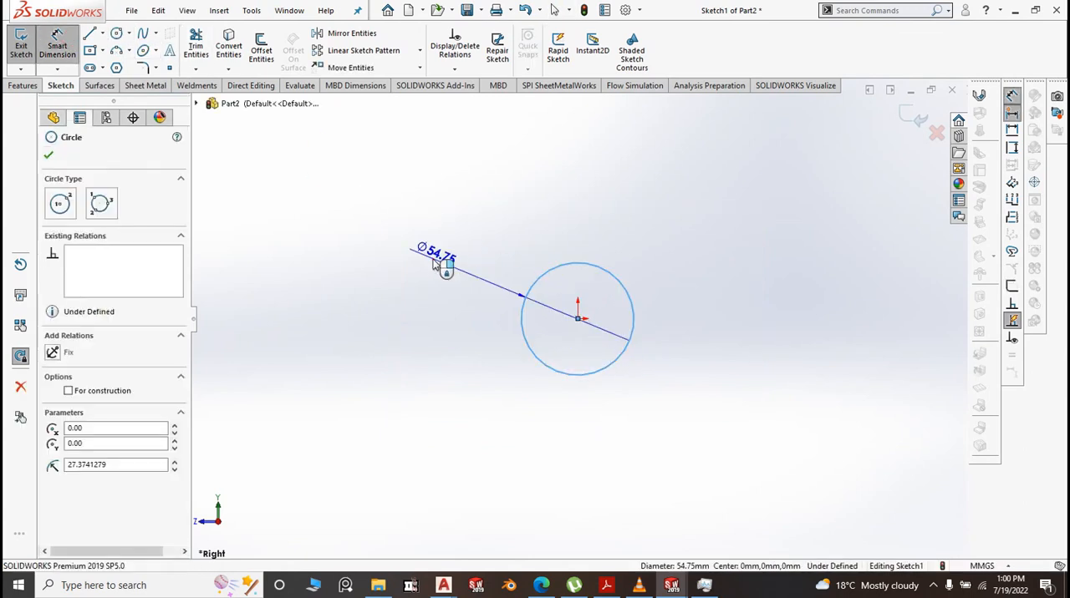
pyautogui.click(436, 259)
pyautogui.write('209')
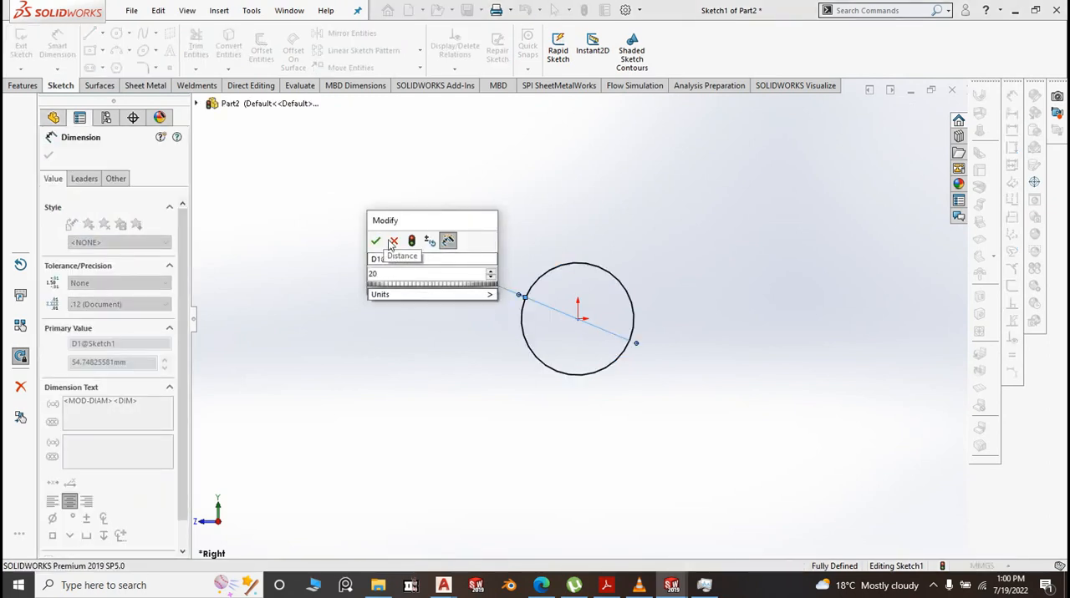
pyautogui.click(375, 241)
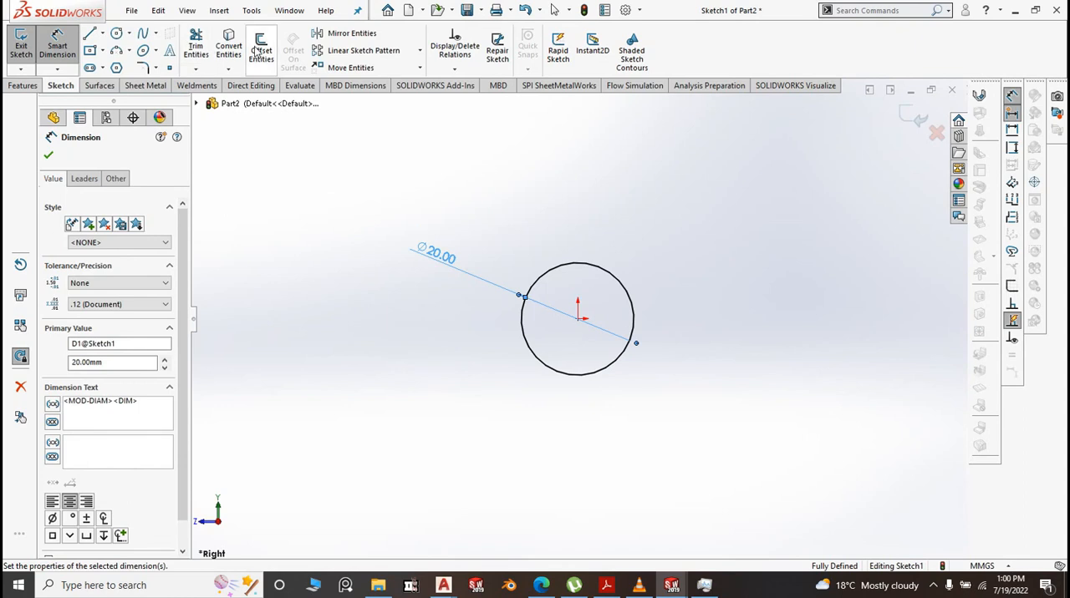
# Offset the 20 mm circle inward by 1.2 mm to form the tube wall profile
pyautogui.click(260, 51)
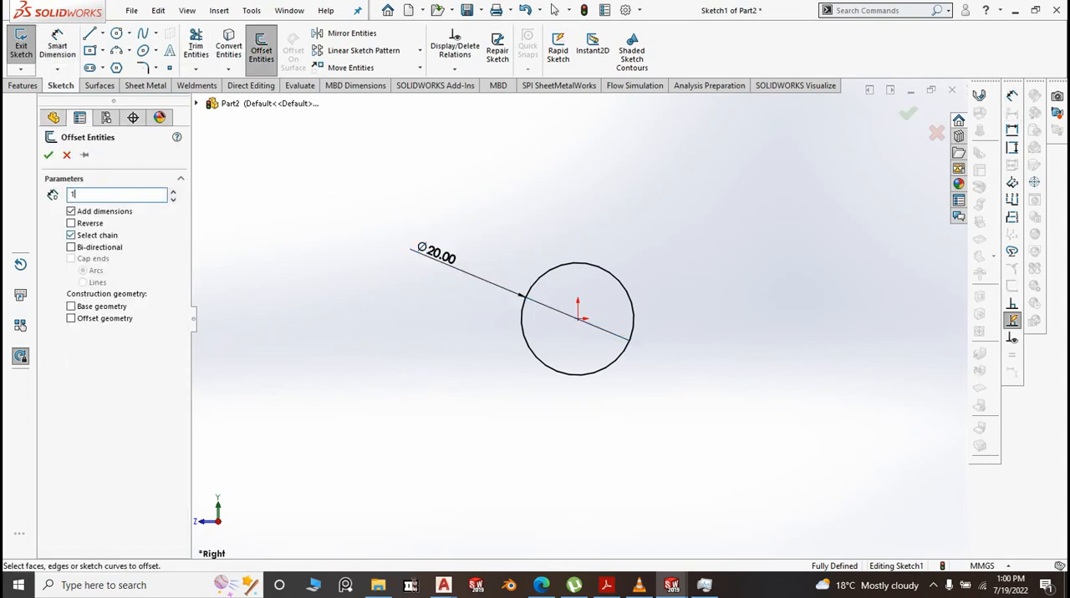
pyautogui.write('1.2')
pyautogui.click(523, 330)
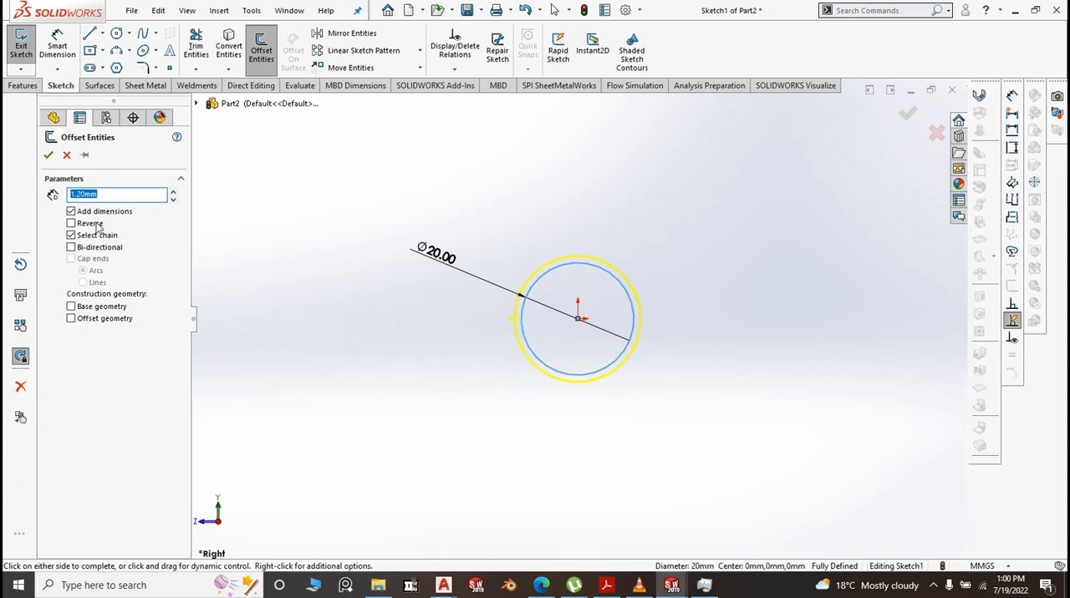
pyautogui.click(47, 155)
# Extrude the ring profile 1796 mm with the Mid Plane end condition
pyautogui.click(23, 86)
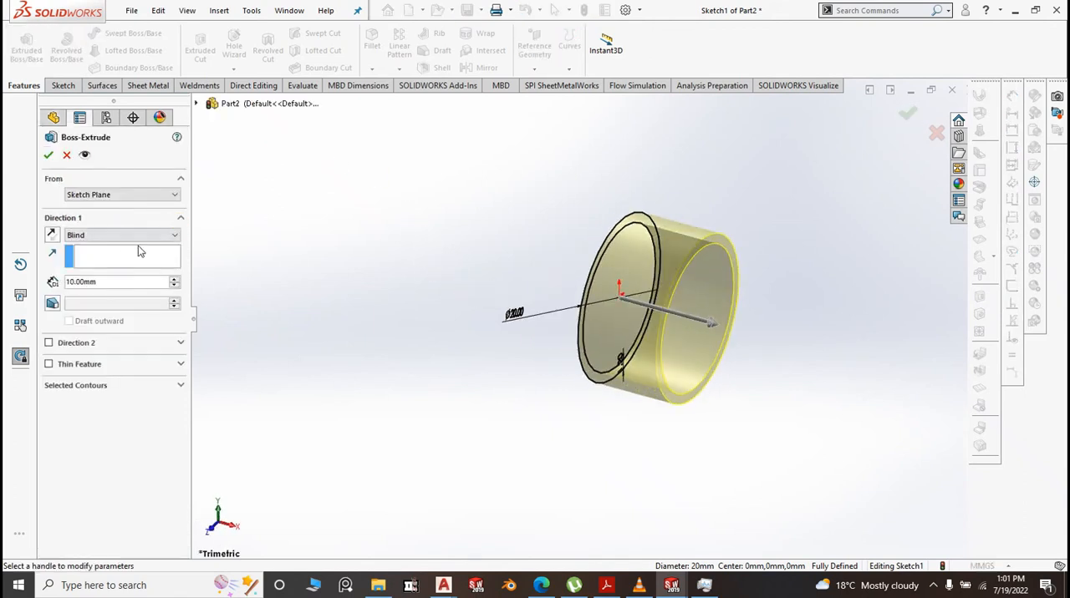
pyautogui.click(168, 236)
pyautogui.click(98, 289)
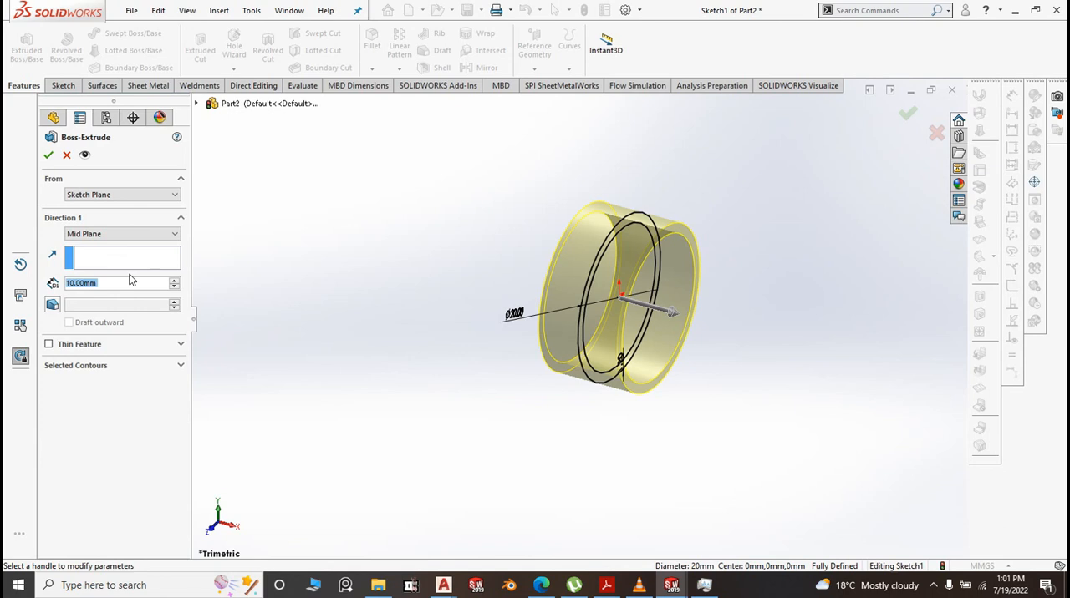
pyautogui.write('17976')
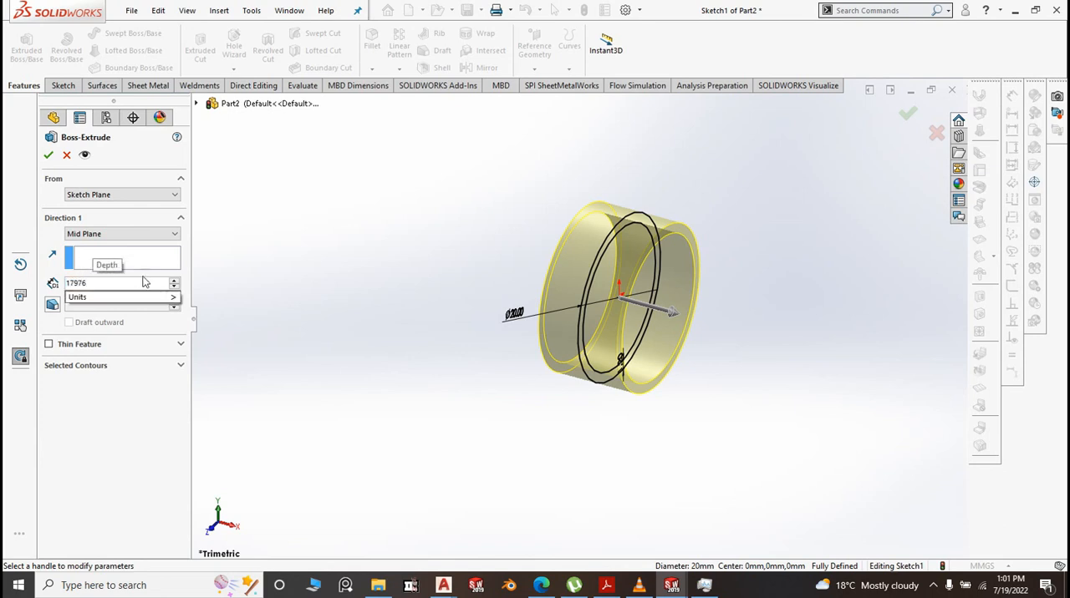
pyautogui.press('Return')
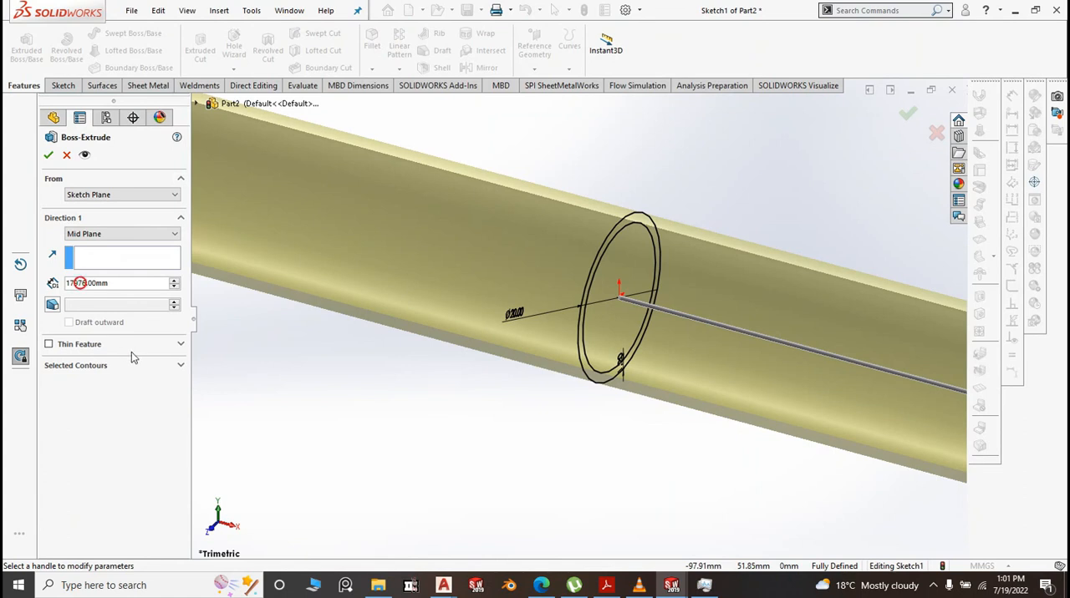
pyautogui.press('Delete')
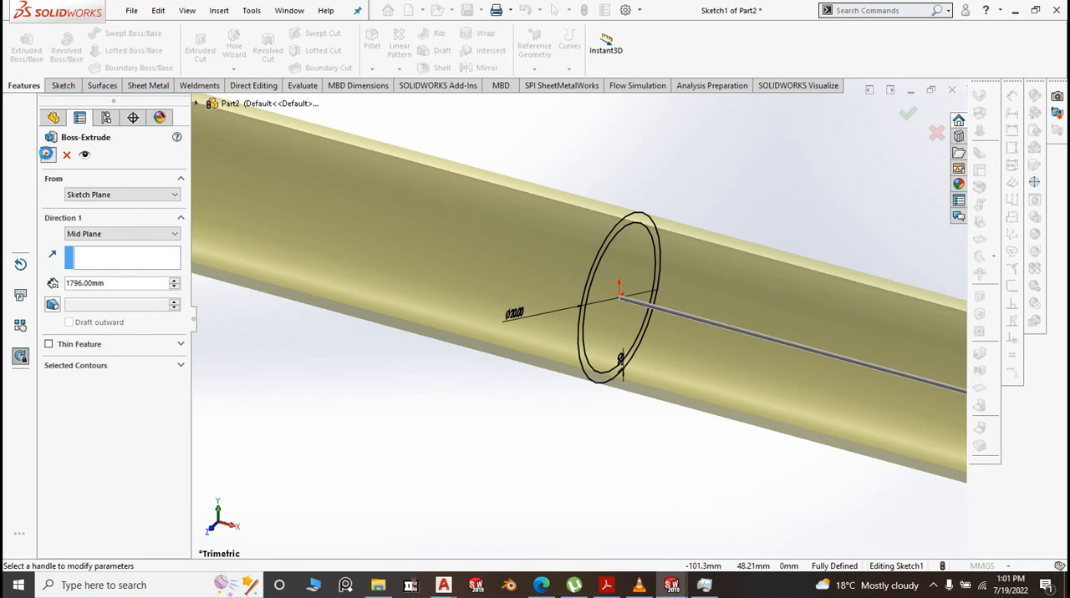
pyautogui.click(907, 112)
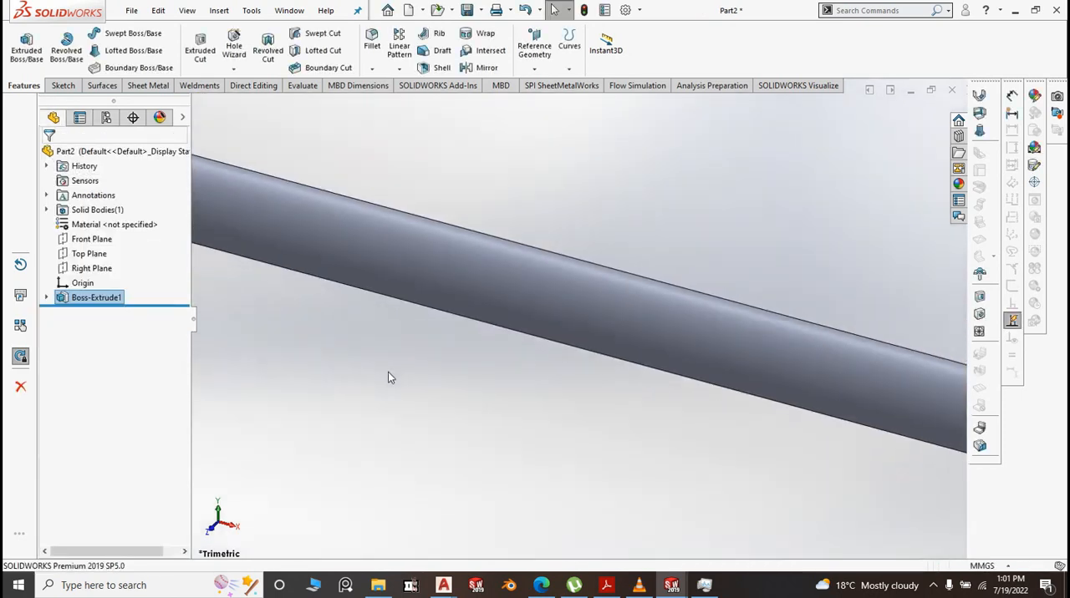
# Save the part in the BM folder as "13. BM Sliding Section"
pyautogui.scroll(5, 390, 376)
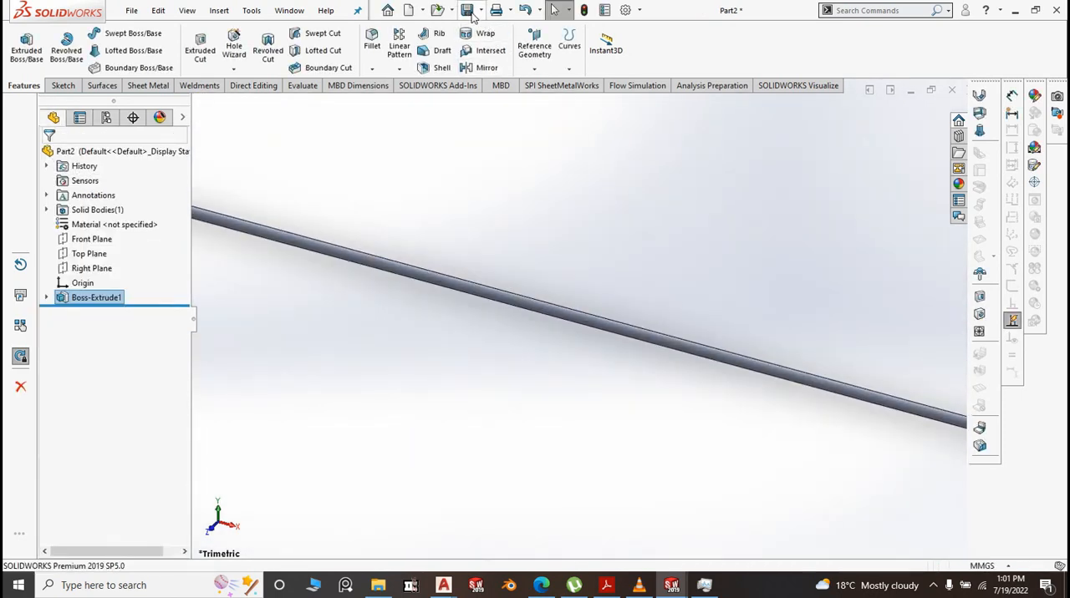
pyautogui.click(480, 11)
pyautogui.click(485, 30)
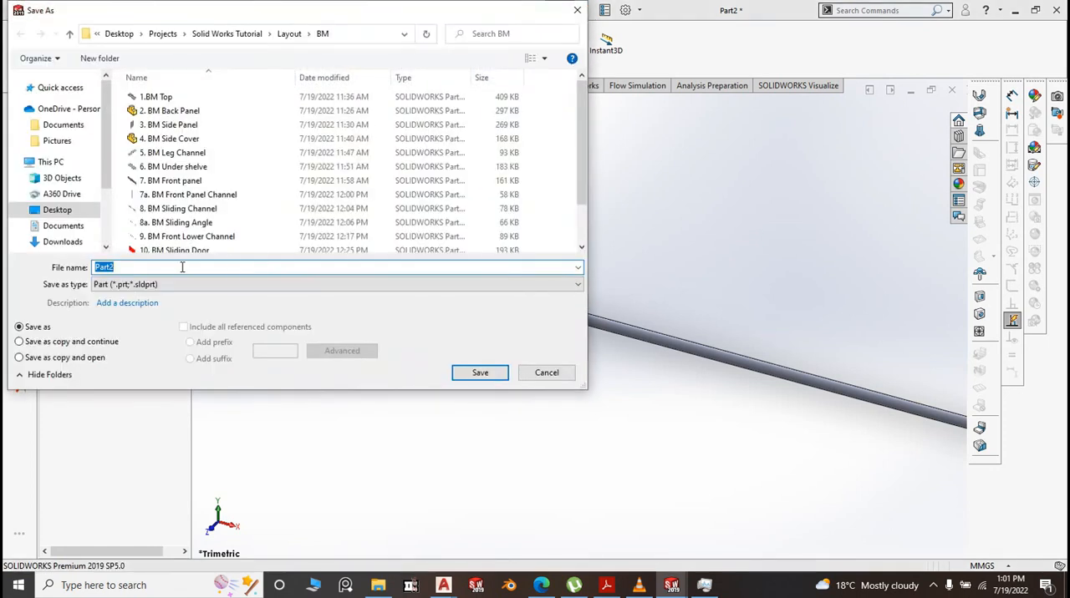
pyautogui.scroll(-2, 274, 204)
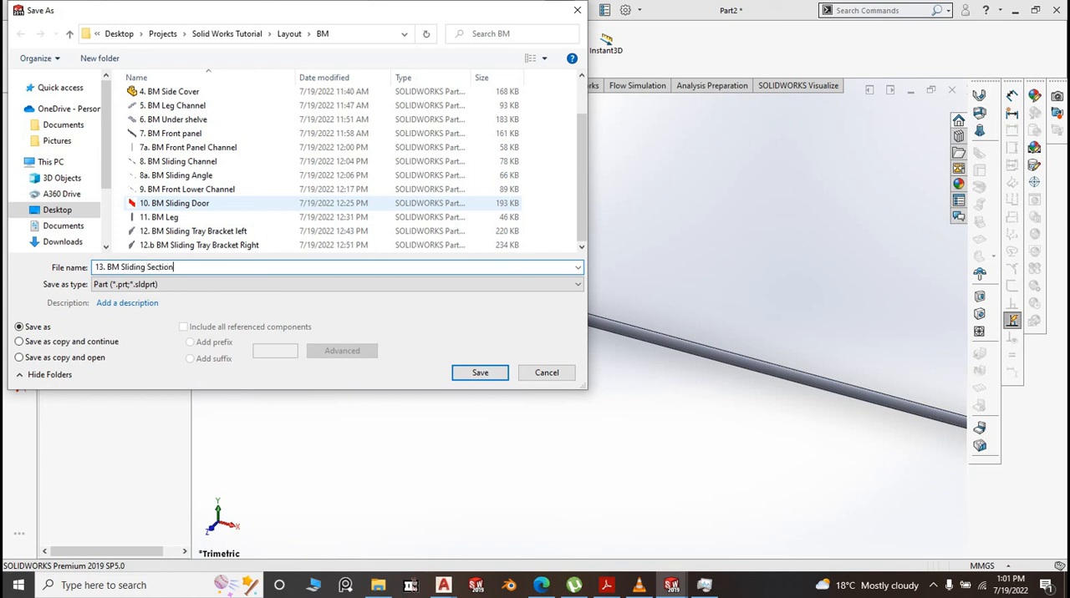
pyautogui.click(479, 372)
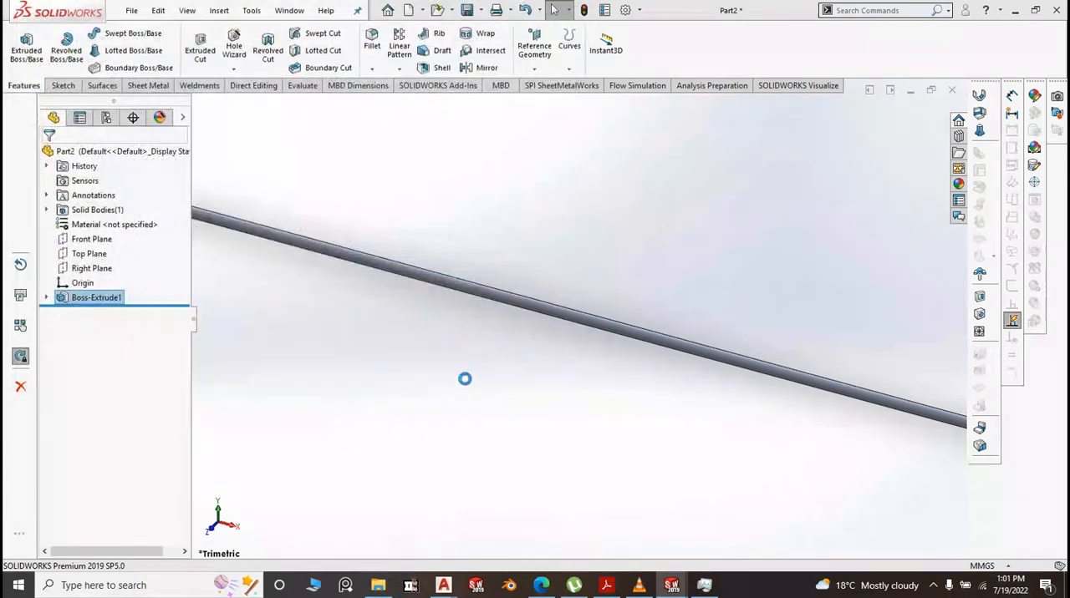
pyautogui.scroll(12, 466, 384)
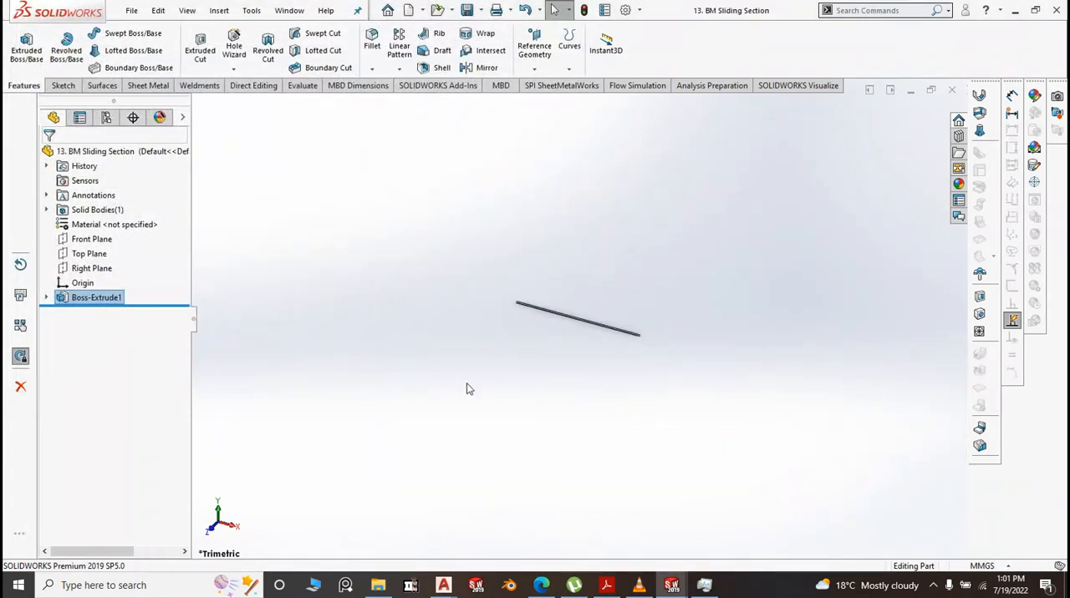
# Create a new part document from the Part2 template and start a sketch on the Top Plane
pyautogui.click(132, 10)
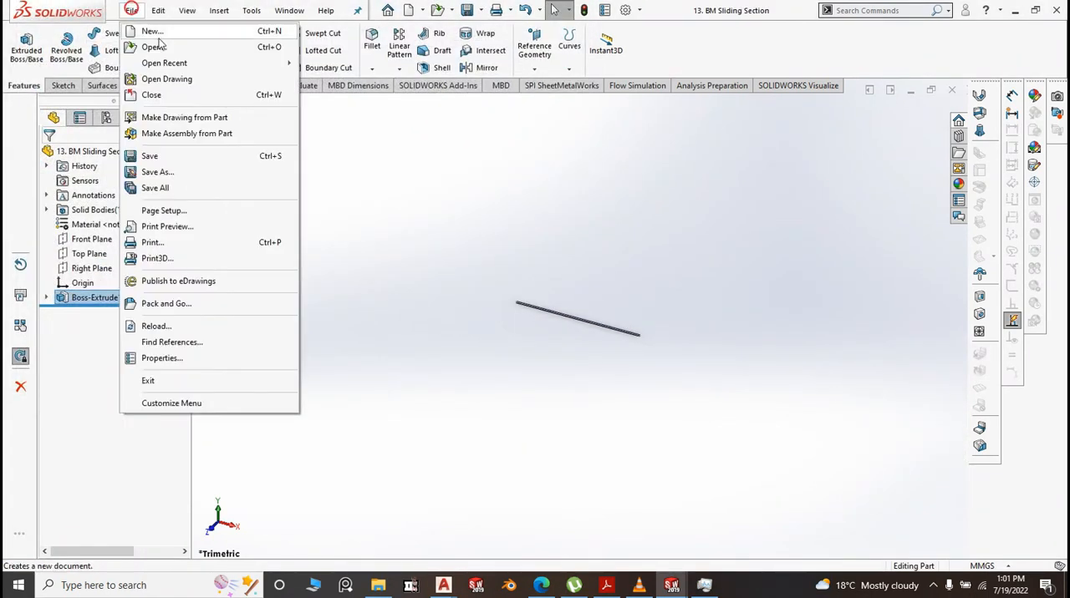
pyautogui.click(159, 32)
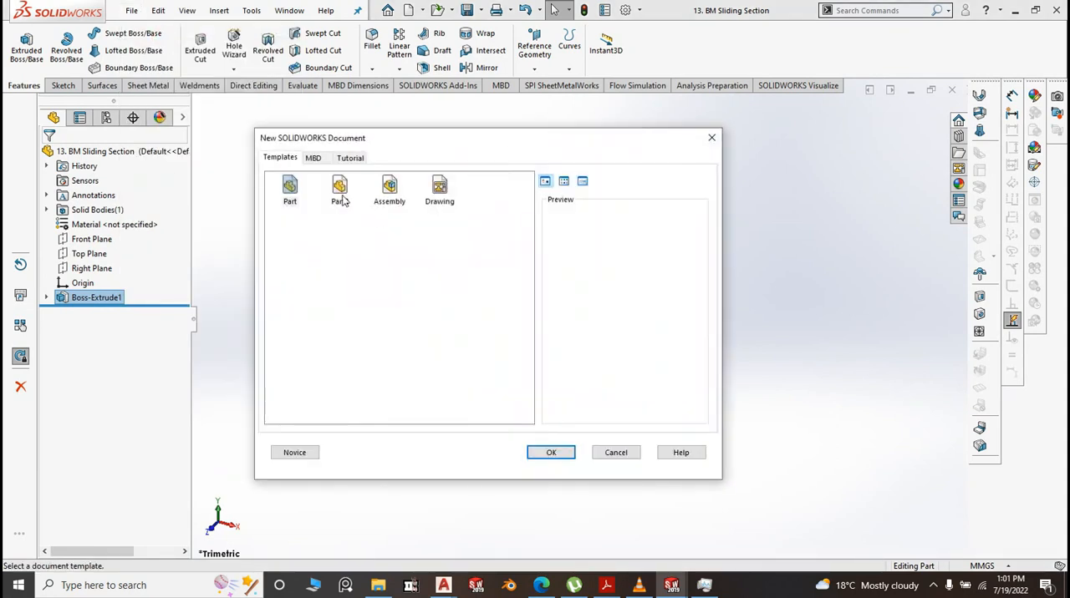
pyautogui.click(341, 190)
pyautogui.click(551, 453)
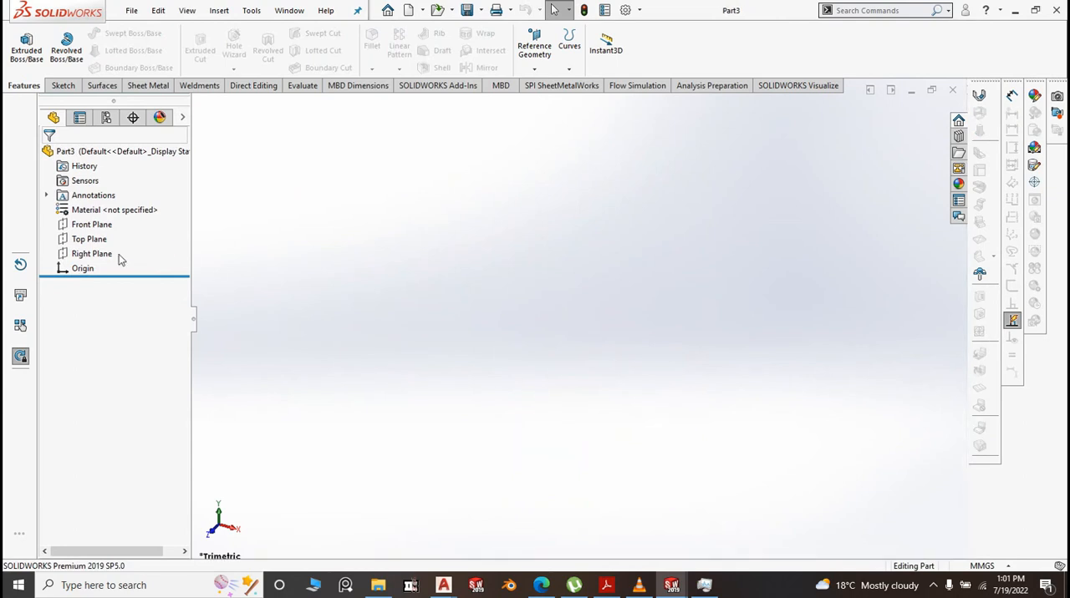
pyautogui.click(90, 239)
pyautogui.click(121, 218)
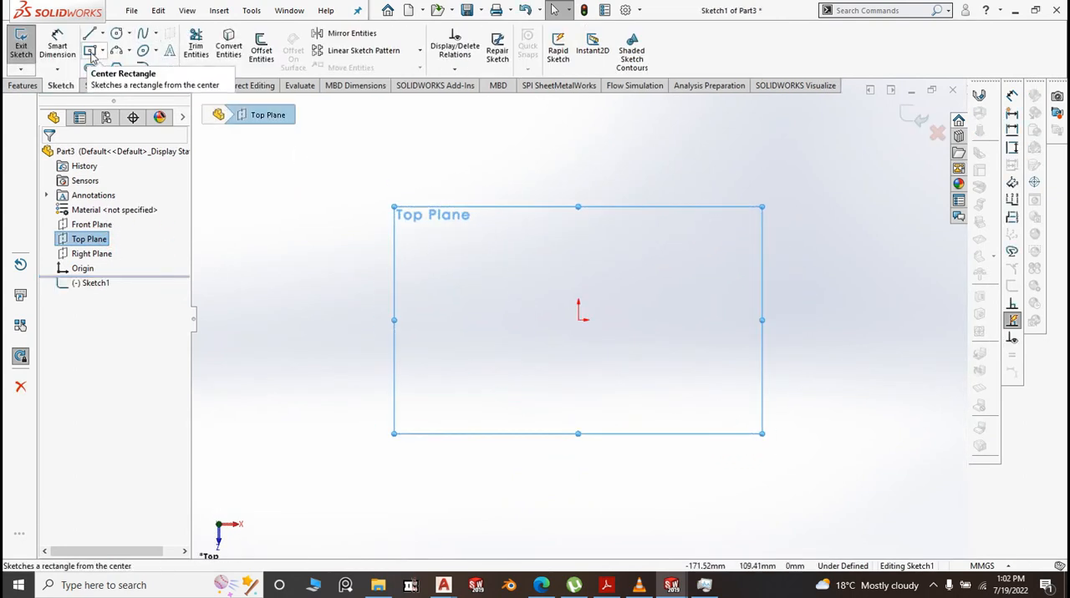
# Draw a narrow upright center rectangle about 133 mm long, centred on the origin
pyautogui.click(102, 51)
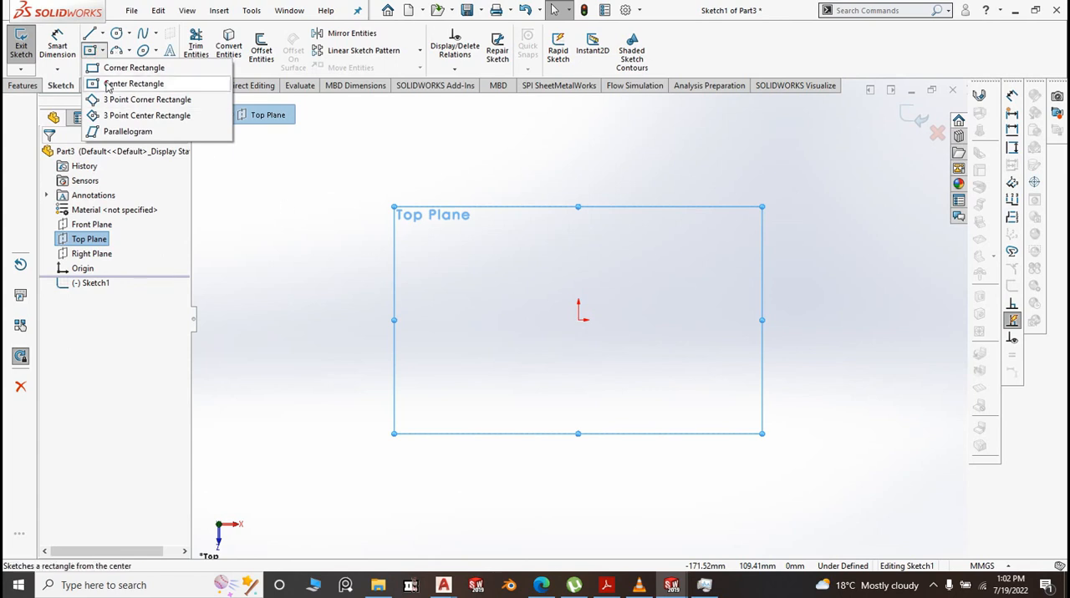
pyautogui.click(134, 83)
pyautogui.click(578, 320)
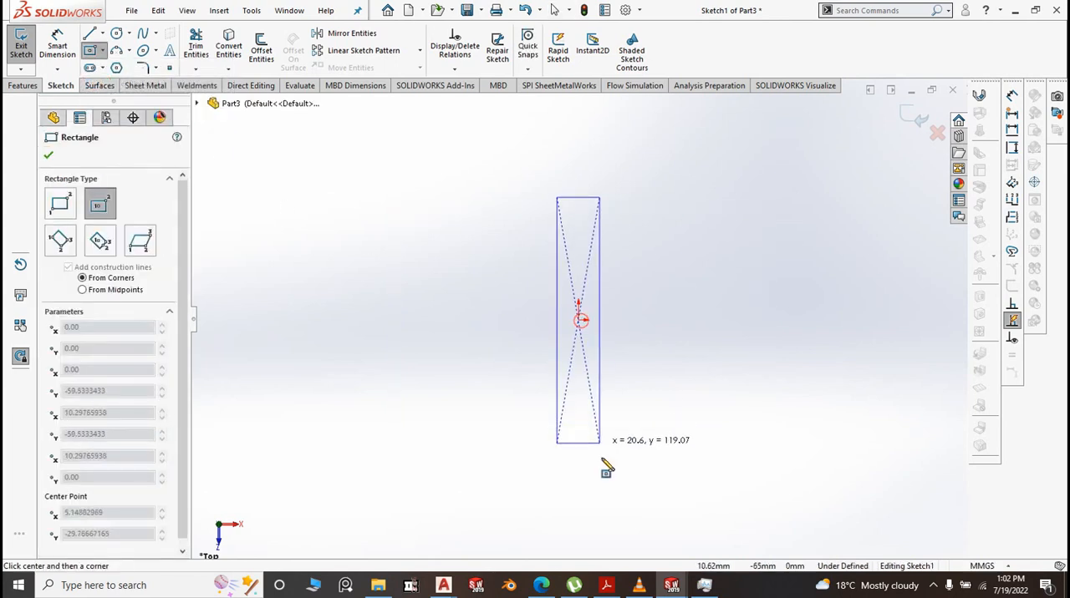
pyautogui.click(602, 457)
pyautogui.press('Escape')
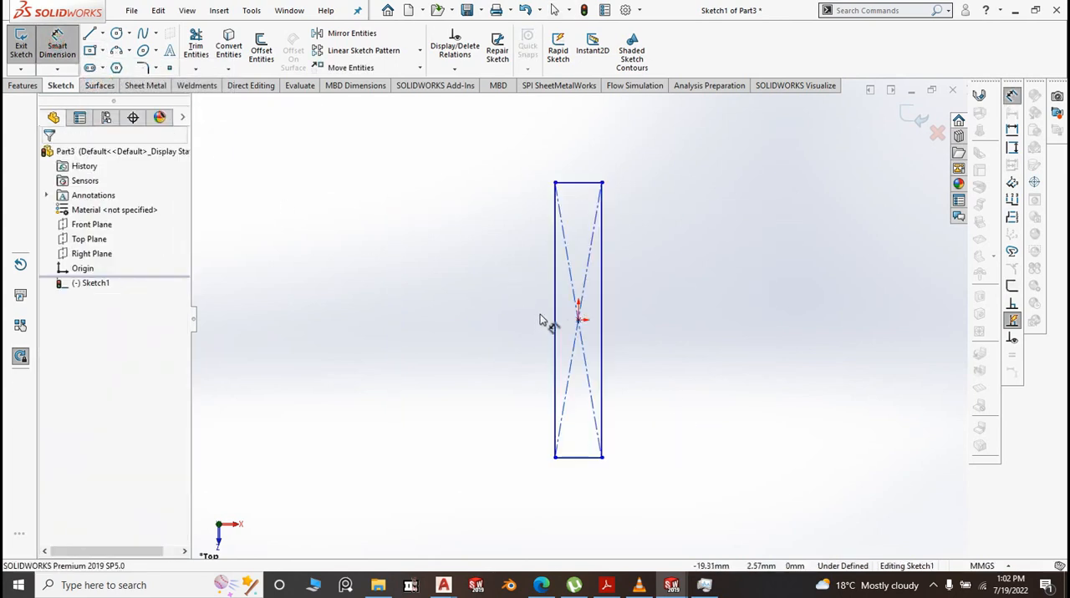
# Dimension the rectangle's long side to 525 mm and its short side to 30 mm
pyautogui.click(553, 305)
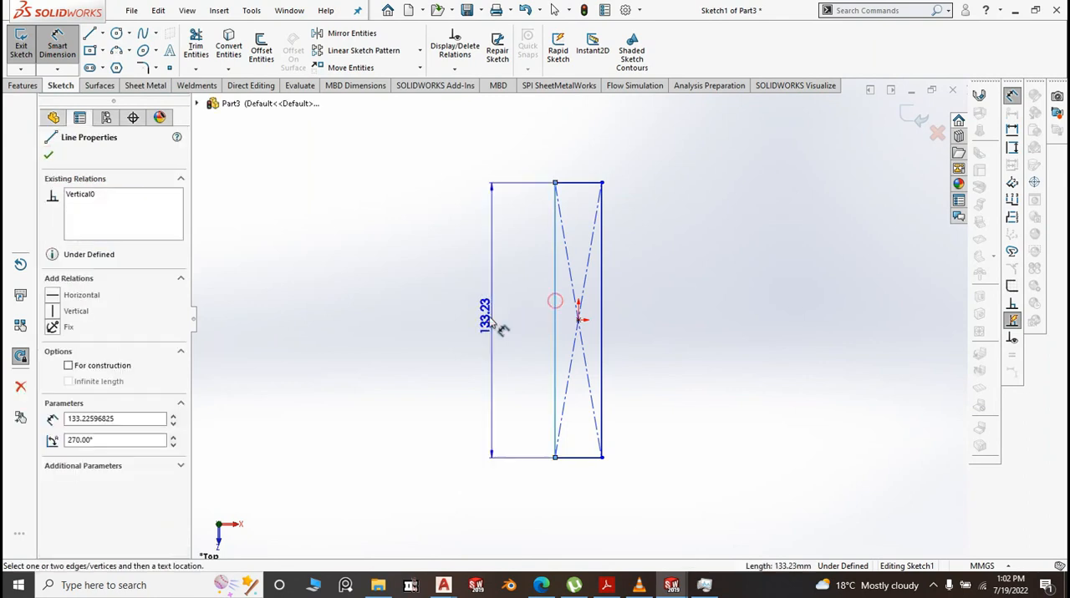
pyautogui.click(488, 326)
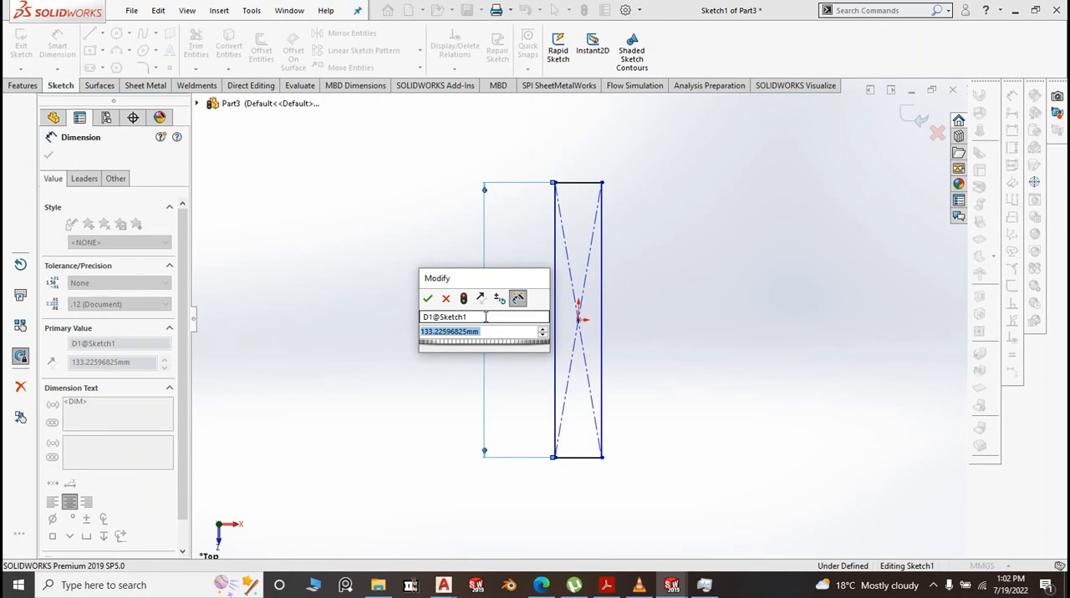
pyautogui.write('525')
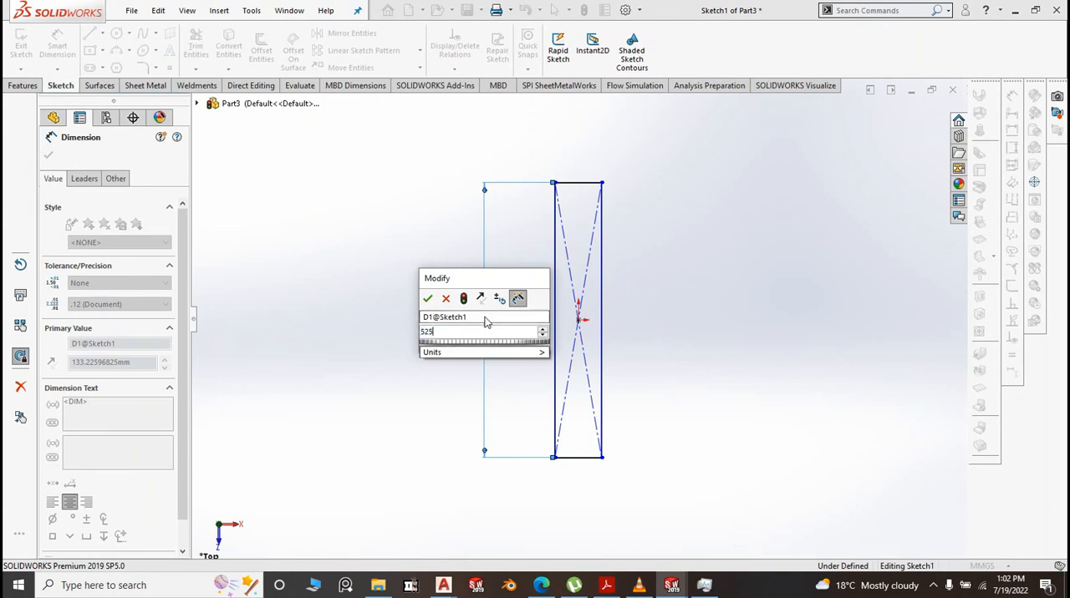
pyautogui.click(427, 299)
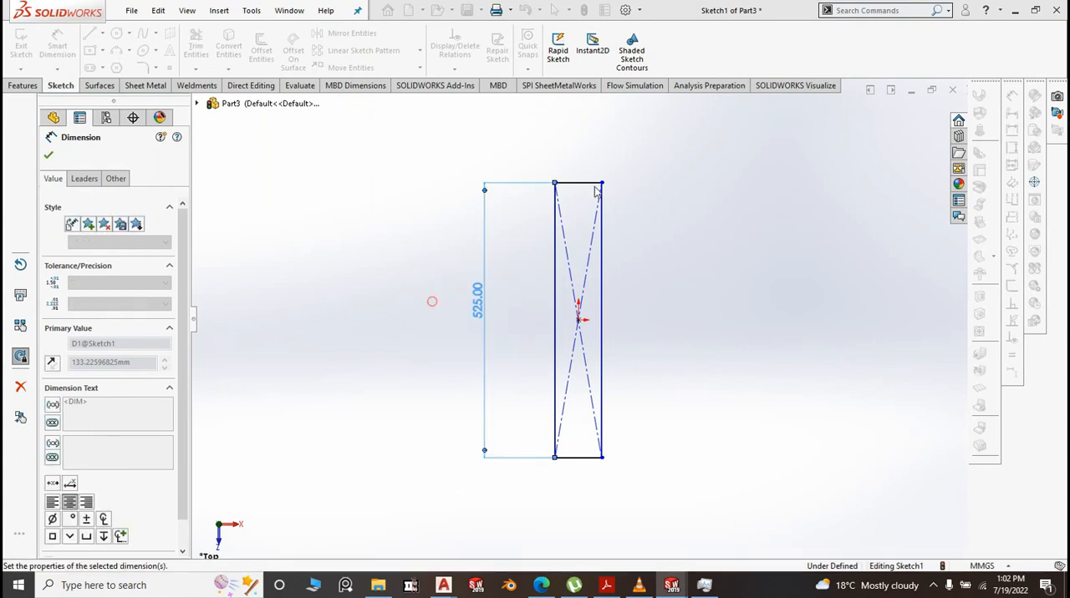
pyautogui.click(586, 182)
pyautogui.click(585, 160)
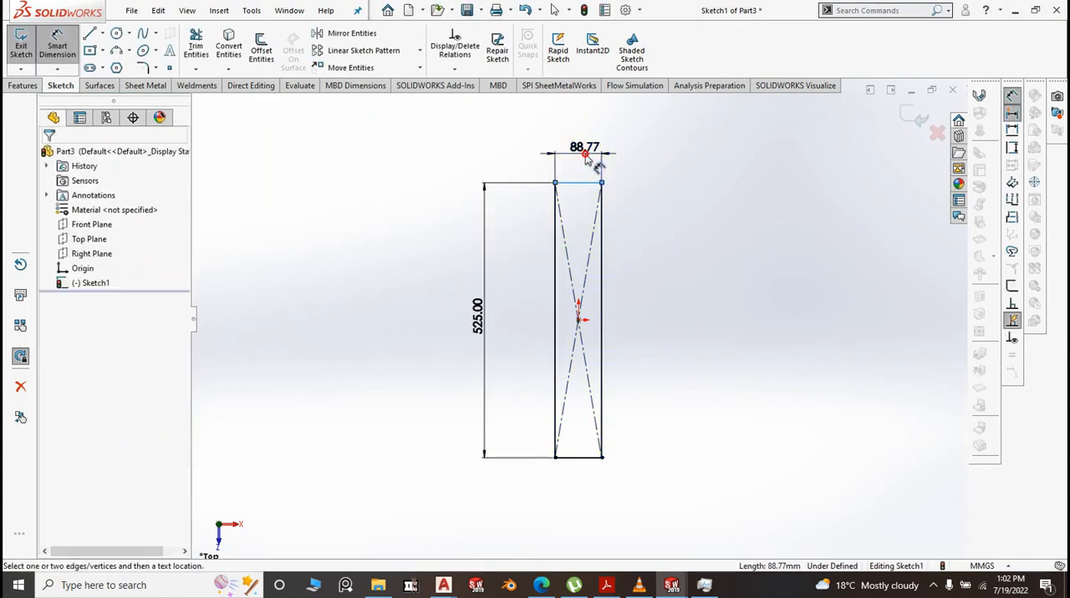
pyautogui.write('30')
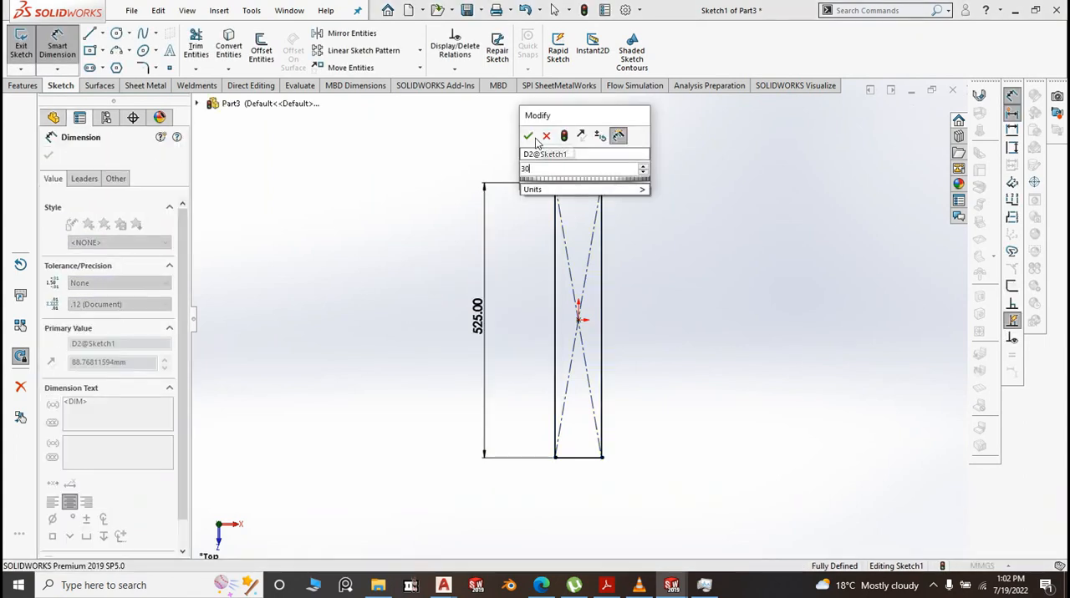
pyautogui.press('Return')
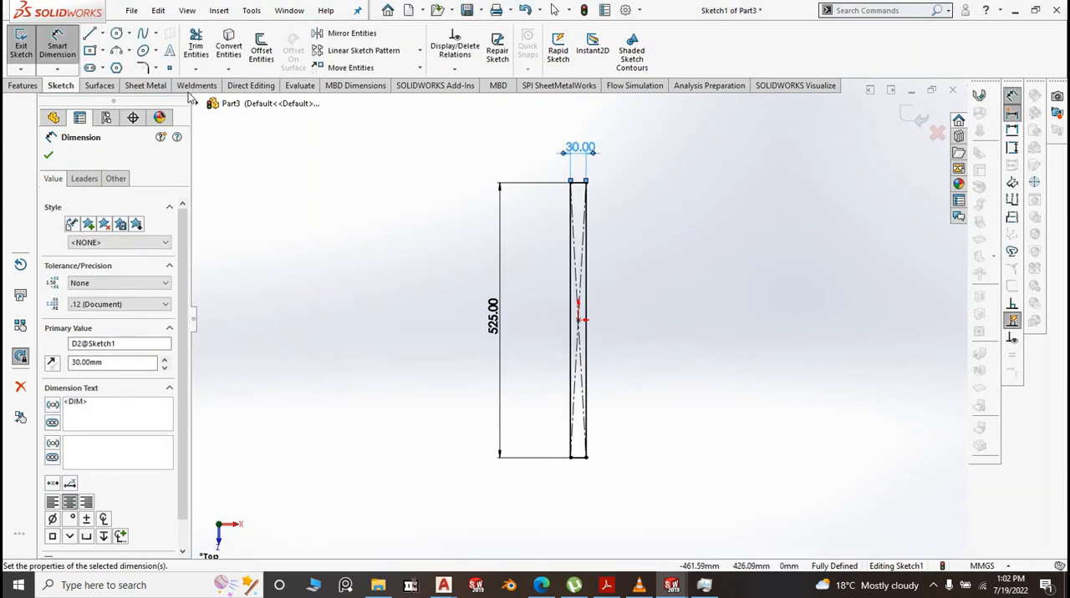
# Create a 1.5 mm thick sheet metal base flange from the rectangle
pyautogui.click(145, 86)
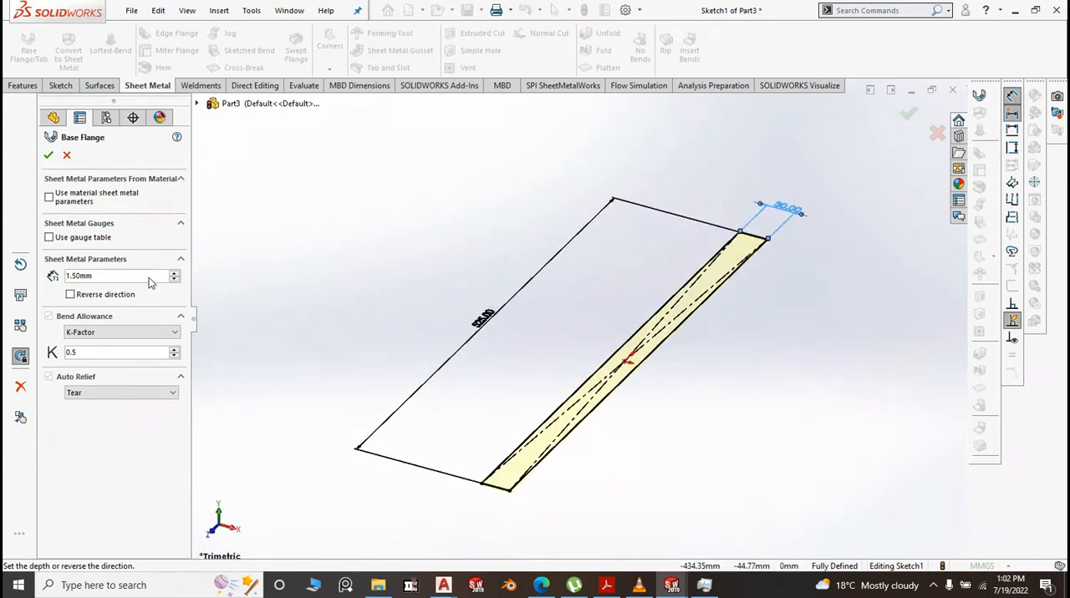
pyautogui.click(49, 155)
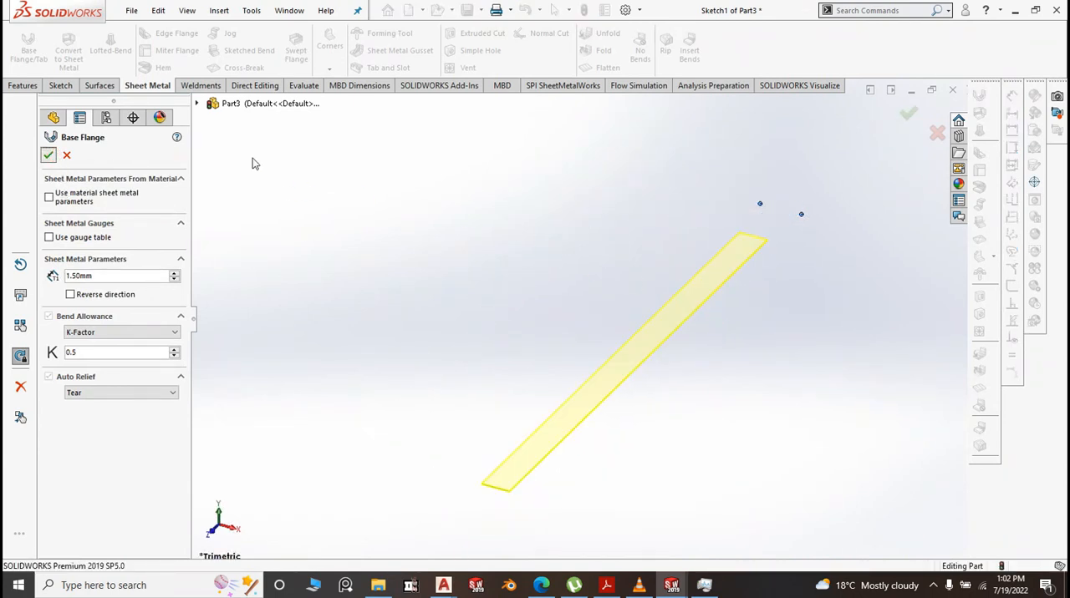
# Add a 90-degree downward edge flange 20 mm long with a 0.1 mm bend radius along the strip's front long edge
pyautogui.click(629, 377)
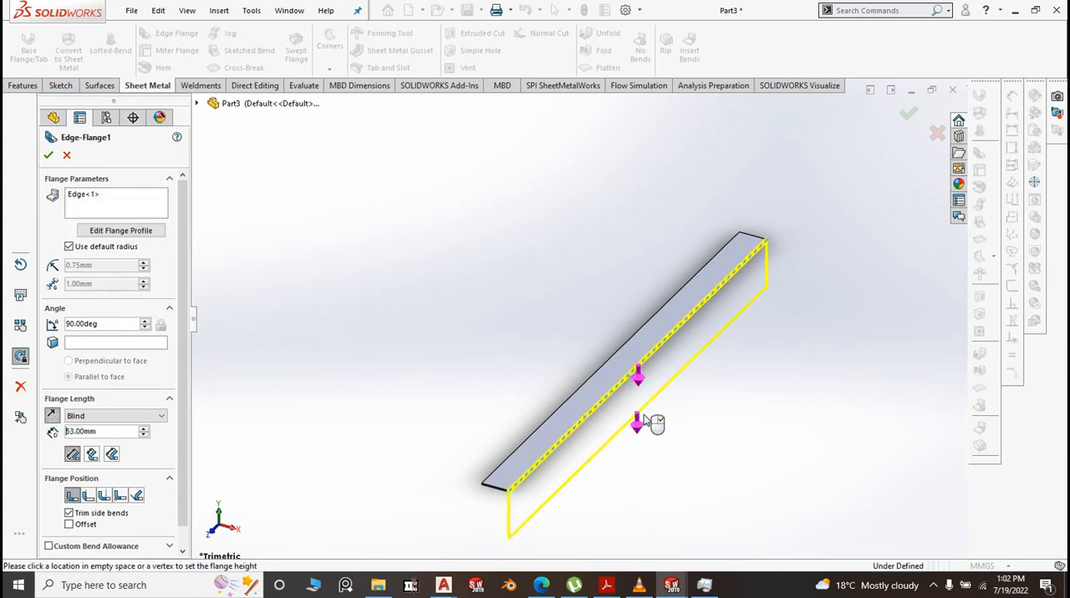
pyautogui.click(75, 251)
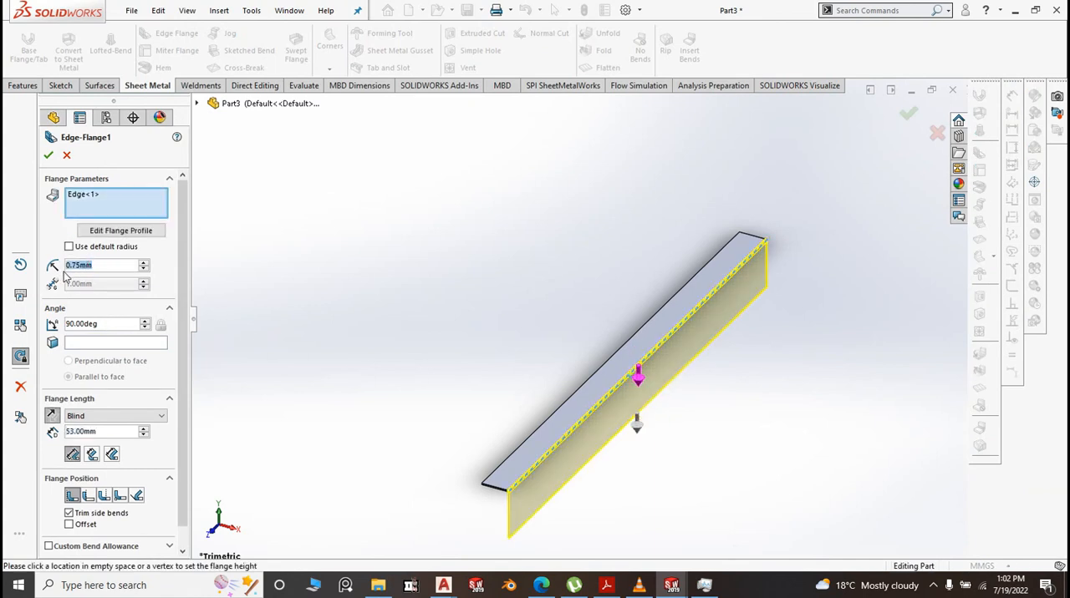
pyautogui.write('0.1')
pyautogui.press('Return')
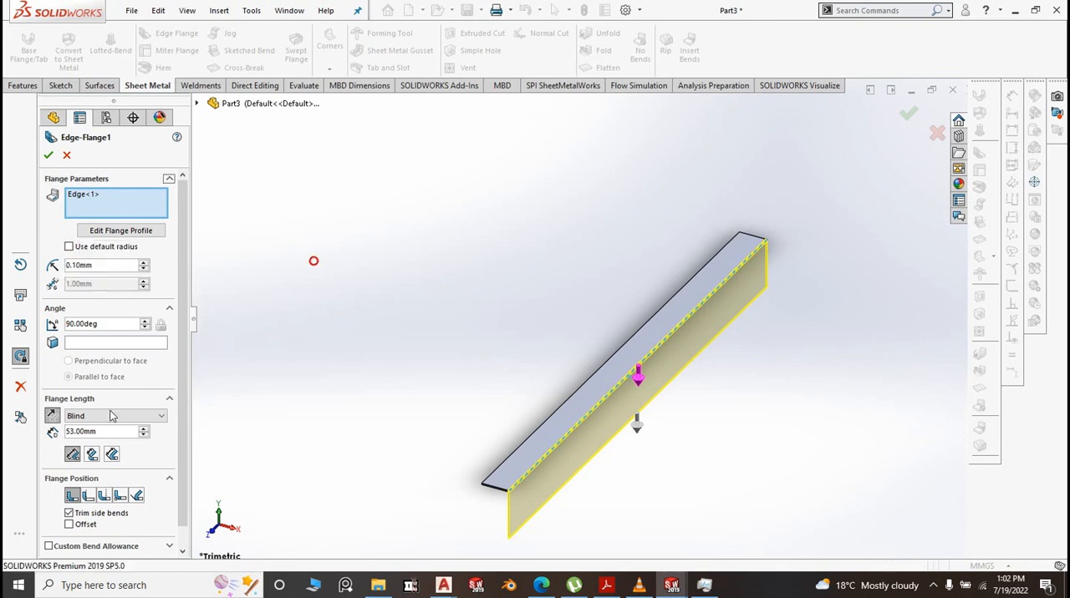
pyautogui.write('20')
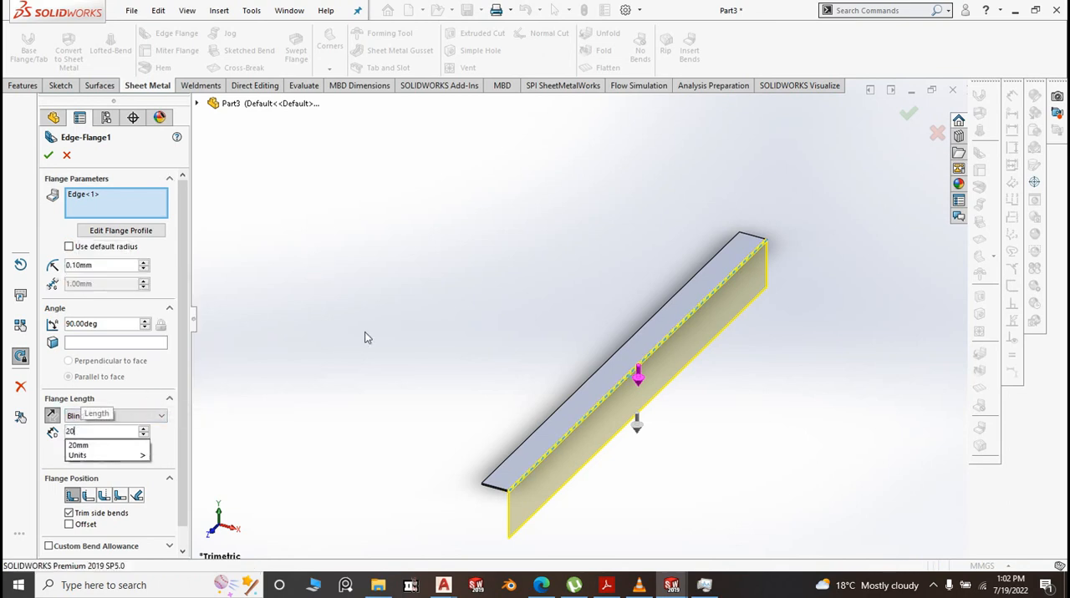
pyautogui.press('Return')
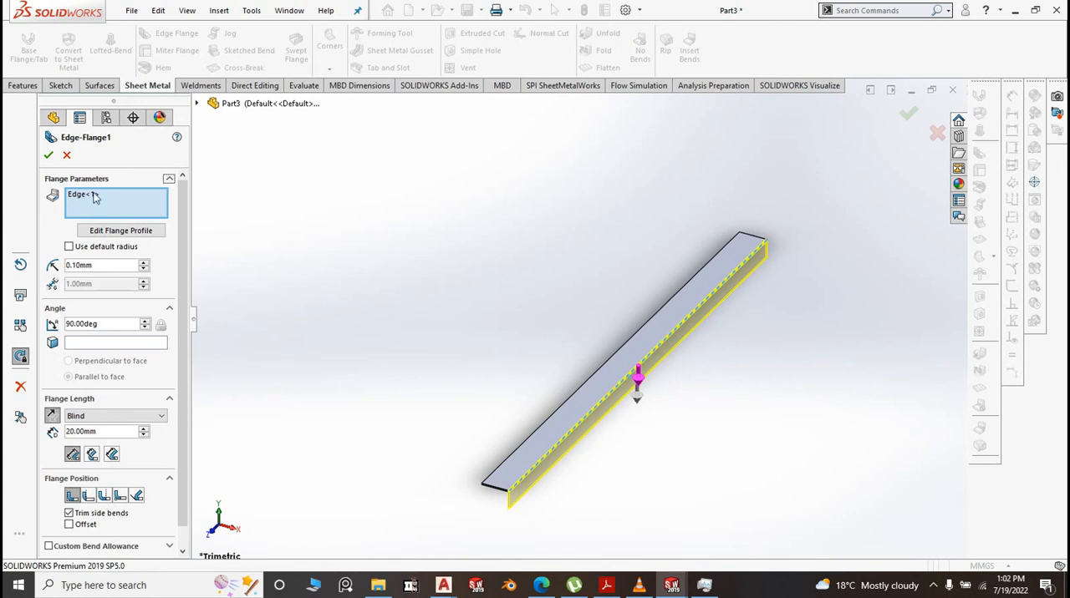
pyautogui.click(48, 155)
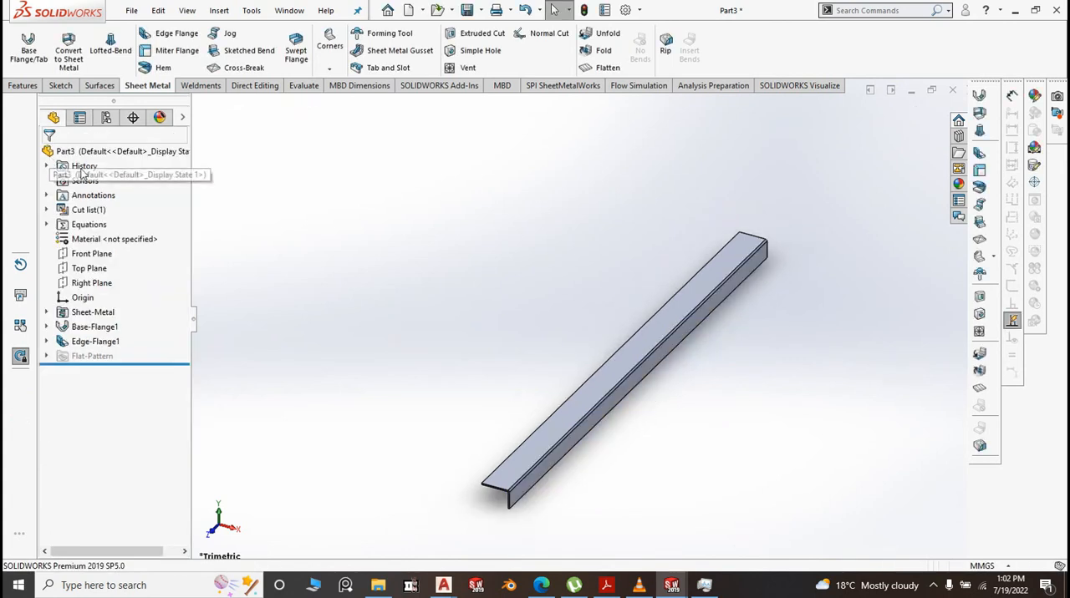
# Open the edge flange's profile sketch for editing and view it normal to its plane
pyautogui.scroll(1, 608, 425)
pyautogui.scroll(-2, 608, 422)
pyautogui.click(536, 377)
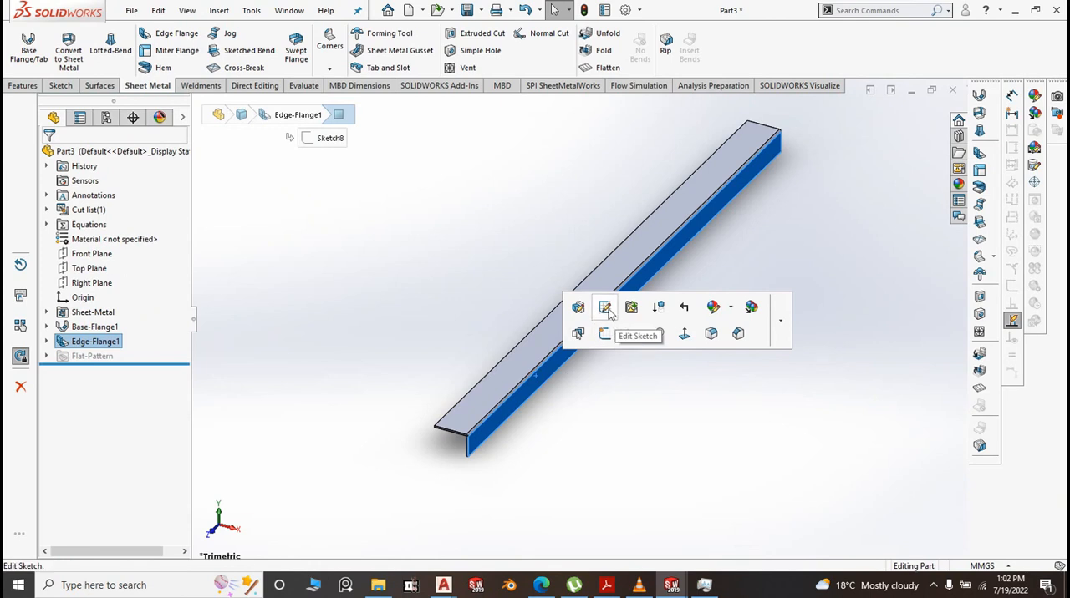
pyautogui.click(605, 336)
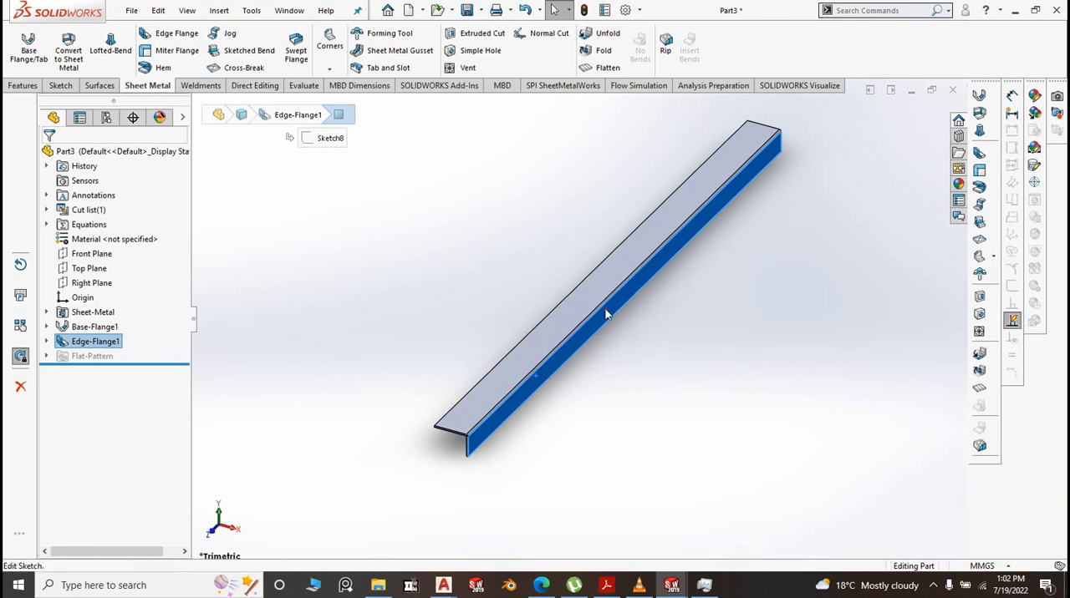
pyautogui.press('space')
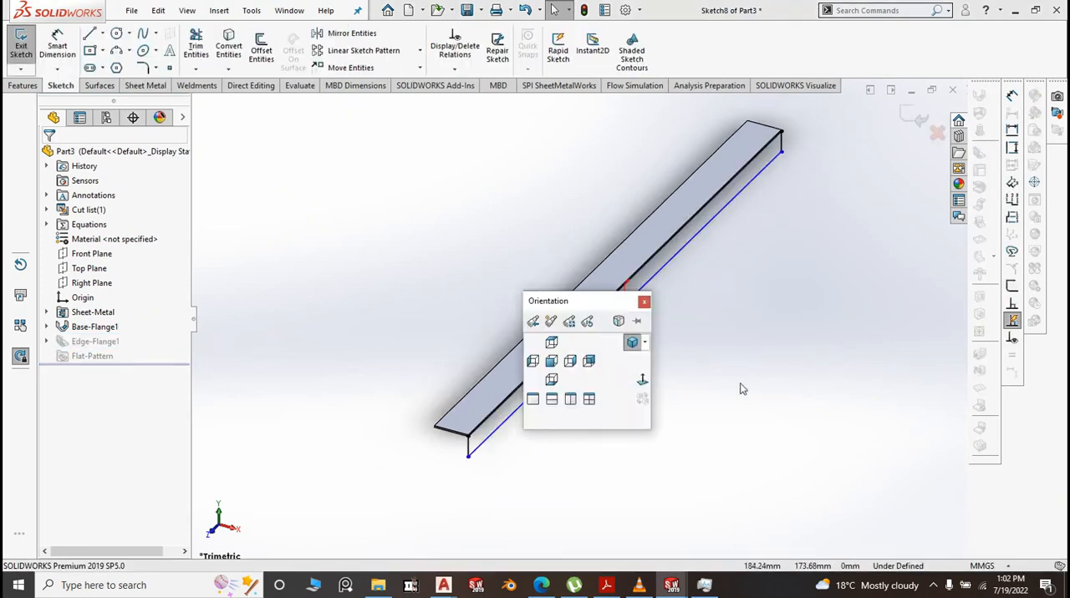
pyautogui.click(642, 380)
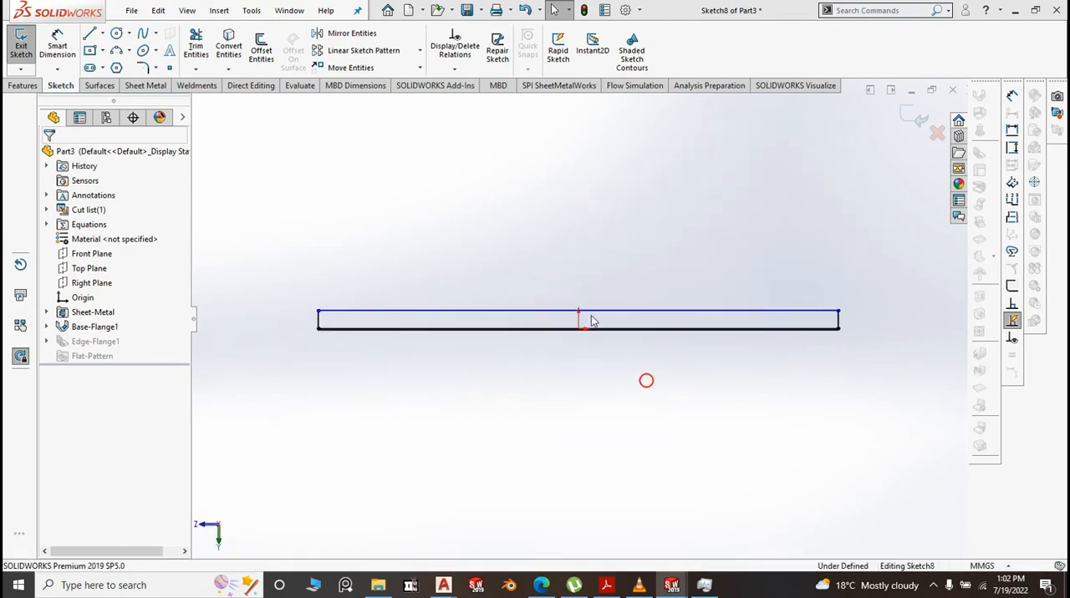
# Draw a vertical line across the full height of the flange profile, about 27 mm from its left end
pyautogui.click(102, 33)
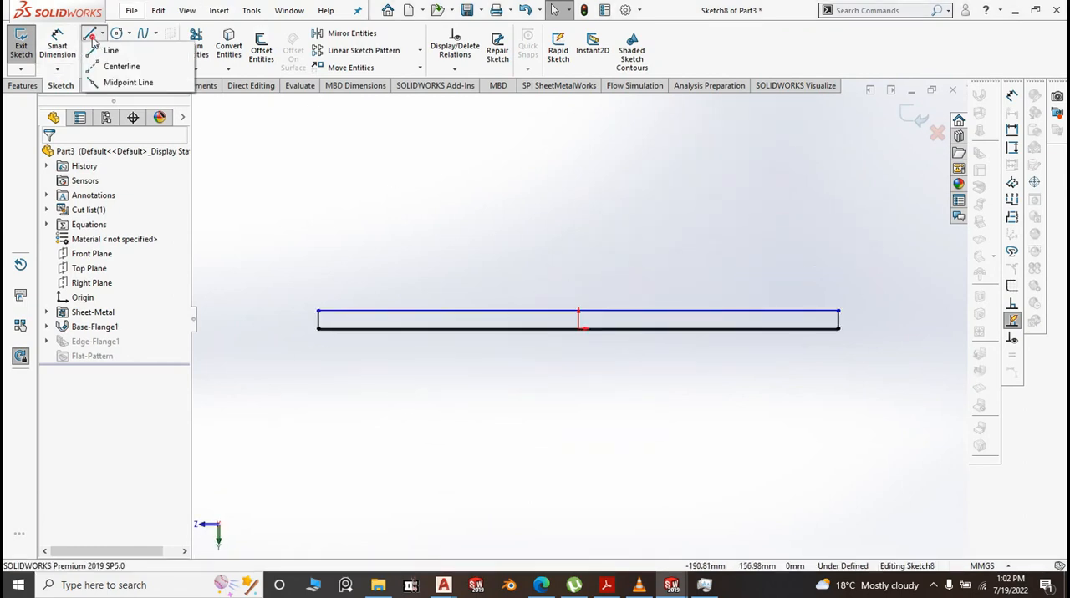
pyautogui.click(102, 47)
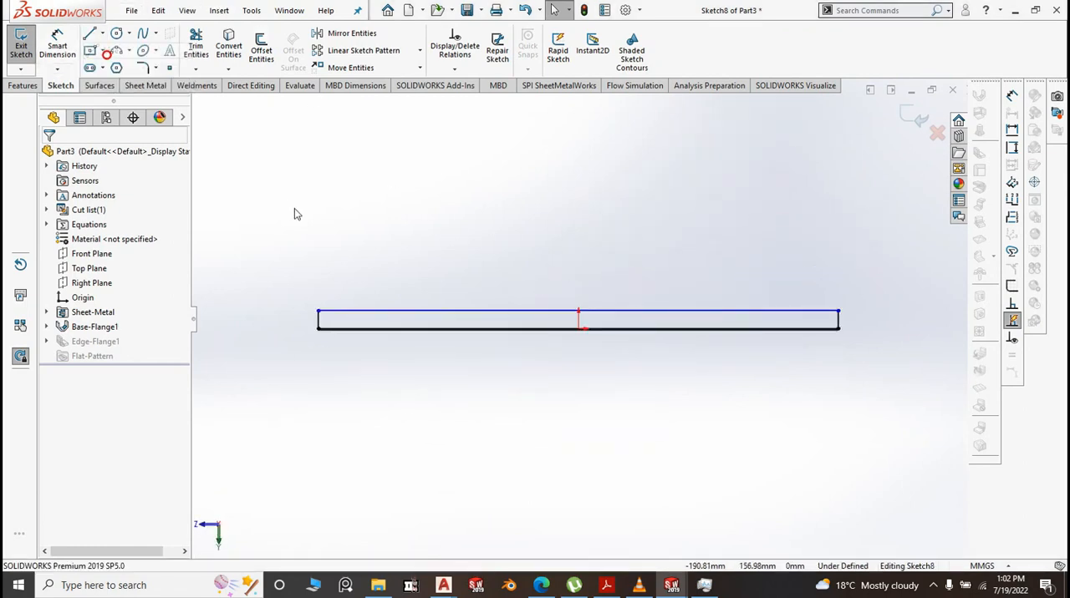
pyautogui.click(345, 312)
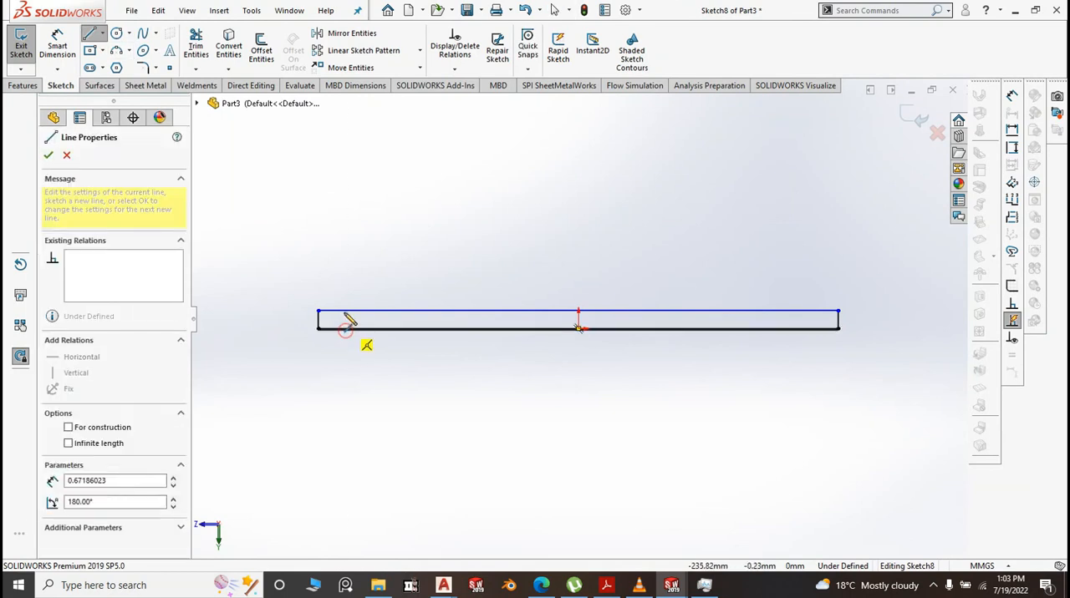
pyautogui.rightClick(449, 243)
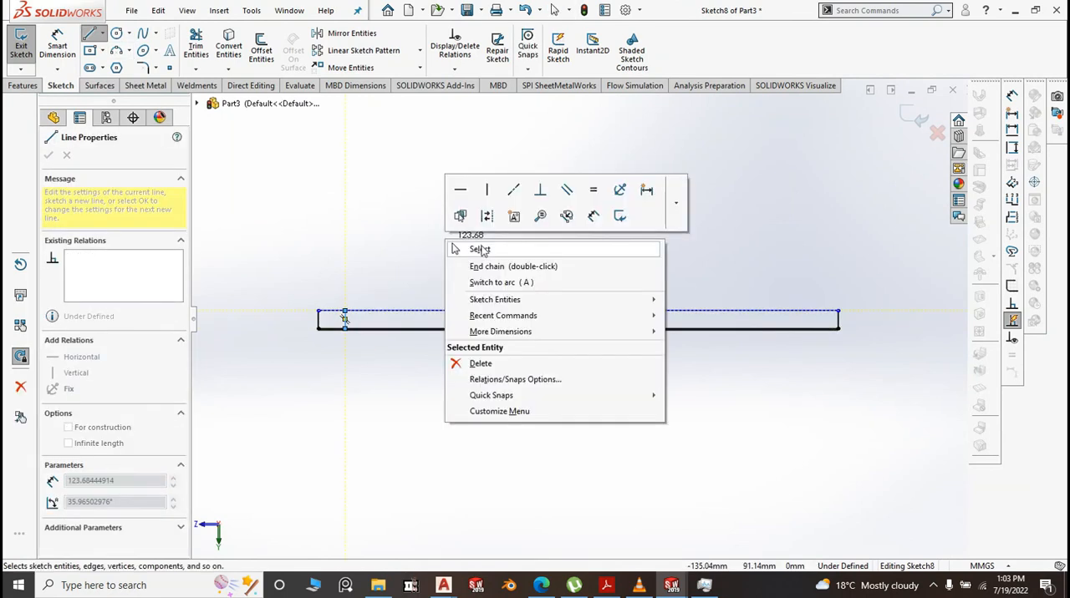
pyautogui.click(480, 249)
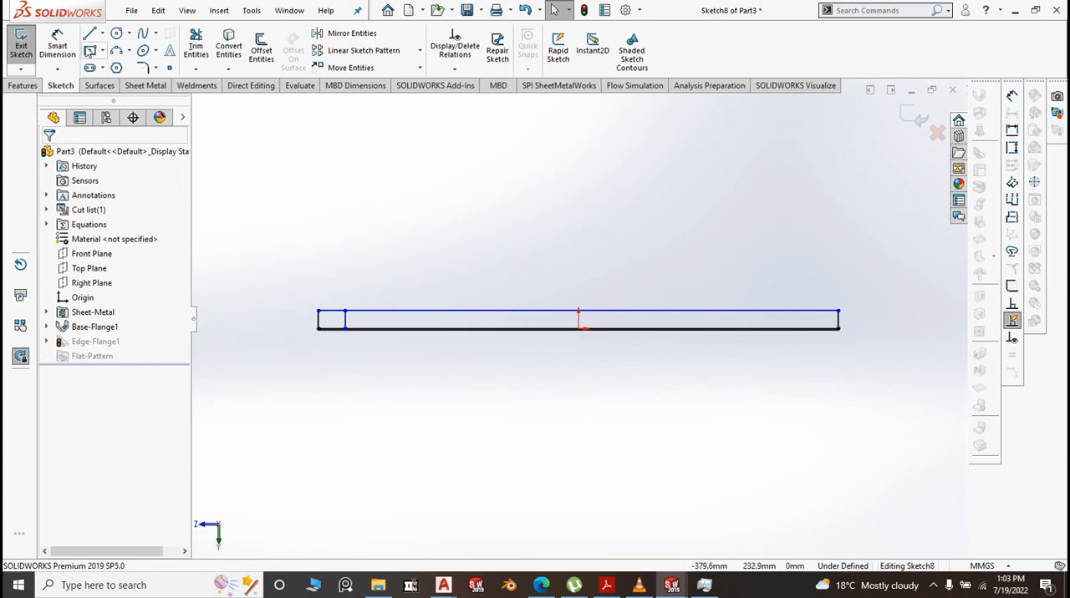
# Draw a second vertical line across the full height of the flange profile, about 19 mm from its right end
pyautogui.click(103, 34)
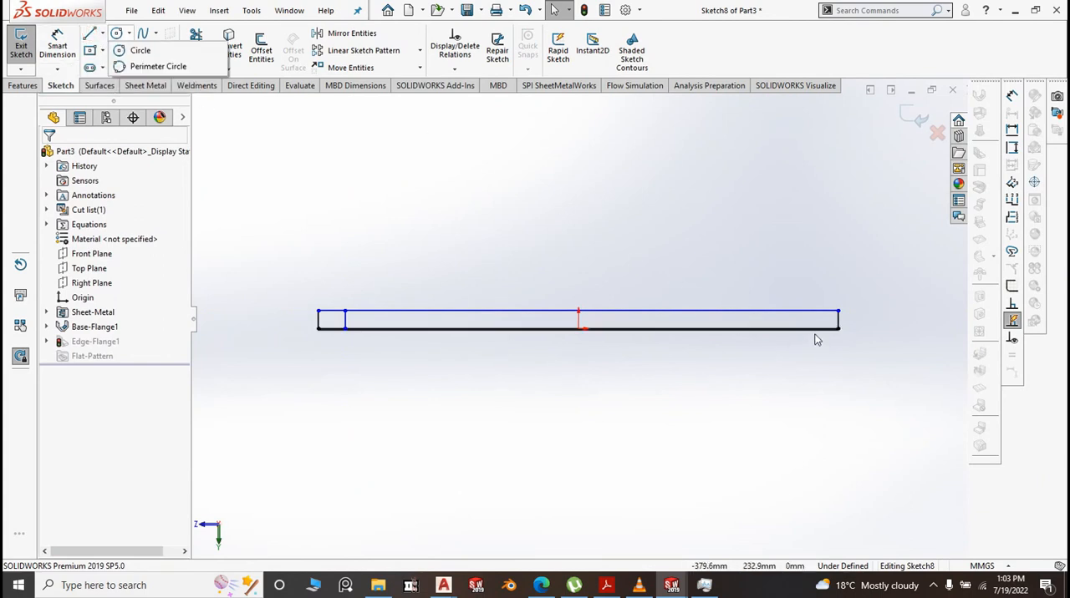
pyautogui.click(93, 36)
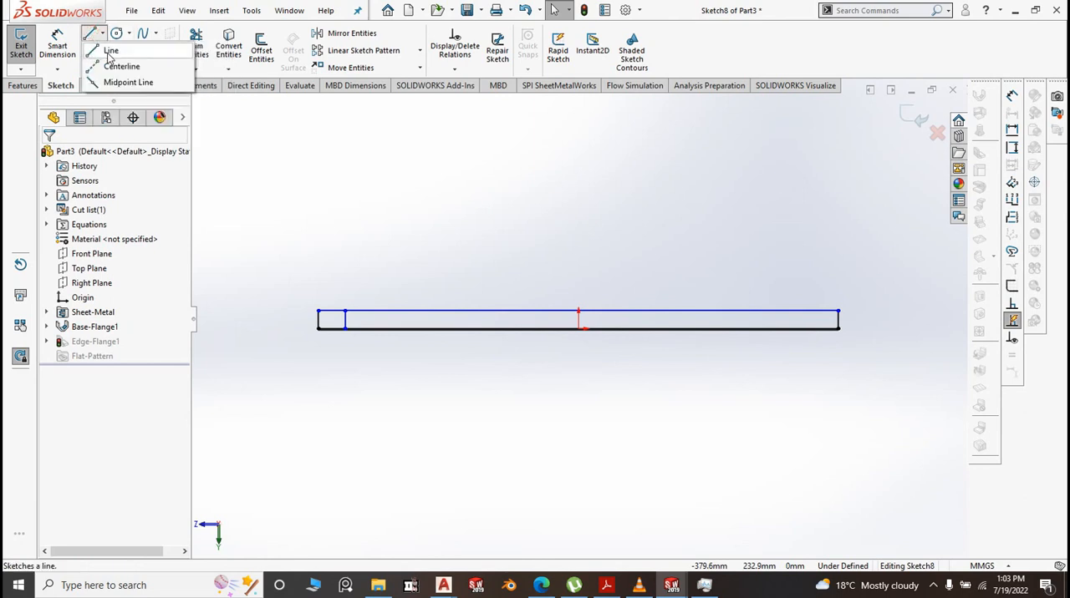
pyautogui.click(105, 52)
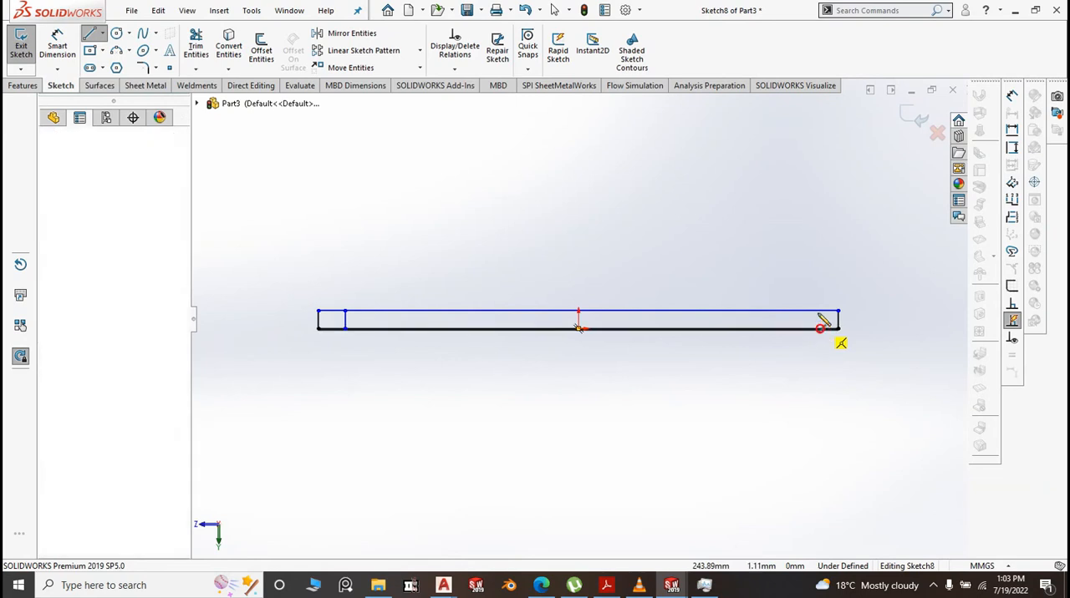
pyautogui.click(820, 312)
pyautogui.rightClick(798, 240)
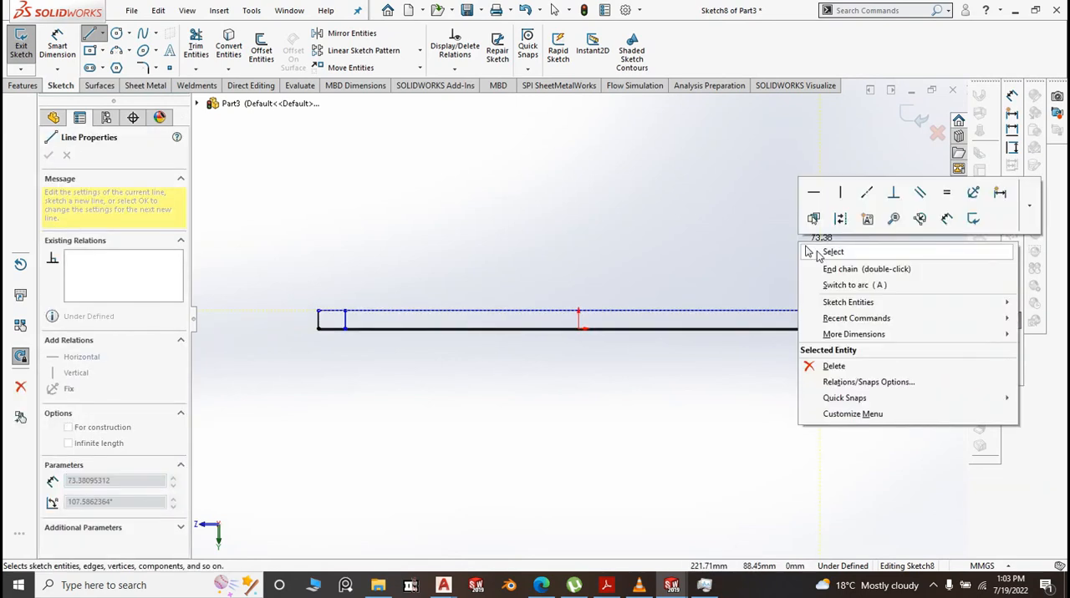
pyautogui.click(817, 251)
# Convert the flange profile's two outer vertical end lines to construction geometry
pyautogui.scroll(-4, 868, 353)
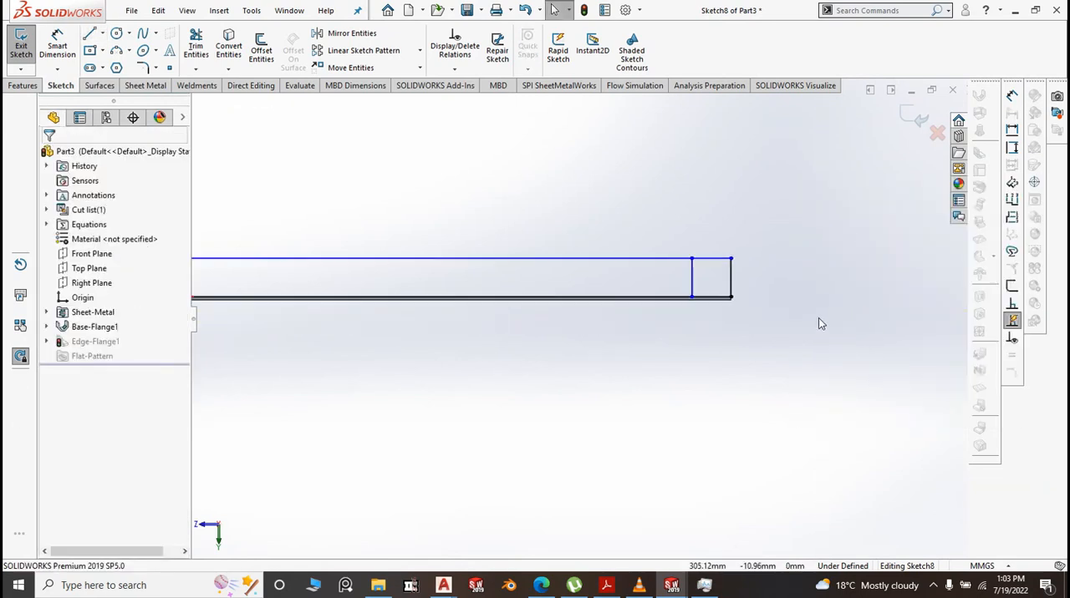
pyautogui.click(732, 283)
pyautogui.scroll(2, 687, 353)
pyautogui.scroll(2, 330, 339)
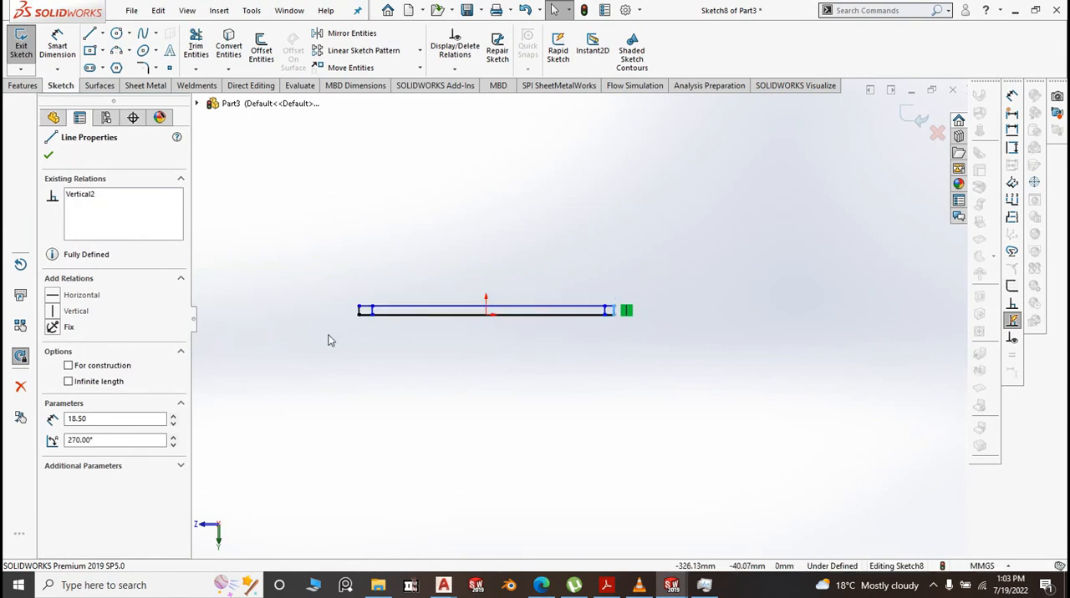
pyautogui.scroll(-4, 382, 323)
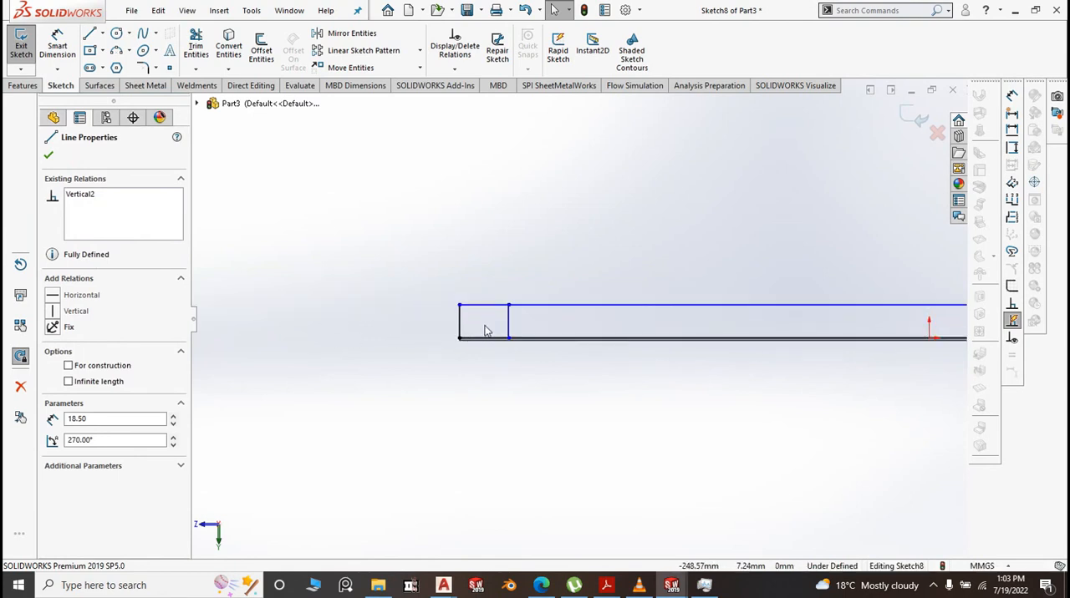
pyautogui.moveTo(485, 325); pyautogui.dragTo(438, 314)
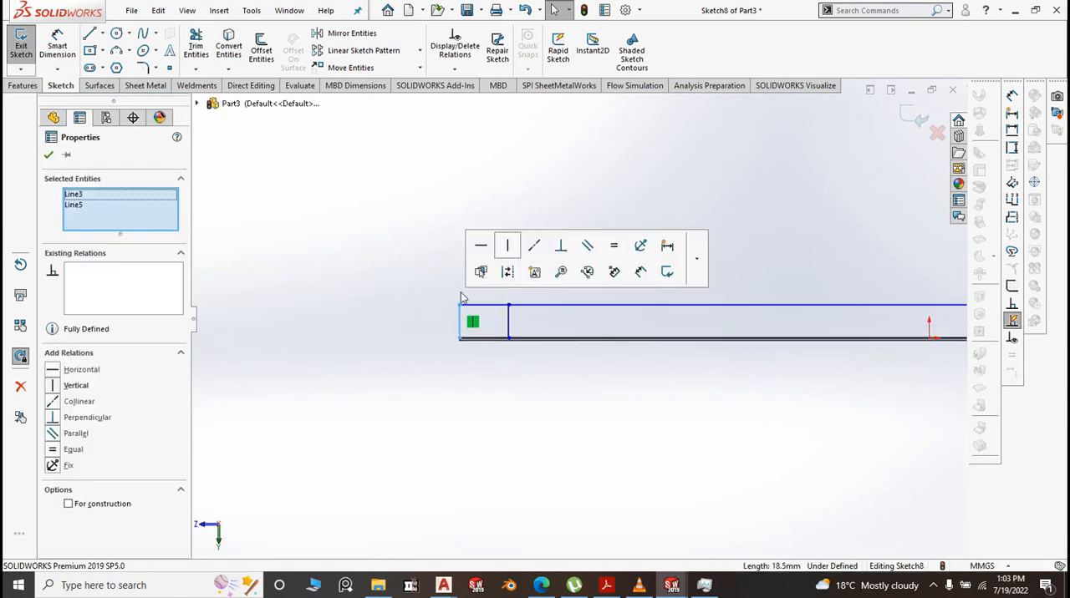
pyautogui.click(507, 271)
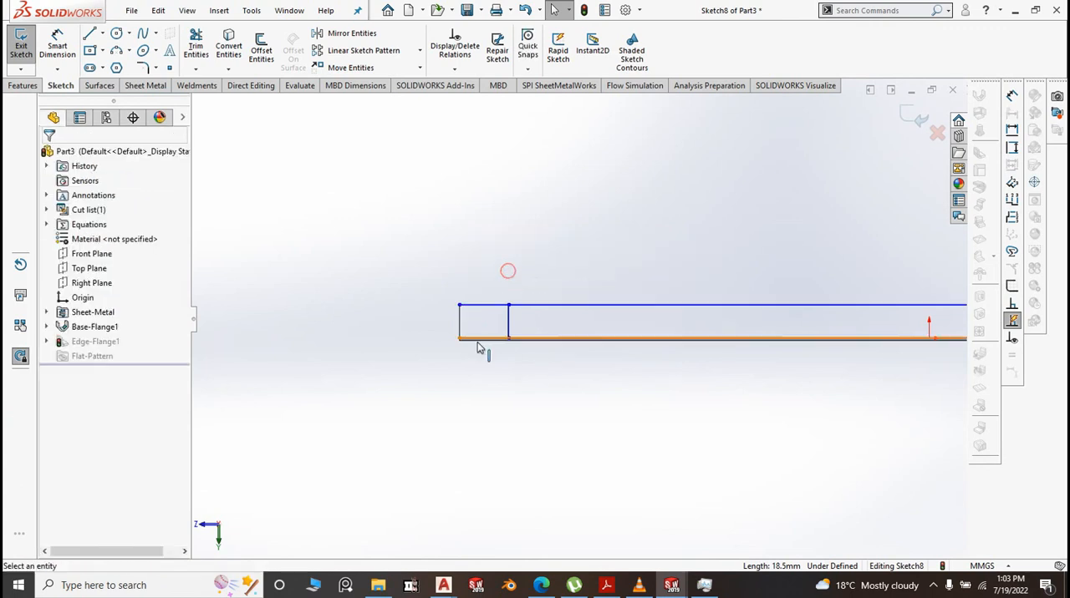
# Dimension the height between the flange profile's two long horizontal lines to 20 mm
pyautogui.click(57, 46)
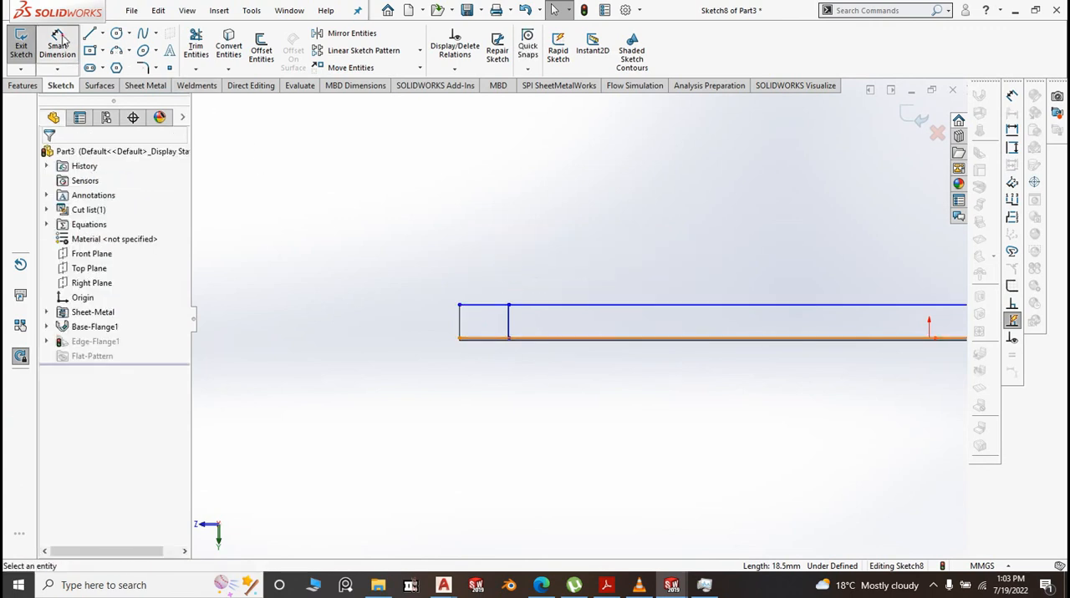
pyautogui.click(633, 333)
pyautogui.click(633, 306)
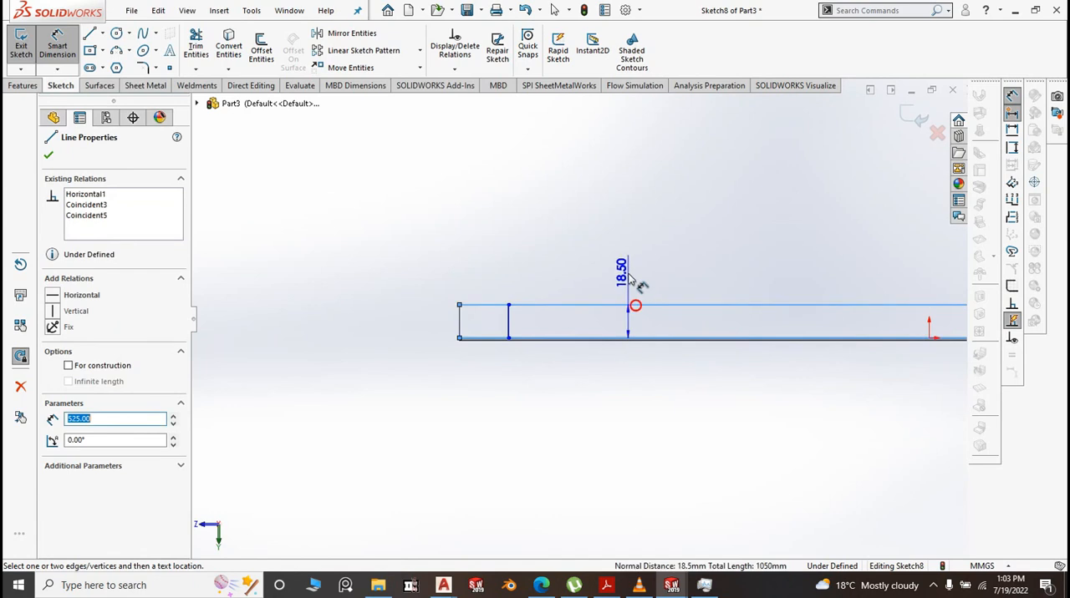
pyautogui.click(626, 274)
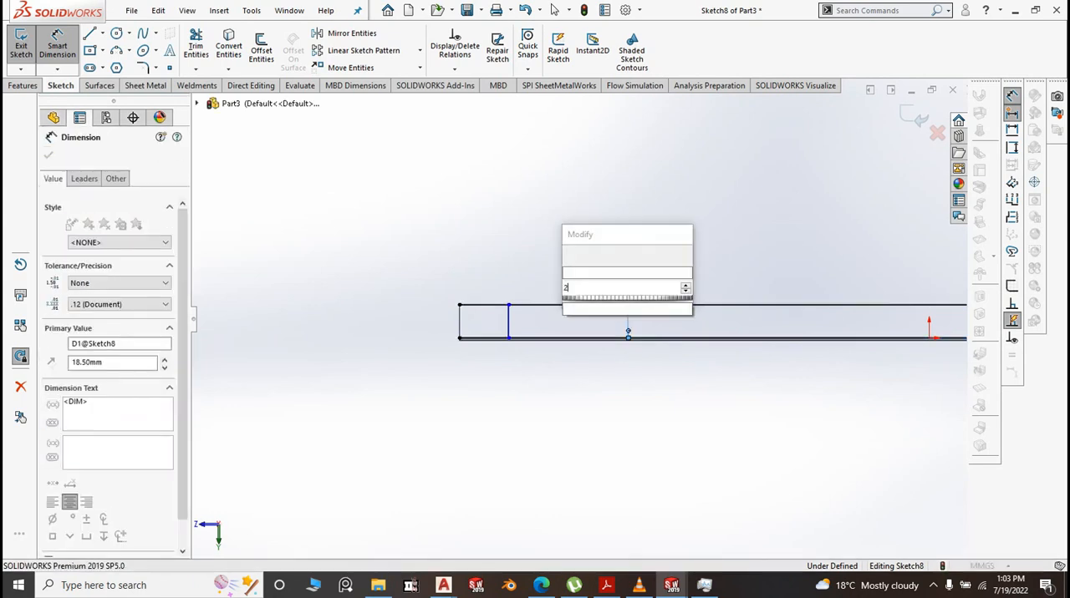
pyautogui.write('20')
pyautogui.click(570, 255)
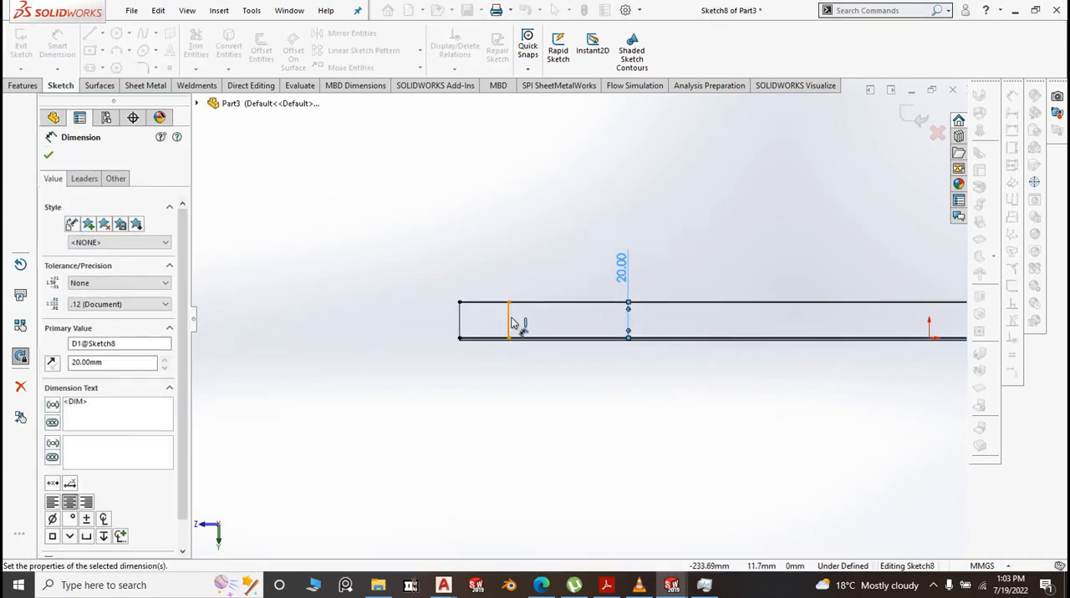
# Dimension the left inner vertical line 5 mm from the profile's left construction end line
pyautogui.click(509, 326)
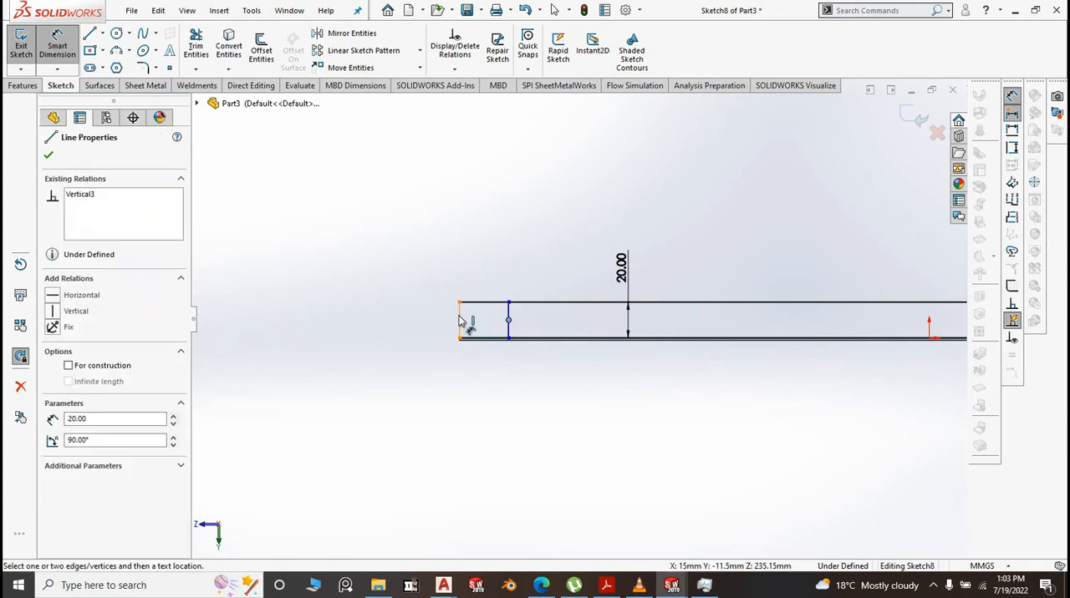
pyautogui.click(459, 322)
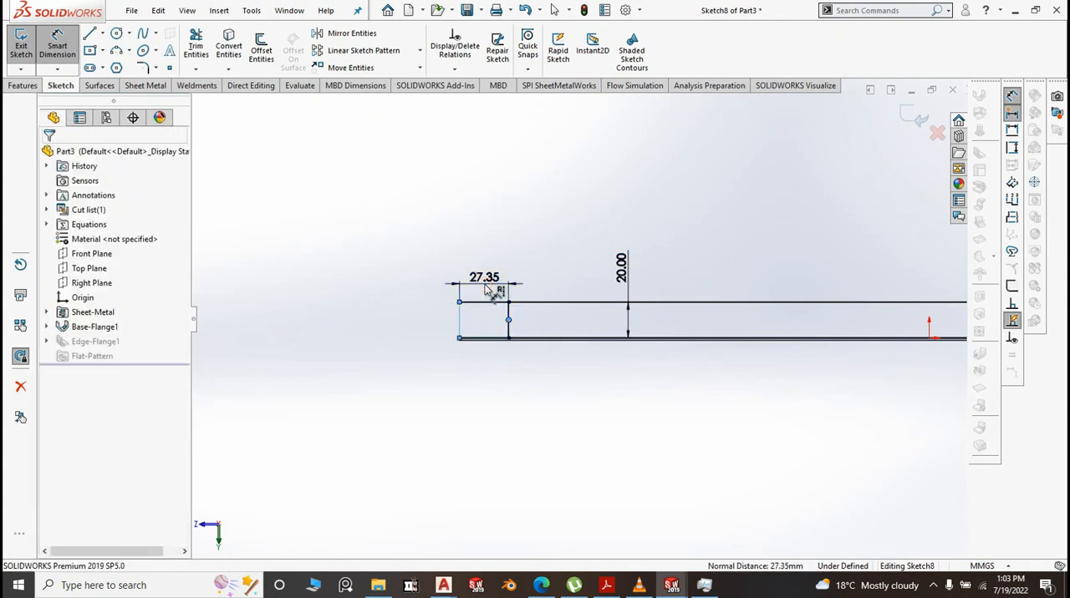
pyautogui.click(485, 285)
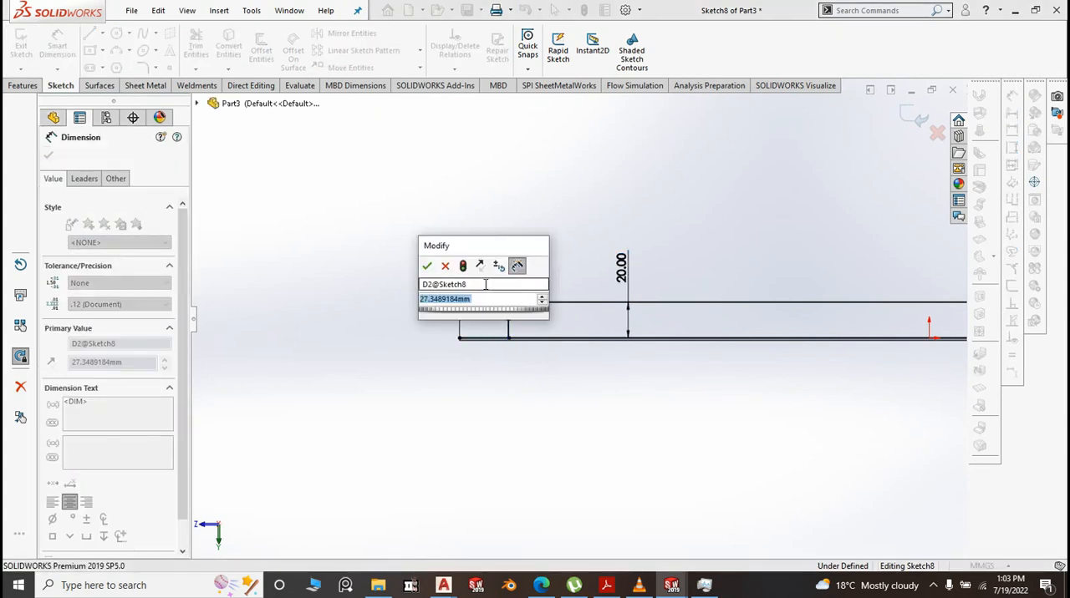
pyautogui.write('5')
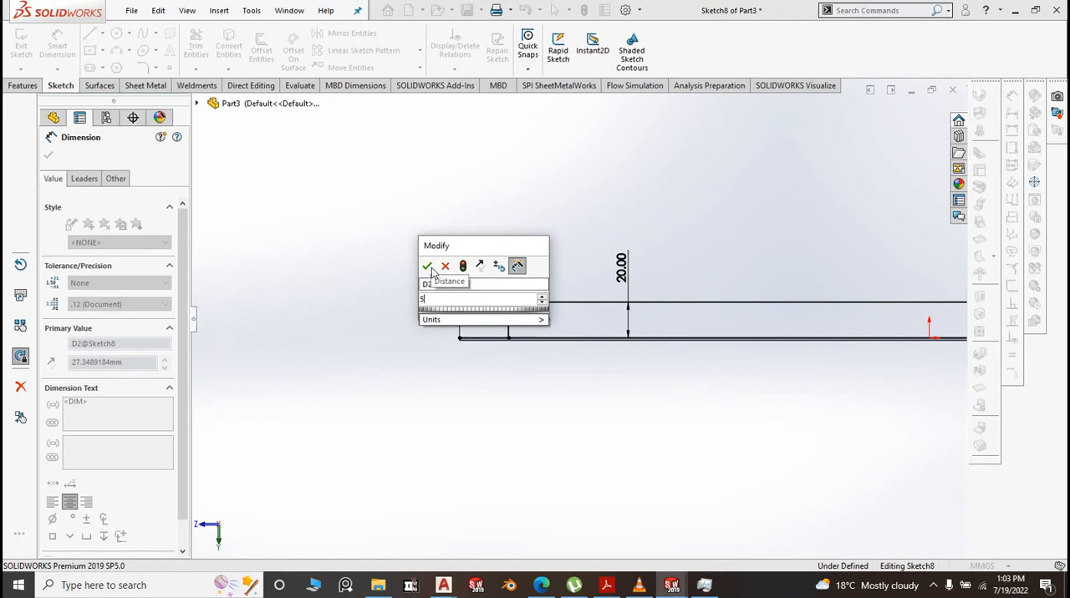
pyautogui.click(427, 267)
# Set the left inner line's distance from the profile end to 10 mm
pyautogui.scroll(-3, 480, 313)
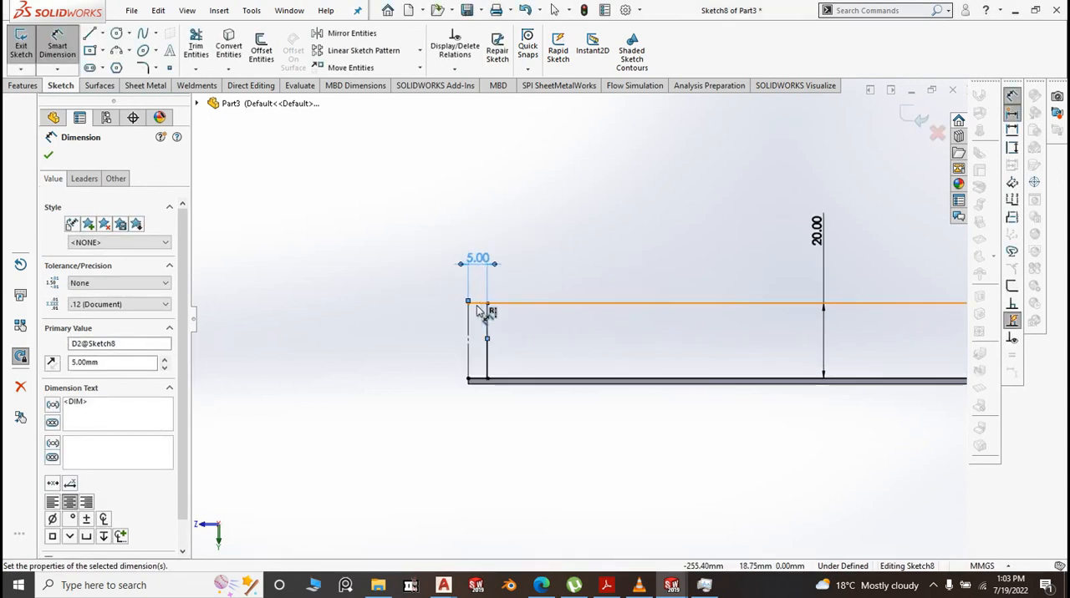
pyautogui.scroll(2, 502, 405)
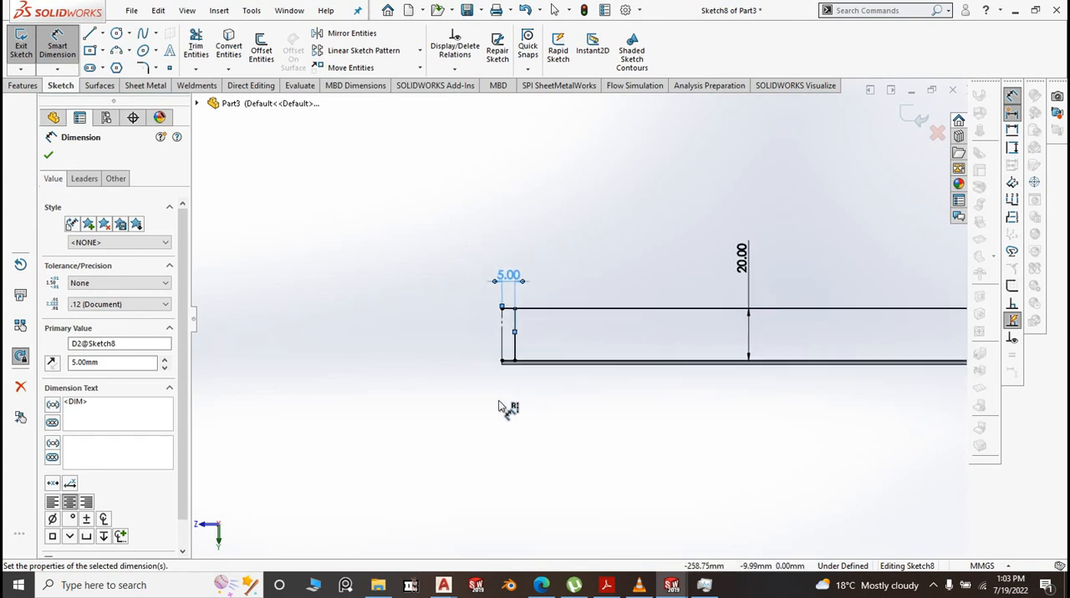
pyautogui.scroll(-3, 527, 289)
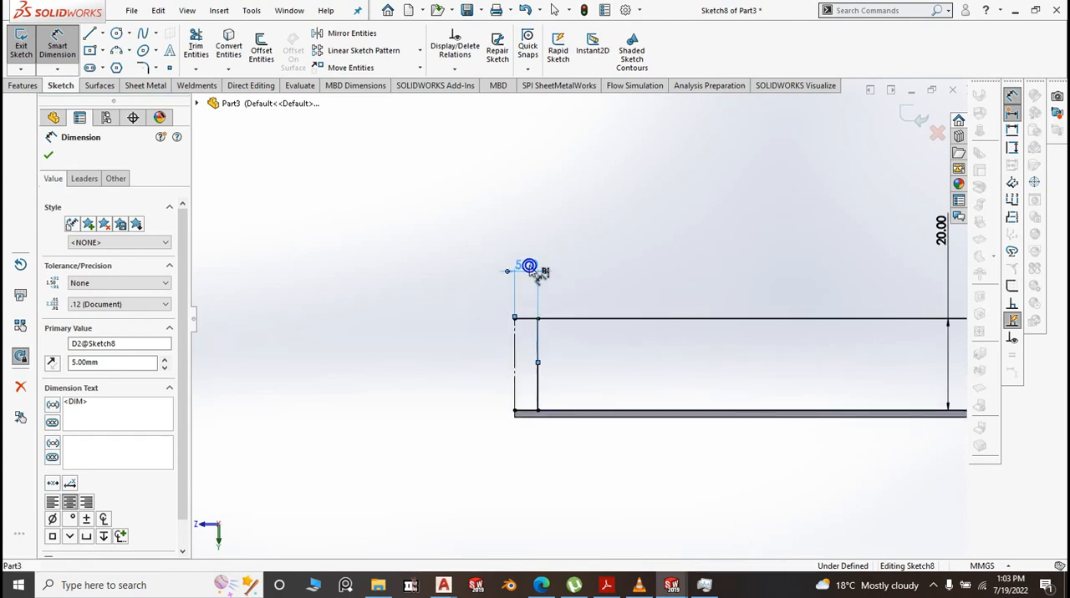
pyautogui.doubleClick(529, 266)
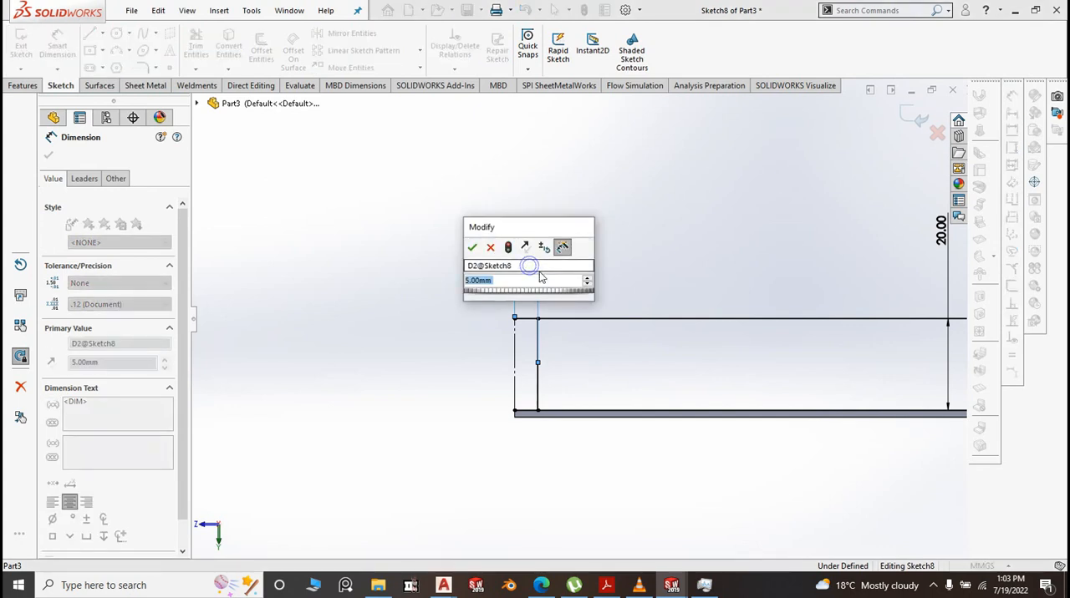
pyautogui.write('10')
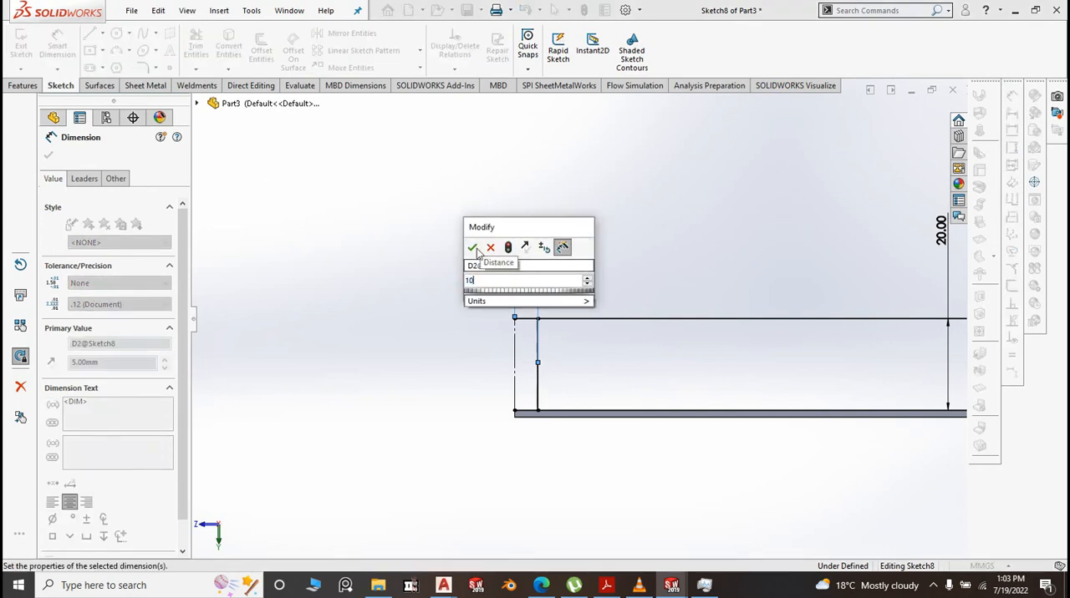
pyautogui.click(472, 247)
# Dimension the flange profile's right inner vertical line 10 mm from the right construction end line
pyautogui.scroll(10, 410, 316)
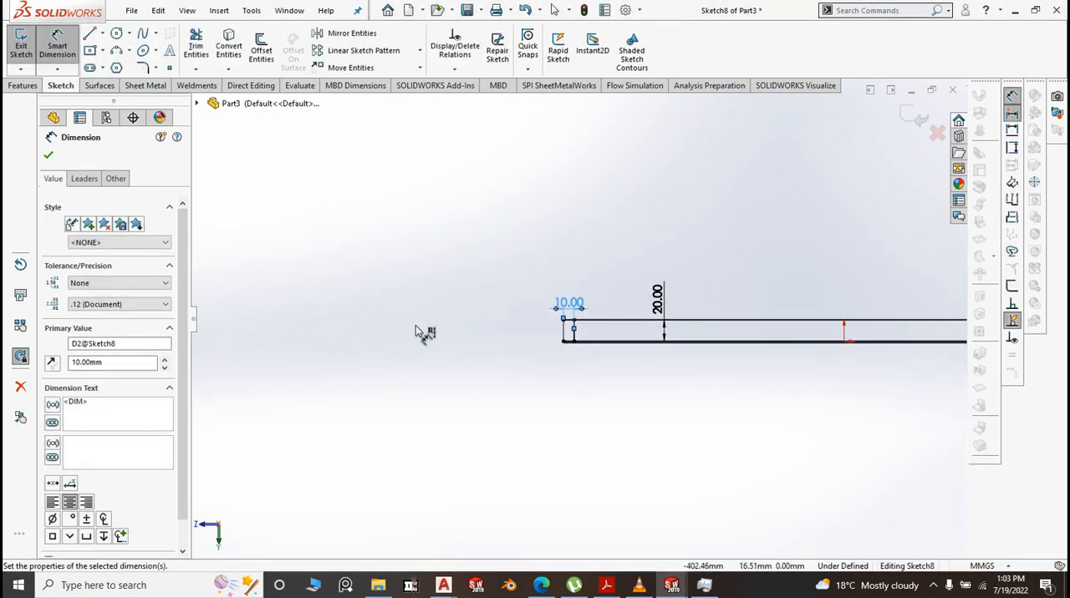
pyautogui.scroll(-5, 821, 344)
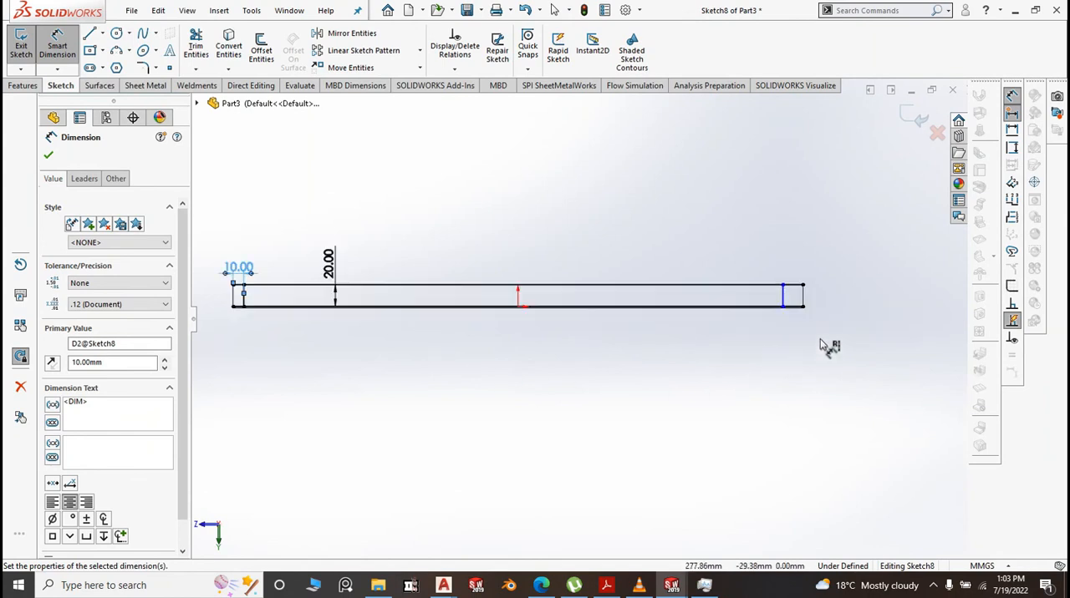
pyautogui.click(802, 297)
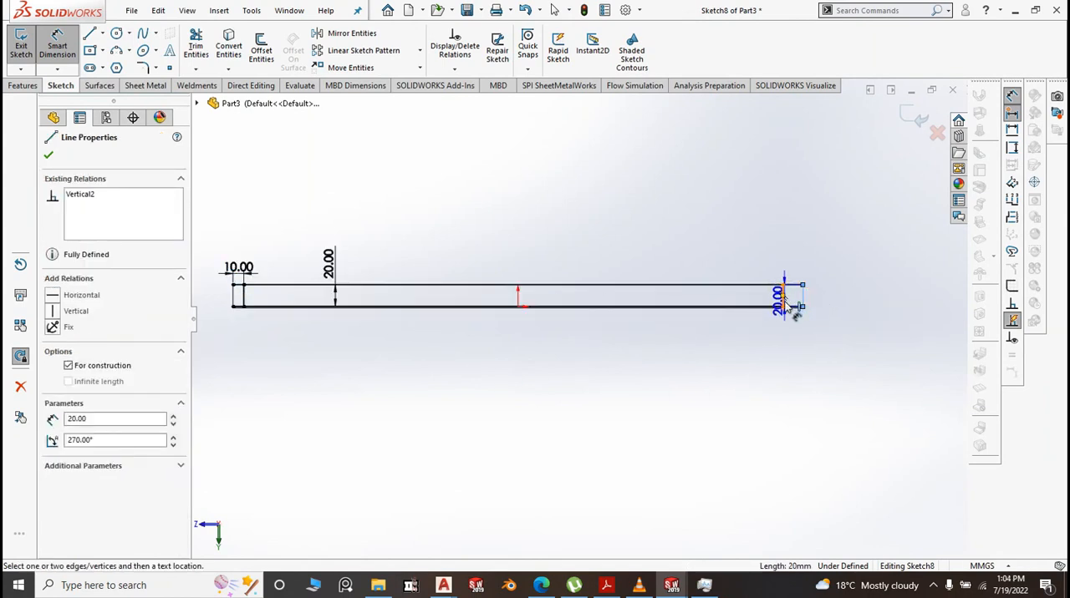
pyautogui.click(783, 303)
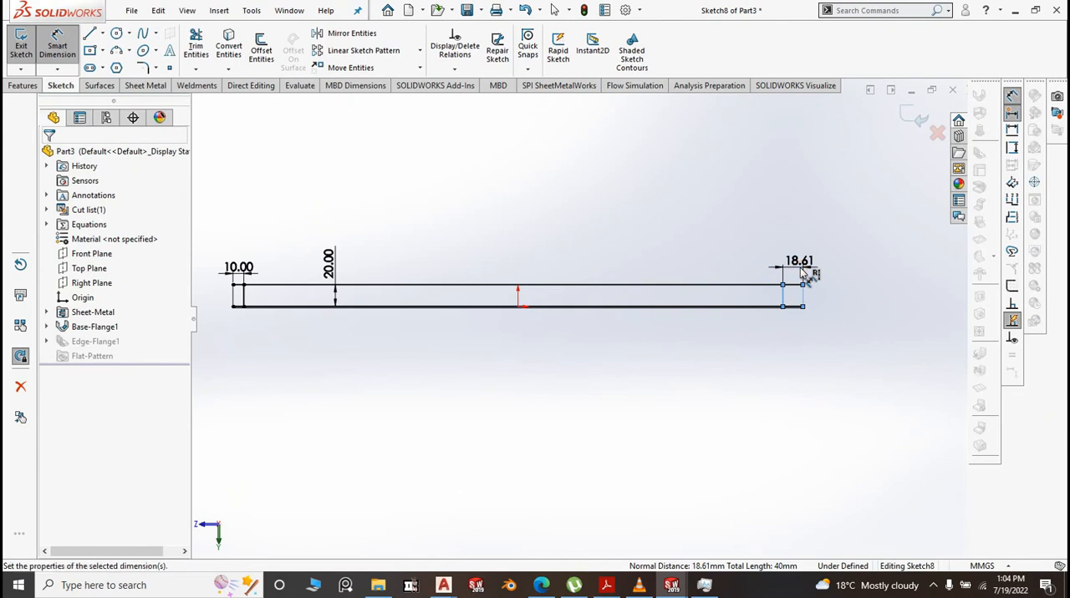
pyautogui.click(803, 274)
pyautogui.click(737, 248)
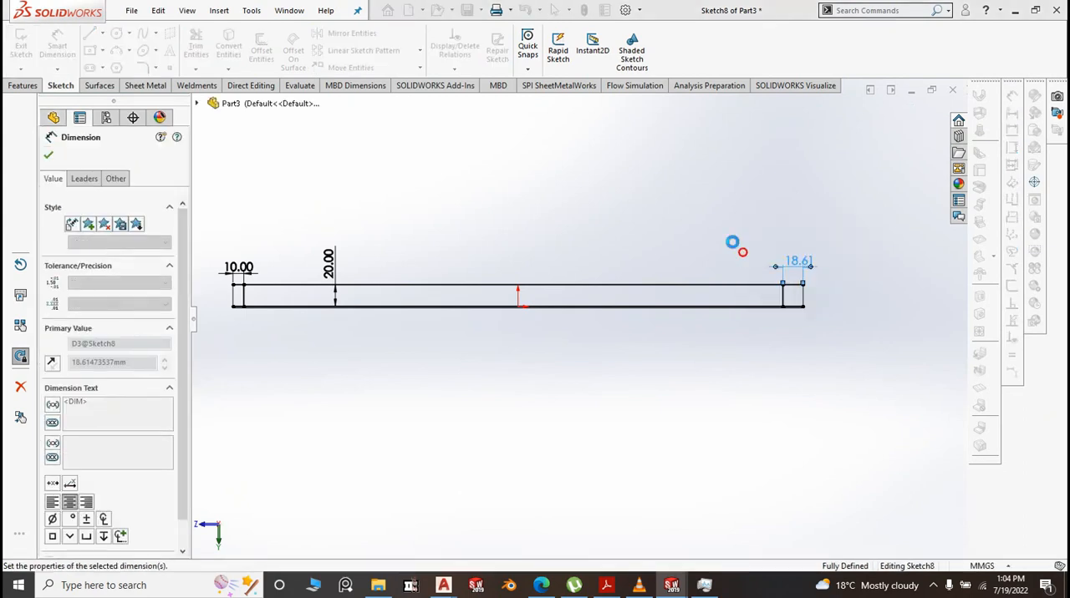
# Power-trim the profile's upper line beyond the inner vertical lines at both ends and finish the edge flange
pyautogui.click(198, 43)
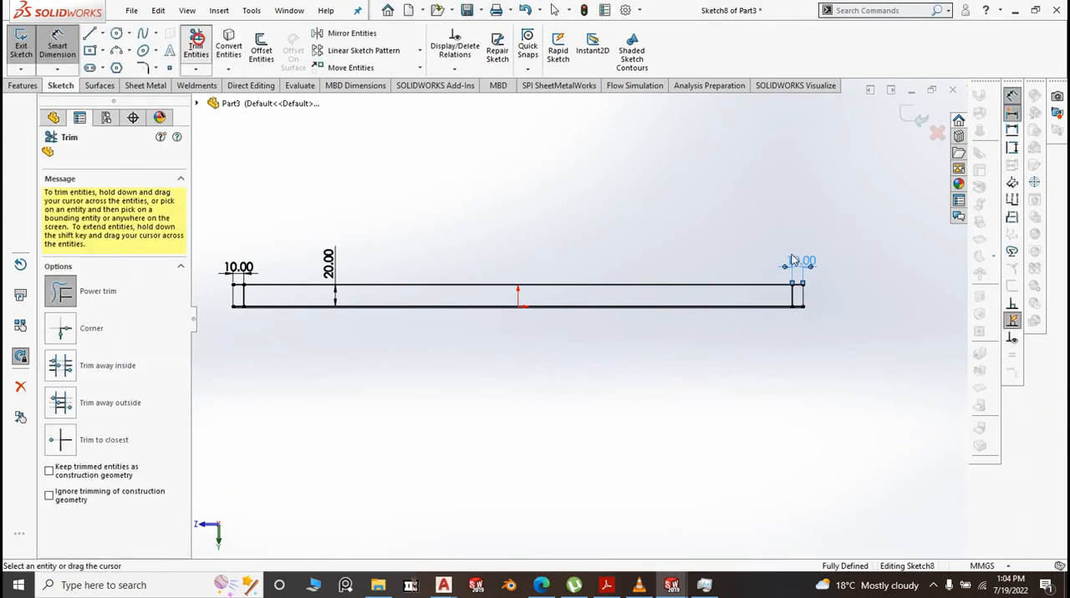
pyautogui.scroll(-5, 797, 303)
pyautogui.scroll(2, 545, 476)
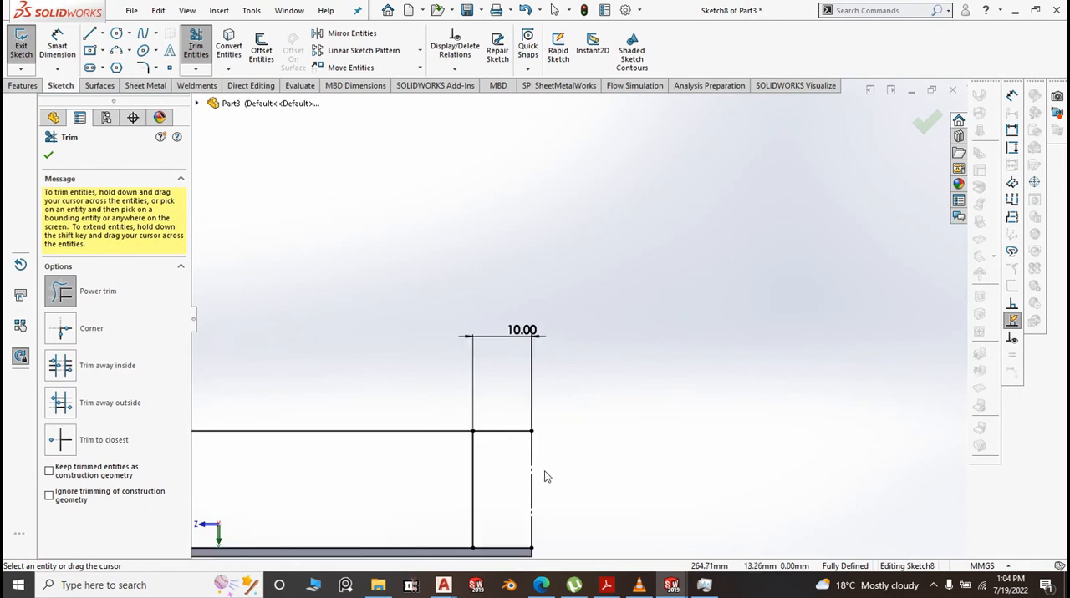
pyautogui.scroll(8, 817, 421)
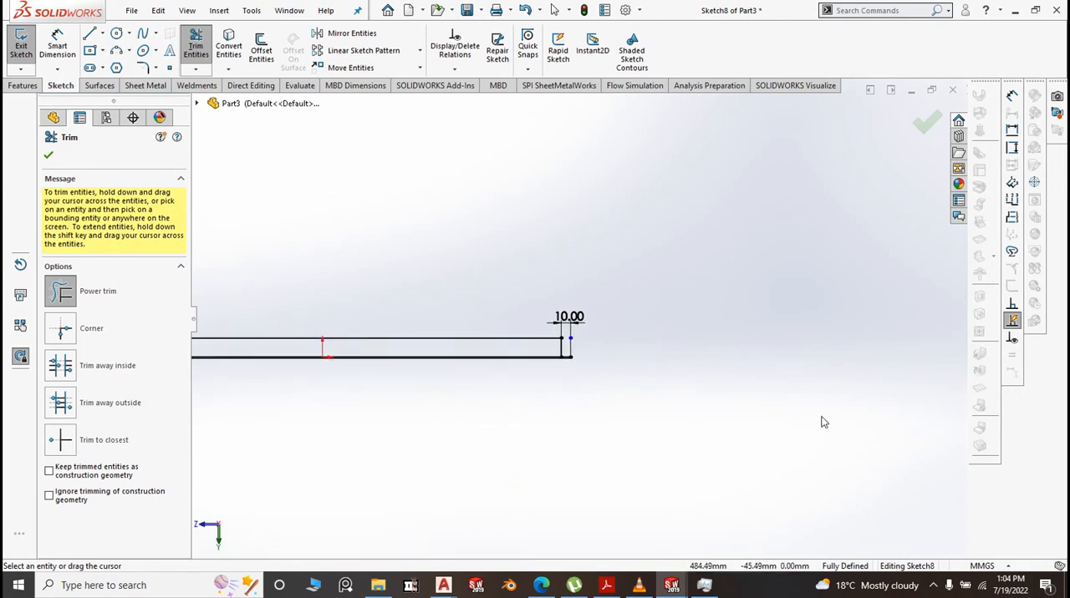
pyautogui.scroll(-6, 341, 310)
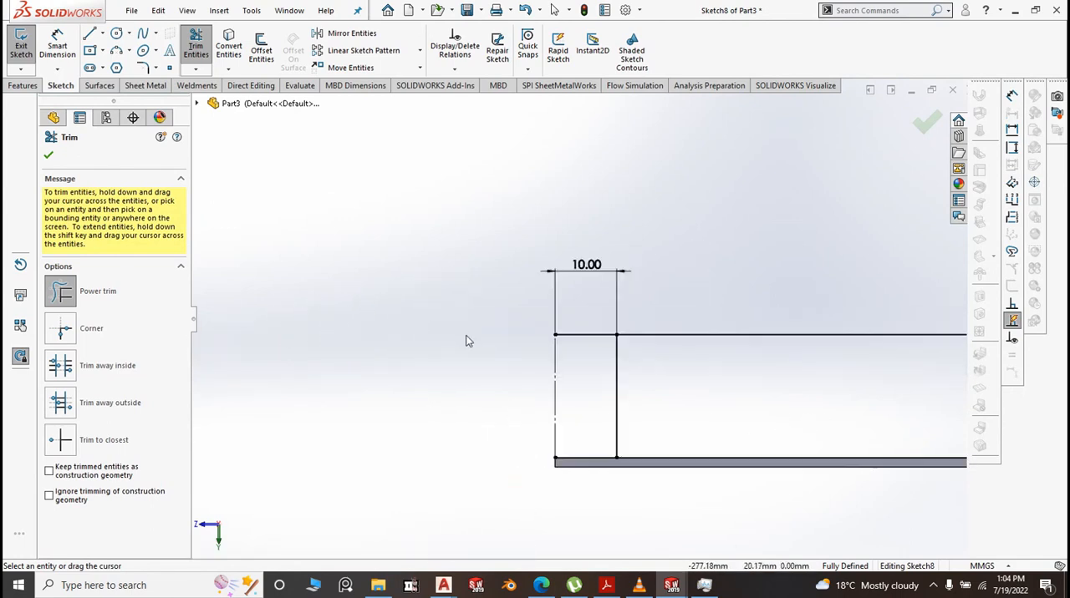
pyautogui.moveTo(600, 357); pyautogui.dragTo(587, 329)
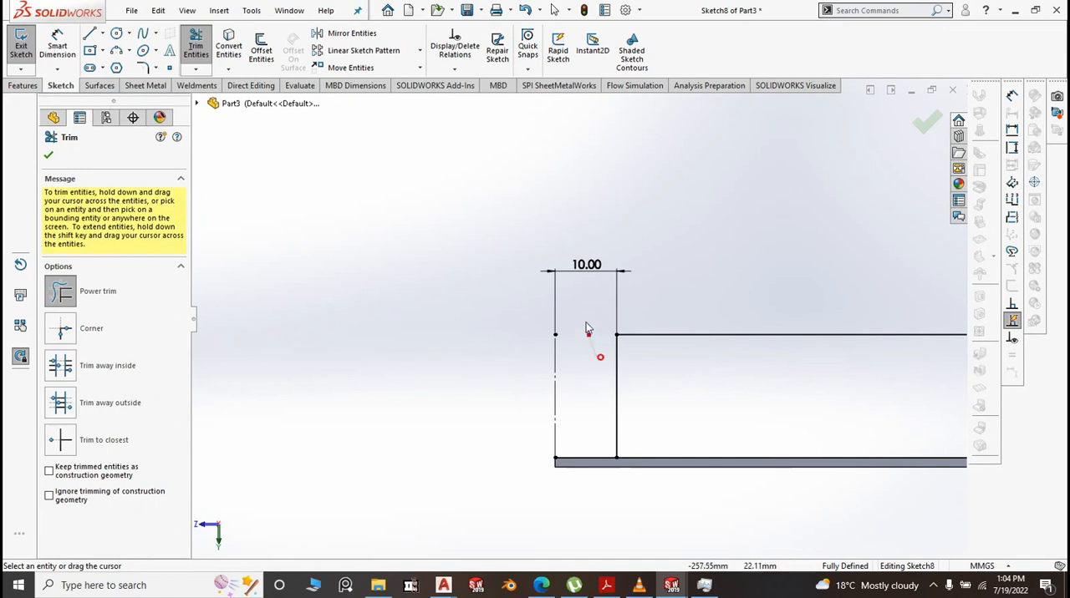
pyautogui.click(921, 125)
pyautogui.click(922, 123)
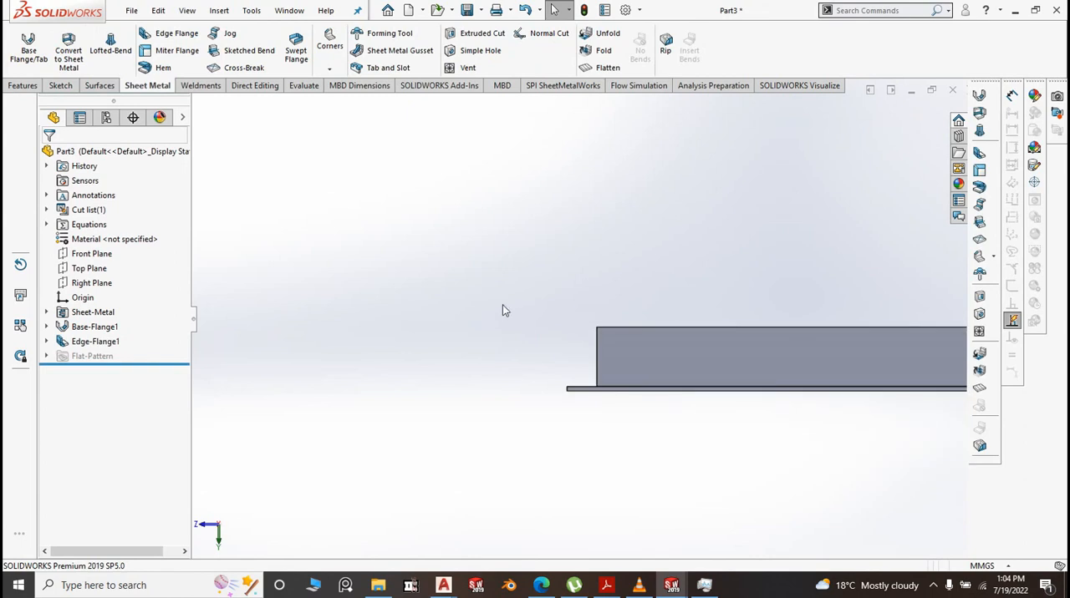
# Mirror the edge flange about the Right Plane to the opposite long edge of the base flange
pyautogui.press('space')
pyautogui.click(605, 363)
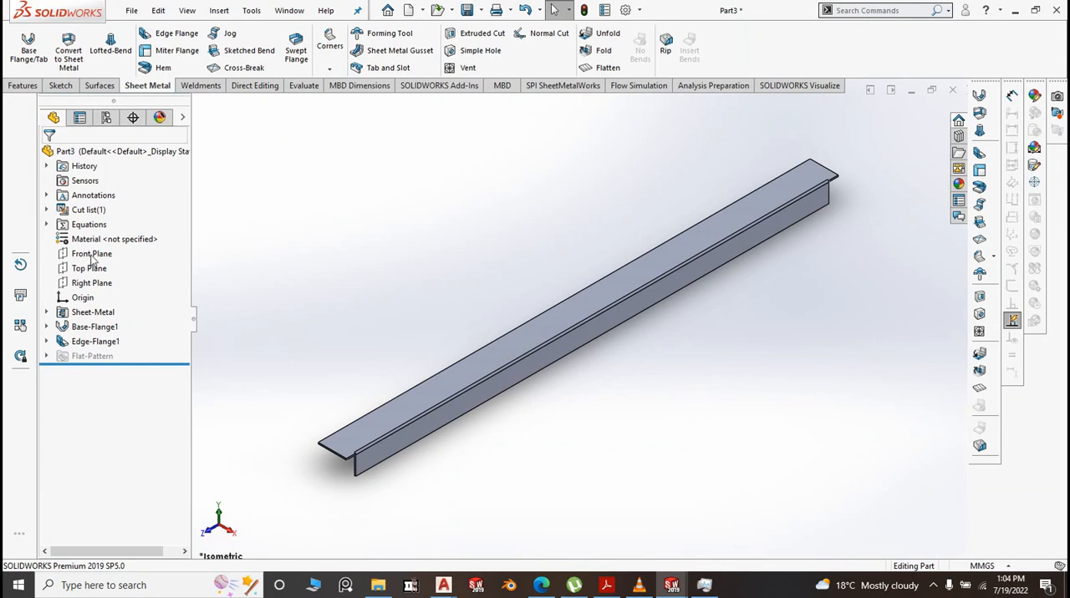
pyautogui.click(94, 284)
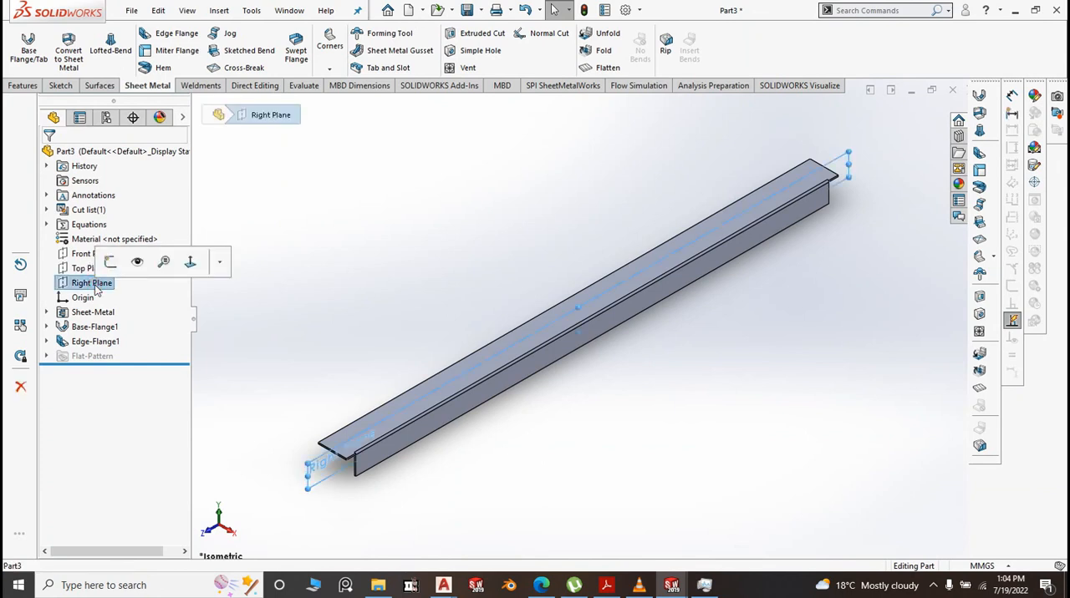
pyautogui.click(28, 86)
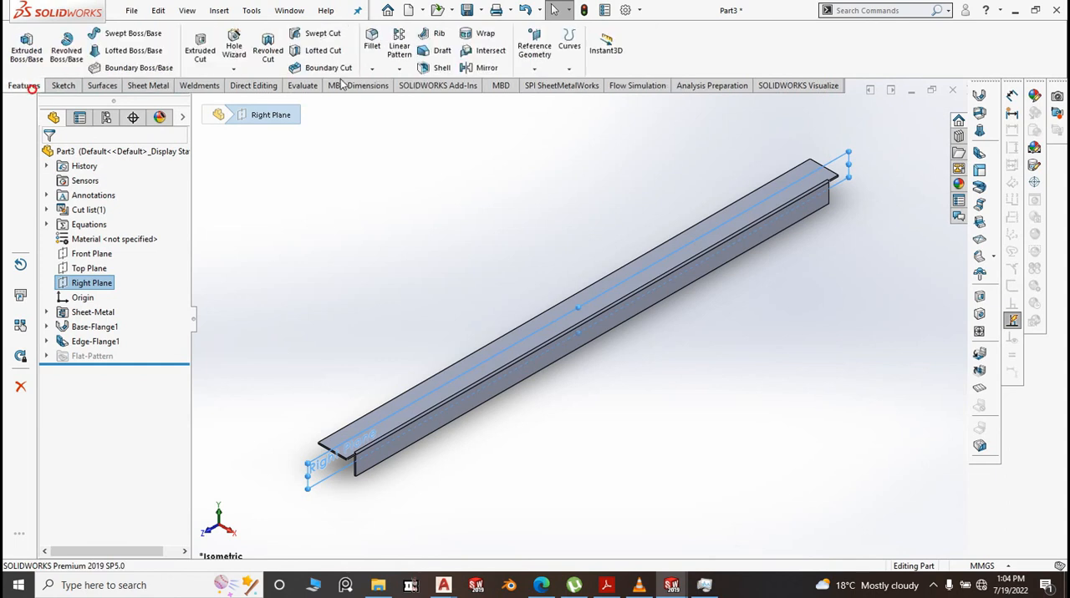
pyautogui.click(398, 68)
pyautogui.click(443, 122)
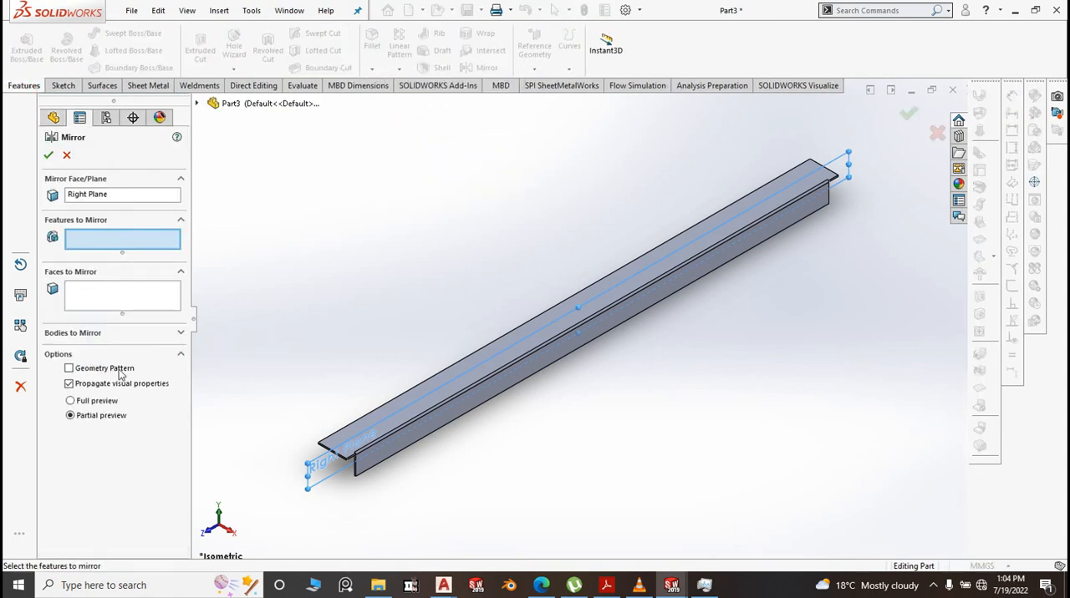
pyautogui.click(271, 104)
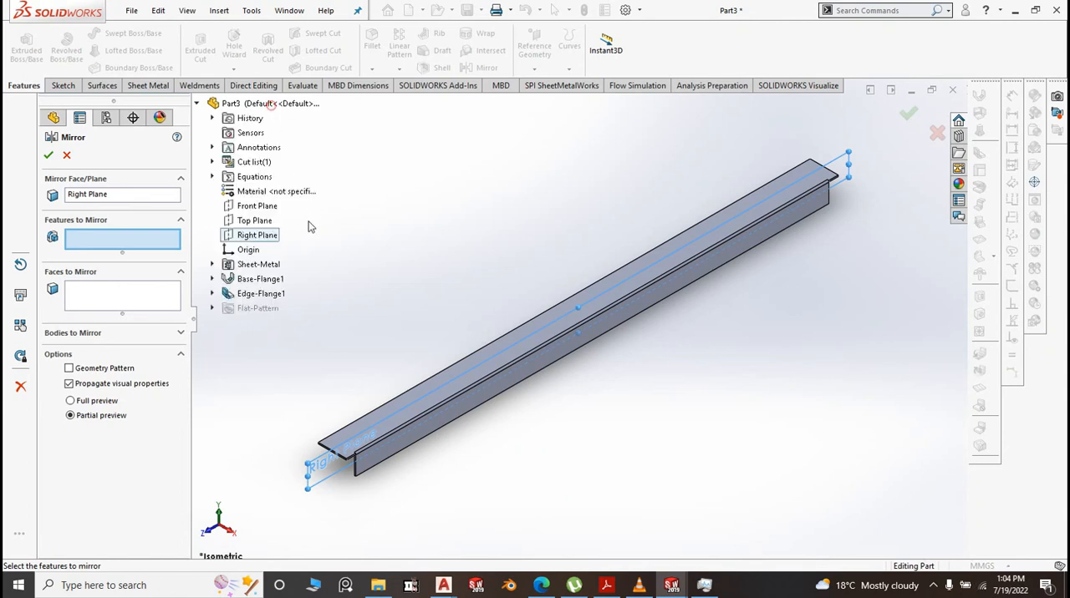
pyautogui.click(252, 296)
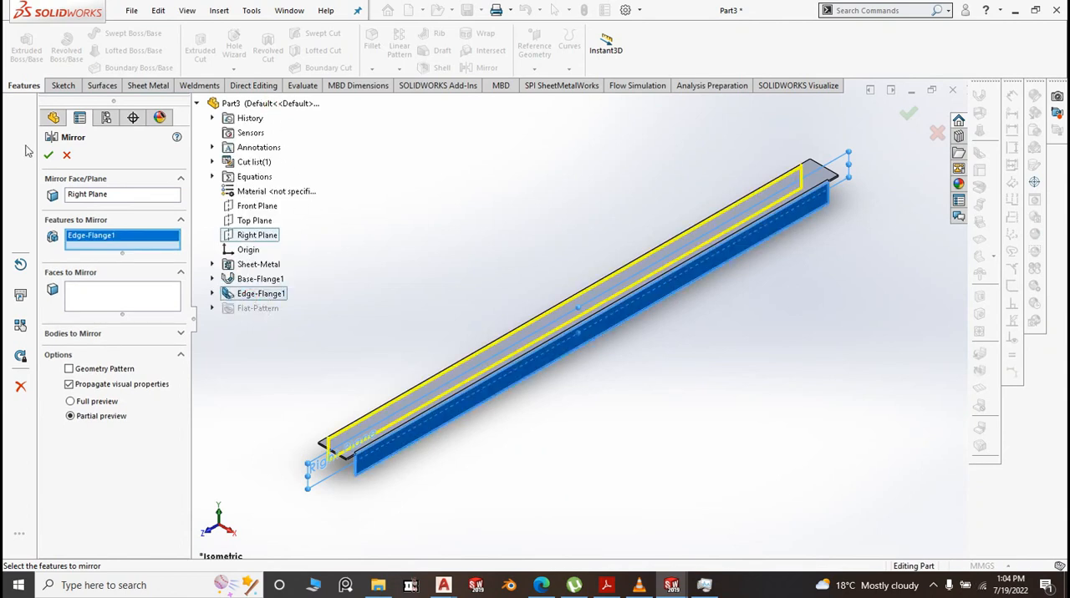
pyautogui.click(49, 157)
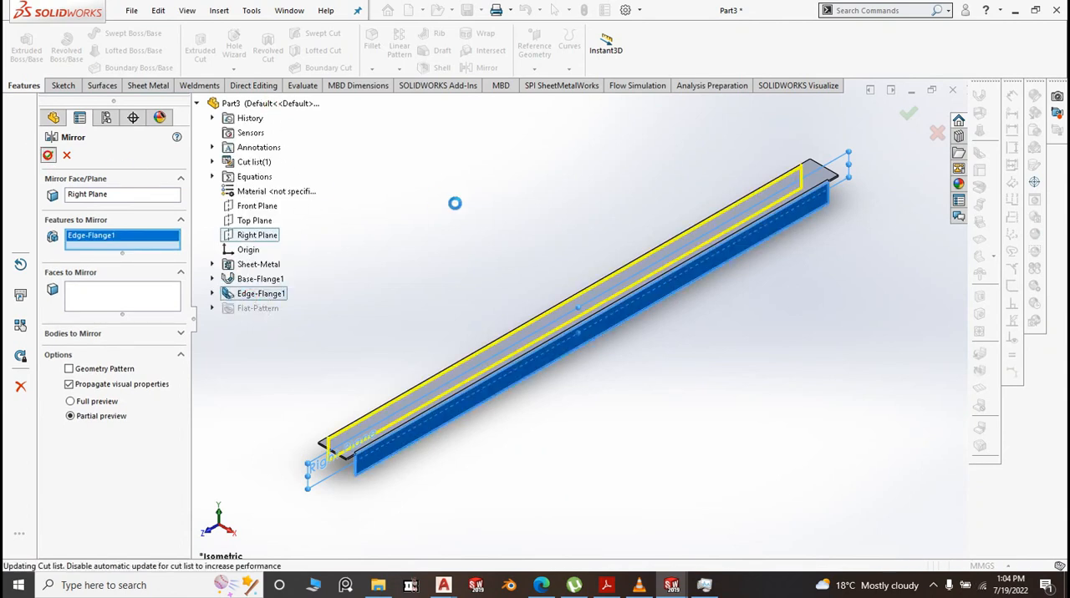
pyautogui.click(655, 415)
pyautogui.press('f')
pyautogui.click(481, 10)
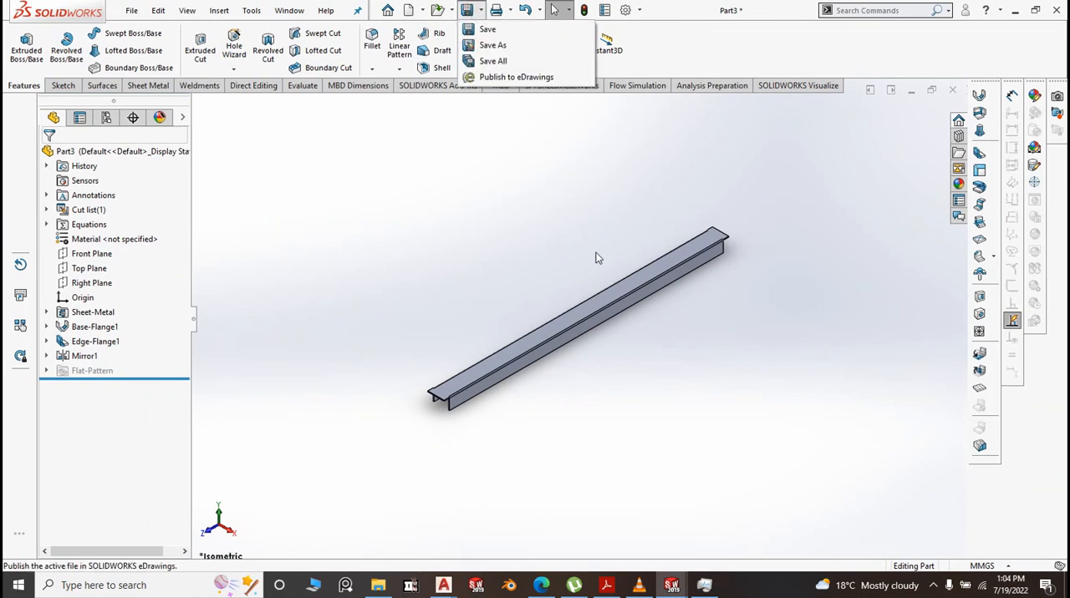
pyautogui.click(538, 203)
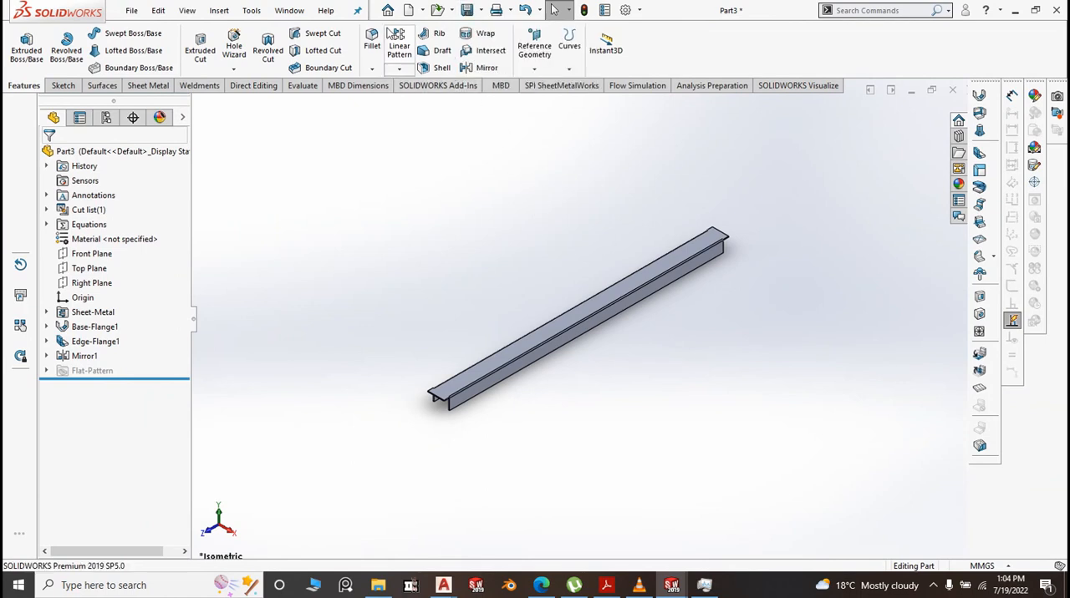
# Start a constant-size fillet with a symmetric 3 mm radius
pyautogui.scroll(-10, 455, 399)
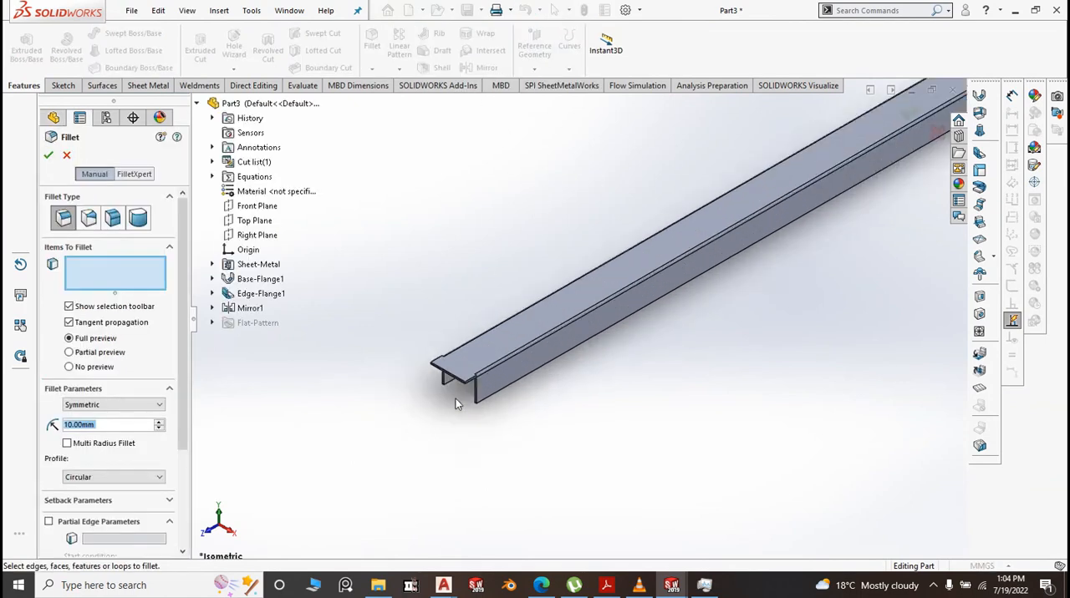
pyautogui.scroll(-6, 514, 316)
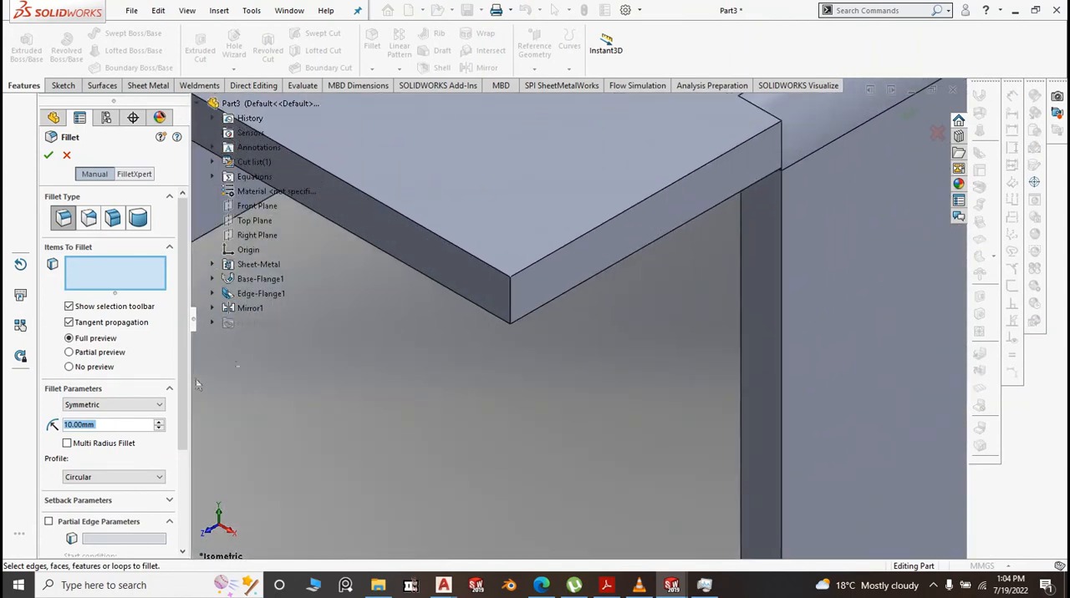
pyautogui.write('3')
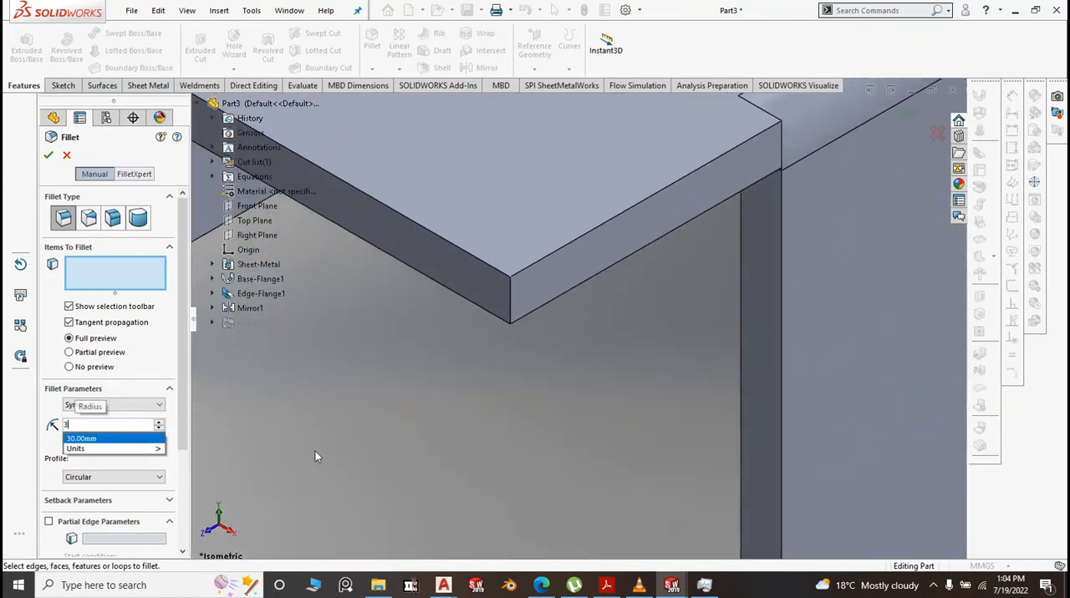
pyautogui.click(411, 413)
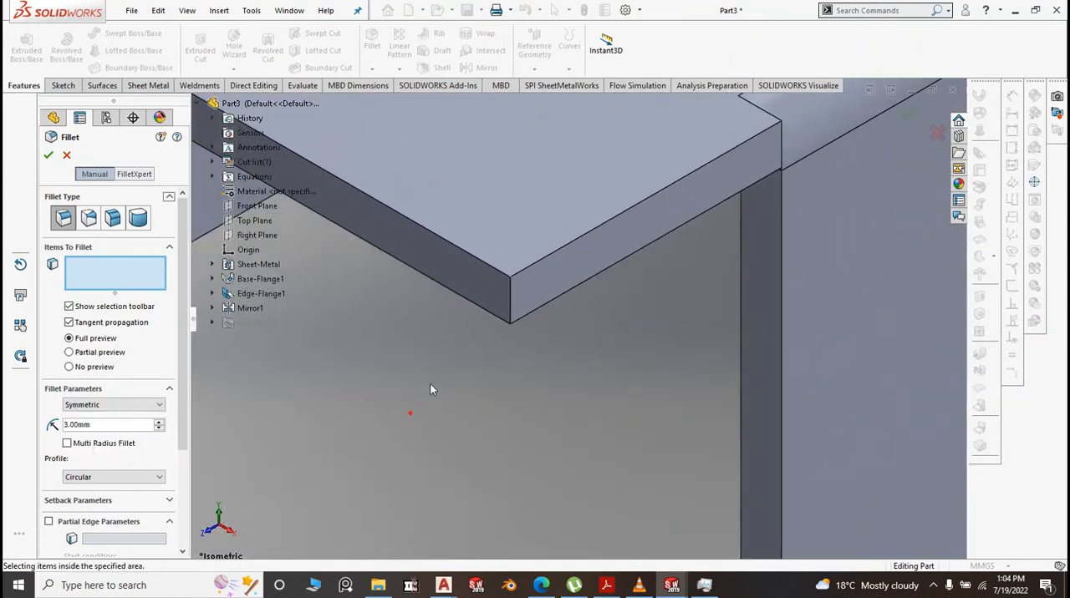
pyautogui.click(510, 290)
pyautogui.scroll(3, 558, 360)
pyautogui.scroll(2, 564, 373)
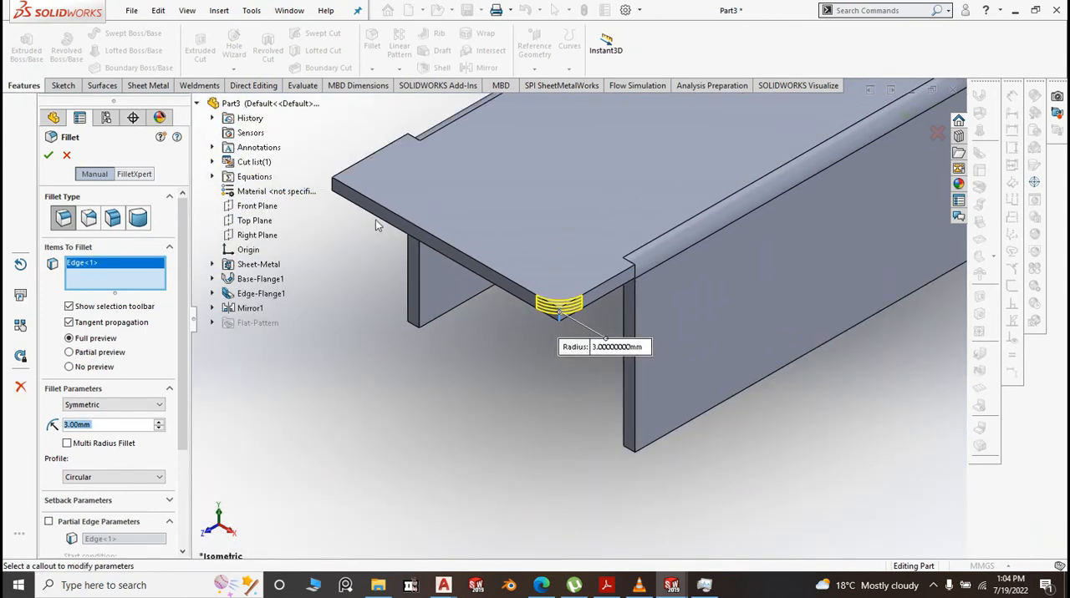
pyautogui.click(333, 192)
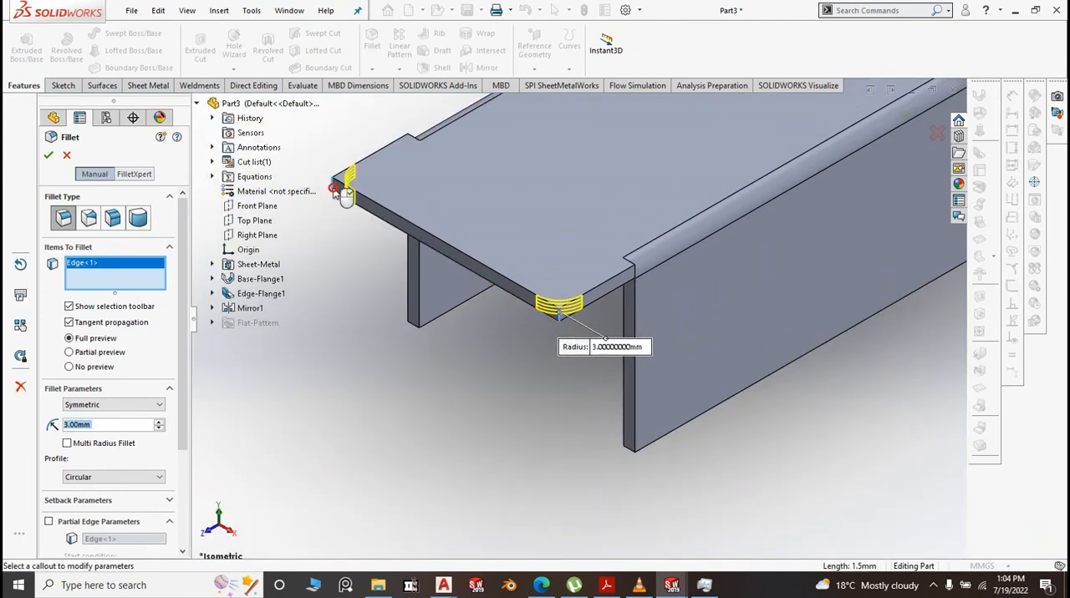
pyautogui.click(412, 326)
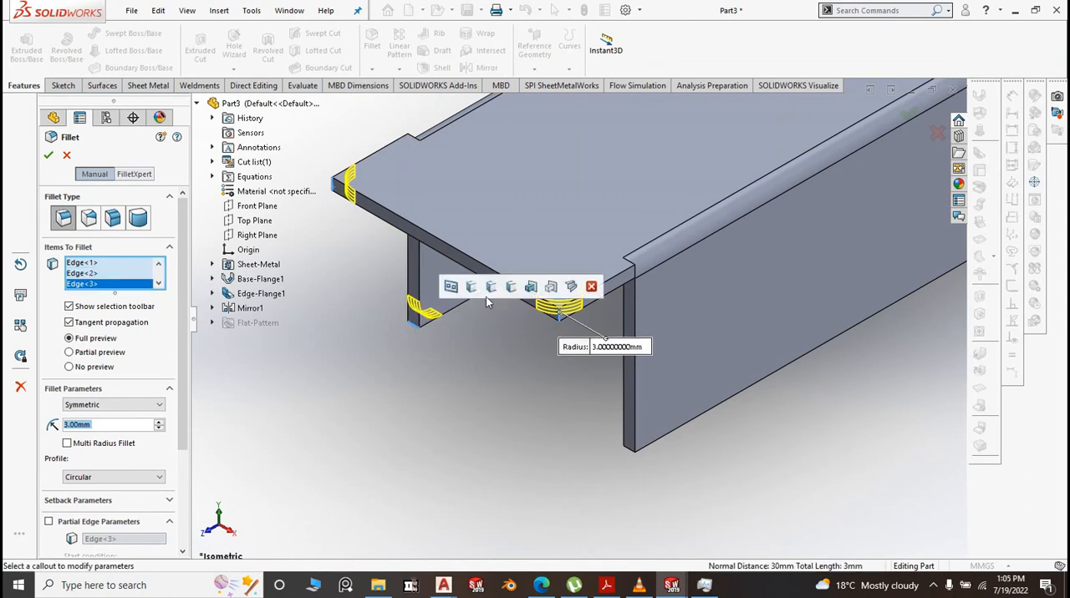
pyautogui.click(471, 288)
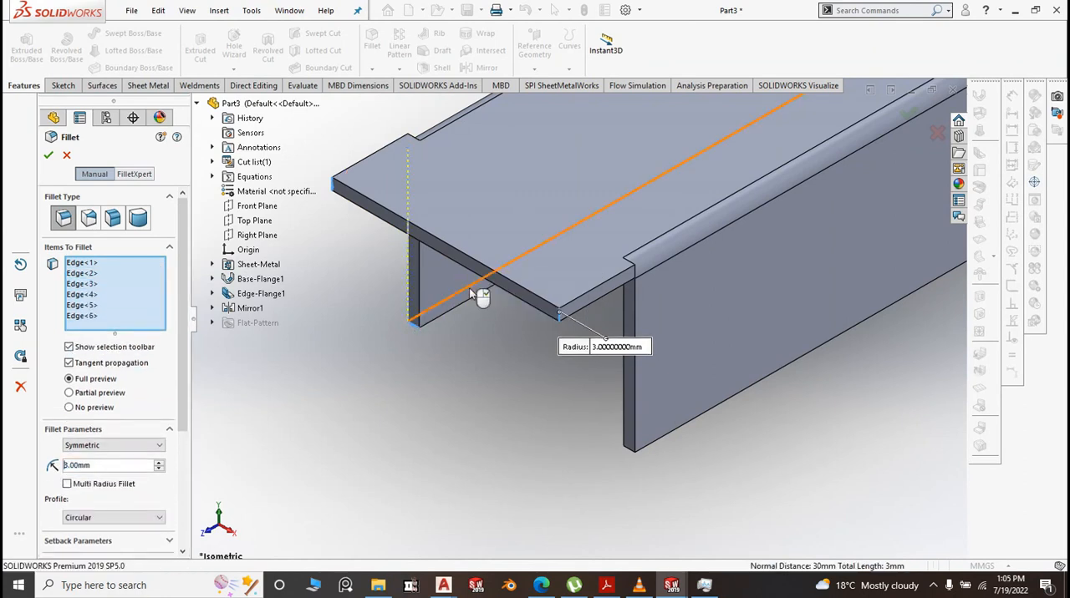
pyautogui.rightClick(153, 291)
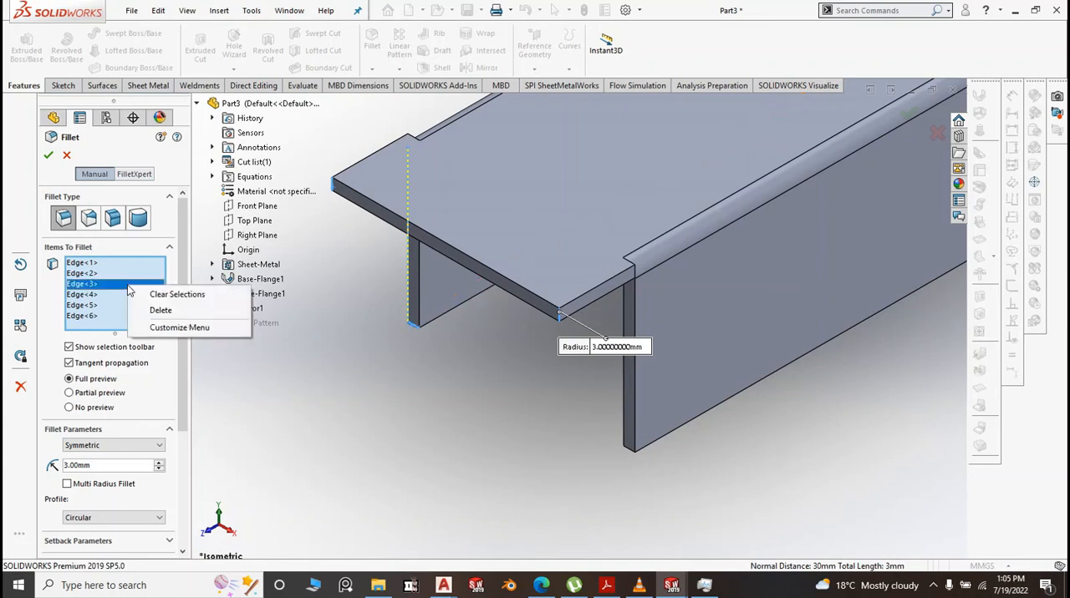
pyautogui.click(171, 293)
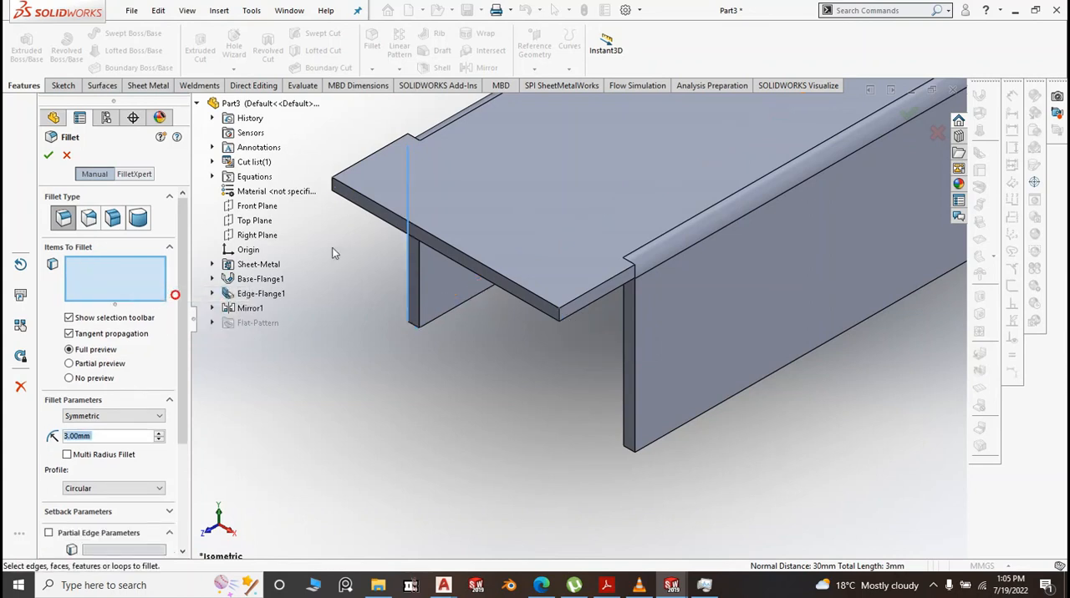
# Pick the near end's two base flange corner edges and both side flanges' lower corner edges for the 3 mm fillet
pyautogui.click(339, 186)
pyautogui.click(558, 311)
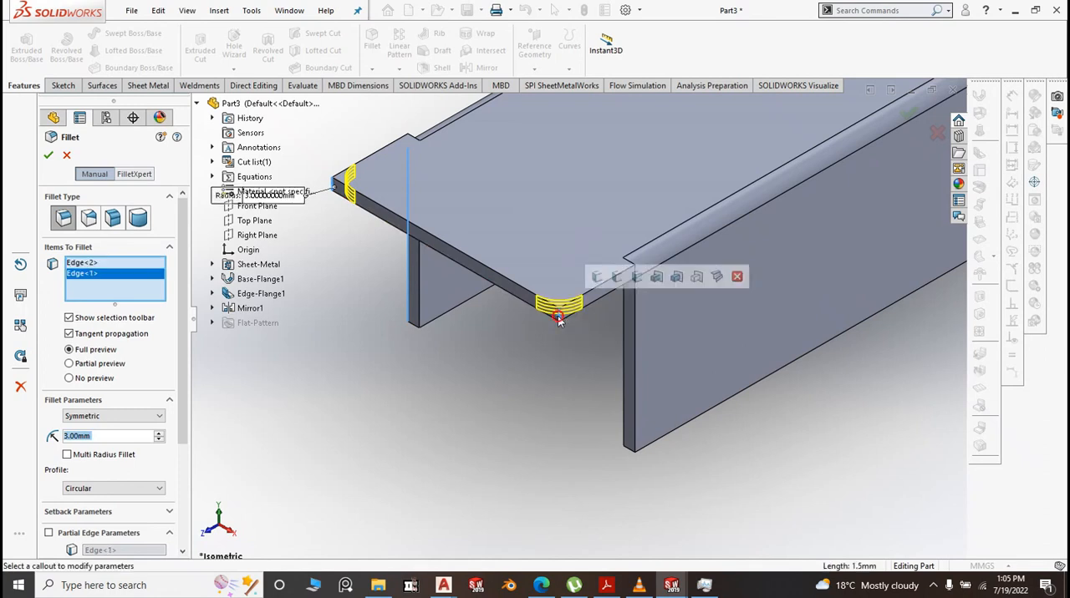
pyautogui.click(411, 325)
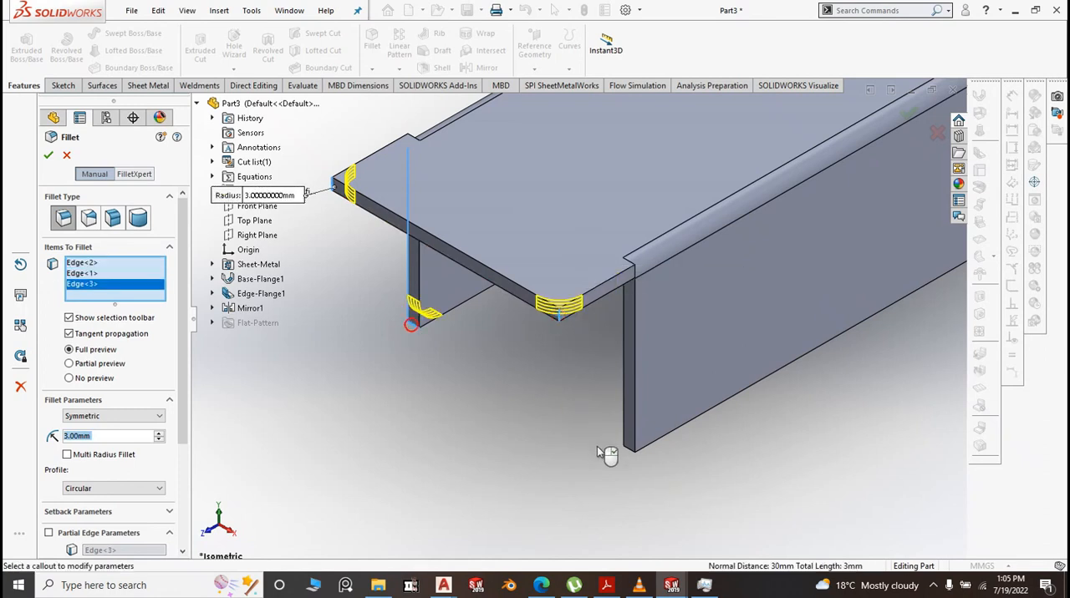
pyautogui.click(627, 451)
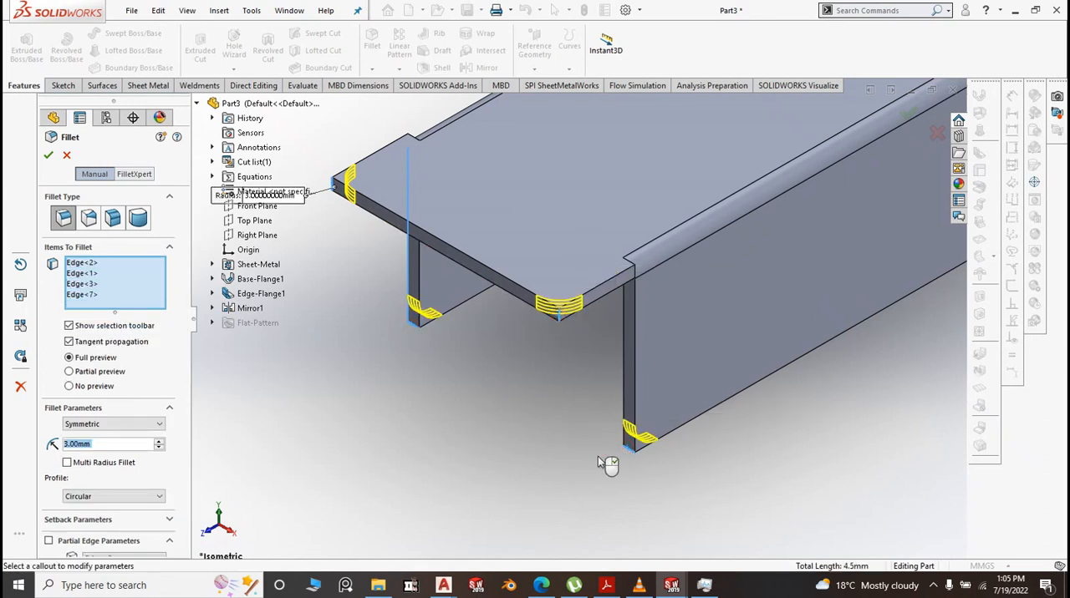
# Add the far end's nearer base flange corner and both side flanges' lower corner edges to the 3 mm fillet
pyautogui.scroll(10, 598, 457)
pyautogui.scroll(-8, 602, 284)
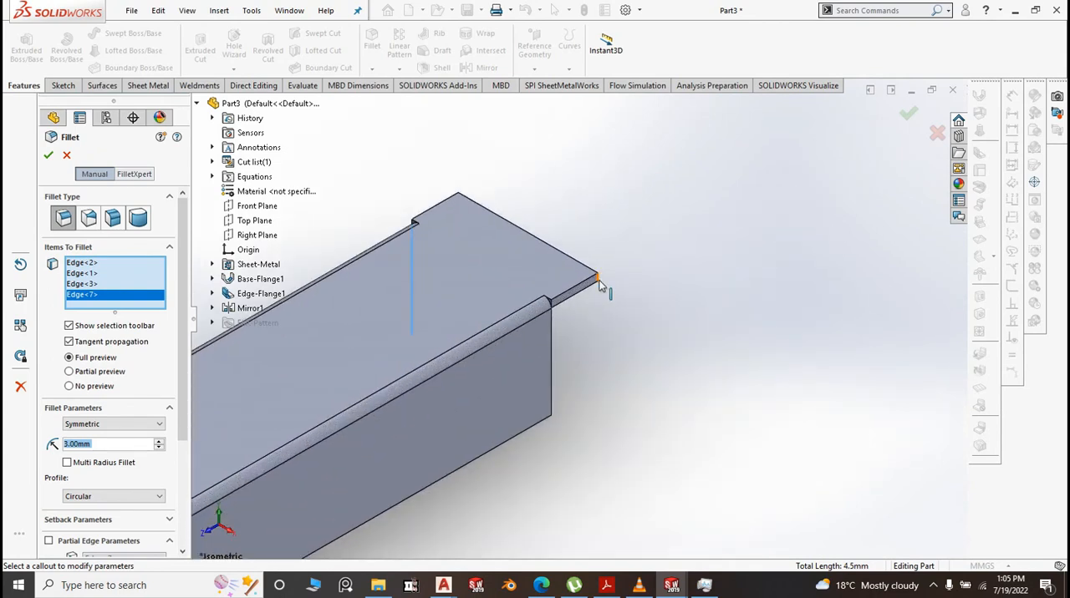
pyautogui.click(600, 286)
pyautogui.scroll(2, 660, 404)
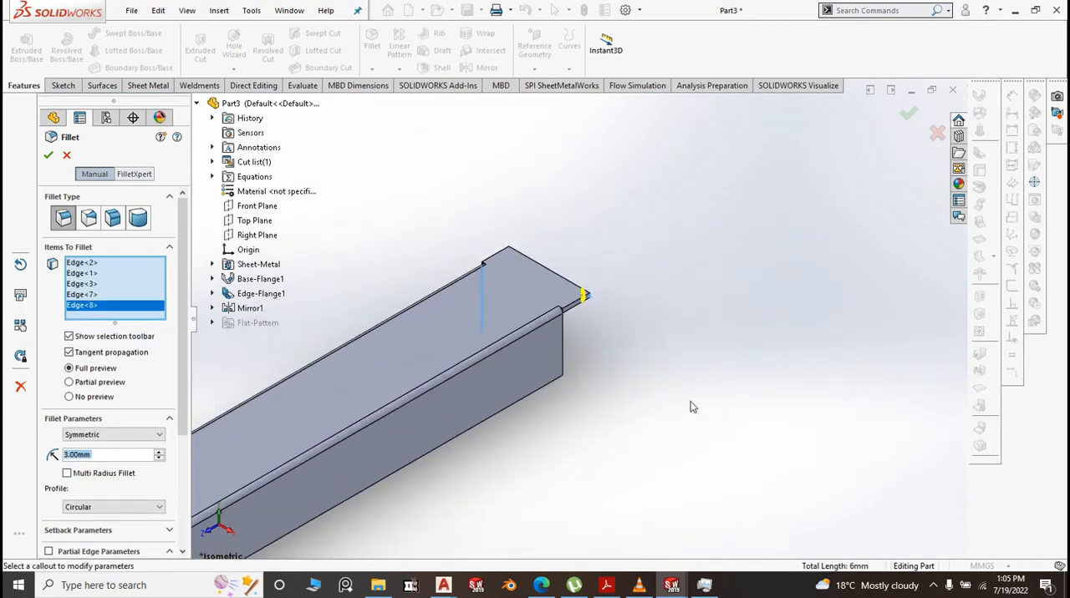
pyautogui.moveTo(691, 407); pyautogui.dragTo(640, 388, button='middle')
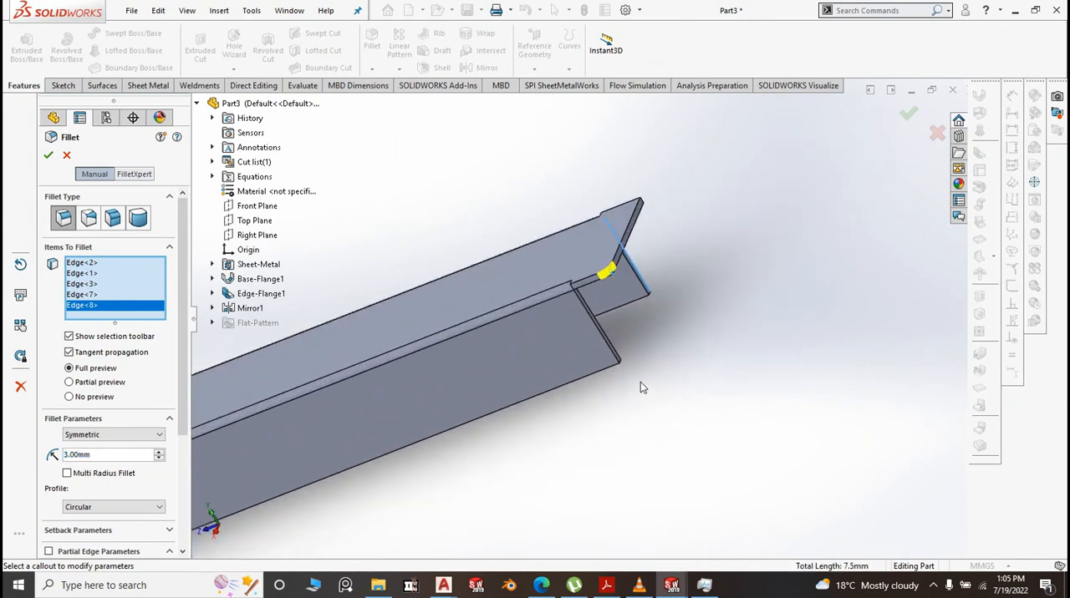
pyautogui.scroll(-6, 640, 384)
pyautogui.click(564, 326)
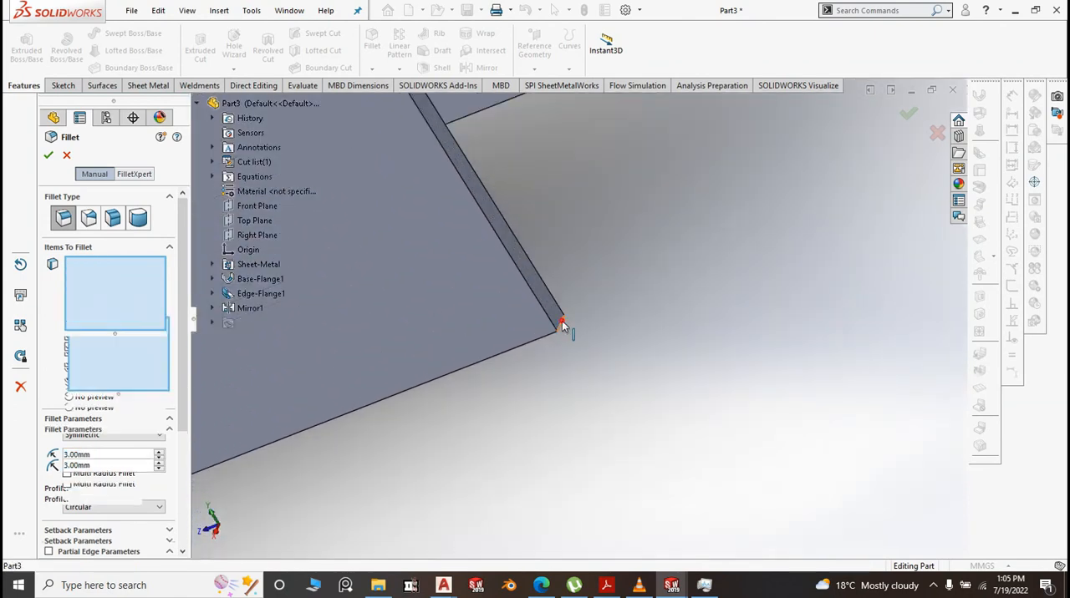
pyautogui.scroll(4, 584, 370)
pyautogui.scroll(-2, 609, 239)
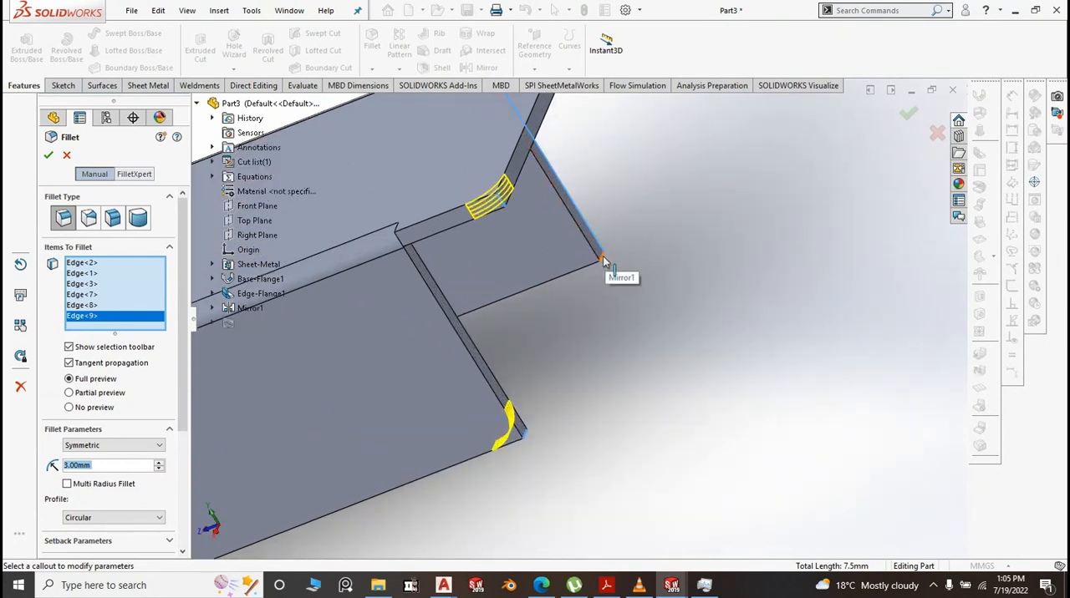
pyautogui.click(603, 261)
pyautogui.scroll(3, 636, 275)
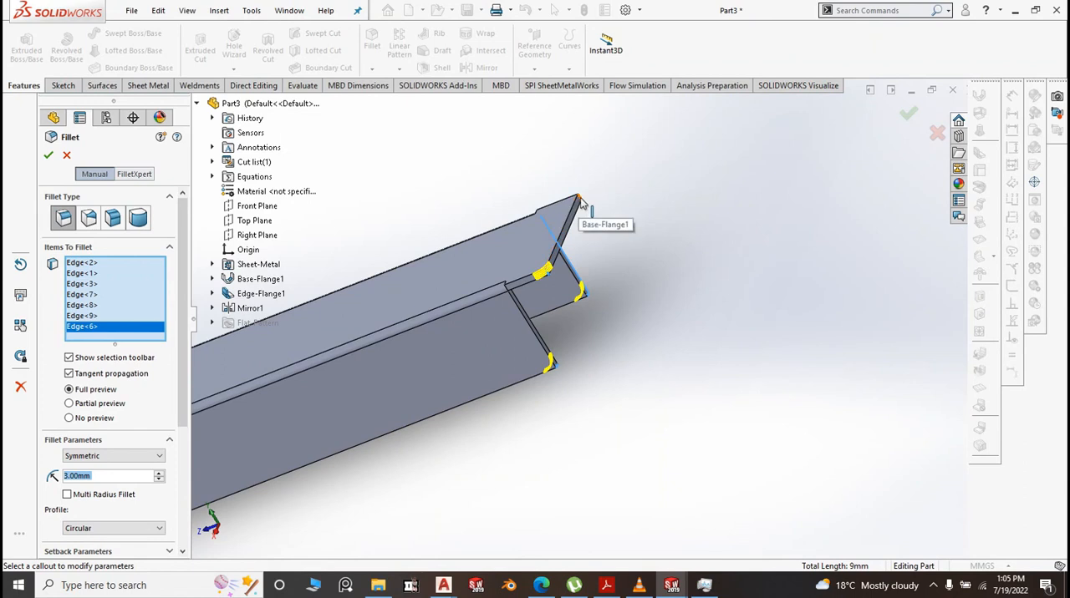
# Add the far end's remaining base flange corner edge, finish the 3 mm fillet and return to the isometric view
pyautogui.scroll(-3, 581, 209)
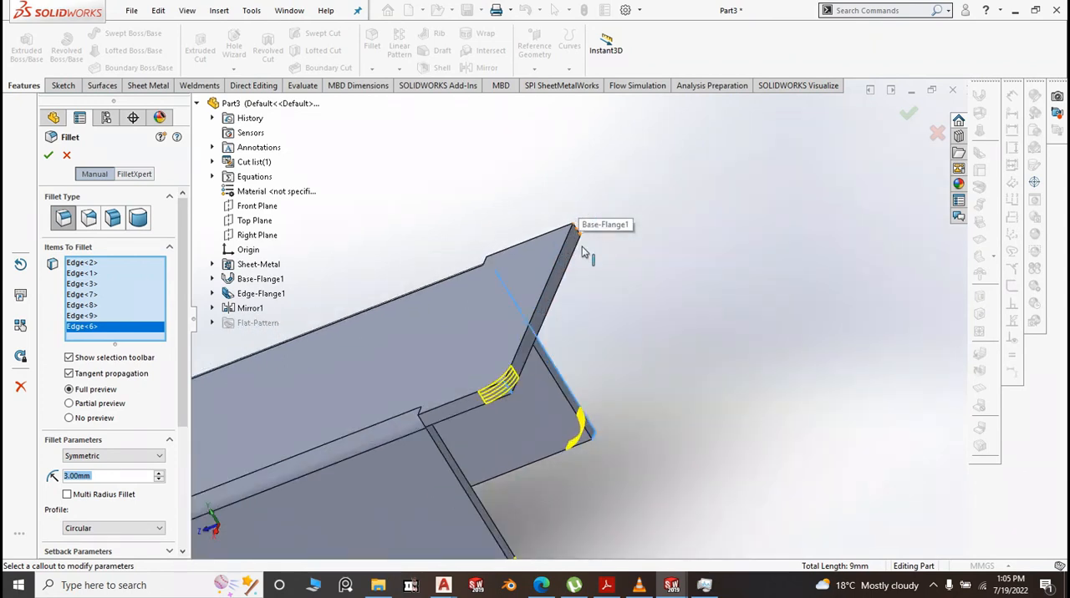
pyautogui.click(570, 230)
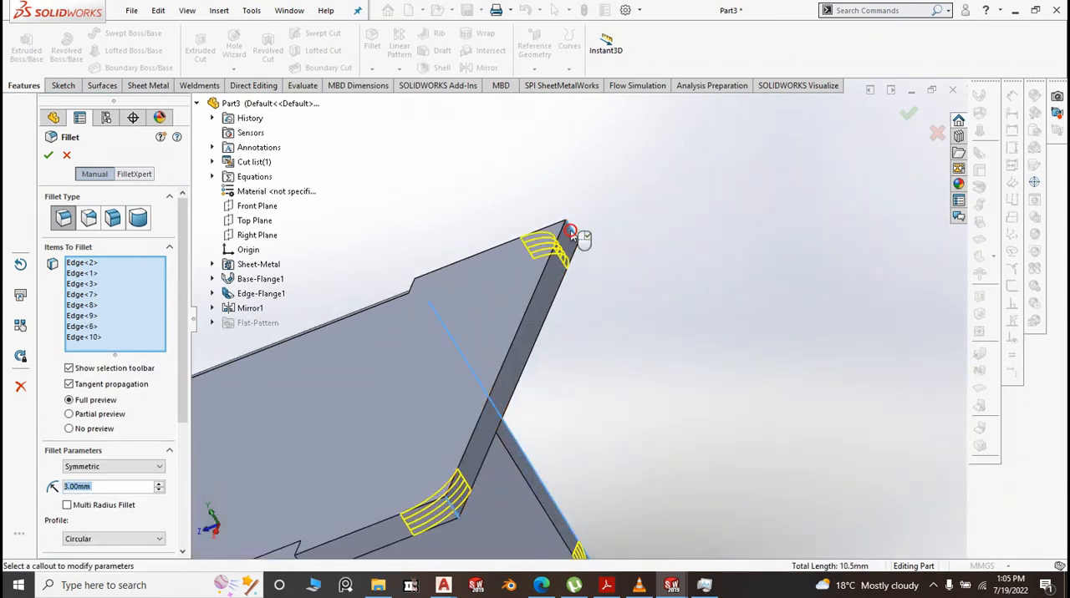
pyautogui.click(905, 115)
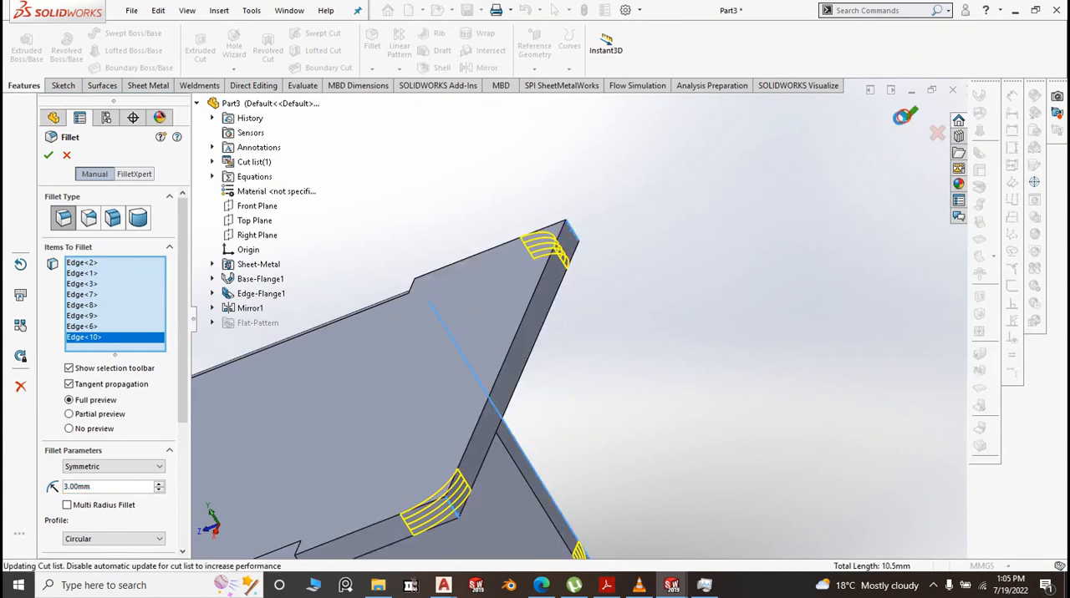
pyautogui.scroll(3, 759, 294)
pyautogui.press('space')
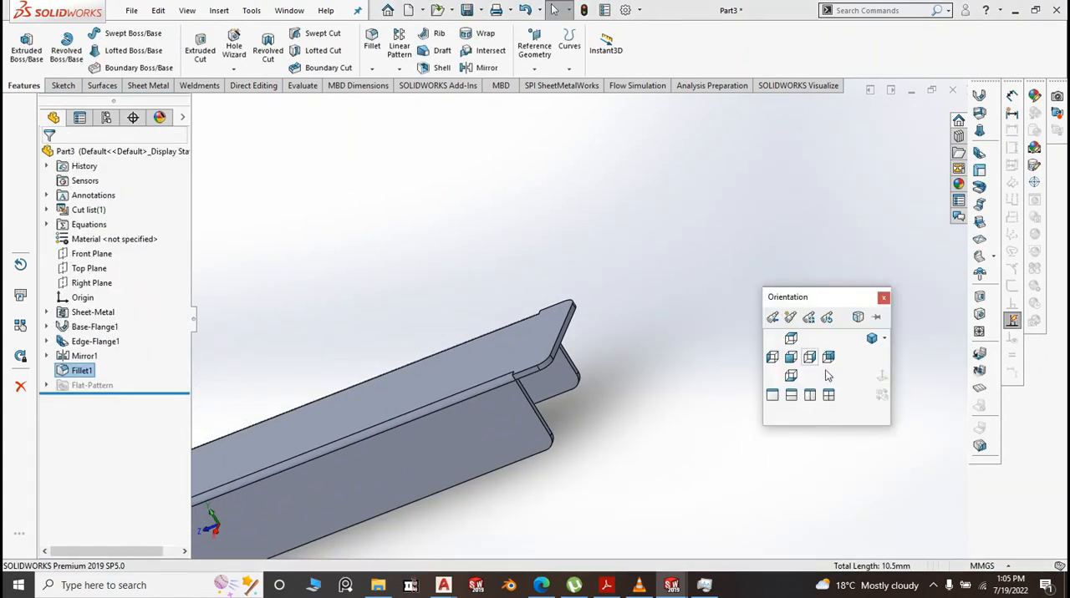
pyautogui.click(874, 338)
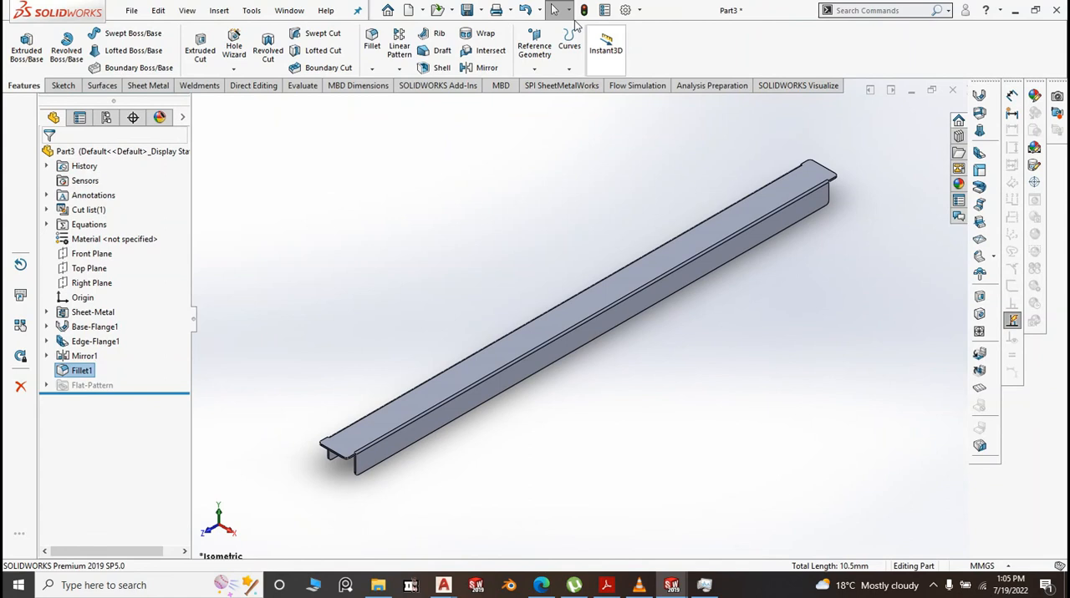
# Save the part in the BM folder as "14. BM Gn Seperator"
pyautogui.click(480, 10)
pyautogui.click(484, 32)
pyautogui.scroll(-2, 264, 181)
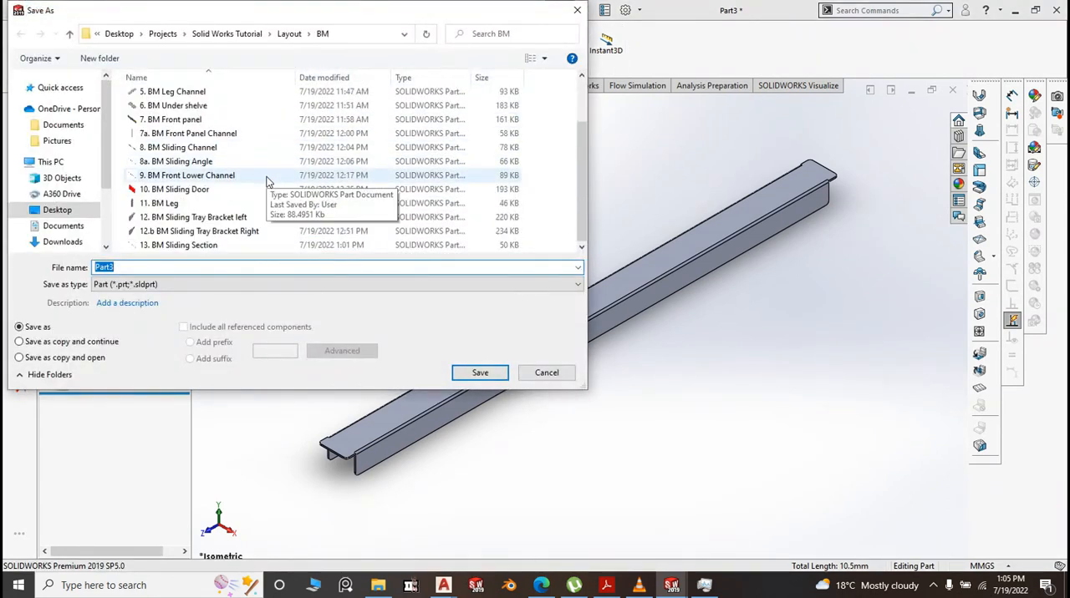
pyautogui.write('14. BM Gn Seperator')
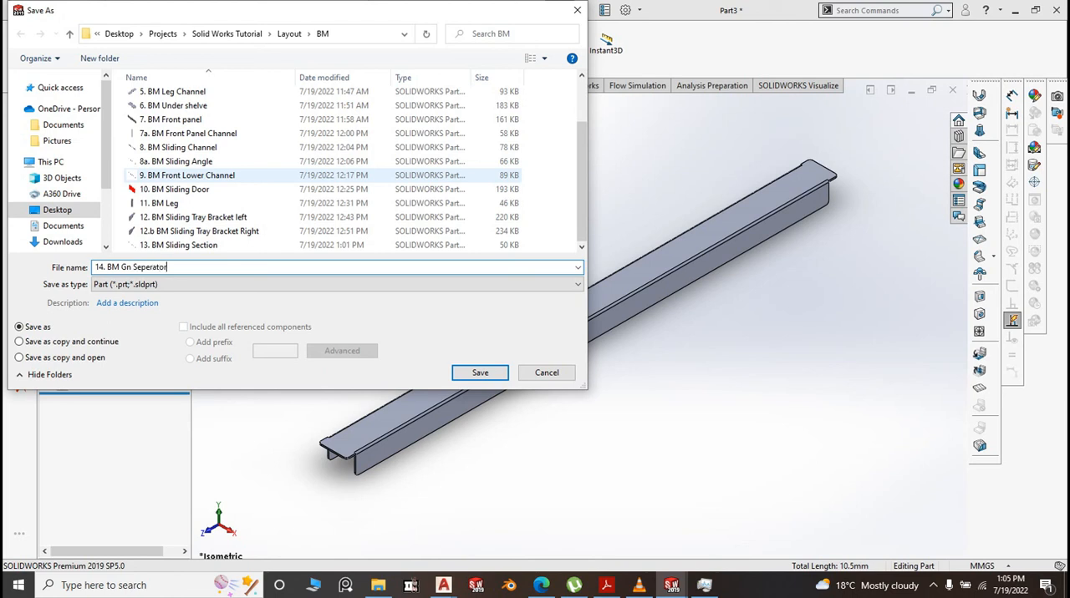
pyautogui.click(480, 373)
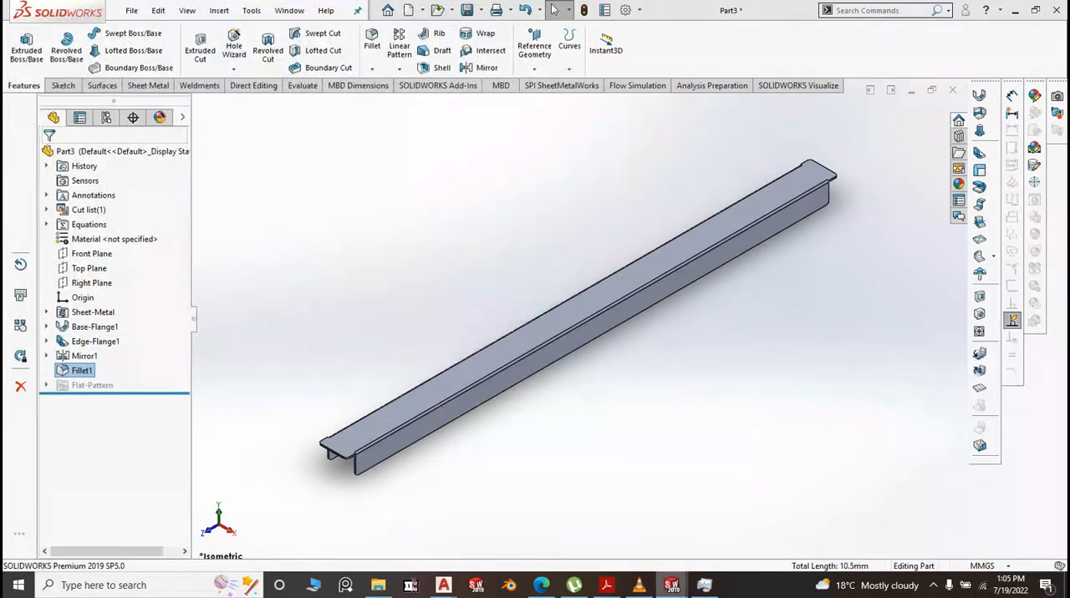
# In the Bean Marie assembly, insert 13. BM Sliding Section and 14. BM Gn Seperator, placing both freely in front of the cabinet
pyautogui.moveTo(671, 589)
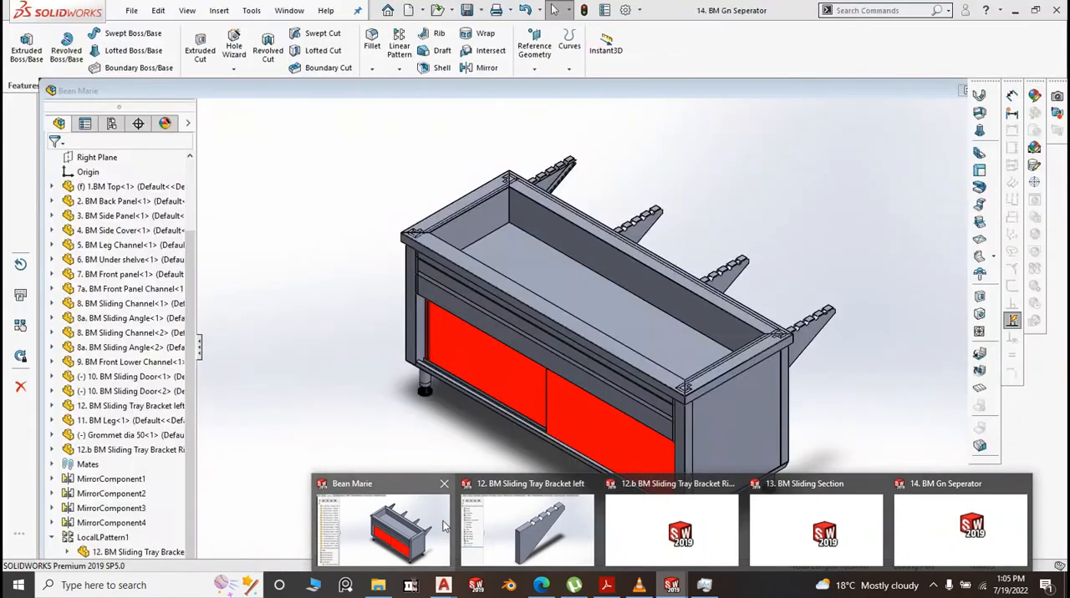
pyautogui.click(445, 527)
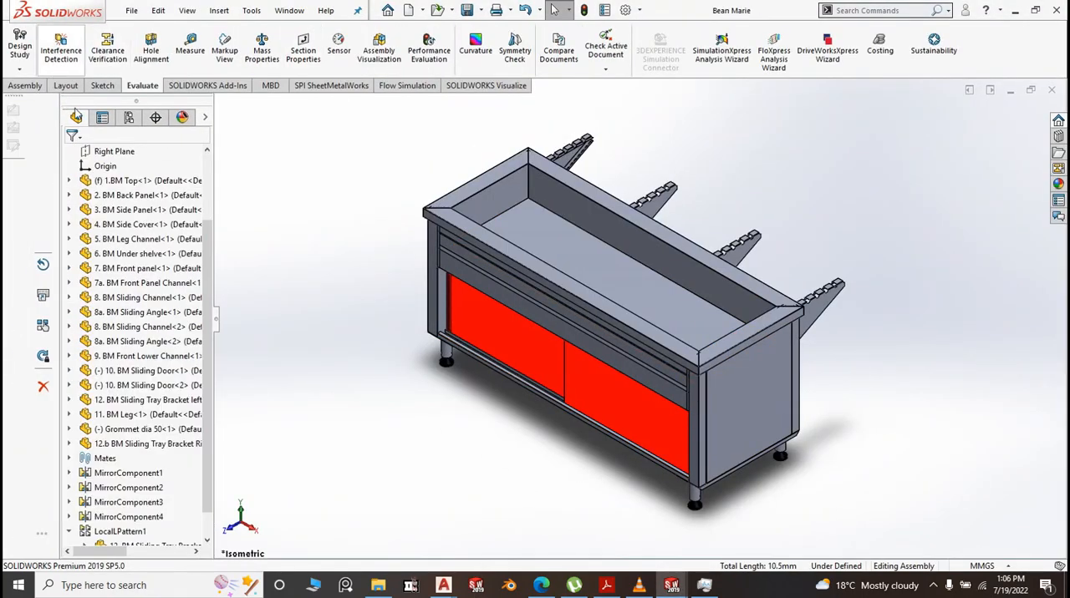
pyautogui.click(29, 86)
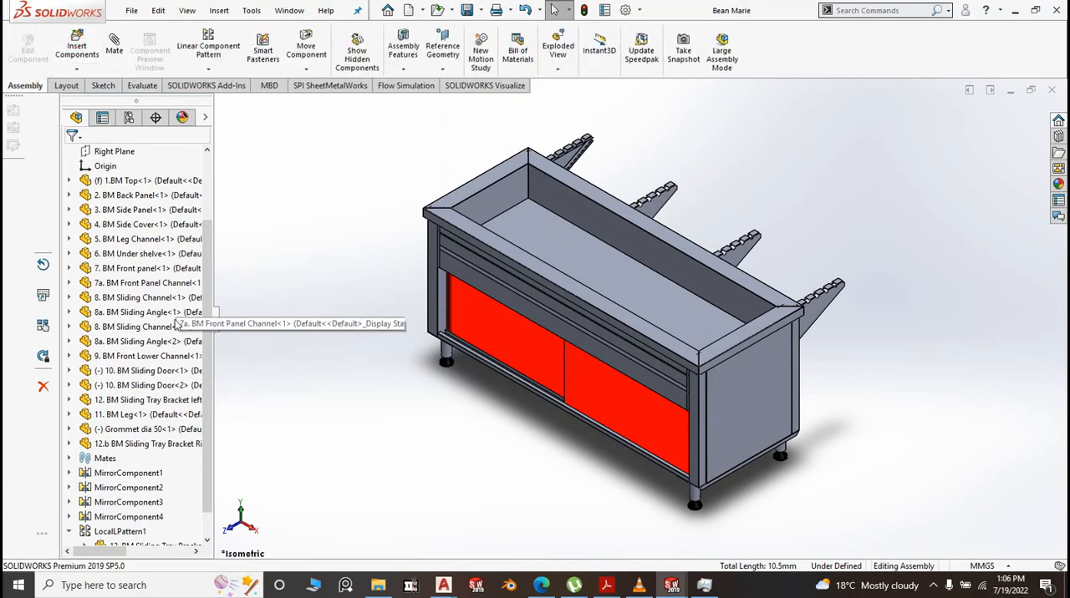
pyautogui.click(76, 49)
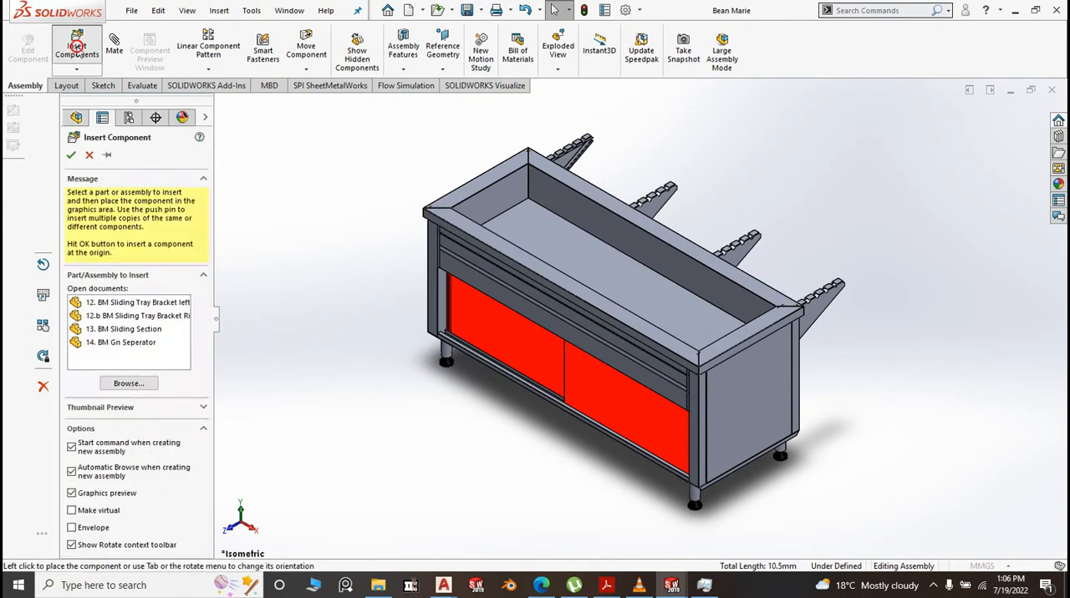
pyautogui.click(133, 331)
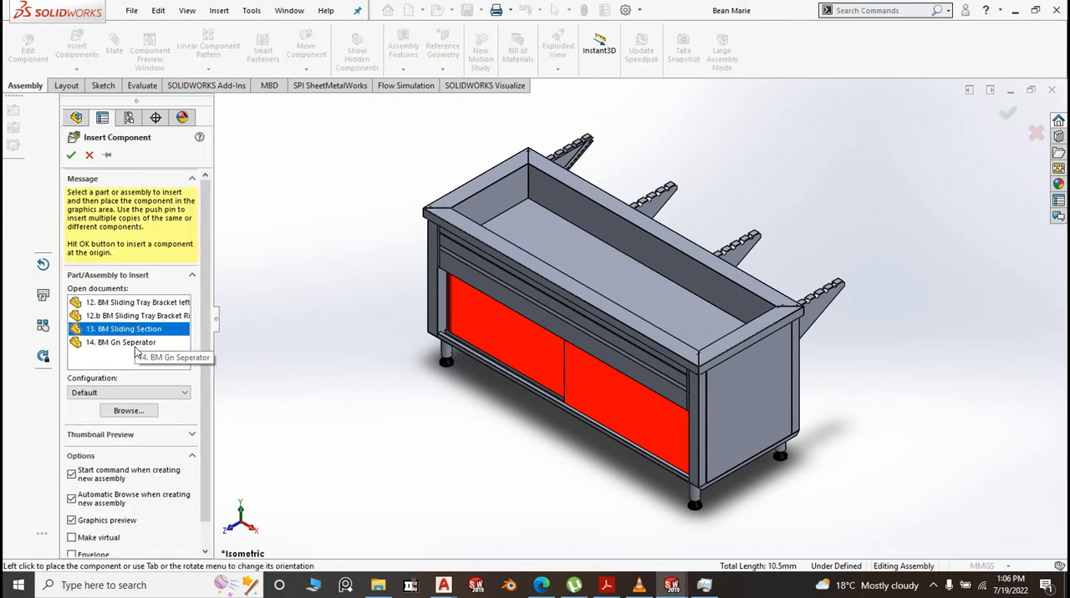
pyautogui.keyDown('ctrl'); pyautogui.click(136, 345); pyautogui.keyUp('ctrl')
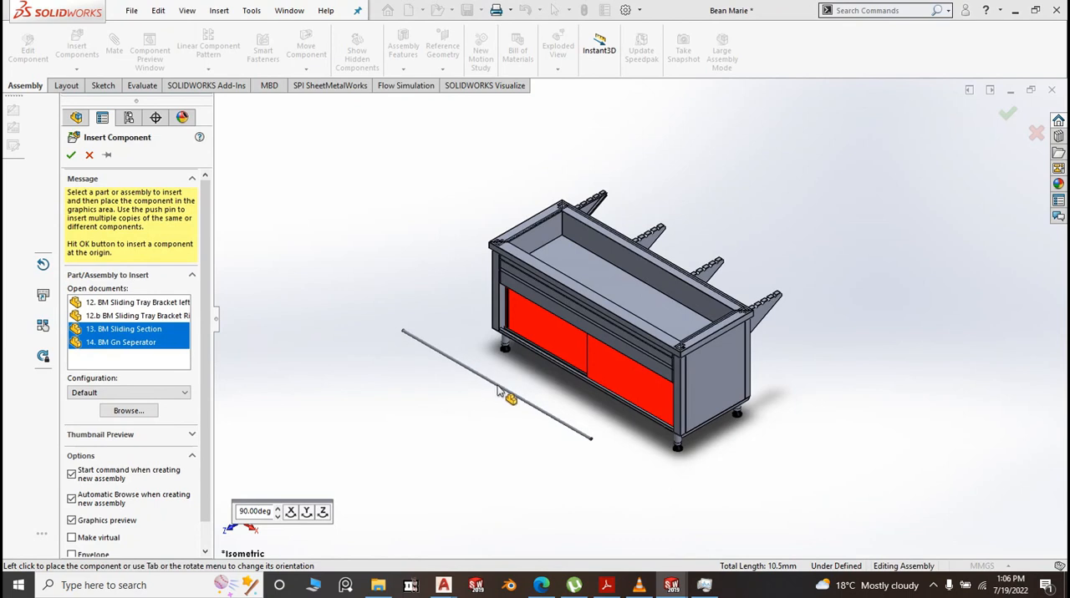
pyautogui.click(499, 390)
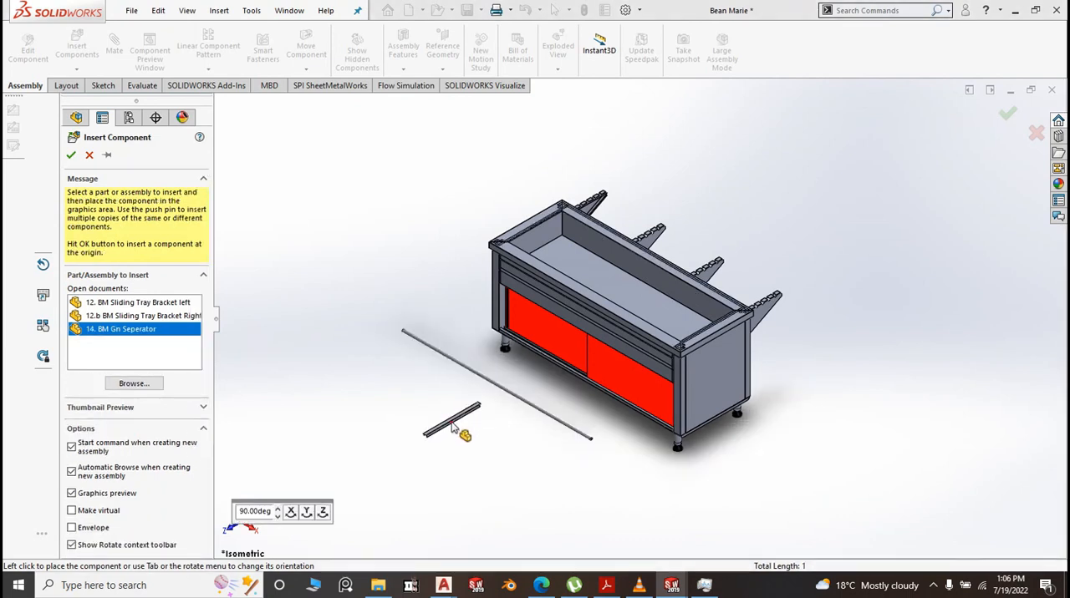
pyautogui.click(452, 428)
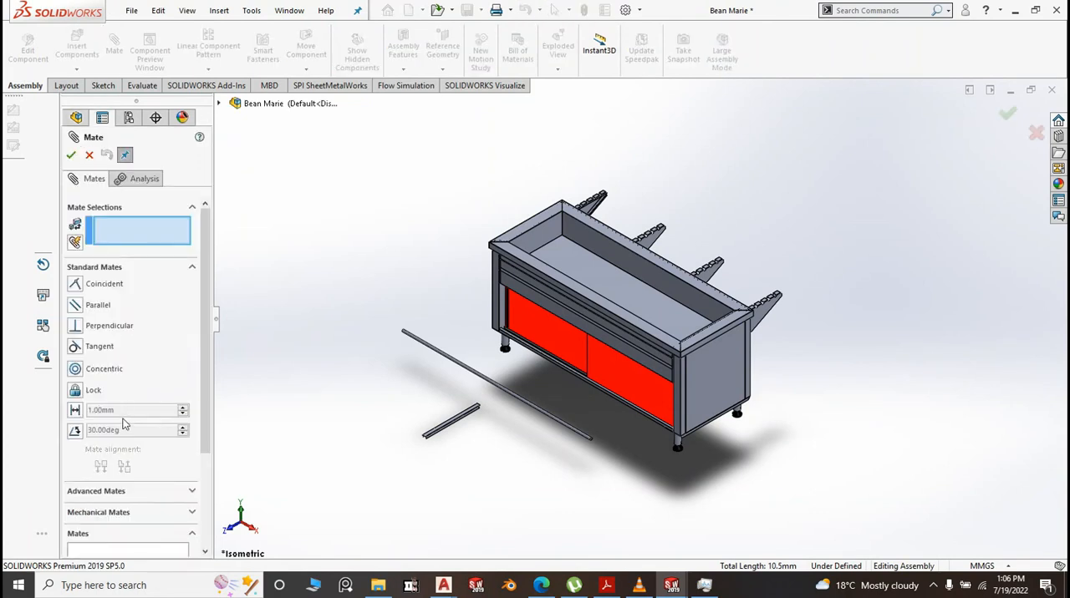
# Mate the sliding section's cylindrical face concentric with the outermost round notch of 12. BM Sliding Tray Bracket left
pyautogui.click(548, 415)
pyautogui.scroll(-5, 776, 291)
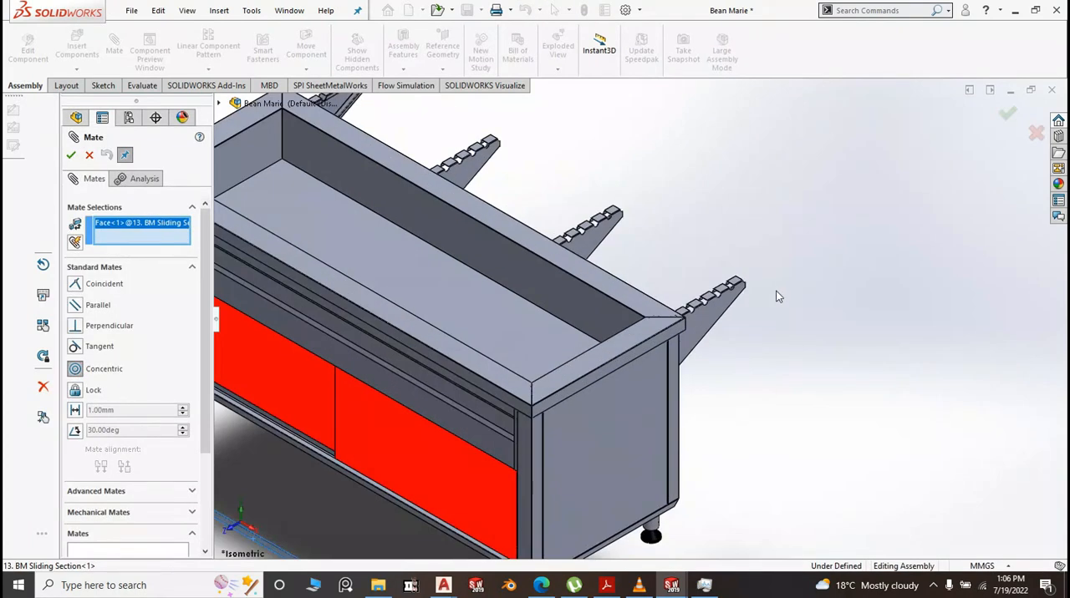
pyautogui.scroll(-8, 728, 316)
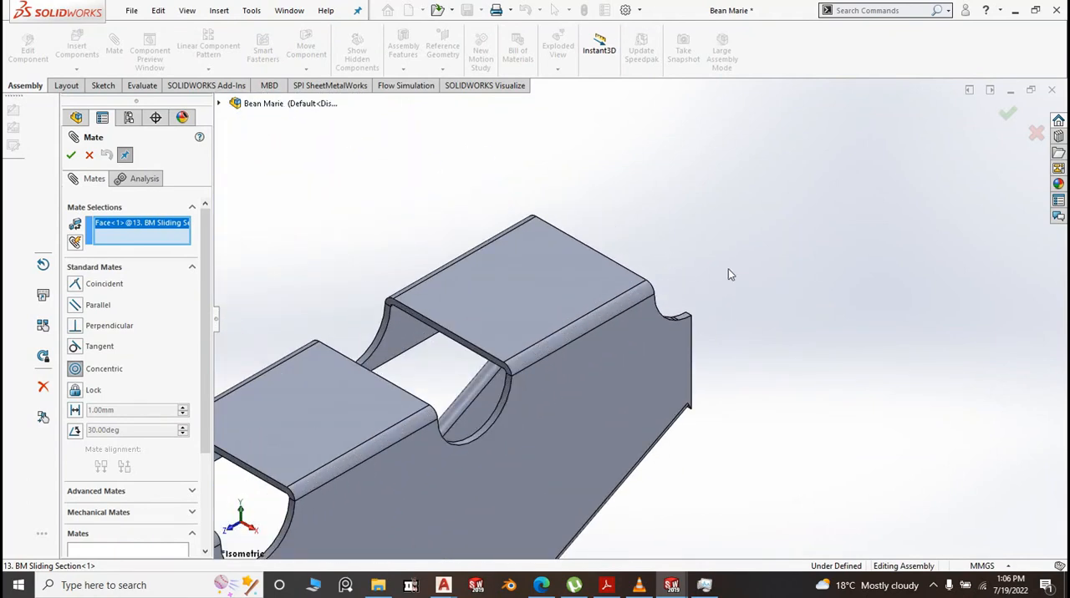
pyautogui.scroll(-4, 692, 305)
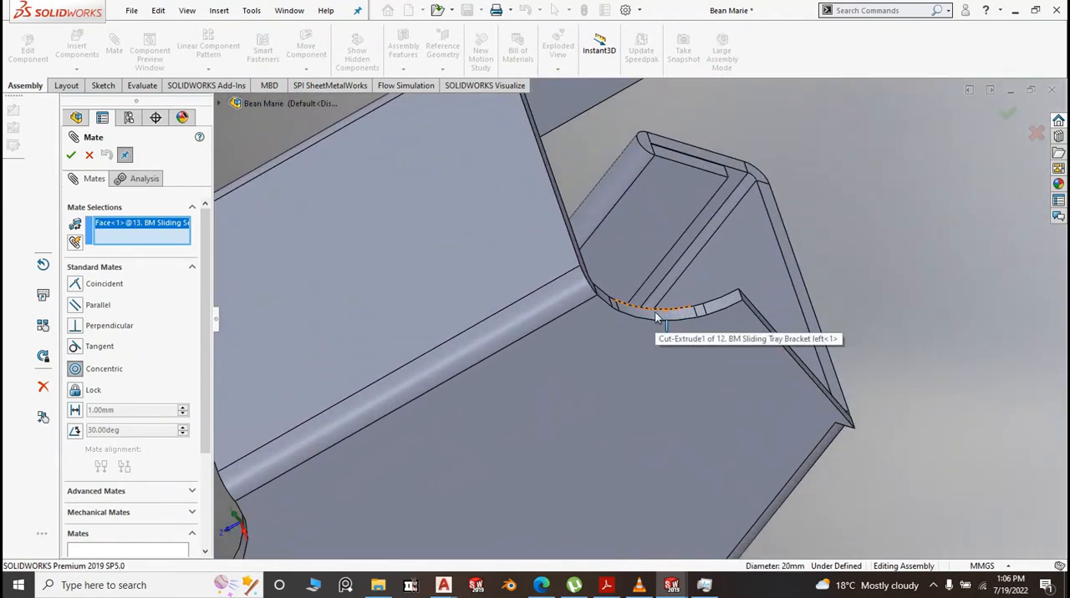
pyautogui.click(655, 320)
pyautogui.click(654, 315)
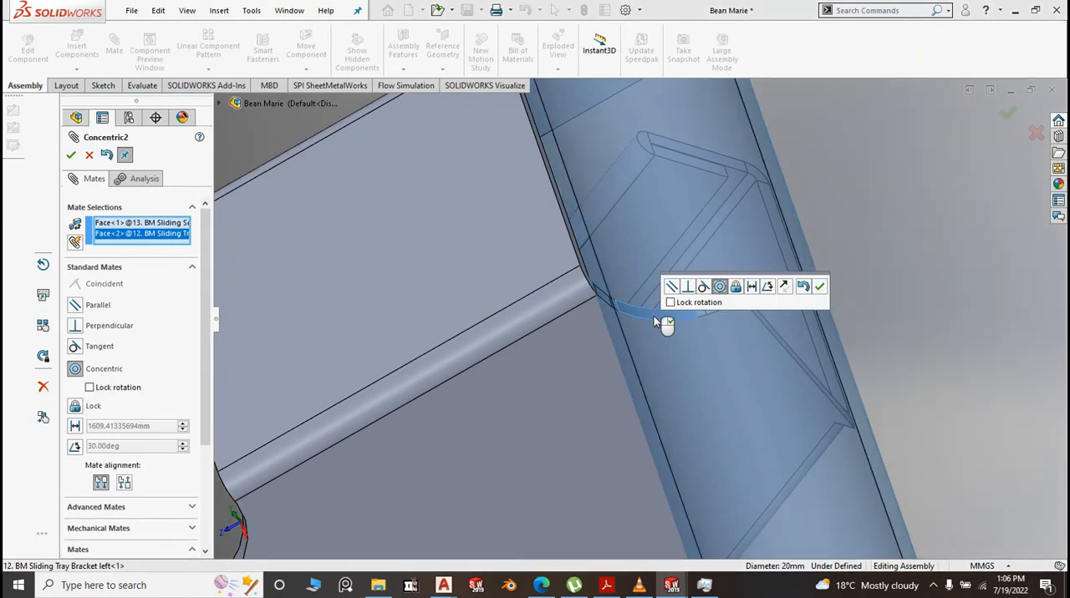
pyautogui.press('Return')
# Mate the sliding section's annular end face coincident with the side face of 2. BM Back Panel
pyautogui.scroll(5, 644, 271)
pyautogui.scroll(4, 645, 270)
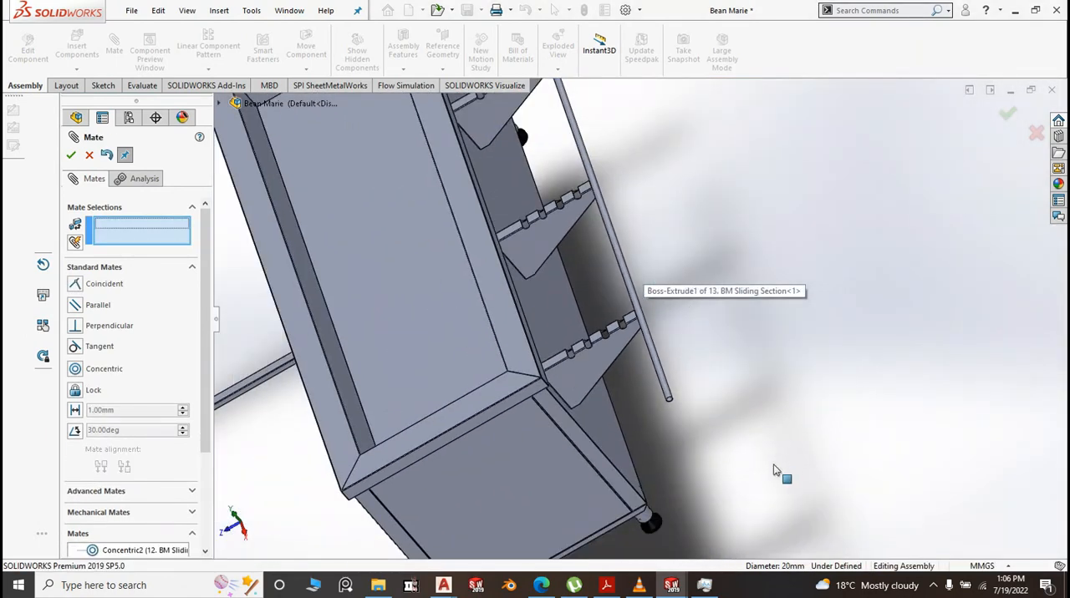
pyautogui.moveTo(777, 472); pyautogui.dragTo(771, 288, button='middle')
pyautogui.scroll(-3, 712, 192)
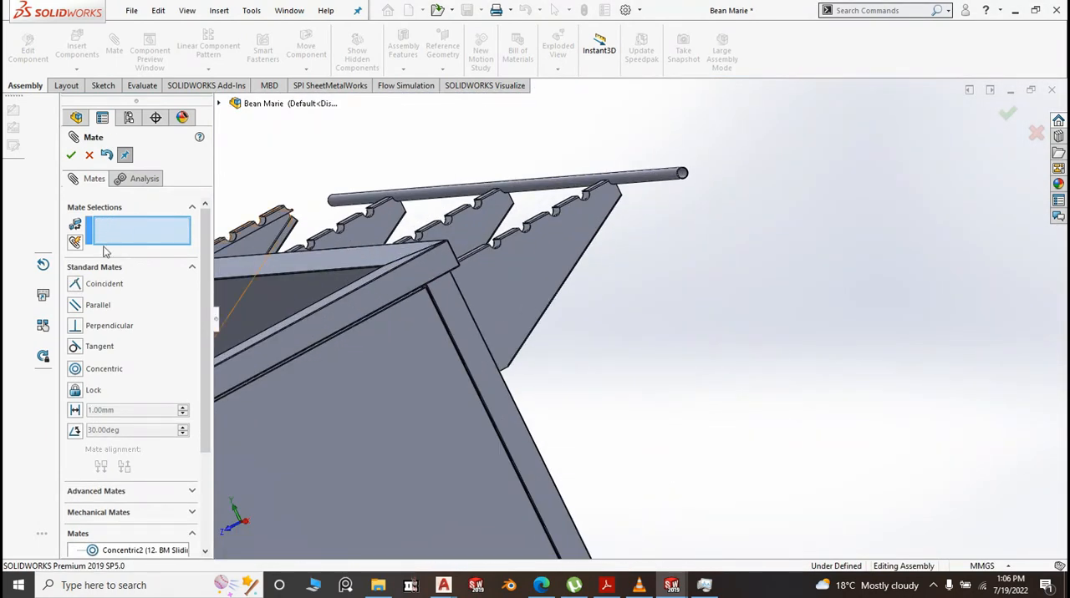
pyautogui.click(457, 316)
pyautogui.scroll(-3, 668, 200)
pyautogui.scroll(-6, 667, 201)
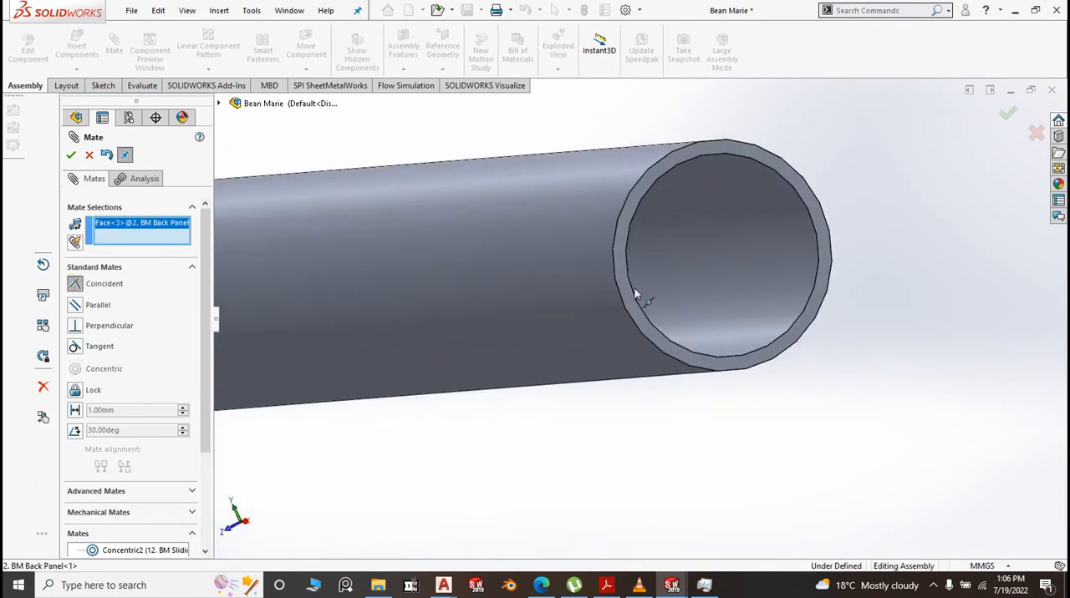
pyautogui.click(626, 294)
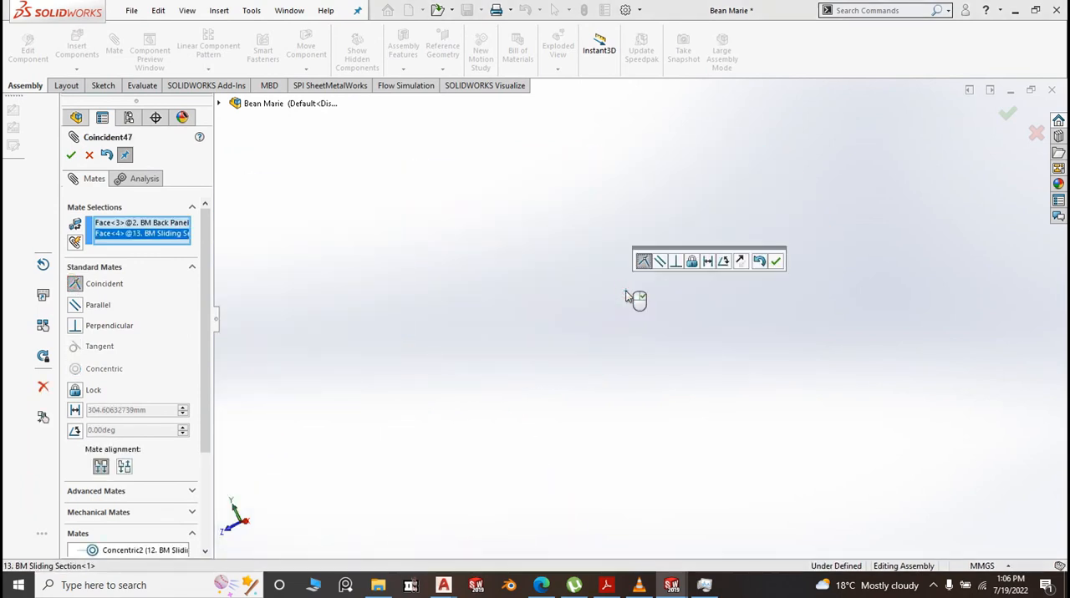
pyautogui.press('Return')
pyautogui.scroll(10, 756, 315)
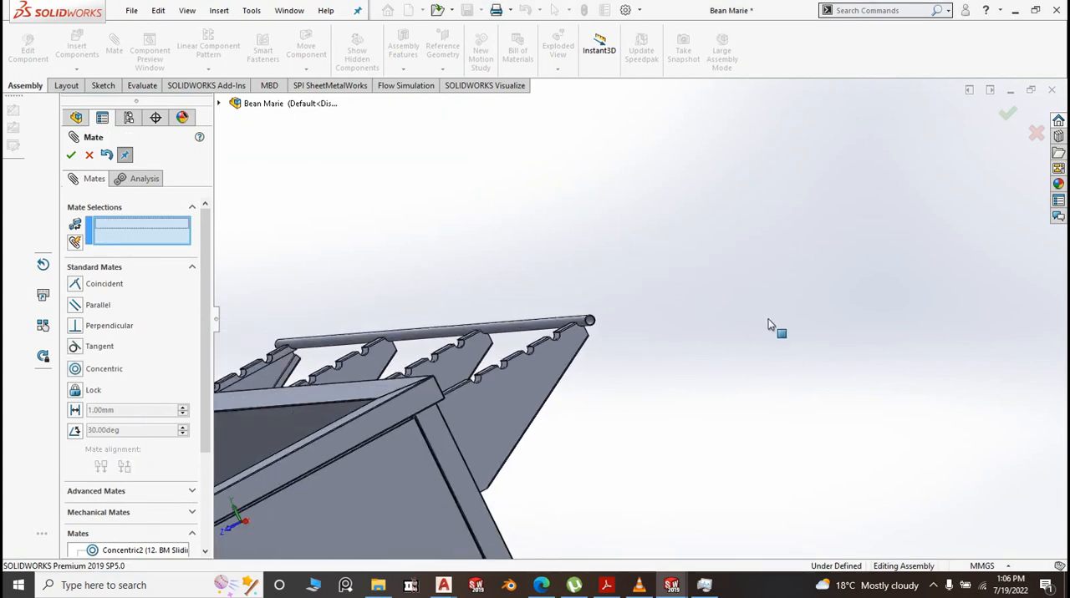
# Mate the underside face of 14. BM Gn Seperator coincident with the upper rim face of 1.BM Top
pyautogui.scroll(-10, 477, 506)
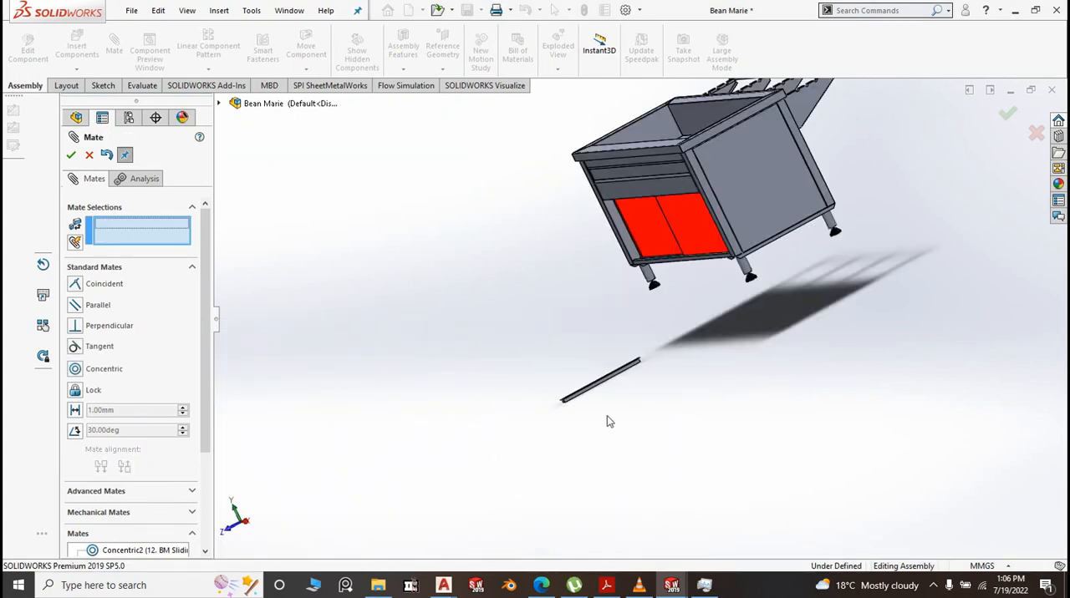
pyautogui.scroll(-3, 520, 357)
pyautogui.moveTo(539, 396); pyautogui.dragTo(585, 316, button='middle')
pyautogui.click(584, 320)
pyautogui.scroll(8, 542, 330)
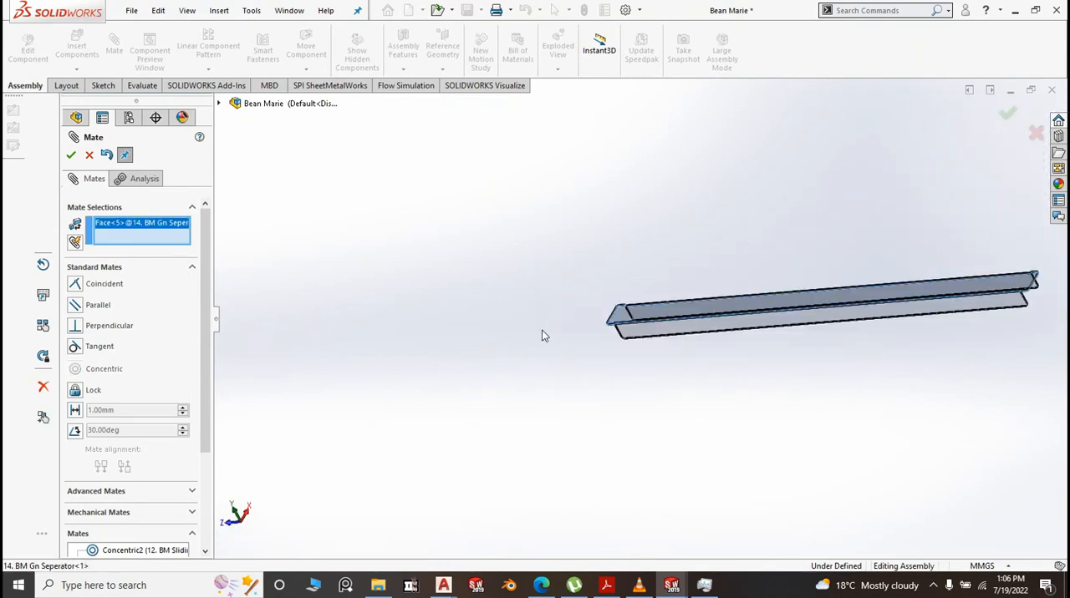
pyautogui.moveTo(543, 313); pyautogui.dragTo(633, 454, button='middle')
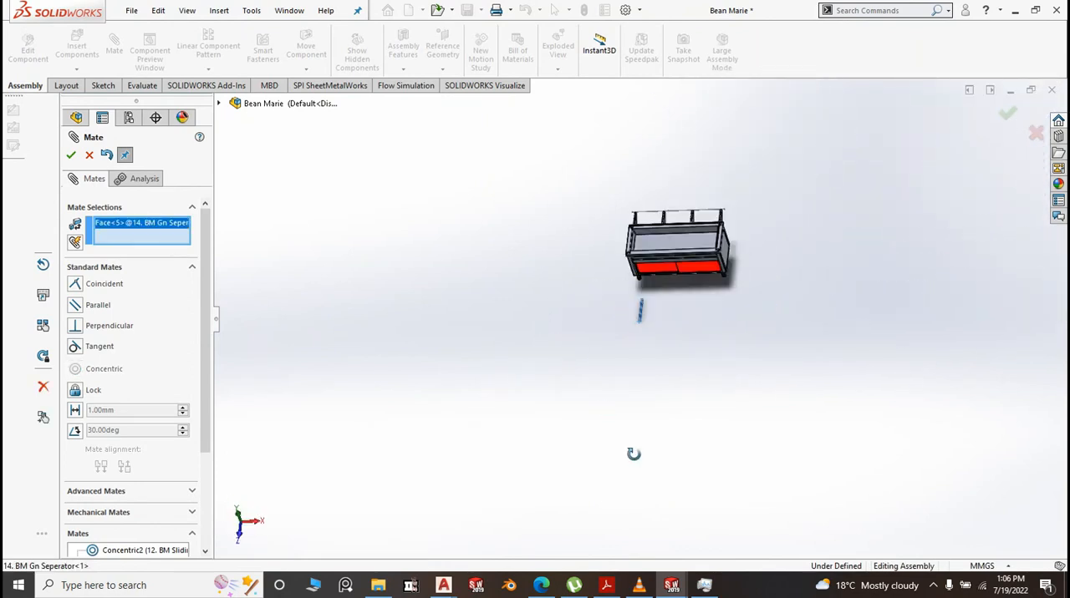
pyautogui.scroll(-5, 599, 291)
pyautogui.scroll(-5, 577, 322)
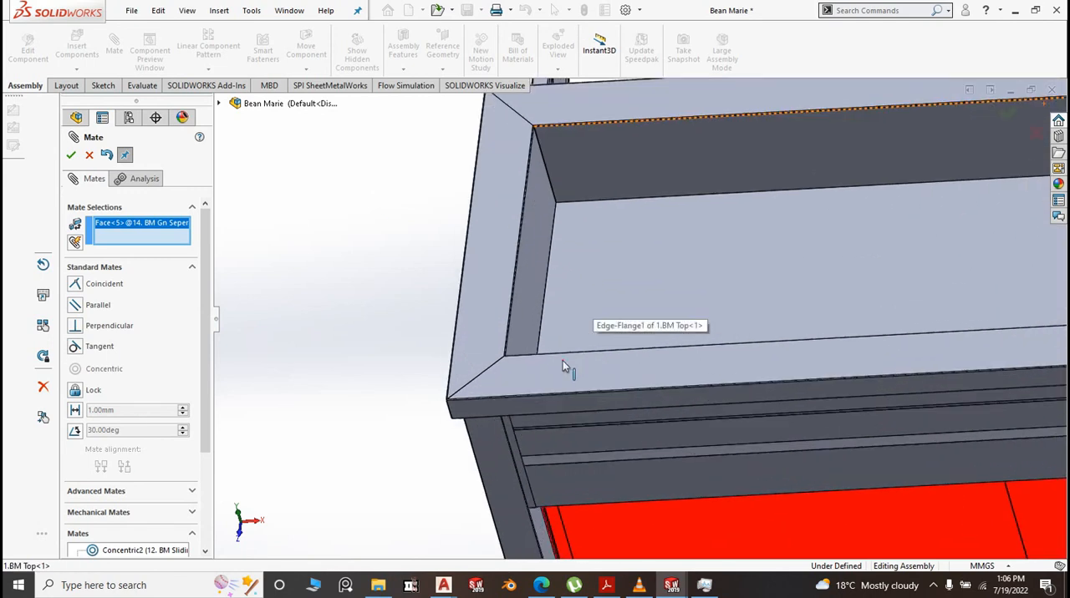
pyautogui.click(562, 360)
pyautogui.rightClick(564, 359)
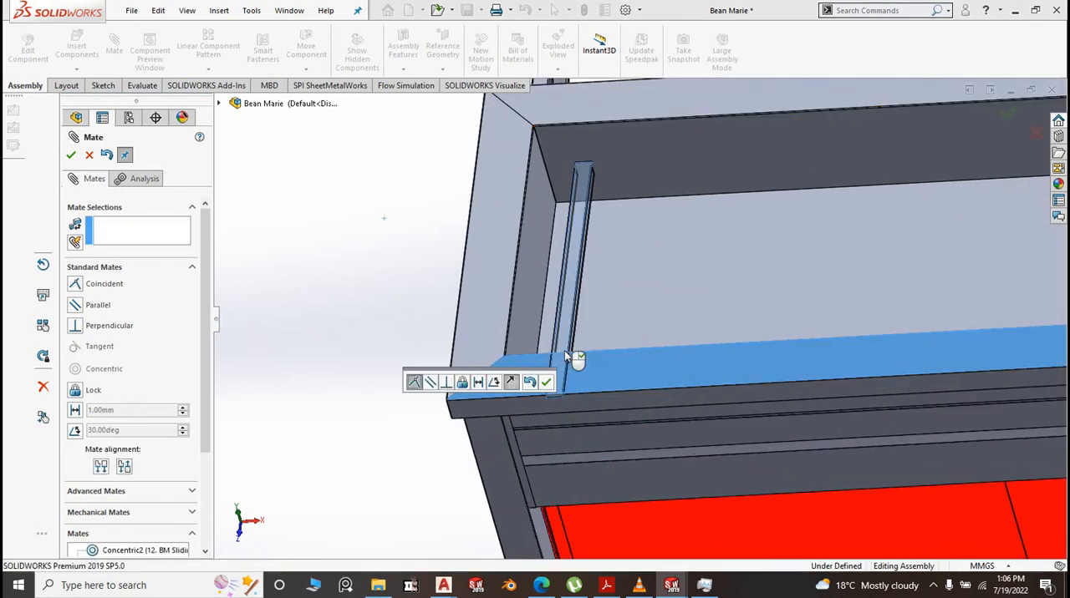
# Add a 305 mm distance mate between the left inner end wall of 1.BM Top and the separator's facing side flange
pyautogui.click(74, 411)
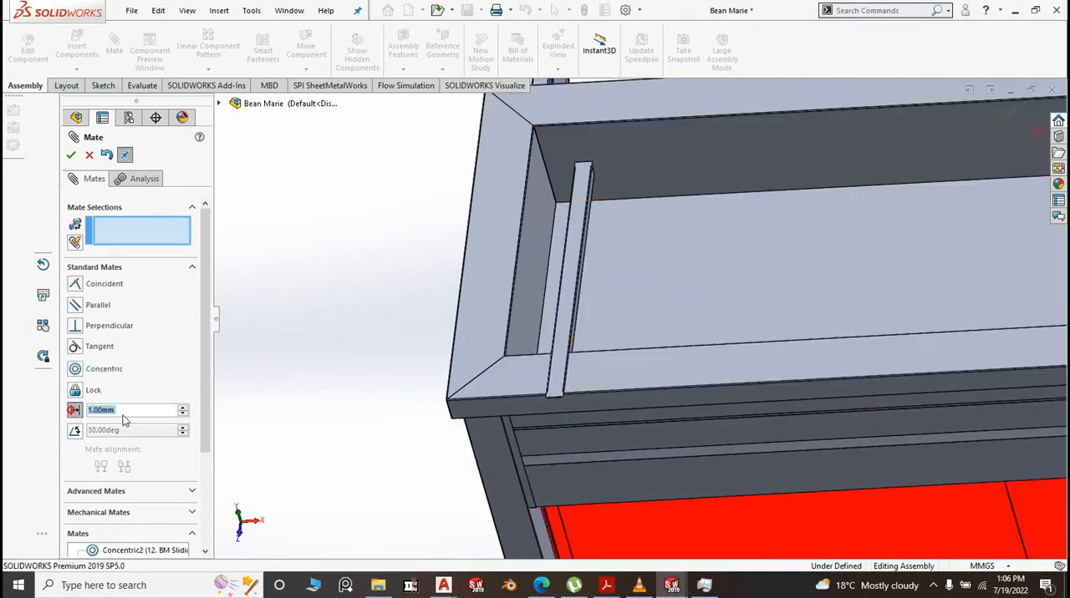
pyautogui.write('3045')
pyautogui.press('BackSpace')
pyautogui.press('BackSpace')
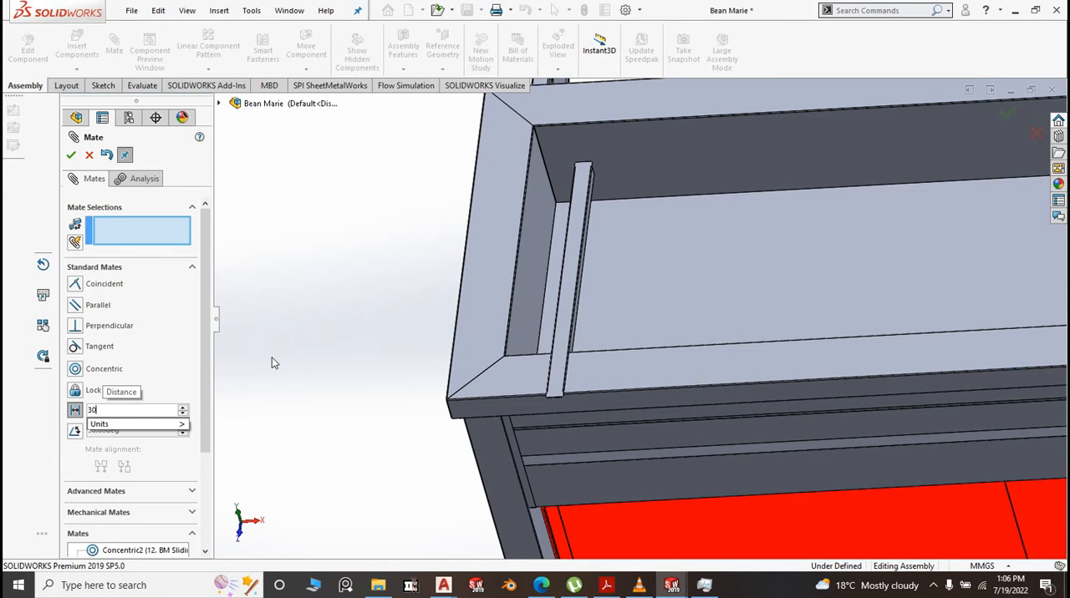
pyautogui.write('5')
pyautogui.press('Return')
pyautogui.click(346, 291)
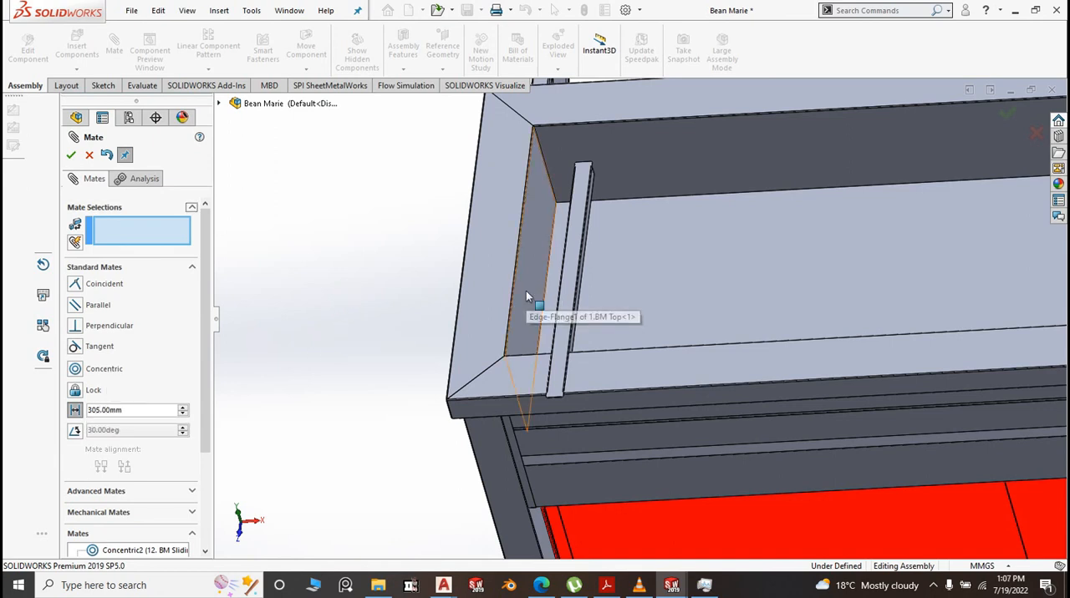
pyautogui.click(525, 294)
pyautogui.moveTo(381, 347); pyautogui.dragTo(428, 333, button='middle')
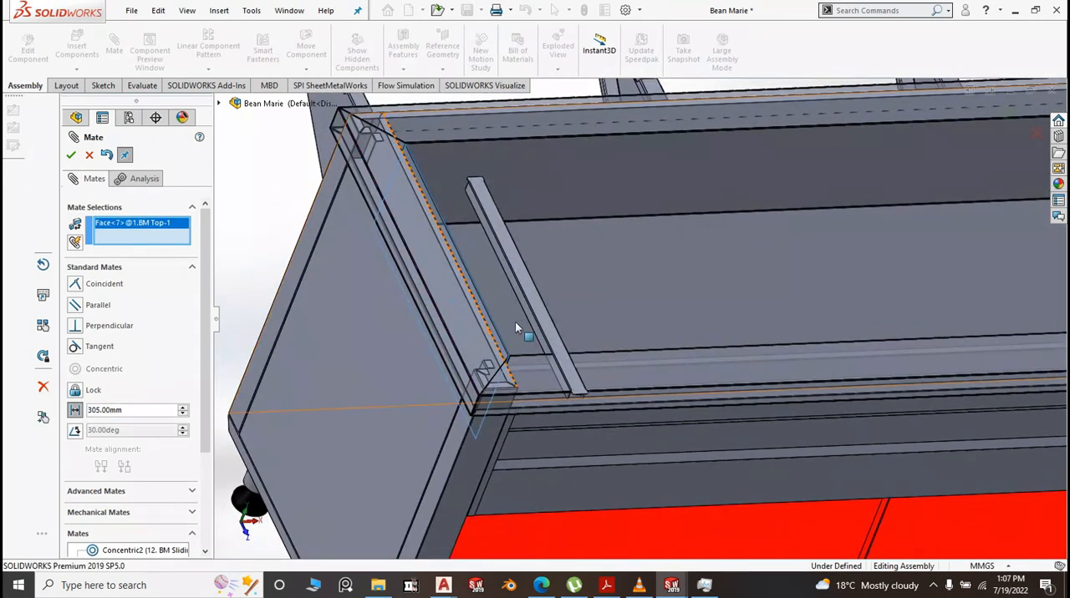
pyautogui.scroll(-3, 516, 322)
pyautogui.click(550, 302)
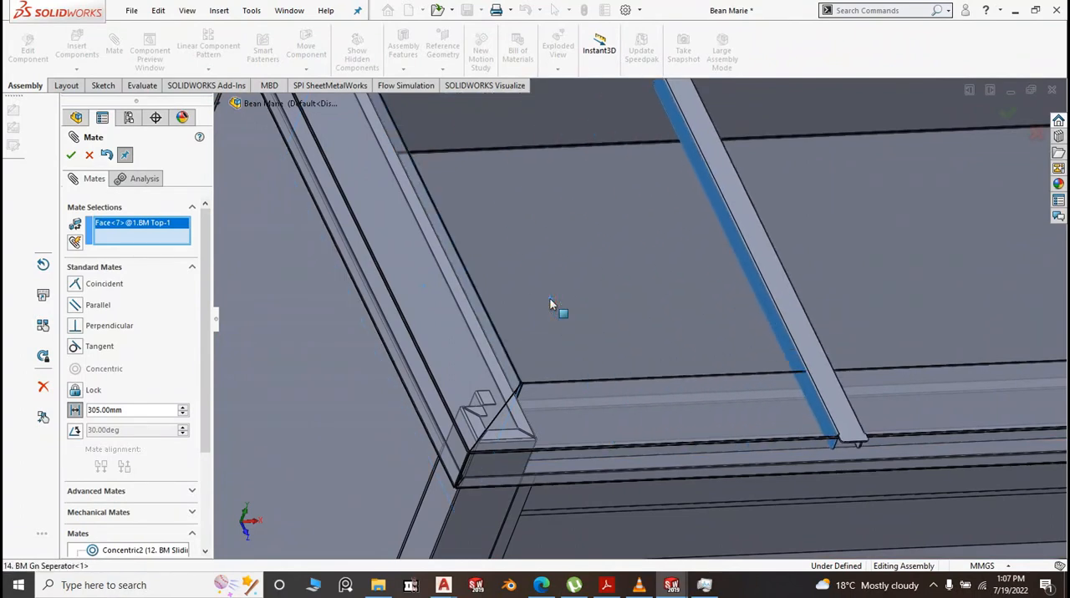
pyautogui.click(534, 285)
pyautogui.scroll(10, 610, 293)
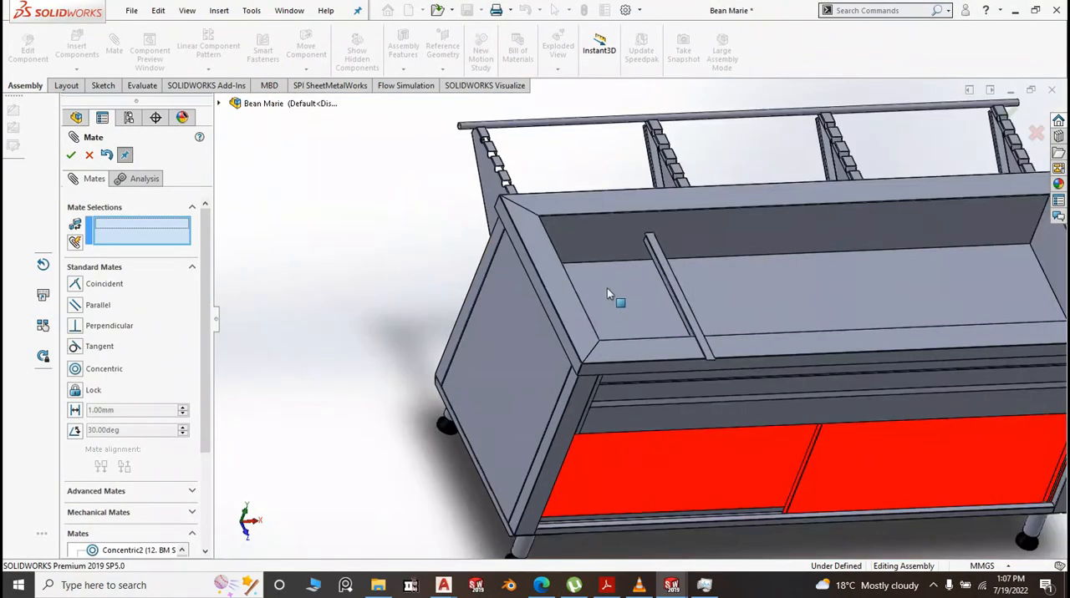
# Mate the assembly's Front Plane coincident with the Front Plane of 14. BM Gn Seperator and finish mating
pyautogui.click(257, 104)
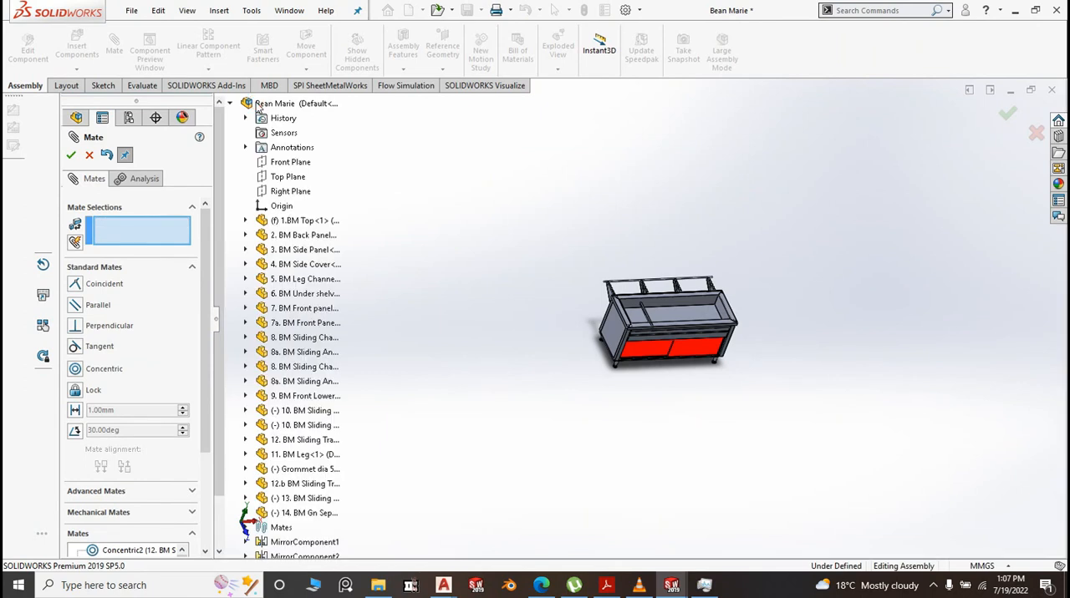
pyautogui.click(287, 193)
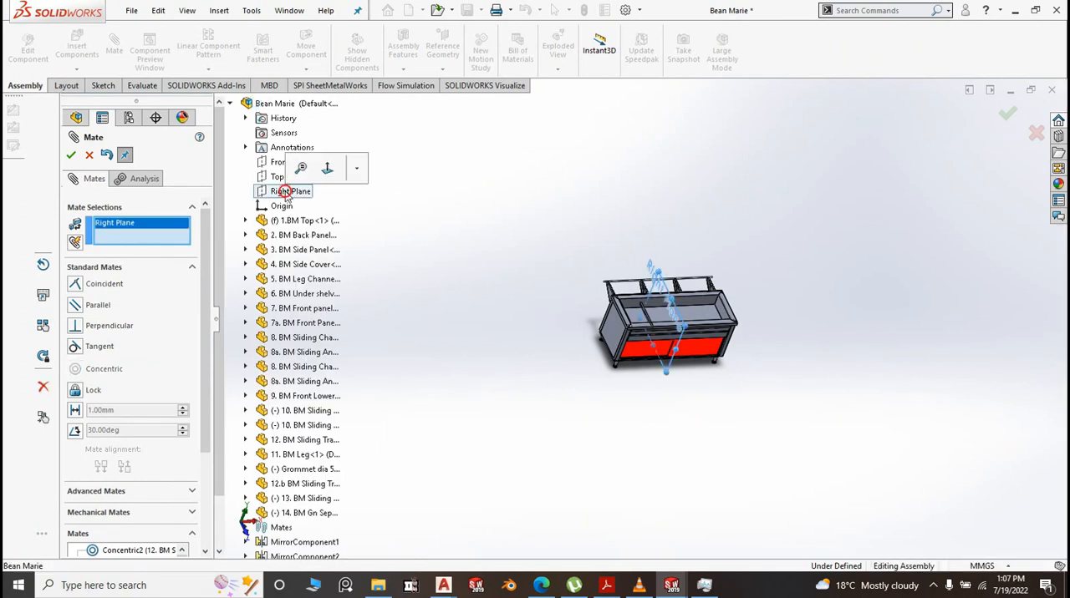
pyautogui.rightClick(140, 224)
pyautogui.click(189, 233)
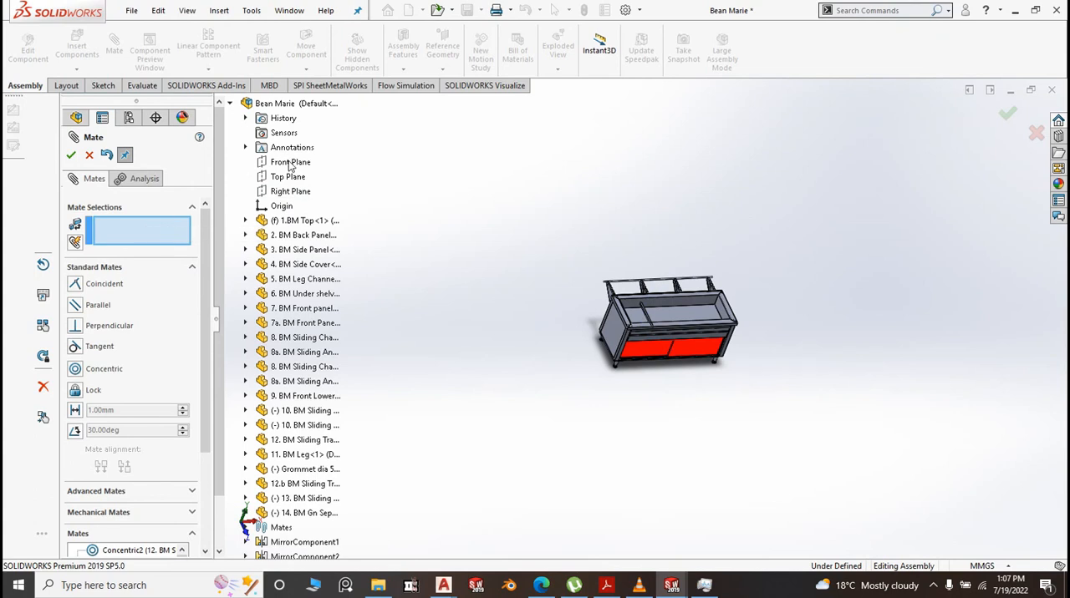
pyautogui.click(291, 163)
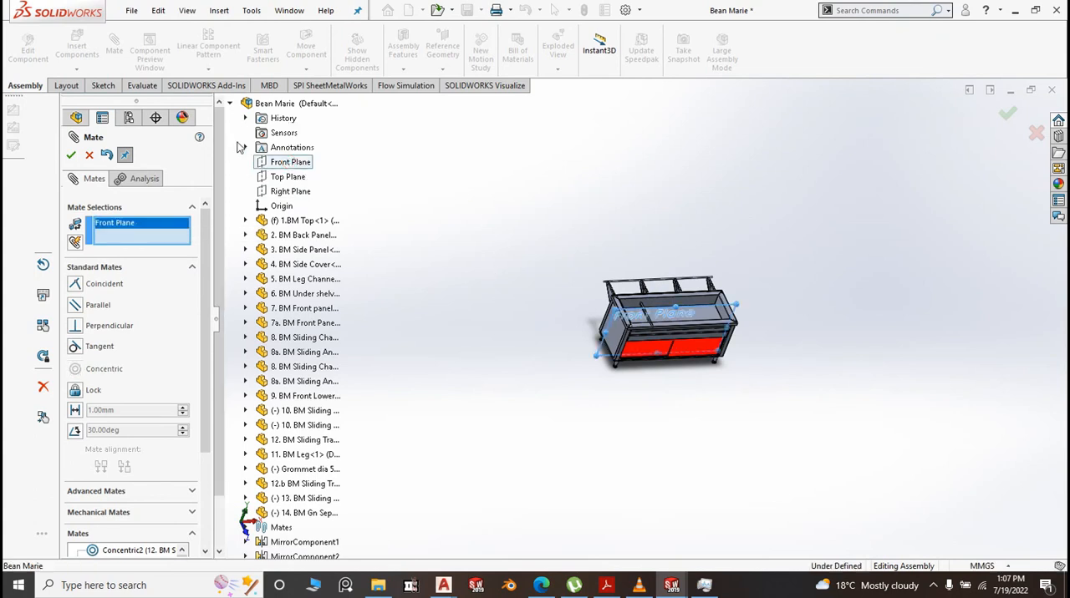
pyautogui.scroll(-2, 219, 130)
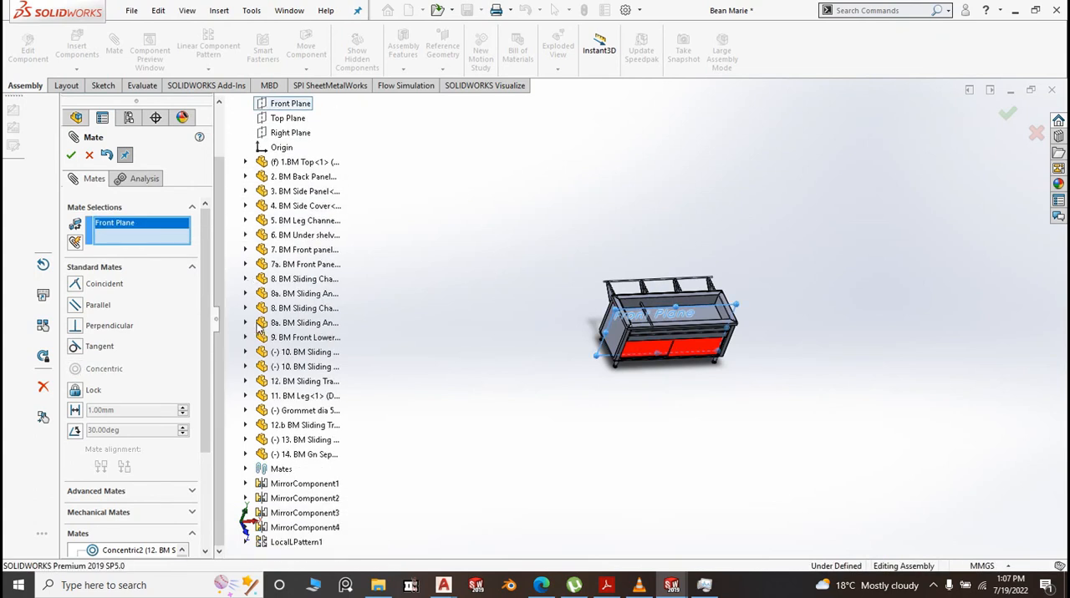
pyautogui.click(246, 455)
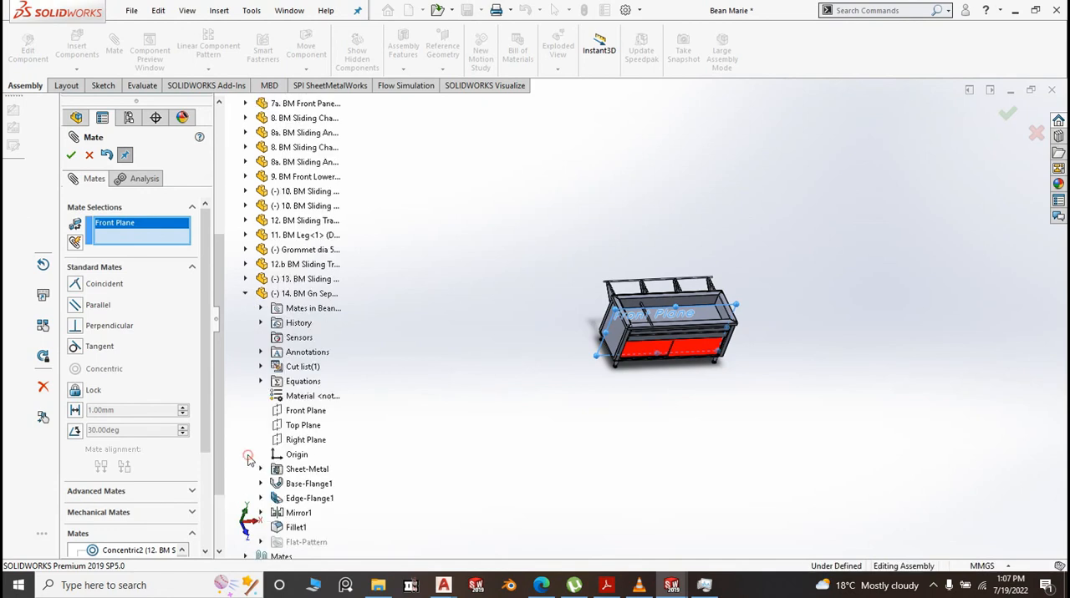
pyautogui.click(308, 412)
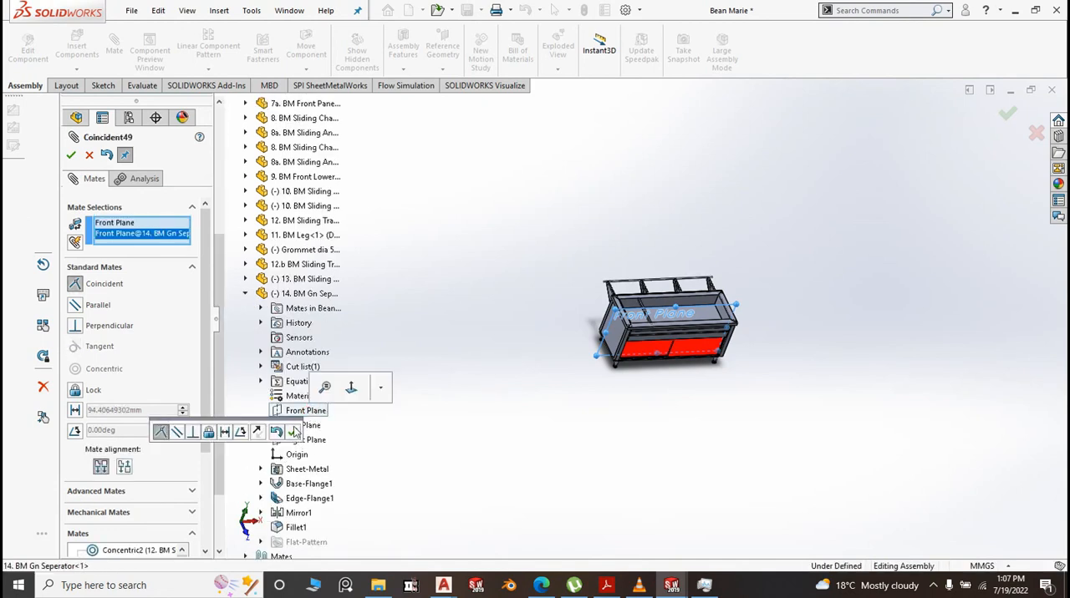
pyautogui.click(291, 433)
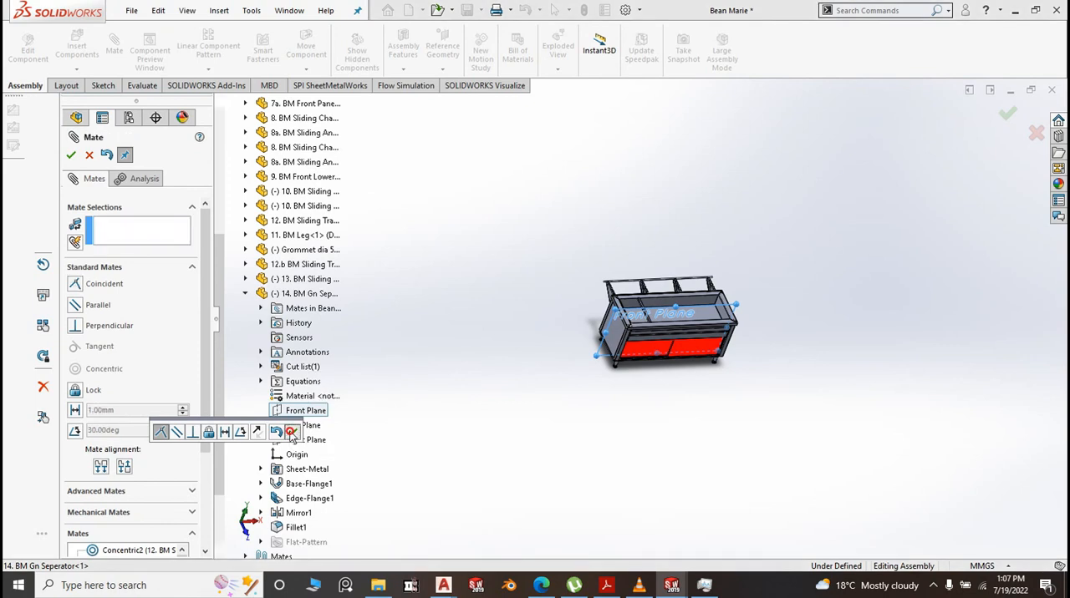
pyautogui.click(72, 156)
# Create a linear component pattern of 14. BM Gn Seperator along the basin's long front edge, with 4 instances spaced 335 mm apart
pyautogui.press('space')
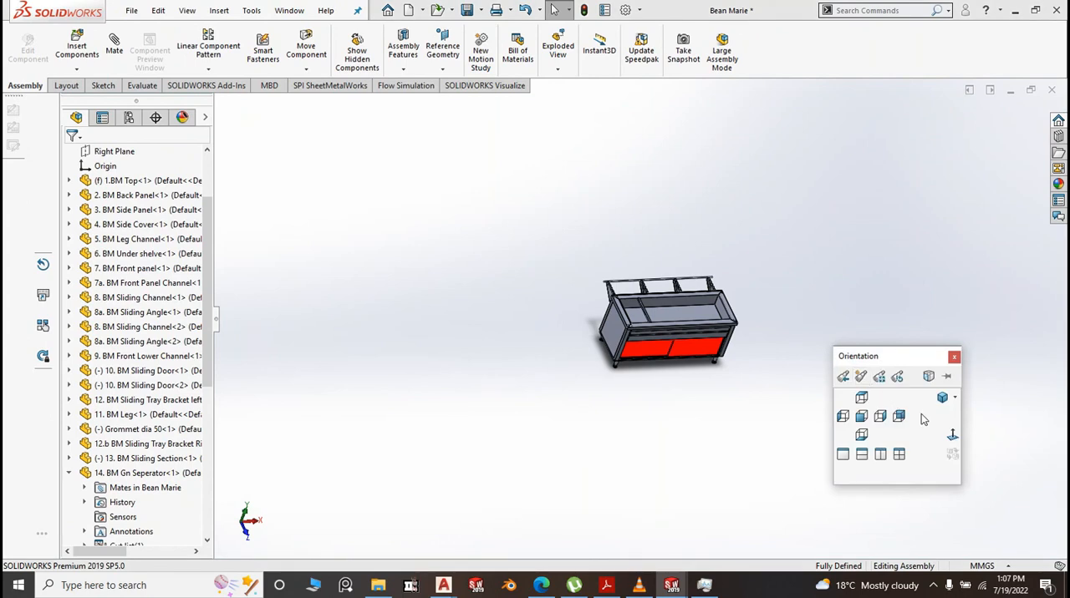
pyautogui.click(943, 400)
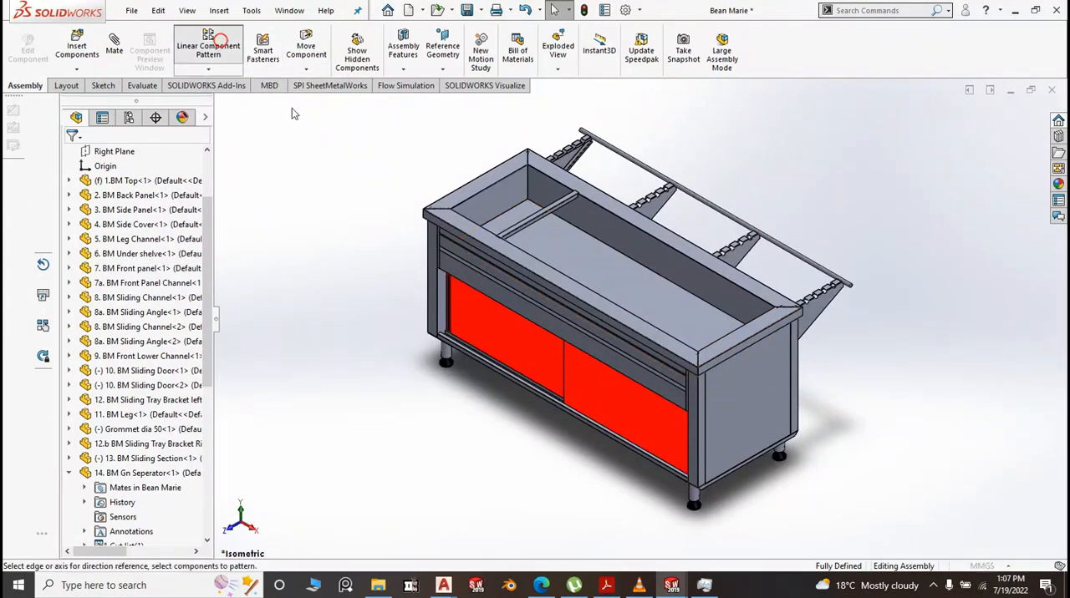
pyautogui.click(209, 49)
pyautogui.scroll(-3, 580, 276)
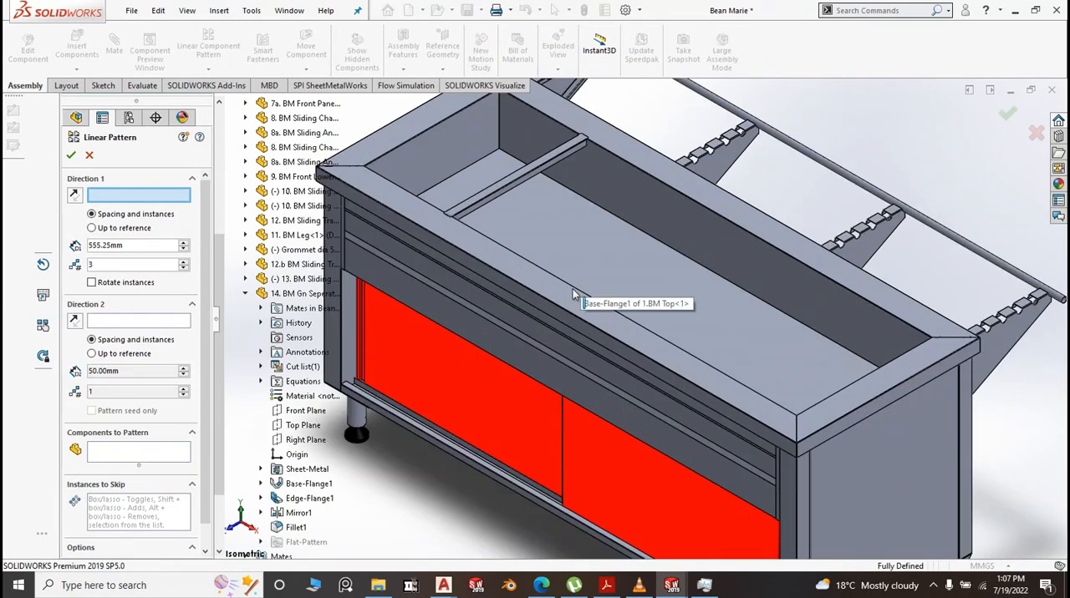
pyautogui.click(573, 288)
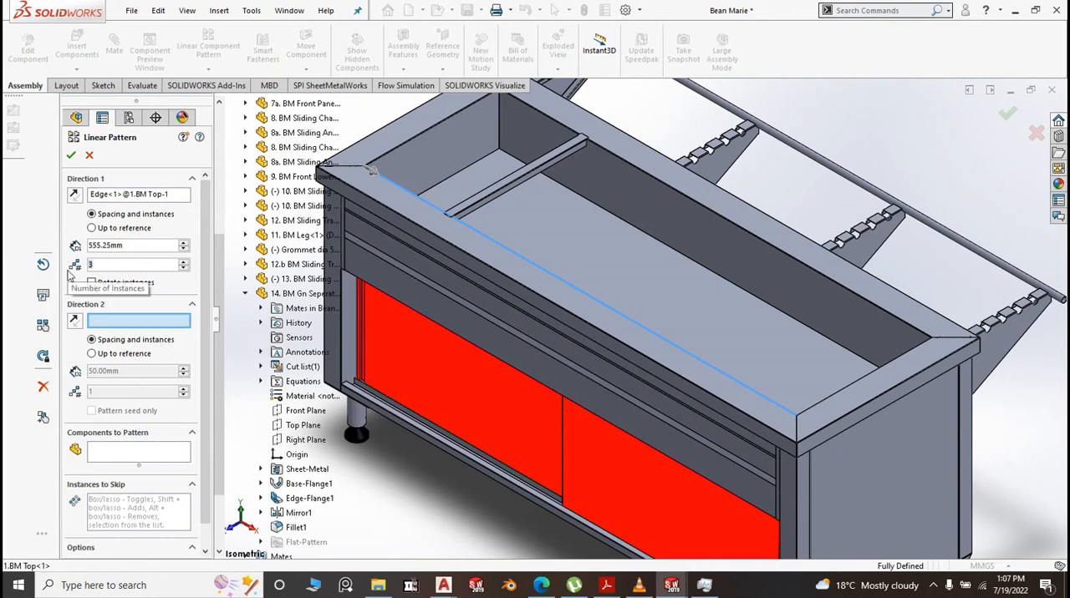
pyautogui.write('4')
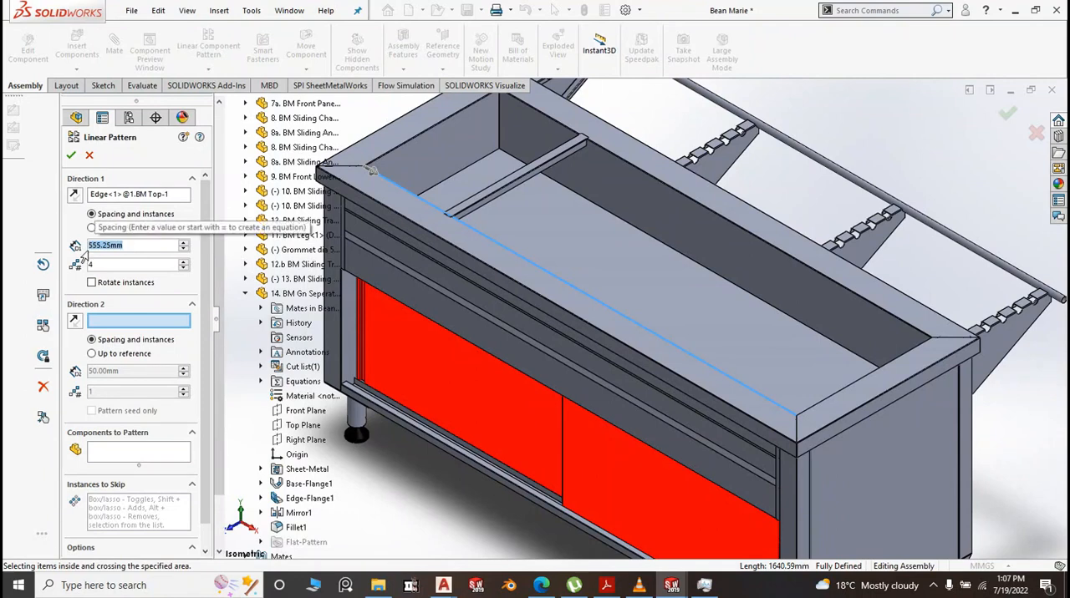
pyautogui.write('335')
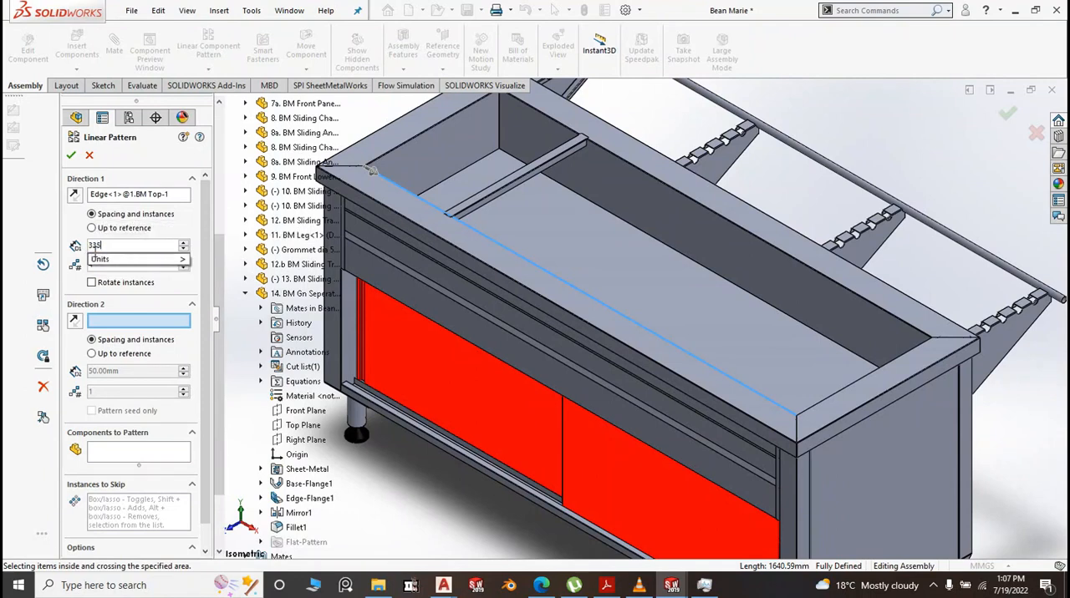
pyautogui.press('Return')
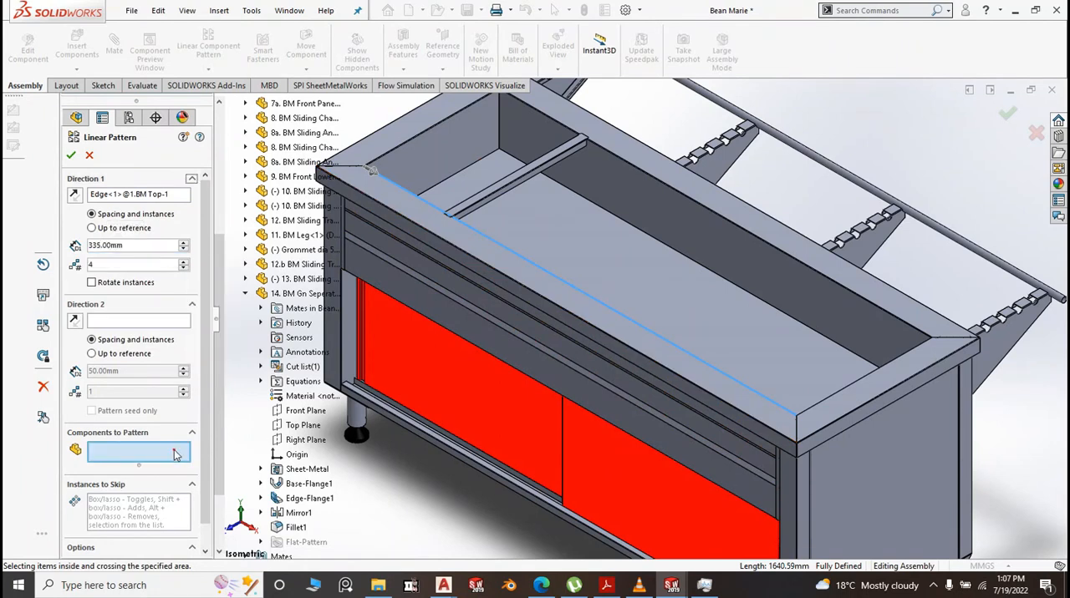
pyautogui.click(494, 187)
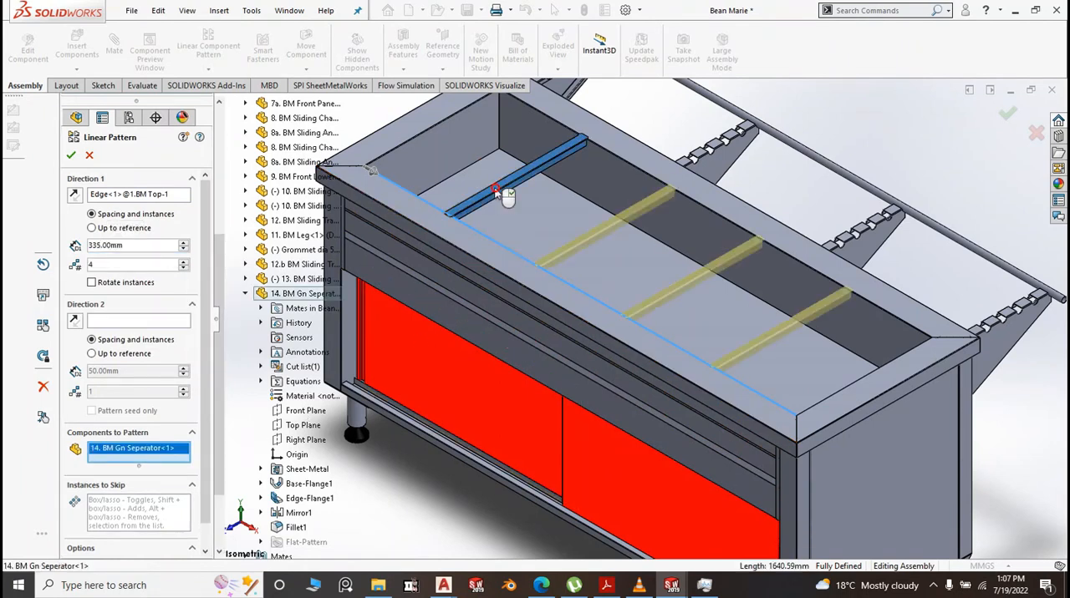
pyautogui.press('Return')
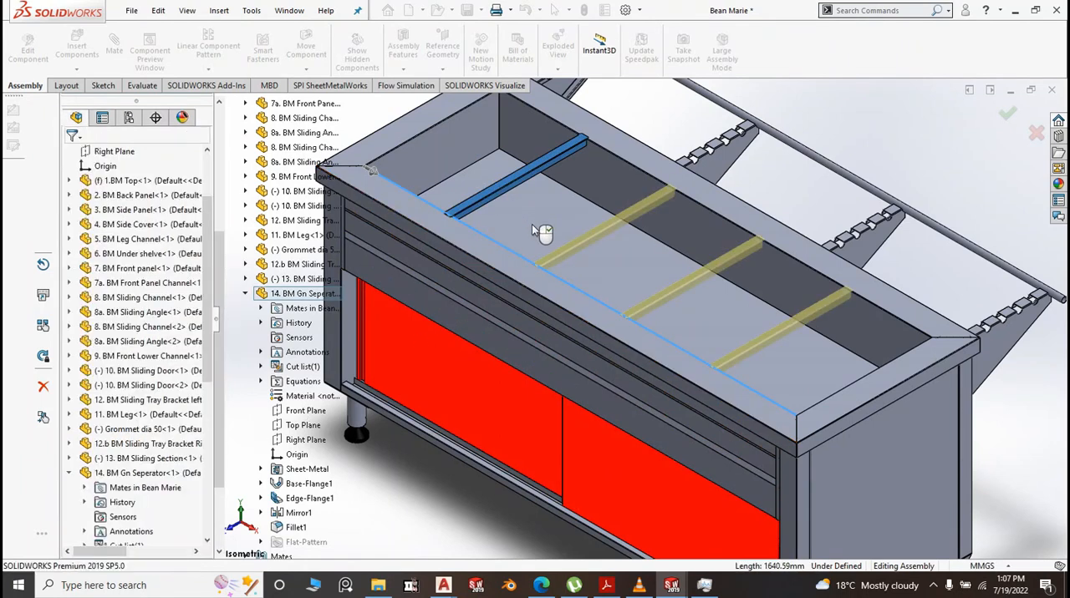
pyautogui.press('f')
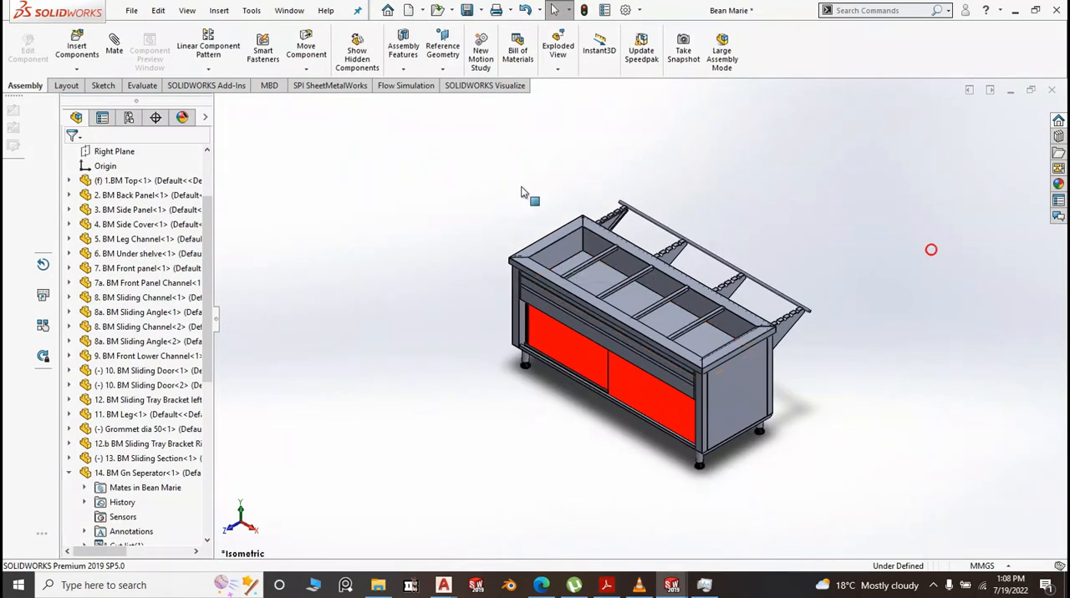
# Measure the distance between the last patterned separator's side face and the basin's right inner end wall
pyautogui.click(140, 85)
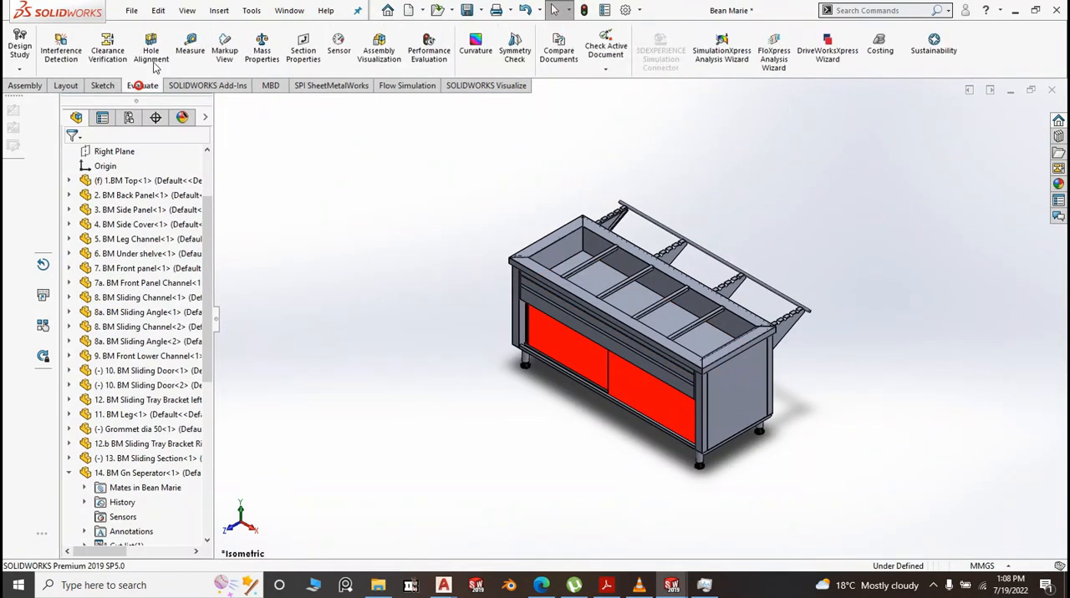
pyautogui.click(190, 51)
pyautogui.scroll(-8, 706, 343)
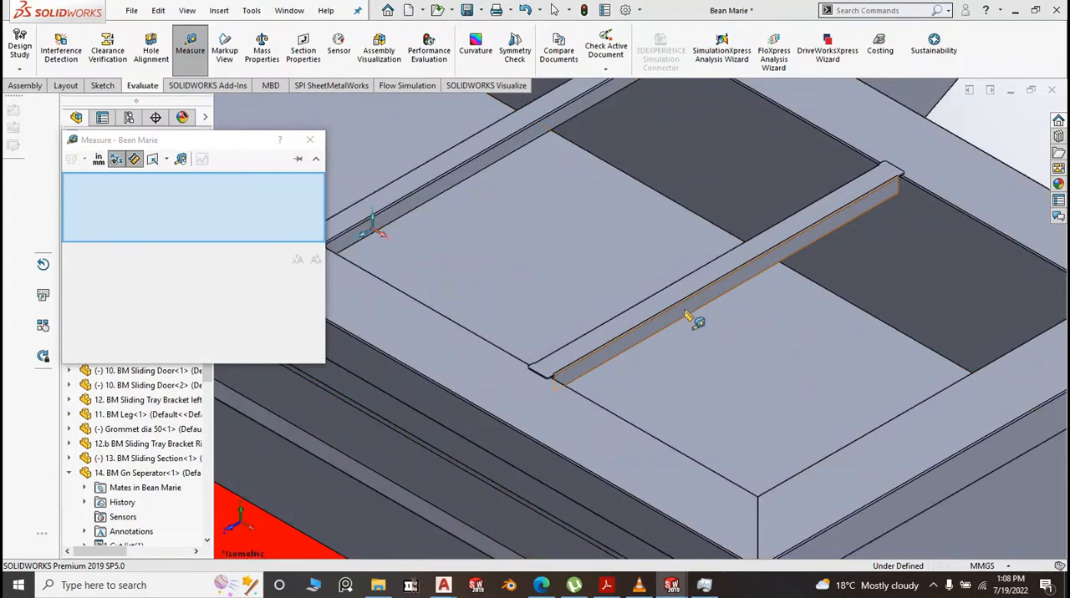
pyautogui.click(685, 315)
pyautogui.scroll(10, 686, 315)
pyautogui.moveTo(694, 316); pyautogui.dragTo(845, 371, button='middle')
pyautogui.click(772, 317)
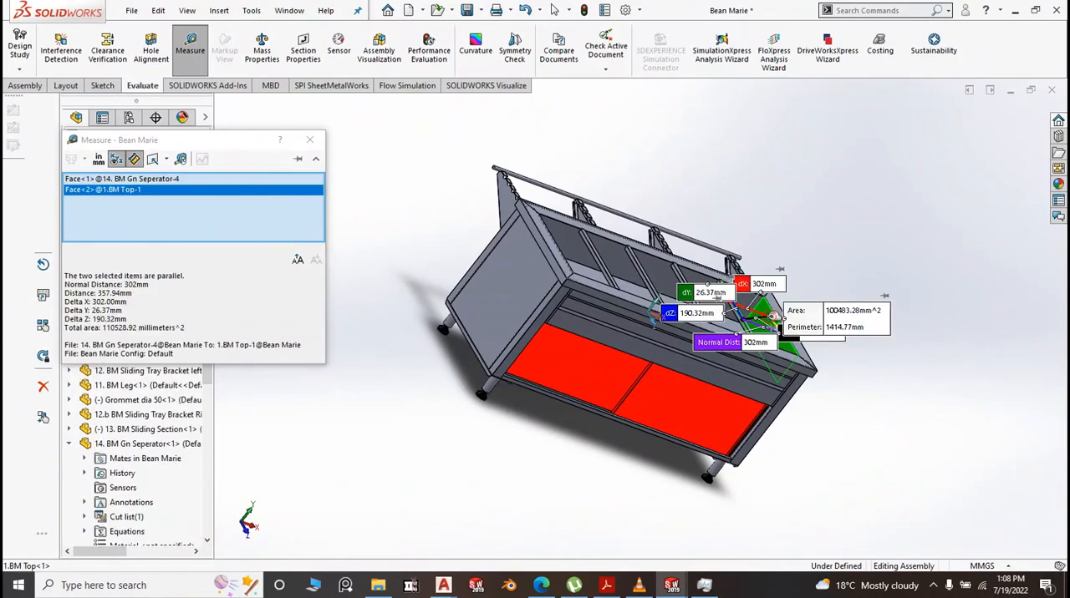
pyautogui.click(309, 144)
pyautogui.scroll(4, 861, 329)
pyautogui.press('space')
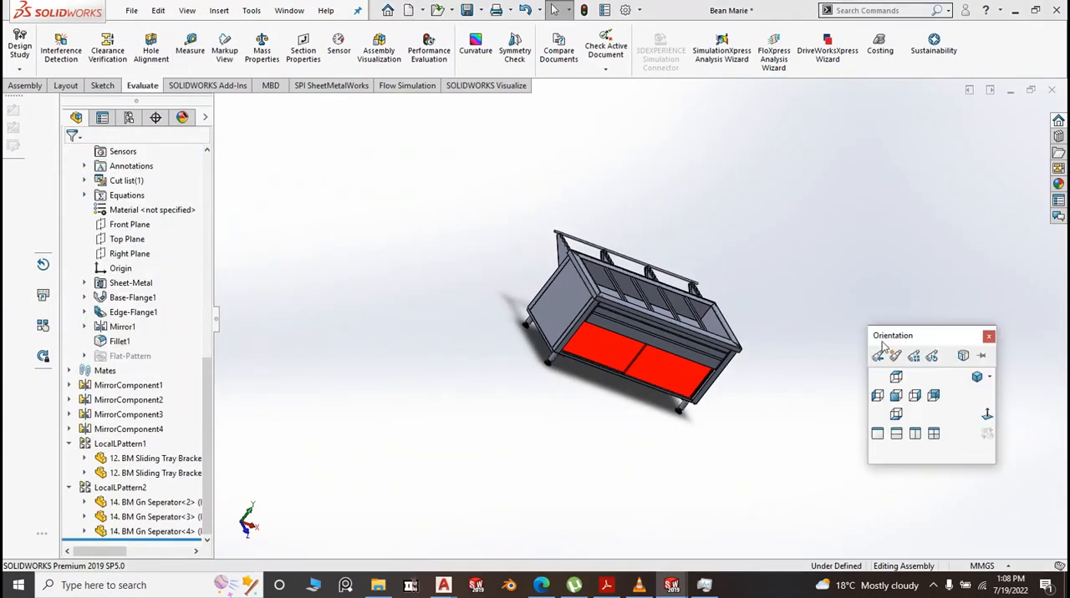
pyautogui.click(976, 377)
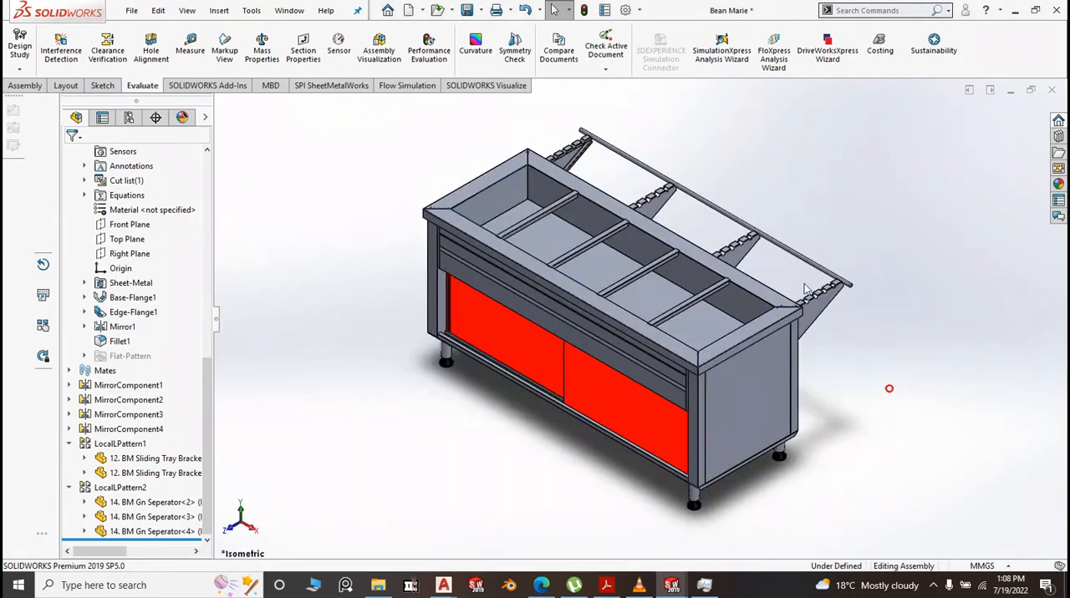
pyautogui.scroll(-1, 819, 273)
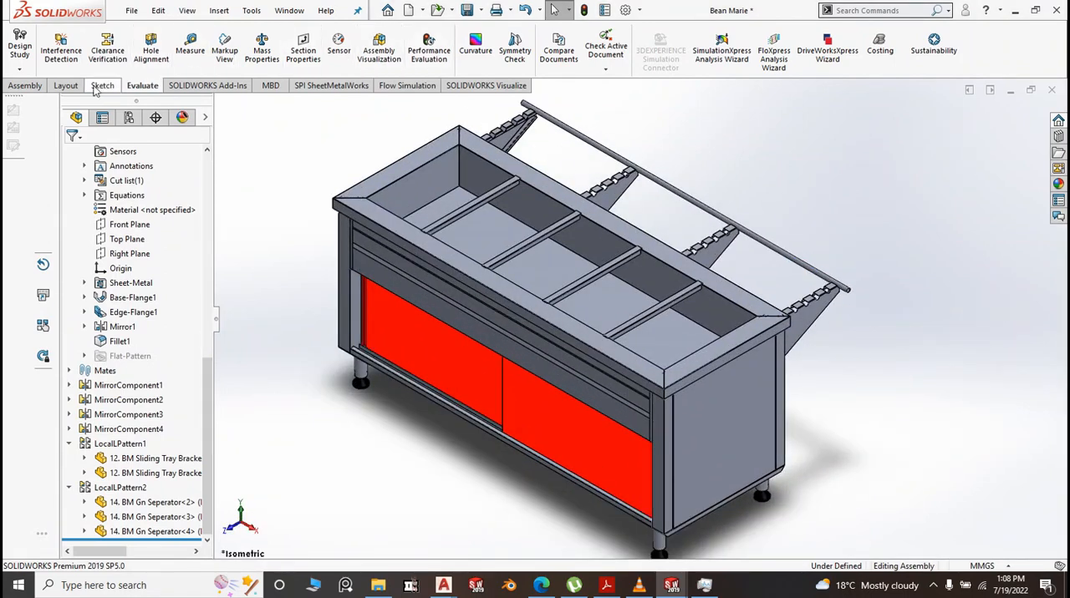
# Create a linear component pattern of 13. BM Sliding Section along 1.BM Top's short side edge, direction reversed, with 5 instances spaced 60 mm apart
pyautogui.click(36, 89)
pyautogui.click(208, 49)
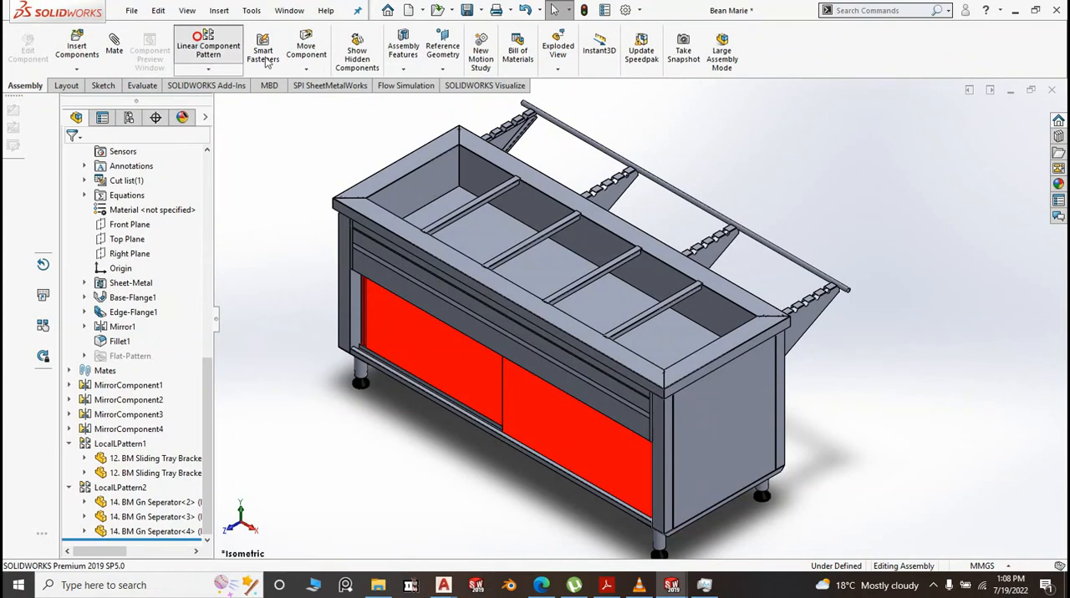
pyautogui.scroll(-1, 925, 321)
pyautogui.scroll(-2, 826, 329)
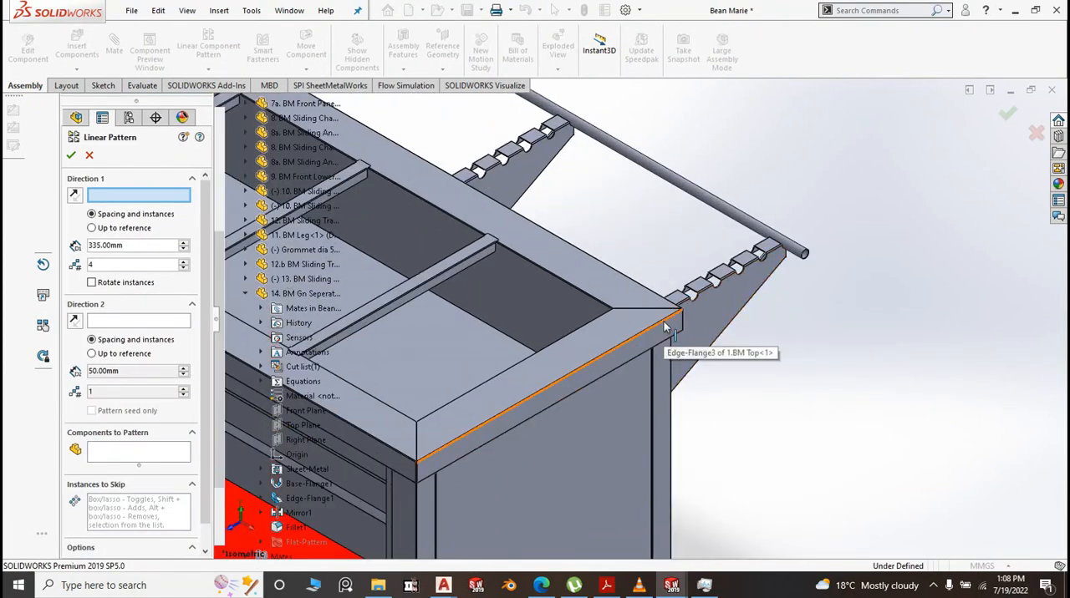
pyautogui.click(664, 326)
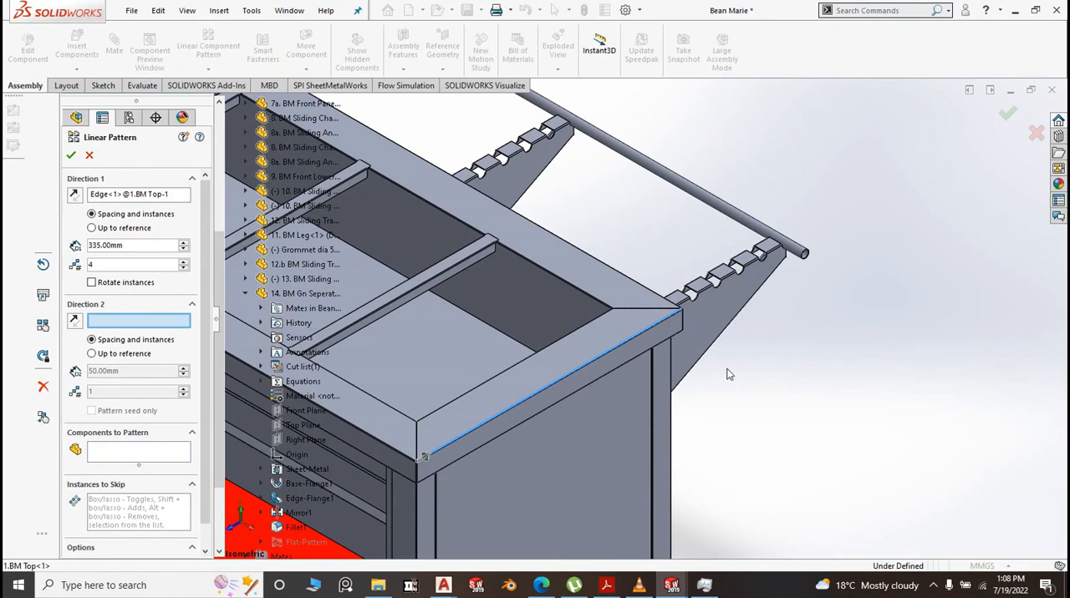
pyautogui.scroll(2, 727, 374)
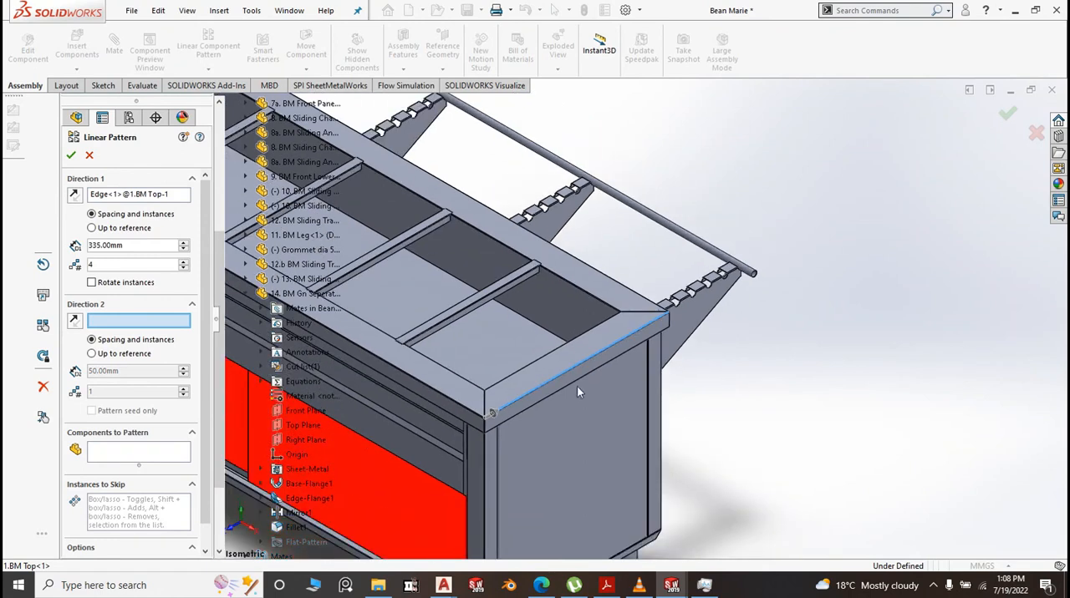
pyautogui.click(75, 195)
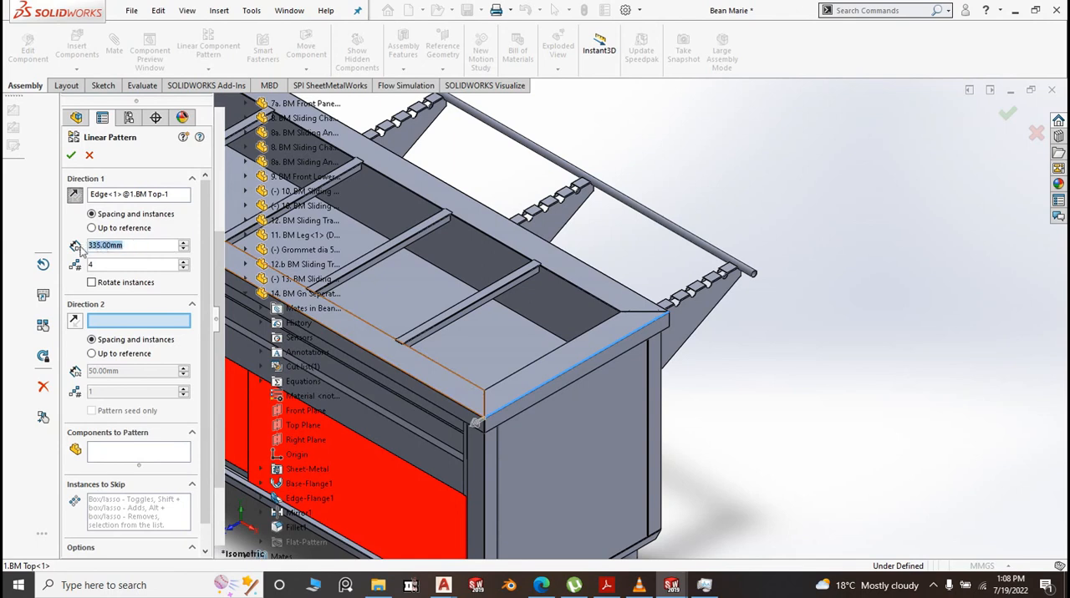
pyautogui.write('60')
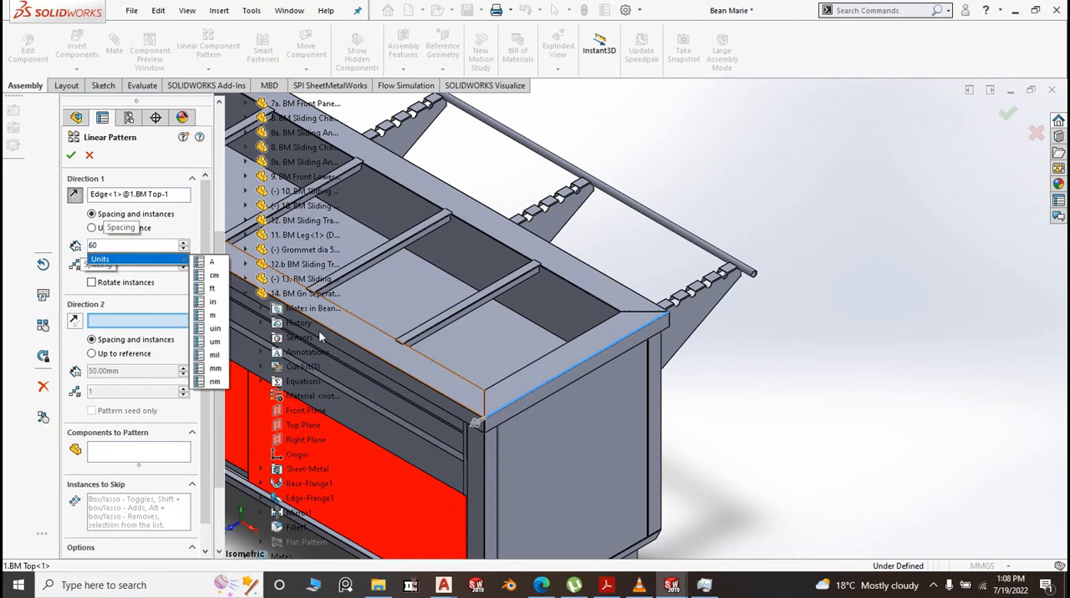
pyautogui.click(710, 166)
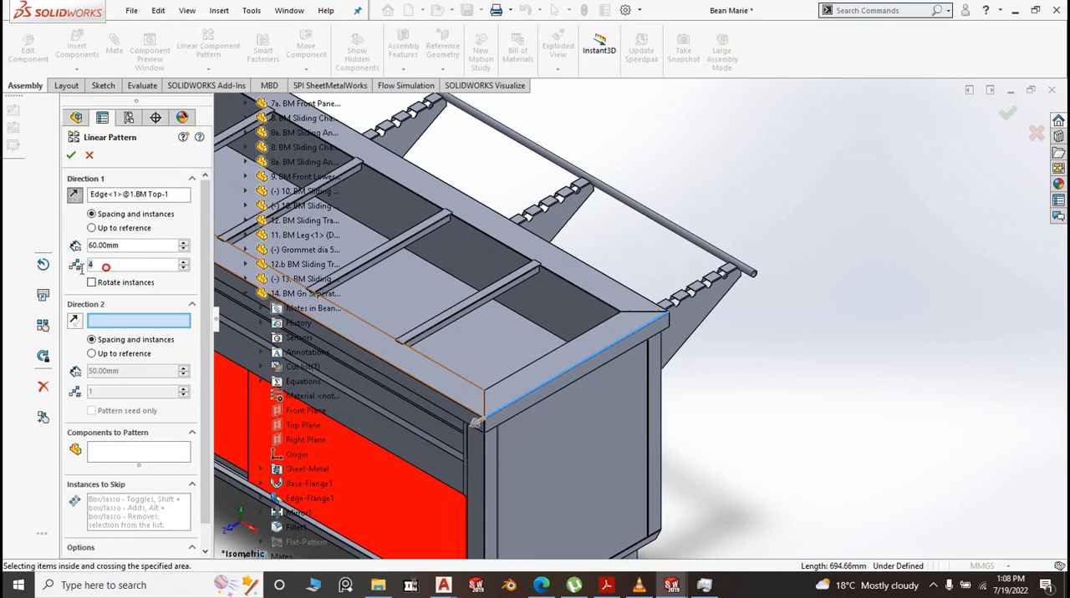
pyautogui.write('5')
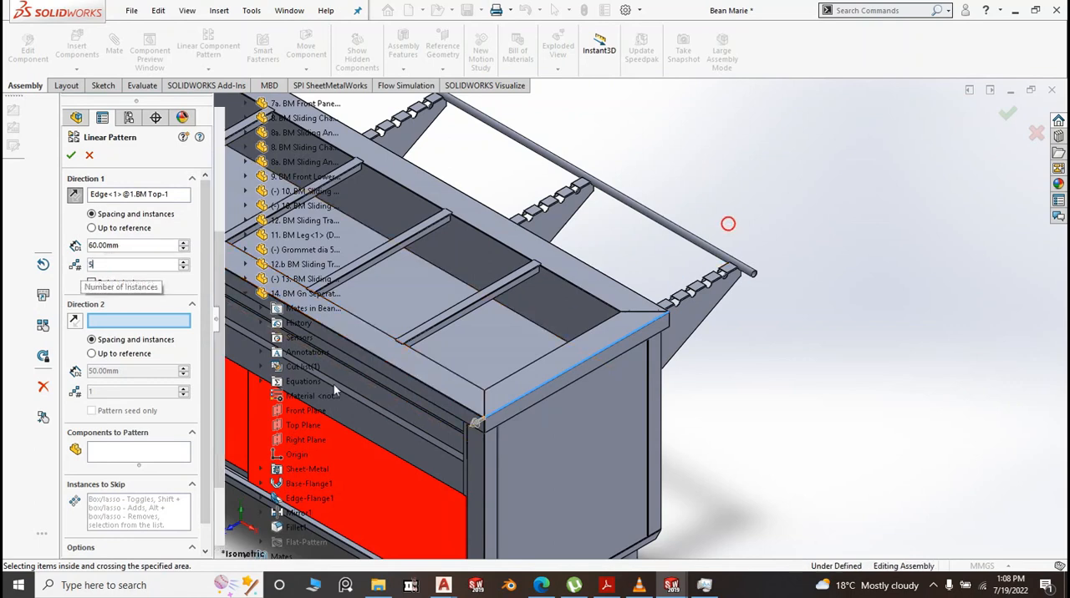
pyautogui.click(185, 451)
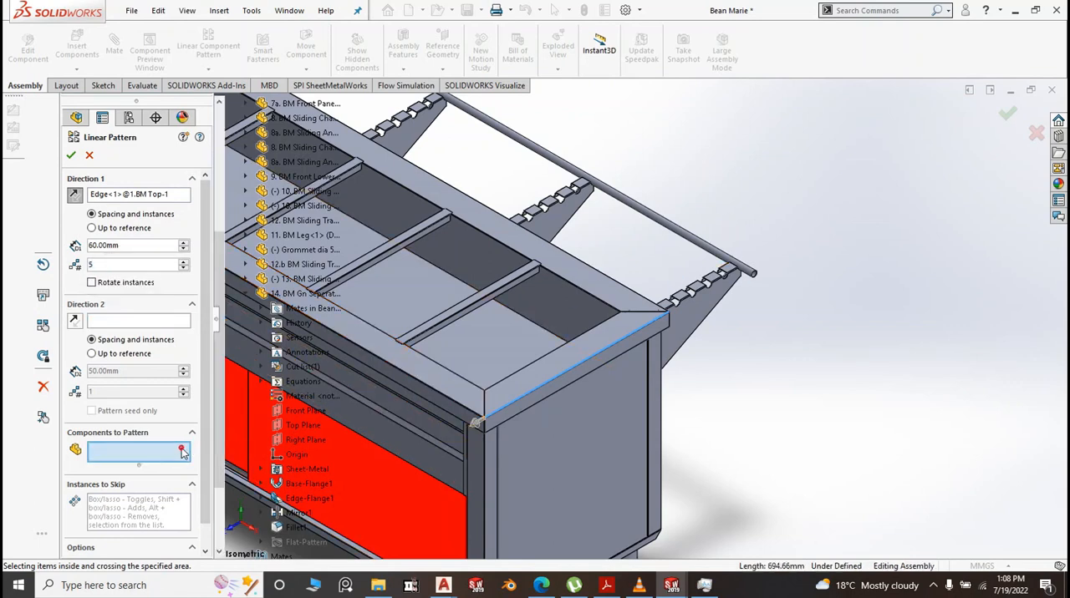
pyautogui.click(693, 241)
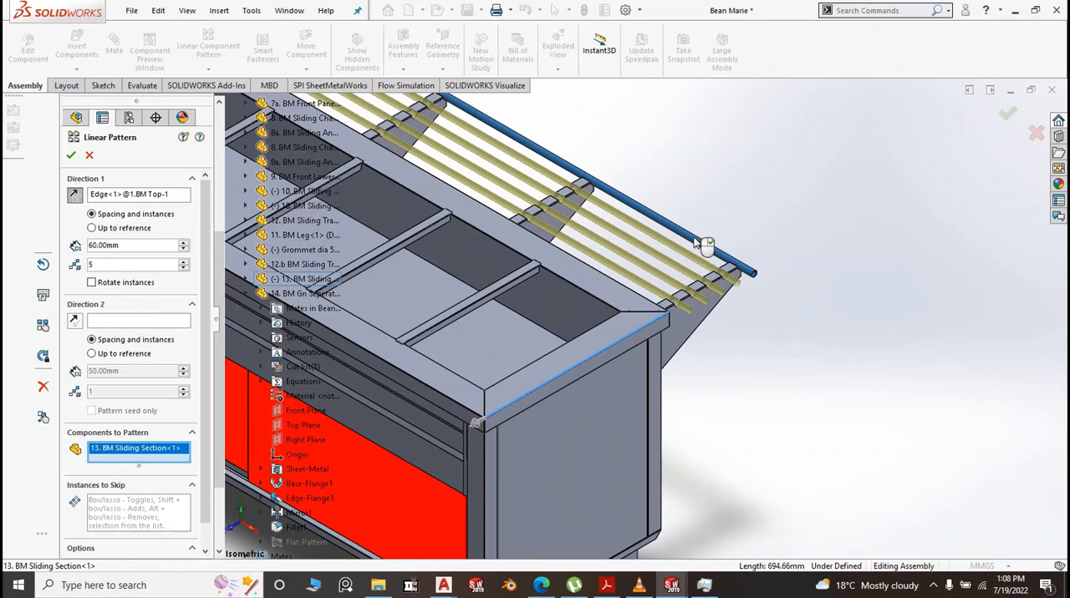
pyautogui.rightClick(754, 265)
pyautogui.scroll(6, 796, 339)
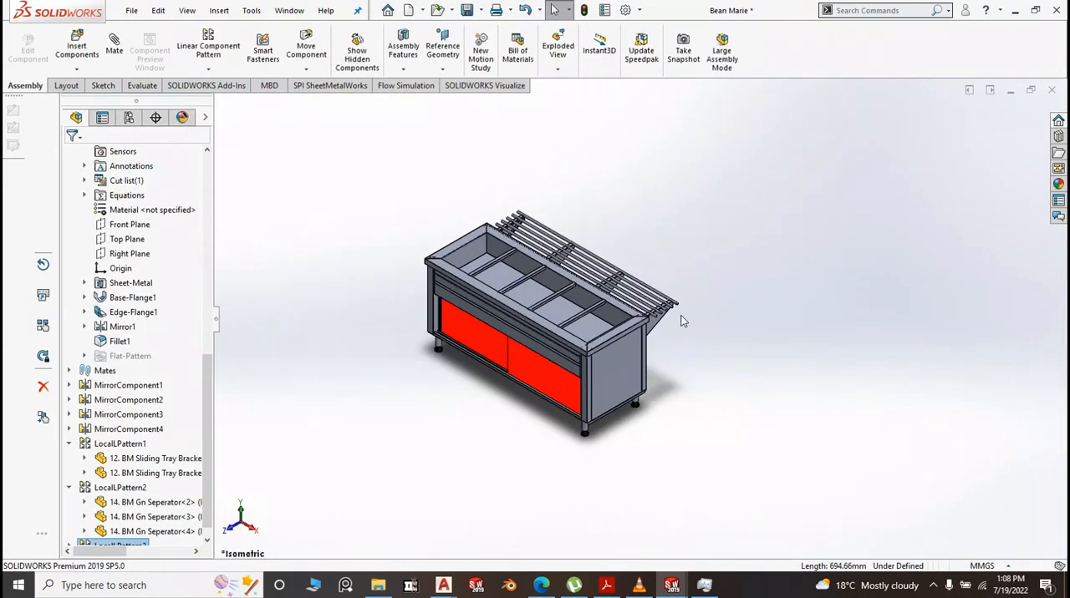
# Open the last patterned 14. BM Gn Seperator, nearest the basin's right end, as a part in its own window
pyautogui.scroll(-6, 585, 297)
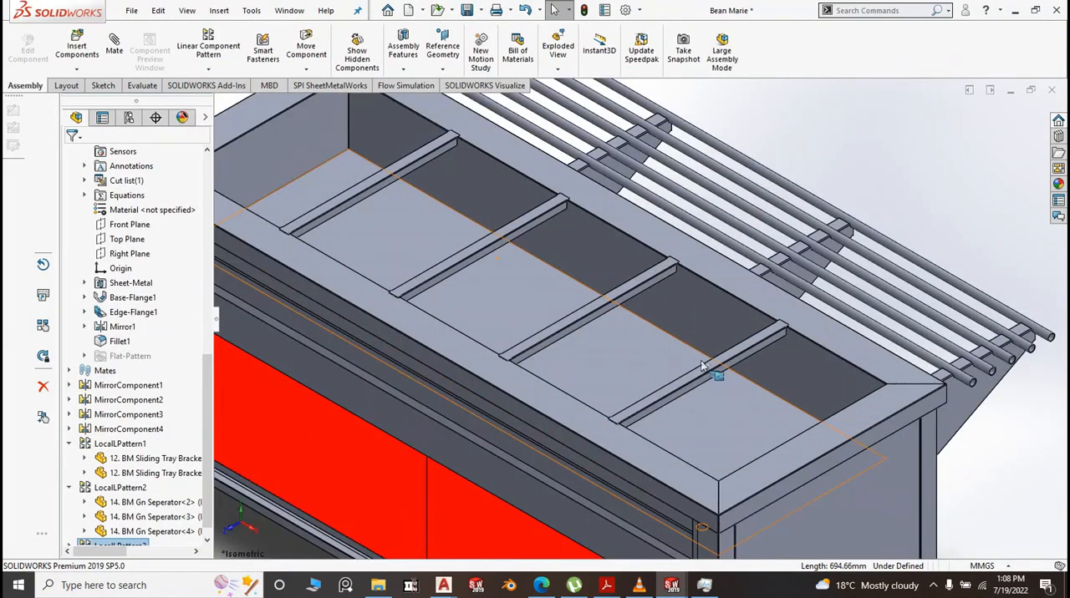
pyautogui.scroll(2, 698, 354)
pyautogui.scroll(-3, 660, 370)
pyautogui.scroll(-4, 661, 369)
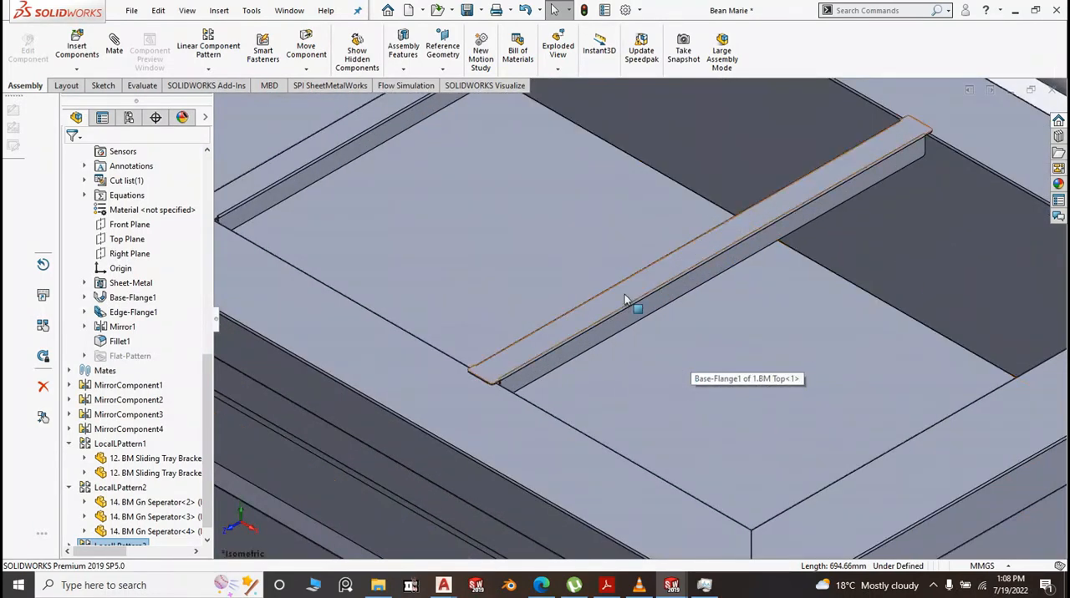
pyautogui.click(624, 294)
pyautogui.click(668, 198)
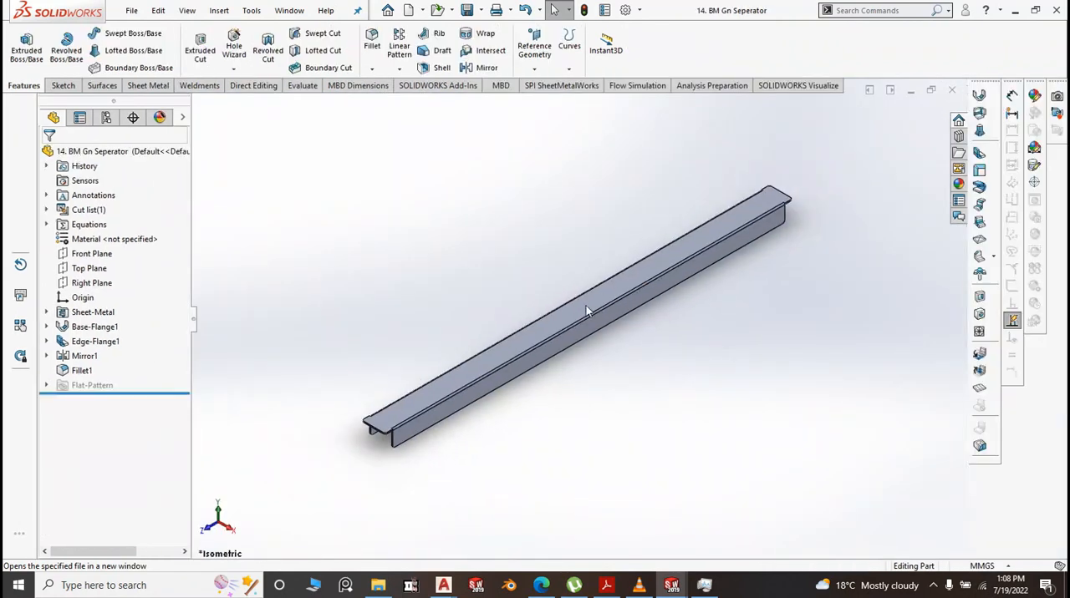
# Set the width in the separator's Base-Flange1 sketch to 28 mm and exit the sketch
pyautogui.click(584, 308)
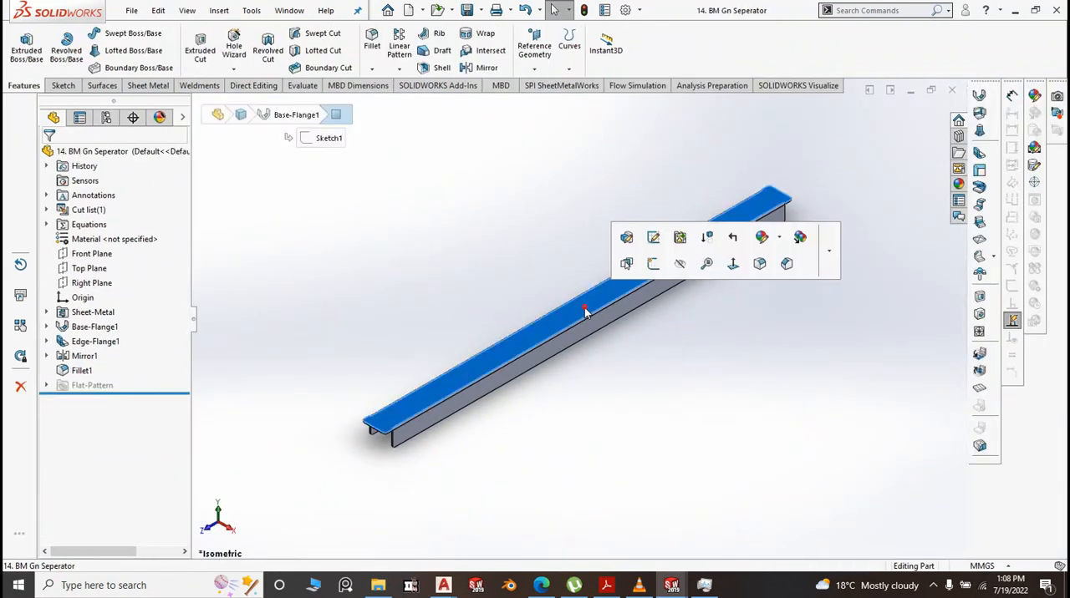
pyautogui.click(653, 239)
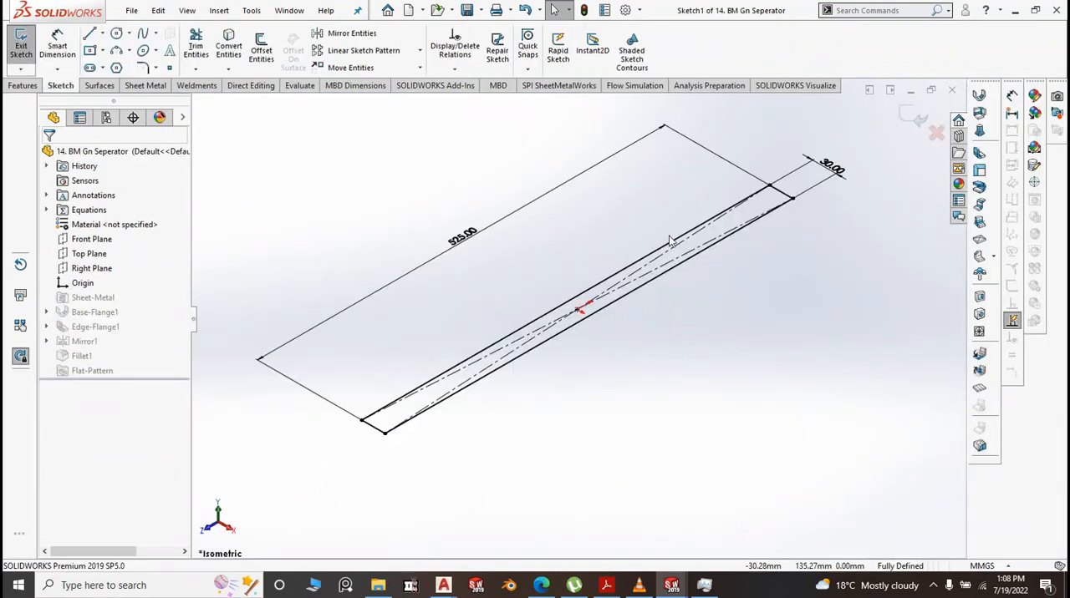
pyautogui.scroll(-2, 830, 178)
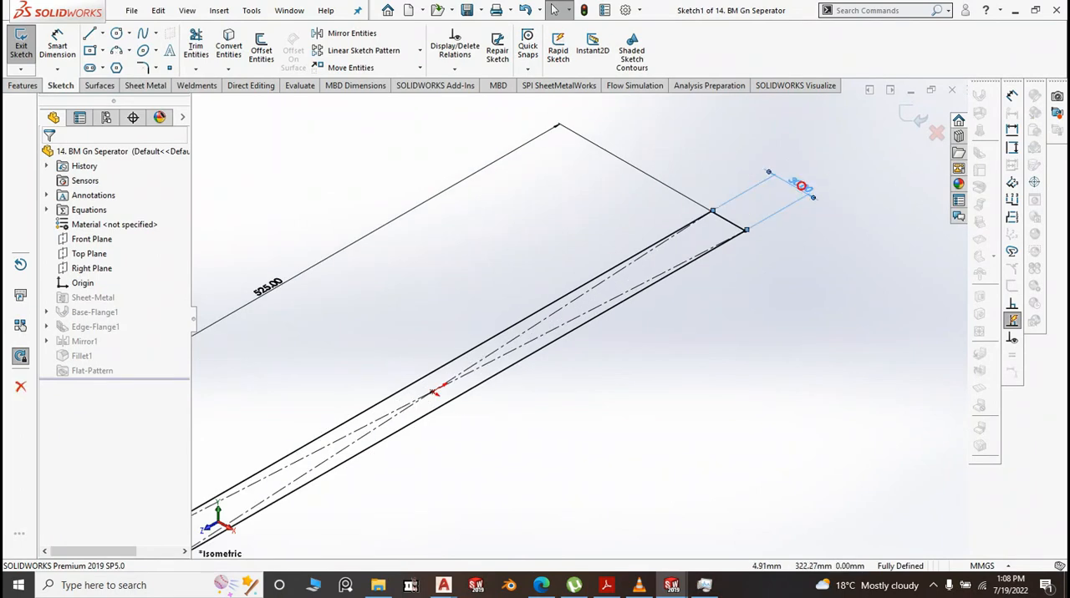
pyautogui.doubleClick(803, 188)
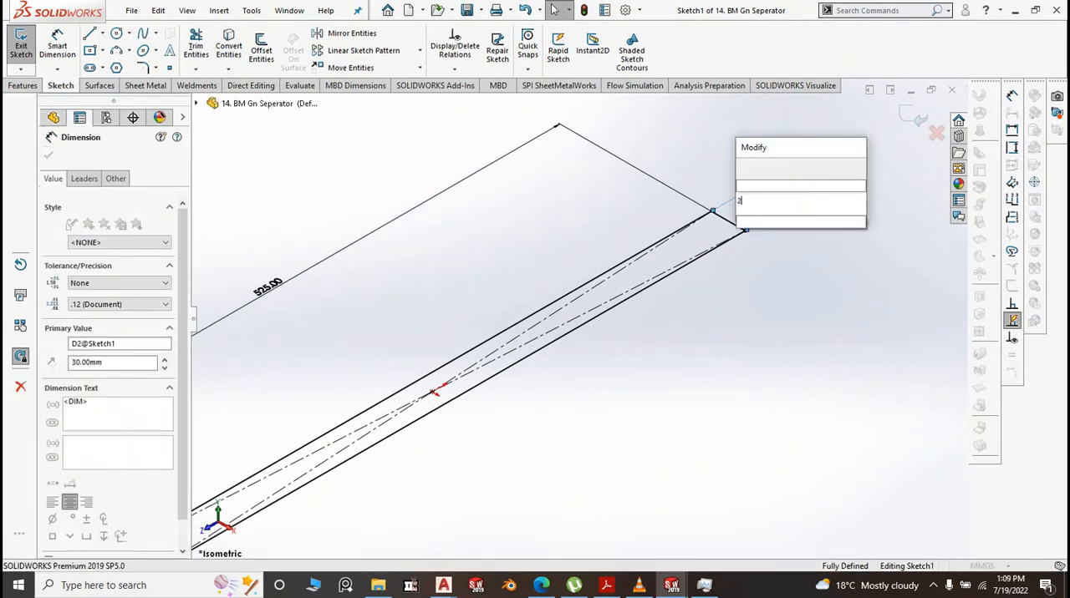
pyautogui.write('28')
pyautogui.click(745, 169)
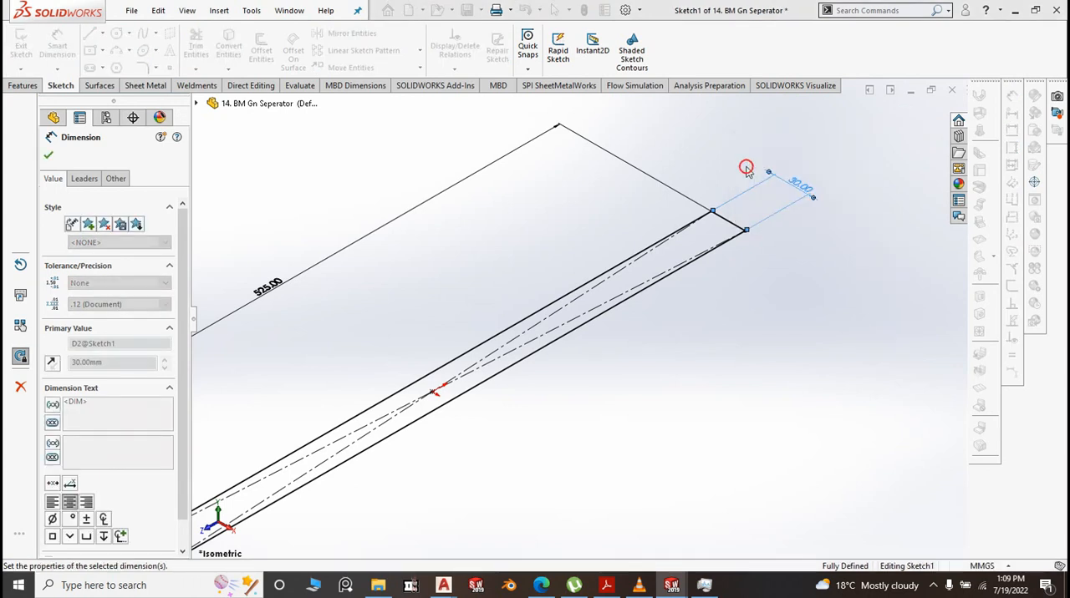
pyautogui.click(911, 124)
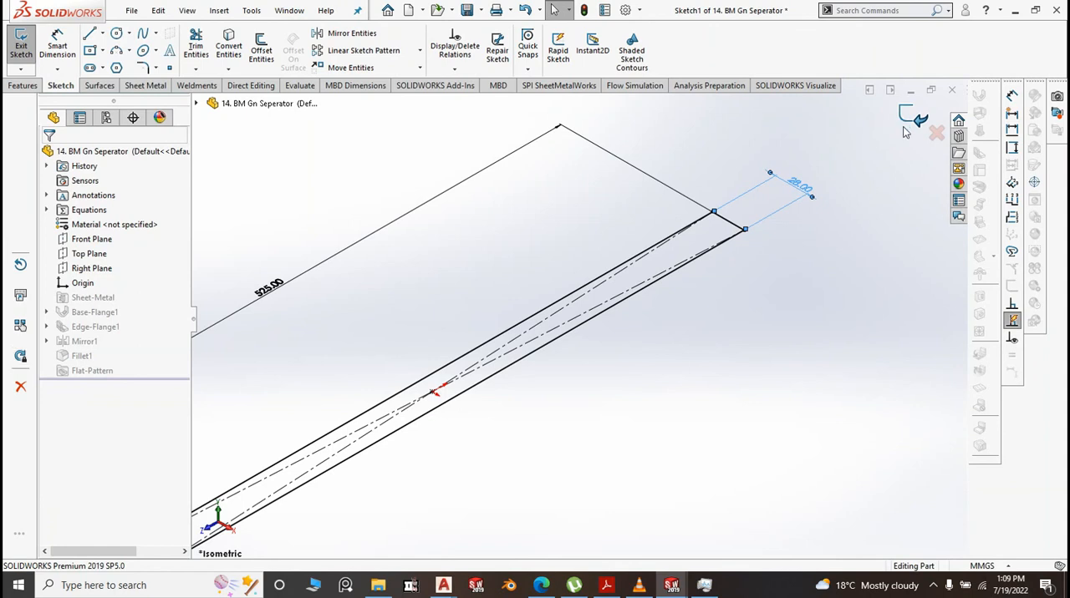
pyautogui.click(909, 124)
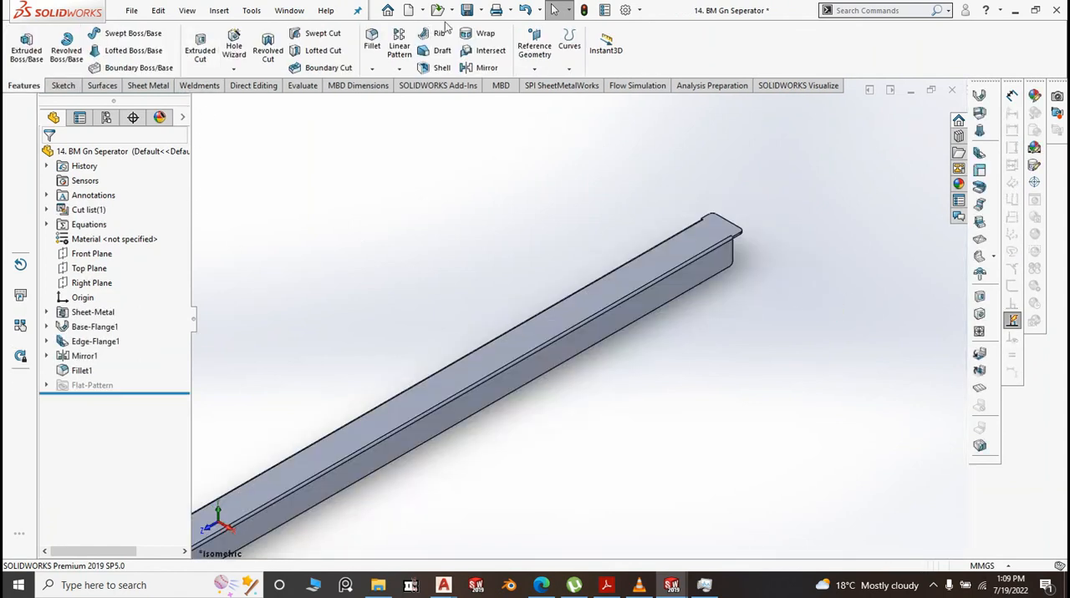
# Save the separator part and return to the Bean Marie assembly, letting it update
pyautogui.click(471, 15)
pyautogui.click(490, 29)
pyautogui.moveTo(671, 585)
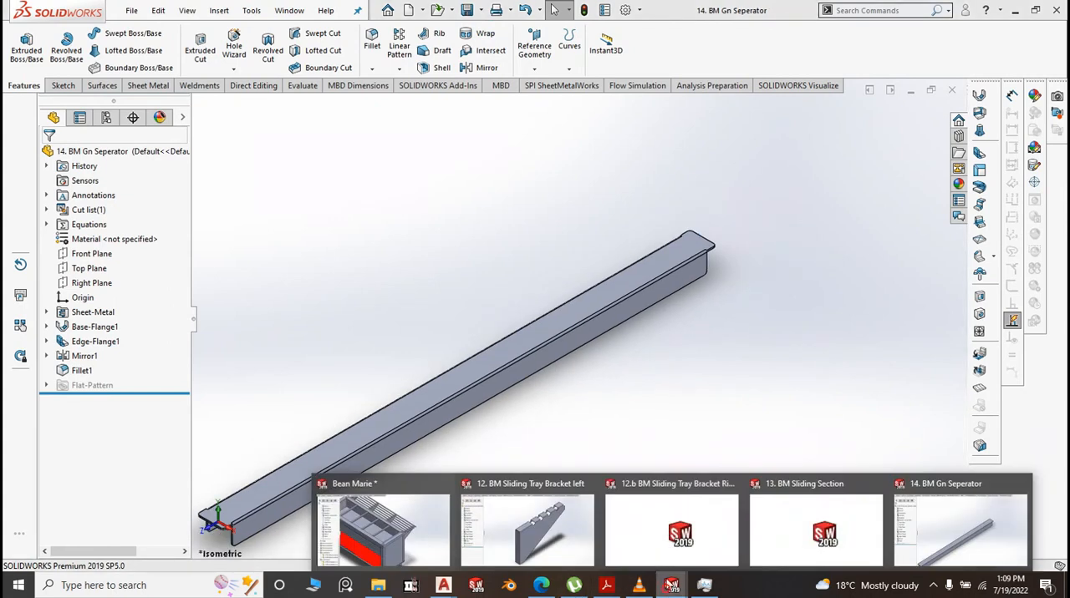
pyautogui.click(429, 542)
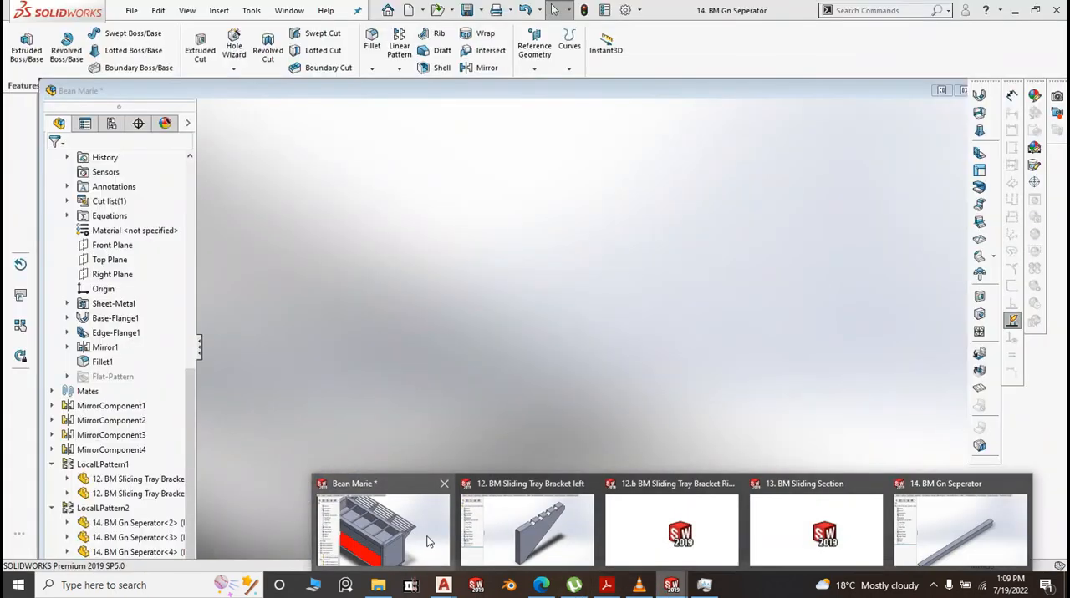
pyautogui.click(428, 541)
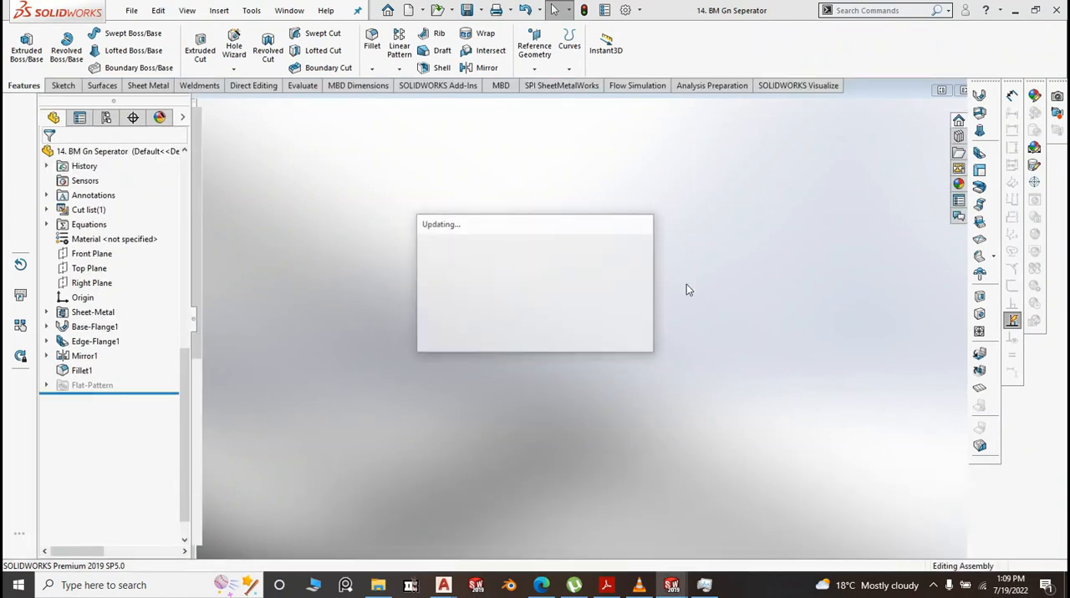
pyautogui.scroll(1, 678, 336)
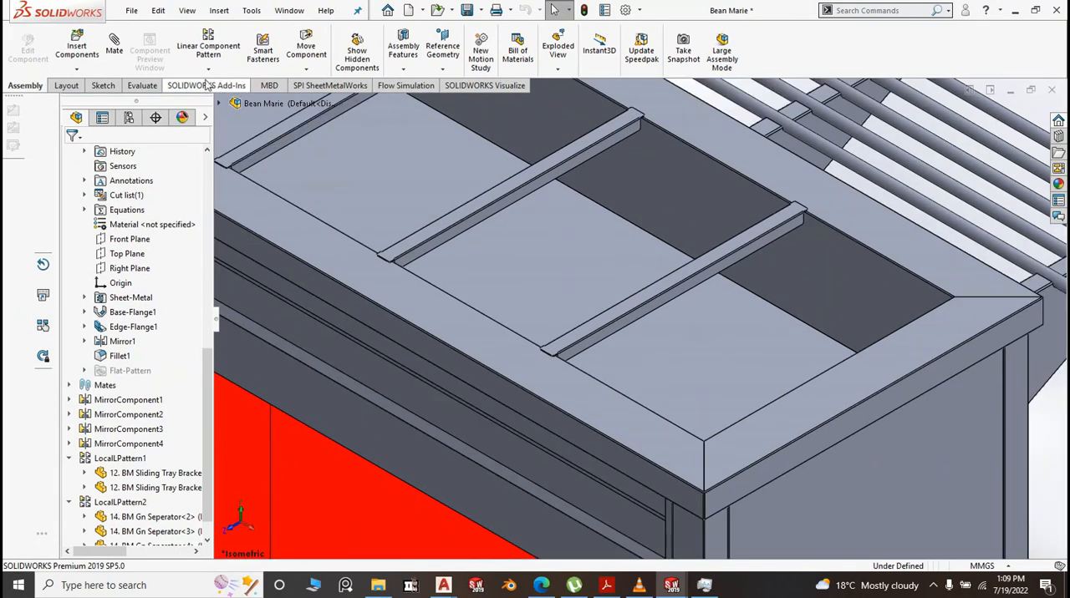
# Measure the distance between the last separator's side flange face and the basin's facing inner end wall
pyautogui.click(139, 87)
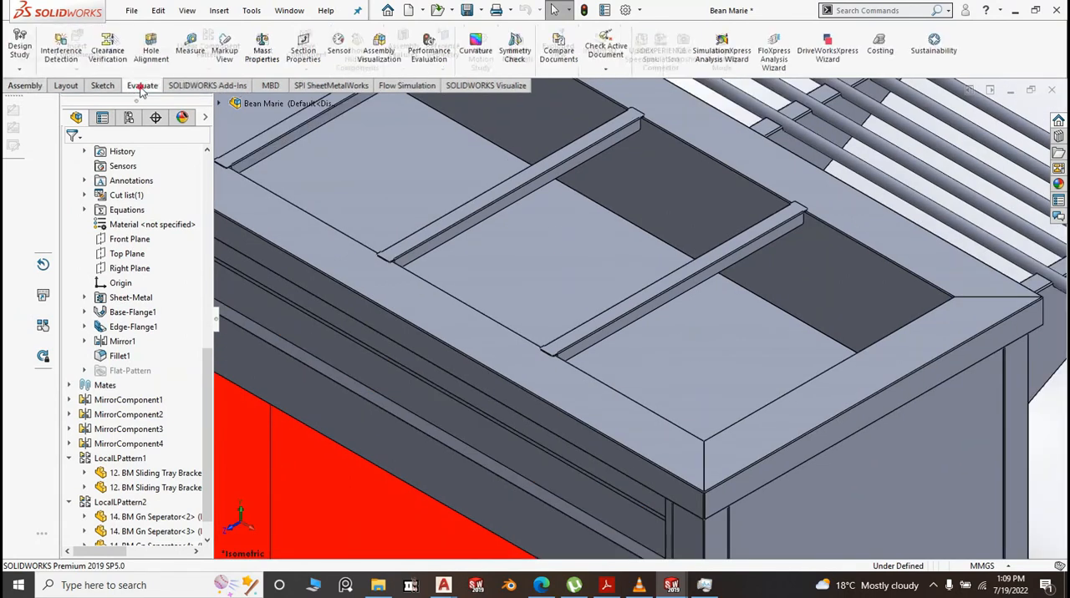
pyautogui.click(190, 50)
pyautogui.scroll(-2, 650, 334)
pyautogui.scroll(-3, 650, 330)
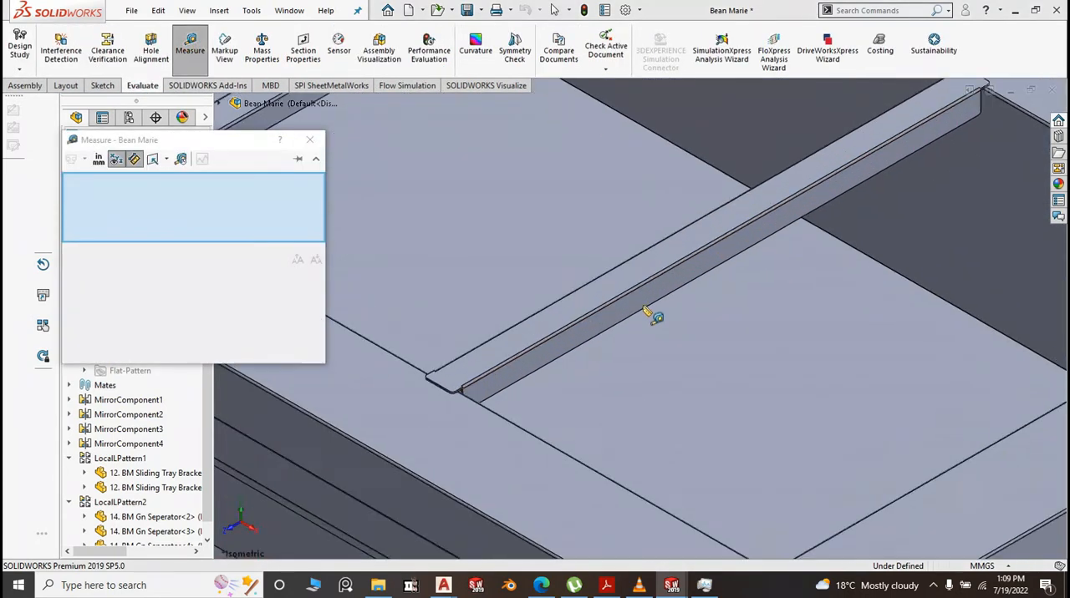
pyautogui.click(648, 301)
pyautogui.scroll(1, 647, 298)
pyautogui.scroll(9, 646, 295)
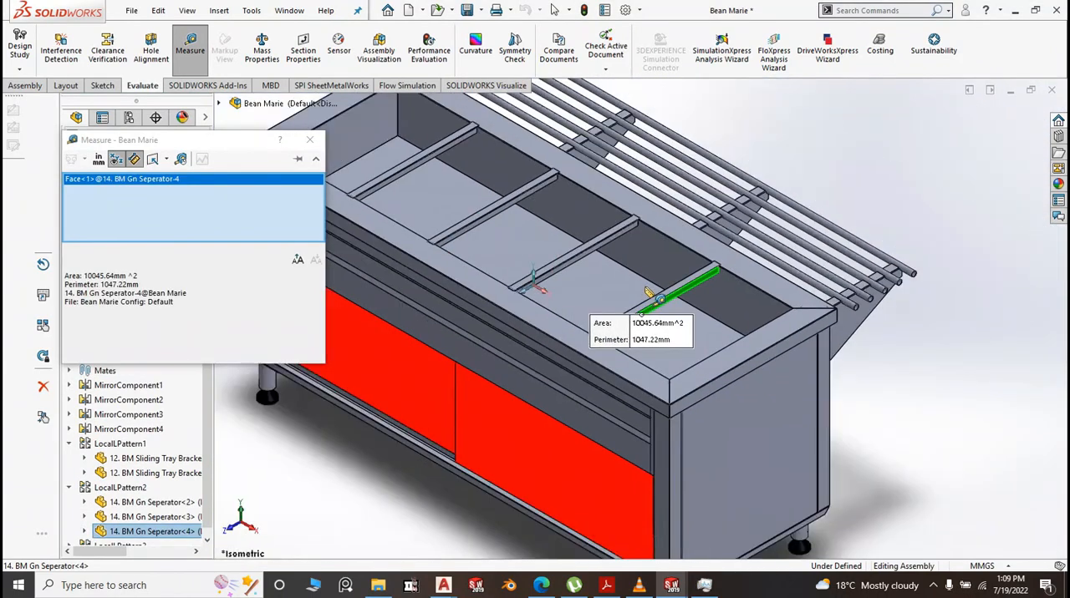
pyautogui.moveTo(888, 380); pyautogui.dragTo(967, 416, button='middle')
pyautogui.scroll(-3, 887, 341)
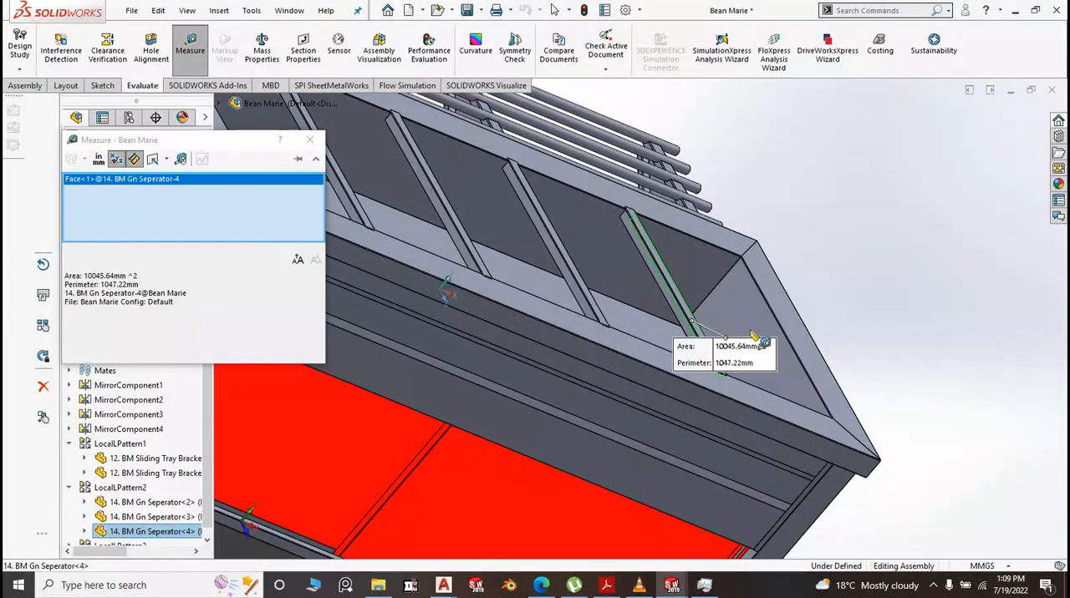
pyautogui.click(755, 324)
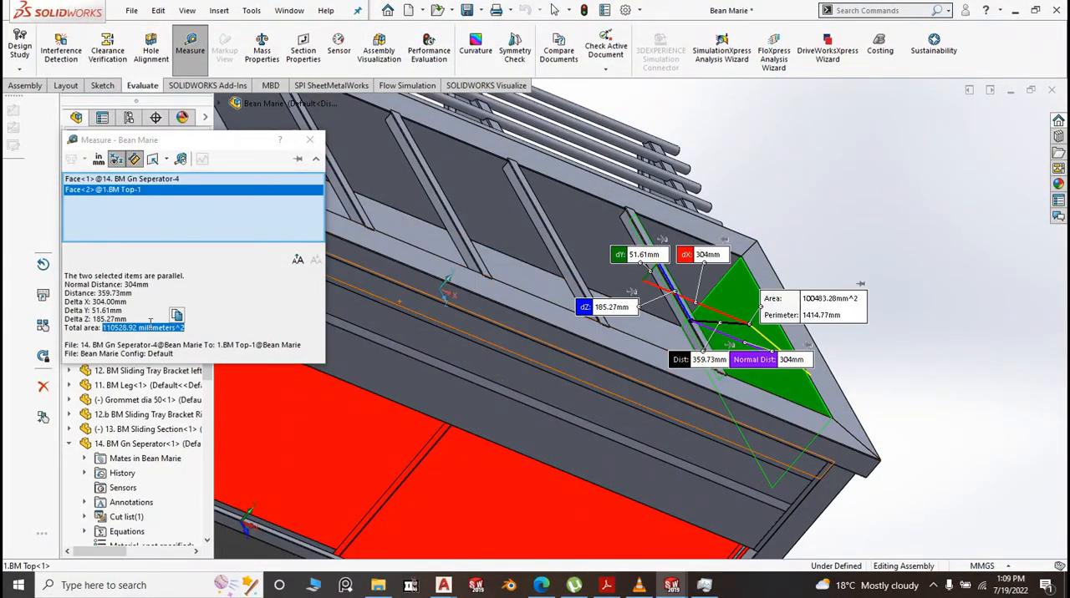
pyautogui.click(864, 200)
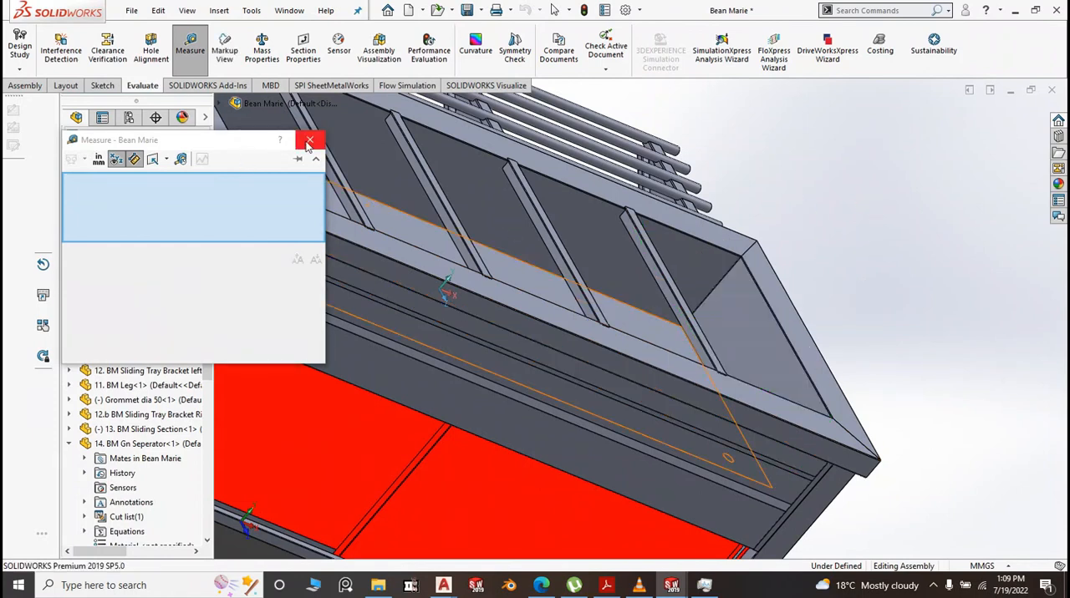
pyautogui.click(309, 142)
# Restore the isometric view and look over the whole Bean Marie assembly
pyautogui.press('space')
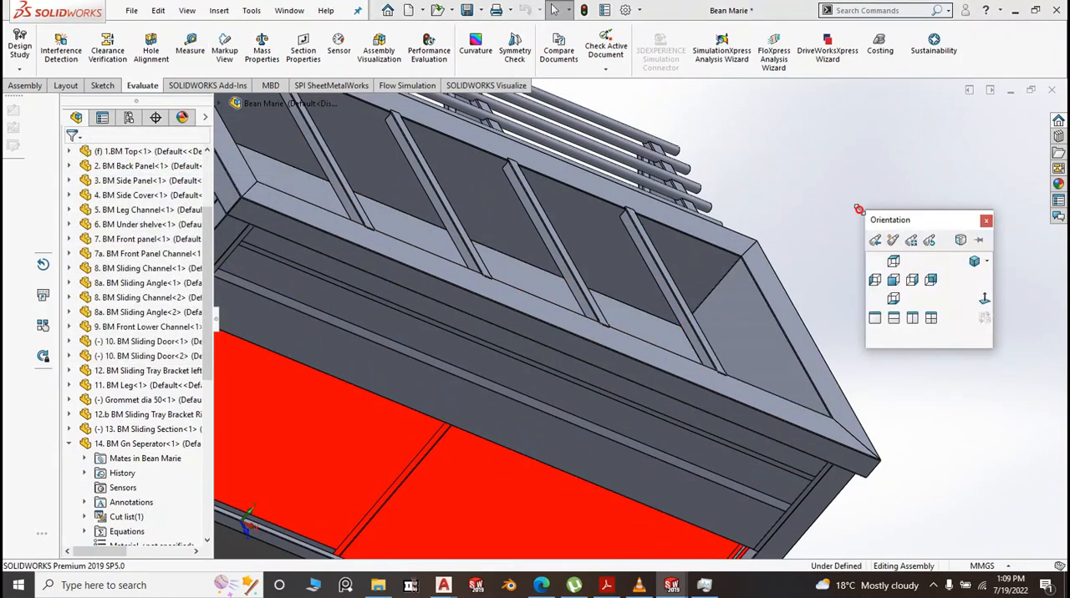
pyautogui.click(972, 263)
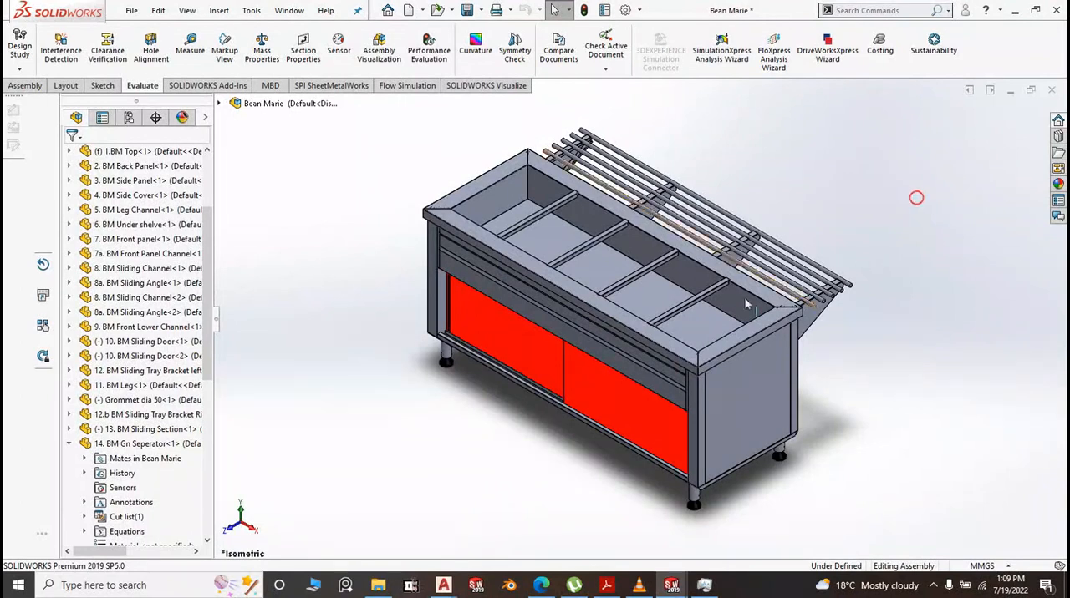
pyautogui.scroll(-2, 595, 214)
pyautogui.scroll(5, 593, 237)
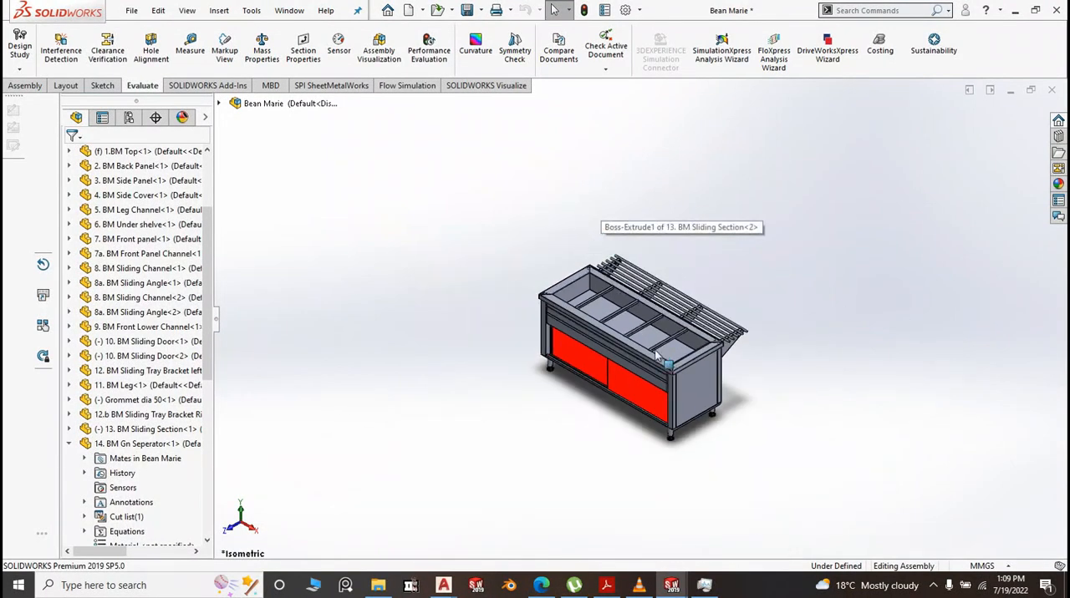
pyautogui.scroll(-3, 656, 356)
pyautogui.scroll(-3, 729, 443)
pyautogui.scroll(3, 847, 448)
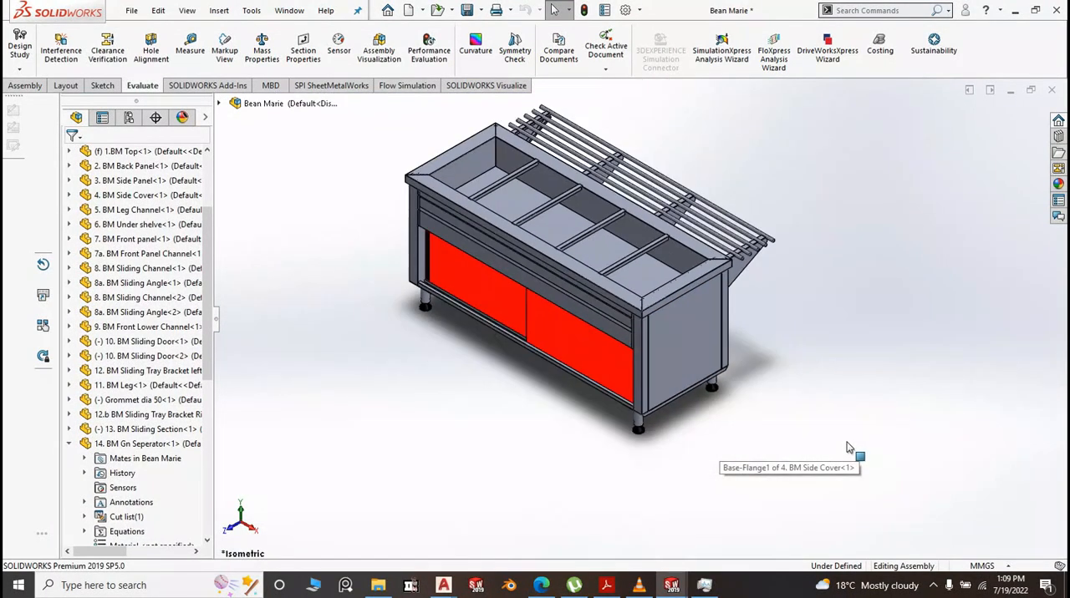
# Slide both red sliding doors part of the way toward the middle of the Bean Marie's front opening and deselect them
pyautogui.moveTo(609, 364); pyautogui.dragTo(565, 343)
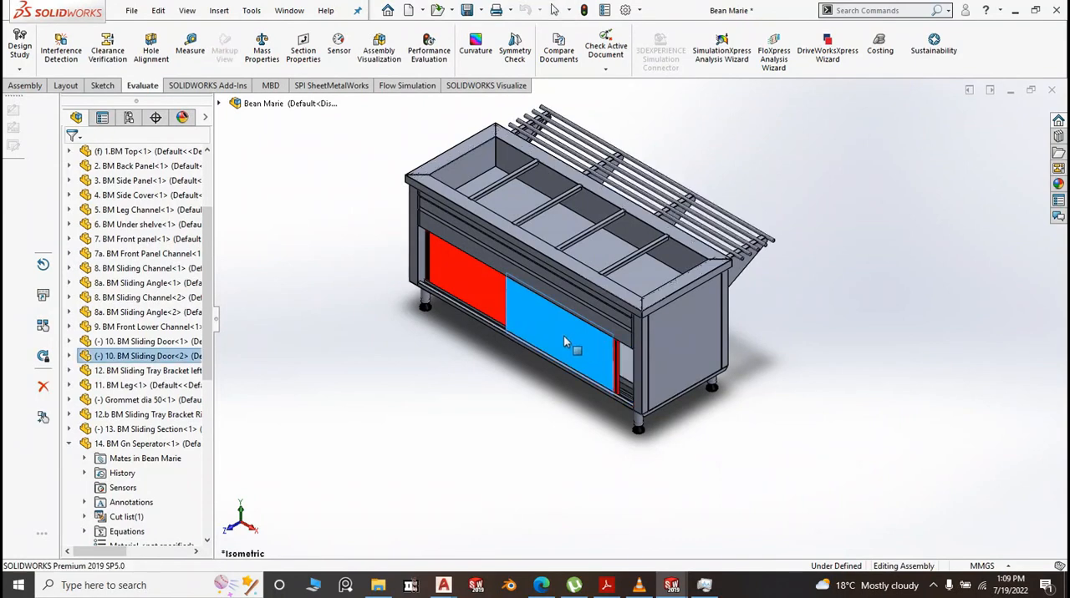
pyautogui.moveTo(463, 279); pyautogui.dragTo(492, 301)
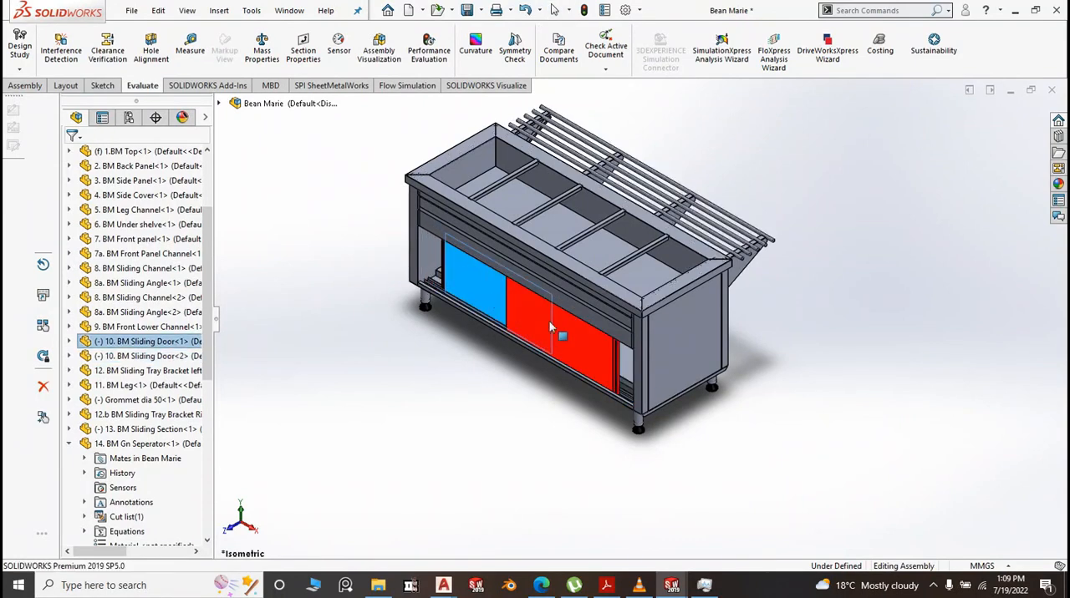
pyautogui.scroll(-3, 627, 418)
pyautogui.scroll(3, 915, 430)
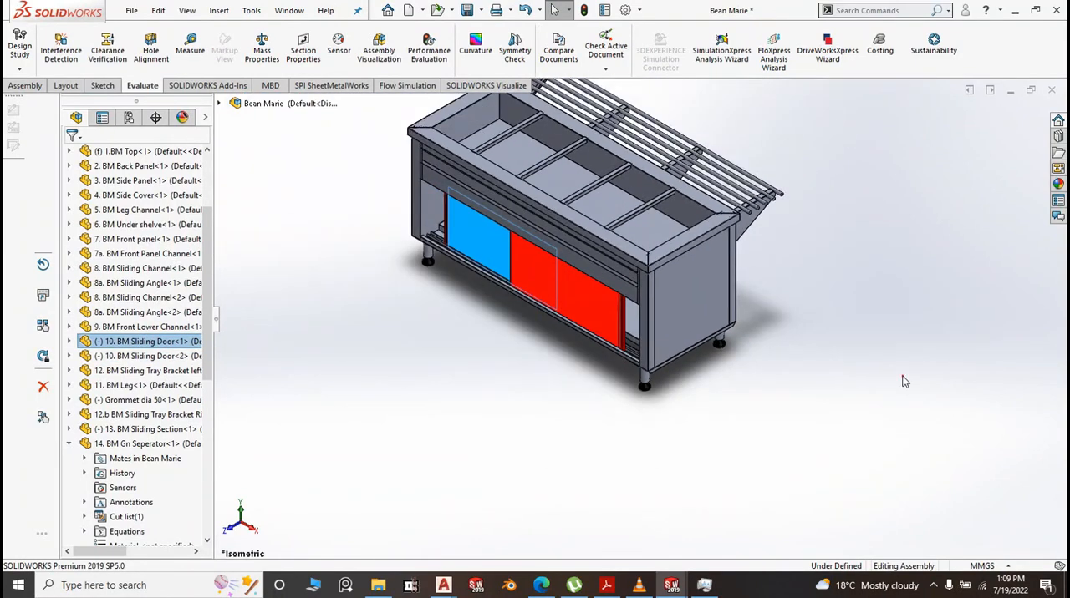
pyautogui.click(903, 376)
pyautogui.scroll(3, 776, 412)
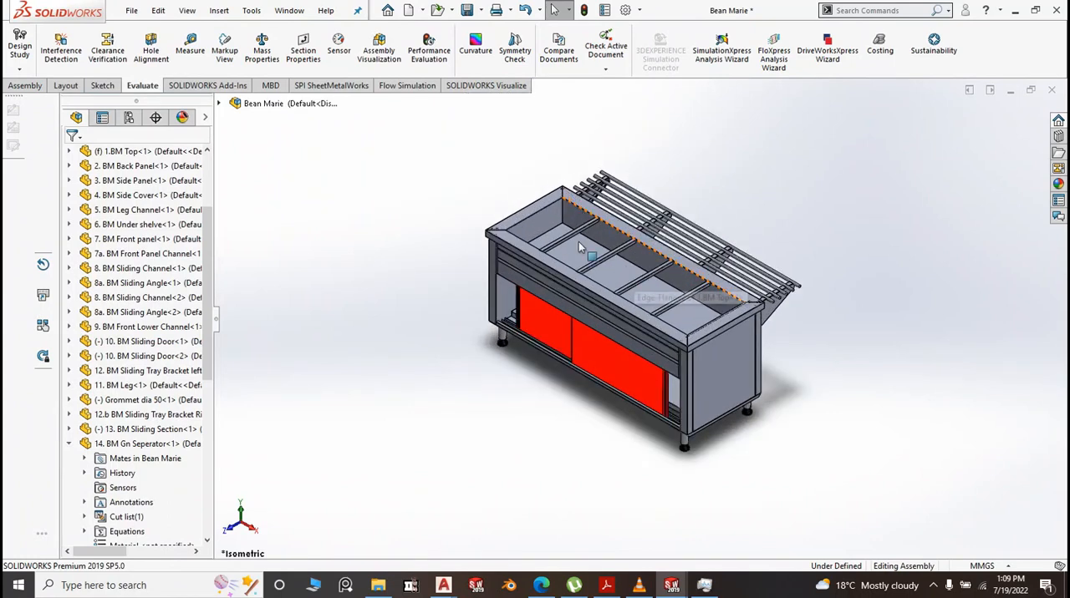
pyautogui.scroll(-3, 578, 242)
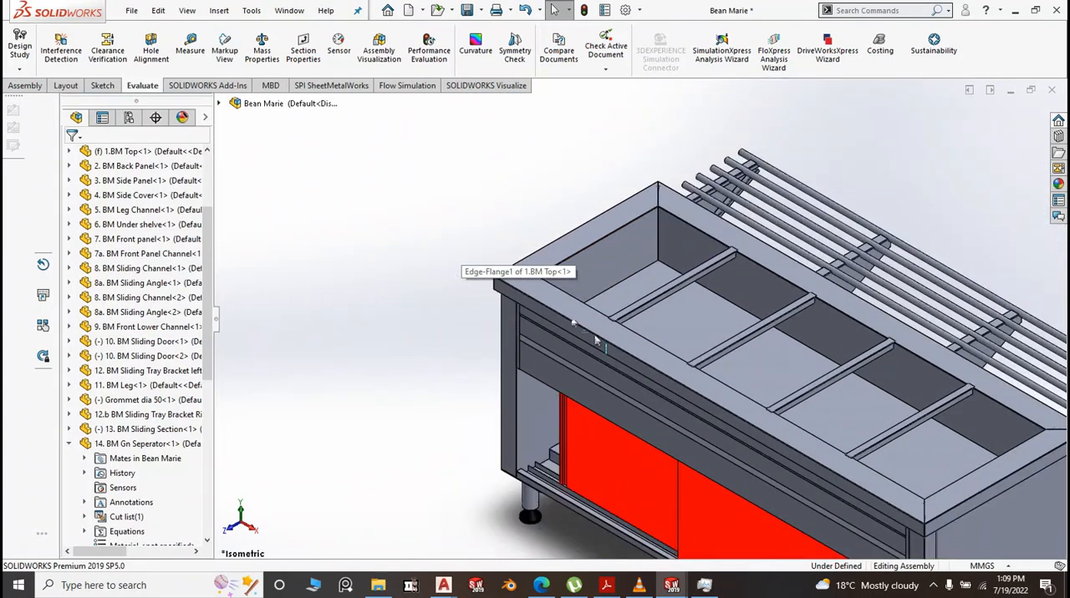
pyautogui.scroll(3, 595, 339)
pyautogui.scroll(2, 802, 435)
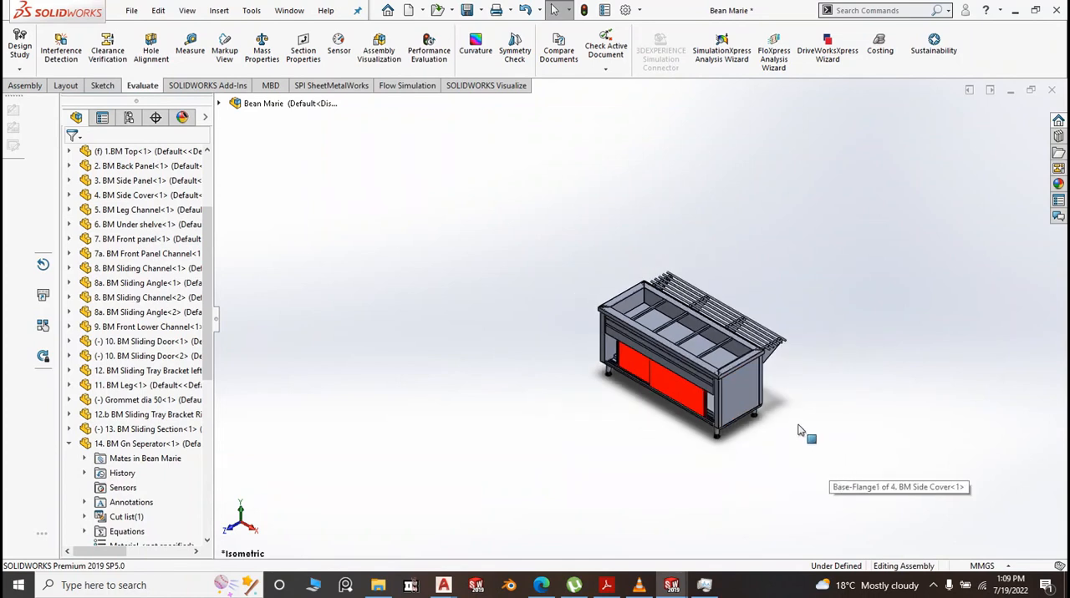
pyautogui.scroll(-3, 811, 395)
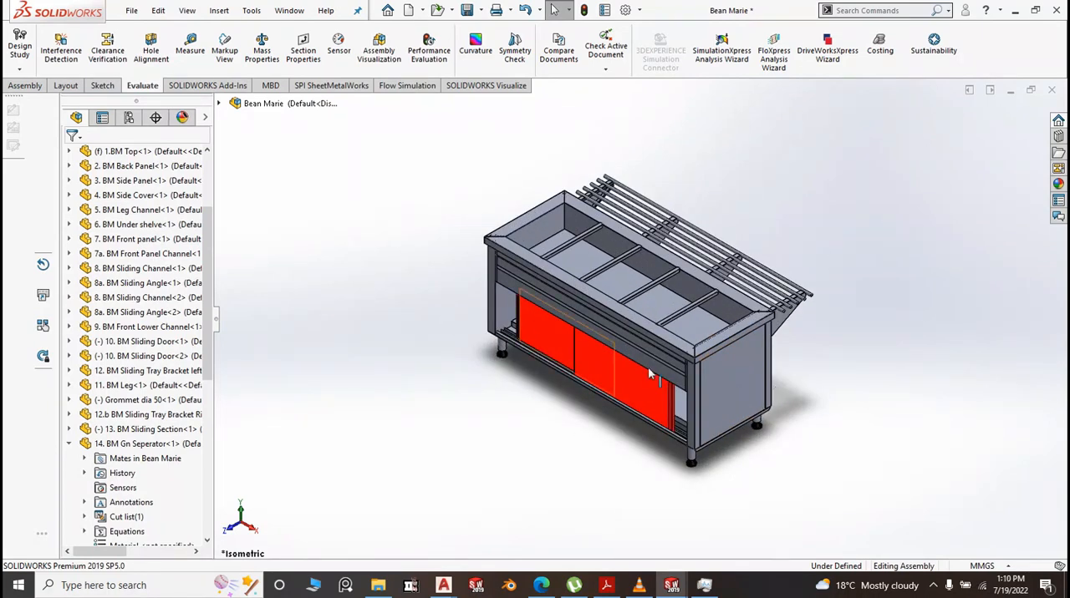
# Bring up Task Manager to check the running processes, and minimise it again
pyautogui.click(699, 591)
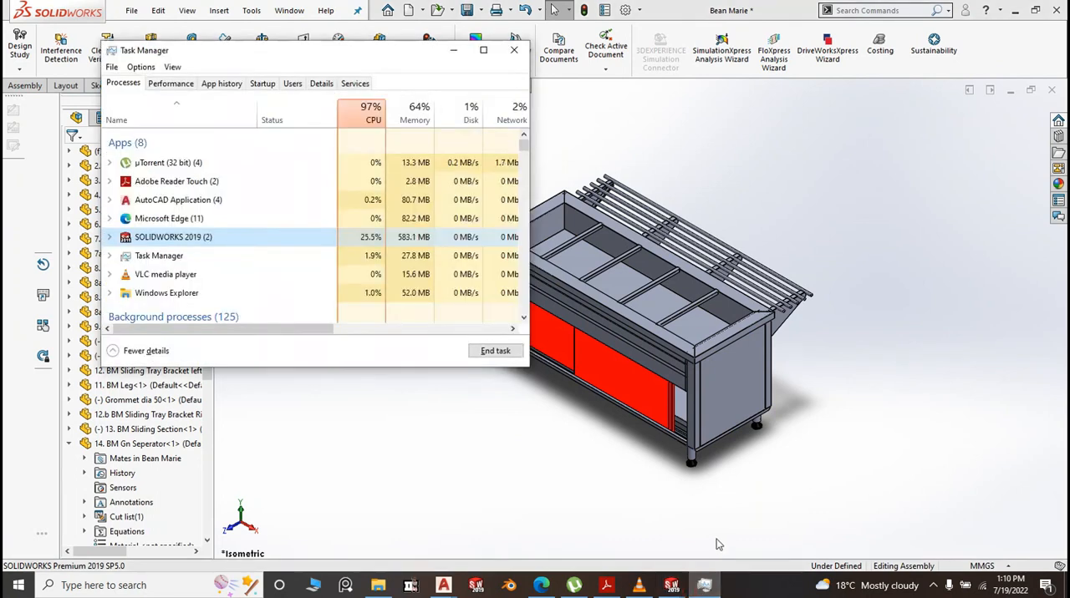
pyautogui.click(737, 554)
pyautogui.click(706, 585)
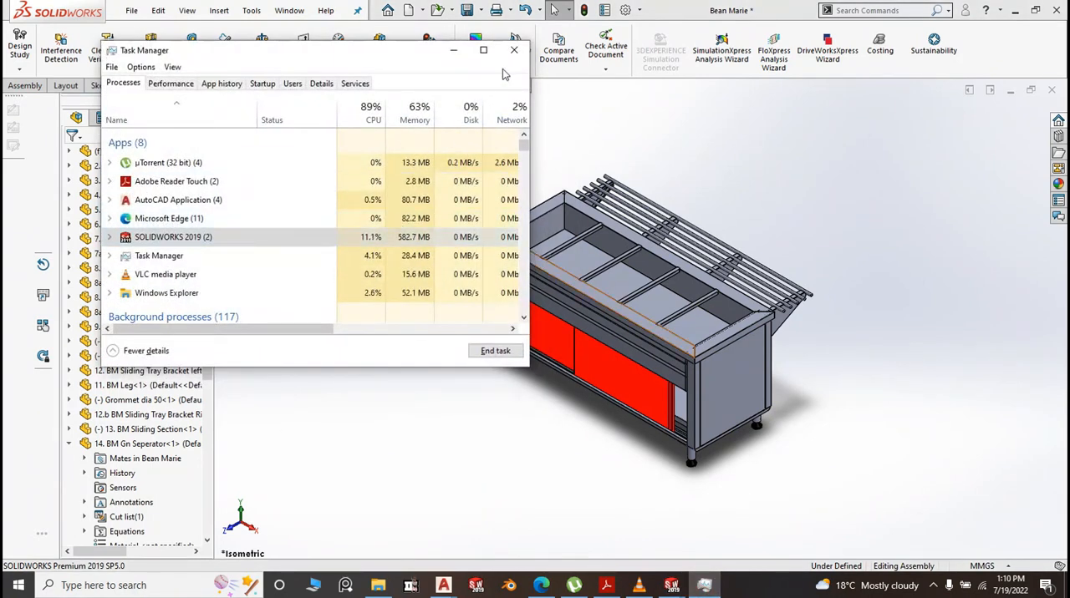
pyautogui.click(453, 52)
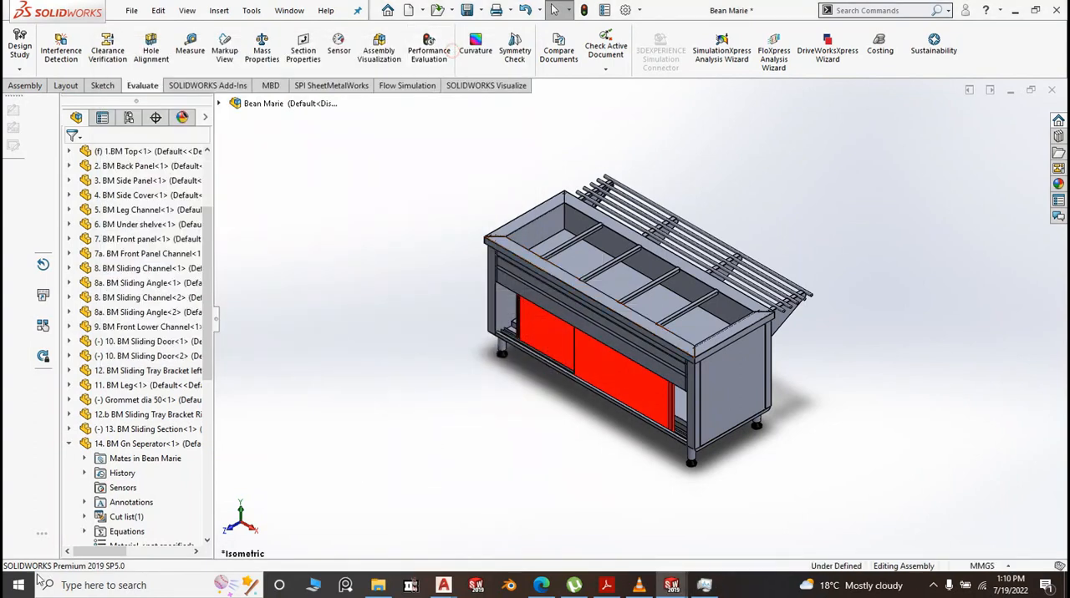
# Launch the Windows Calculator and dismiss the download notification
pyautogui.click(18, 585)
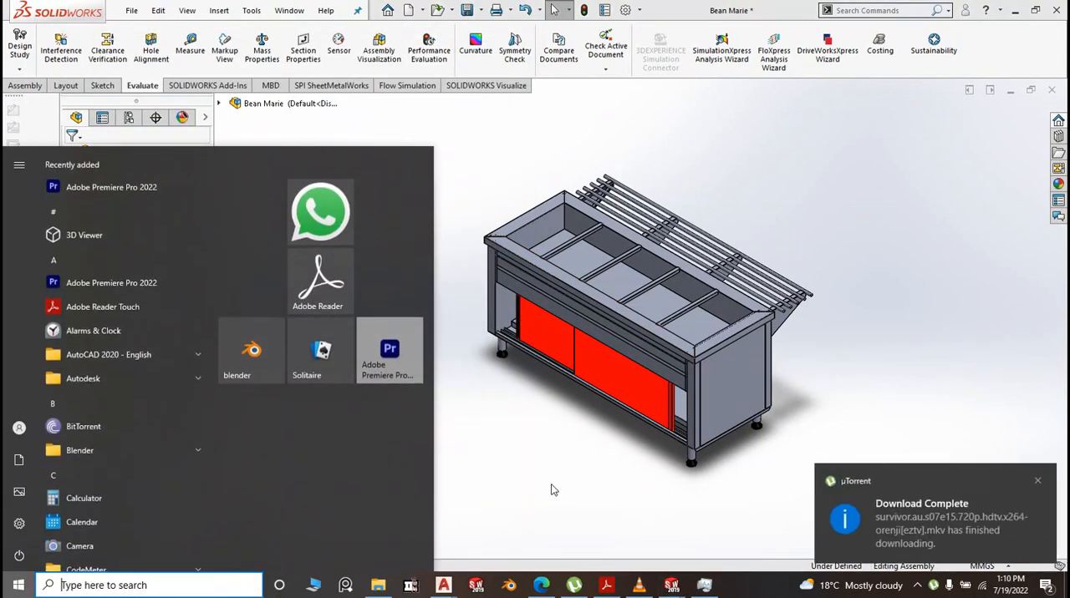
pyautogui.click(1037, 482)
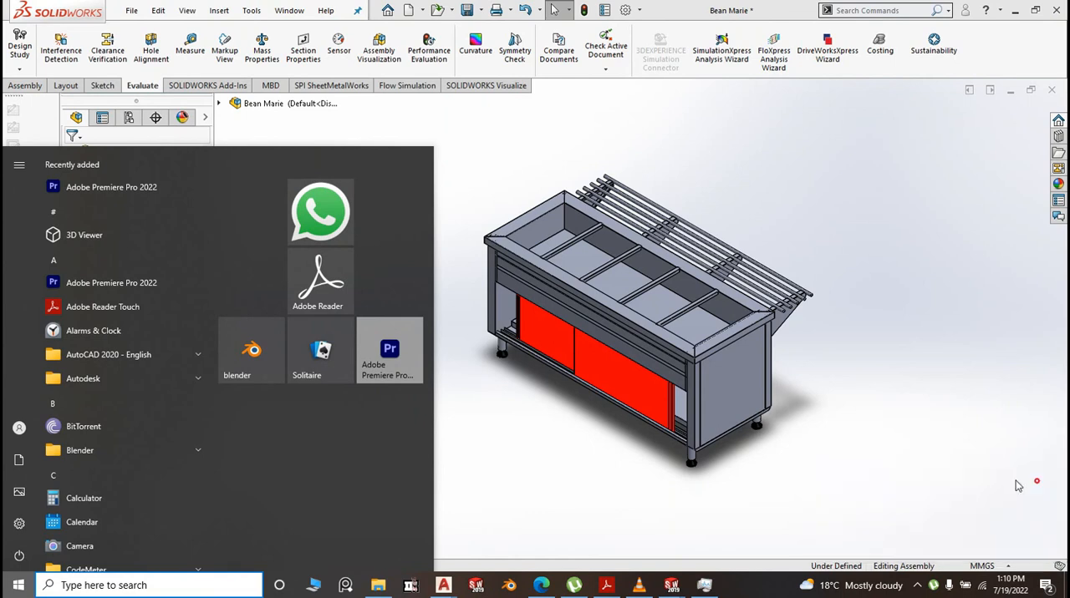
pyautogui.click(80, 501)
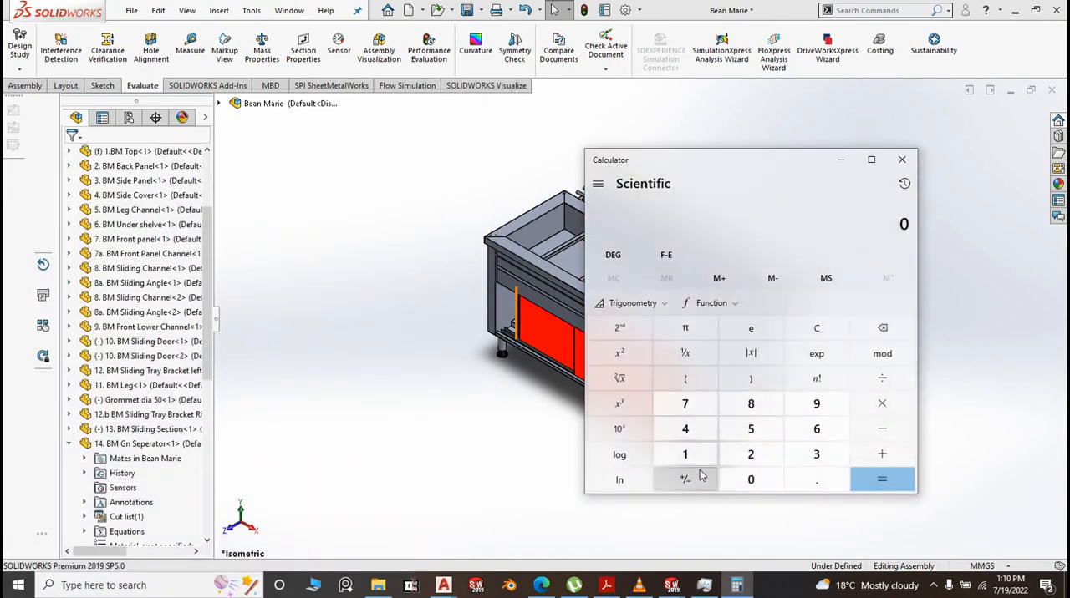
# Calculate 140000 divided by 107 and close the calculator
pyautogui.click(686, 453)
pyautogui.click(751, 454)
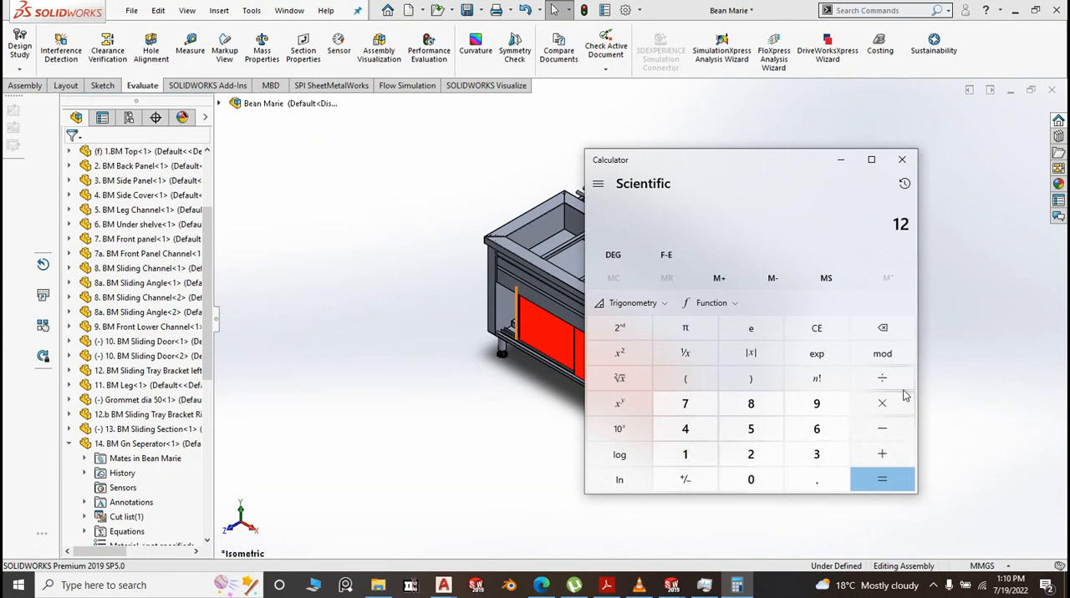
pyautogui.click(881, 328)
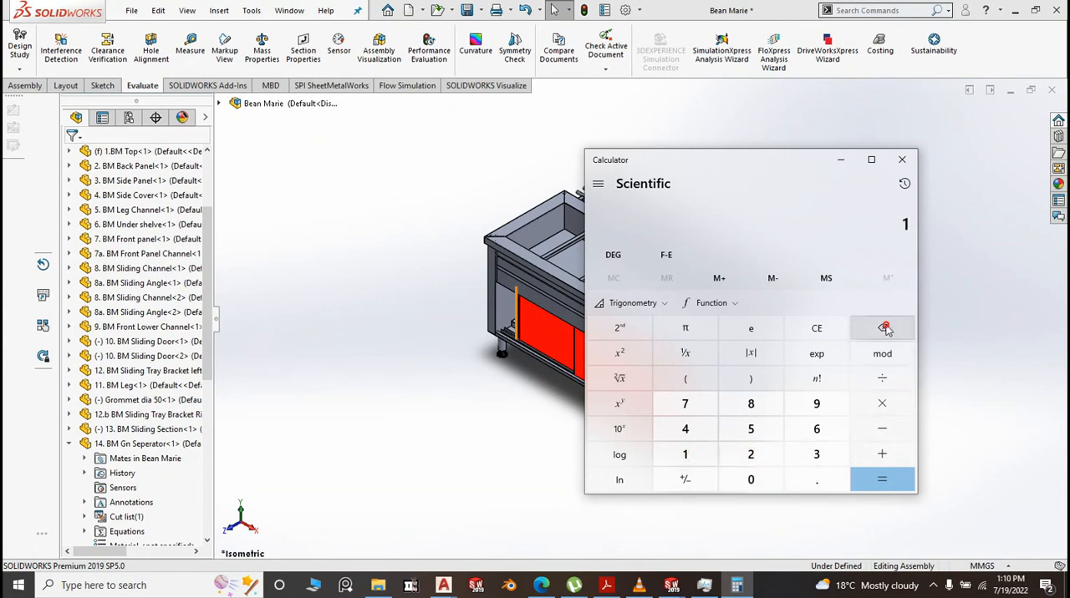
pyautogui.click(687, 430)
pyautogui.click(750, 478)
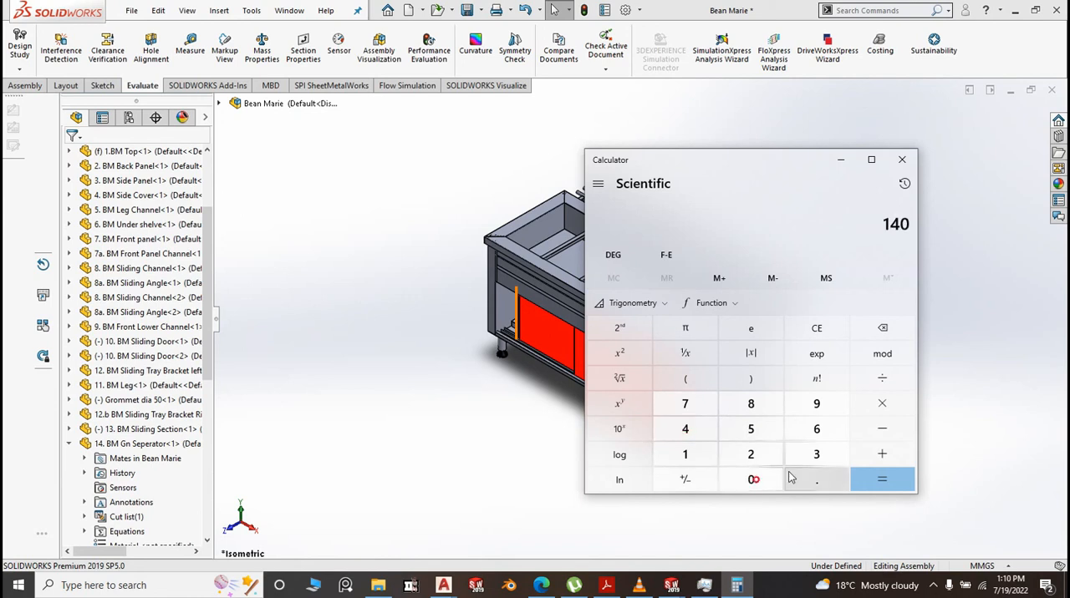
pyautogui.click(748, 485)
pyautogui.click(748, 485)
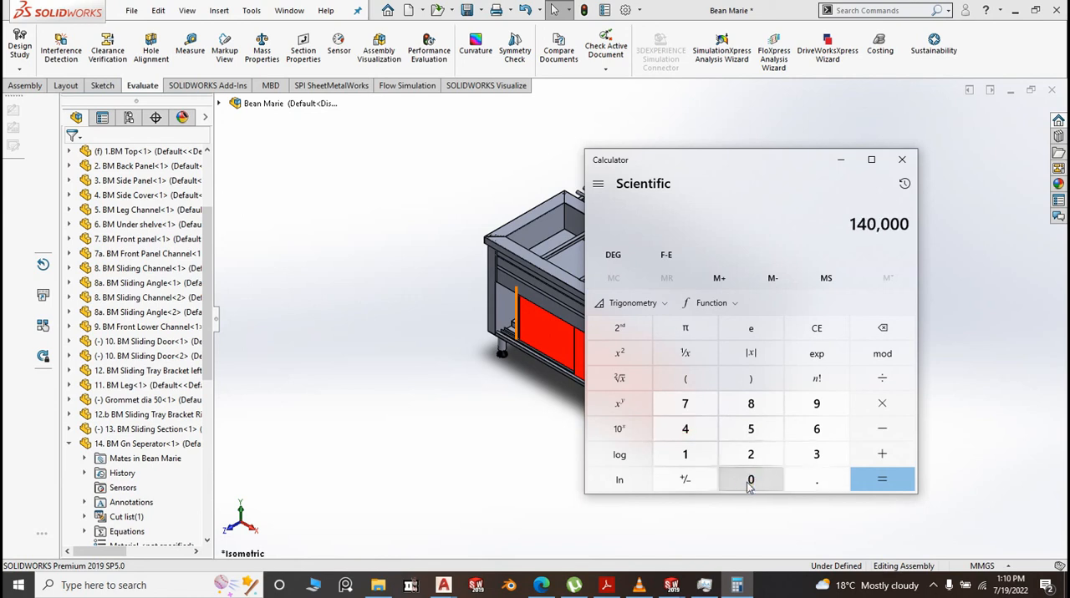
pyautogui.click(881, 379)
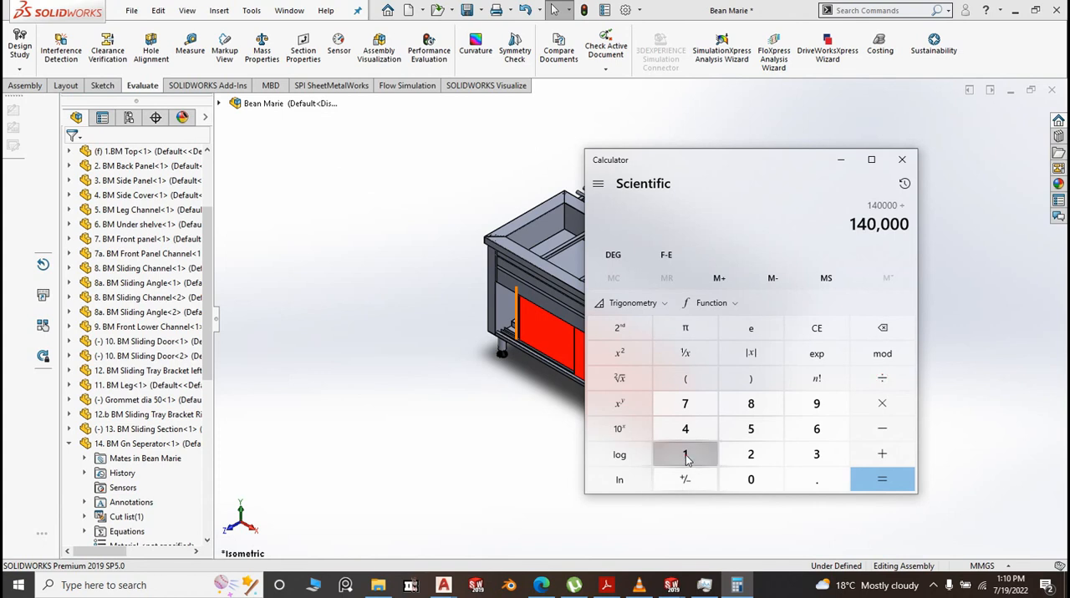
pyautogui.click(685, 457)
pyautogui.click(751, 480)
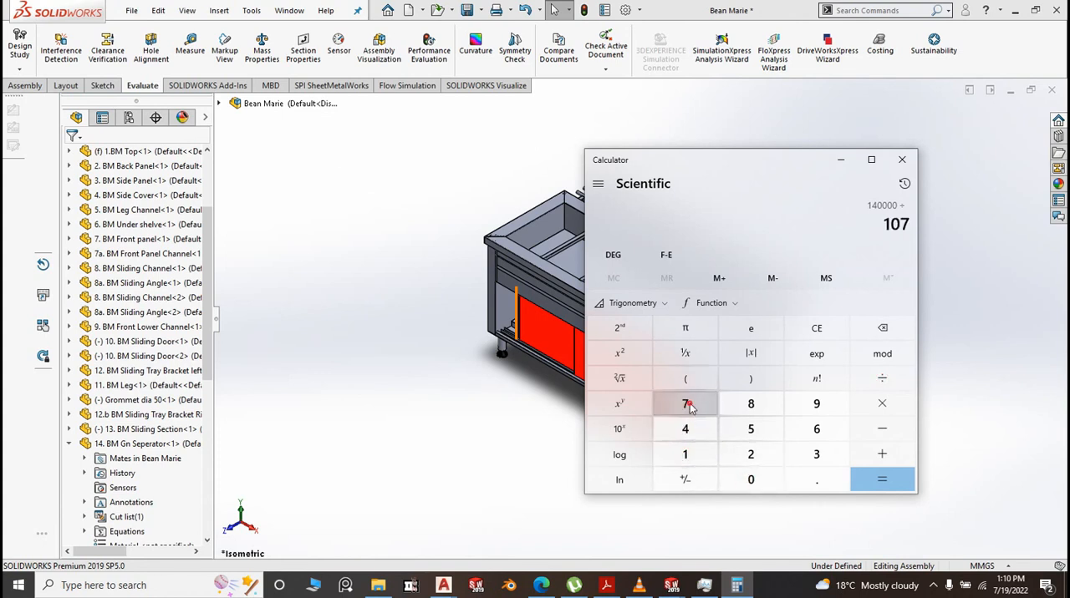
pyautogui.click(879, 479)
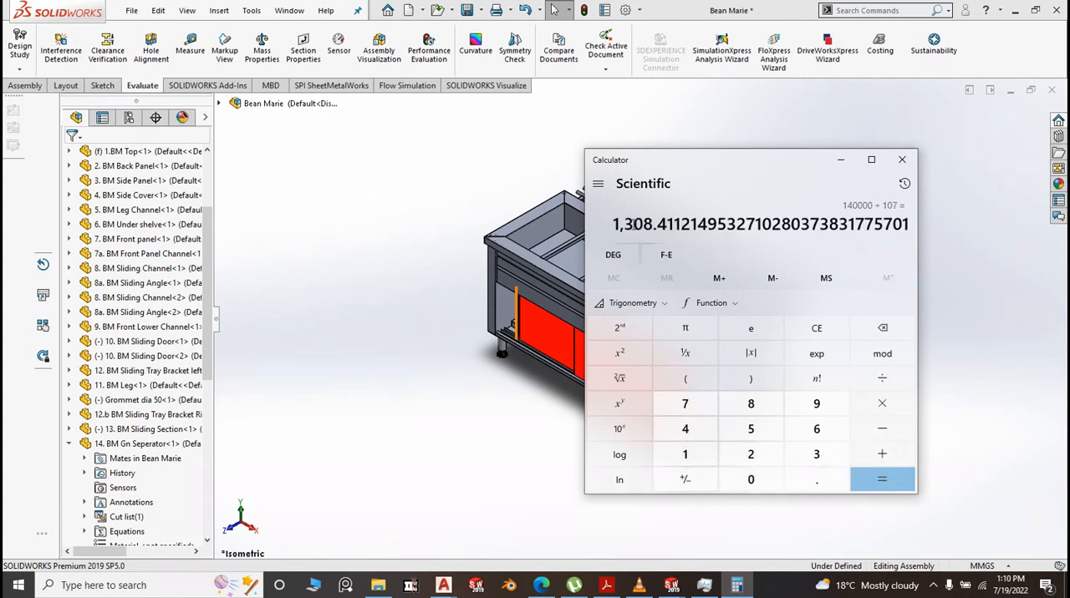
pyautogui.click(902, 160)
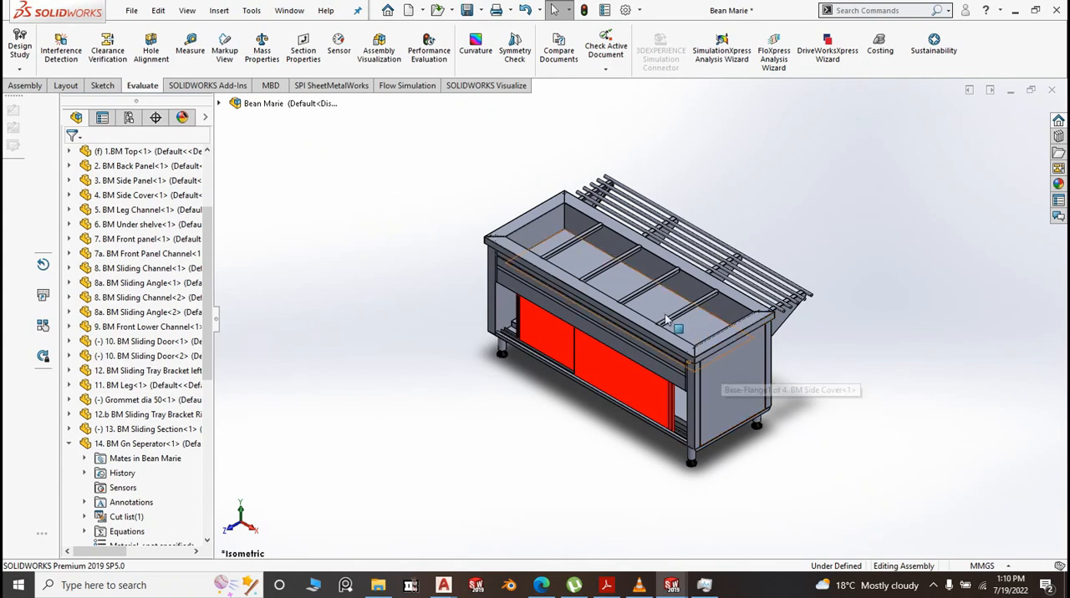
pyautogui.scroll(-4, 667, 325)
pyautogui.scroll(3, 668, 325)
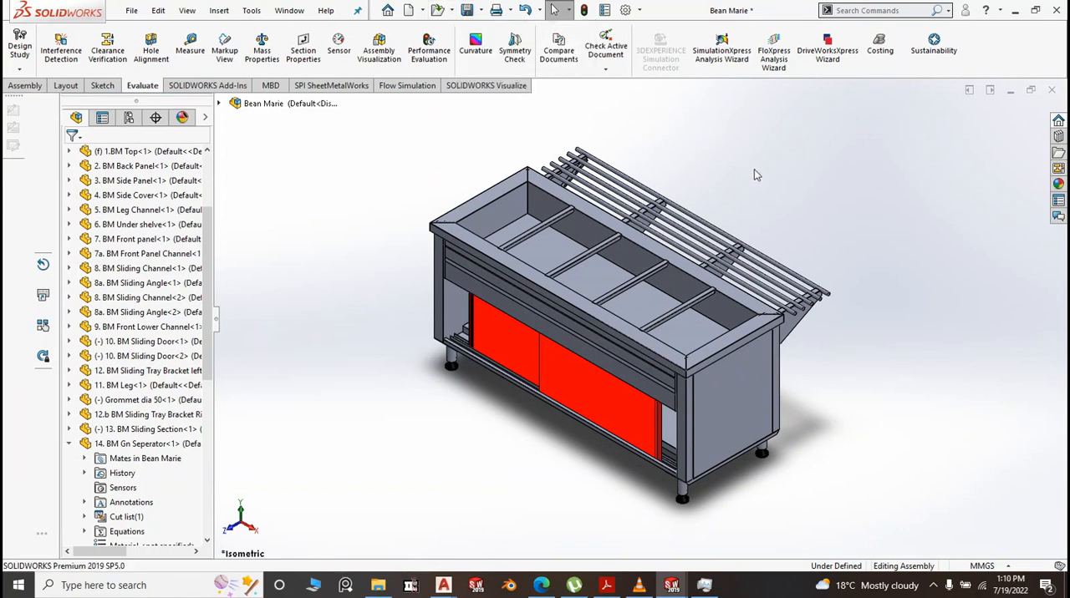
pyautogui.scroll(3, 809, 298)
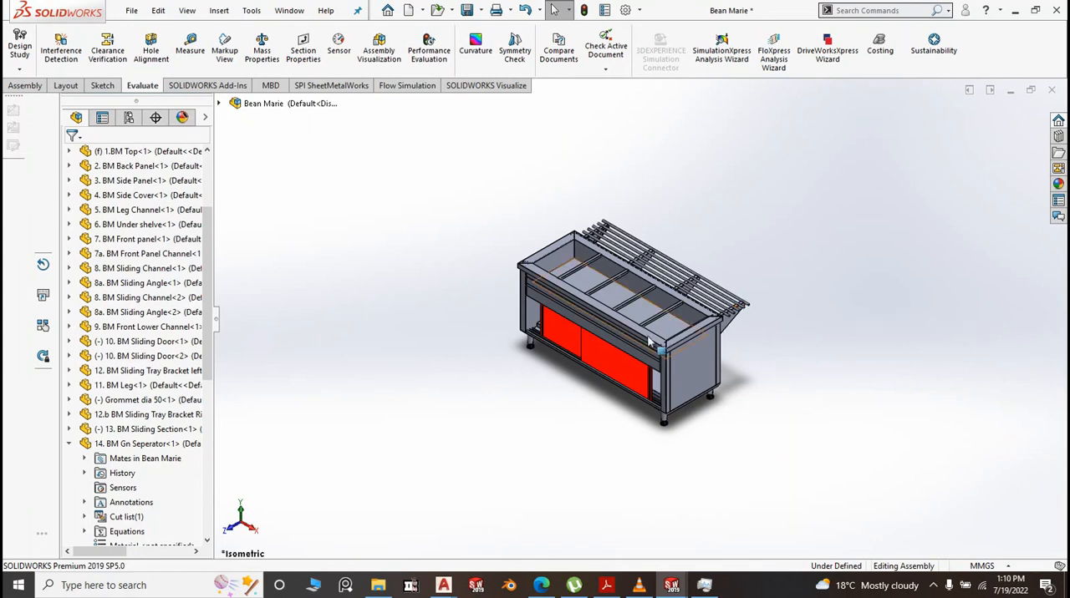
# Switch to the Layout.dwg drawing in AutoCAD and examine the kitchen plan around the servery and dishwash area
pyautogui.click(443, 585)
pyautogui.click(434, 544)
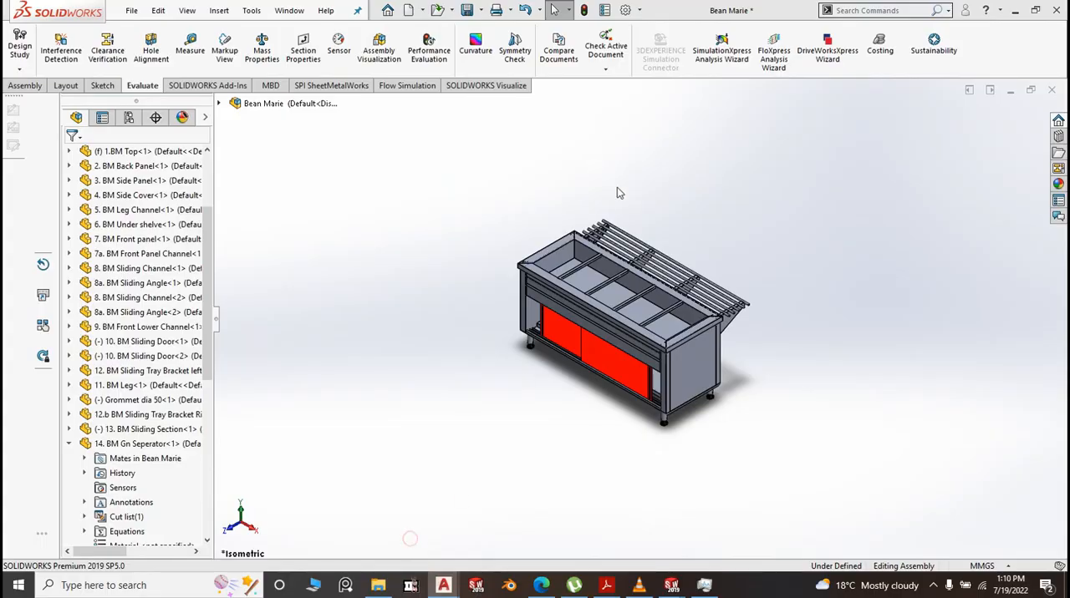
pyautogui.scroll(4, 509, 293)
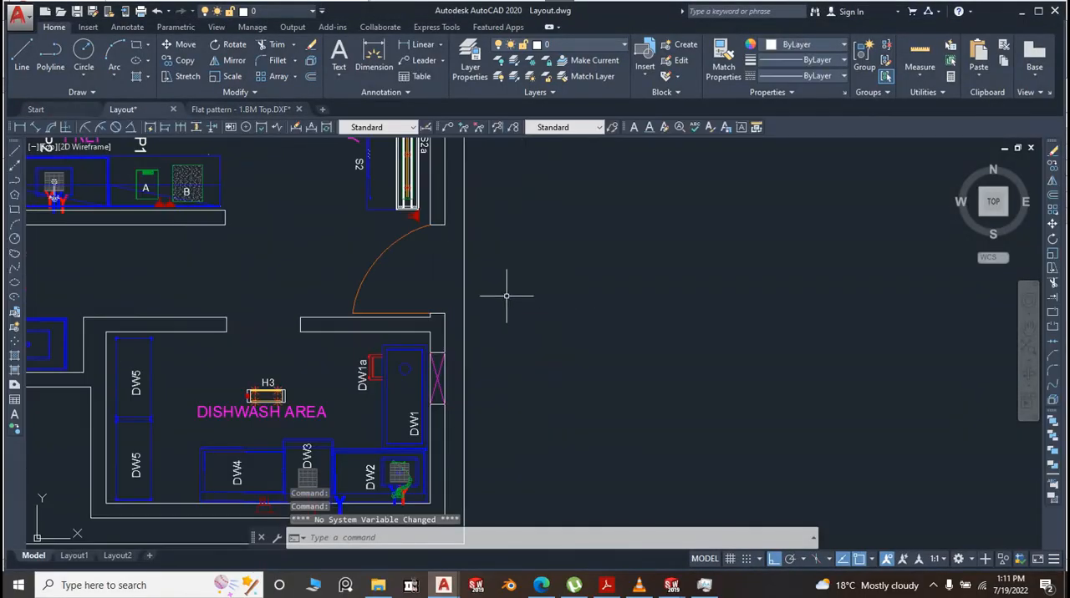
pyautogui.scroll(-2, 514, 286)
pyautogui.scroll(-5, 539, 296)
pyautogui.scroll(4, 540, 303)
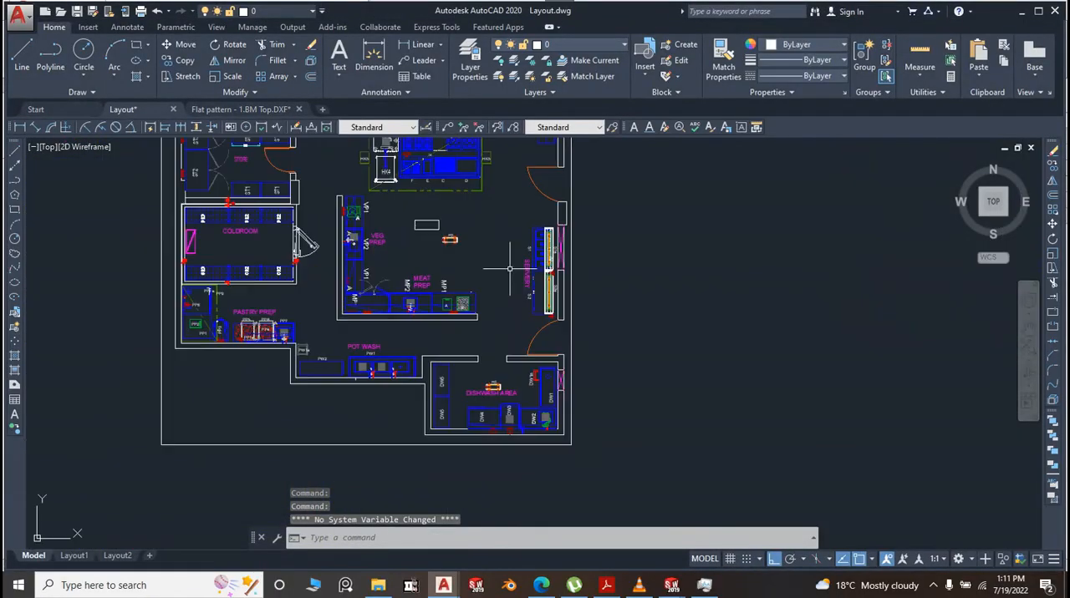
pyautogui.scroll(3, 543, 310)
pyautogui.scroll(-5, 585, 317)
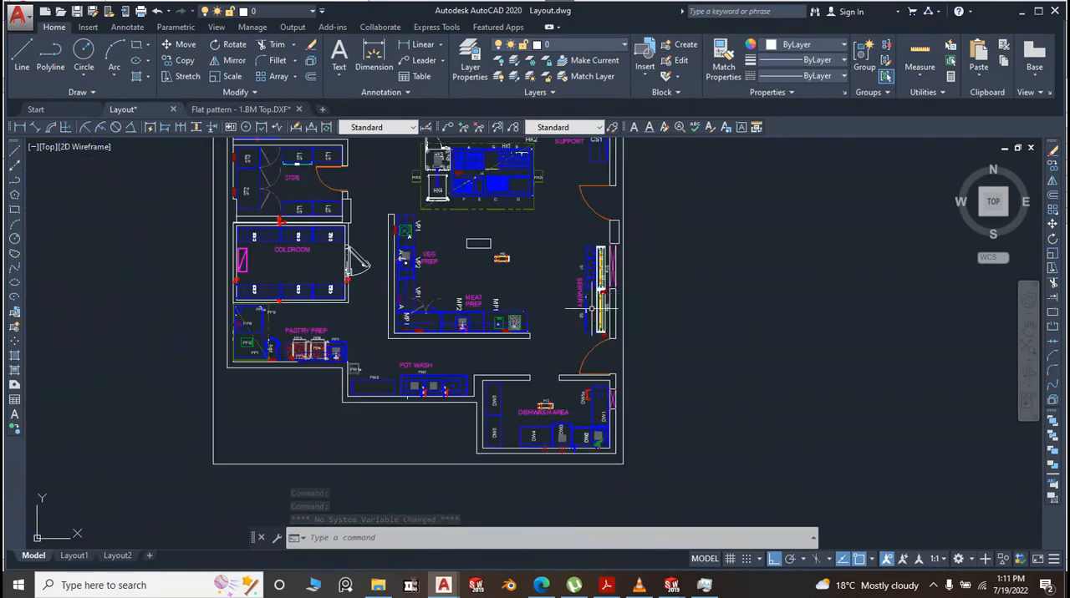